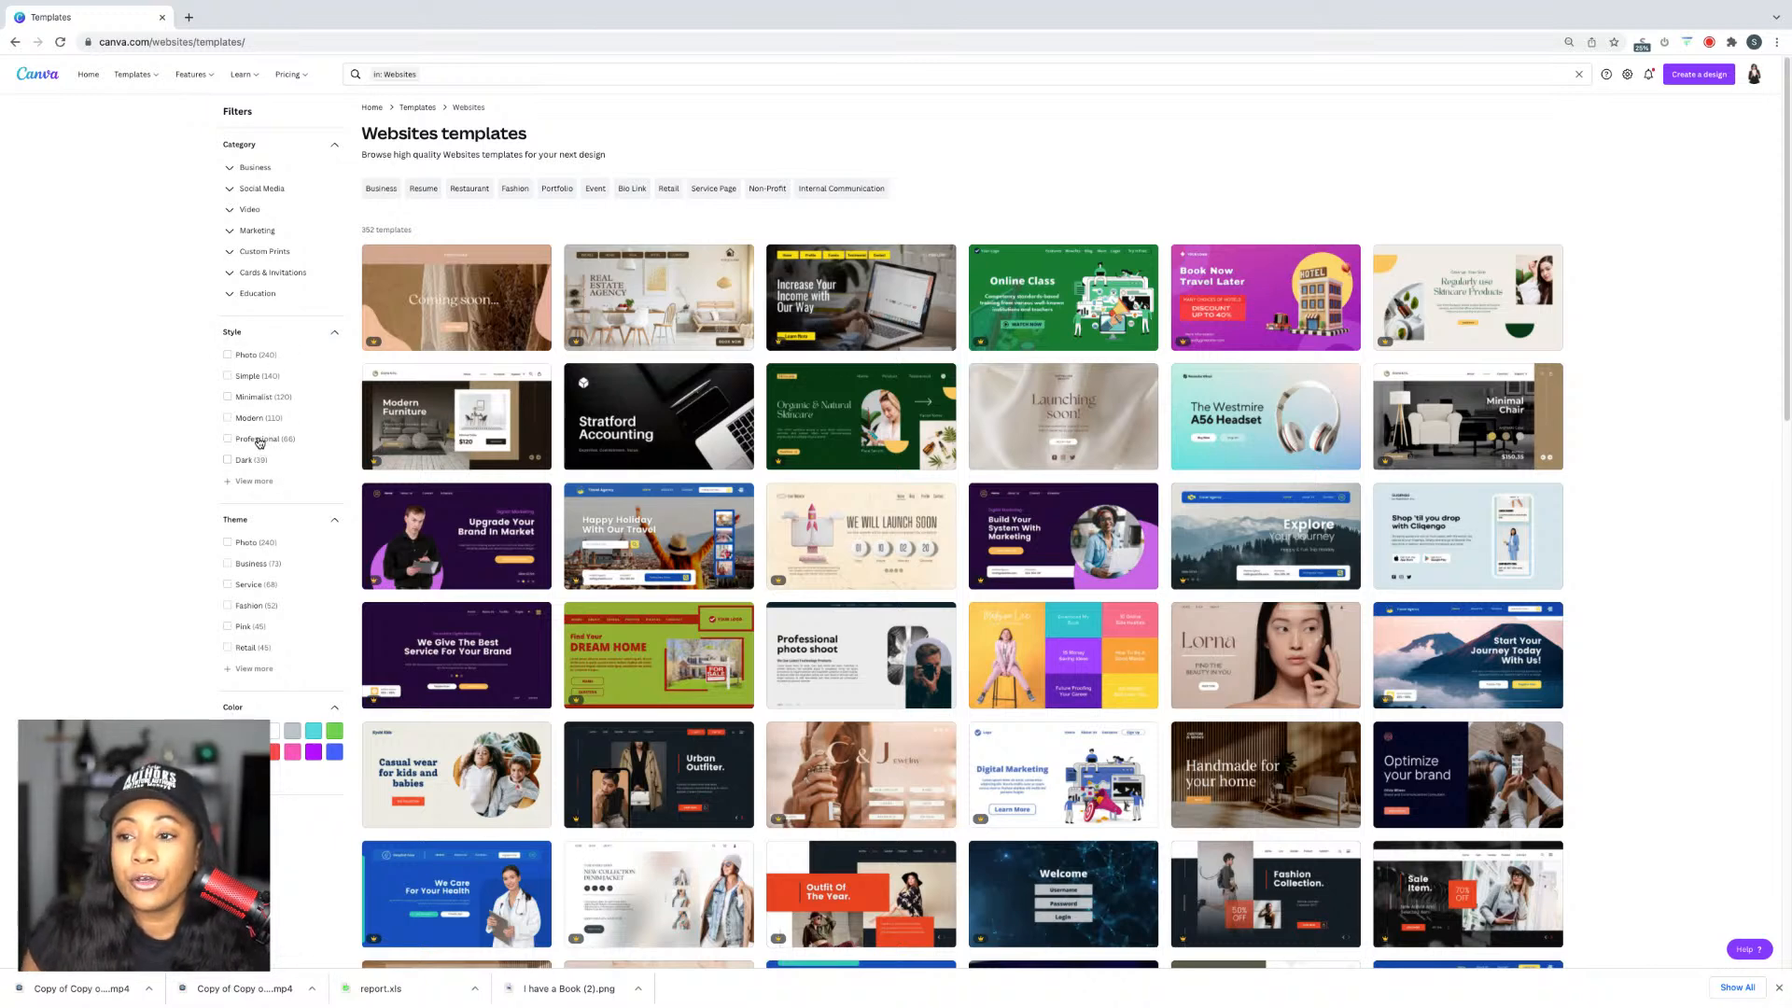
Step: Filter the Websites templates to the Professional style and browse the 66 results
left_click(228, 439)
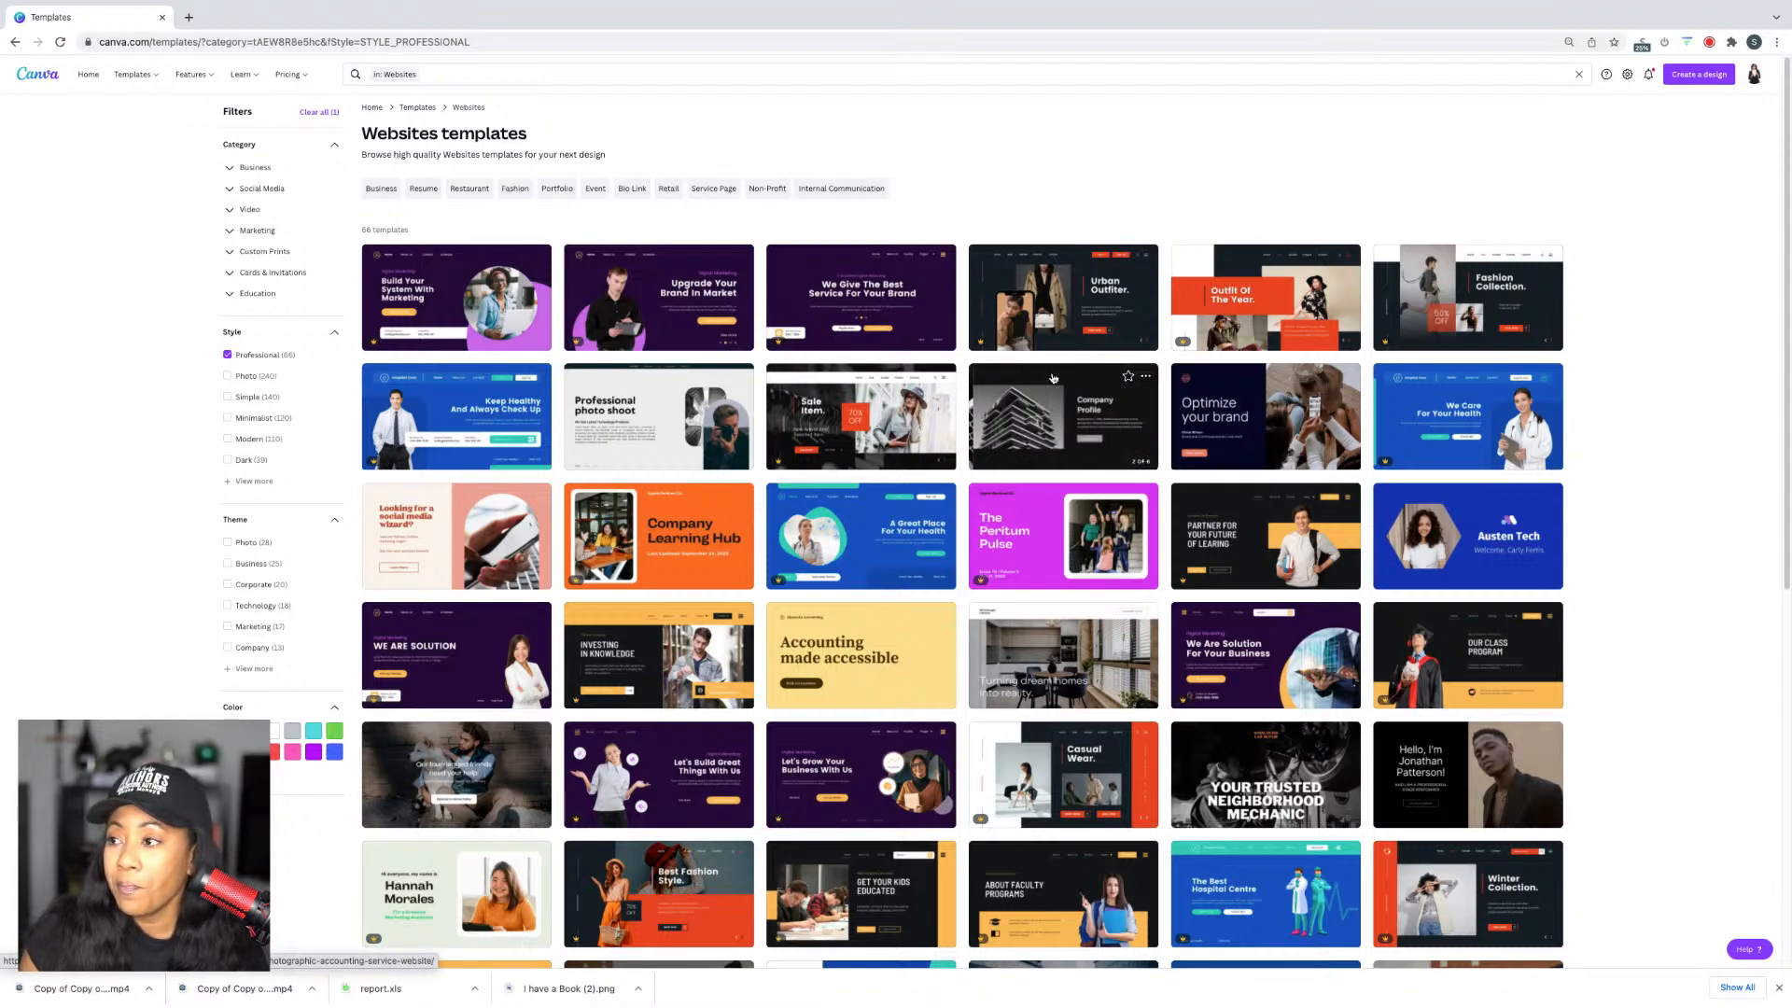
scroll(1053, 377, "down", 3)
scroll(1055, 378, "down", 3)
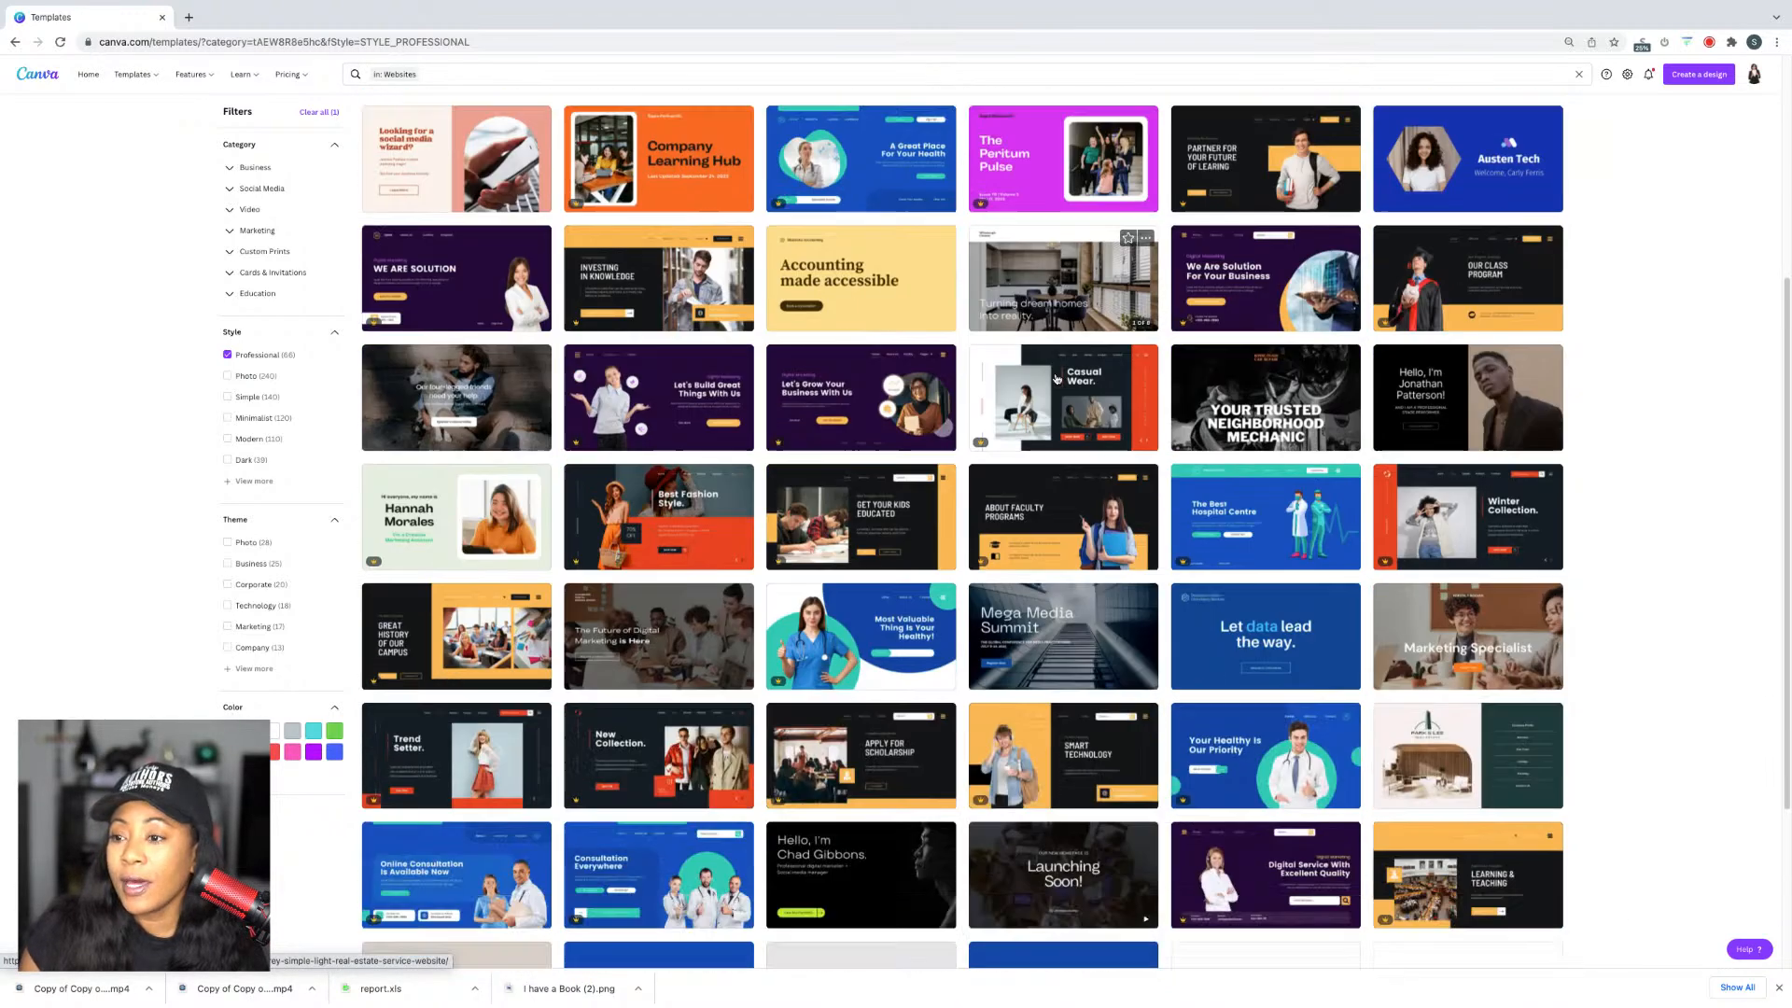
scroll(1057, 378, "down", 1)
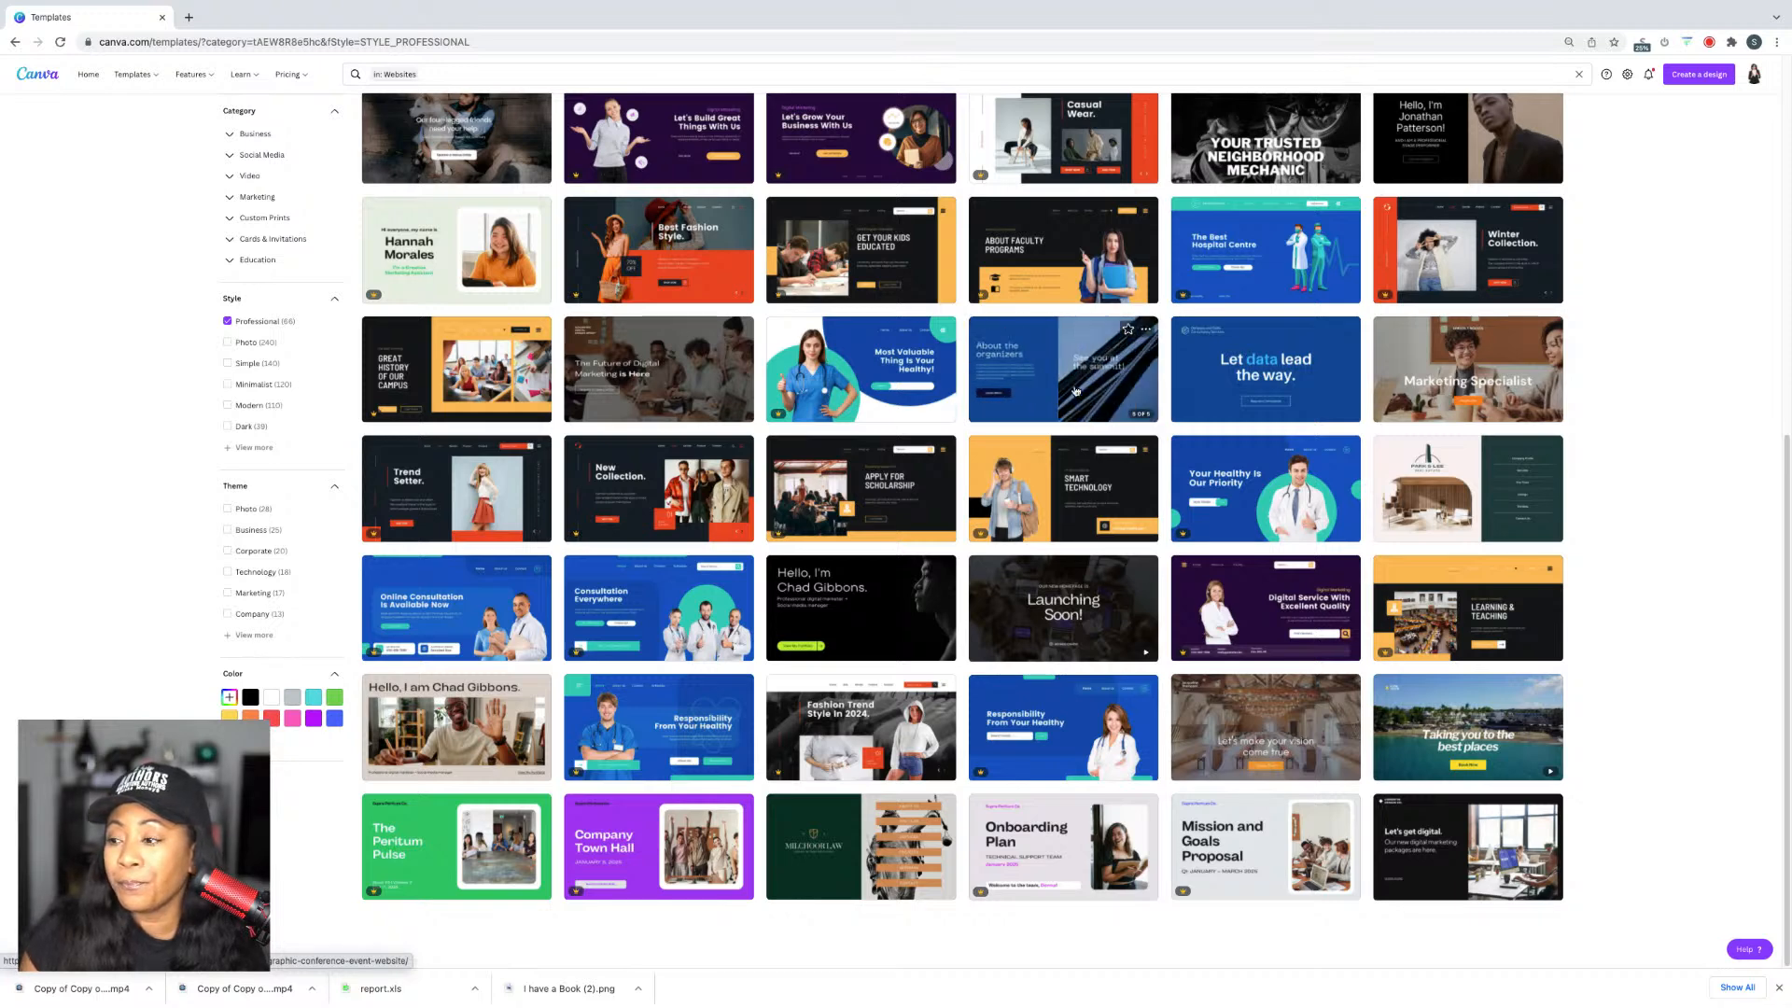
scroll(1127, 498, "up", 4)
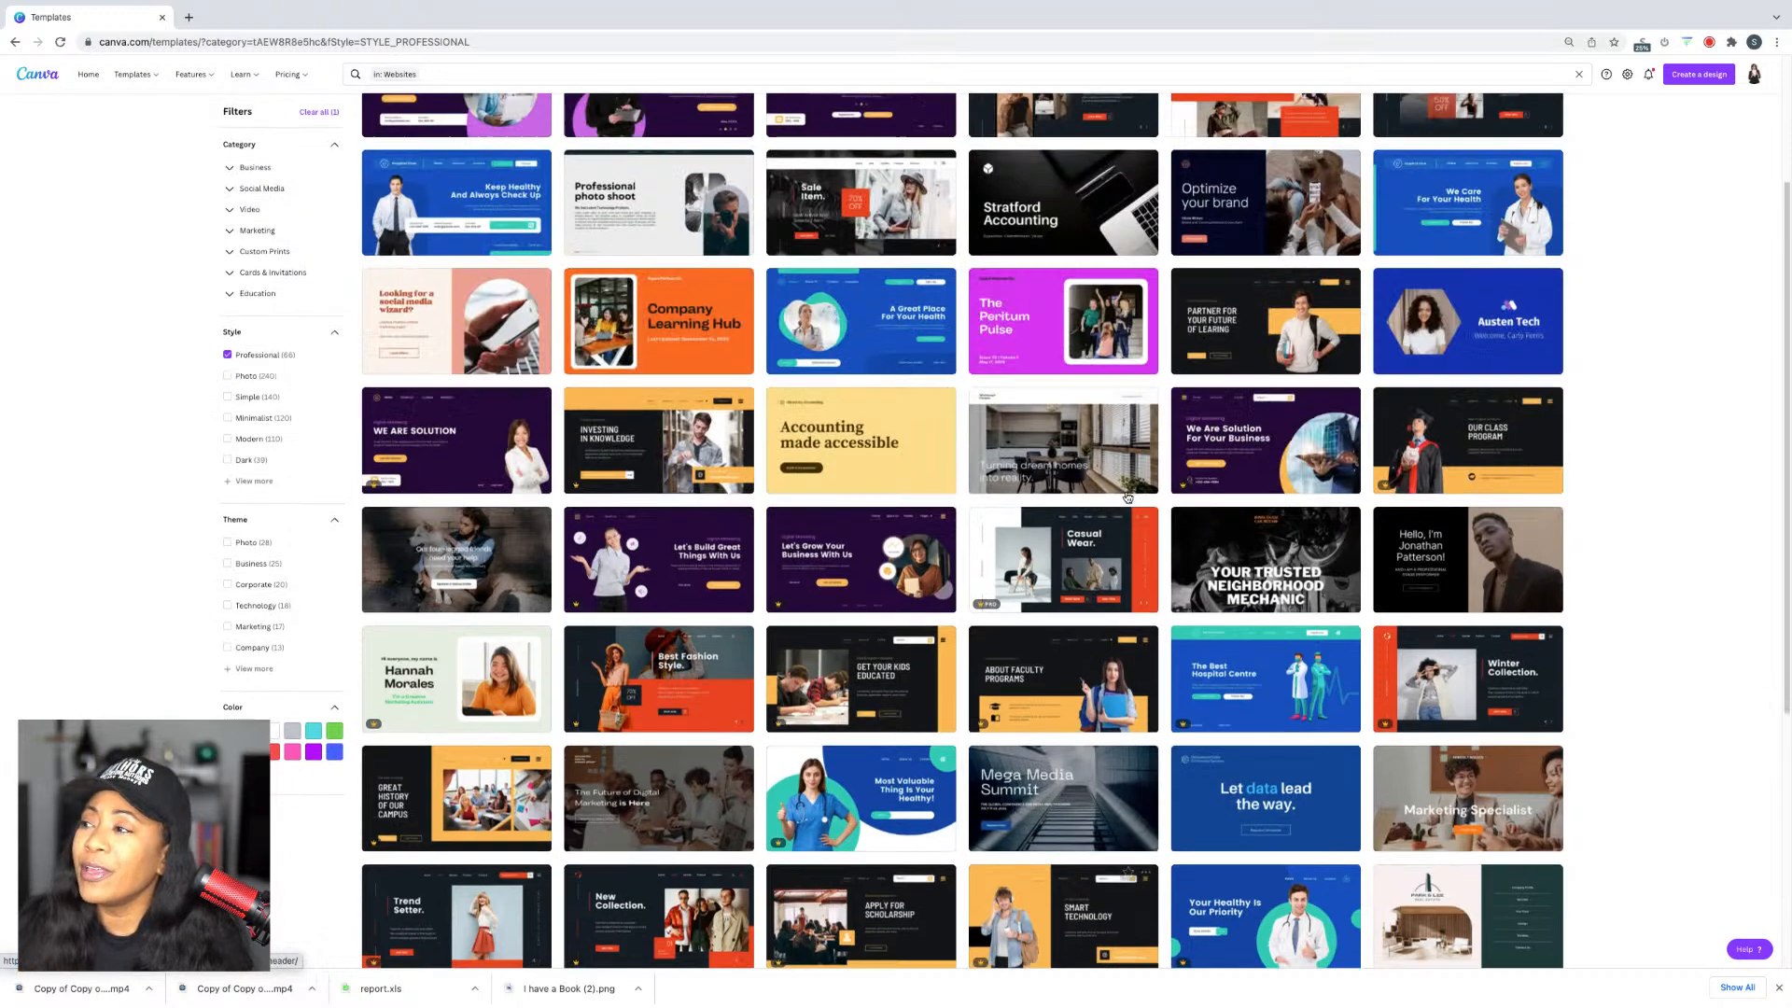
scroll(1116, 487, "up", 2)
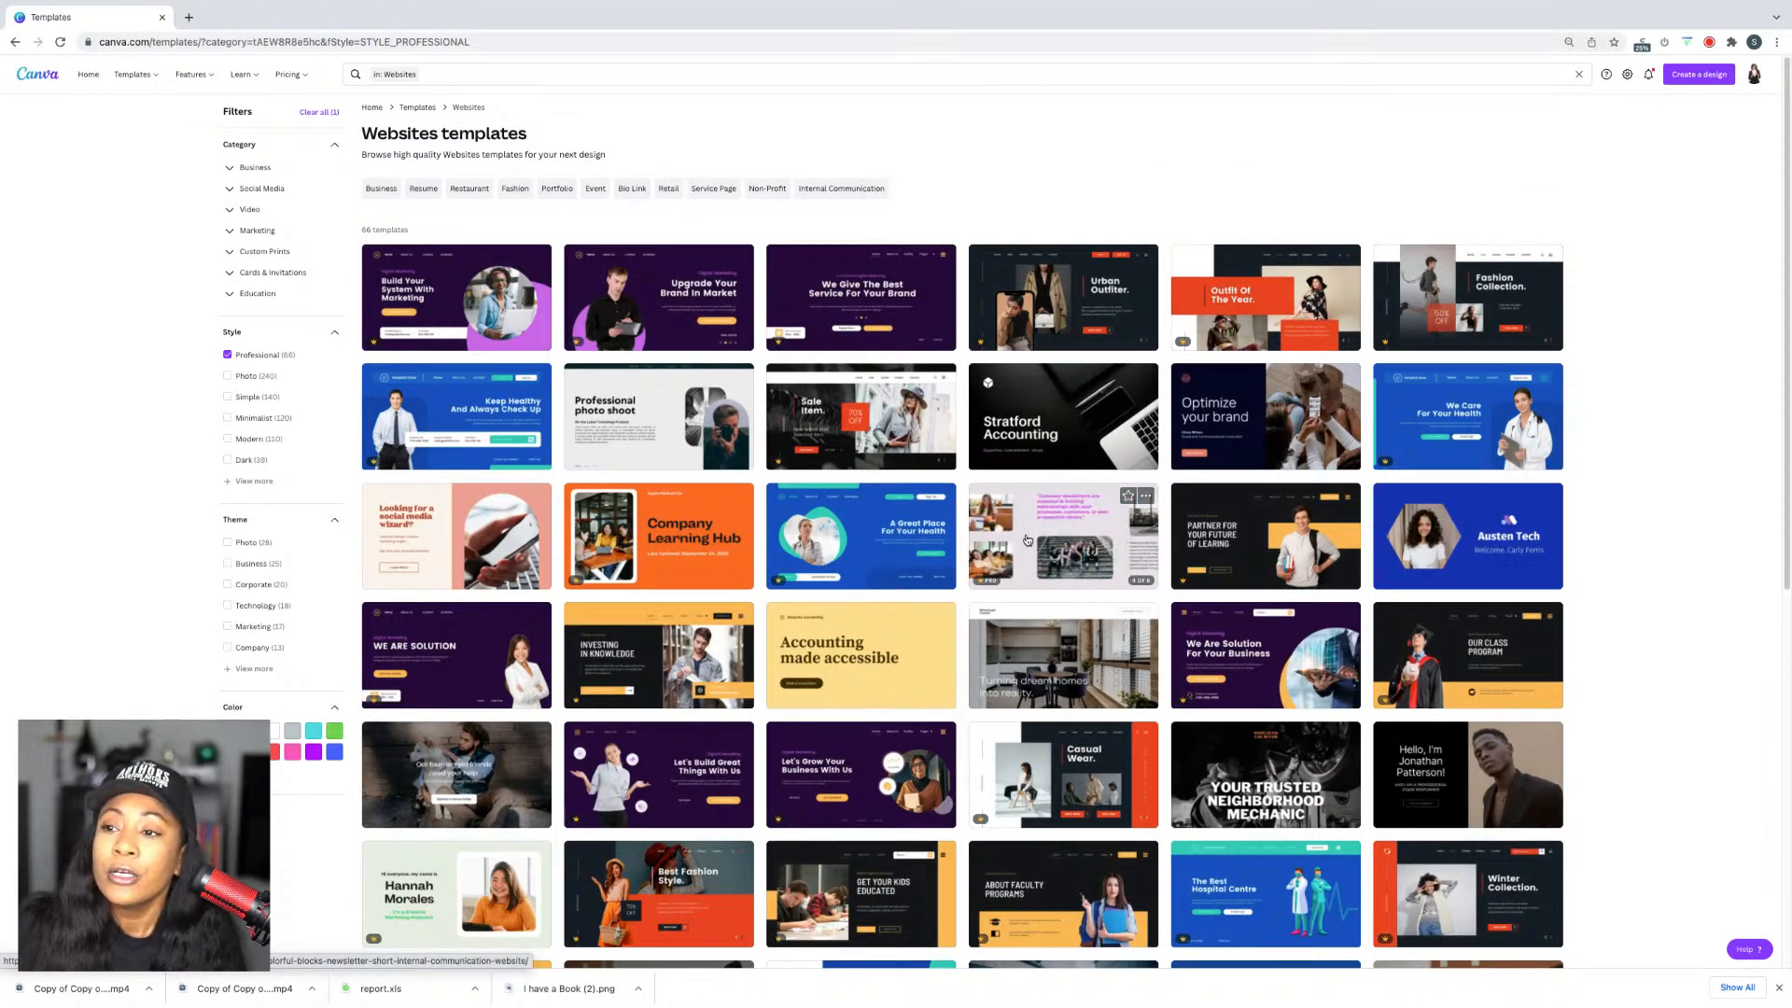
scroll(1024, 537, "down", 7)
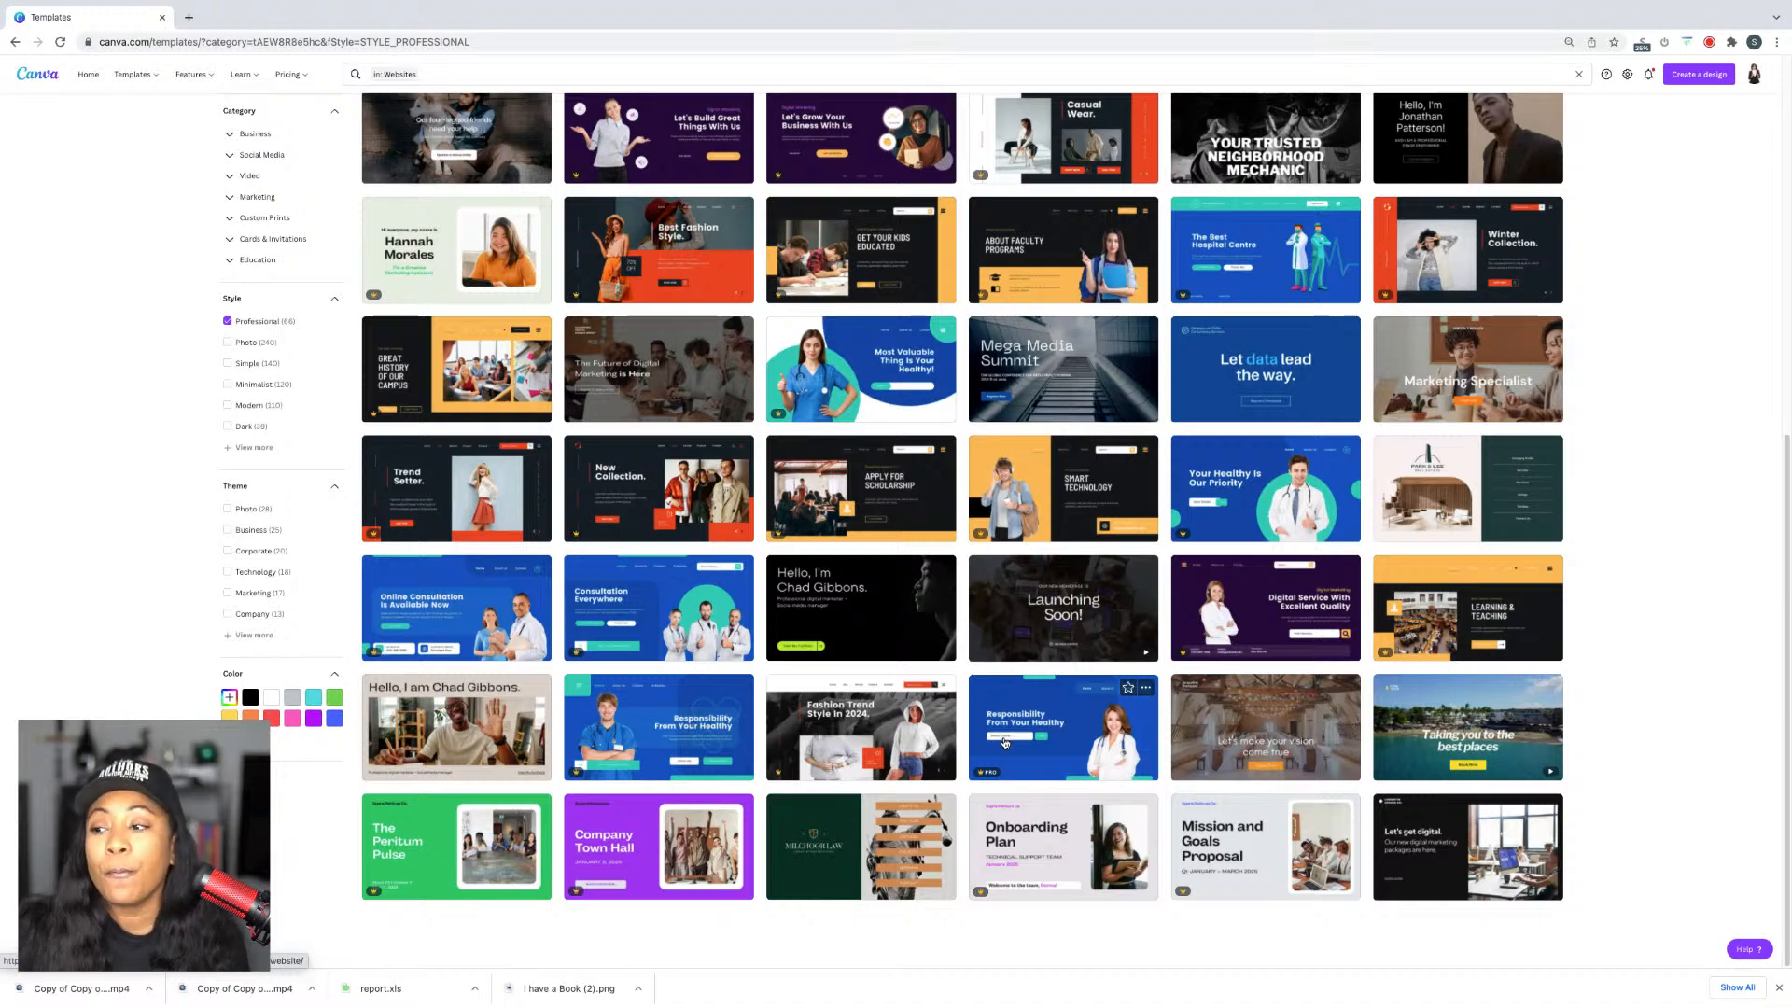
scroll(1021, 634, "up", 5)
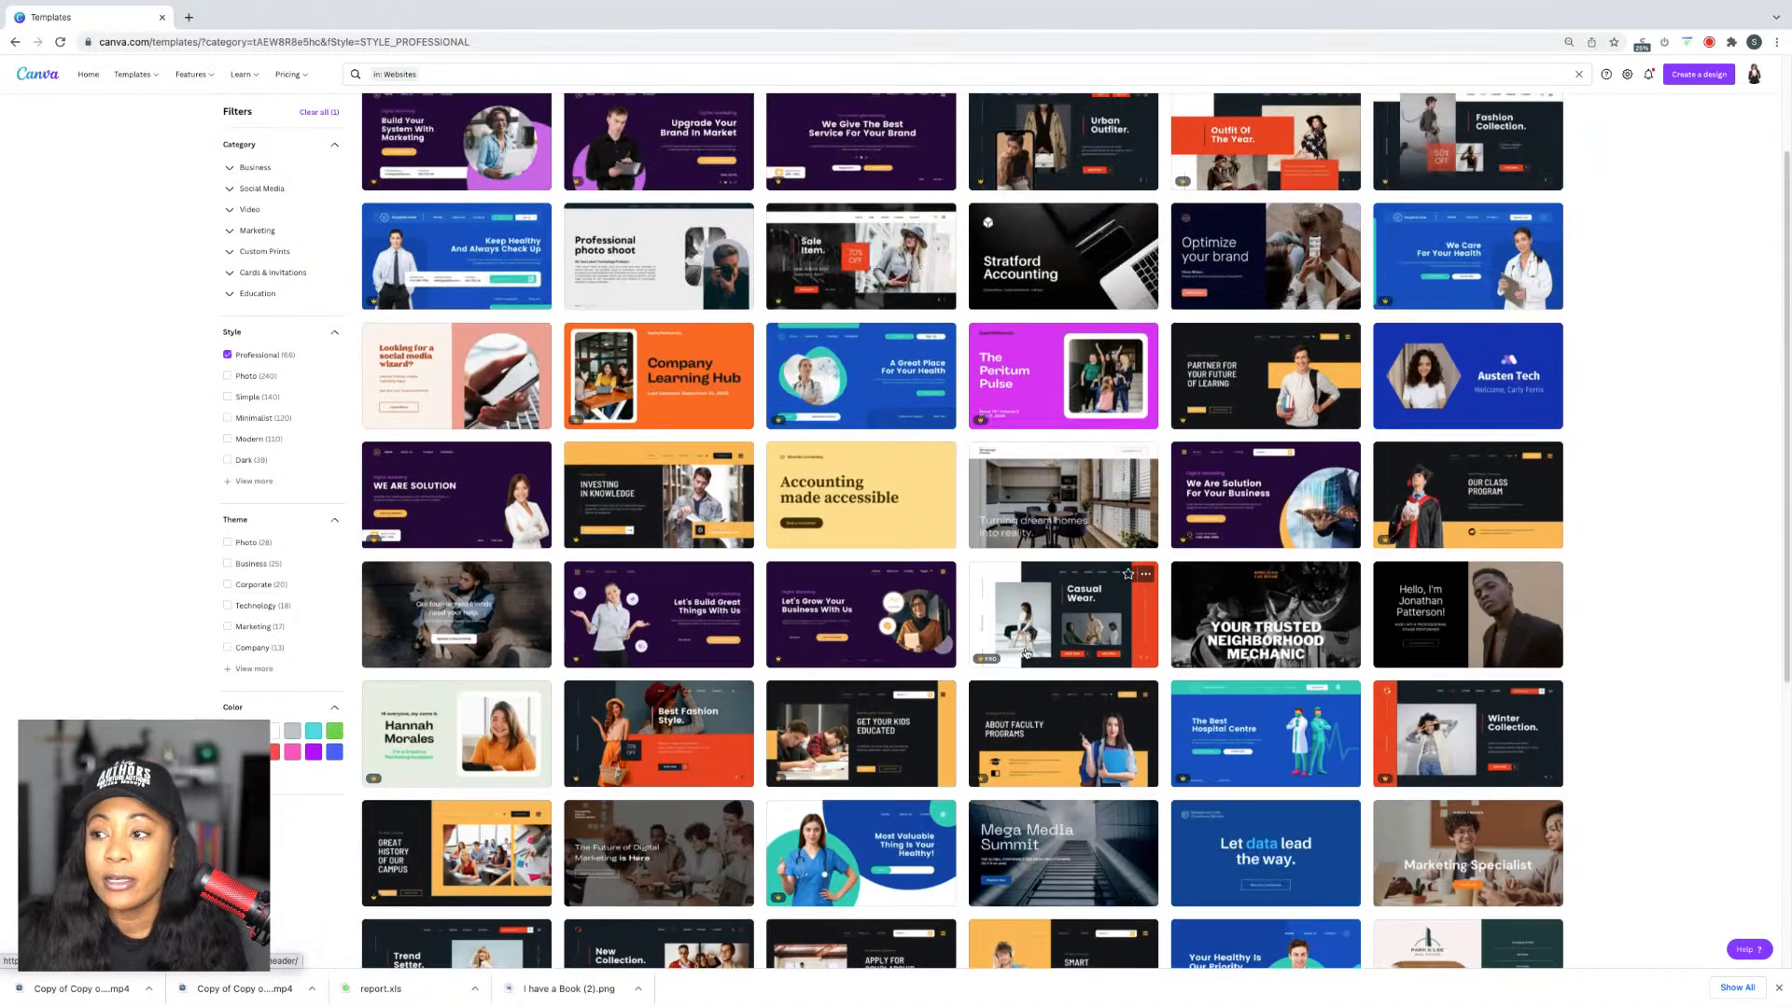
scroll(1027, 651, "up", 2)
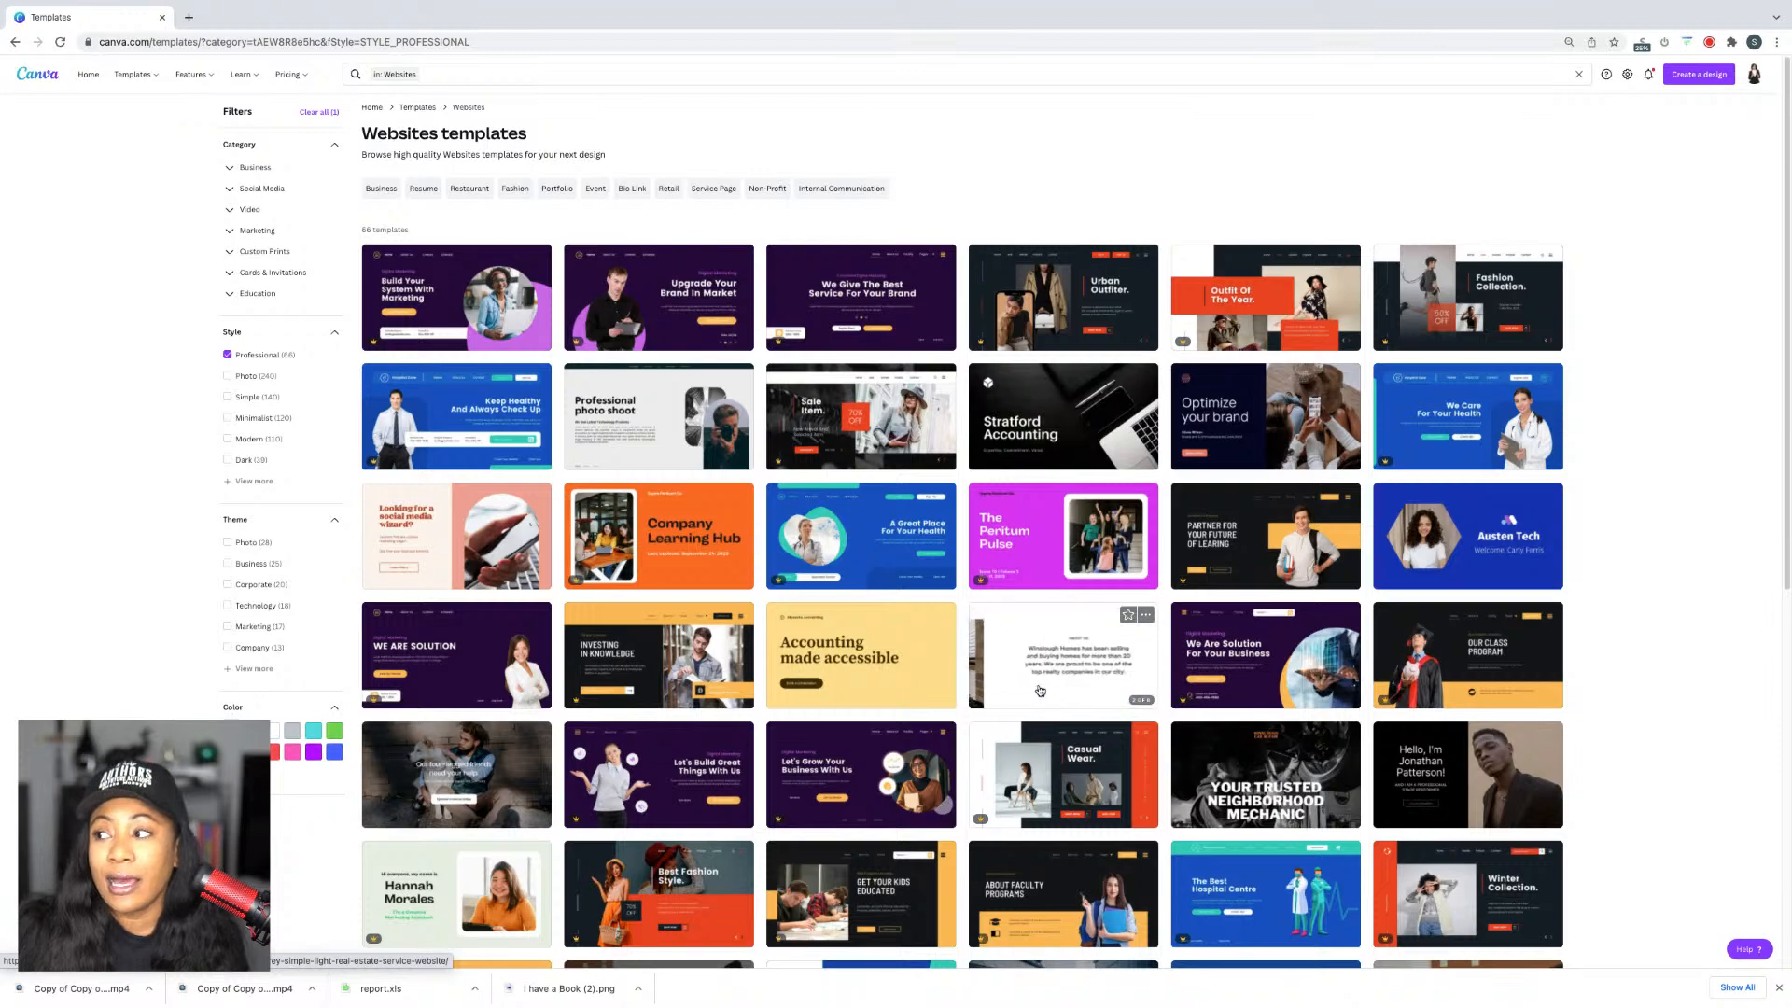
scroll(1038, 687, "down", 3)
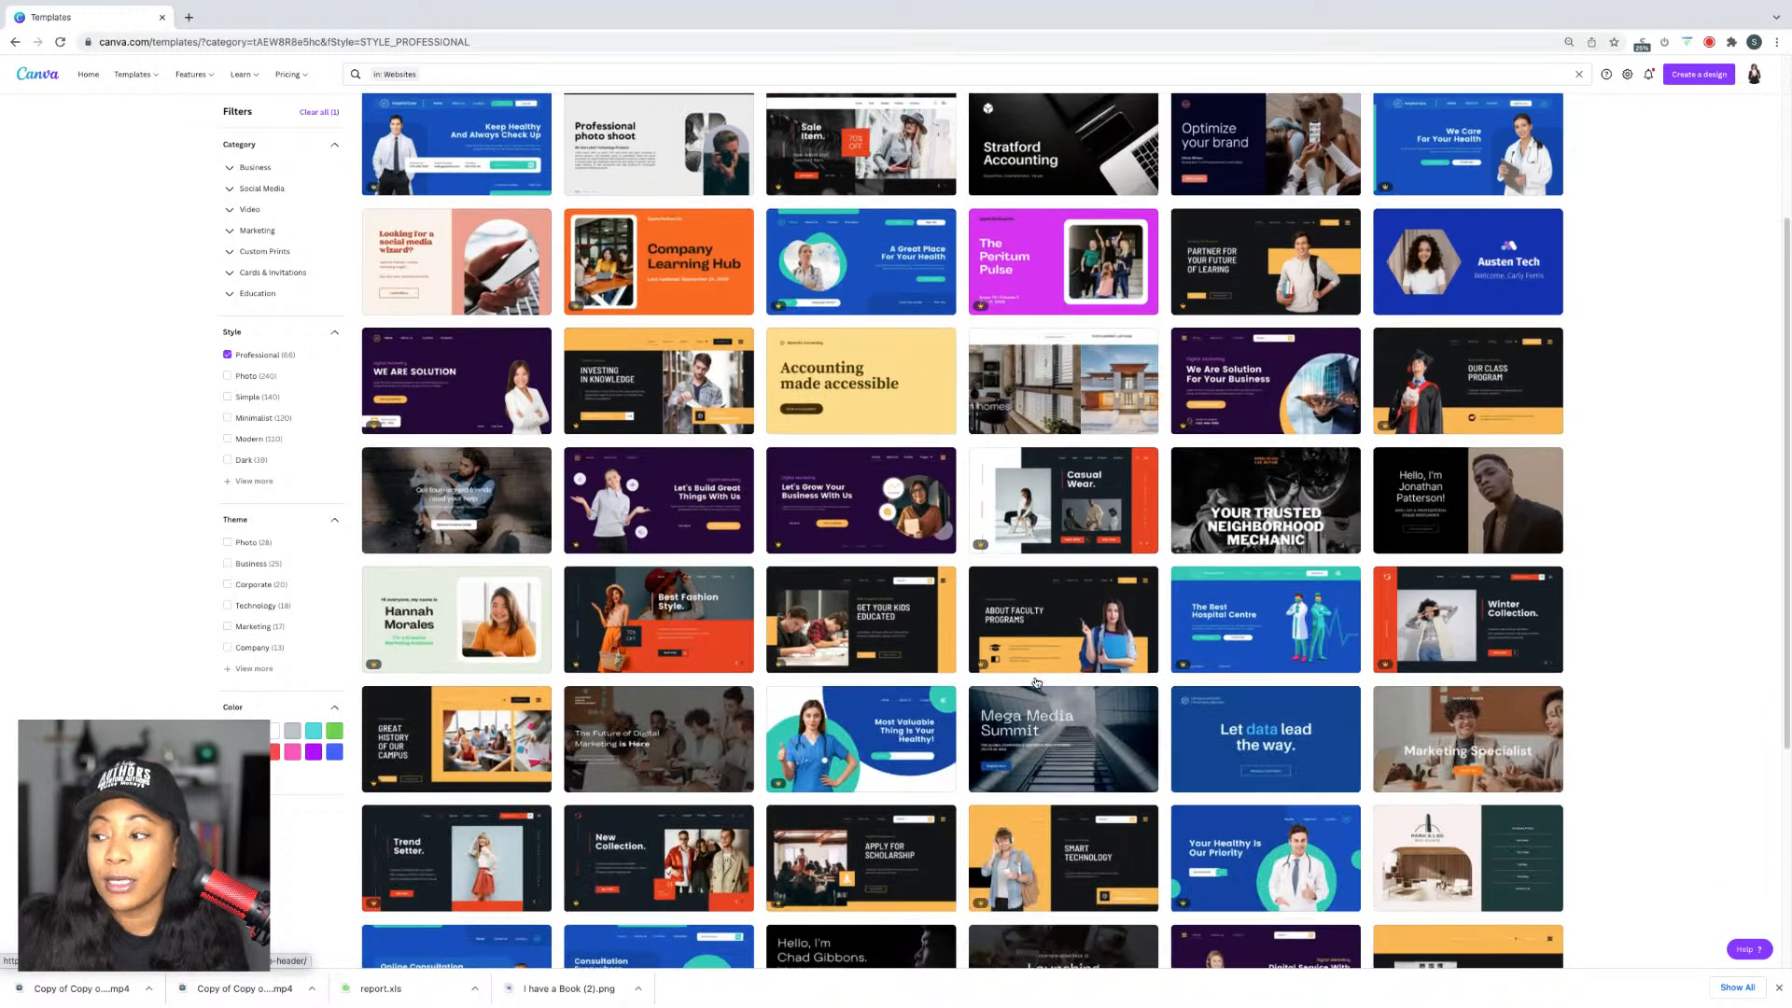
scroll(1036, 682, "down", 4)
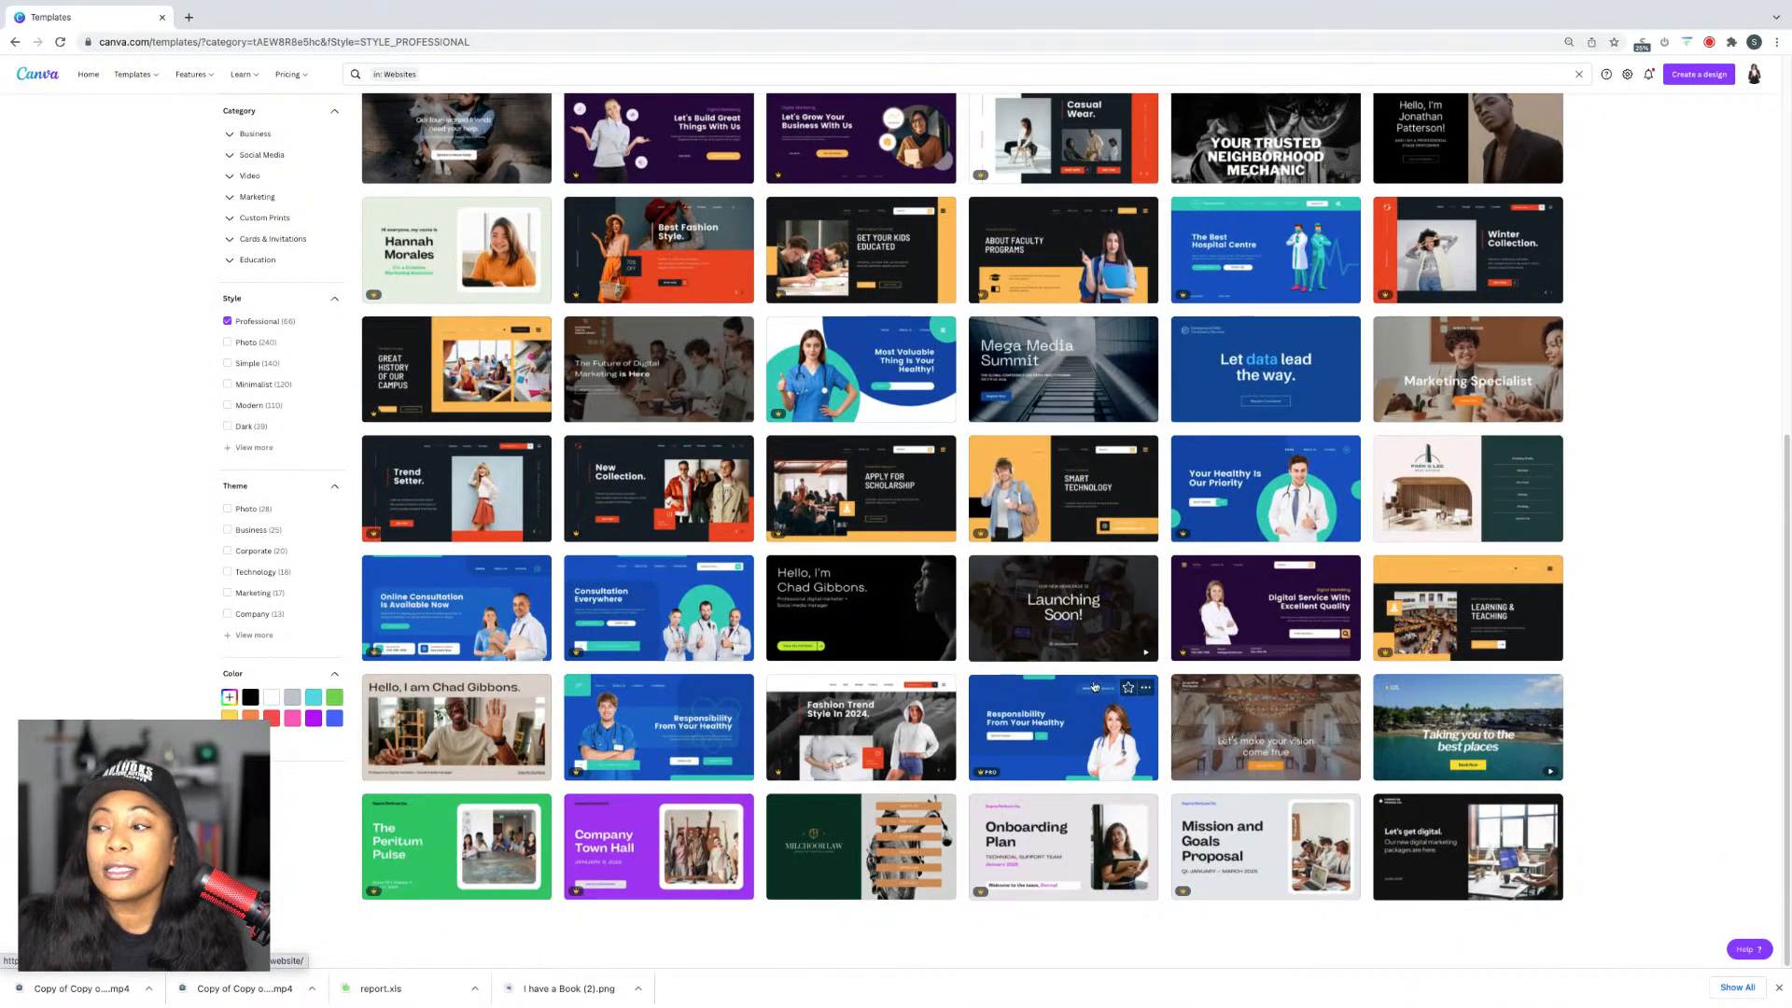
Step: Preview the 'Responsibility From Your Healthy' hospital template and customize it as a new design
left_click(1115, 751)
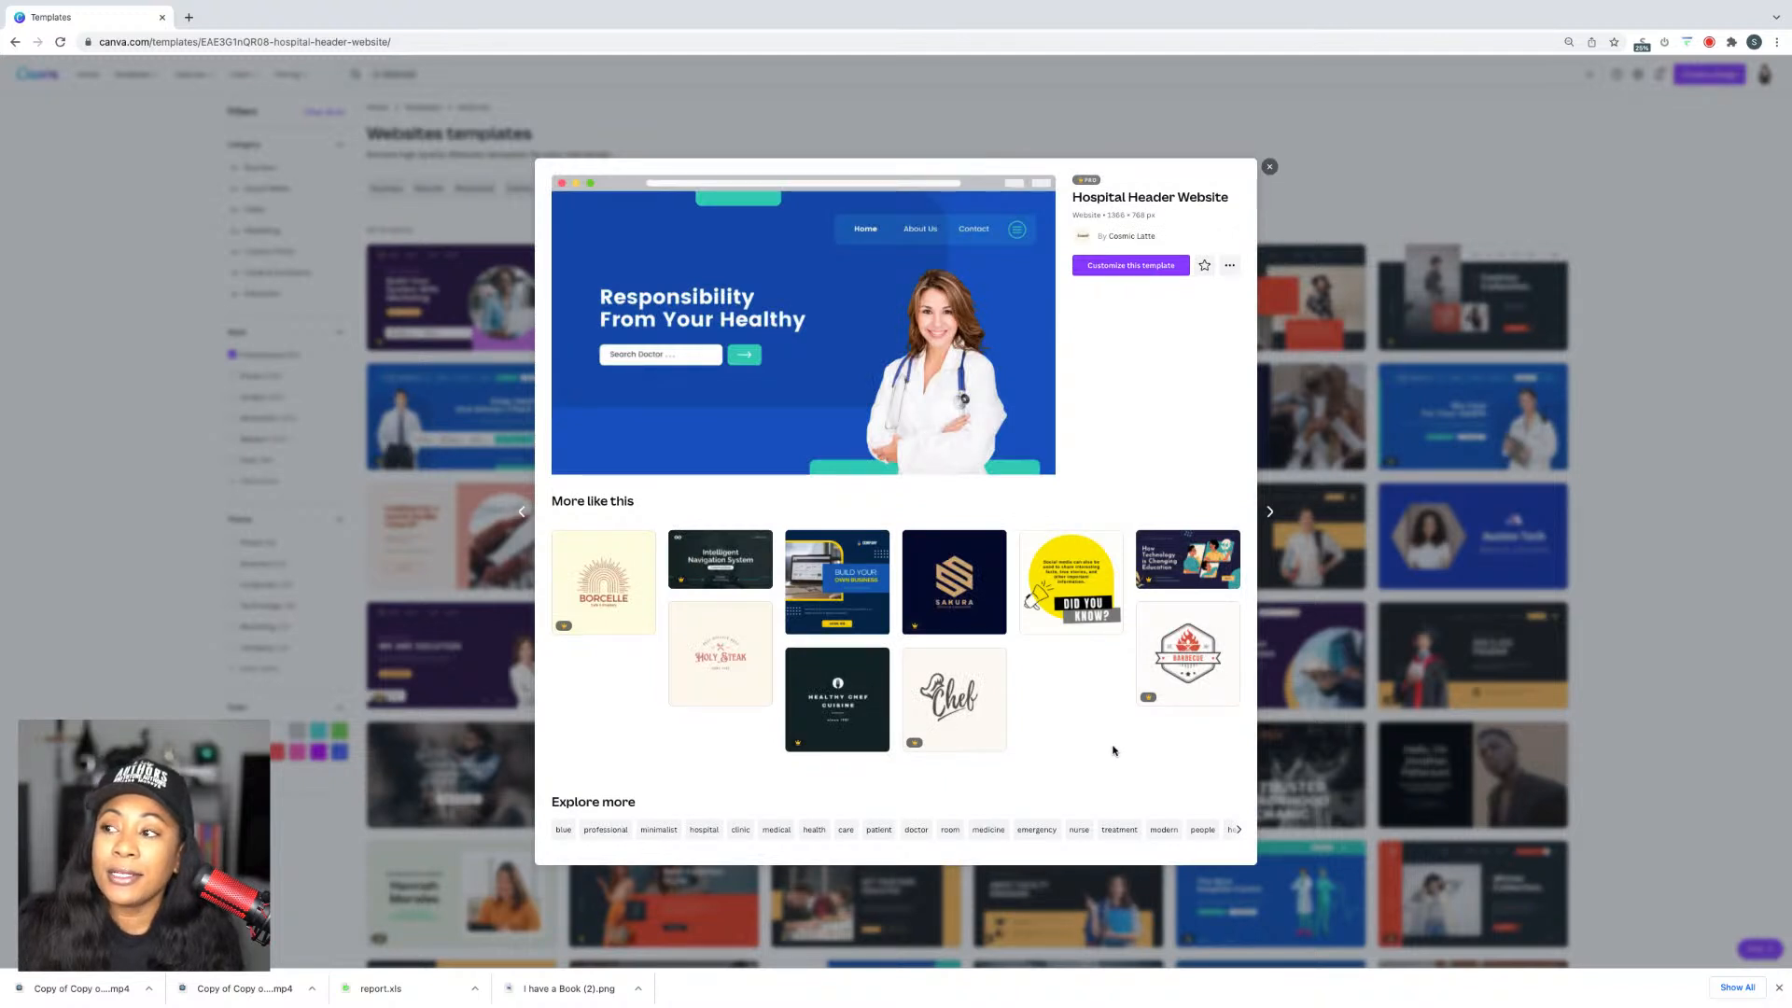
left_click(1150, 269)
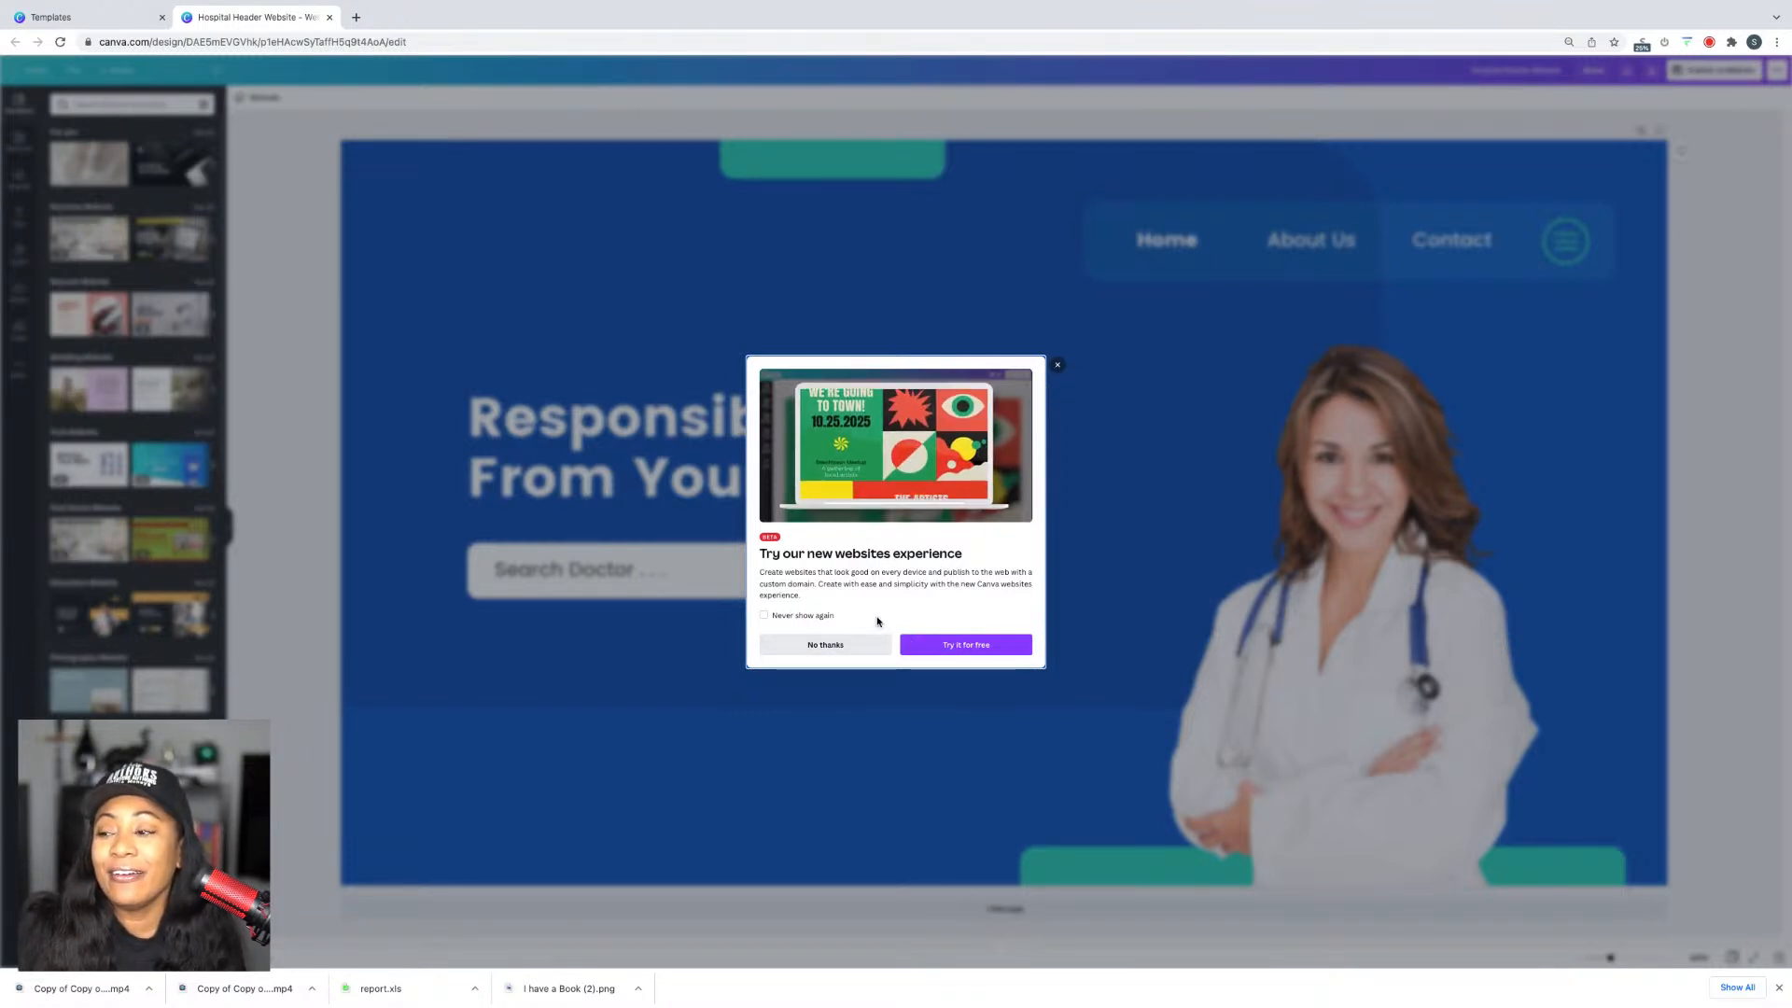
Step: Decline the new websites experience offer, then try moving the headline and undo the move
left_click(825, 645)
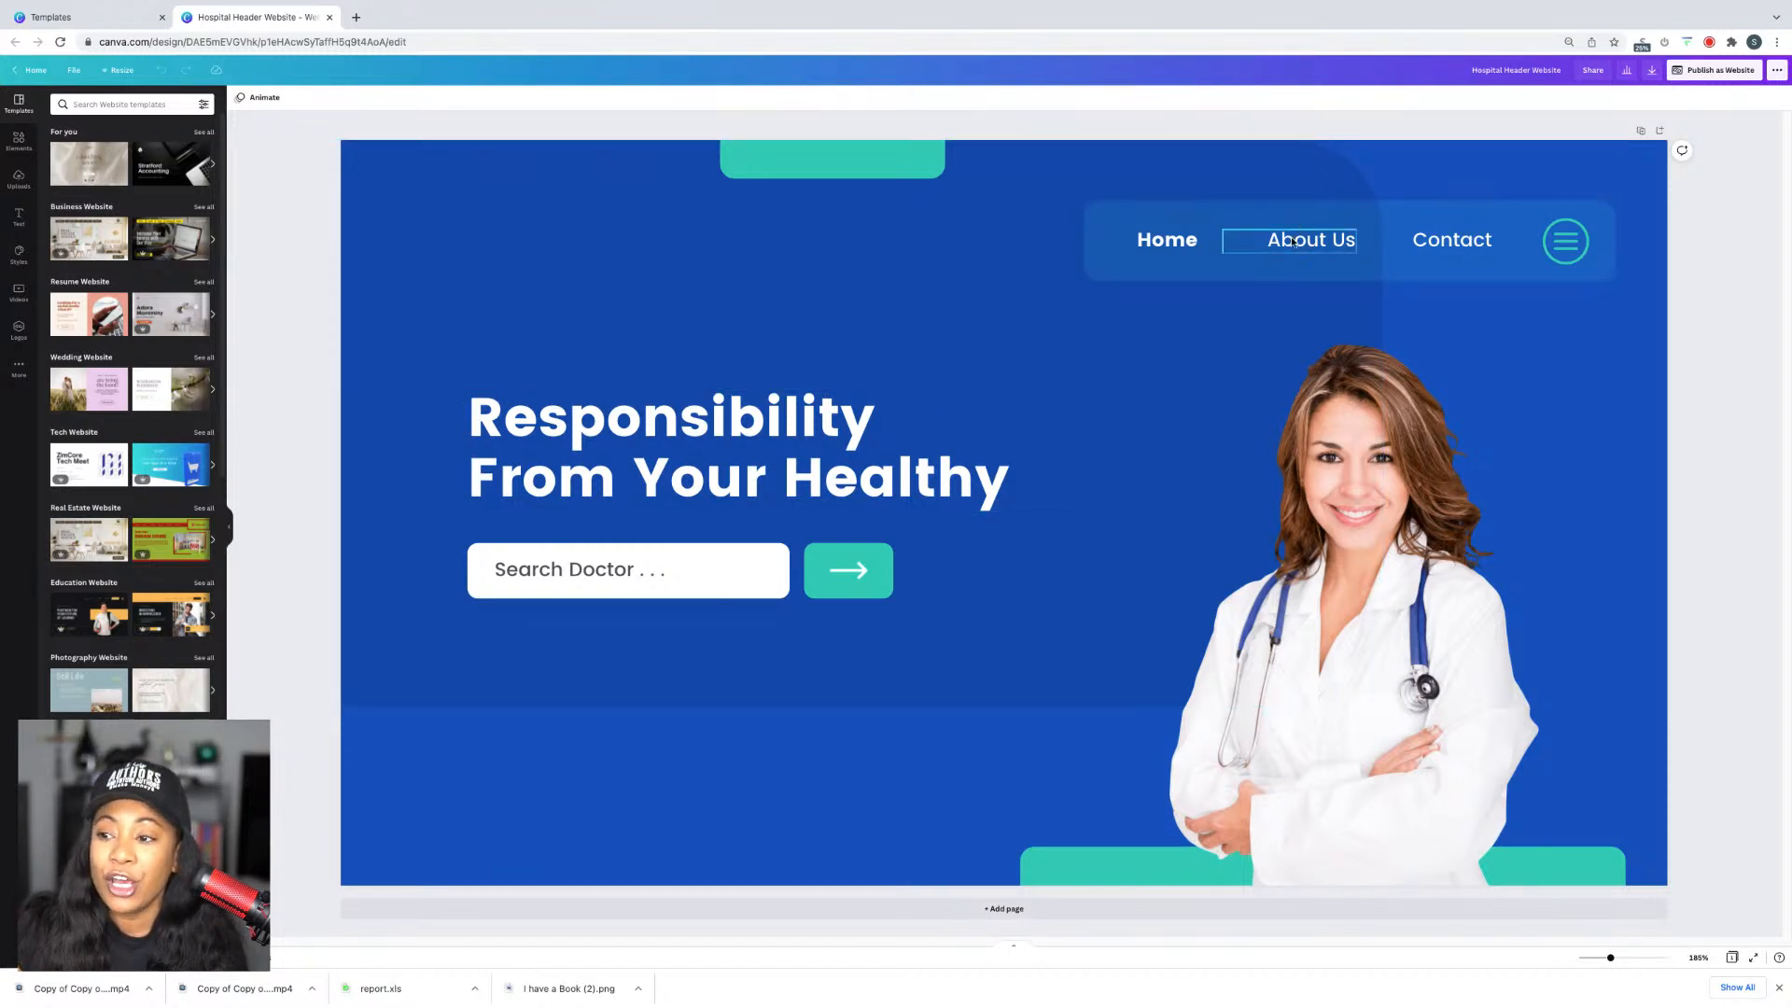
left_click(701, 588)
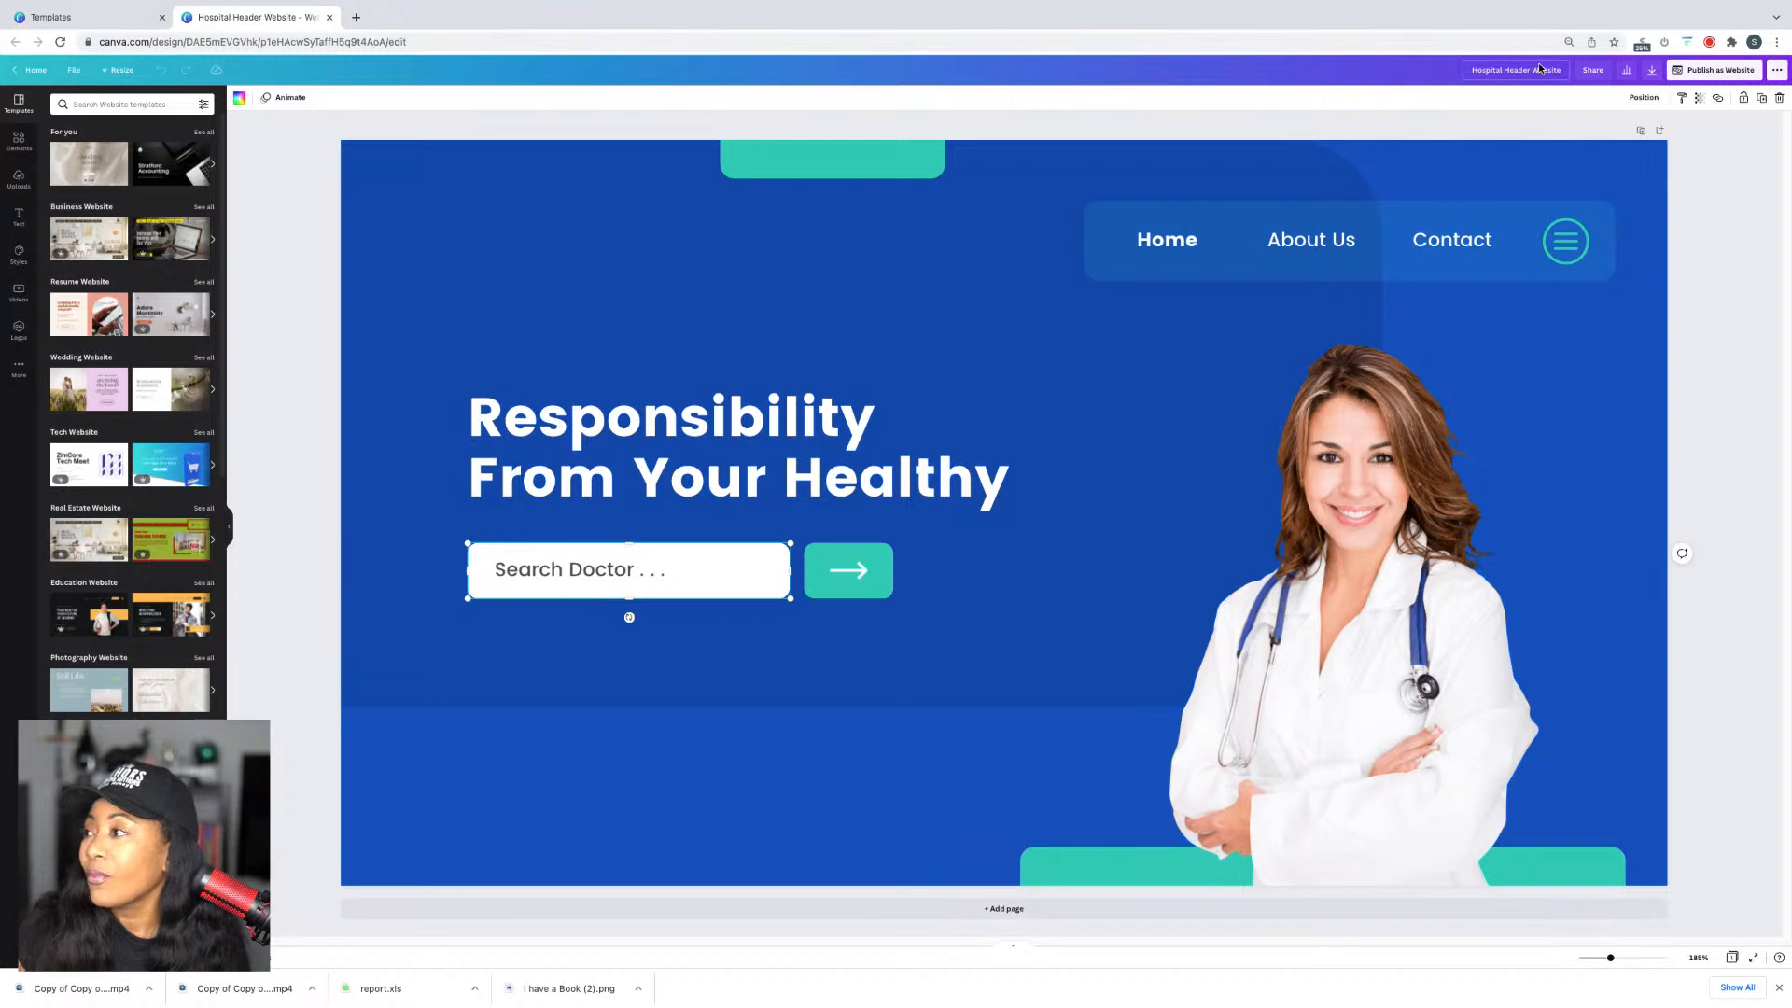
left_click_drag(964, 483, 1203, 580)
key("ctrl+z")
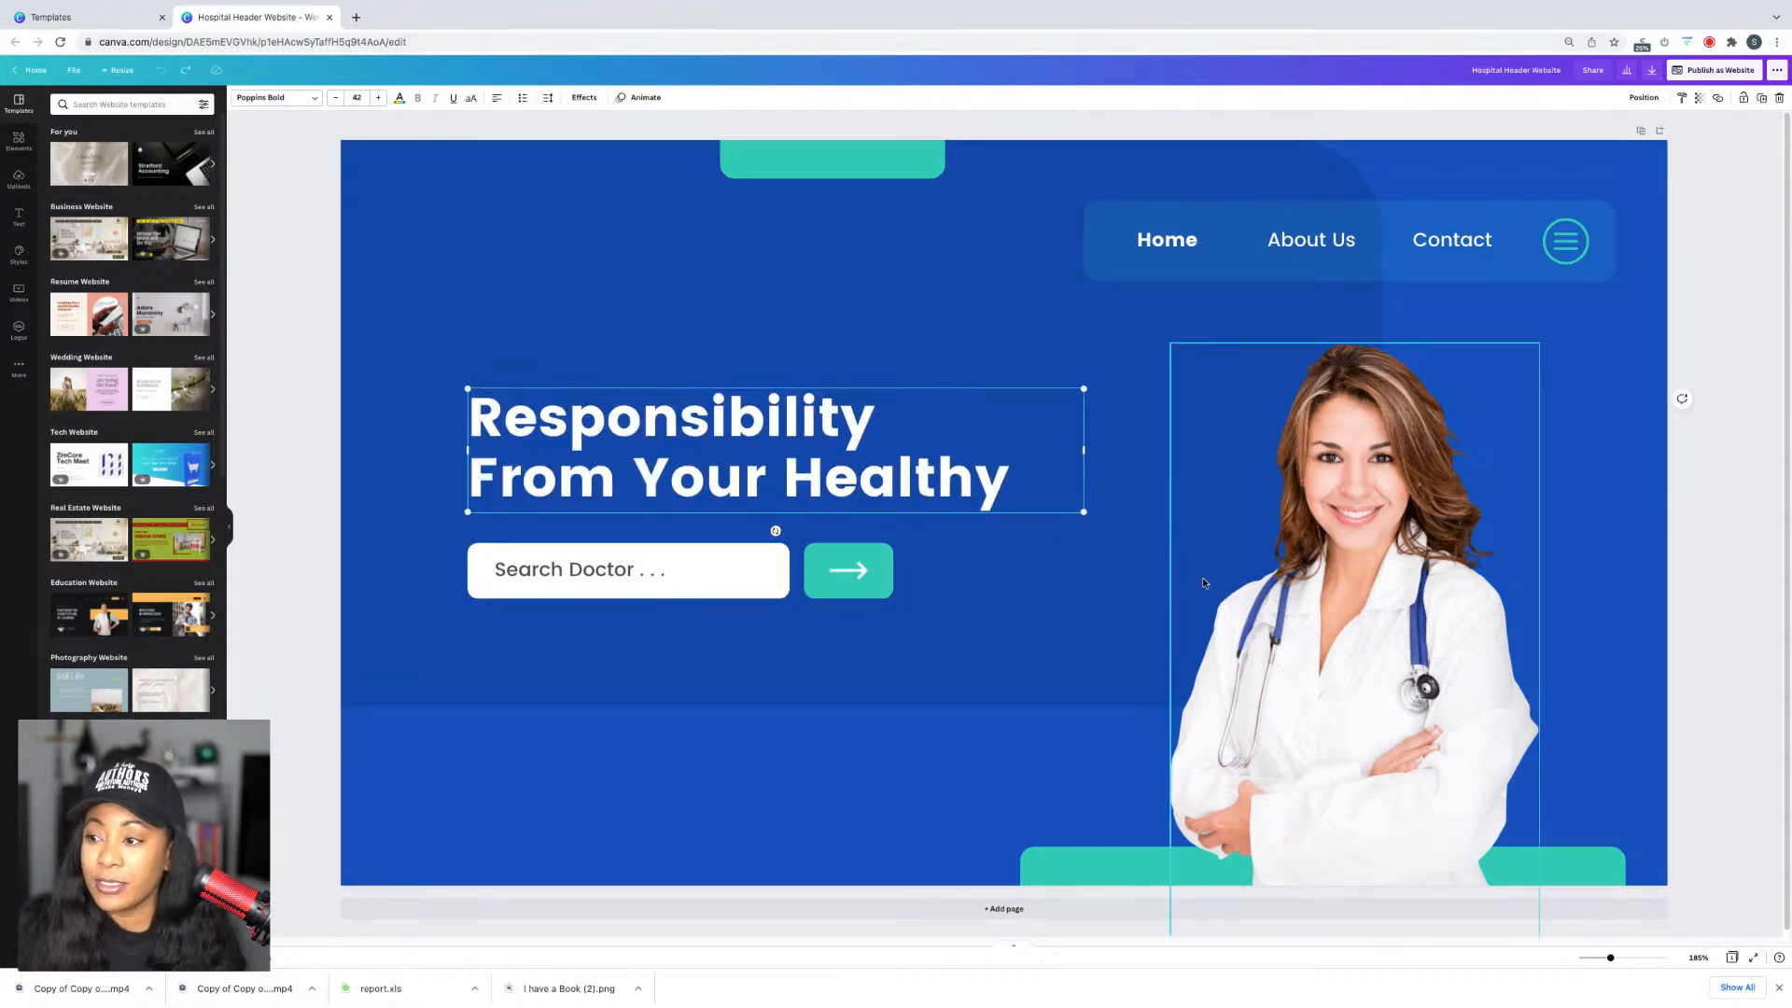
left_click(1363, 562)
Step: Scroll through the website templates side panel
scroll(1391, 560, "down", 1)
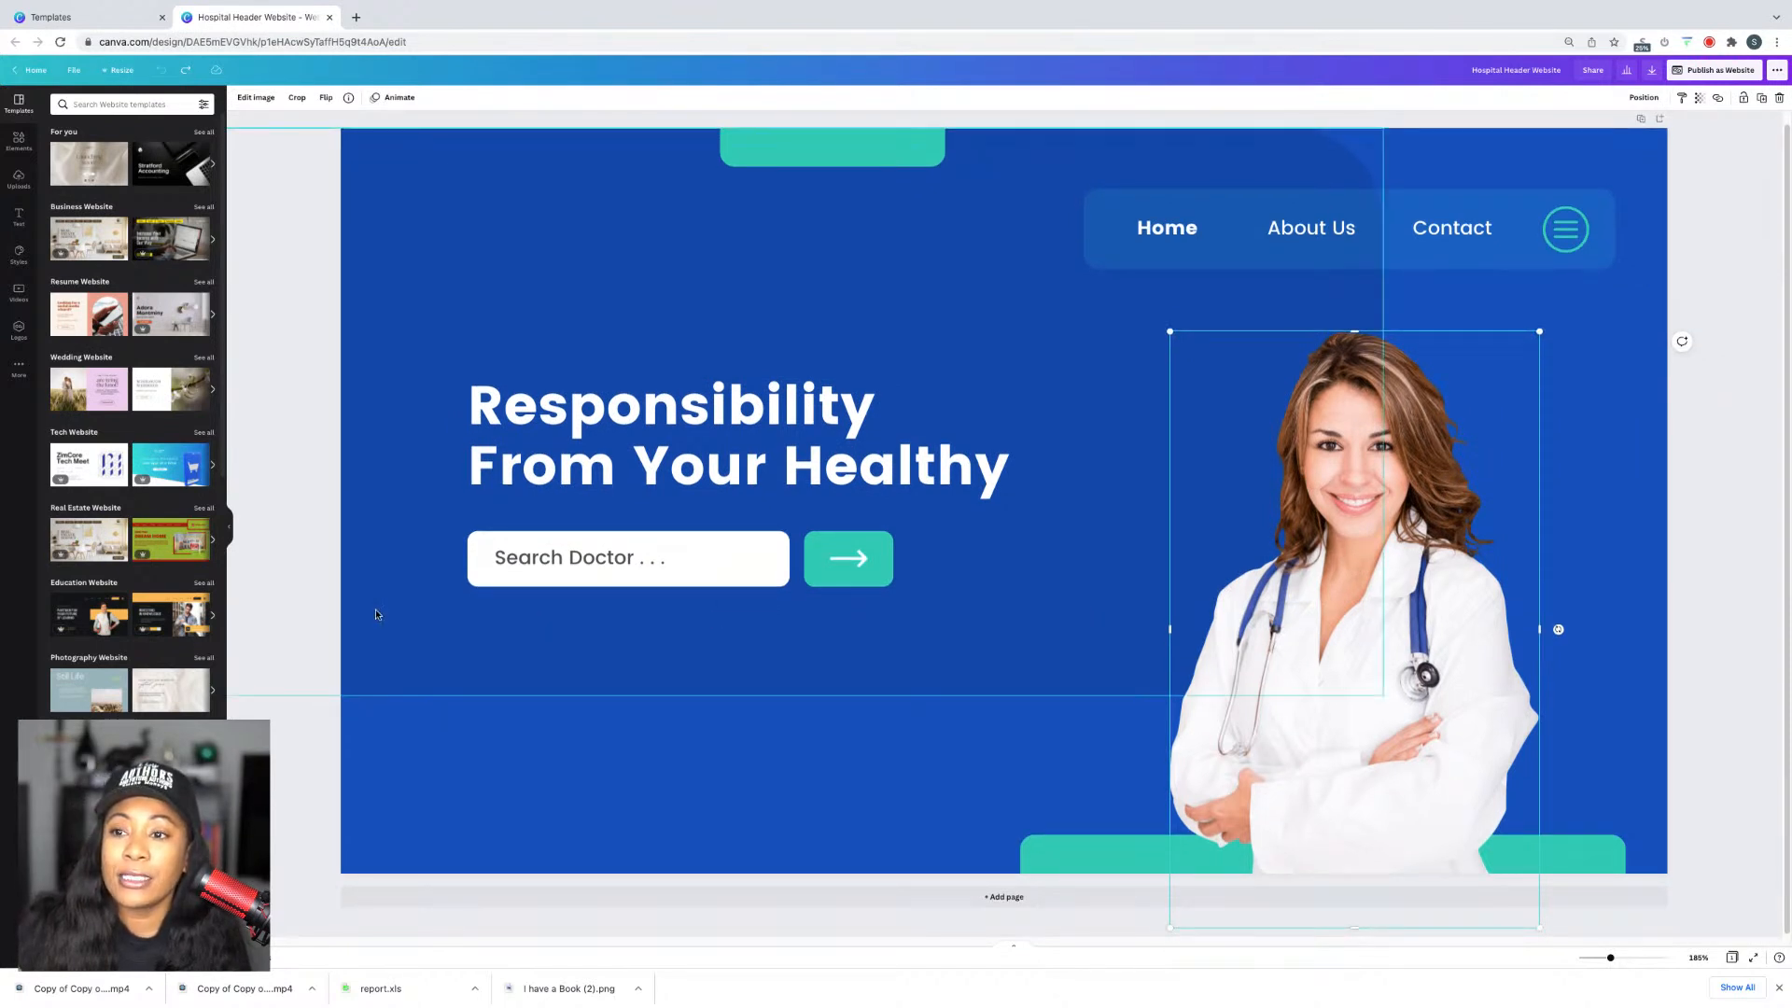
scroll(195, 483, "down", 10)
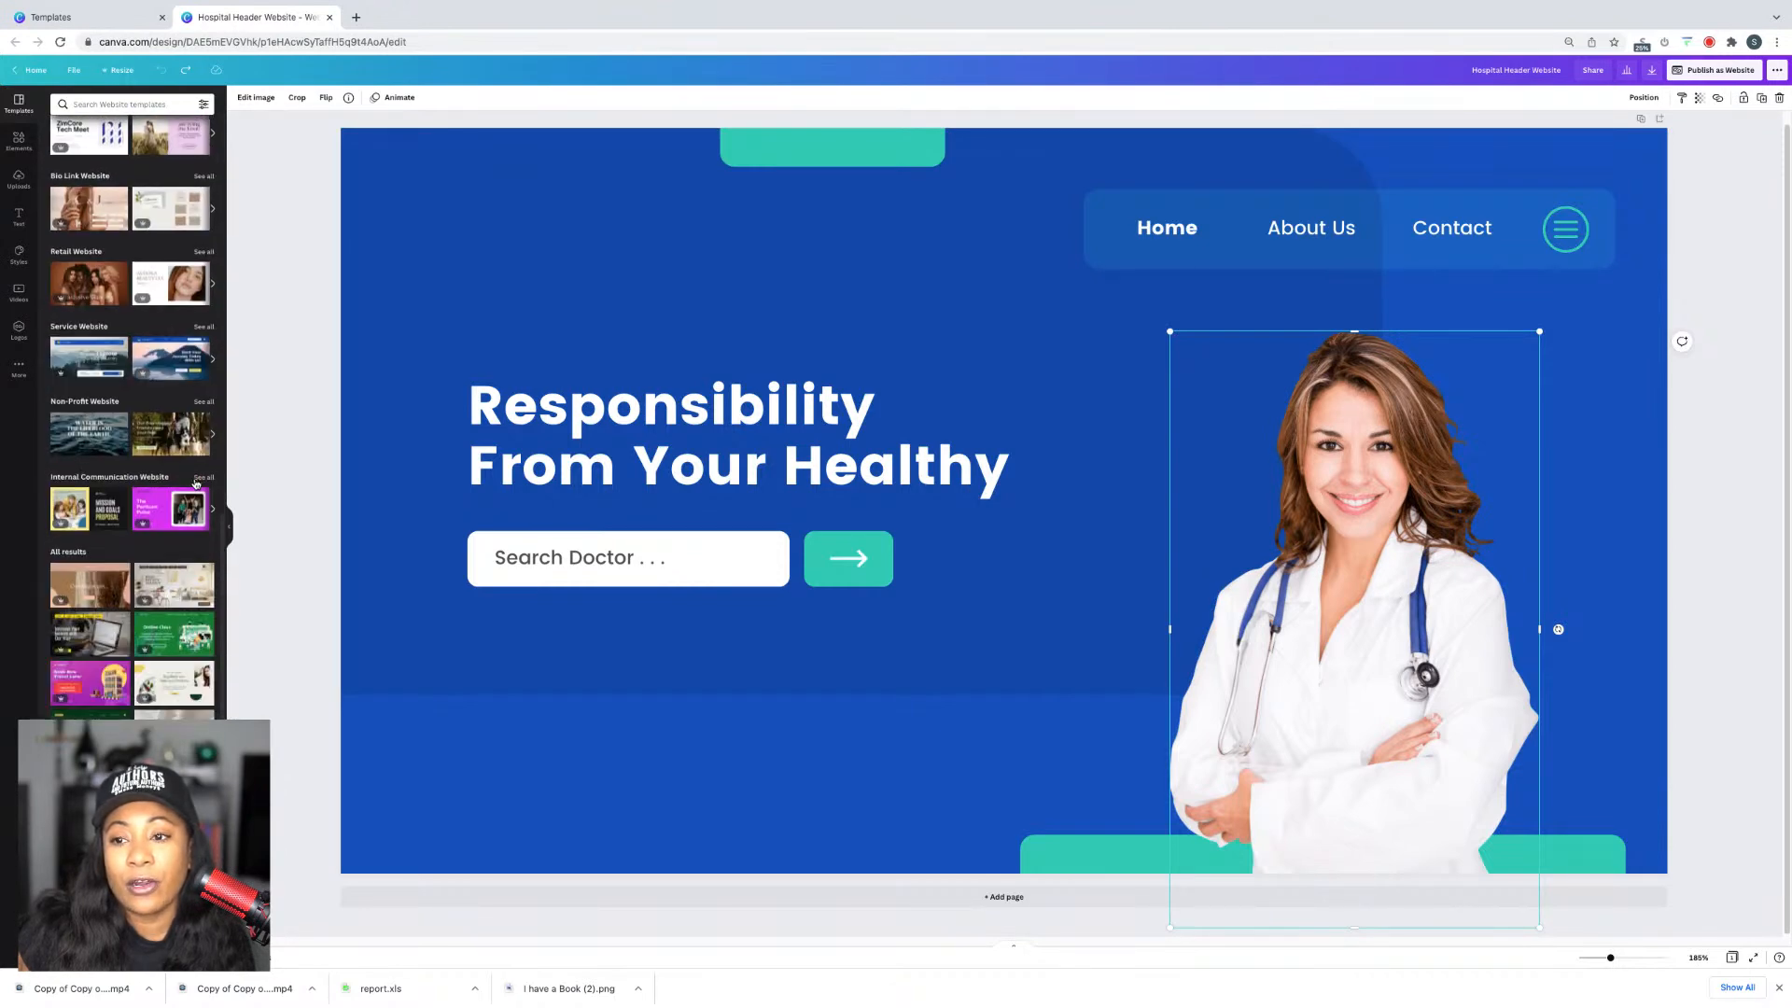
scroll(195, 484, "down", 3)
scroll(195, 483, "down", 2)
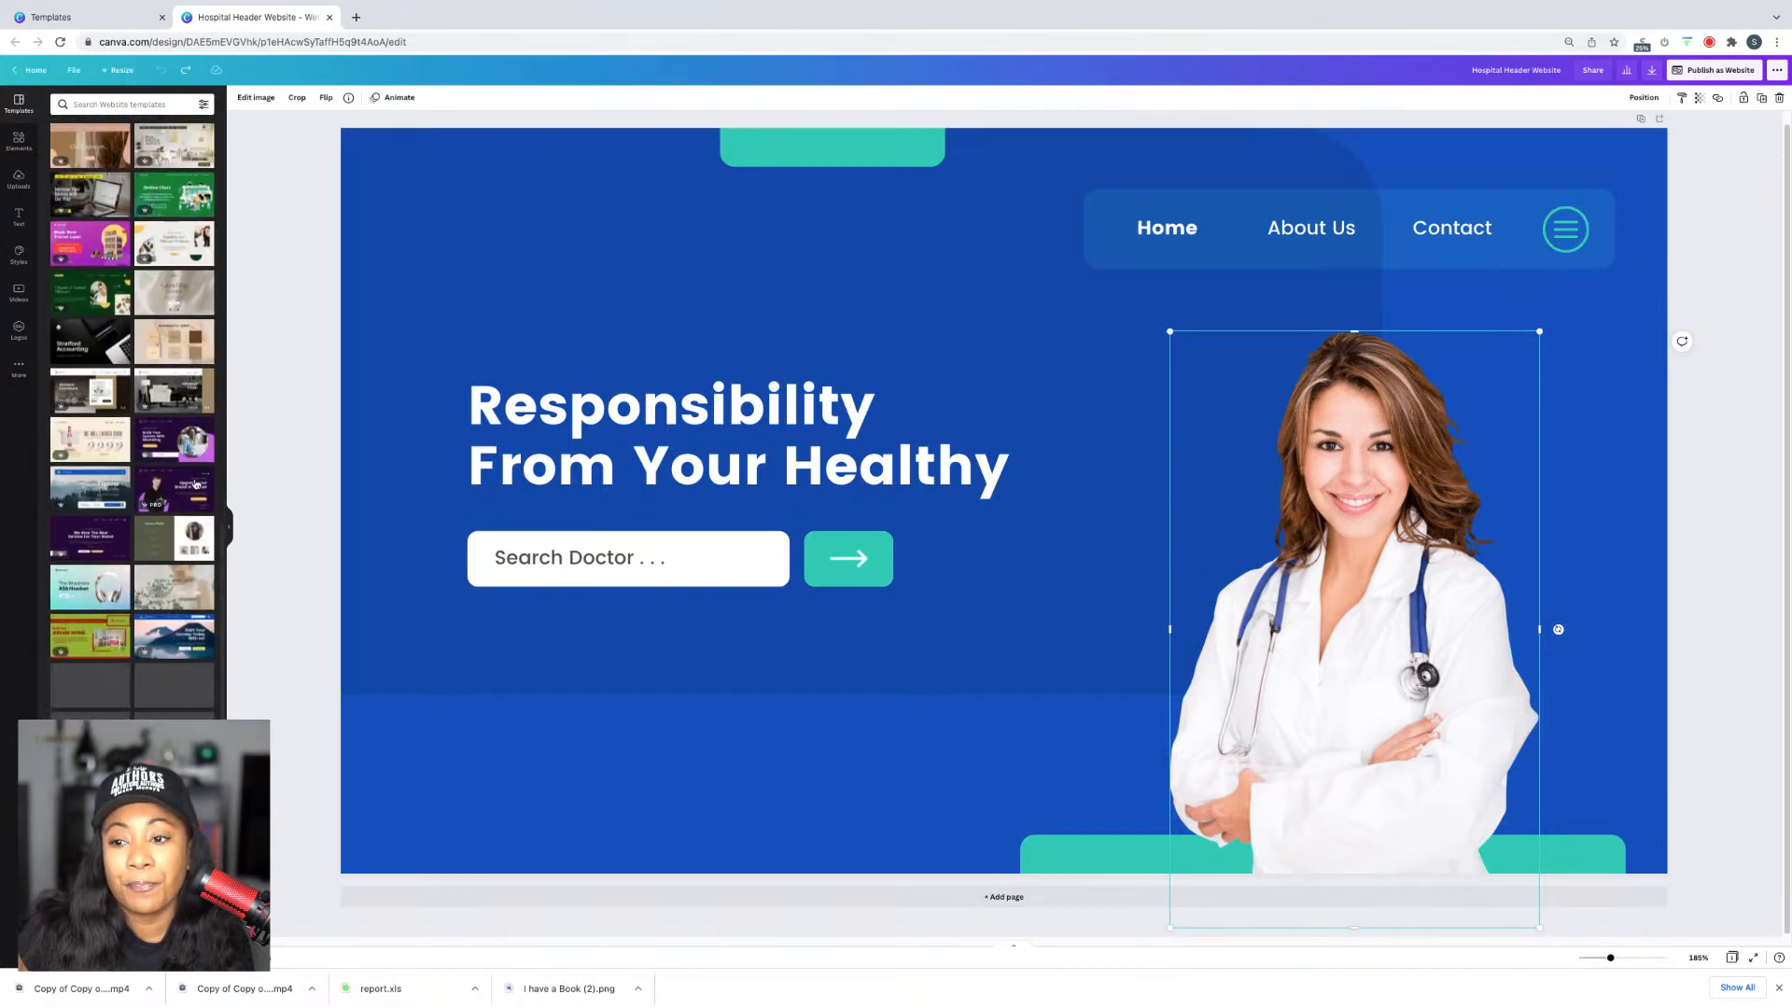
scroll(195, 483, "up", 15)
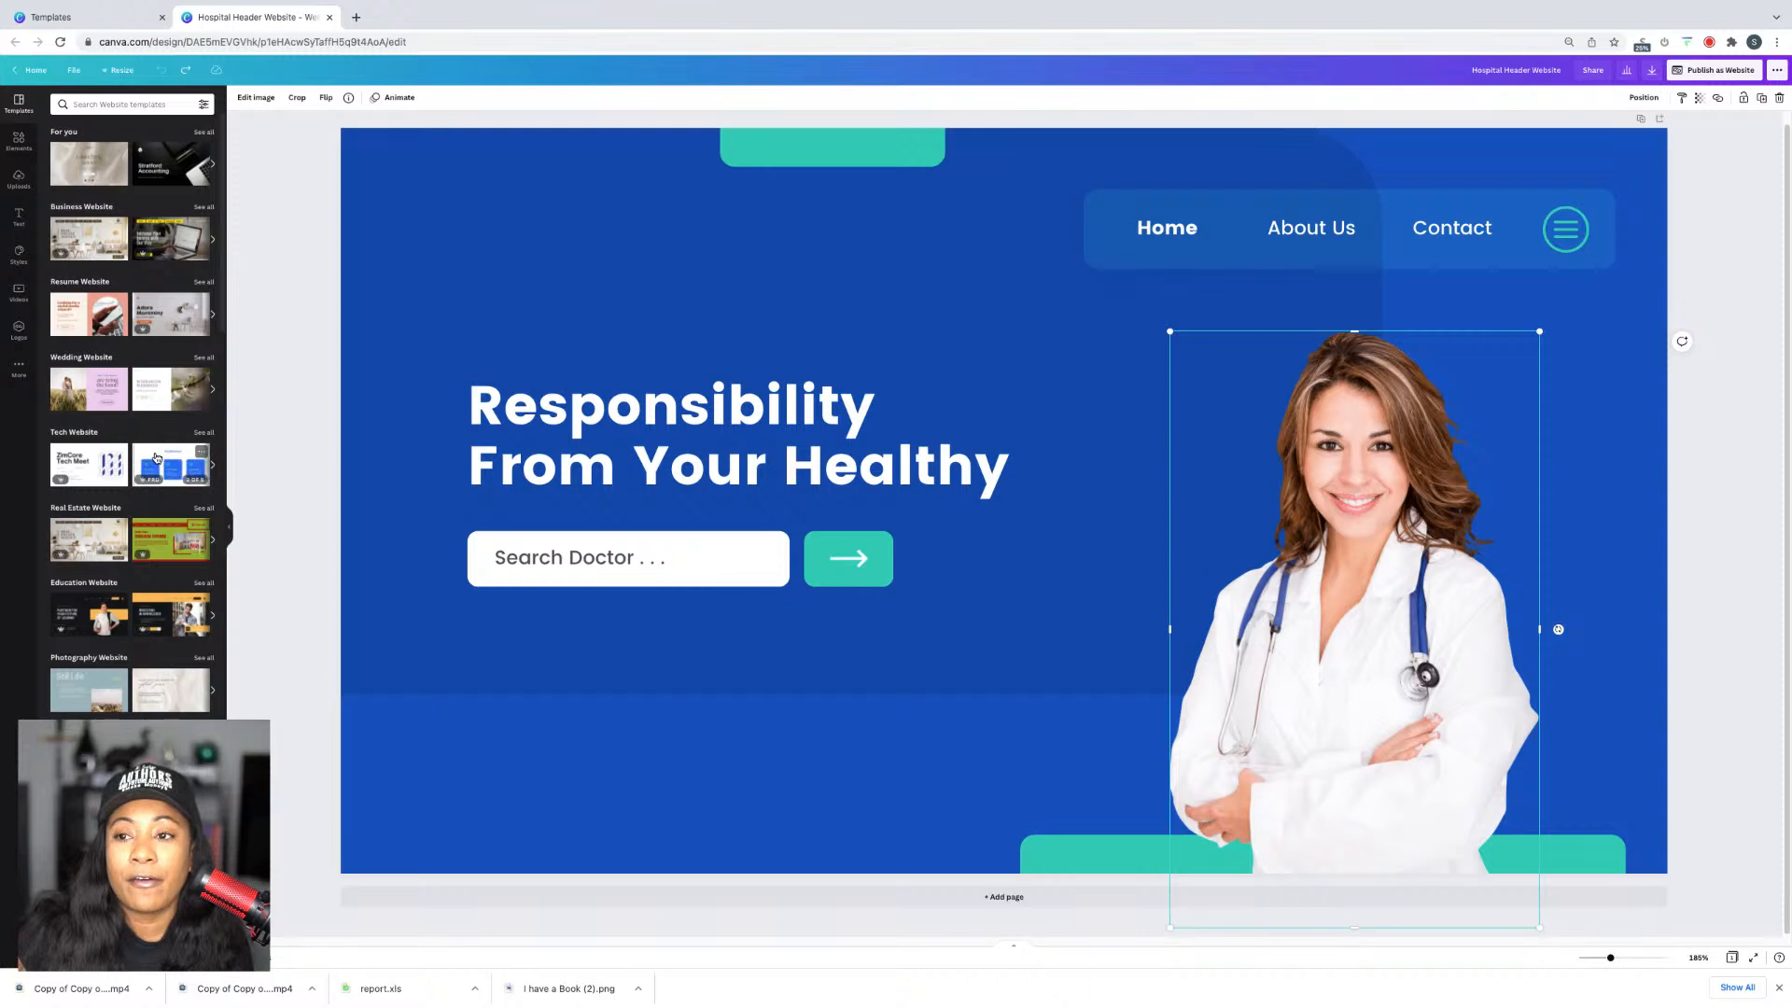
scroll(158, 457, "down", 15)
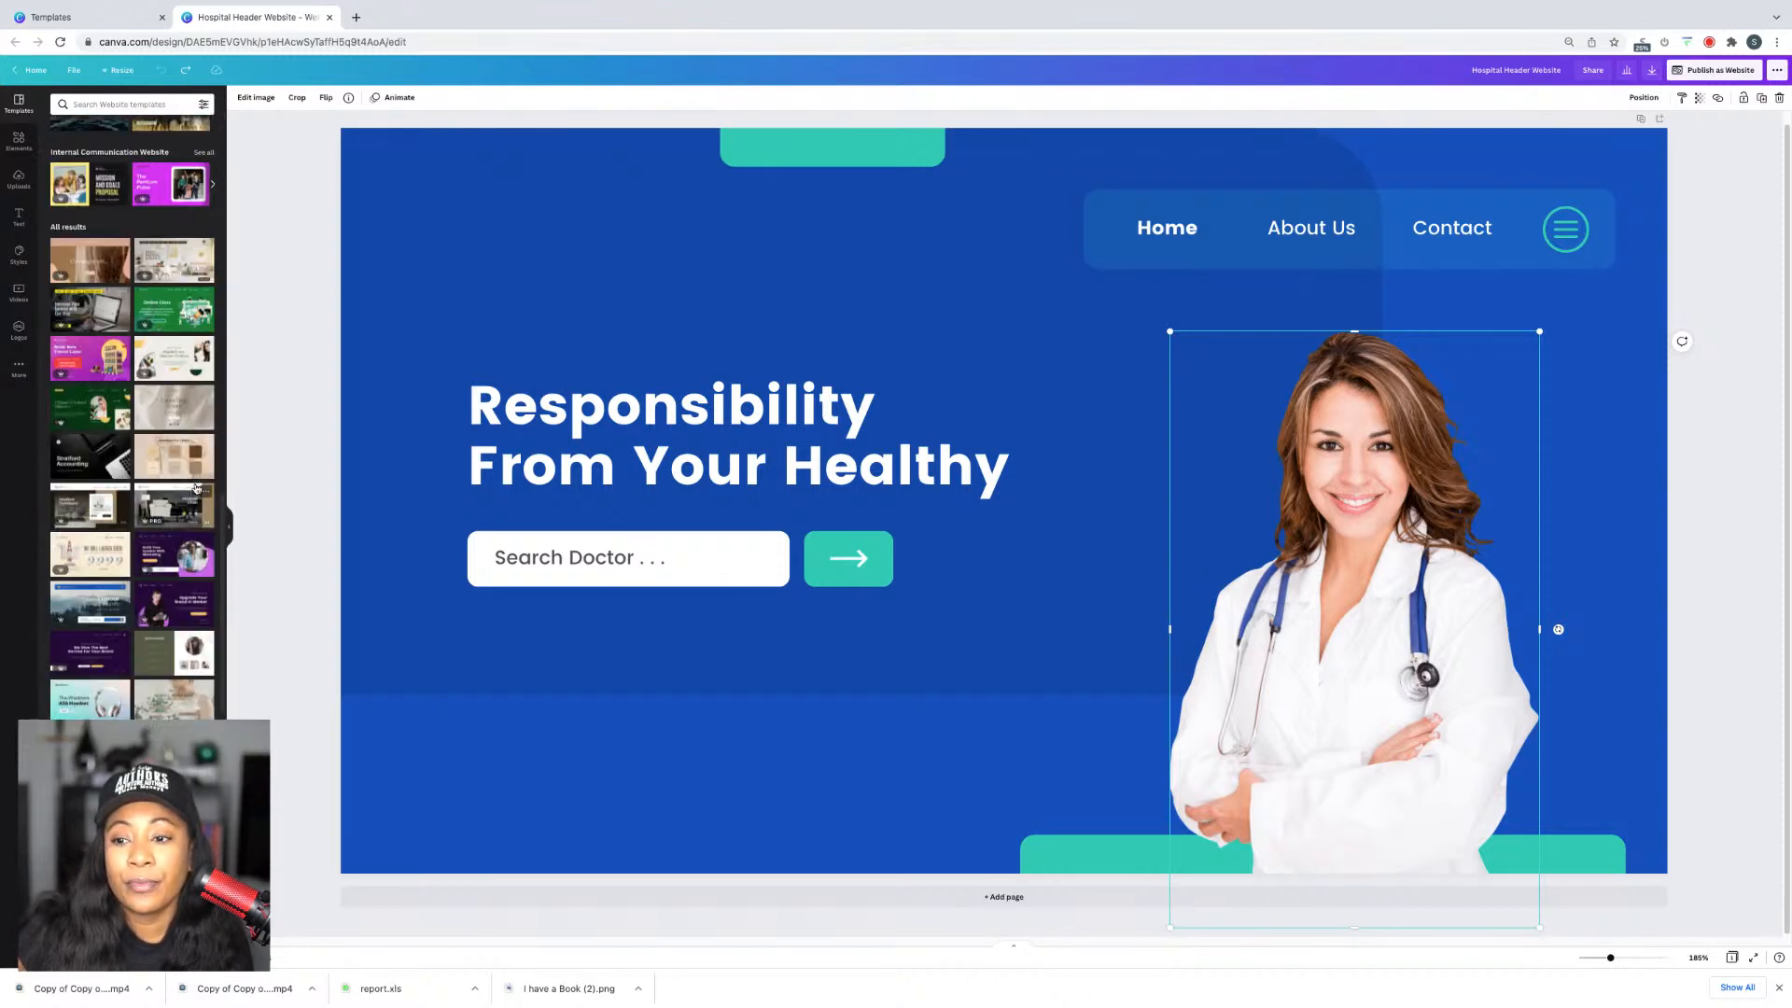
scroll(196, 487, "down", 8)
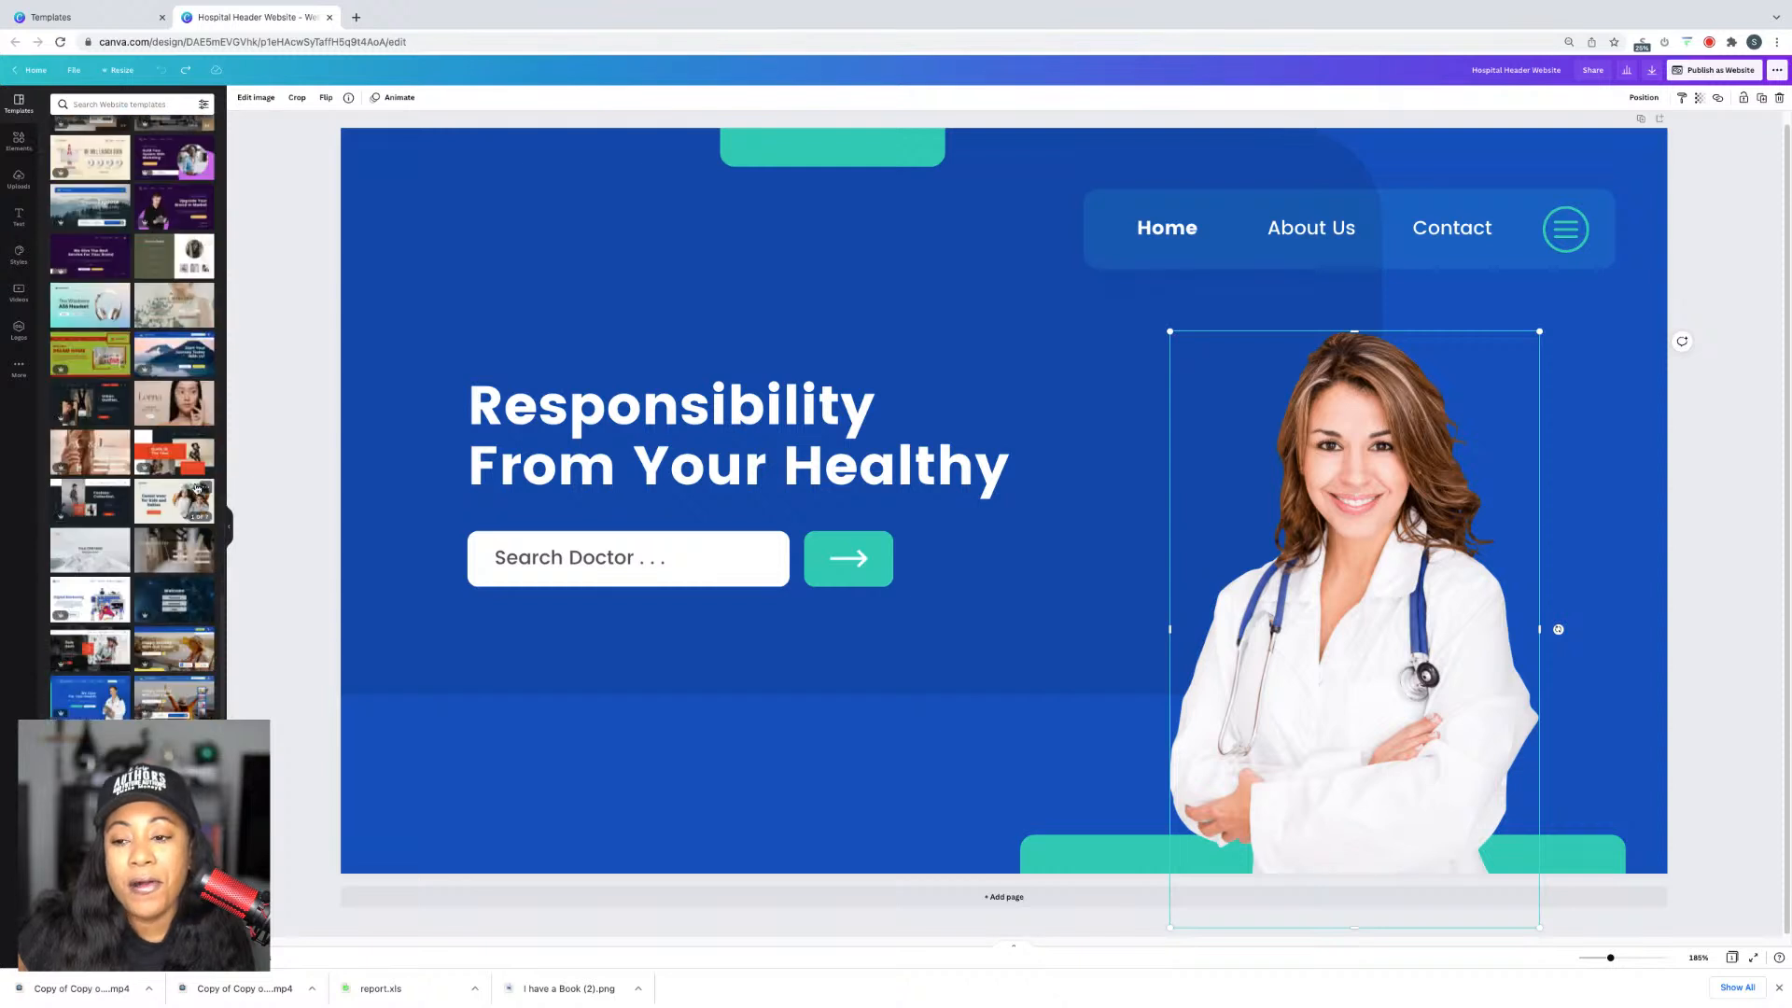
scroll(197, 487, "down", 3)
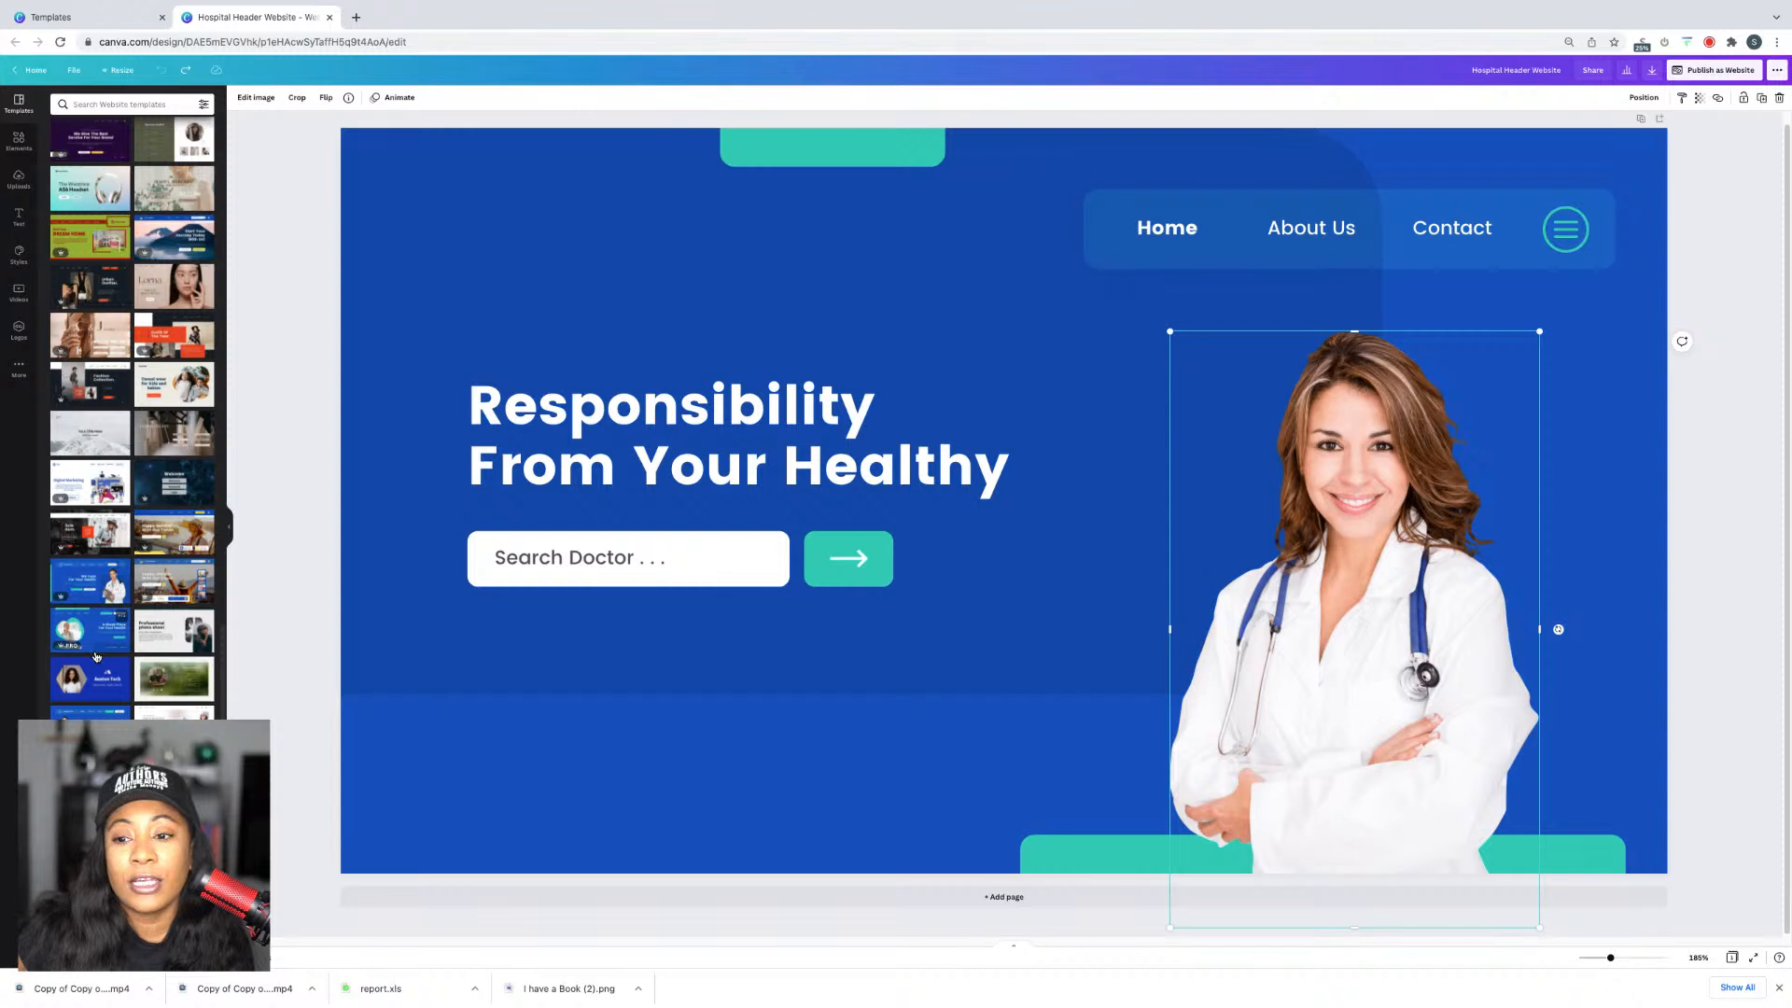
scroll(187, 616, "down", 5)
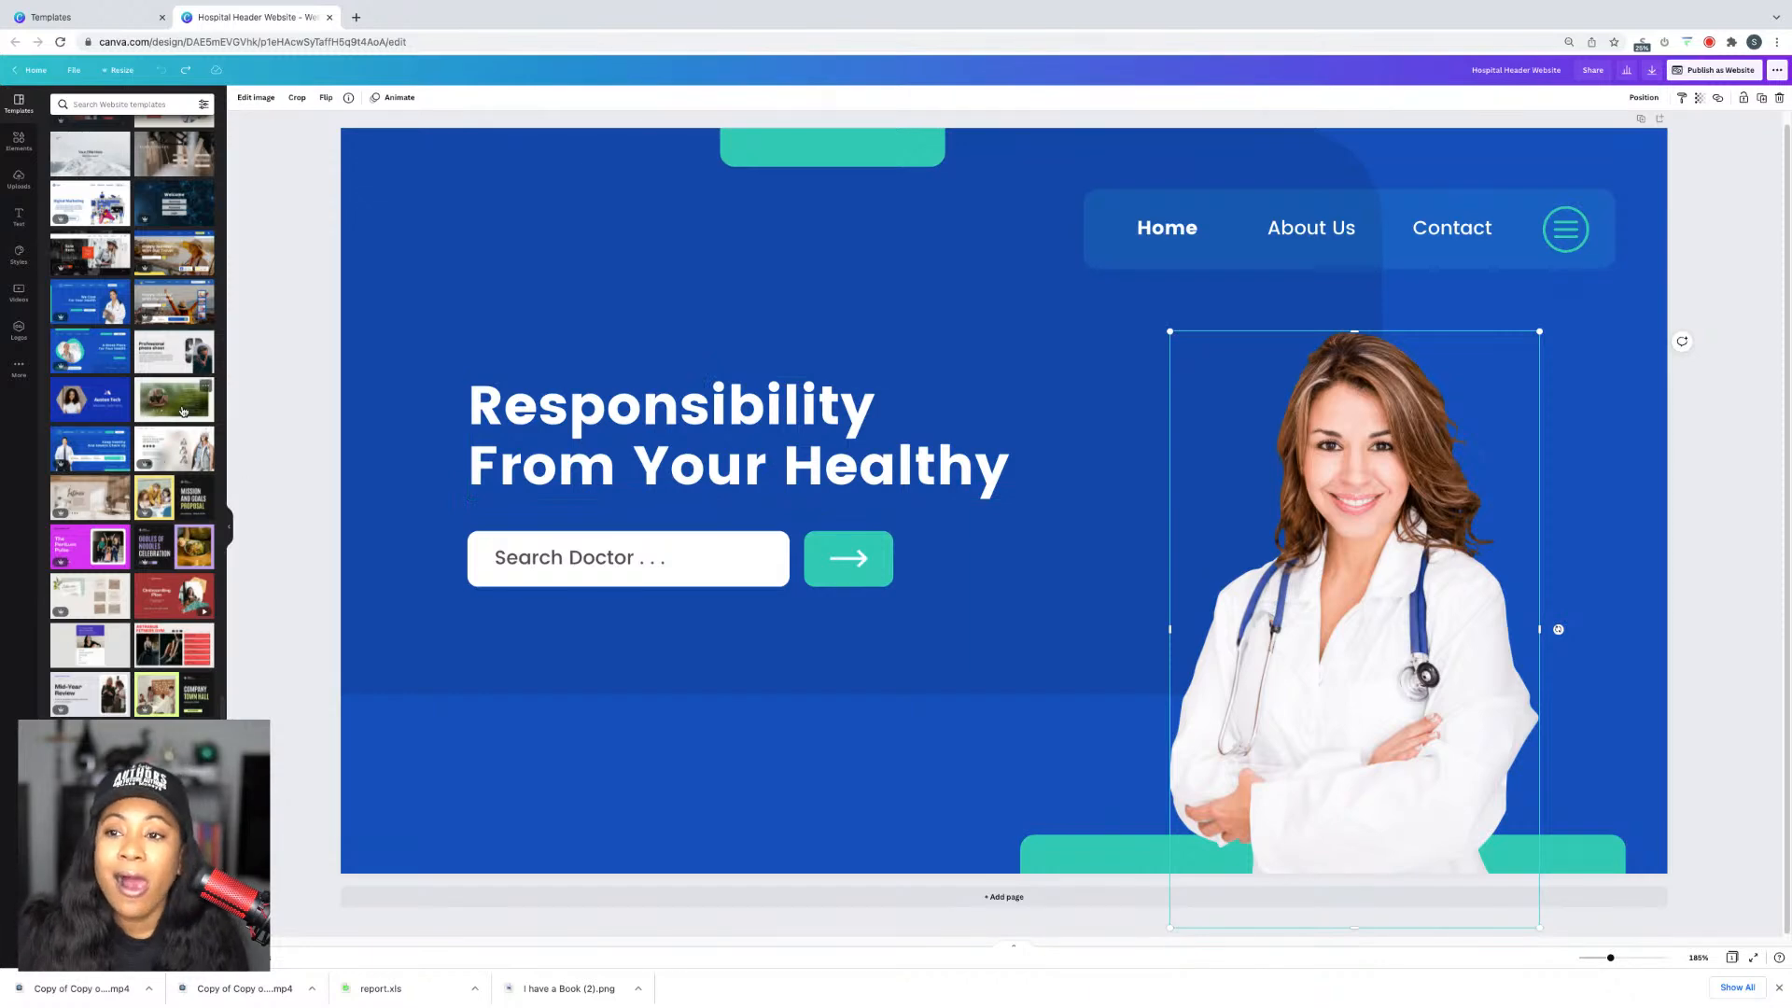
scroll(183, 410, "up", 8)
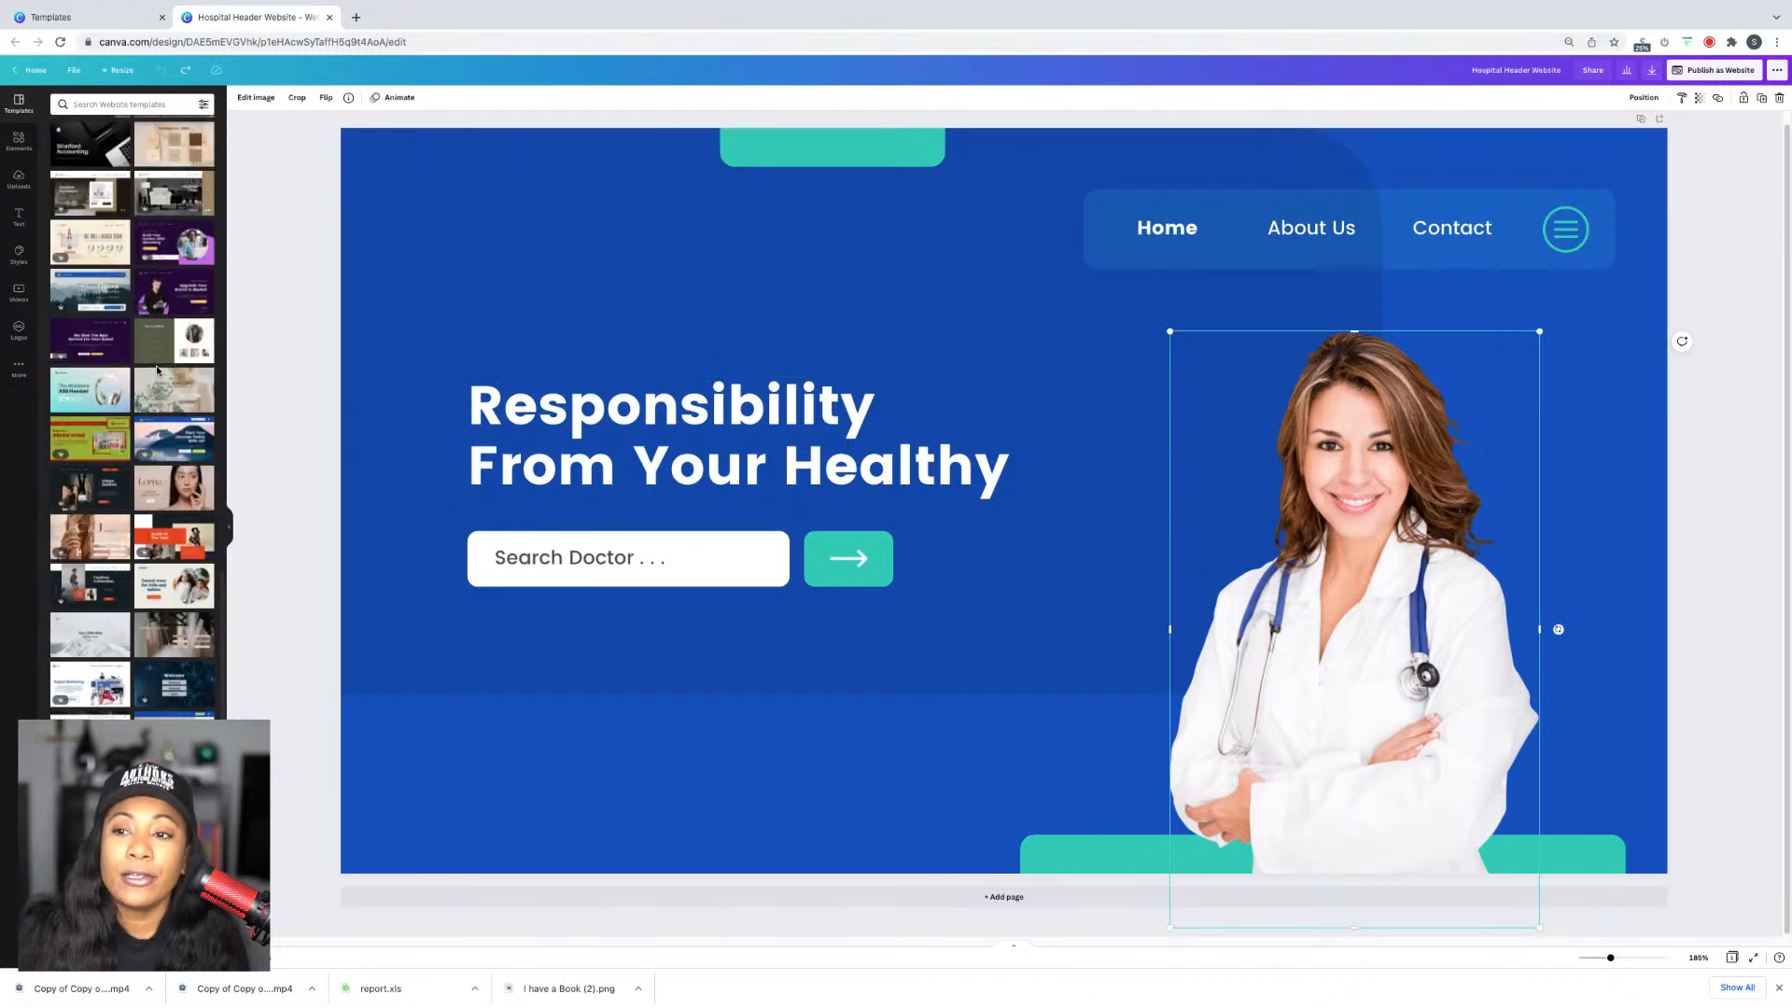
scroll(157, 371, "up", 4)
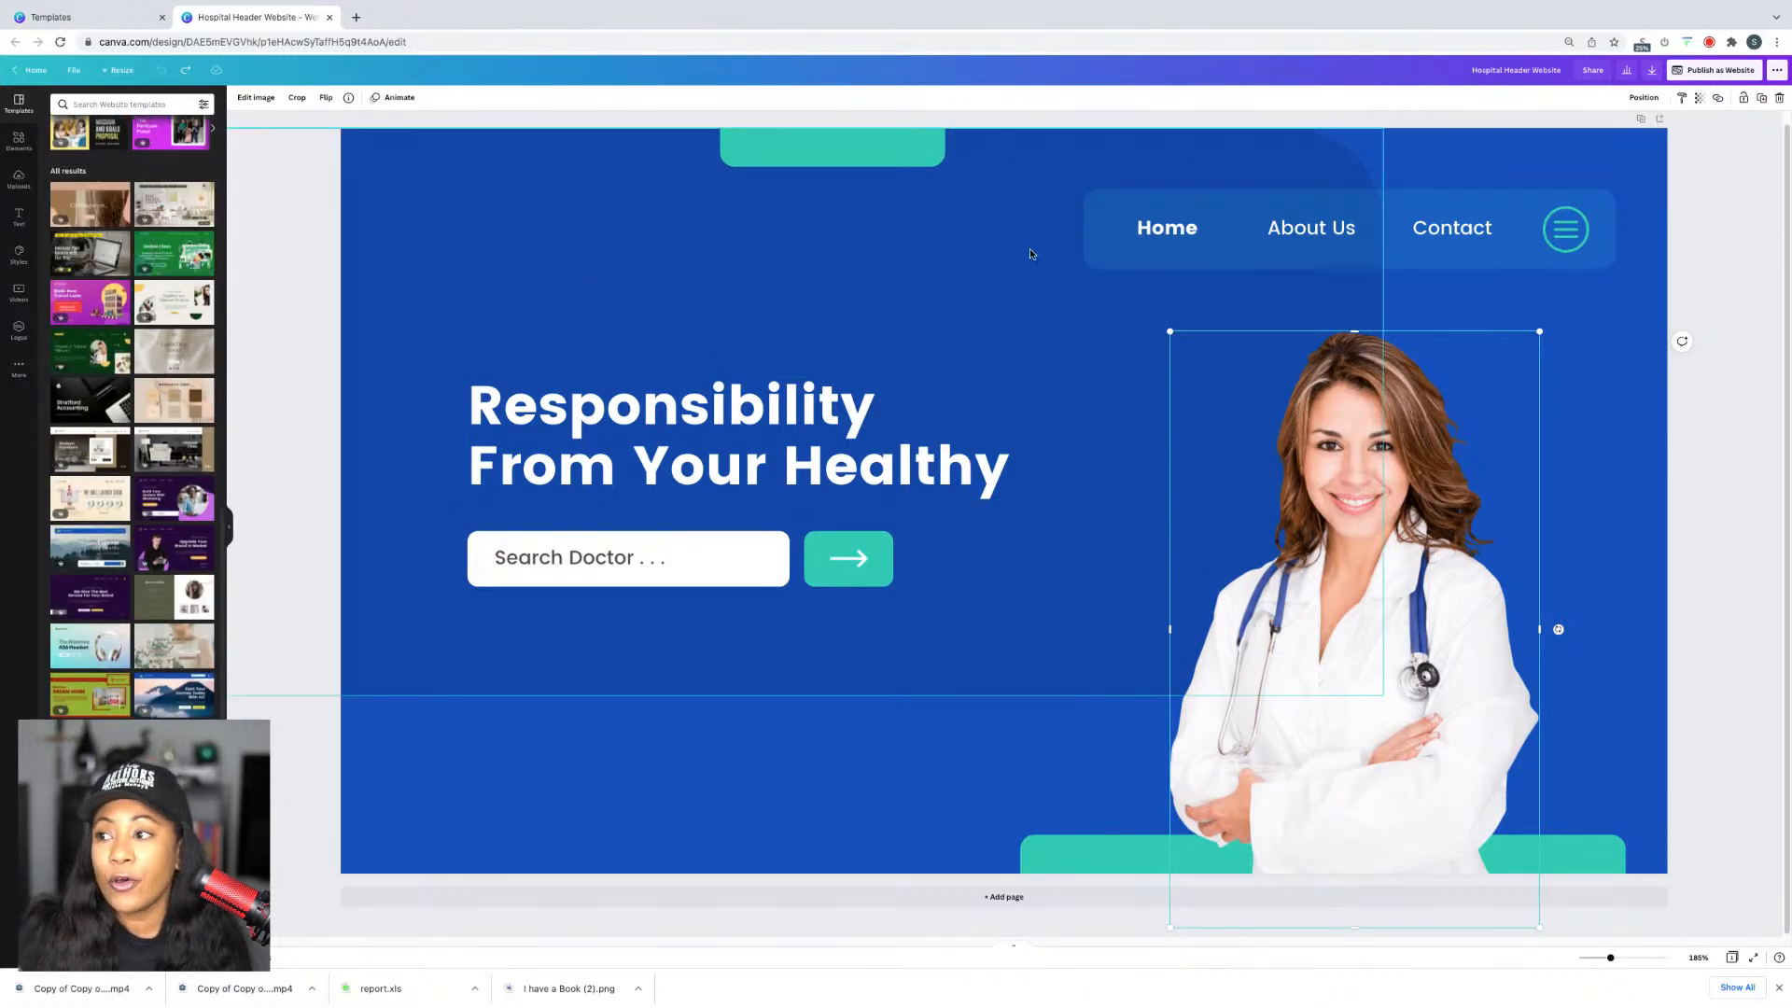
scroll(789, 816, "up", 1)
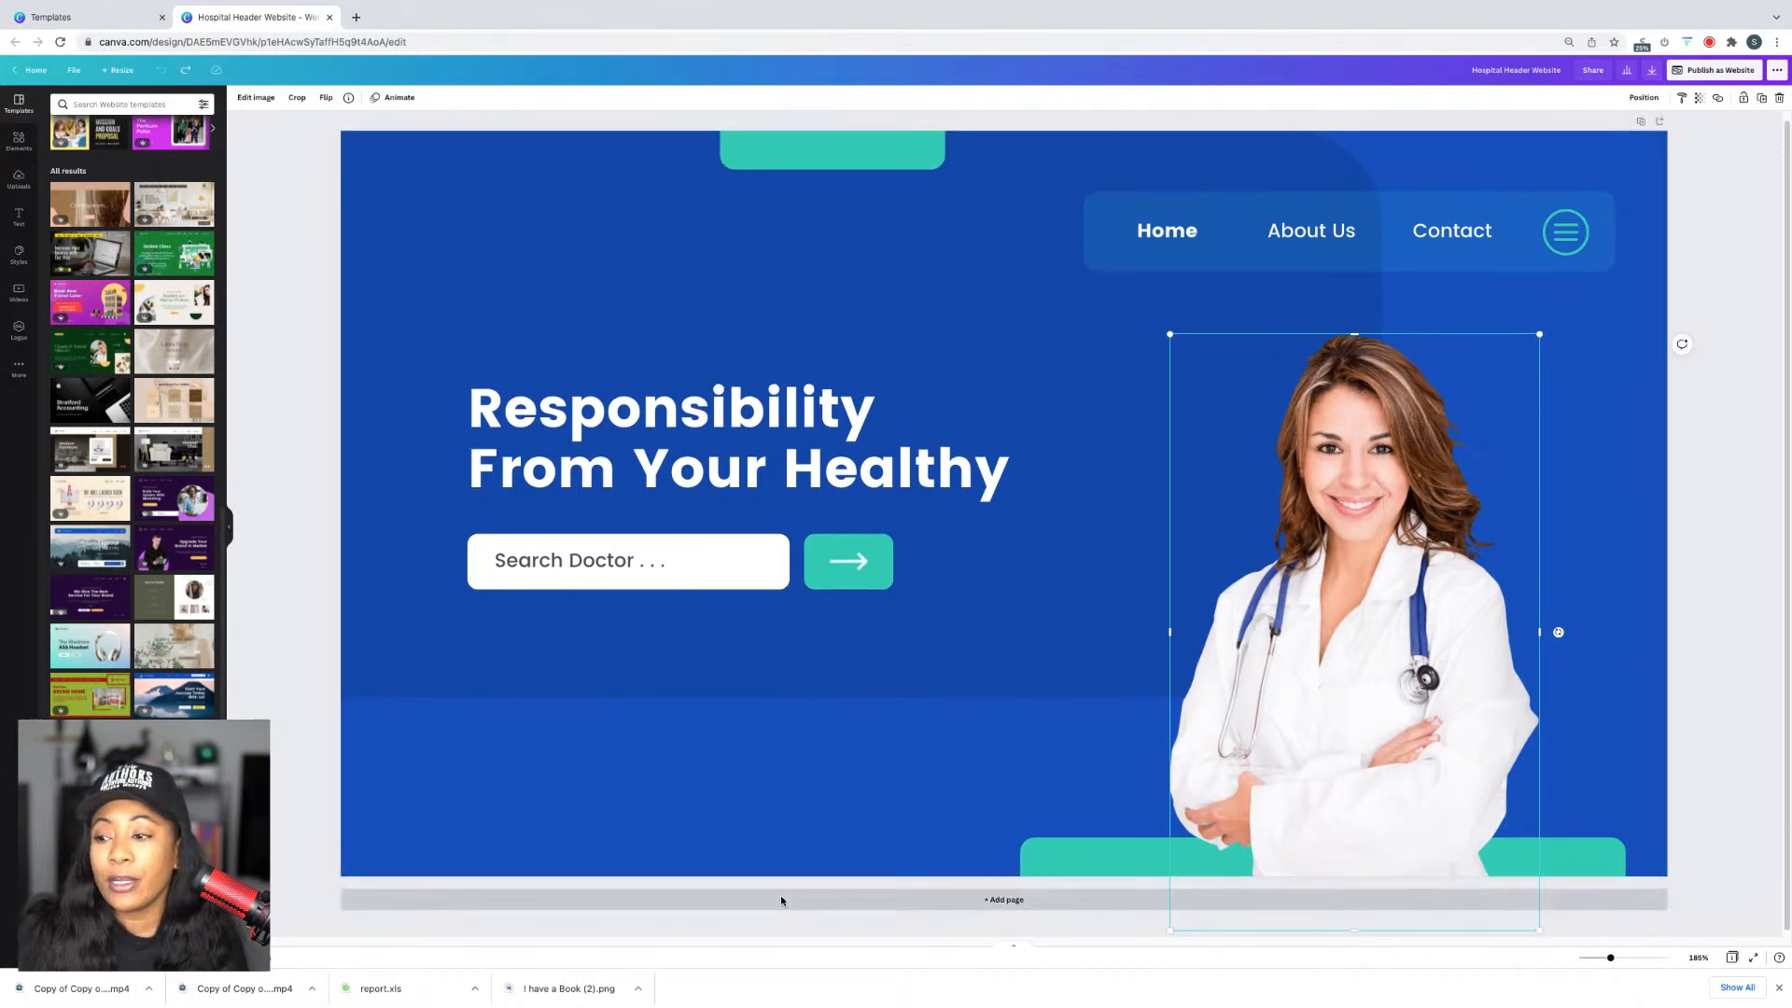
Step: Add a blank second page, then select the headline group and the Search Doctor box
left_click(781, 898)
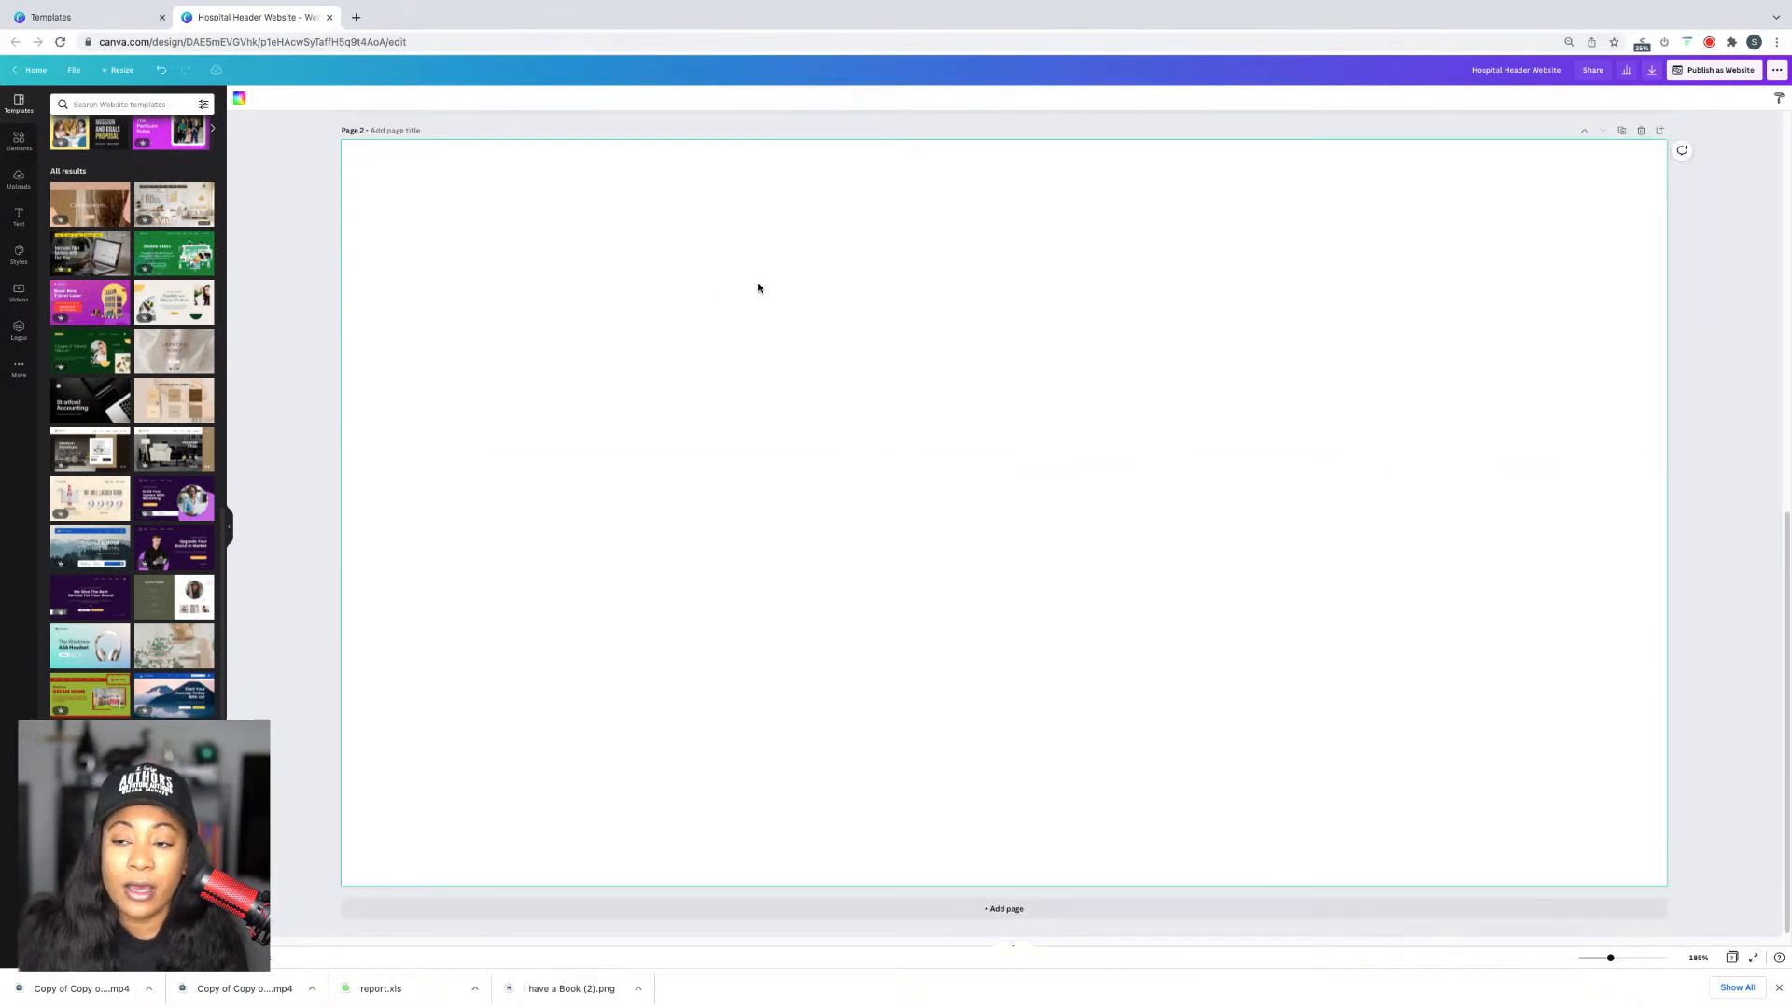
scroll(758, 287, "up", 6)
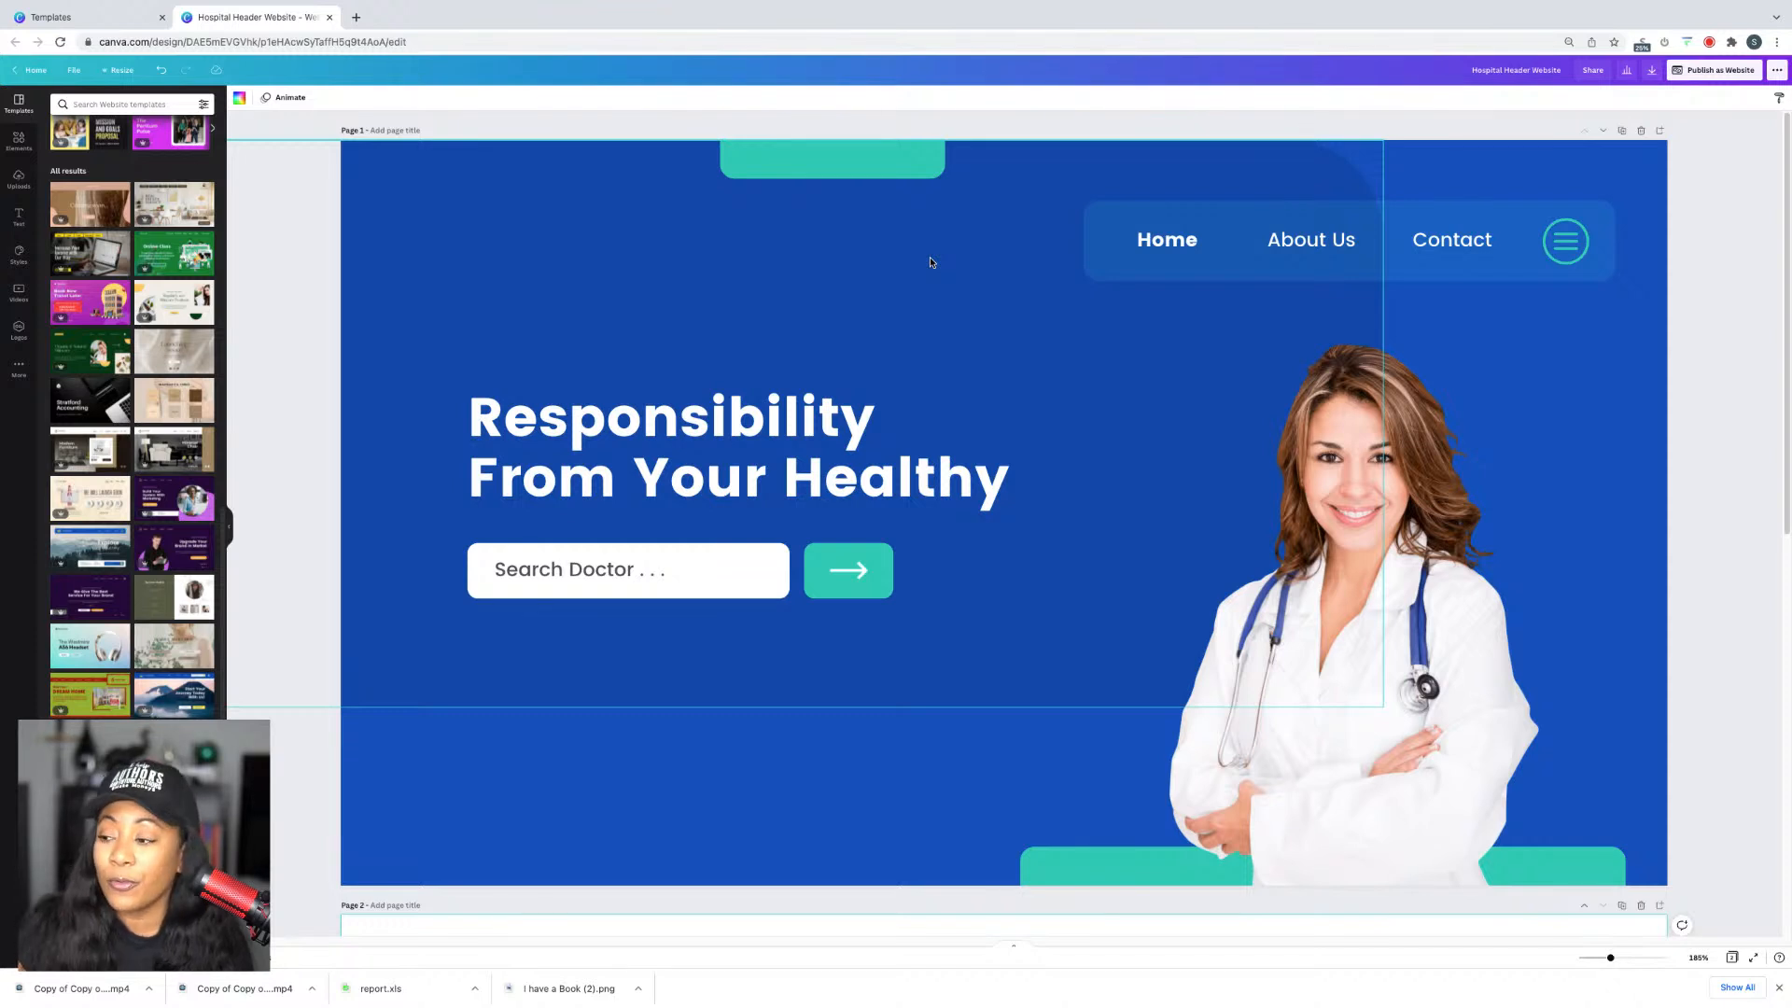
left_click(630, 588)
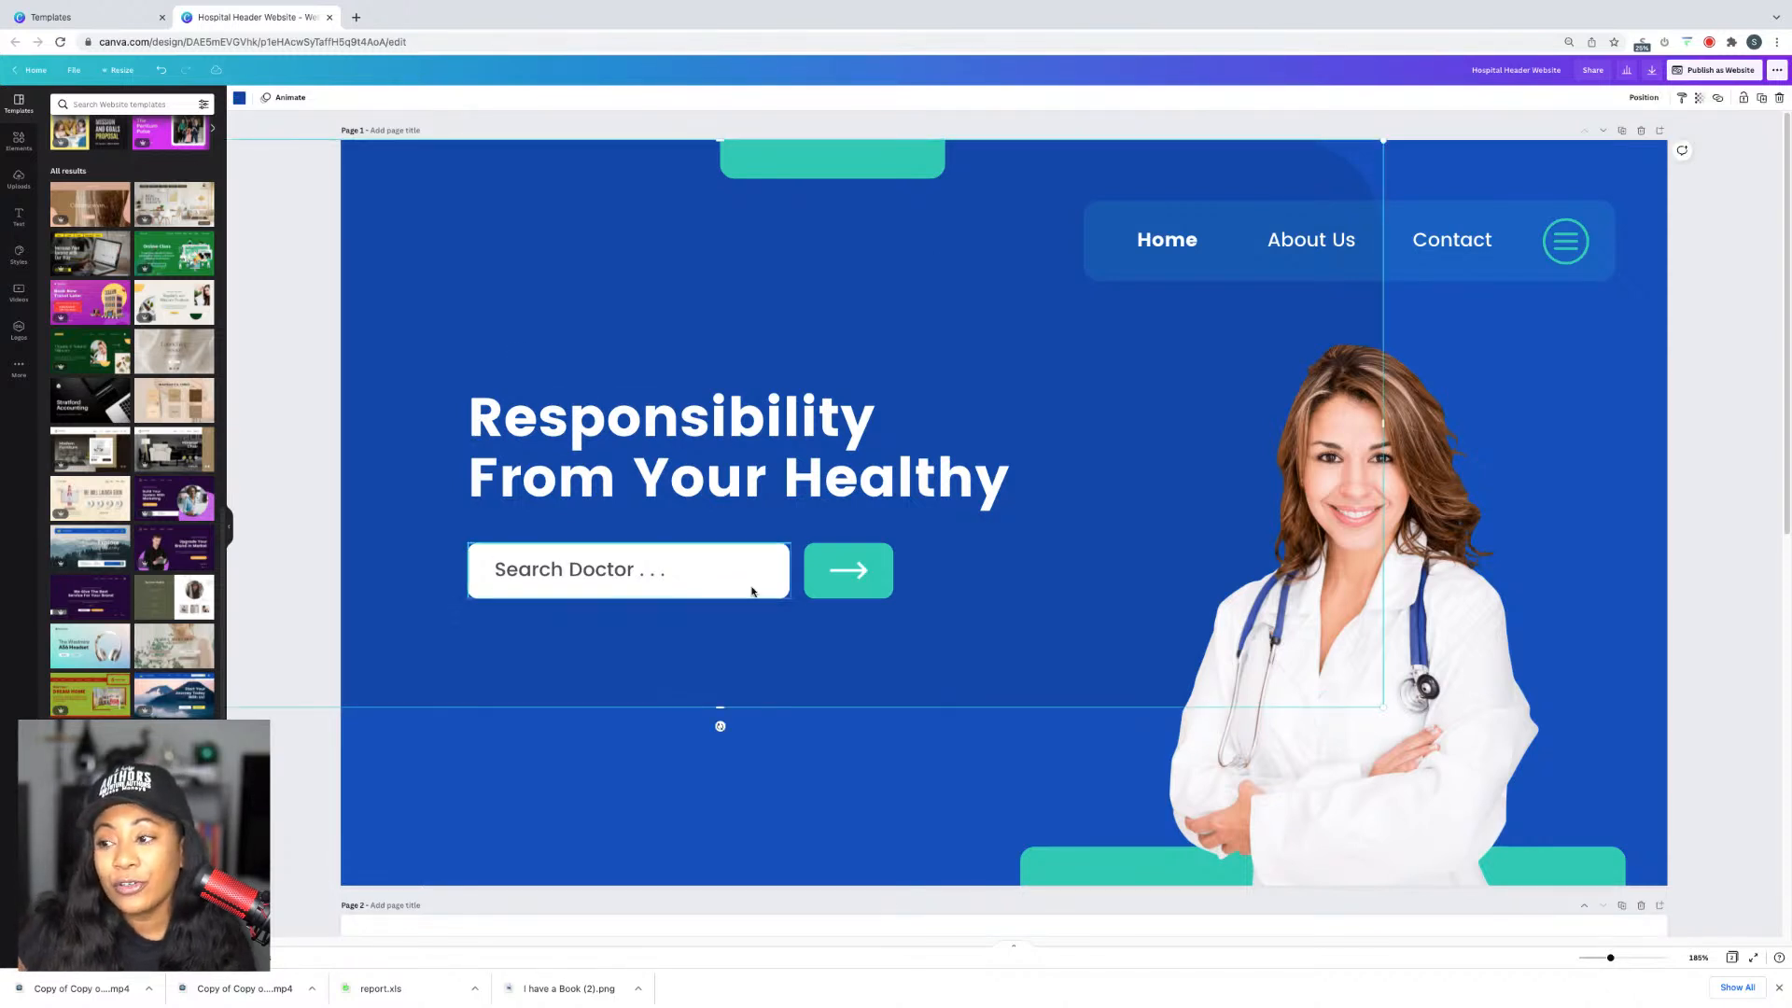
left_click(752, 590)
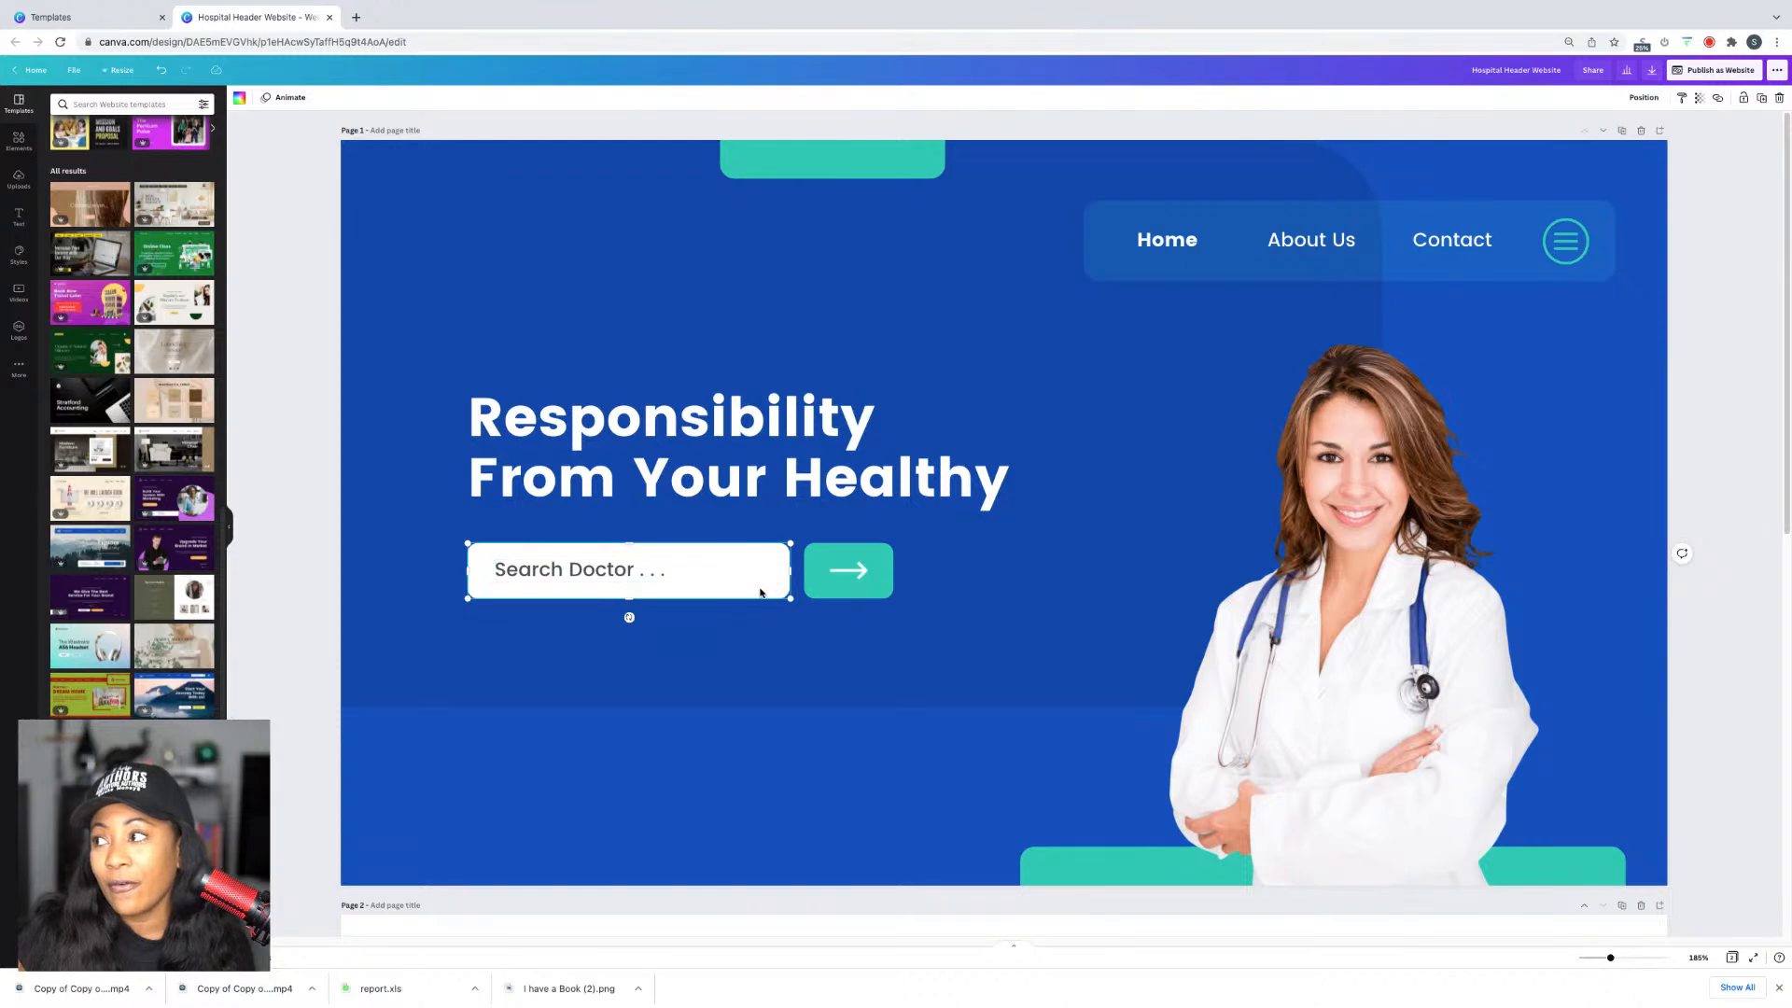
scroll(987, 535, "down", 10)
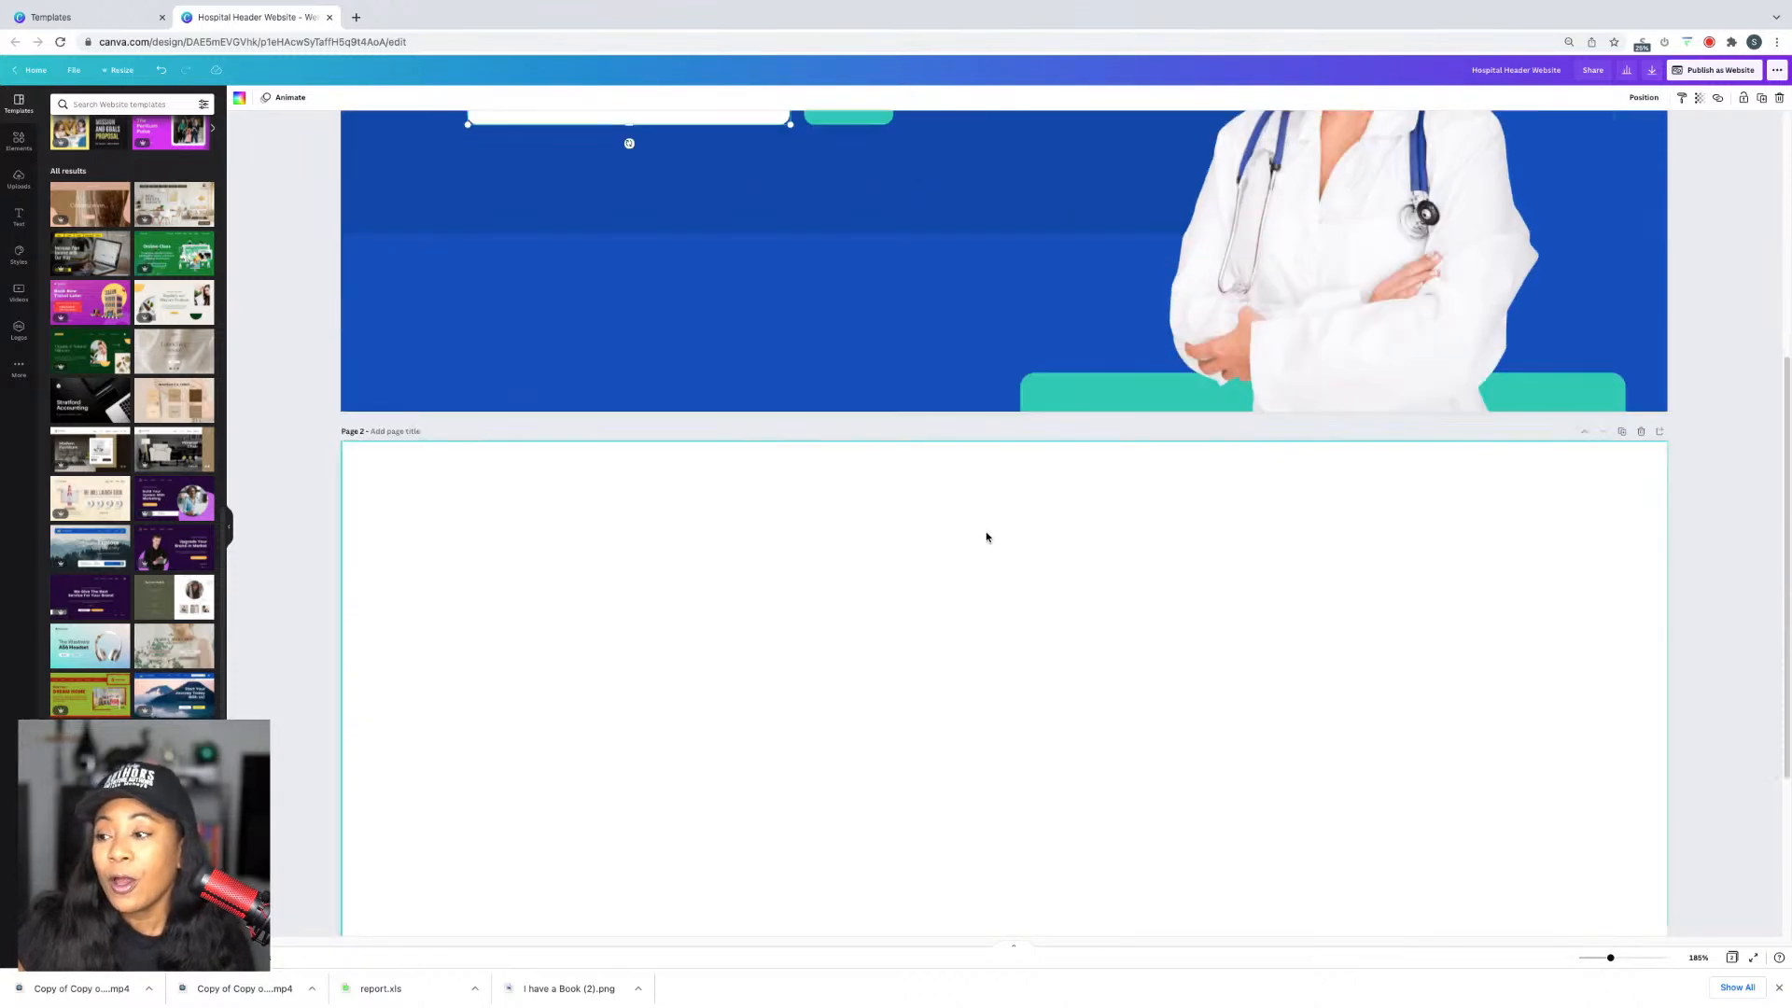
scroll(987, 534, "up", 10)
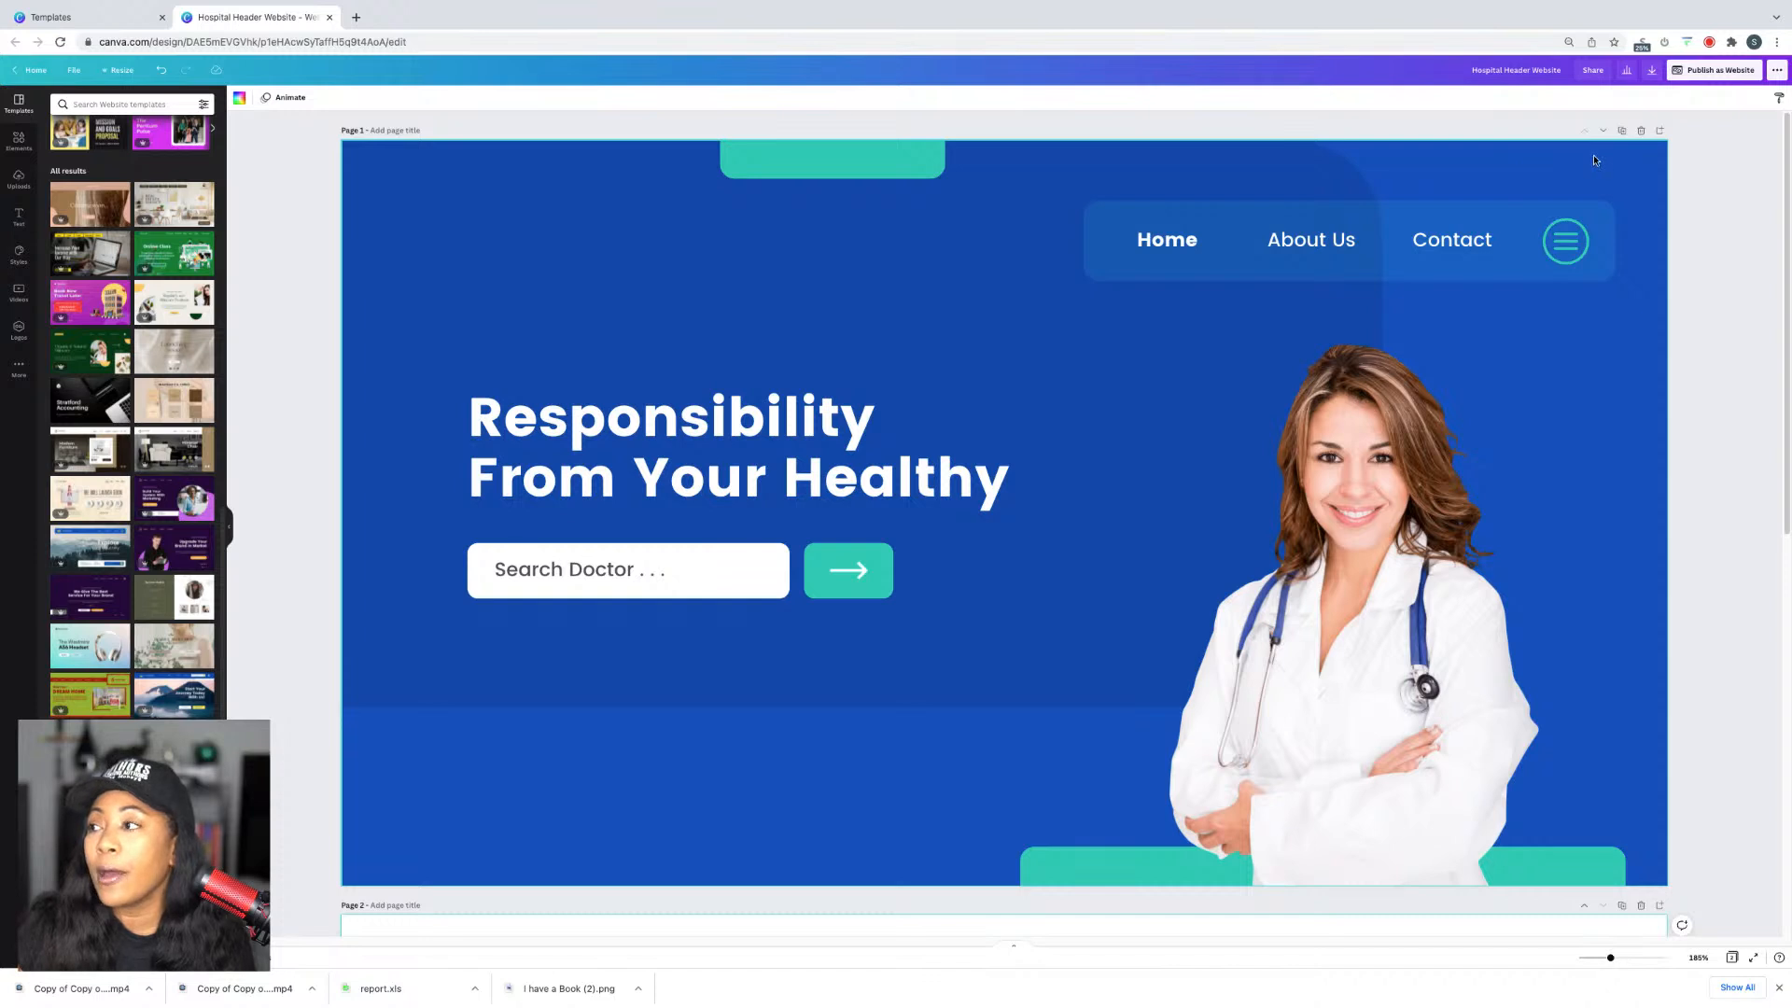
Step: Make the page background black
left_click(1474, 175)
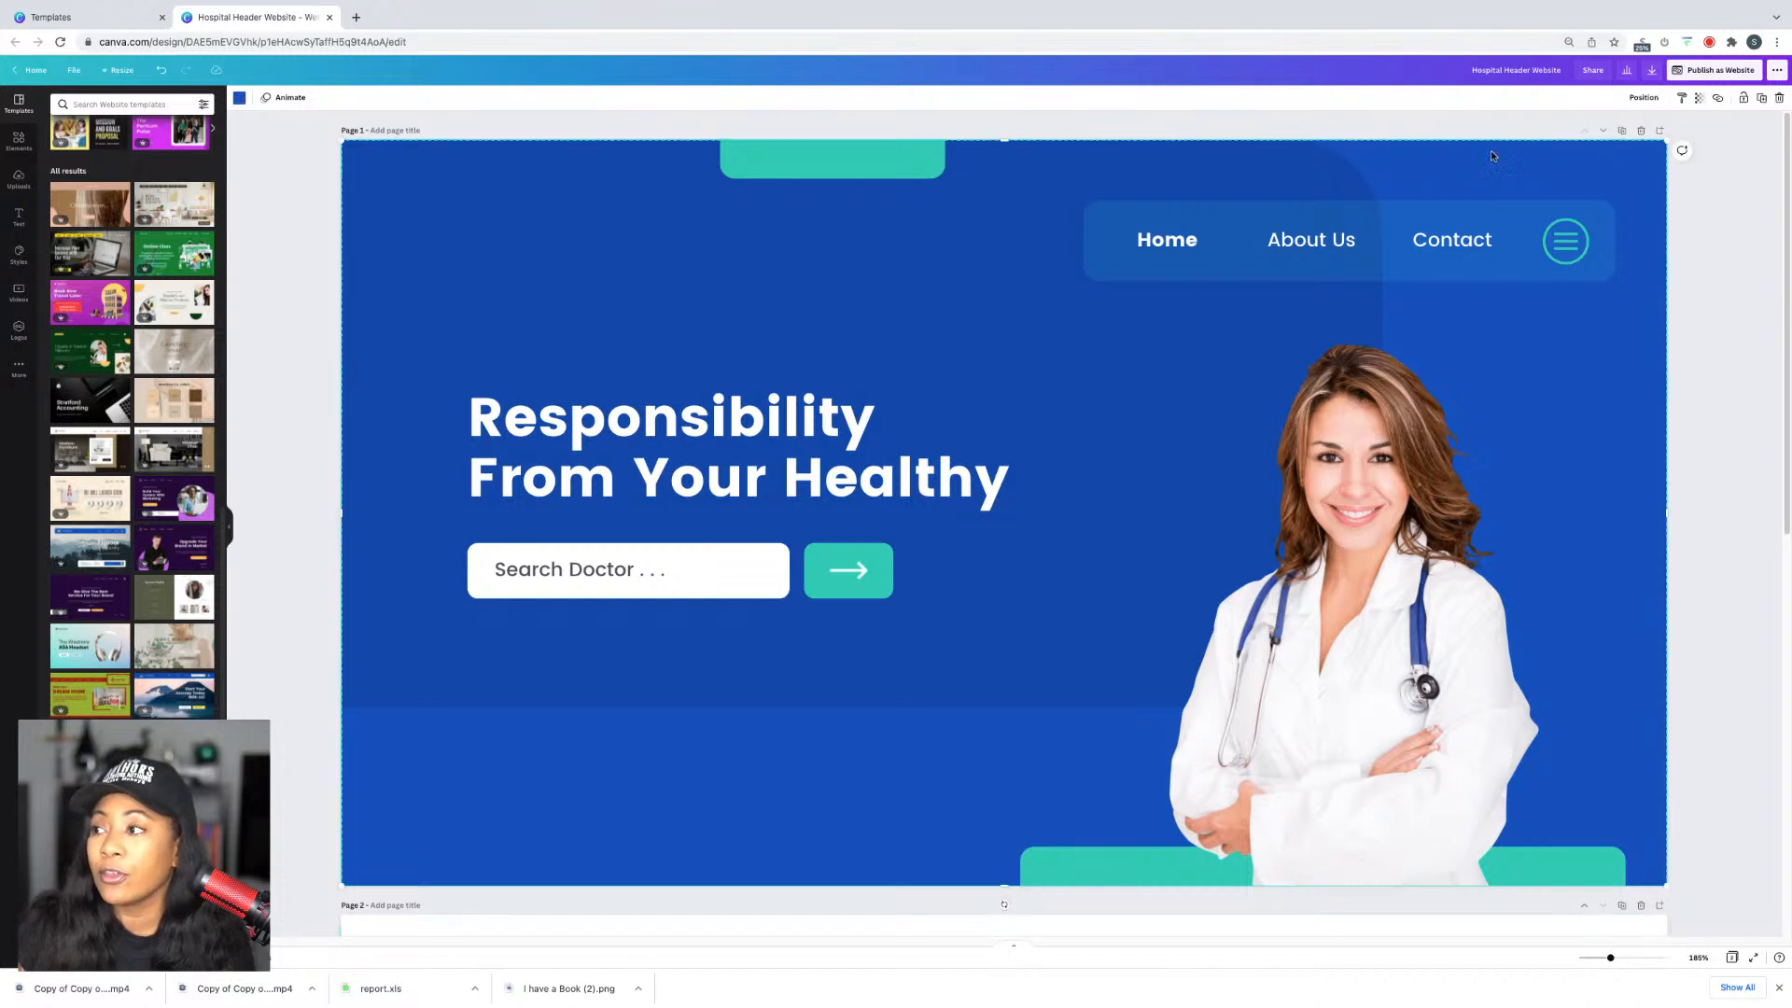
left_click(239, 97)
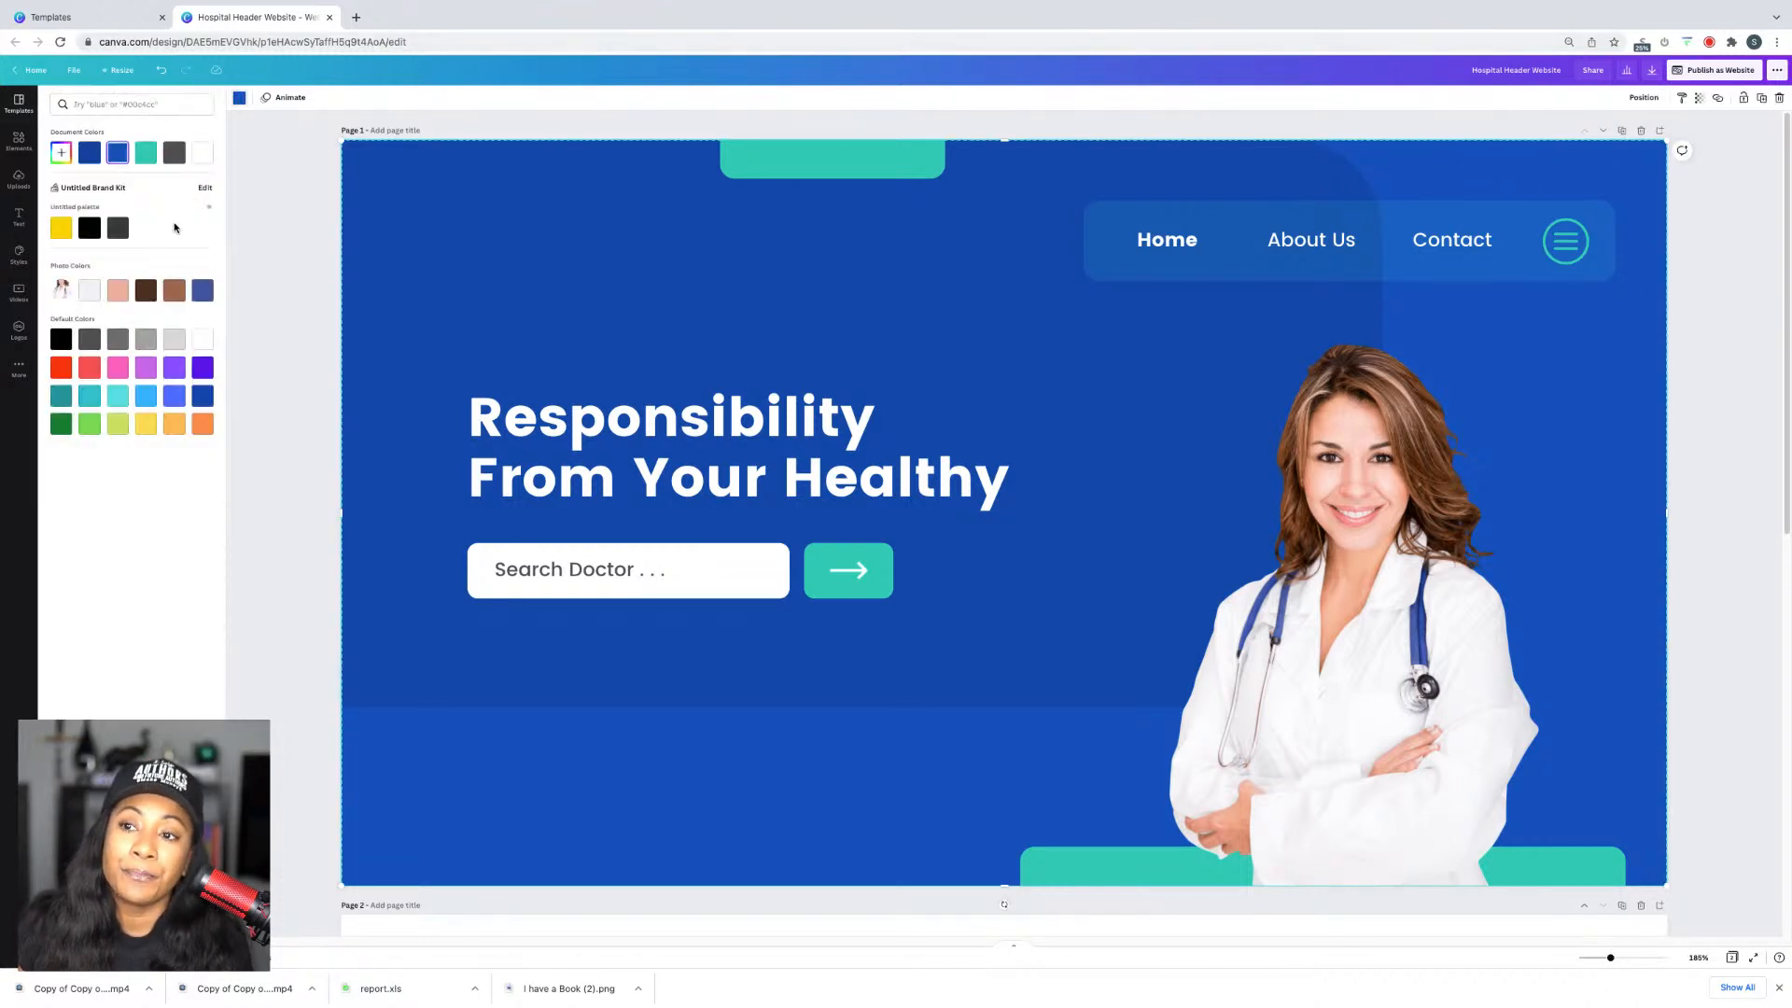
left_click(89, 228)
Step: Recolour the blue rounded hero shape to a custom deep red
left_click(1072, 260)
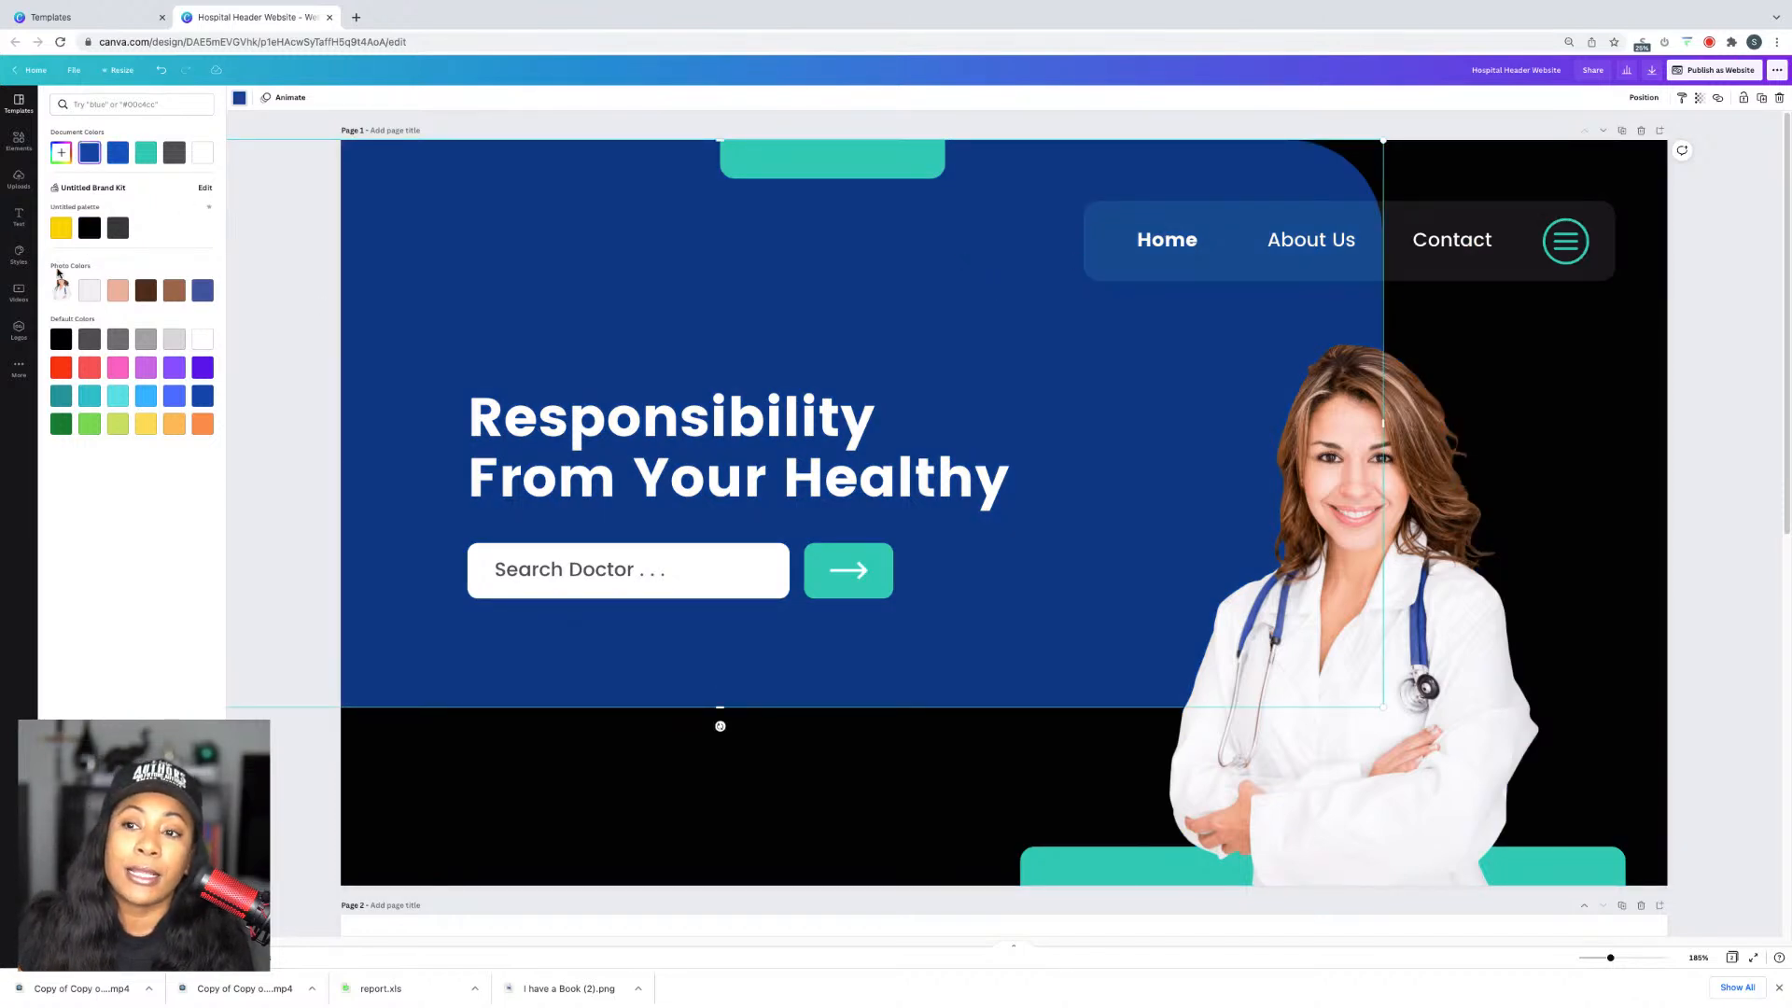
left_click(61, 153)
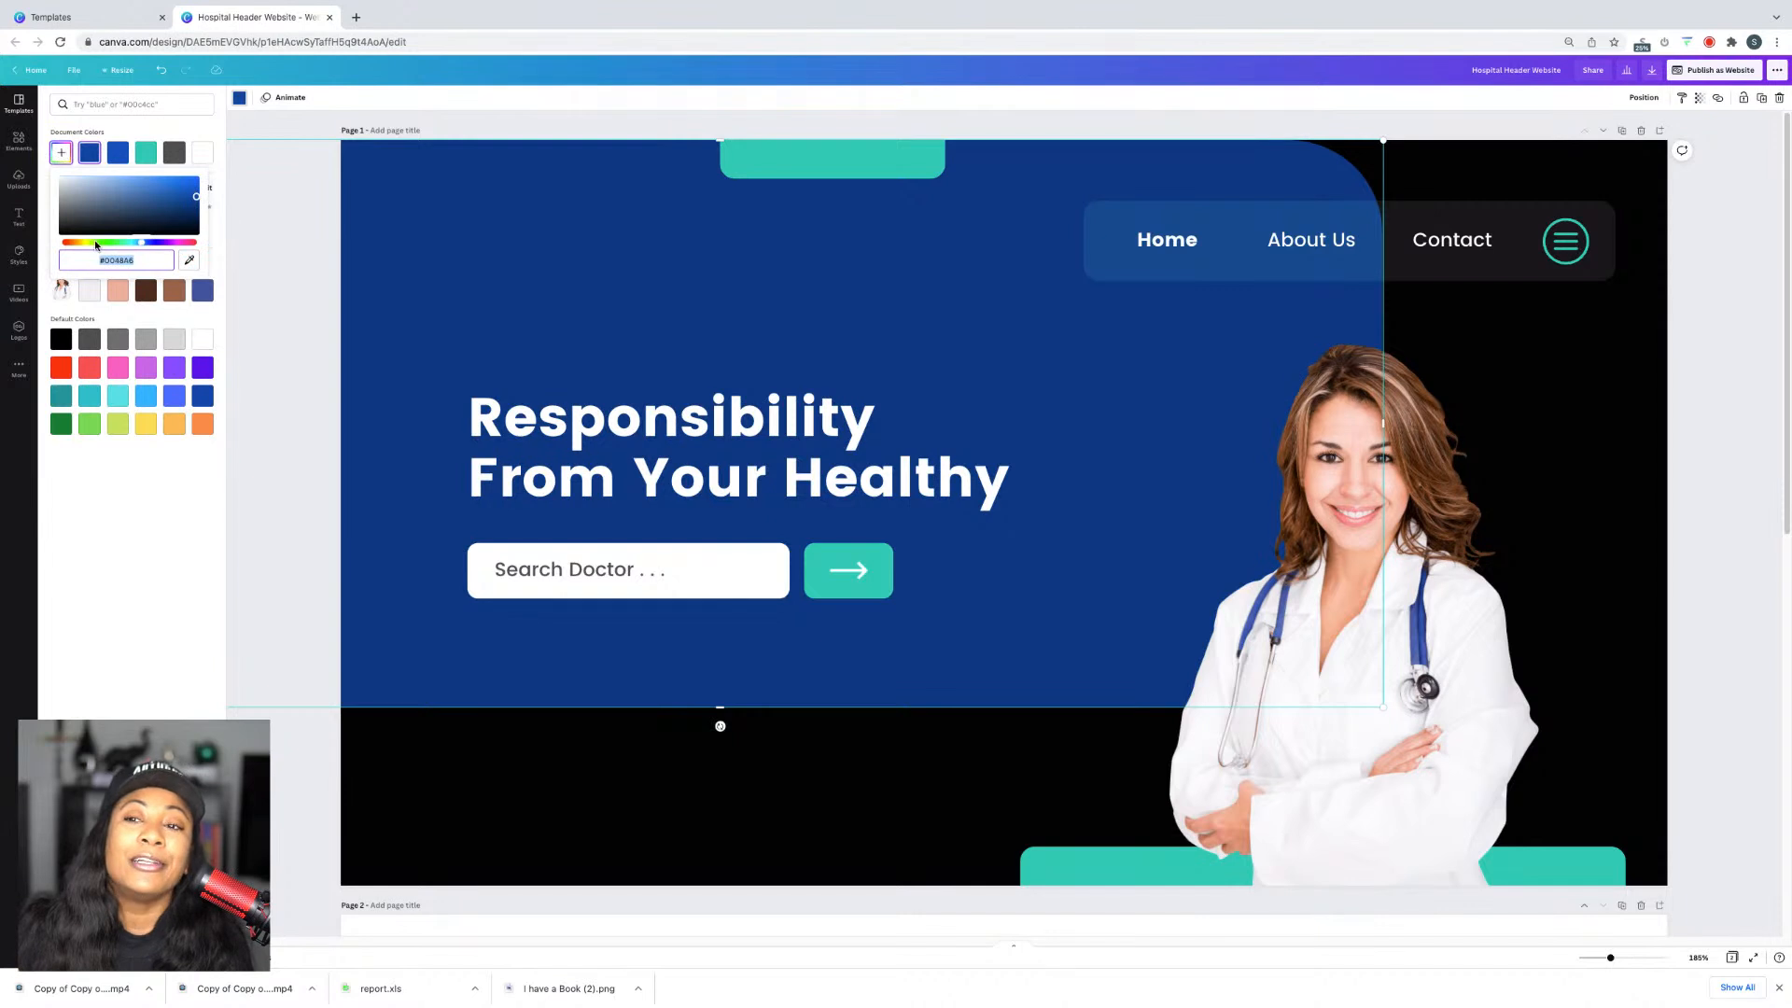
left_click_drag(96, 244, 67, 244)
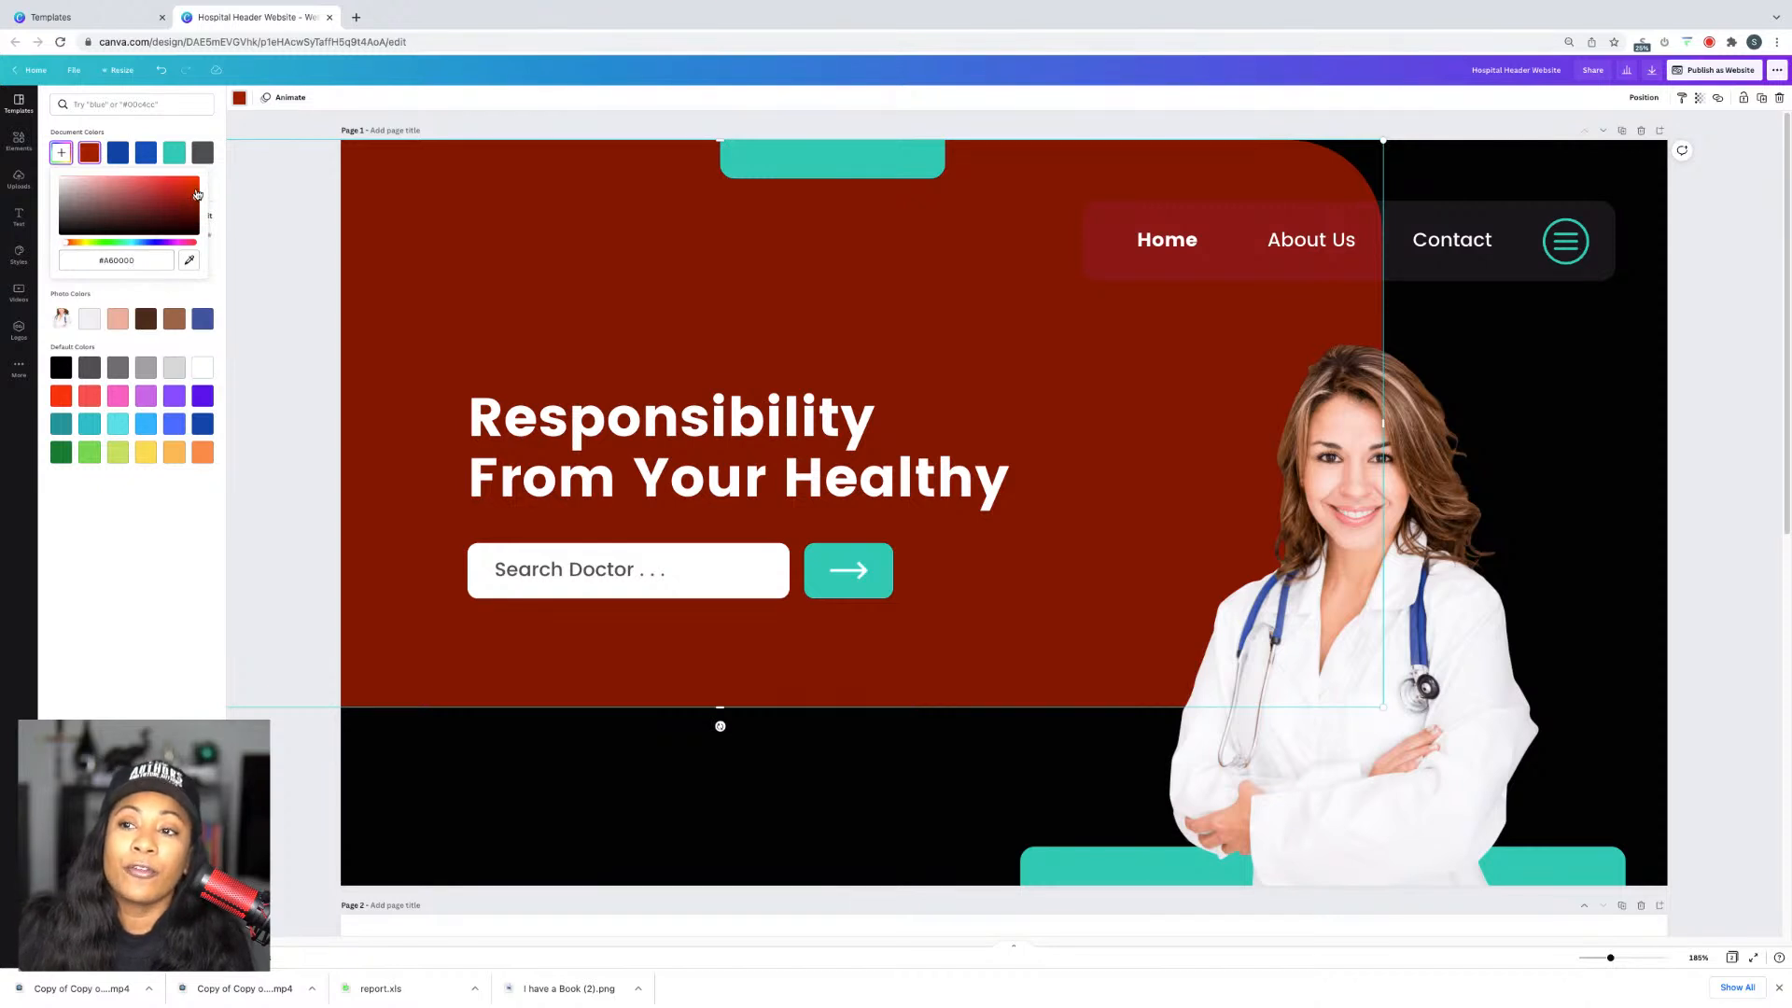
left_click_drag(196, 196, 222, 193)
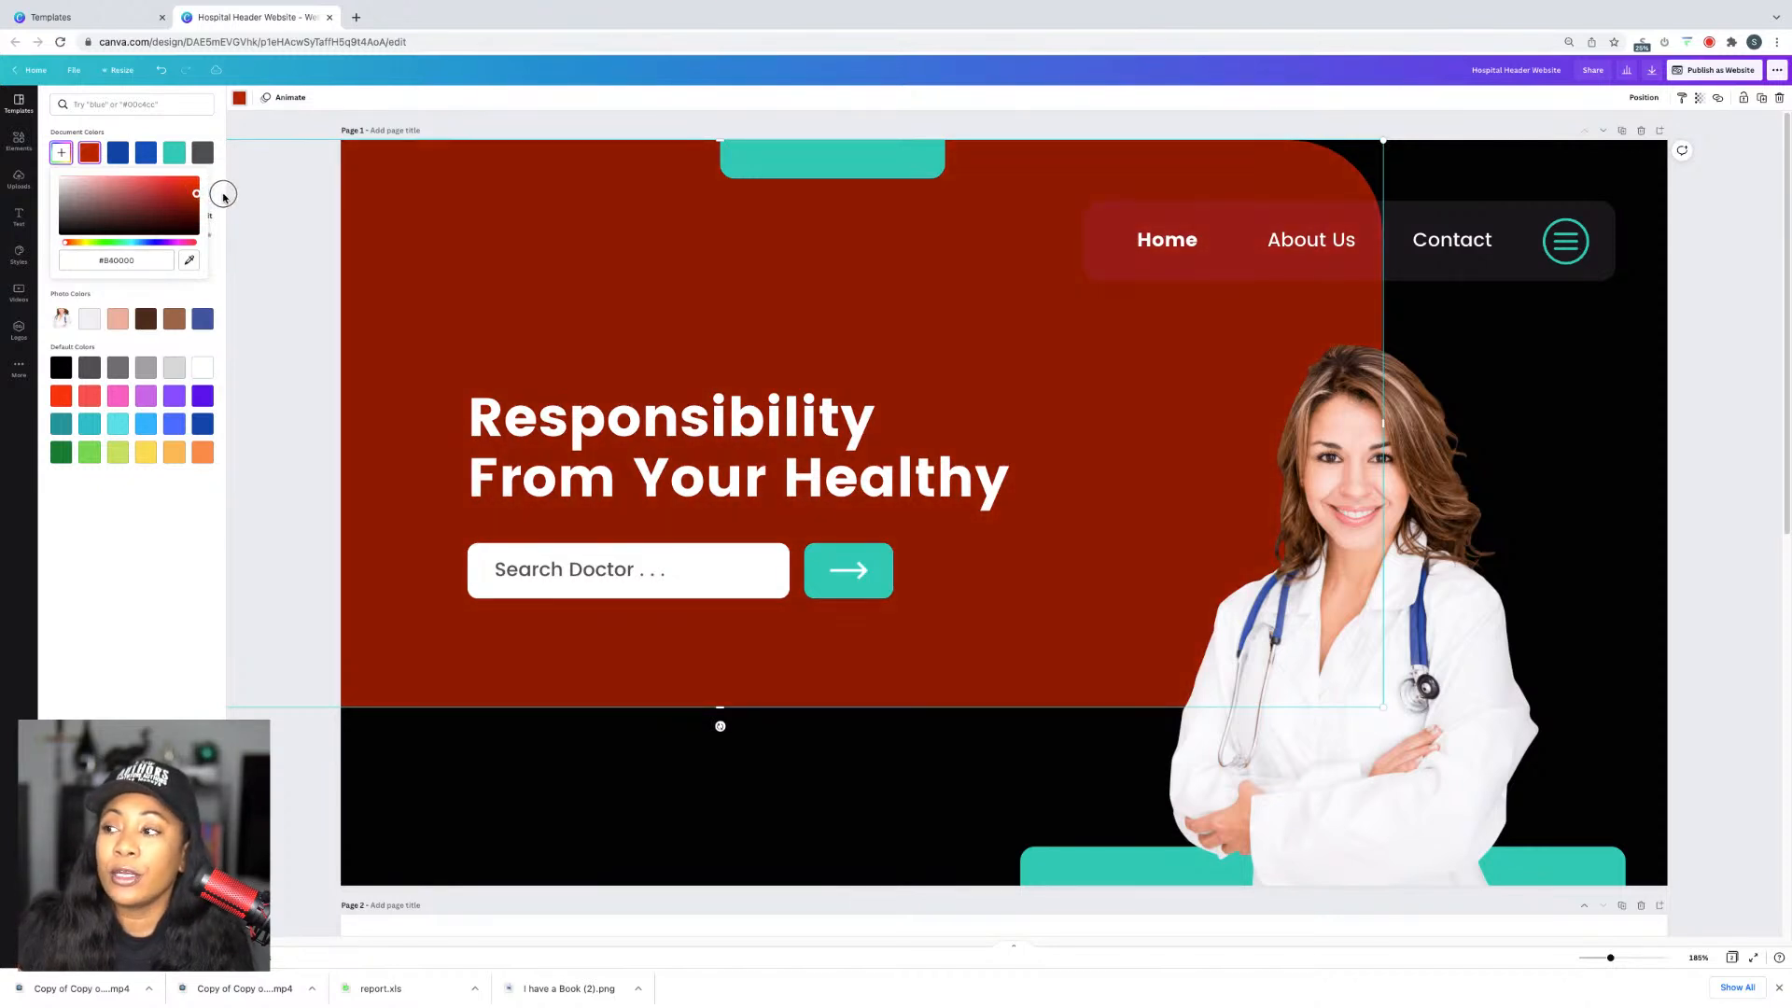
left_click(163, 513)
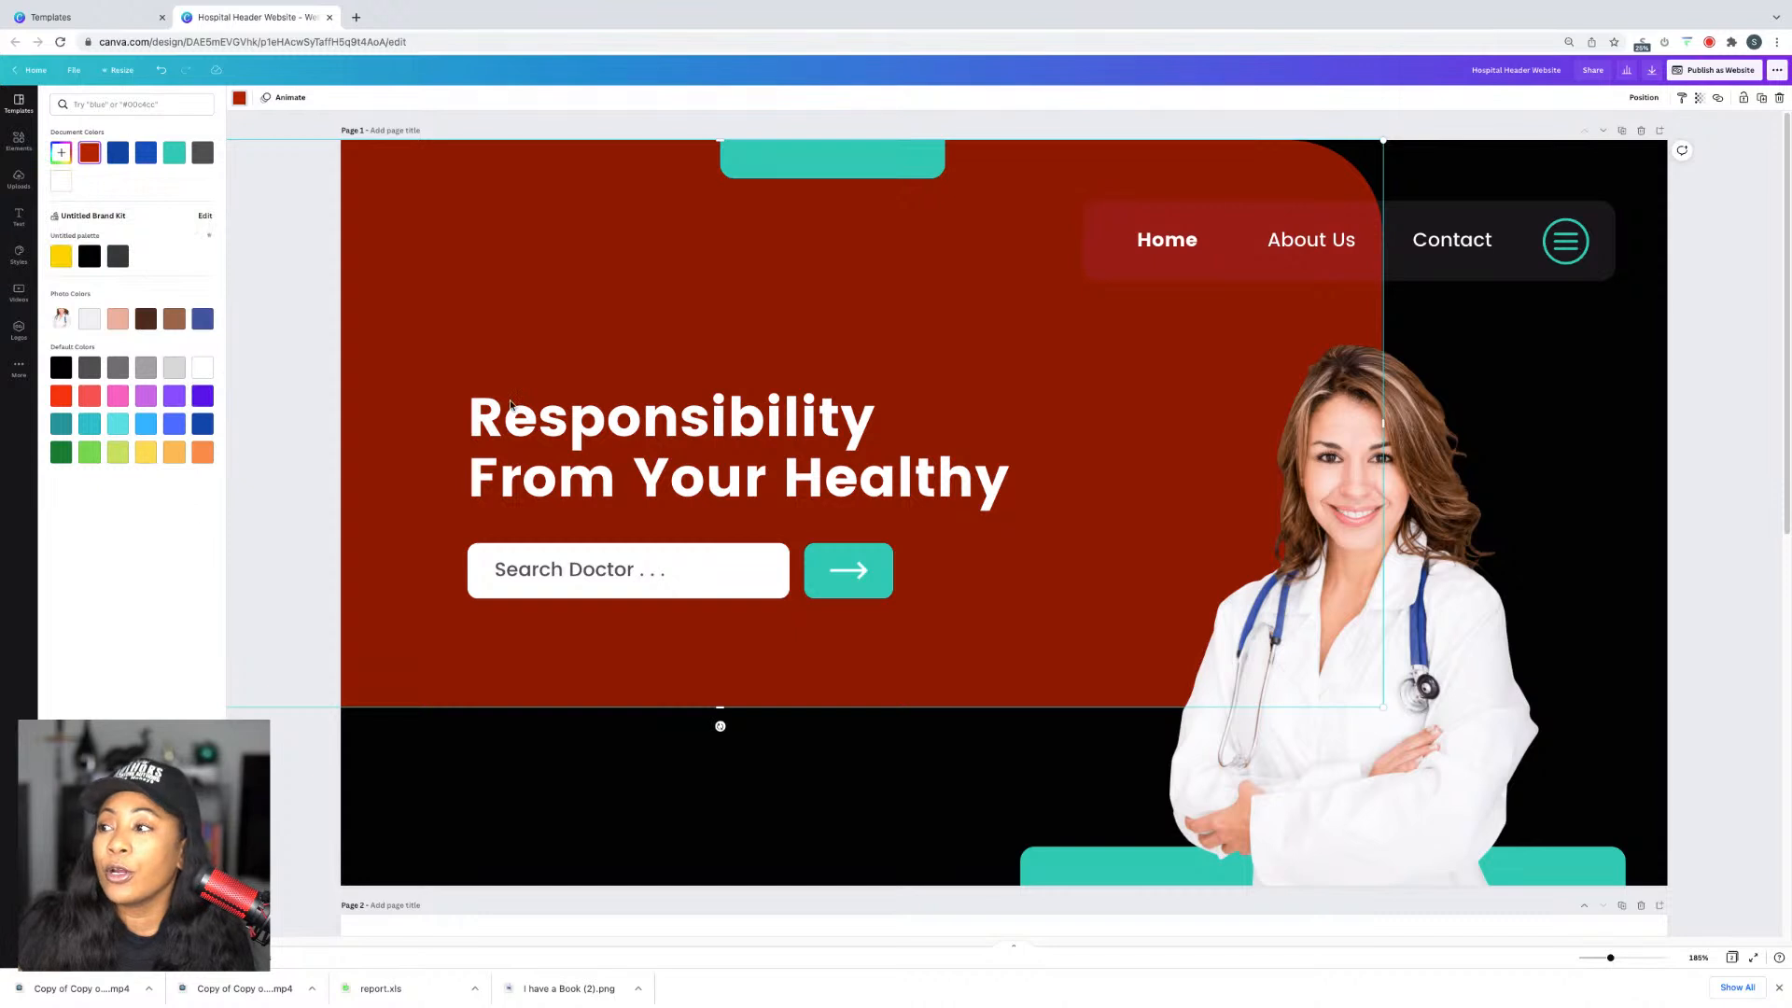
left_click(1440, 217)
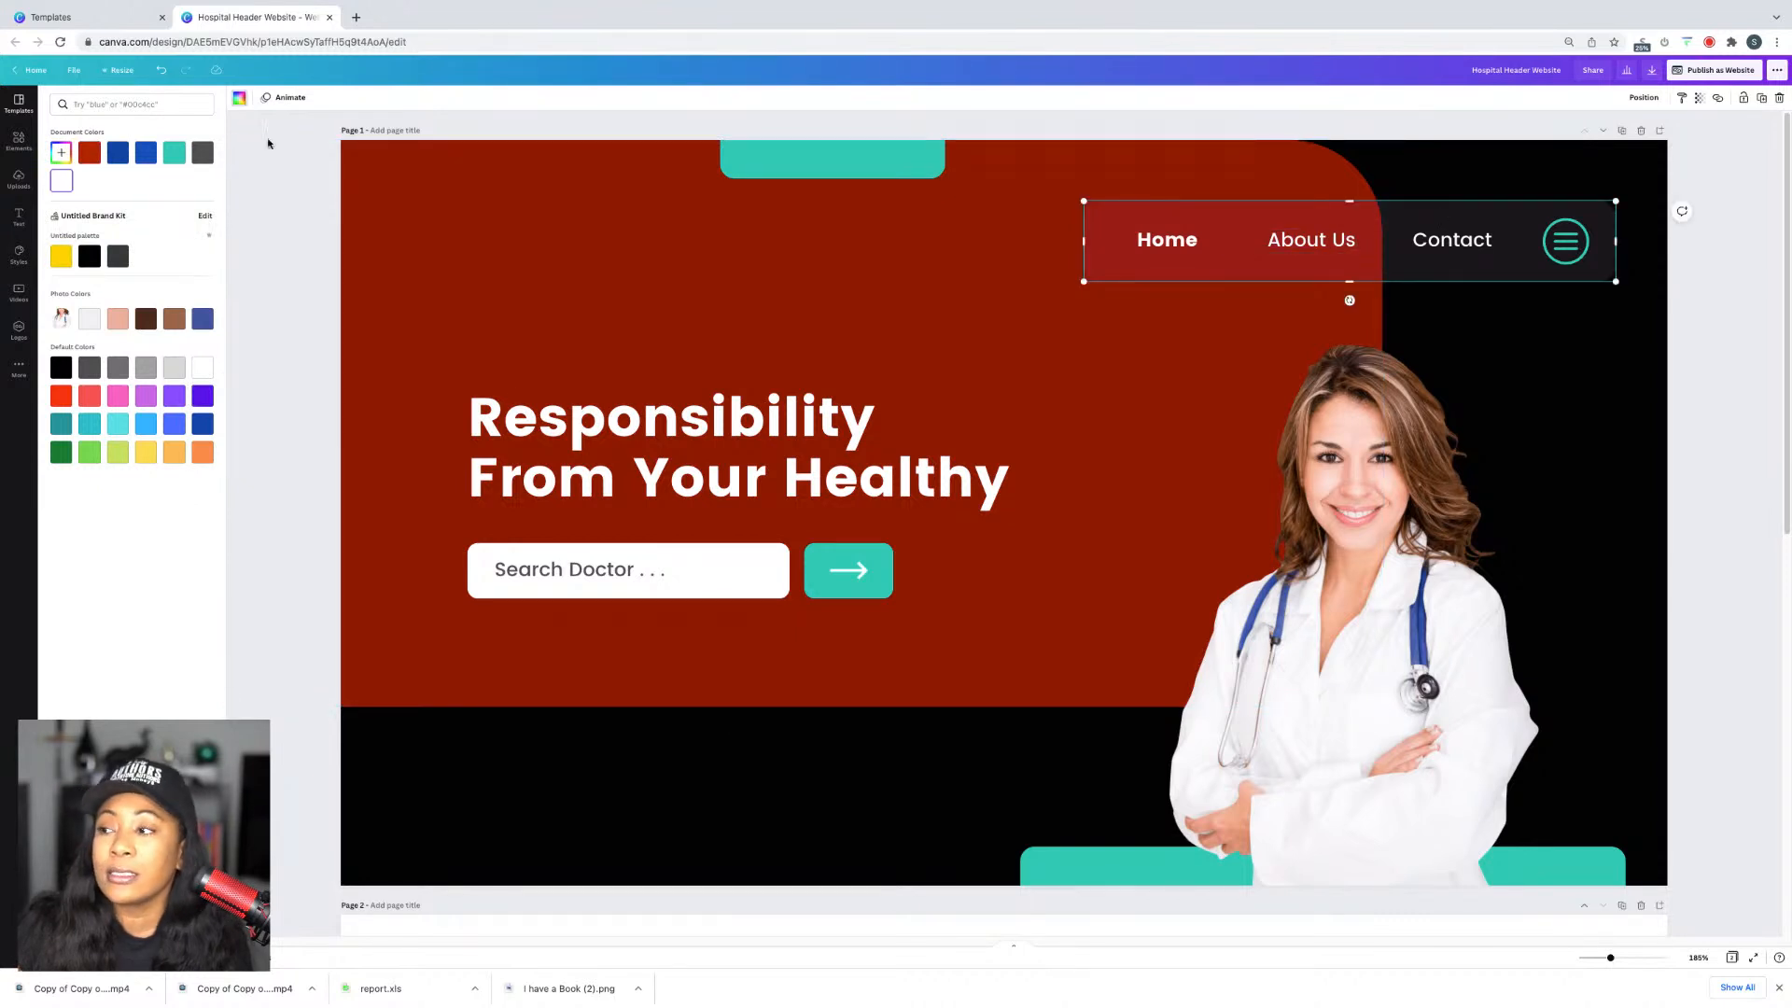
left_click(61, 152)
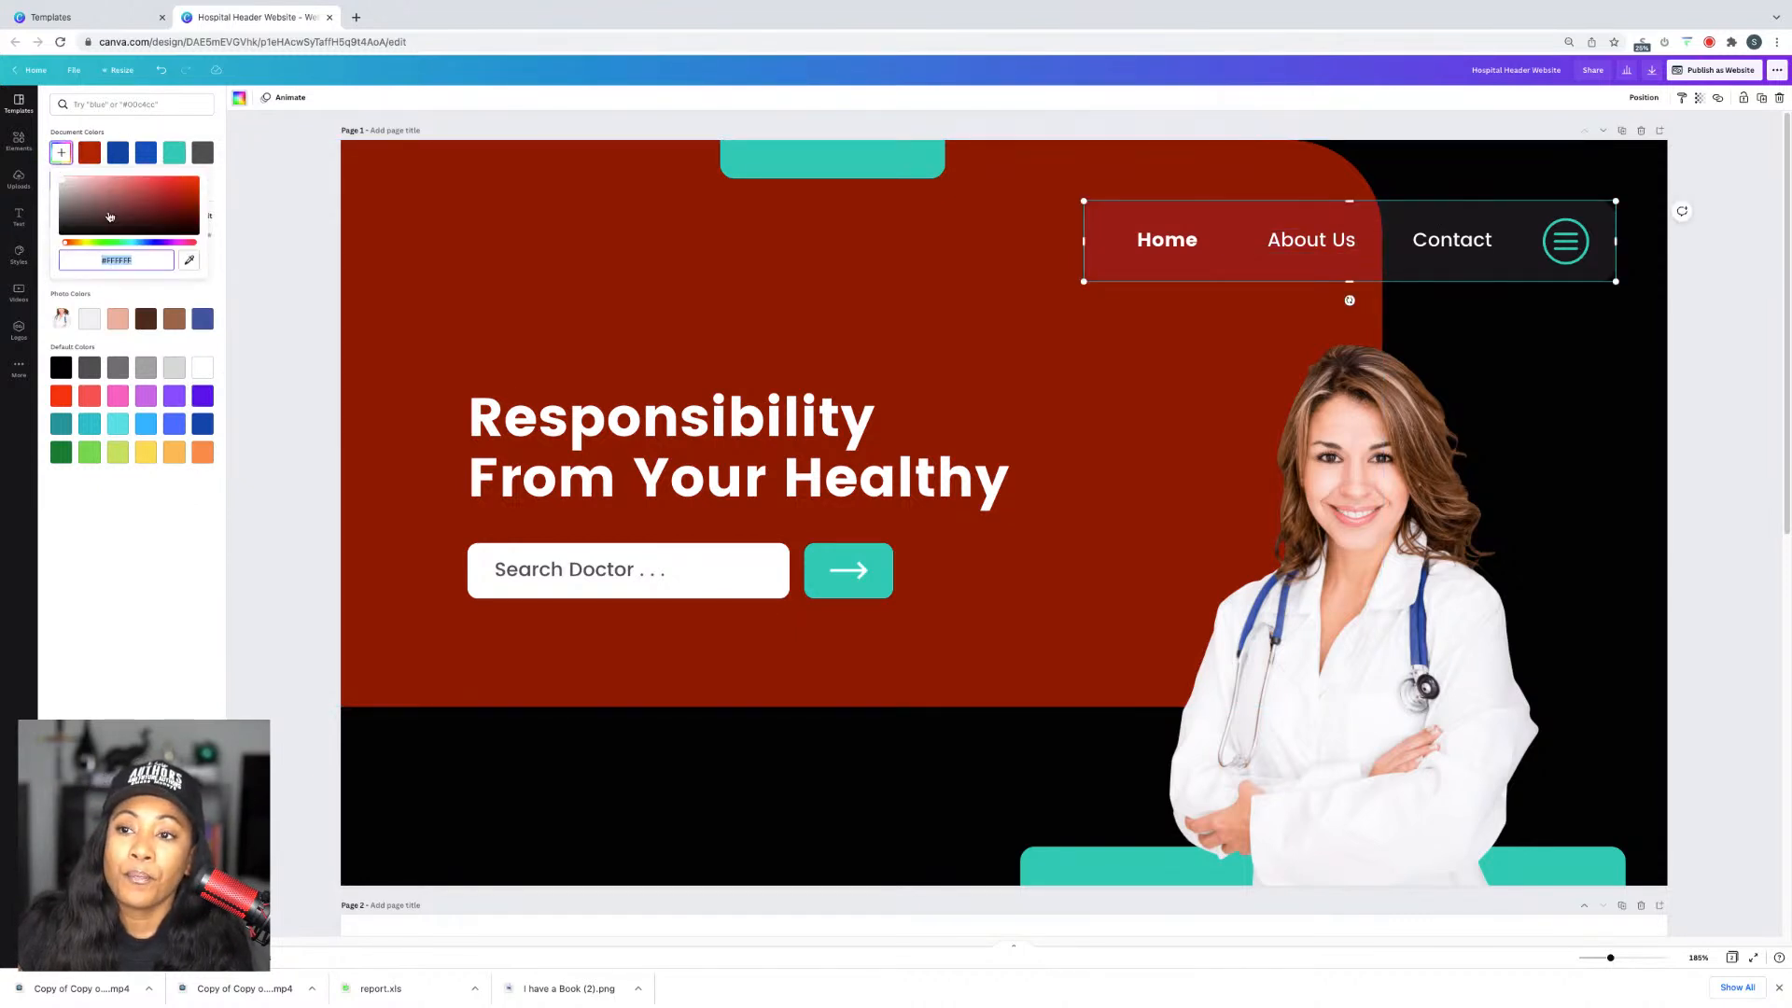
left_click(134, 243)
left_click_drag(171, 219, 248, 161)
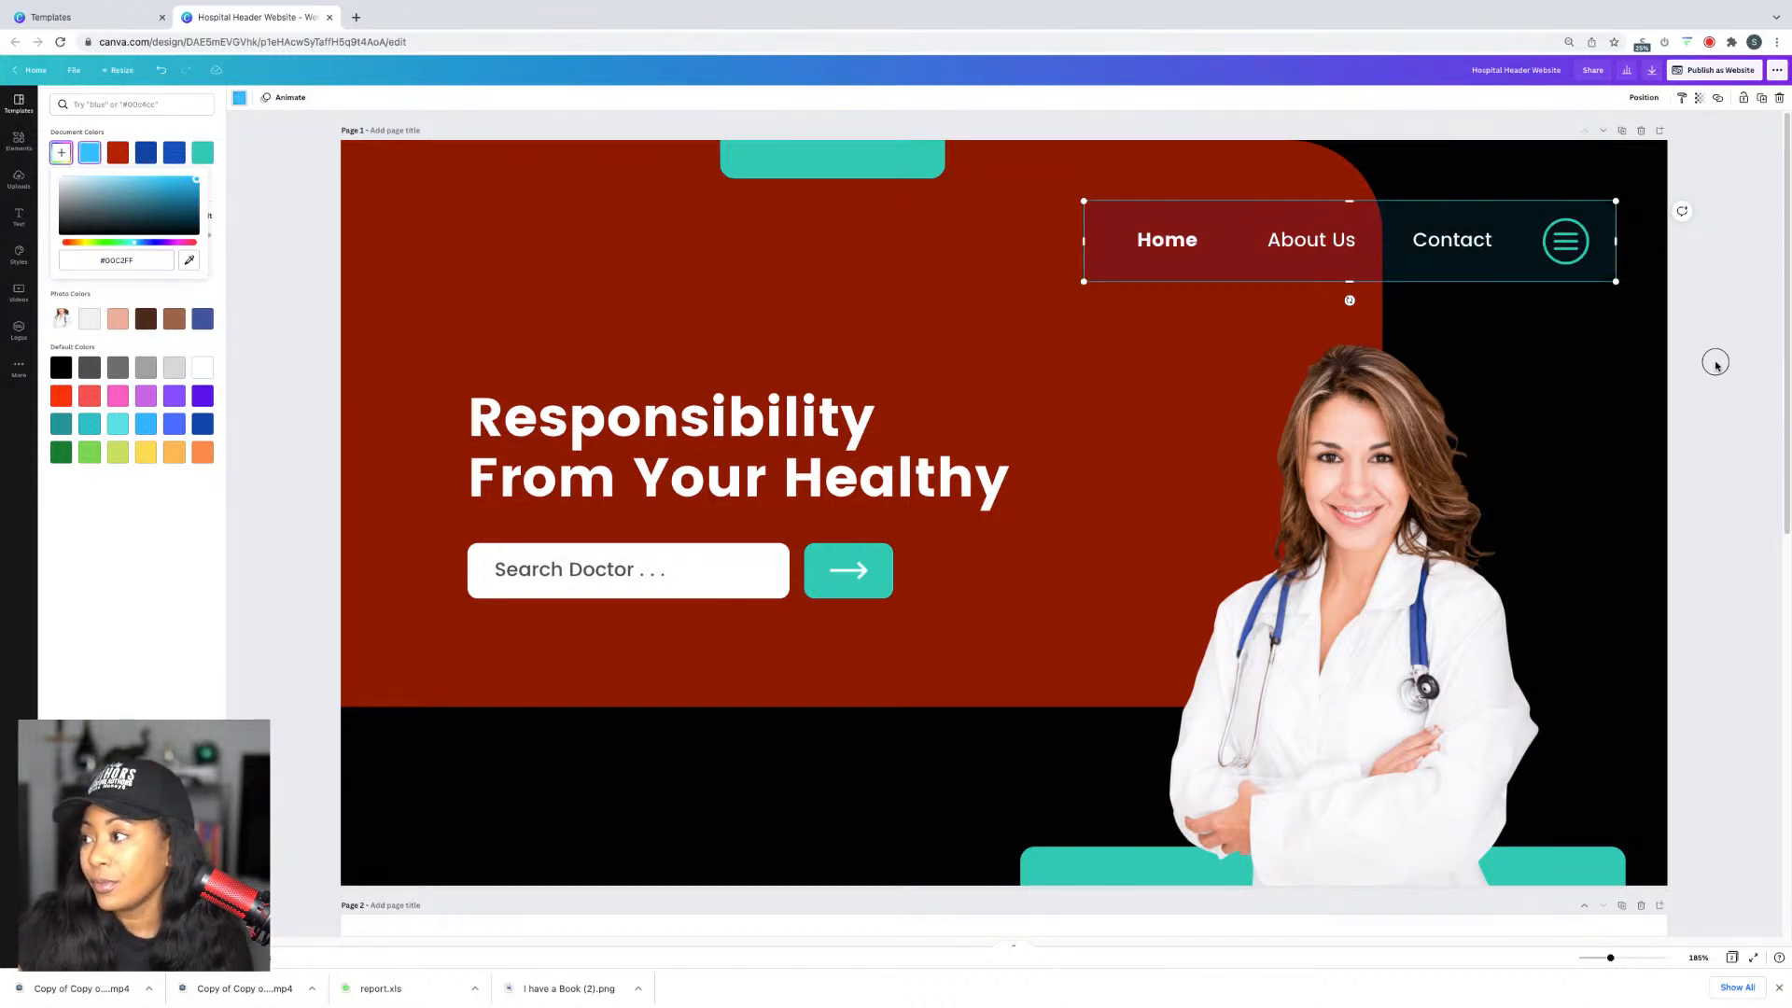
left_click(1444, 266)
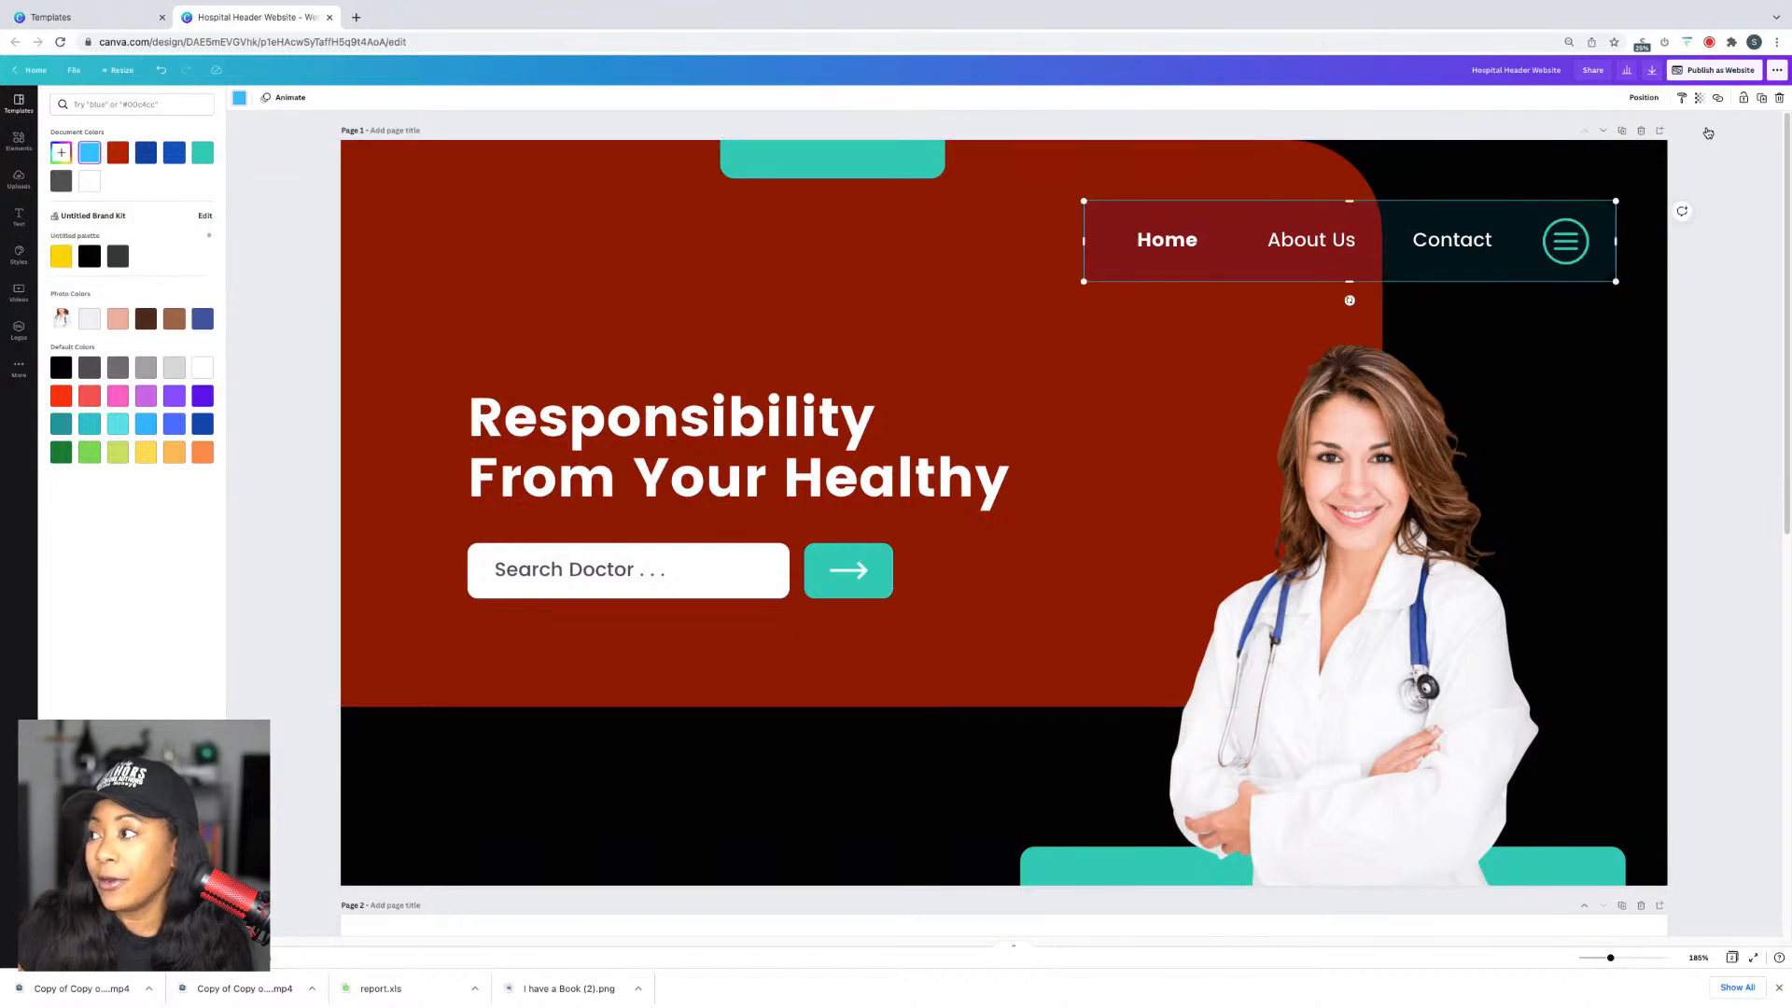
left_click(1699, 98)
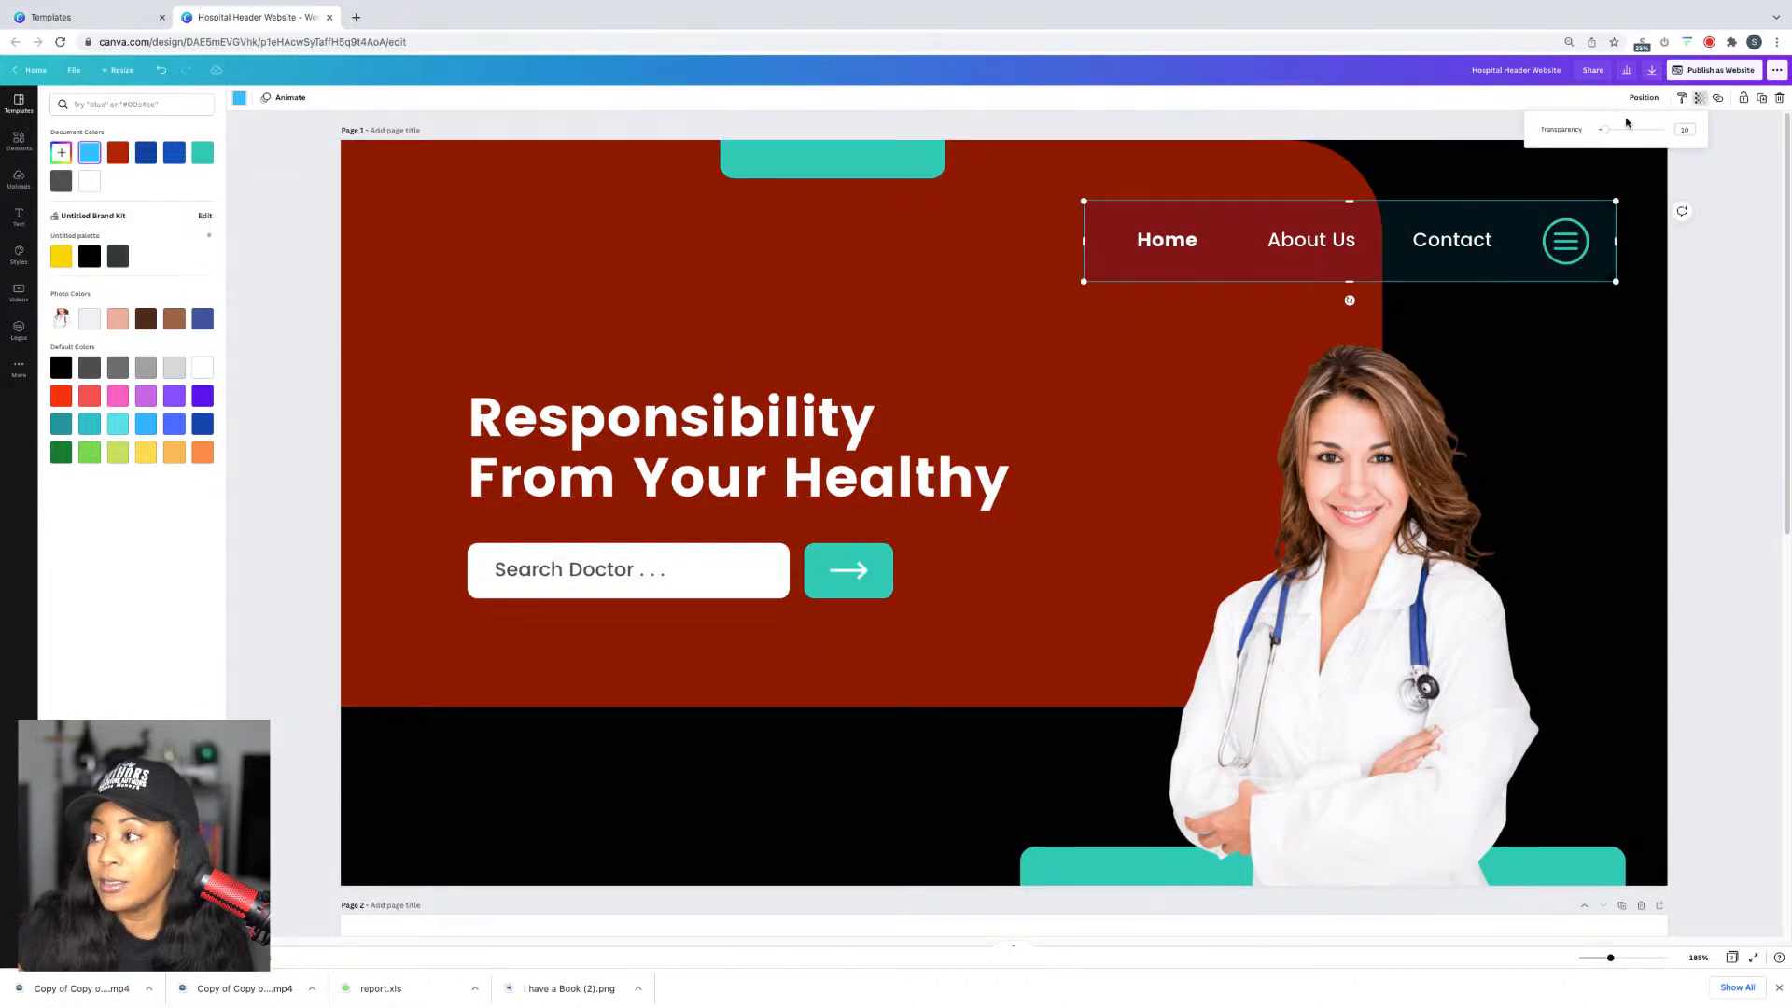
left_click_drag(1607, 136, 1711, 142)
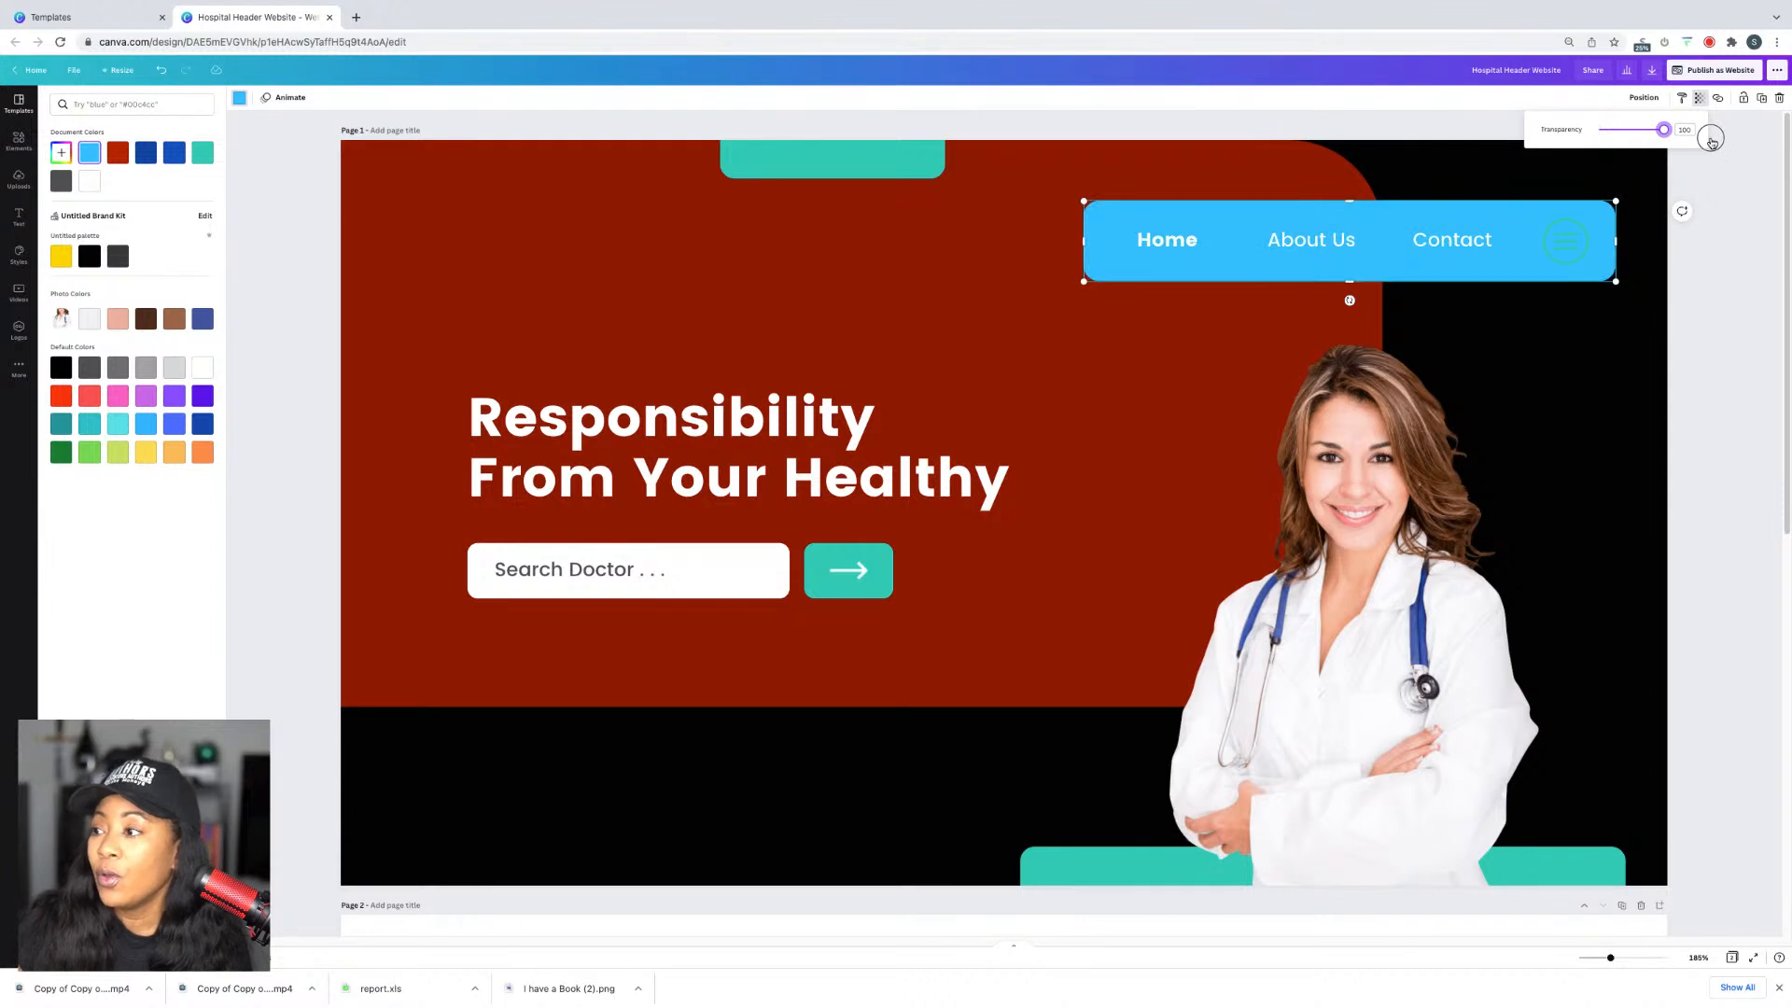
left_click(1711, 142)
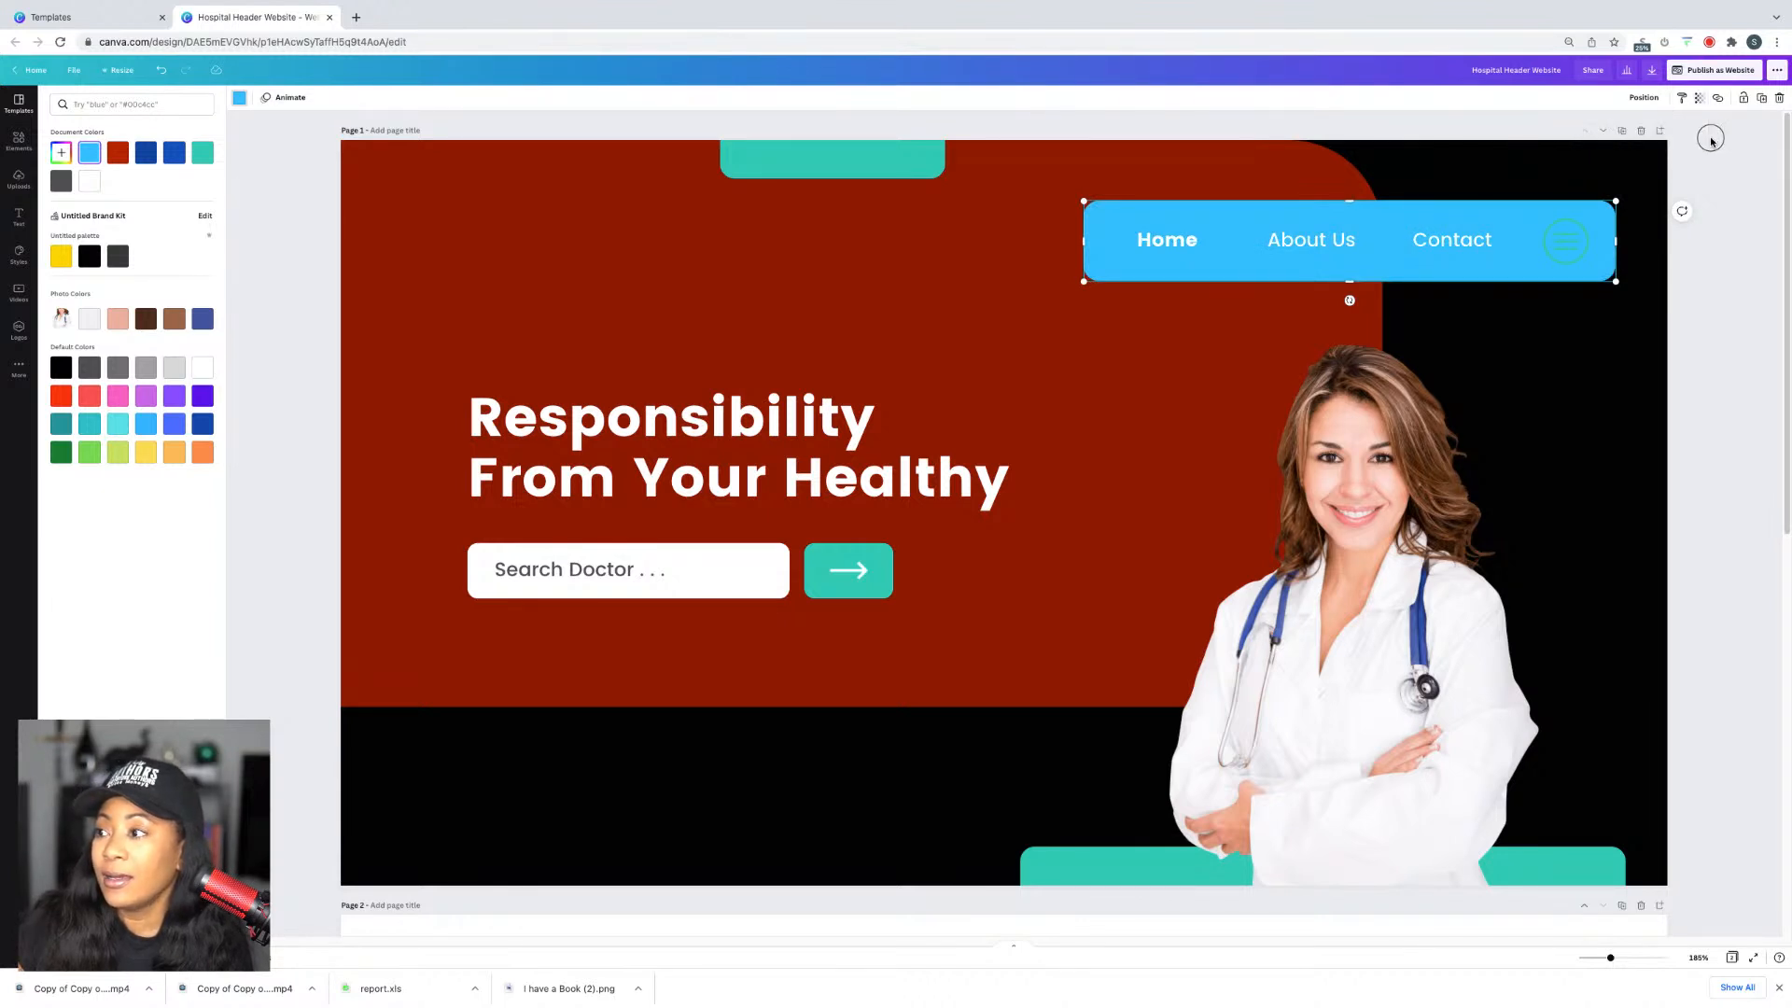
left_click(1710, 142)
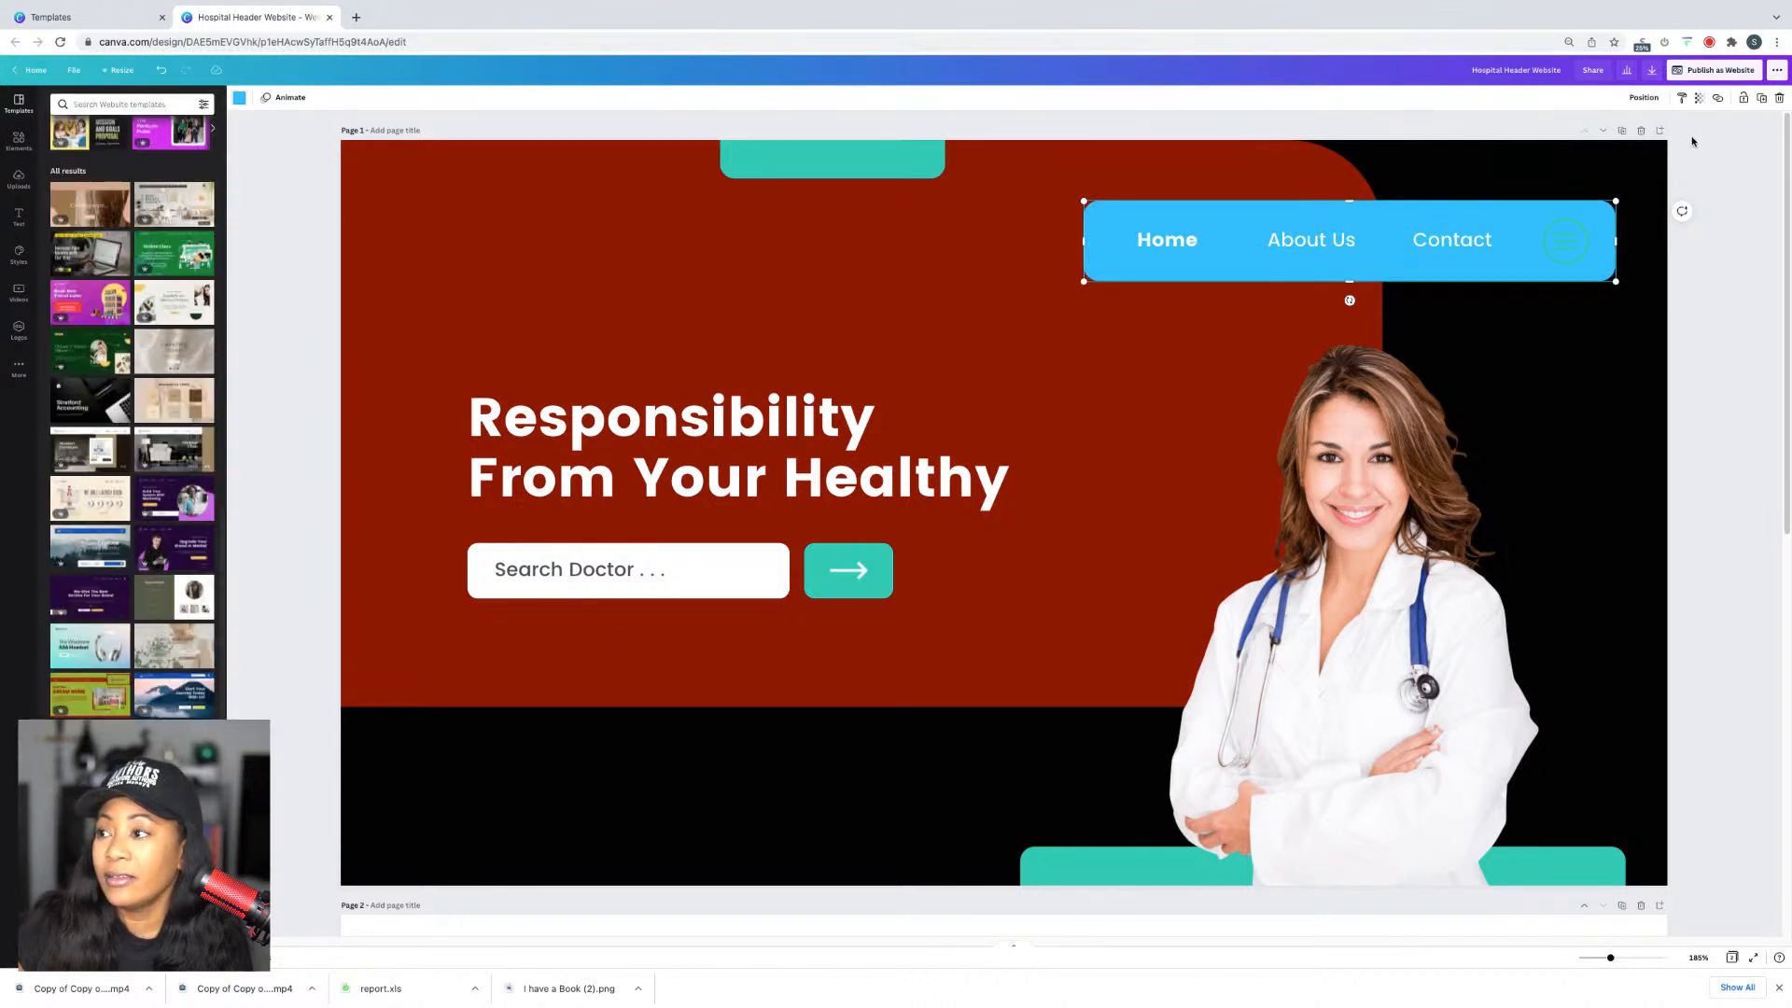
key("ctrl+z")
left_click(242, 98)
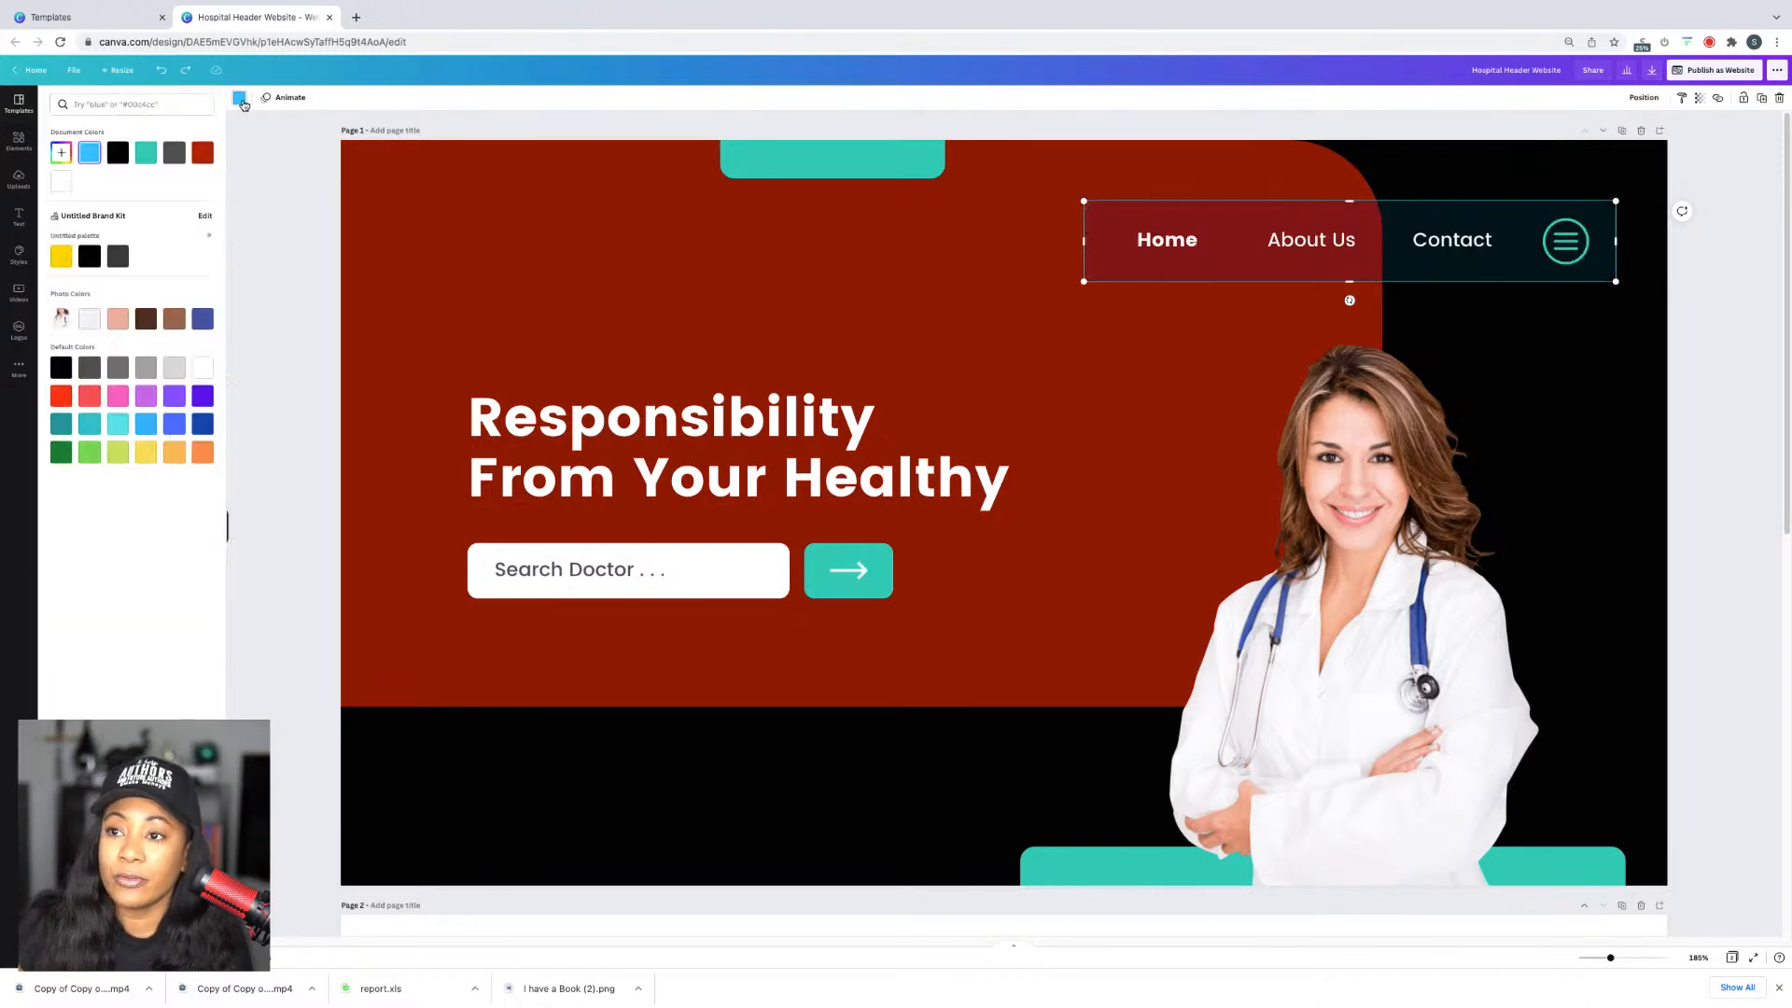
left_click(1713, 185)
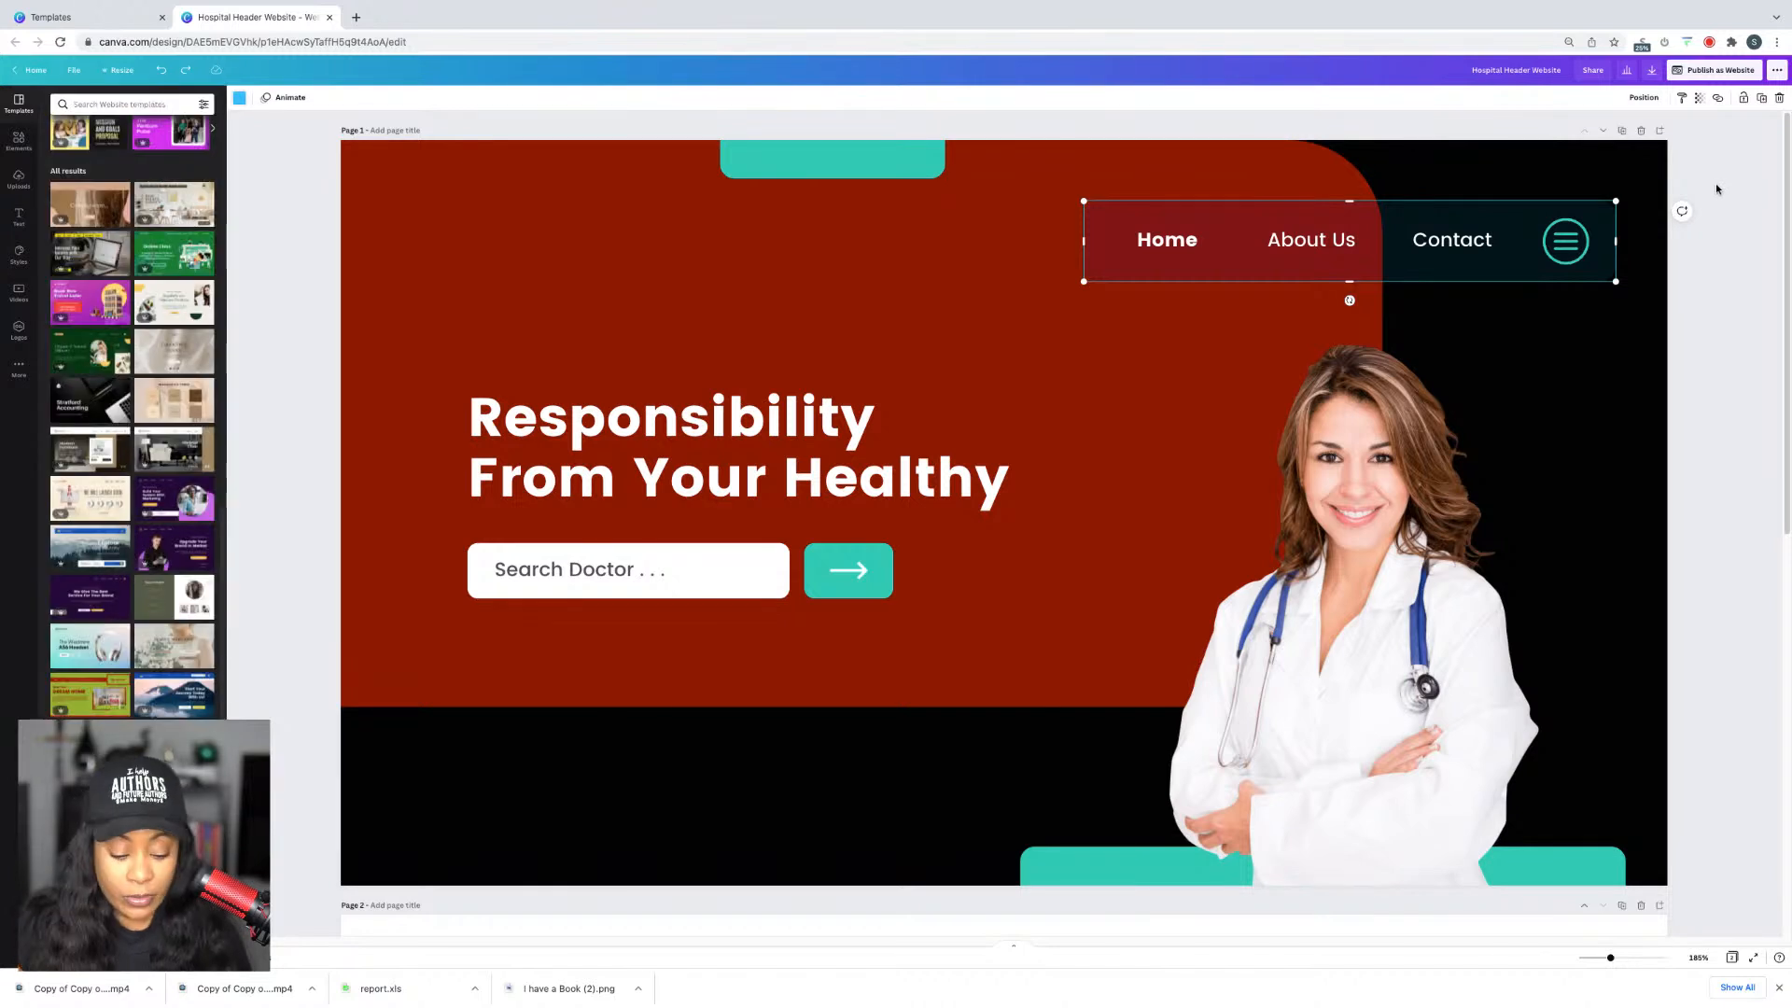
left_click(163, 72)
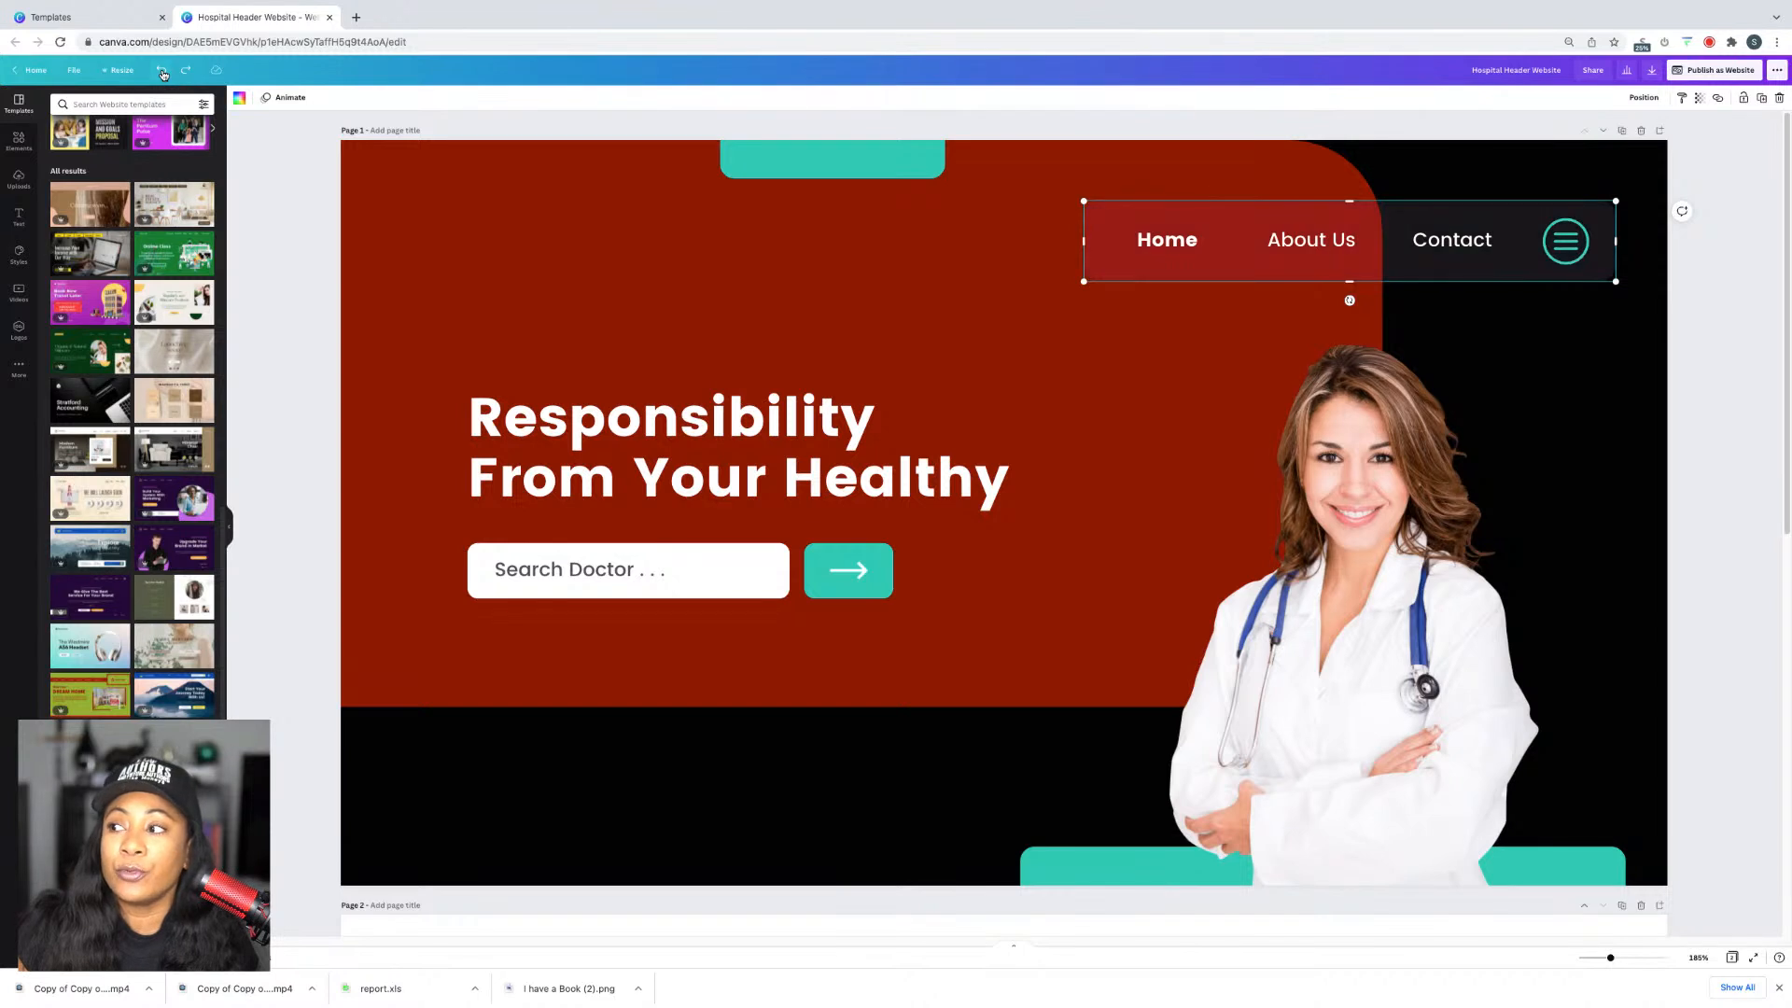
left_click(1762, 276)
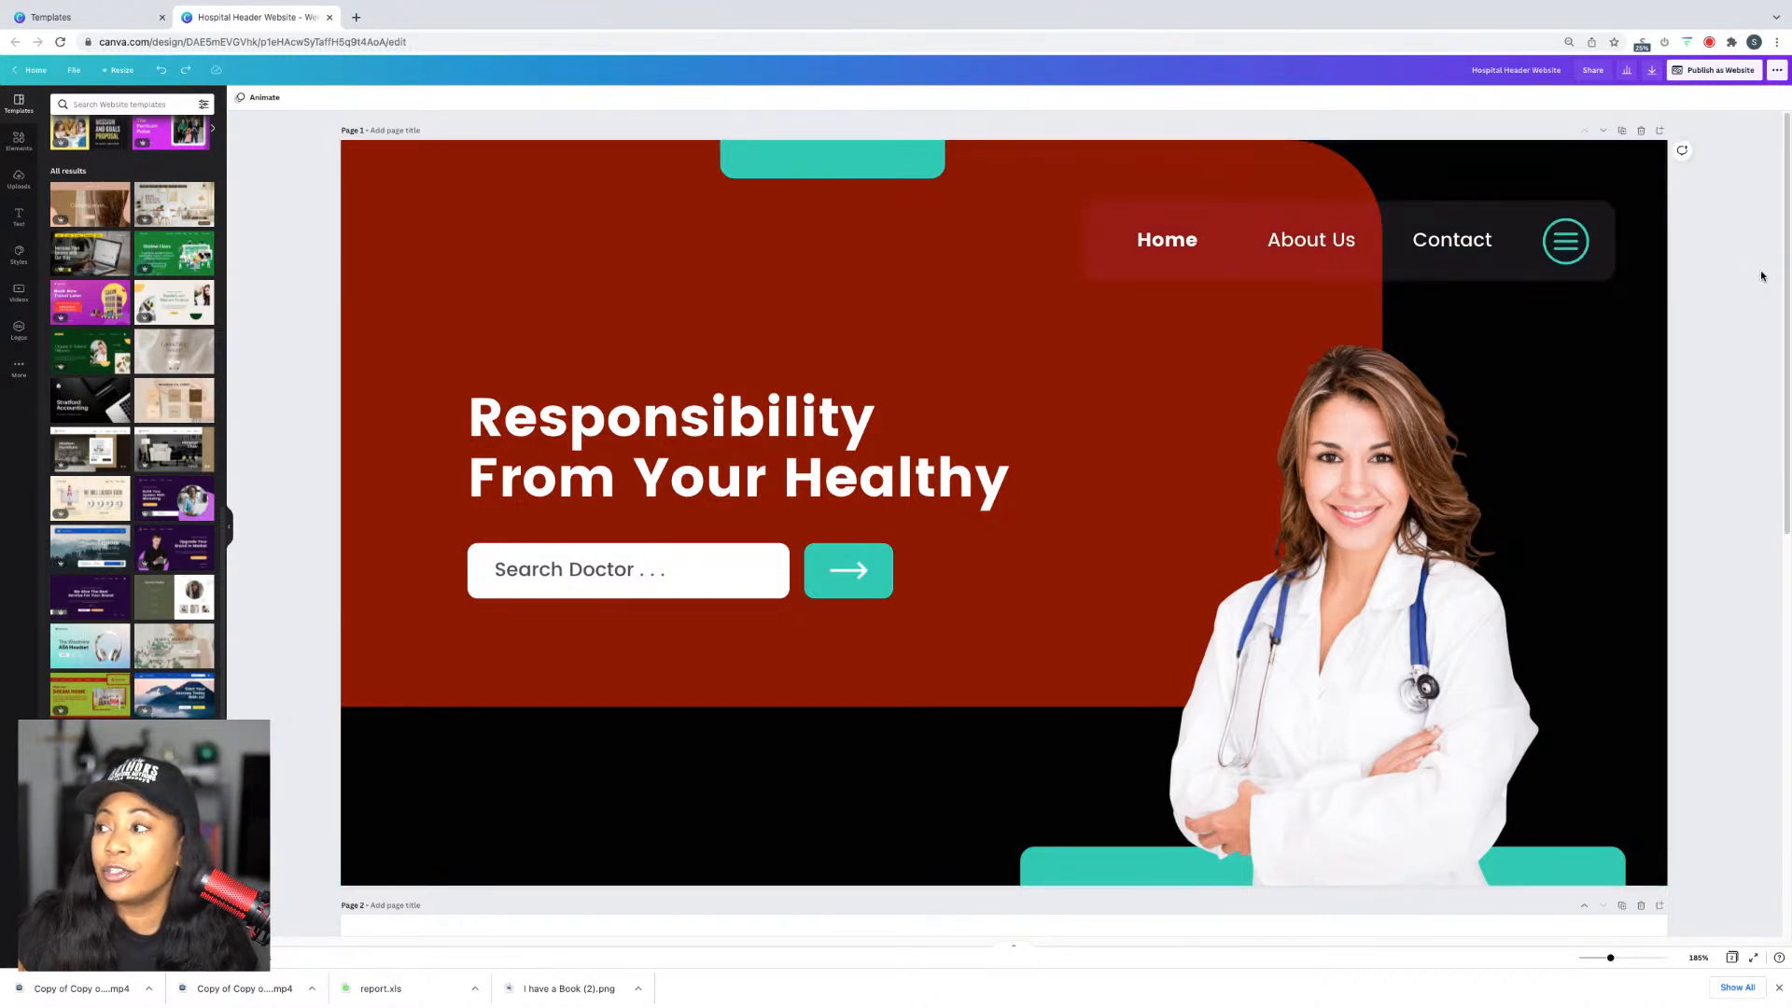
Step: Delete the stock doctor photo and search the uploaded images by the owner's name
left_click(1417, 480)
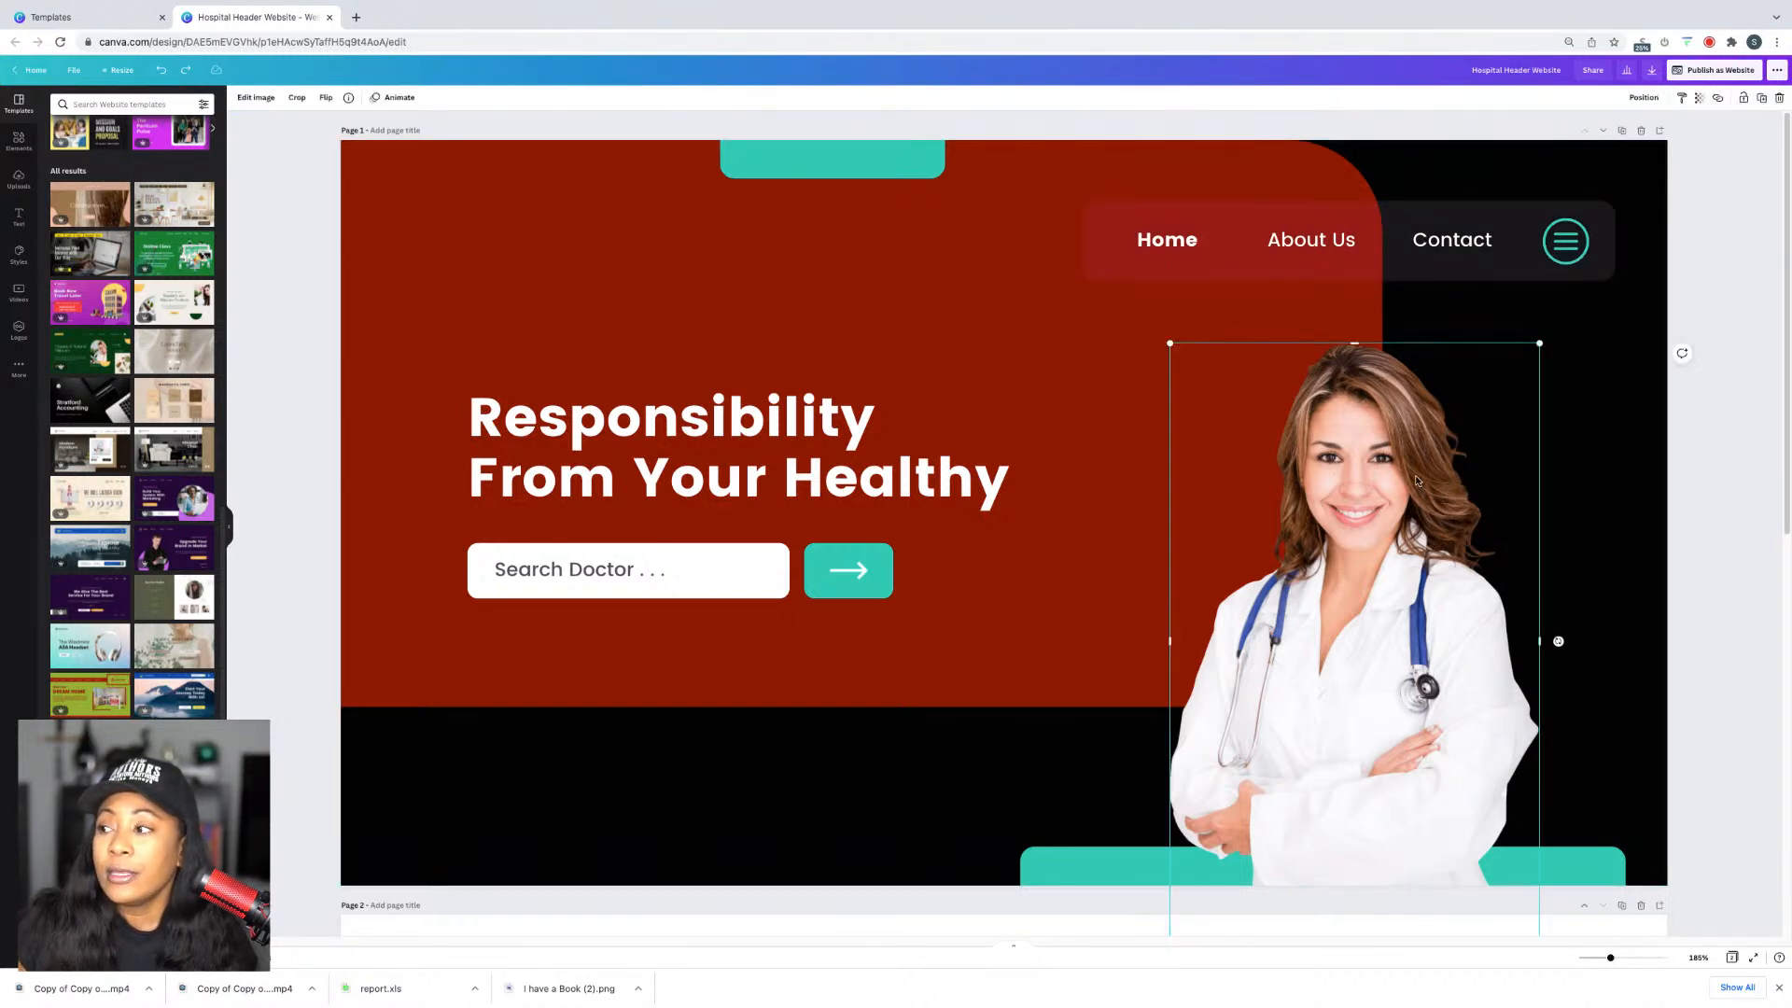
key("Delete")
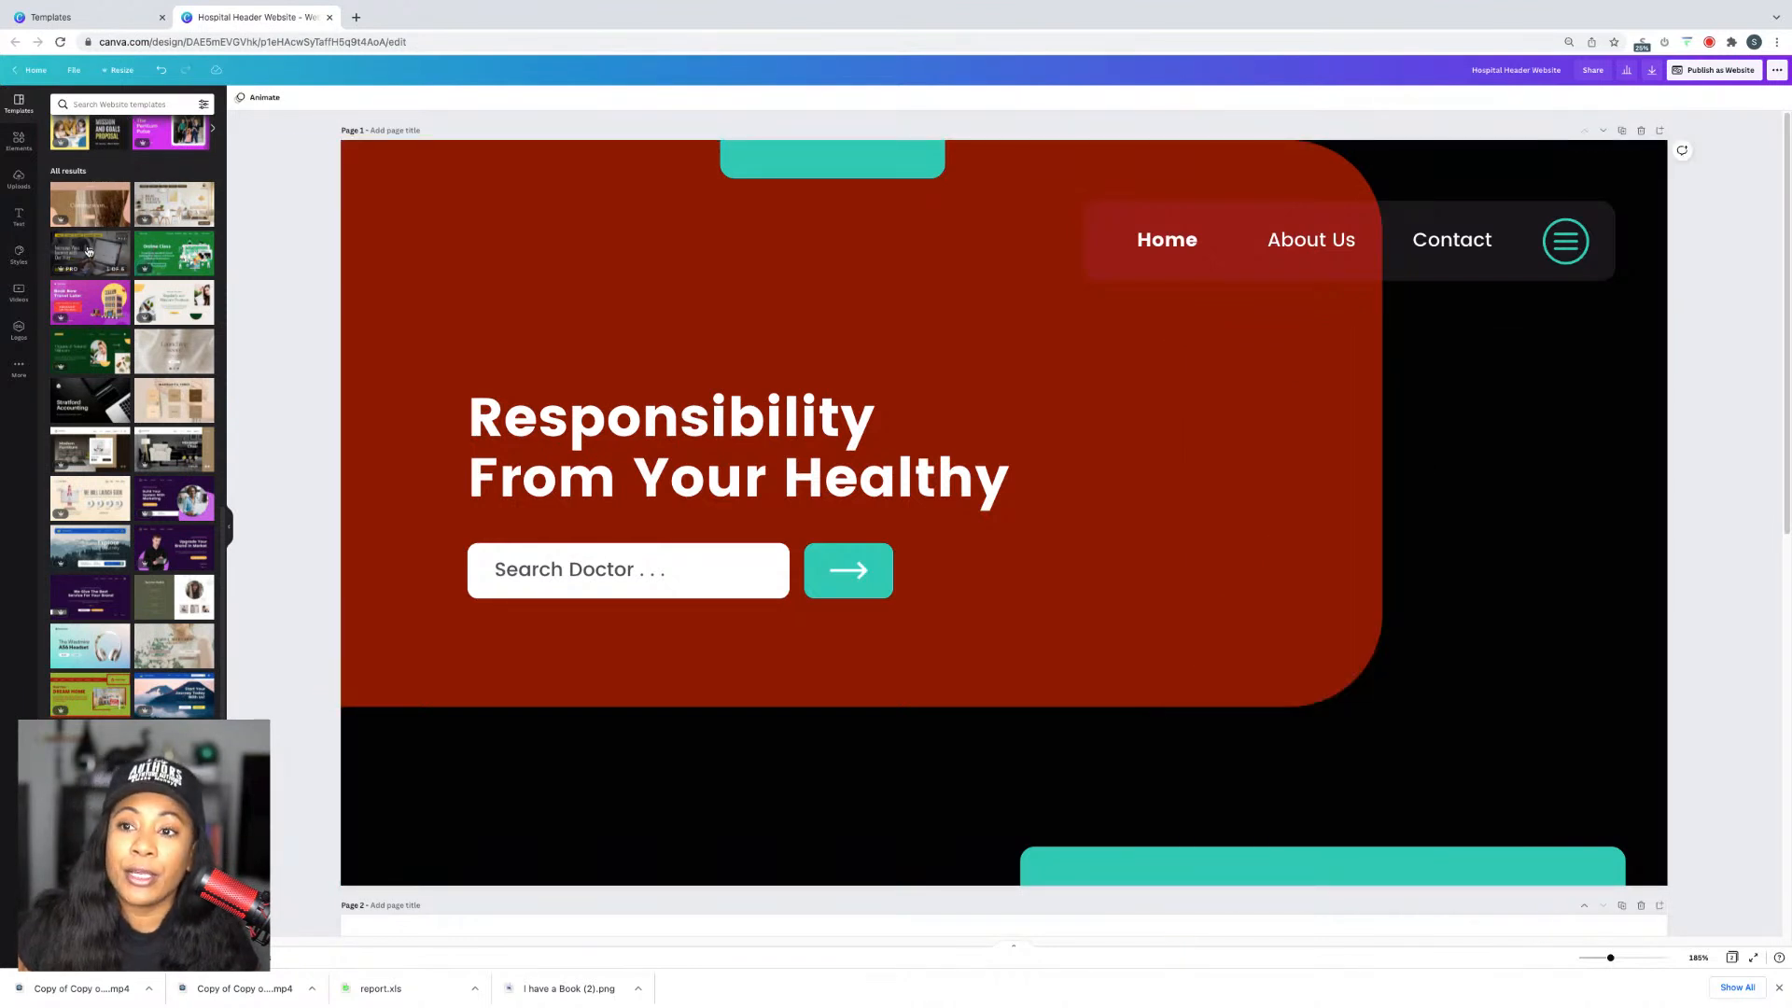
left_click(19, 179)
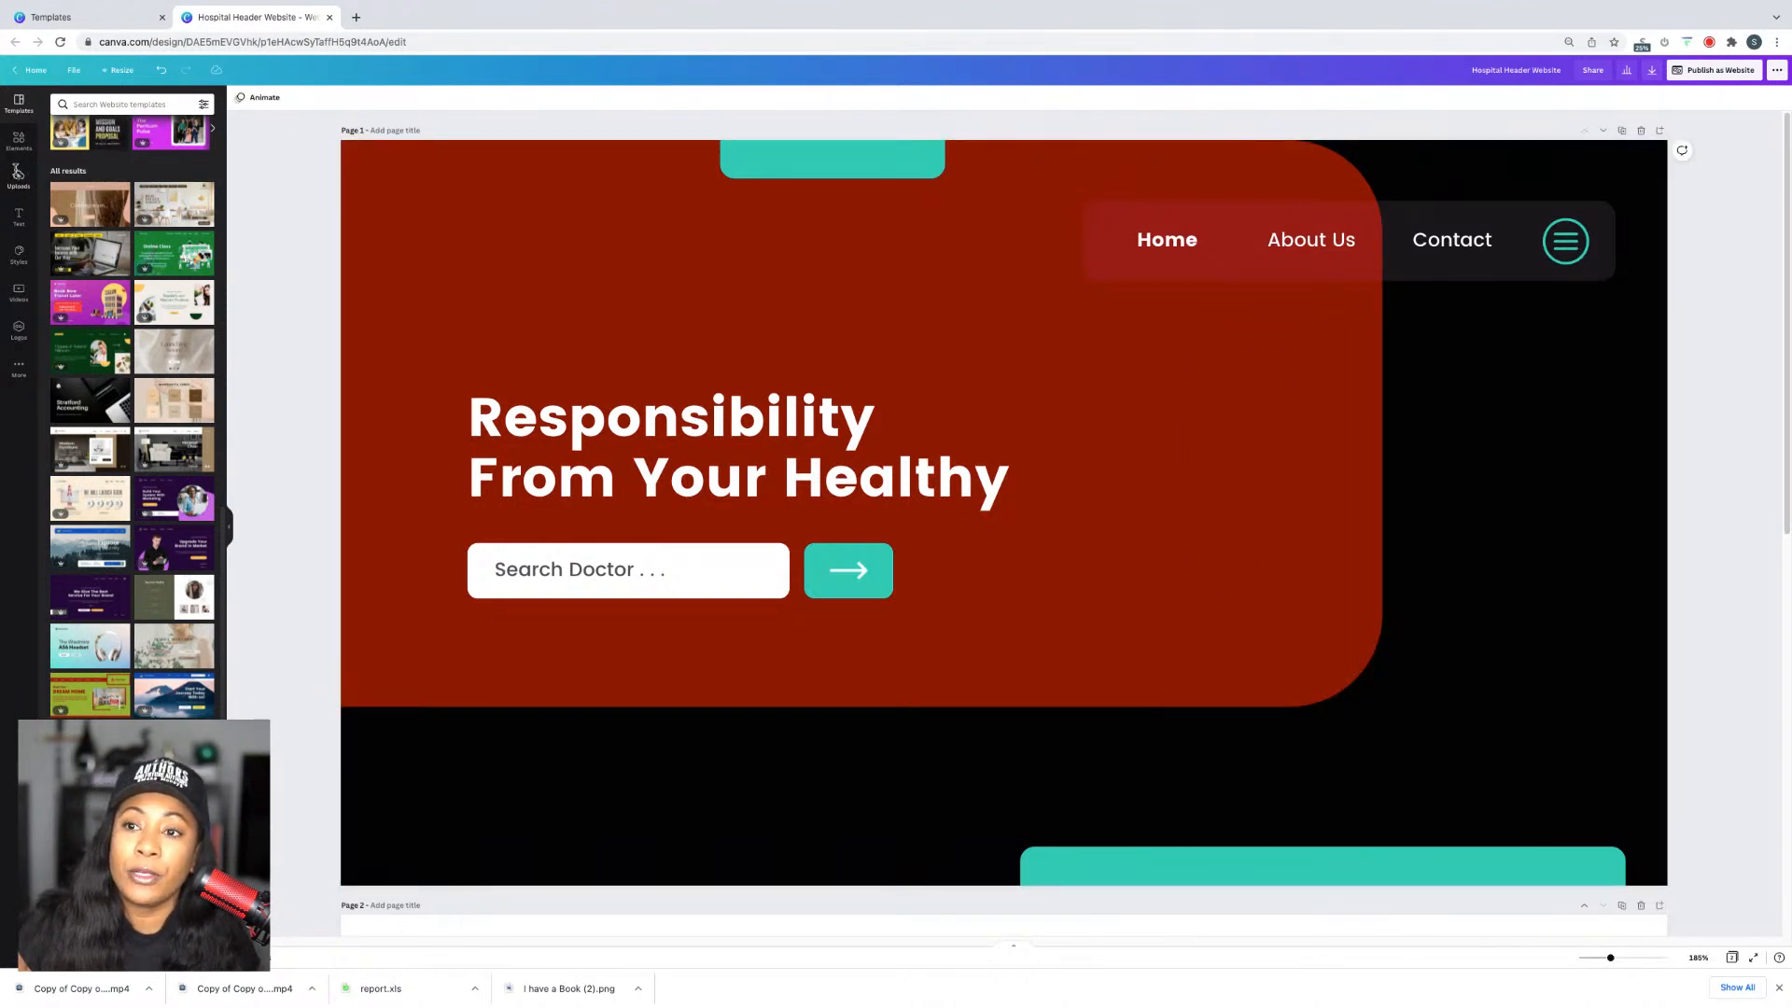
type("turea")
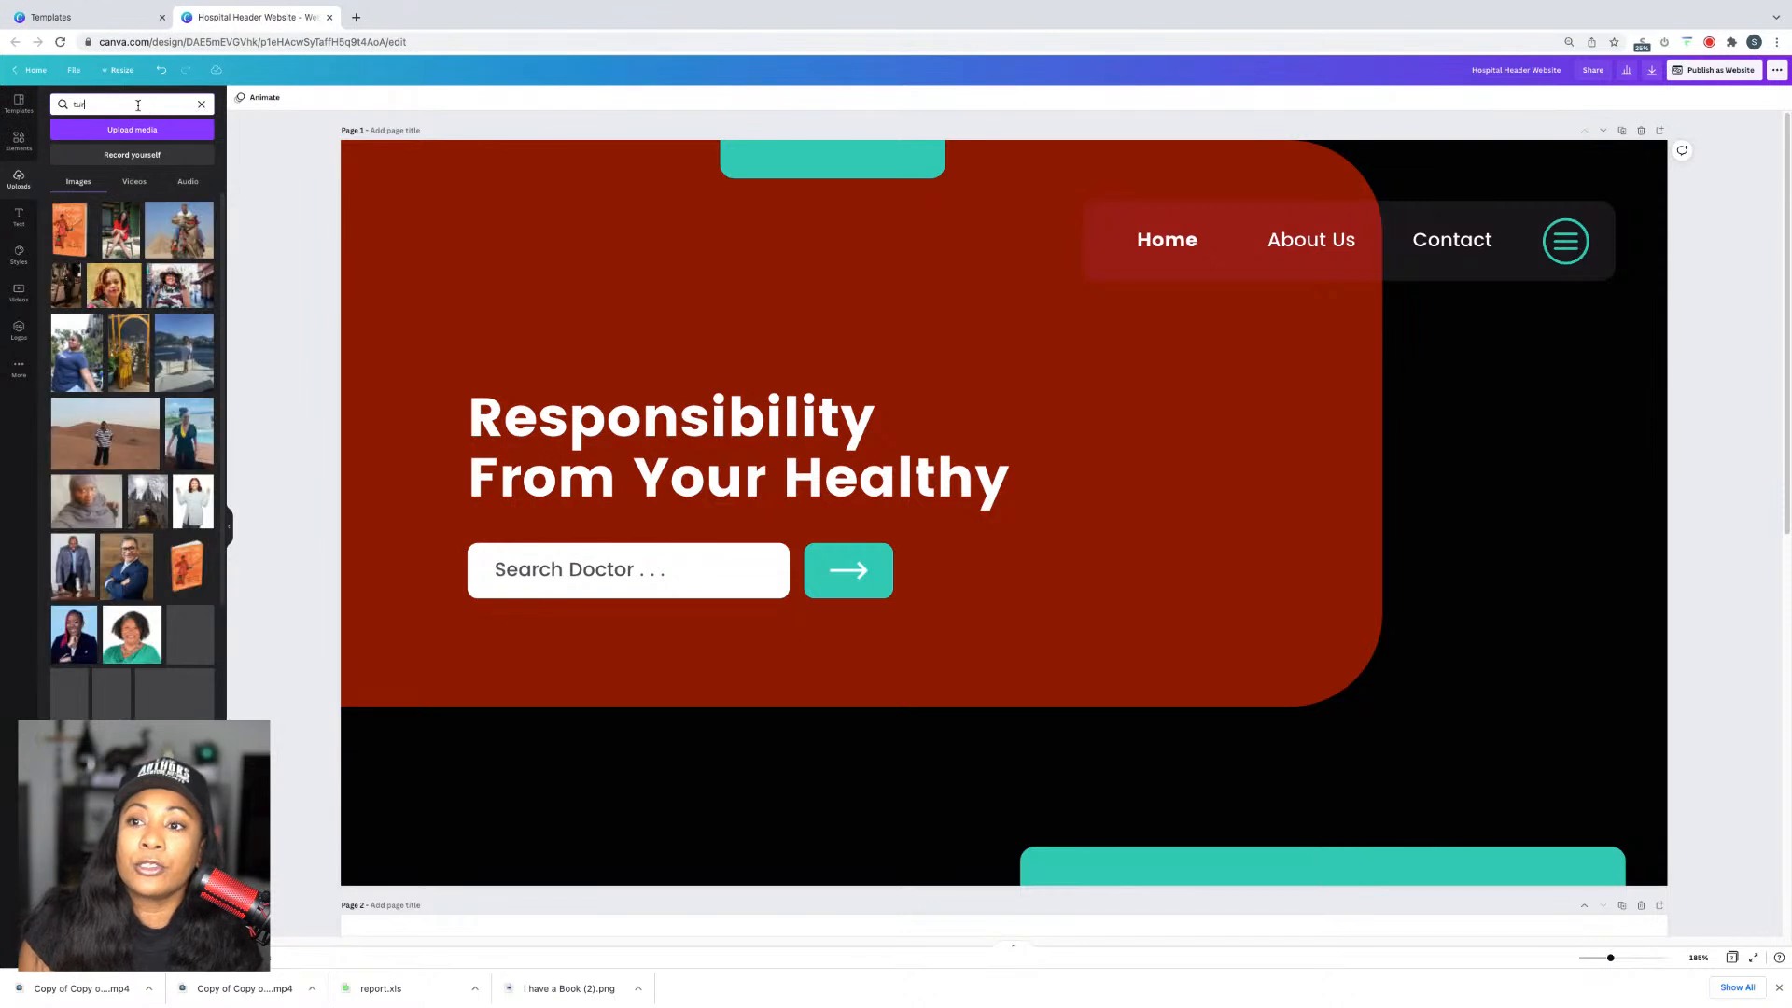
type("aurea")
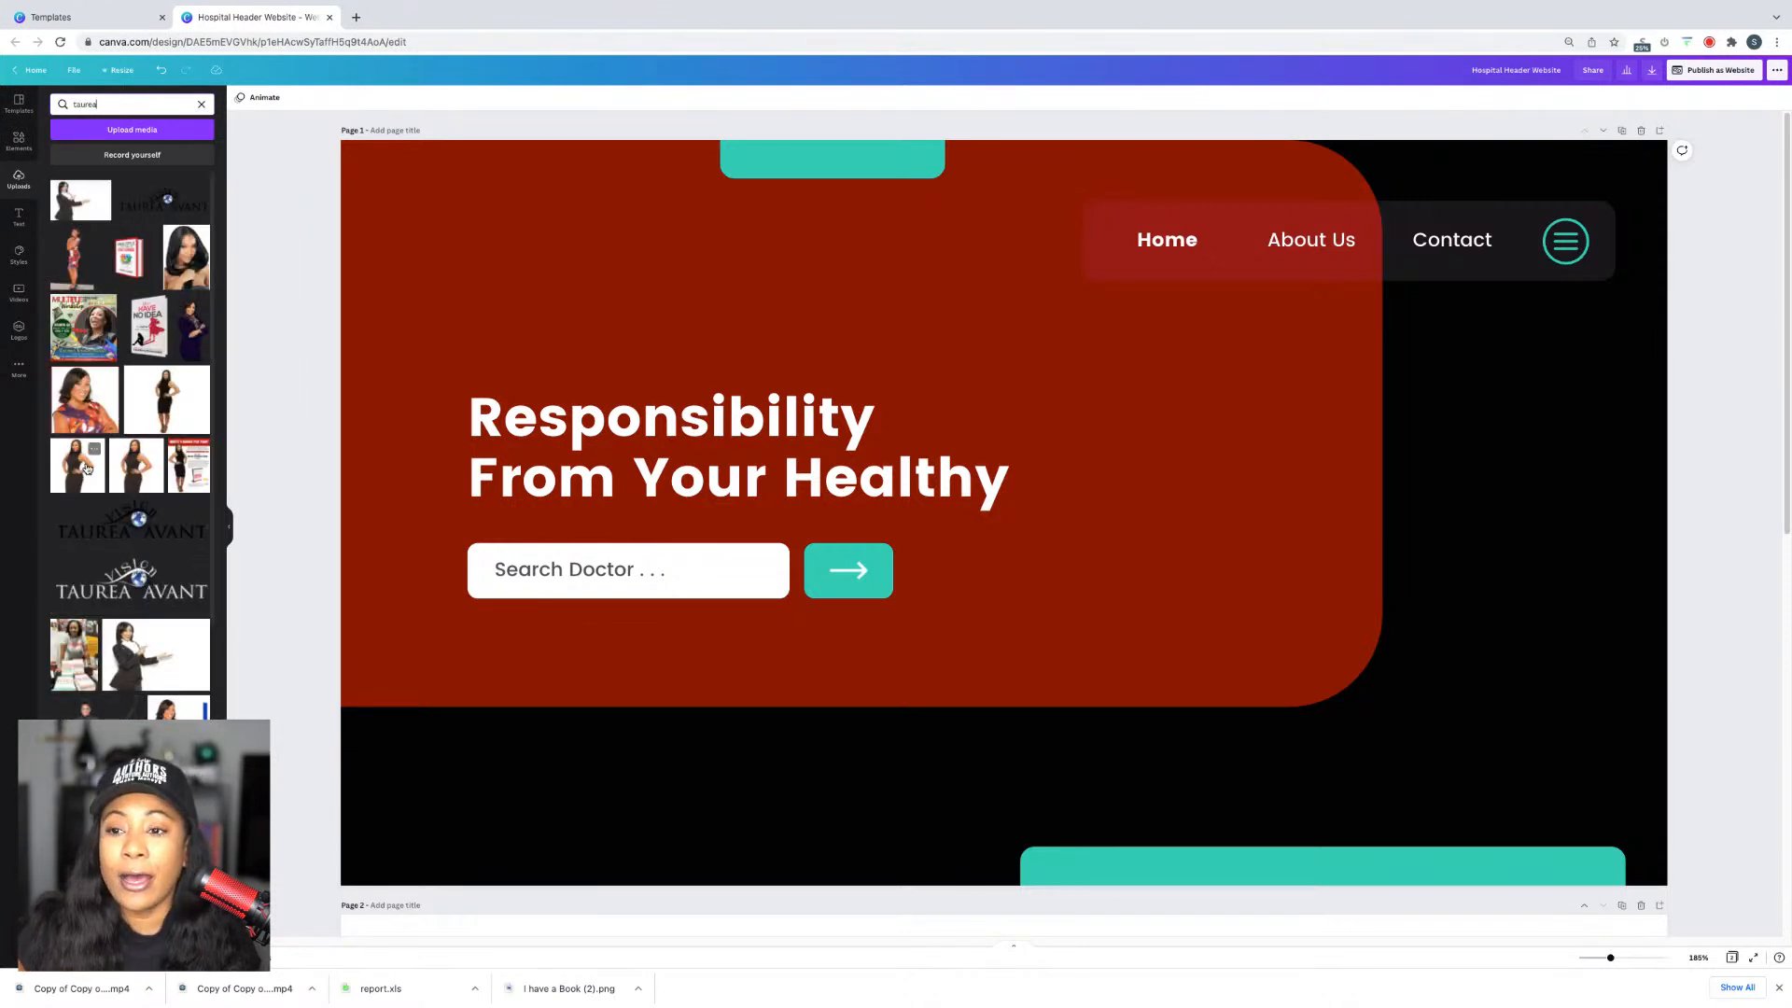
Step: Try several black-dress photos, then keep the narrow cut-out photo on the page
left_click(162, 411)
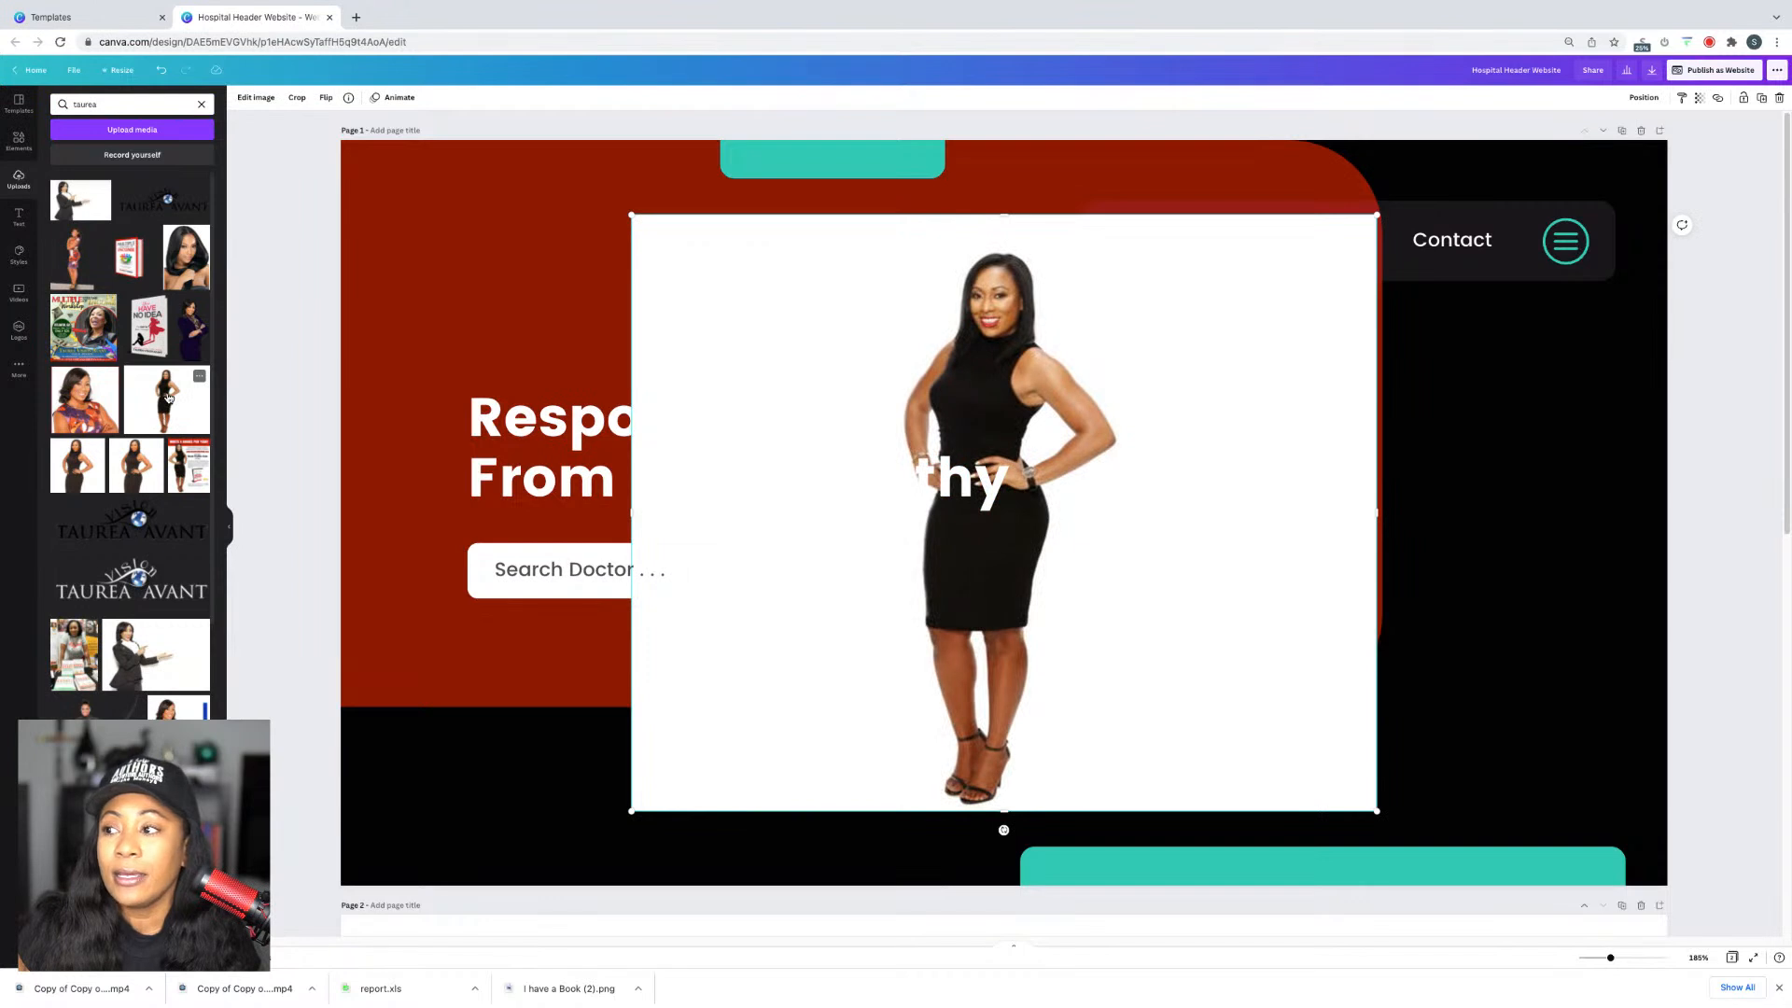
key("Delete")
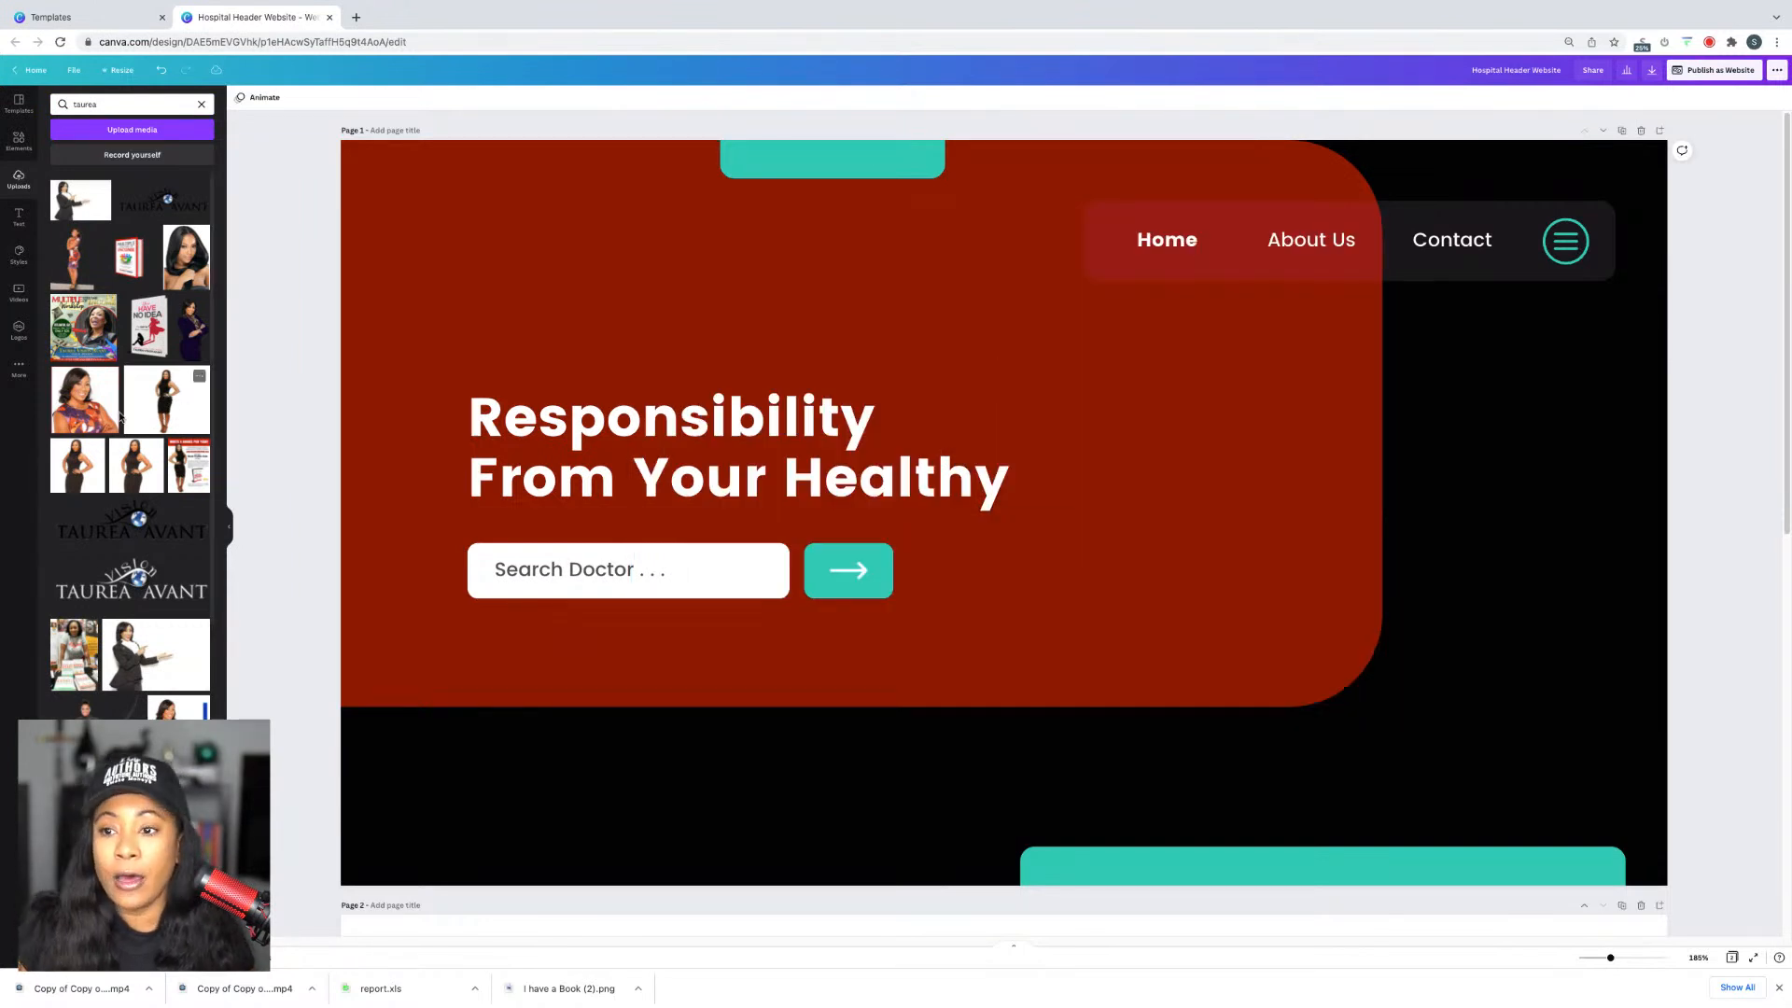
left_click(81, 471)
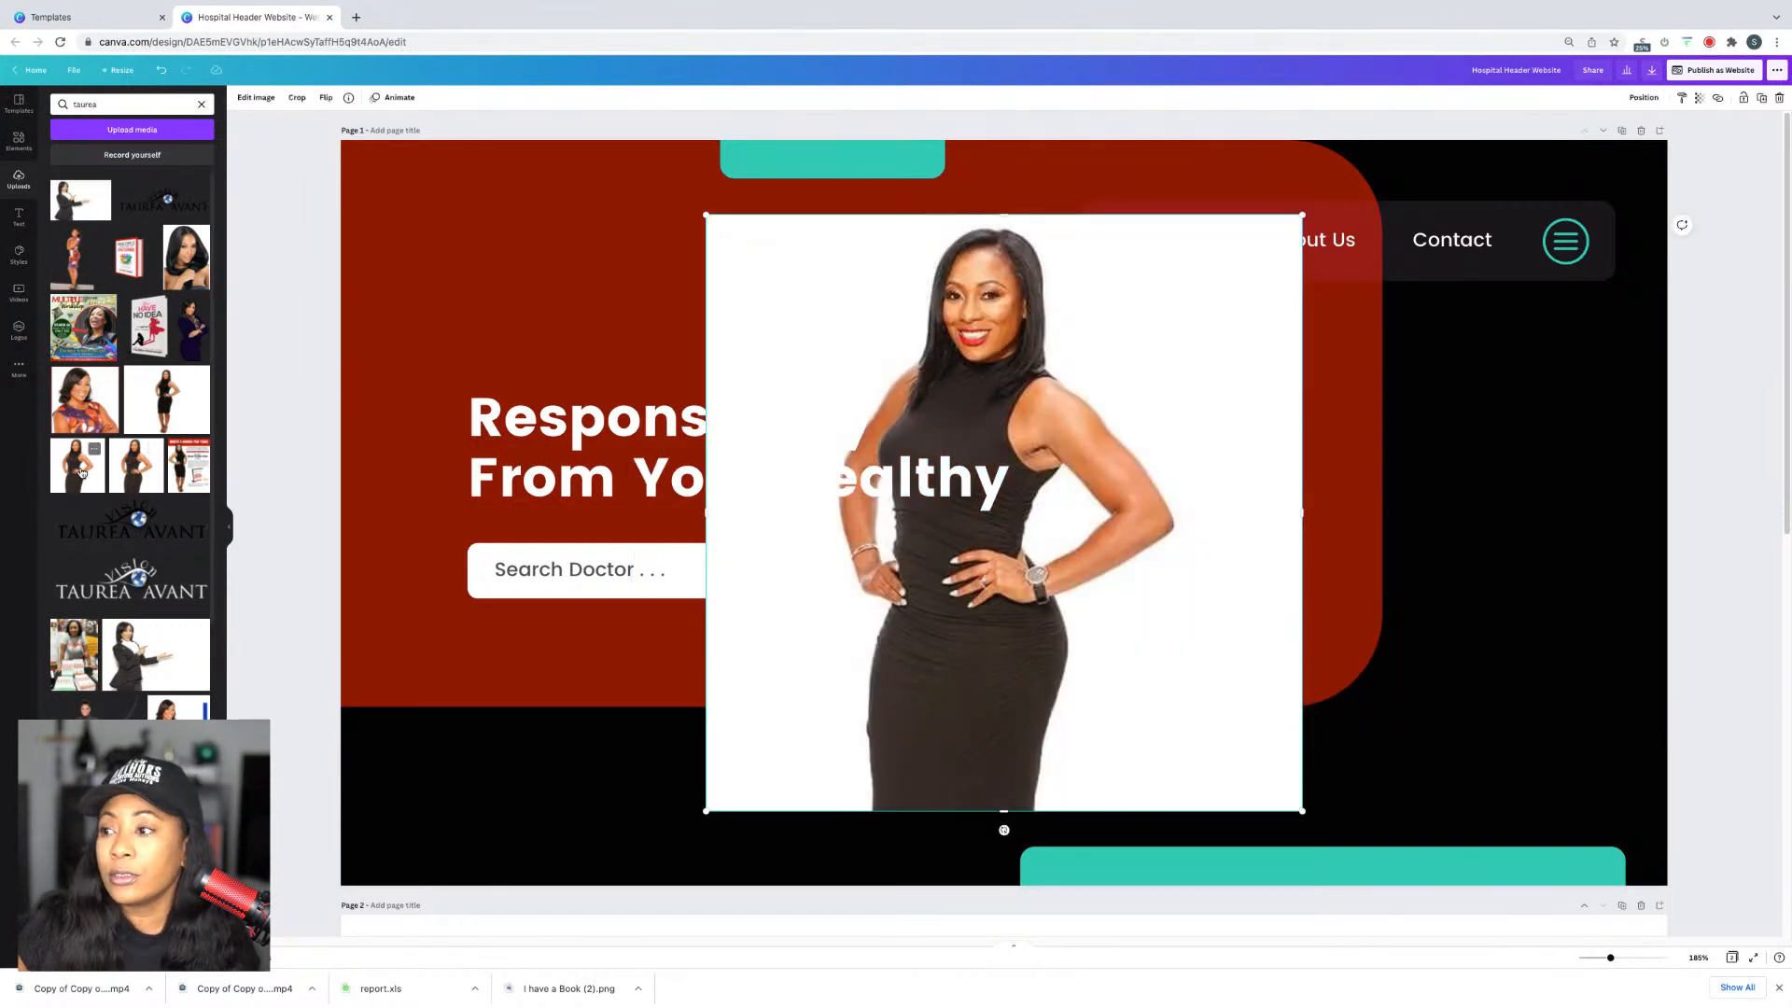
key("Delete")
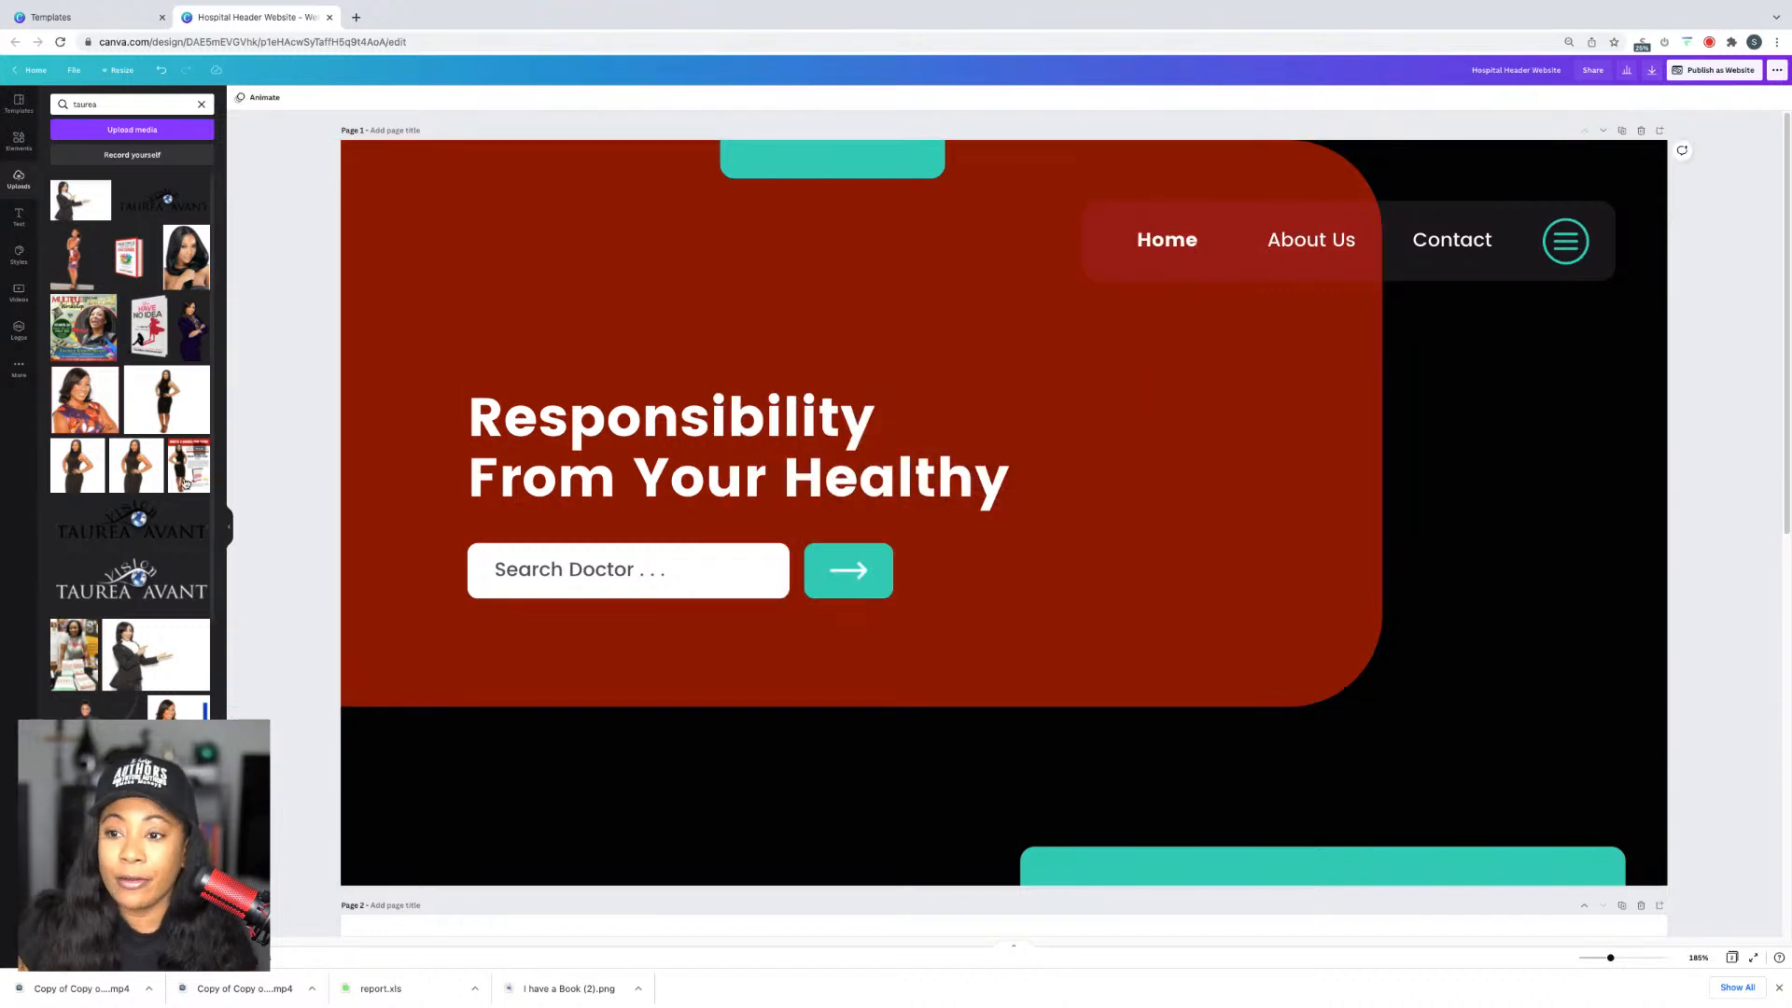
left_click(149, 474)
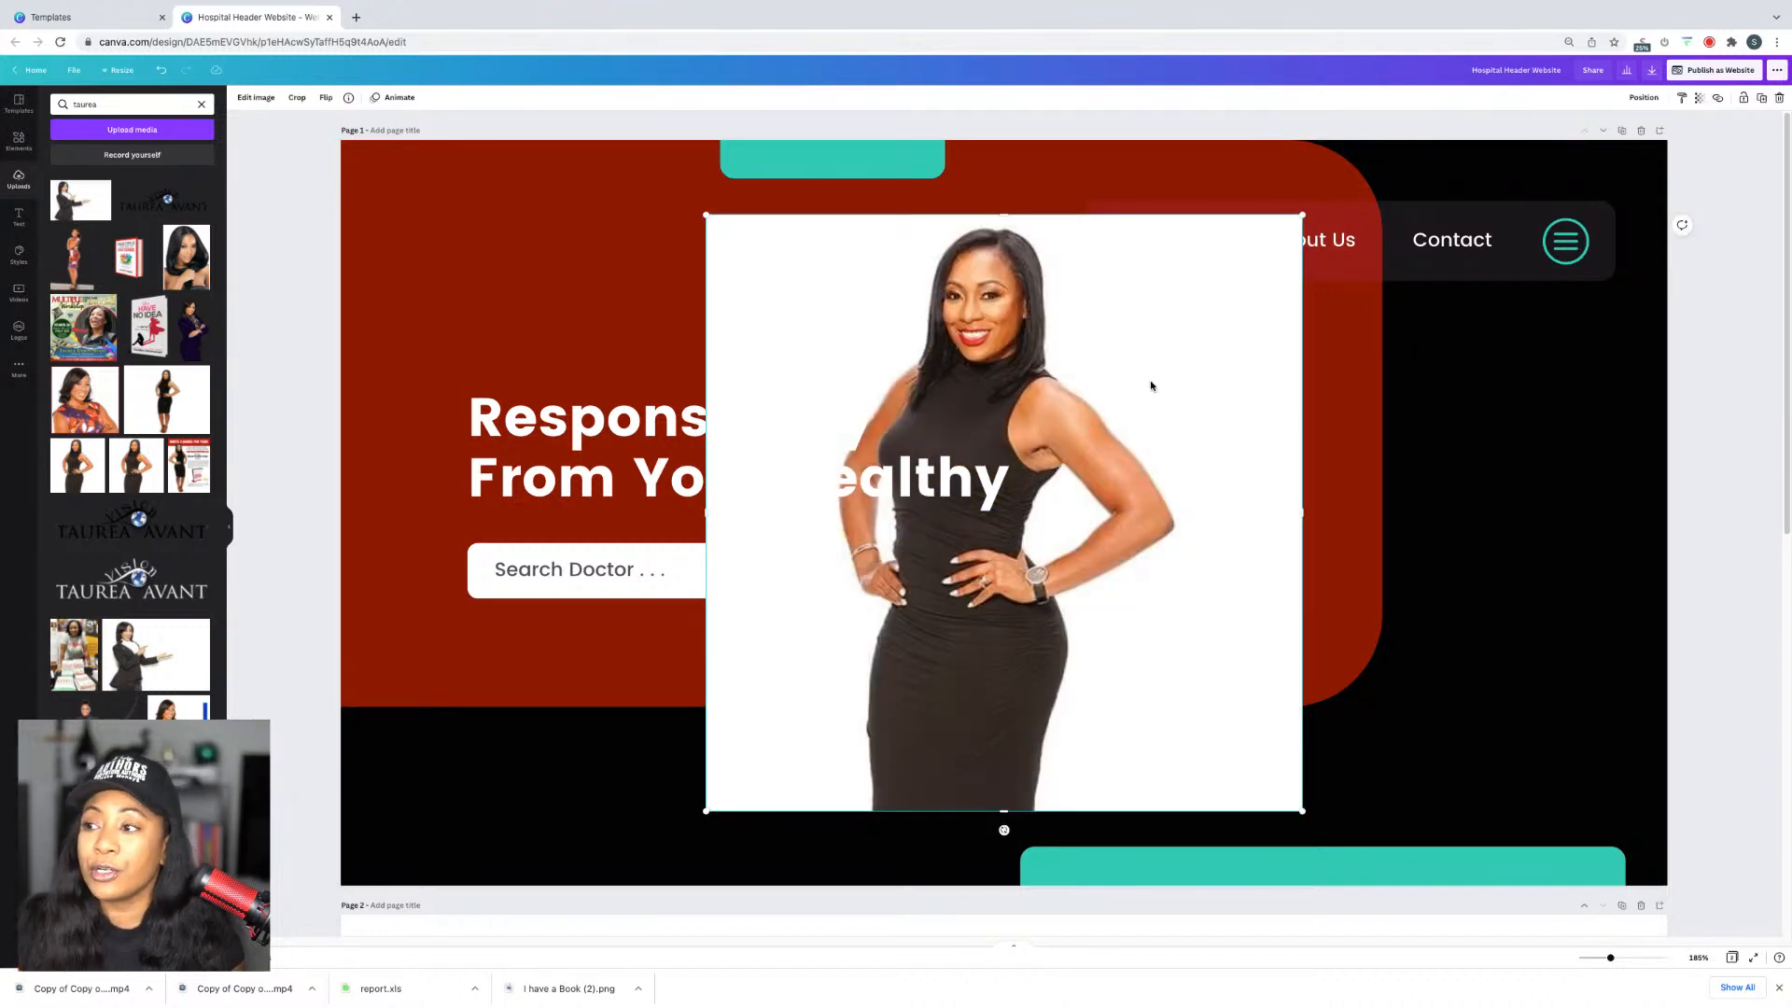
key("Delete")
left_click(192, 328)
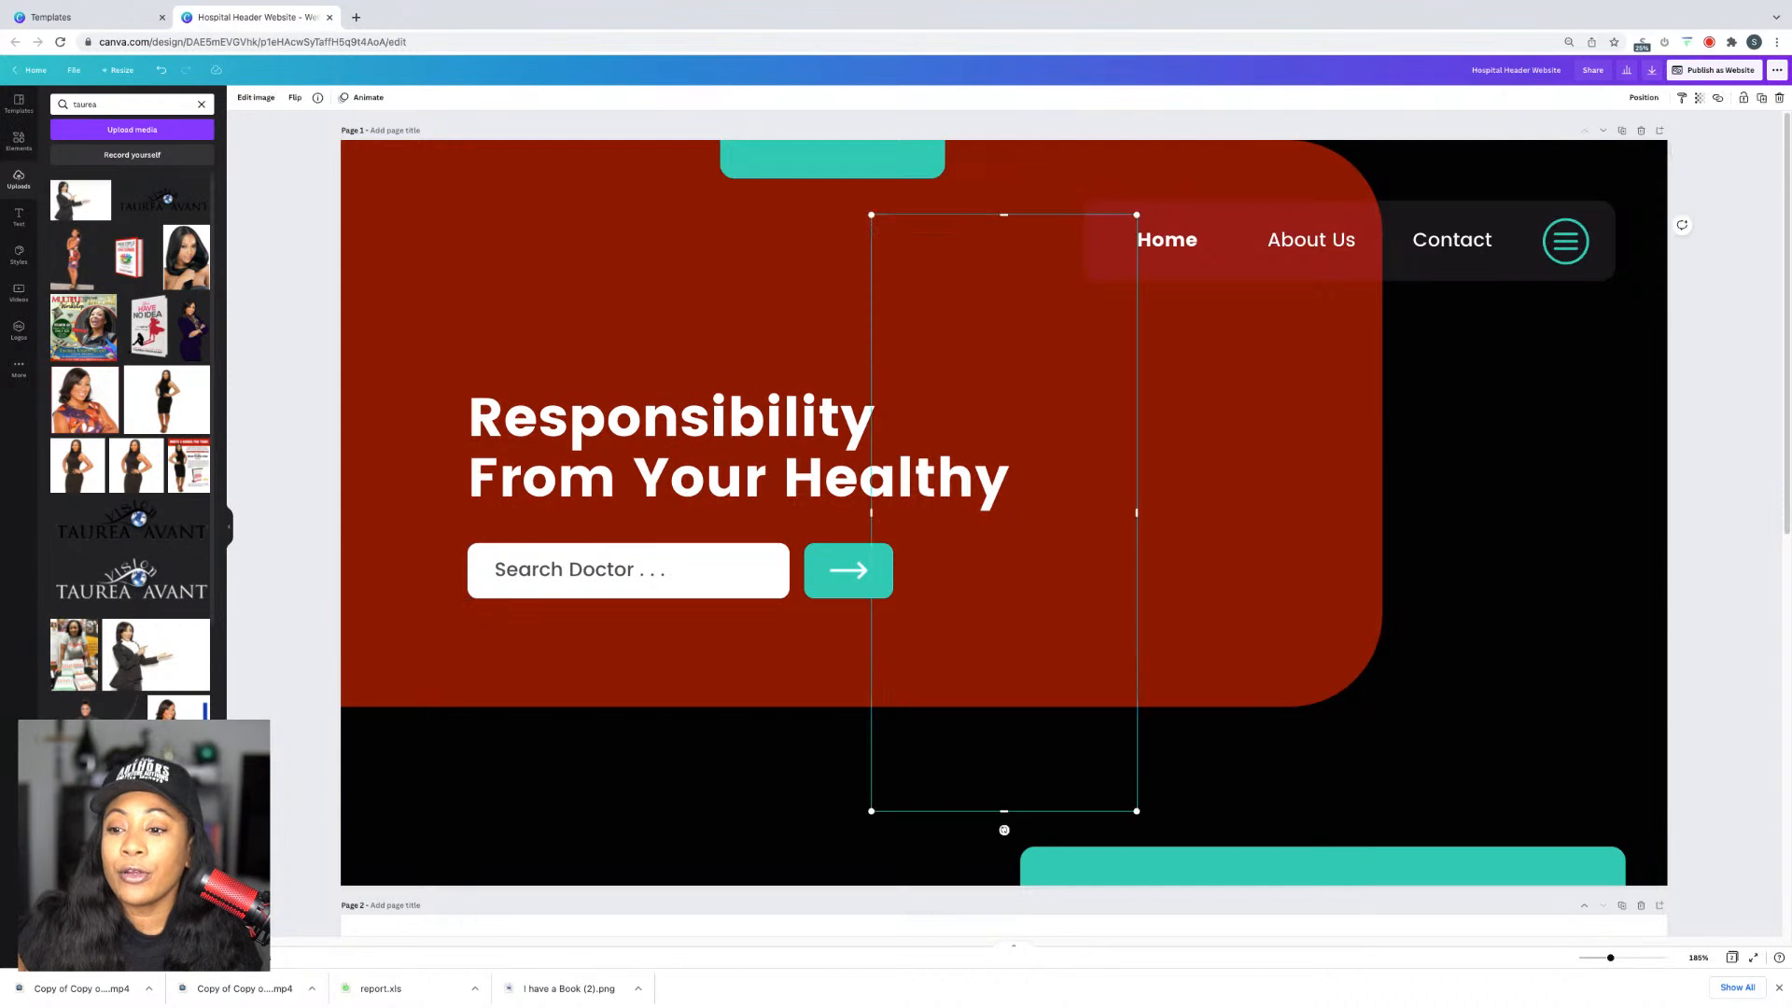
Step: Resize the woman's photo and place it on the hero's right side beside the headline
left_click_drag(1028, 343, 1305, 364)
key("shift+Down")
key("shift+Down")
key("shift+Down")
key("shift+Right")
key("shift+Right")
key("shift+Right")
key("shift+Right")
key("shift+Right")
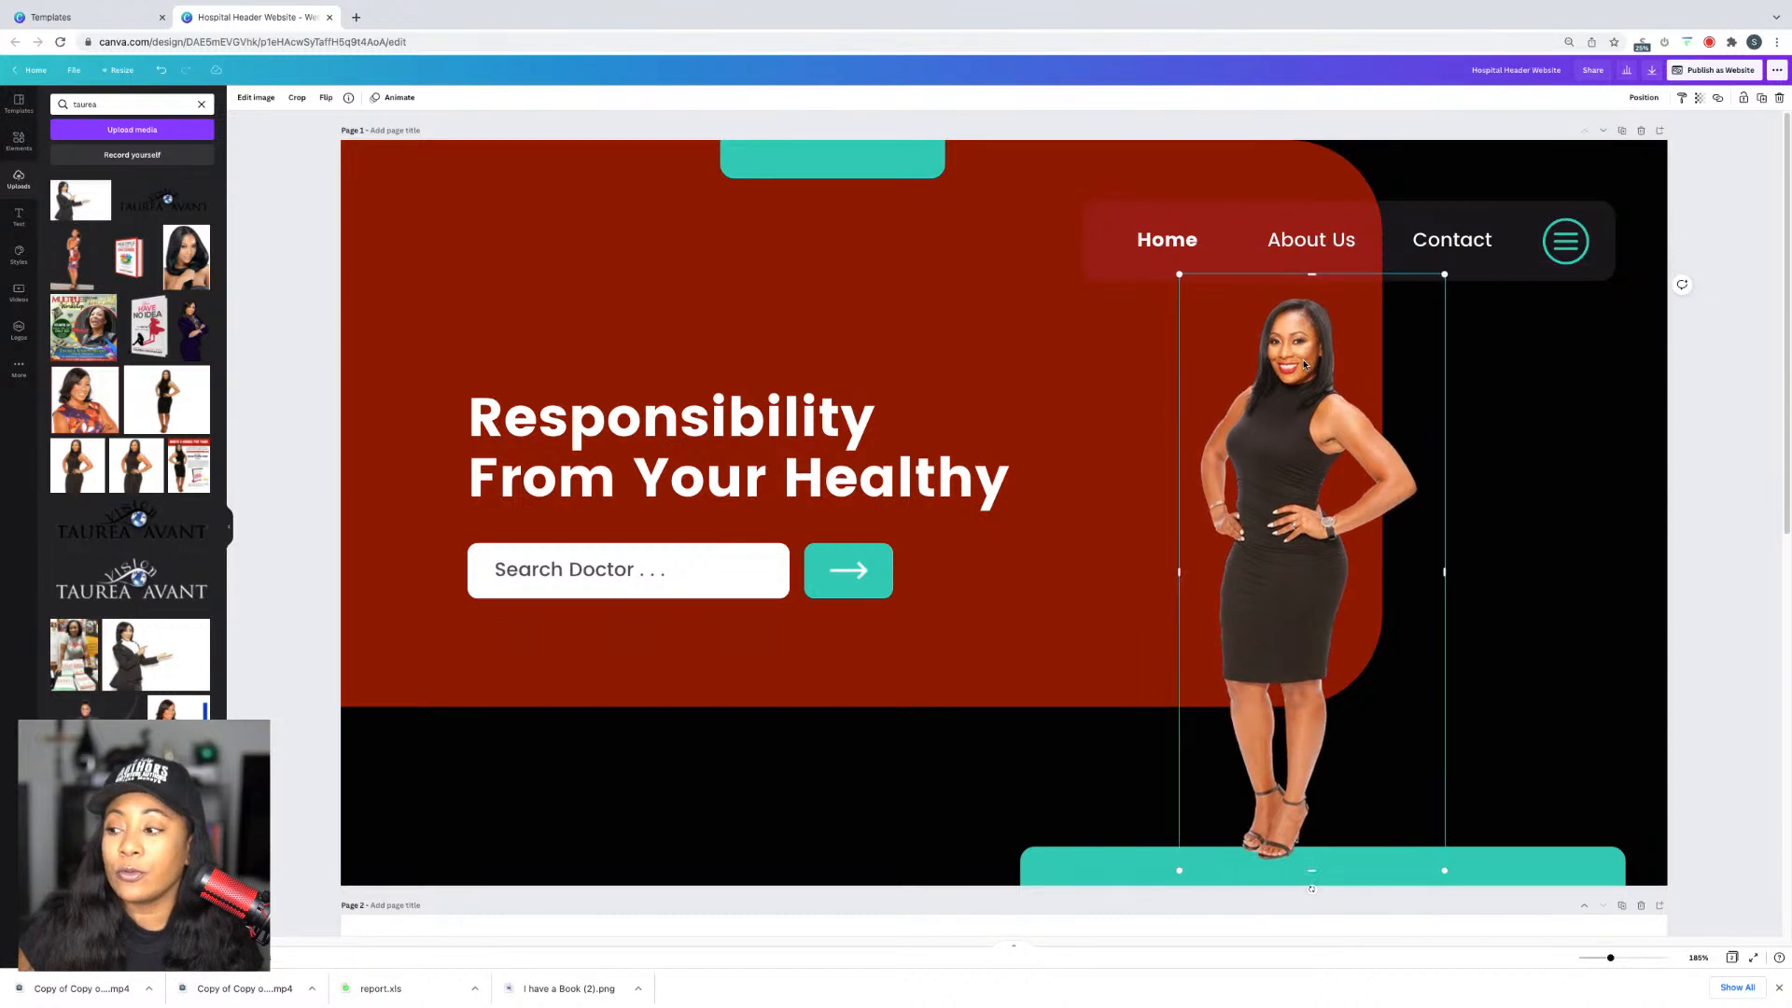
key("shift+Right")
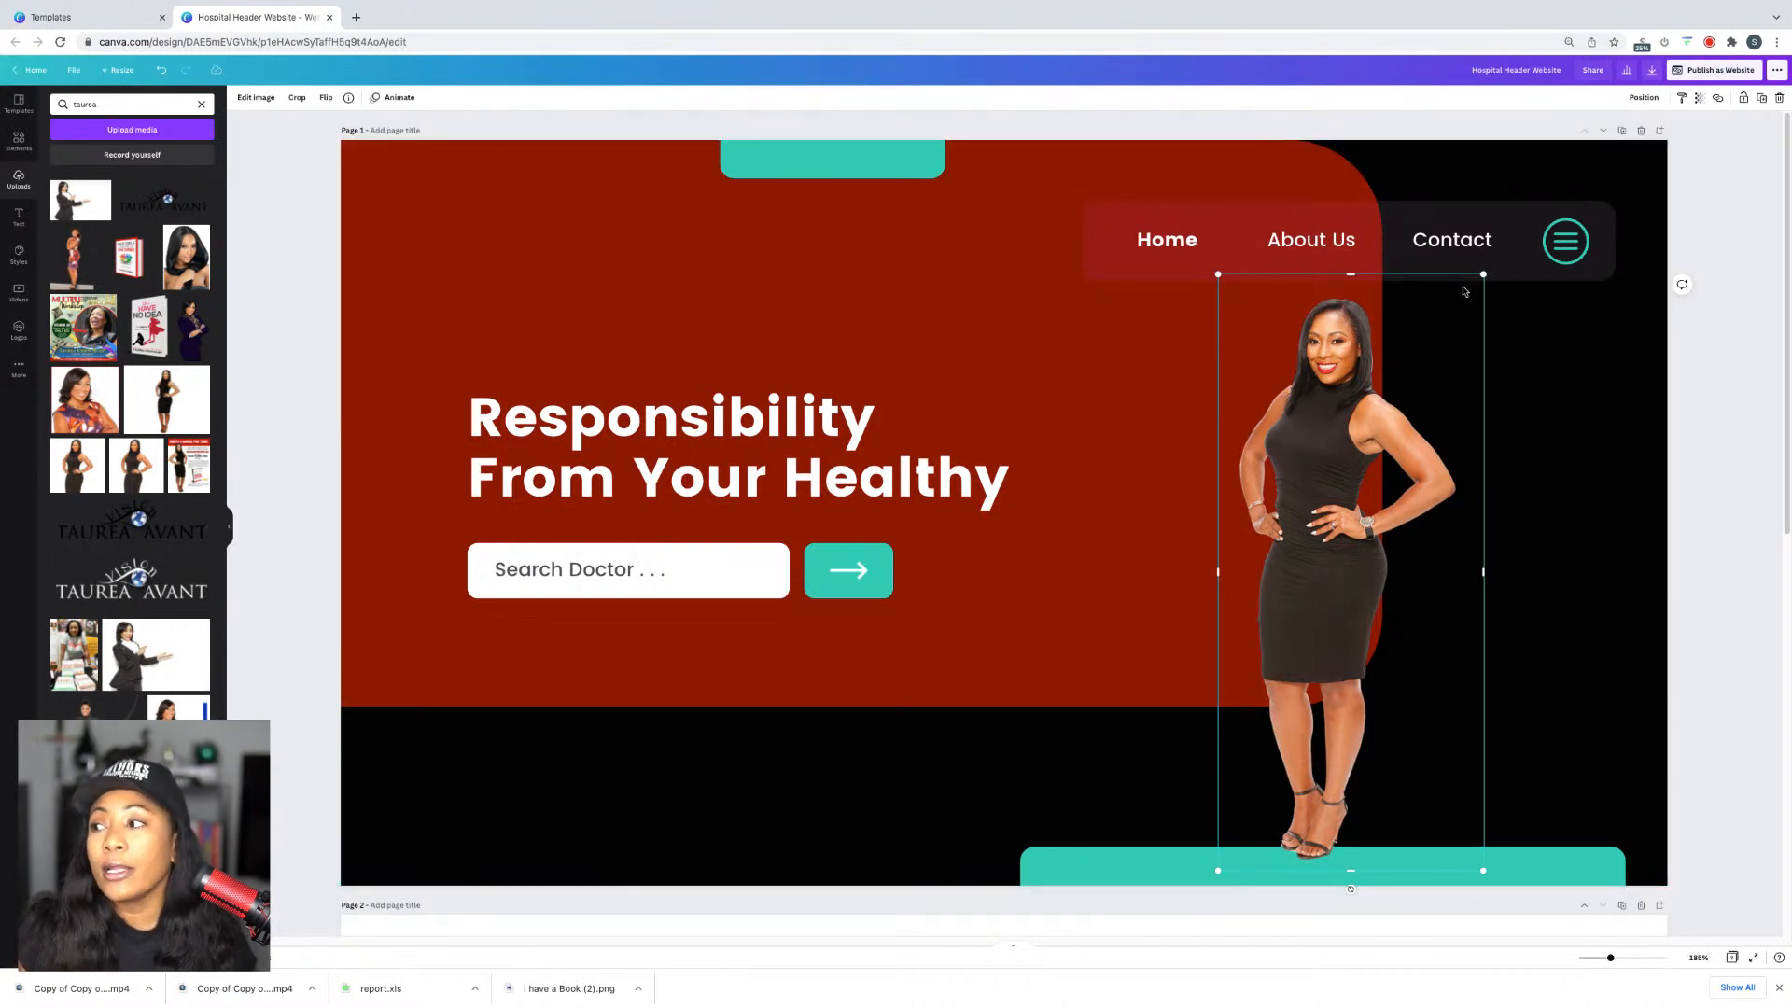
left_click_drag(1482, 274, 1510, 218)
left_click_drag(1312, 364, 1333, 404)
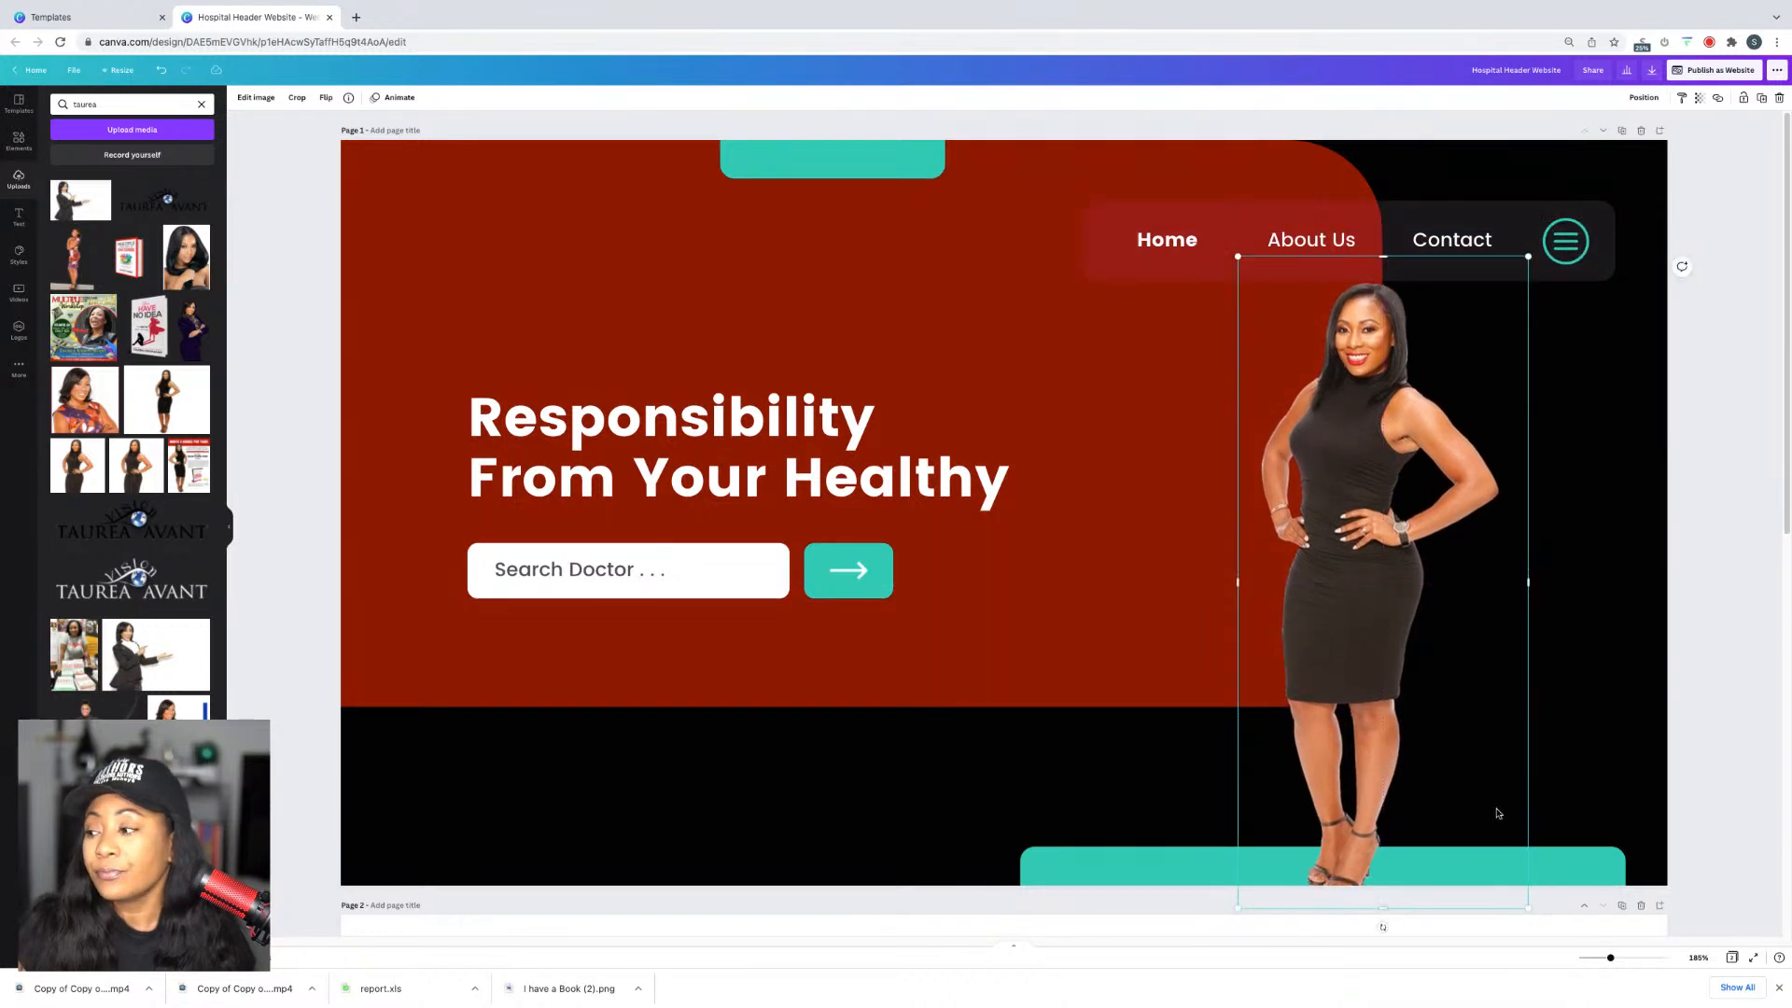
left_click_drag(1237, 258, 1268, 304)
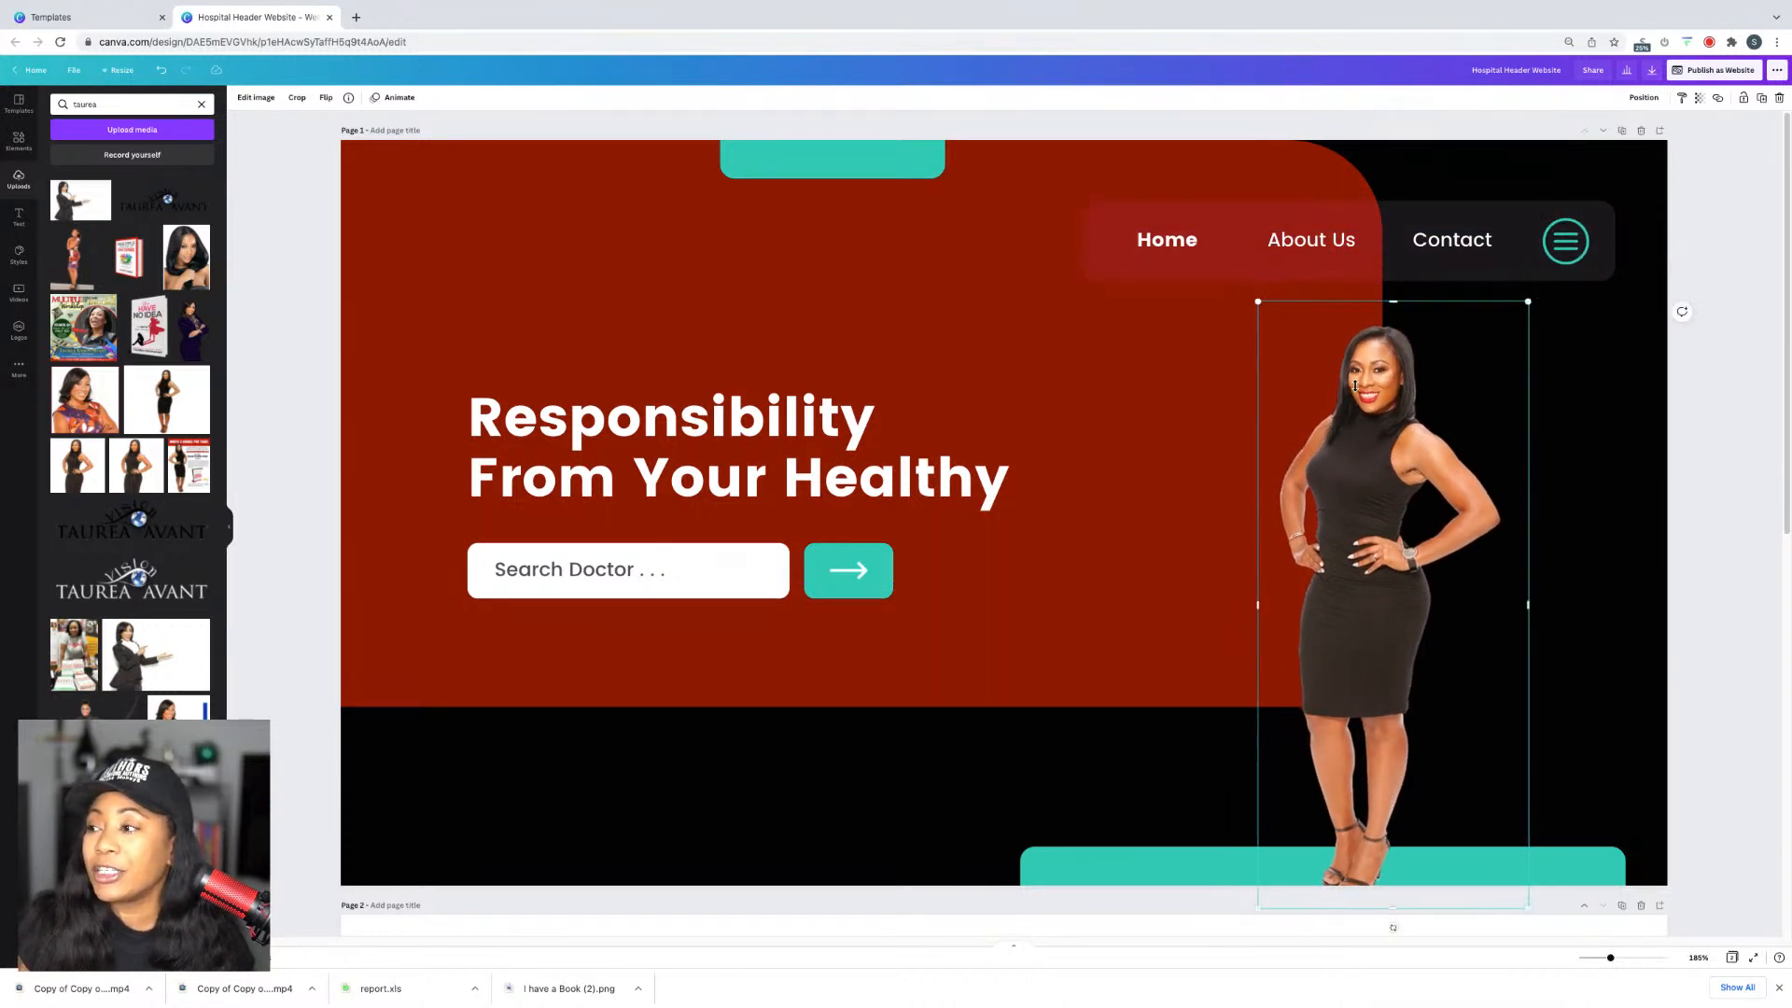
left_click_drag(1358, 390, 1461, 556)
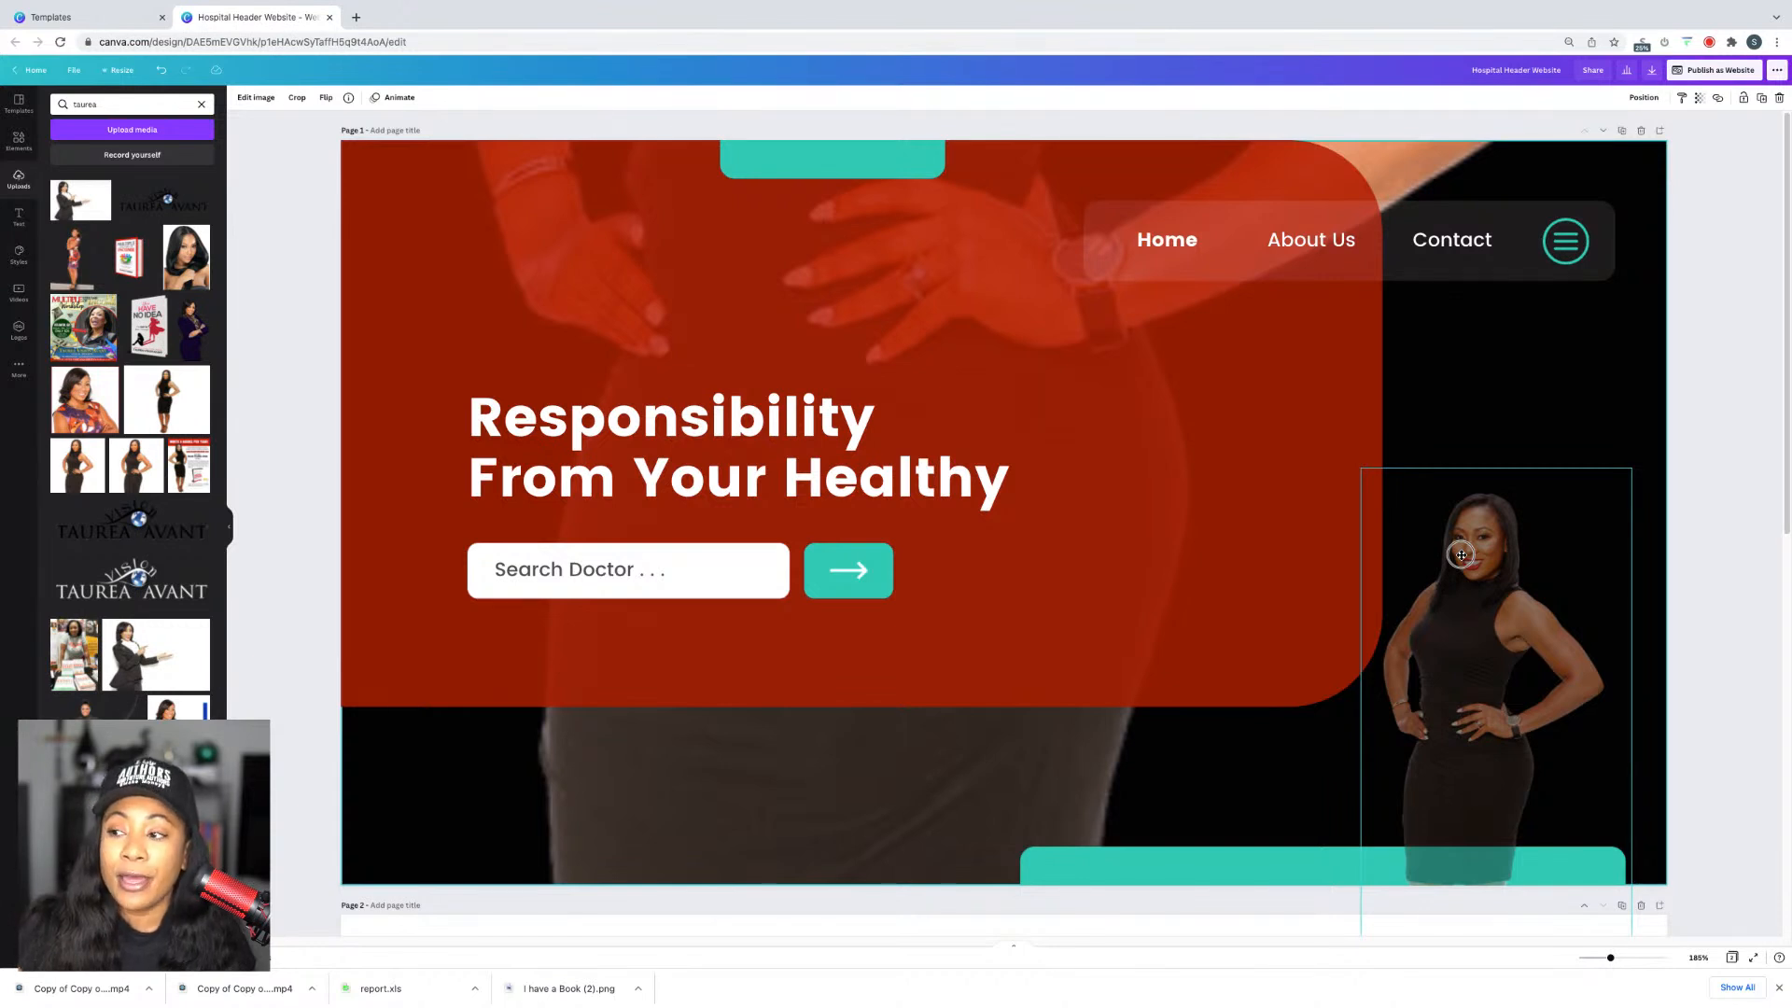
Step: Undo the accidental swap that turned the photo into the page background
left_click_drag(1461, 555, 1460, 557)
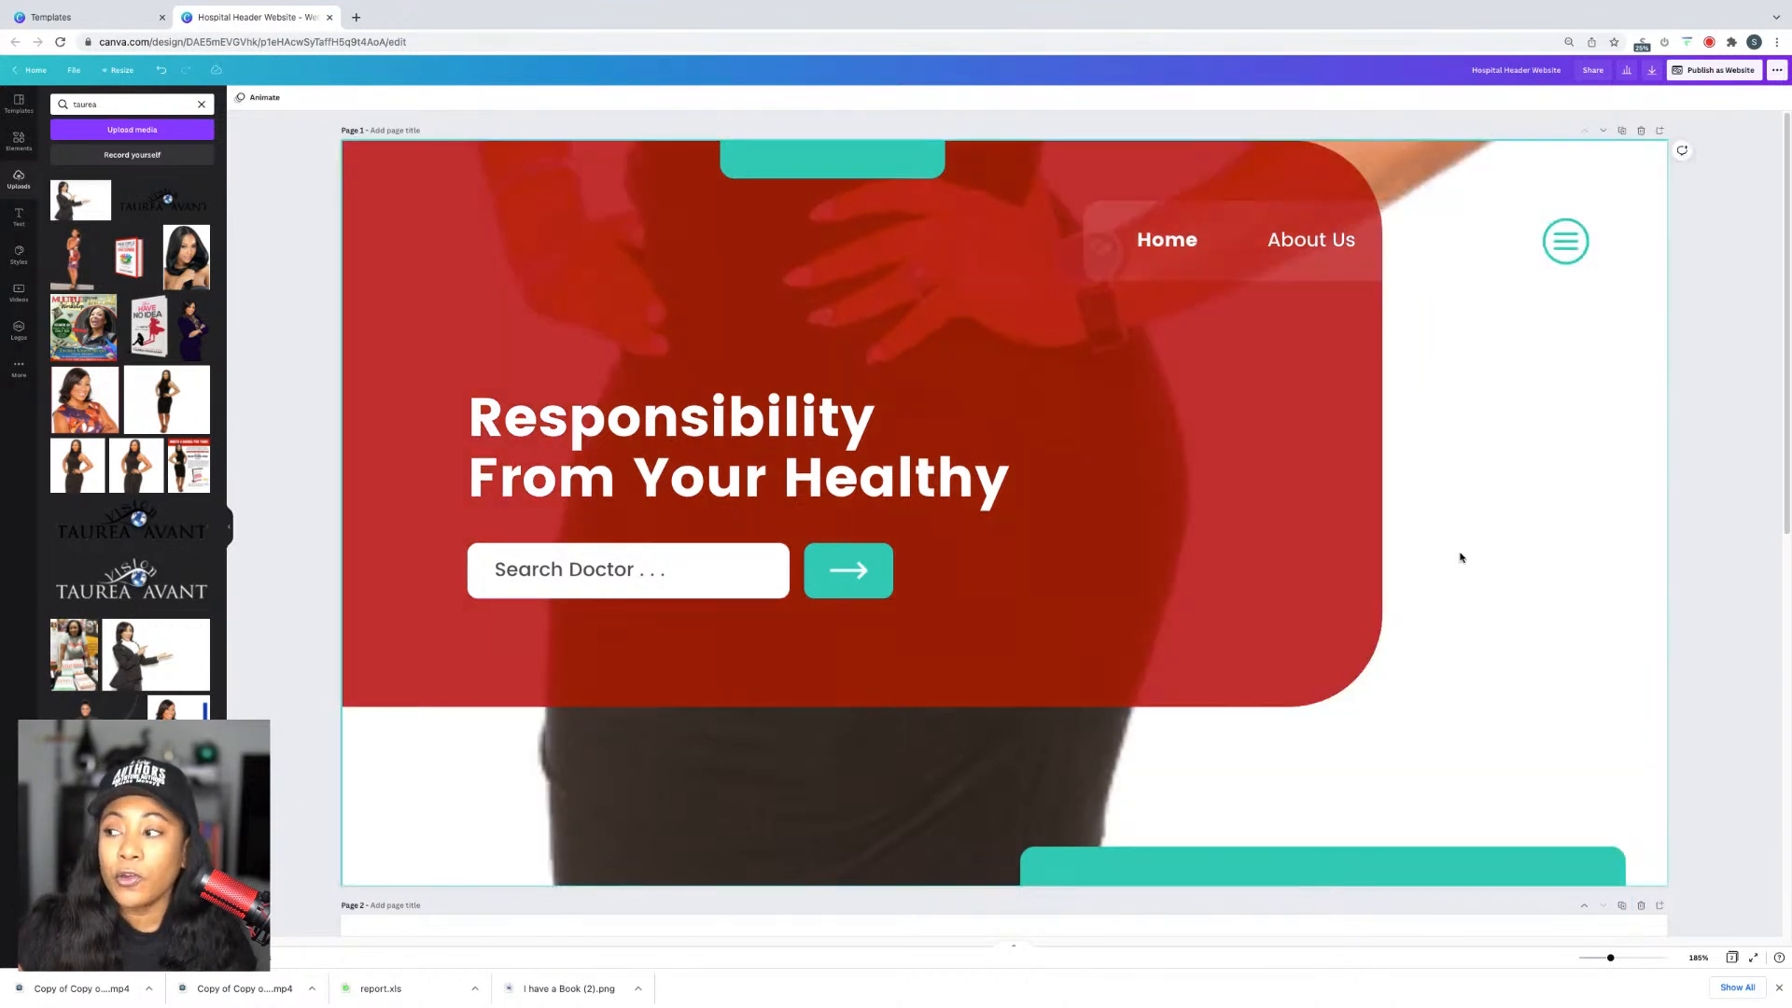
double_click(1463, 399)
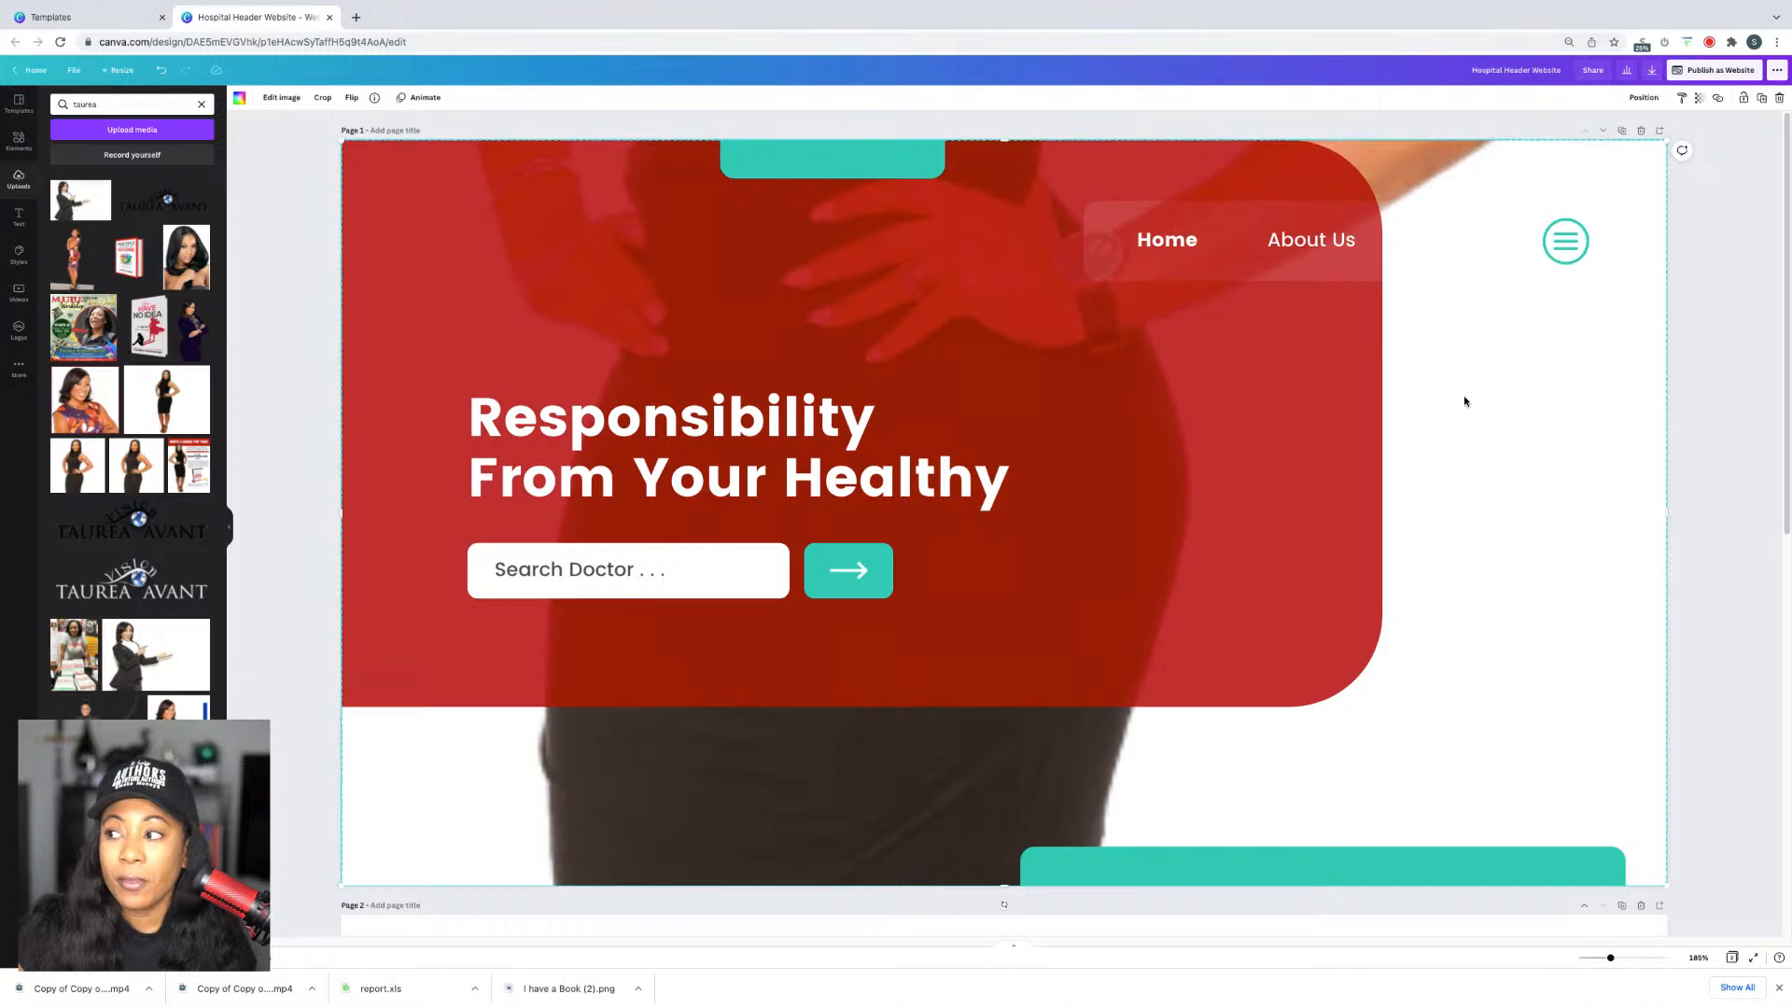
left_click_drag(1468, 372, 1383, 1003)
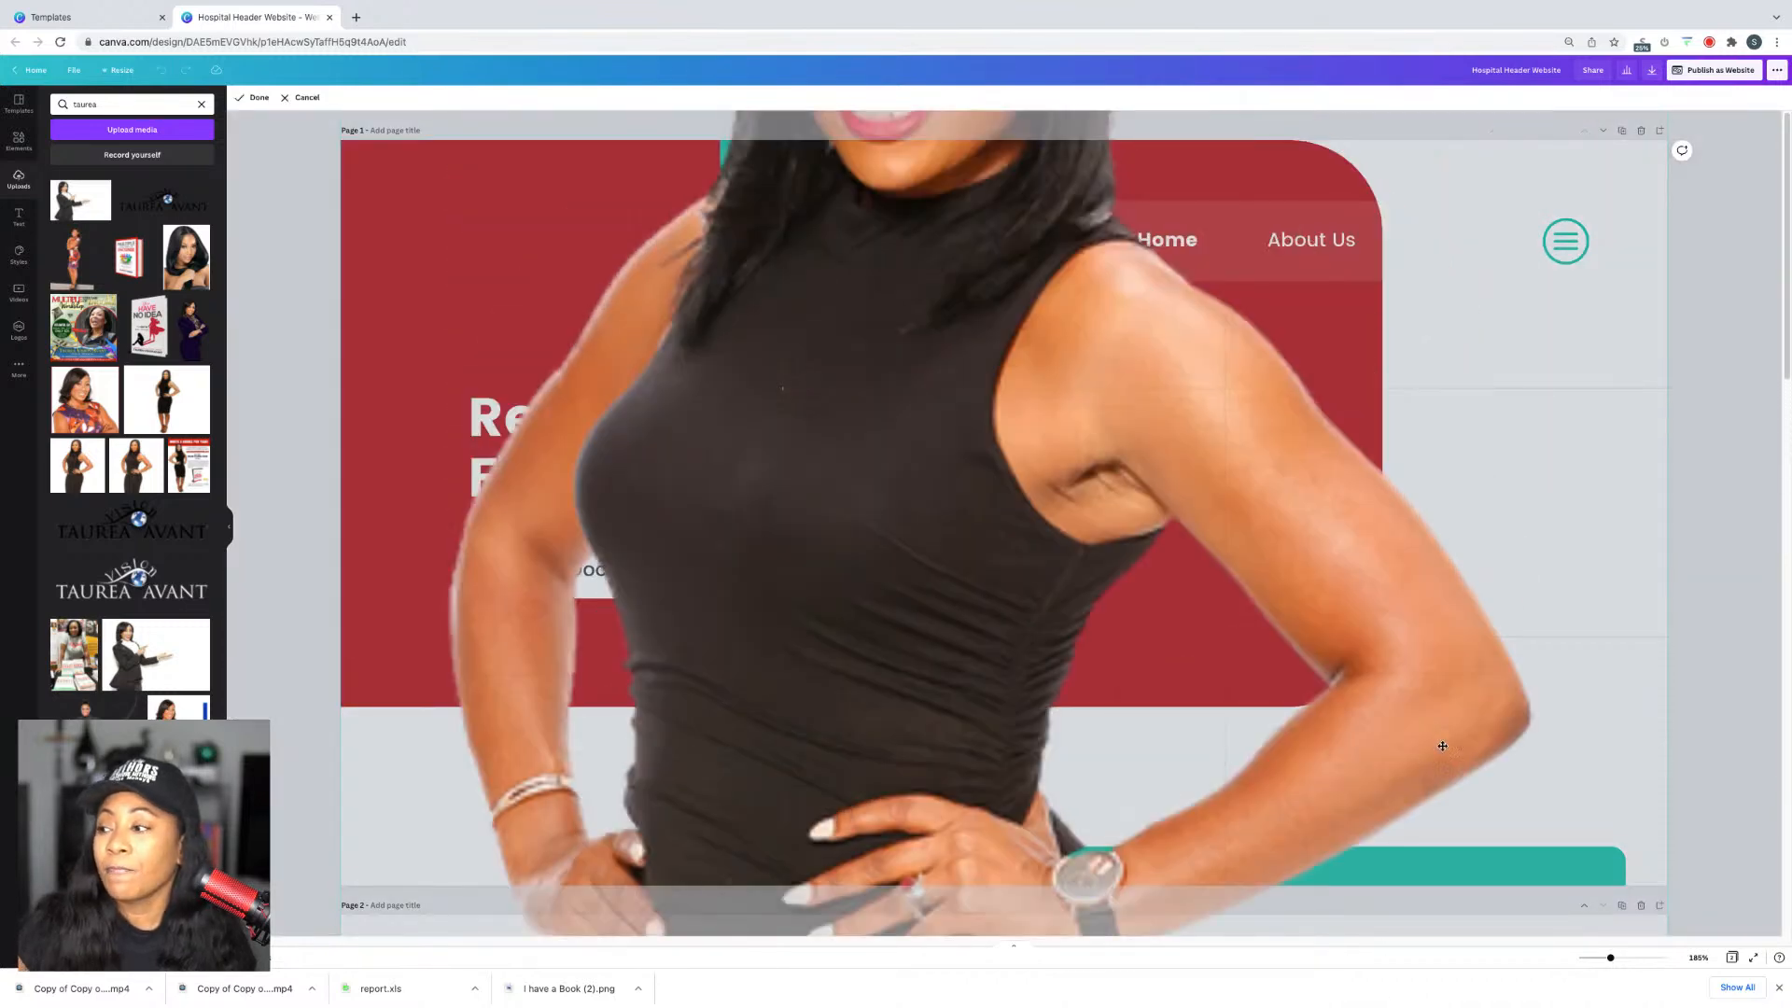
left_click_drag(1457, 668, 1387, 1001)
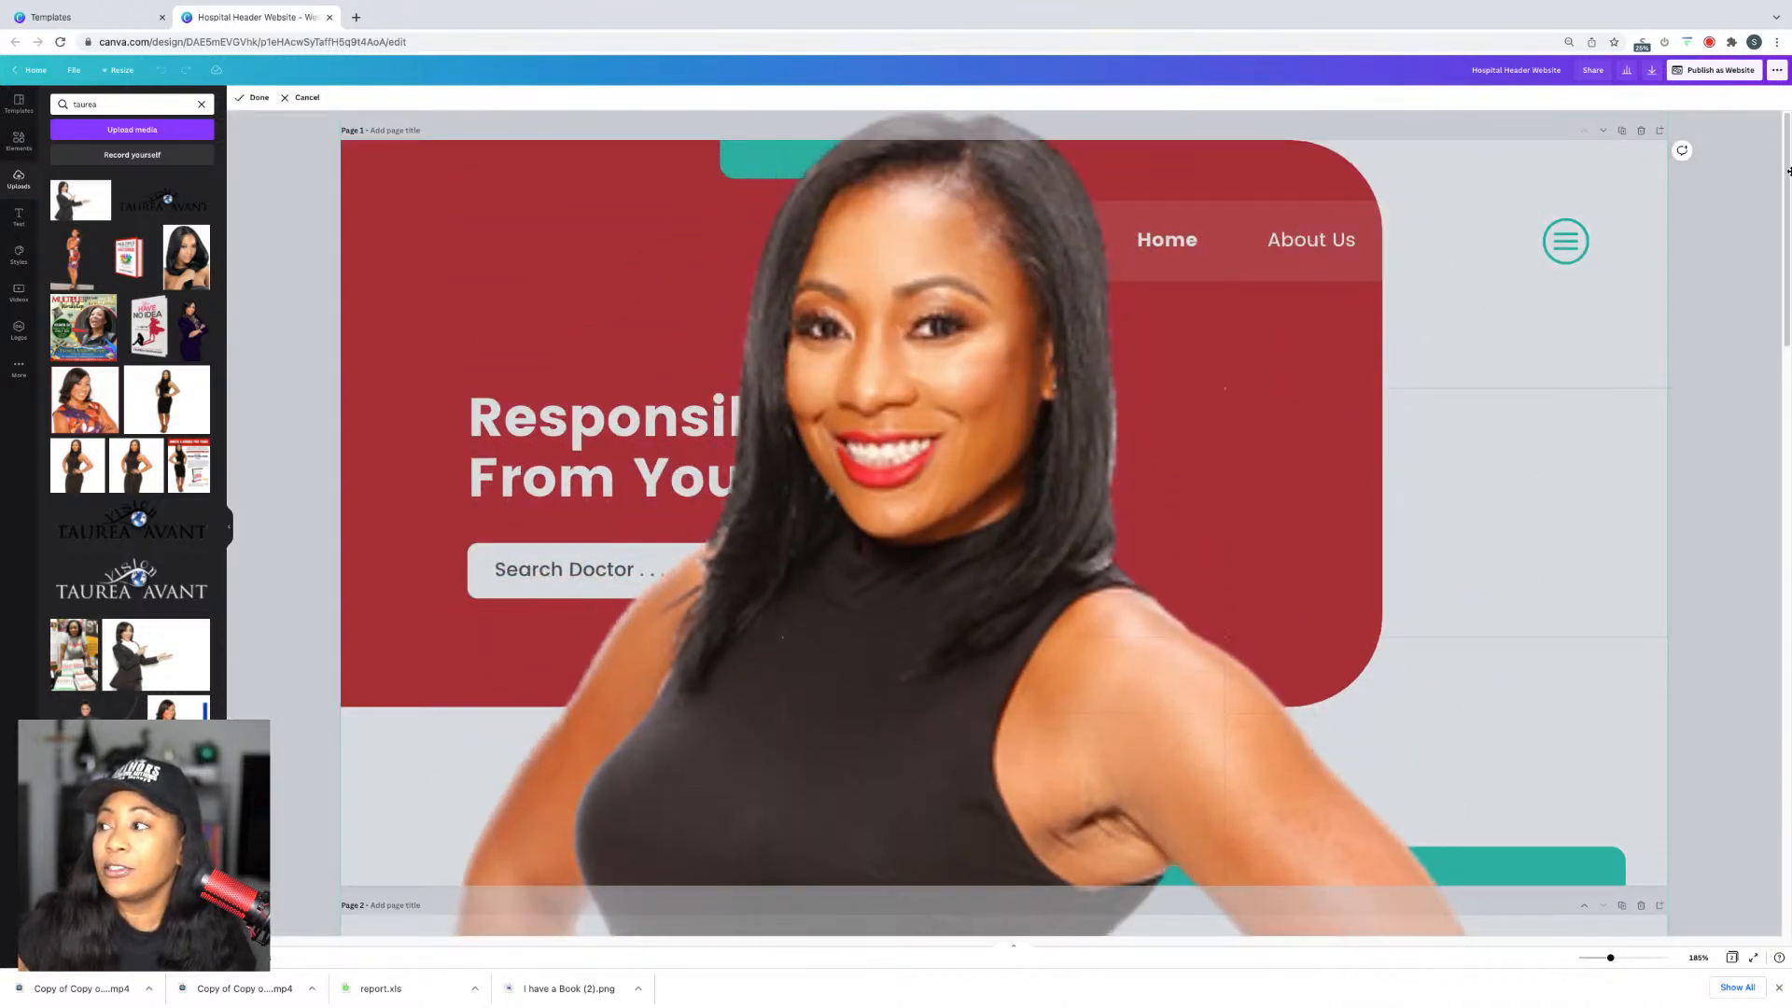
left_click(1739, 221)
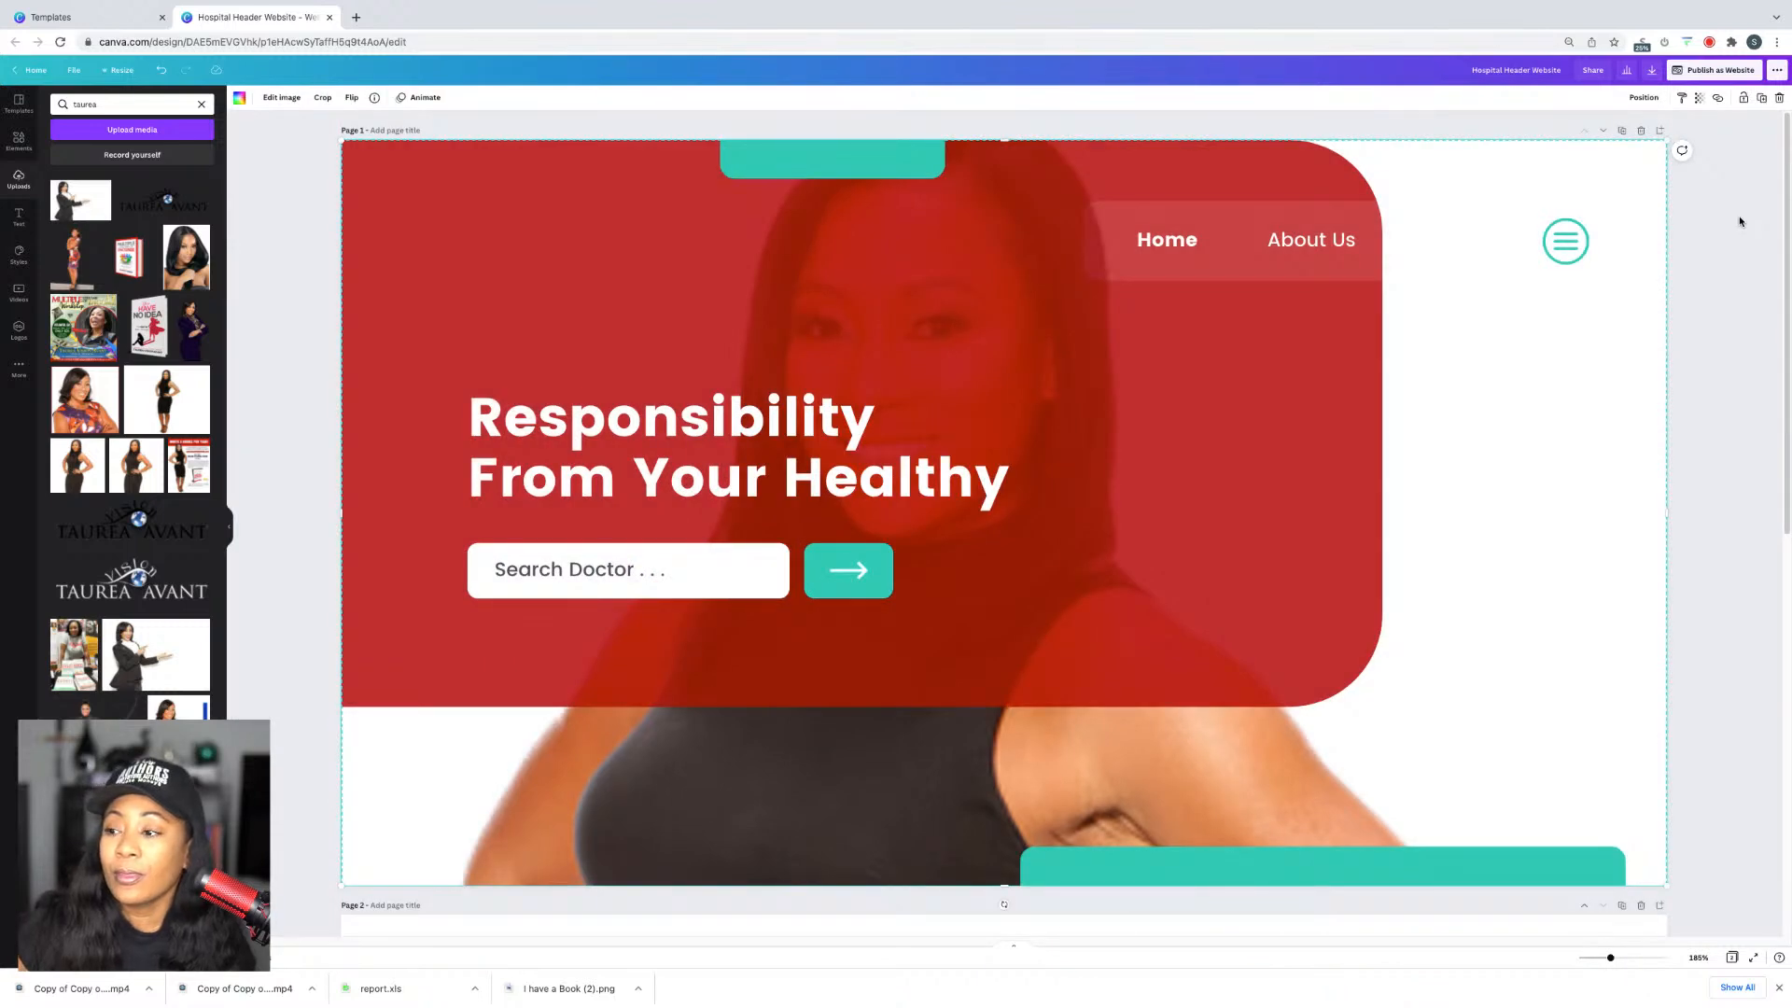
key("ctrl+z")
key("ctrl+z")
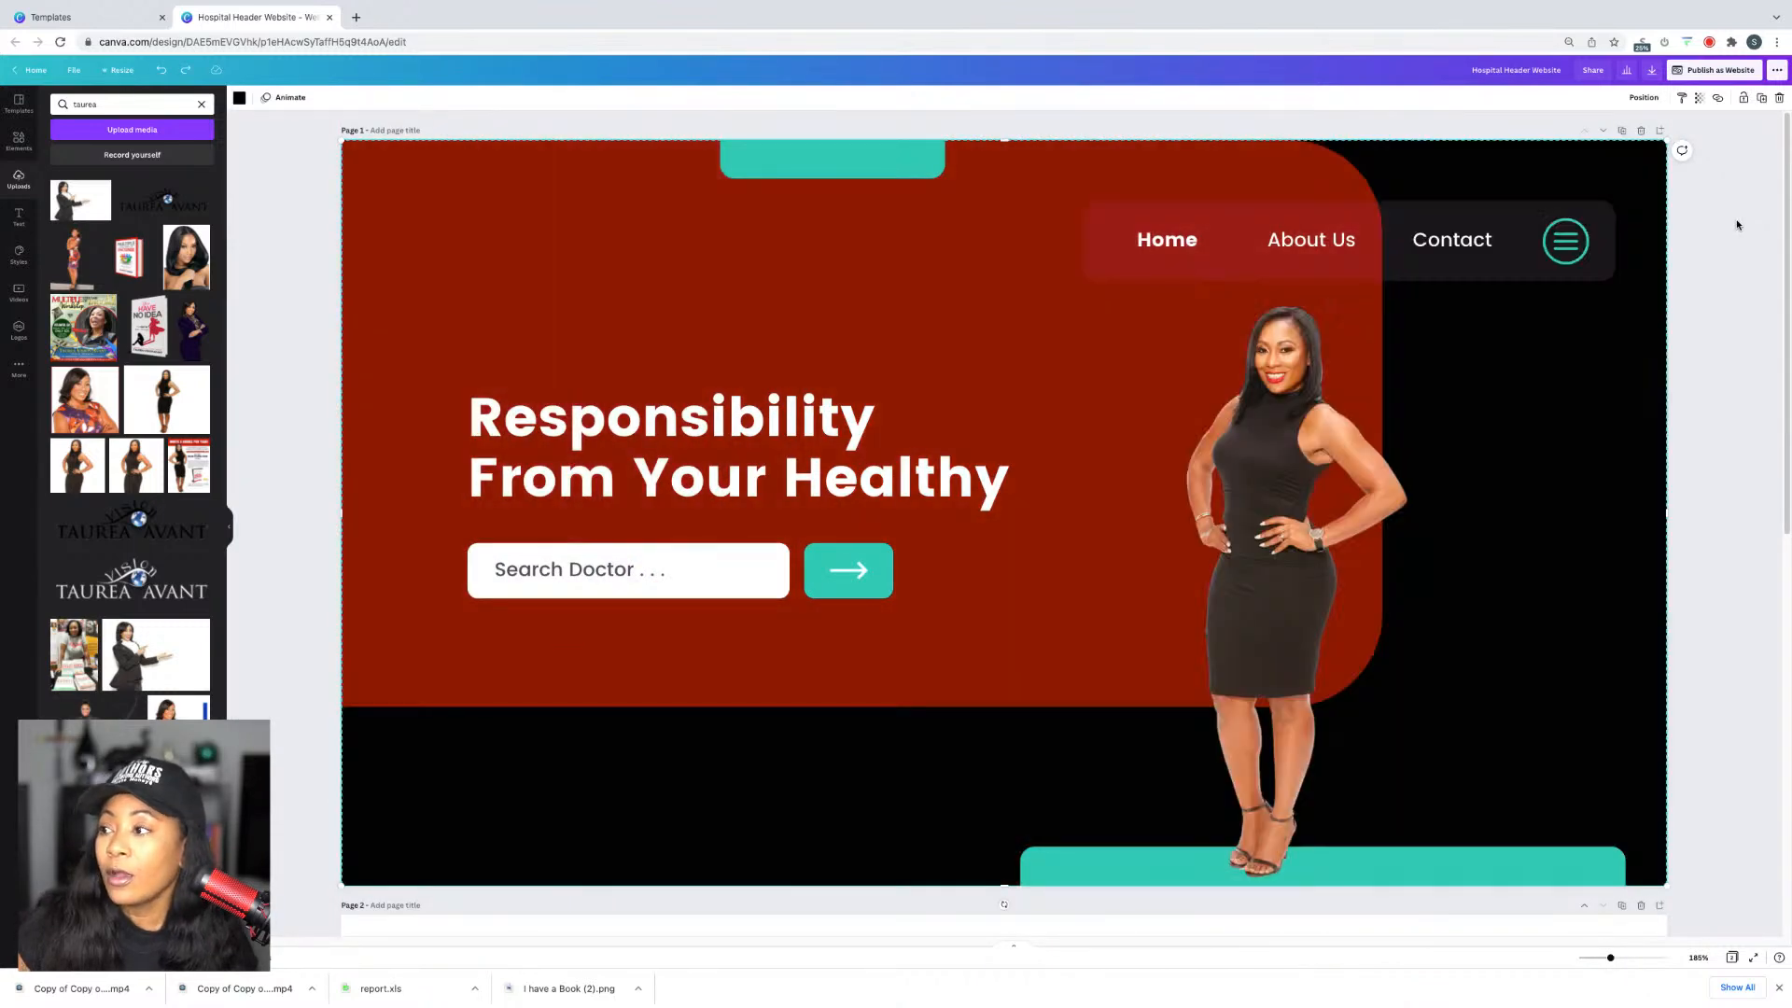
Step: Enlarge the woman's cutout to fill the hero's right side and shift the red backdrop
left_click(1296, 470)
left_click_drag(1295, 409, 1305, 651)
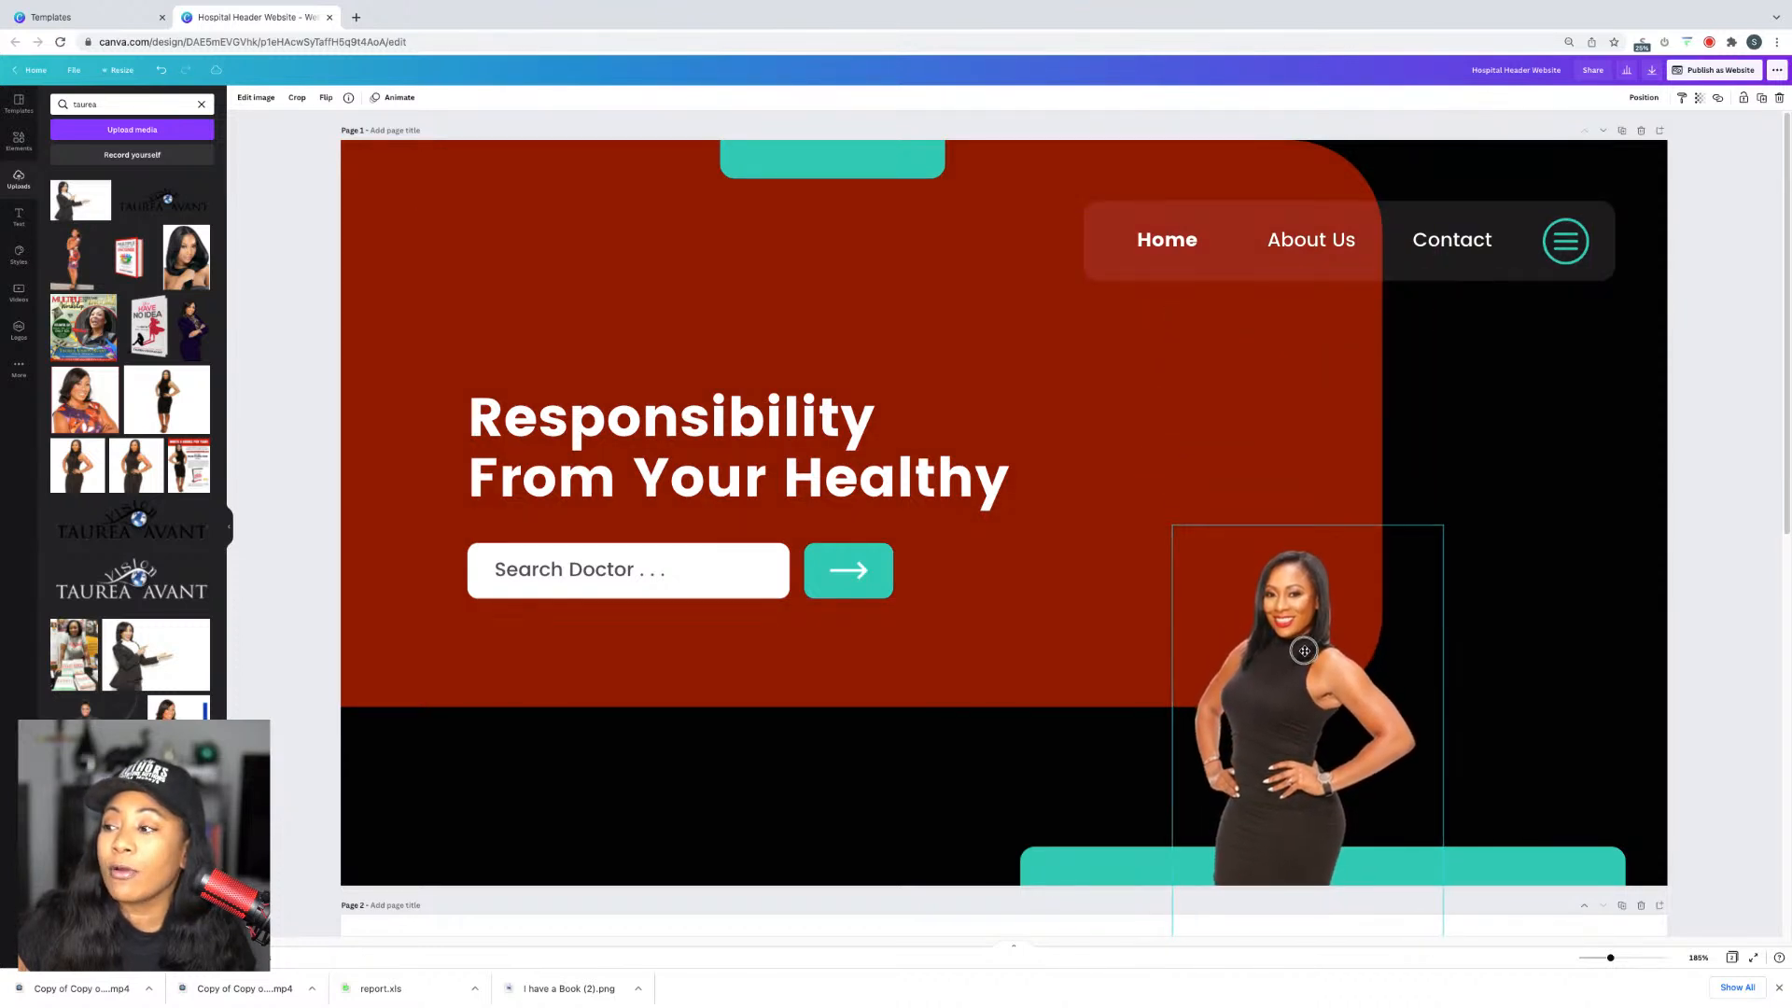
left_click_drag(1442, 523, 1781, 31)
left_click_drag(1407, 360, 1341, 586)
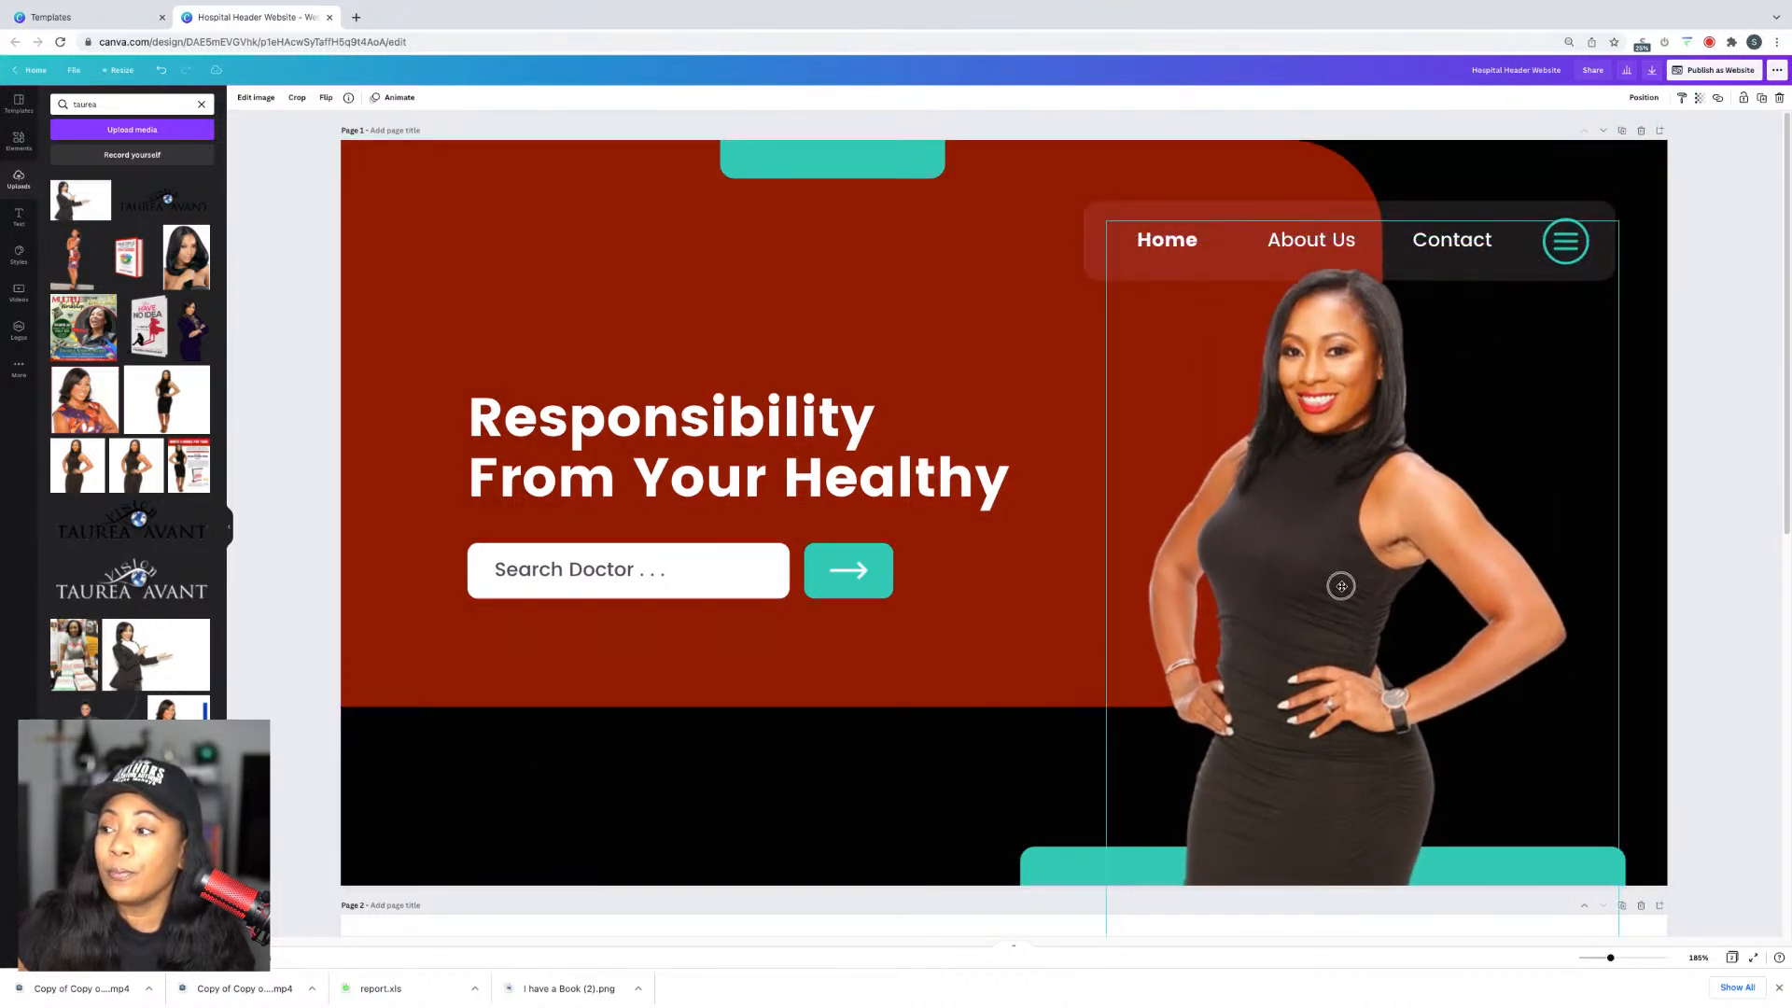
left_click(976, 663)
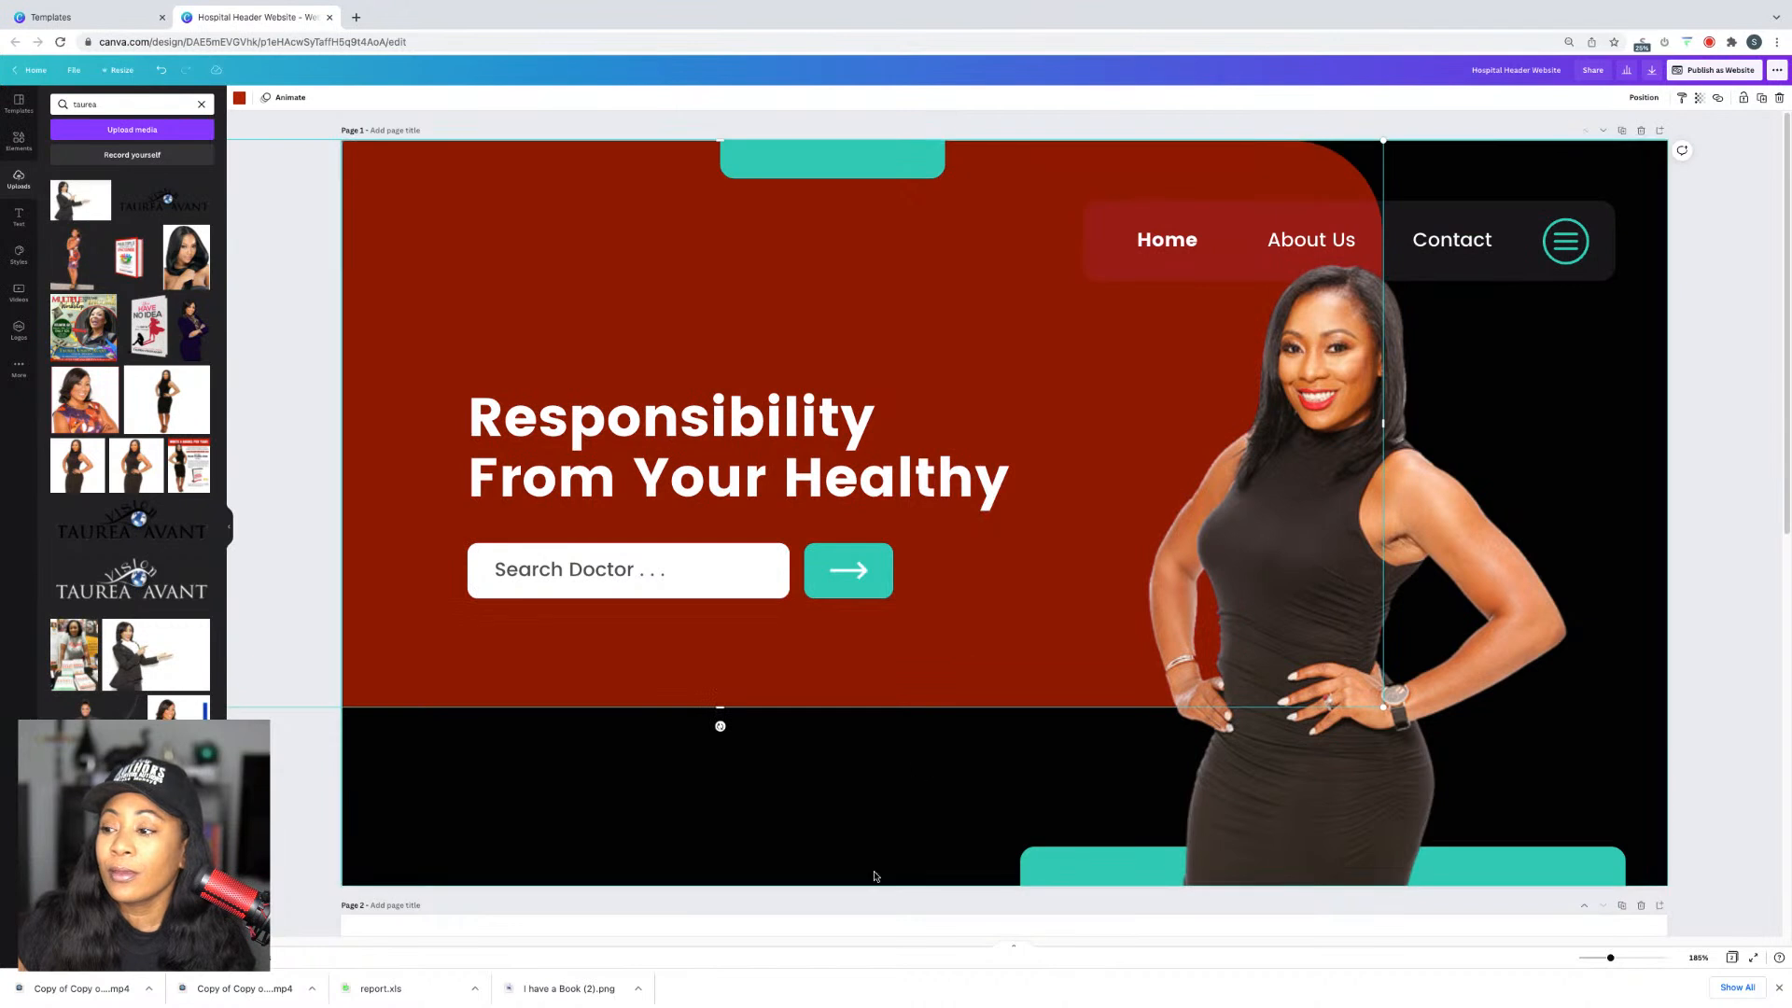
left_click_drag(887, 845, 876, 877)
Step: Remove the cutout's background with Background Remover
left_click(1167, 779)
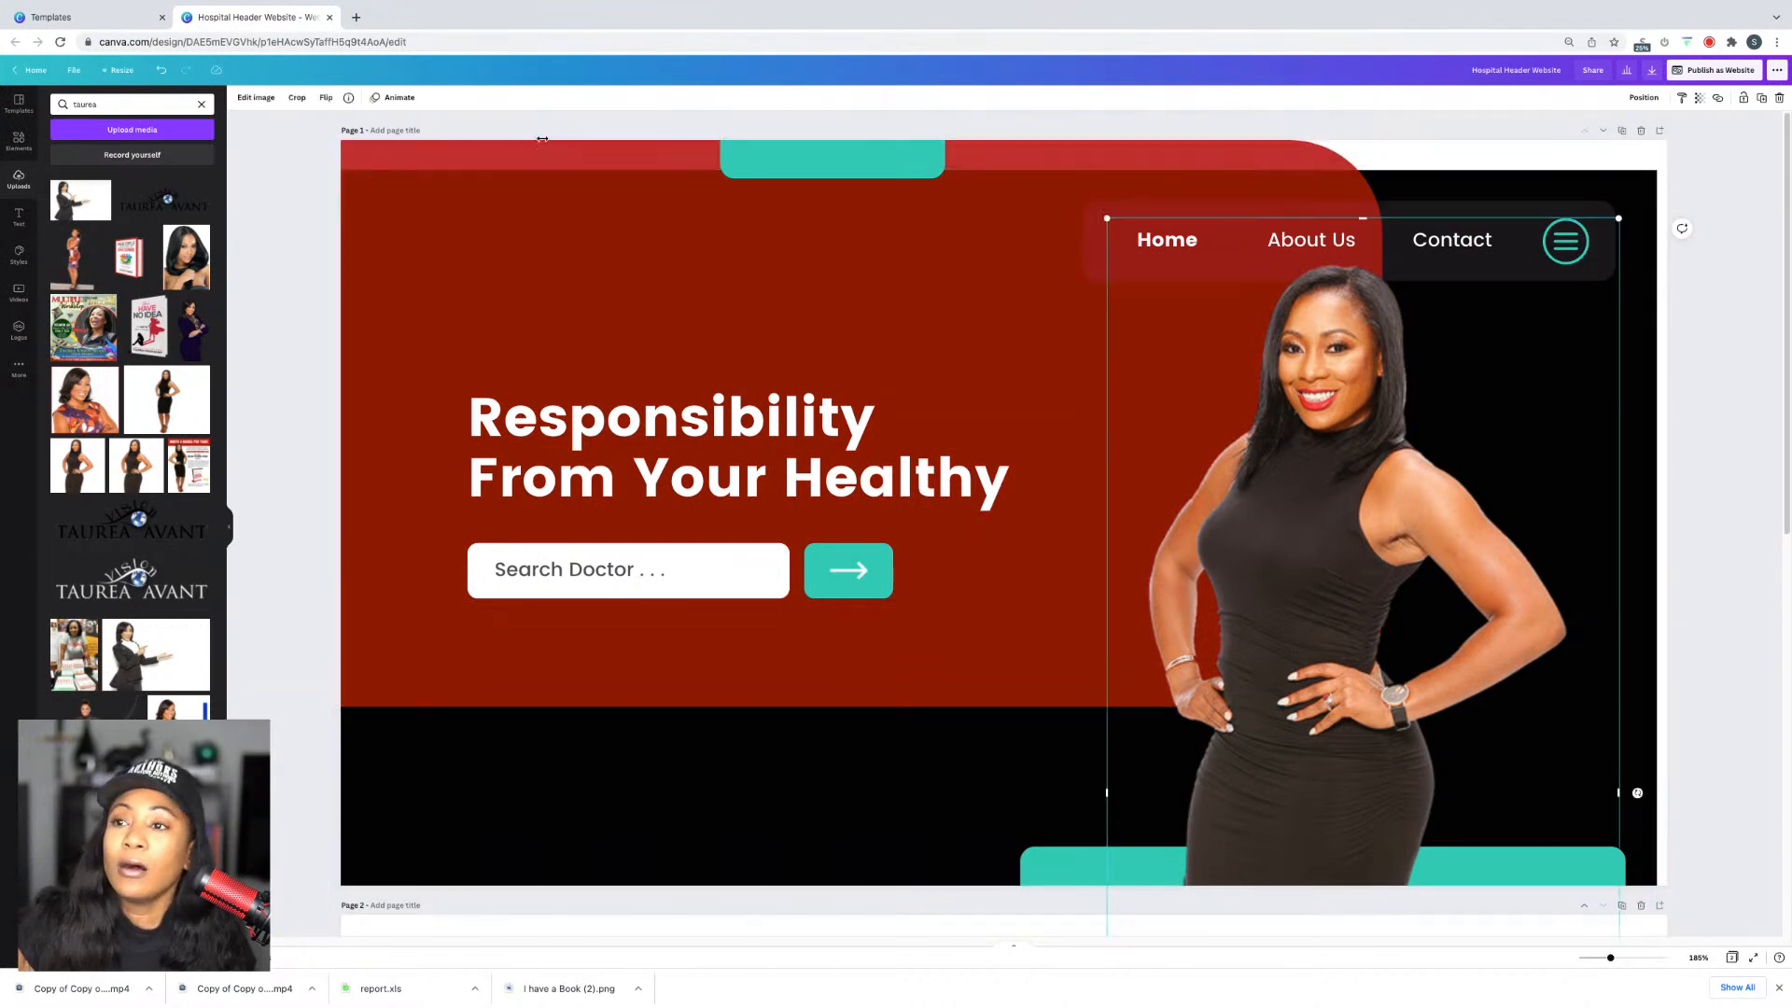
left_click(255, 97)
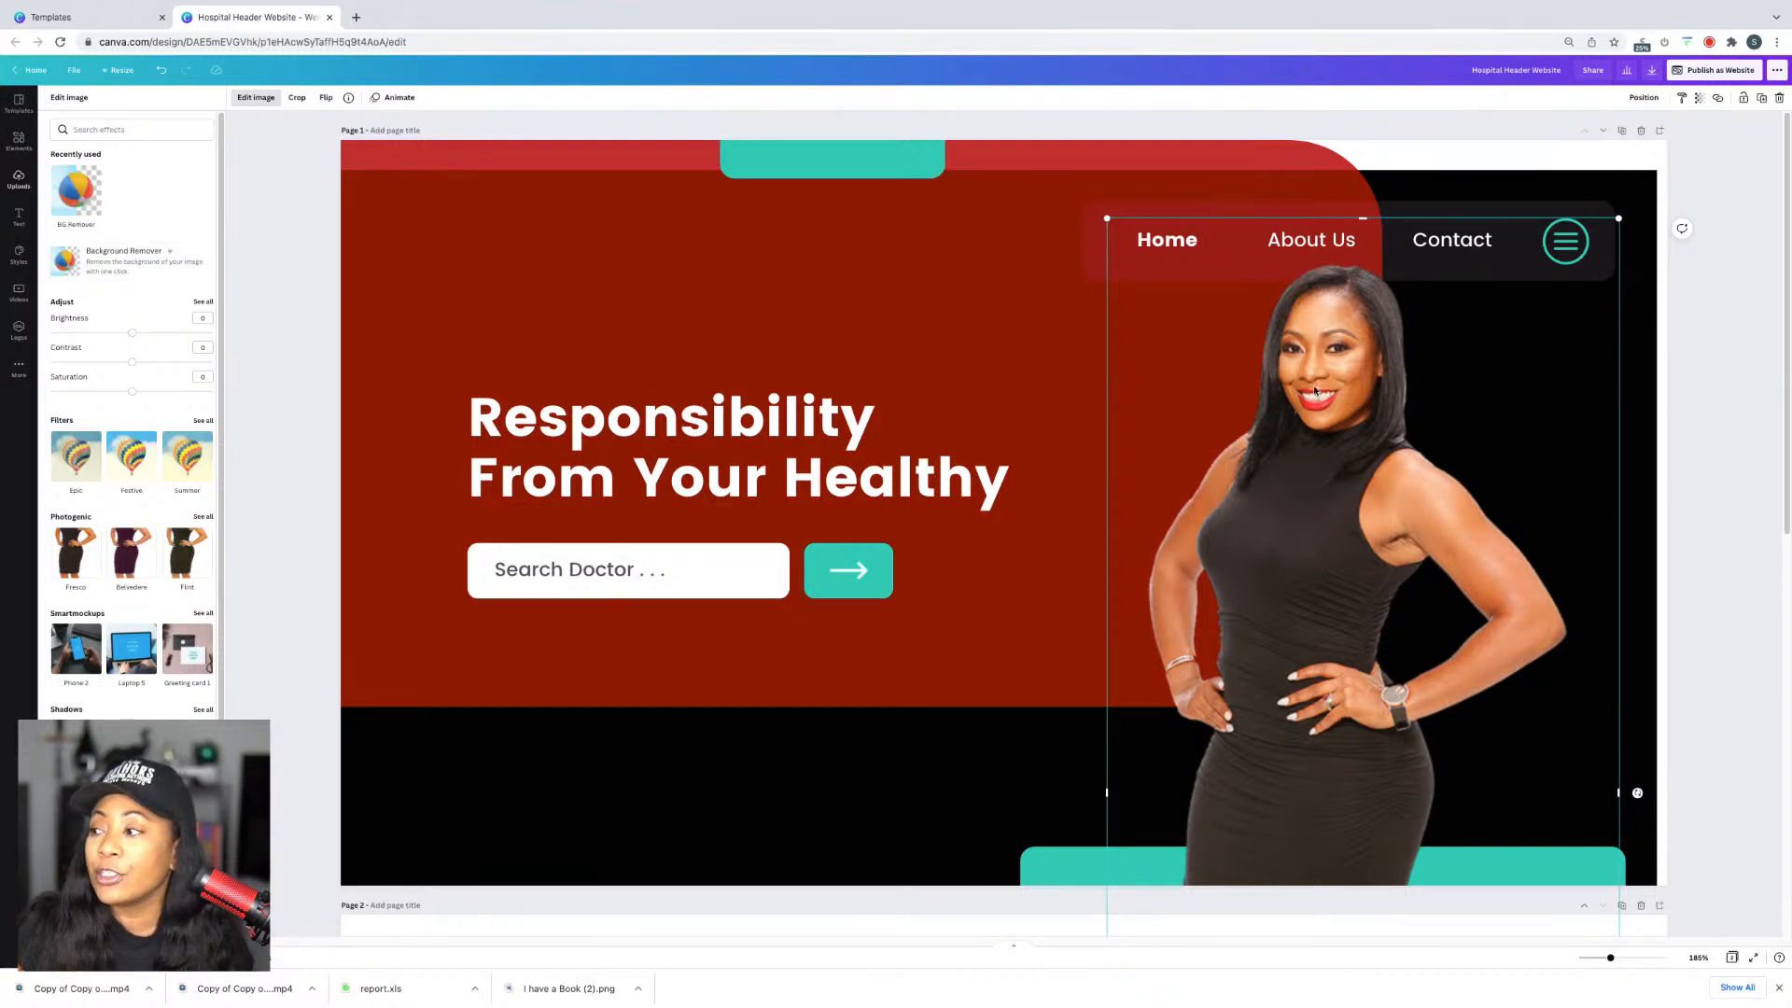
left_click(135, 252)
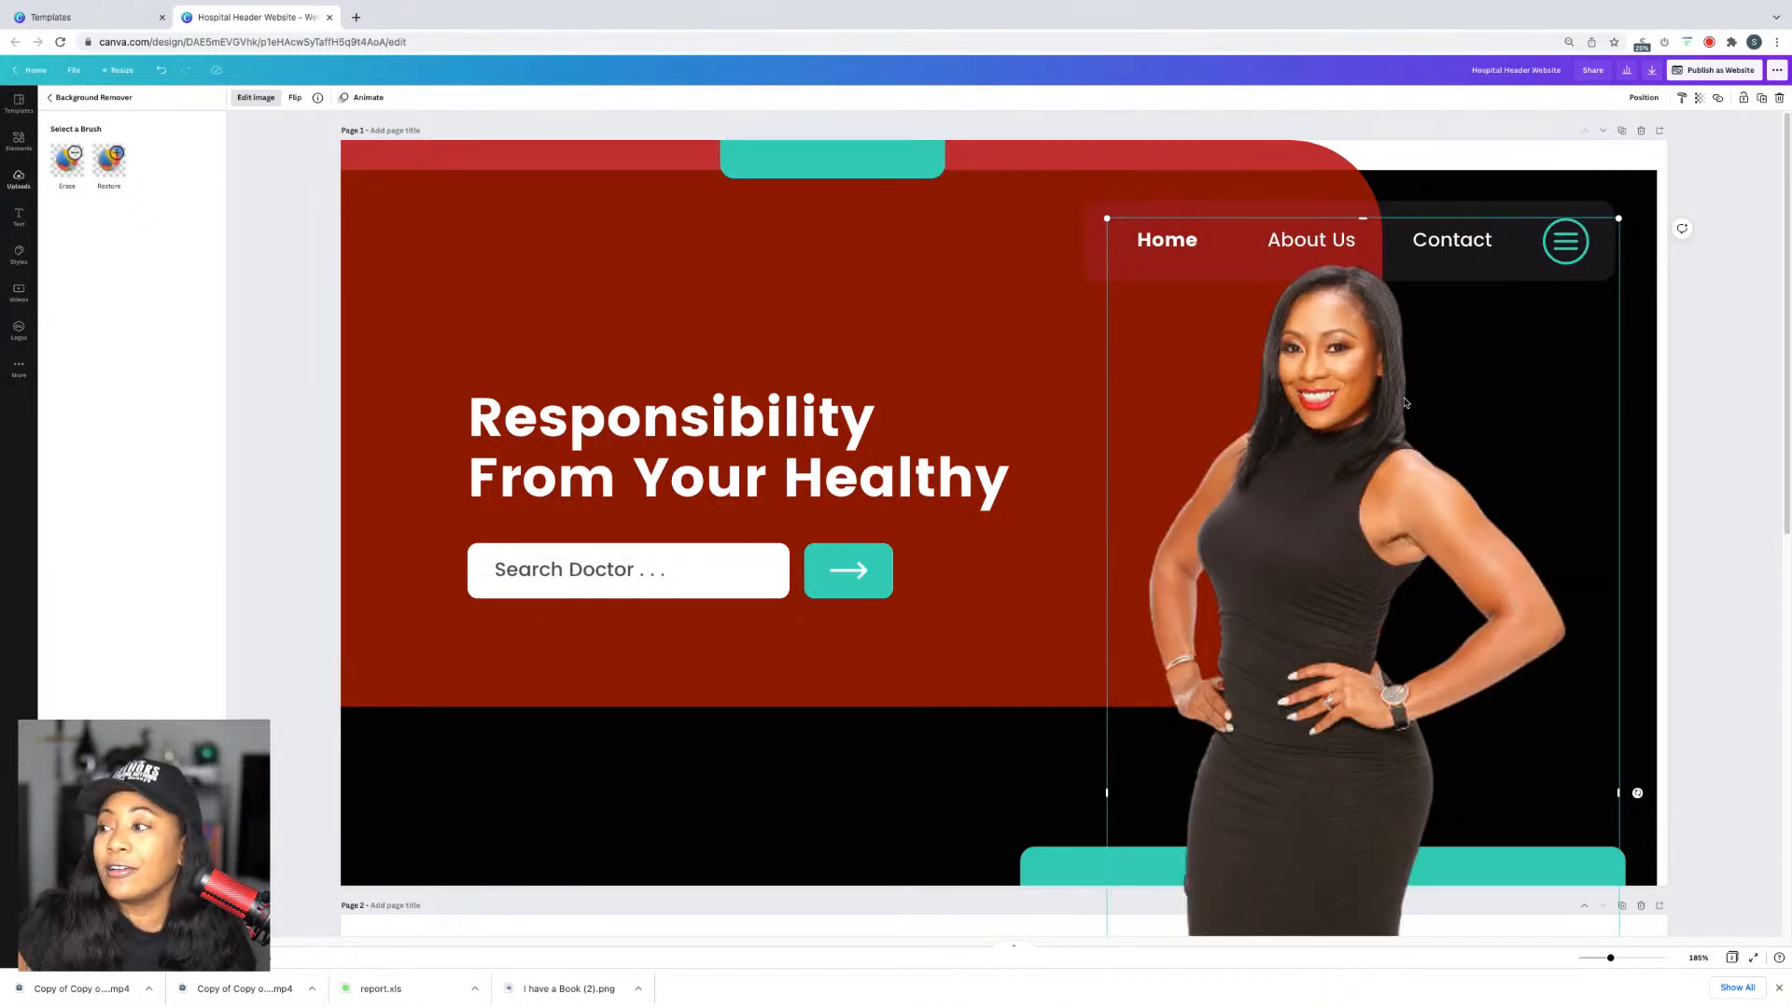
left_click(971, 759)
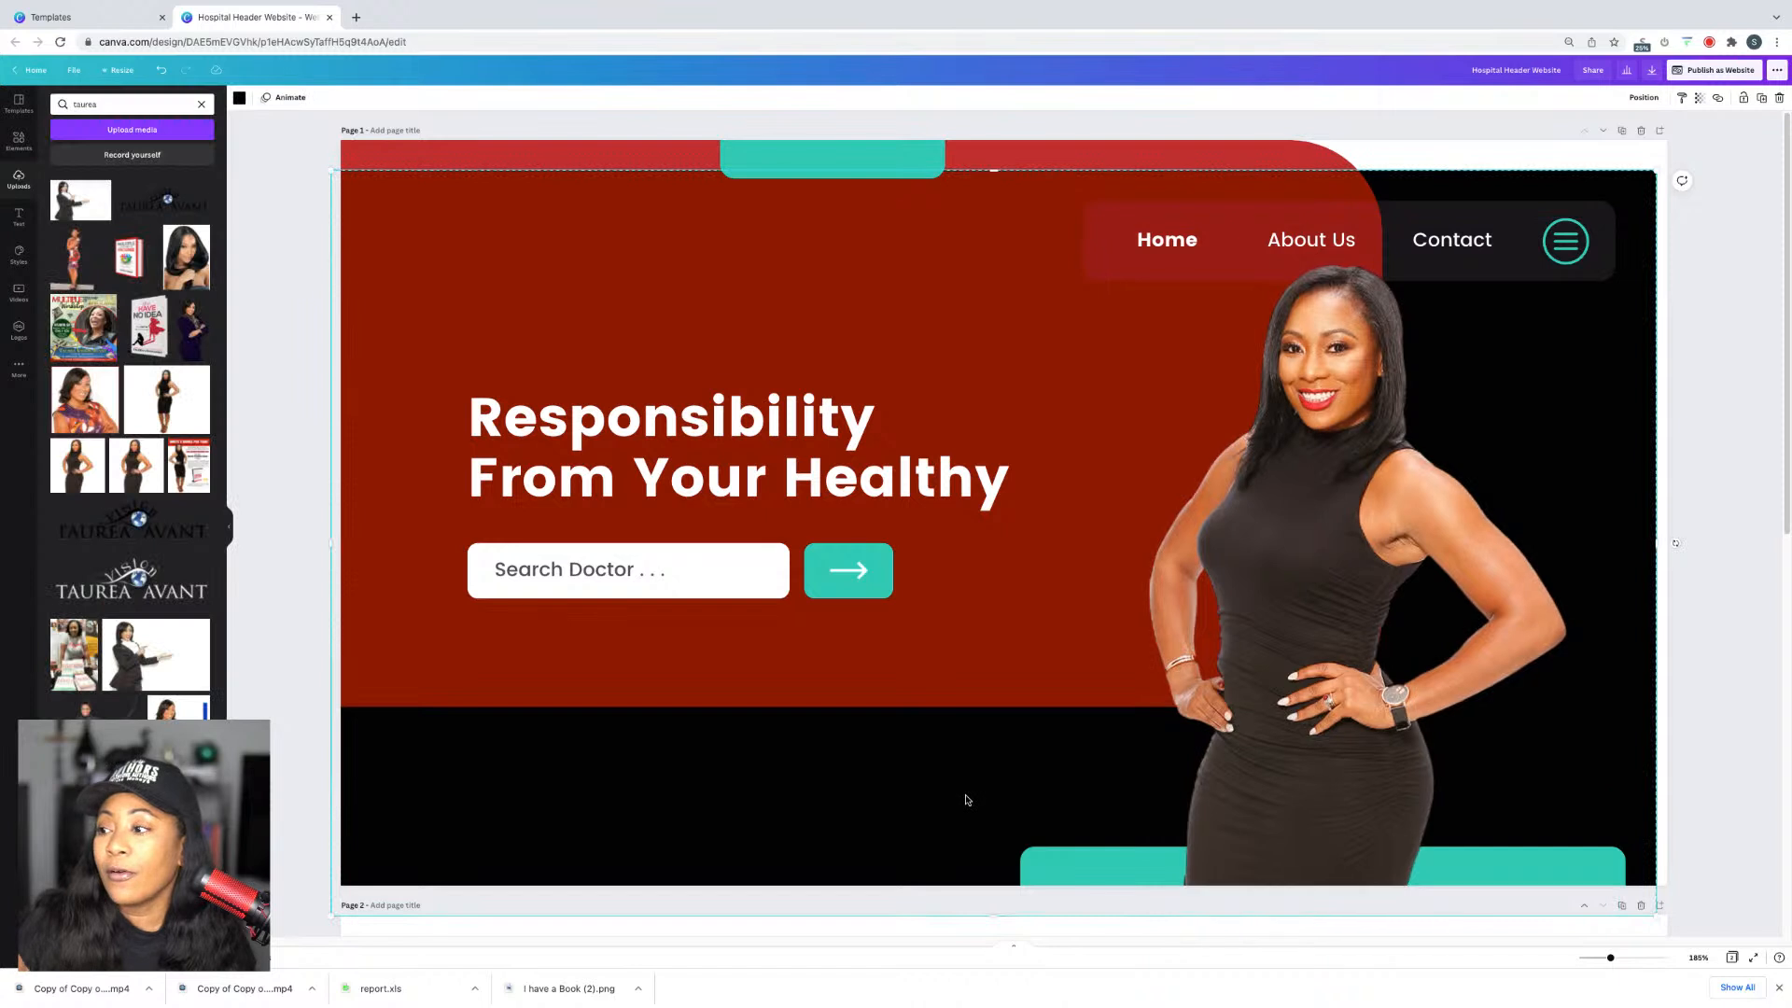
Step: Recolour the bottom bar, search arrow button and top tab to cyan #00D1FF
left_click(1076, 872)
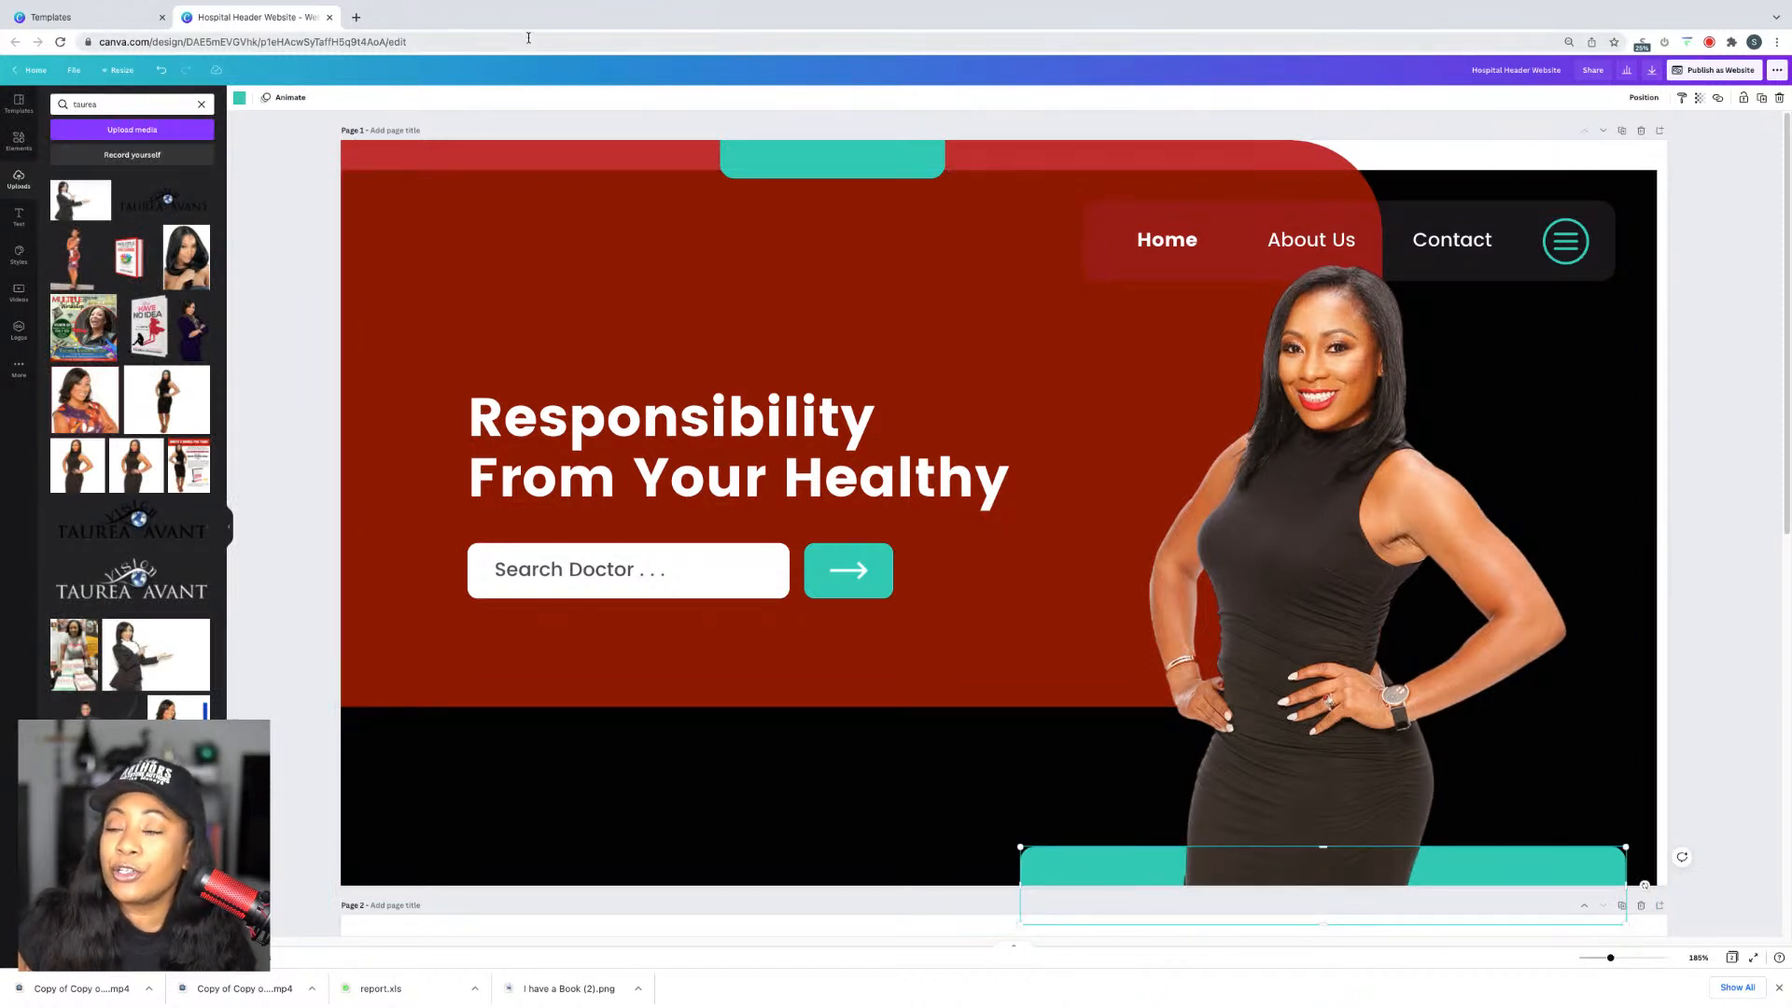
left_click(241, 98)
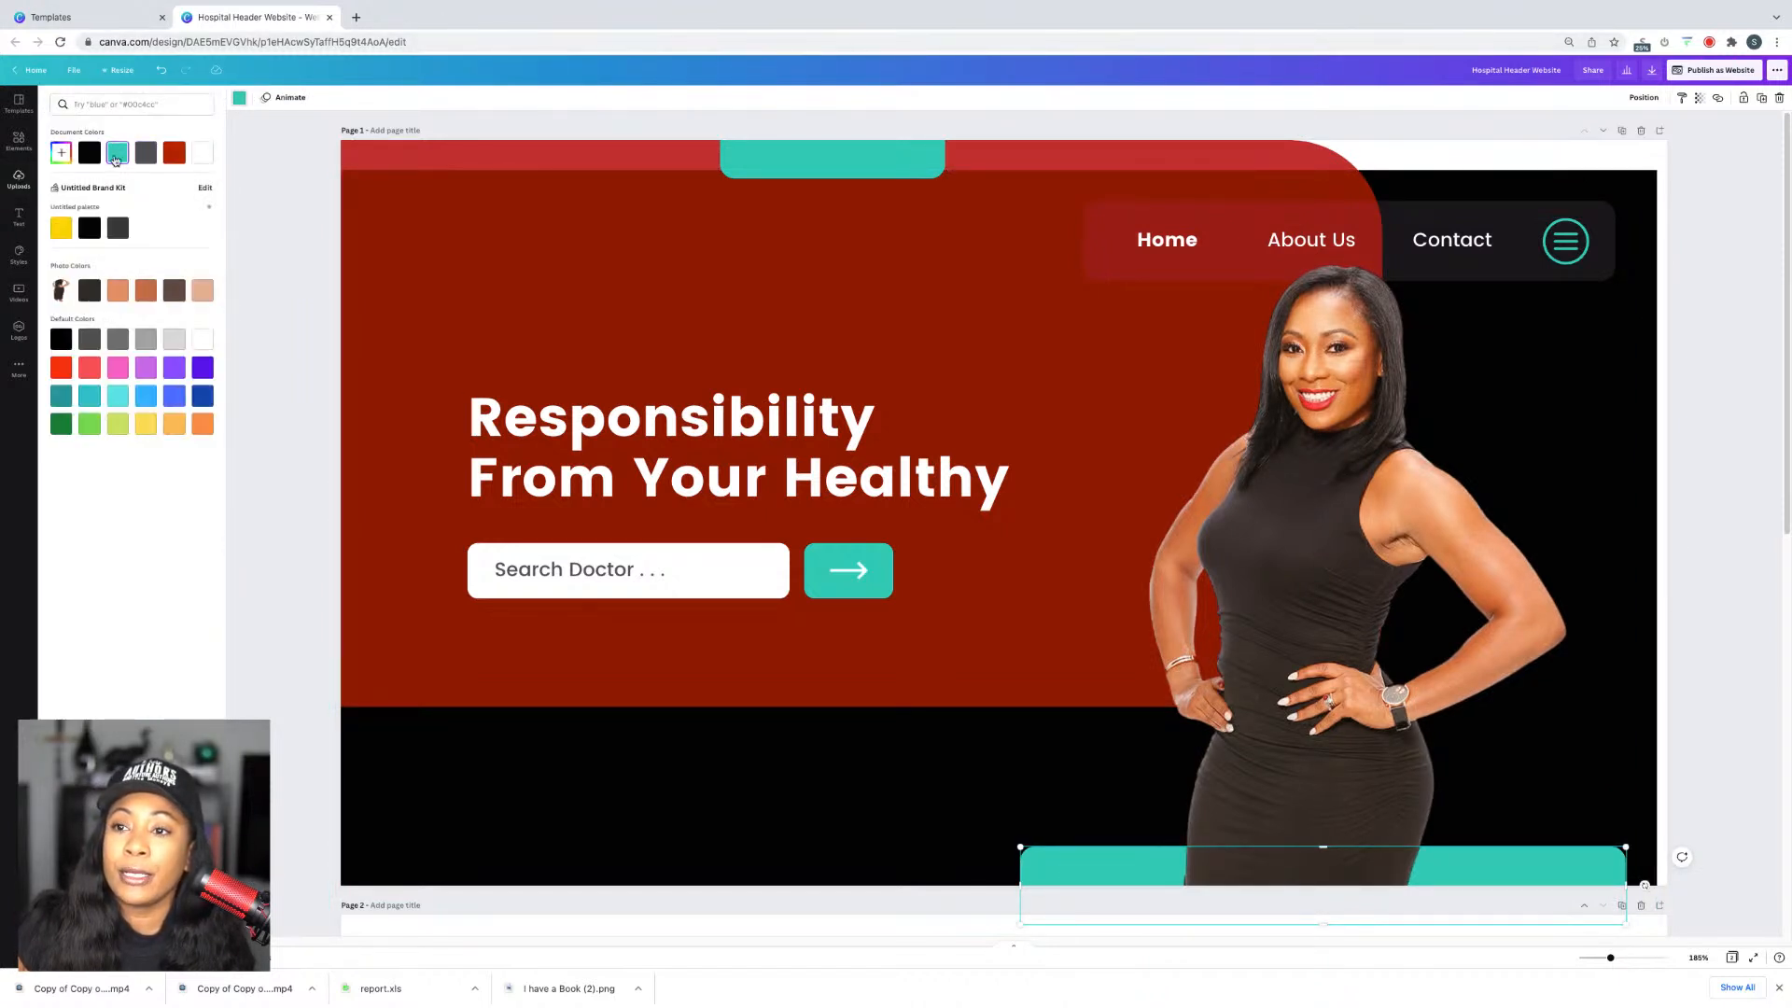
left_click(62, 161)
left_click(62, 161)
left_click(62, 161)
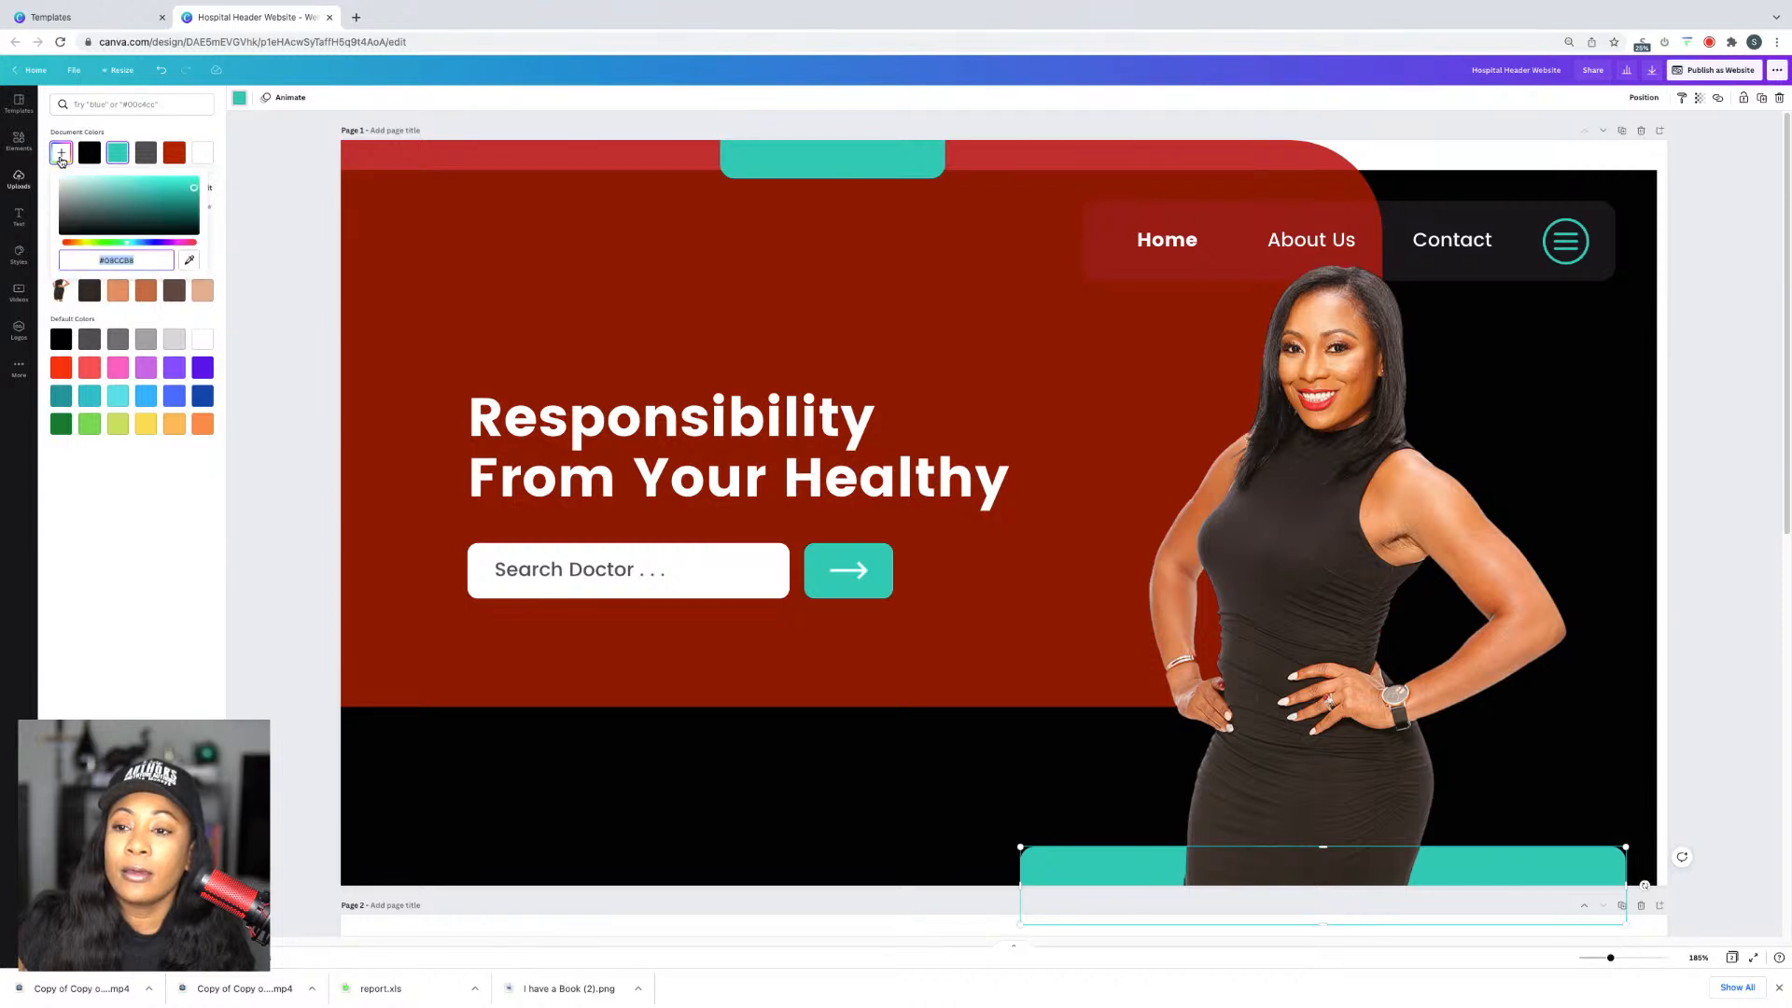
left_click_drag(136, 247, 133, 245)
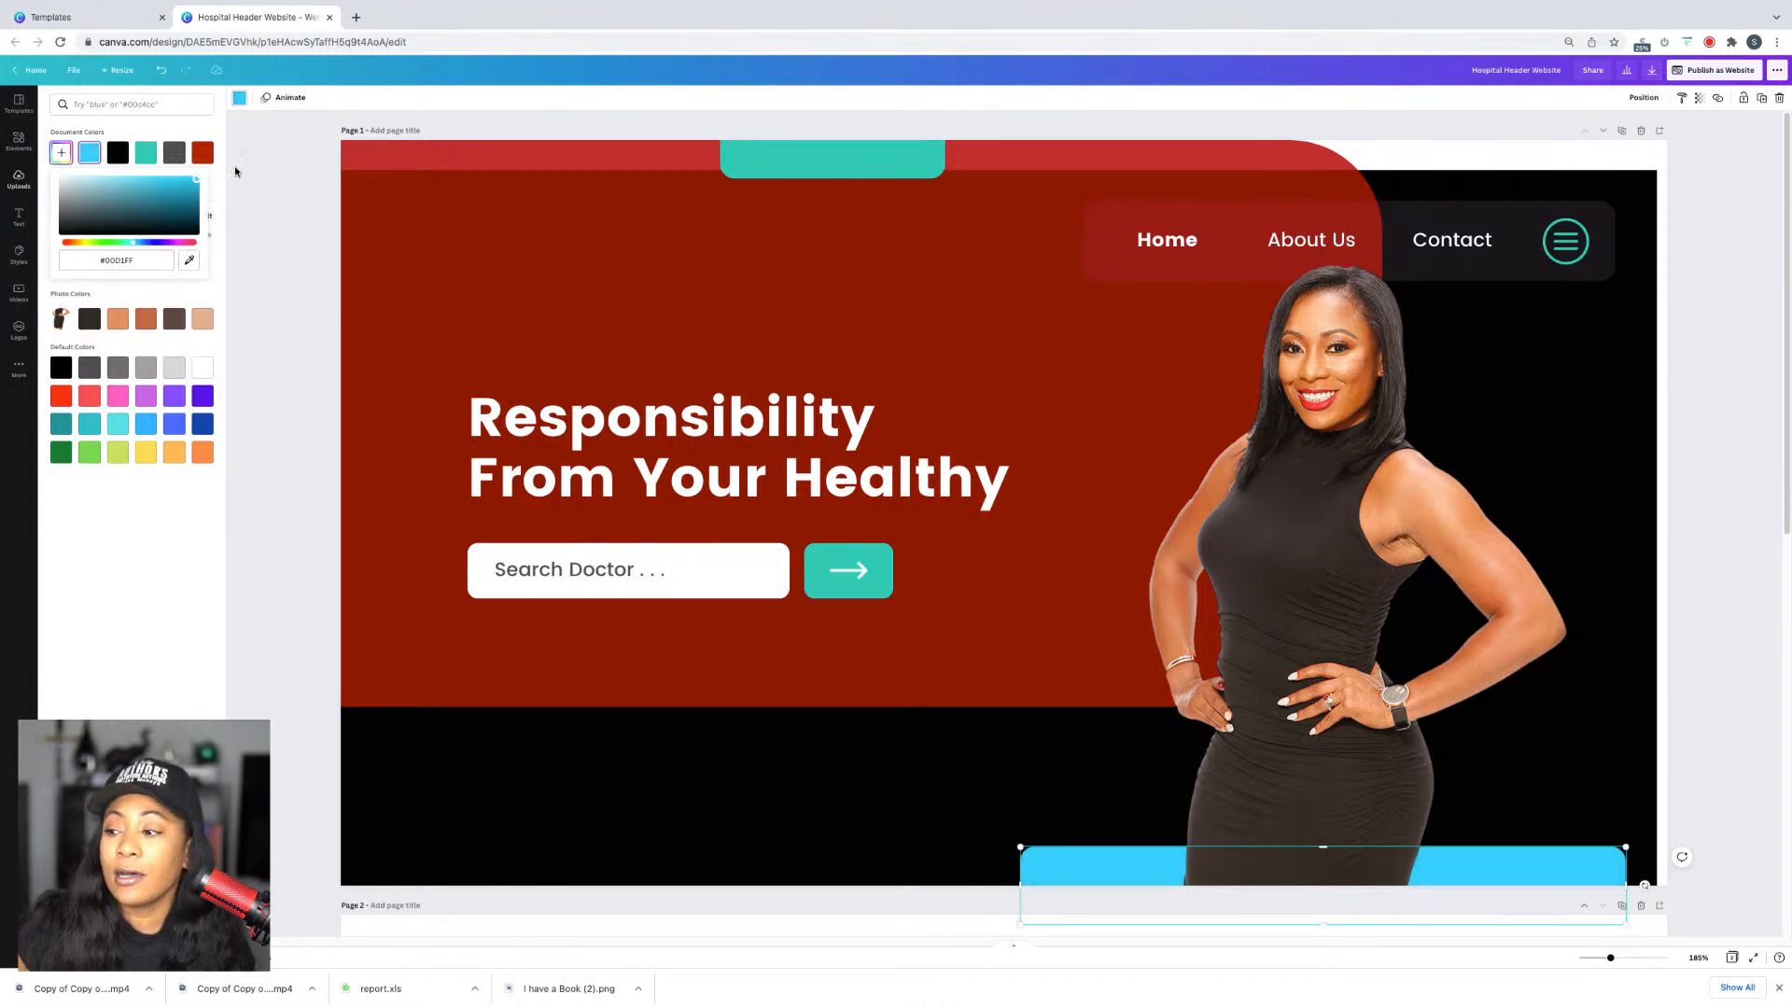
left_click(850, 588)
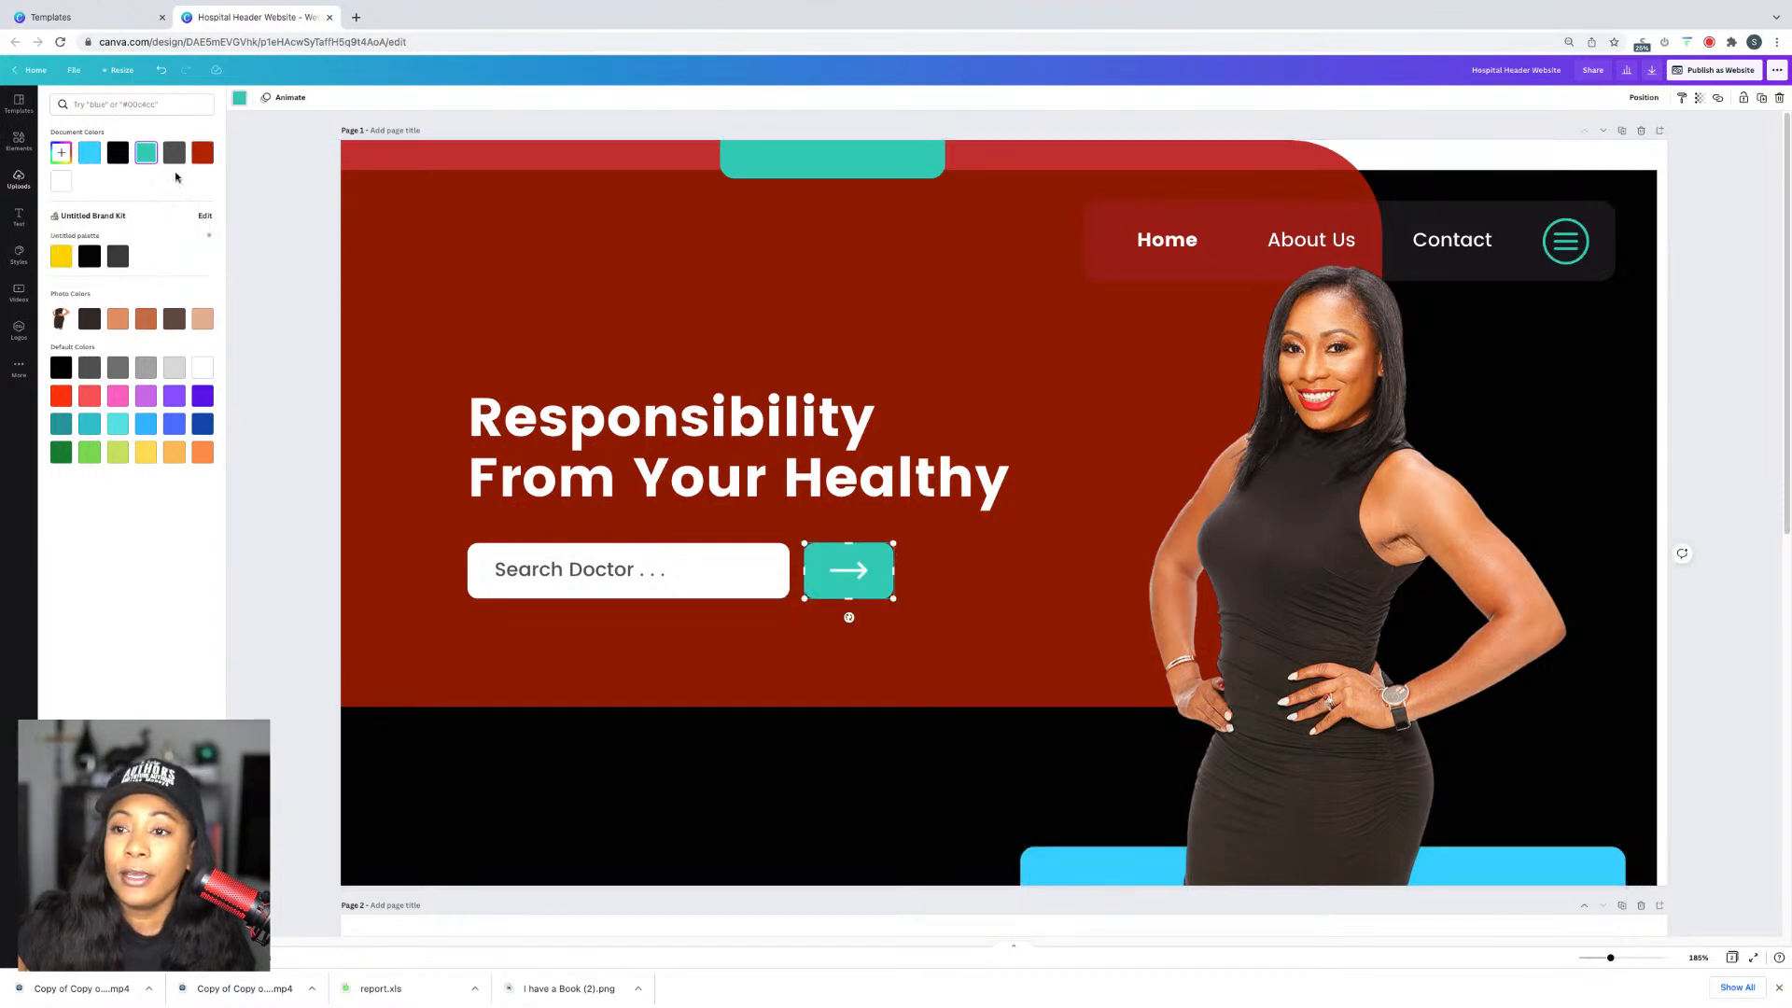
left_click(90, 158)
left_click(777, 161)
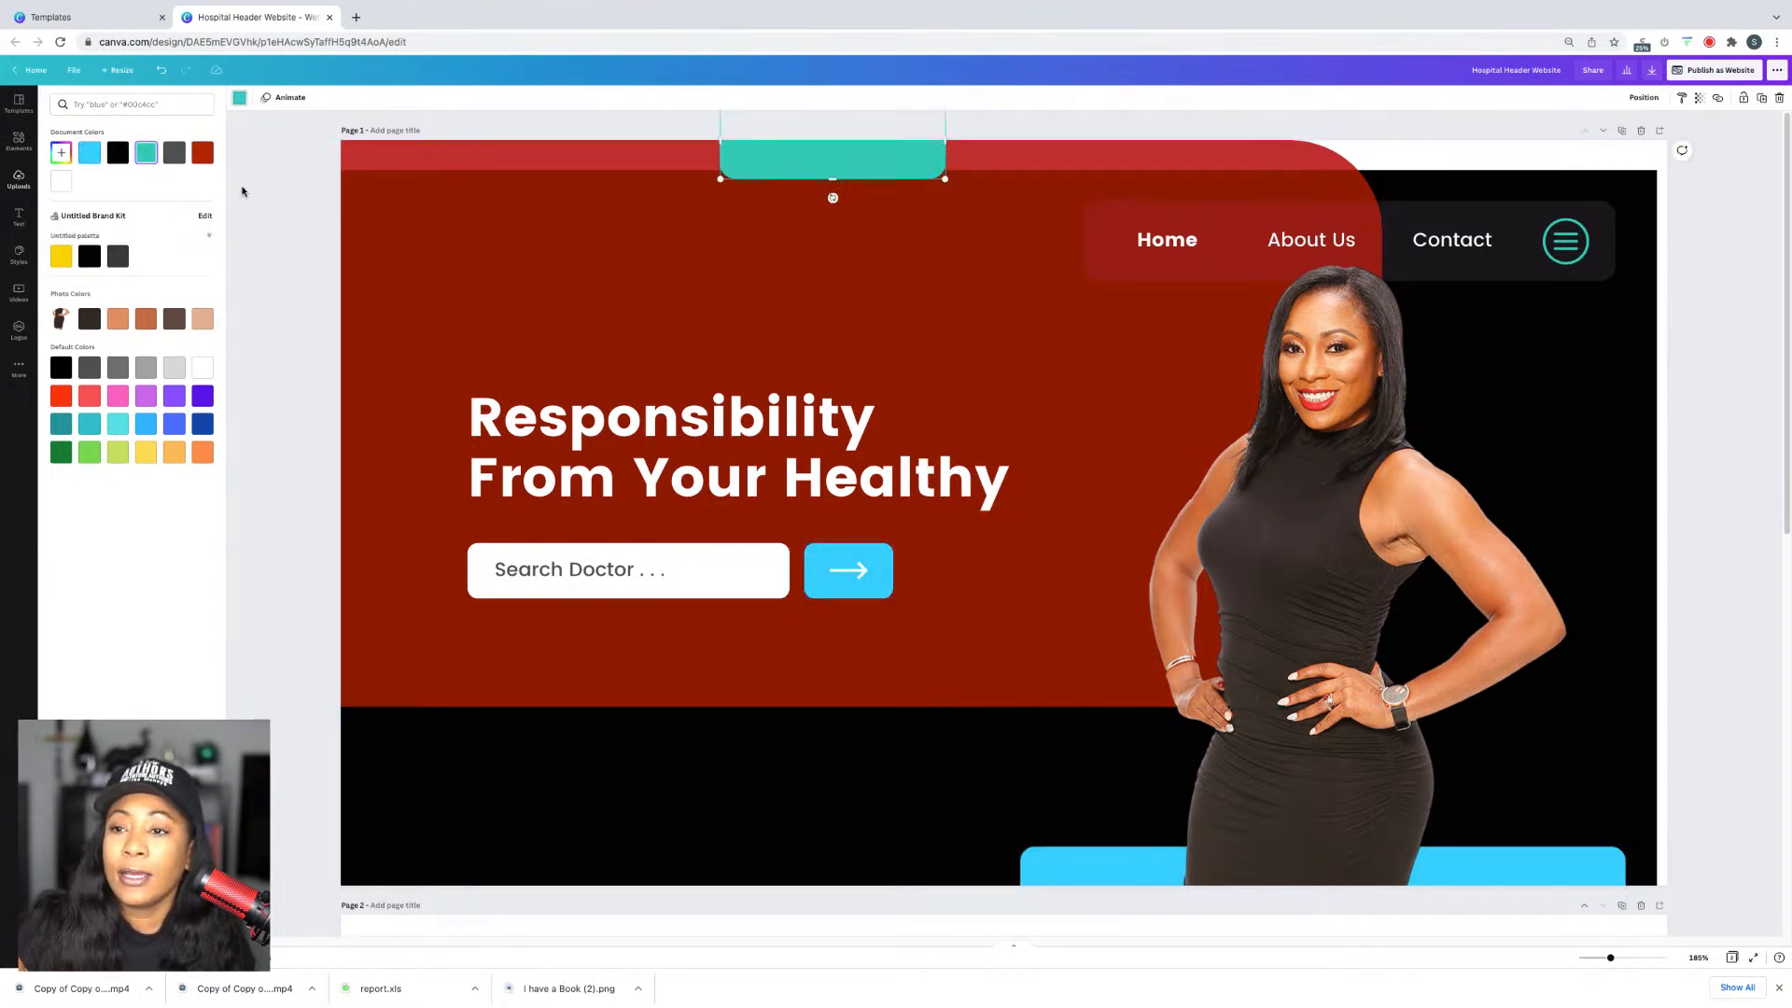
left_click(101, 163)
left_click(802, 490)
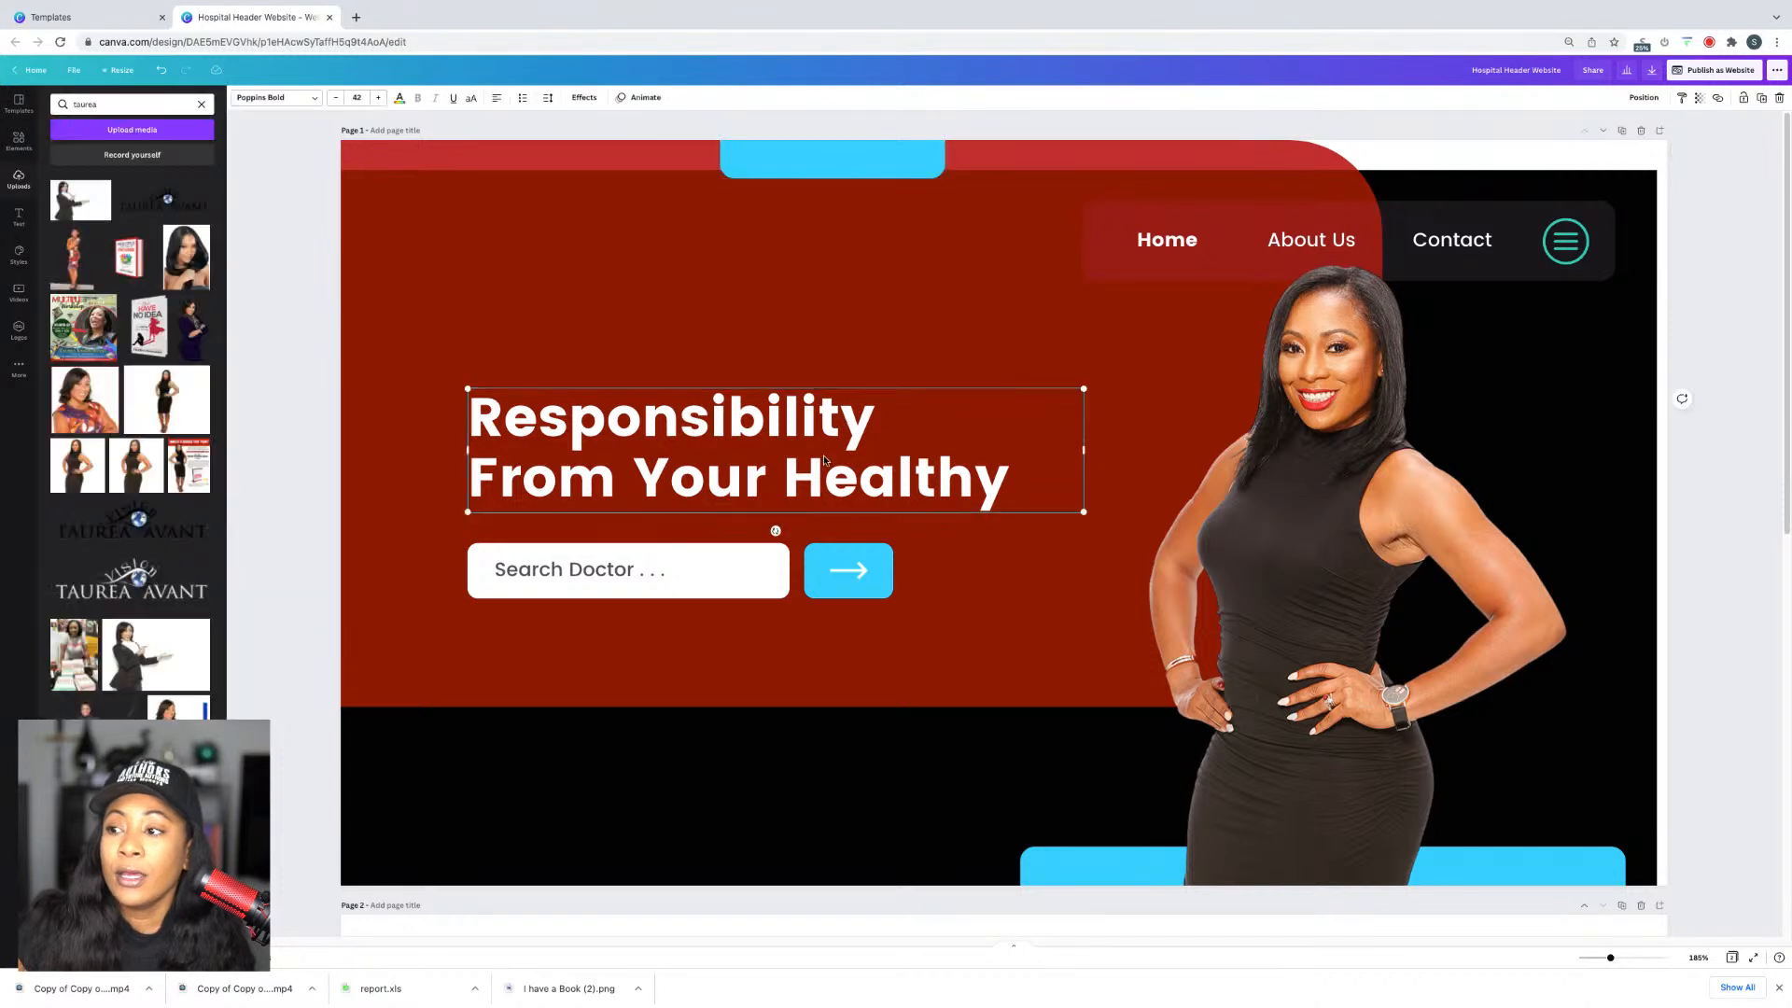
Step: Rewrite the headline as 'Queen of Book Profiting...' and widen its text box
left_click(803, 490)
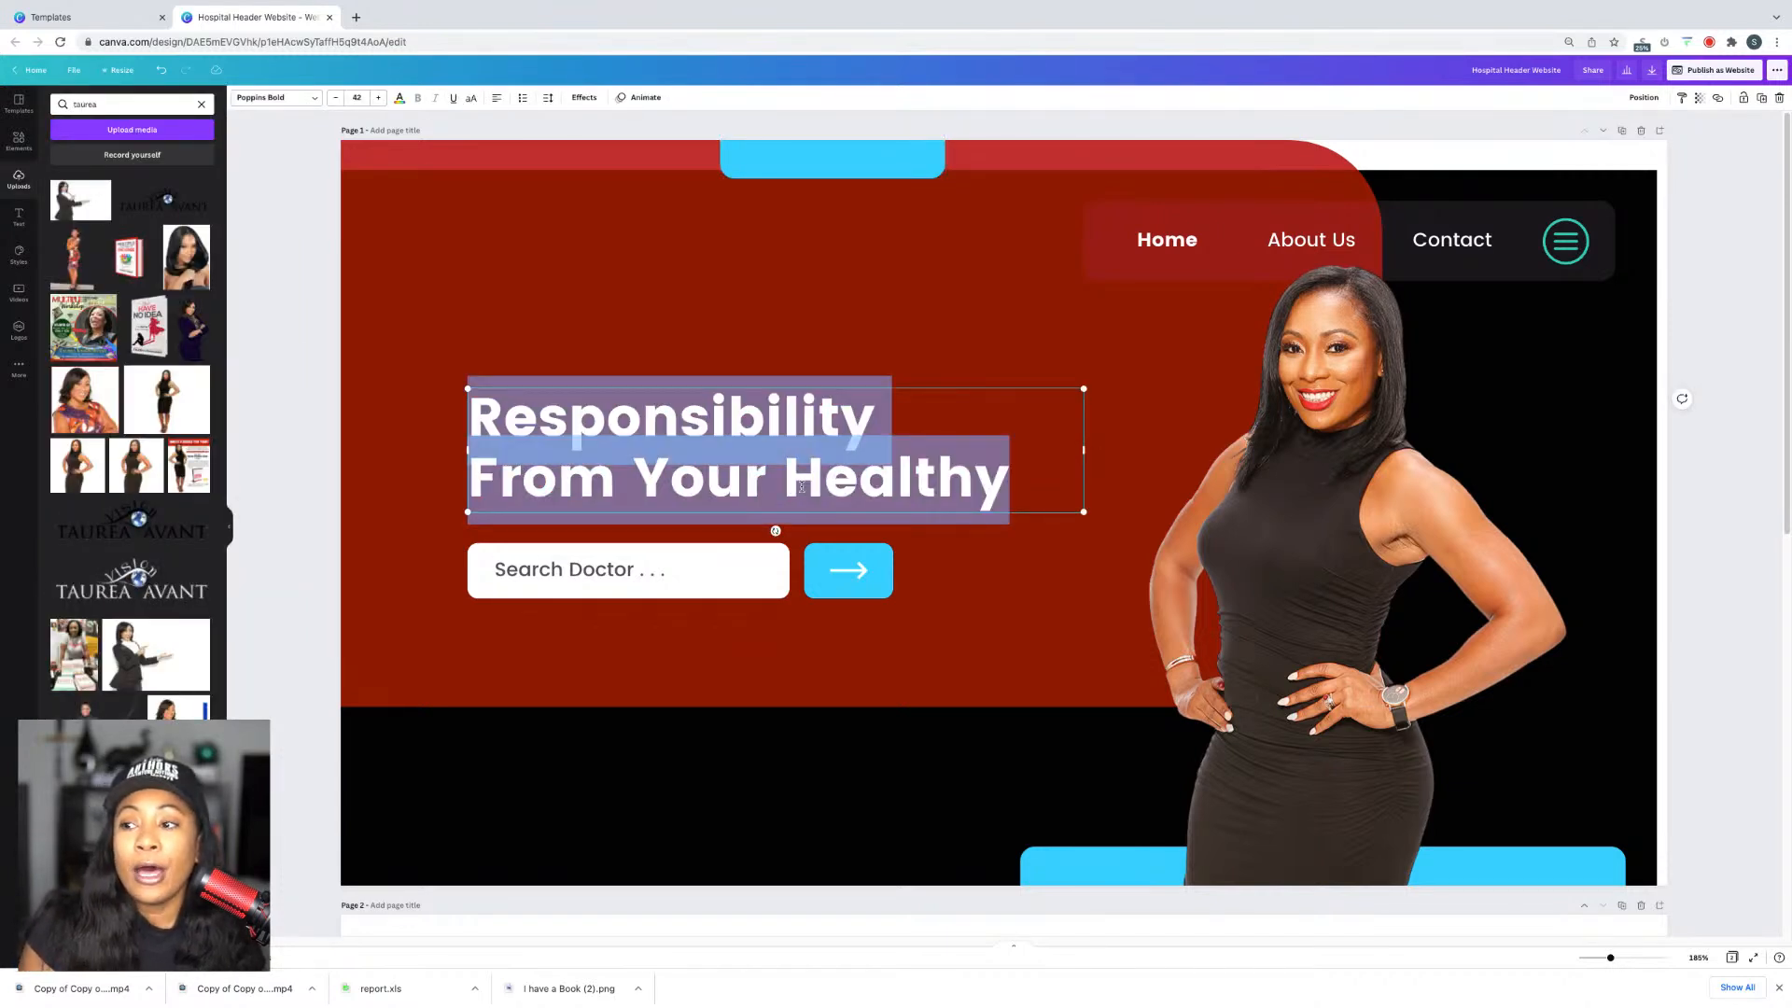
type("Q")
key("BackSpace")
type("Q")
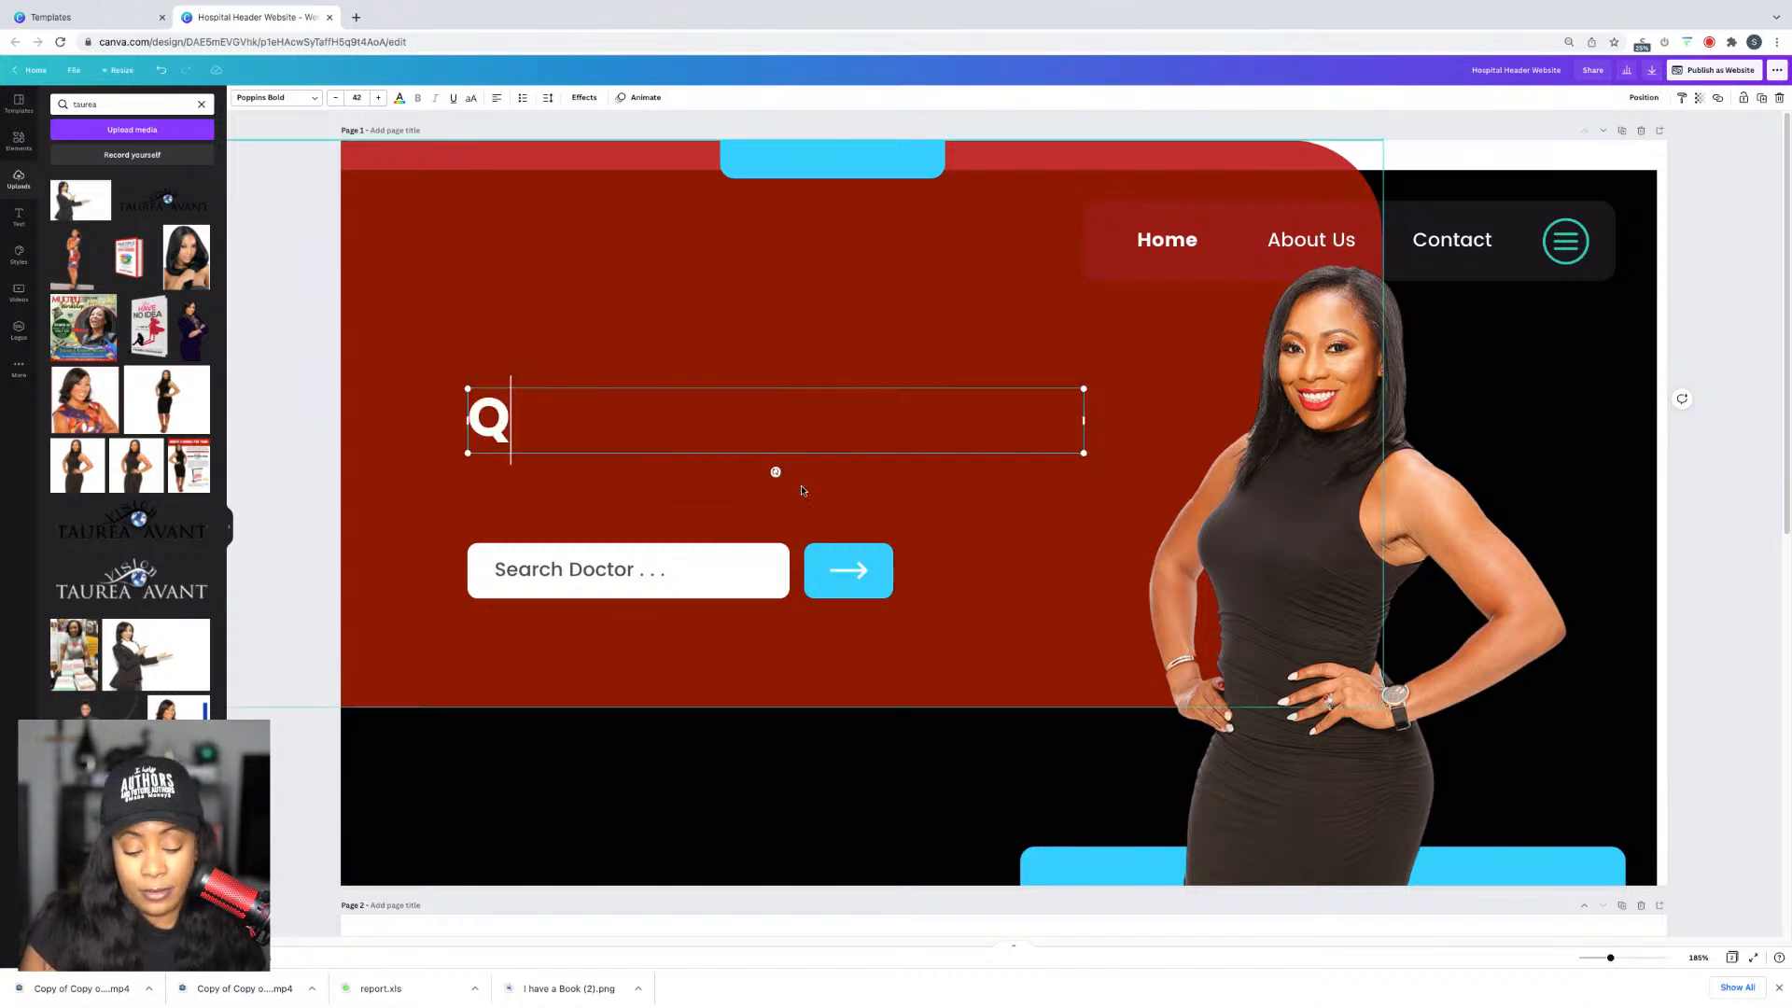
type("ueen of Book Pr")
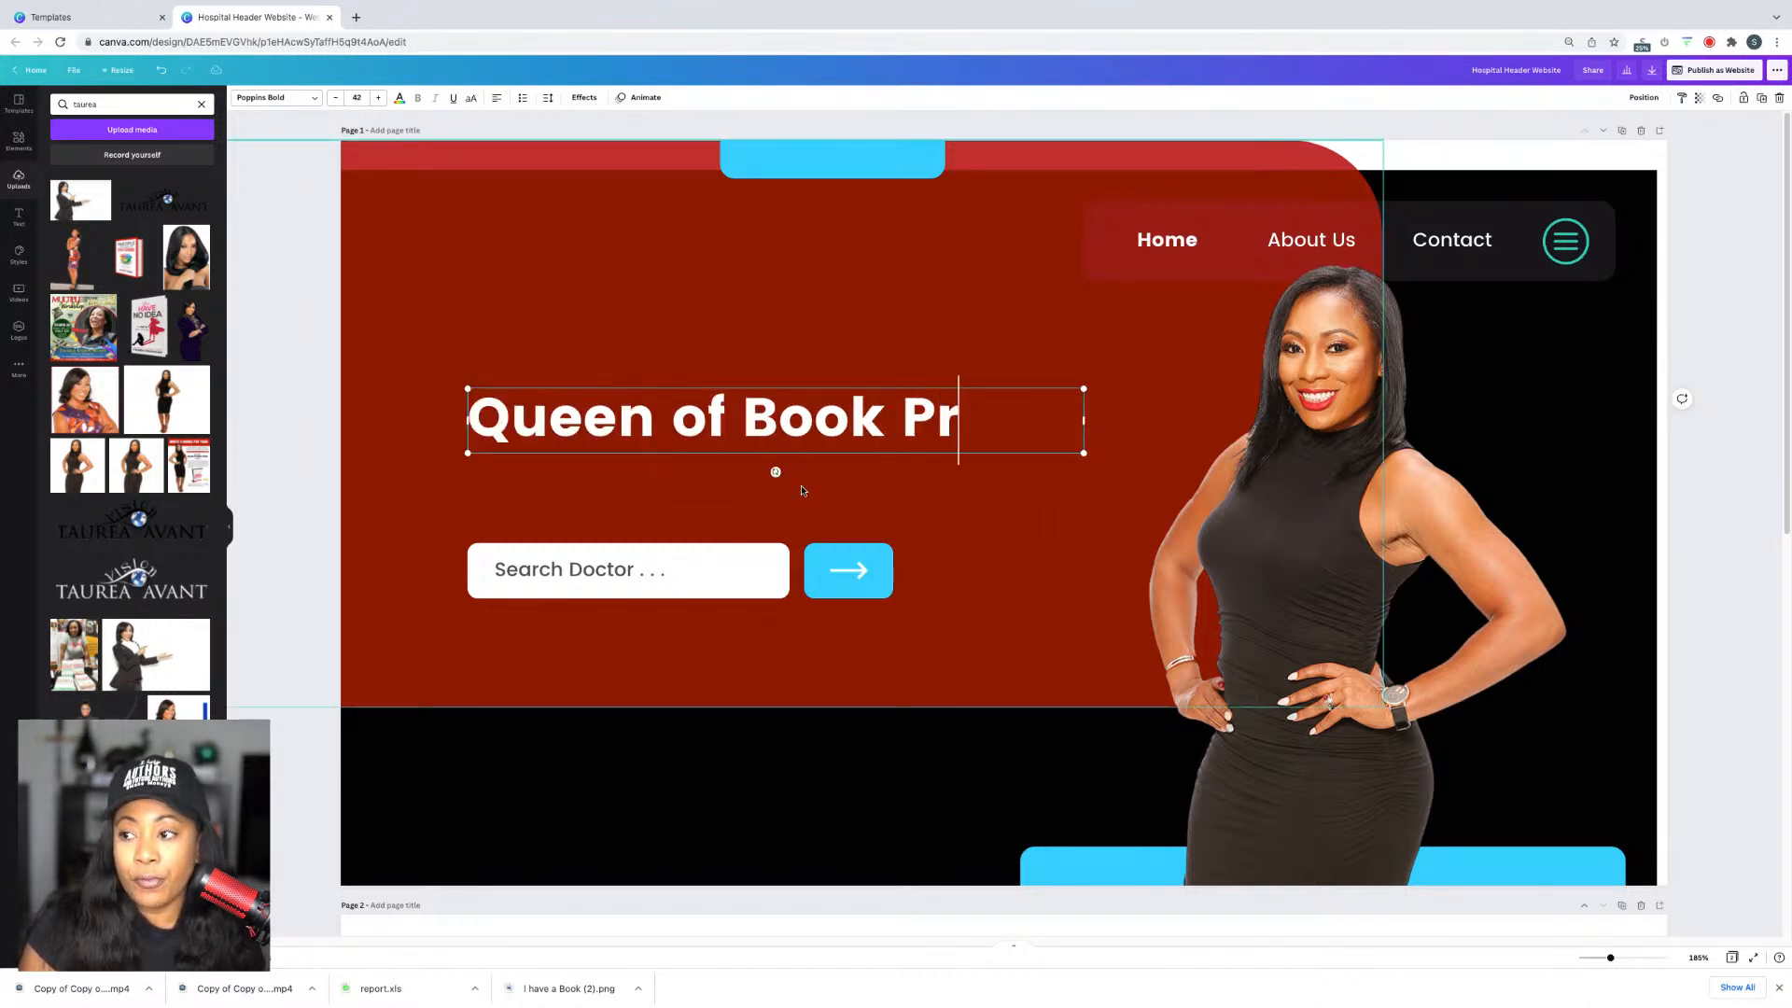
type("ofiting...")
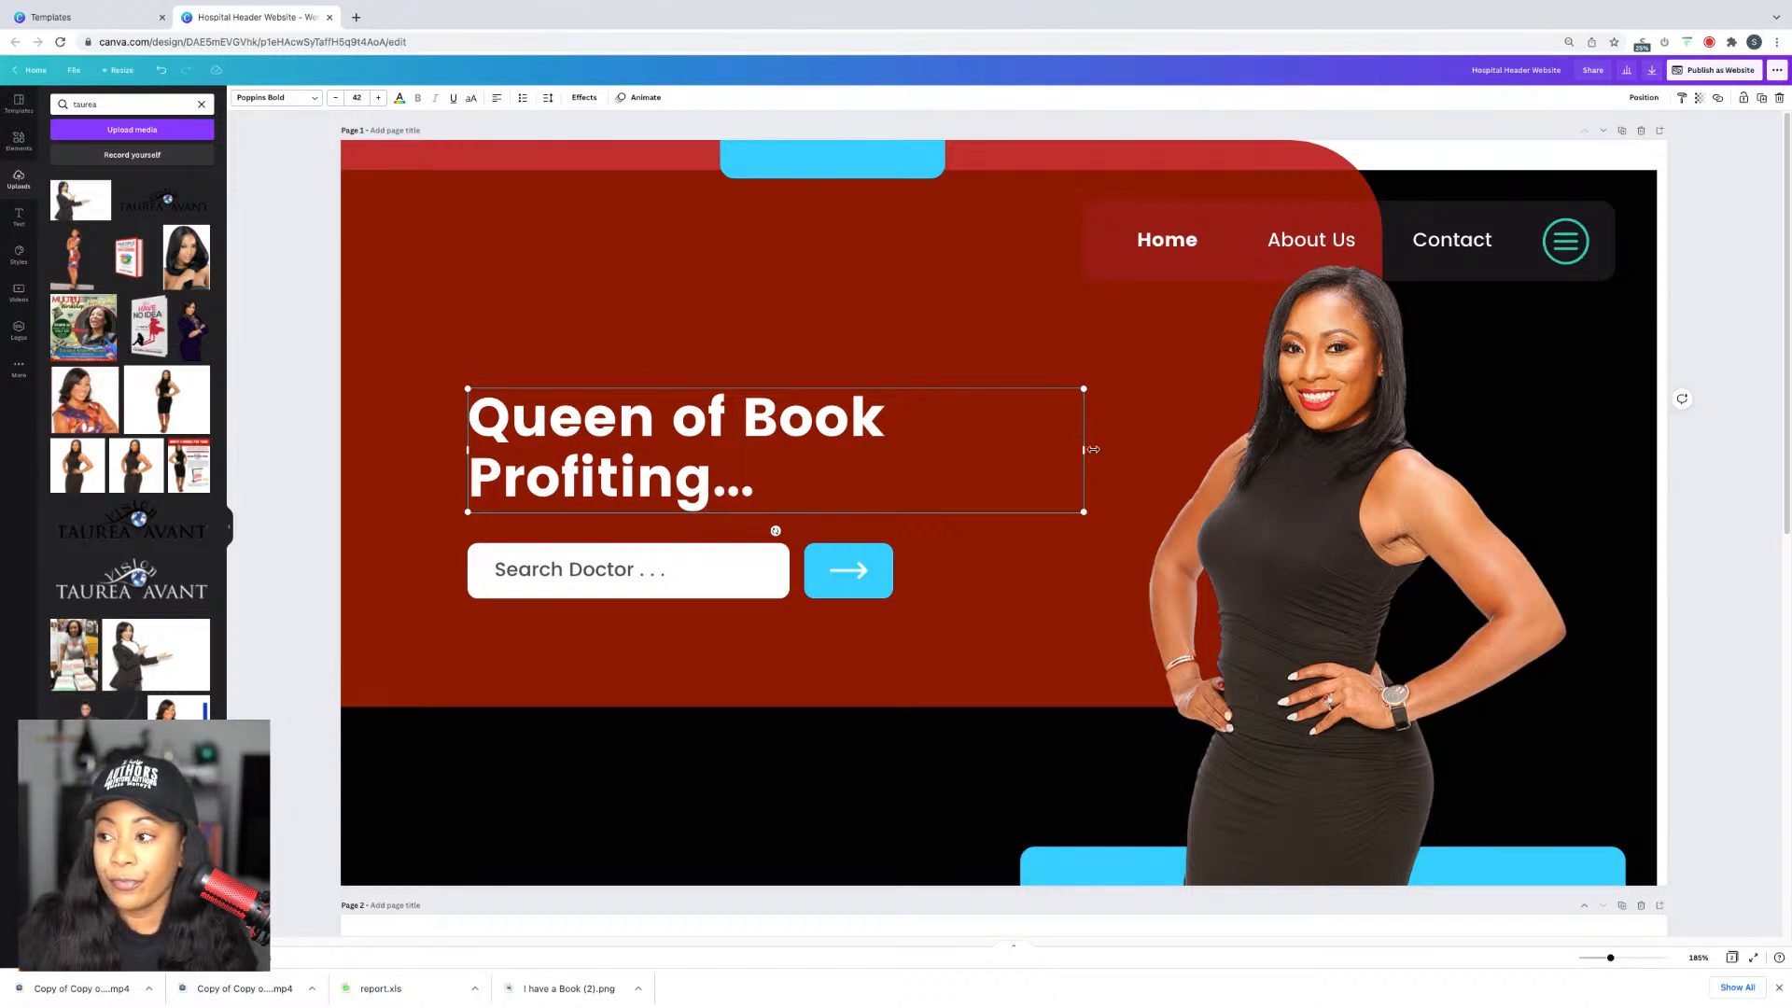
left_click_drag(1093, 449, 1202, 454)
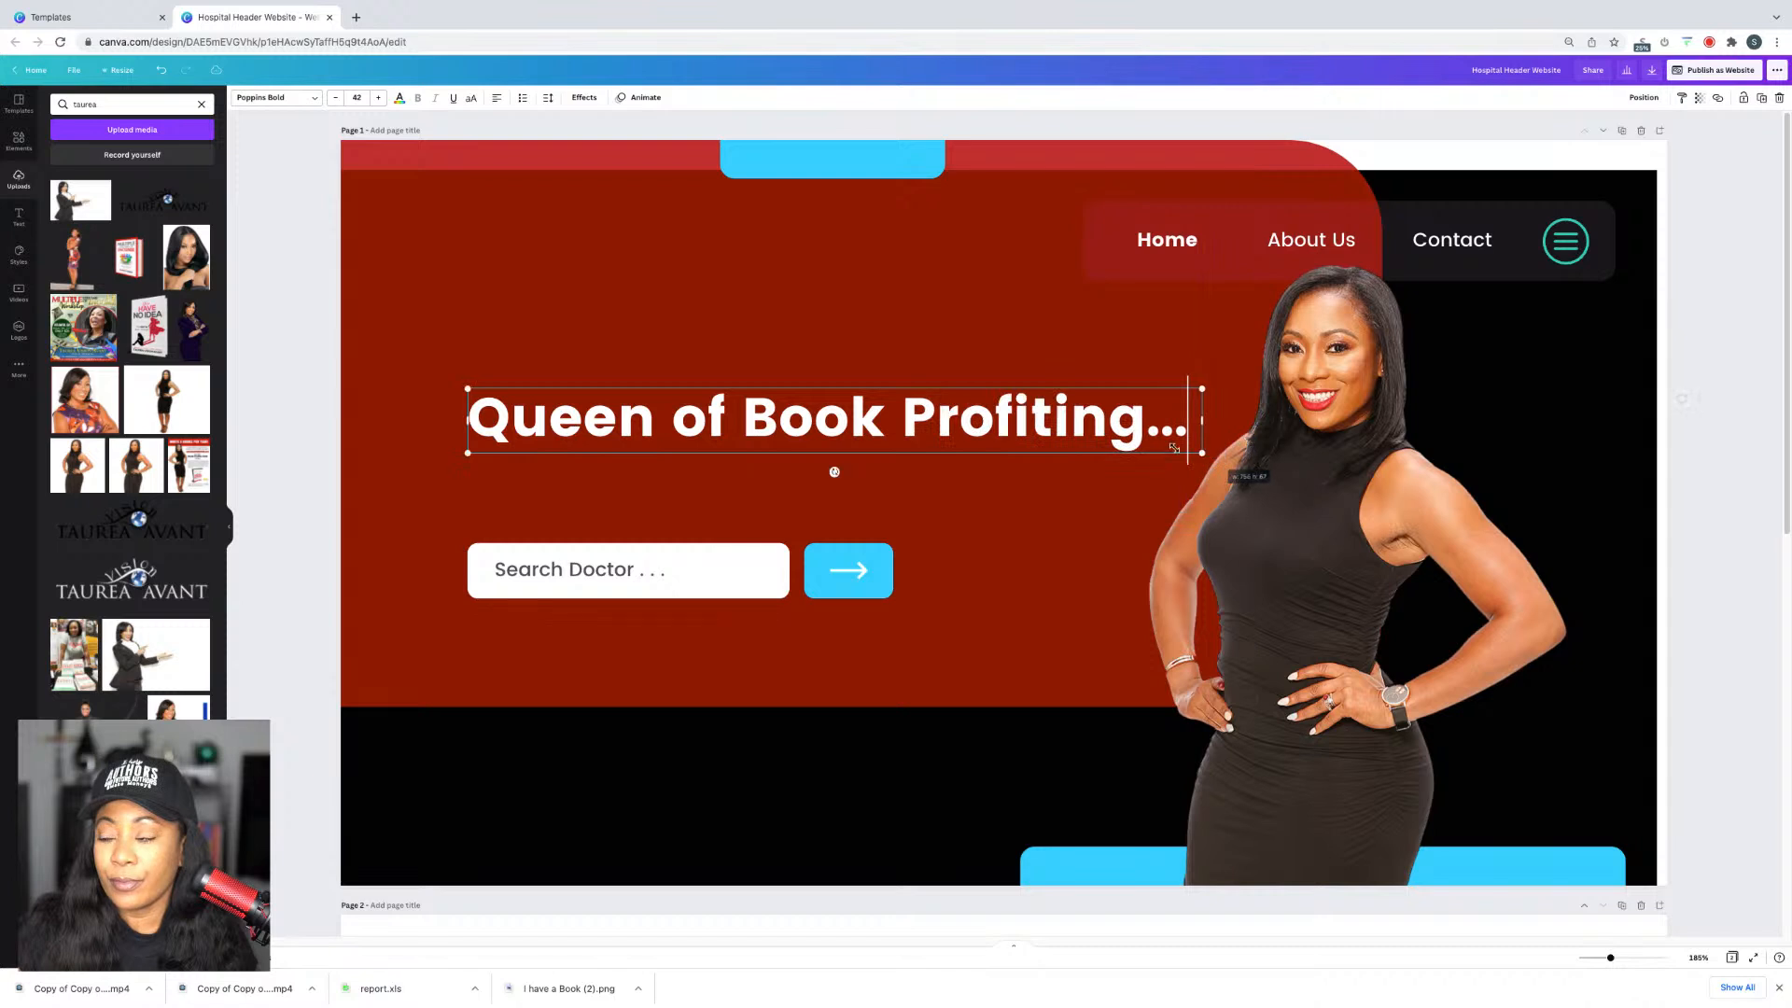
Step: Replace the headline text with the site owner's name
double_click(926, 399)
key("super+a")
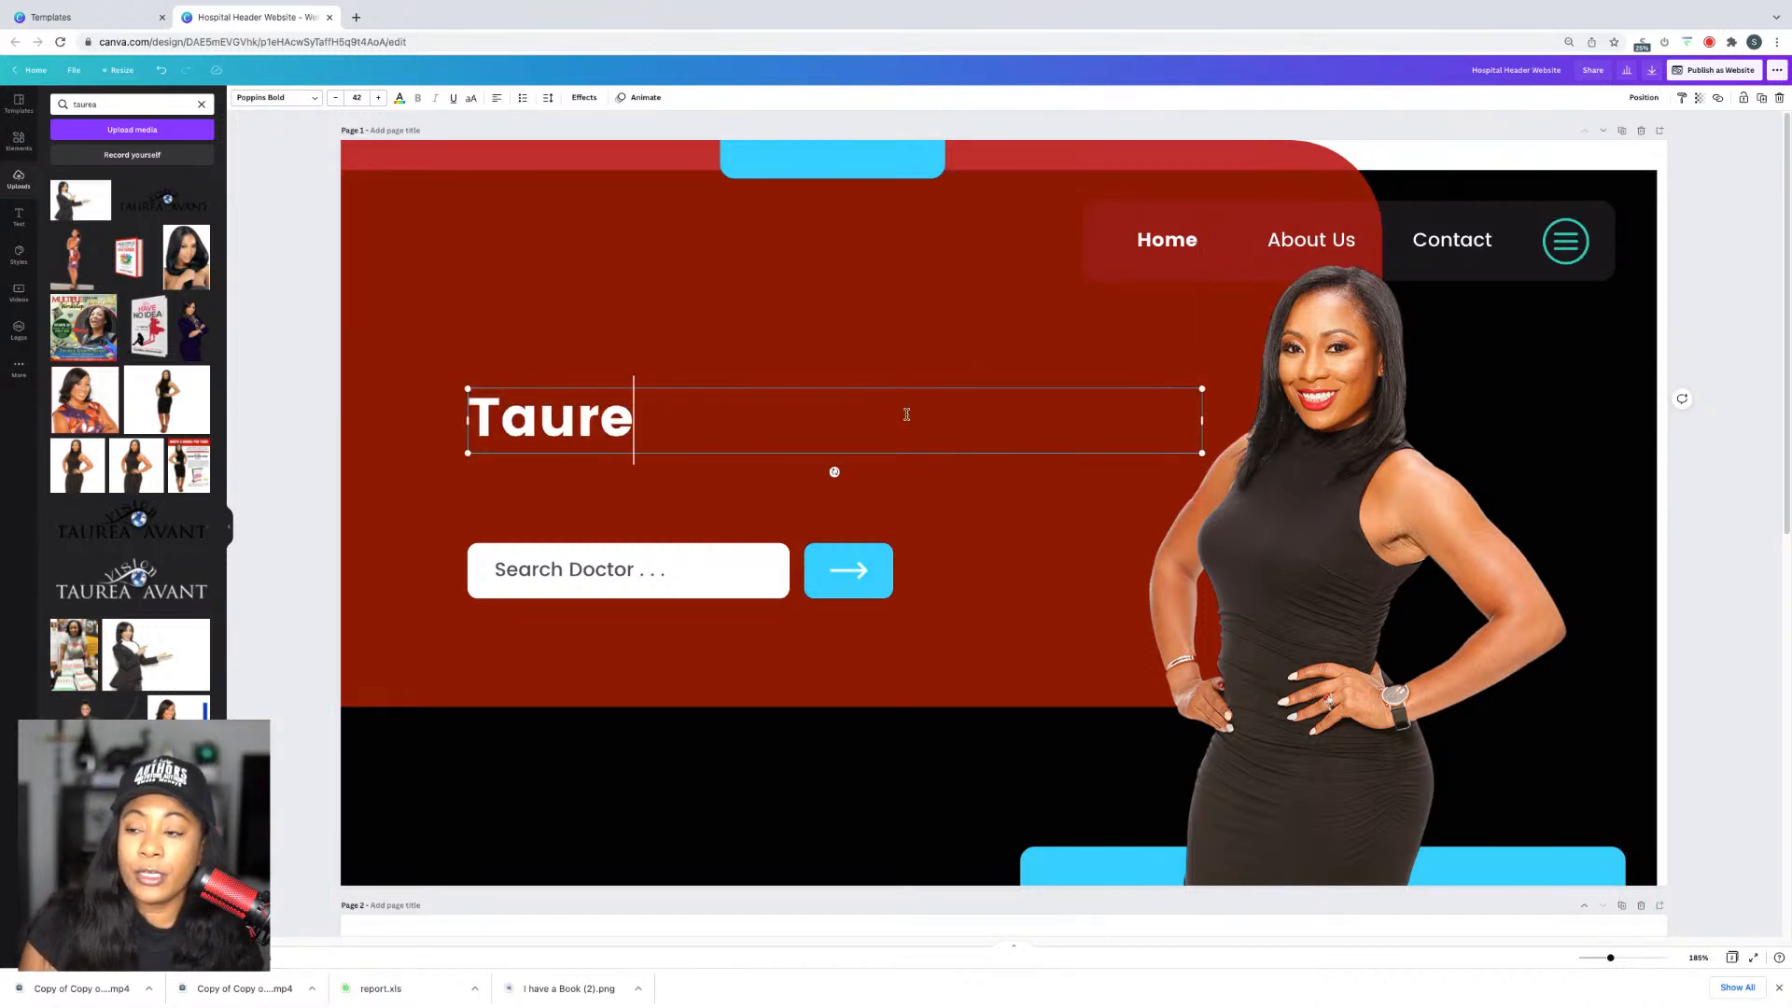
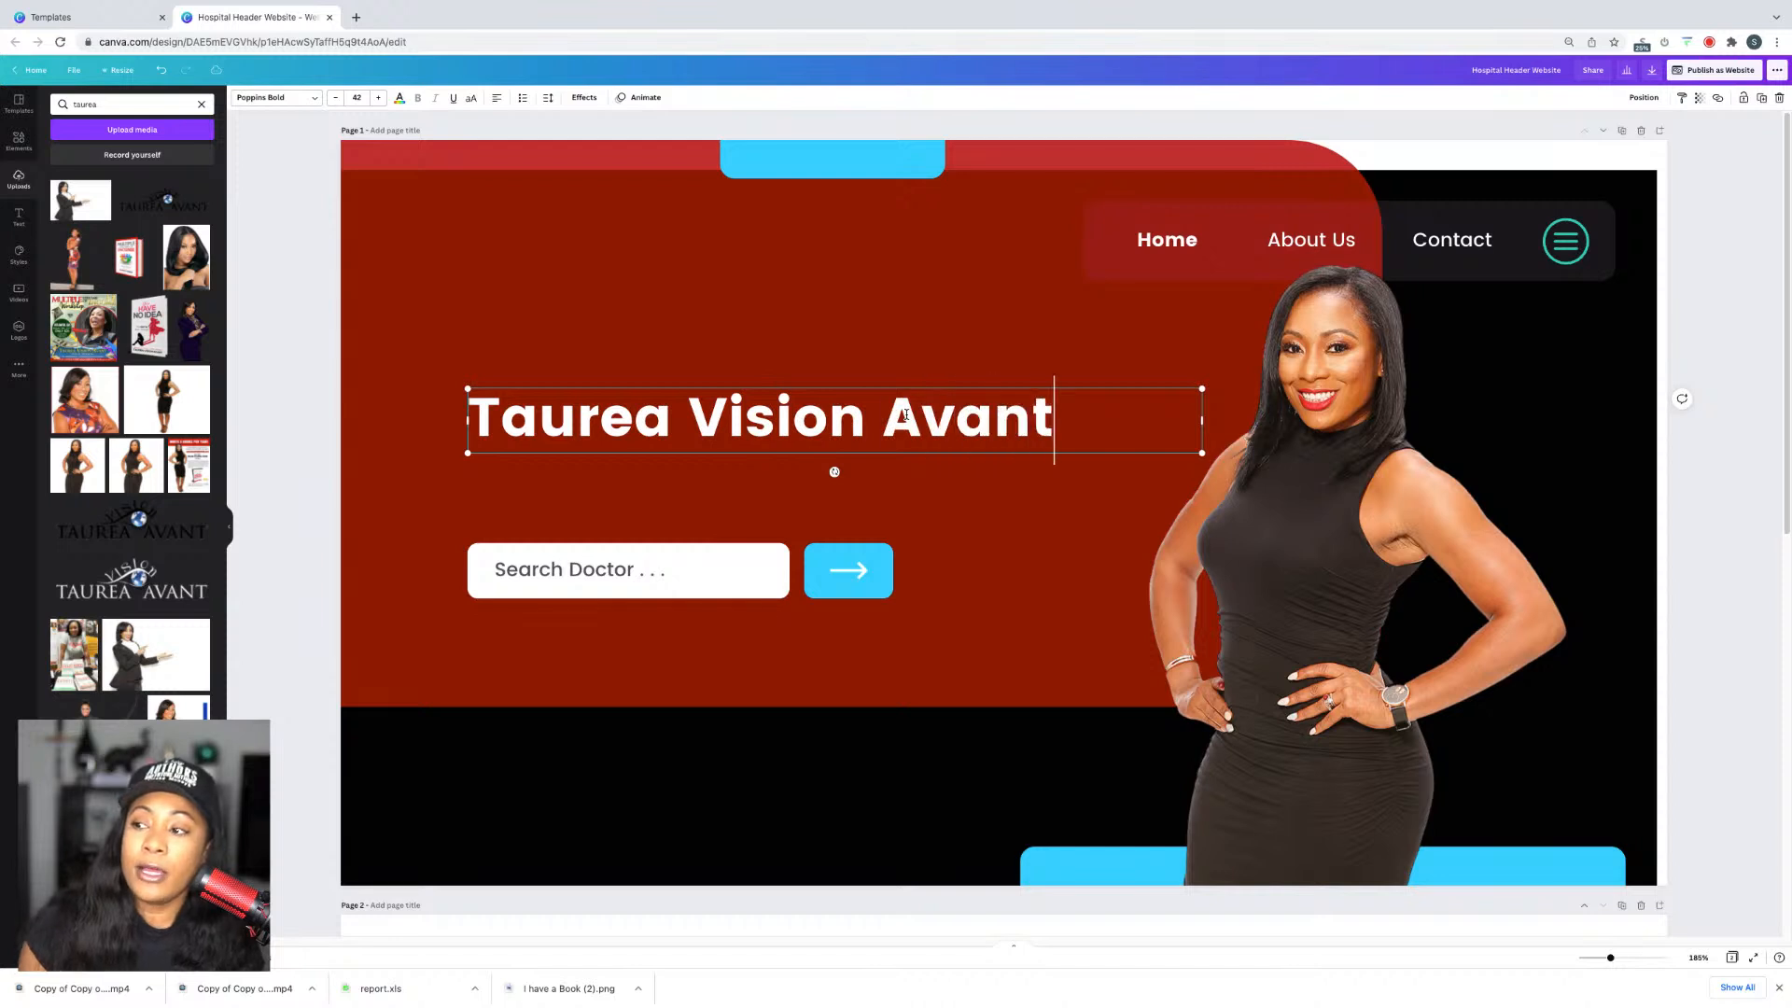
Step: Add a subheading reading Queen of Book Profiting and place it under the name heading
left_click(260, 187)
left_click(19, 216)
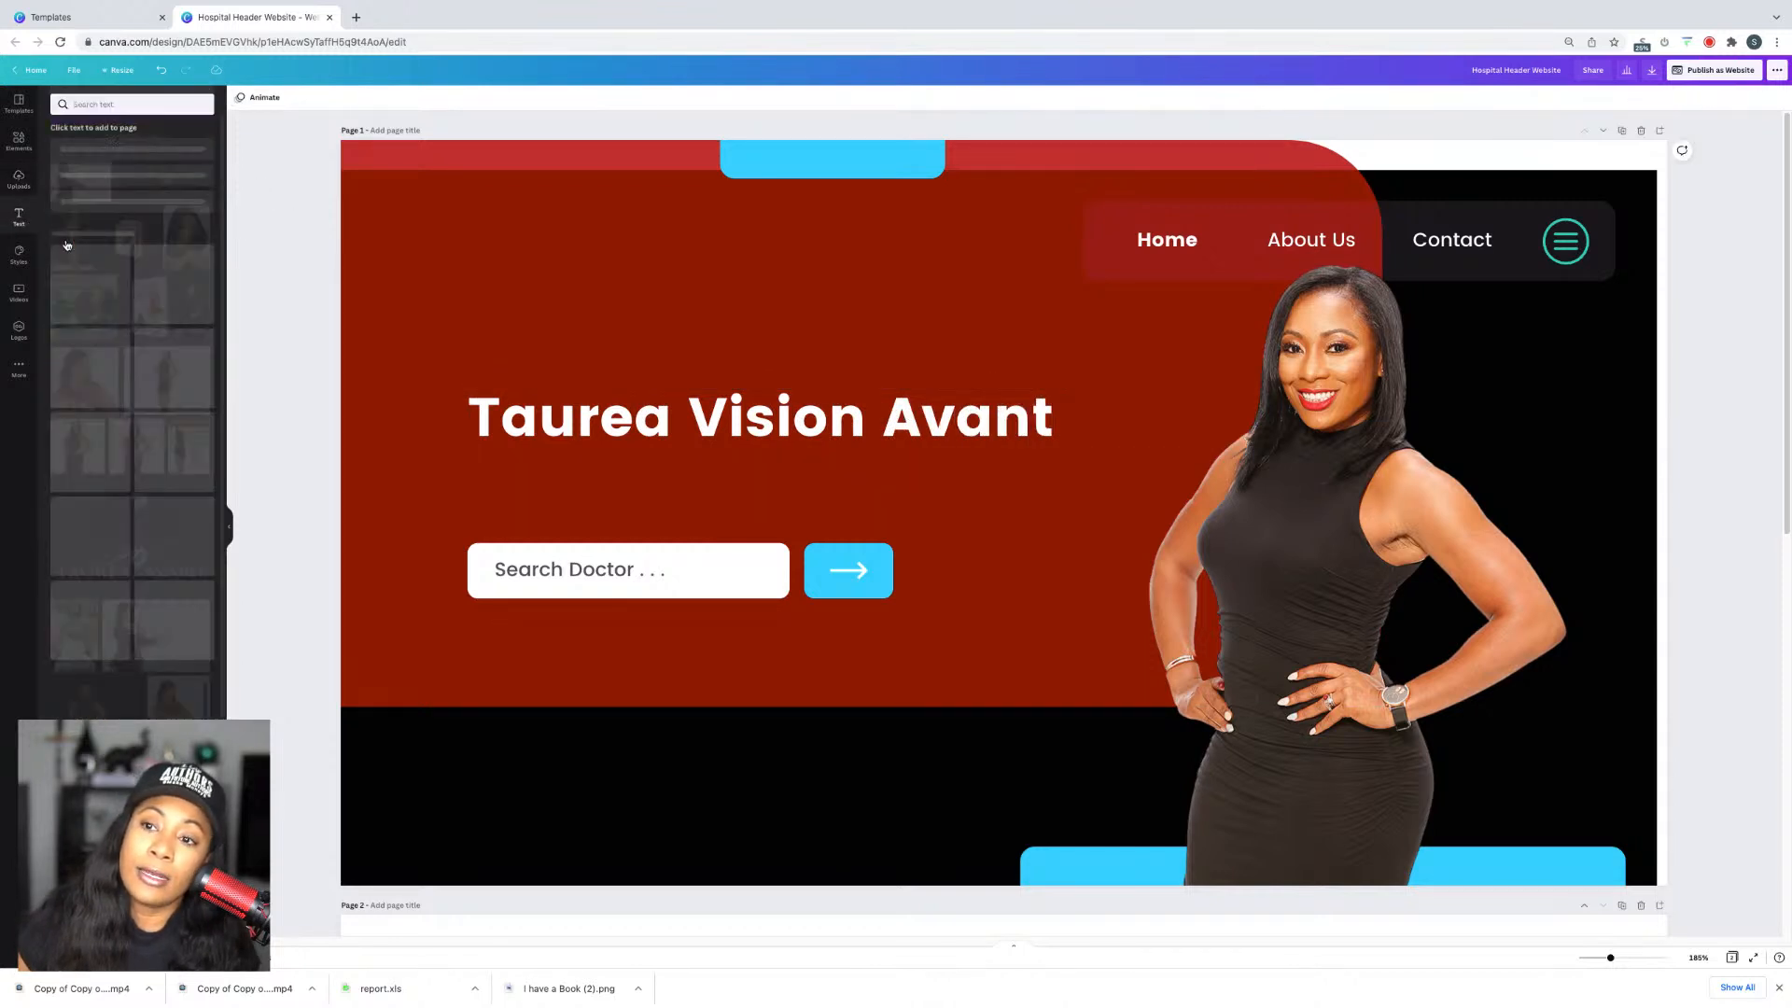
left_click(98, 195)
type("Qu")
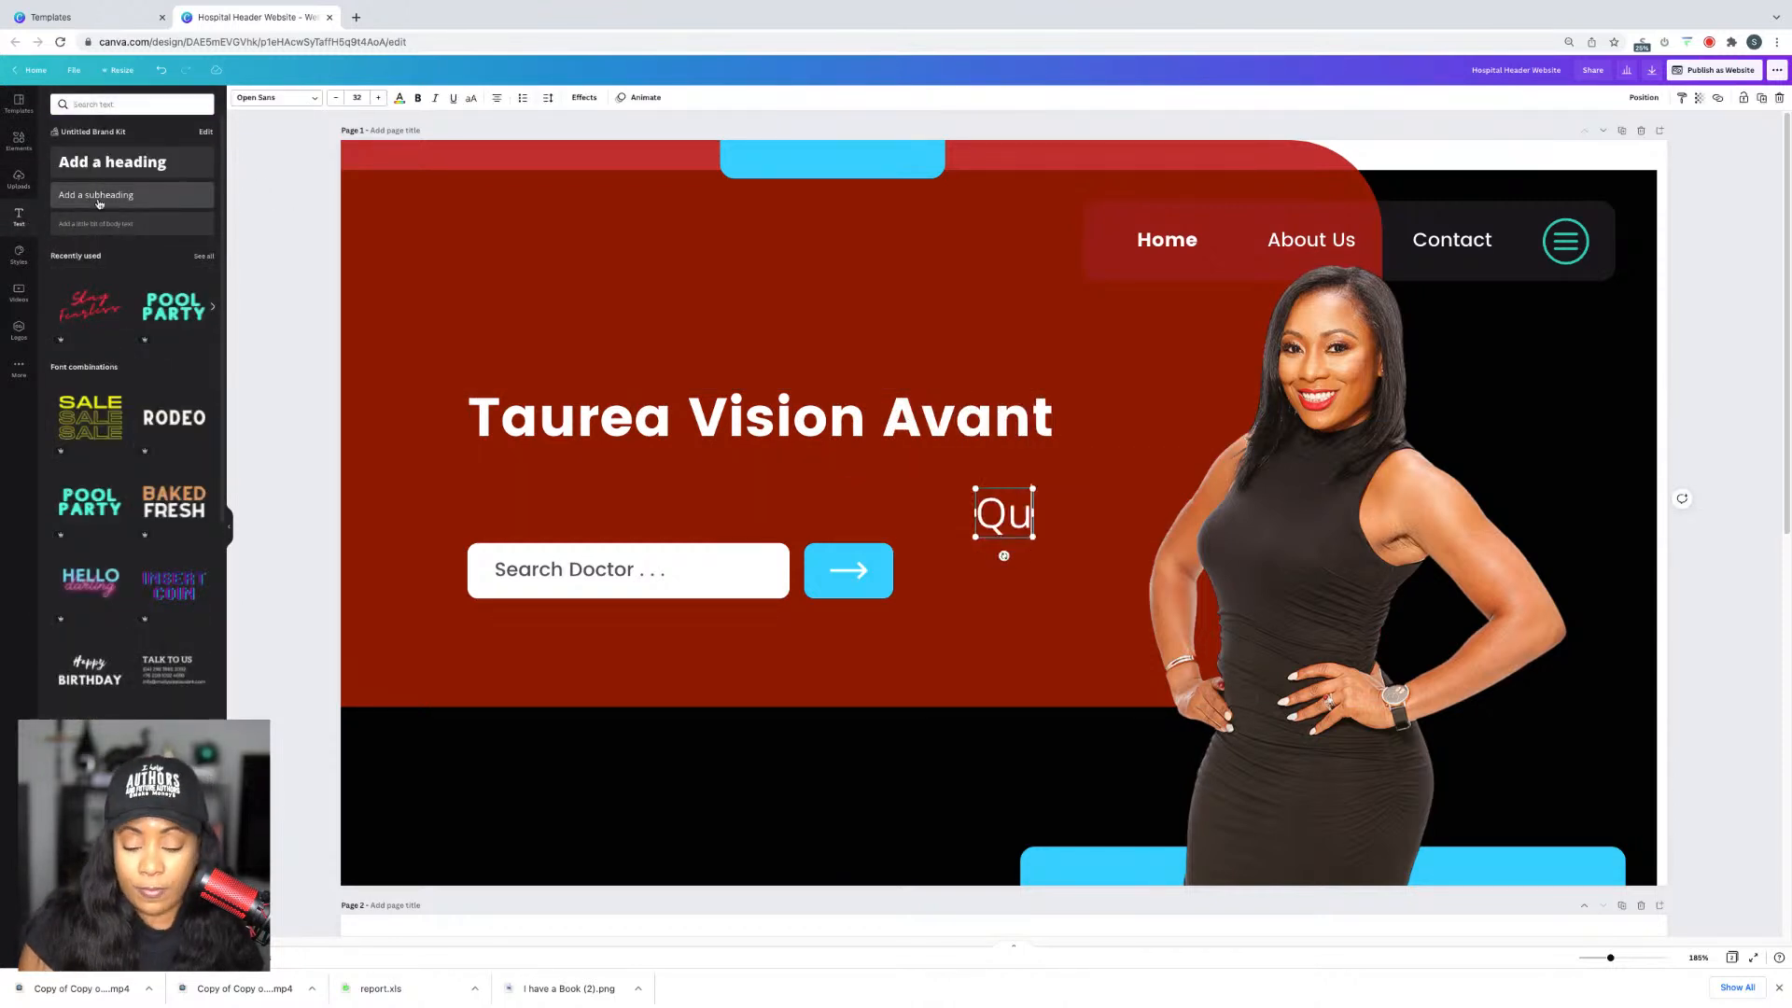
type("een of Bo")
key("BackSpace")
key("BackSpace")
type("of Bo")
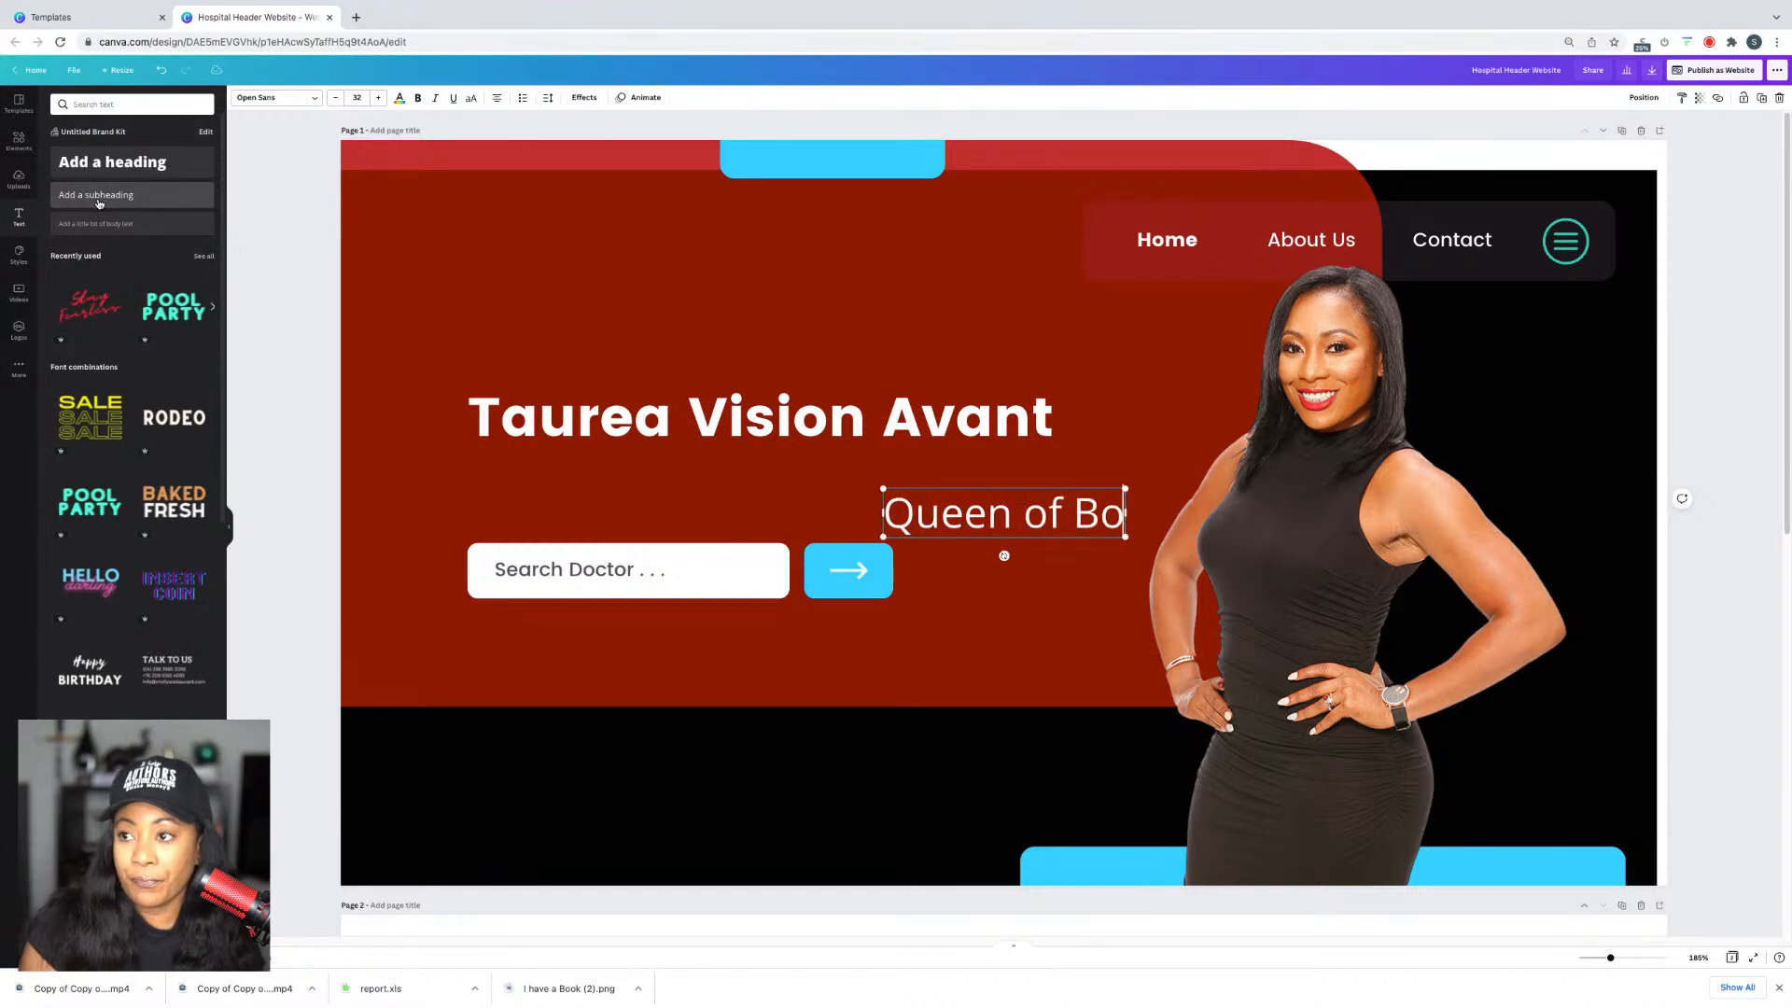
type("ok Profitng")
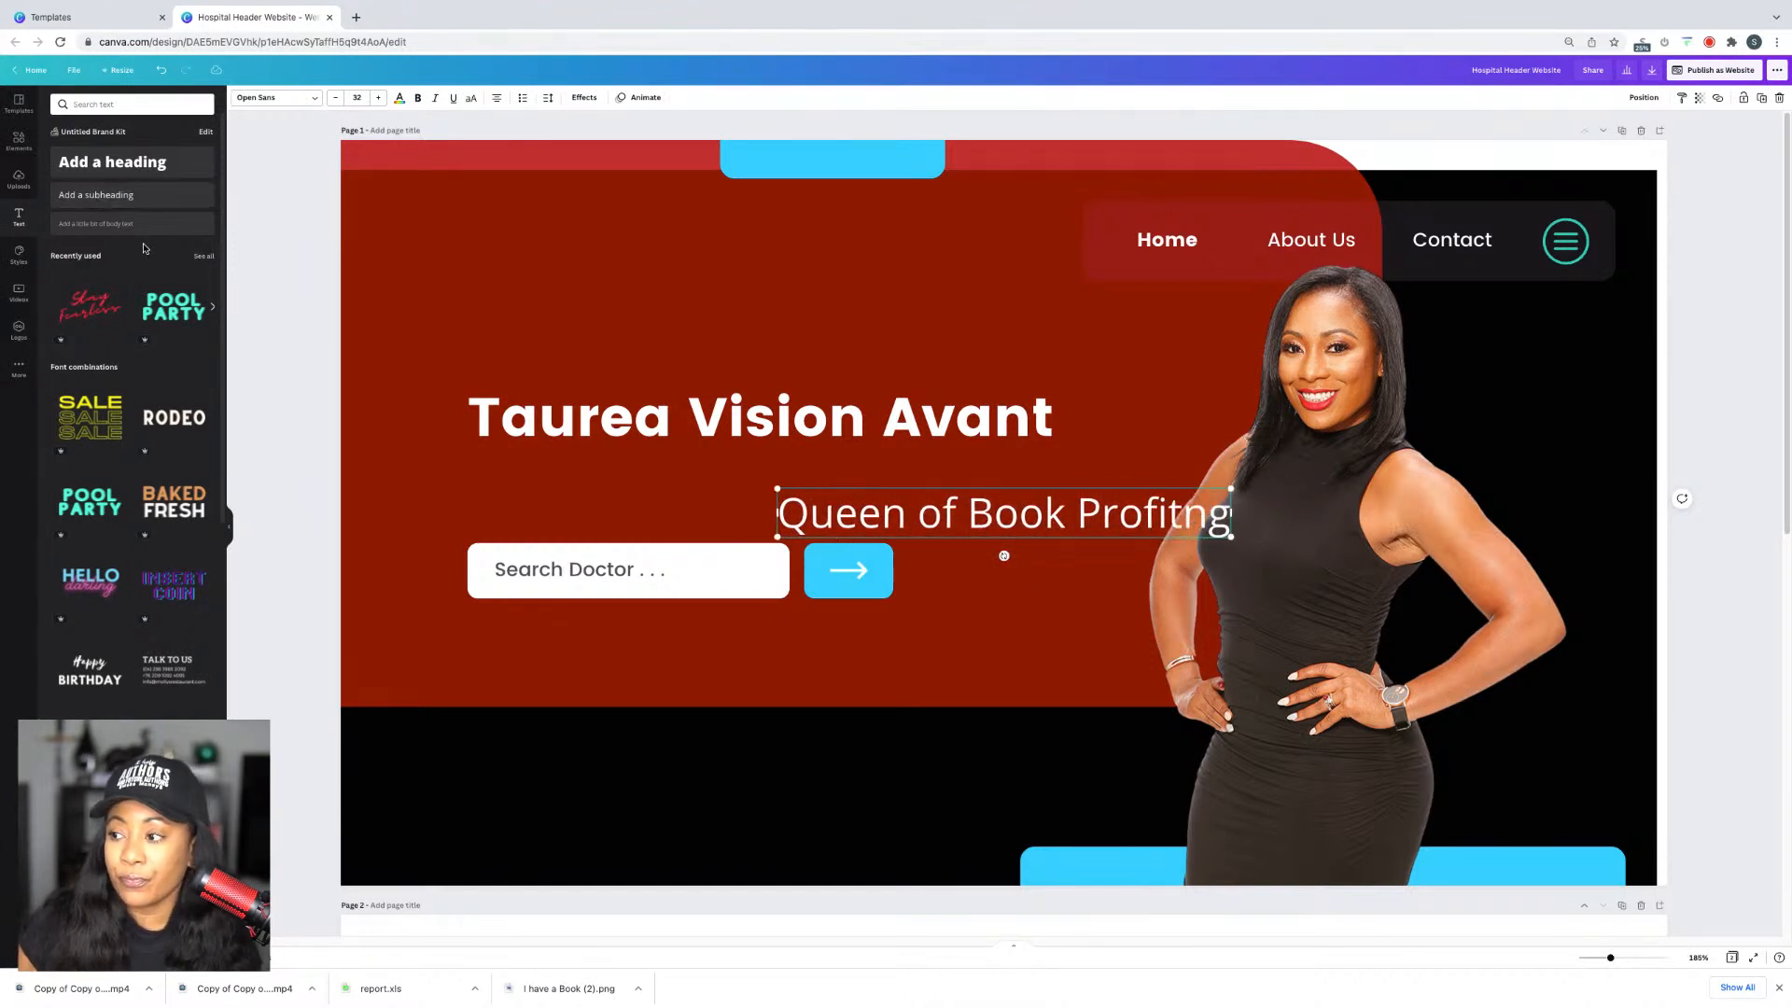
key("BackSpace")
key("BackSpace")
key("BackSpace")
type("ting")
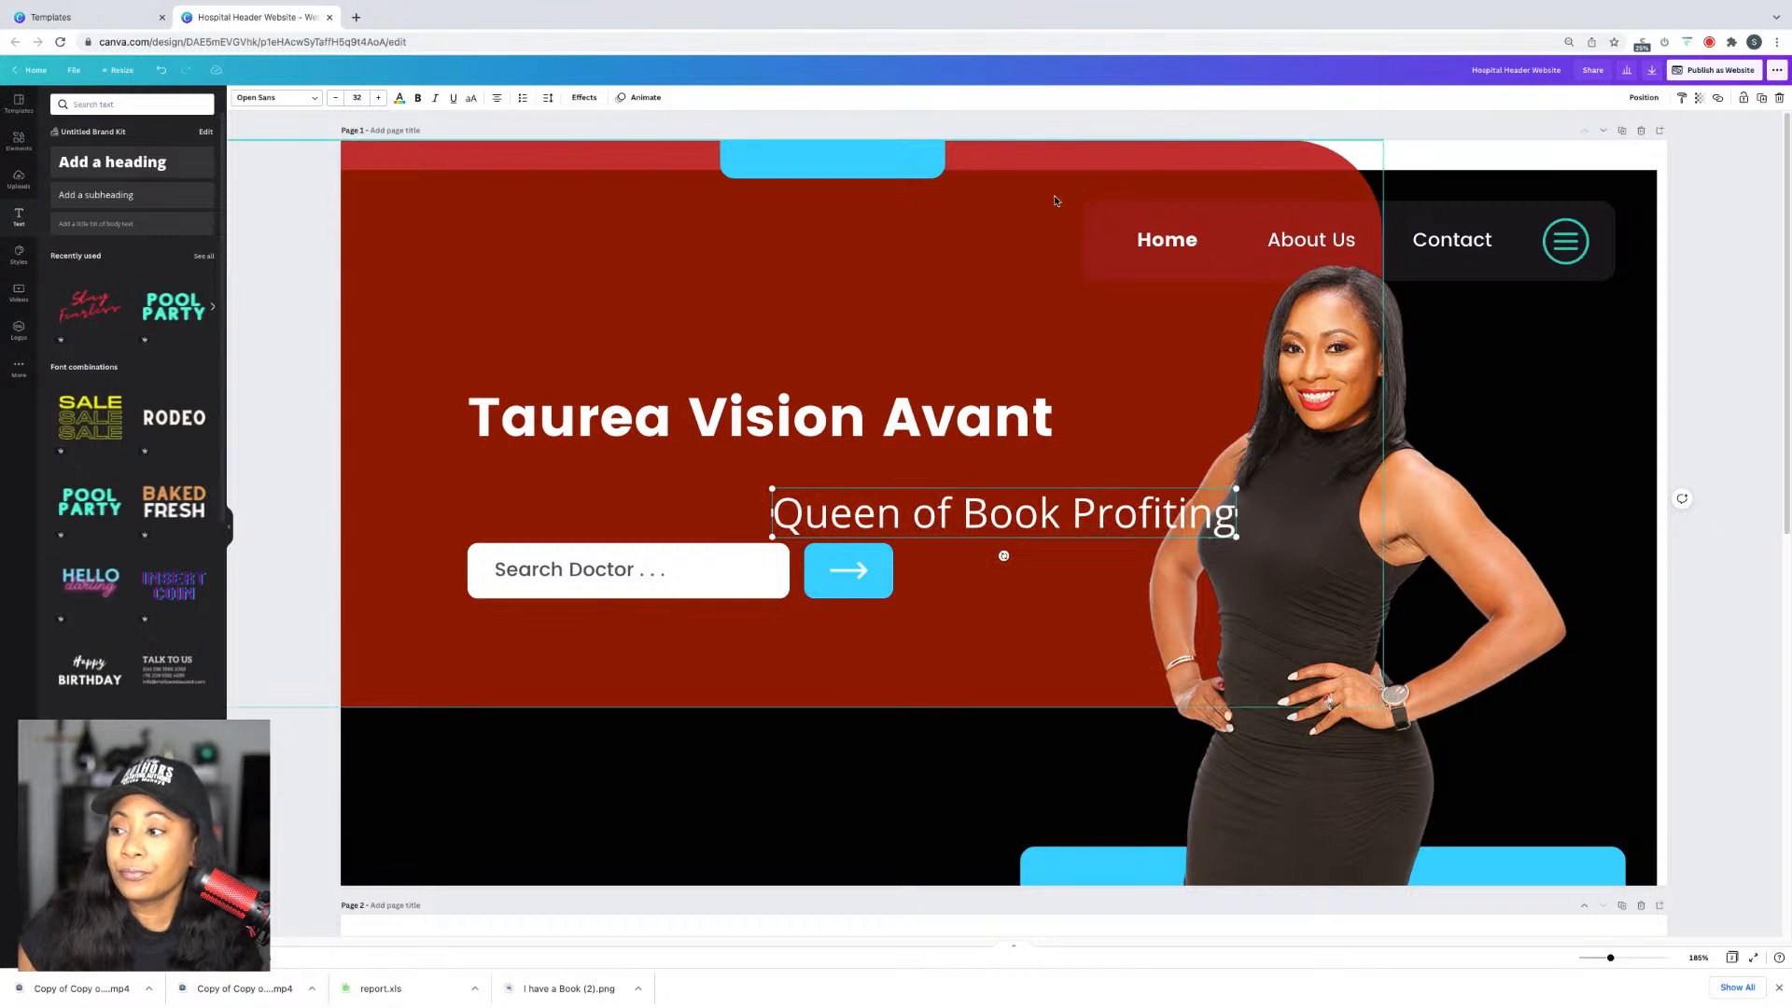
key("Escape")
left_click_drag(1034, 523, 796, 481)
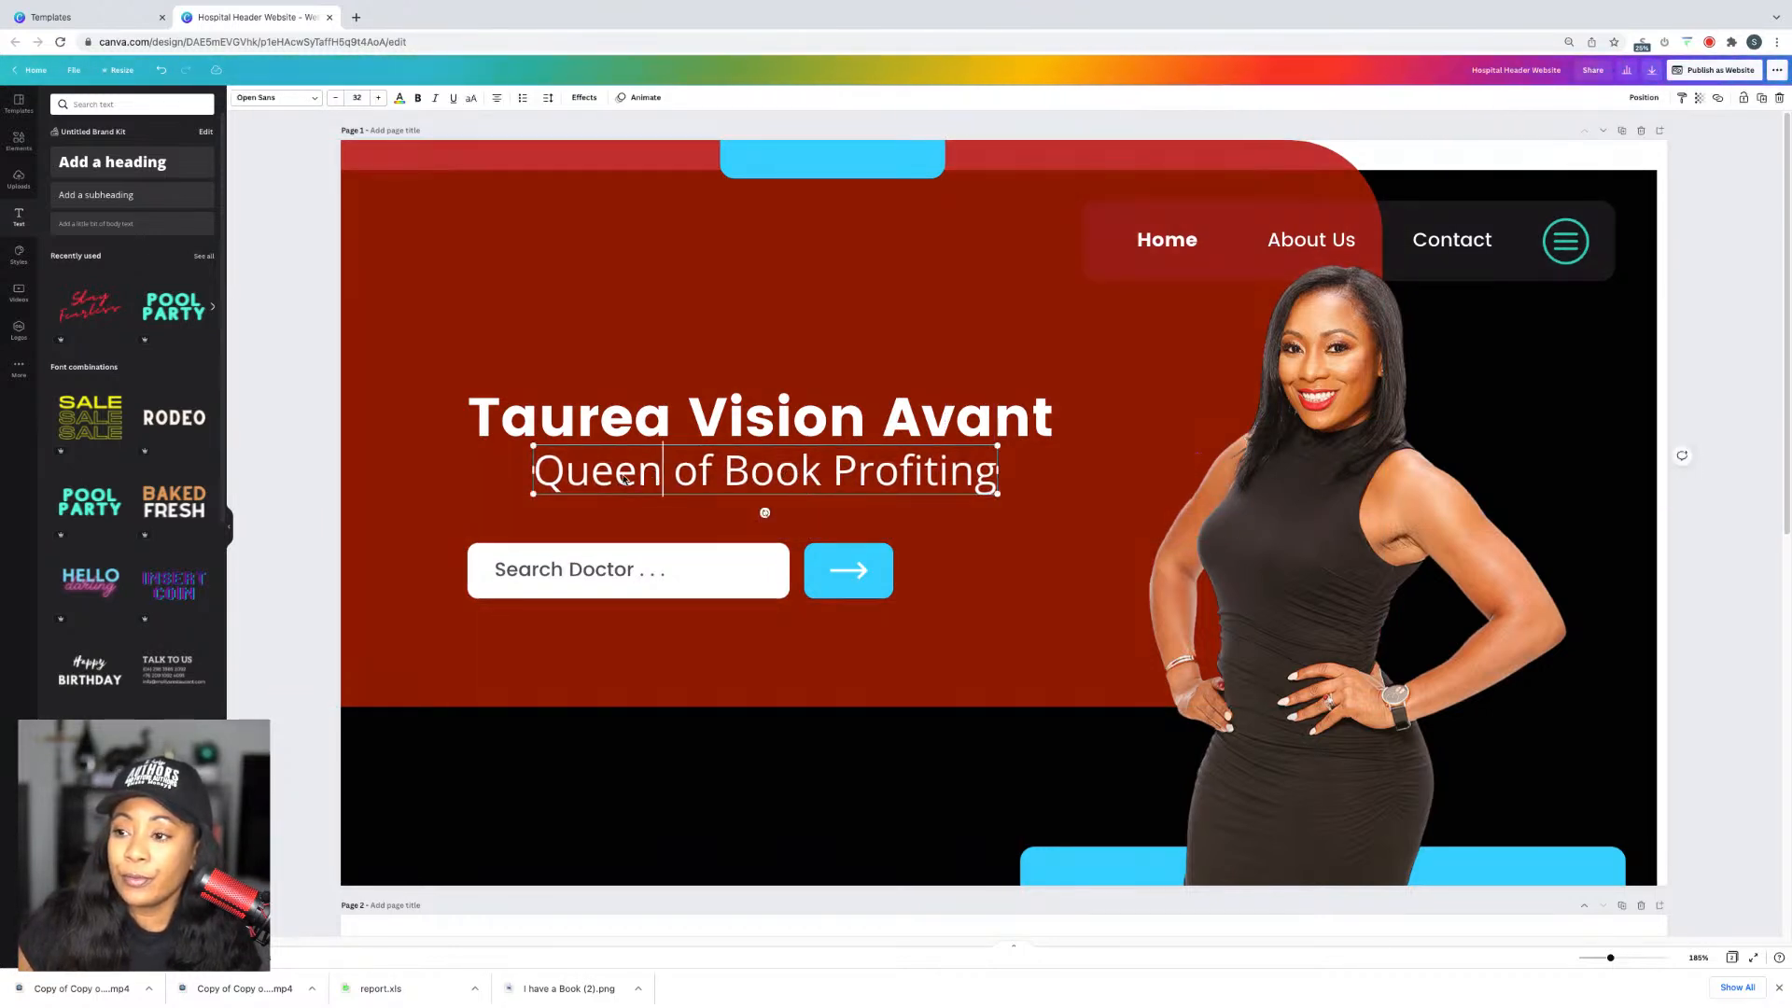
Step: Wrap the tagline in quotation marks: "Queen of Book Profiting"
left_click(542, 460)
type("\"")
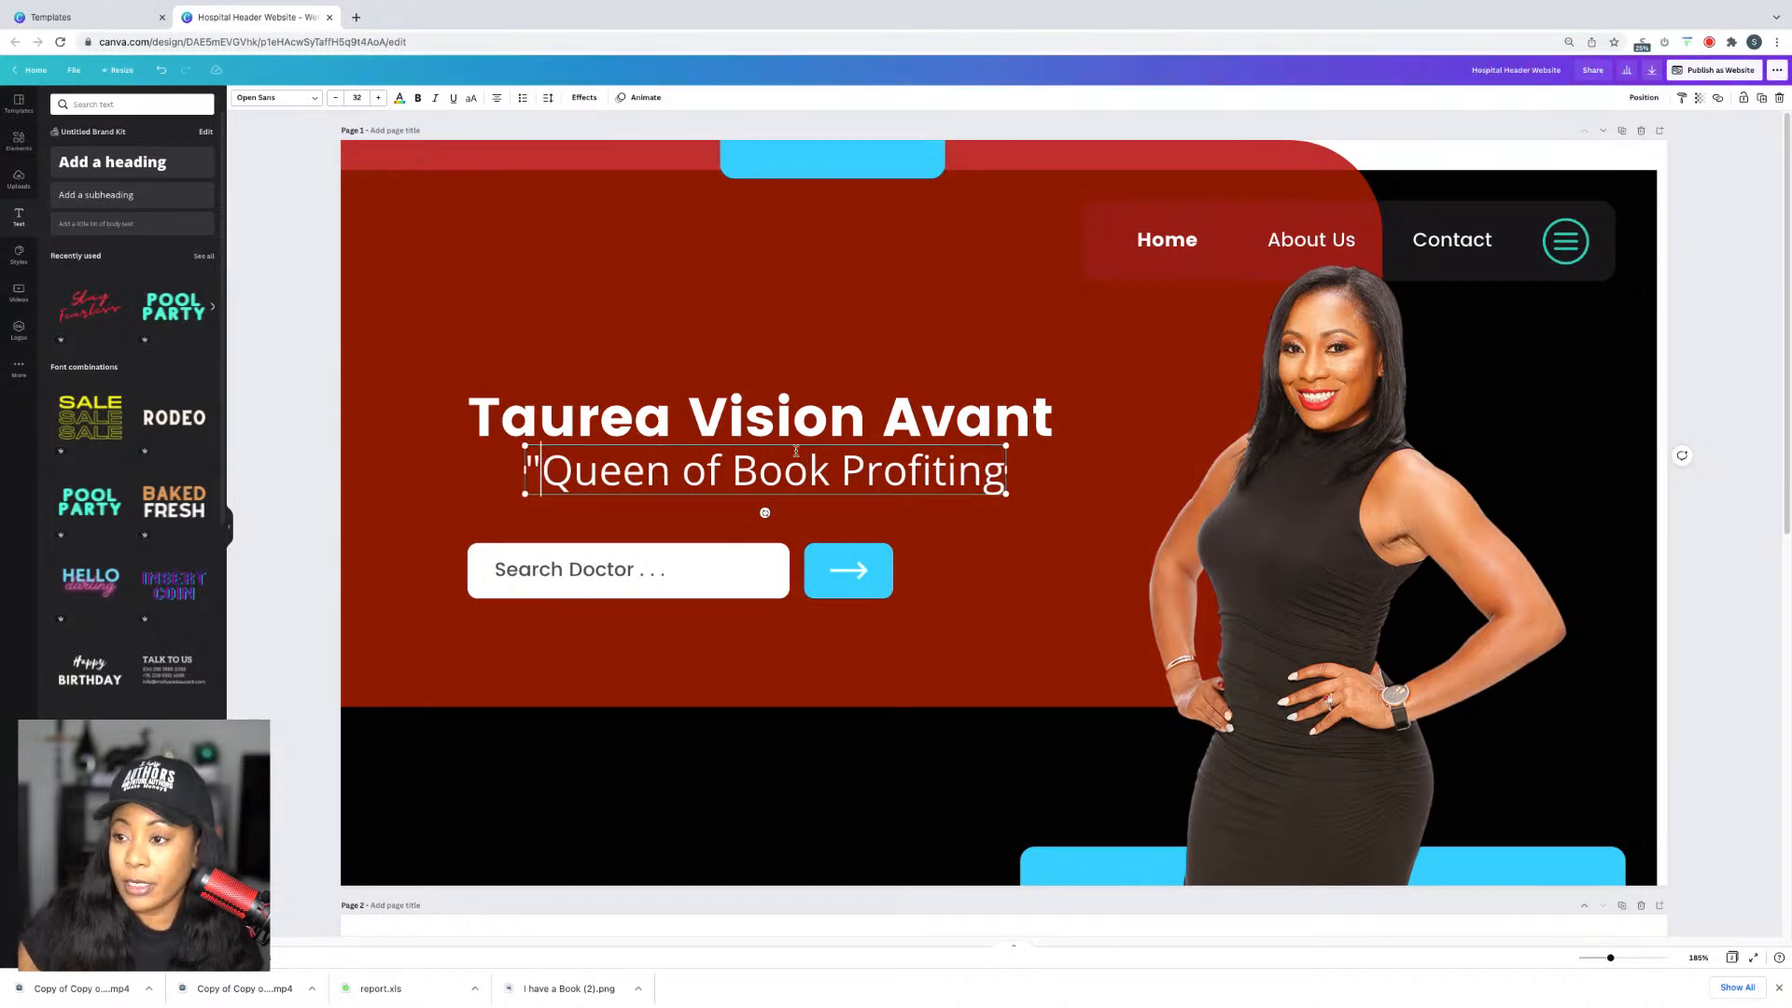
left_click(996, 461)
type("\"")
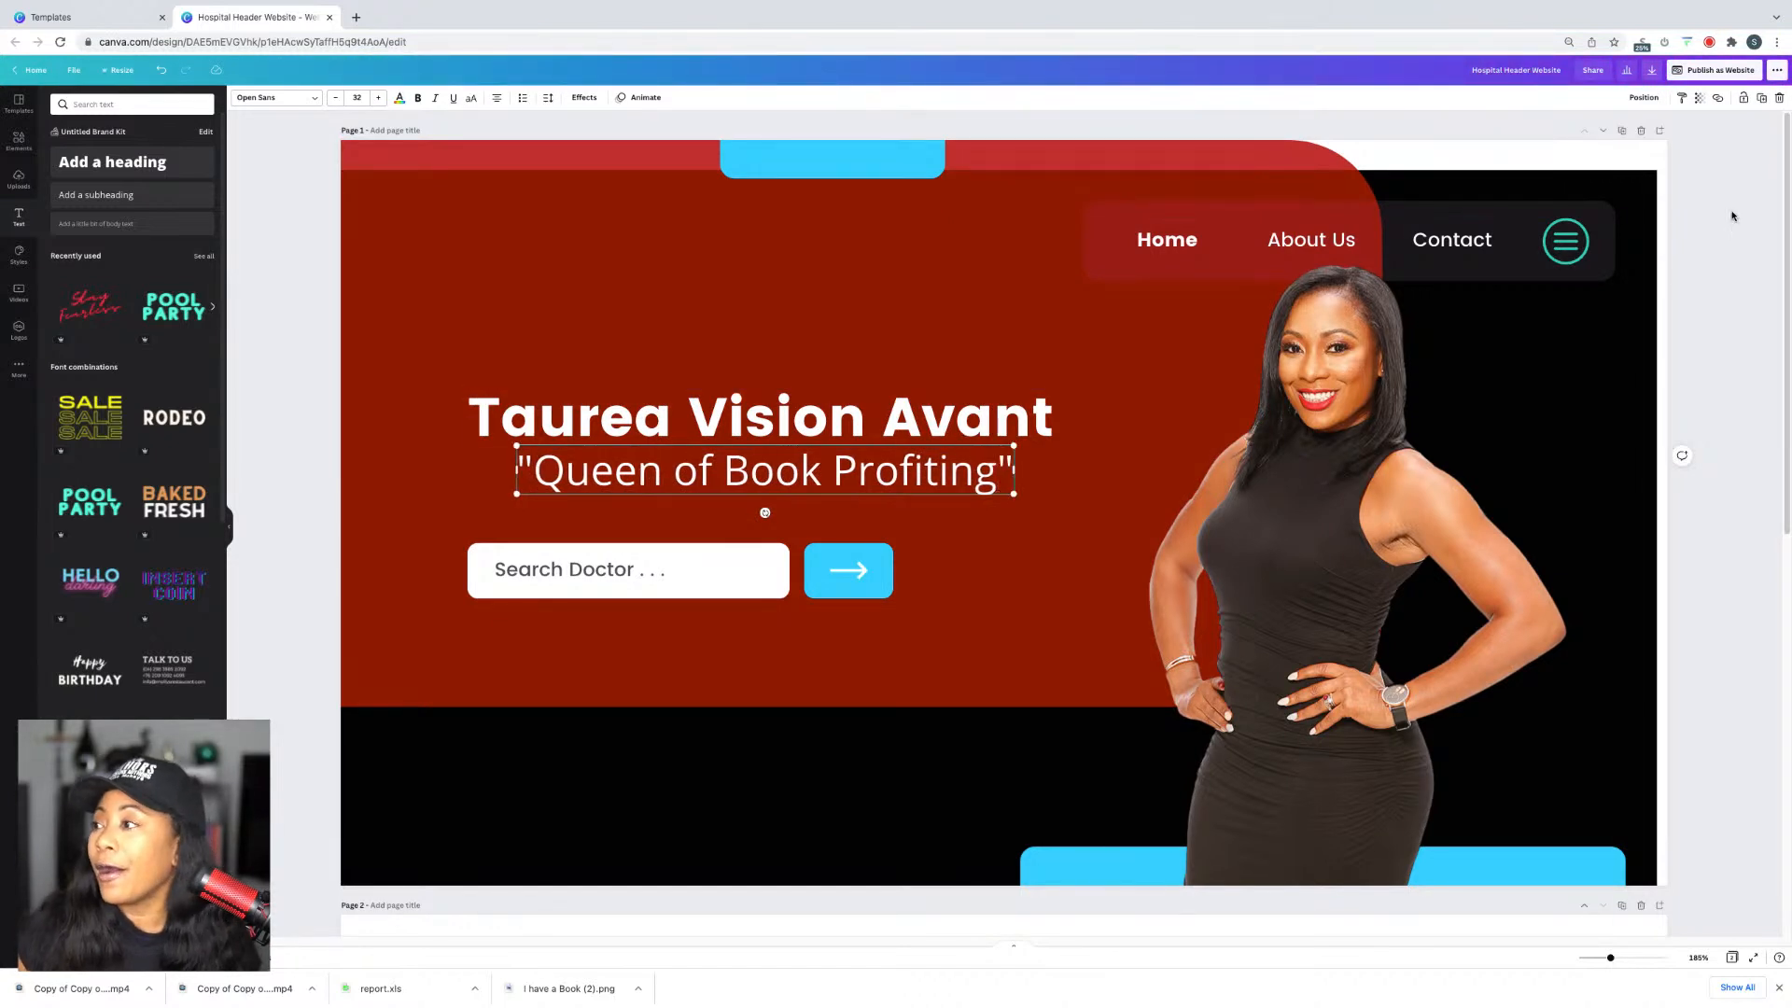
key("Escape")
key("Escape")
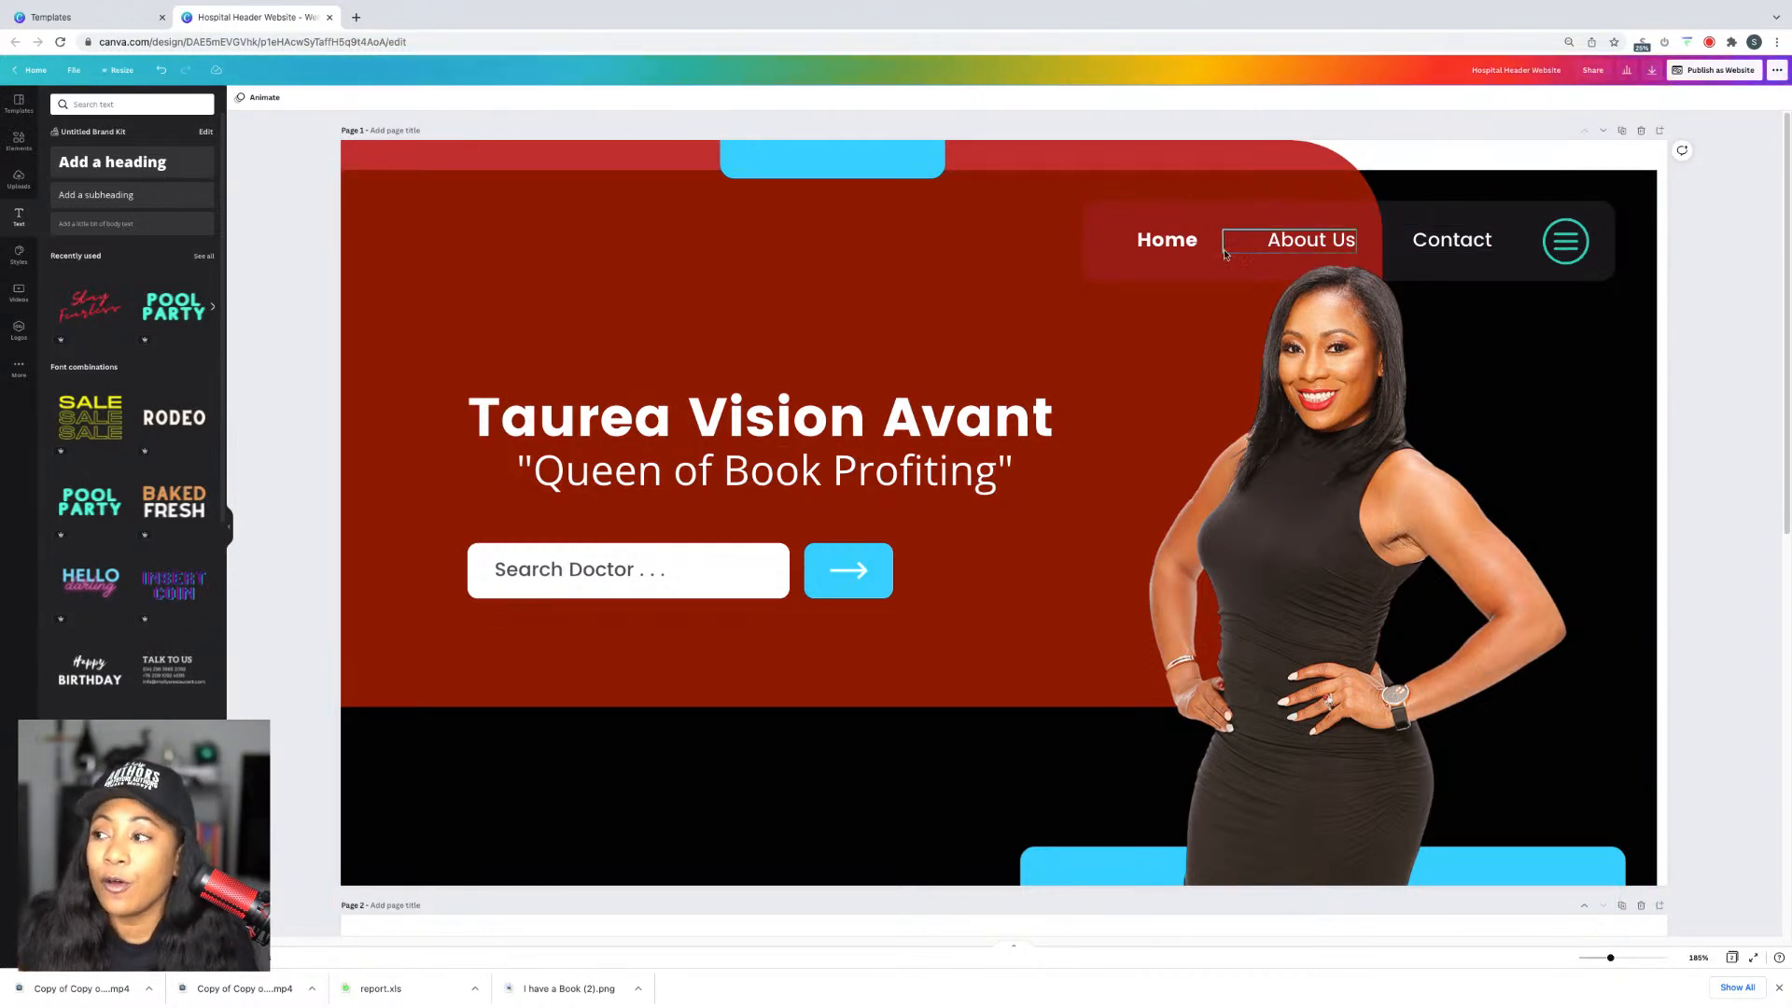
left_click(1156, 242)
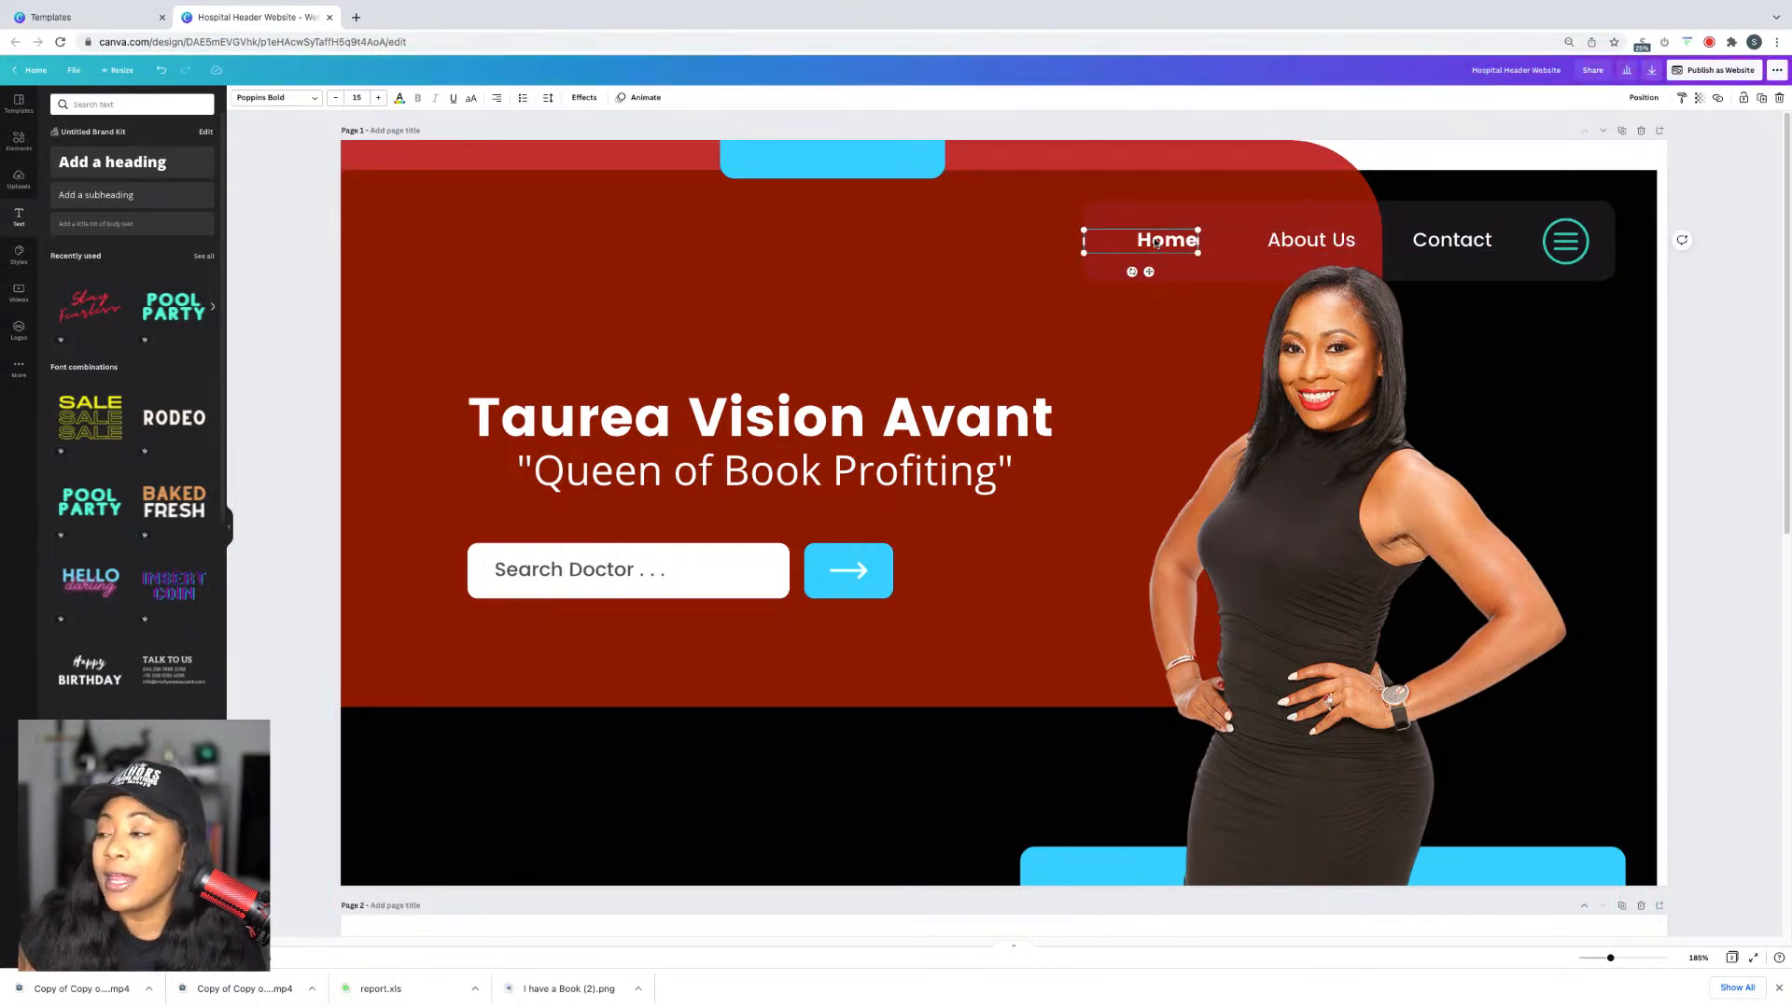
right_click(1140, 243)
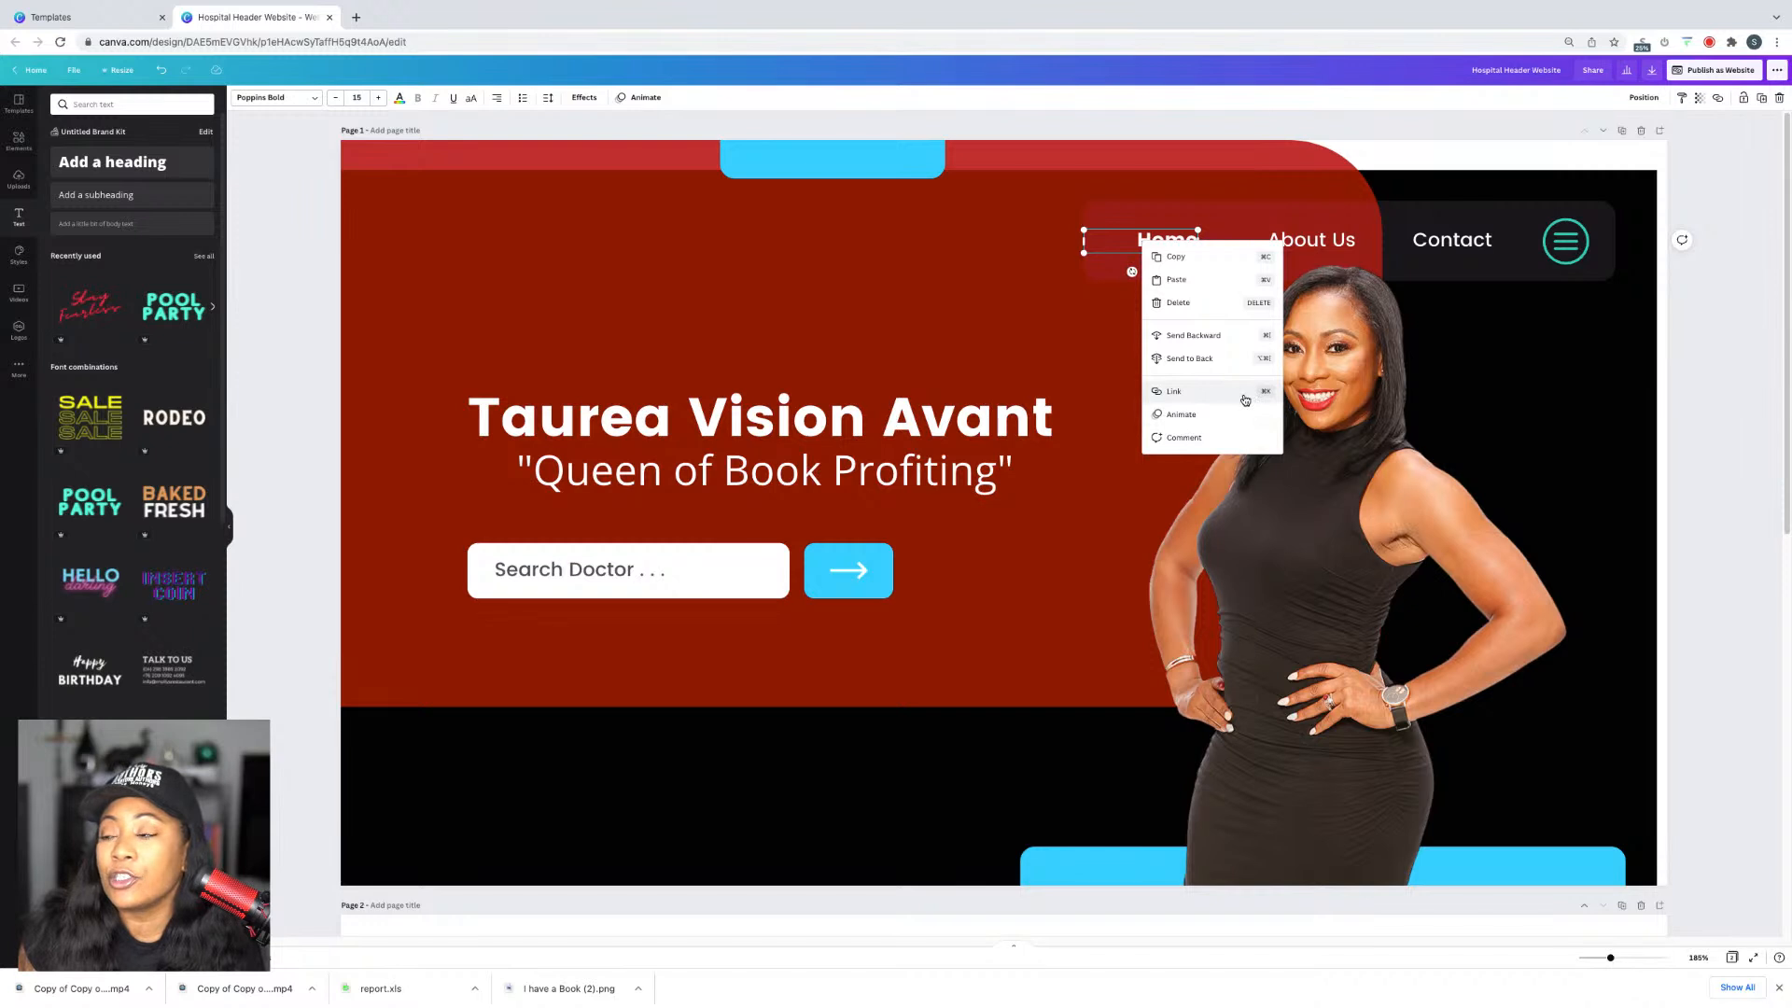
left_click(780, 569)
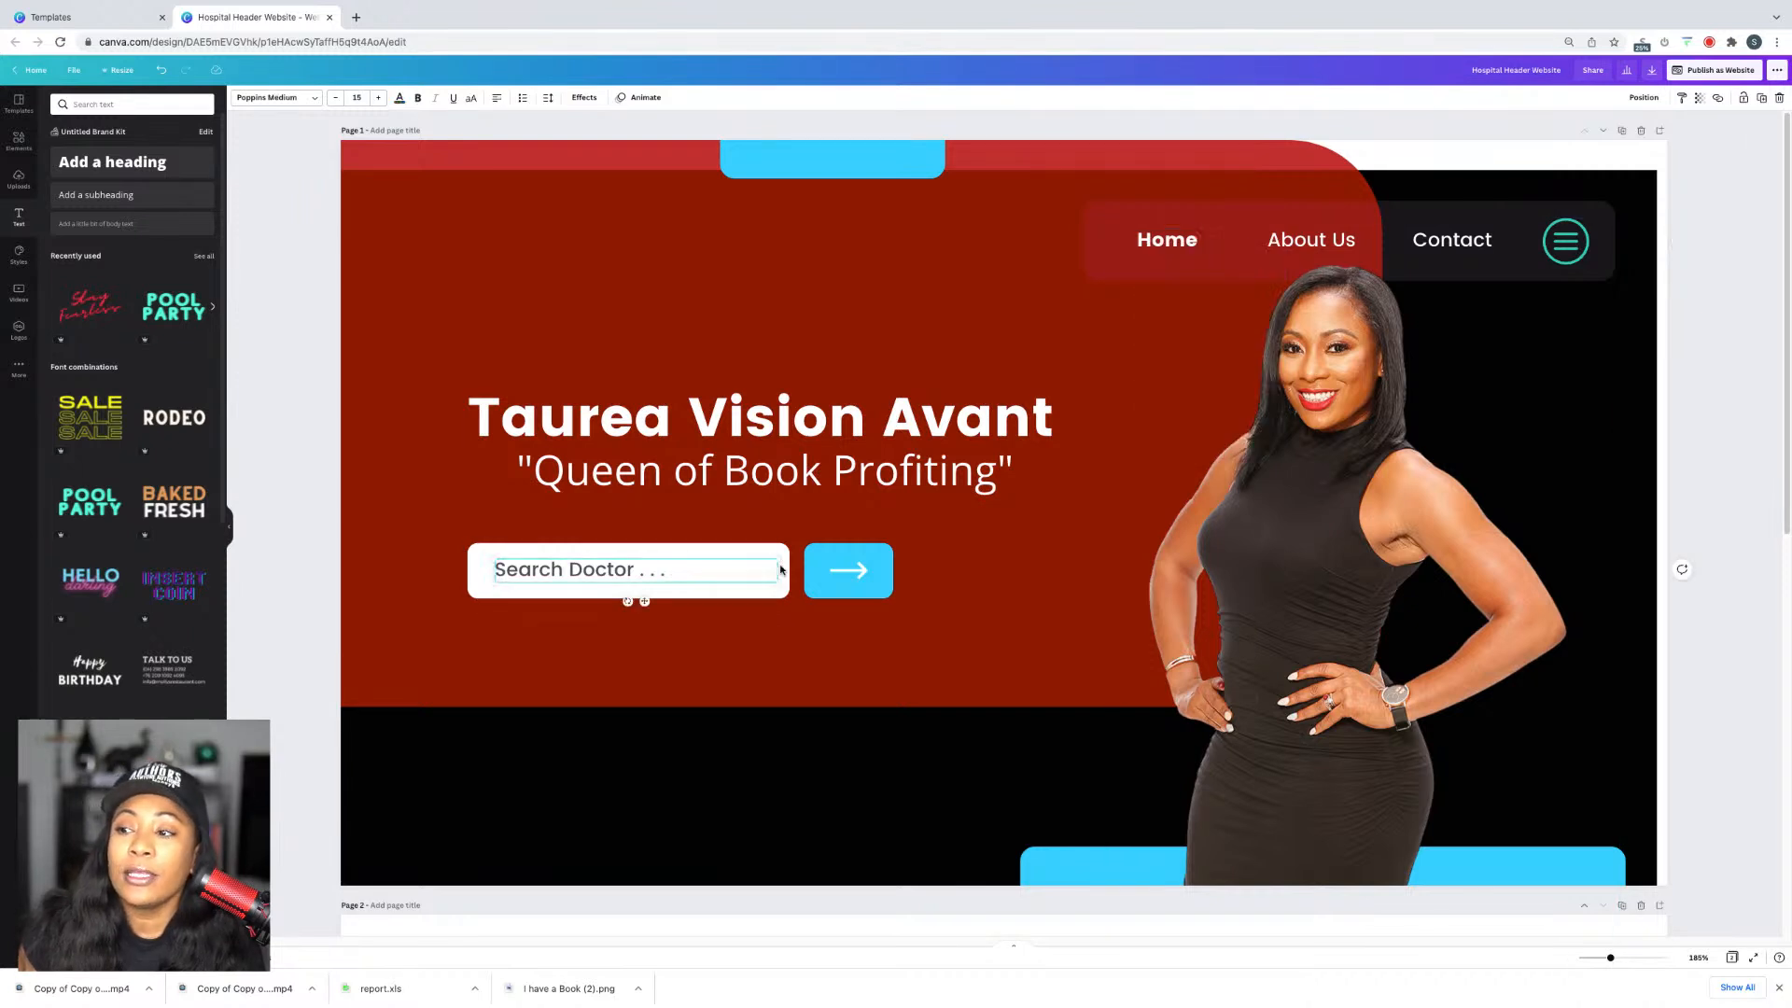
left_click(474, 592)
right_click(478, 591)
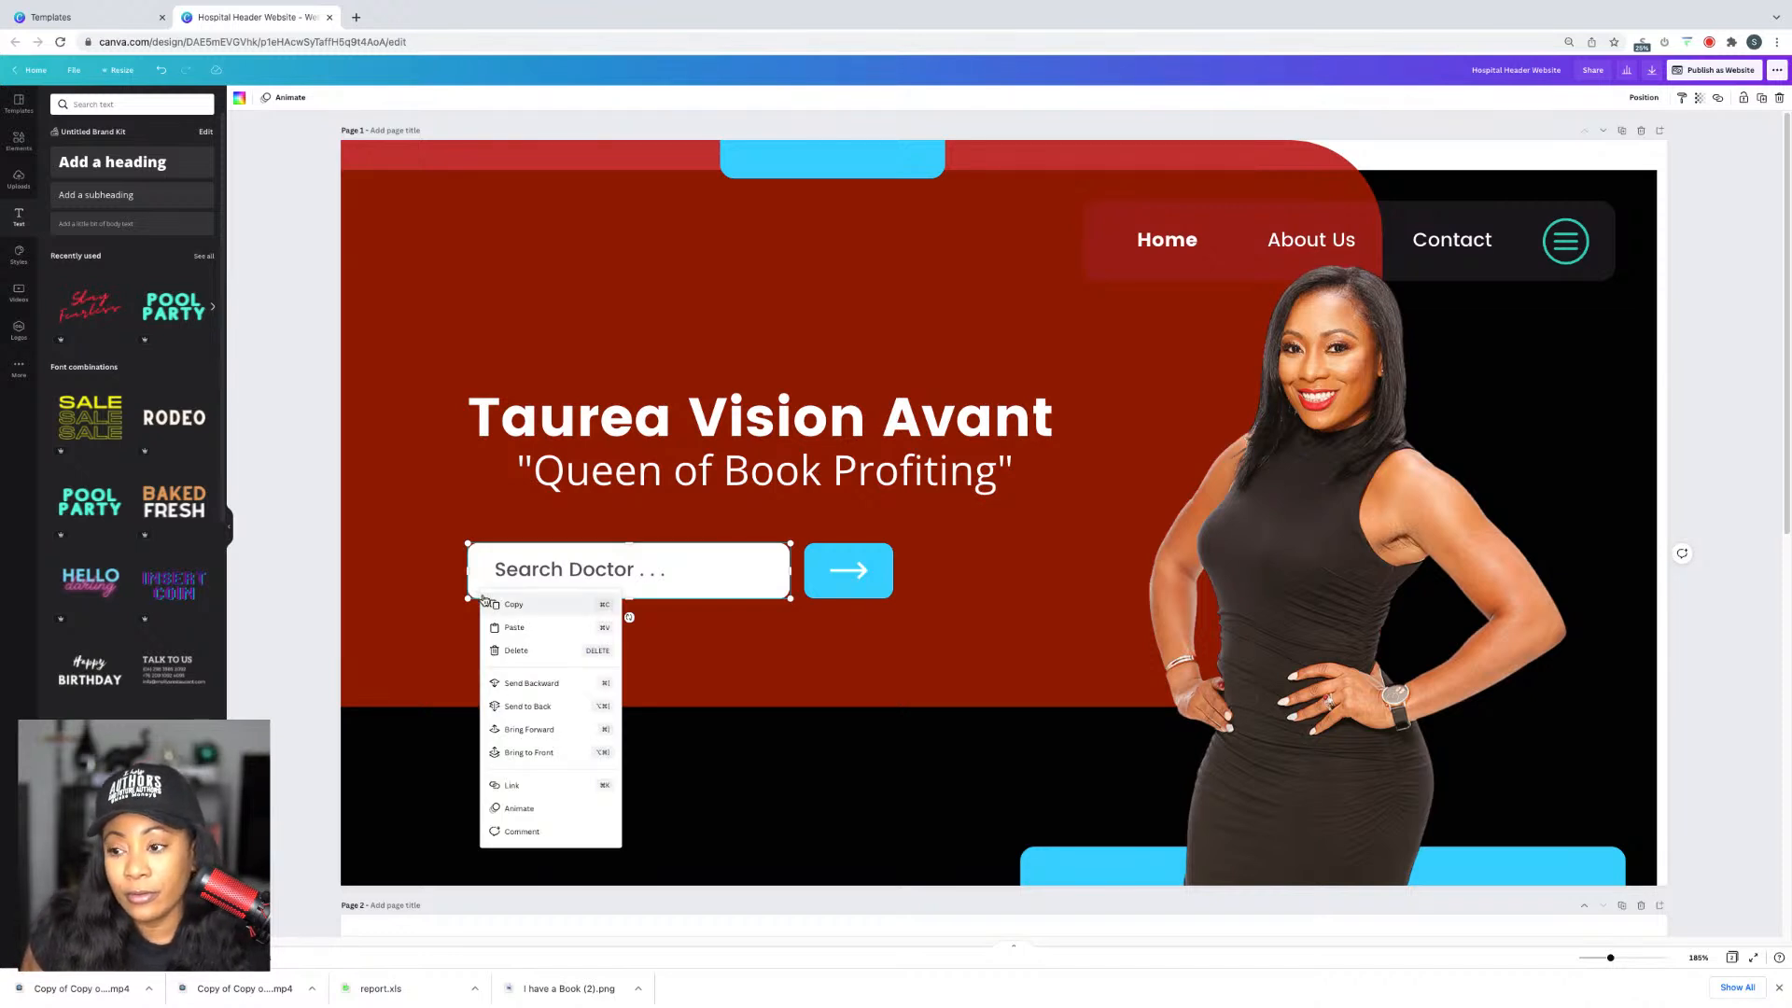
left_click(1188, 255)
Step: Apply the Black Yellow Modern Website's Our Company Profile page to blank page 2
scroll(955, 879, "down", 4)
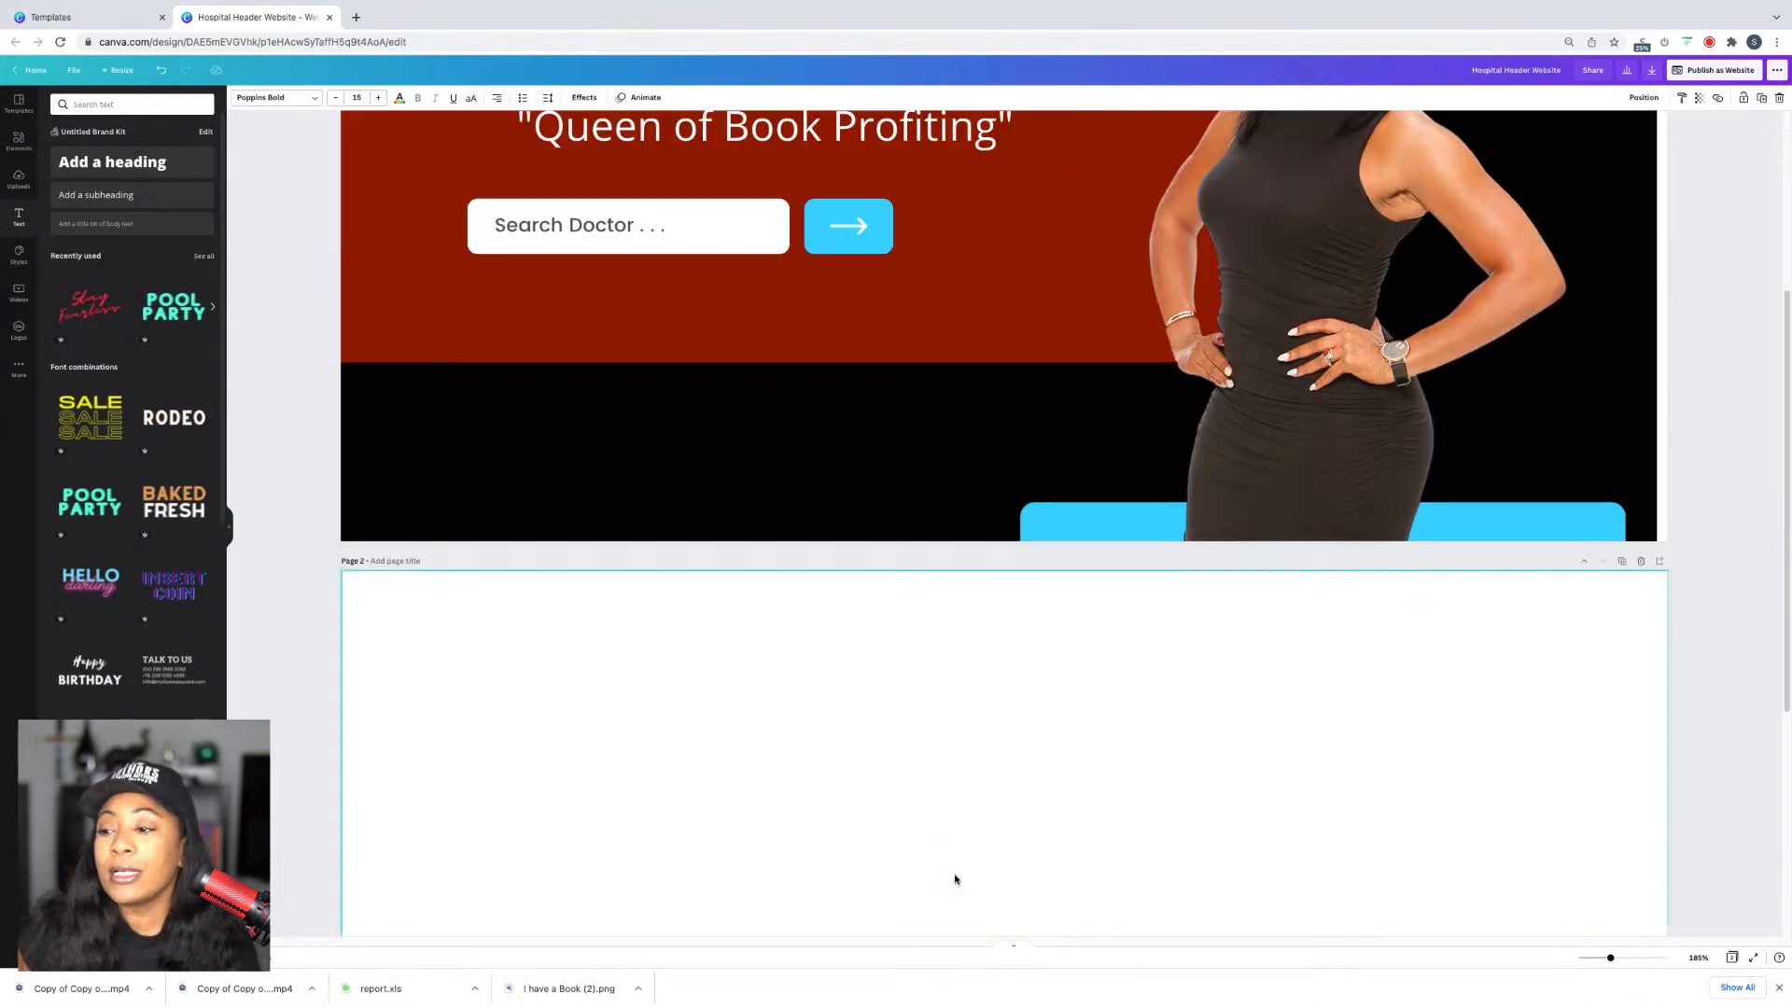
scroll(954, 879, "down", 3)
left_click(855, 514)
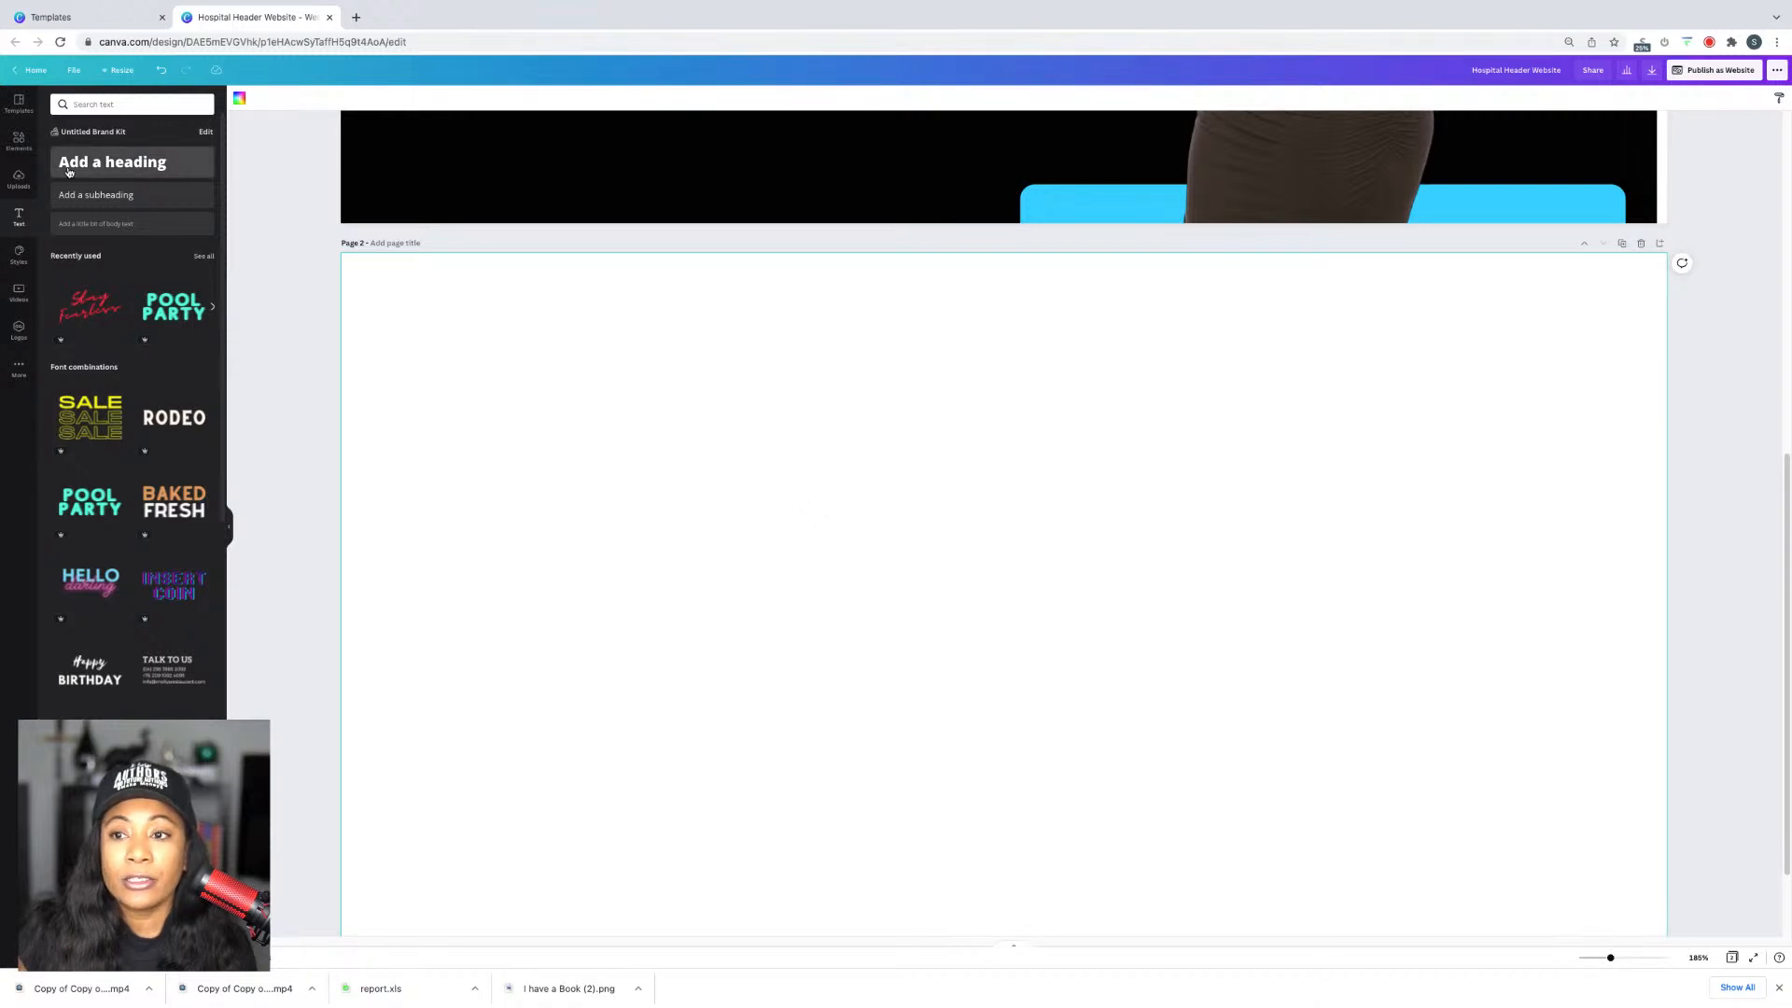
left_click(21, 106)
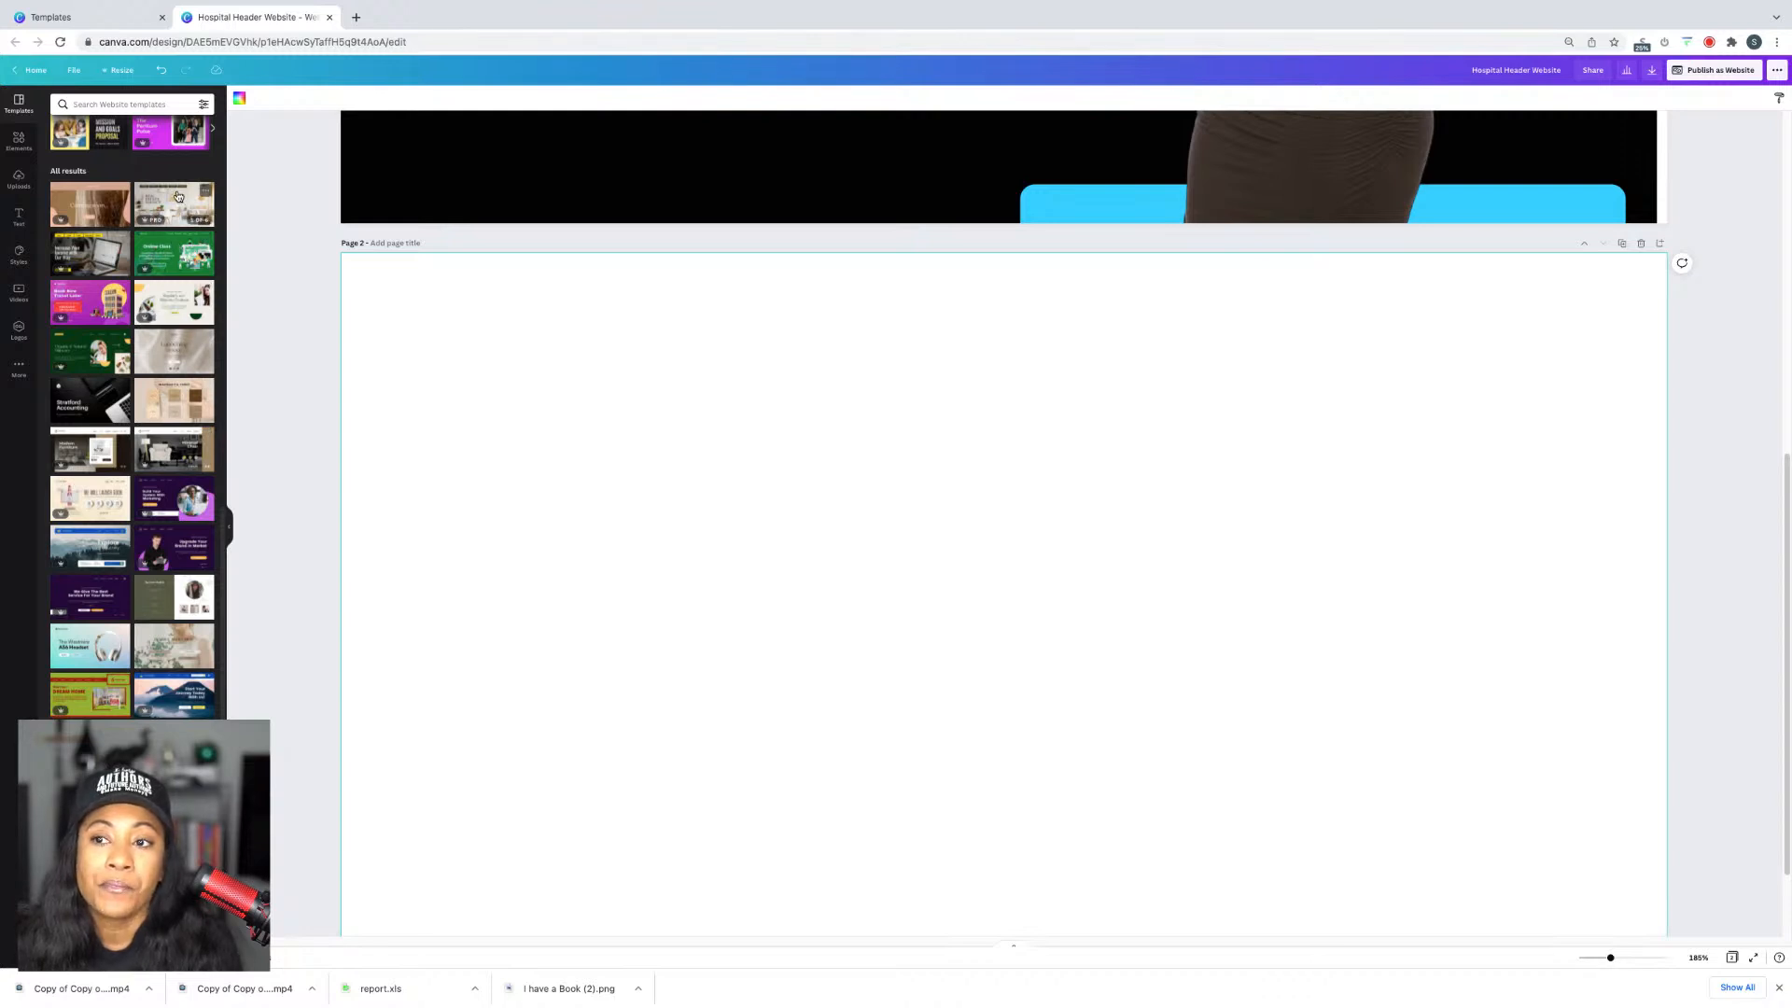
scroll(108, 206, "up", 15)
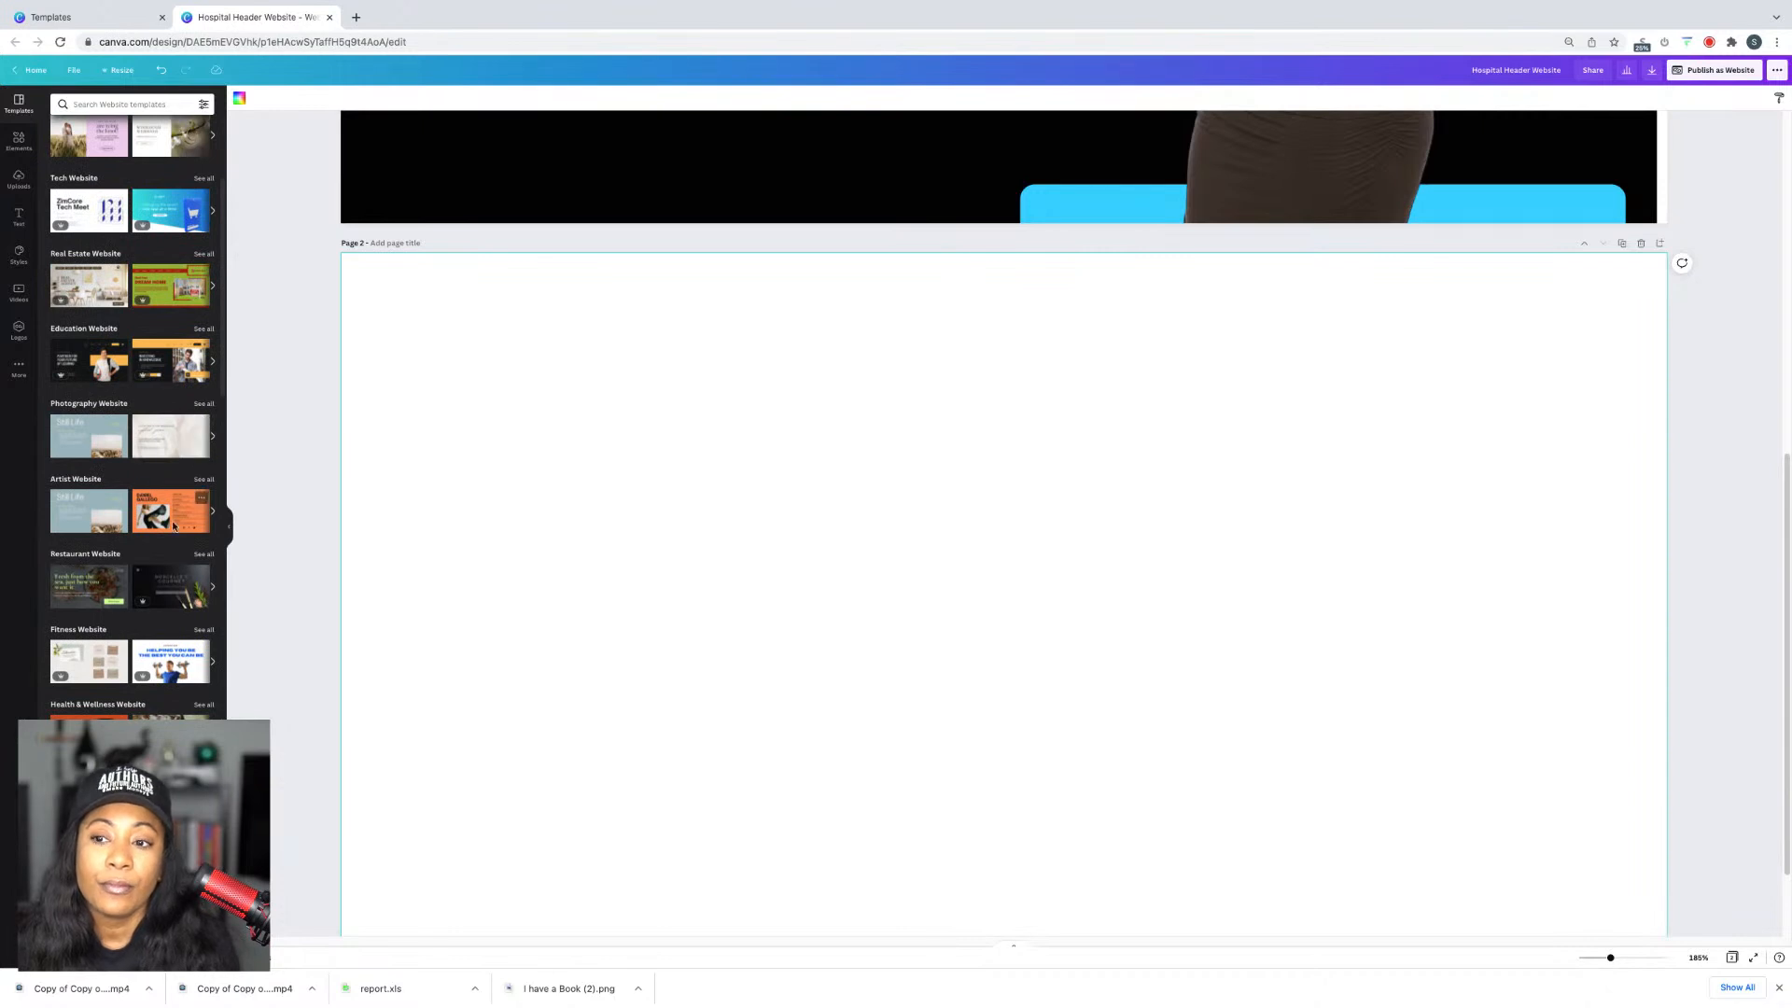
scroll(179, 448, "up", 3)
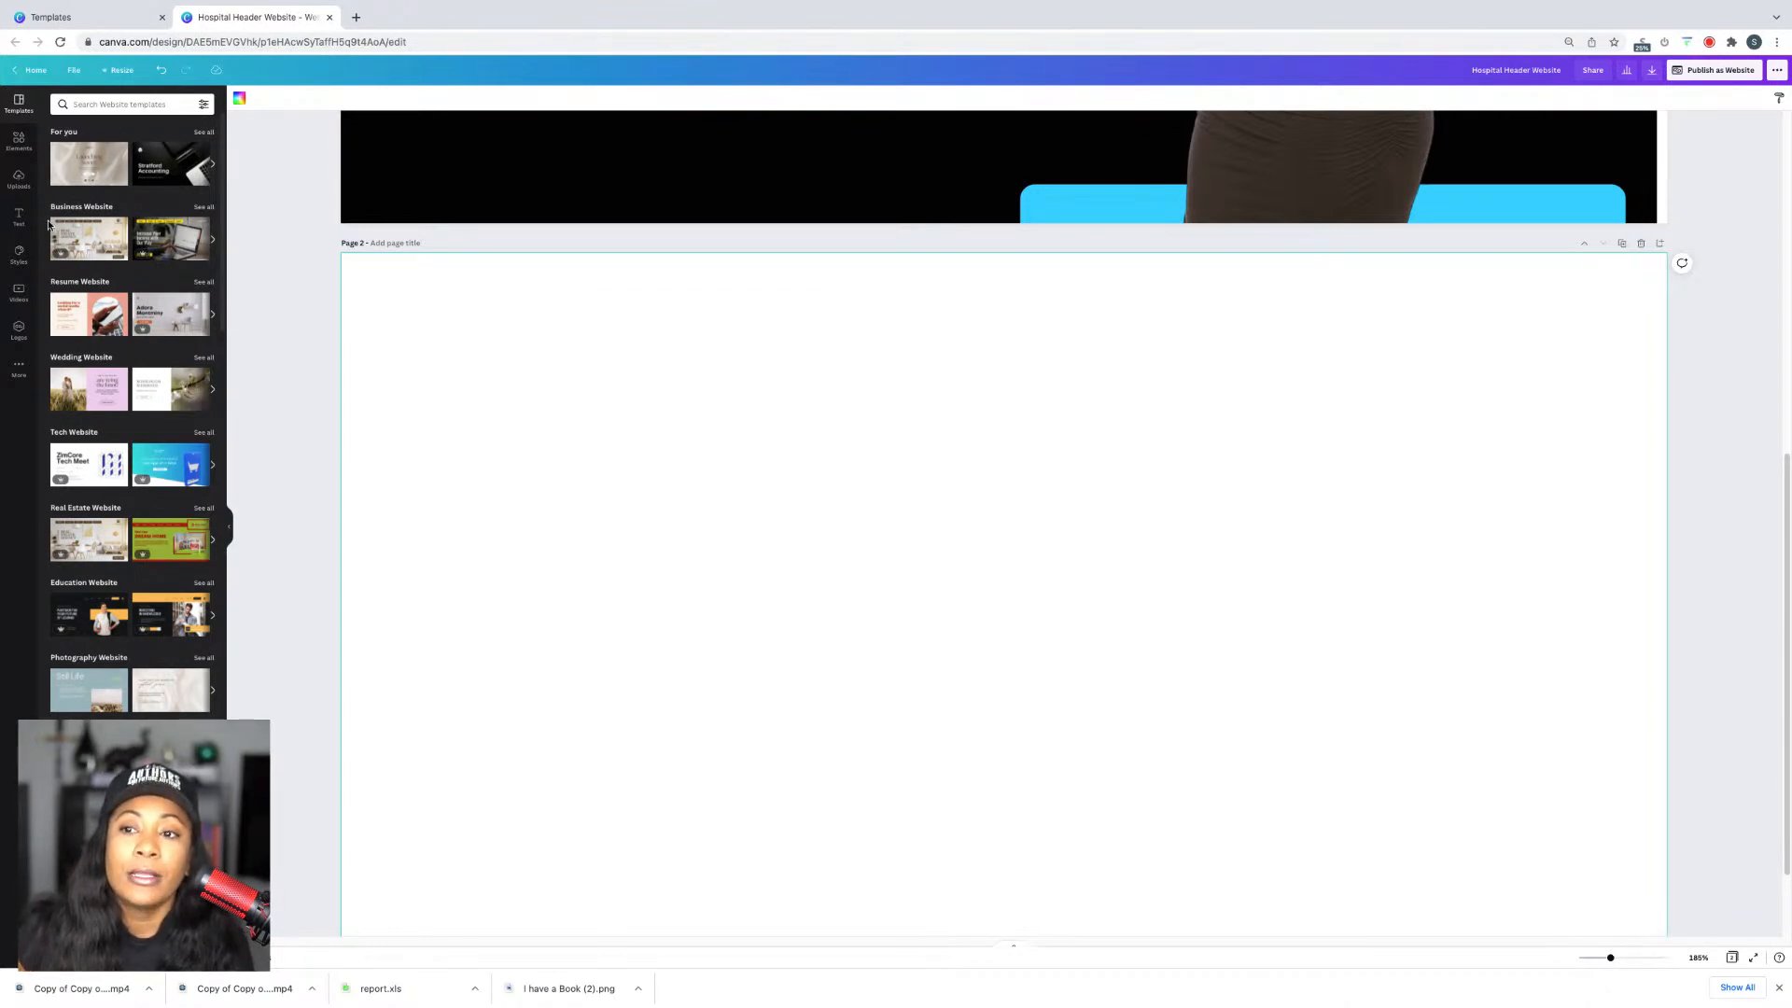
left_click(100, 241)
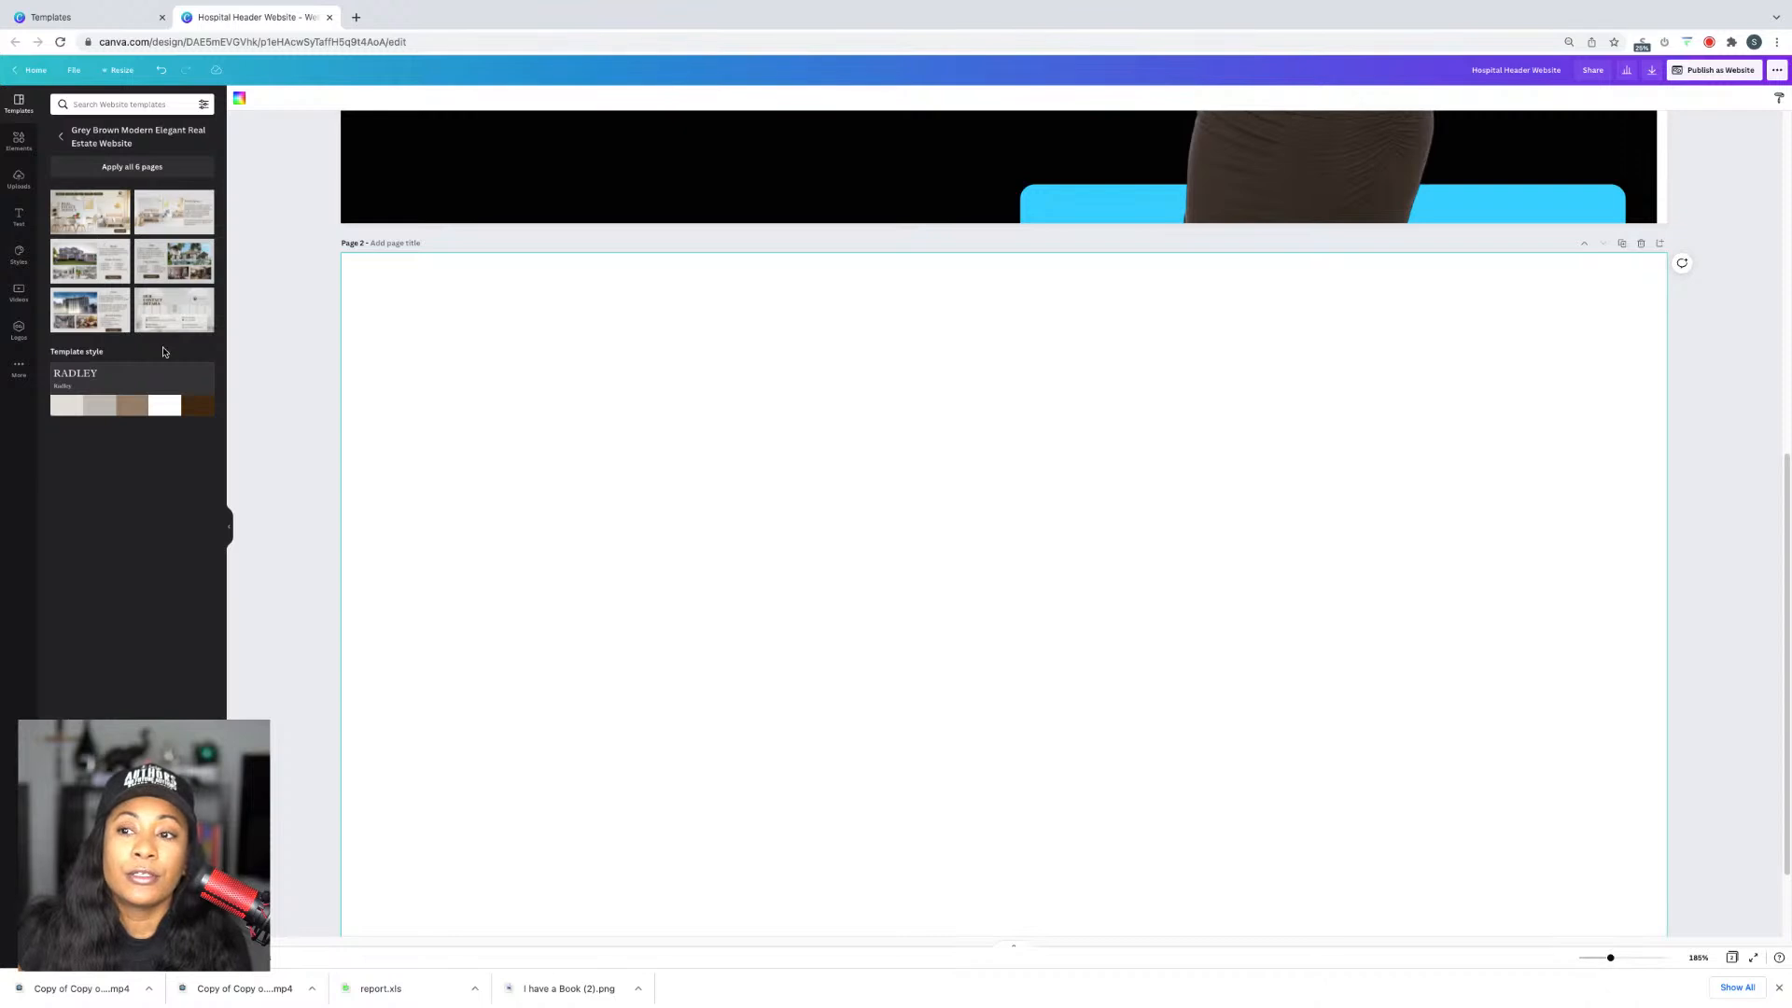
left_click(60, 138)
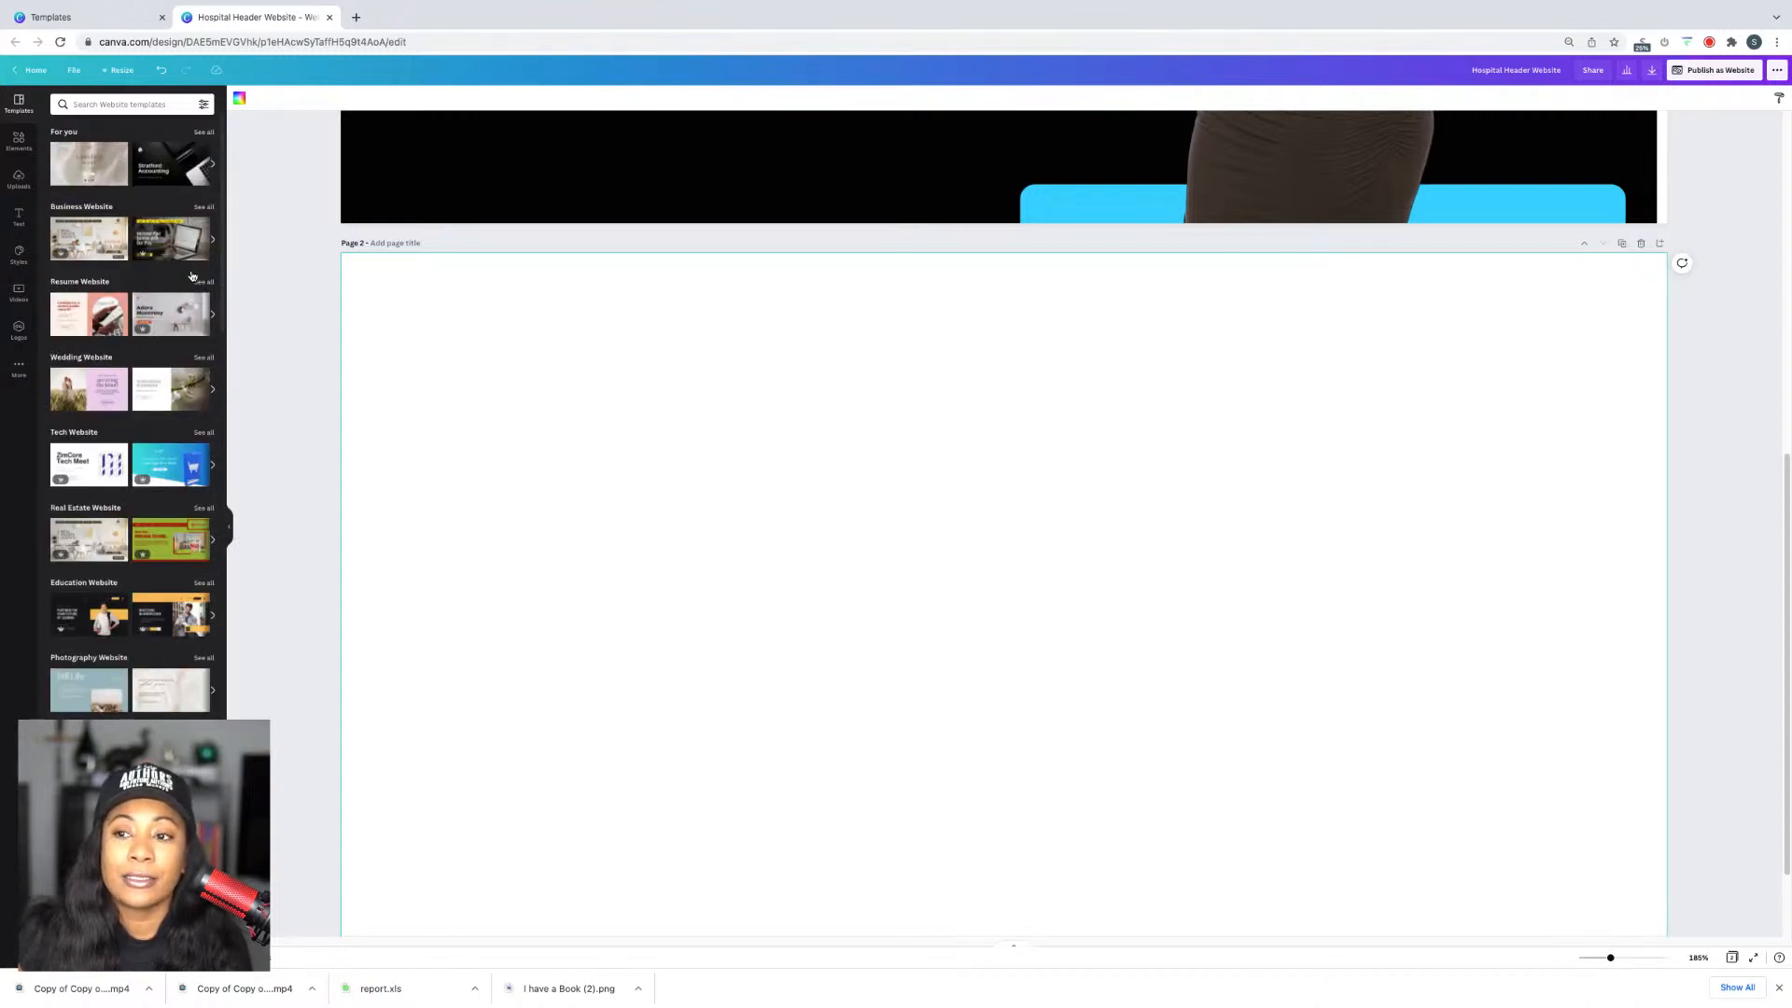
left_click(192, 239)
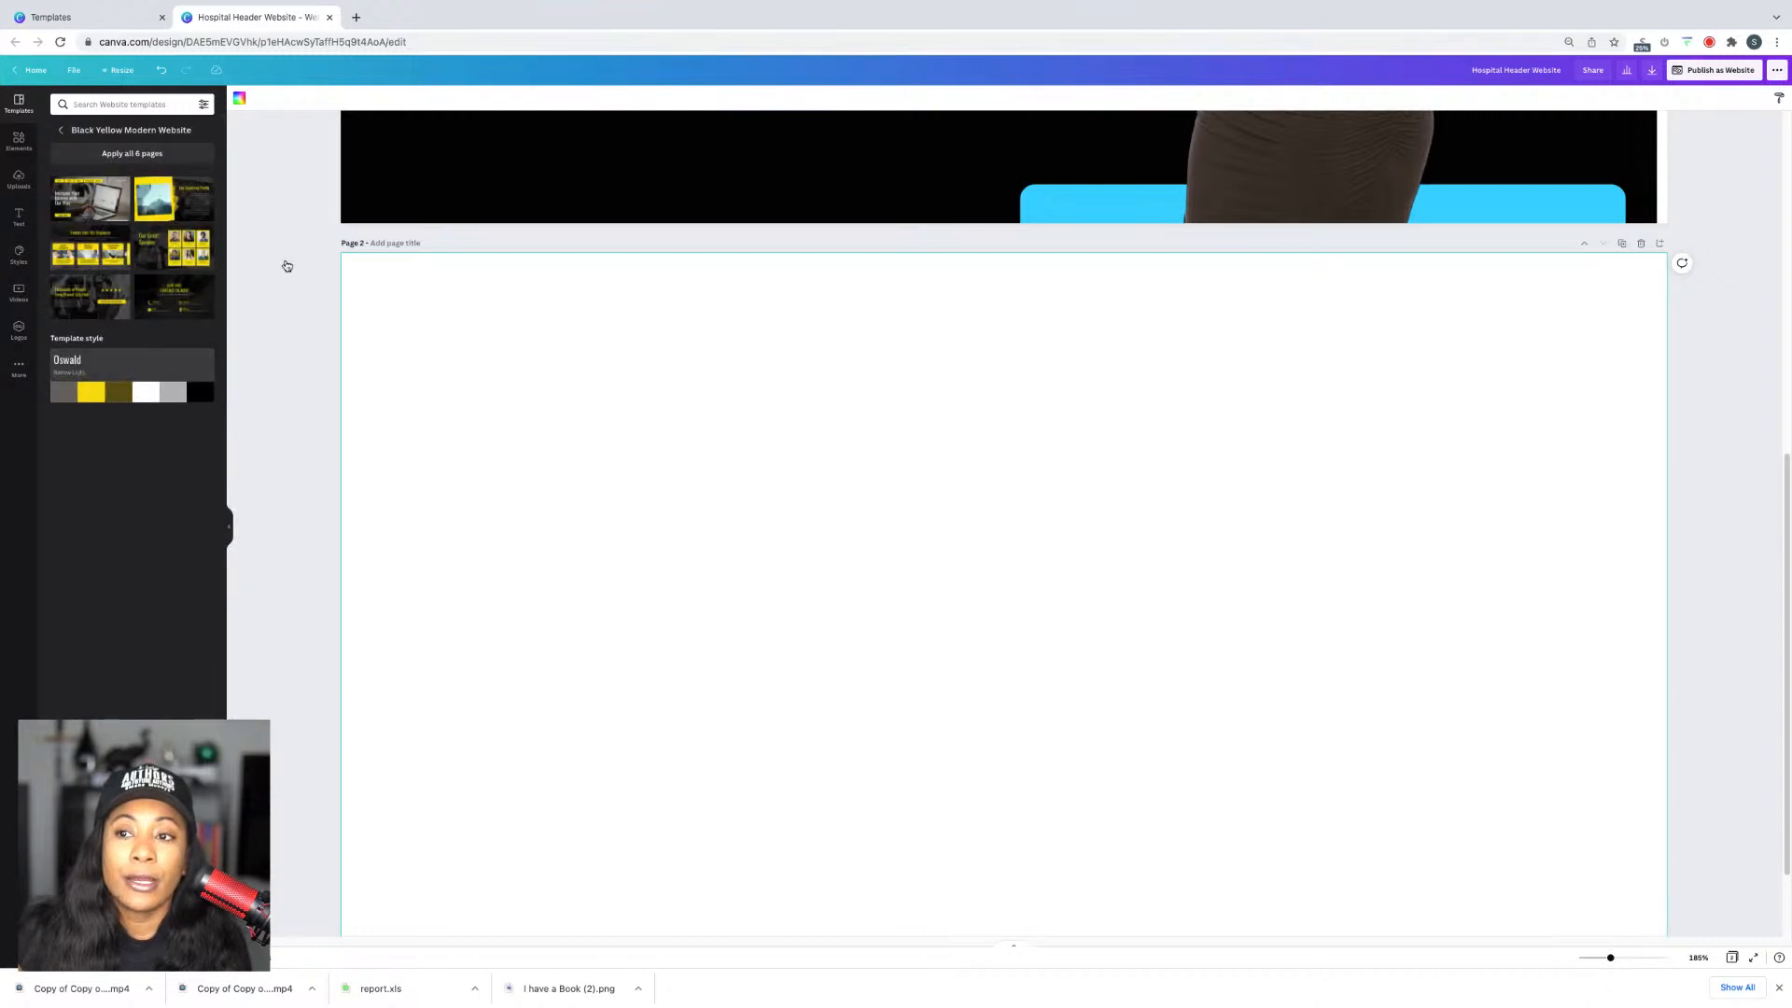
left_click(183, 203)
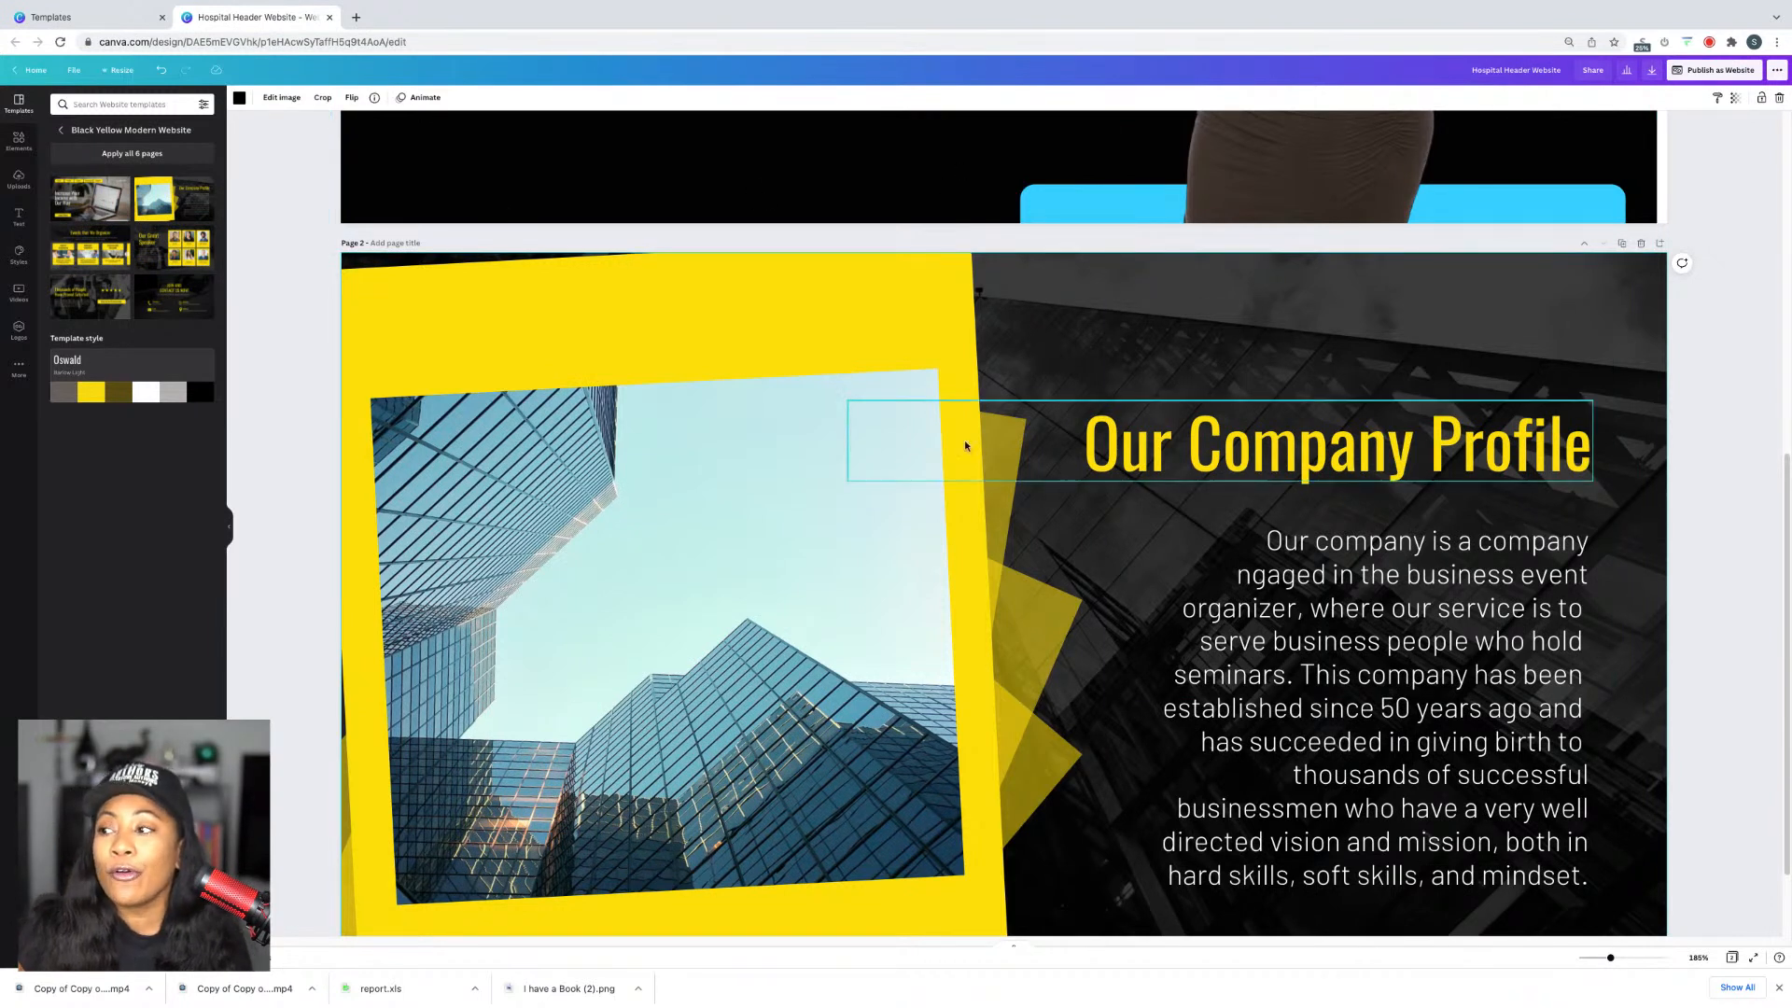
Step: Retype the Our Company Profile heading as 'About' plus the owner's first name and '...'
double_click(1379, 457)
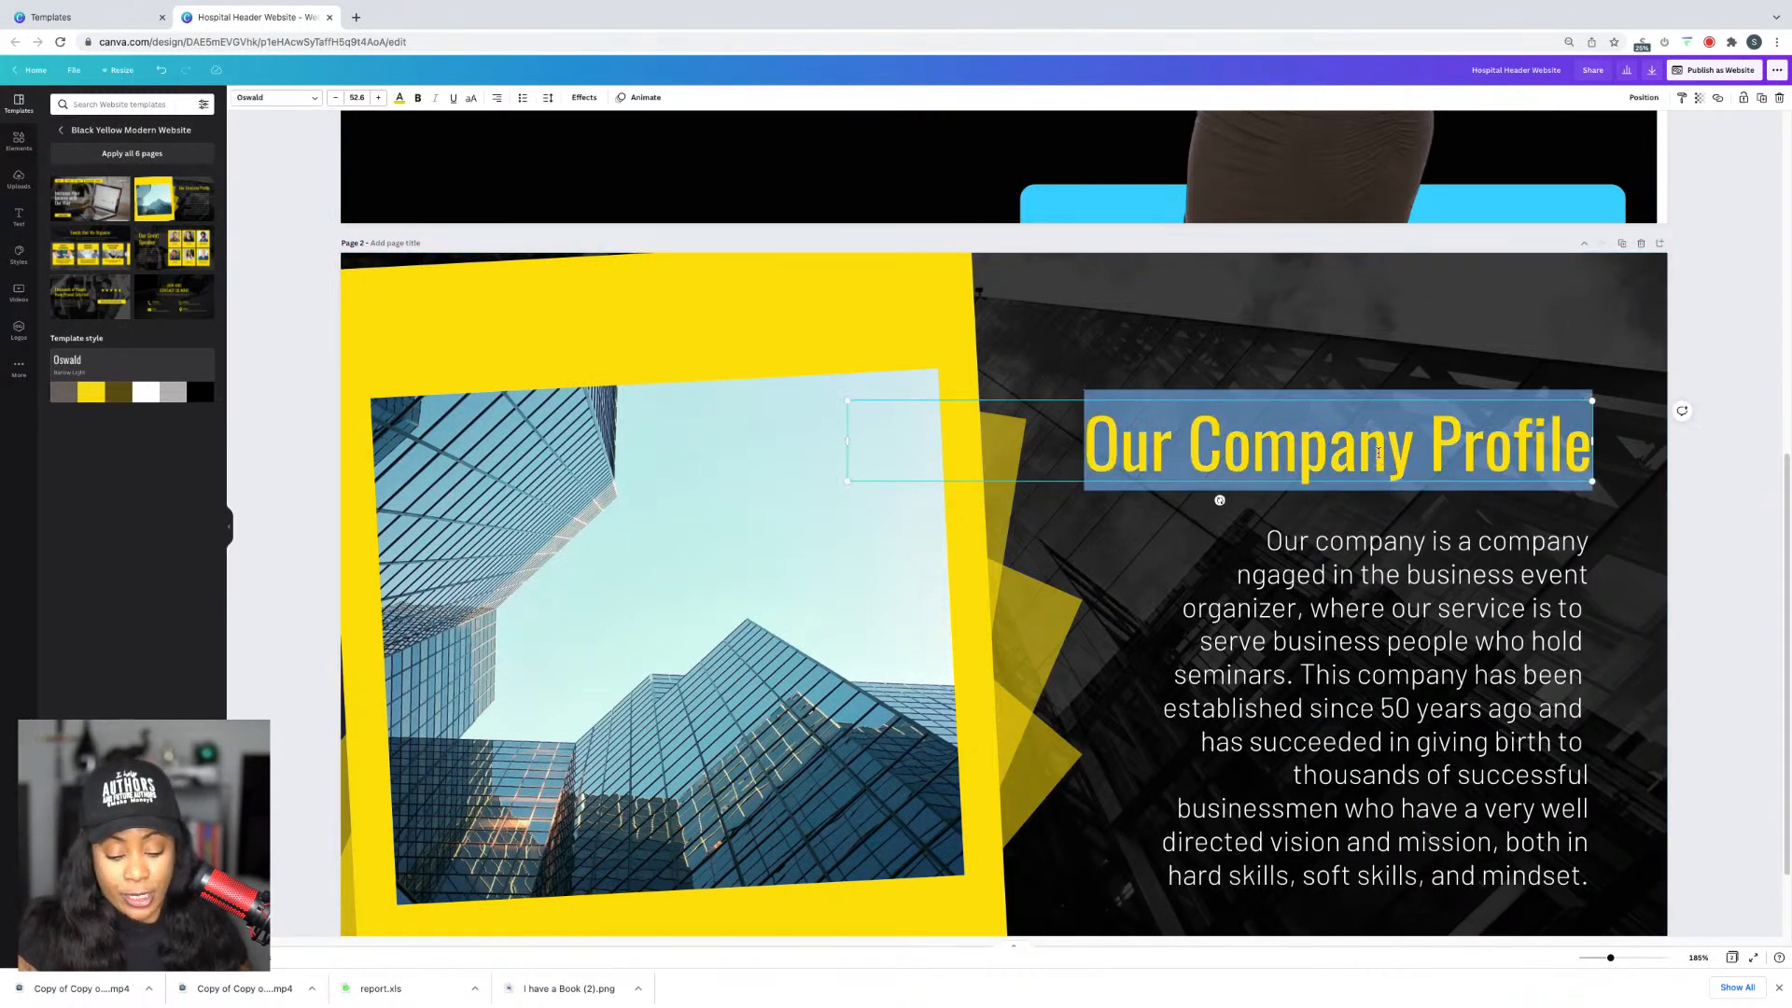
type("Ab")
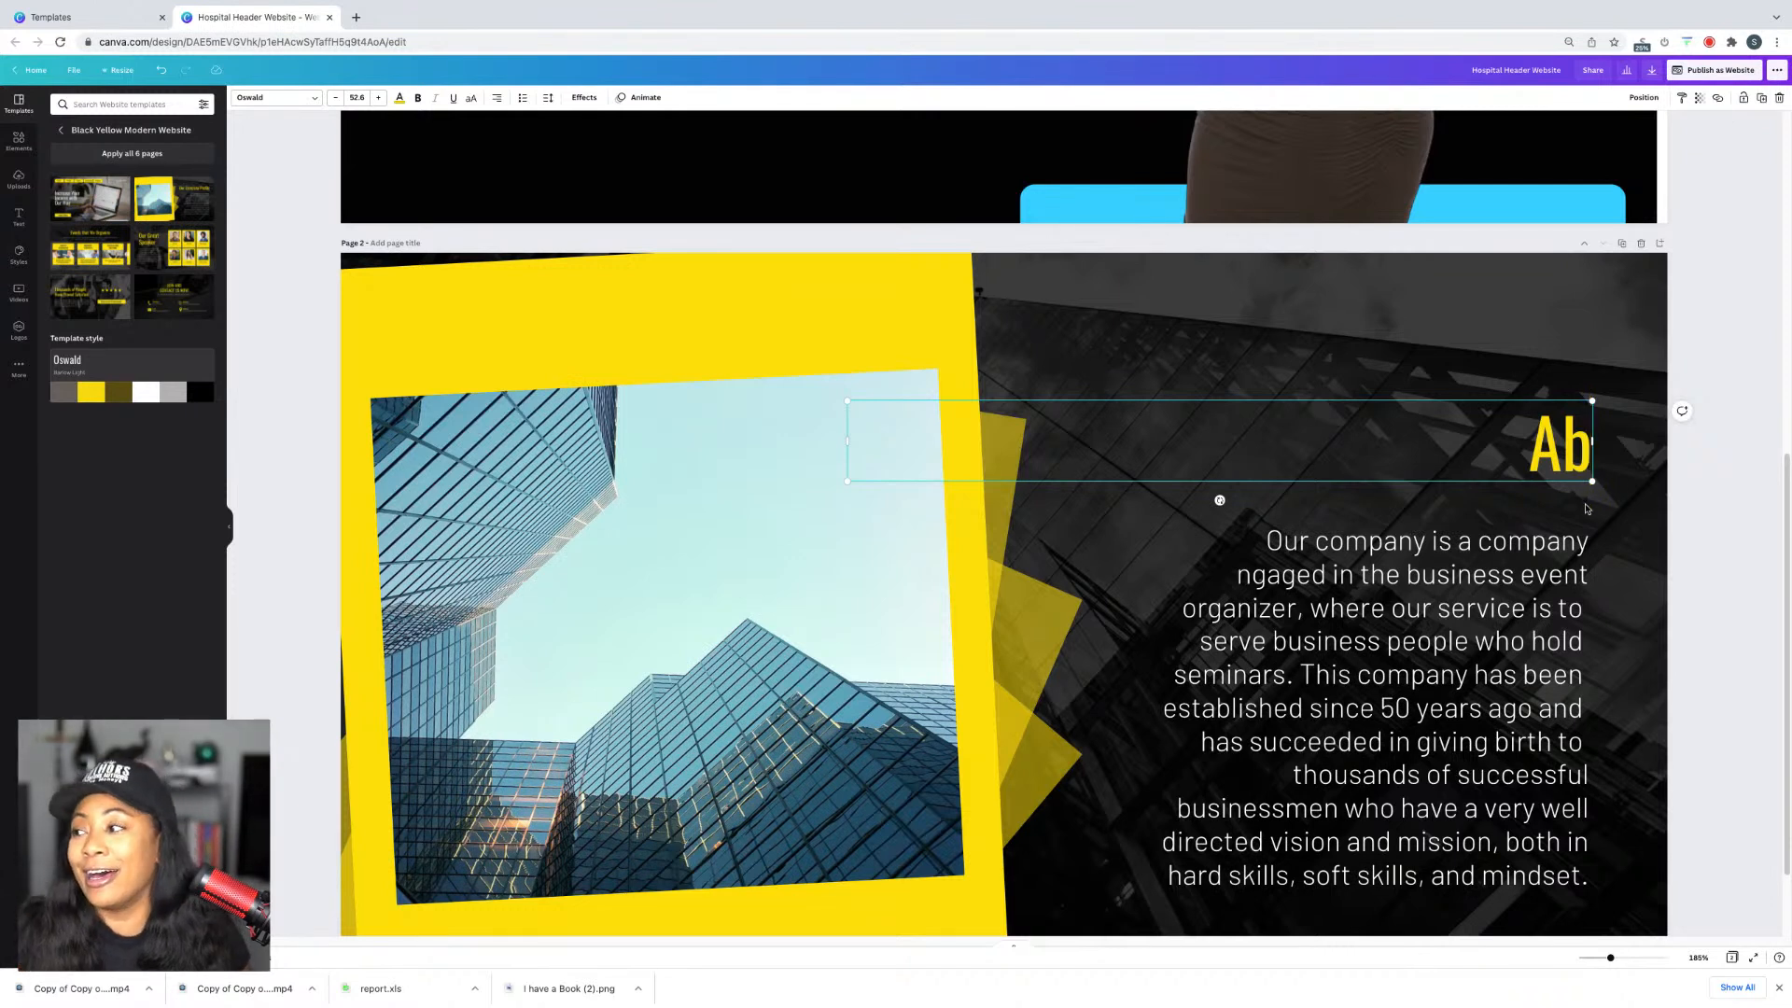
type("out Taurea")
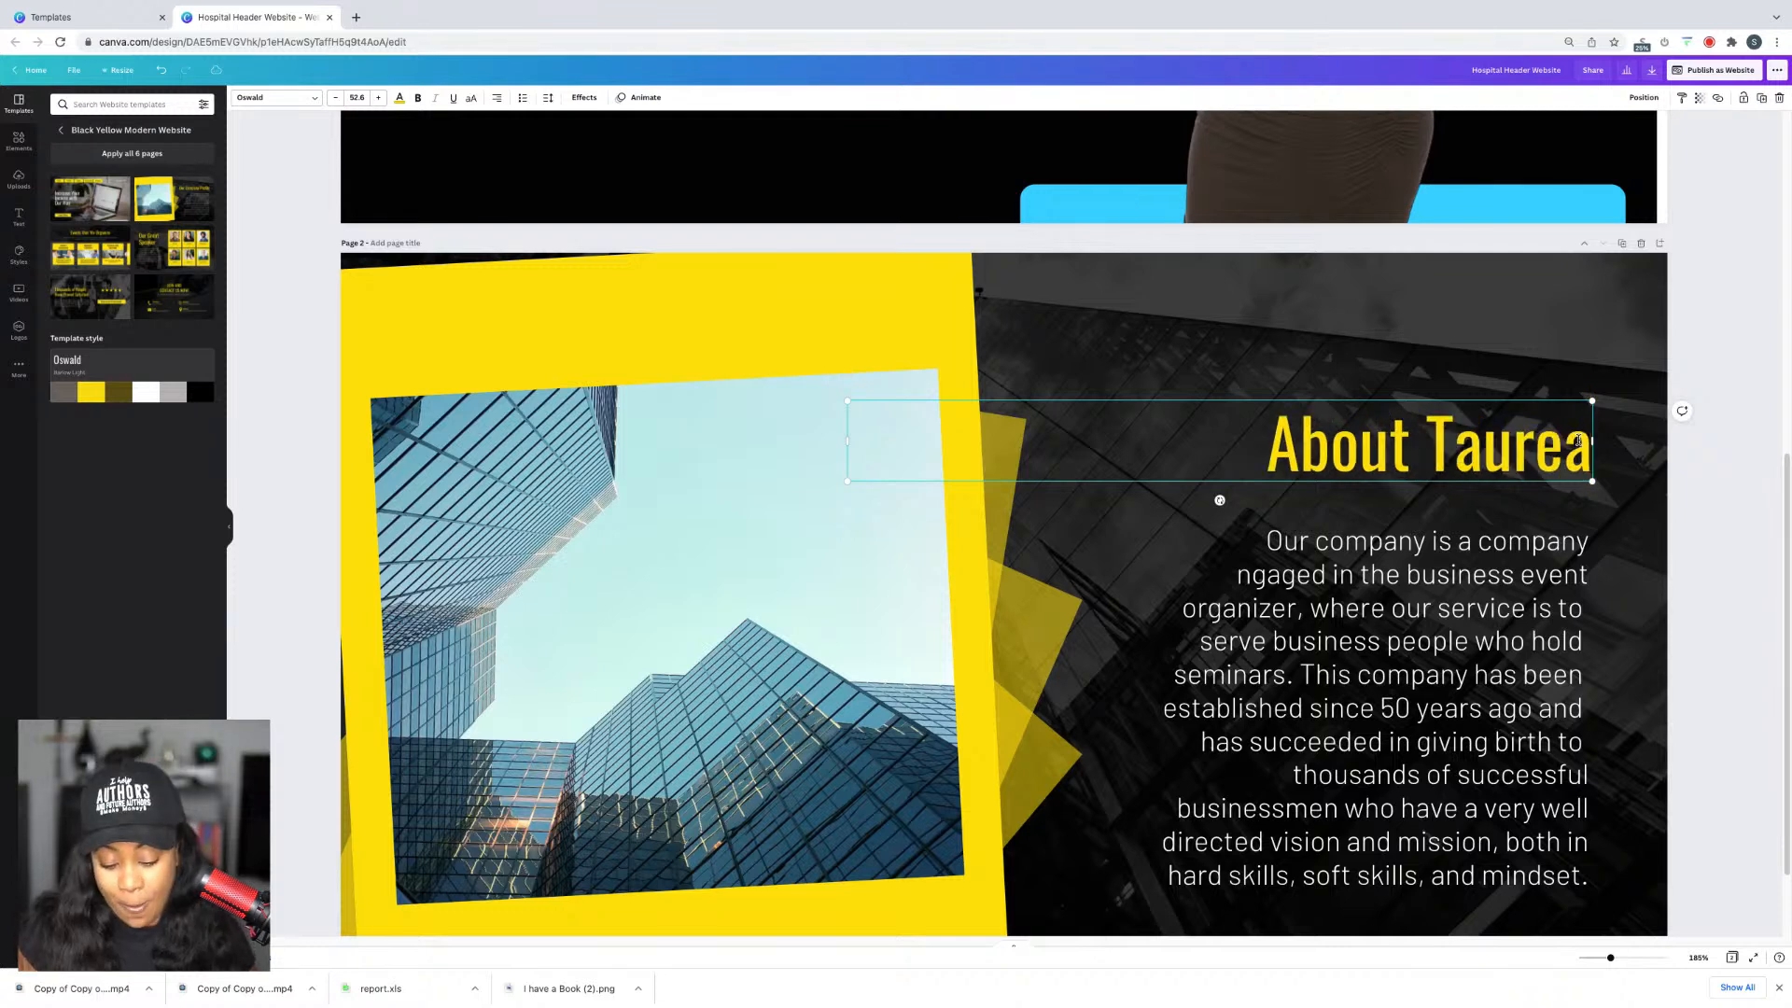
type("...")
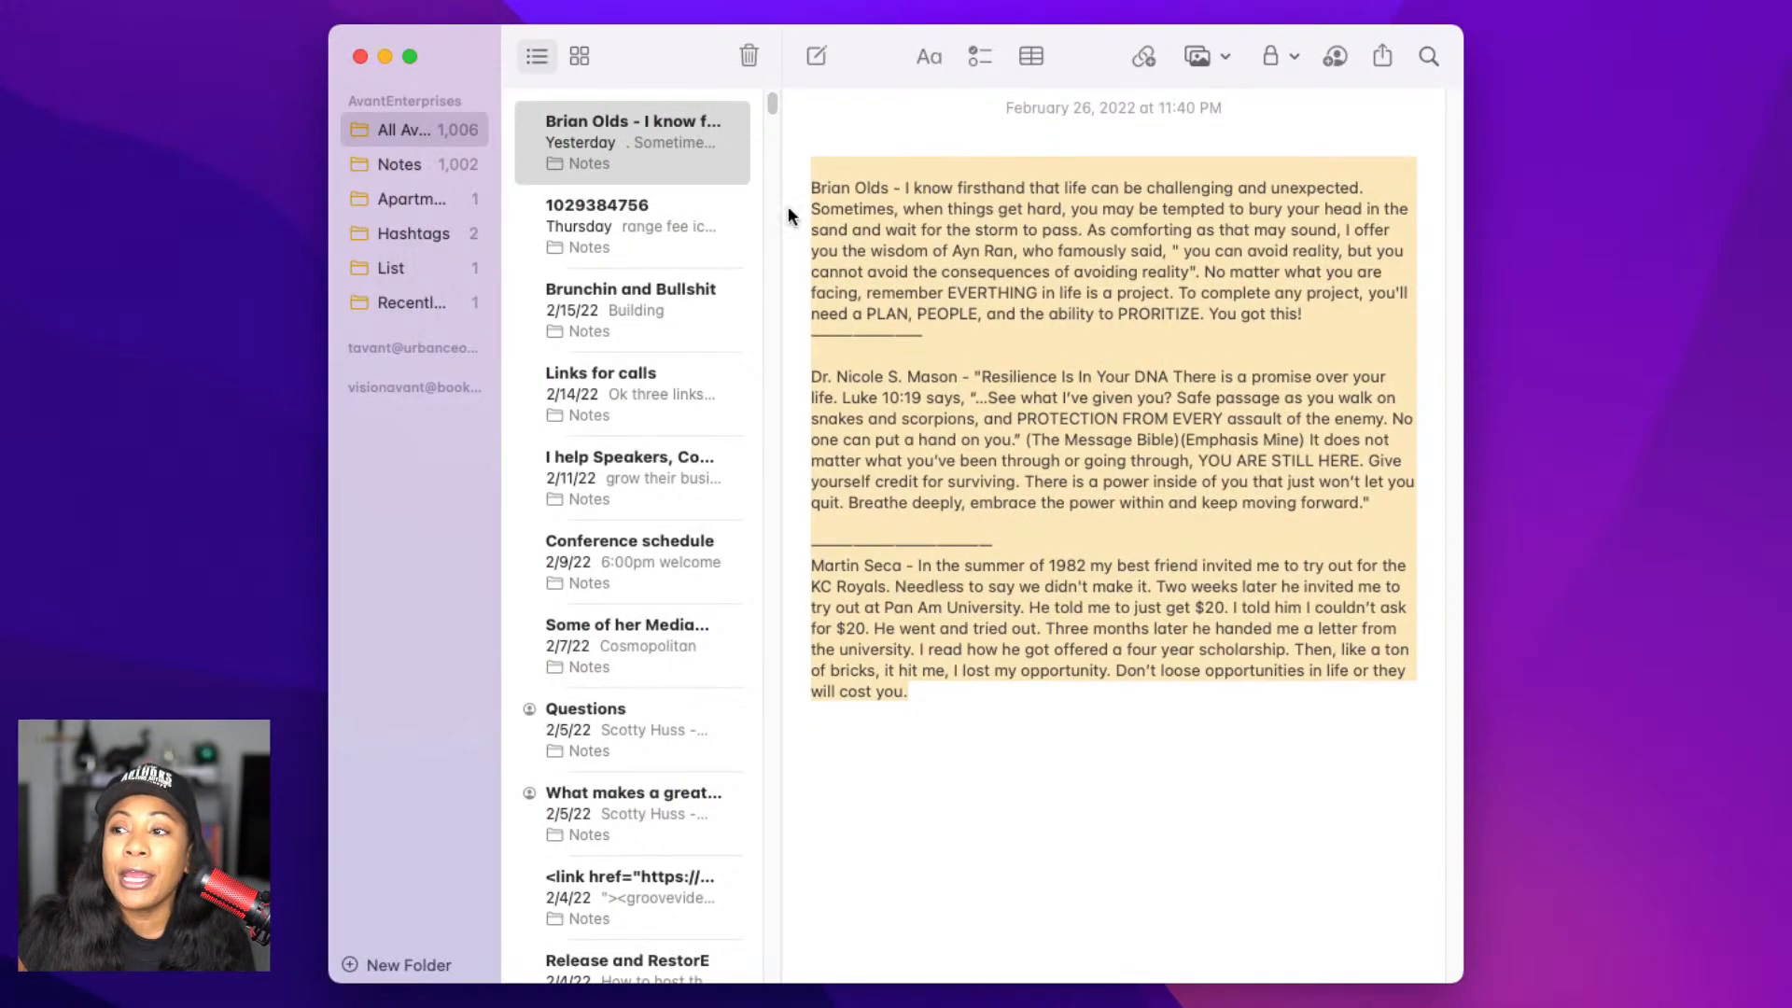
Step: Search Notes for the owner's name plus 'bio' and select the biography paragraph
left_click(1427, 56)
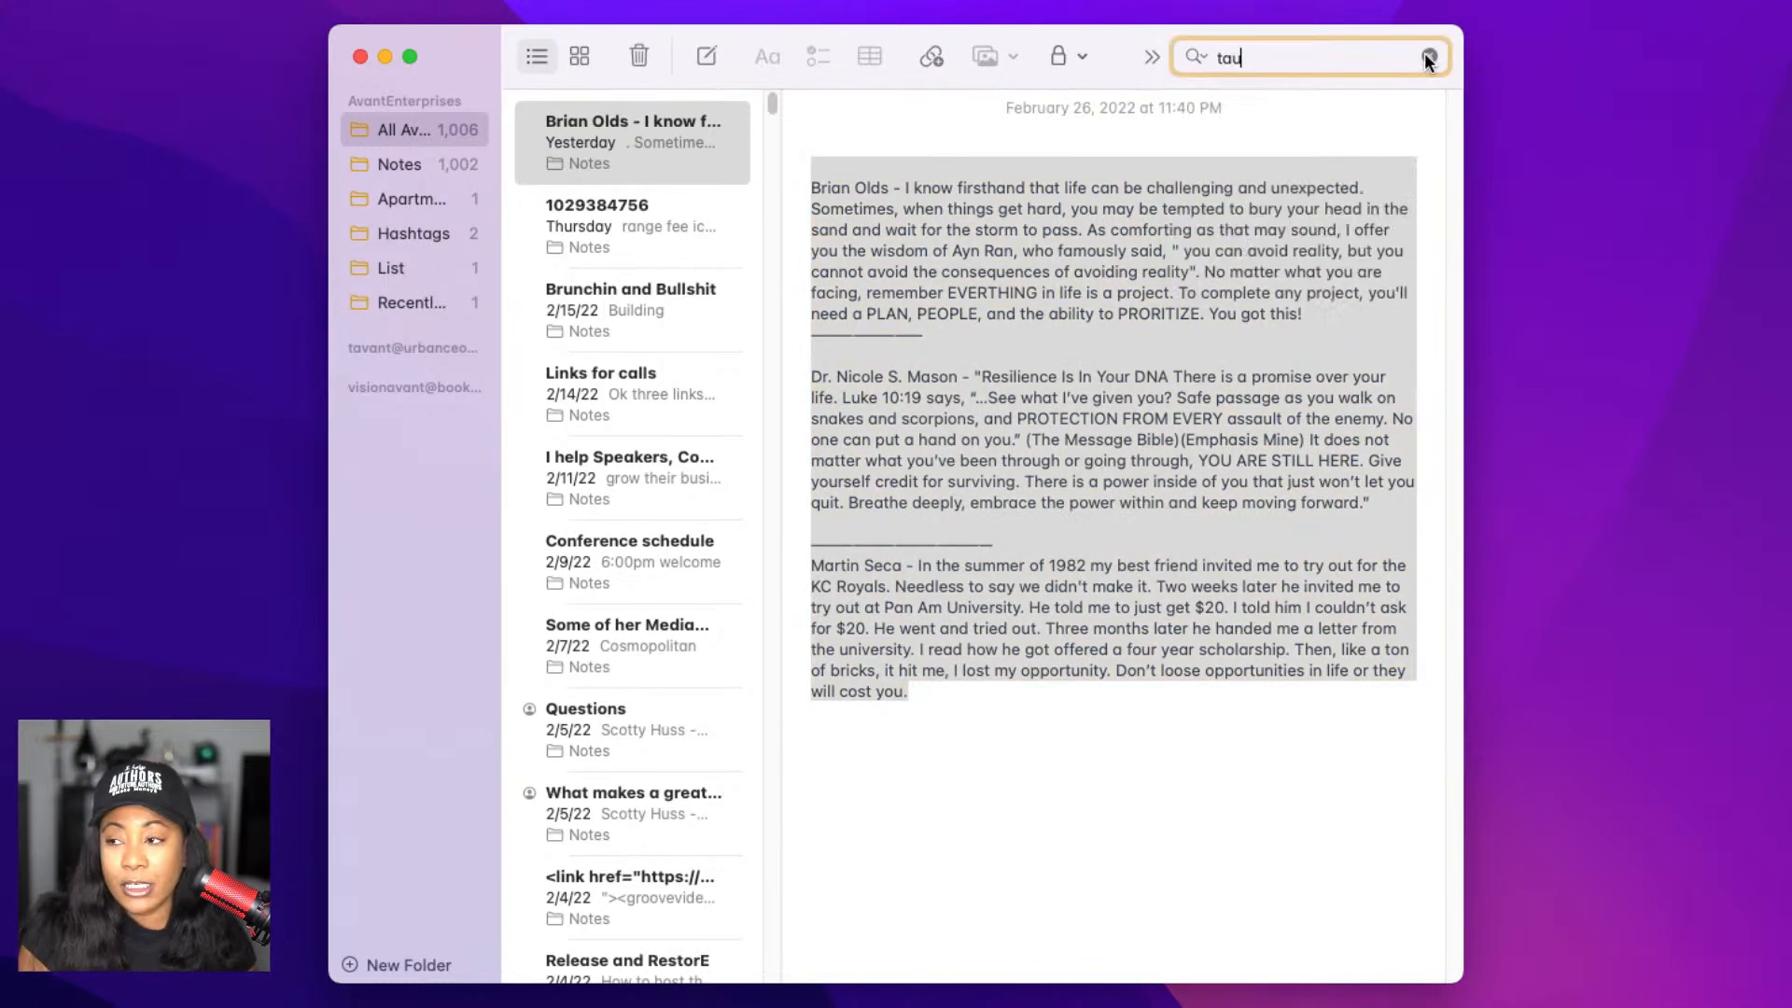
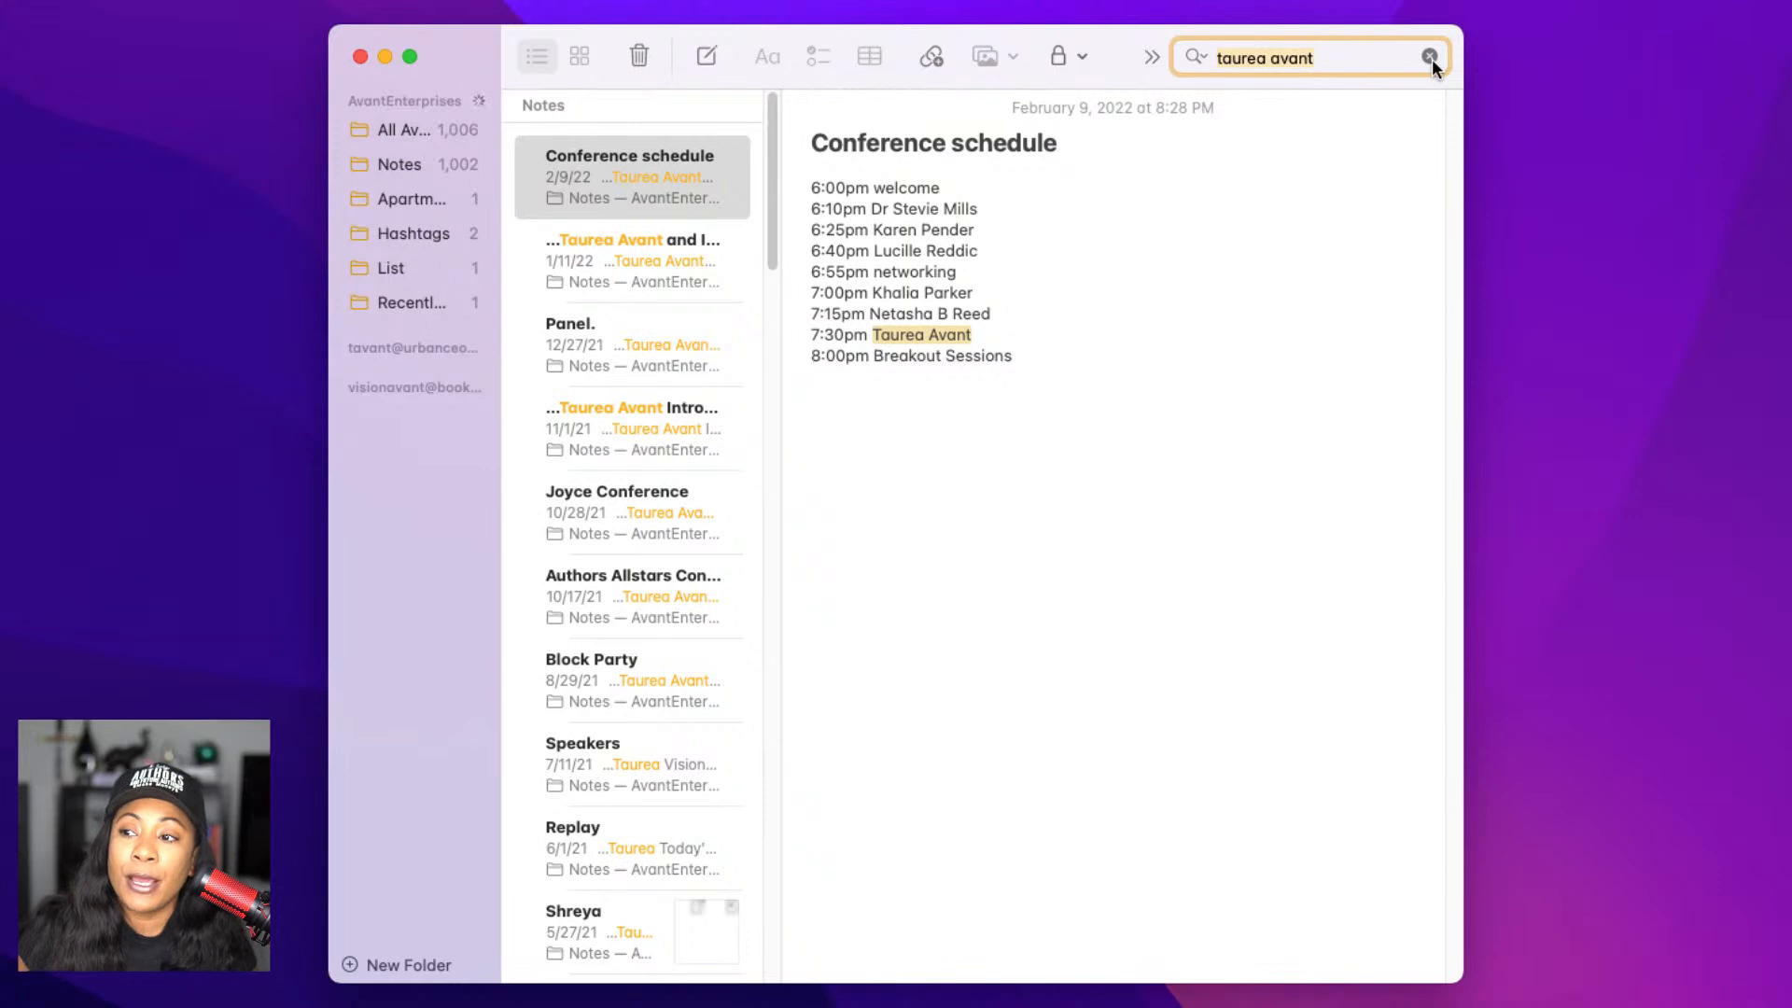
key("Right")
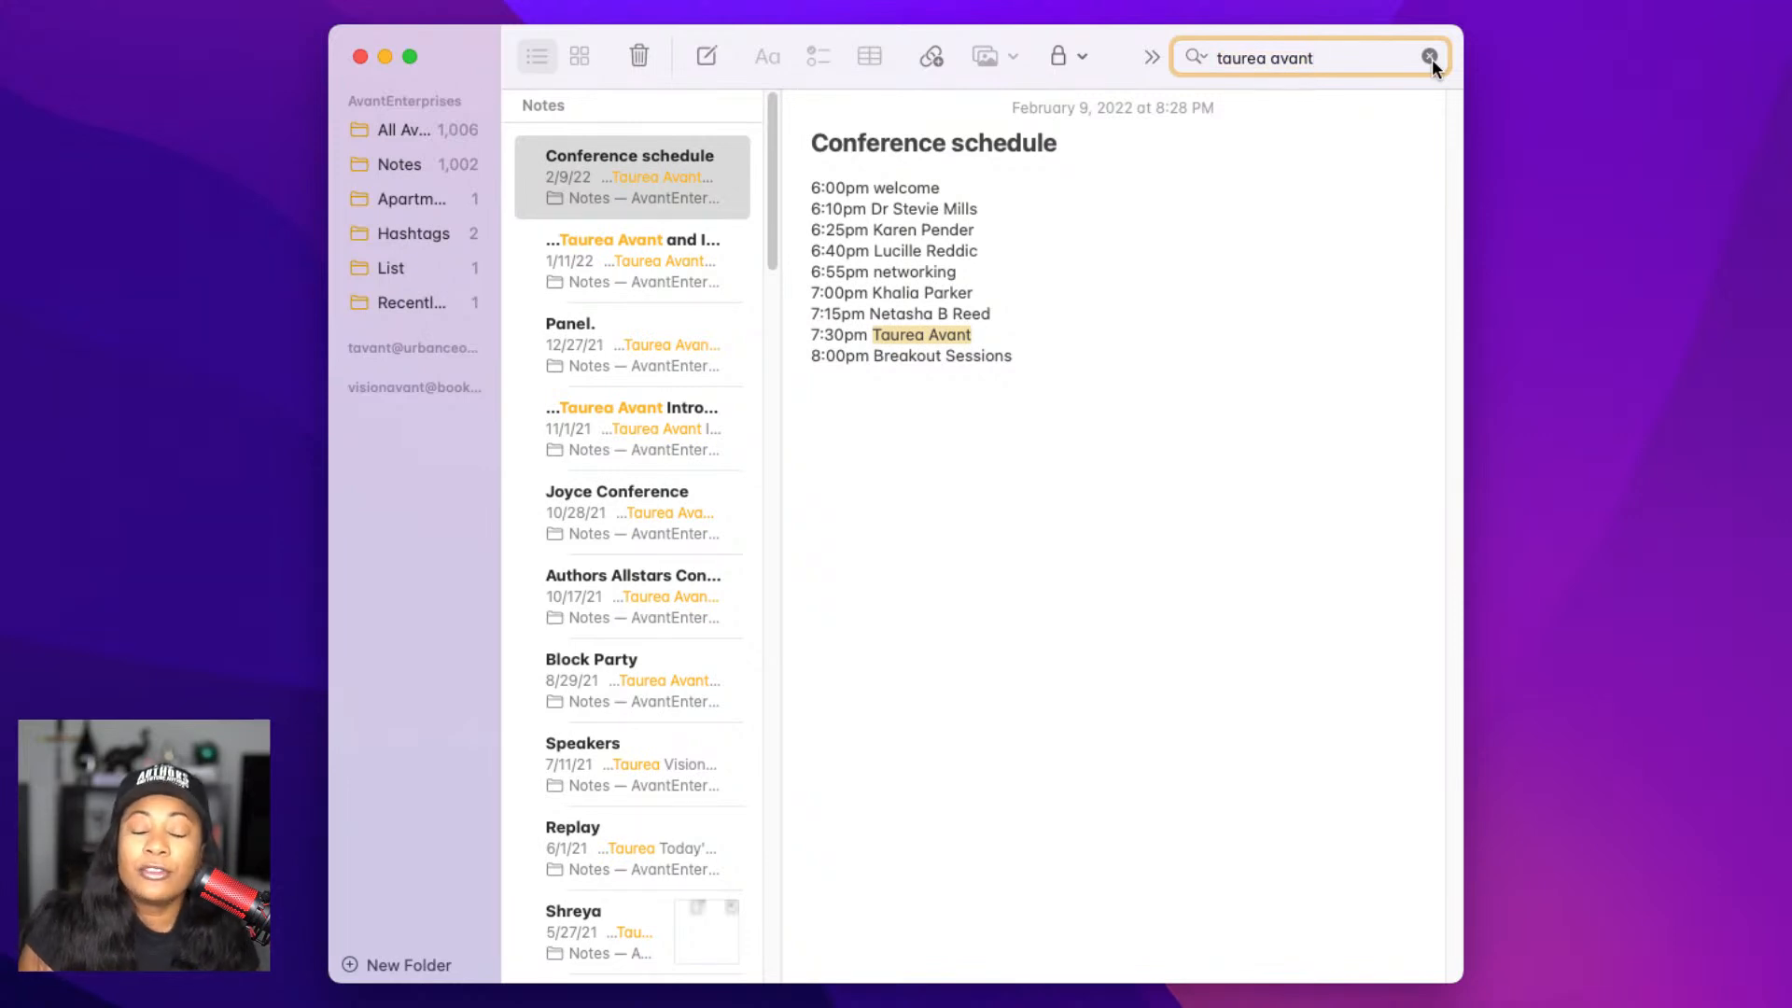
type("bio")
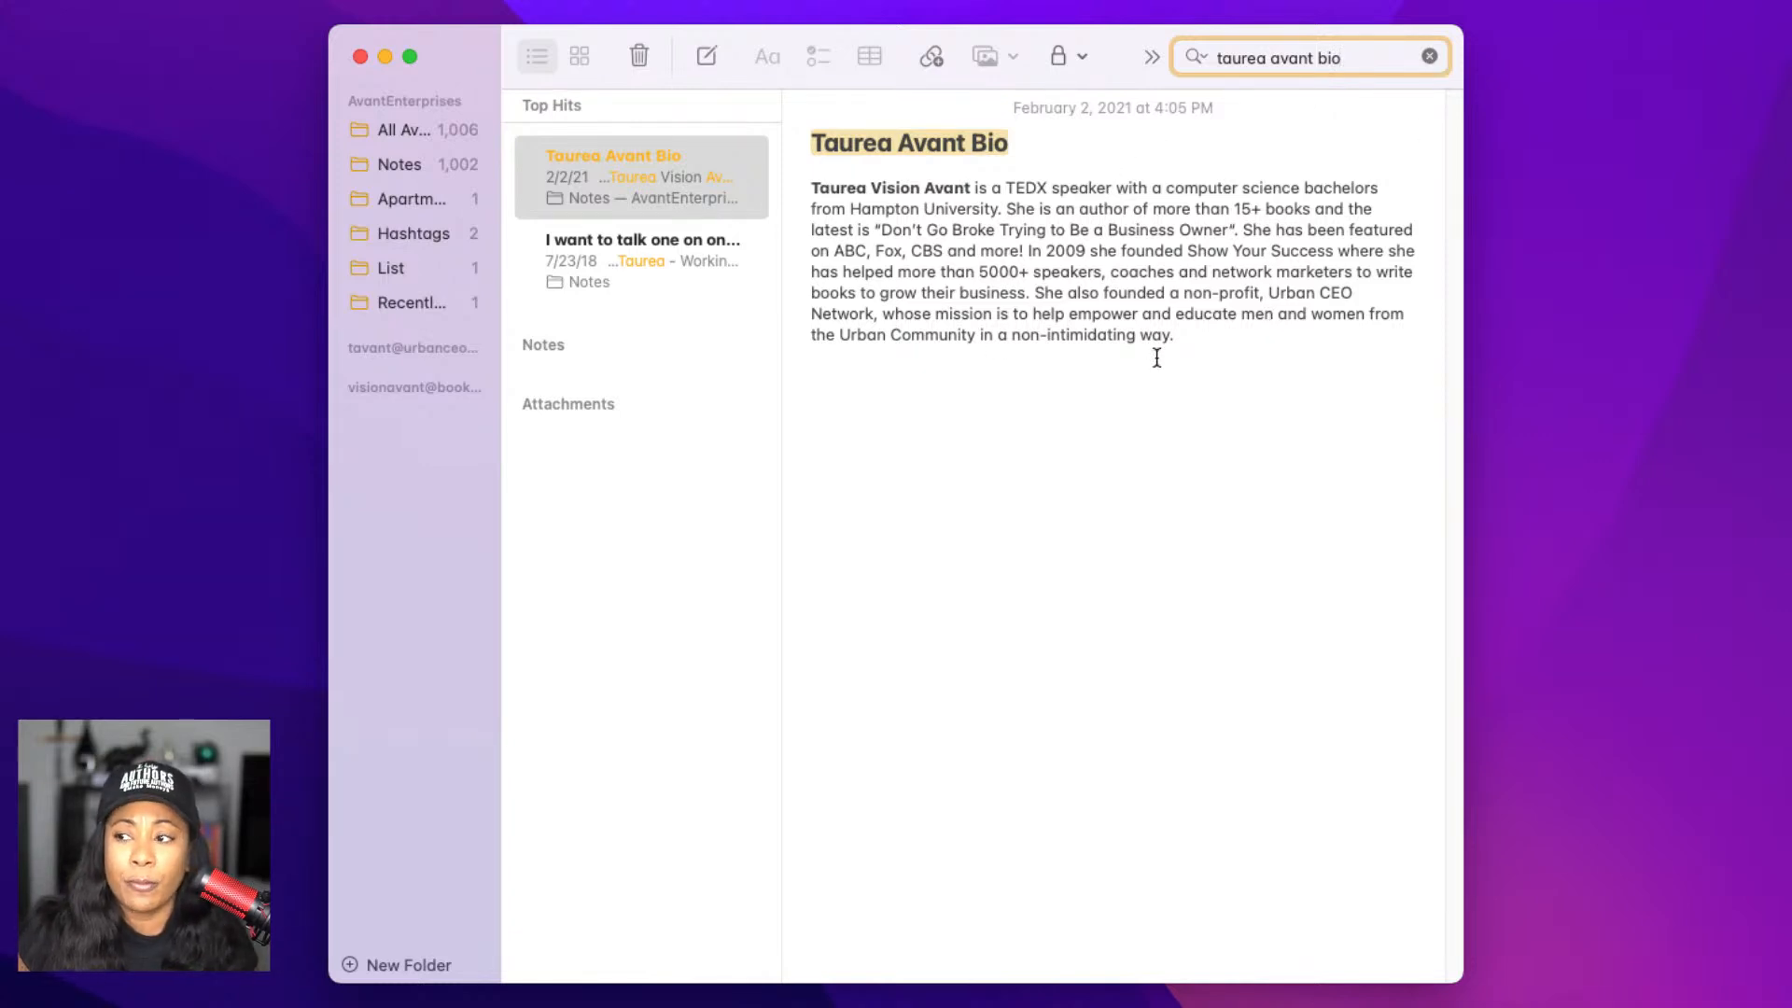
left_click_drag(1156, 356, 787, 188)
key("ctrl+c")
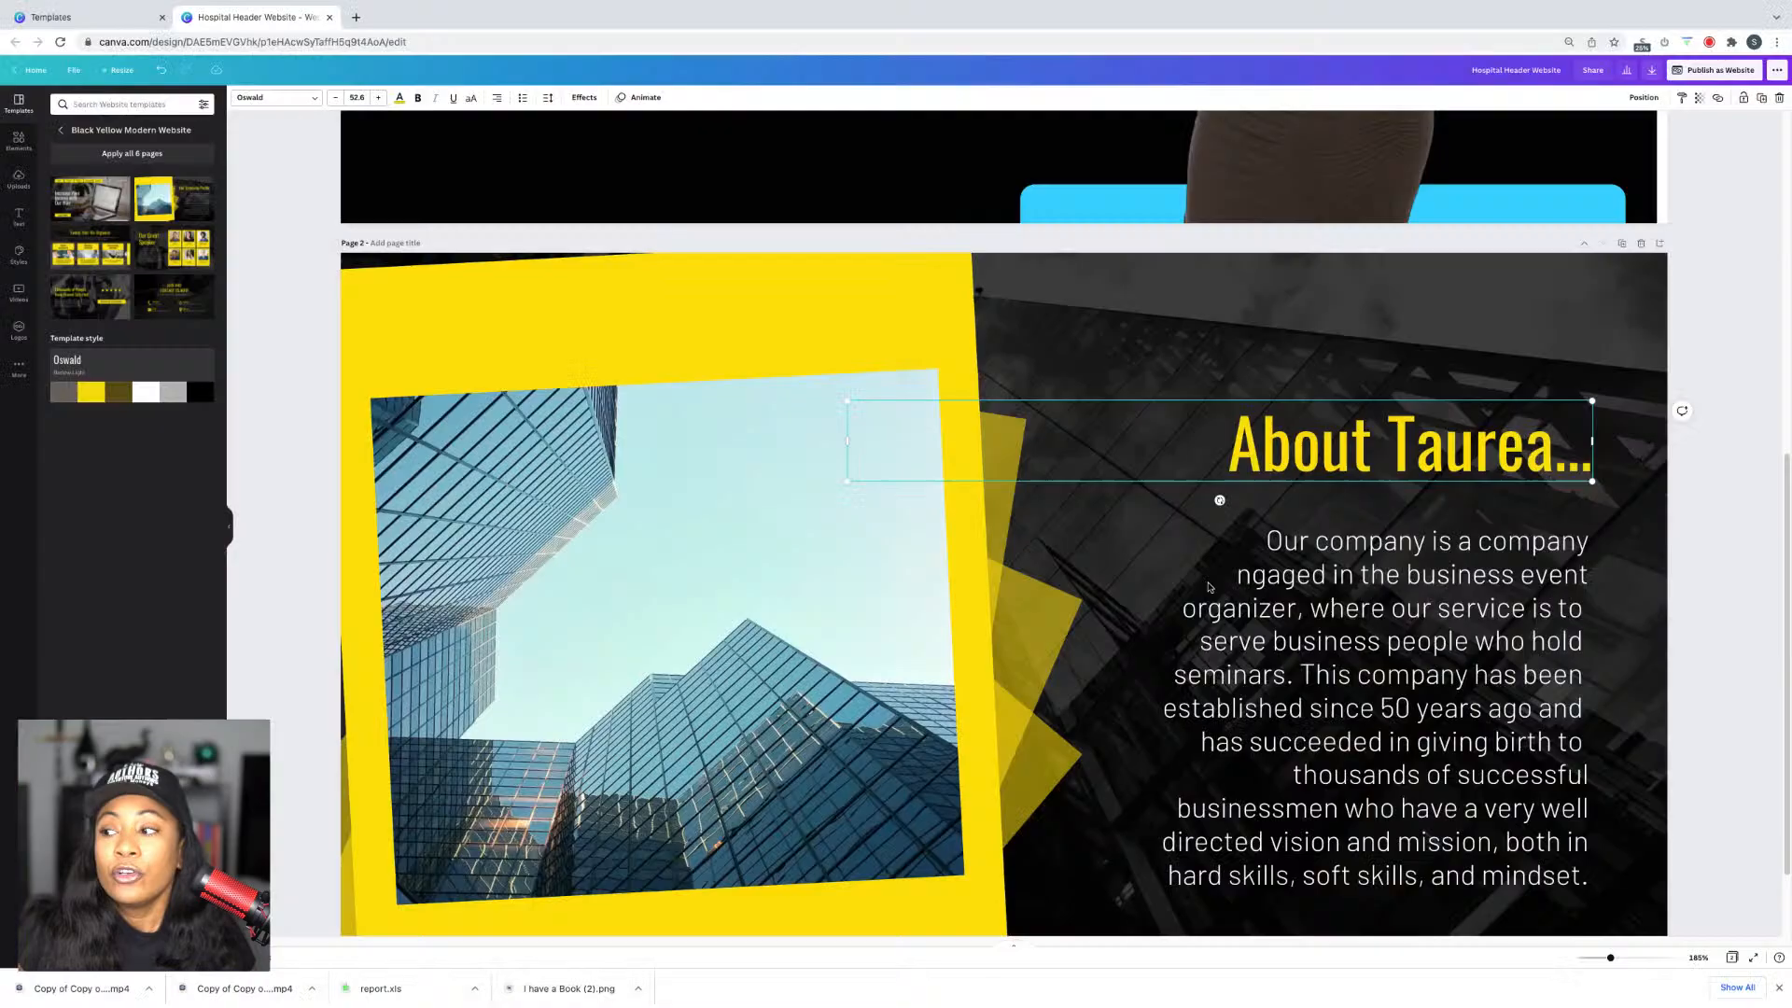
Step: Paste the copied biography over the placeholder company description text
left_click(1303, 556)
triple_click(1303, 556)
key("ctrl+a")
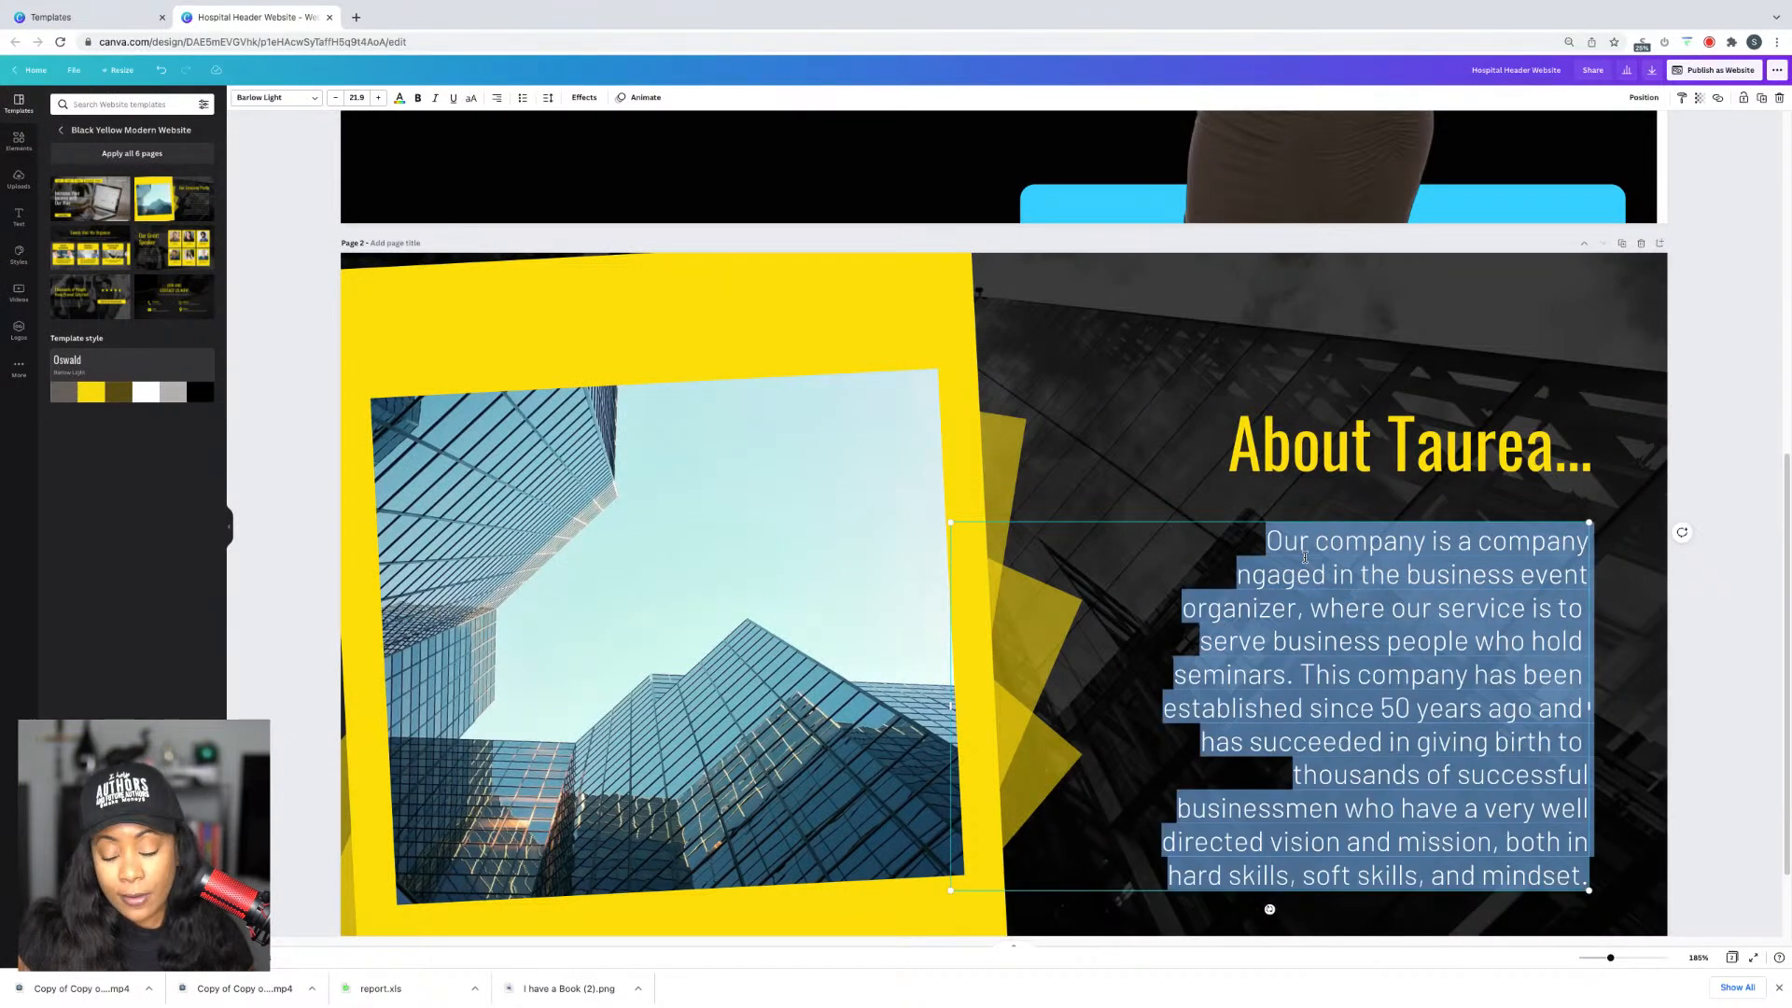
key("ctrl+v")
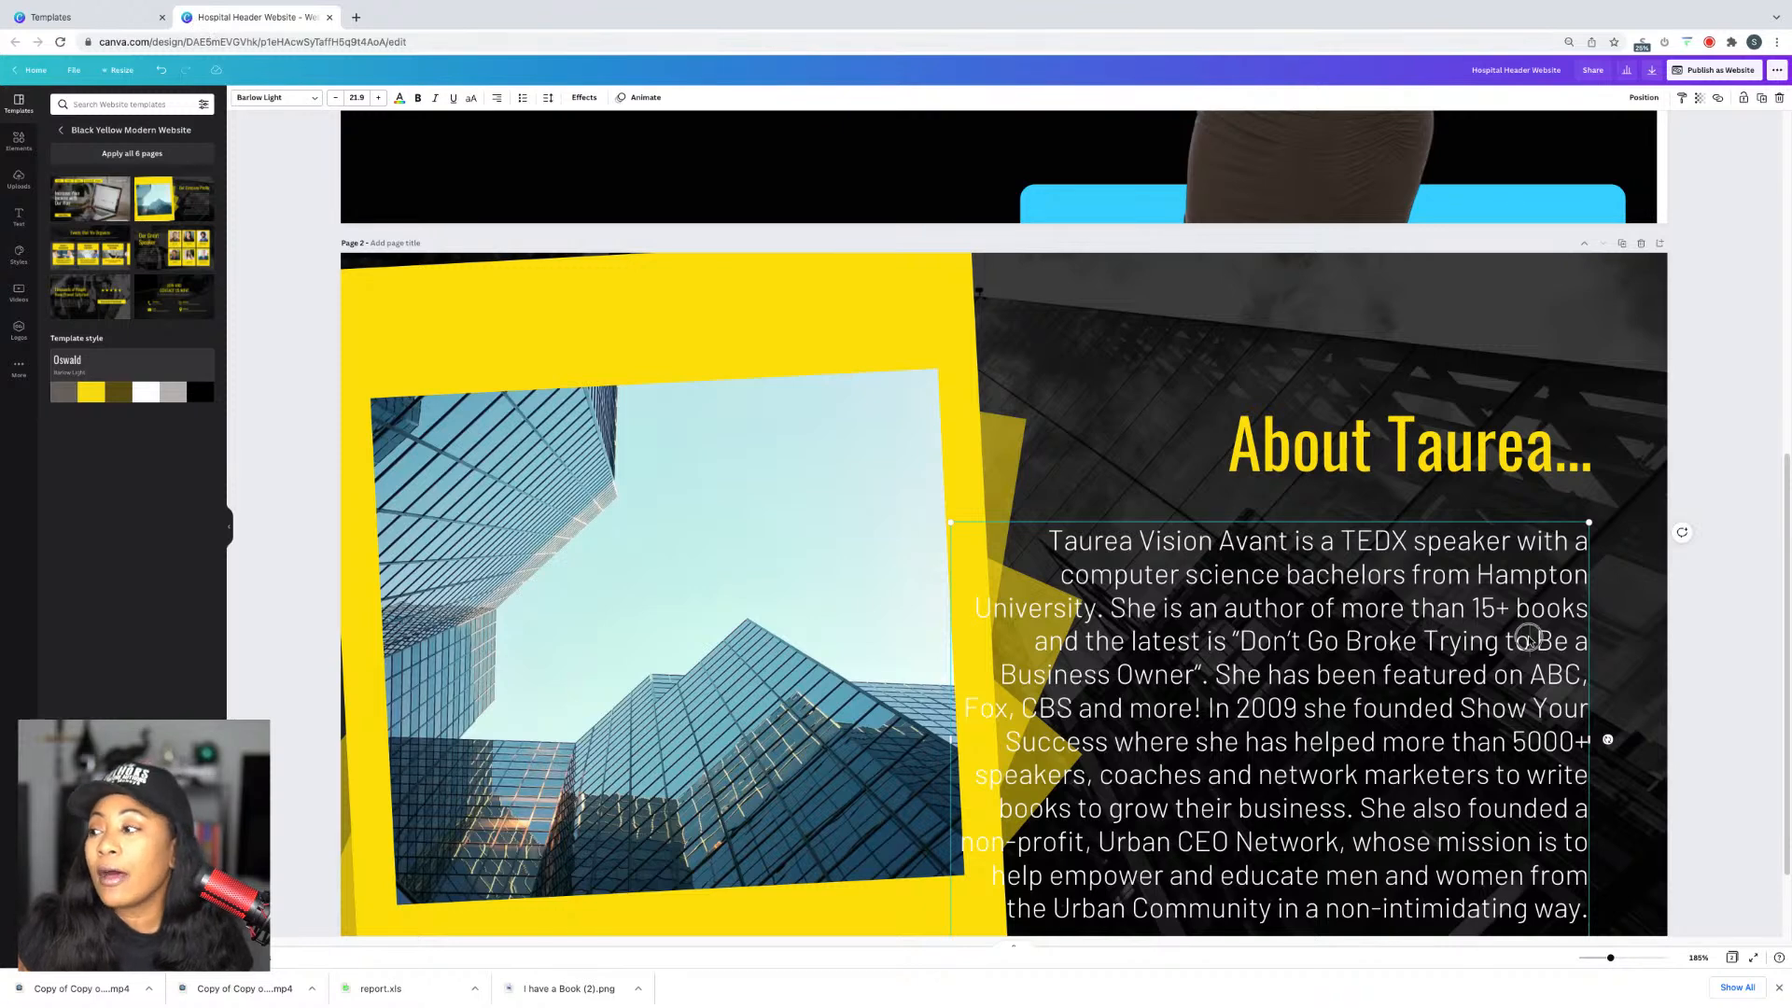
left_click_drag(1498, 640, 1523, 616)
left_click(1713, 650)
Step: Narrow and justify the bio paragraph, raise the About heading, and move the bio higher right
scroll(1713, 651, "down", 2)
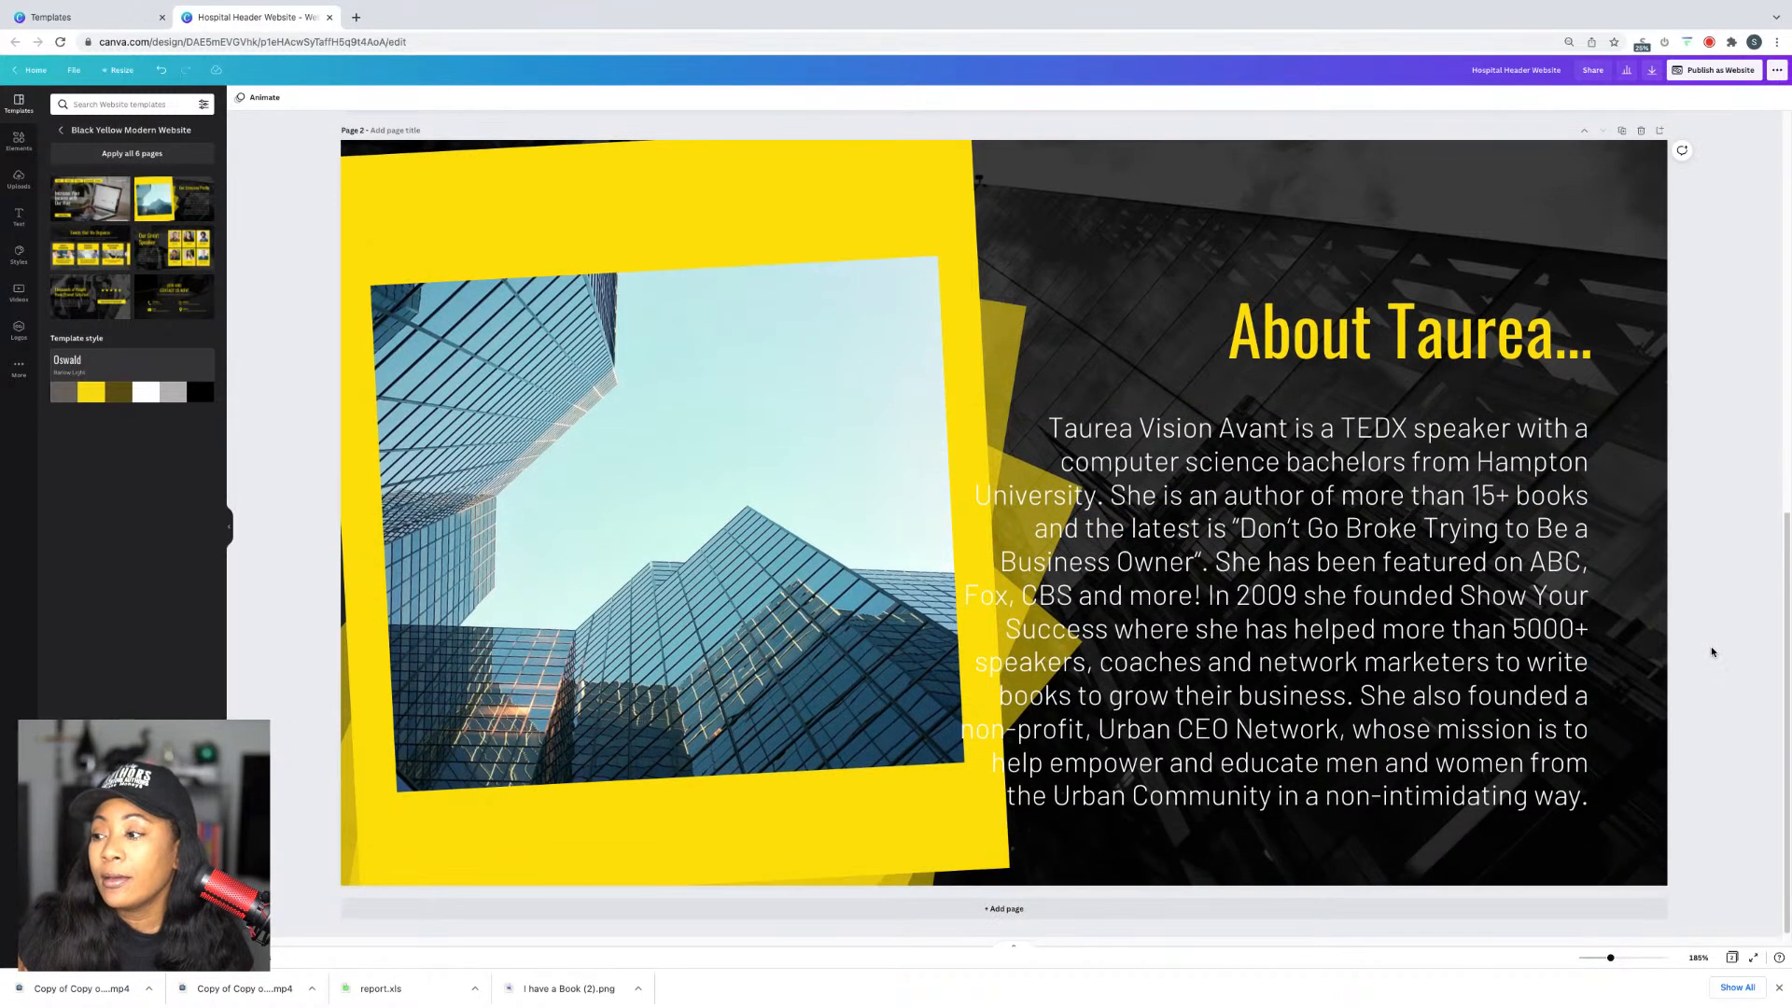
left_click(1307, 695)
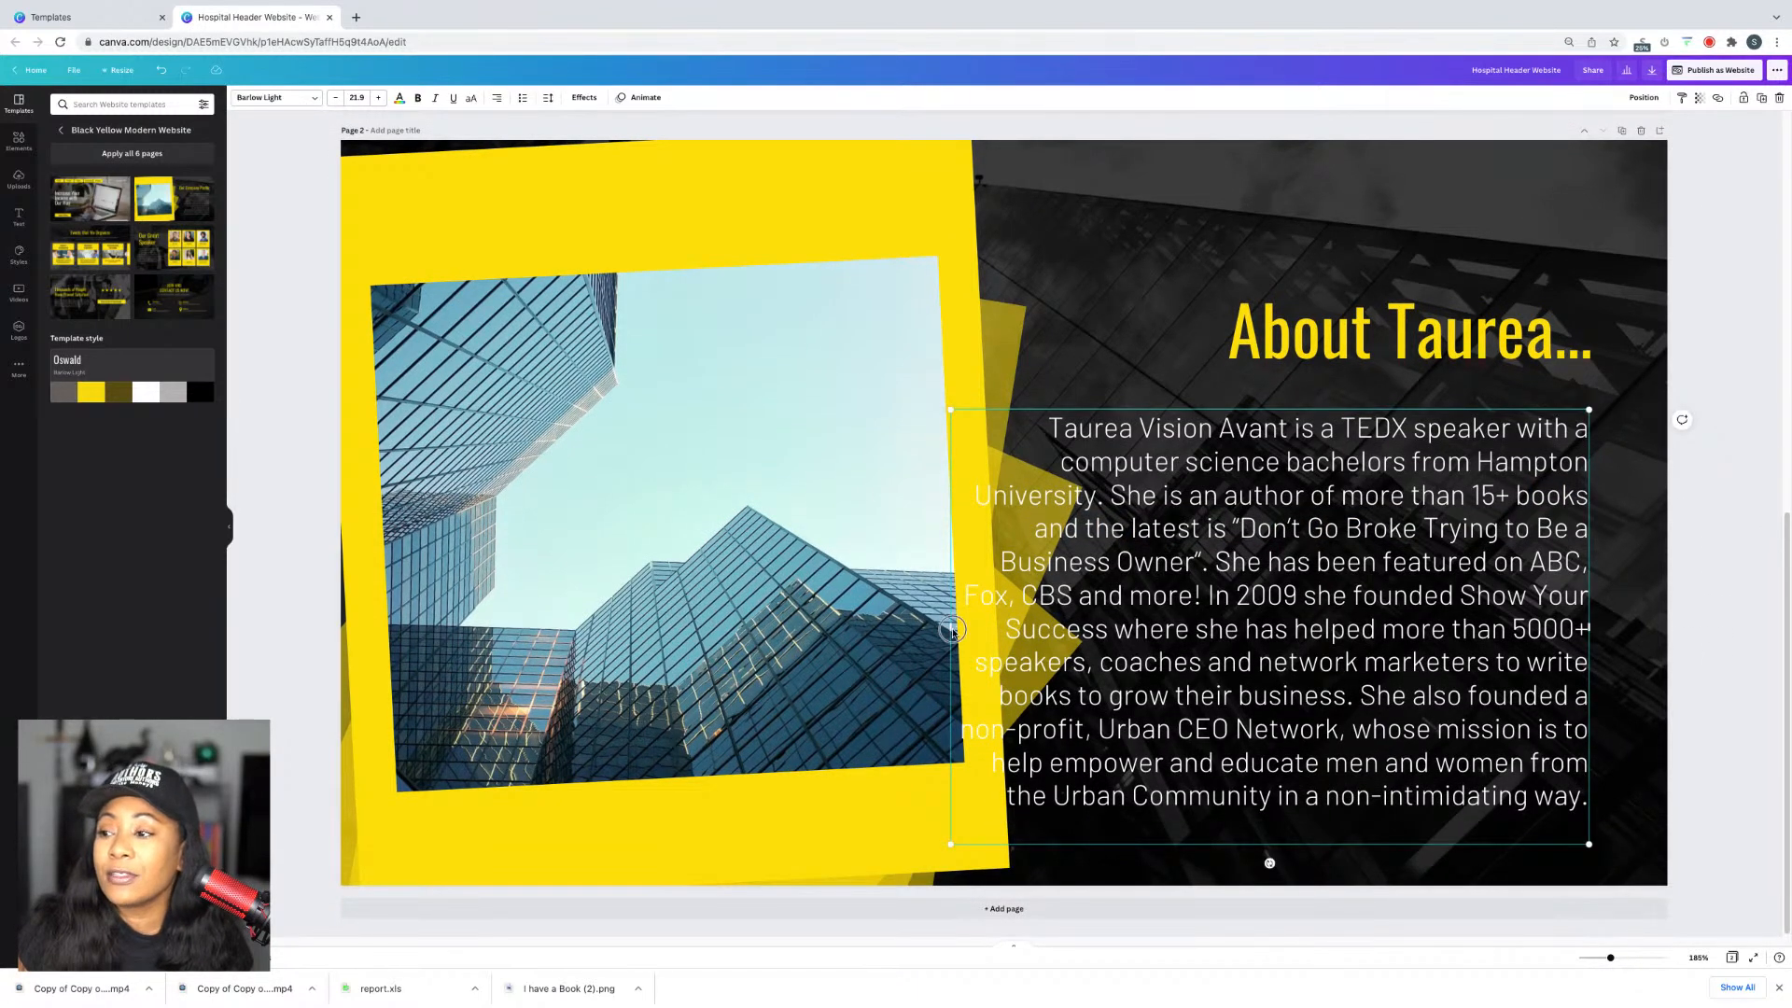
left_click_drag(952, 630, 1031, 627)
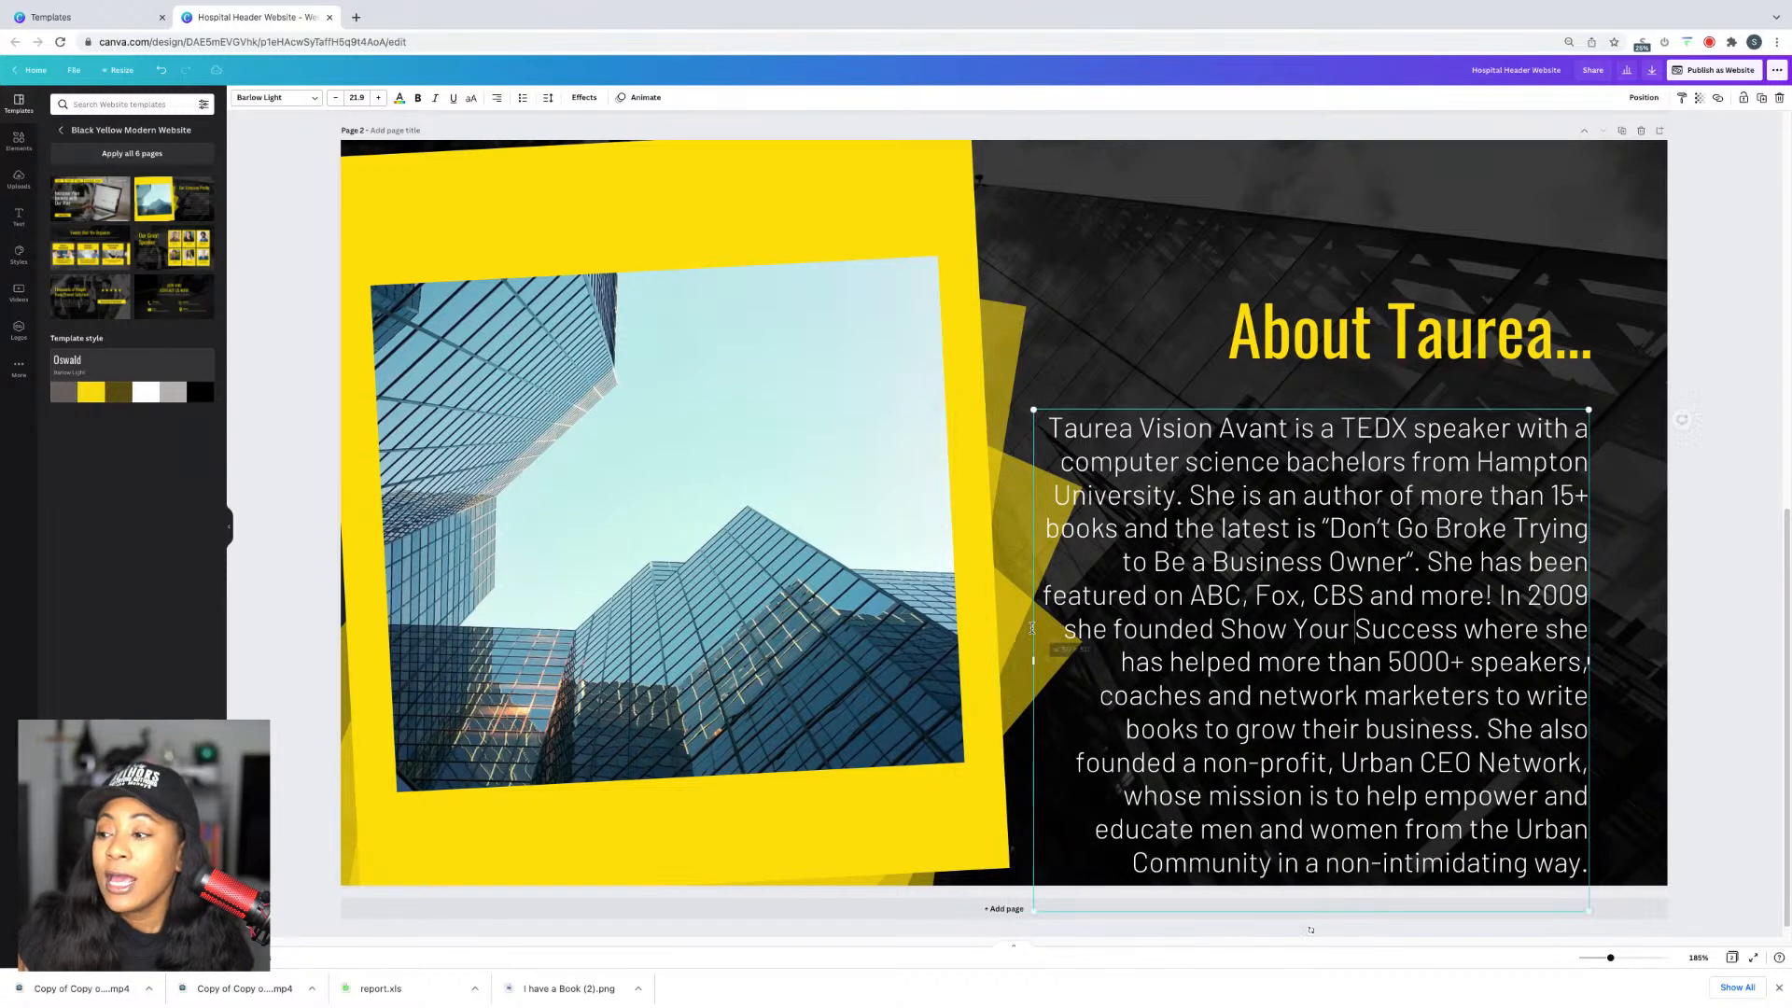
left_click_drag(1472, 338, 1472, 253)
left_click_drag(1500, 485, 1532, 407)
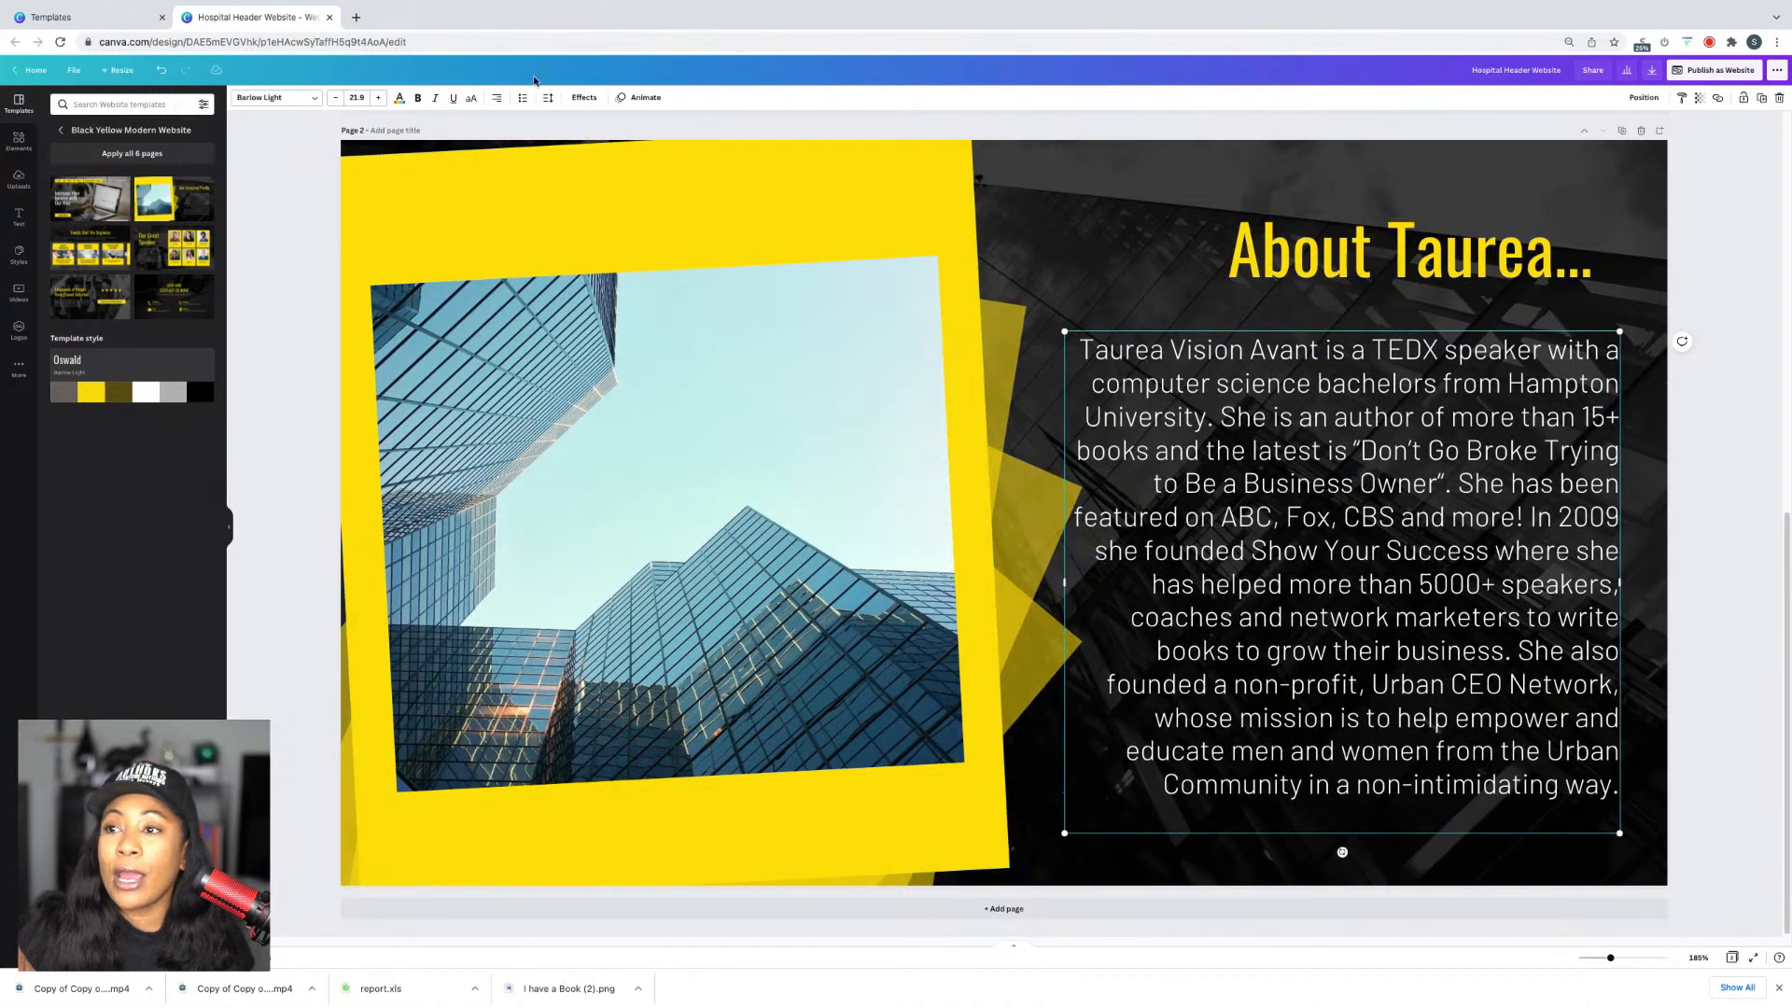
left_click(496, 98)
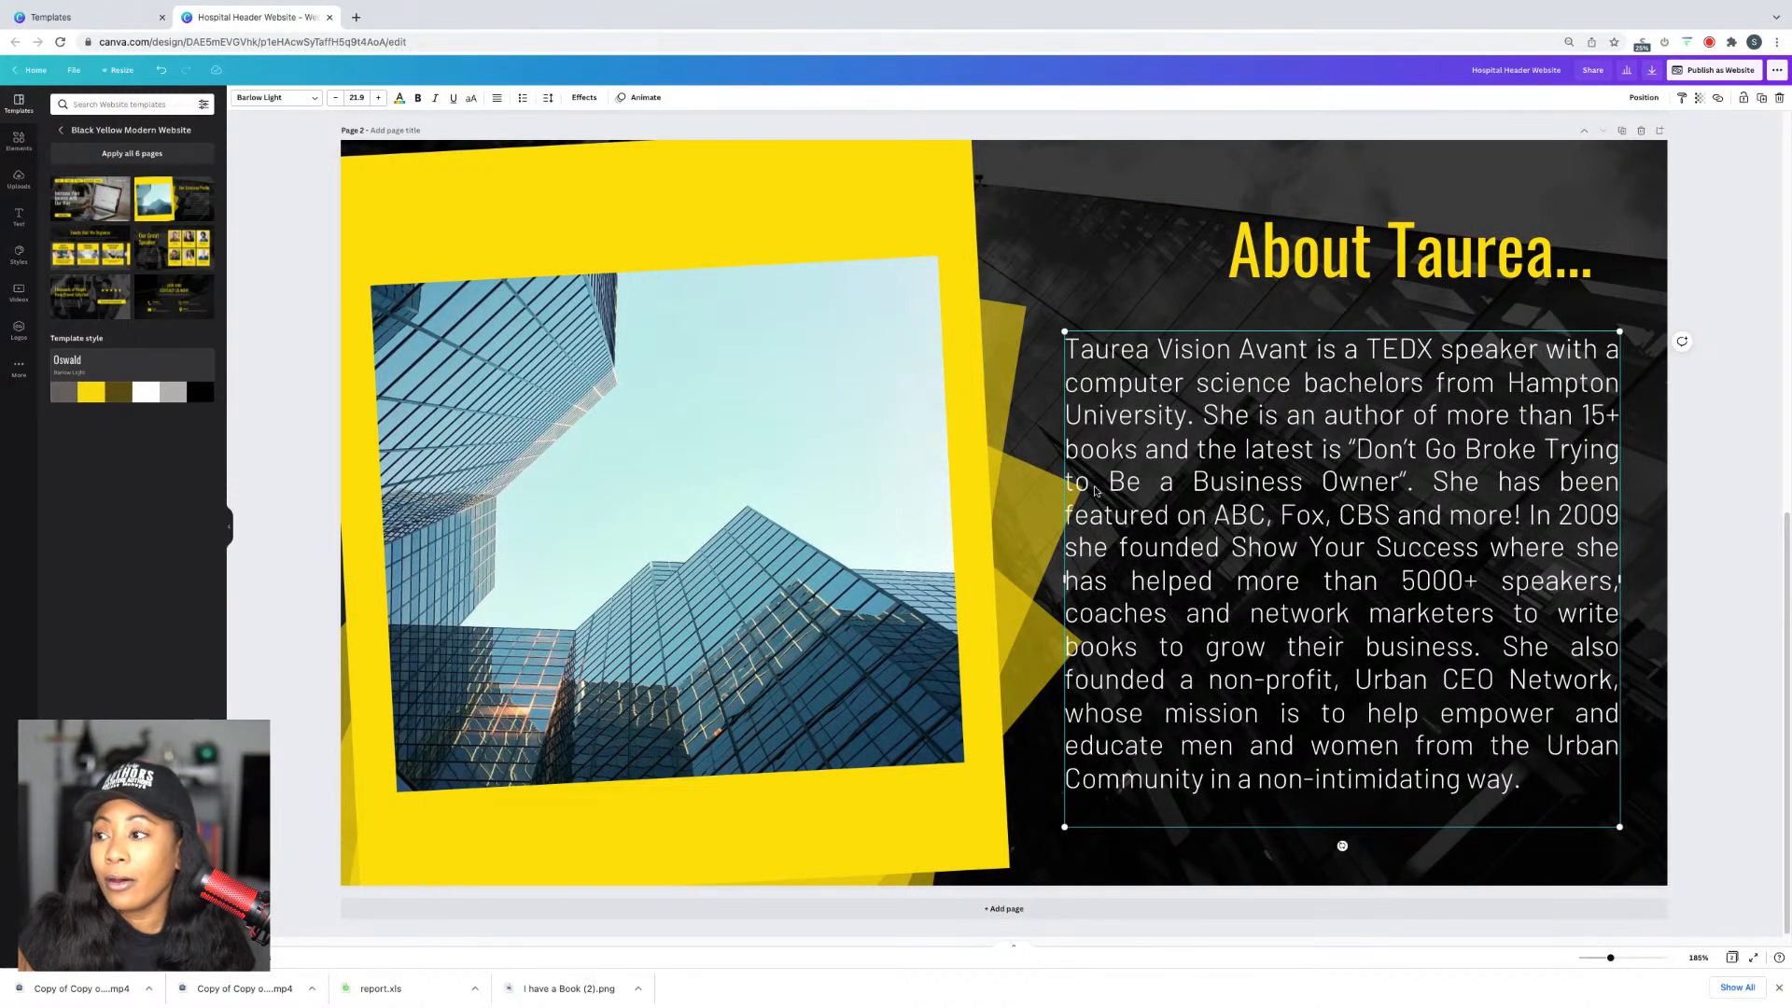
left_click_drag(1064, 583, 1102, 580)
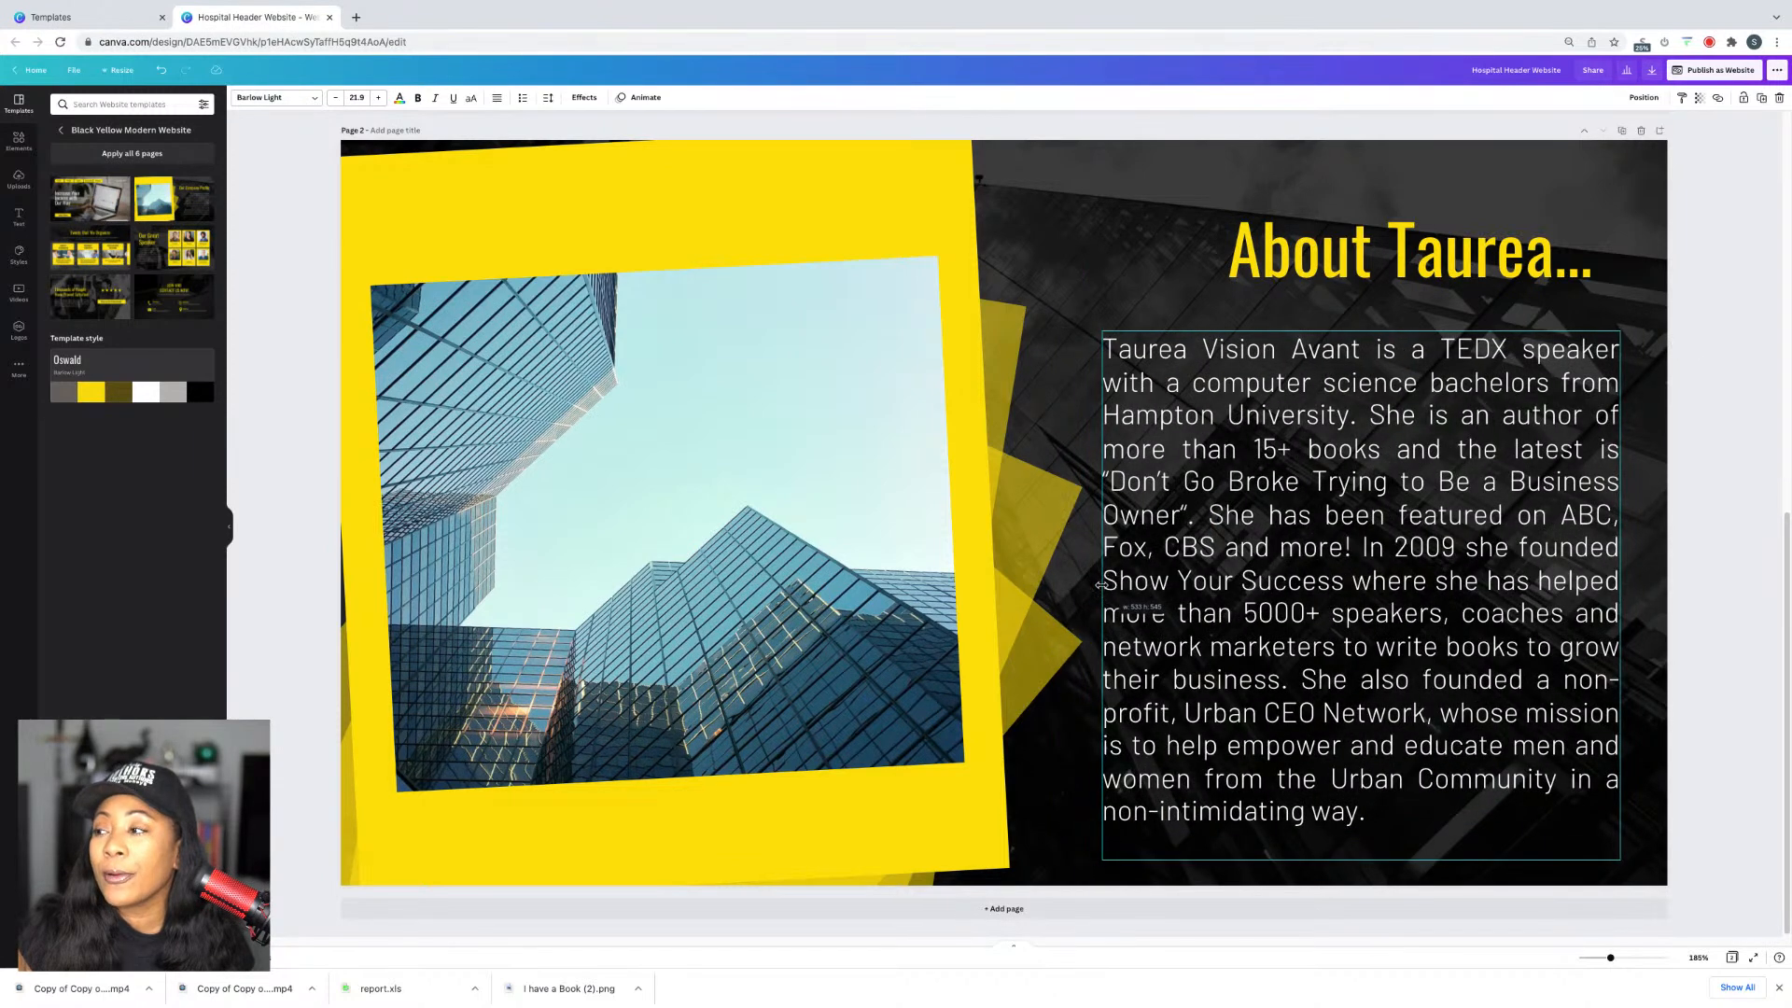
left_click_drag(1502, 613, 1504, 591)
double_click(1415, 677)
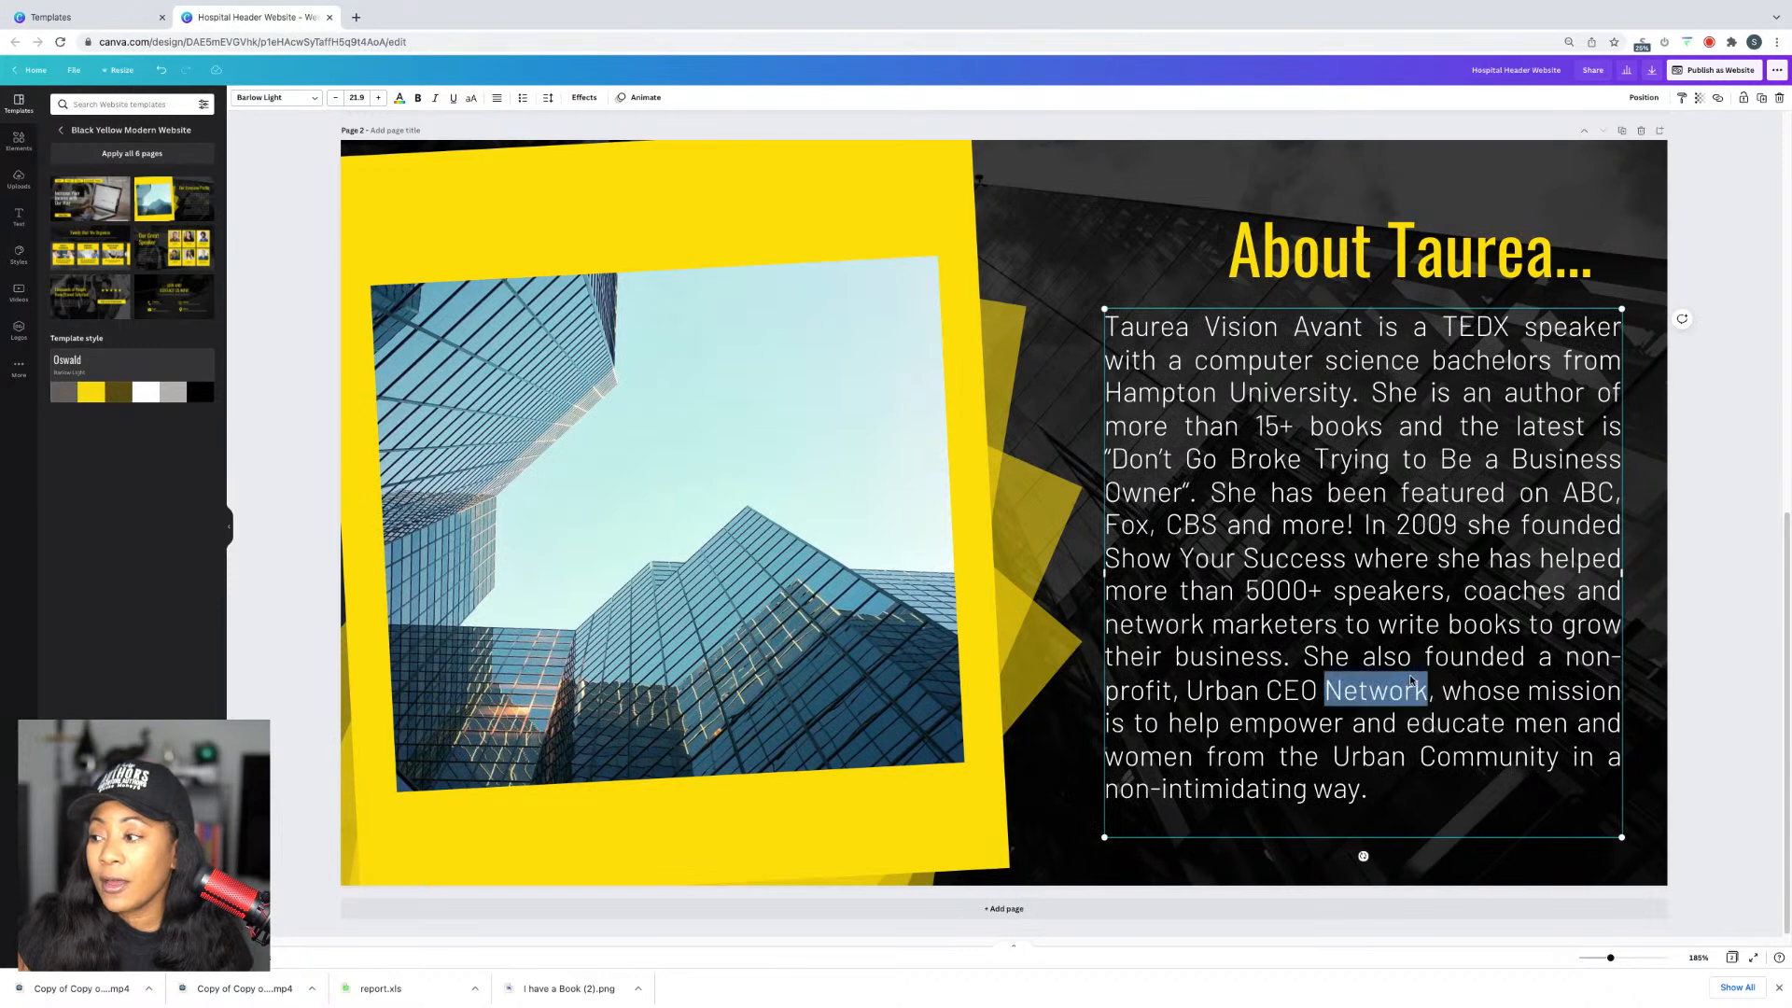
left_click(1414, 678)
Step: Delete the closing 'She also founded…' sentence so the bio ends at 'their business.'
left_click_drag(1299, 664, 1442, 795)
key("BackSpace")
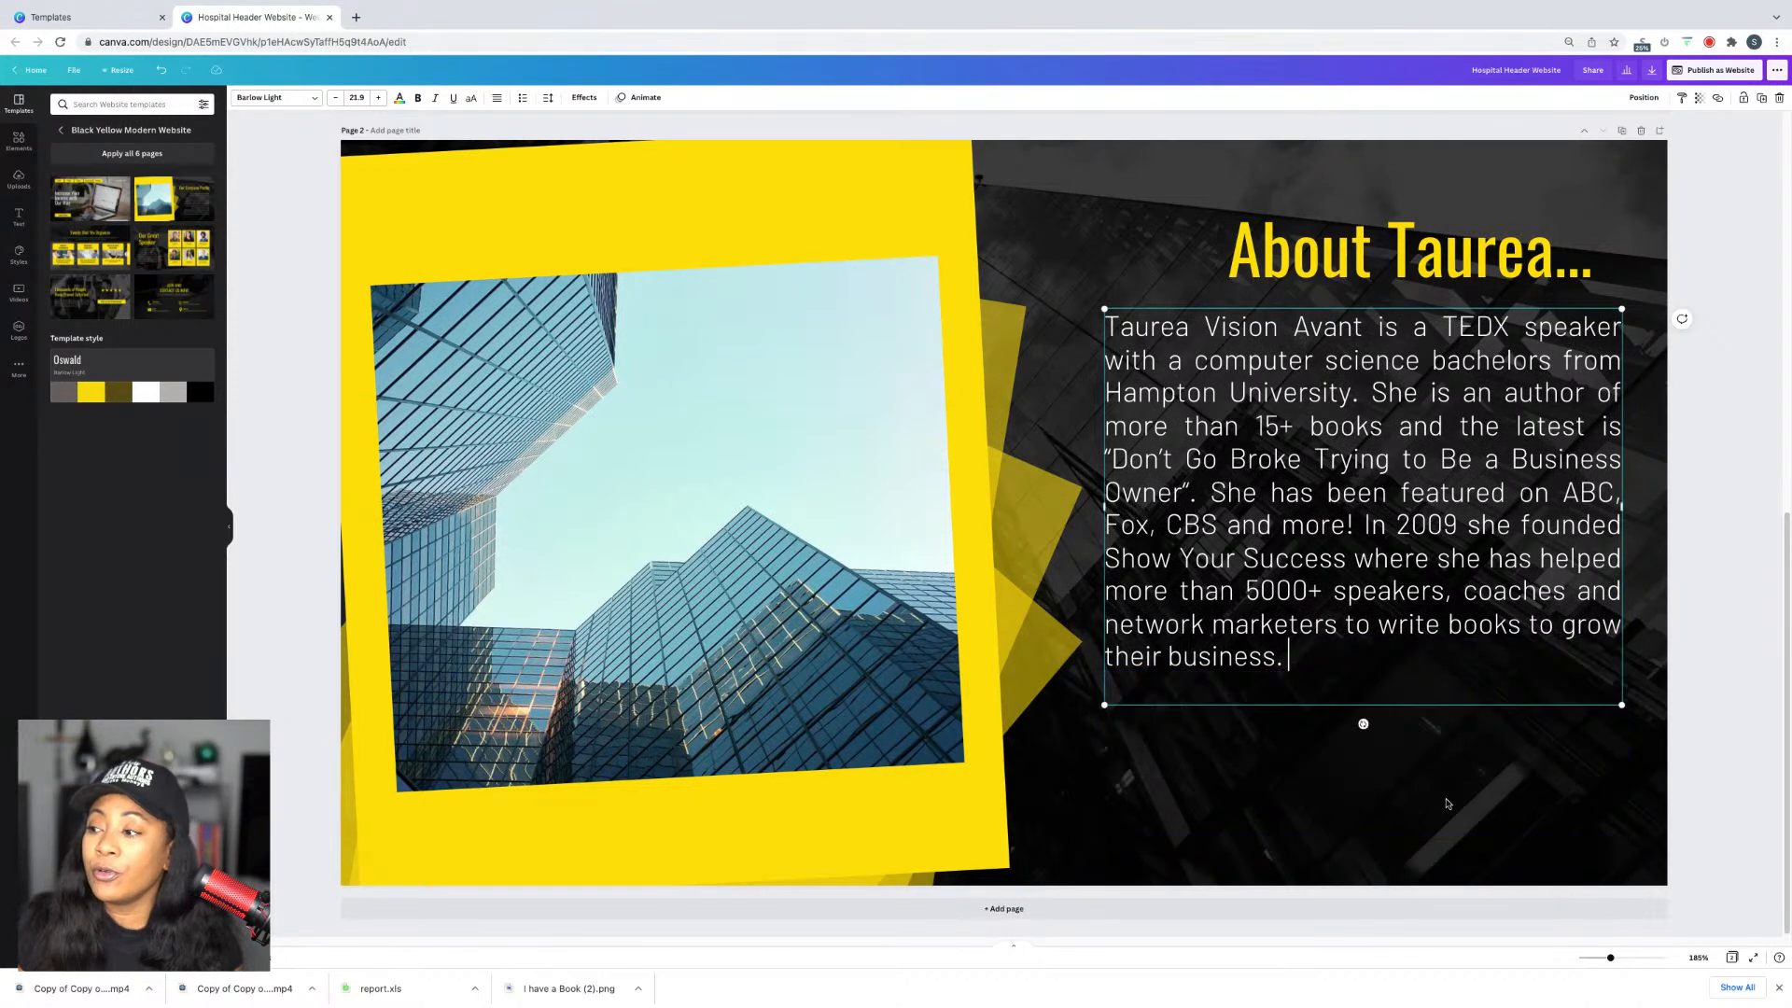
left_click(1780, 644)
mouse_move(1465, 430)
left_mouse_down()
mouse_move(1488, 477)
mouse_move(1467, 432)
left_mouse_up()
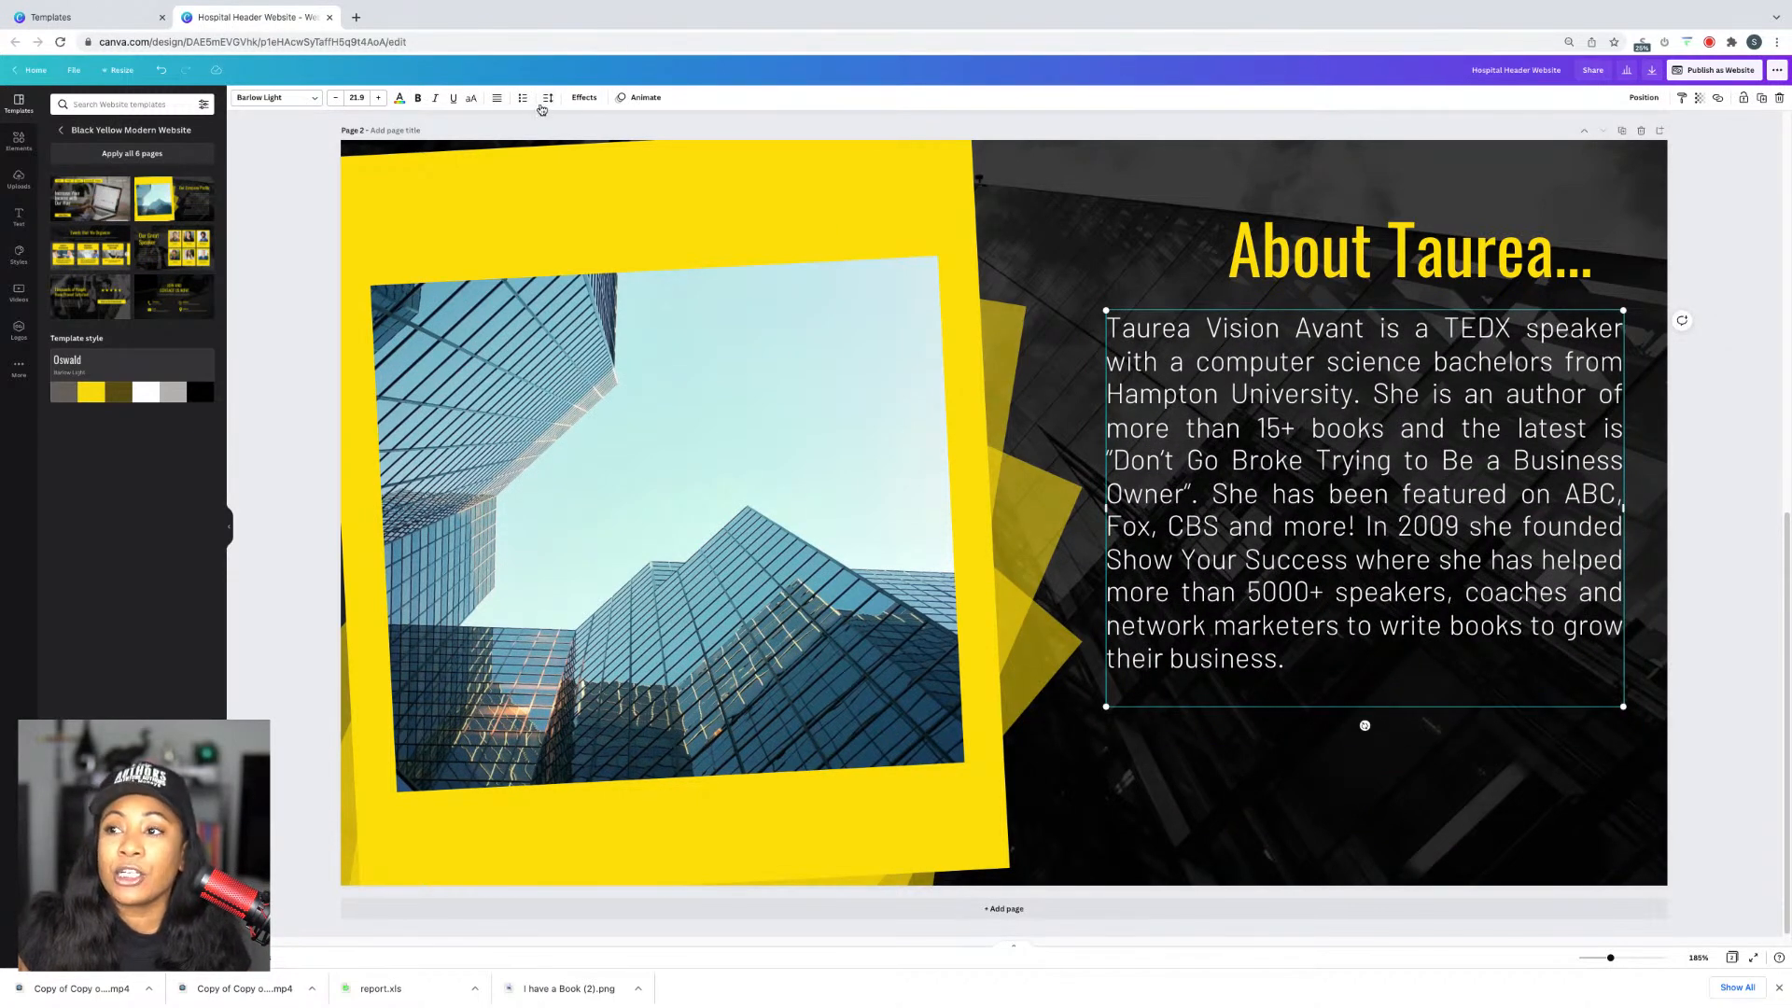
Step: Raise the bio's line spacing to about 1.54 and show the uploaded images
left_click(546, 104)
left_click(1399, 428)
left_click(1720, 520)
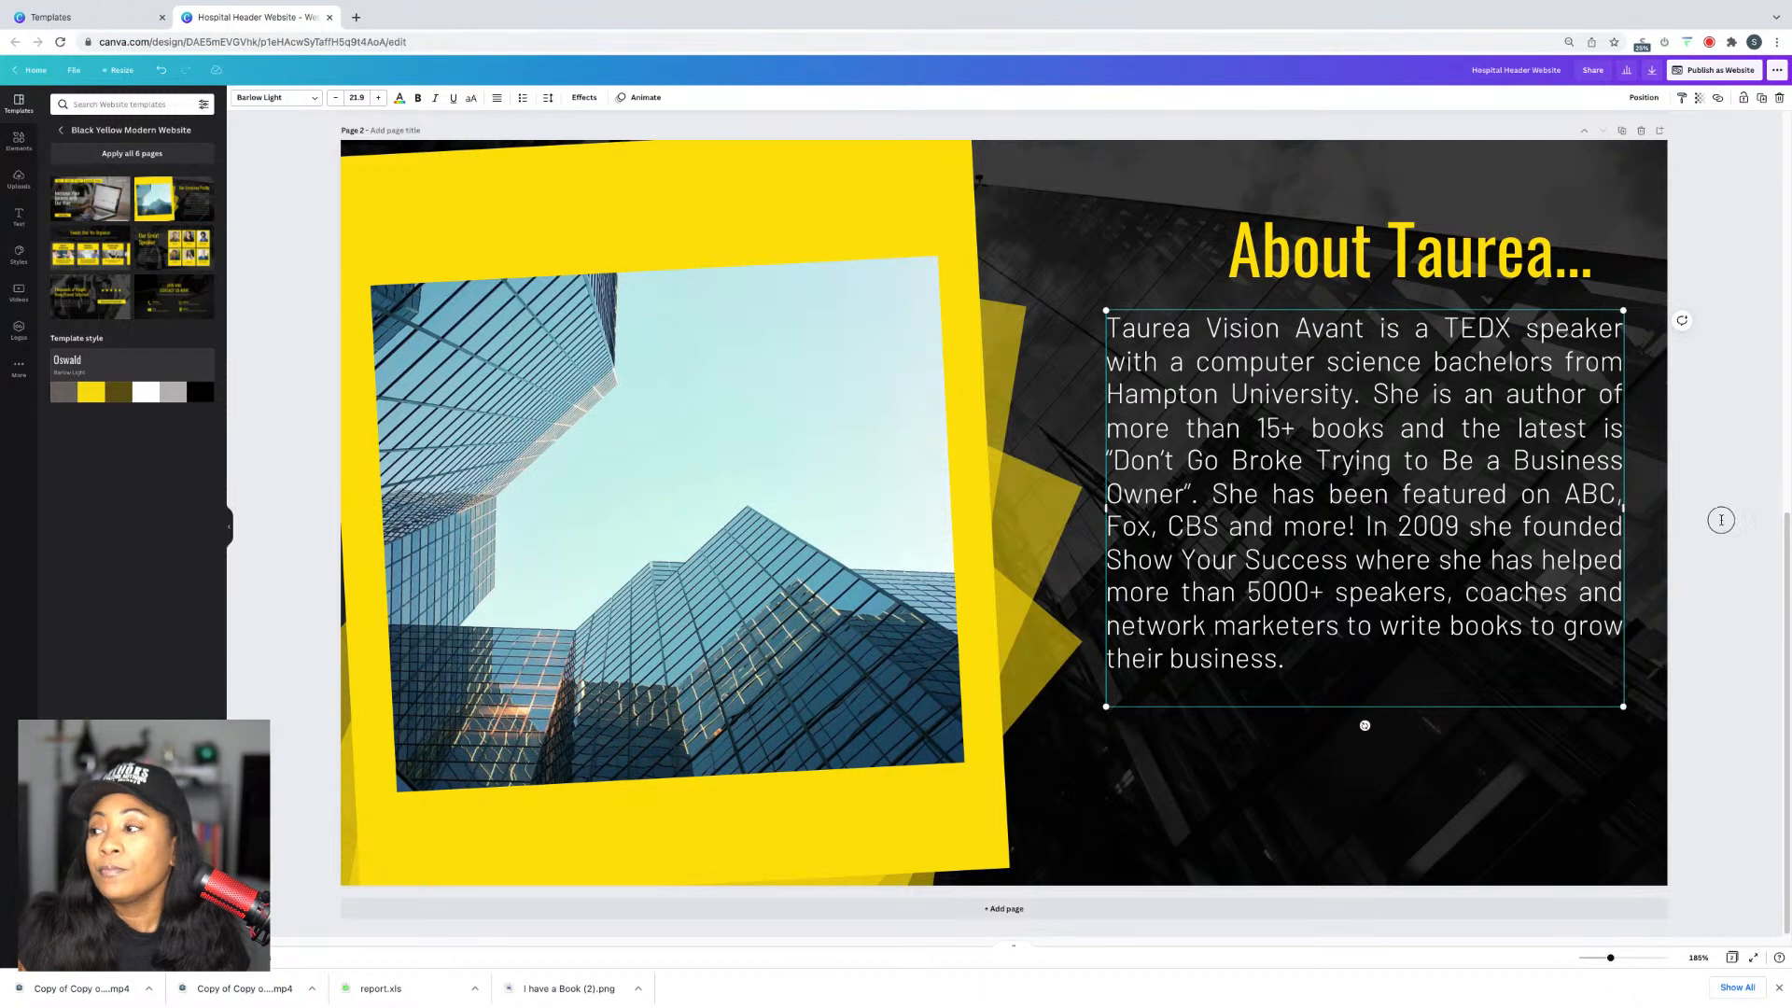
left_click(1391, 498)
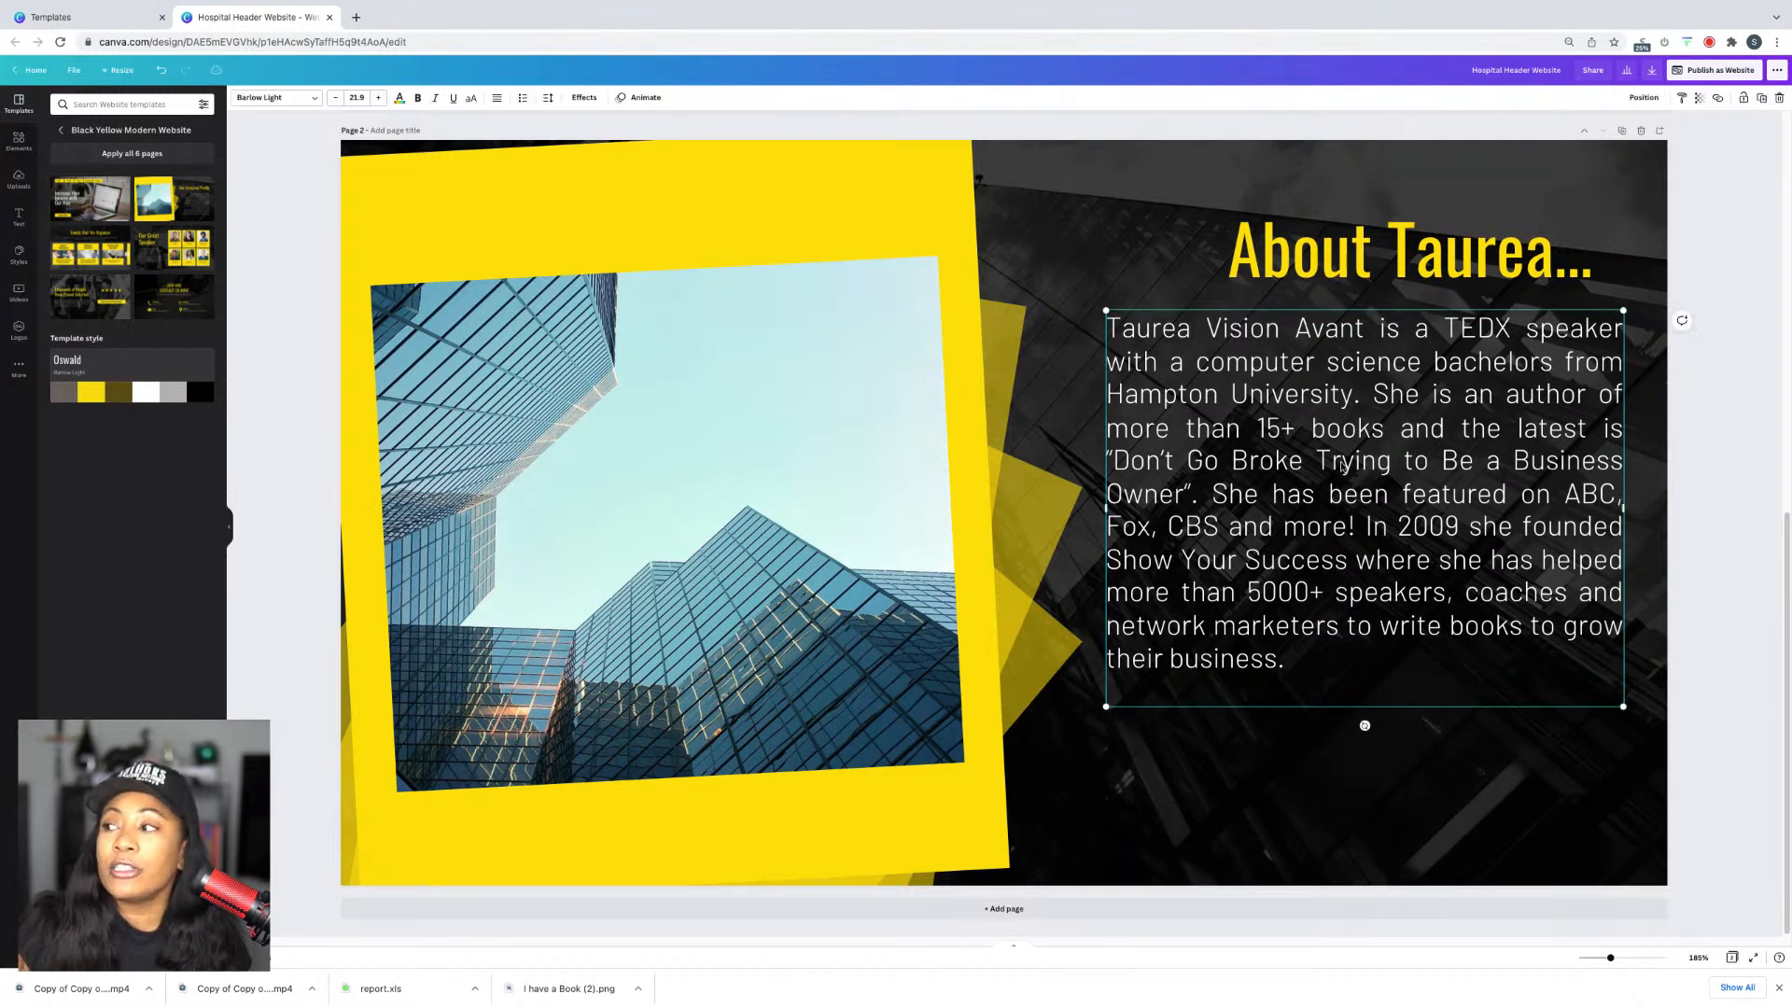
left_click(549, 101)
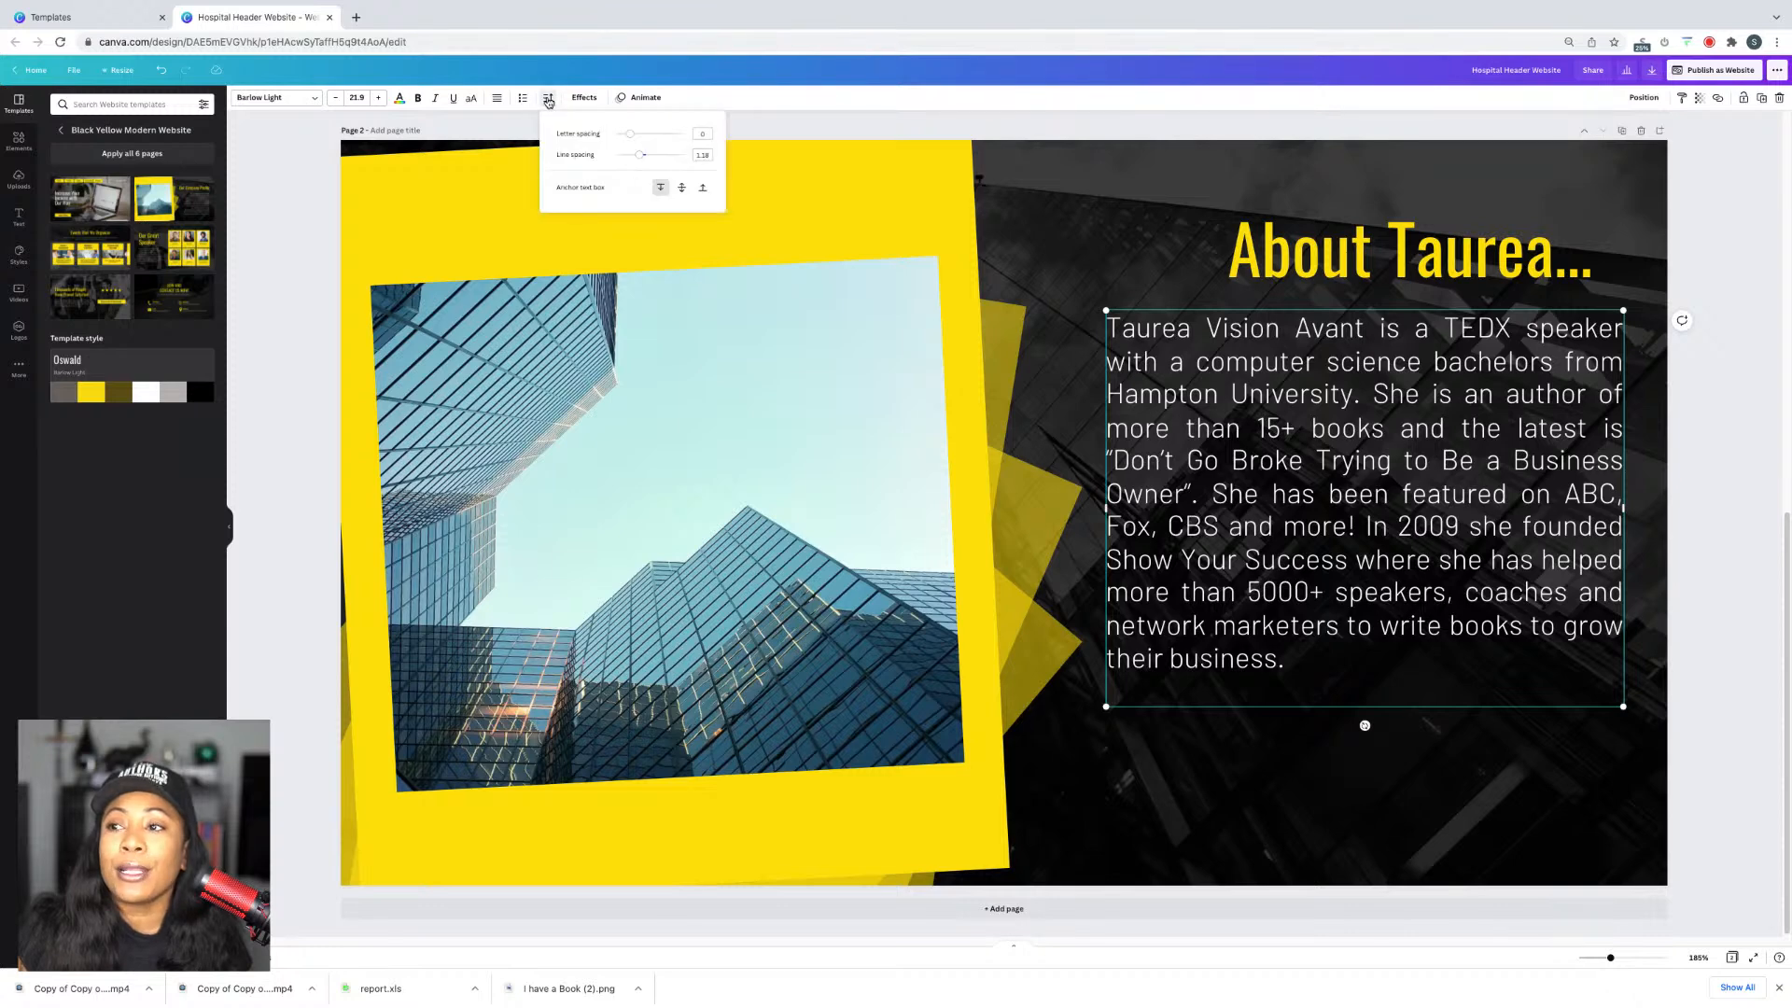
left_click_drag(643, 158, 652, 159)
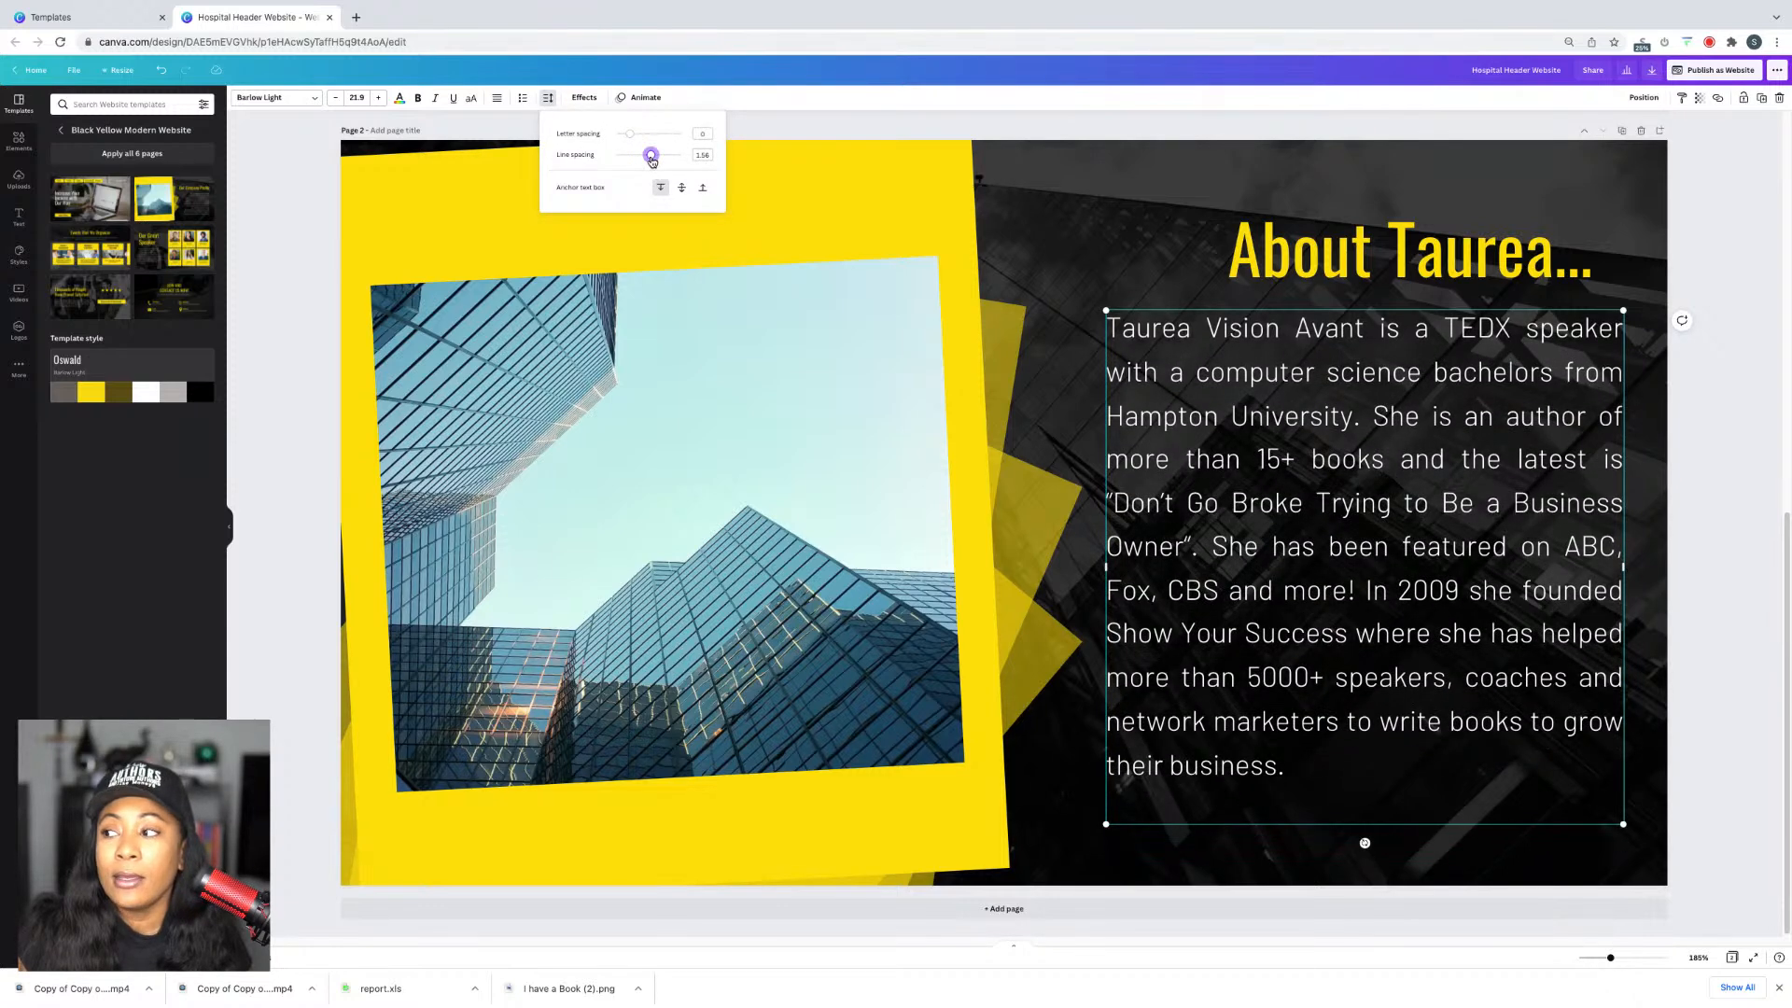
left_click(873, 210)
scroll(1164, 323, "up", 8)
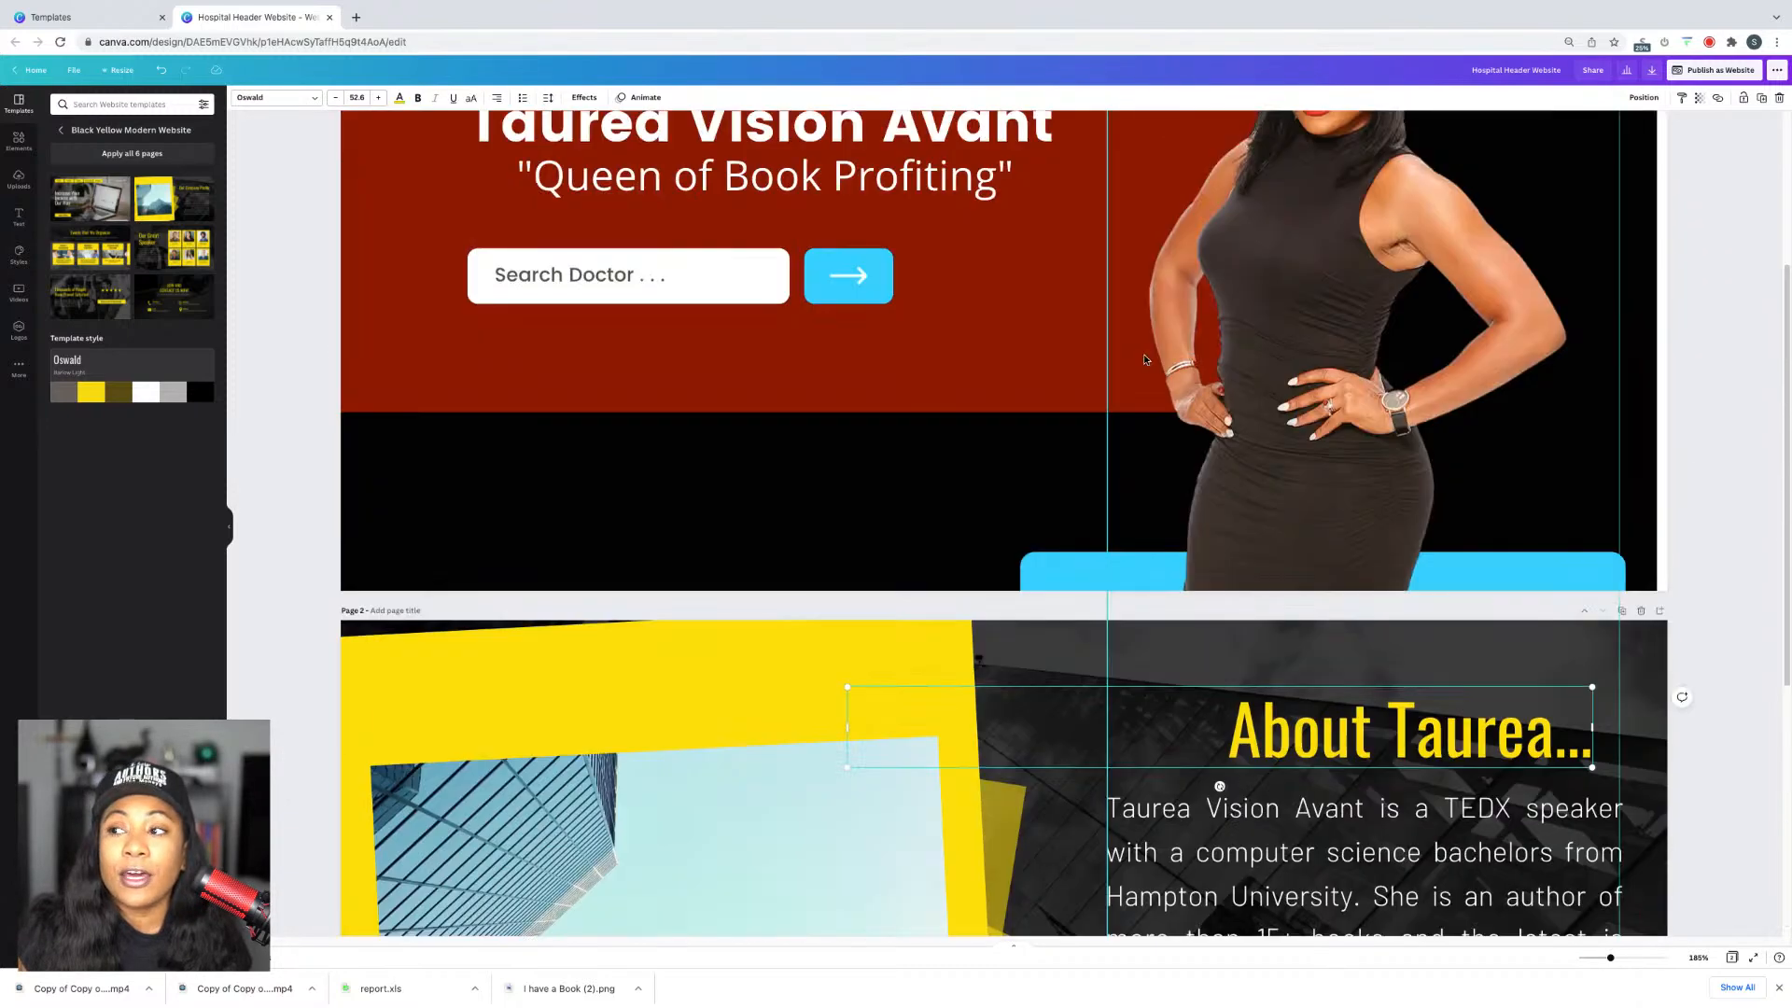
scroll(1152, 361, "down", 8)
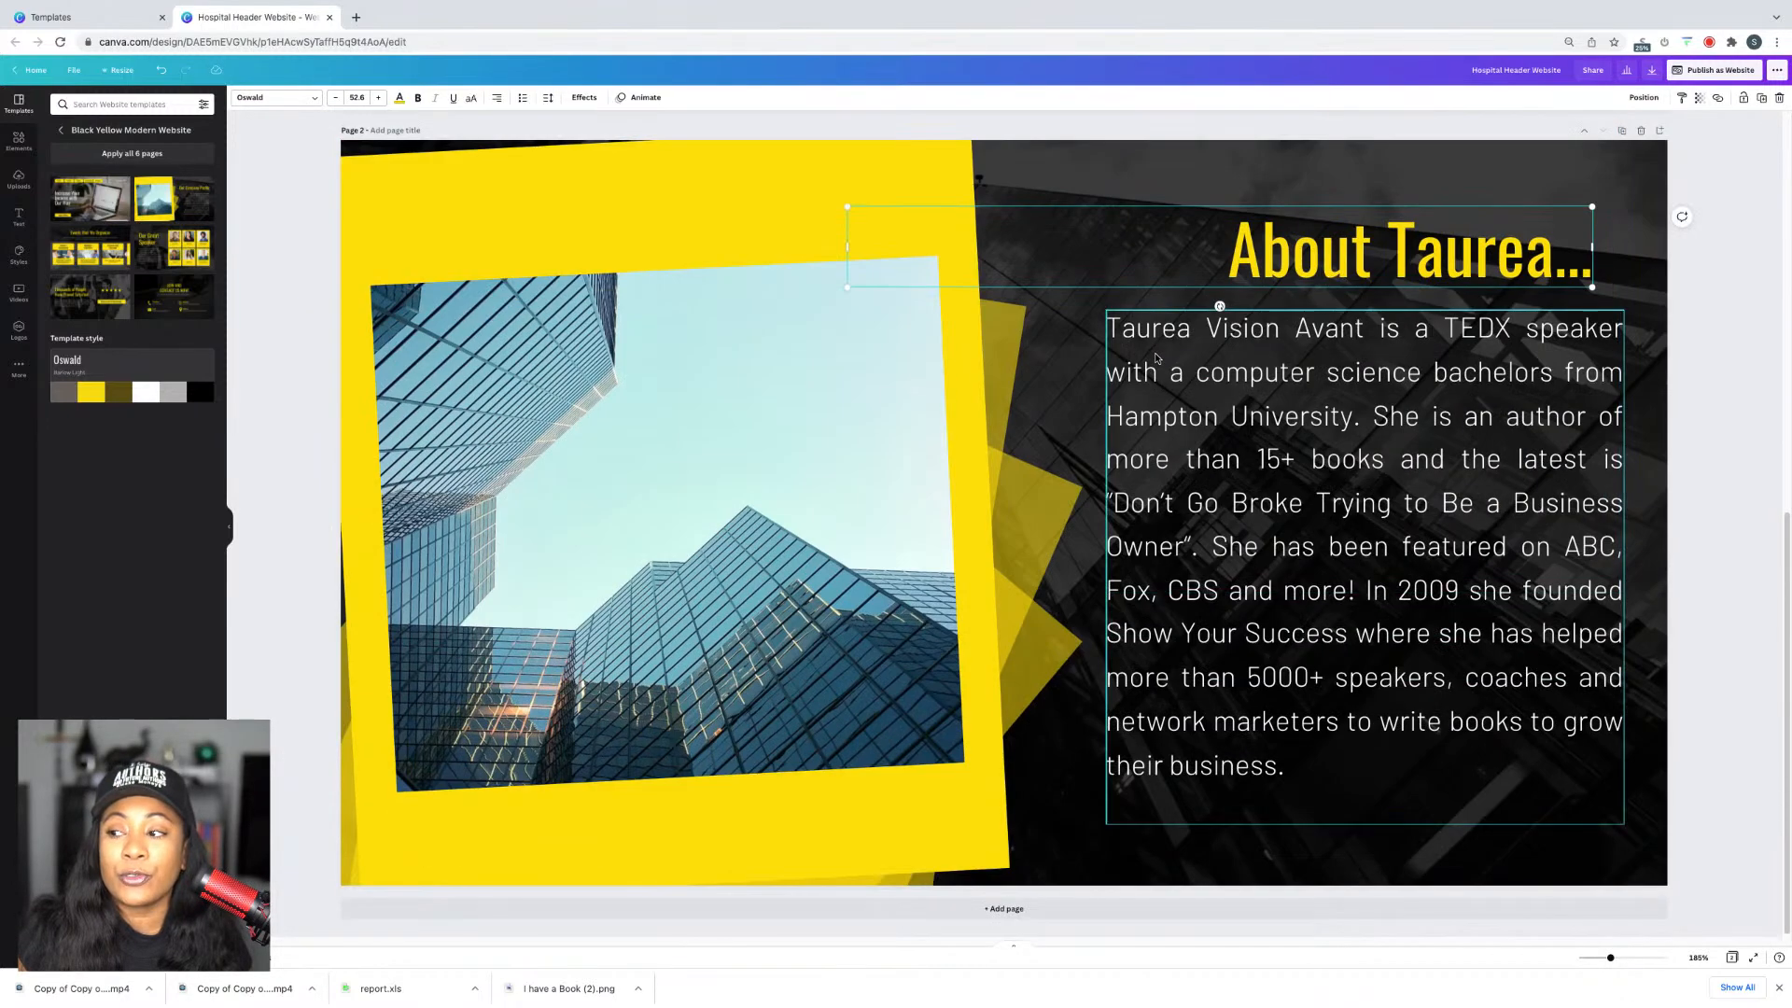
left_click(1073, 183)
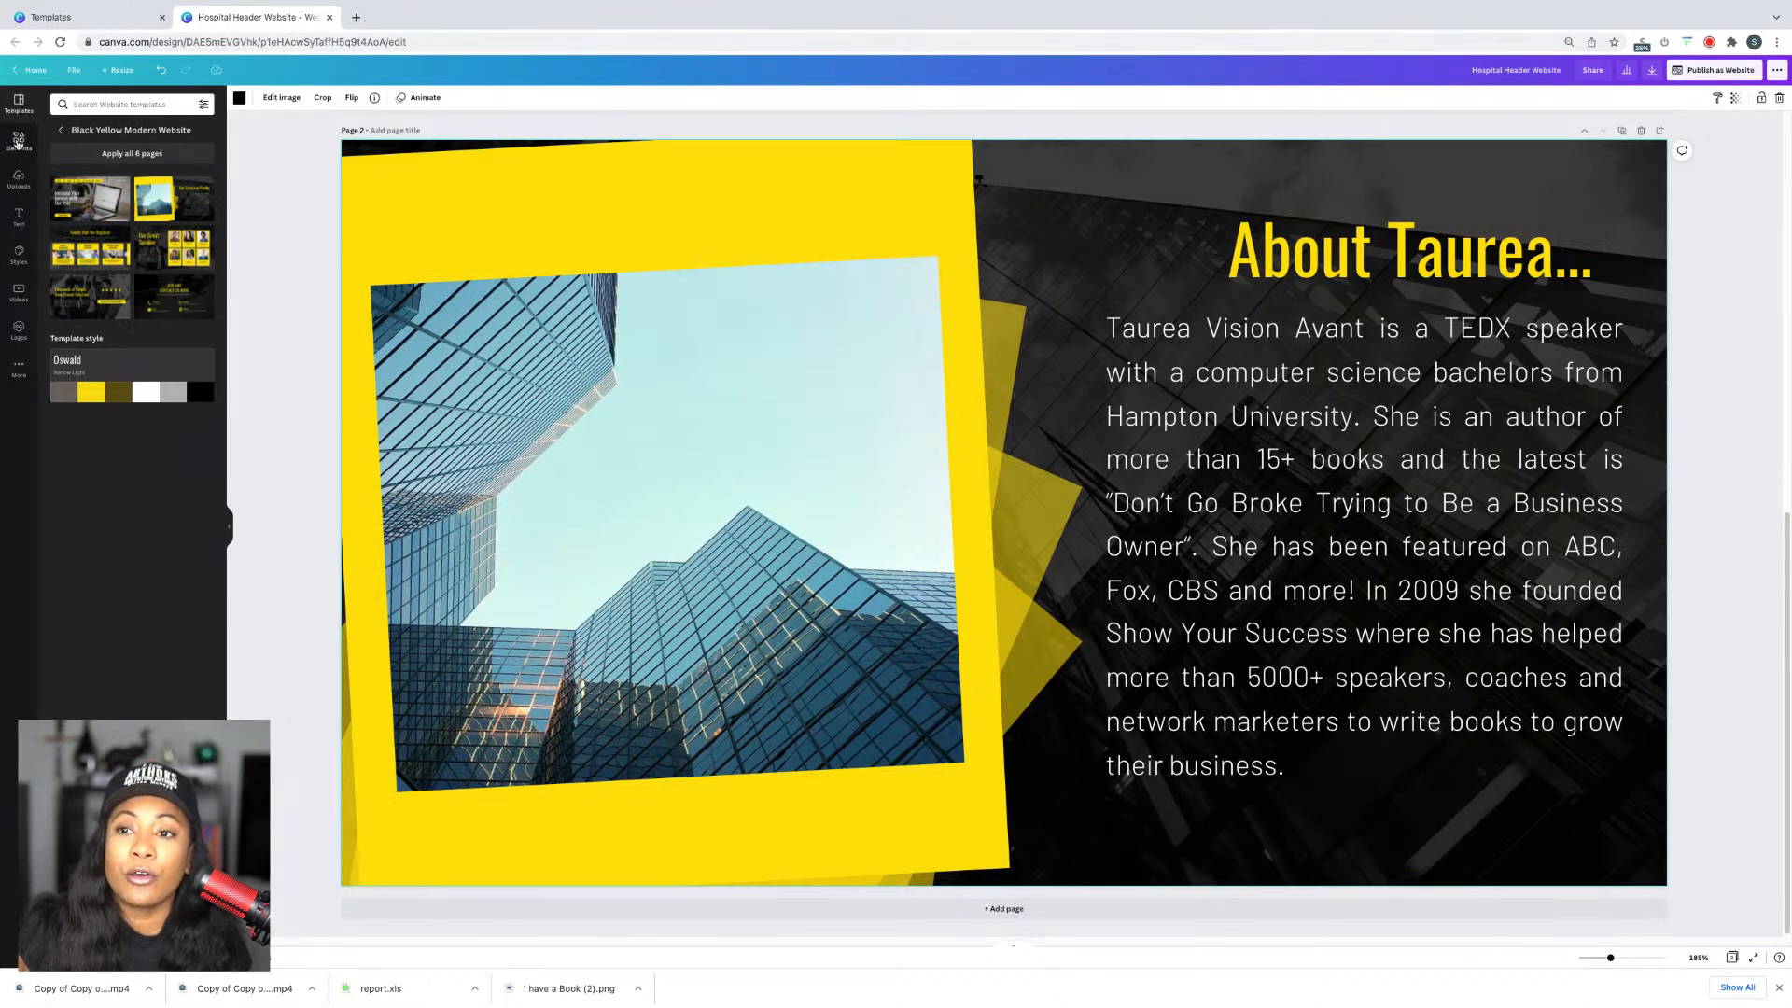
left_click(19, 180)
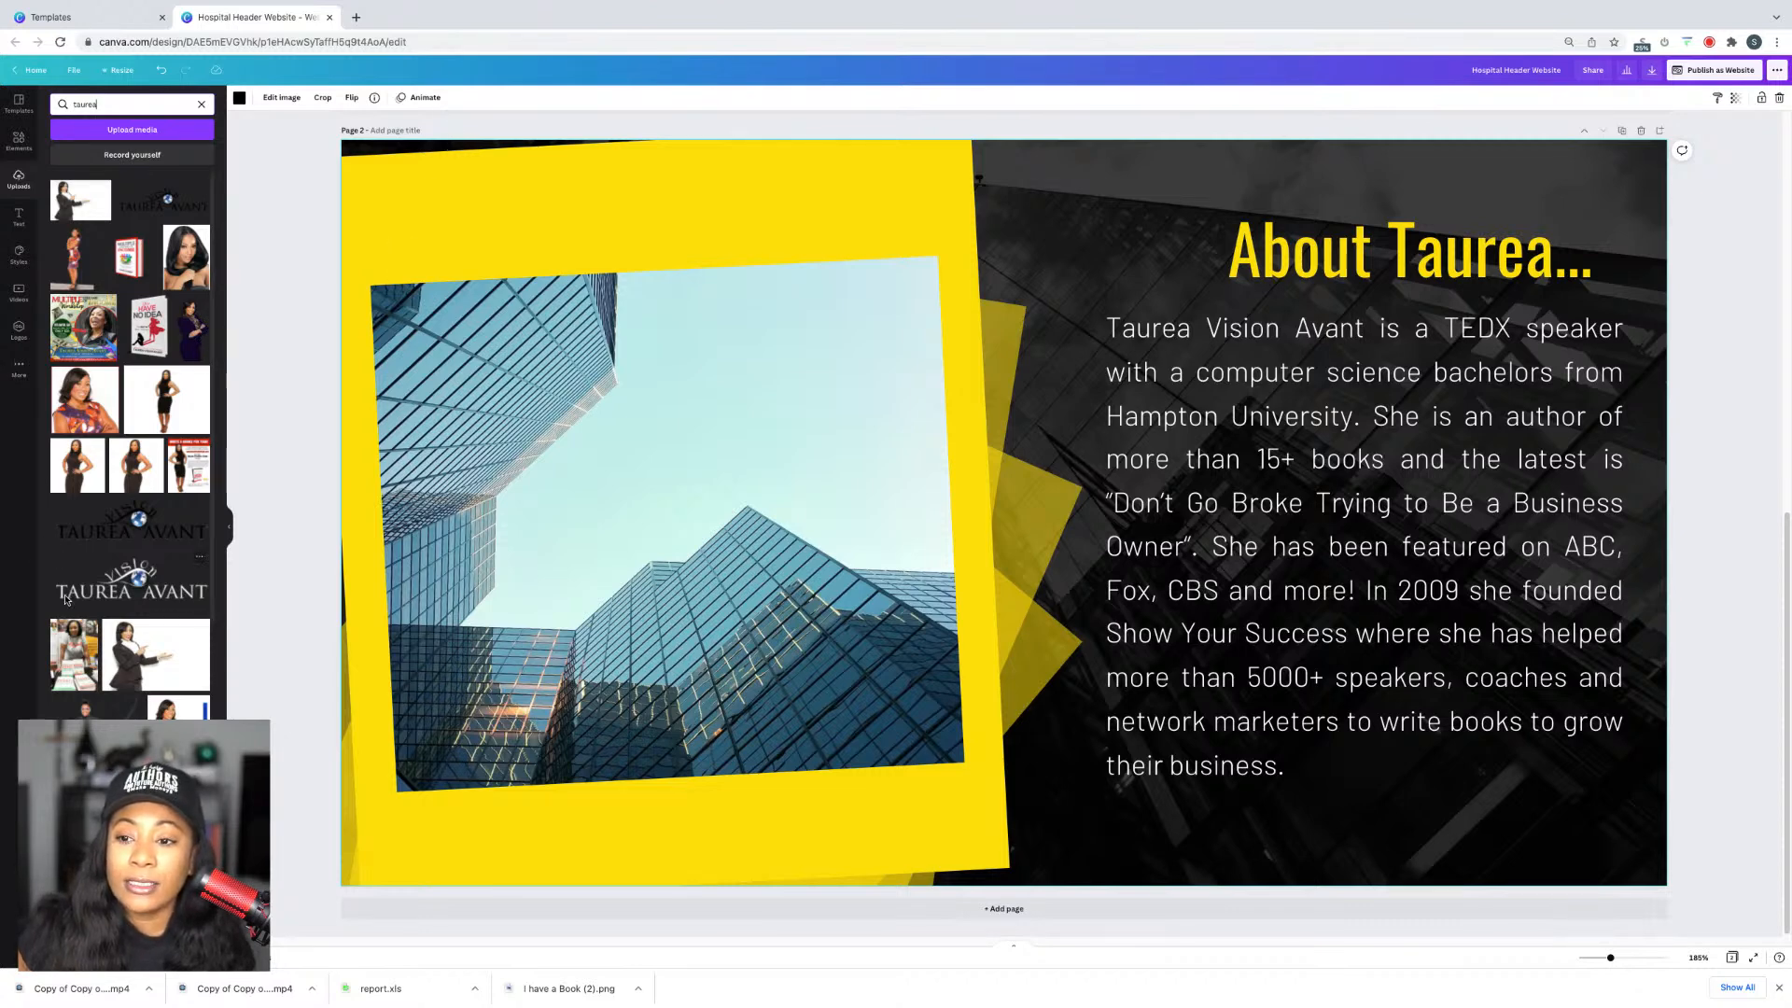
Step: In a new tab, search Google Images for the owner's name
left_click(355, 18)
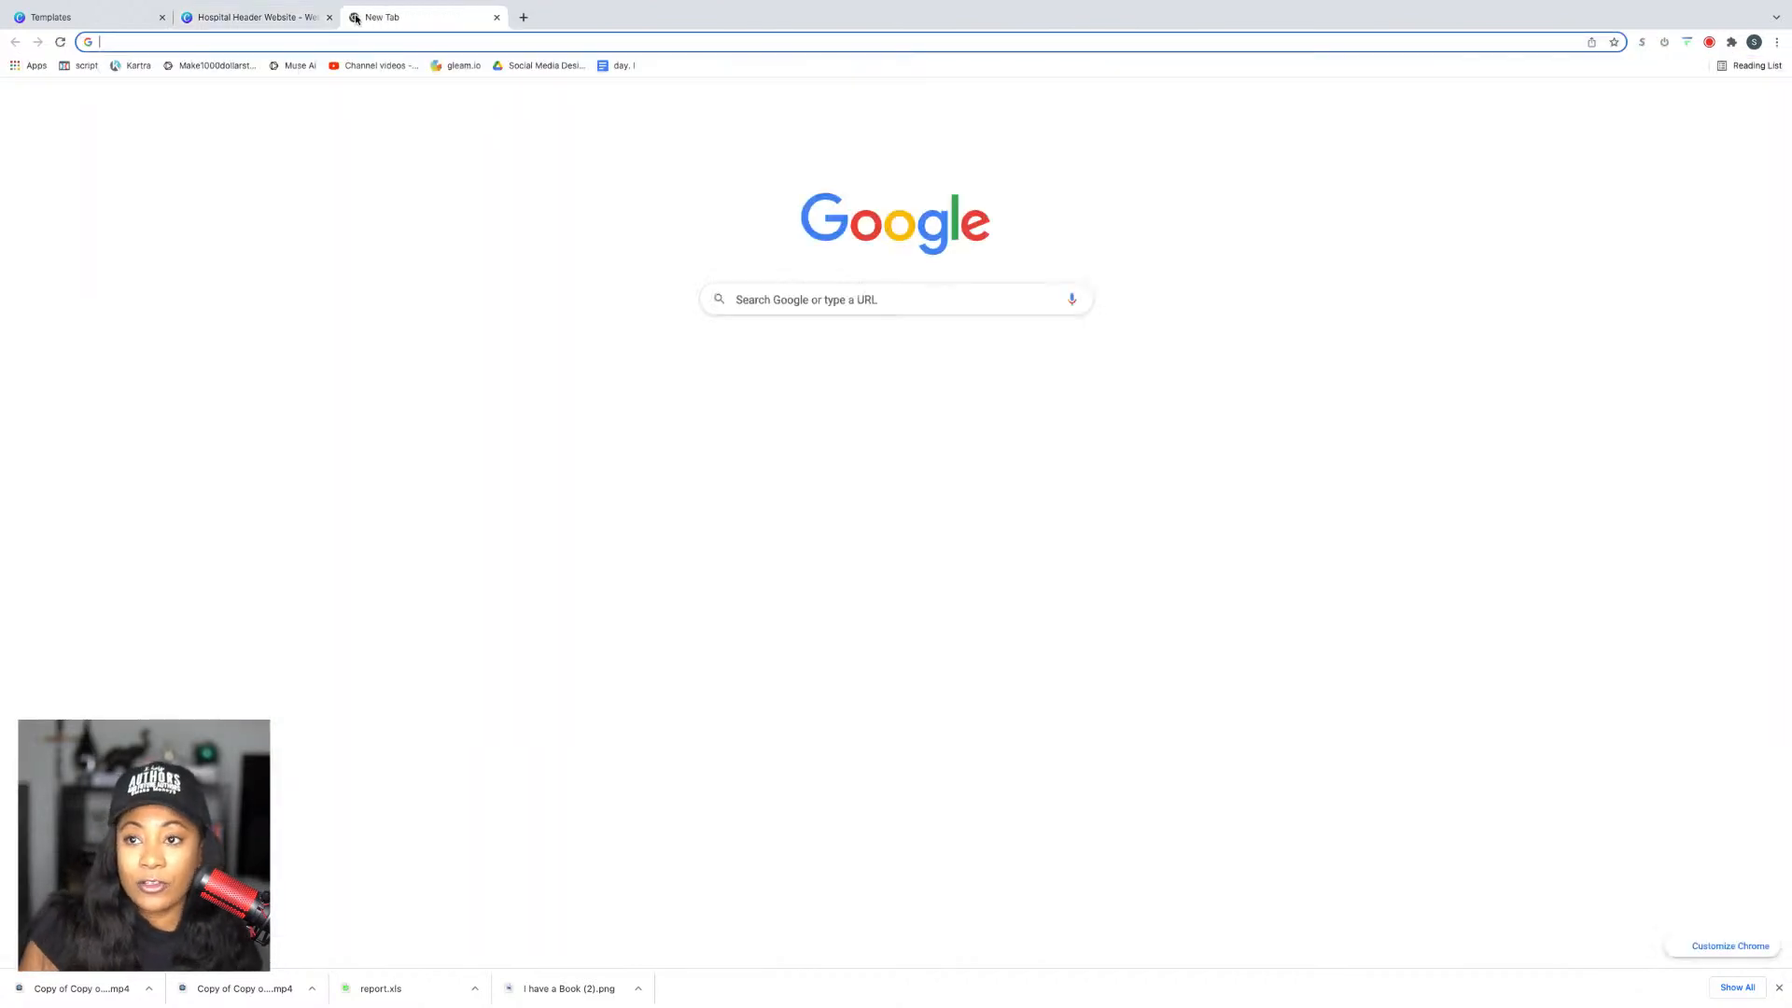
key("Return")
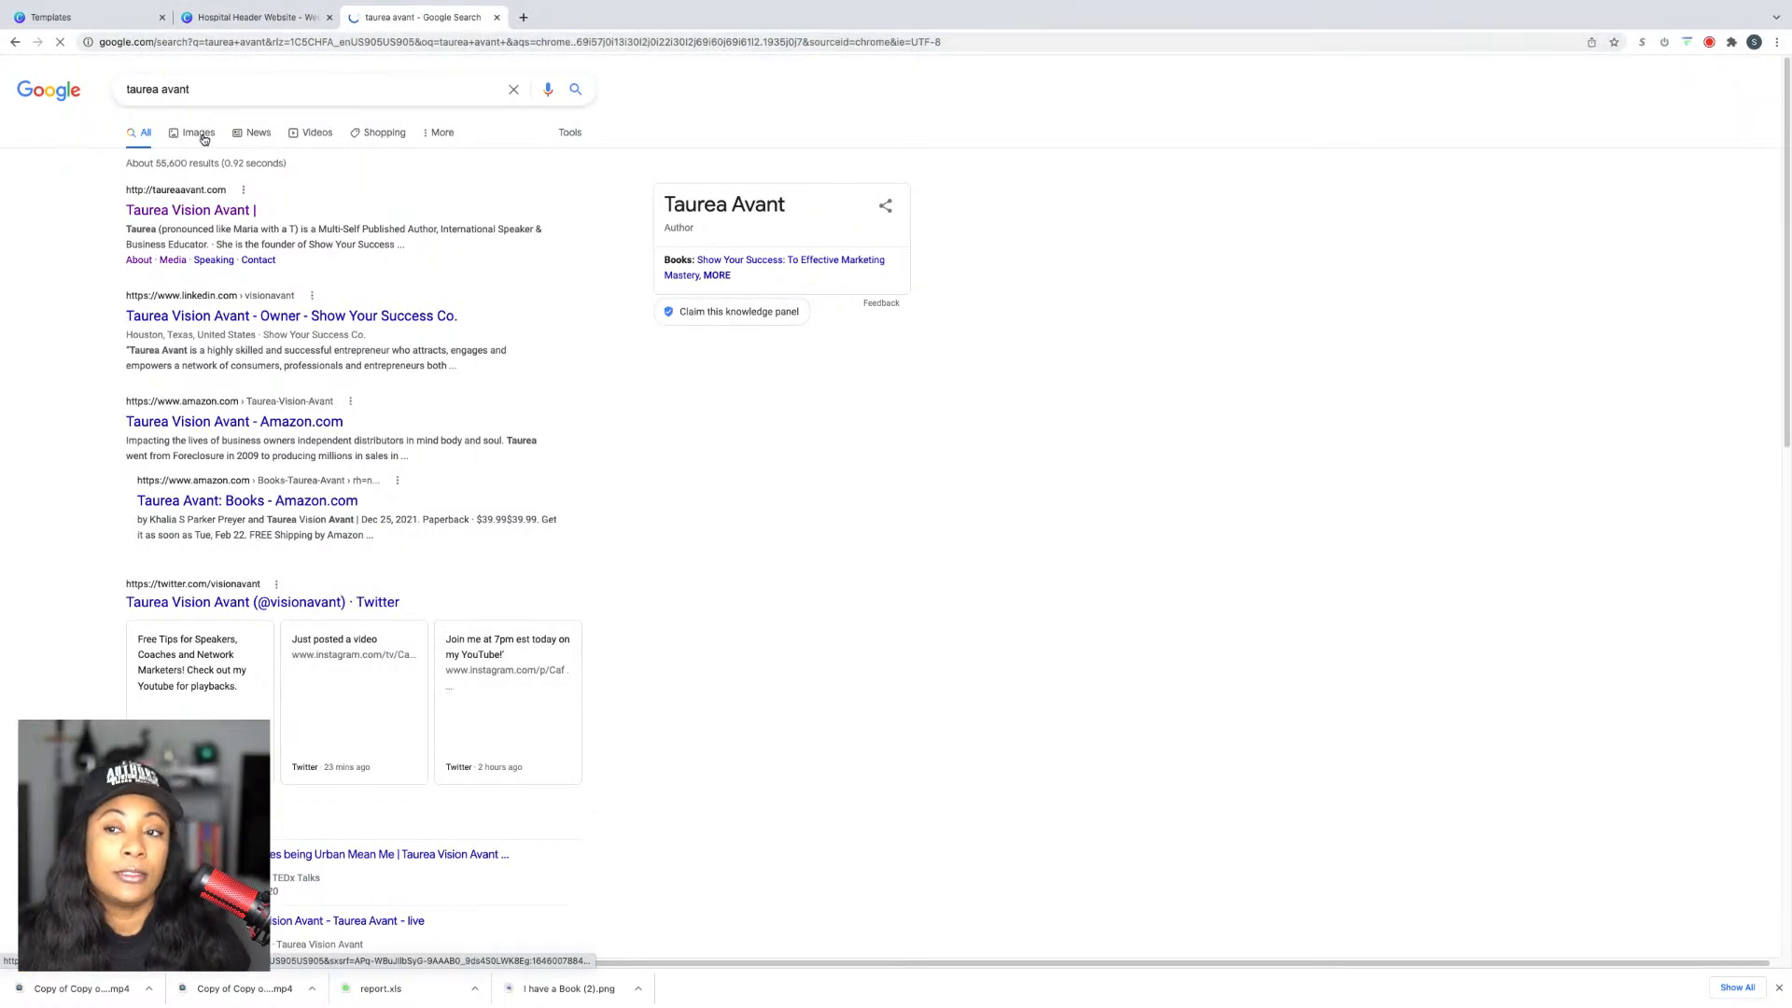
left_click(201, 136)
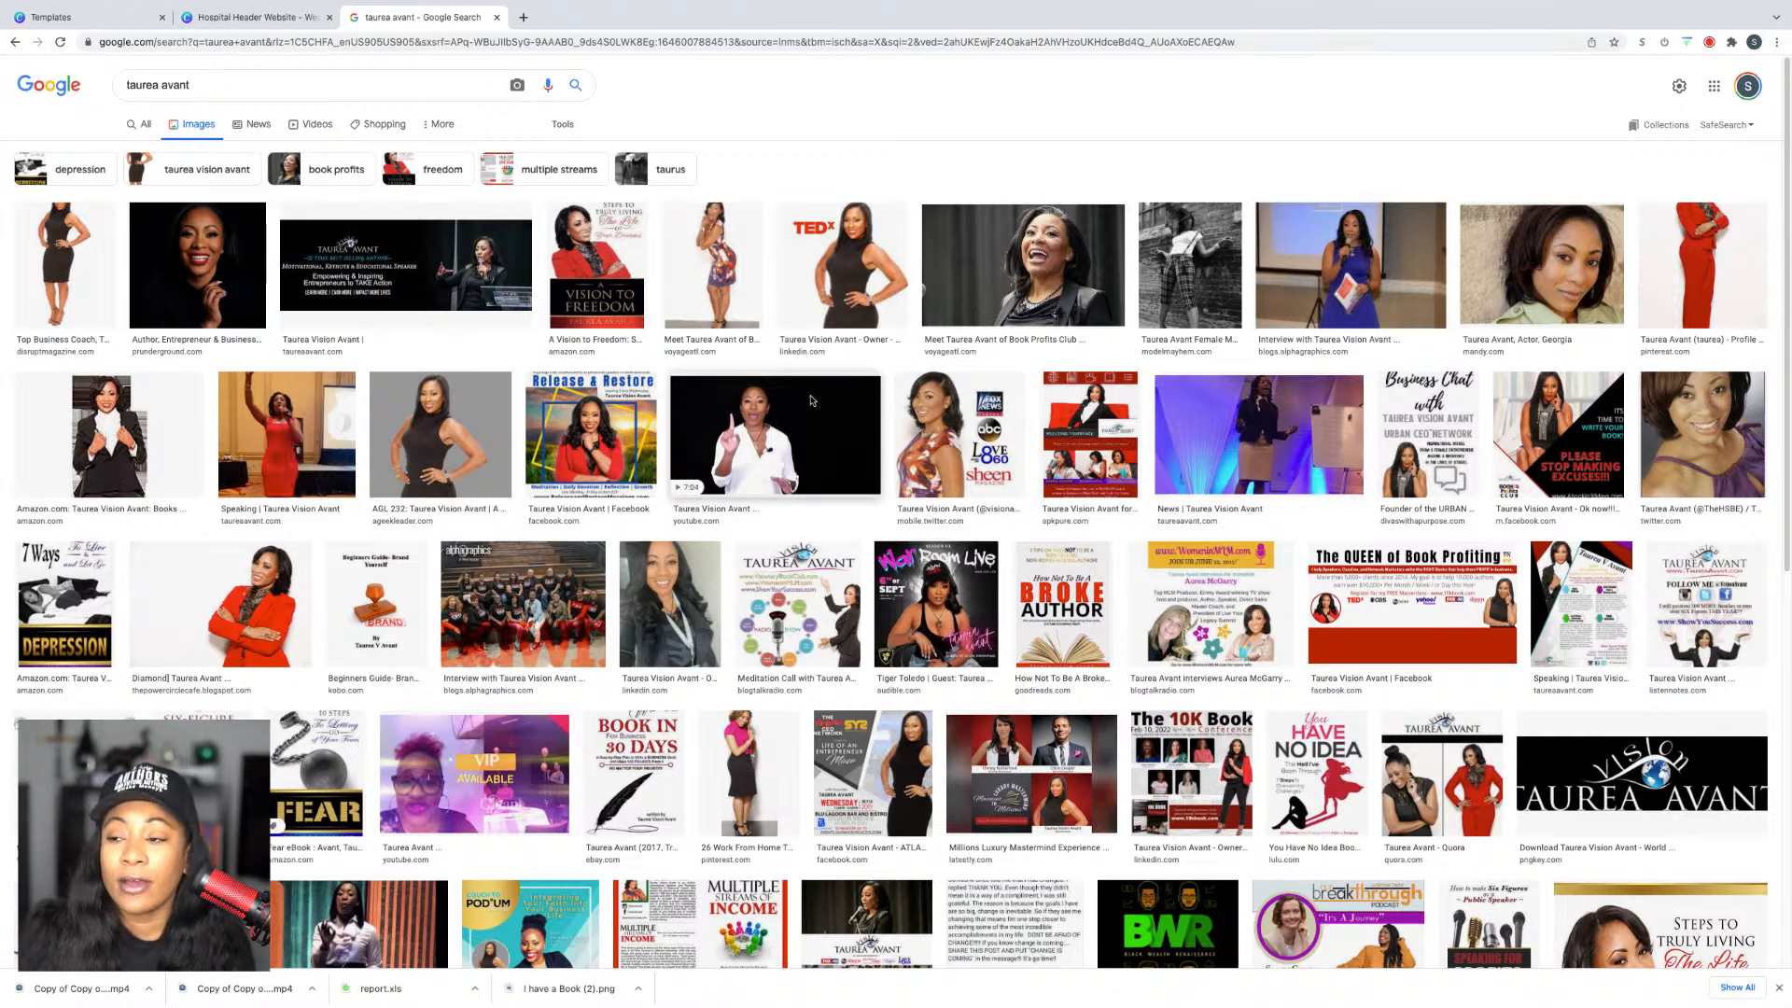
Step: Open the stage photo from the News result and copy the image
left_click(1227, 410)
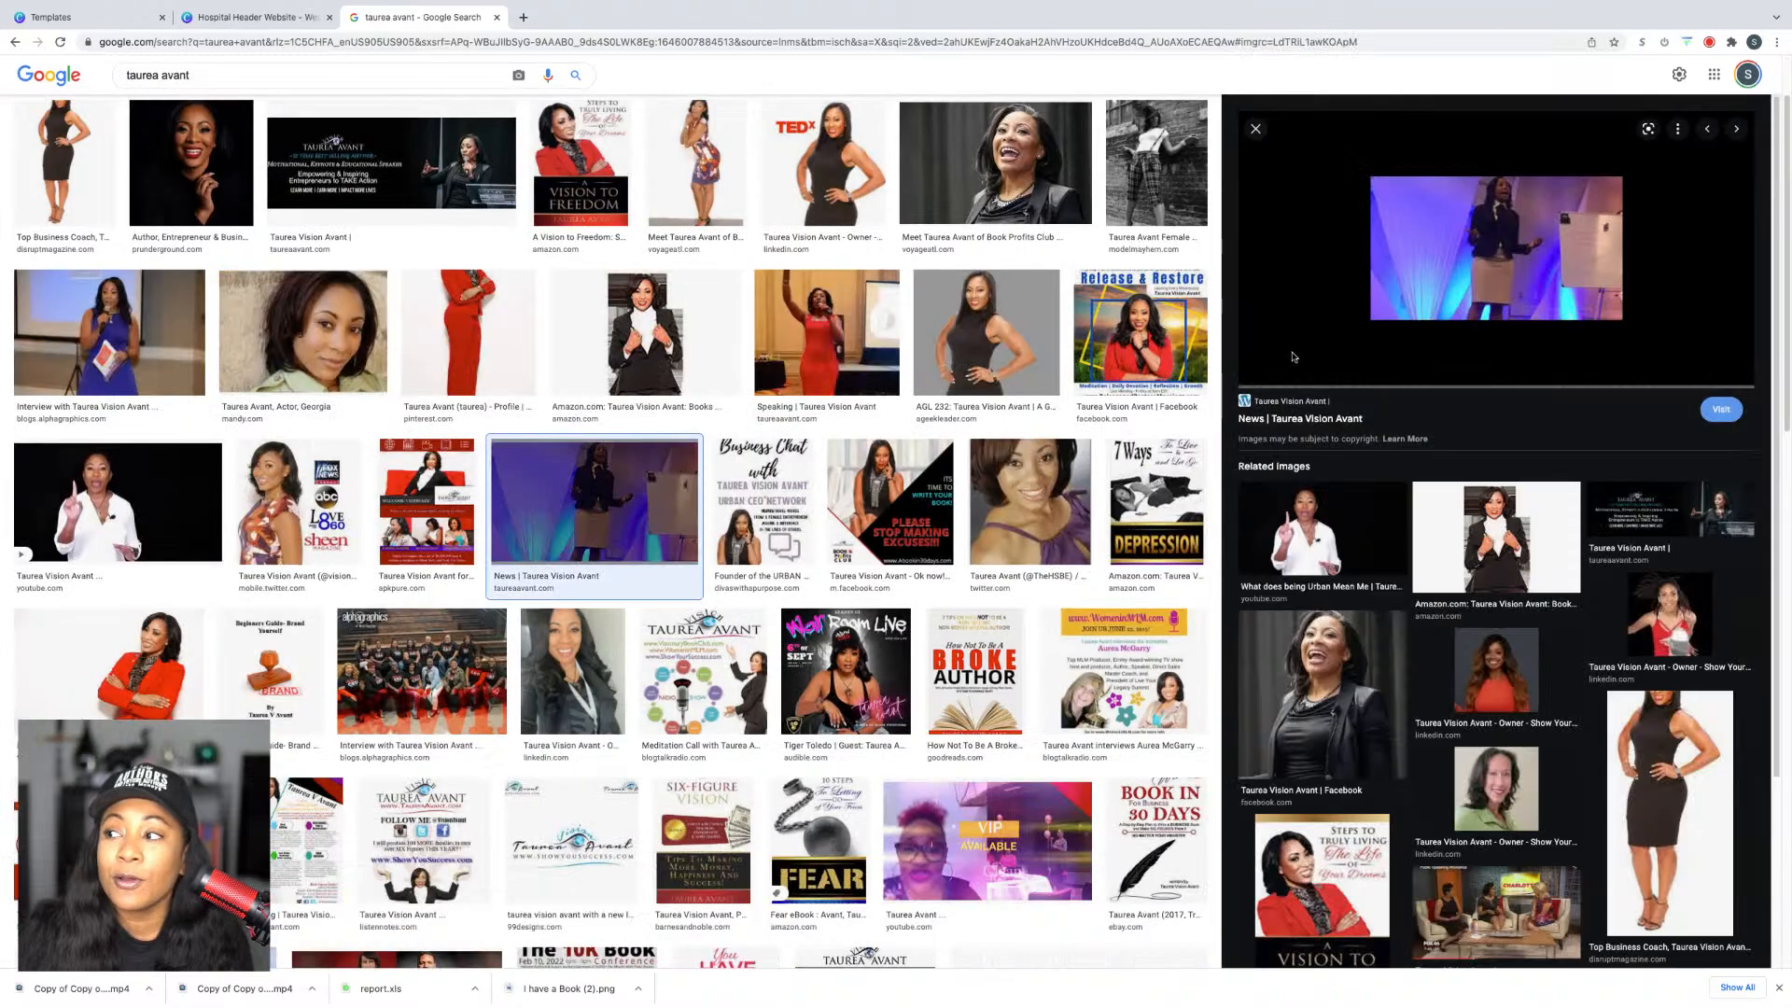
right_click(1437, 236)
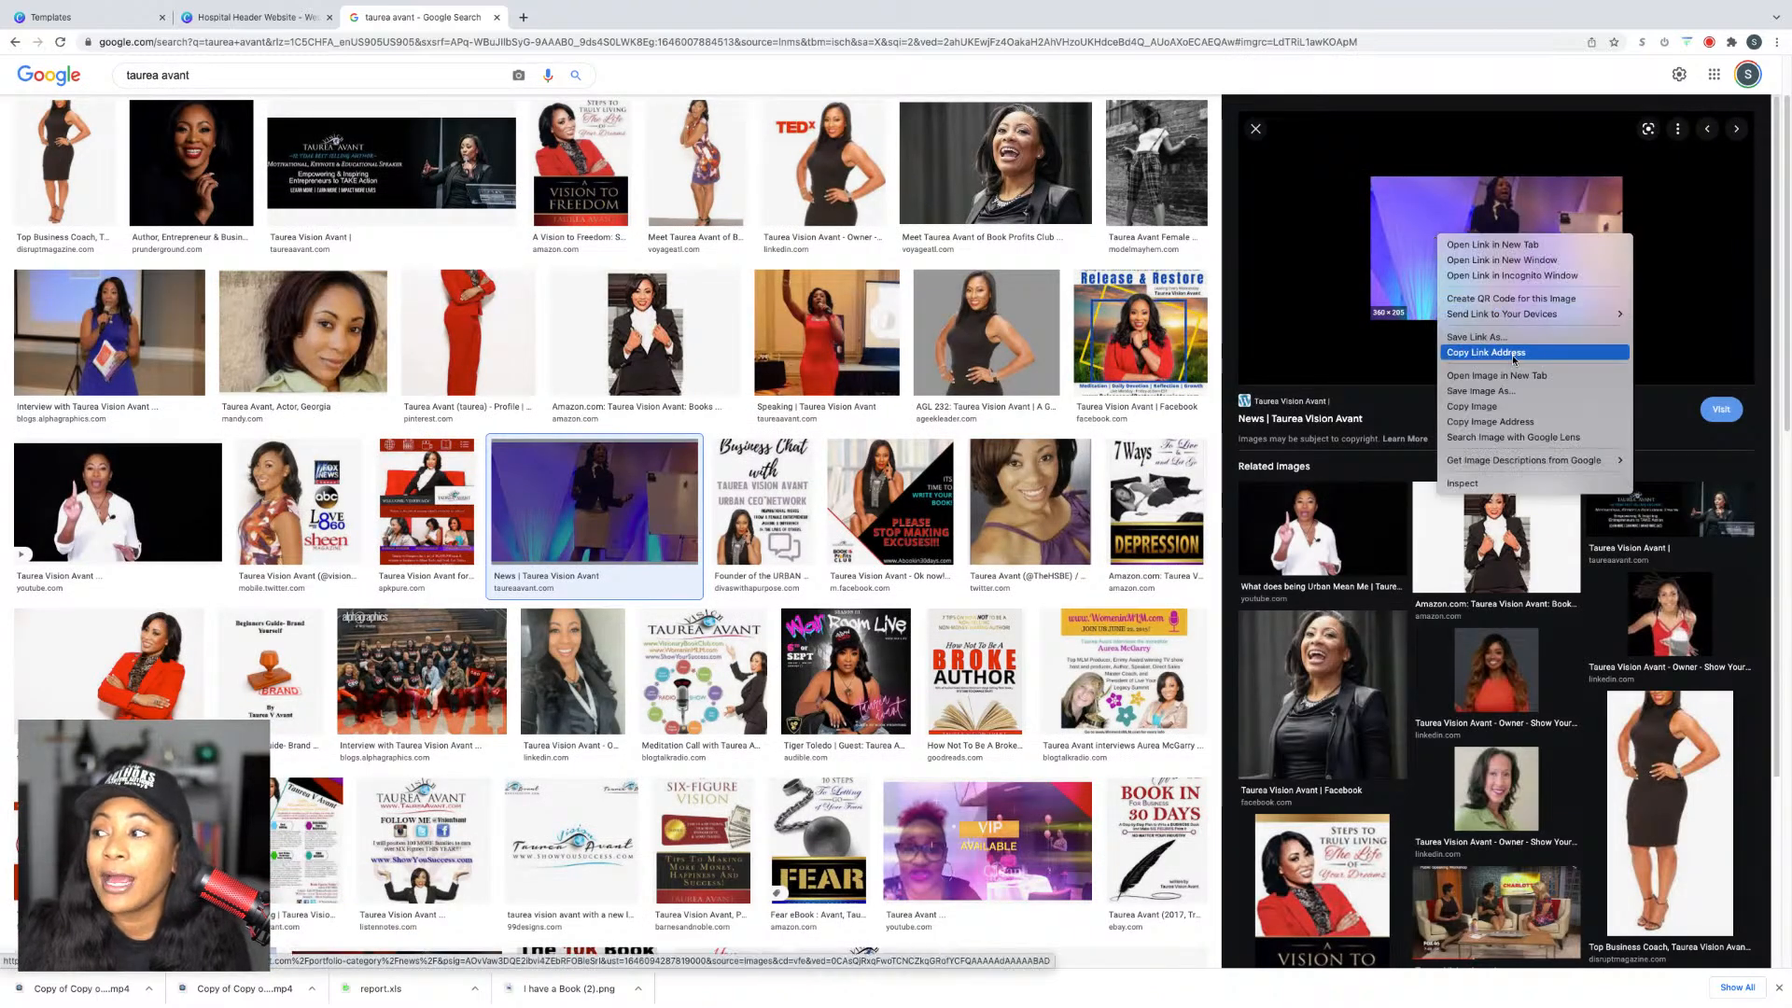
left_click(1487, 405)
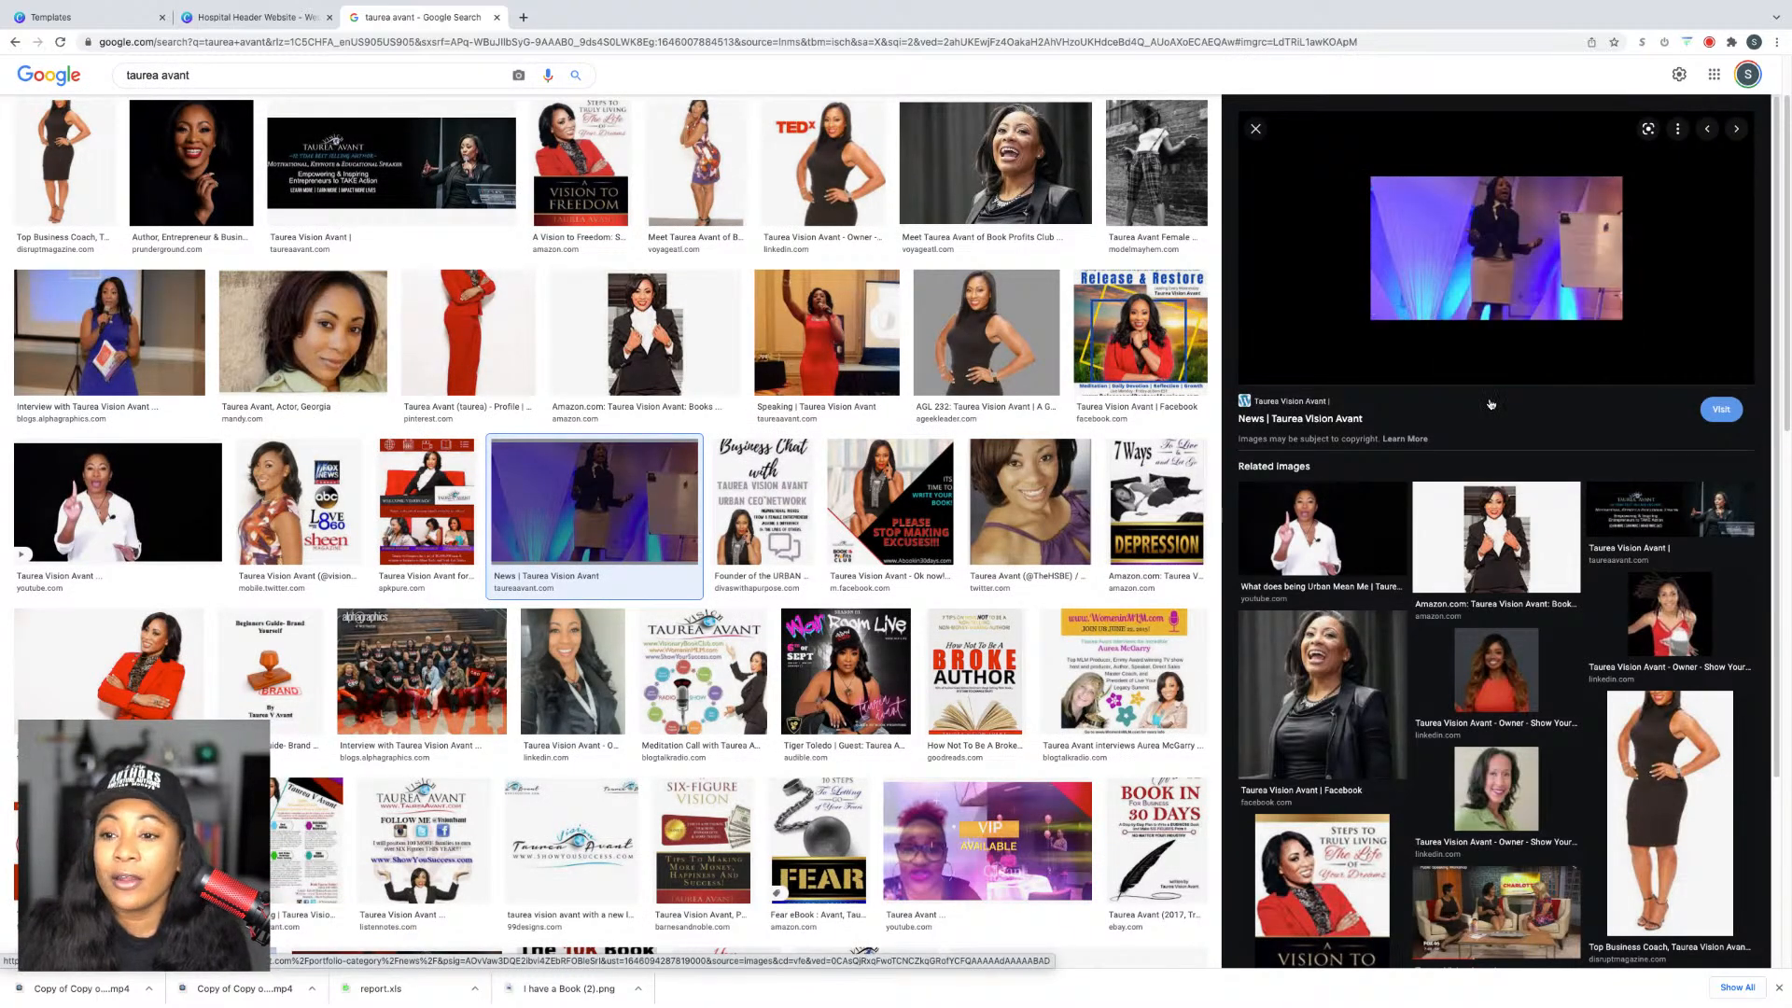
right_click(1425, 223)
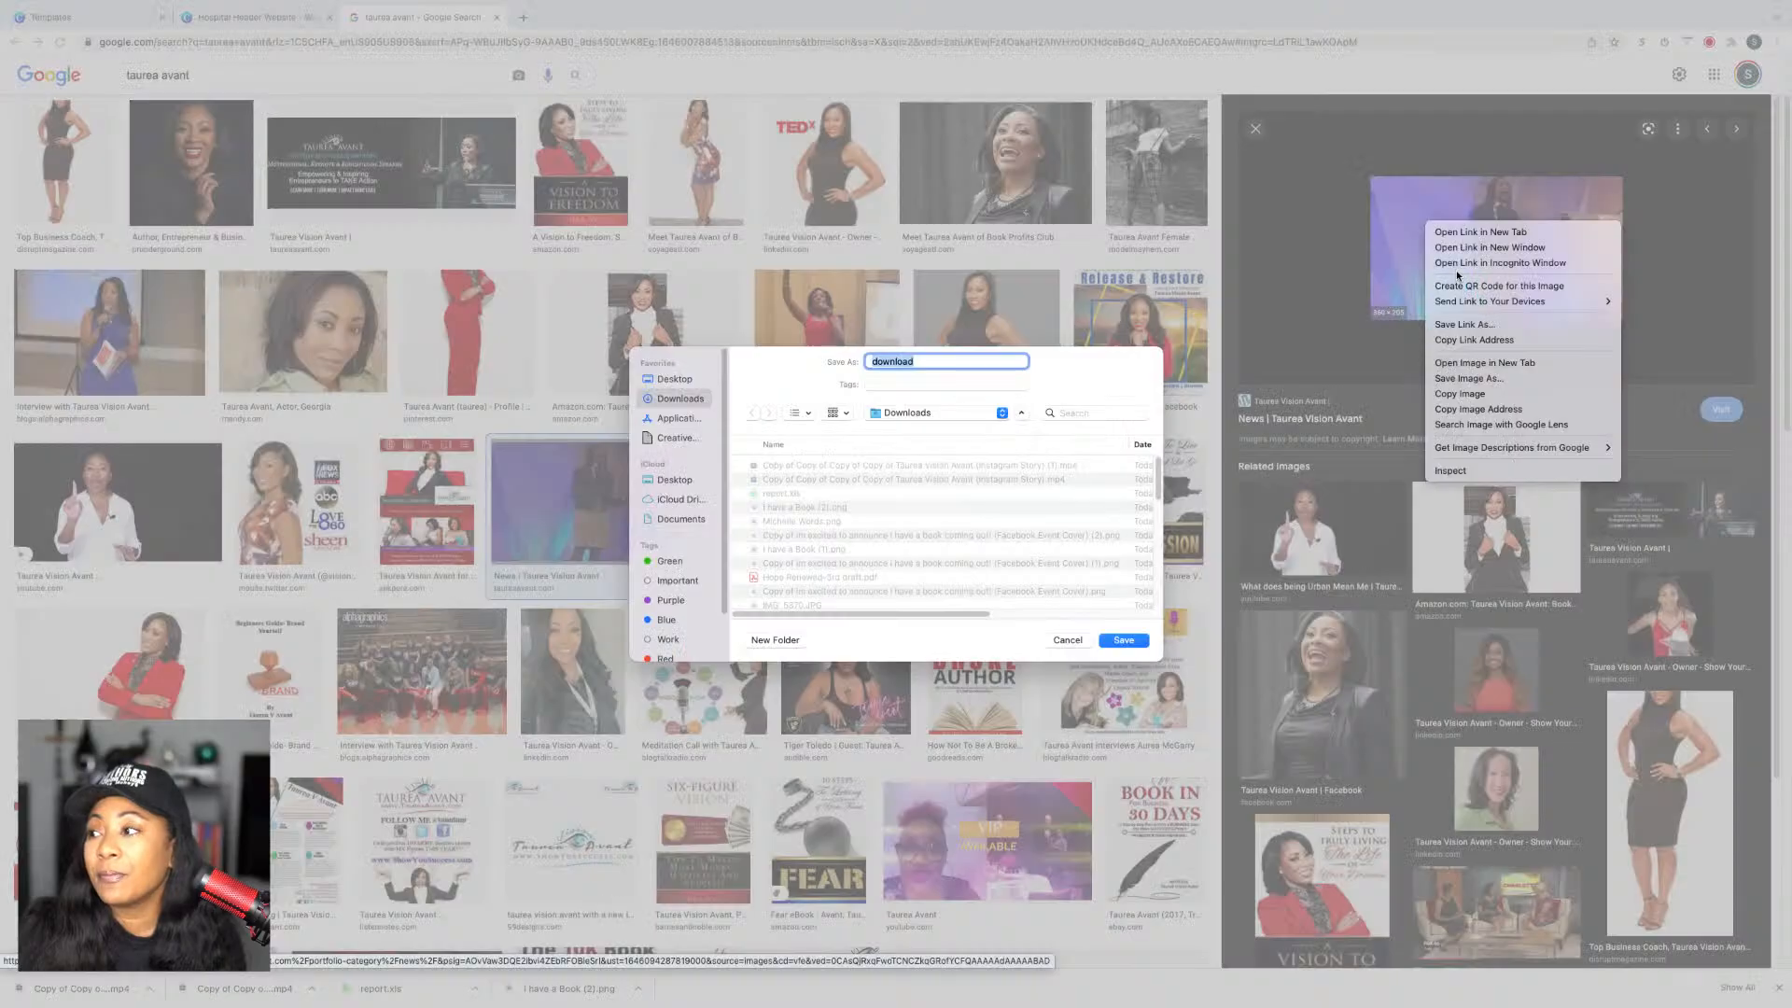
left_click(1462, 394)
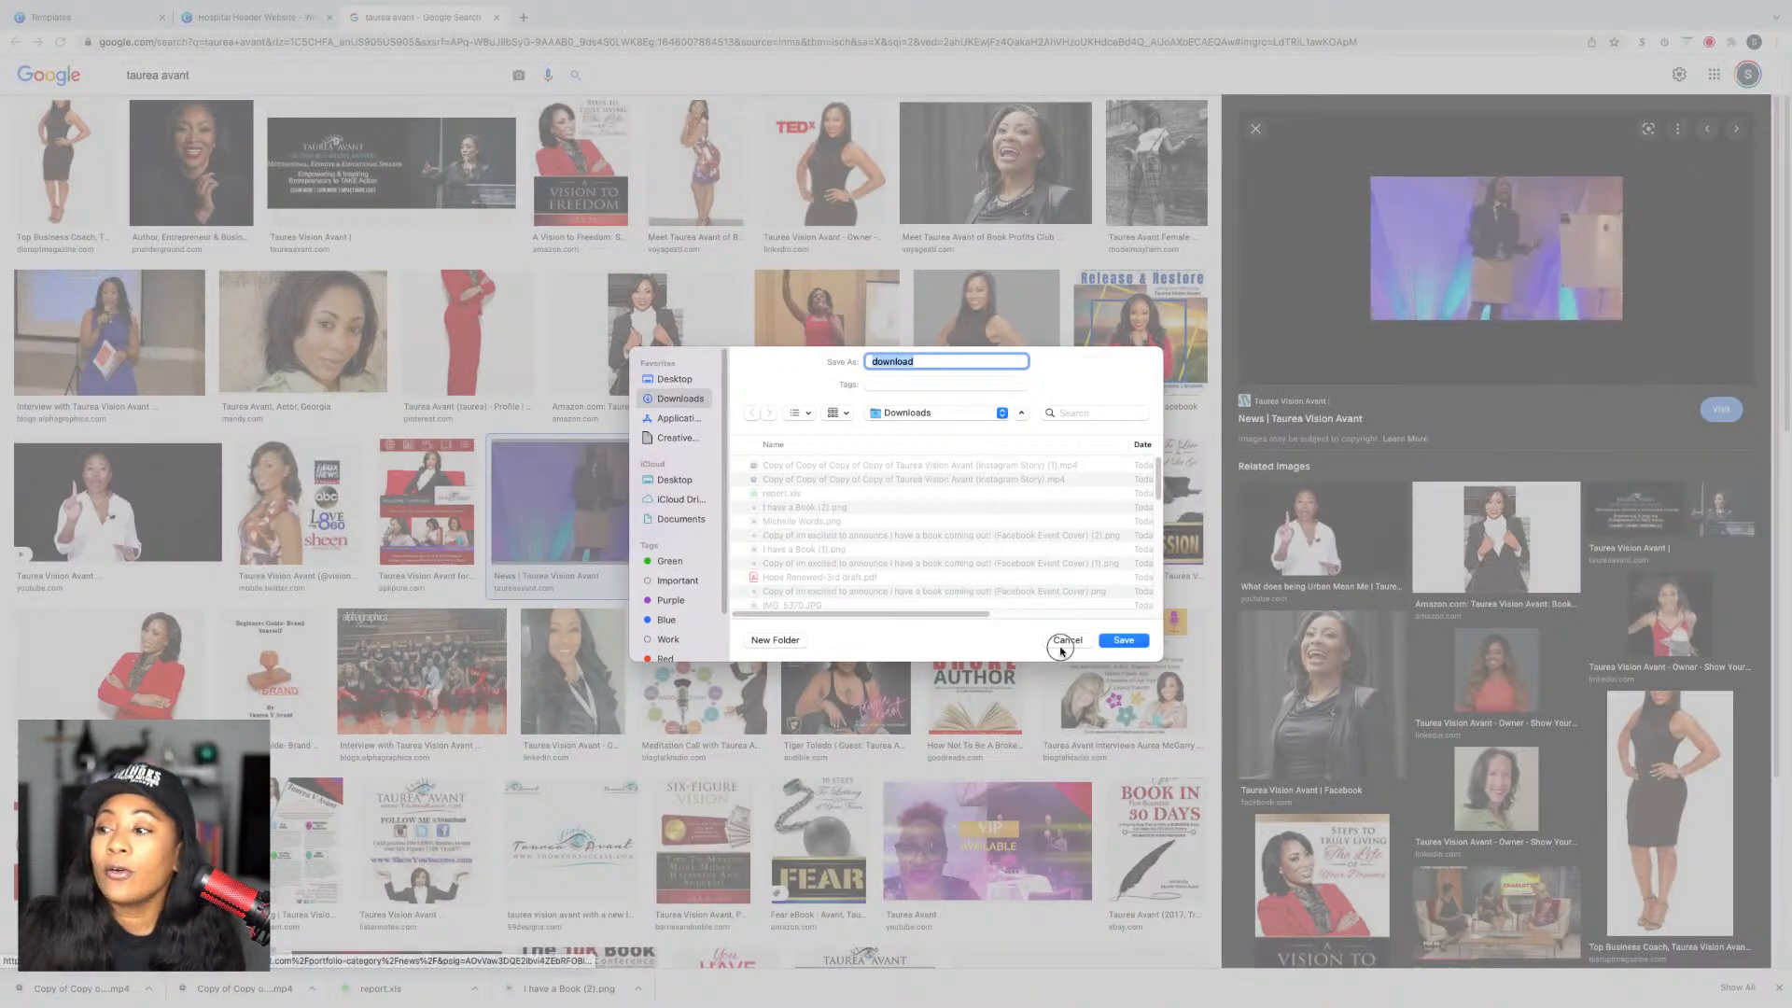
left_click(1064, 640)
Step: Copy the stage photo again and return to the Canva design
left_click(277, 13)
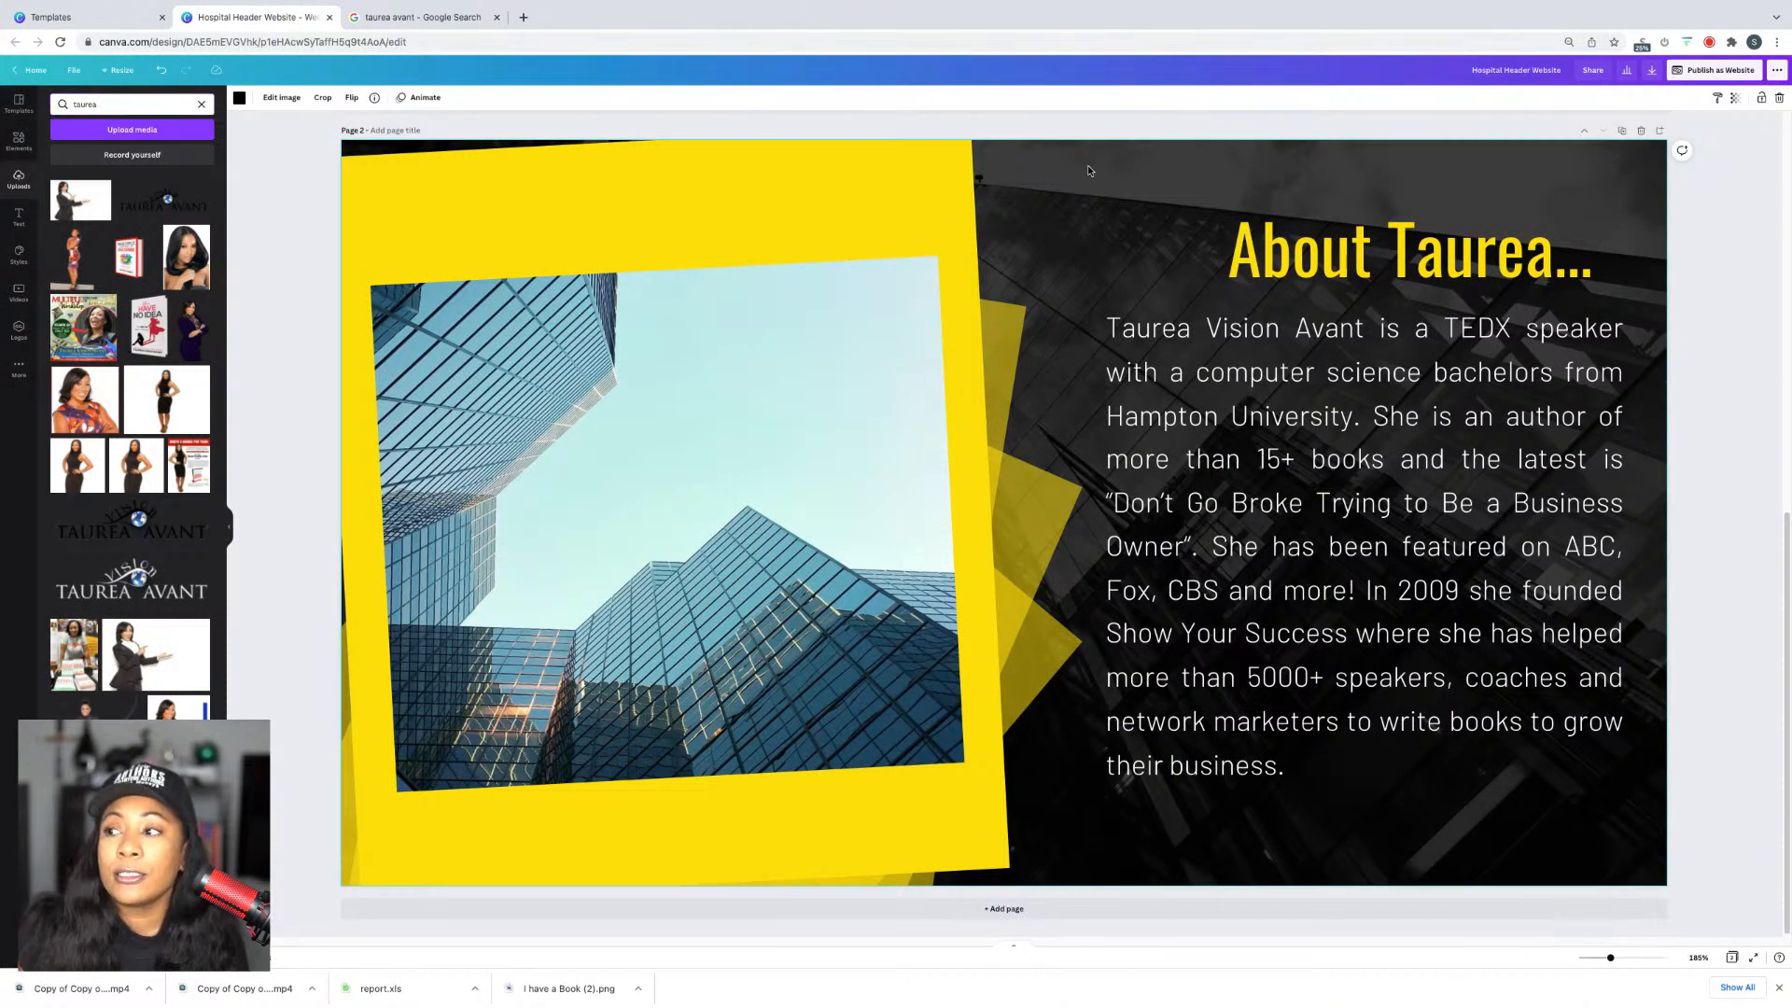
left_click(1060, 183)
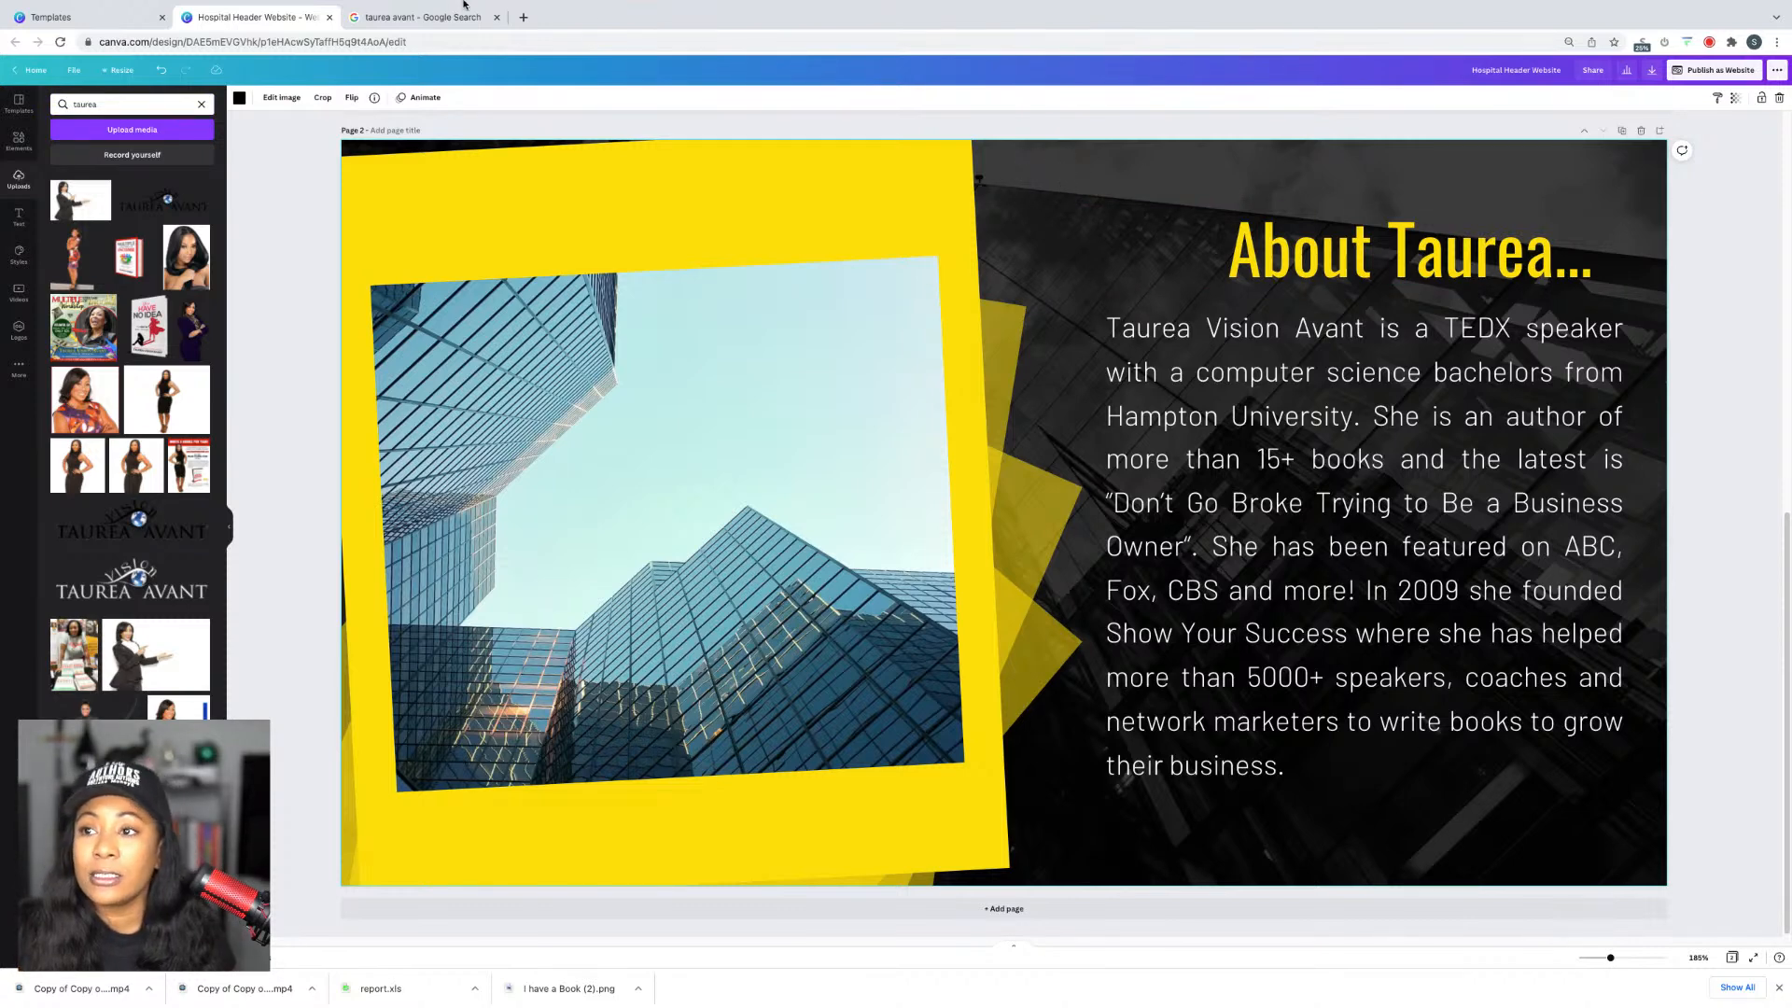
left_click(422, 17)
right_click(1479, 244)
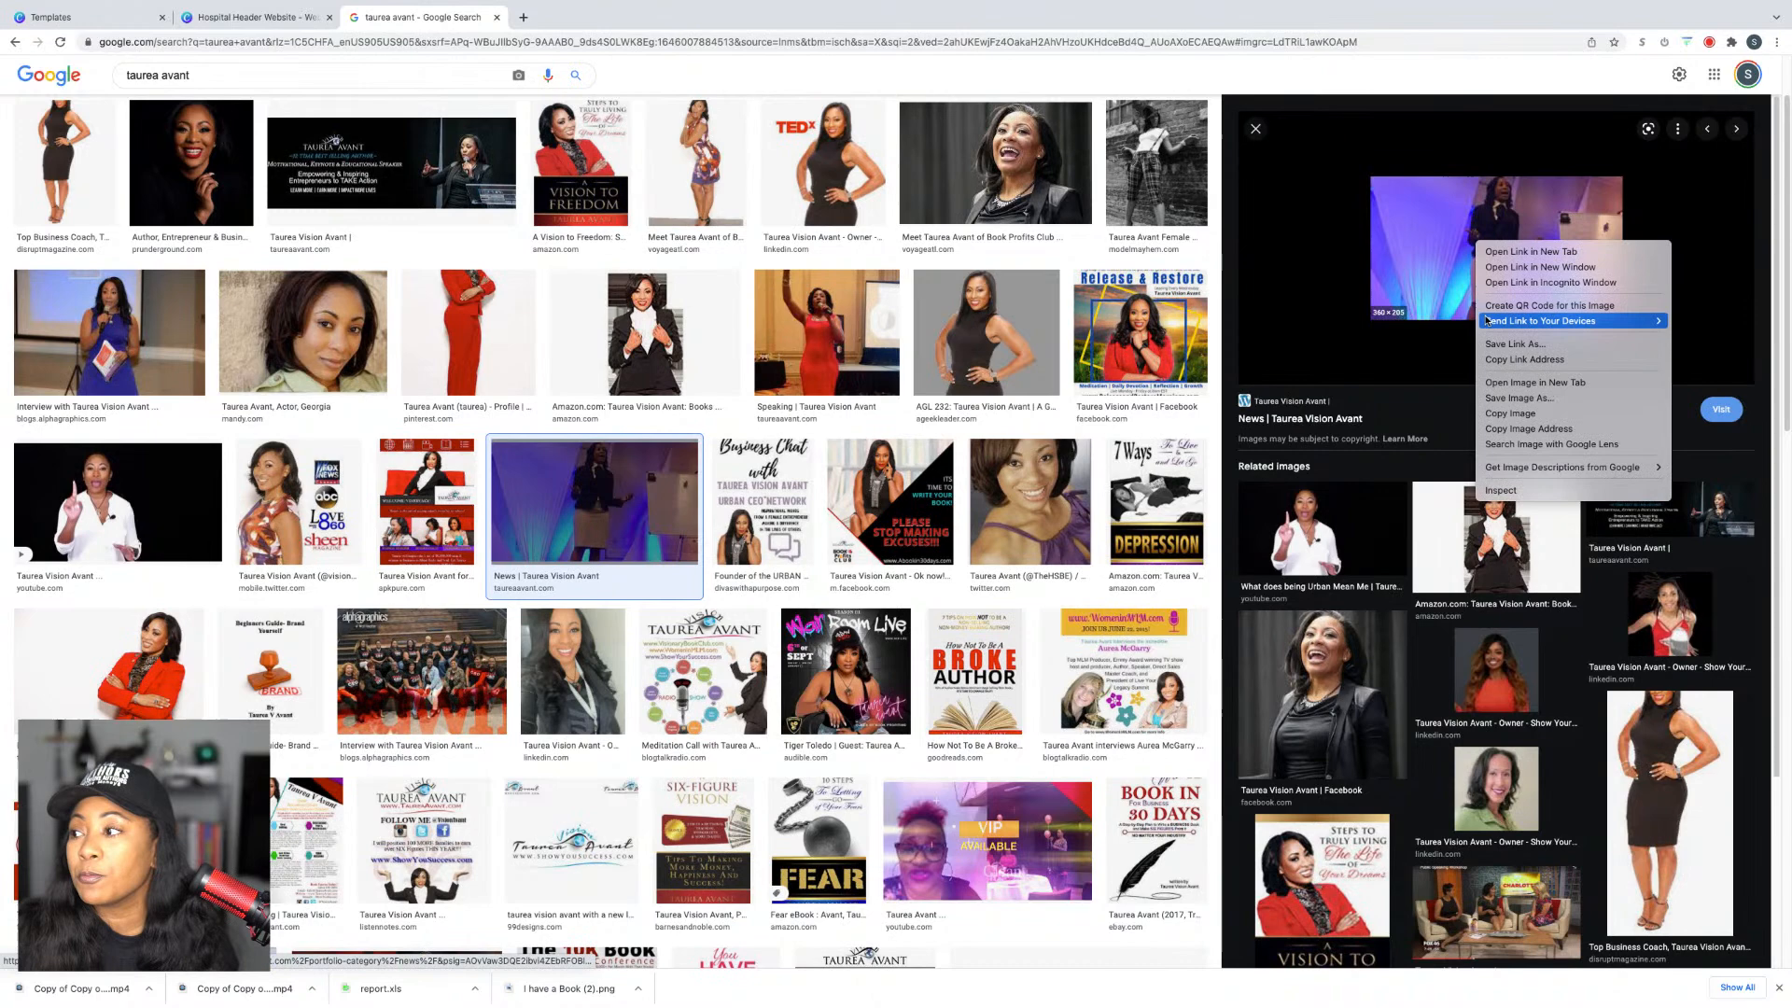
left_click(1510, 412)
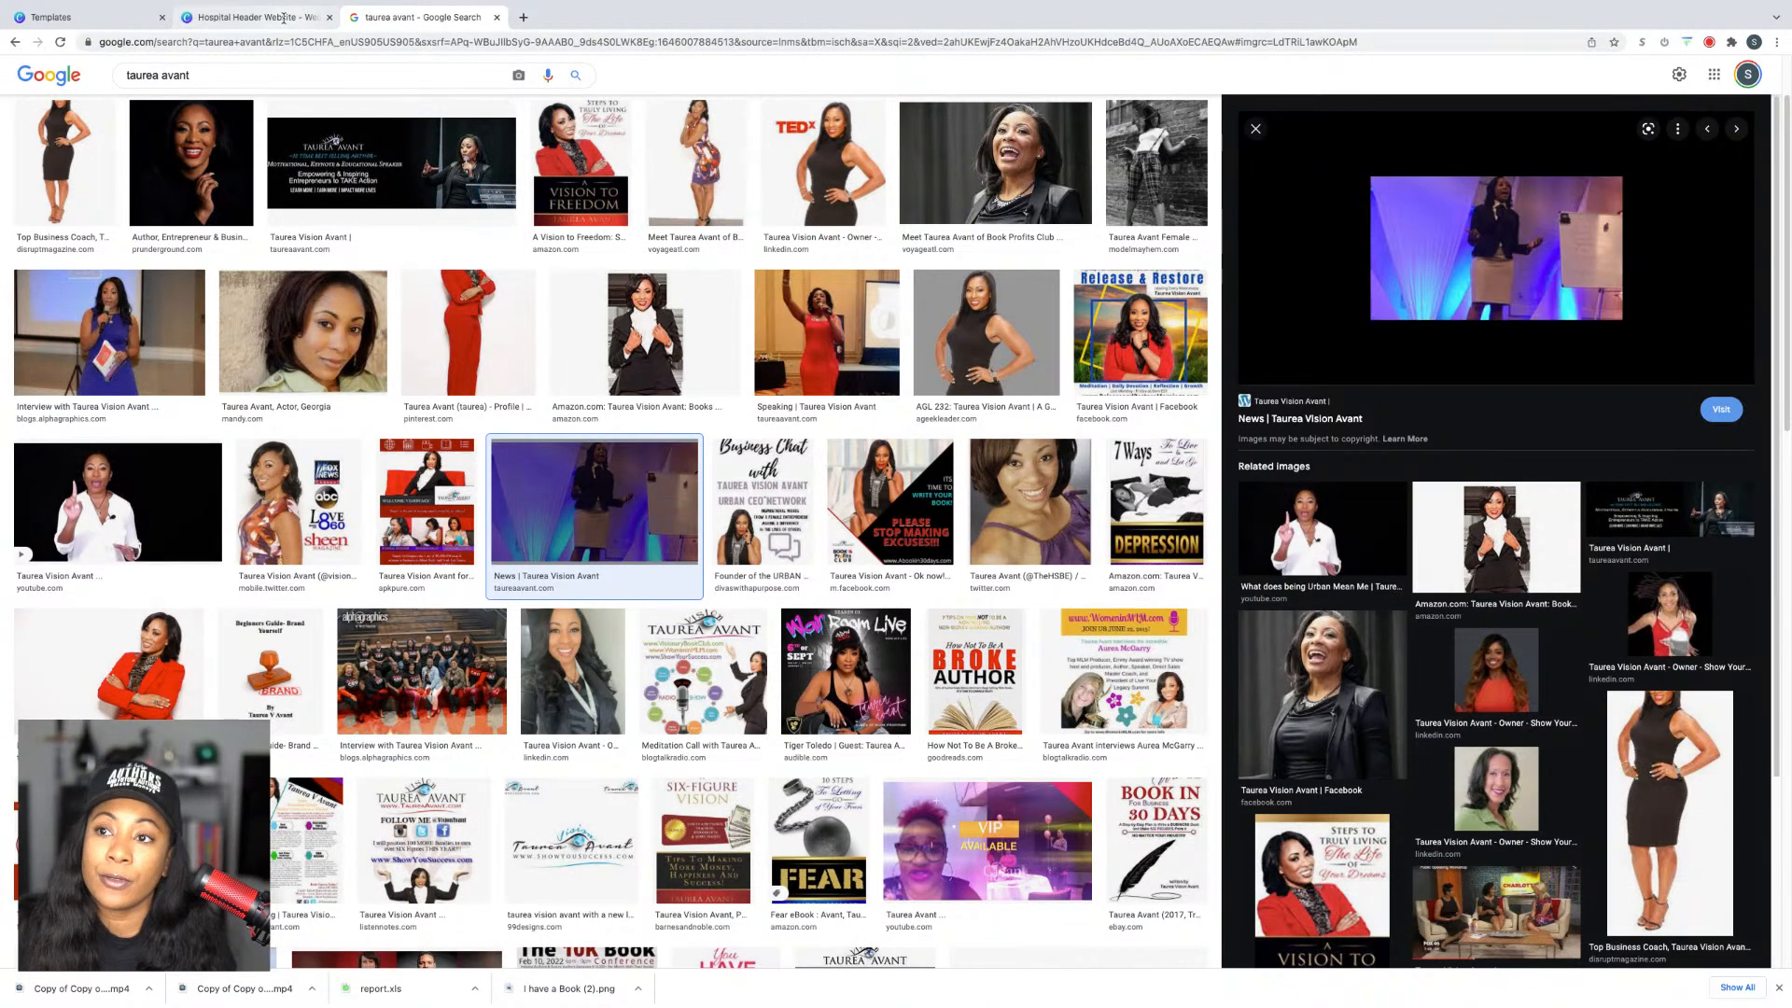
left_click(102, 17)
left_click(234, 17)
Step: Paste the stage photo onto the About page and enlarge it to cover the page
key("ctrl+v")
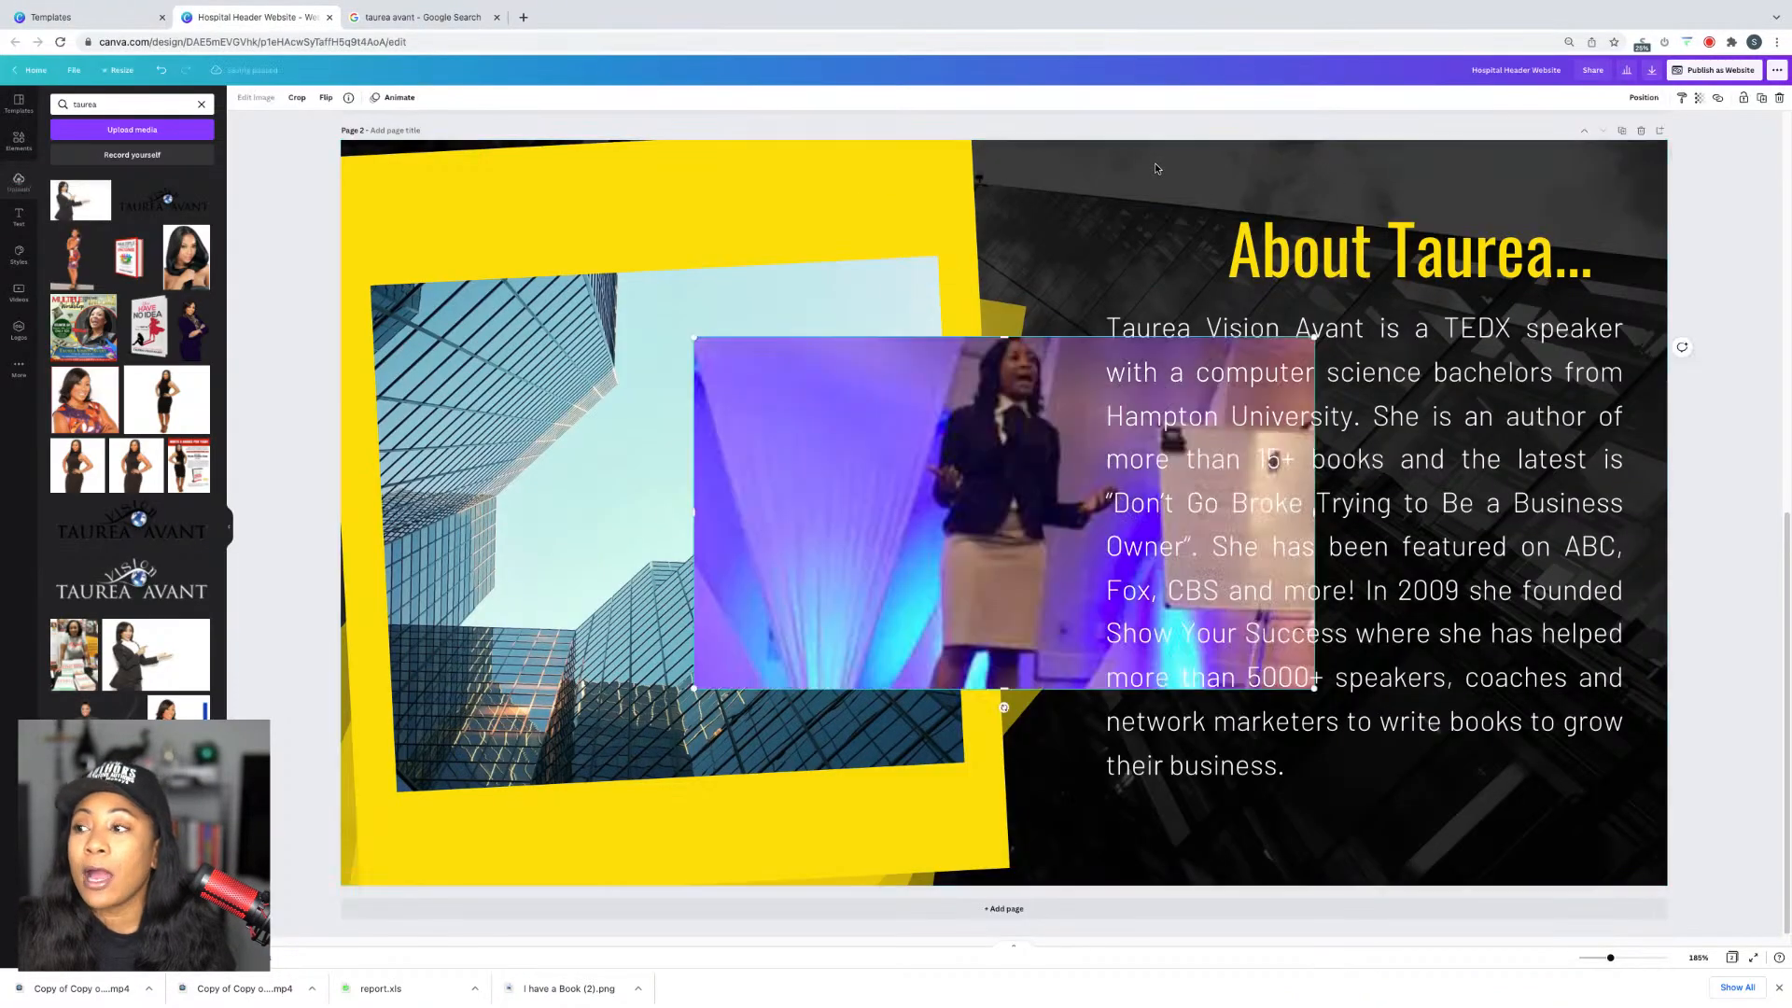
left_click_drag(963, 443, 1131, 271)
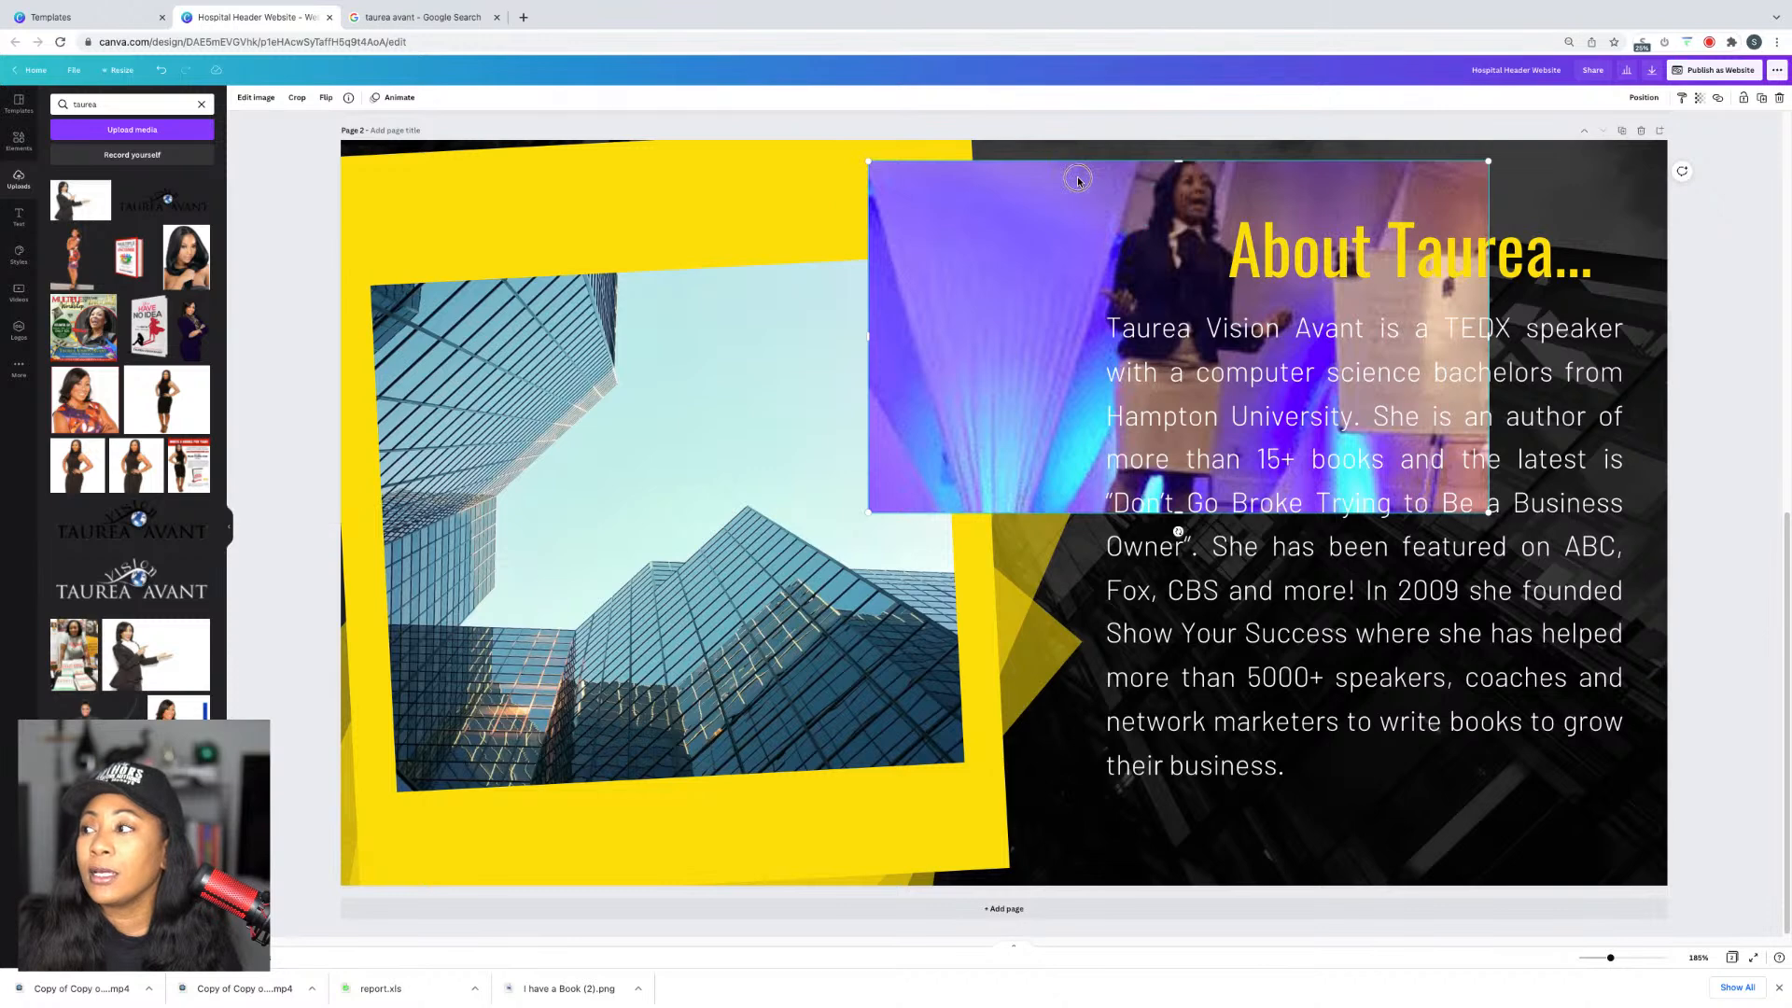
left_click_drag(1072, 176, 1246, 143)
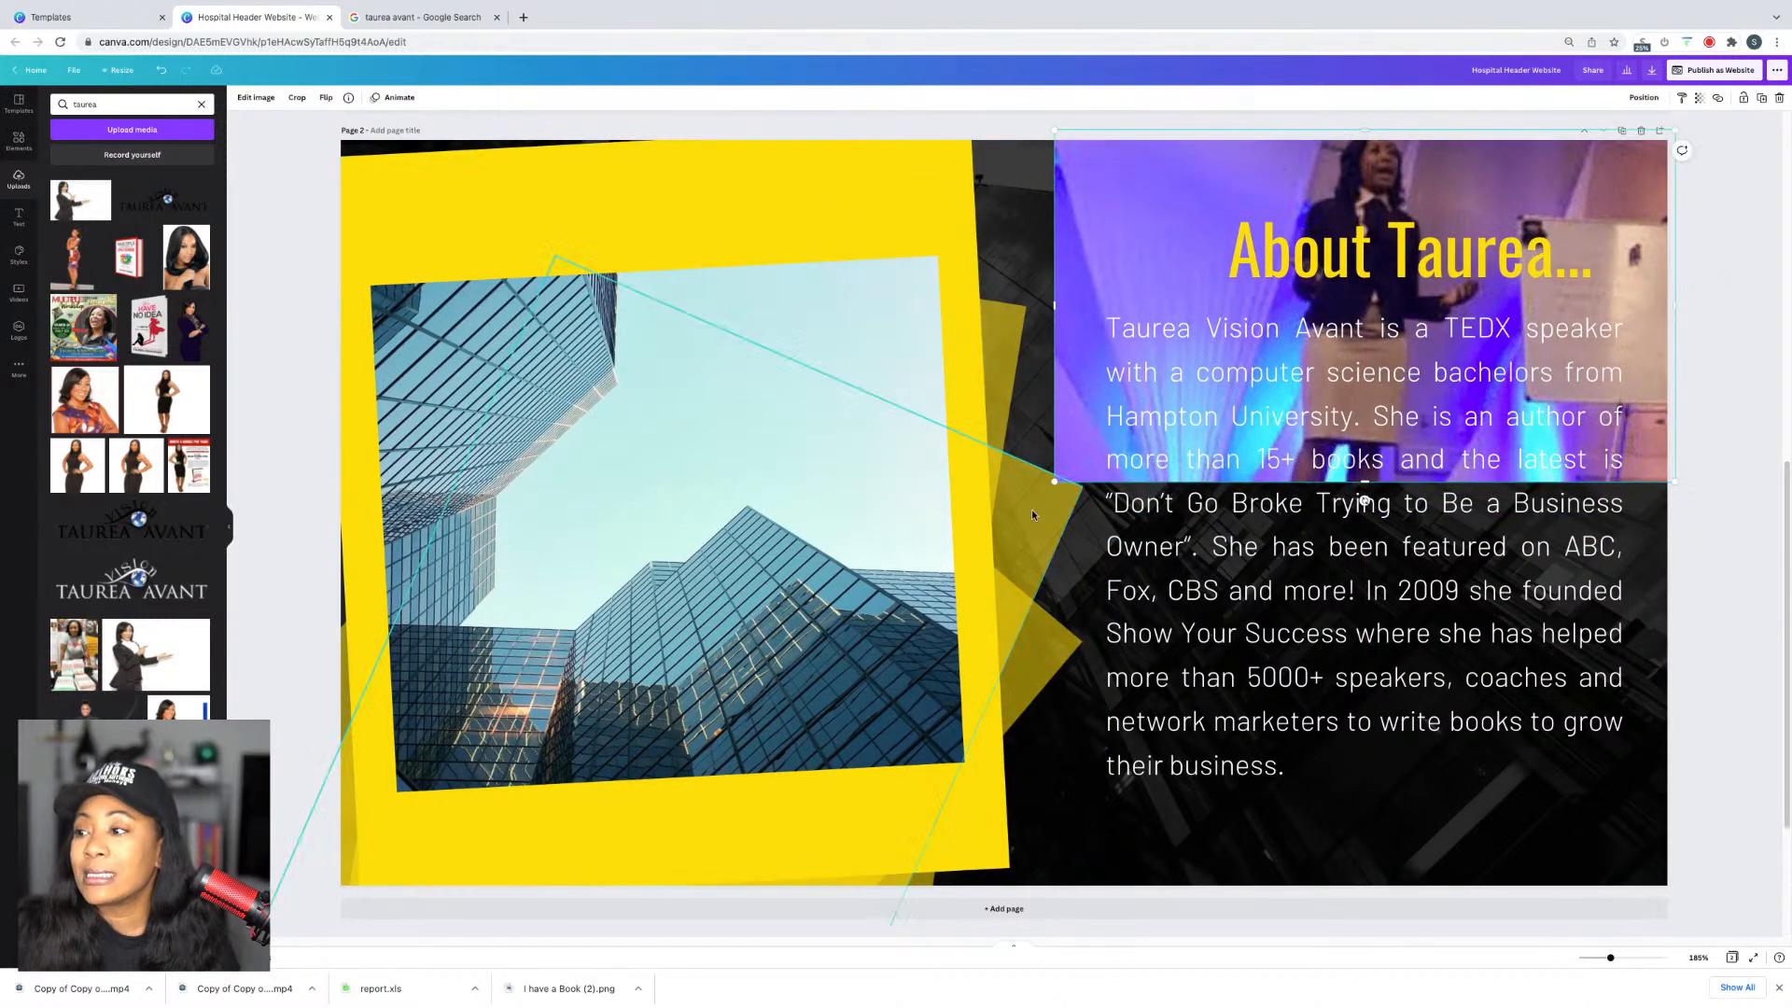
left_click_drag(1055, 483, 279, 869)
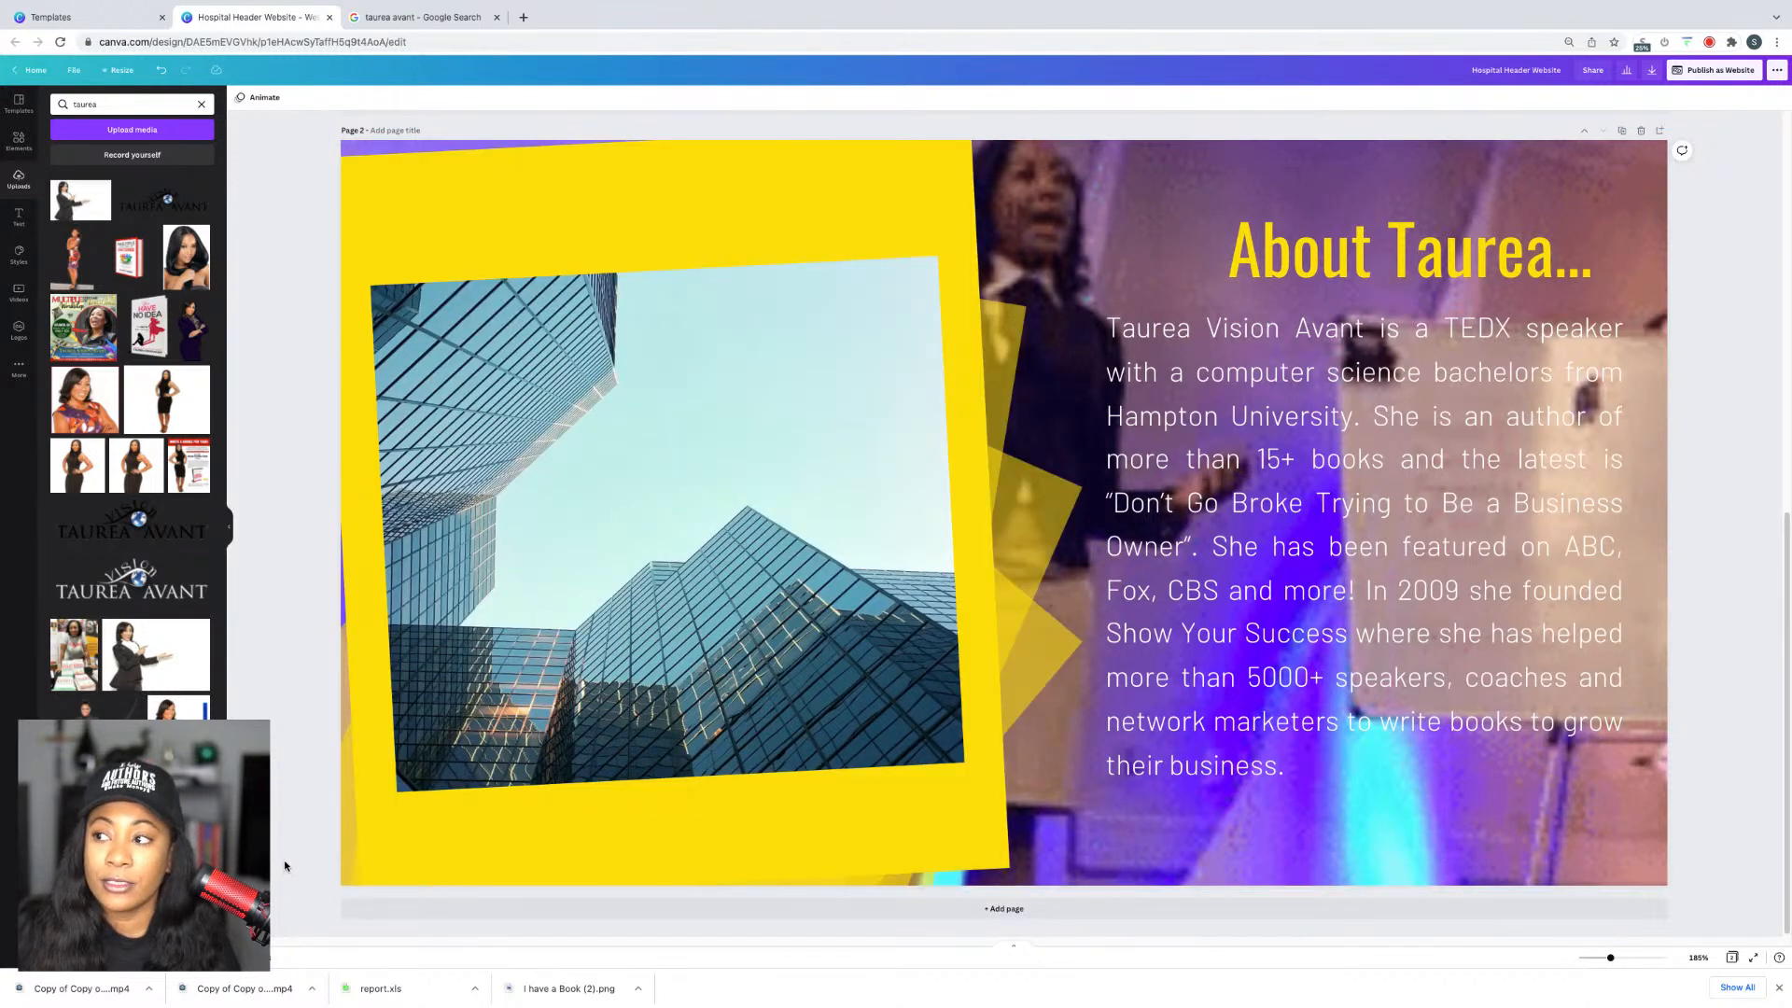
Step: Set the background stage photo's transparency to 34
left_click(1181, 169)
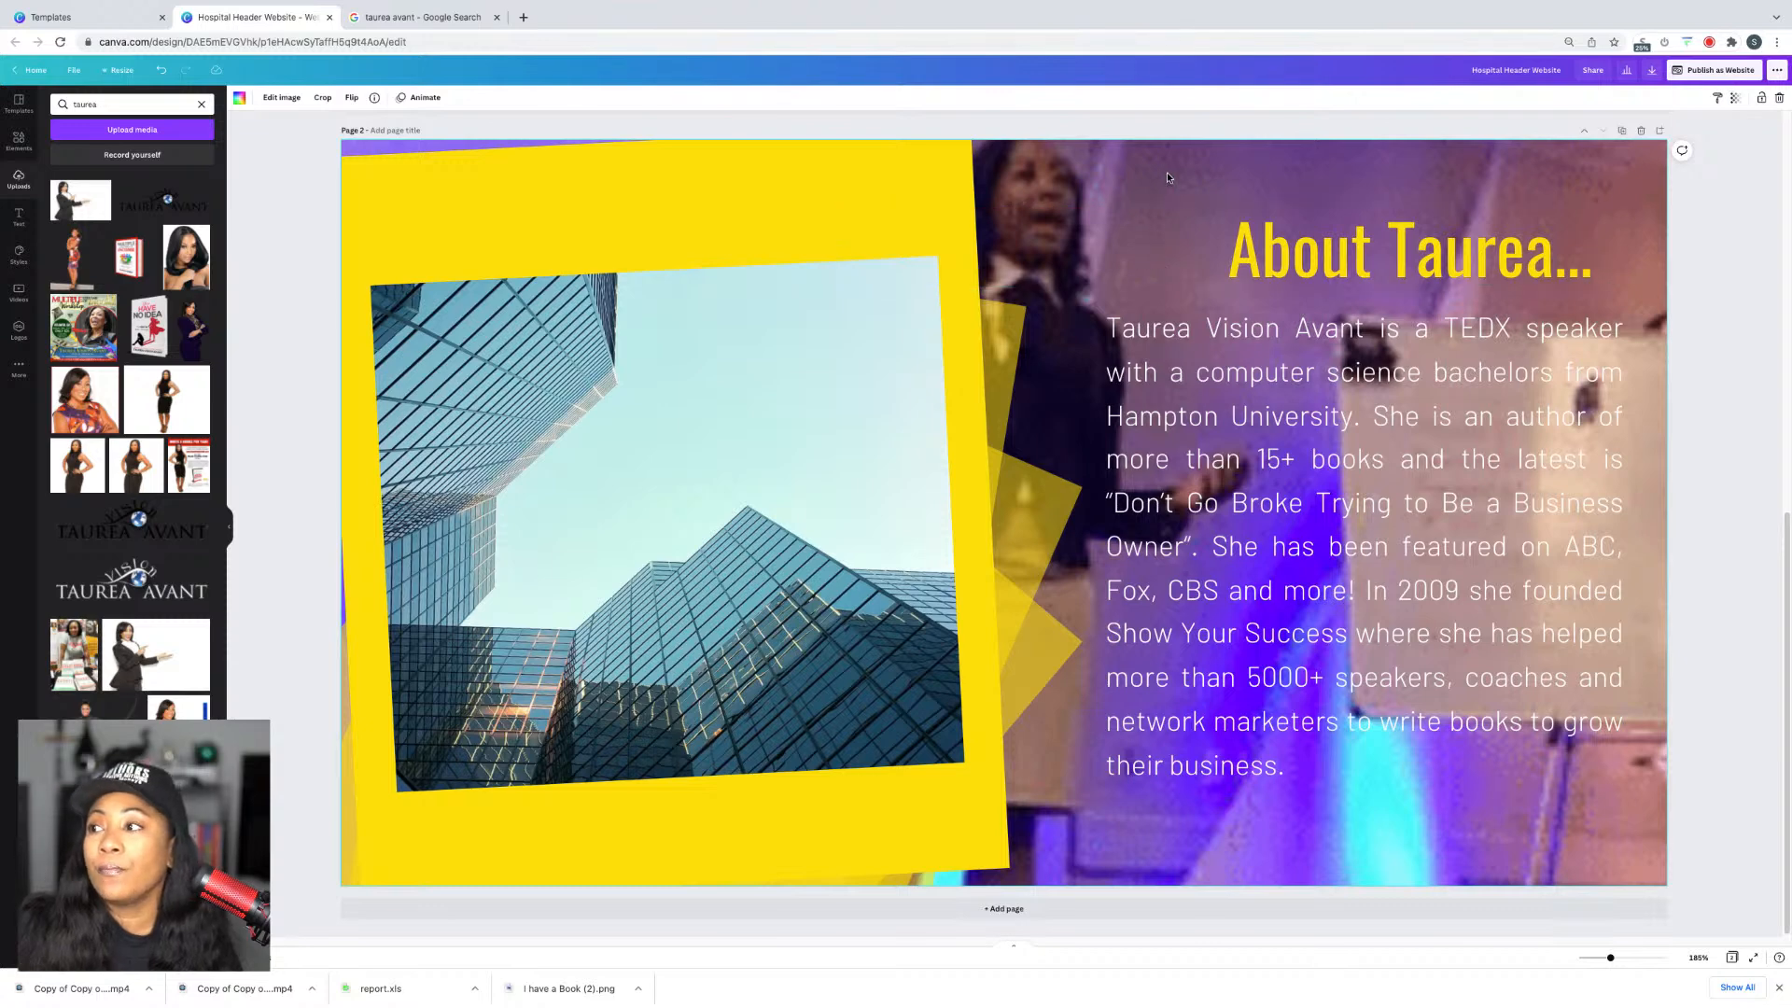
left_click(1734, 97)
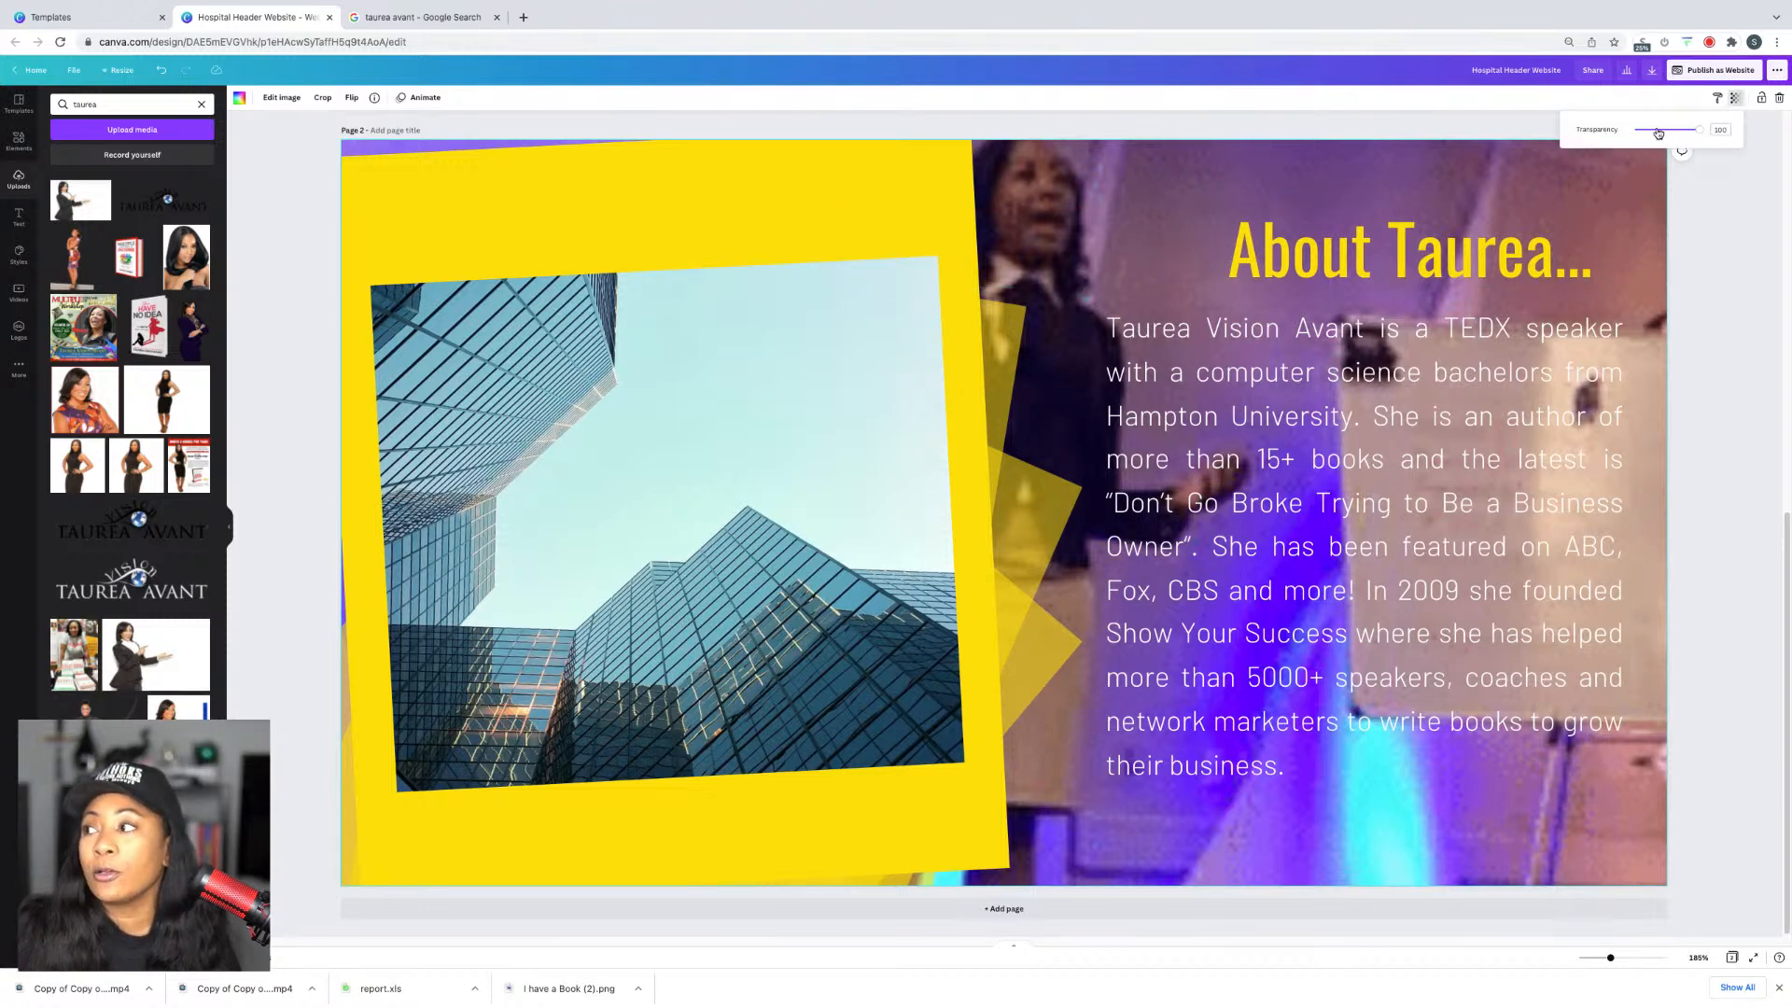
left_click_drag(1698, 129, 1654, 136)
left_click(1101, 187)
double_click(1103, 190)
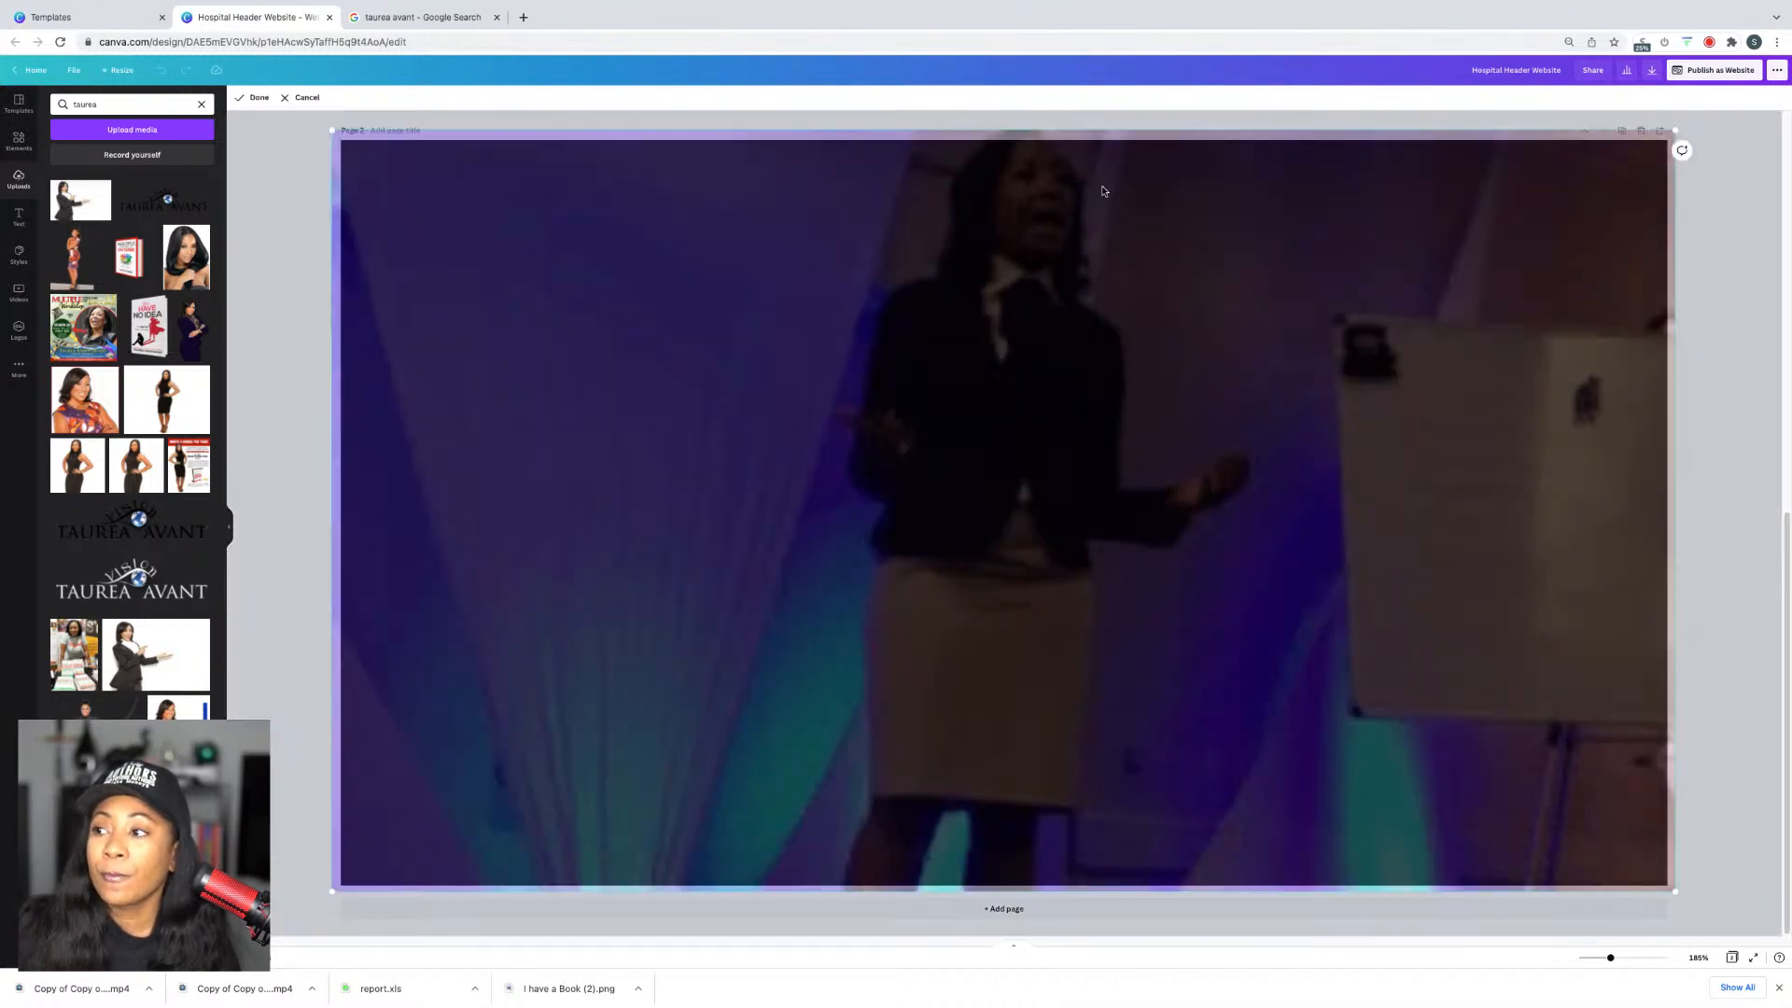
left_click(295, 427)
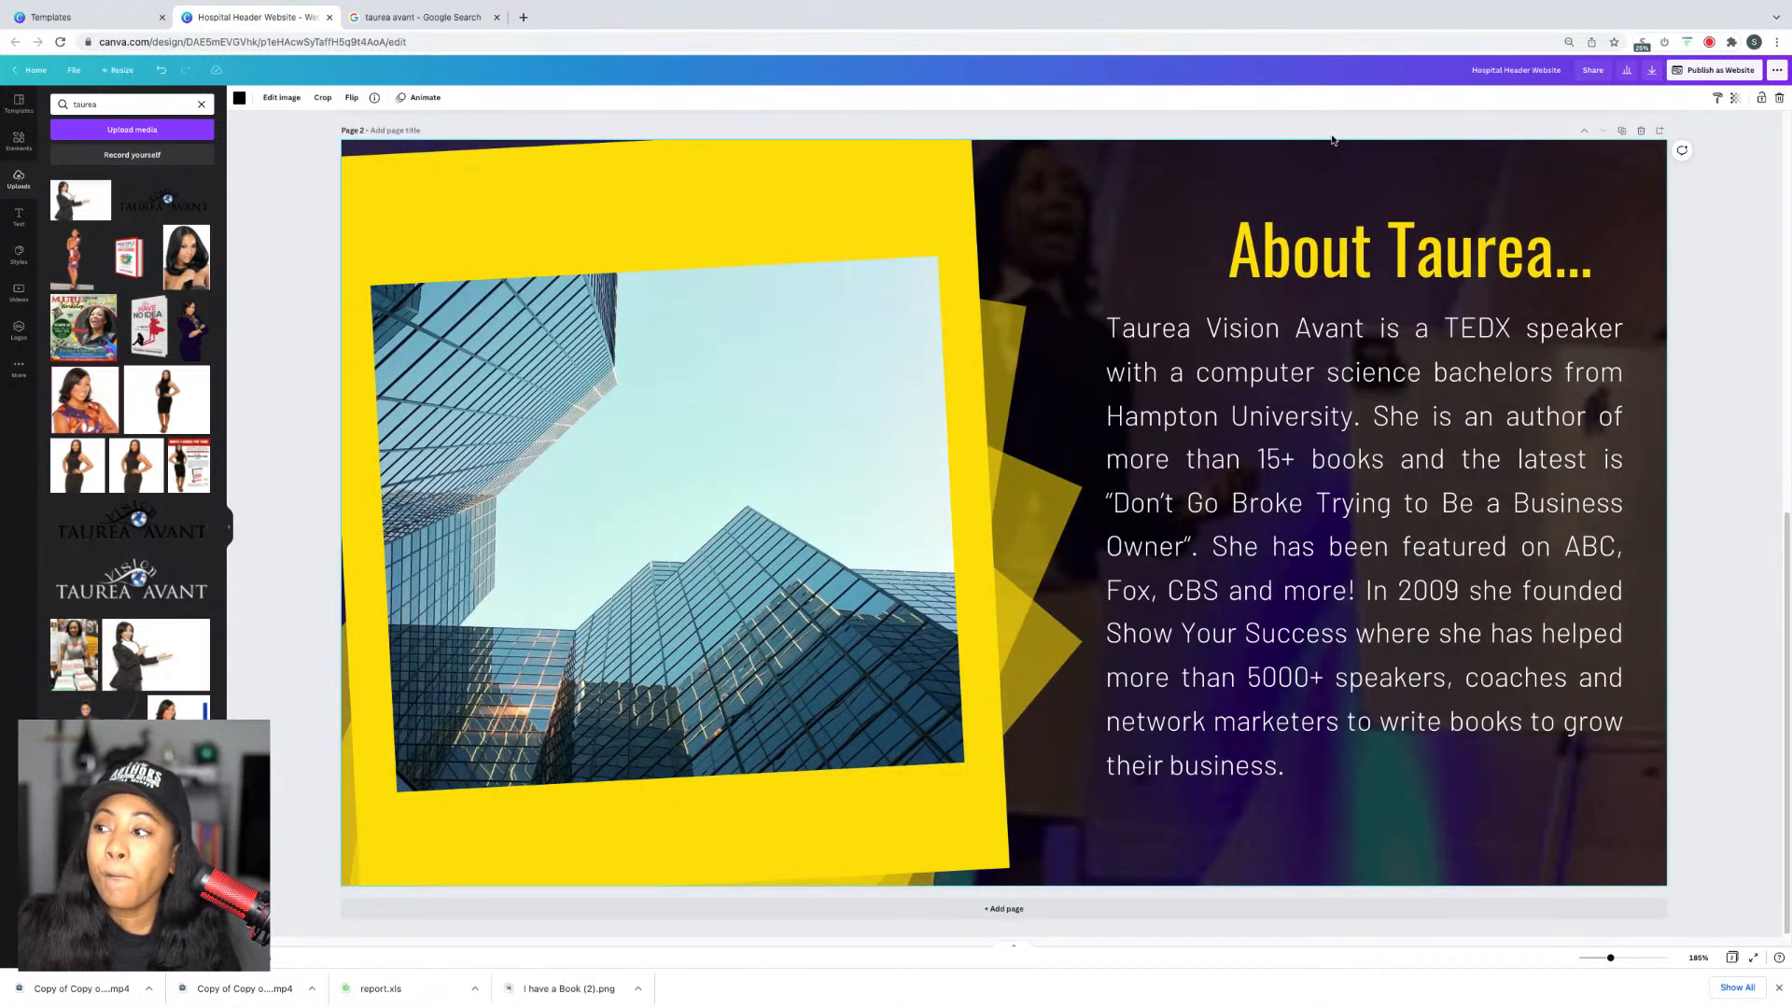
Step: Place the woman-among-books photo on page 2, enlarge it to fill, and flip it horizontally
scroll(131, 443, "down", 3)
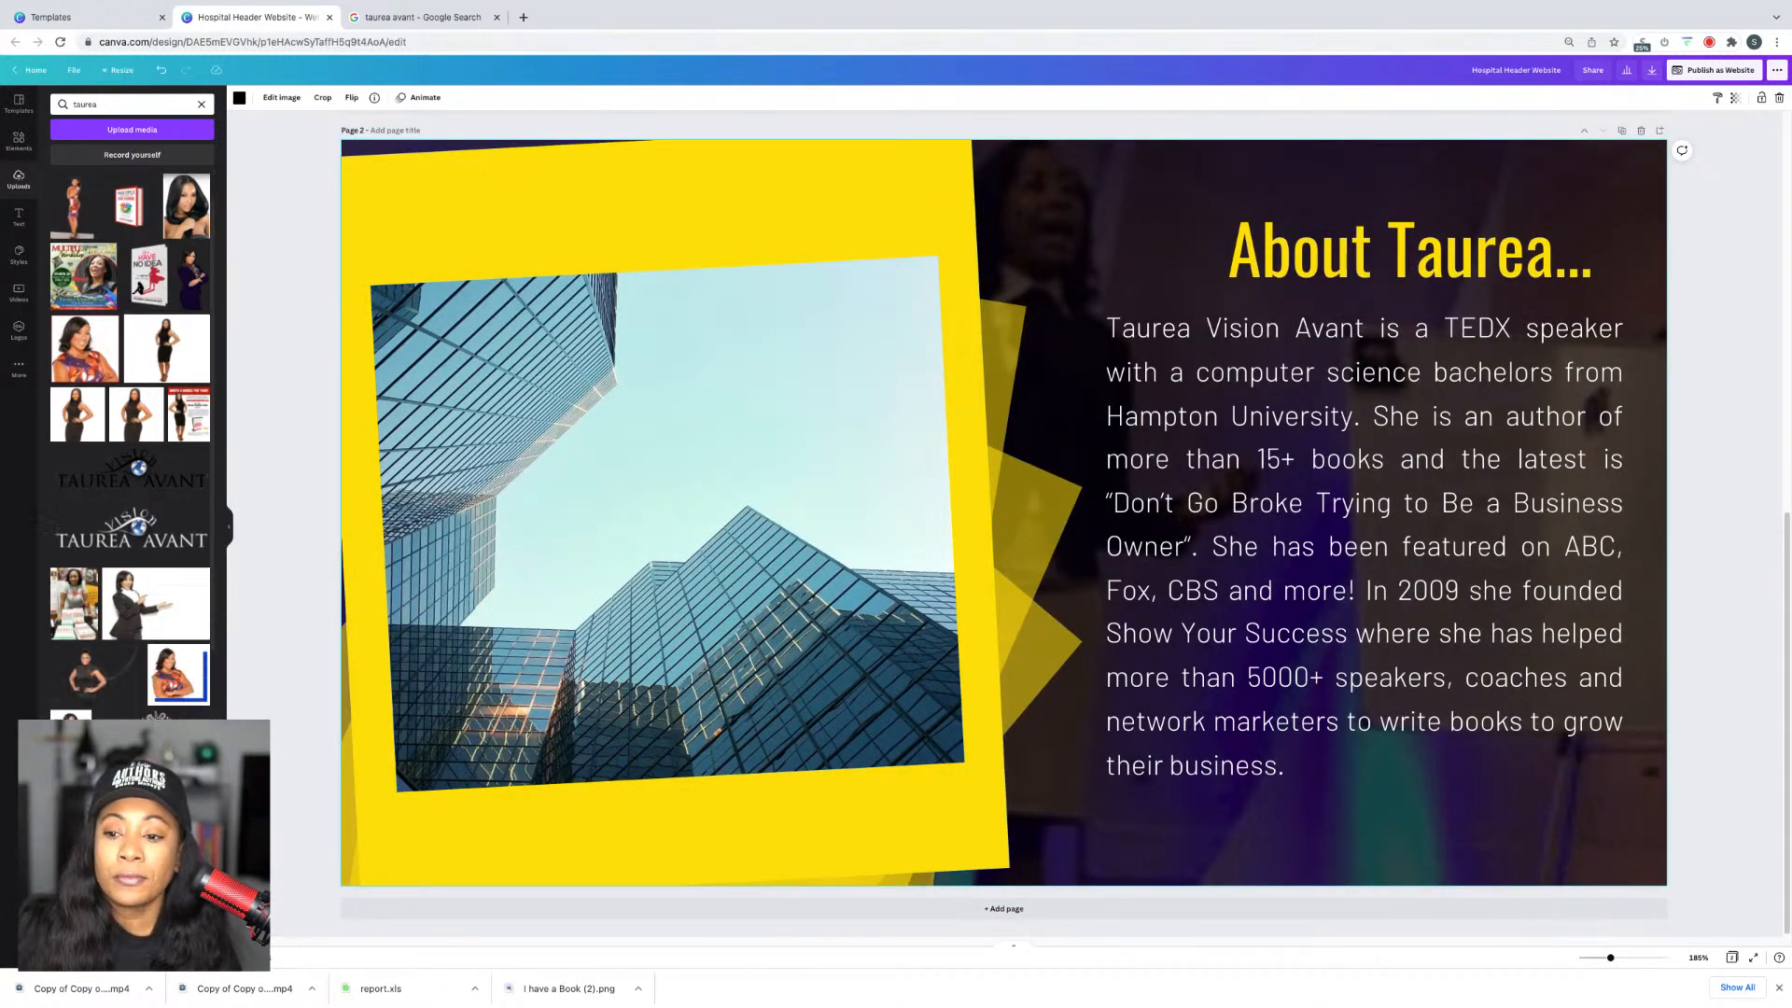
scroll(130, 444, "down", 4)
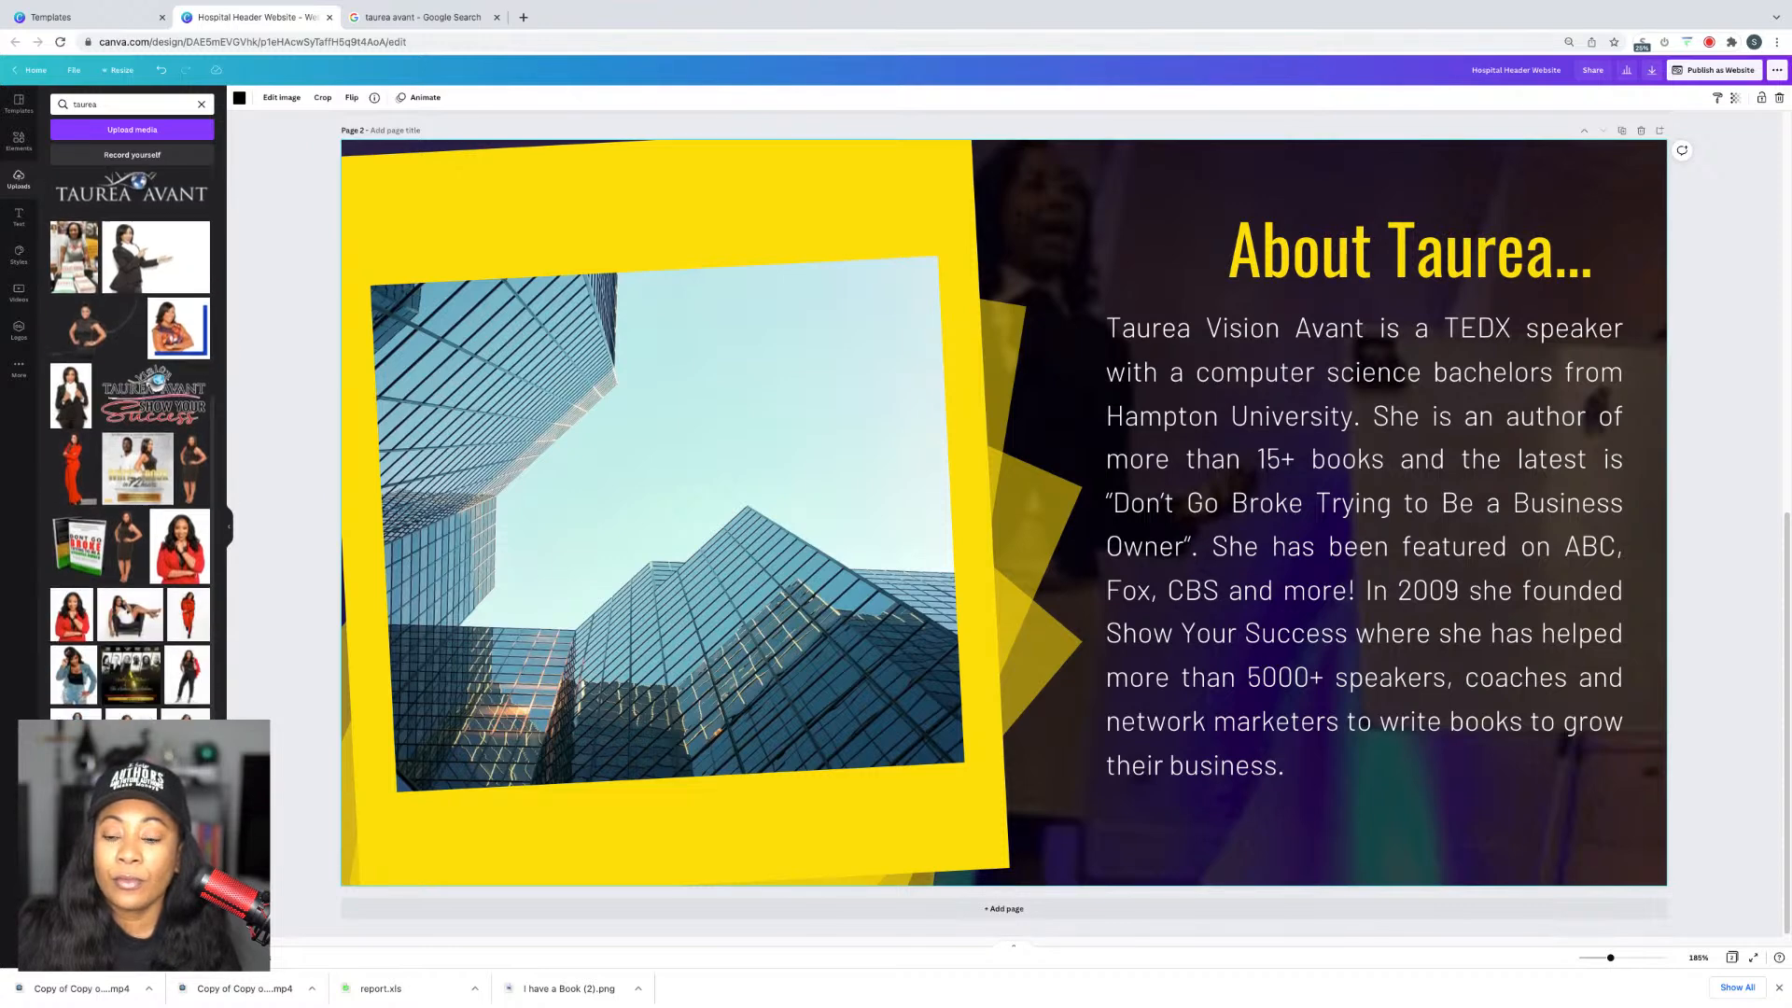
left_click_drag(102, 780, 820, 168)
left_click_drag(787, 728, 214, 864)
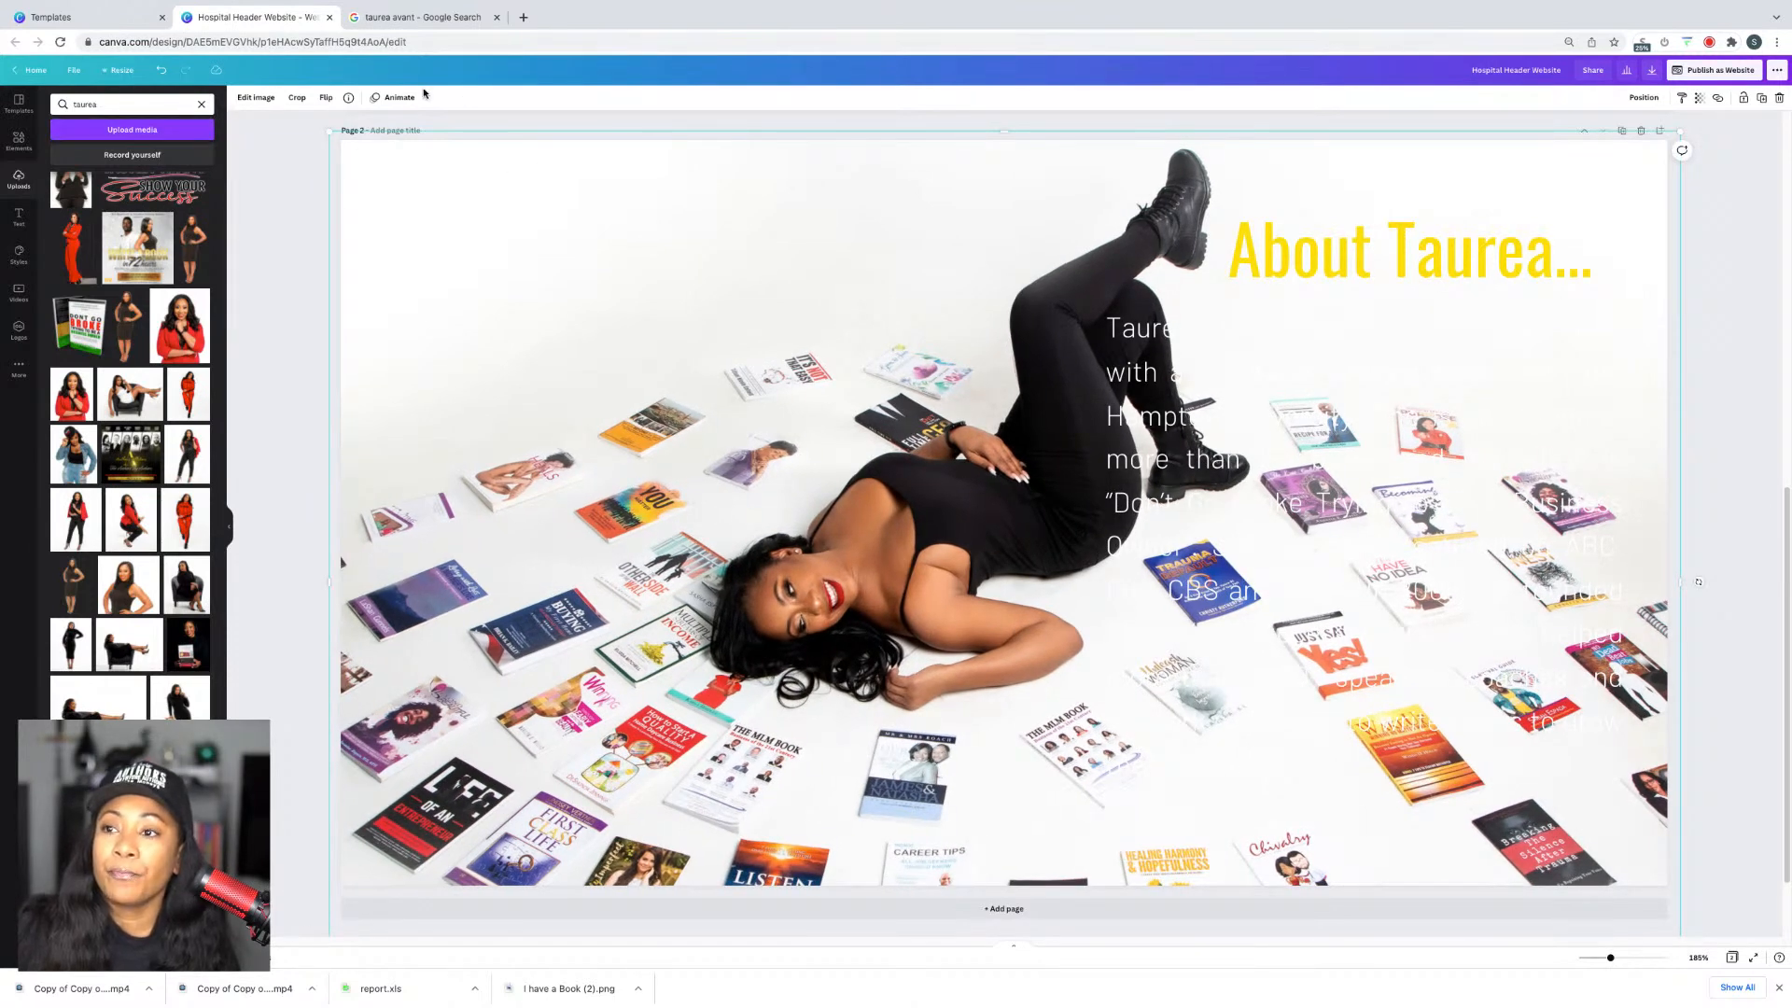
left_click(326, 98)
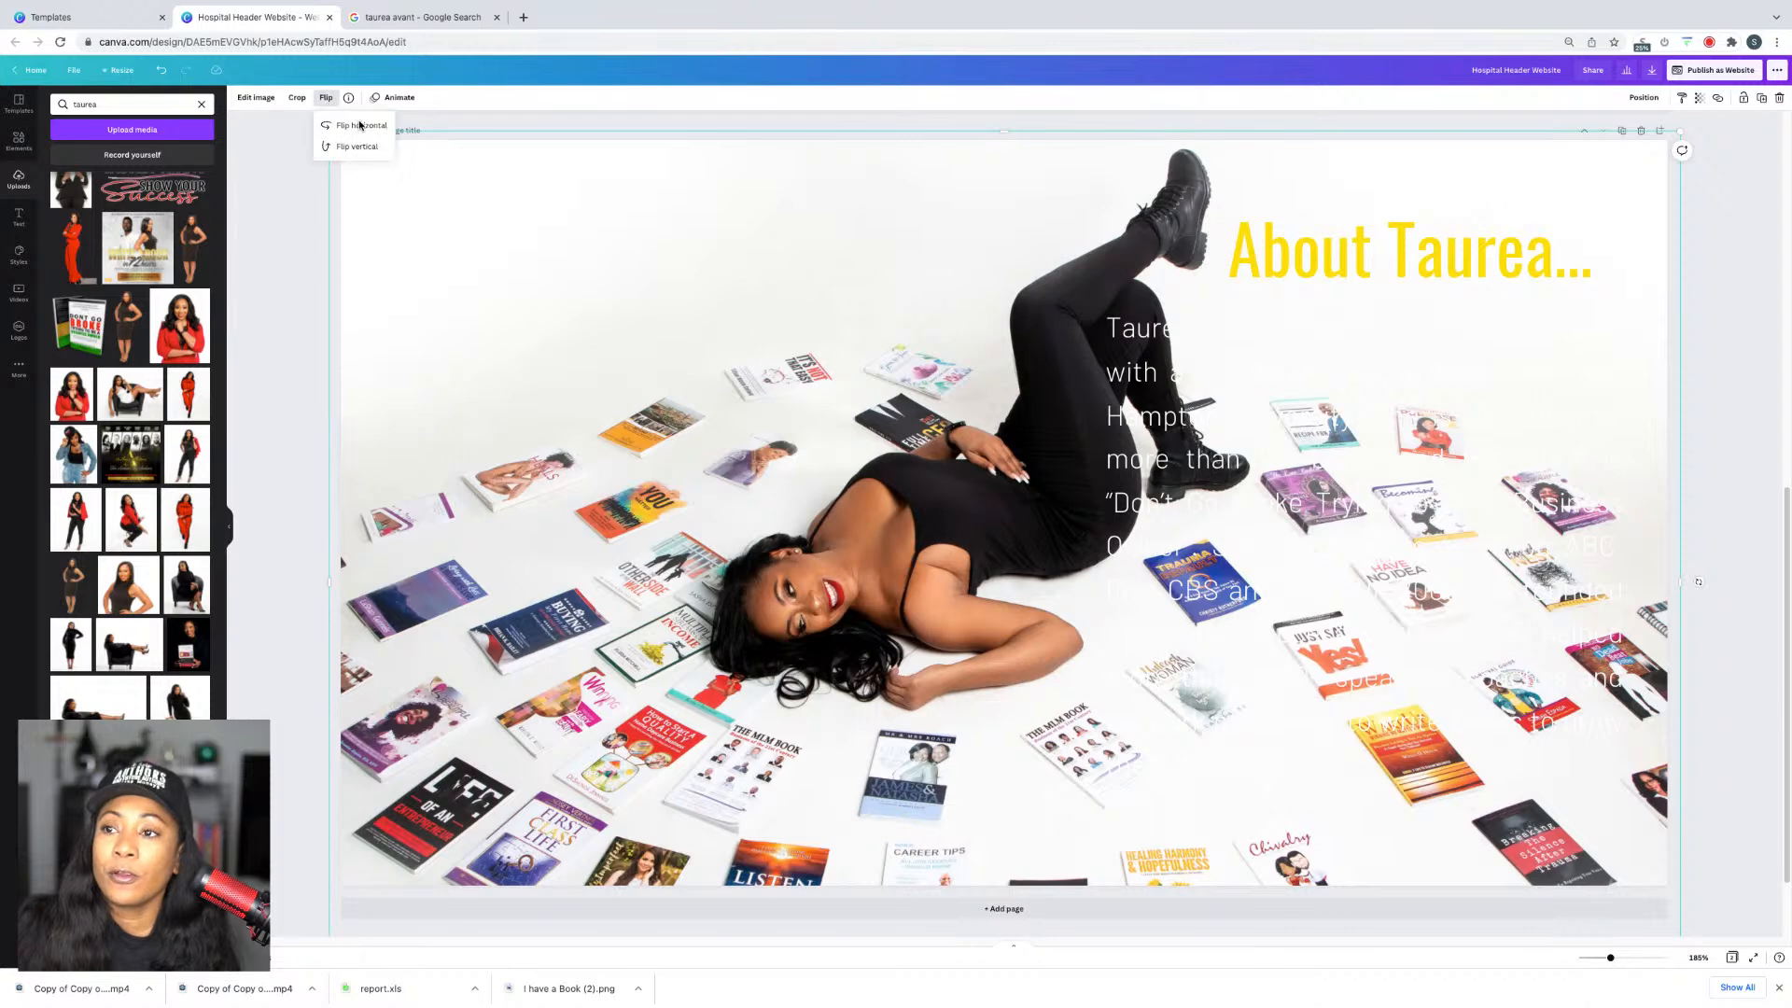
left_click(344, 128)
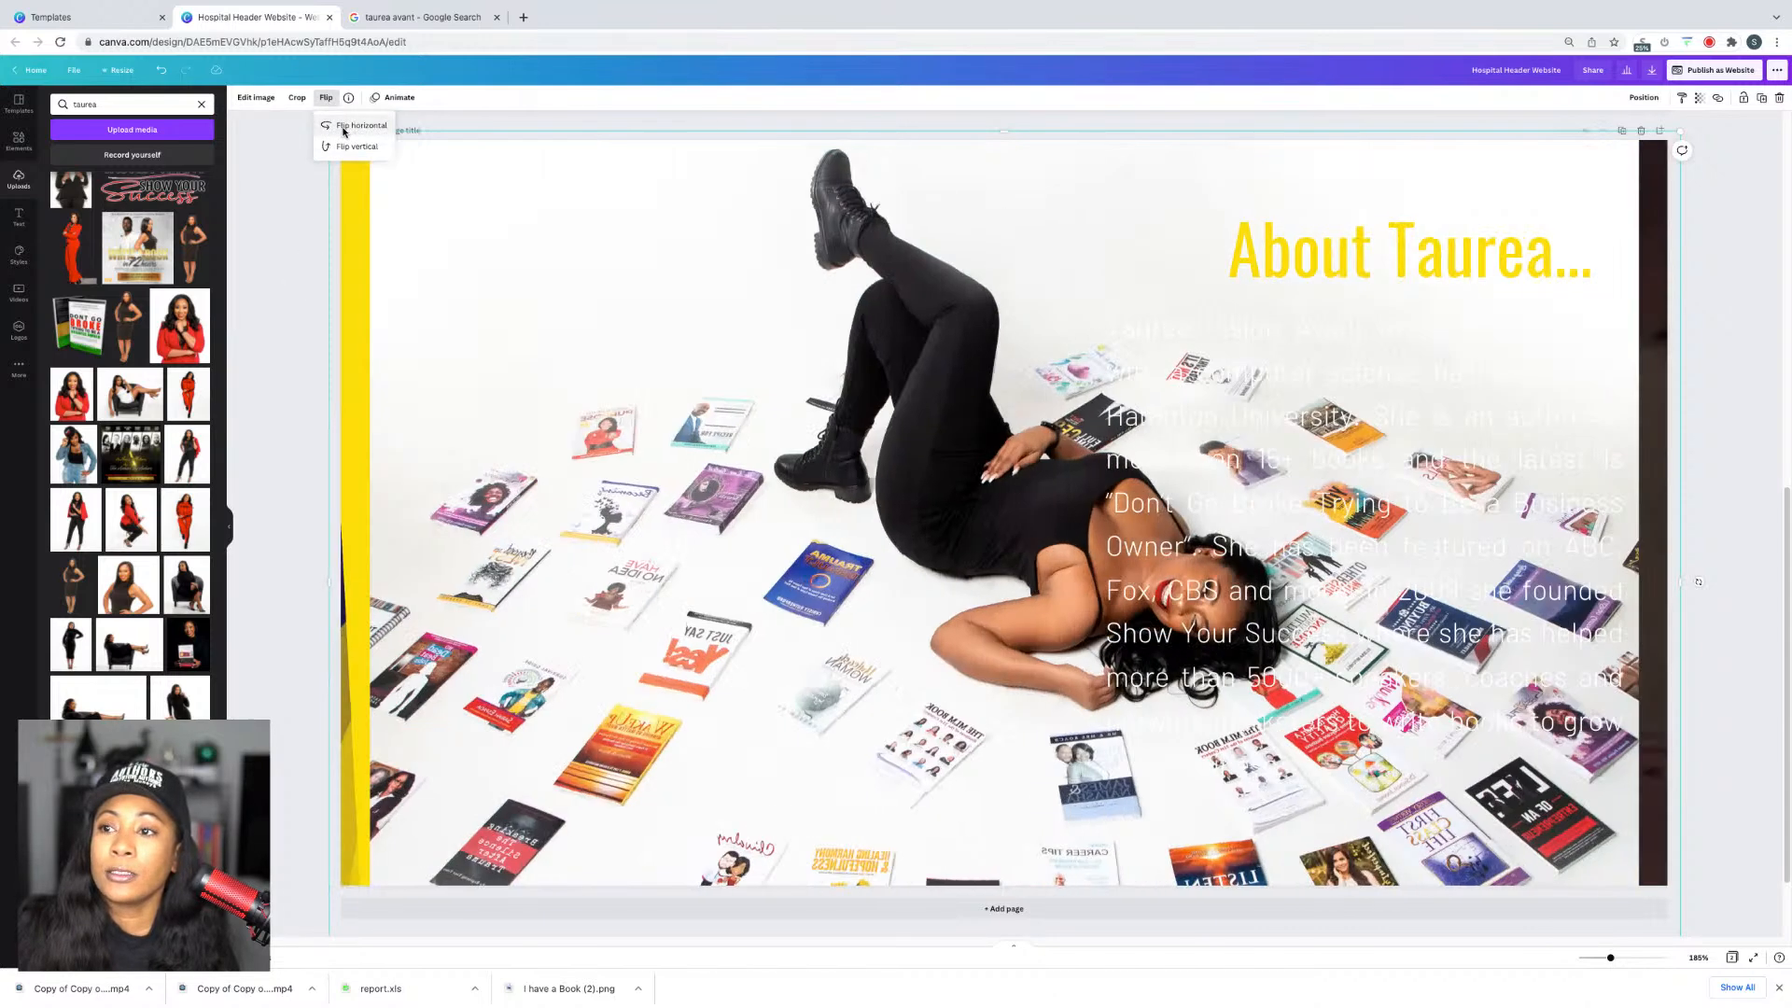
Step: Fade the books photo to 12 transparency
left_click(1733, 175)
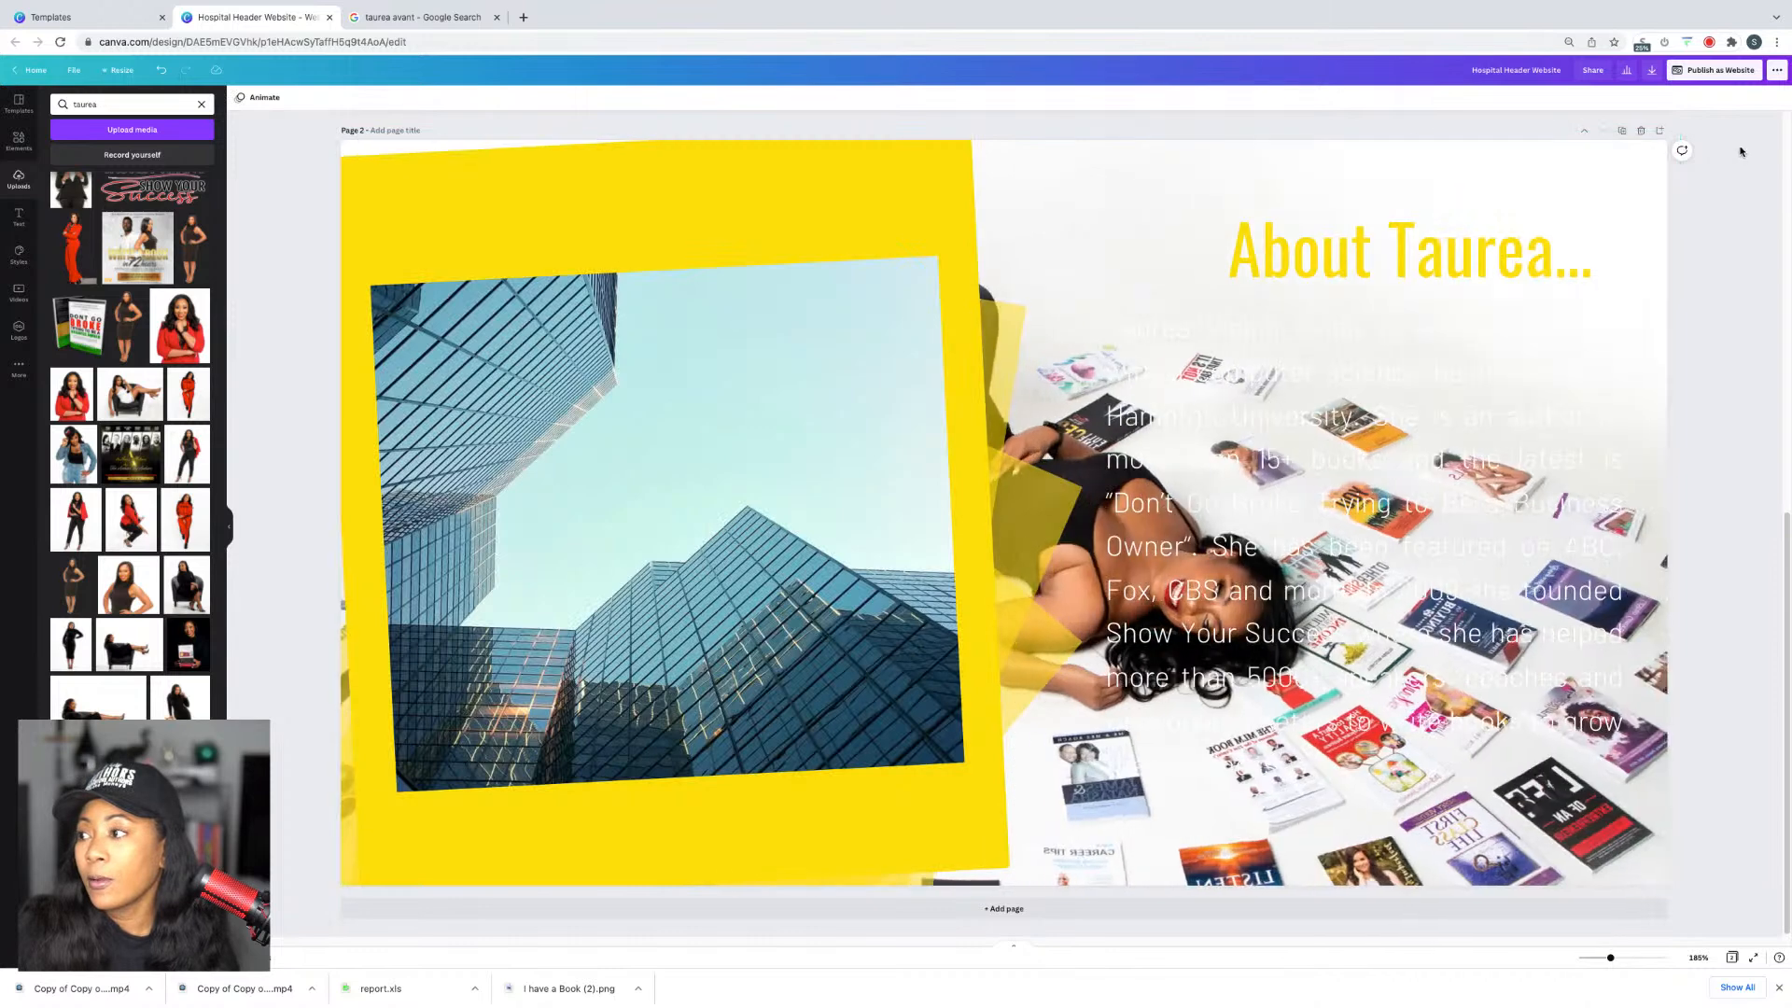
left_click(1123, 188)
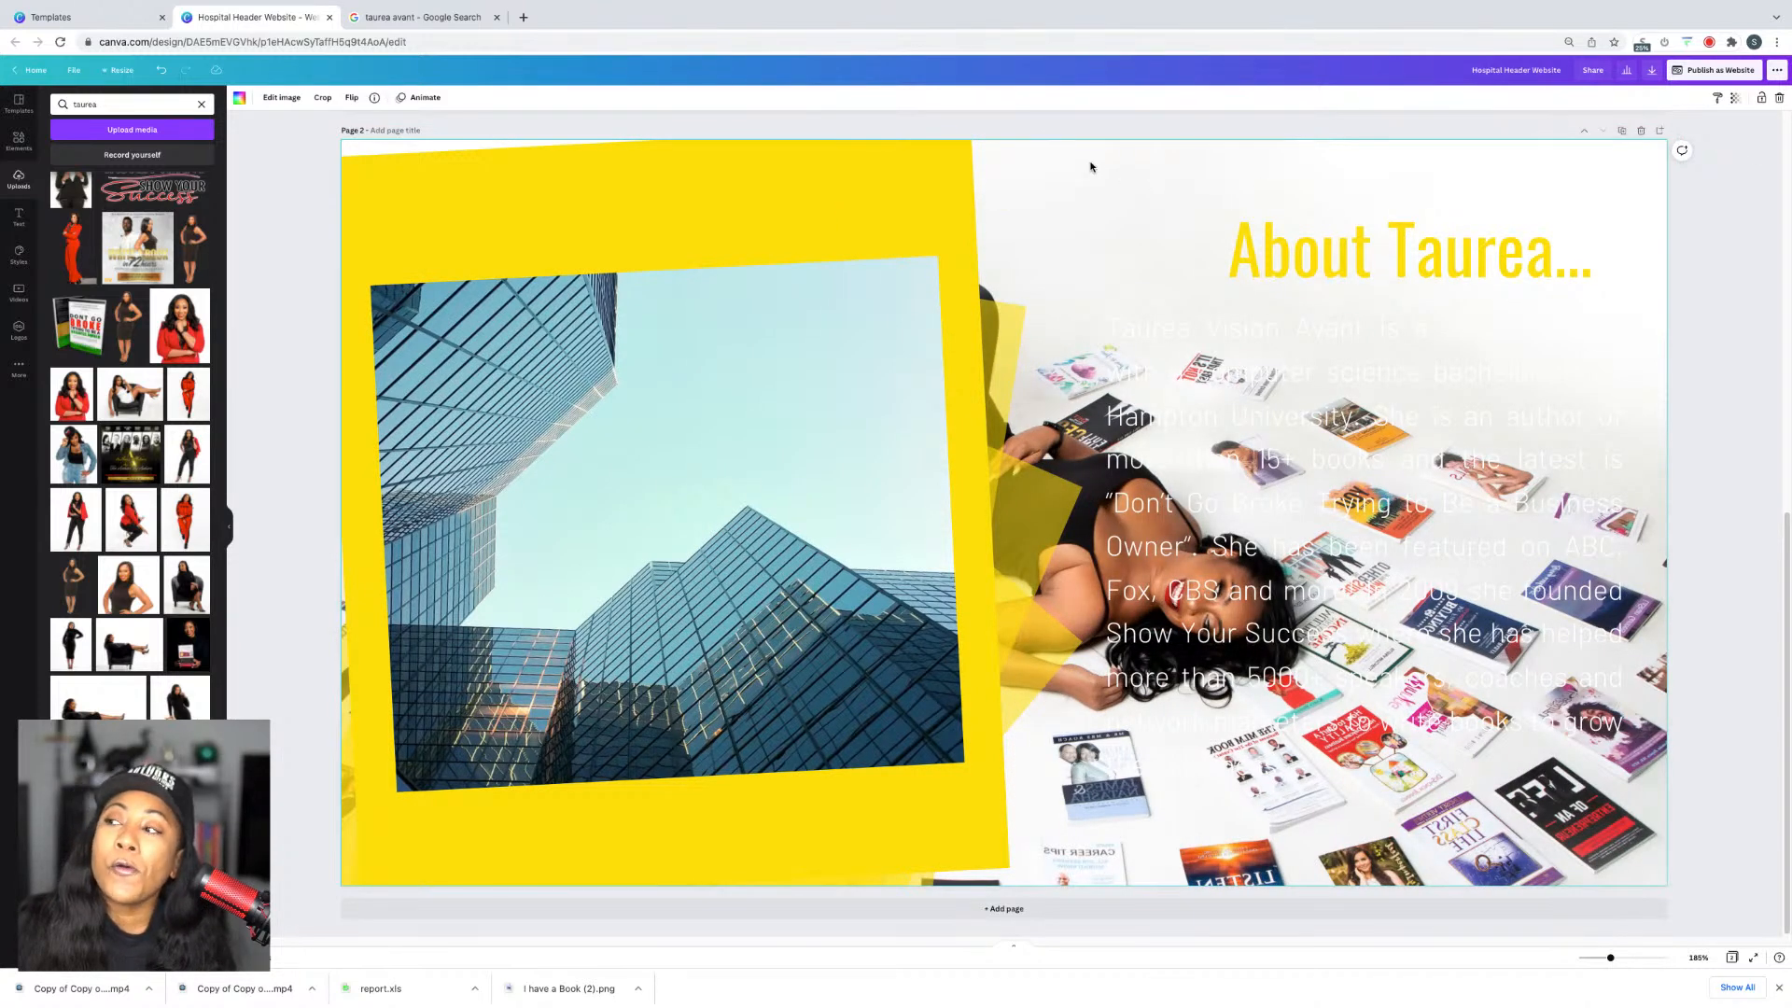
left_click(1735, 99)
left_click(1650, 133)
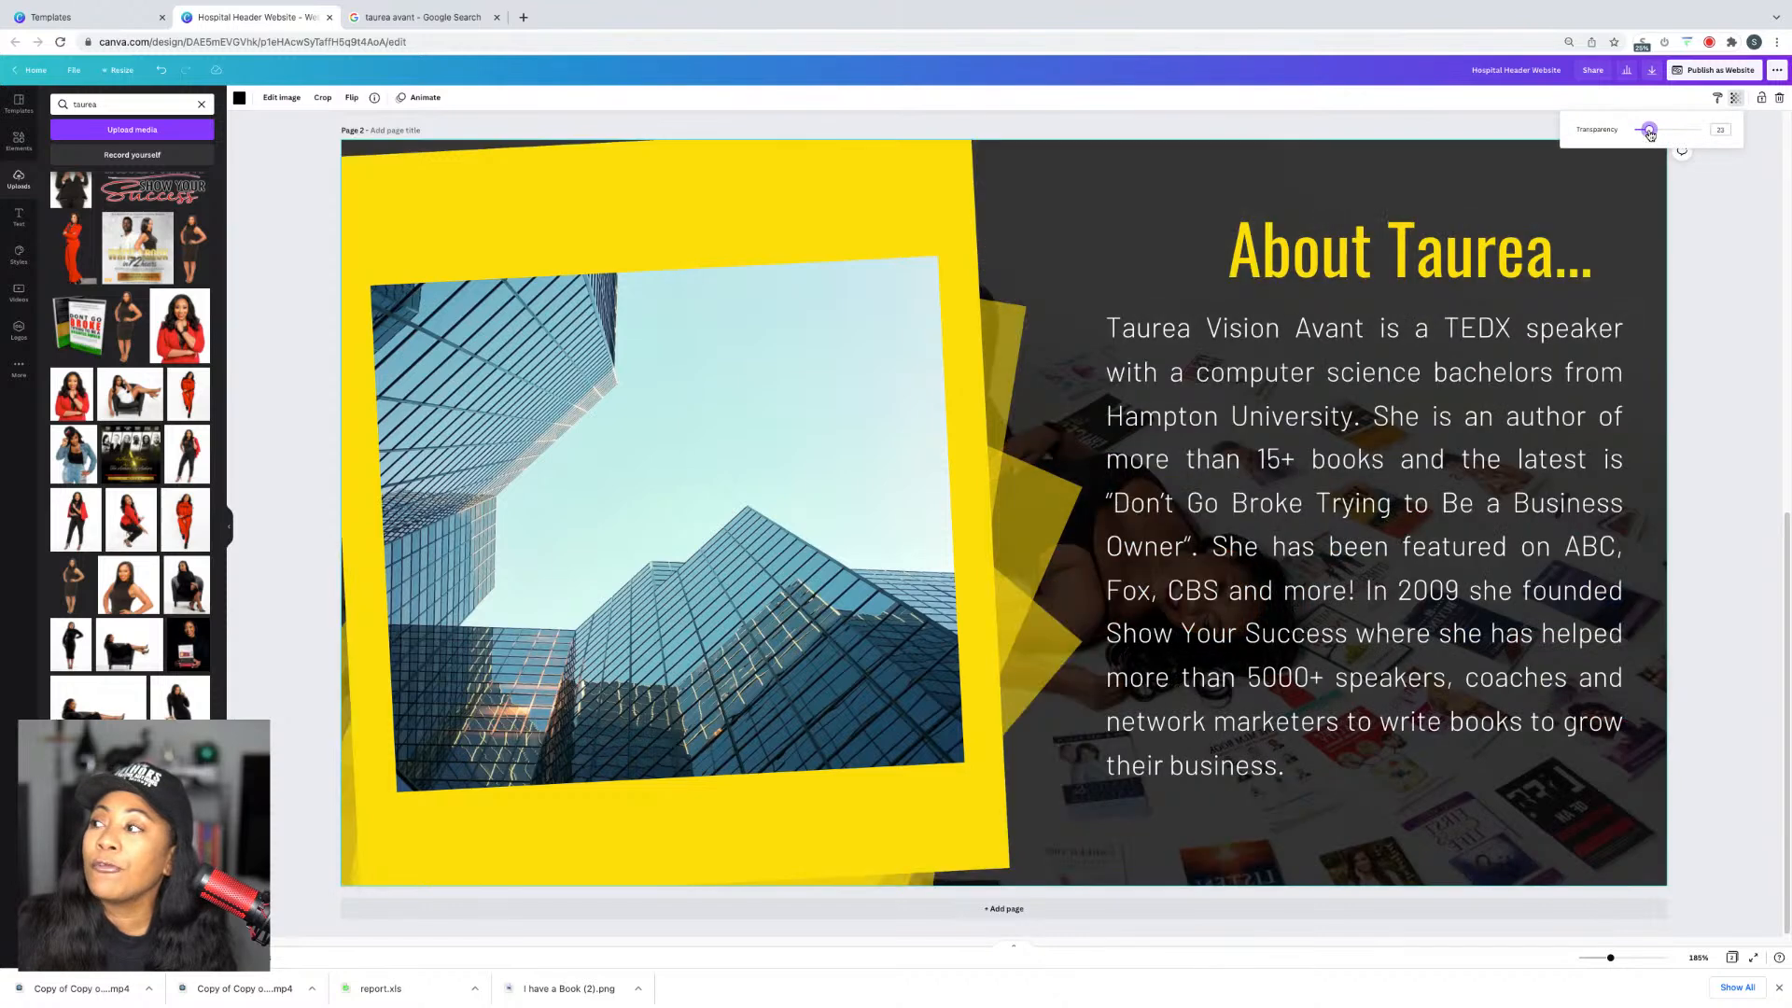
left_click_drag(1647, 132, 1648, 131)
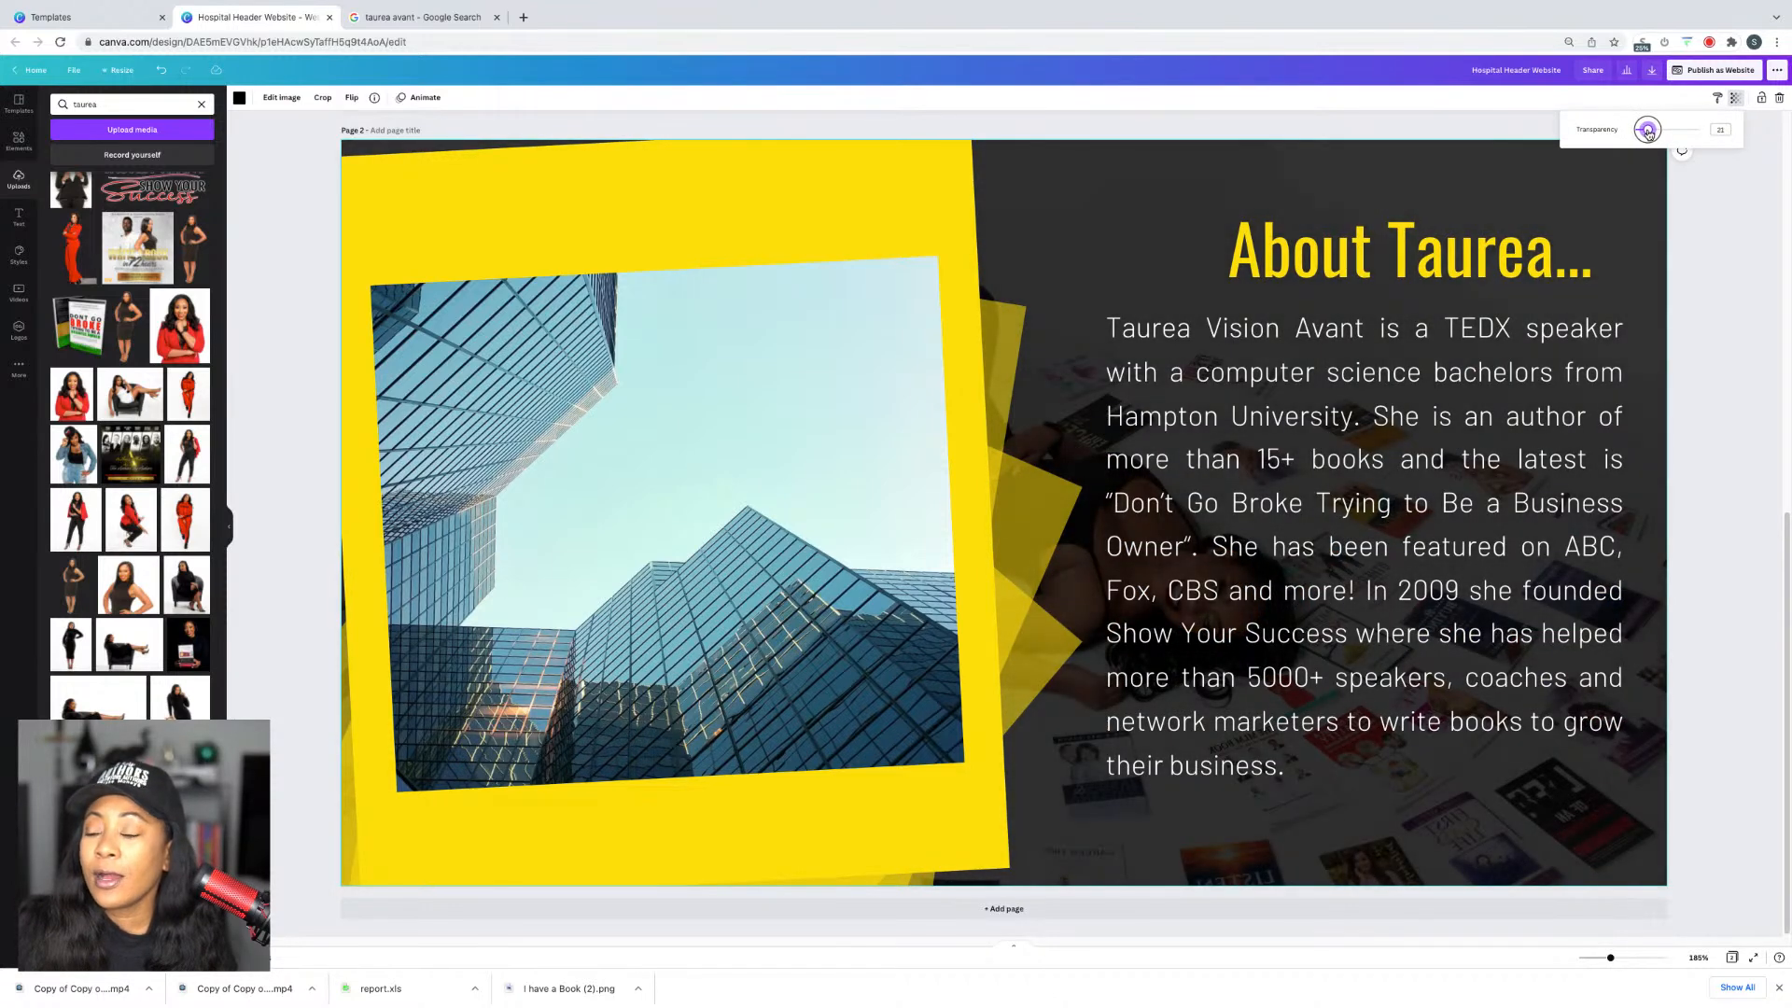
left_click(1780, 353)
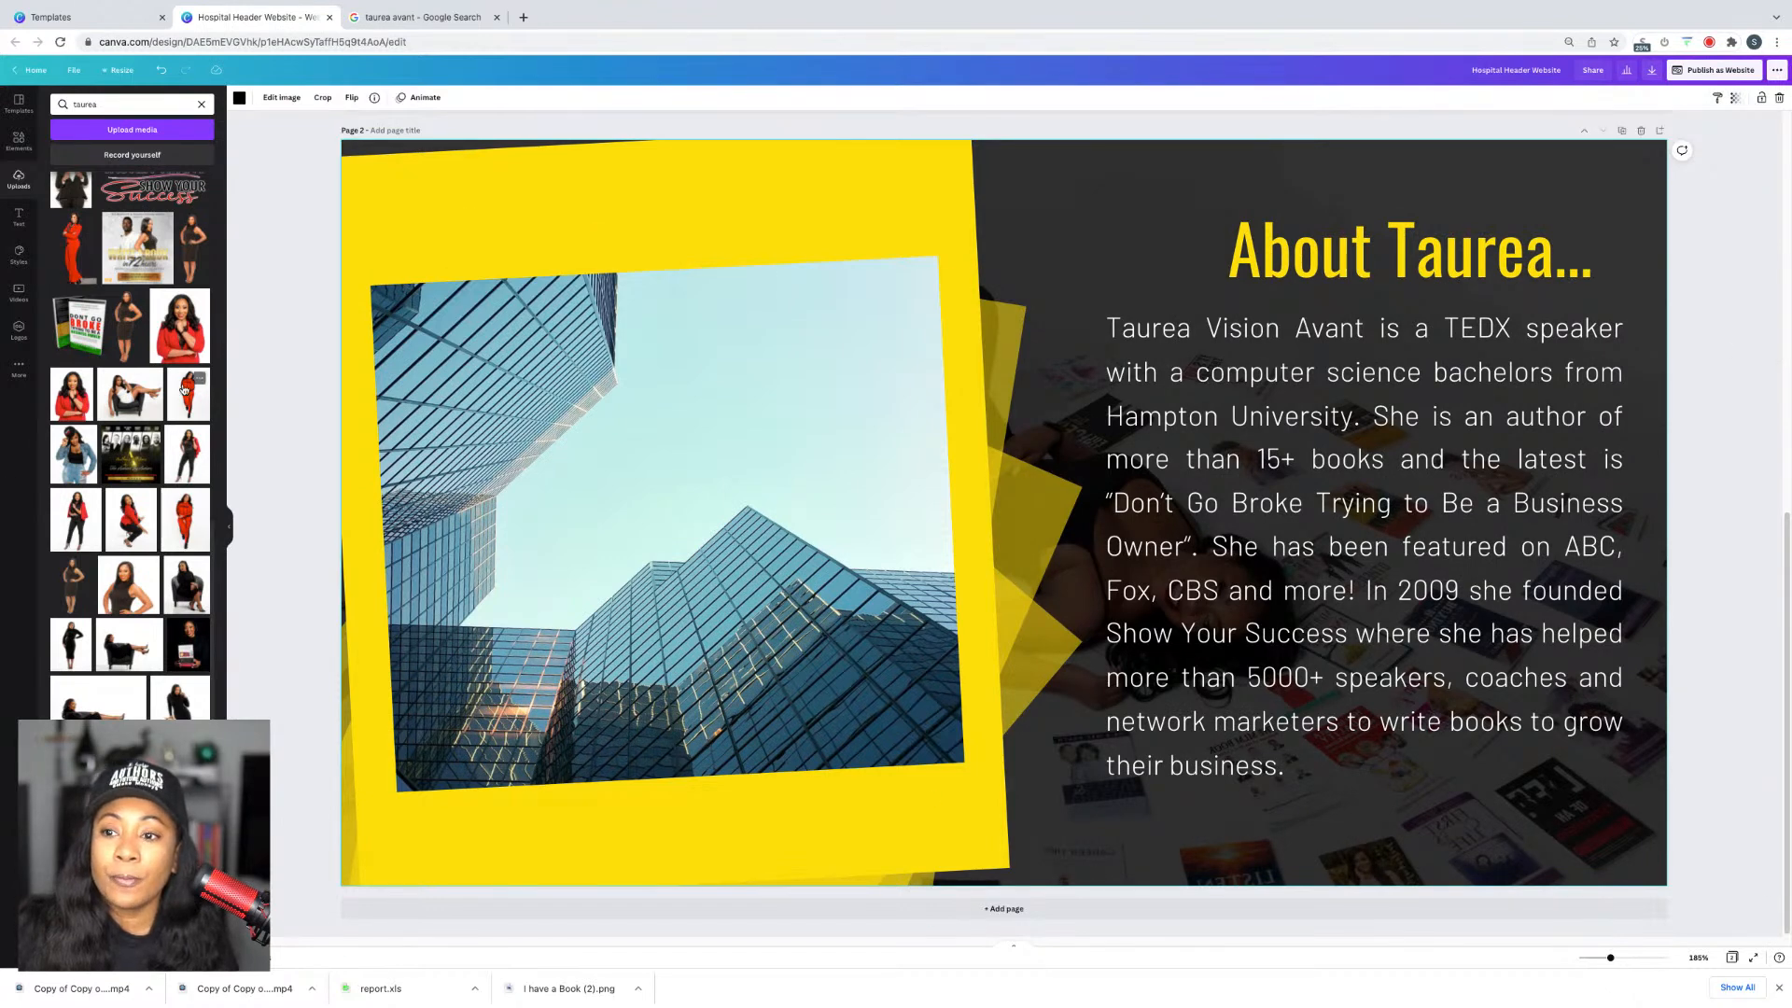
Step: Replace the building photo with the red-jacket portrait and shift it lower in its frame
left_click_drag(180, 326, 774, 509)
double_click(782, 460)
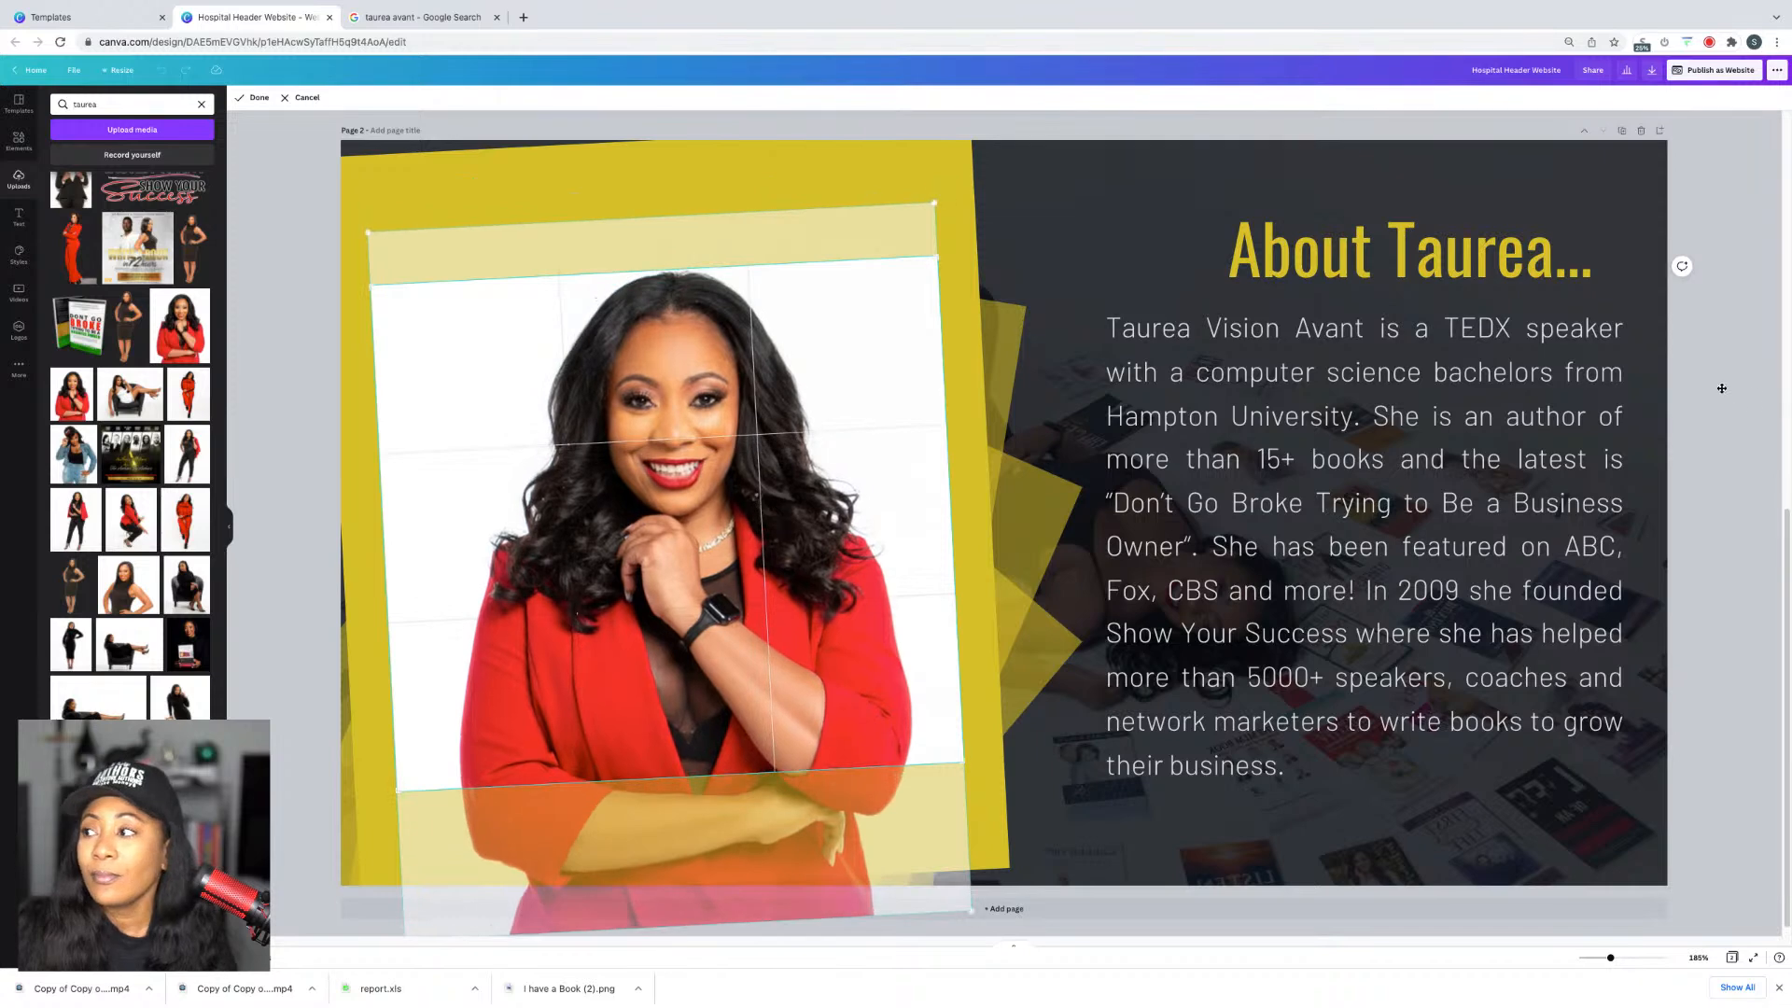
left_click(1779, 359)
double_click(732, 405)
left_click_drag(732, 405, 734, 460)
left_click(1063, 413)
scroll(1063, 412, "up", 8)
scroll(885, 456, "down", 5)
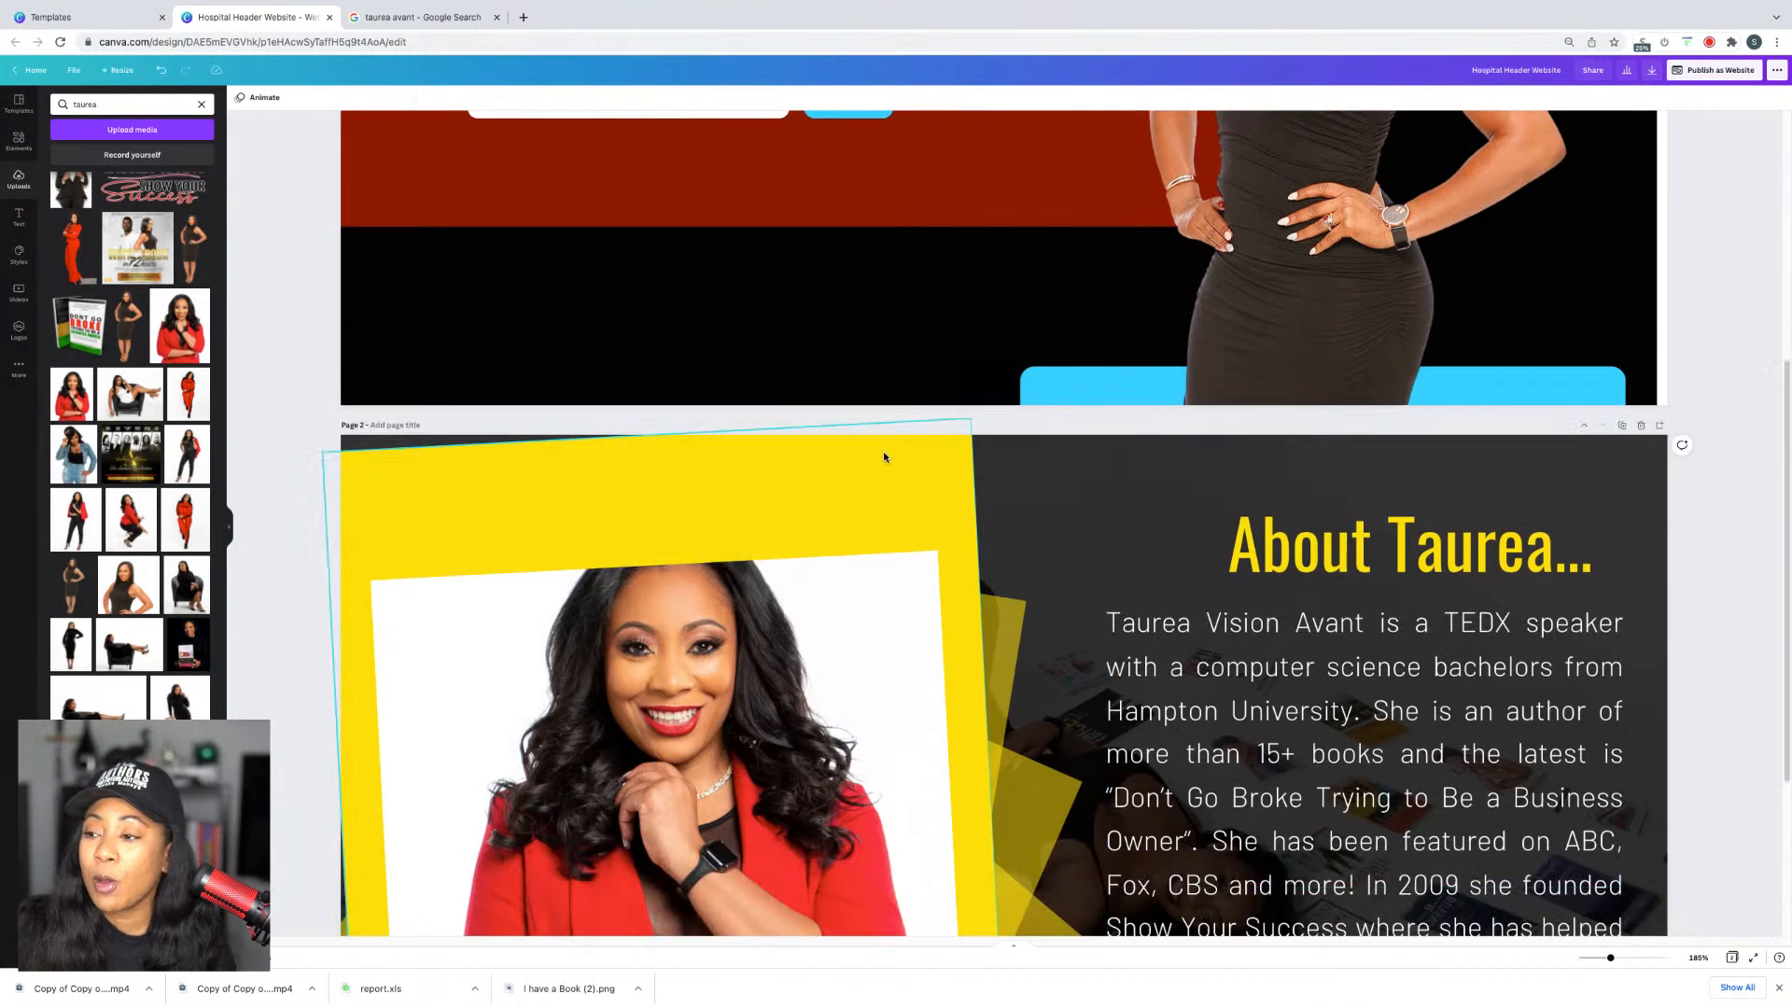
Step: Recolour the yellow frame, the yellow shapes behind the photo, and the diamond dark red
left_click(746, 490)
scroll(746, 490, "down", 3)
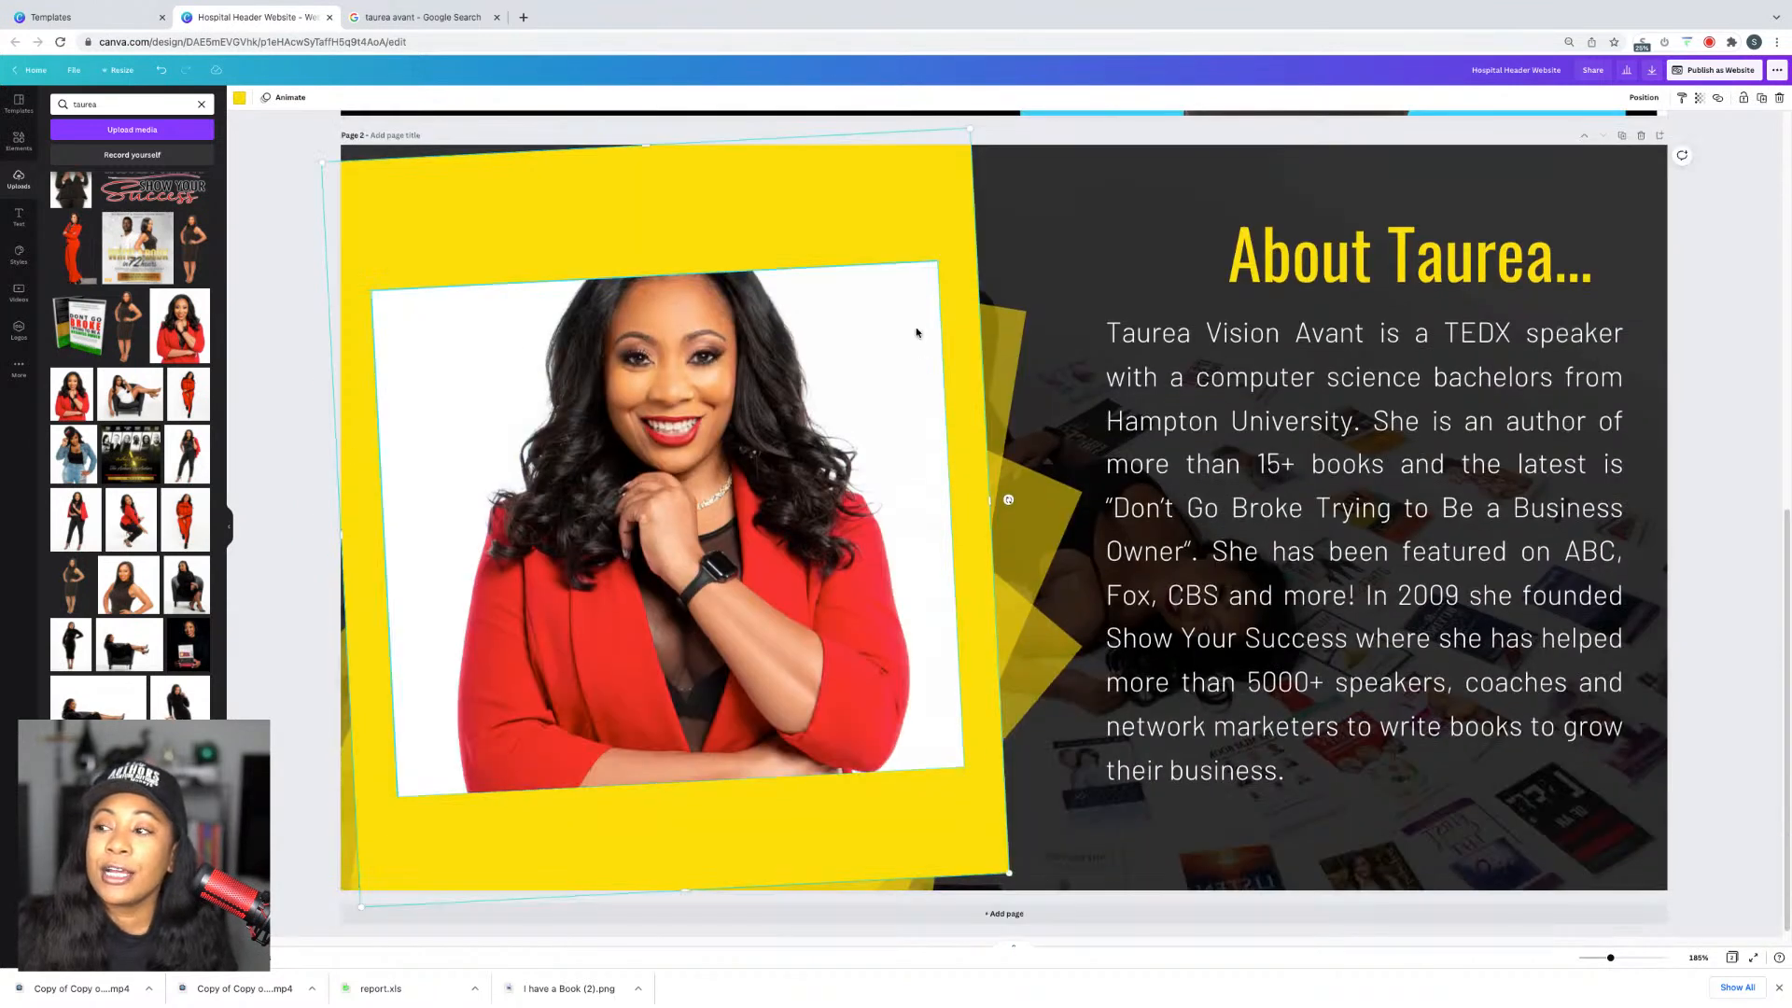
left_click(240, 99)
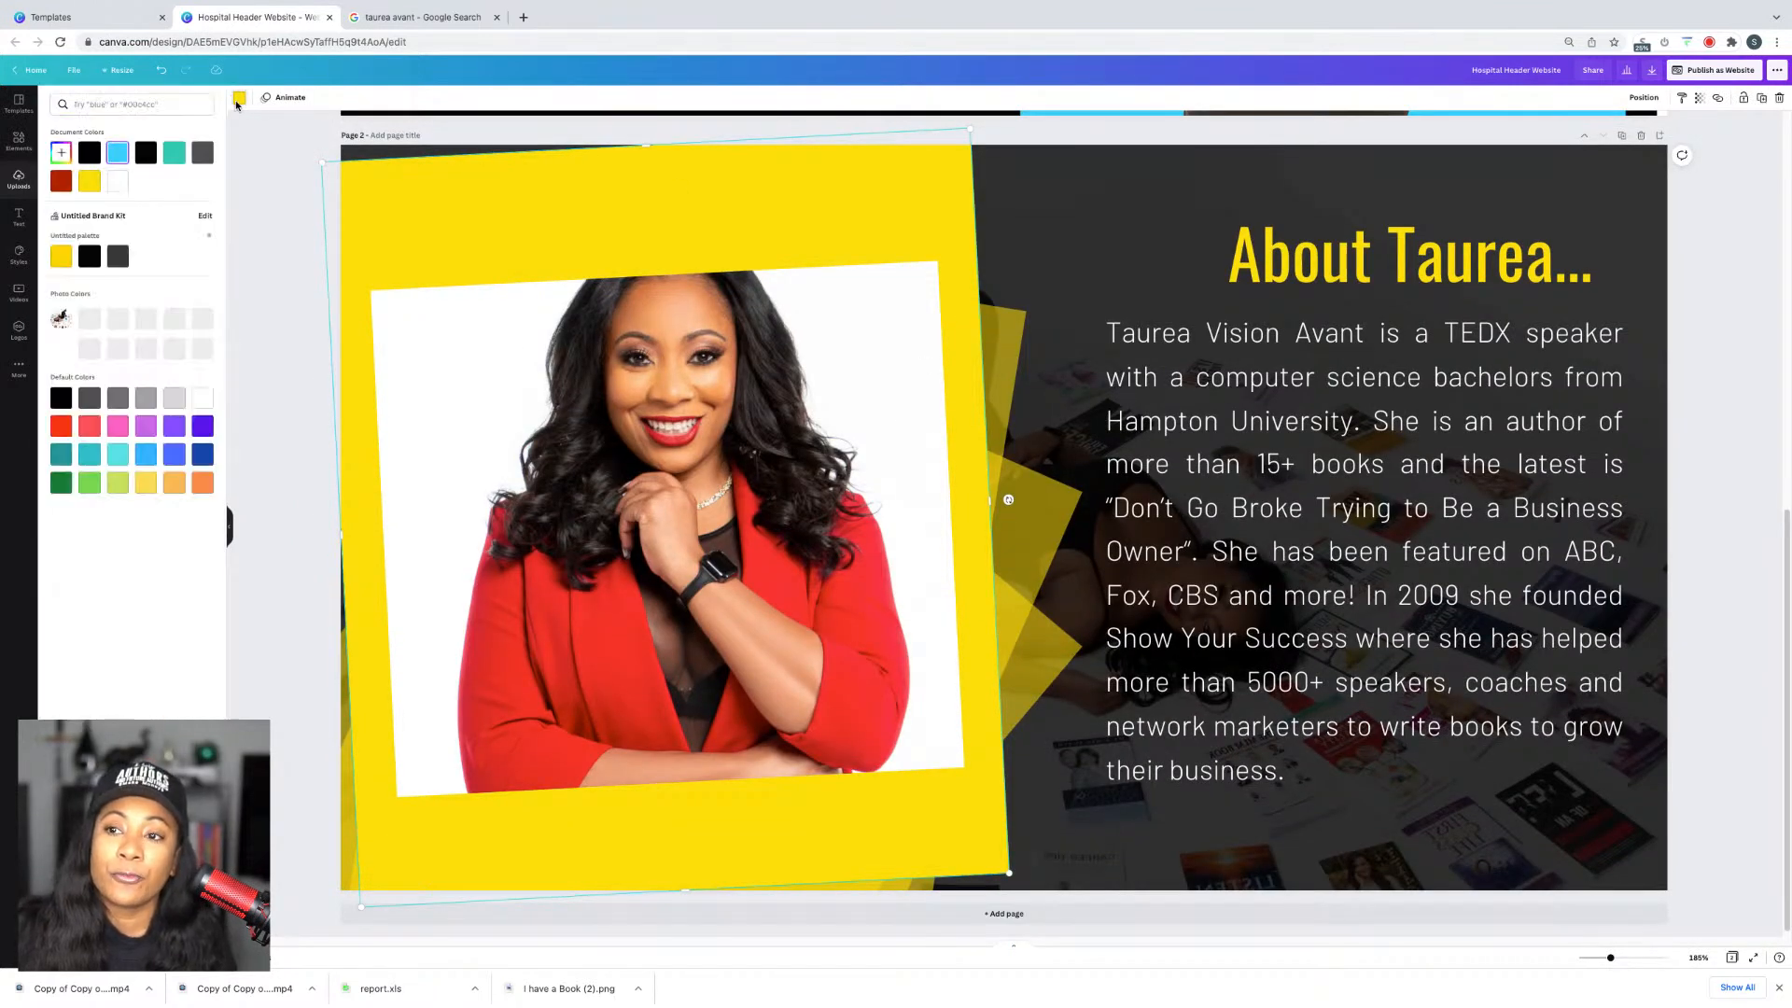
left_click(62, 182)
left_click(1020, 372)
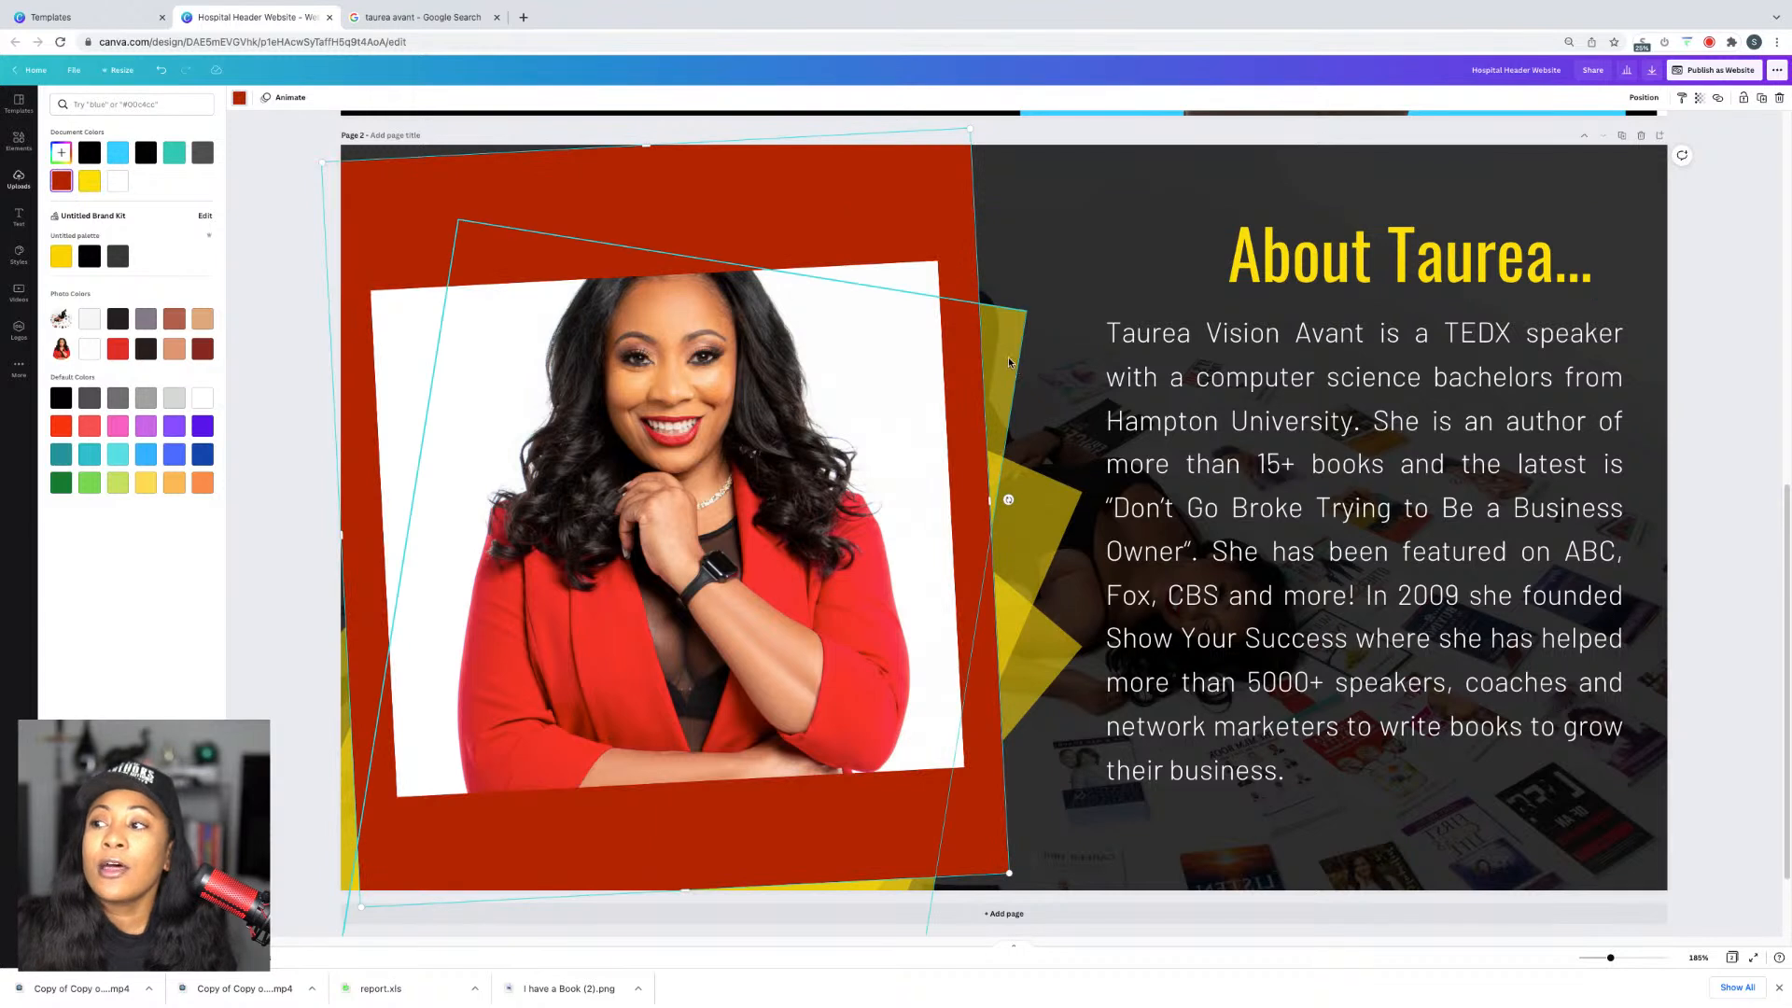
left_click(59, 187)
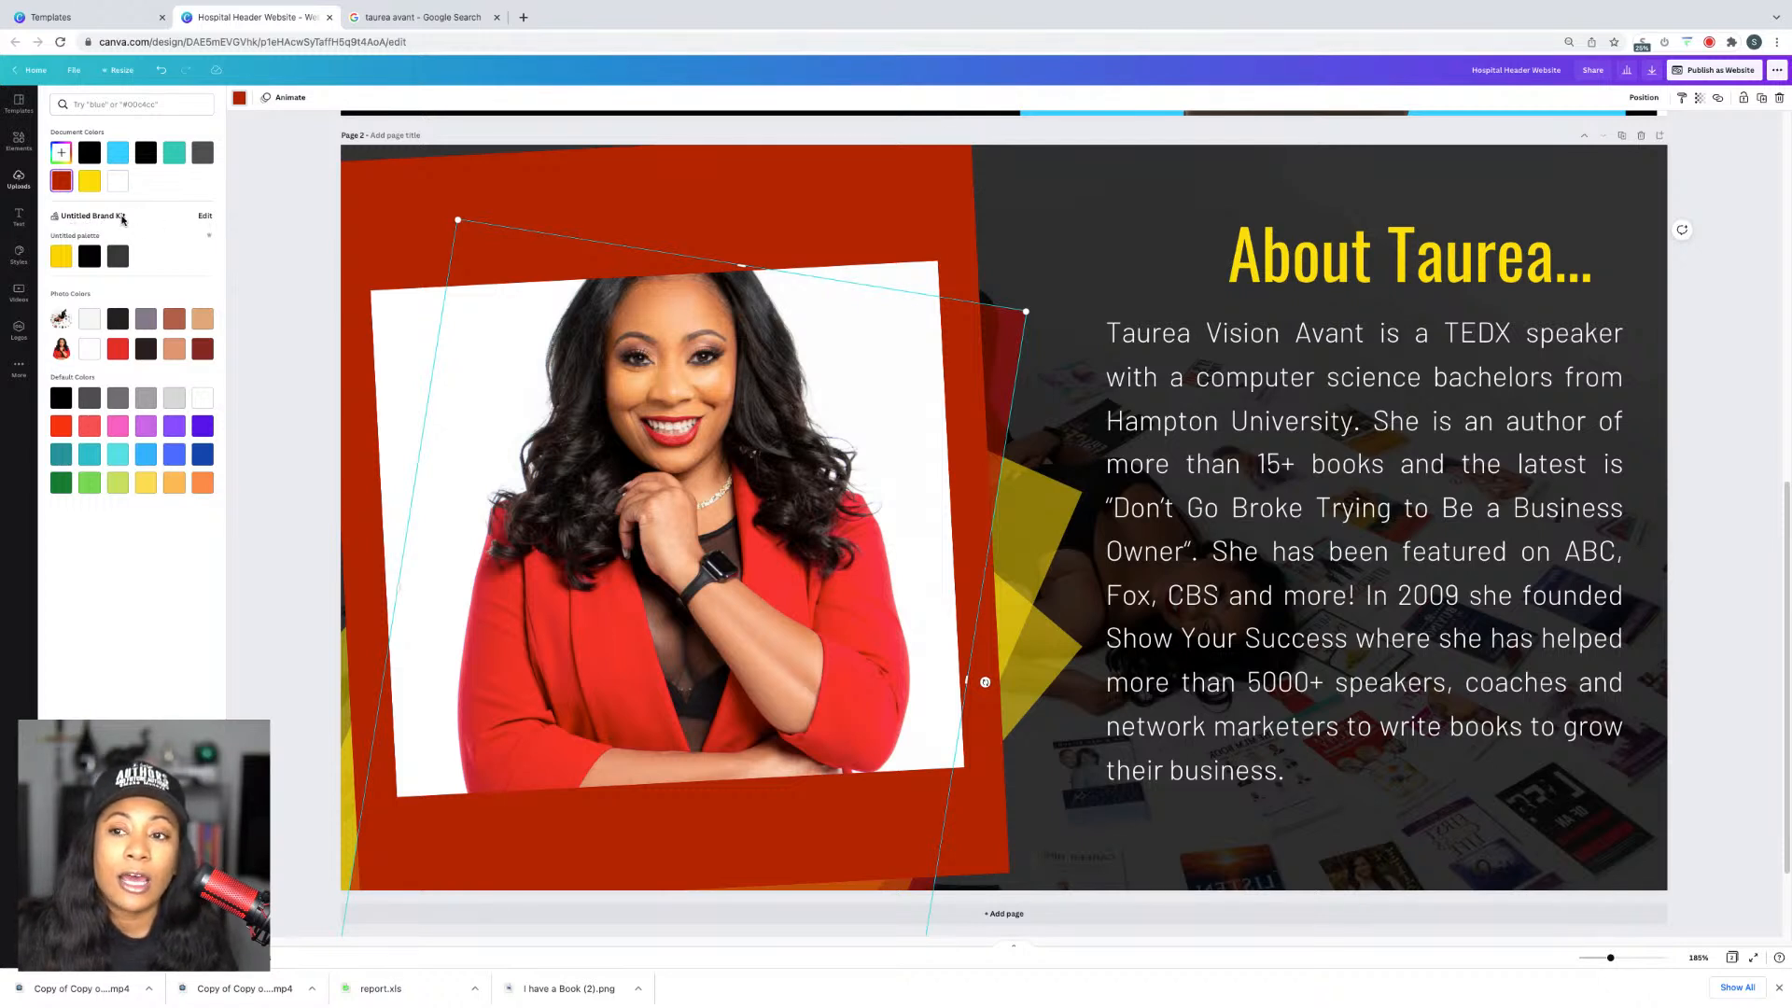
left_click(1030, 514)
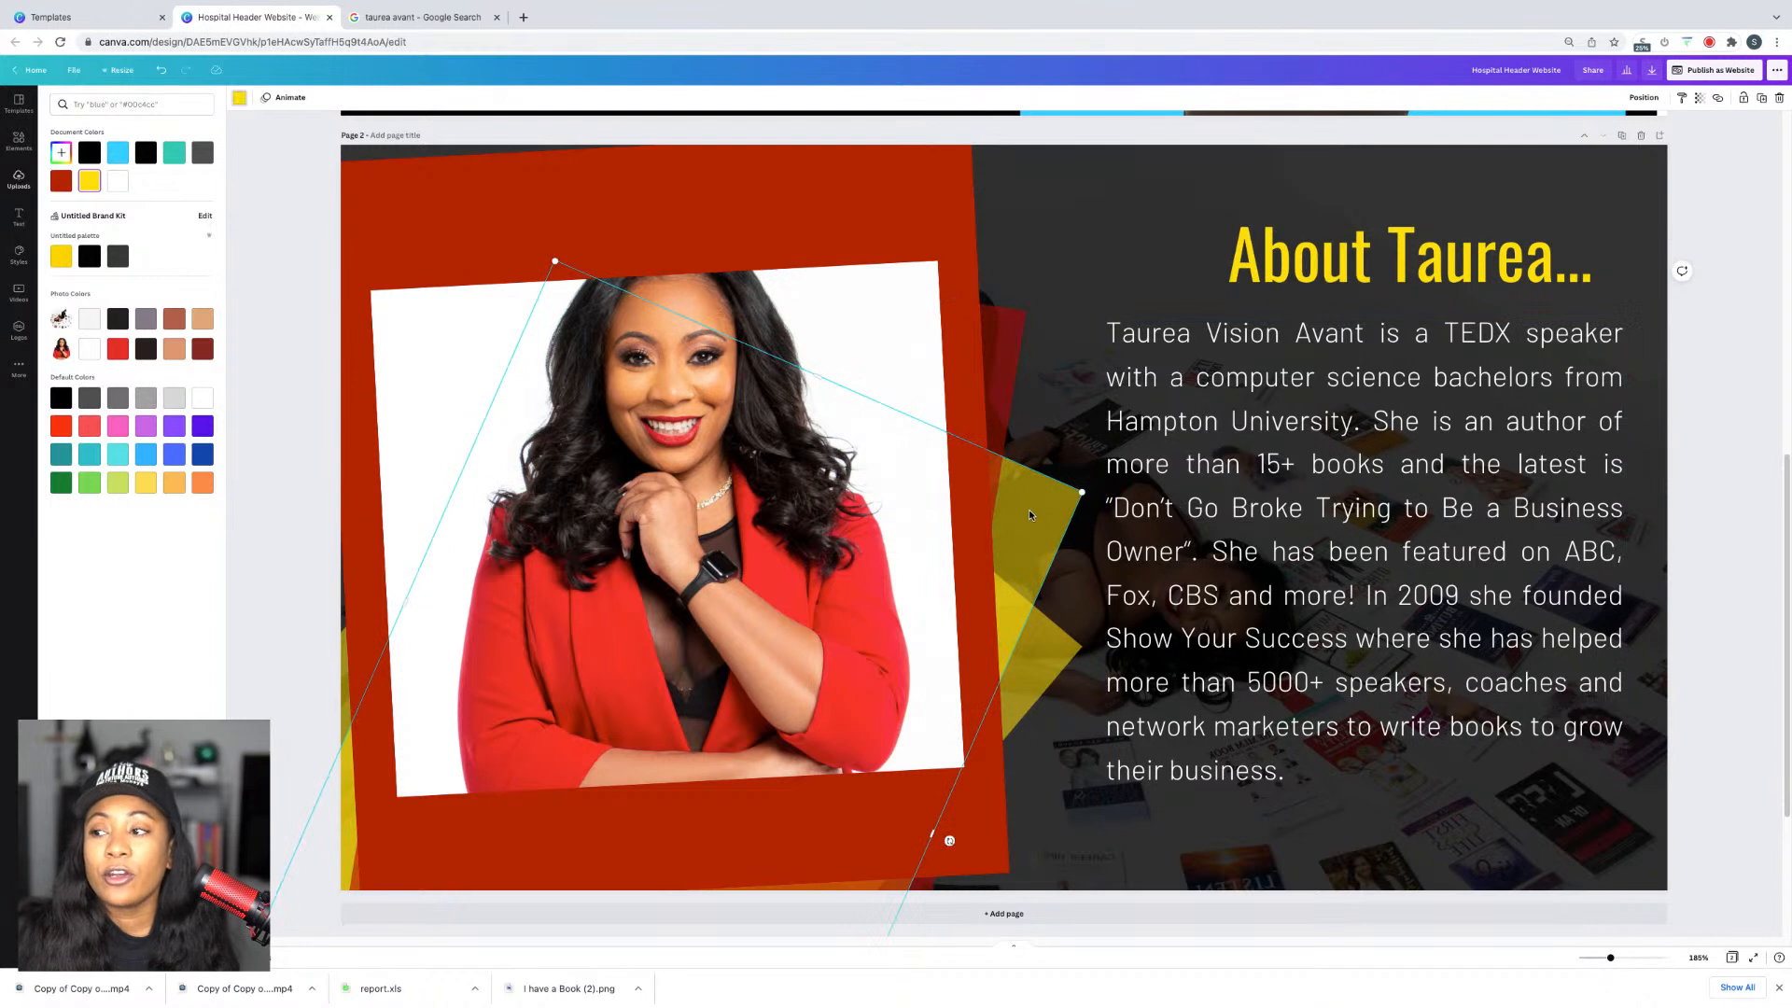
left_click(60, 180)
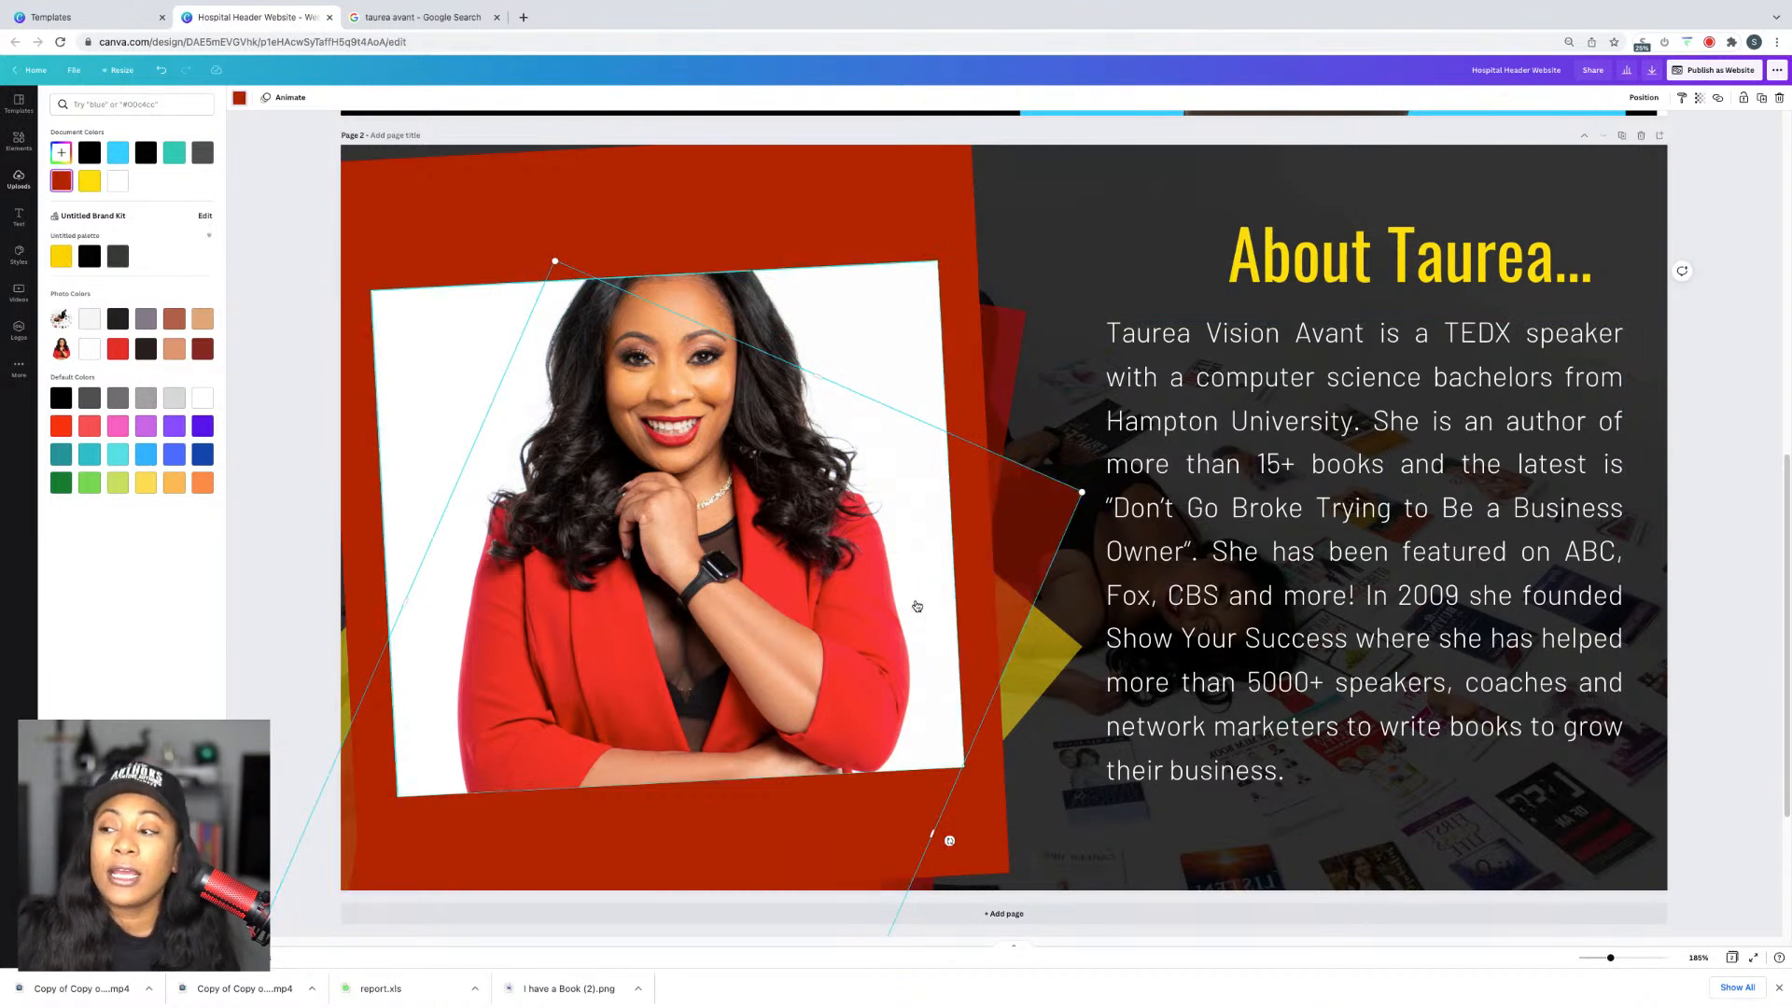
left_click(1034, 659)
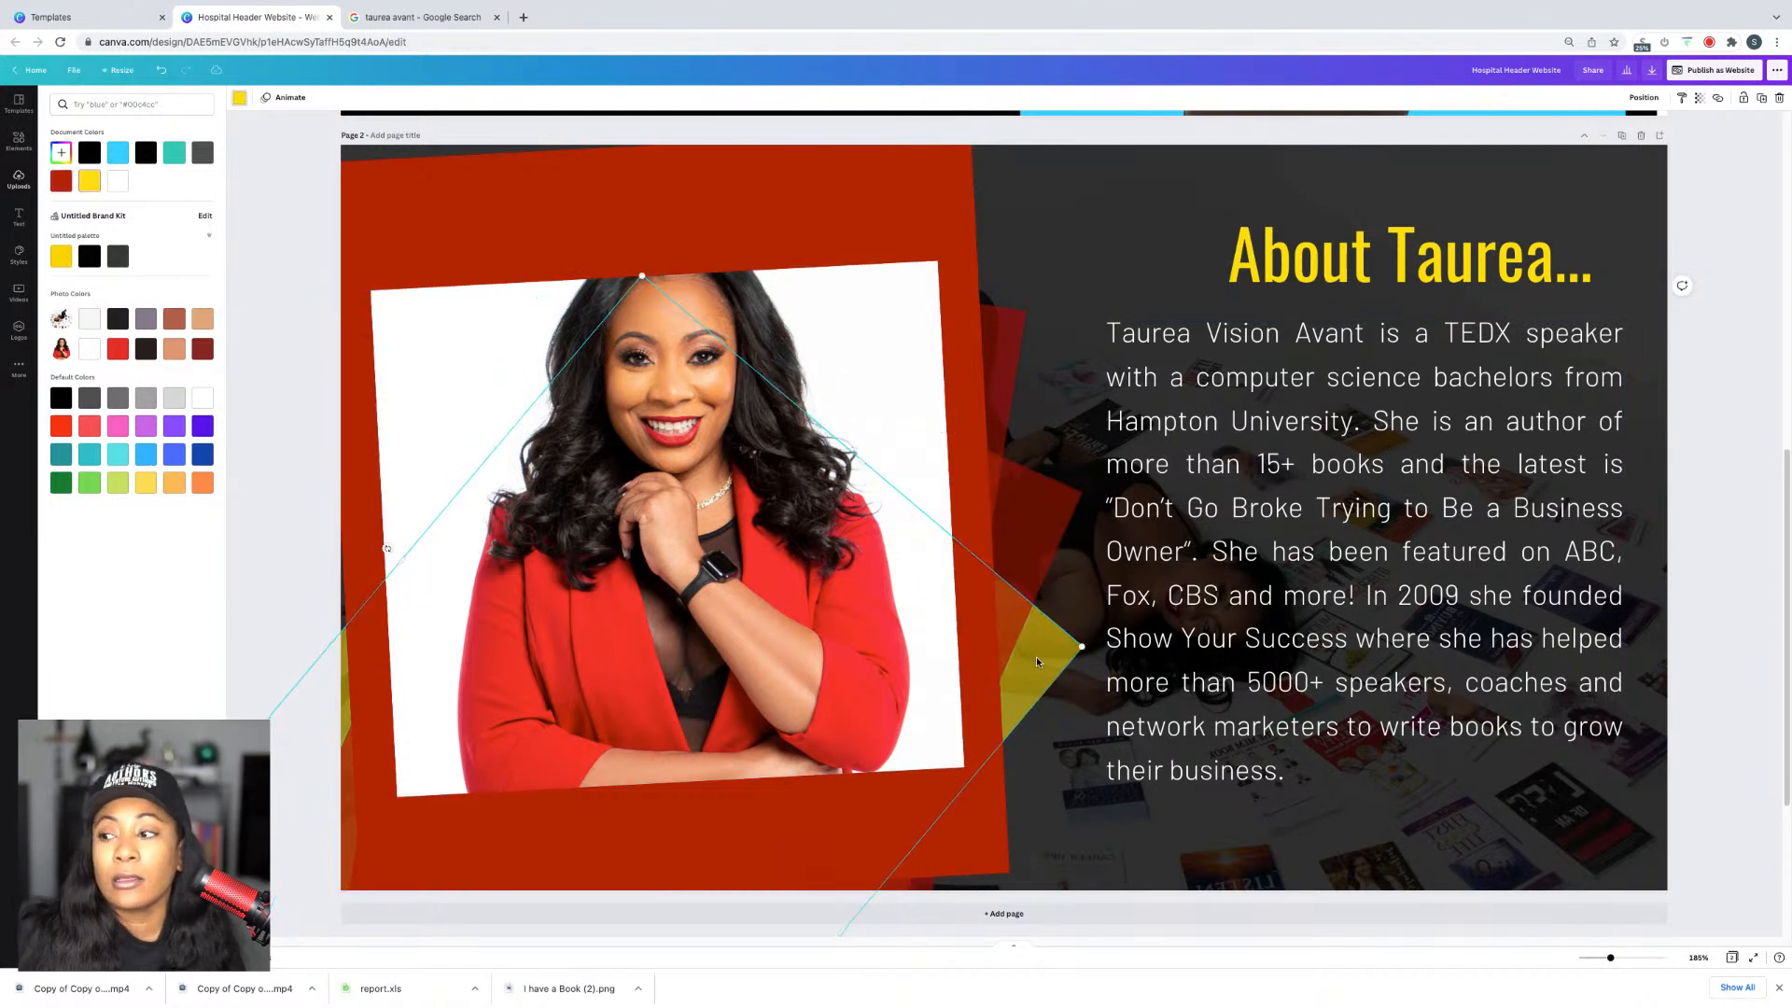
left_click(61, 182)
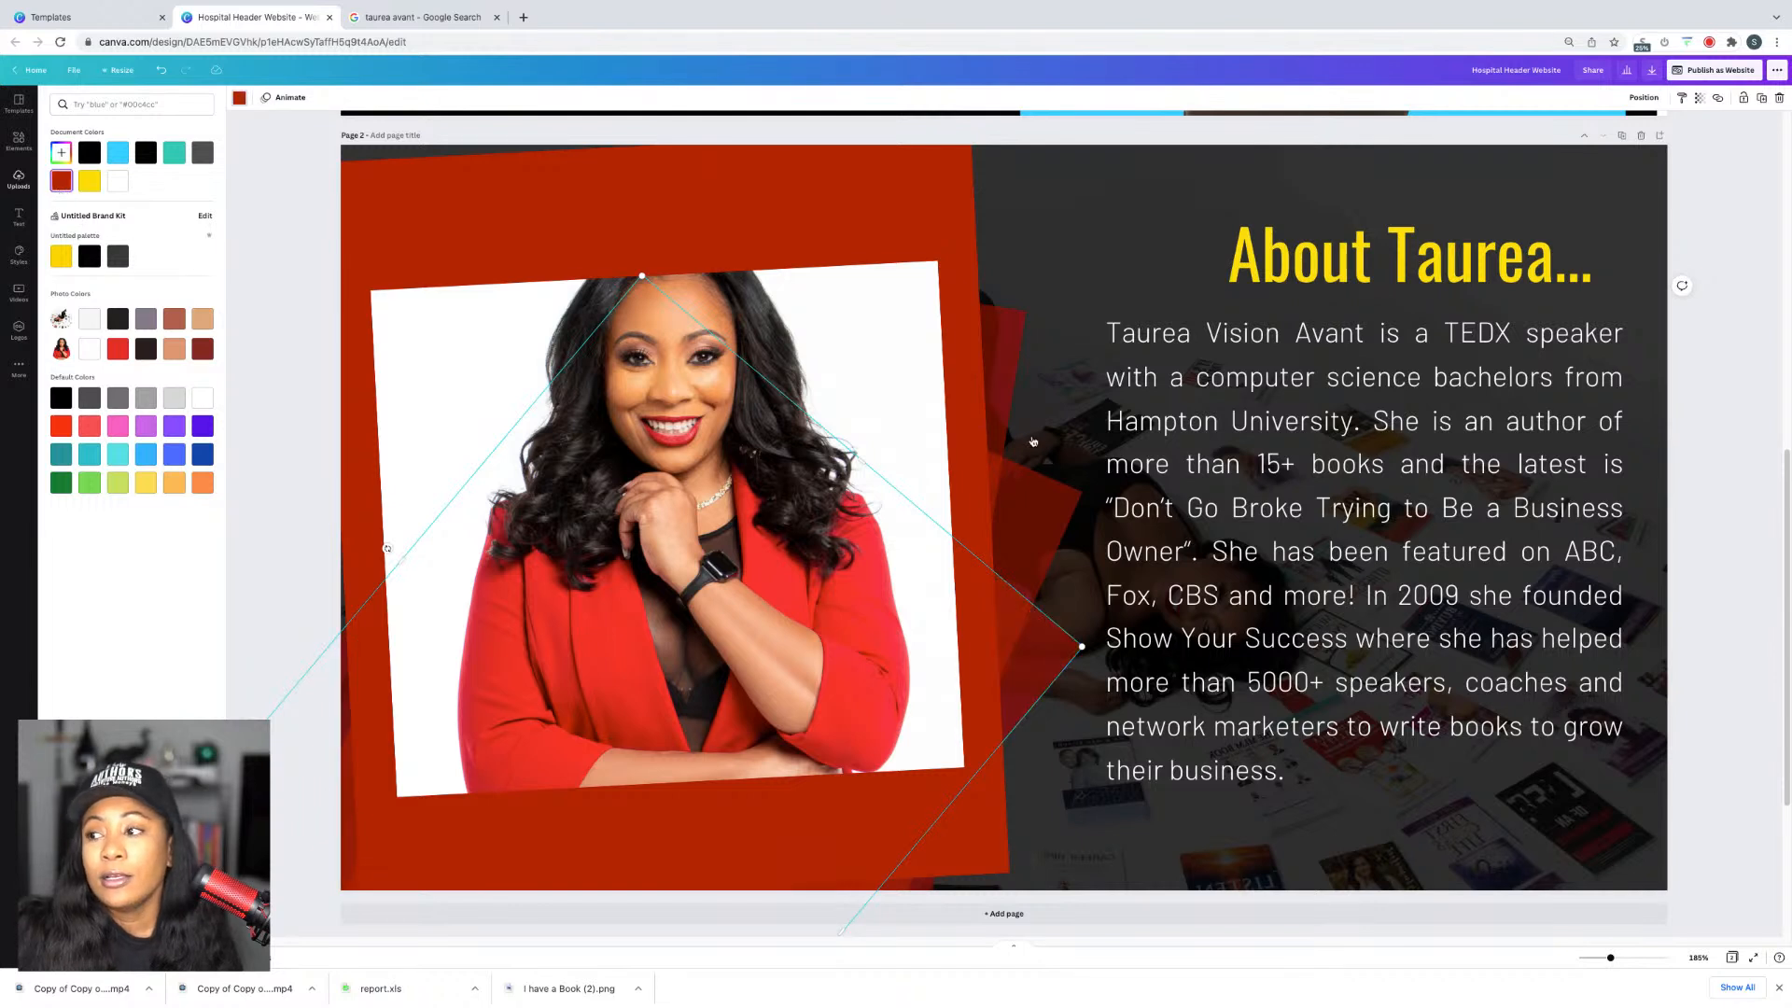
Step: Make the About heading white, non-bold text
left_click(849, 261)
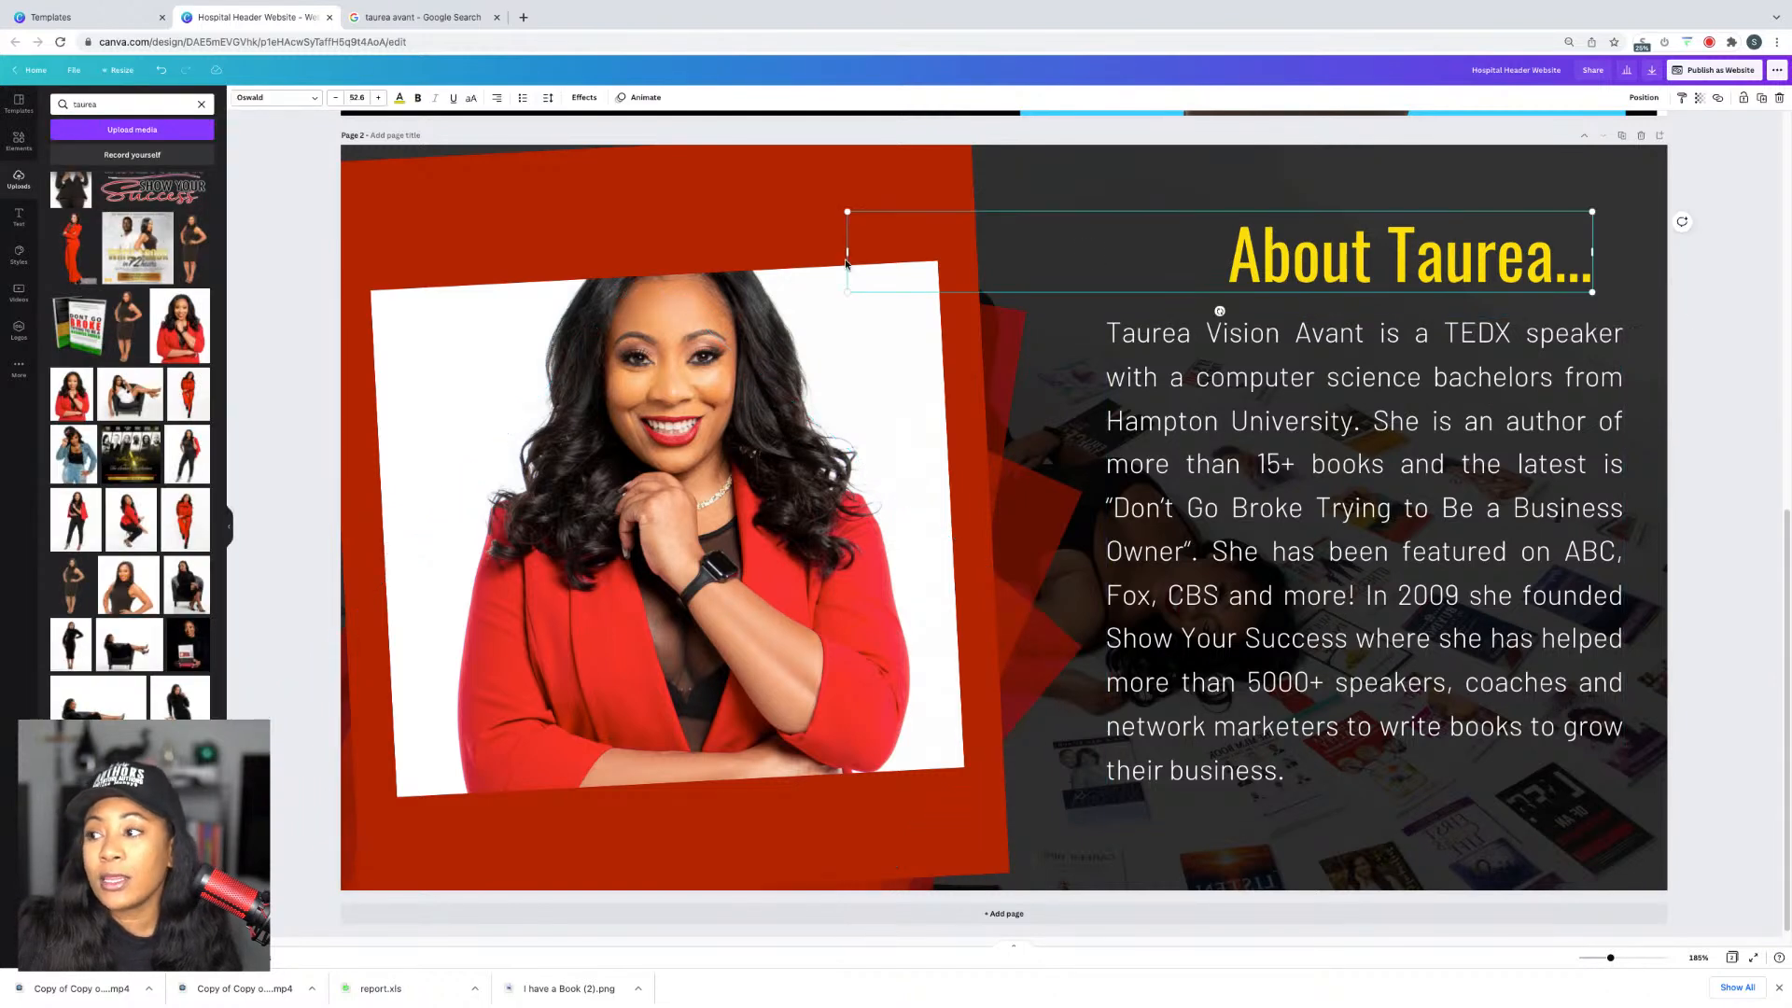
left_click(401, 98)
left_click(116, 152)
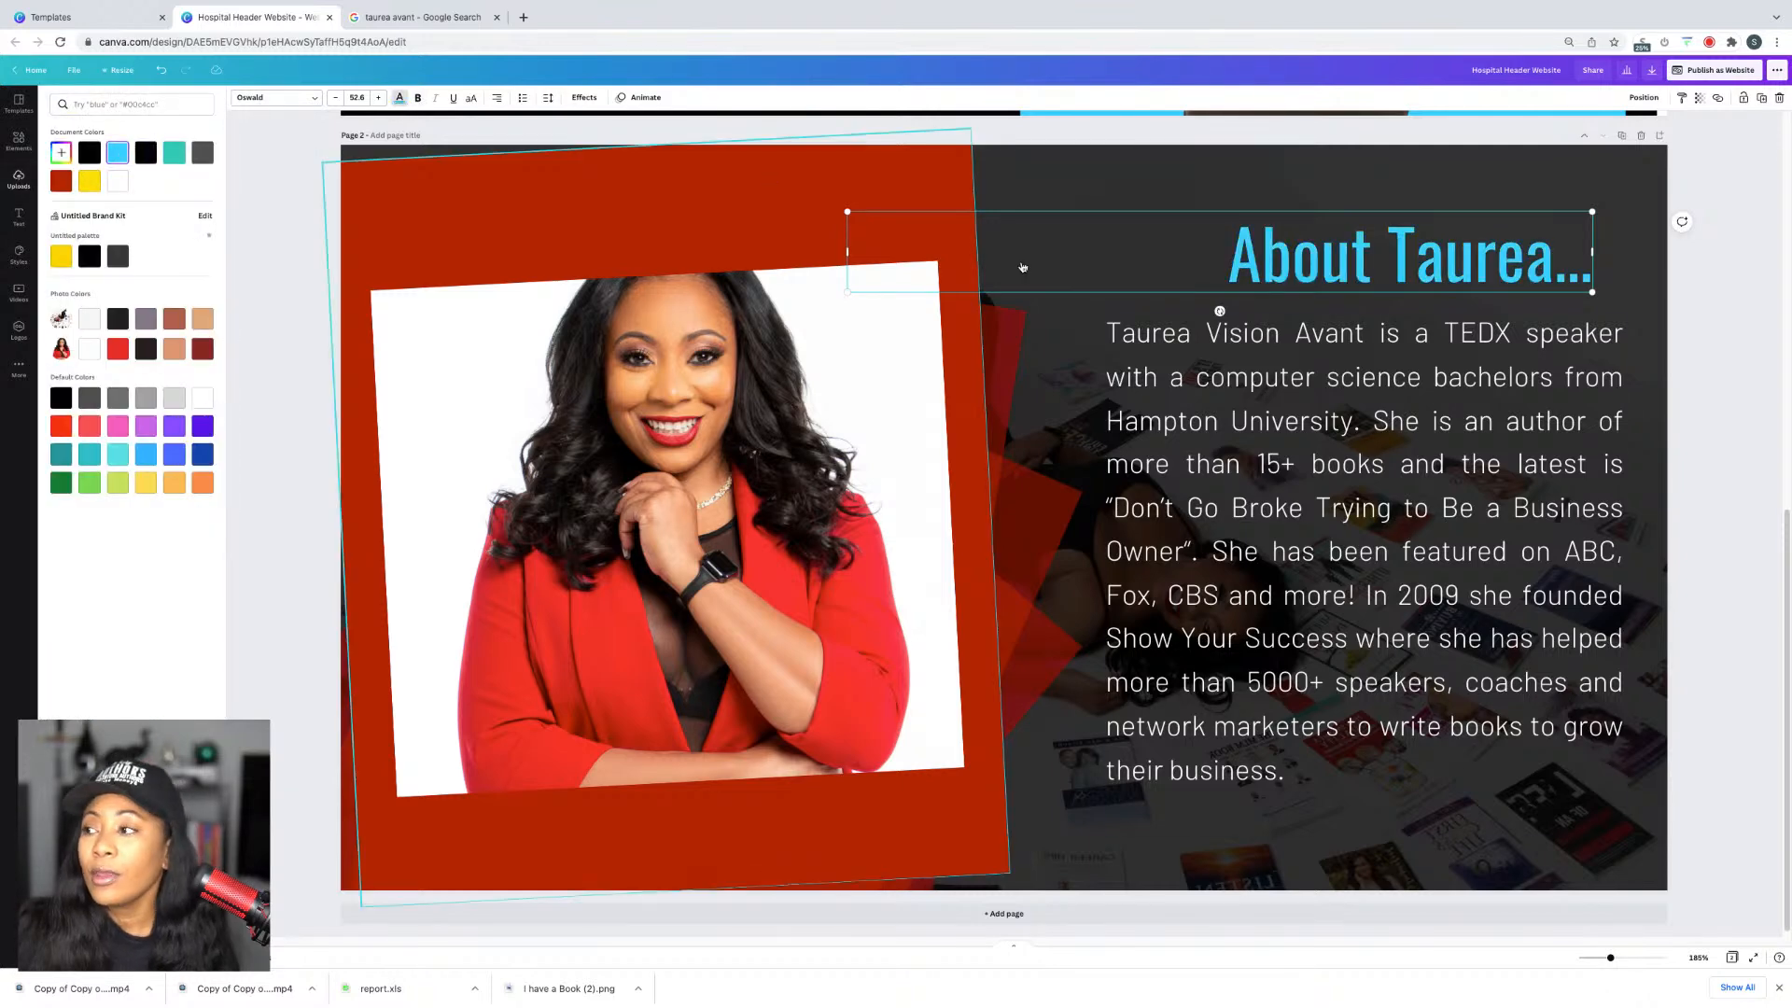
left_click(1754, 439)
scroll(1754, 440, "up", 3)
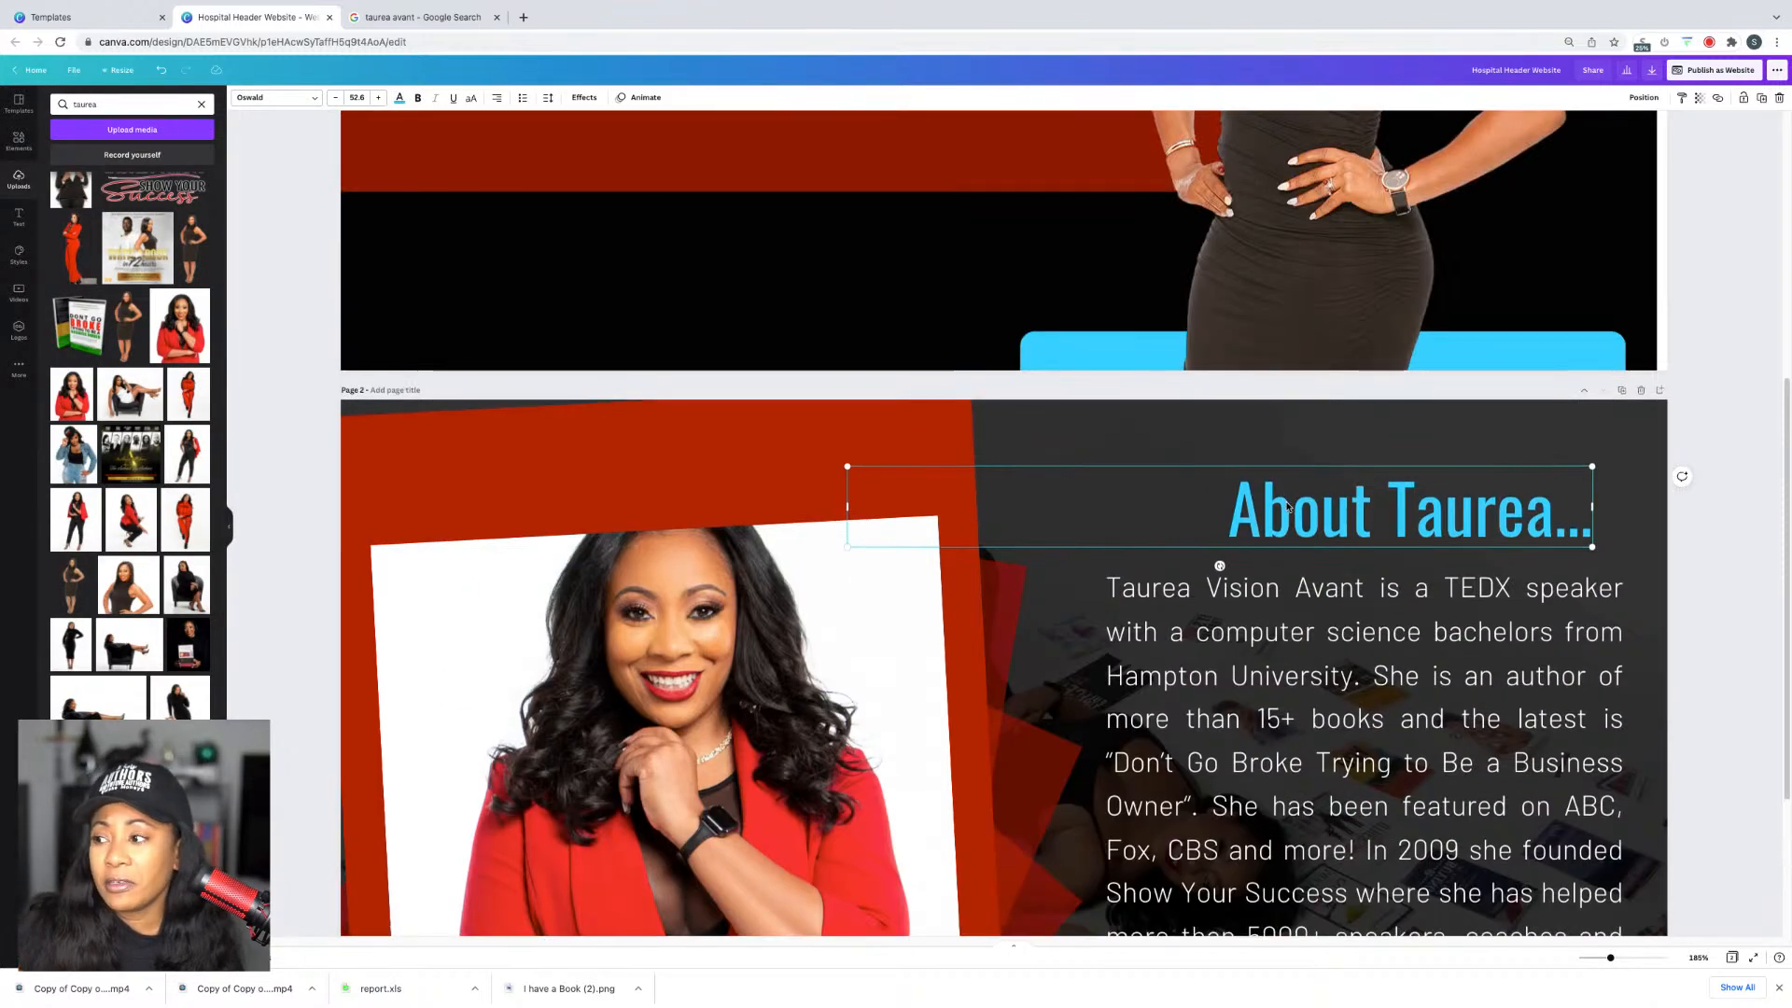
left_click(411, 102)
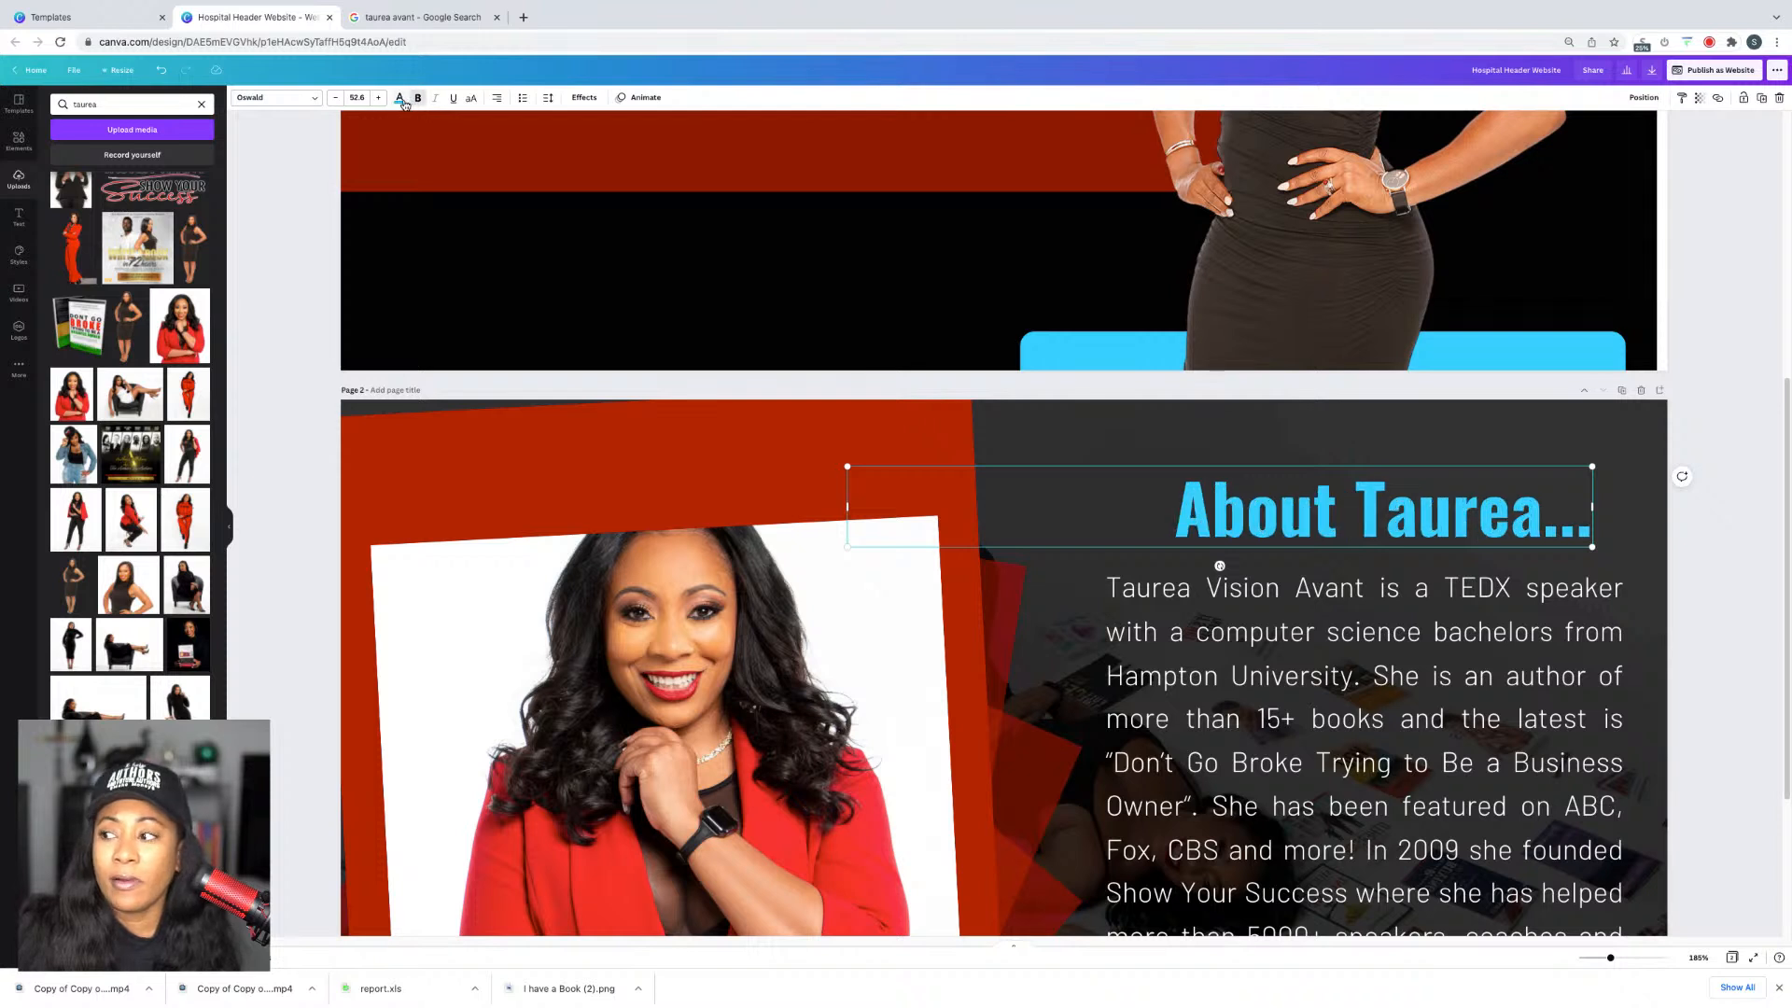
left_click(421, 99)
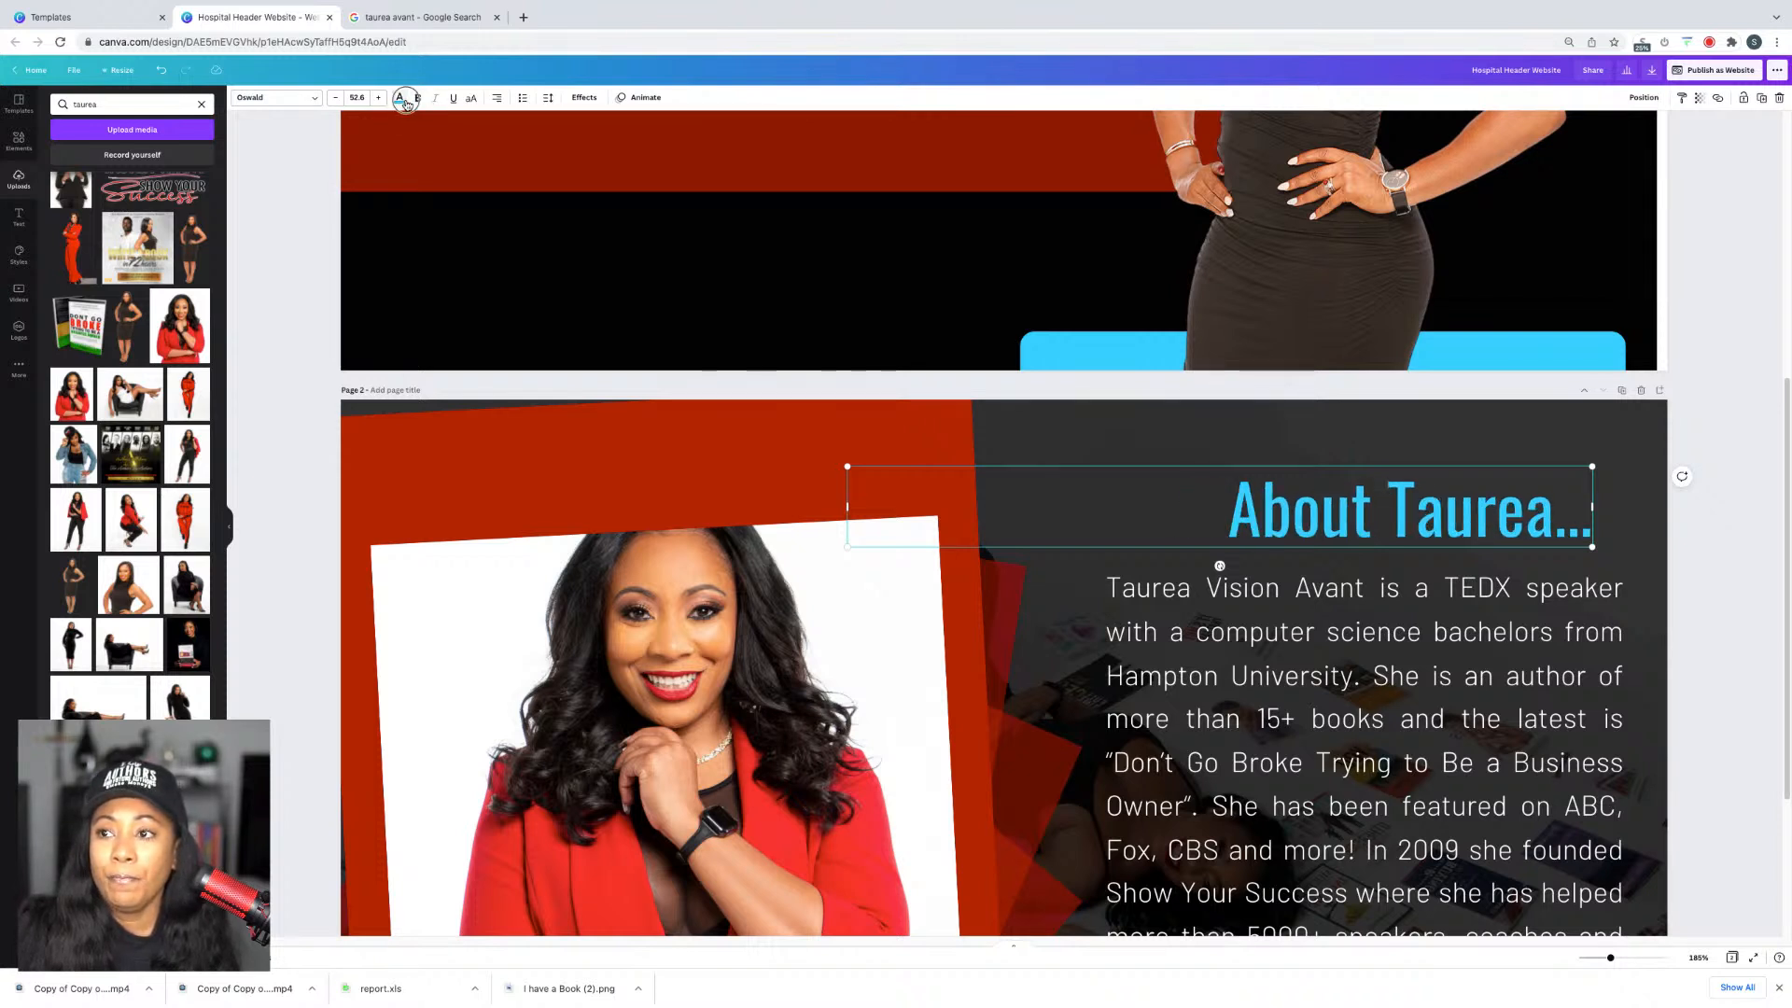
left_click(399, 98)
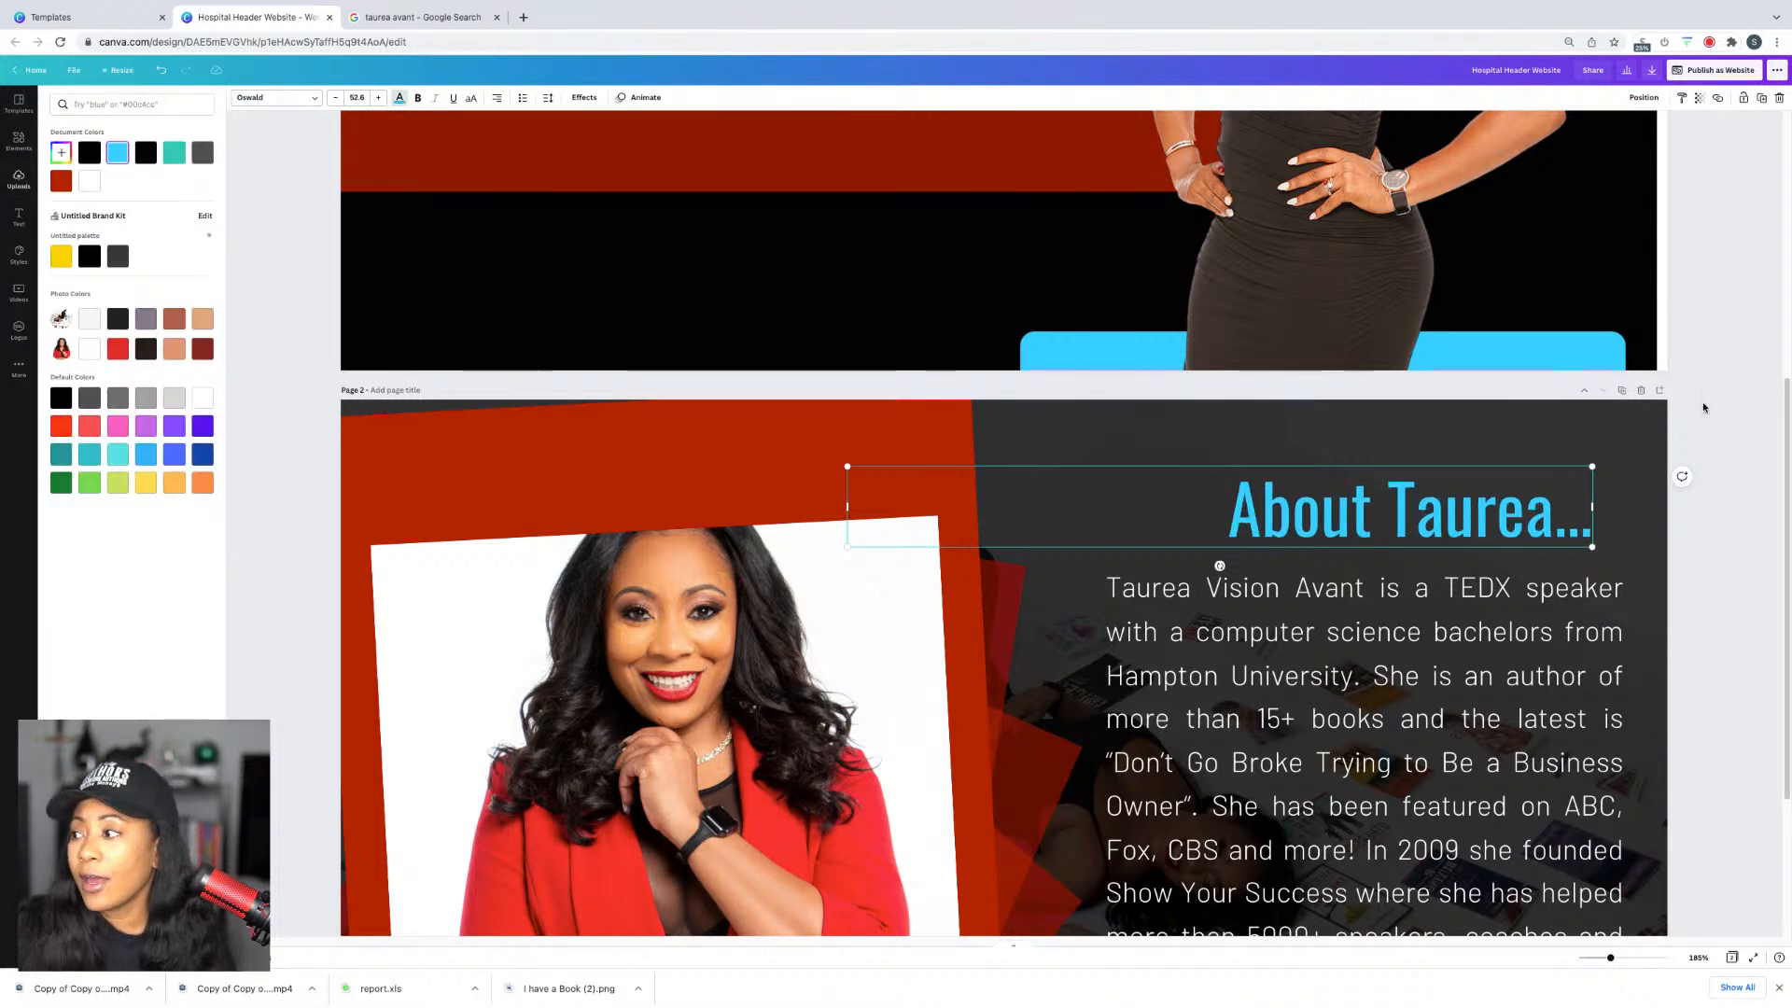
left_click(90, 181)
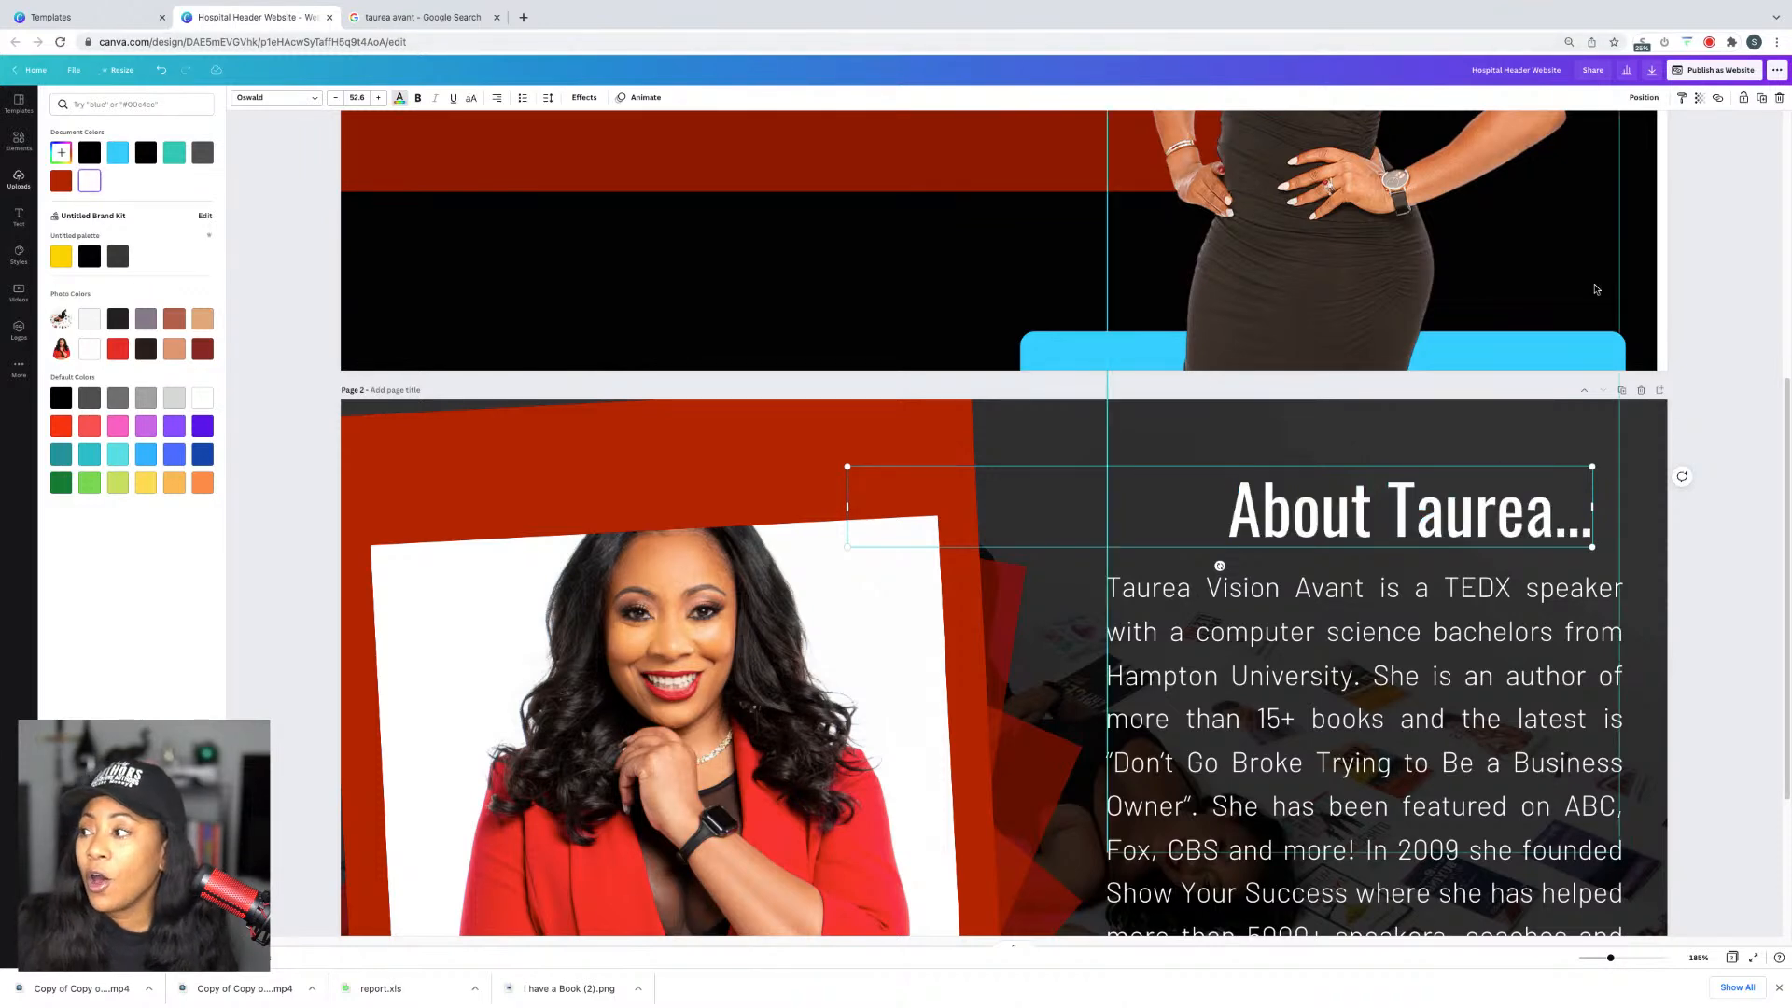
left_click(1747, 351)
Step: Return to page 1 and select the header photo
scroll(1726, 325, "up", 6)
scroll(1727, 327, "down", 7)
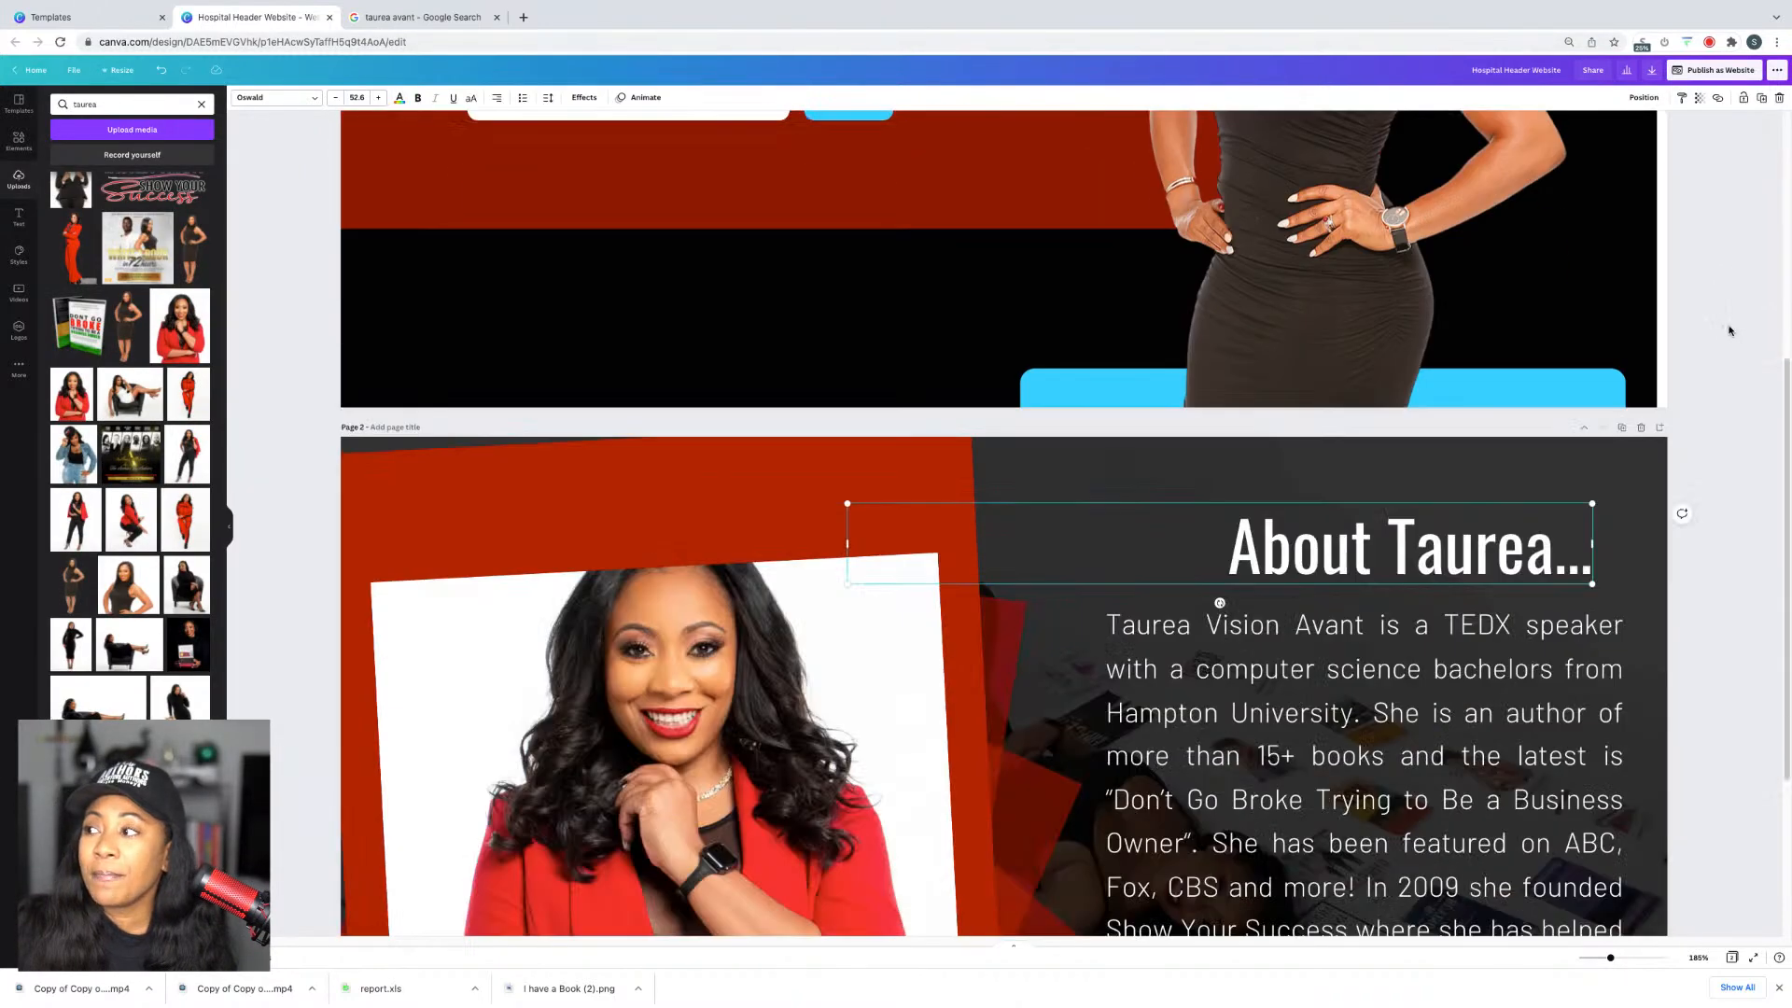
scroll(1729, 334, "up", 7)
left_click(1568, 257)
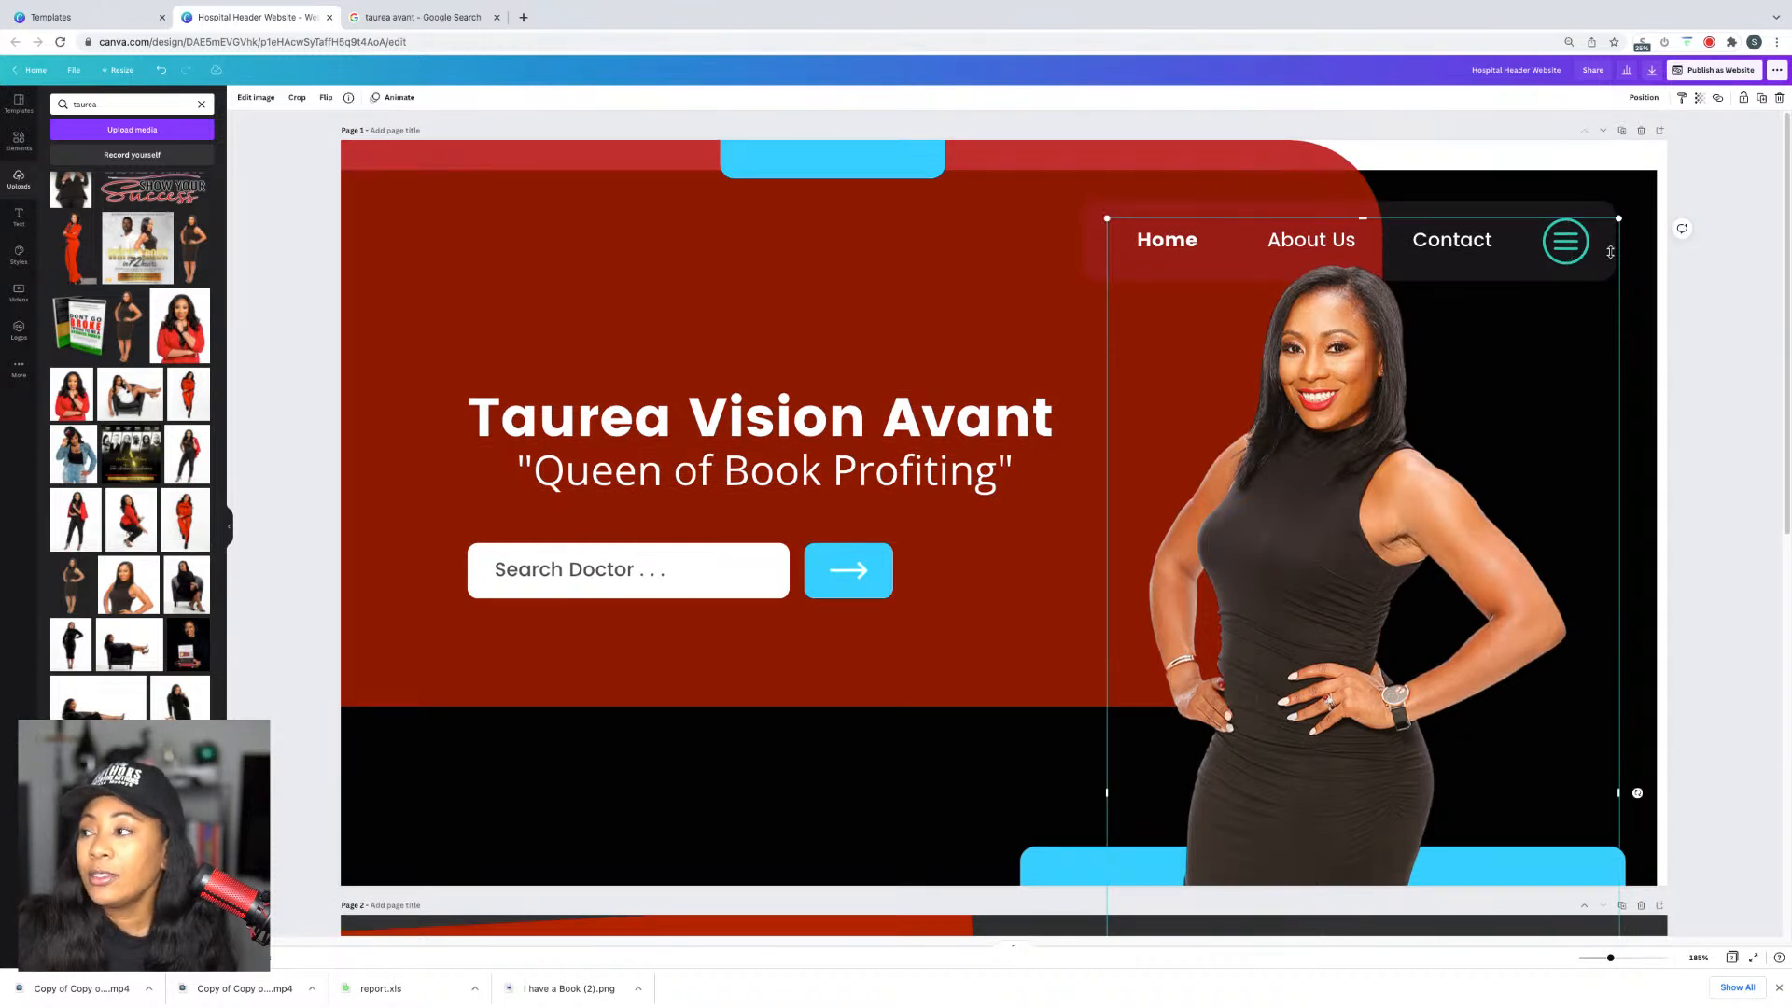
Step: Crop the header photo's top so it sits below the navigation bar
left_click(297, 97)
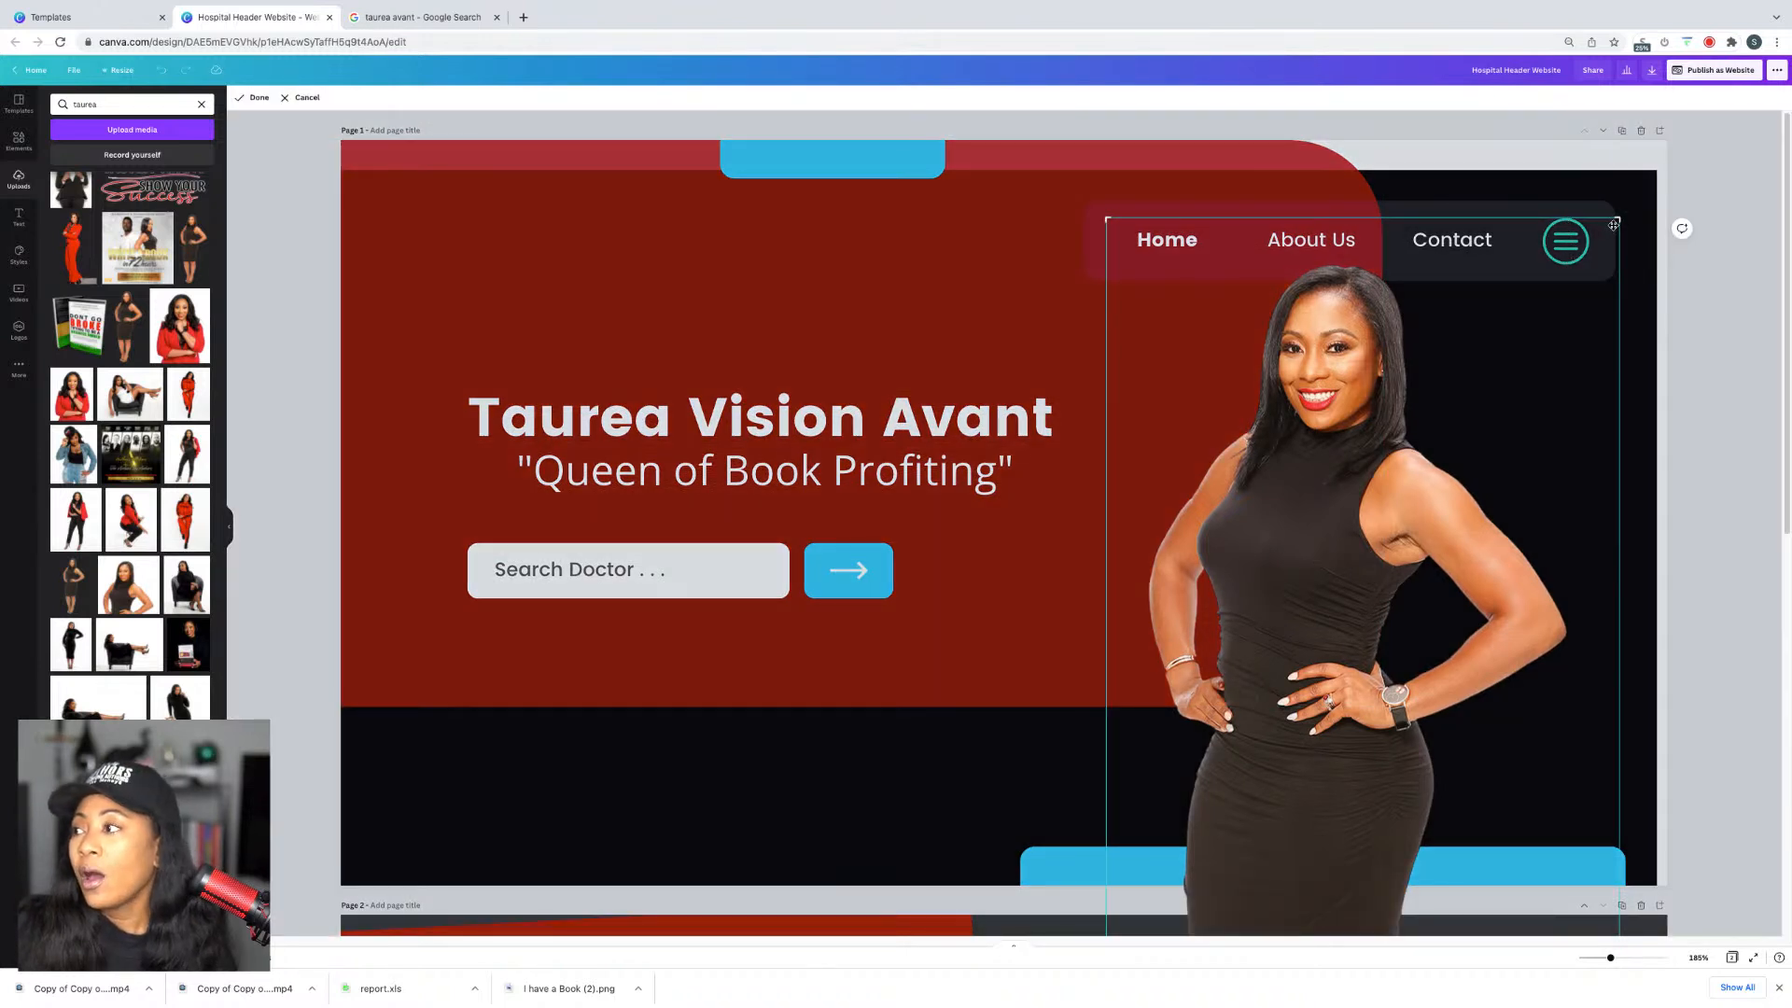
left_click_drag(1615, 224, 1589, 252)
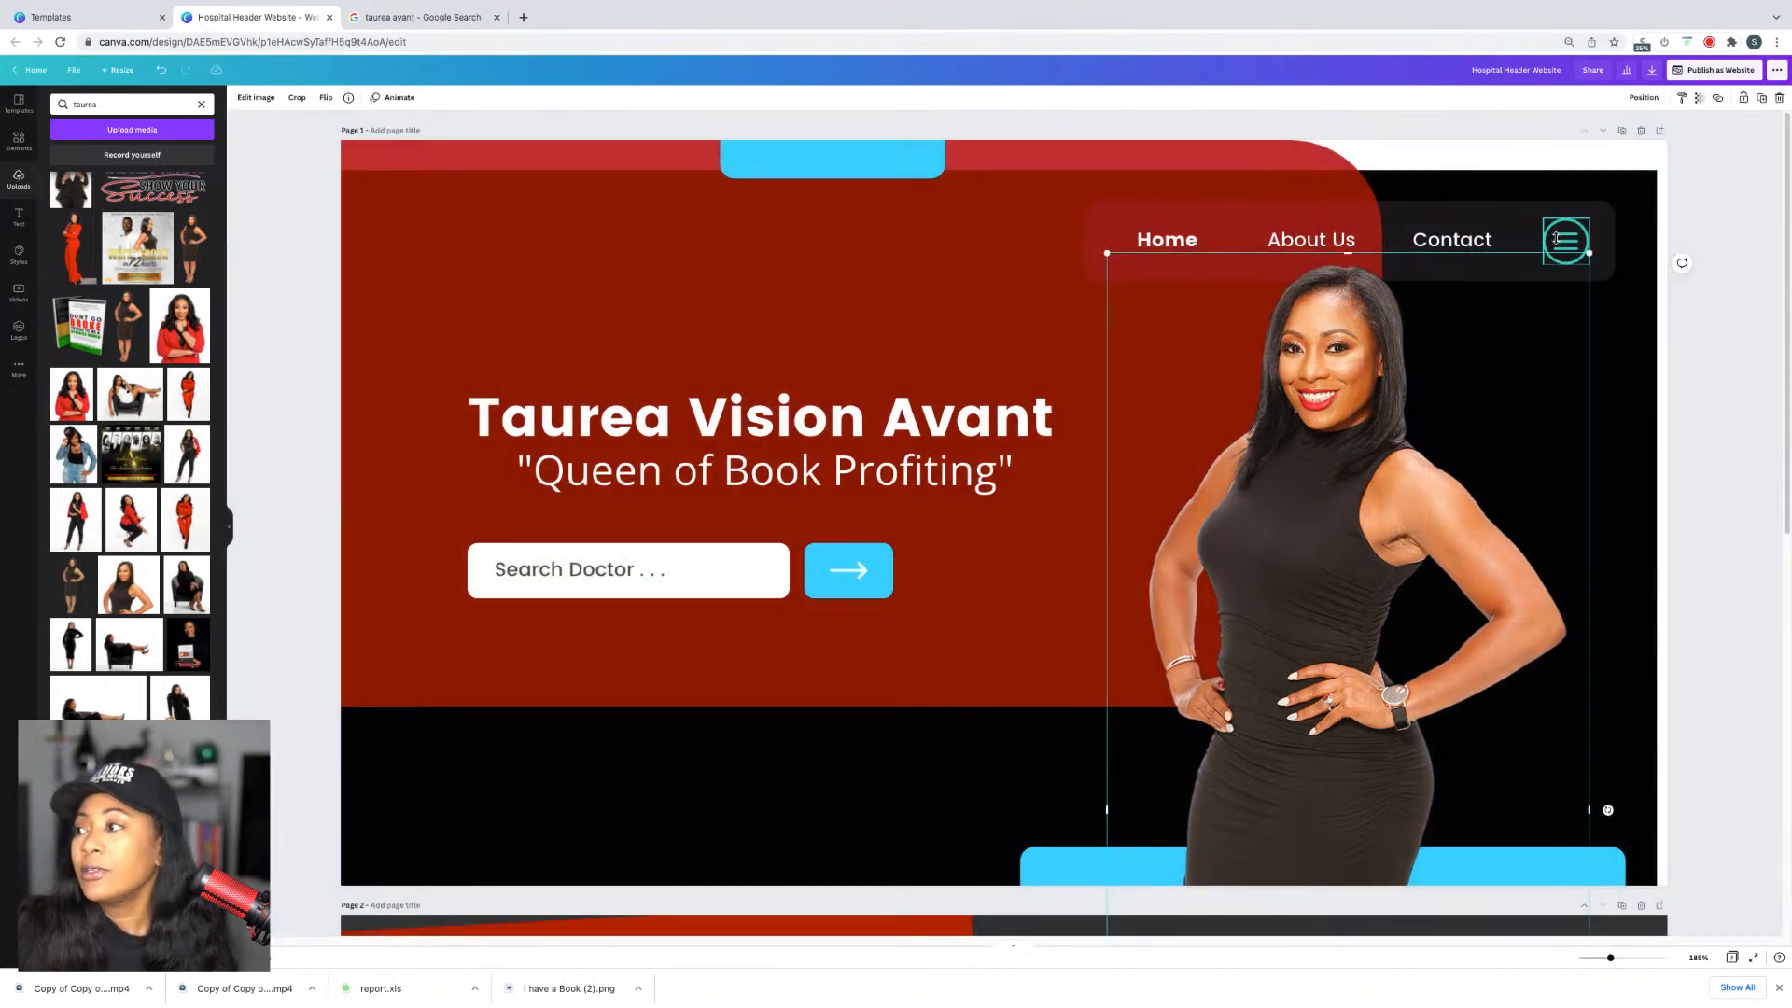
left_click(1584, 238)
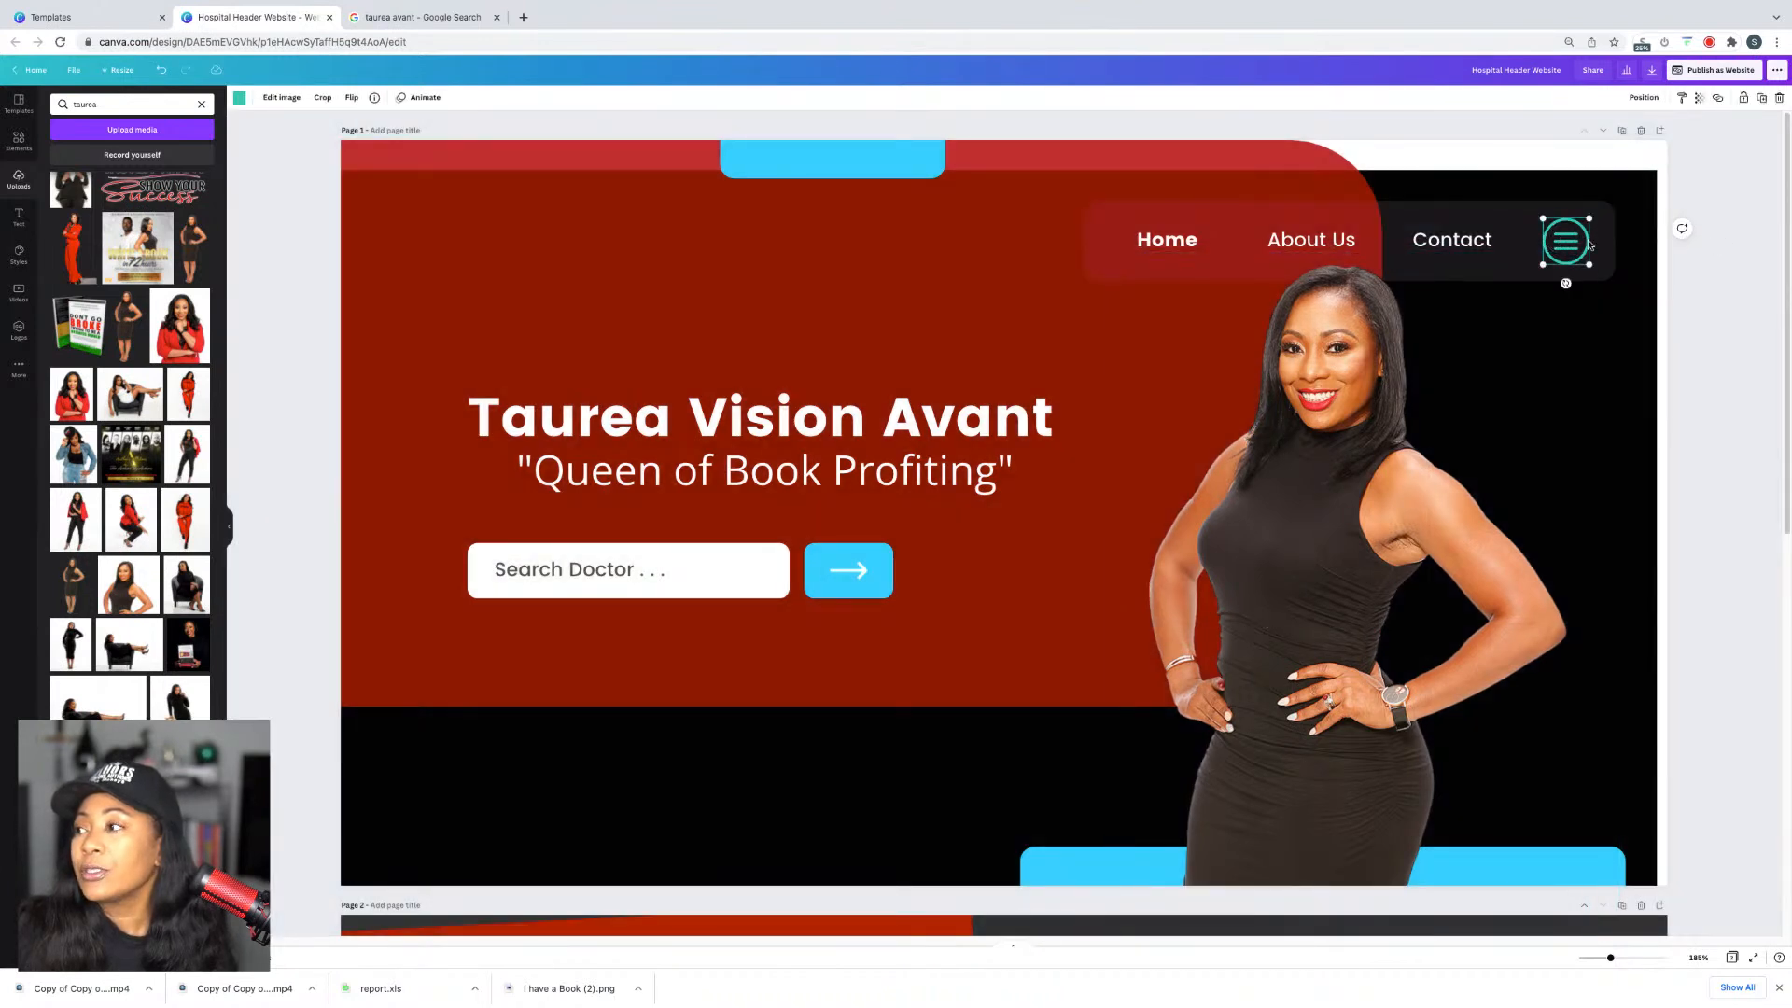
Step: Make the hamburger menu icon the blue document colour
left_click(239, 98)
left_click(117, 153)
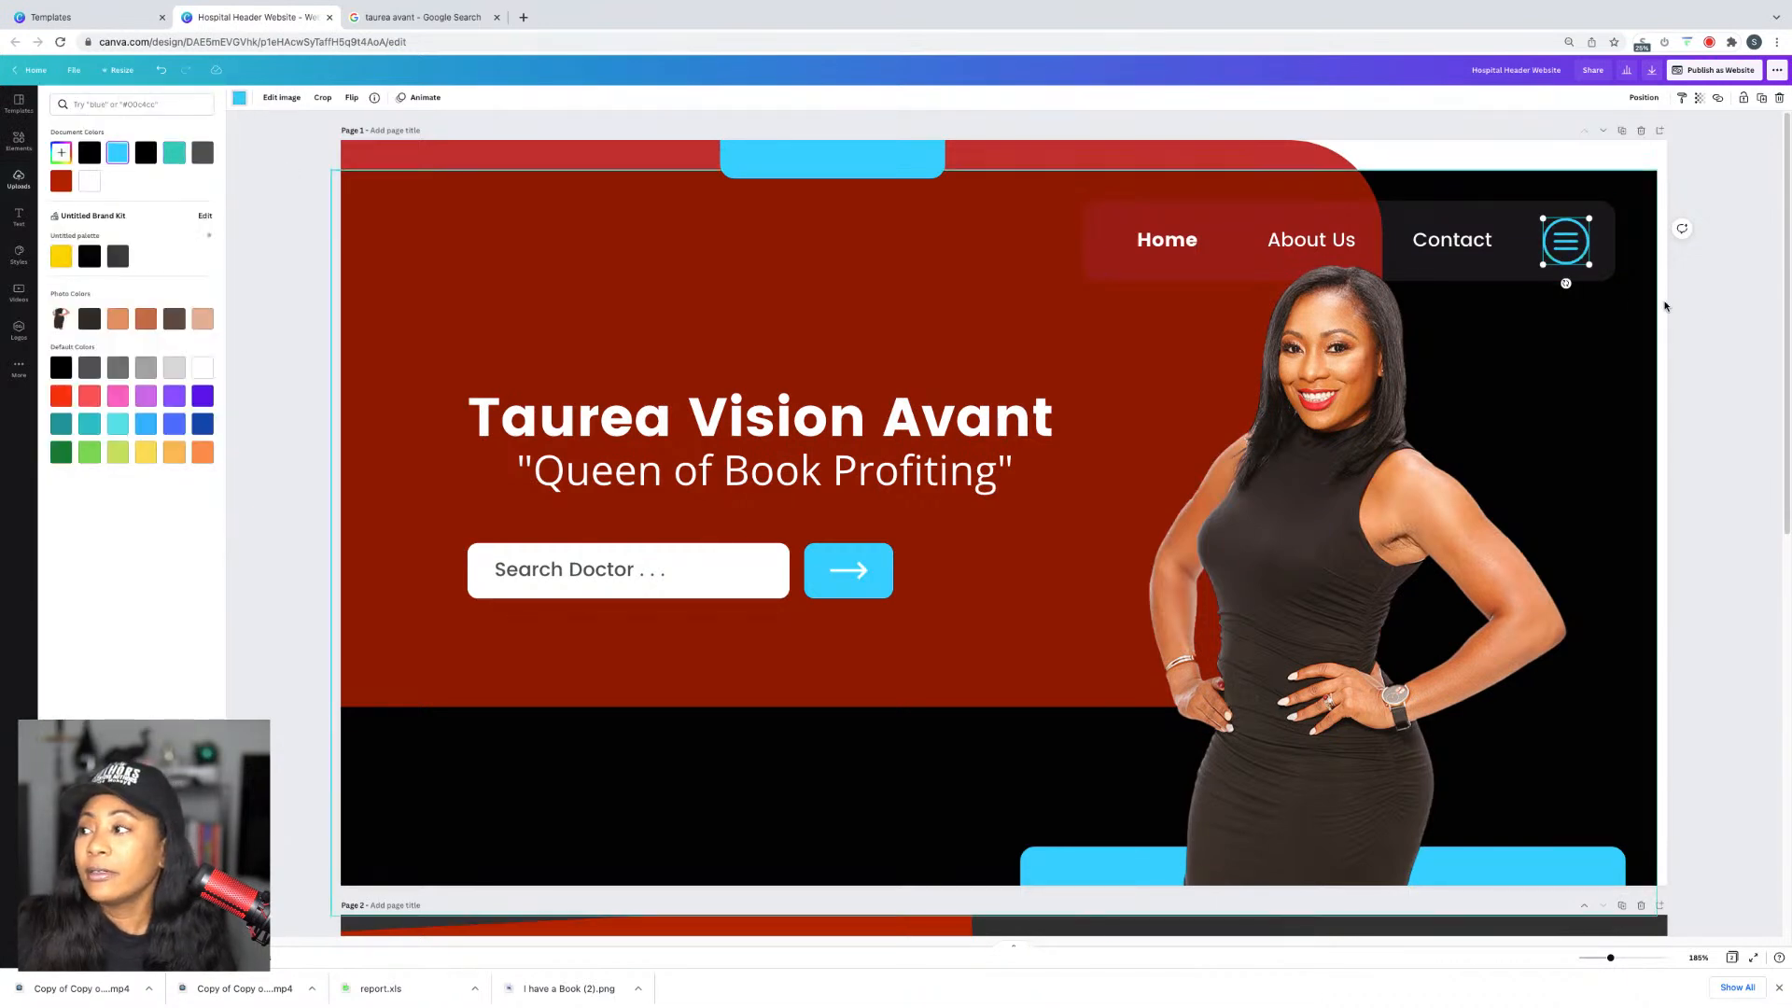
left_click(1717, 340)
scroll(1715, 339, "down", 5)
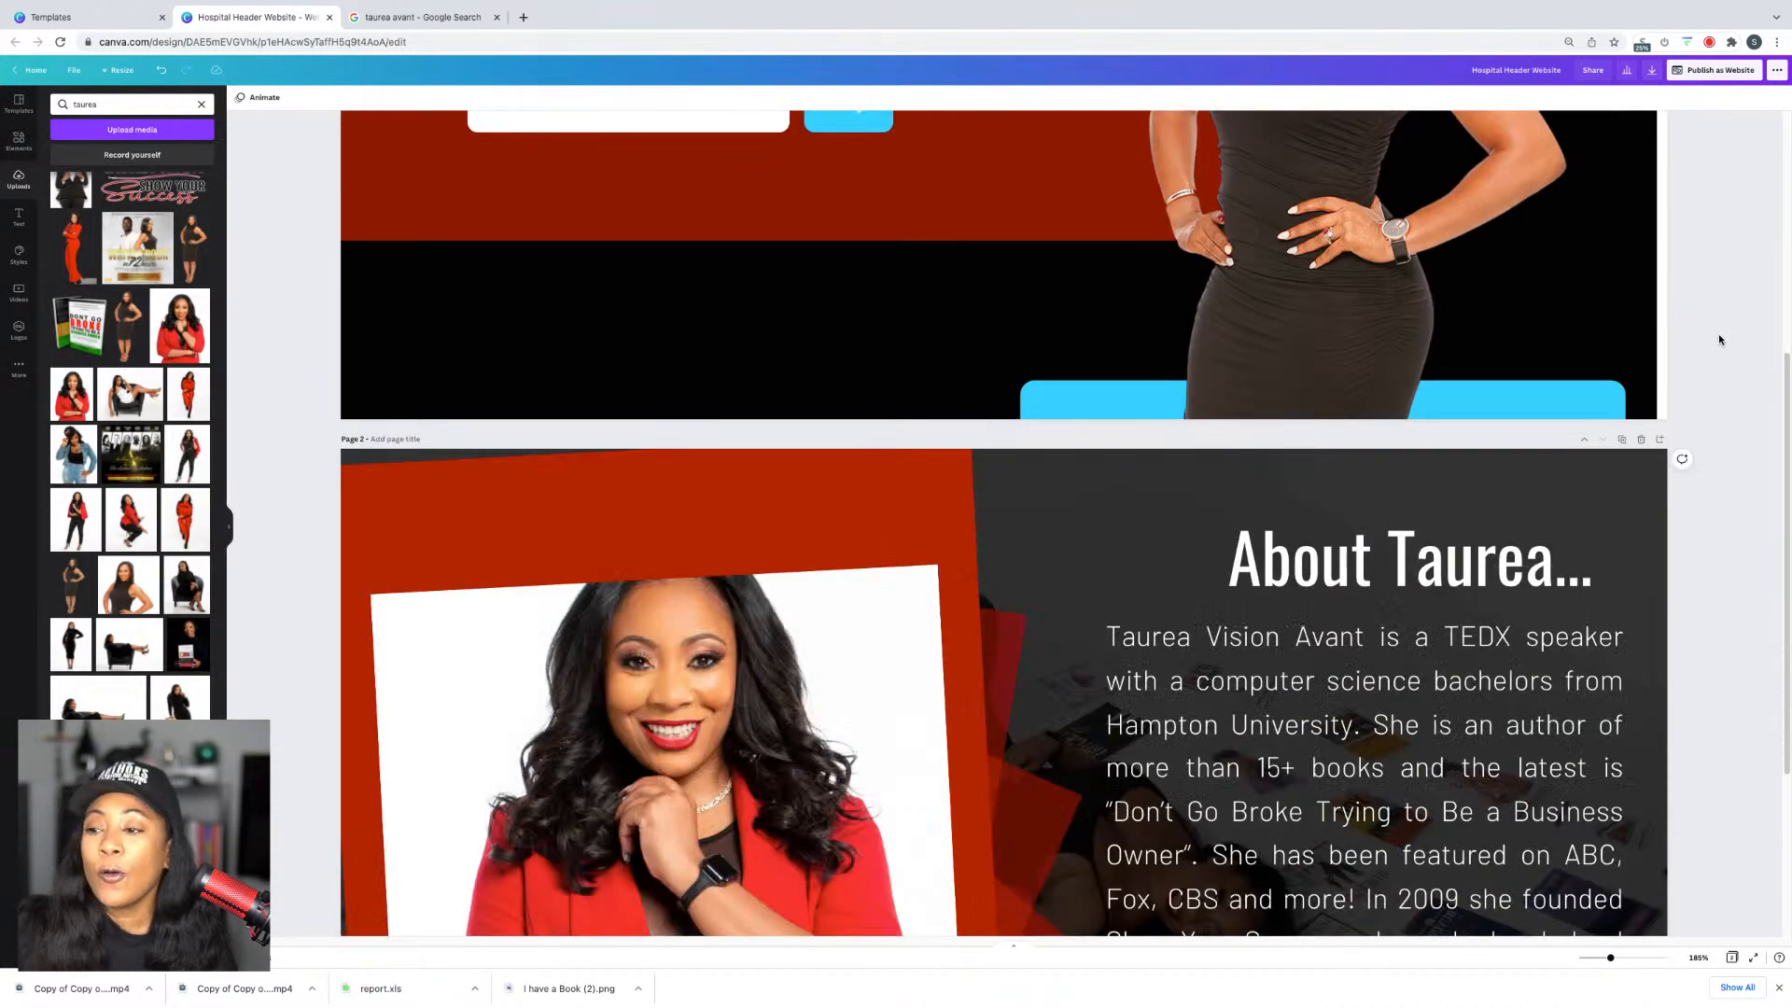
scroll(1720, 340, "down", 3)
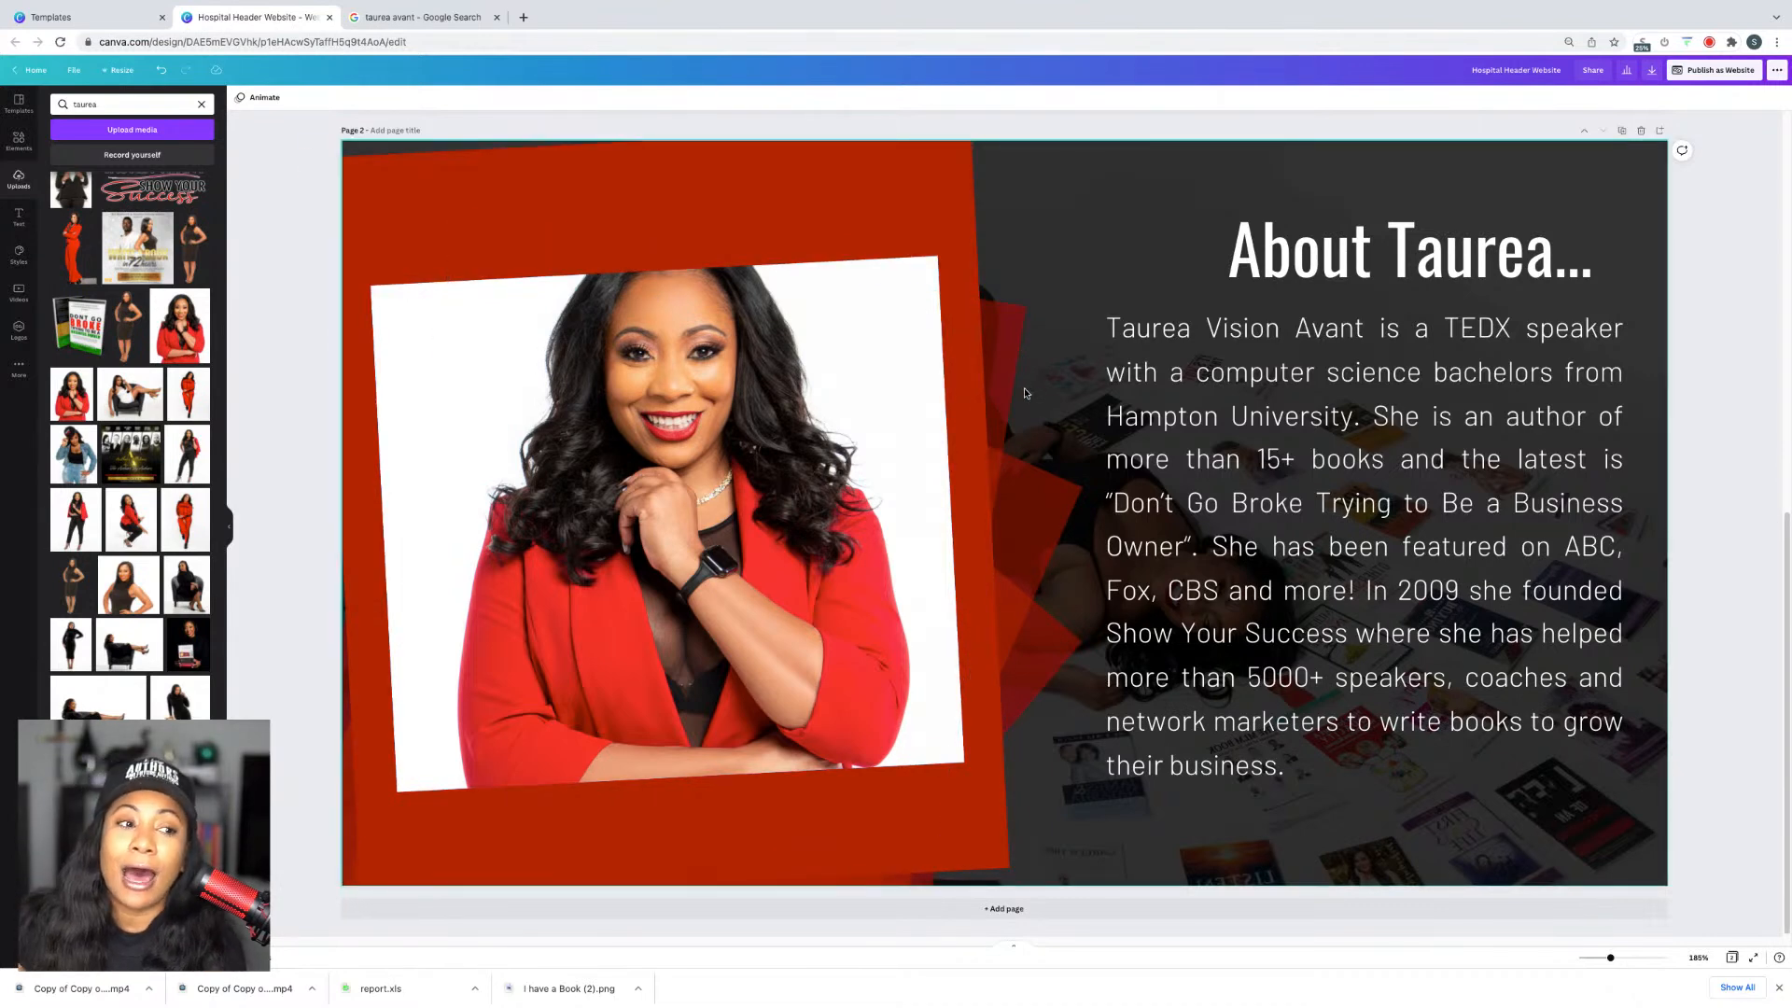
scroll(1025, 393, "up", 8)
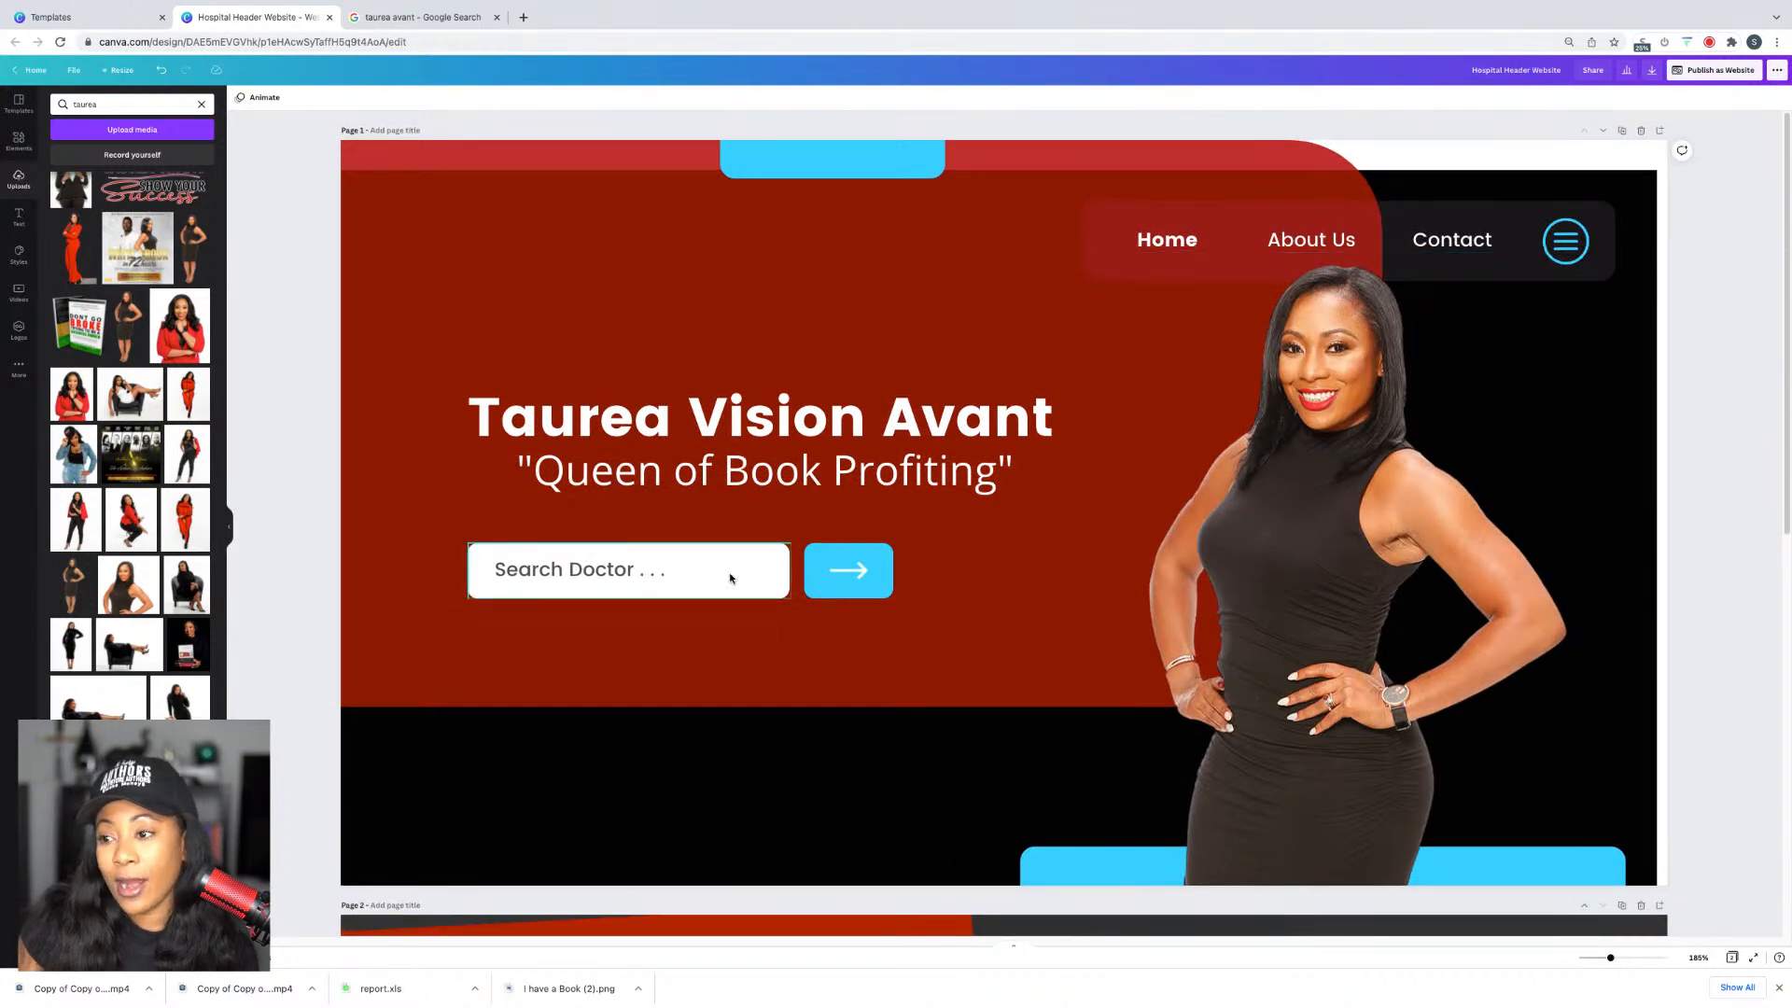
scroll(1649, 386, "down", 8)
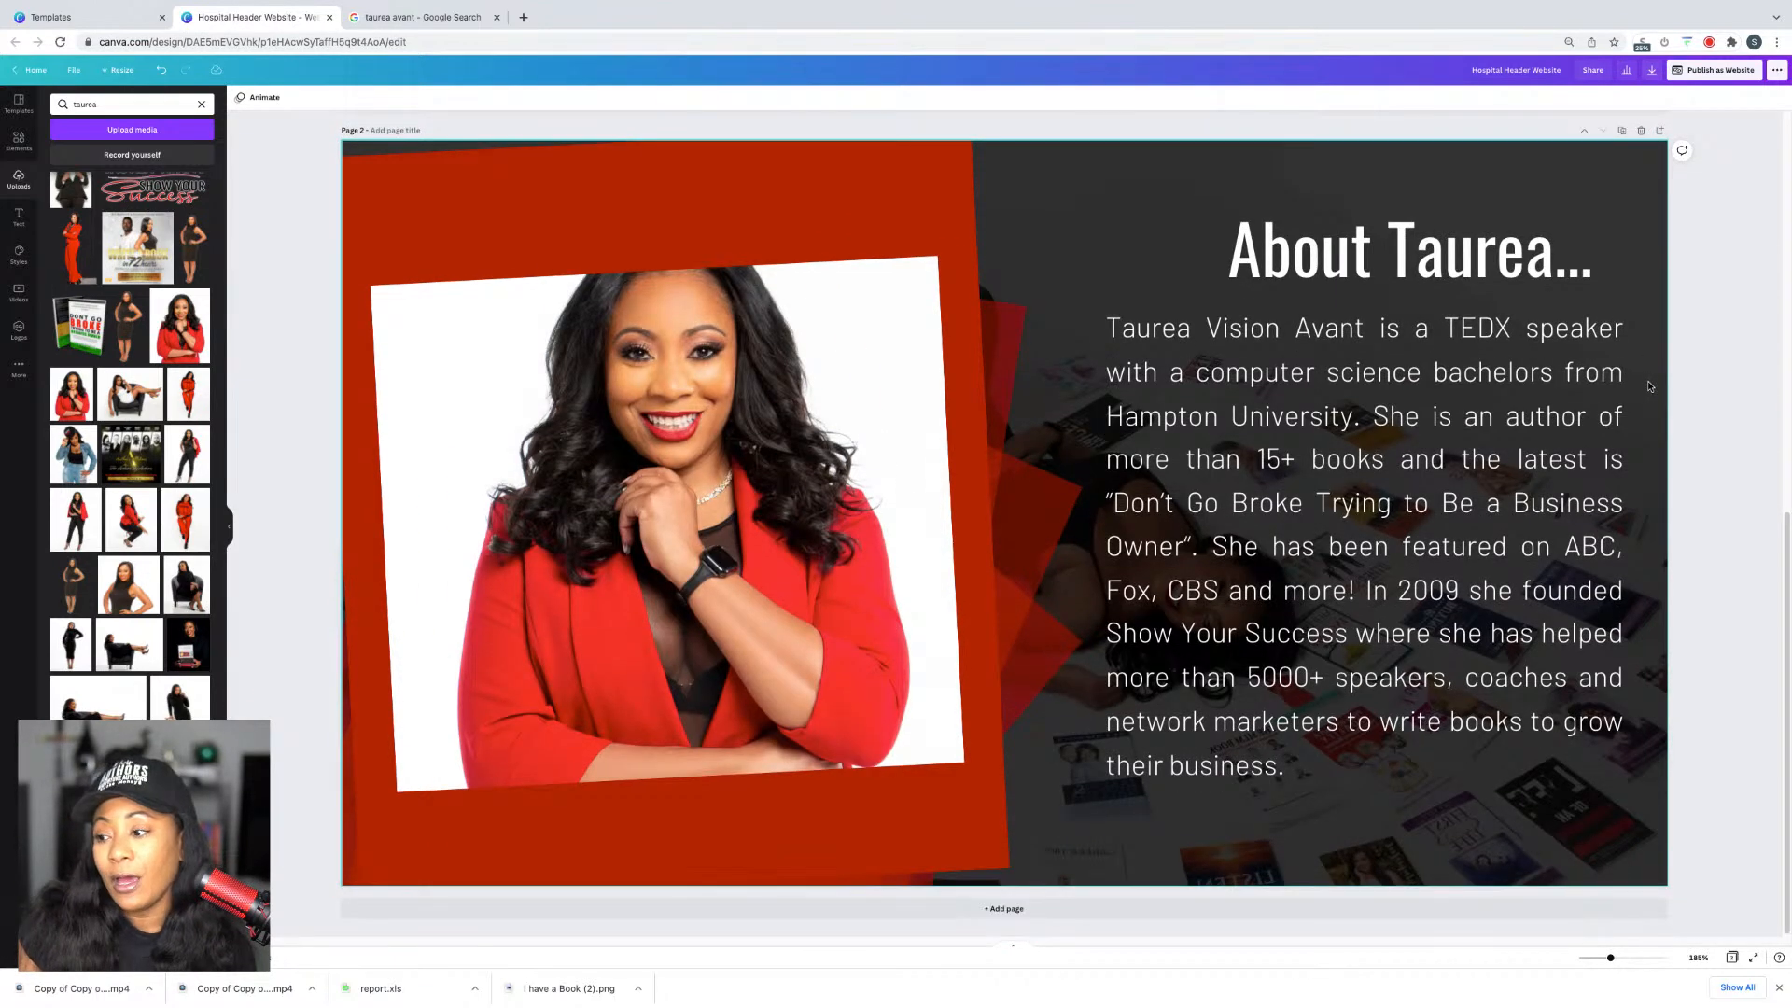
Step: Add a third page using the Black Yellow Modern Website contact layout
left_click(1004, 907)
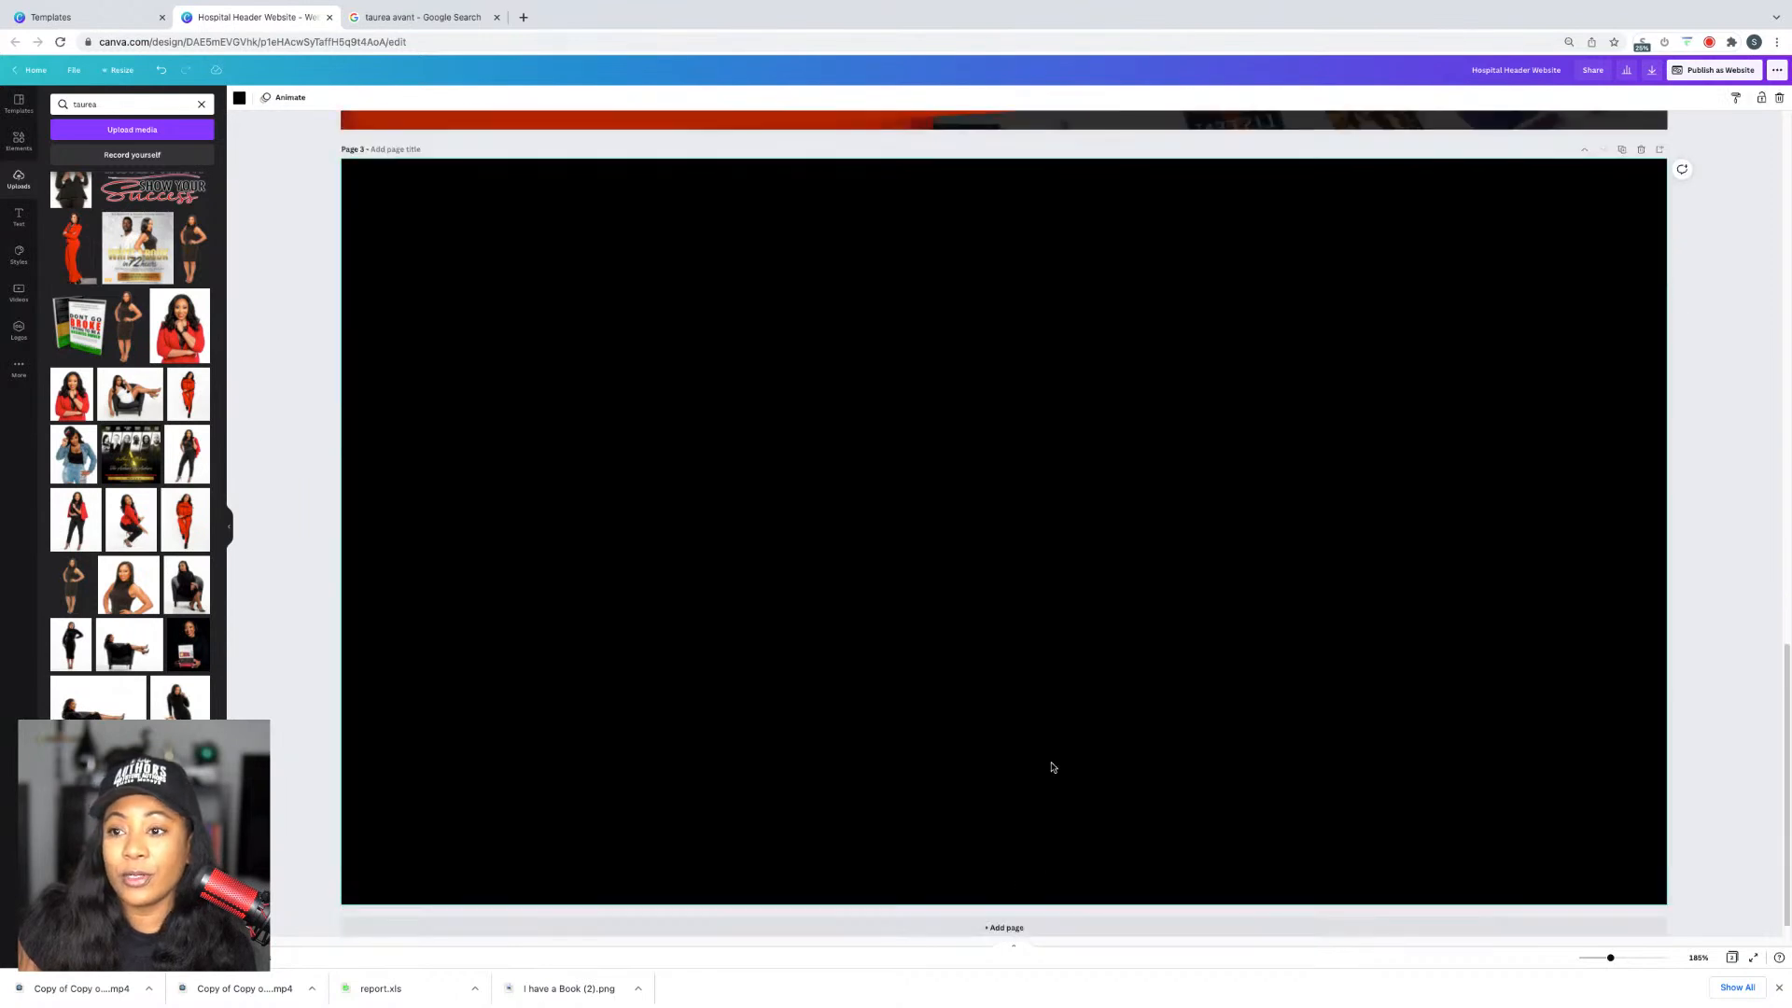
left_click(20, 104)
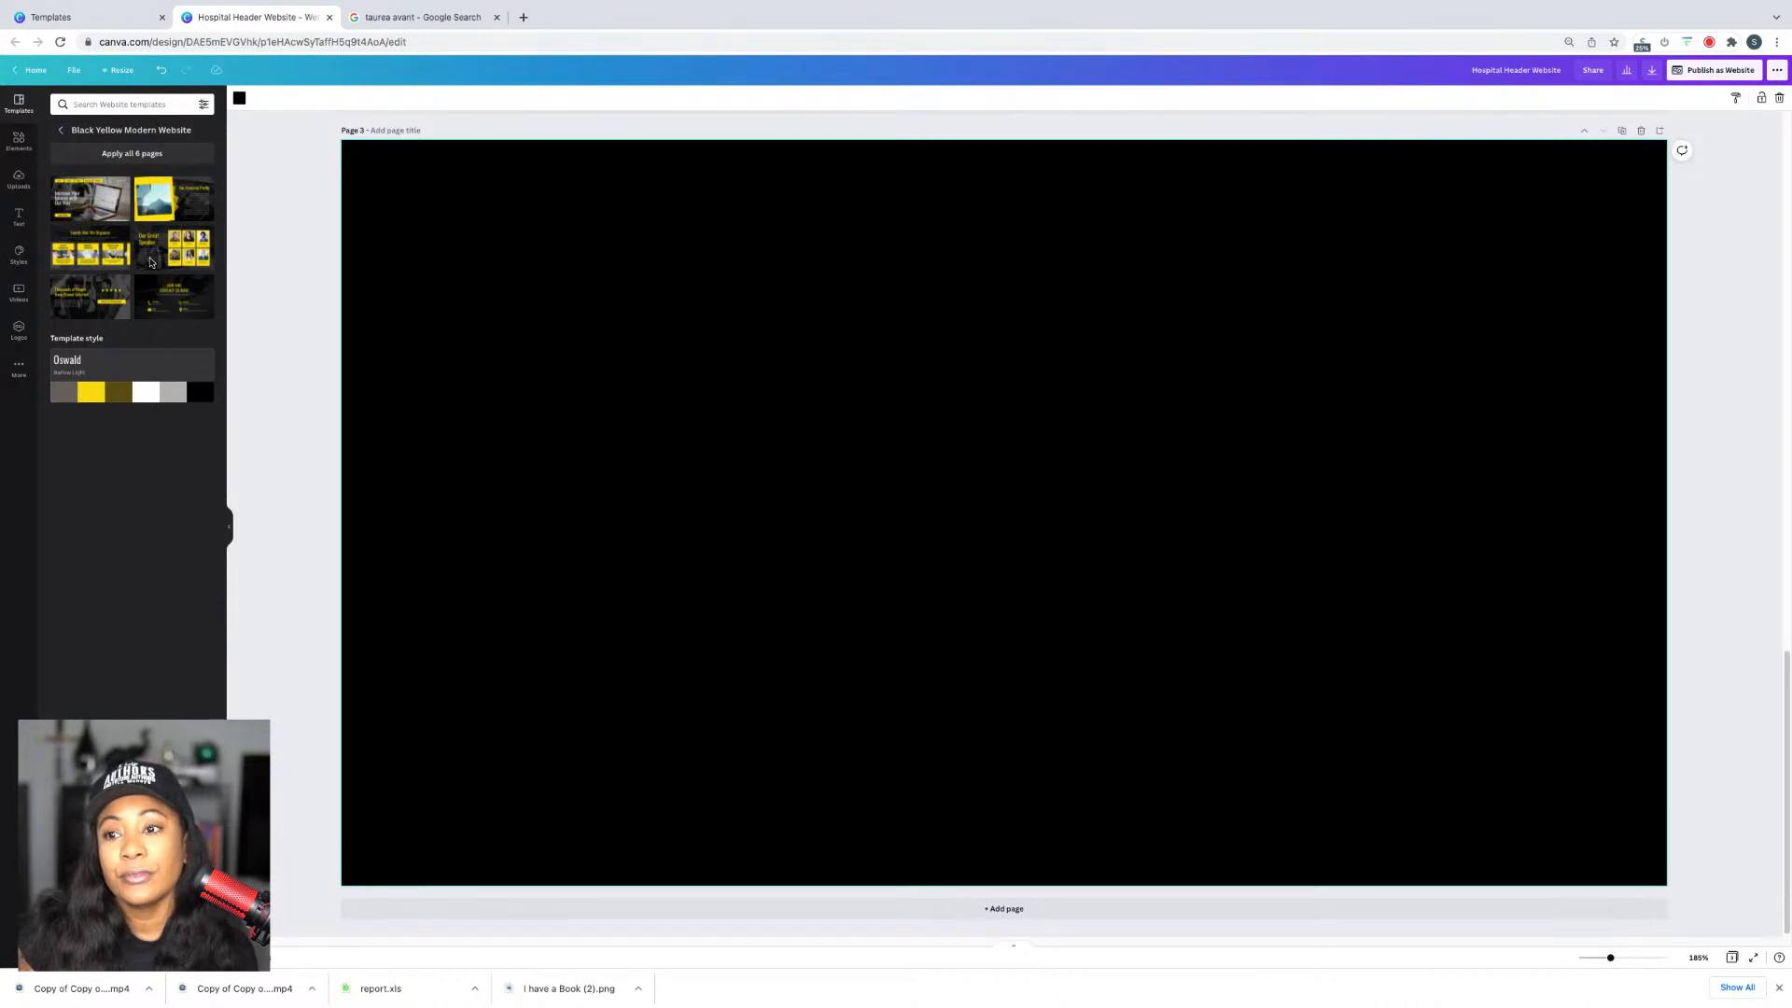
left_click(174, 297)
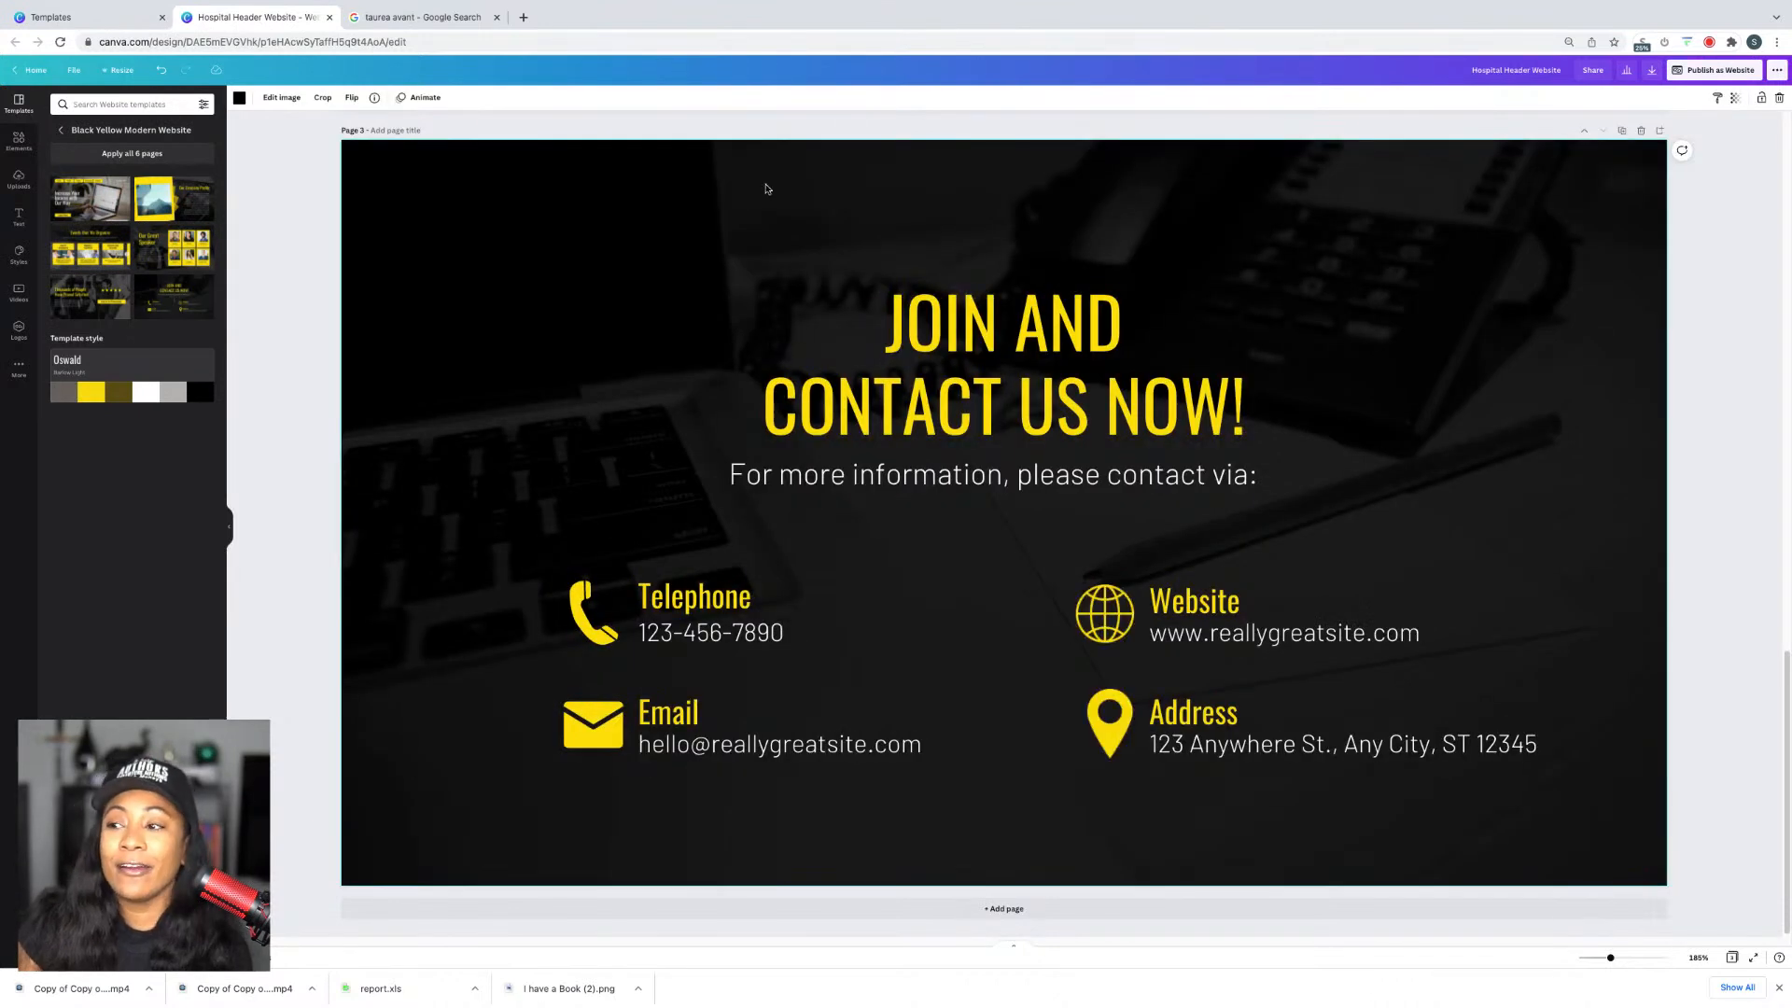
Step: Rewrite the headline as 'CONTACT [owner's name] FOR YOUR NEXT SPEAKING GIG TODAY'
left_click(969, 345)
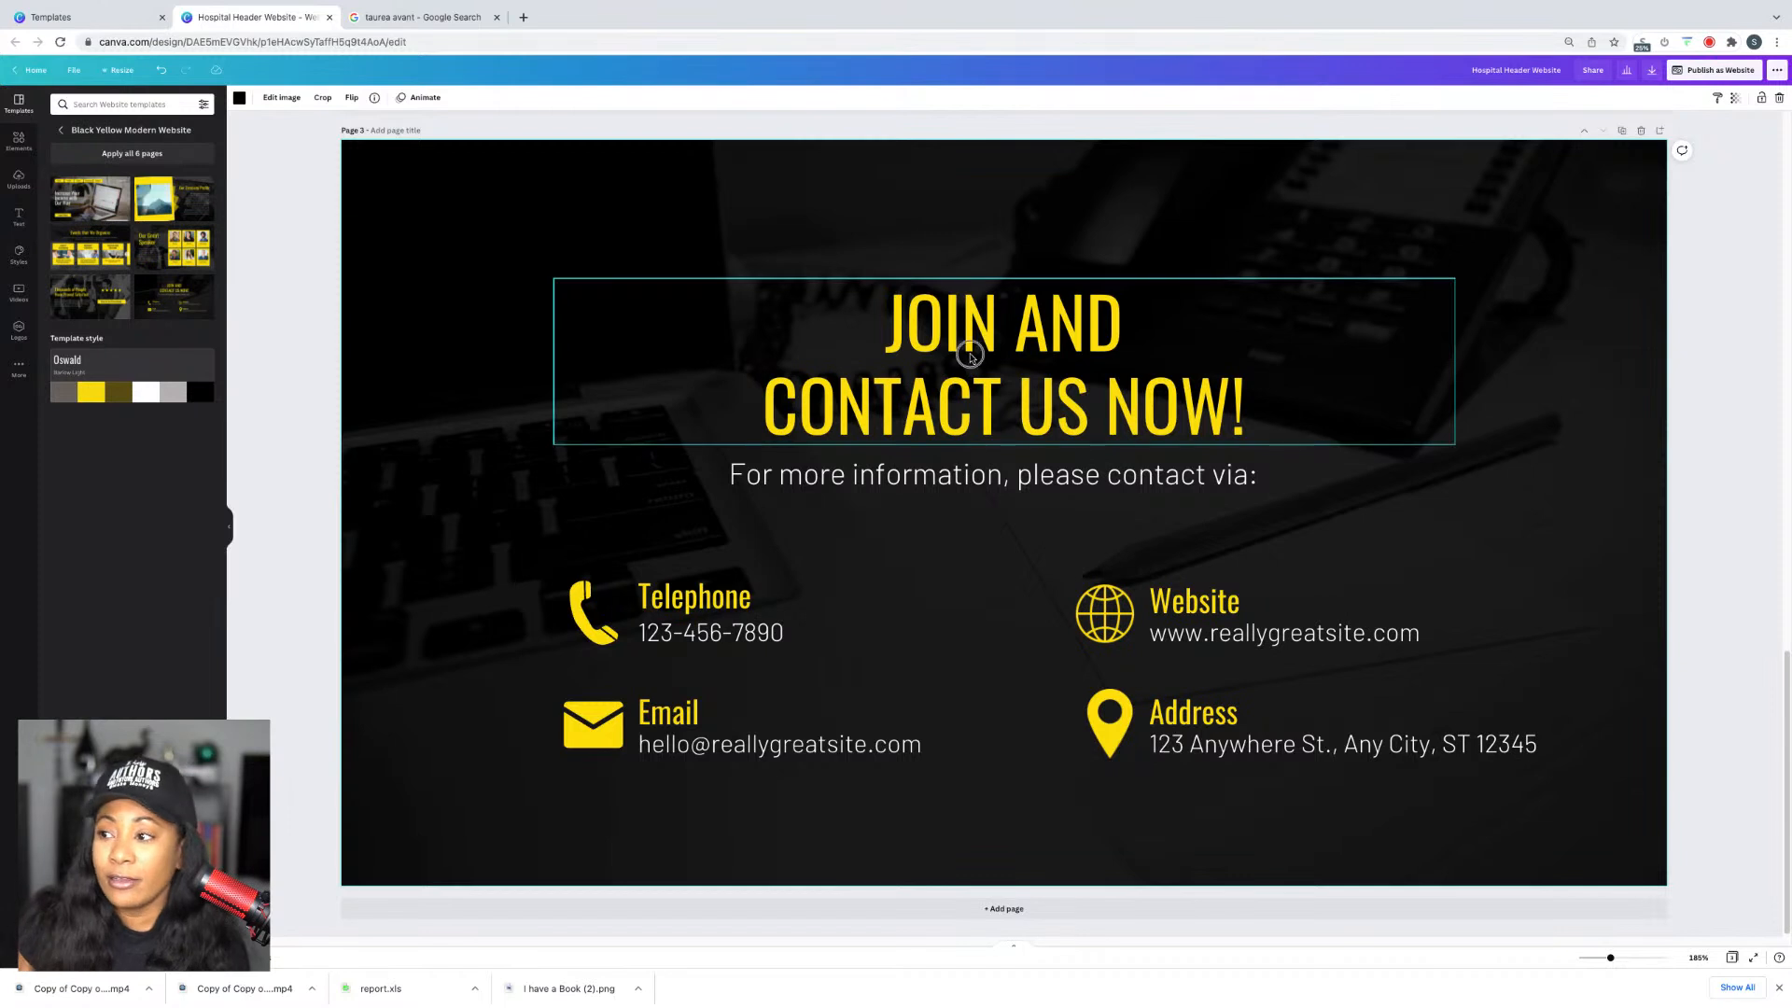
double_click(969, 356)
triple_click(947, 318)
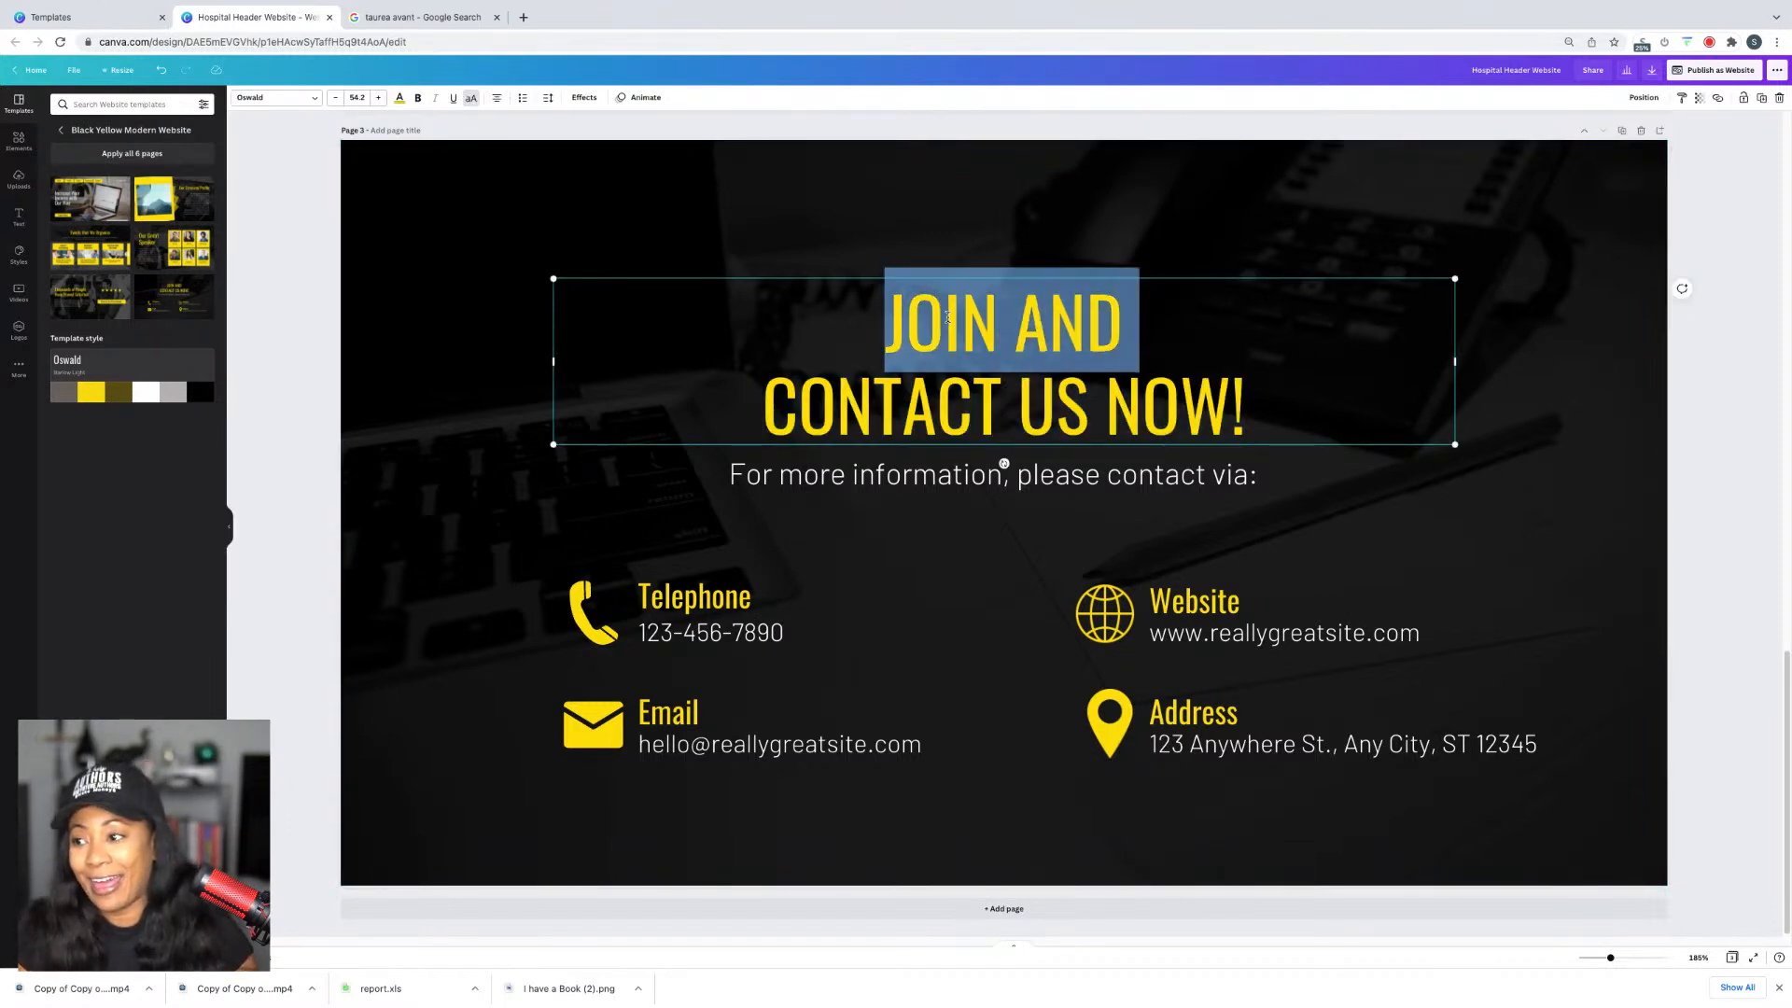
key("ctrl+a")
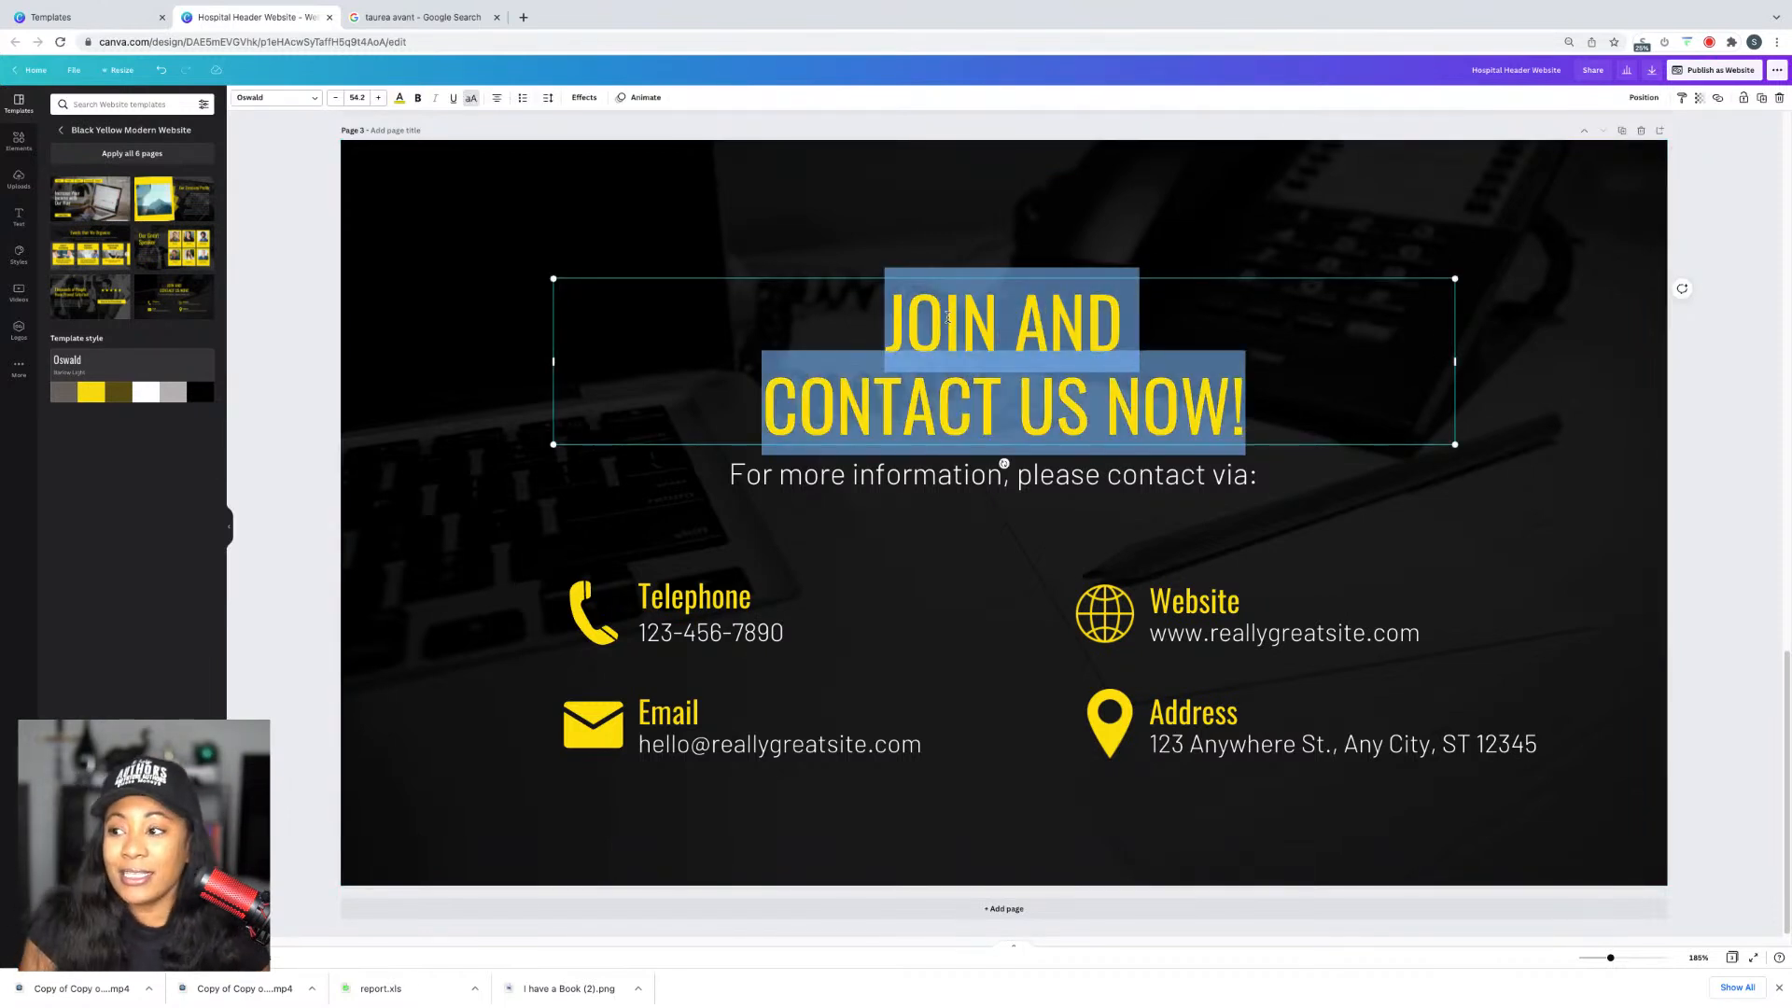
type("CONTACT ")
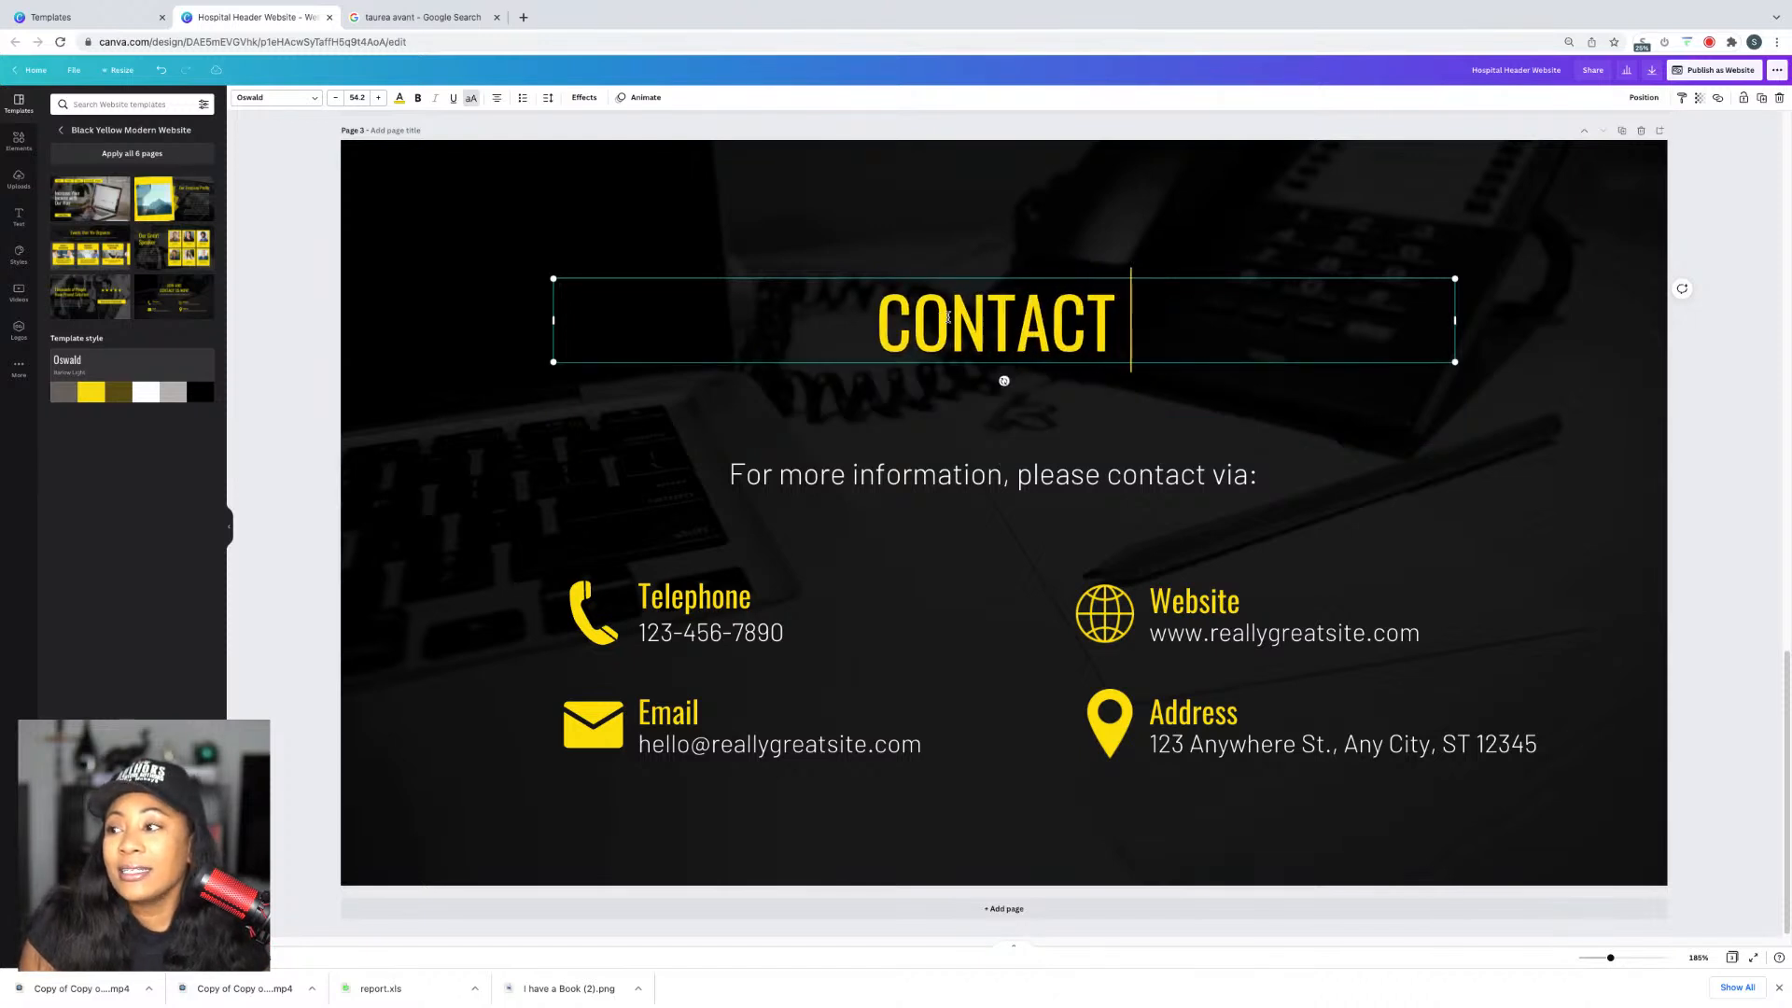
type("TAUREA TODAY")
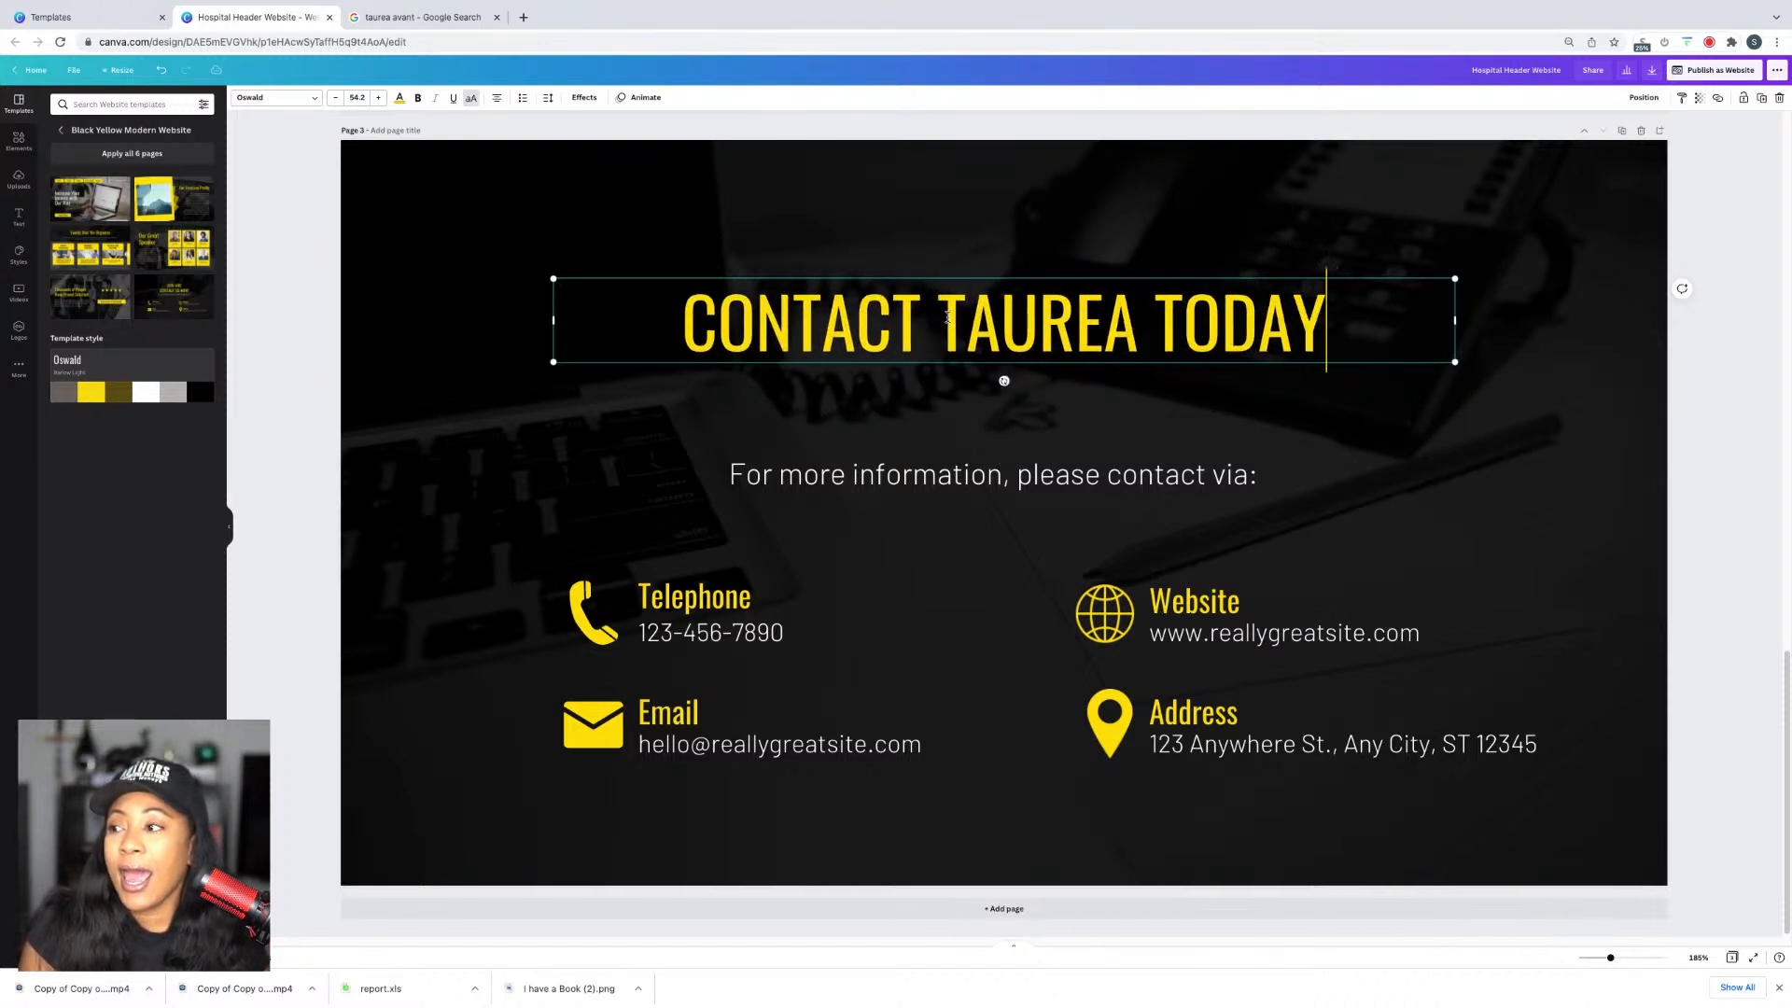
left_click(1140, 313)
type("FOR YOUR ")
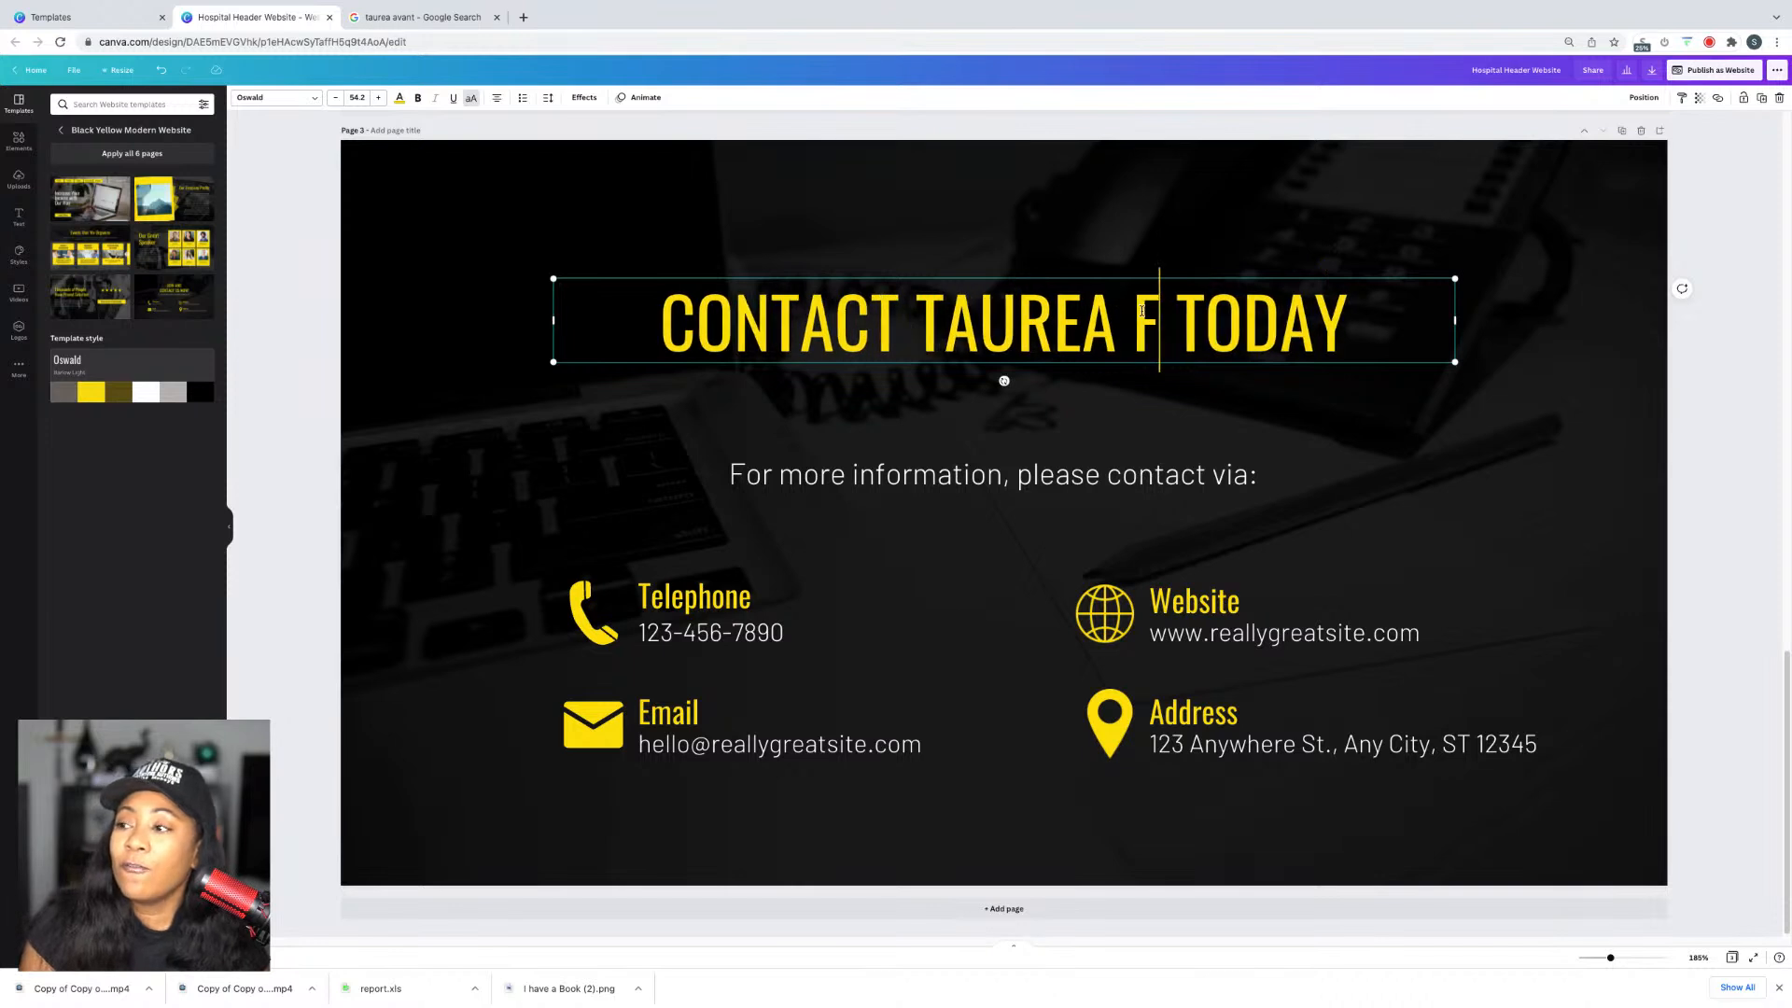
type("NEXT SPEAKING ")
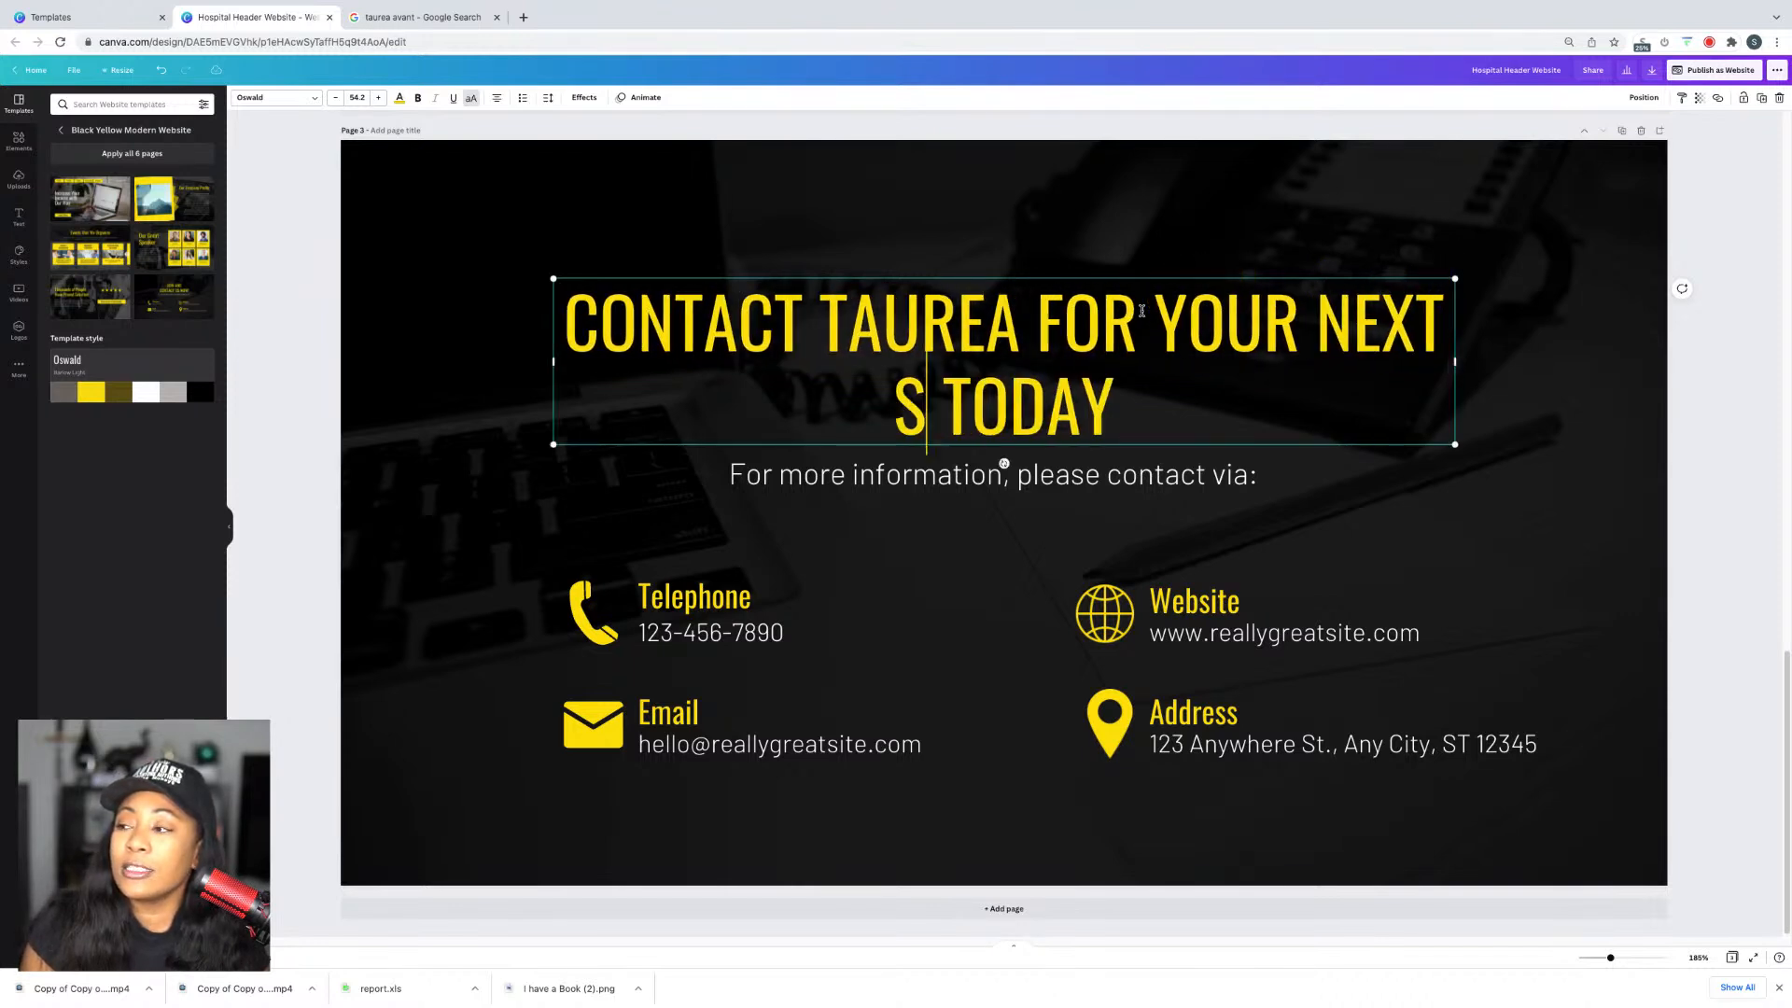
type("GIG")
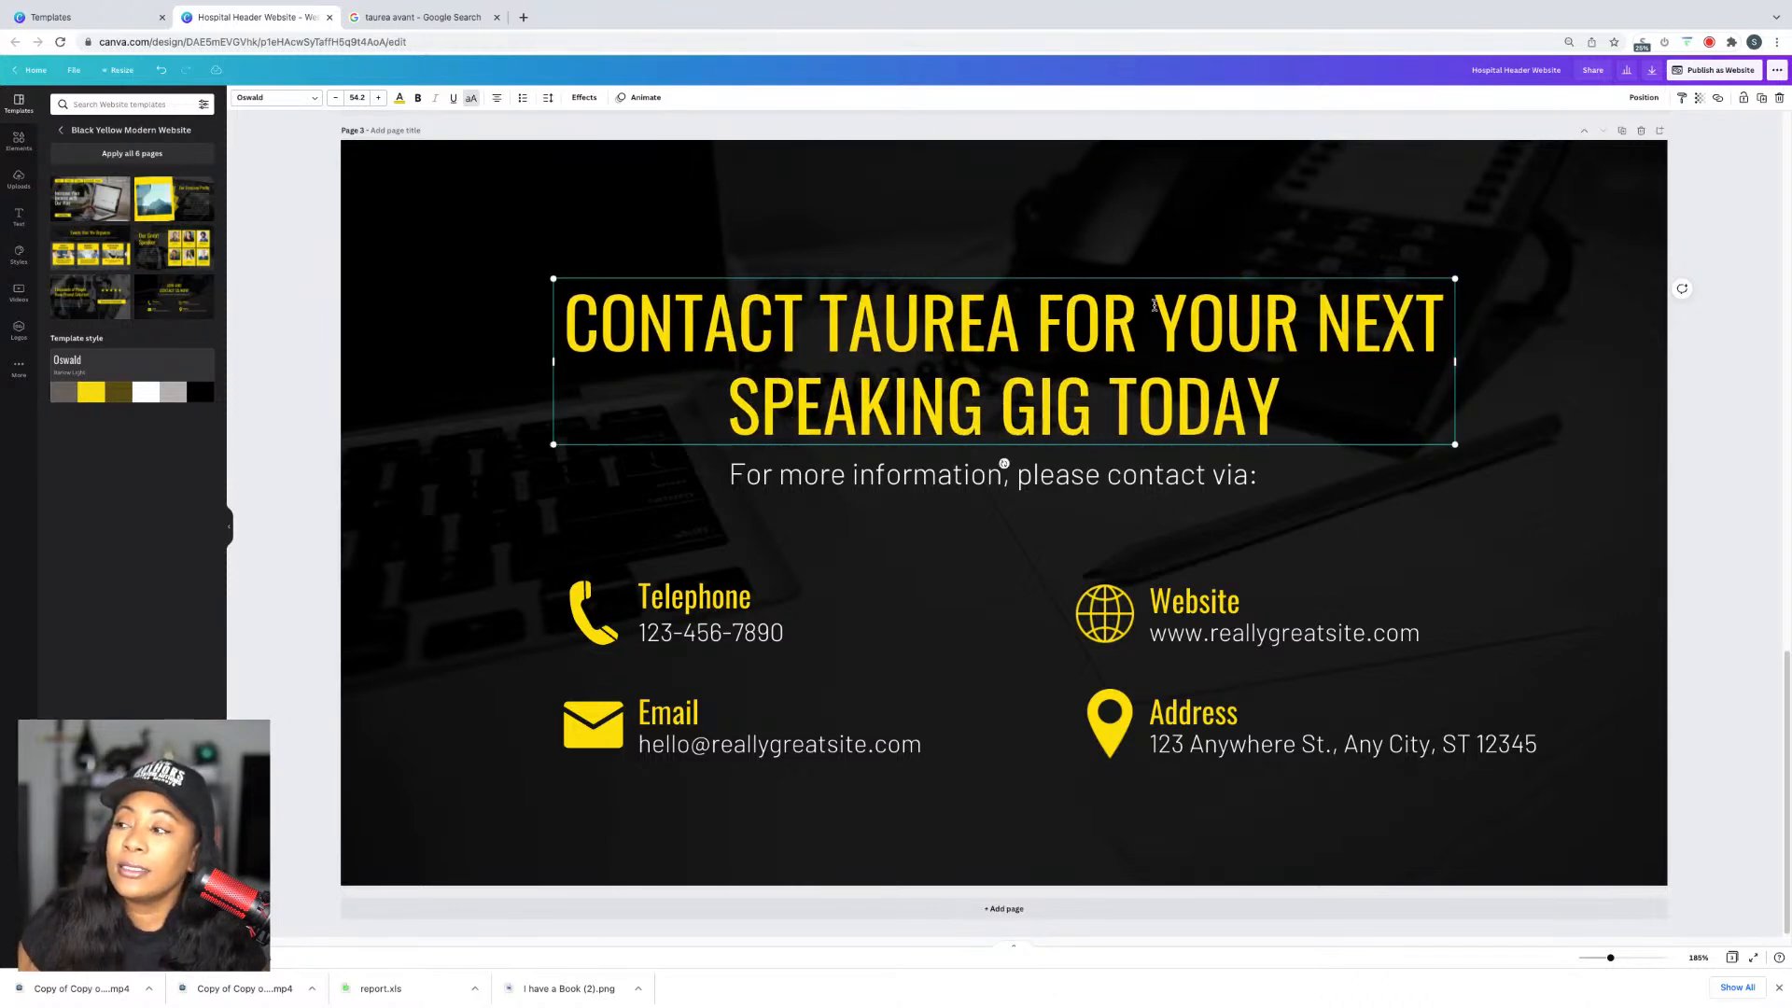
left_click(893, 541)
Step: Set the headline text colour to blue
left_click(792, 362)
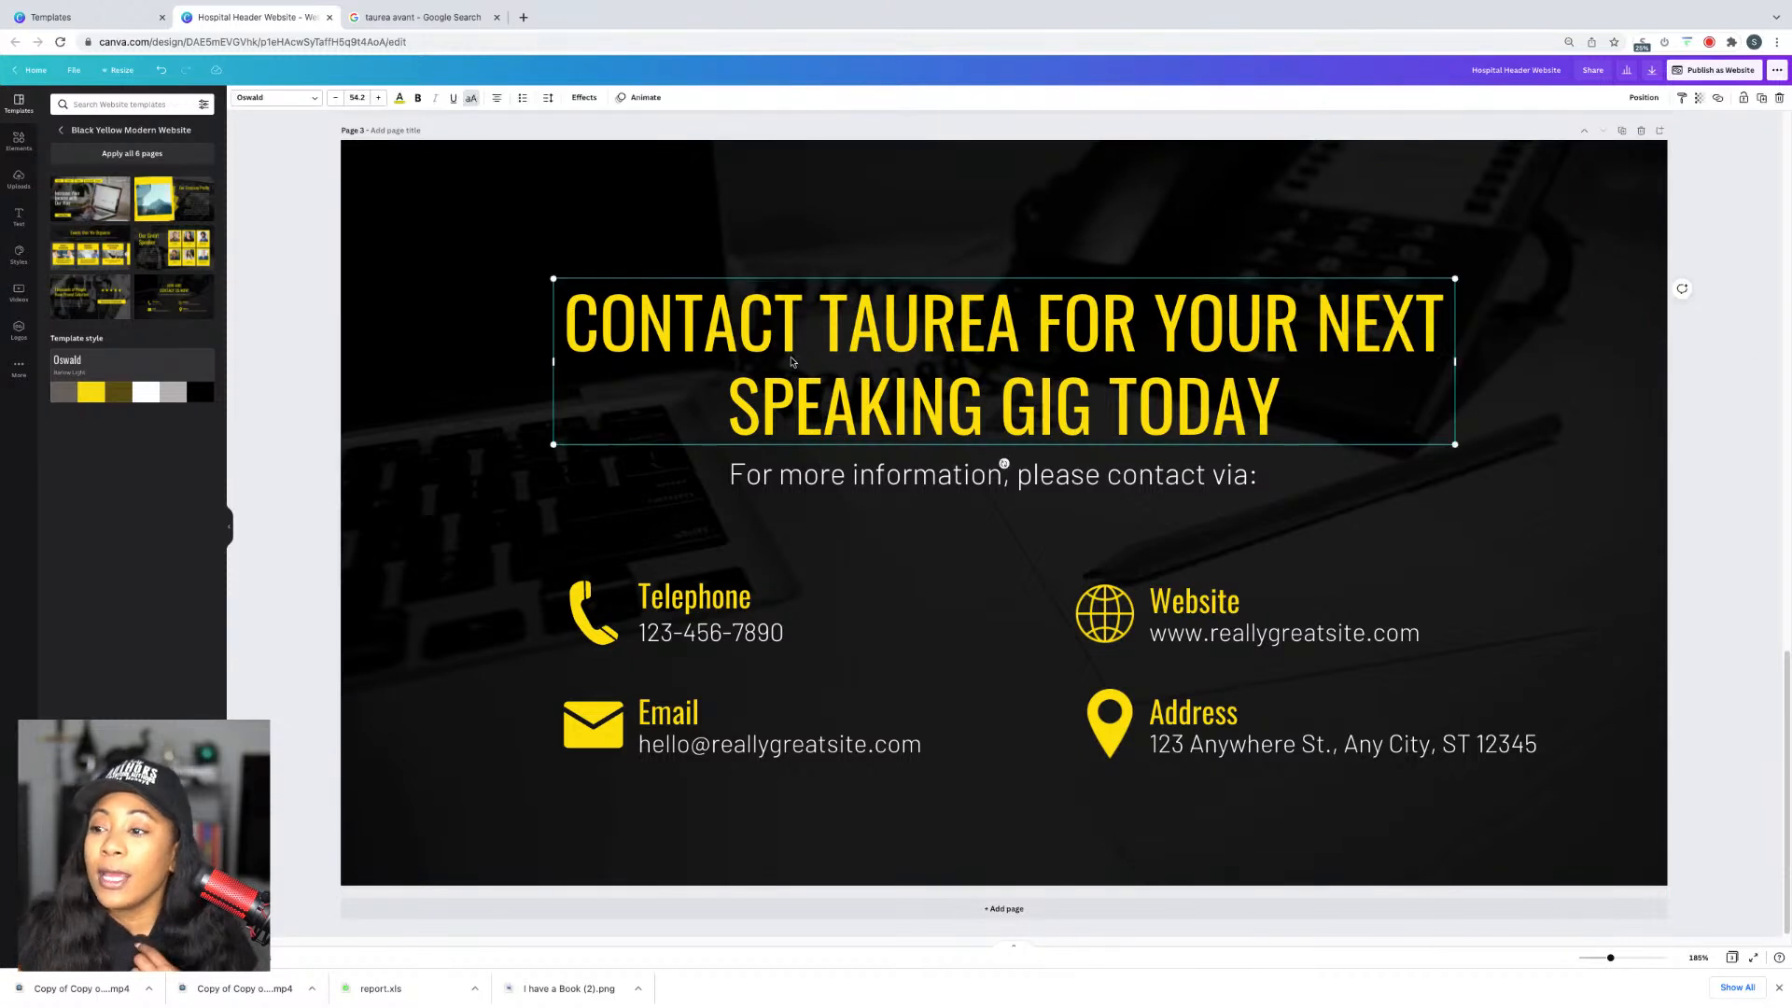
left_click(400, 97)
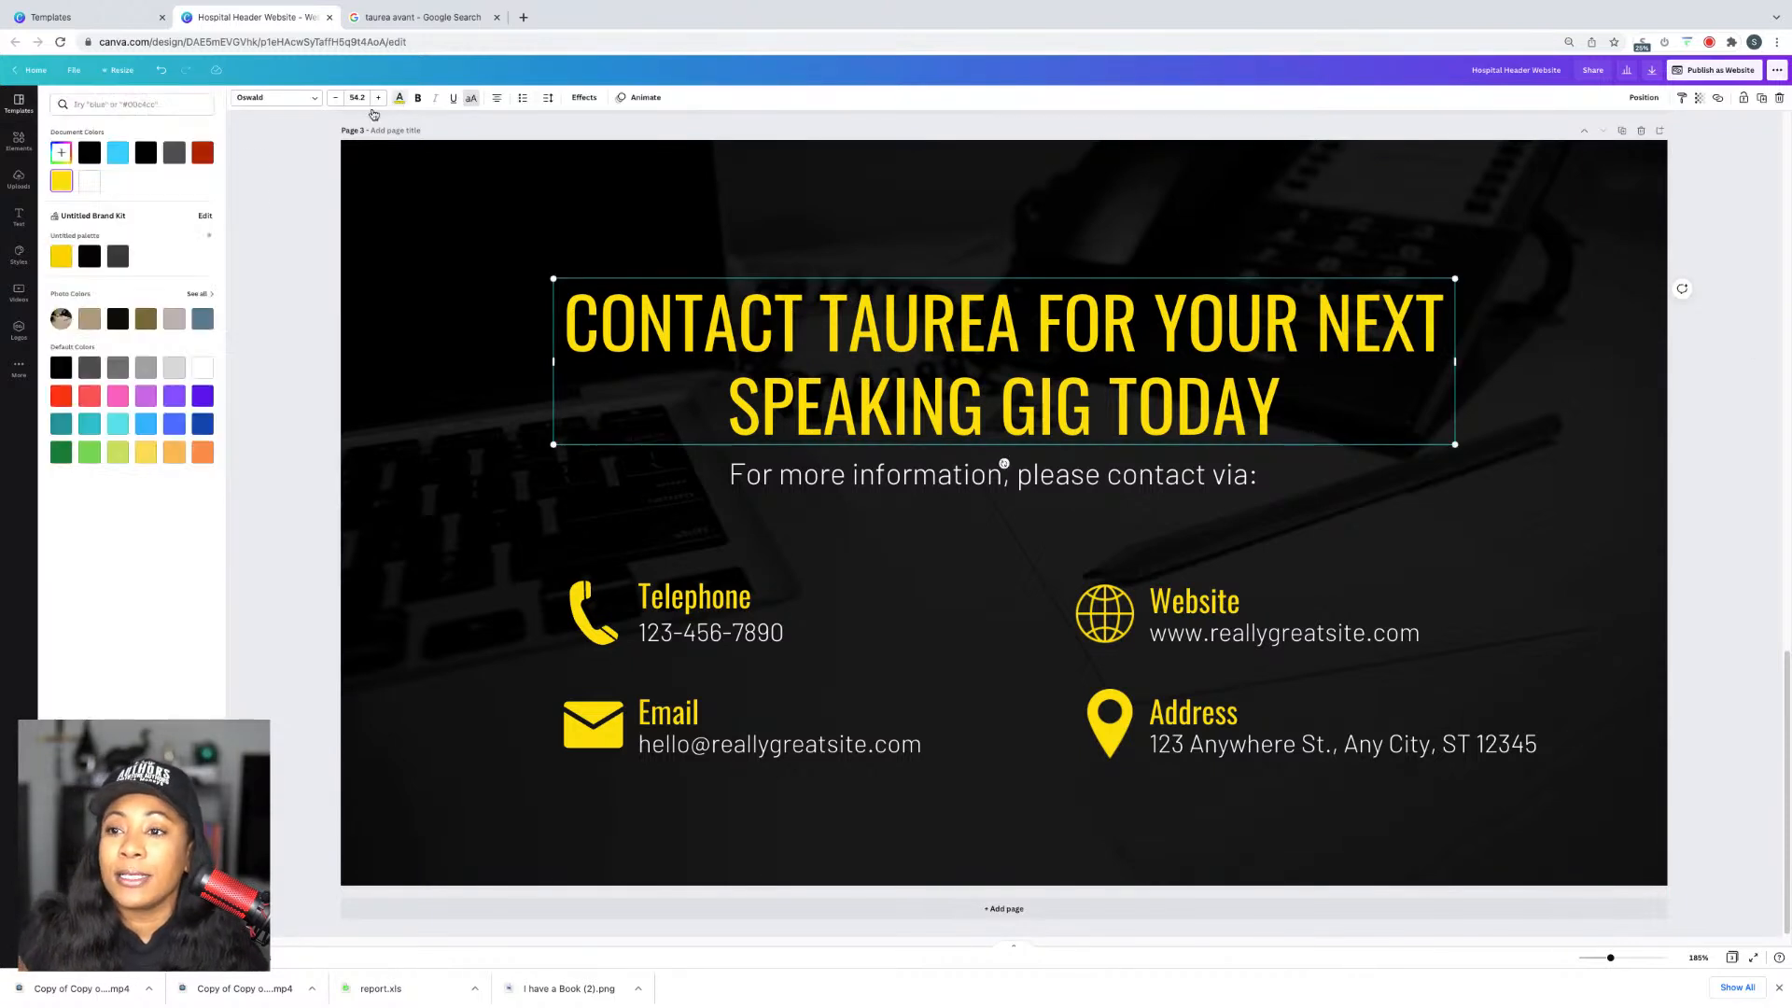
left_click(204, 153)
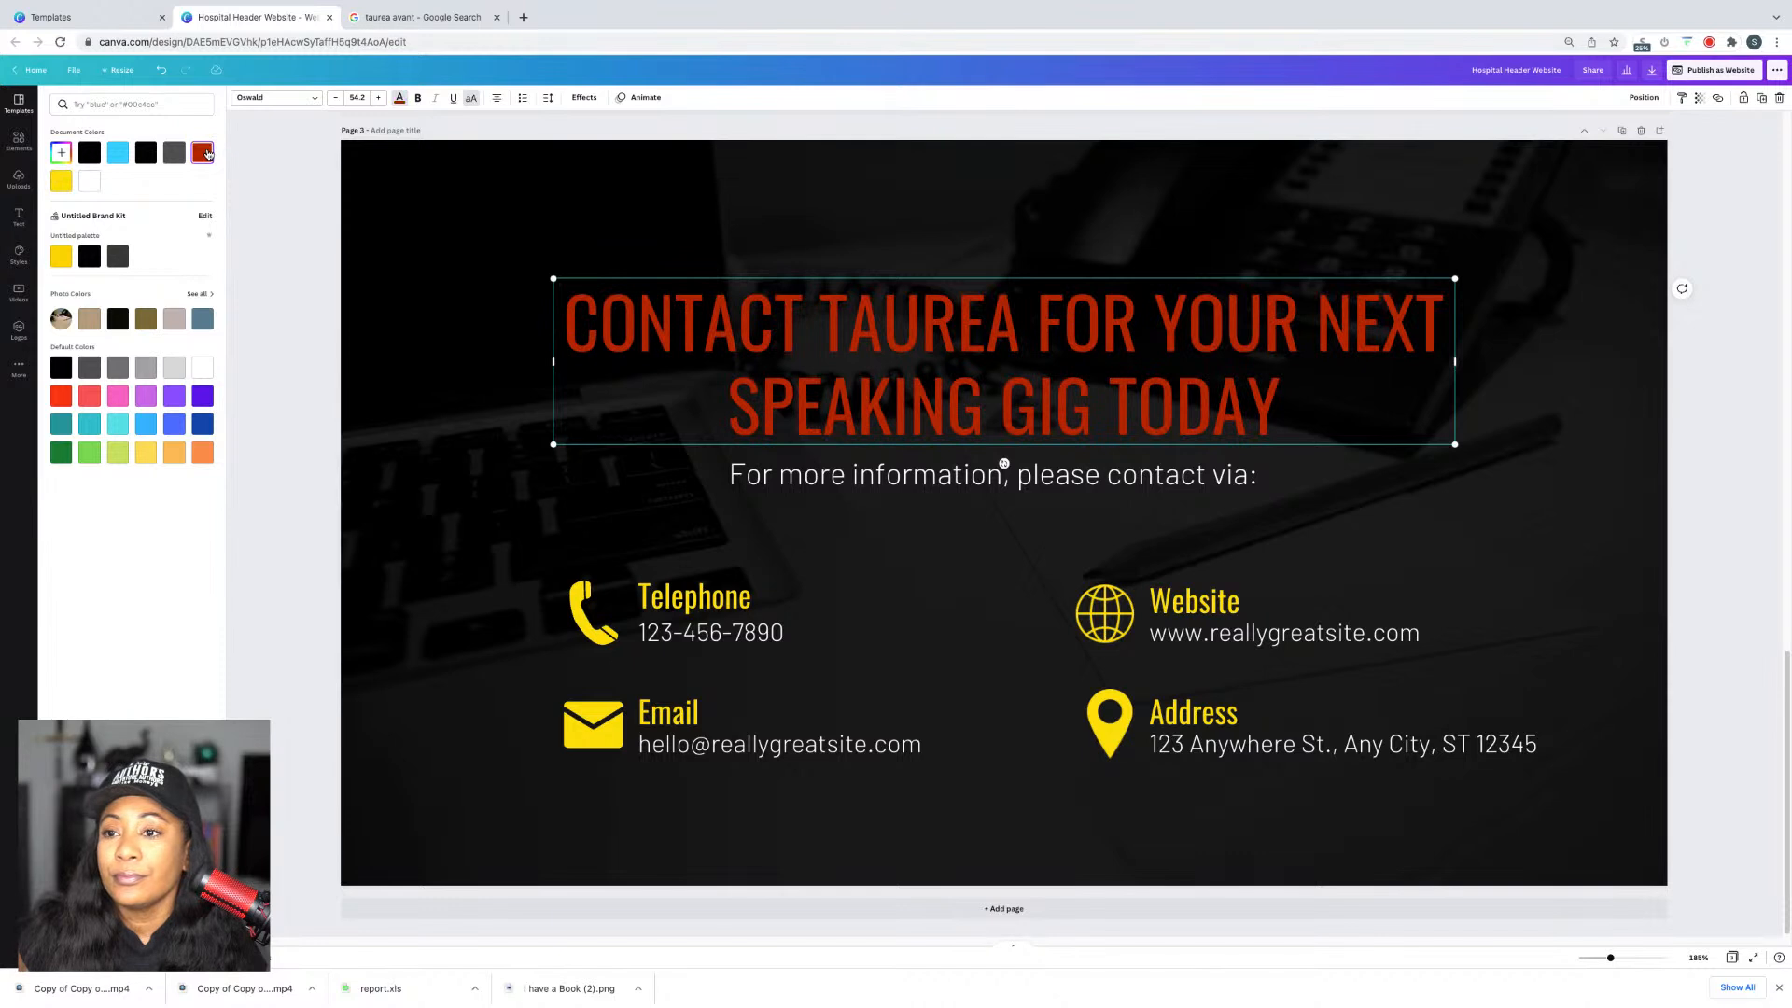
left_click(117, 152)
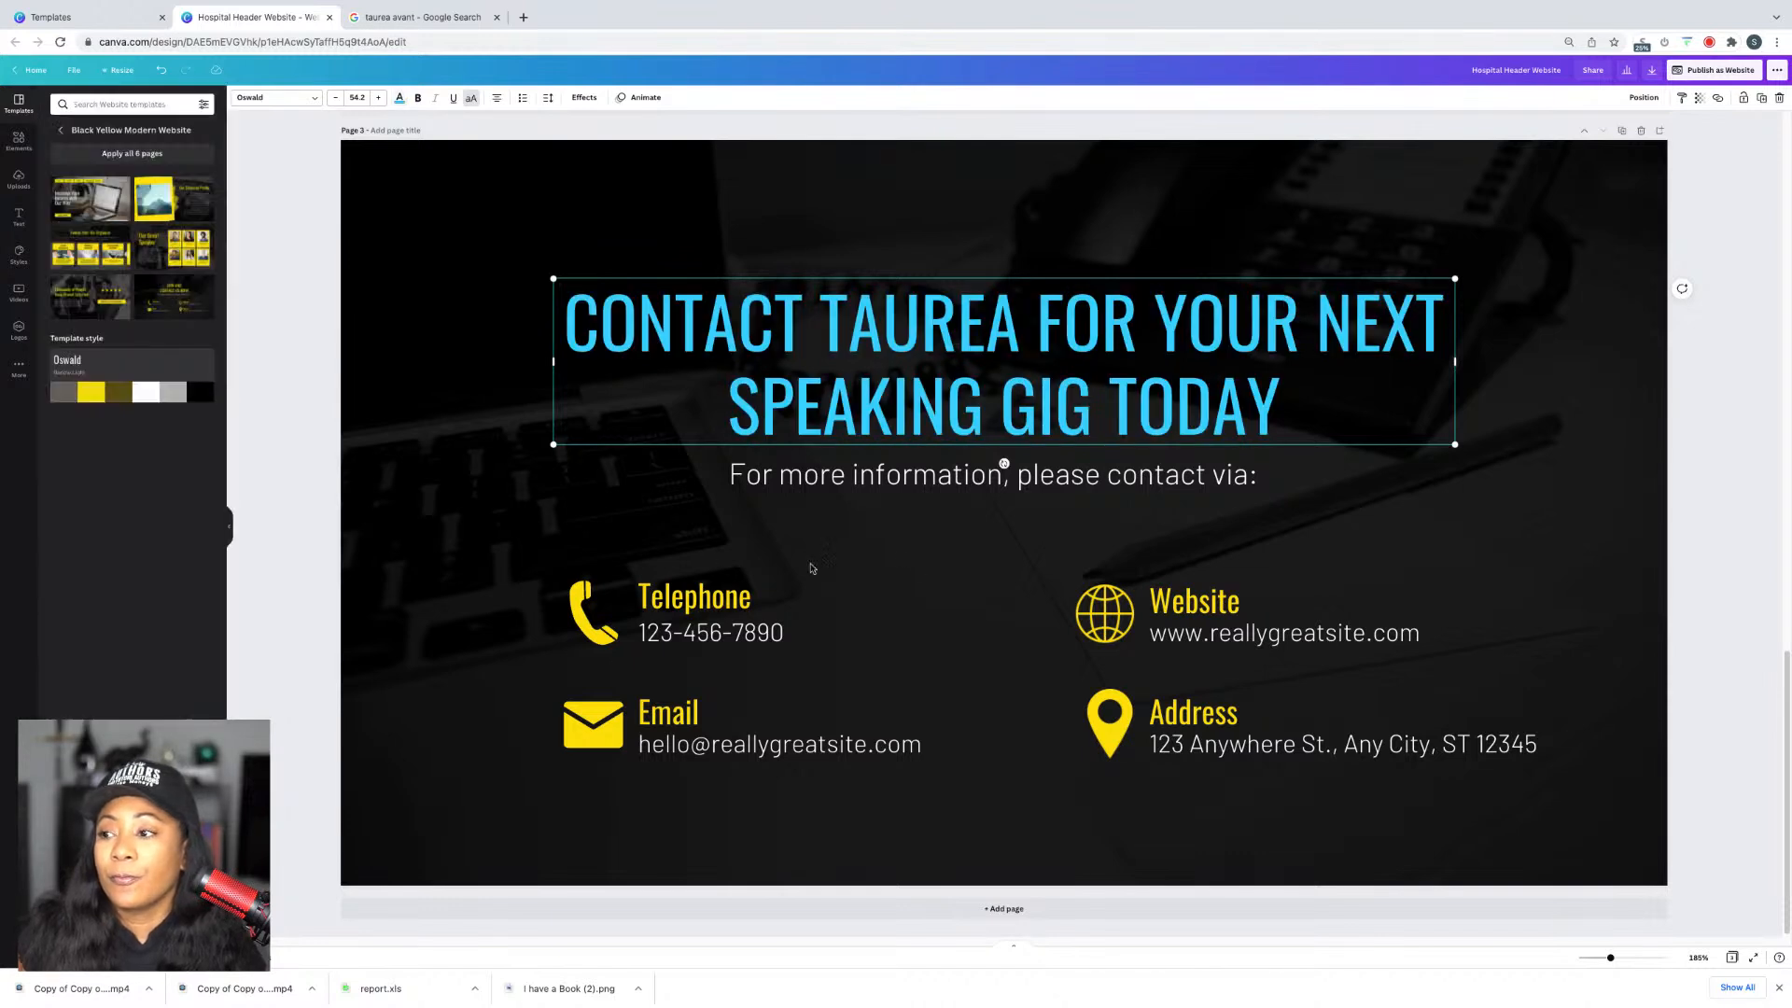
Step: Try multi-selecting the Telephone, Email, Website and Address headings with their icons
left_click(654, 597)
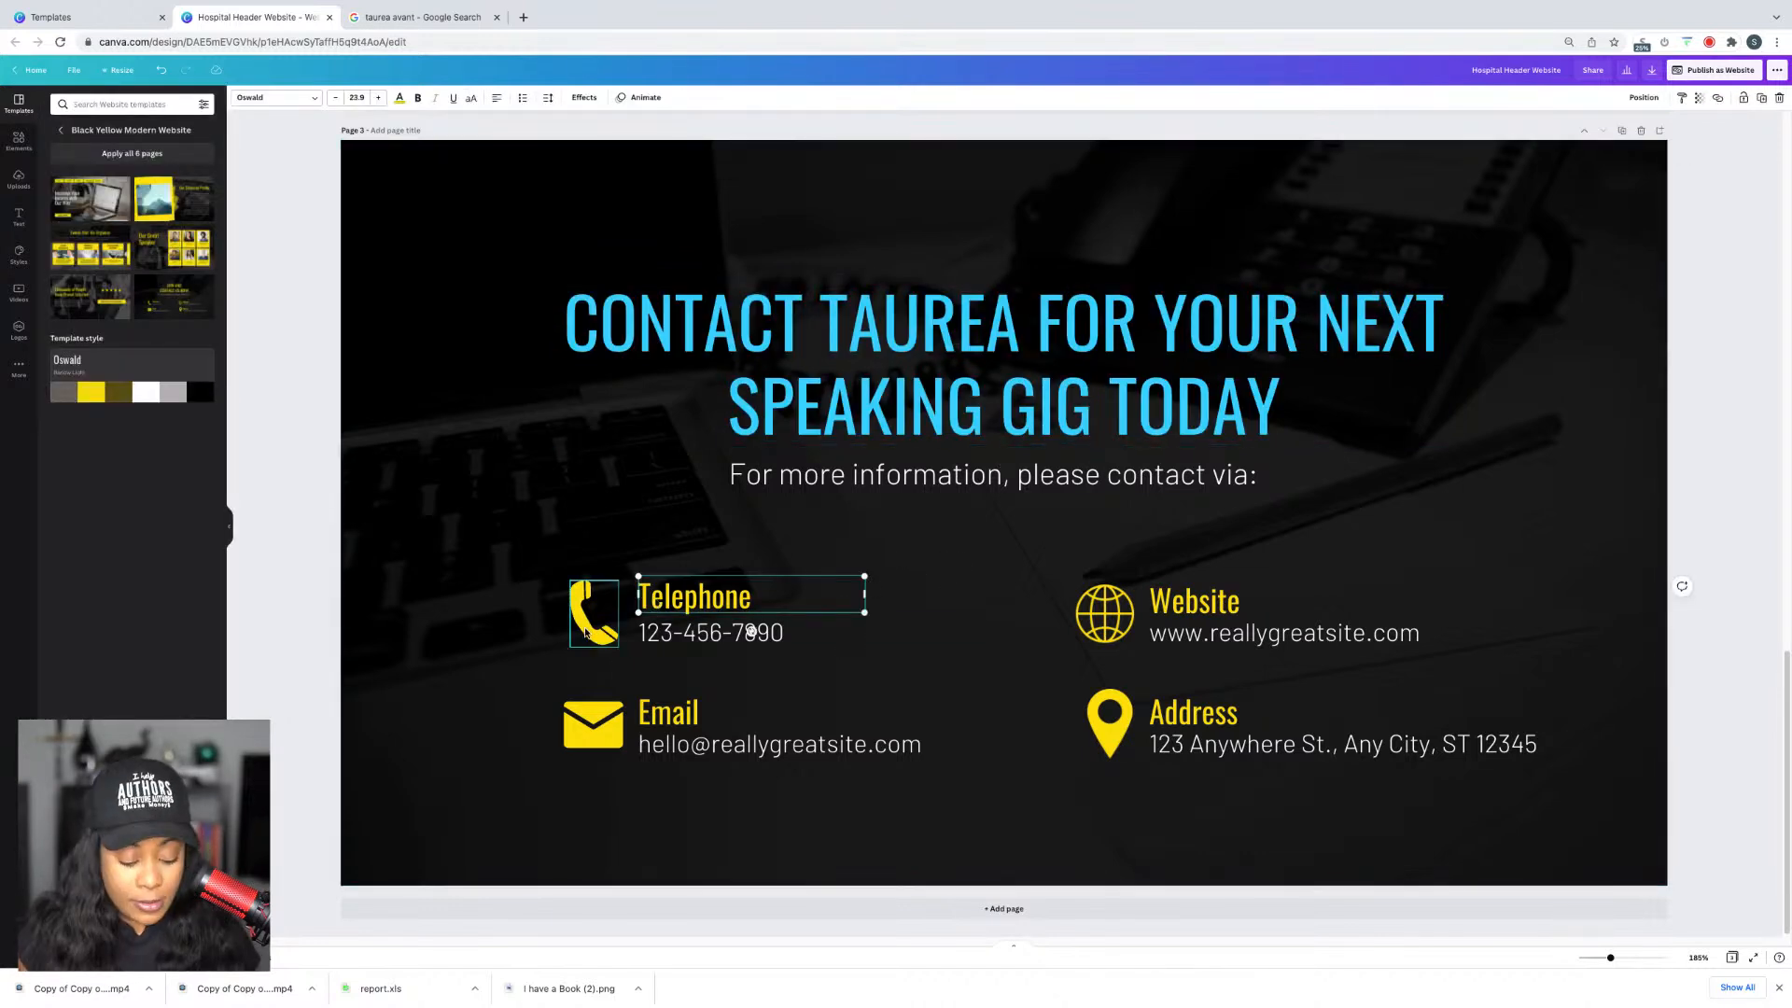
left_click(586, 630, "shift")
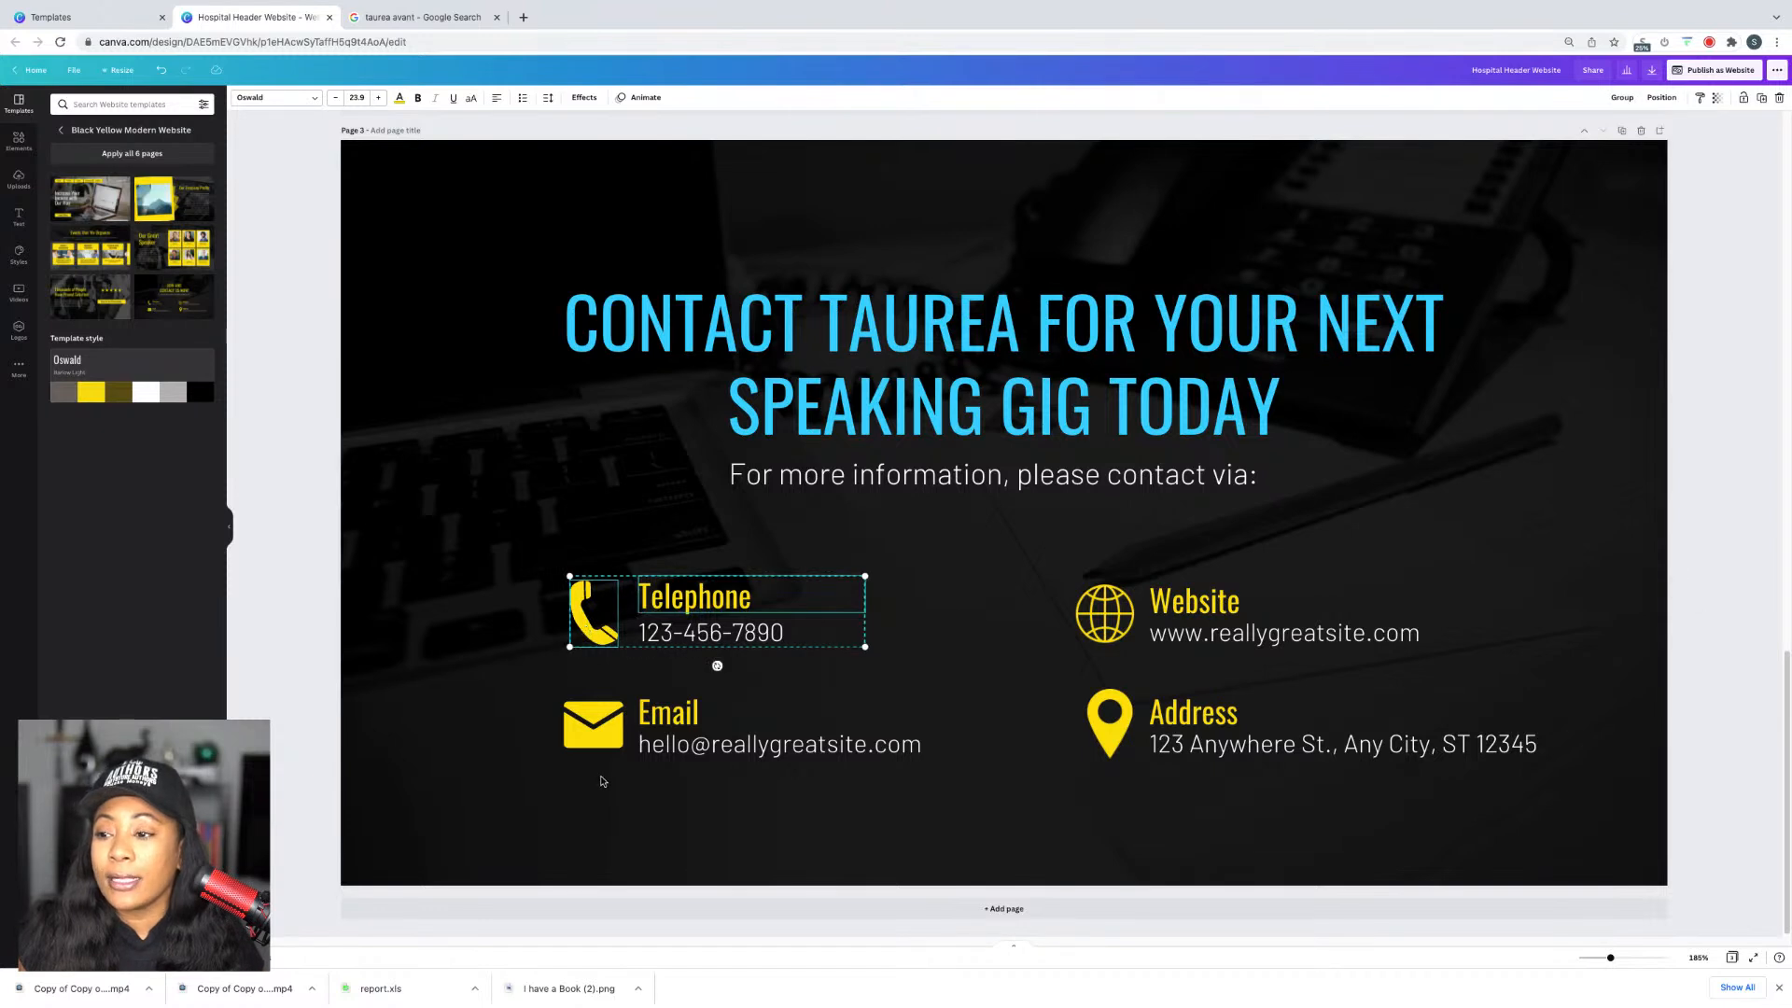
left_click(594, 726, "shift")
left_click(668, 713, "shift")
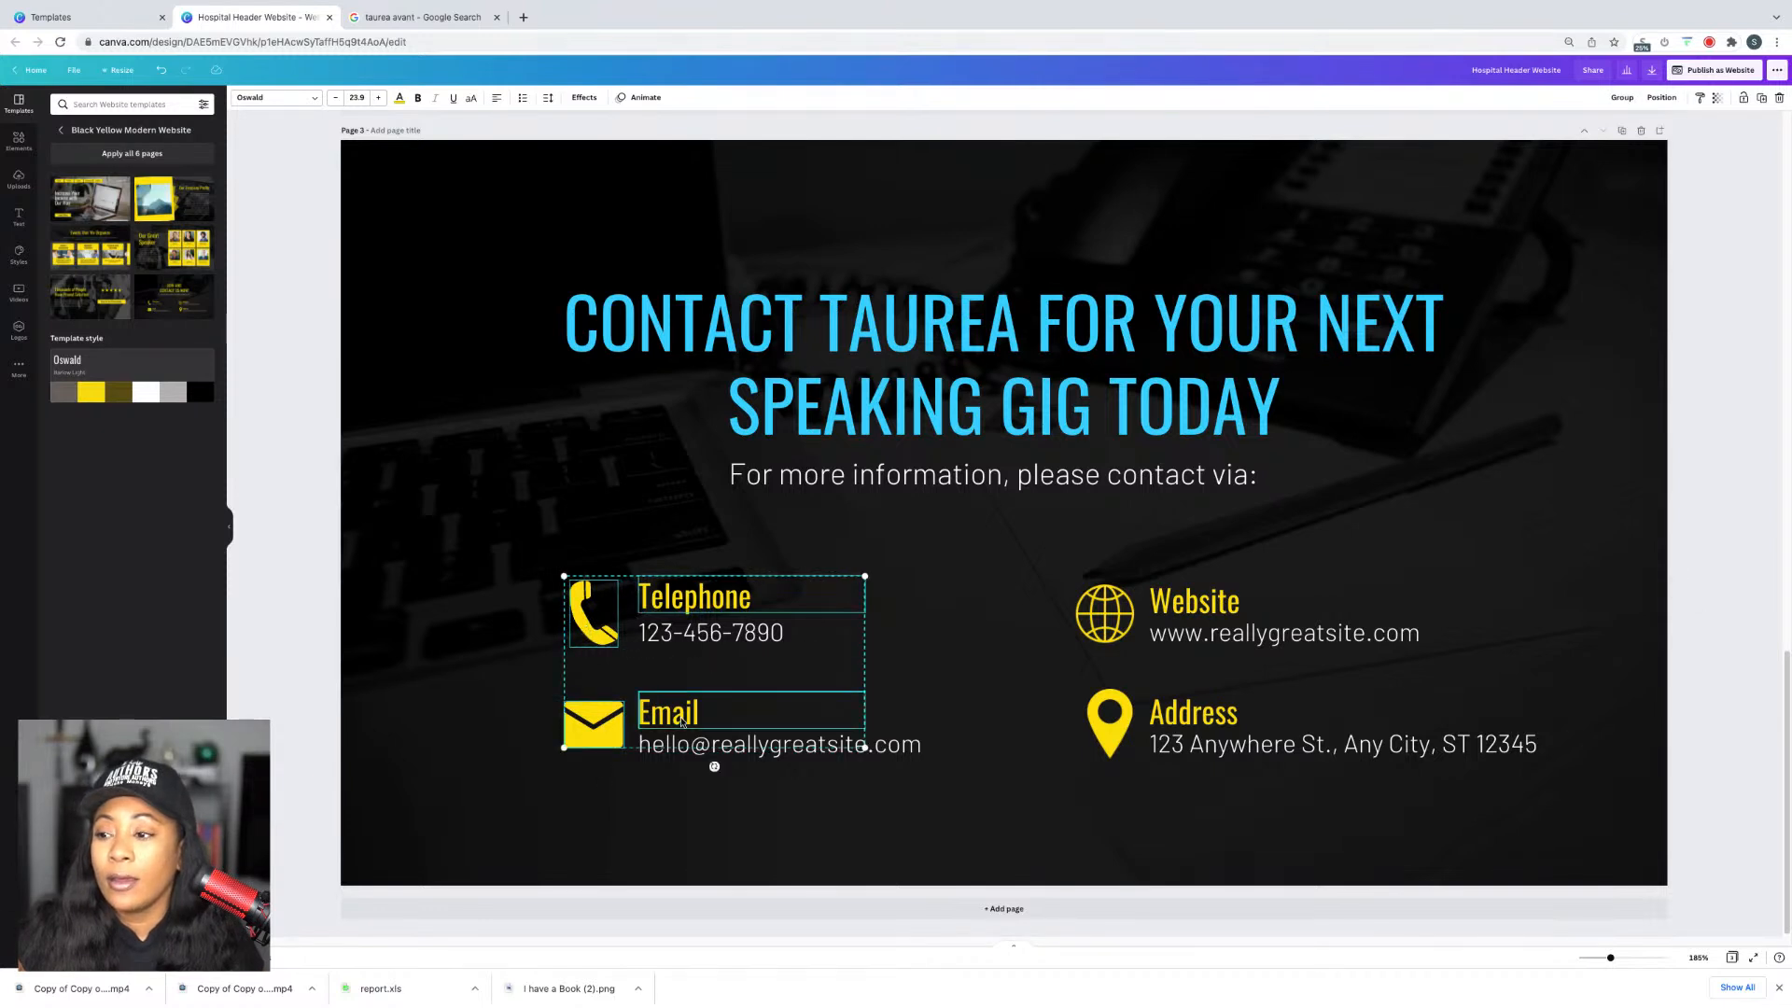
left_click(1224, 605, "shift")
left_click(1105, 613, "shift")
left_click(1110, 718, "shift")
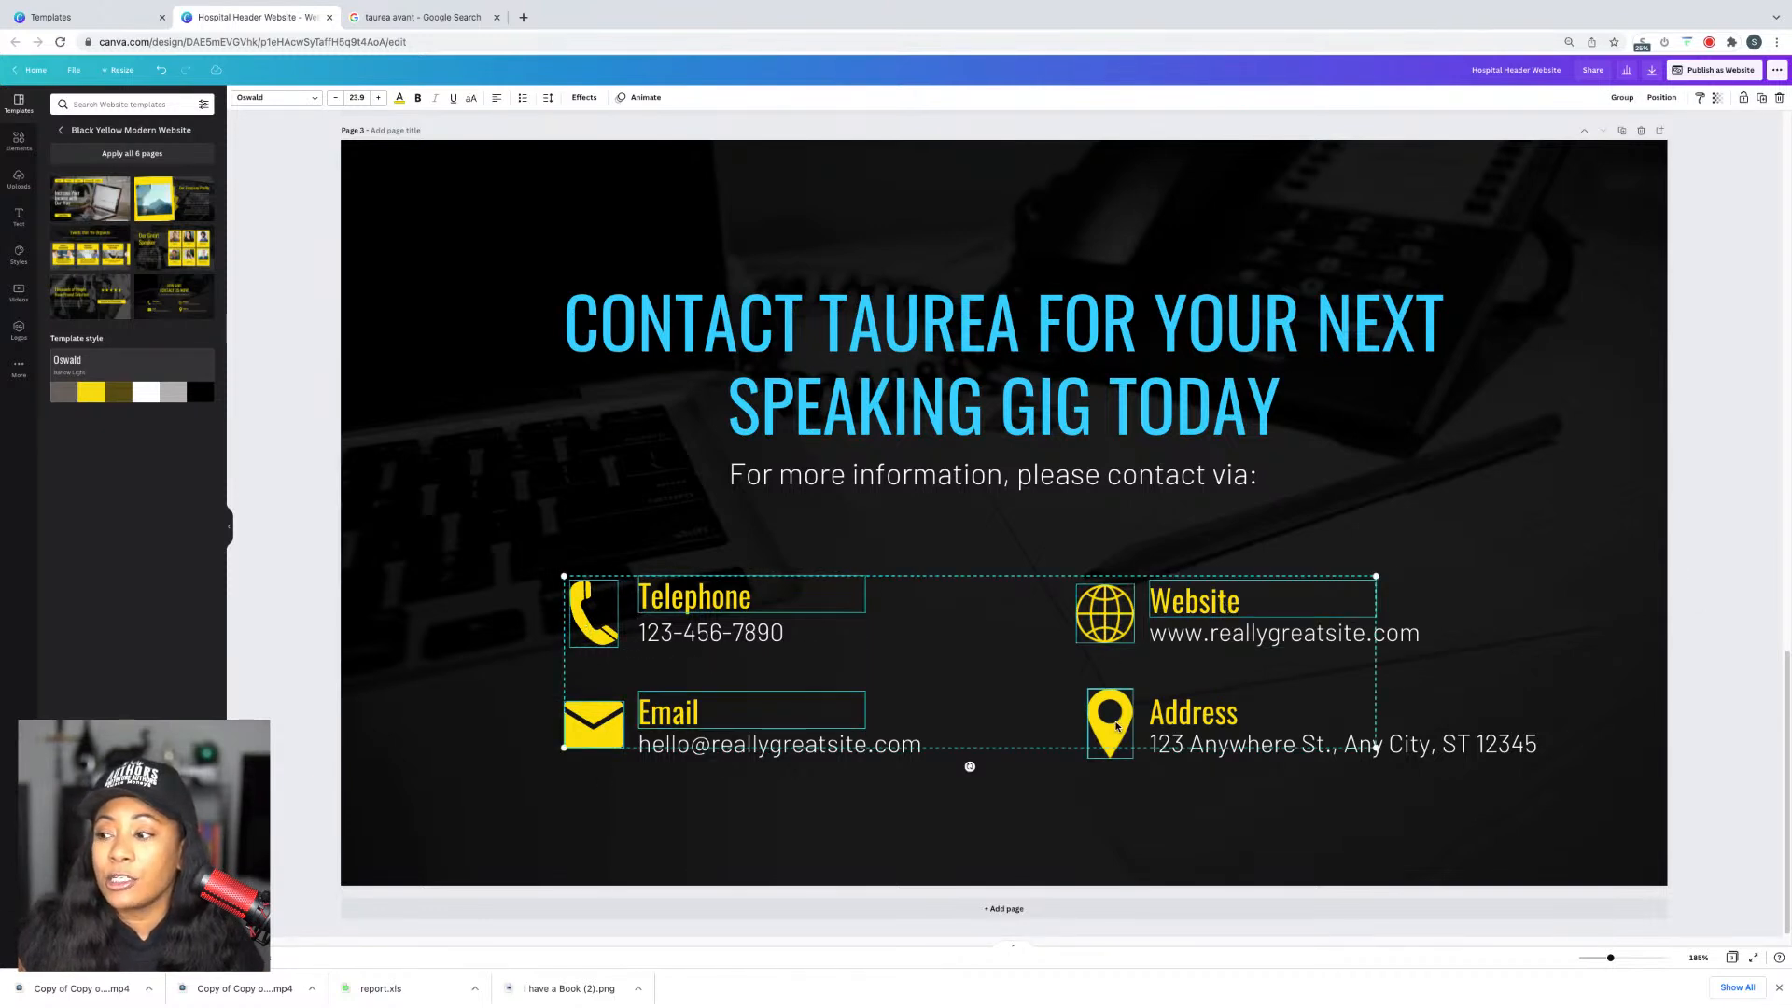
left_click(1202, 709, "shift")
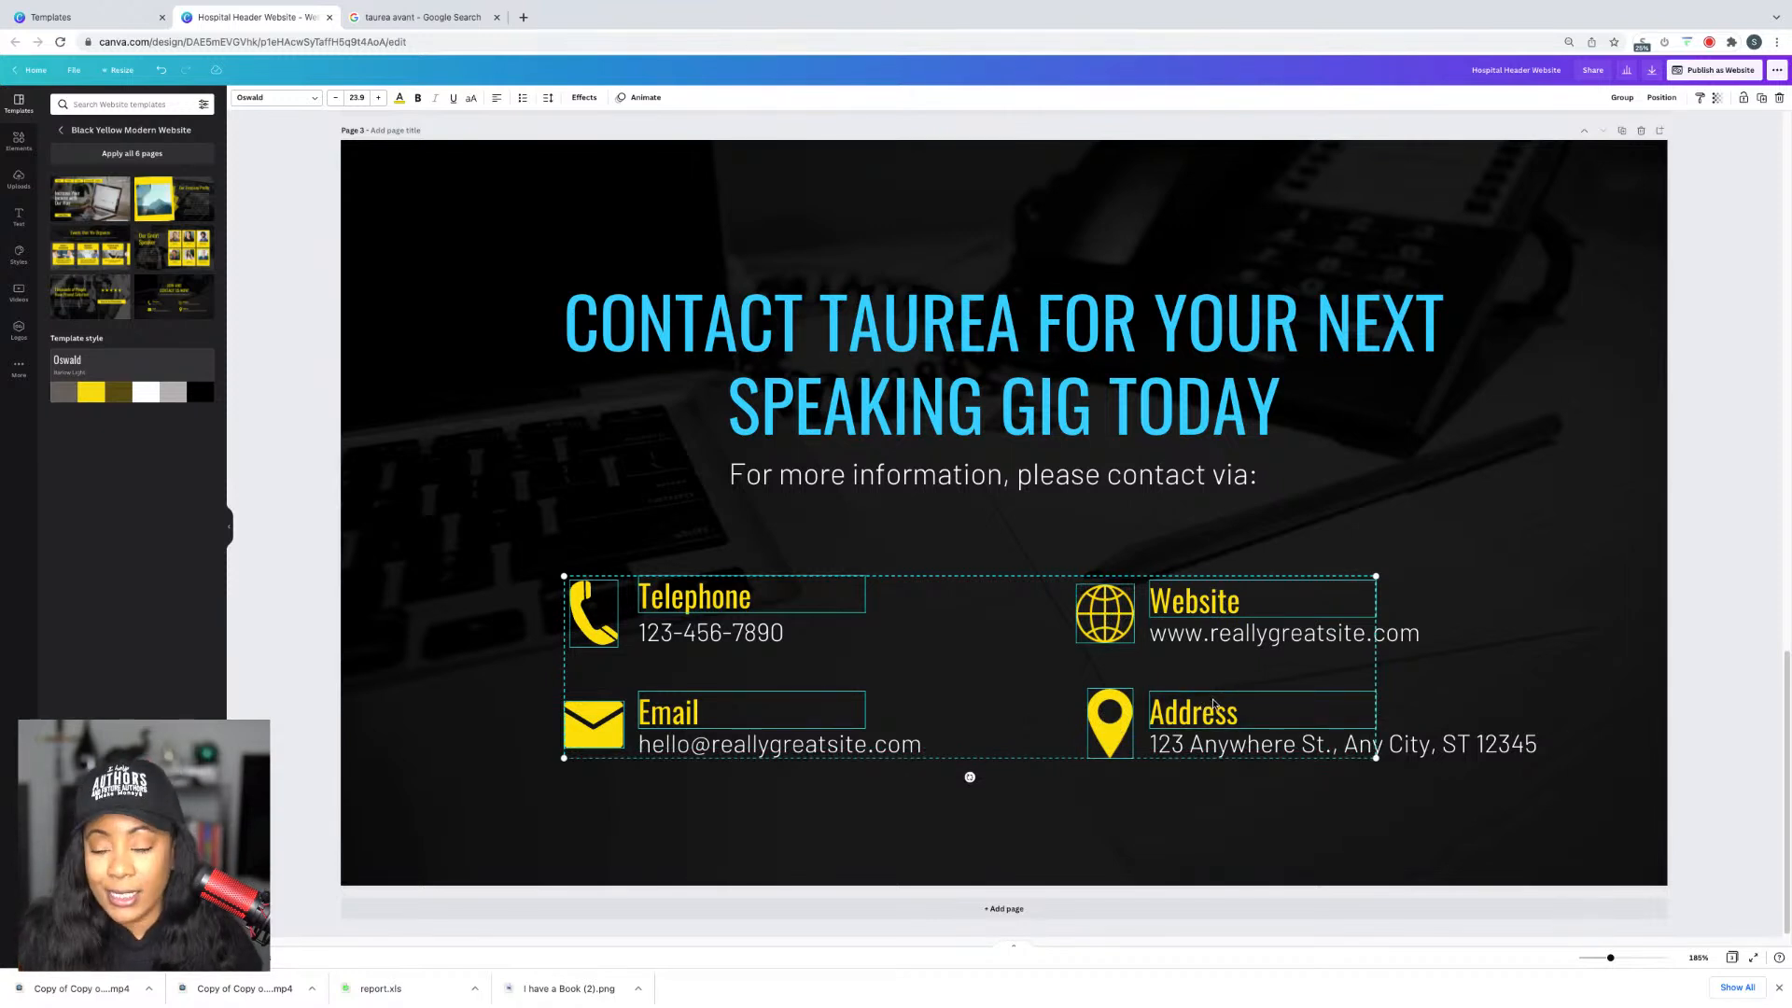
left_click(1726, 474)
Step: Make the Telephone, Email, Website and Address headings light blue
left_click(684, 601)
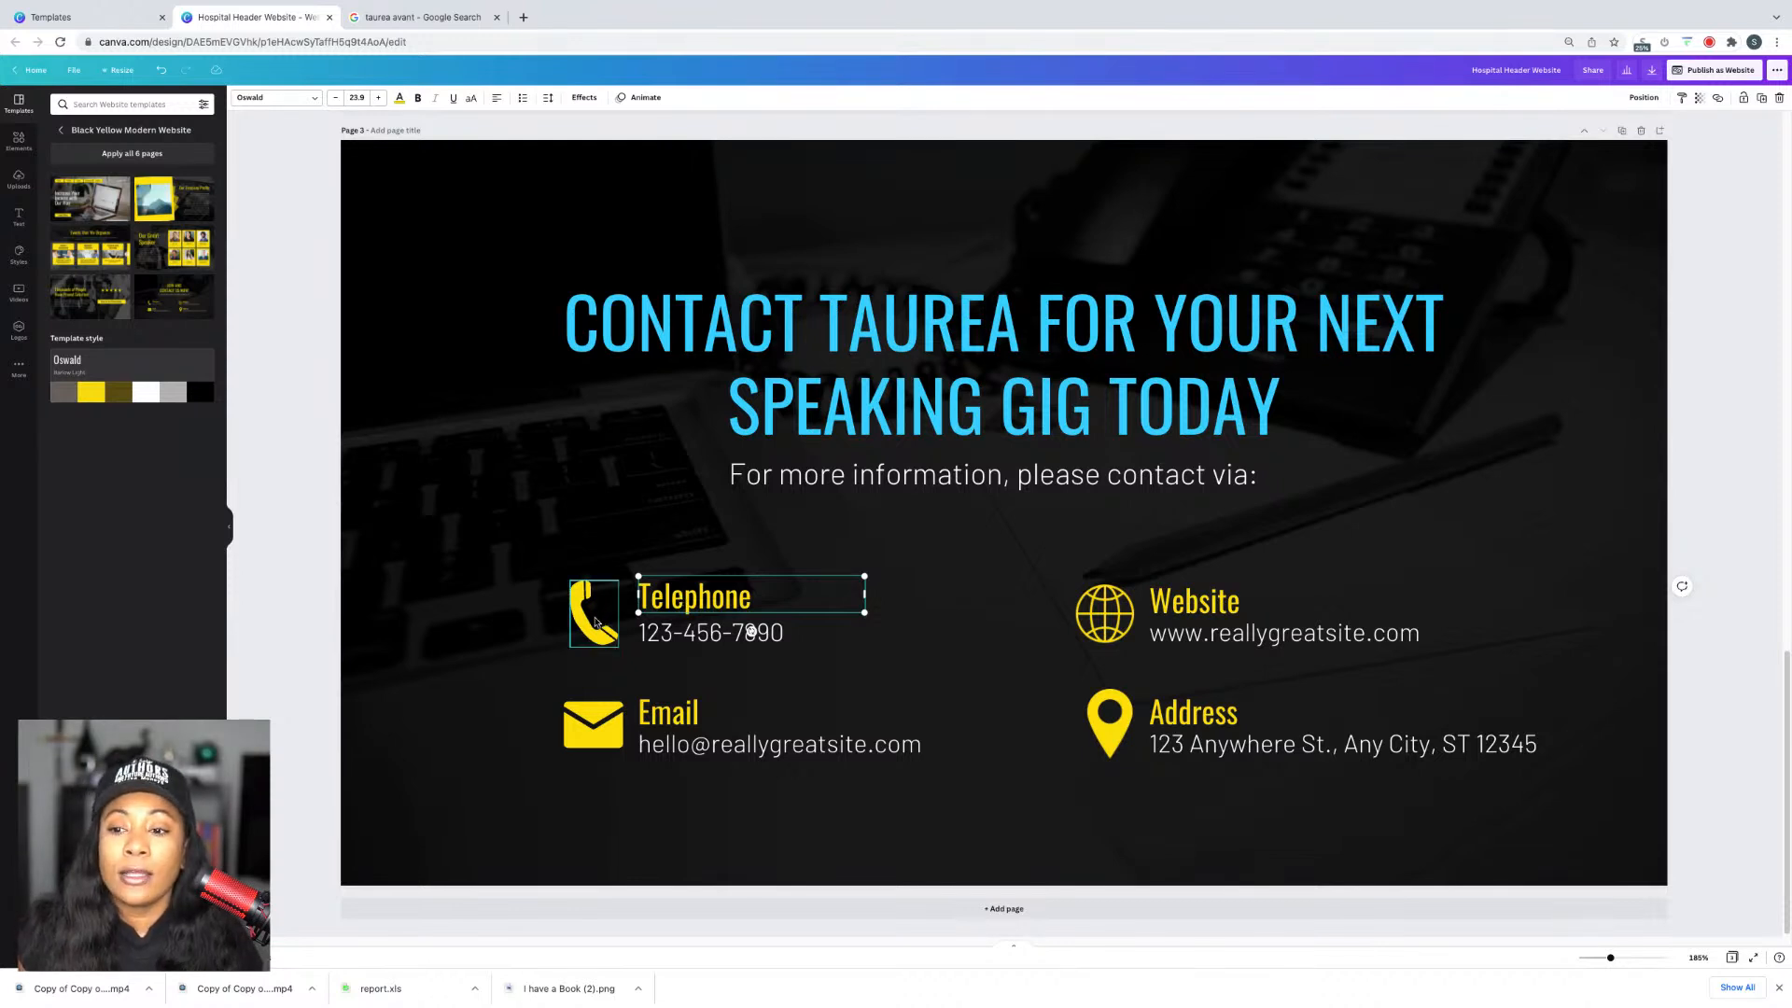
left_click(595, 616, "shift")
left_click(594, 724, "shift")
left_click(669, 712, "shift")
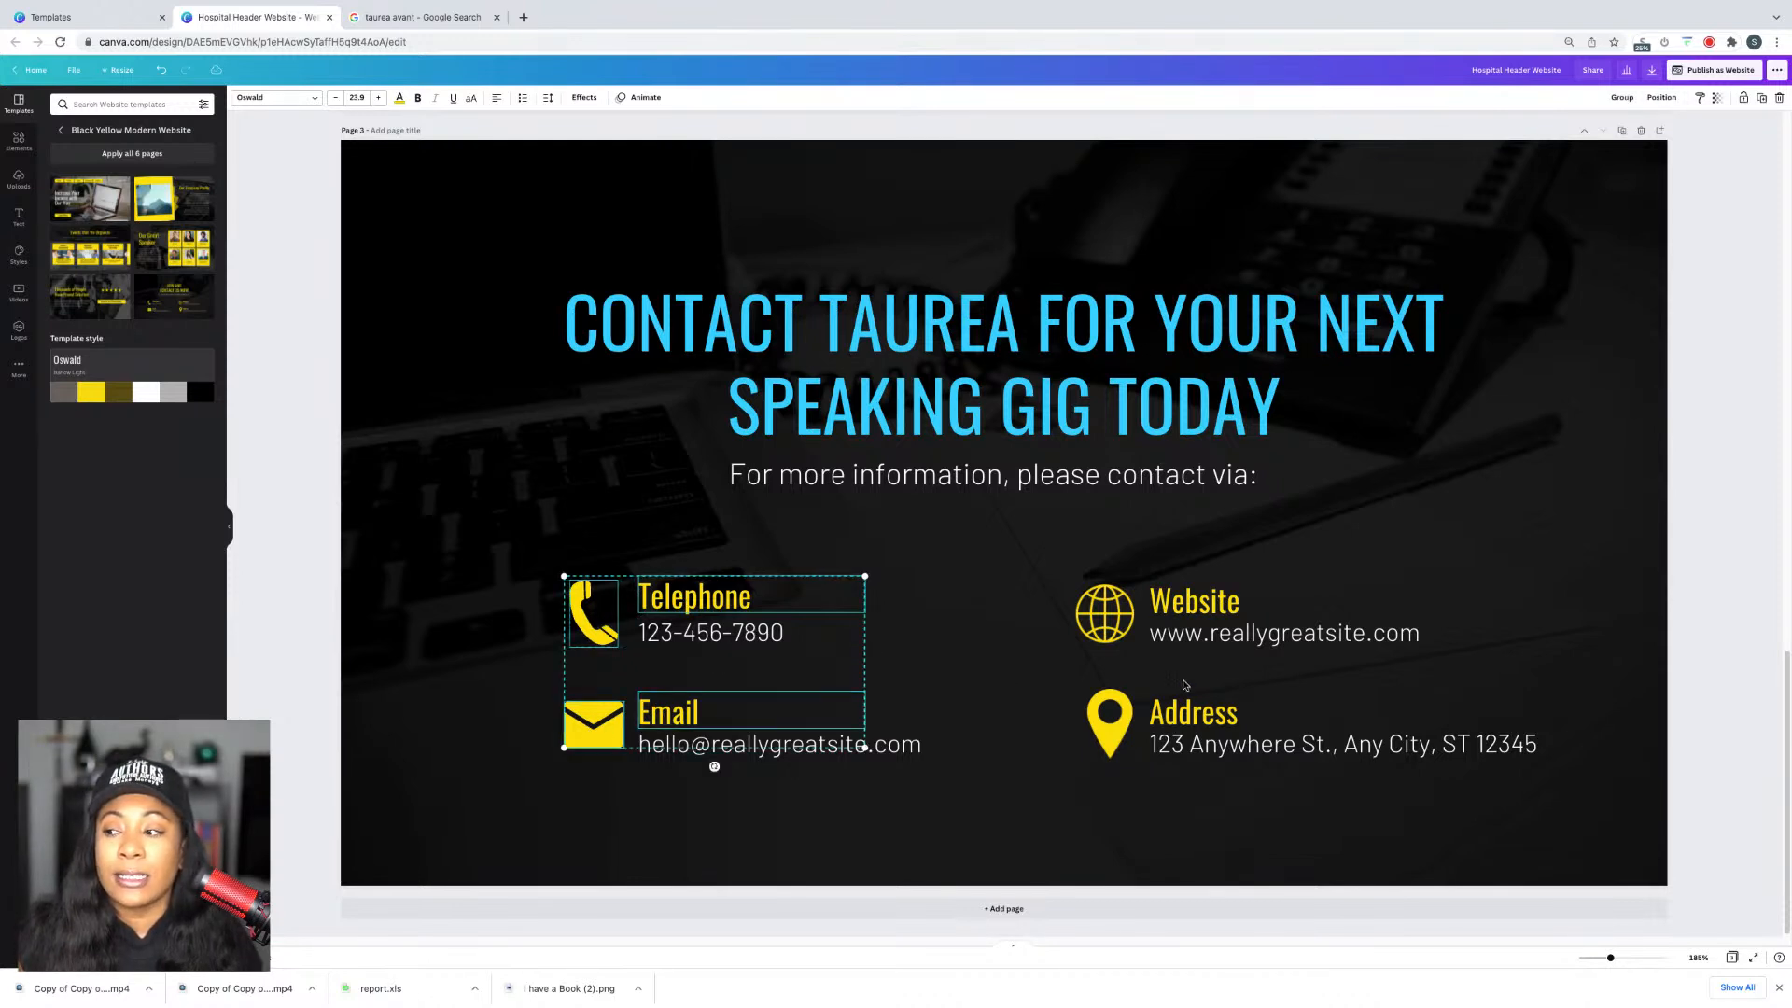
left_click(1110, 718, "shift")
left_click(1194, 712, "shift")
left_click(1195, 602, "shift")
left_click(1112, 611, "shift")
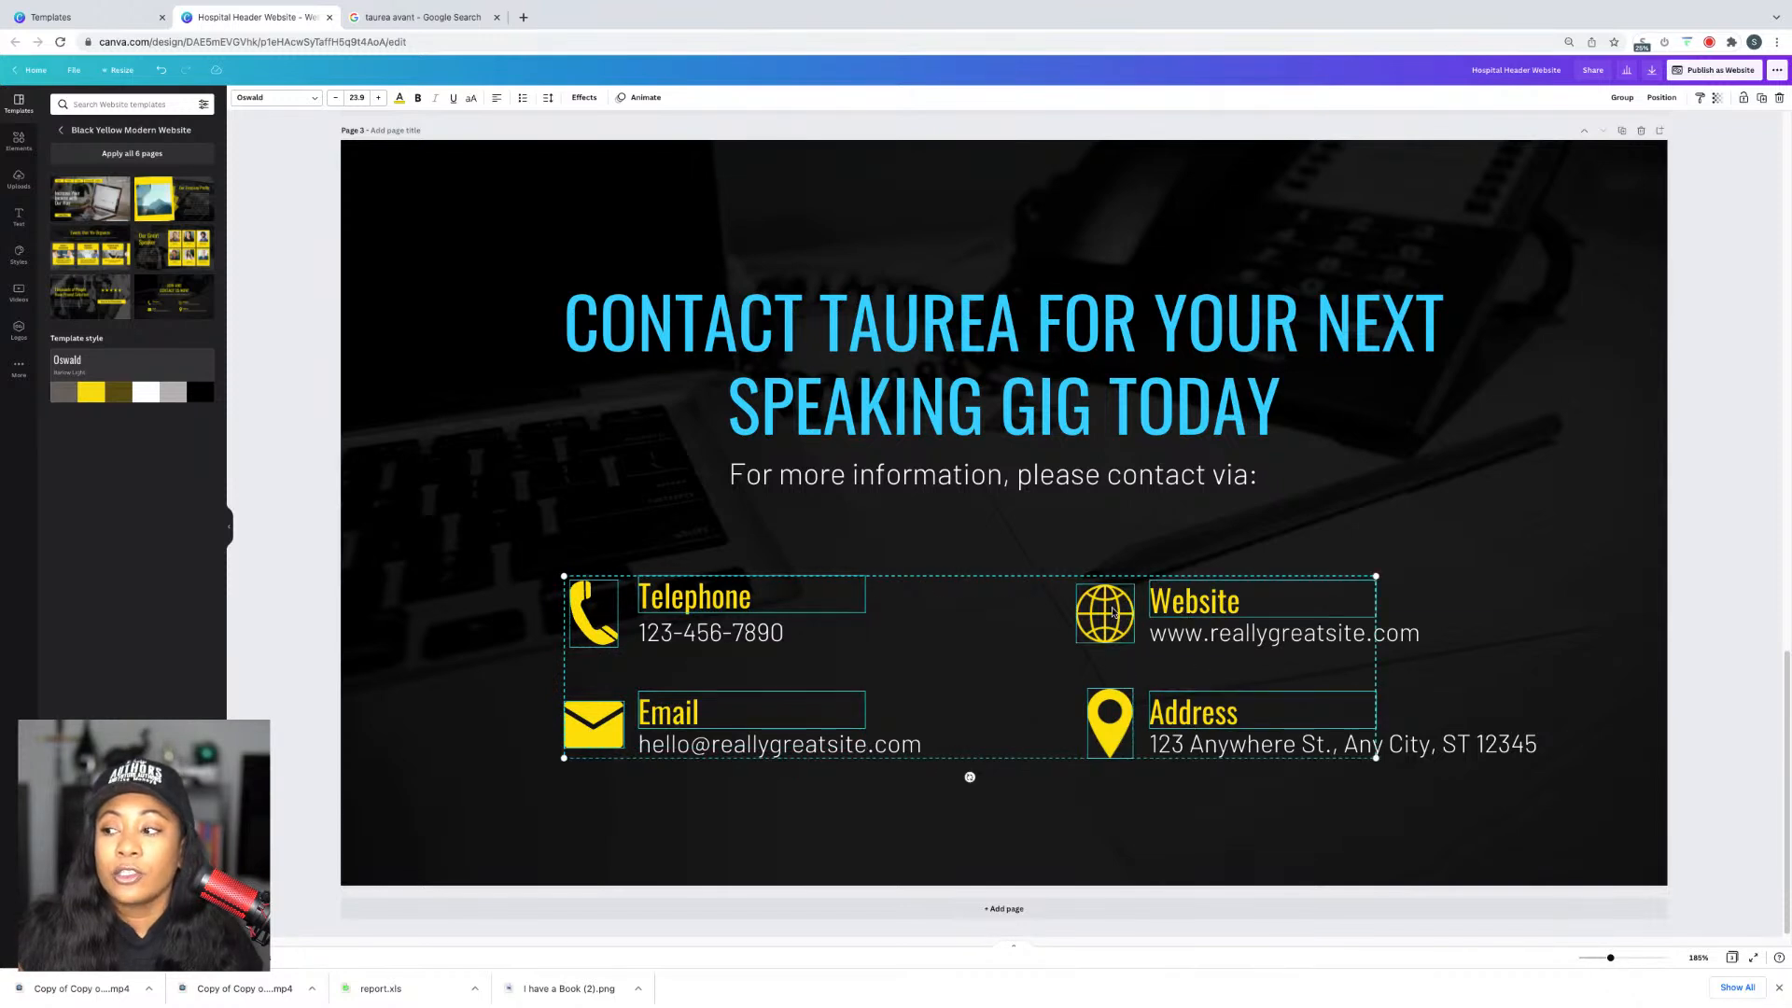
left_click(400, 98)
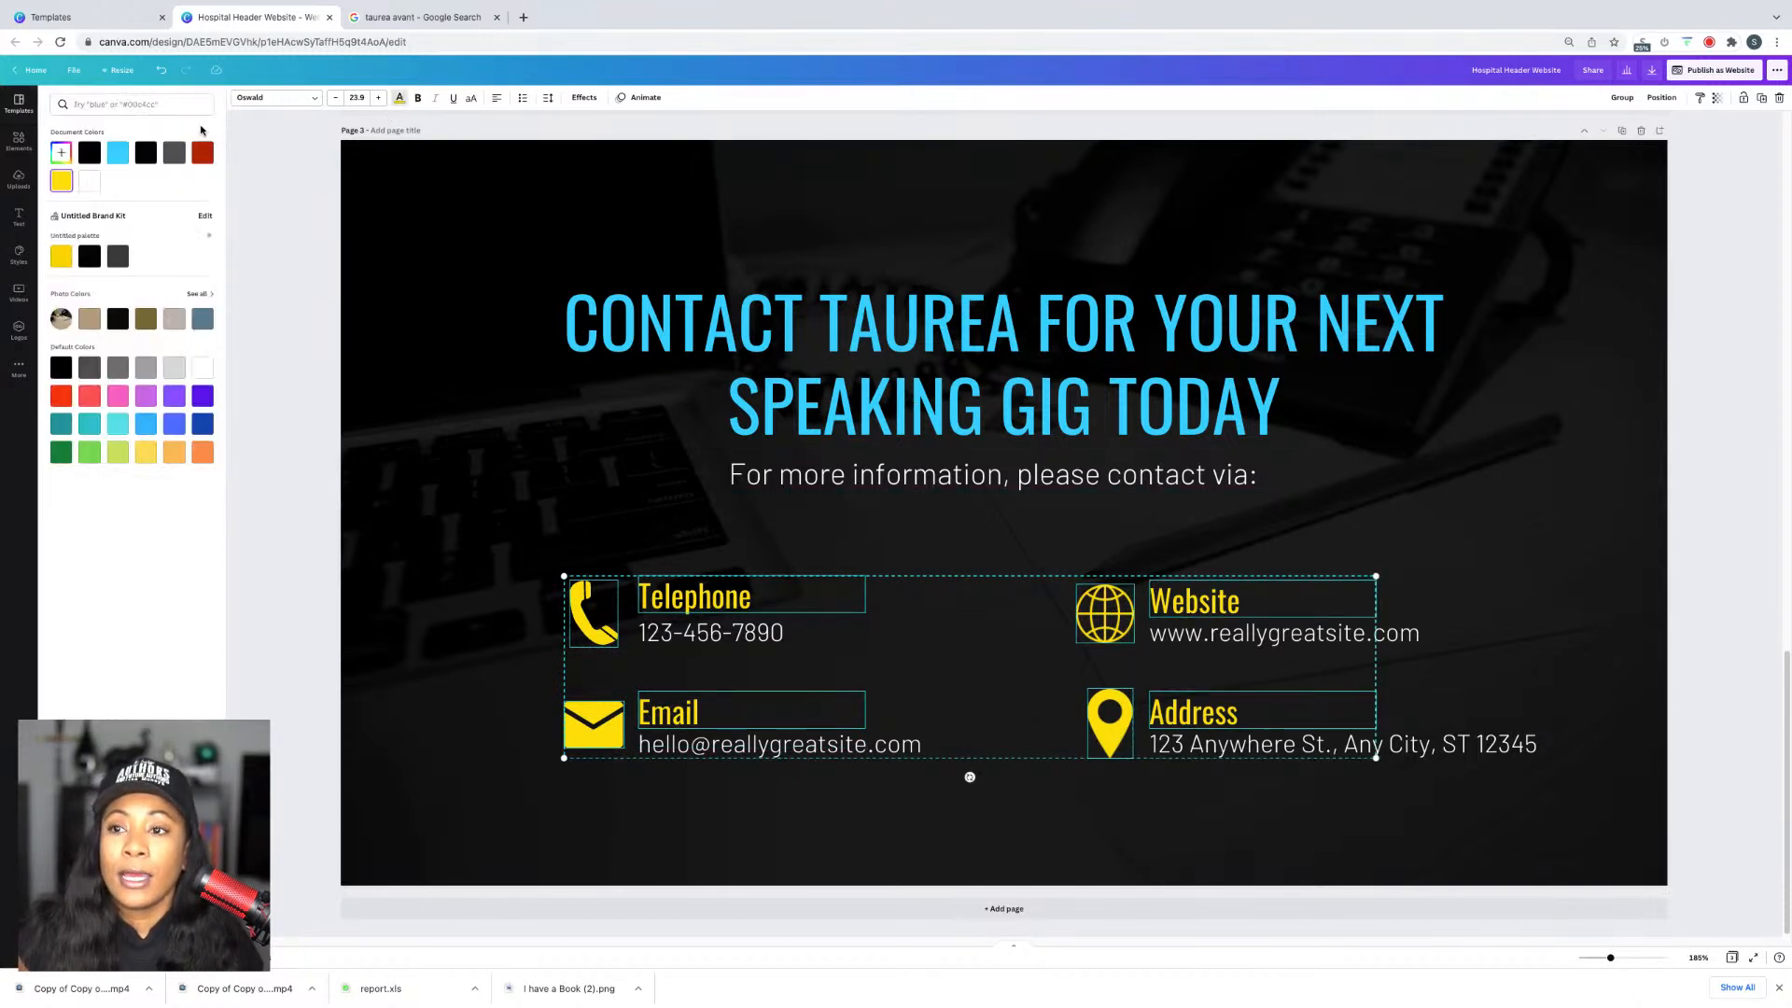
left_click(112, 156)
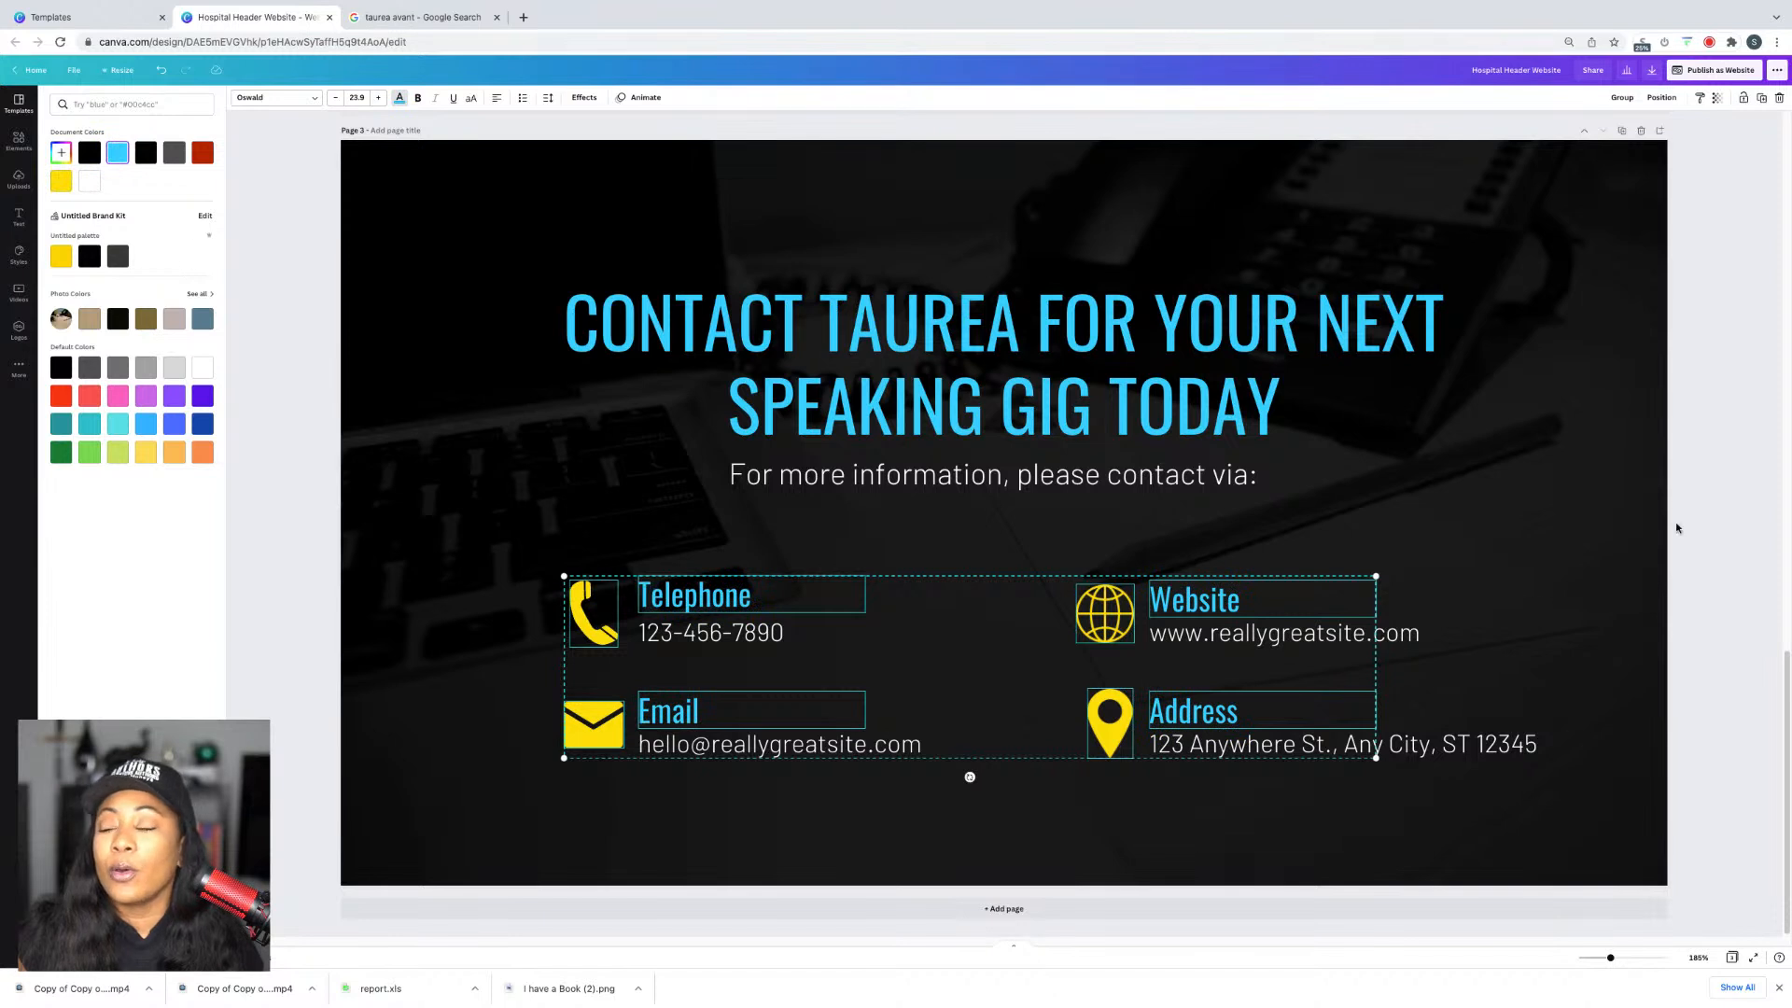
left_click(1704, 461)
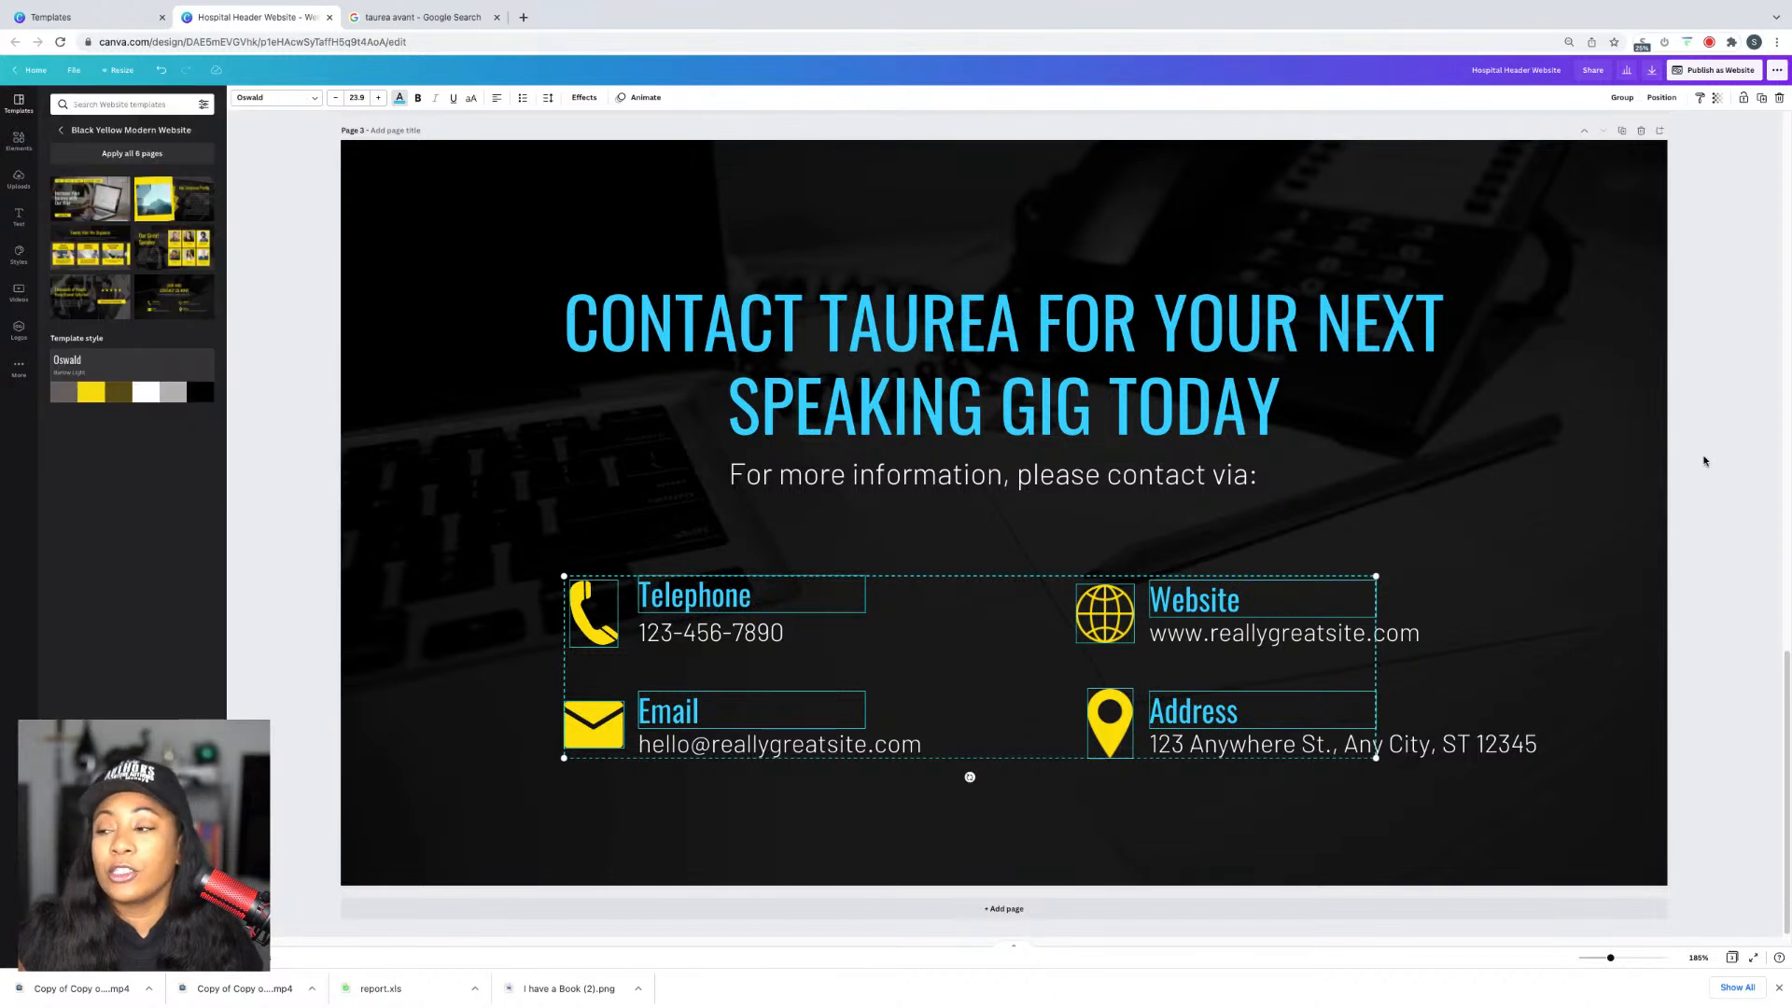
Step: Recolour the phone, email, globe and address pin icons light blue
left_click(593, 612)
left_click(593, 724, "shift")
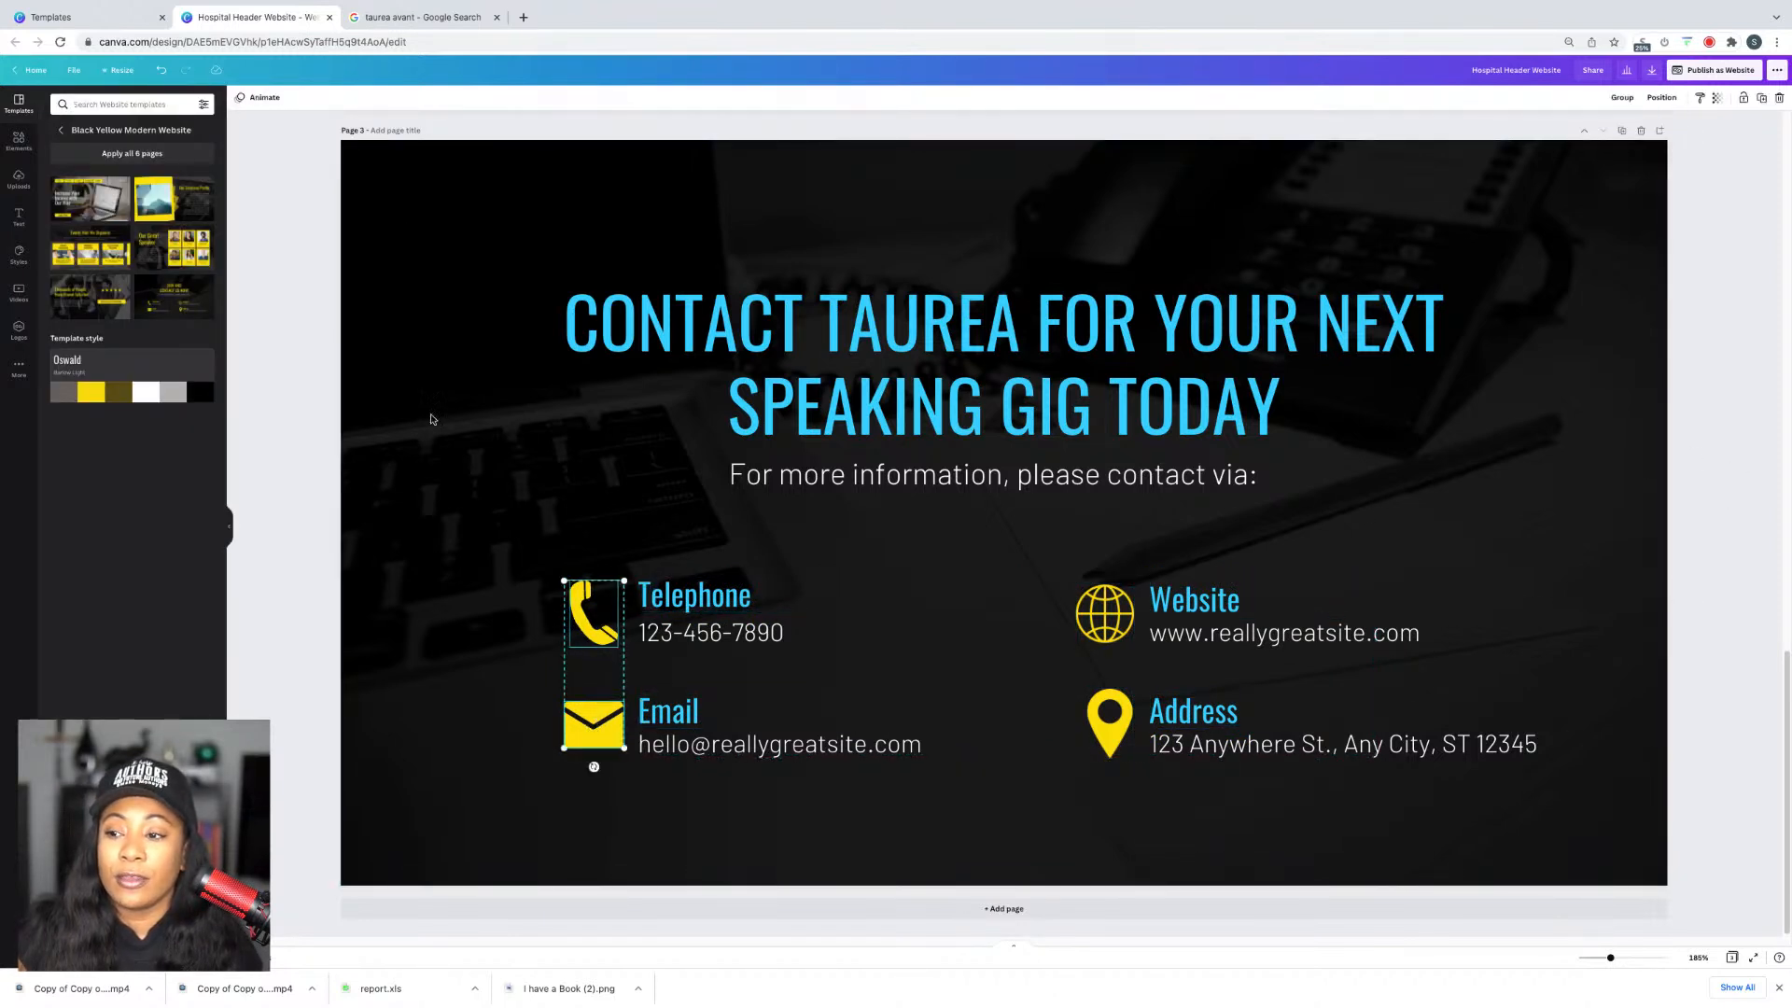
left_click(440, 720)
left_click(595, 614)
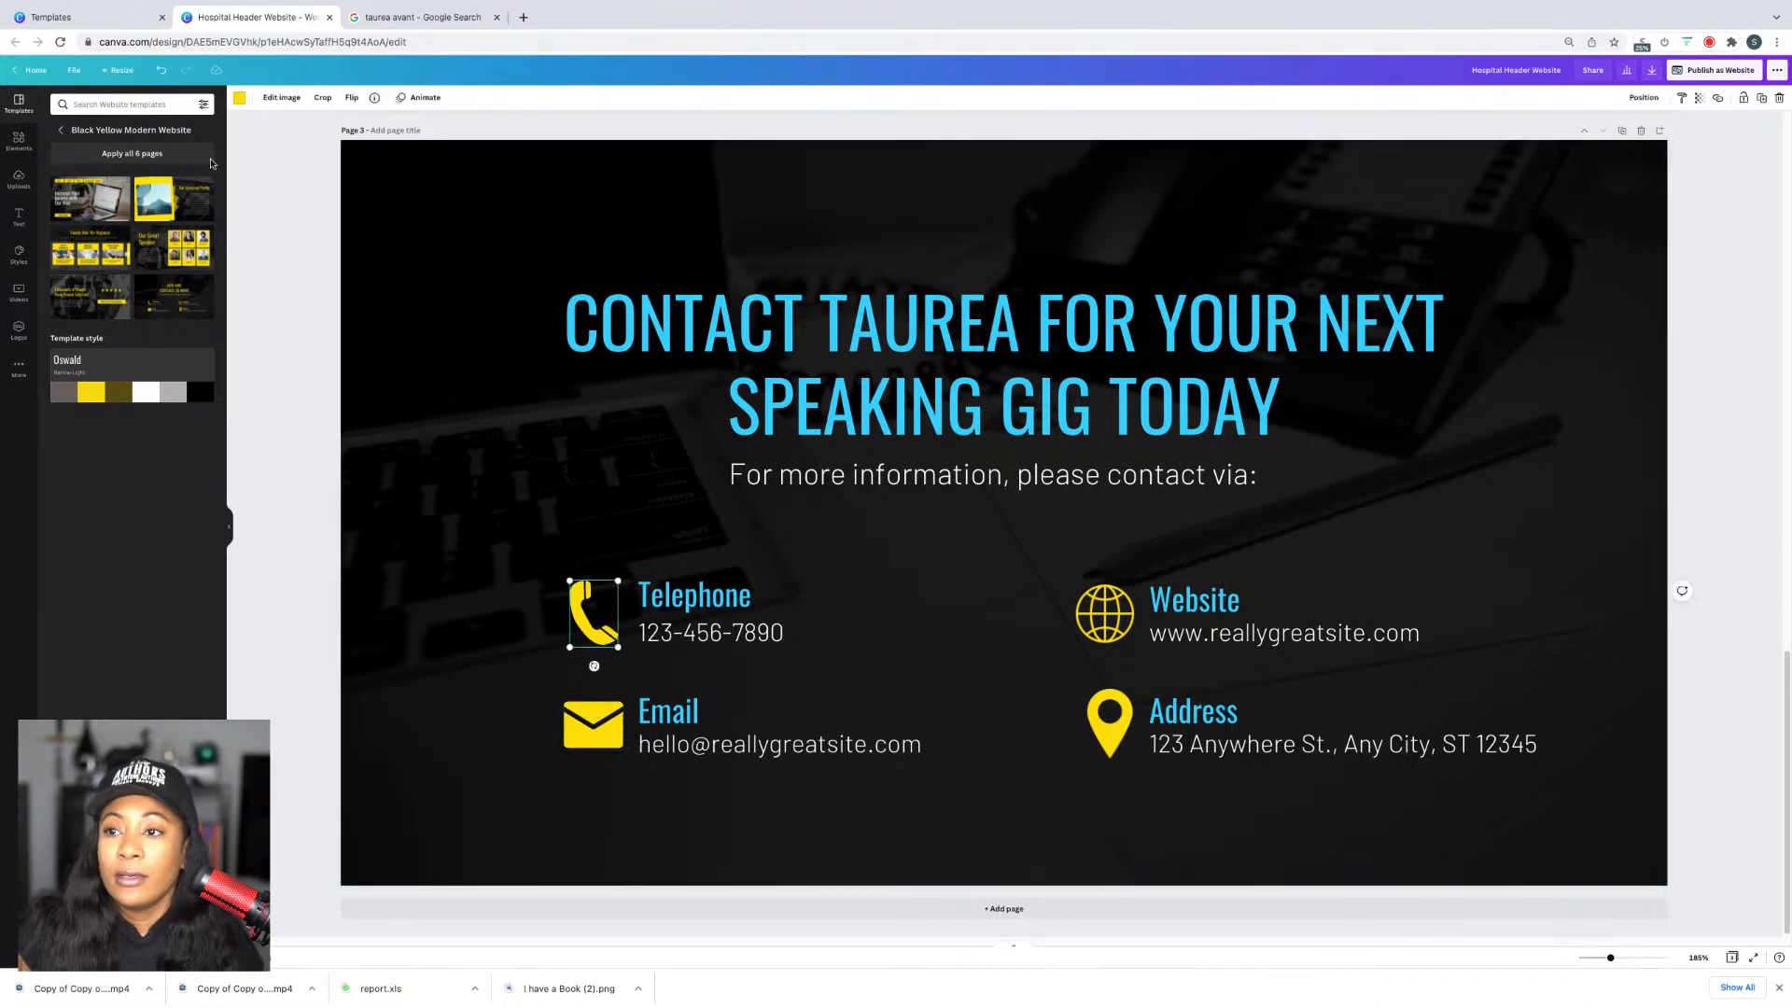
left_click(239, 97)
left_click(117, 152)
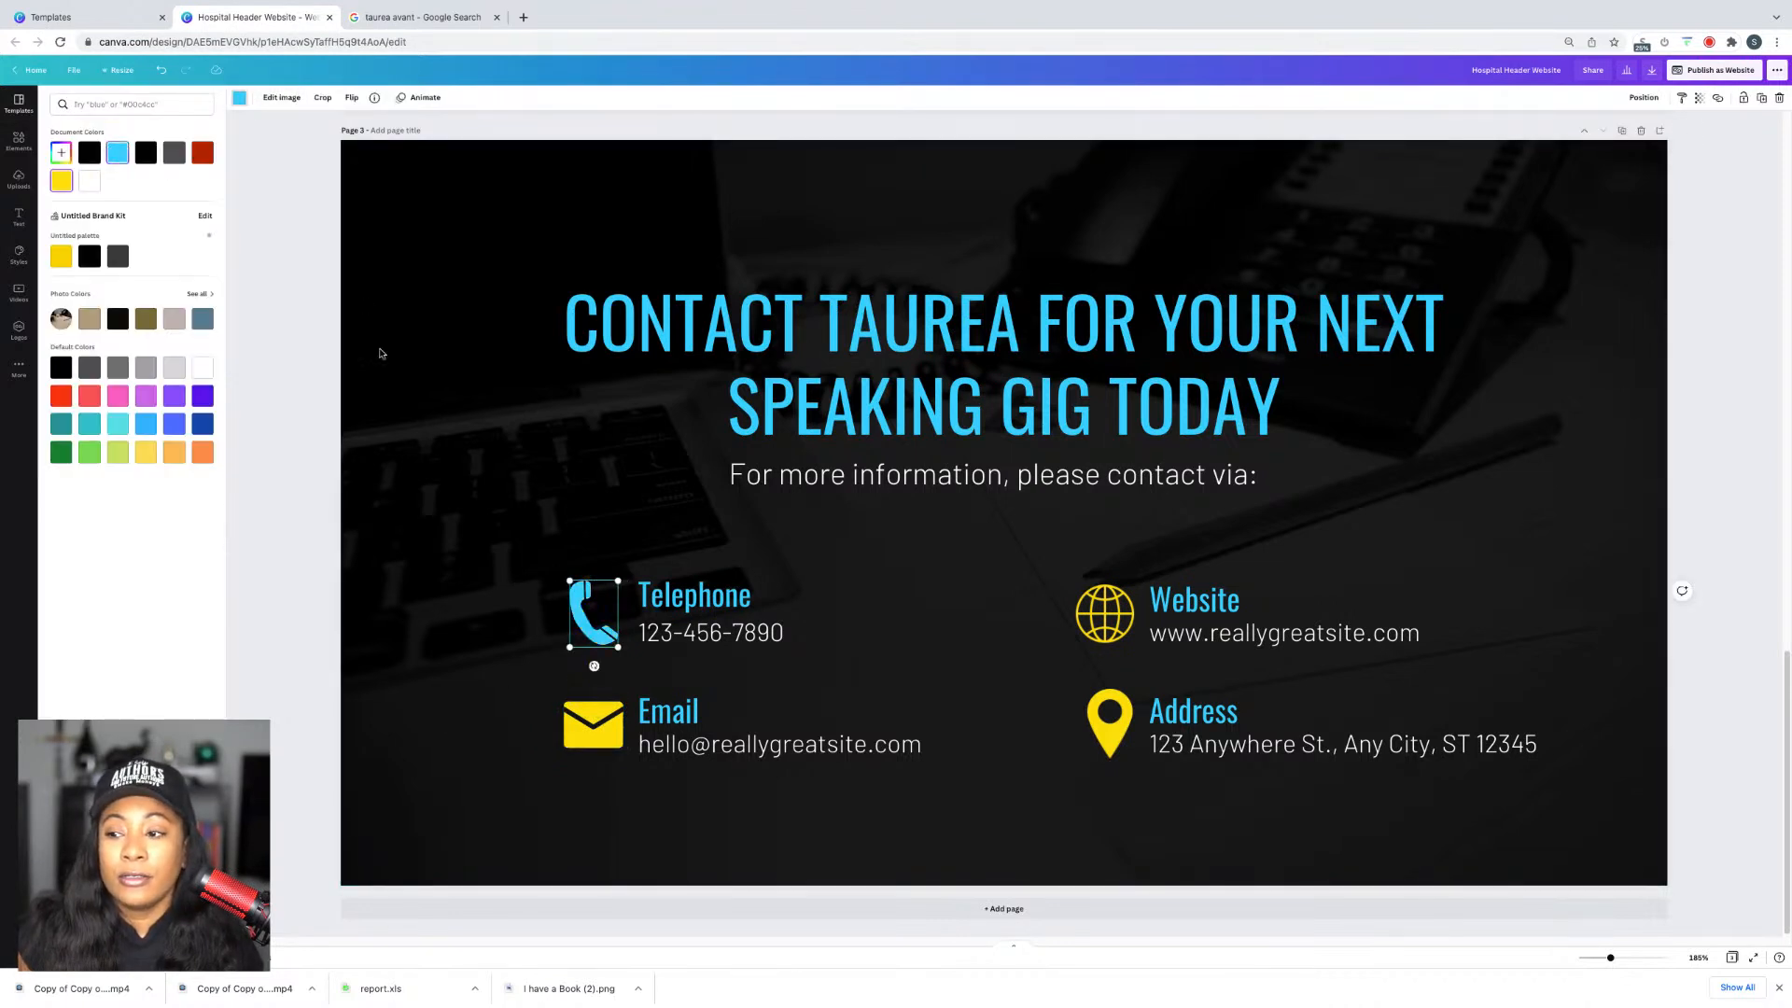
left_click(599, 725)
left_click(117, 152)
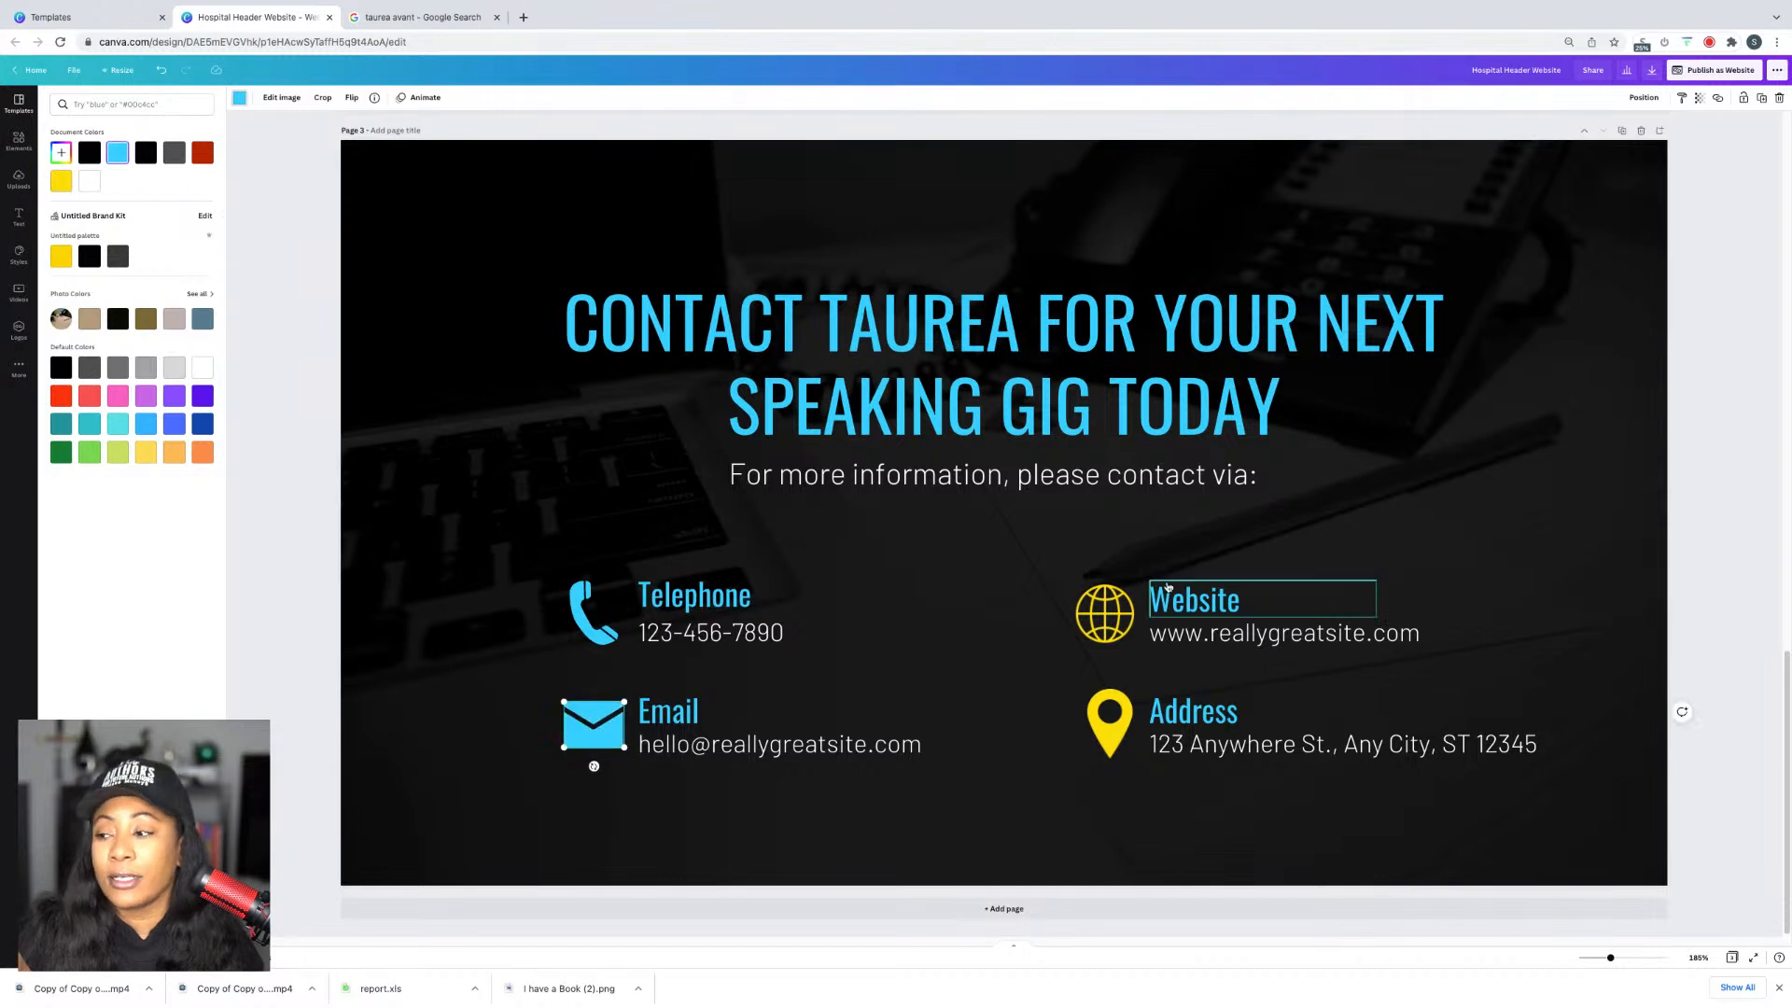
left_click(1126, 624)
left_click(116, 152)
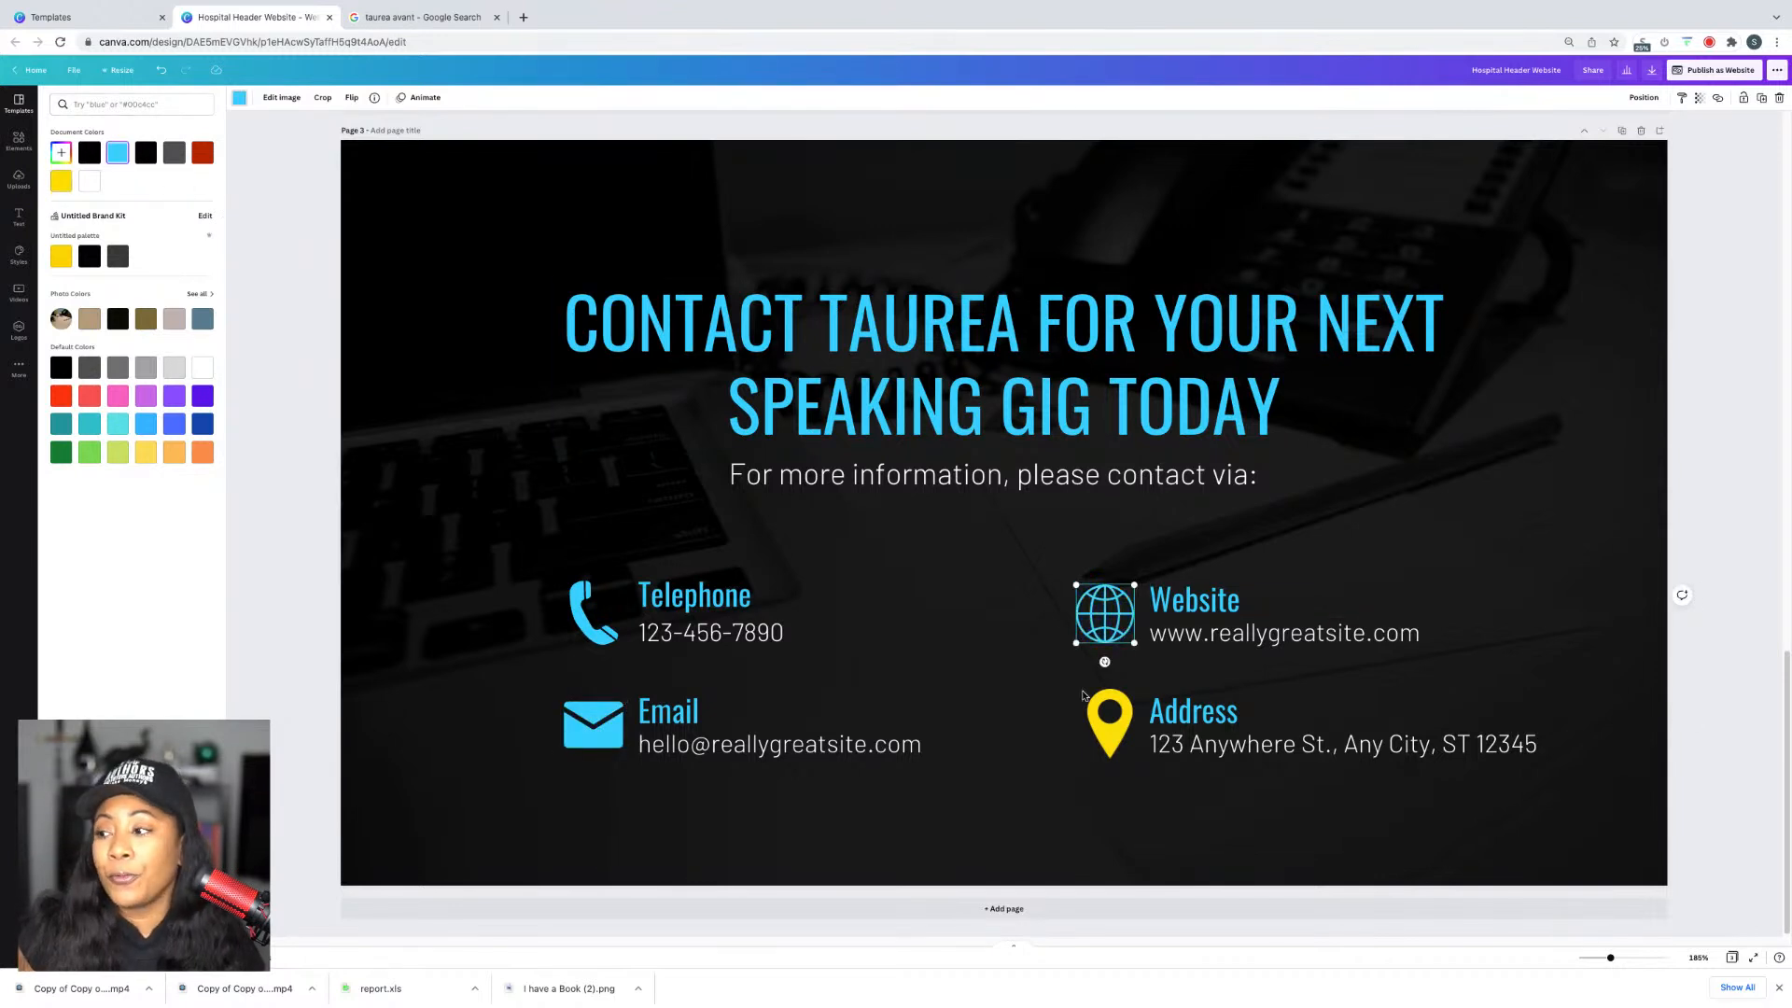
left_click(1110, 723)
left_click(123, 159)
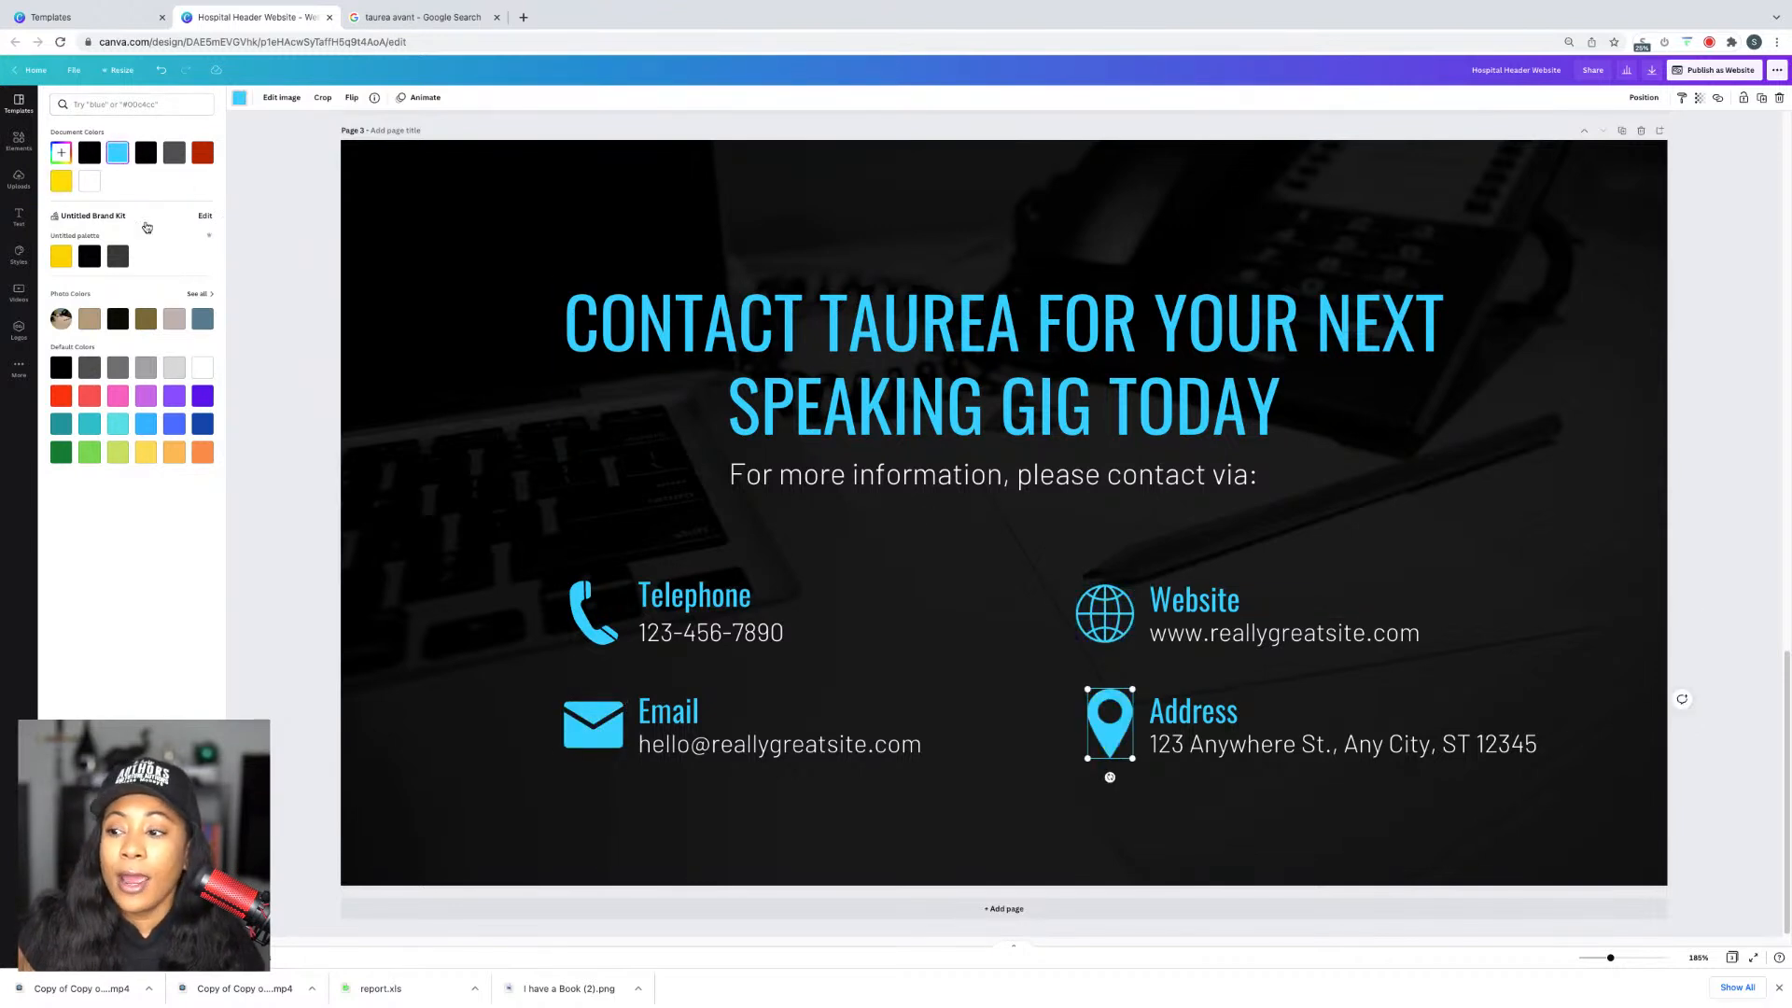
Step: Select the placeholder telephone number text for replacement
double_click(709, 633)
left_click_drag(640, 635, 677, 640)
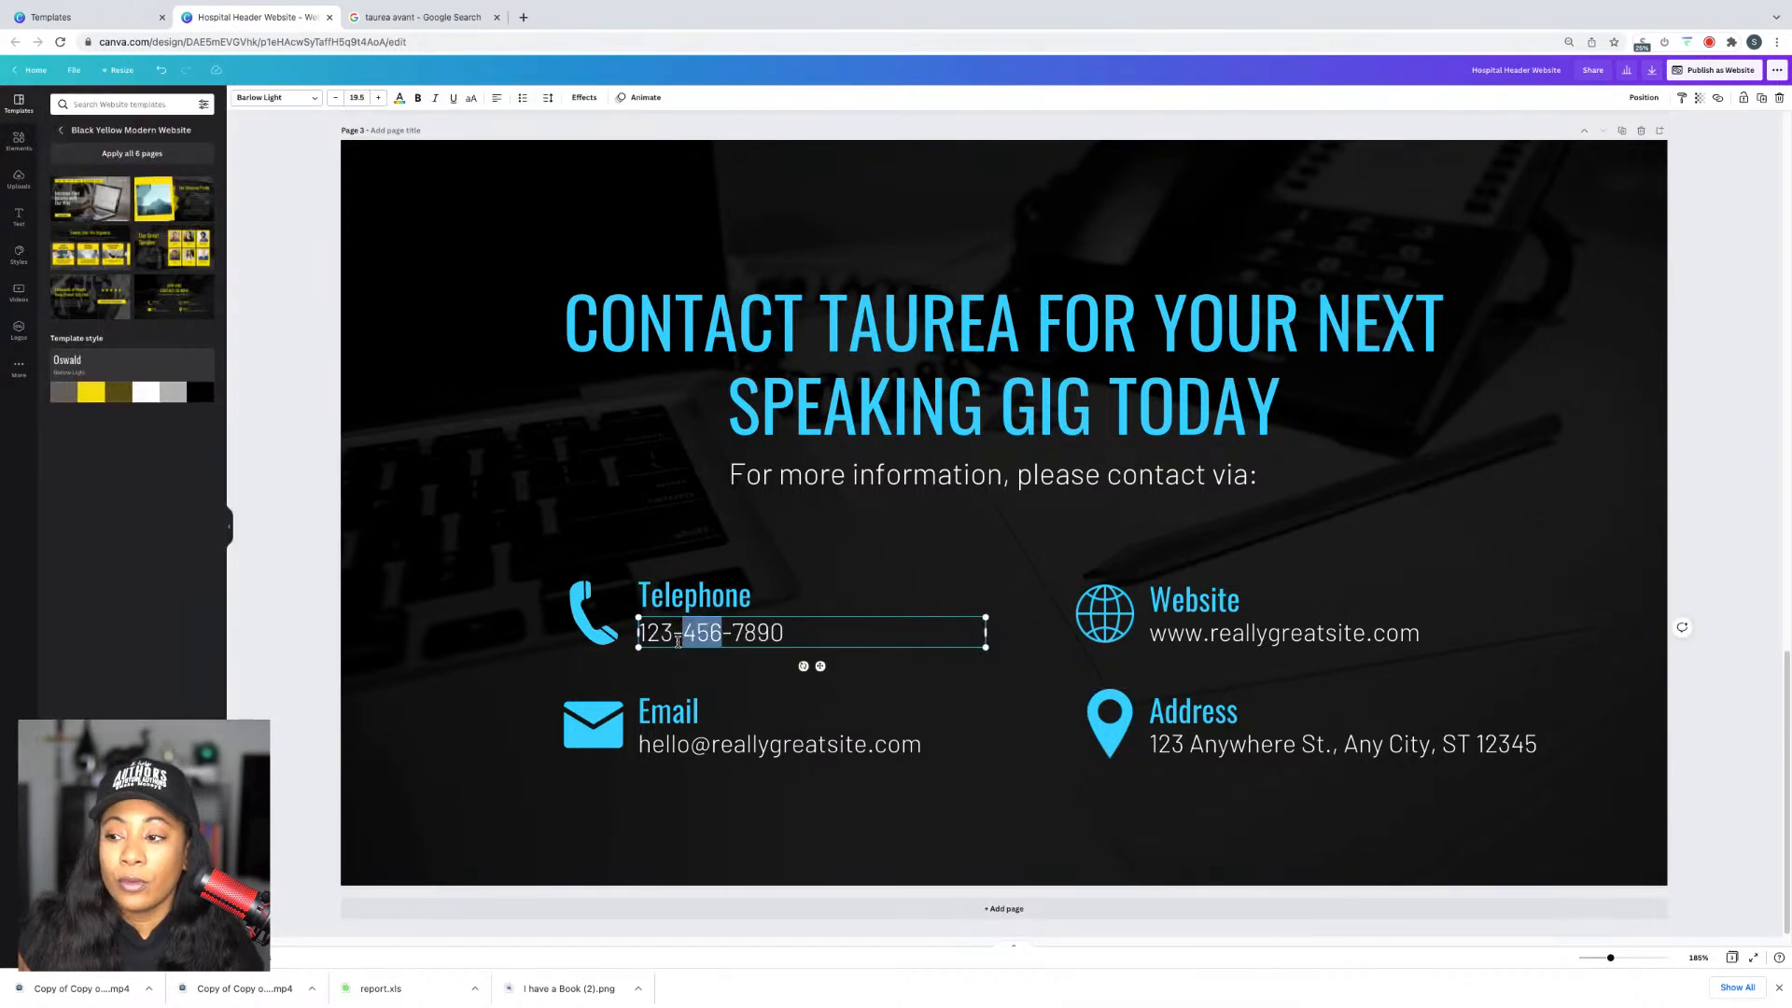
triple_click(686, 638)
Step: Google 'show your success llc houston tx' and highlight the company's address
left_click(522, 18)
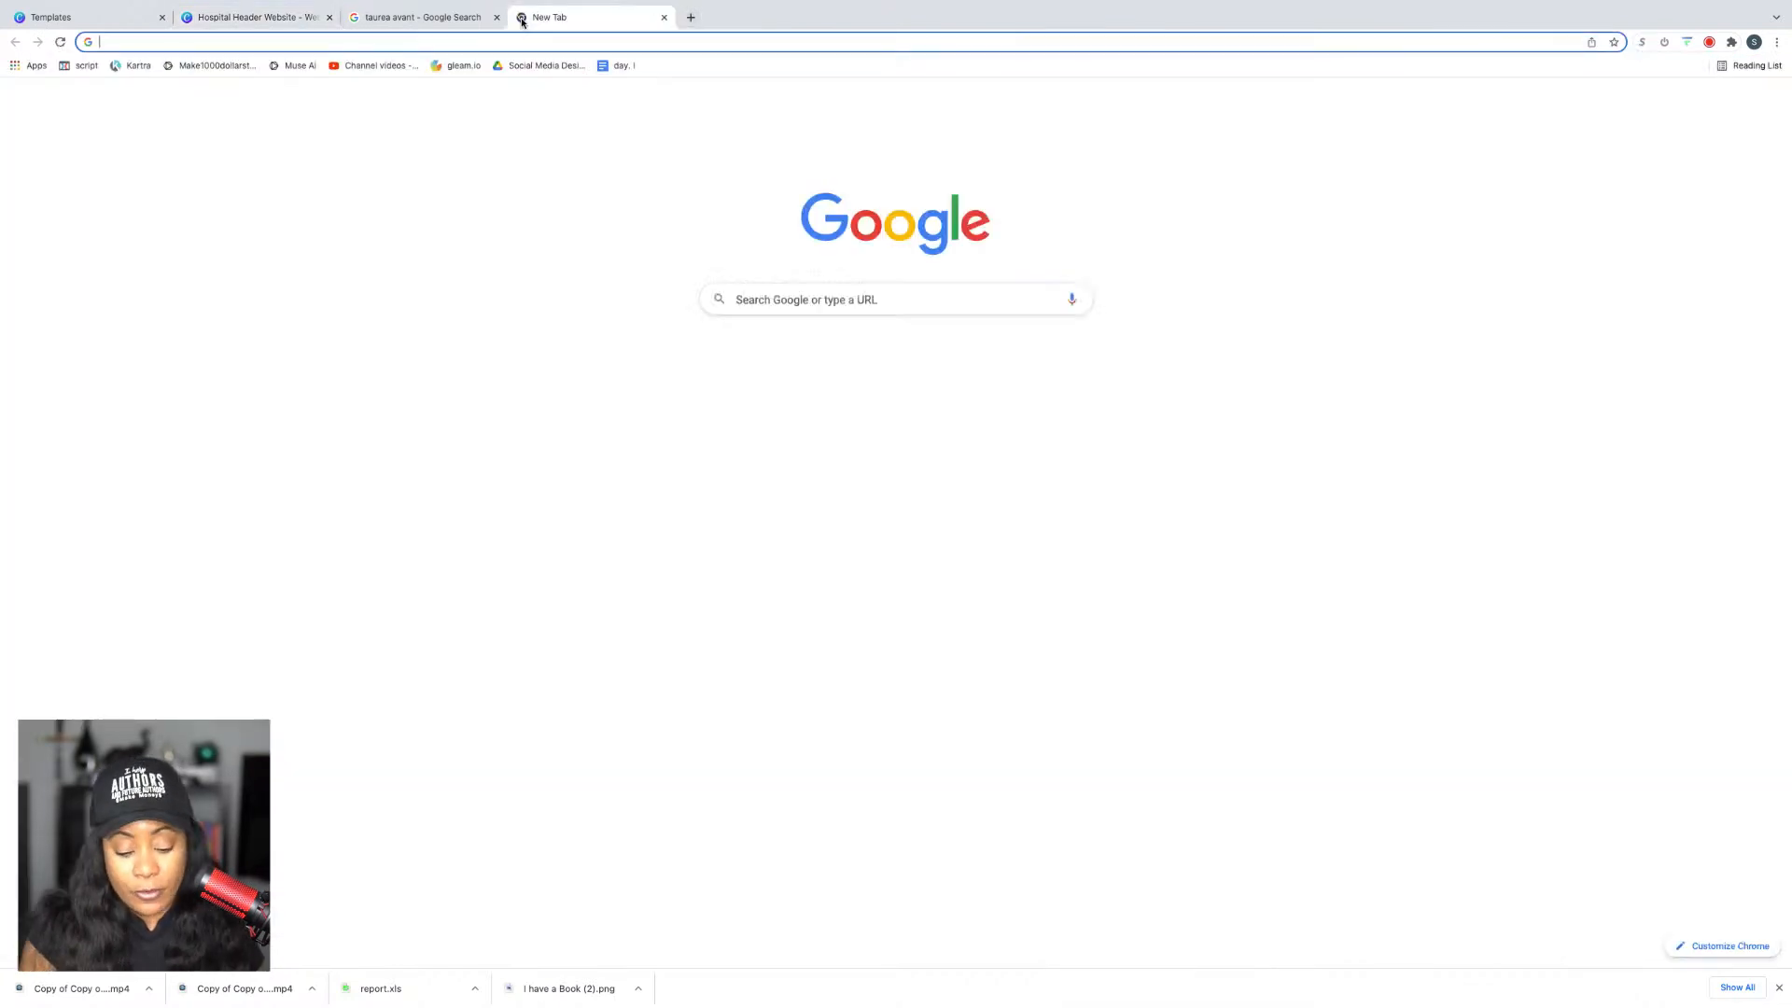
type("show your s")
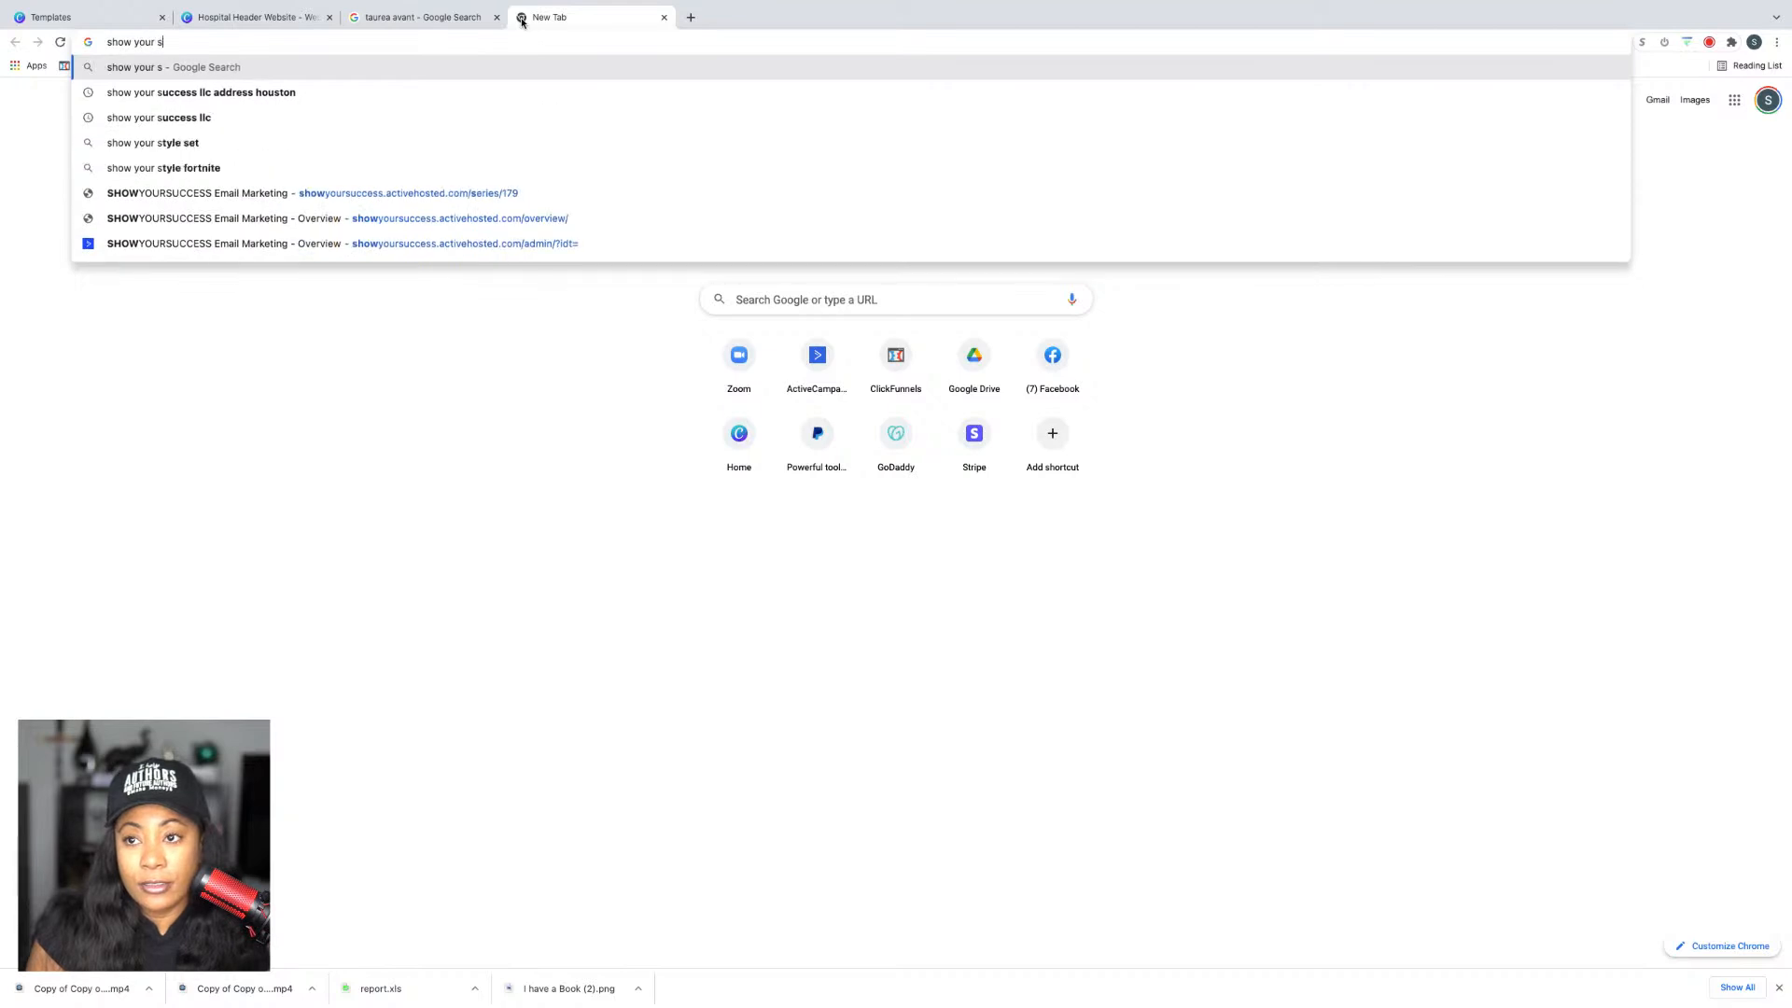
type("uccess llc houston tx")
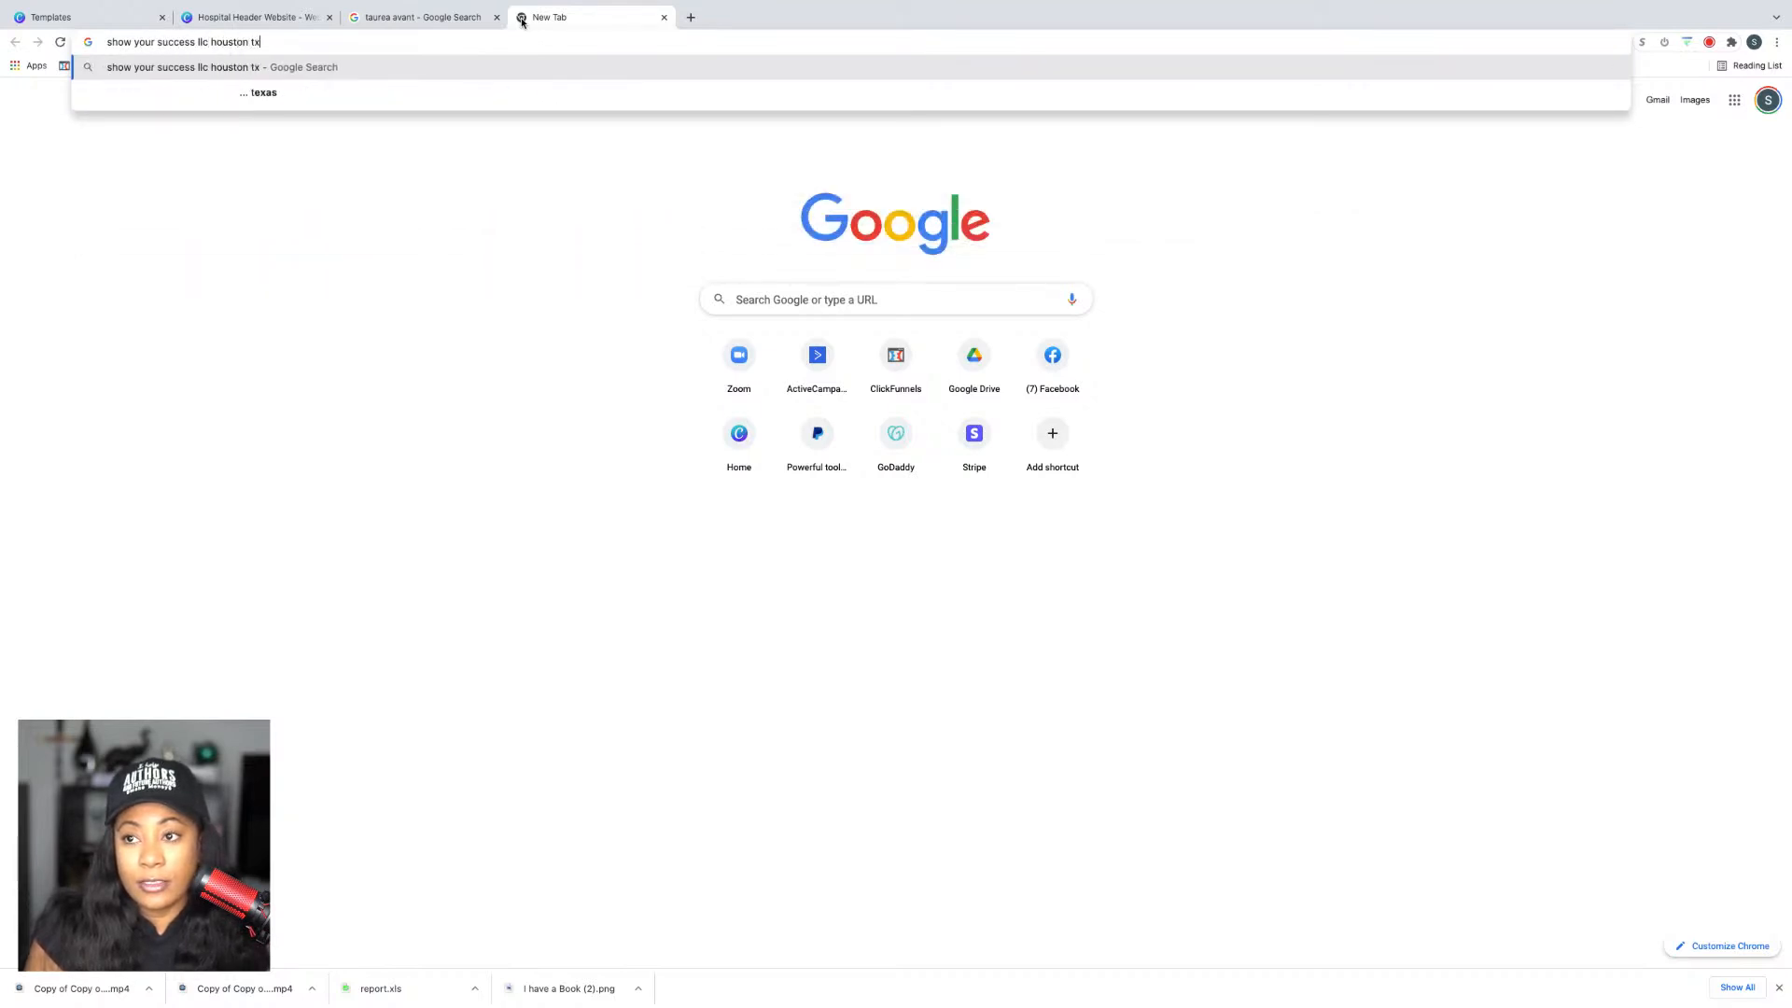
key("Return")
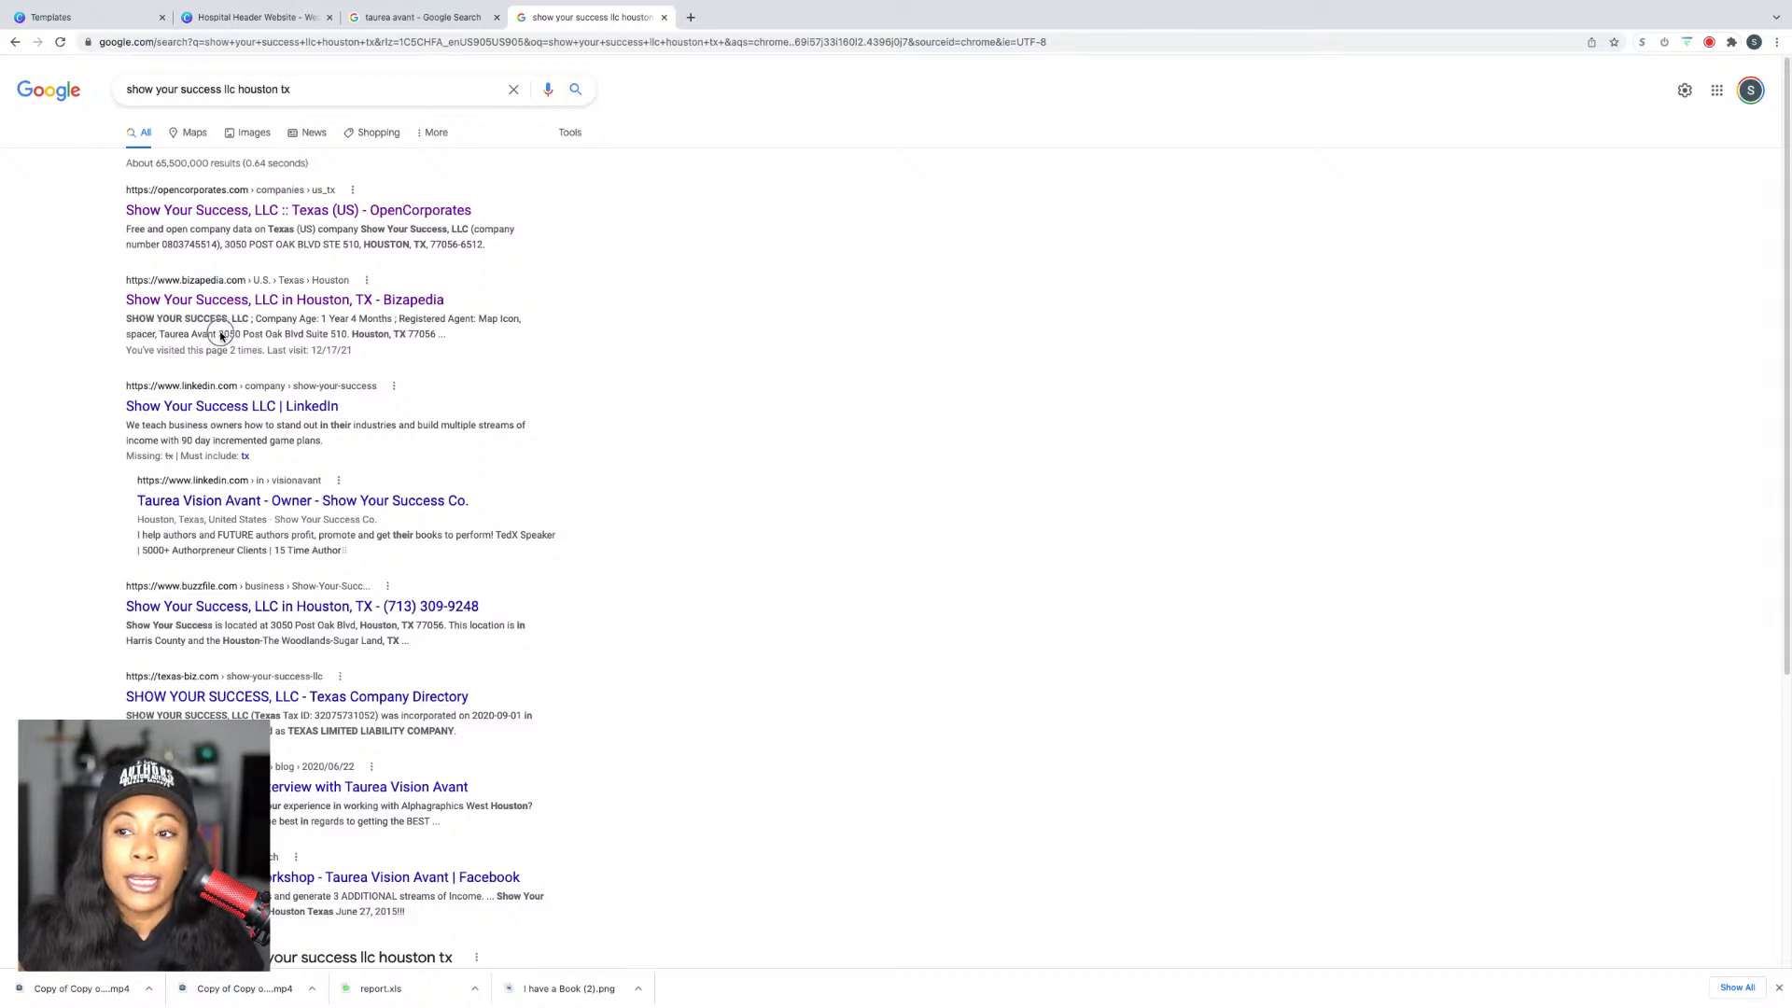
left_click_drag(220, 334, 436, 333)
key("ctrl+c")
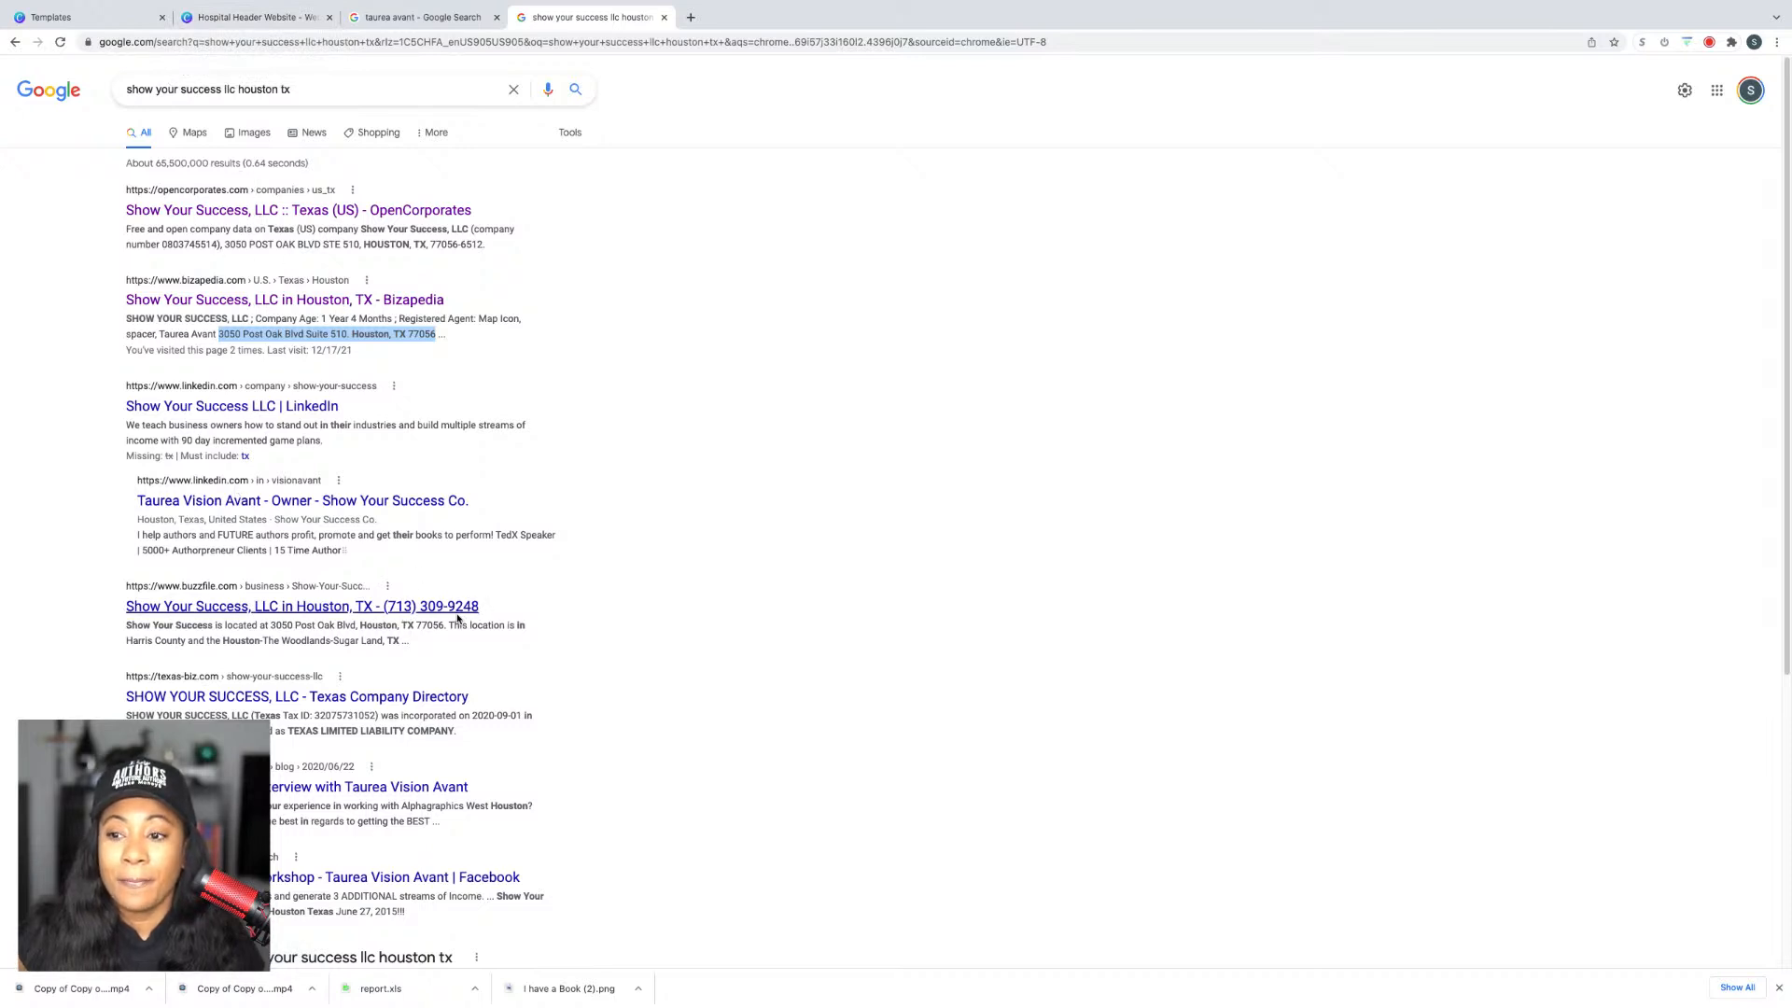
Step: Paste the company's Houston street address into the Address box, split over two lines
left_click(252, 16)
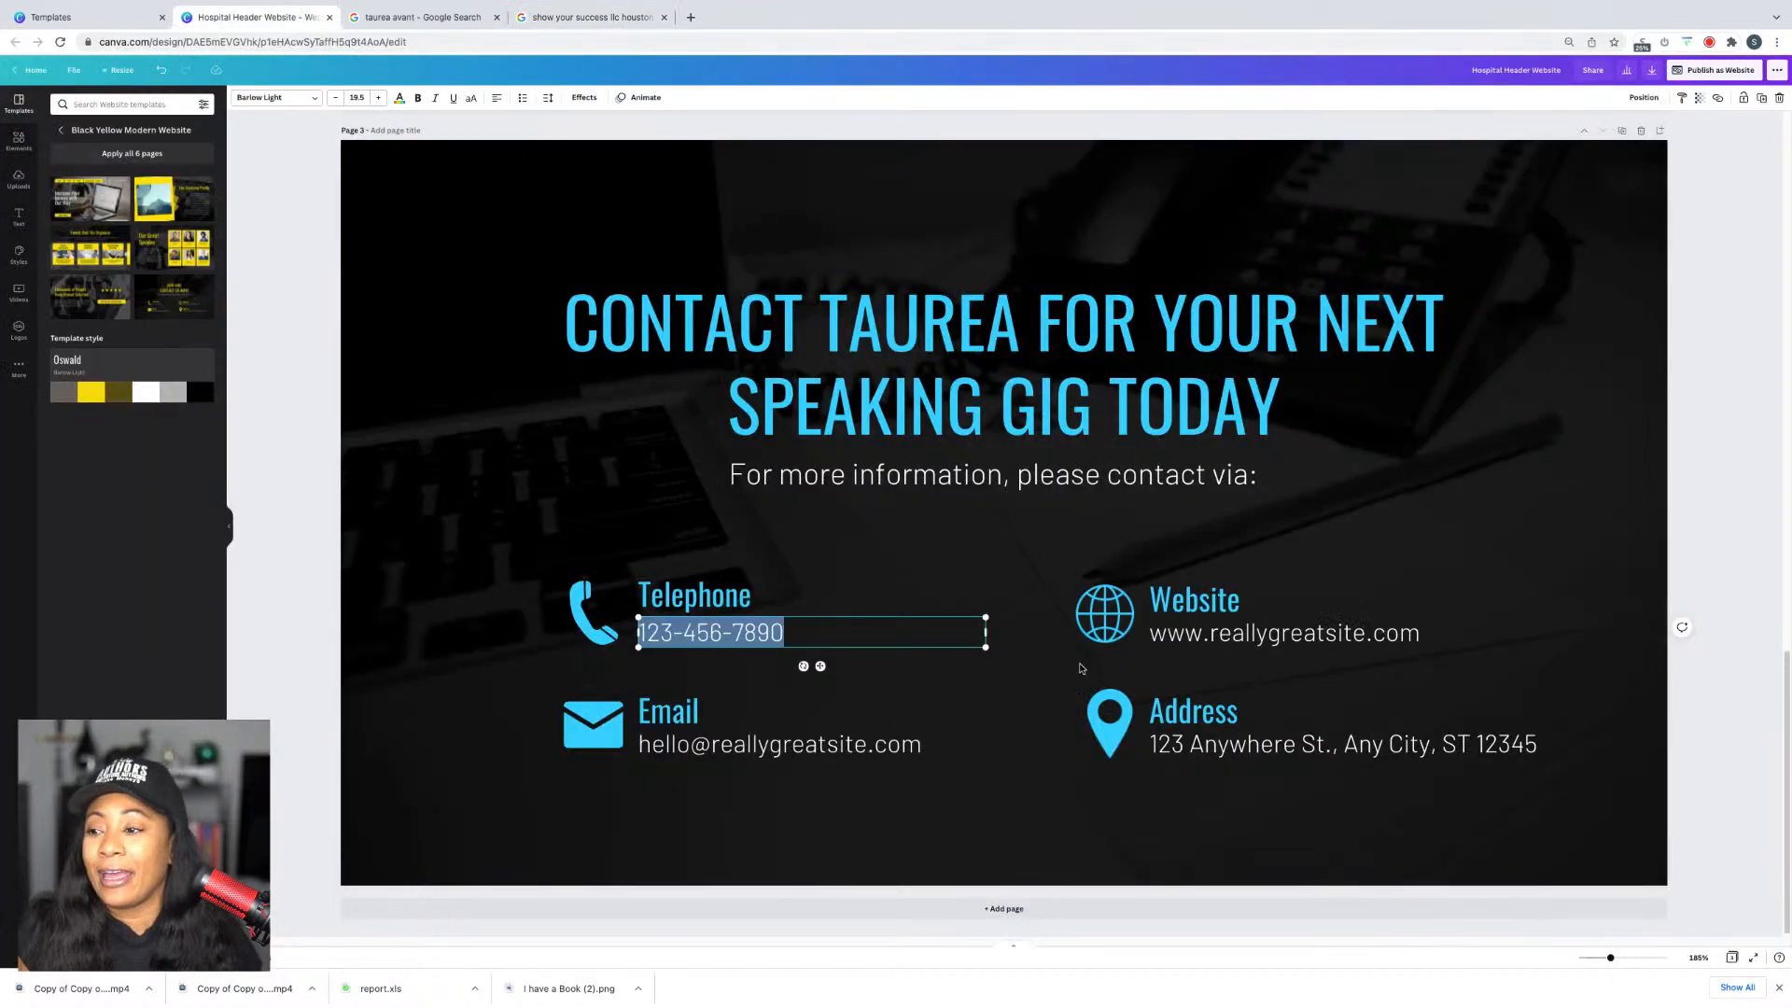
left_click(1191, 746)
key("ctrl+a")
key("ctrl+v")
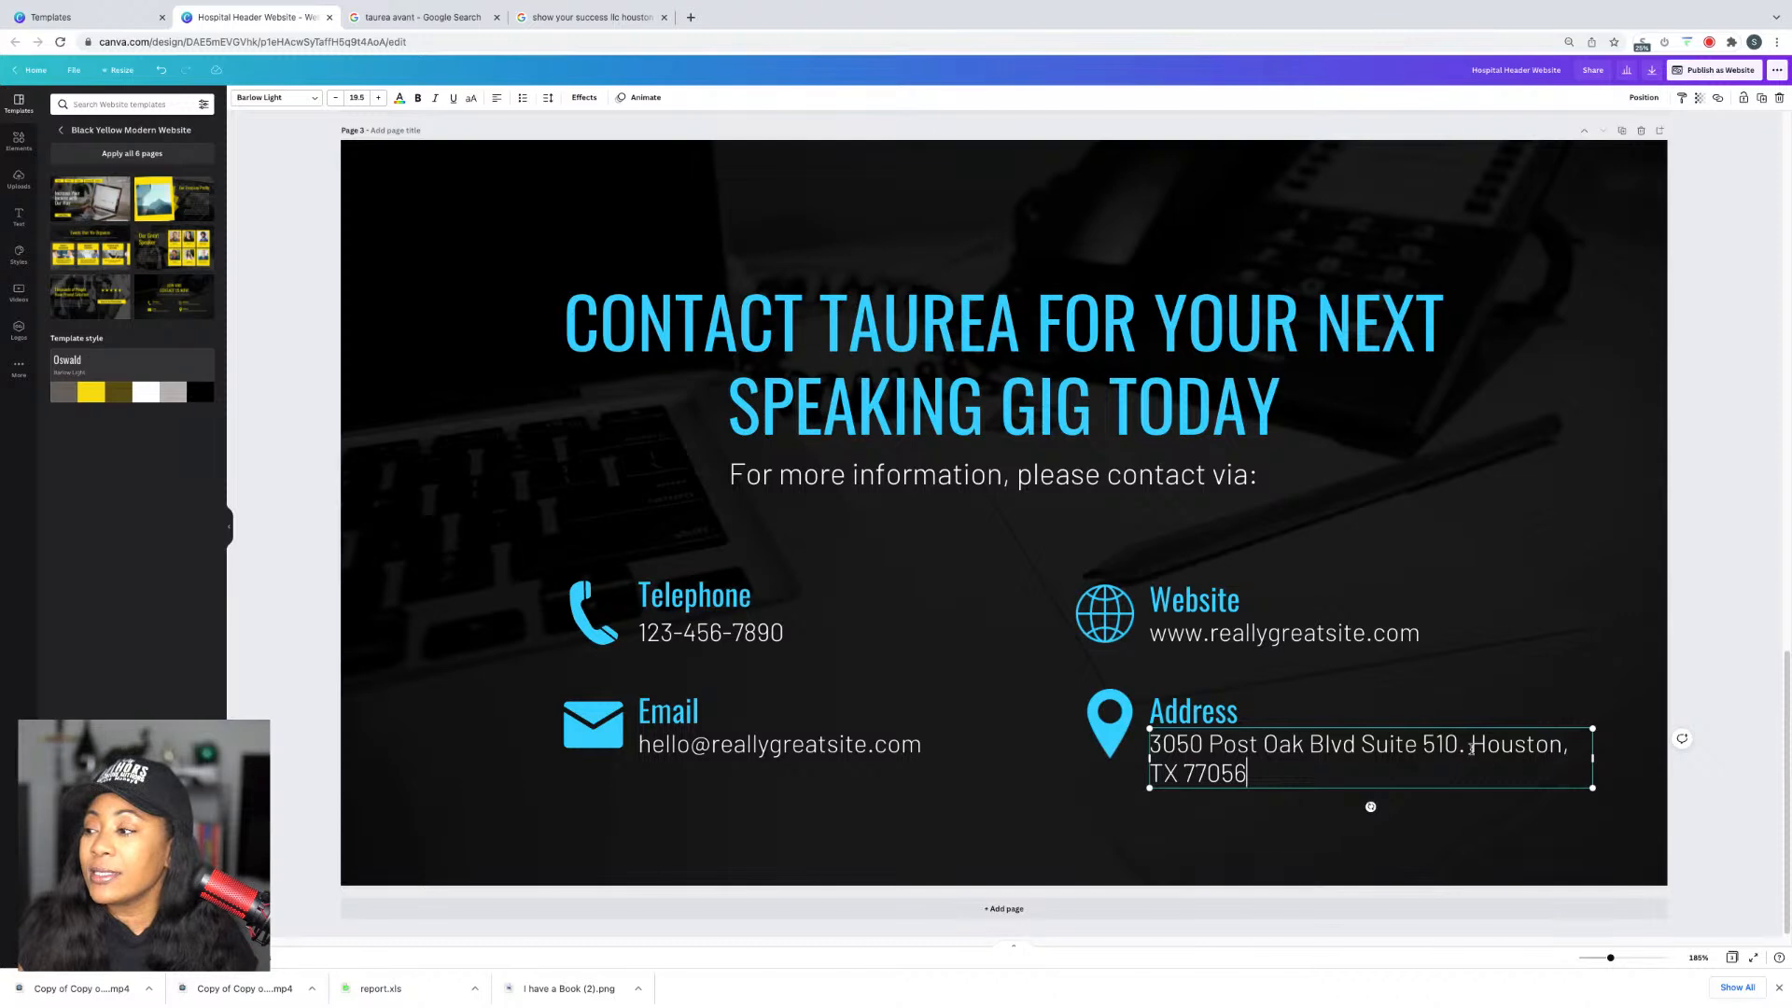
left_click(1469, 747)
key("Return")
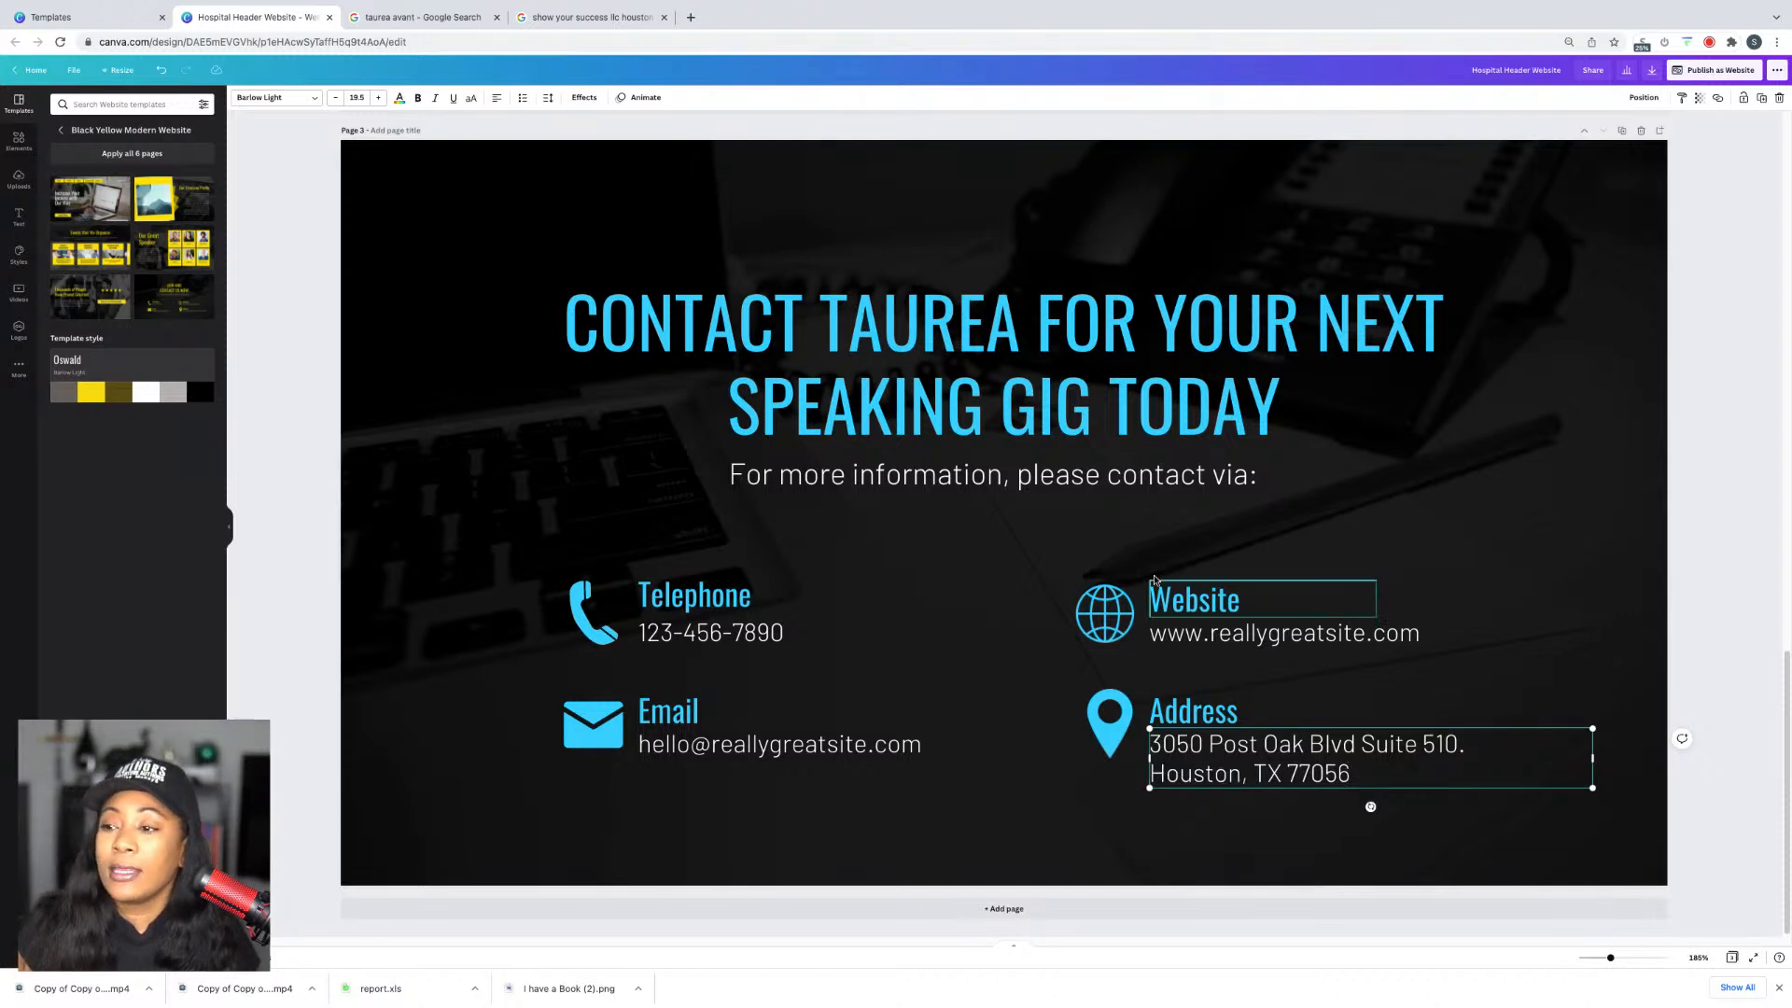
Step: Copy the company phone number from the results and paste it over the placeholder
left_click(572, 17)
left_click_drag(516, 605, 382, 605)
key("ctrl+c")
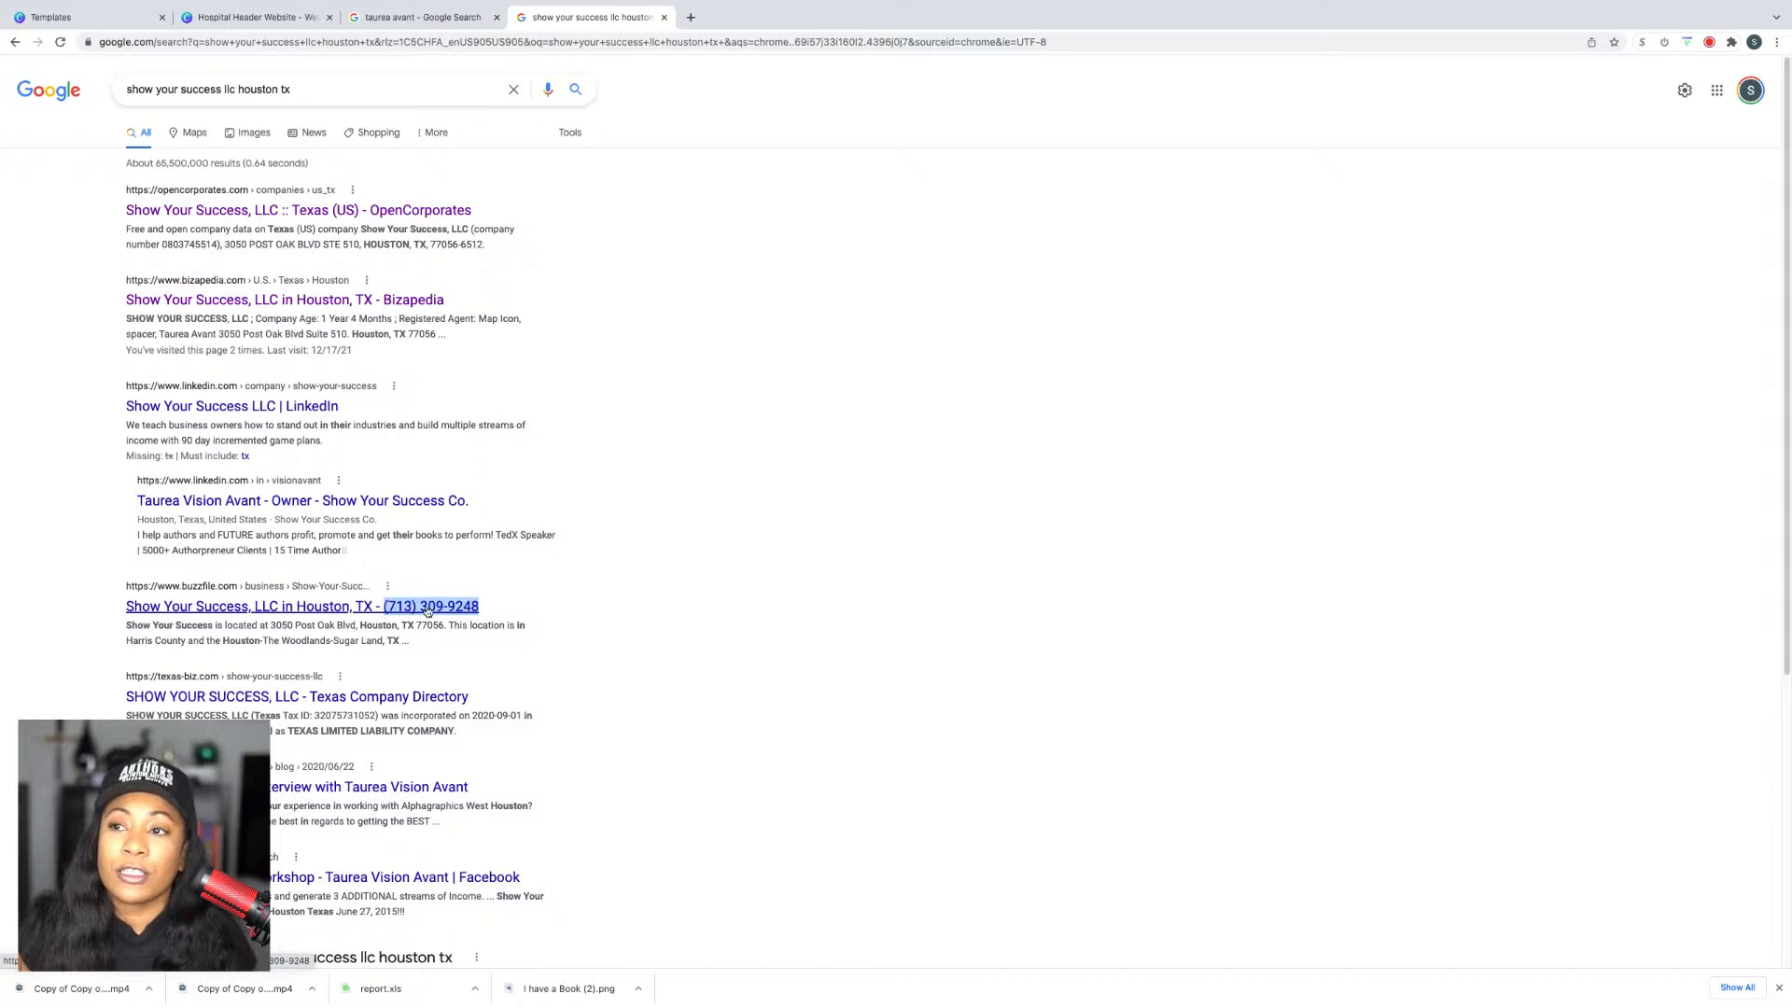
left_click(280, 19)
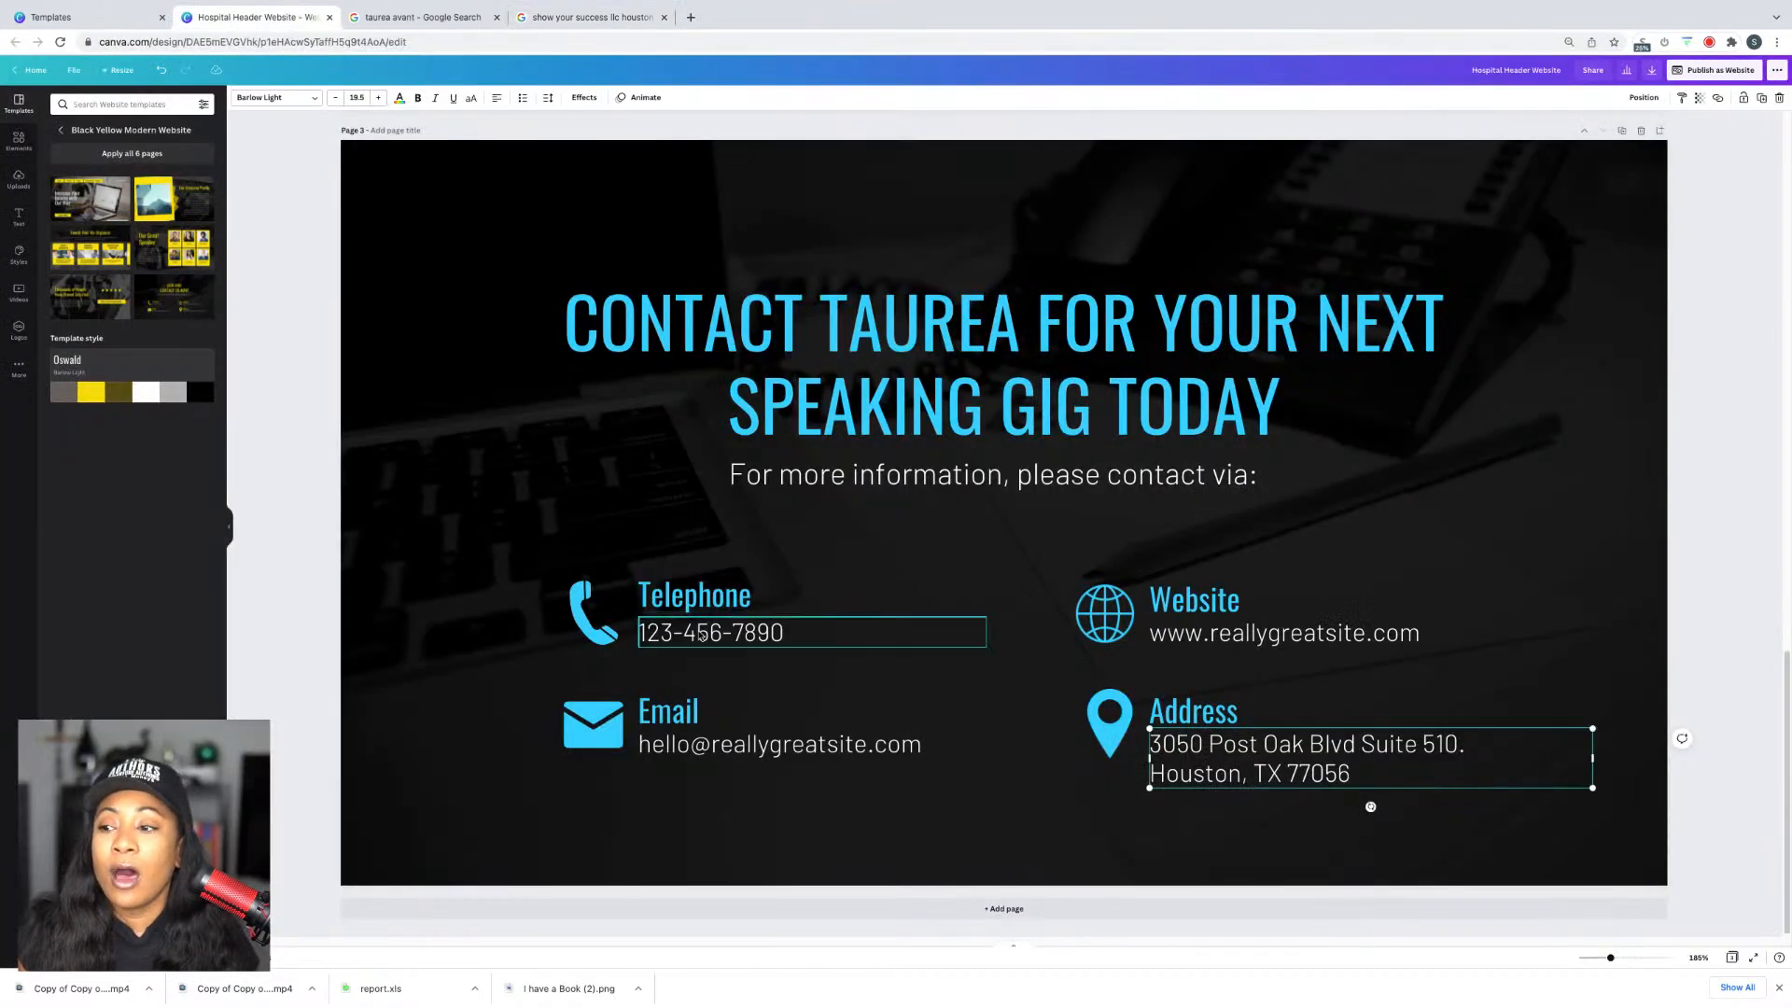
triple_click(702, 635)
key("ctrl+v")
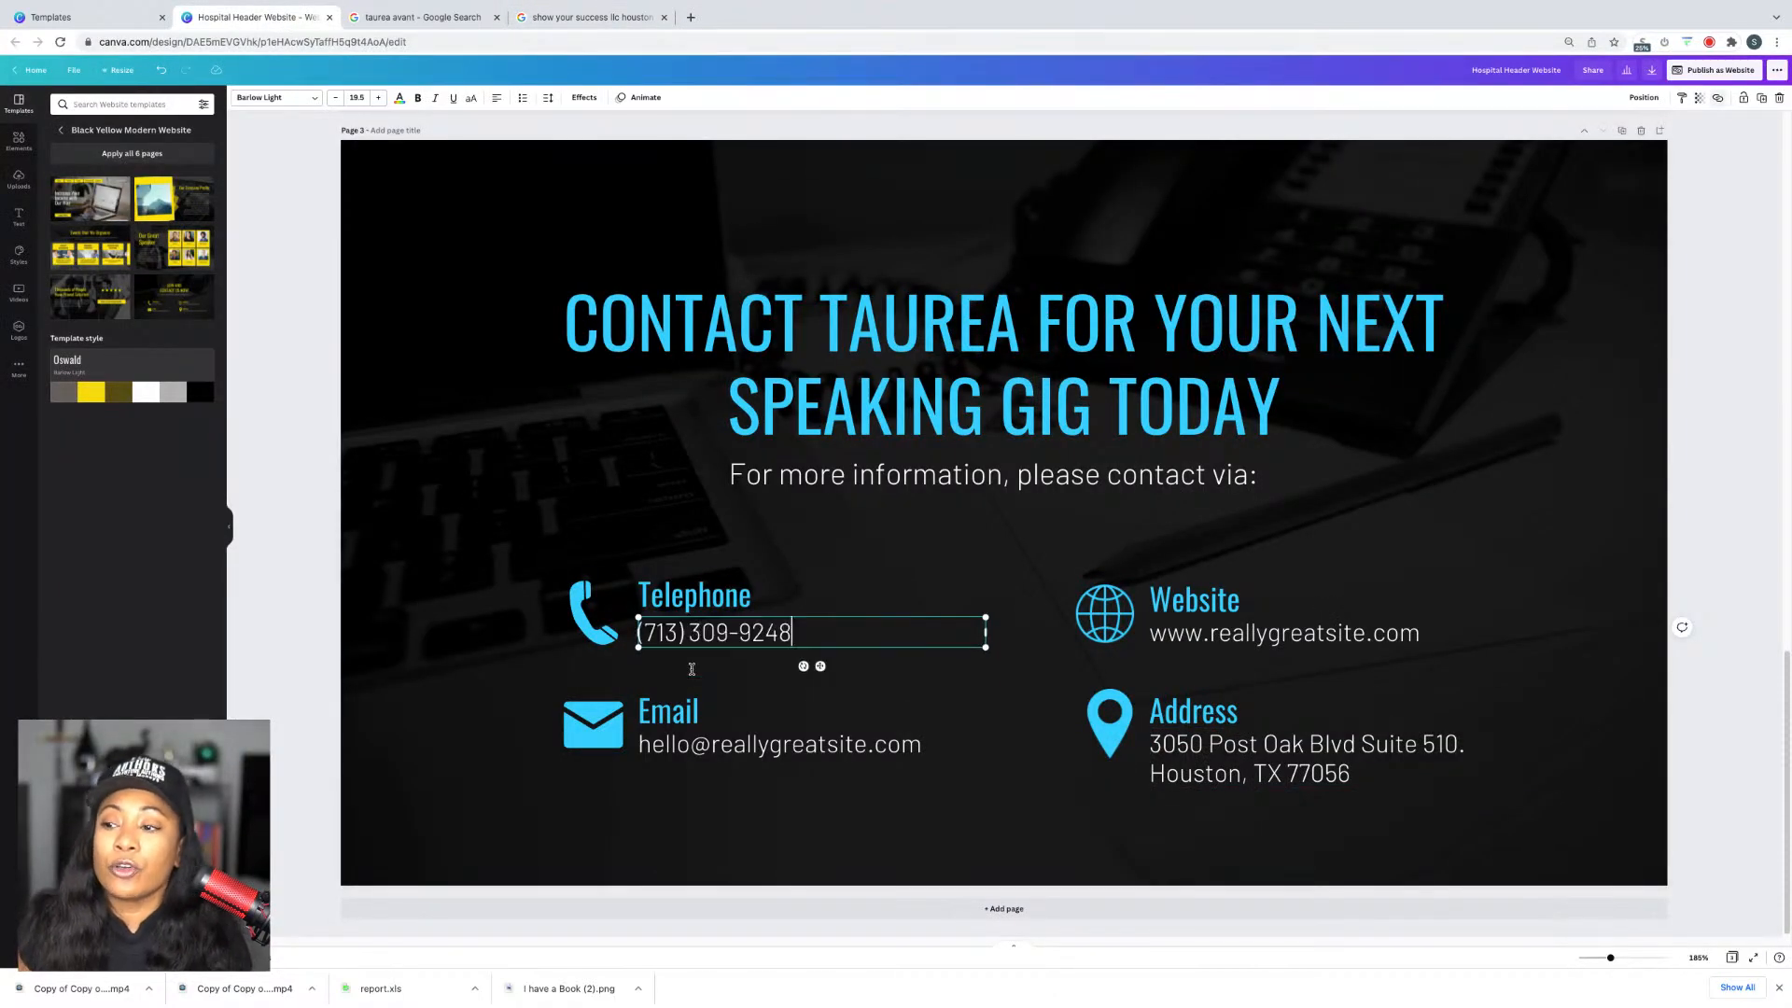
Step: Replace the placeholder email with the owner's media email address
left_click(696, 743)
triple_click(696, 744)
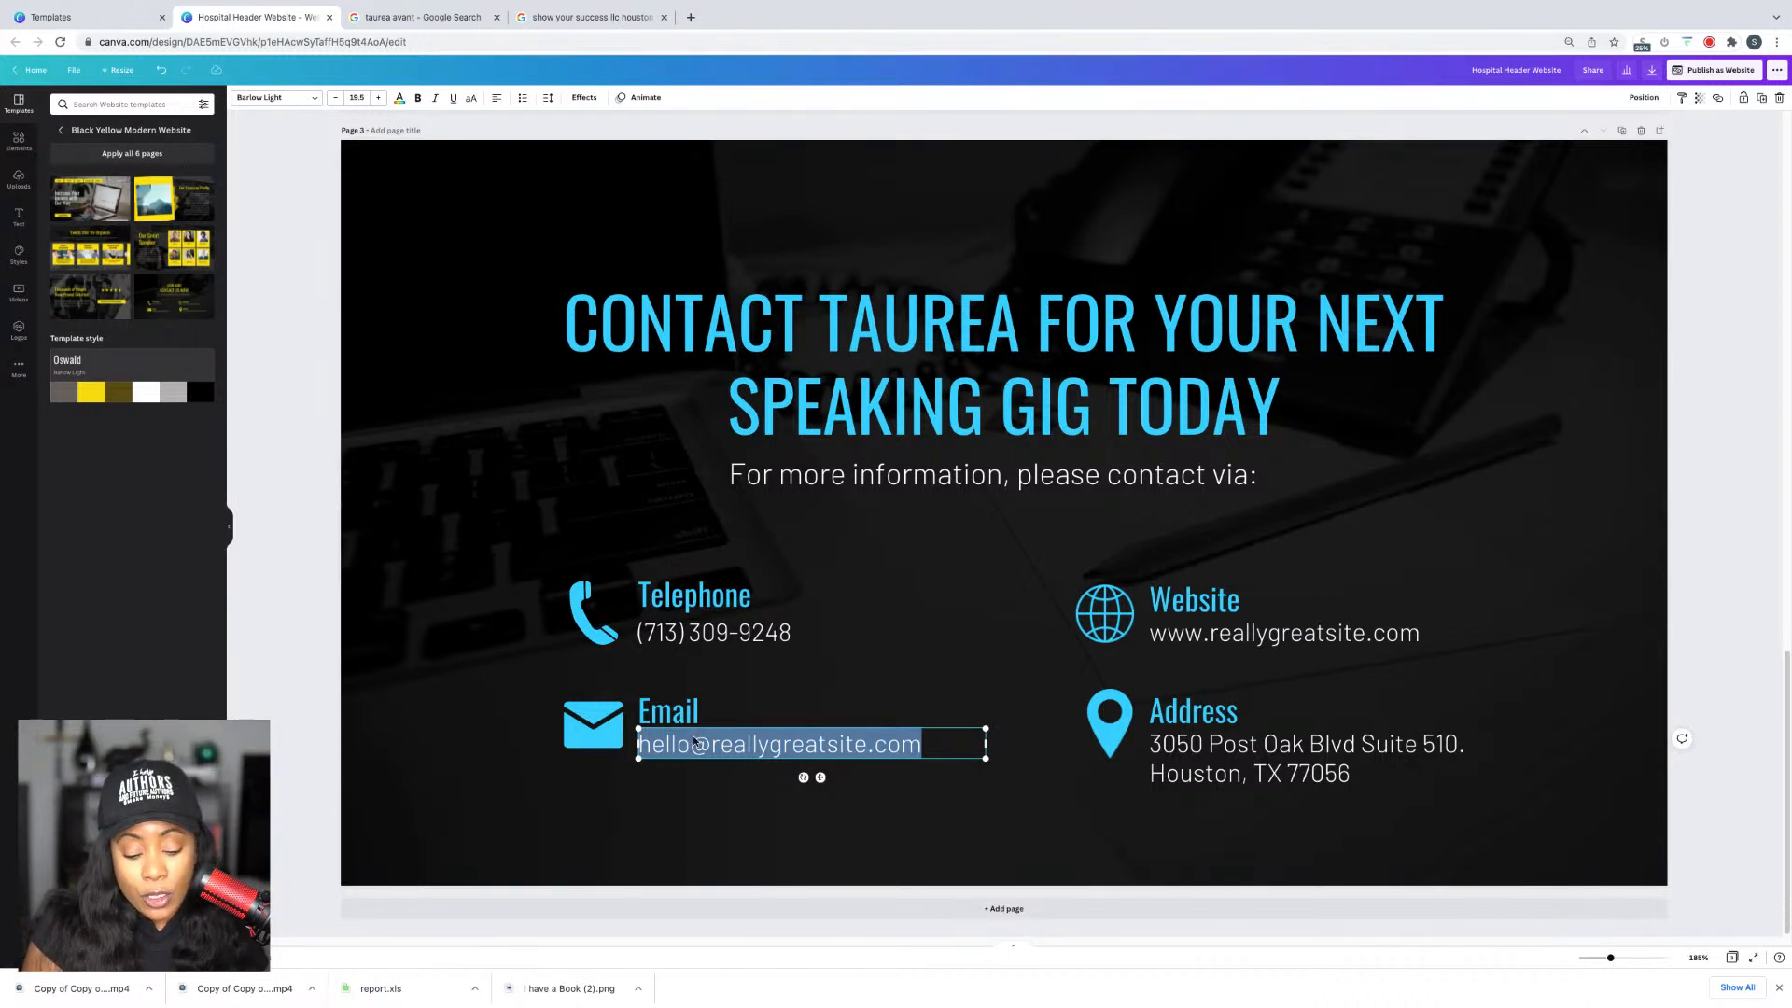
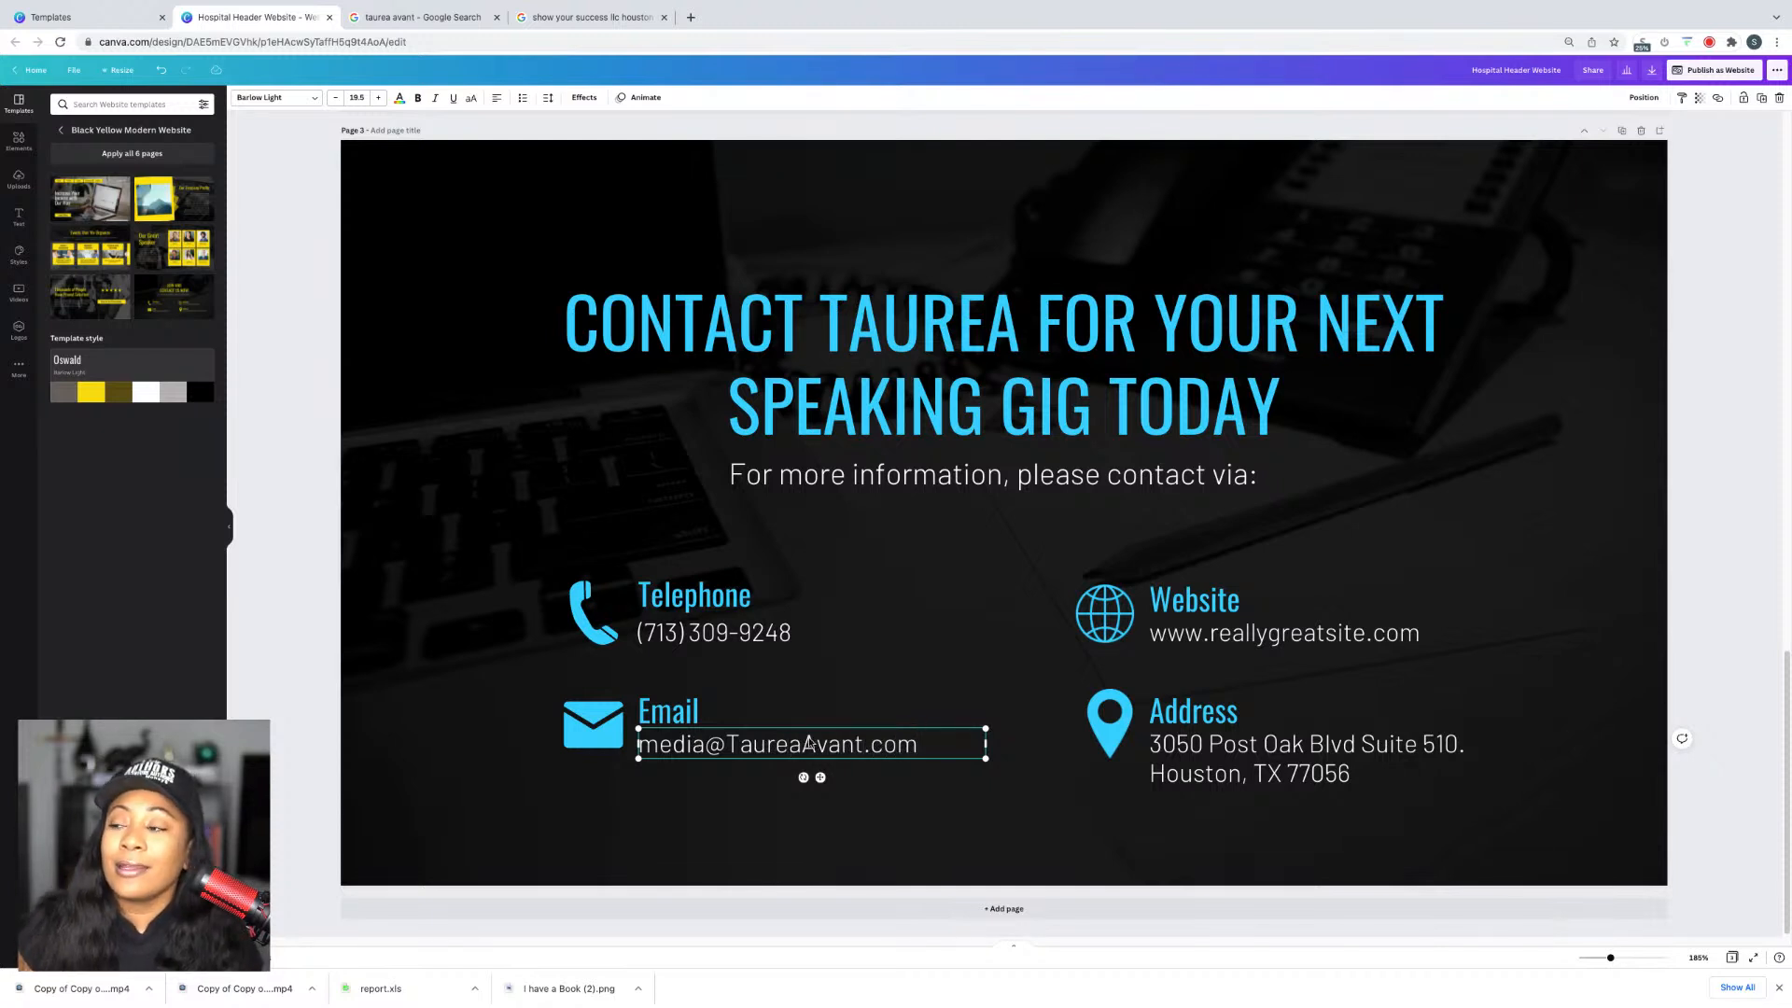
left_click(1255, 595)
Step: Rename the Website heading to 'Social Media'
double_click(1236, 600)
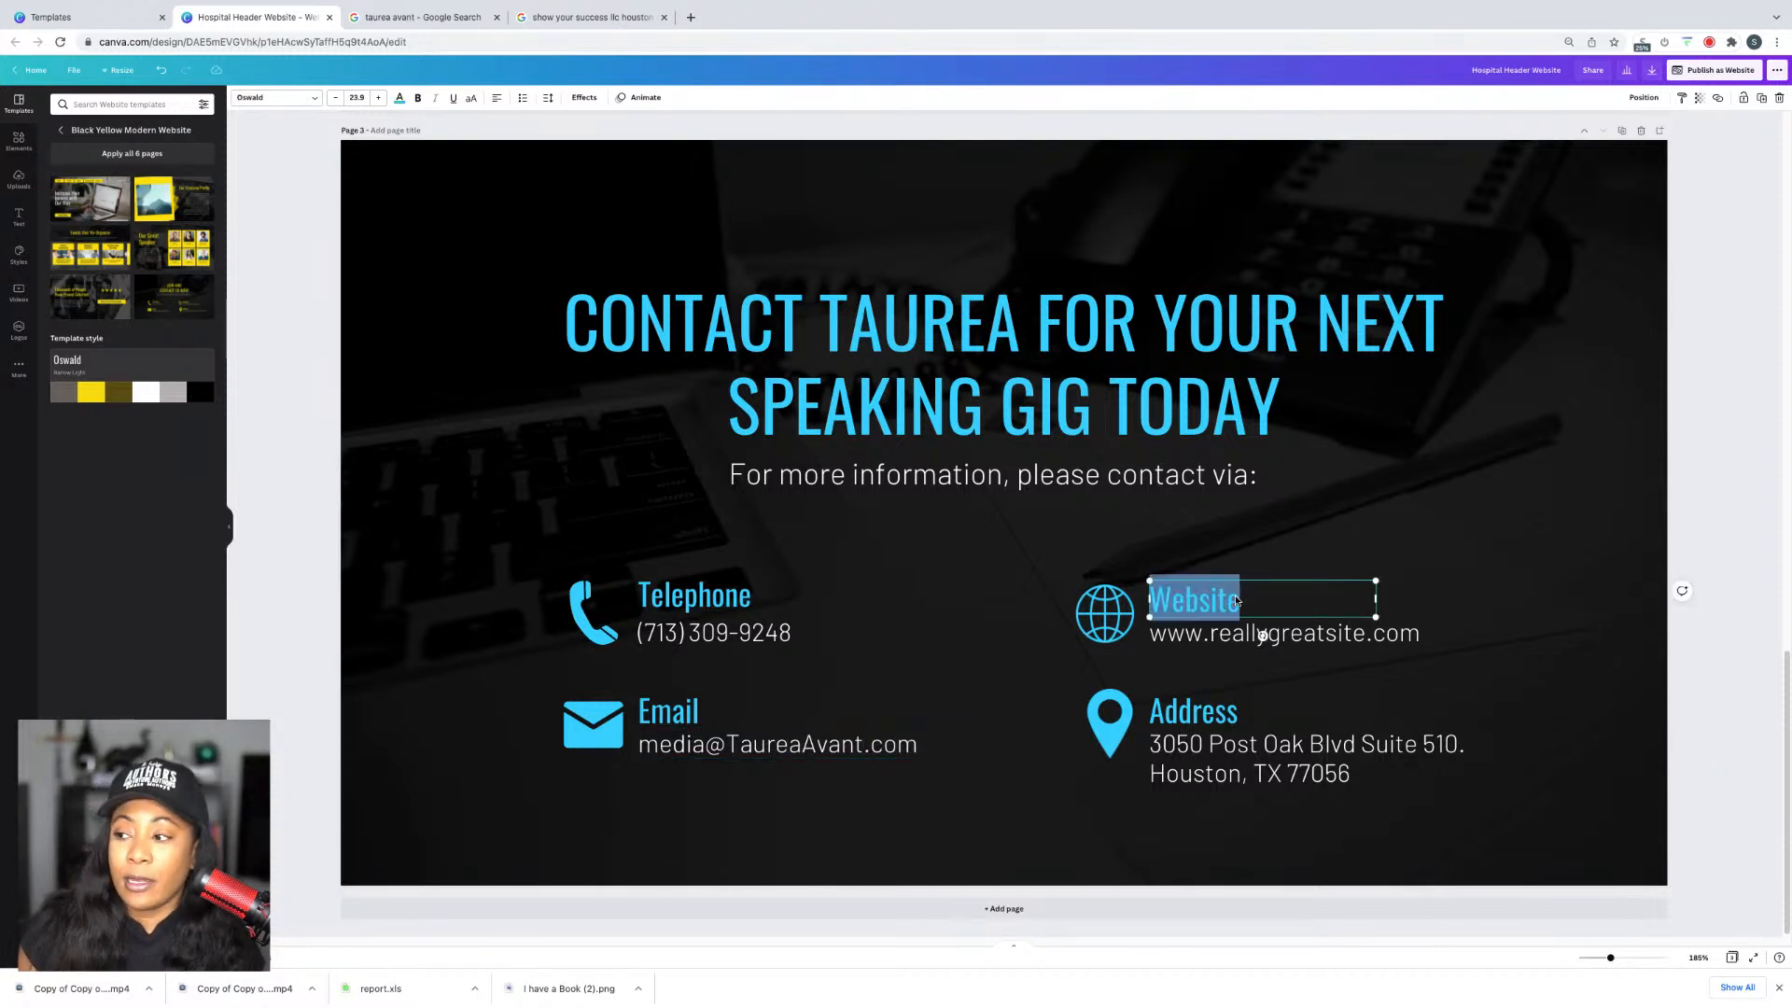
type("Scale")
key("BackSpace")
key("BackSpace")
key("BackSpace")
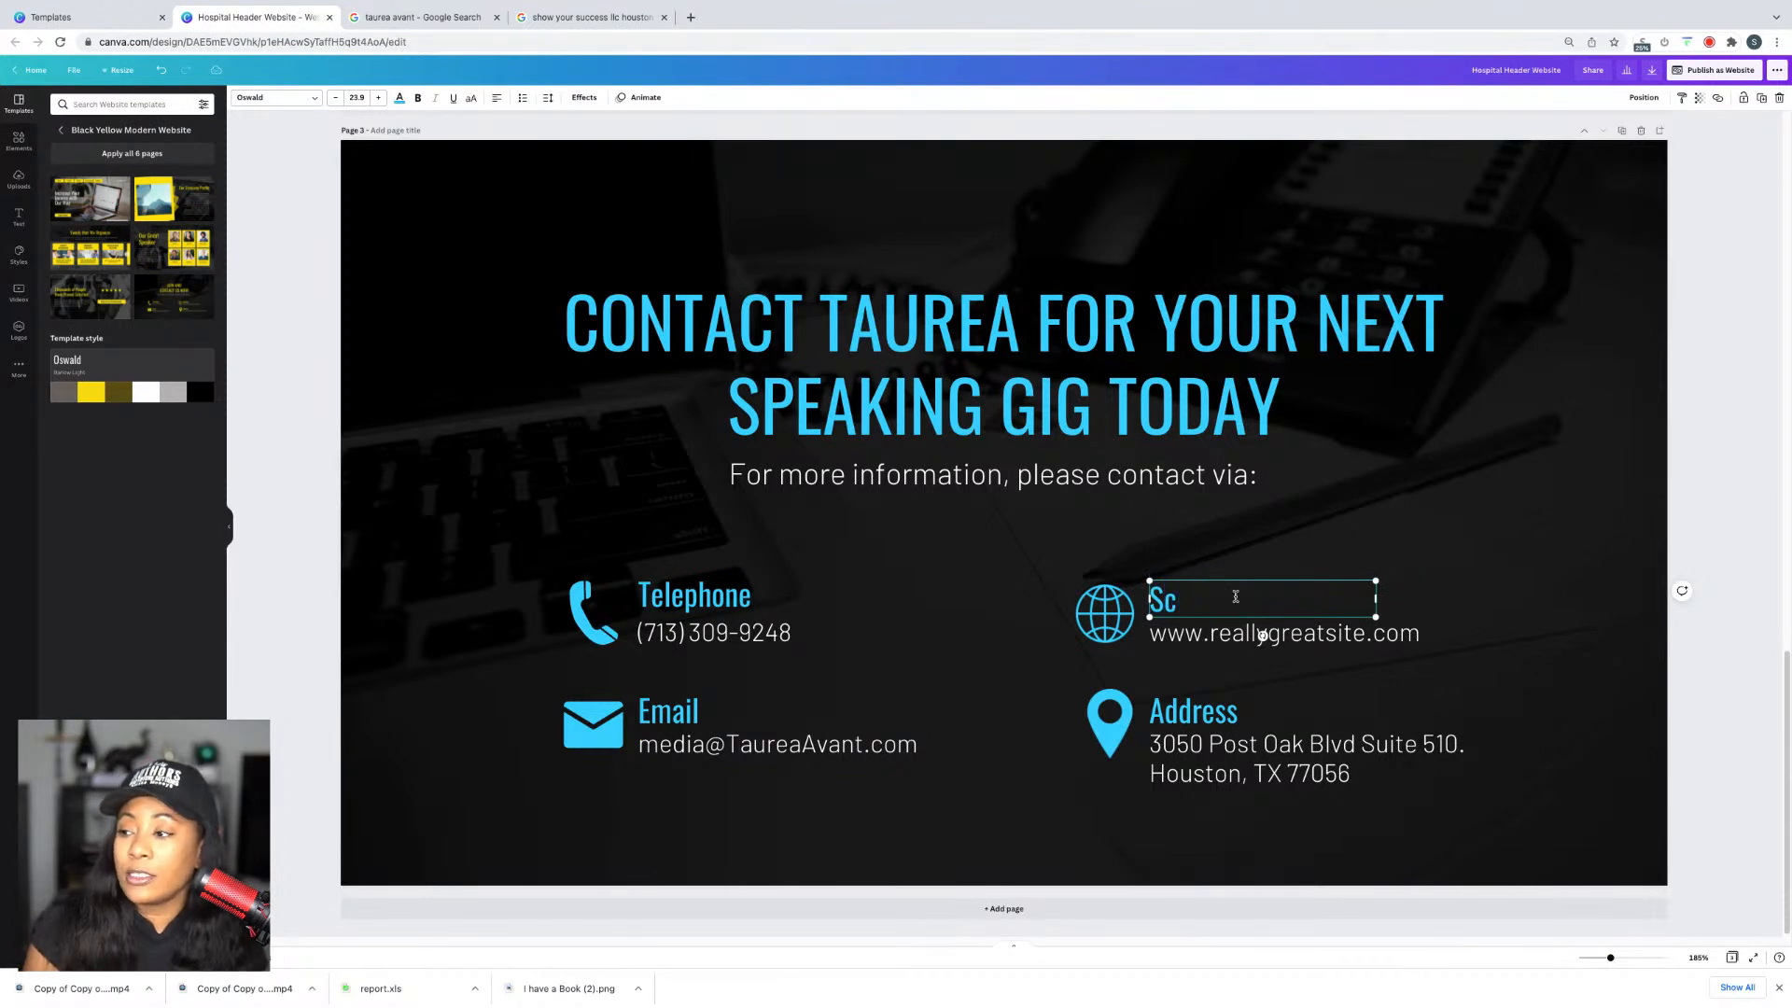
type("cail")
key("BackSpace")
key("BackSpace")
key("BackSpace")
type("ial ")
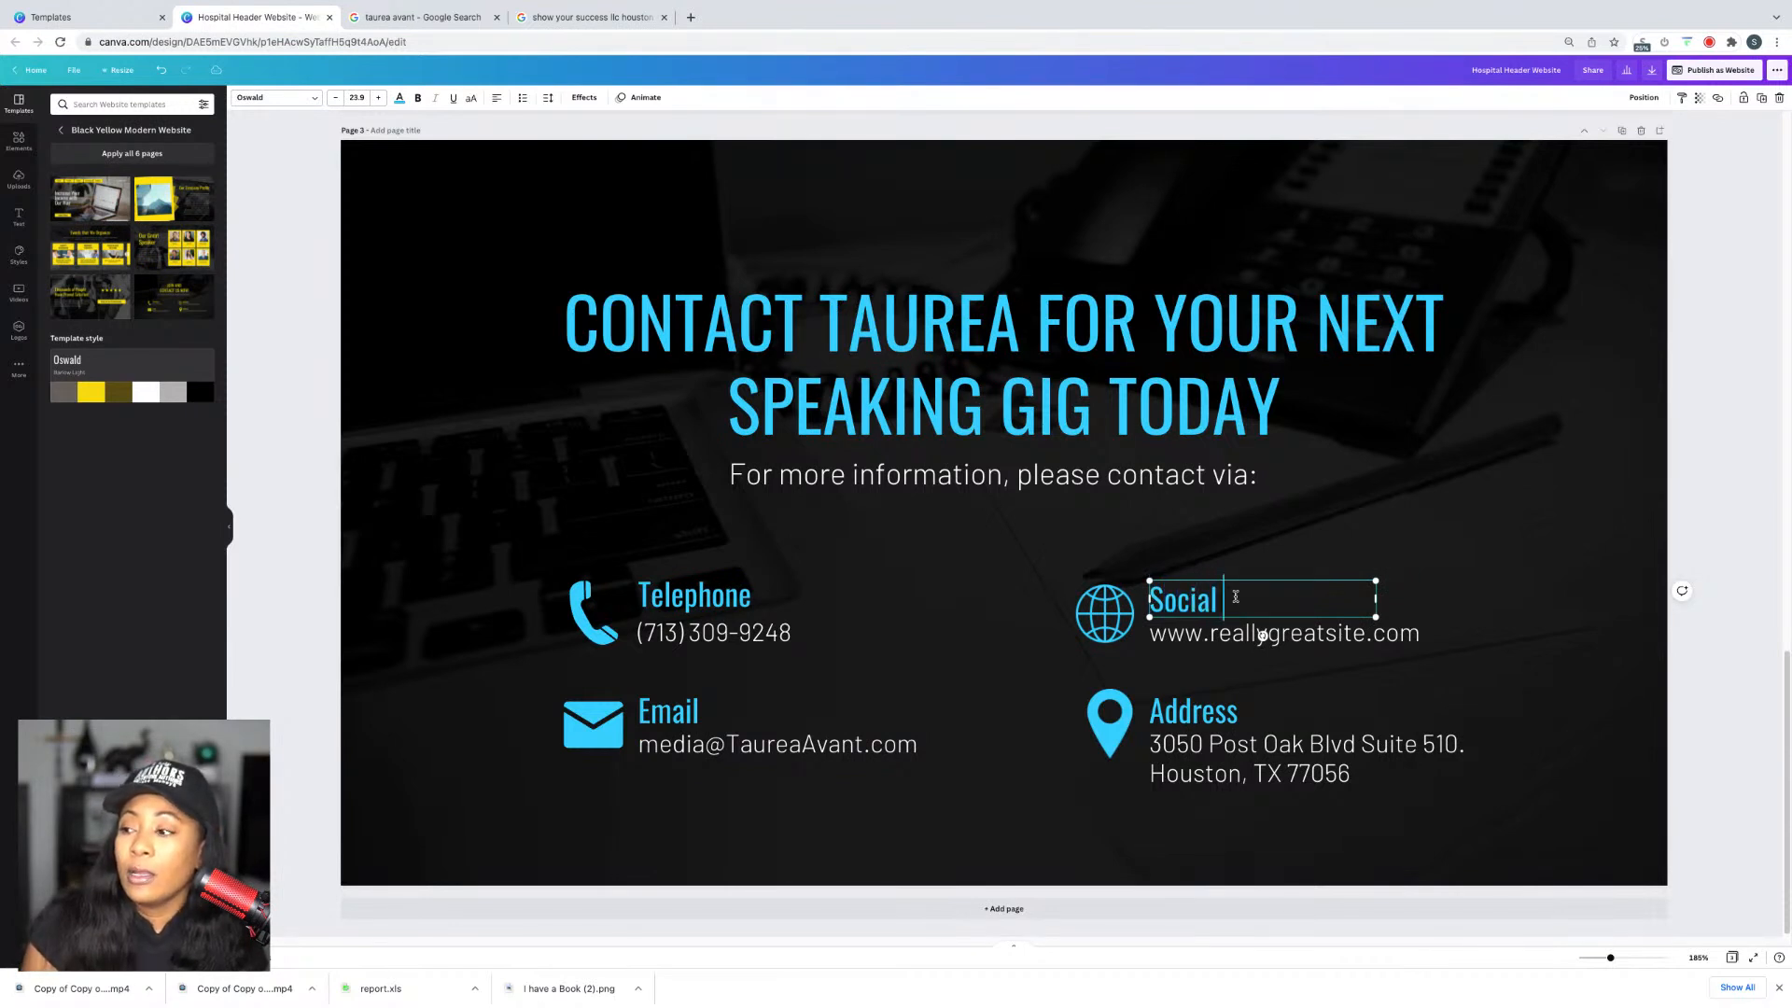
type("Media")
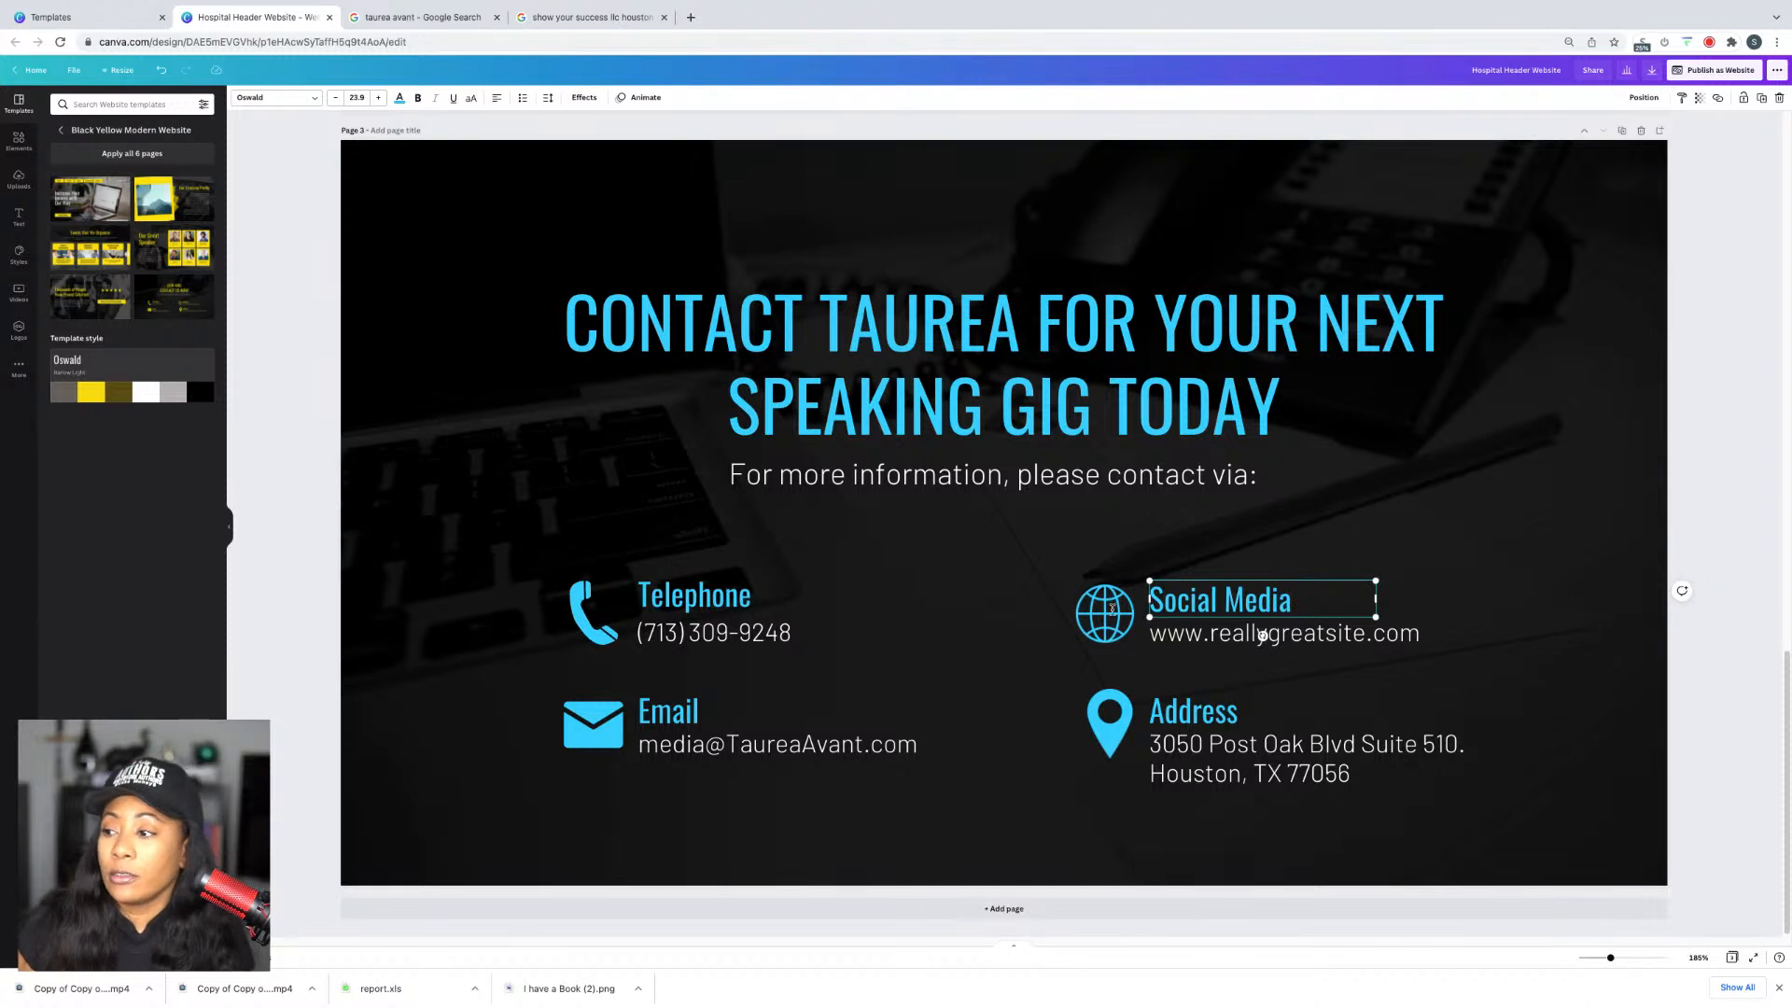
left_click(1112, 642)
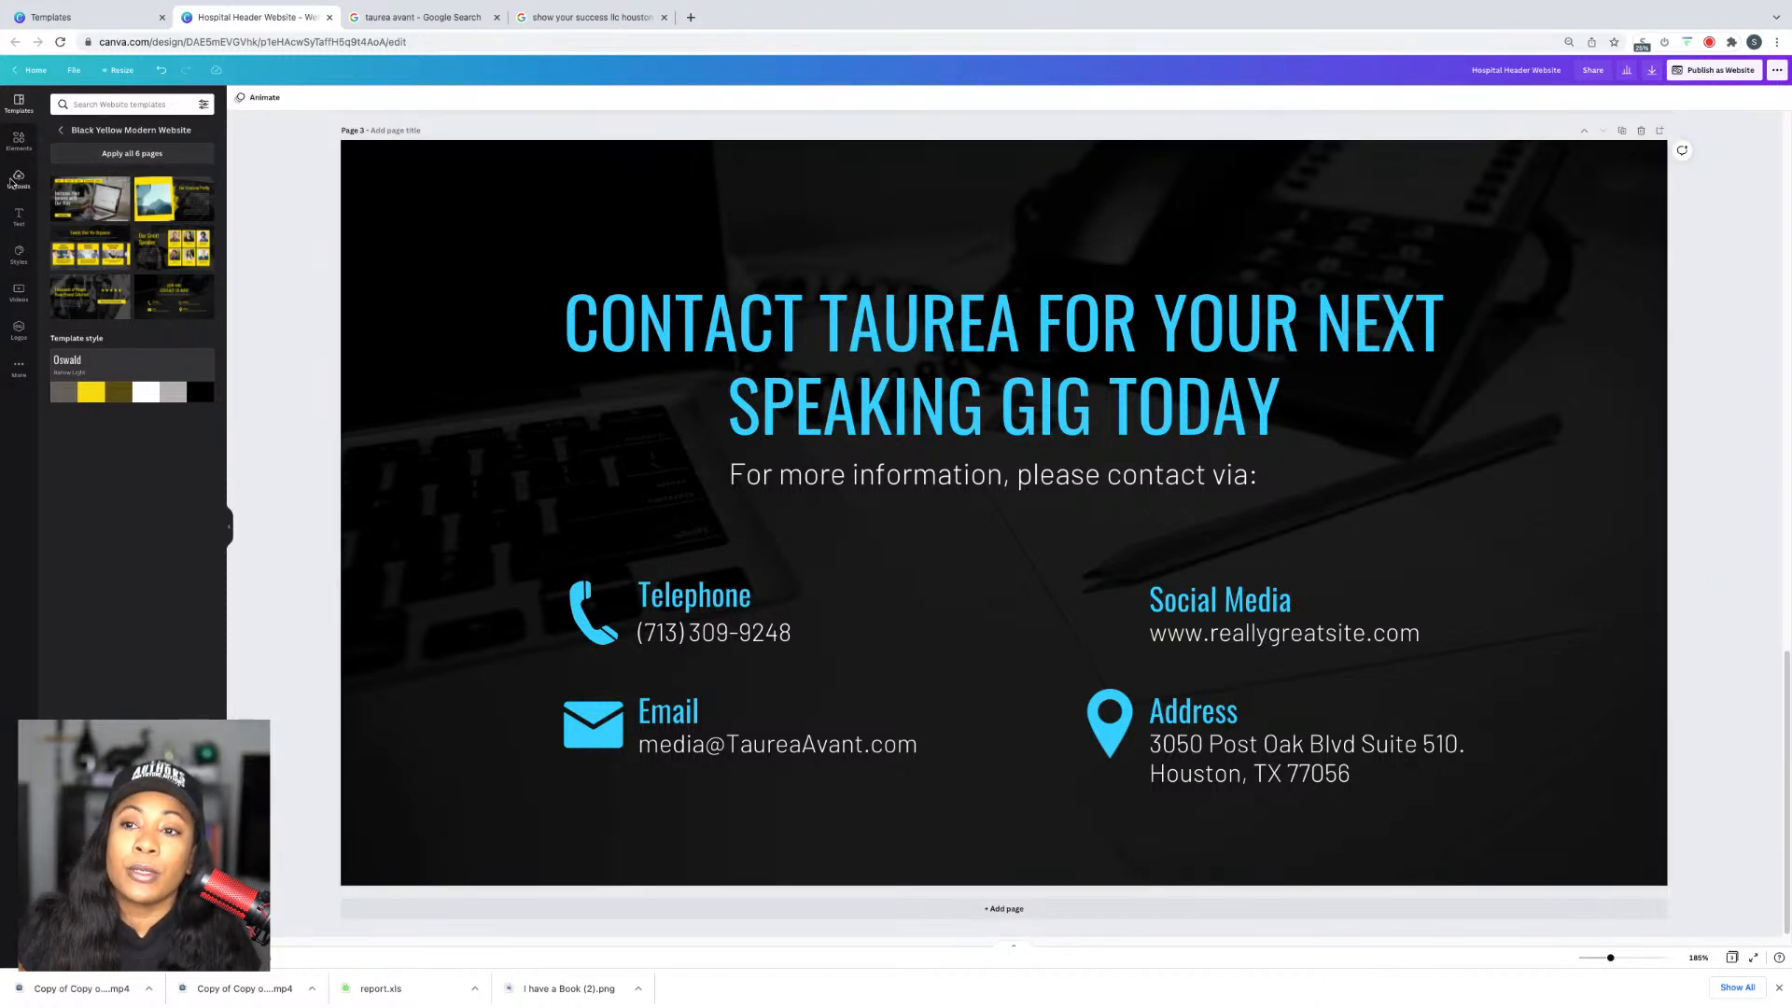
Step: Add a small light-blue Instagram icon from Elements beside the Social Media heading
left_click(18, 137)
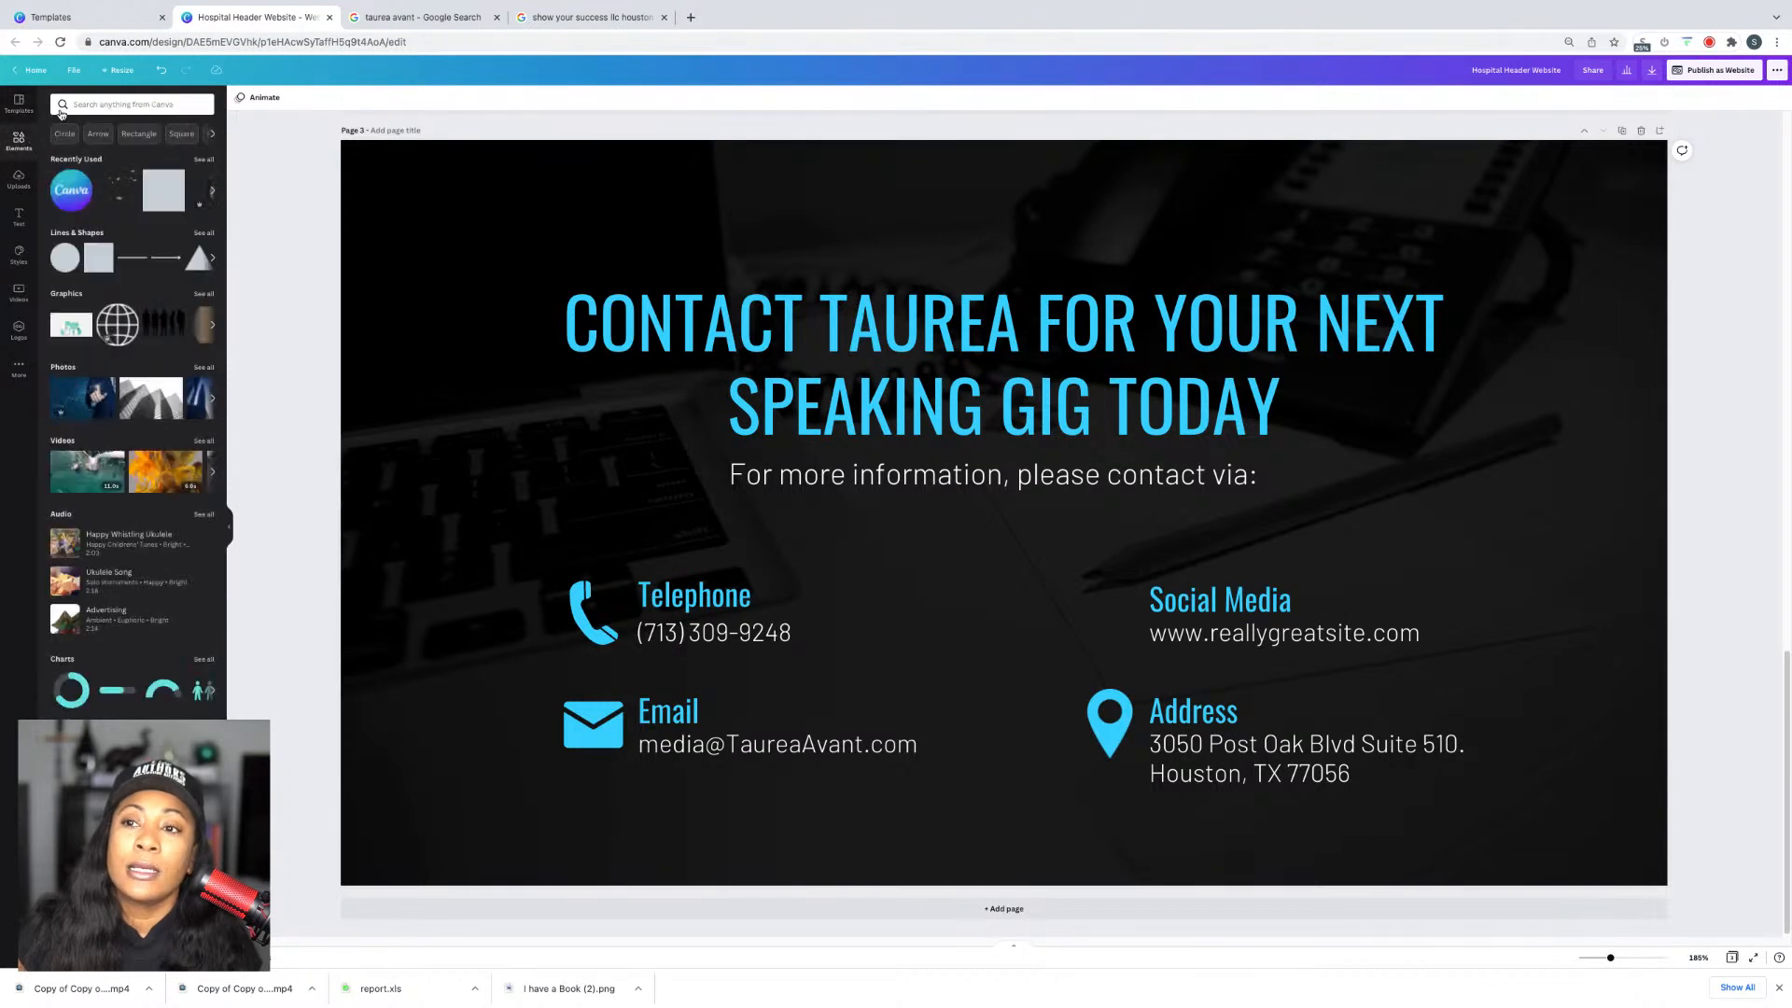
left_click(75, 104)
type("instagram")
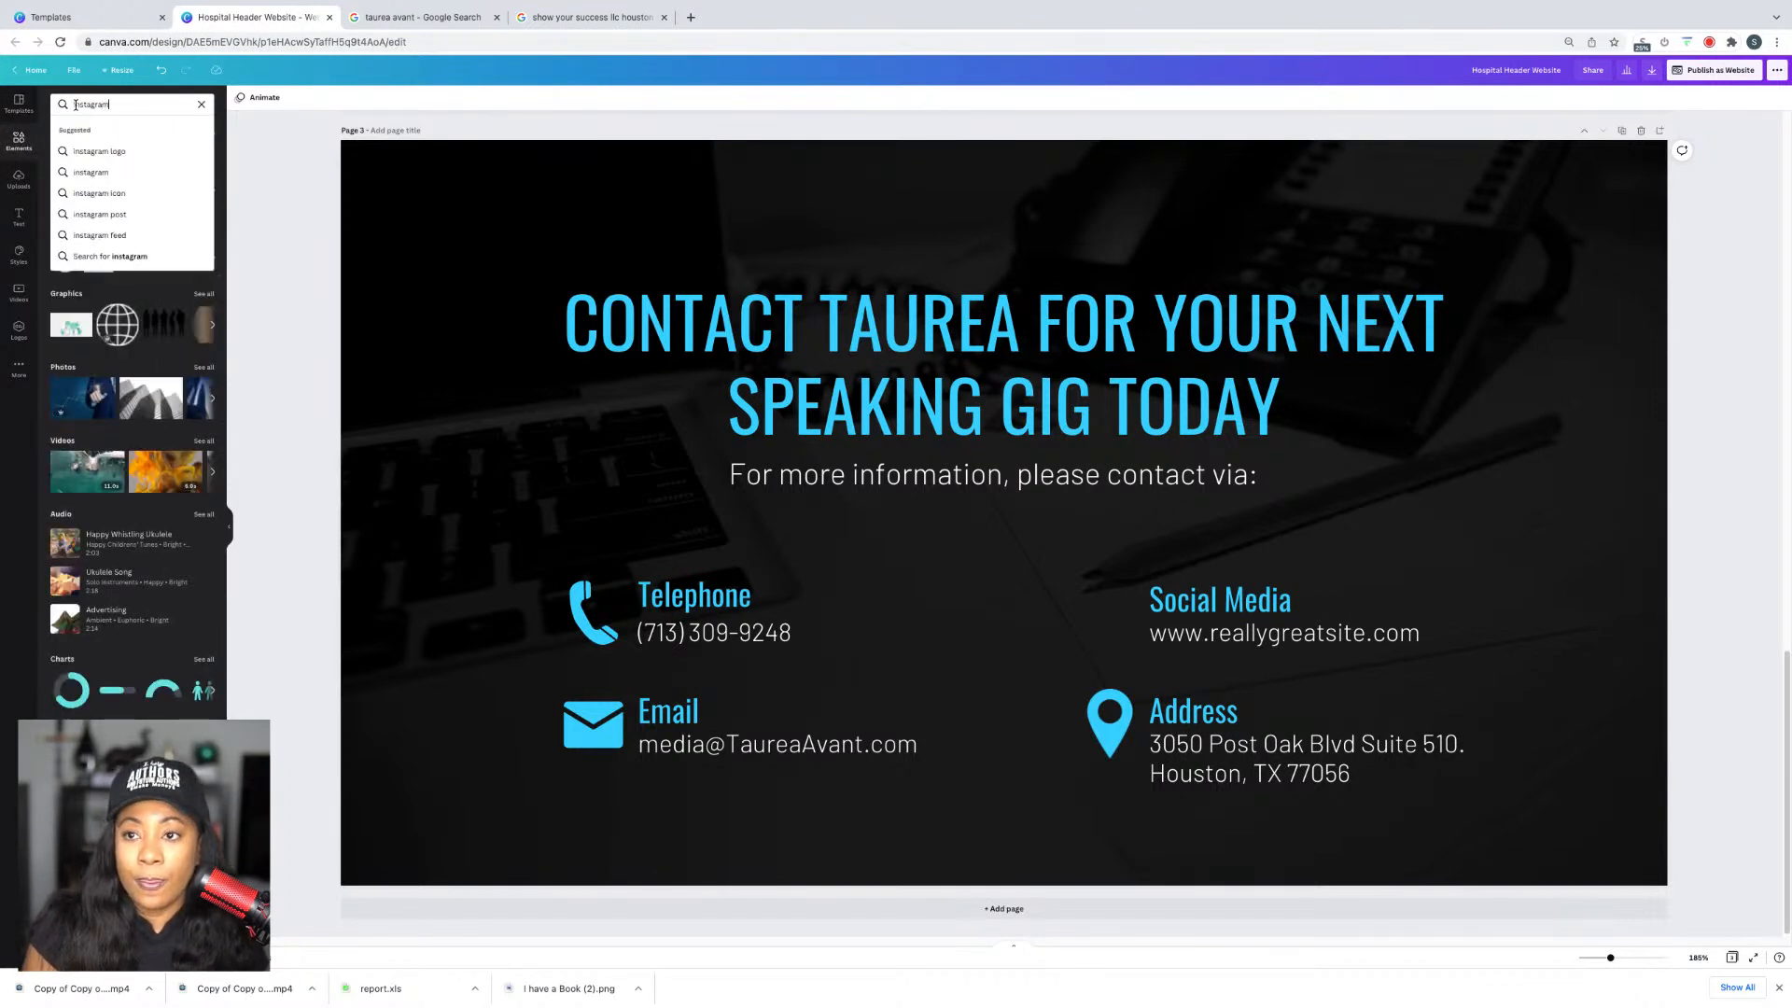
key("Return")
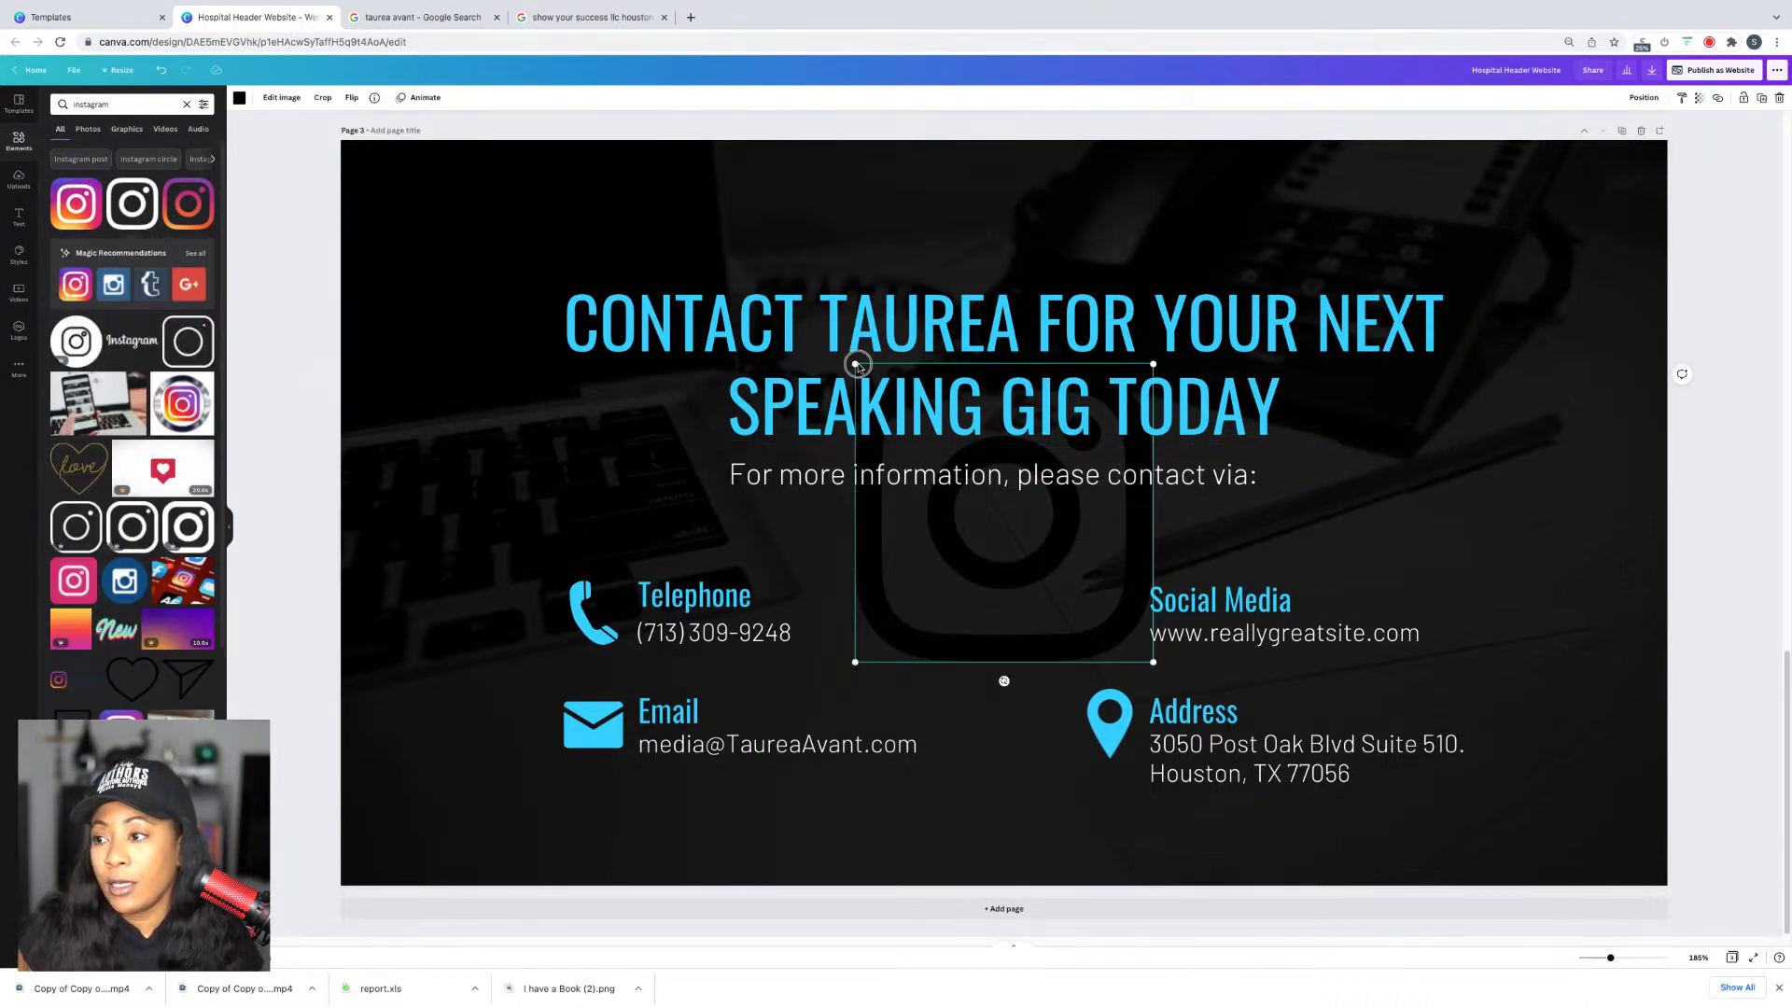
left_click_drag(852, 356, 1116, 563)
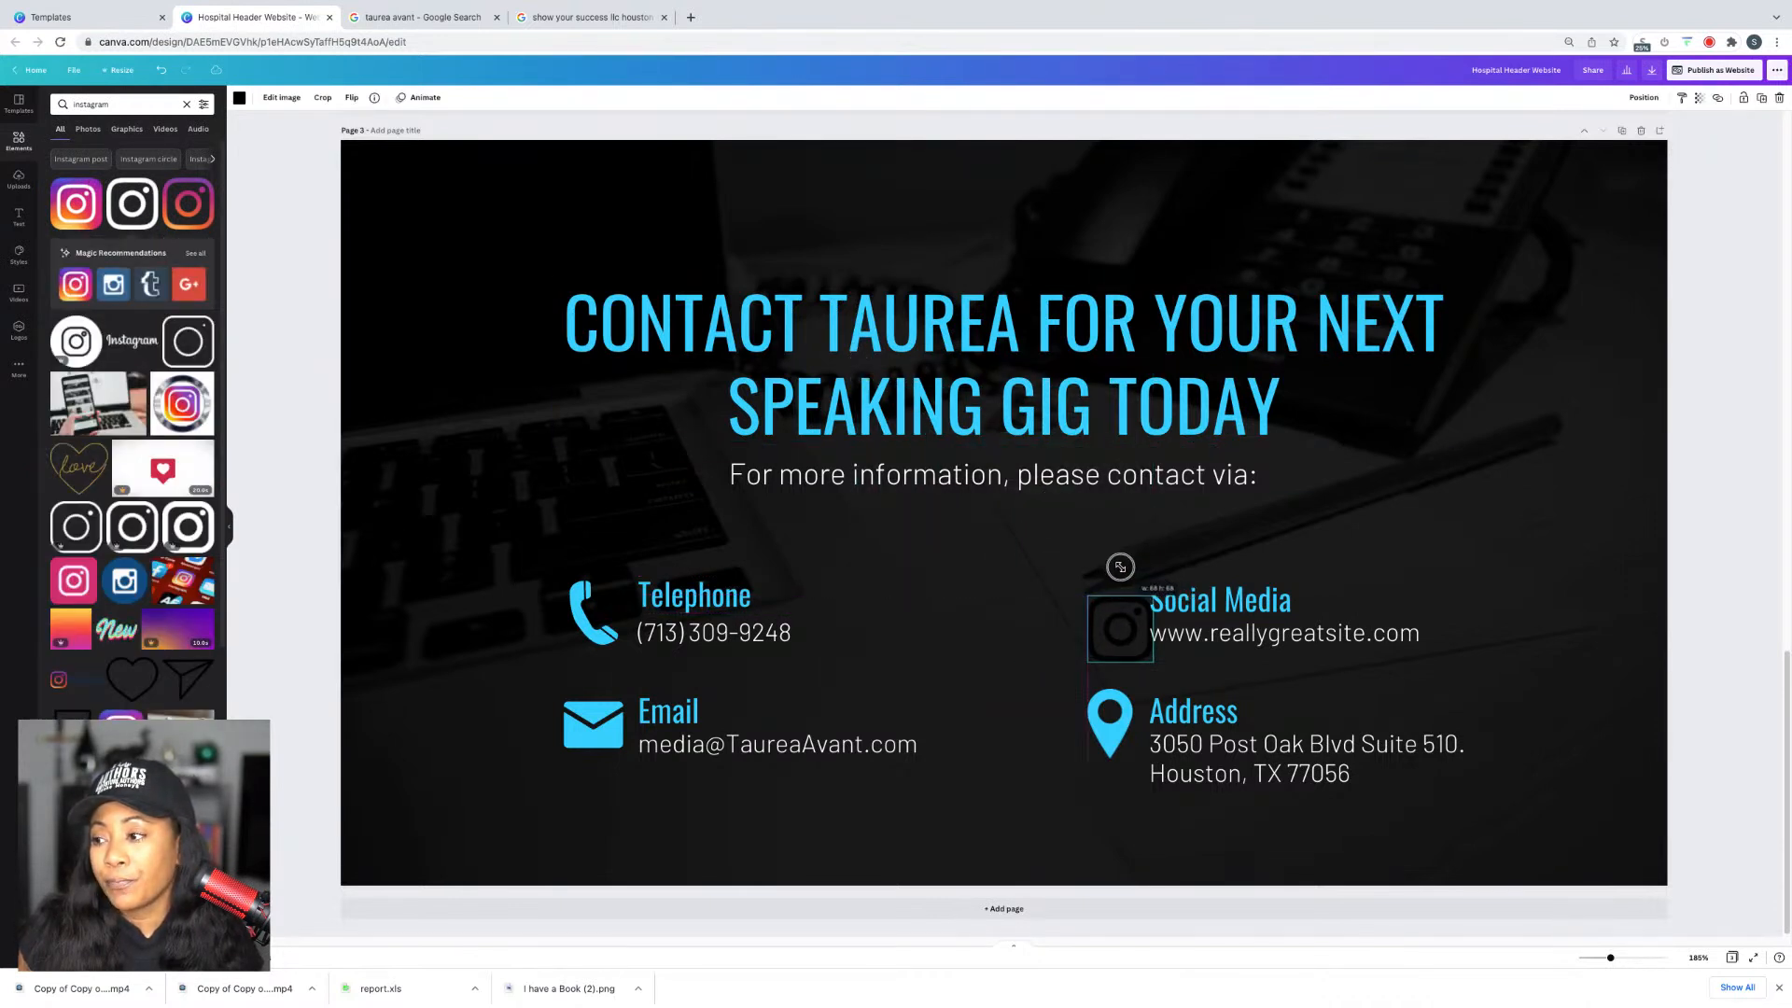
left_click_drag(1112, 640, 1101, 627)
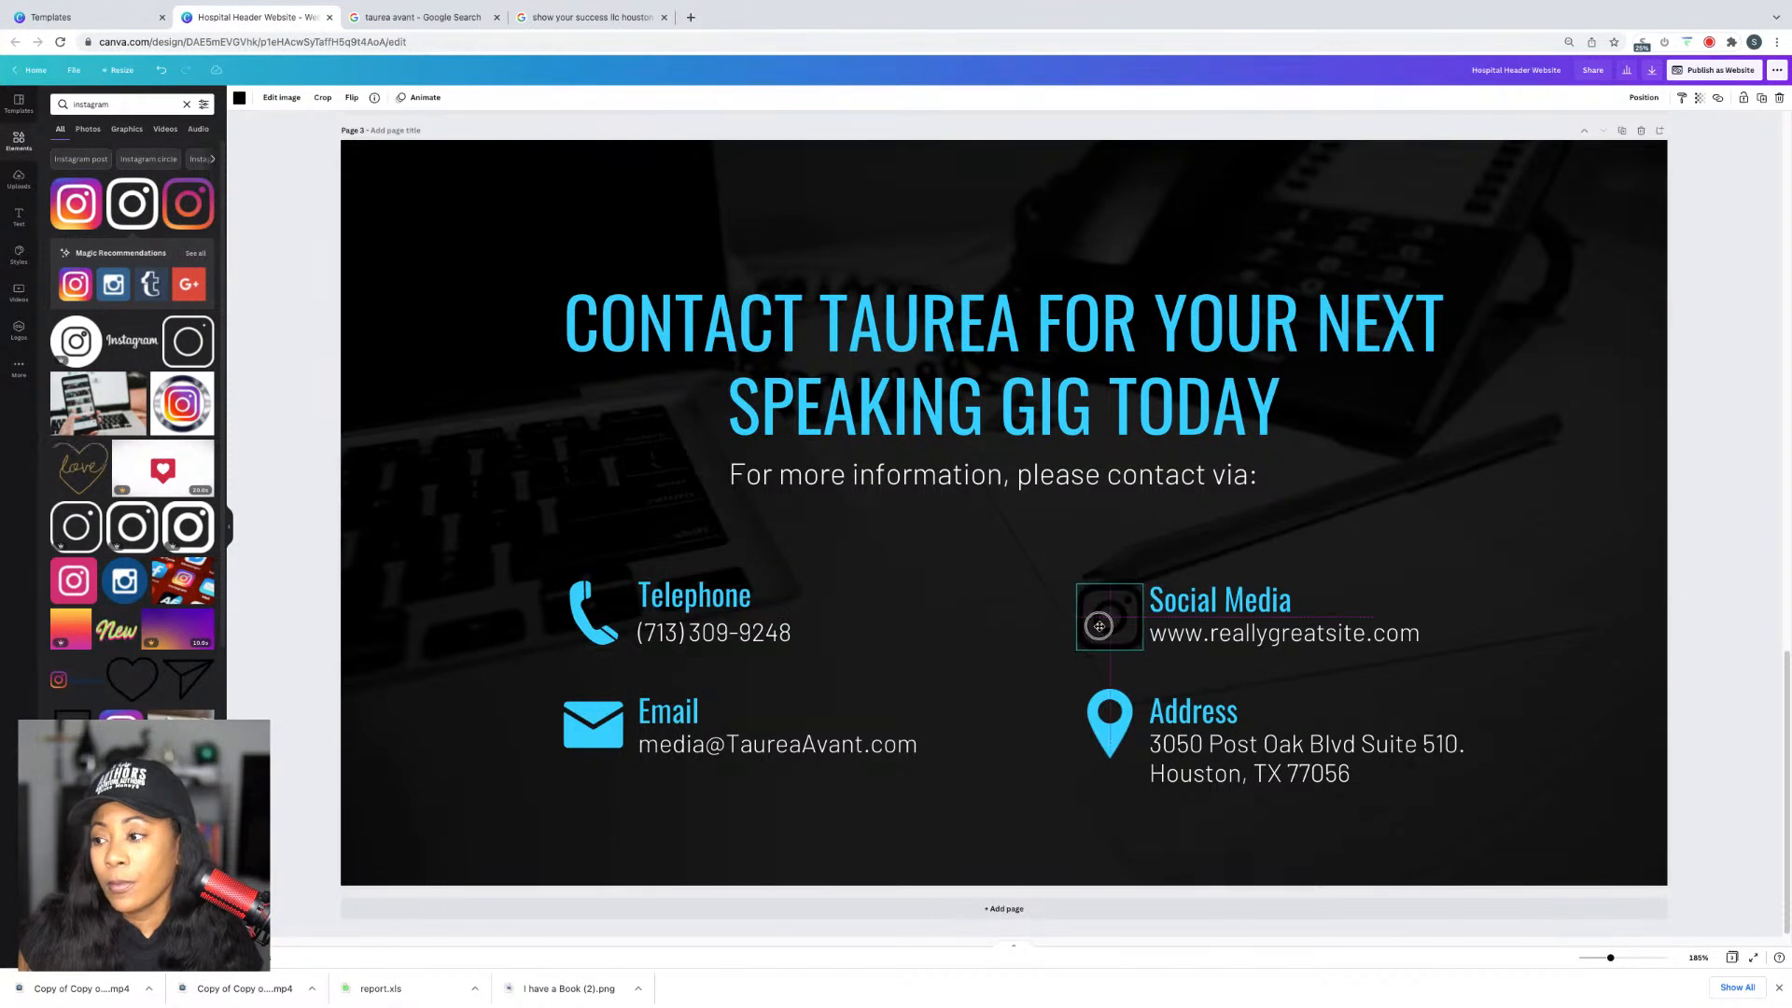
left_click(238, 97)
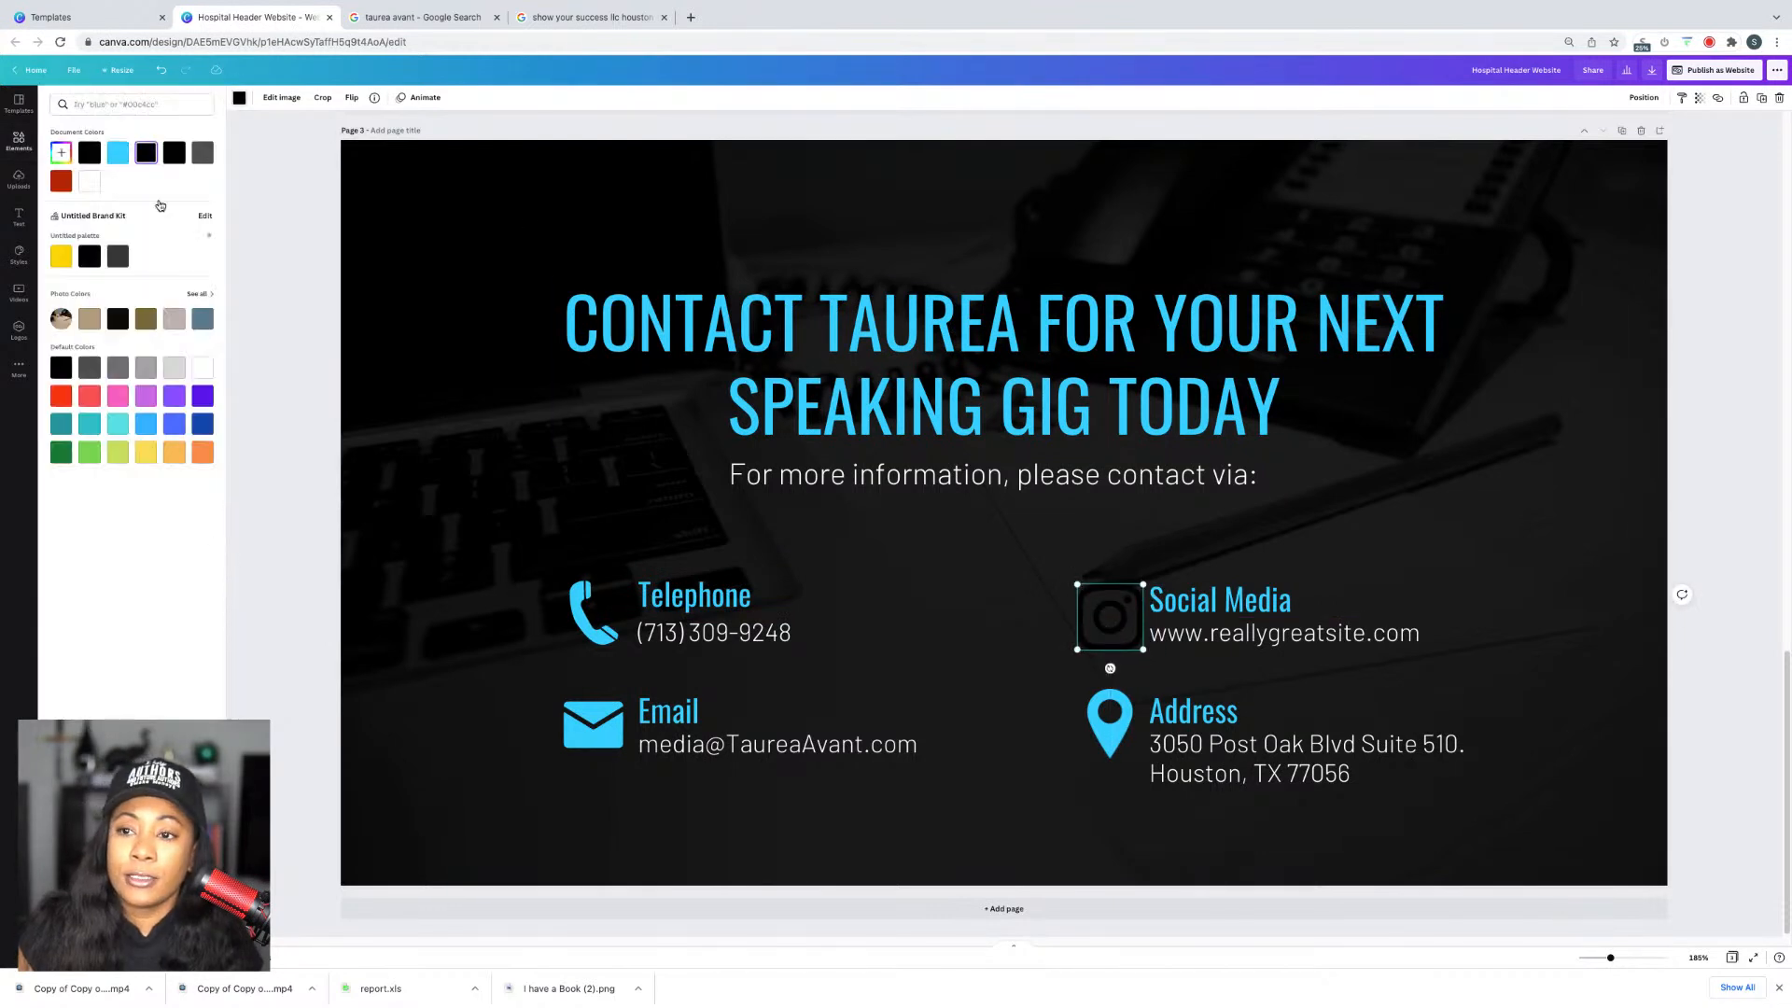
left_click(123, 157)
Step: Replace the website address with an @ handle, rename the heading 'Instagram' and align the icon
left_click(1318, 642)
double_click(1317, 641)
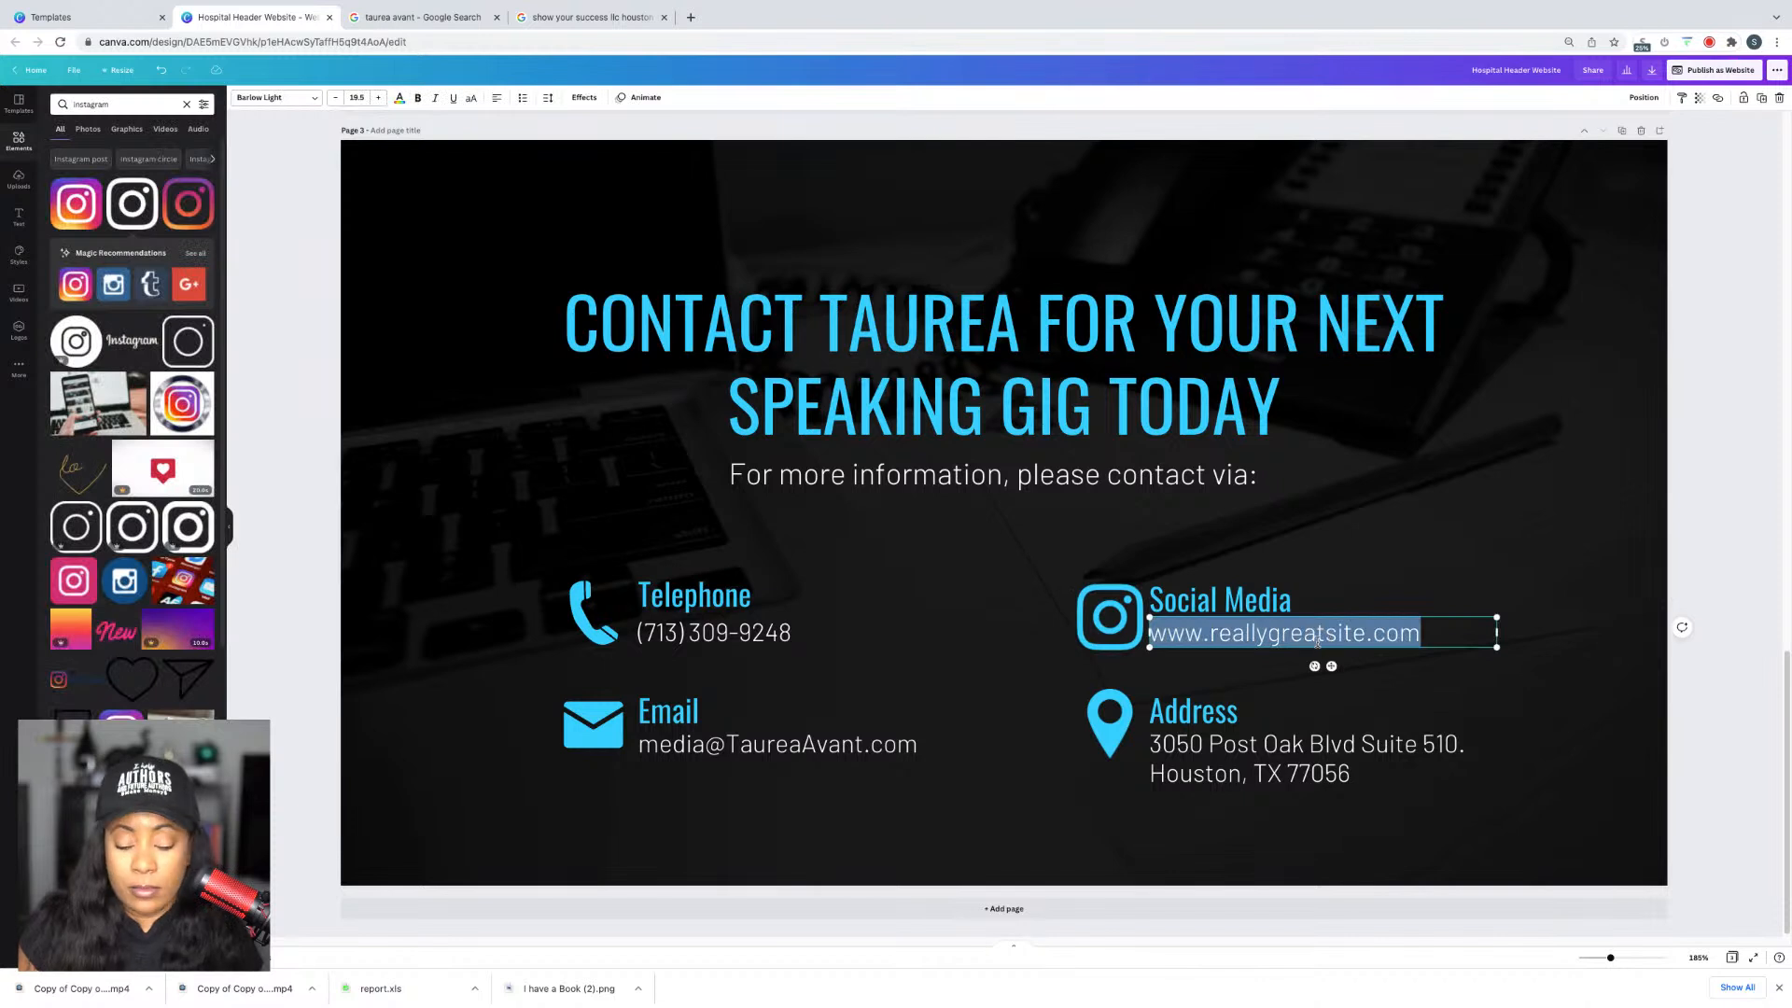
type("@VisionAvant")
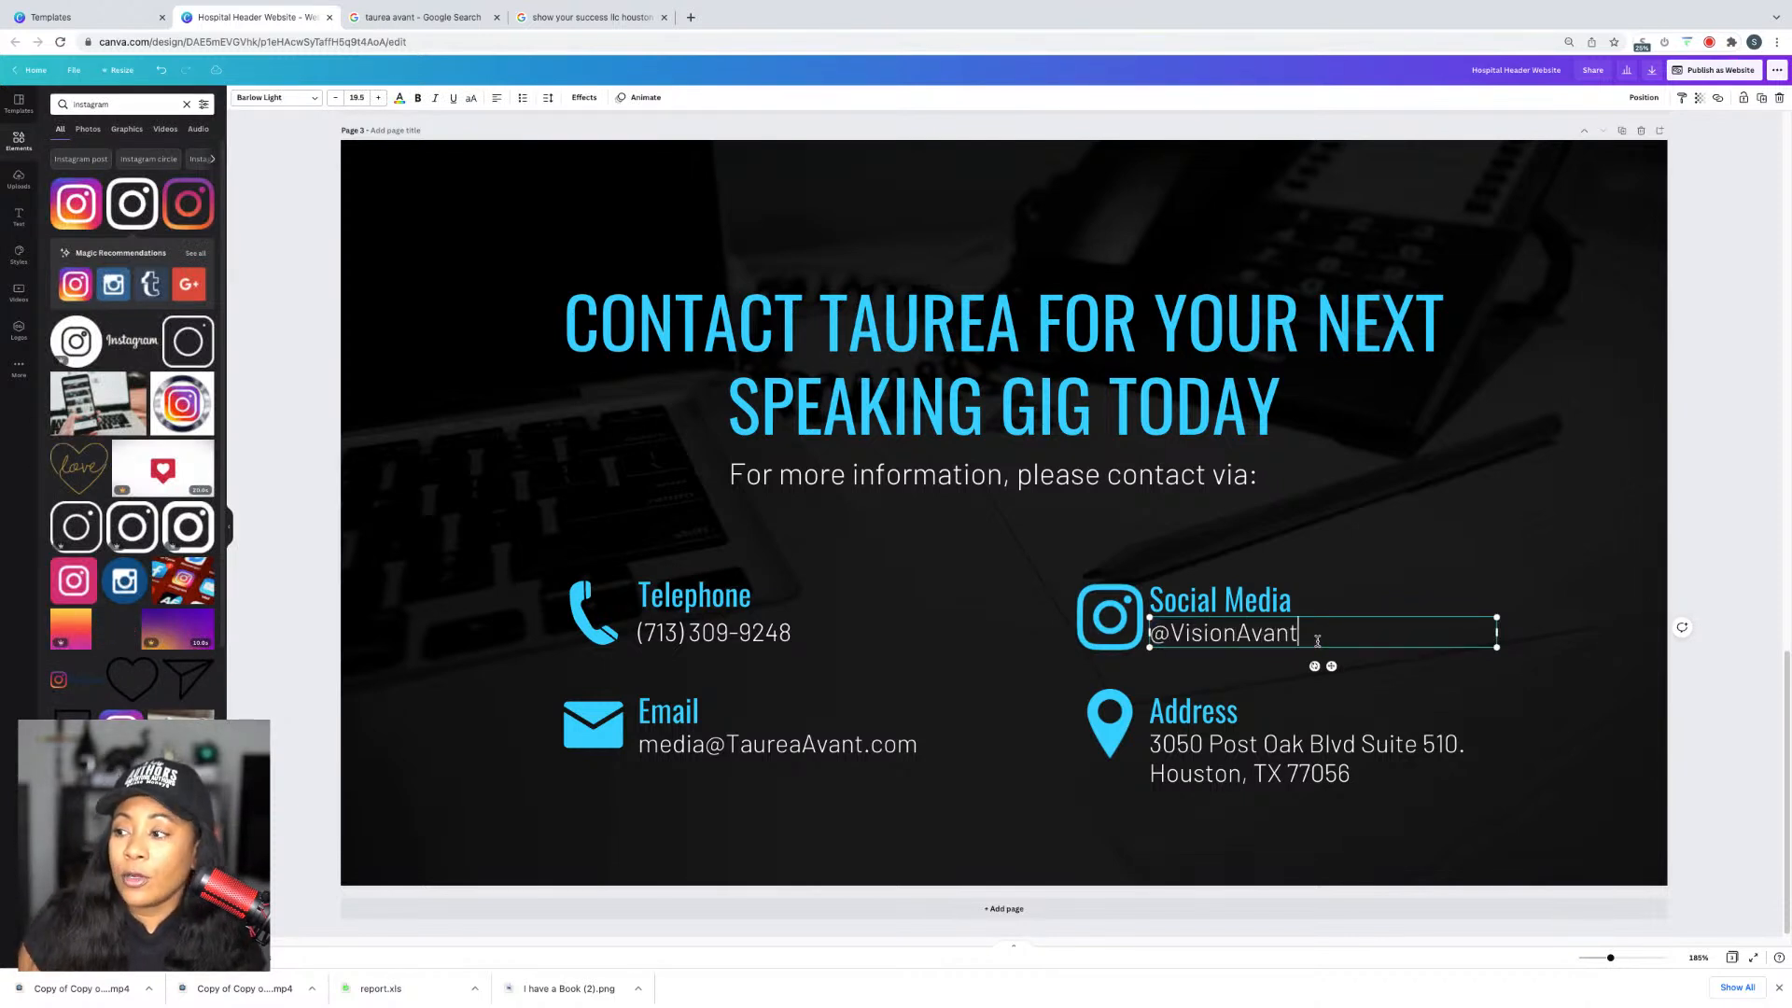
left_click(1221, 602)
triple_click(1220, 602)
type("Int")
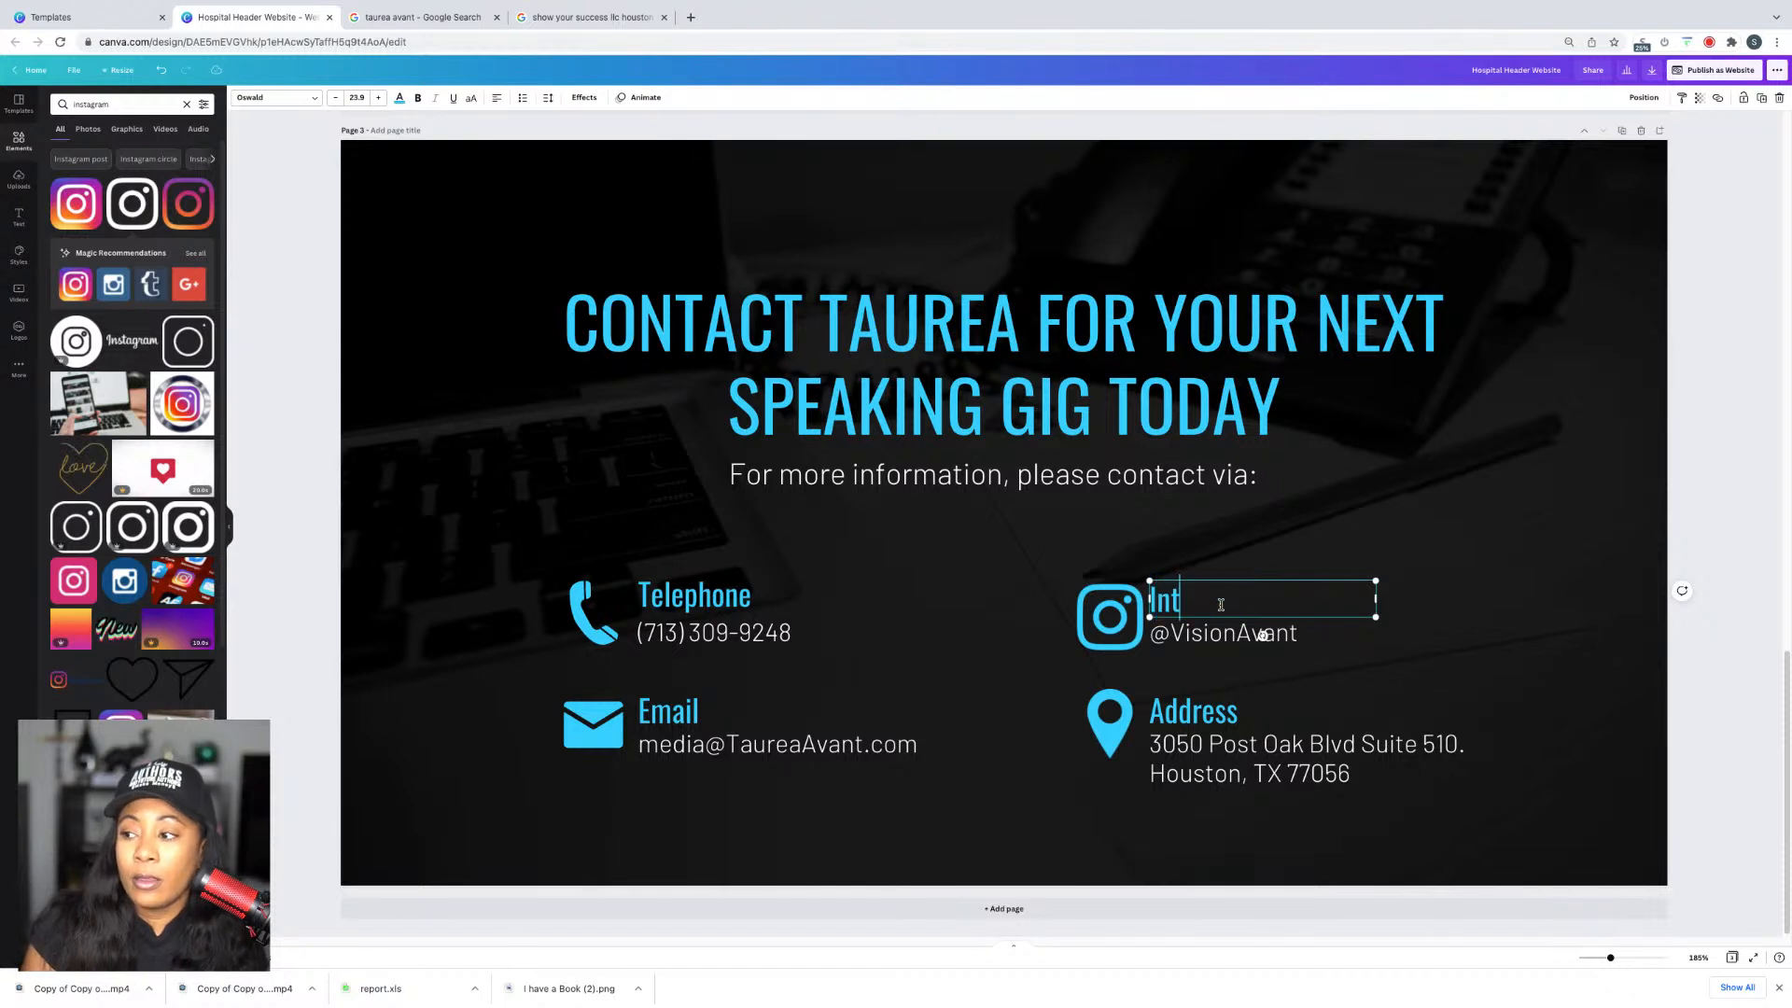
key("BackSpace")
type("stagram")
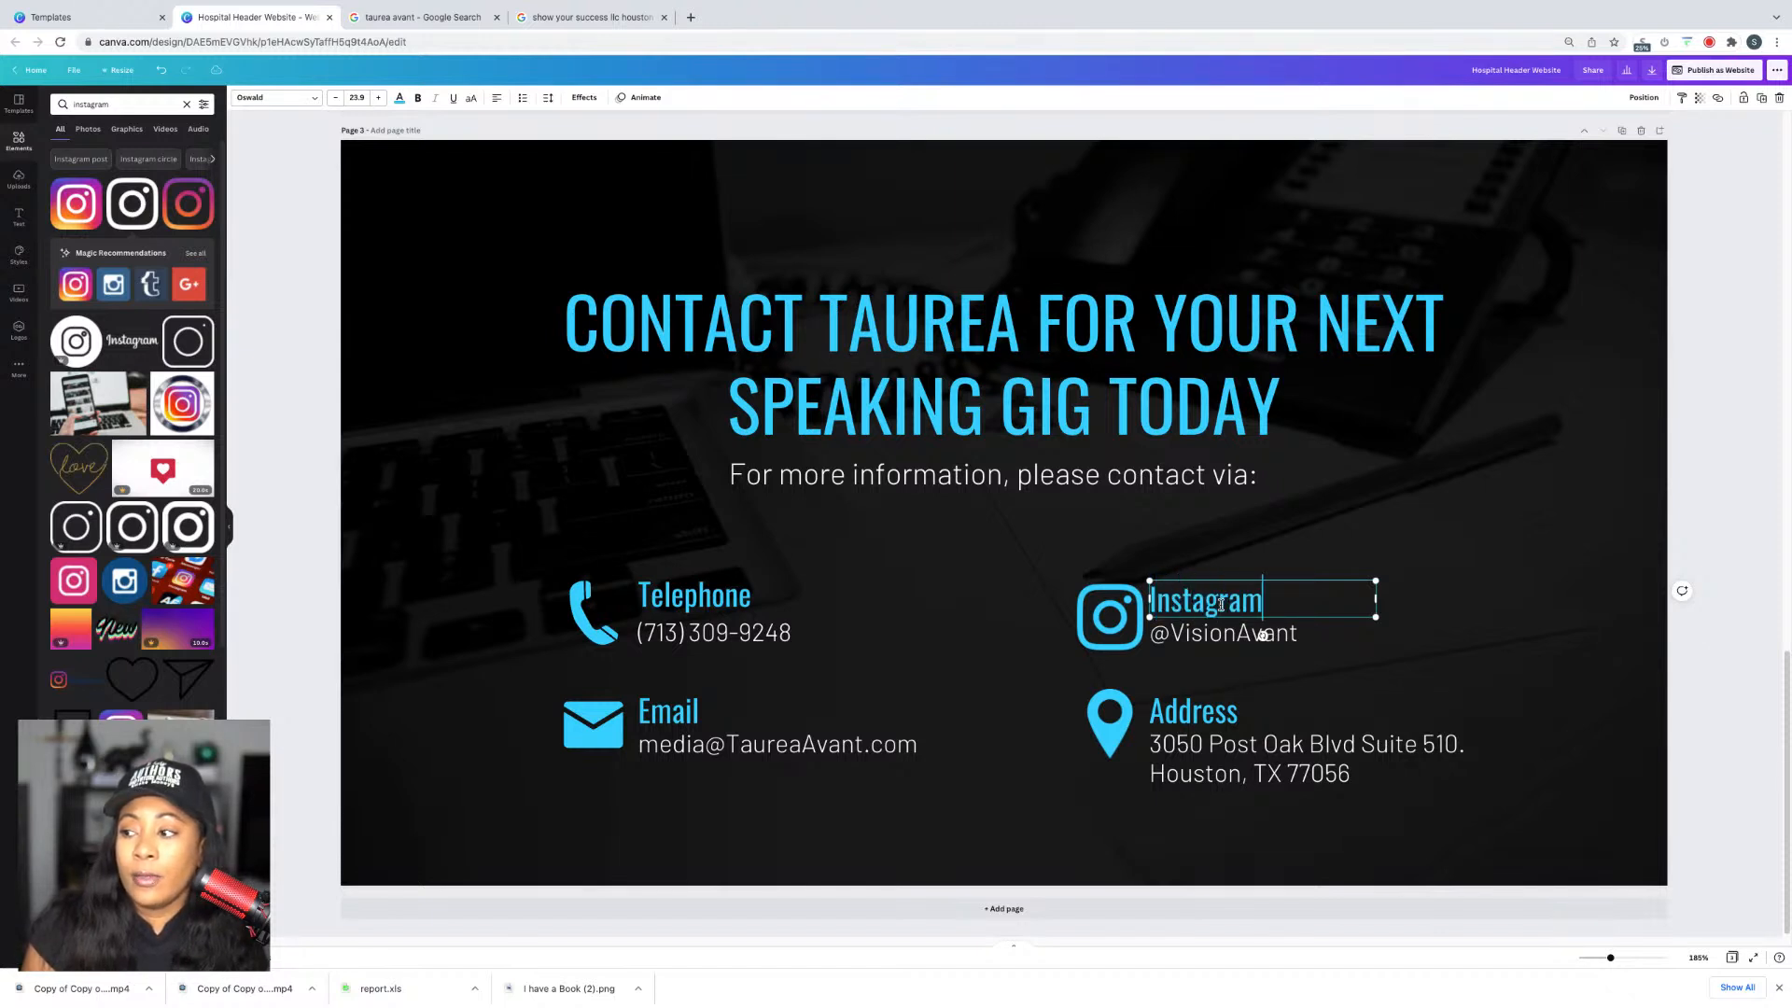
left_click(1745, 532)
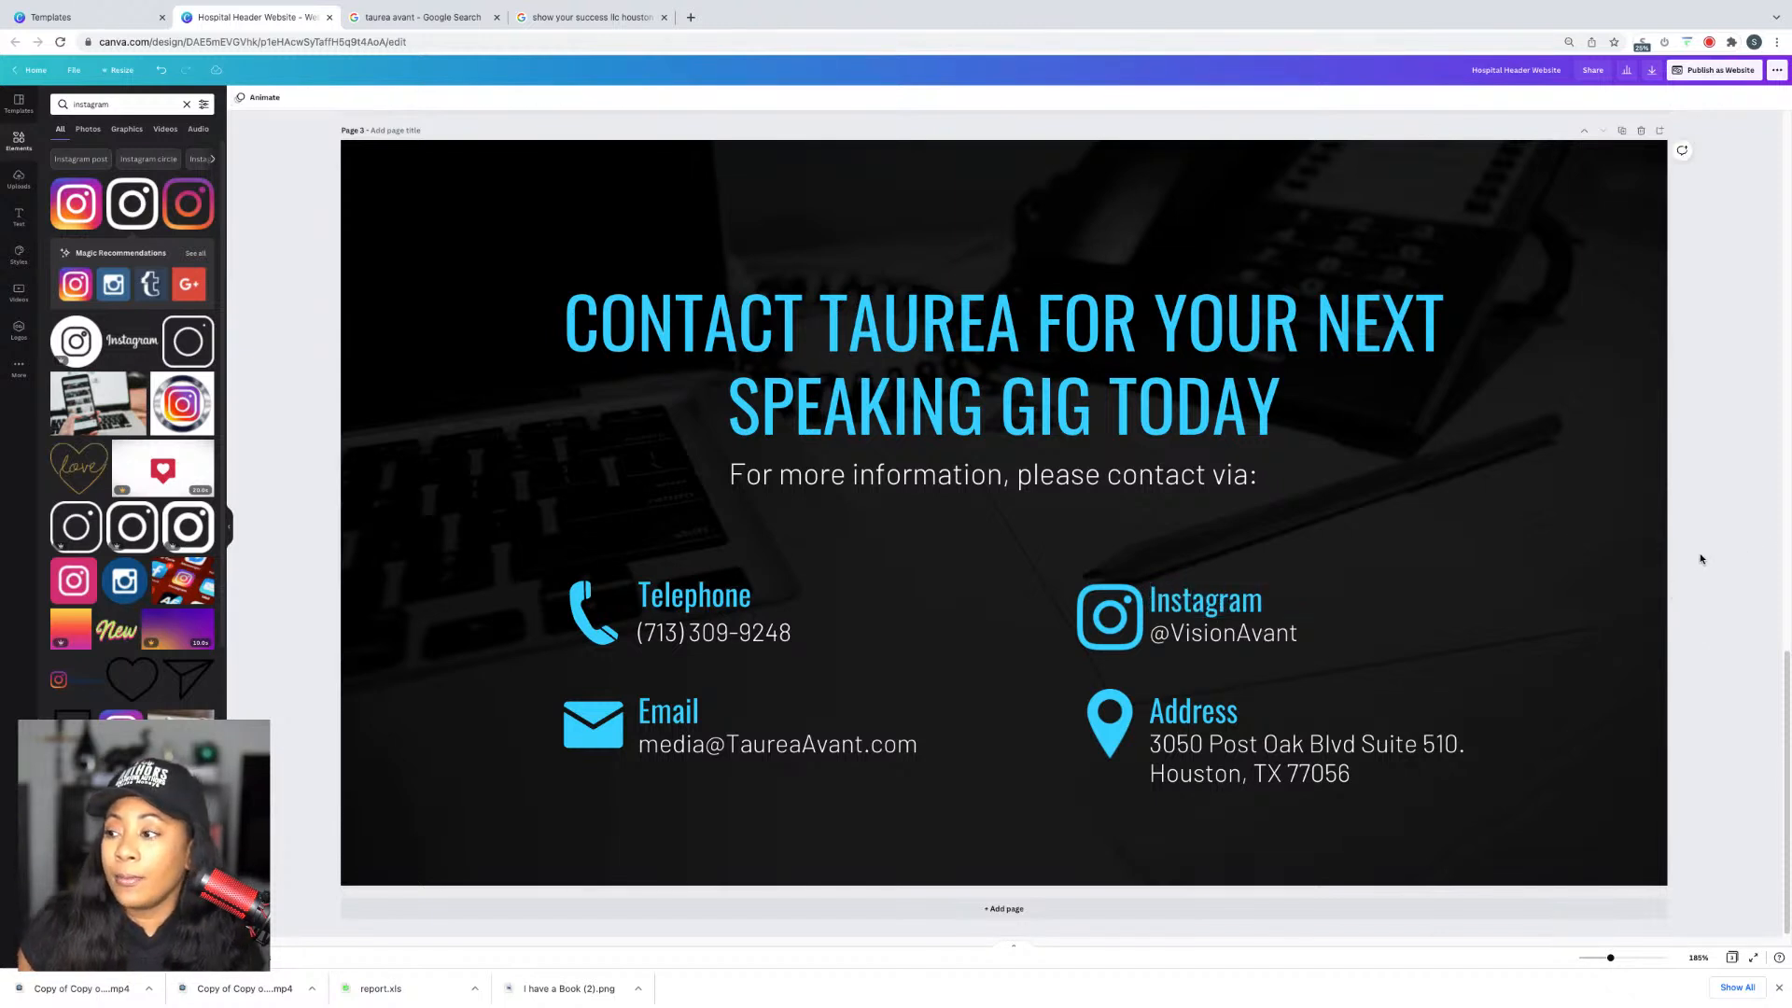
left_click(1107, 609)
left_click_drag(1107, 608, 1107, 605)
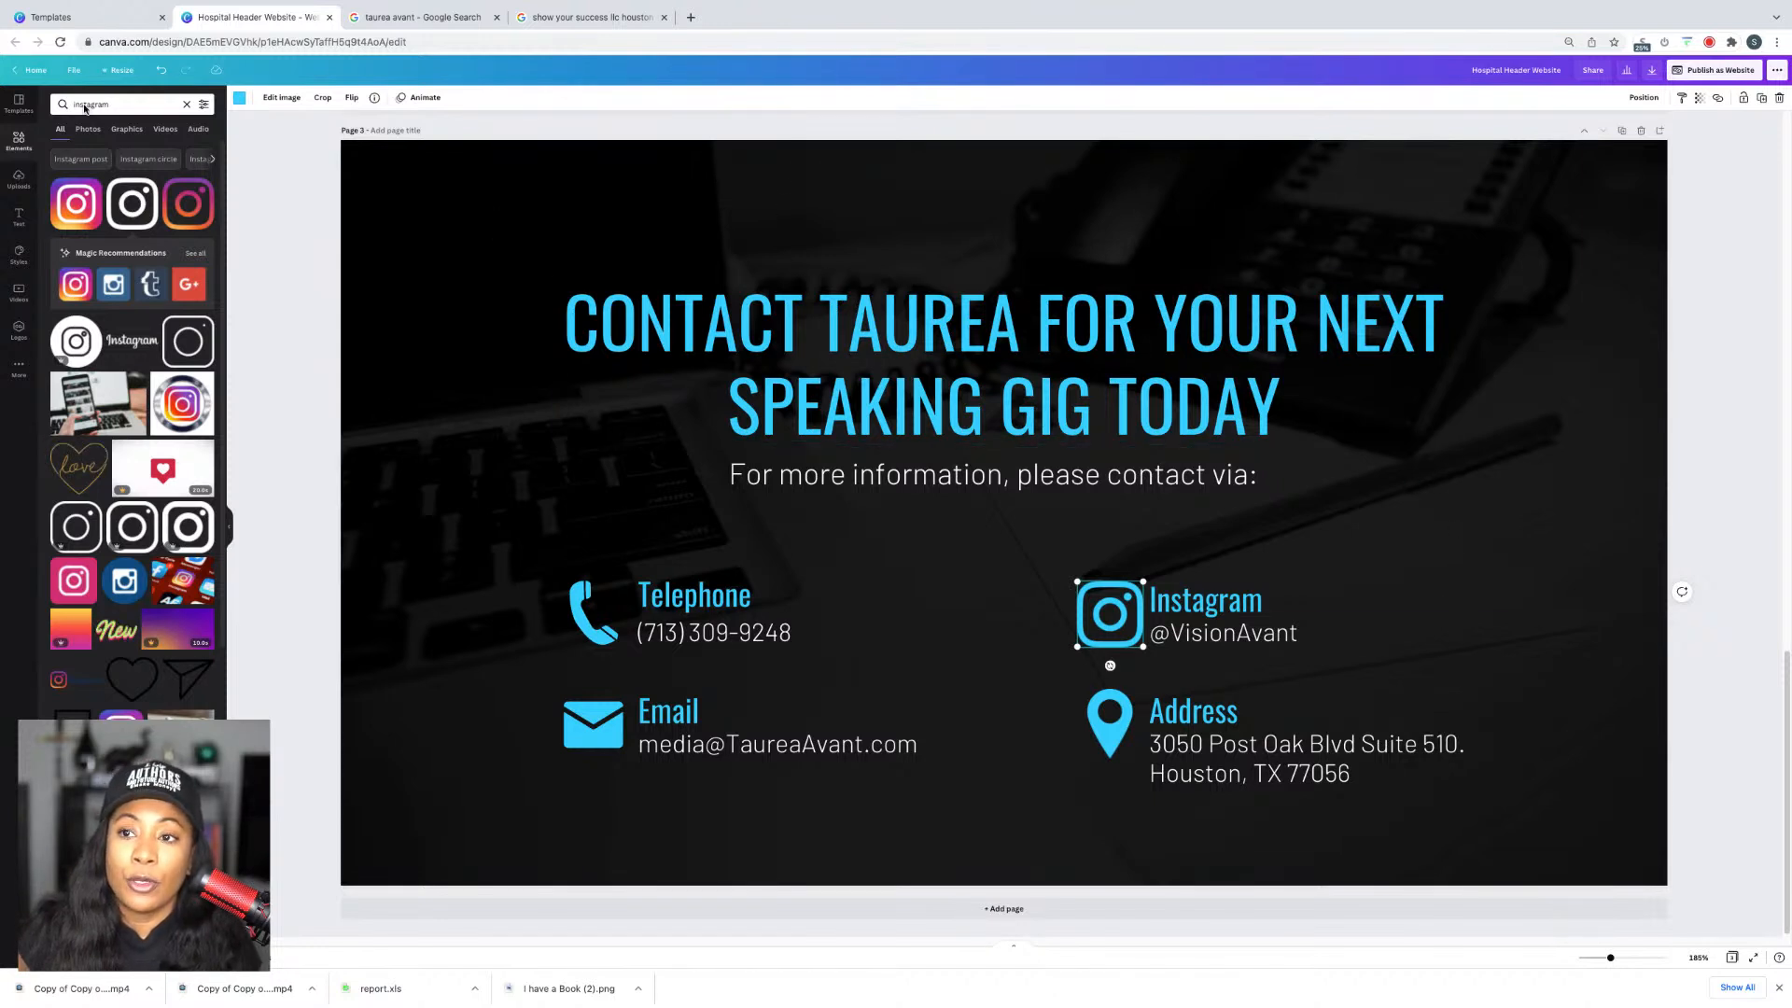
Step: Add a small outline YouTube play icon from an Elements search for 'Youtube'
double_click(114, 101)
type("You")
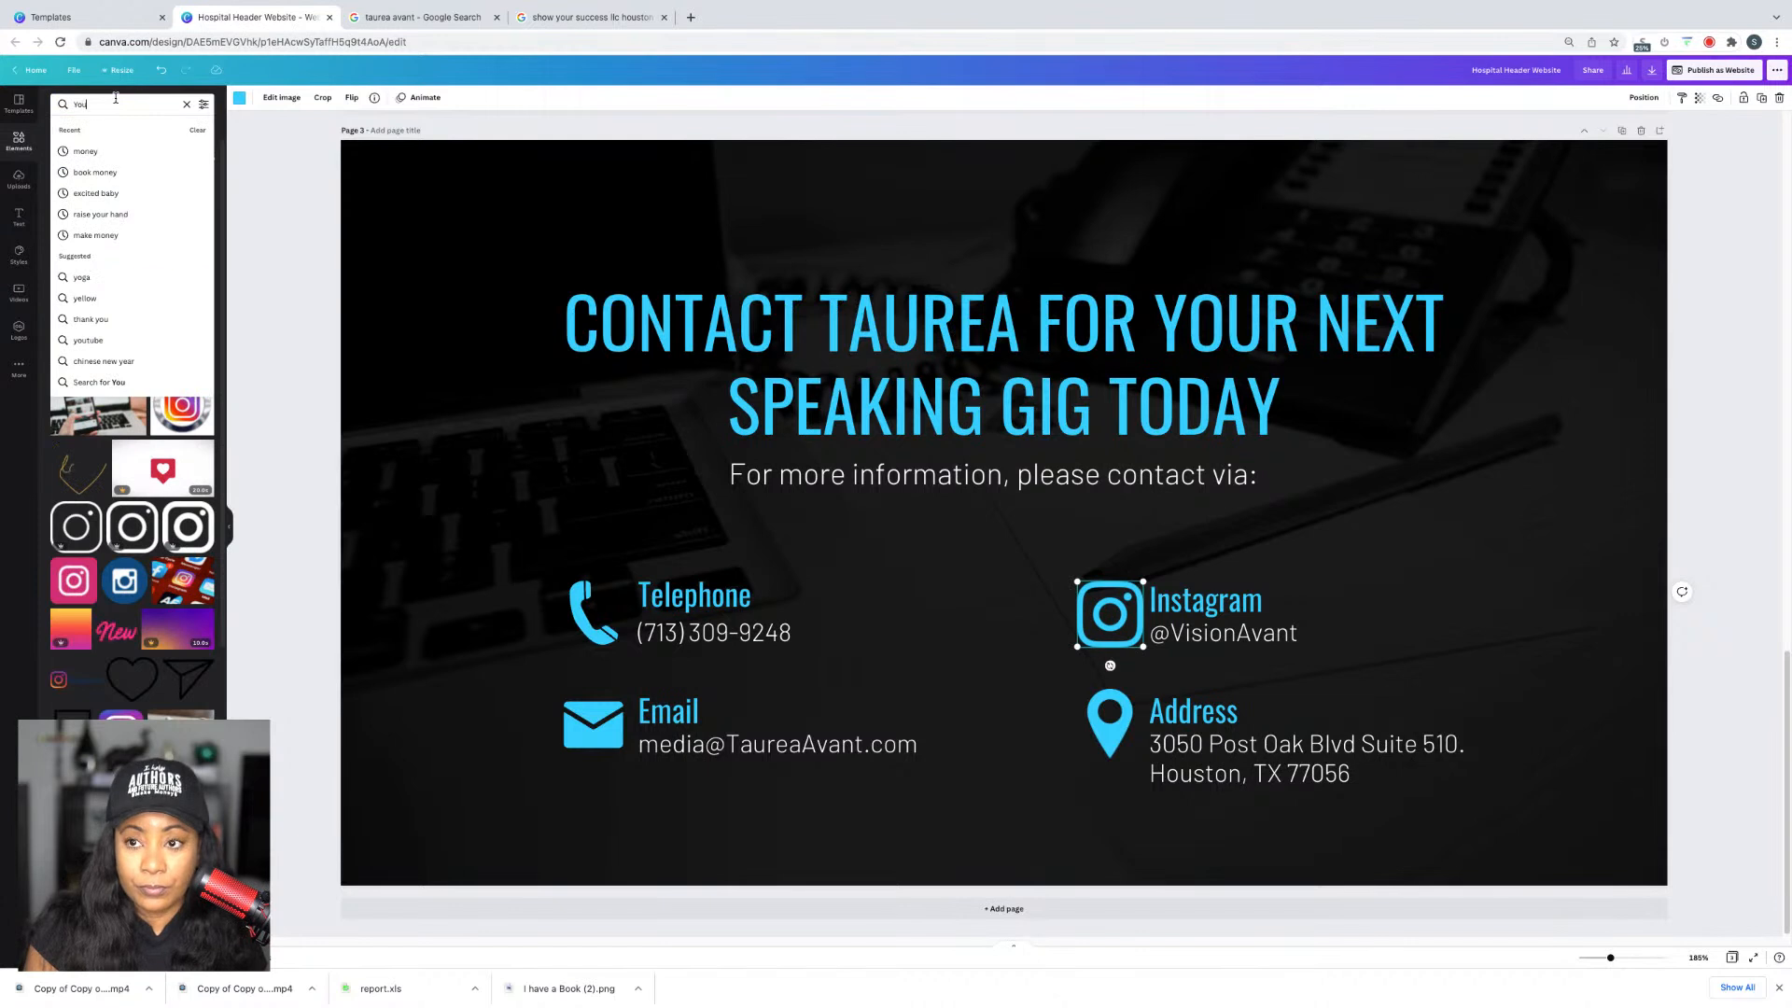
type("tube")
key("Return")
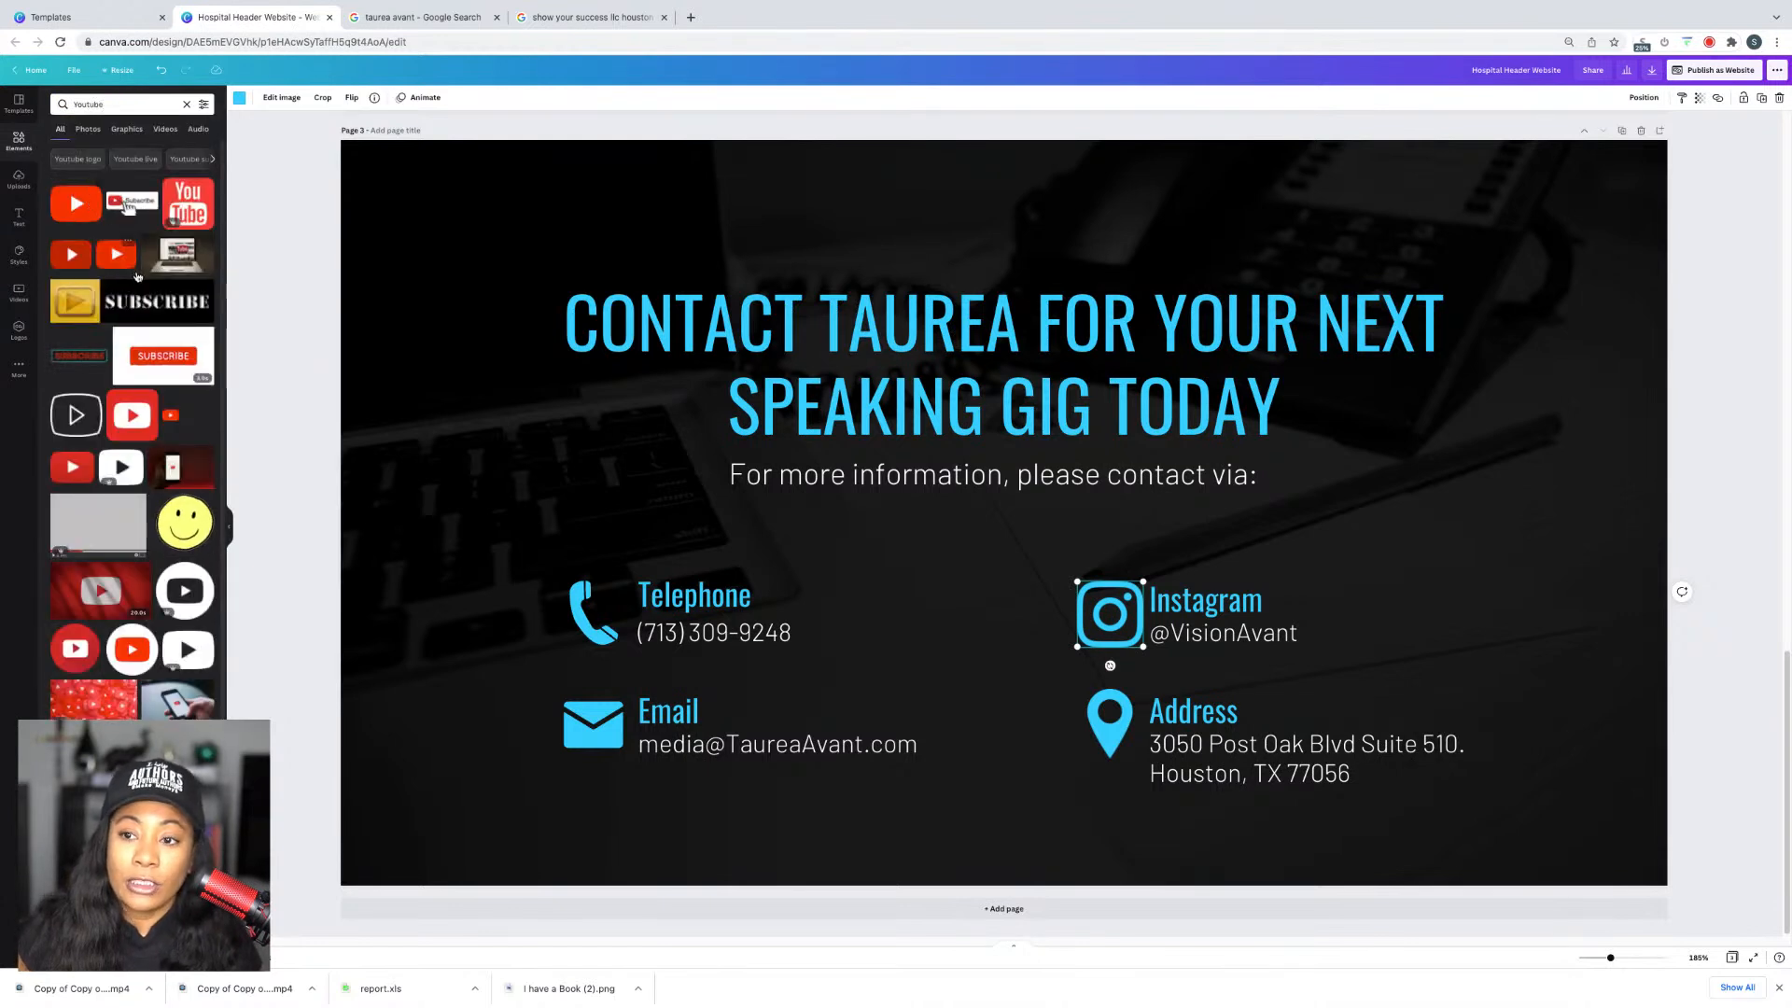
scroll(131, 373, "down", 3)
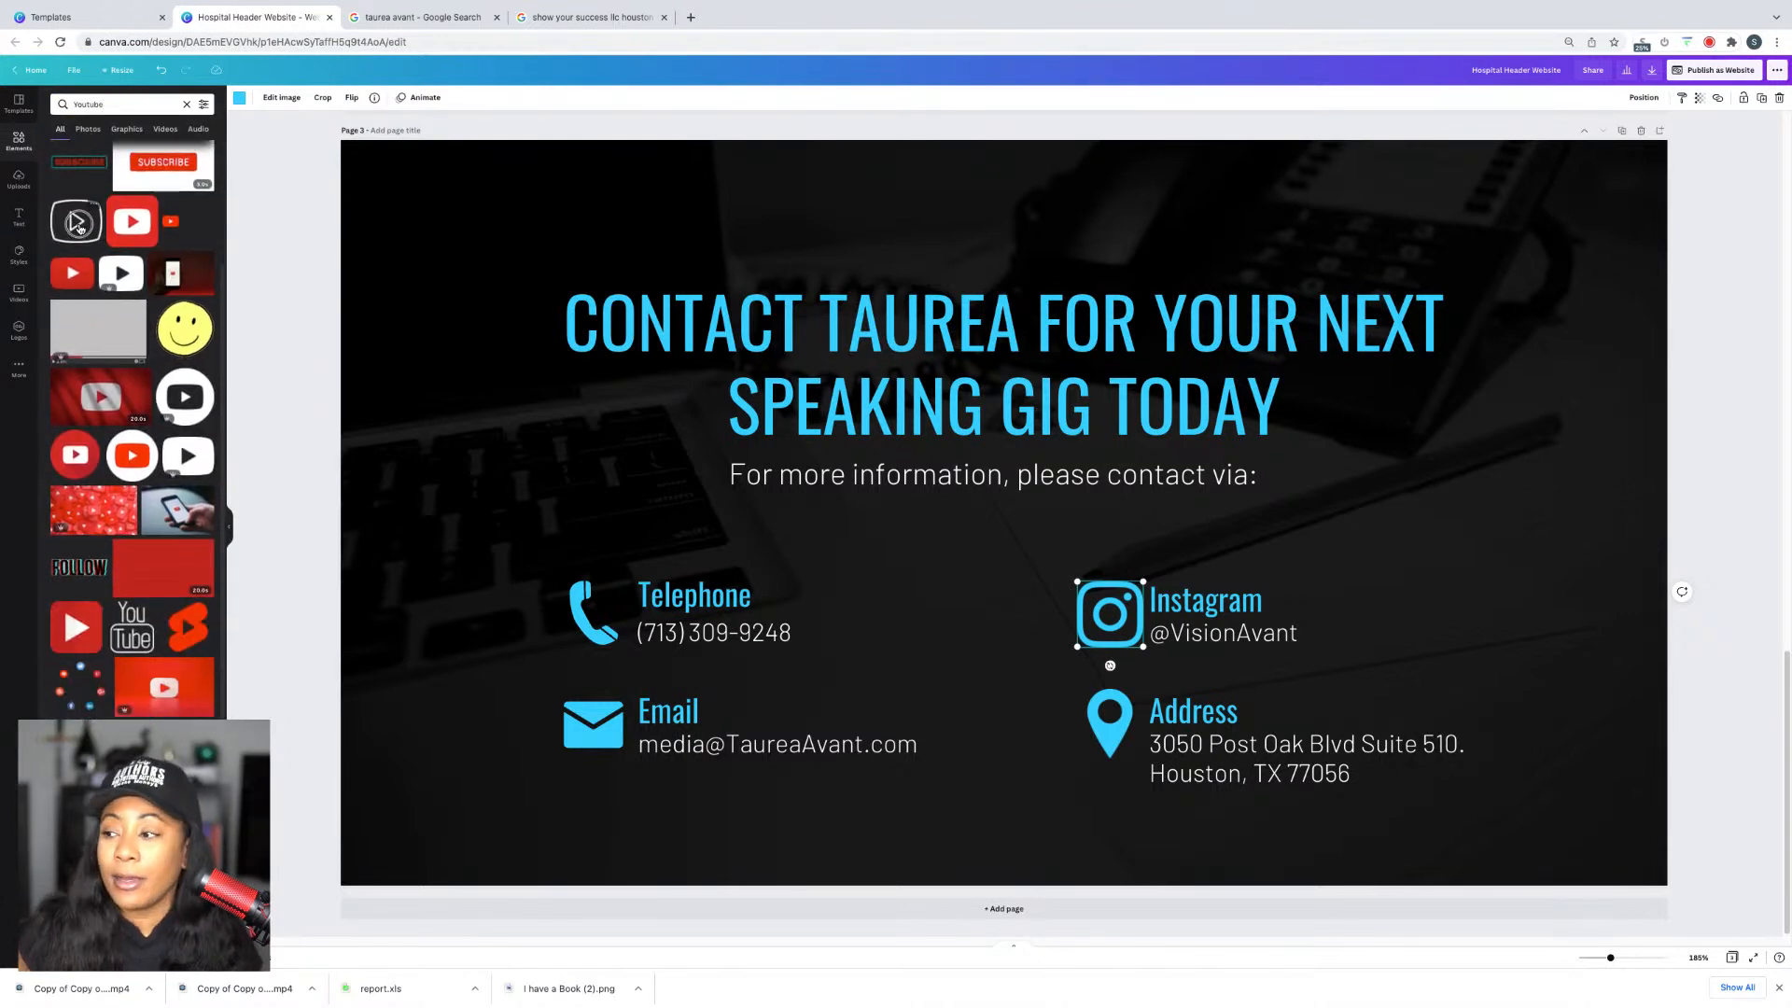
left_click(78, 227)
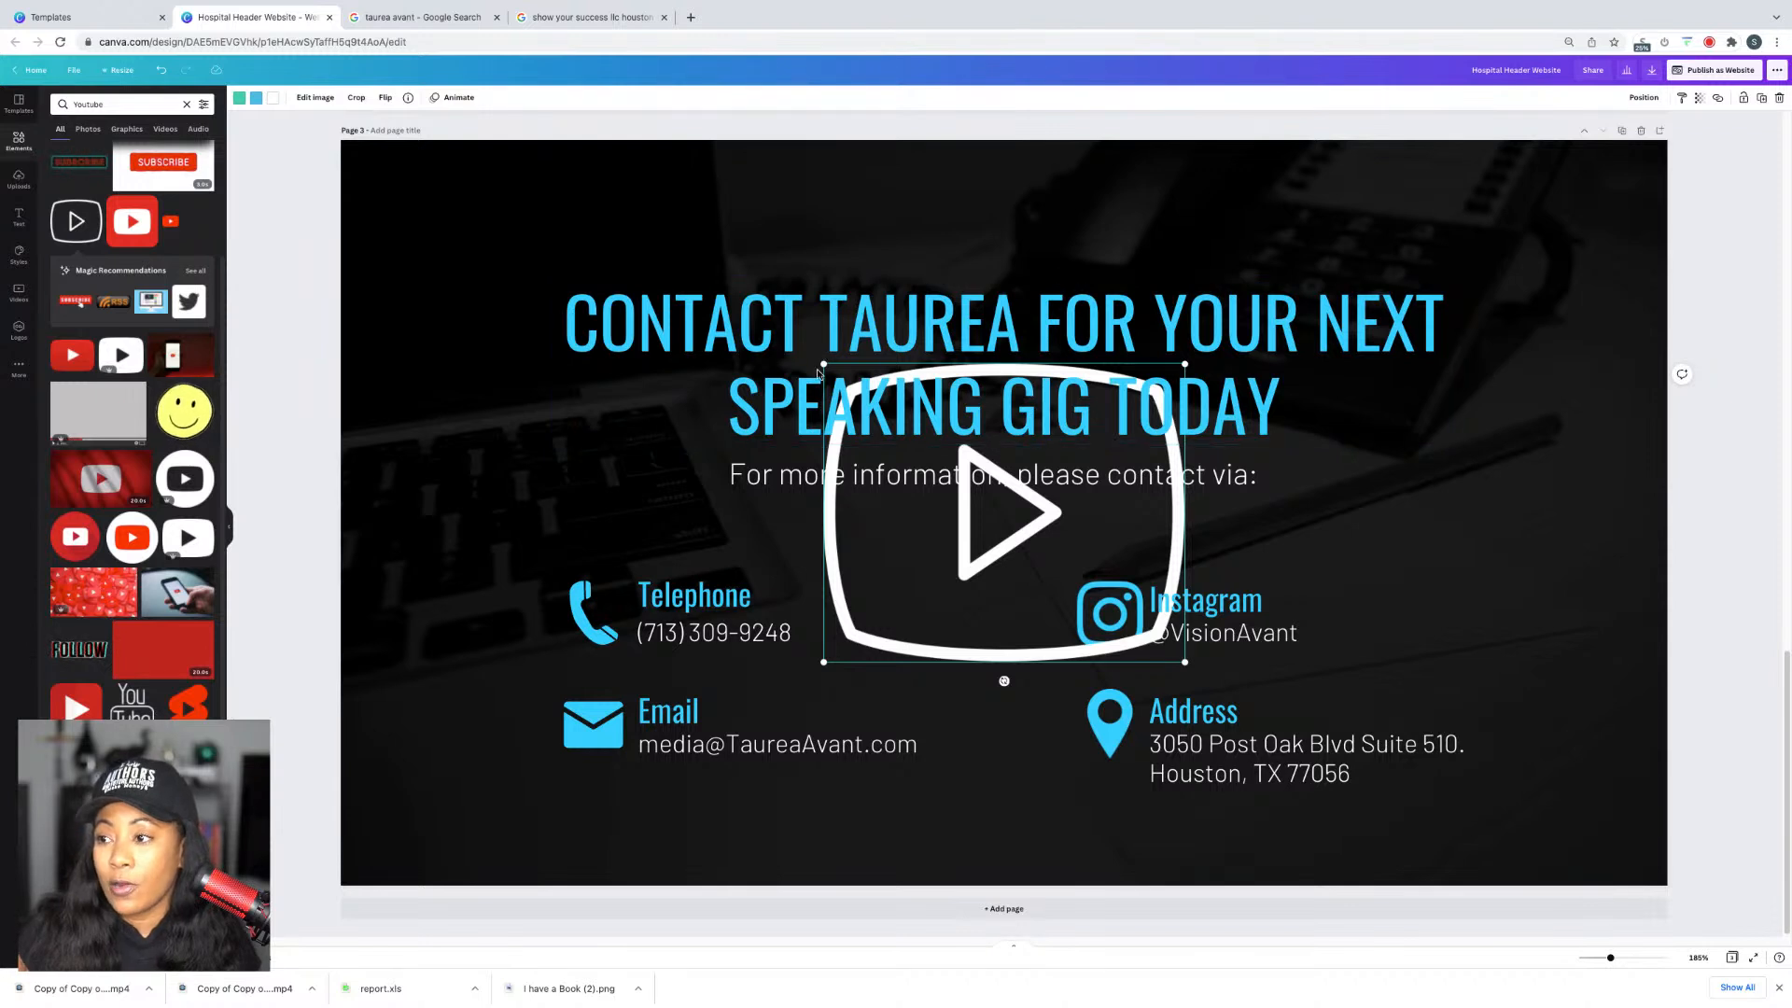
left_click_drag(823, 363, 1340, 584)
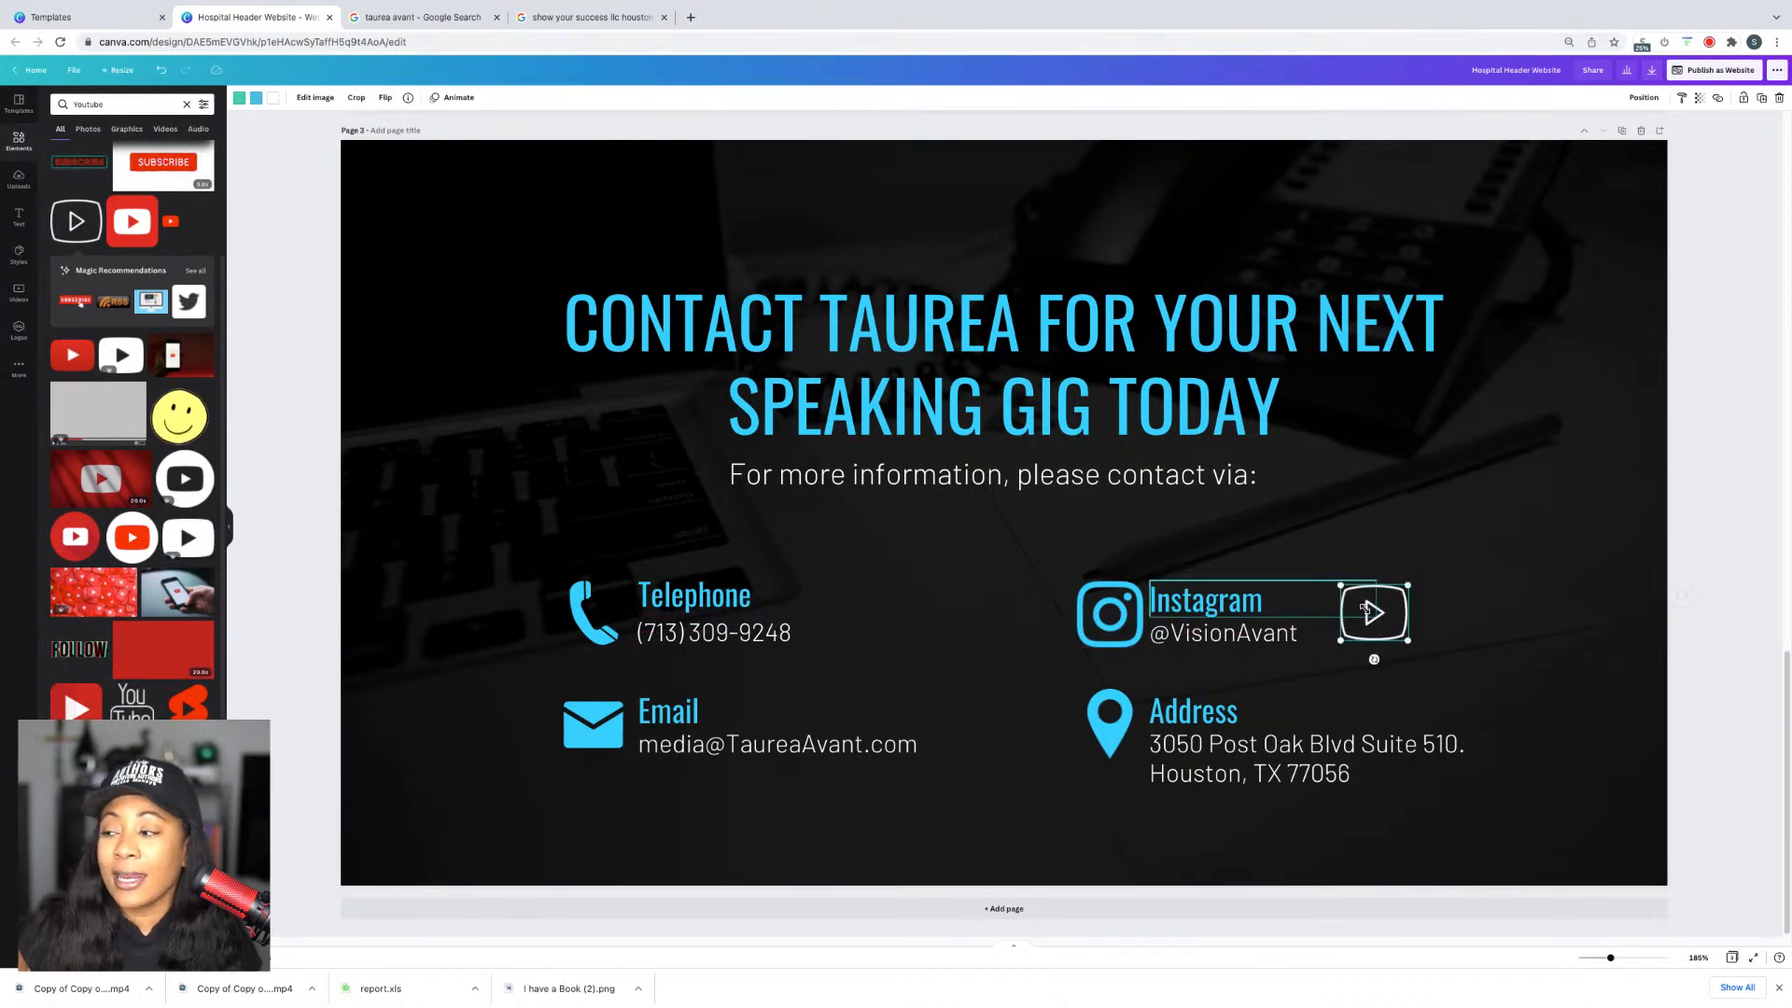
left_click(1366, 611)
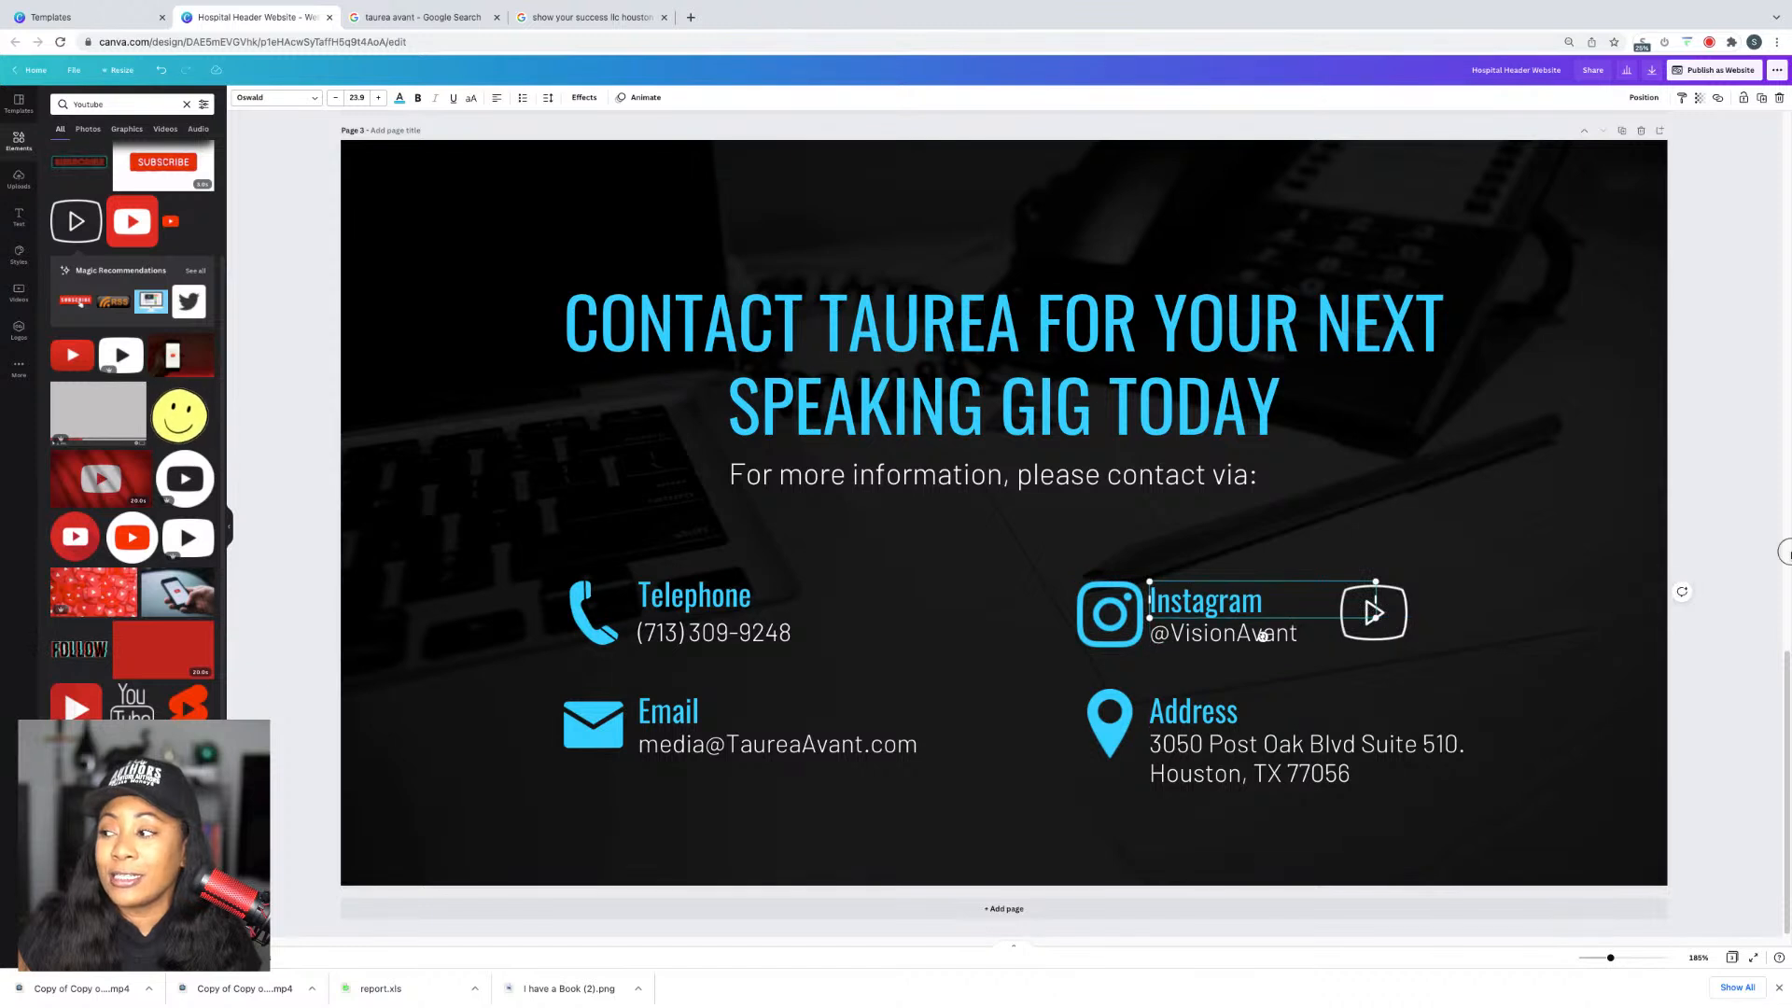
Step: Duplicate the Instagram heading and handle beside the YouTube icon, retitled 'Youtube'
left_click(1379, 608)
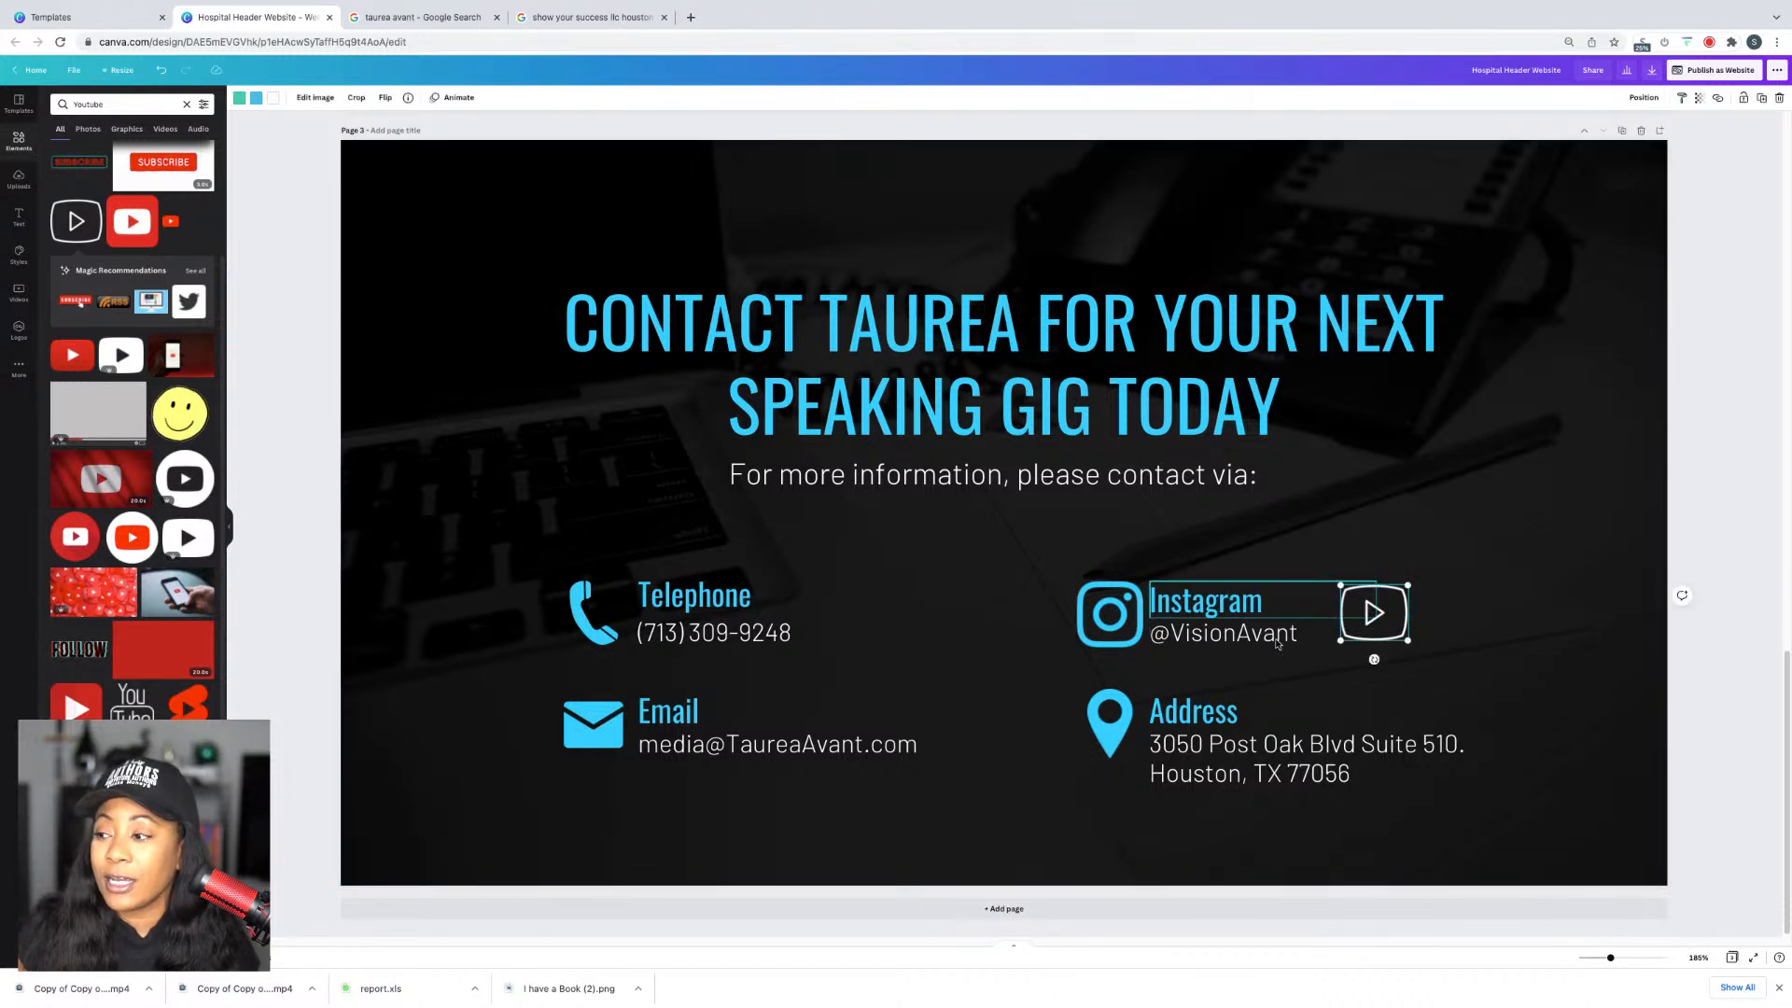
left_click(1198, 597, "shift")
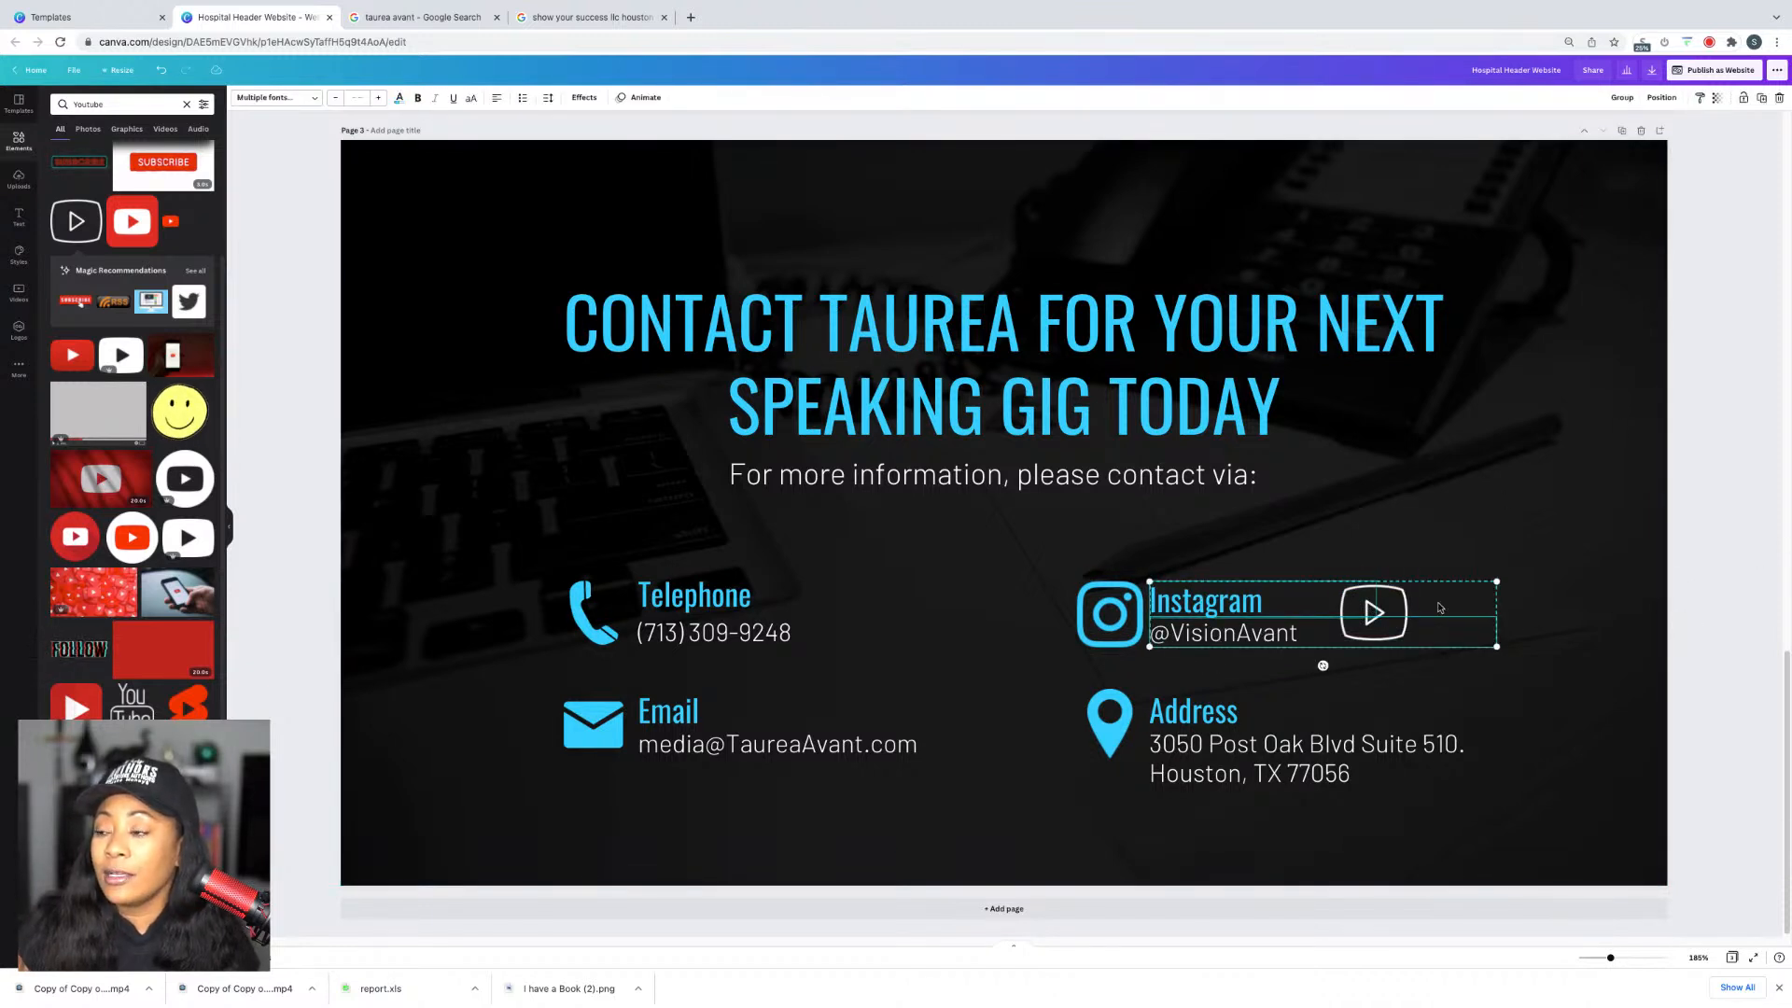
left_click(1749, 560)
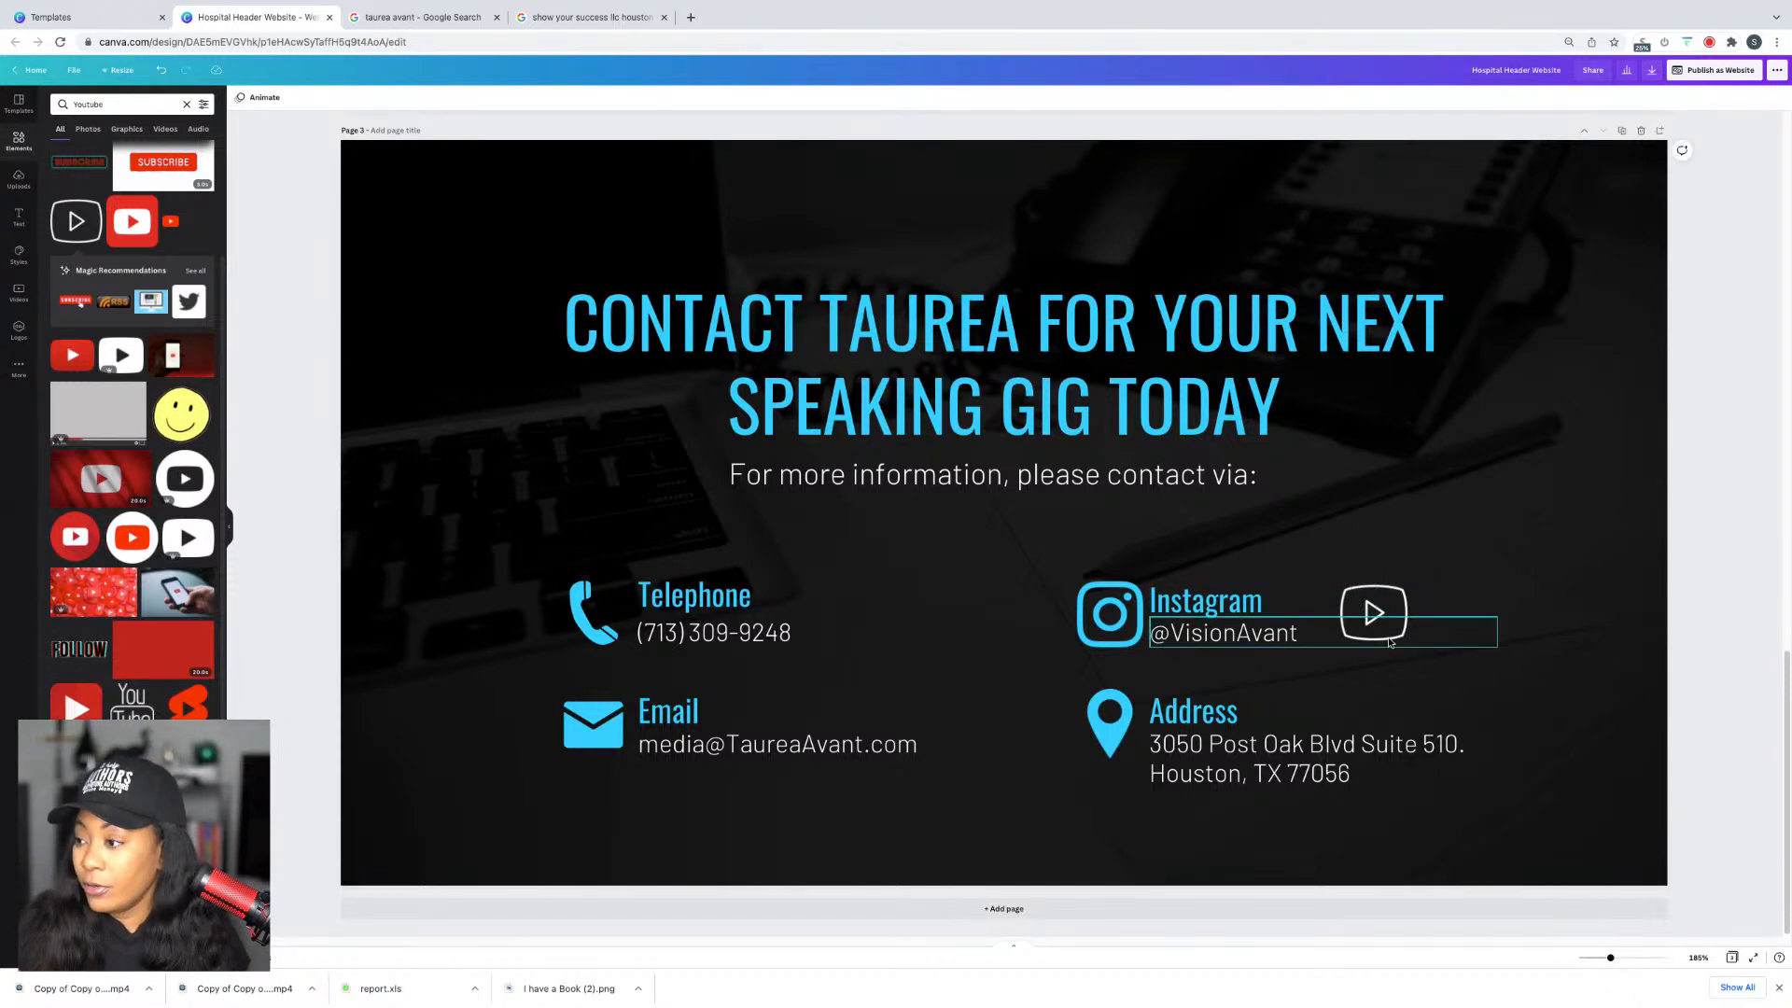
left_click(1279, 635)
mouse_move(1498, 629)
left_mouse_down()
mouse_move(1313, 630)
mouse_move(1311, 600)
mouse_move(1276, 600)
mouse_move(1511, 613)
left_mouse_up()
left_click(1257, 603)
left_click(1234, 634, "shift")
key("ctrl+d")
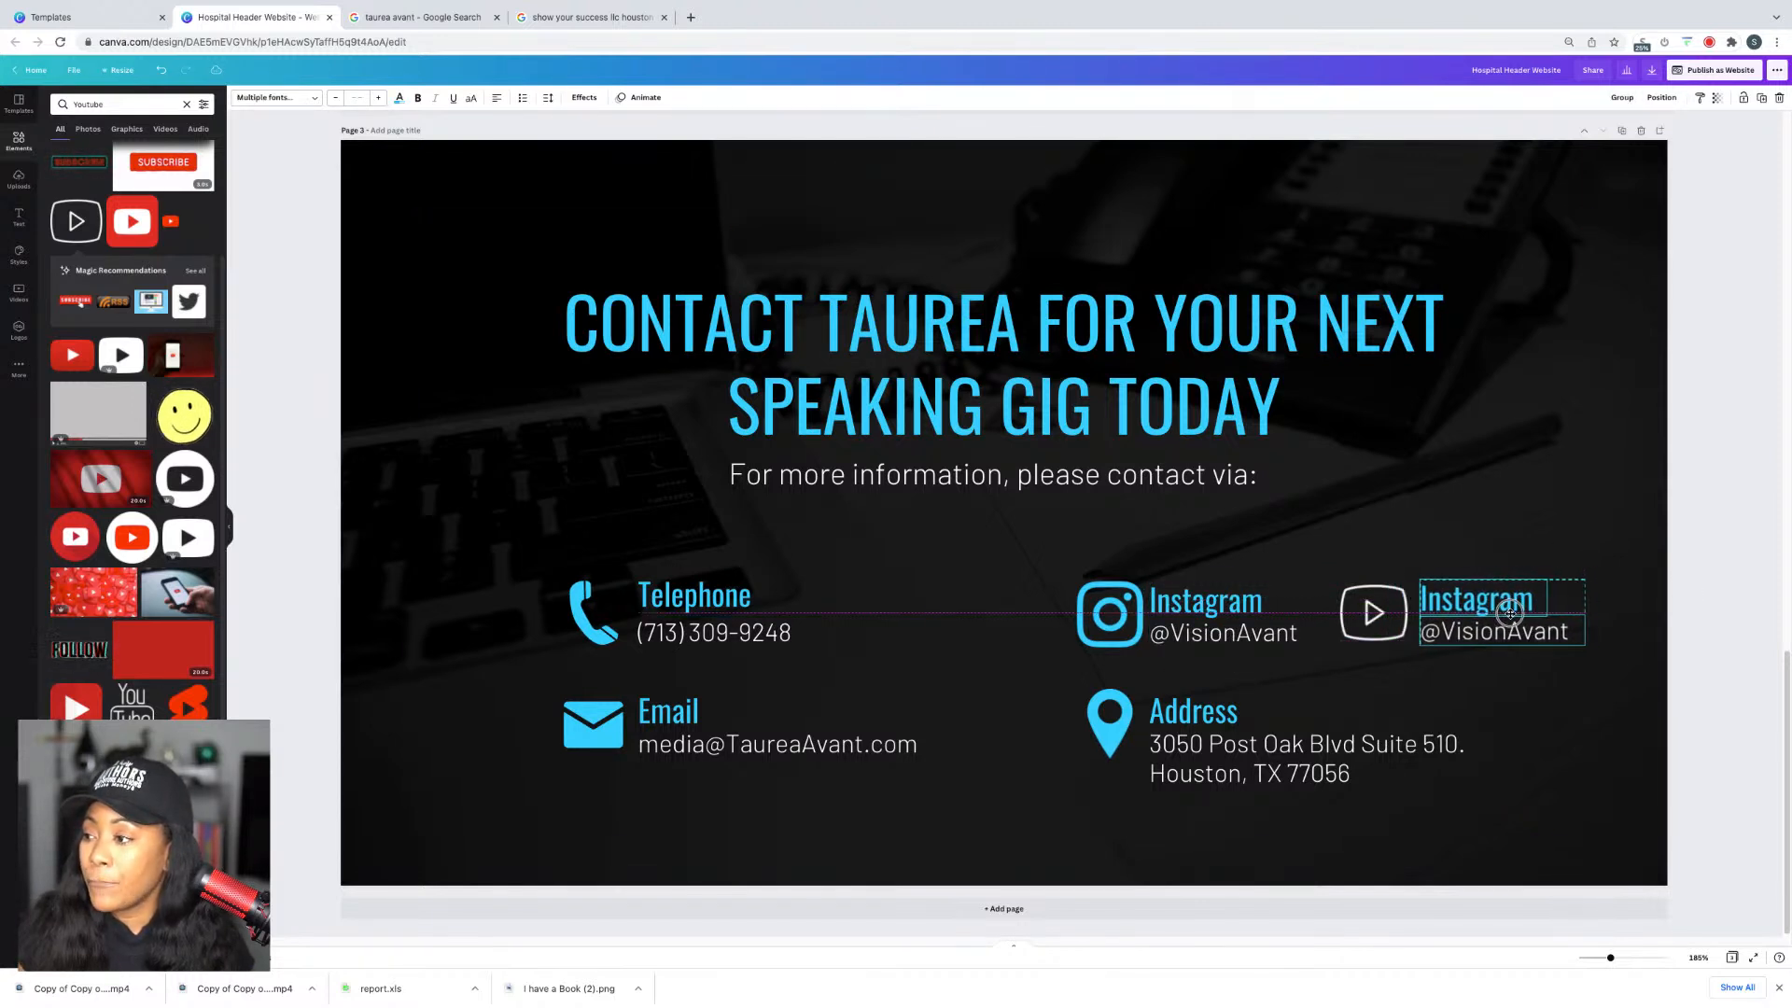
left_click(1494, 597)
double_click(1495, 597)
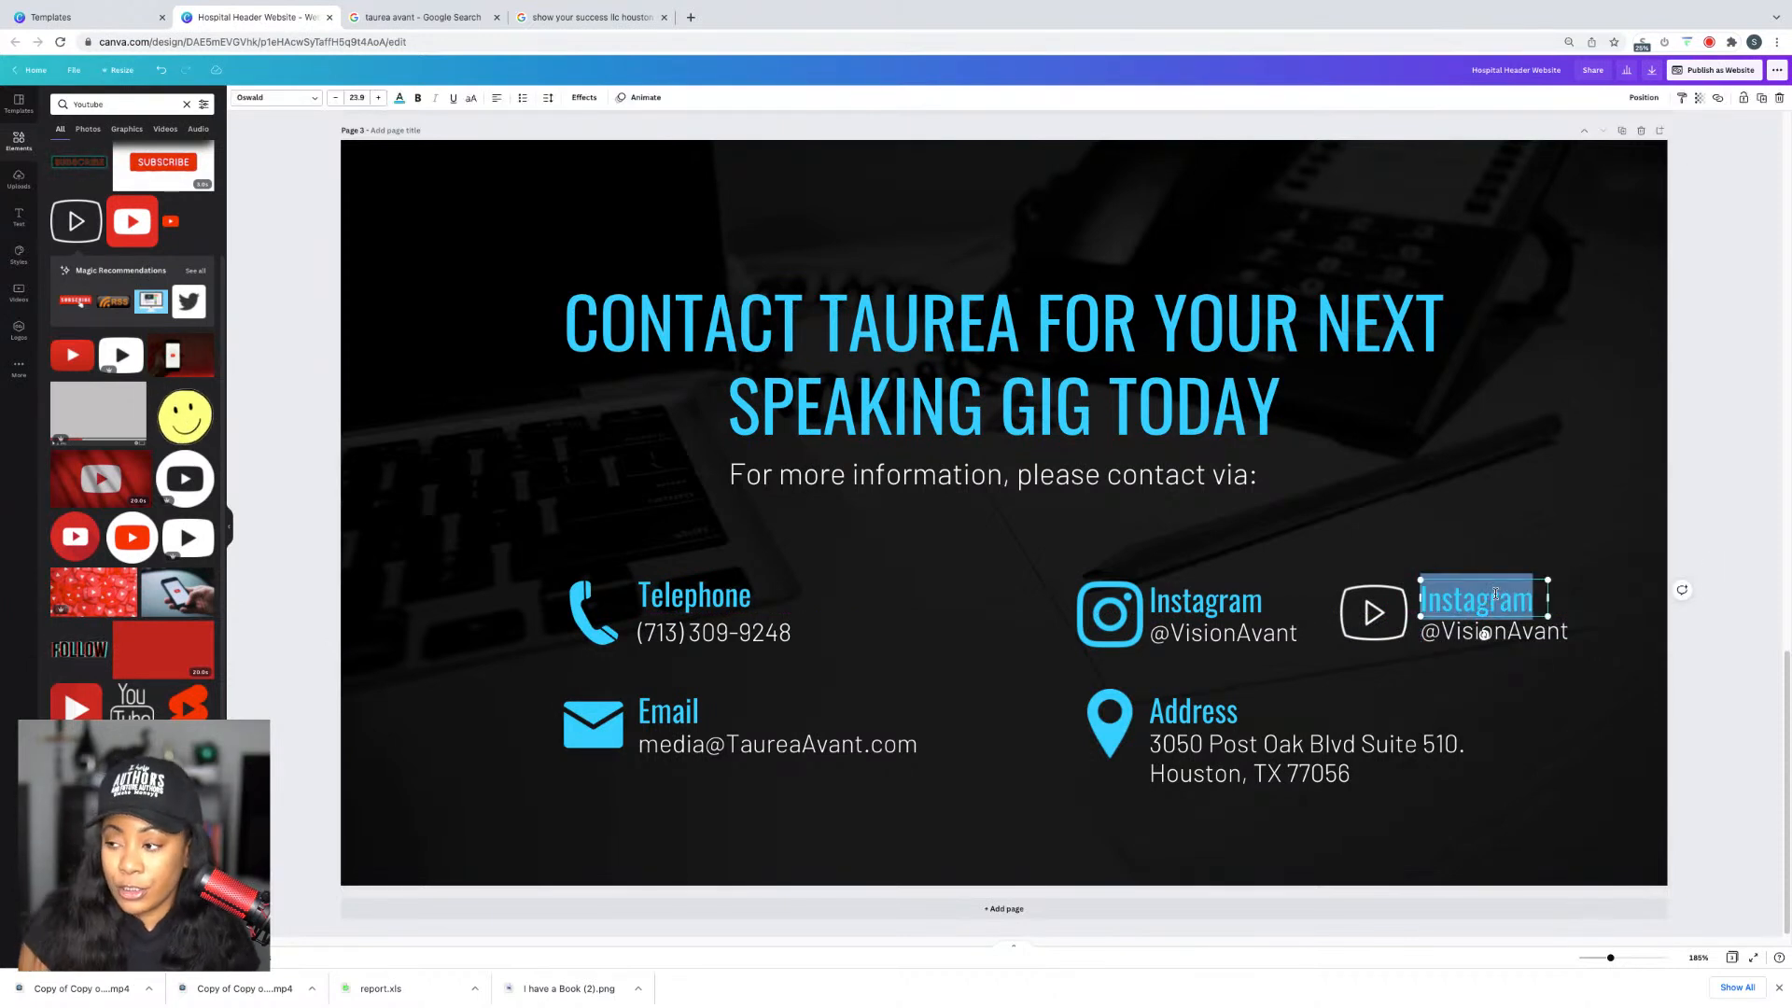
type("Youtube")
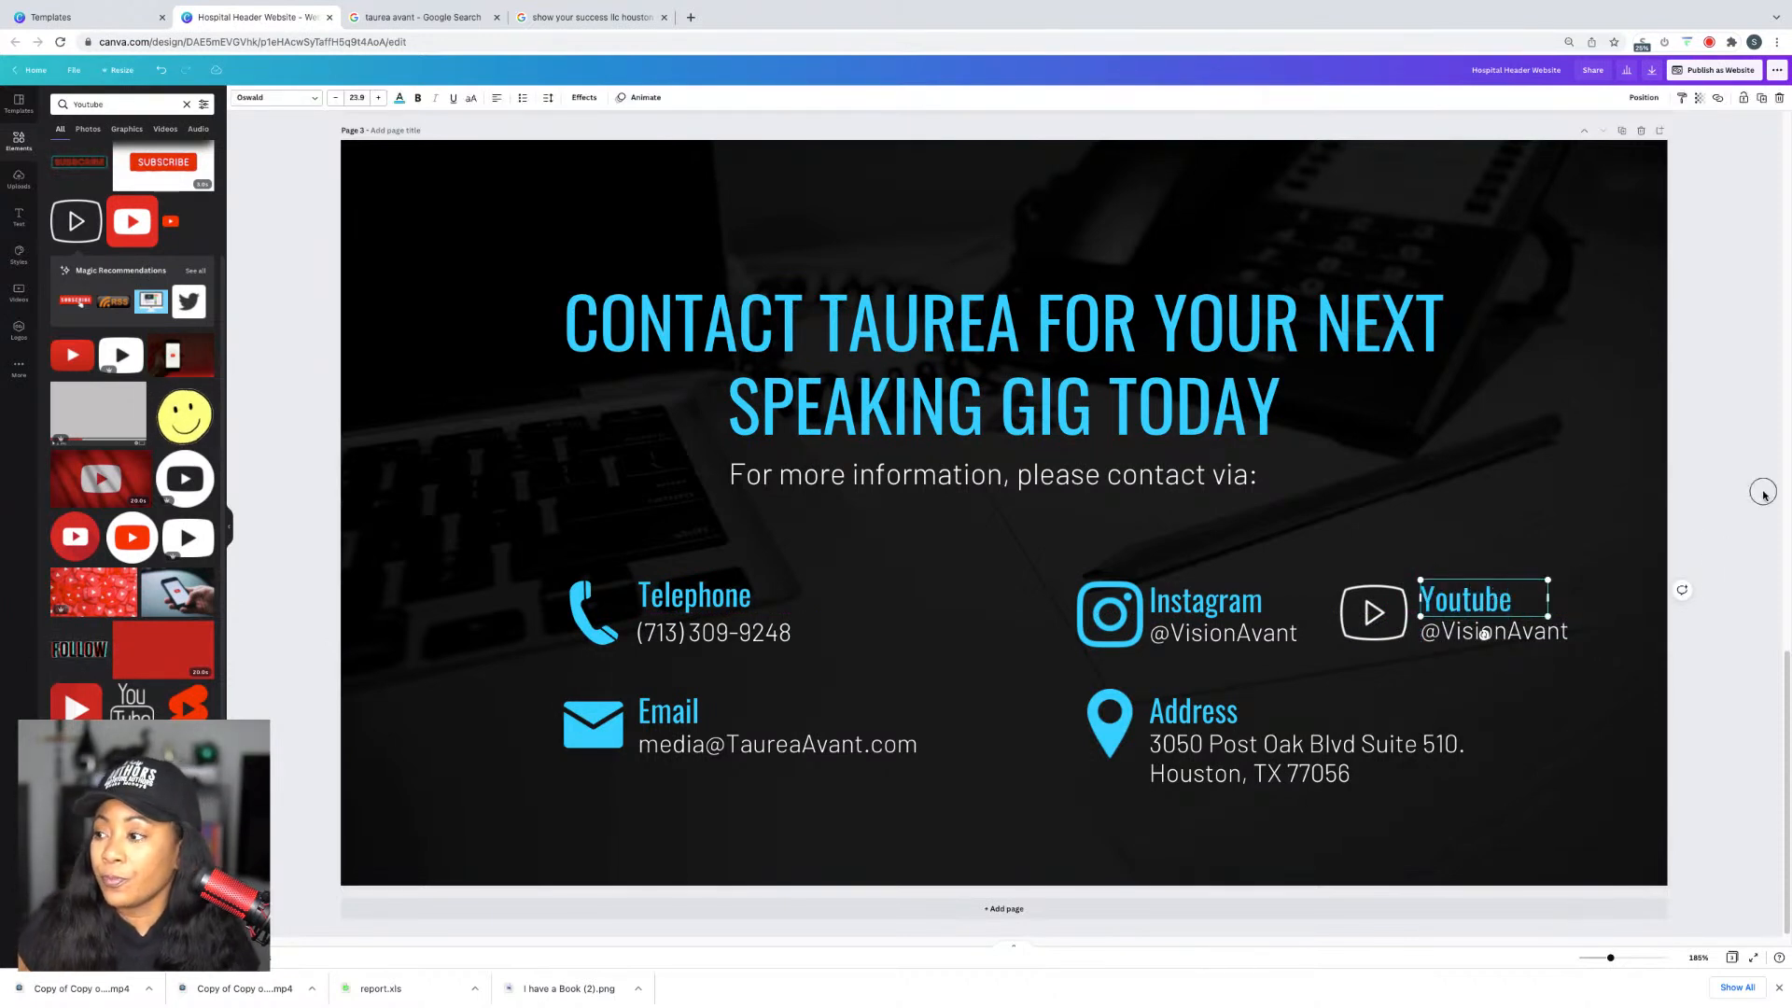
Step: Make the YouTube play icon light blue
left_click(1373, 612)
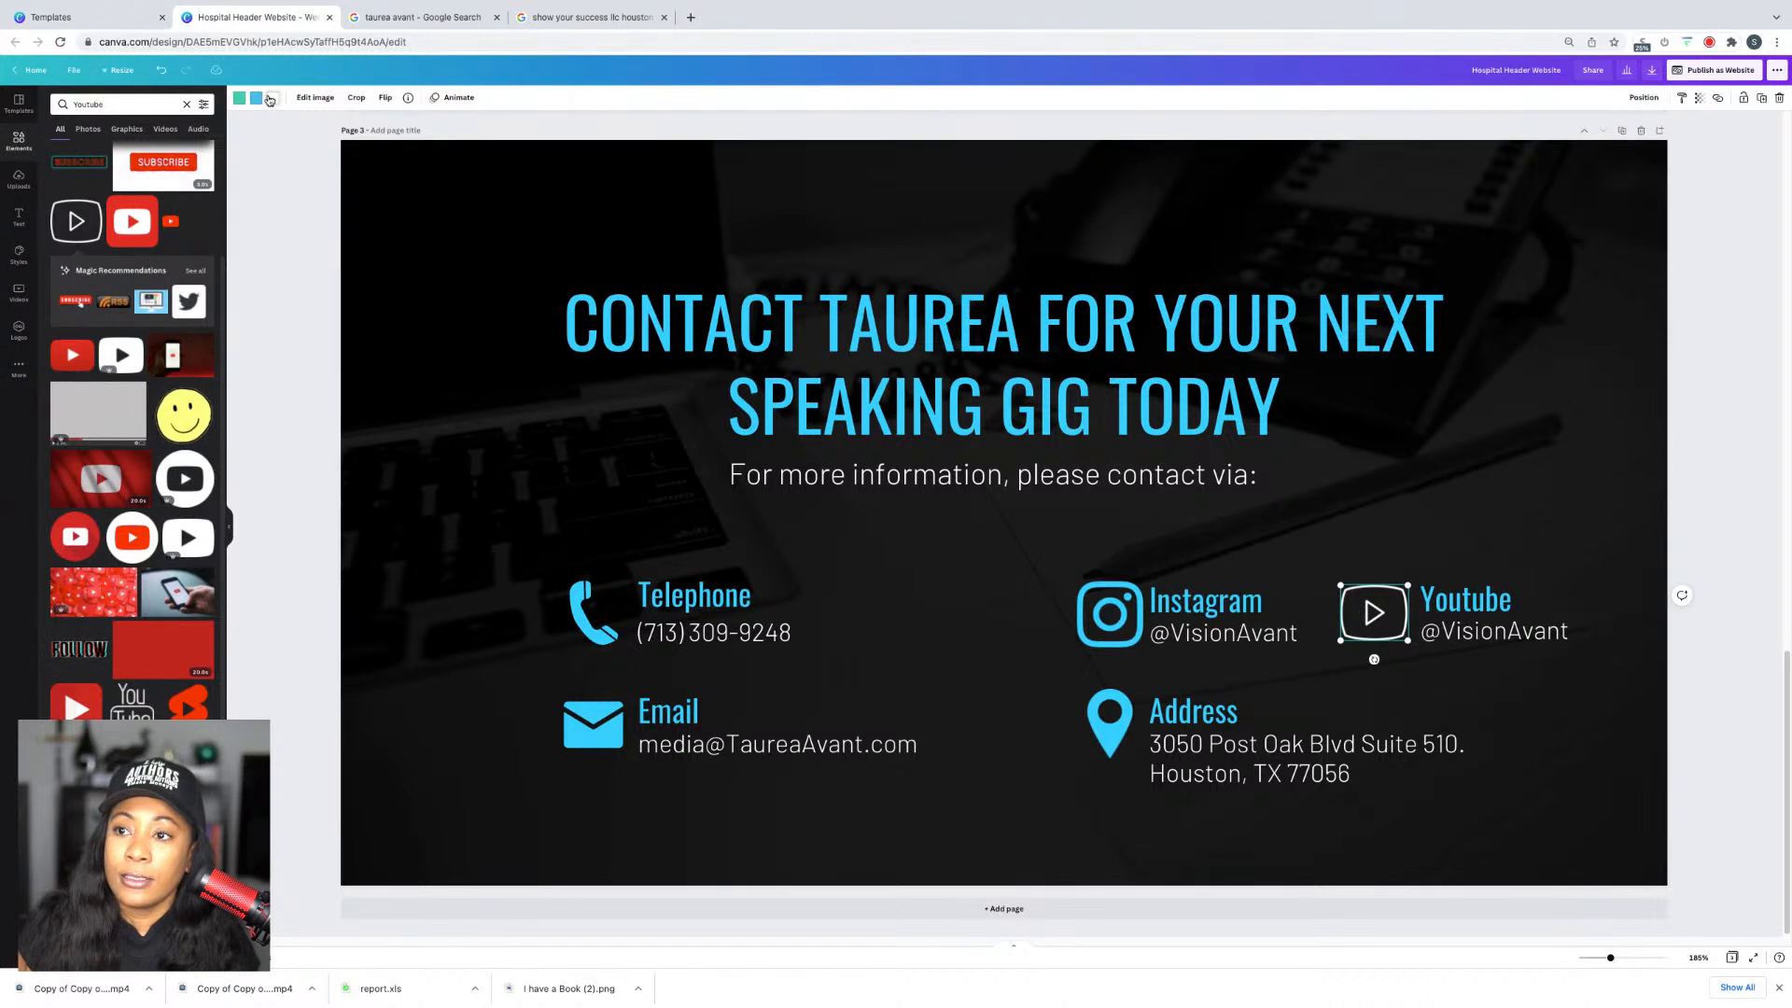
left_click(271, 98)
left_click(117, 154)
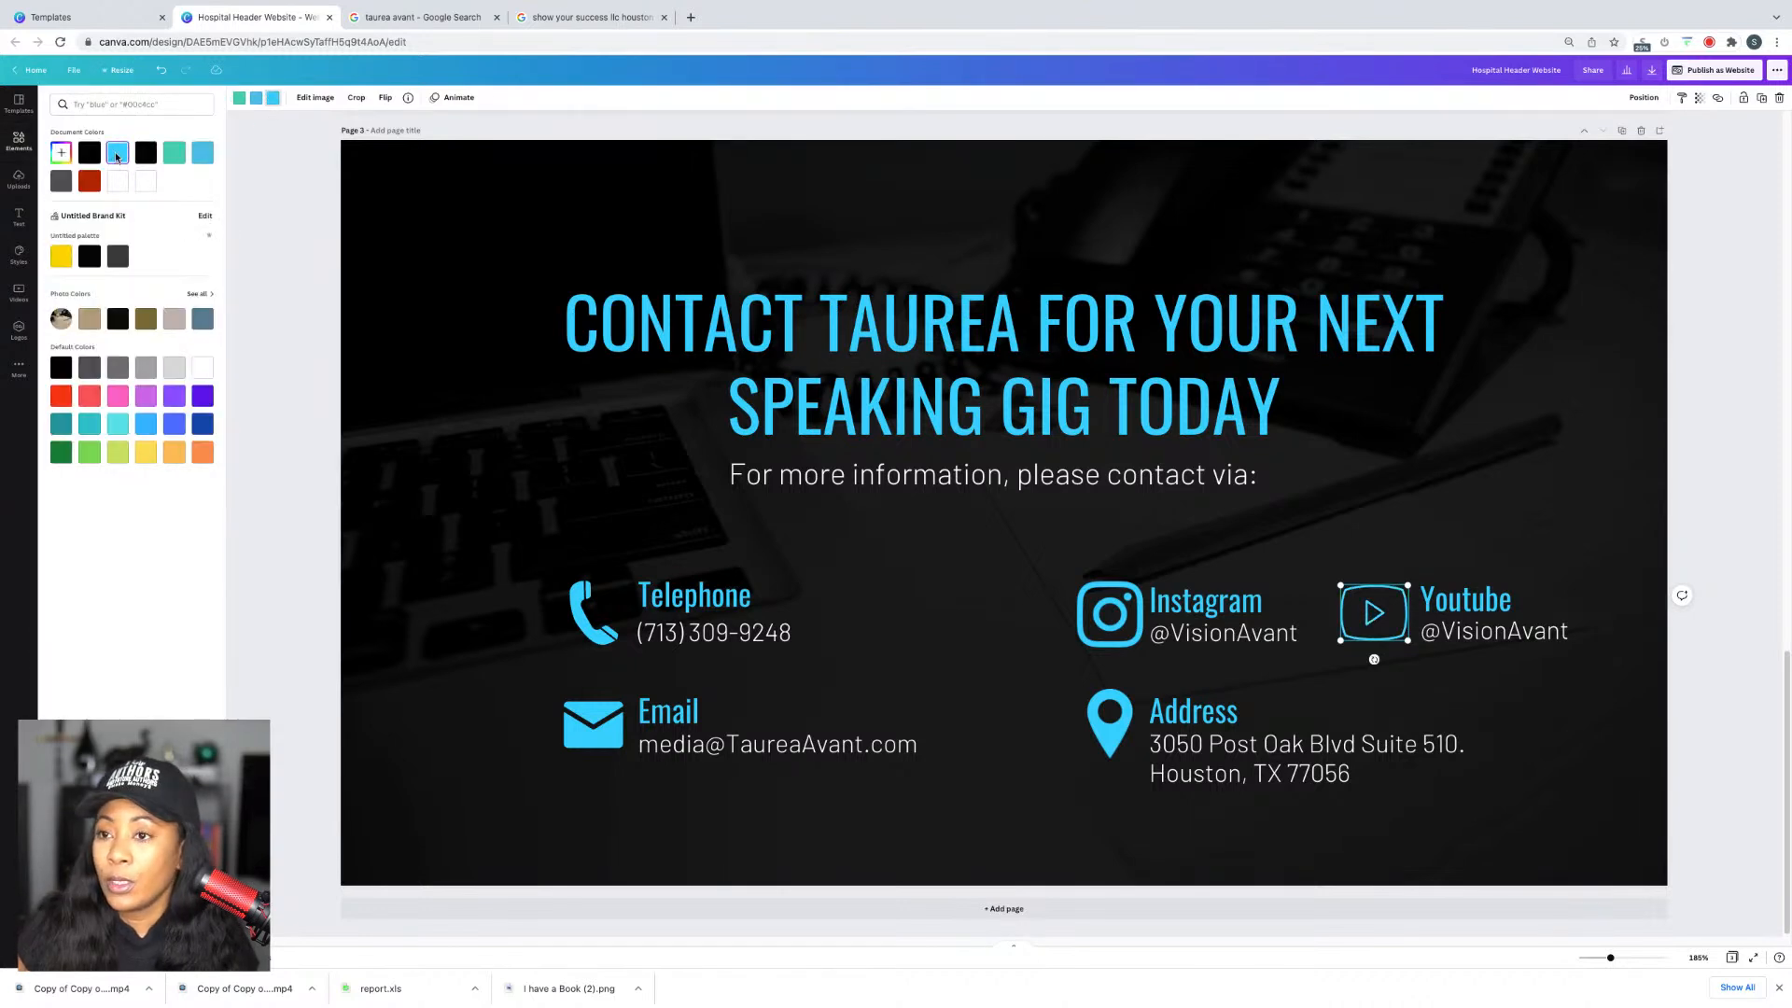
left_click(1721, 529)
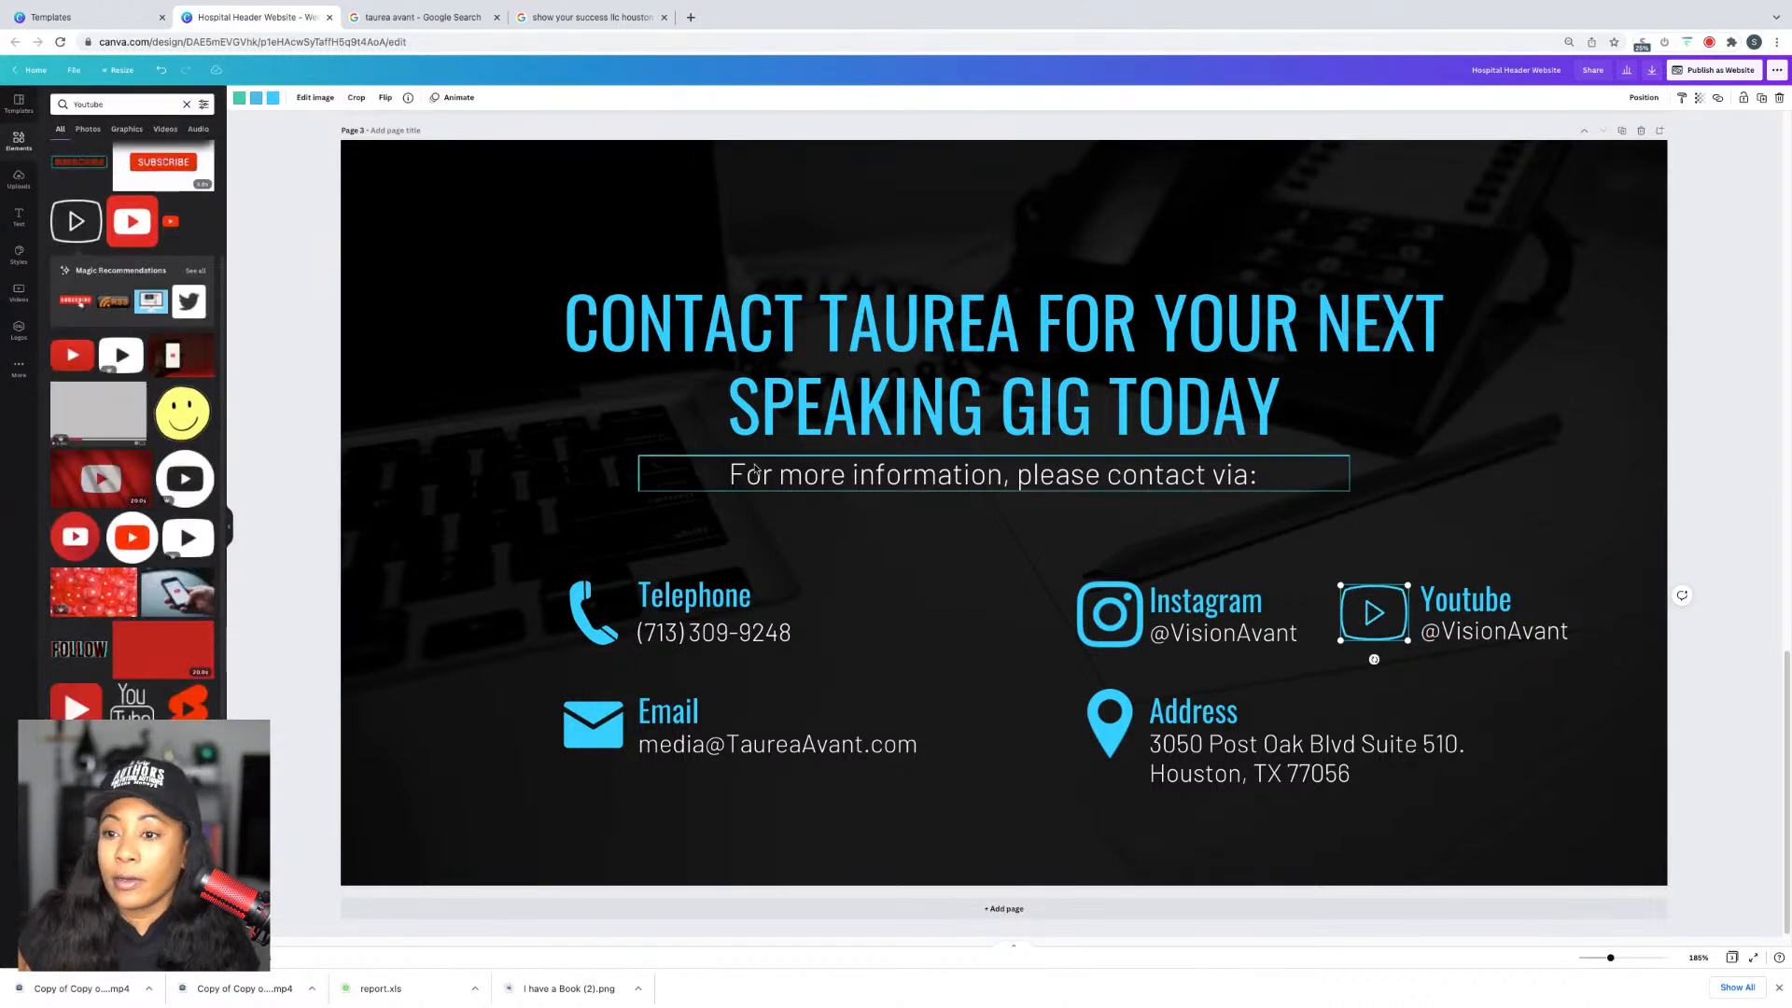
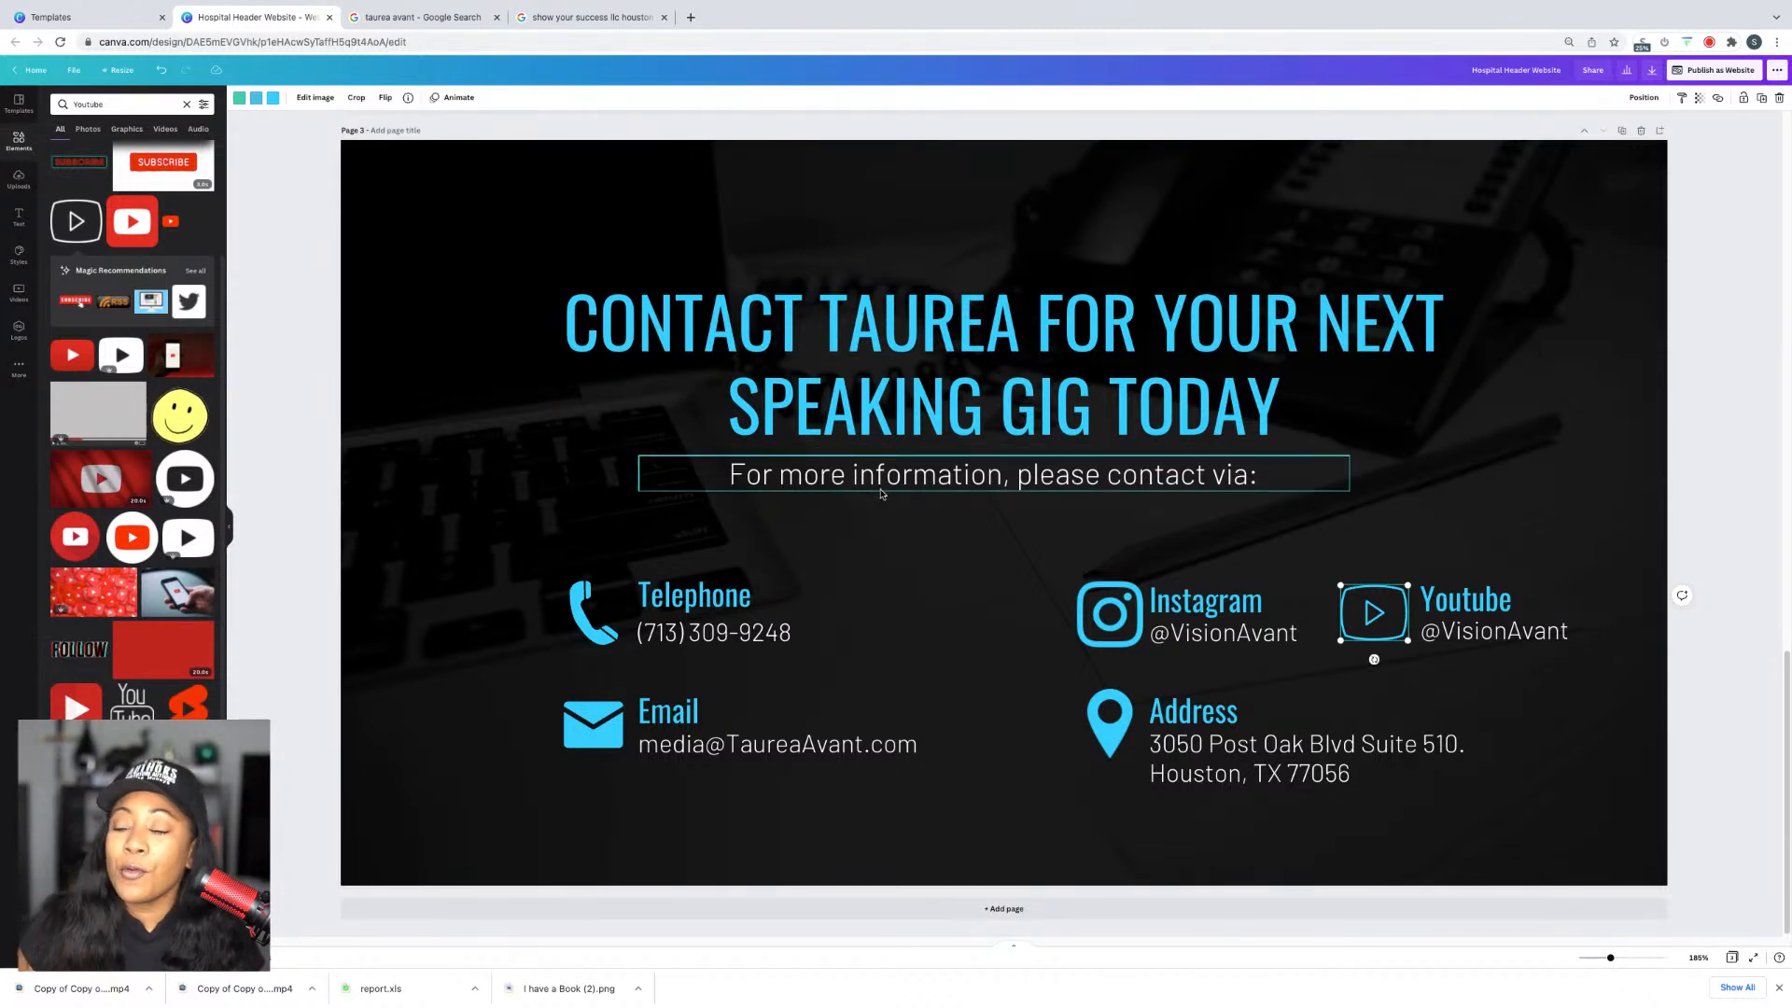
Step: Deselect the YouTube icon and clear the 'Youtube' element search
left_click(1621, 322)
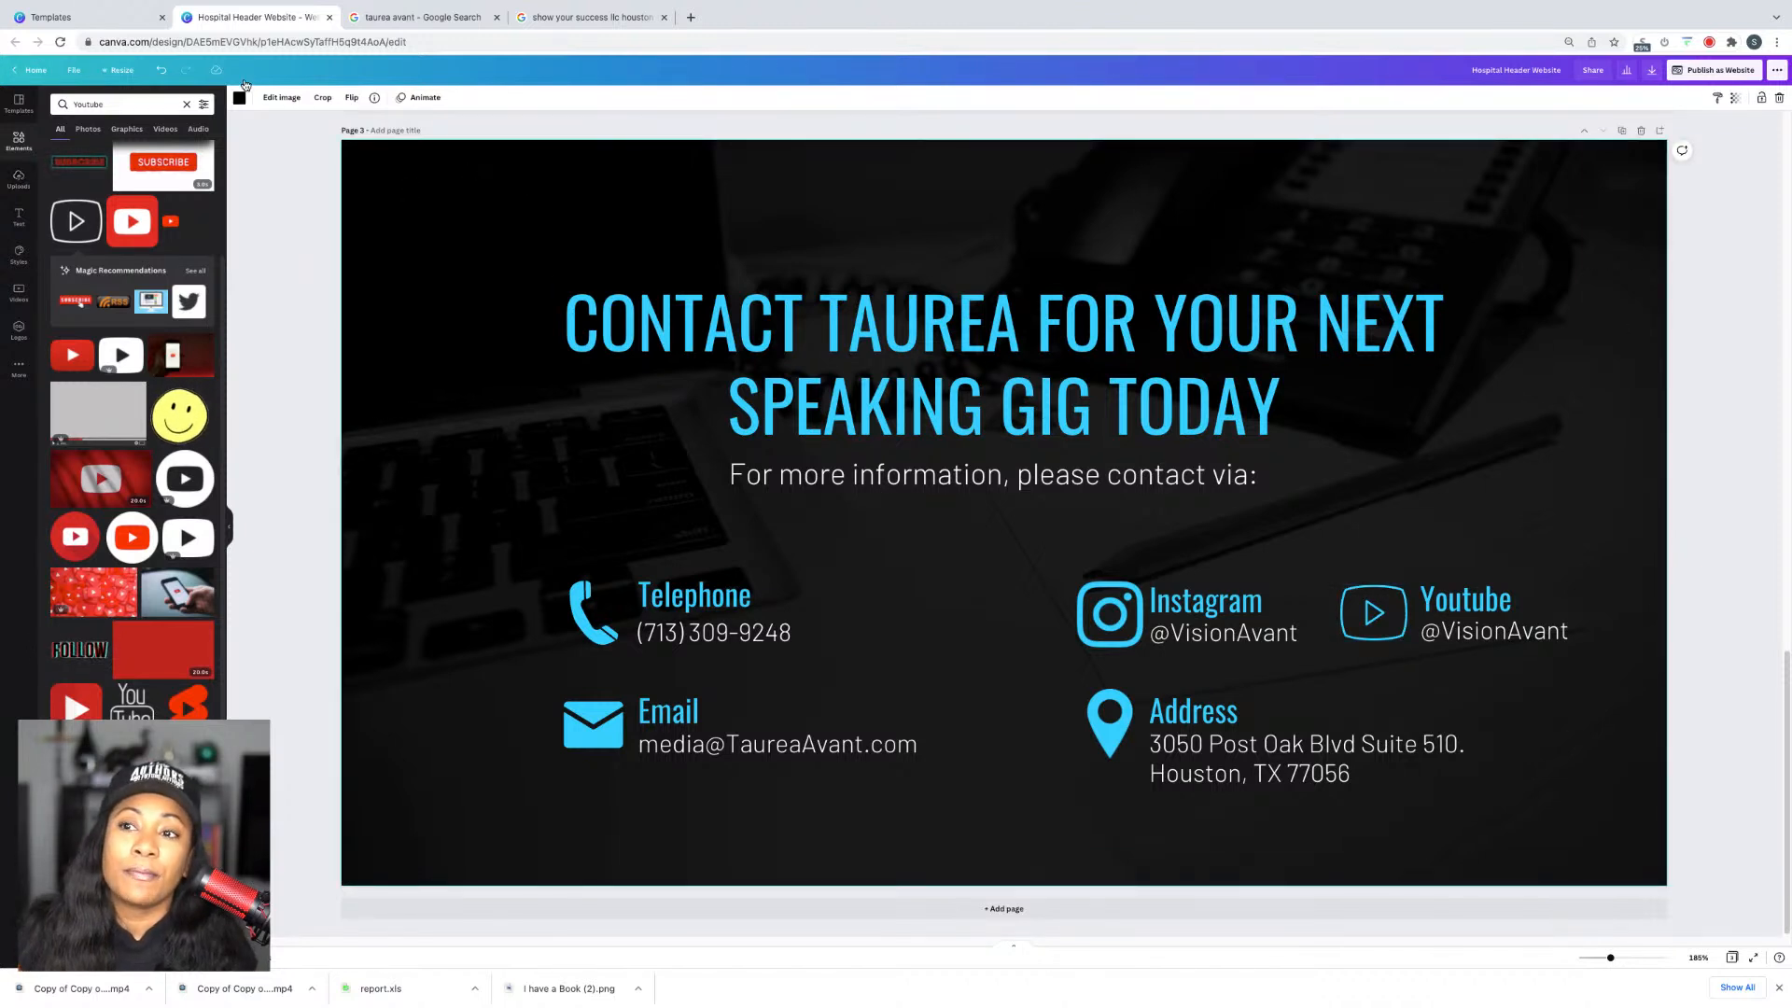
left_click(187, 103)
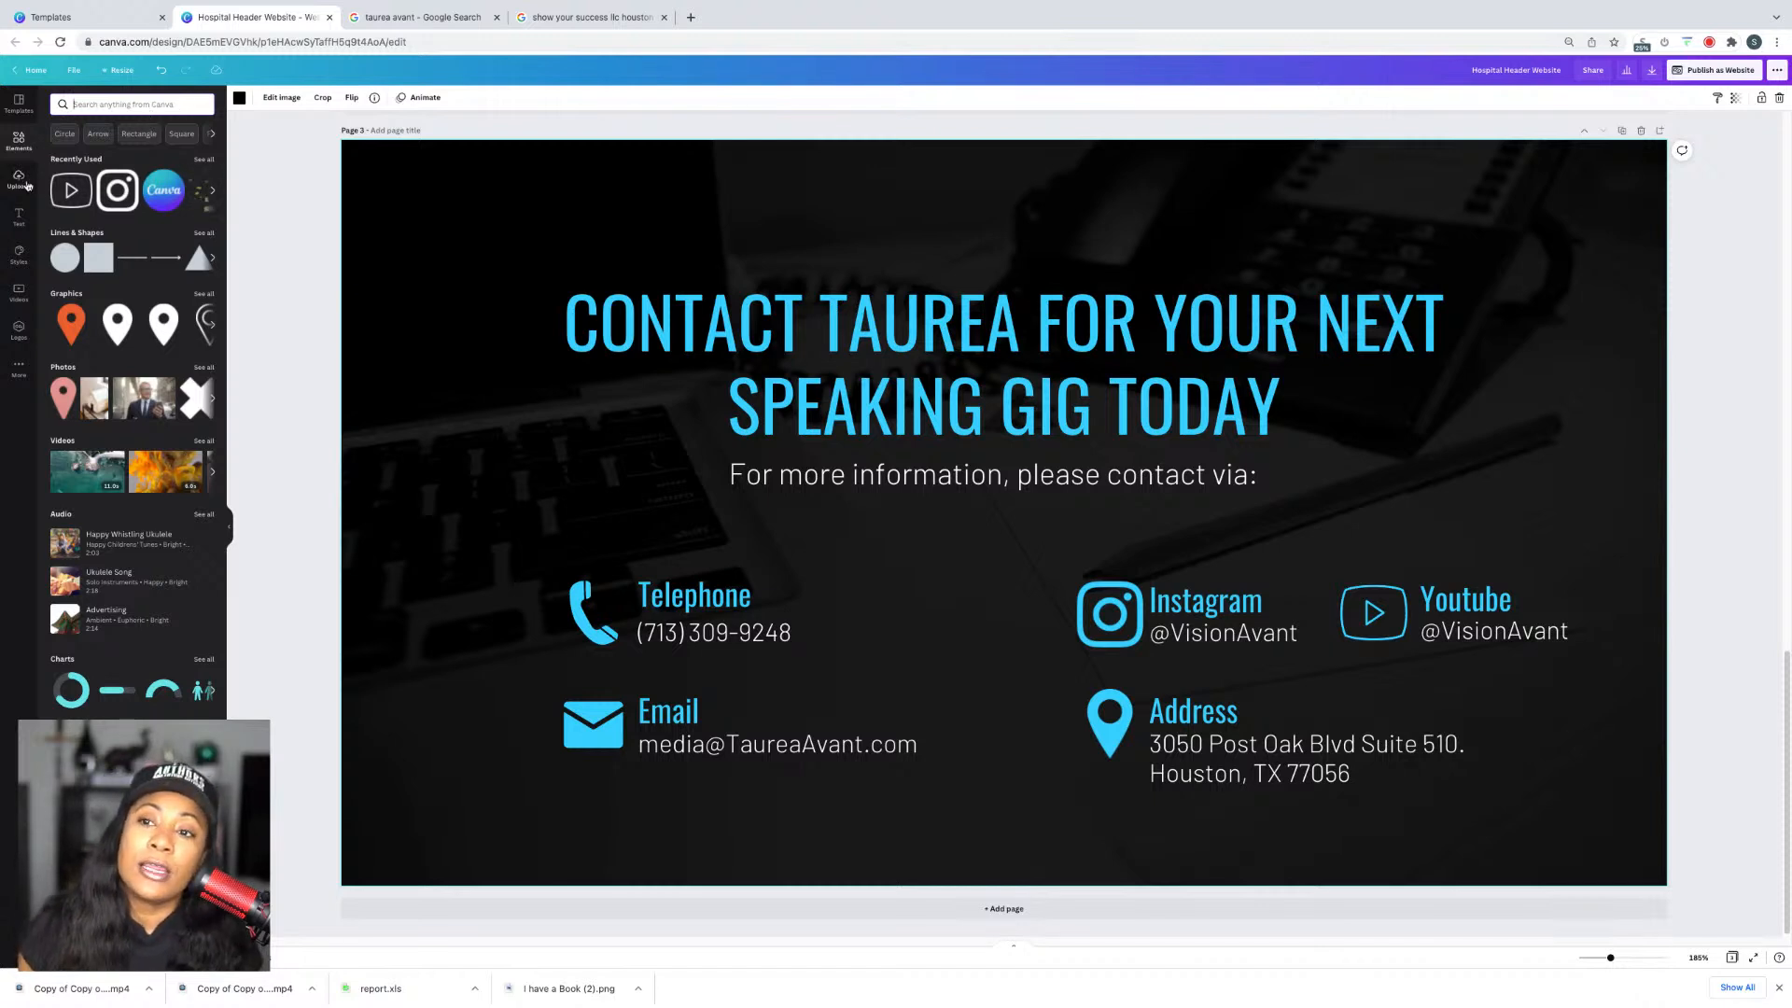
Step: Search Elements for 'contact' and stretch the wooden-blocks photo across the contact page
left_click(21, 140)
left_click(146, 103)
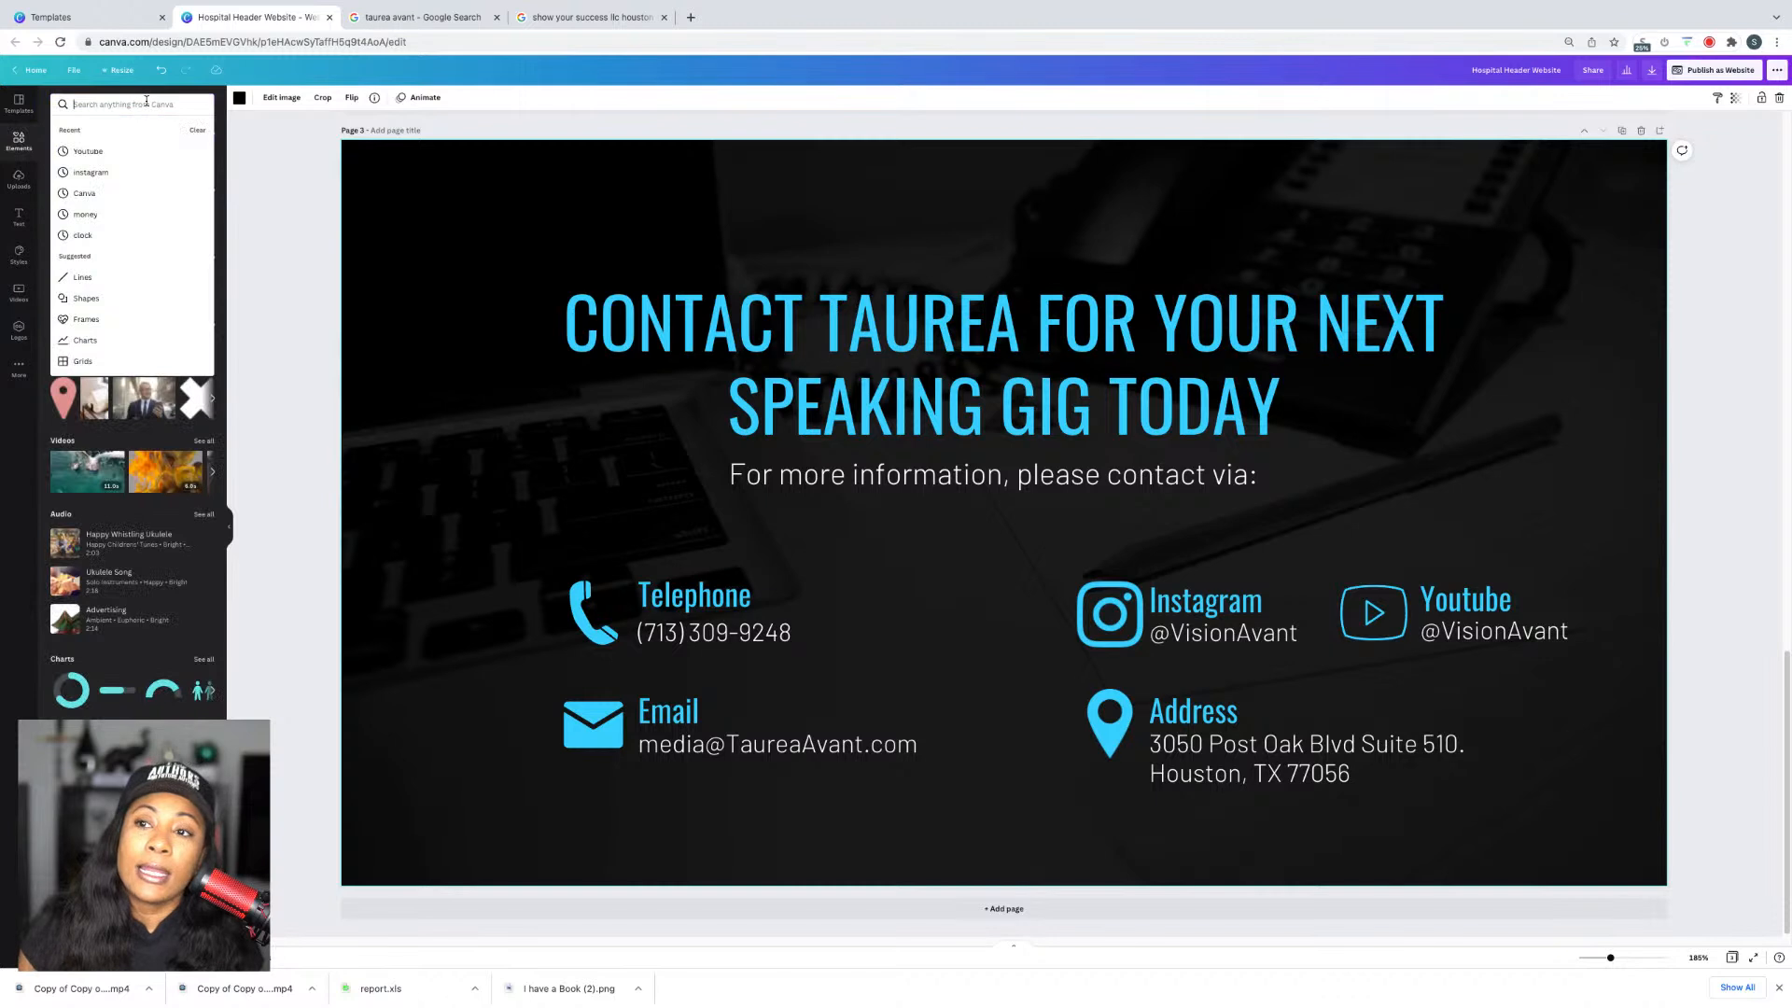
type("contact")
key("Return")
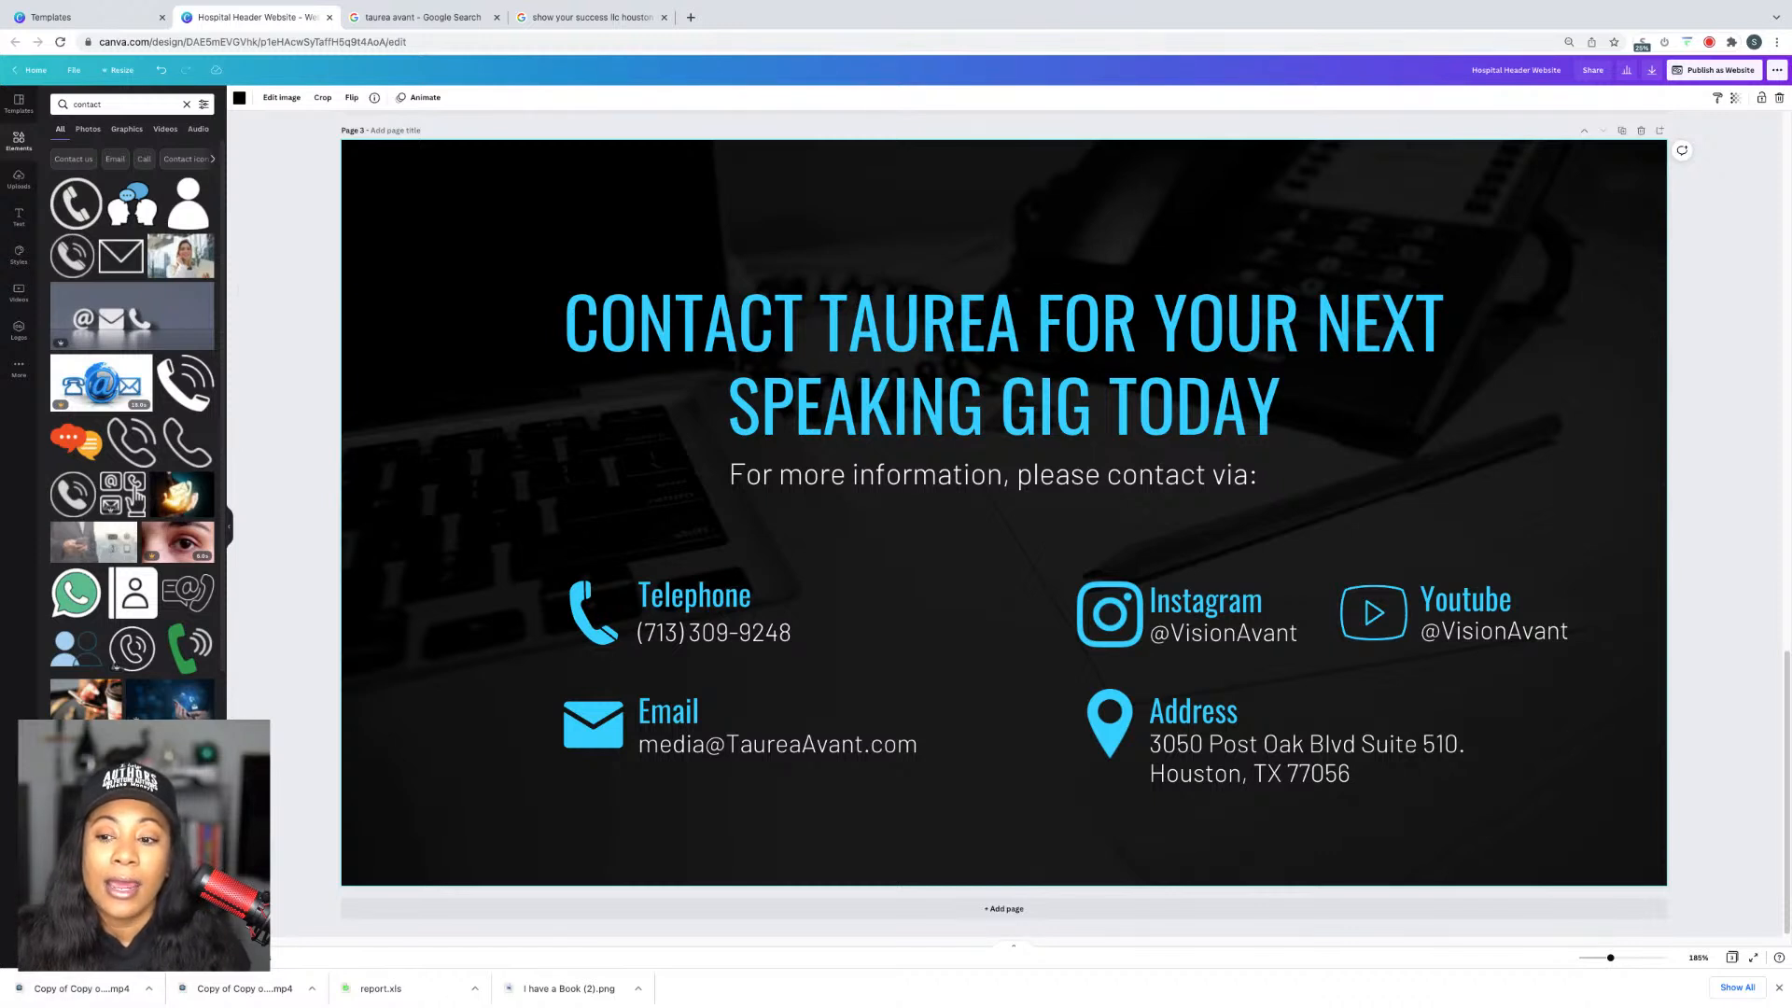
left_click_drag(131, 816, 411, 213)
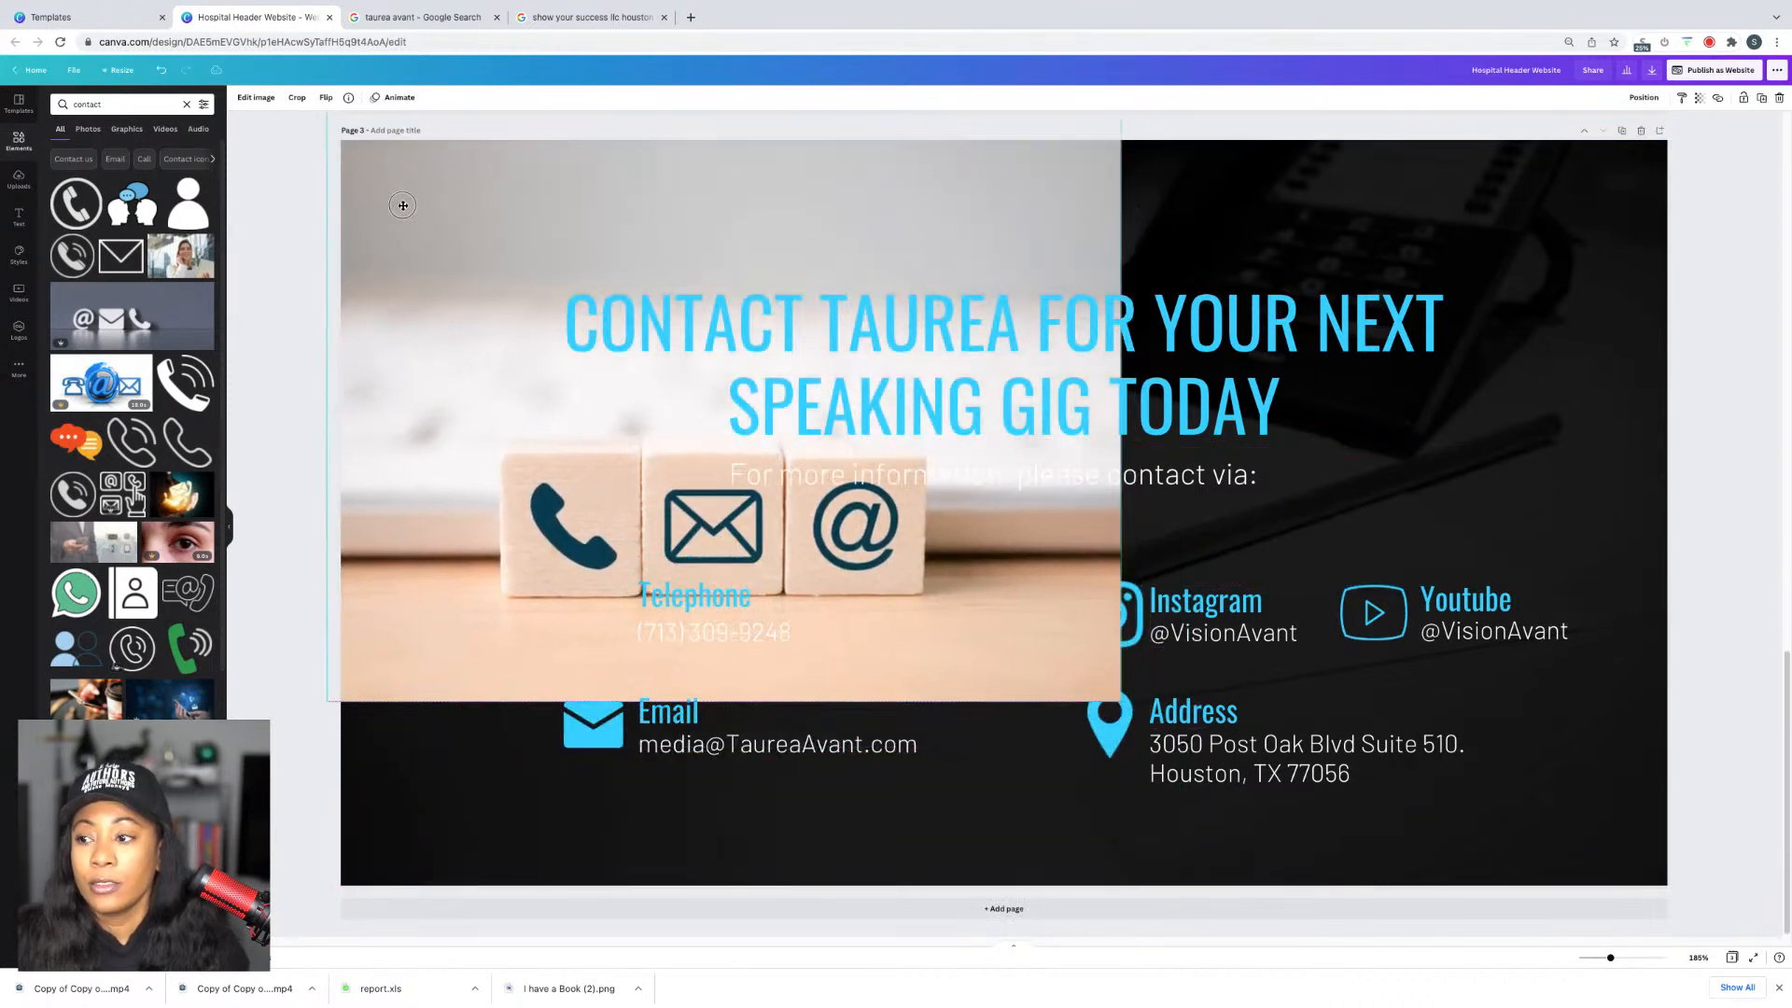
left_click_drag(1121, 706, 1778, 996)
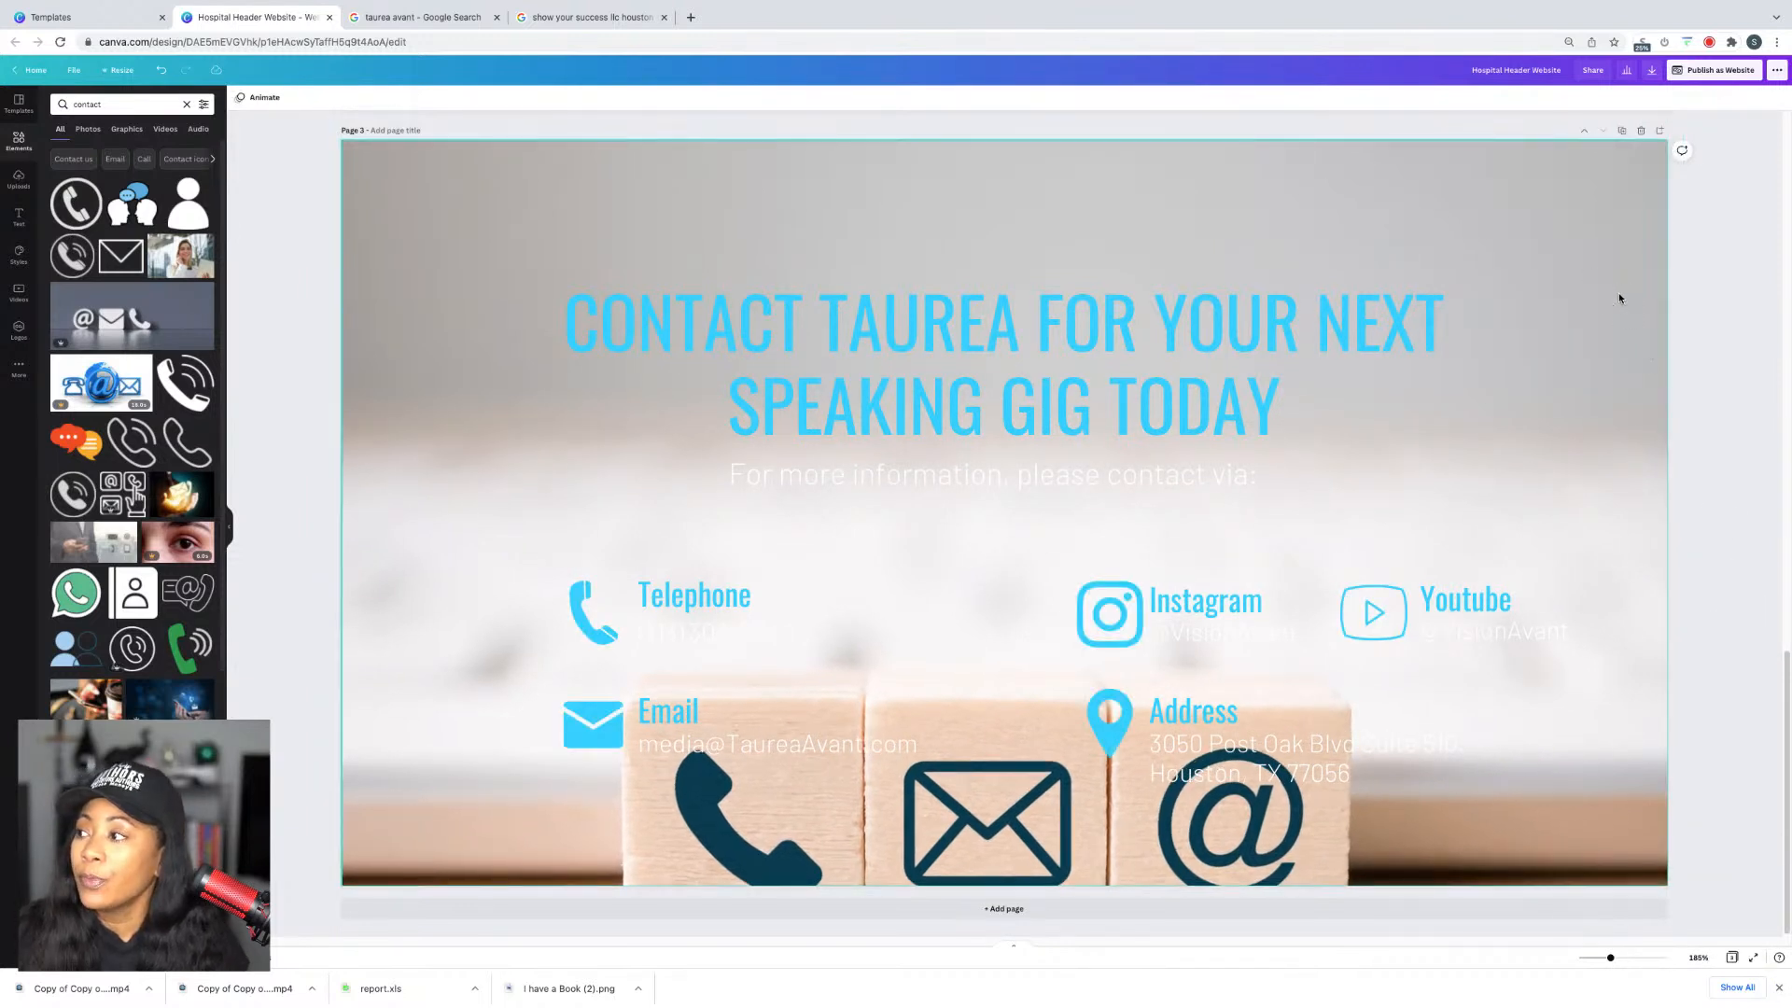
Step: Fade the background photo to transparency 24
left_click(1654, 166)
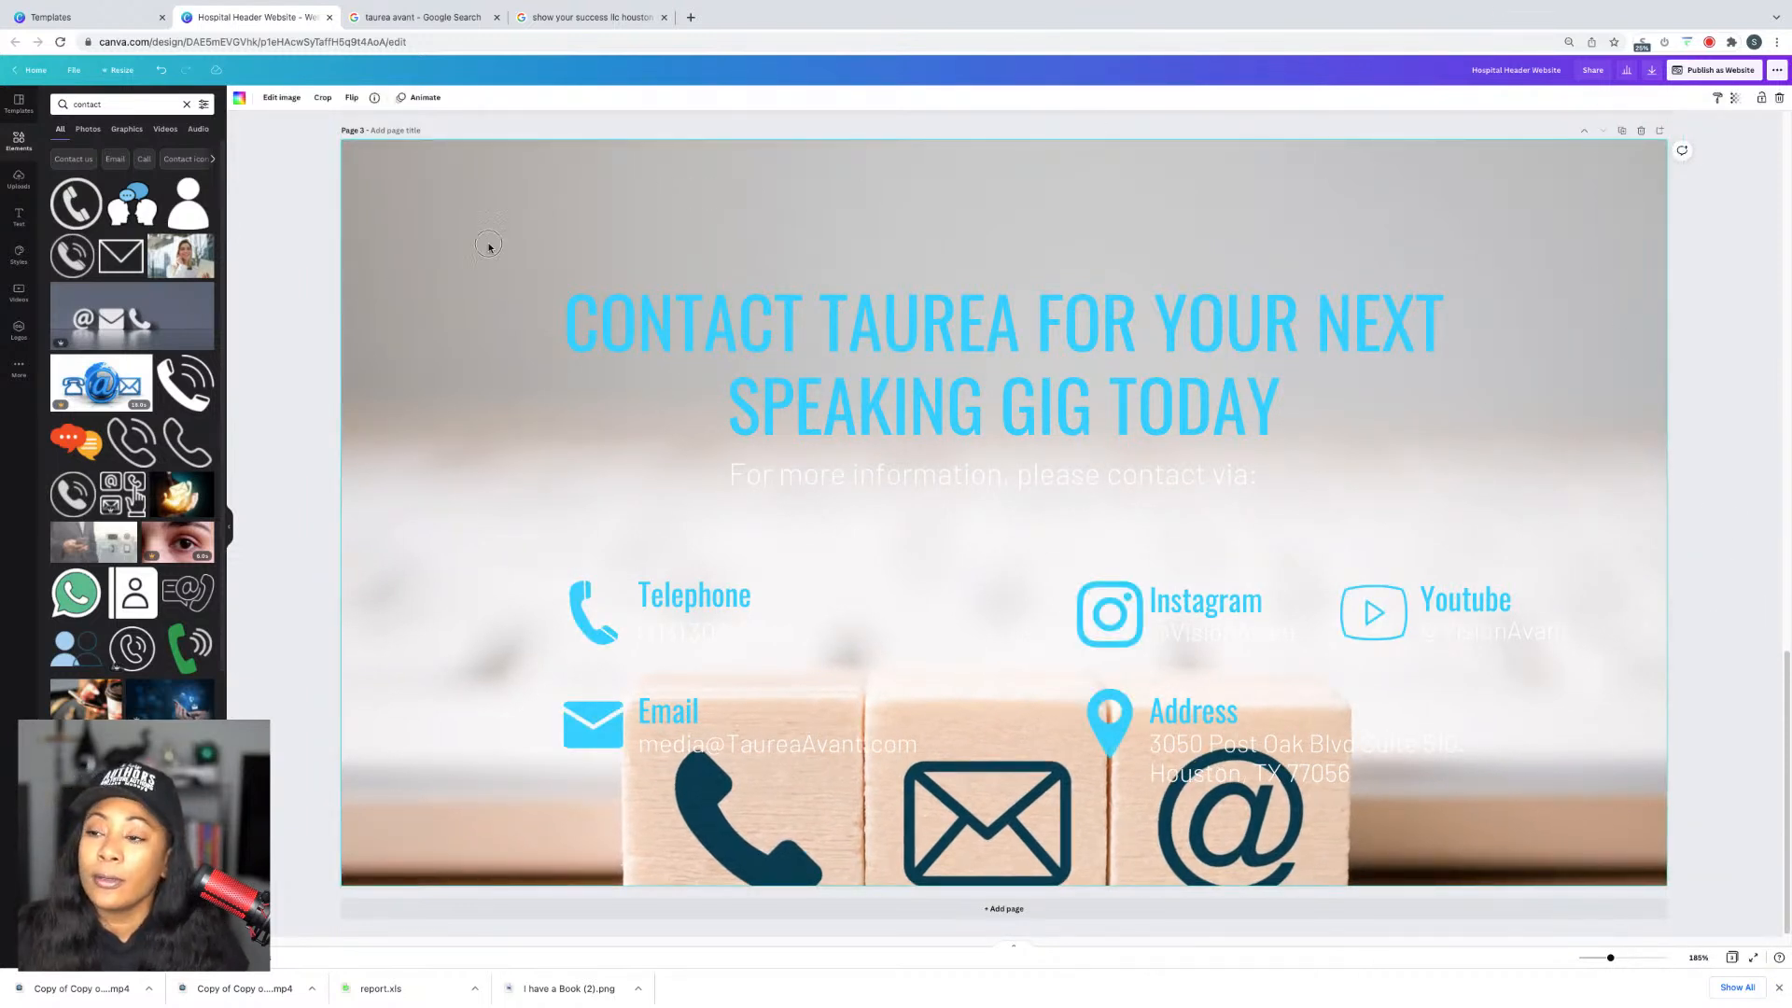
left_click(1735, 98)
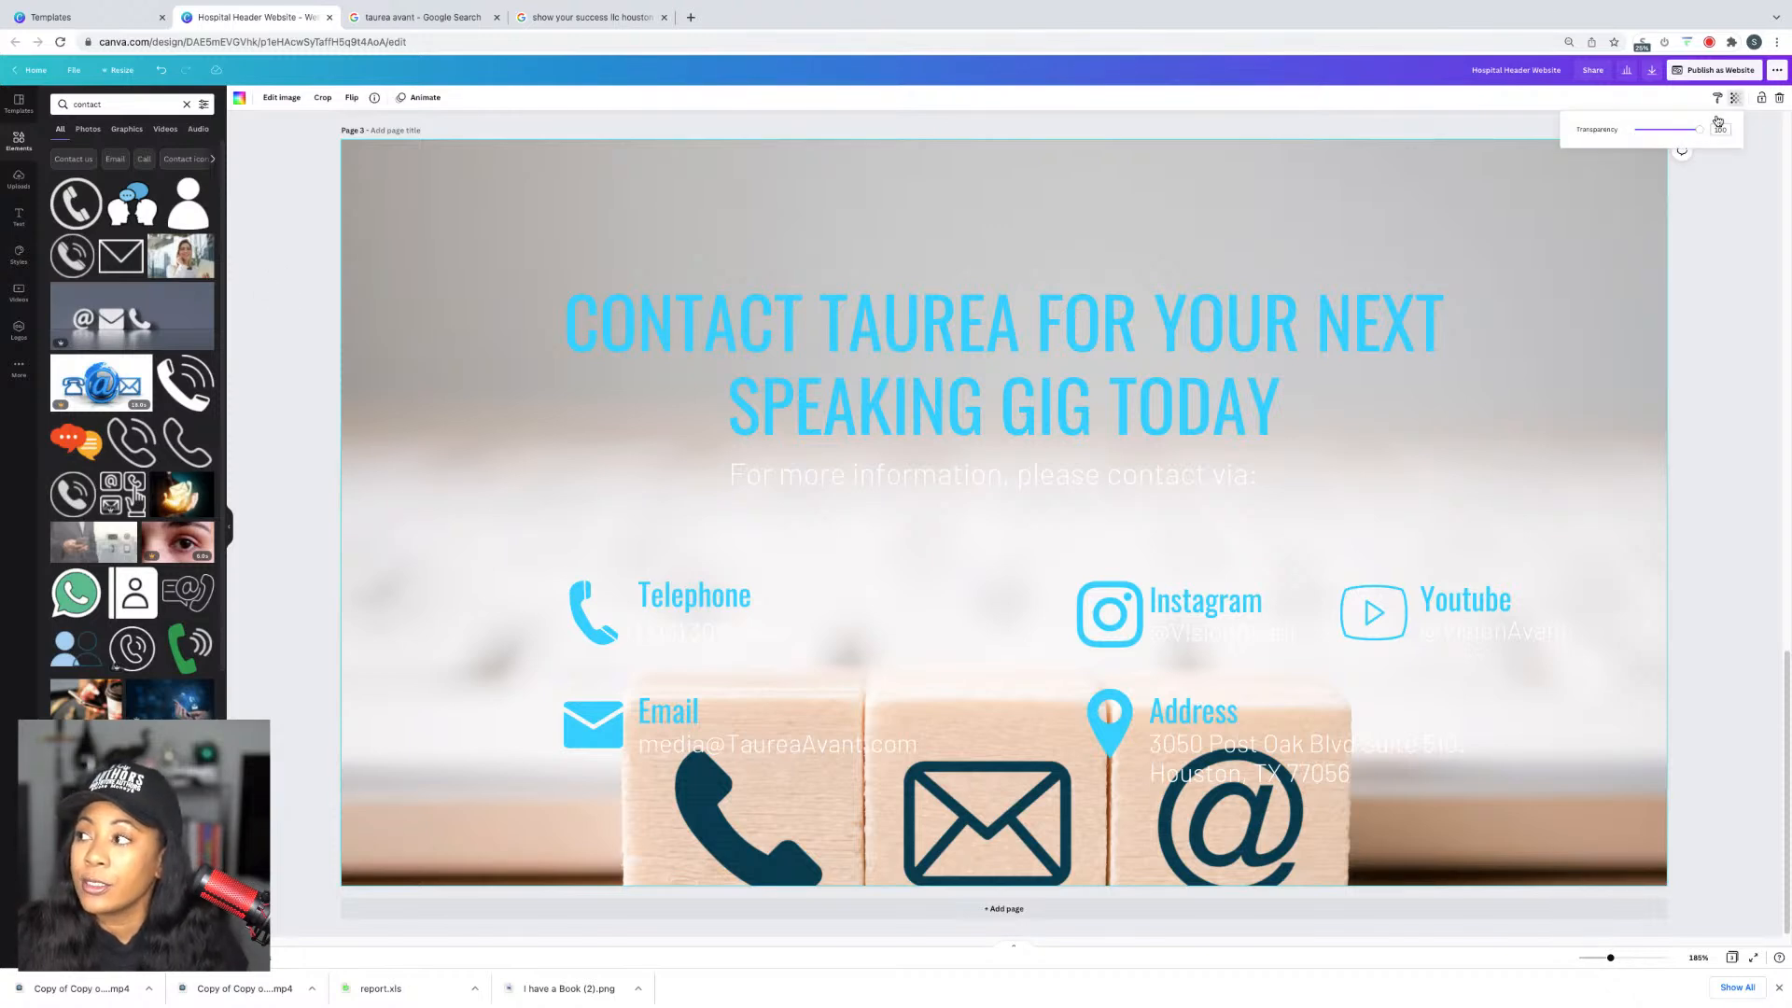
left_click_drag(1671, 128, 1644, 136)
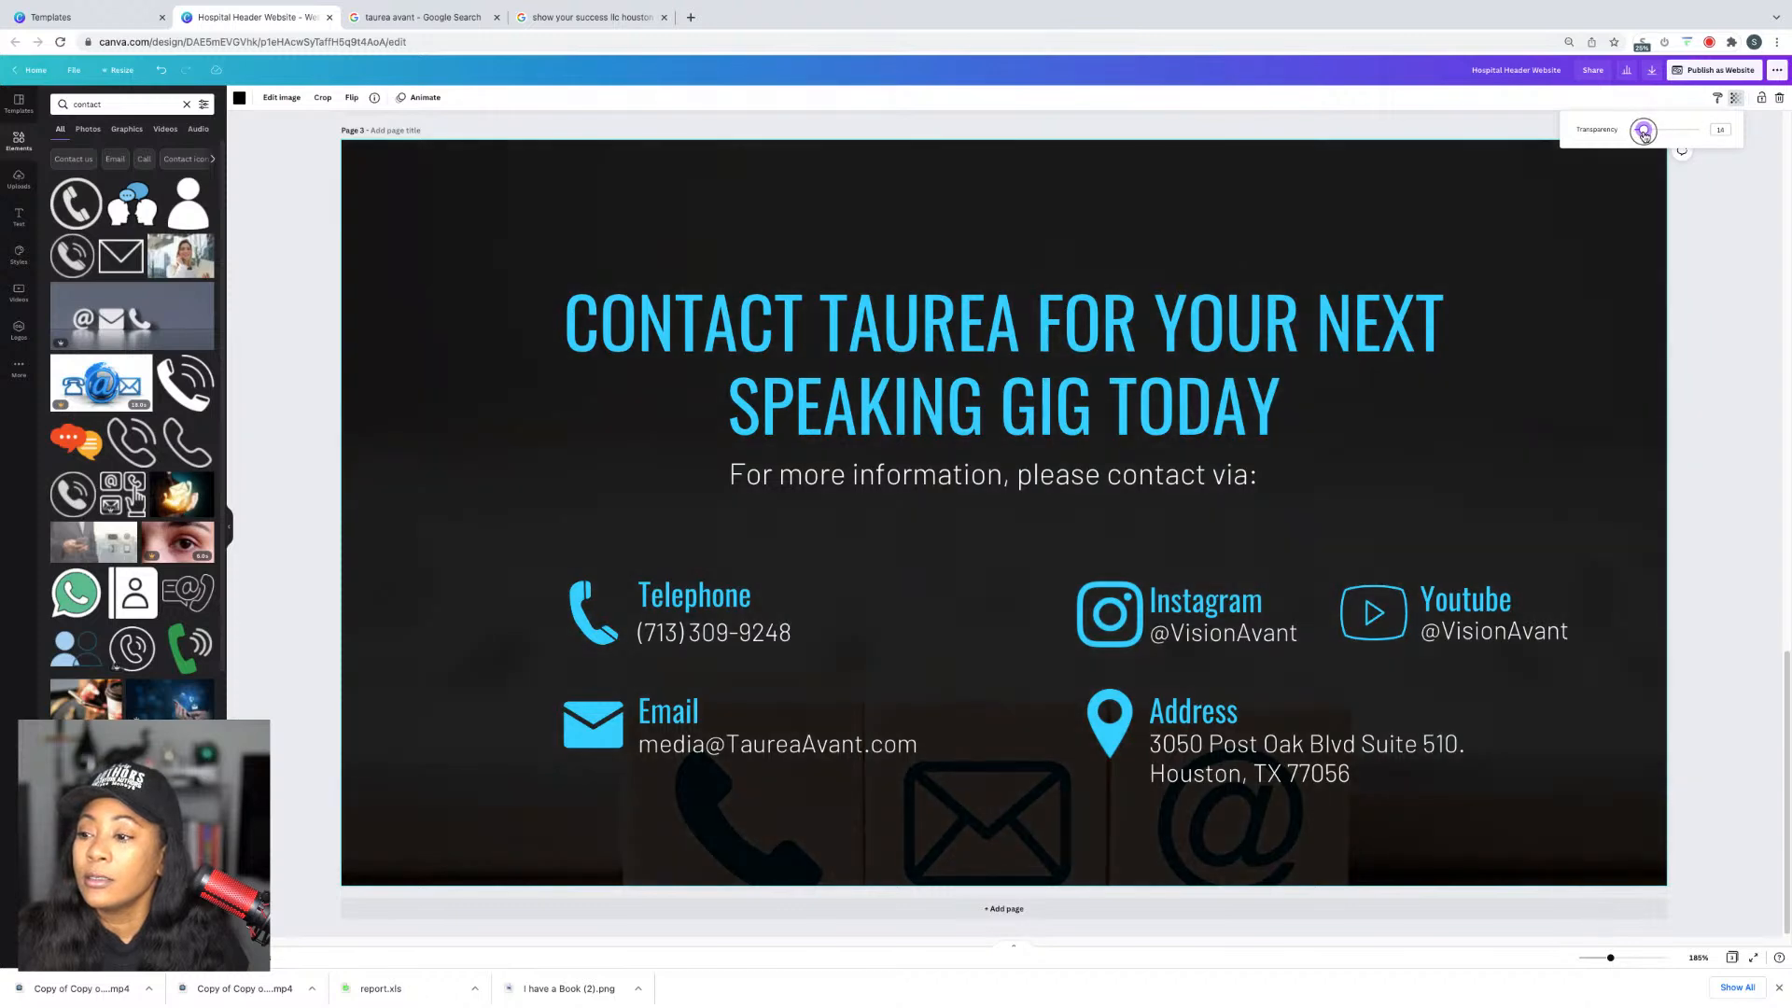
left_click(1776, 268)
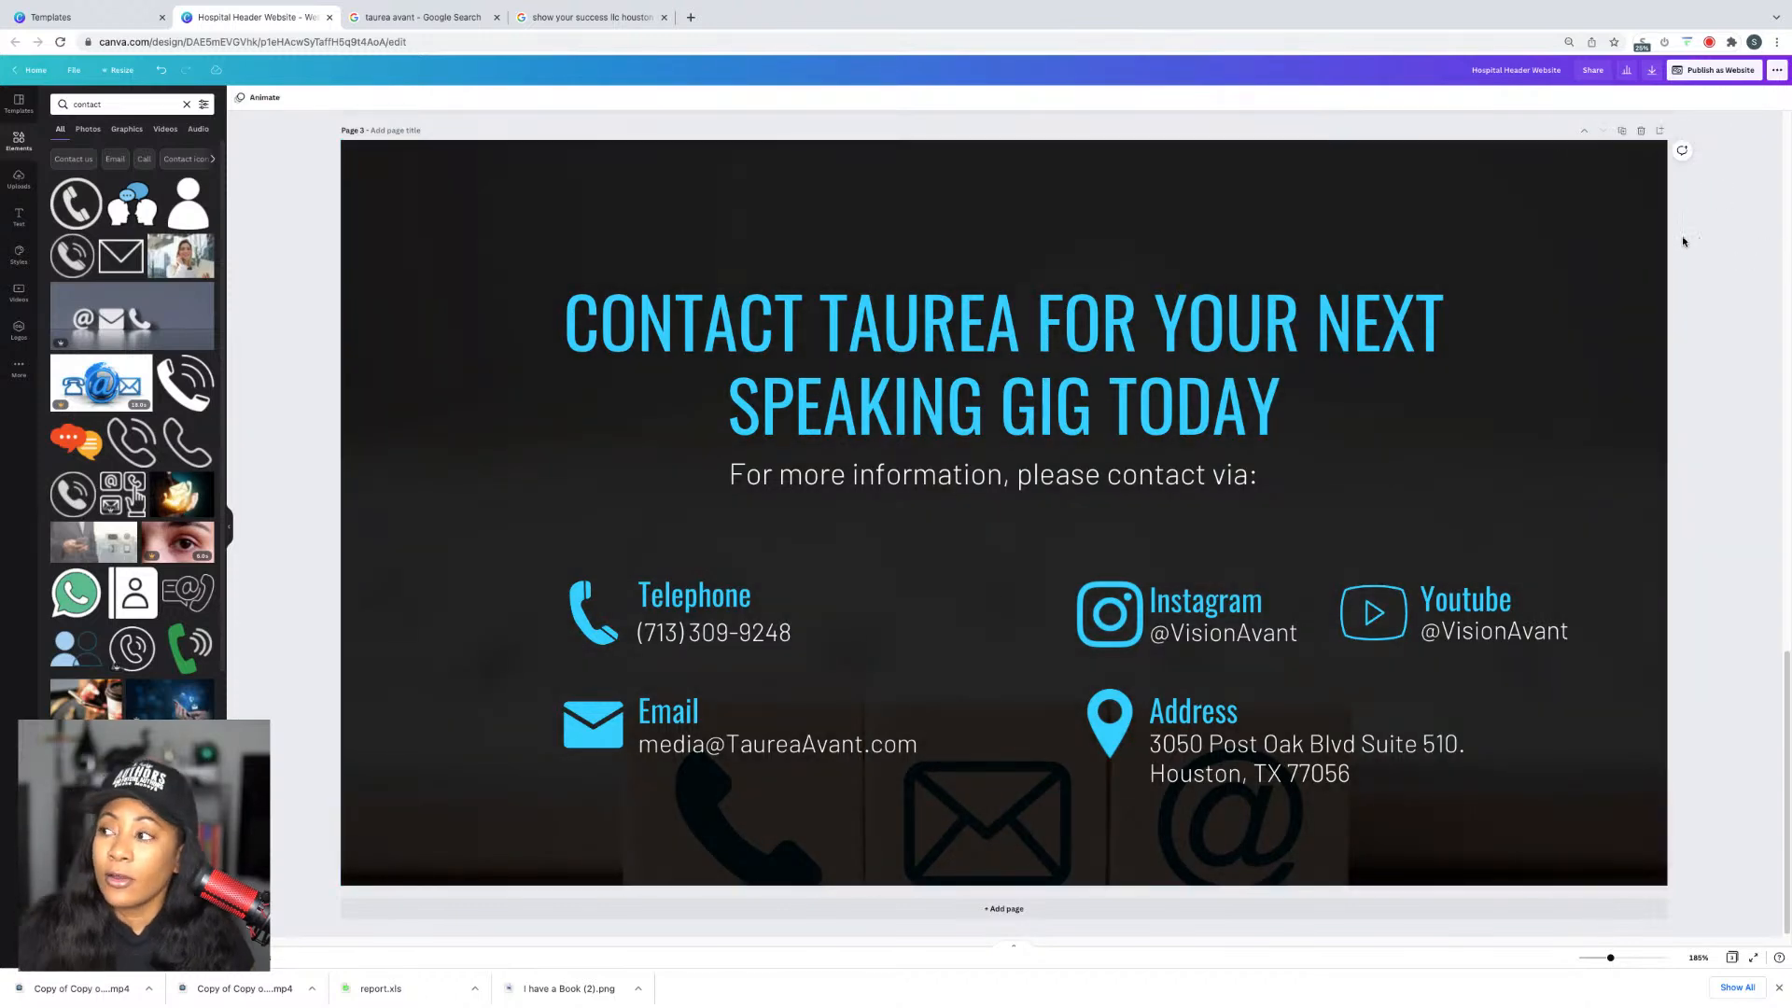
Step: Add a slanted-top shape from the Lines & Shapes 'See all' list
scroll(1683, 241, "up", 5)
scroll(1398, 477, "down", 5)
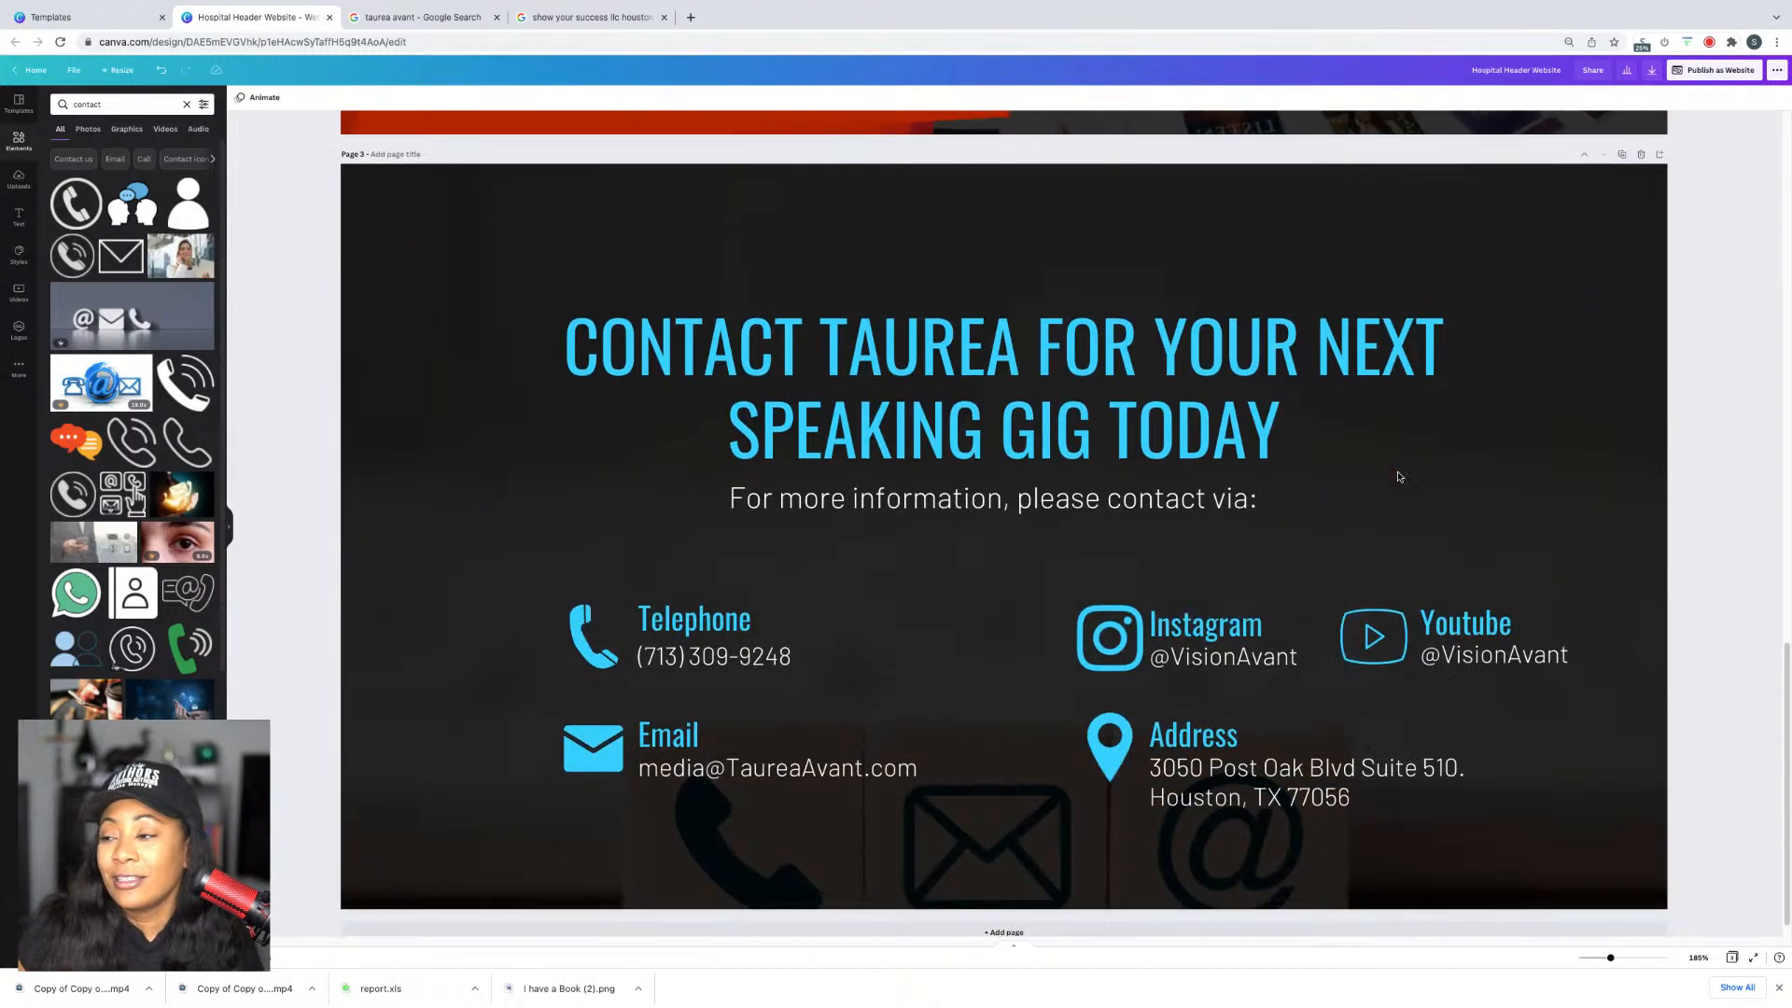
scroll(1397, 476, "up", 3)
scroll(1407, 469, "down", 3)
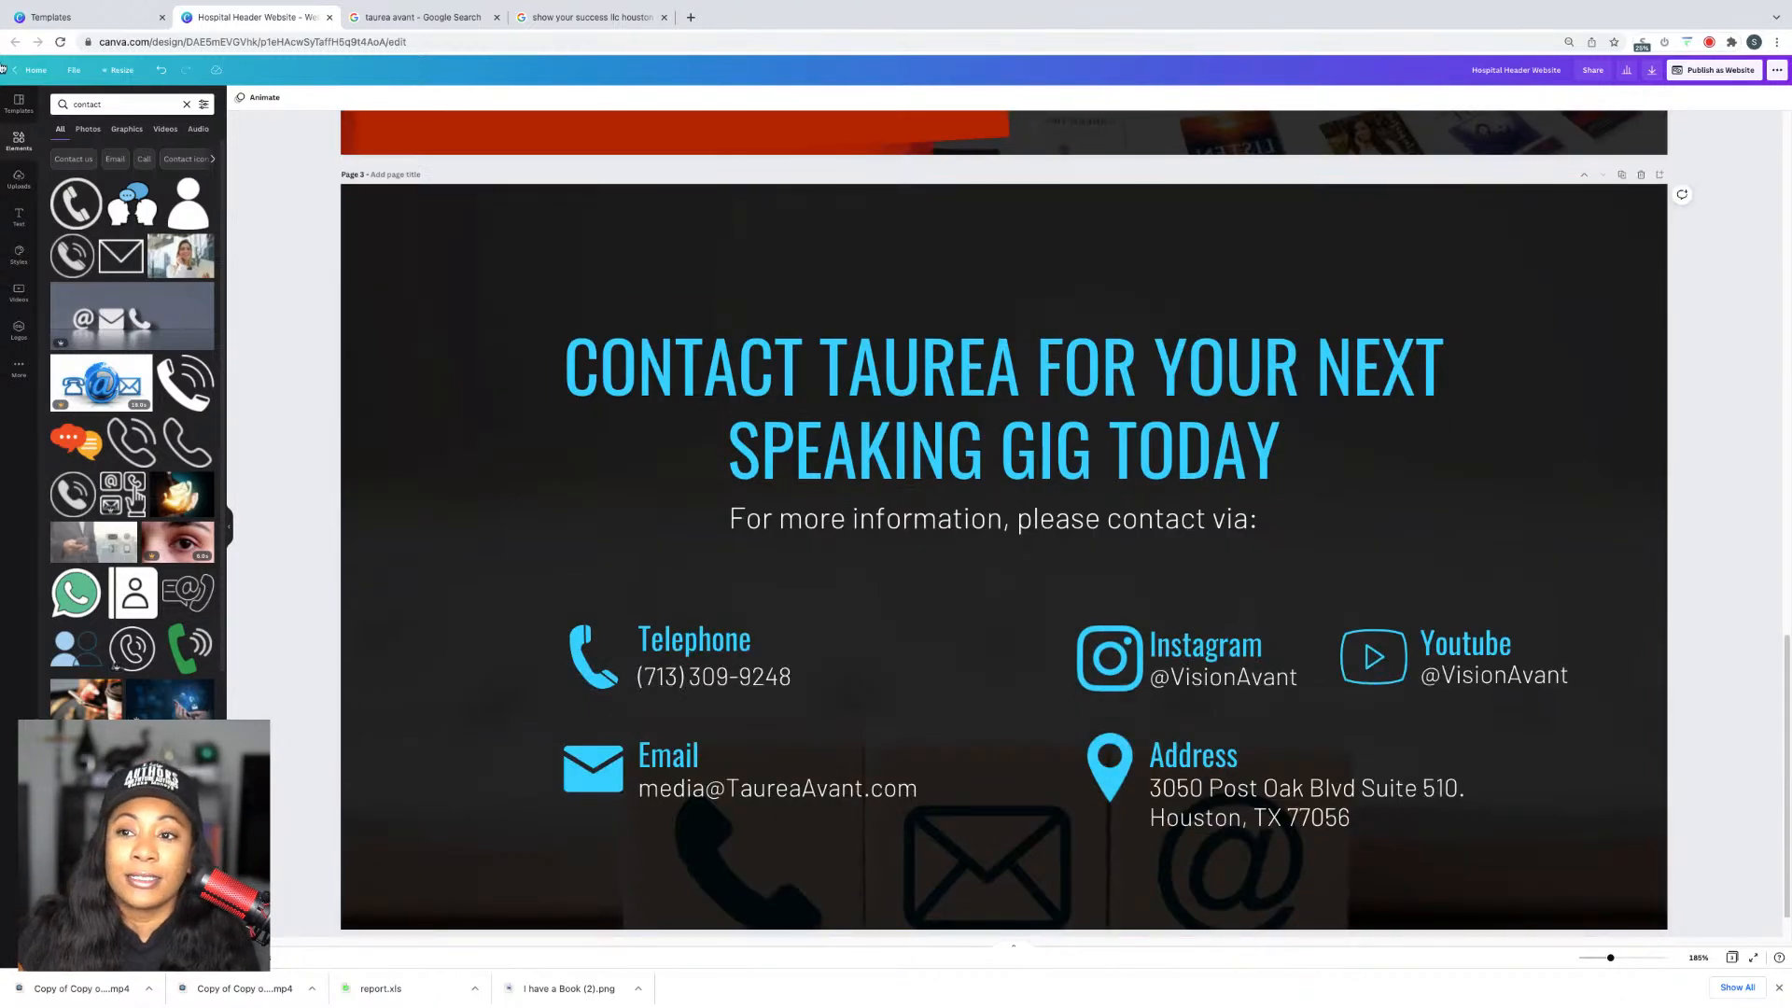
left_click(183, 105)
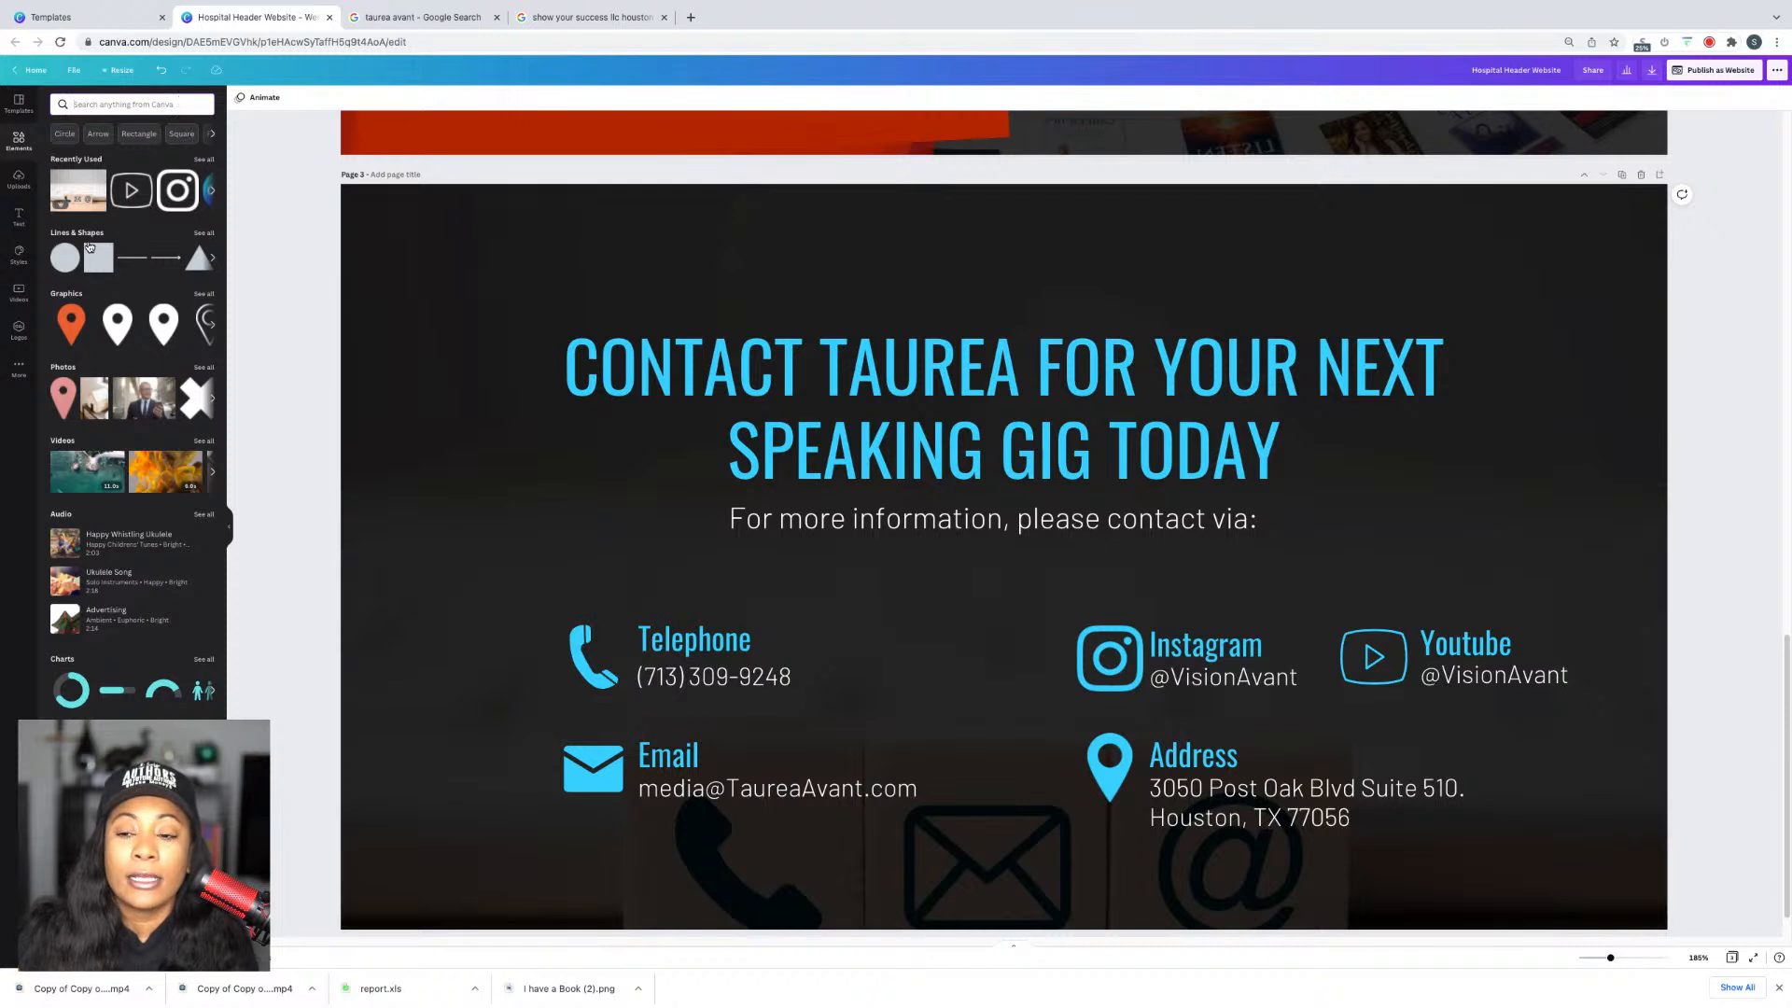
left_click(204, 234)
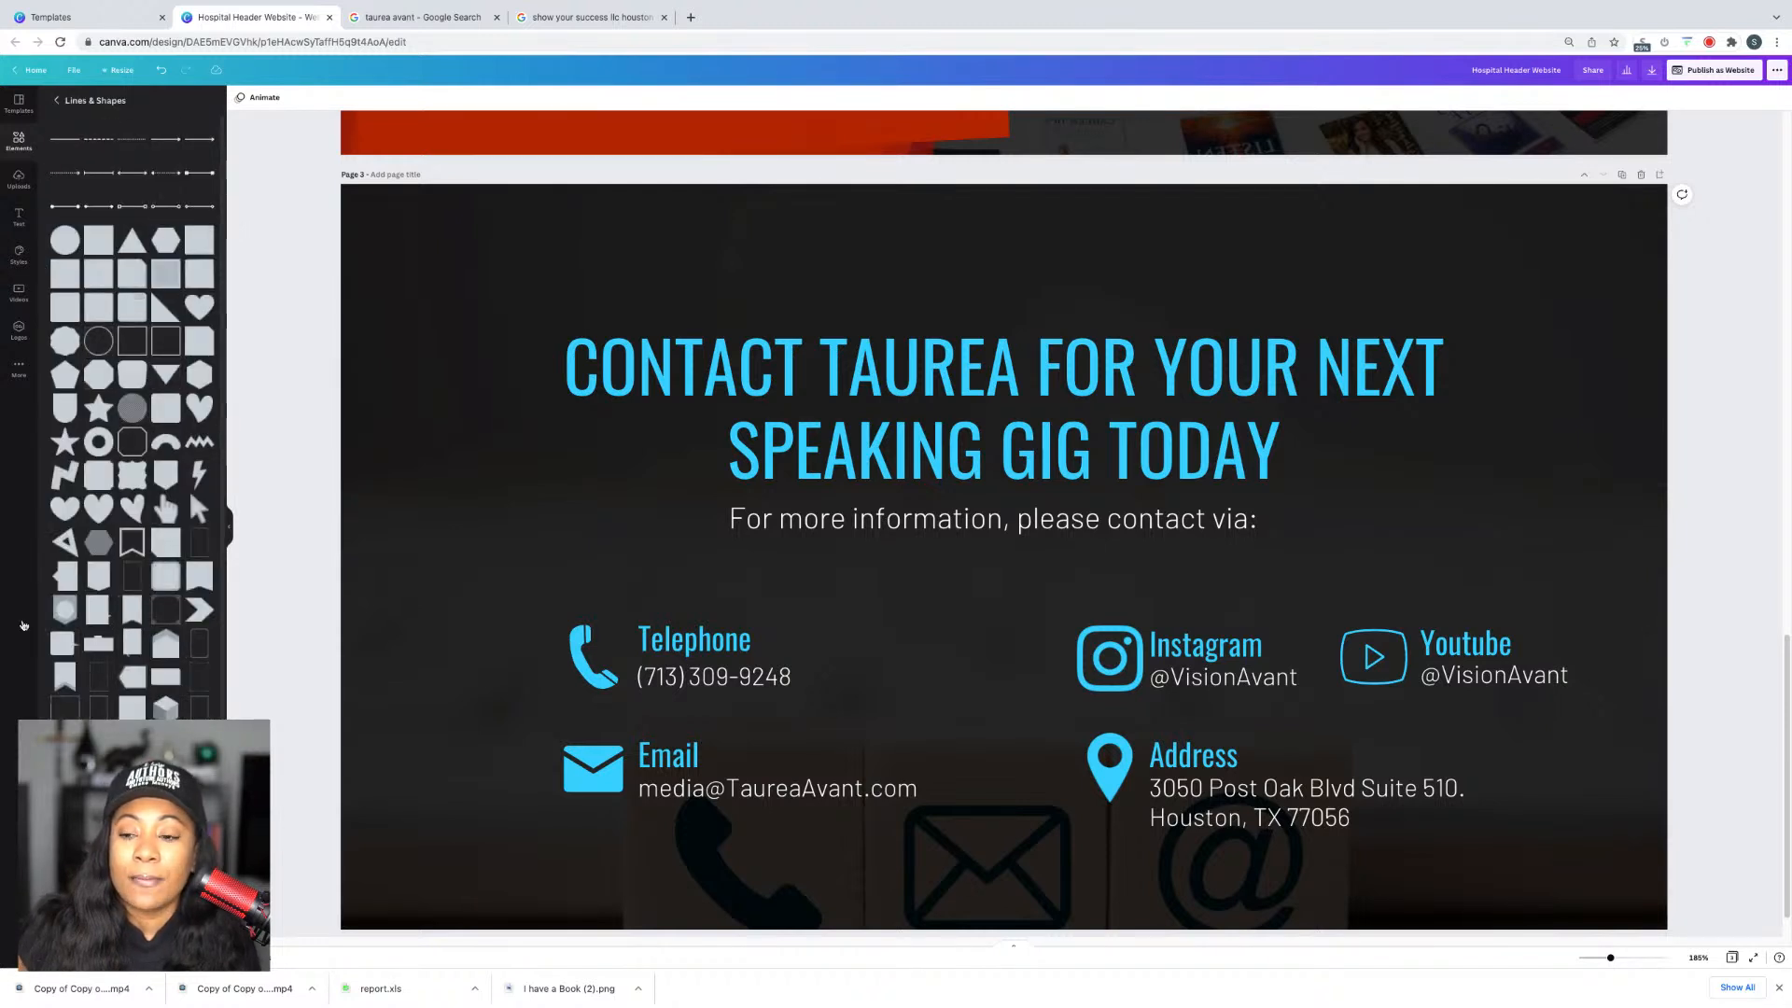
scroll(133, 420, "down", 1)
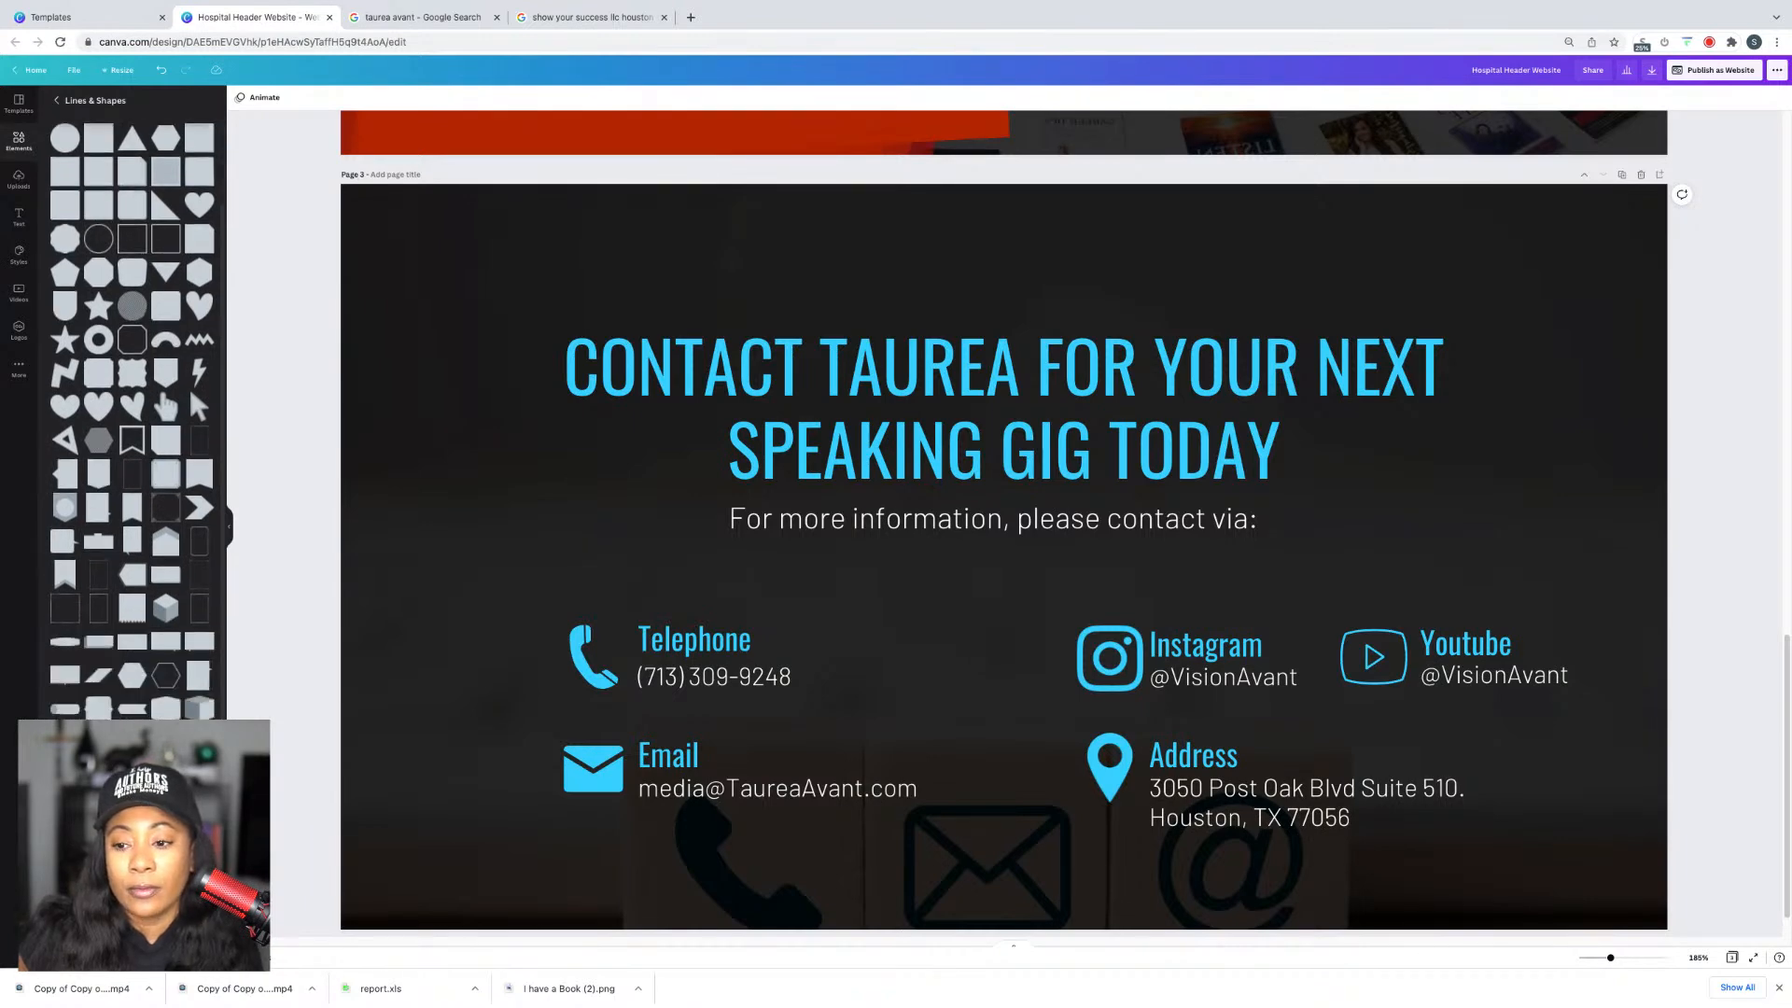
left_click(131, 742)
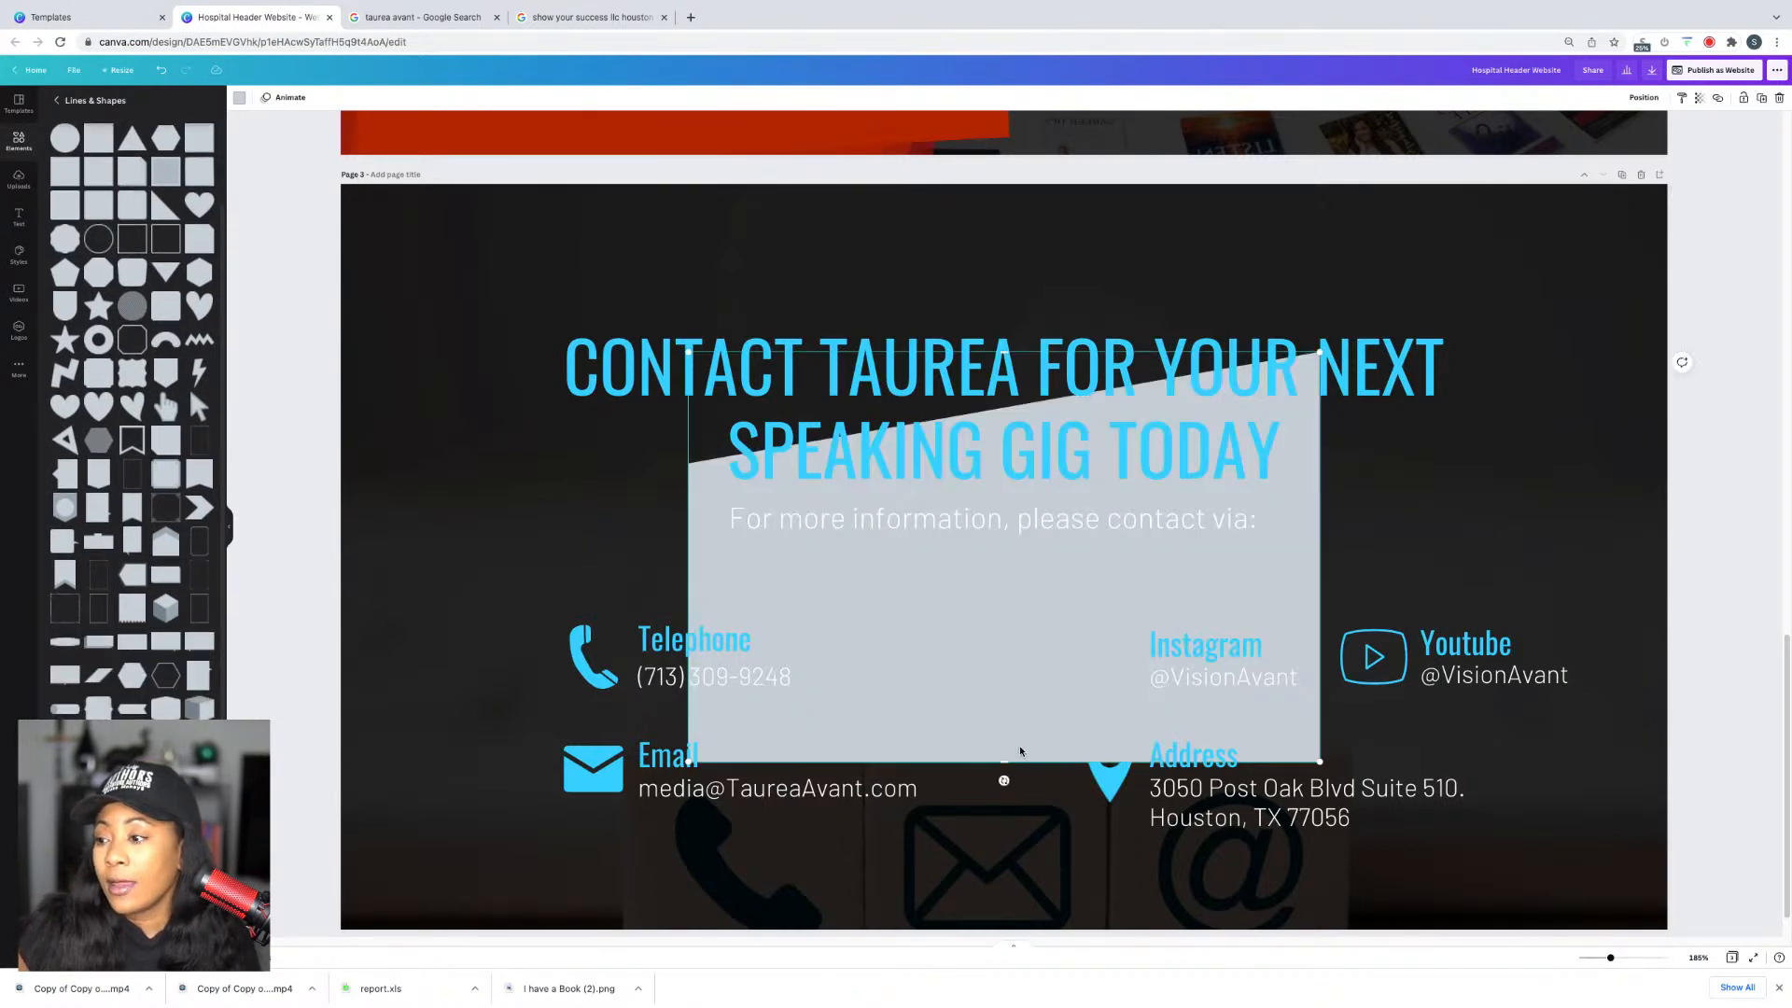
Step: Rotate the slanted shape 180° and stretch it across the top of the page
left_click_drag(1003, 780, 1015, 149)
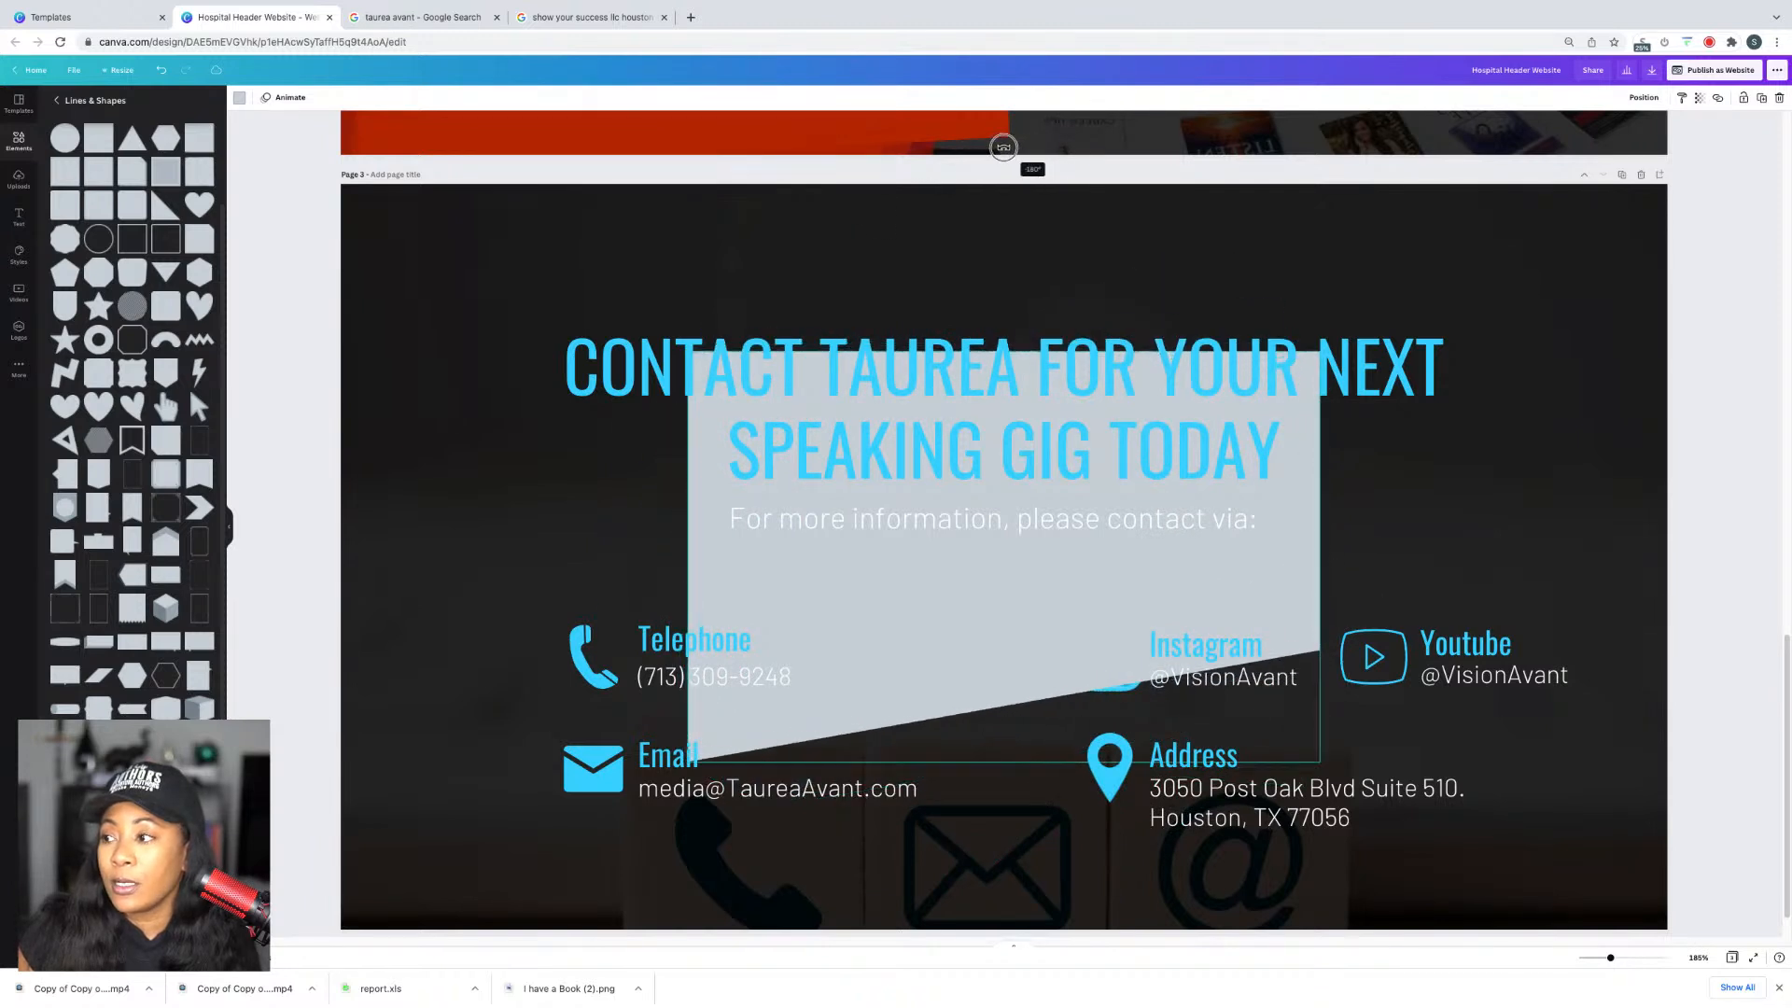
left_click(1295, 533)
left_click(1300, 620)
left_click_drag(1302, 620, 1717, 155)
left_click_drag(1106, 292, 186, 888)
left_click_drag(1099, 223, 1115, 2)
left_click_drag(1603, 309, 1584, 114)
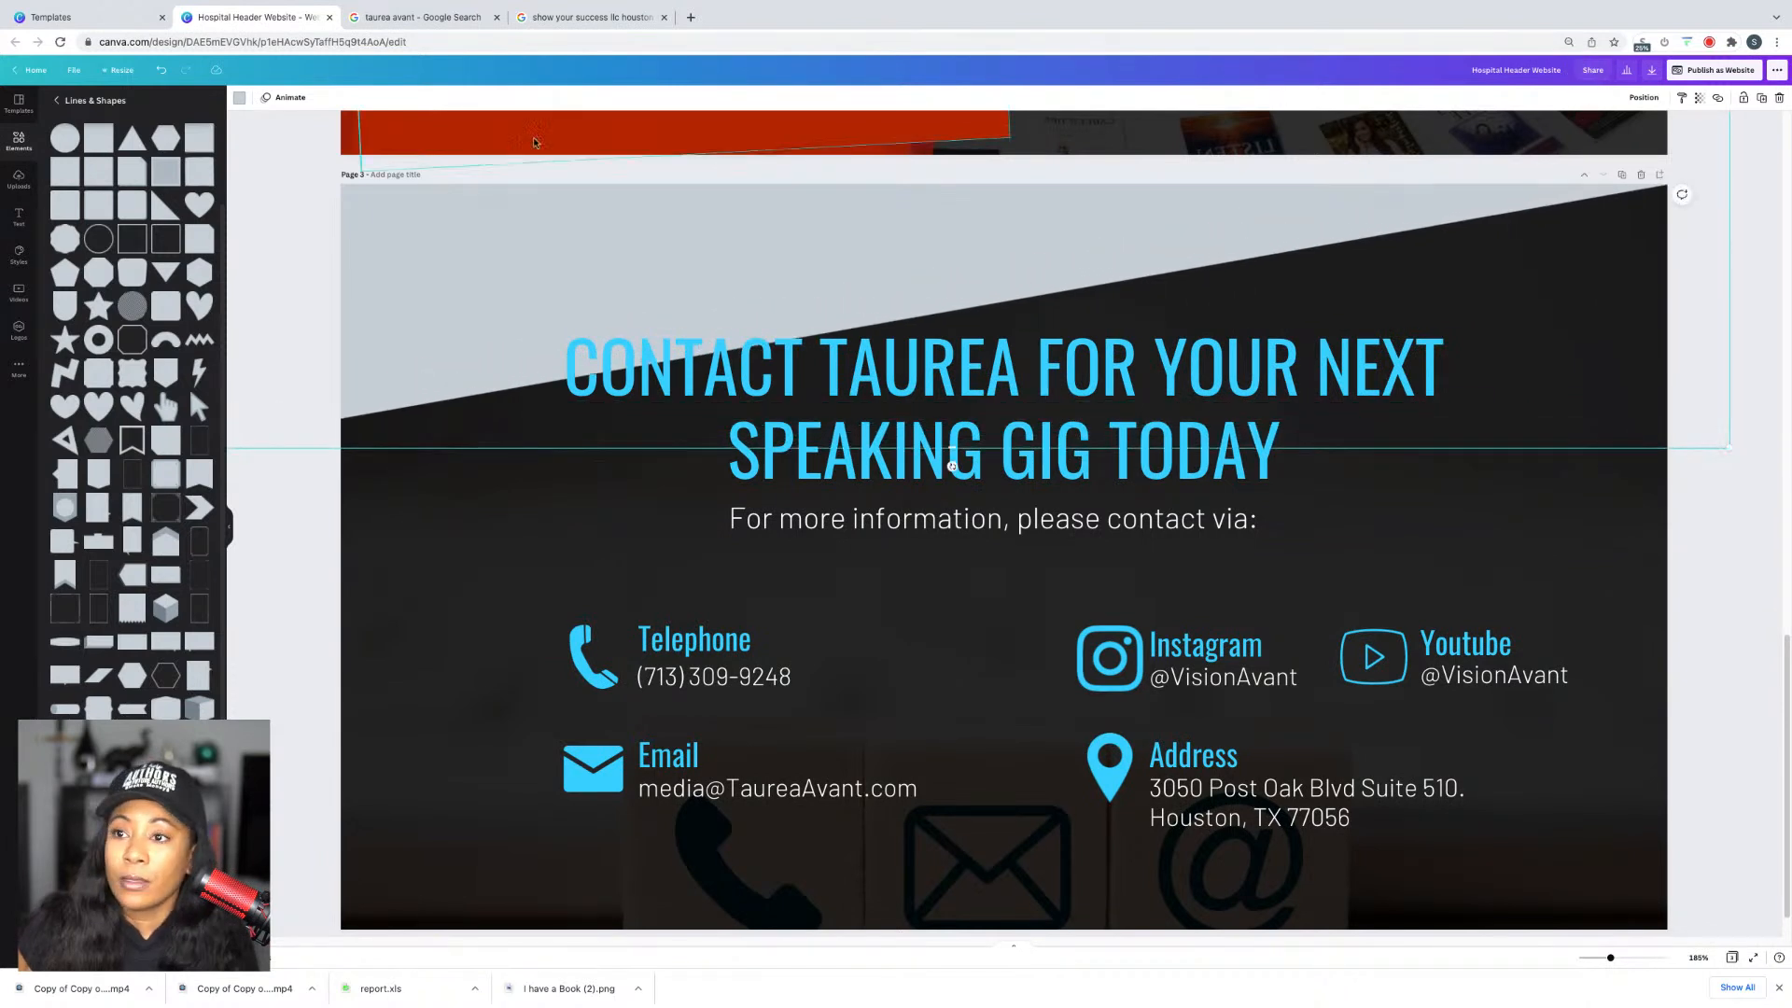
Step: Colour the slanted band dark red from Document Colors
left_click(239, 97)
left_click(88, 183)
left_click(318, 684)
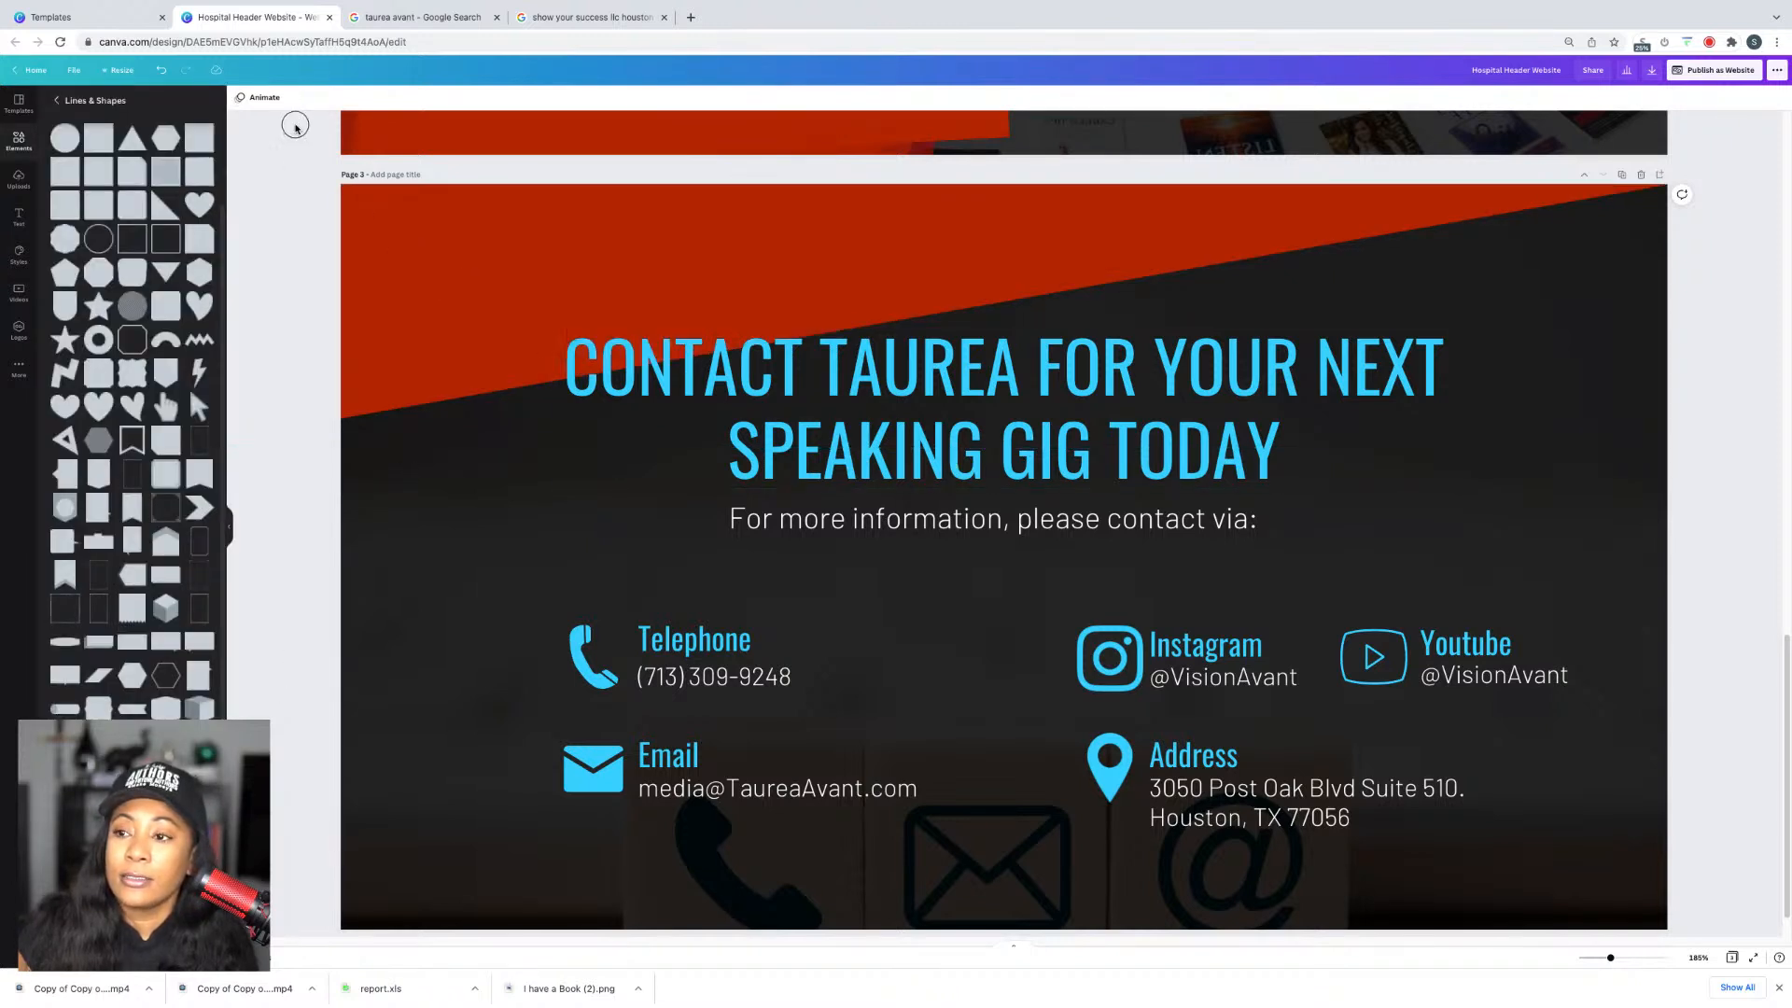
Step: Scroll through all three pages and back up to page 1's hero header
scroll(1036, 417, "up", 15)
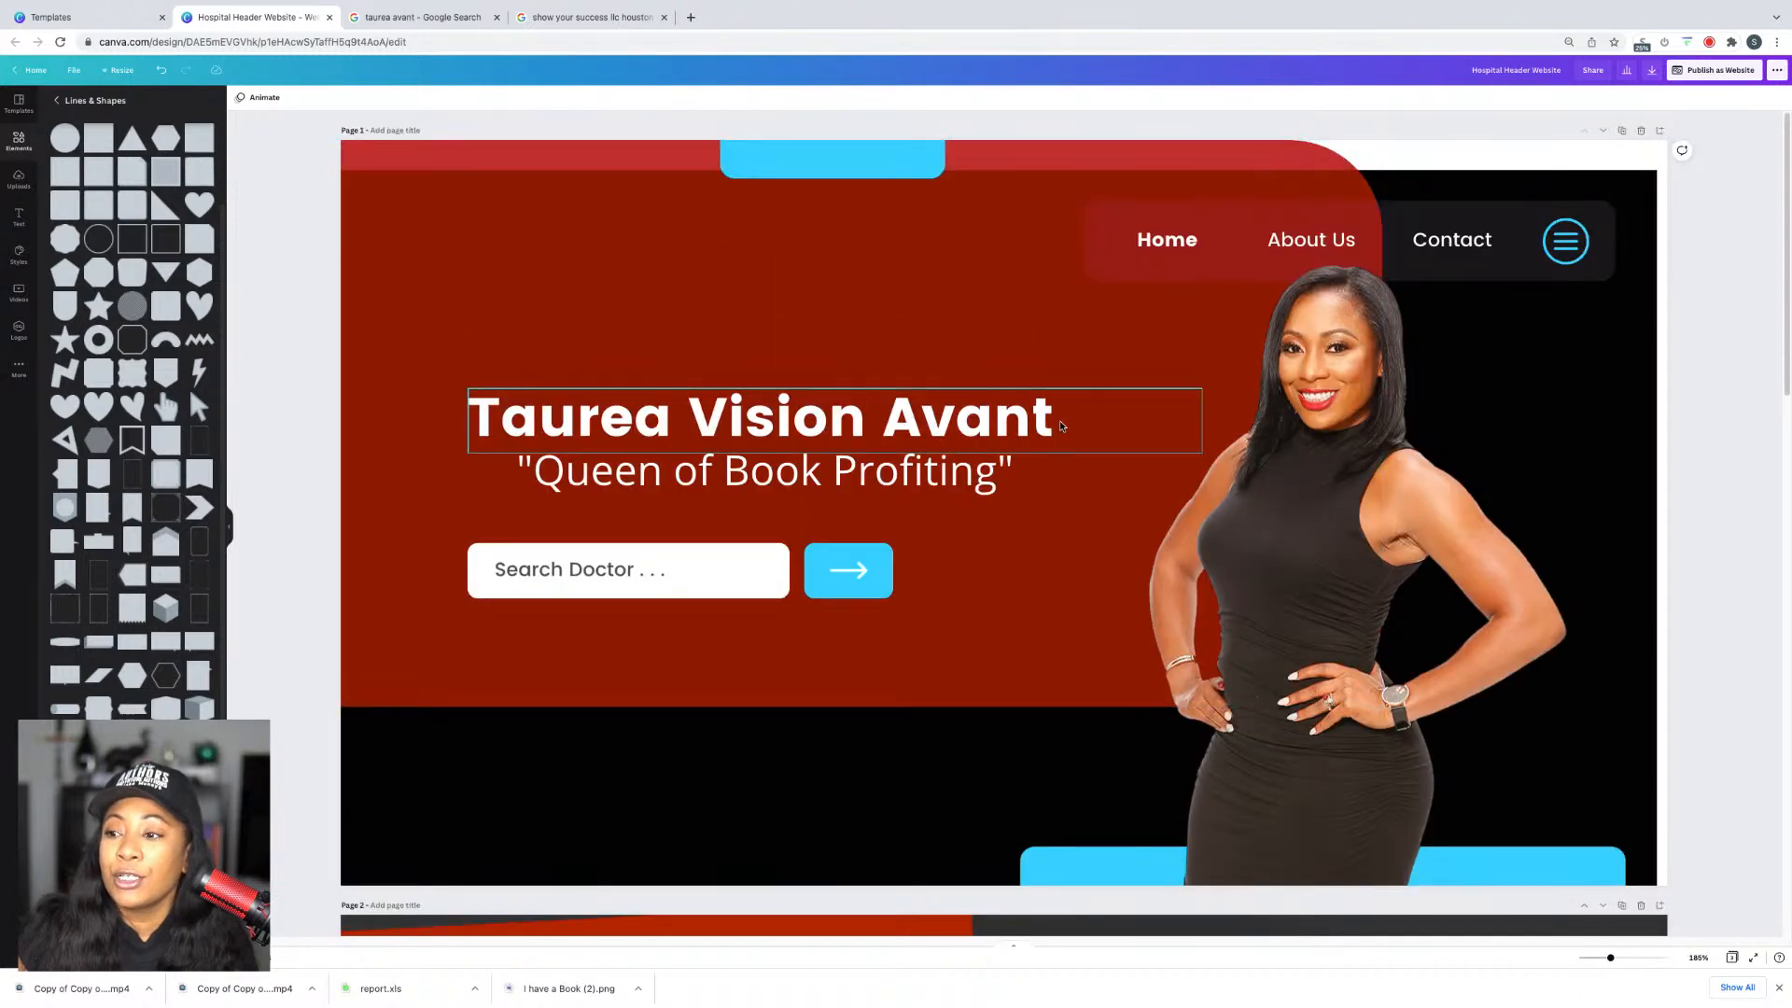
scroll(1078, 452, "down", 6)
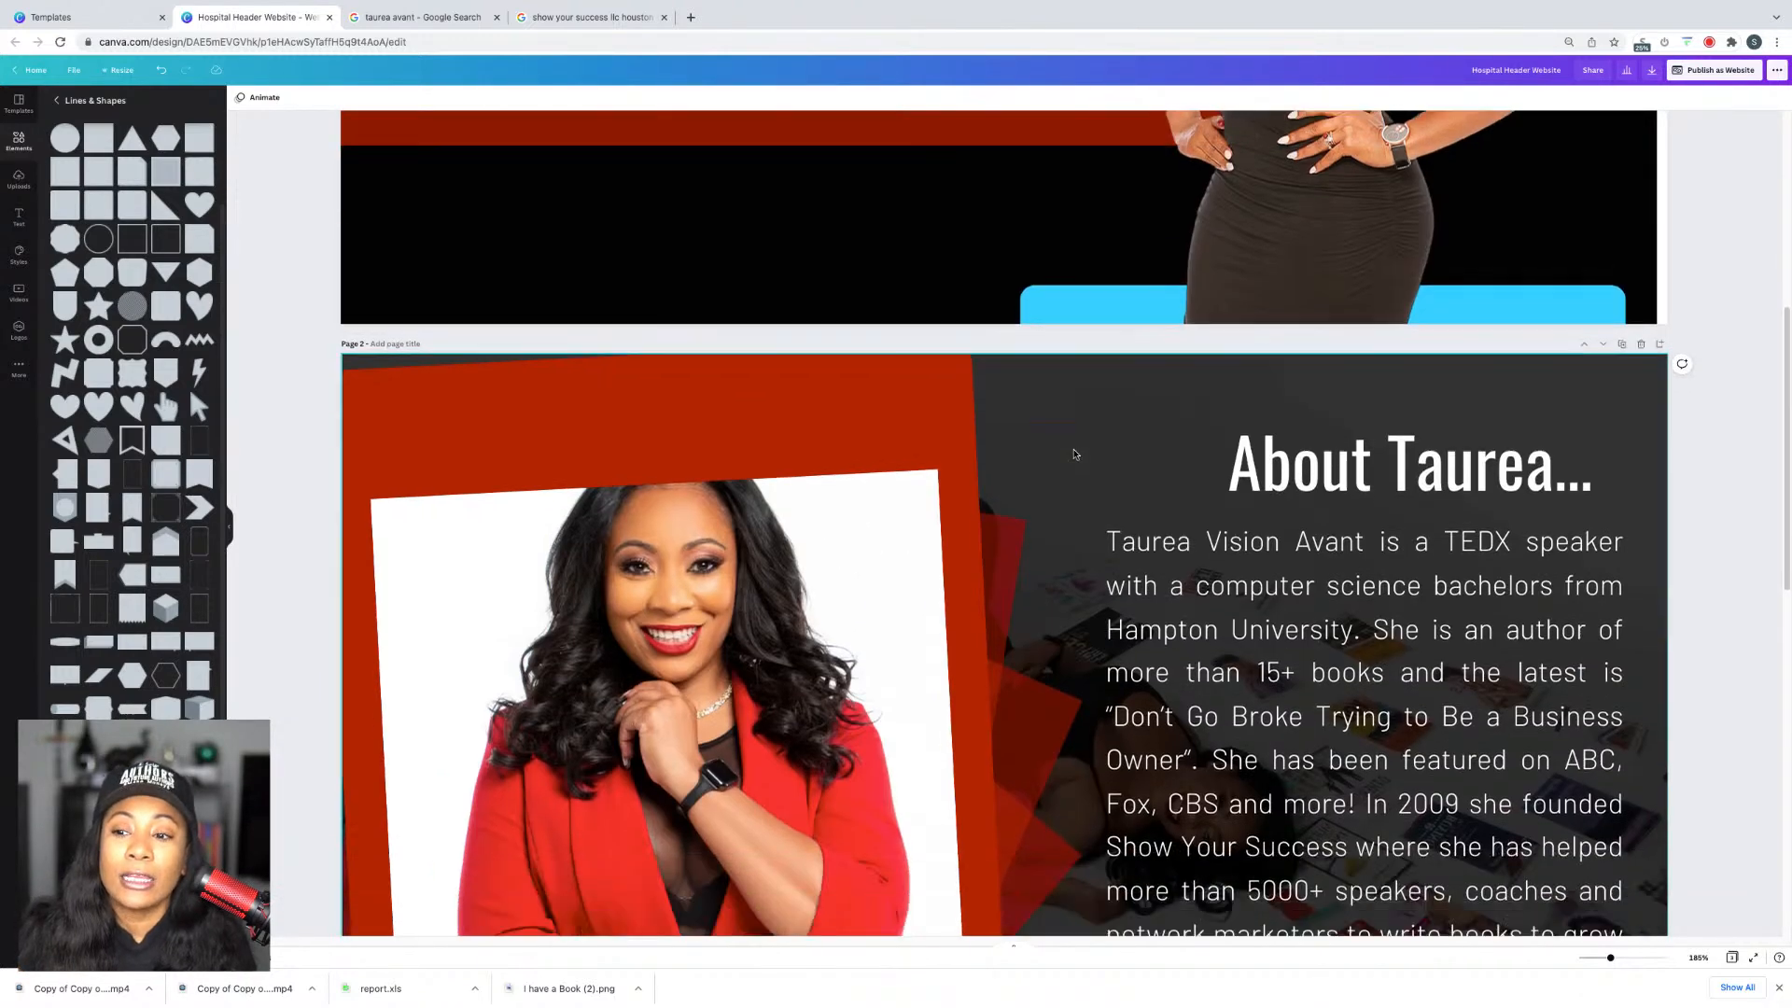
scroll(1075, 455, "down", 8)
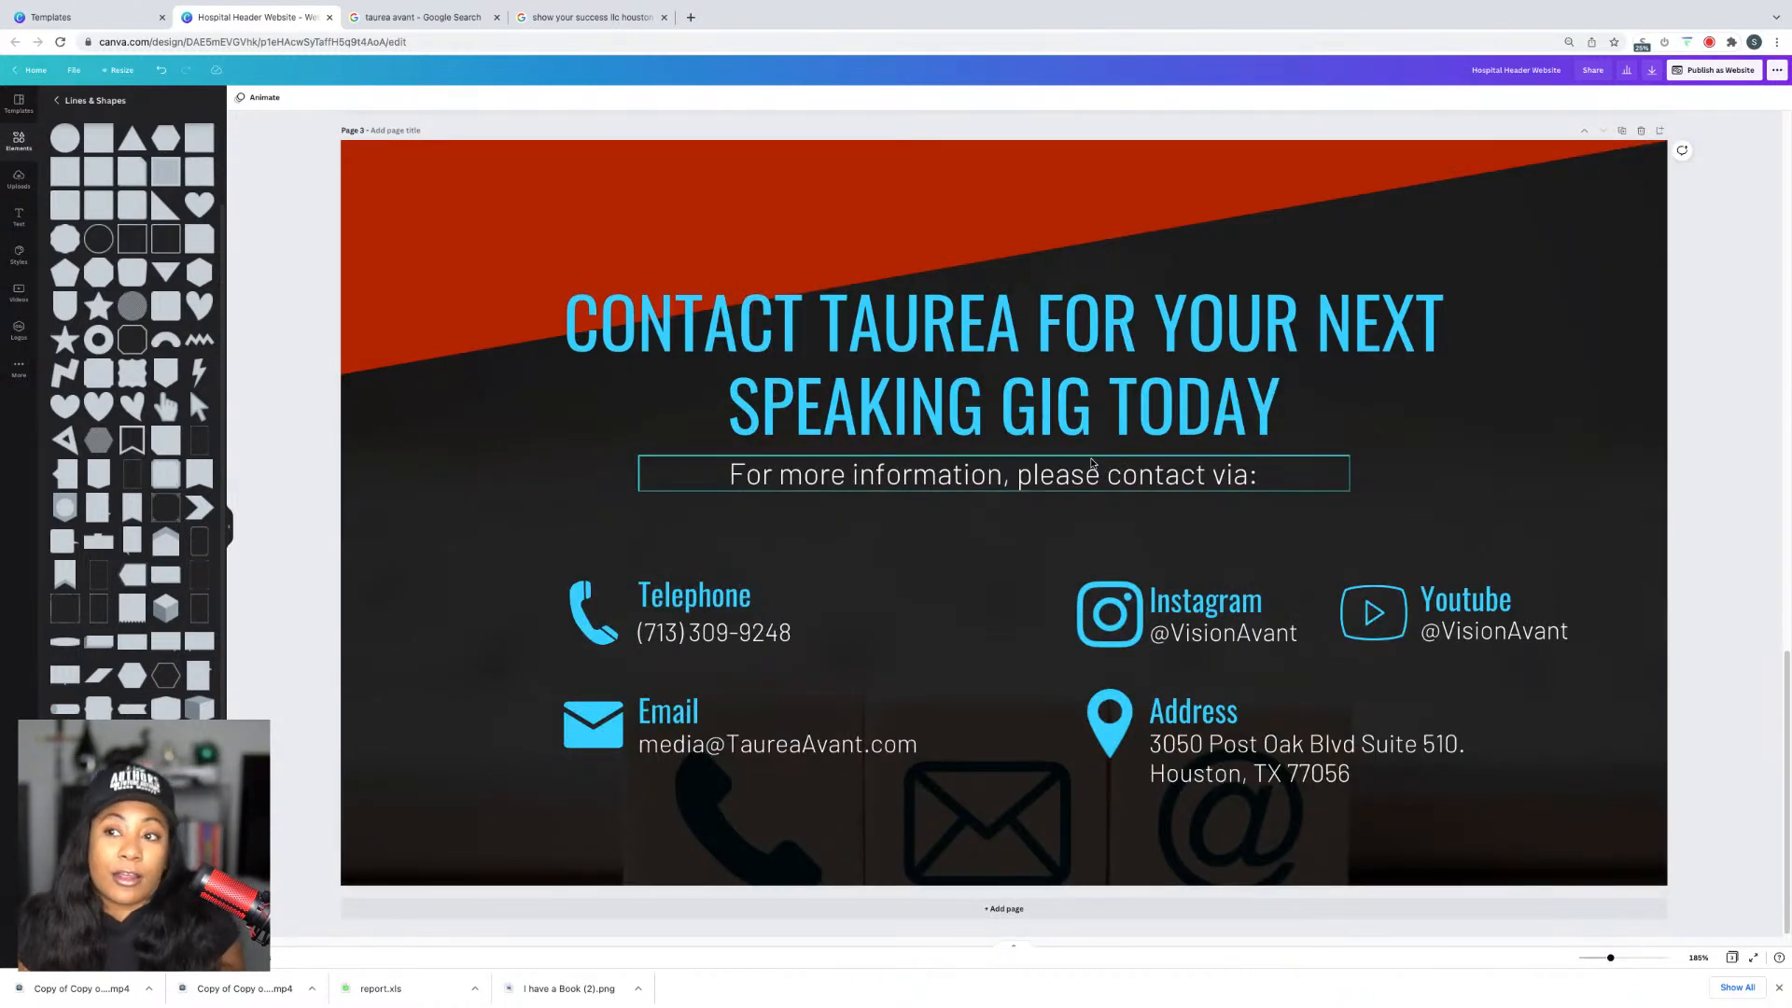
scroll(1184, 471, "up", 14)
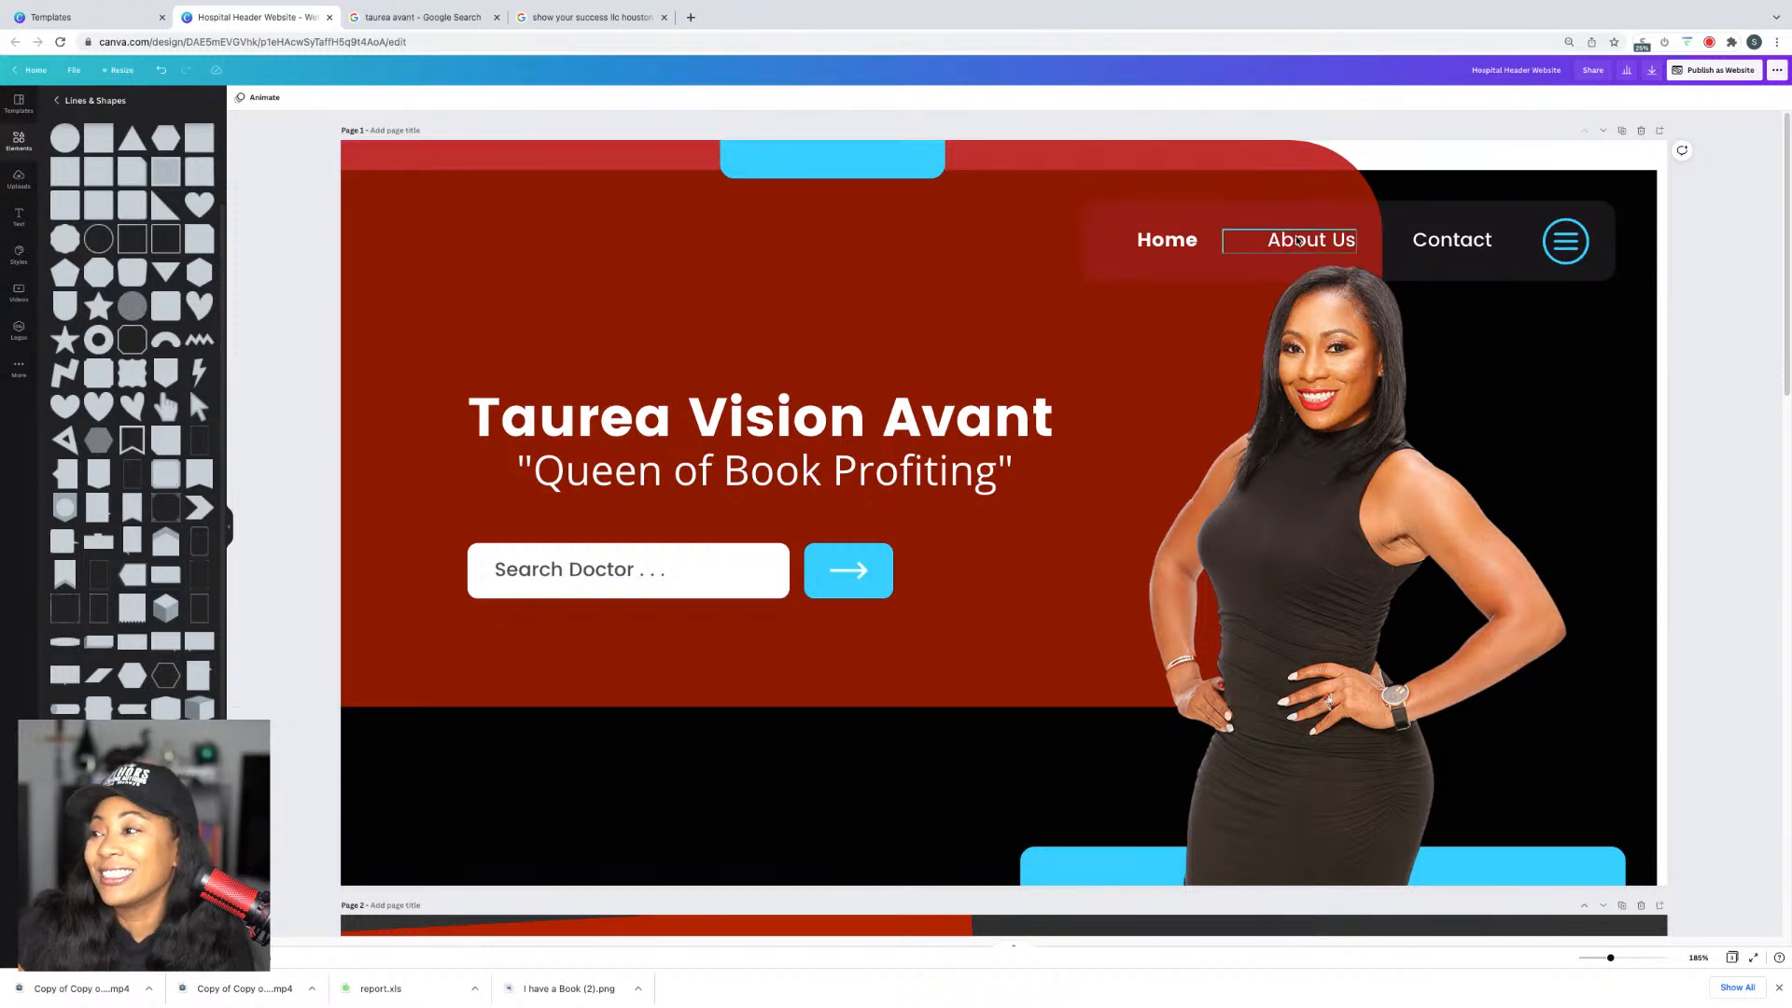
Step: Shorten the 'About Us' navigation label to 'About'
left_click(1298, 242)
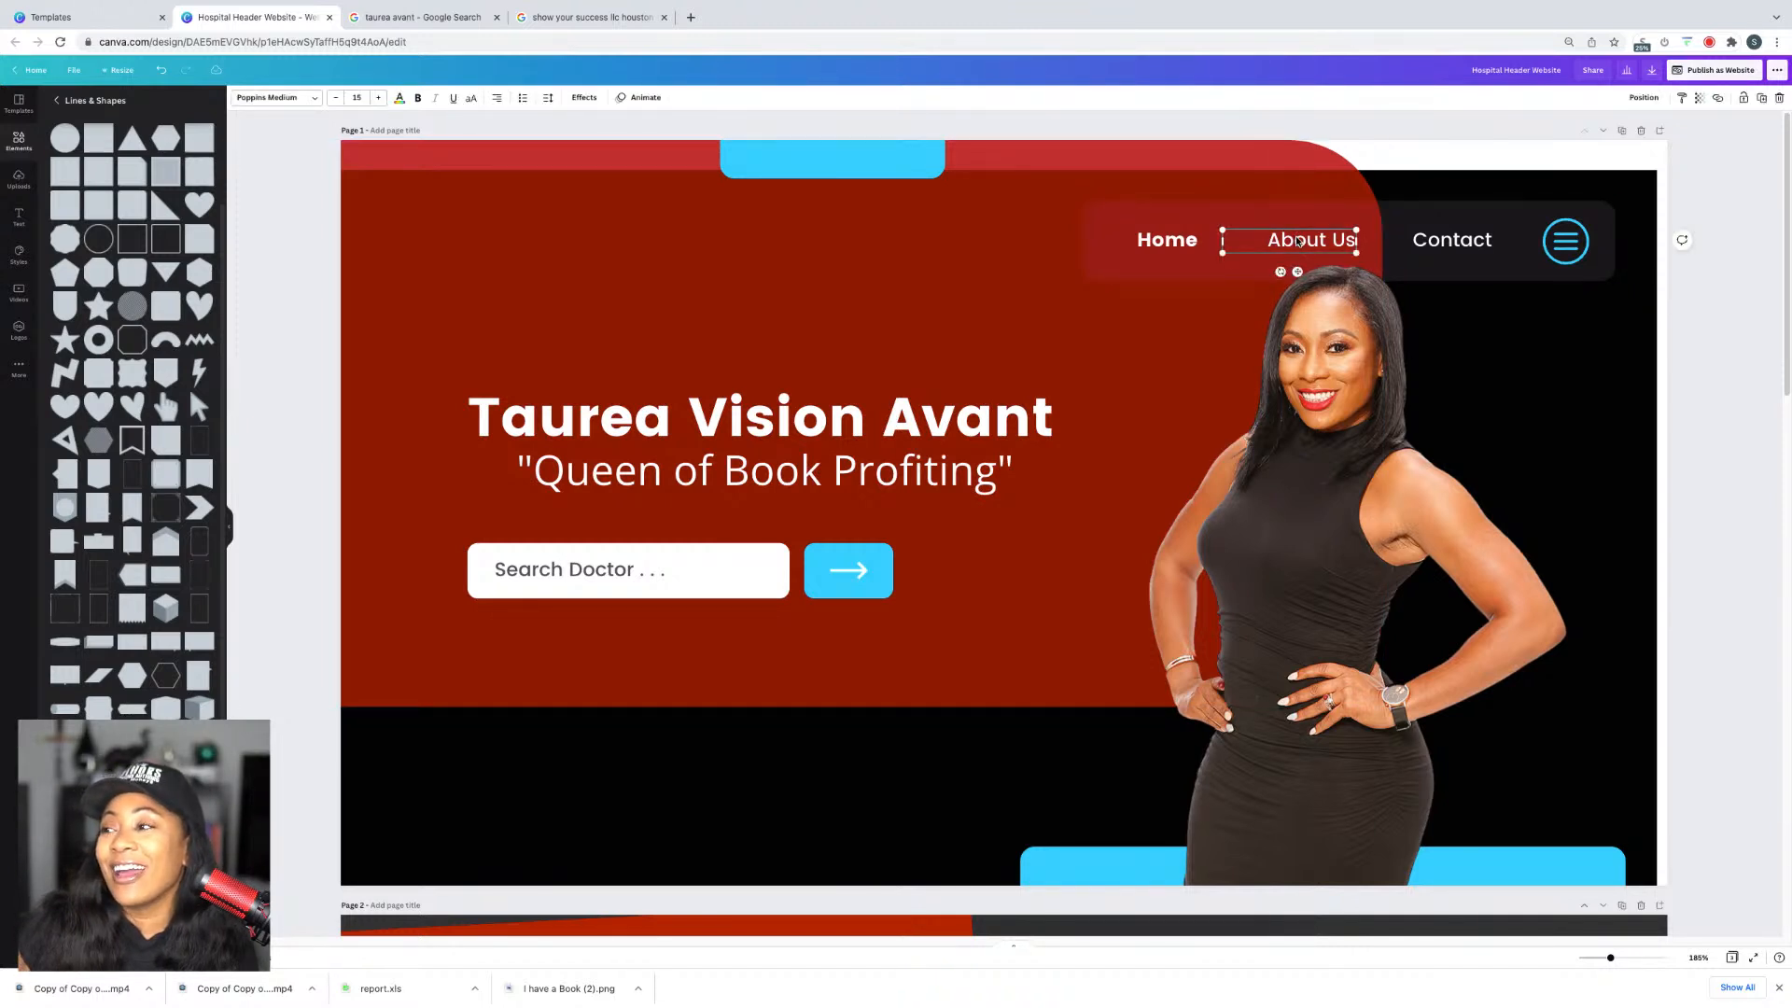
double_click(1332, 242)
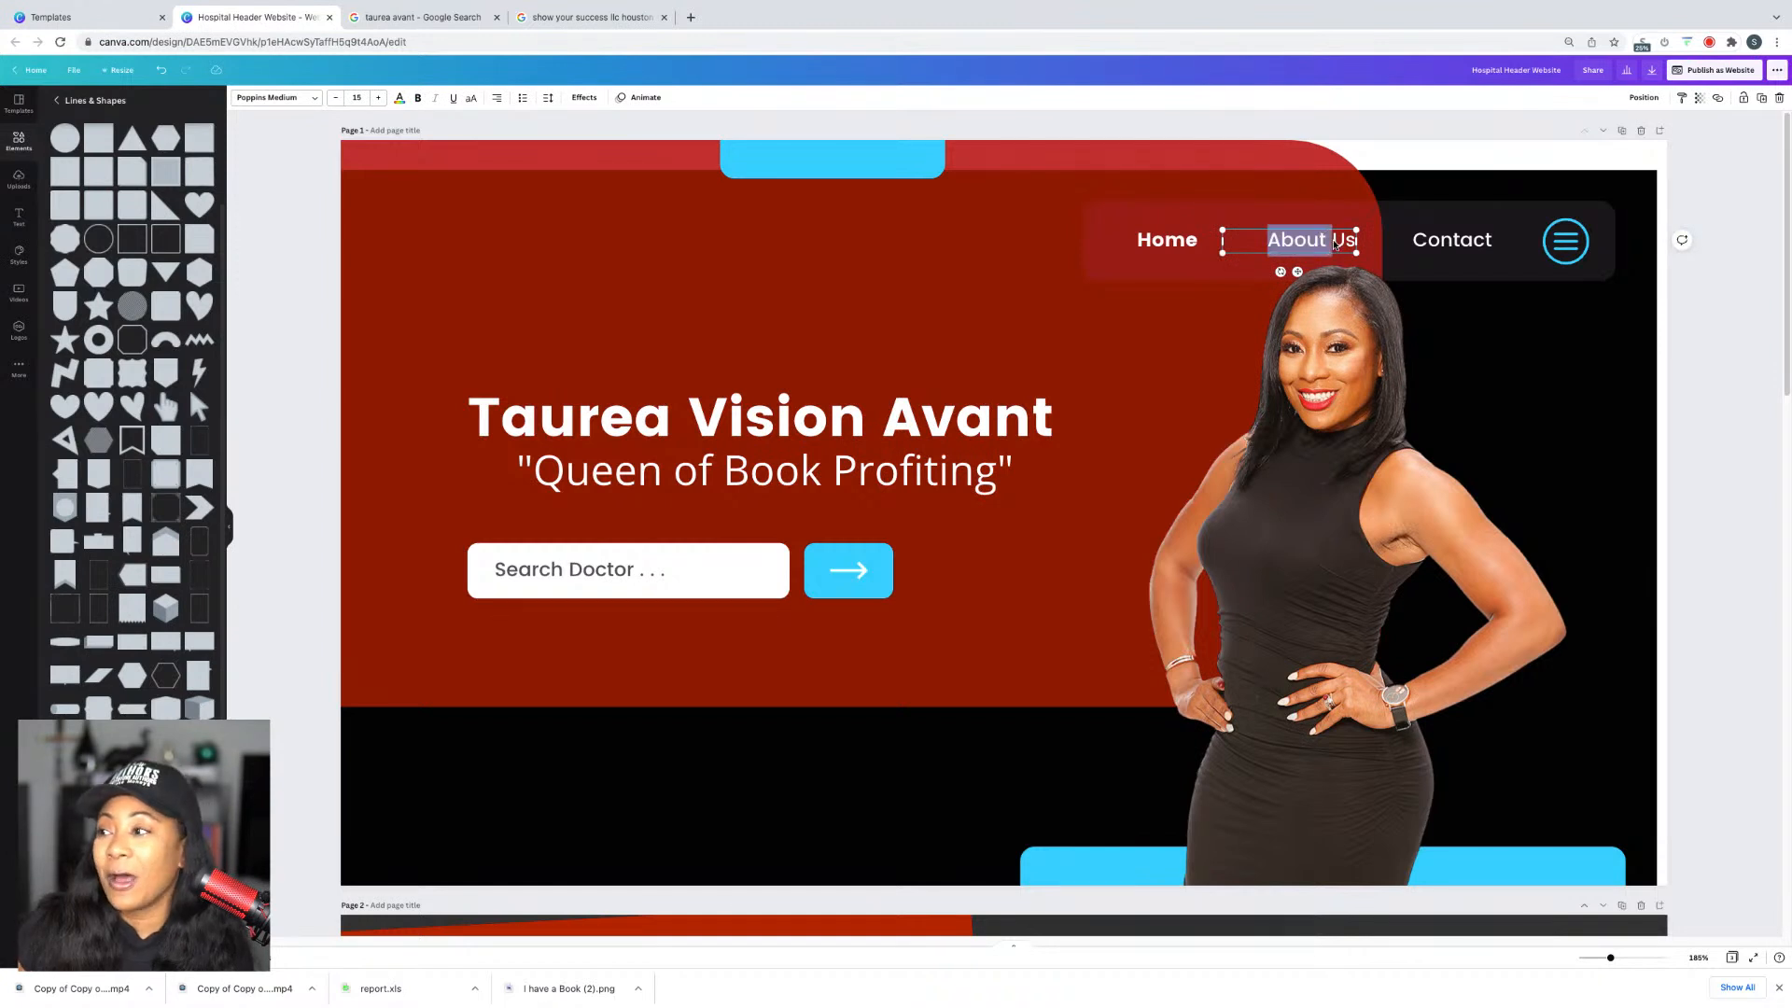
left_click(1336, 240)
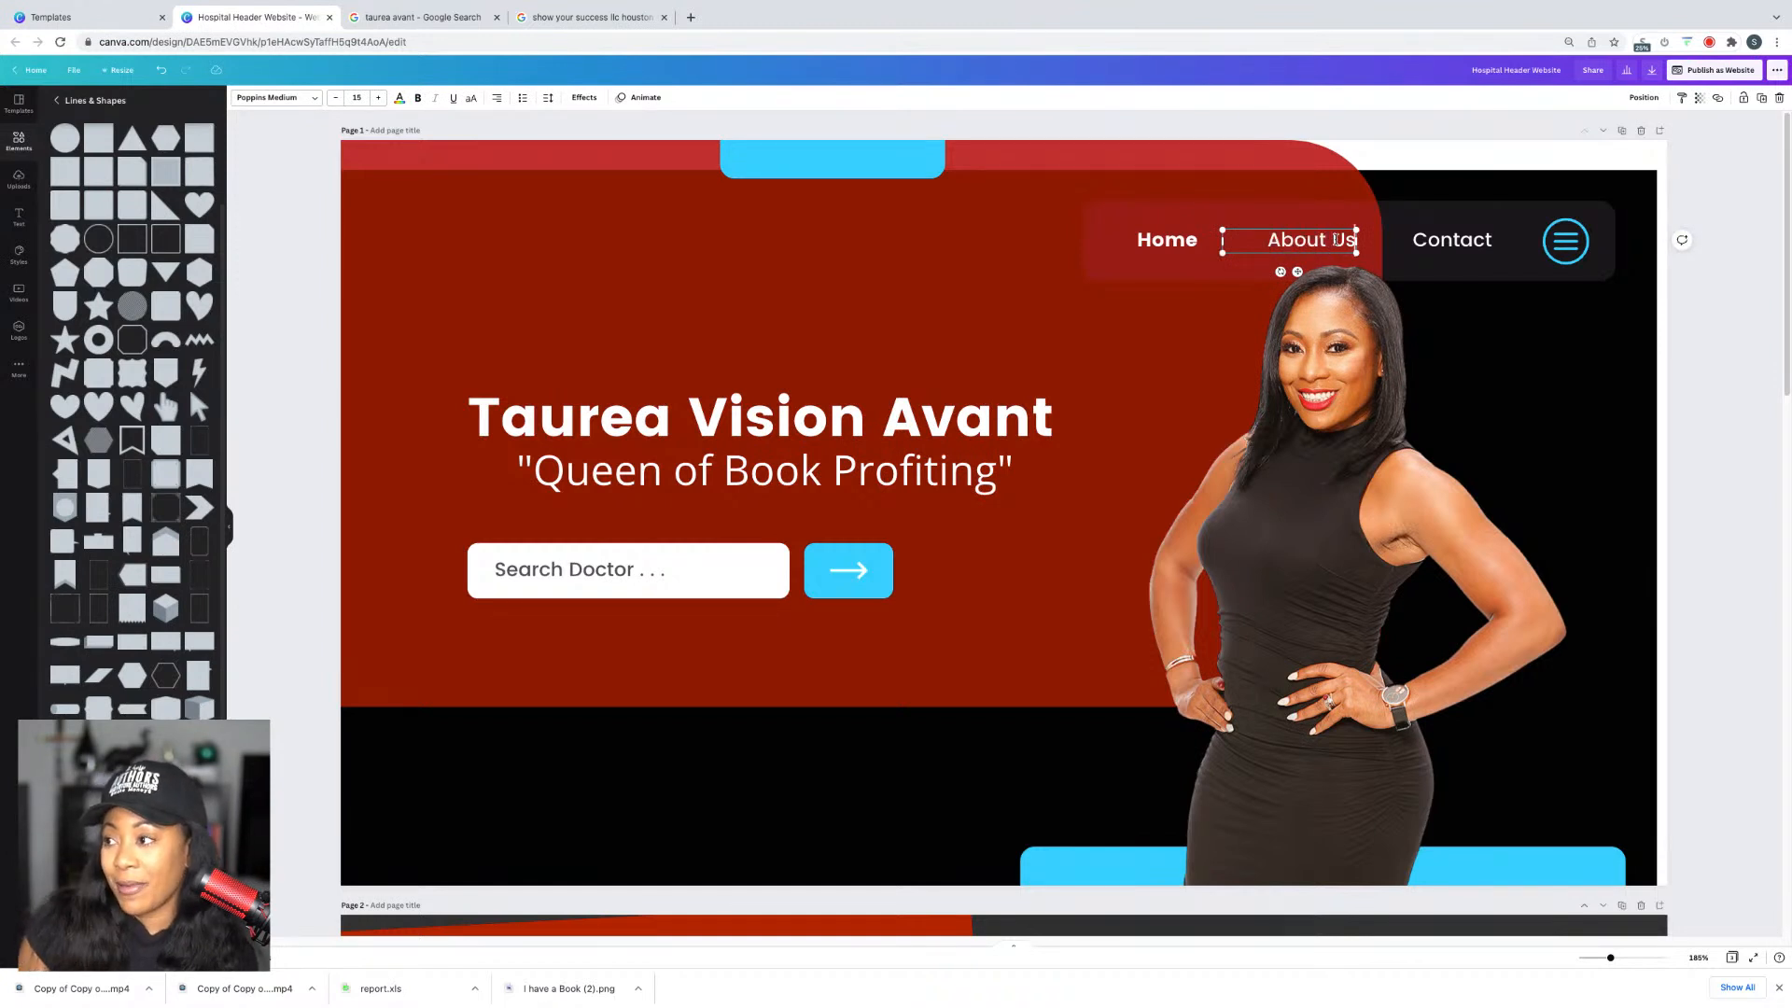
key("BackSpace")
key("BackSpace")
key("BackSpace")
left_click(1739, 244)
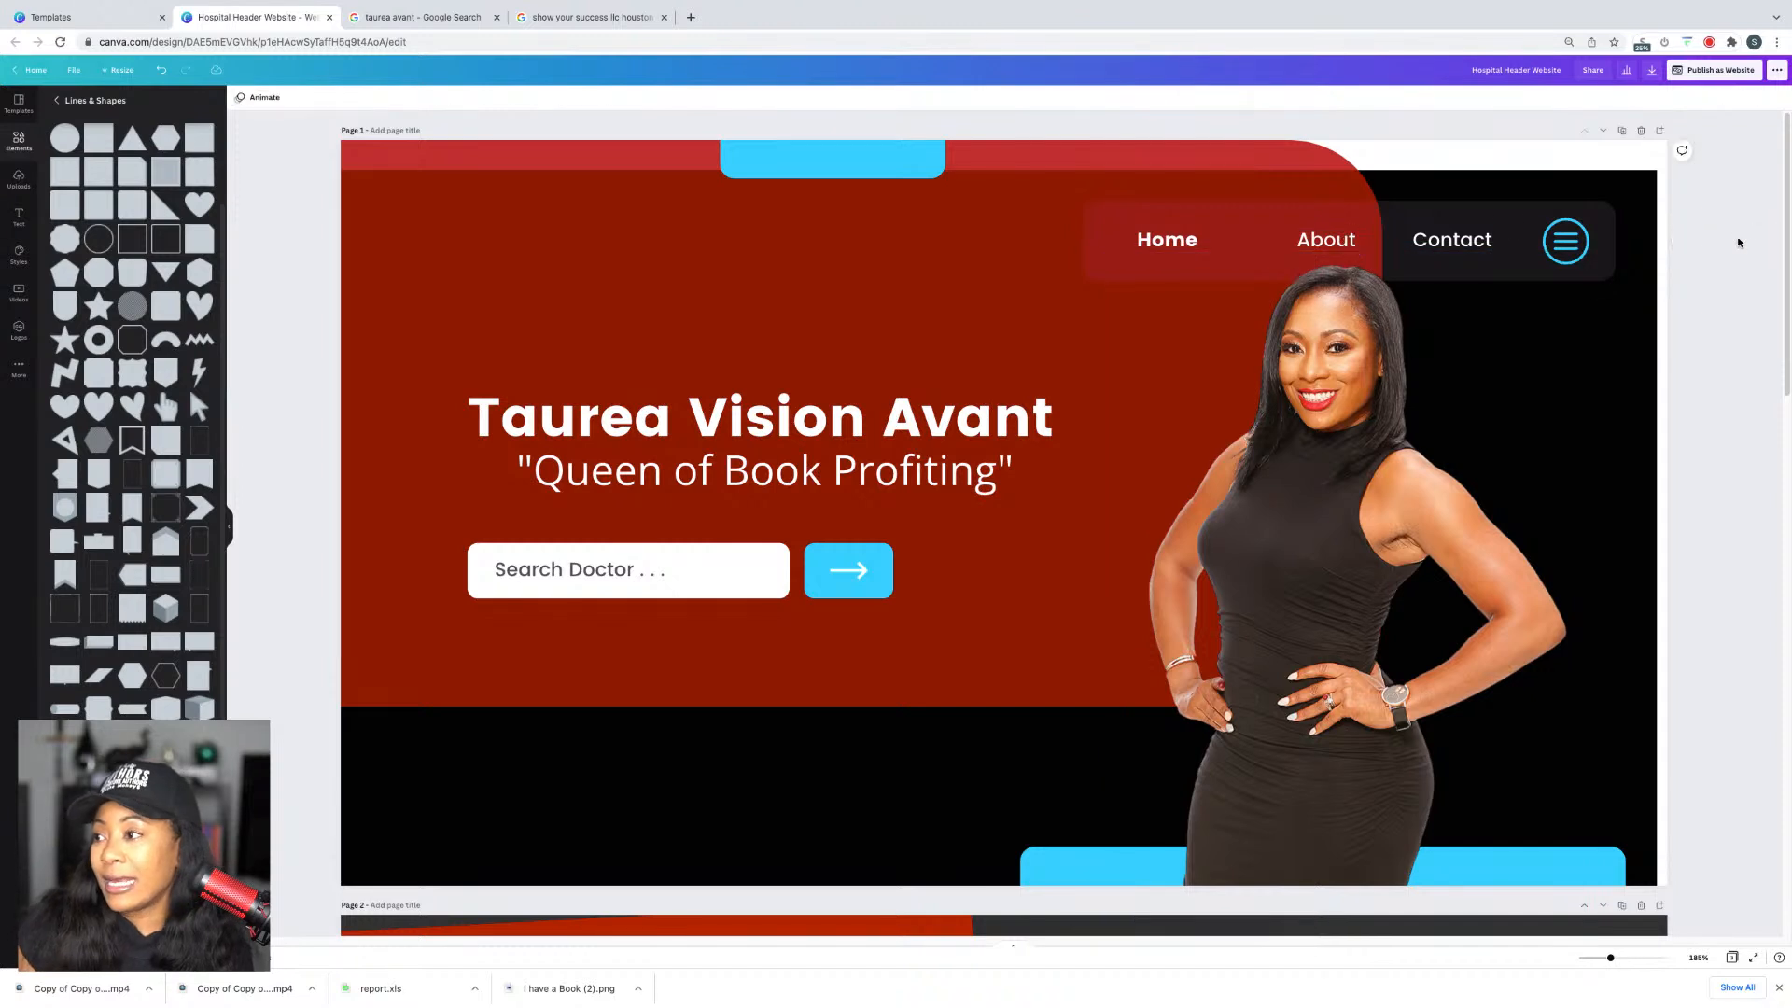
Step: Start adding a link to the About label, then cancel without linking
left_click(1349, 244)
right_click(1351, 245)
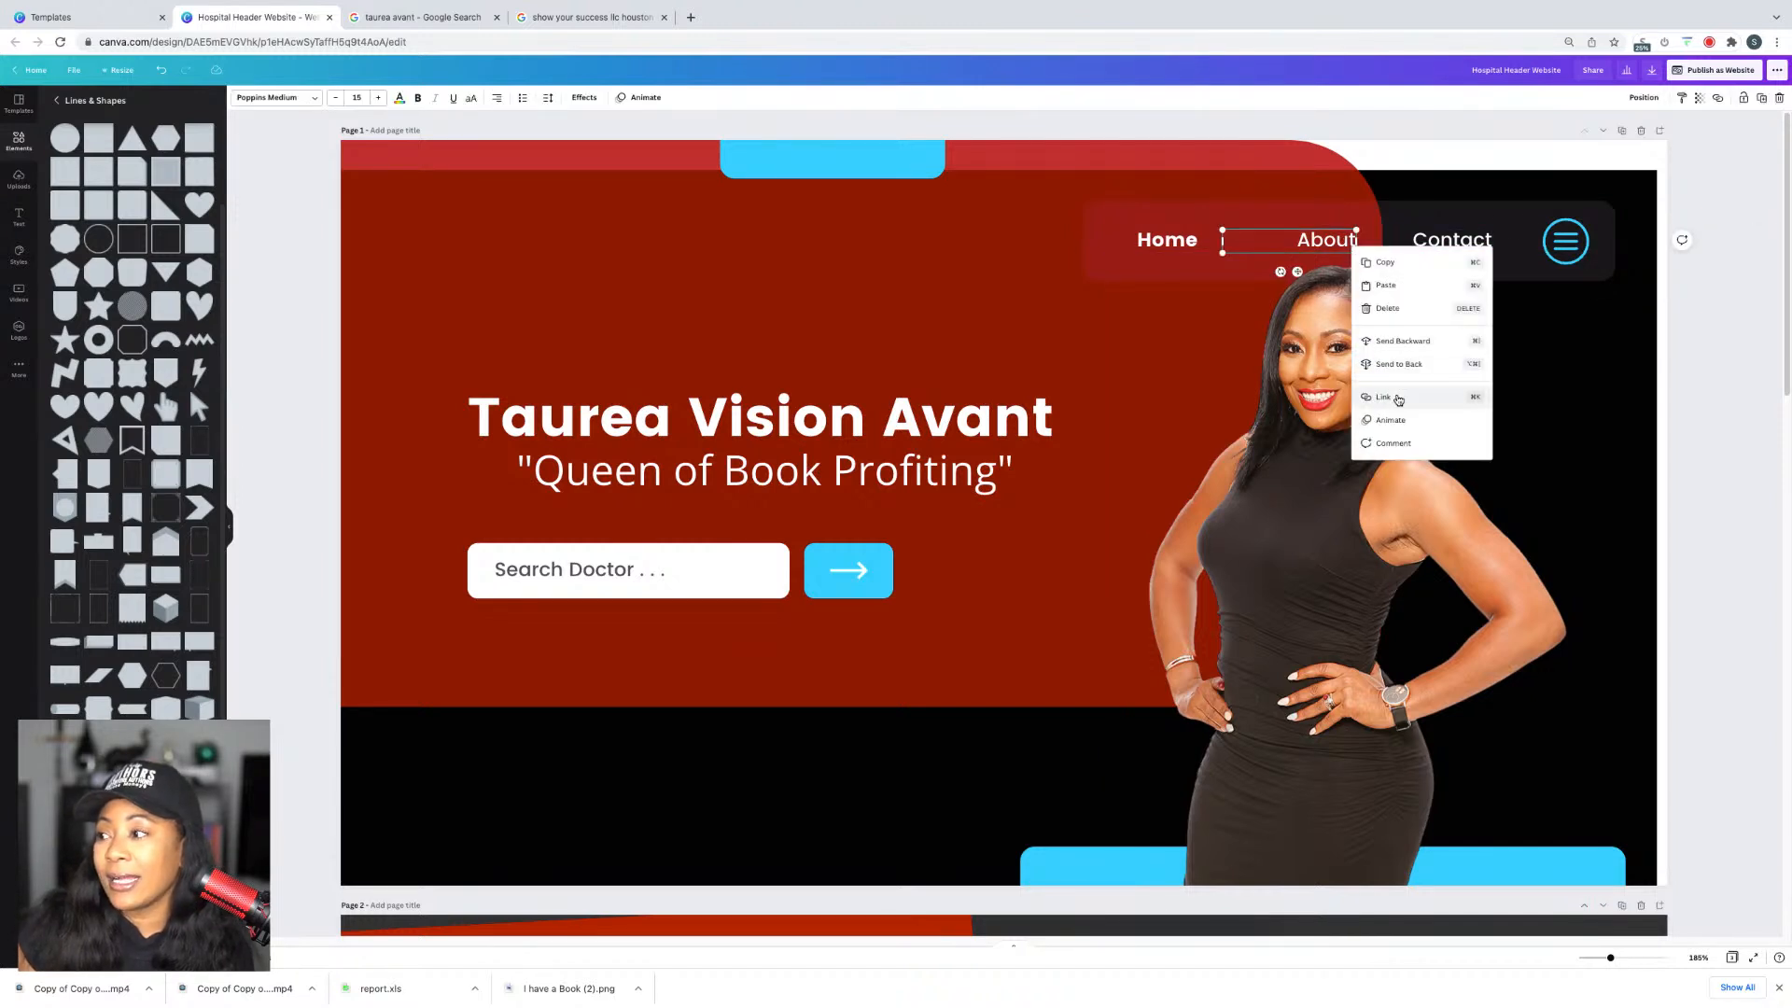
left_click(1398, 400)
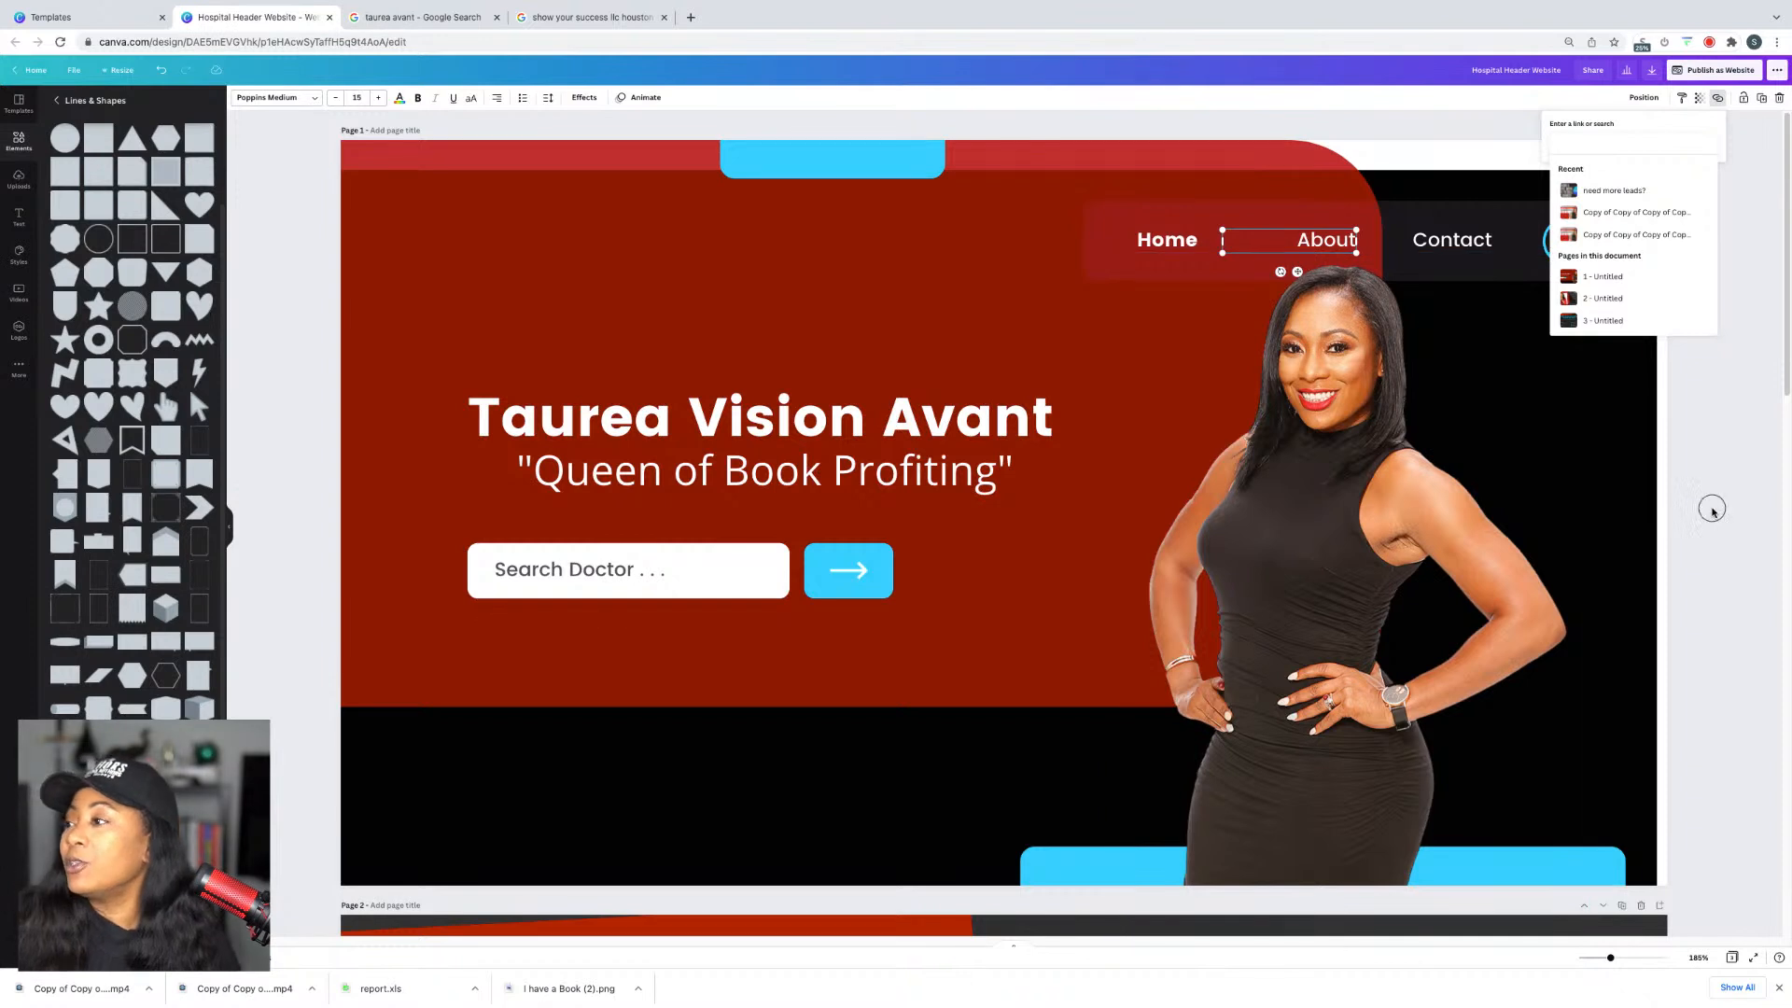
key("Escape")
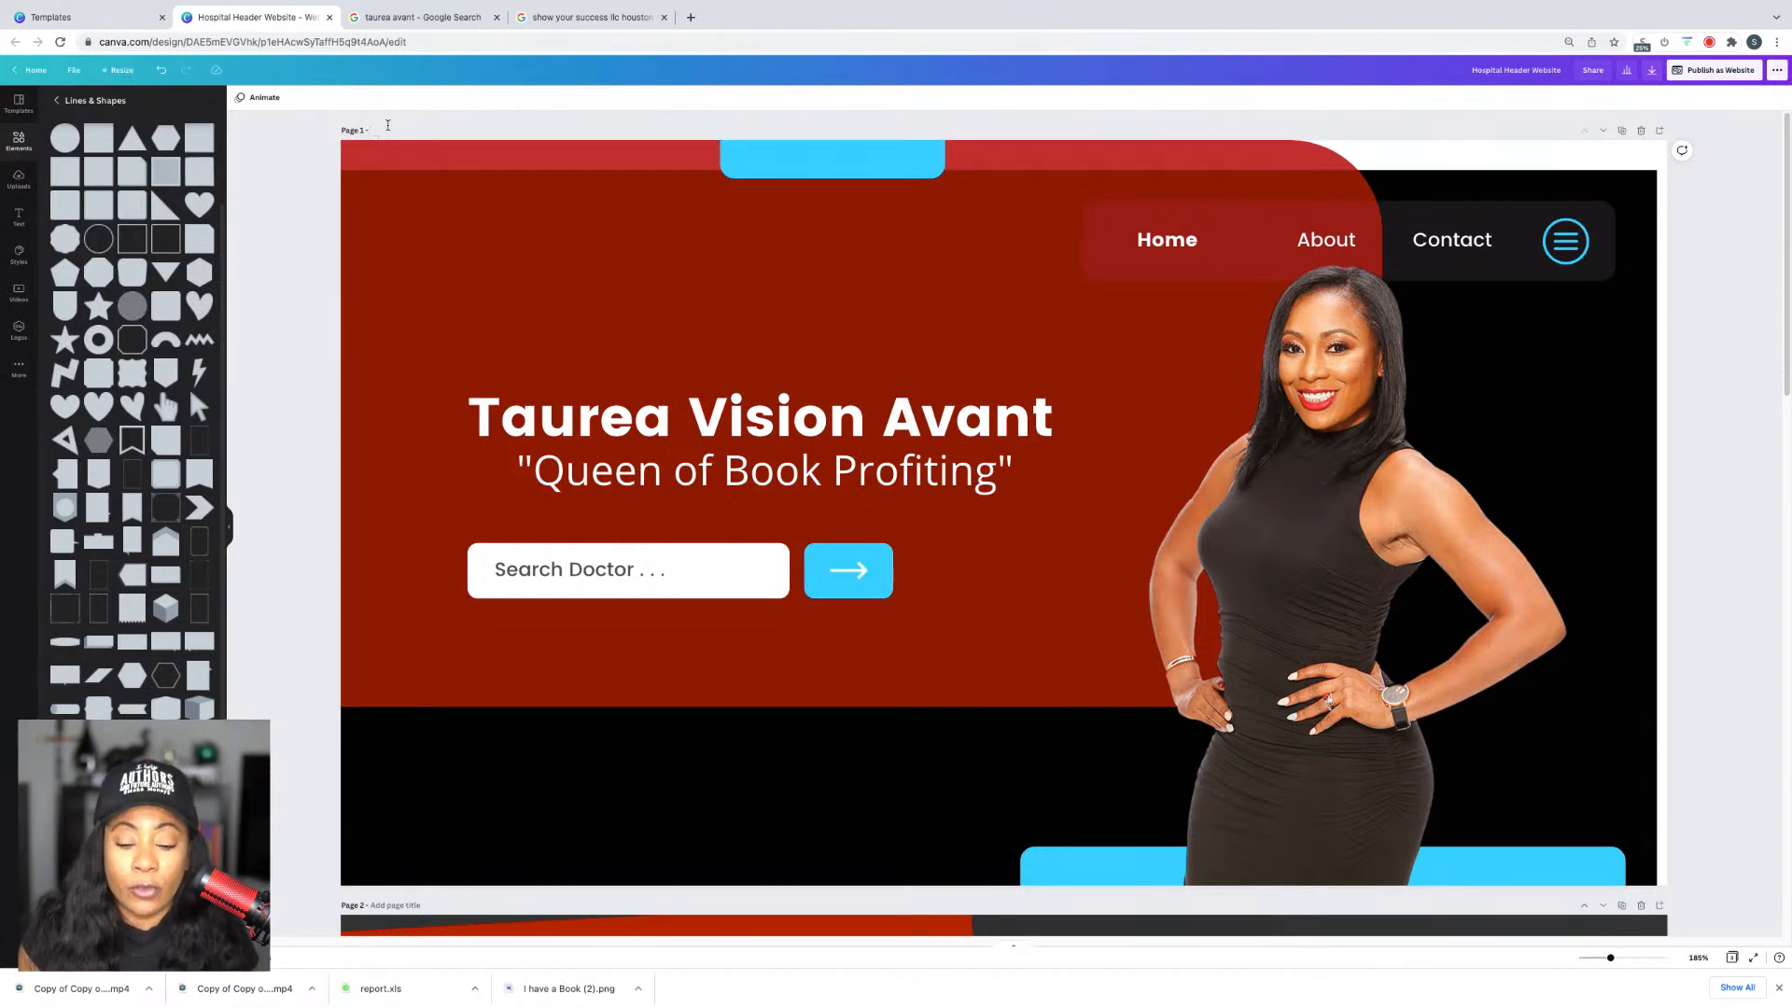
Step: Title page 2 'About' and page 3 'Contact', then return to page 1
scroll(387, 124, "down", 3)
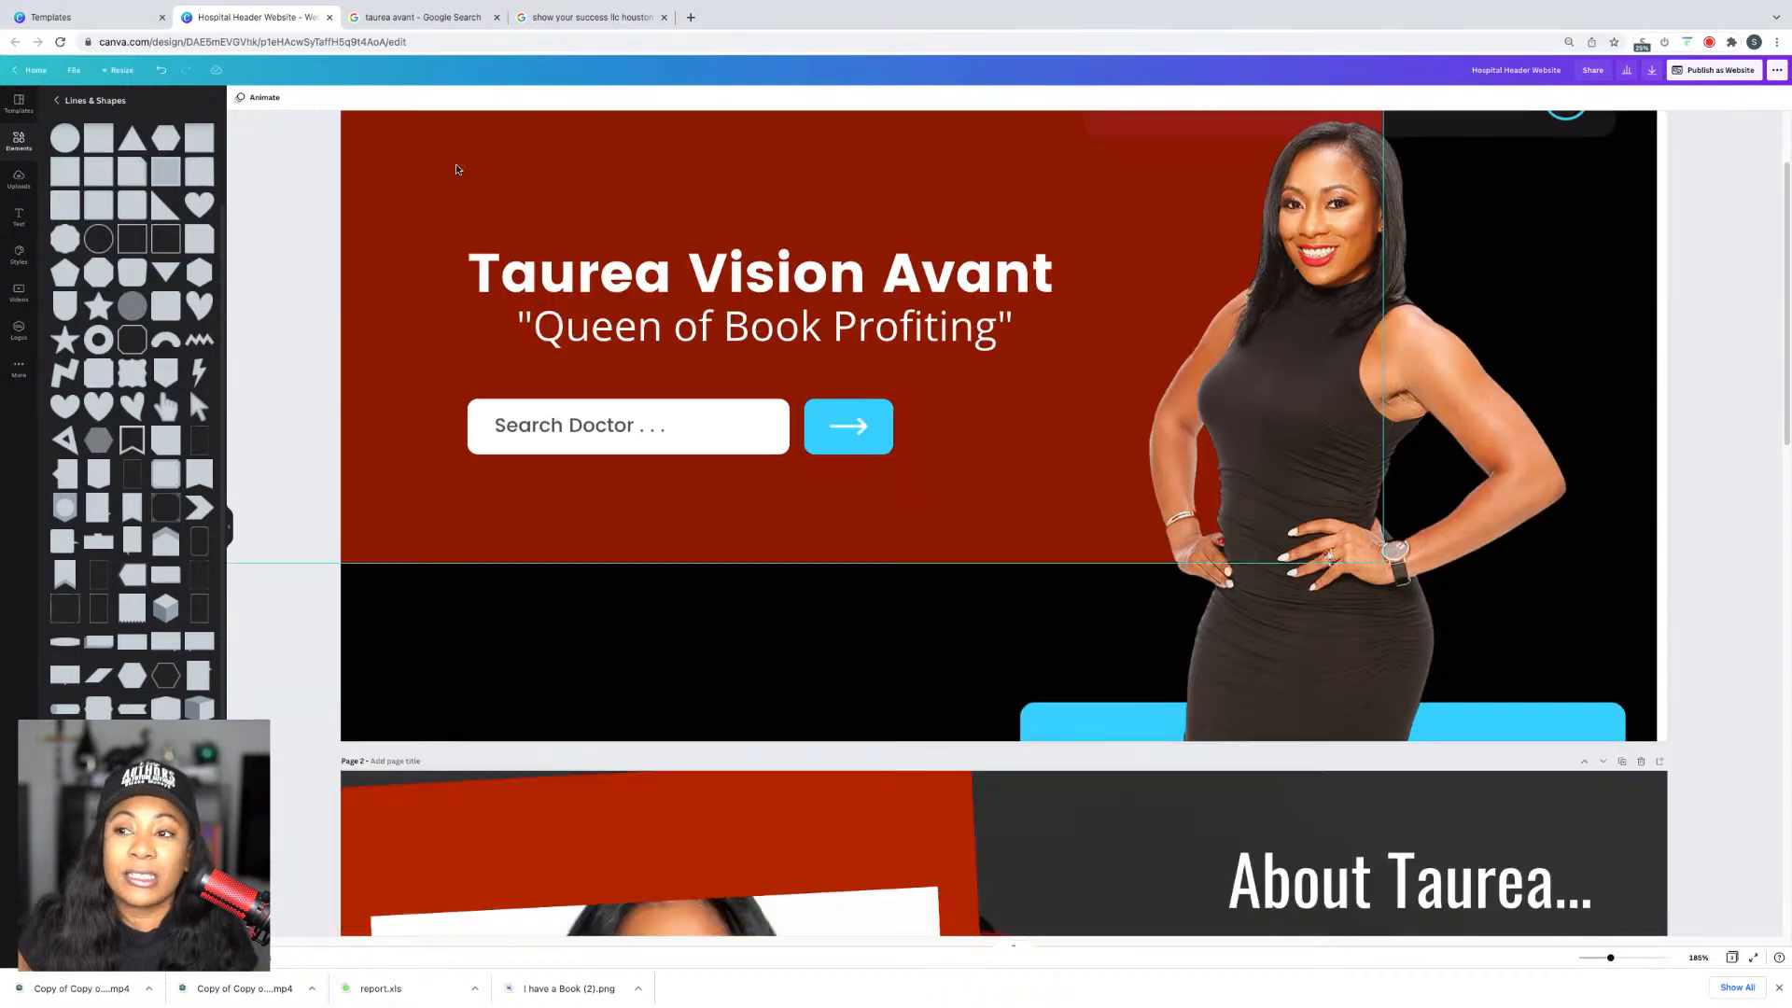
left_click(407, 606)
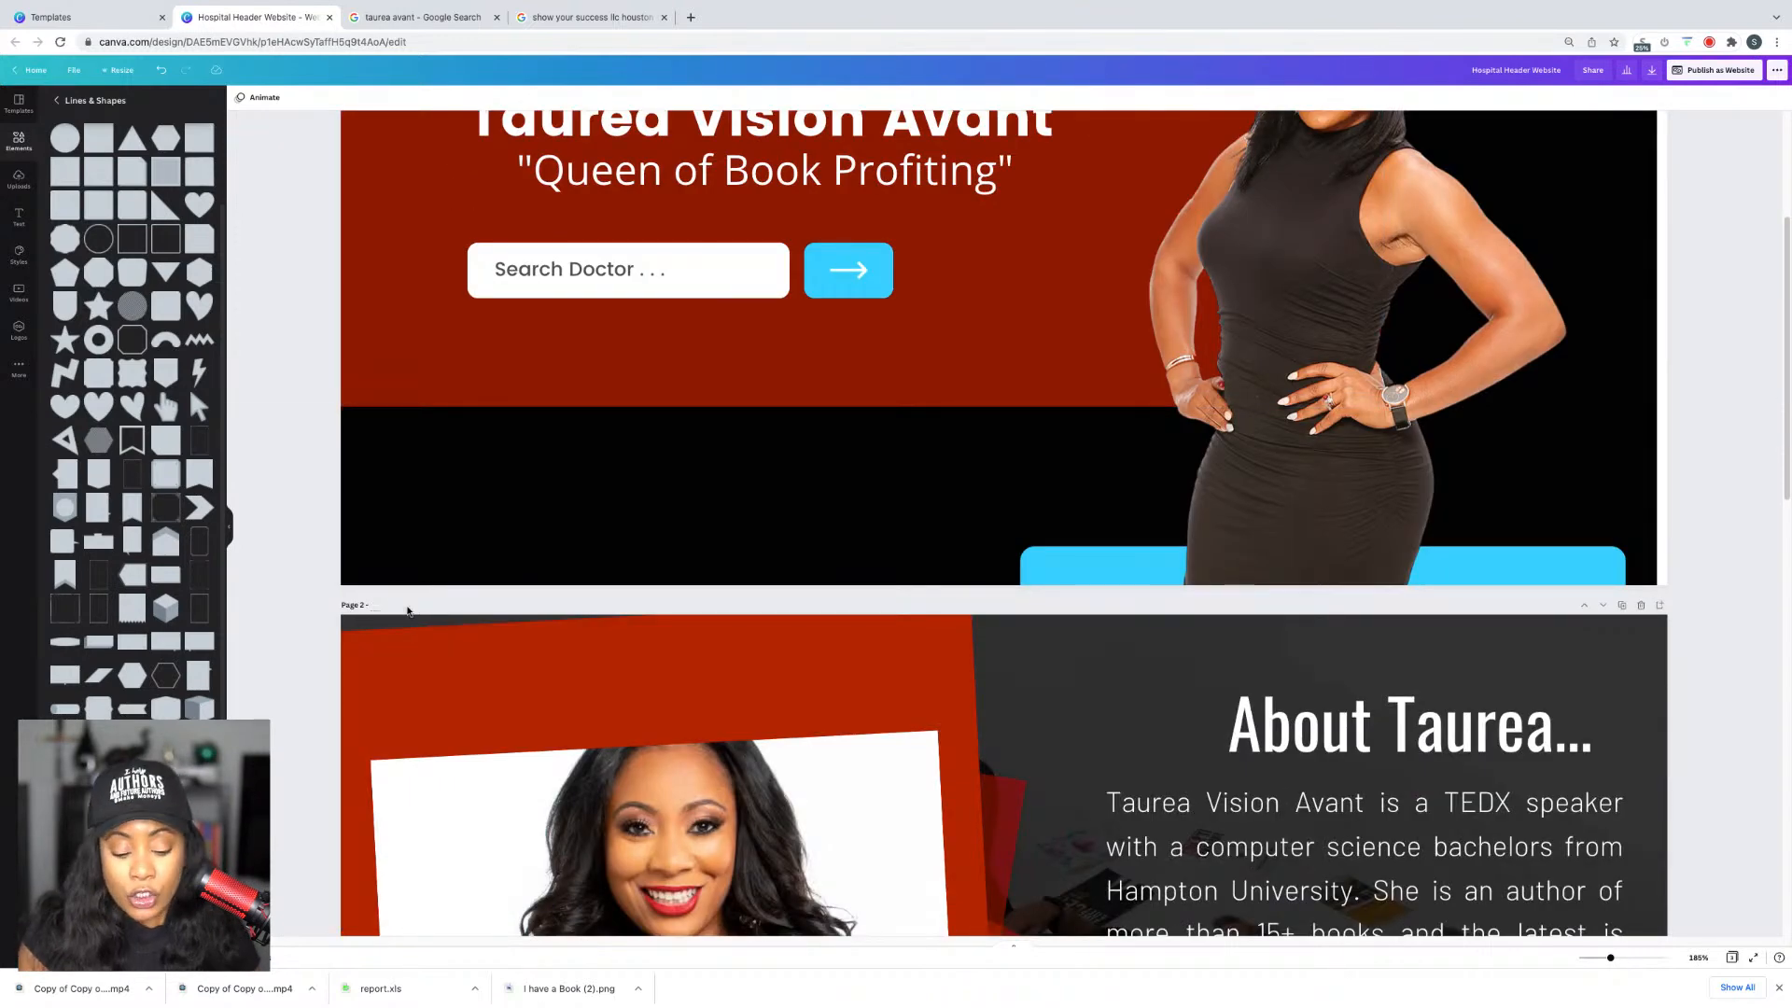
left_click(551, 559)
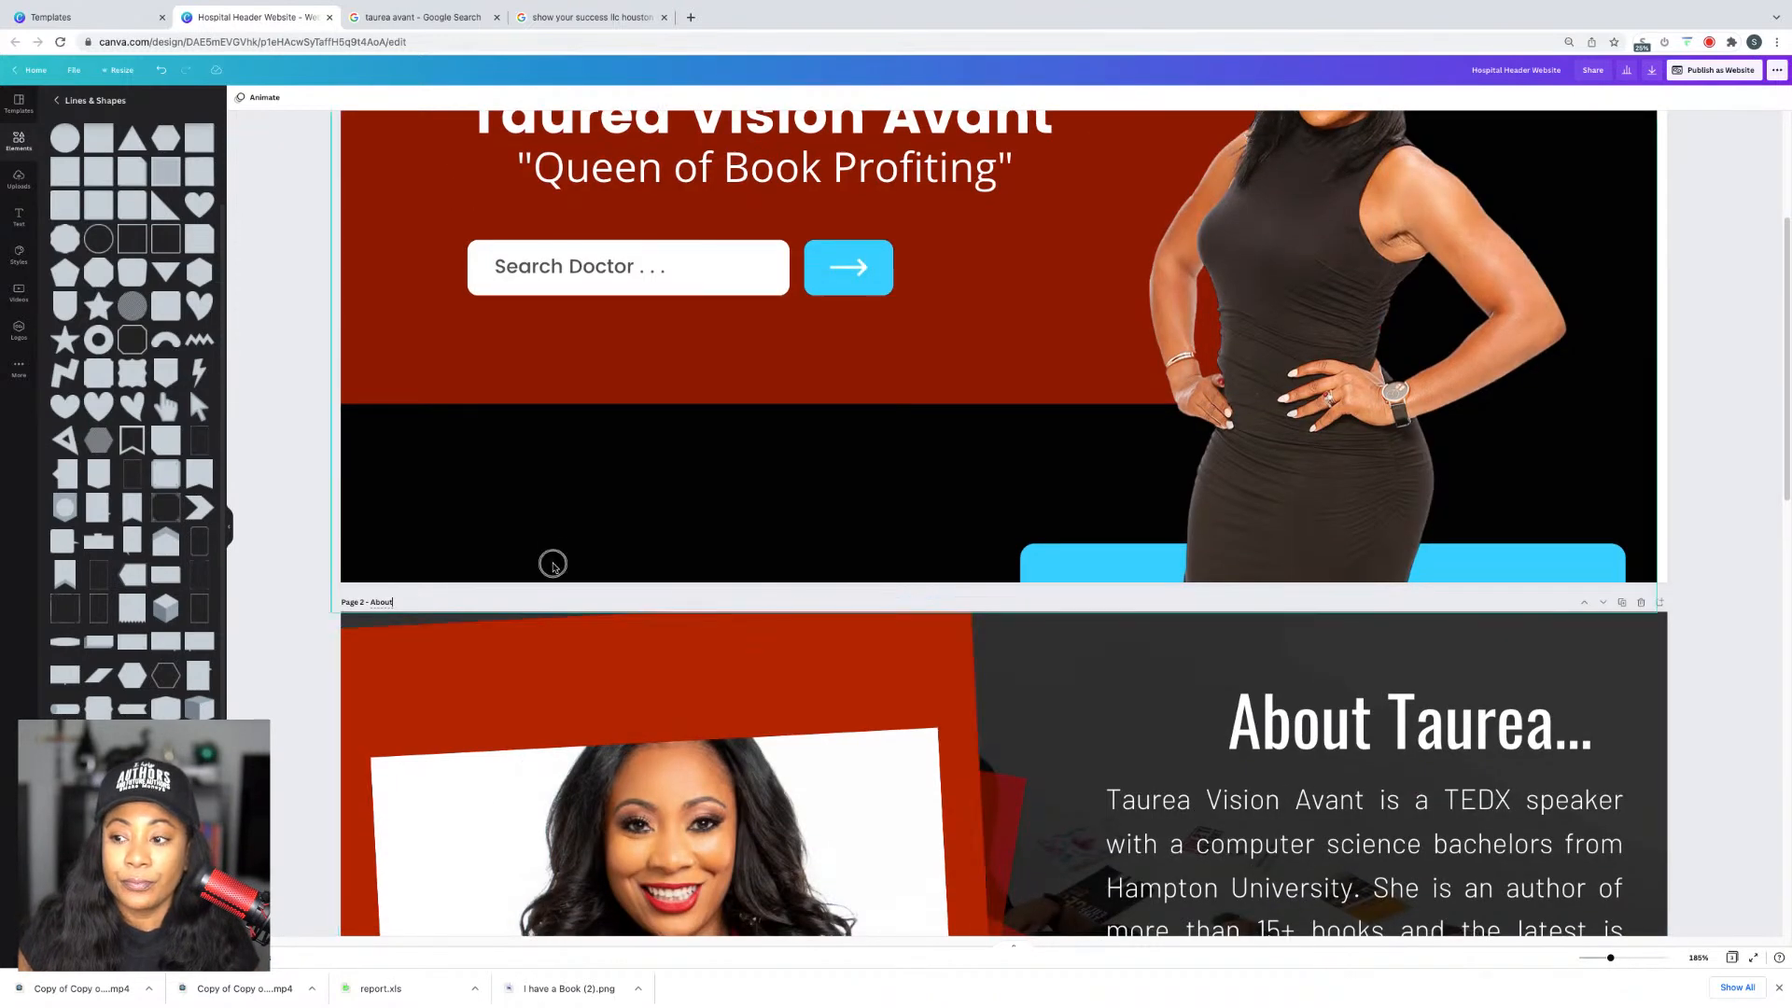
scroll(560, 552, "down", 10)
left_click(406, 417)
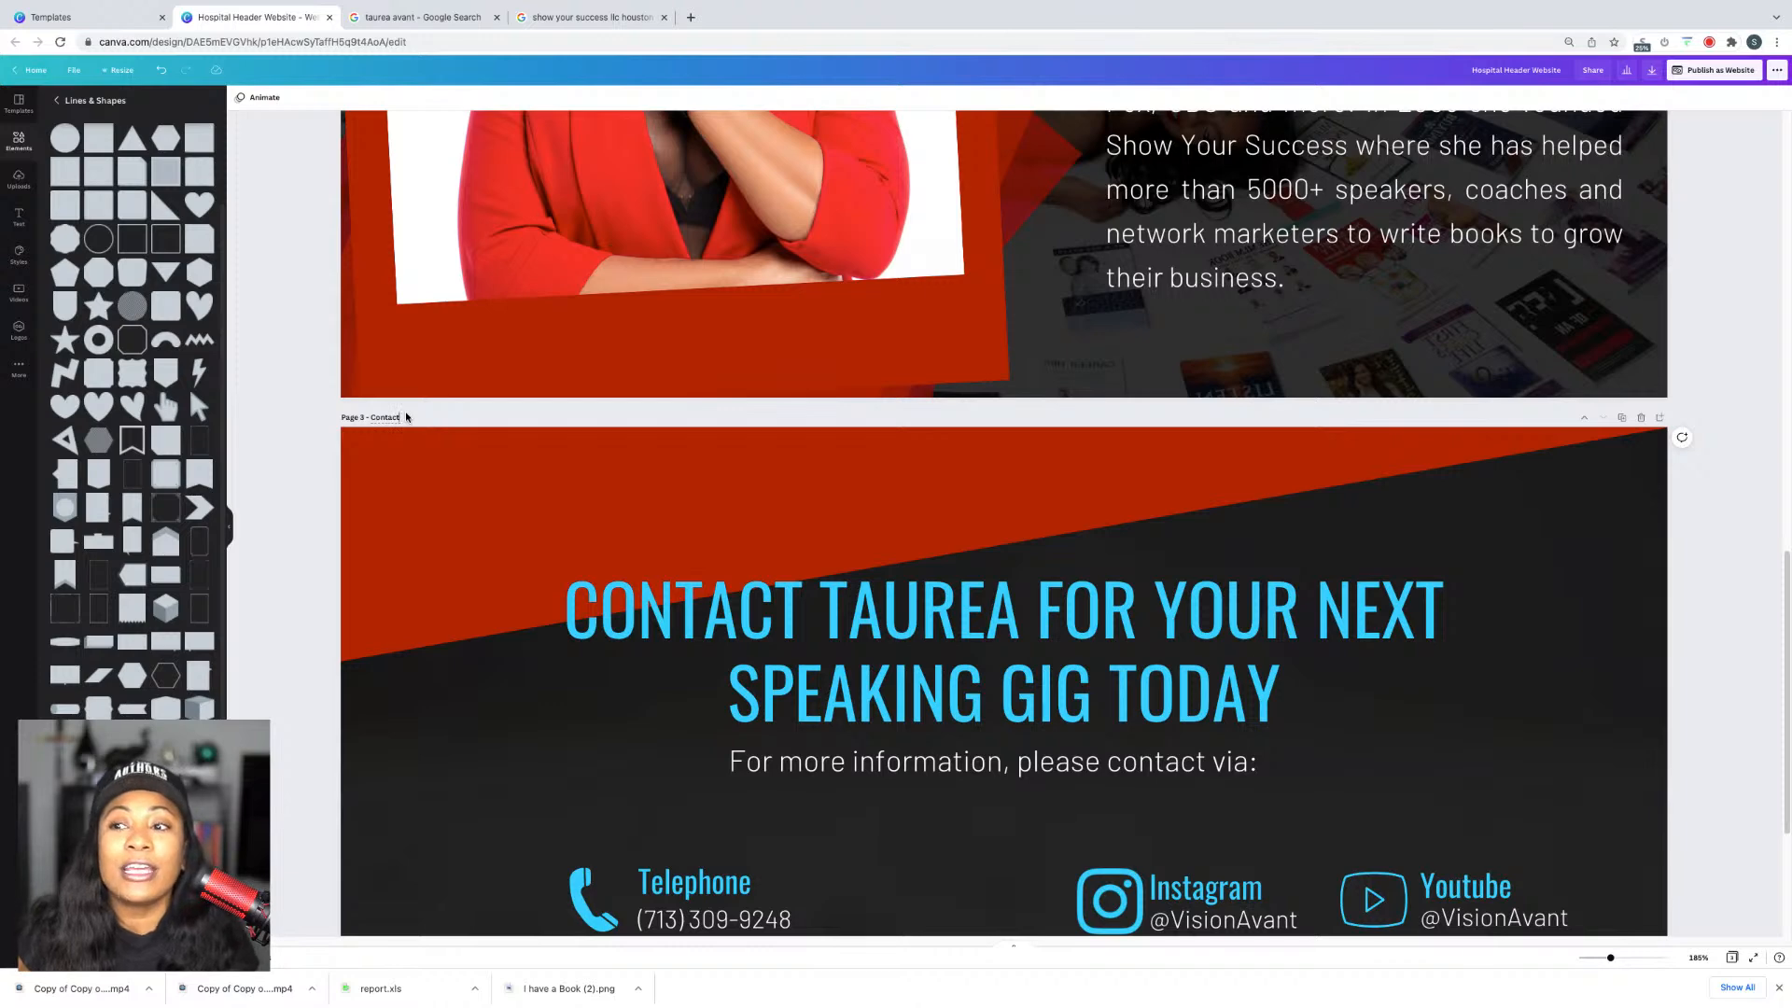
scroll(477, 409, "up", 10)
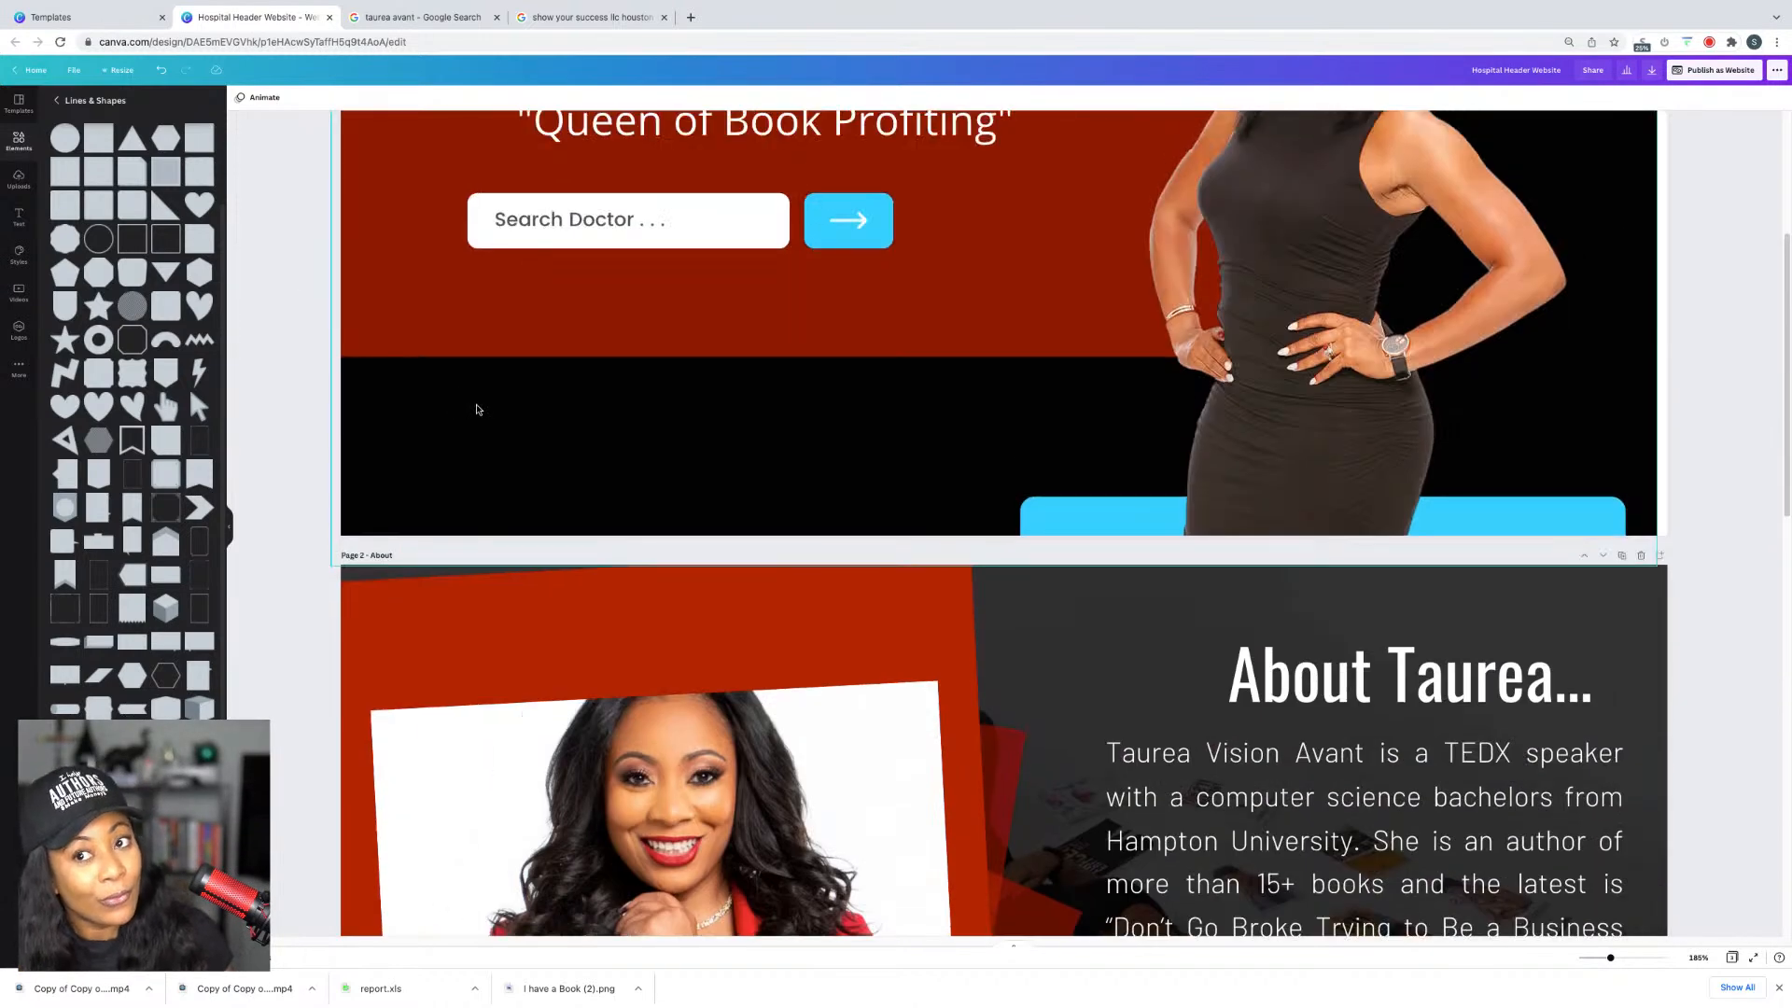
scroll(522, 373, "up", 4)
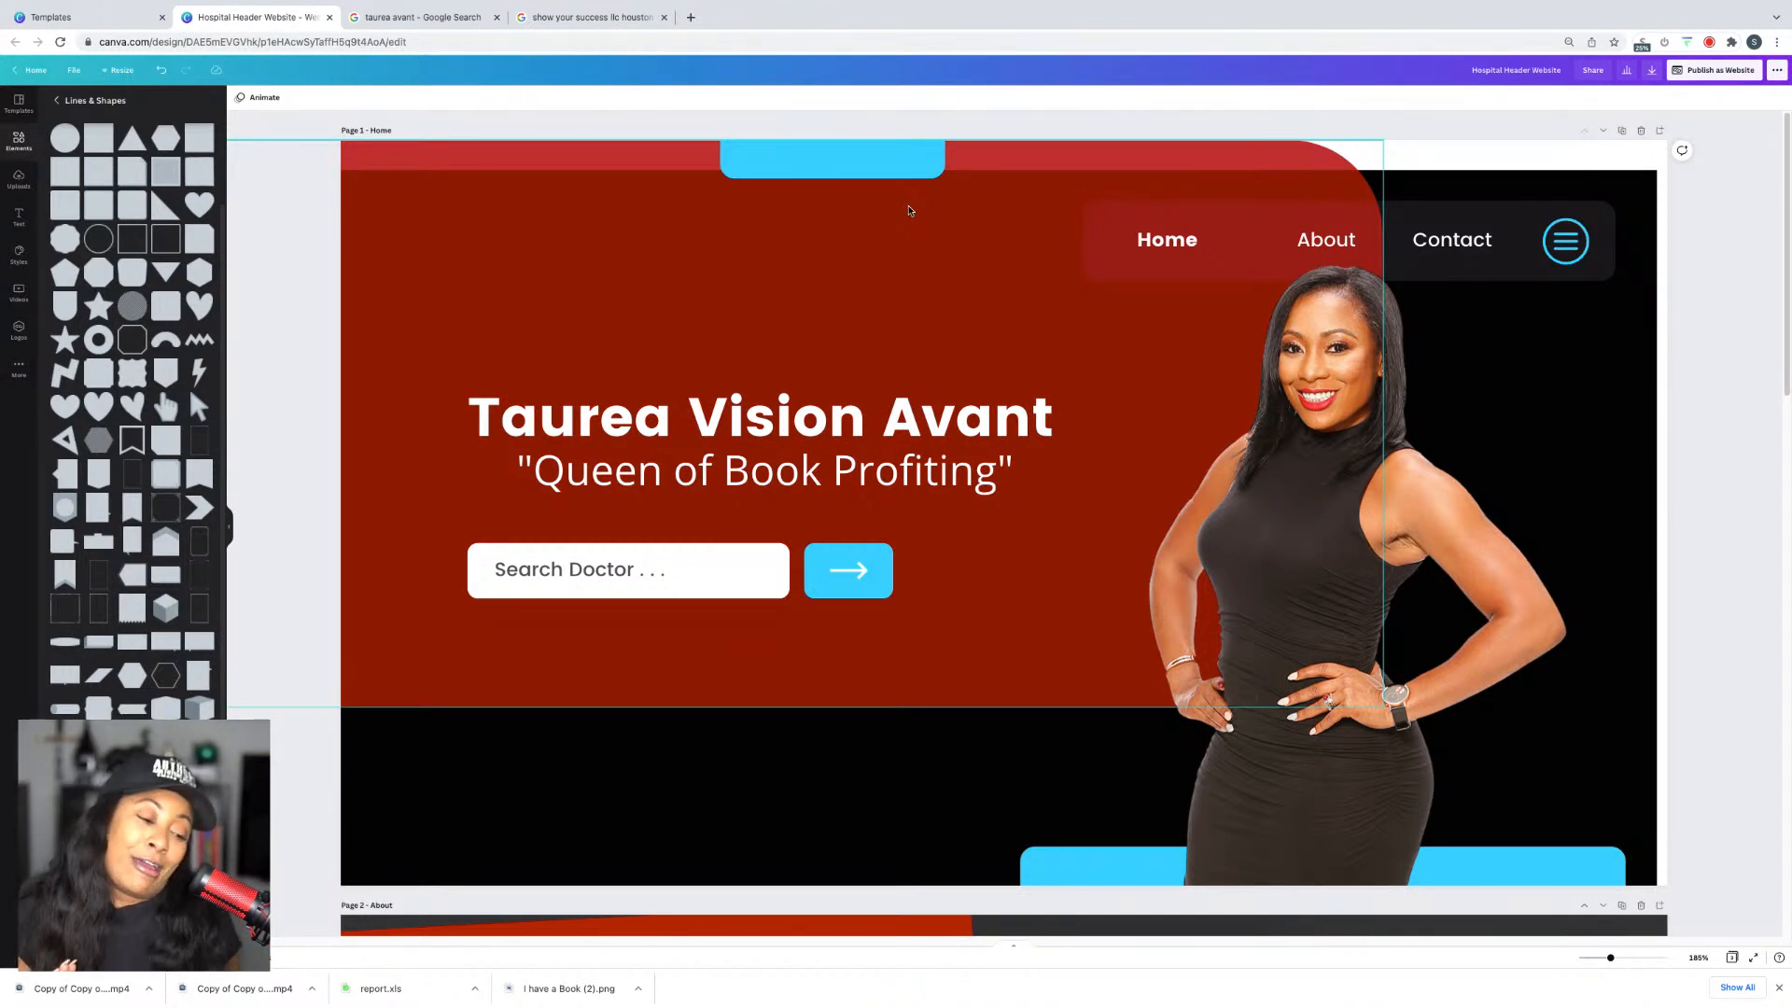
Step: Link the About menu word to page 2 - About
scroll(1346, 230, "down", 1)
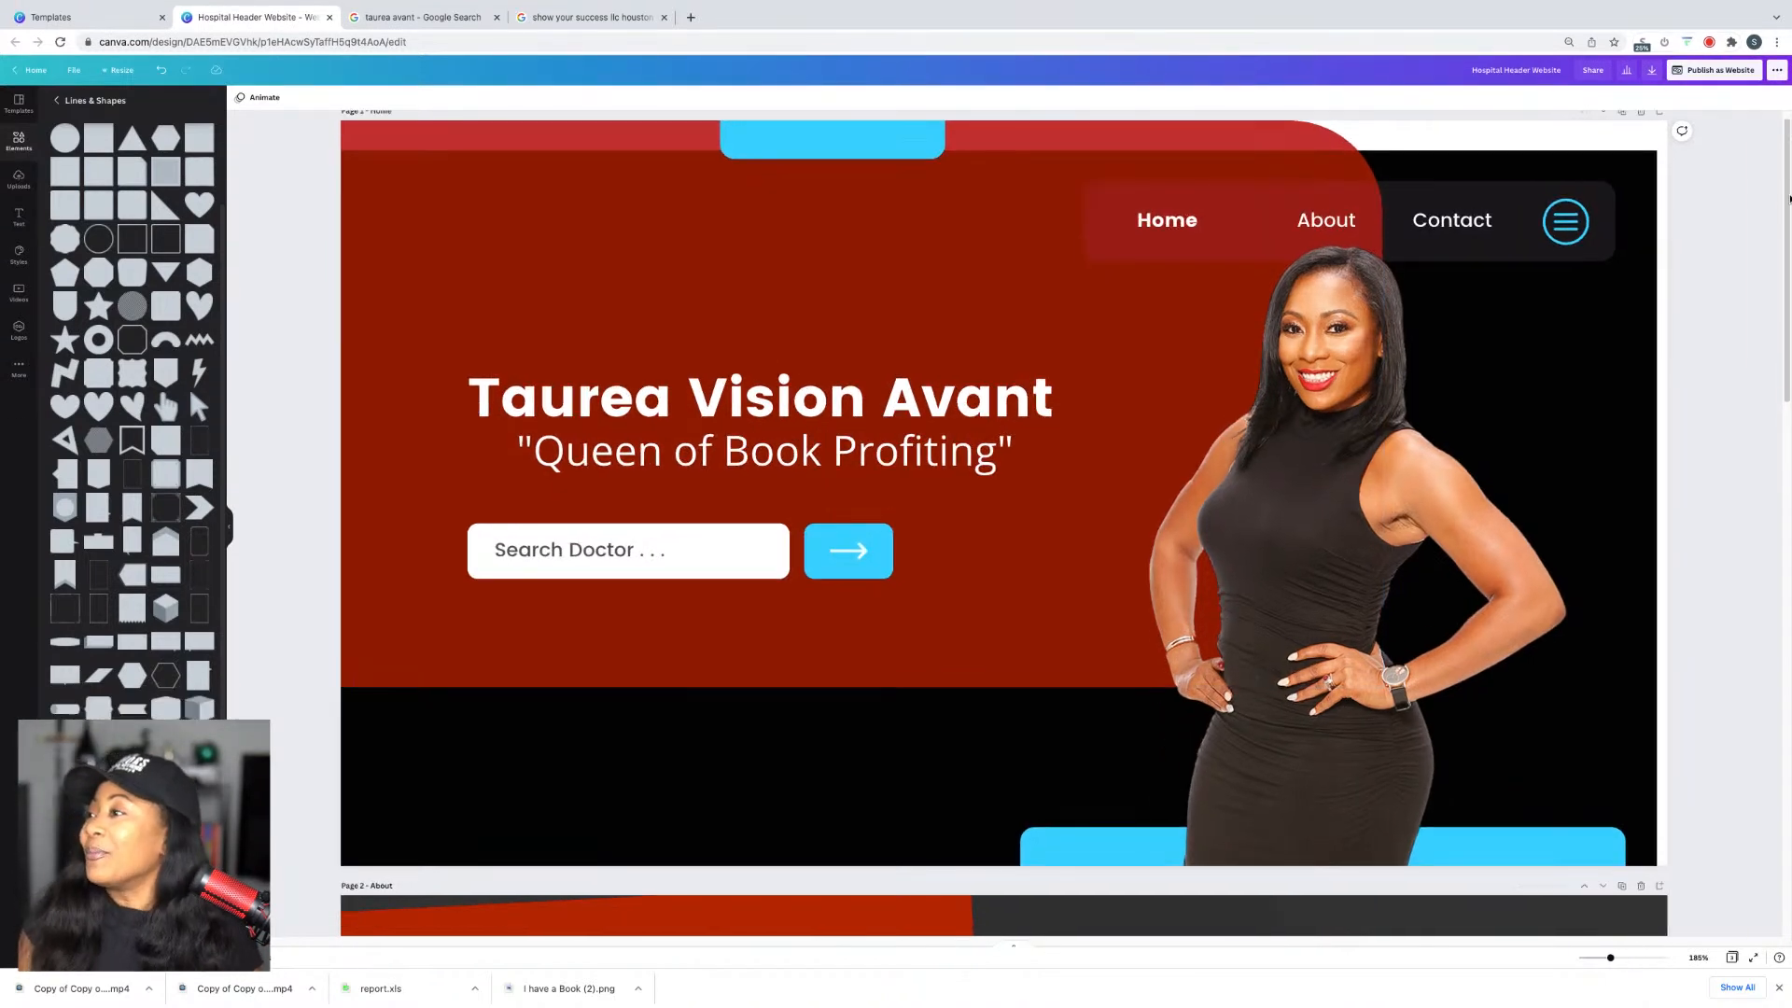
left_click(1321, 225)
right_click(1322, 224)
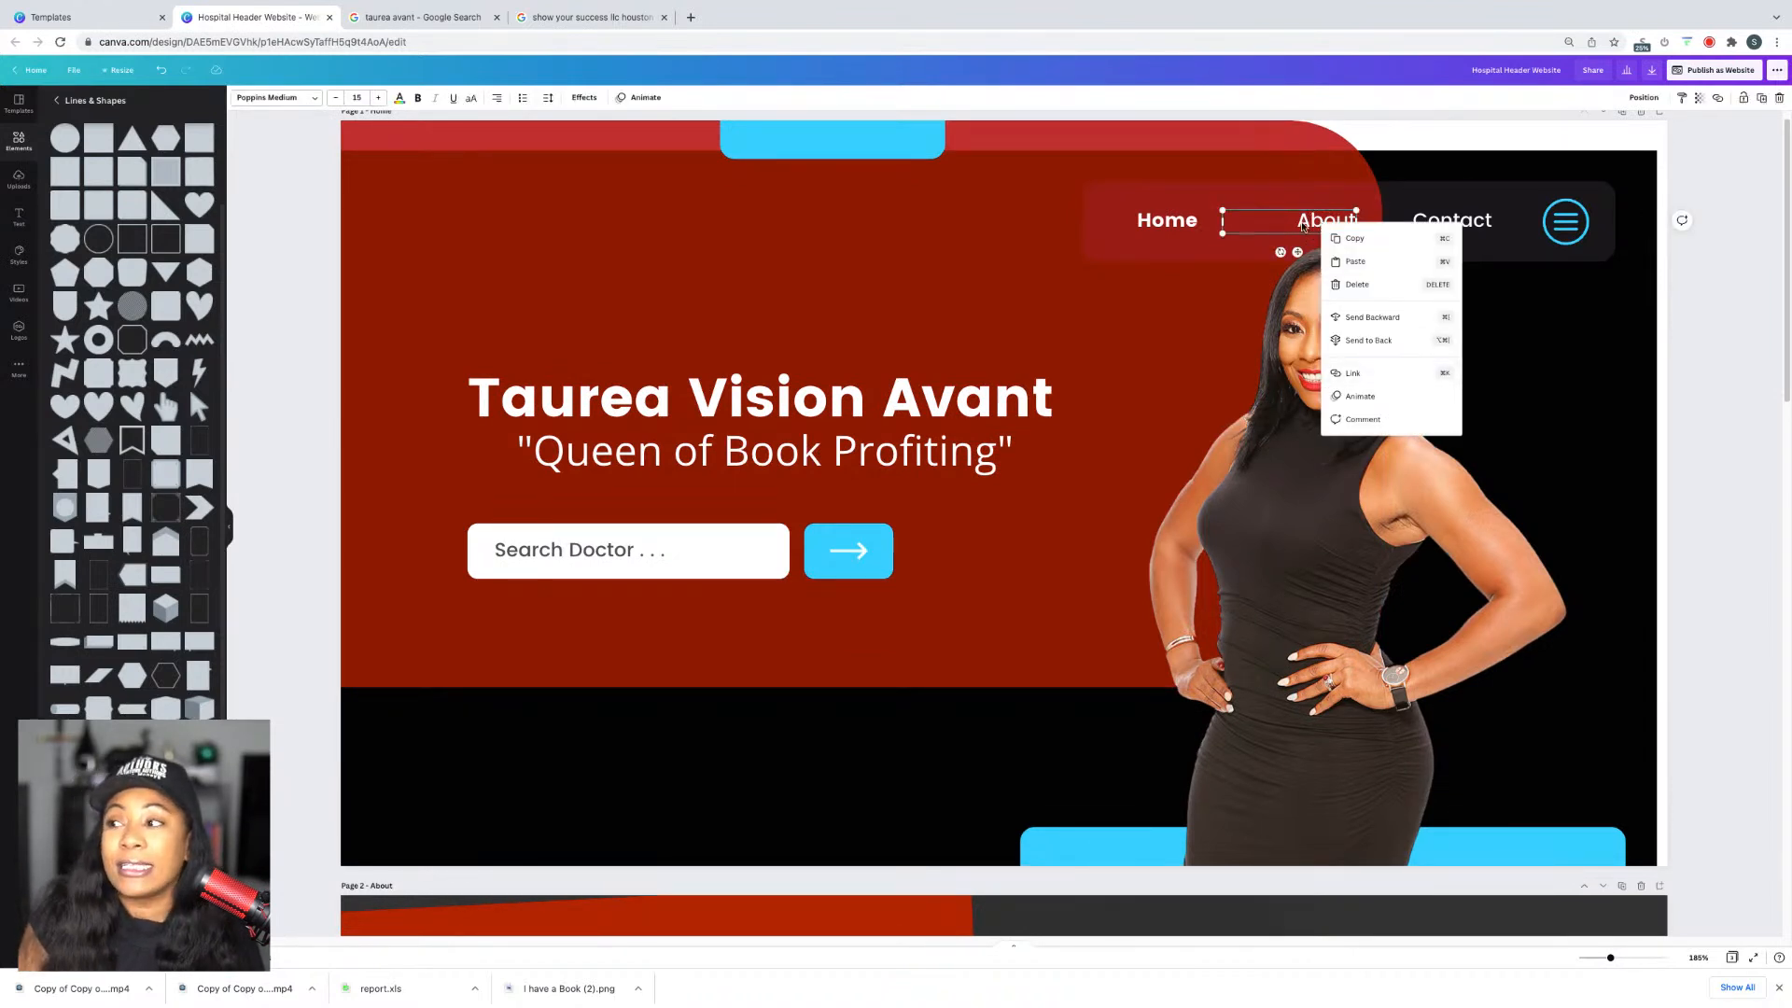
left_click(1748, 280)
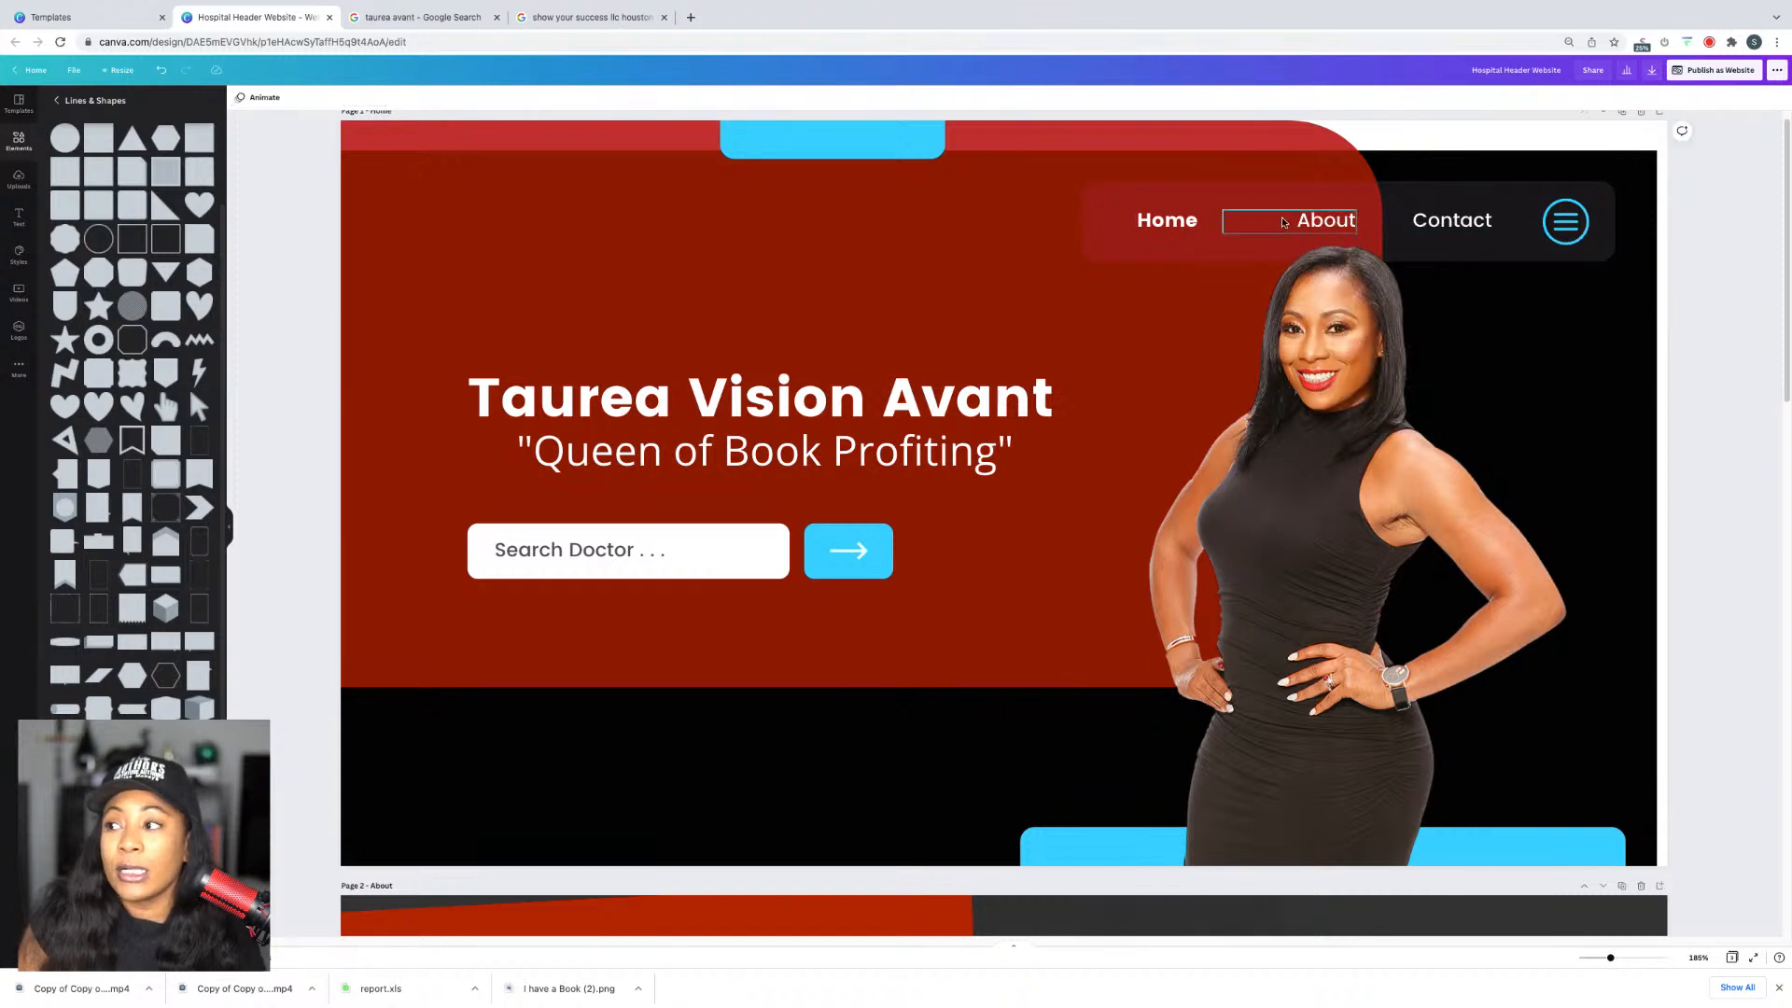
right_click(1301, 224)
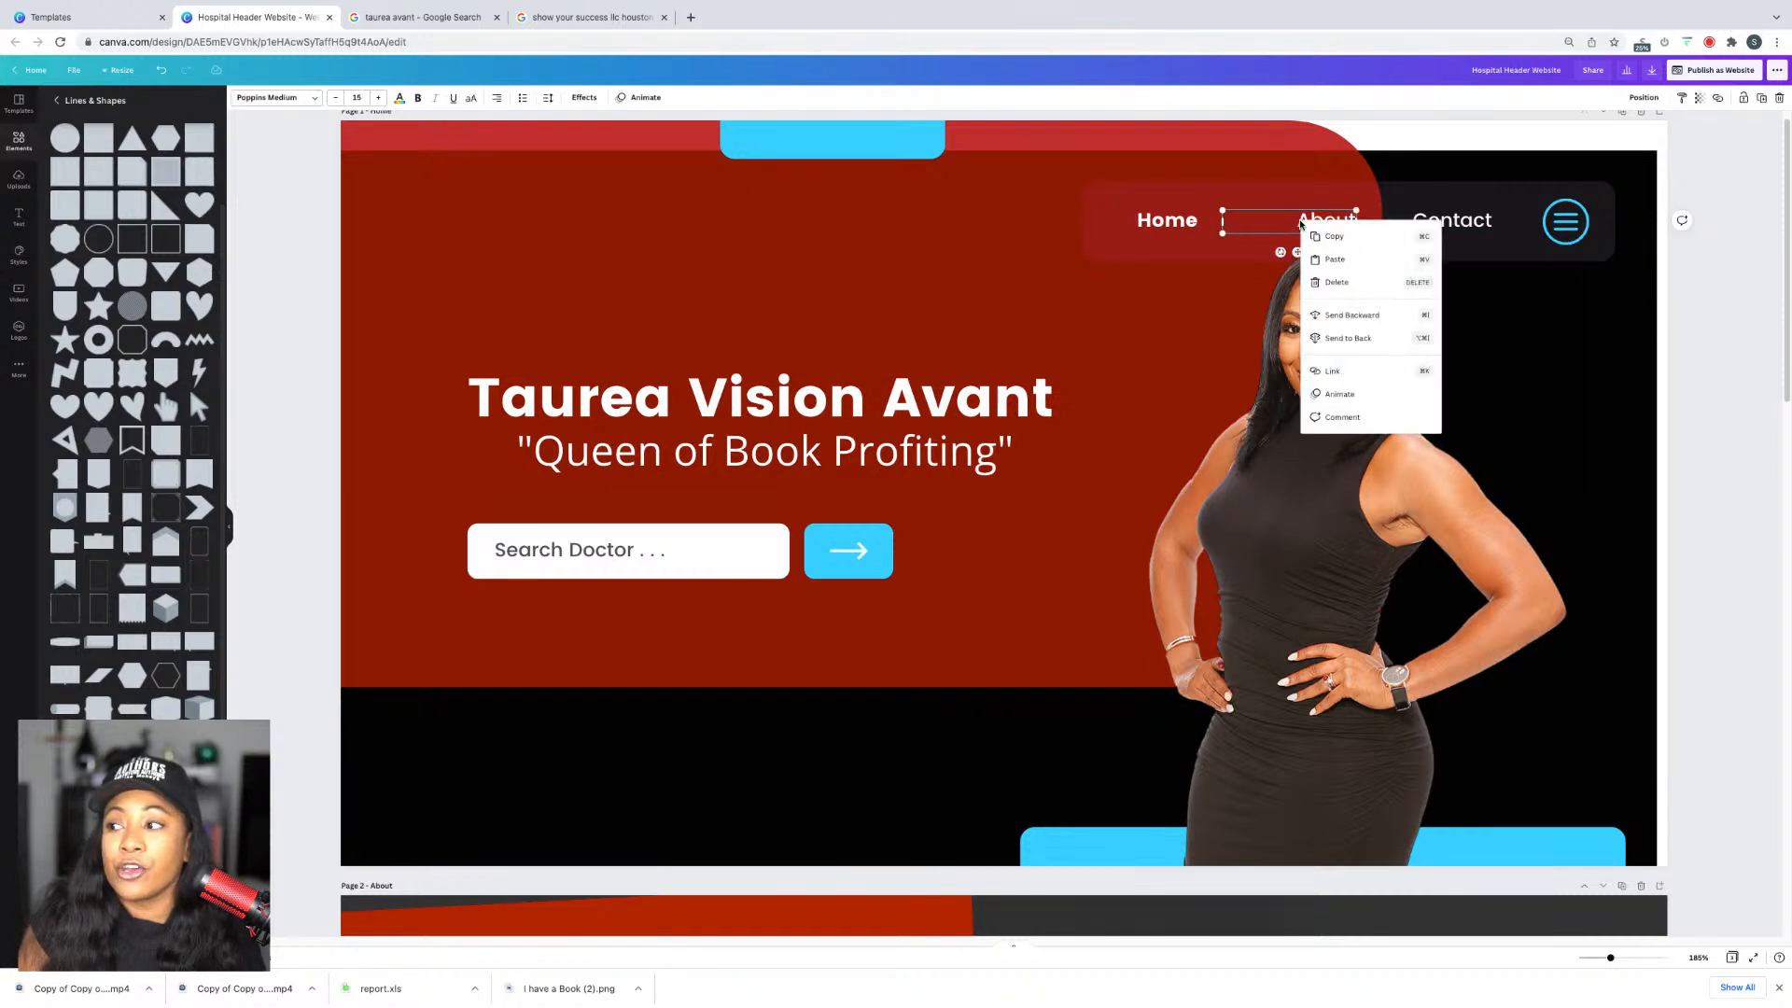
left_click(1362, 373)
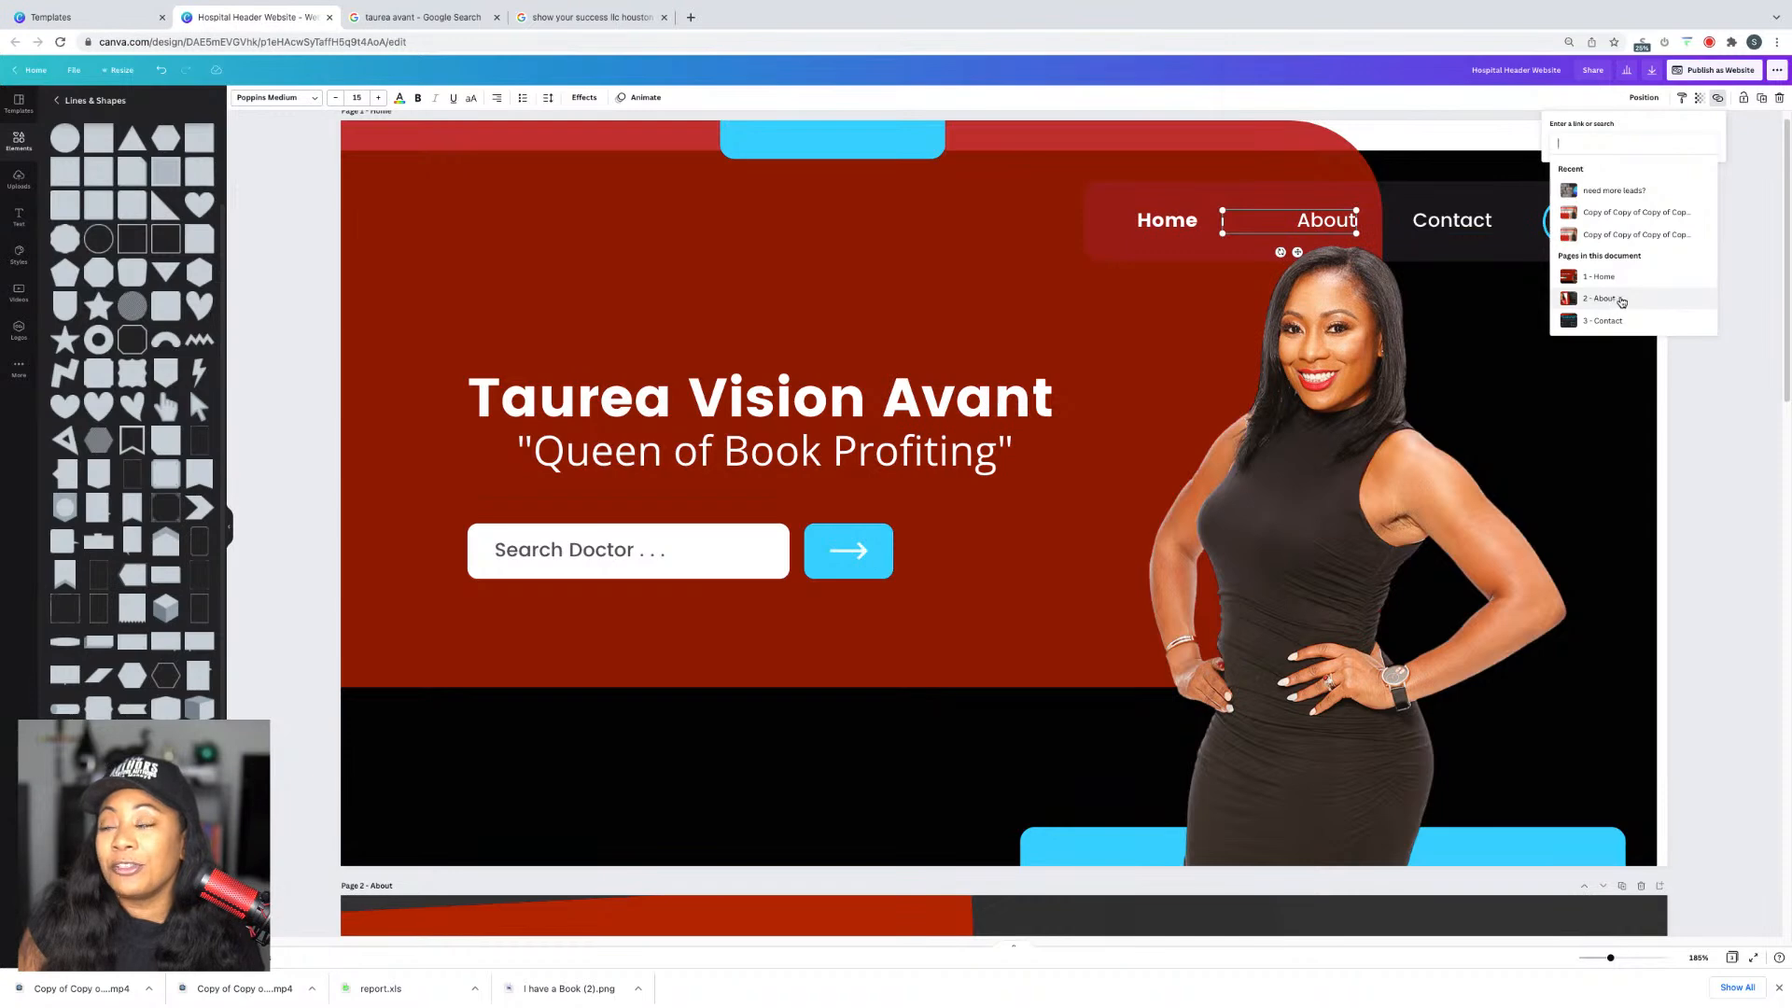
left_click(1618, 300)
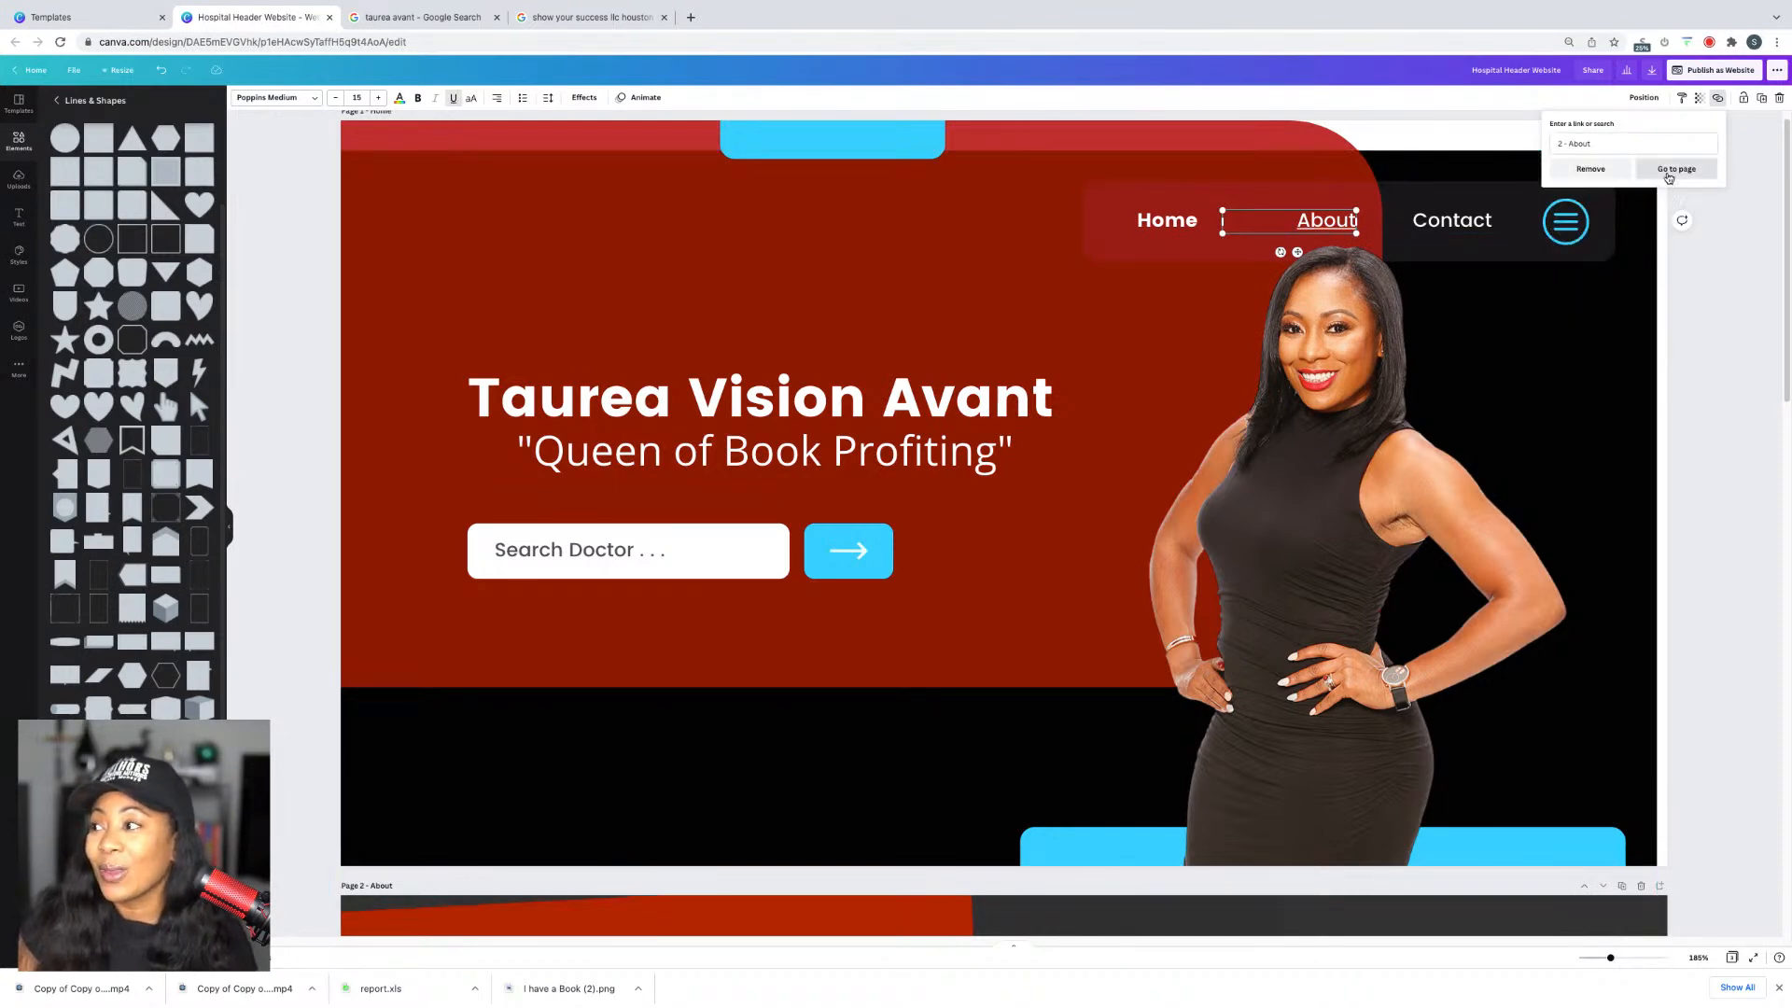
left_click(1667, 170)
scroll(1712, 204, "up", 8)
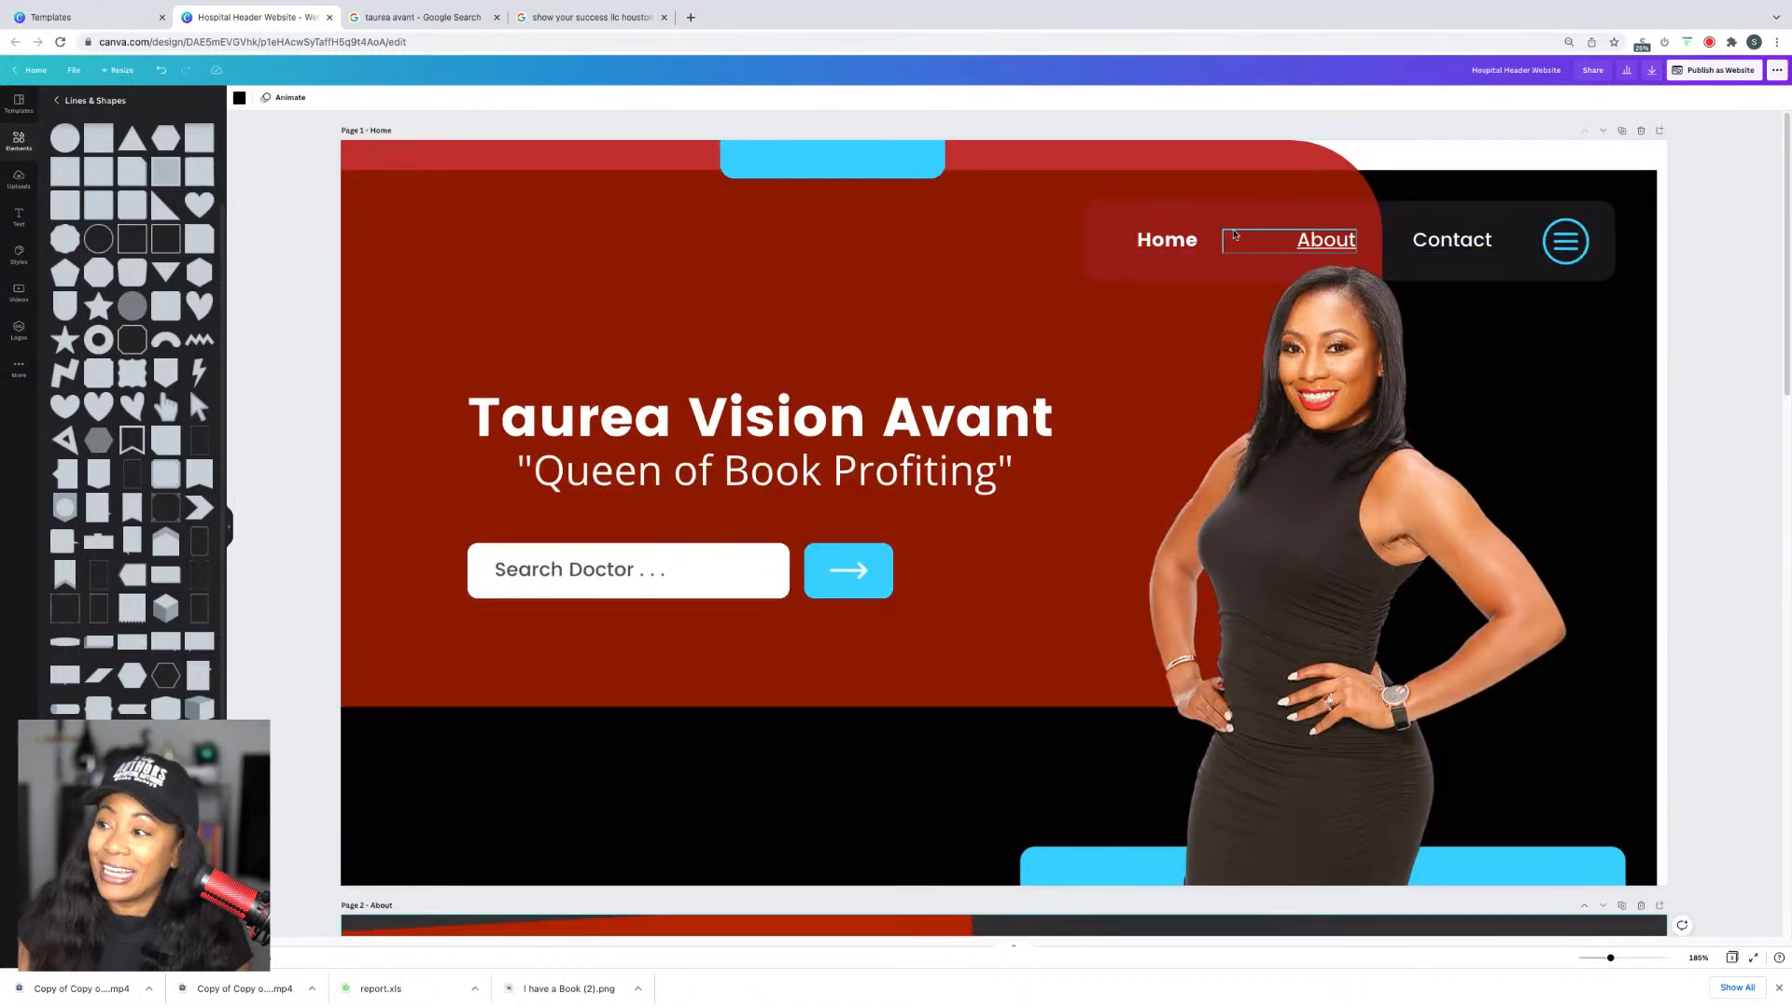
Step: Link the Home menu word to page 1 - Home
left_click(1188, 243)
right_click(1189, 244)
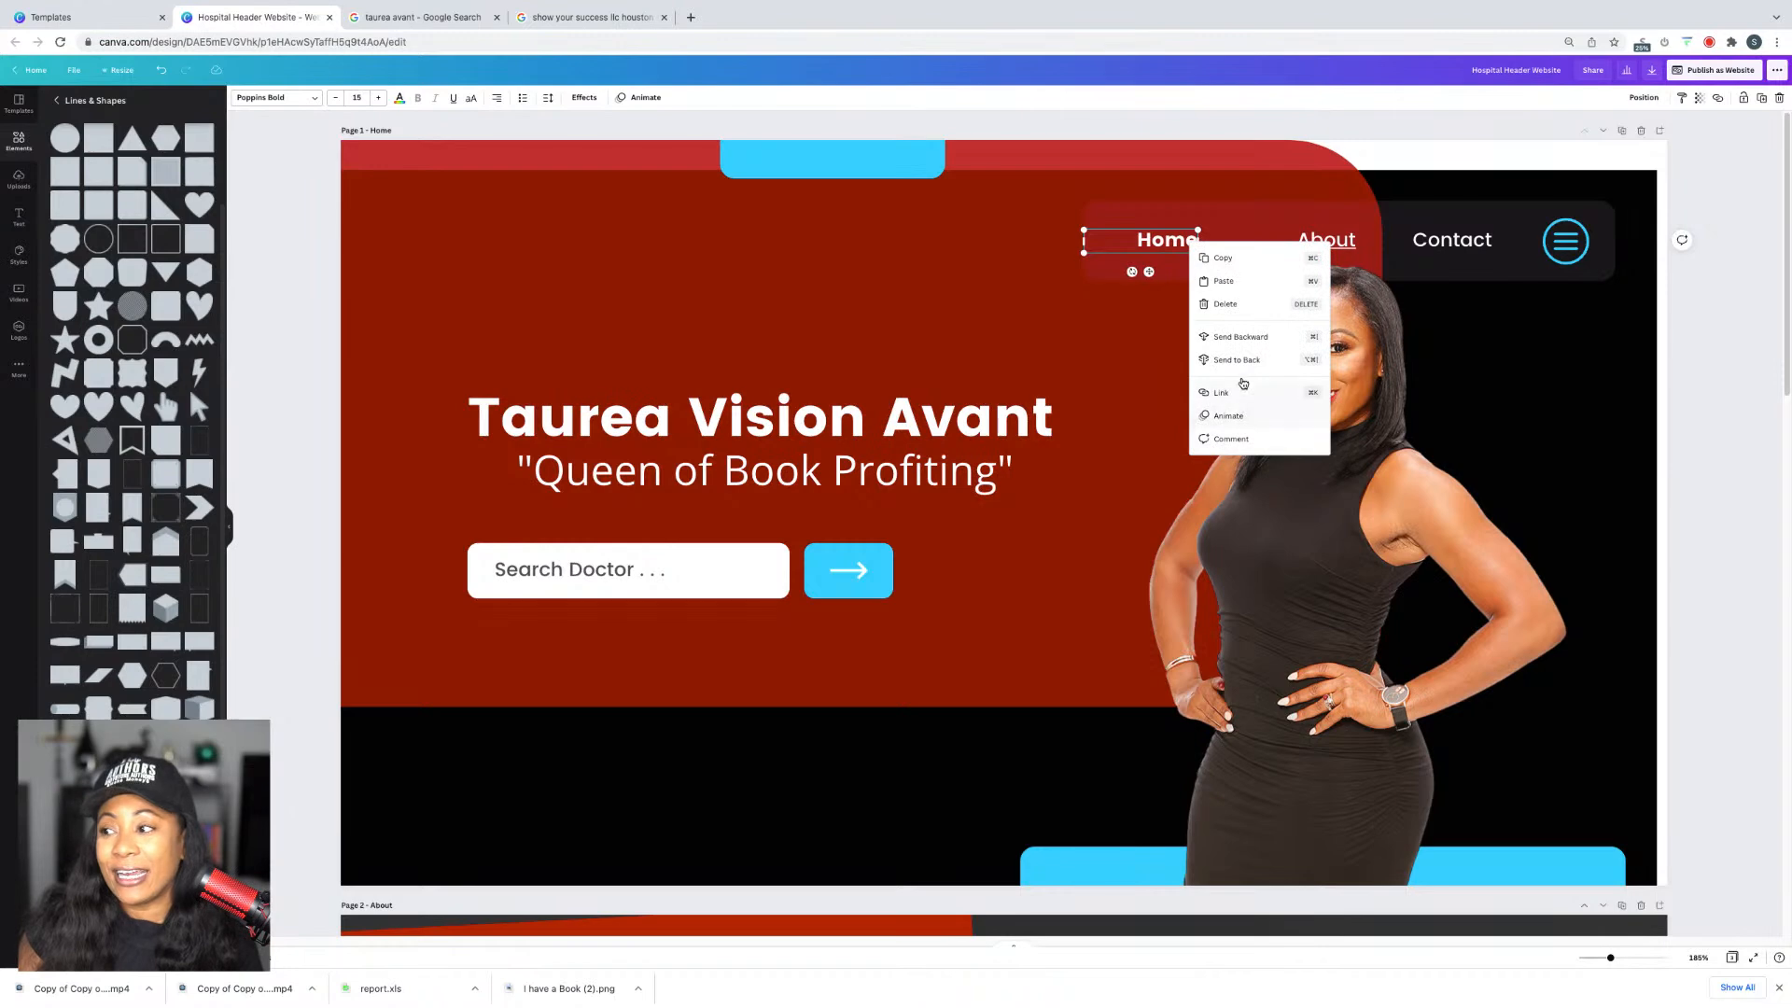
scroll(1619, 376, "down", 3)
left_click(1691, 369)
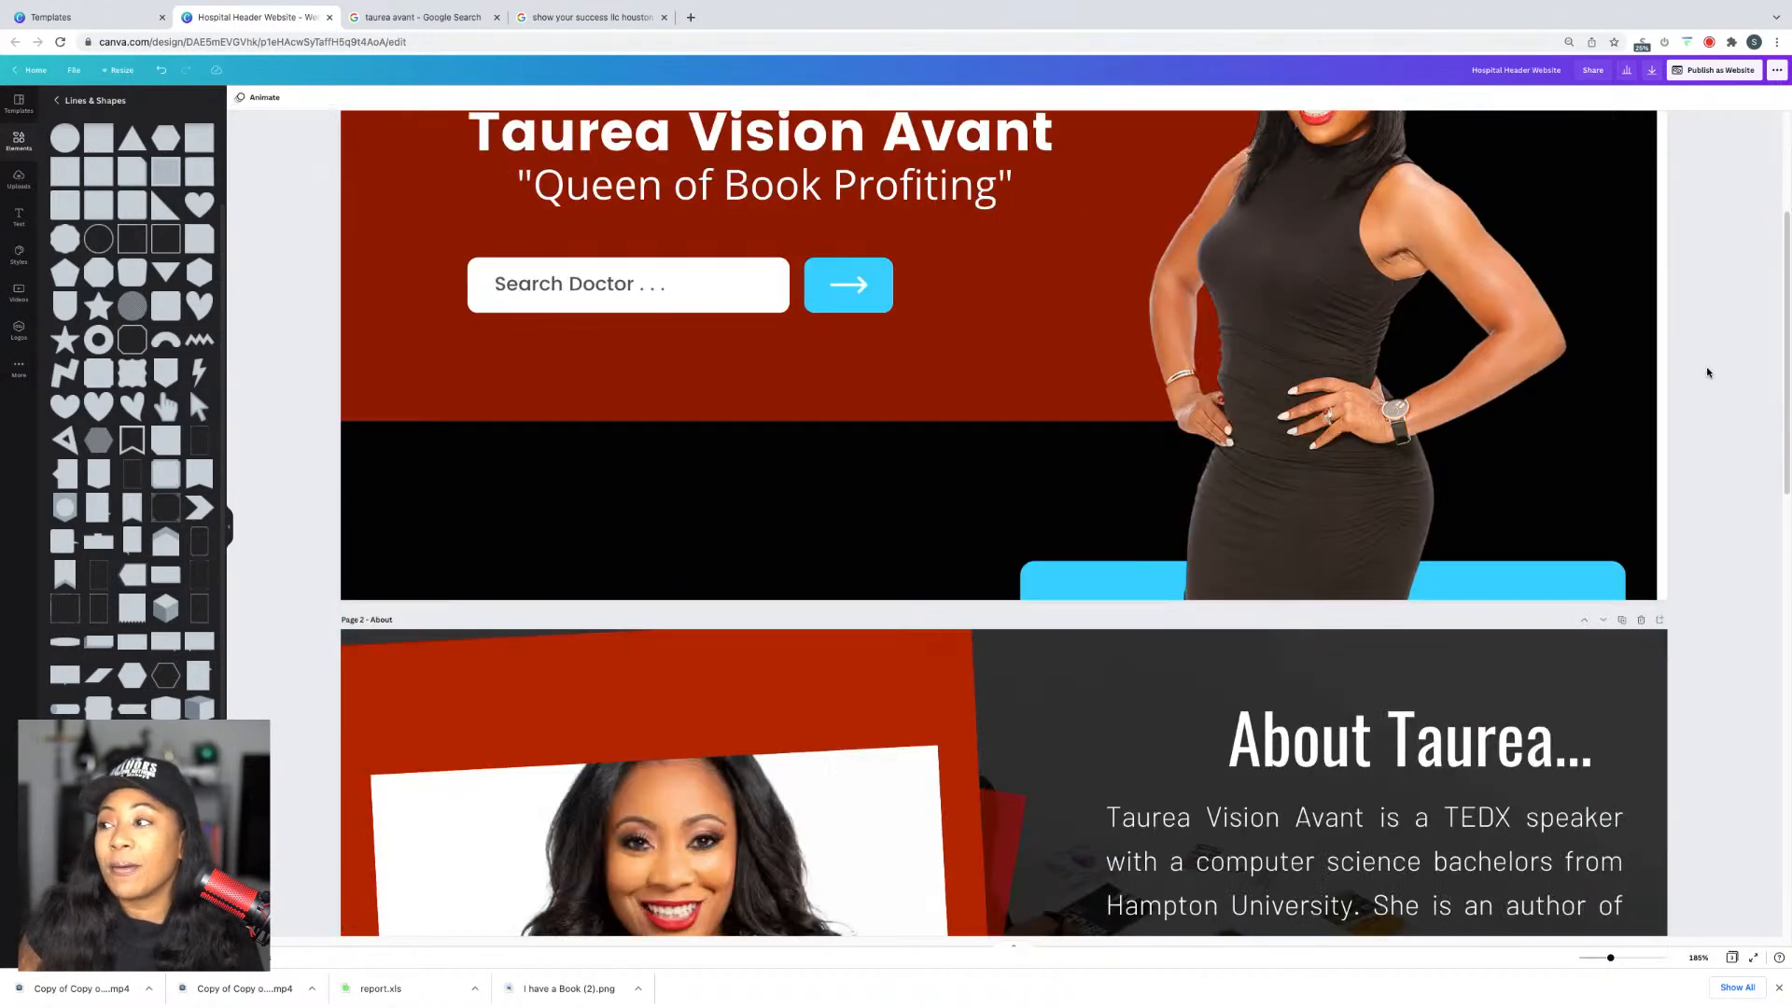
scroll(1255, 710, "up", 1)
scroll(1255, 709, "up", 3)
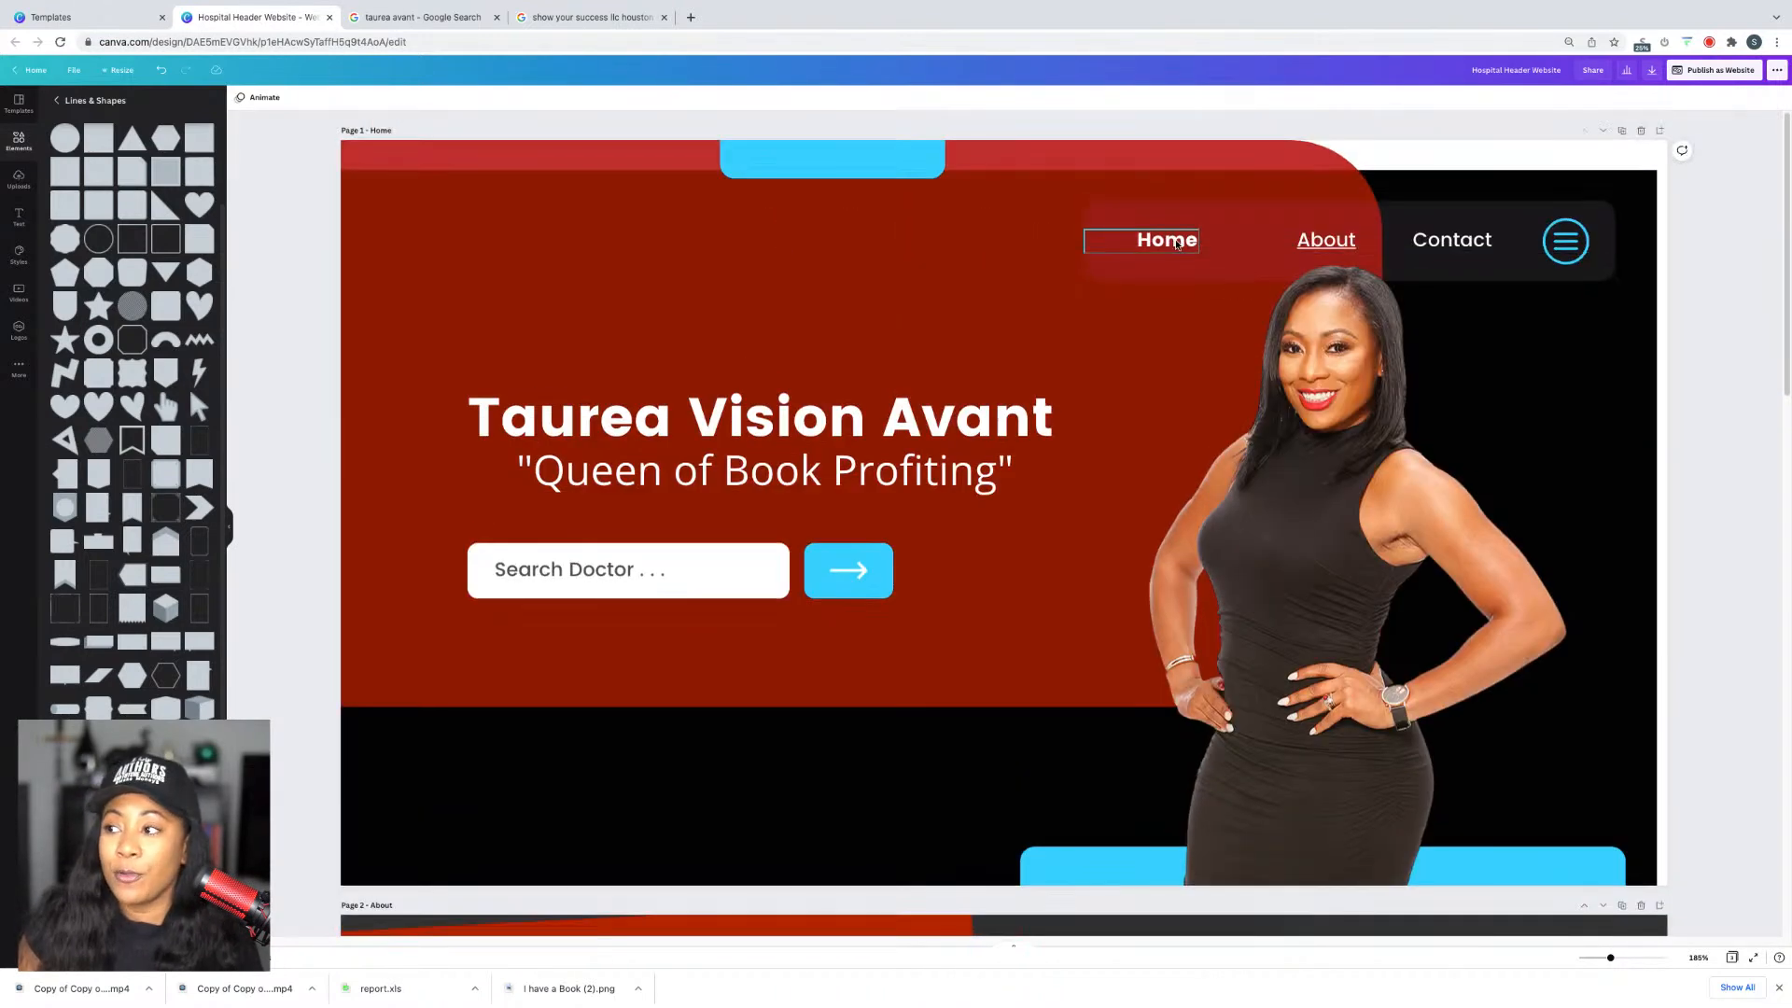
right_click(1176, 244)
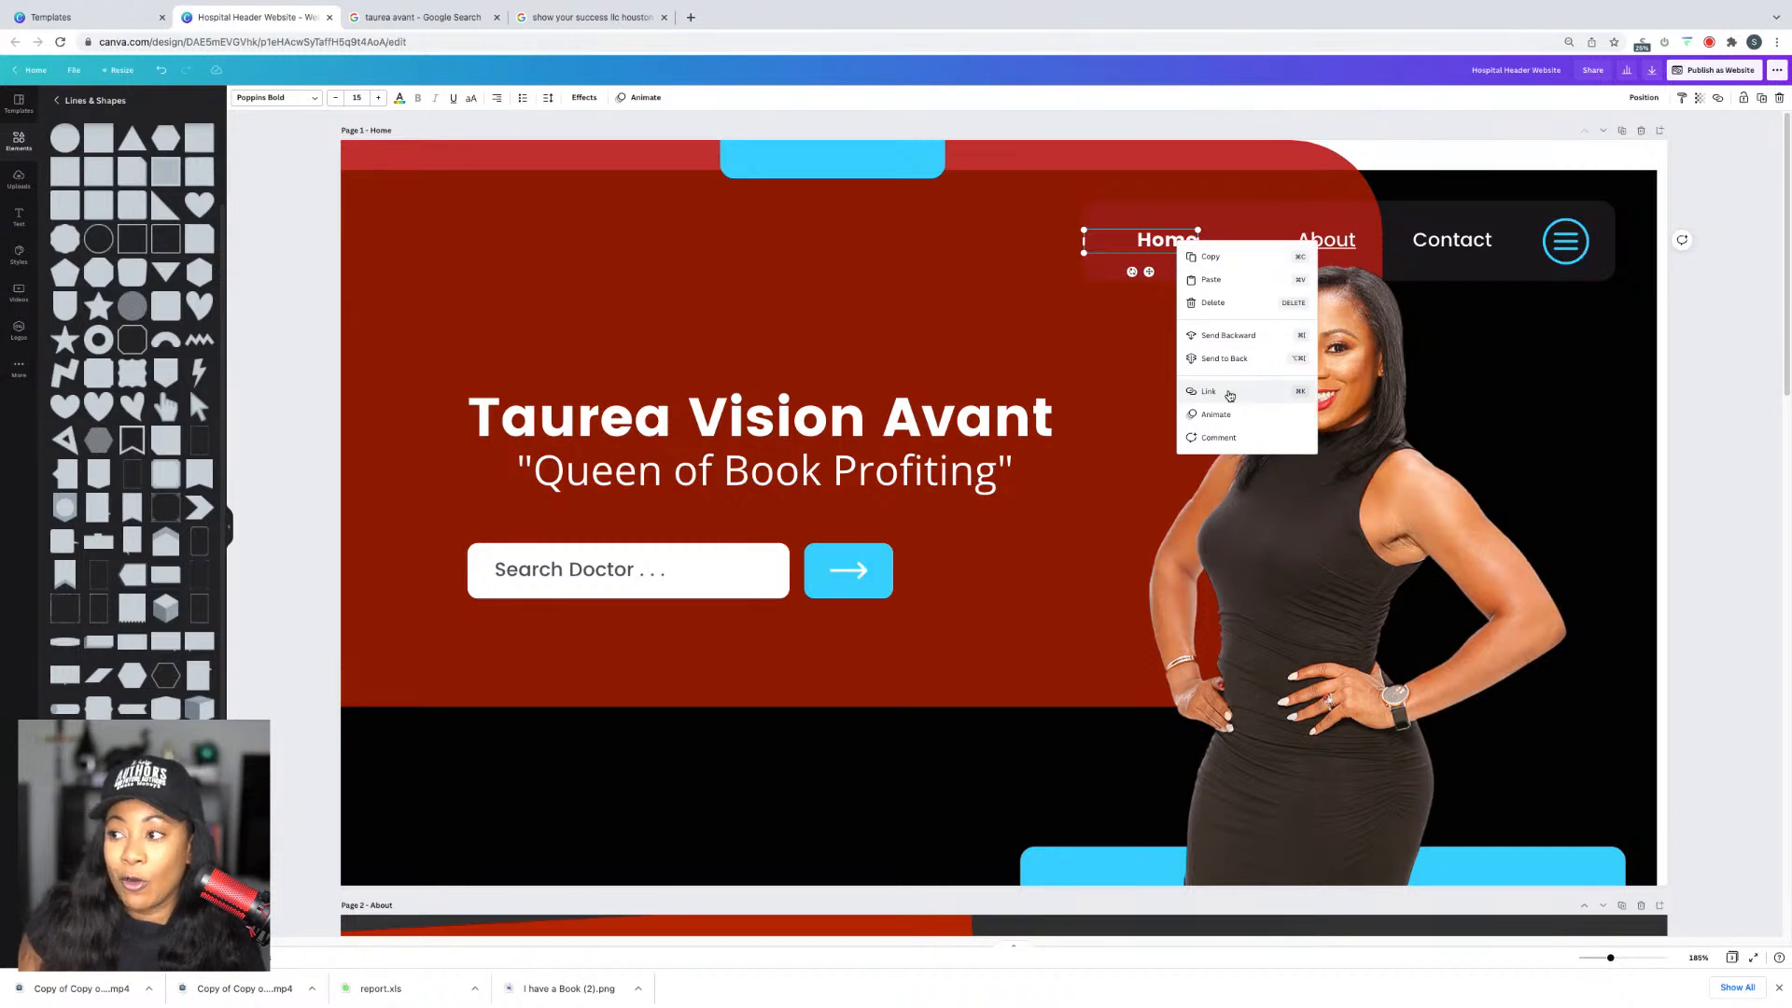
left_click(1230, 393)
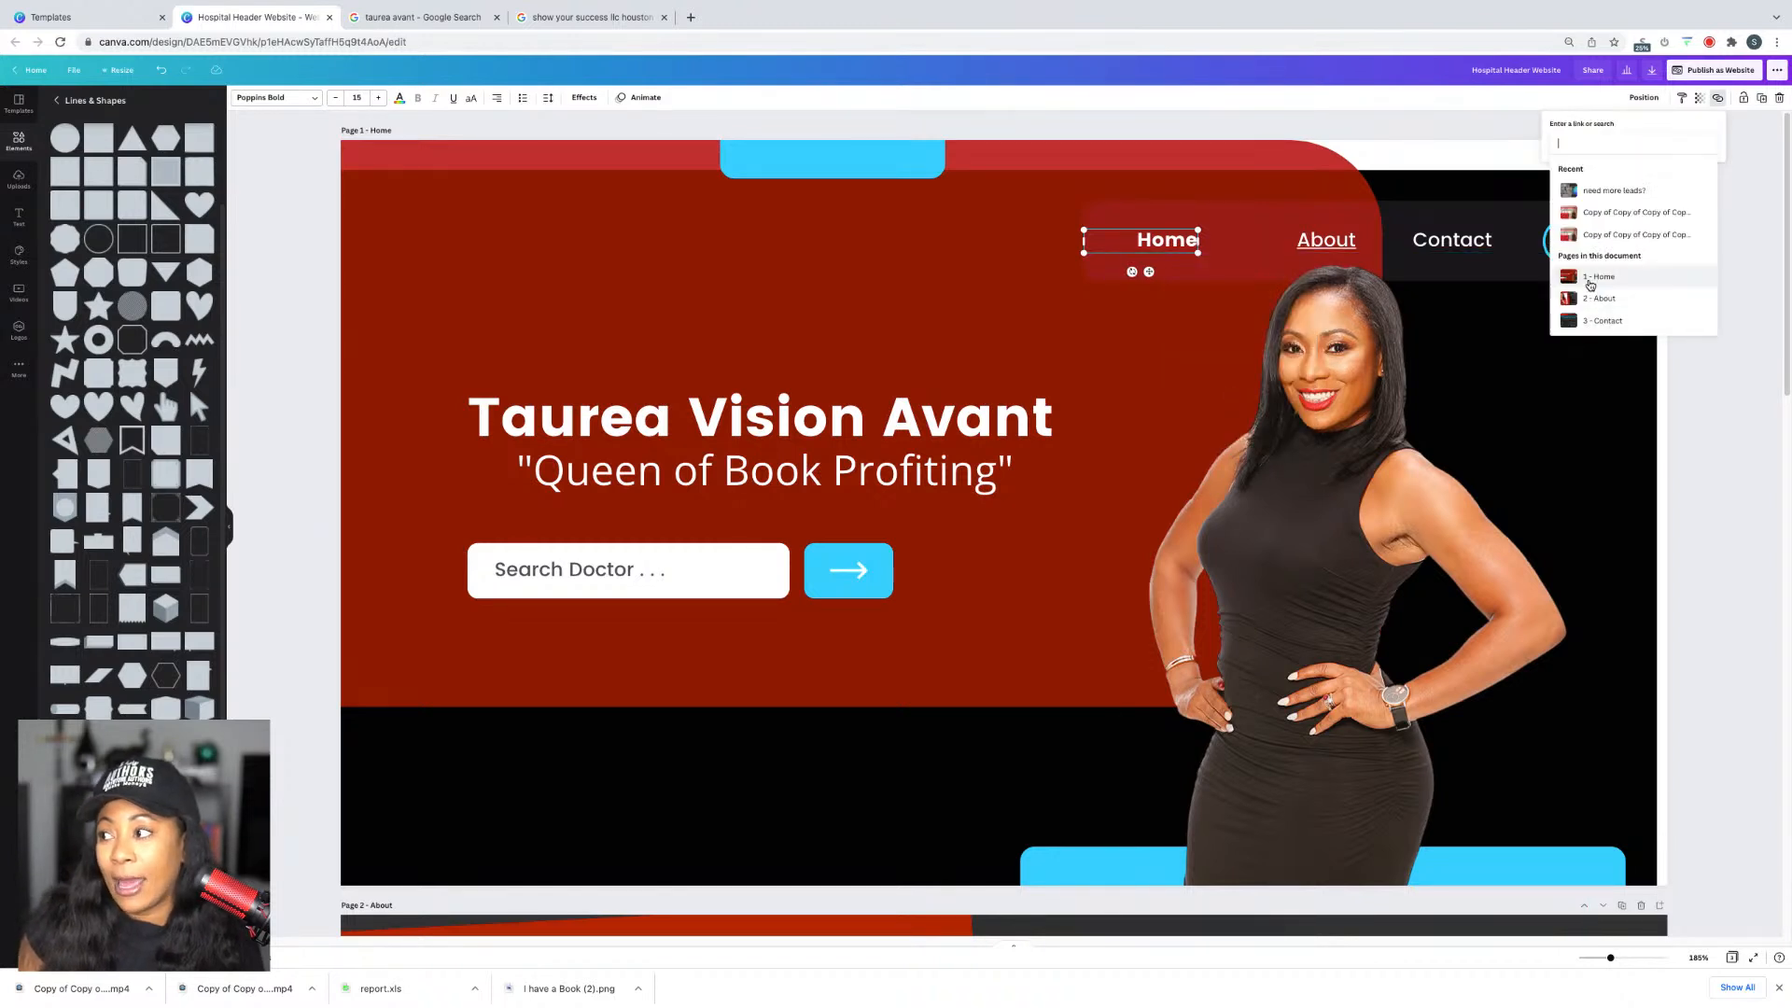
left_click(1592, 279)
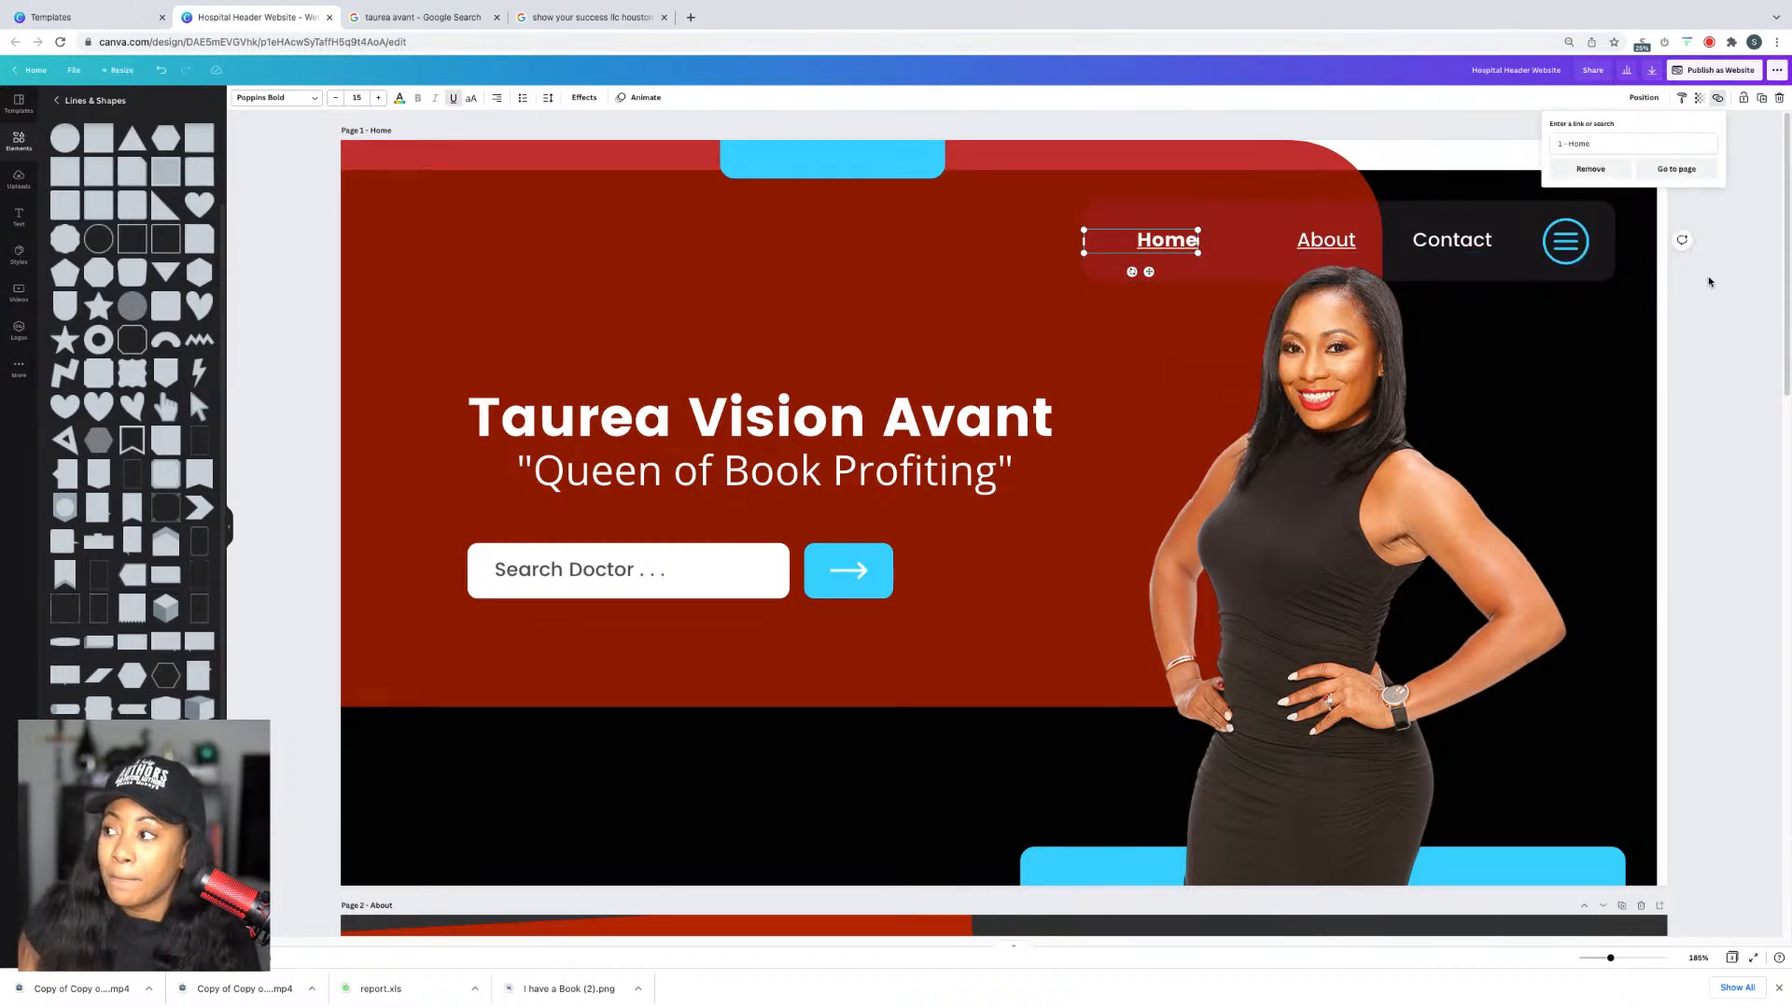
left_click(1723, 343)
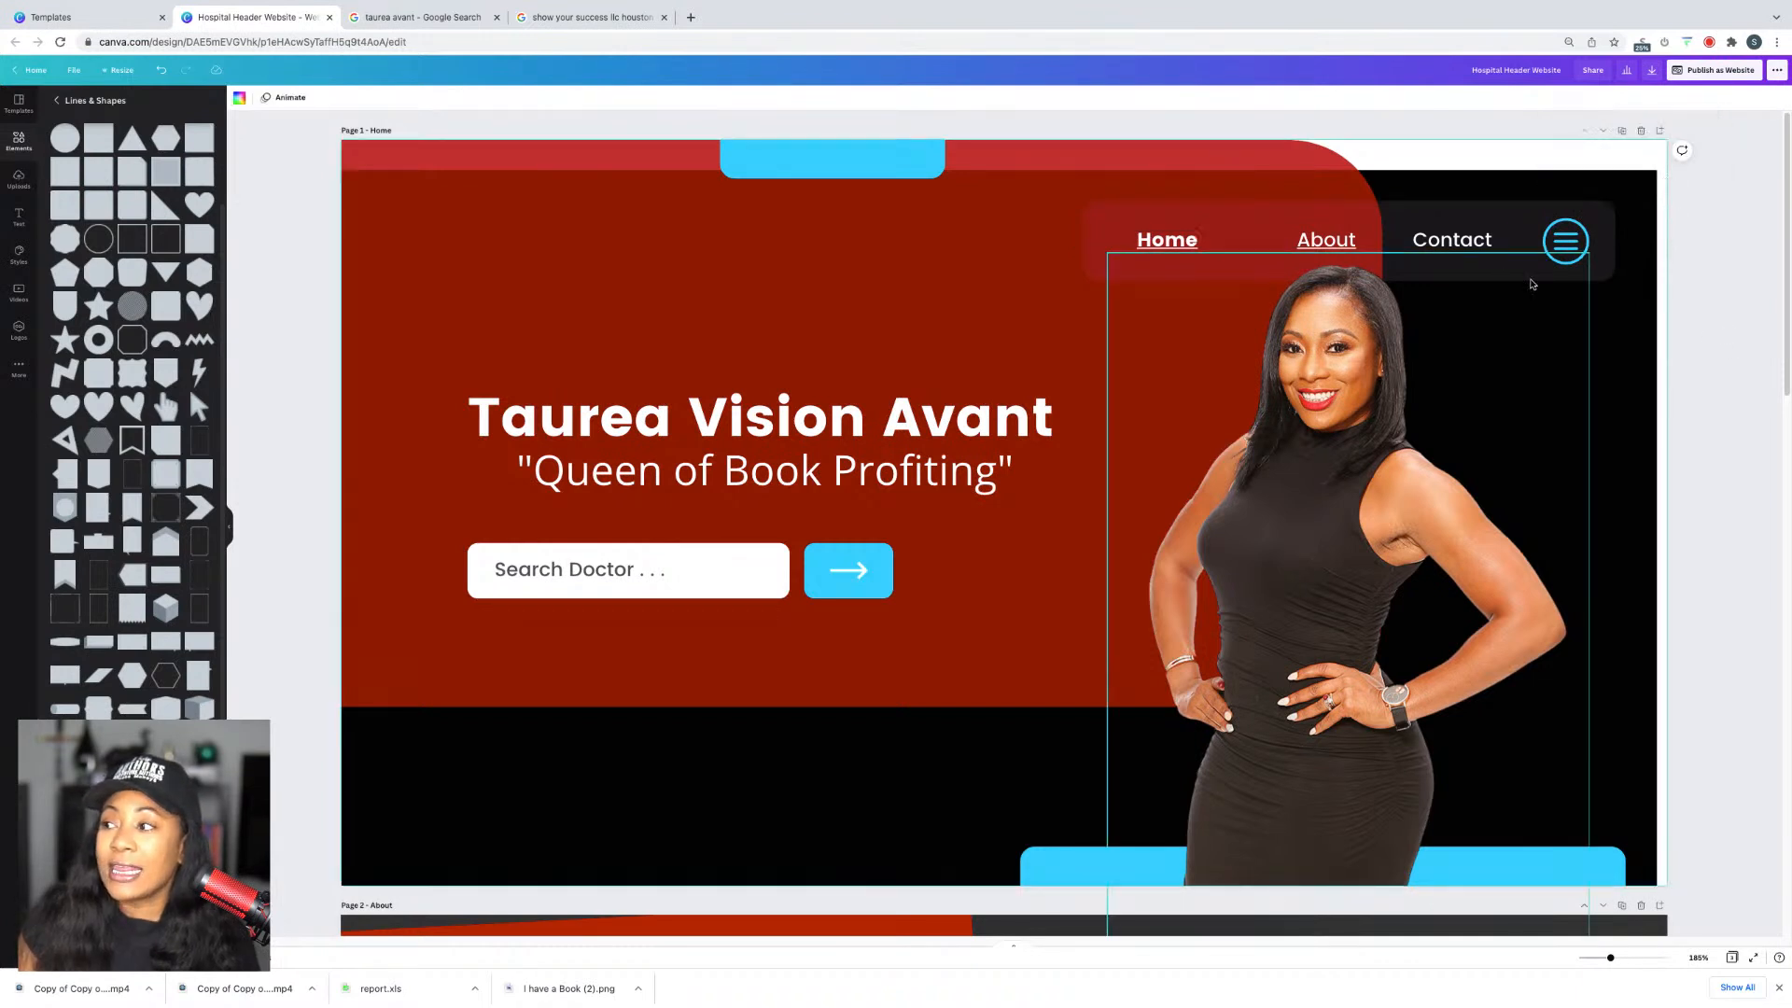
Step: Link the Contact menu word to page 3 - Contact
right_click(1462, 237)
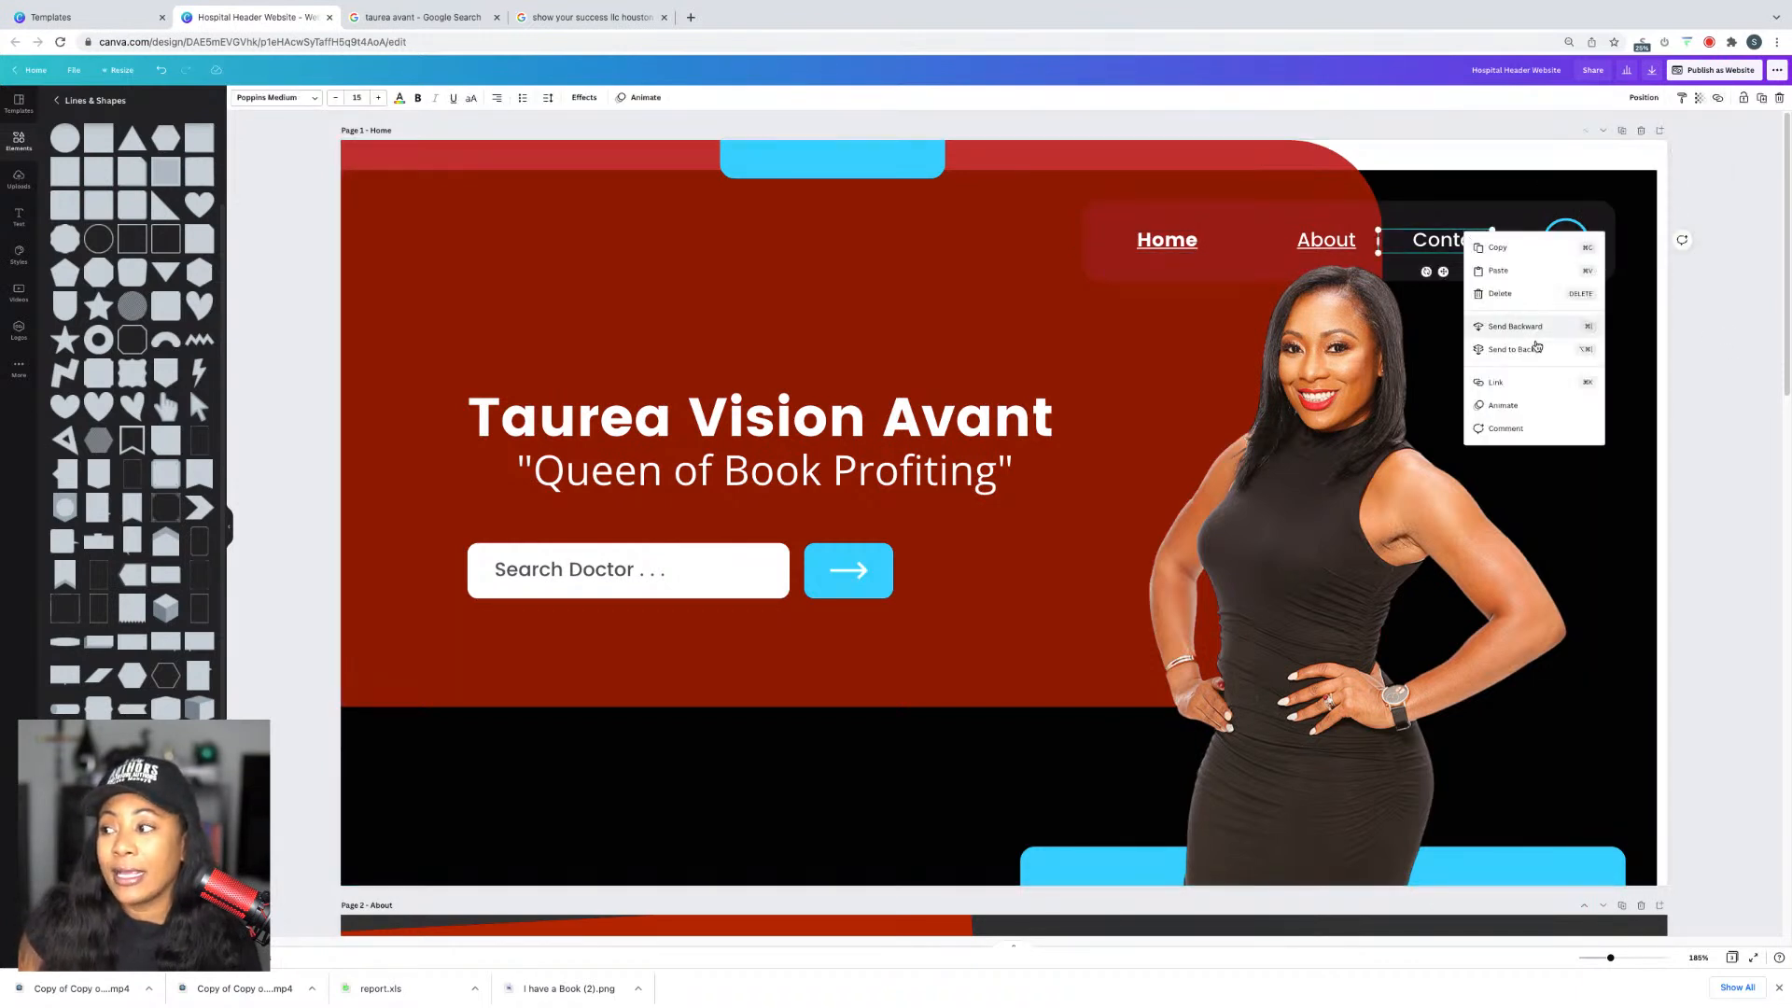
left_click(1495, 381)
left_click(1628, 331)
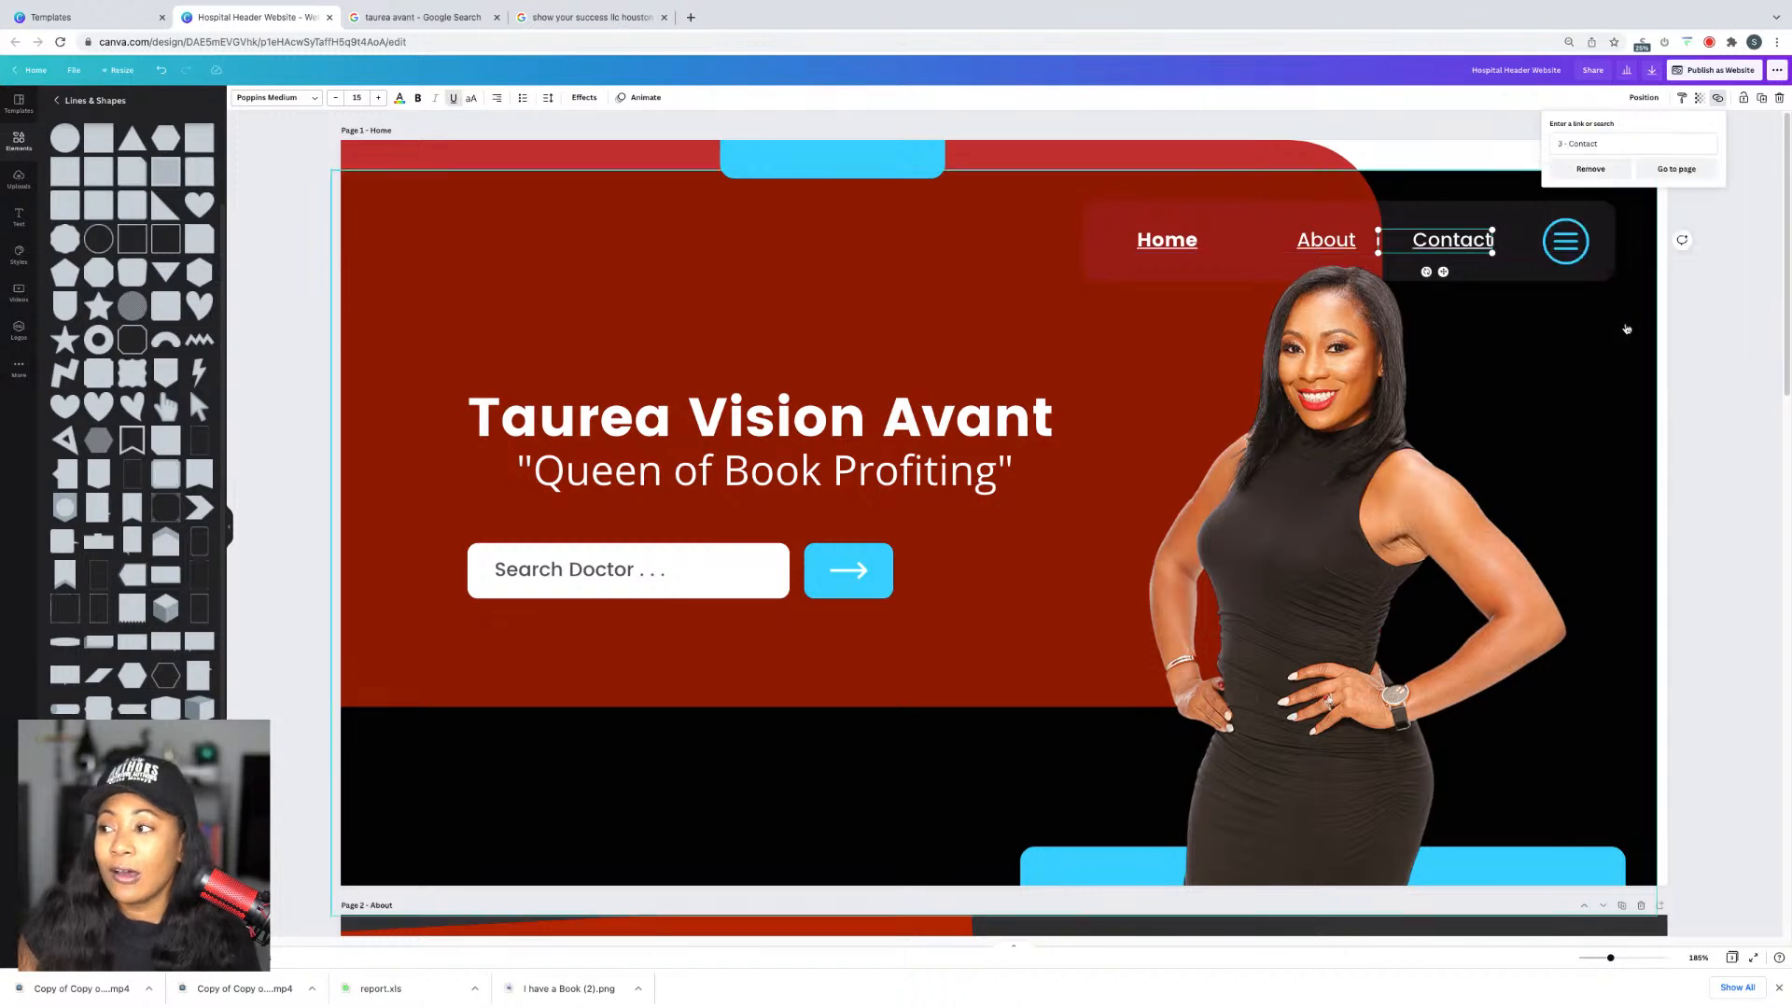
left_click(1687, 178)
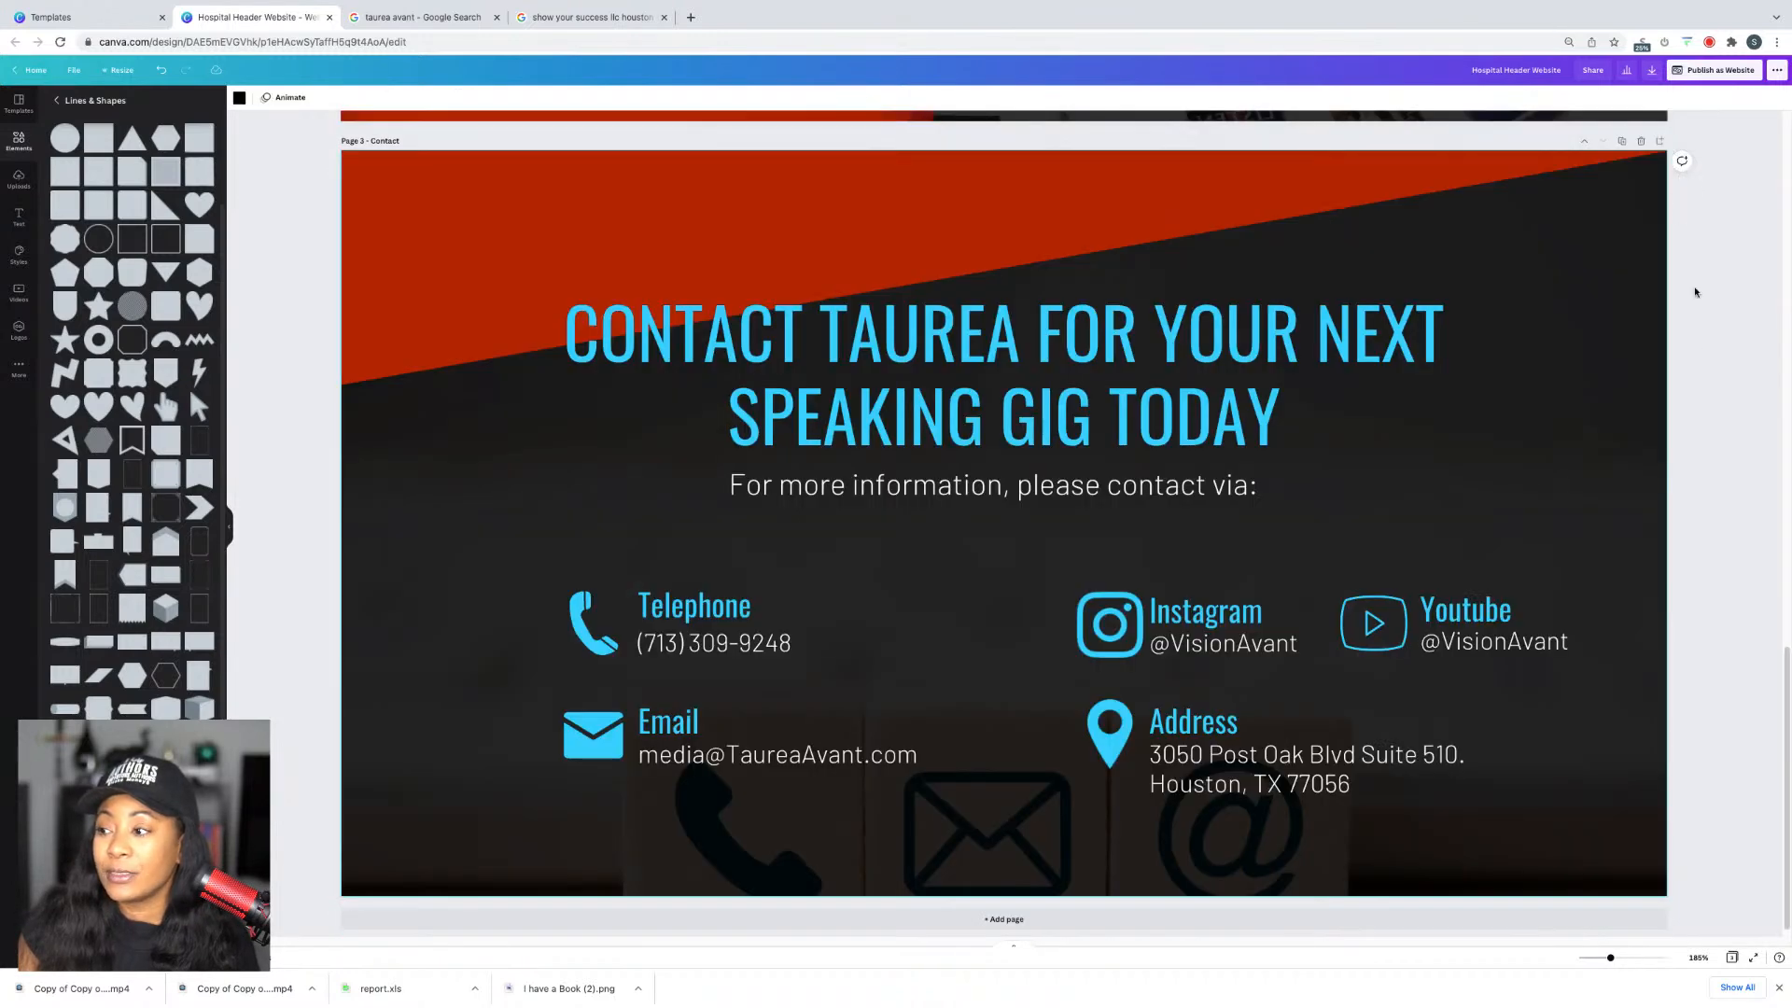
Step: Nudge the About page's biography text box slightly right
scroll(1695, 292, "up", 5)
scroll(1696, 345, "up", 5)
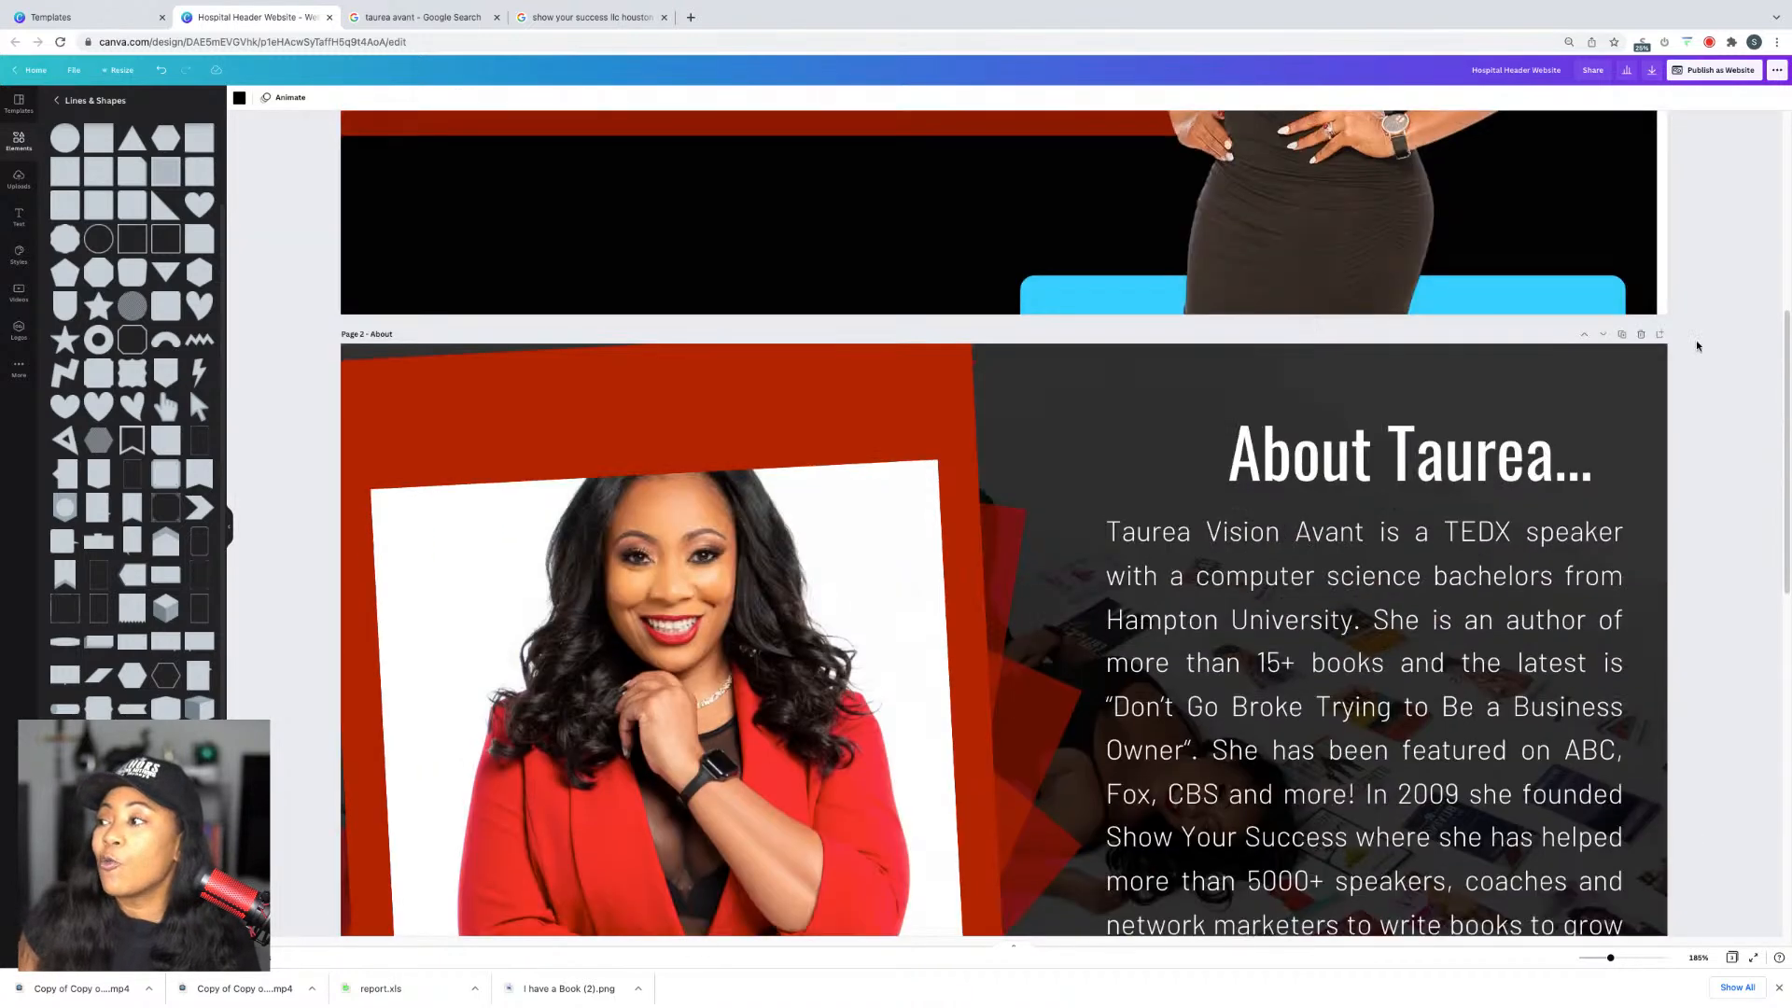
scroll(1696, 345, "up", 5)
scroll(1698, 327, "down", 7)
left_click(1423, 473)
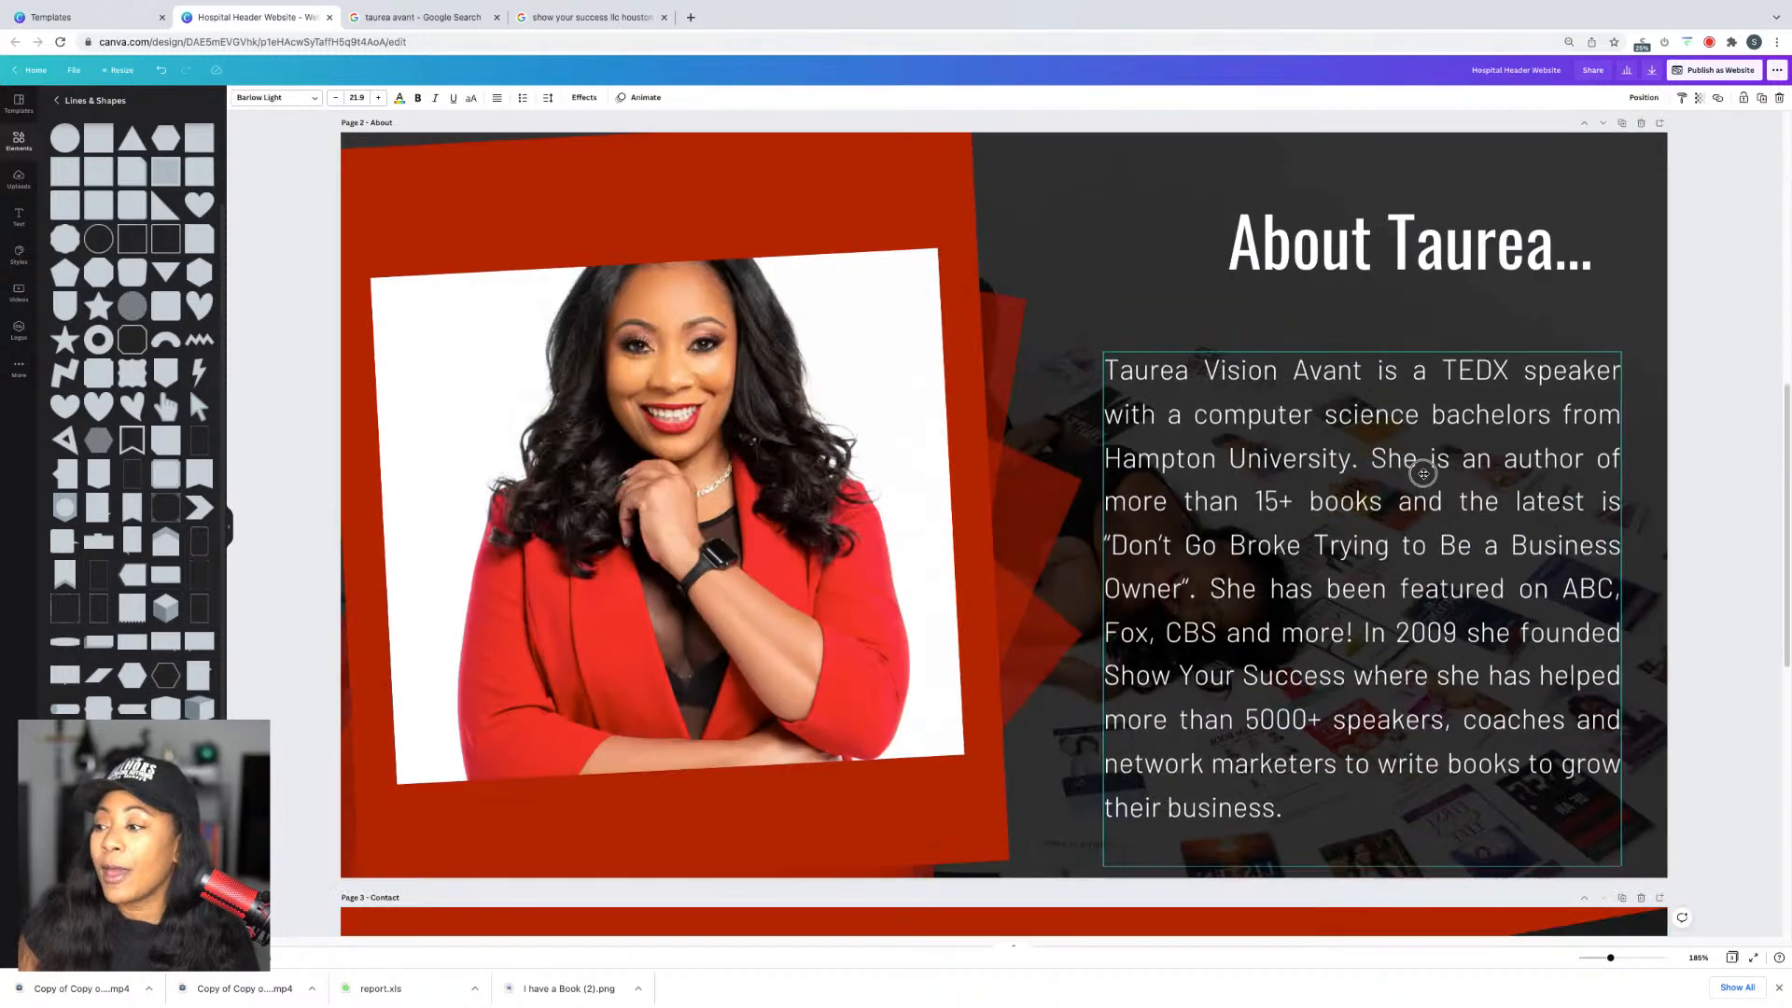
left_click_drag(1423, 474, 1430, 475)
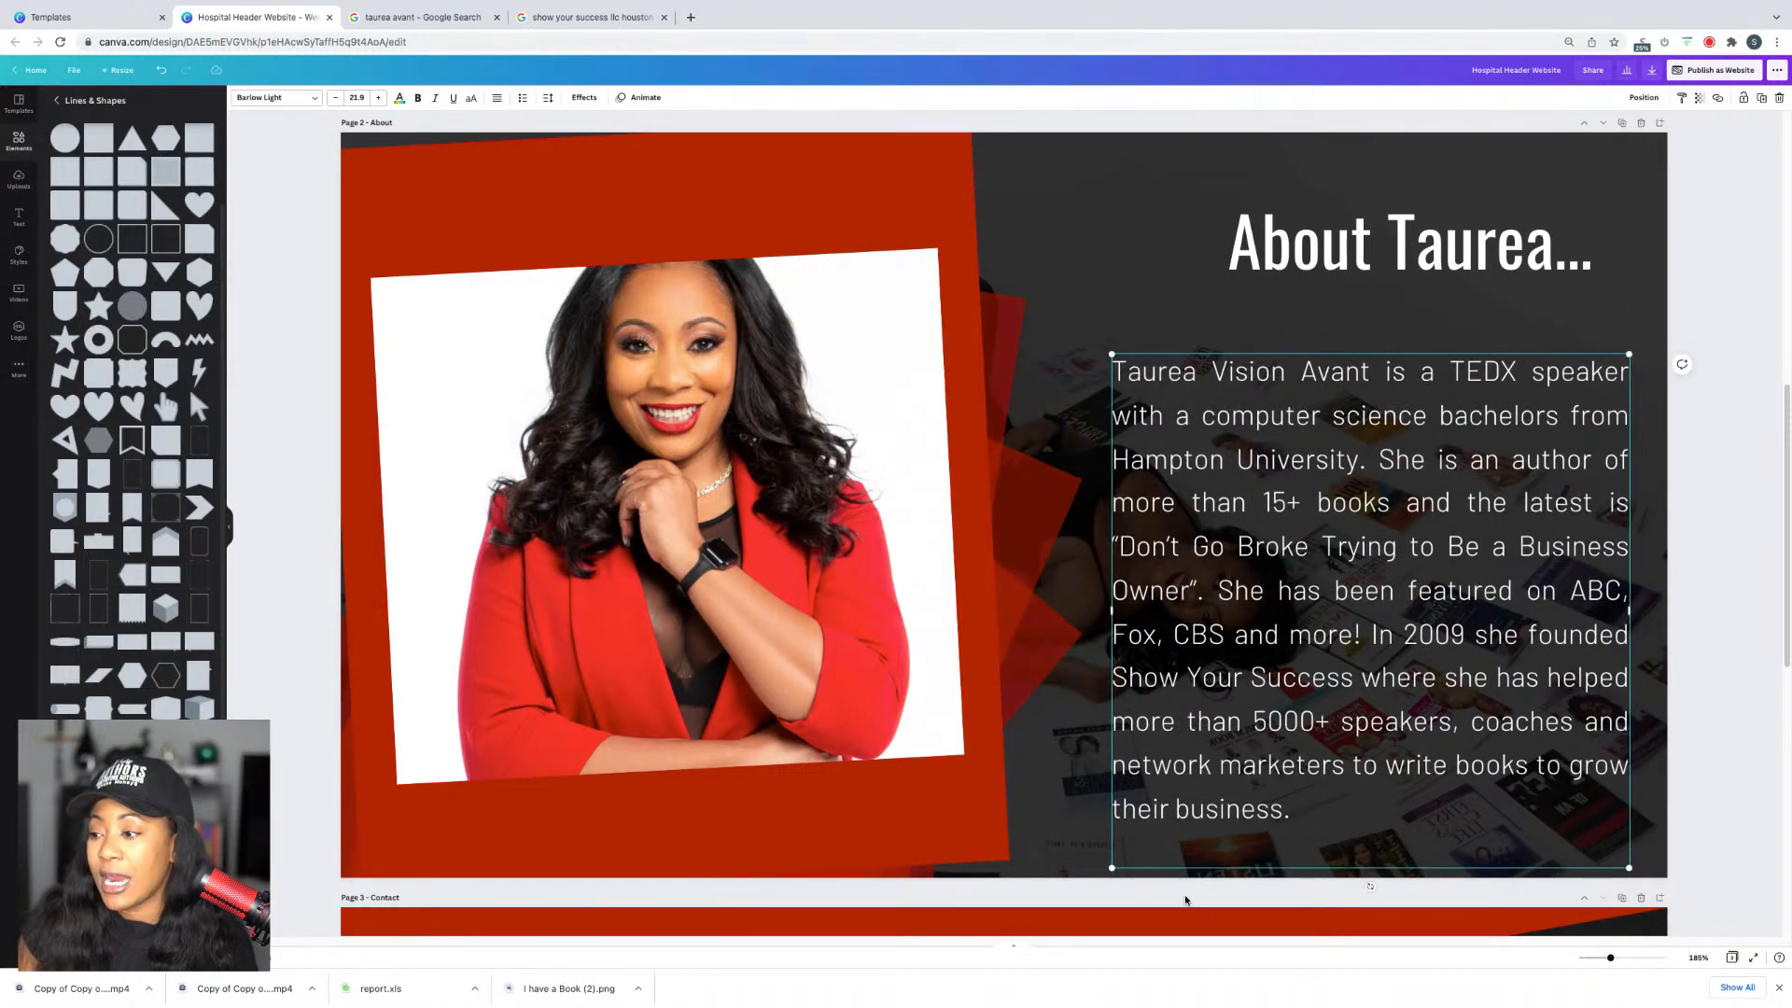
left_click(1172, 844)
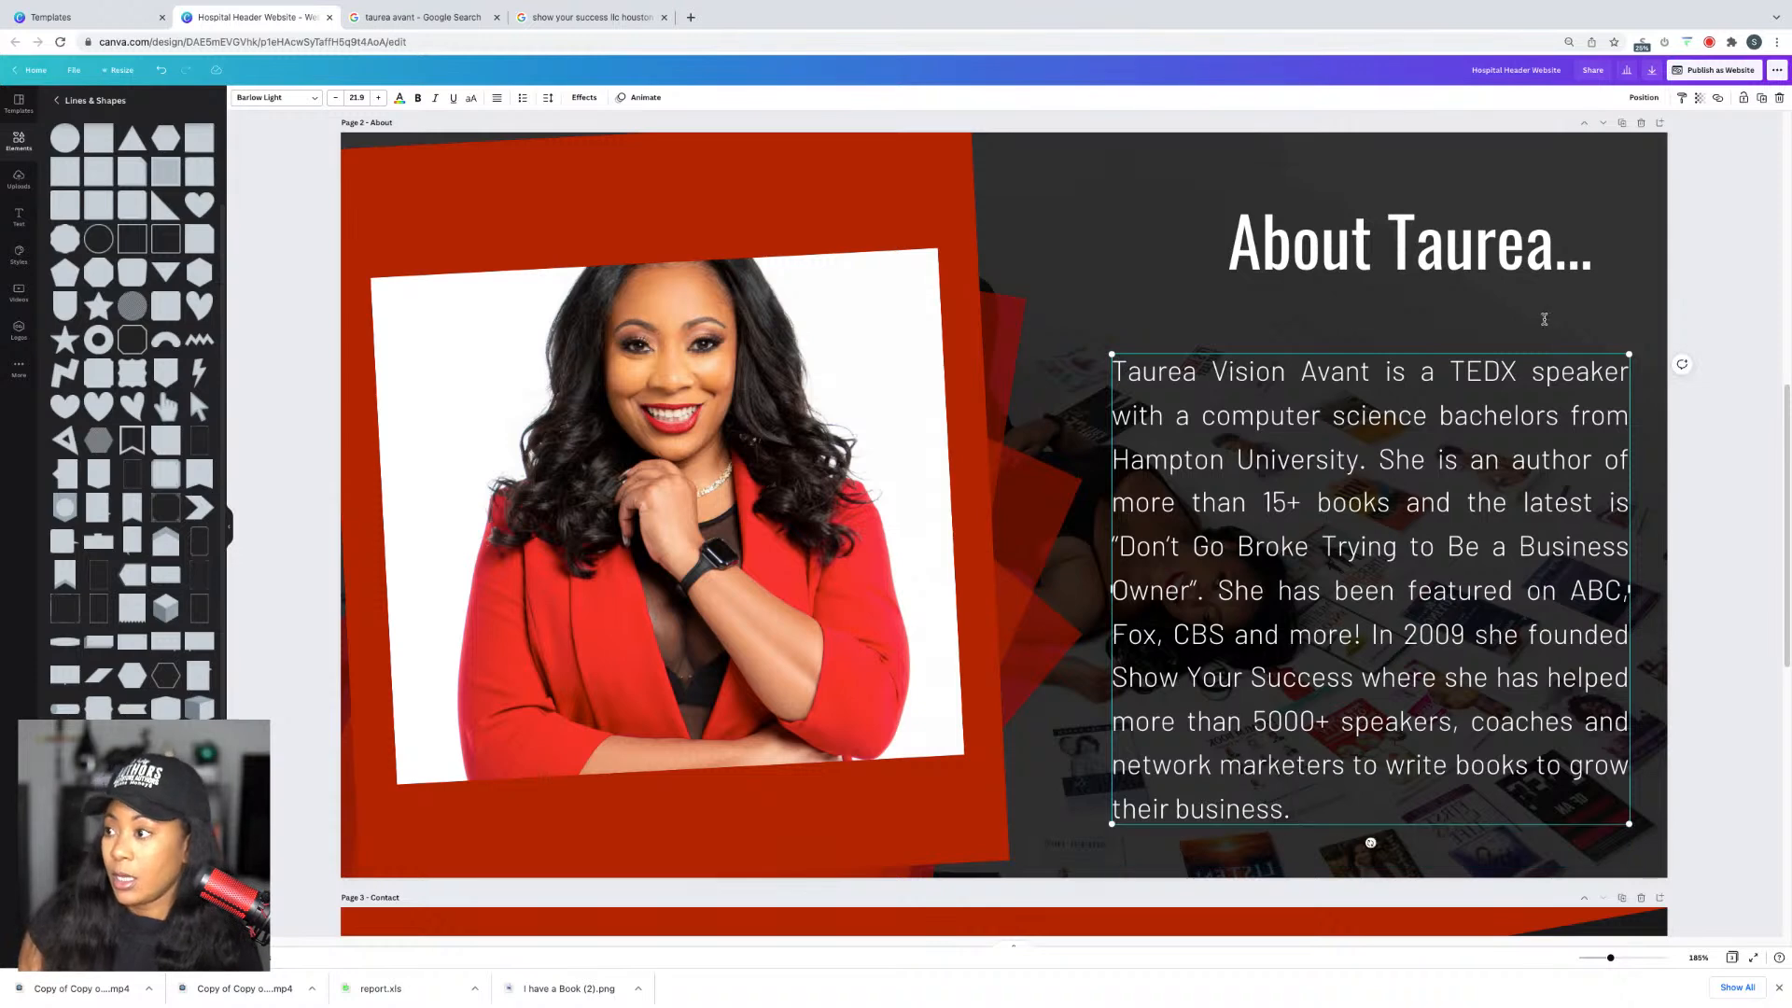
Step: Move the 'About Taurea...' heading slightly down and right
left_click(1492, 260)
left_click_drag(1492, 260, 1510, 295)
scroll(1651, 278, "up", 8)
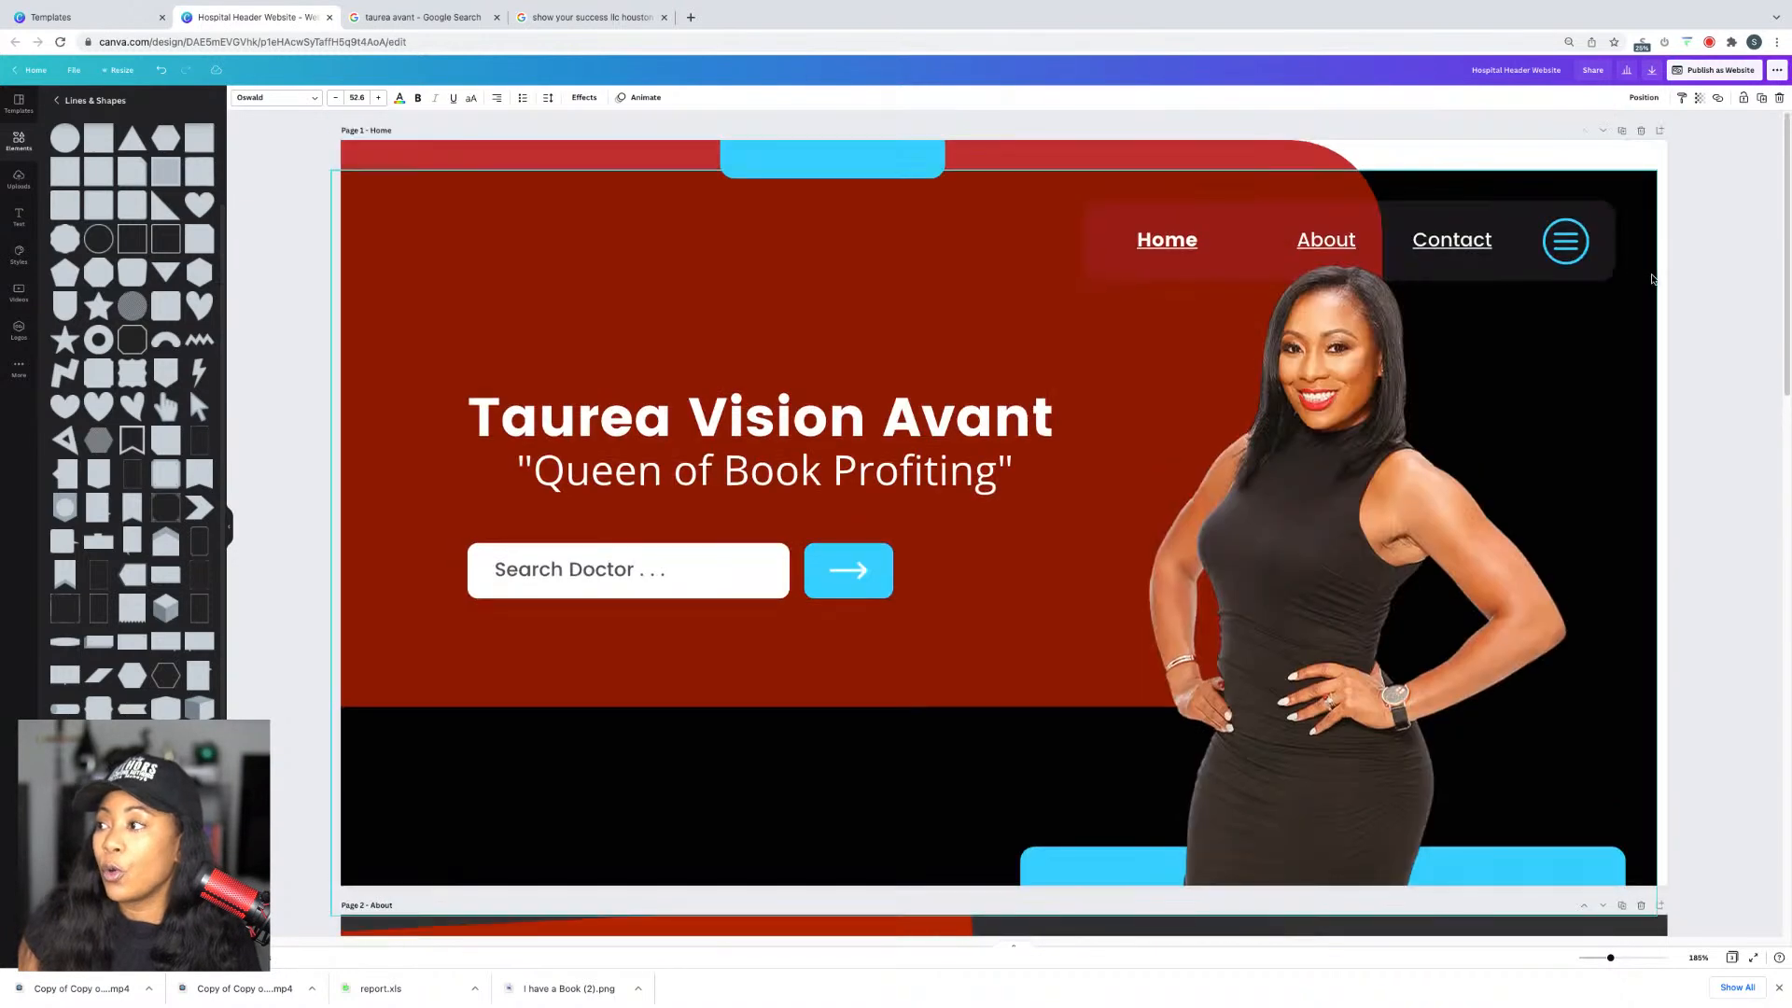
Step: Select the header's Home, About and Contact words plus the menu icon
left_click(1464, 259)
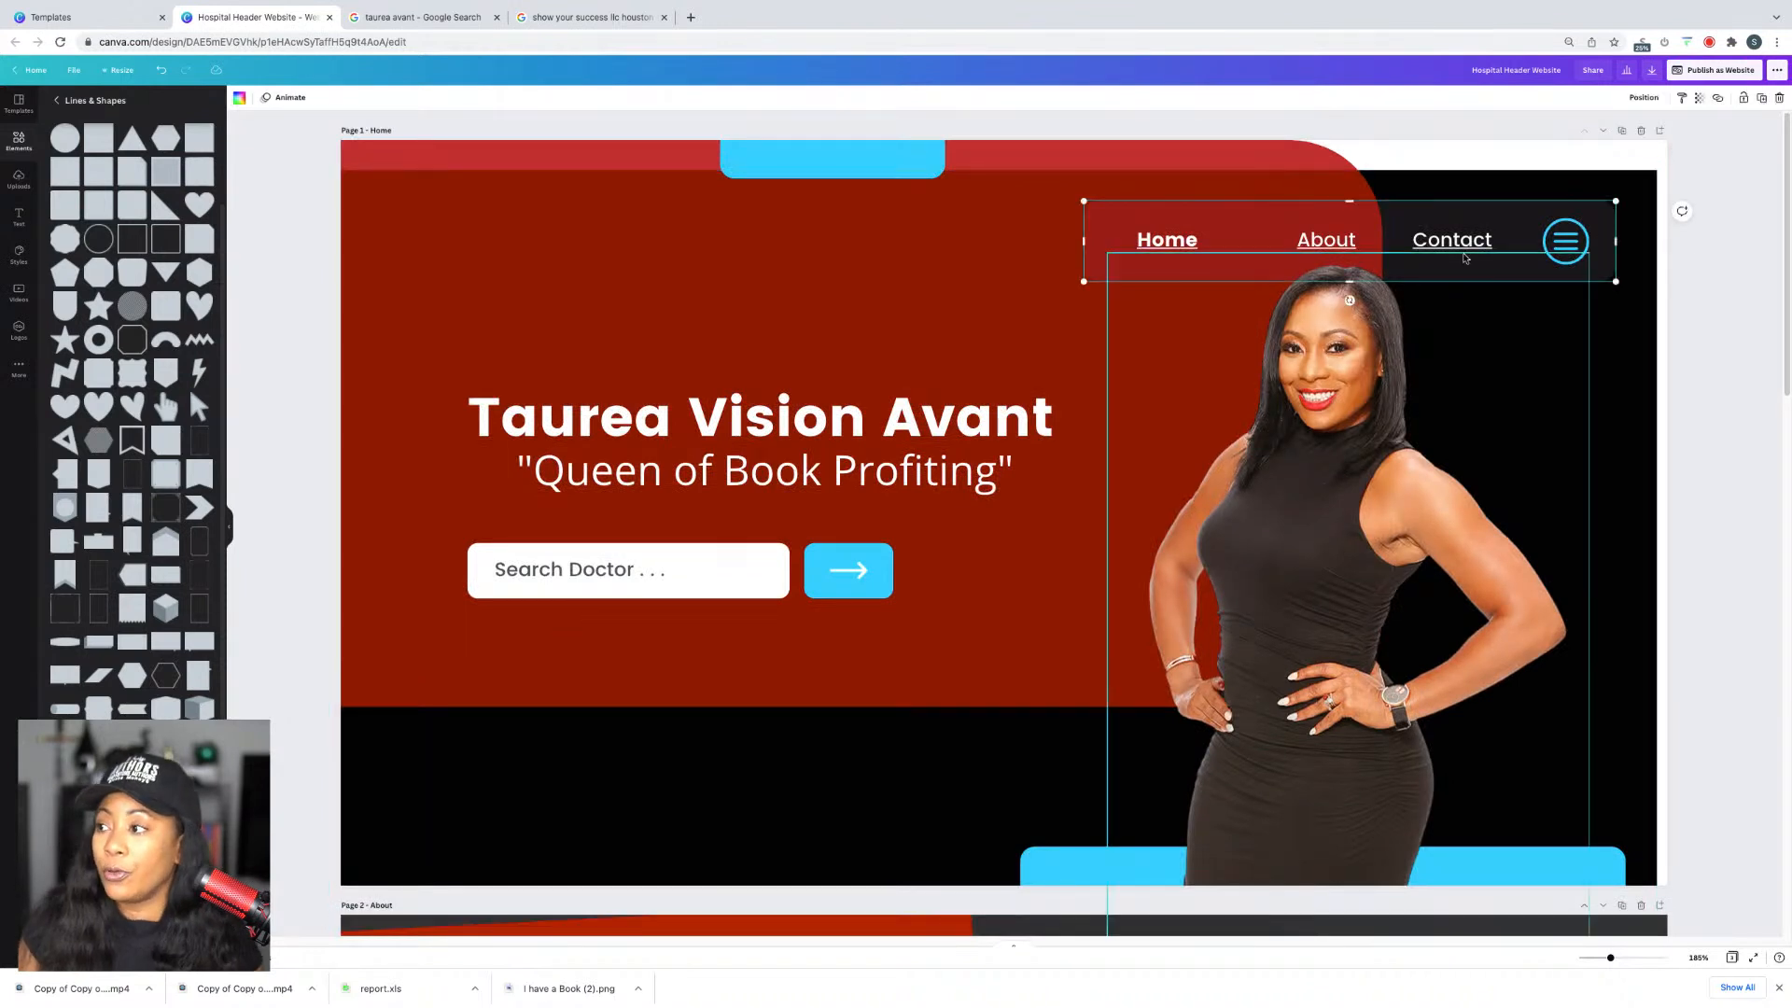
left_click(1460, 247)
left_click(1331, 254, "shift")
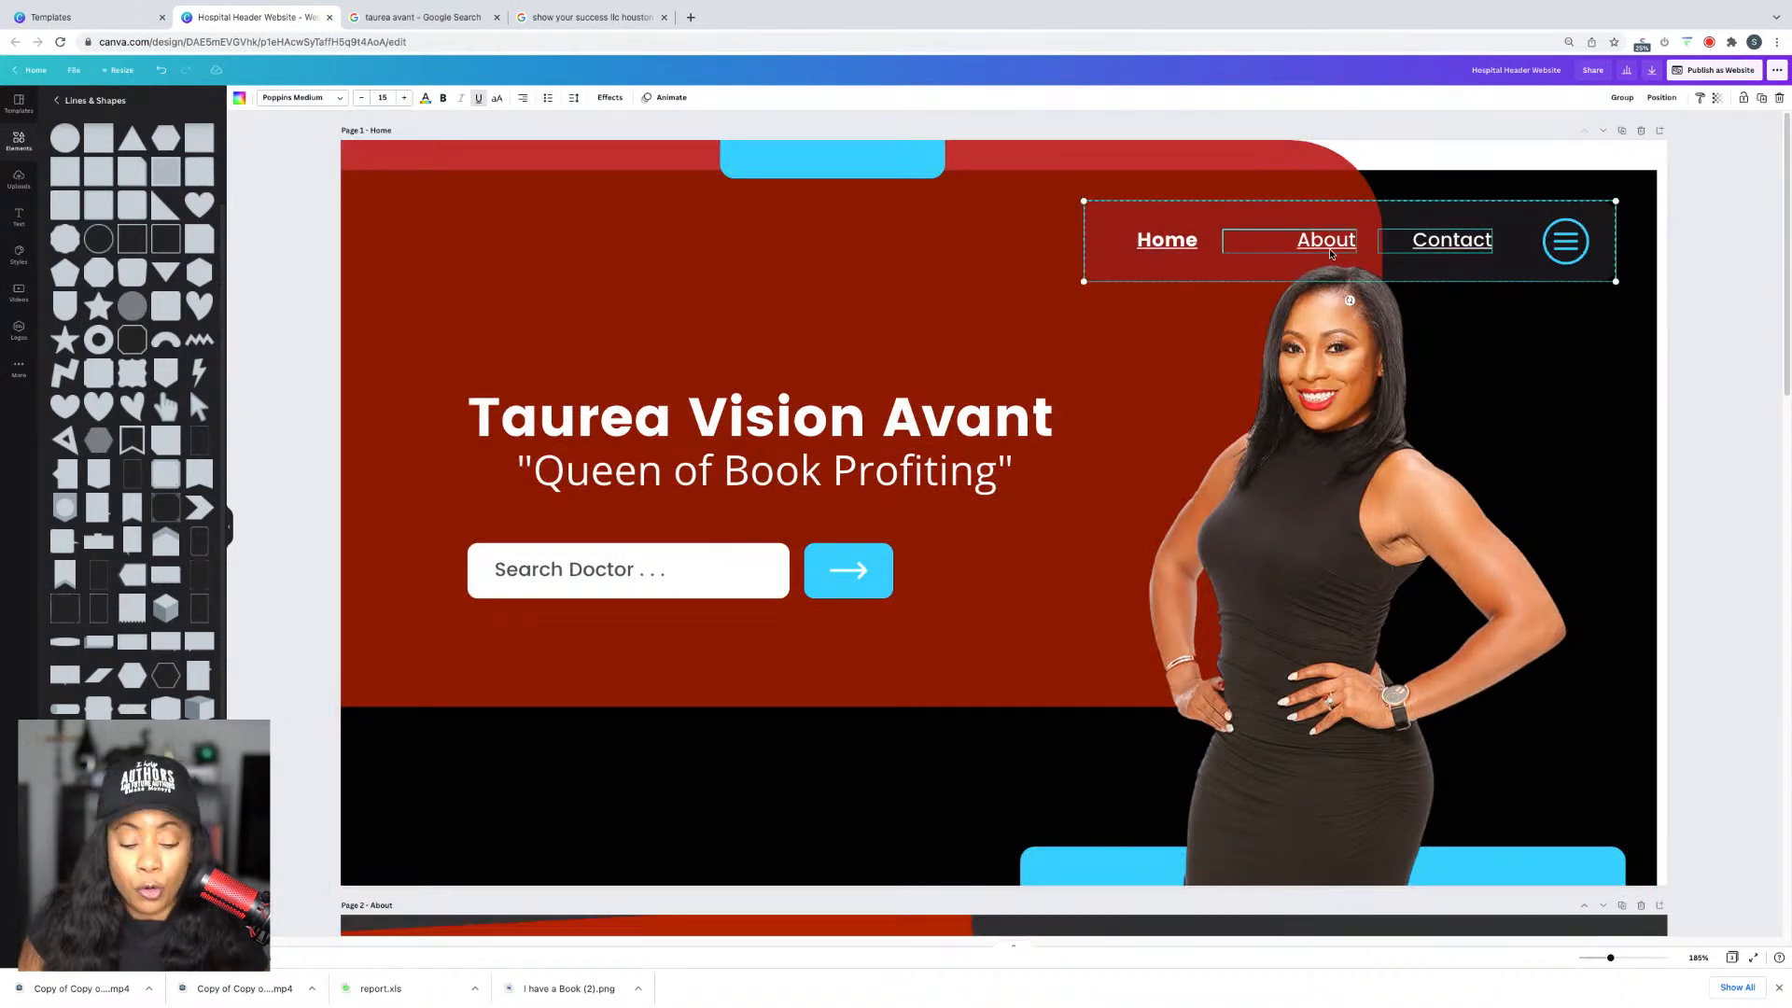
left_click(1166, 244, "shift")
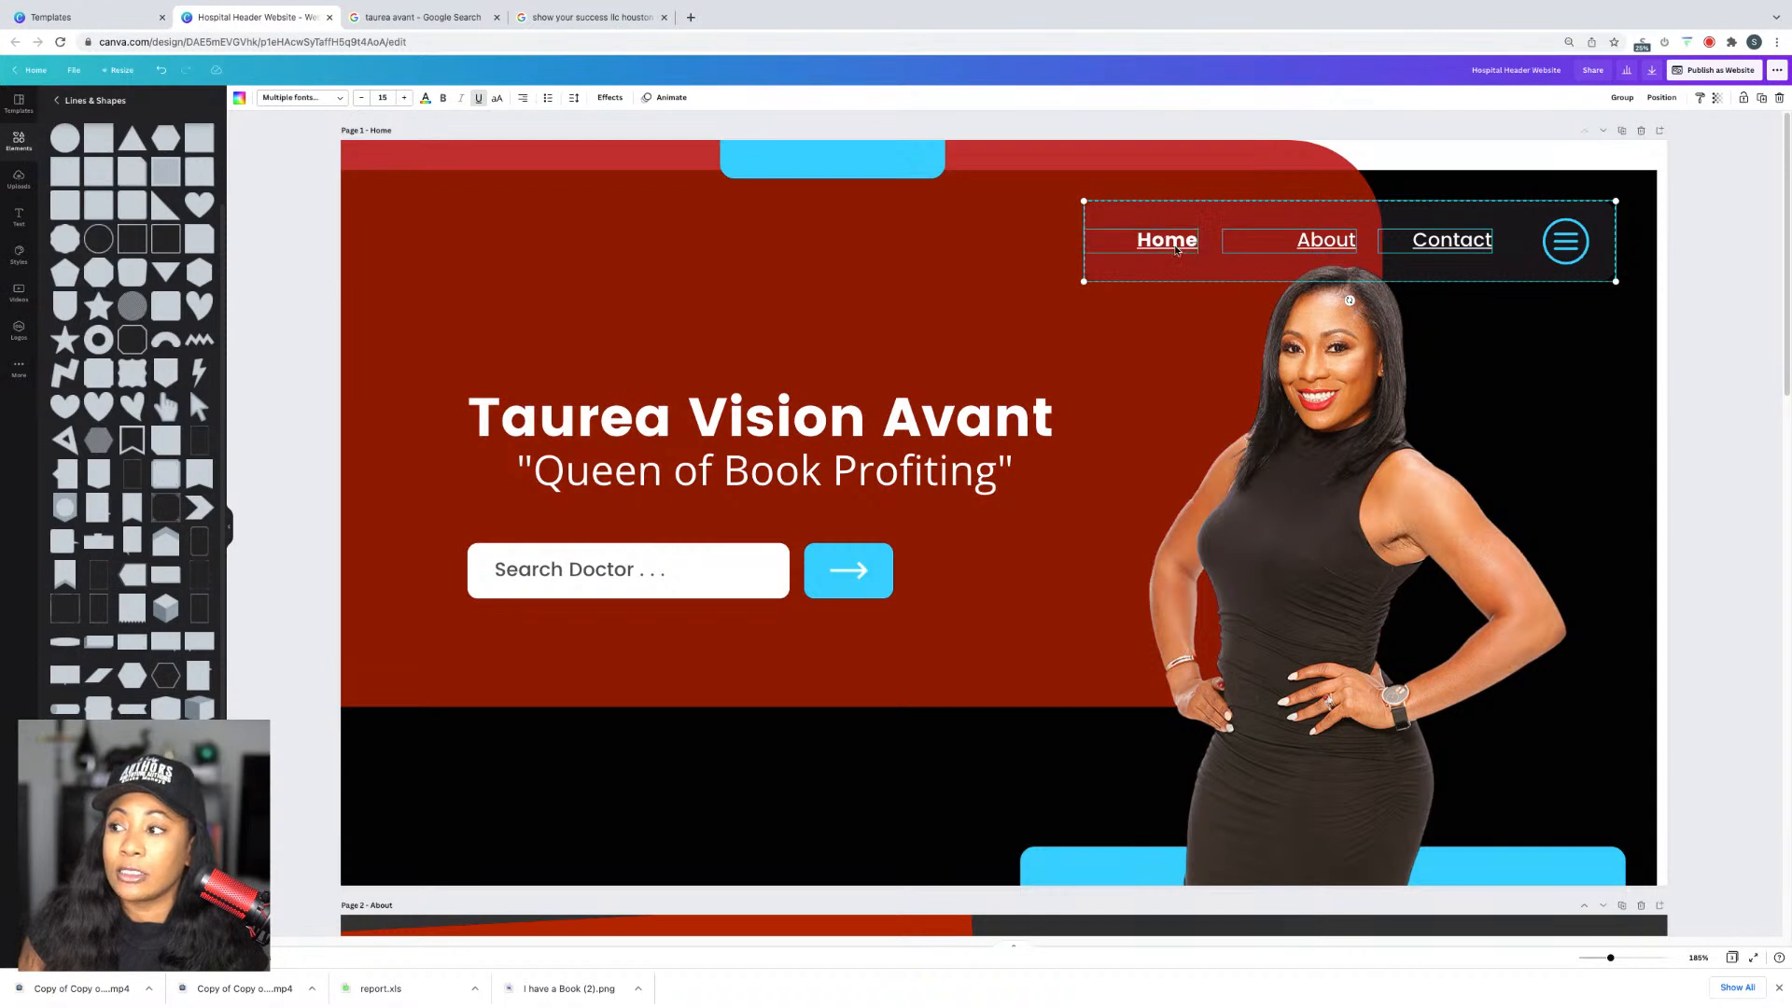
left_click(1573, 246, "shift")
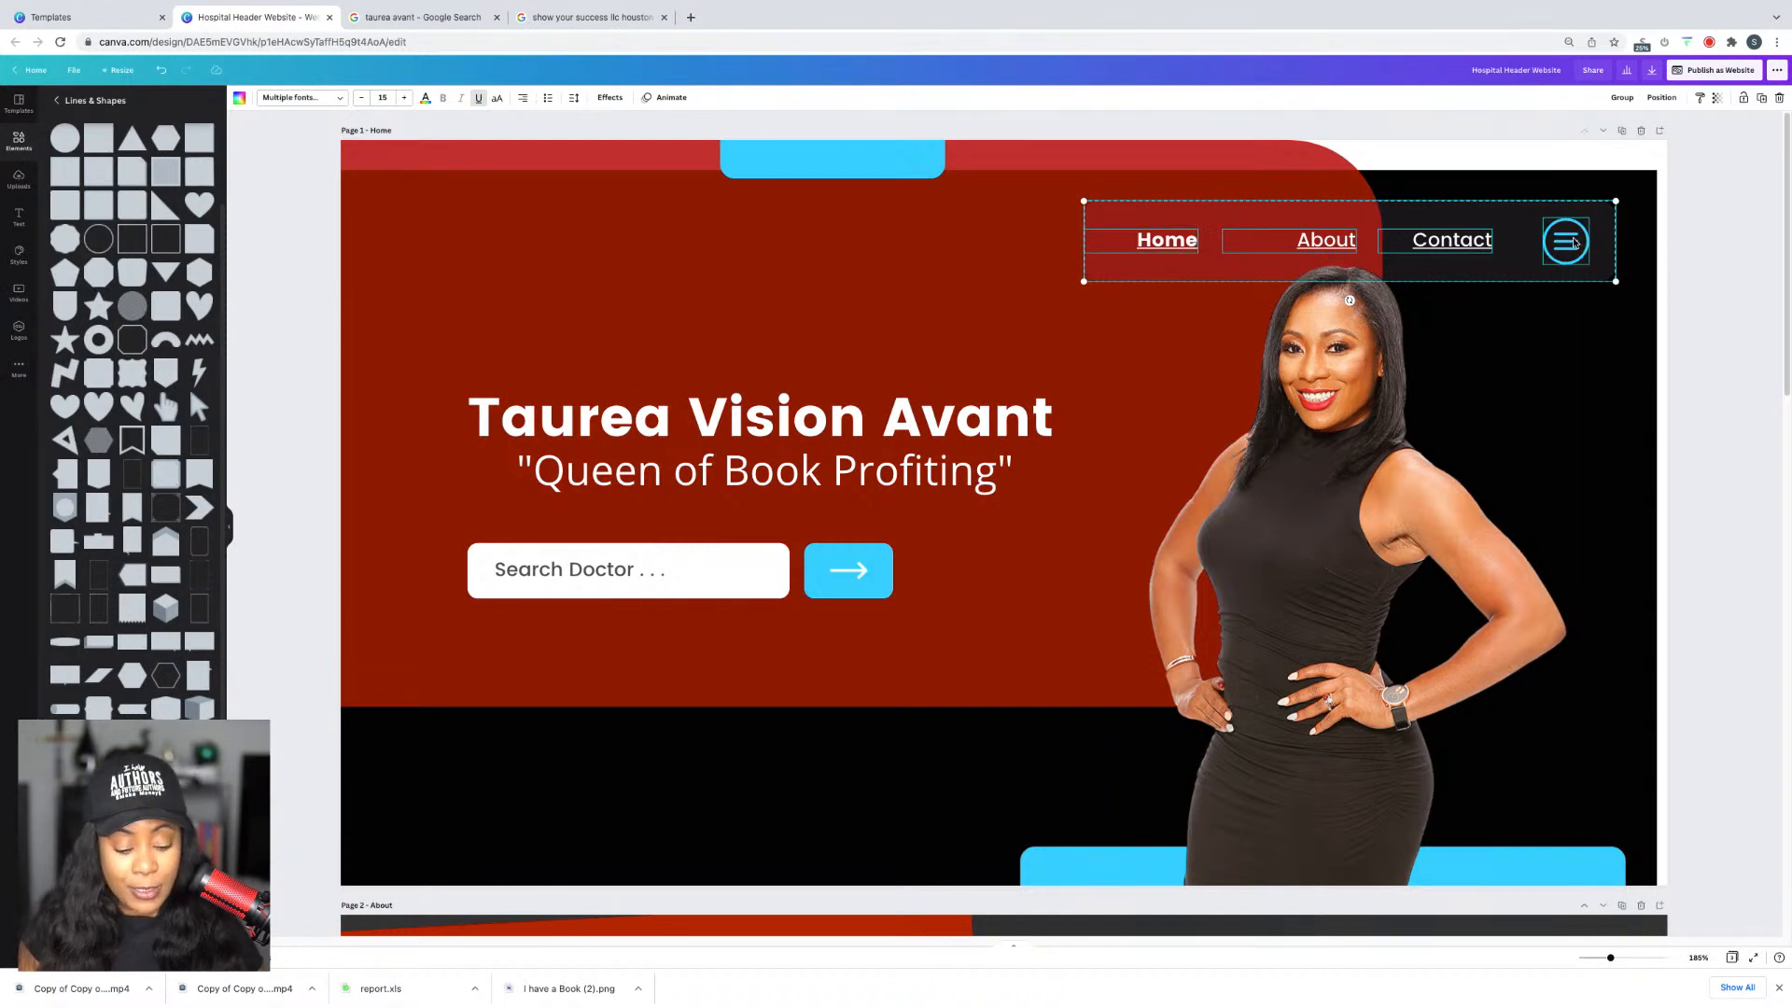
Step: Paste the navigation bar onto the About and Contact pages and nudge the About heading down
scroll(1587, 224, "down", 5)
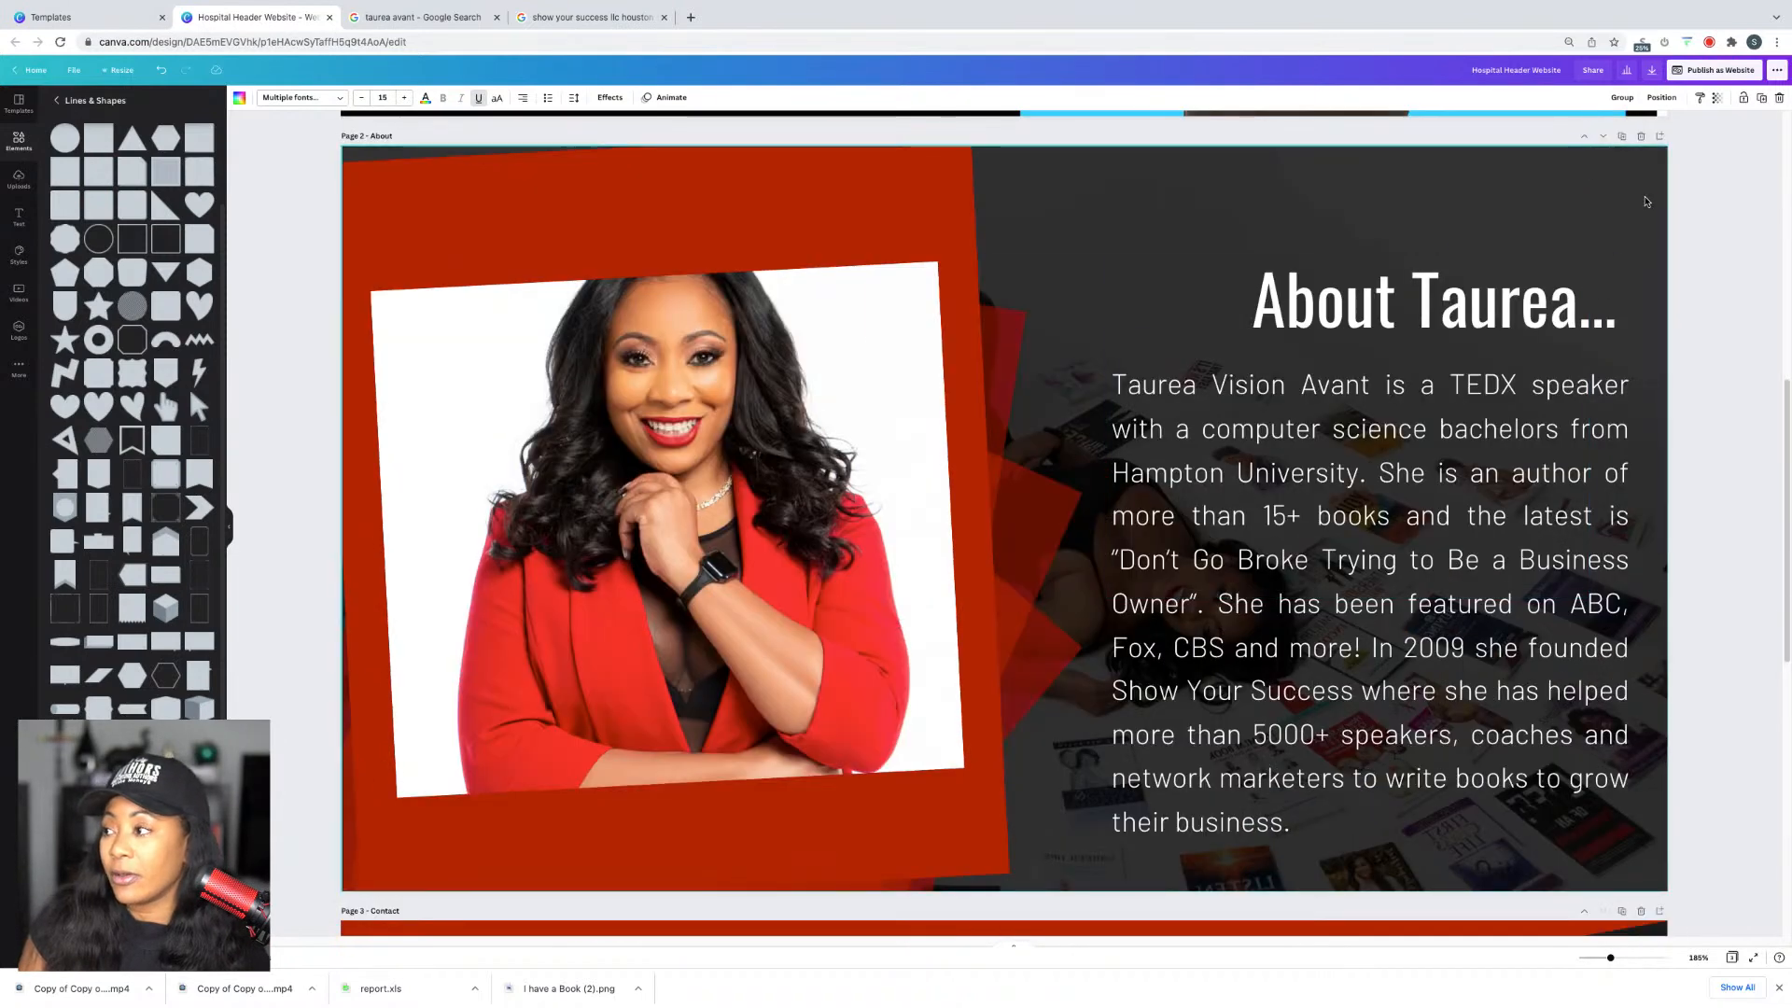
key("ctrl+v")
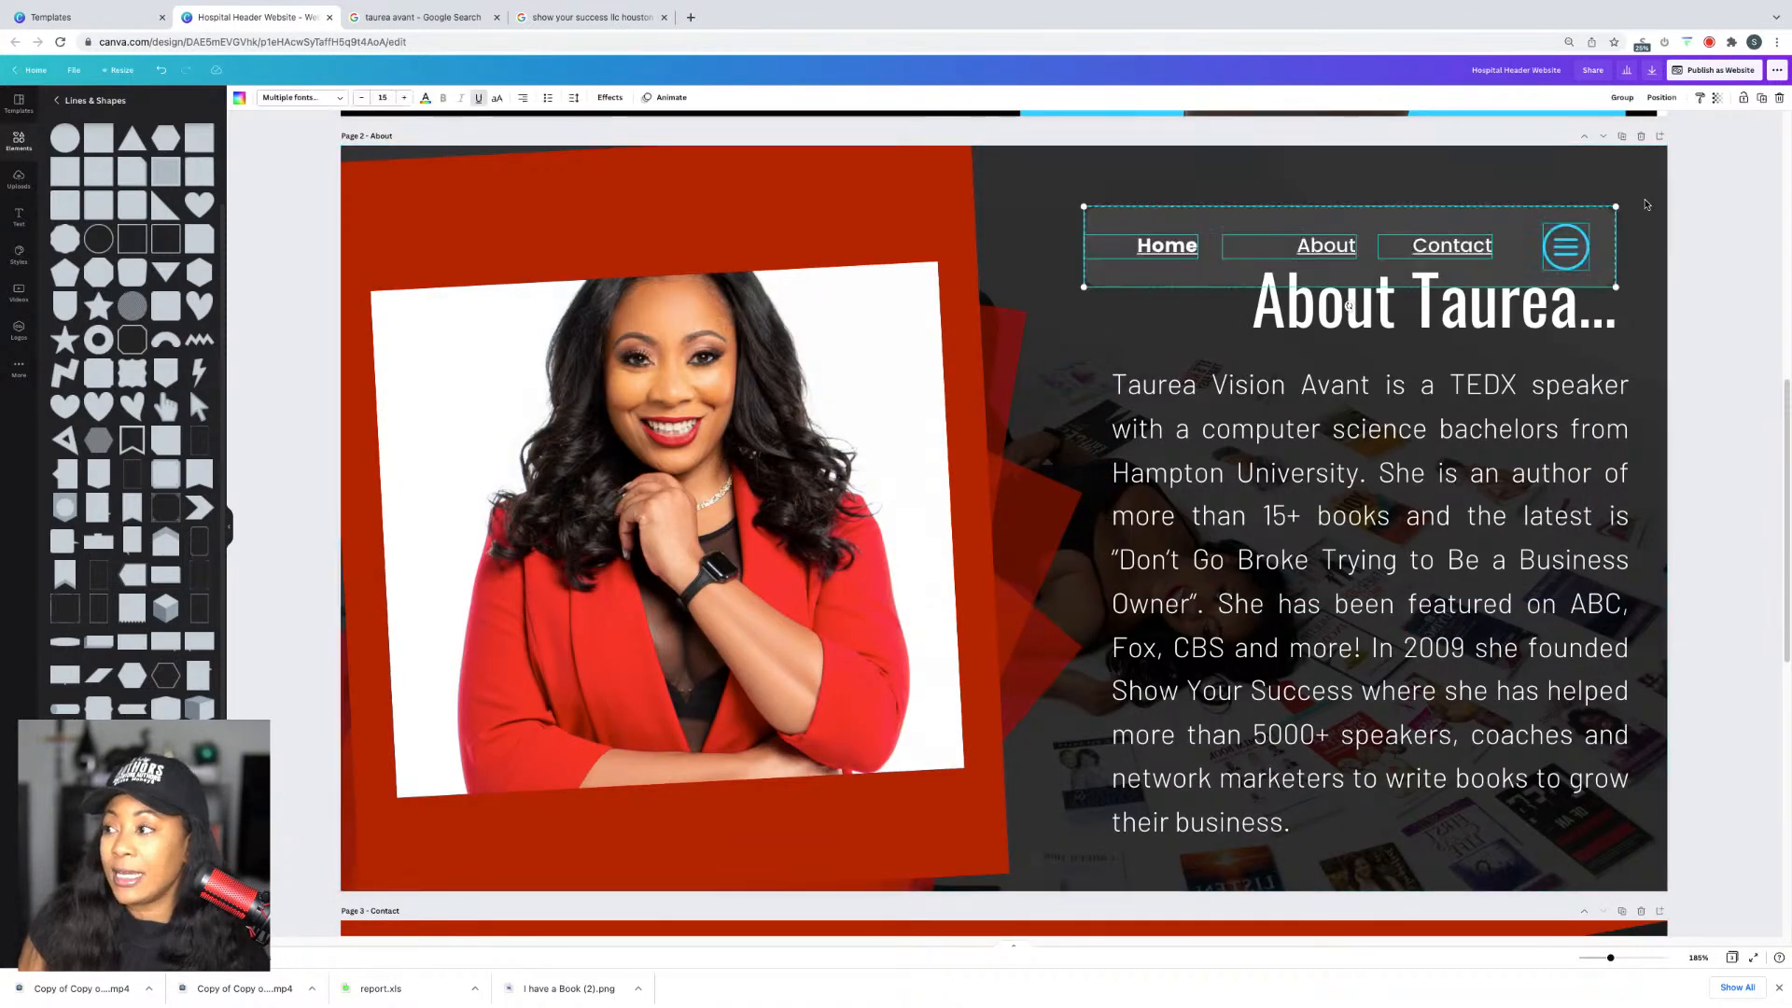
scroll(1650, 259, "down", 5)
left_click(1615, 246)
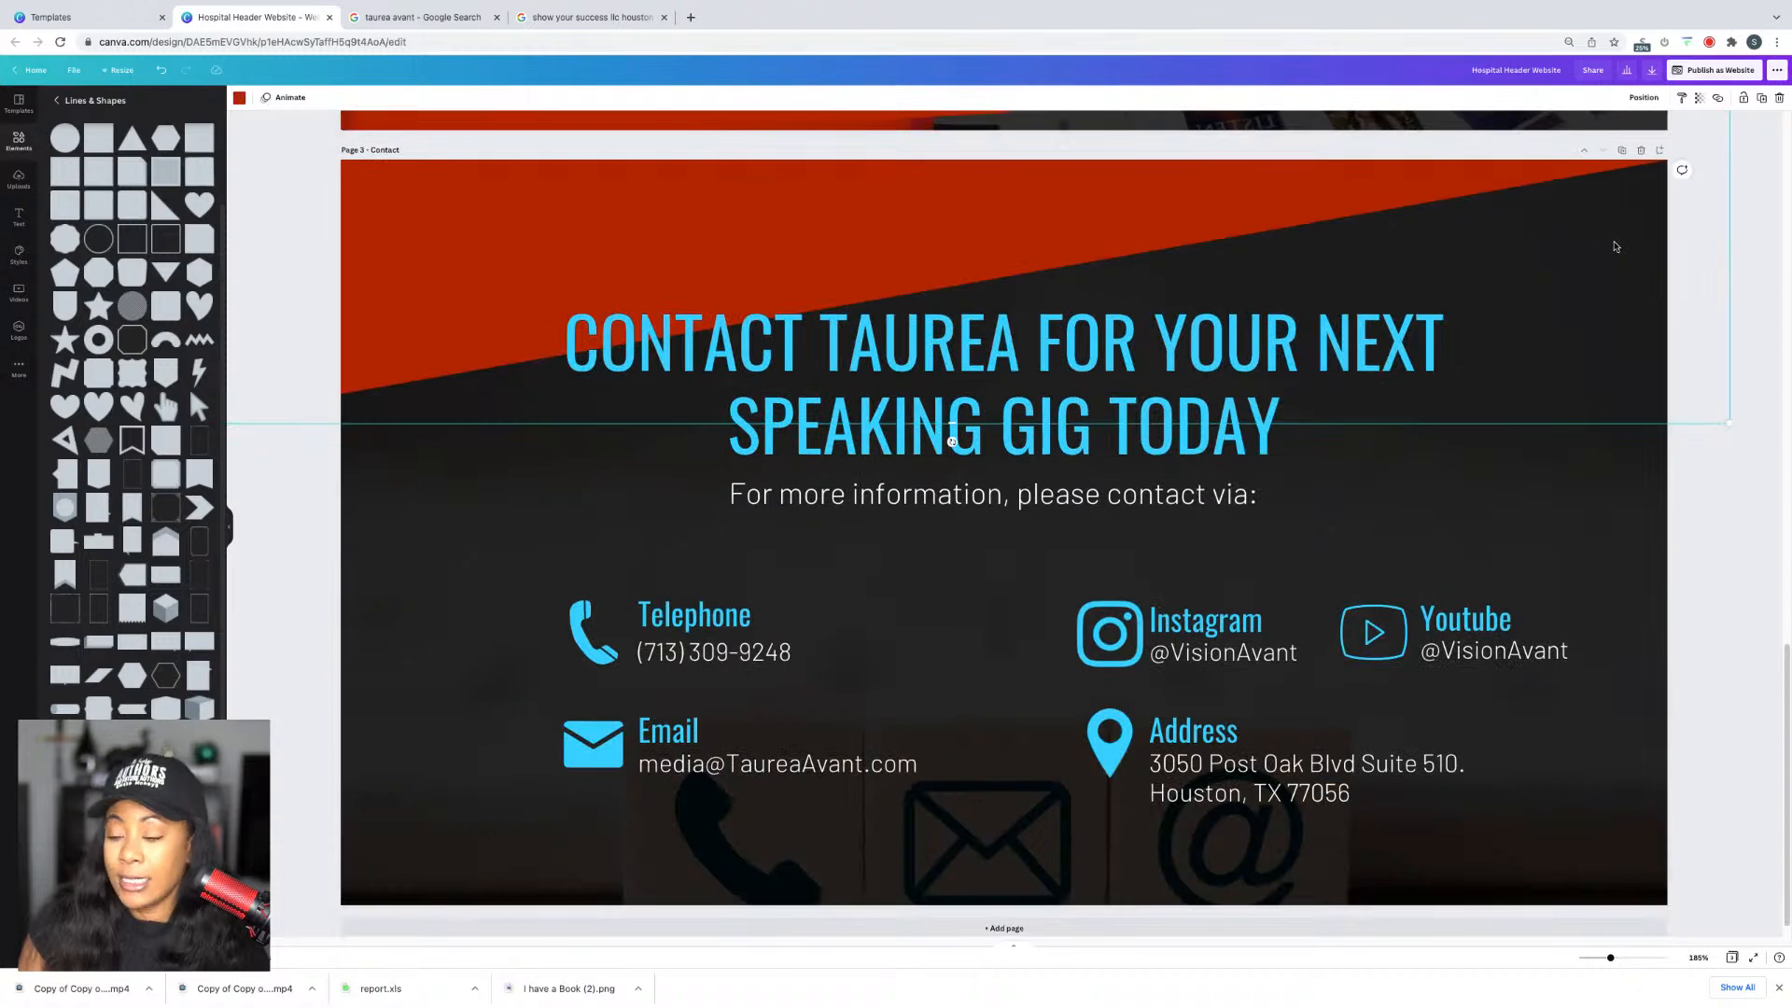
key("ctrl+v")
scroll(1687, 299, "up", 5)
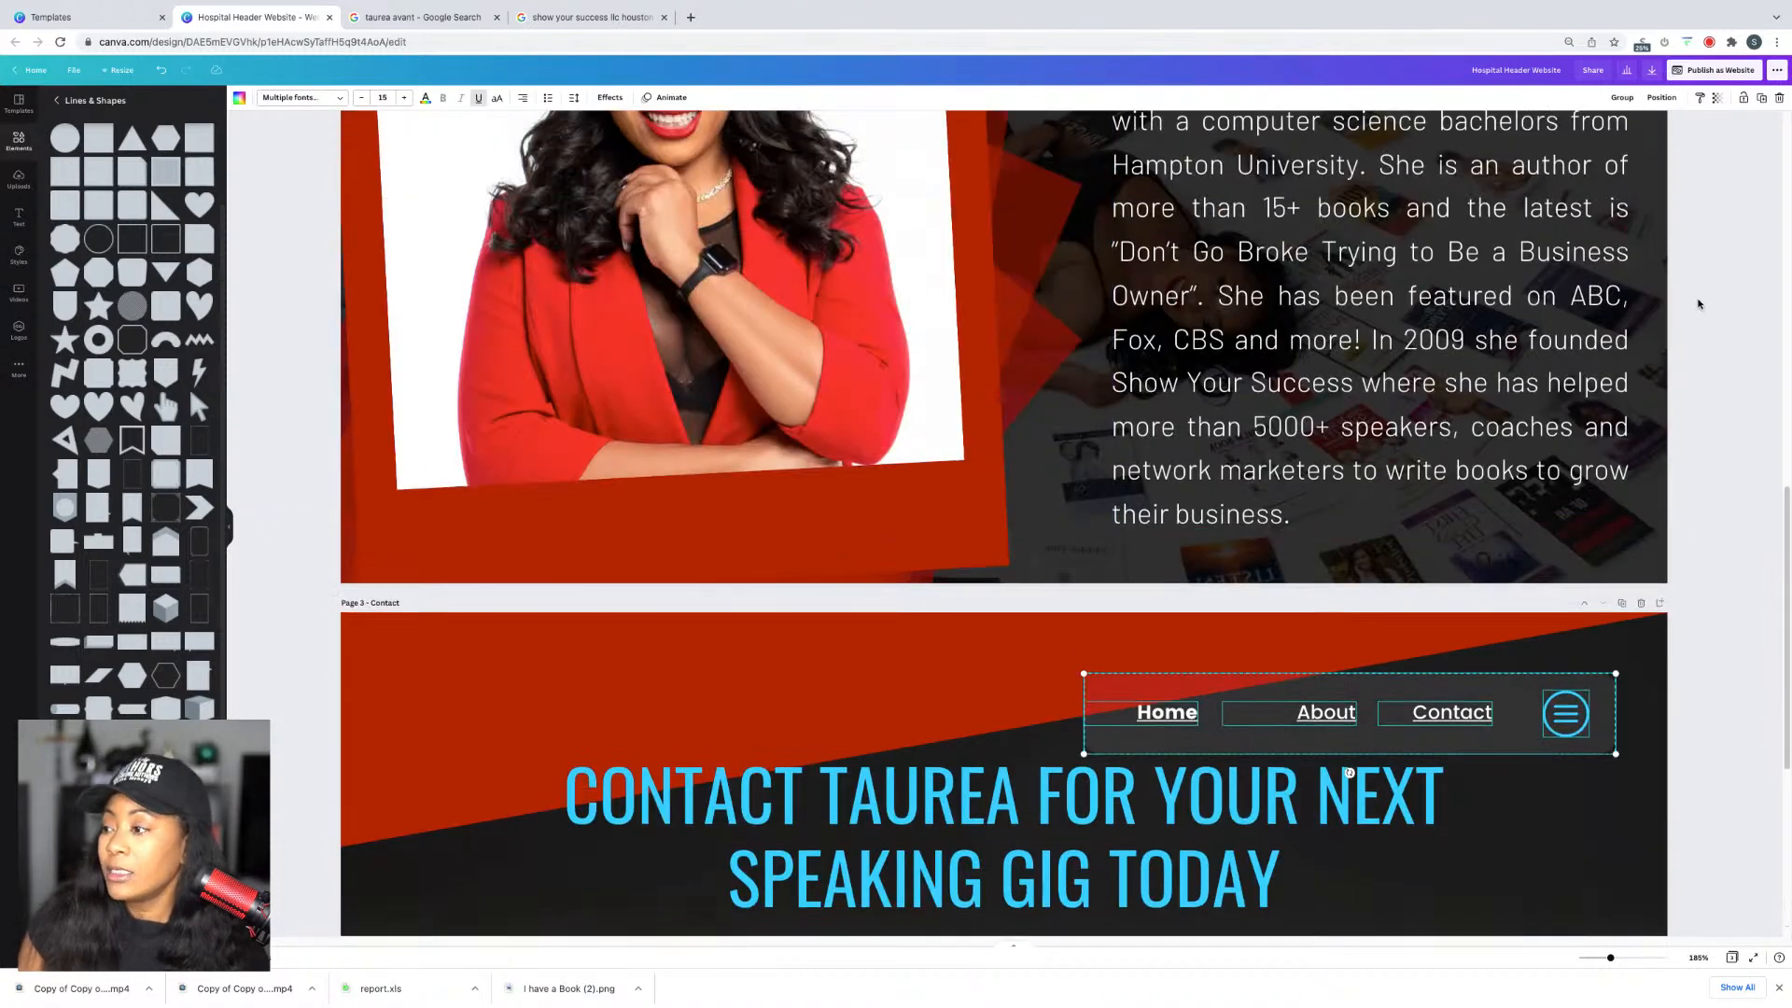
scroll(1687, 300, "up", 3)
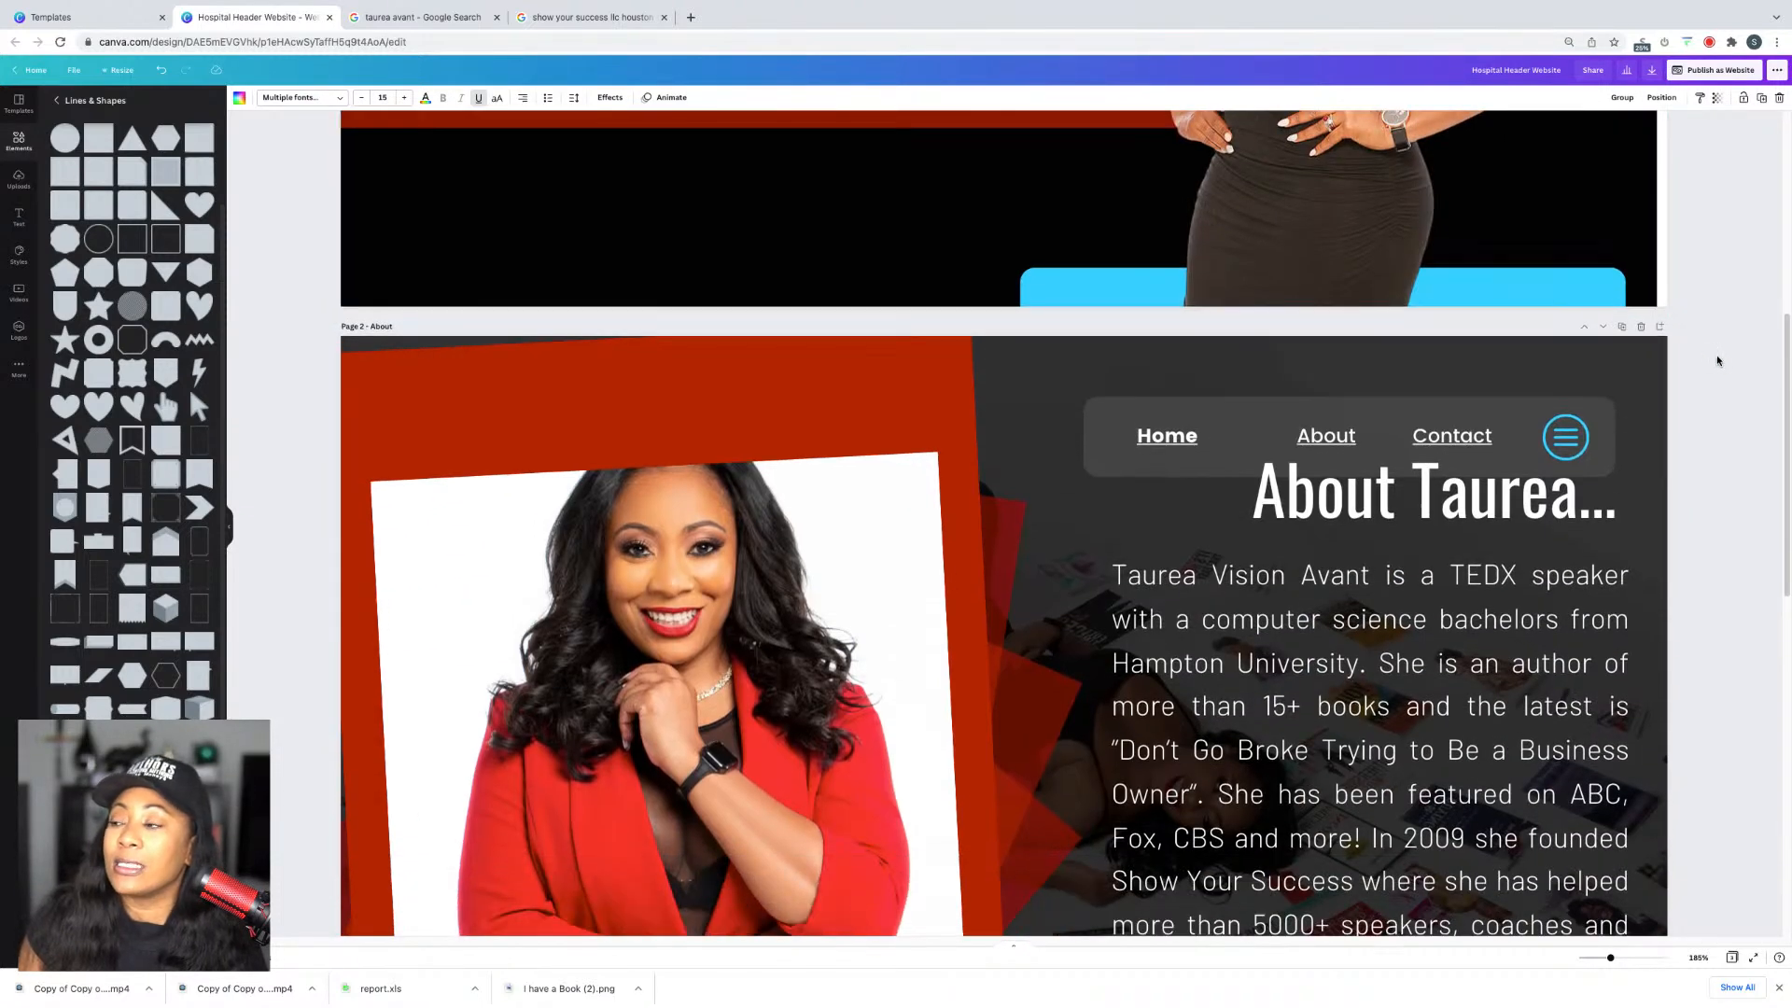
left_click(1713, 370)
scroll(1712, 369, "down", 2)
left_click_drag(1489, 377, 1493, 404)
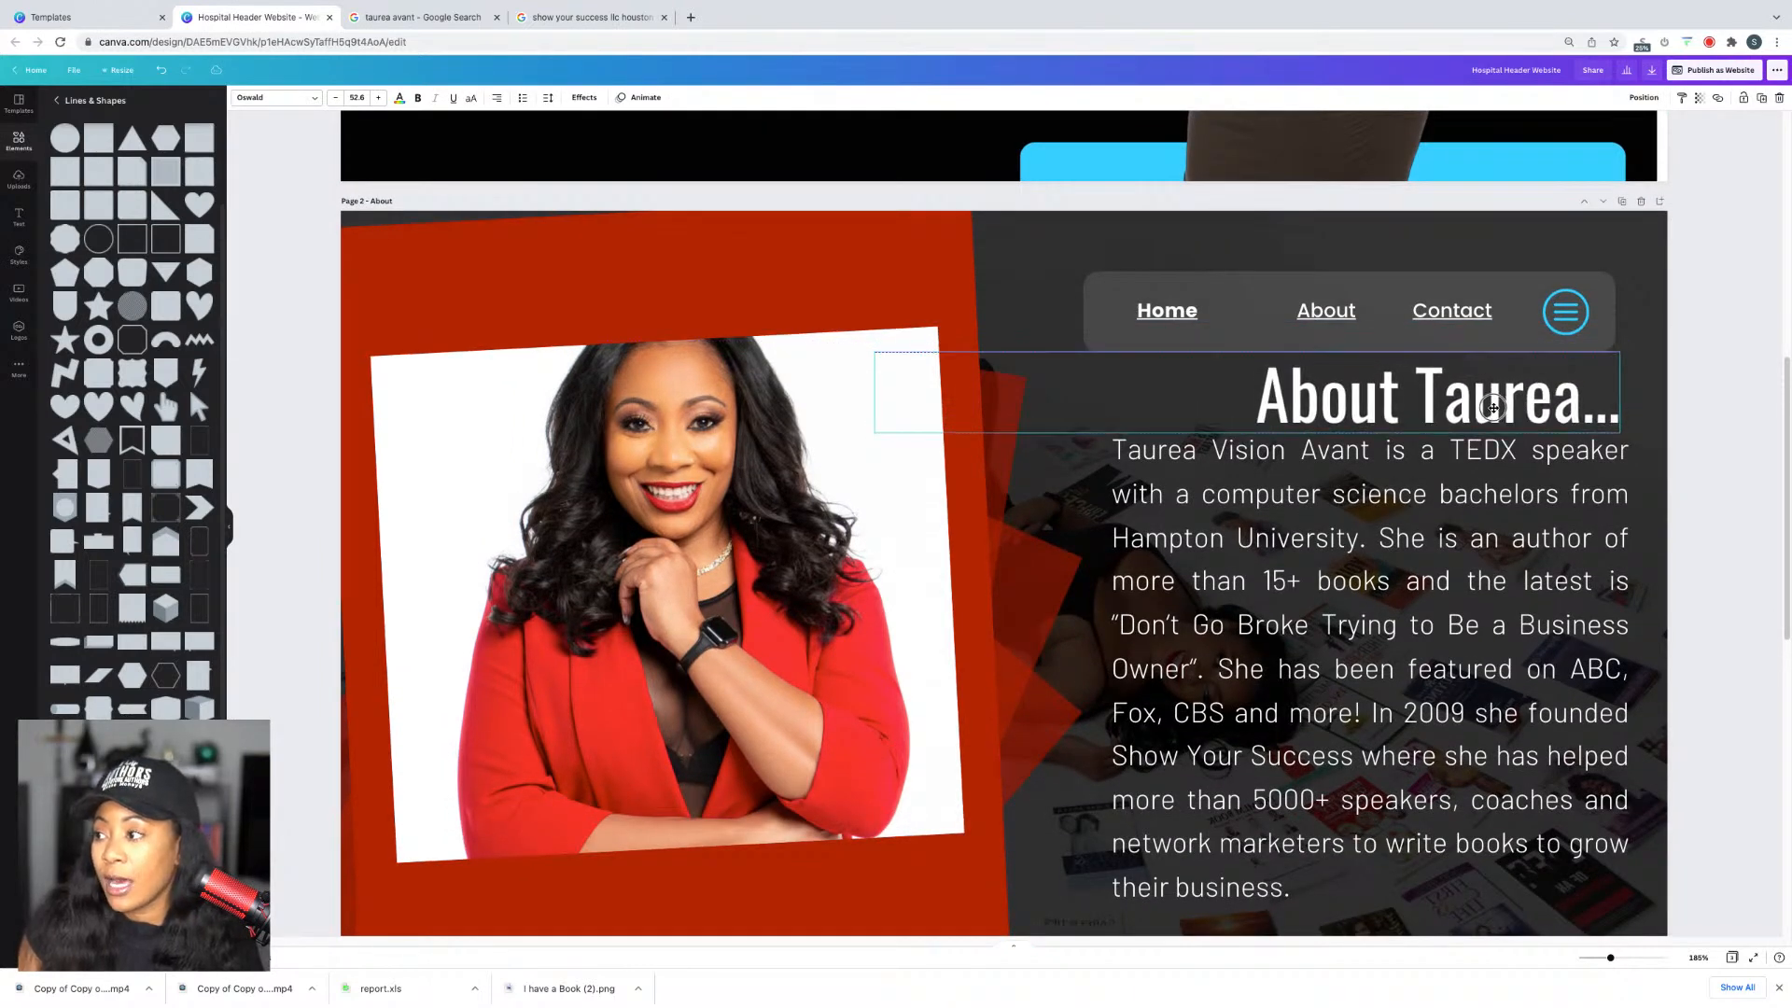
Step: Set the About page body text's line spacing to 1.4
scroll(1502, 429, "down", 2)
left_click(1509, 460)
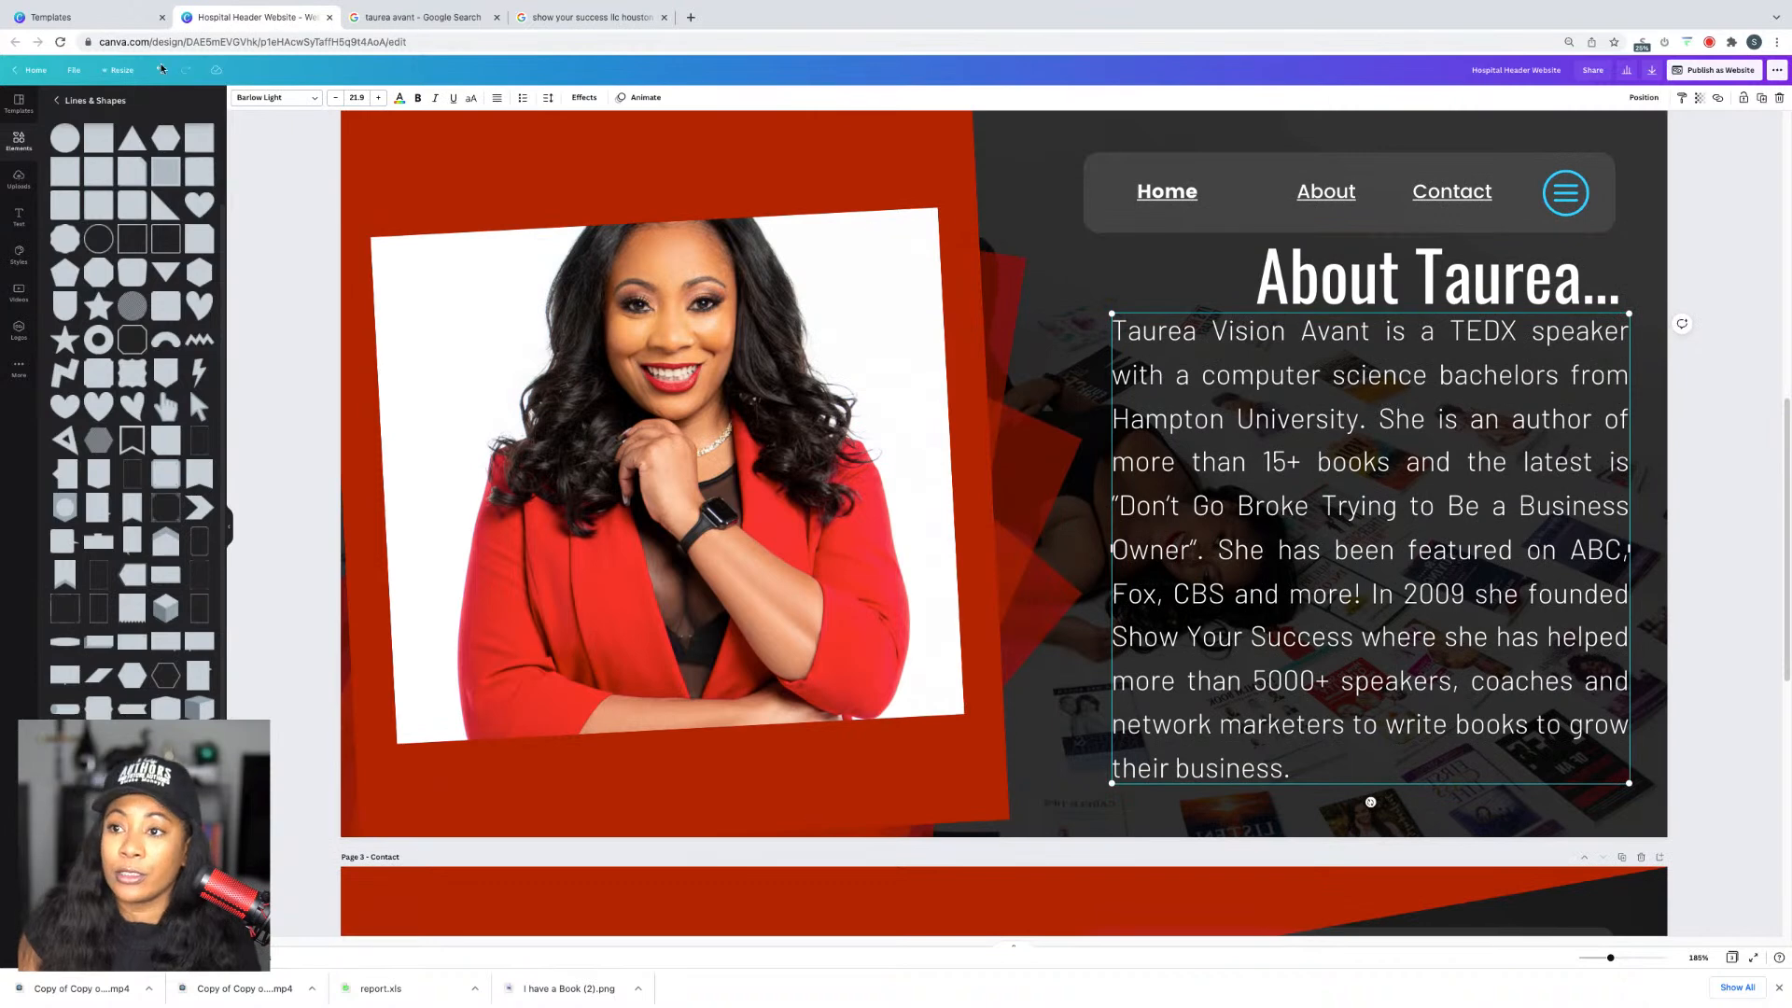
left_click(548, 97)
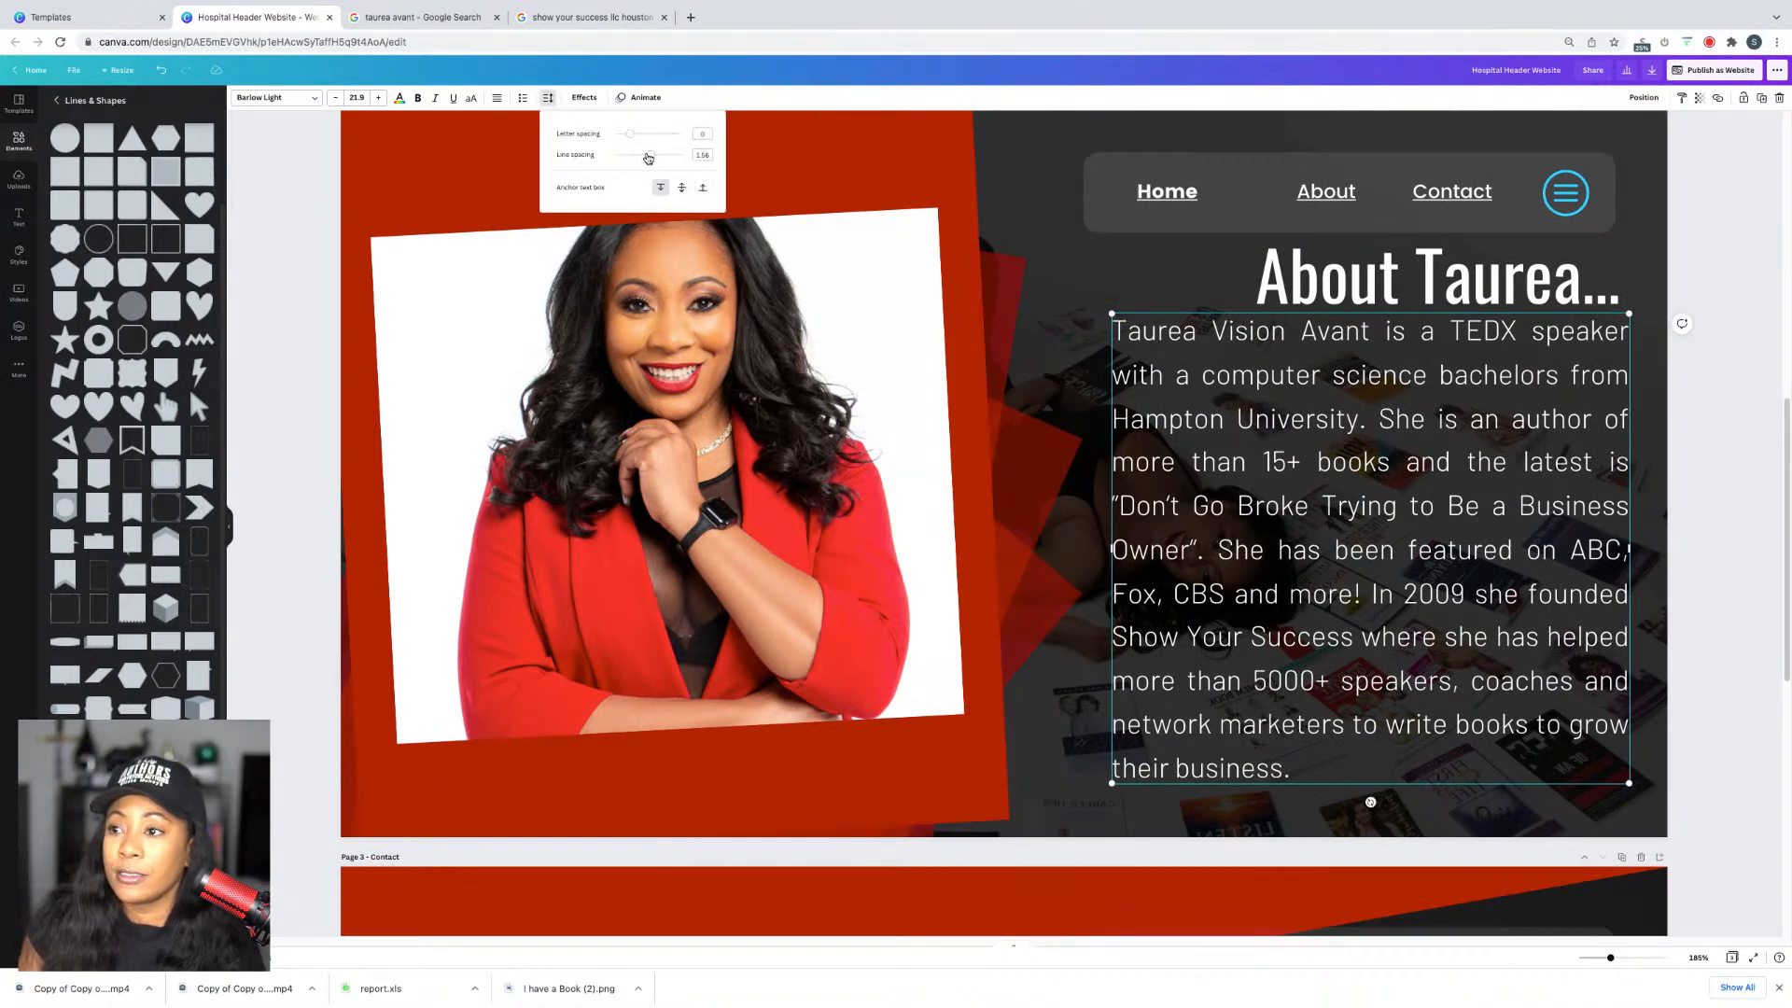
left_click_drag(648, 158, 645, 155)
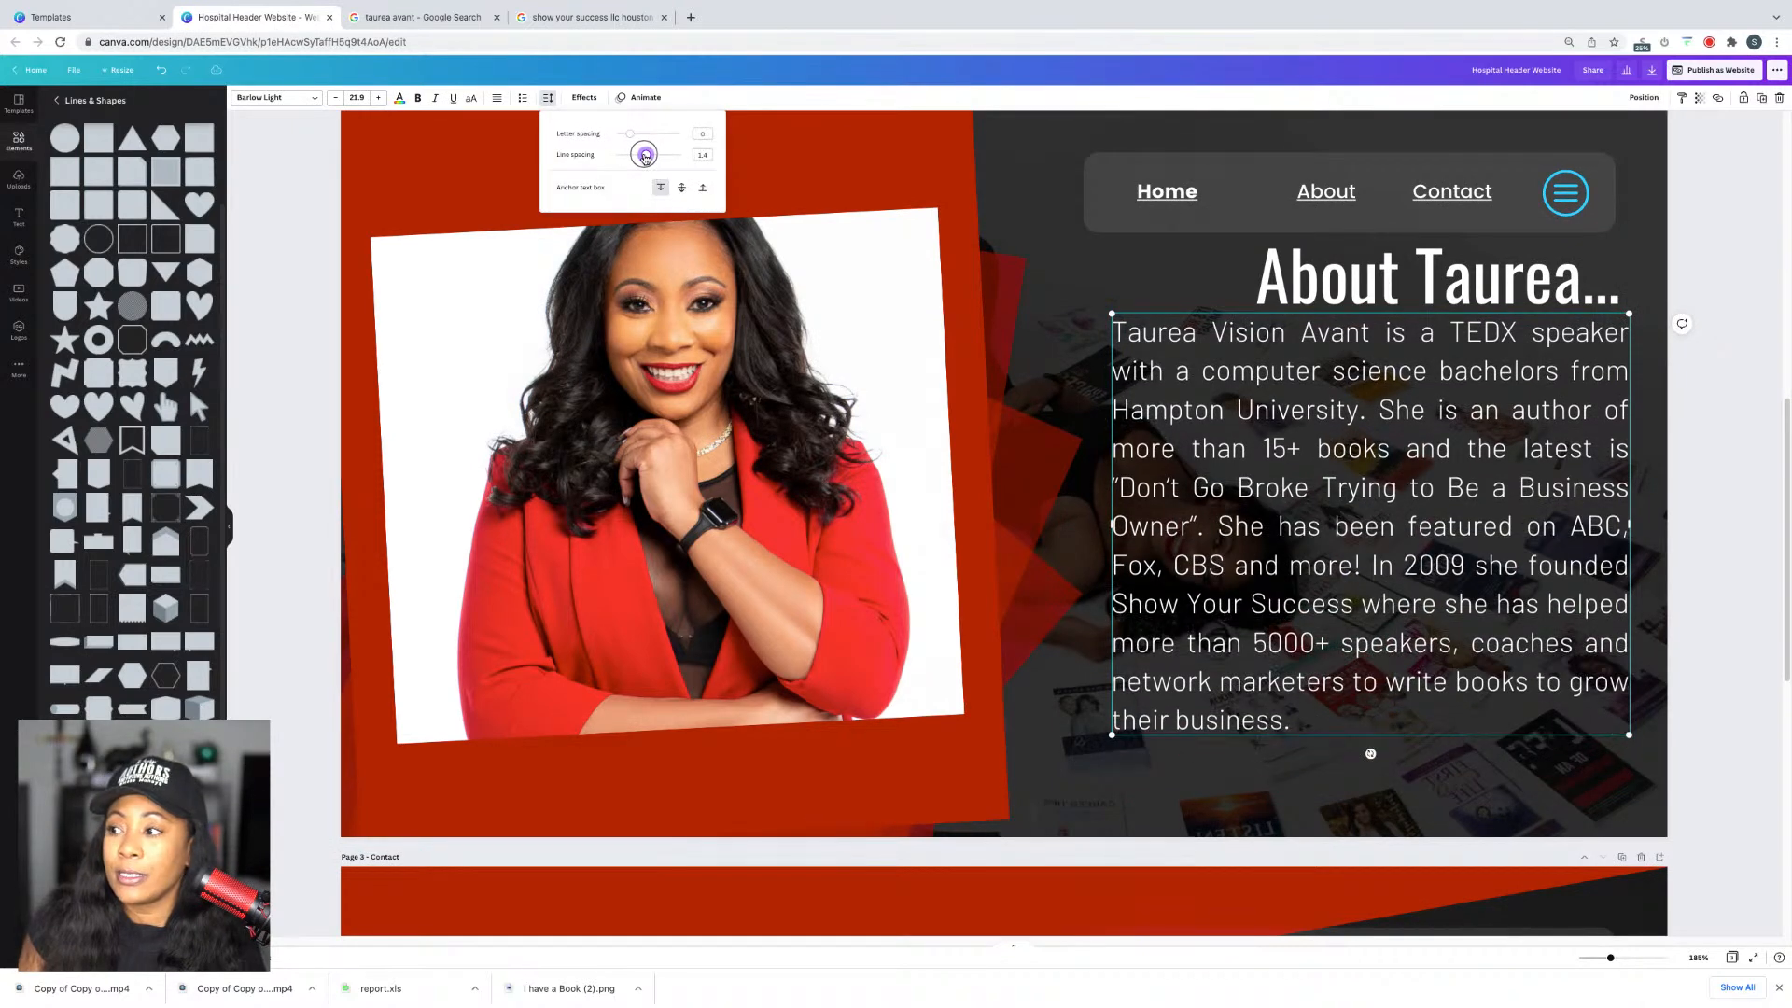
left_click(1749, 309)
Step: Move the About body text and 'About Taurea...' heading down below the navigation bar
left_click_drag(1512, 401, 1494, 469)
scroll(1586, 410, "up", 1)
left_click(1702, 410)
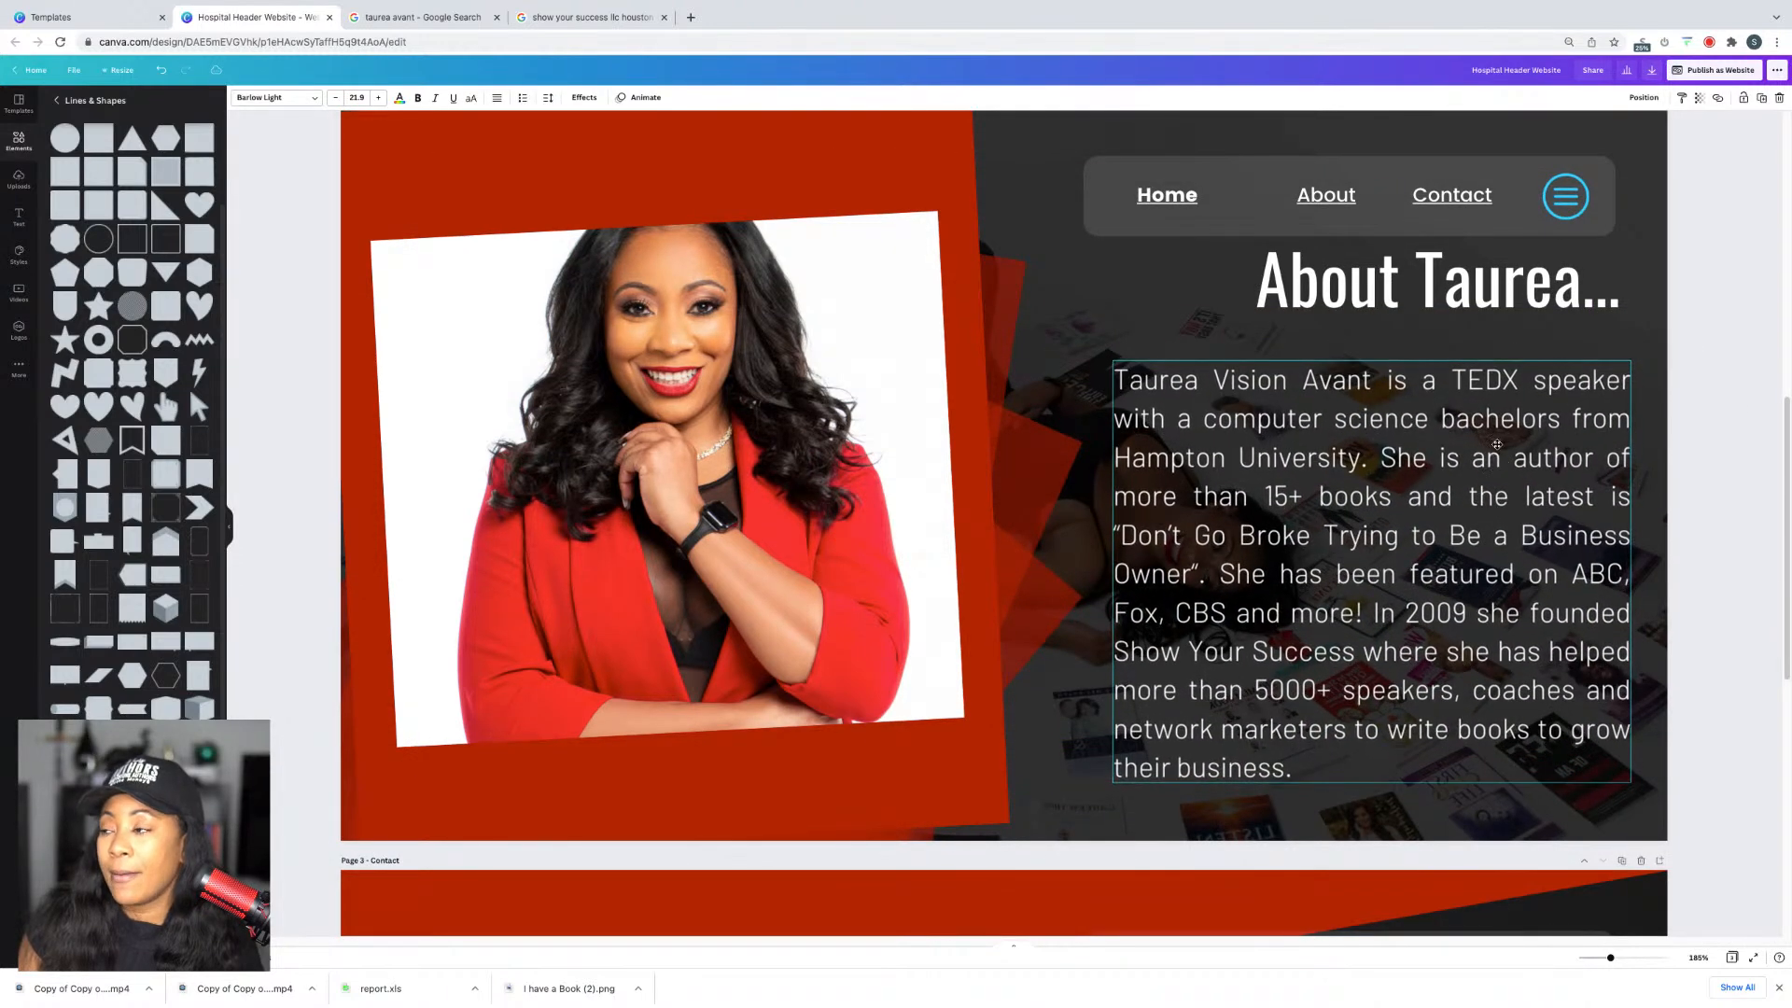
left_click_drag(1577, 260, 1577, 283)
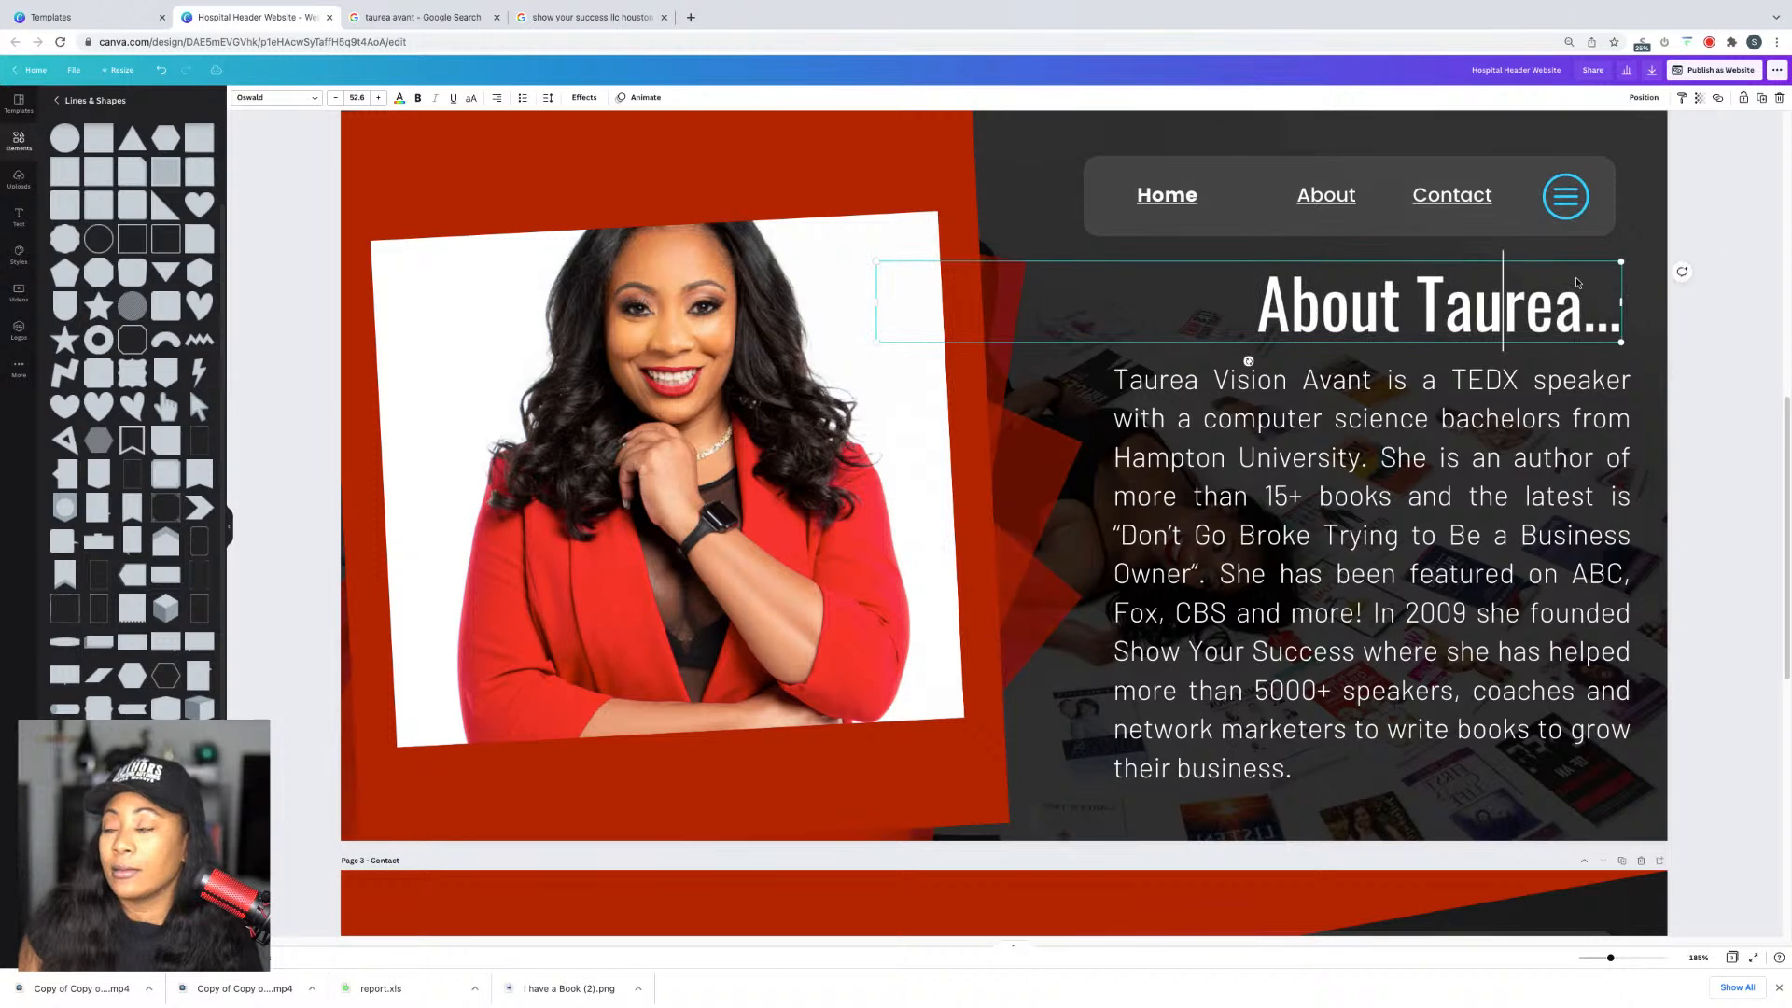
Step: Lower the CONTACT TAUREA heading and contact-info line, and reposition the red diagonal shape slightly
scroll(1717, 355, "down", 8)
left_click(1020, 538)
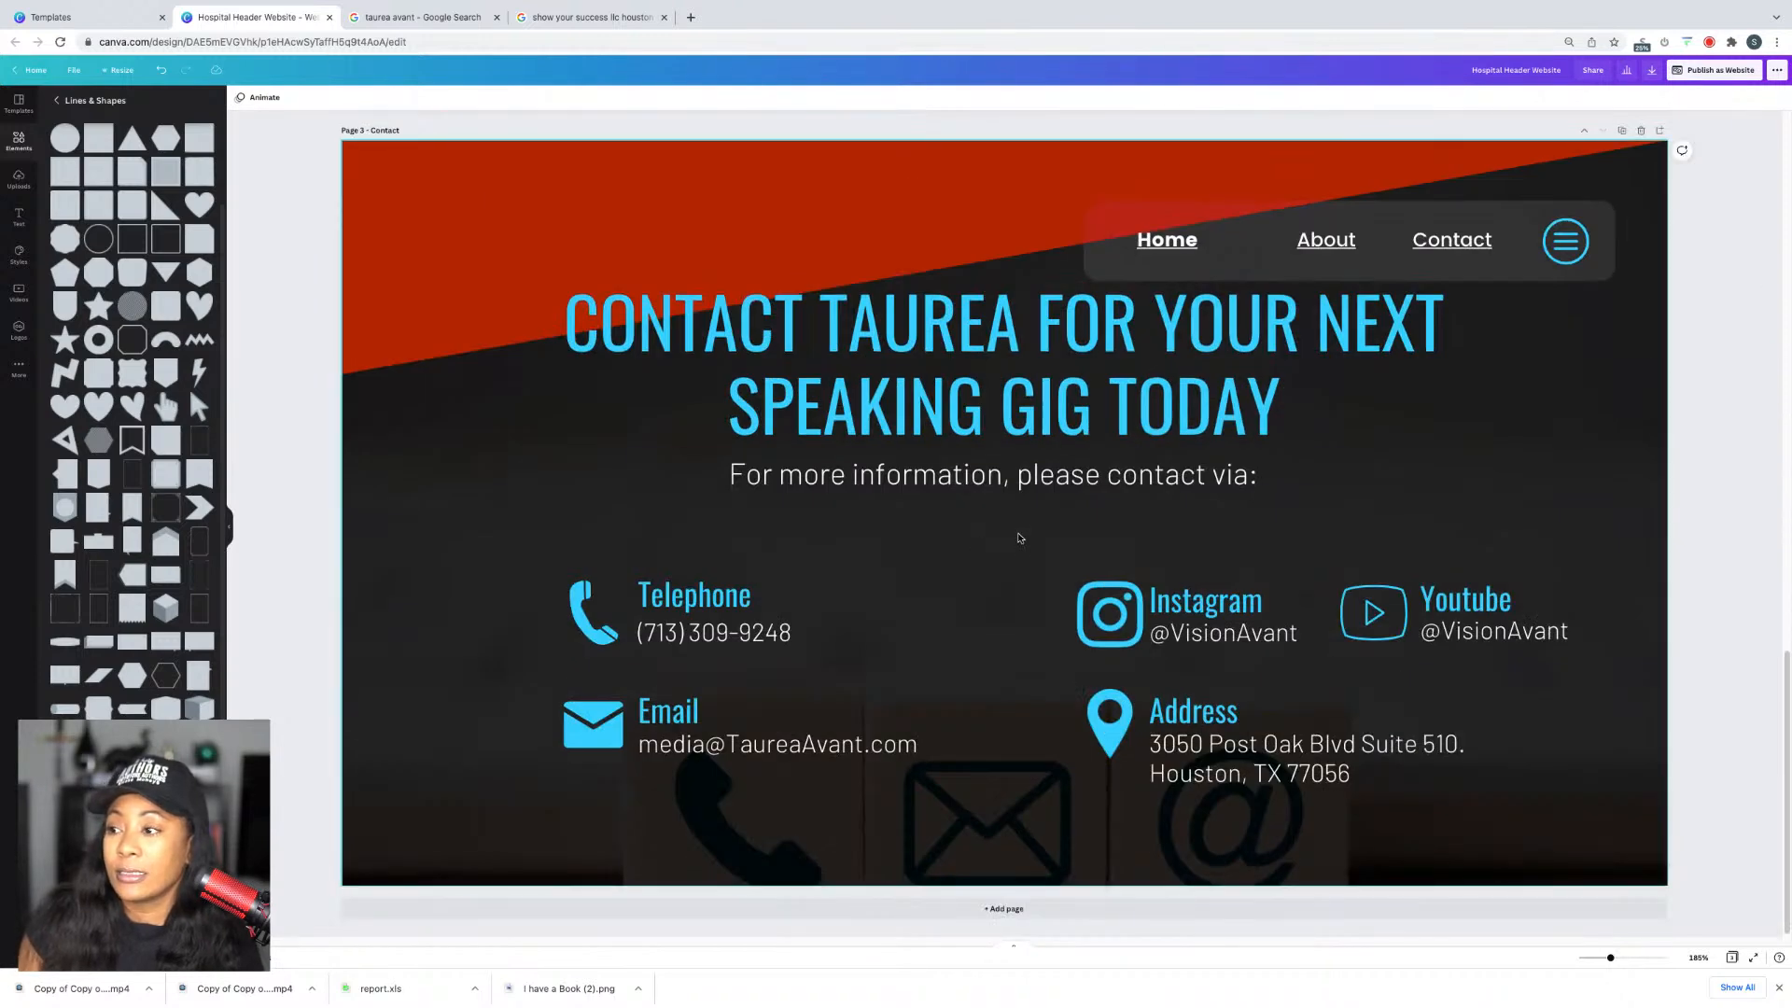
left_click_drag(1015, 481, 1012, 523)
left_click_drag(1012, 431, 1011, 481)
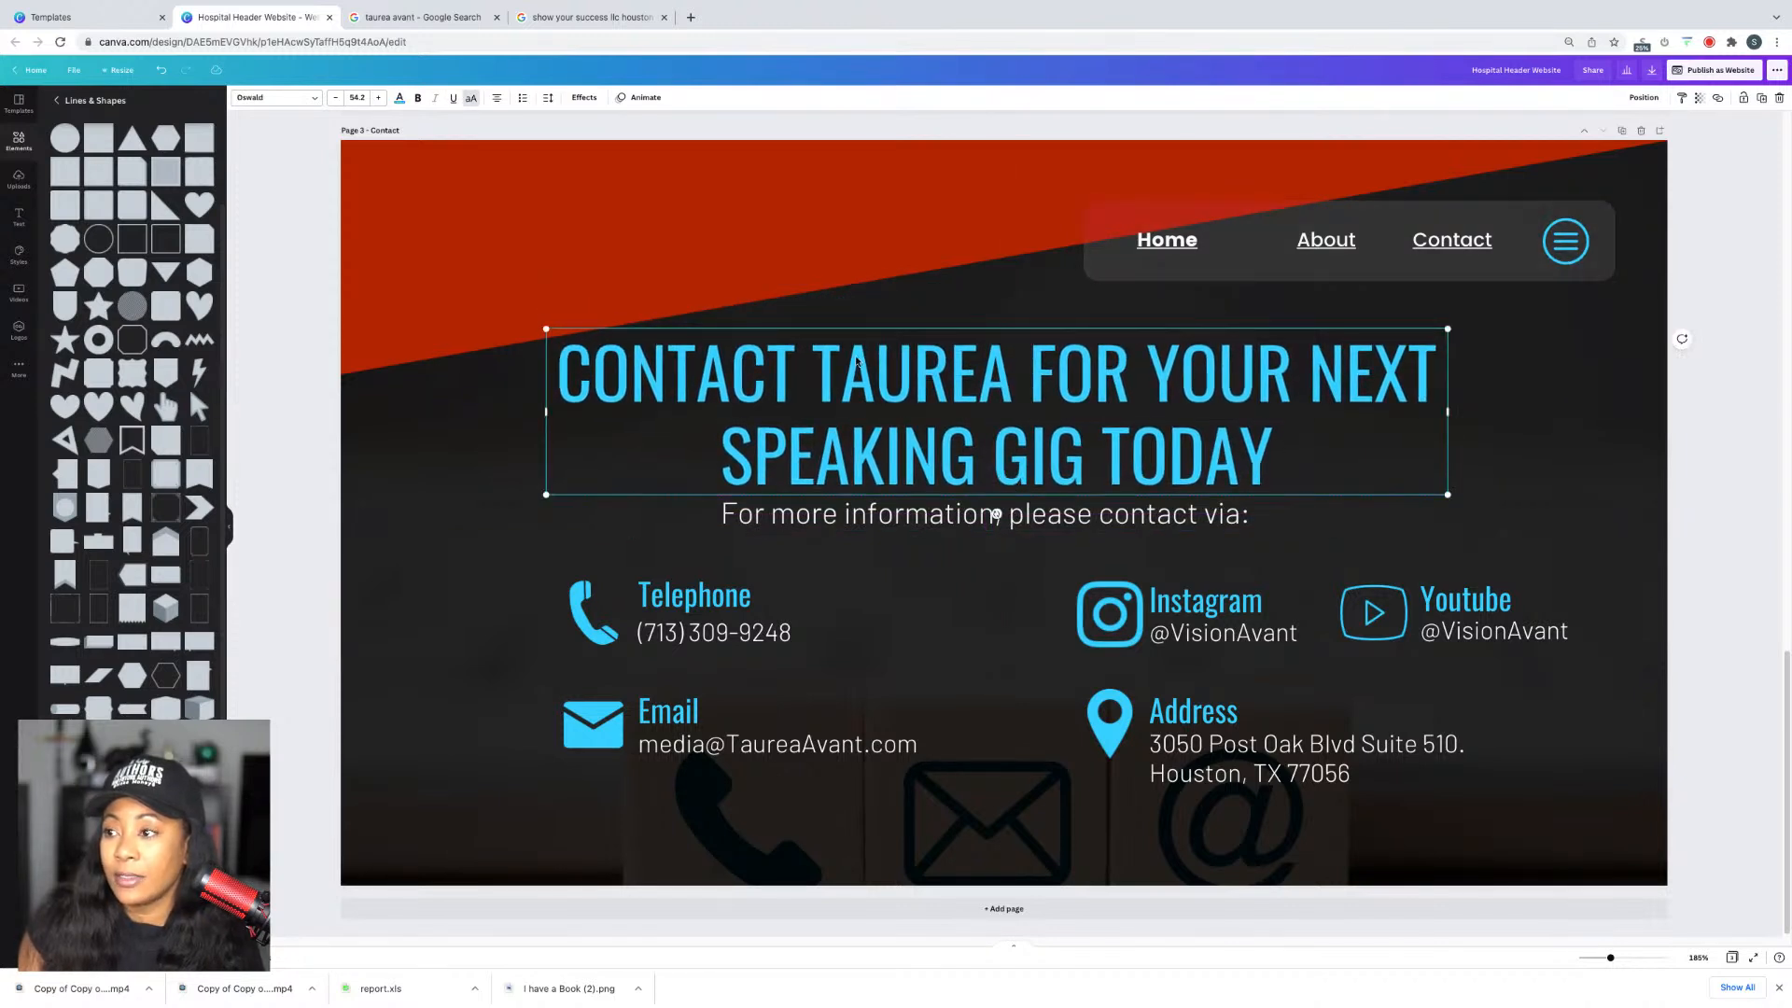
left_click(843, 246)
mouse_move(508, 228)
left_mouse_down()
mouse_move(492, 221)
mouse_move(493, 243)
left_mouse_up()
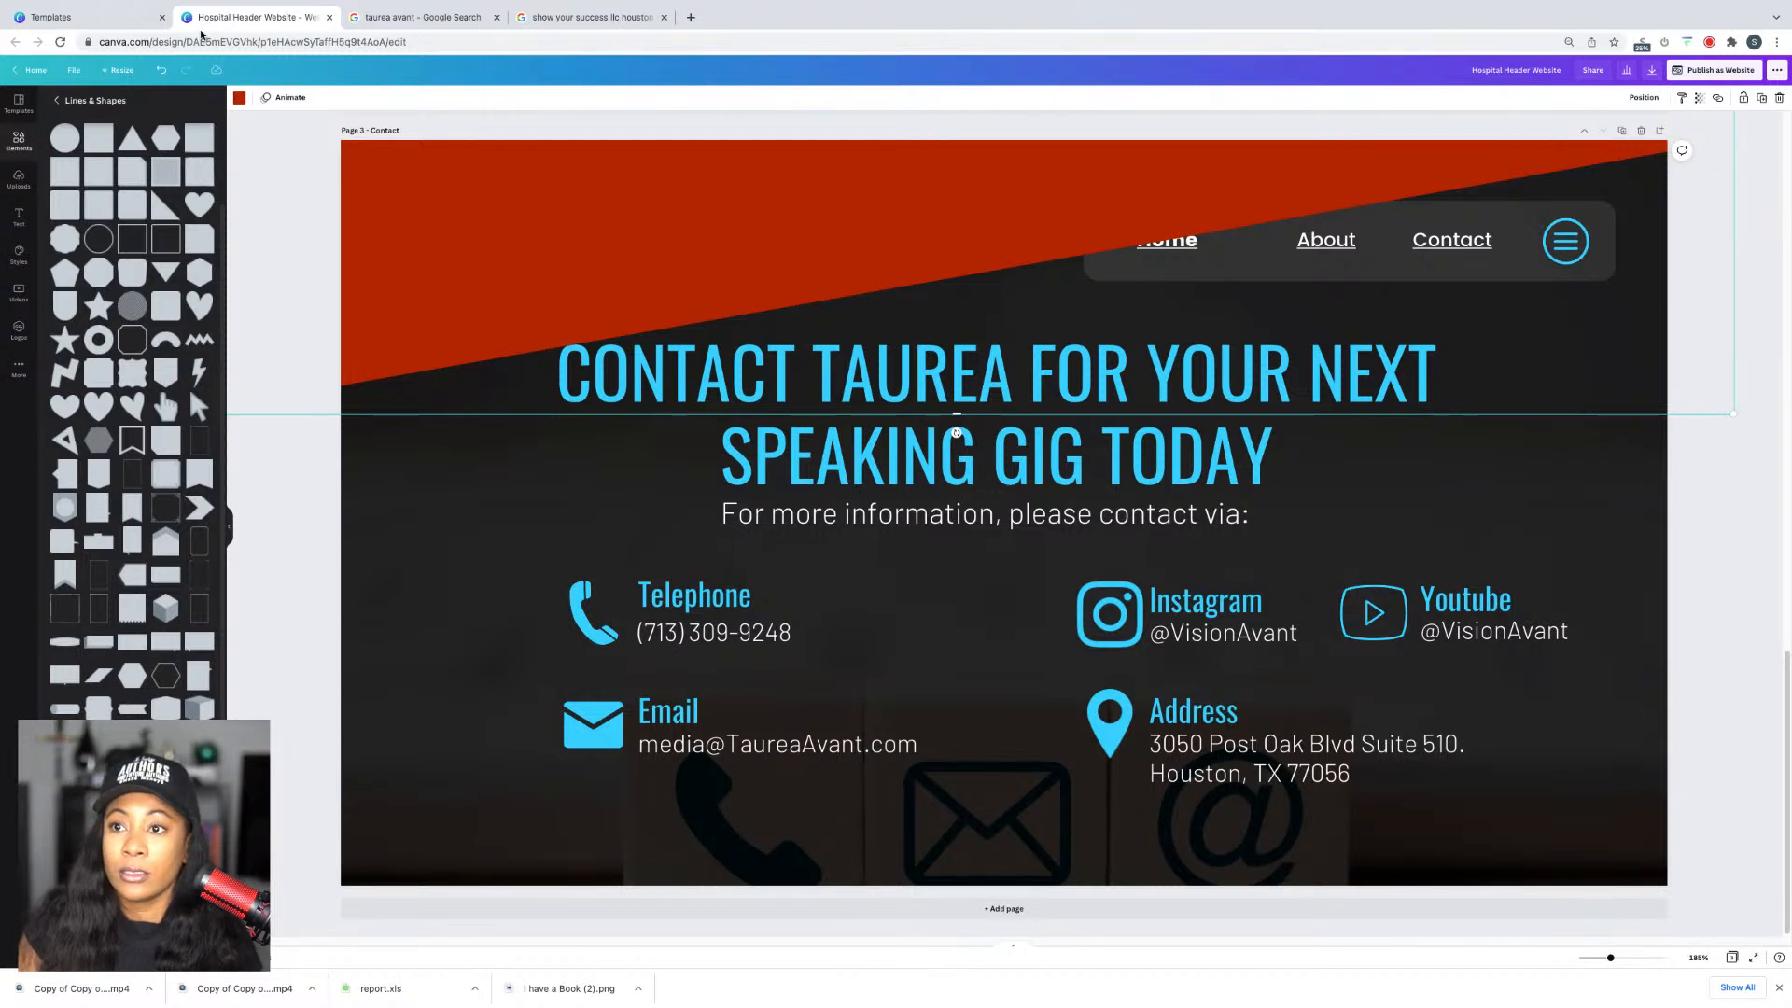
Step: Recolour the diagonal shape white, shift it up slightly and send it behind the red band
left_click(239, 97)
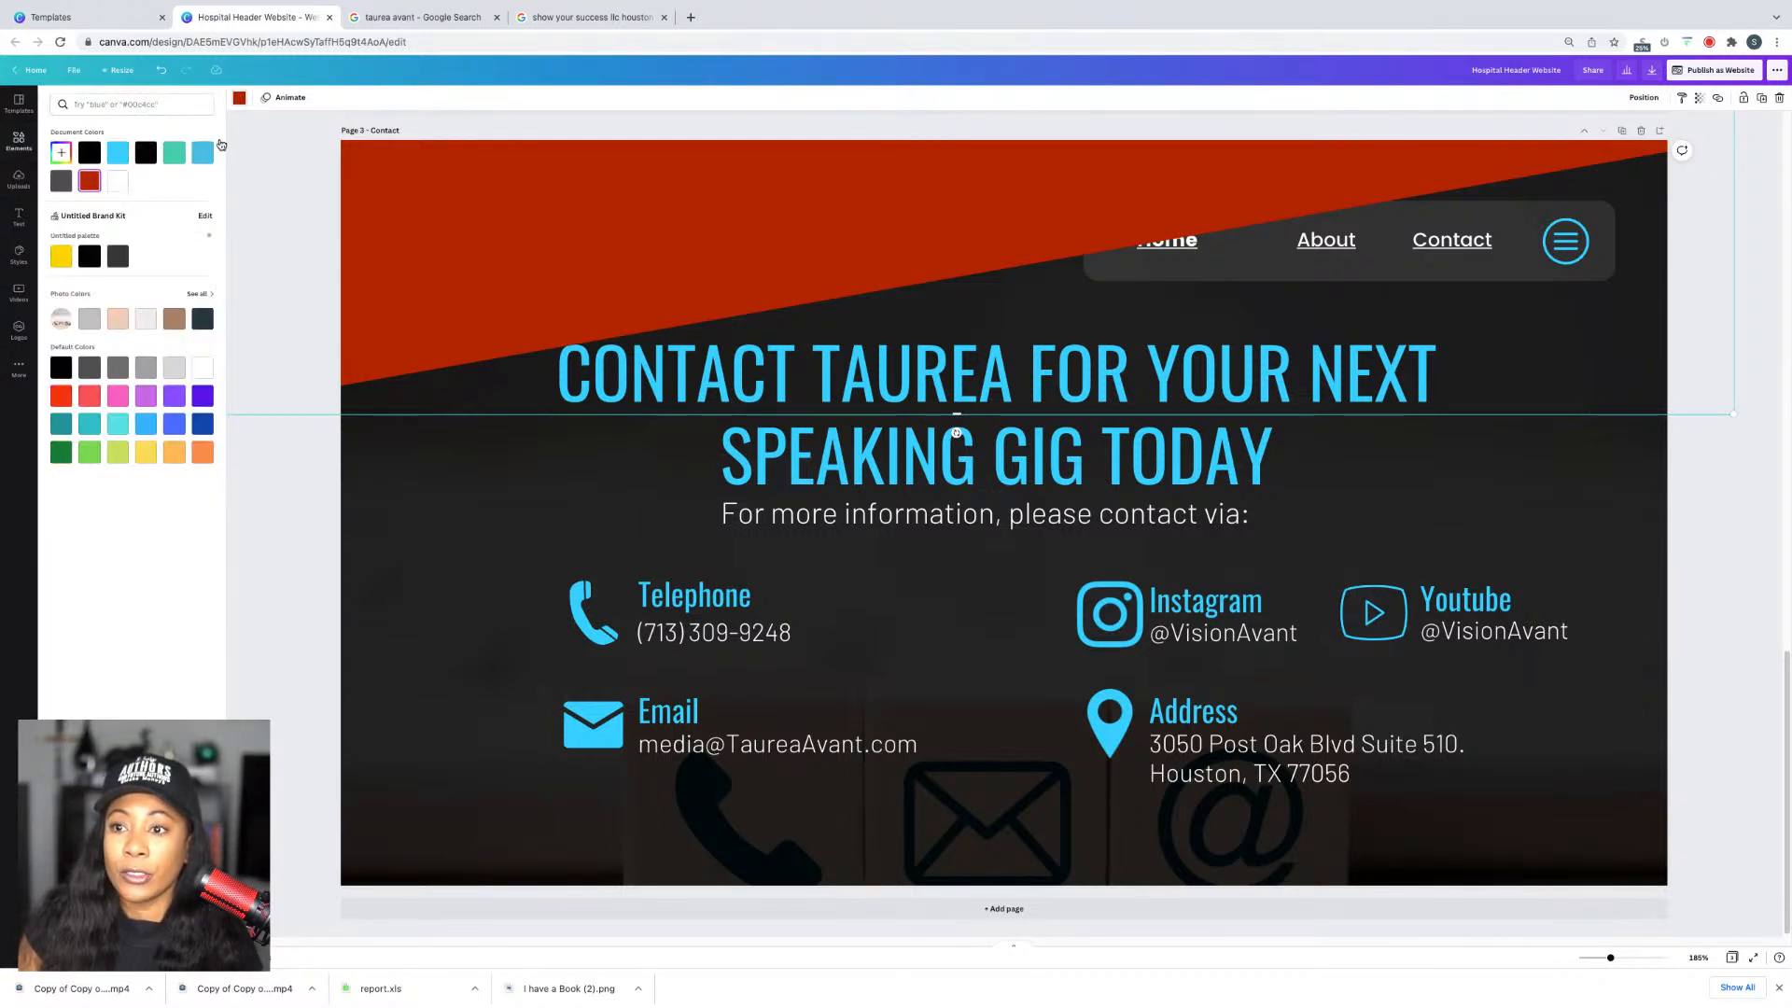
left_click(117, 180)
mouse_move(560, 260)
left_mouse_down()
mouse_move(546, 230)
mouse_move(552, 244)
left_mouse_up()
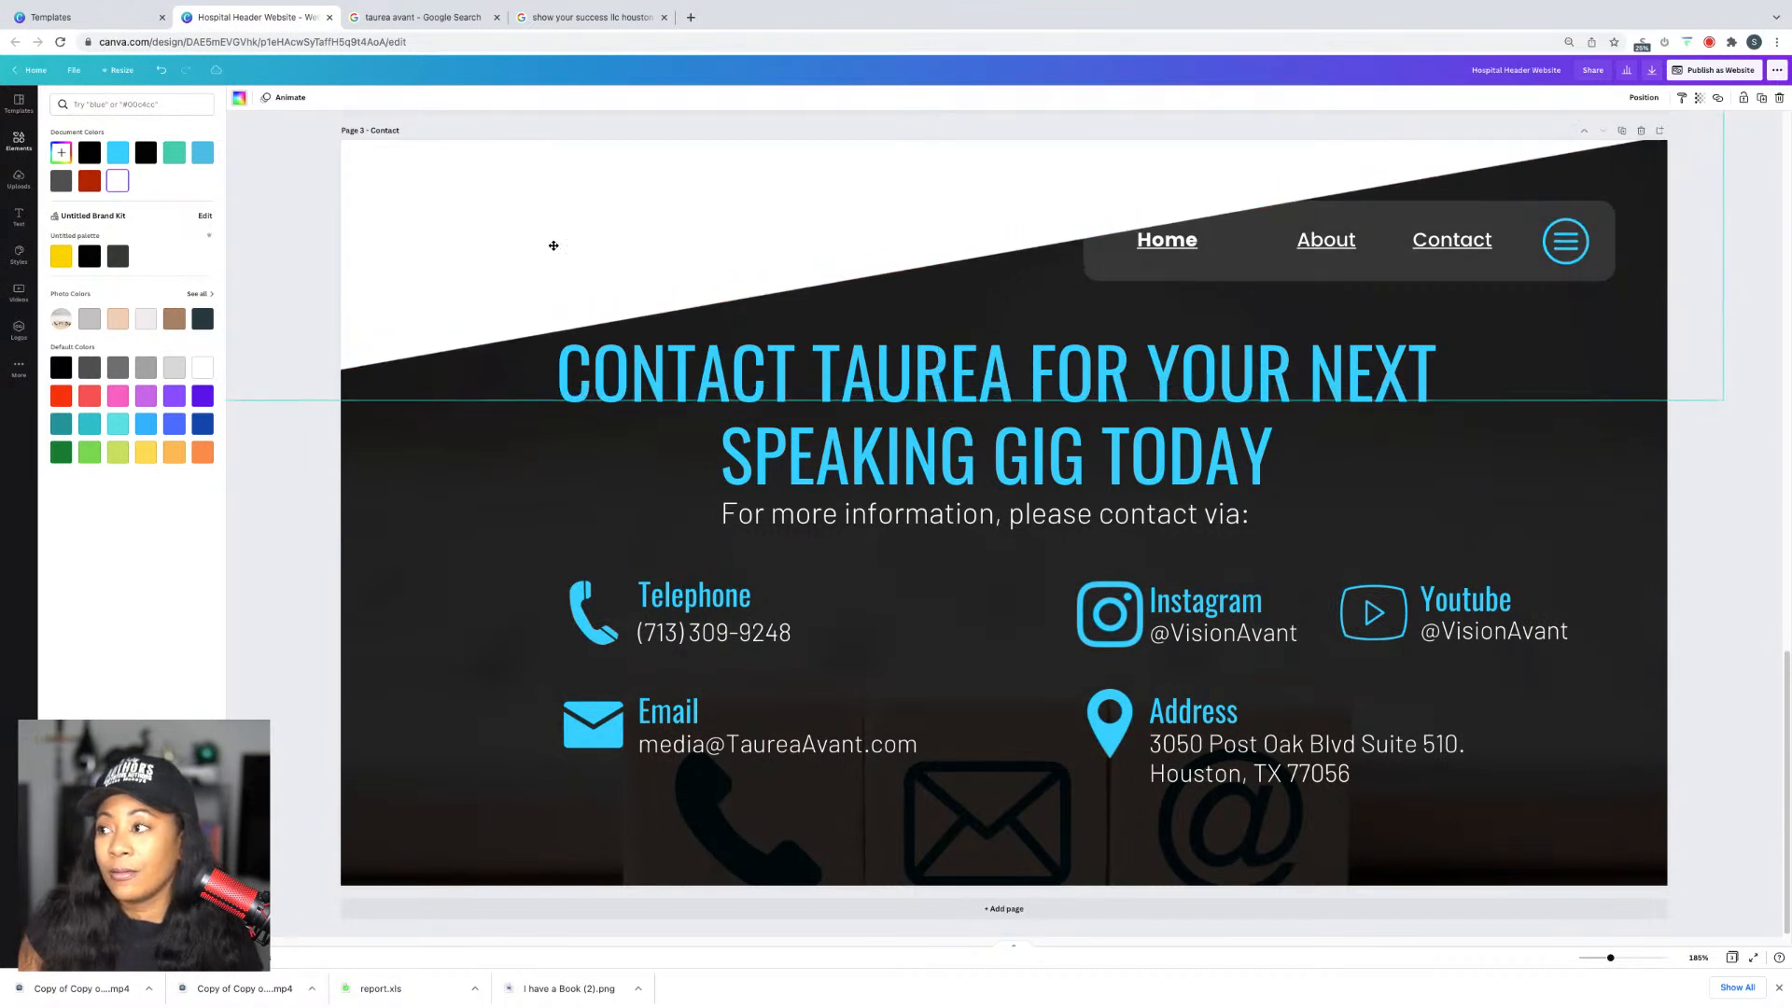
left_click(1644, 97)
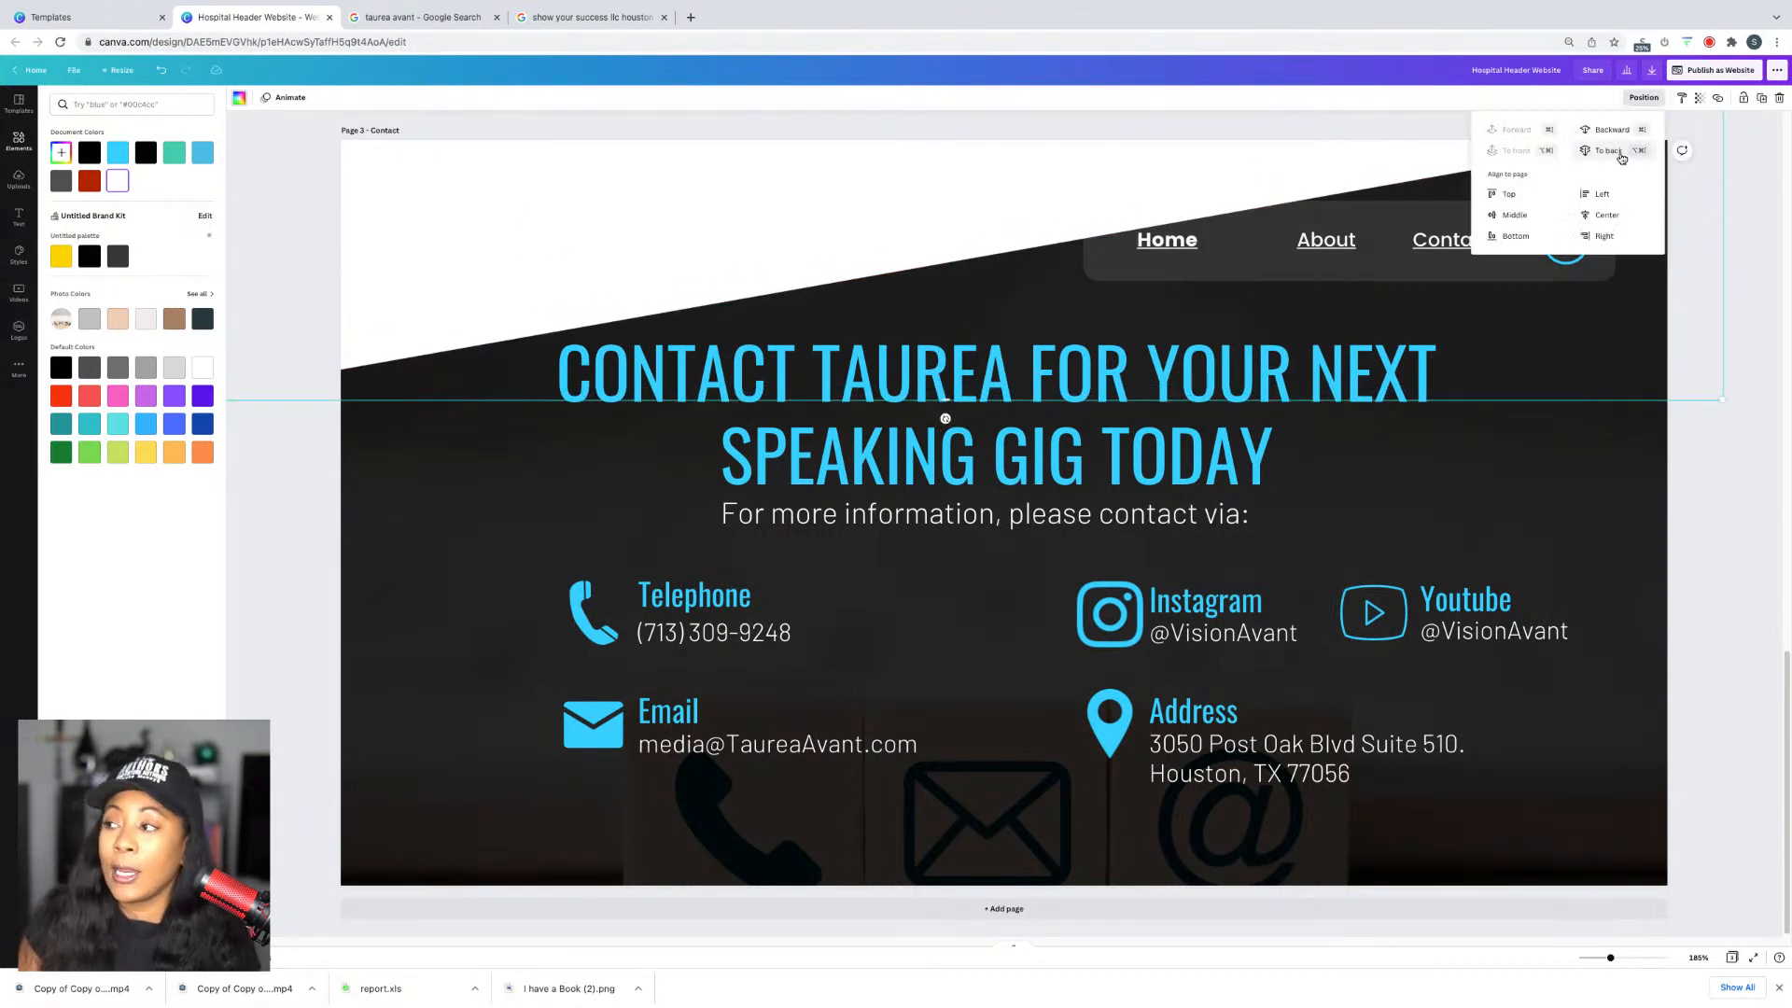
left_click(1639, 100)
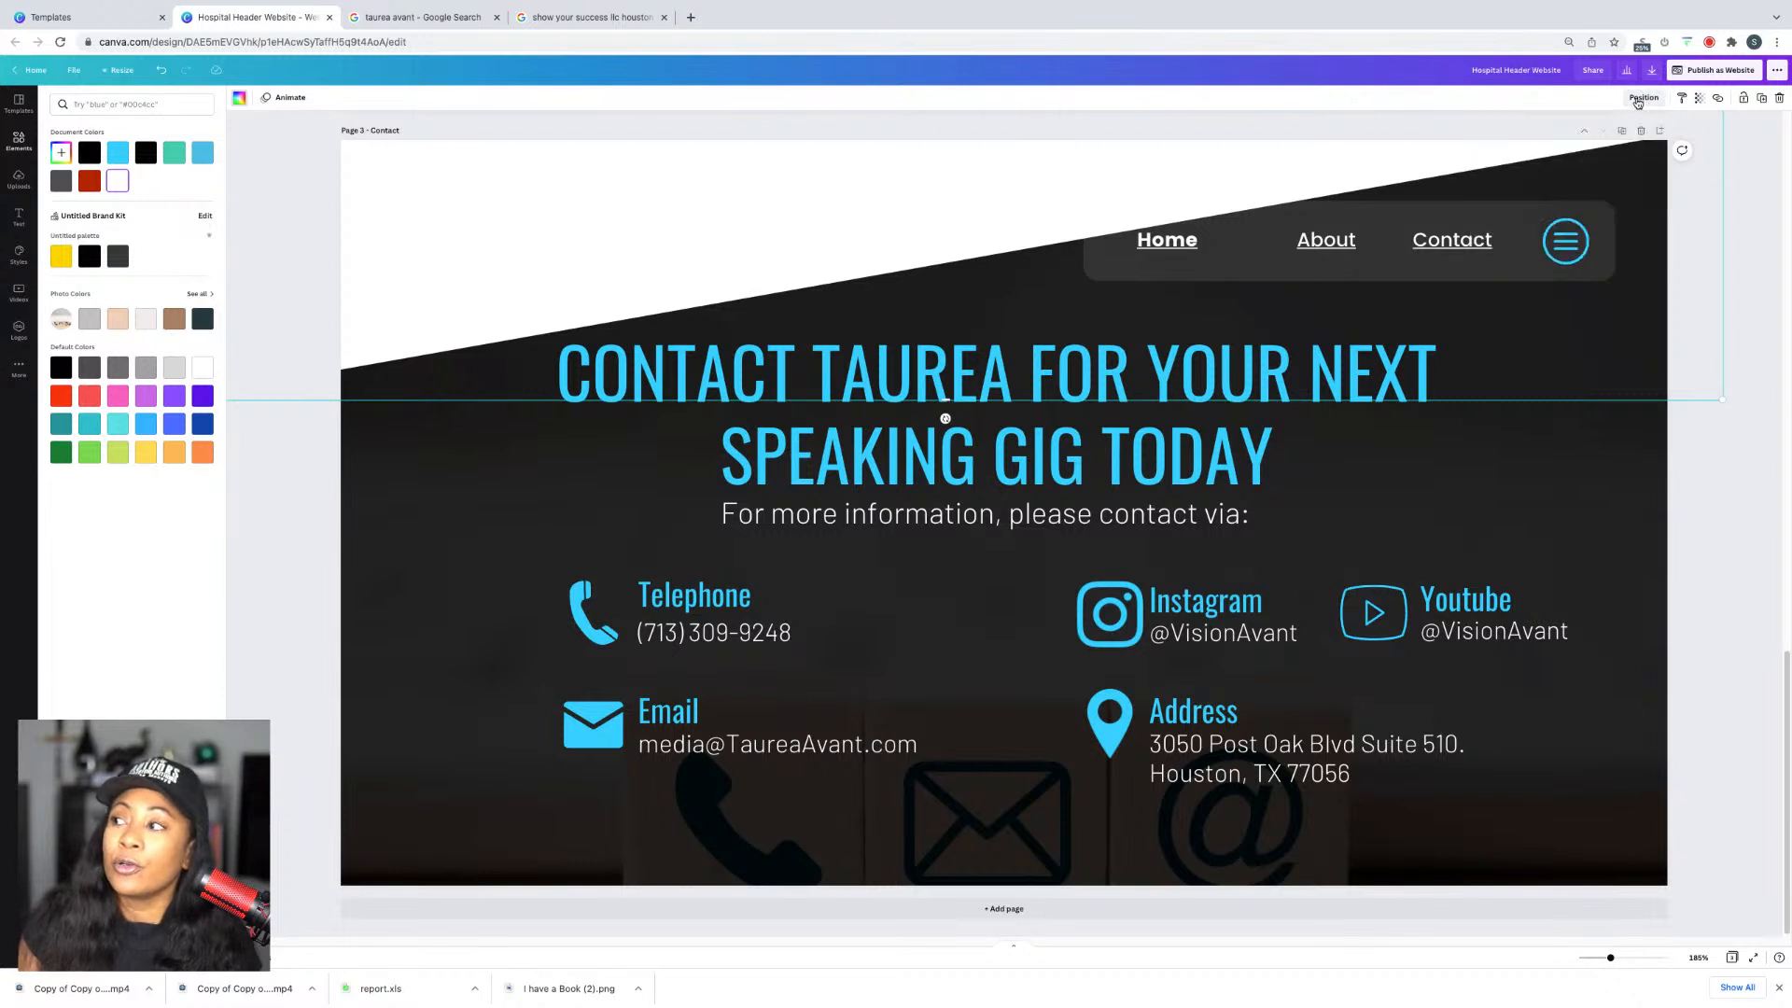
left_click(1639, 103)
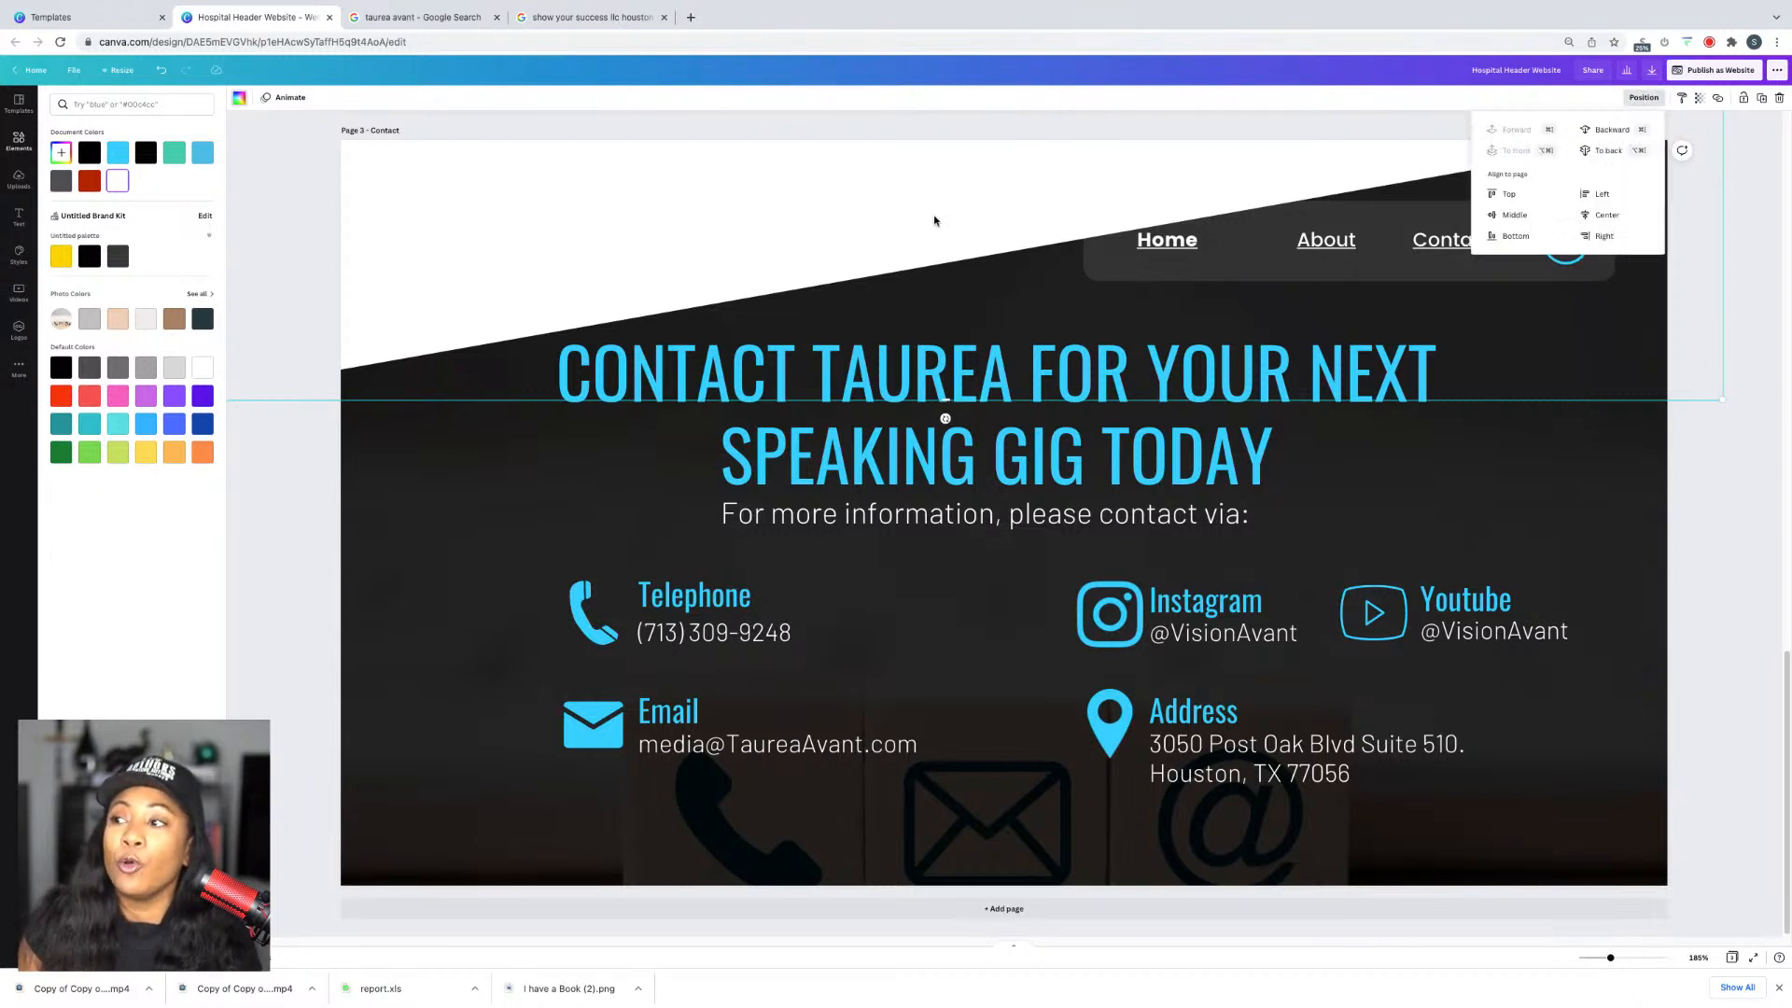
left_click(1610, 152)
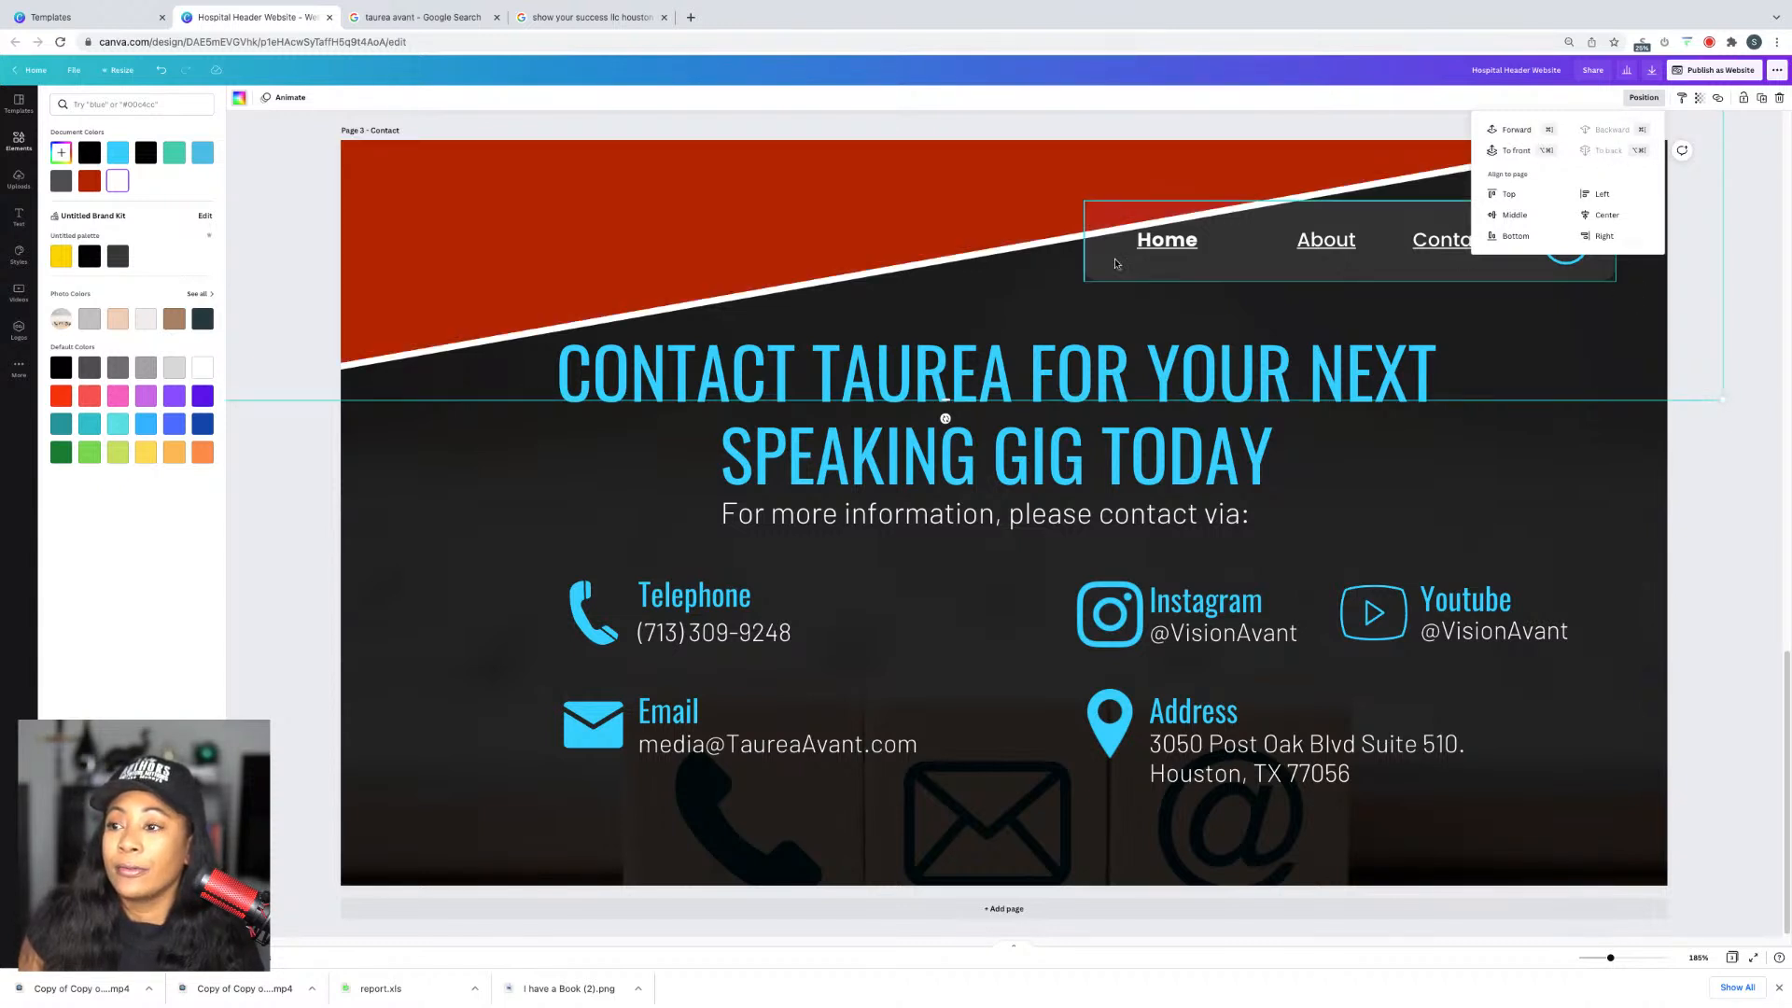
left_click(1757, 512)
scroll(1758, 512, "up", 20)
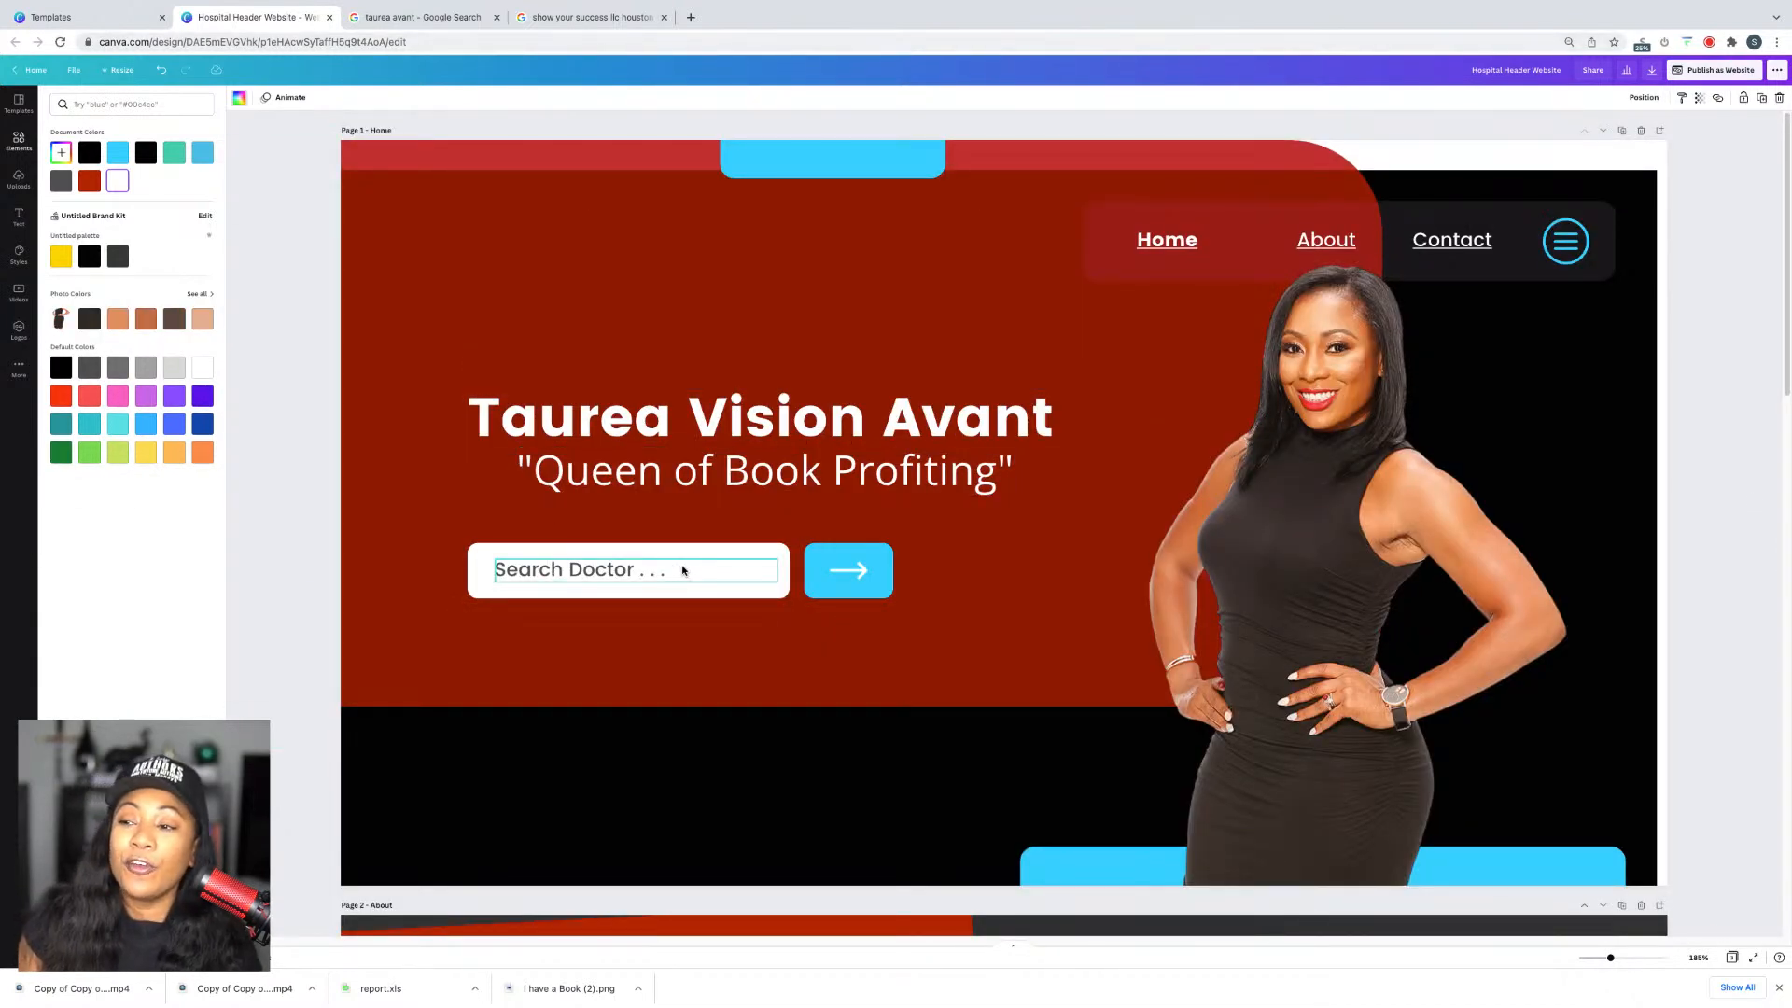
Step: Launch the design from the Publish as Website panel as a live site in a new tab
left_click(1711, 81)
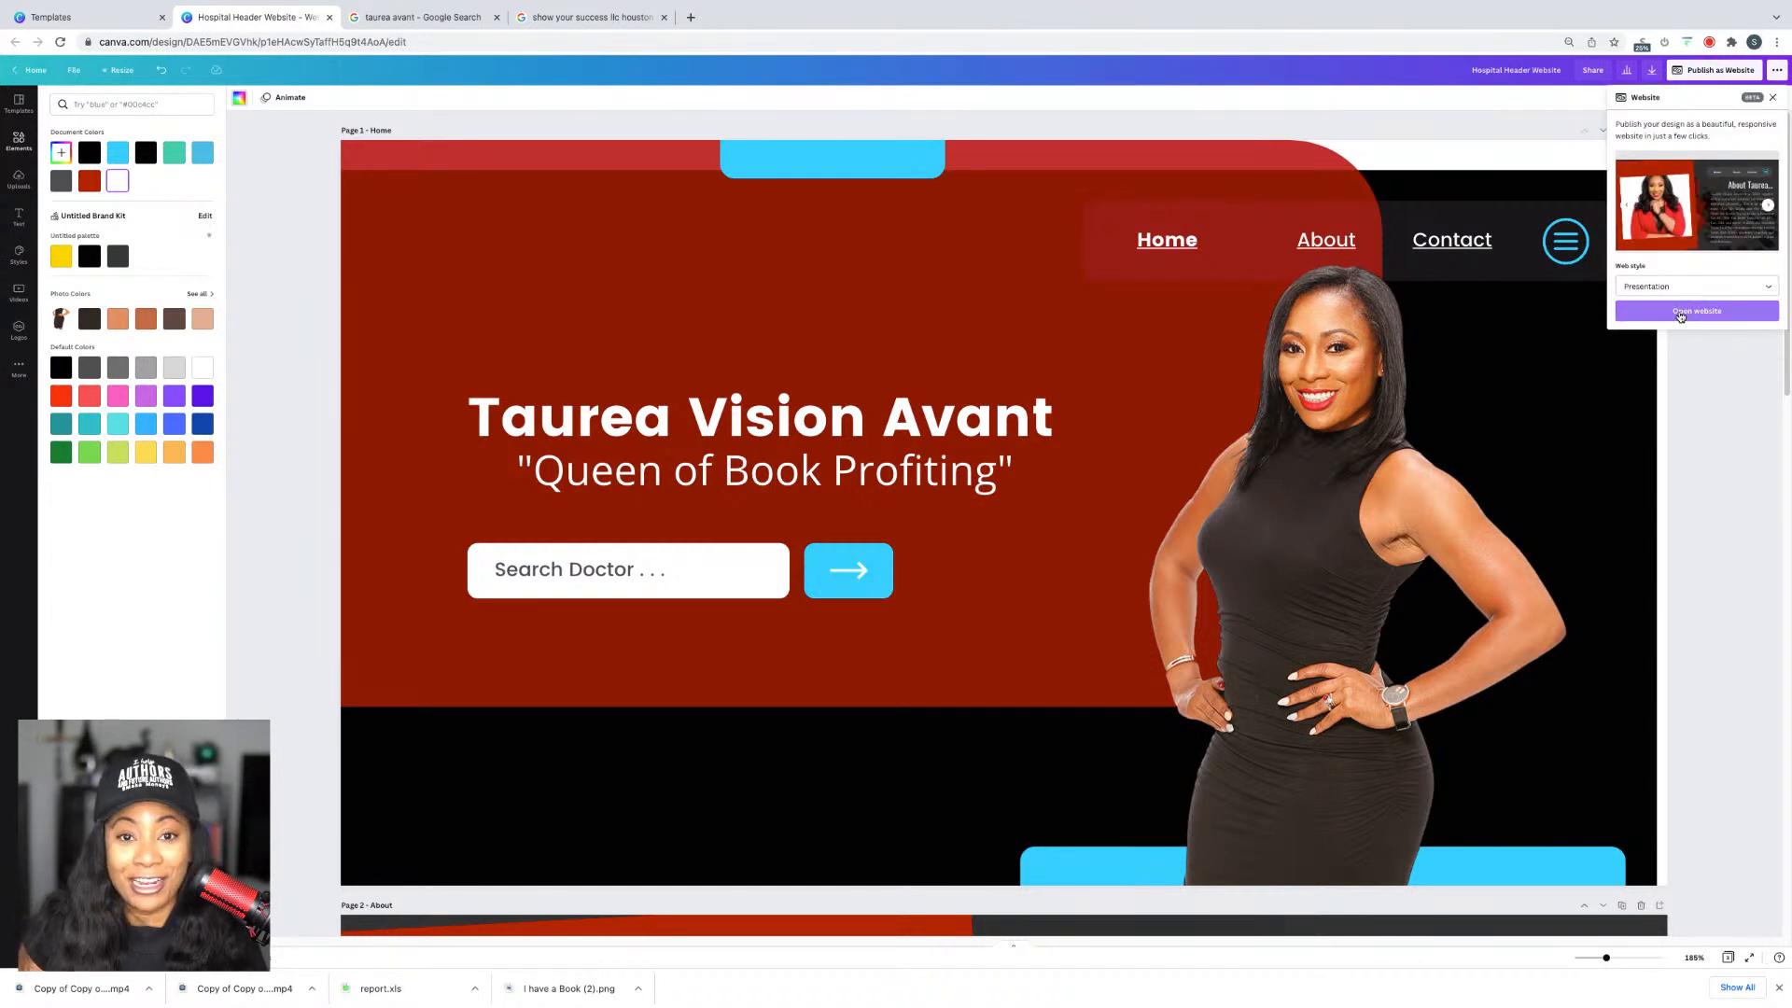
left_click(1680, 313)
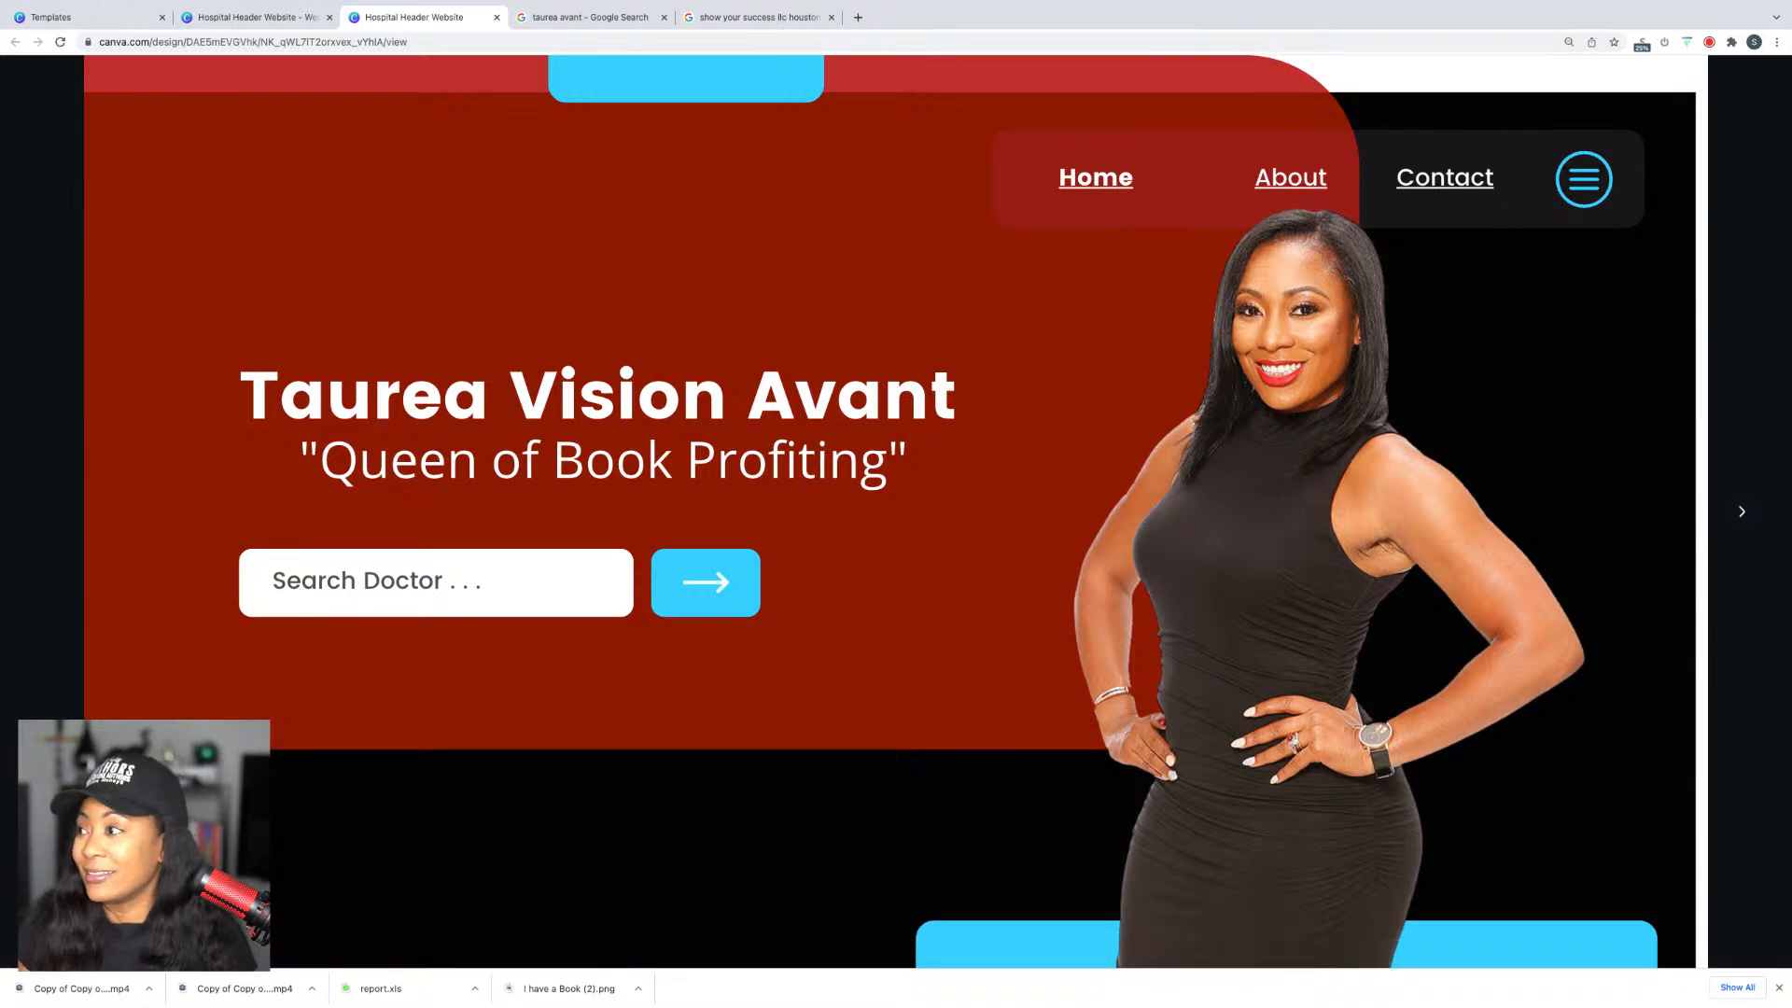
Step: Visit the live site's About, Contact and Home pages, then go back to the editor tab
left_click(1298, 186)
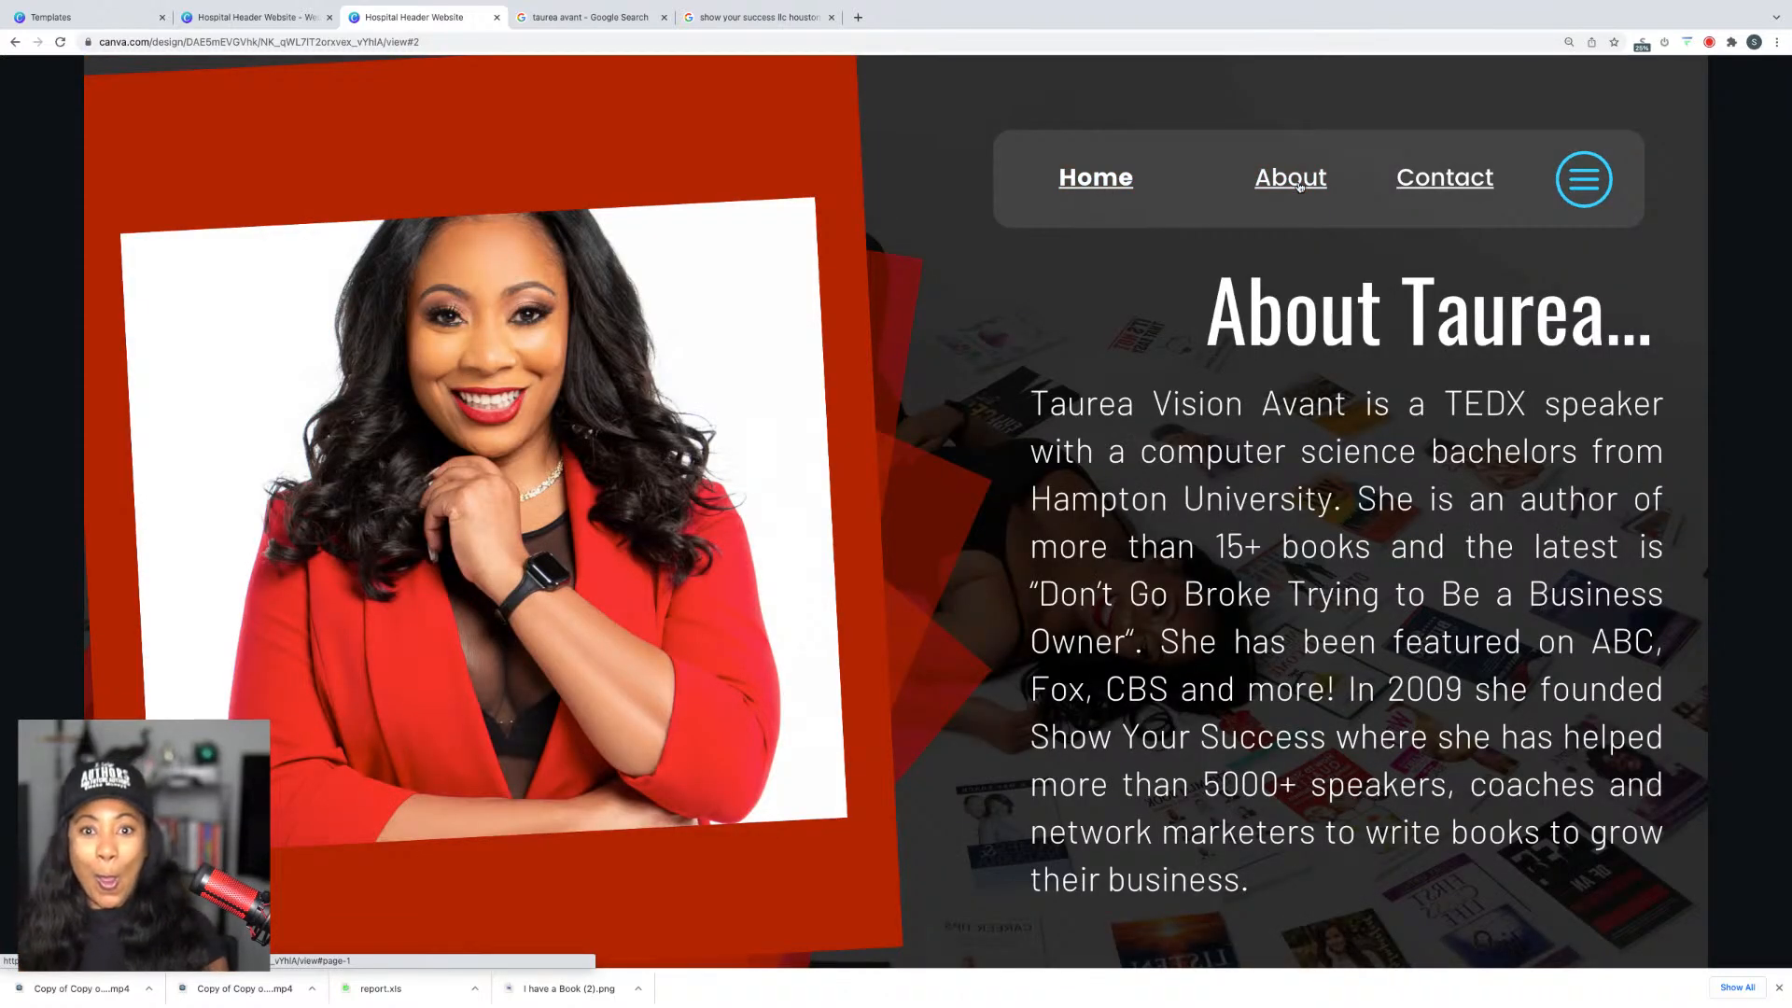
left_click(1429, 192)
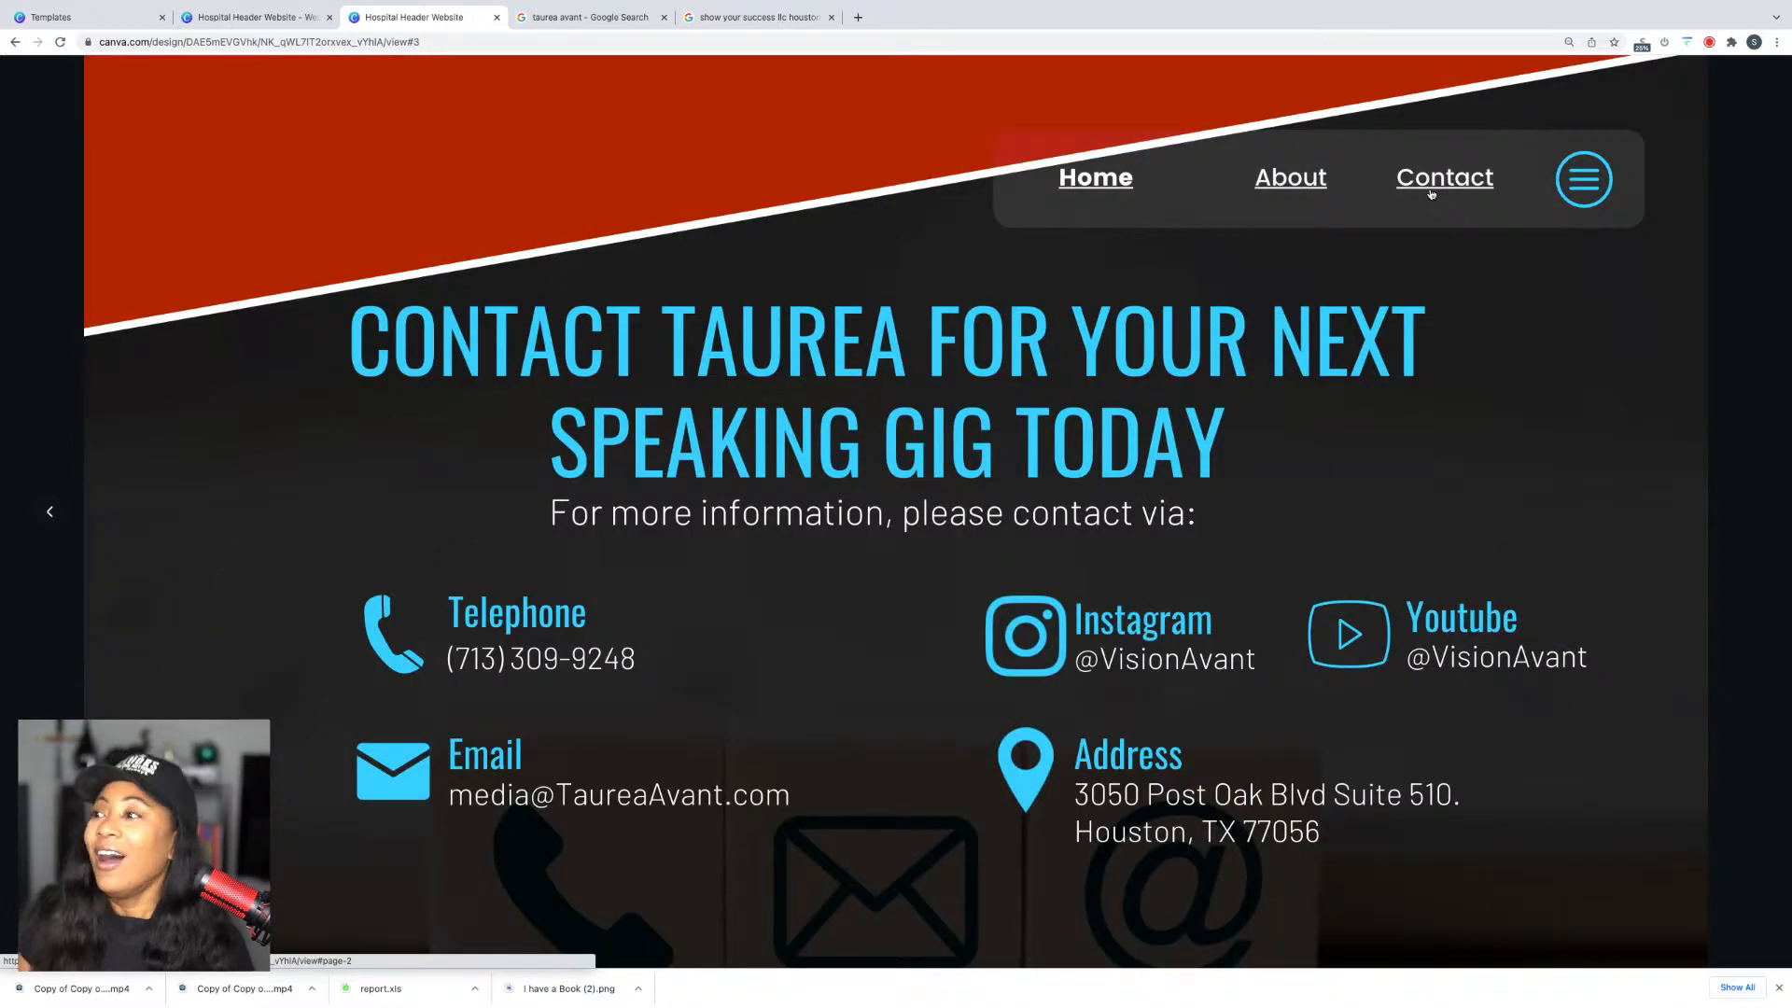
left_click(1087, 185)
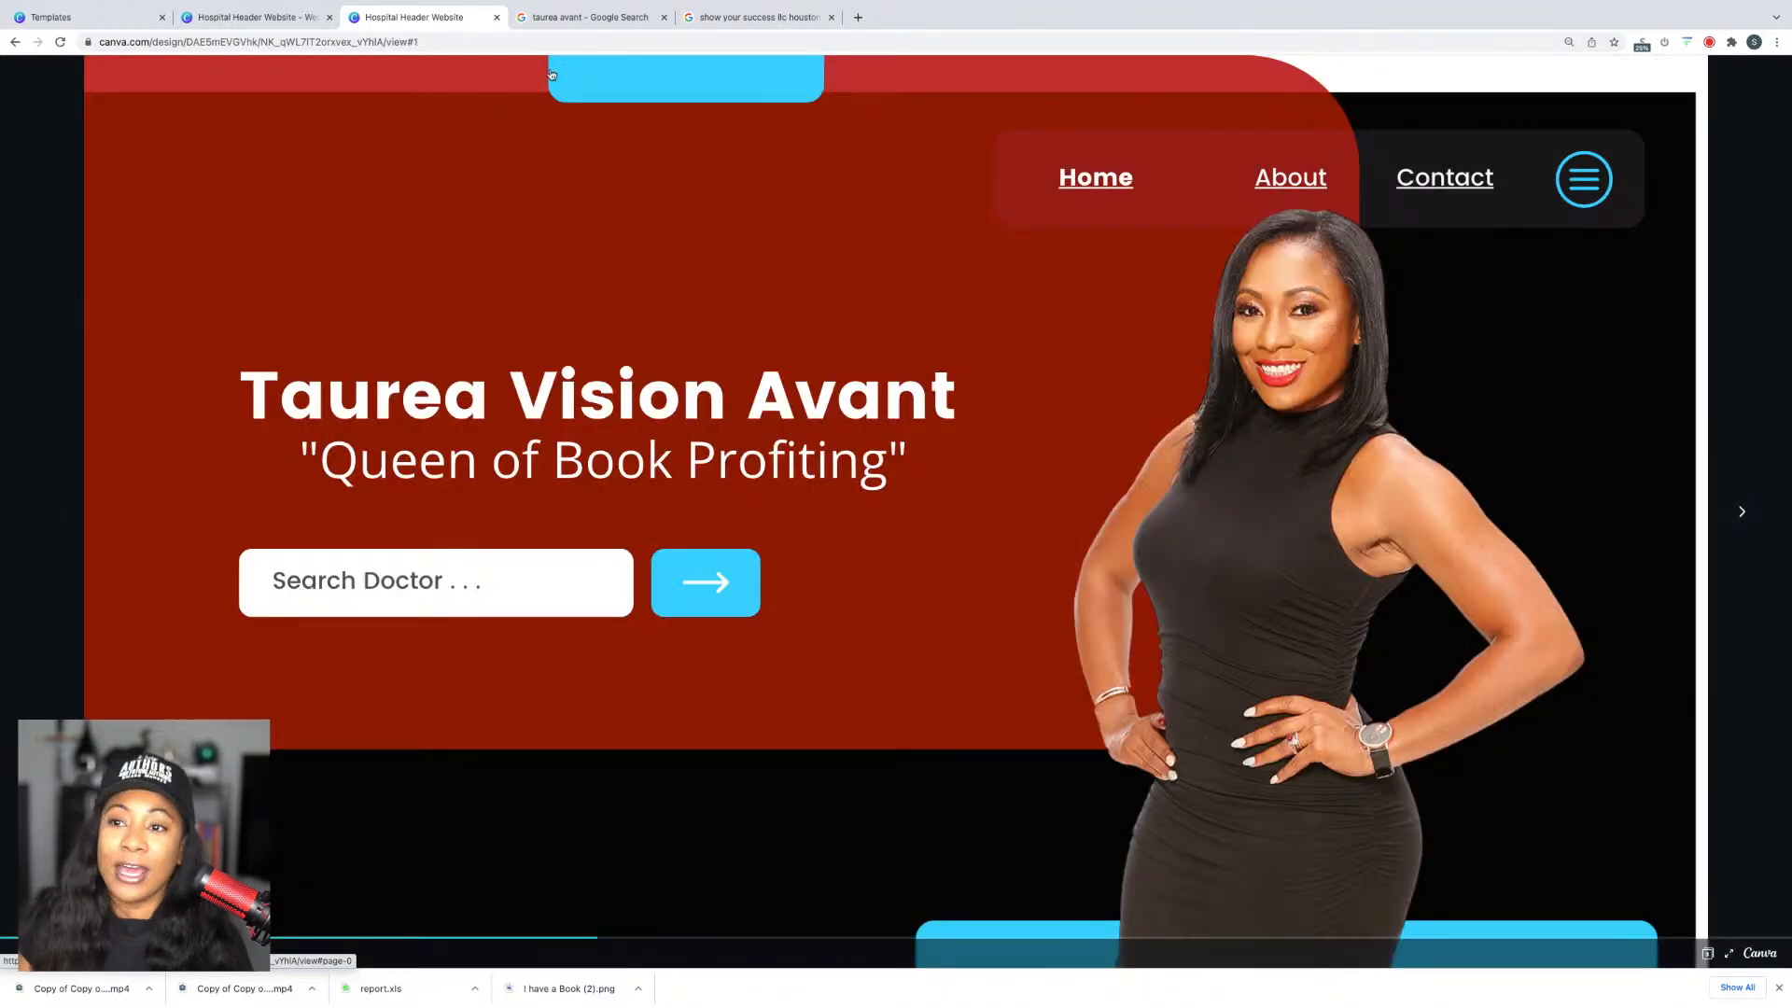
left_click(293, 18)
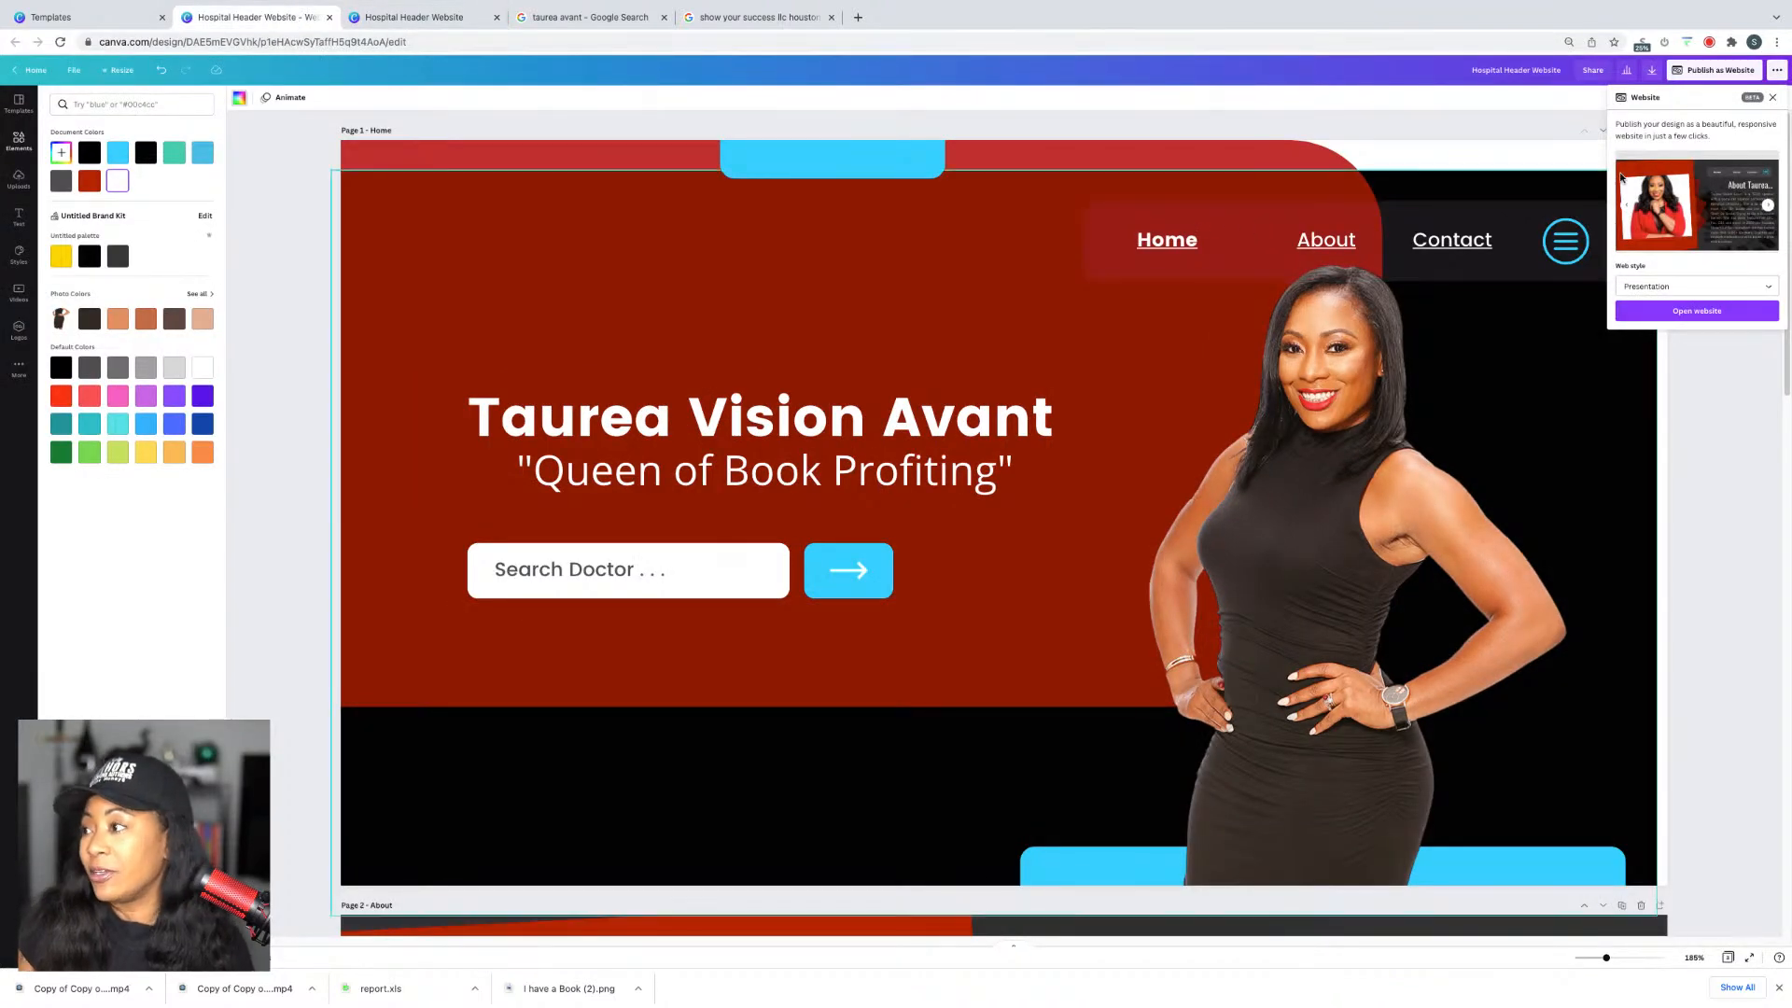
Step: Close the website panel and select the Home and About header links
left_click(1773, 98)
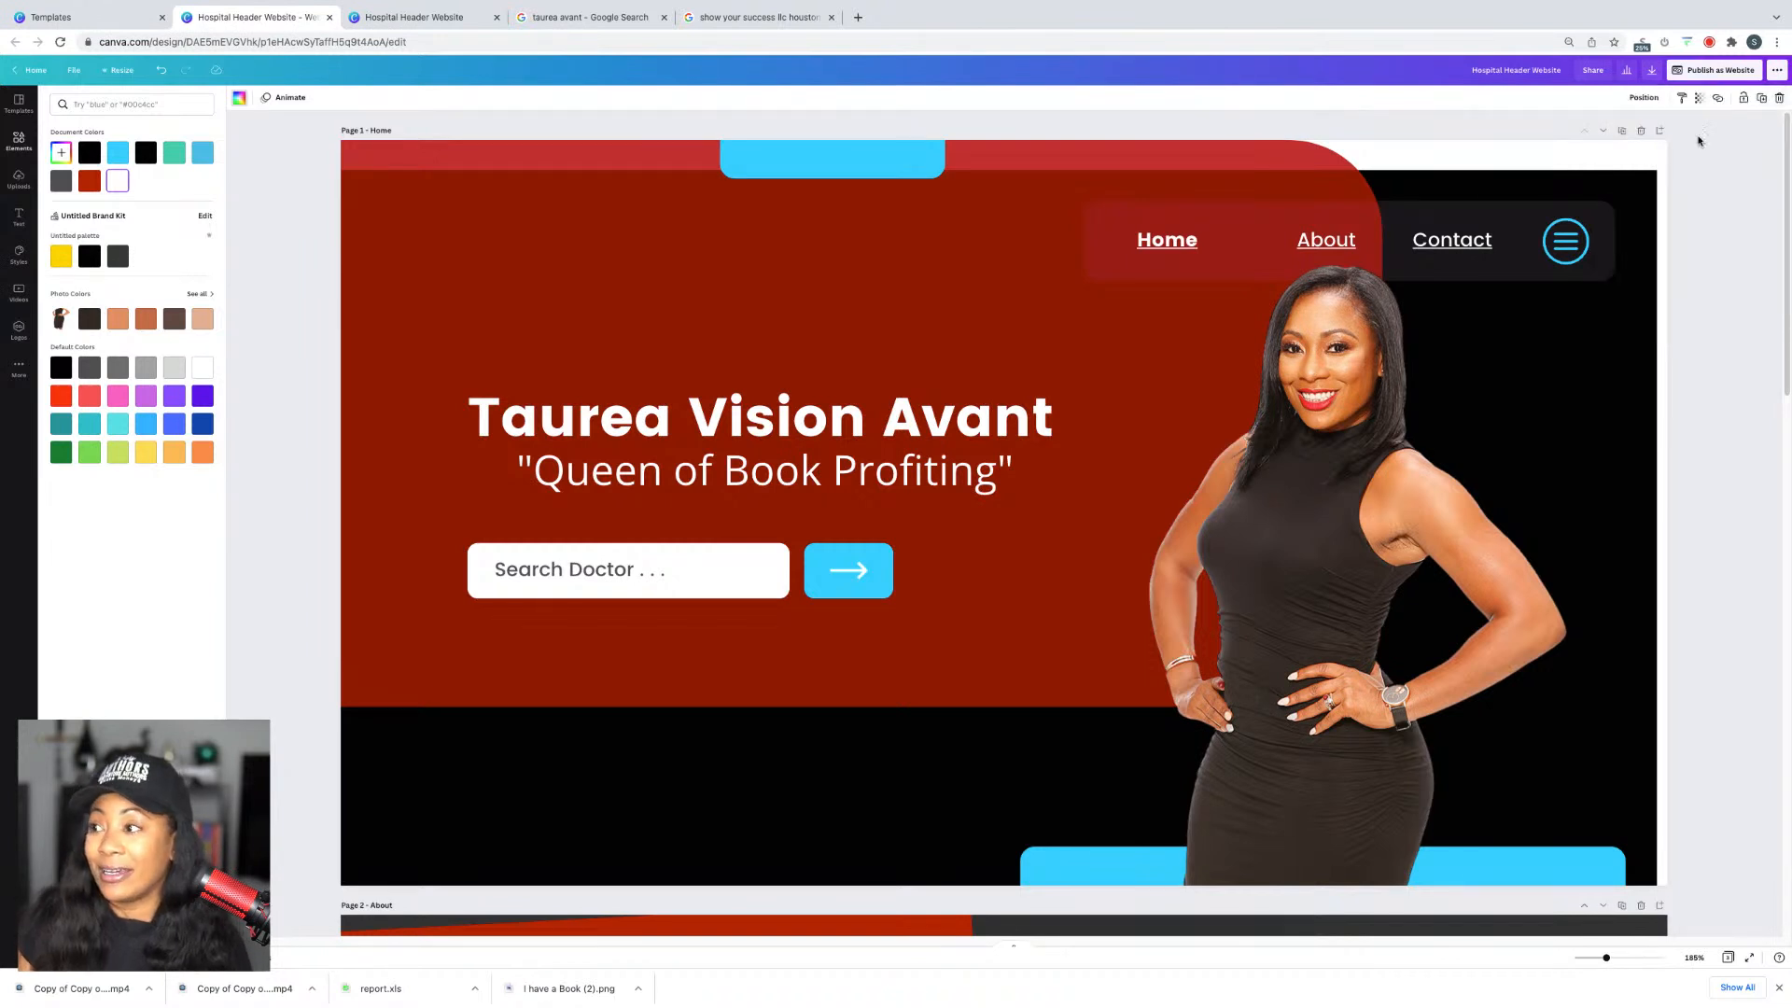
left_click(1191, 250)
left_click(1305, 255)
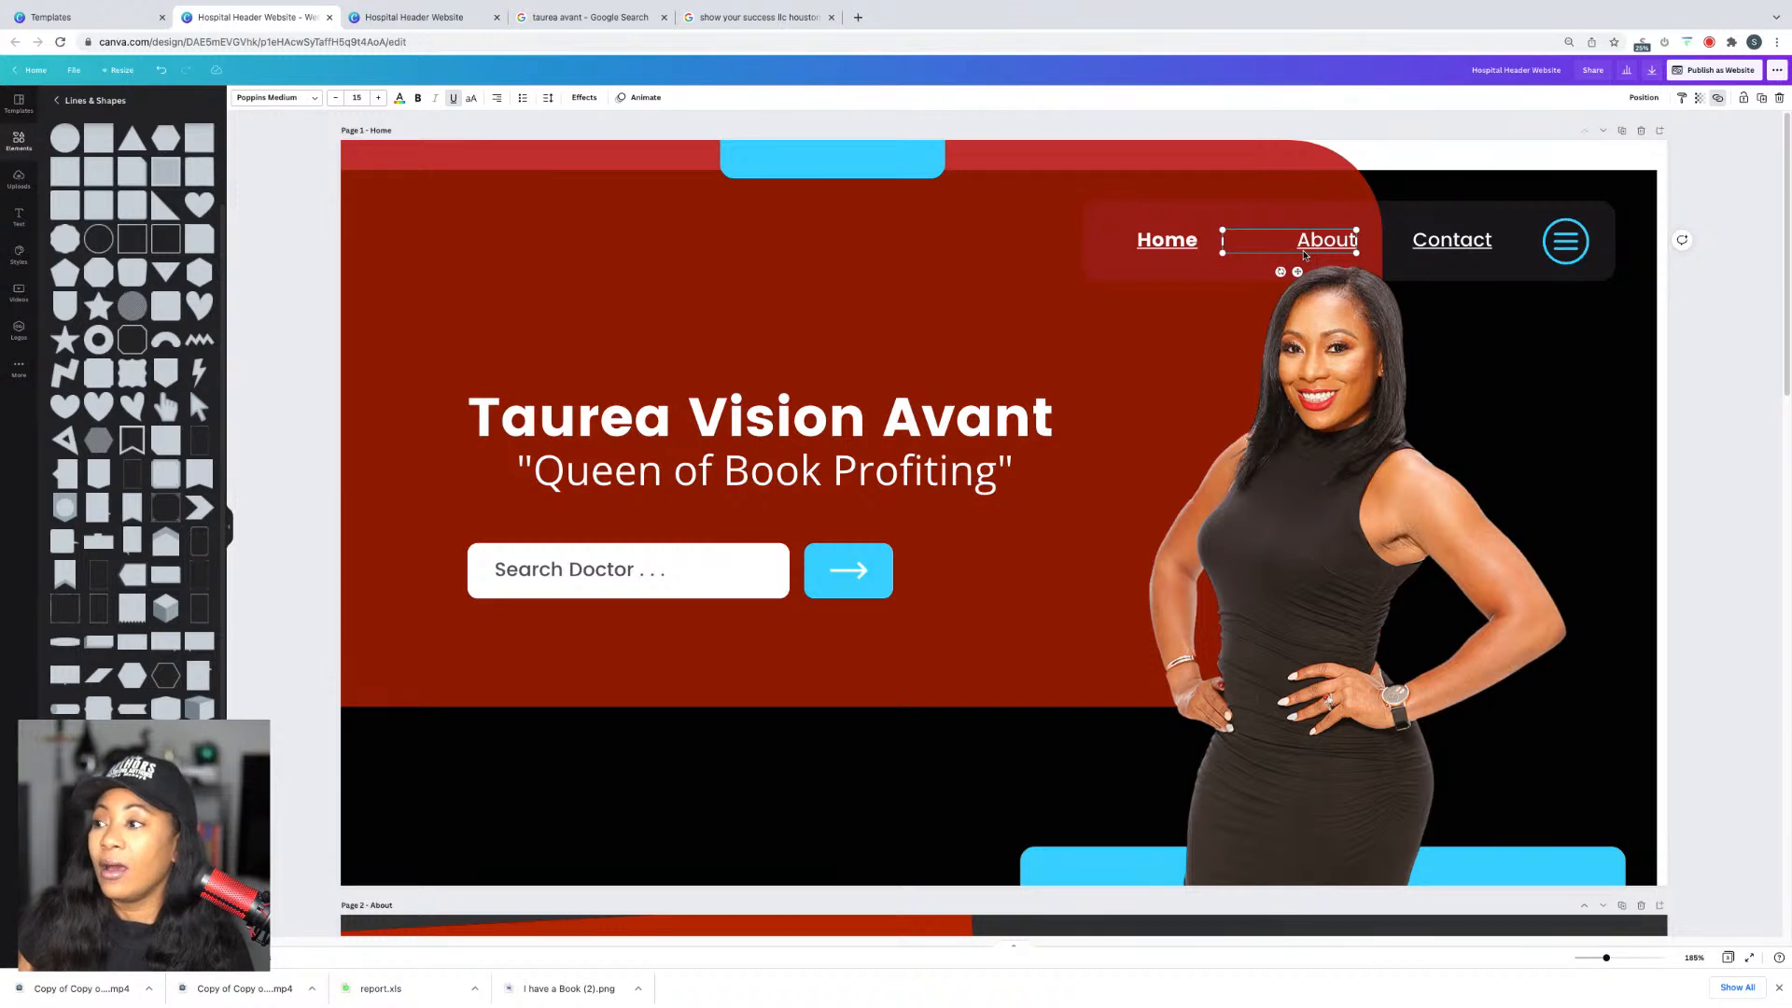
left_click(1162, 245)
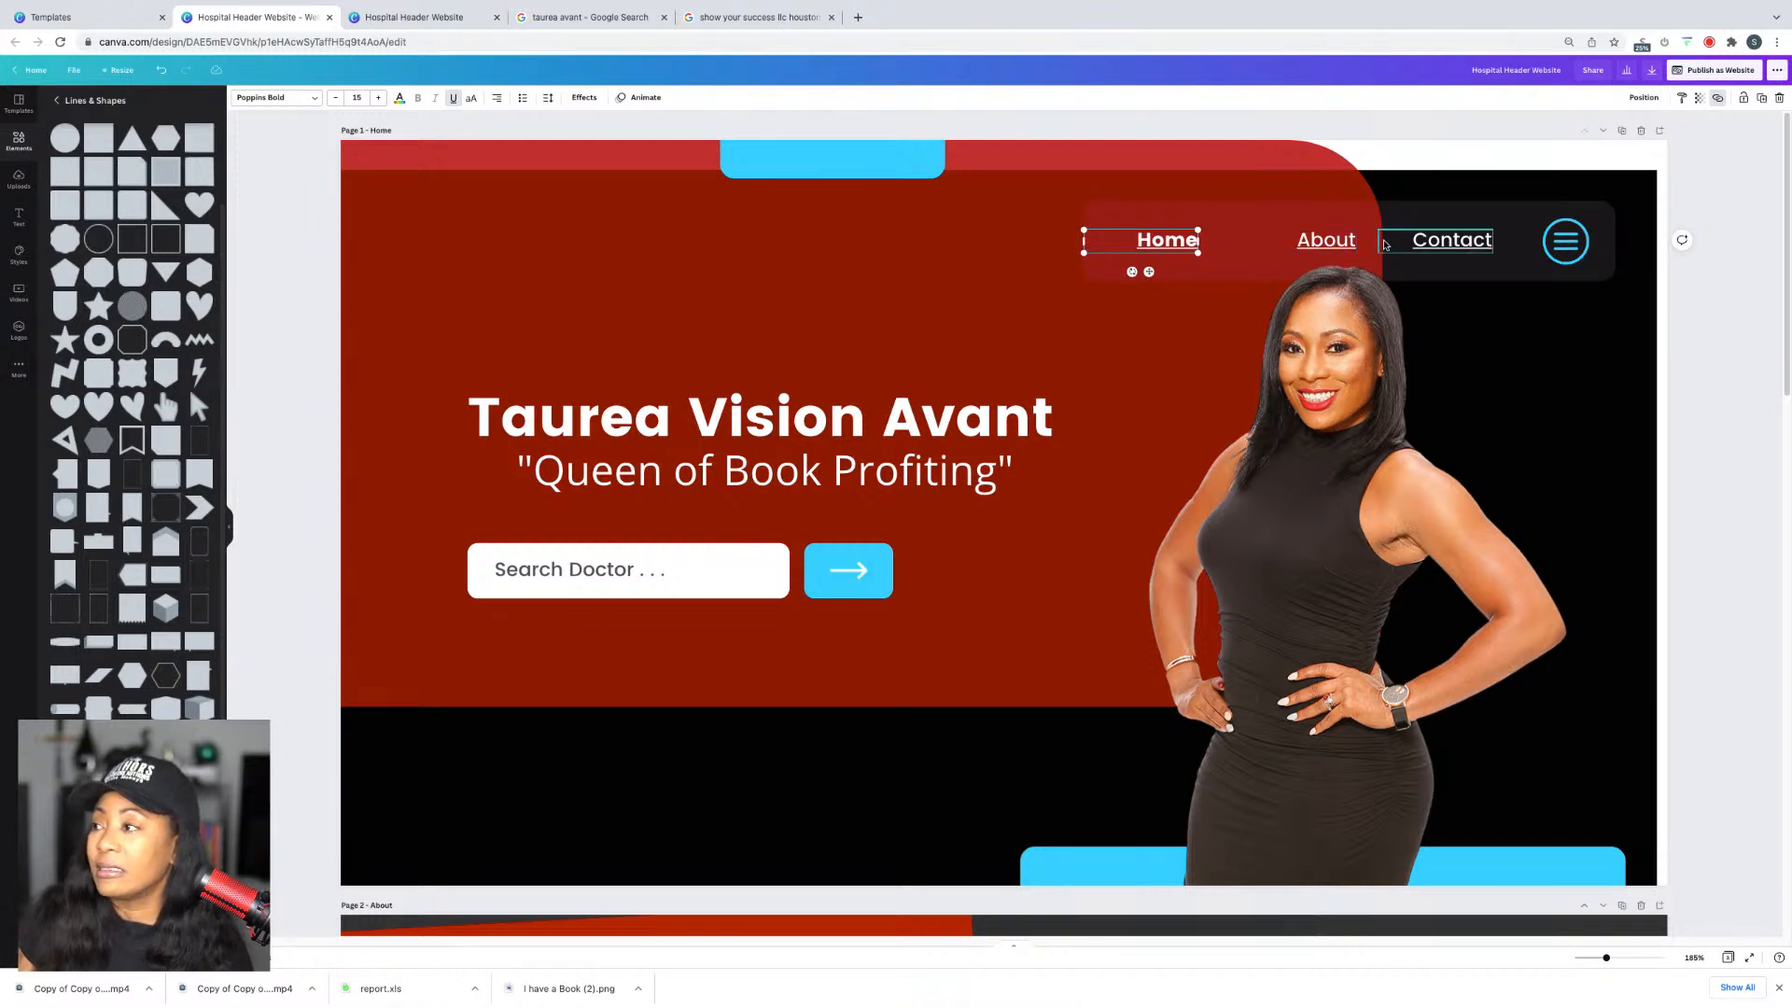
Step: Switch the web style to Classic navigation and open the live website
left_click(1696, 70)
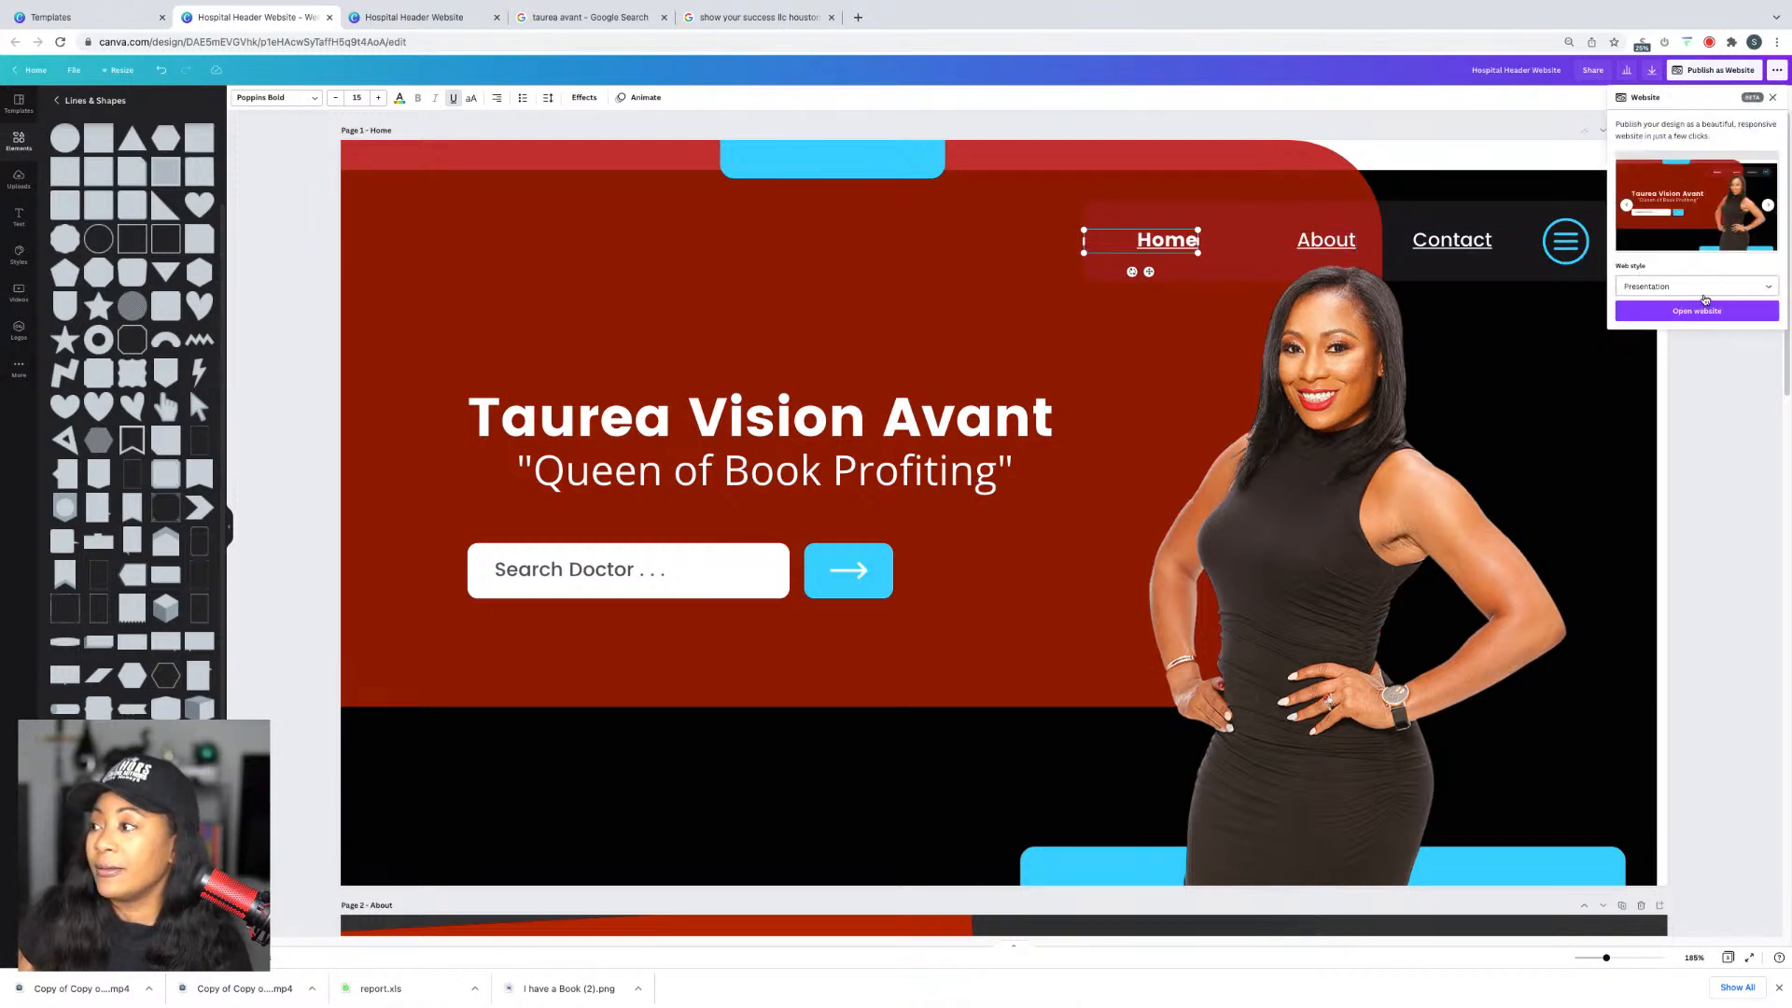
left_click(1703, 286)
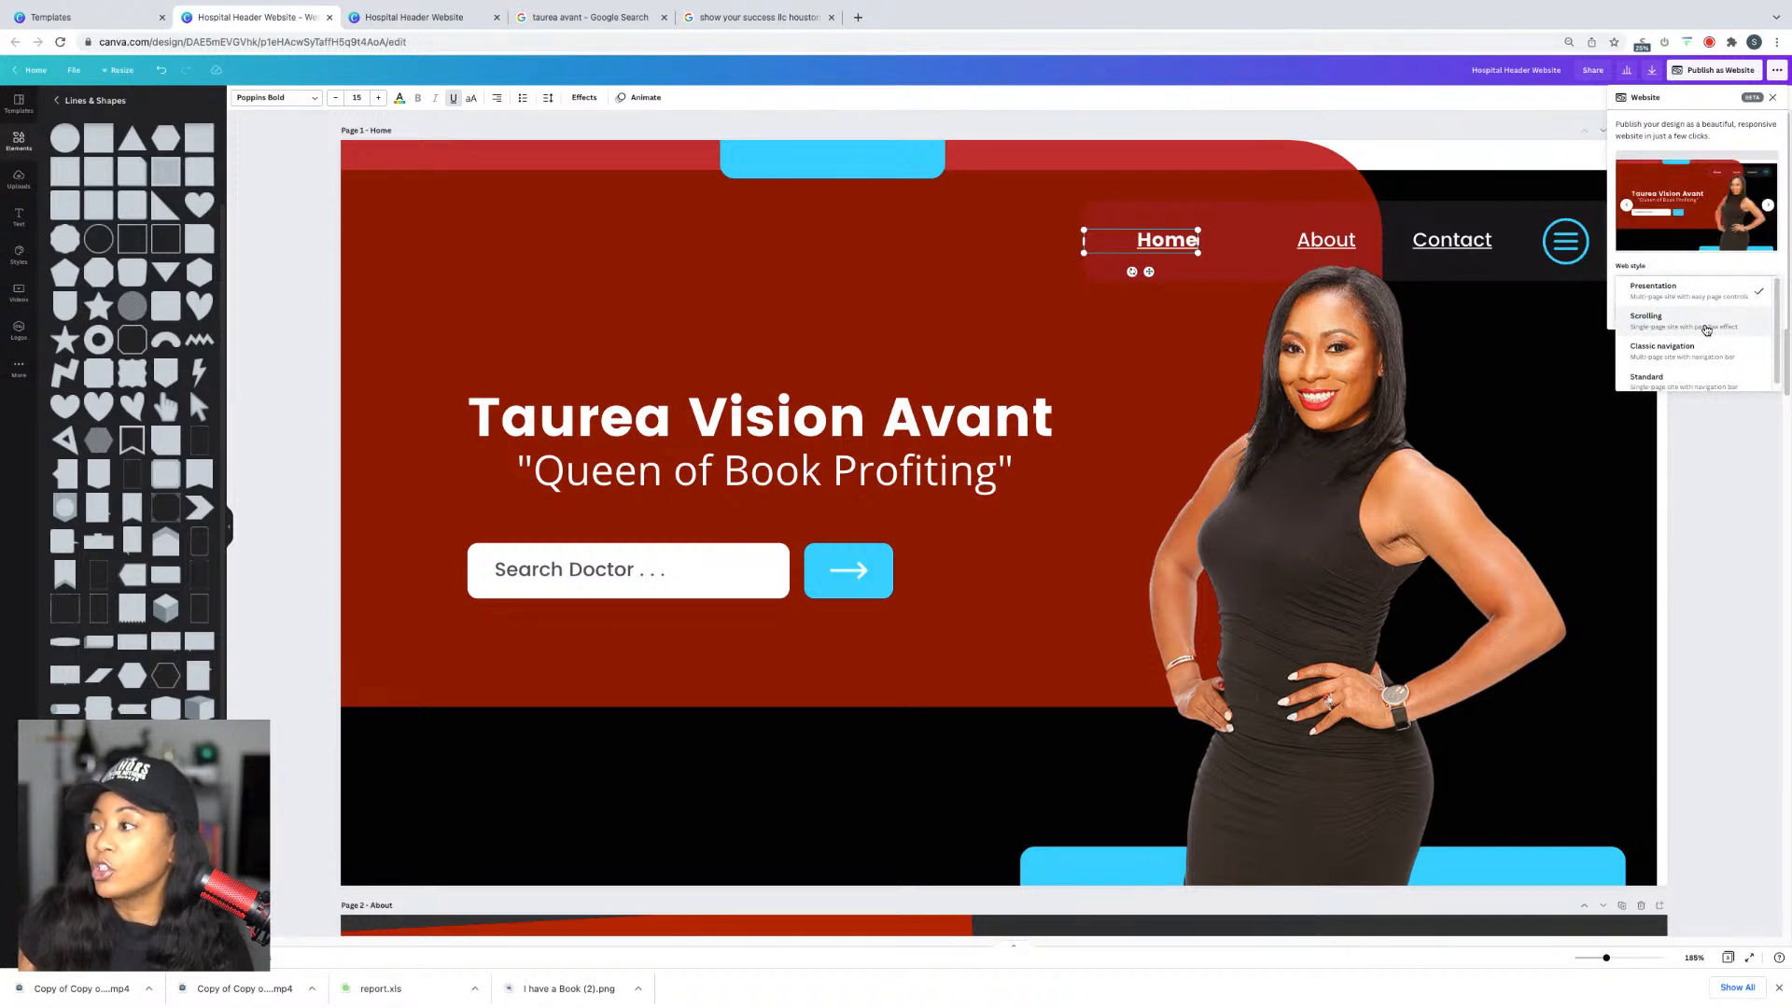
left_click(1702, 355)
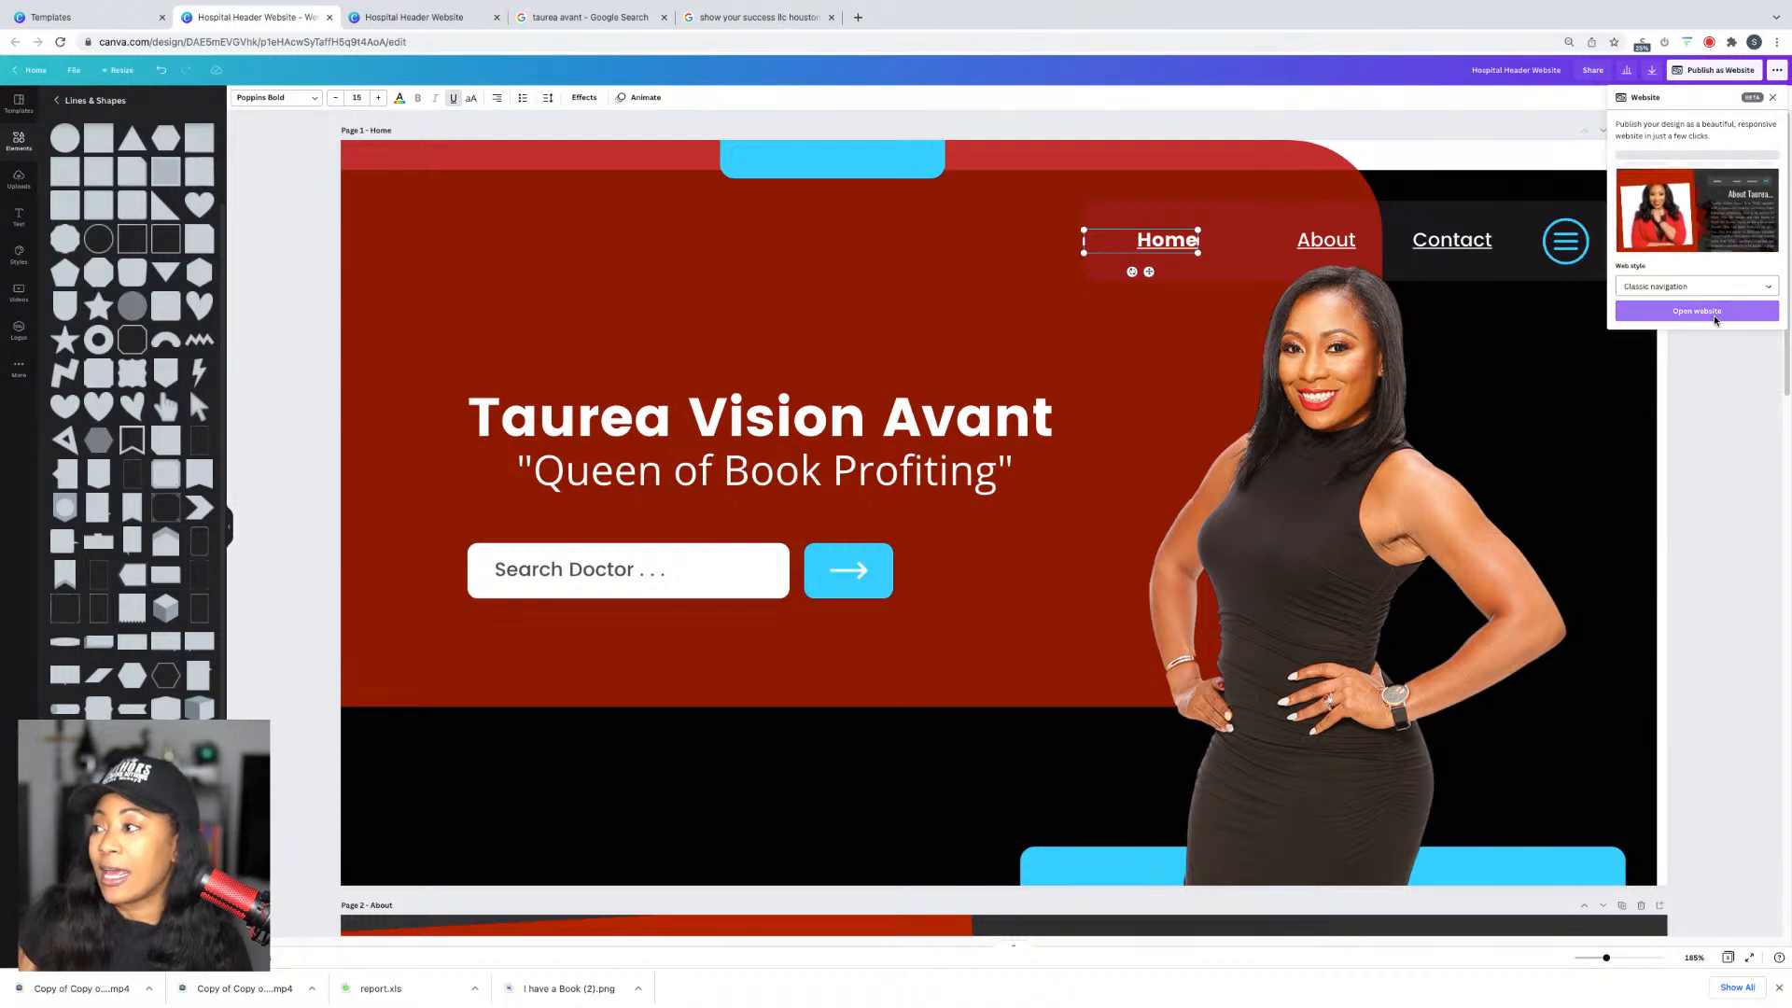
left_click(1713, 315)
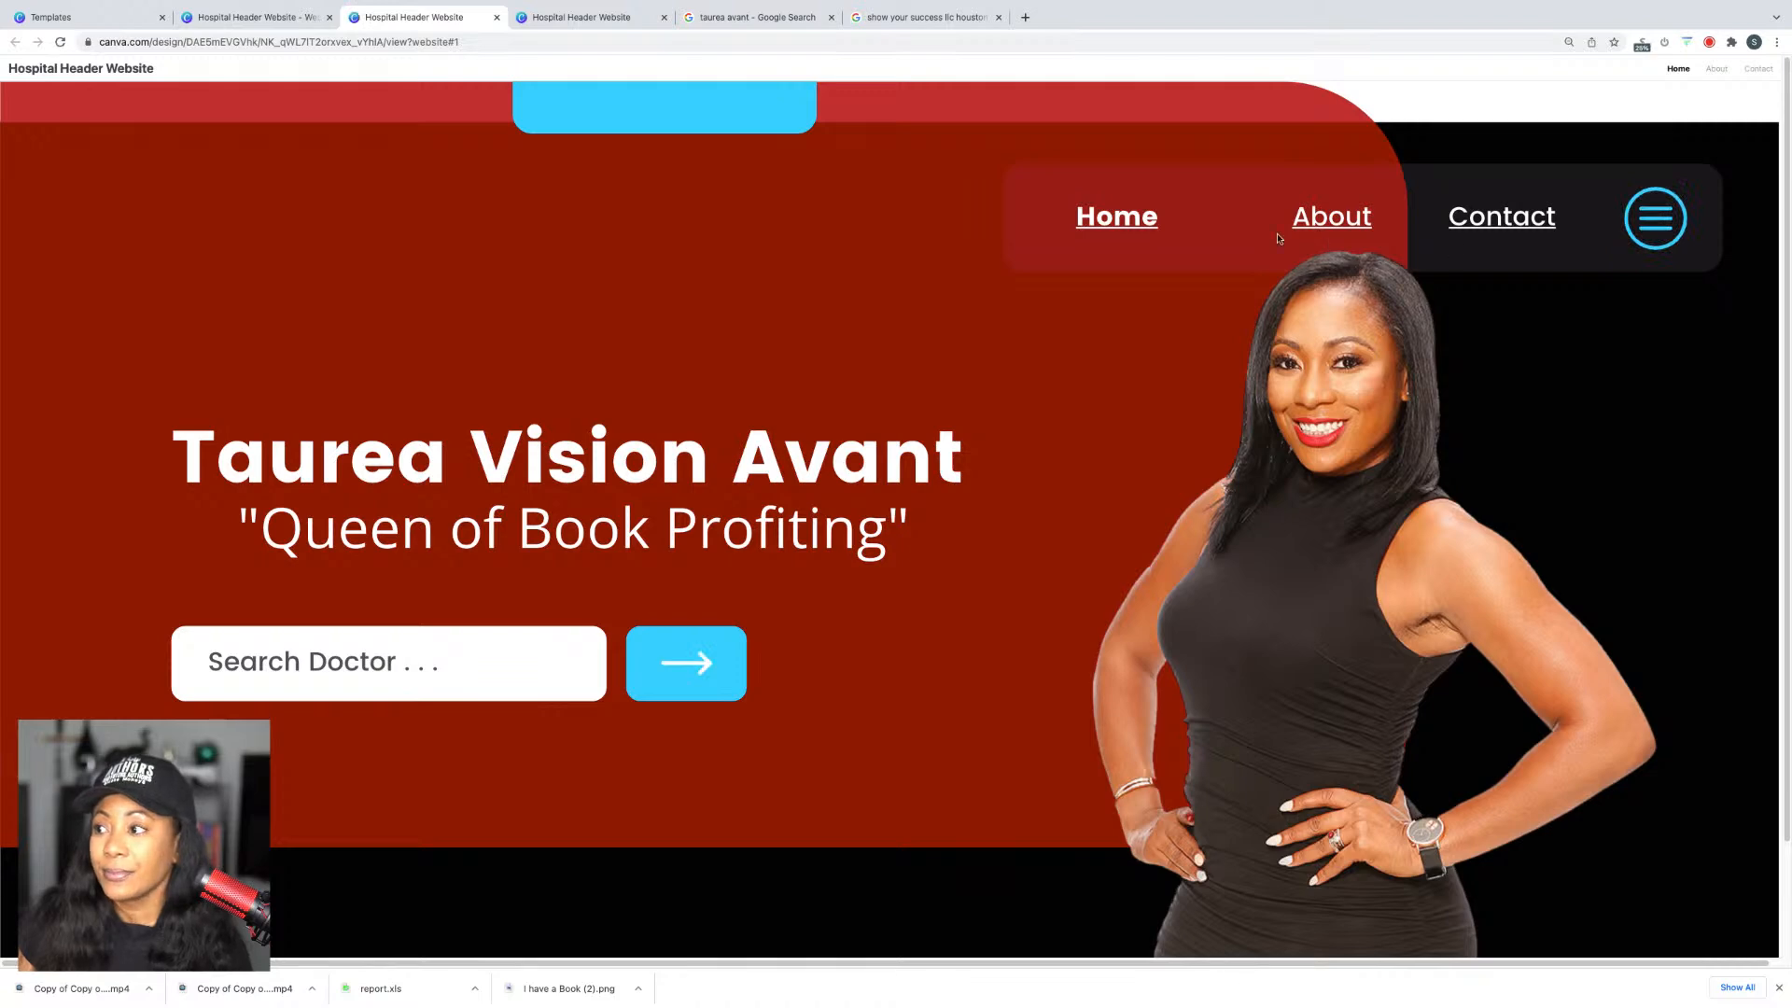
Step: Jump to the preview's About and Contact sections, then close the preview tab
left_click(1334, 220)
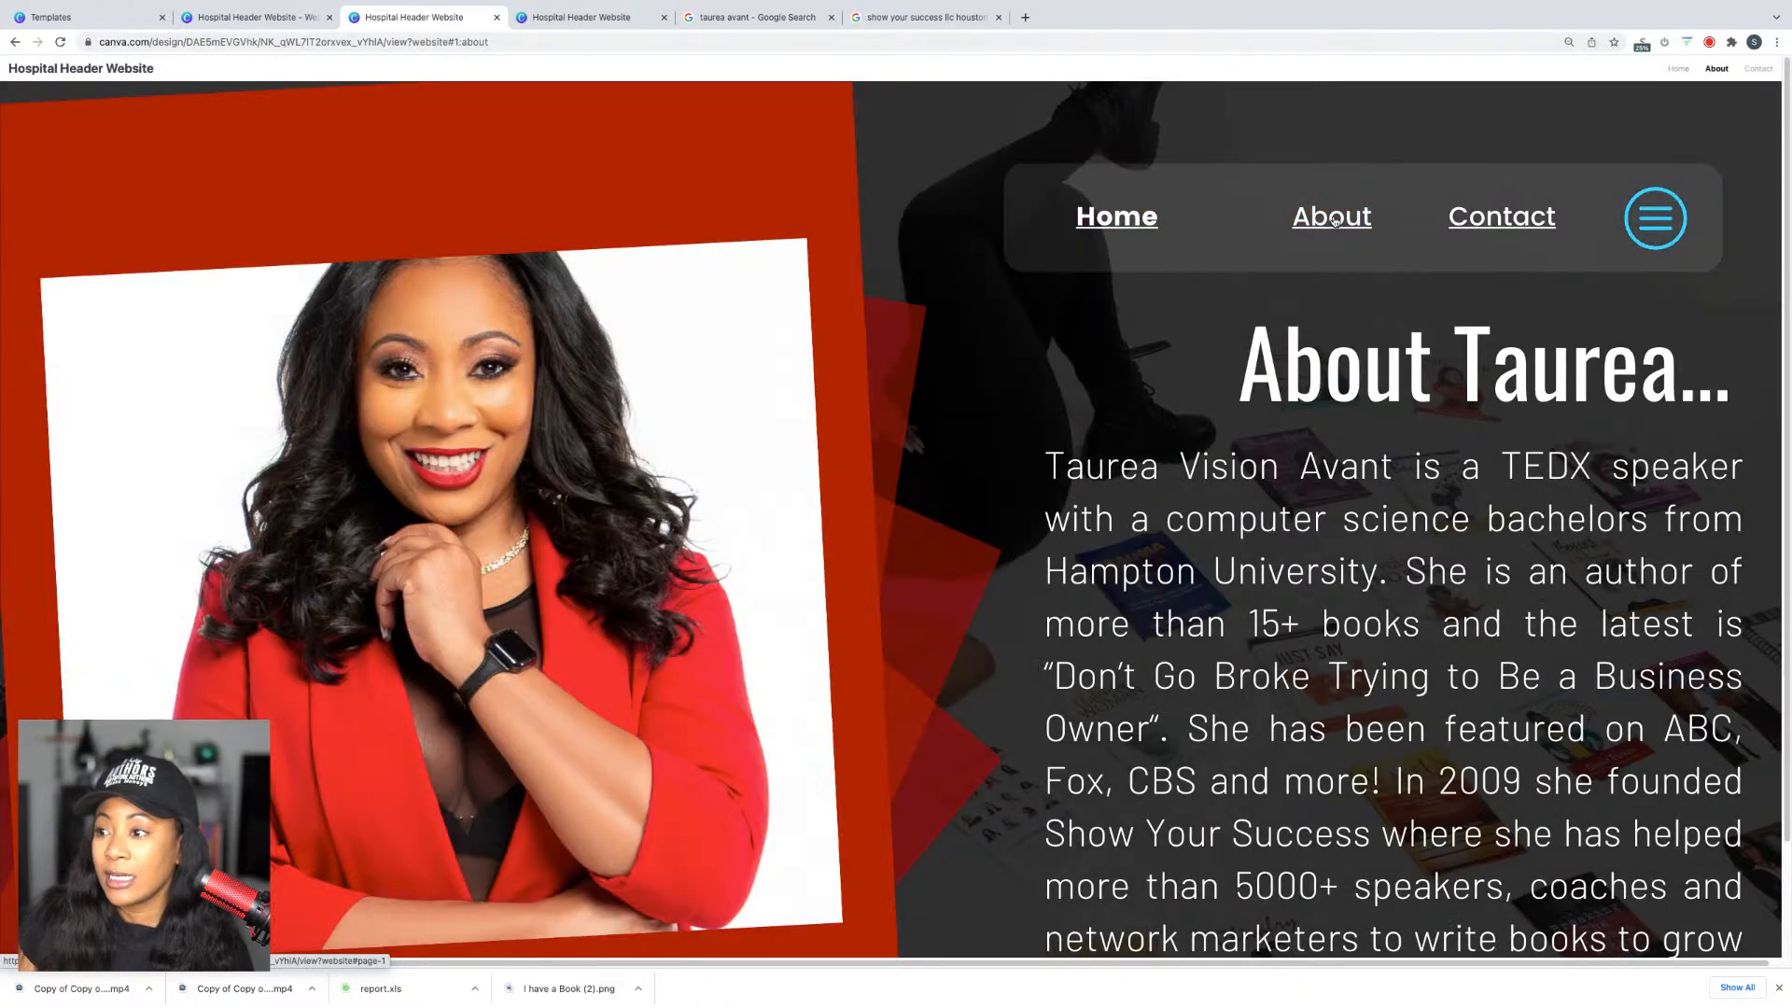
left_click(1501, 220)
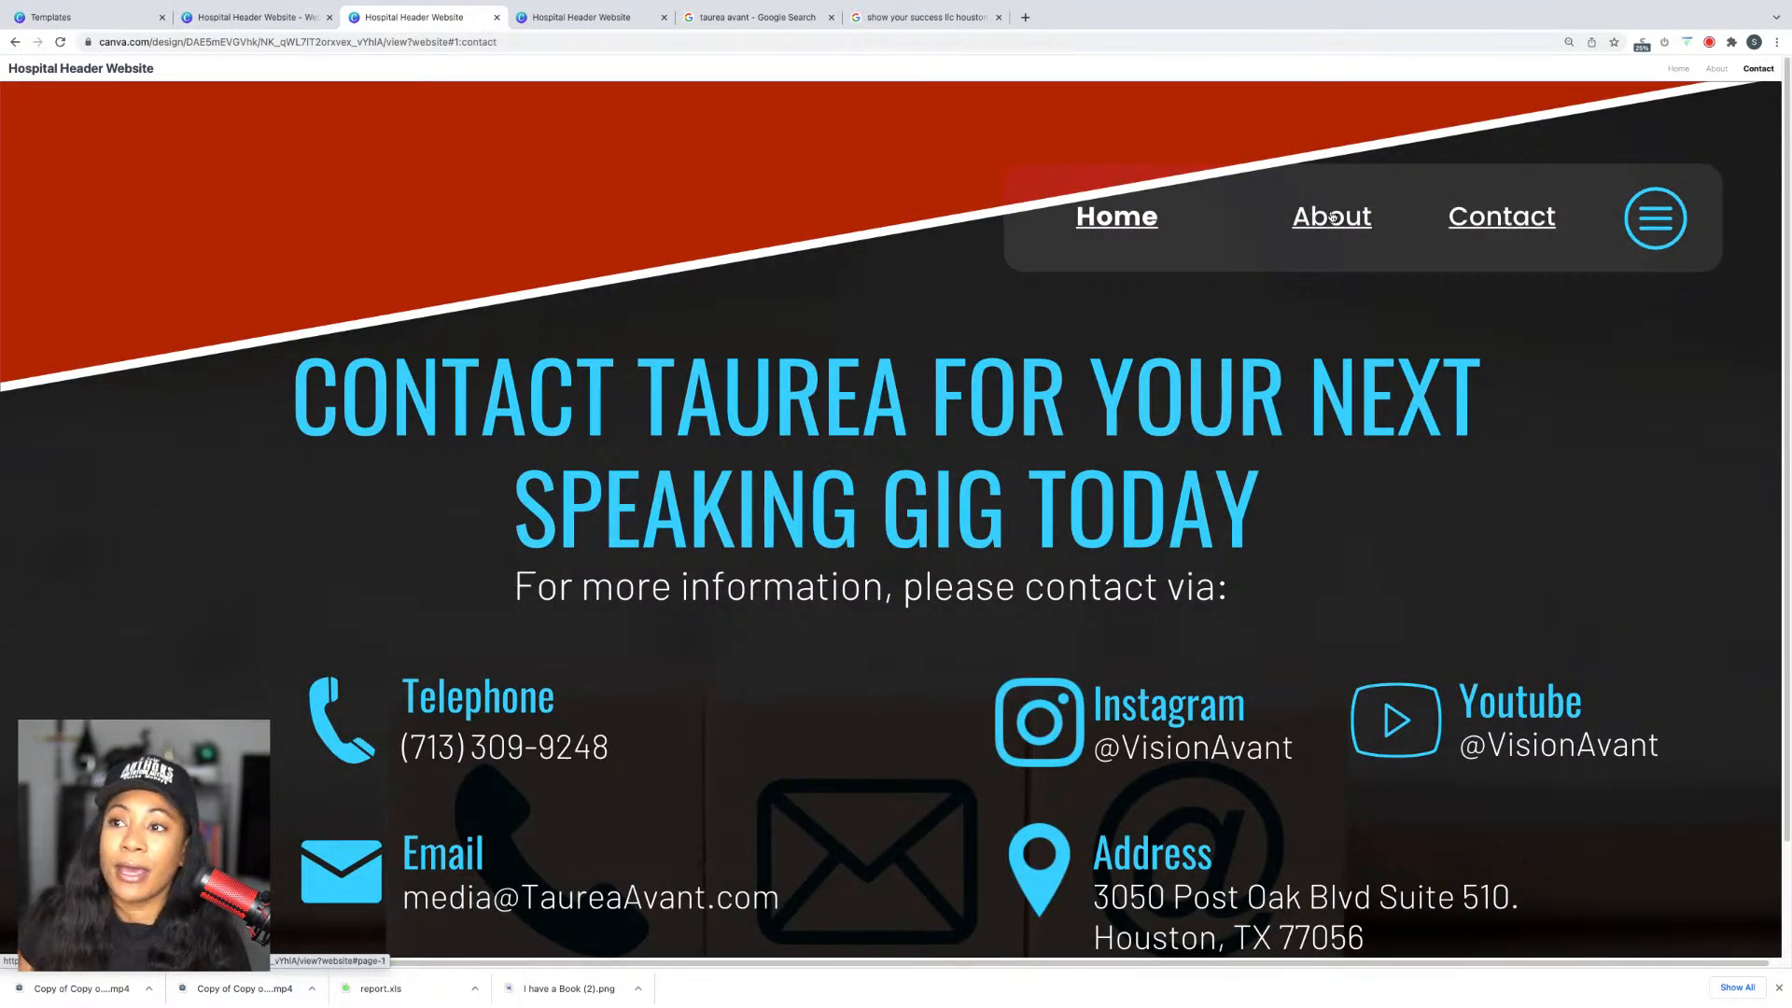
left_click(497, 17)
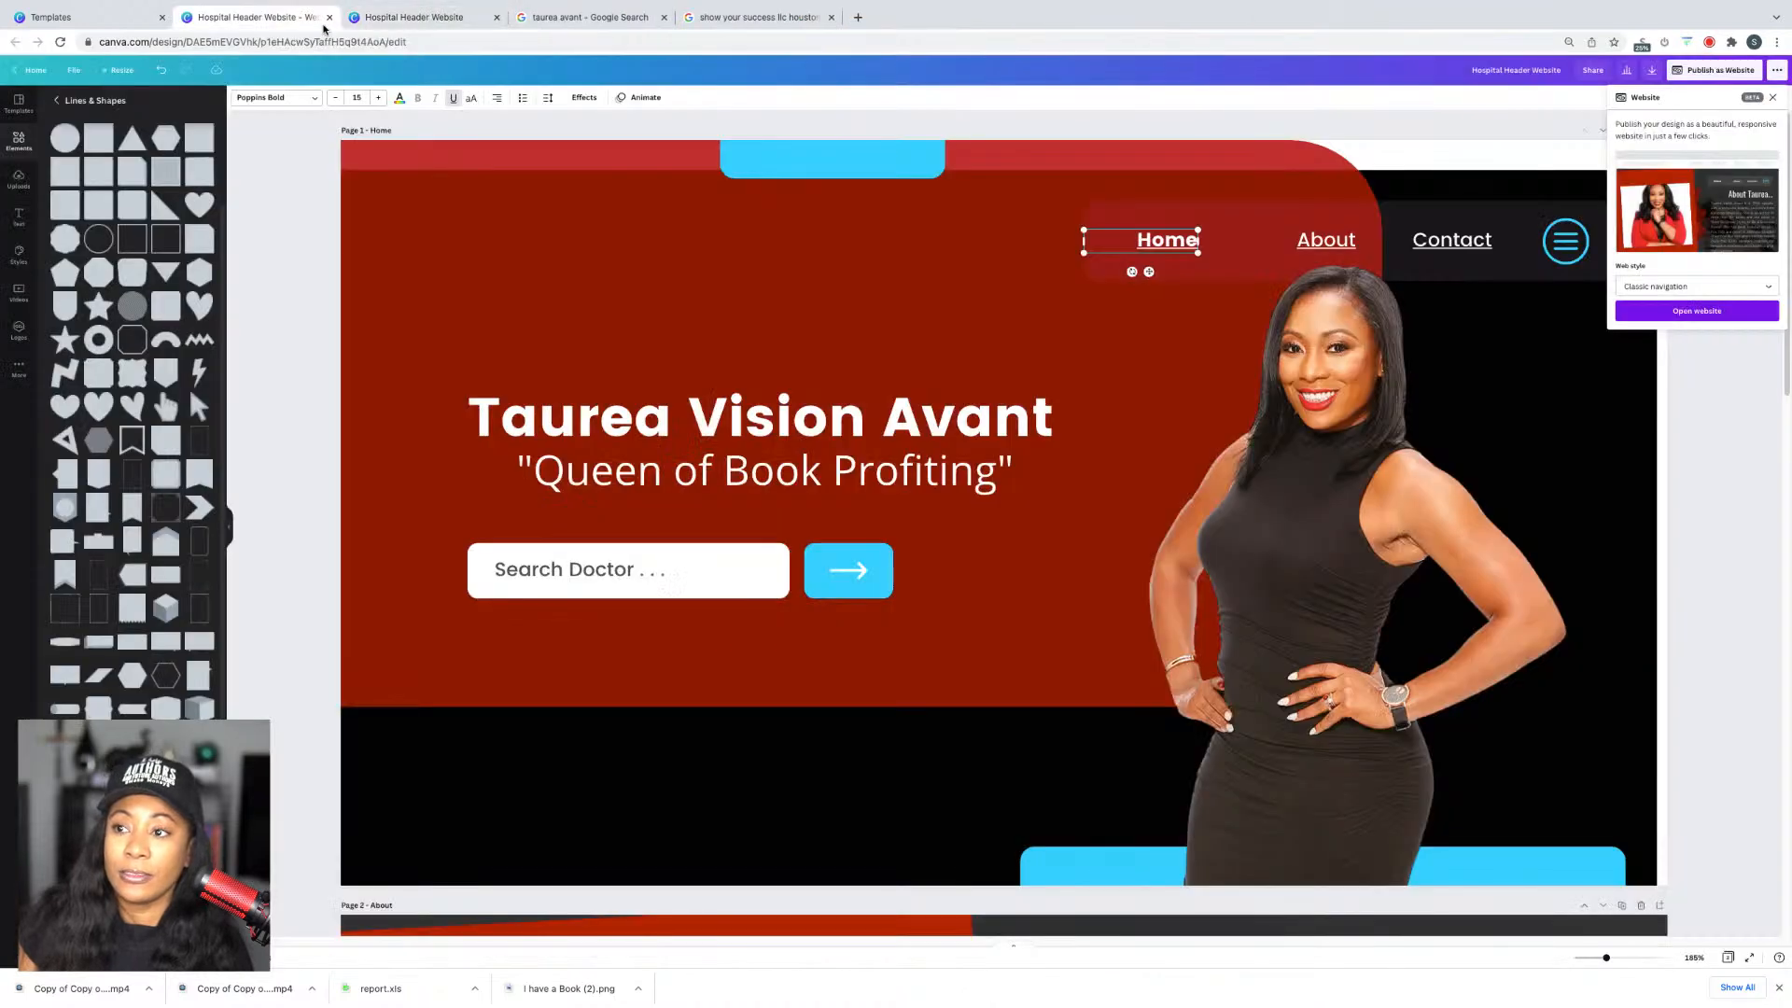
Step: Delete the faded book background image behind the About text on page 2
scroll(1244, 386, "down", 10)
scroll(1072, 435, "up", 5)
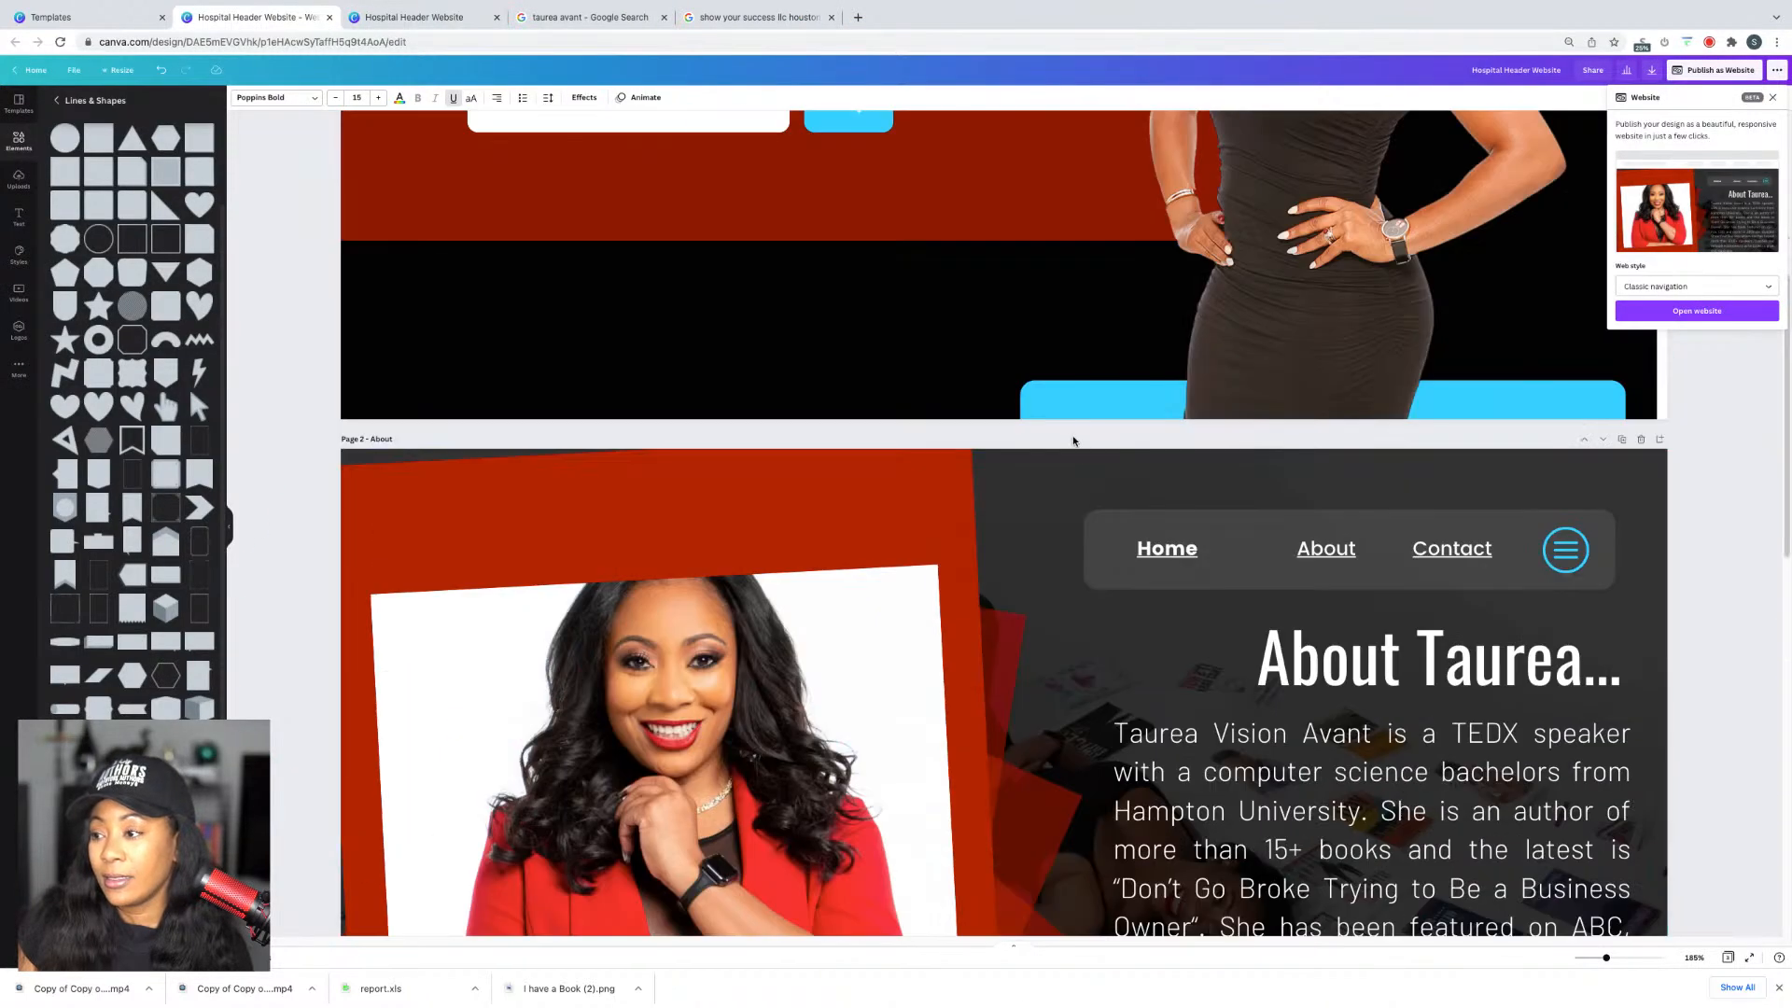
scroll(1091, 595, "down", 2)
left_click(1028, 396)
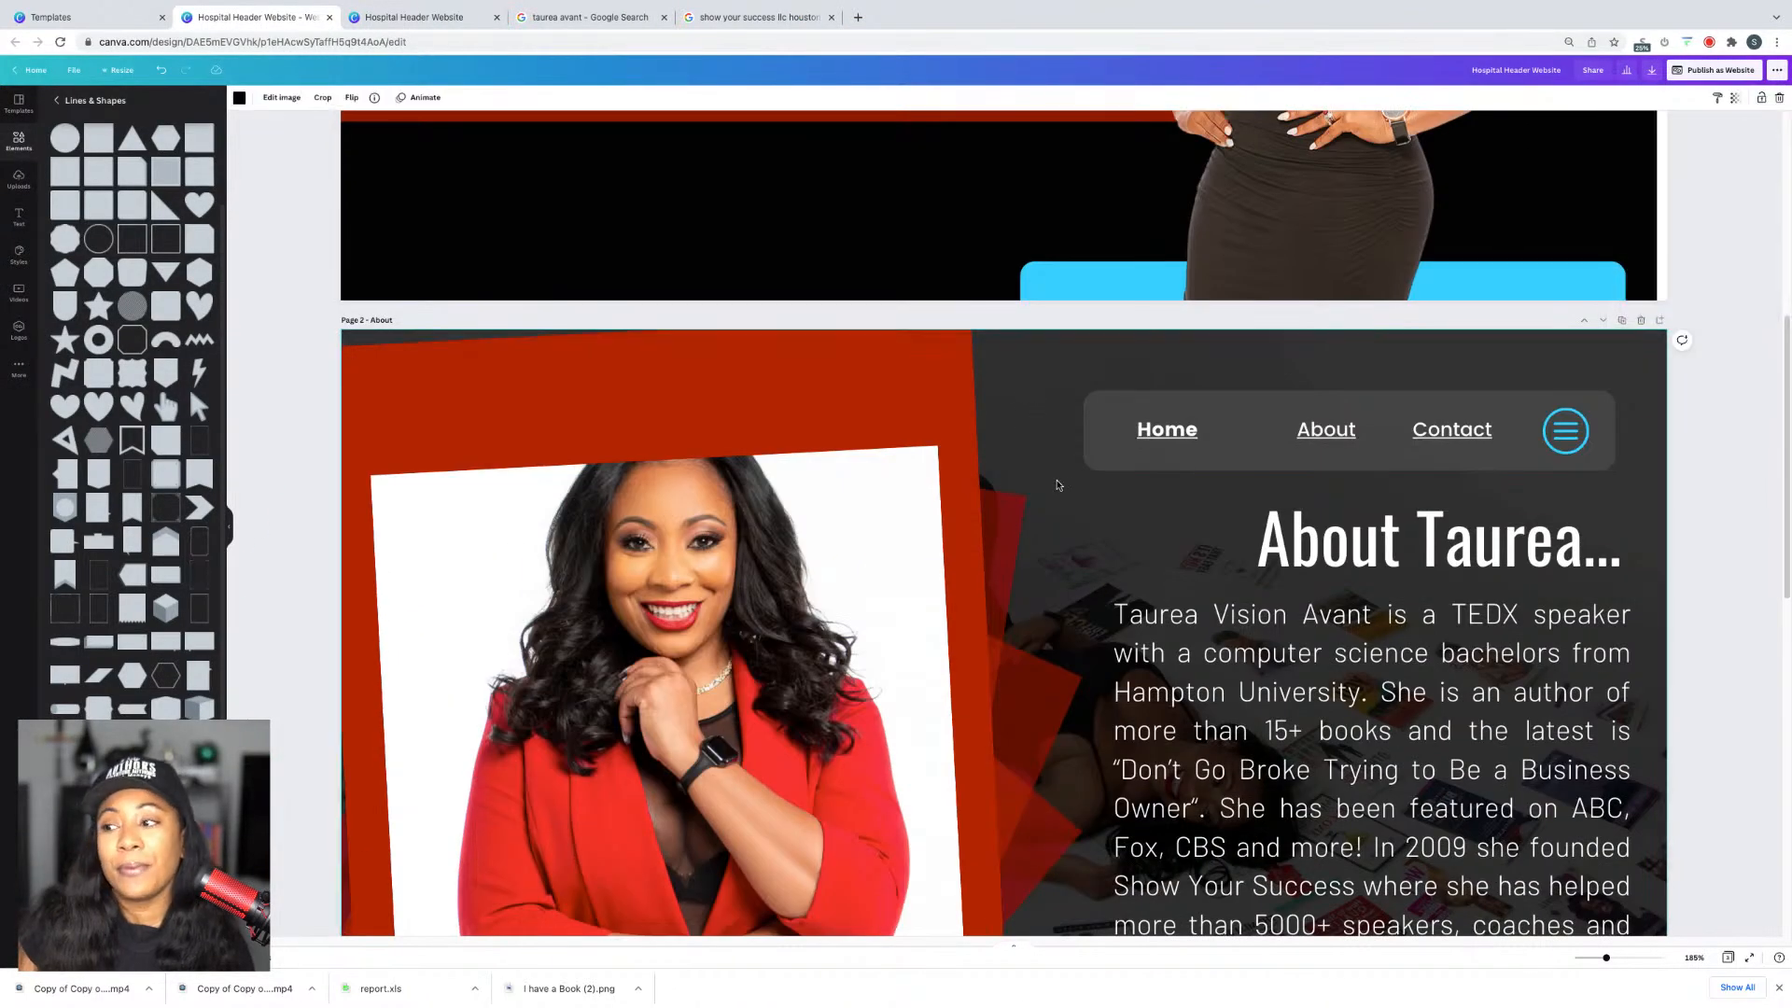
scroll(1058, 484, "down", 3)
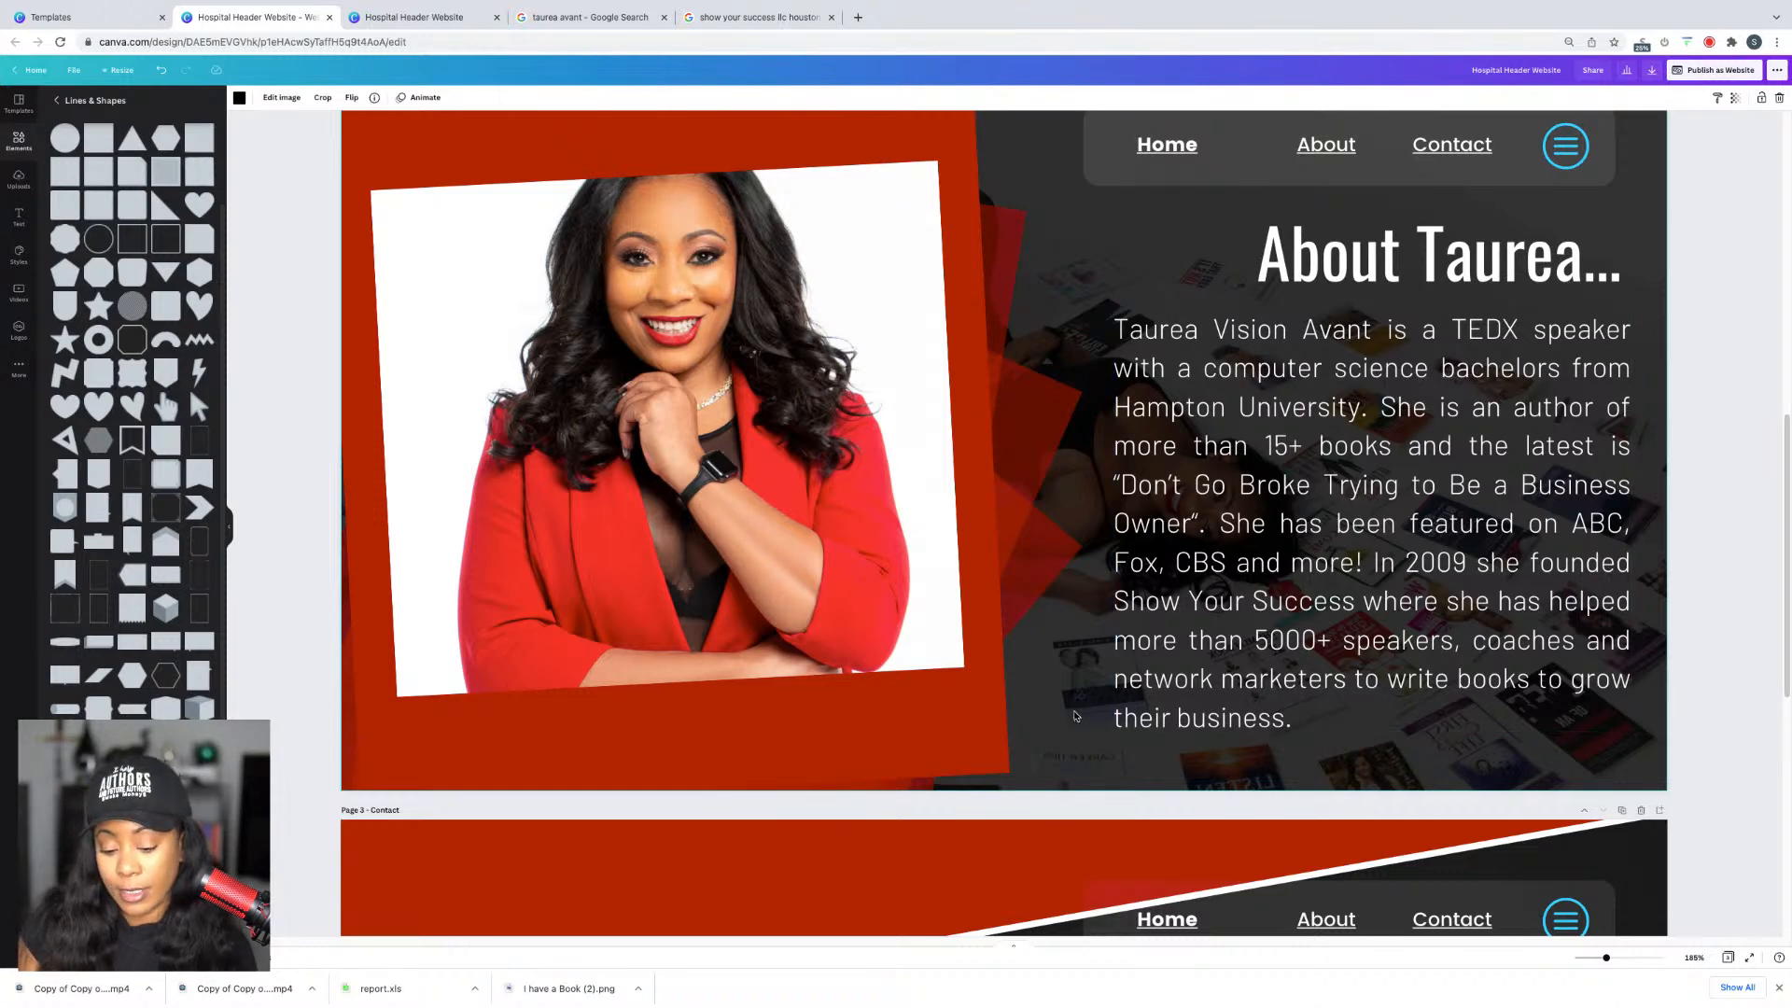
key("Delete")
scroll(1166, 653, "up", 2)
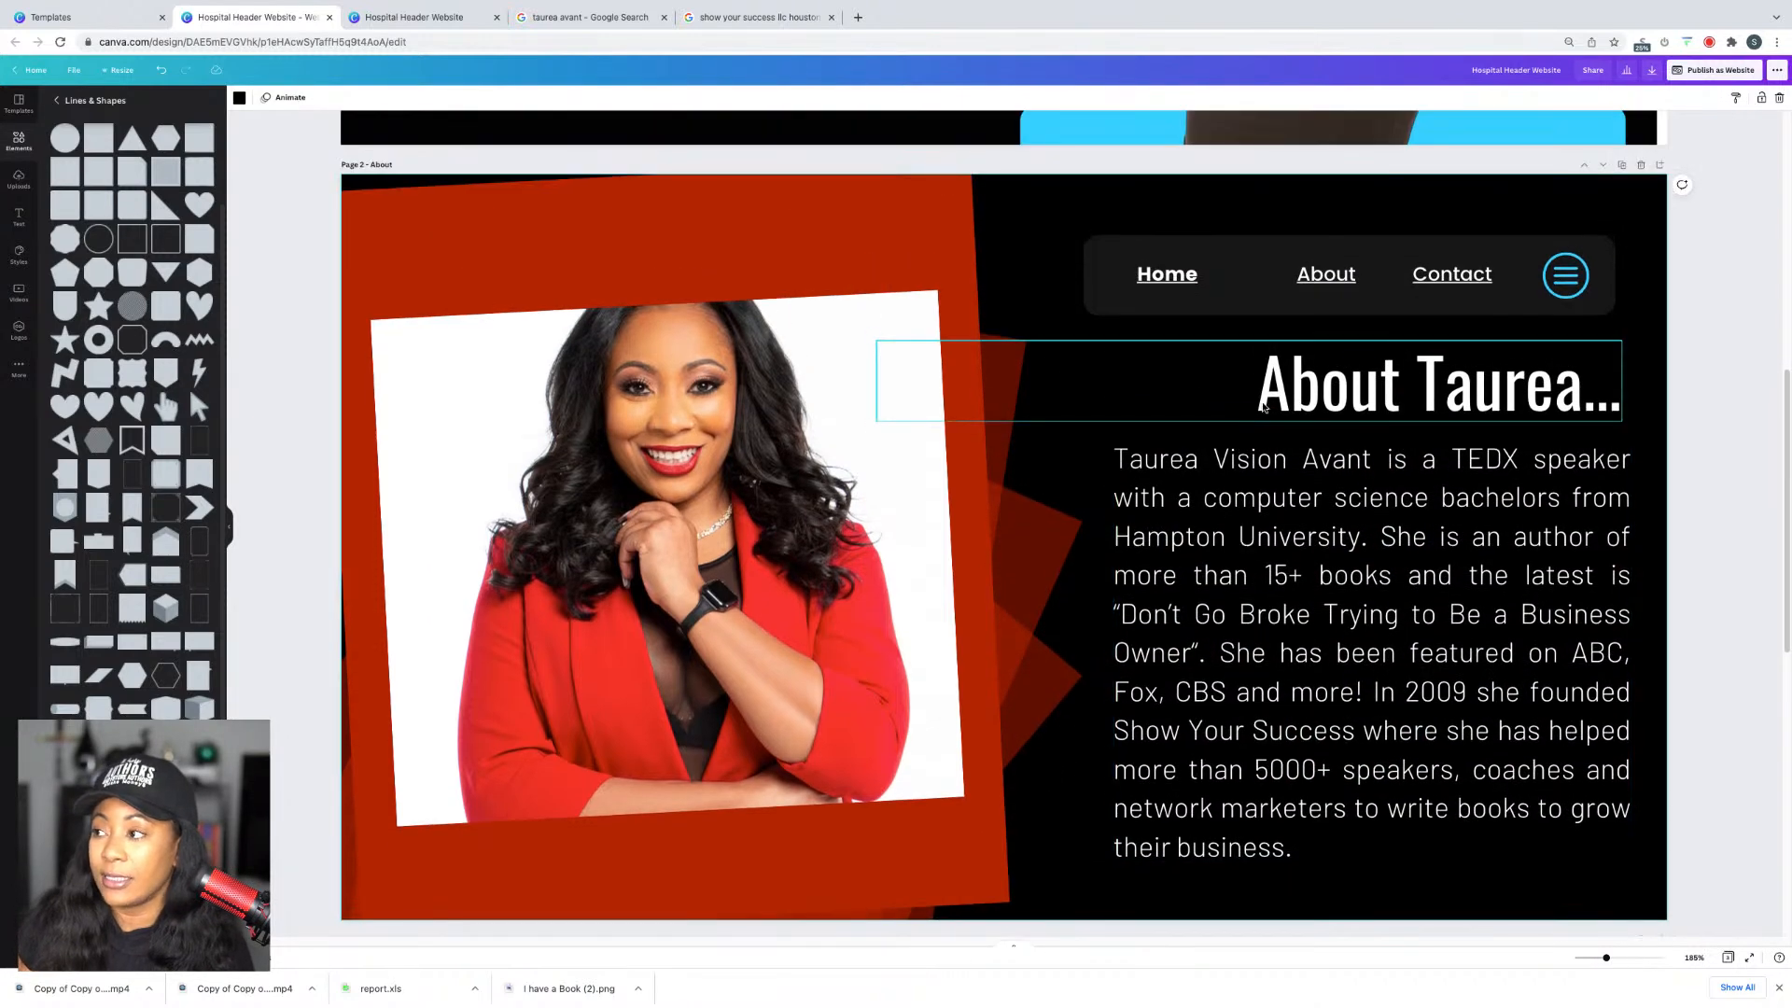
Step: Reopen the live website with the Classic navigation style kept
left_click(1694, 73)
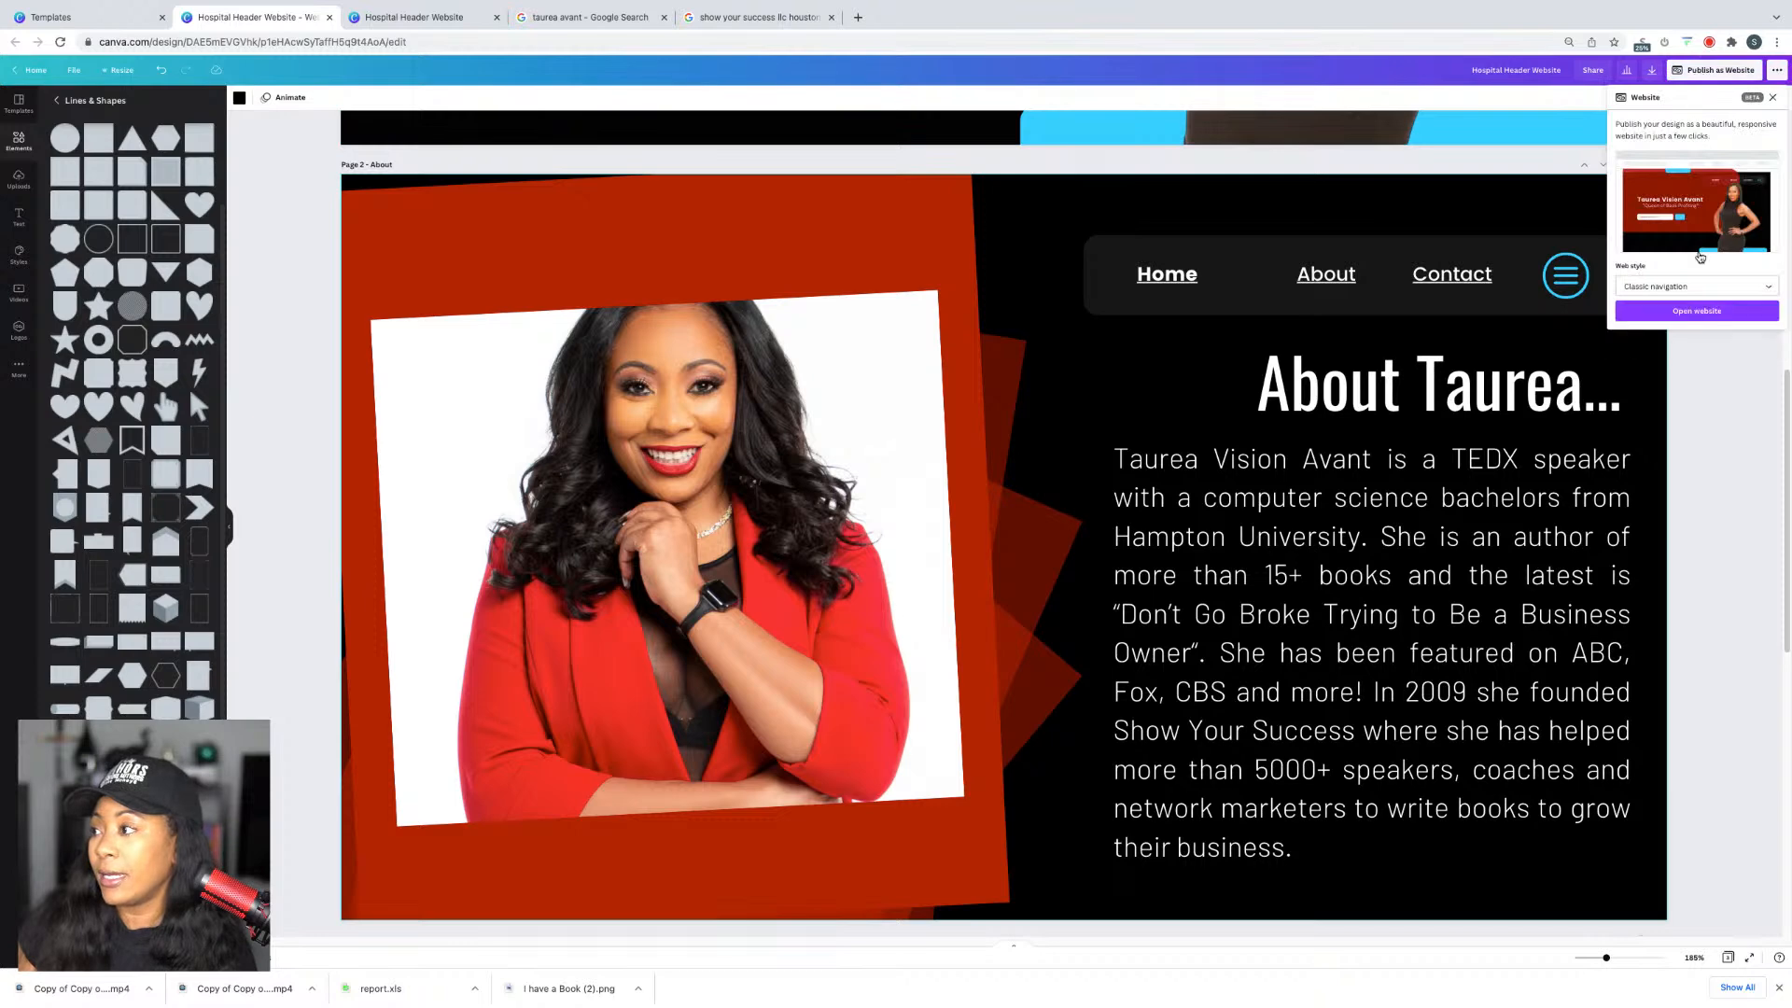
left_click(1694, 283)
left_click(1700, 300)
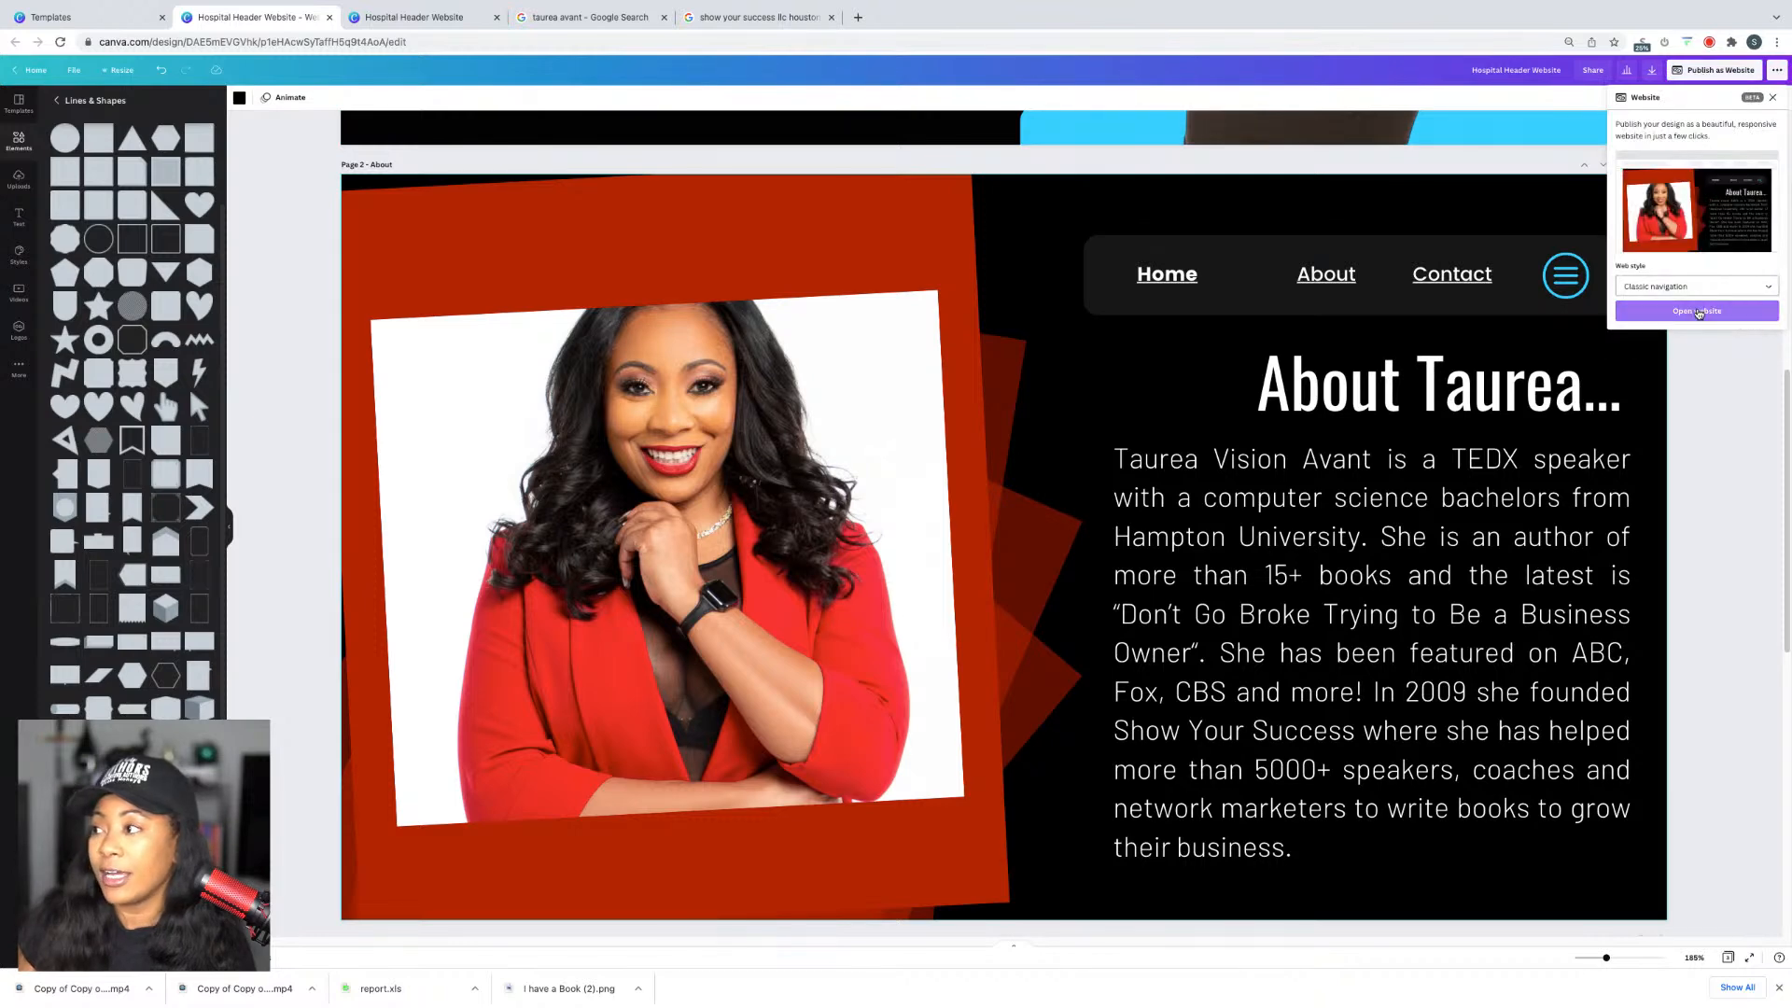
left_click(1698, 308)
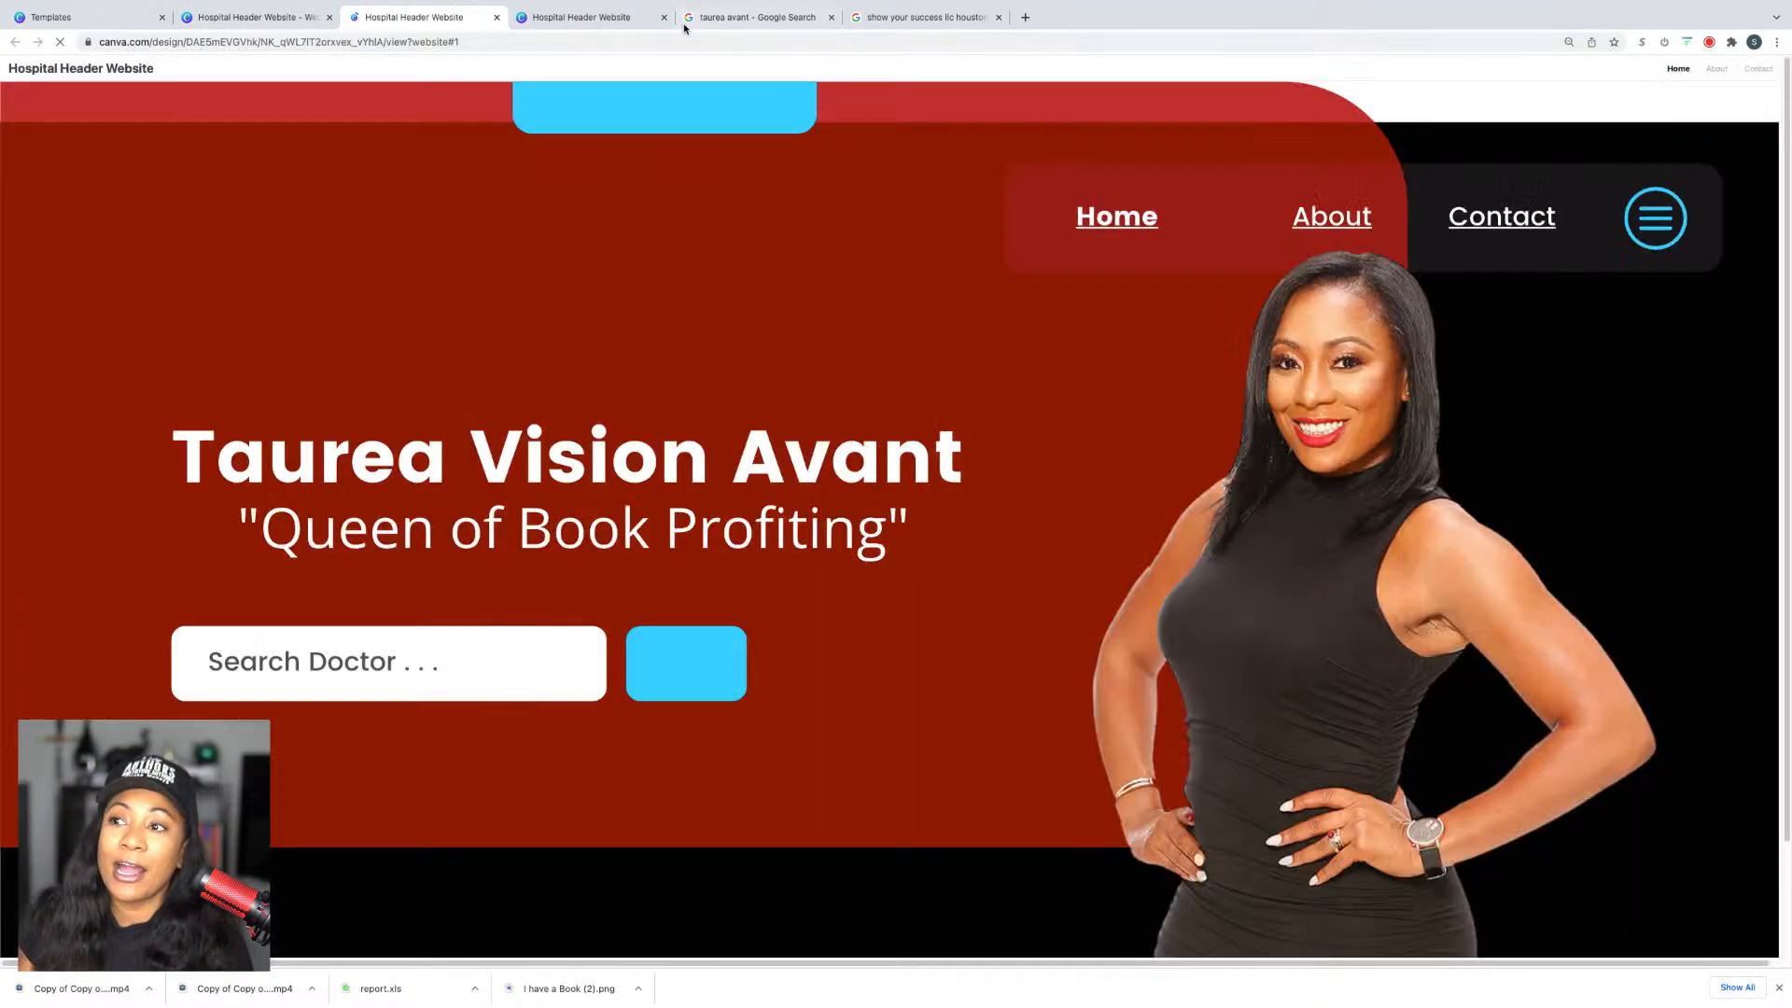
Step: Test the About and Contact links, then close the preview tabs
left_click(664, 16)
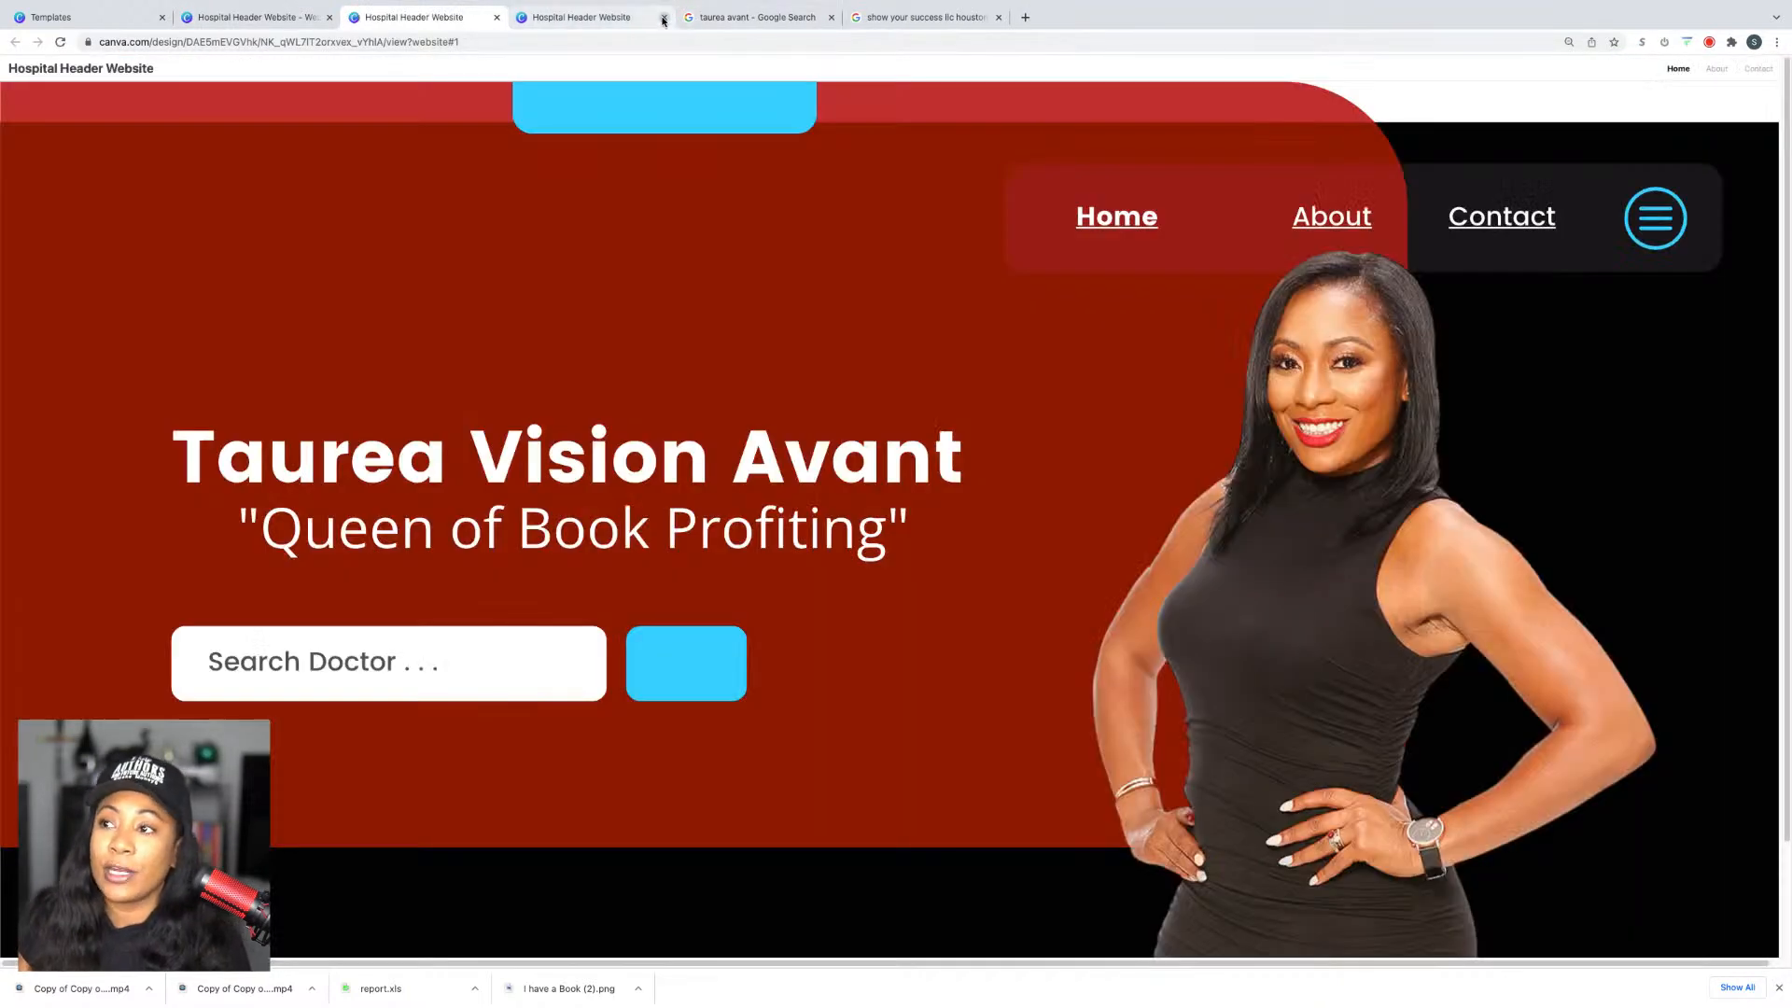
left_click(1328, 228)
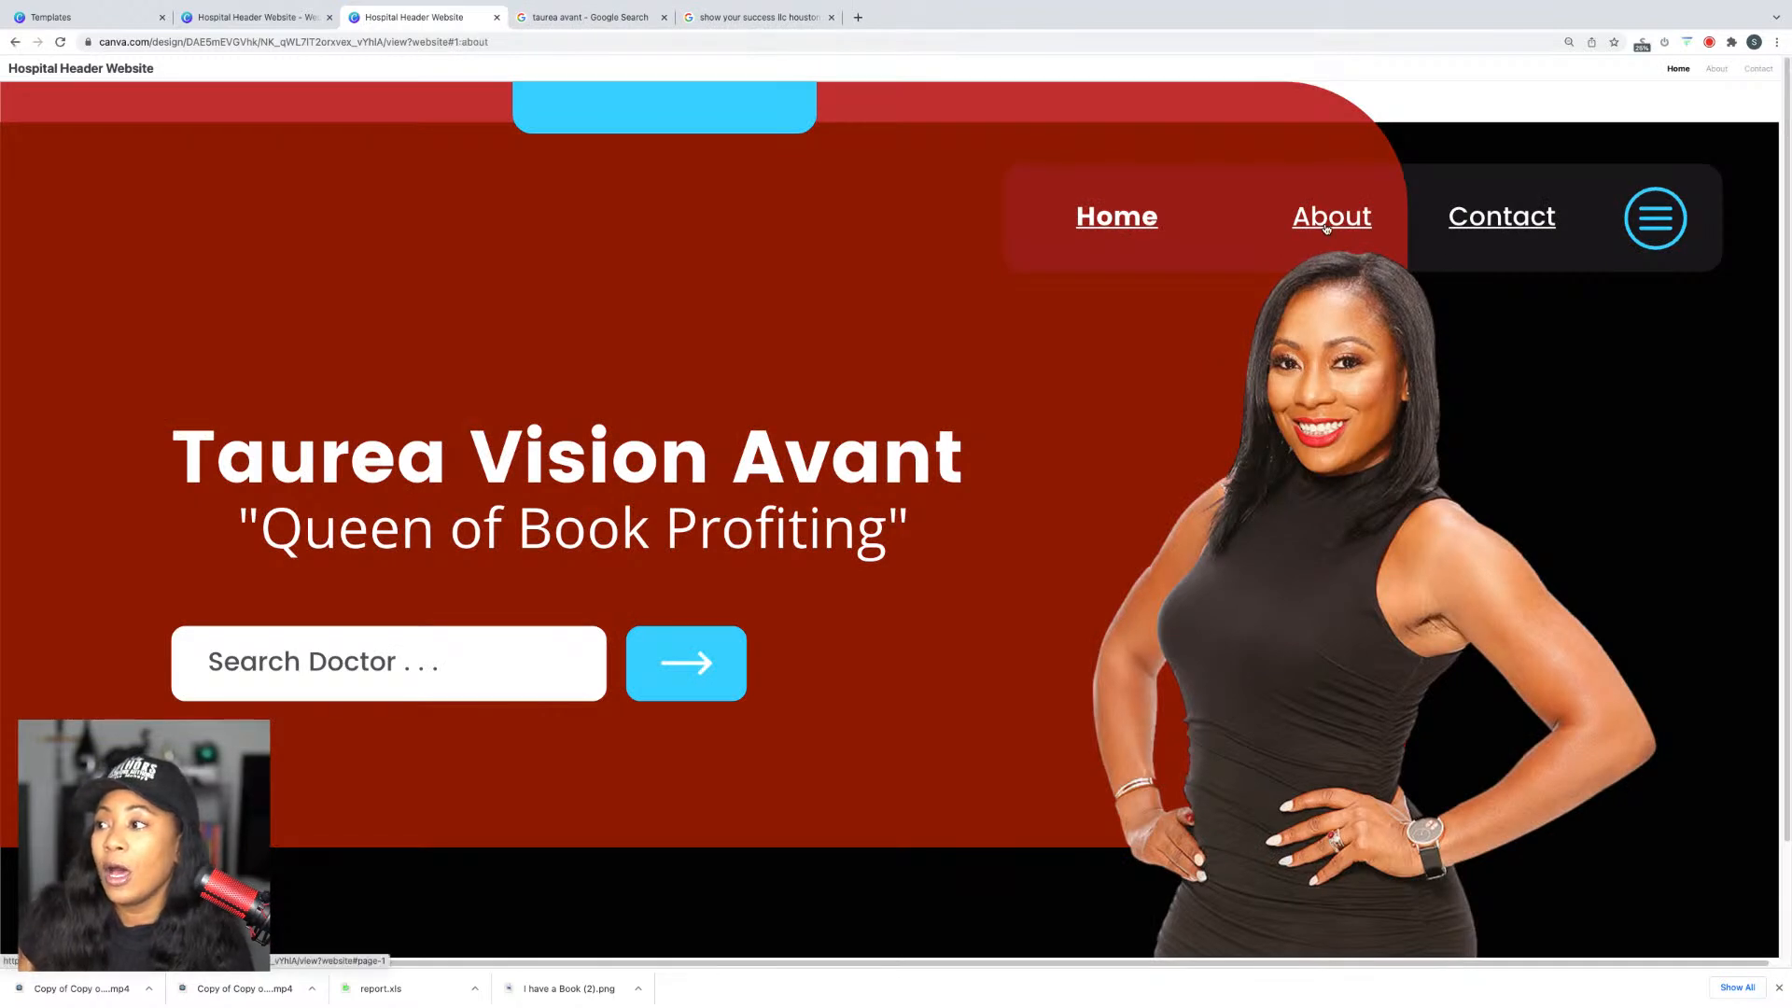
left_click(1484, 223)
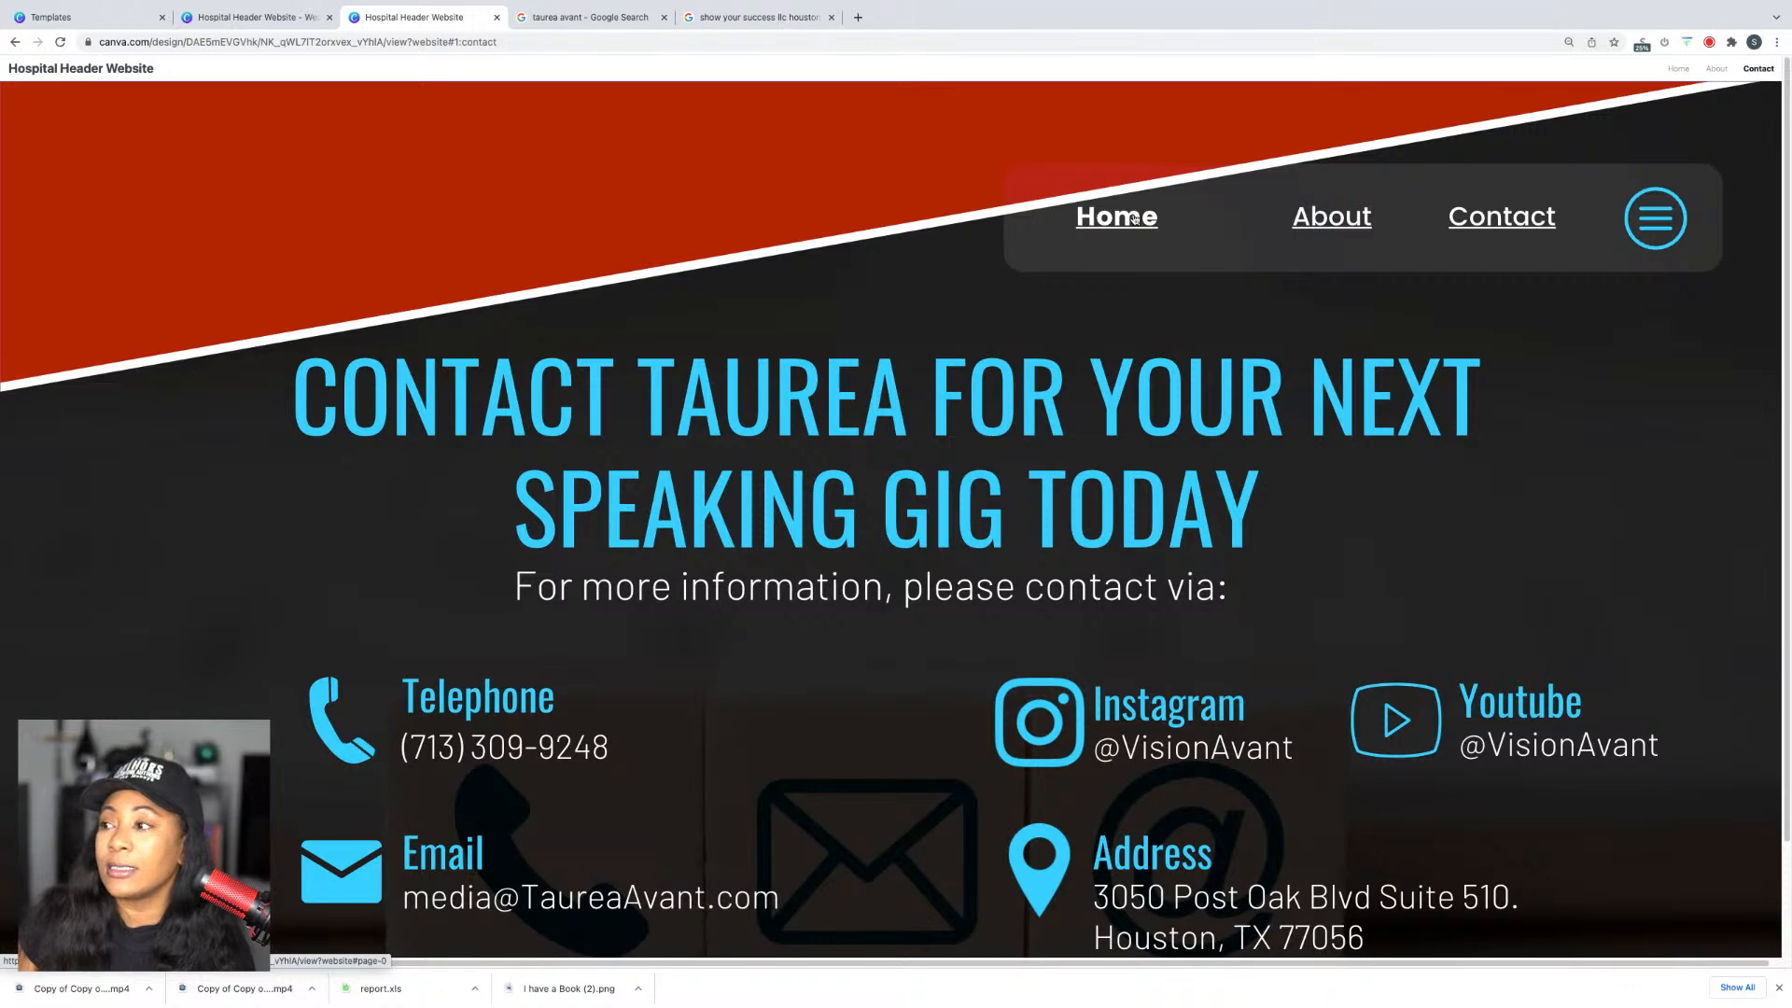
left_click(497, 19)
left_click(1191, 276)
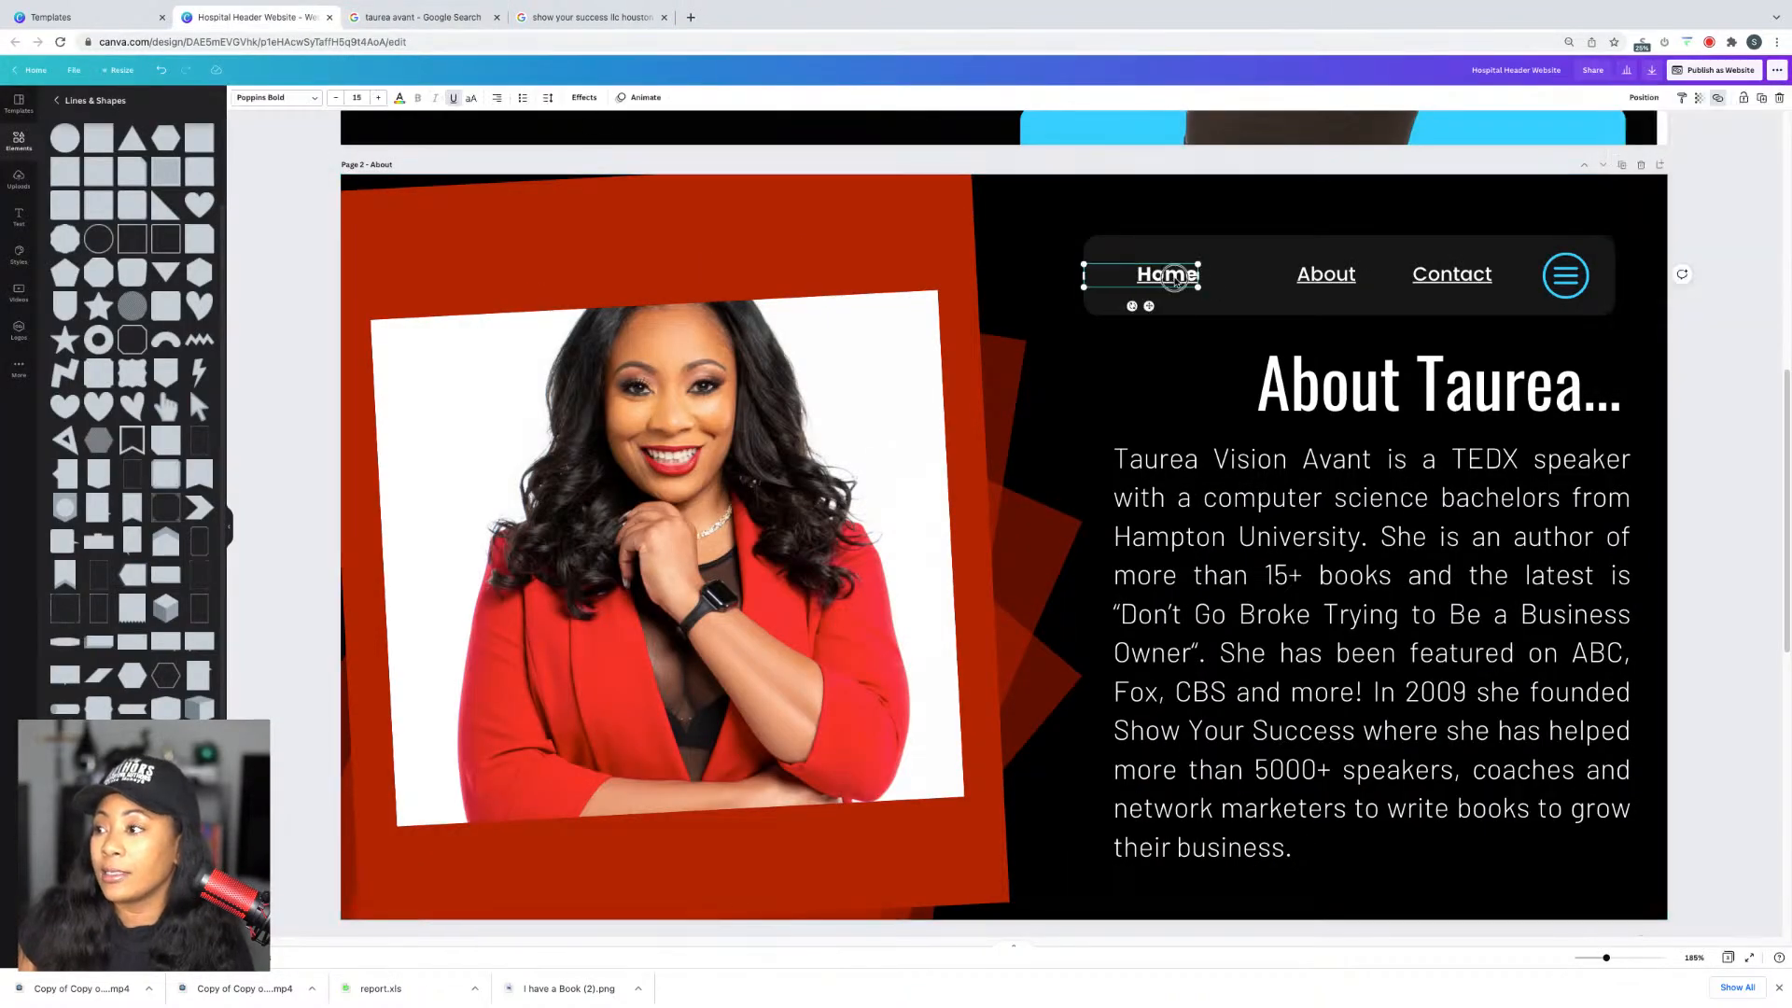
Step: Nudge the page 2 Home link right and narrow the navigation bar from its left
left_click_drag(1193, 276, 1198, 276)
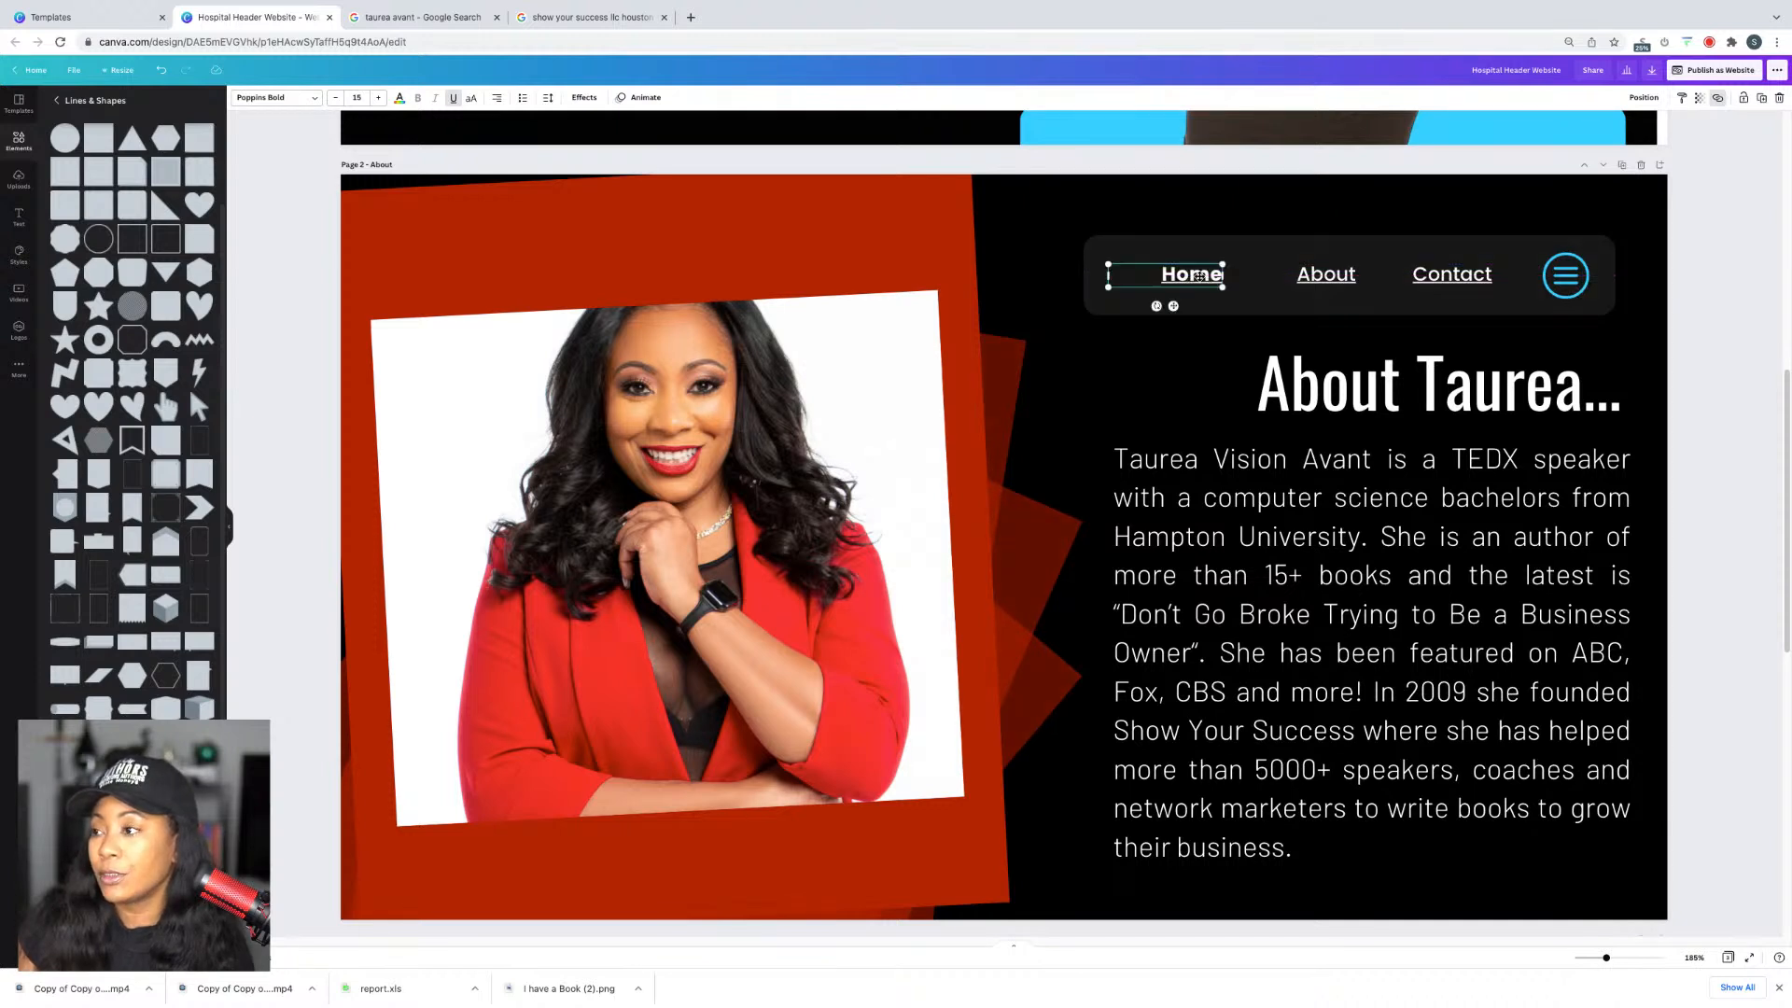
left_click(1110, 297)
left_click_drag(1083, 277, 1123, 283)
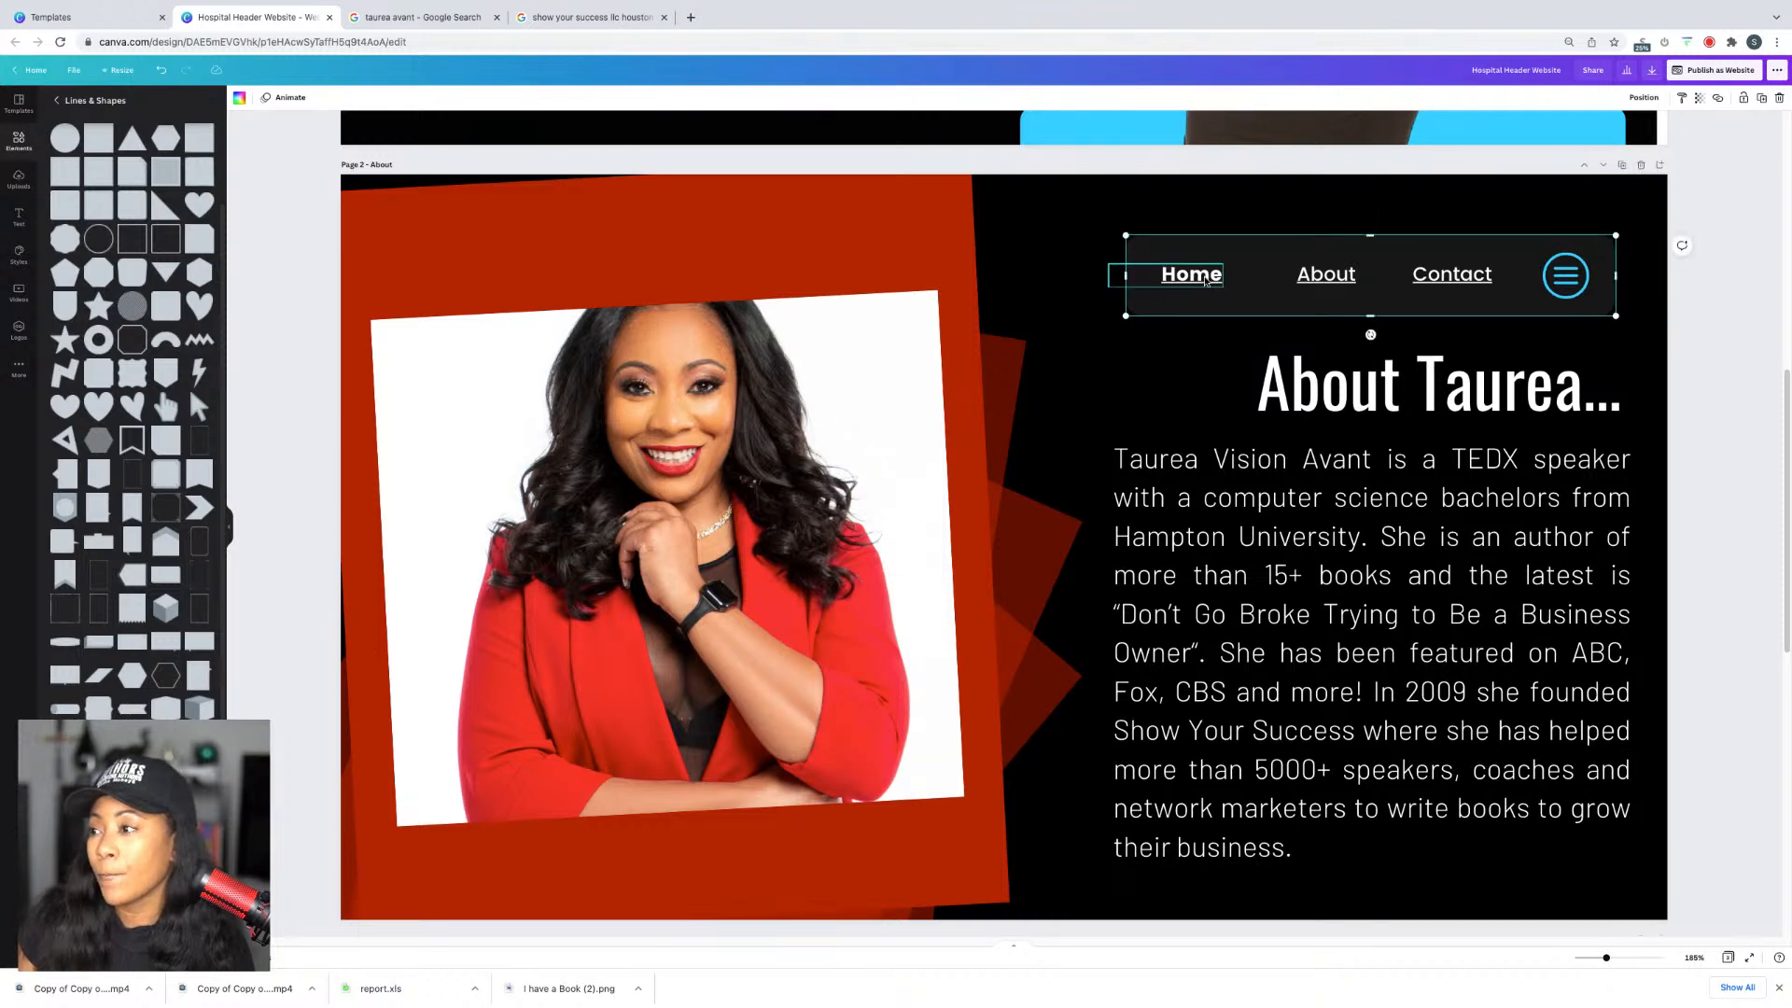
scroll(1332, 424, "up", 8)
scroll(1332, 425, "down", 5)
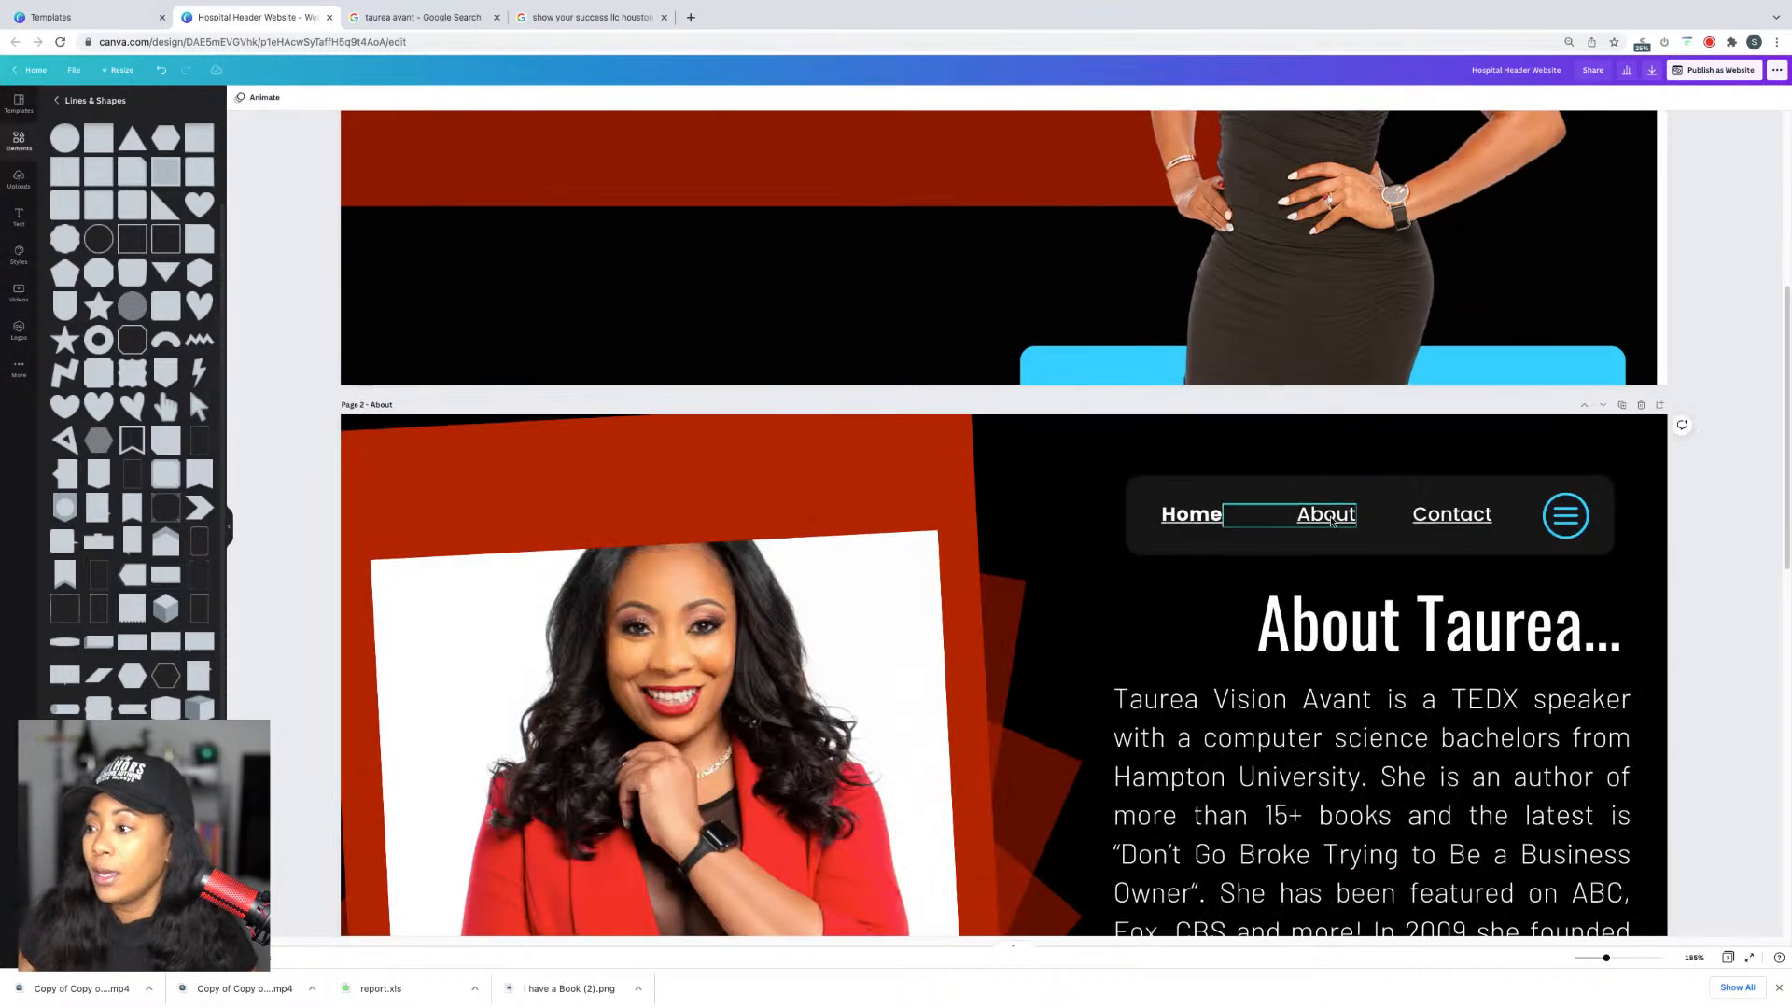
Step: Select the page 2 navigation's menu icon, Home, About, Contact links and background box together
left_click(1565, 515)
left_click(1488, 527, "shift")
left_click(1195, 515, "shift")
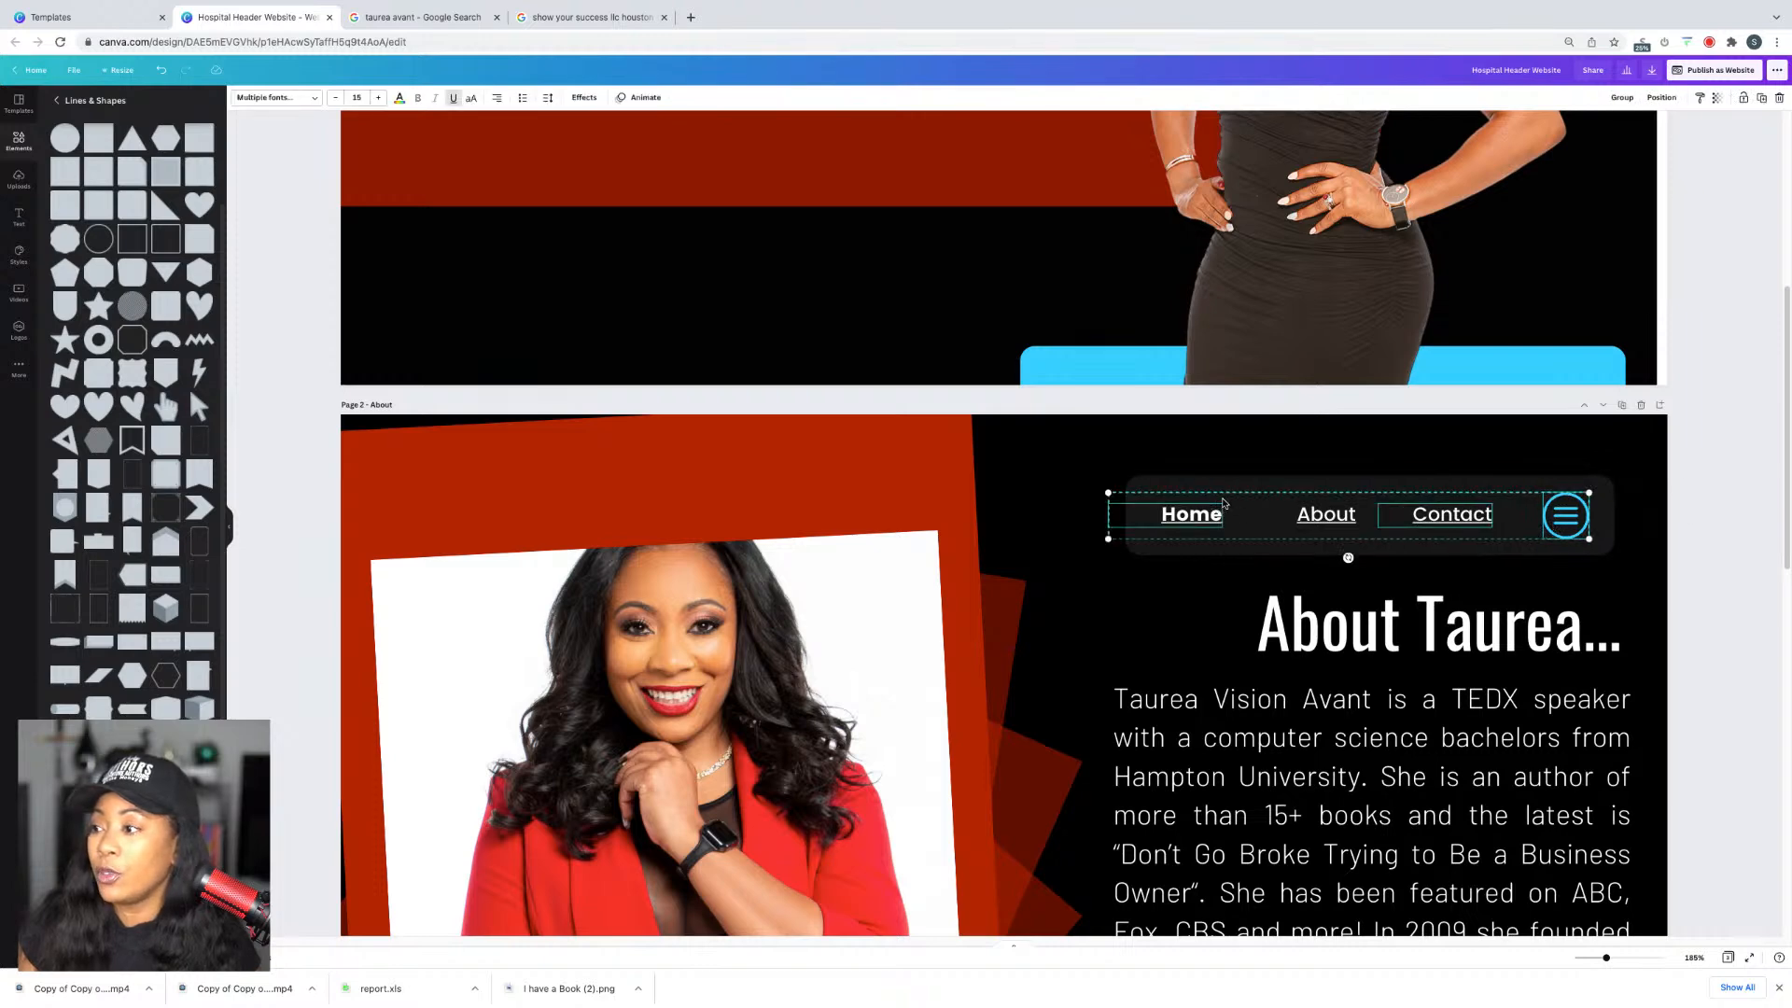
left_click(1291, 512, "shift")
left_click(1275, 480, "shift")
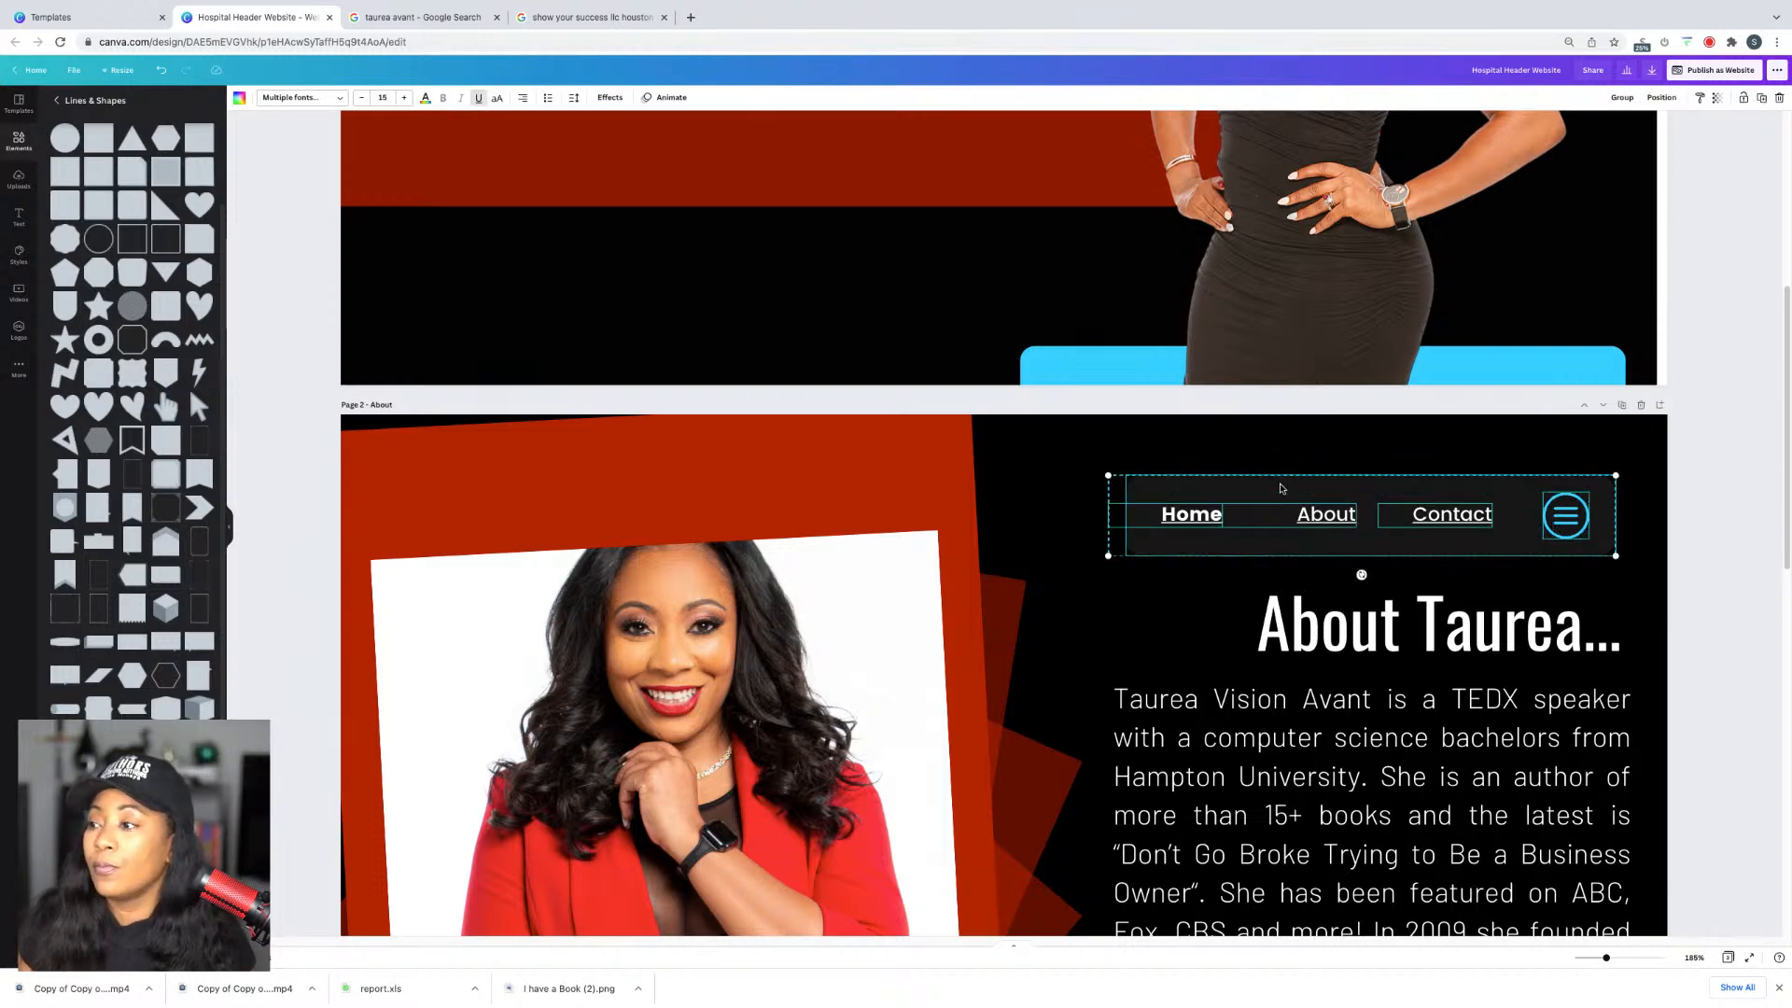
scroll(1276, 480, "up", 5)
Step: Replace Page 1's header navigation elements with the copied navigation group
left_click(1159, 216)
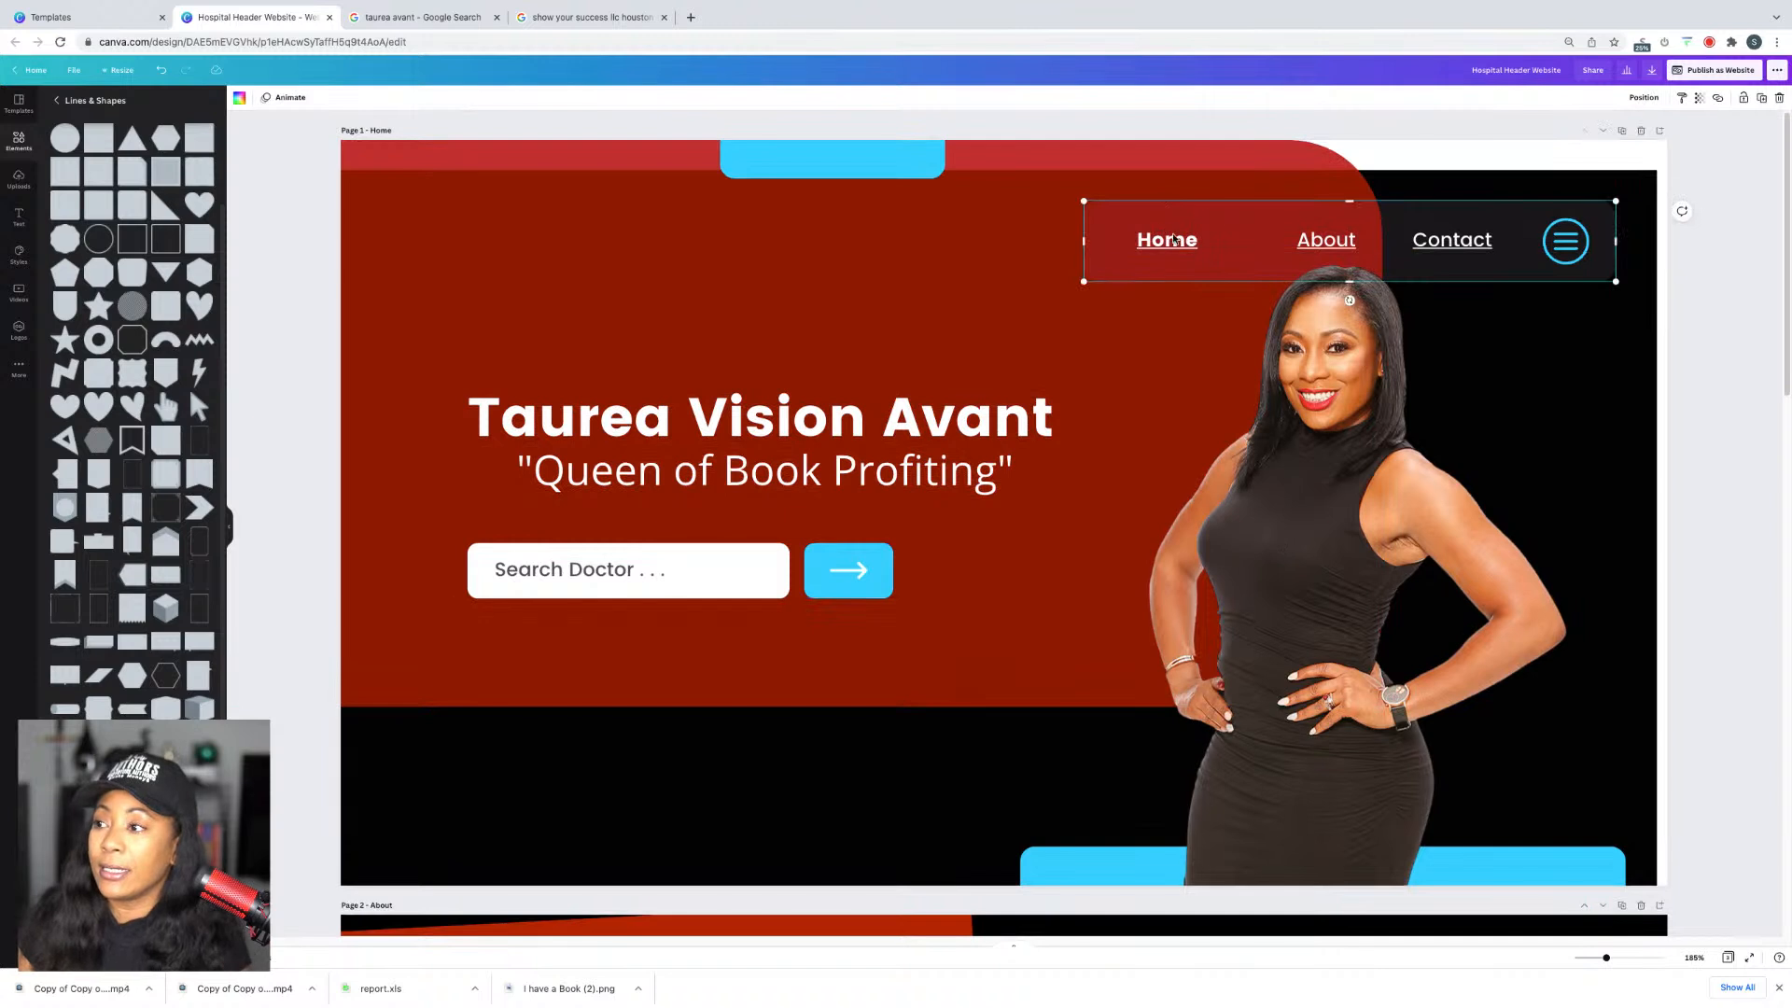
key("Delete")
left_click(1166, 241)
key("Delete")
left_click(1338, 252)
key("Delete")
left_click(1452, 241)
key("Delete")
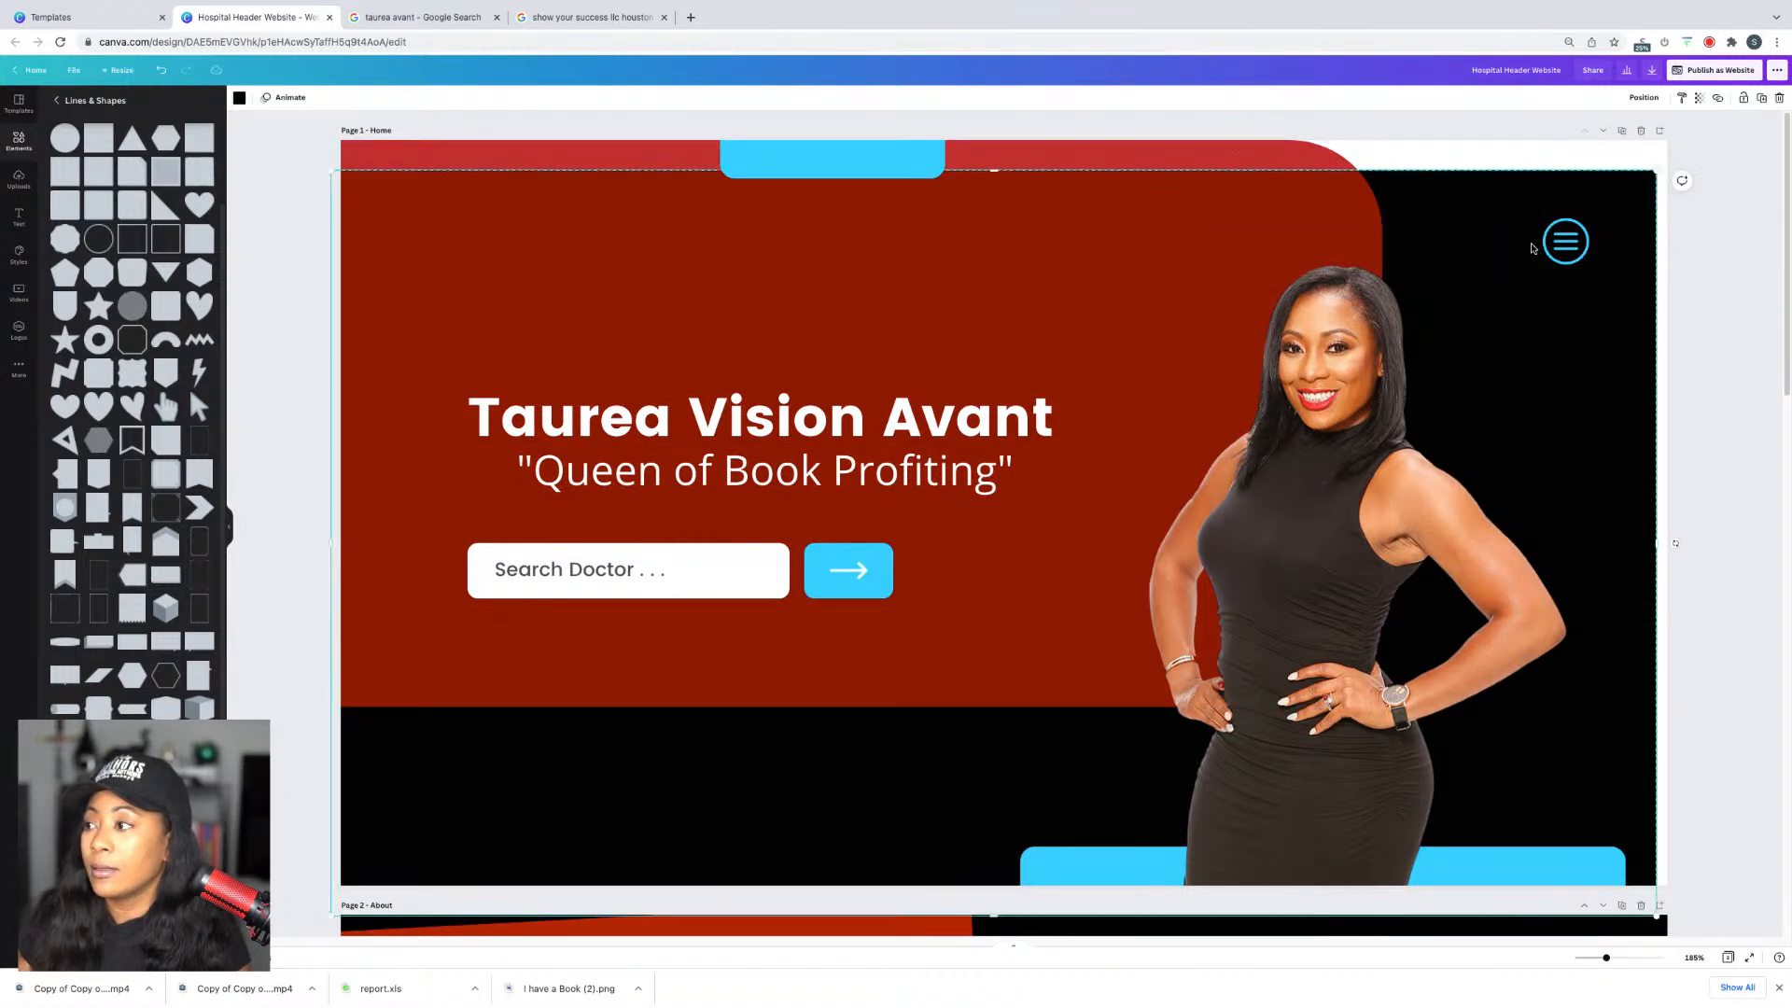
left_click(1560, 244)
key("Delete")
key("ctrl+v")
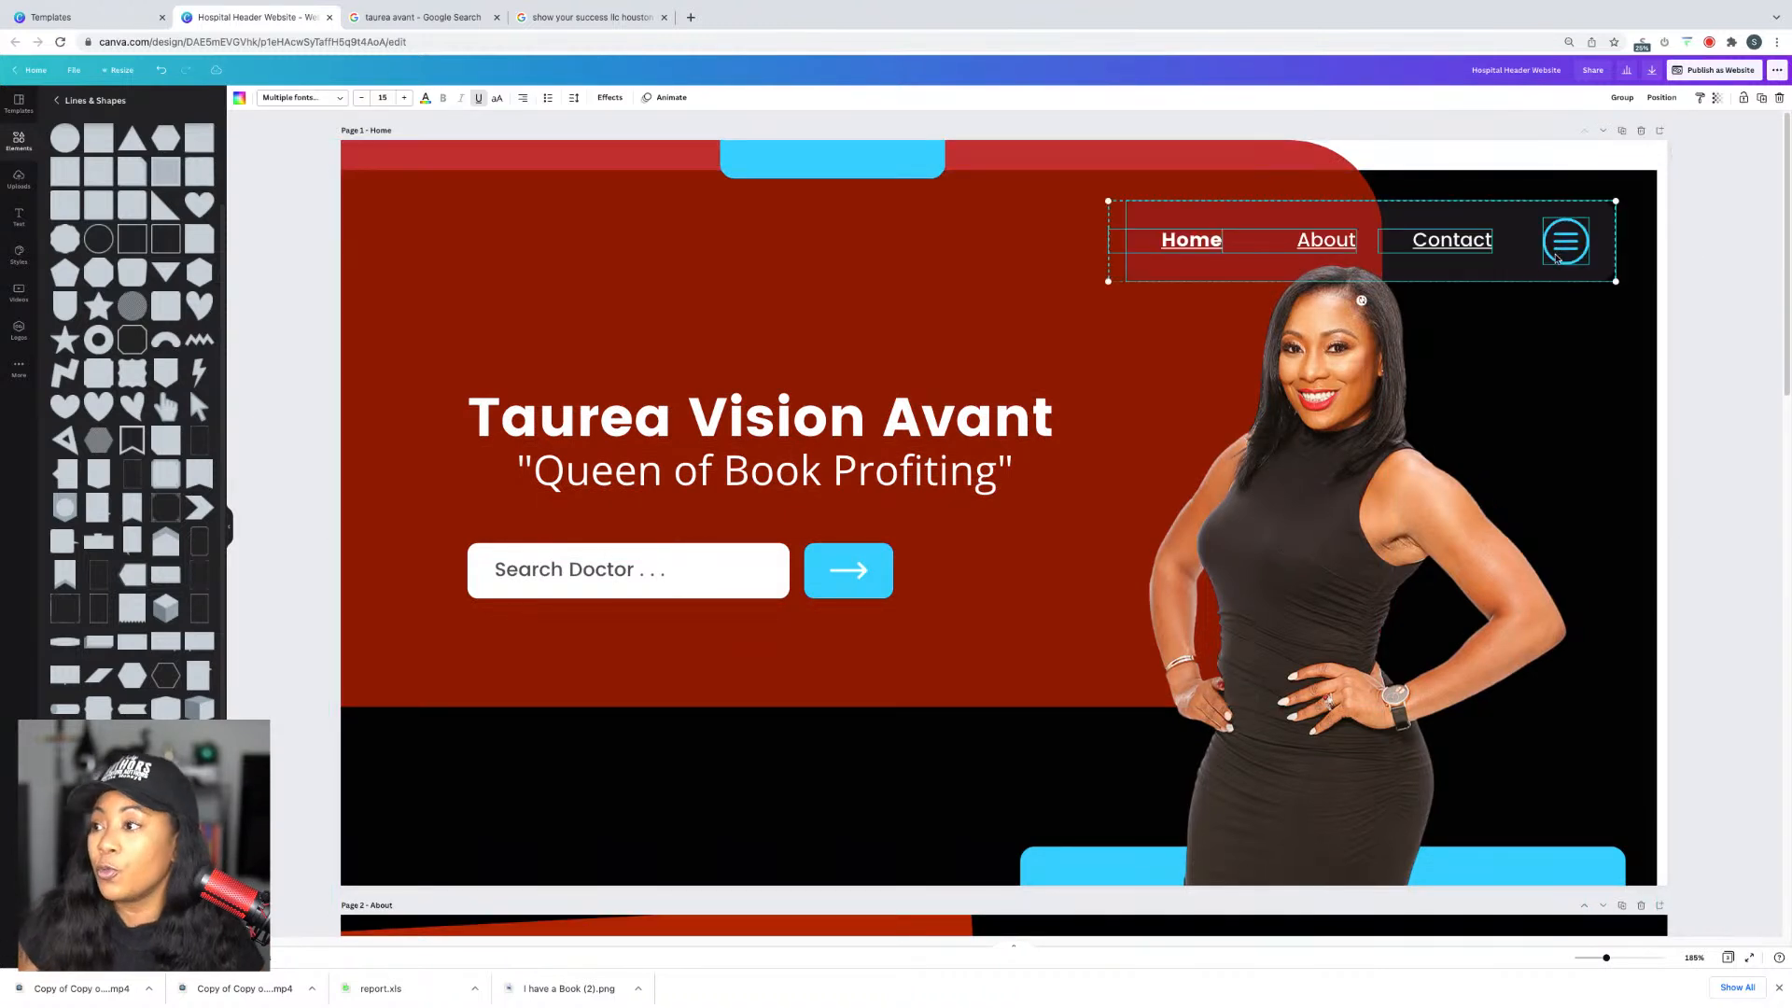
Step: Clear the Contact page's old links, menu icon, leftover text and dark rectangle
scroll(1680, 303, "down", 15)
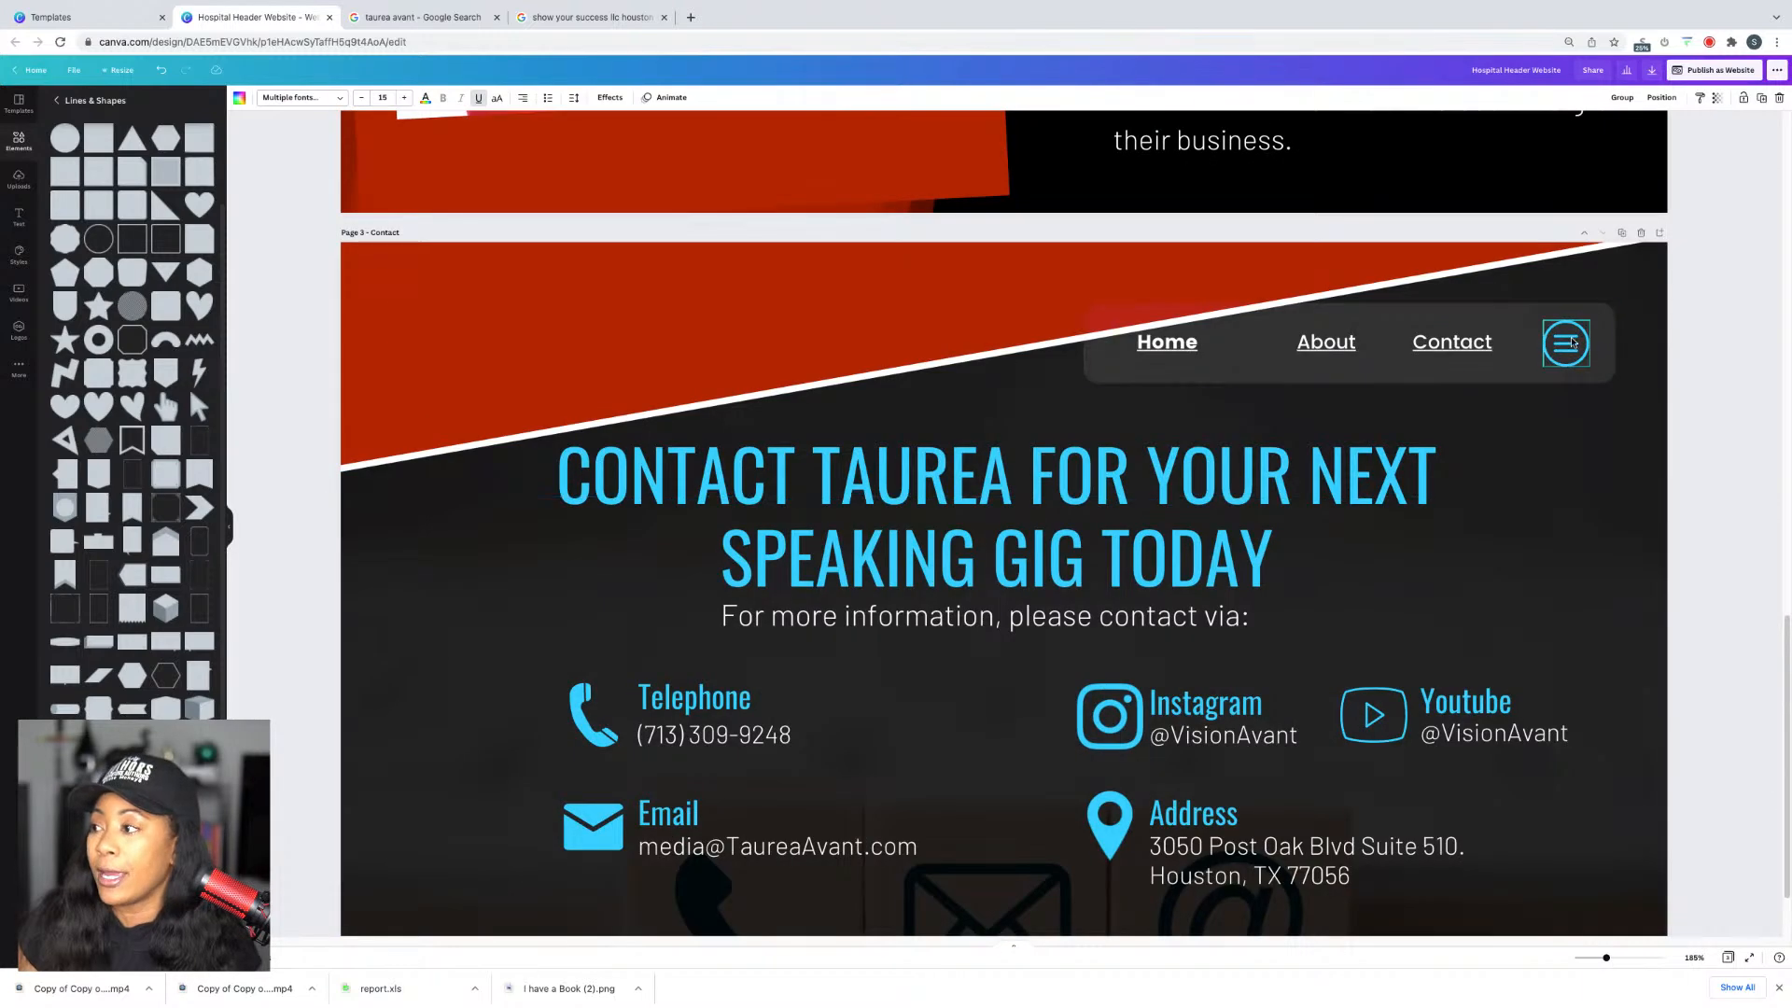
key("Delete")
left_click(1452, 342)
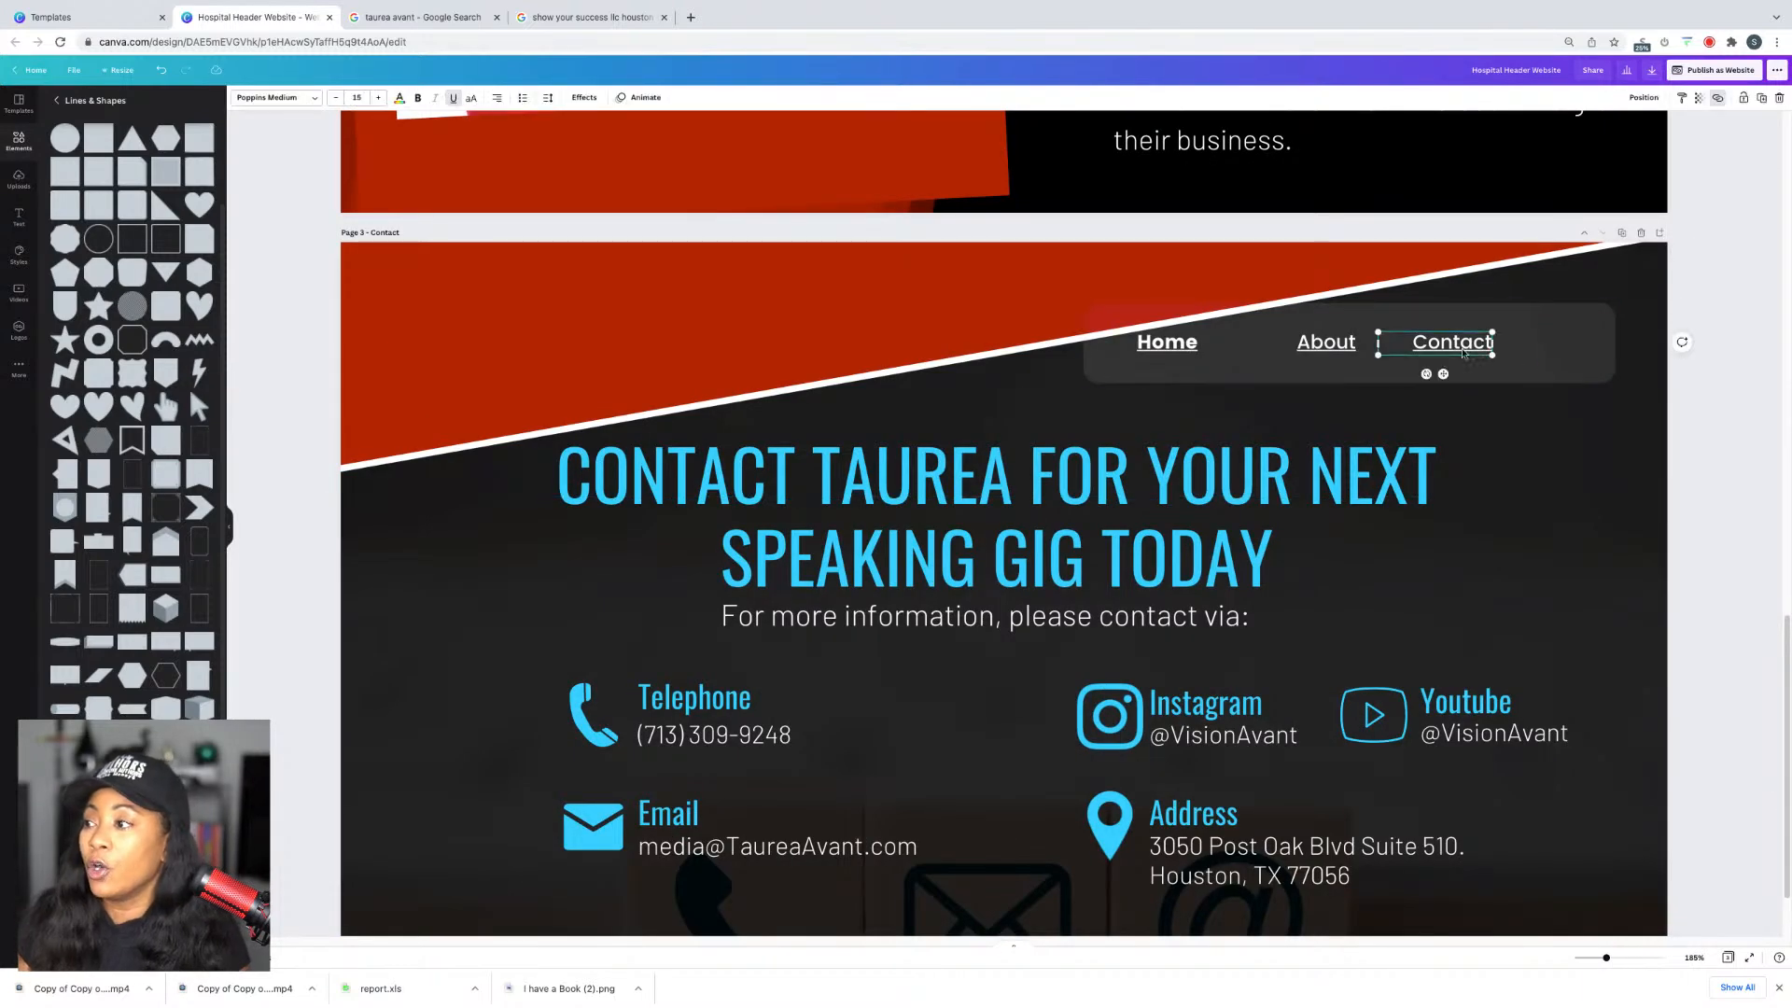
key("Delete")
left_click(1326, 341)
key("Delete")
left_click(1165, 342)
key("Delete")
left_click(1269, 355)
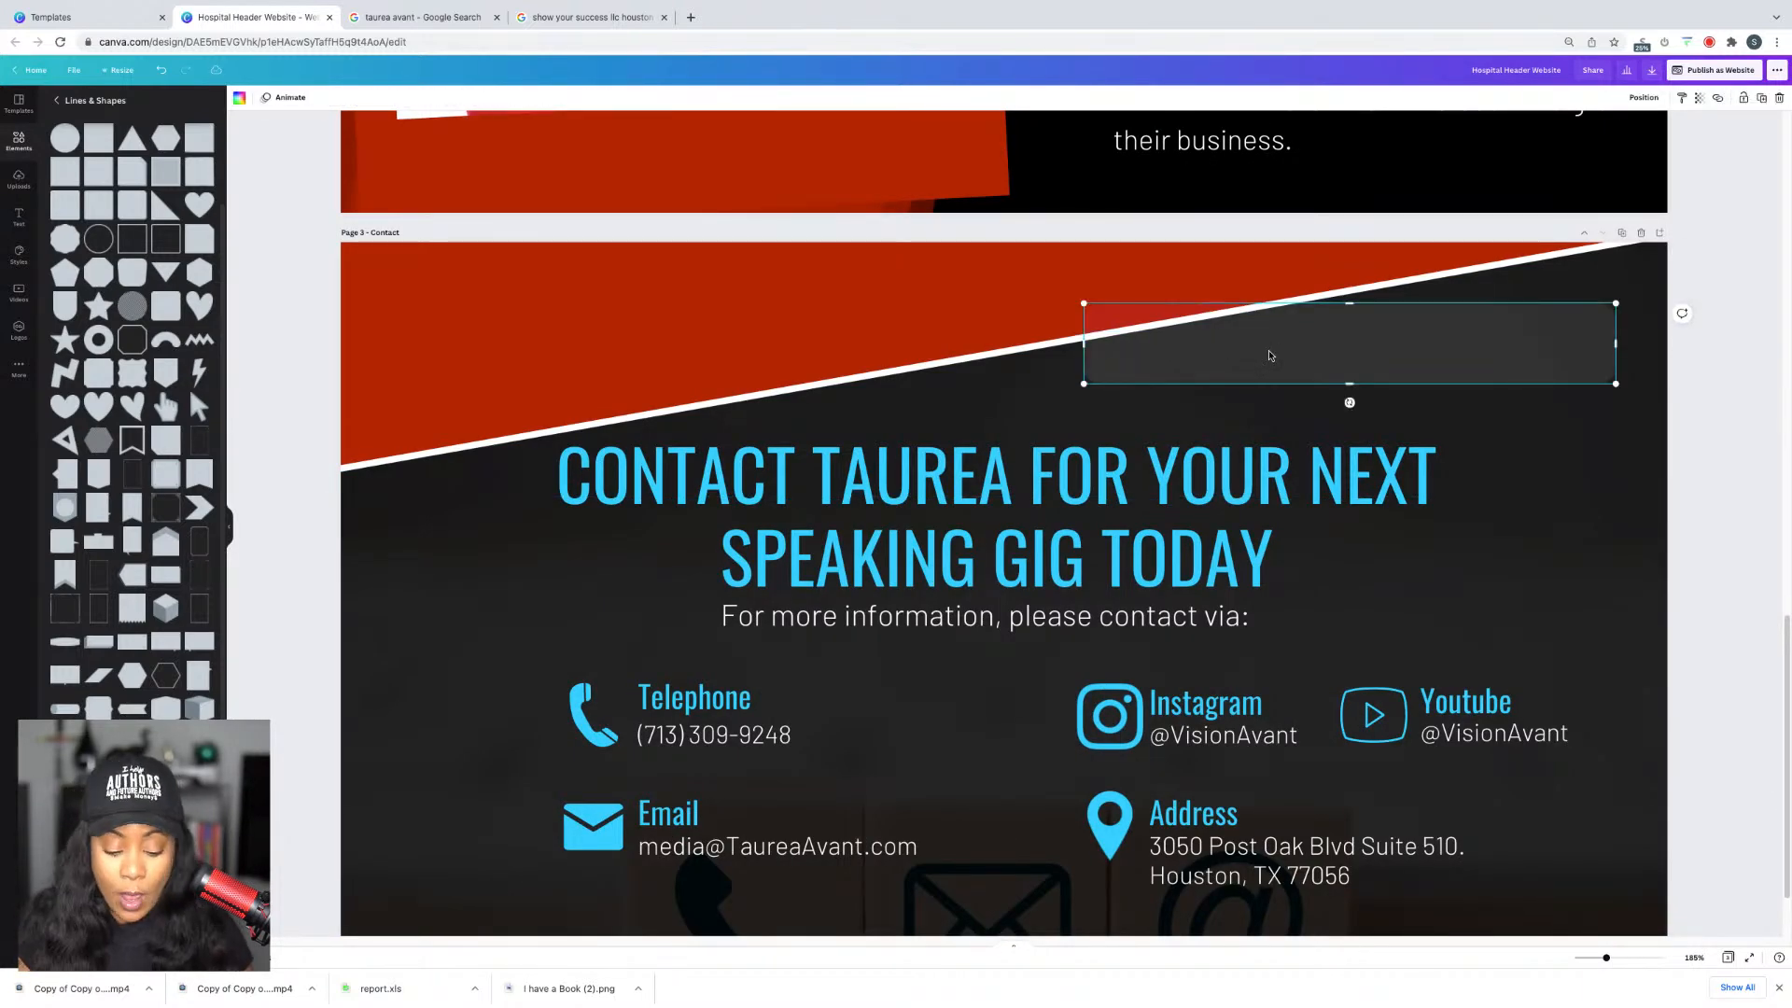
key("Delete")
Step: Paste the navigation bar onto the Contact page
key("ctrl+v")
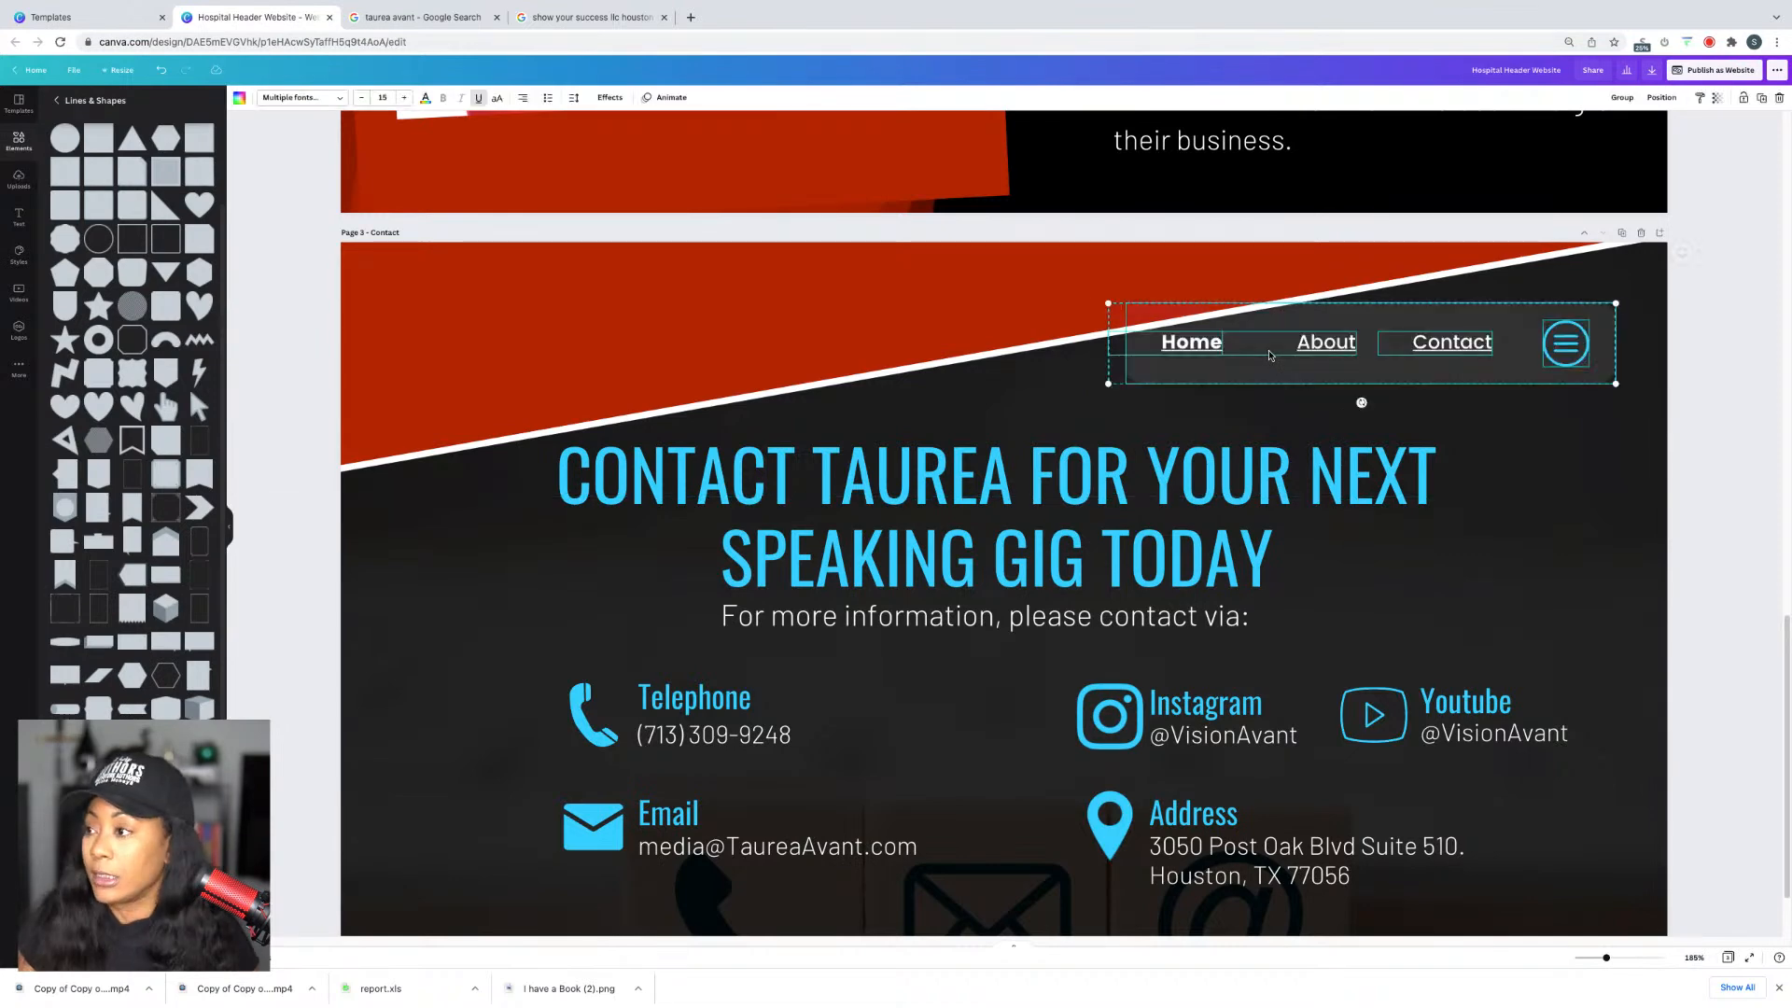
left_click(1698, 353)
scroll(1699, 353, "up", 8)
scroll(1695, 350, "down", 6)
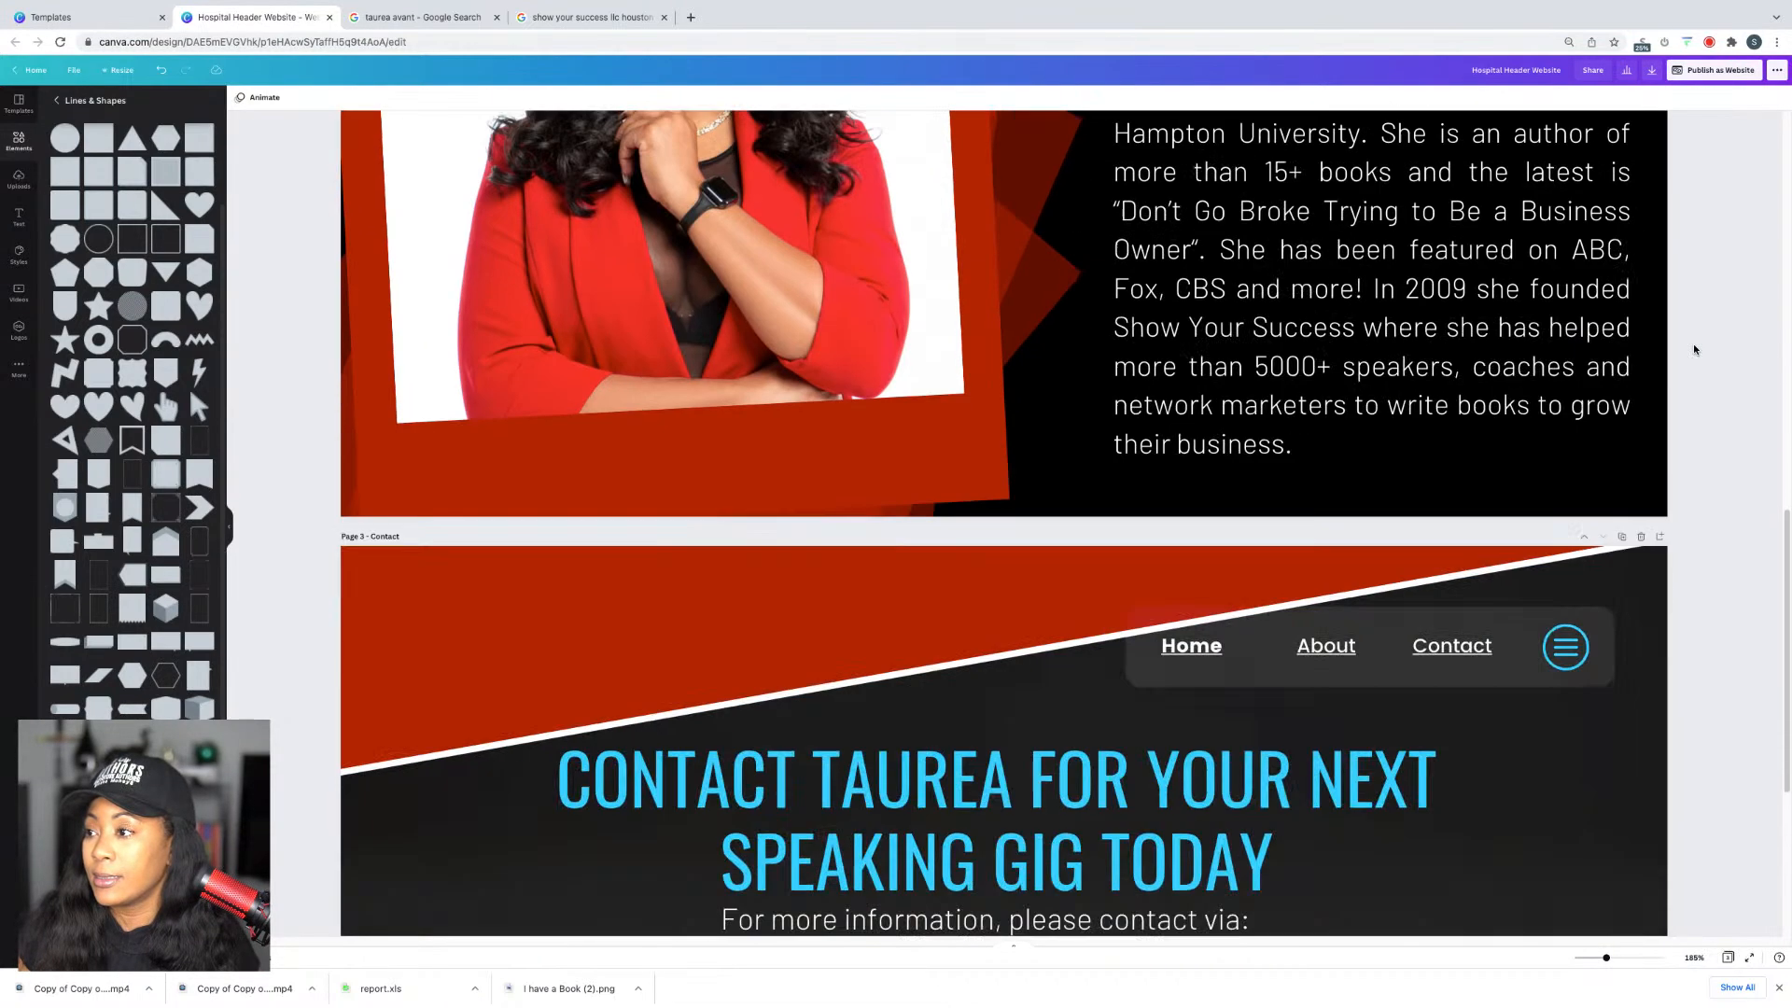
scroll(1696, 350, "down", 1)
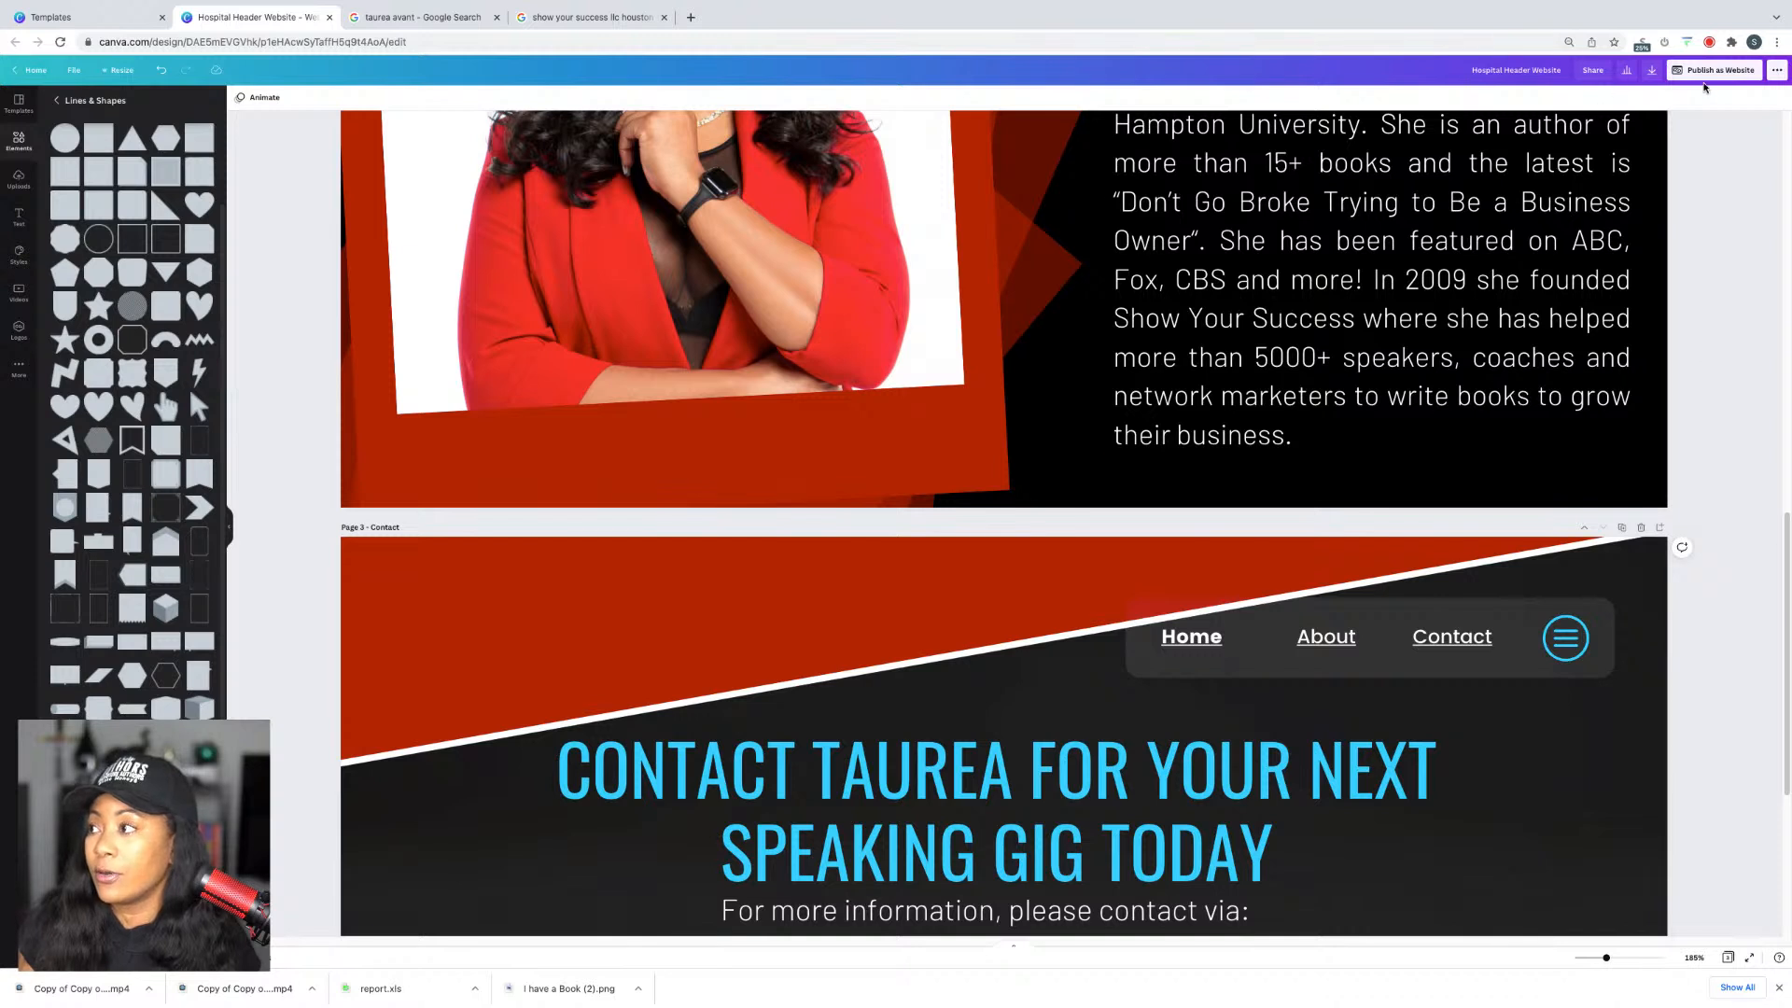
Step: Close the two extra search tabs and open the published website
left_click(663, 16)
left_click(496, 17)
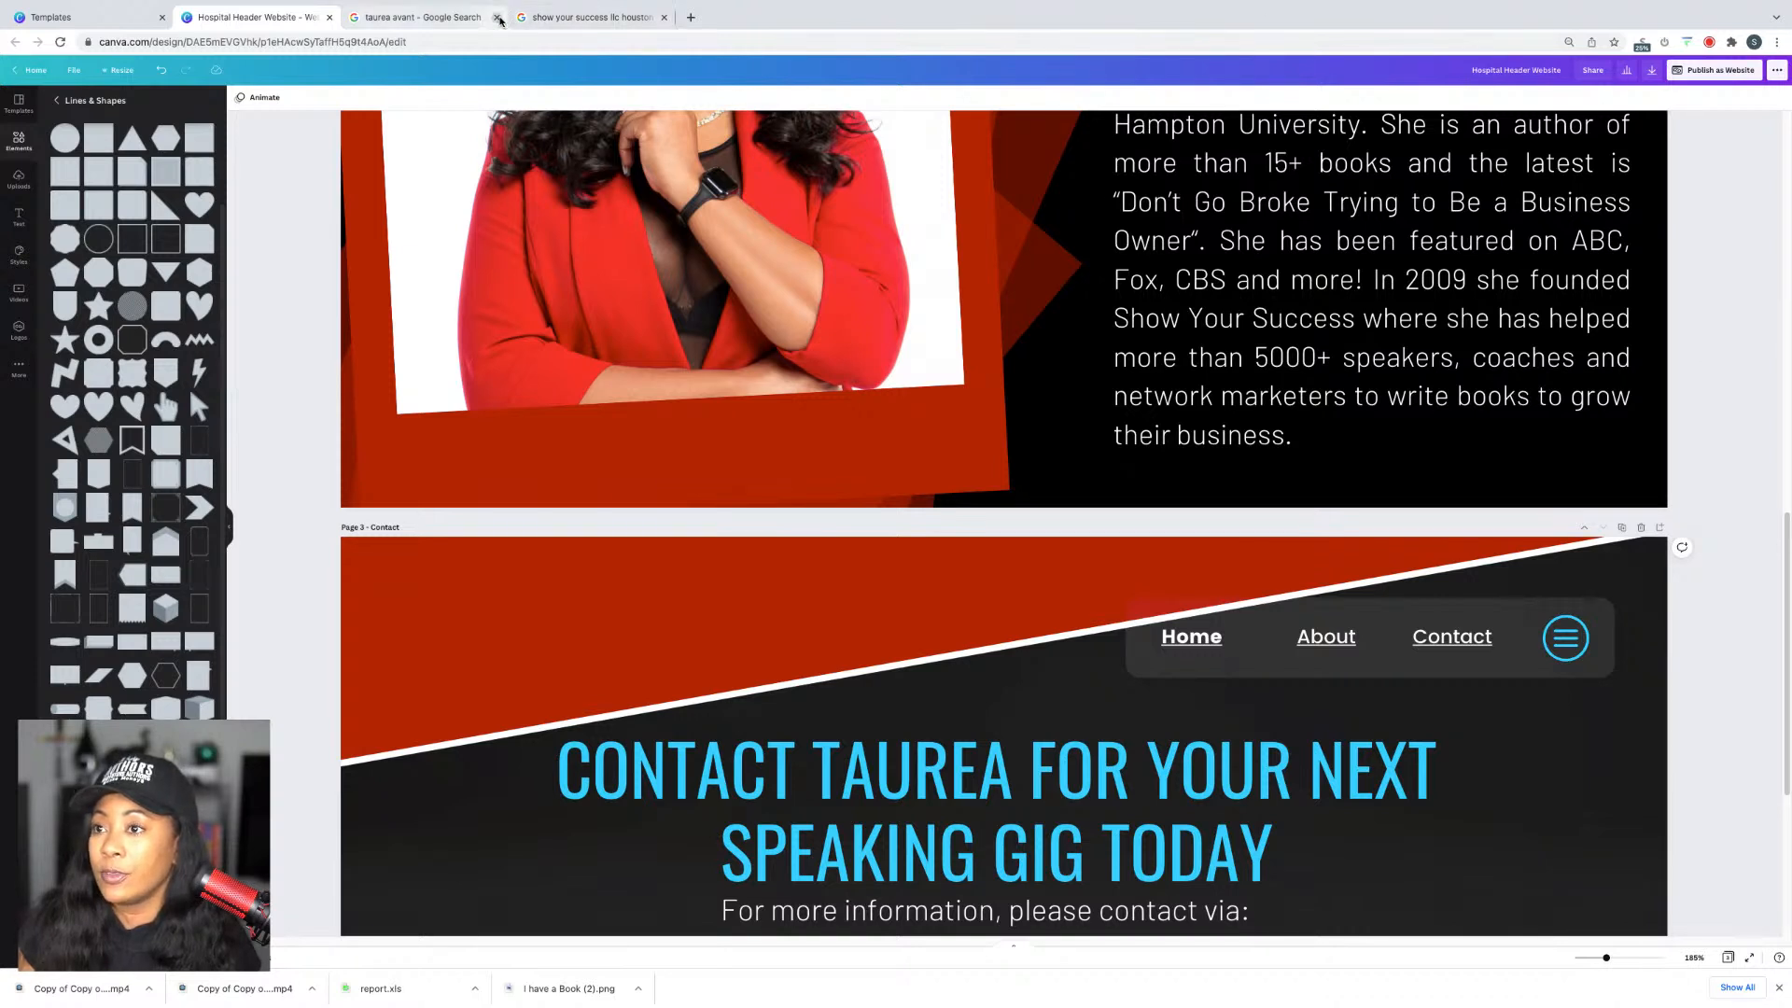
left_click(1713, 70)
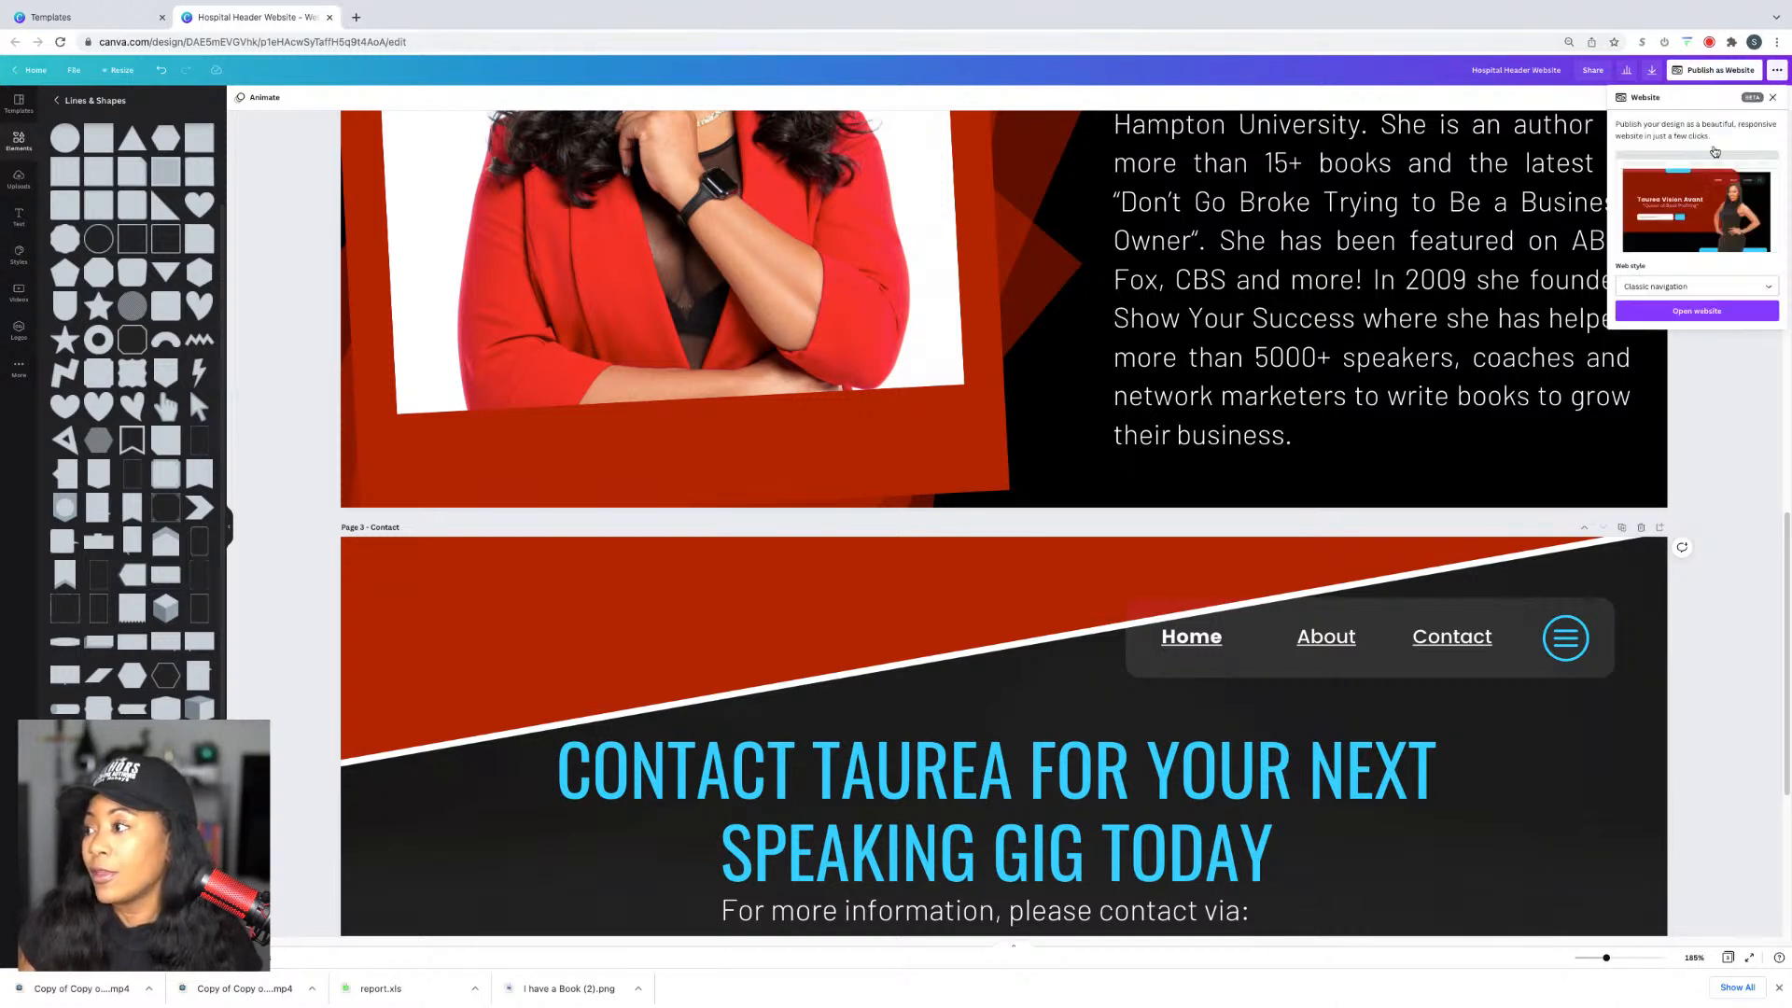
left_click(1715, 312)
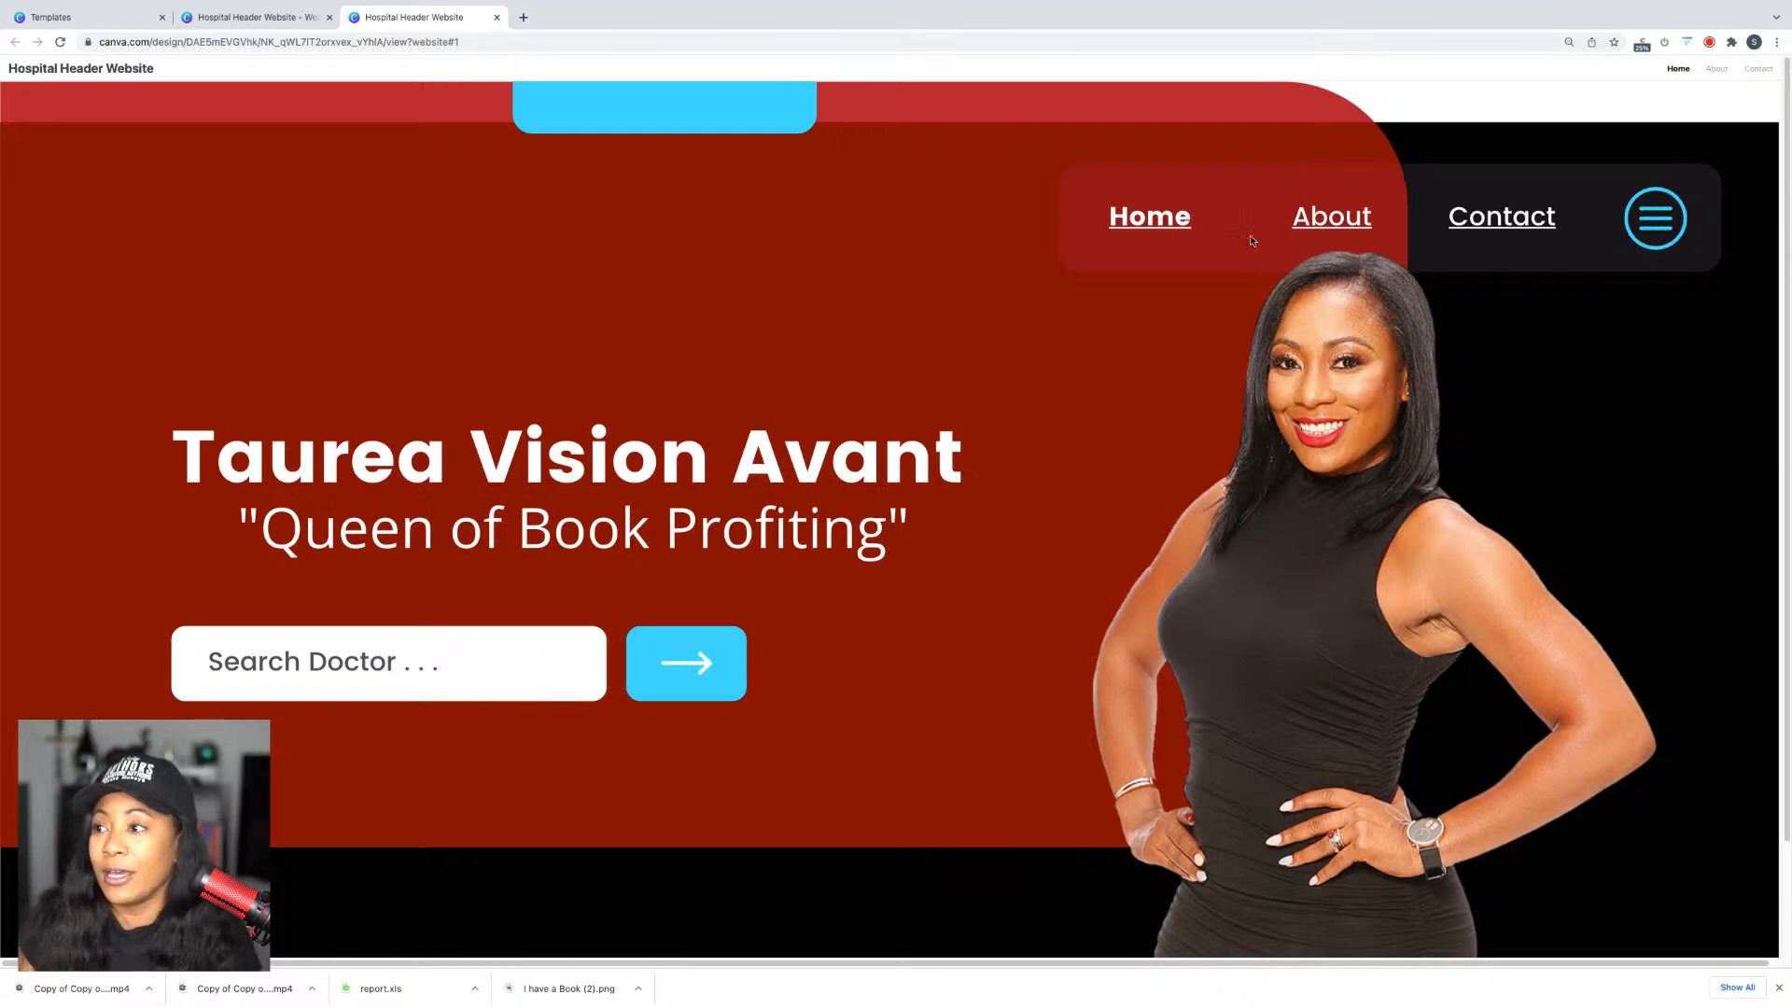
Step: Check that the live site's About and Contact links jump to their sections
left_click(1334, 217)
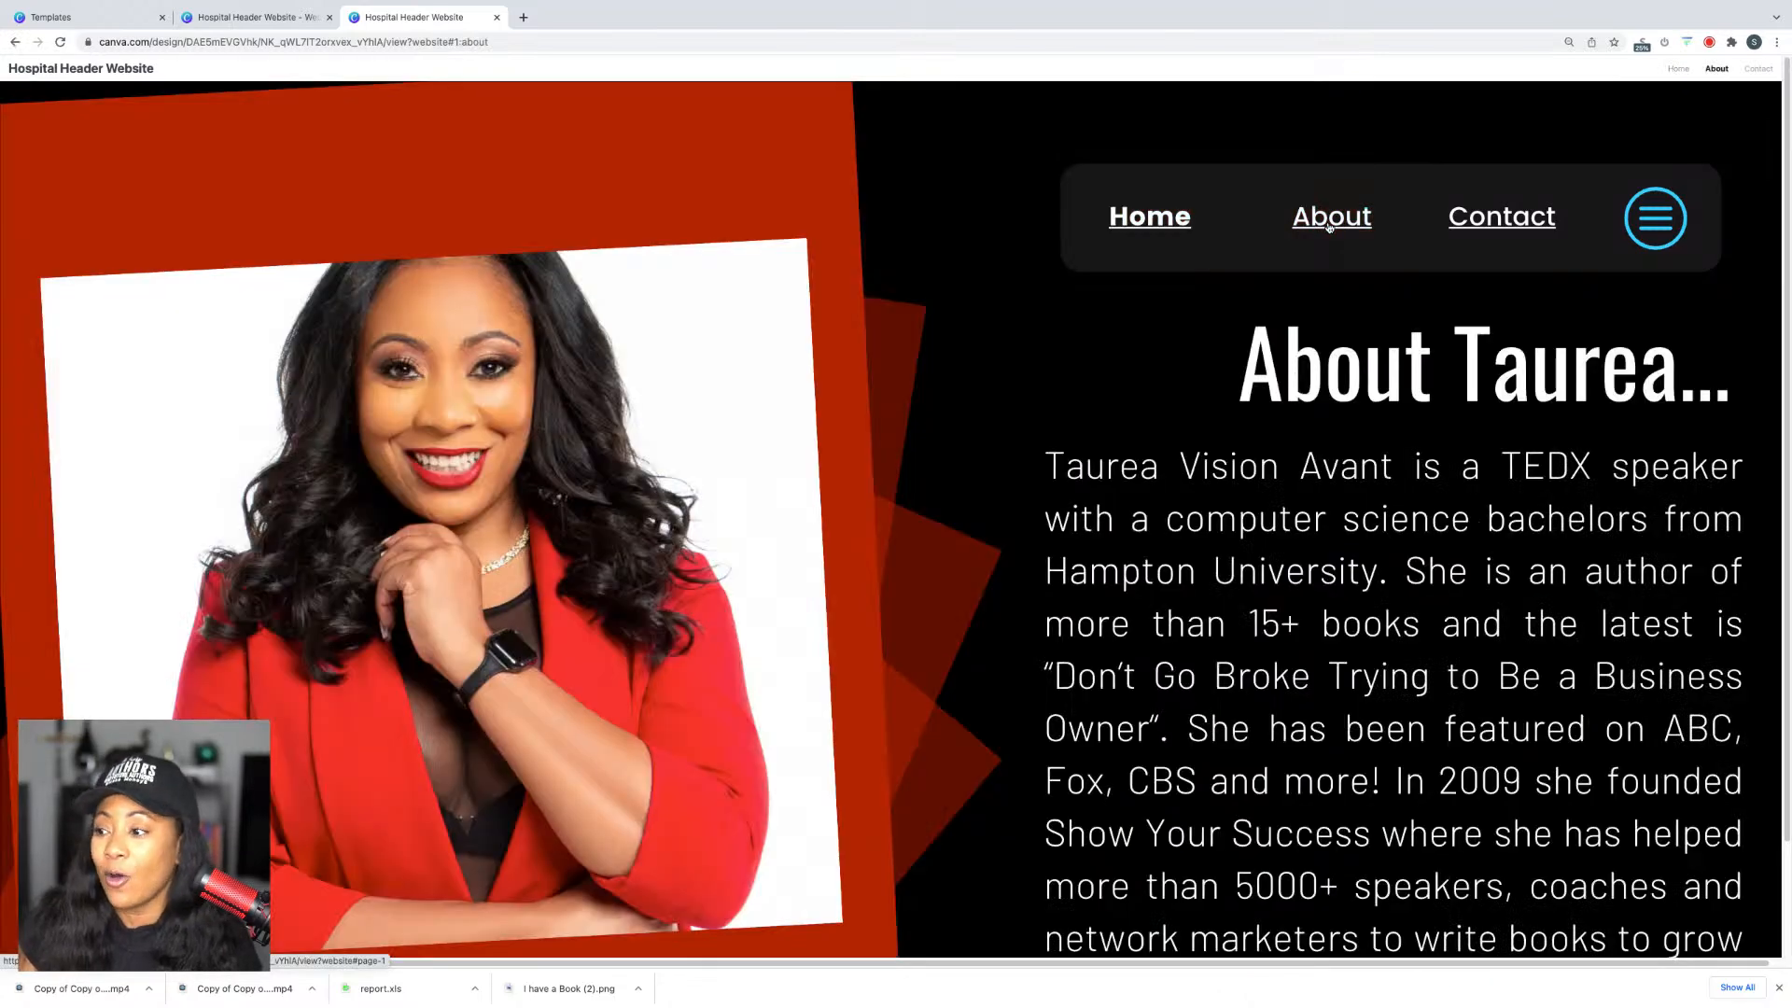
scroll(1352, 236, "down", 2)
scroll(1381, 219, "up", 2)
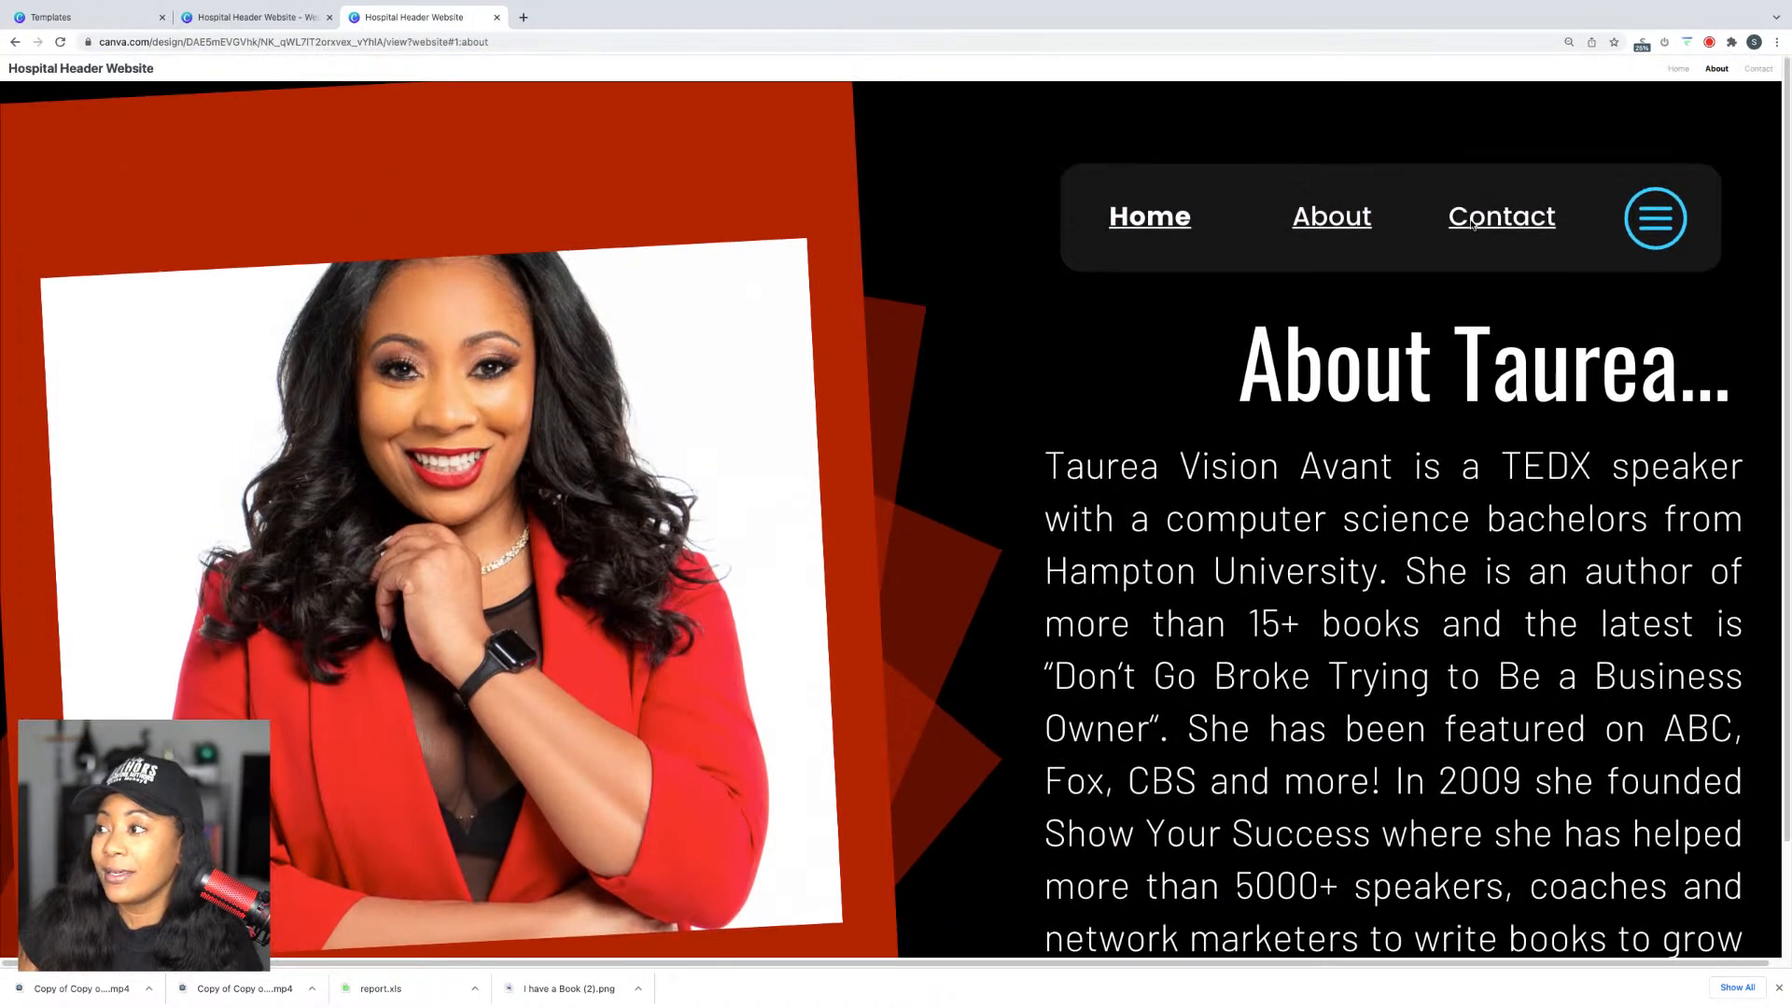
left_click(1472, 224)
scroll(1189, 628, "down", 2)
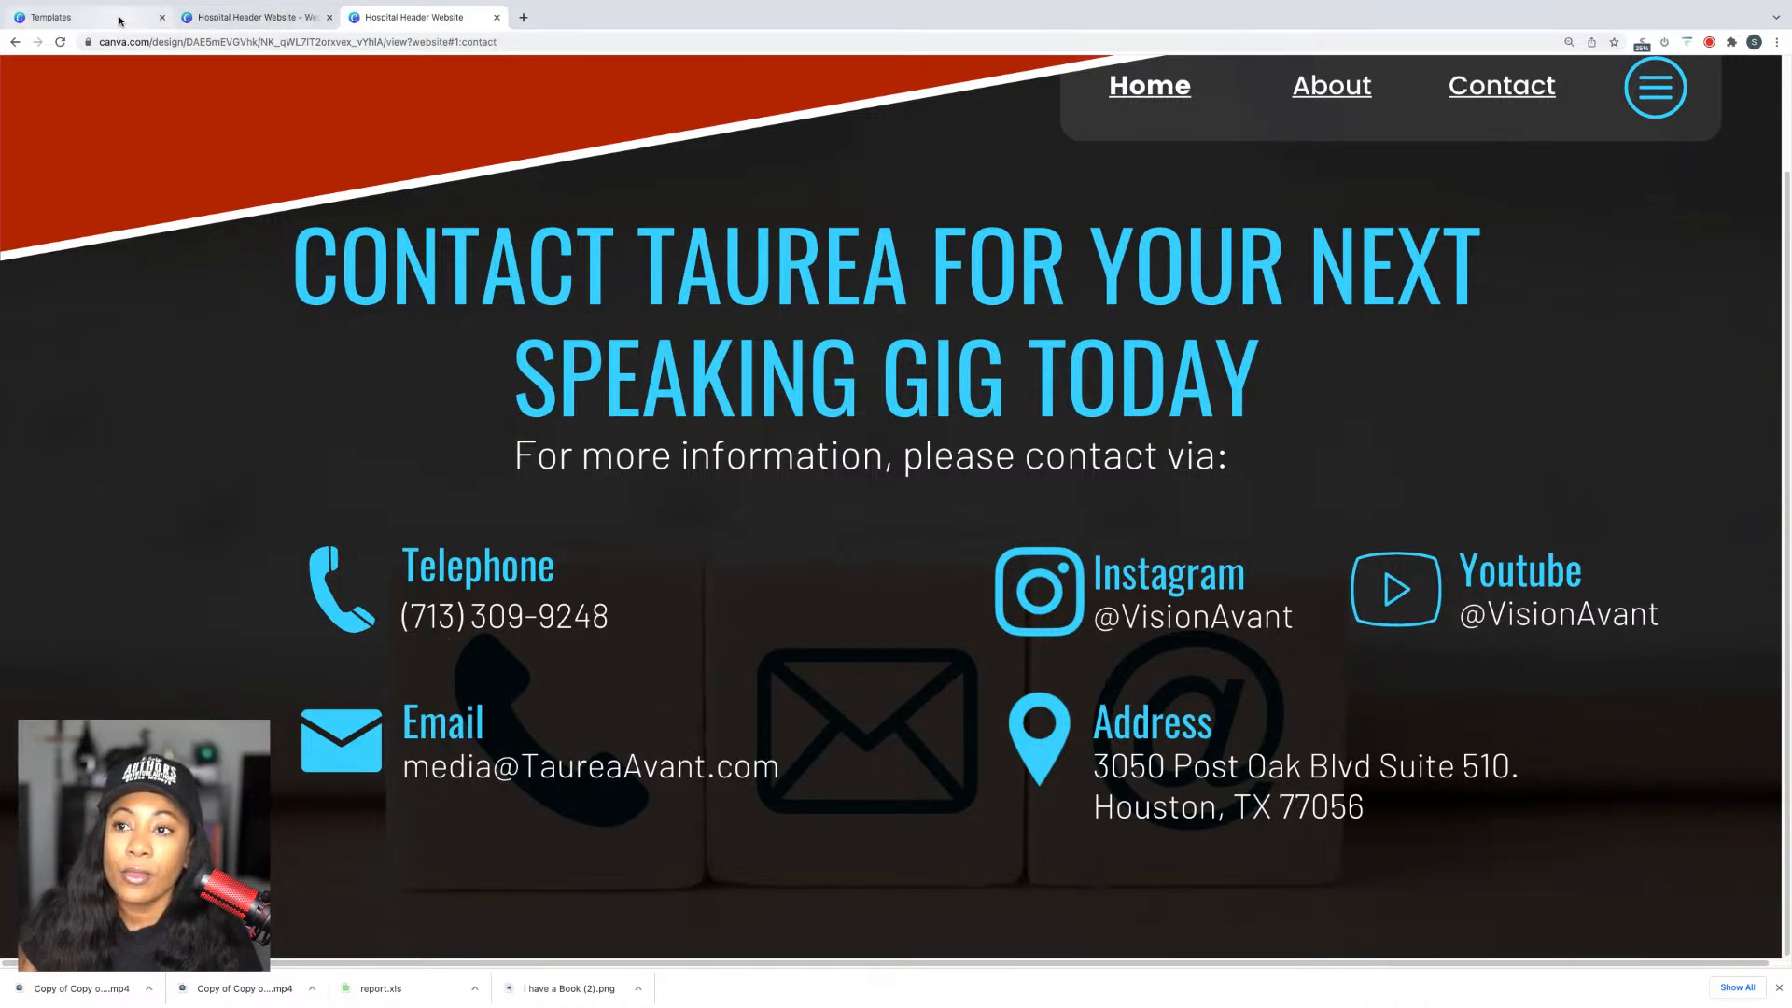
Step: Close Canva's publishing panel and start a 'how to mak' search in a new tab
left_click(247, 17)
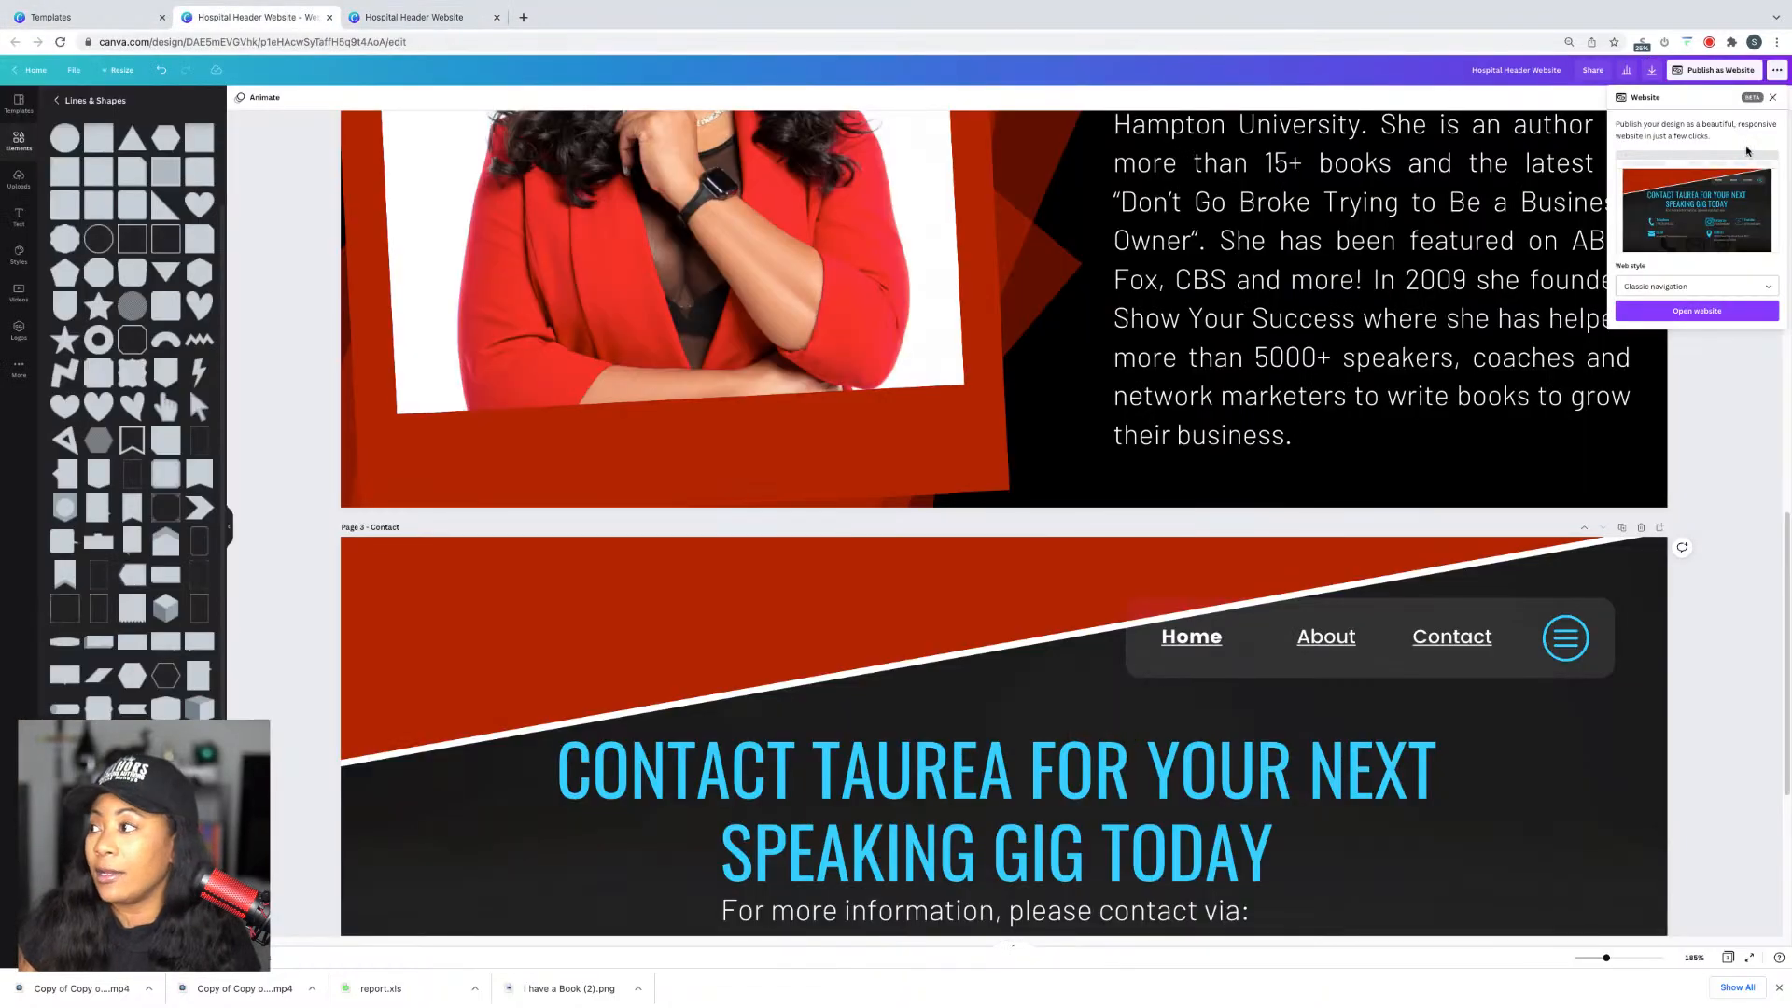
left_click(1773, 99)
scroll(1068, 464, "down", 5)
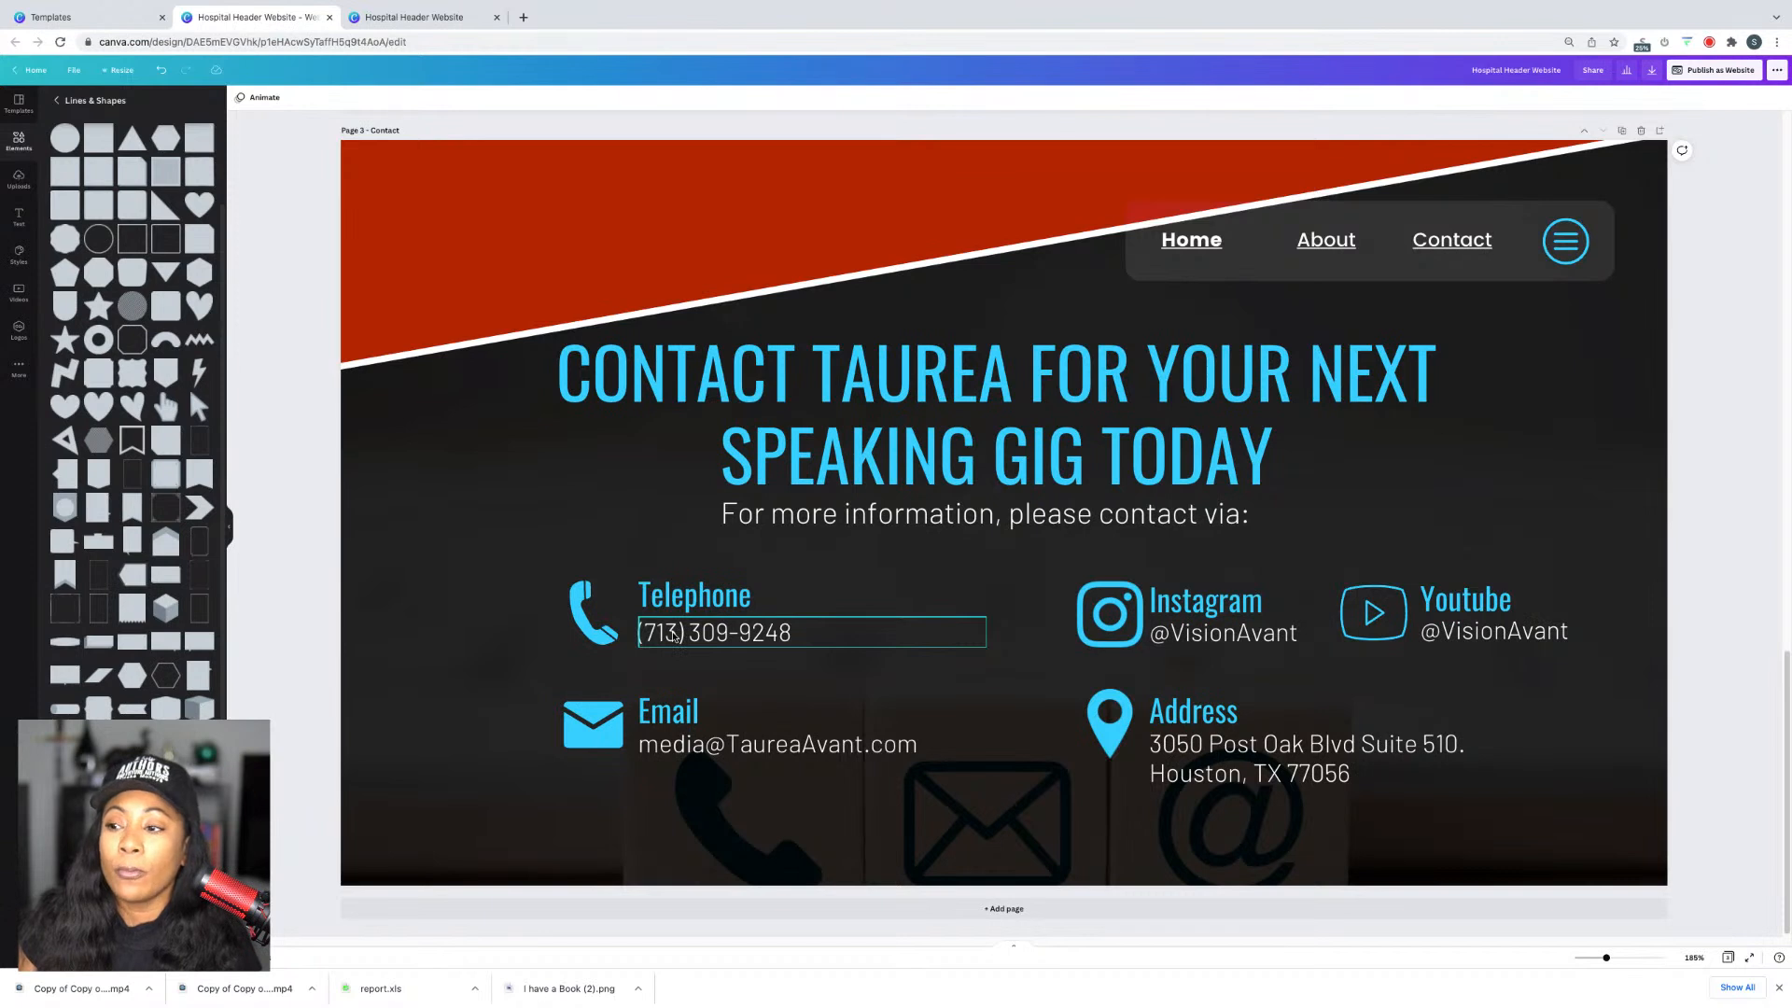
left_click(523, 17)
type("h")
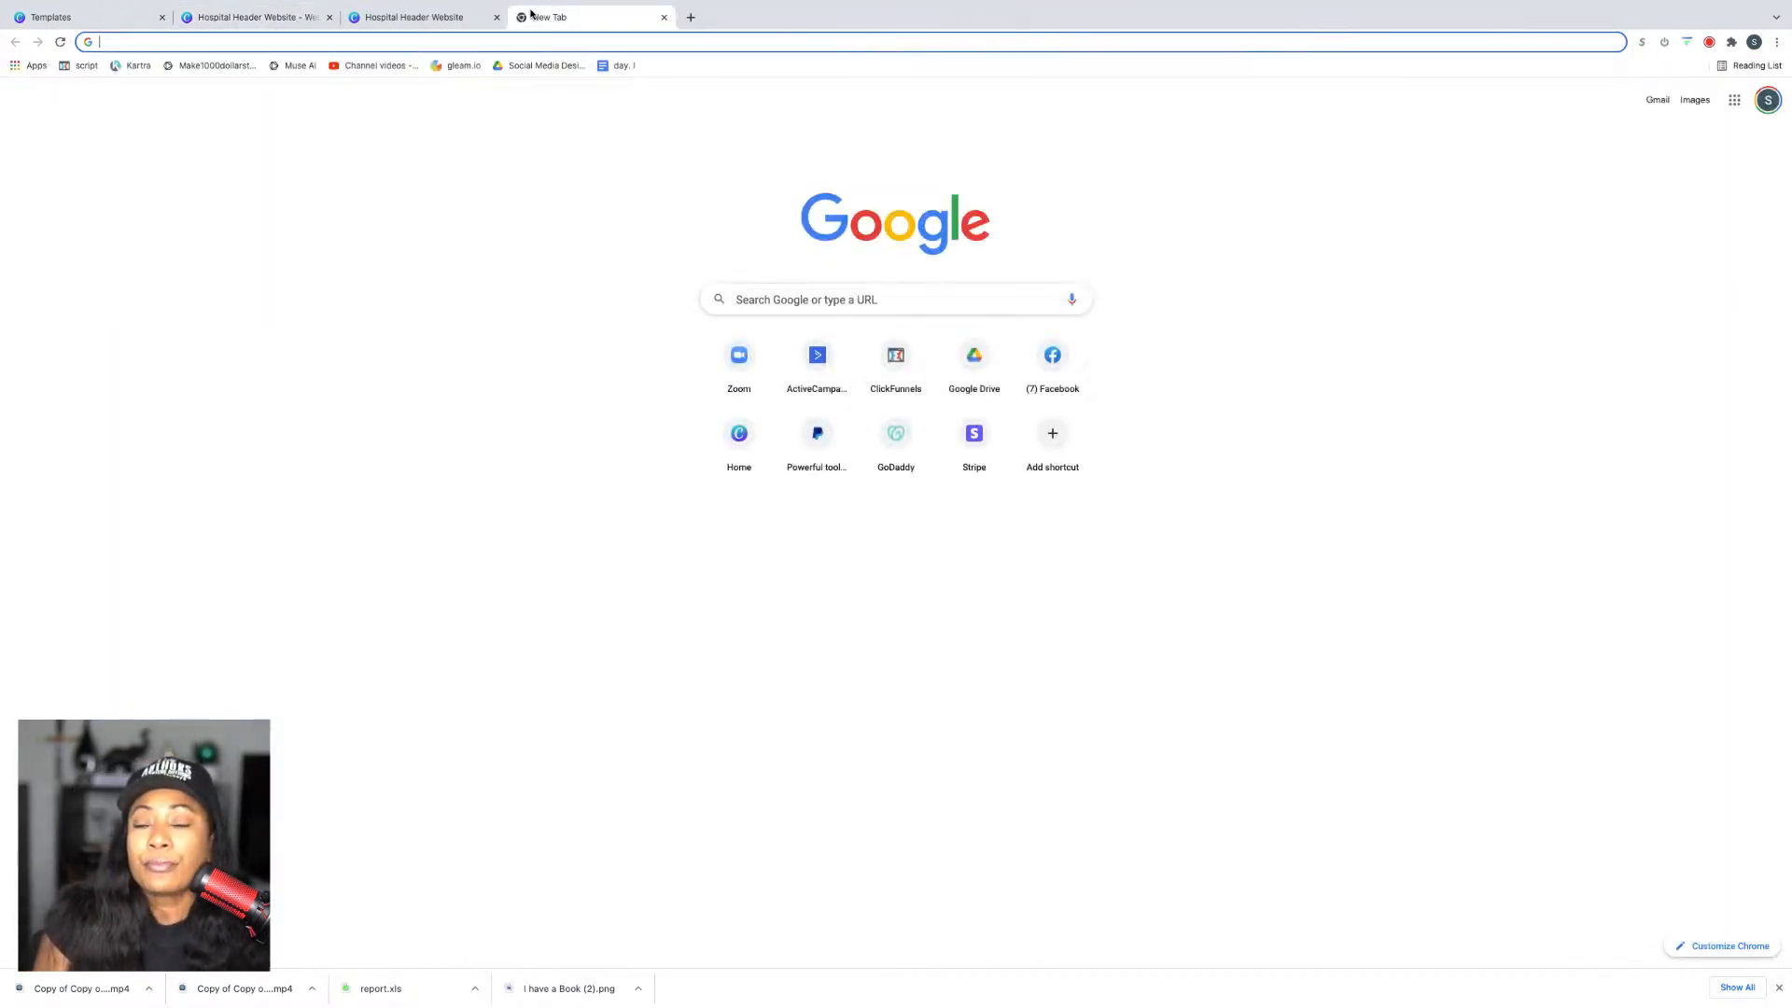
type("ow to mak")
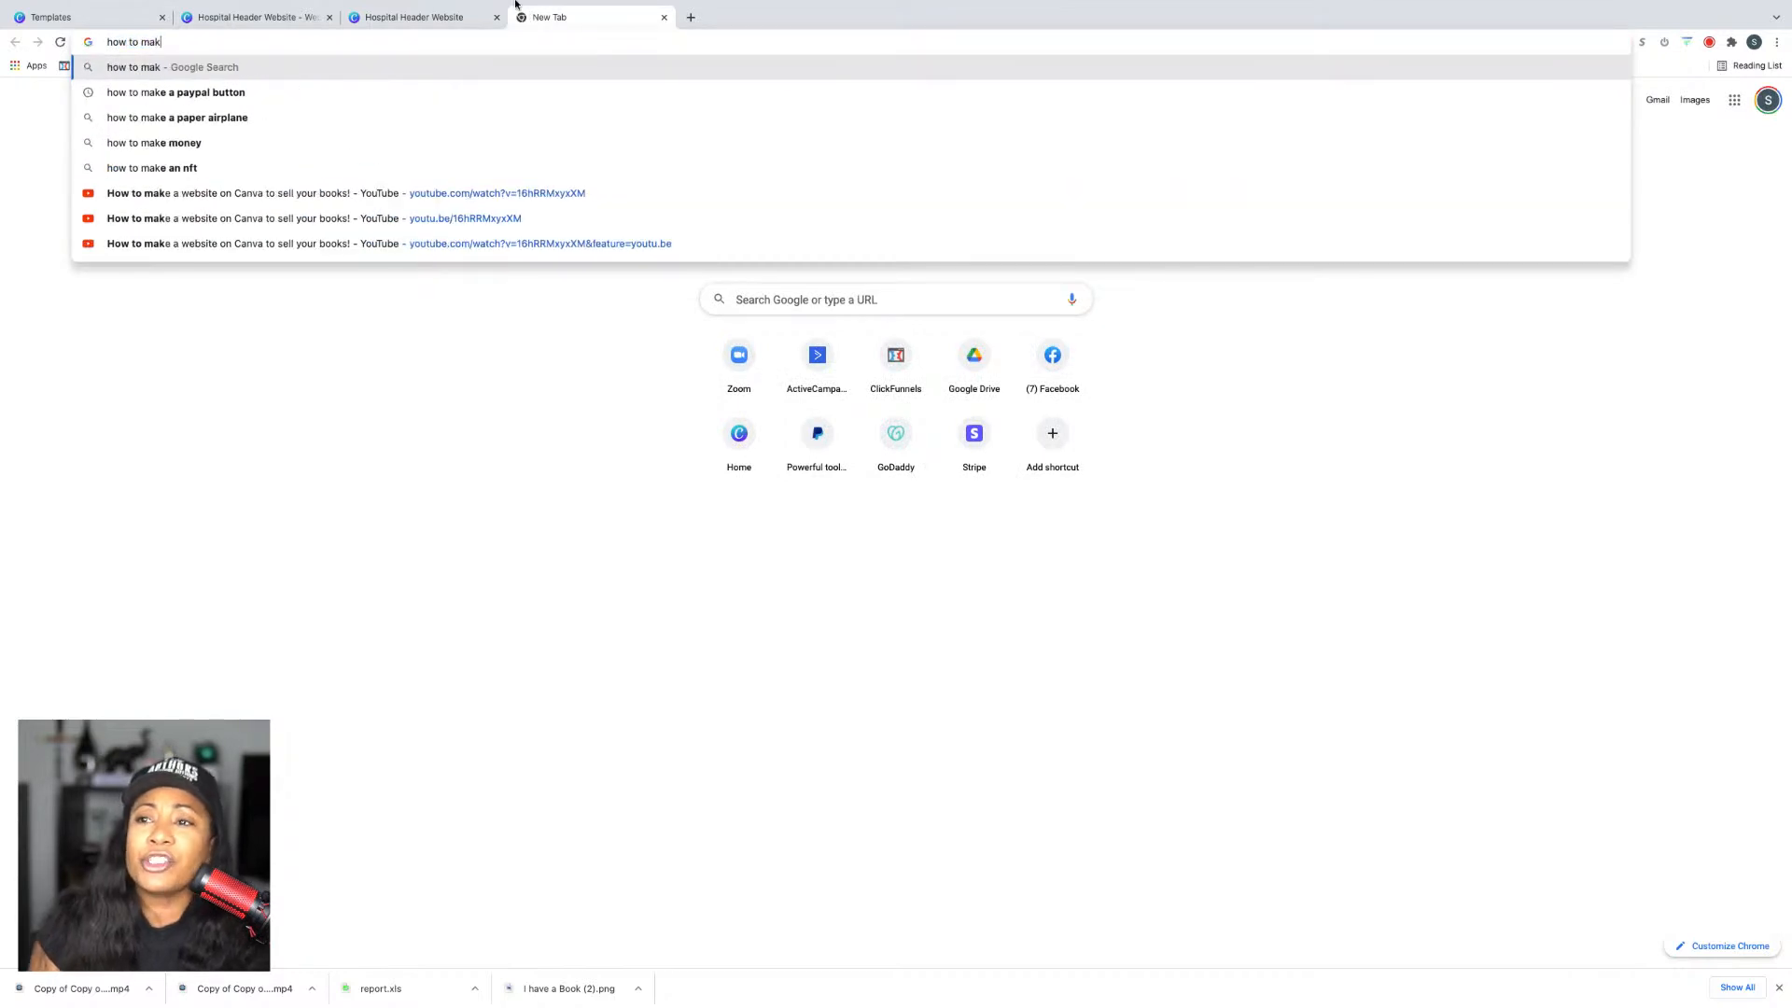
left_click(298, 17)
Step: Narrow the telephone number box and link it to the pasted phone number
double_click(728, 633)
key("super+c")
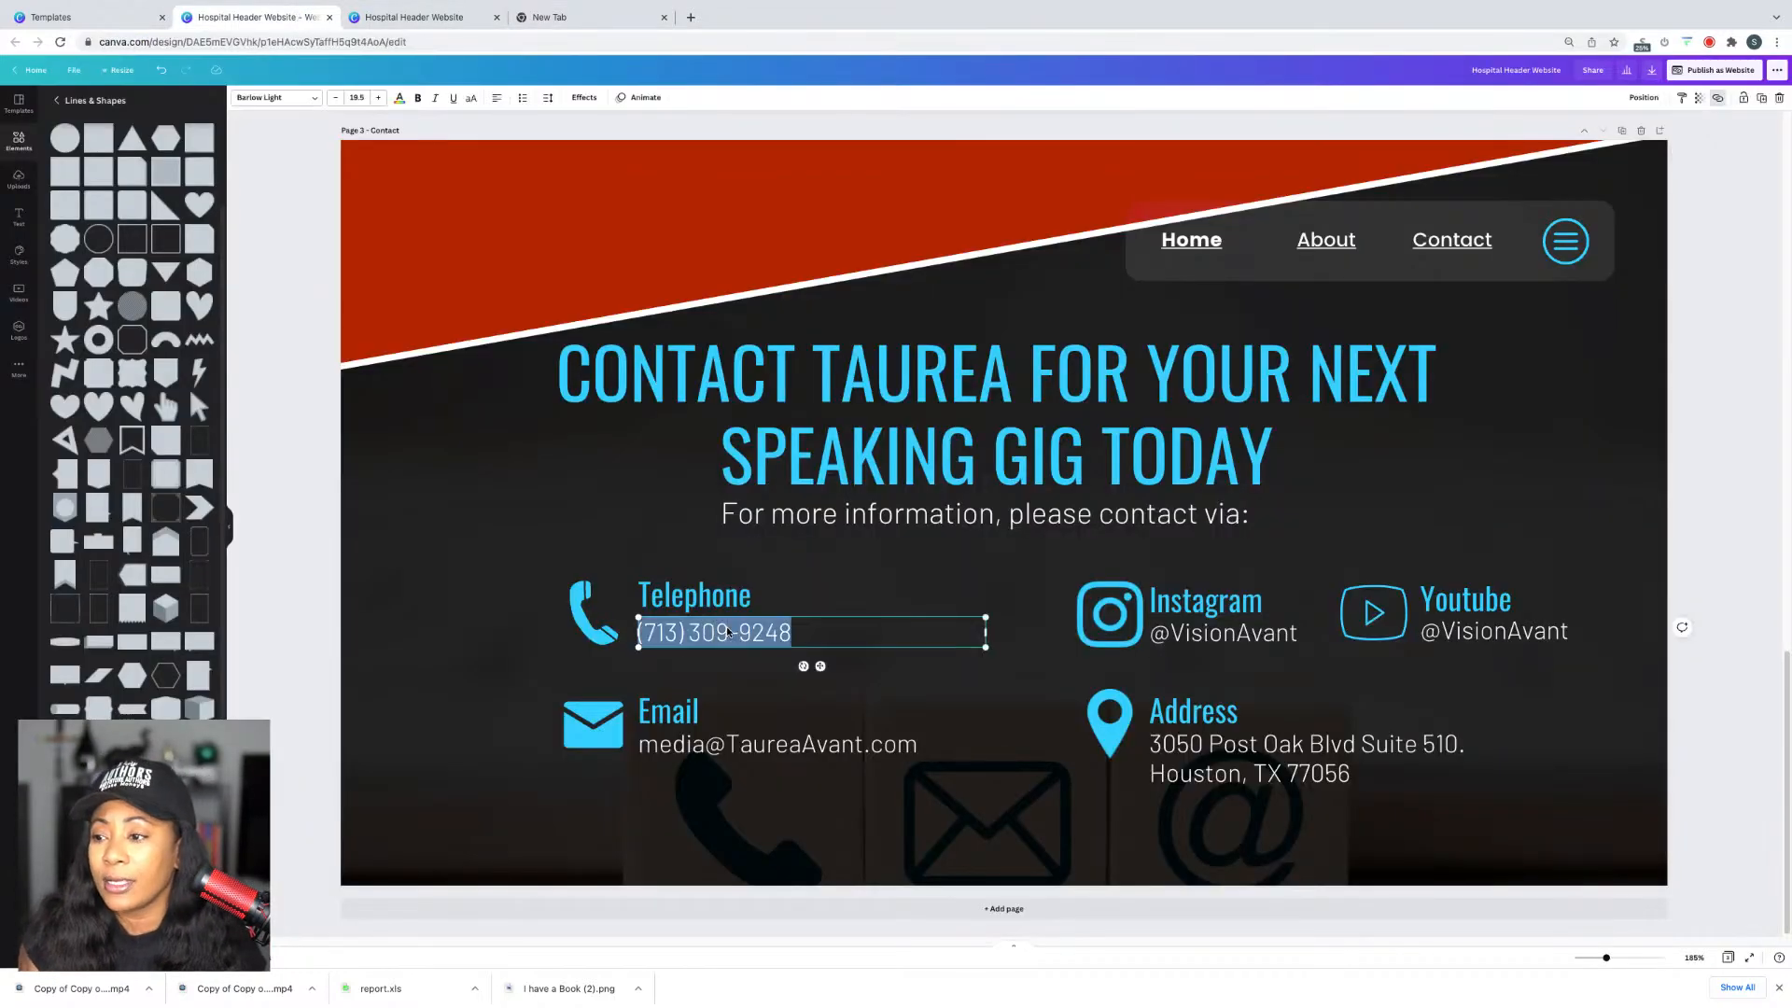
right_click(728, 631)
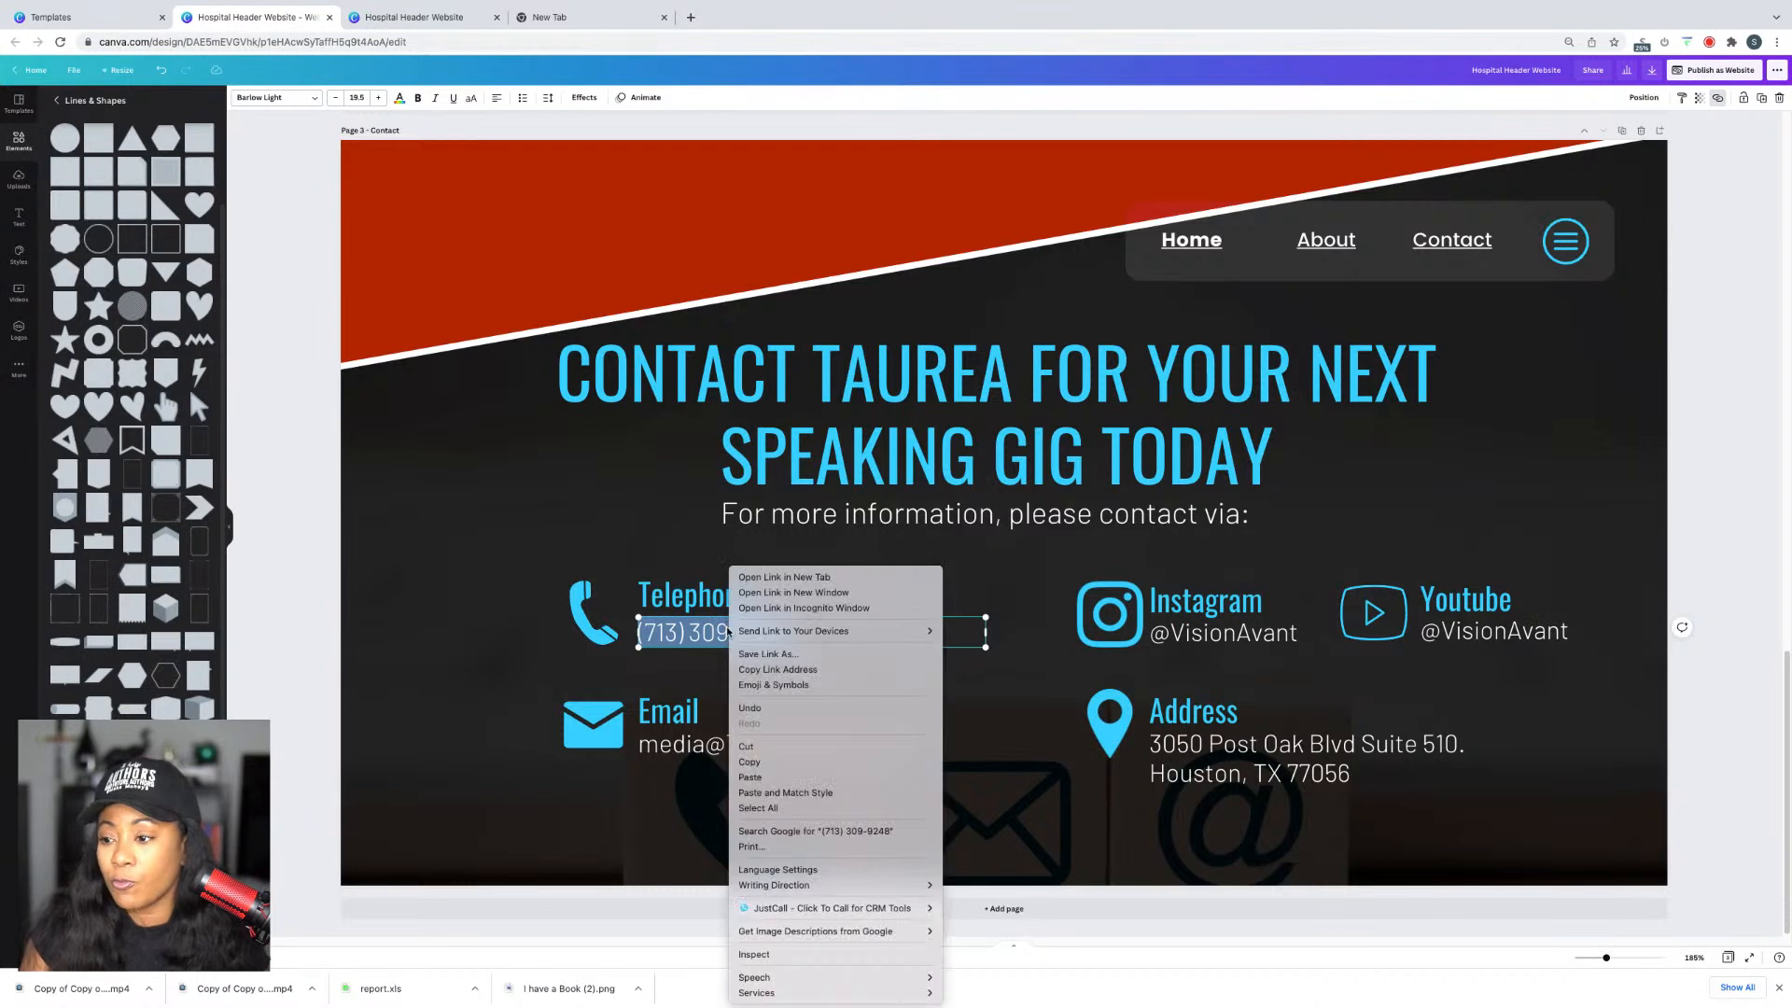
key("Escape")
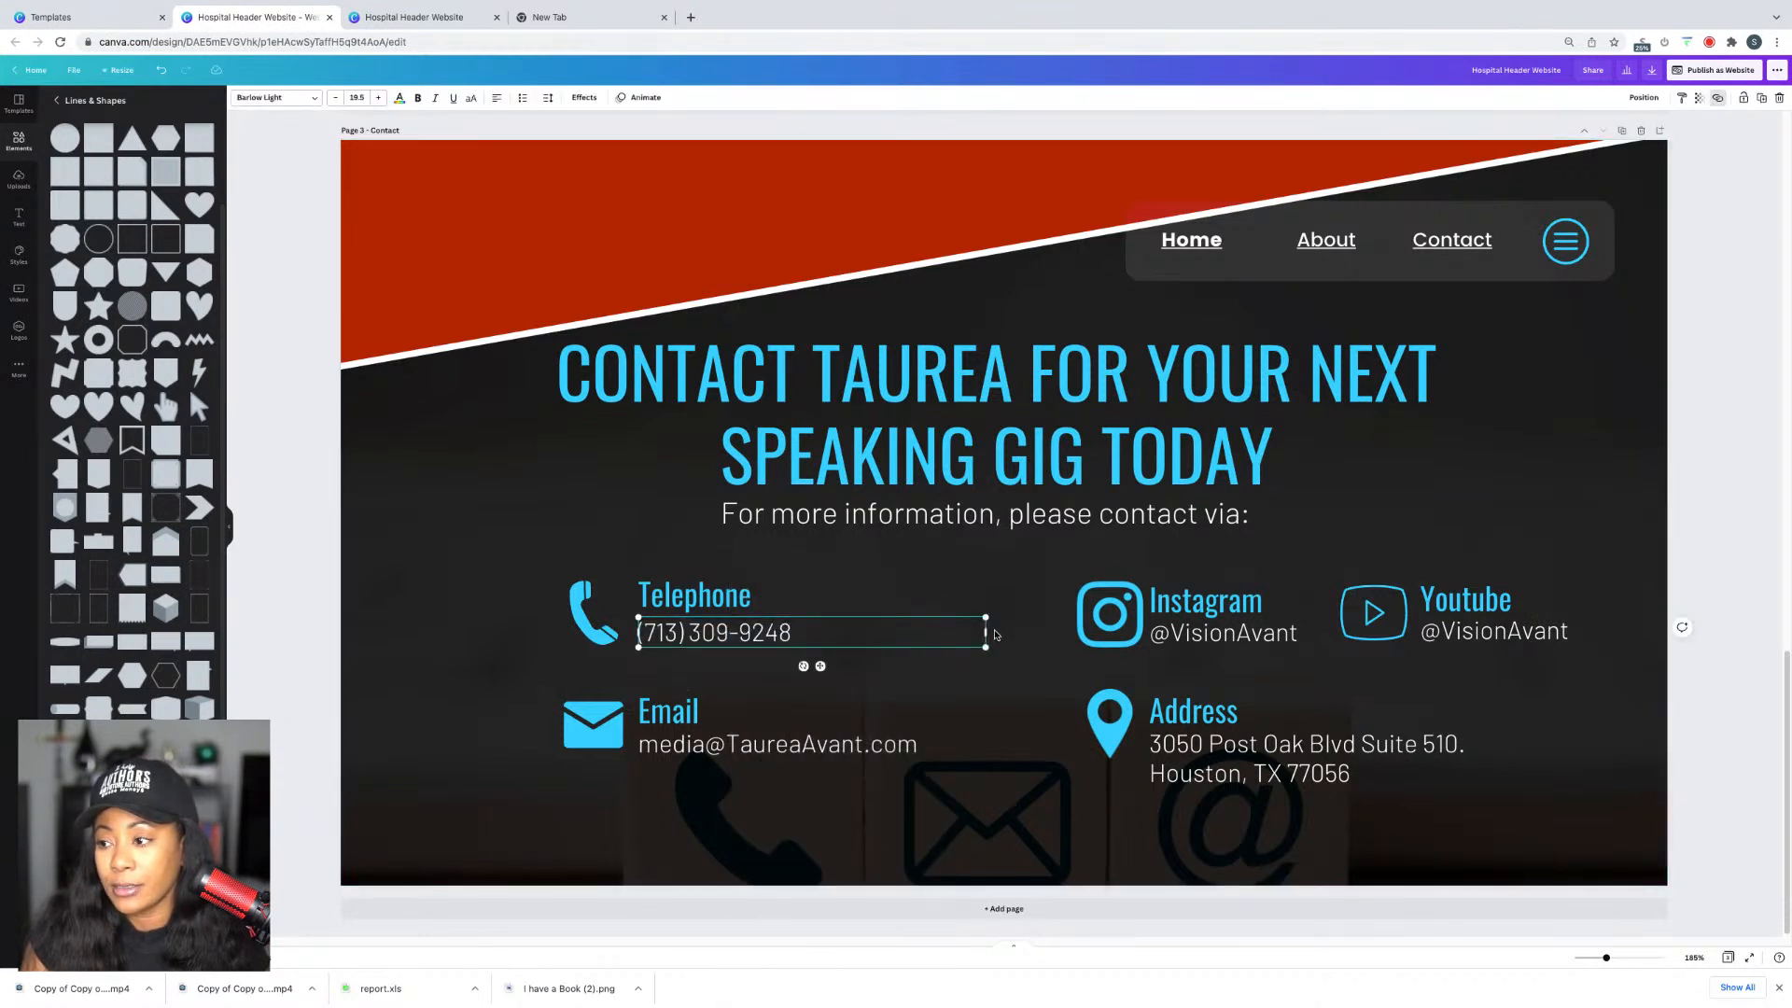
left_click_drag(985, 632, 805, 638)
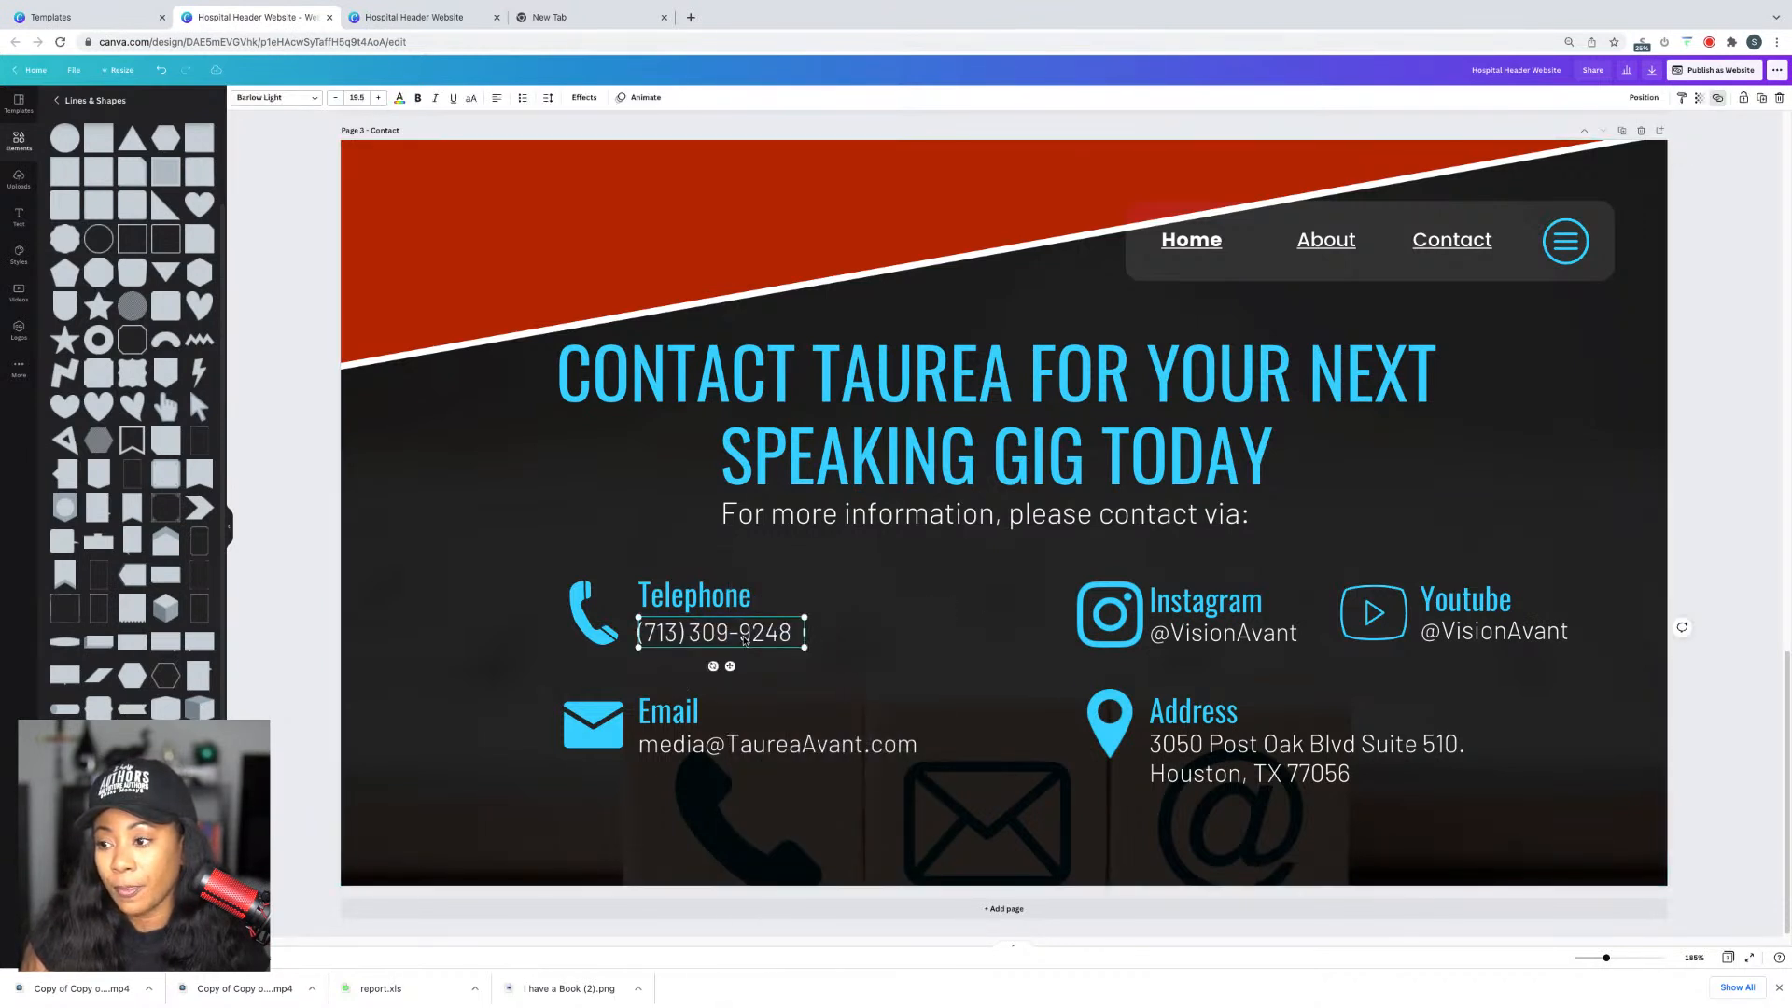
right_click(744, 639)
left_click(775, 732)
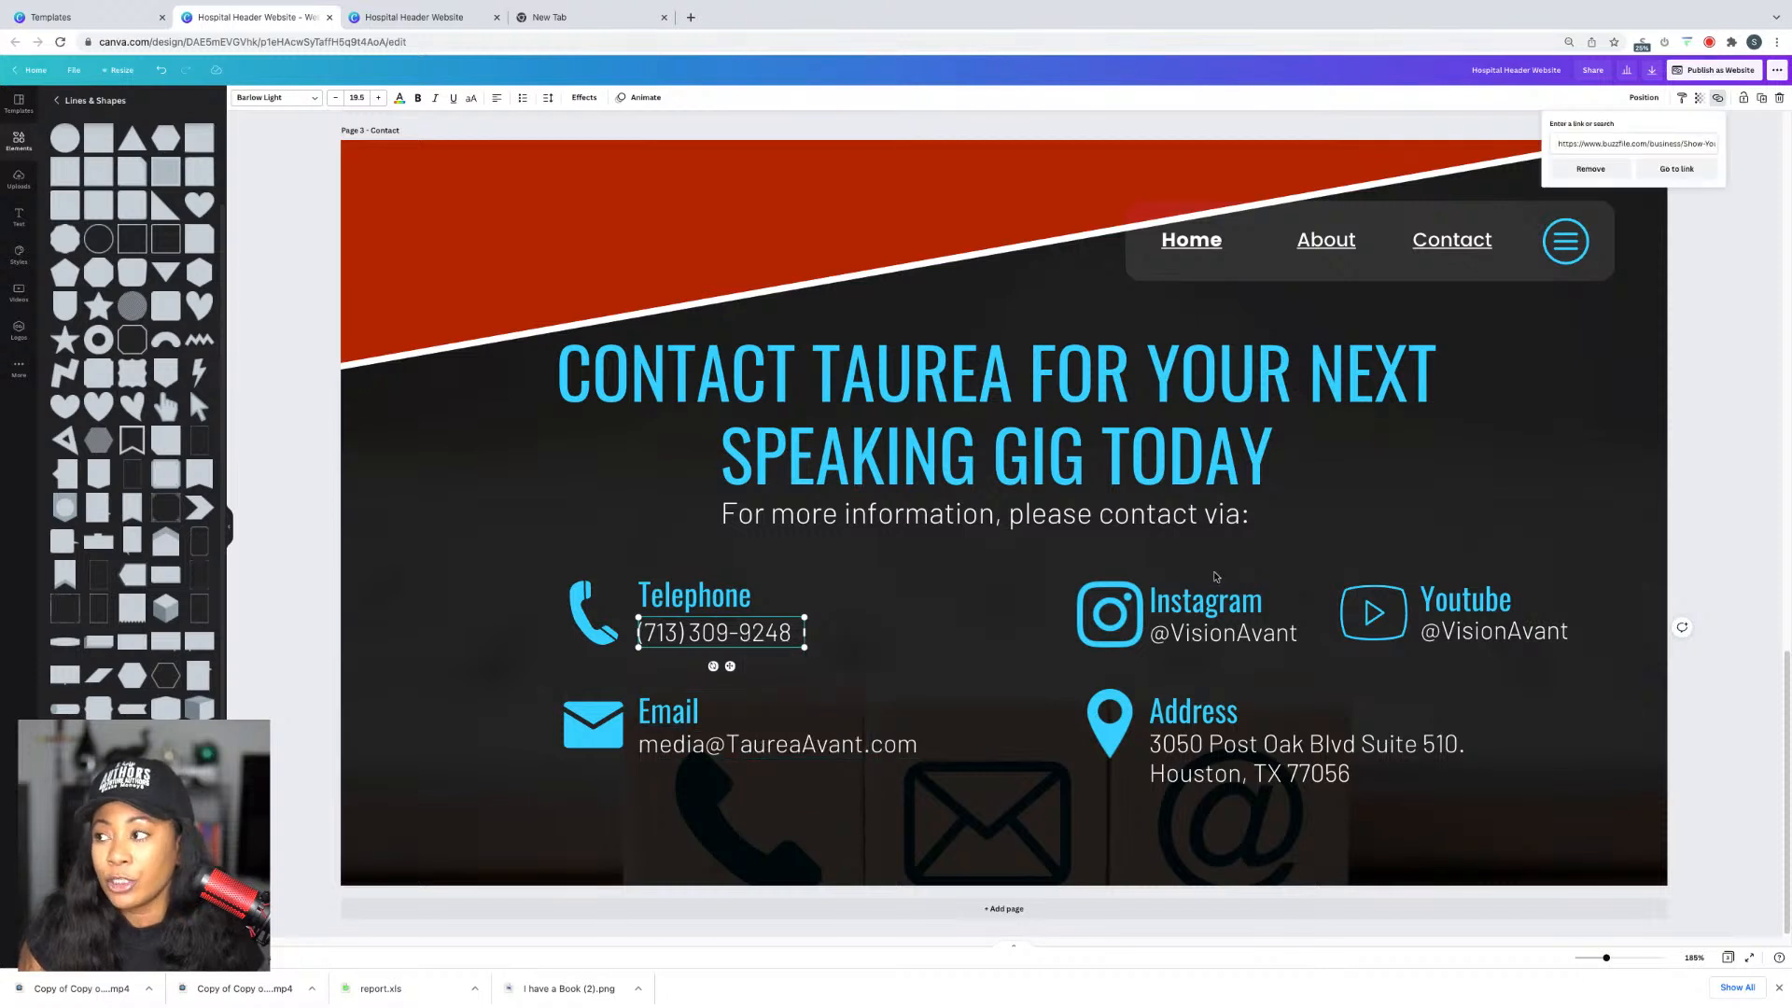
triple_click(1606, 147)
key("super+v")
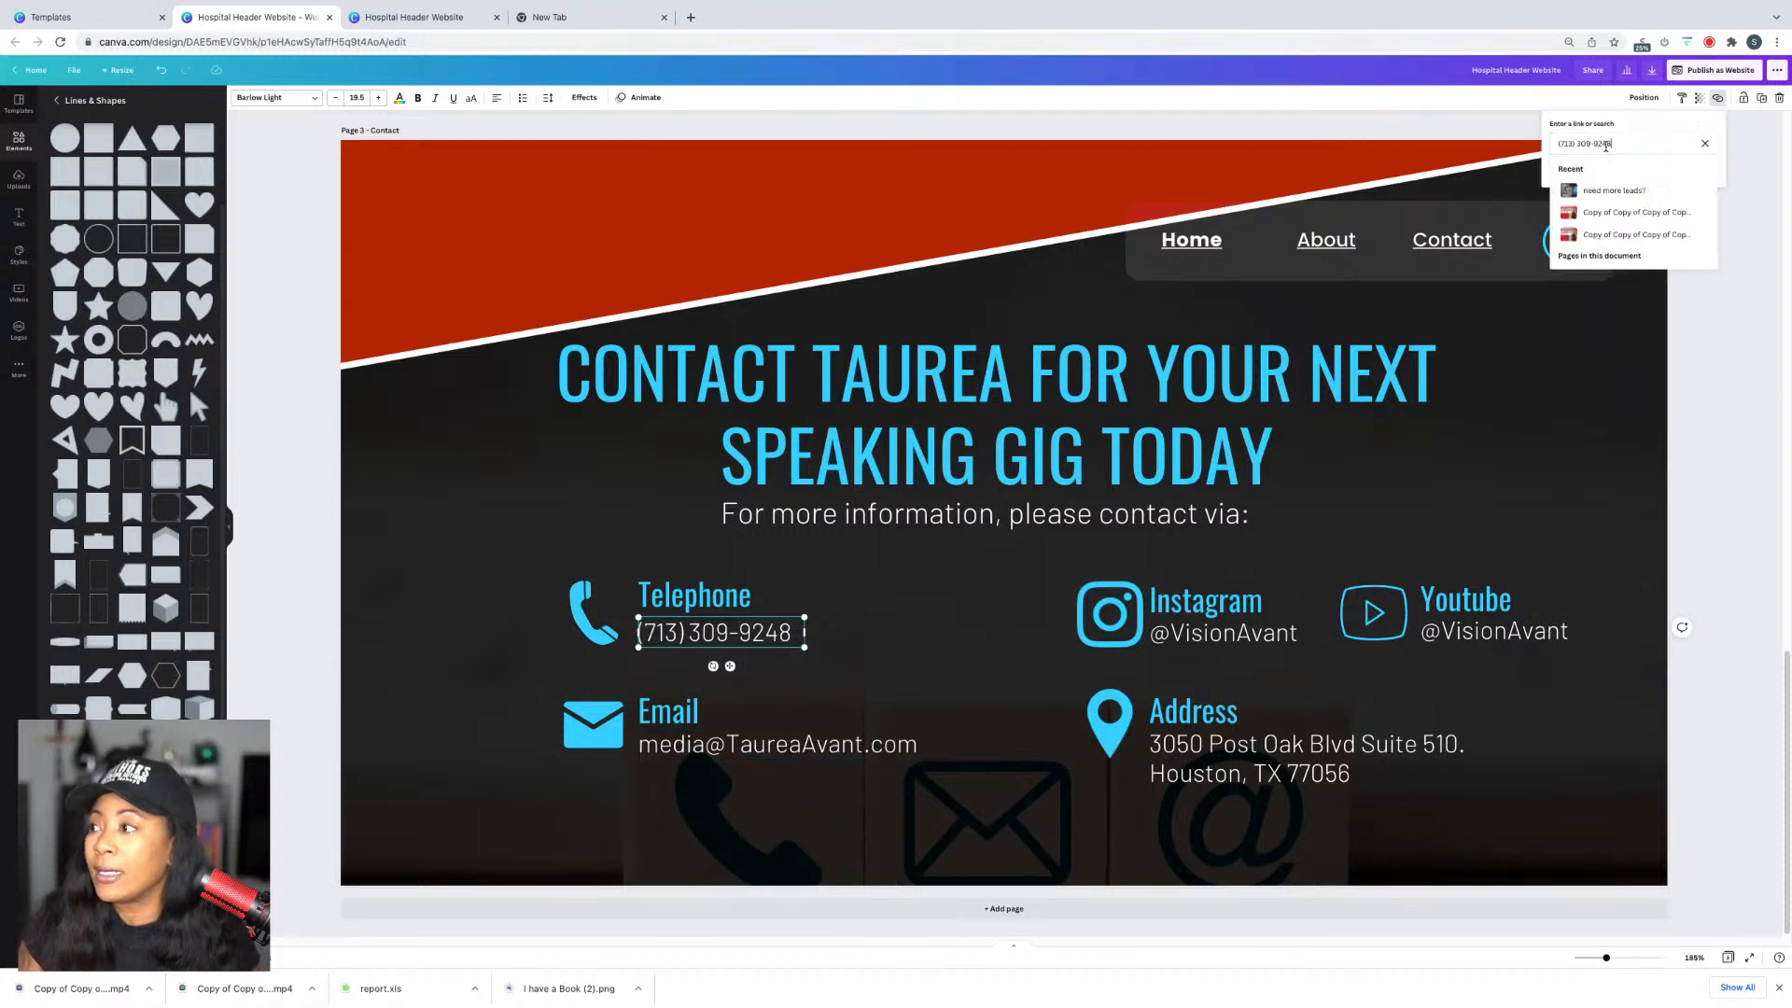
key("Return")
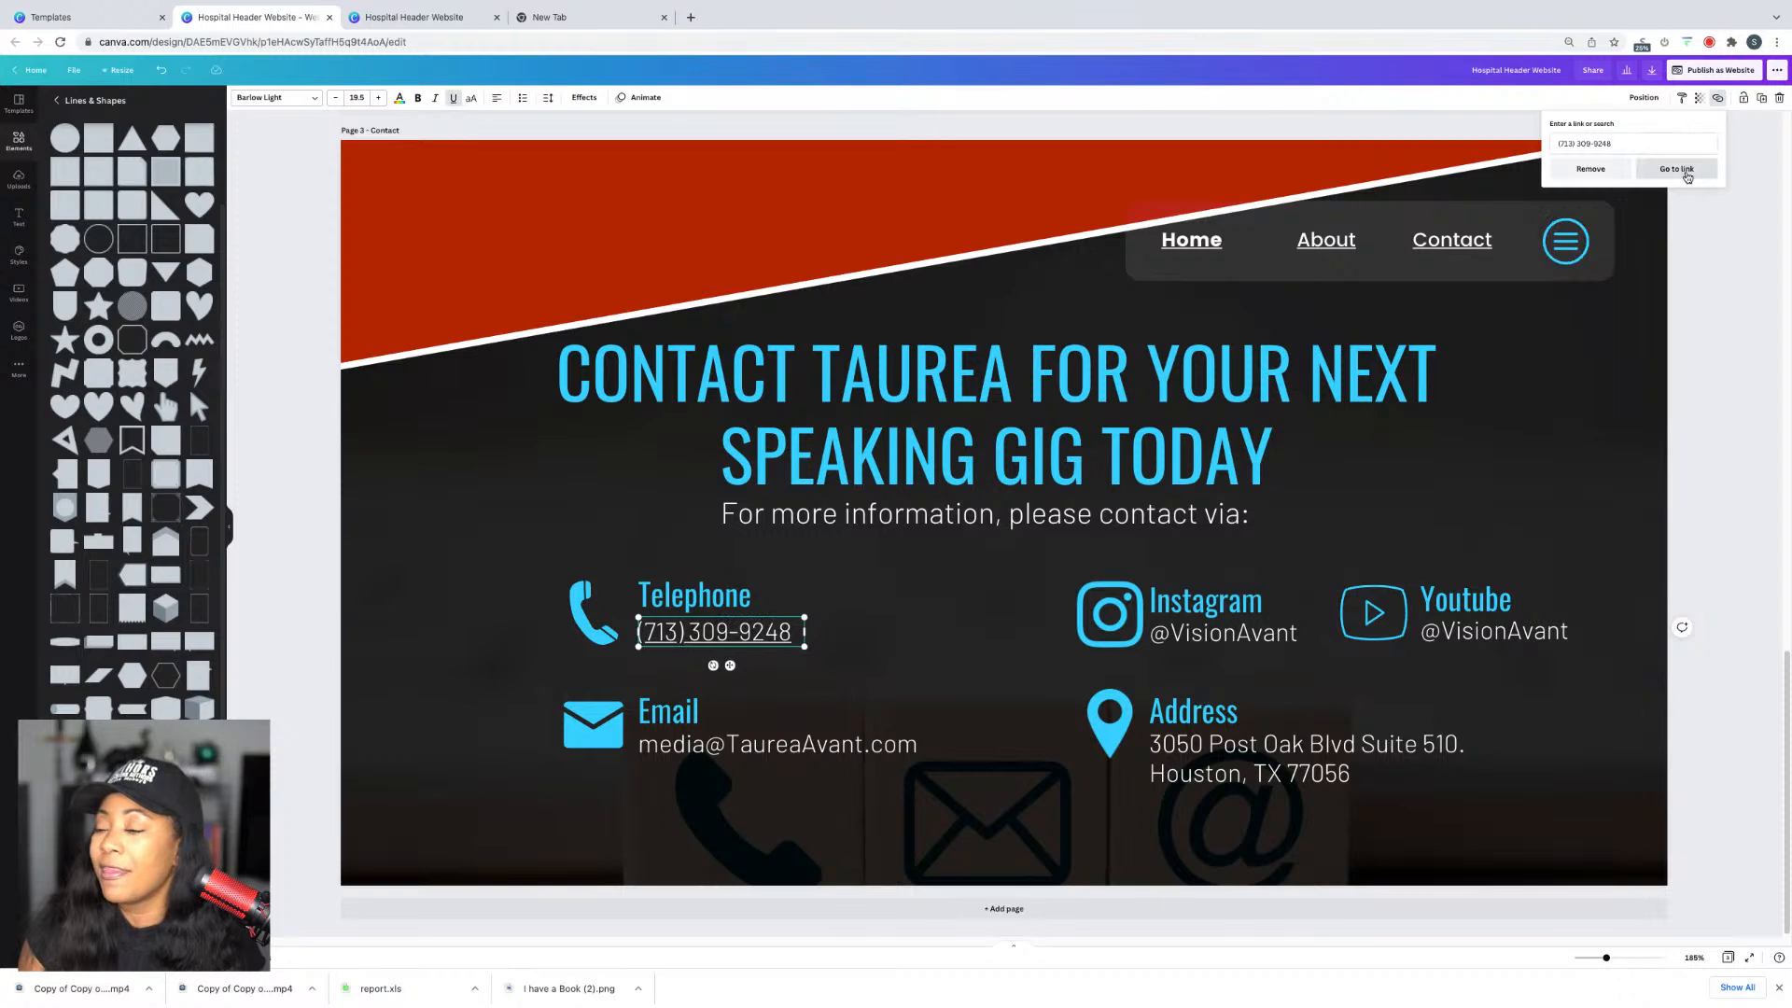
left_click(1685, 175)
left_click(298, 16)
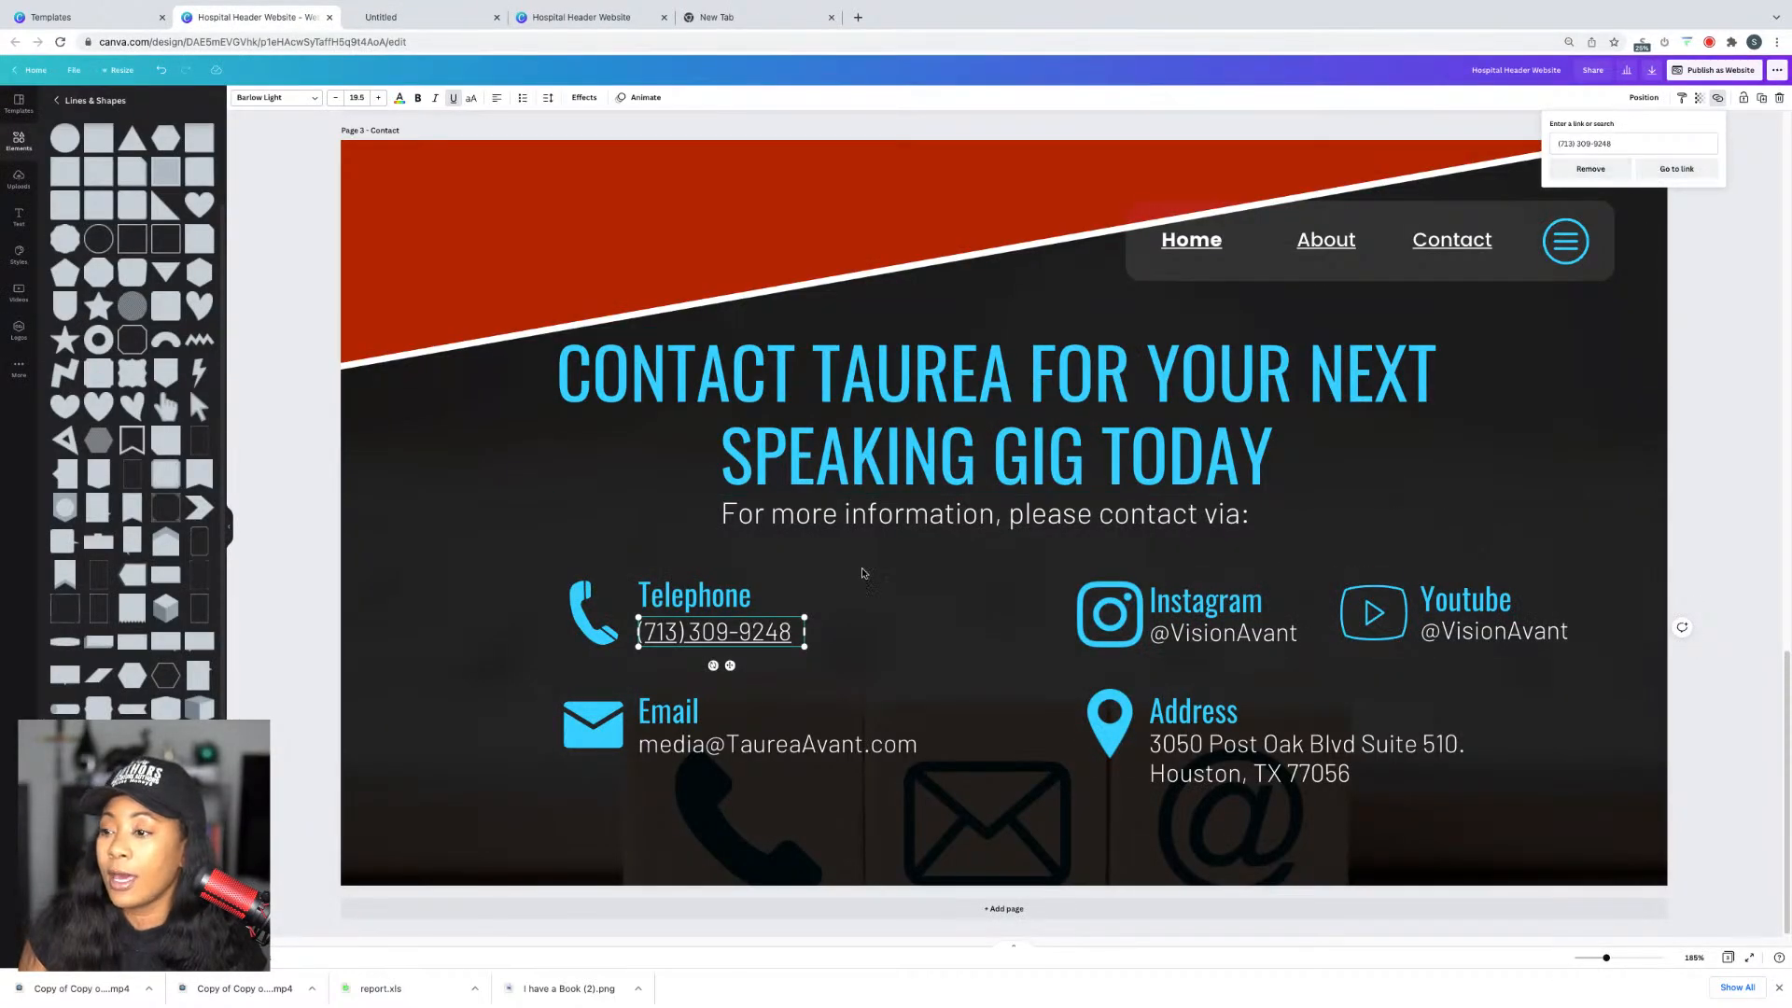
left_click(861, 577)
Step: Link the email address text to the pasted email address
left_click(818, 747)
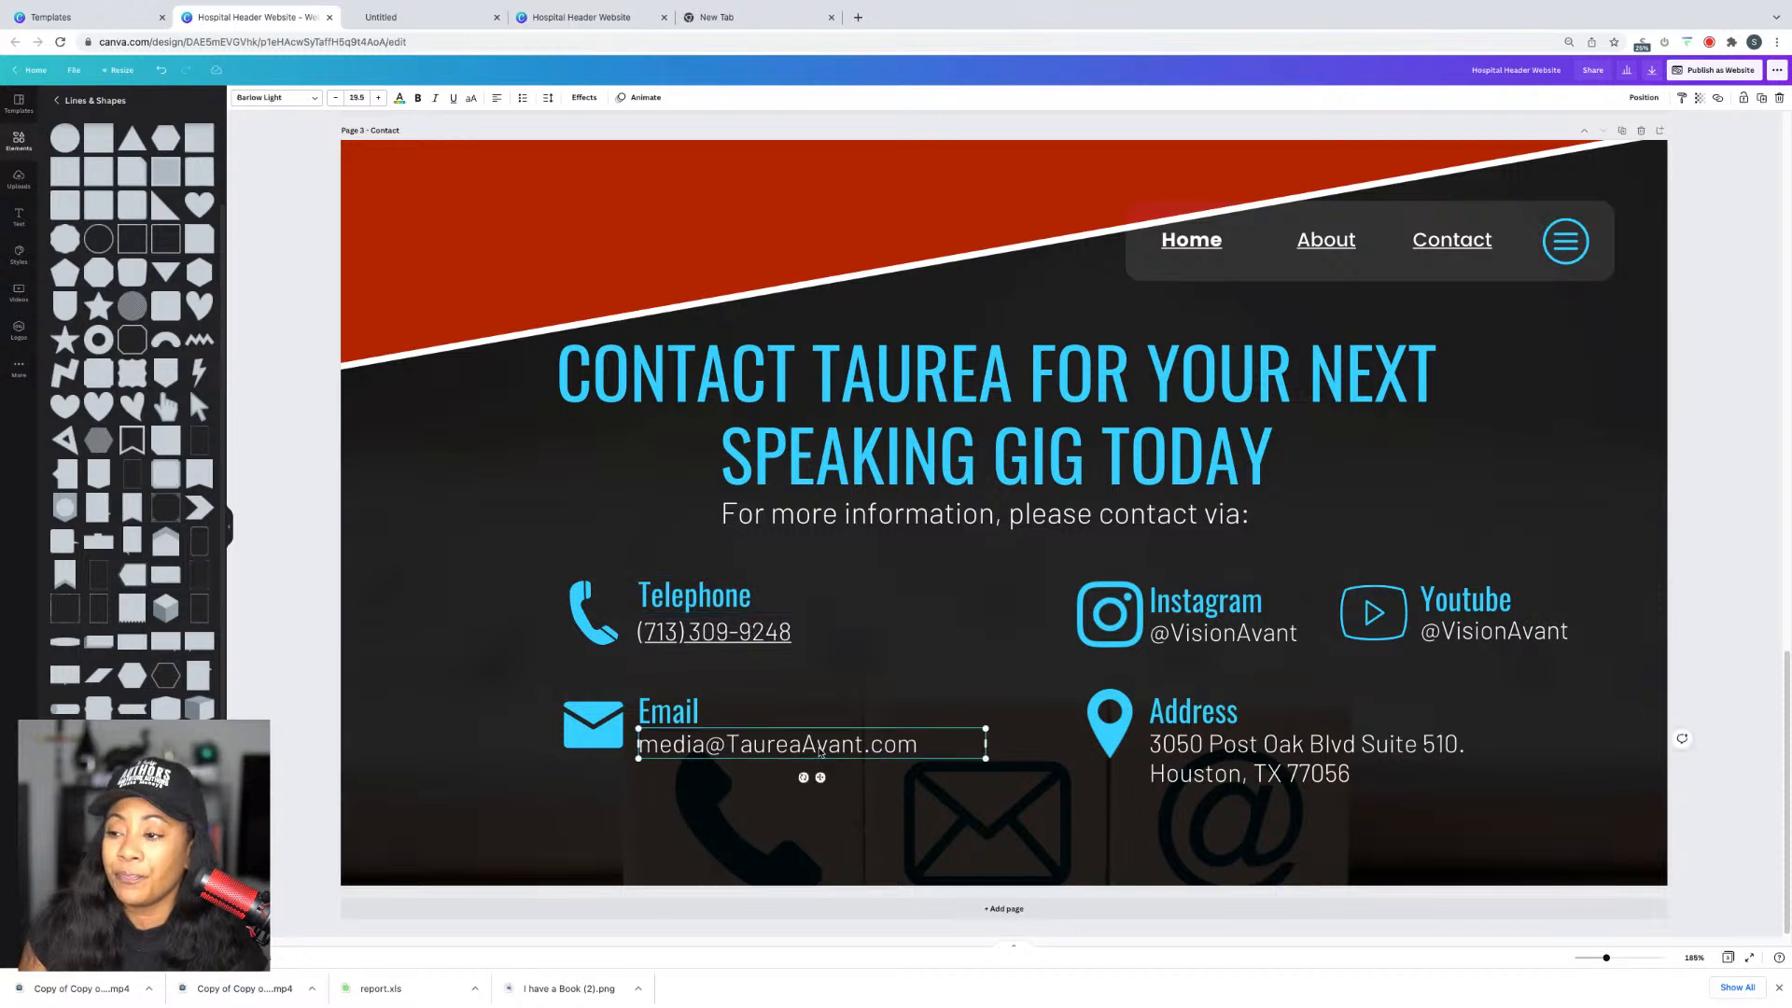
left_click(818, 747)
key("super+c")
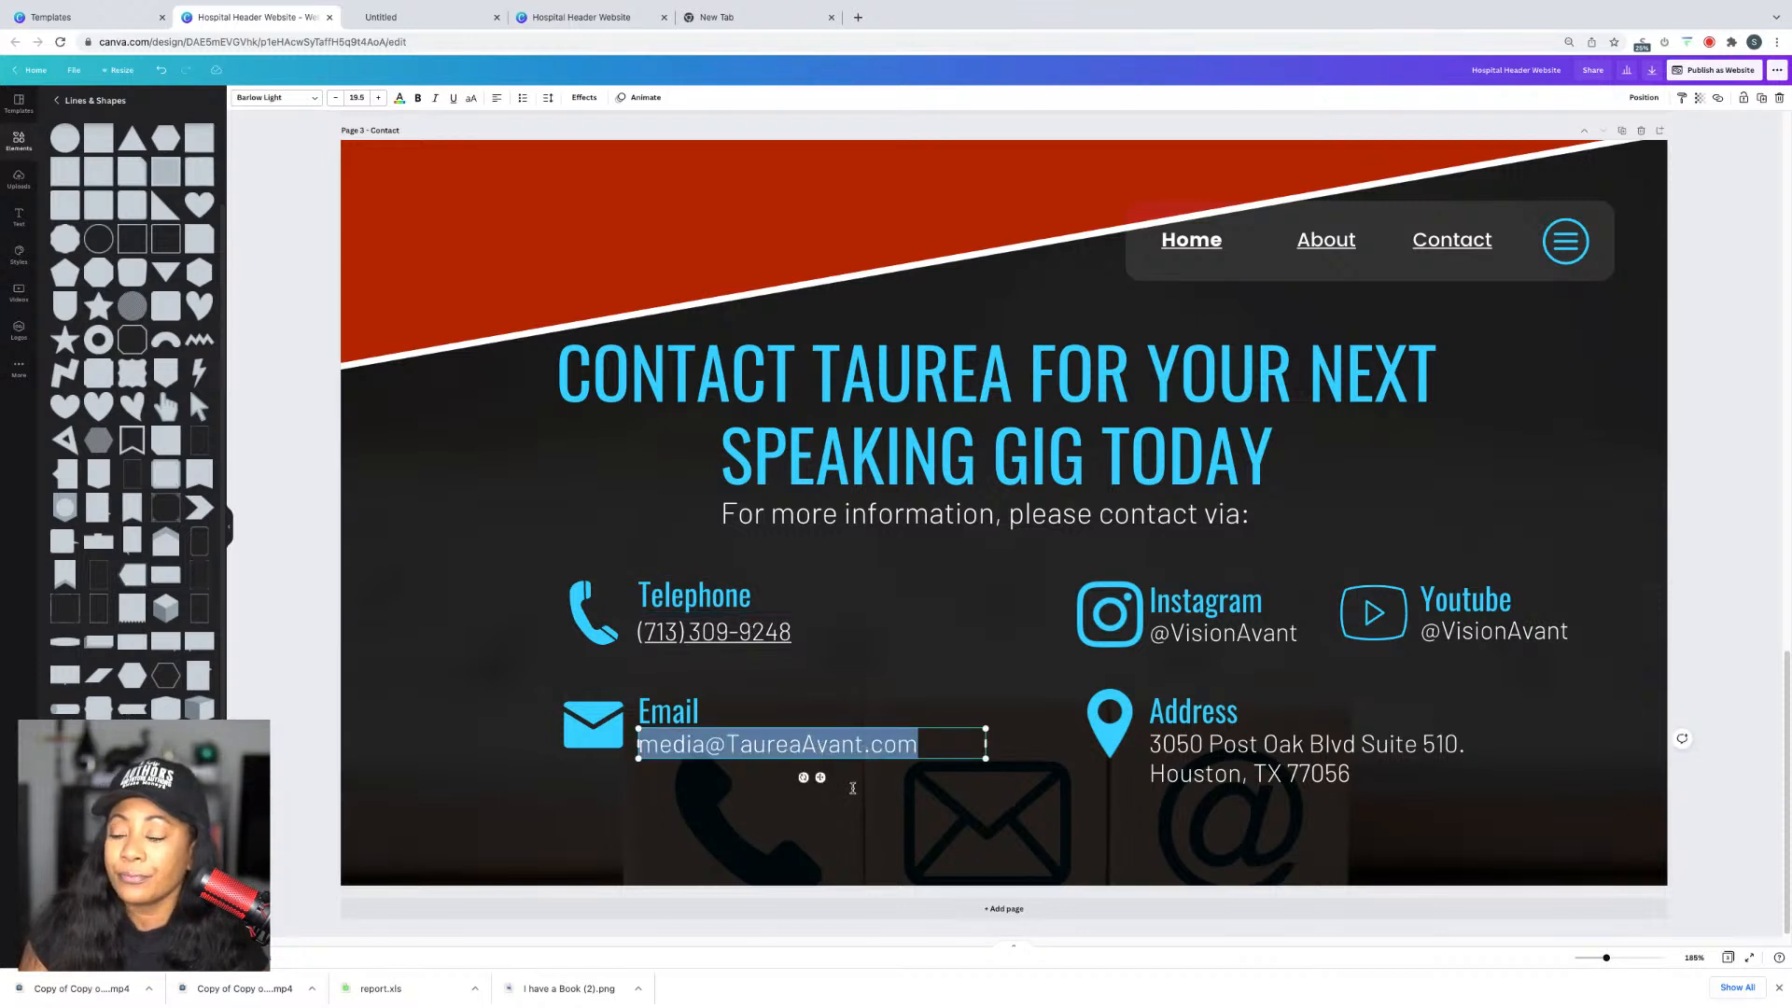
right_click(849, 751)
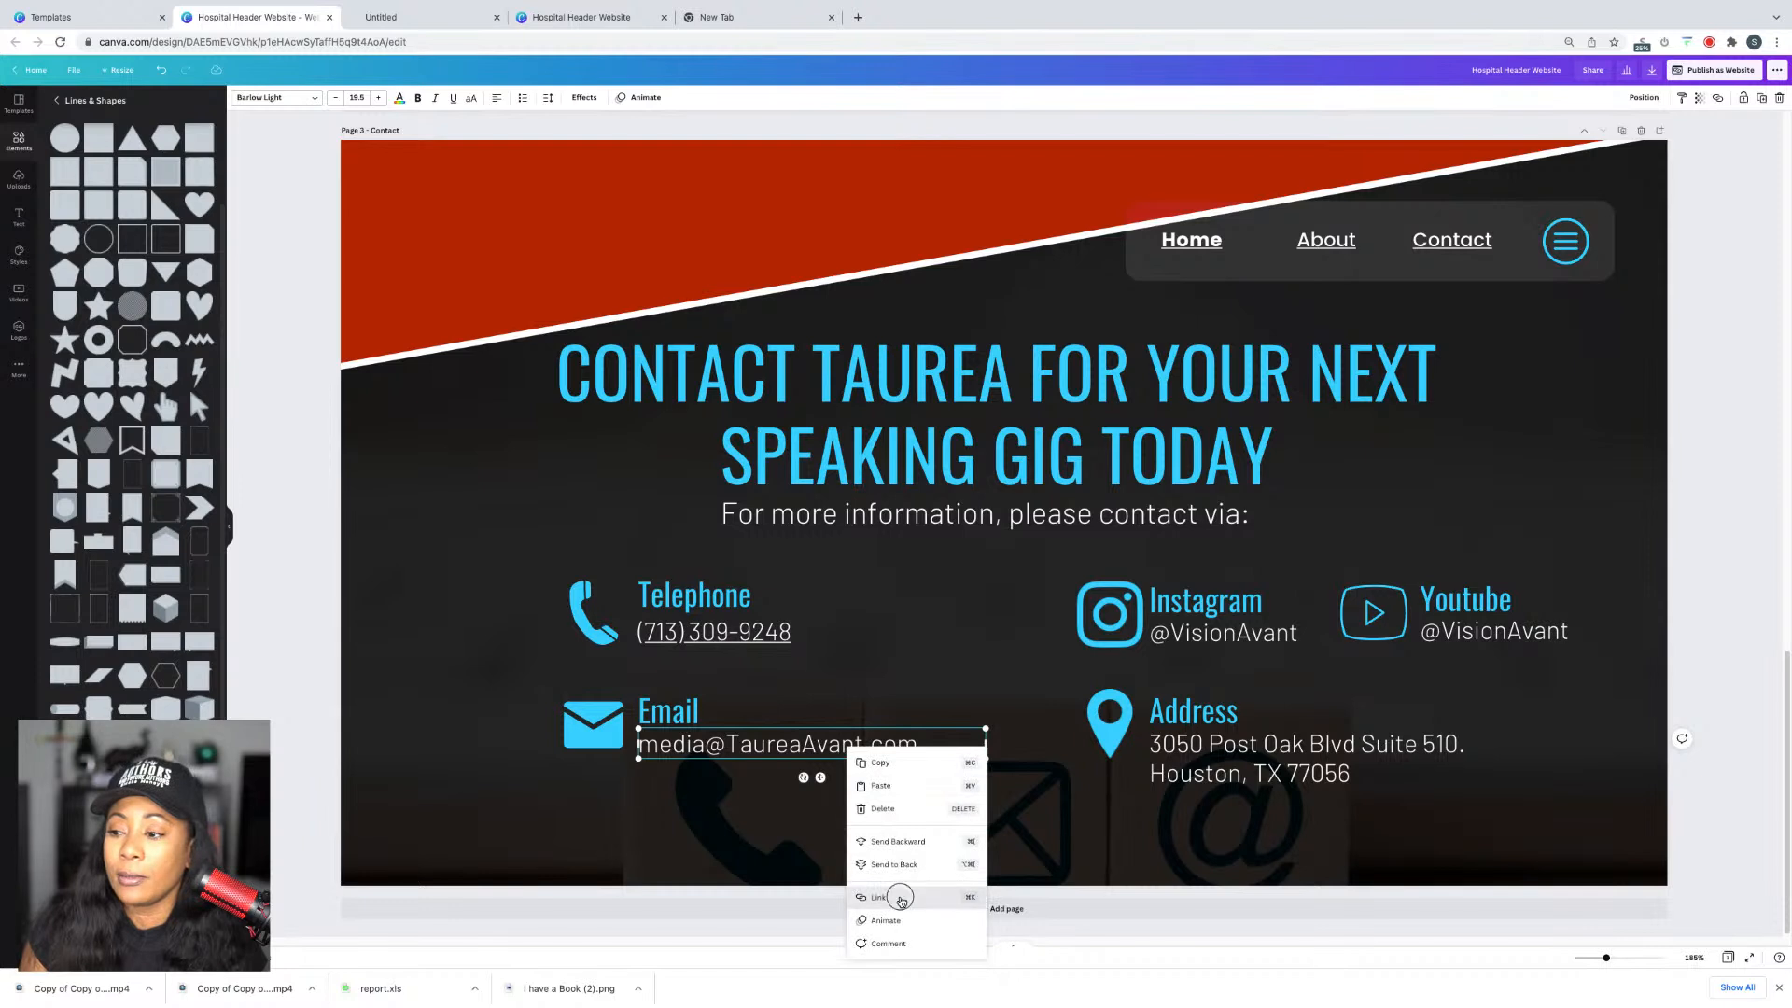
left_click(901, 898)
key("super+v")
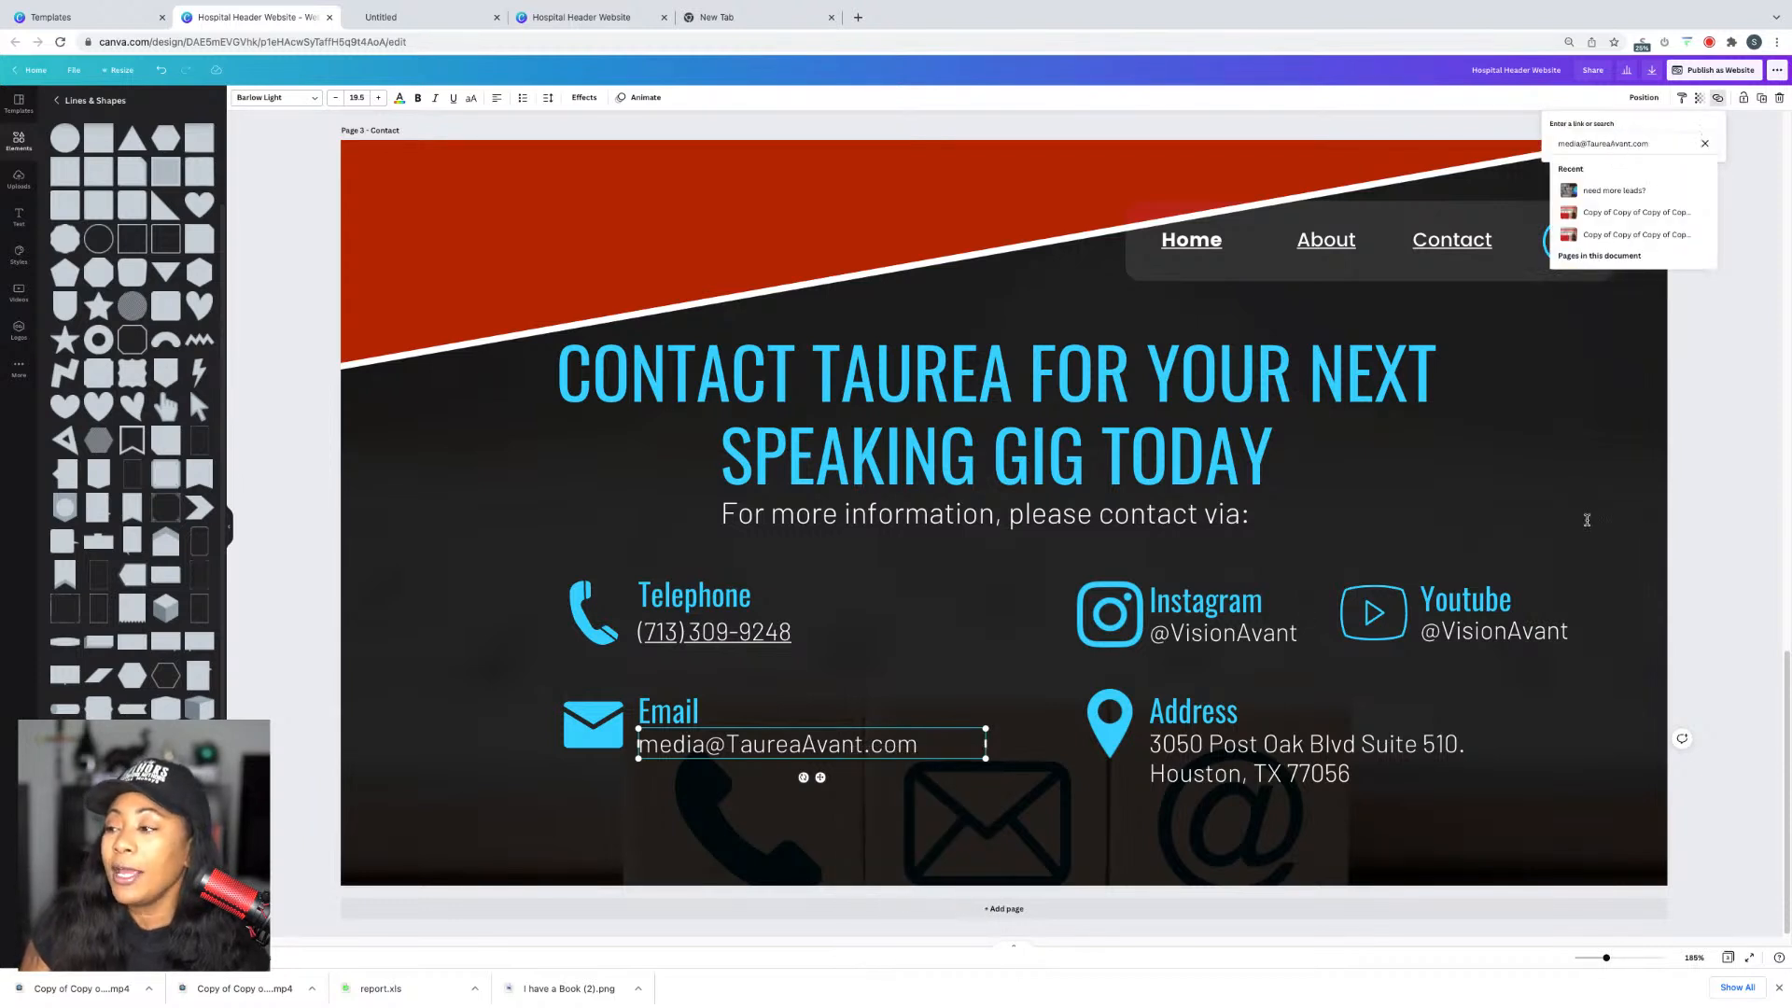
key("Return")
Step: Link the Contact page's Instagram handle to its instagram.com profile address
left_click(1222, 633)
right_click(1232, 633)
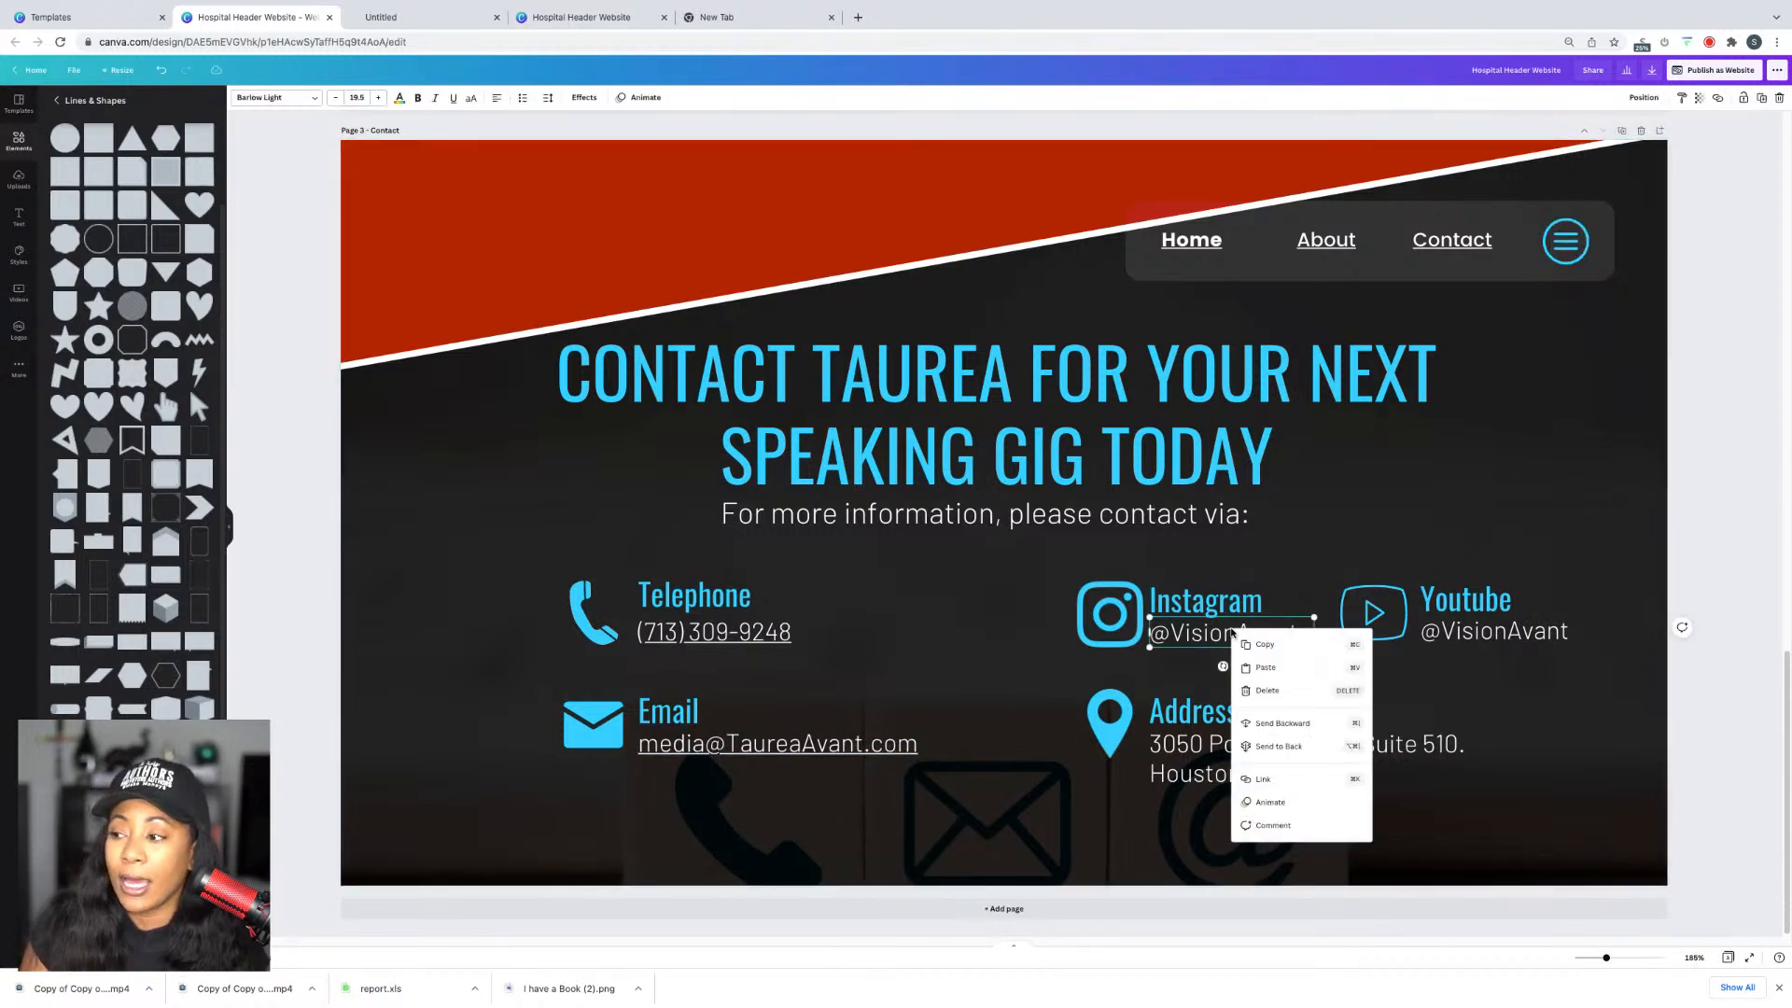
left_click(1173, 626)
double_click(1177, 627)
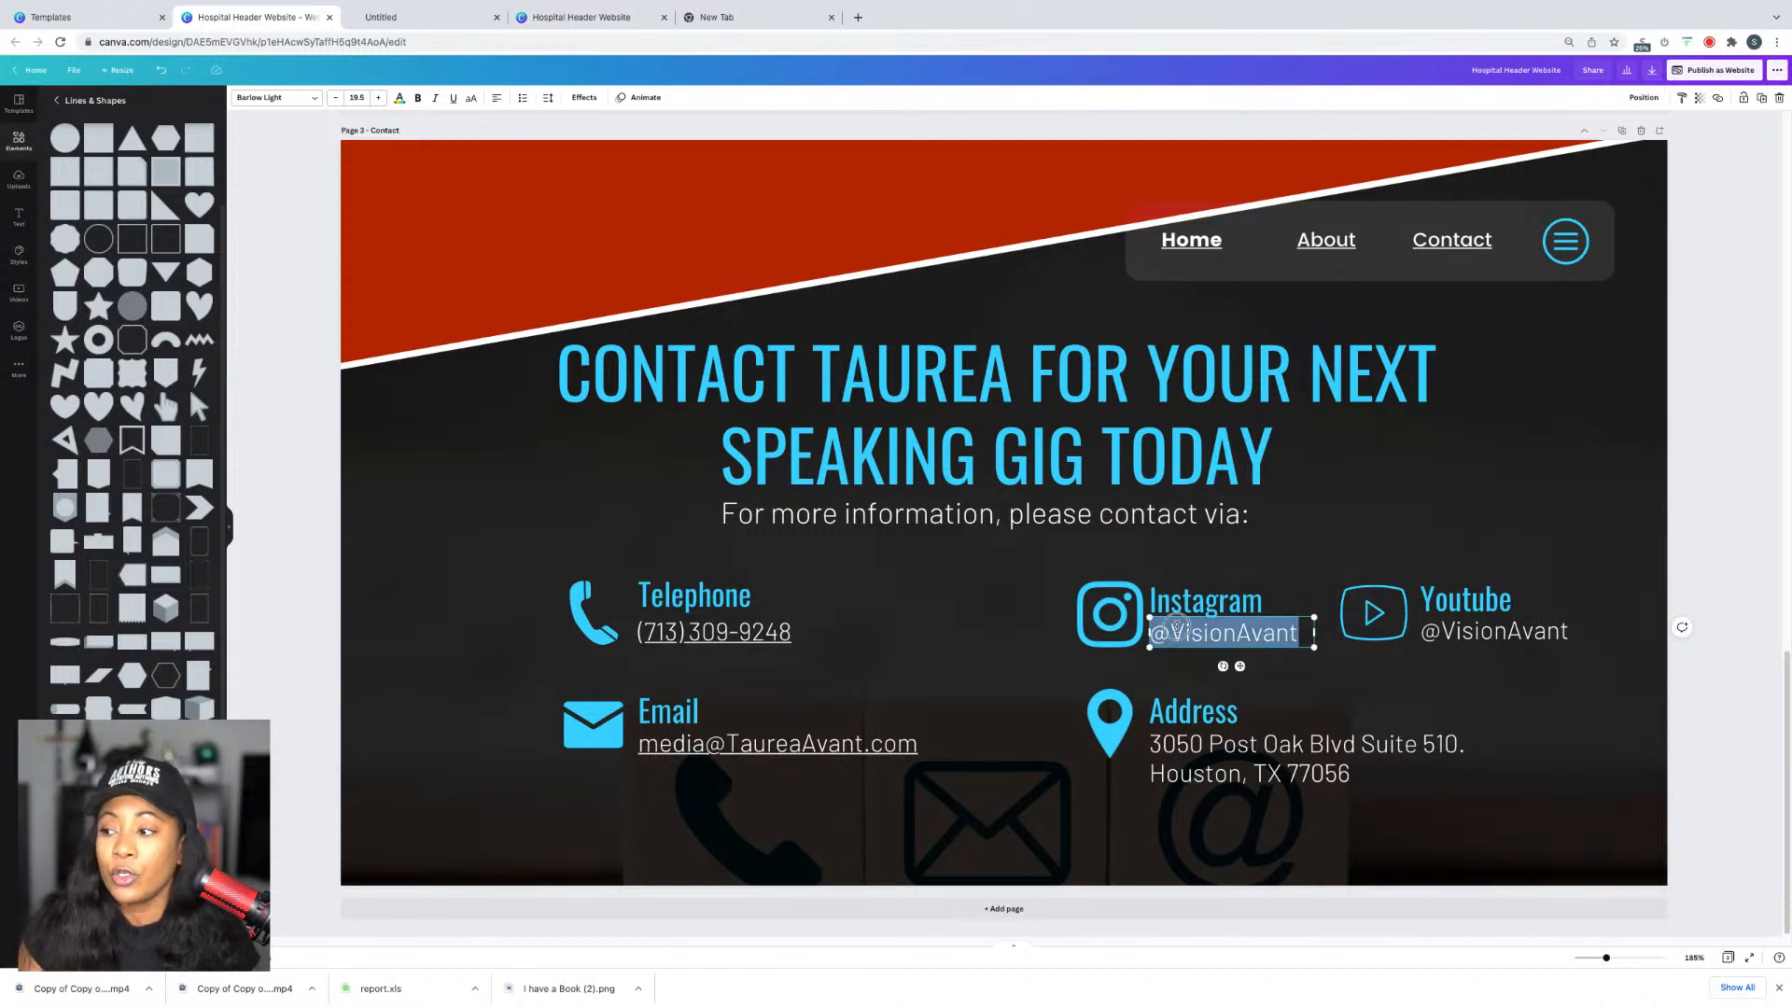
right_click(1177, 627)
left_click(1277, 552)
left_click(1351, 524)
left_click(1268, 631)
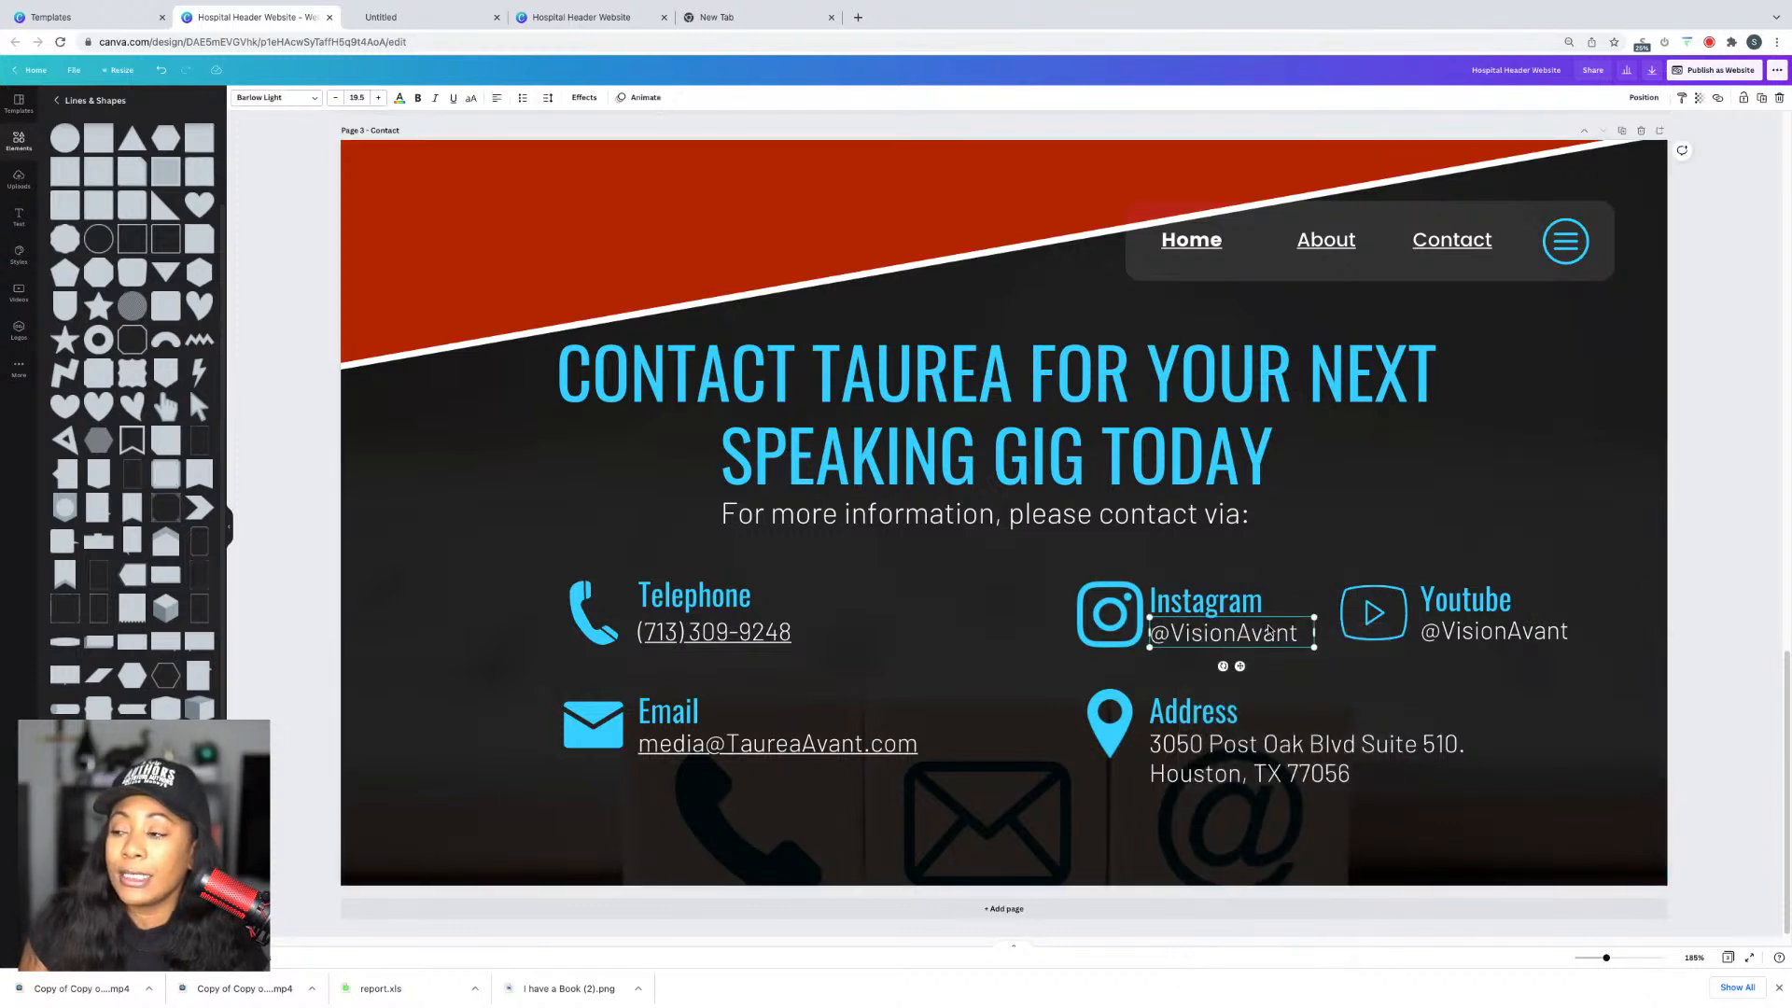
right_click(1268, 631)
left_click(1315, 775)
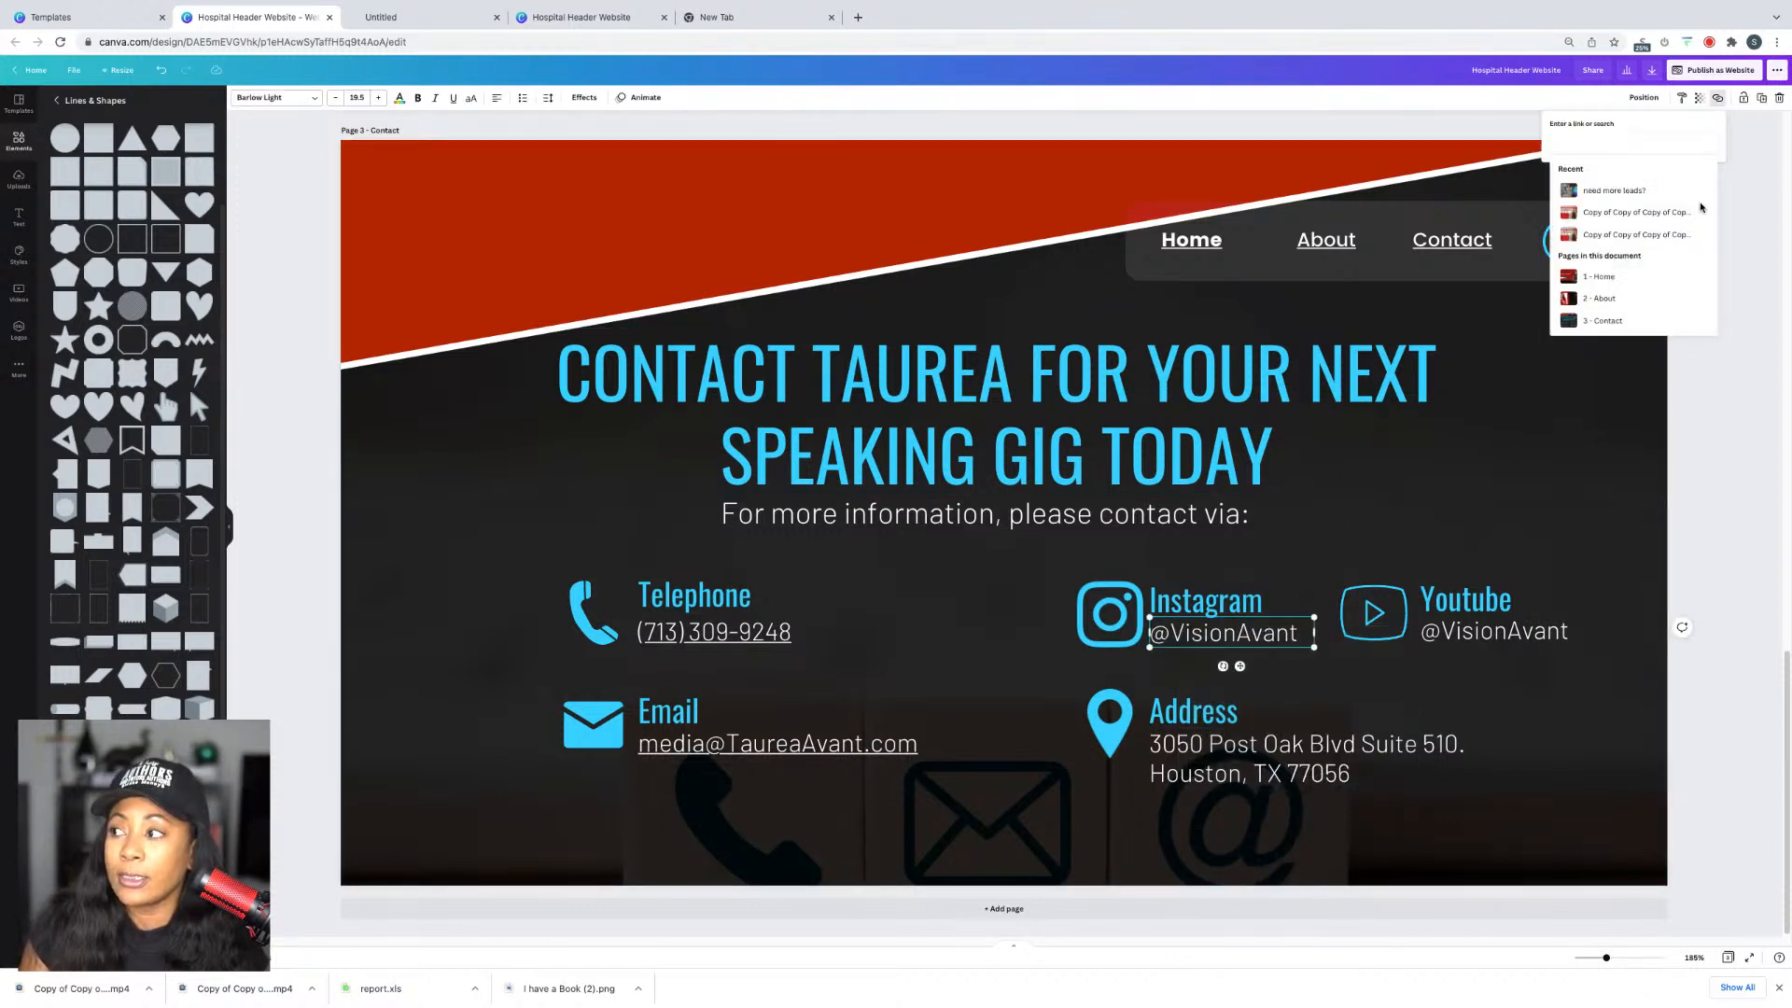
type("www.instagram.com/visionavant")
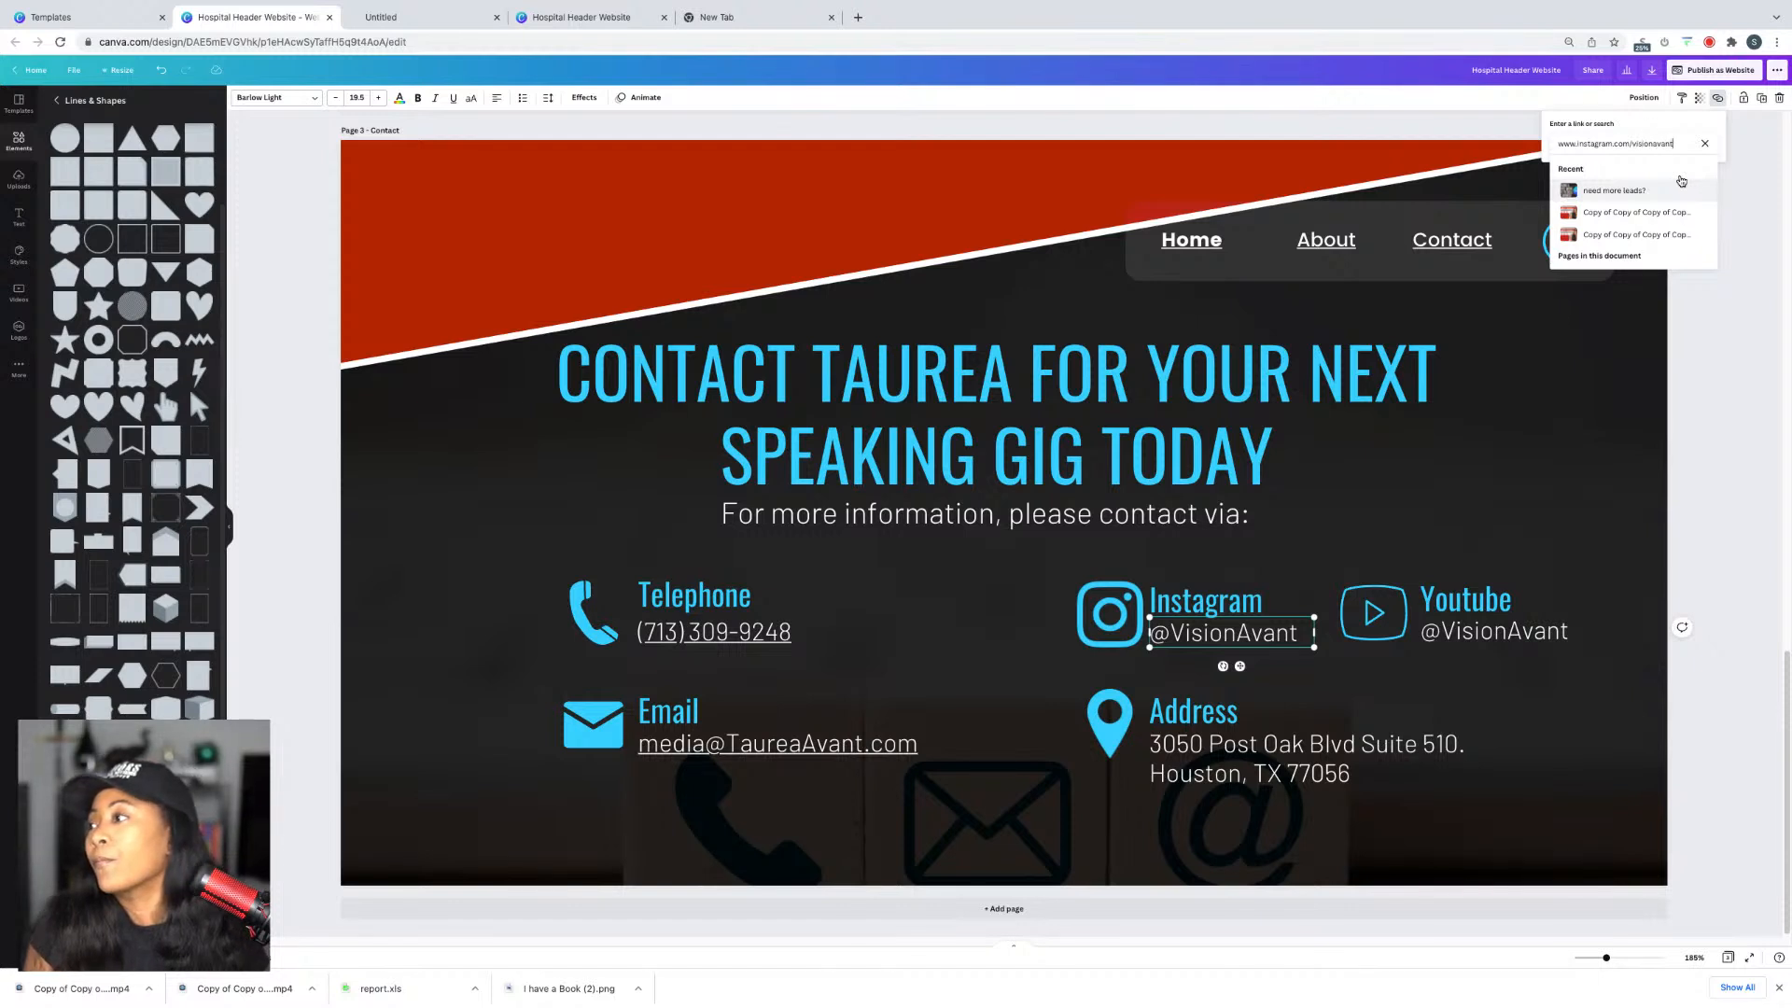
key("Return")
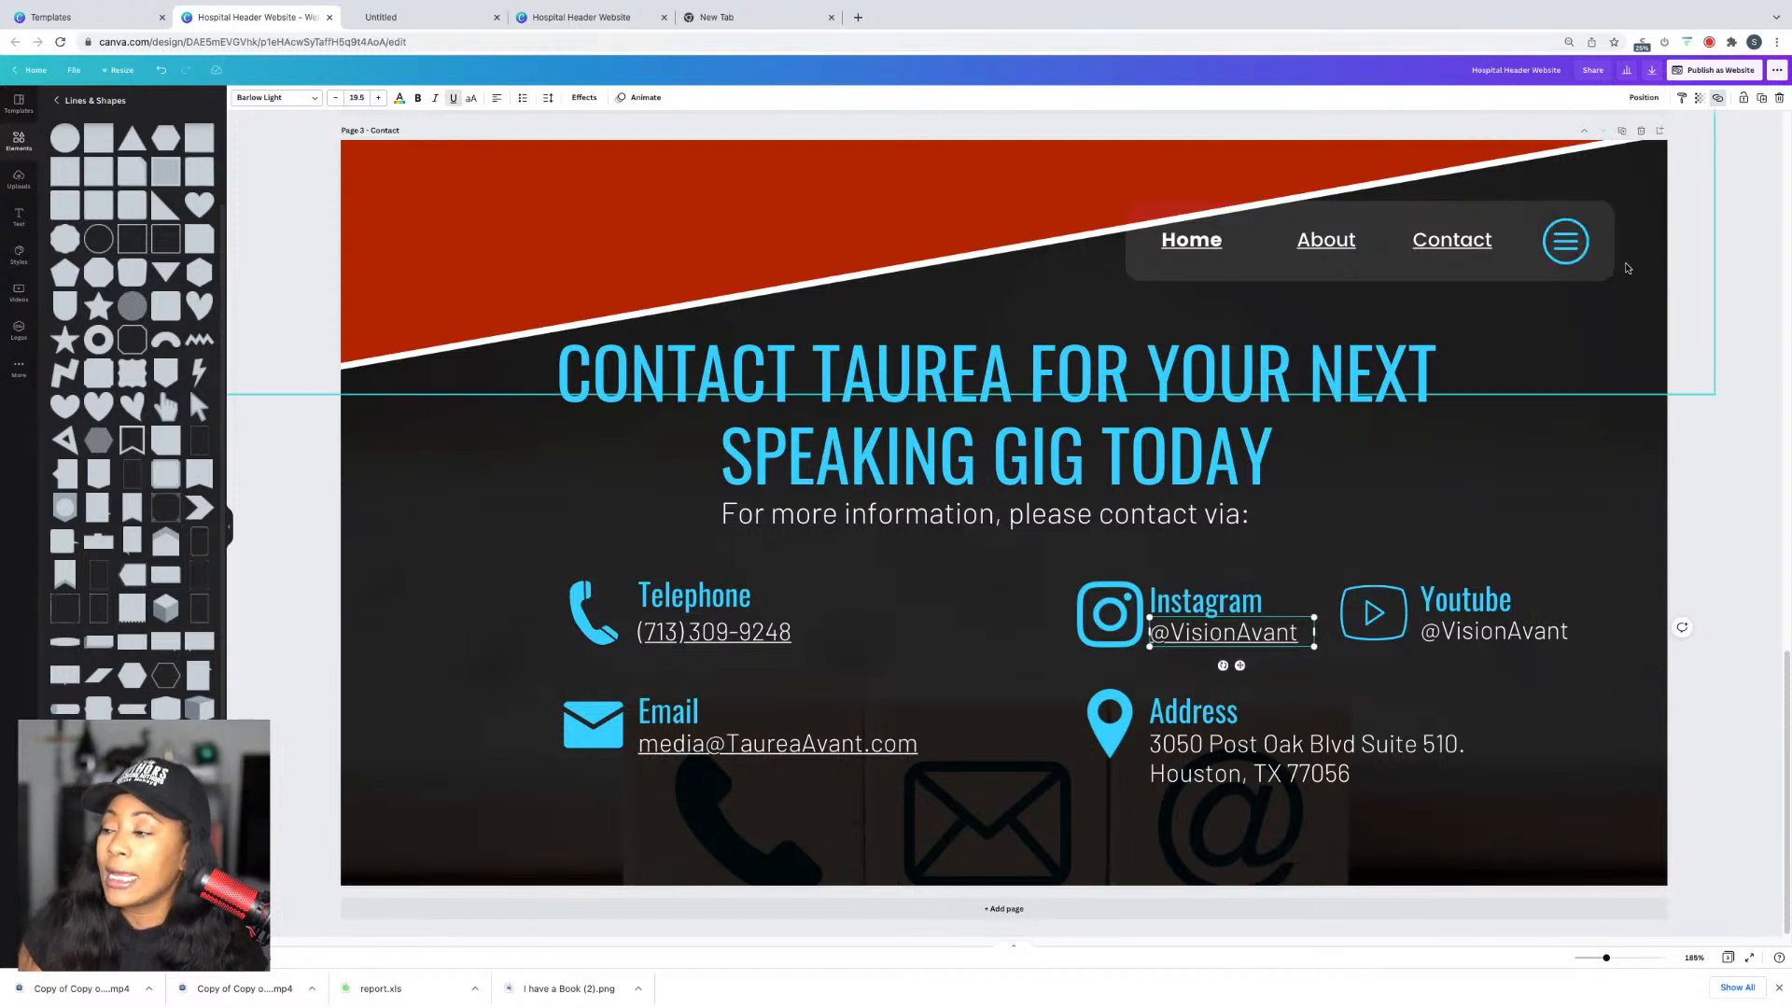
Step: Open YouTube in a new tab and search for visionavant
left_click(858, 17)
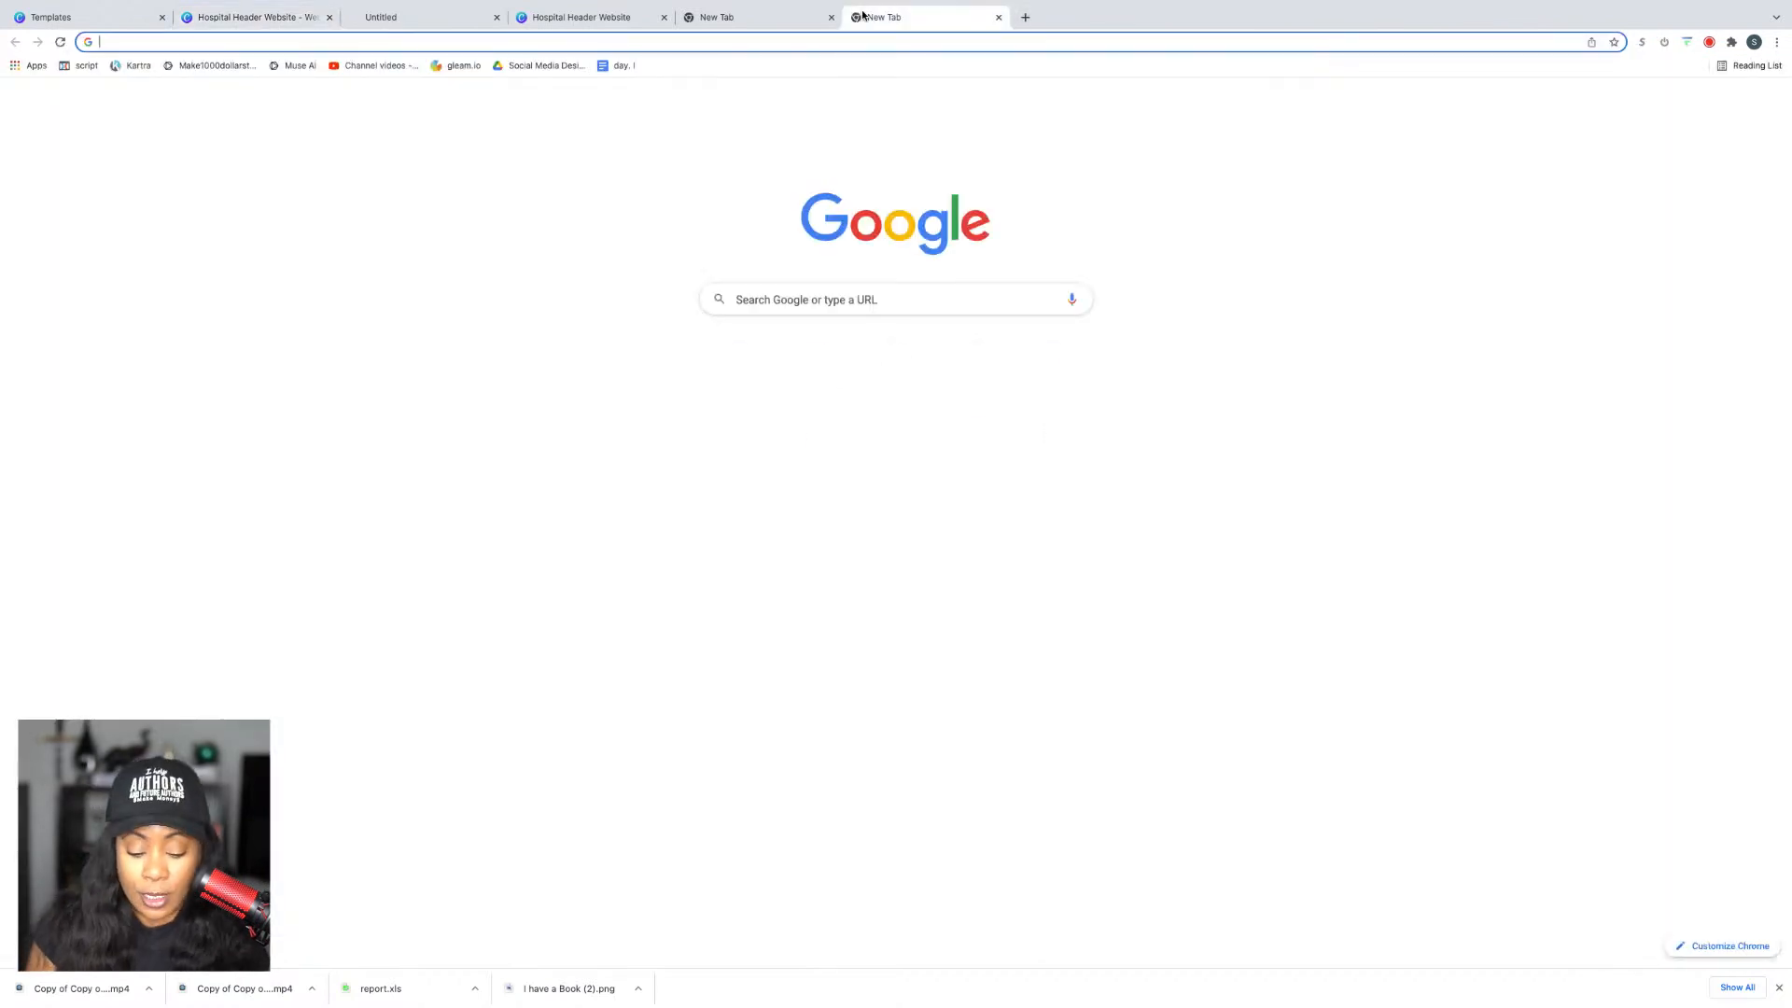
type("youtube")
key("Return")
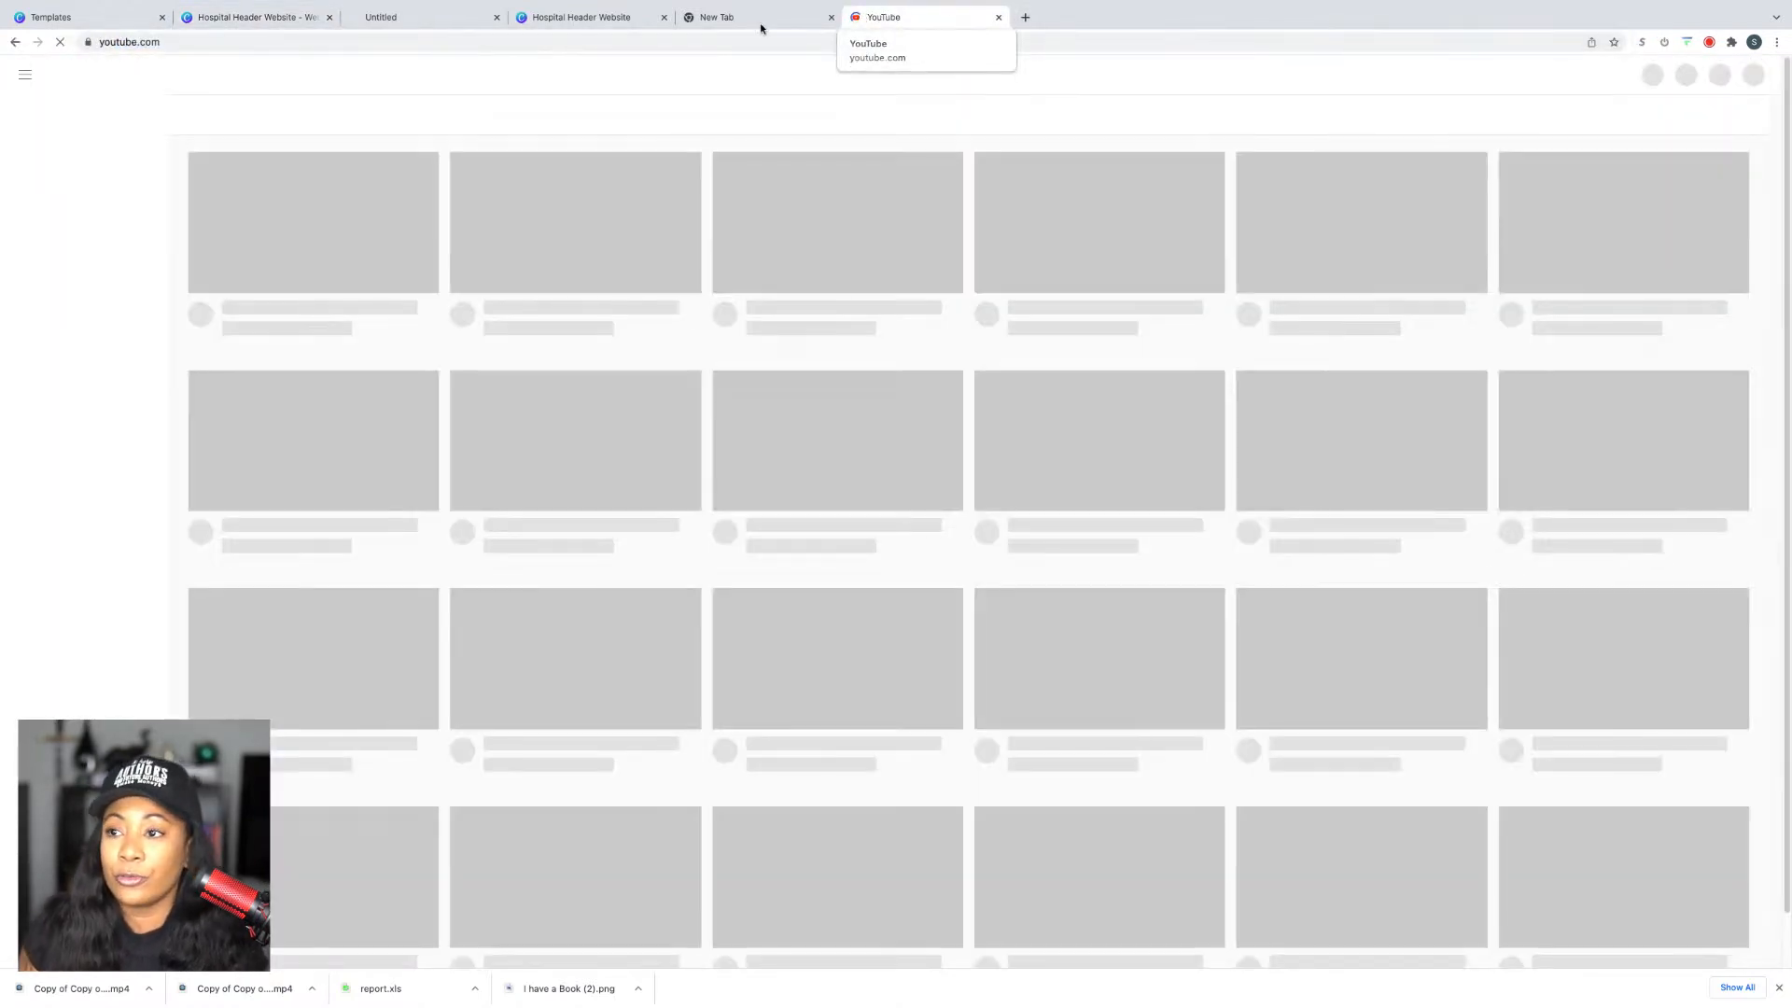
left_click(808, 72)
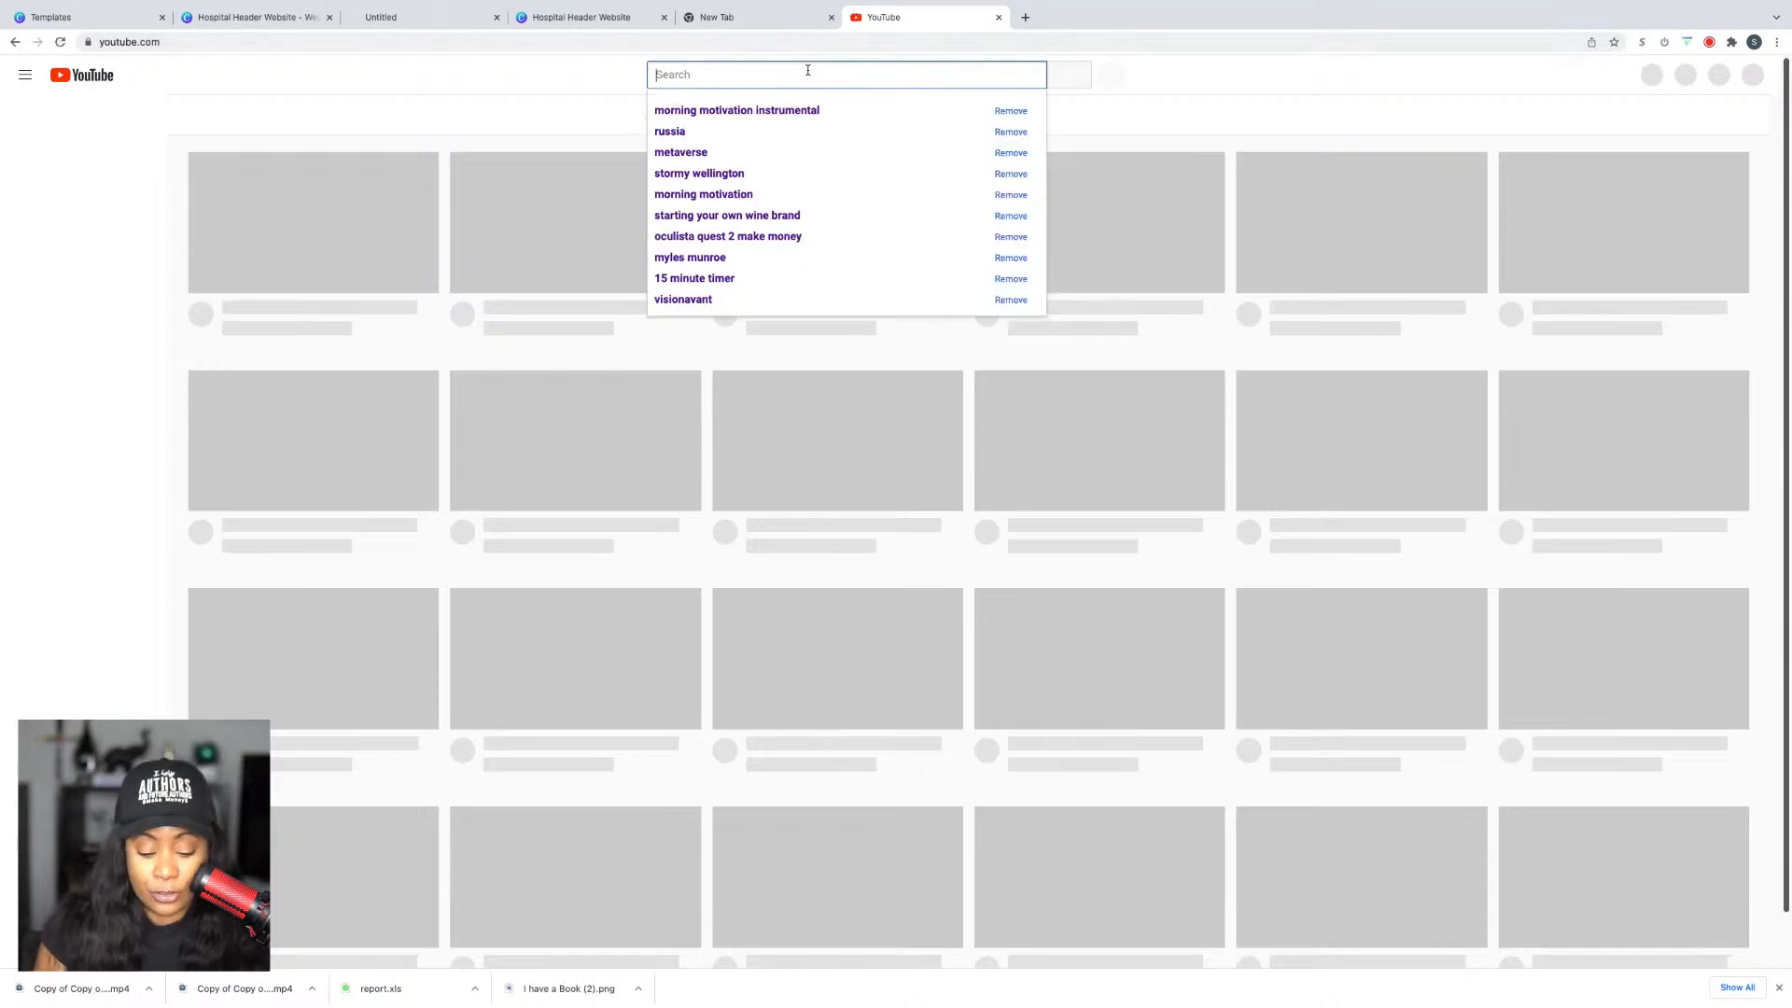
type("visionavant")
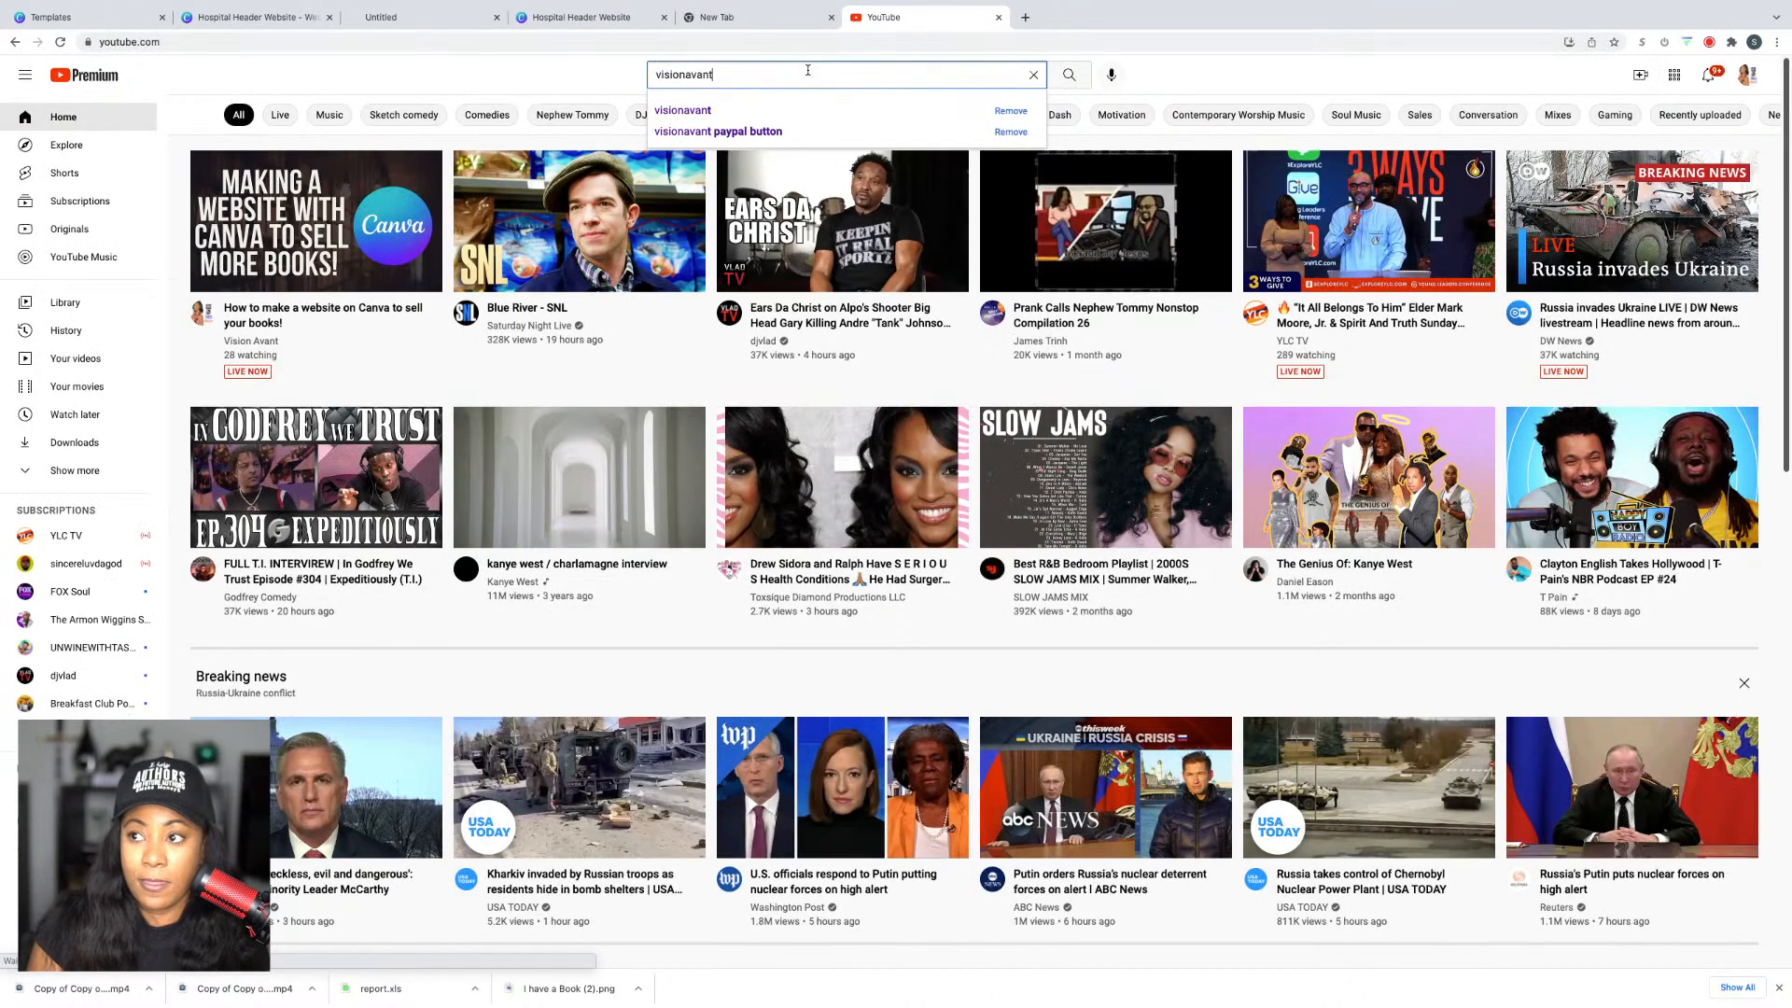
key("Return")
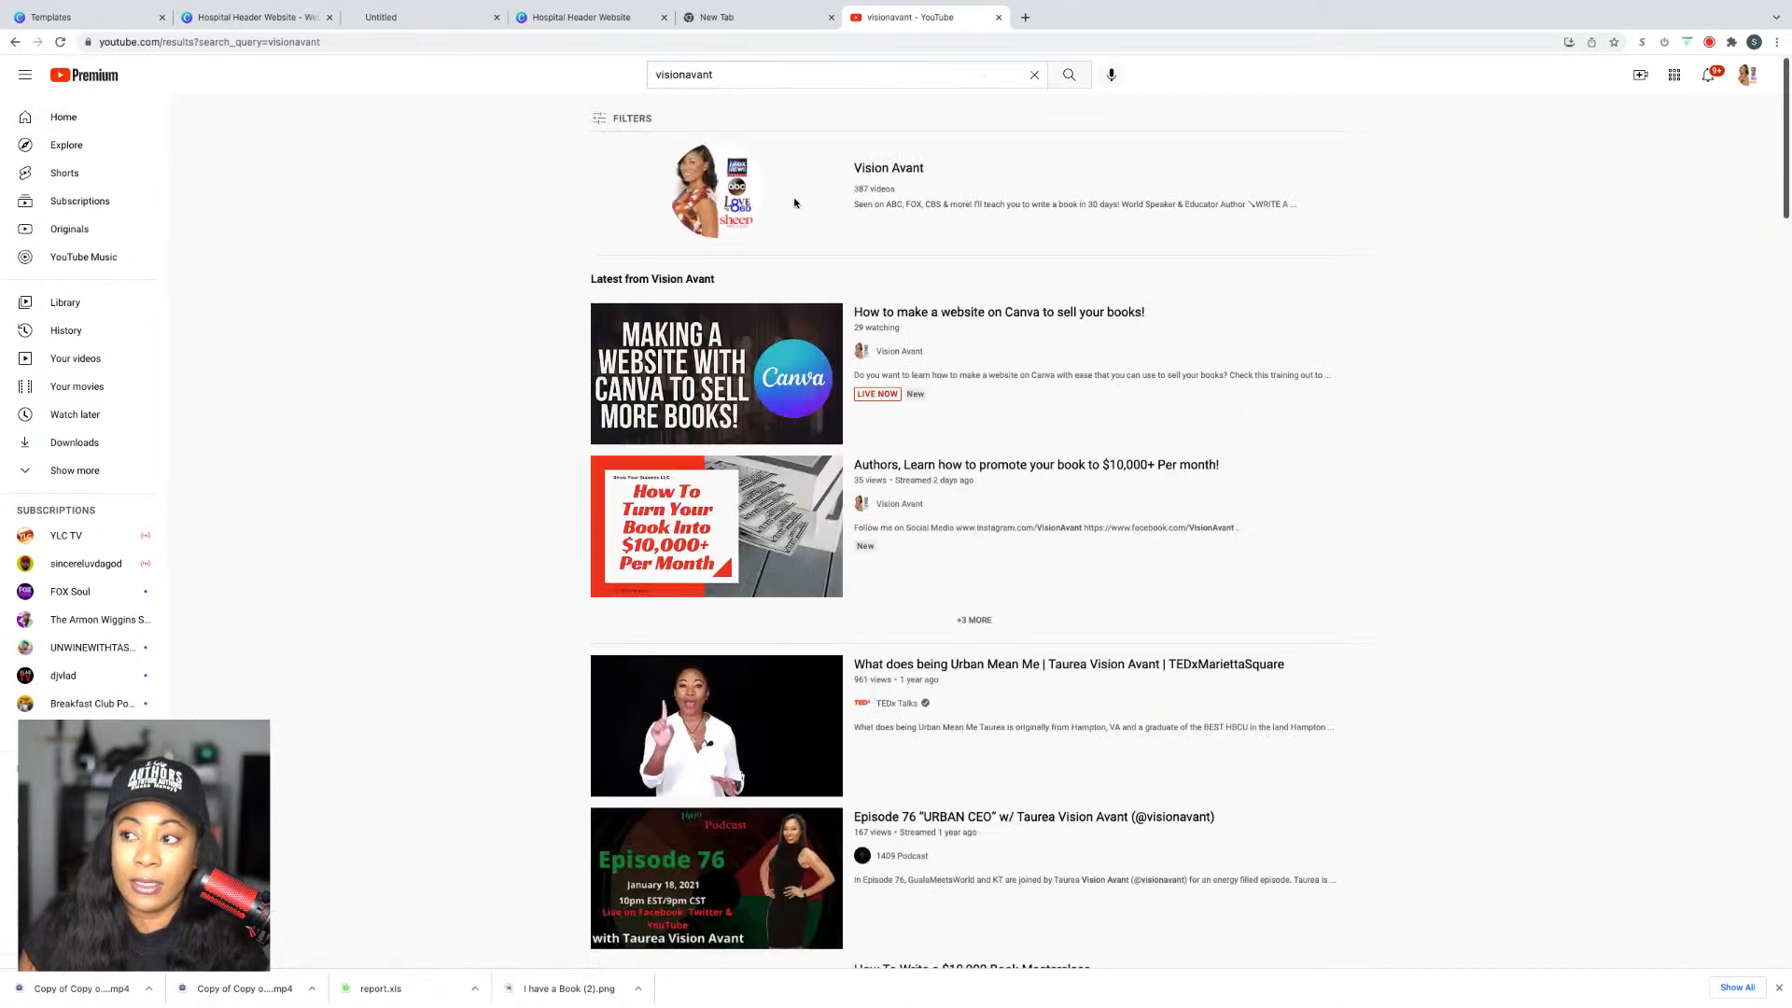
Step: Open the Vision Avant channel, copy its web address, and return to Canva
left_click(734, 179)
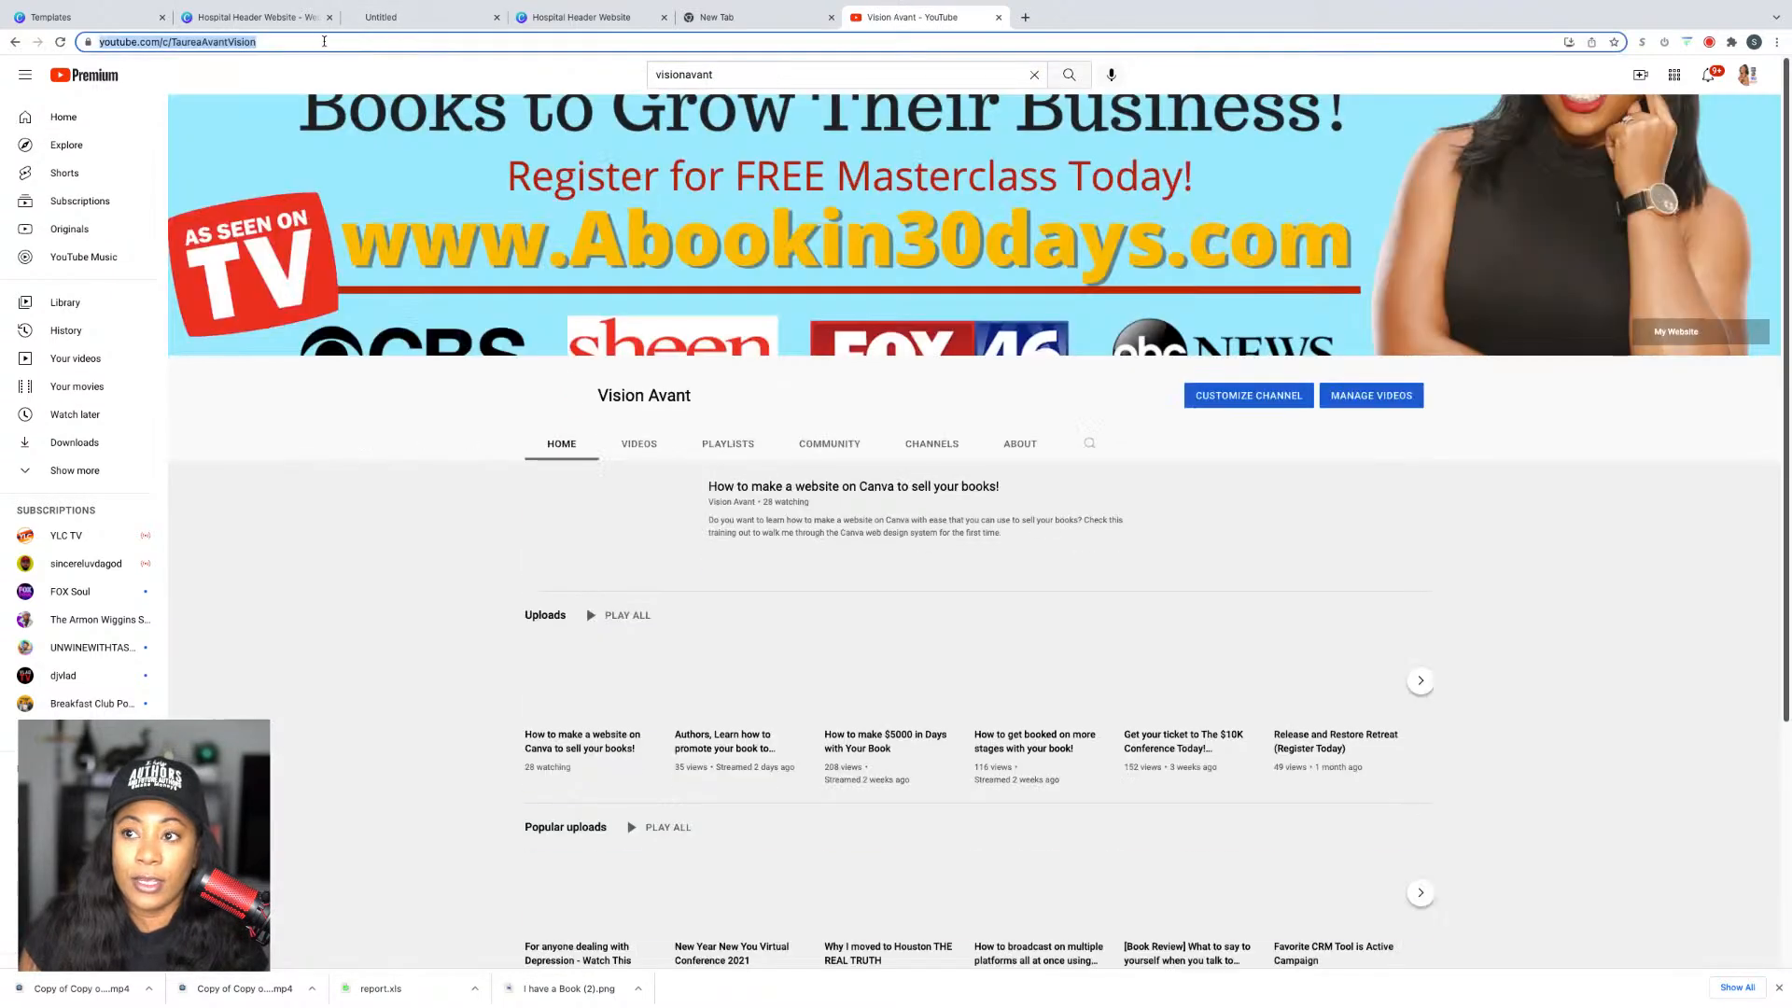
left_click(423, 23)
left_click(248, 25)
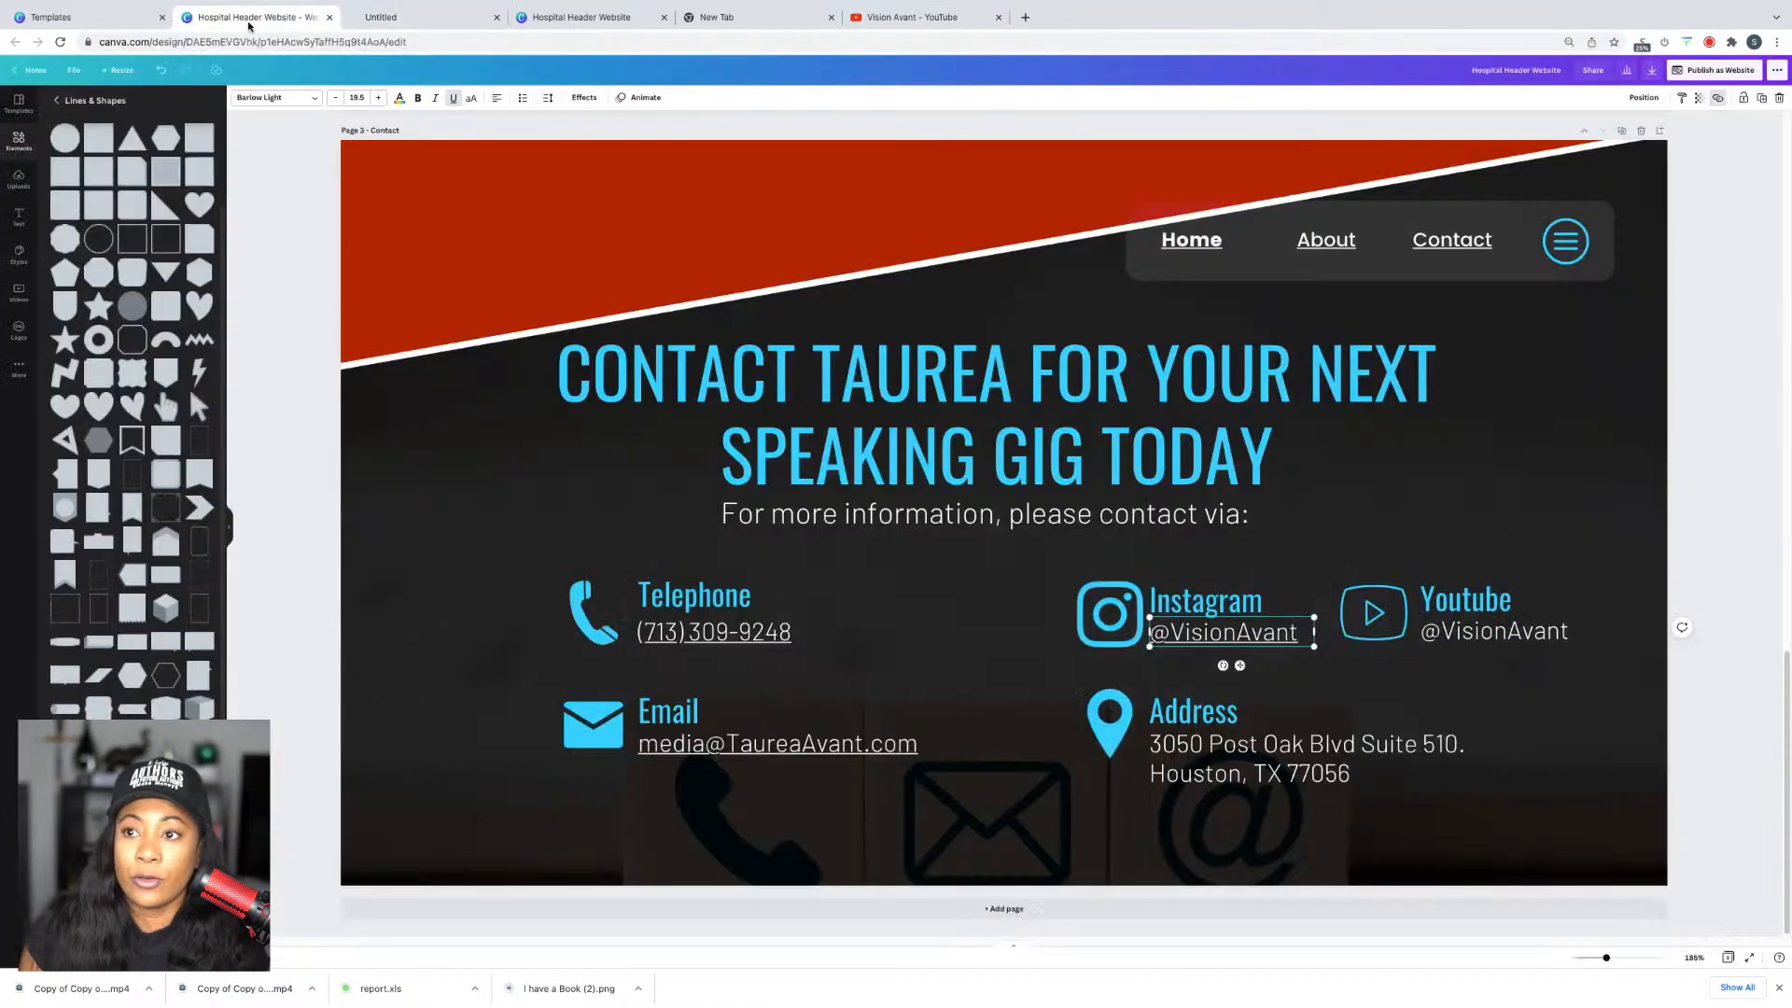
Step: Link the YouTube handle to the copied channel address, then bring up the website publishing options
right_click(1549, 629)
left_click(1593, 785)
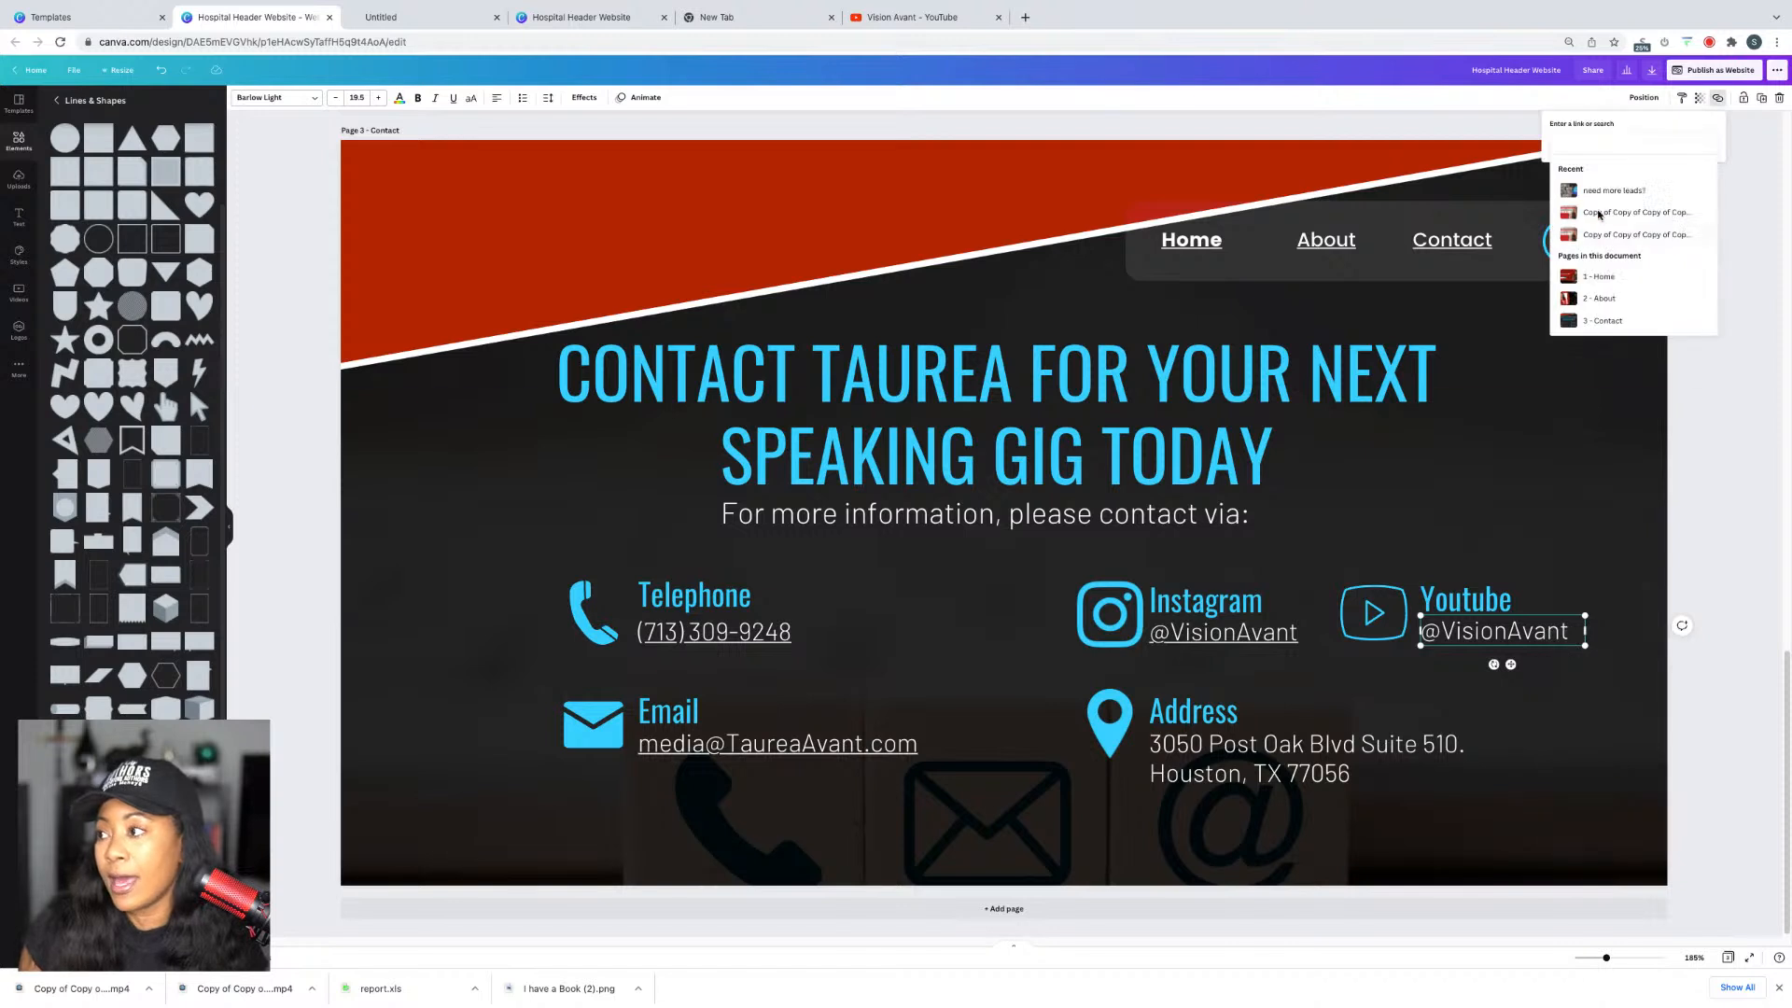
key("super+v")
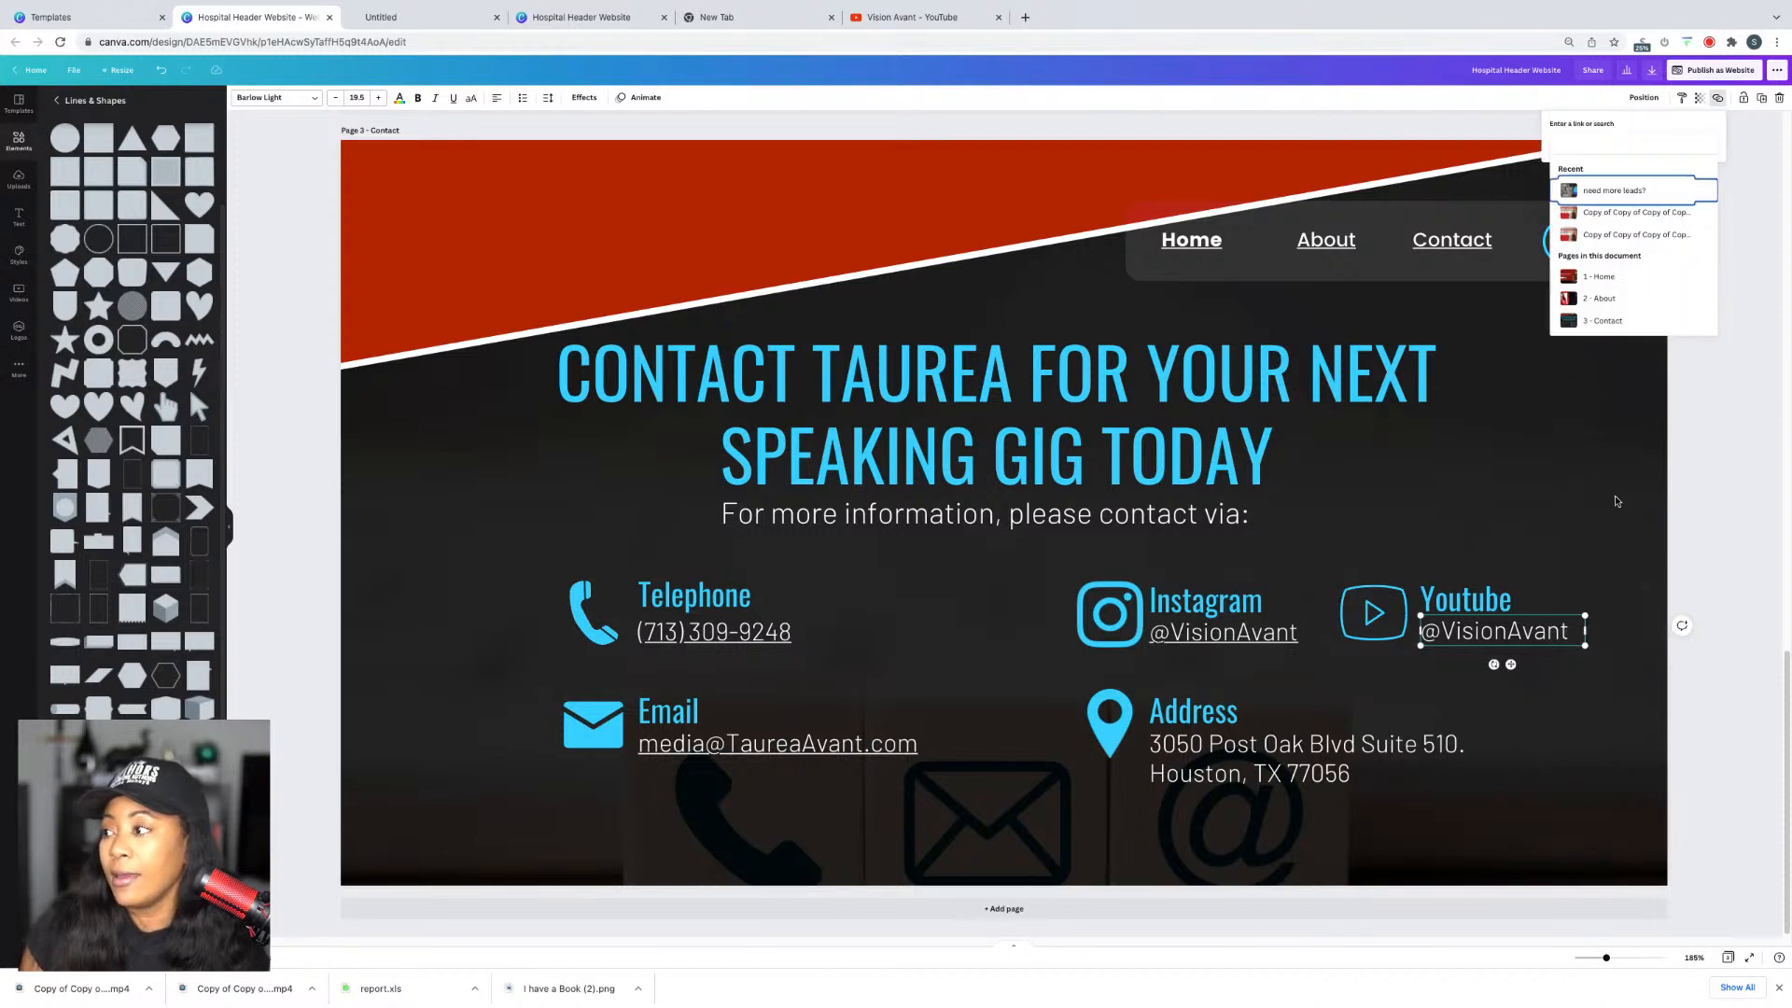
left_click(1614, 501)
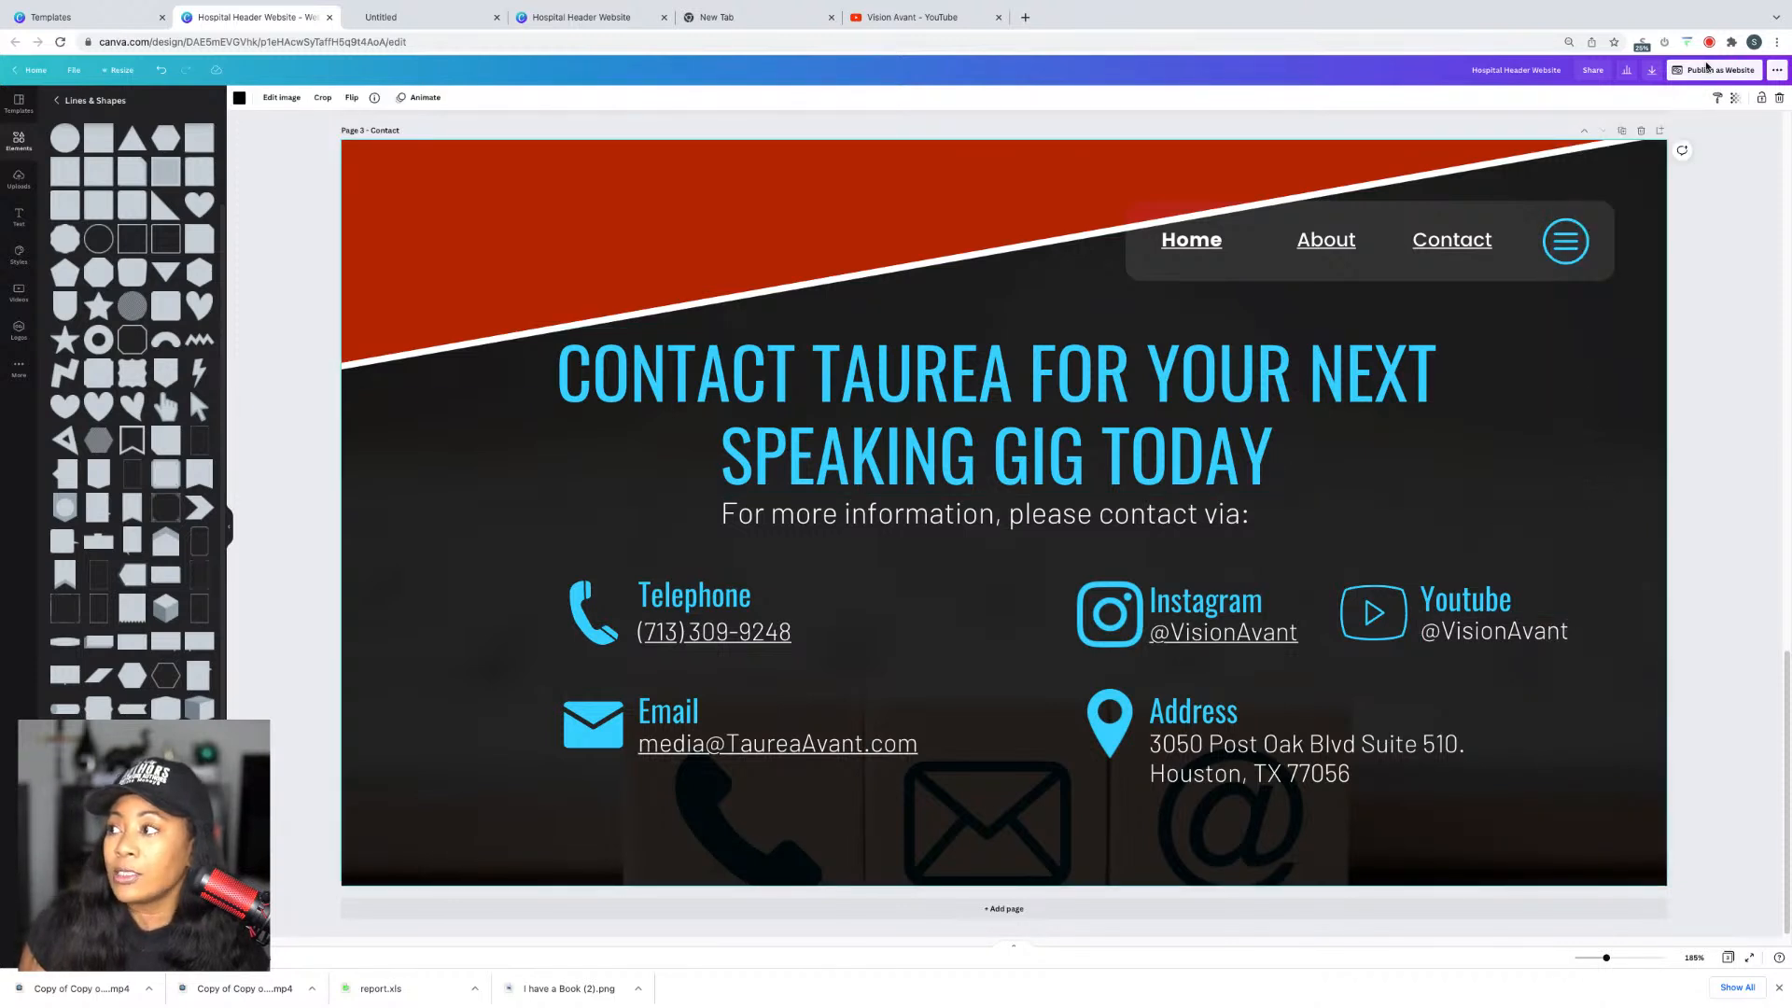
left_click(1716, 70)
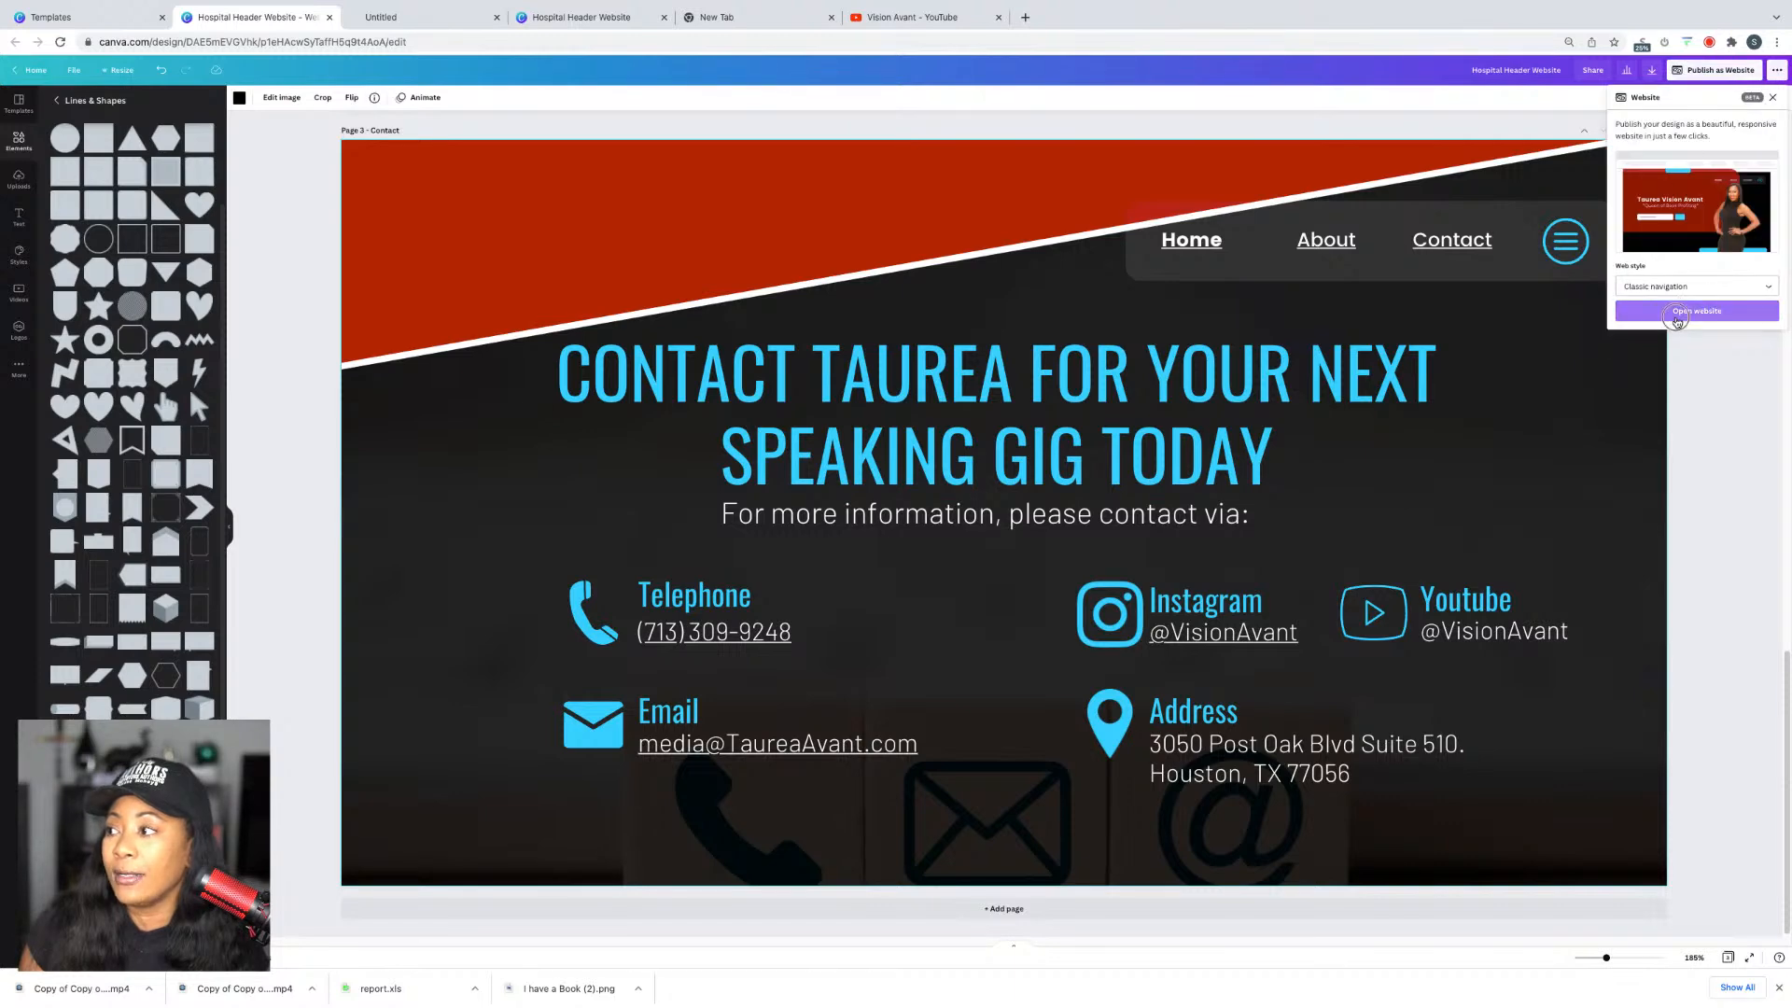
Step: Open the published website and test its About and Contact navigation links
left_click(1677, 311)
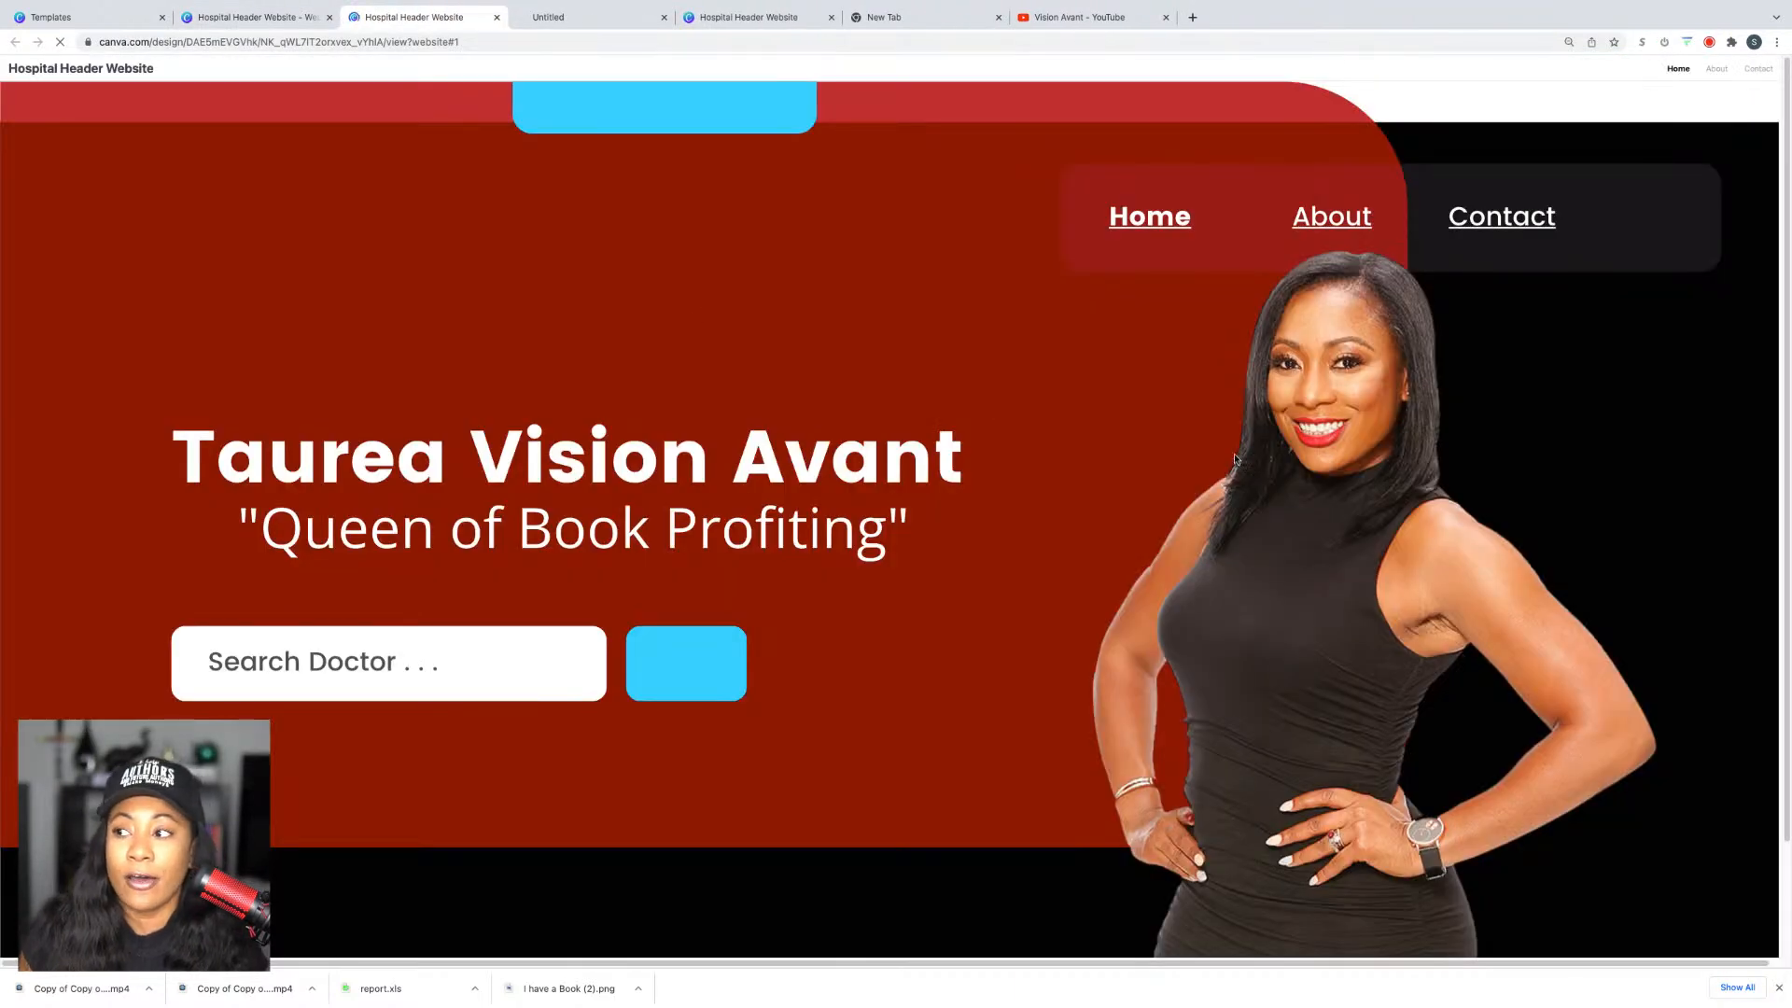
scroll(1235, 459, "down", 2)
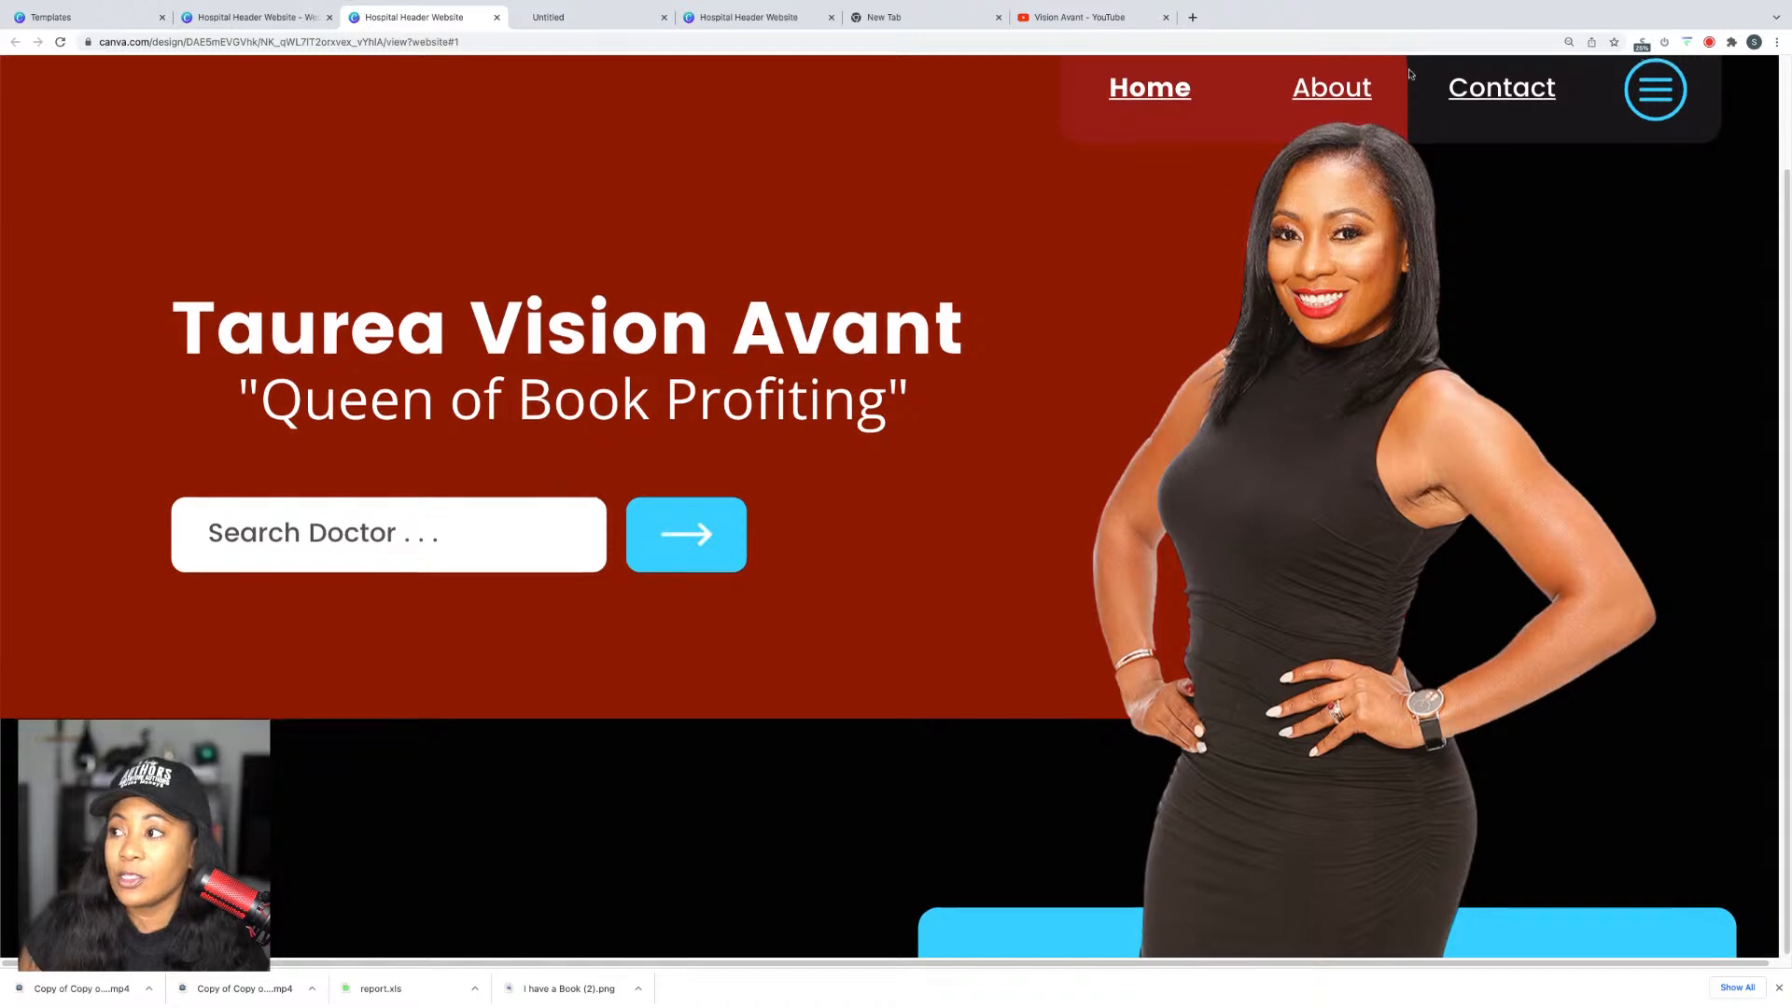
scroll(1211, 152, "up", 2)
scroll(1211, 152, "down", 2)
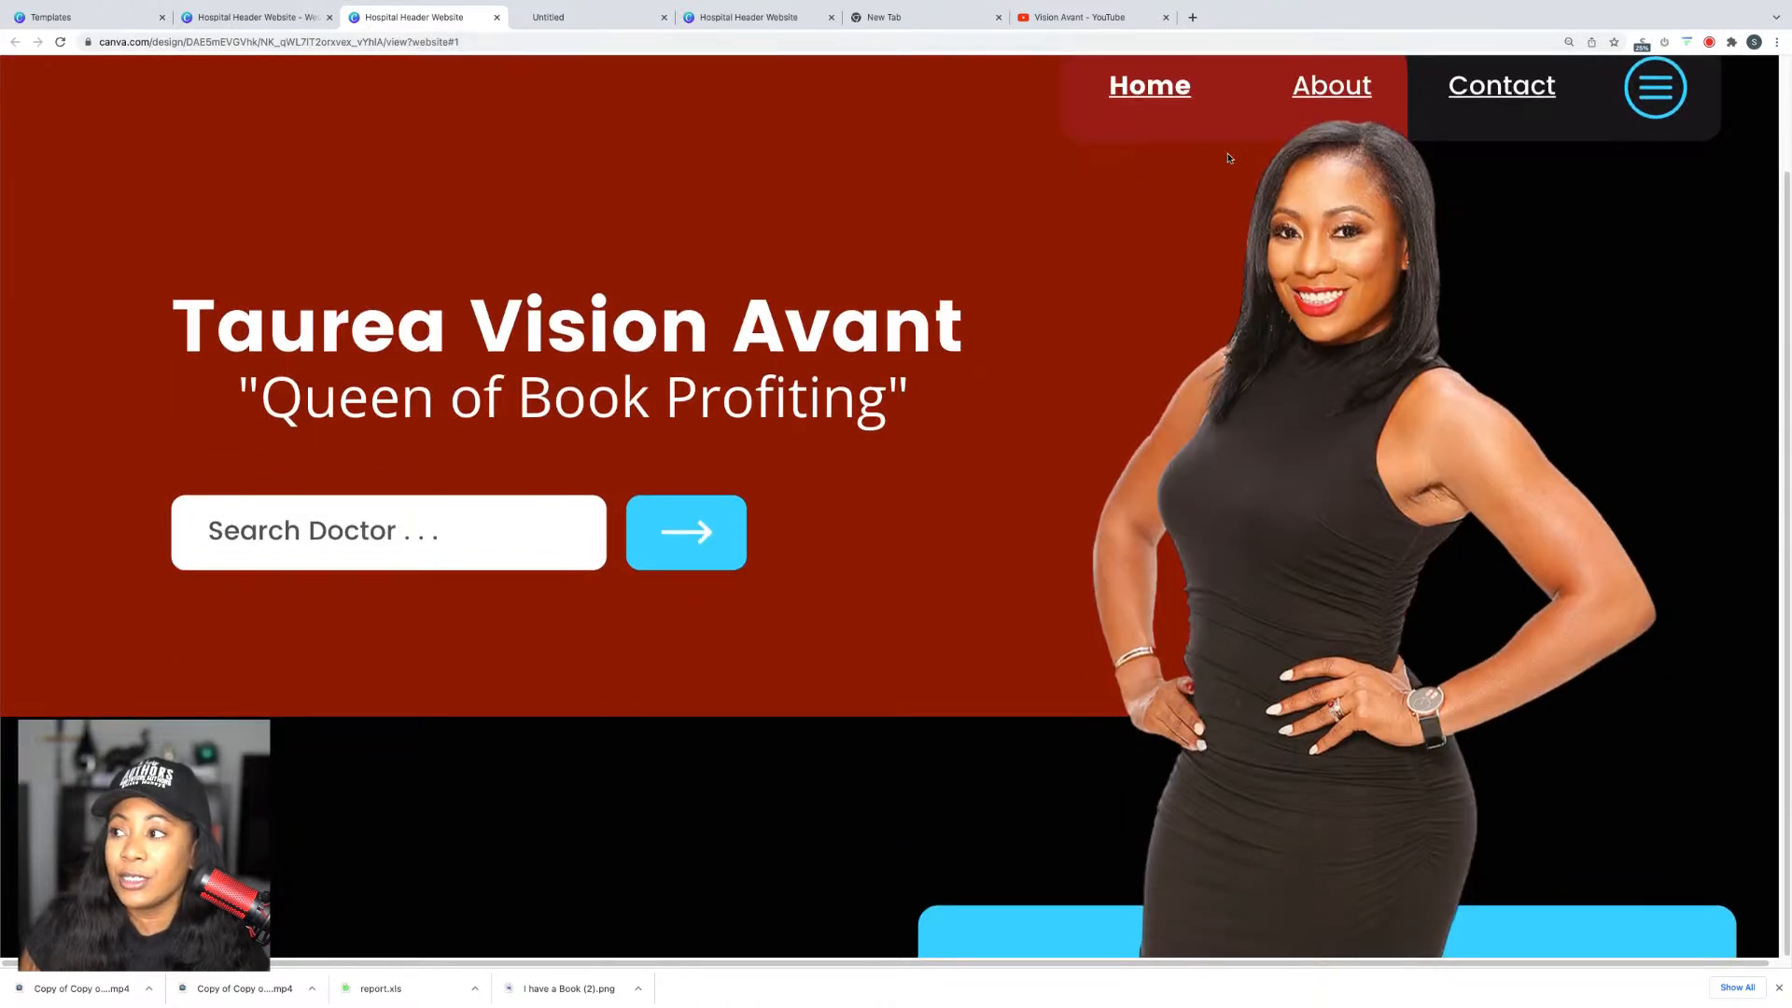
left_click(1317, 83)
left_click(1452, 90)
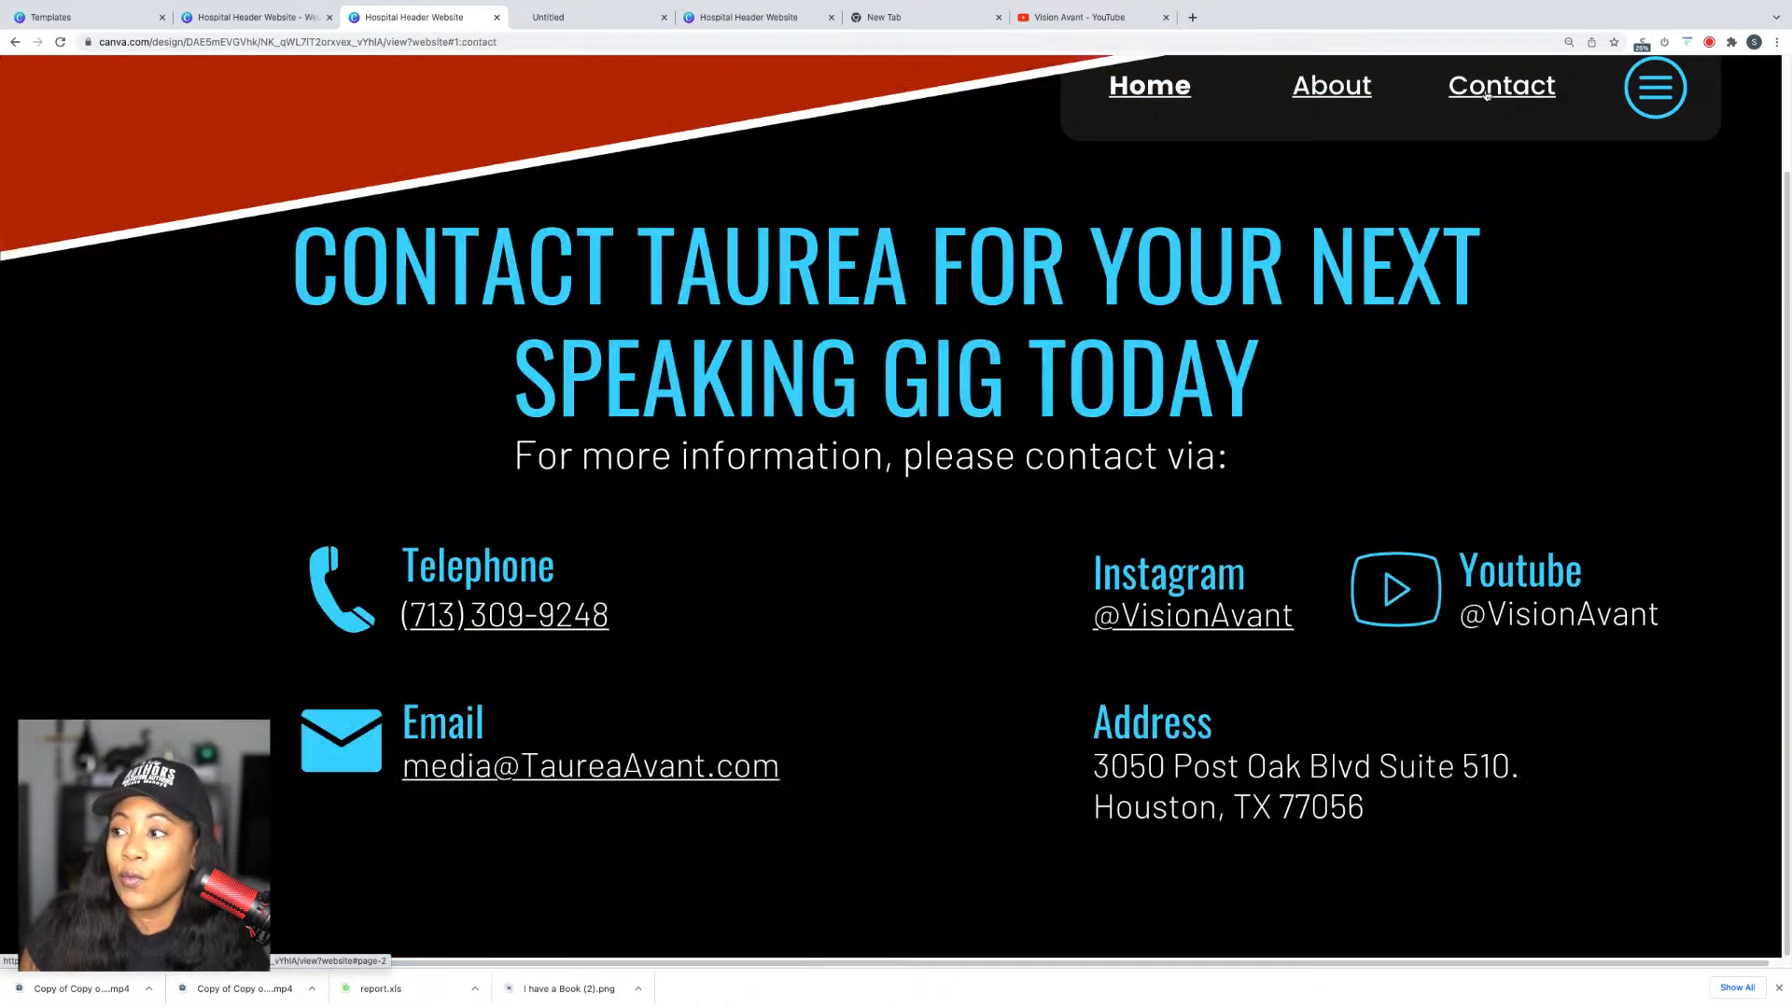
Step: Test the Instagram handle link, then return to the editor and select the YouTube handle
left_click(1203, 619)
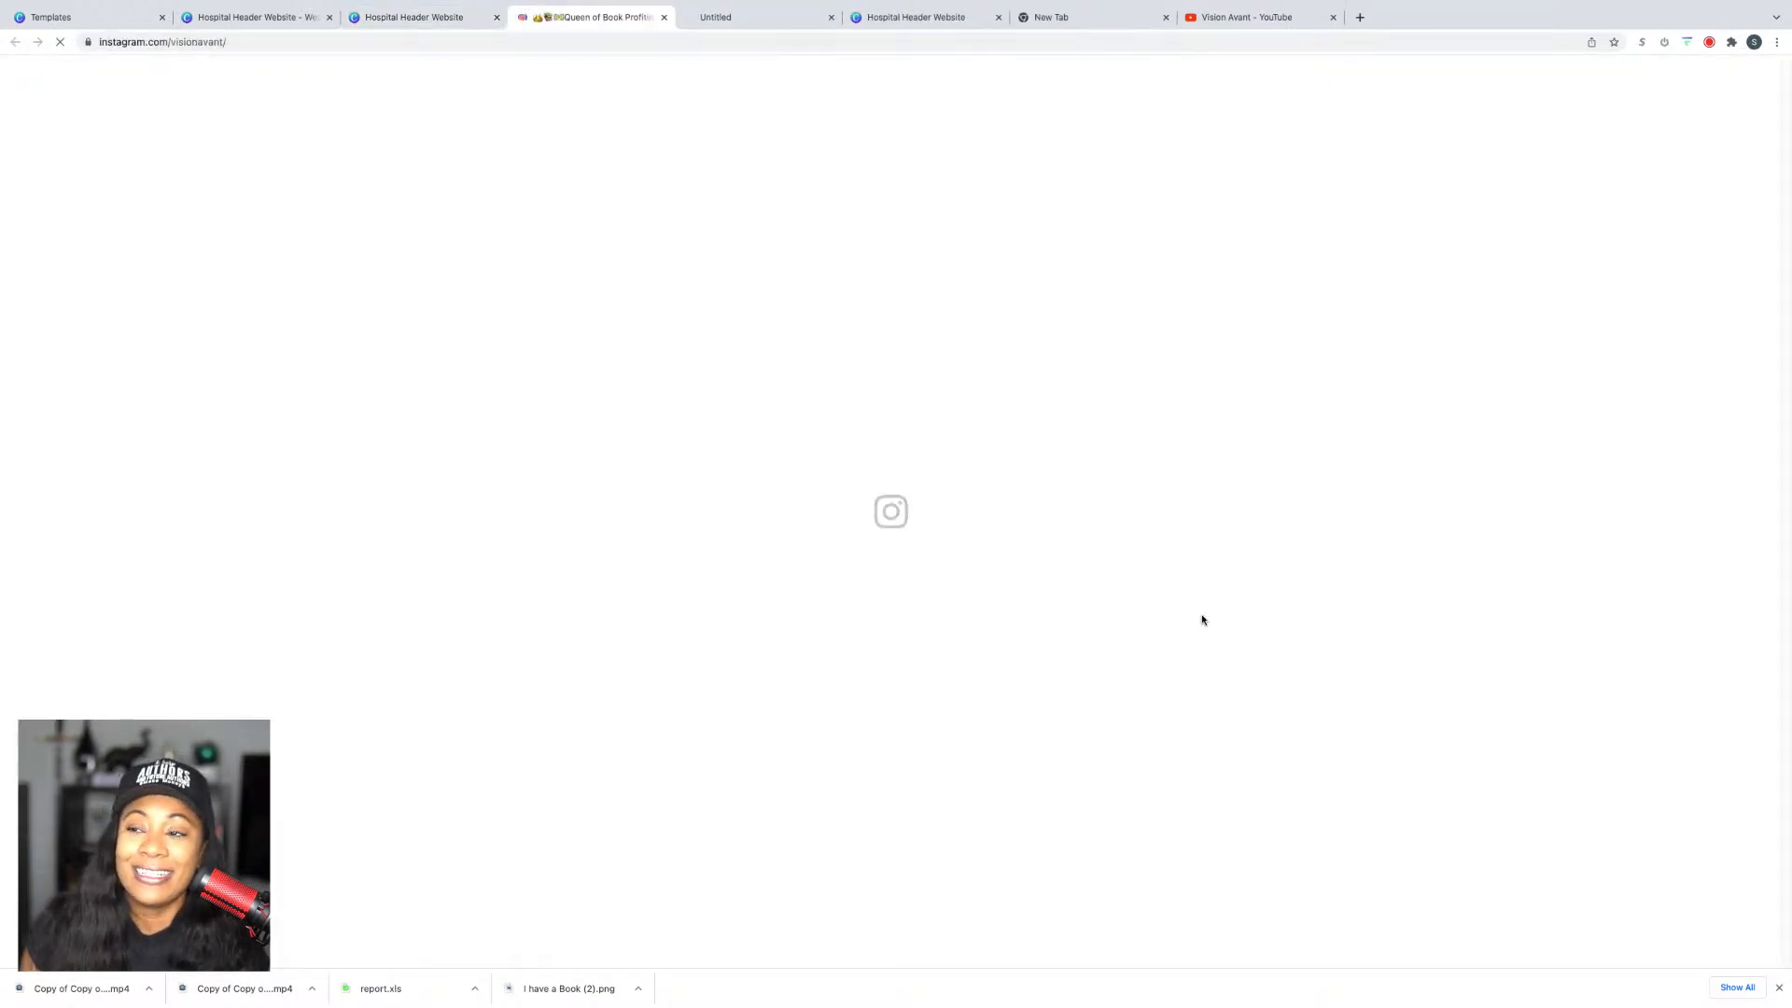
left_click(447, 17)
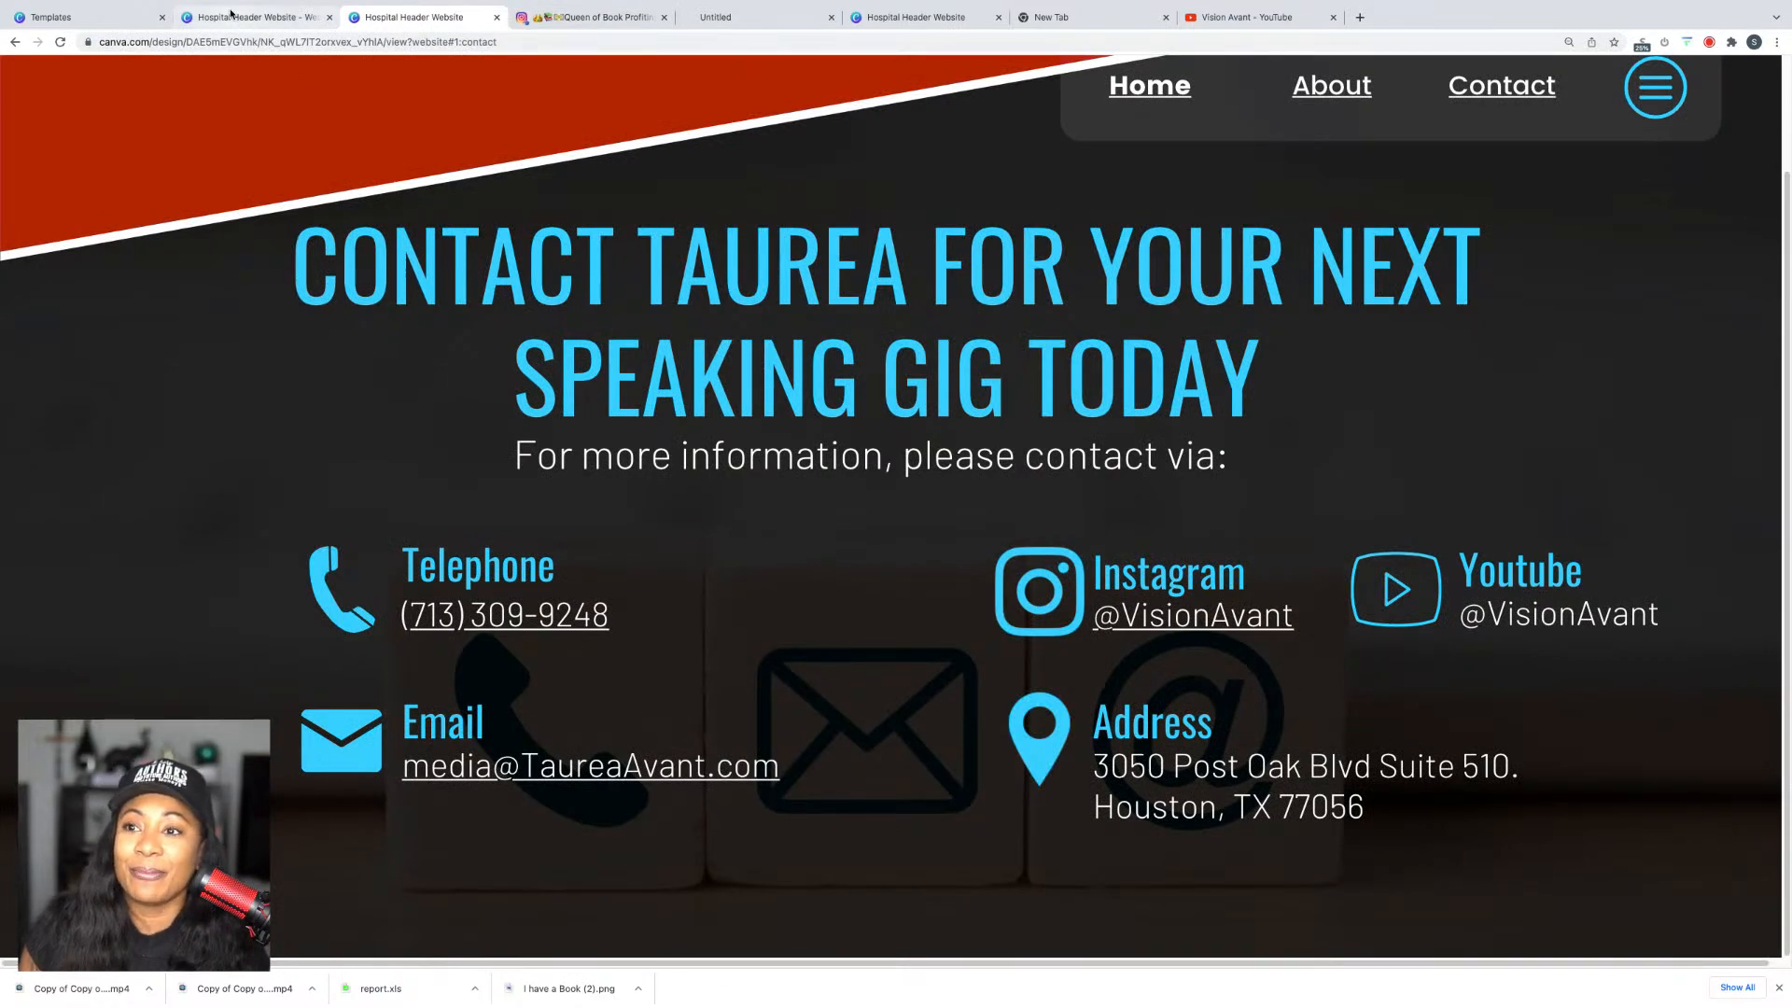
left_click(230, 13)
left_click(1490, 632)
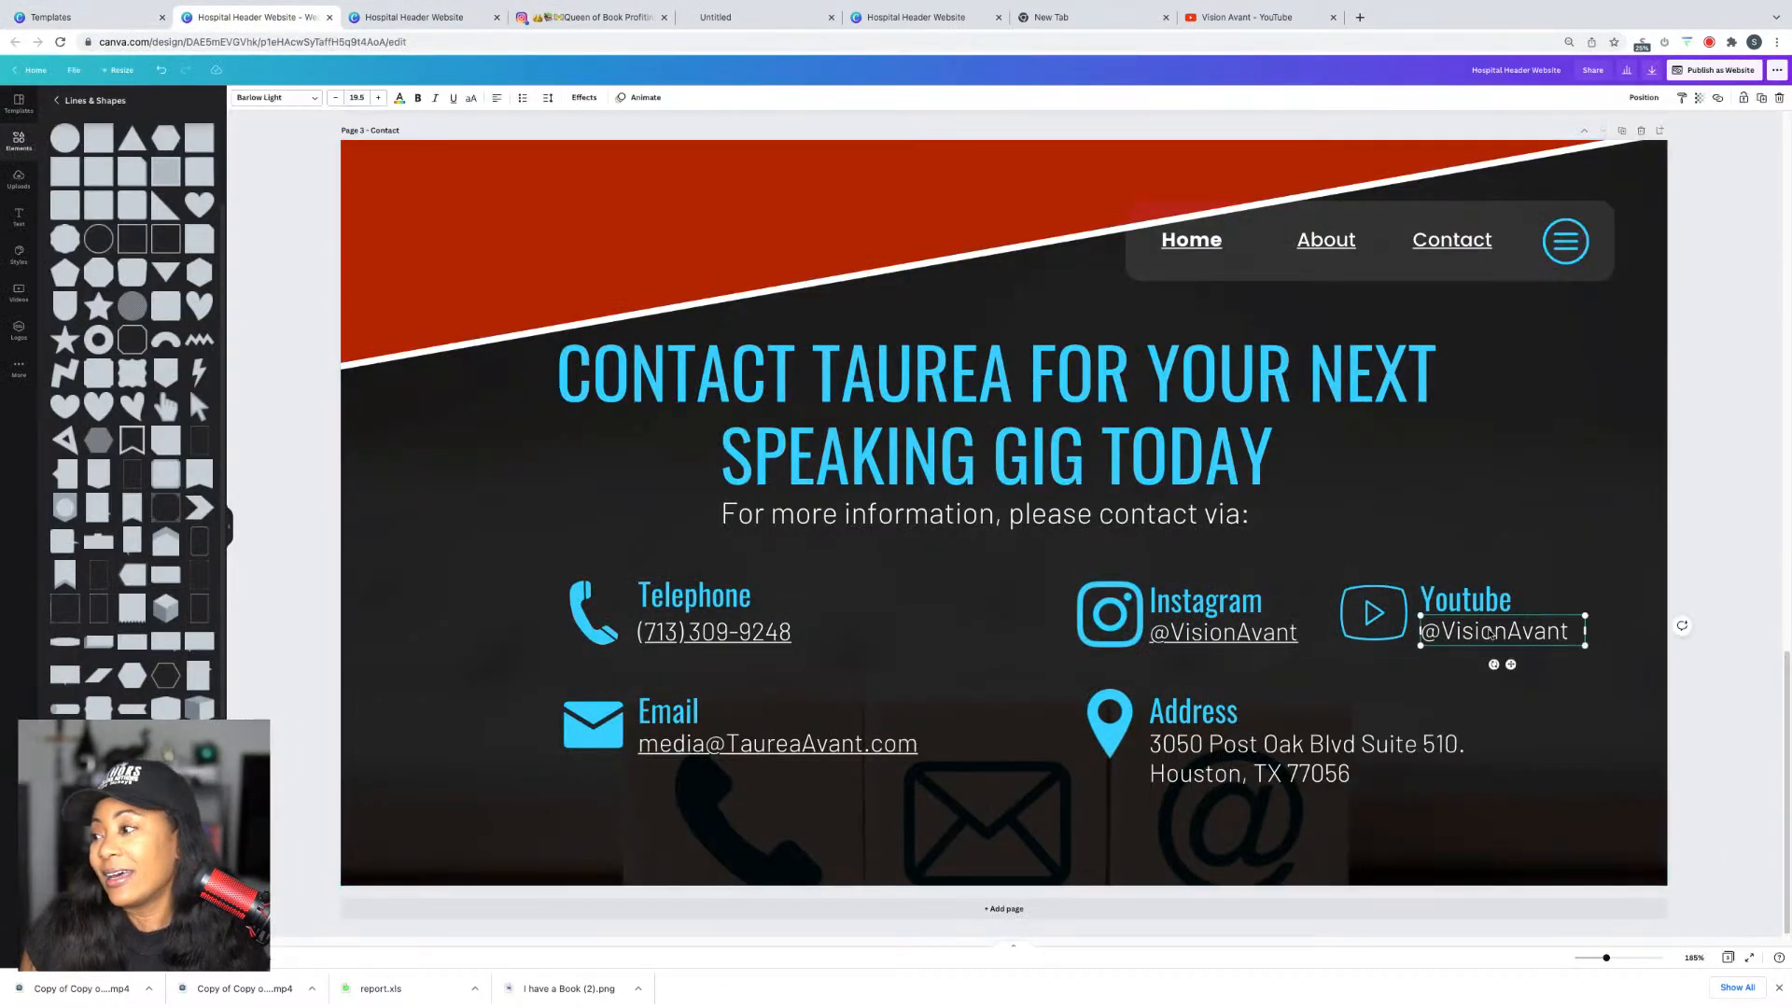
right_click(1490, 633)
left_click(1530, 784)
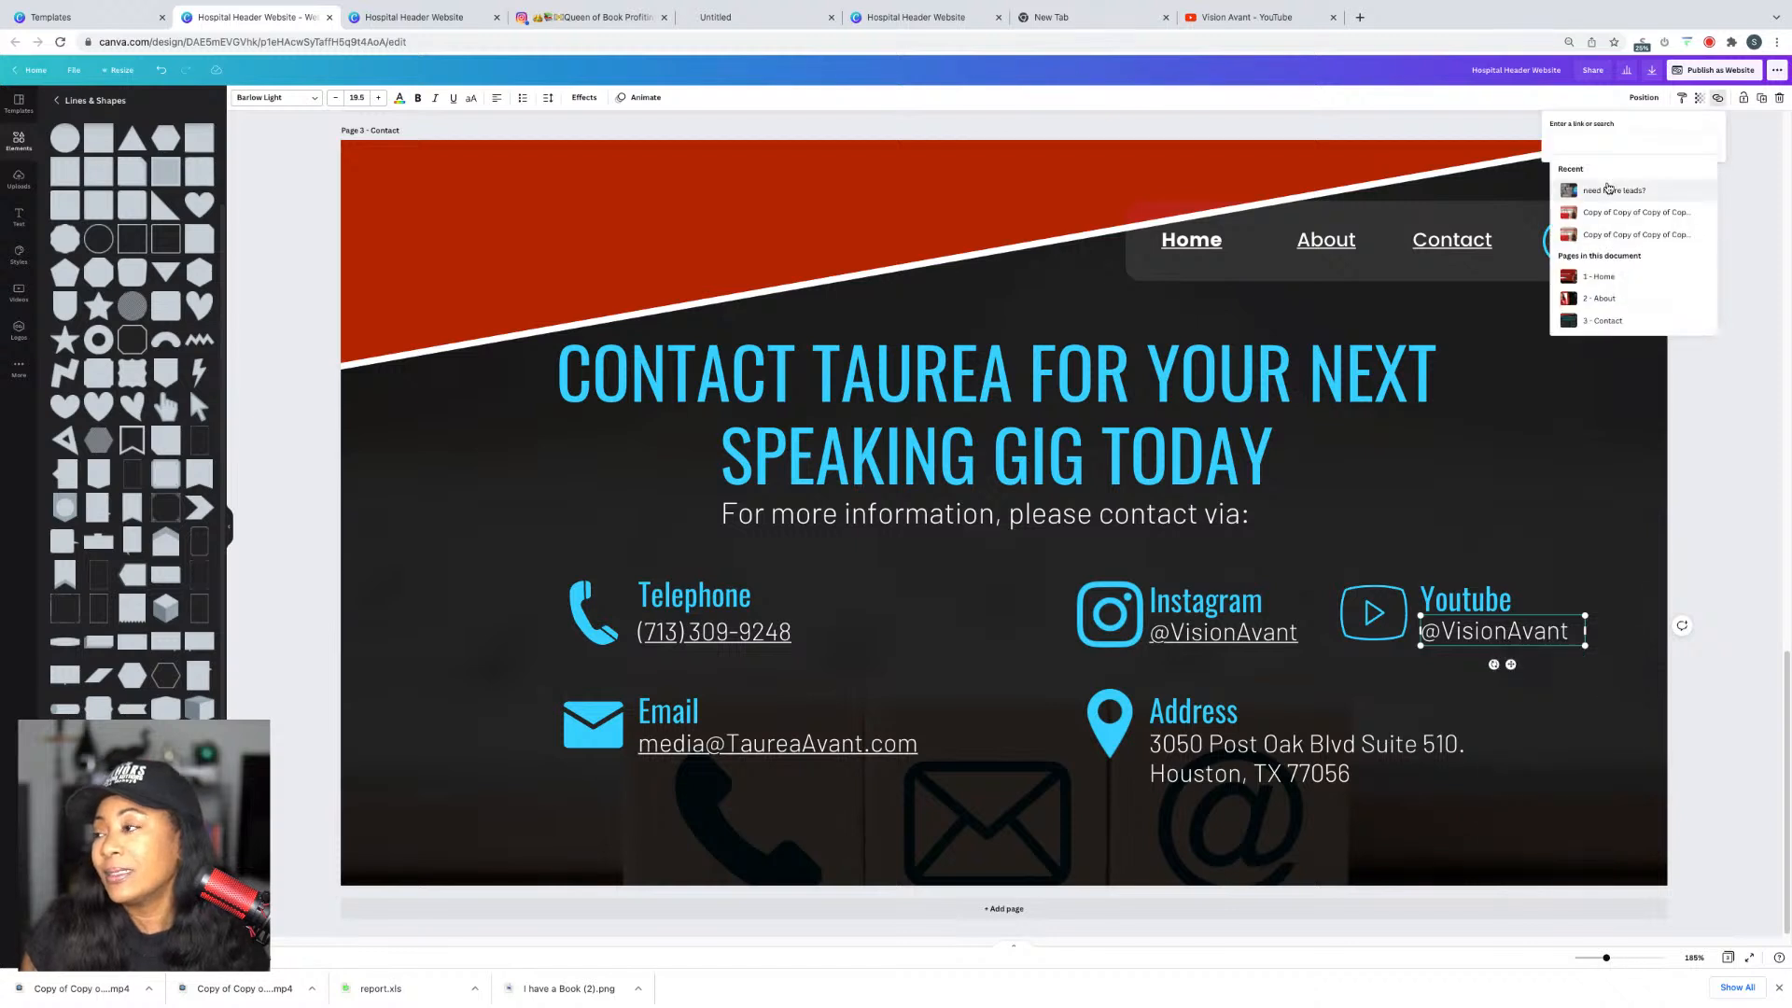
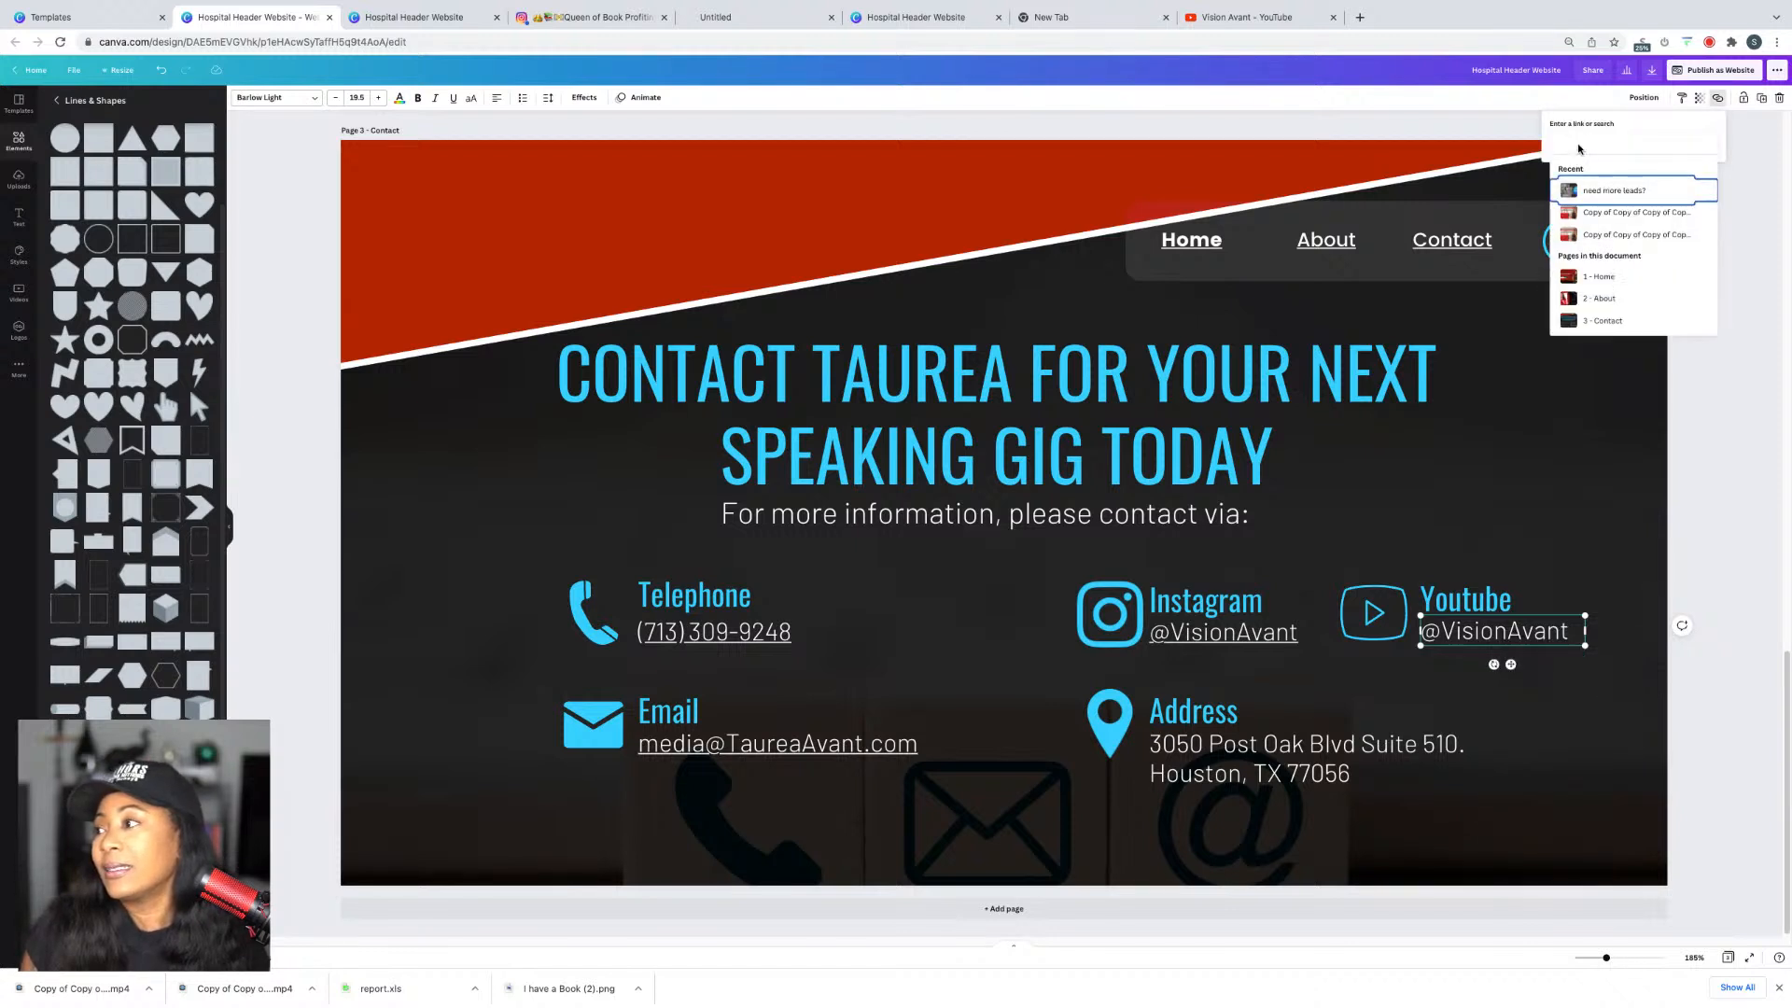
key("Return")
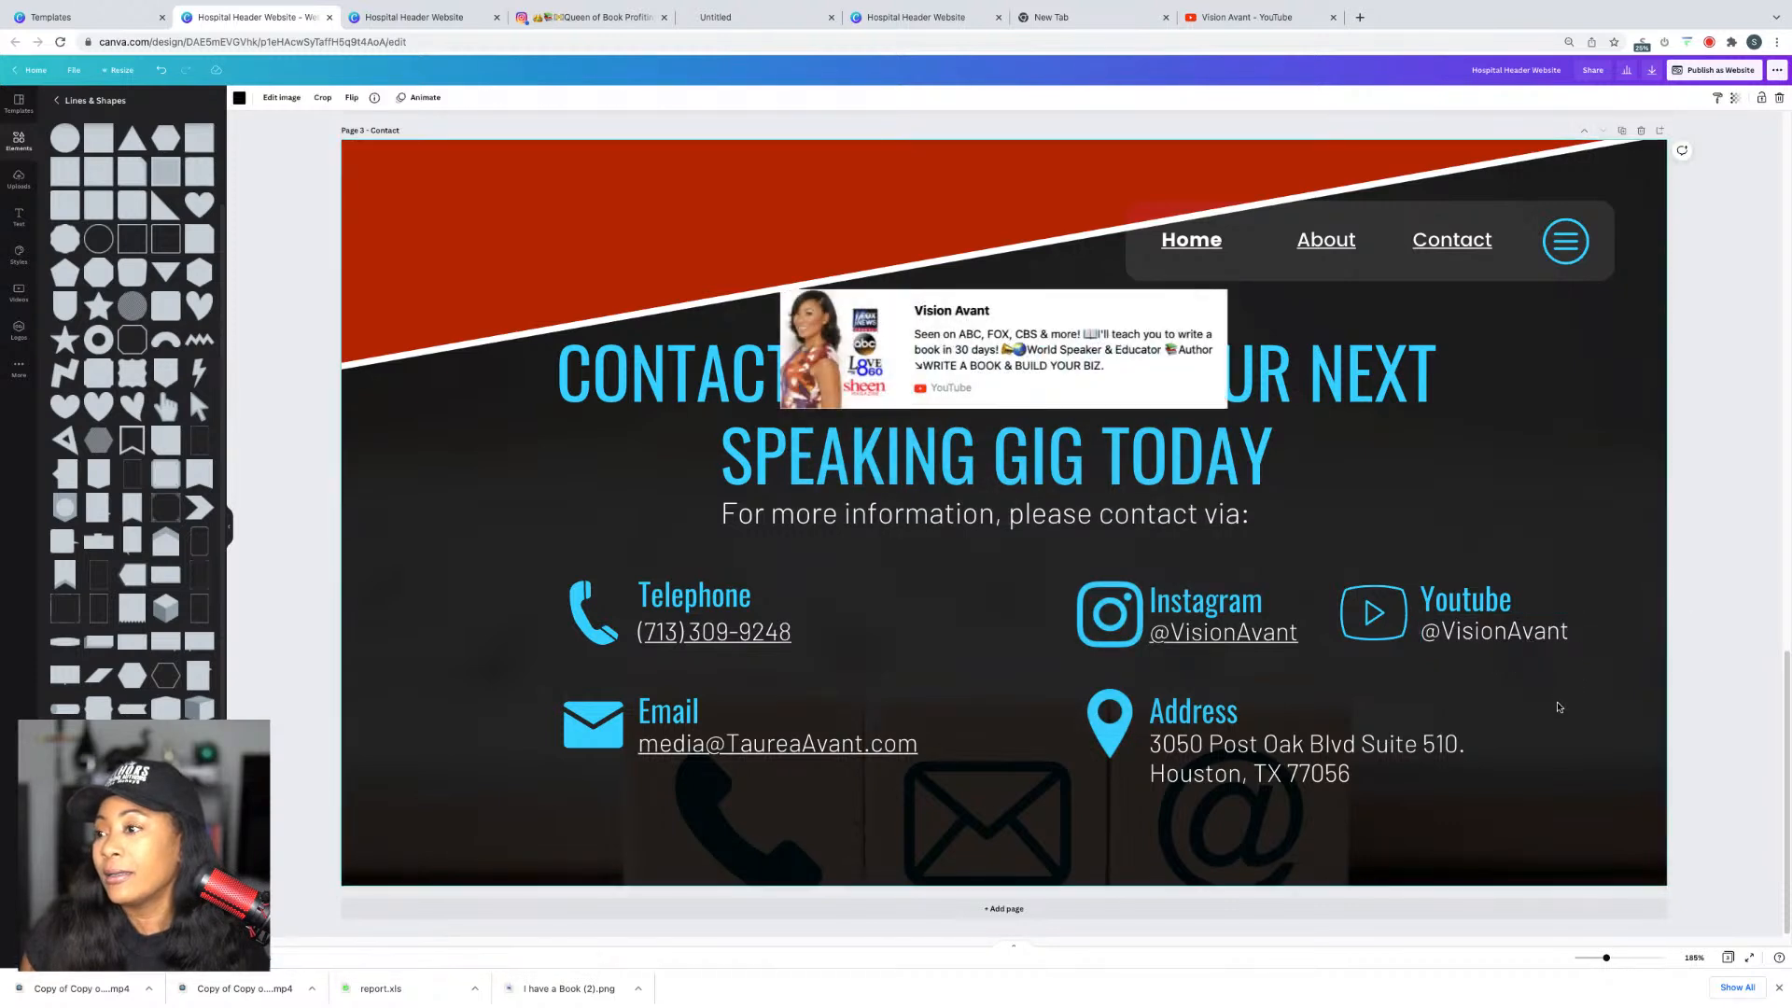
left_click(1006, 345)
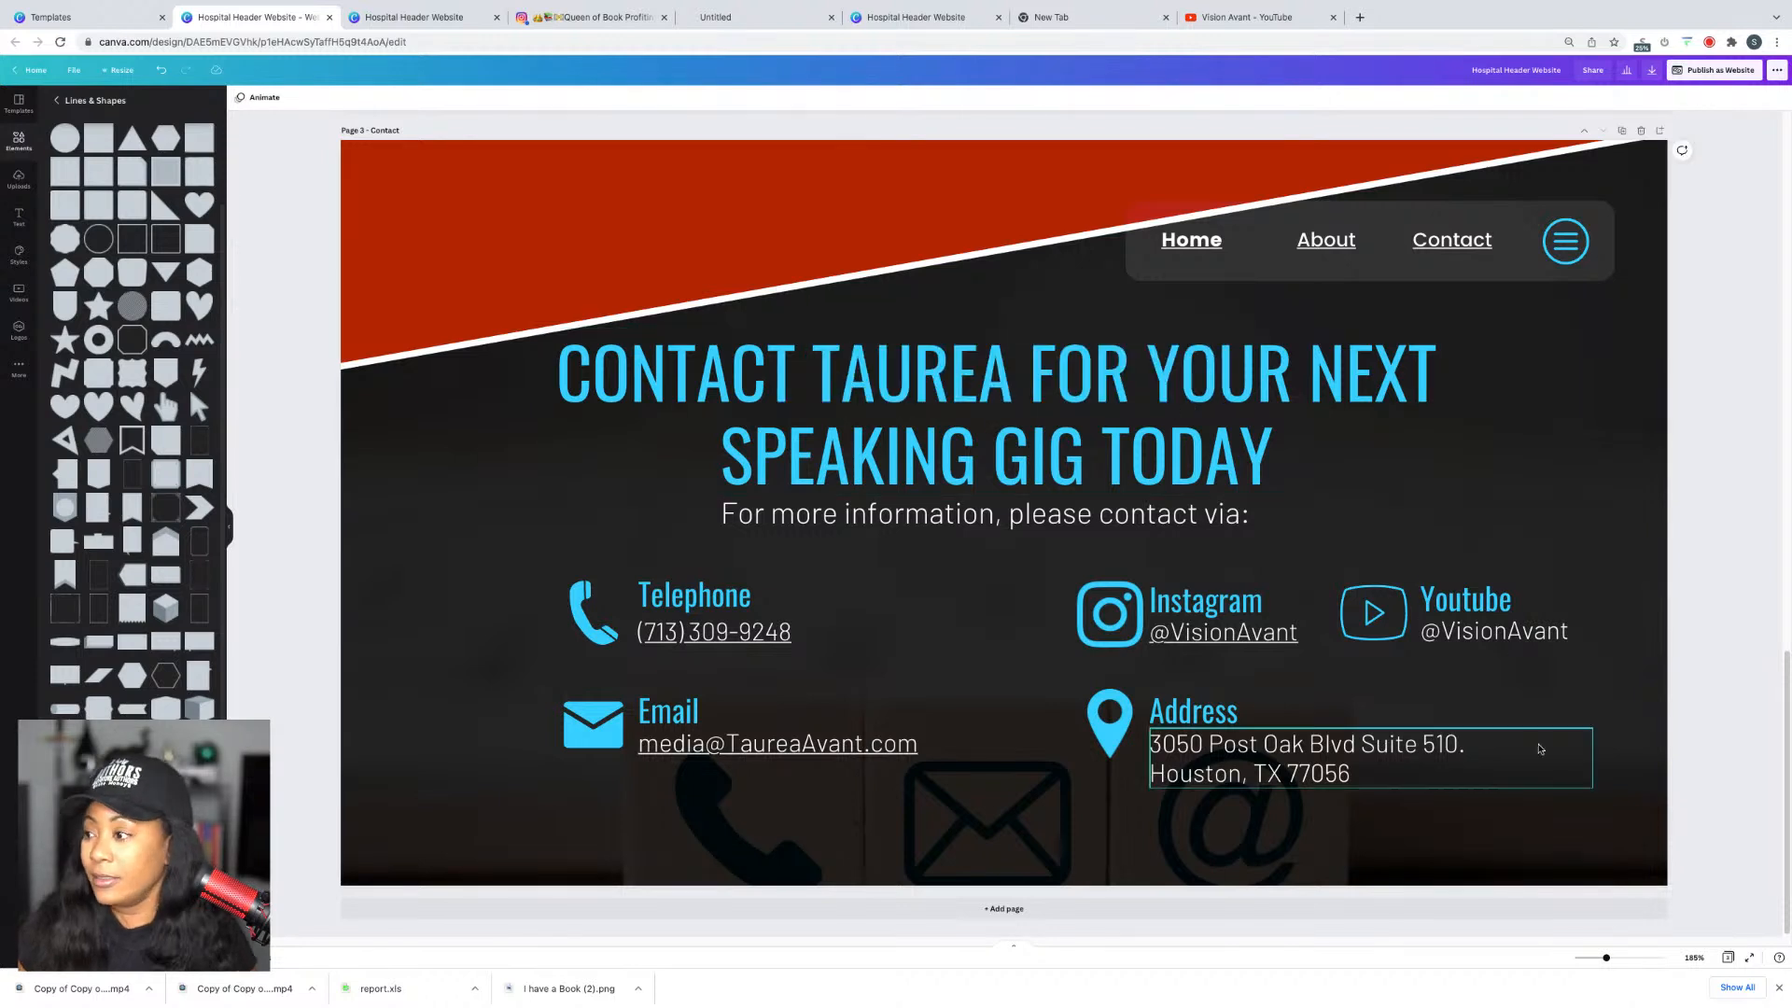
right_click(1491, 638)
left_click(1521, 793)
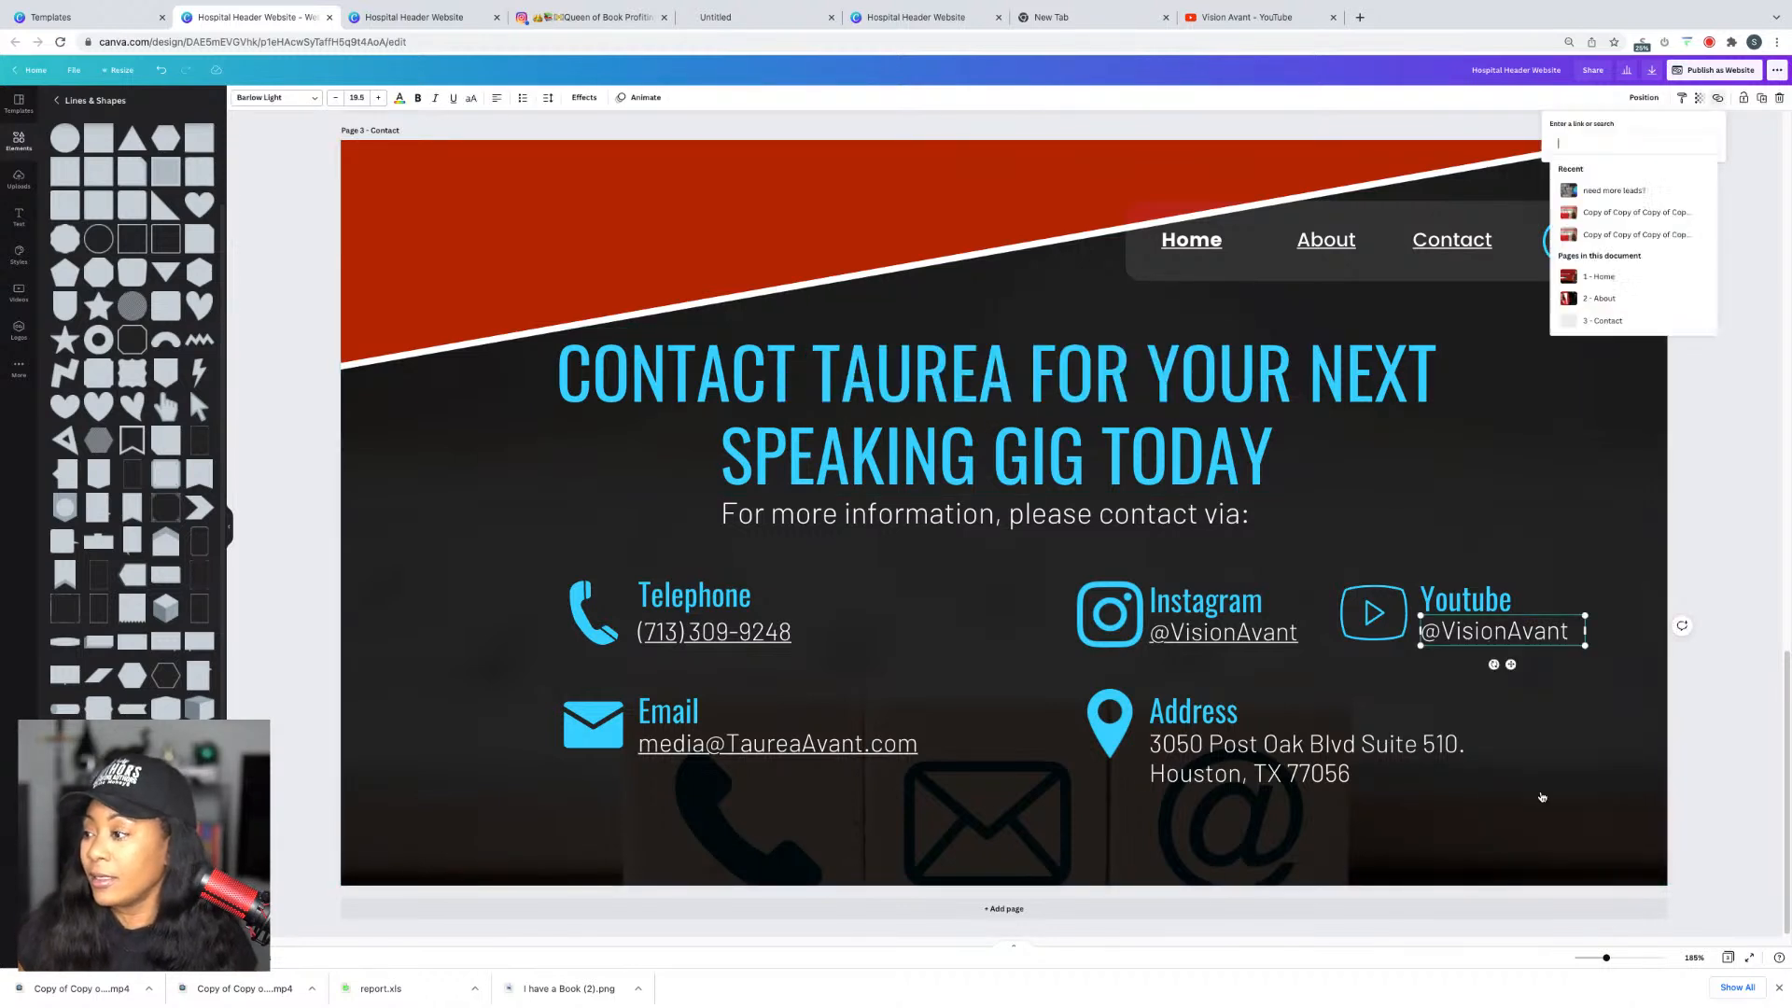
left_click(1733, 263)
Step: Reload the published website in its tab
left_click(511, 17)
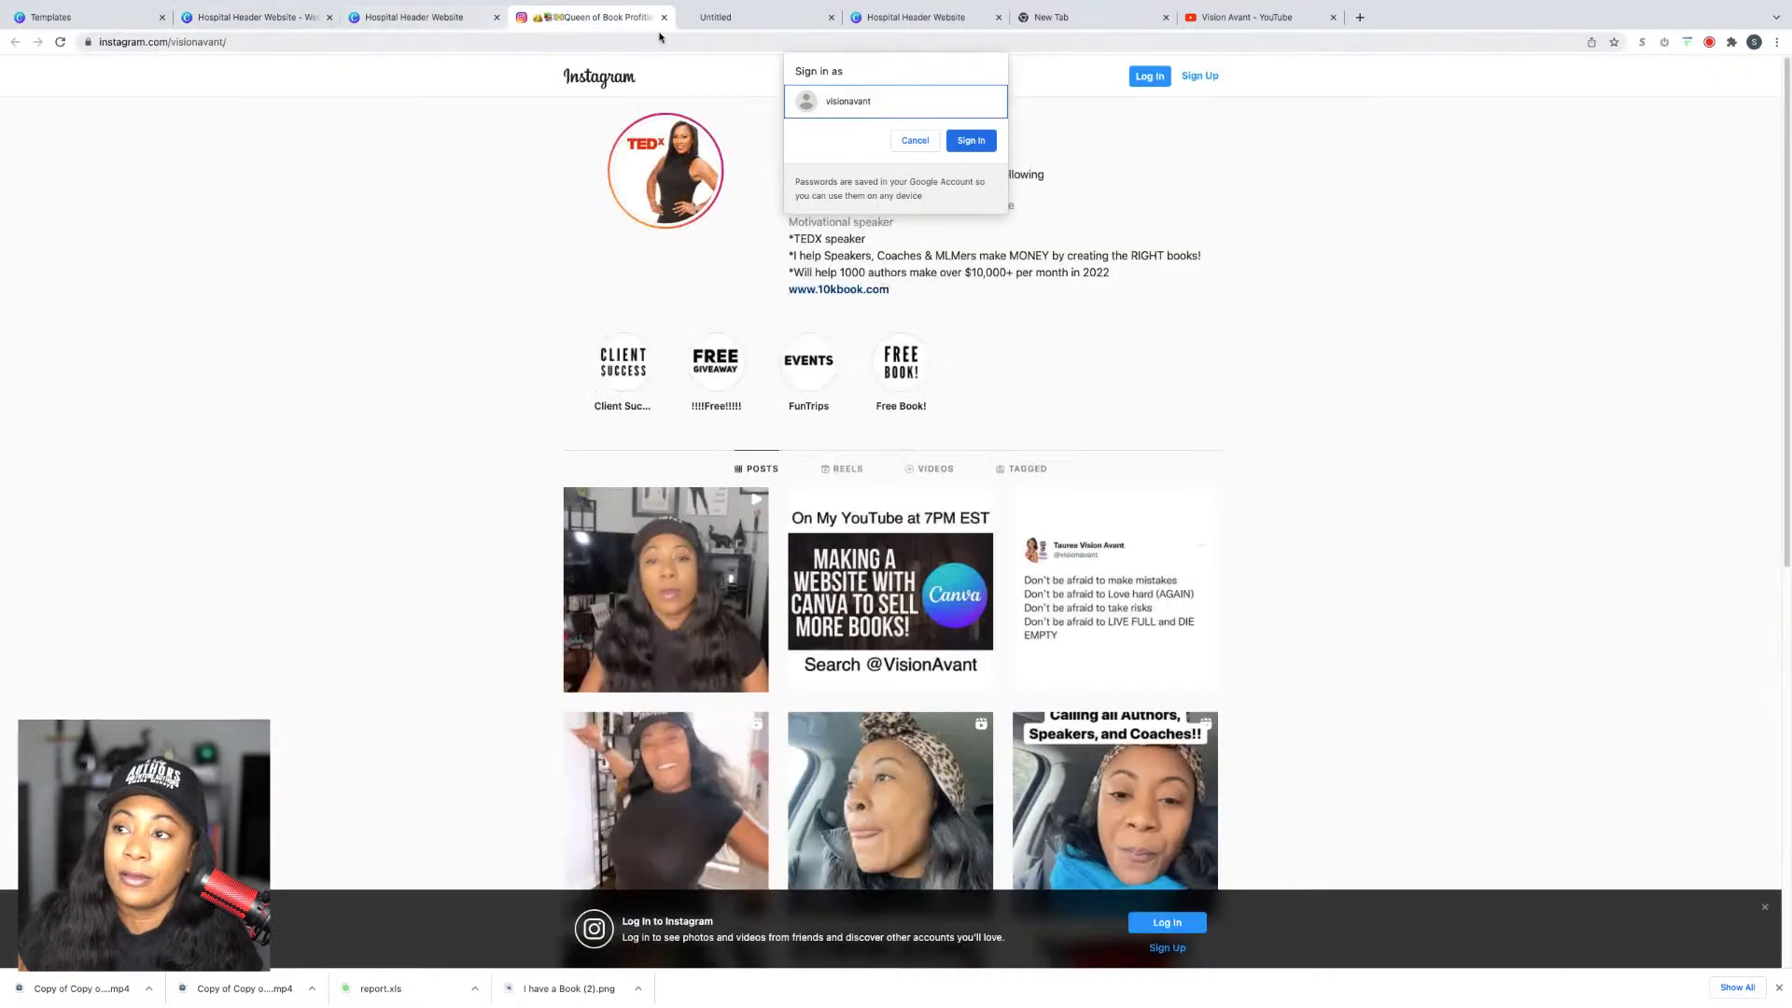
left_click(471, 16)
left_click(60, 41)
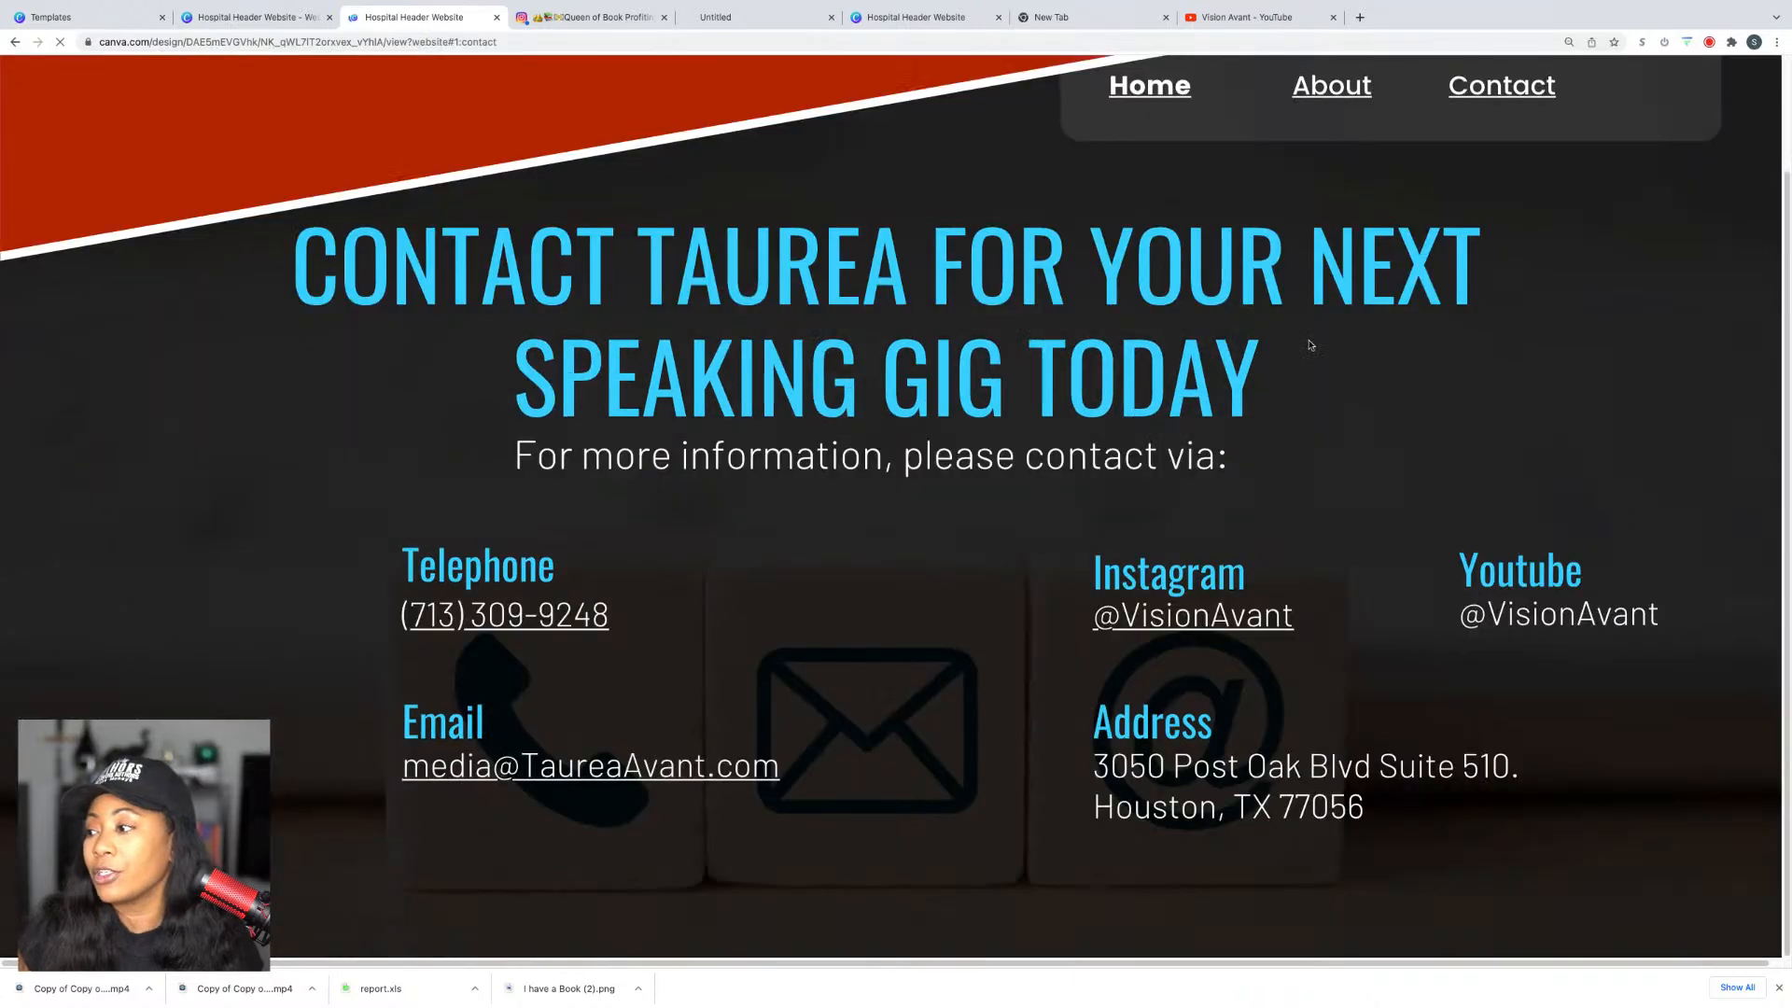
Step: Close the outdated site tab and reopen the published website from the editor
left_click(496, 17)
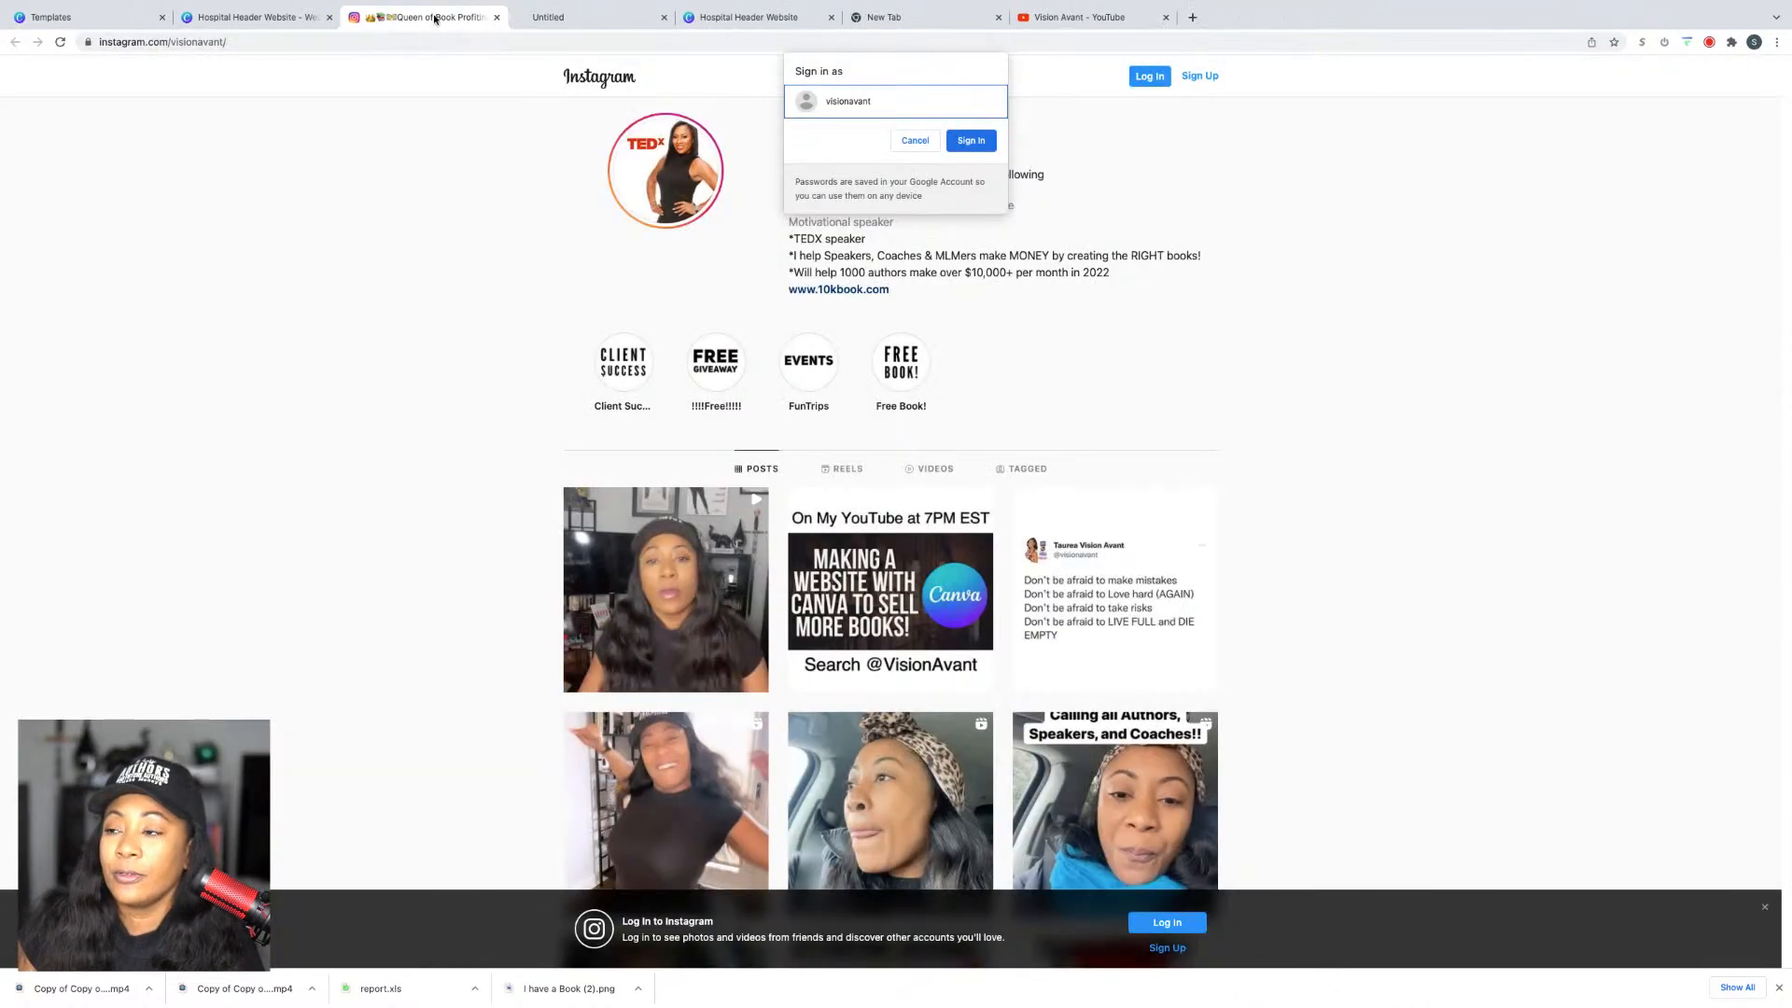
left_click(327, 26)
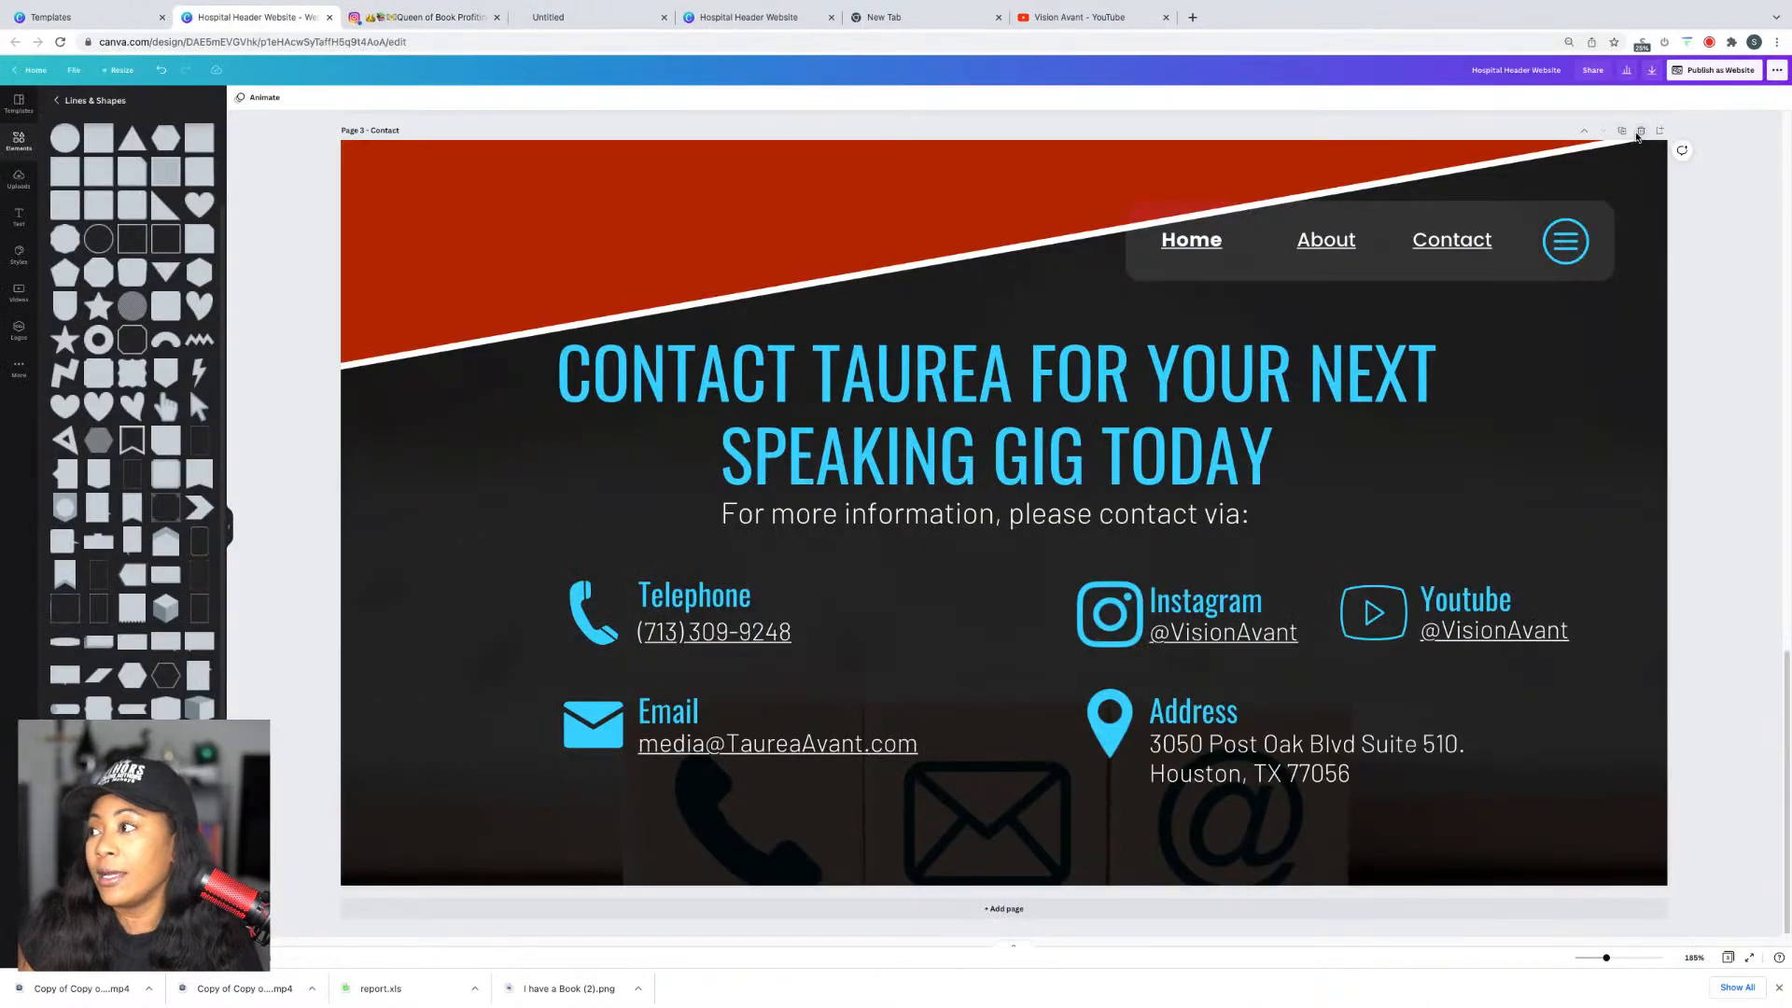
left_click(1673, 75)
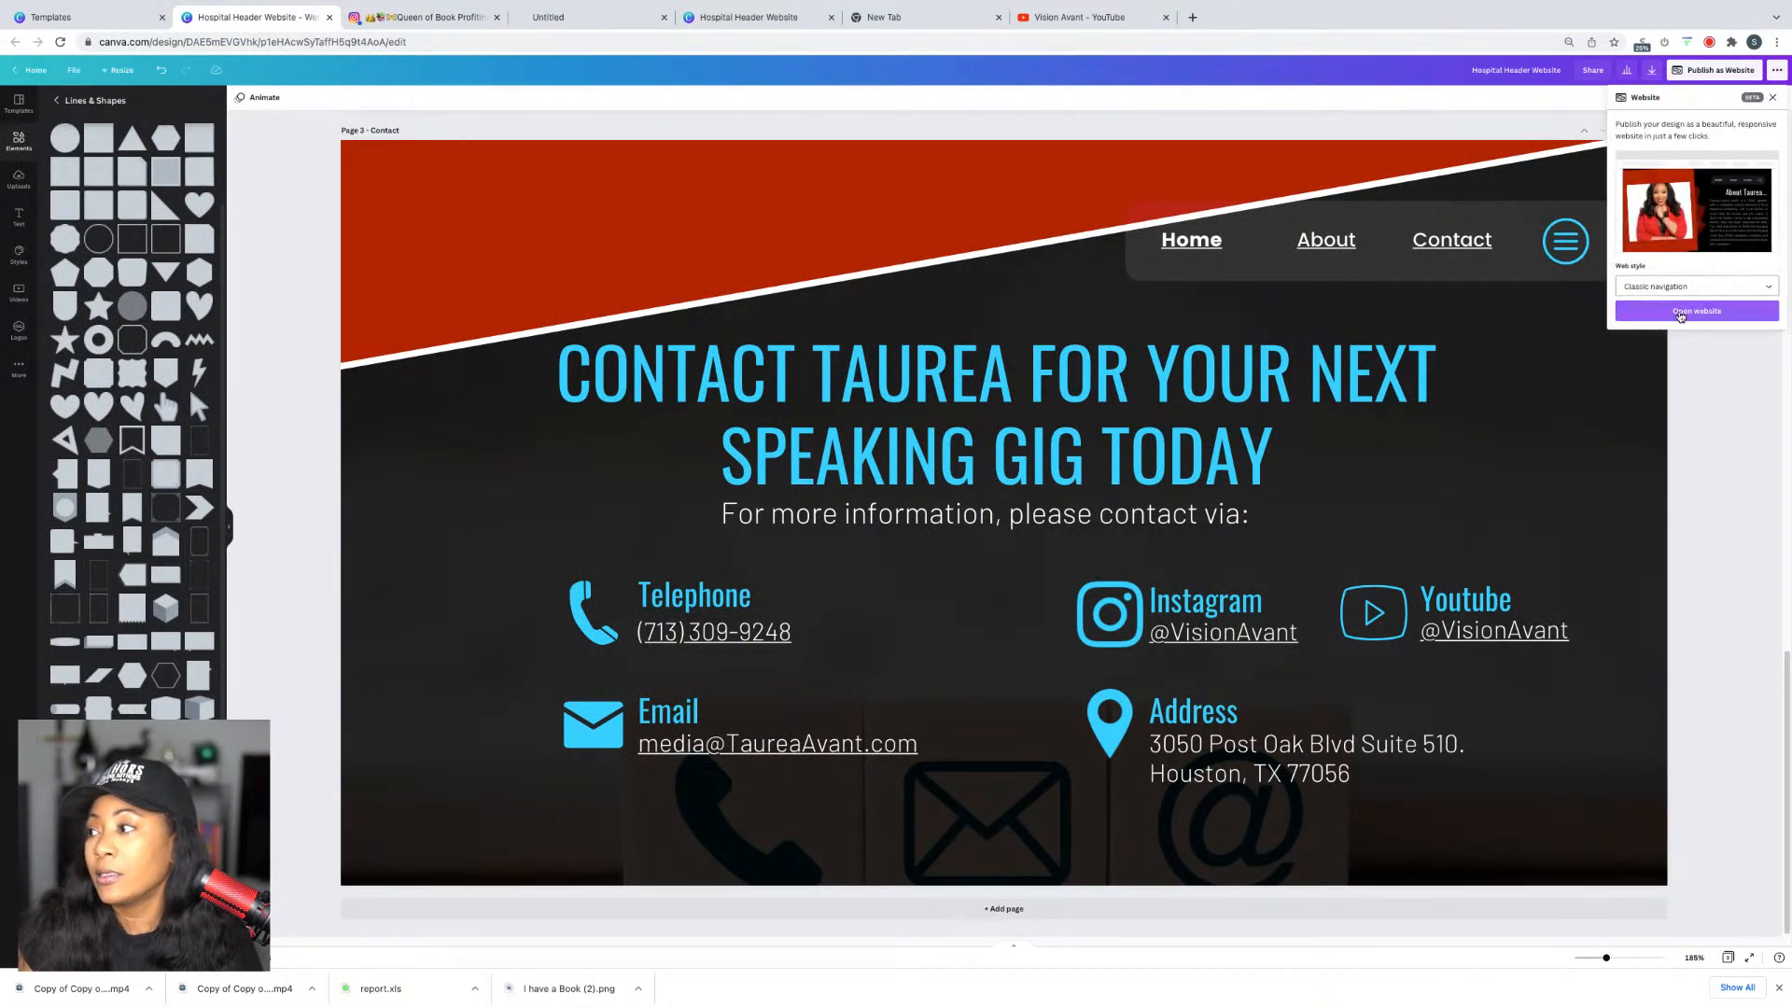
left_click(1680, 314)
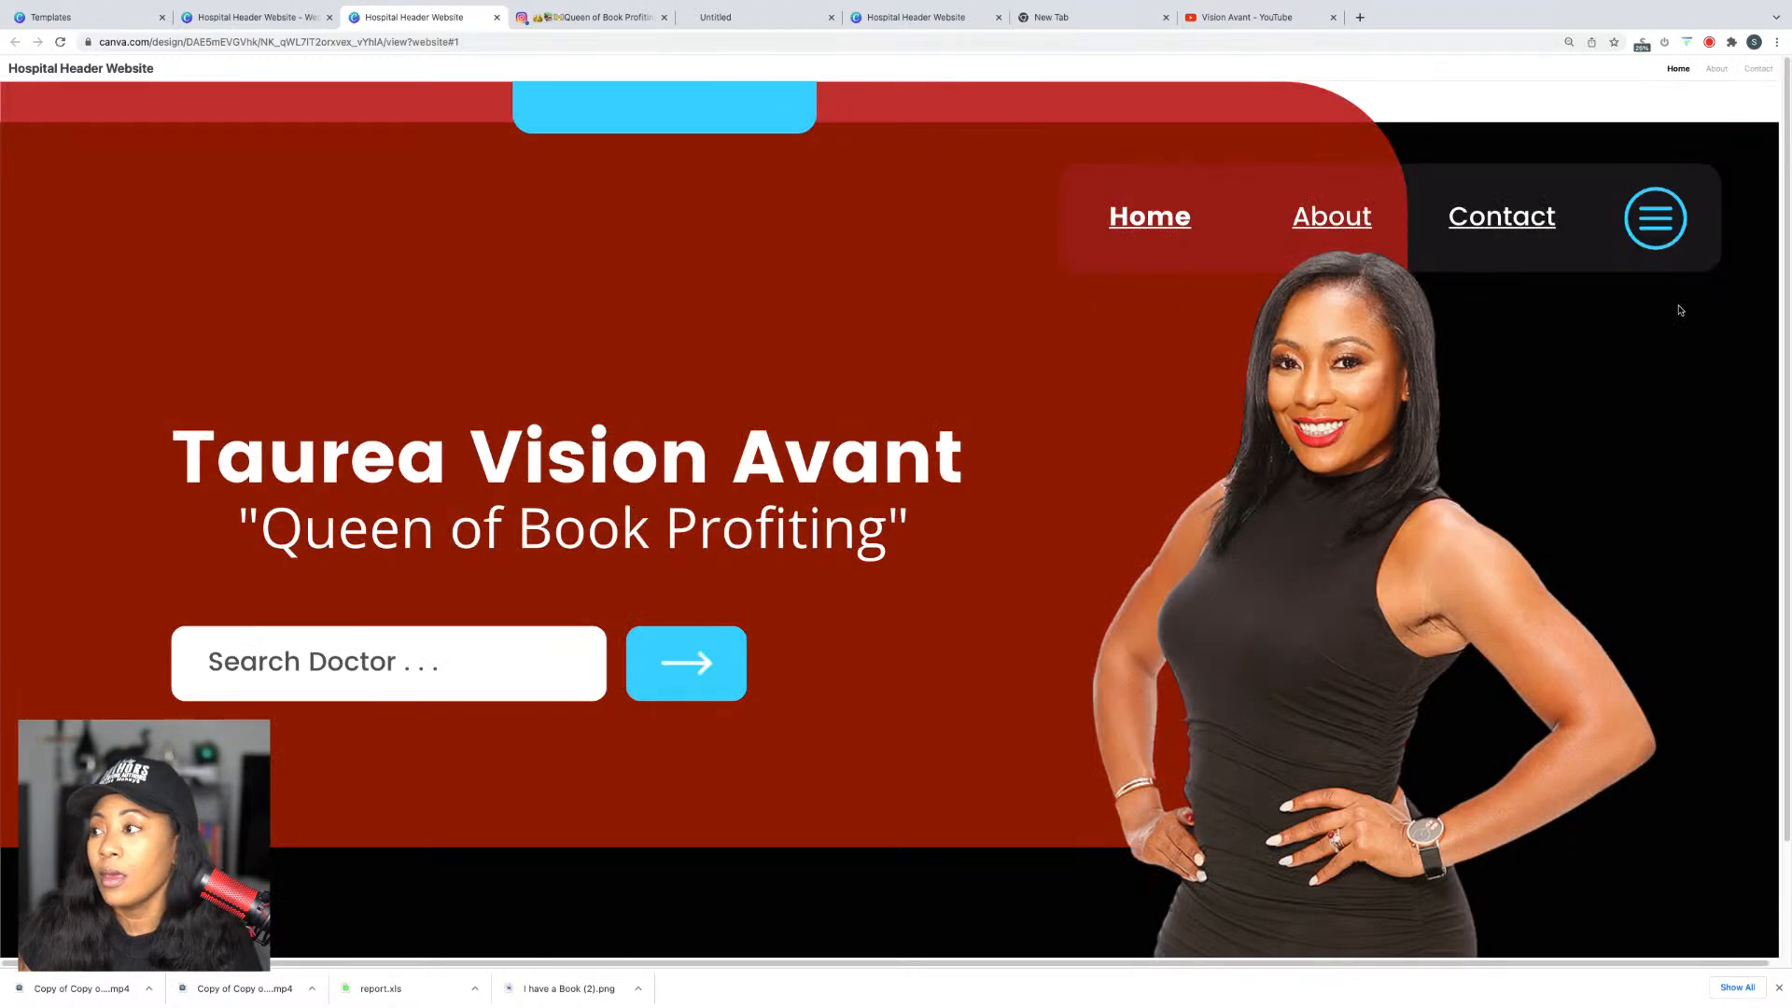
Step: Test the YouTube and telephone links in the site's Contact section
left_click(1504, 215)
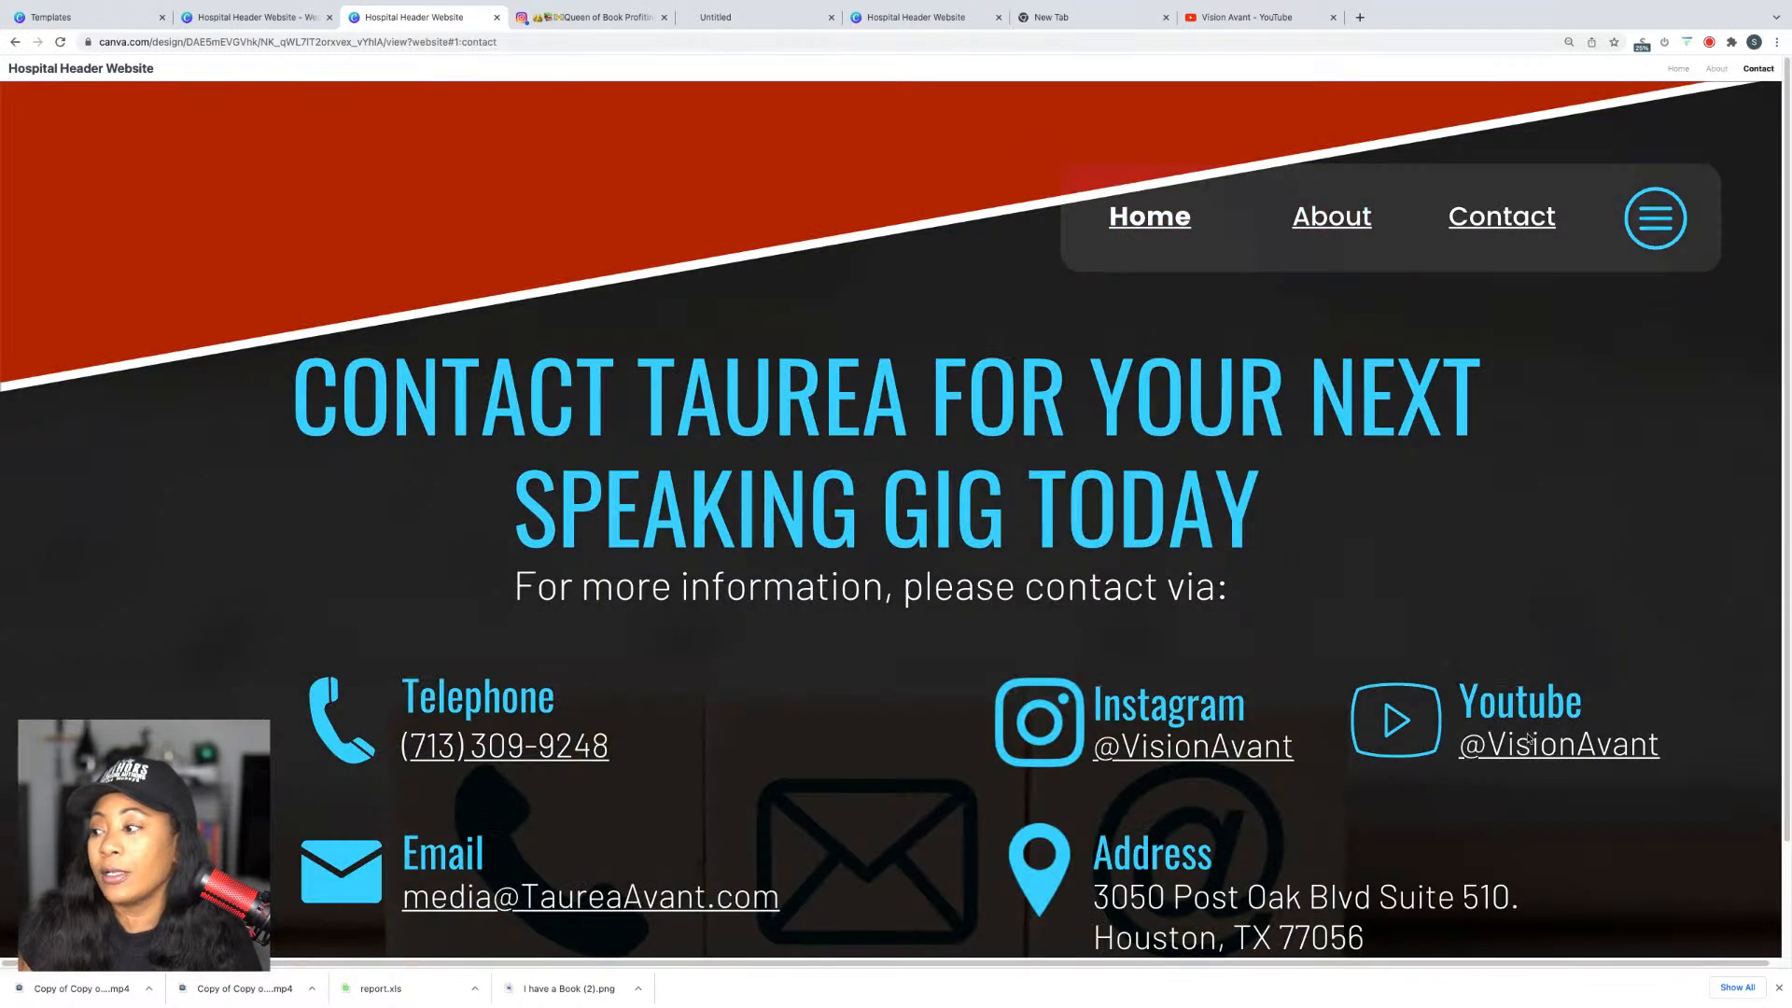
left_click(1528, 739)
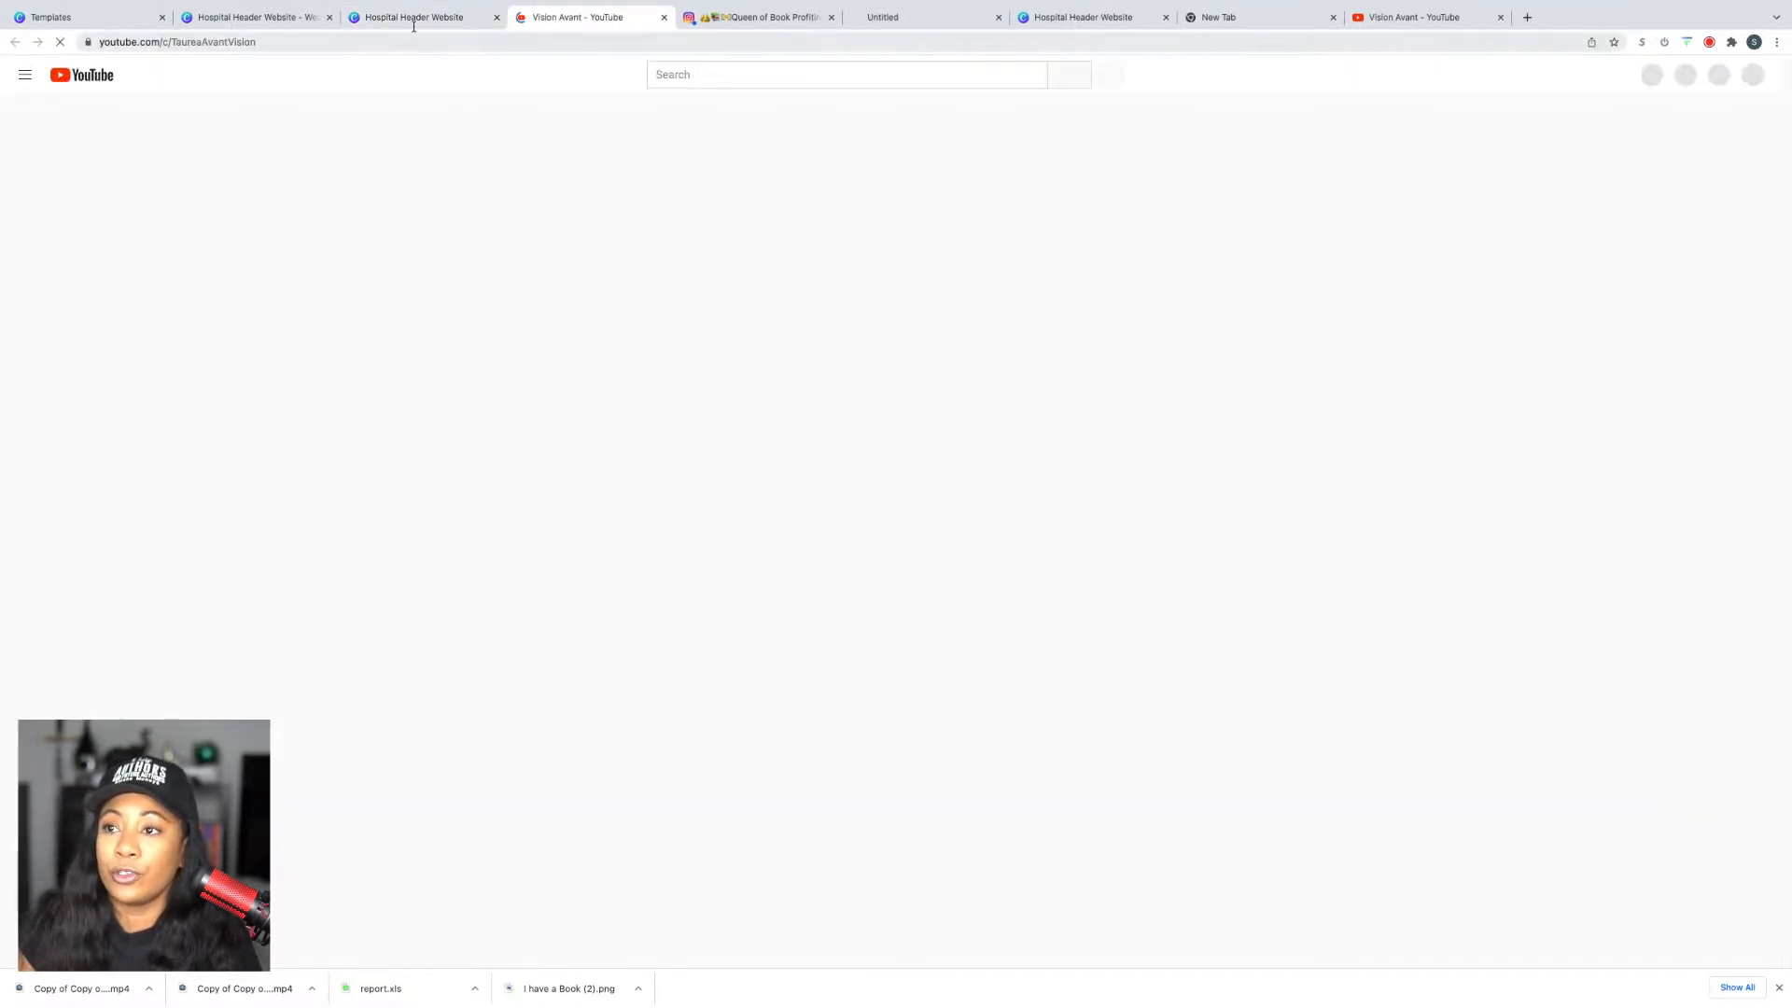
left_click(412, 14)
left_click(506, 751)
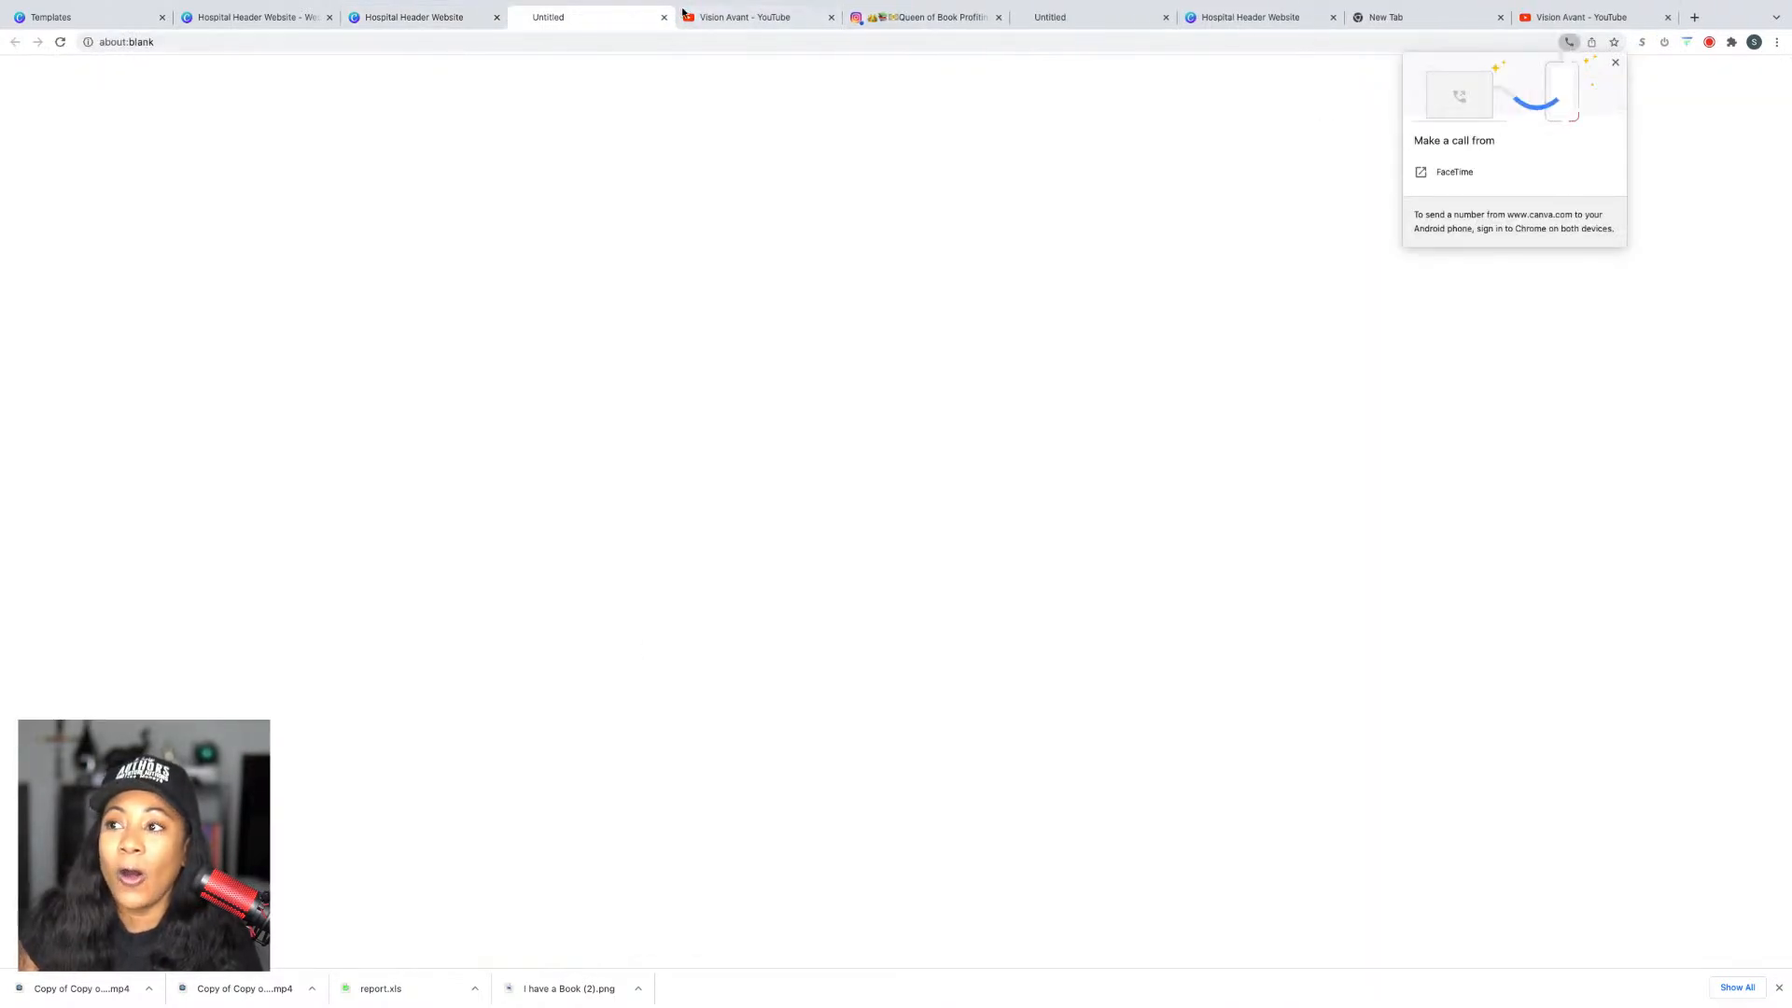
left_click(662, 17)
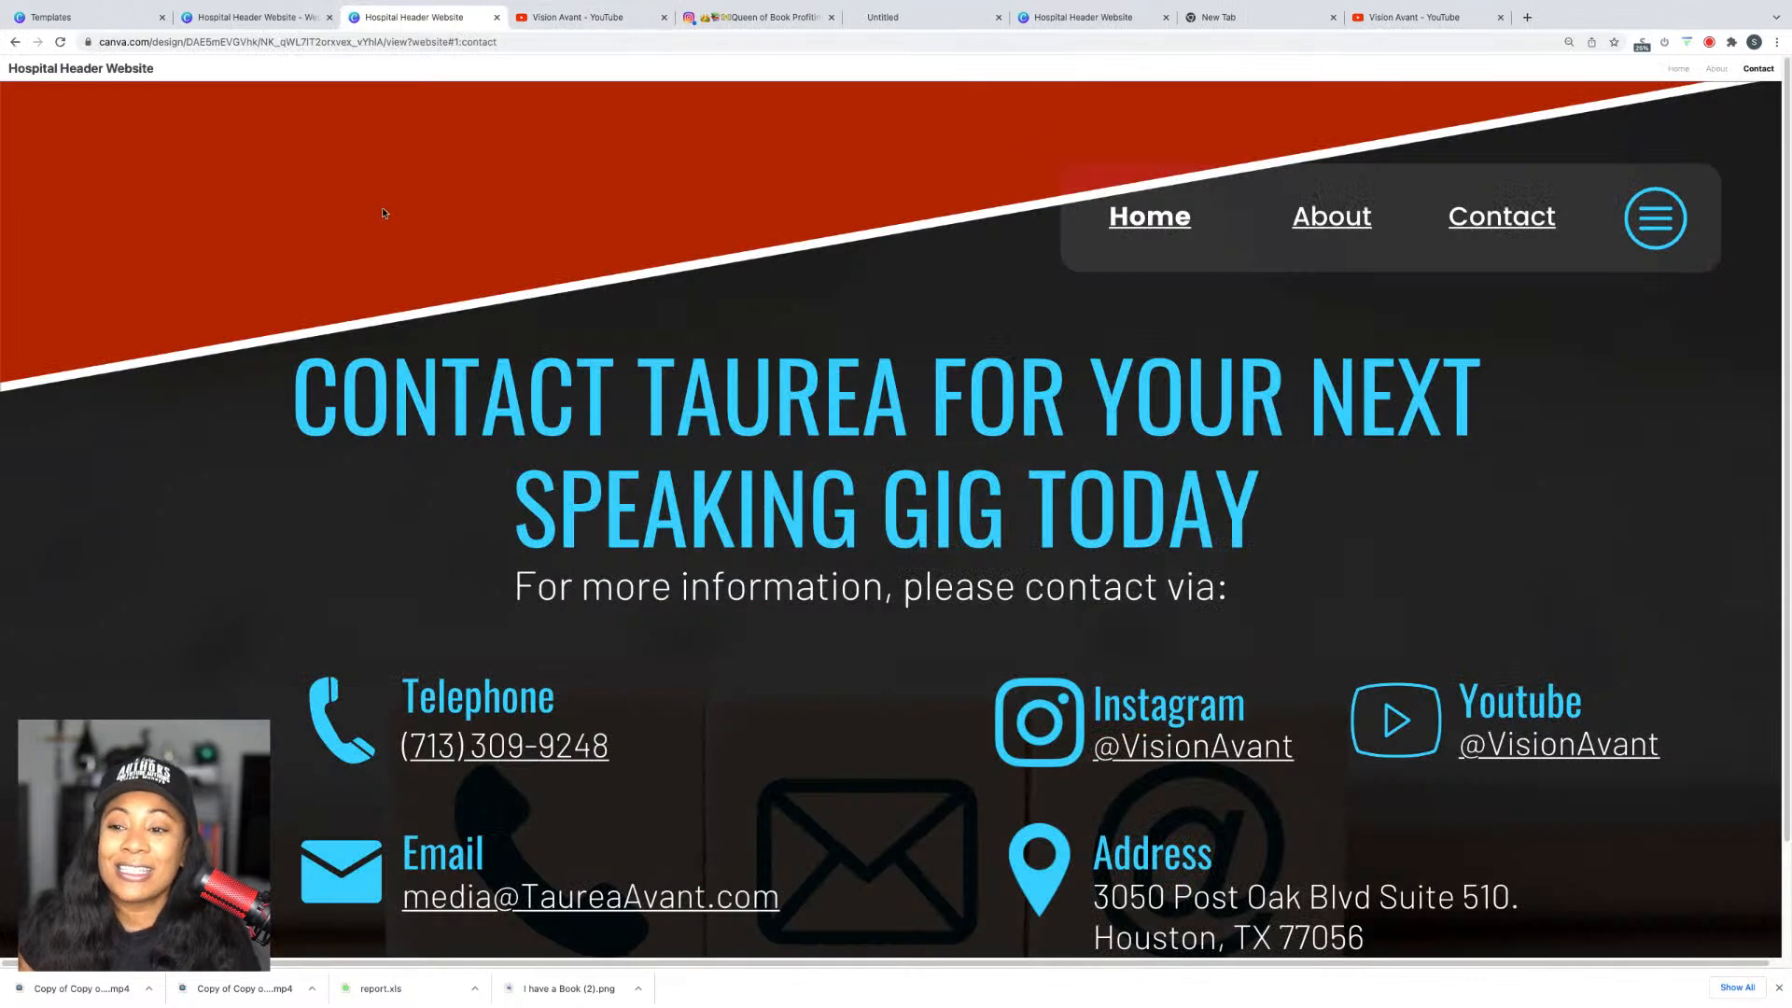
scroll(923, 670, "down", 2)
scroll(926, 667, "up", 2)
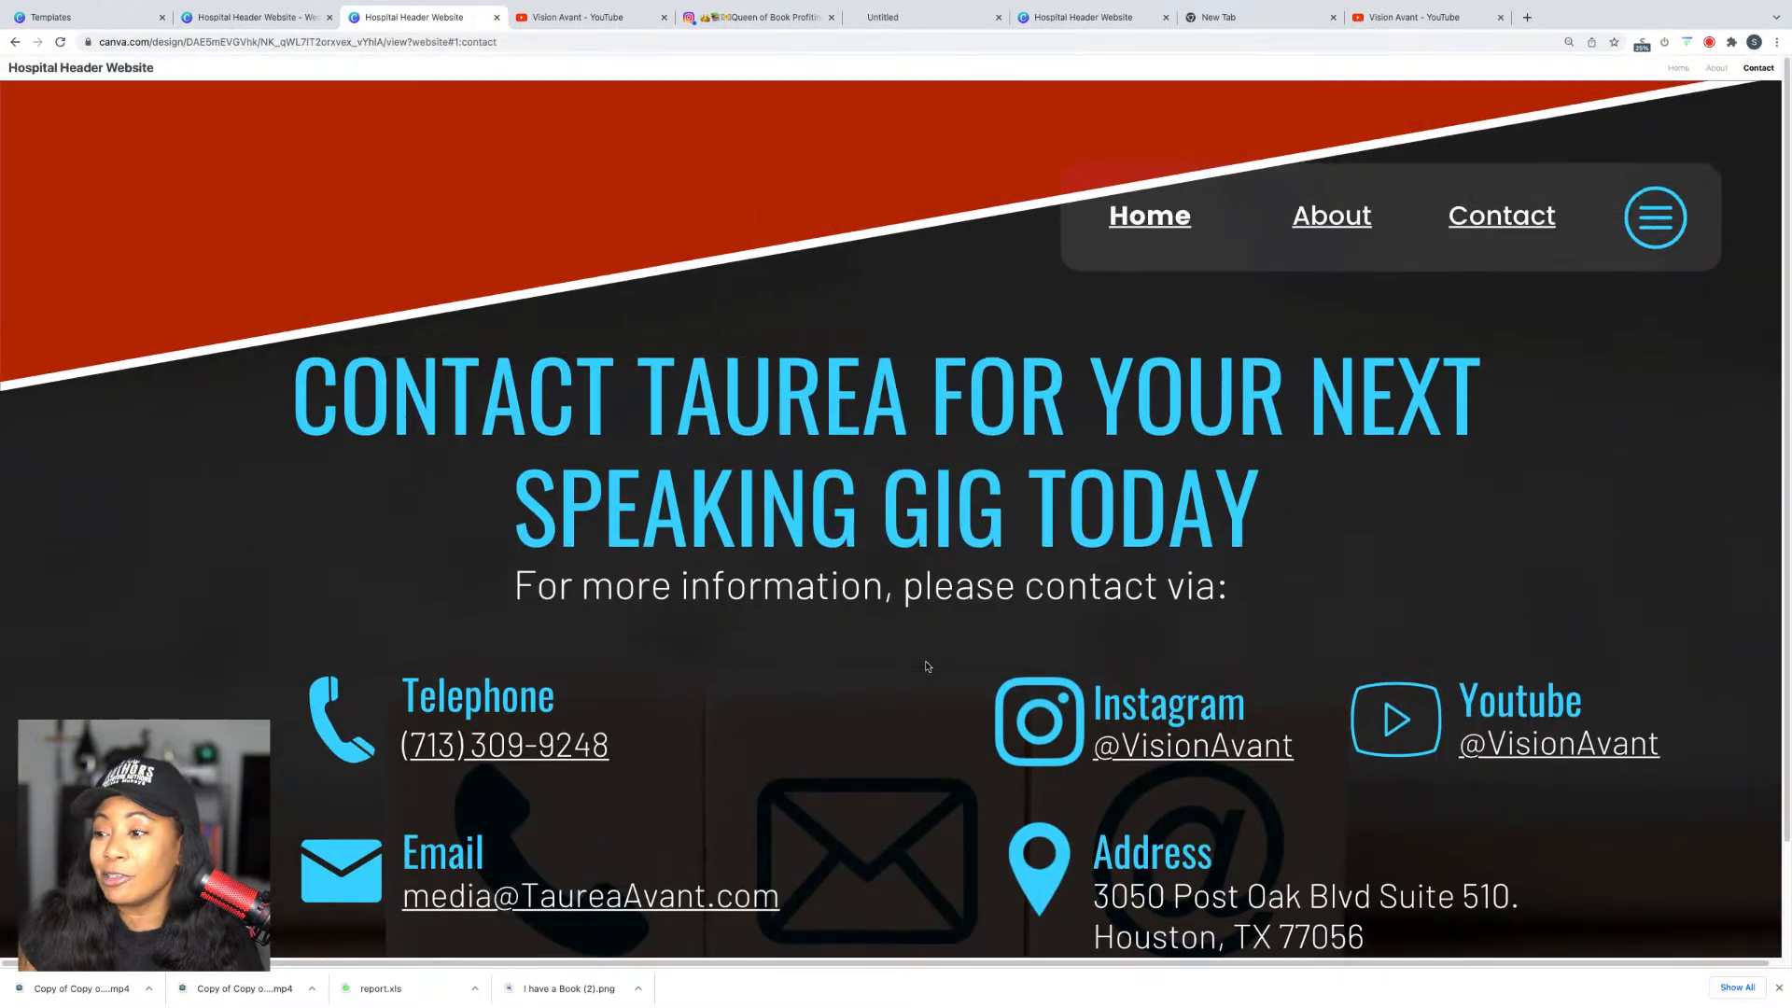
scroll(1249, 482, "down", 2)
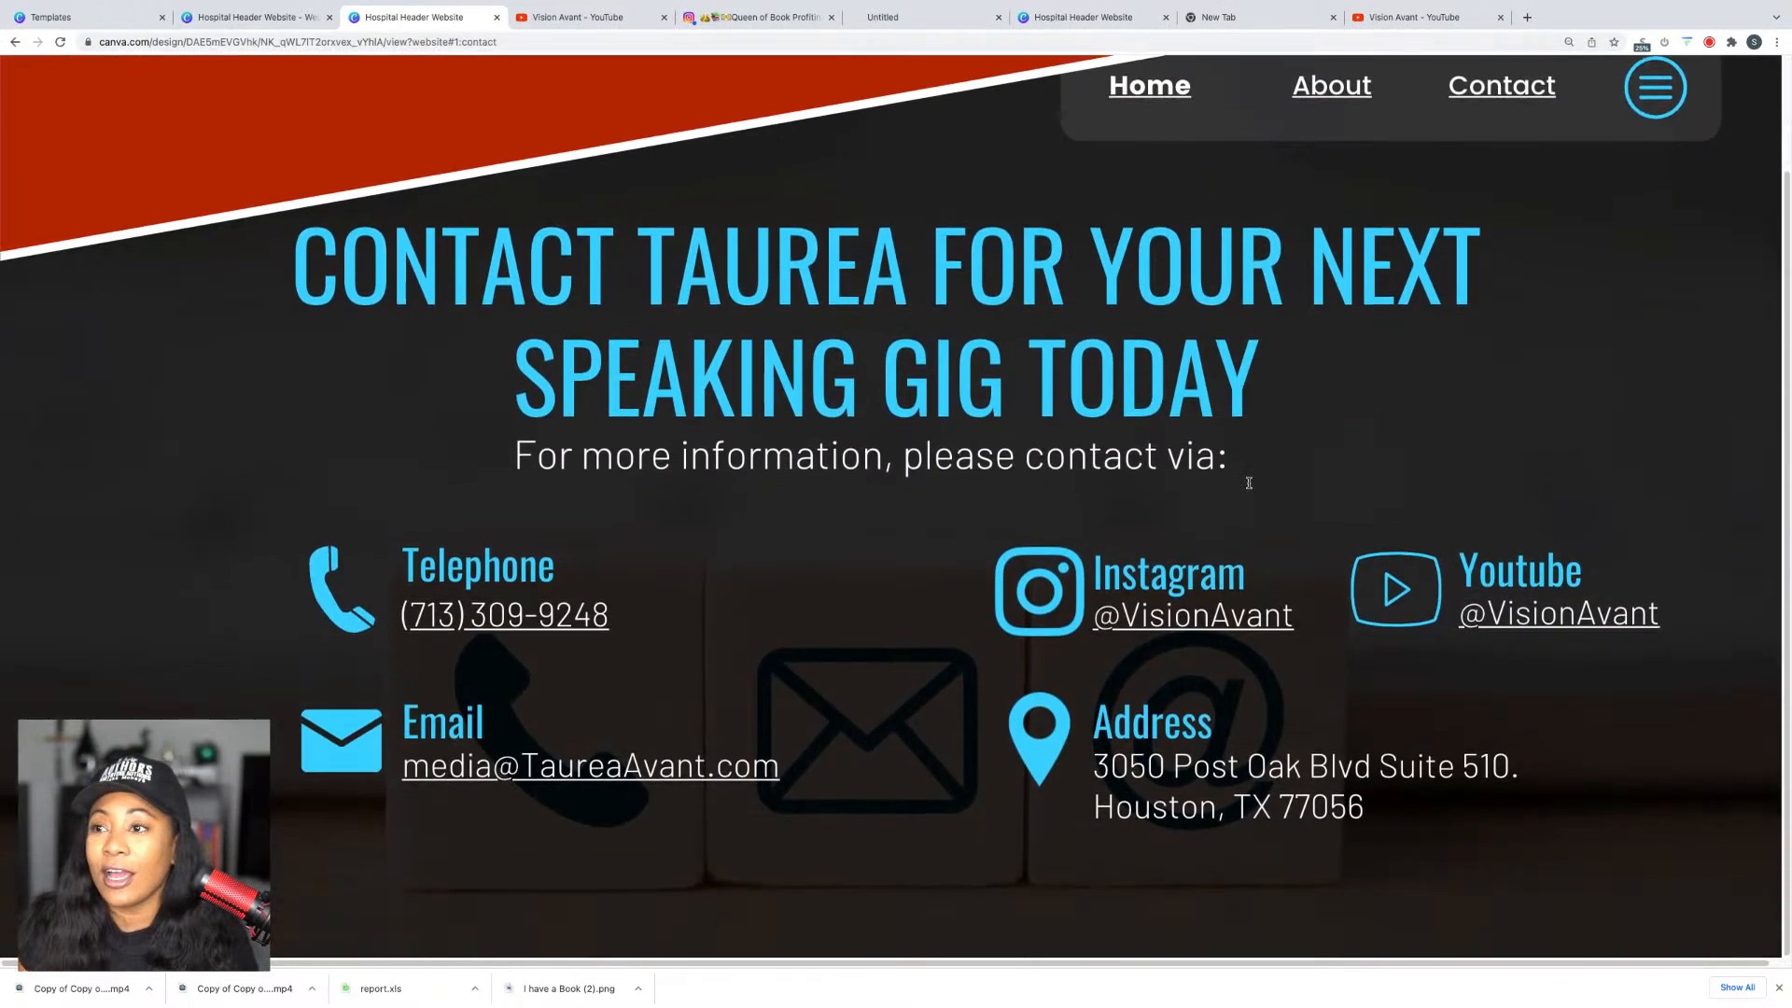
Step: Close the publishing panel, glance at the live Contact page, and return to the editor
left_click(300, 17)
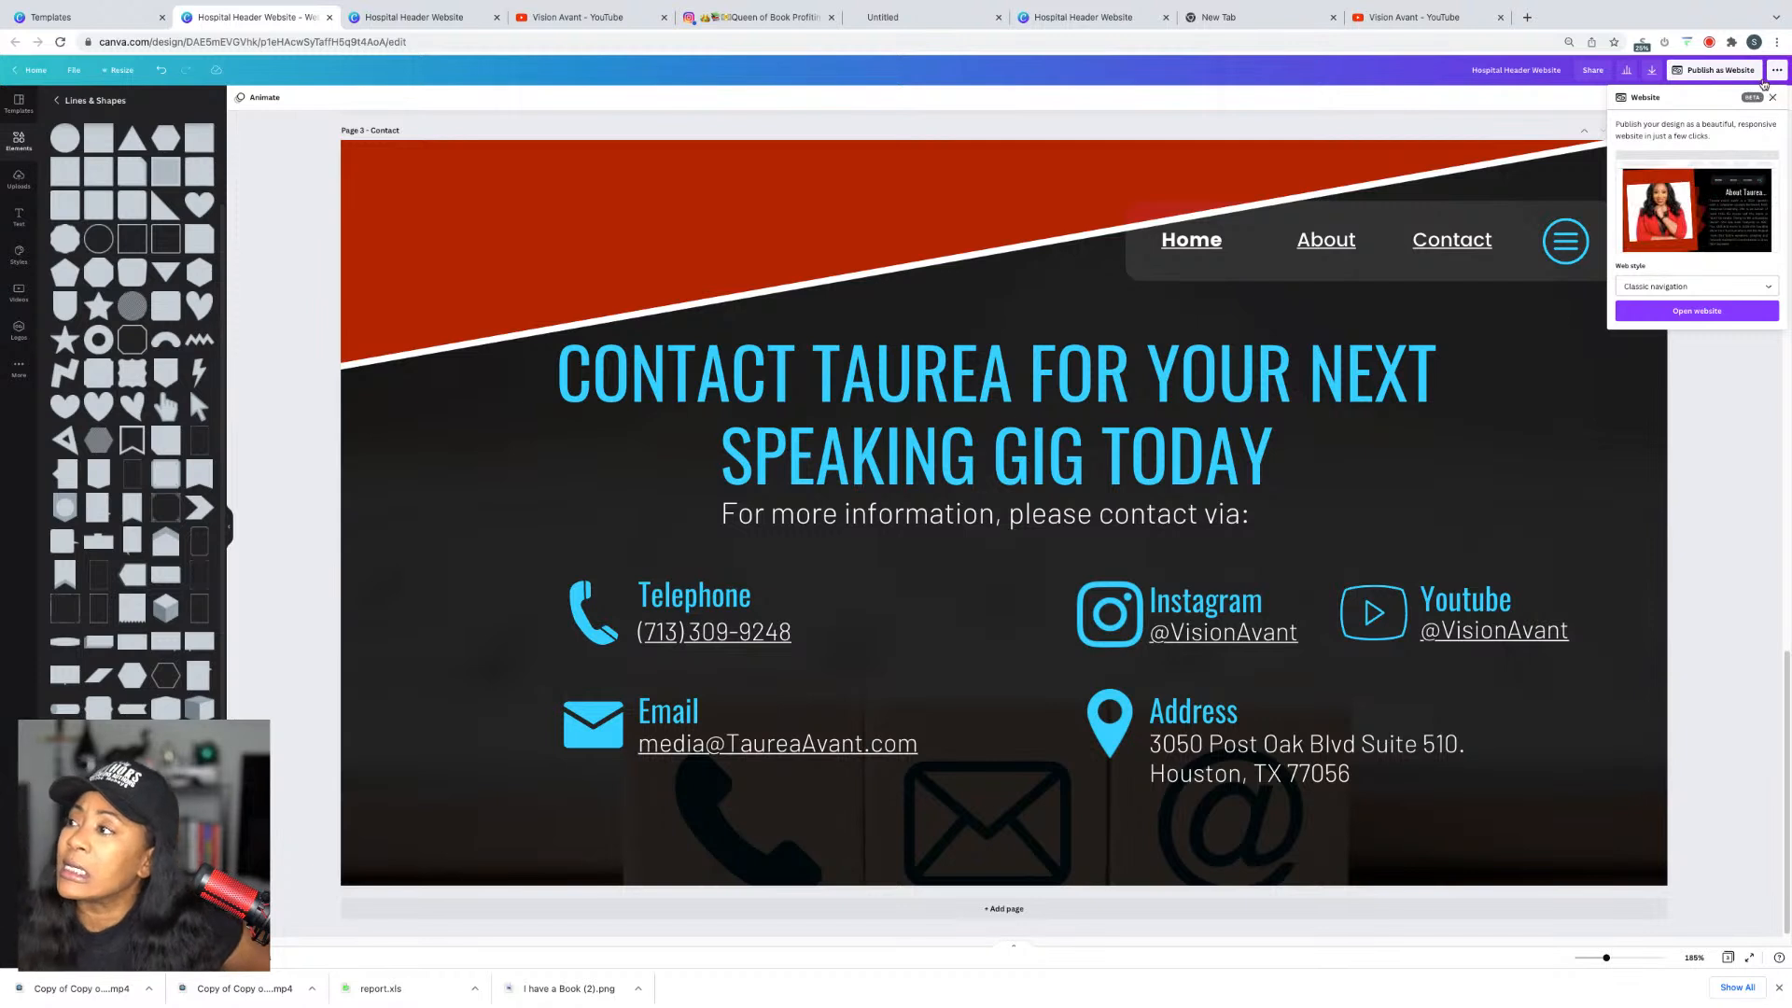
left_click(1772, 97)
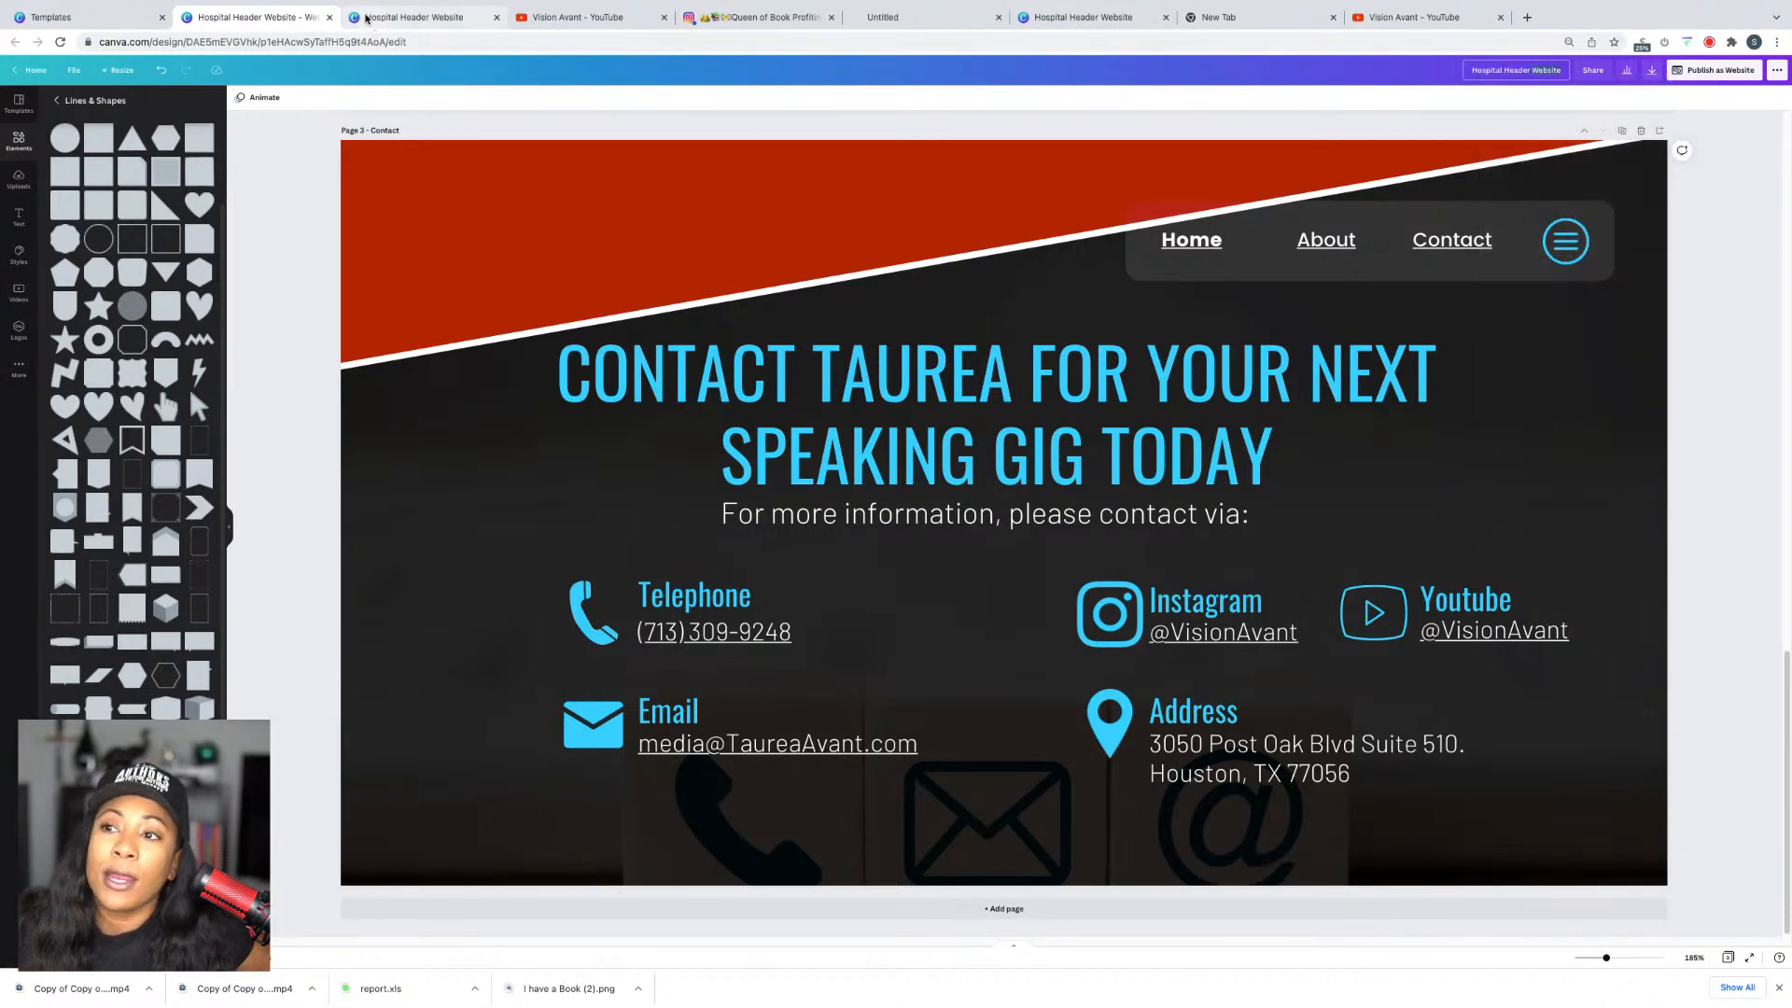
left_click(369, 18)
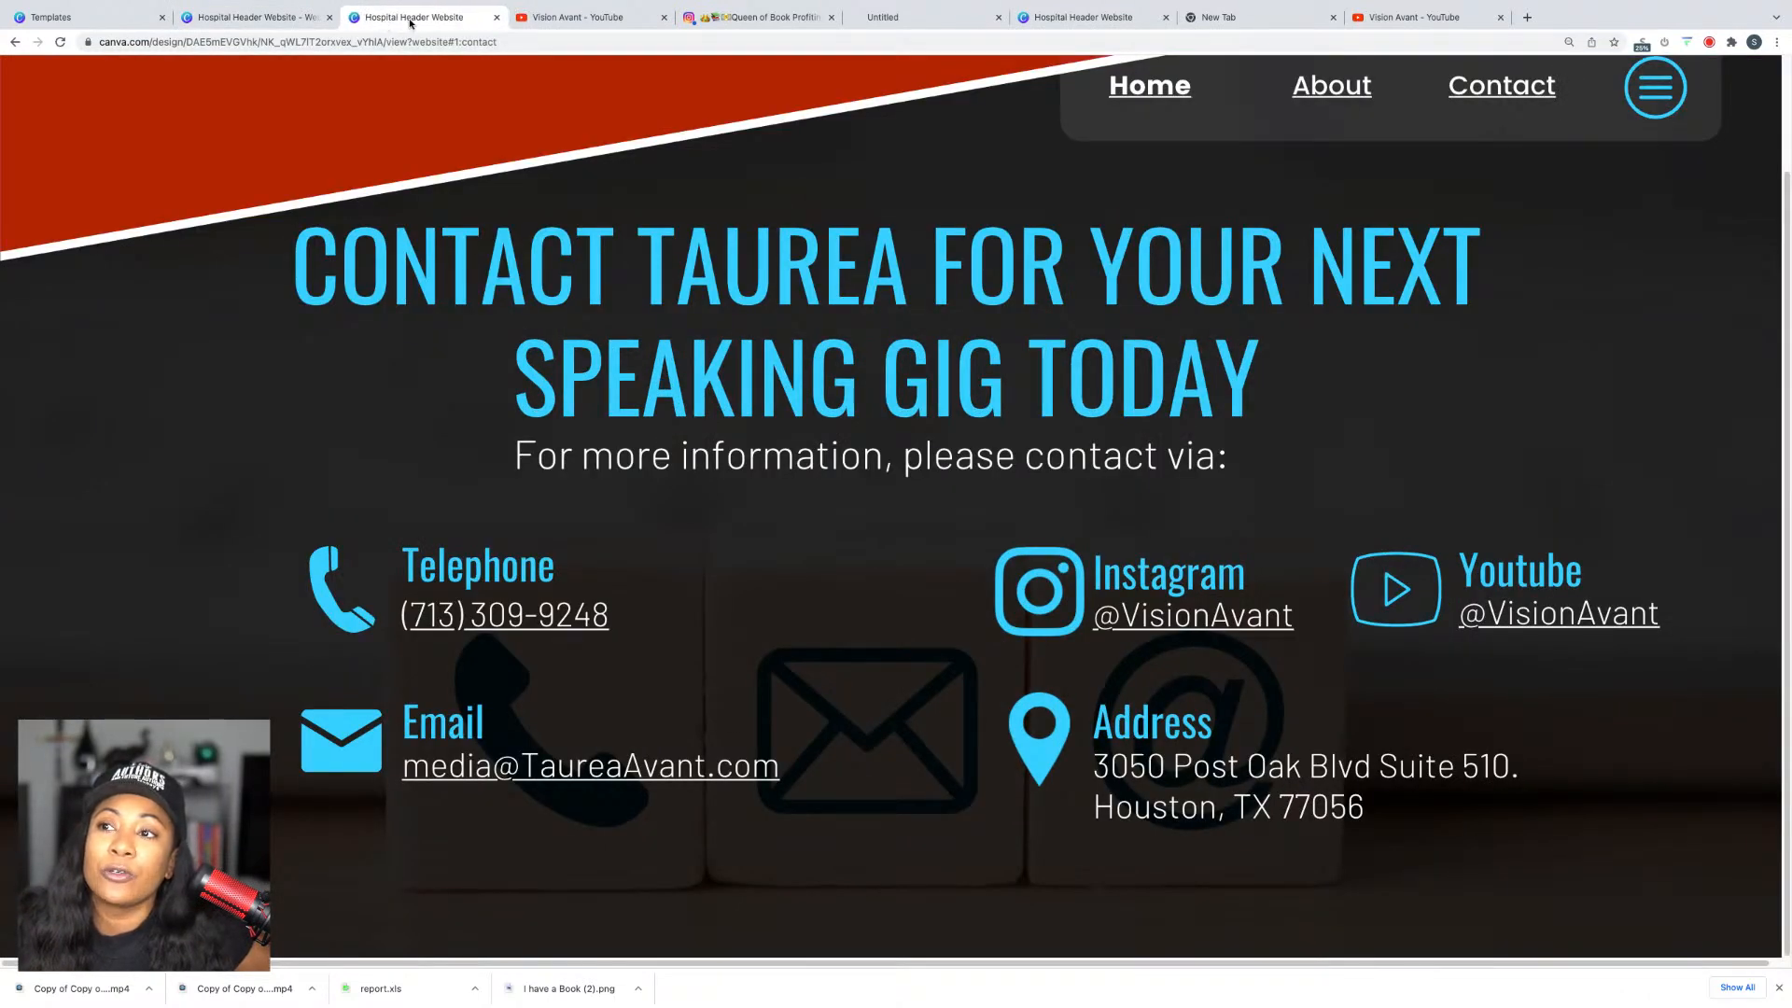
left_click(250, 17)
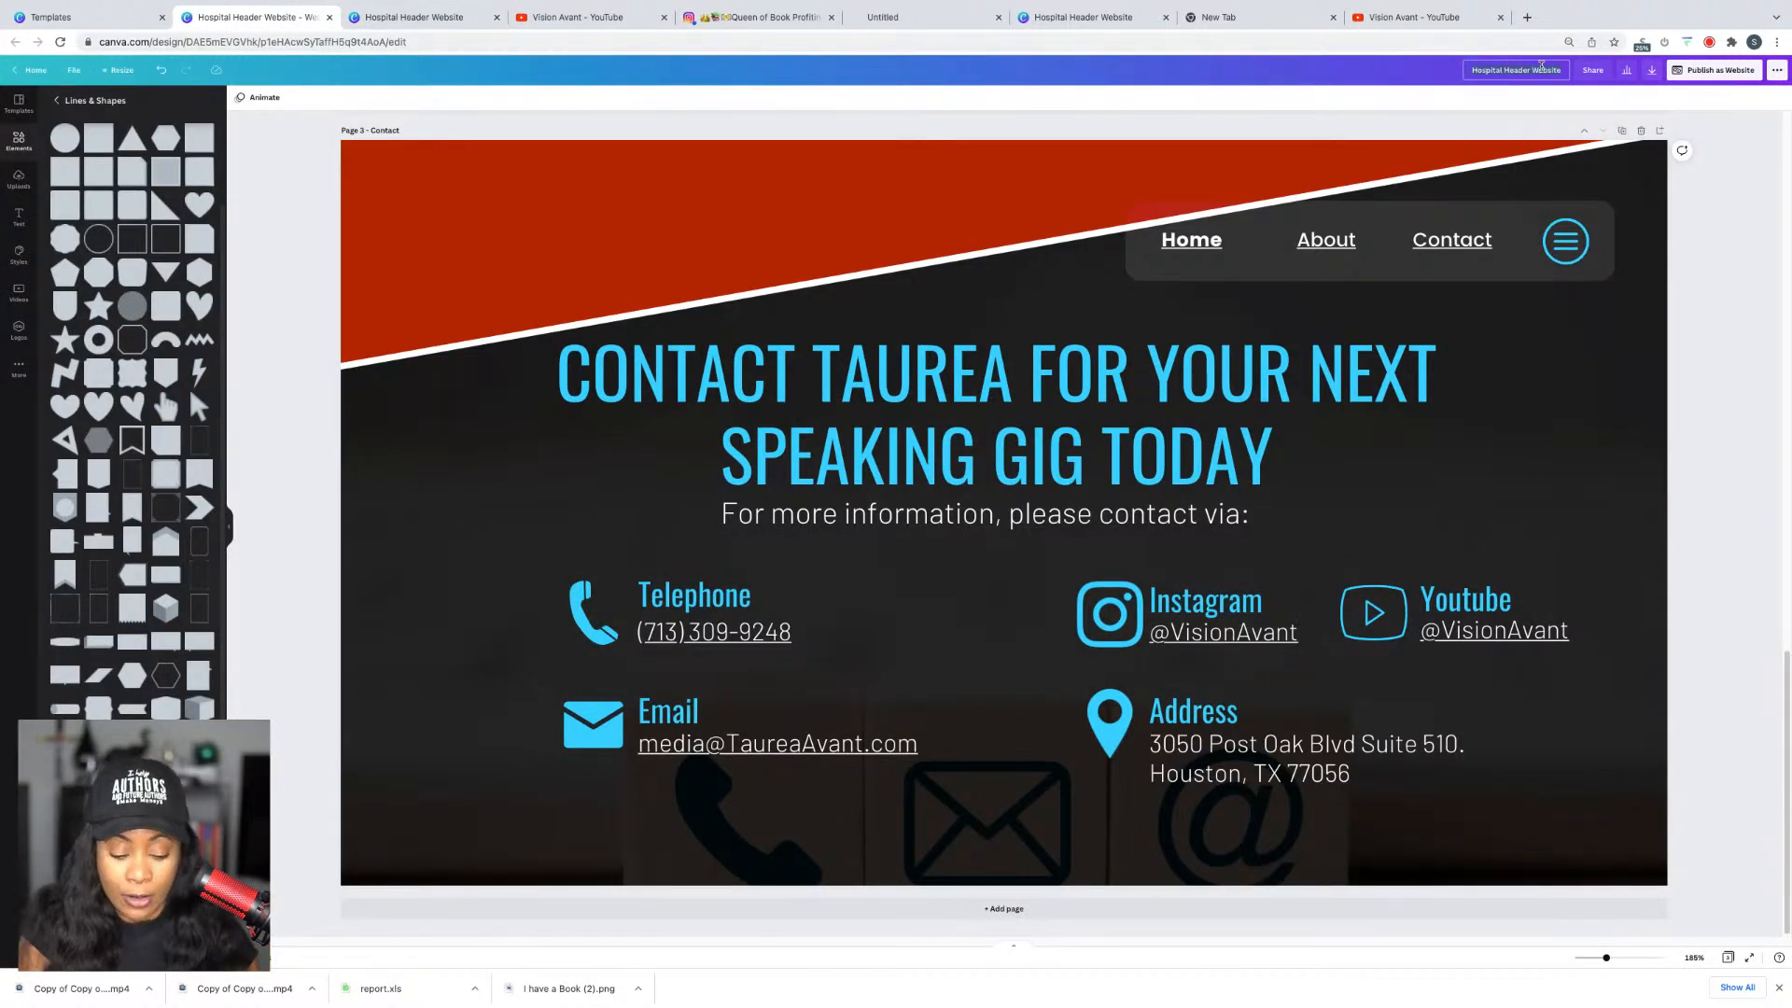
Step: Rename the design to the owner's name followed by '- Queen of Book Profiting'
left_click(1541, 65)
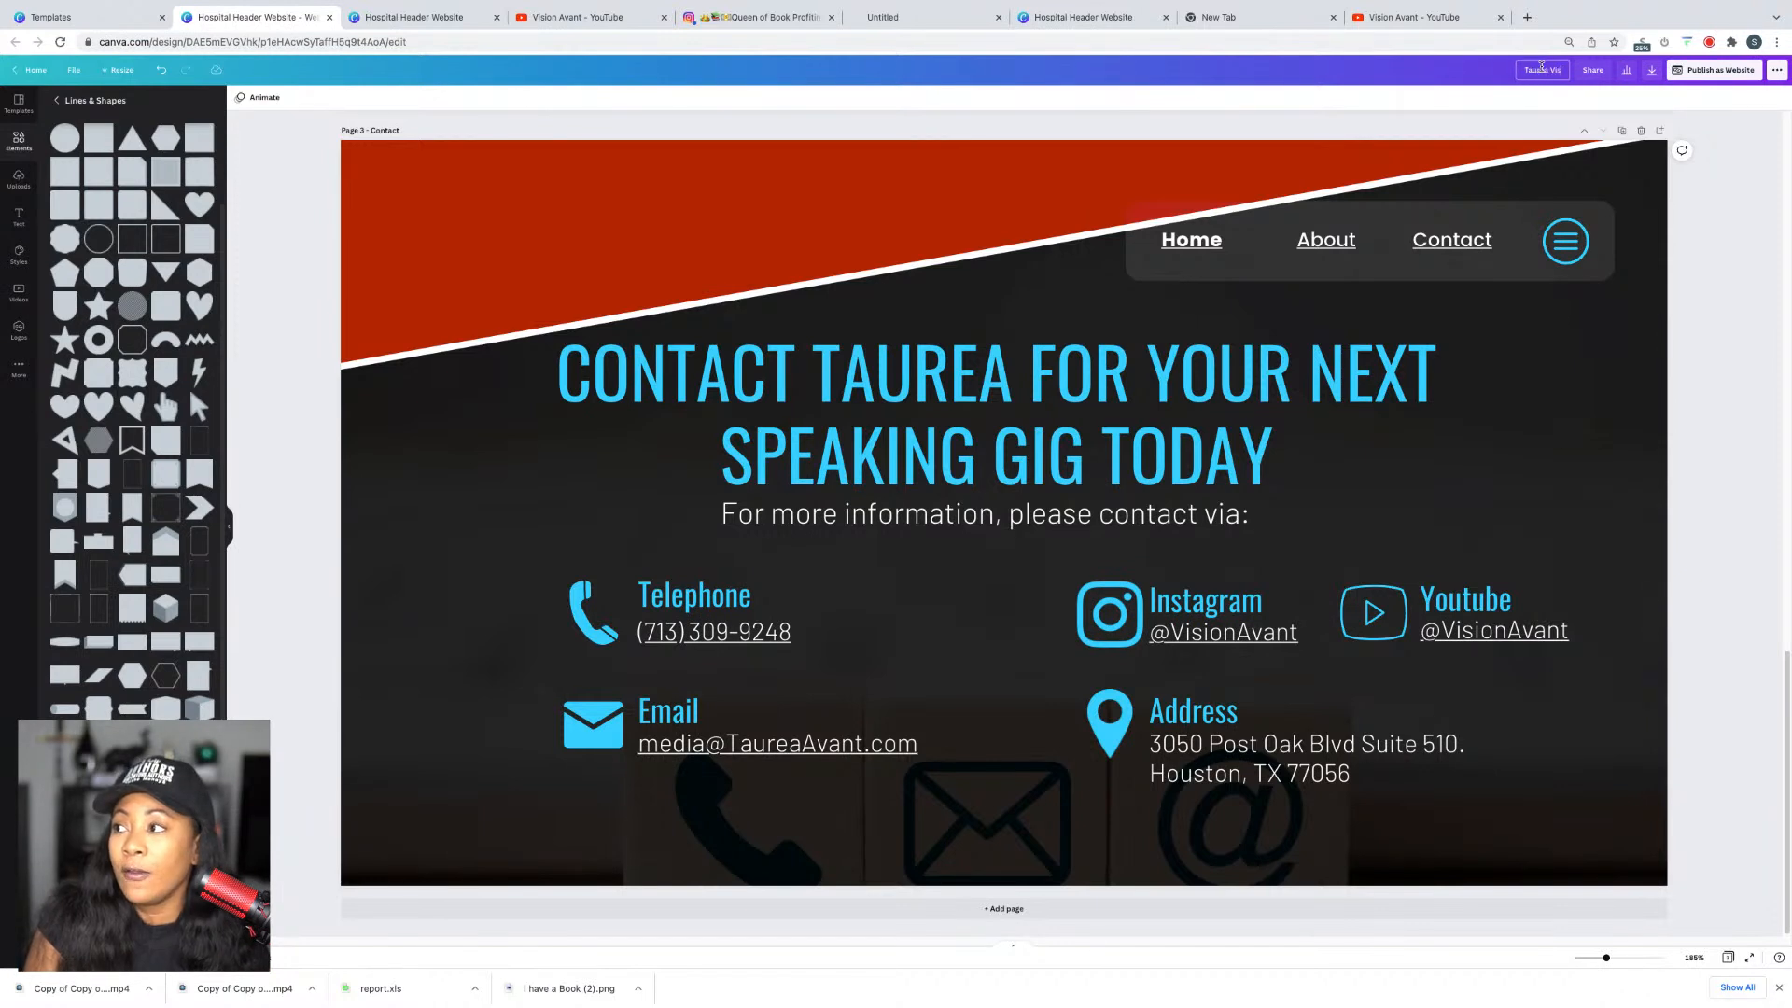
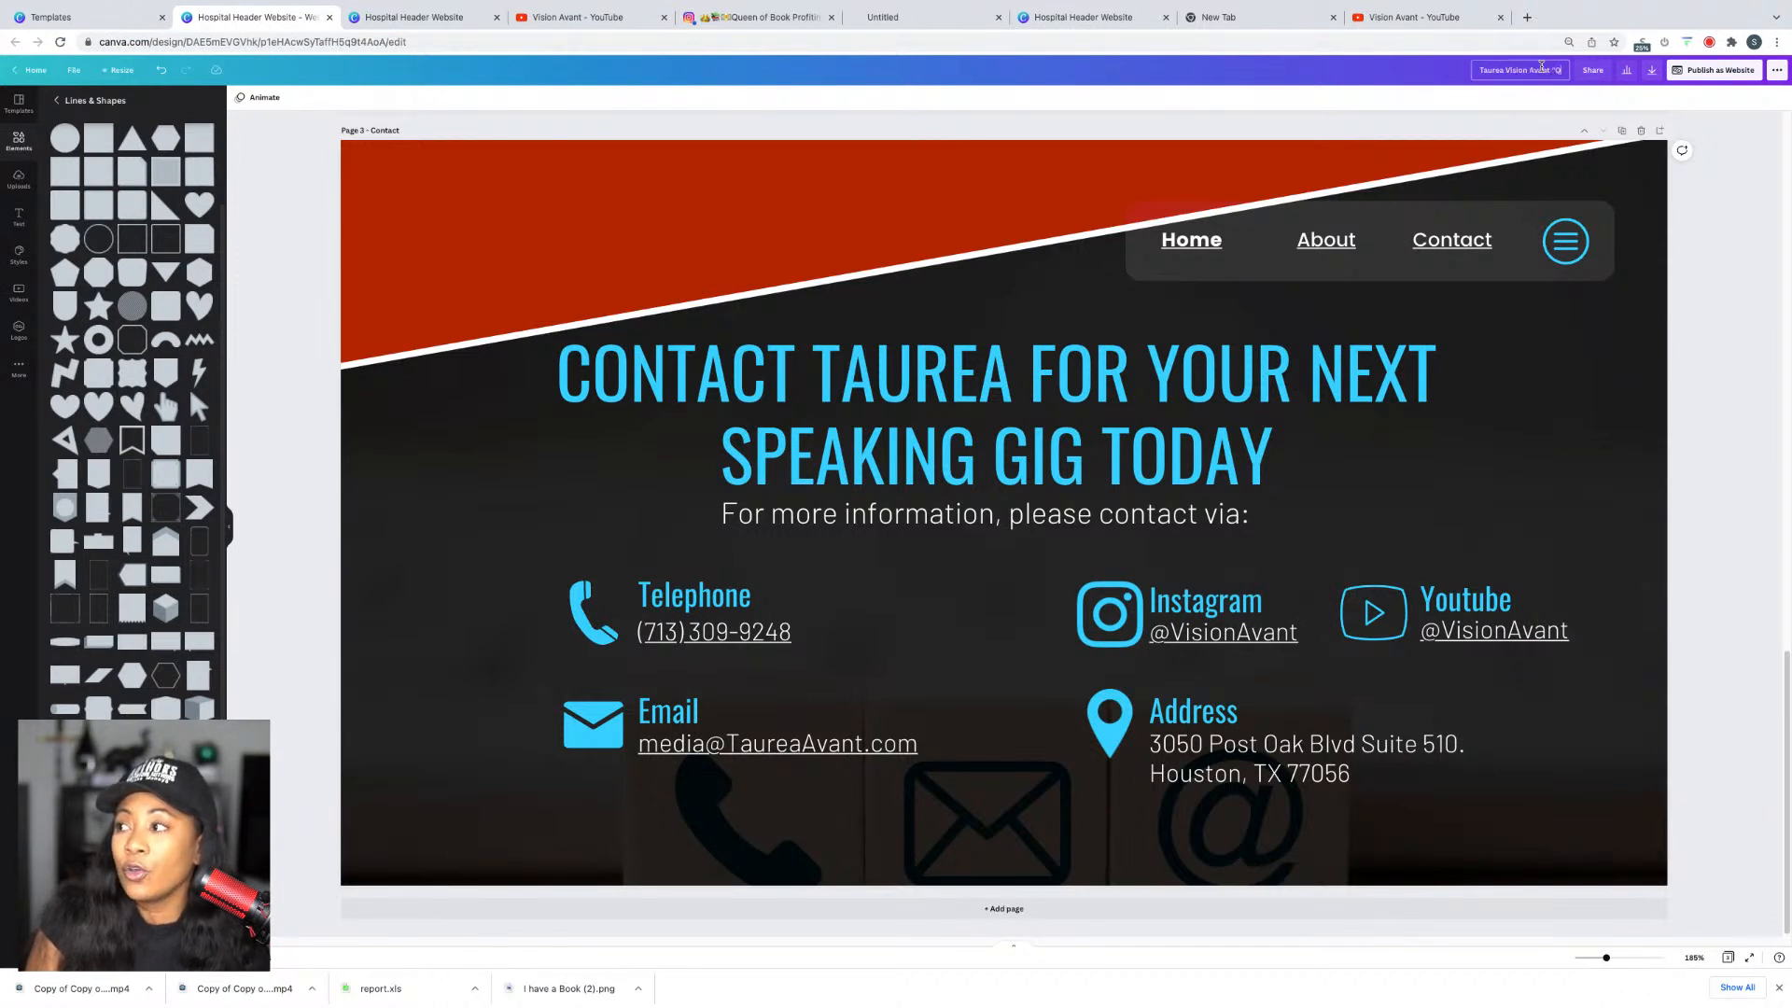
type("ueen of Book P")
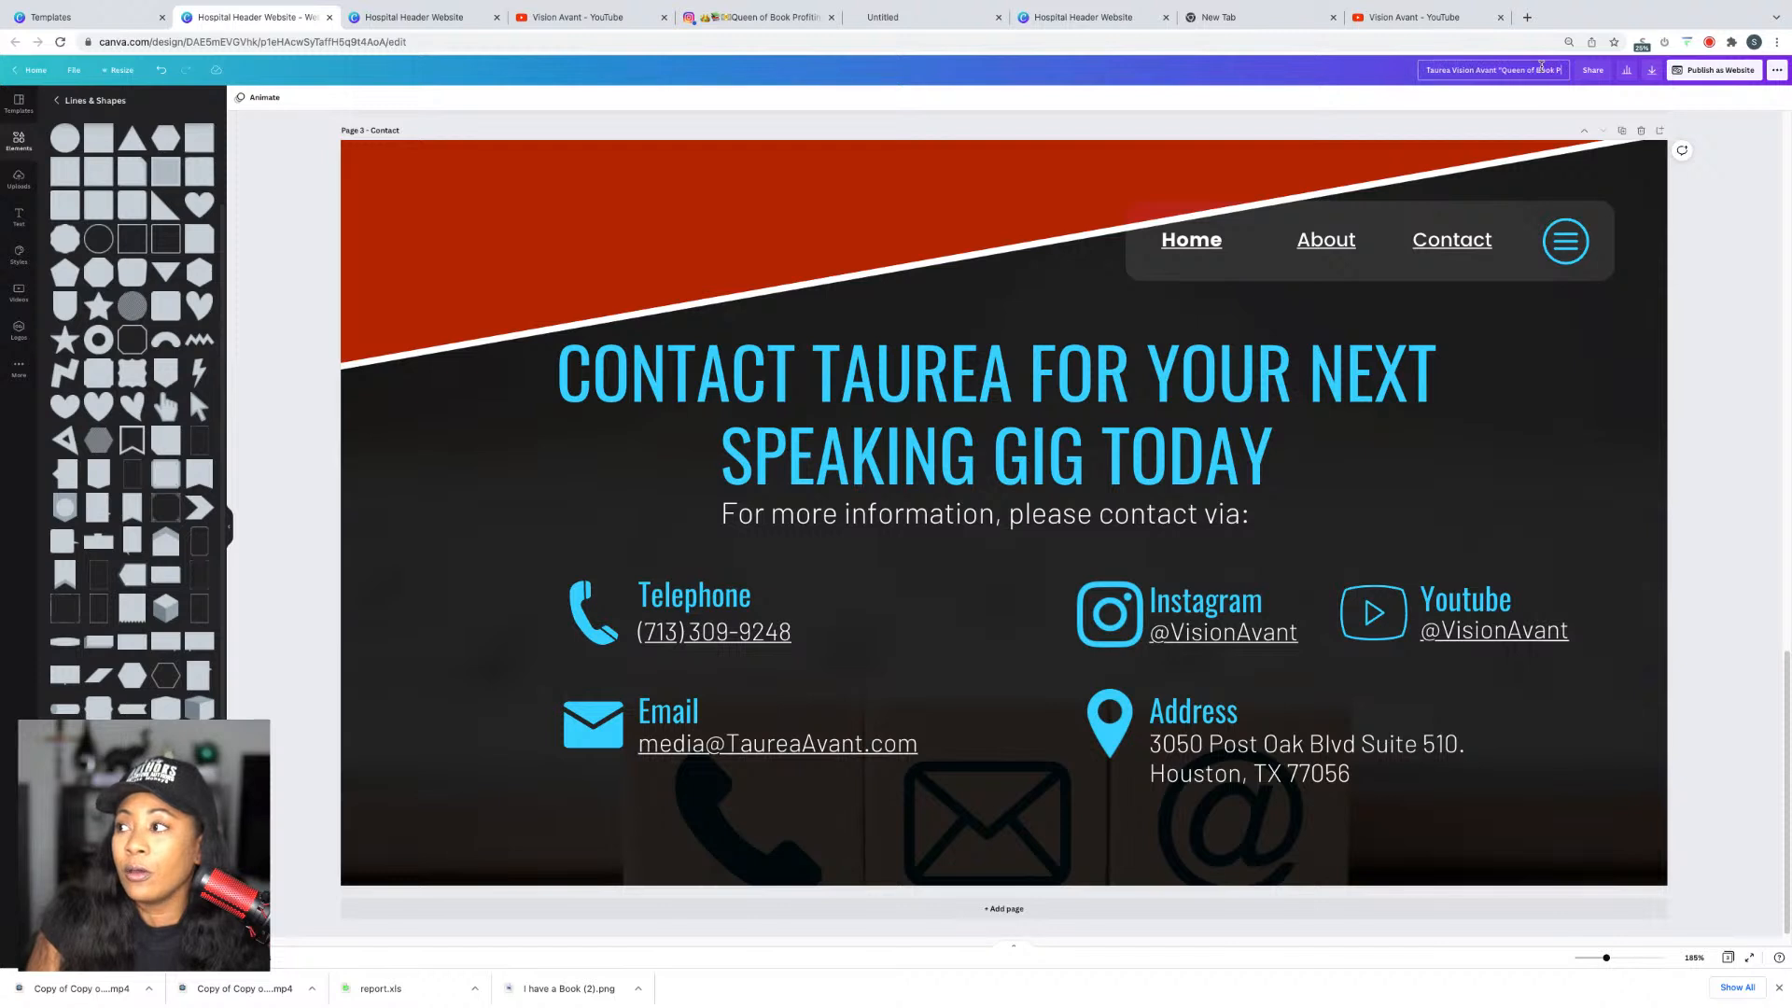
type("rofiting\"")
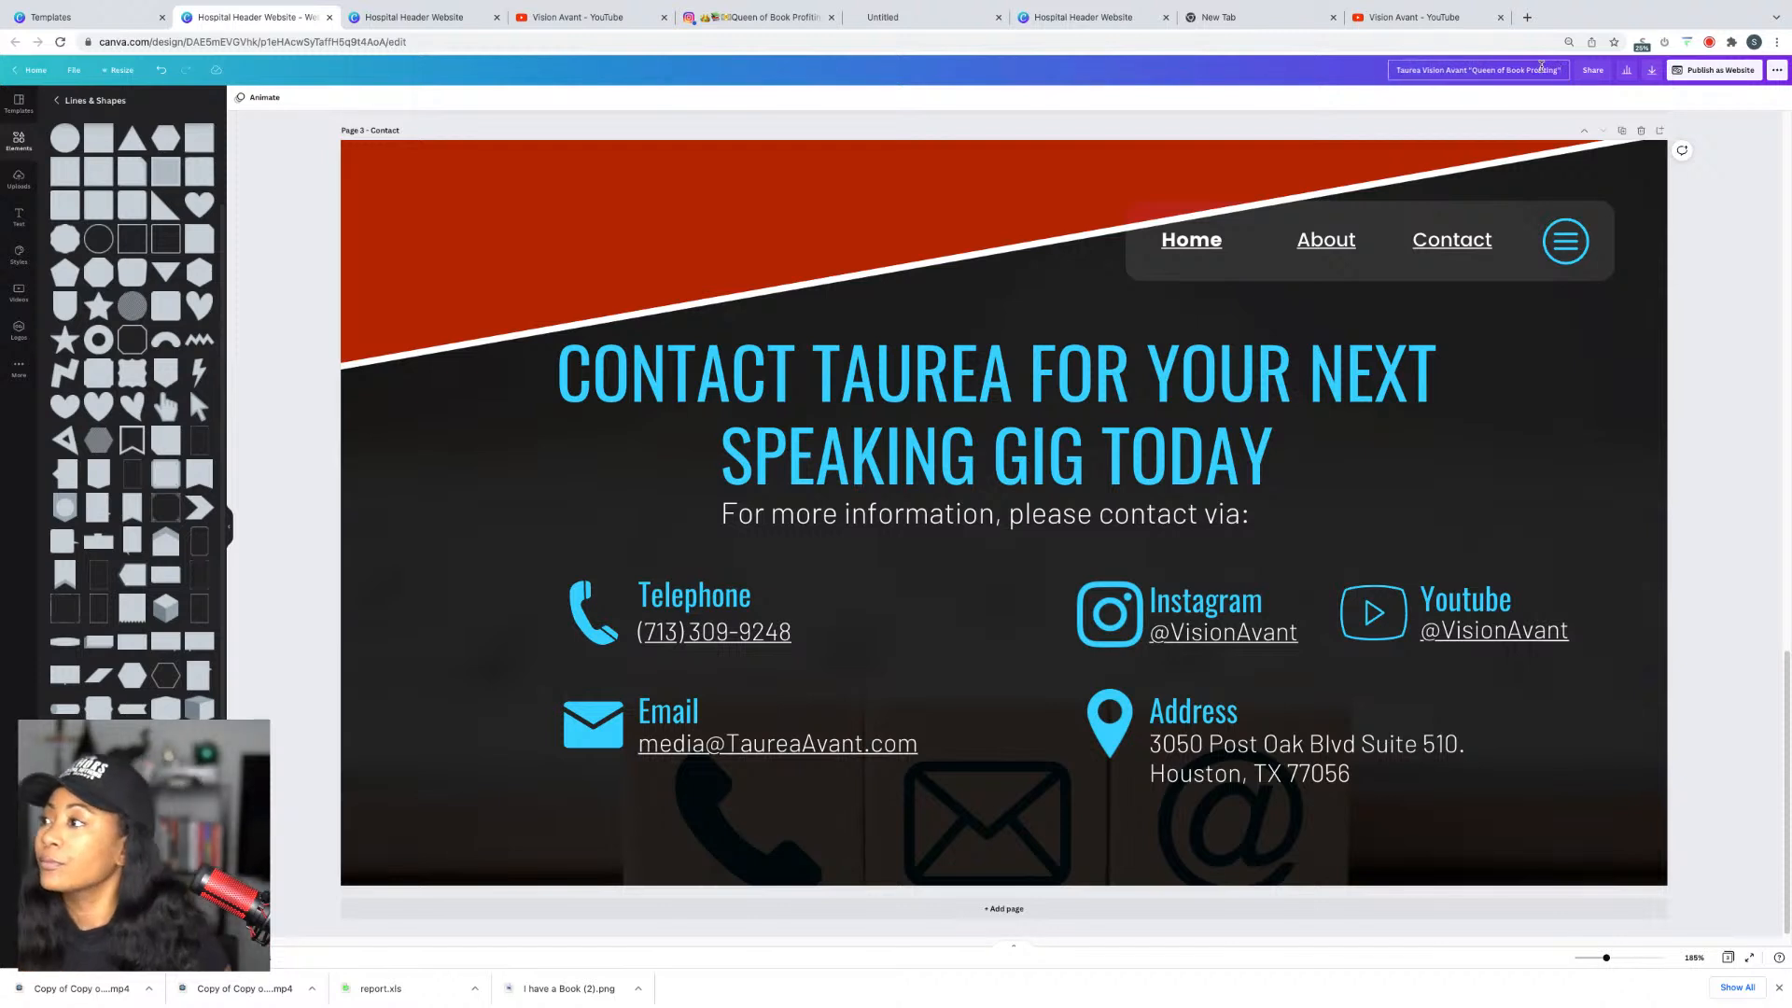
left_click(1758, 166)
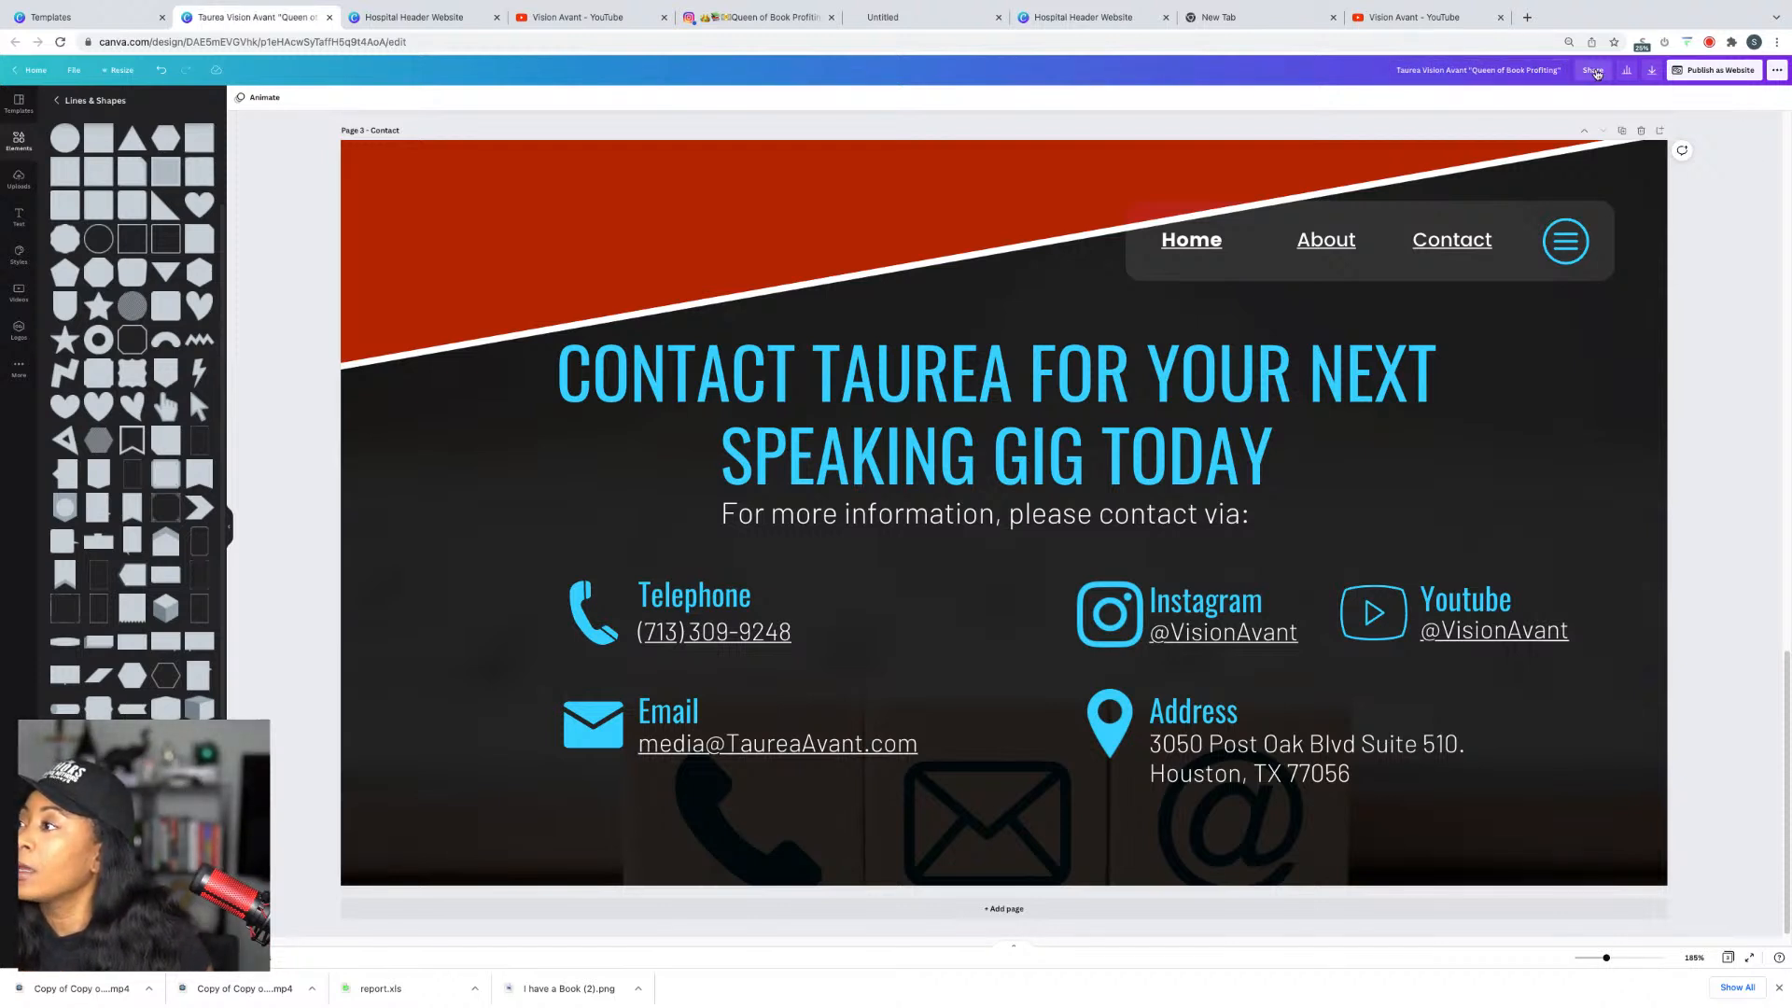
Step: Open the published website in a new tab, then return to the editor
left_click(1715, 70)
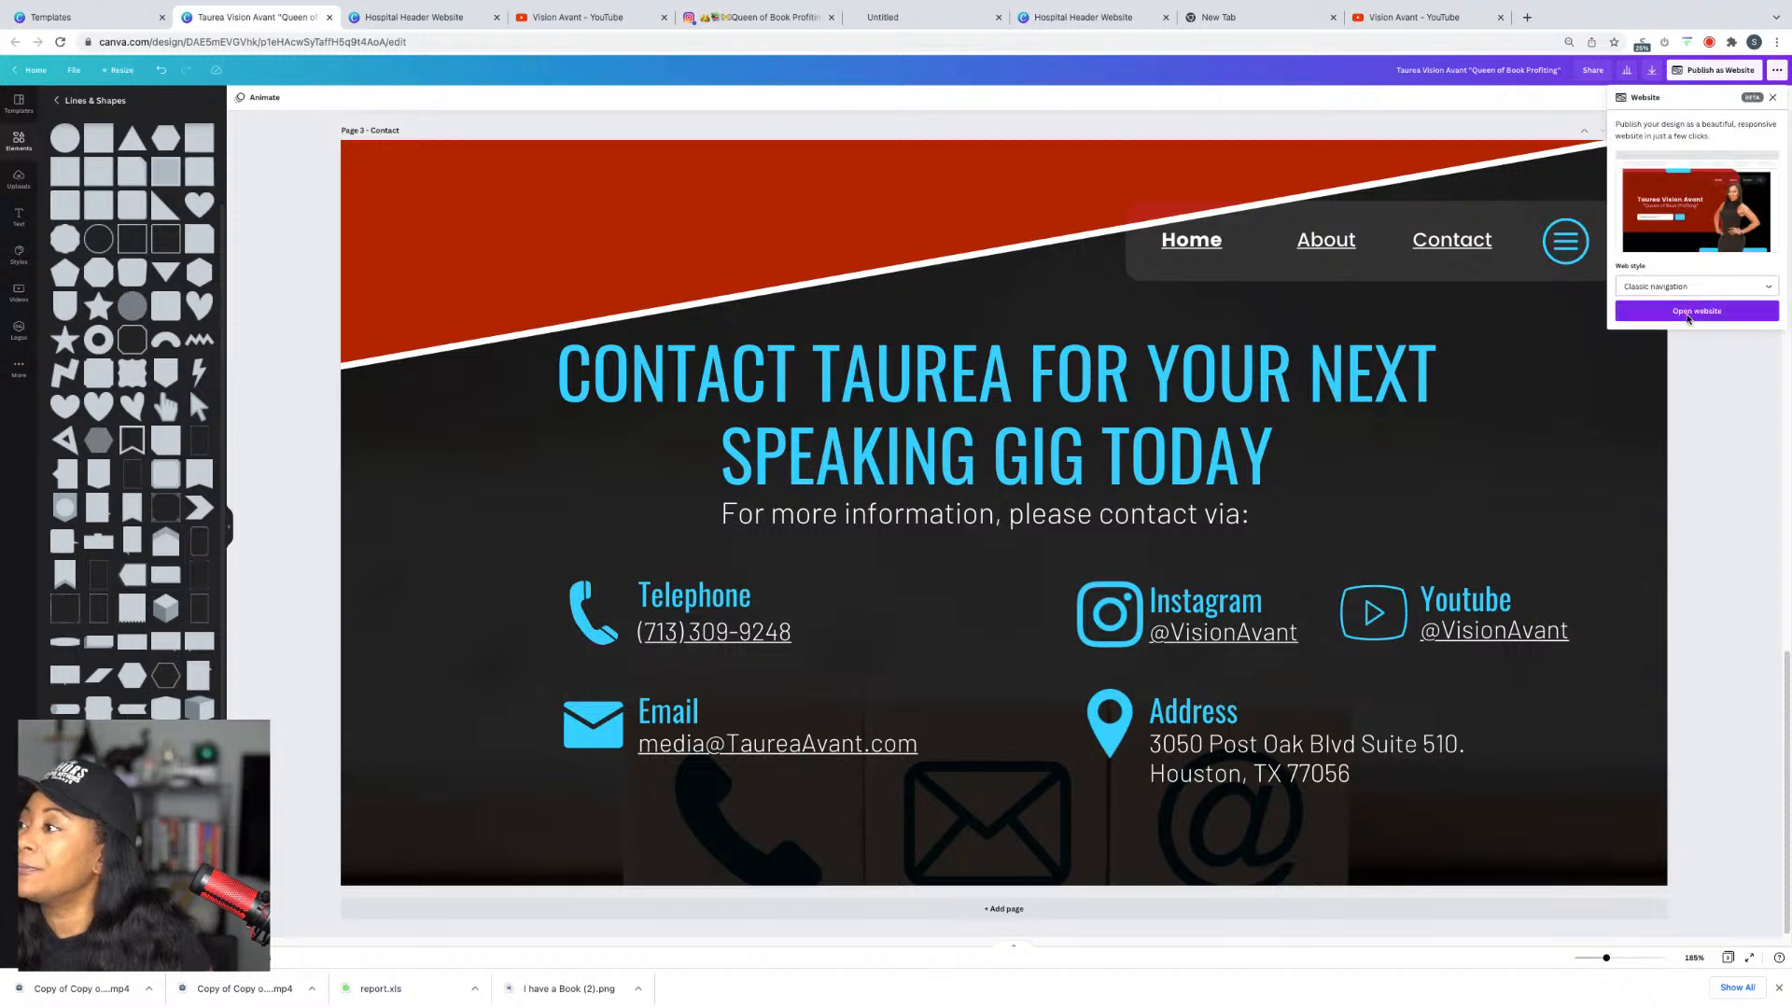
left_click(1686, 311)
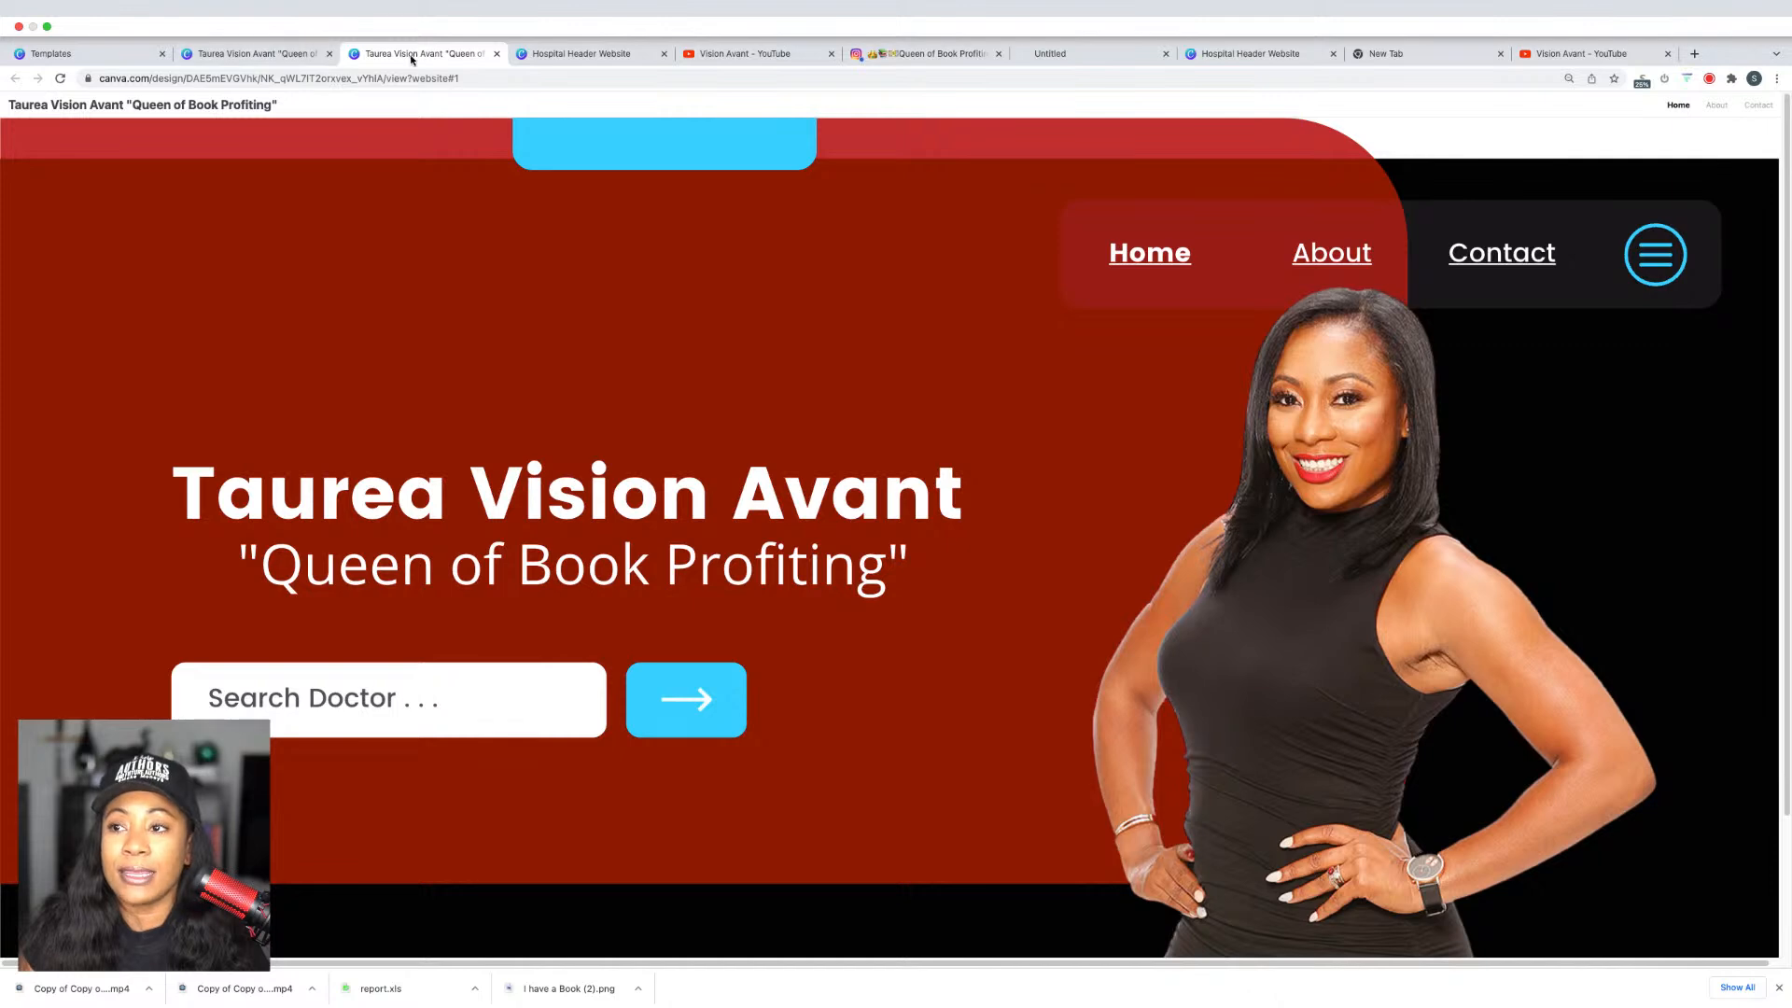
left_click(262, 53)
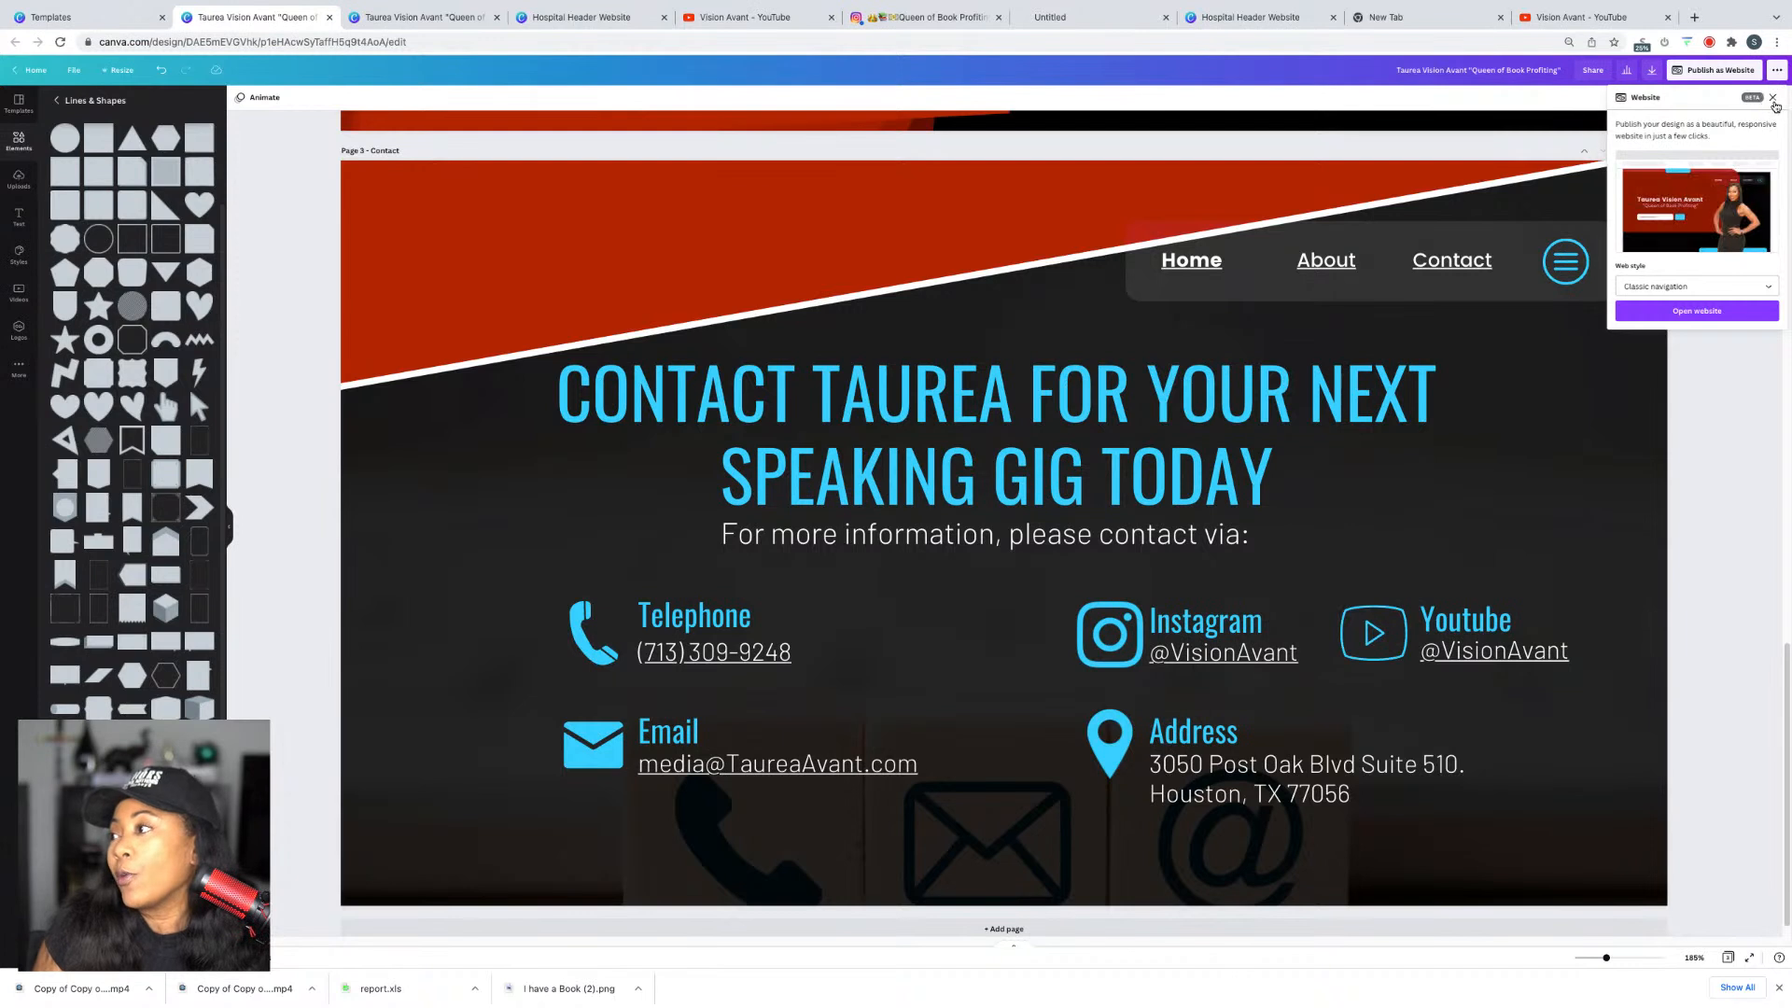
Step: Close the publishing panel and look through the ••• sharing and publishing menu
left_click(1774, 101)
left_click(1774, 72)
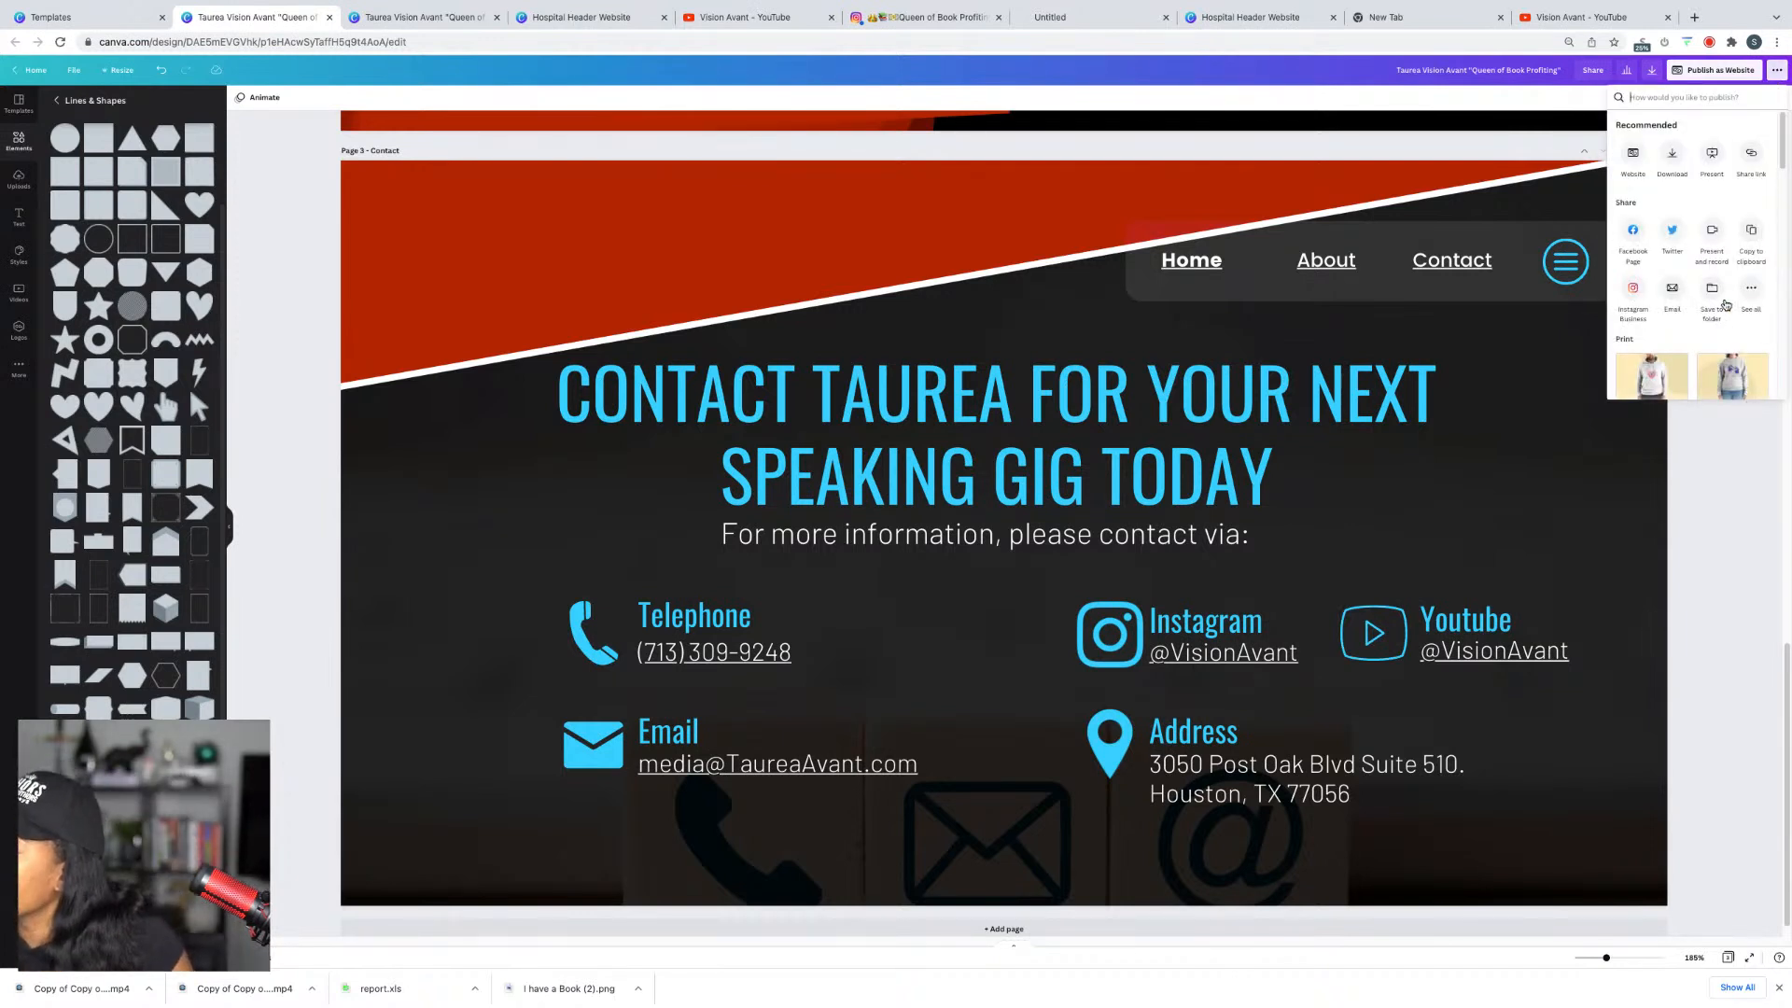
scroll(1739, 376, "down", 4)
scroll(1726, 374, "up", 5)
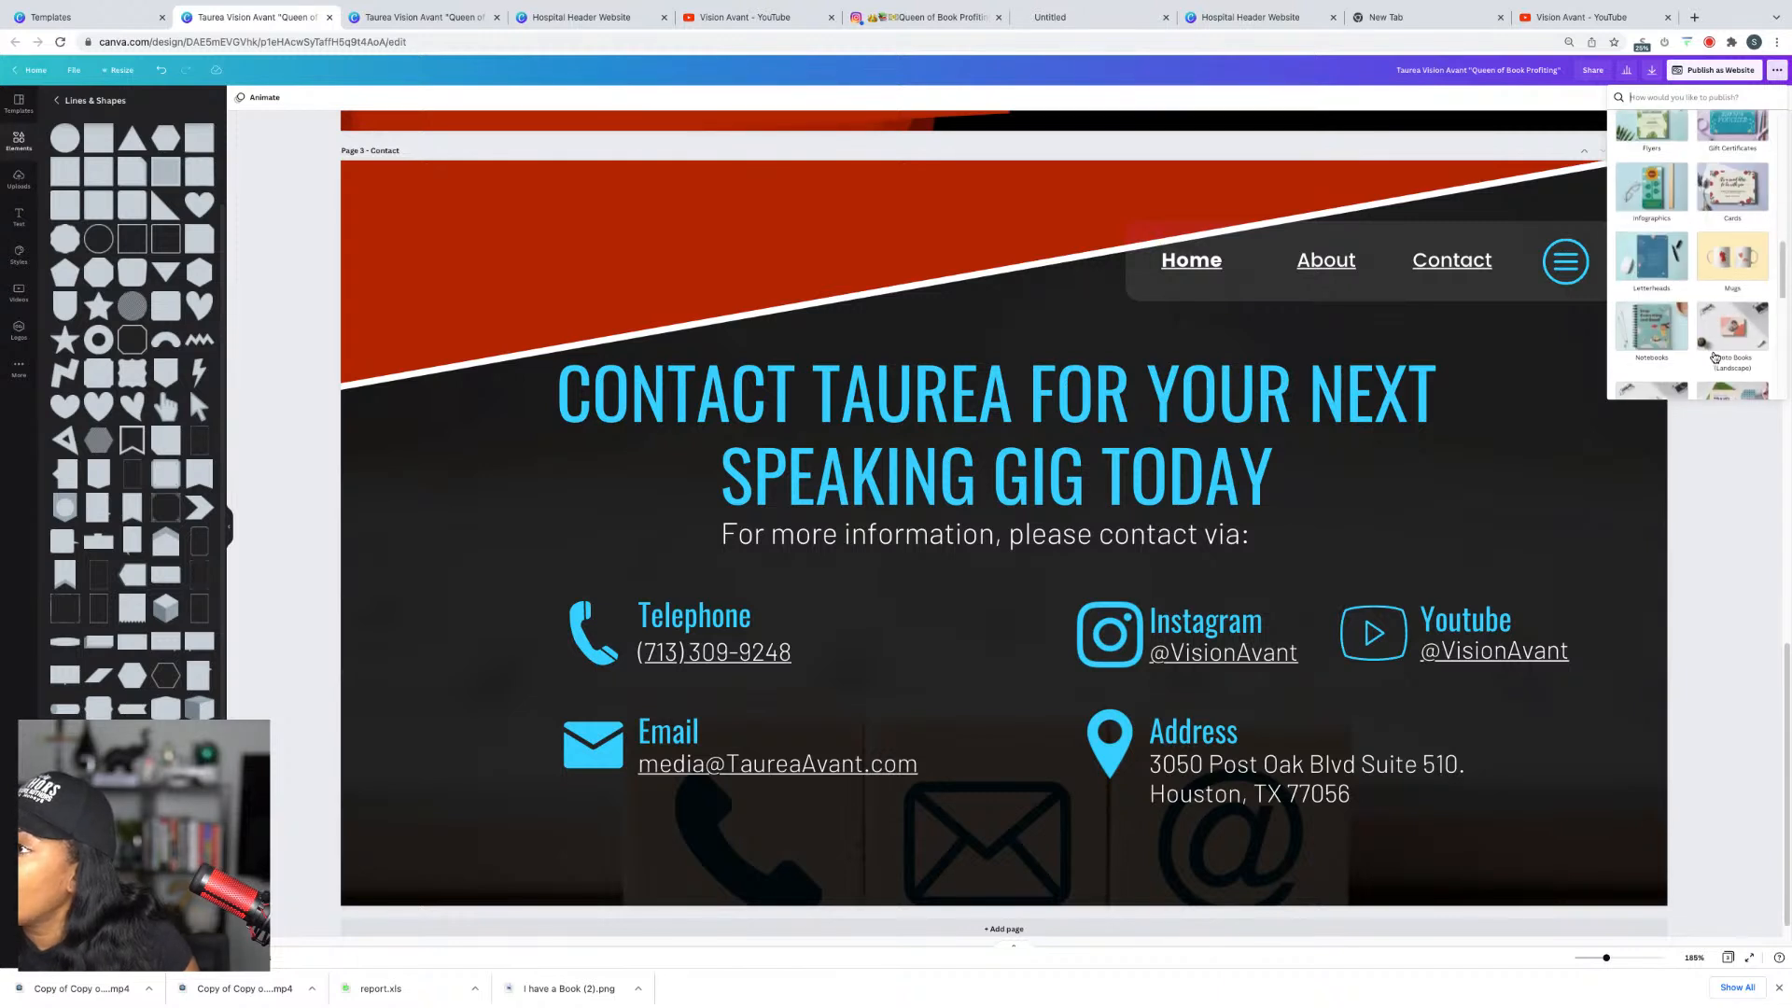
left_click(1754, 513)
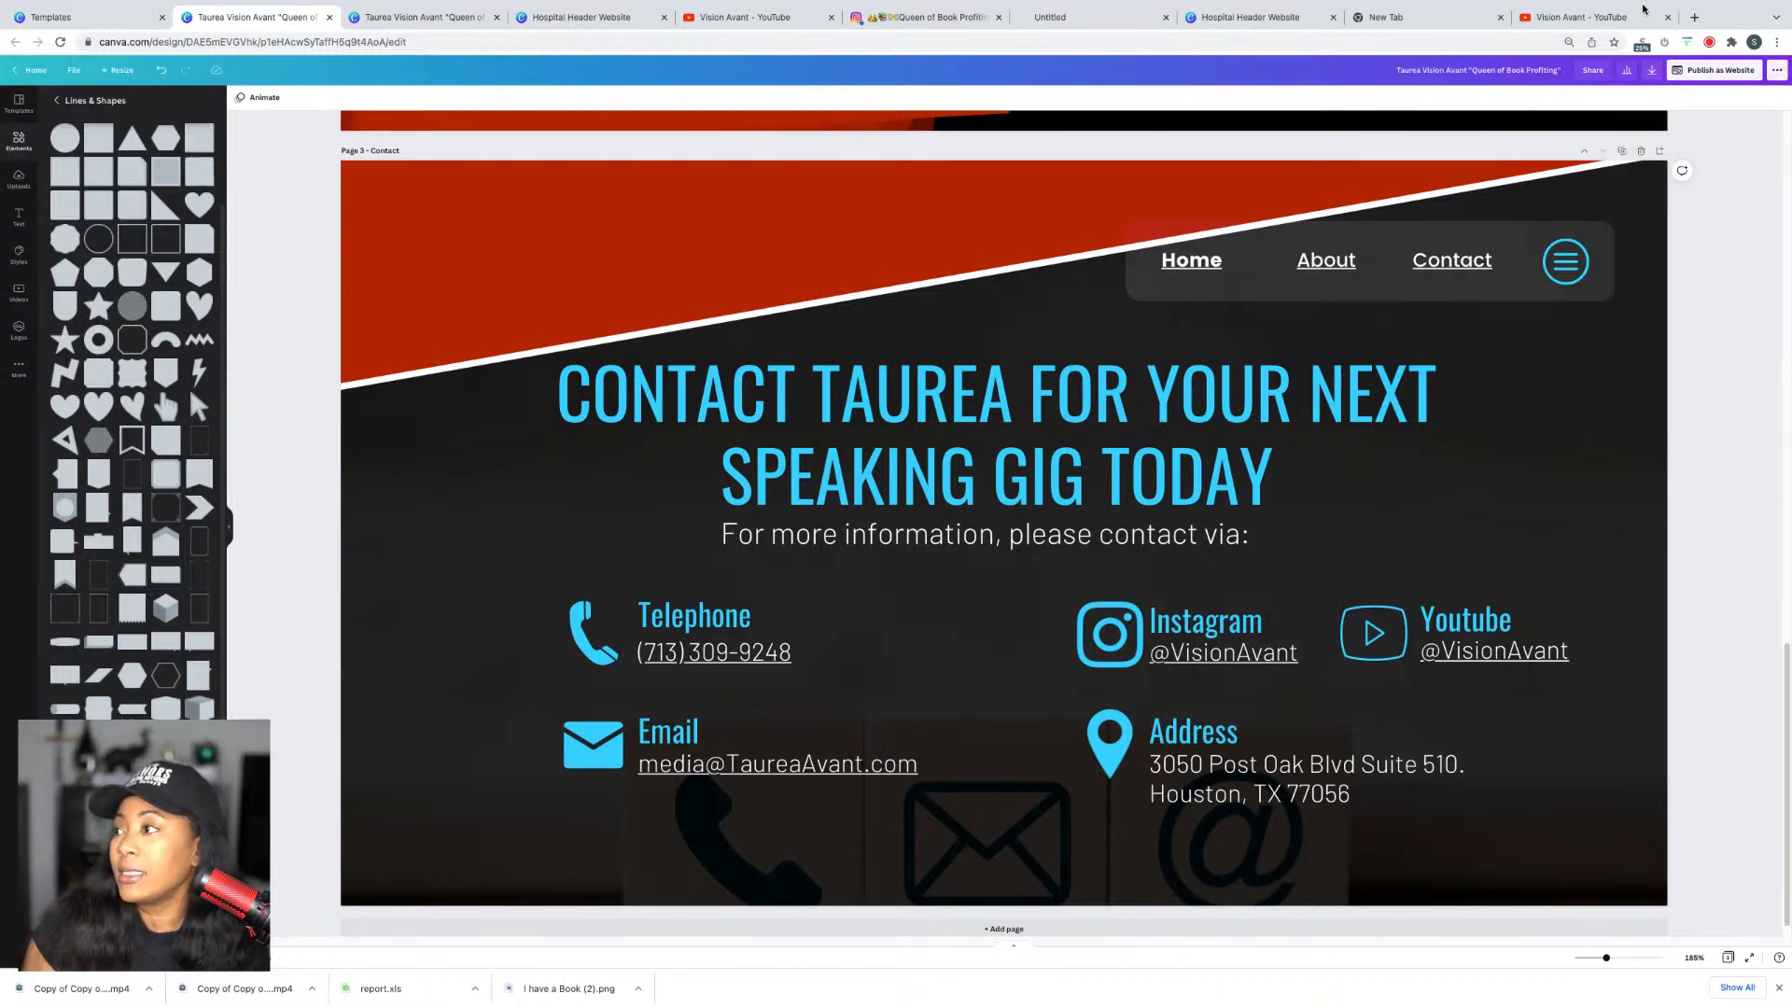
Step: Review the Download file type list, then reopen the website publishing options
left_click(1652, 72)
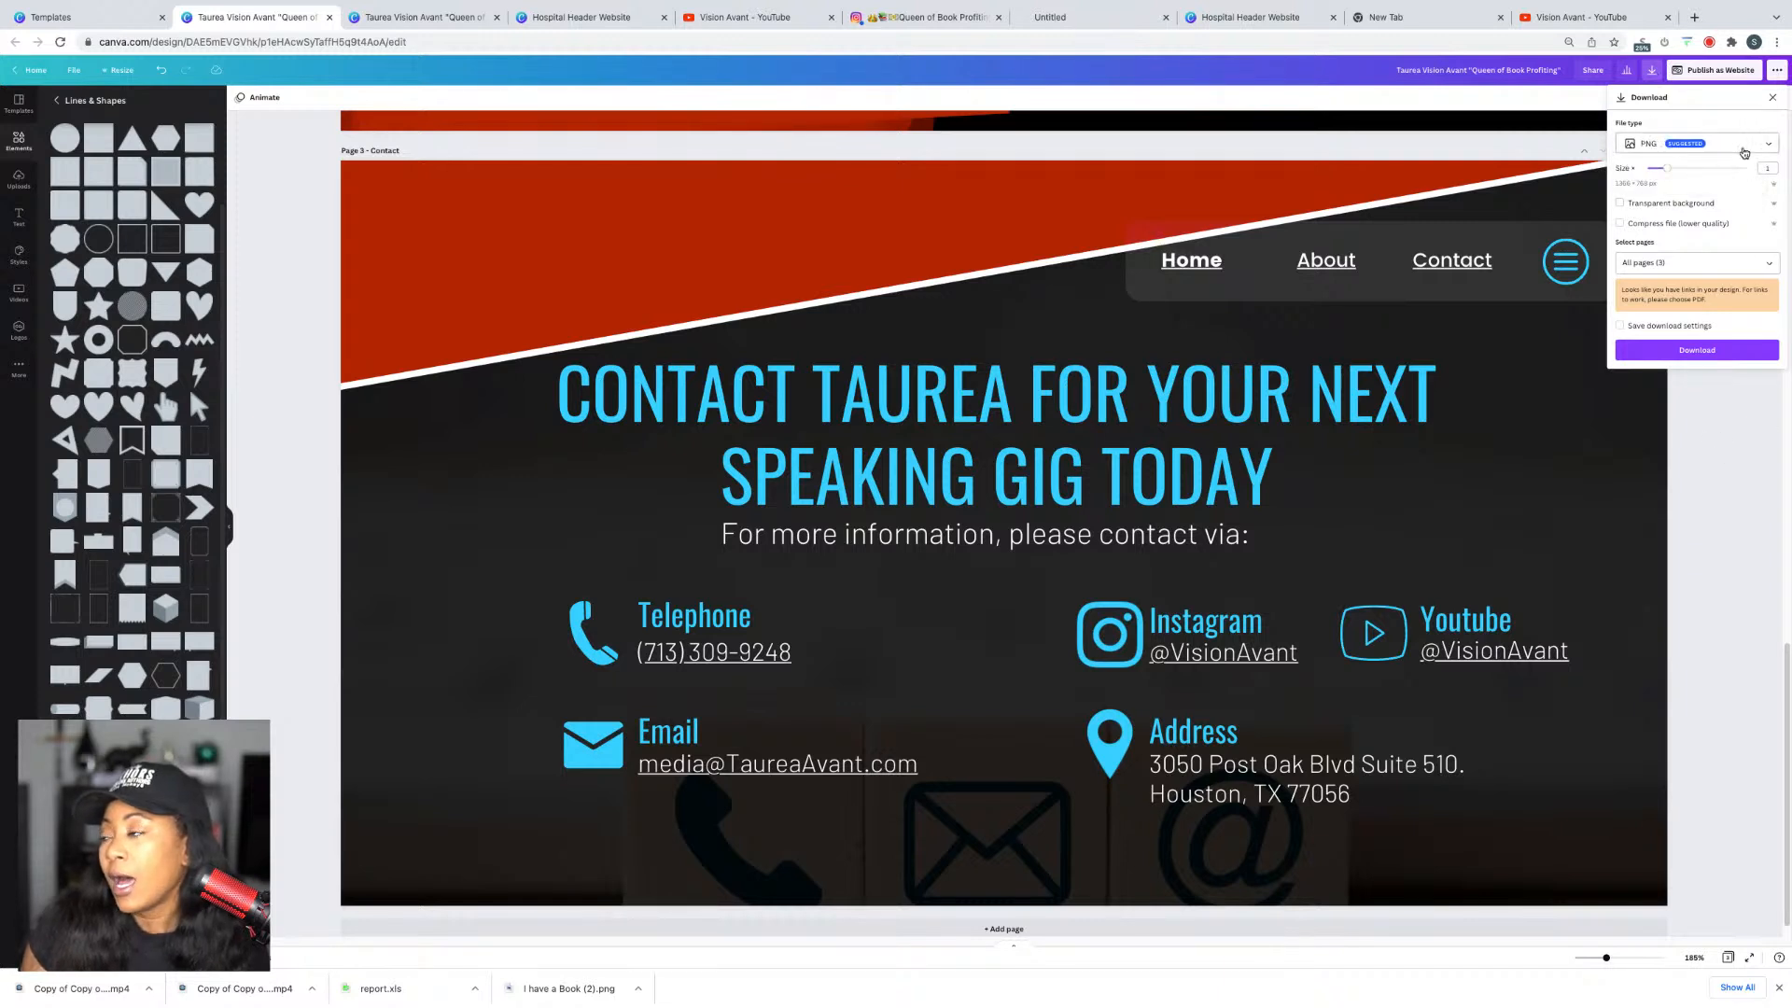
left_click(1761, 154)
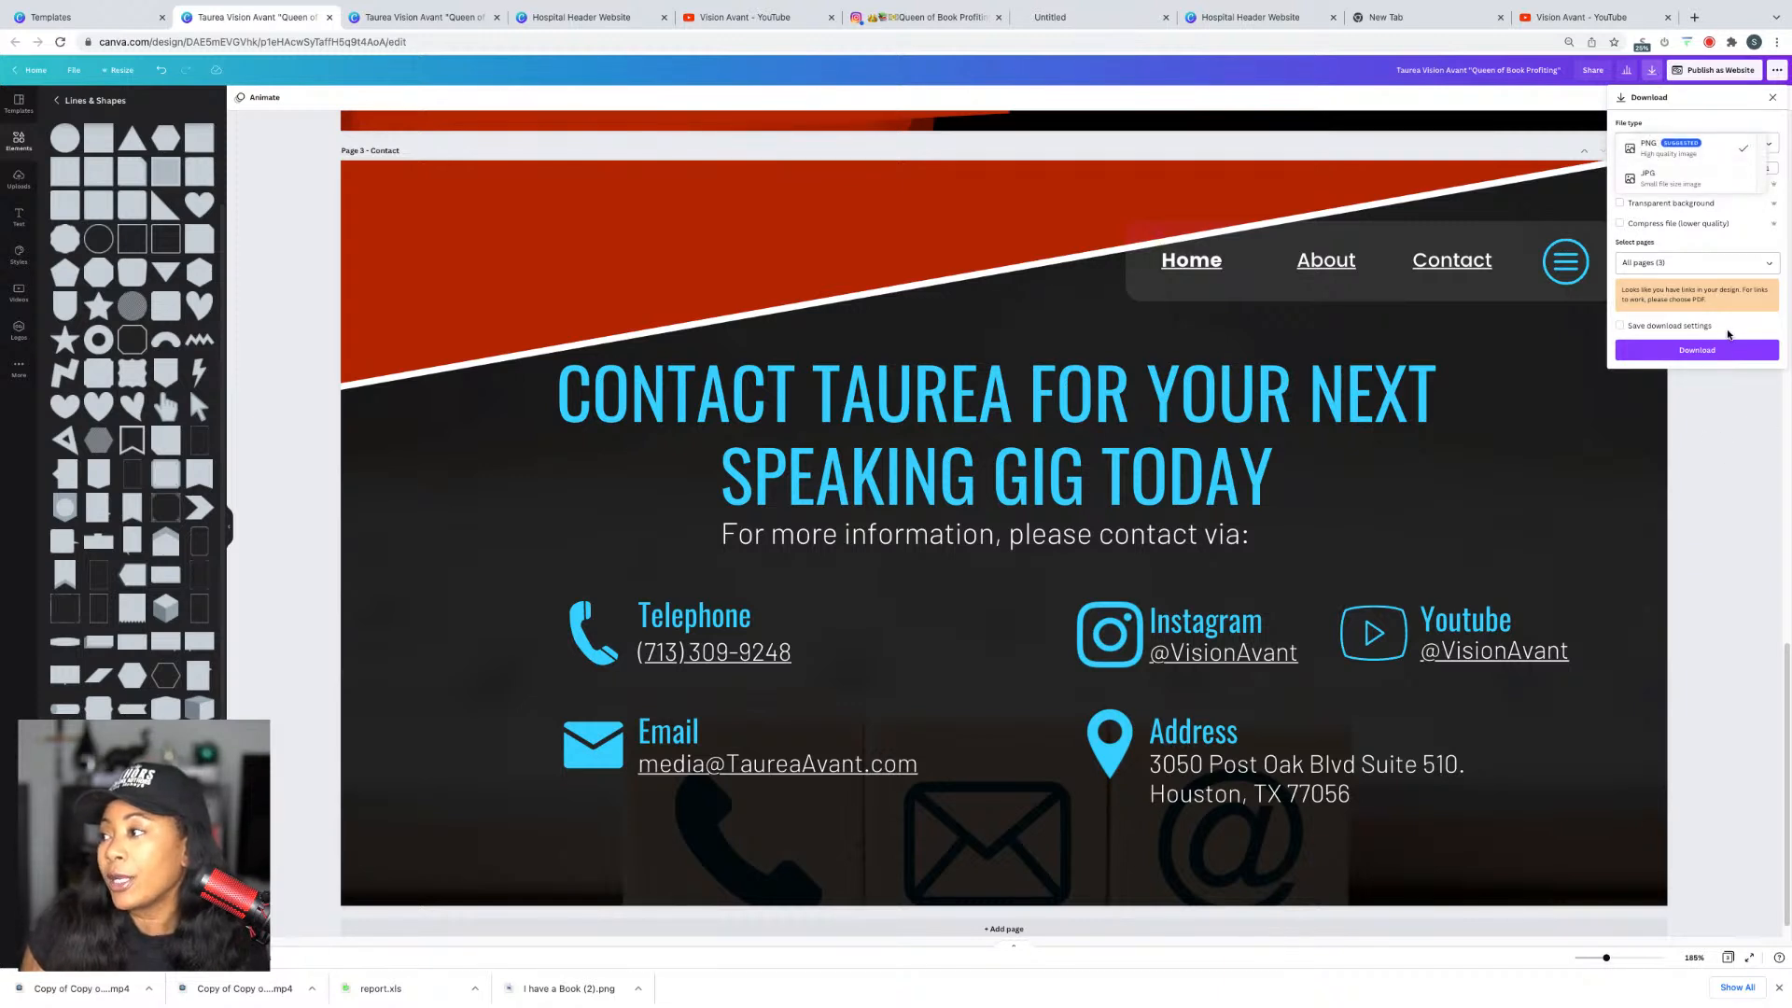
left_click(1725, 424)
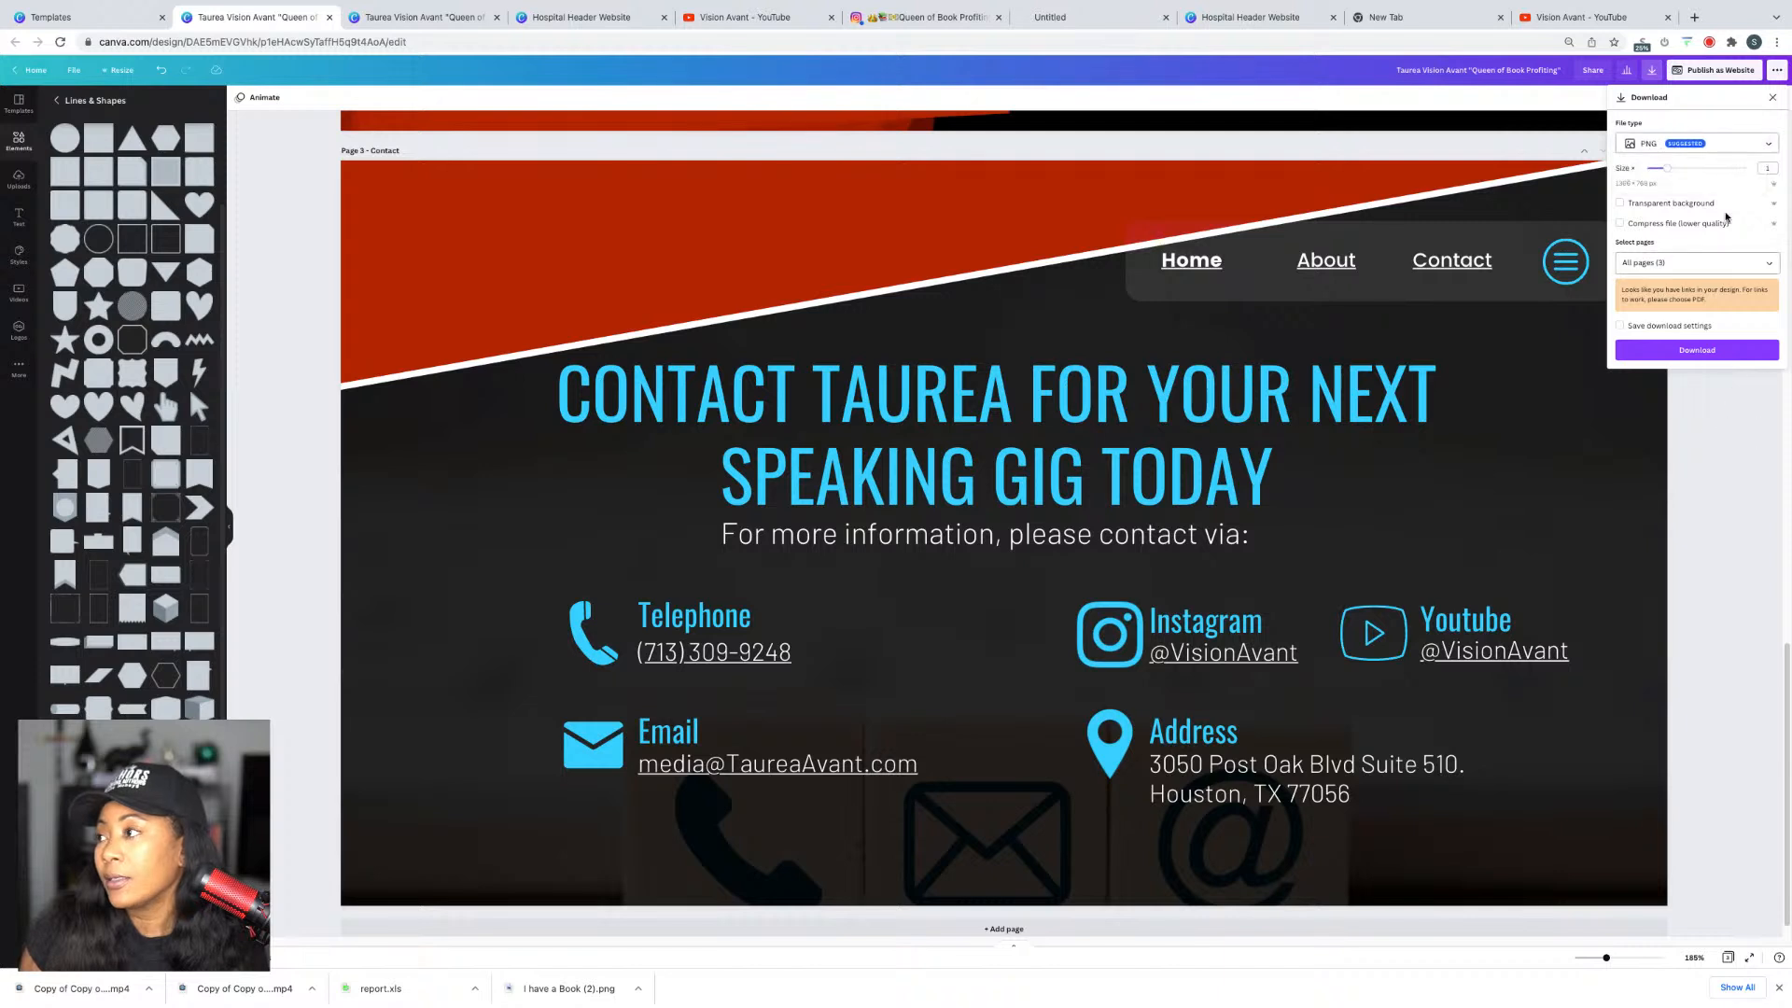
left_click(1772, 98)
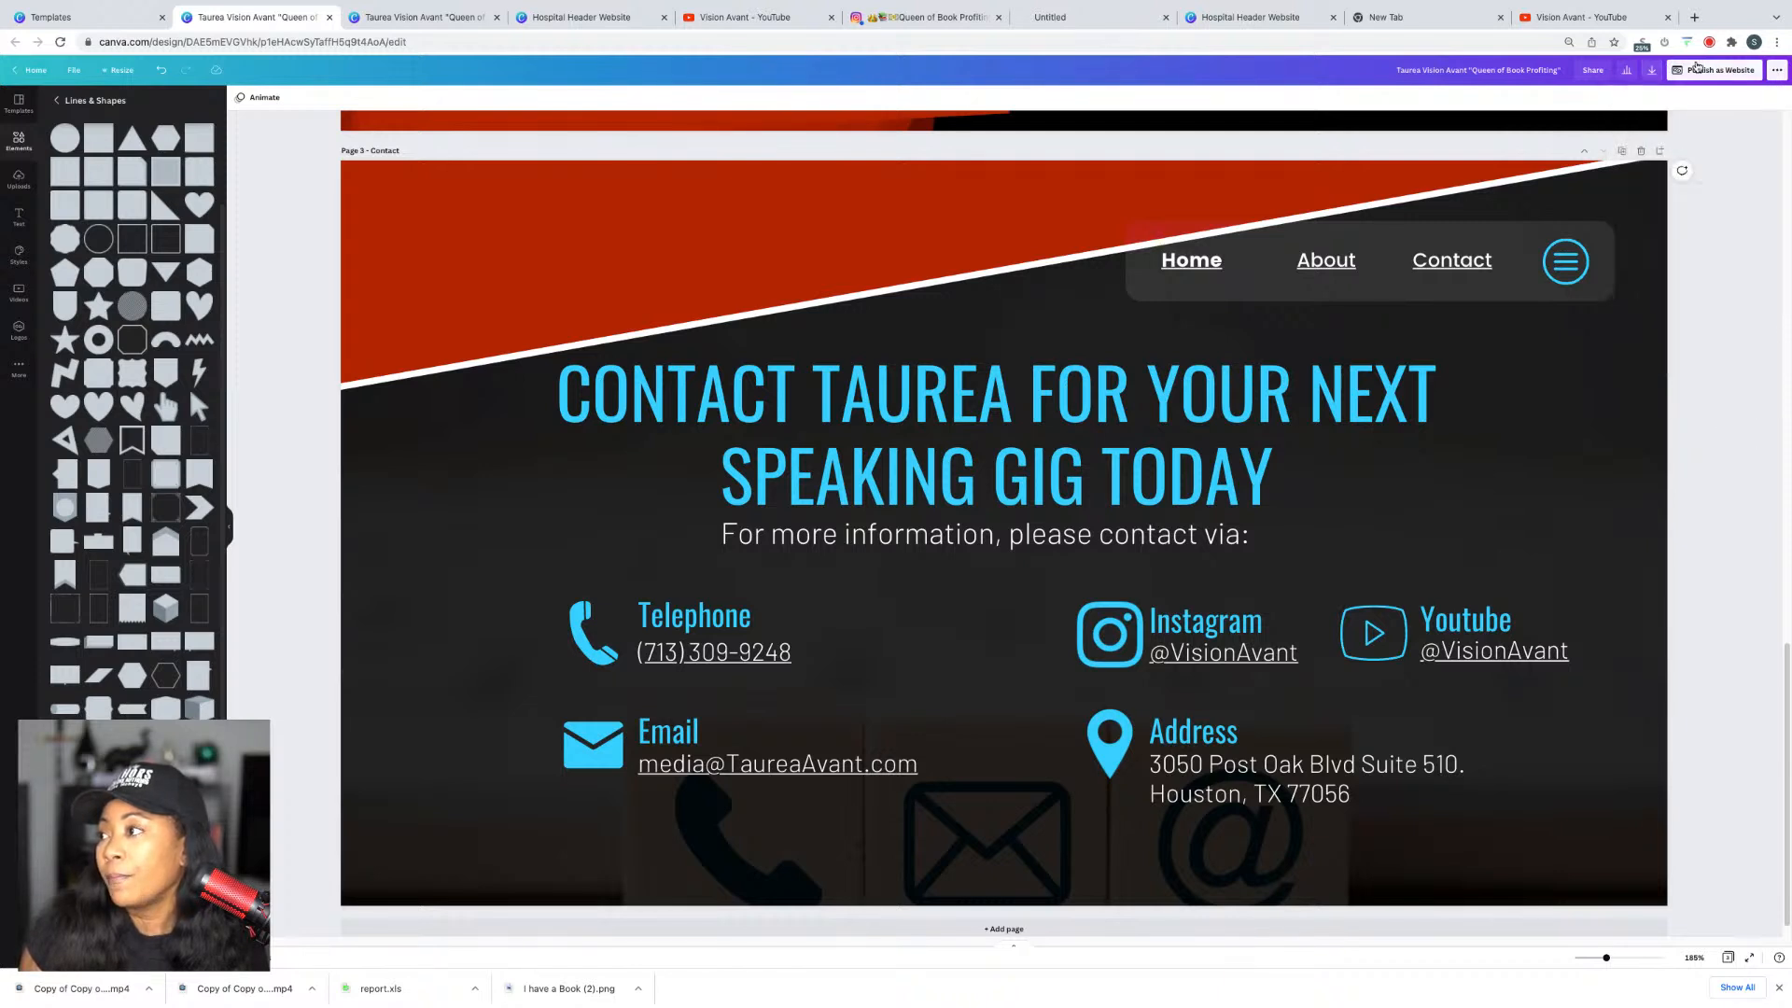
left_click(1697, 68)
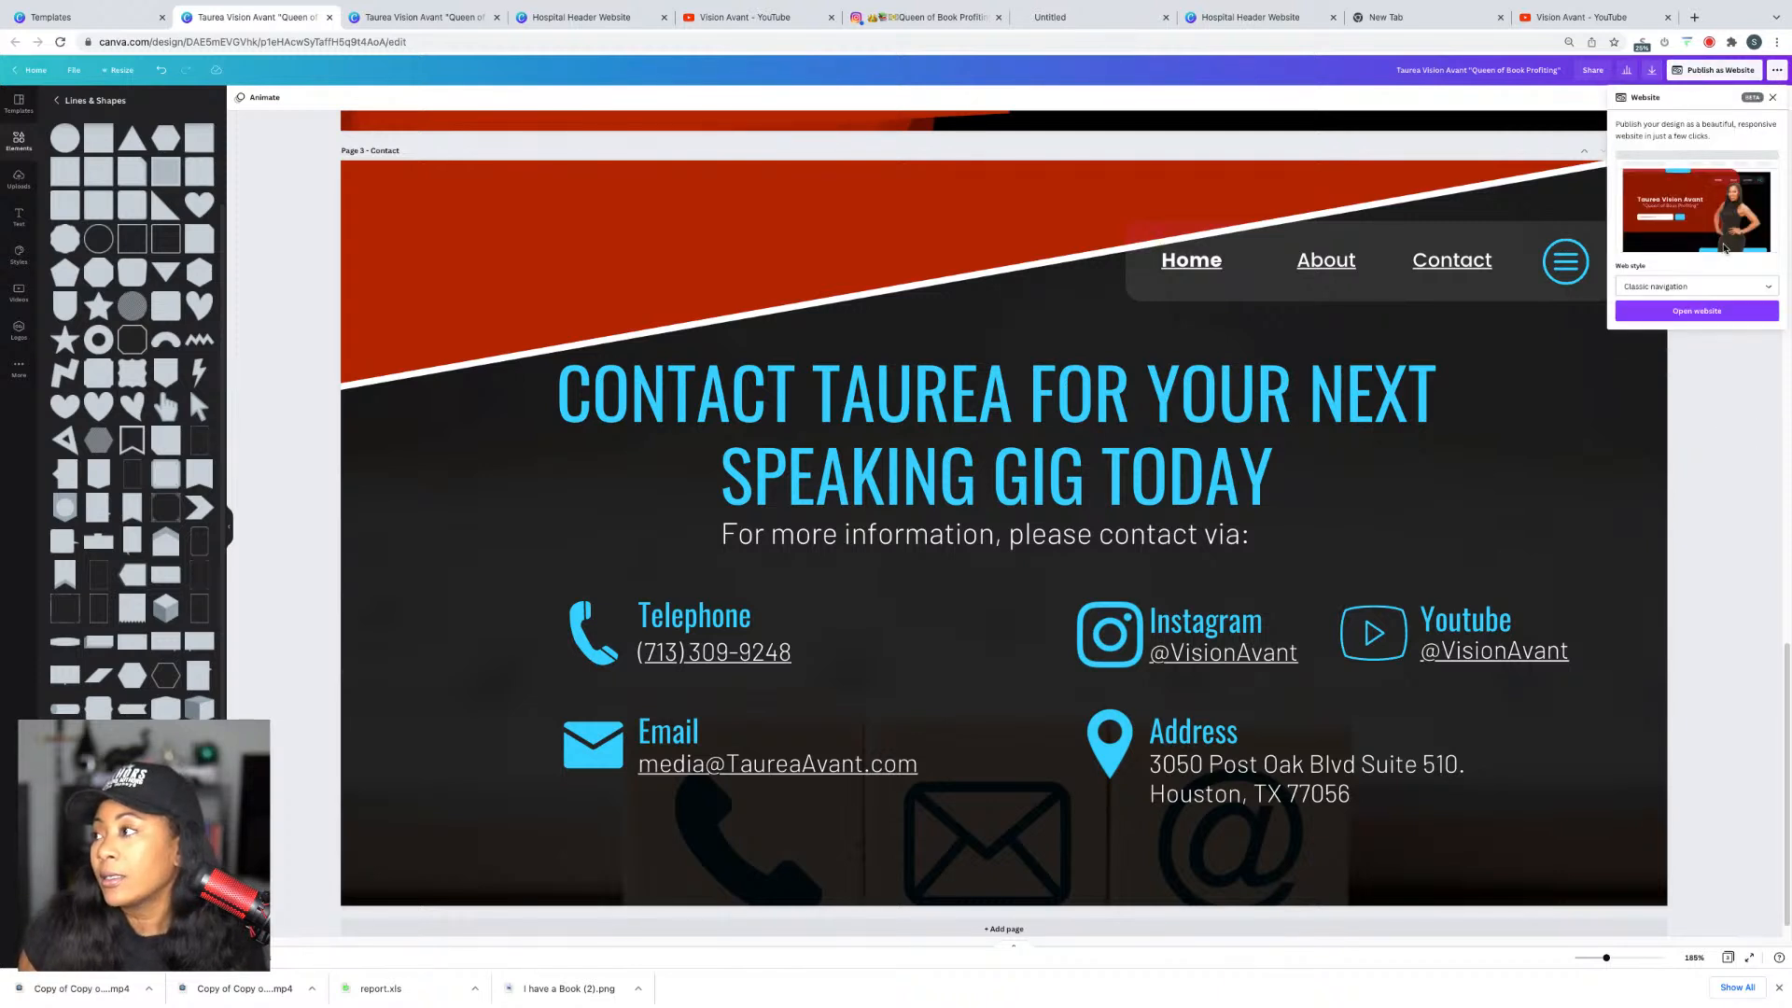
Step: Open the published site, recheck its About, Contact and Home sections, and start a blank tab
left_click(1700, 309)
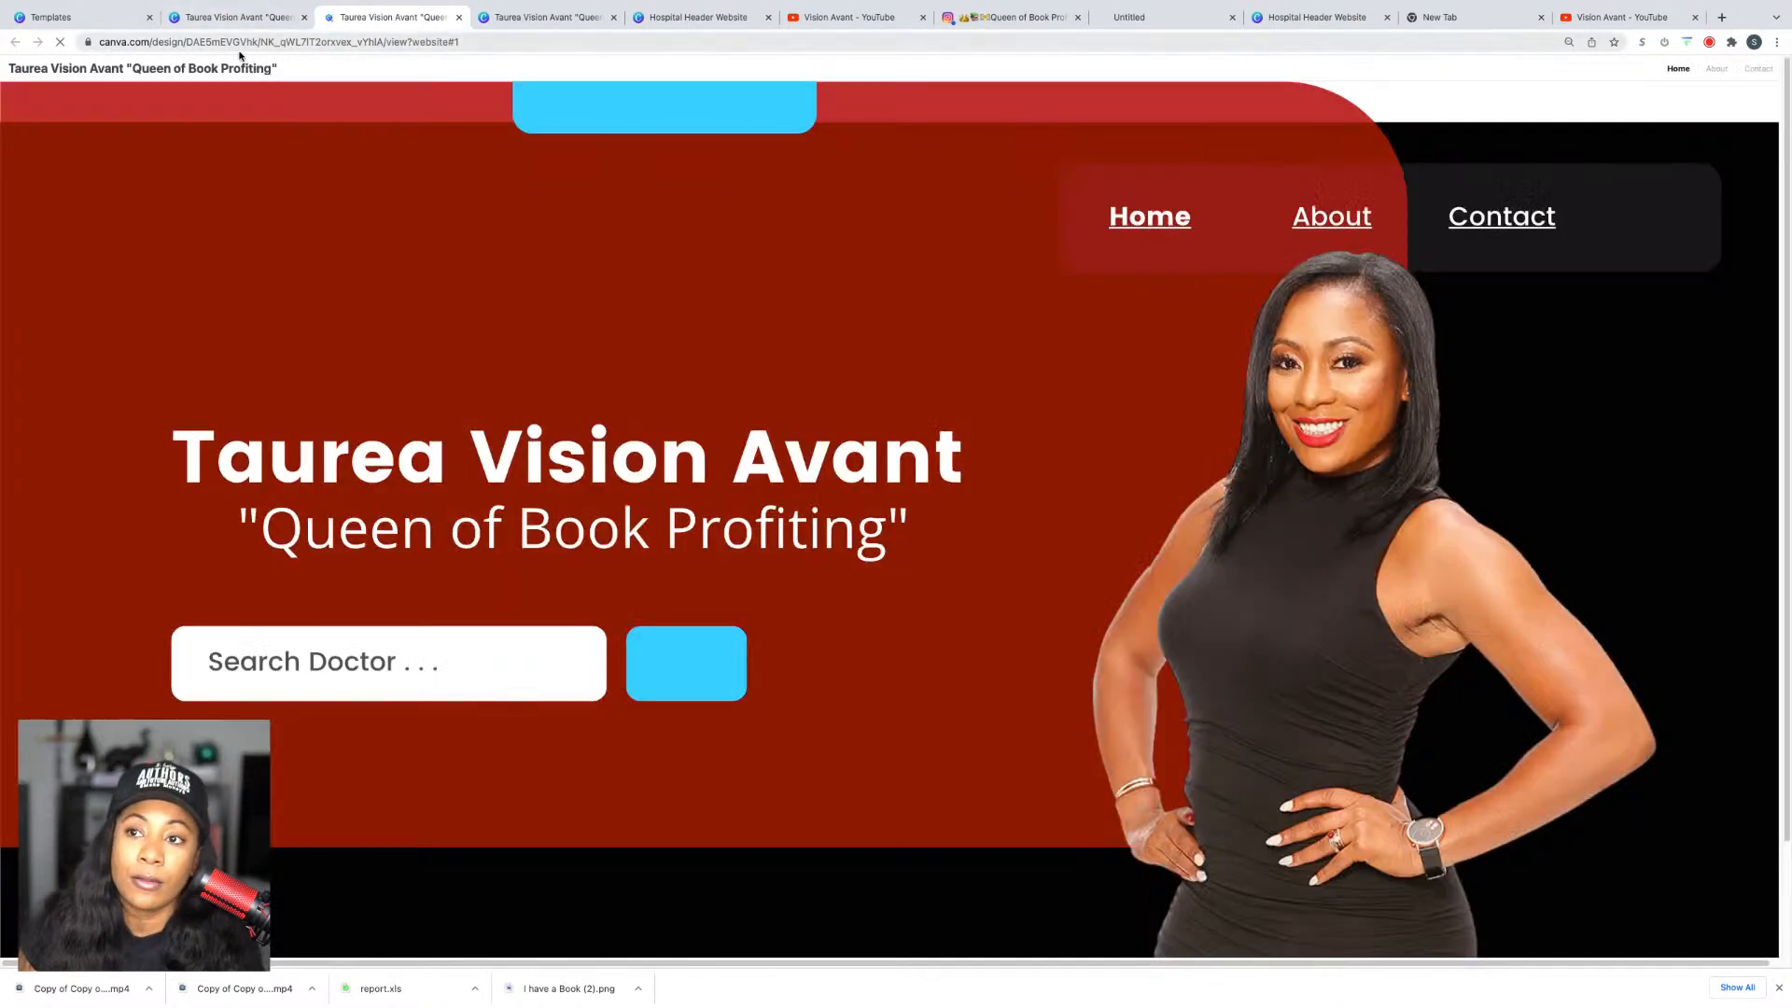
left_click(233, 39)
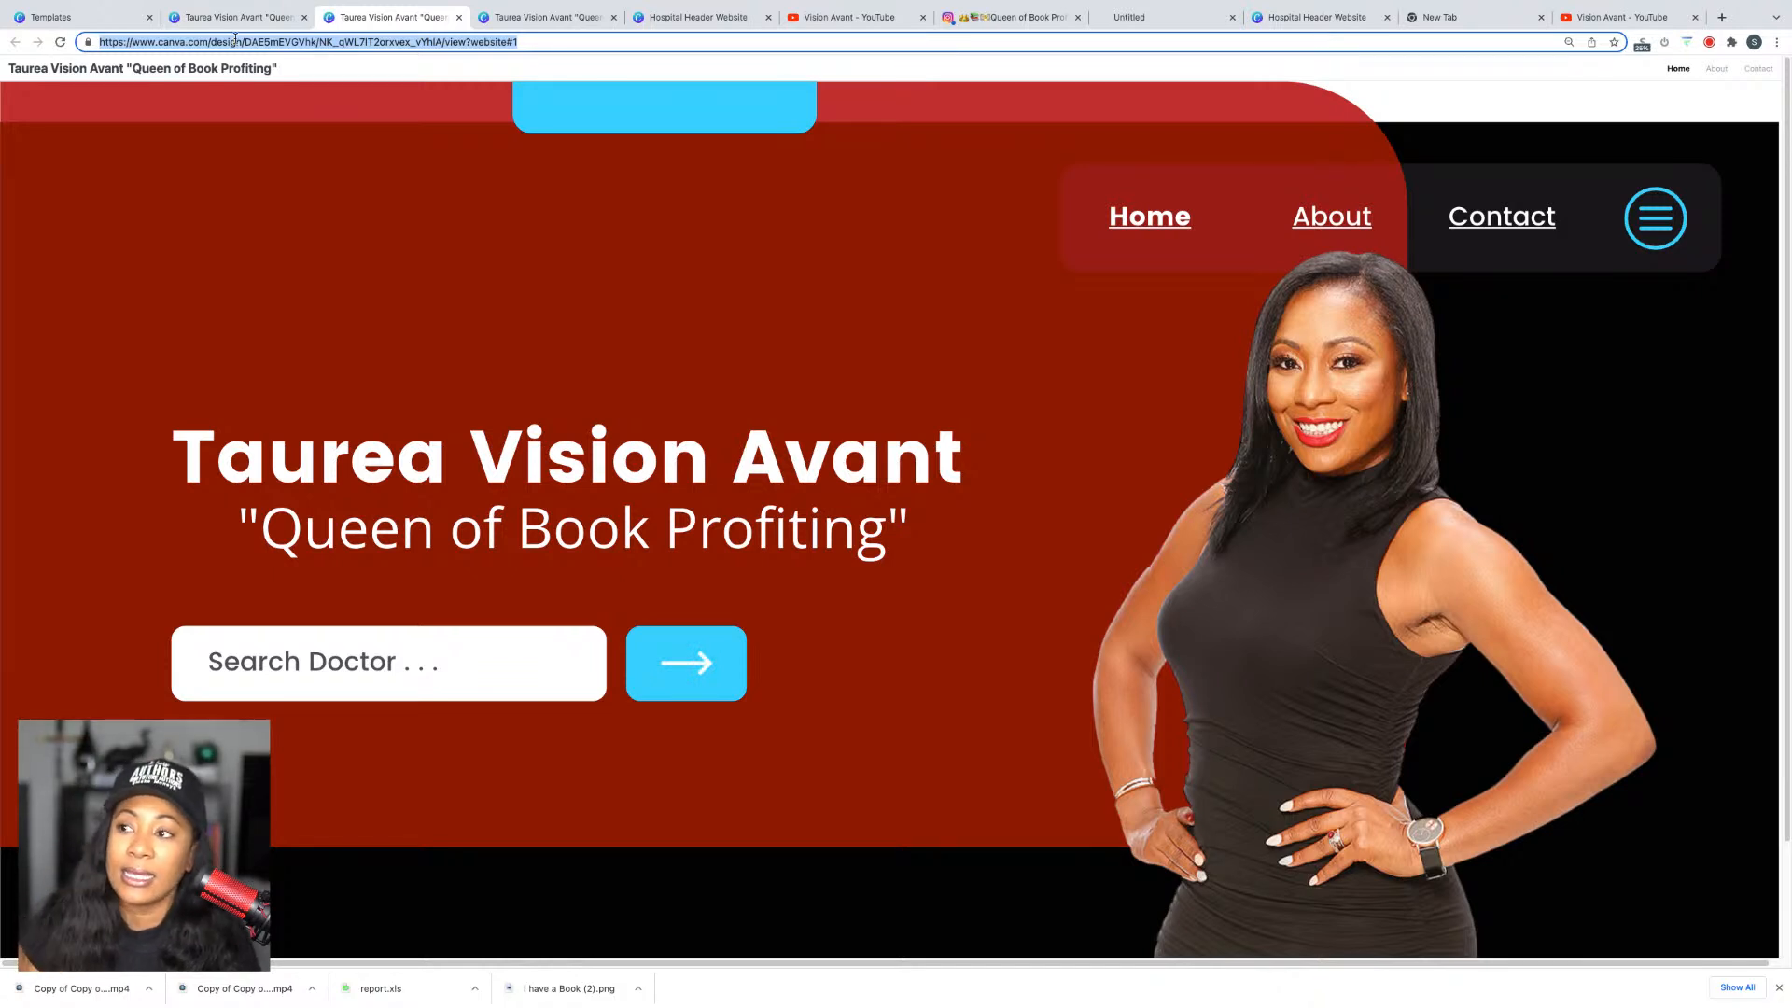
left_click(1724, 73)
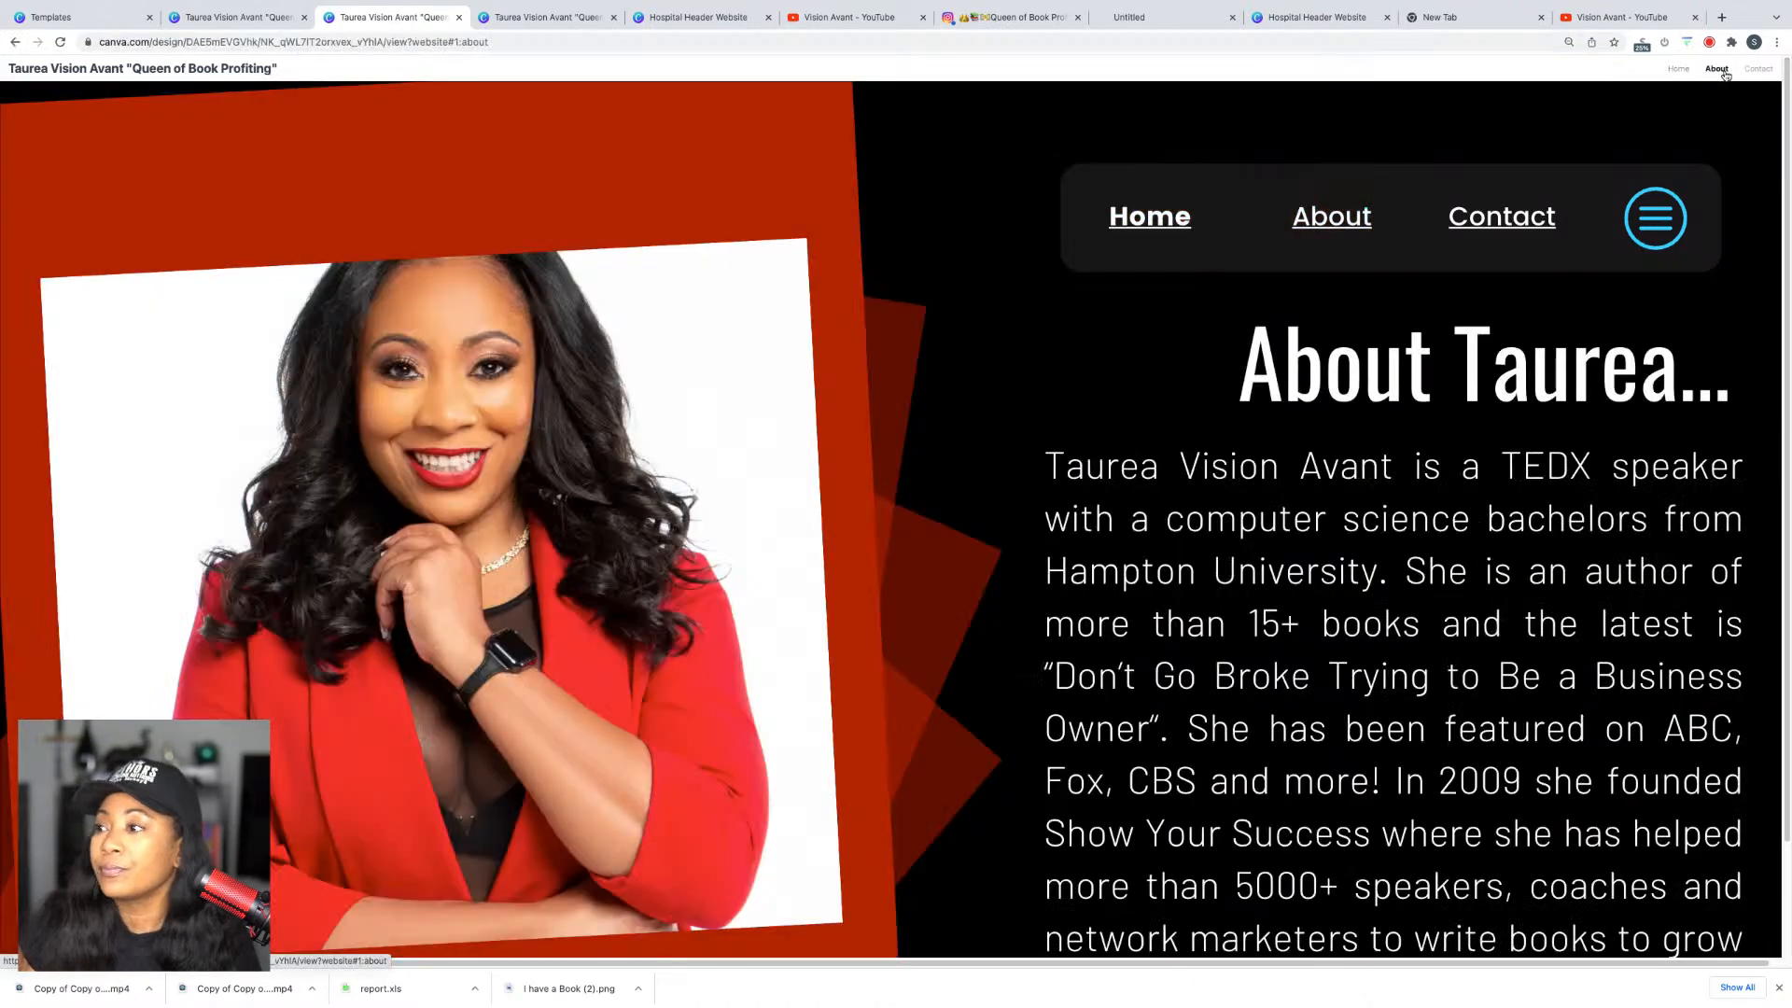
left_click(1758, 74)
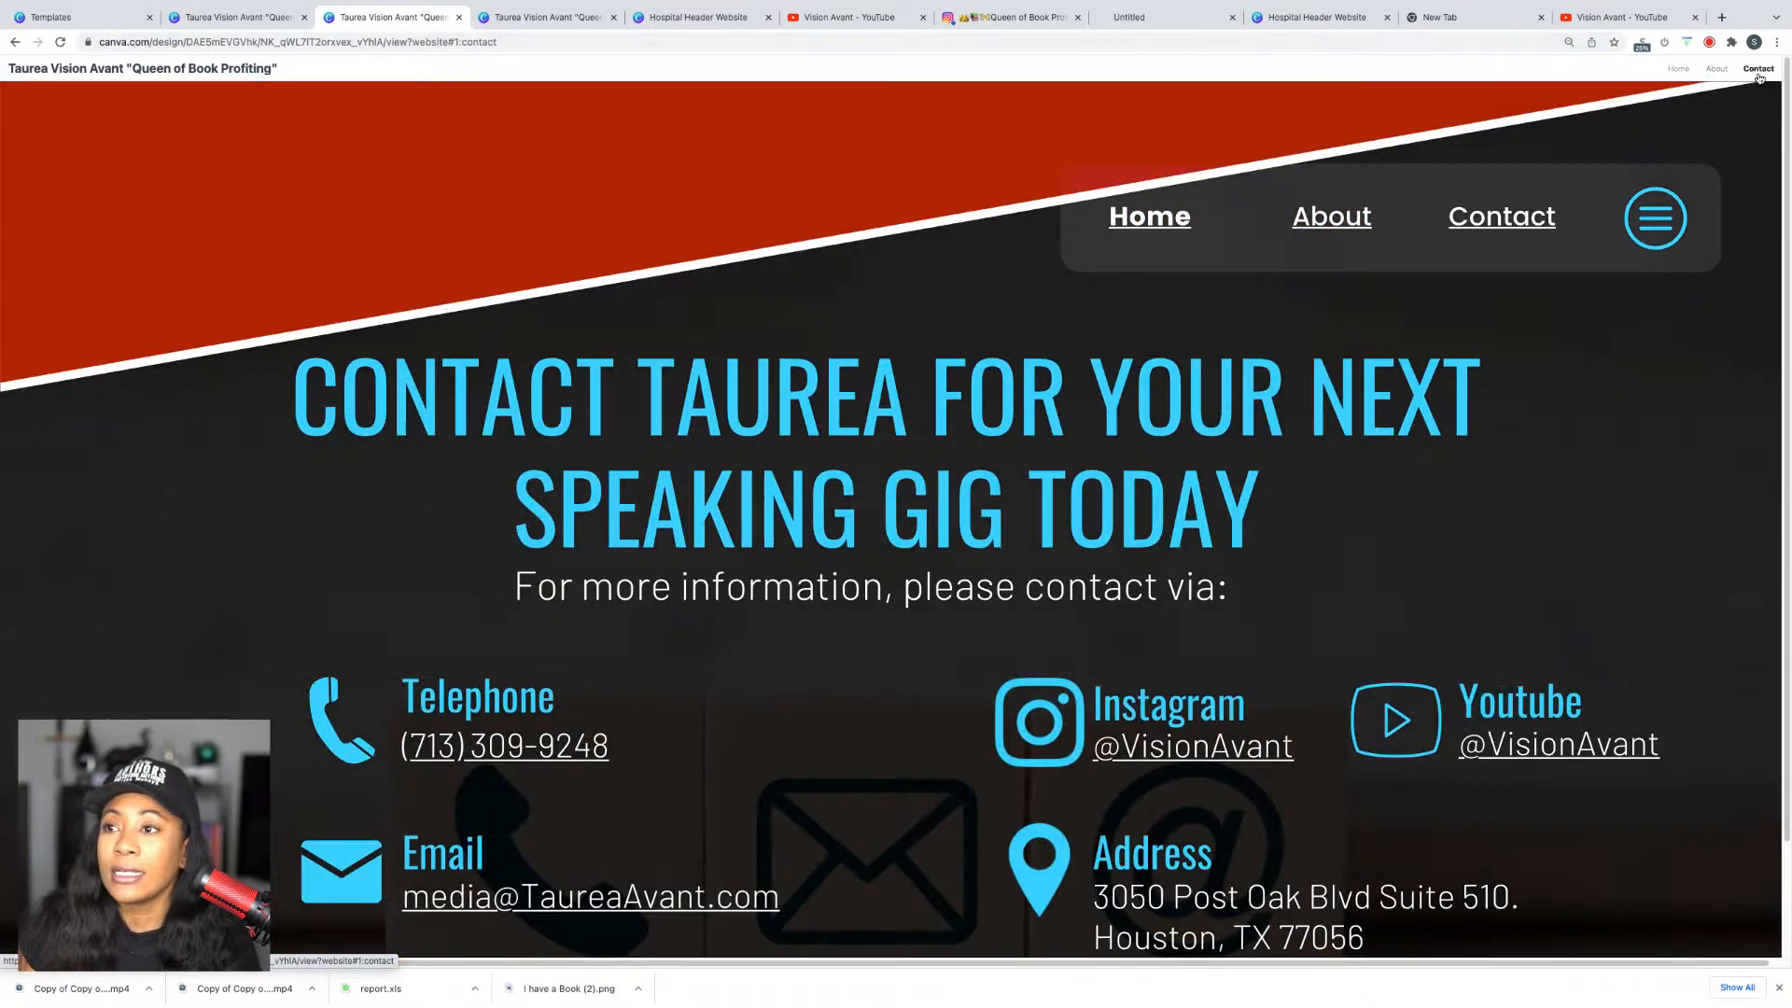
left_click(1678, 69)
left_click(221, 44)
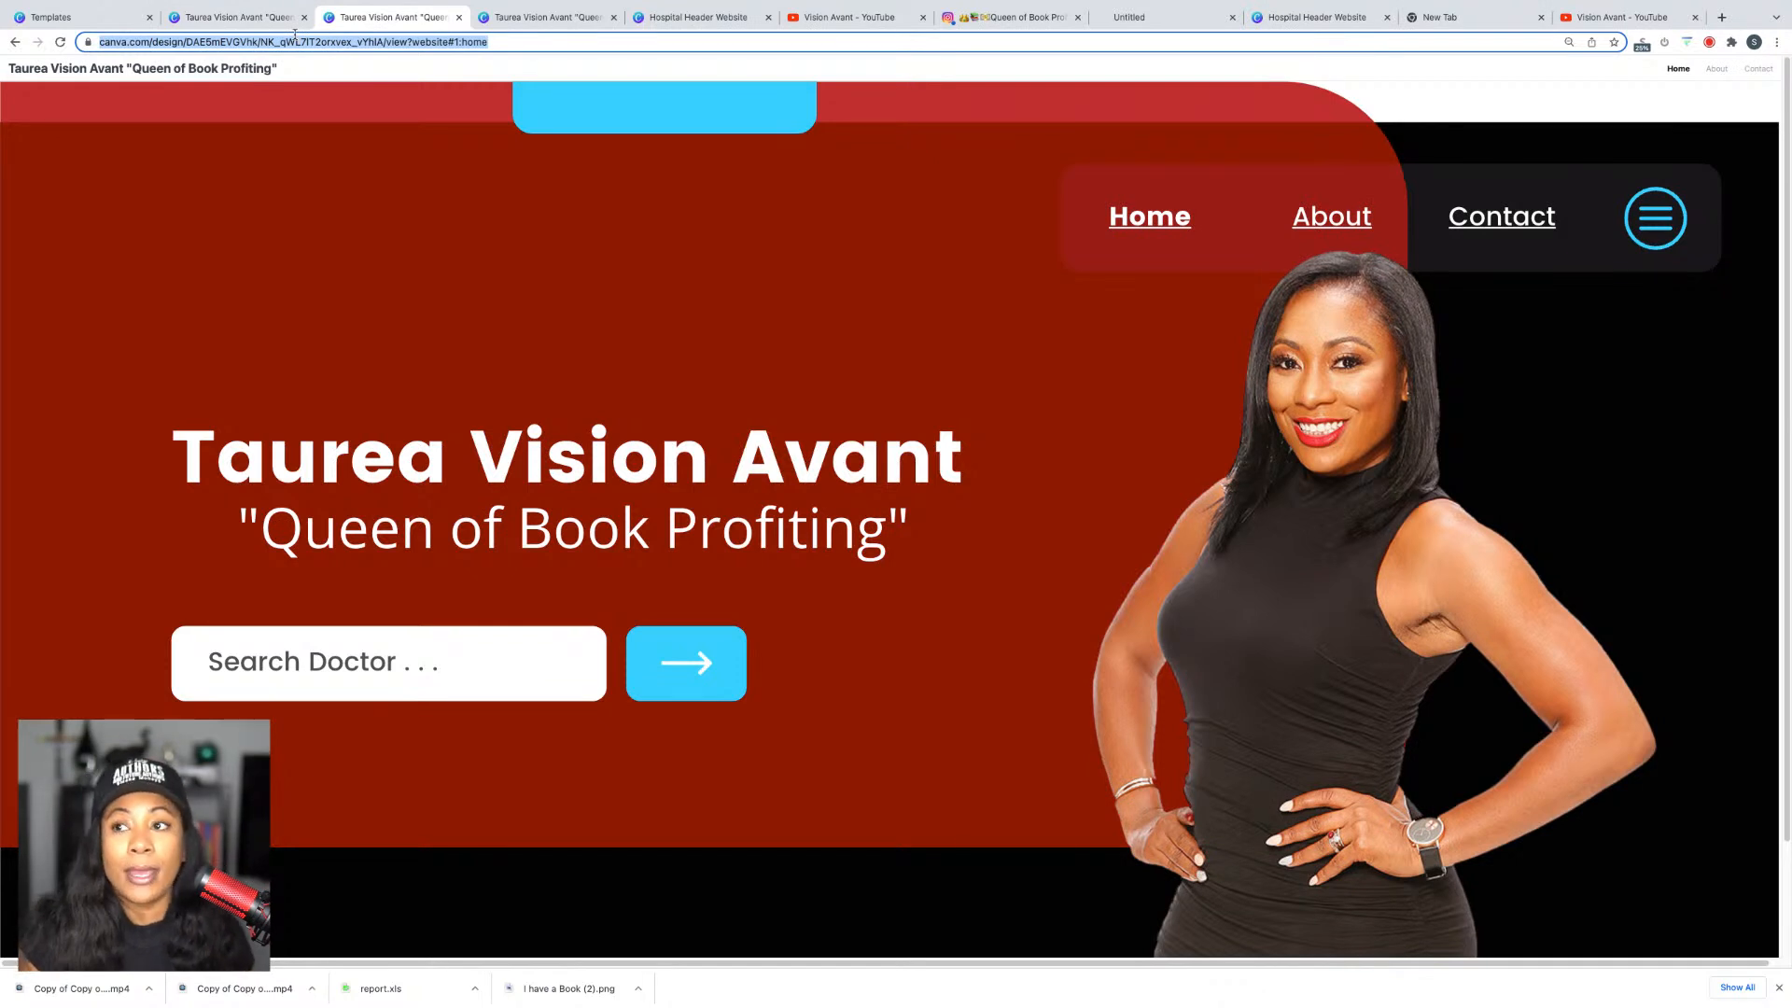
left_click(1722, 16)
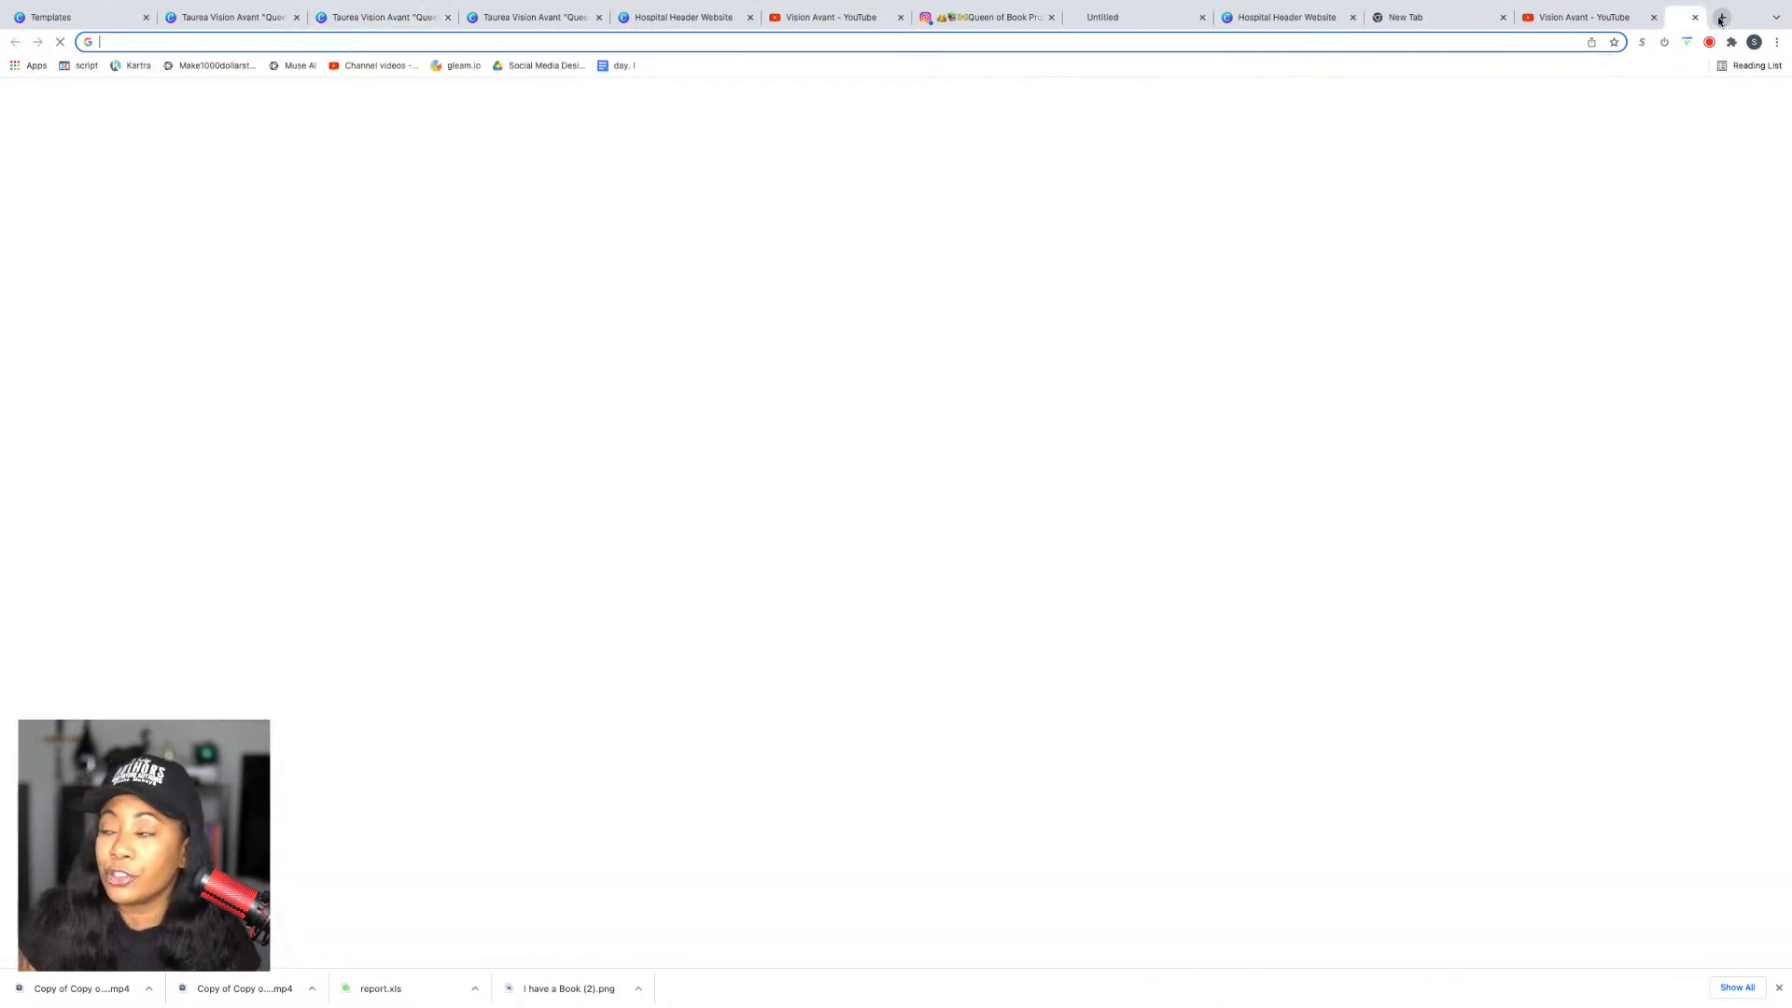
Step: Sign in to GoDaddy's My Products page and dismiss the renewal and credit-card alerts
type("godaddy")
key("Return")
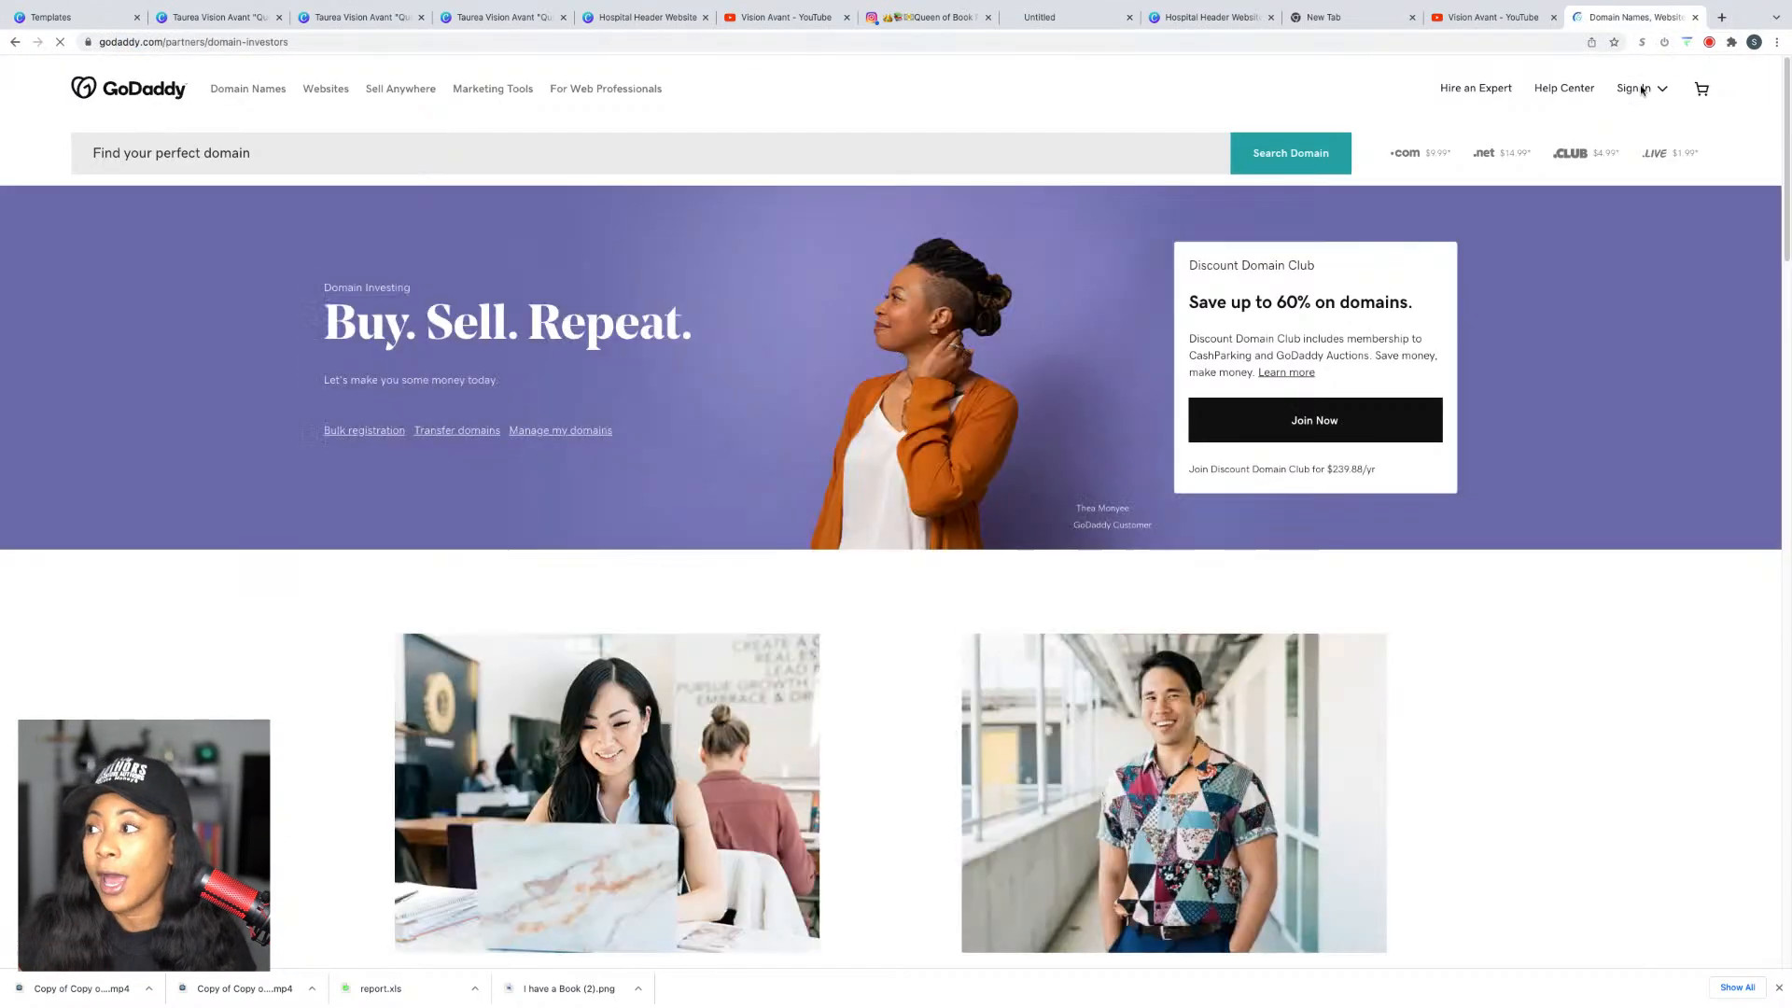
left_click(1639, 88)
left_click(1508, 405)
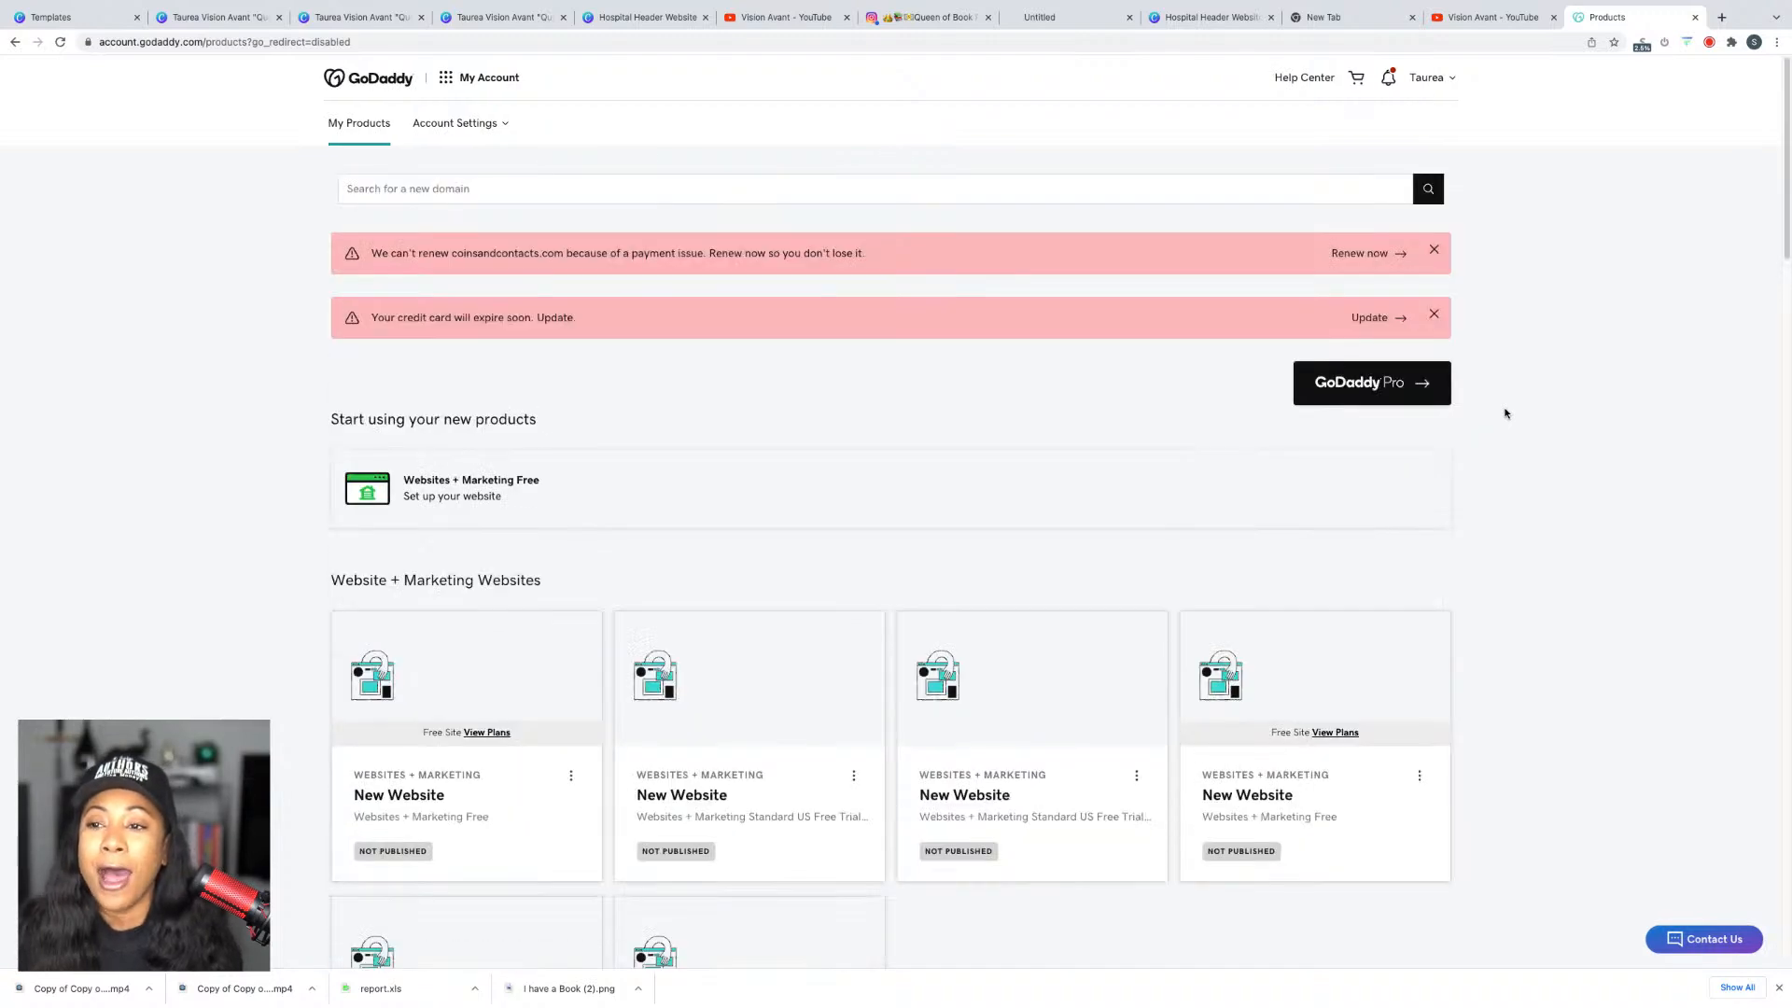
scroll(1075, 460, "down", 3)
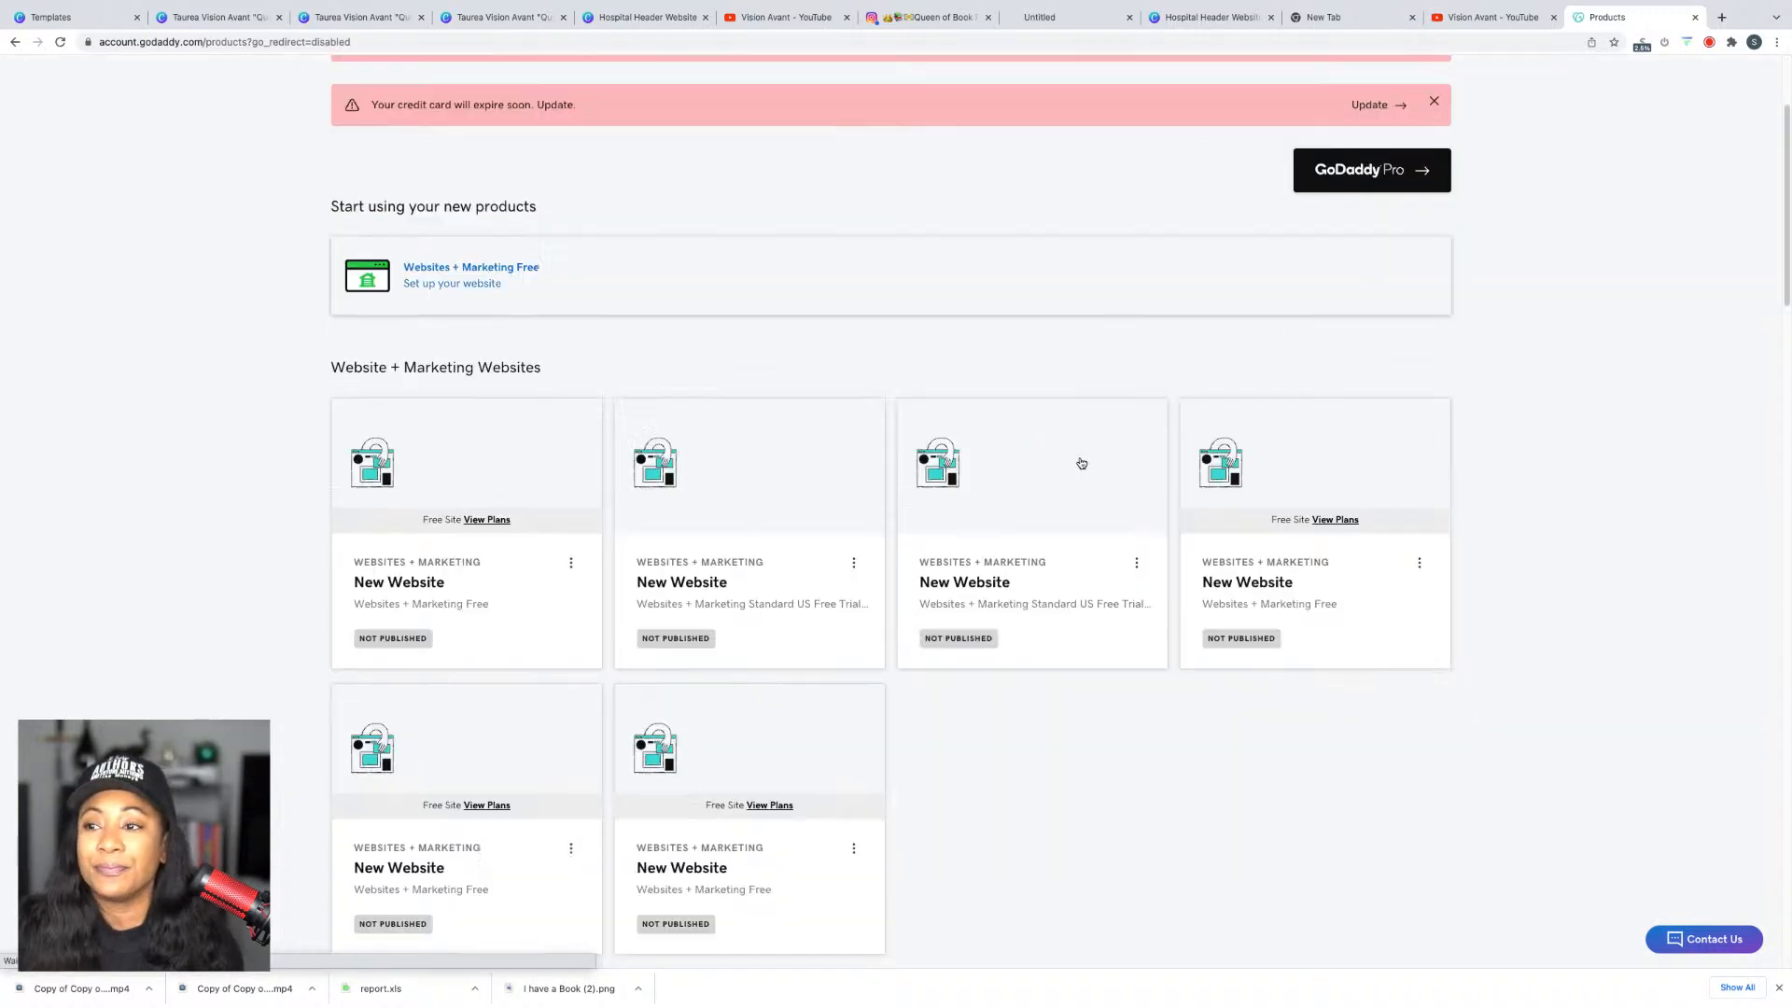
scroll(1099, 470, "up", 3)
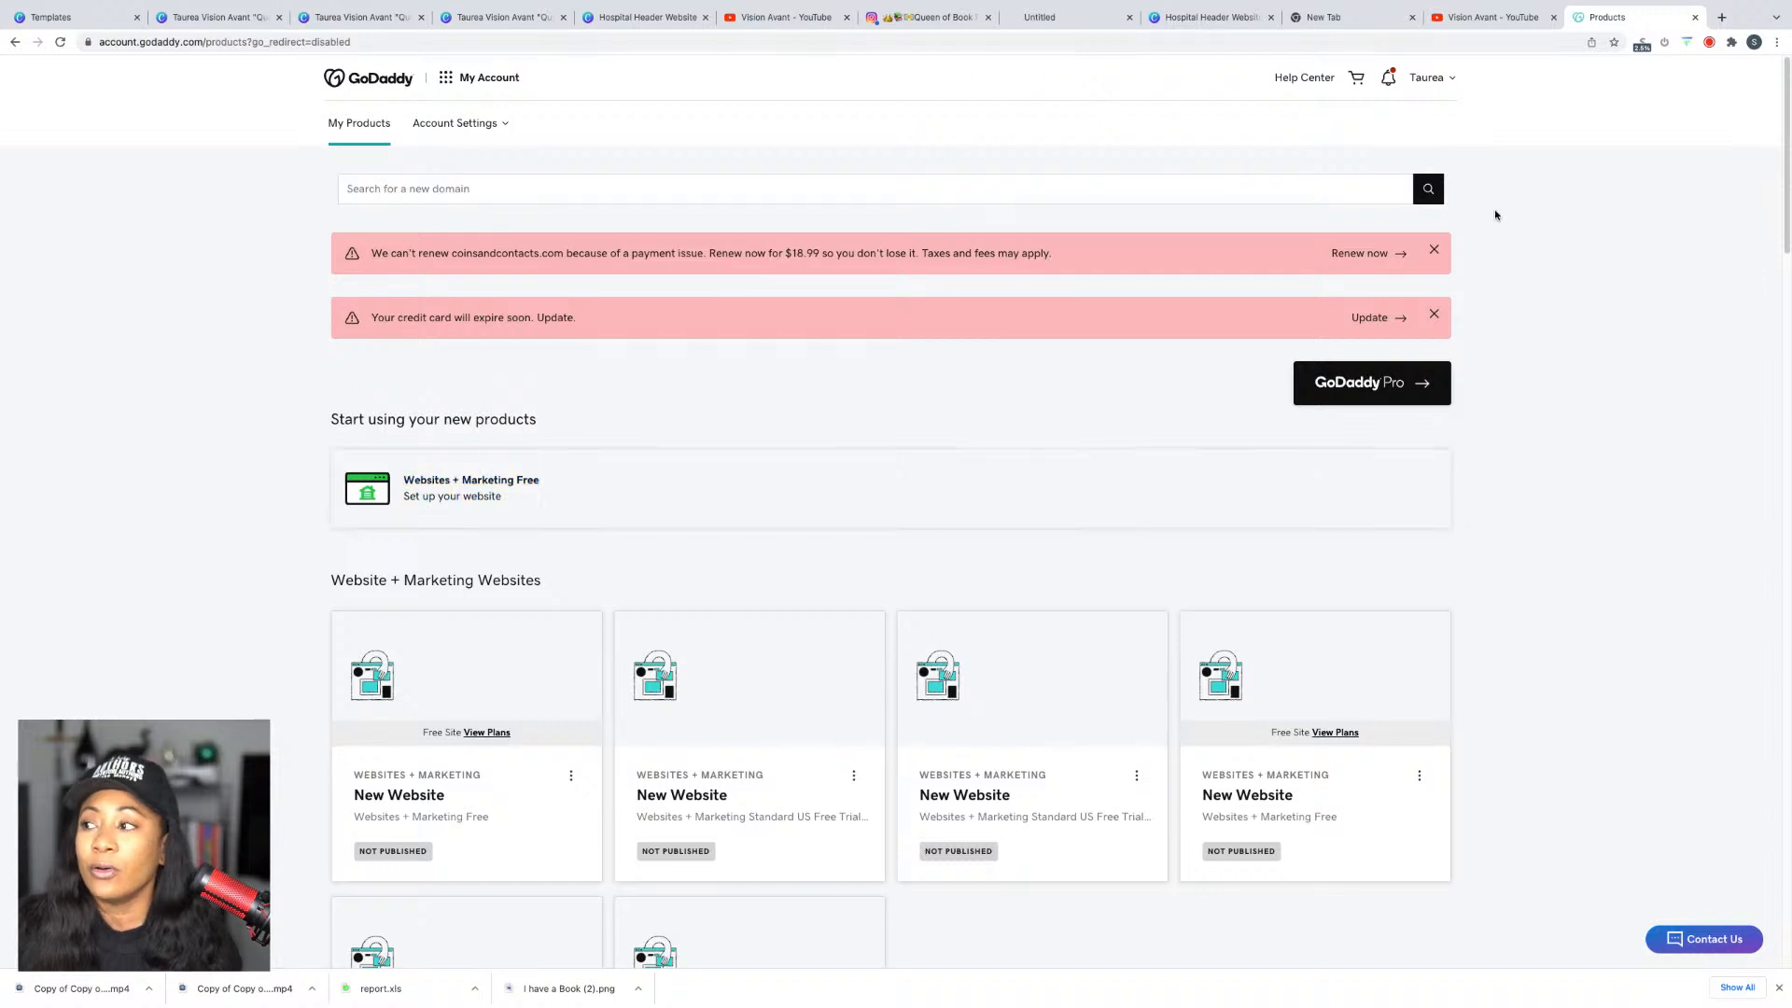
left_click(1433, 250)
left_click(1434, 252)
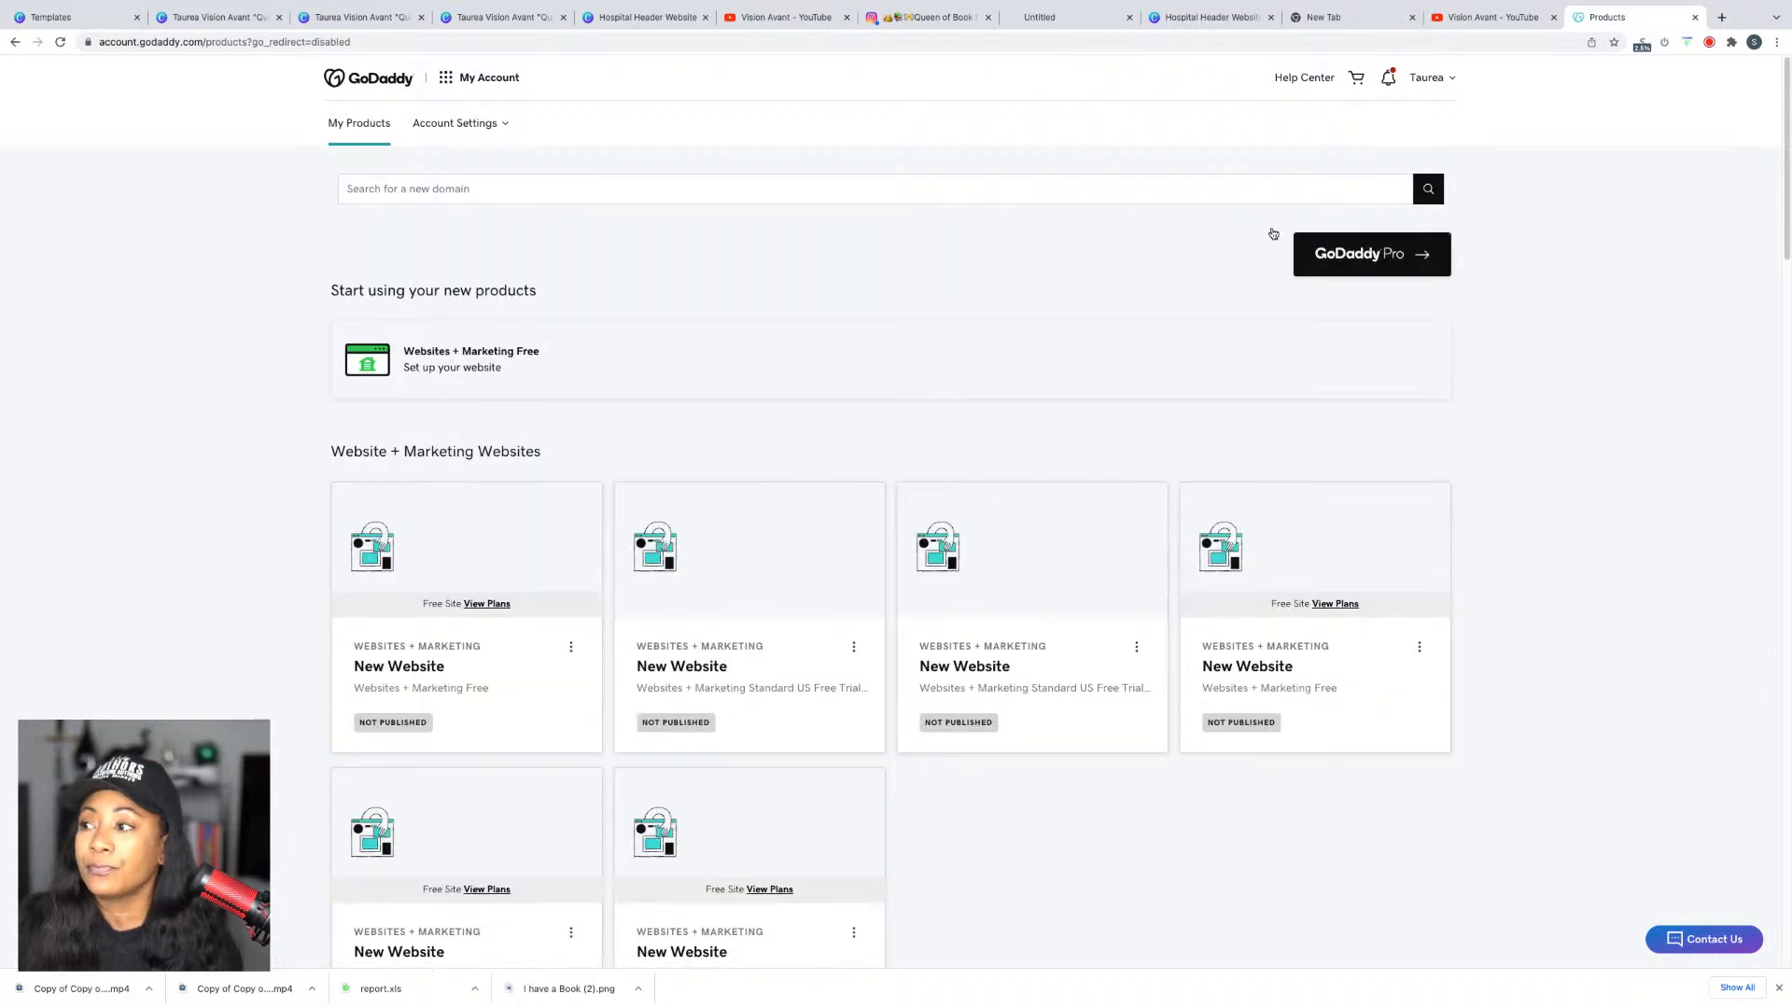
Step: Scroll down to Domains and open Manage All to list the 191 owned domains
scroll(1199, 315, "down", 3)
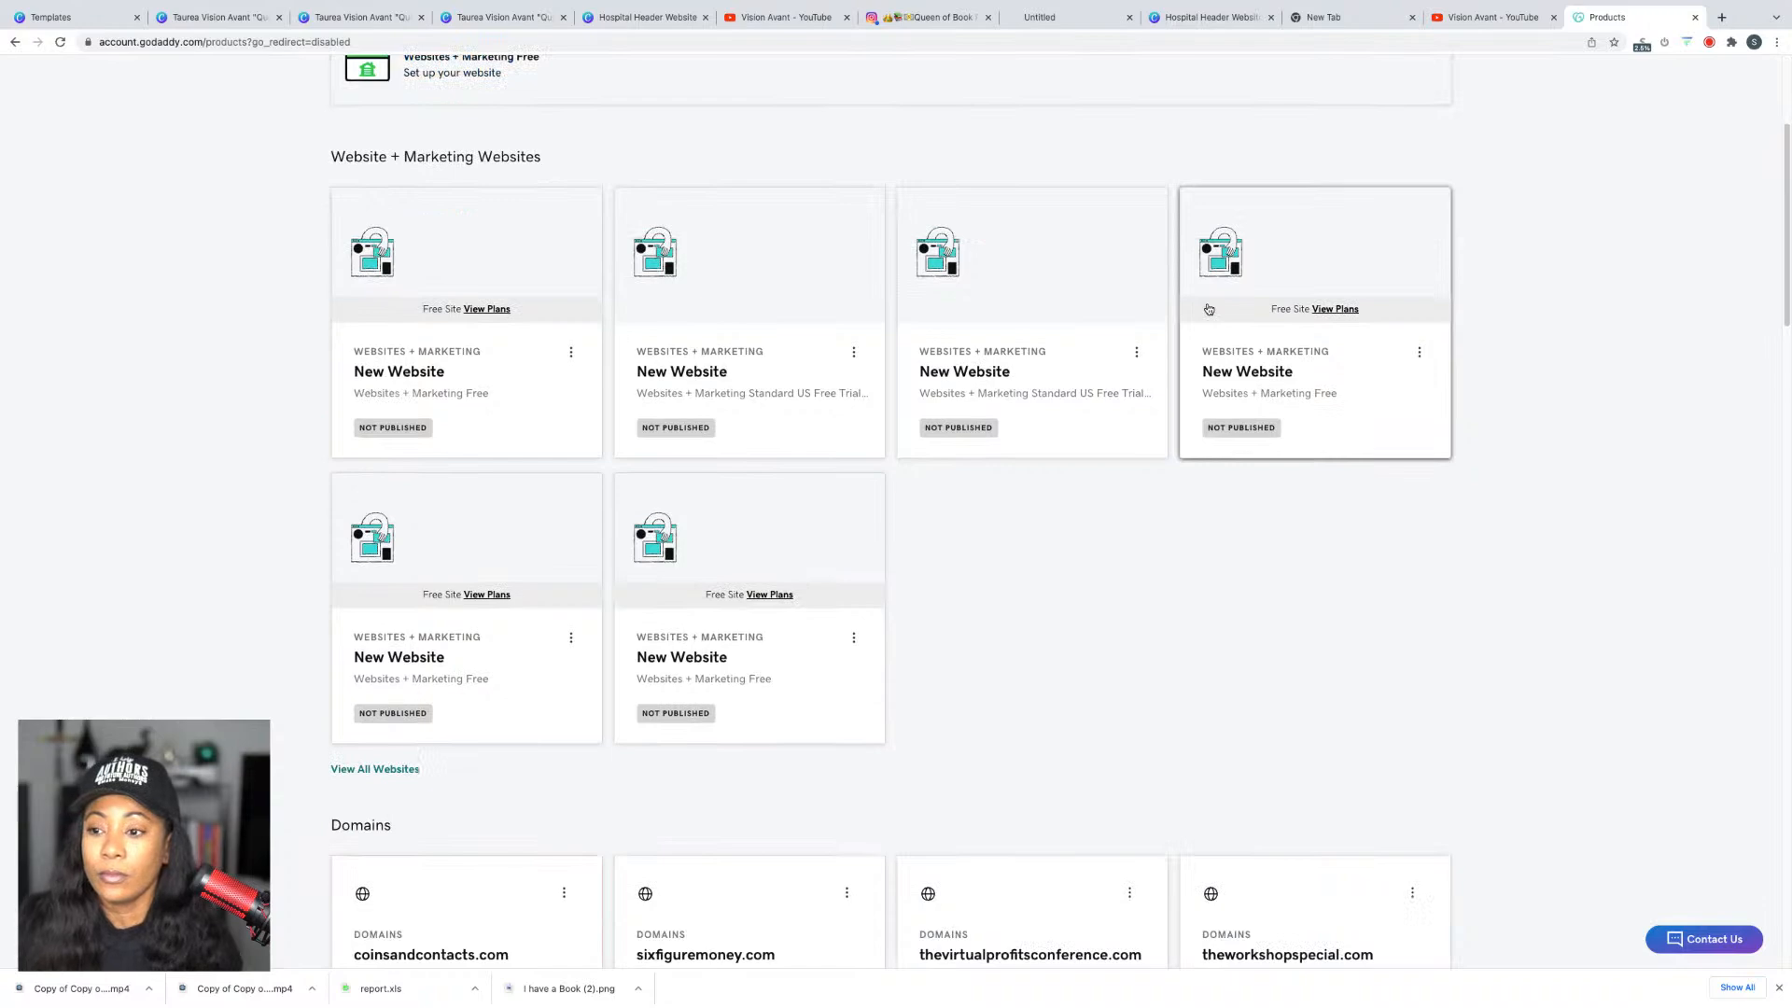
scroll(1456, 322, "down", 3)
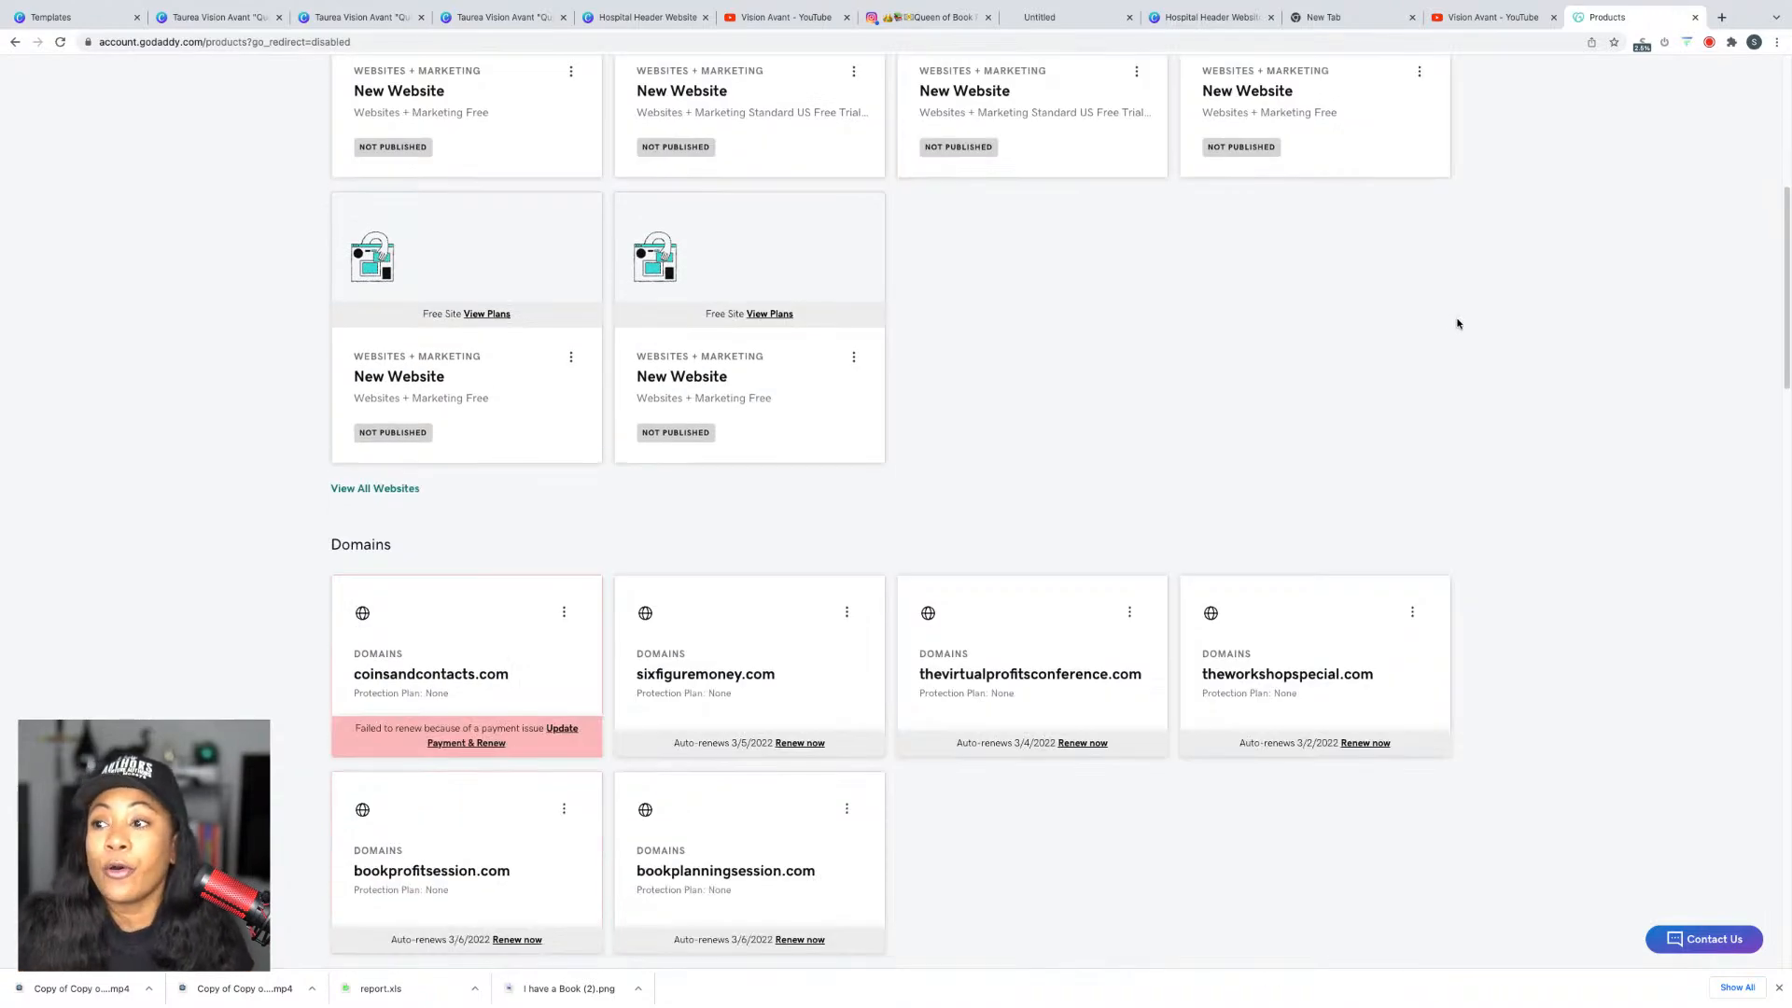
scroll(1461, 304, "down", 1)
scroll(1477, 291, "down", 2)
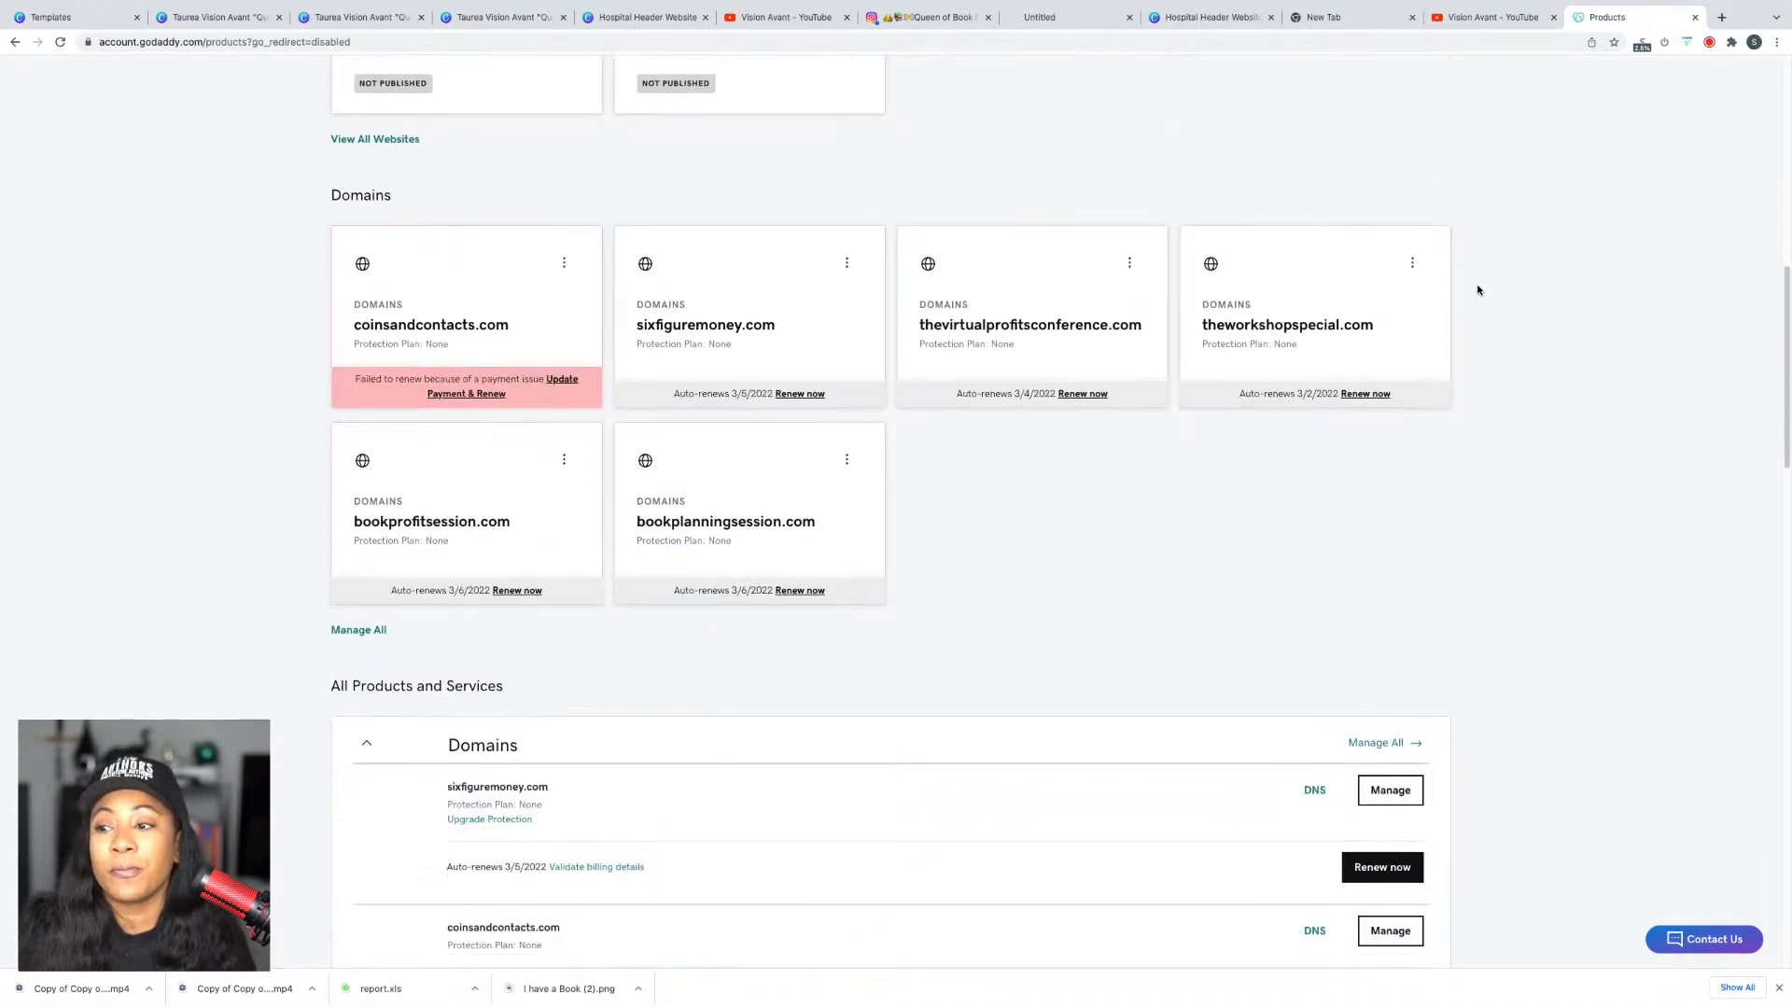
scroll(1691, 261, "down", 3)
scroll(1325, 372, "down", 3)
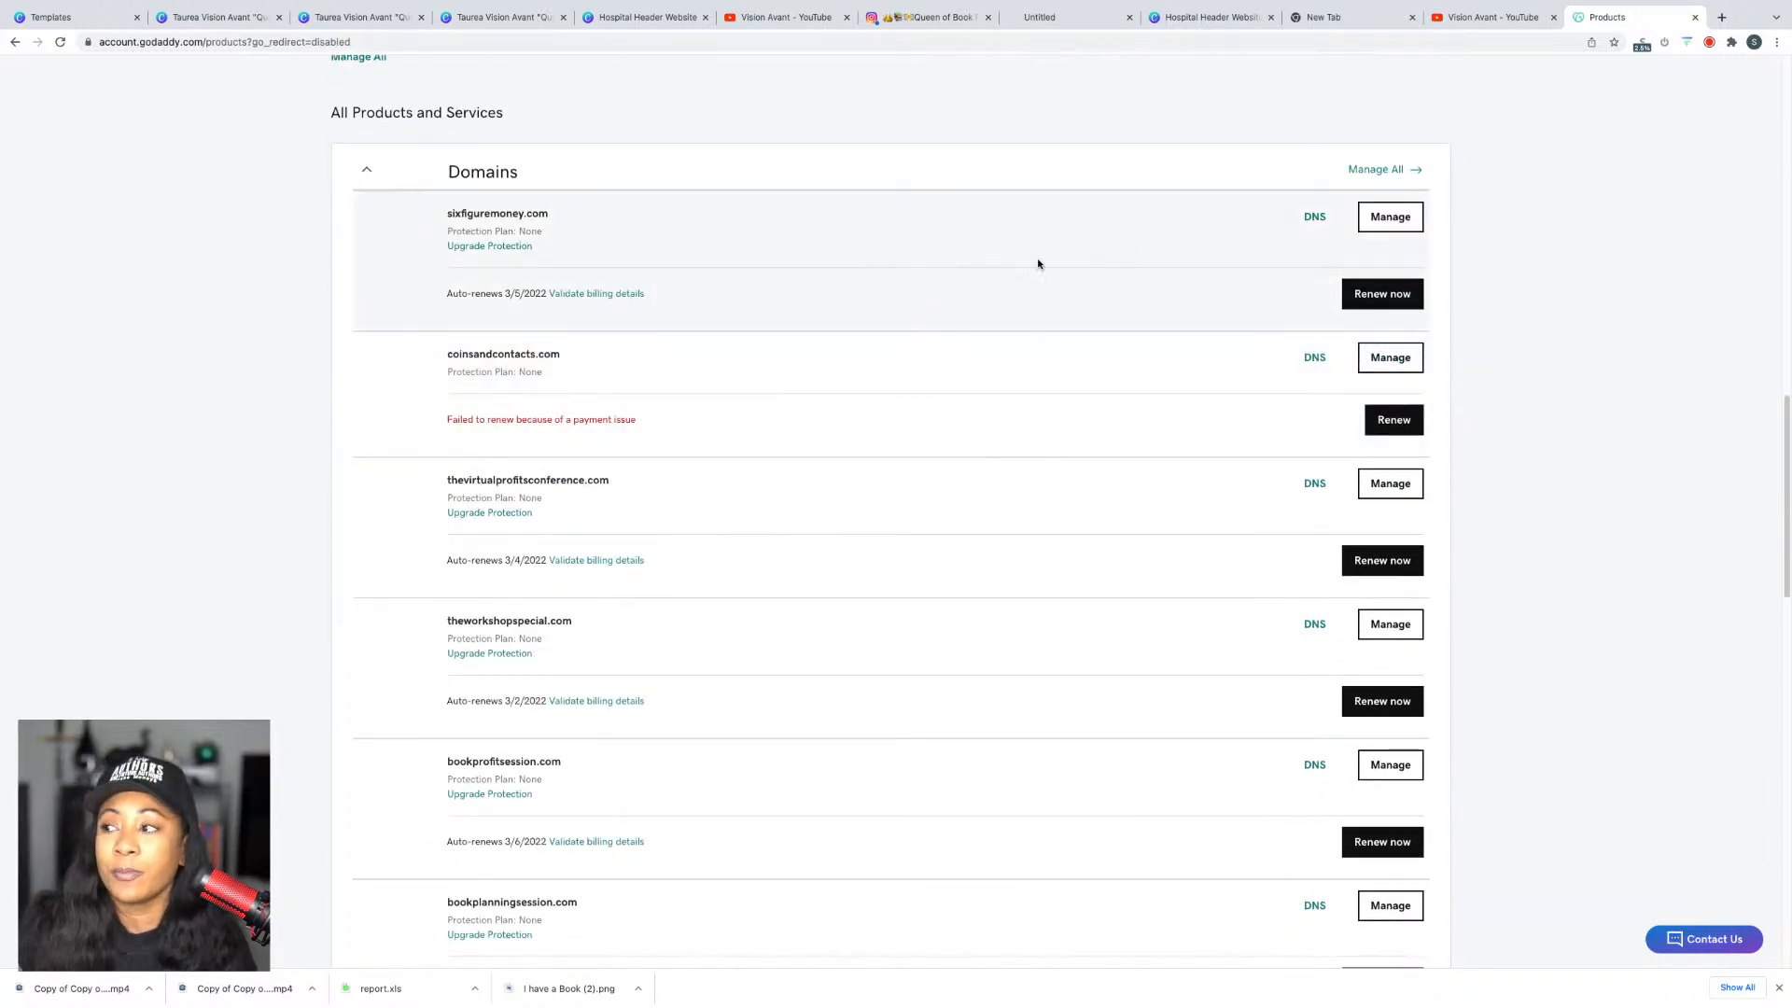
scroll(1224, 332, "down", 1)
left_click(1383, 177)
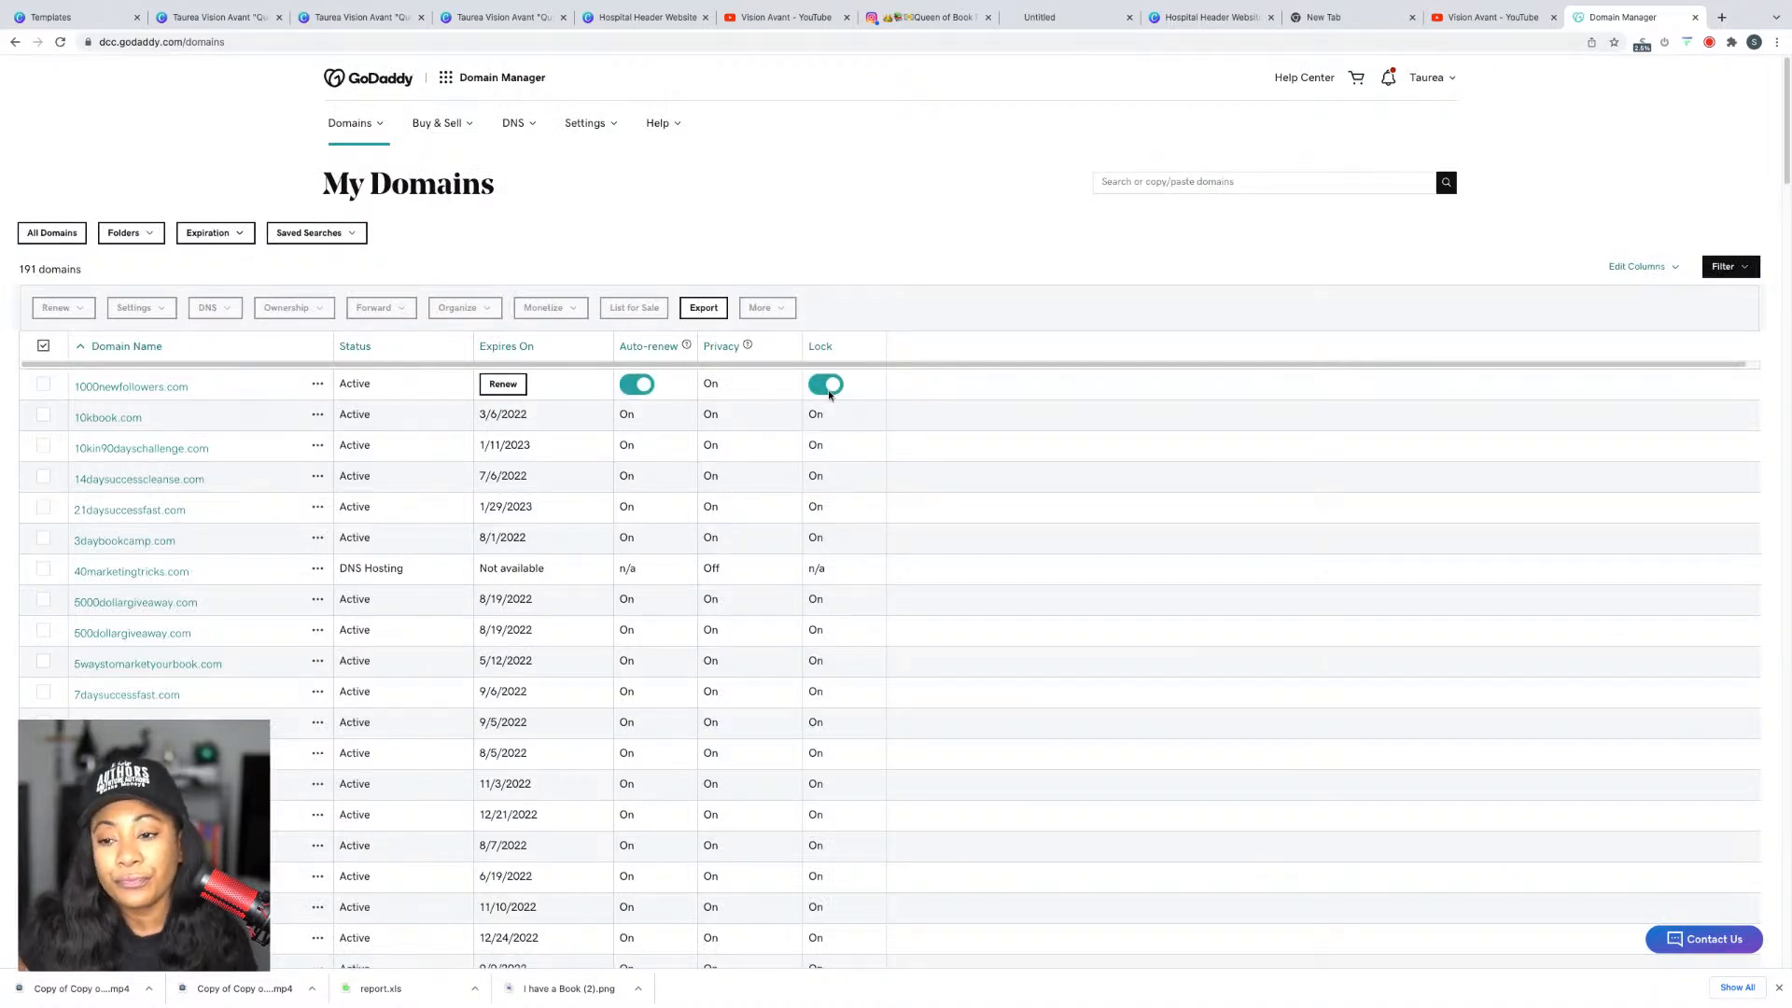
scroll(384, 628, "down", 15)
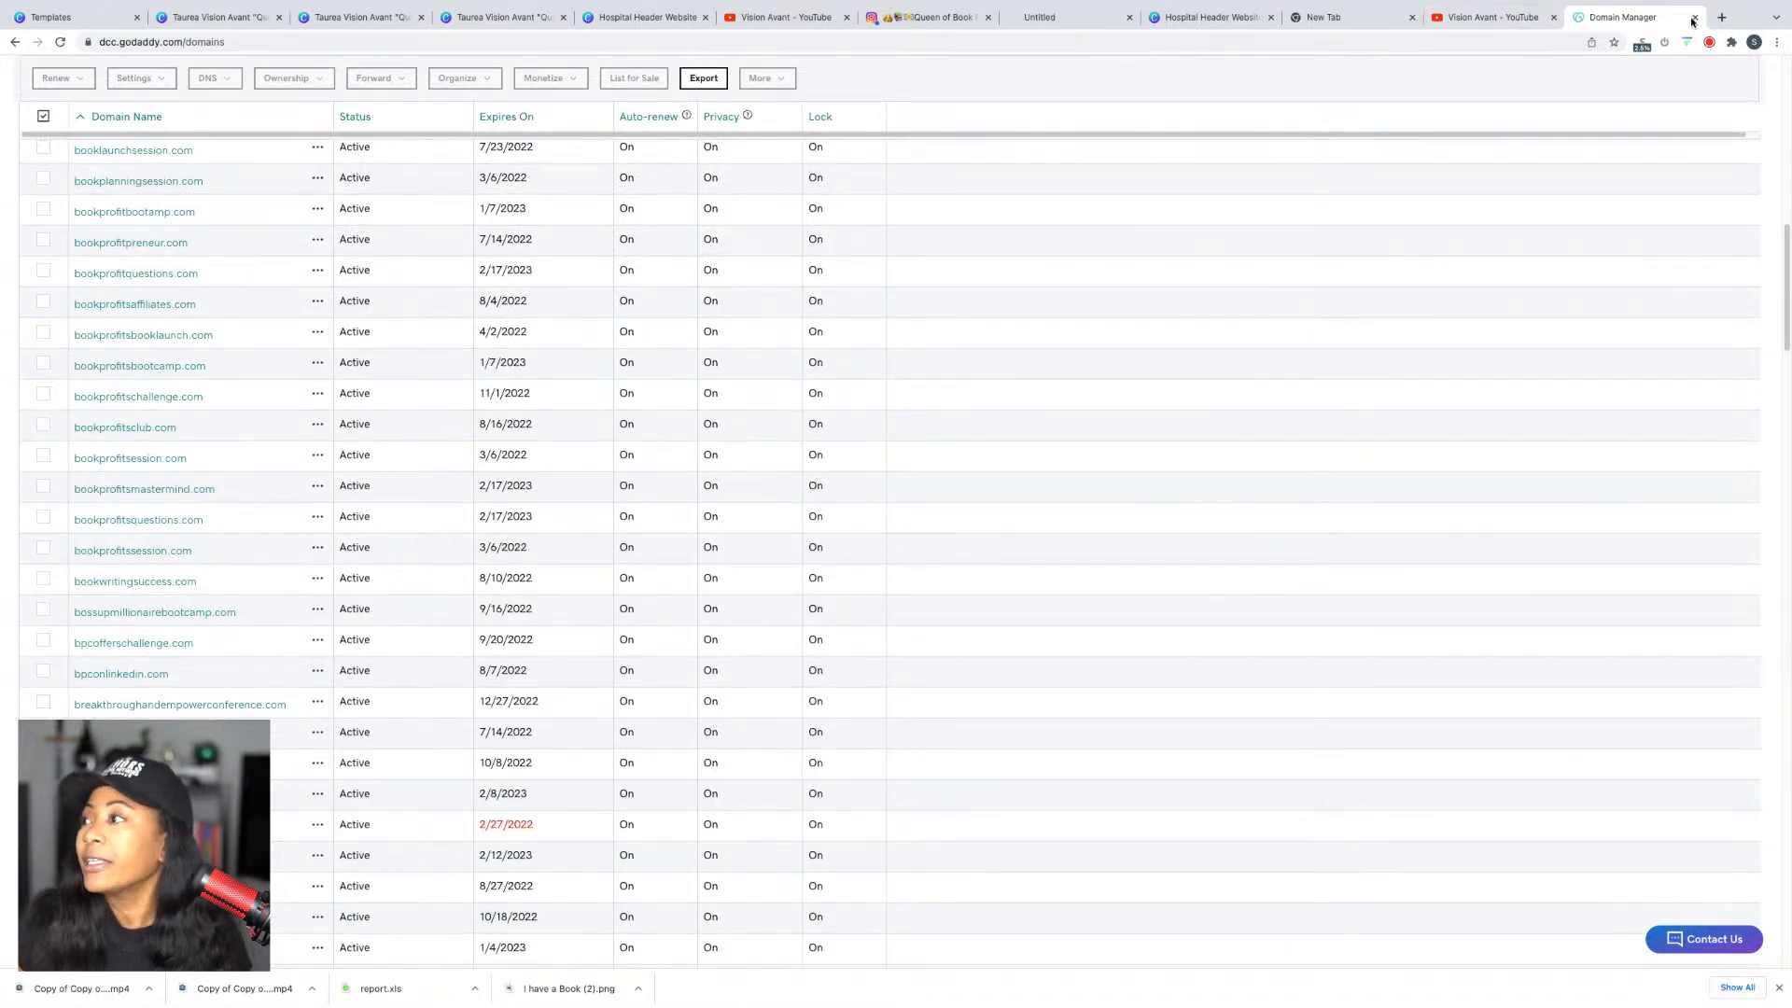
left_click(1721, 17)
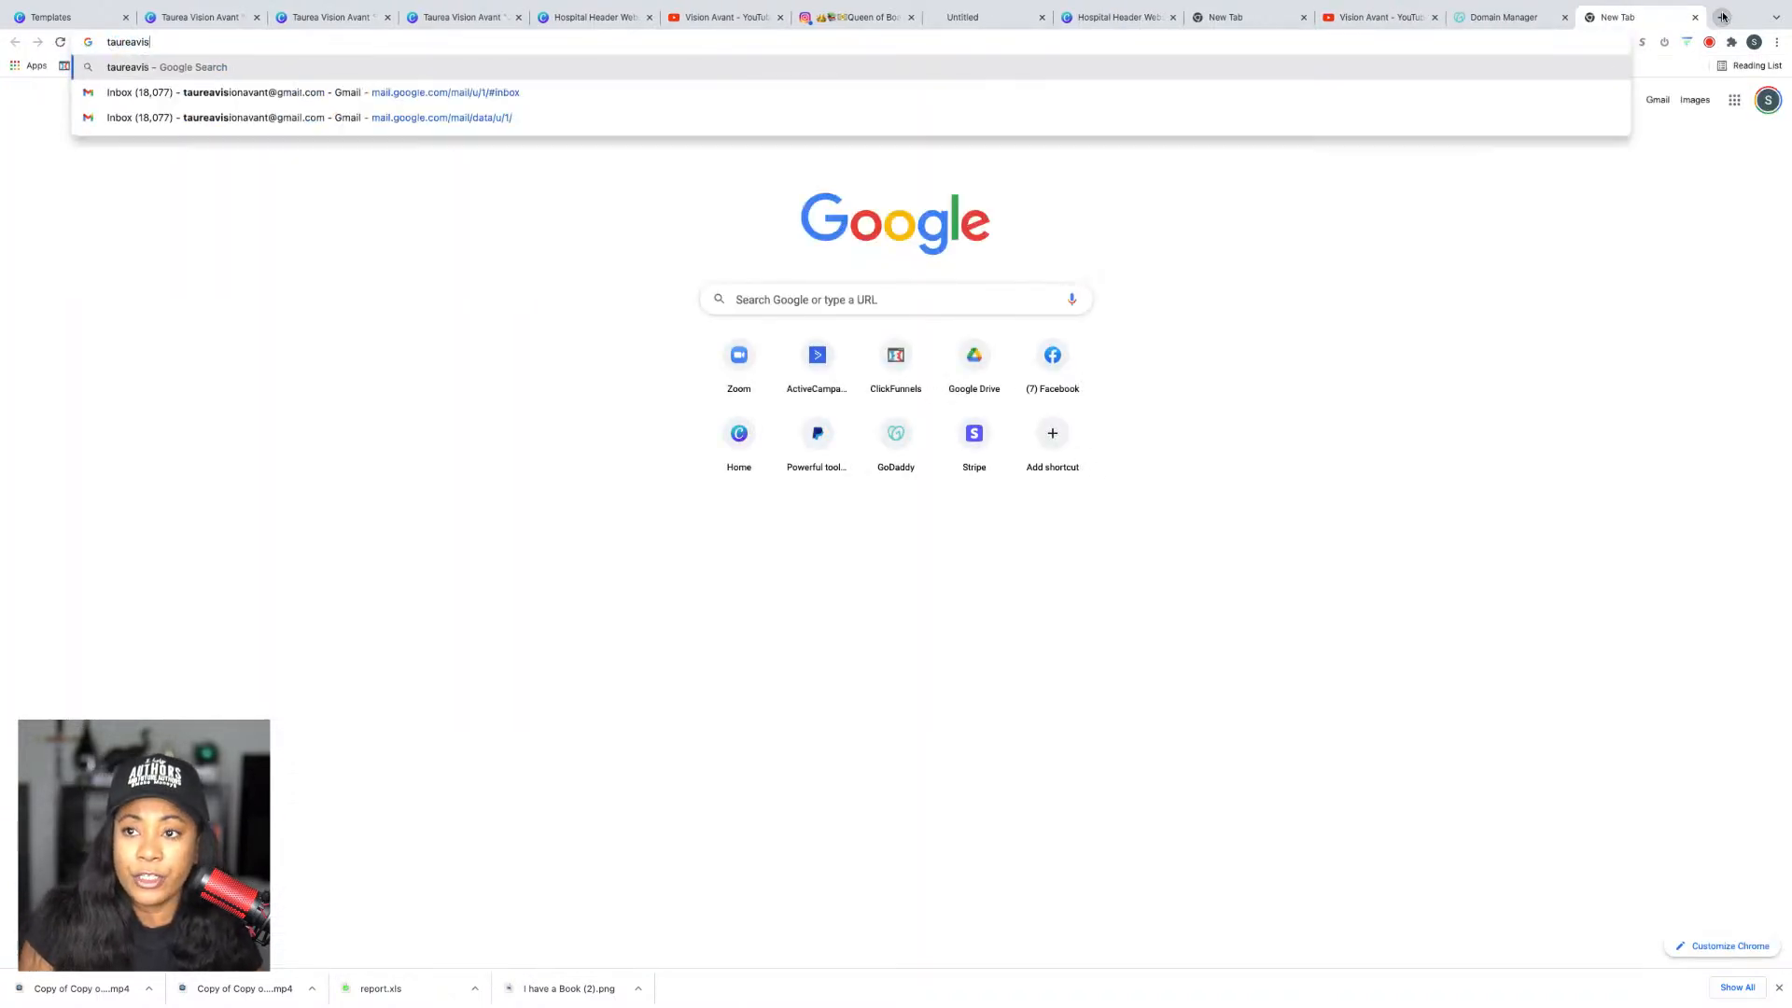
key("Return")
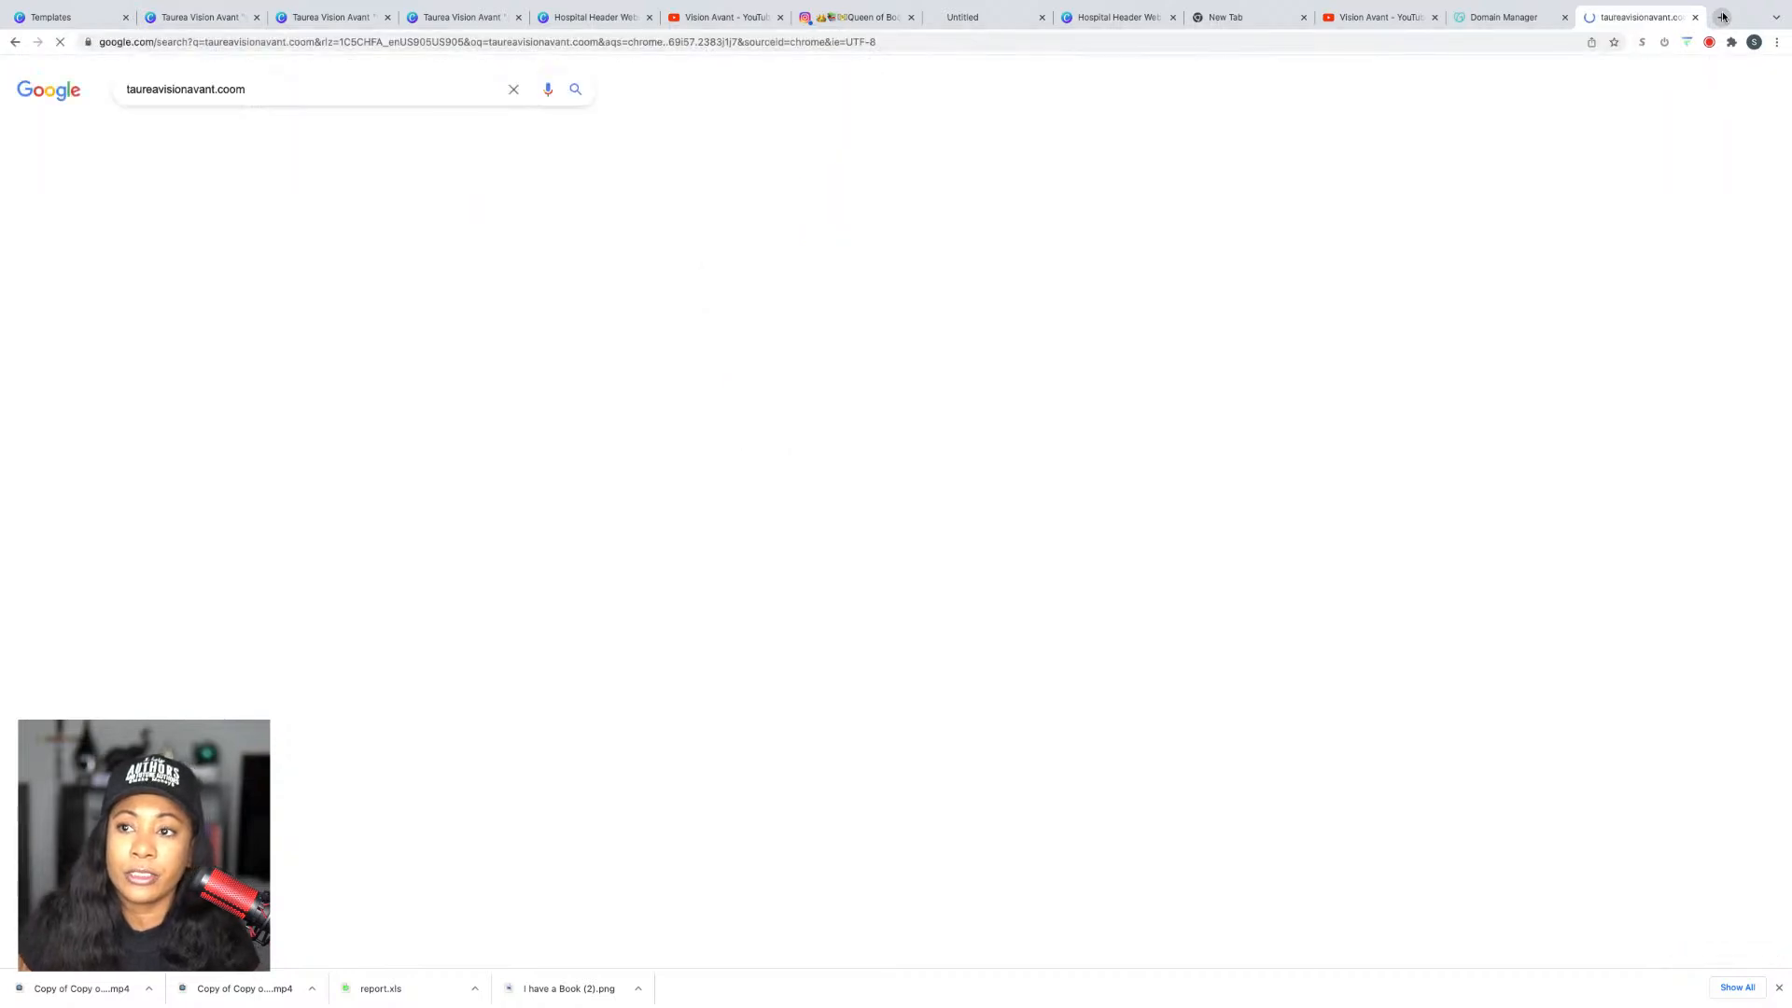
left_click(1507, 16)
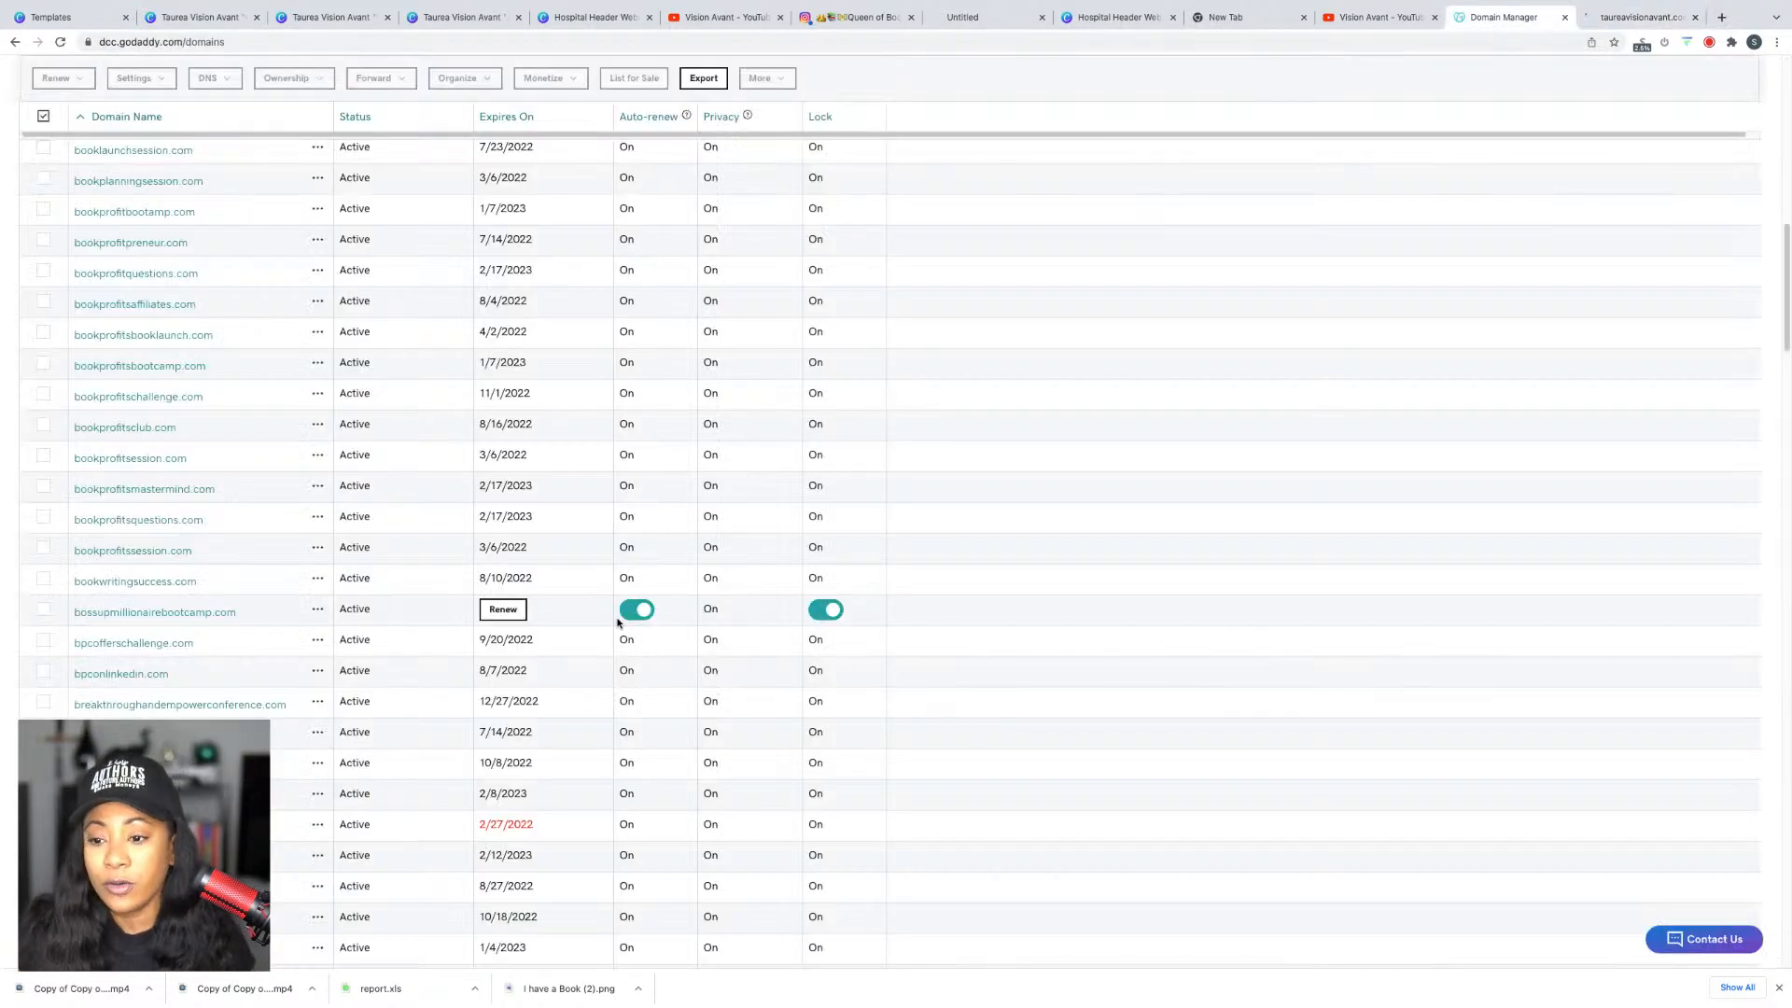
scroll(630, 622, "down", 7)
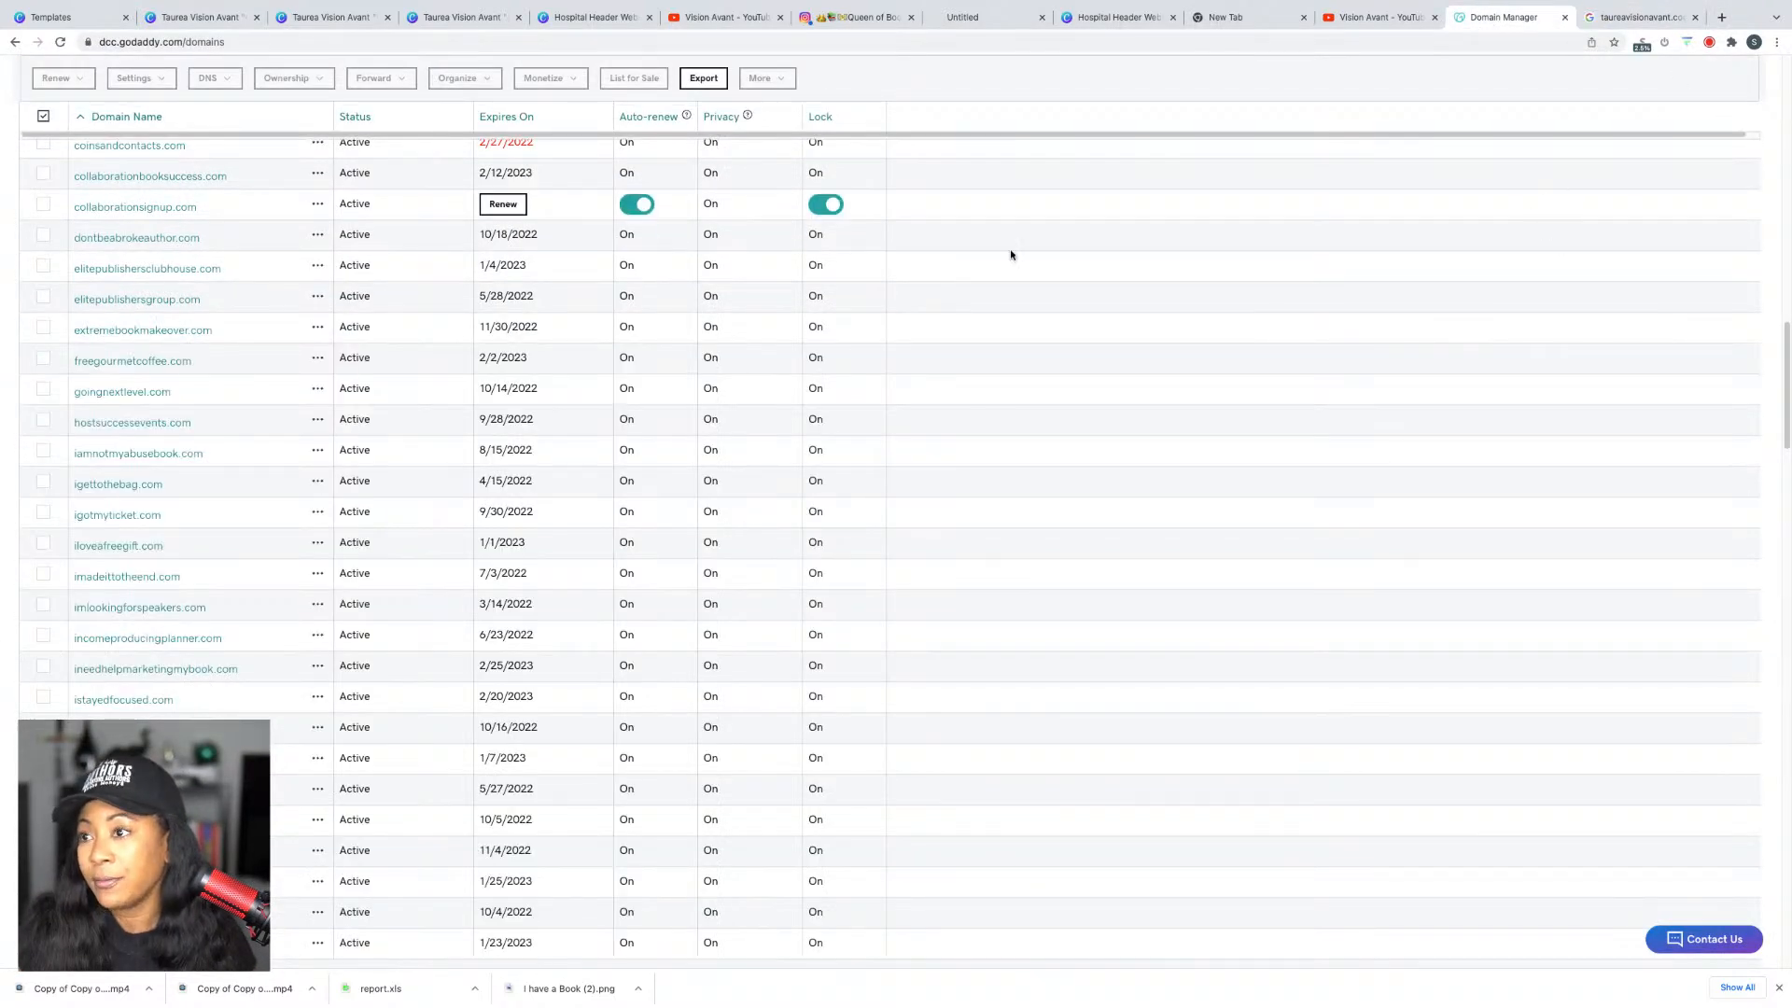
scroll(965, 302, "up", 10)
left_click(1115, 187)
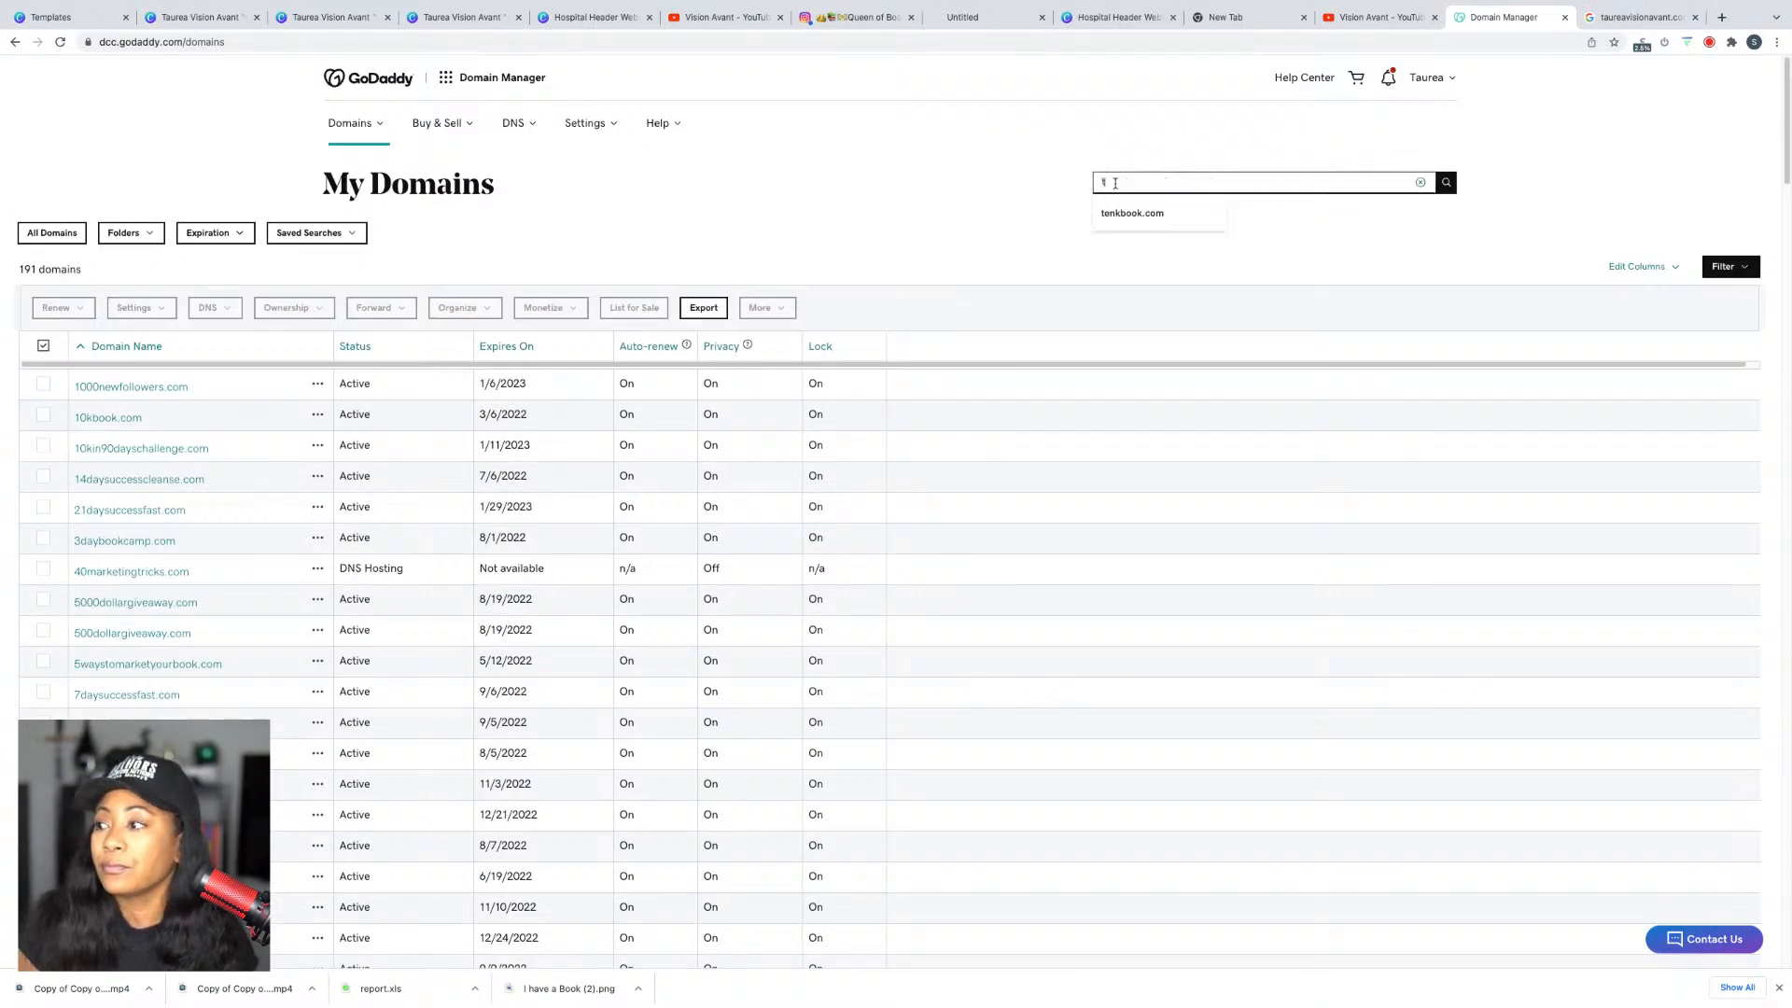
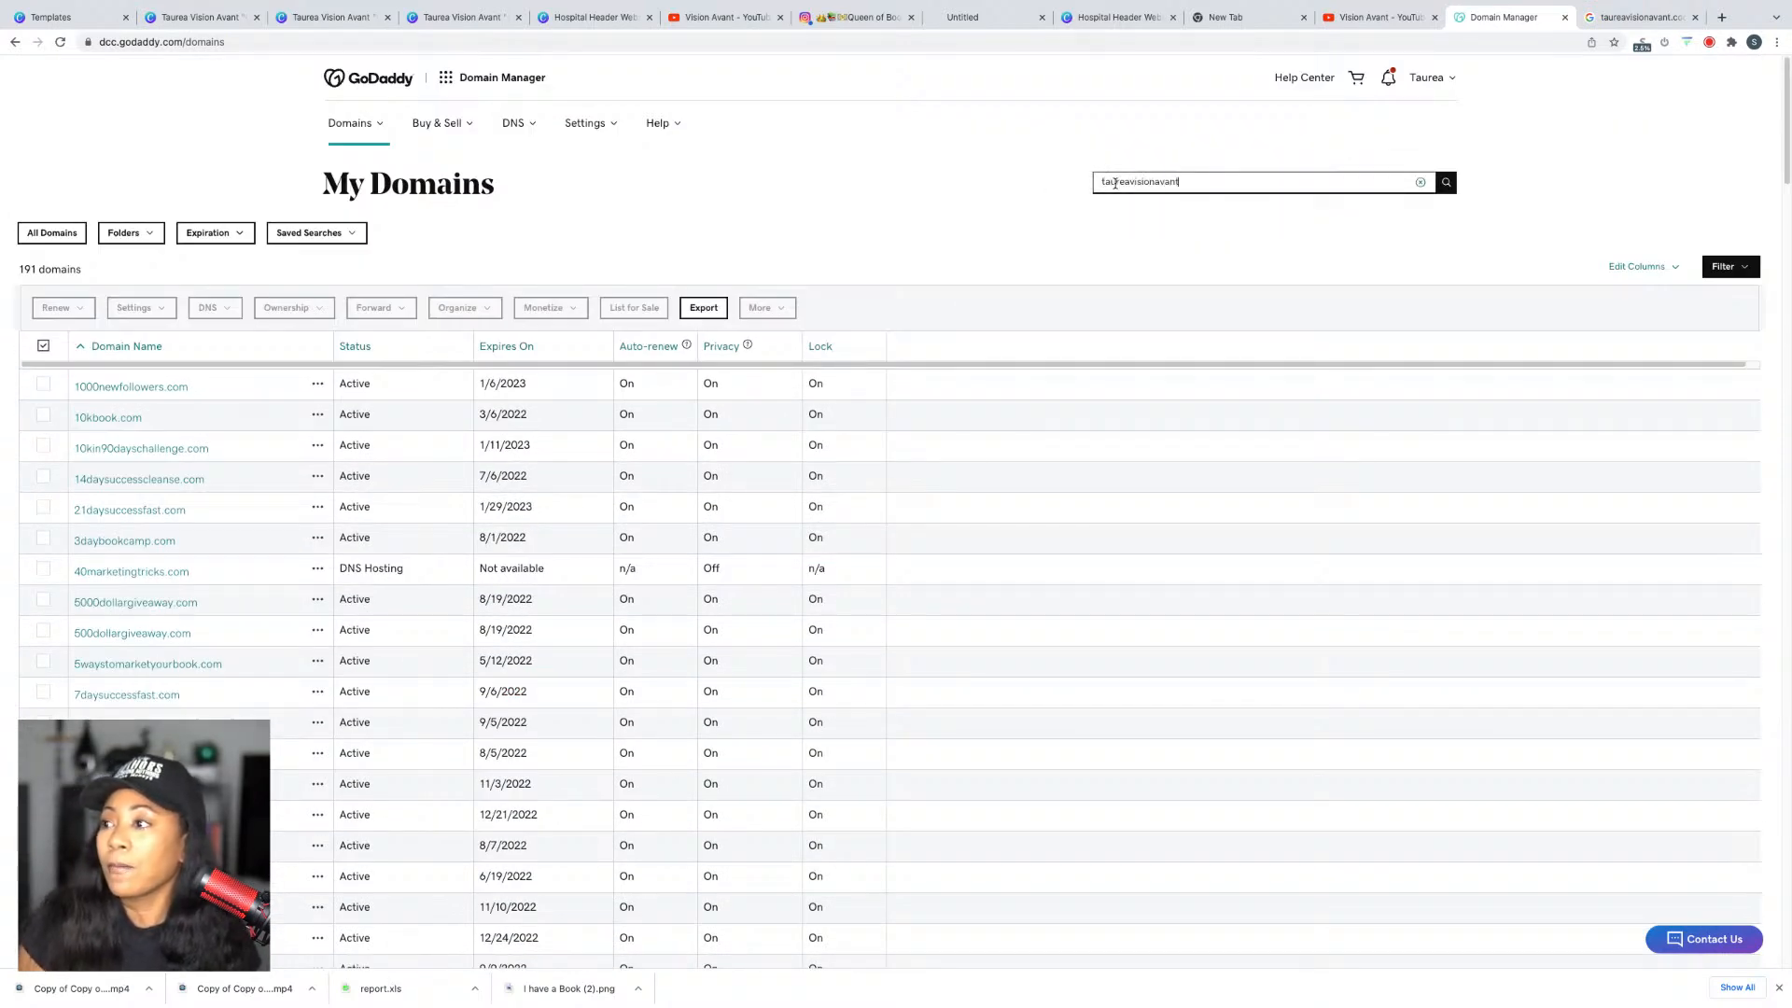
key("Return")
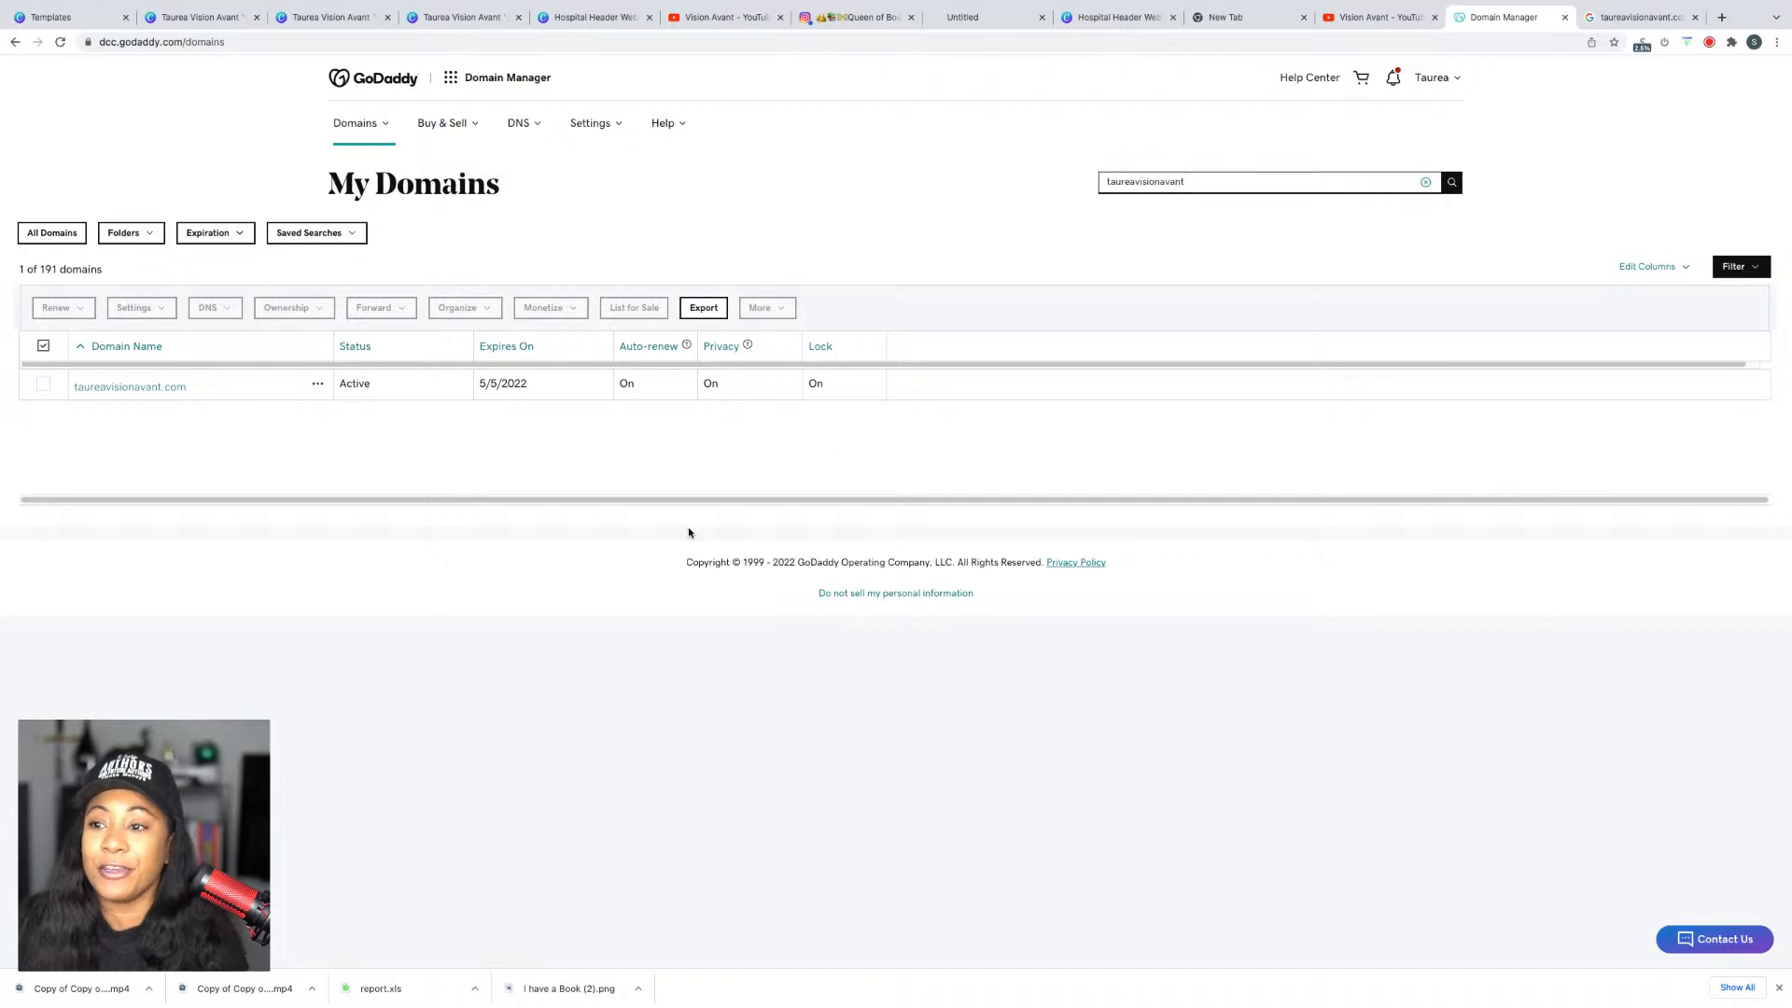
left_click(152, 387)
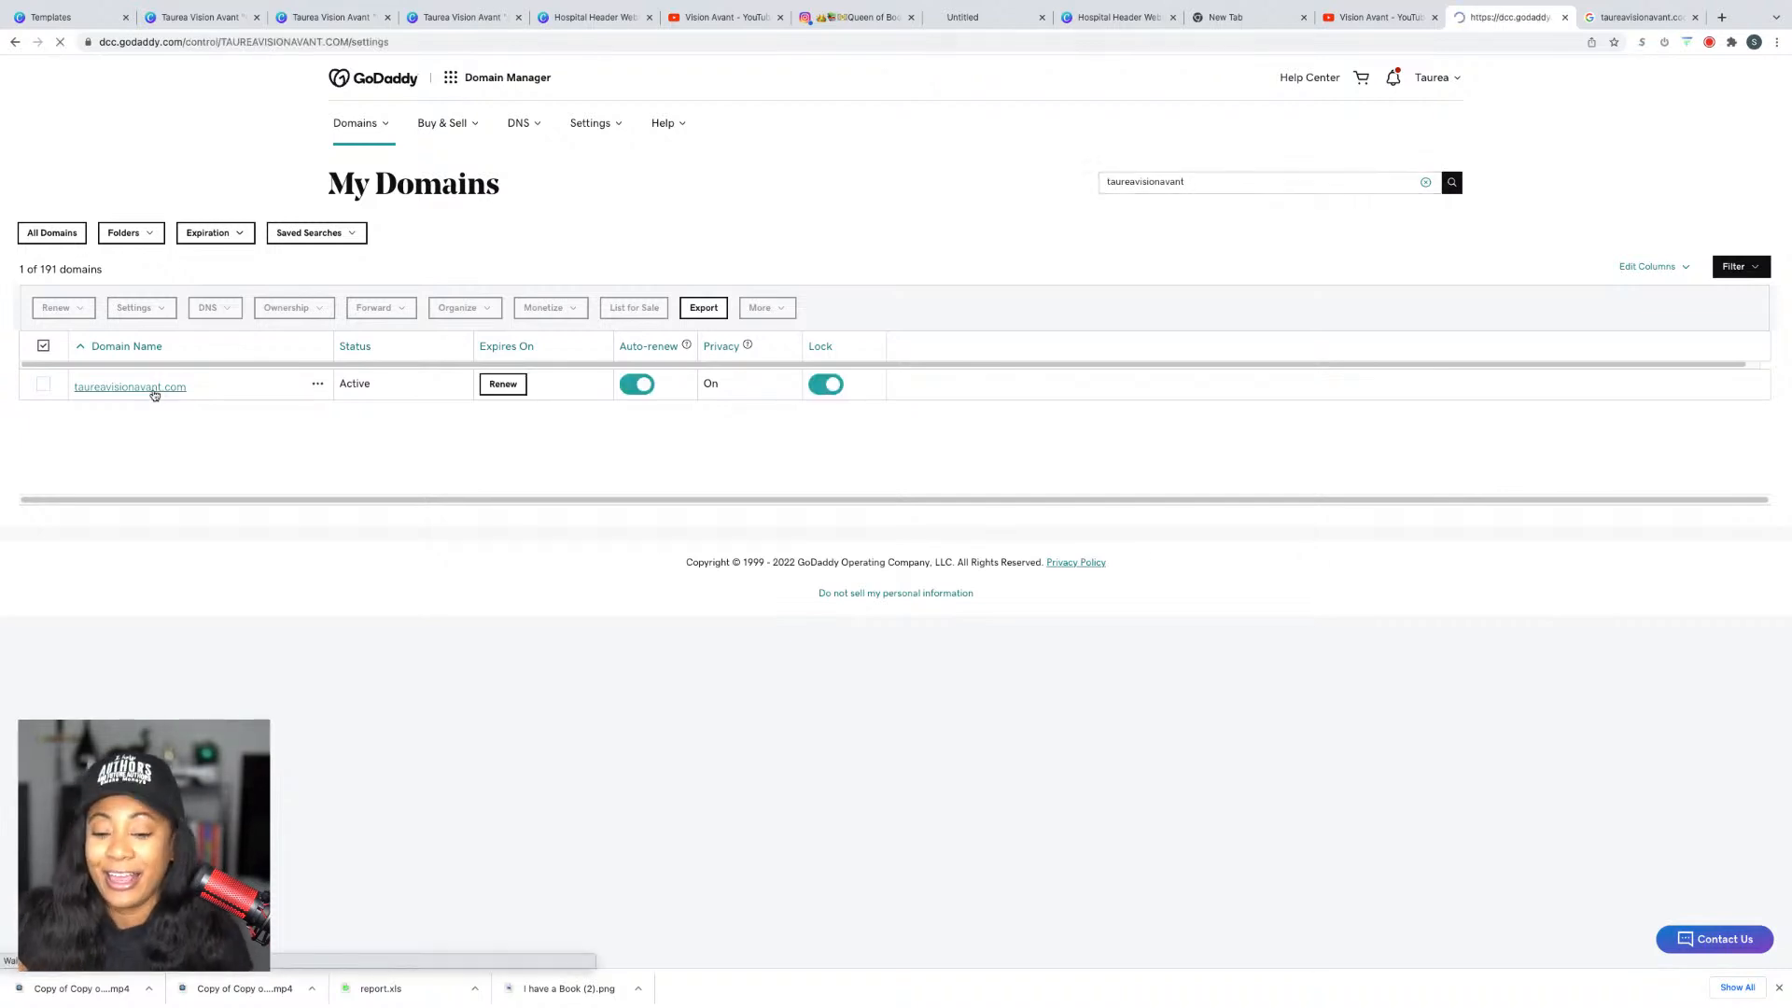
Step: Show the Contact section of the Canva website preview, then return to the domain's search results
left_click(371, 15)
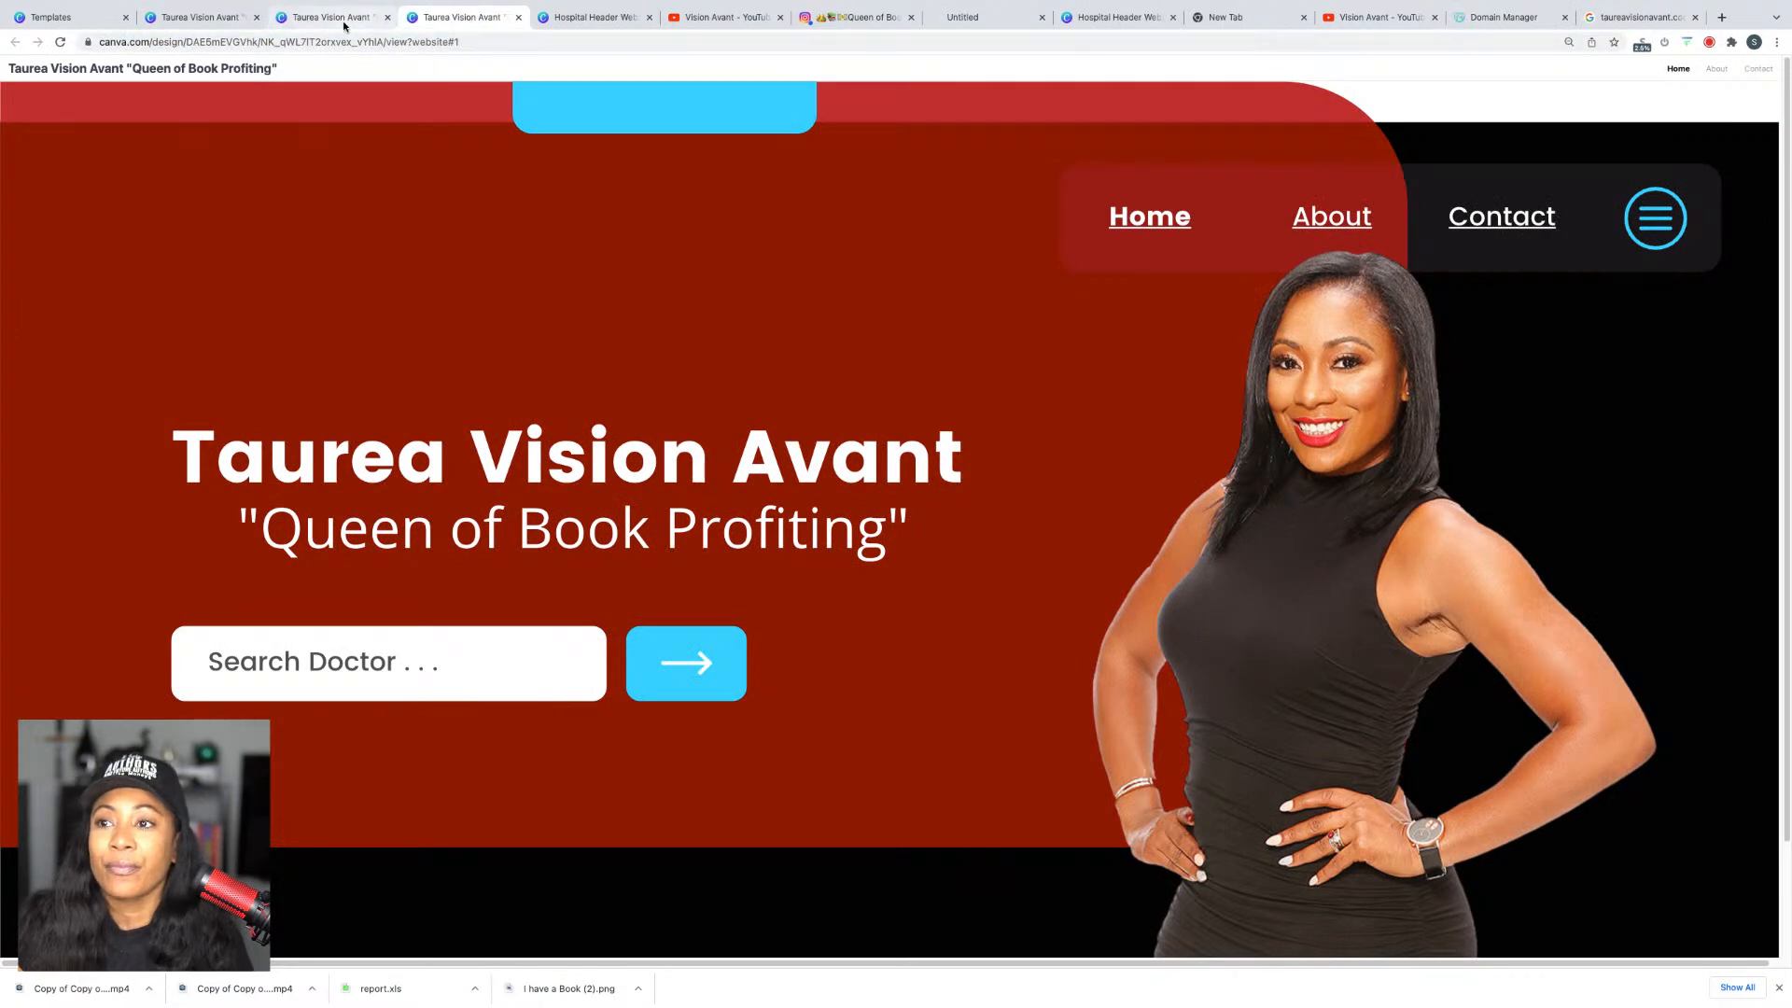
left_click(1488, 216)
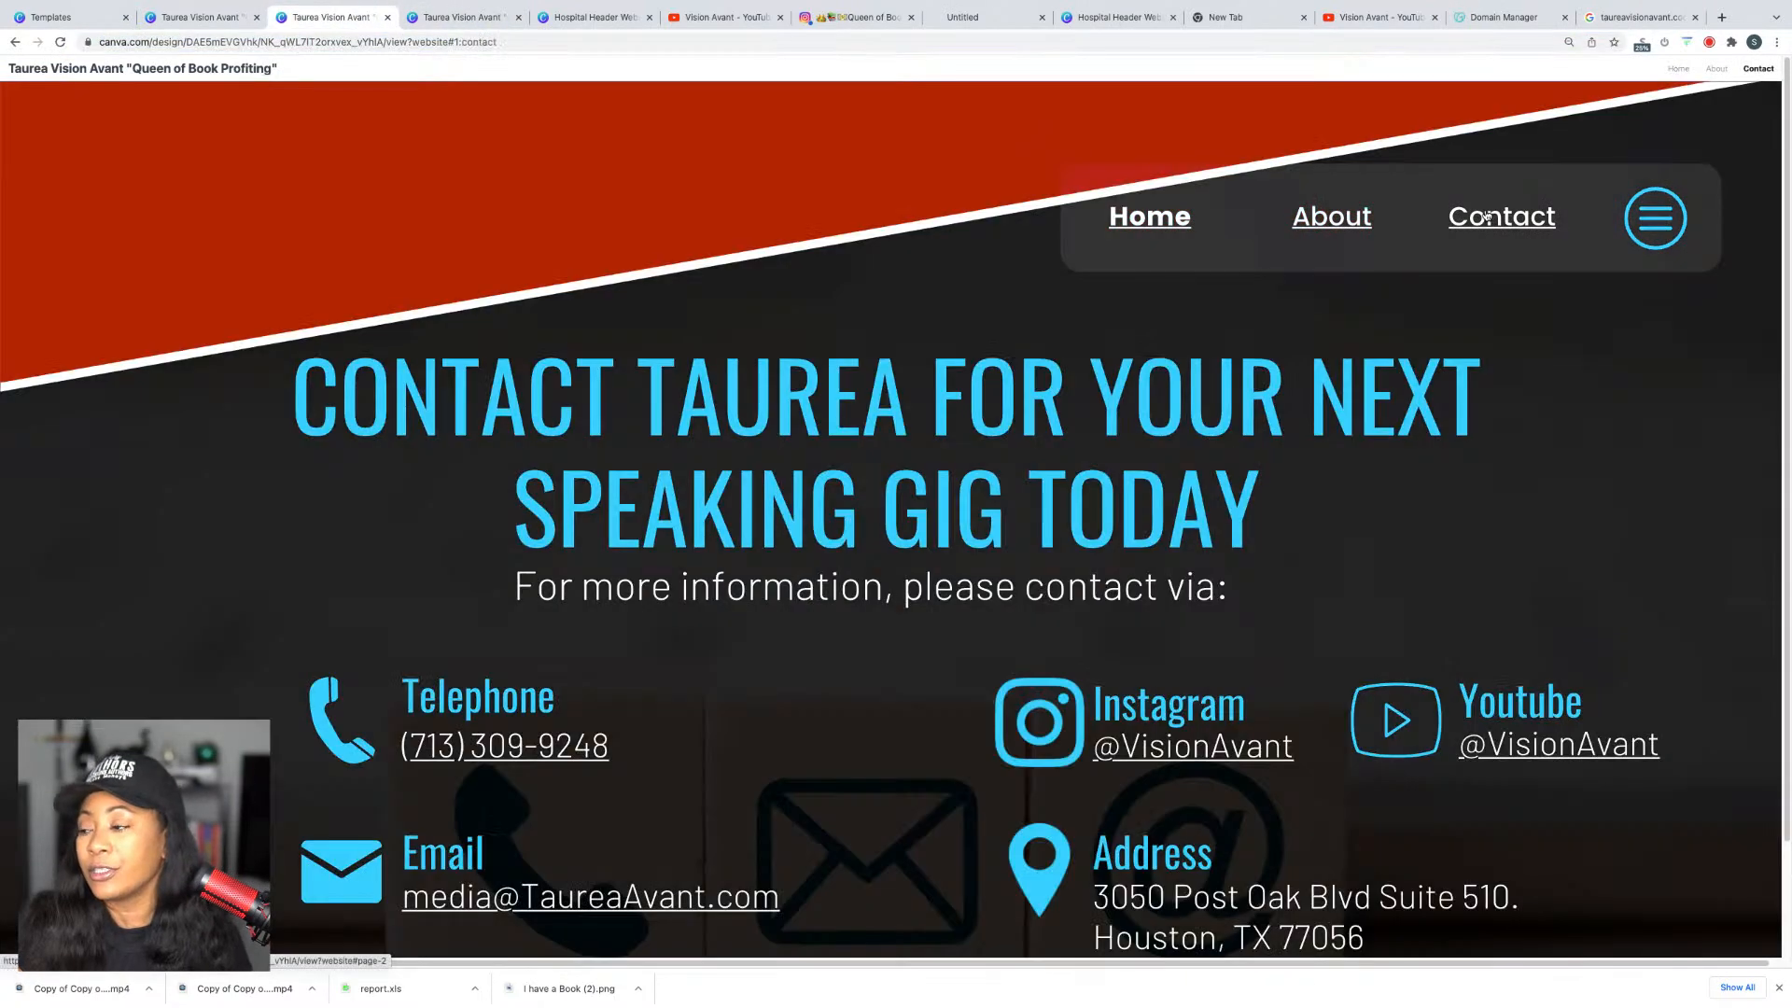
mouse_move(1573, 12)
left_click(1633, 56)
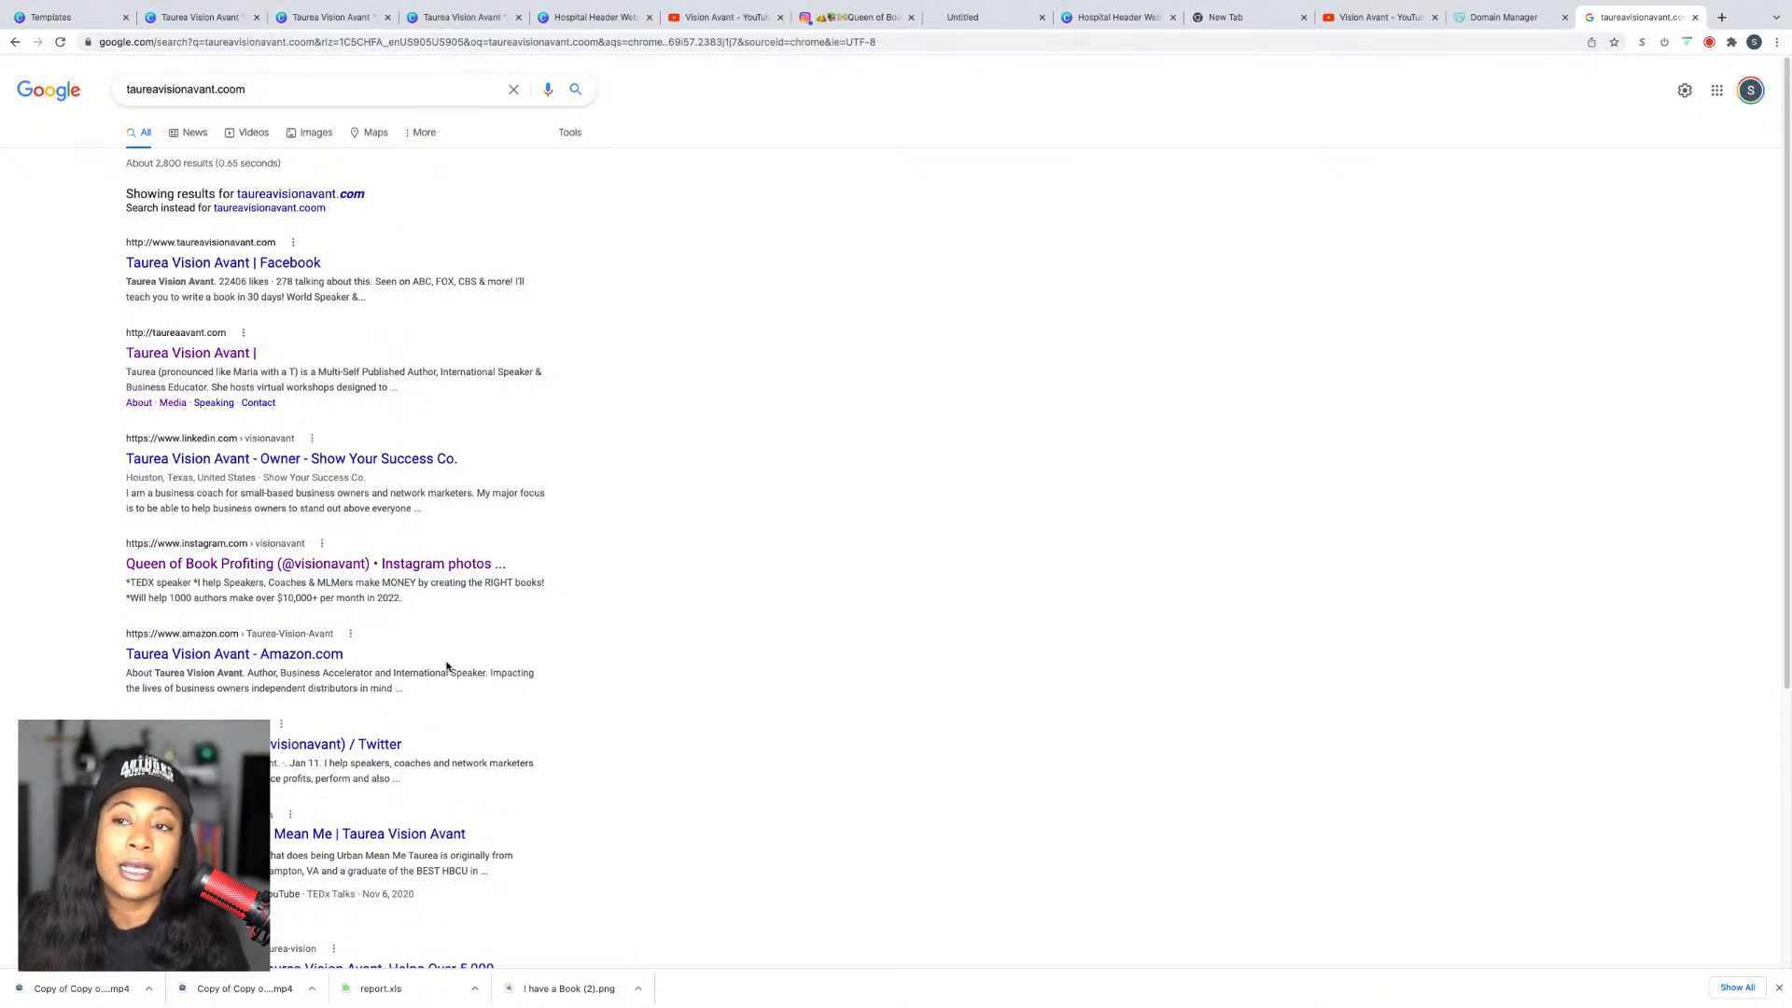
left_click(254, 101)
left_click(246, 45)
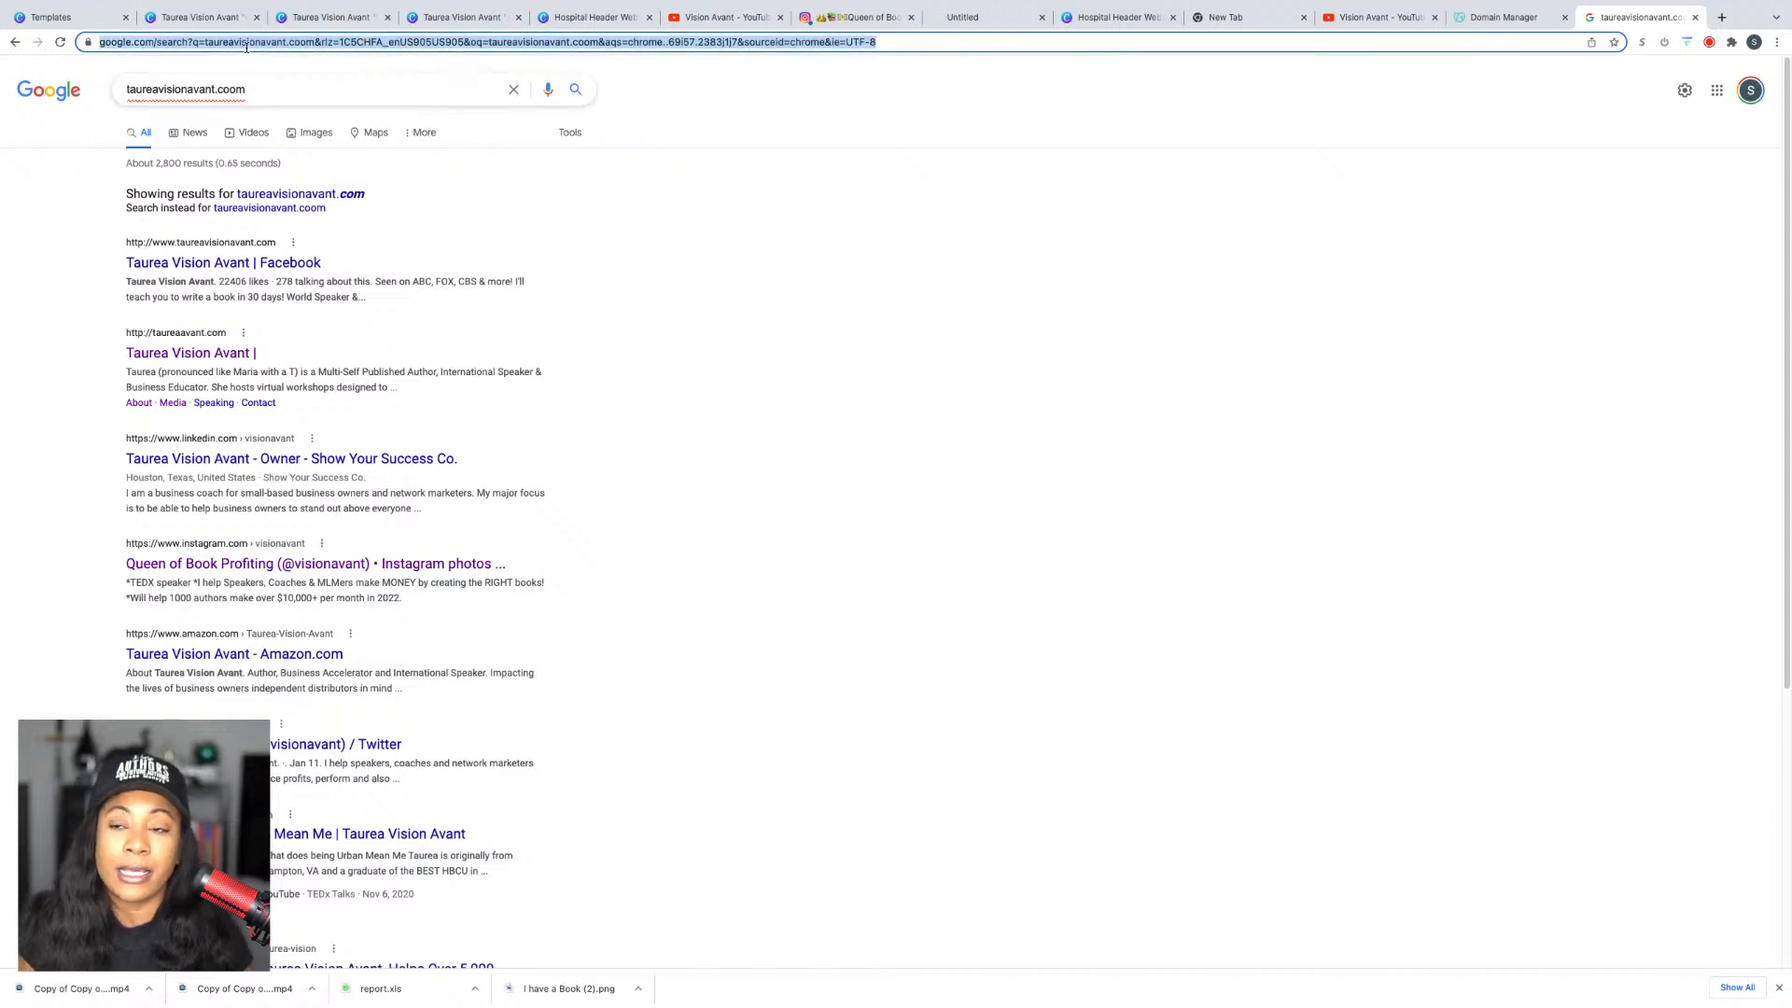
type("taureavs")
key("BackSpace")
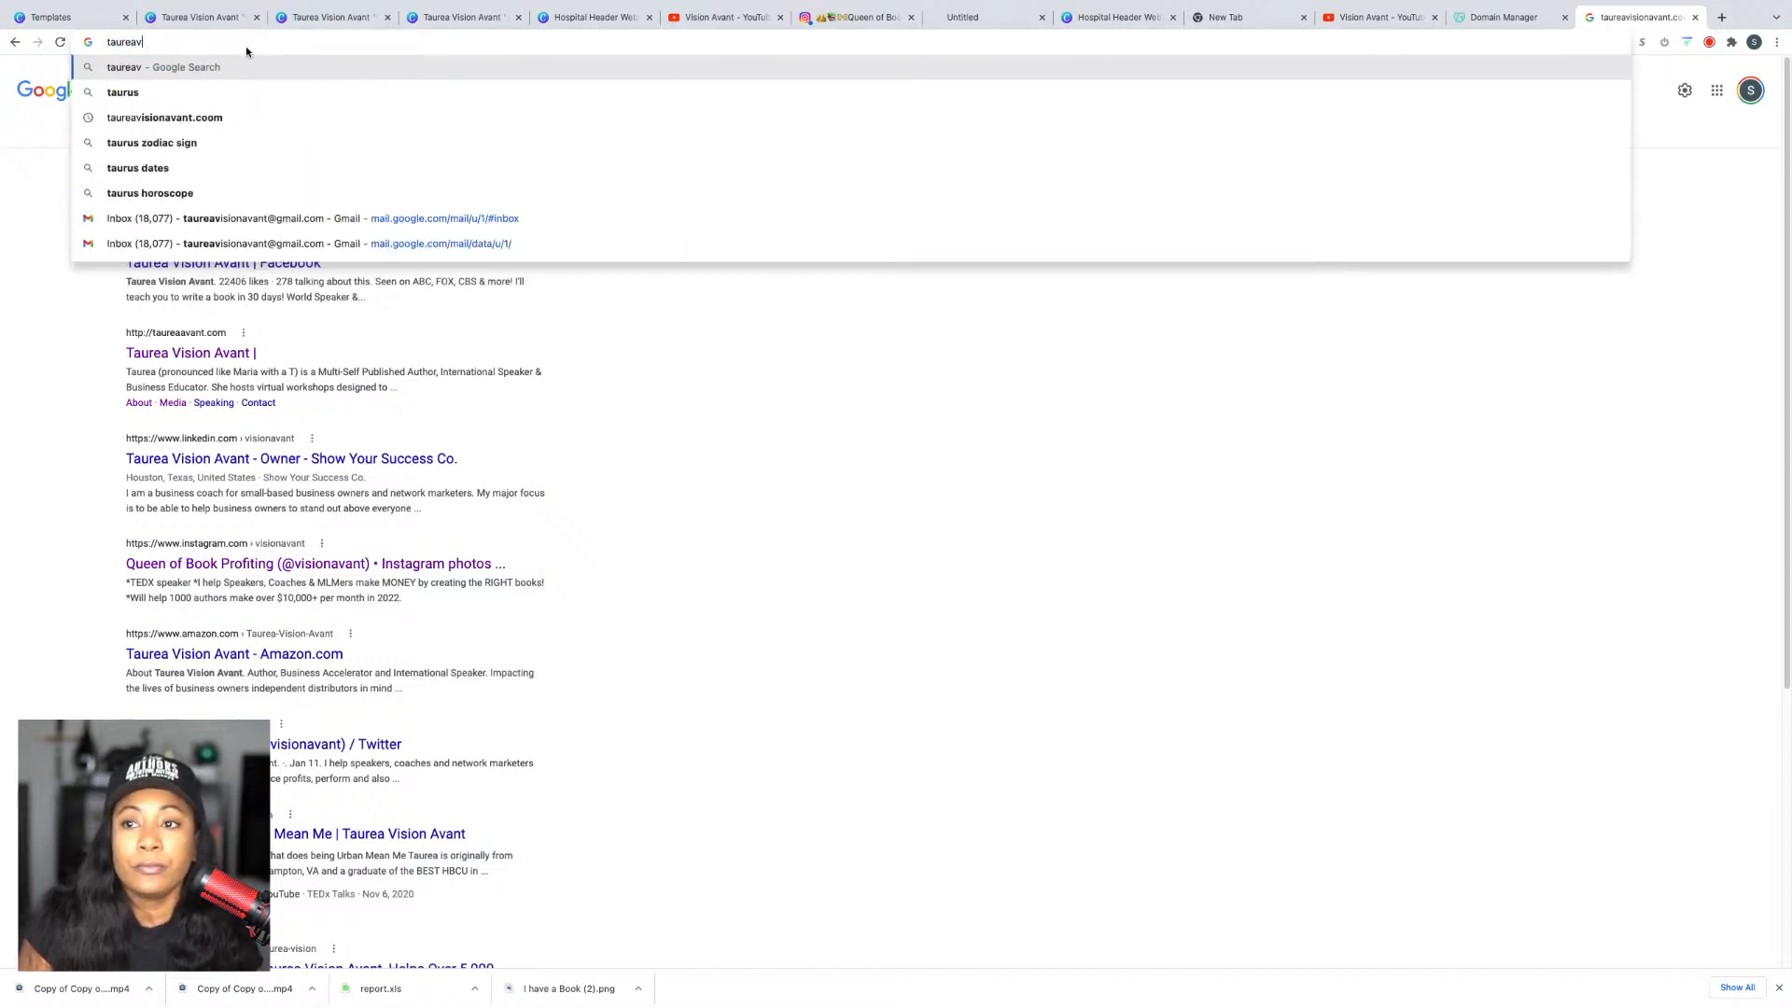
type("isionavant.com")
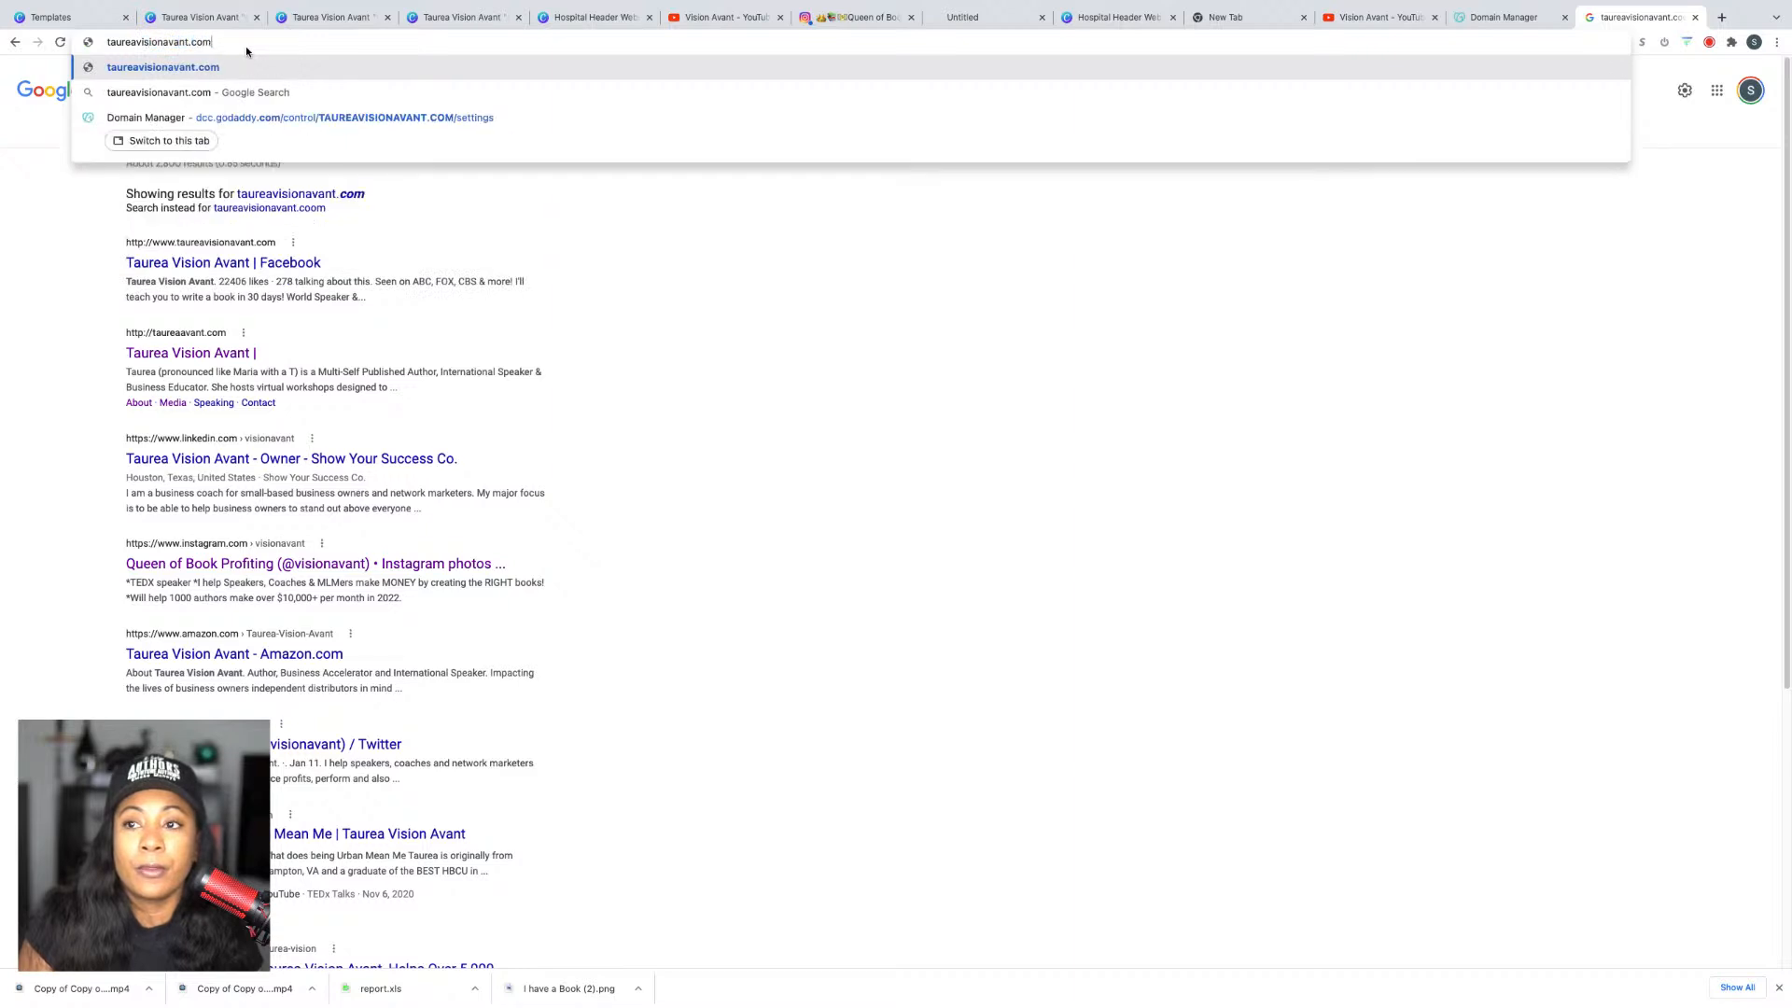
key("Return")
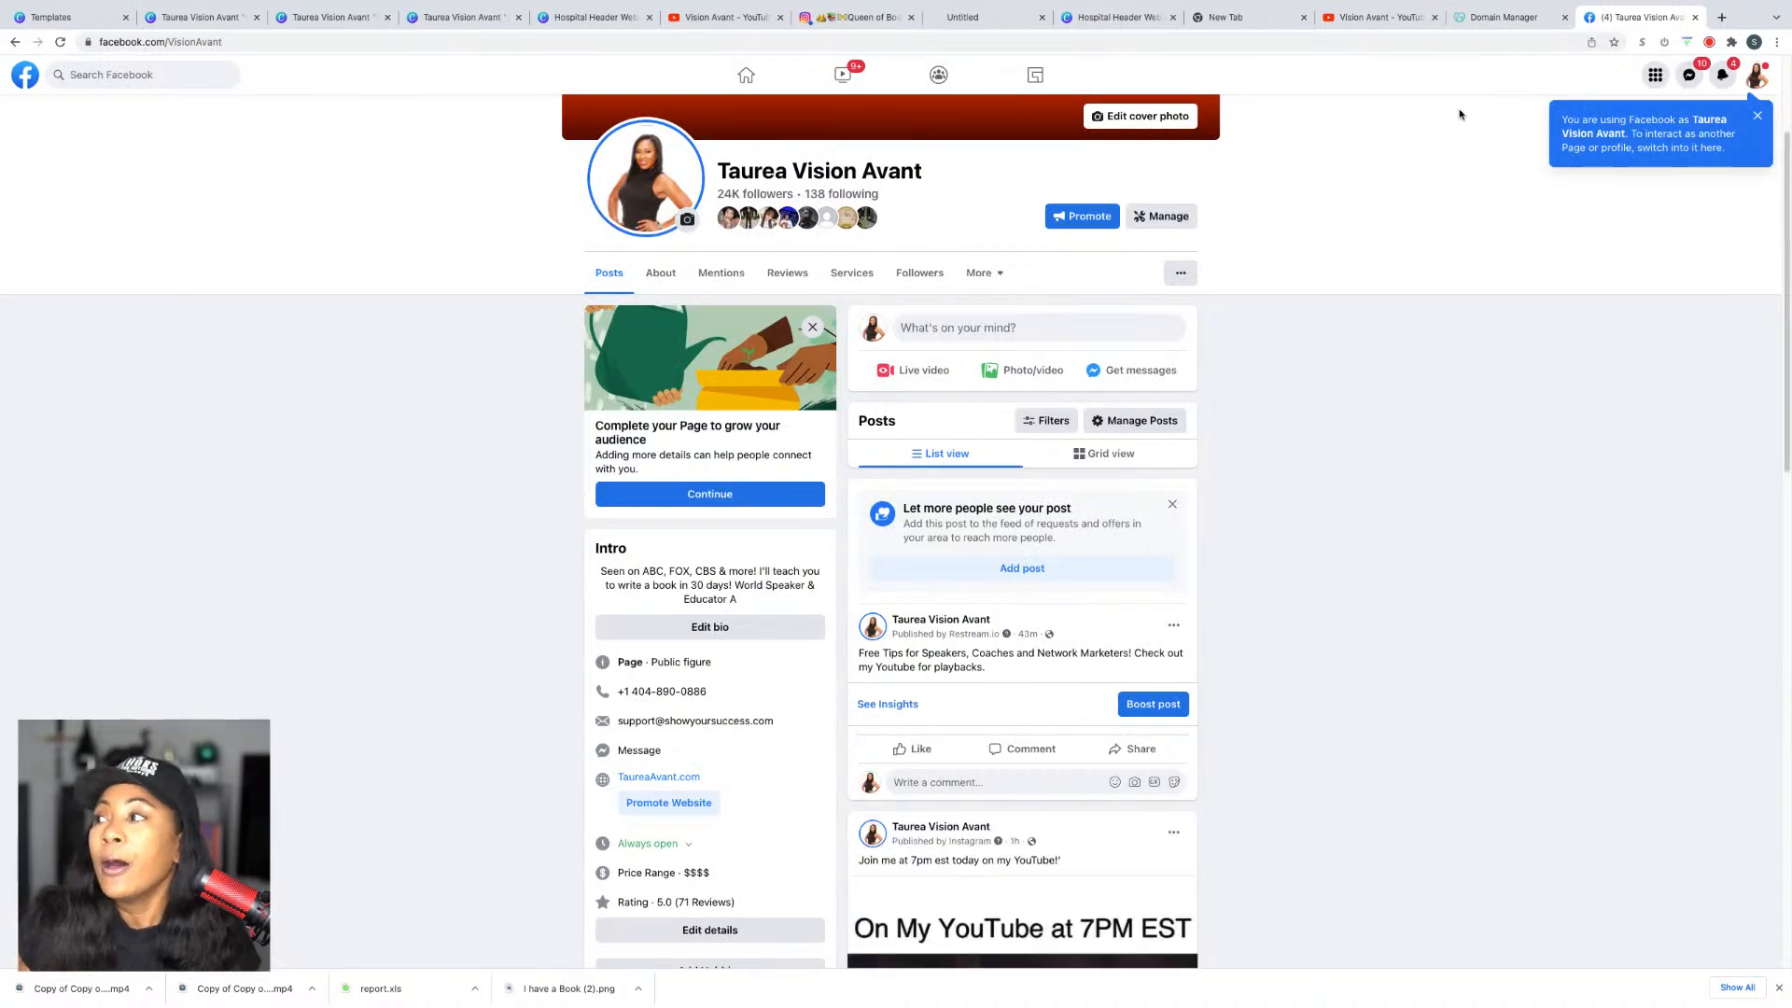
Step: Return to the Canva website design and close the unneeded duplicate browser tabs
left_click(1505, 27)
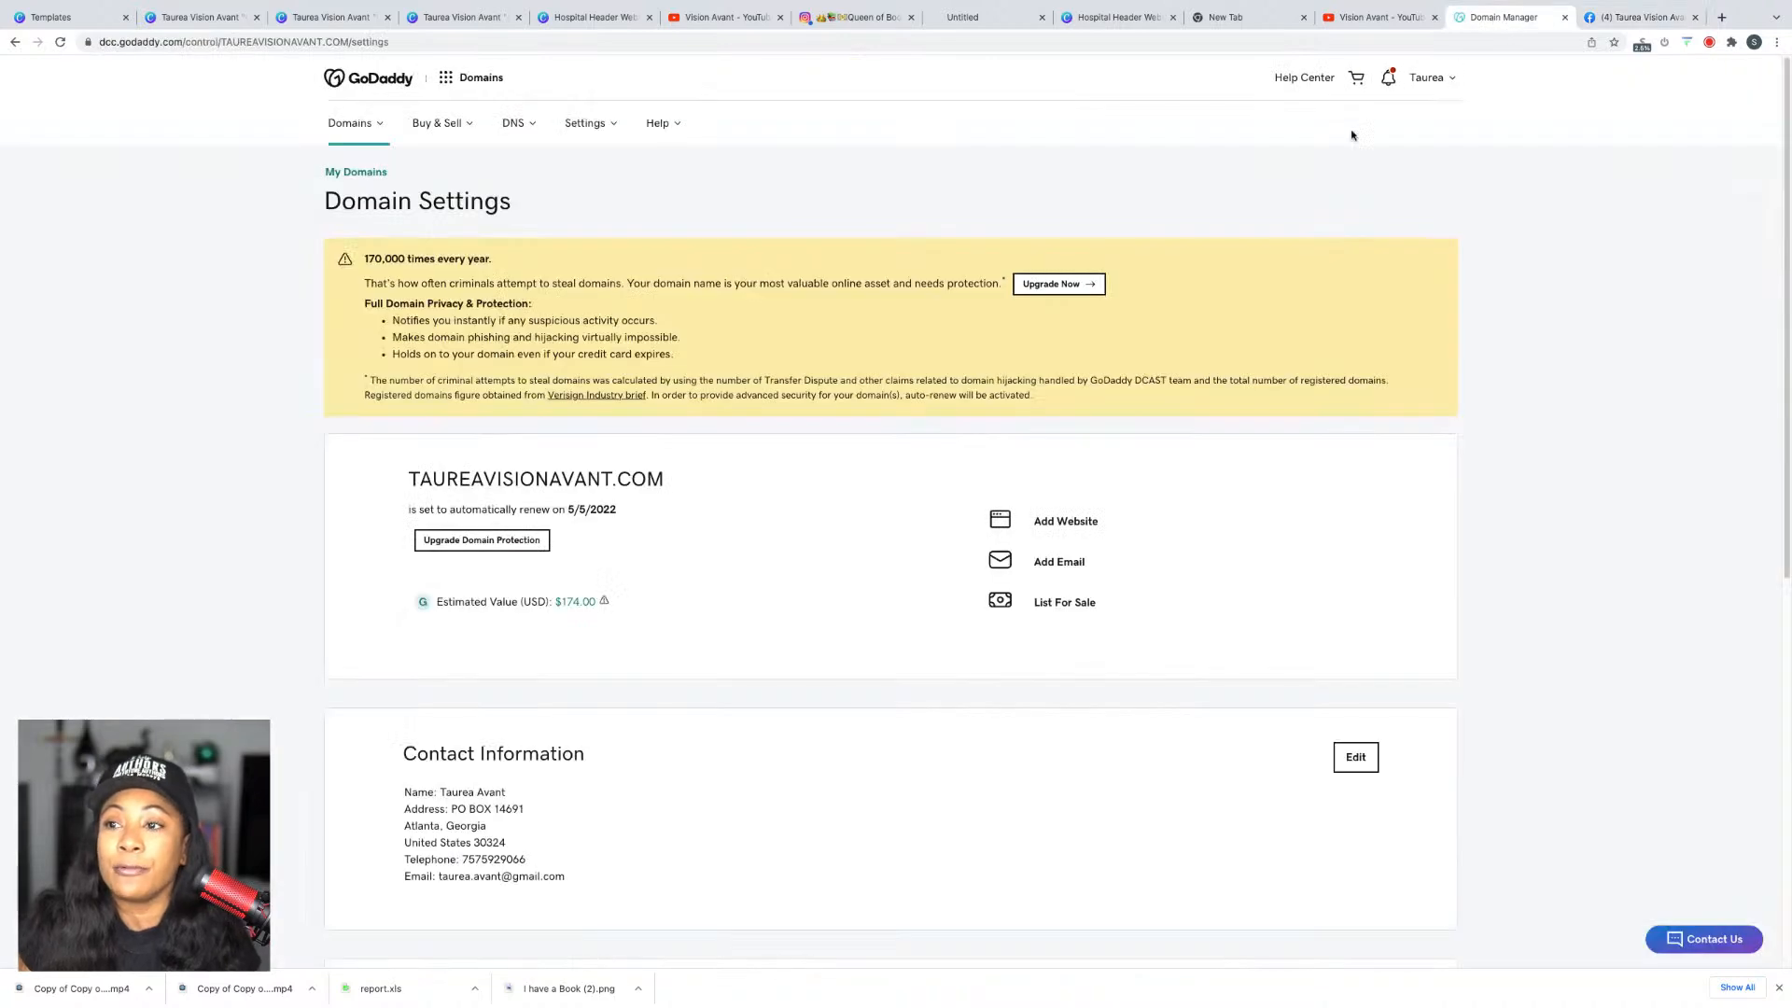
scroll(928, 411, "down", 10)
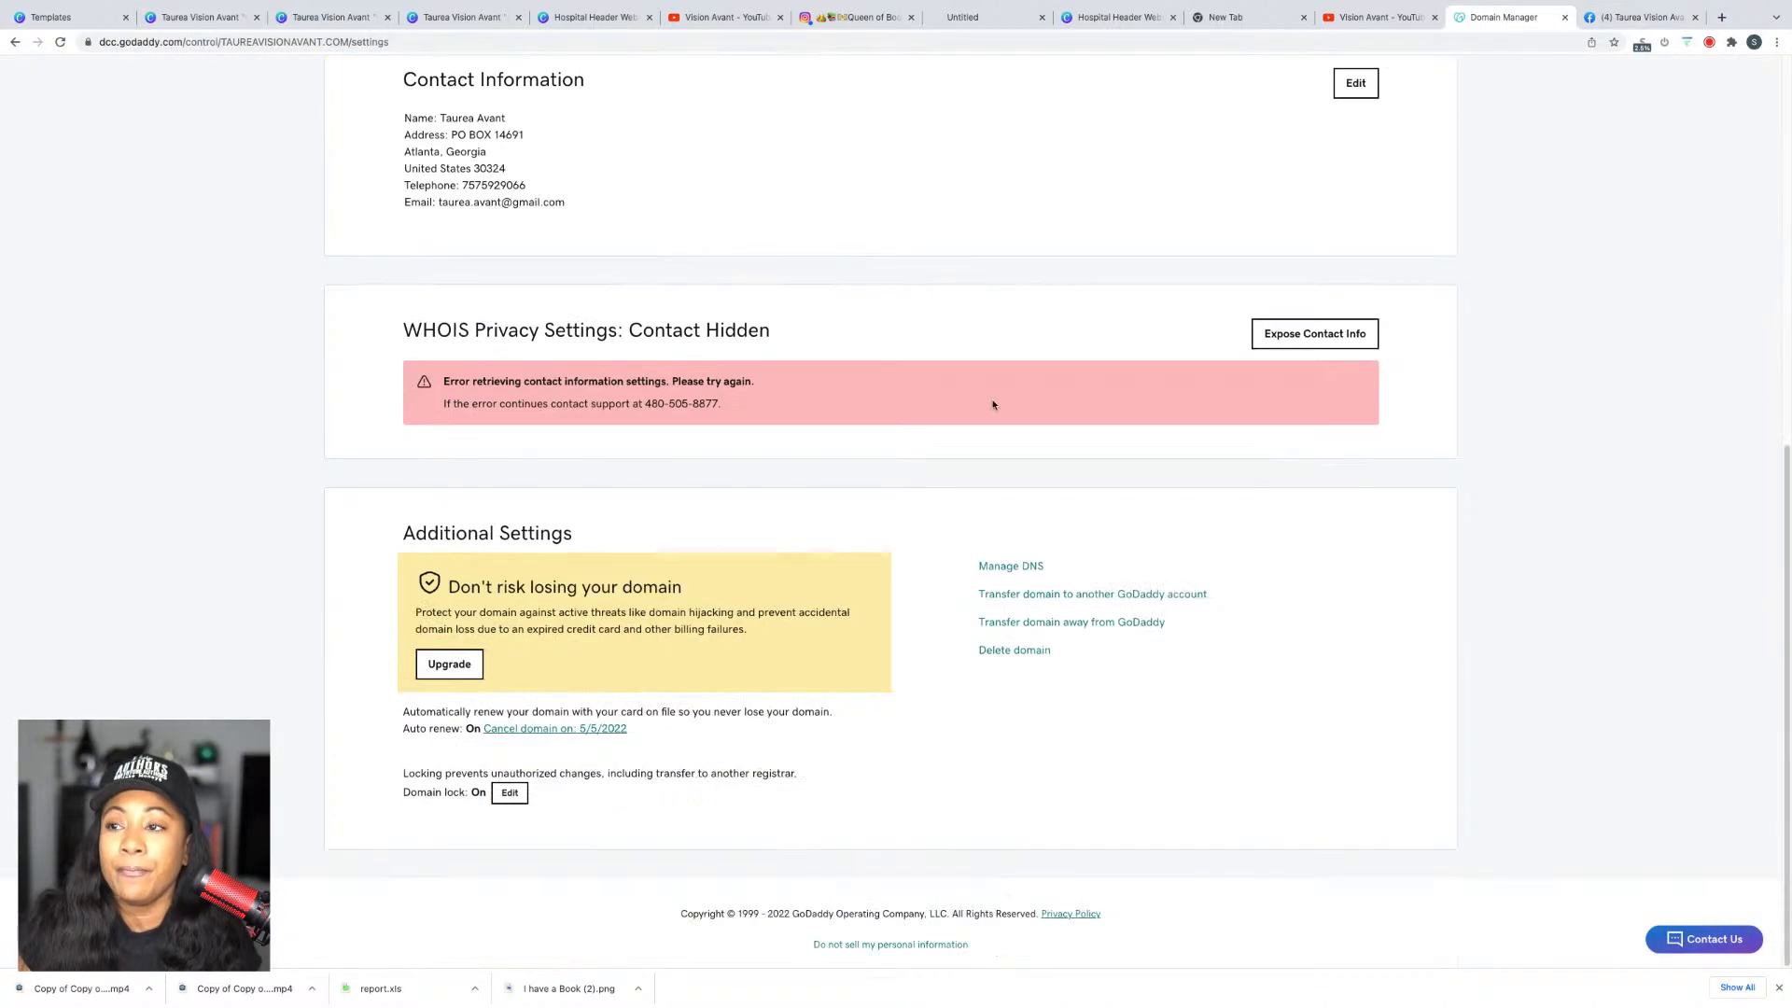
left_click(198, 17)
left_click(383, 18)
left_click(384, 18)
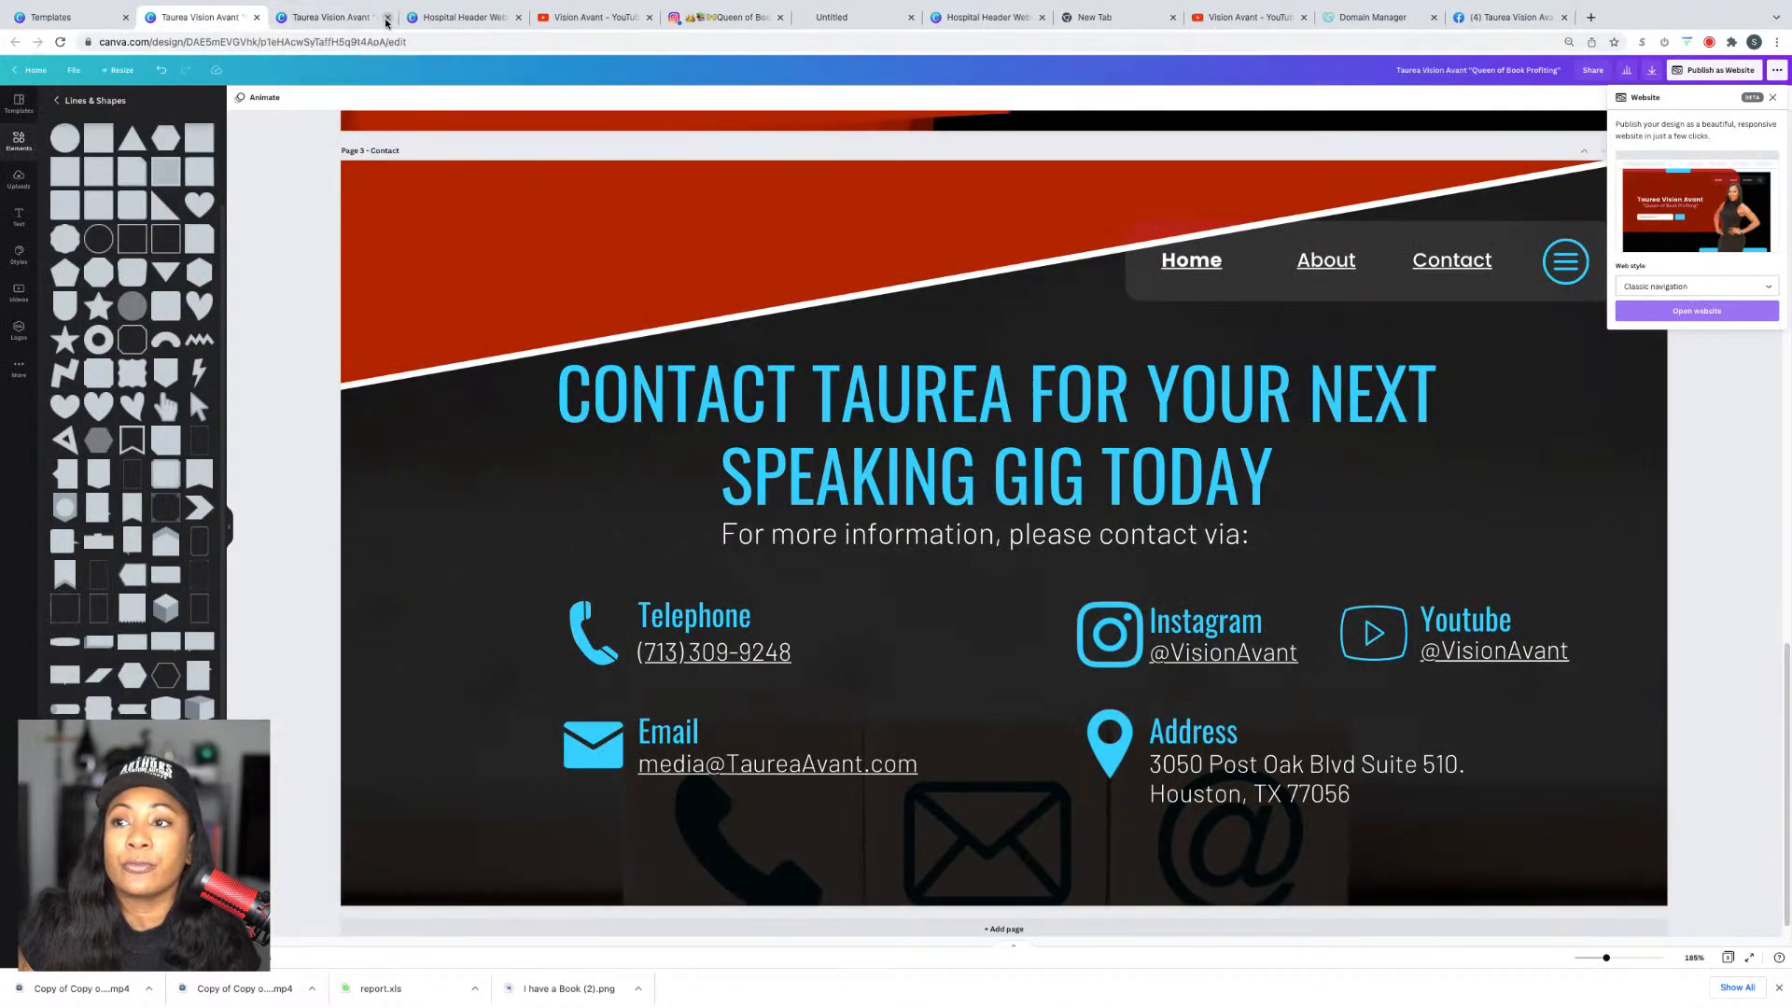
Step: Close the last leftover tab and reopen website publishing with the Classic navigation web style
left_click(384, 18)
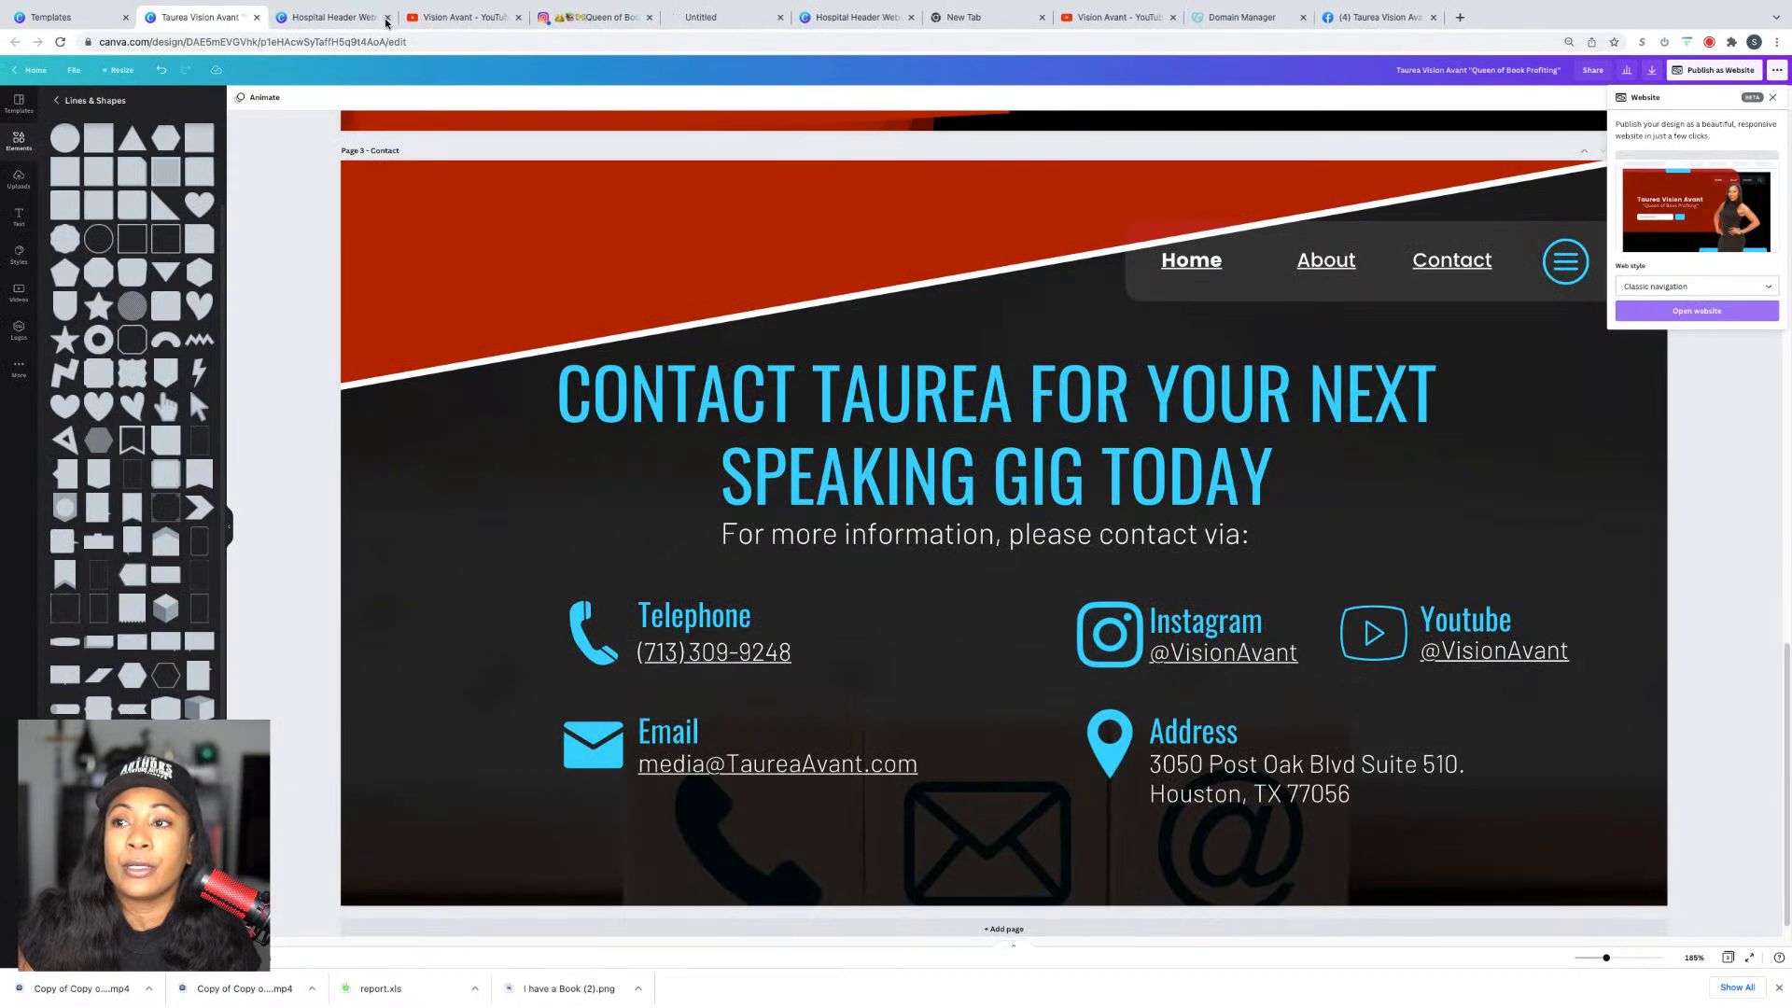
left_click(1774, 98)
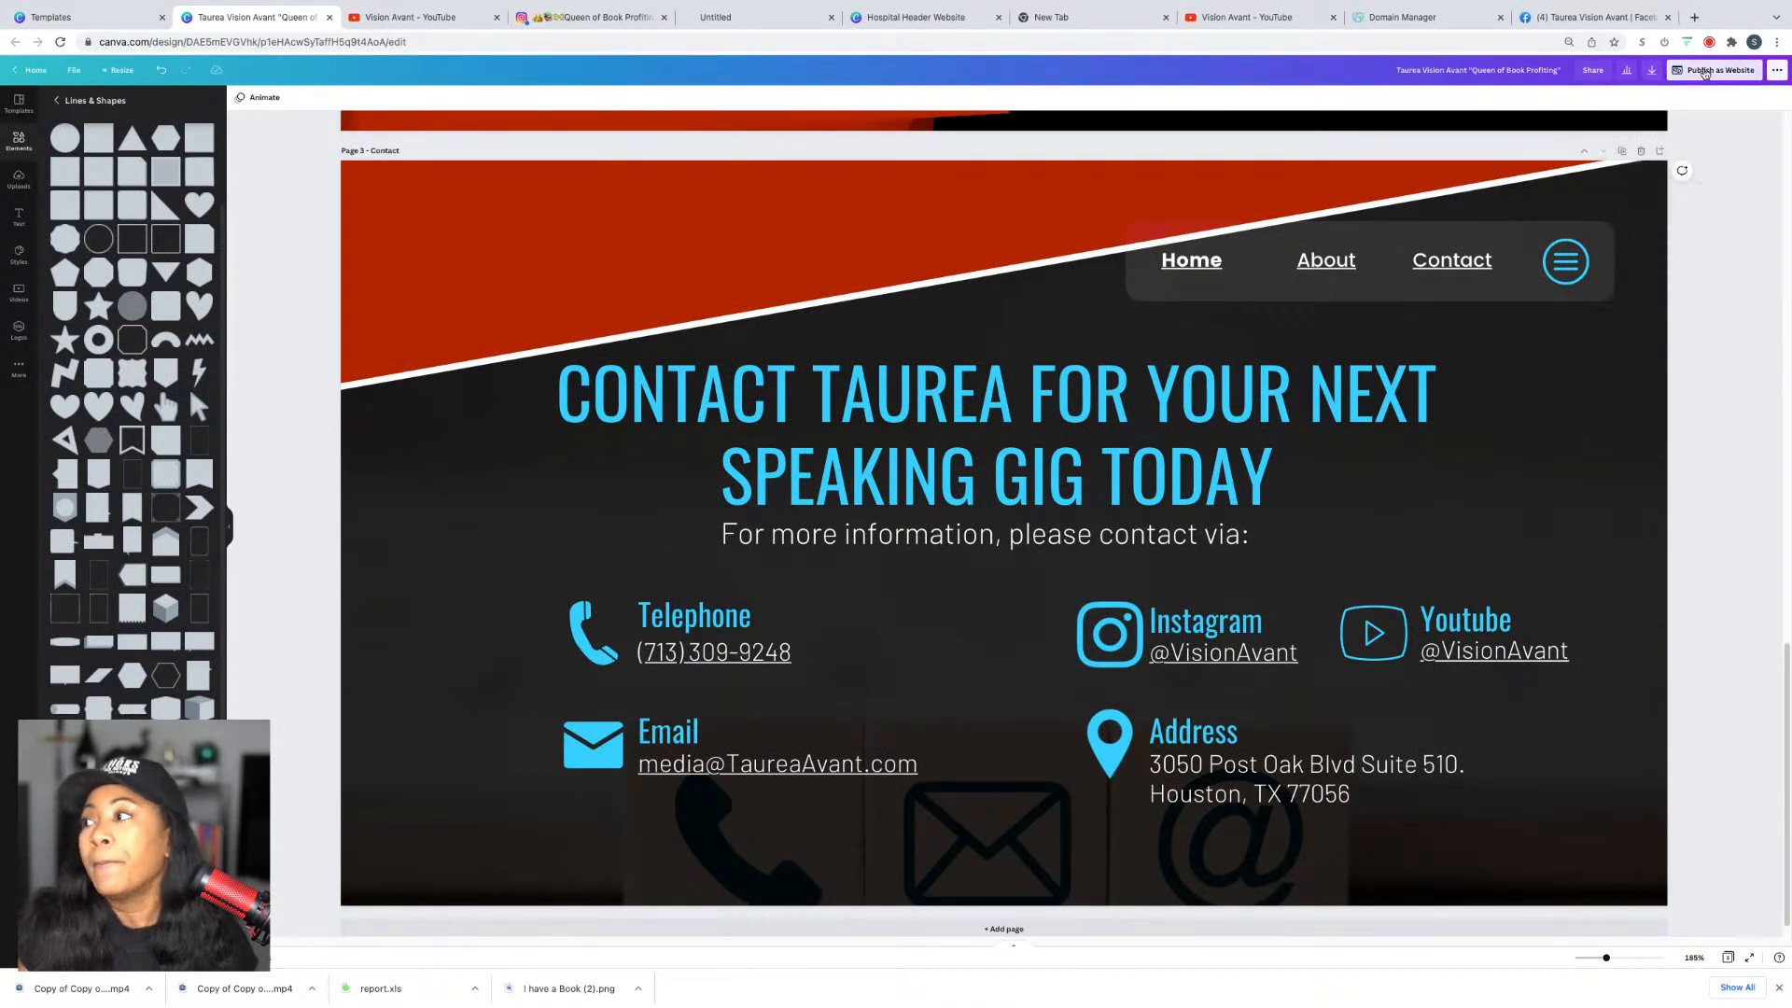
left_click(1704, 73)
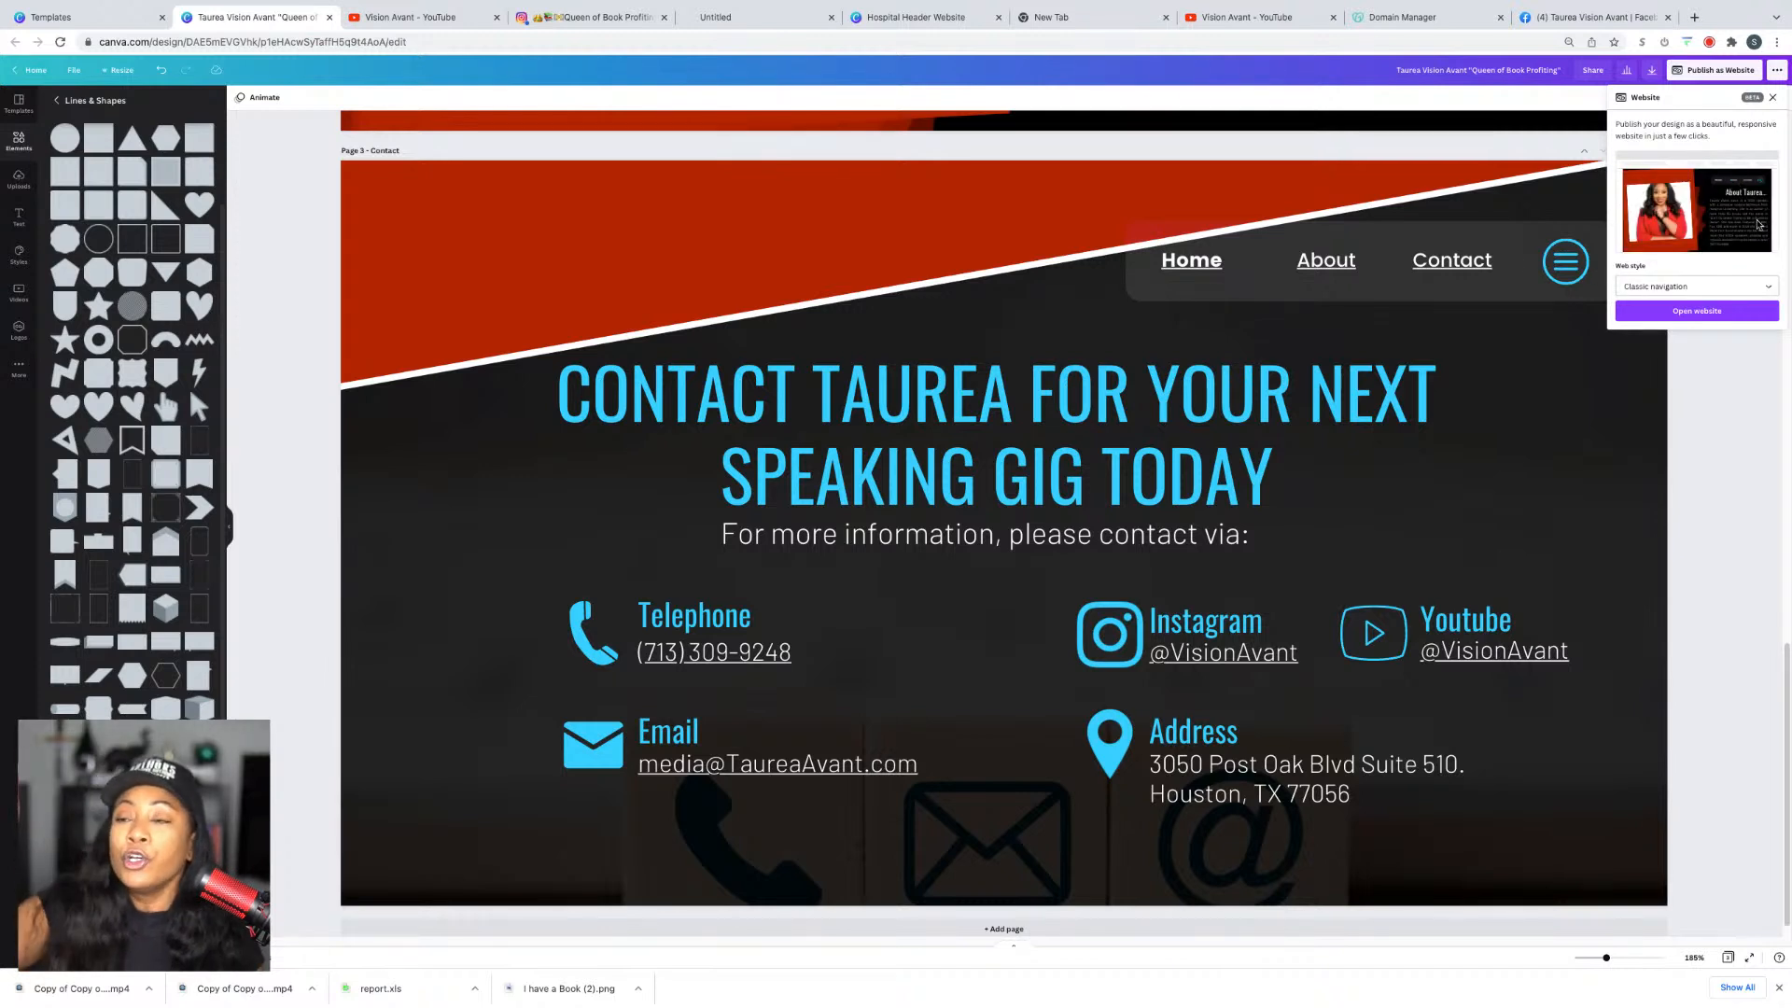
left_click(1724, 285)
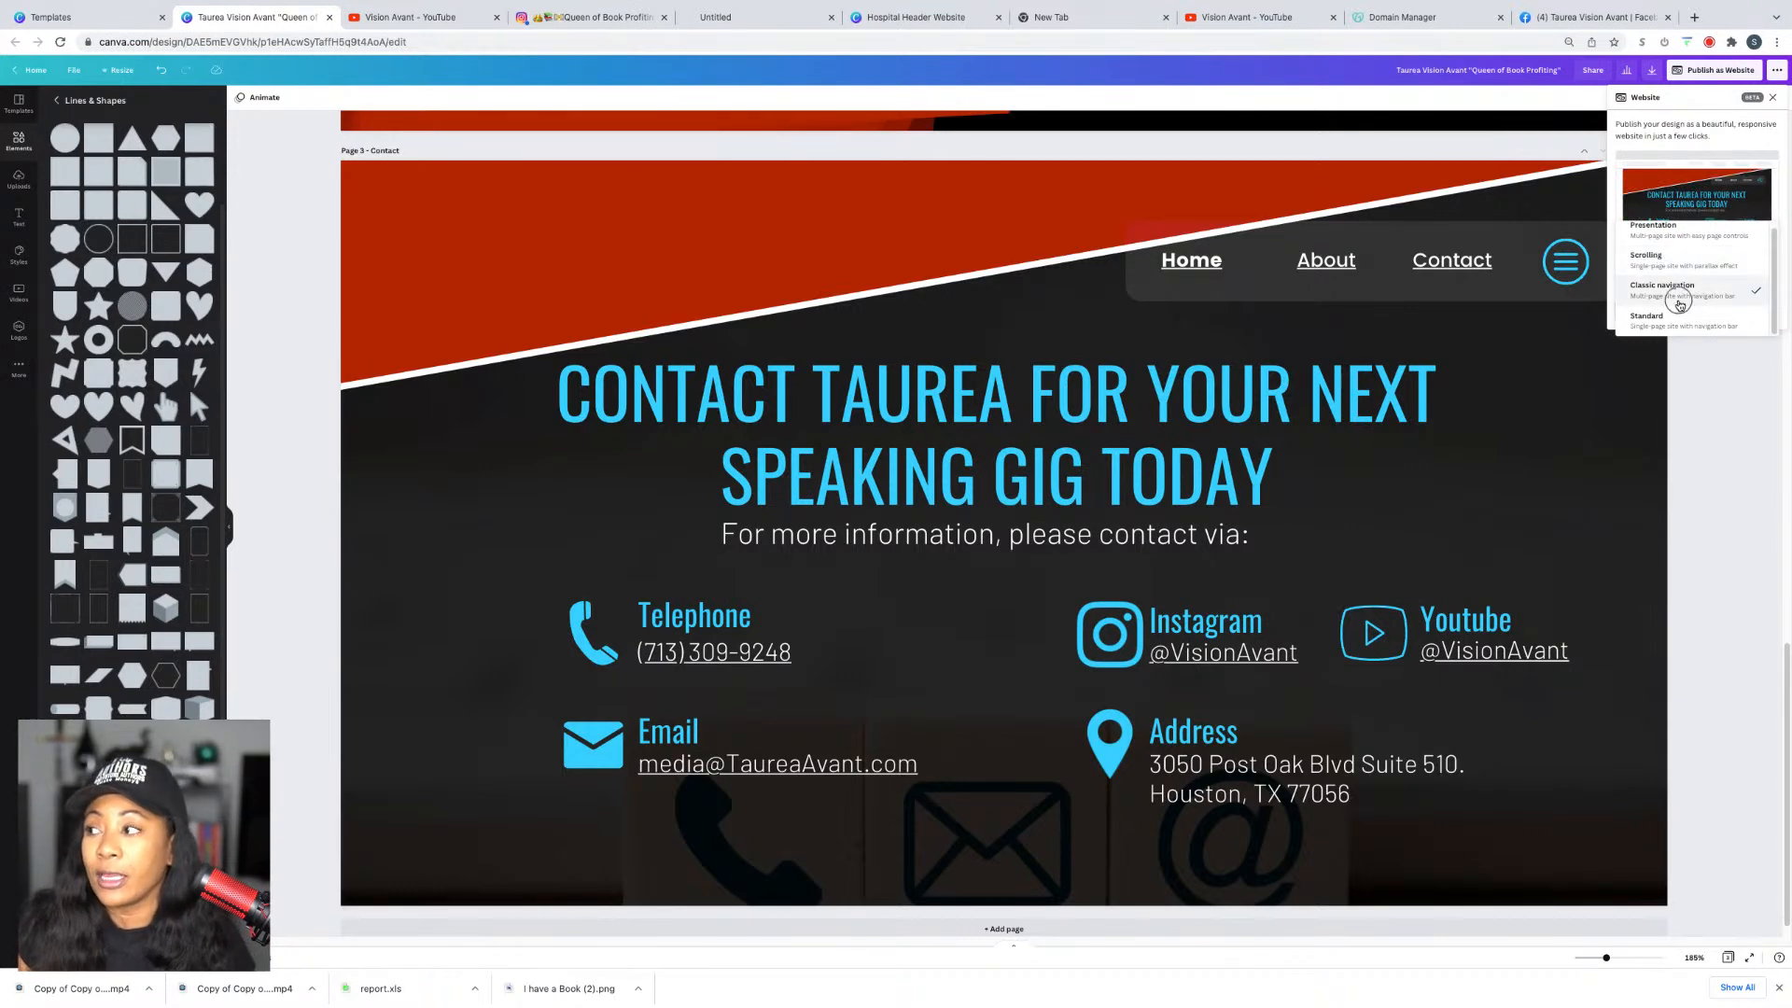
left_click(1679, 301)
Step: Open the published Canva website in a new tab and select its full address to copy
left_click(1679, 312)
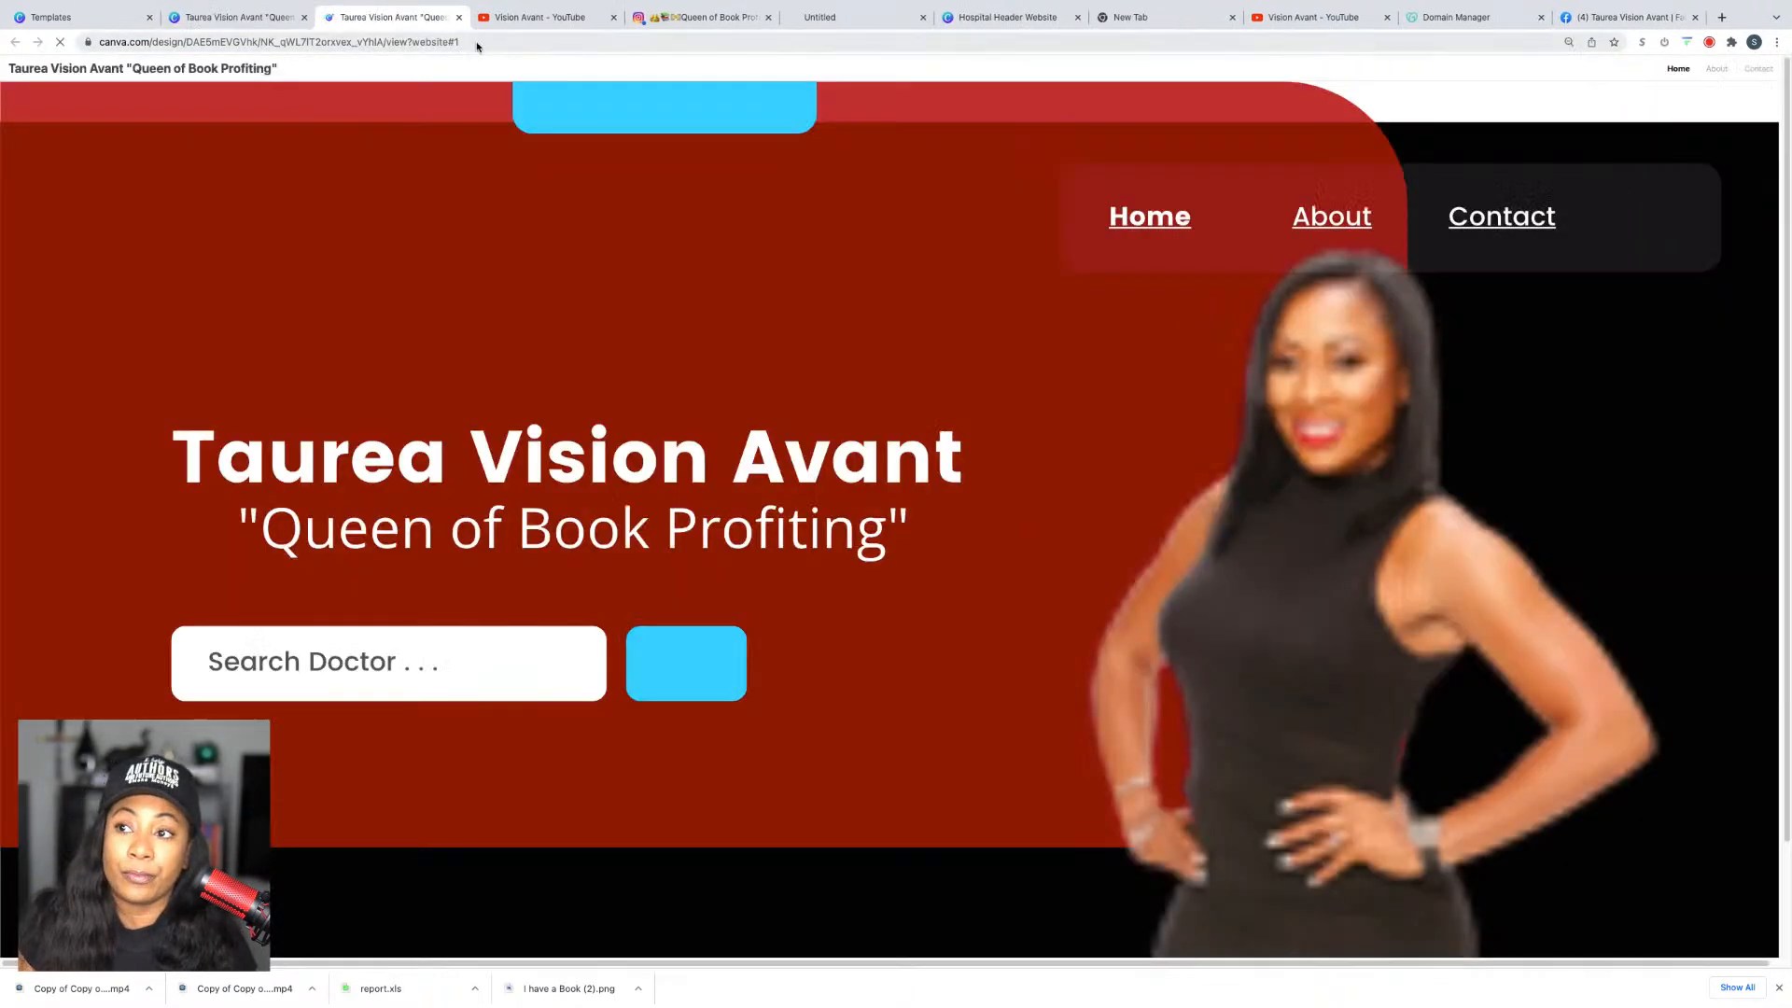
left_click(476, 43)
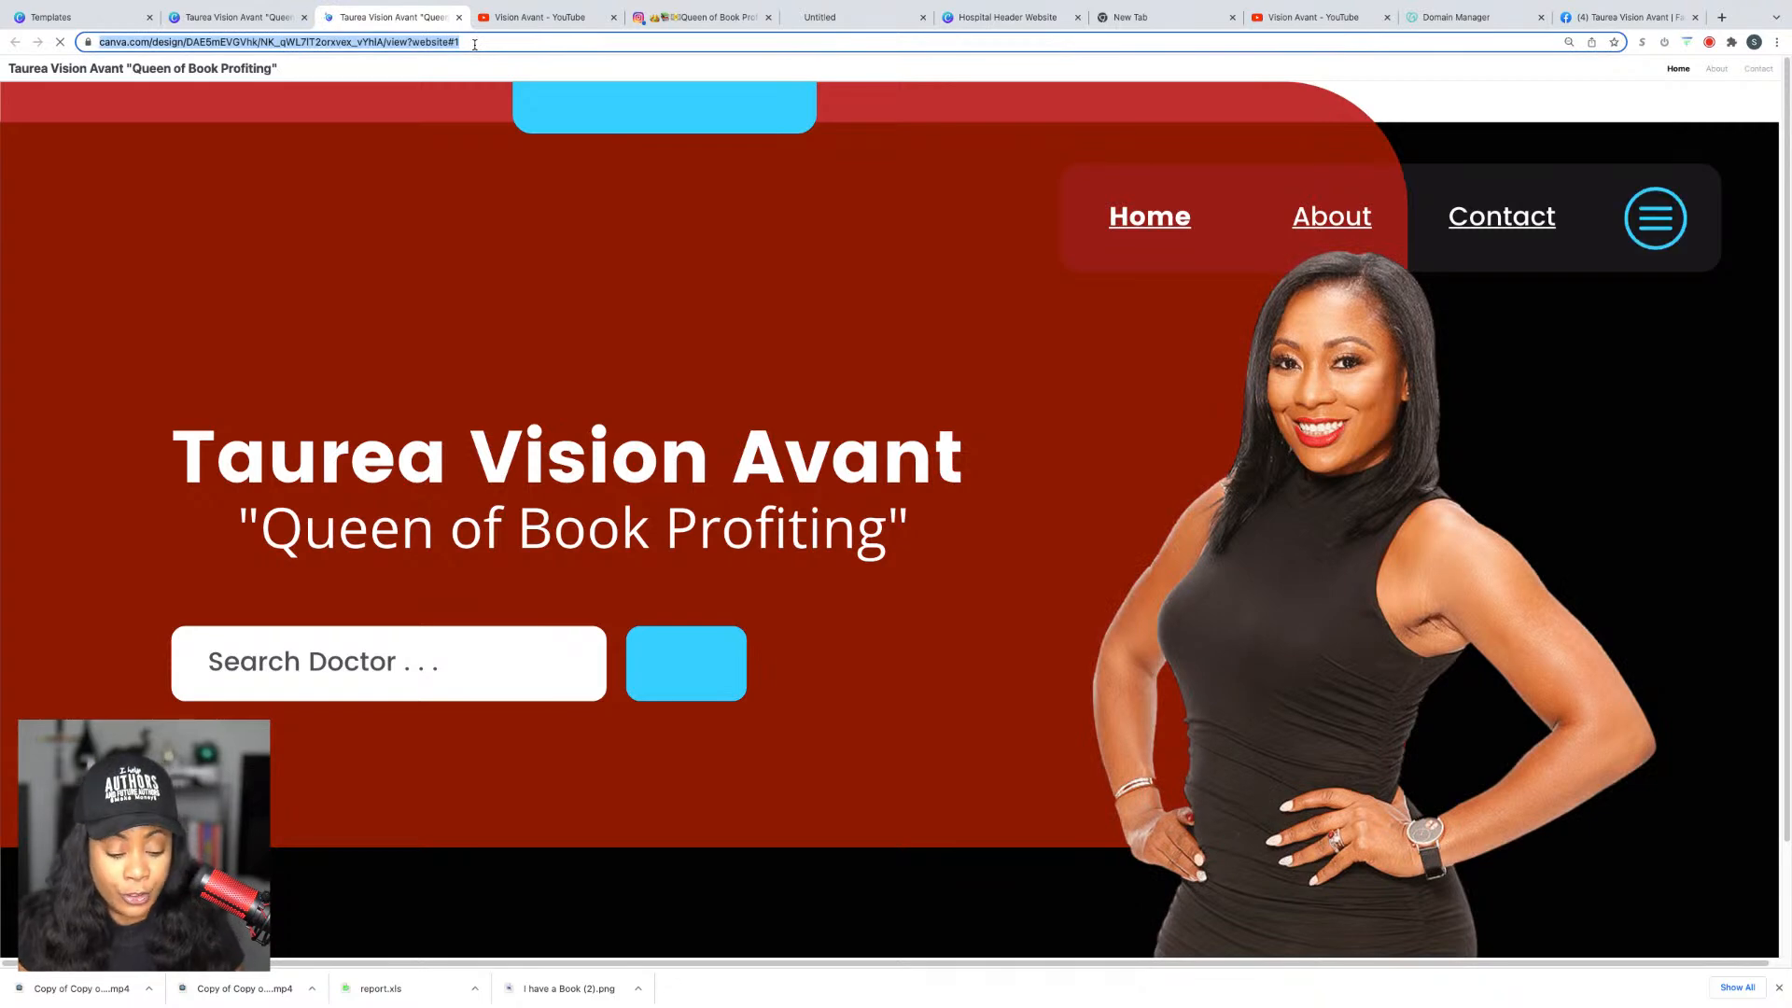
left_click(1450, 22)
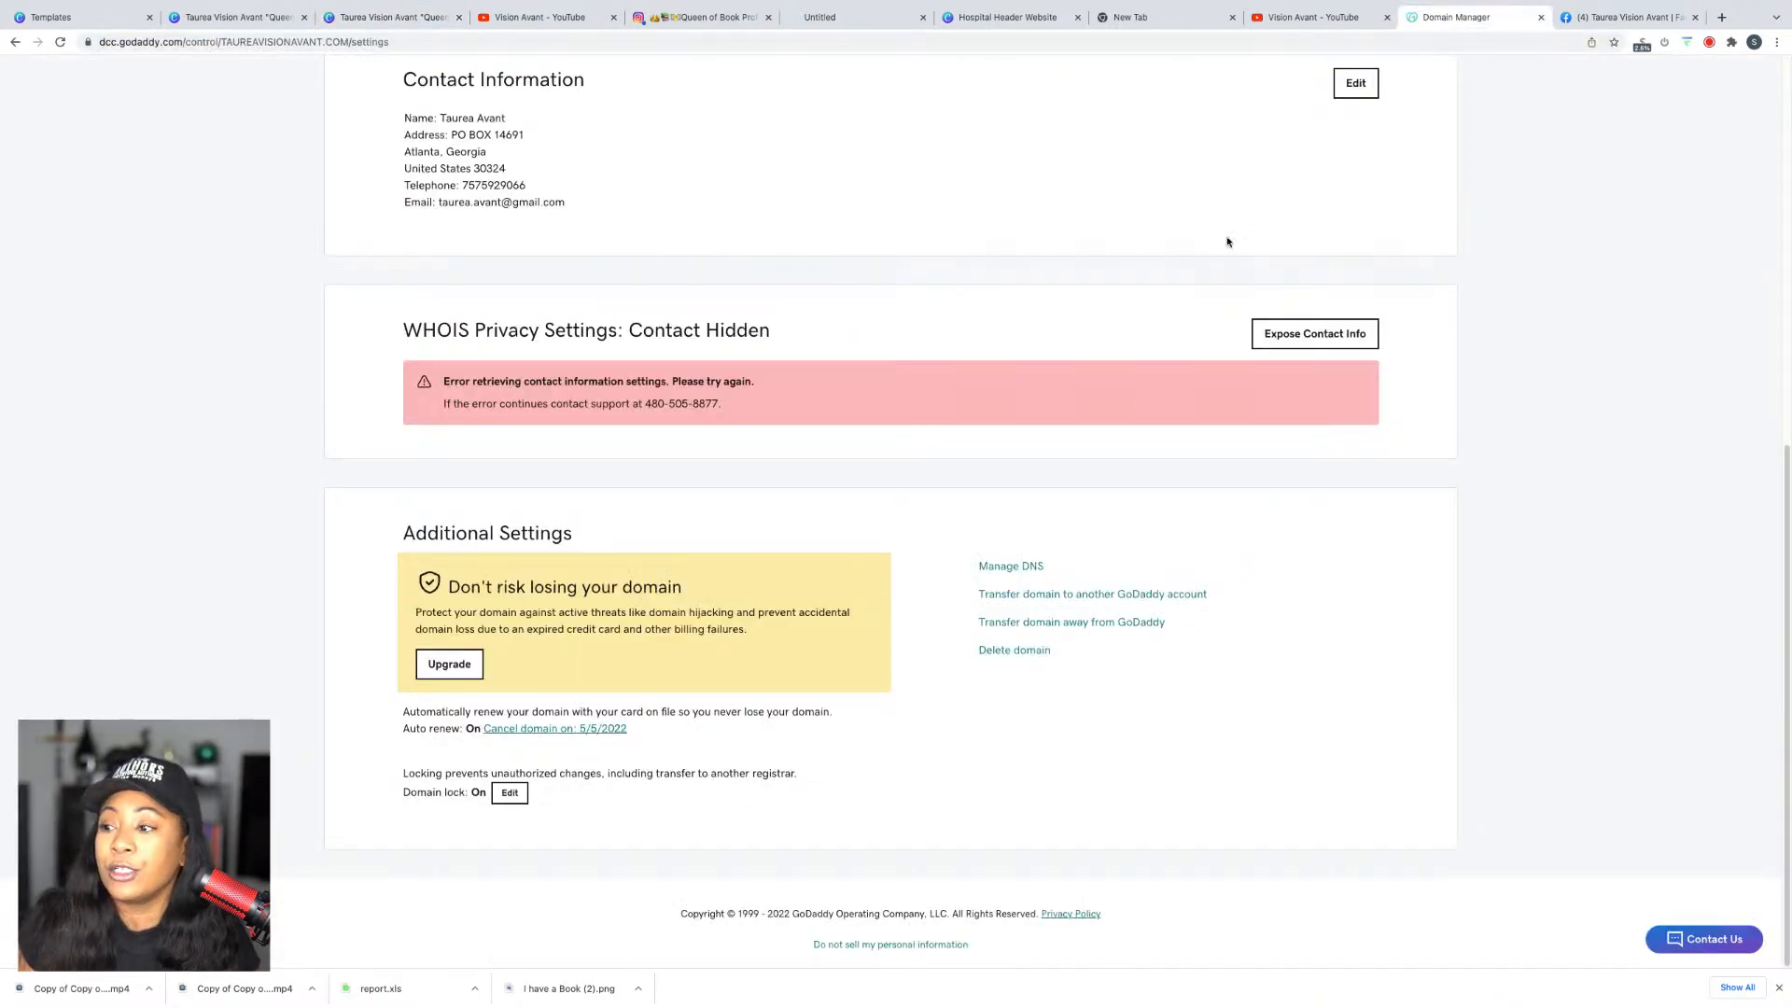
left_click(1022, 567)
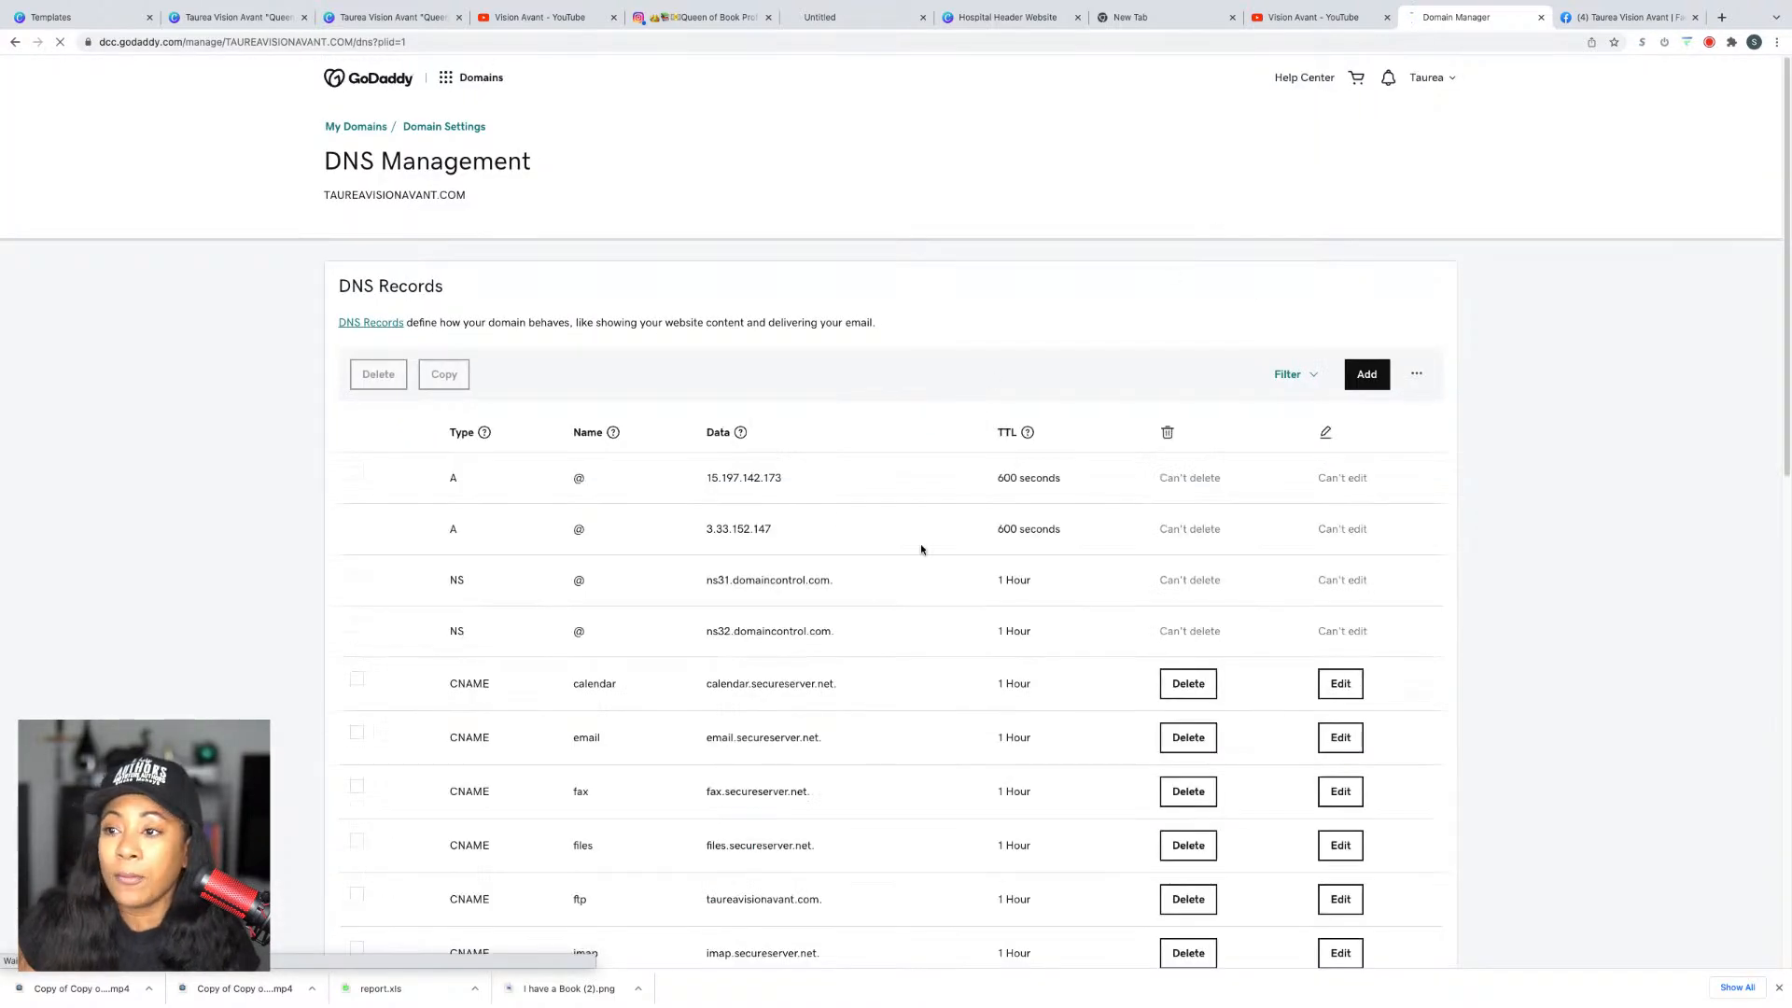
scroll(928, 501, "down", 5)
scroll(928, 501, "down", 3)
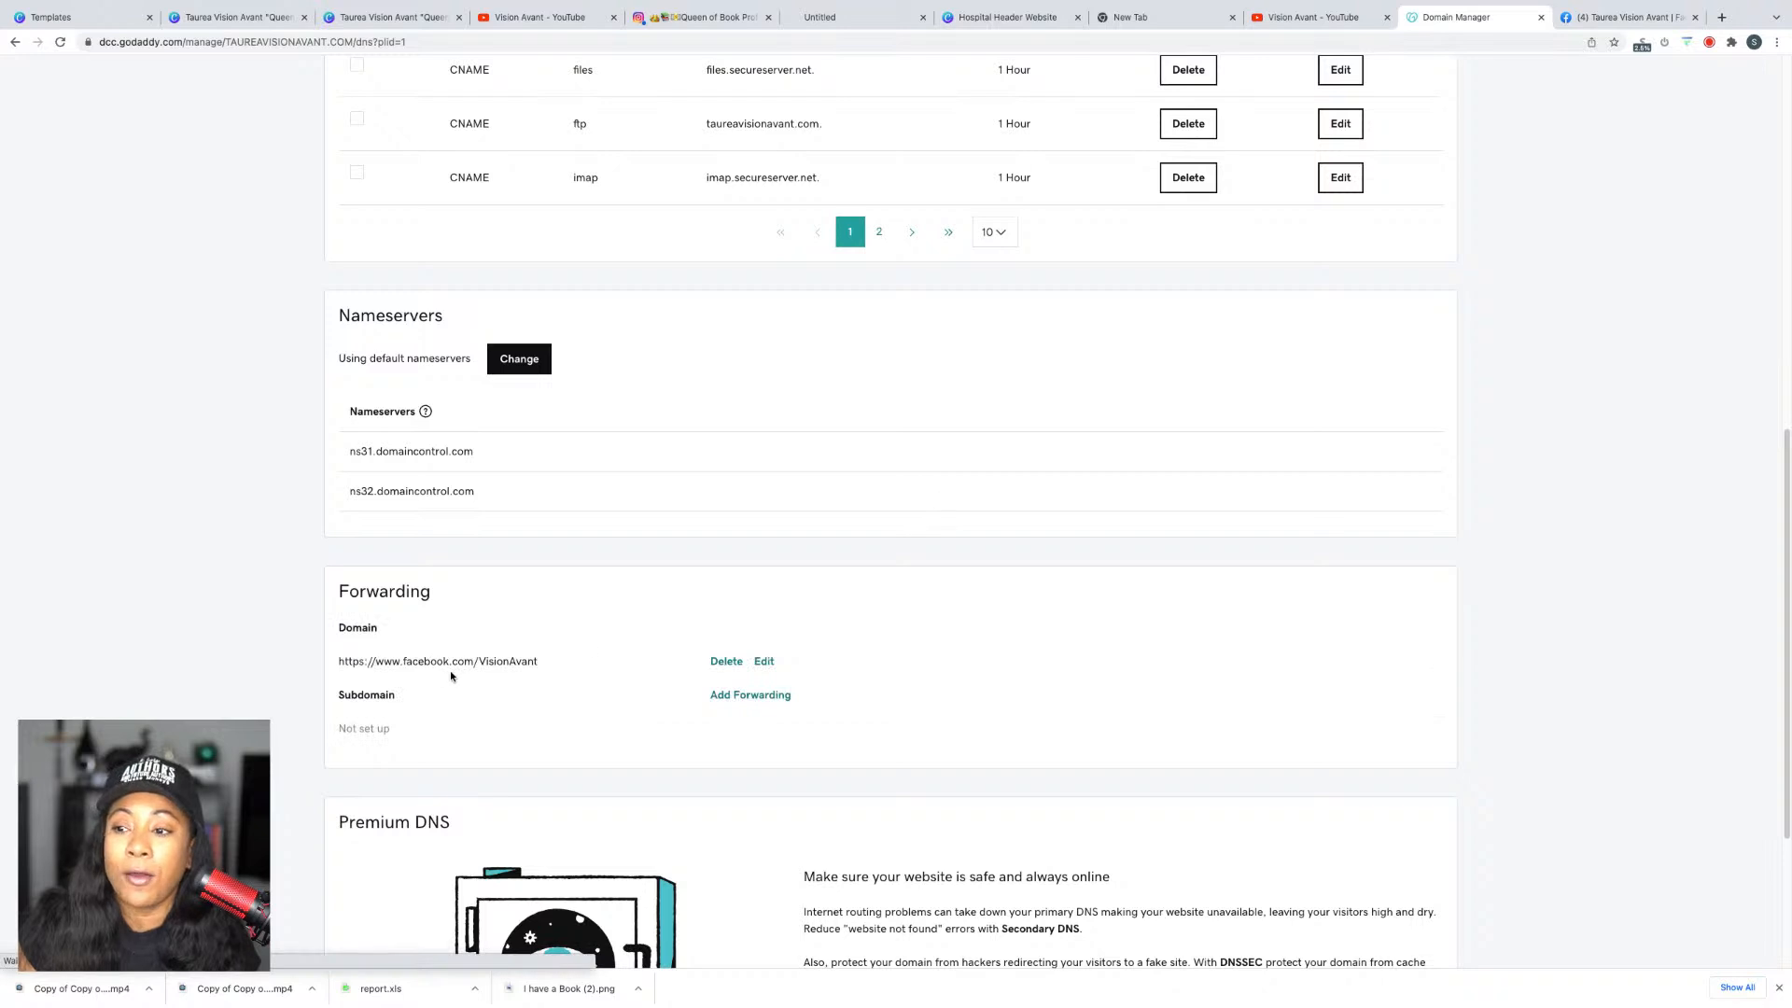
left_click(720, 664)
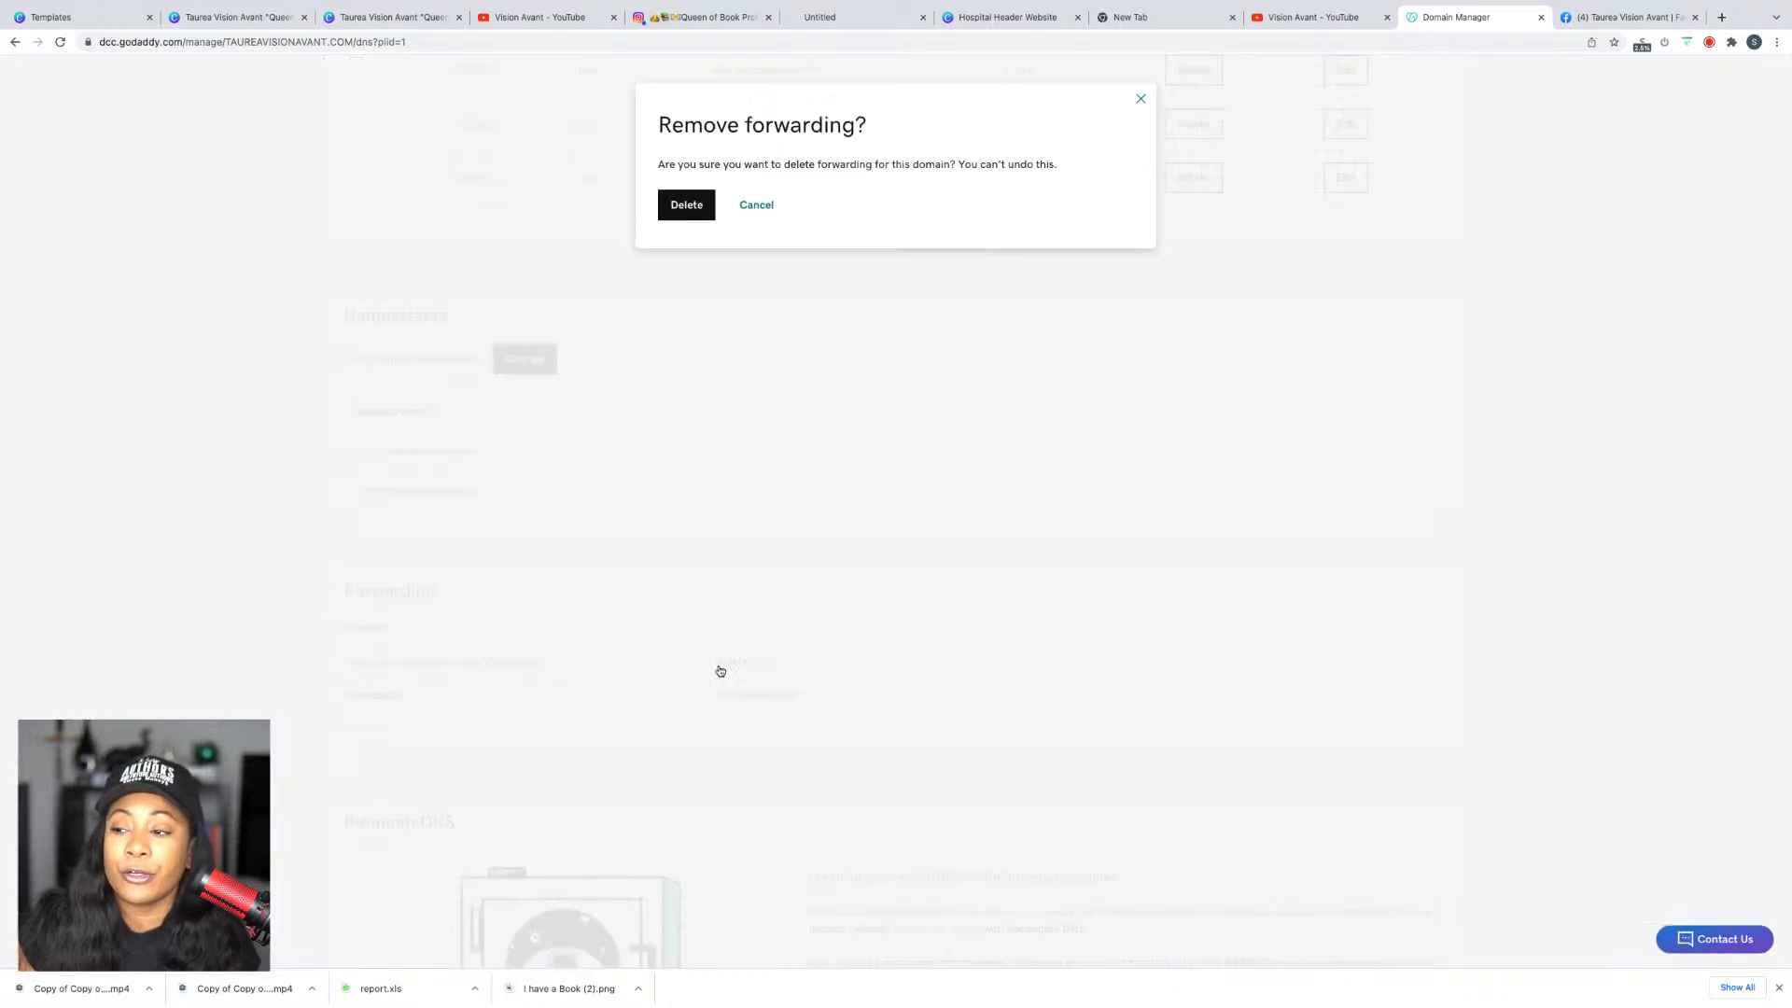
left_click(685, 209)
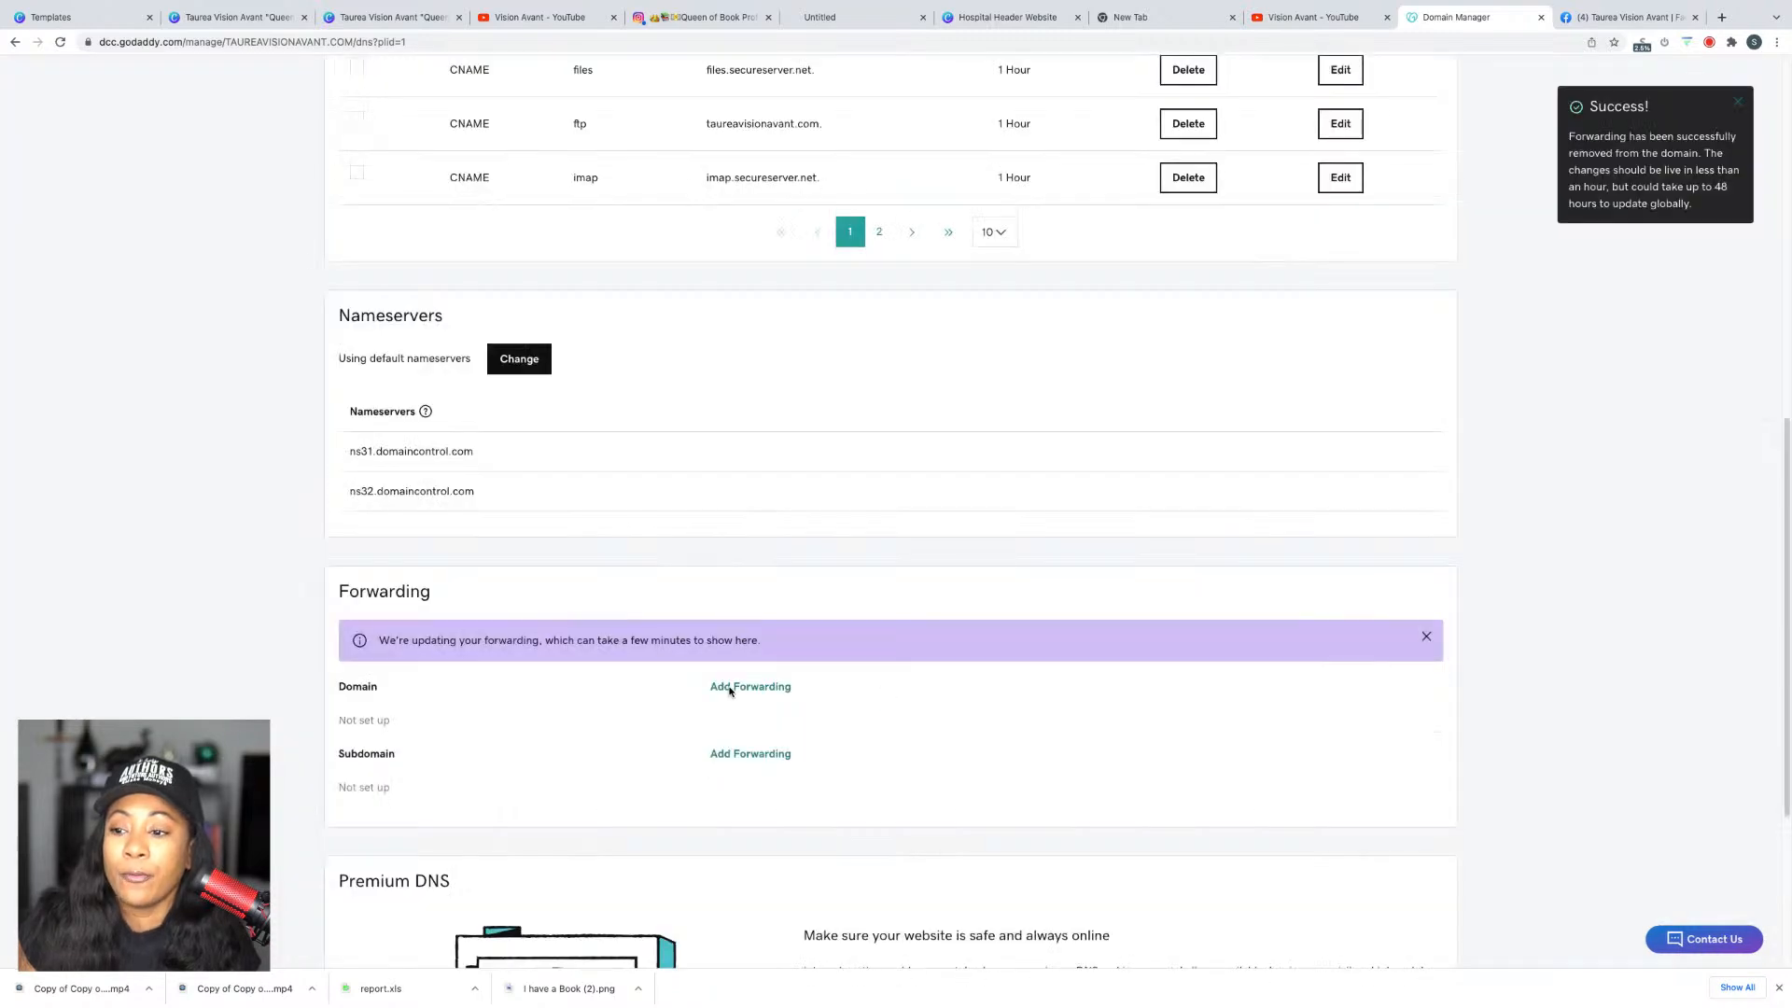
left_click(758, 689)
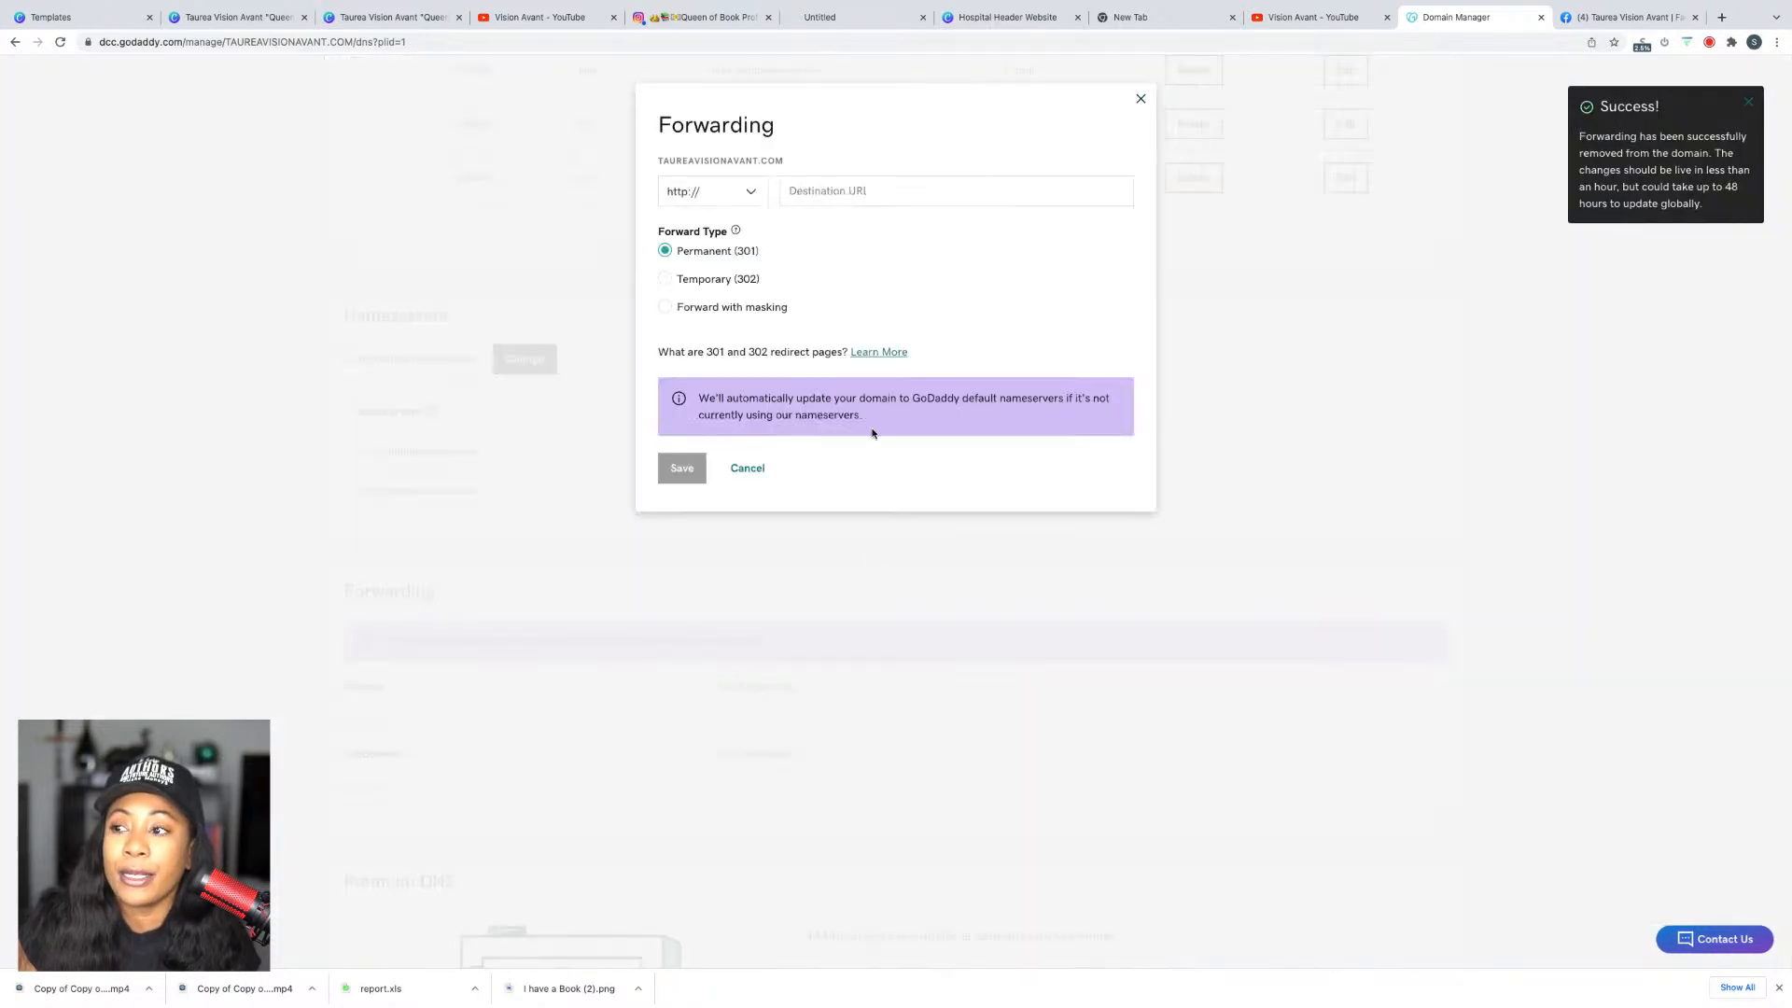
left_click(813, 196)
key("ctrl+v")
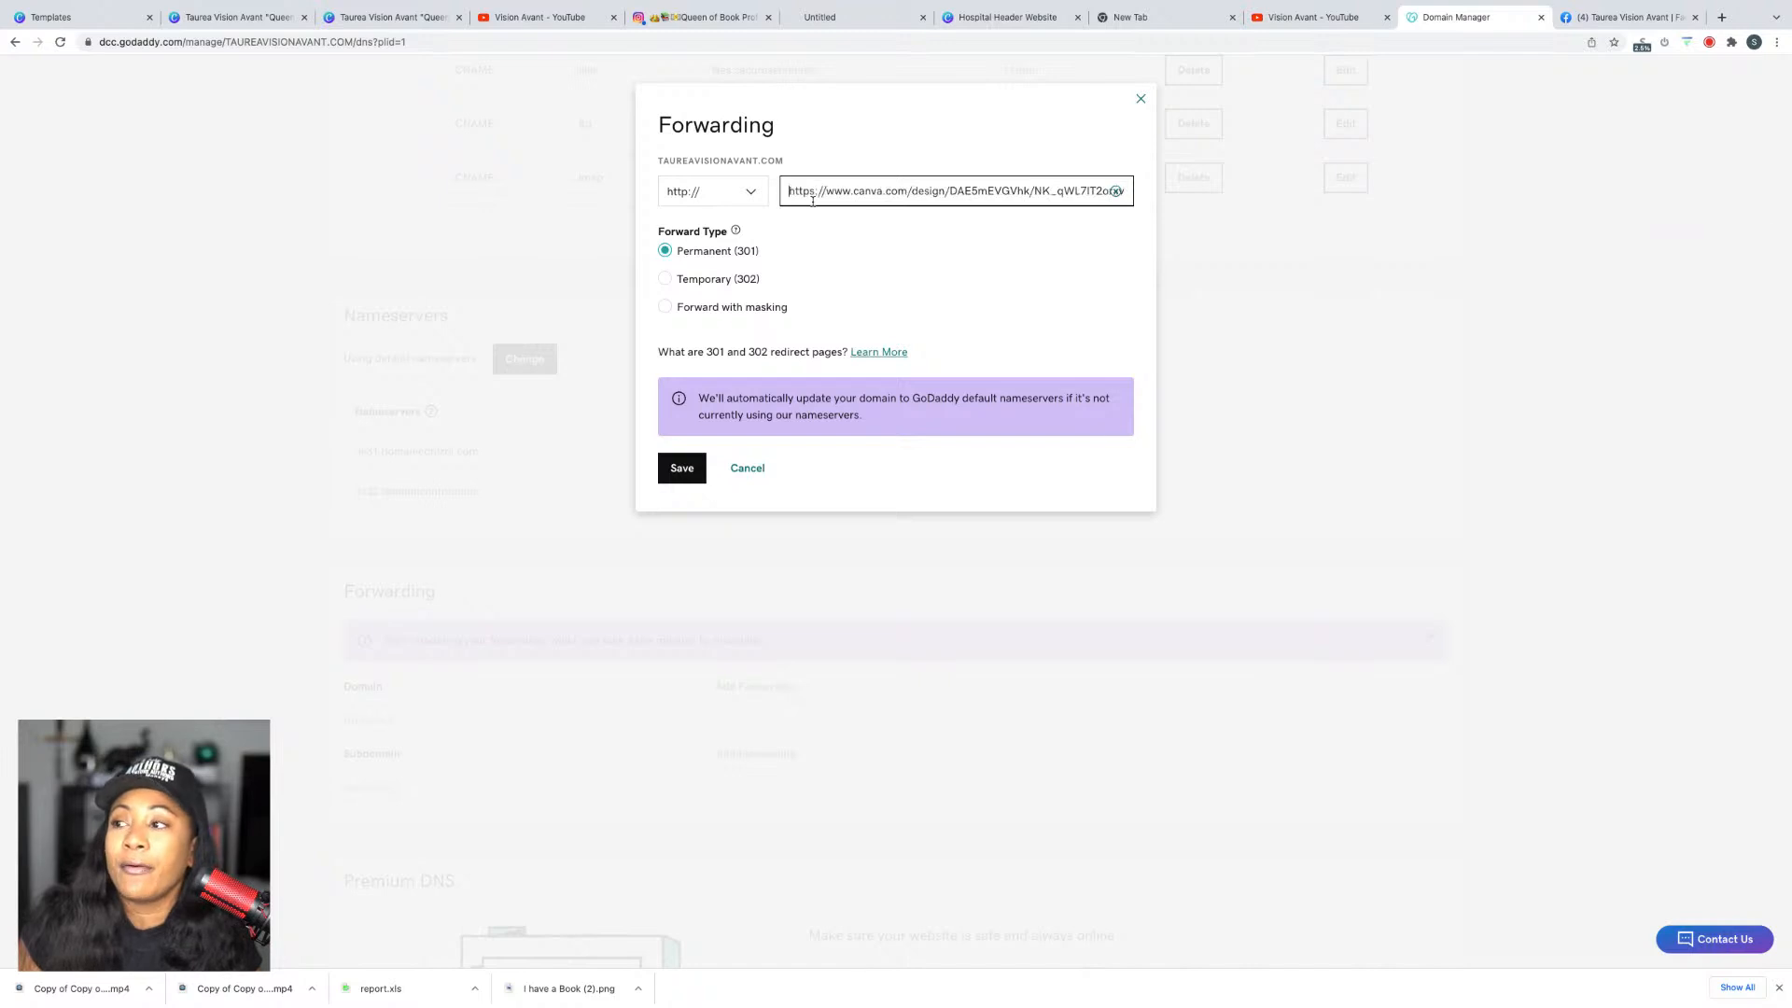
double_click(802, 191)
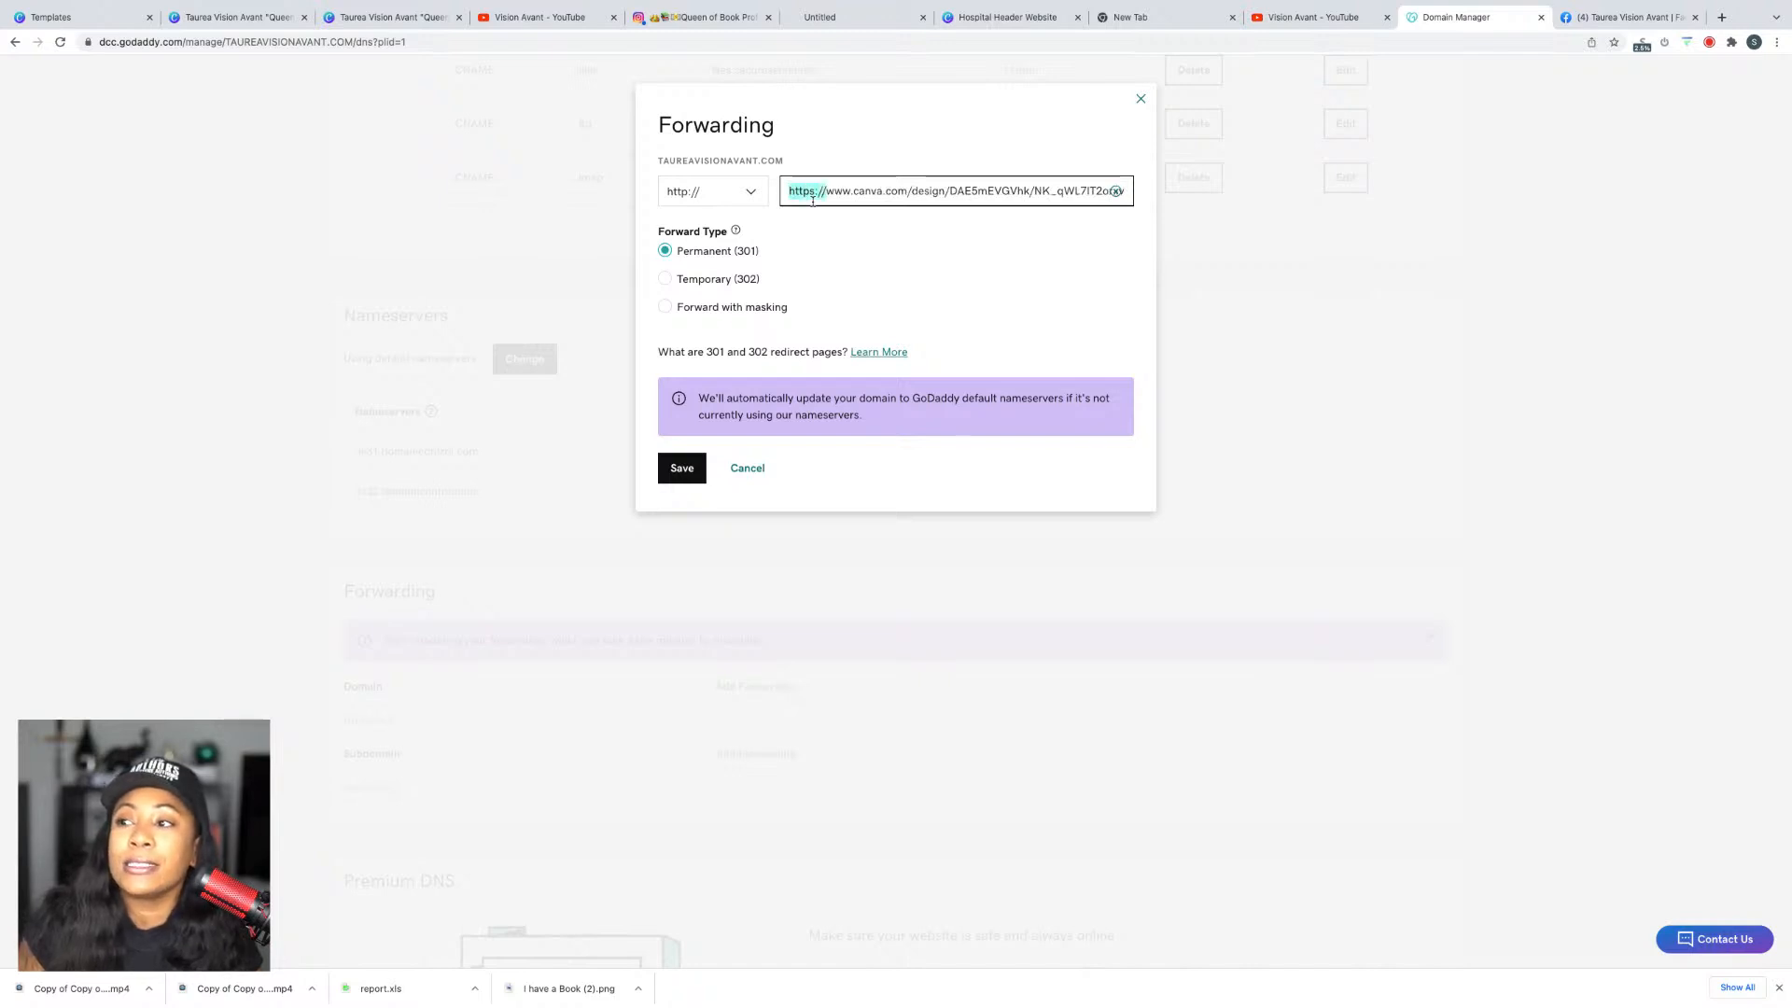
key("BackSpace")
left_click(740, 191)
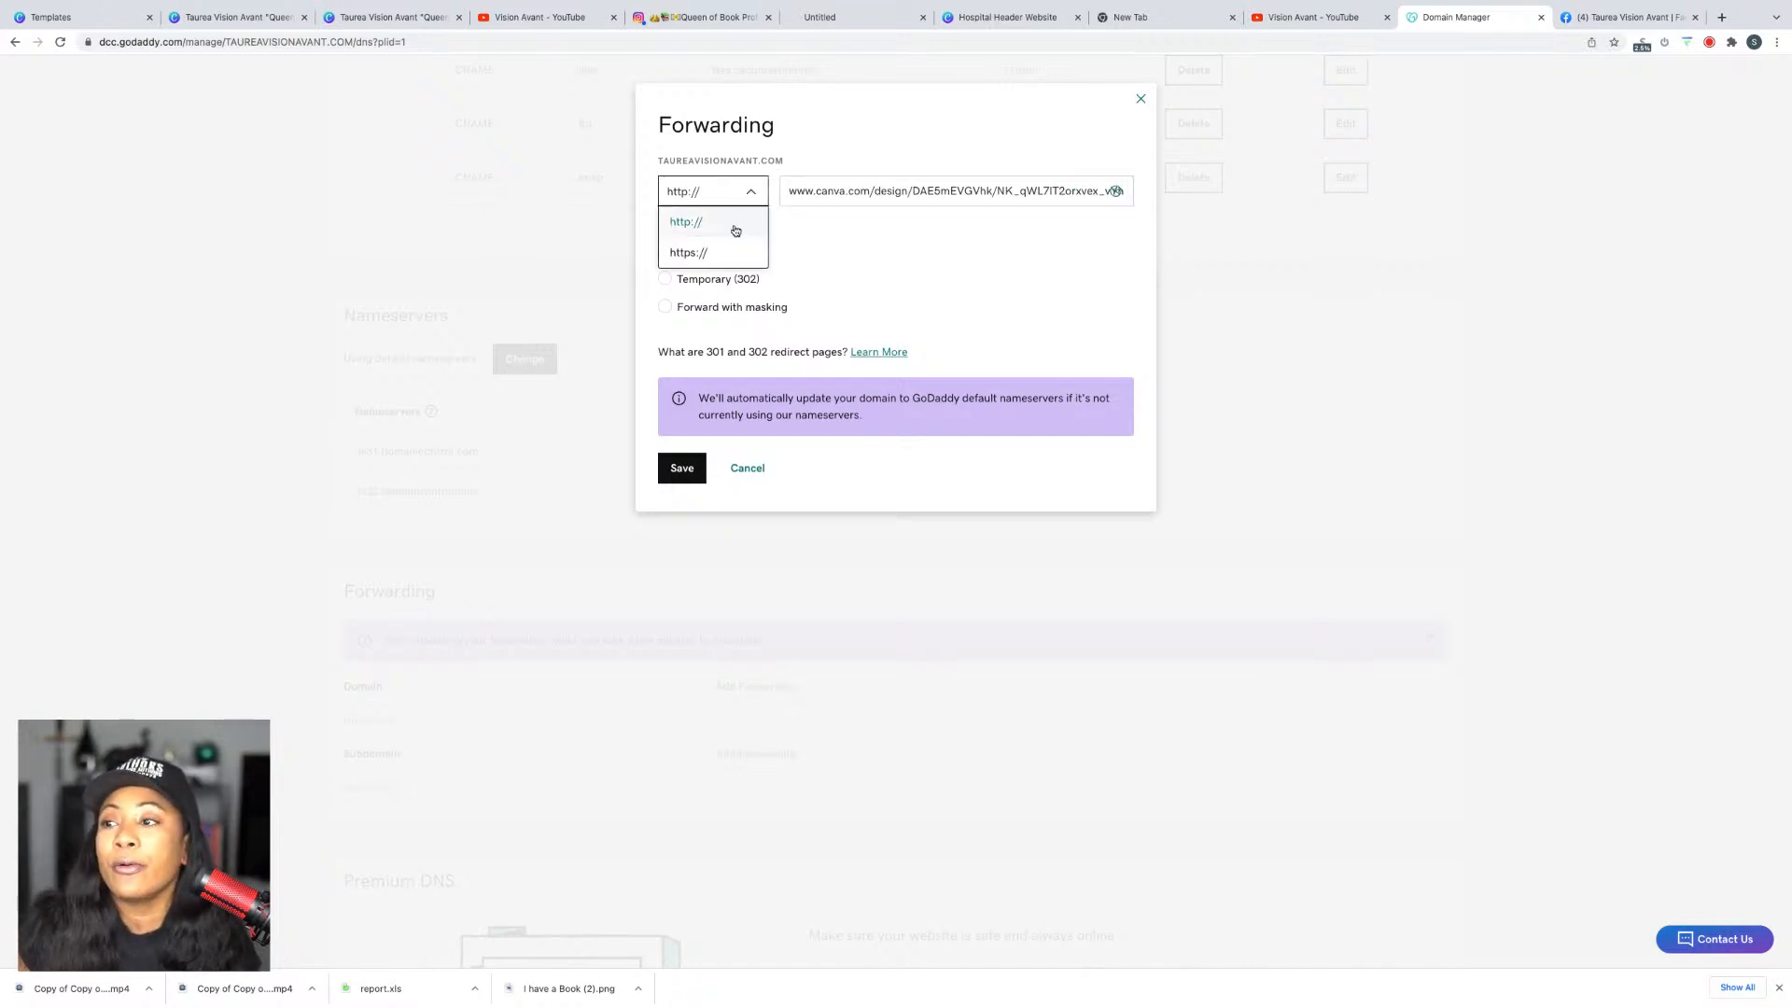
left_click(724, 248)
left_click(681, 471)
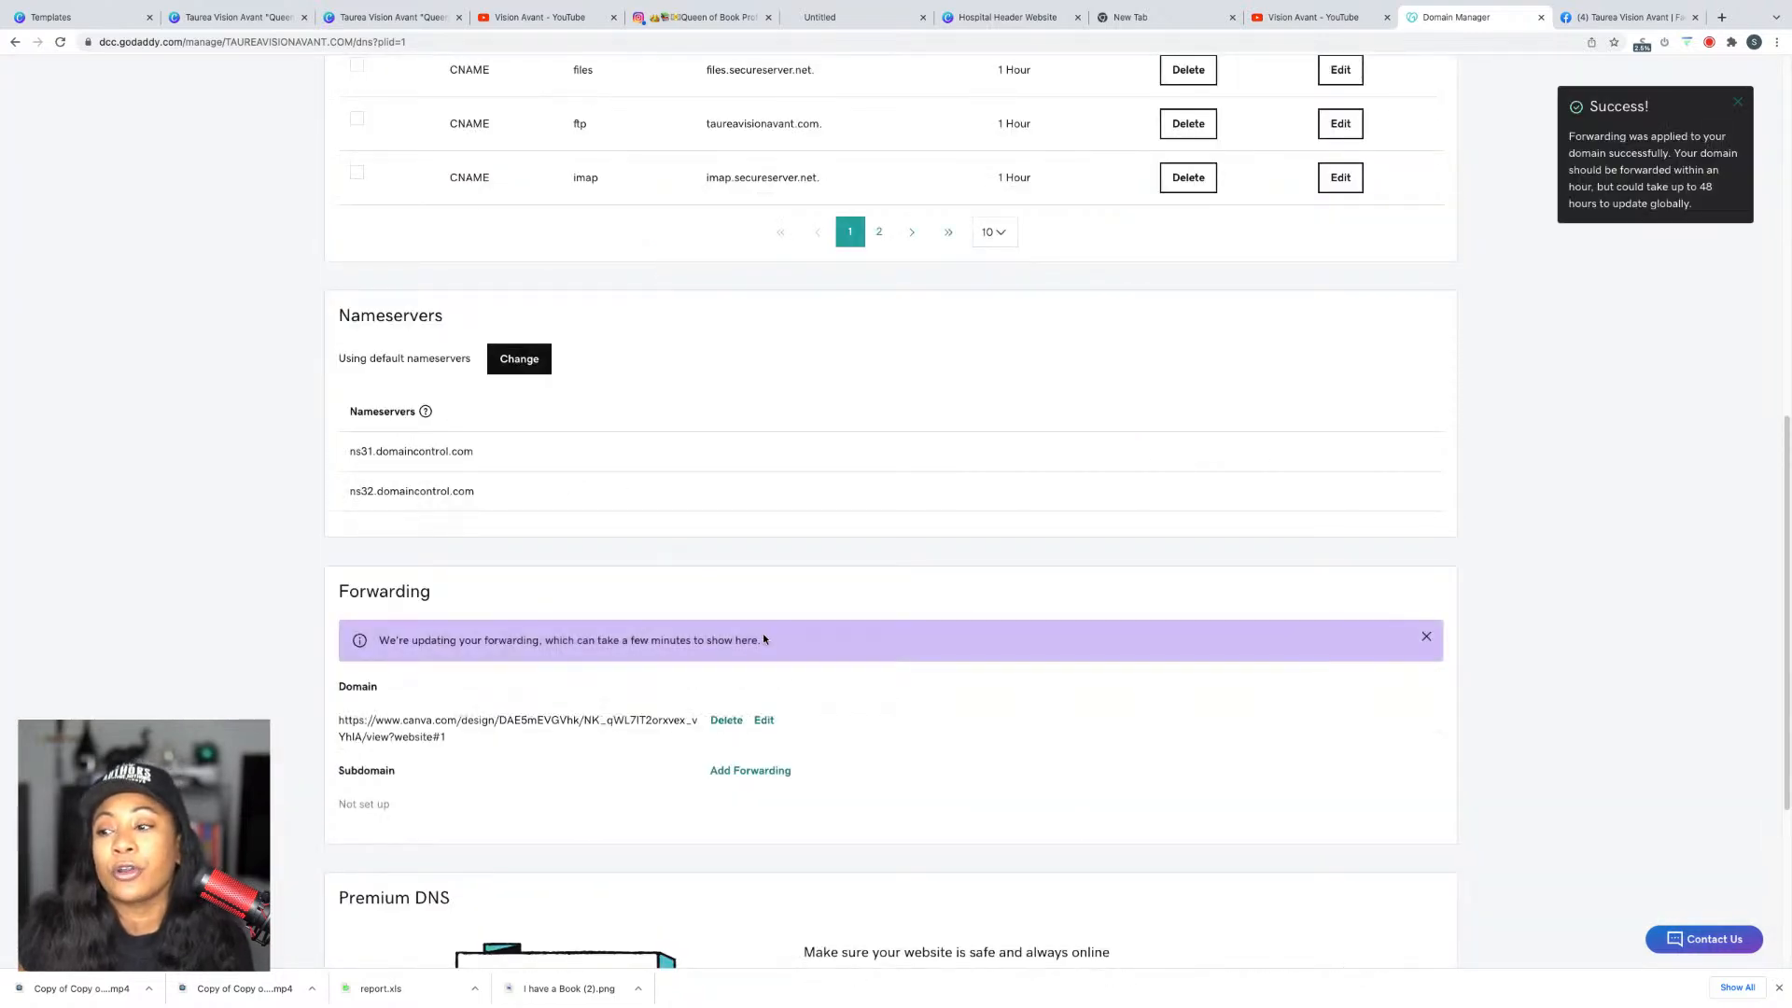
Step: Edit the forwarding and change its type to Forward with masking
left_click(767, 724)
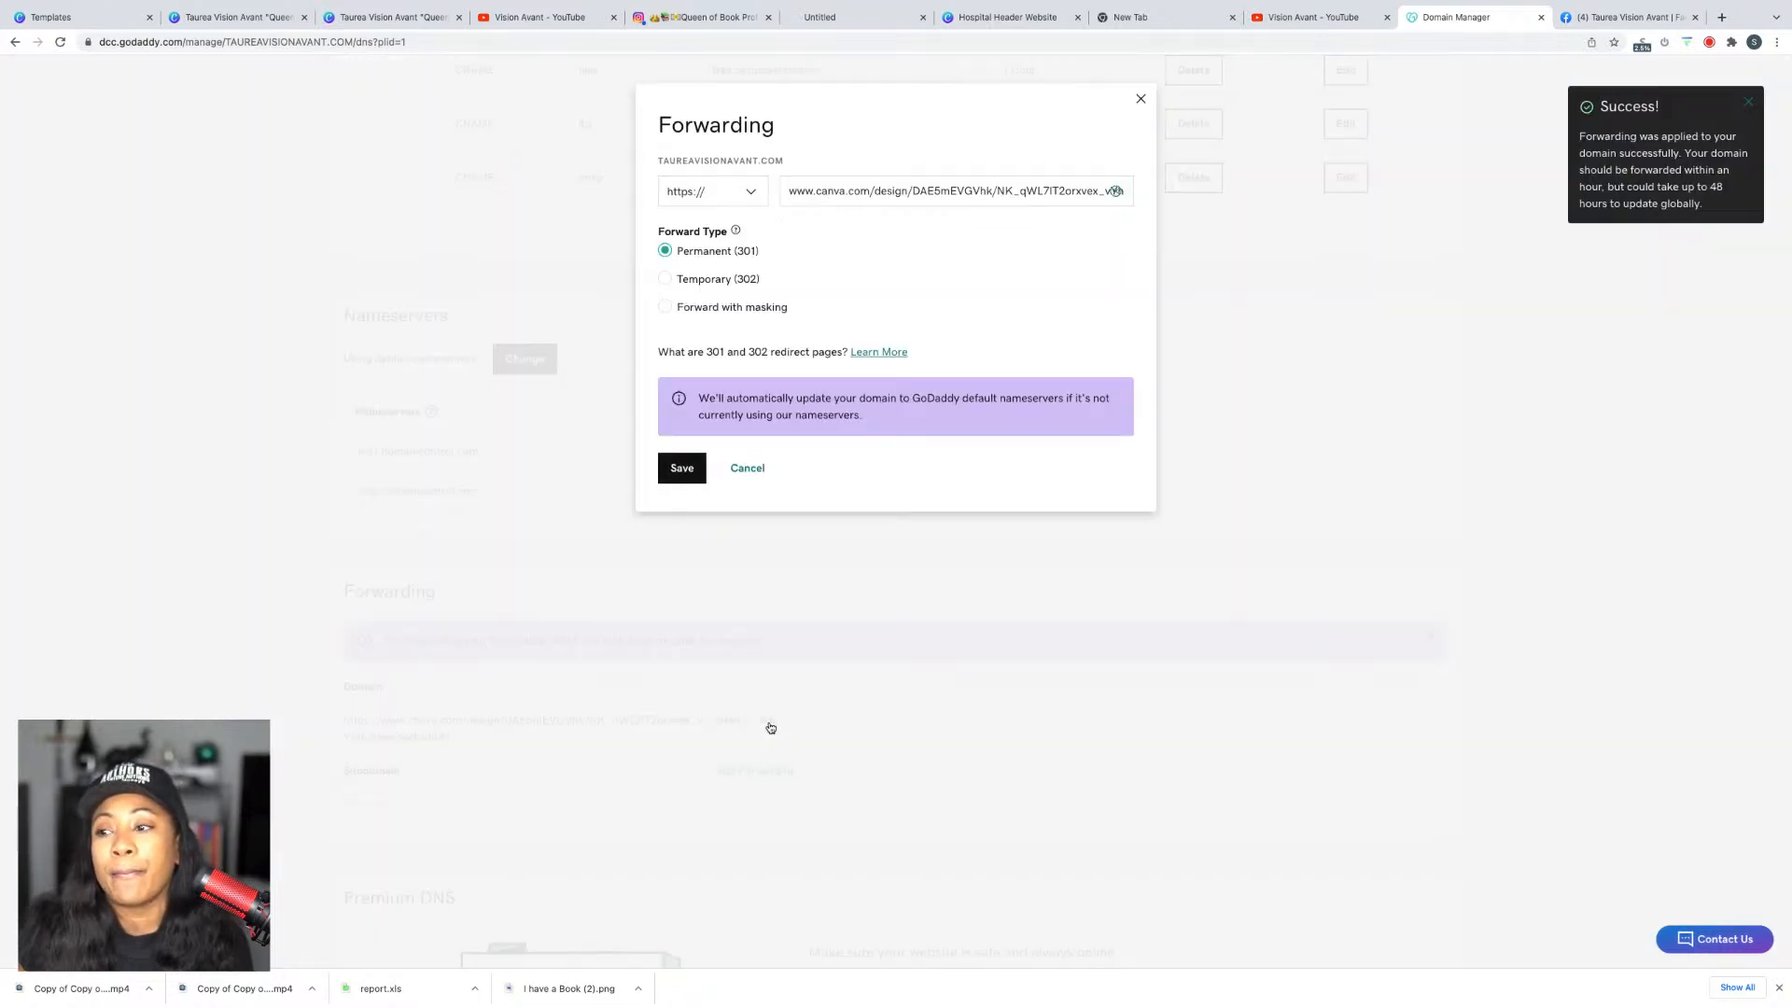
left_click(728, 306)
left_click(714, 396)
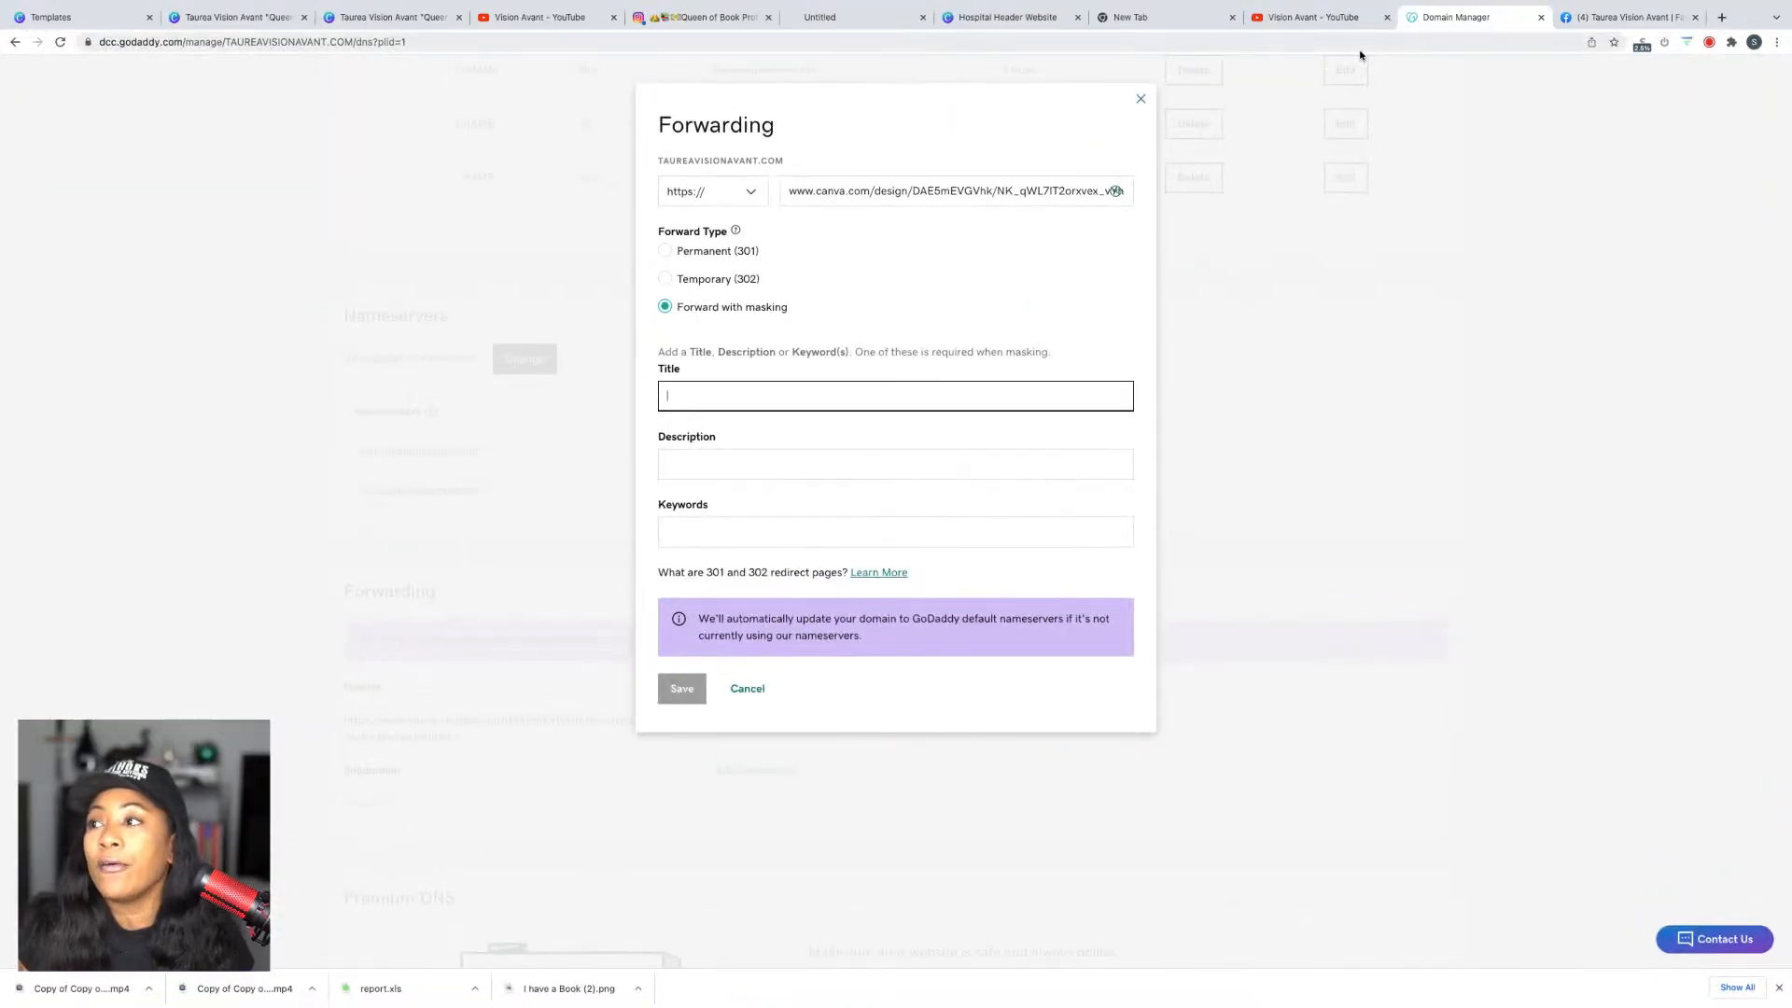
mouse_move(19, 5)
left_click(82, 8)
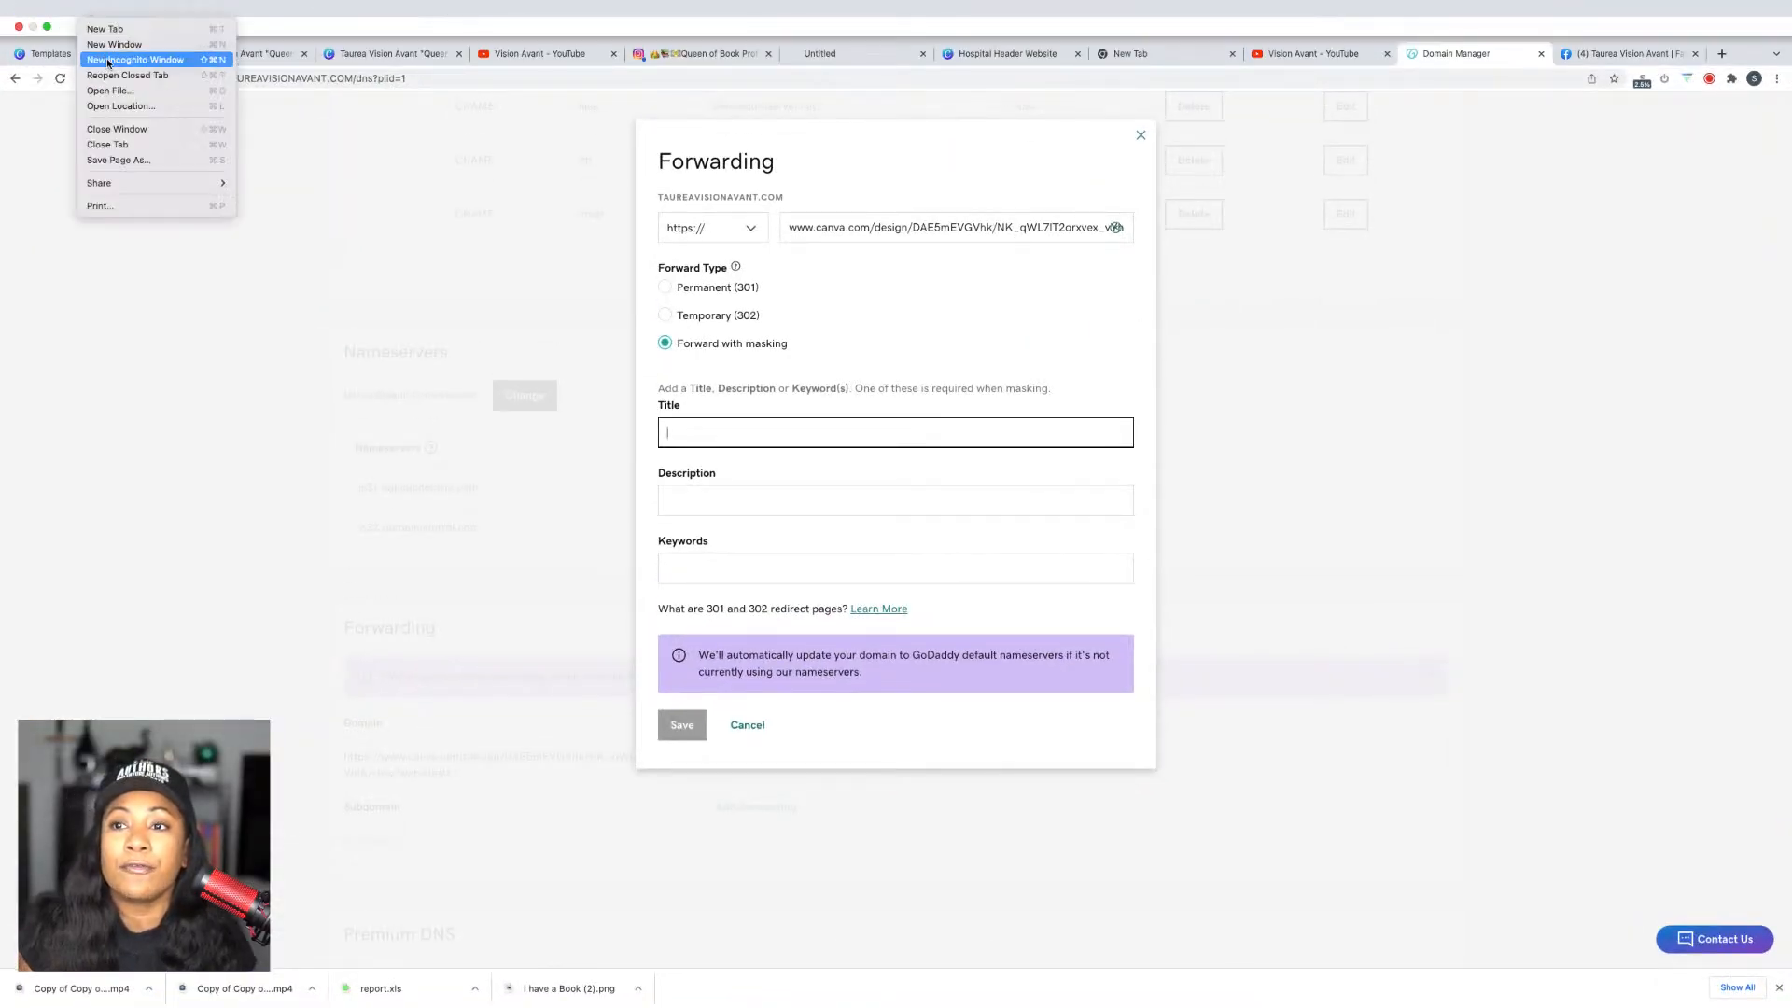
left_click(108, 63)
type("w")
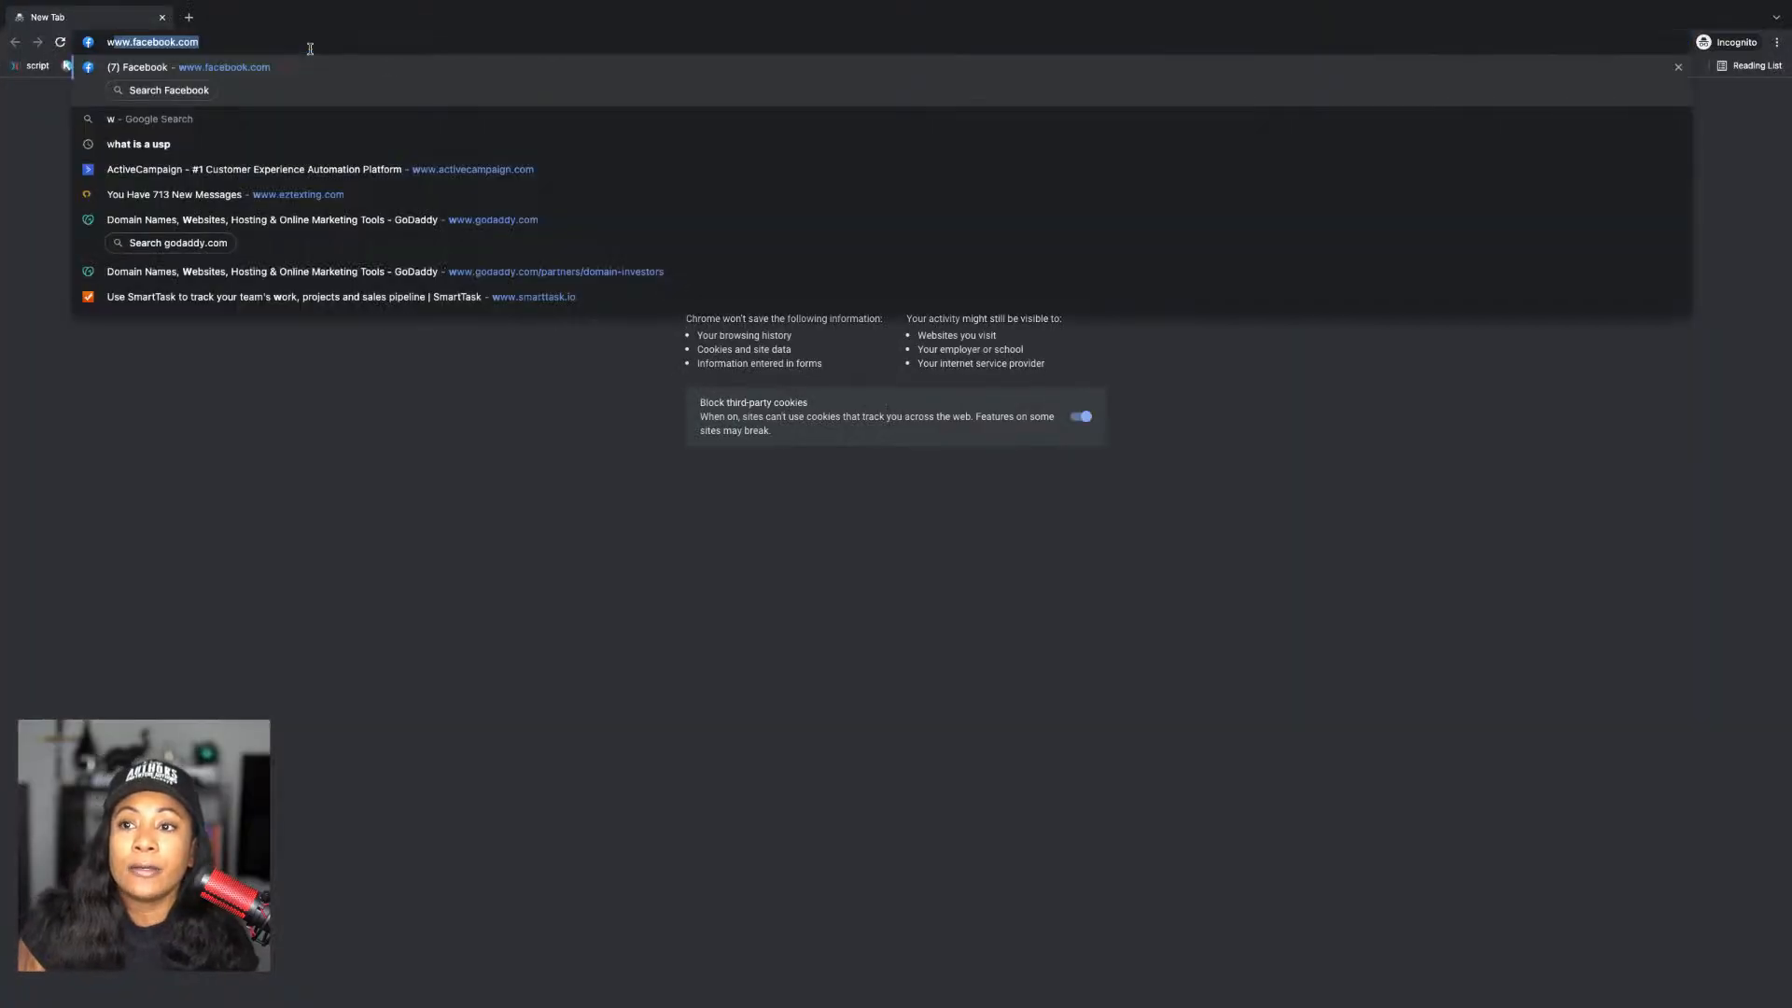
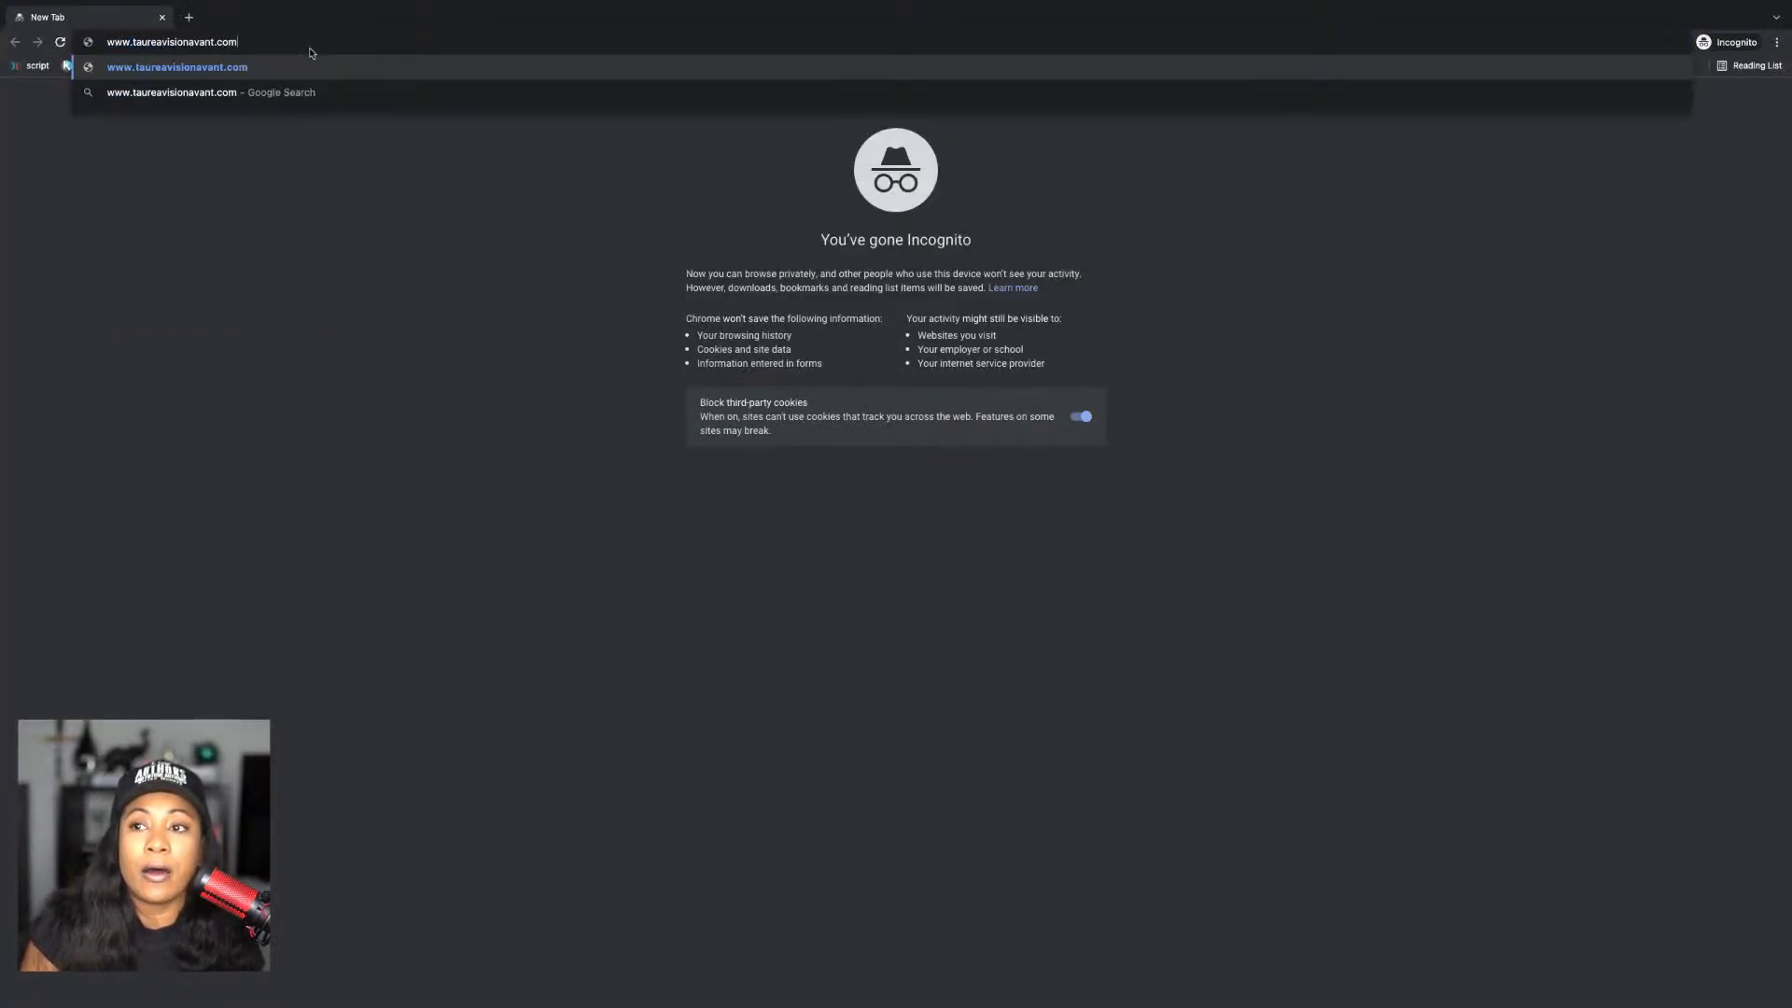
key("Return")
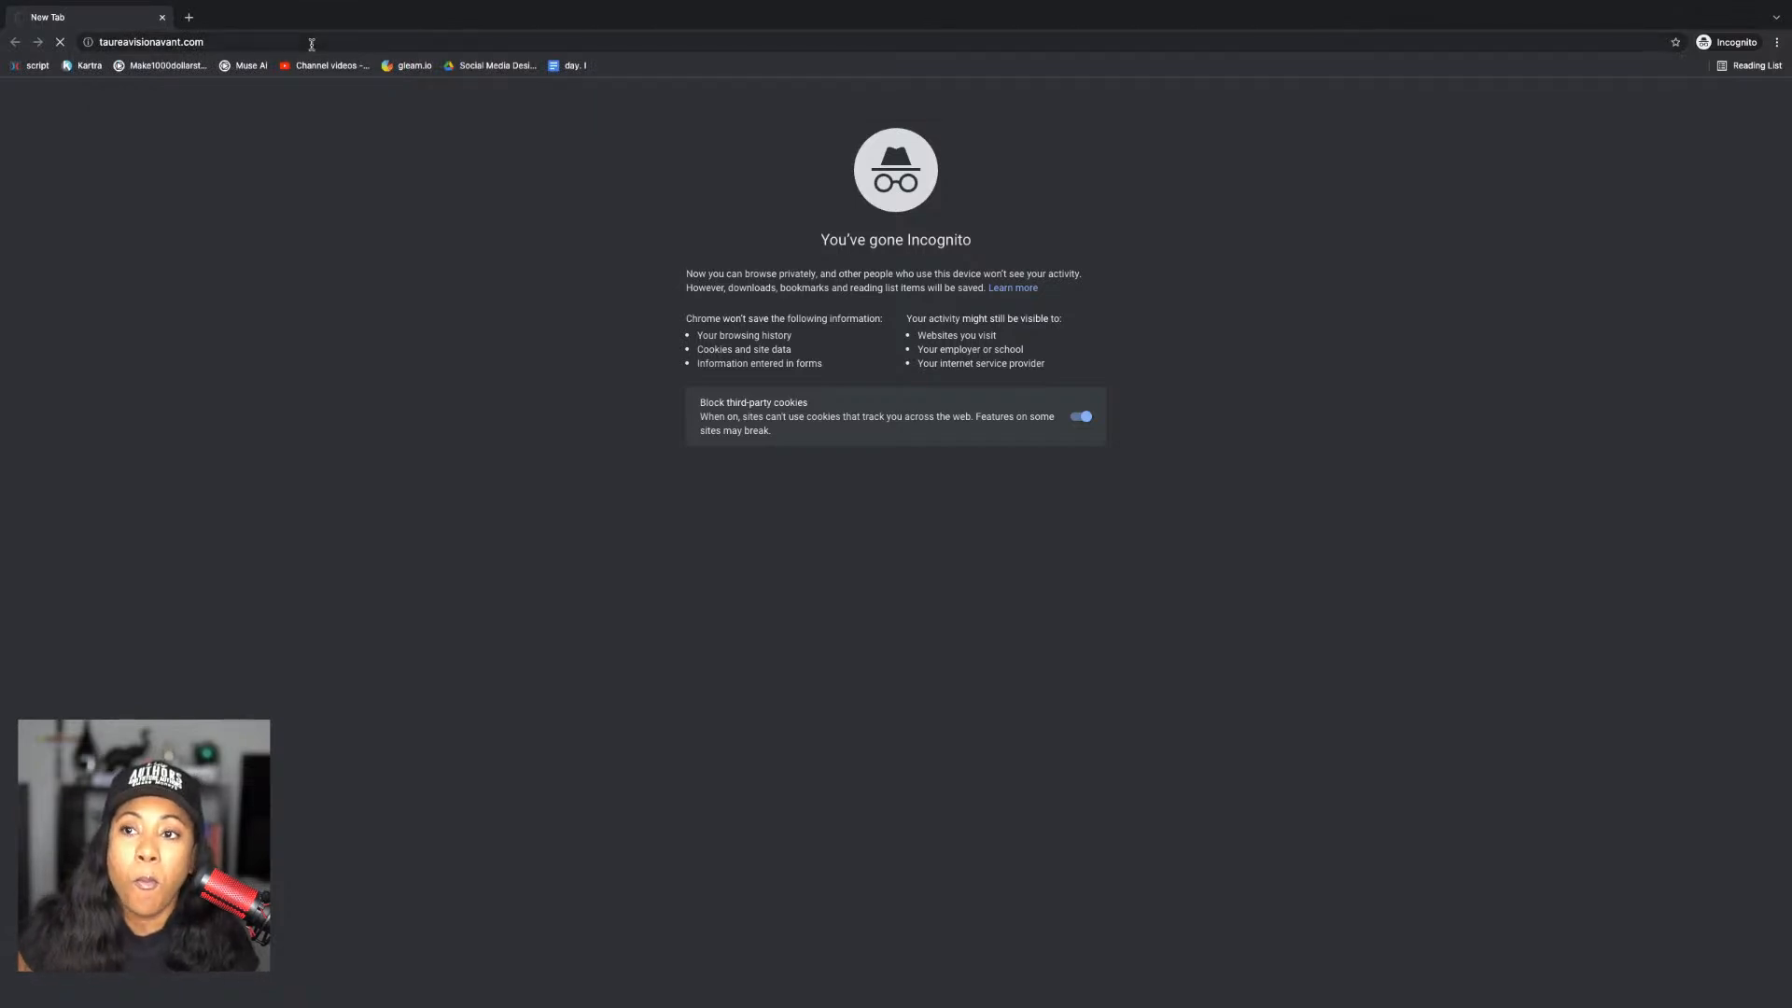
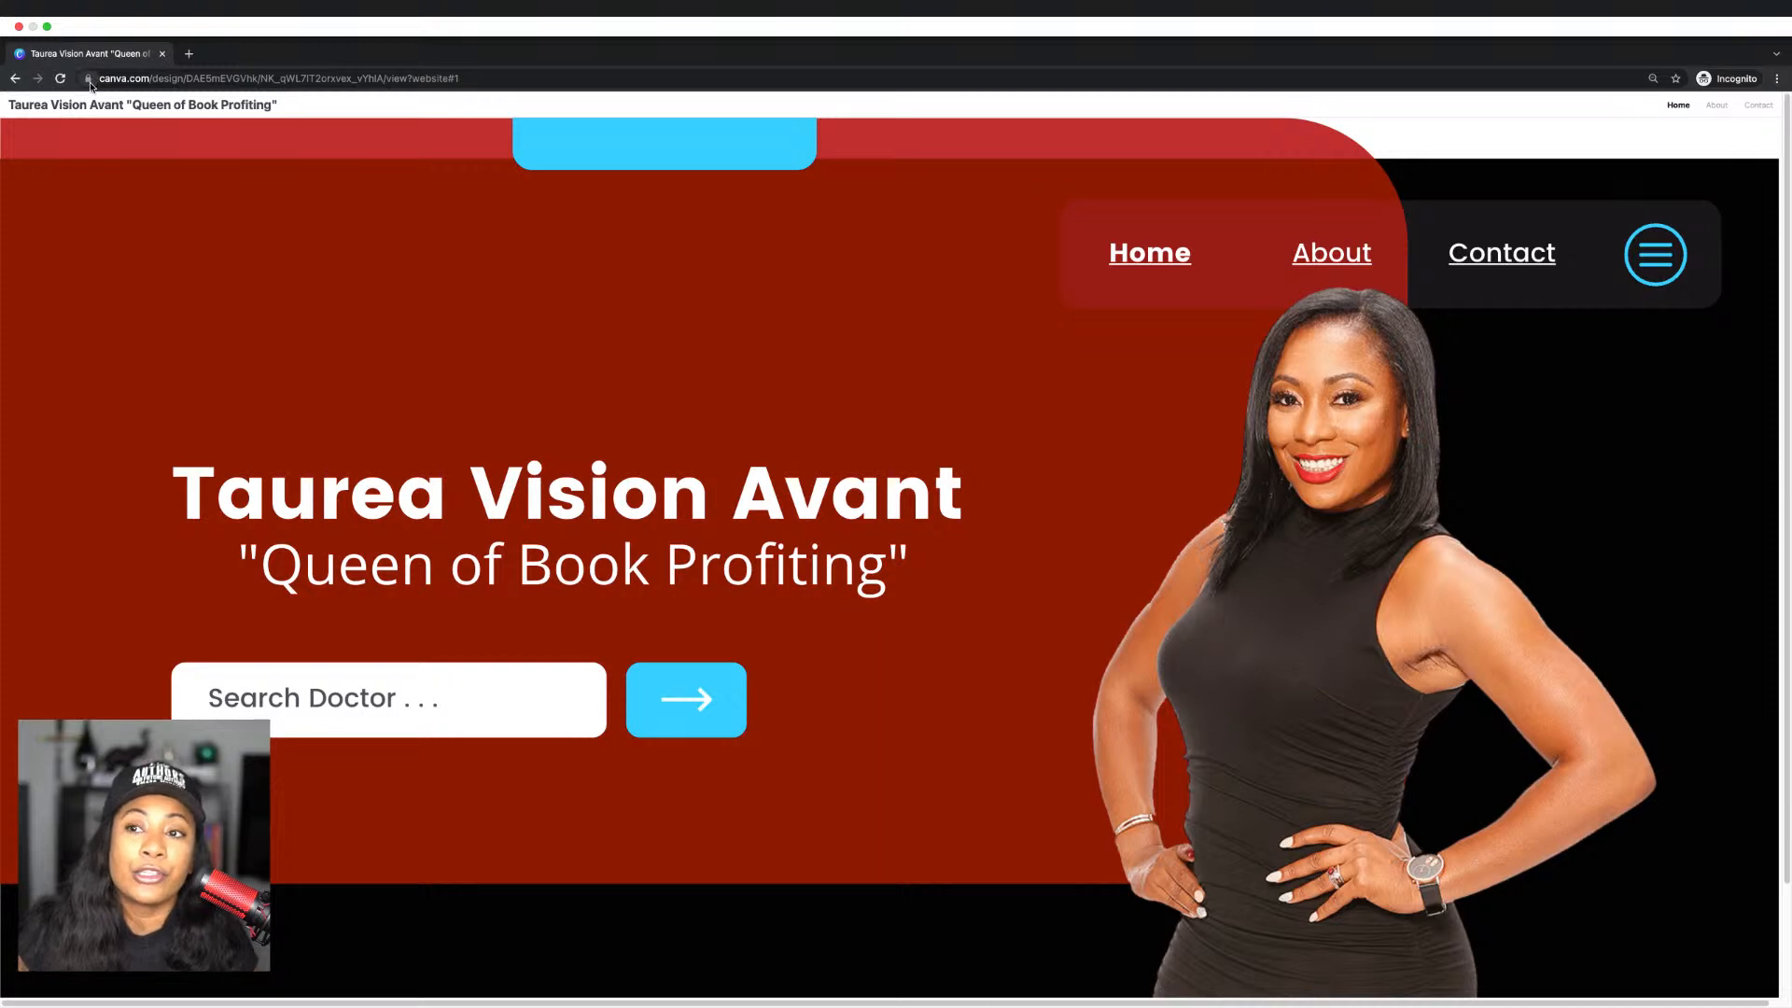
Step: Close the private preview and switch the domain's forwarding to Forward with masking
left_click(163, 54)
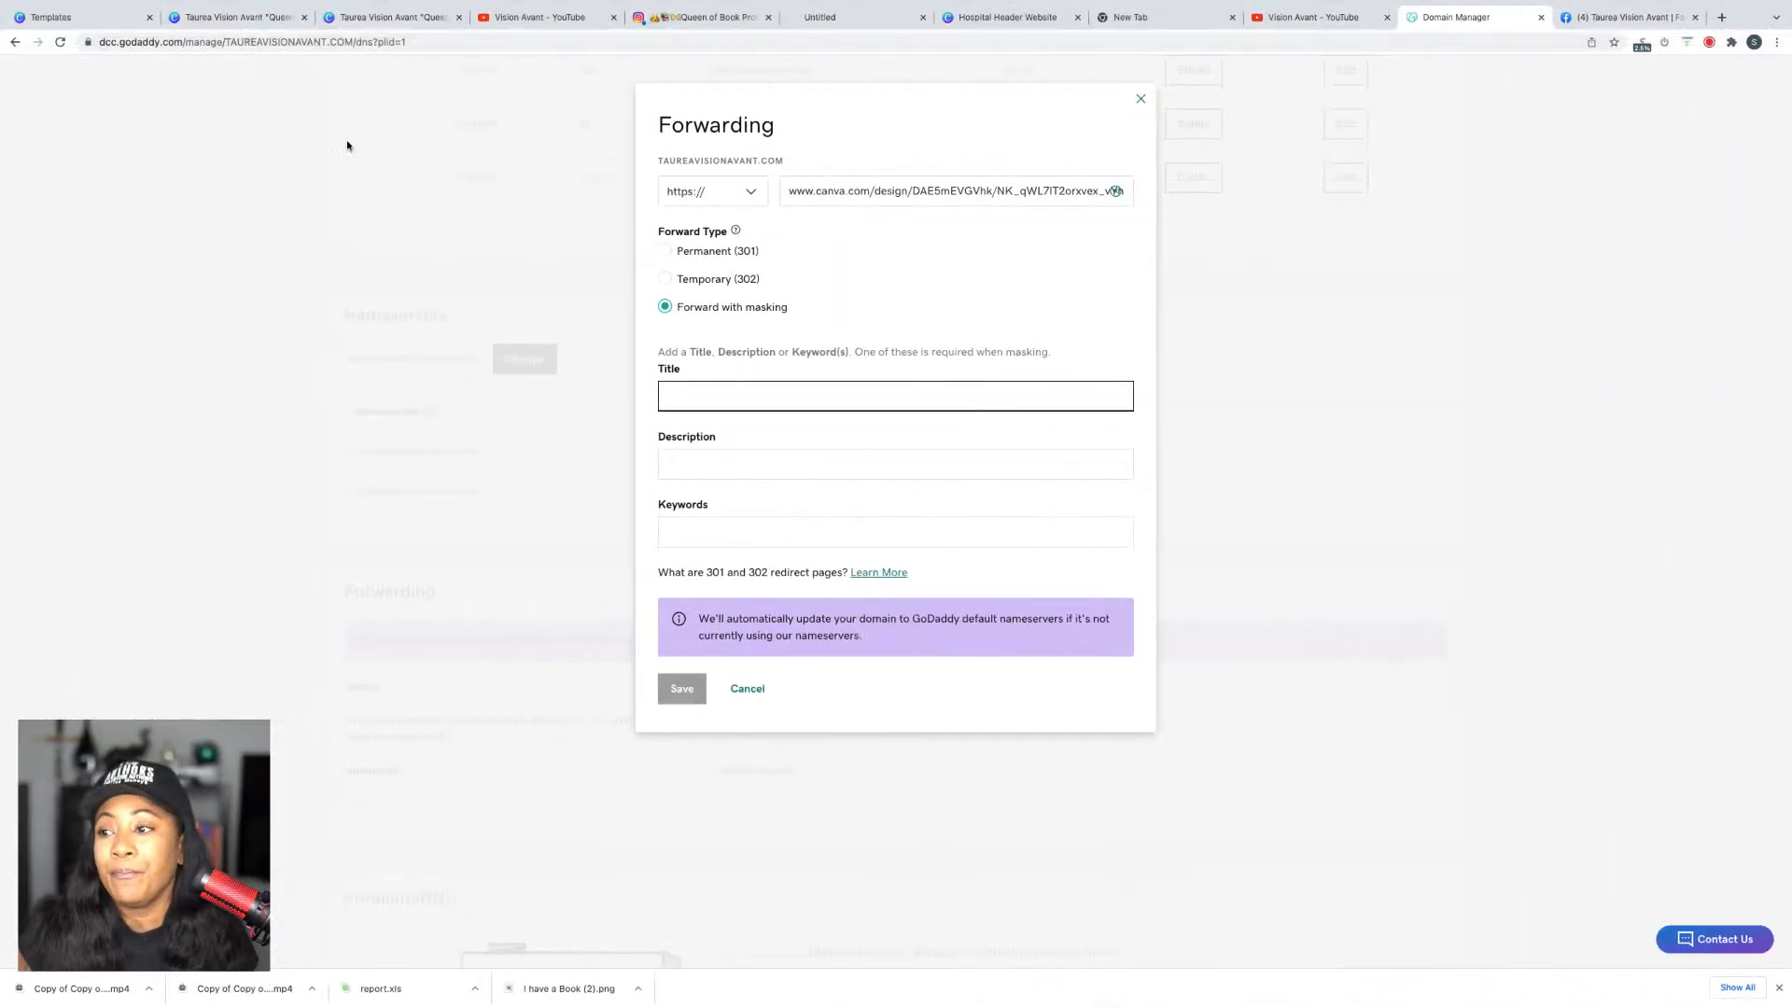
left_click(1140, 98)
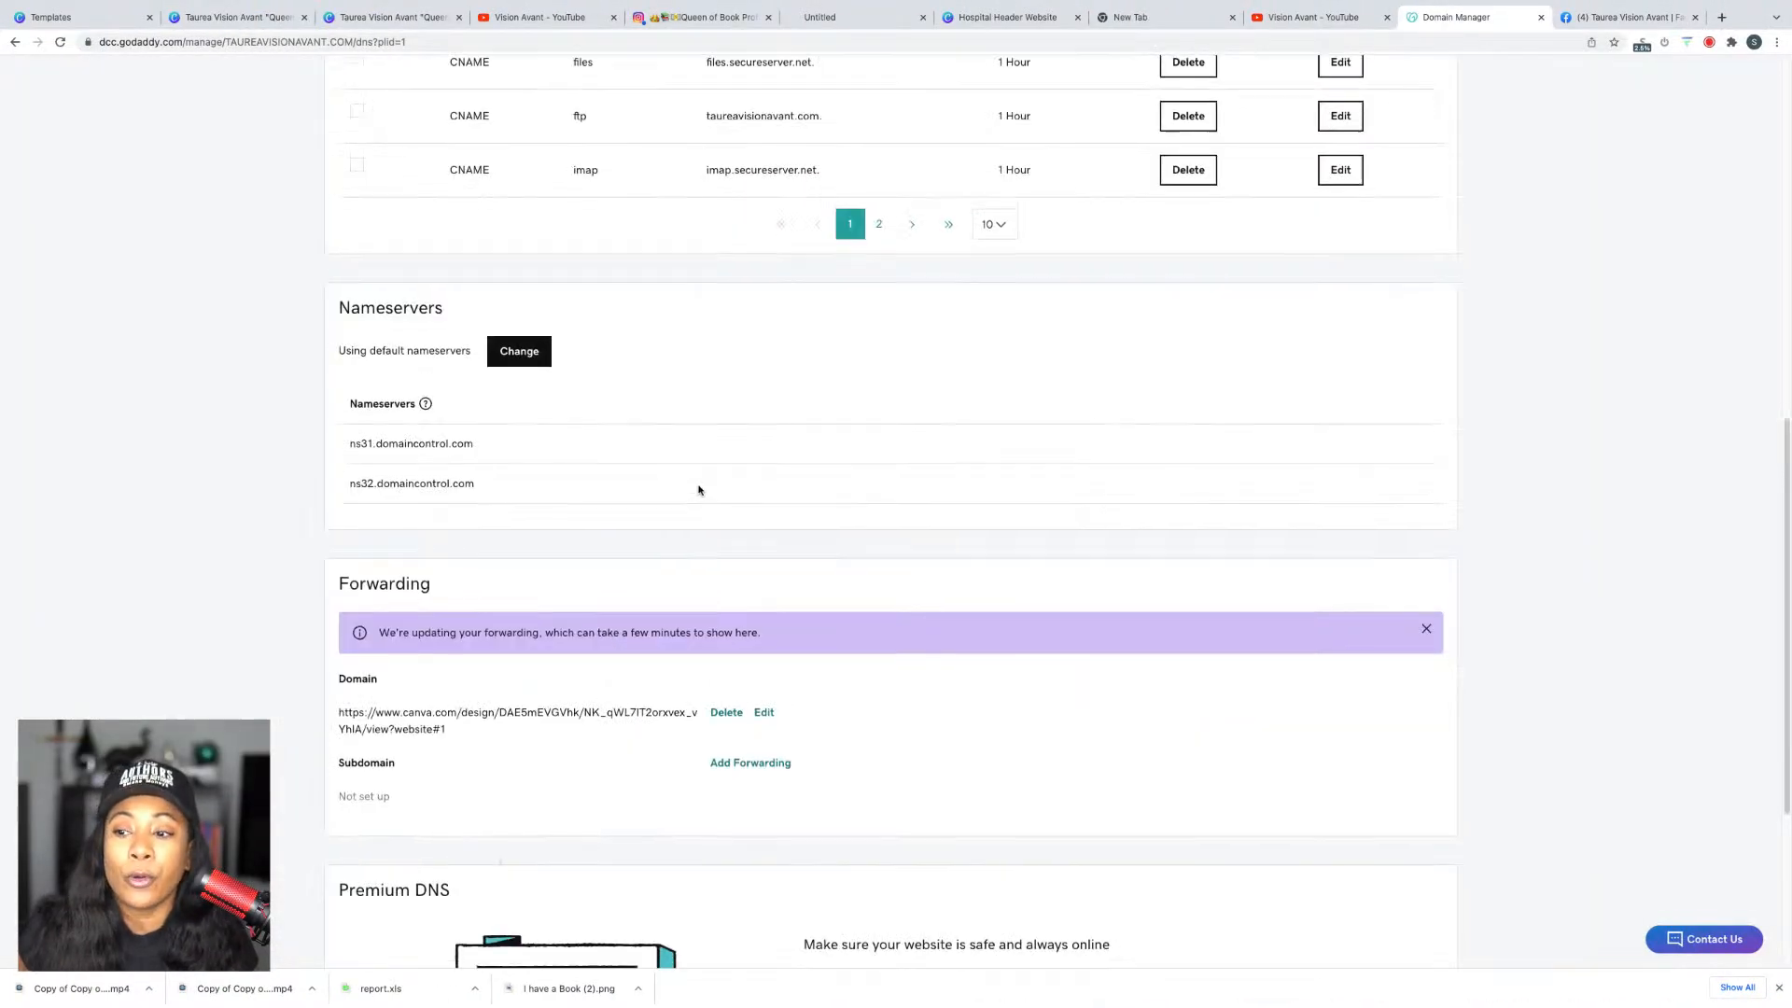
scroll(698, 490, "down", 3)
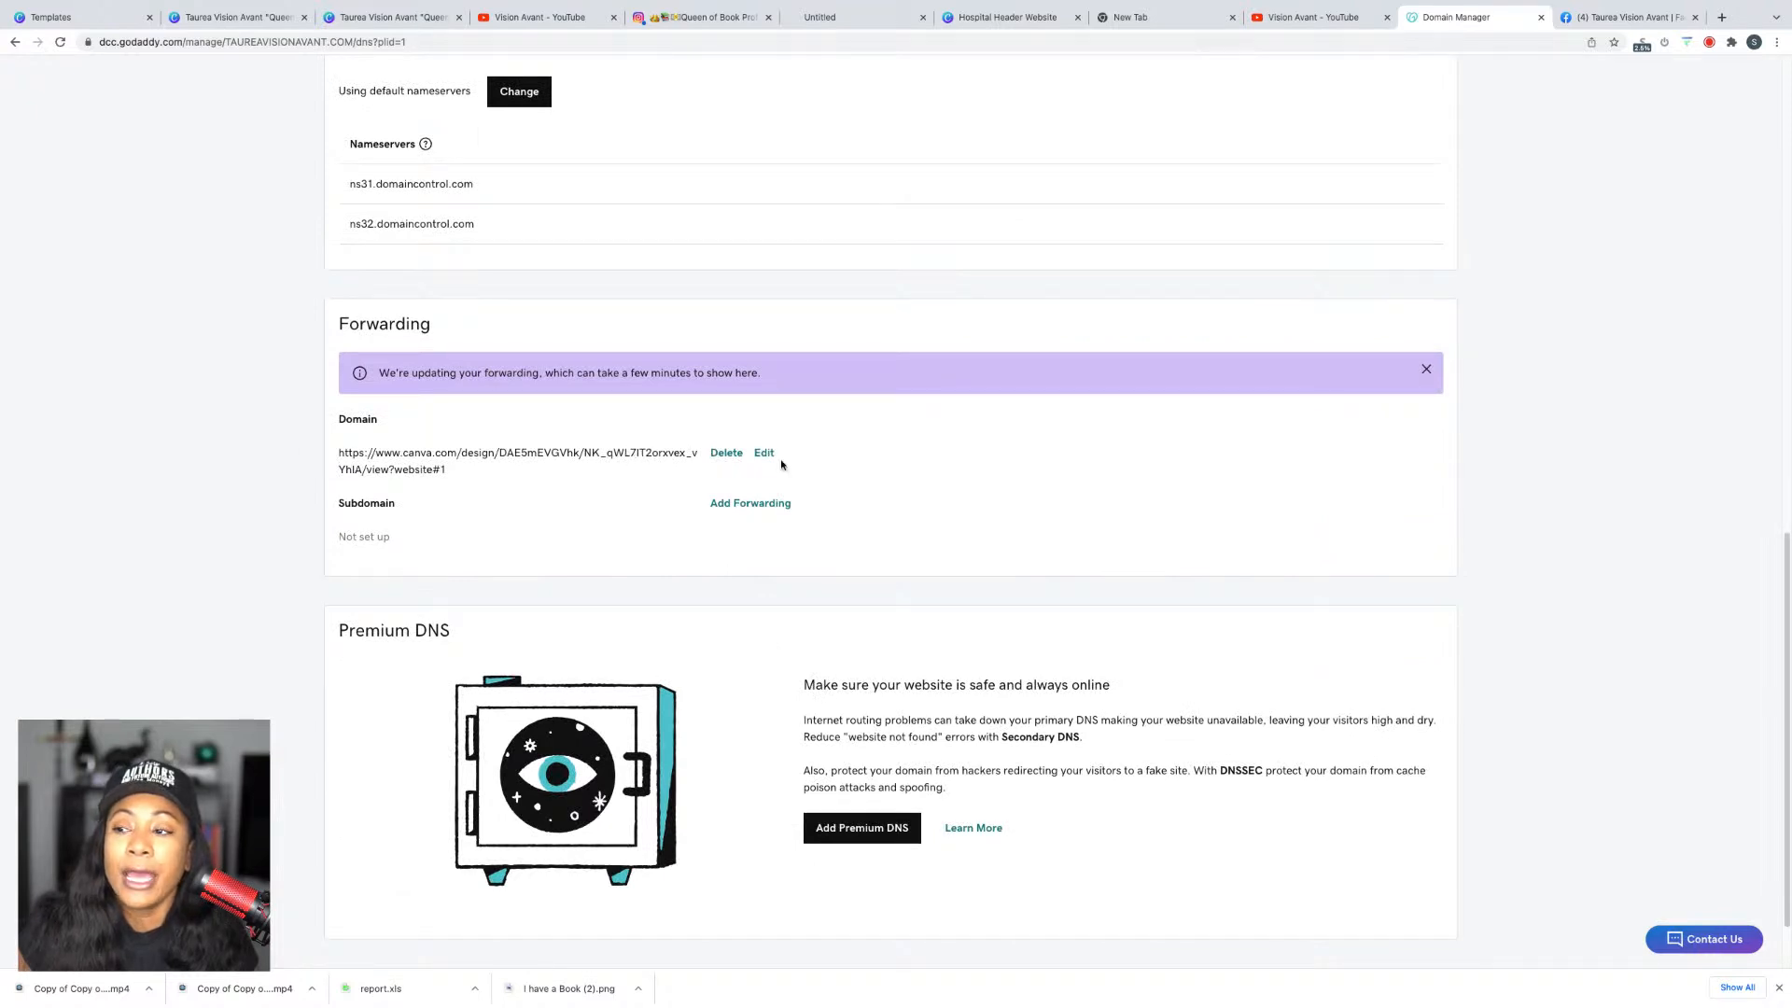
left_click(765, 455)
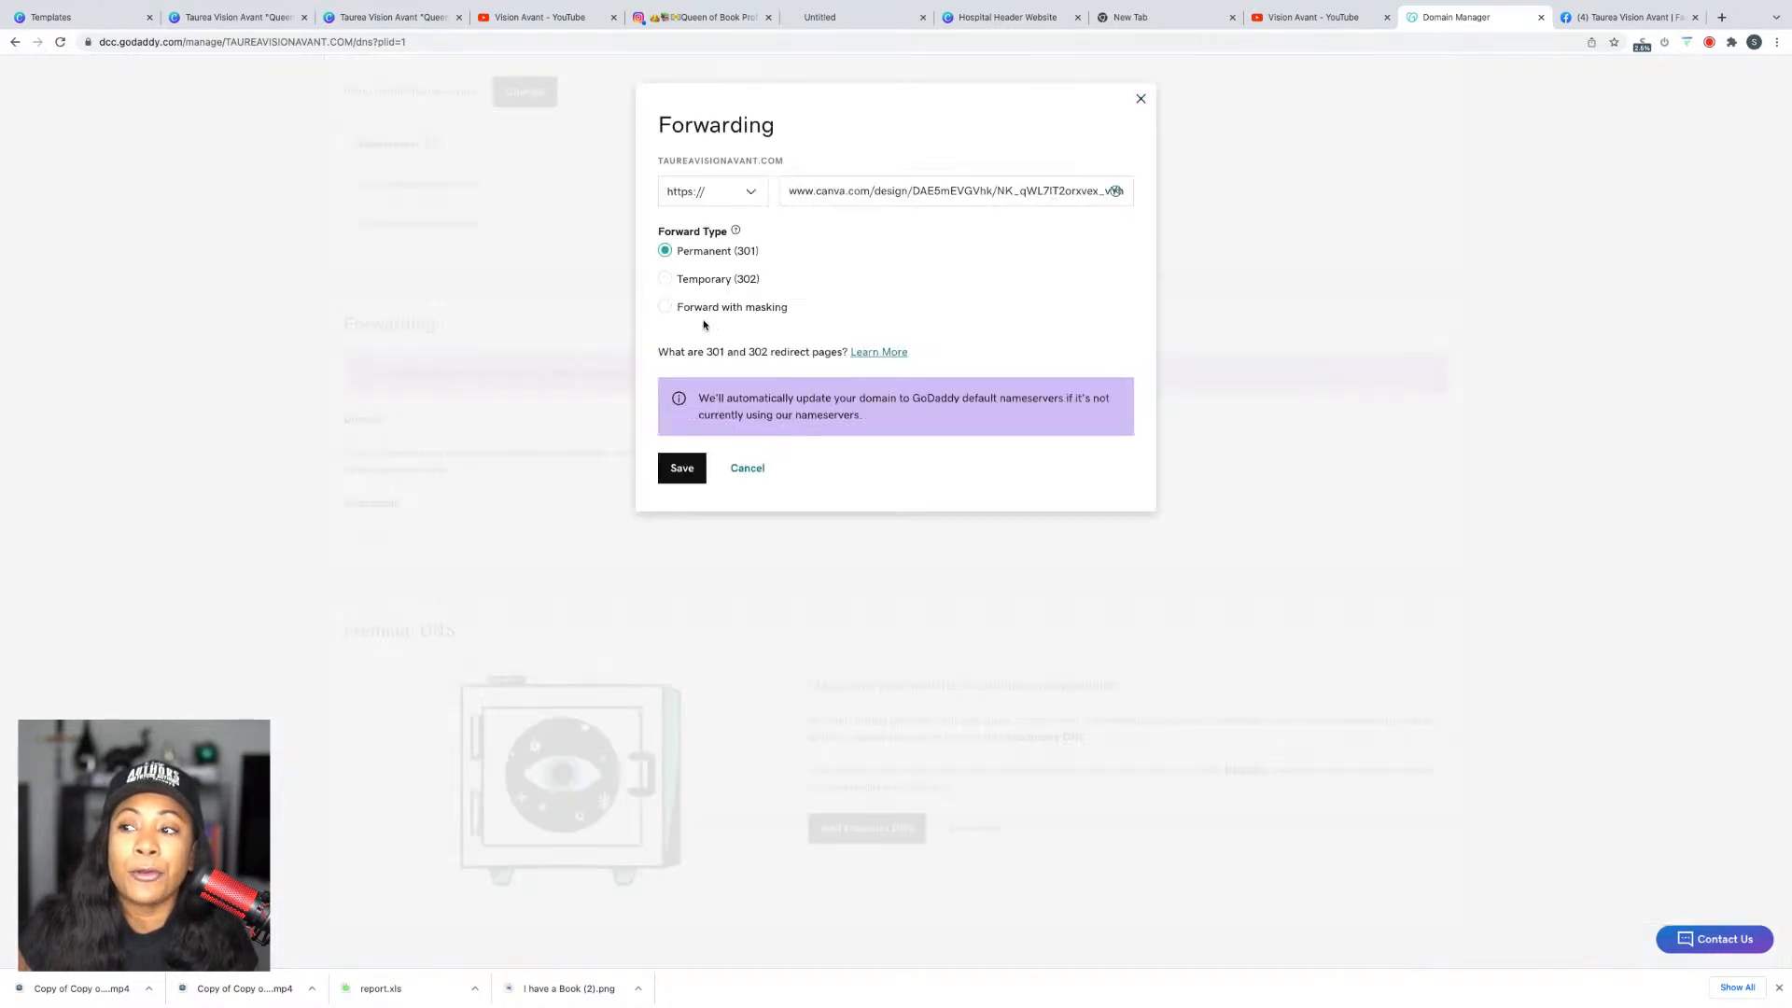
left_click(677, 306)
Step: Add the site title, a speaker-booking description and coaching keywords, then save the masked forwarding
left_click(718, 402)
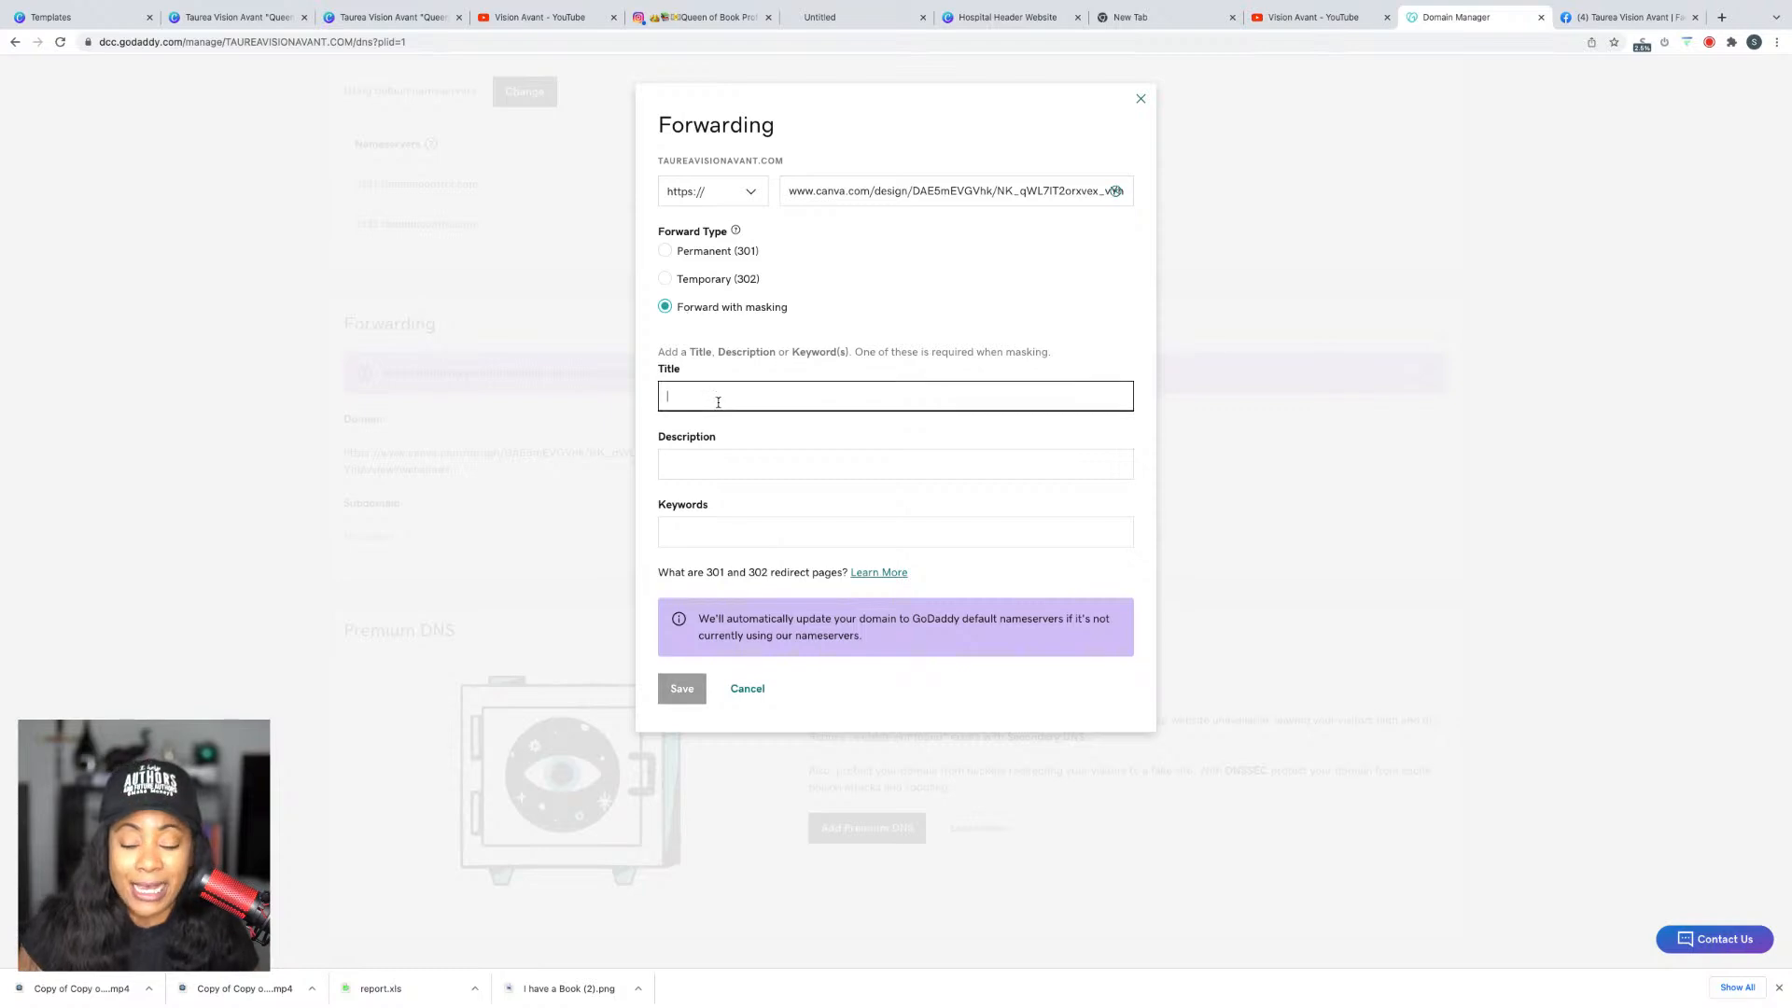
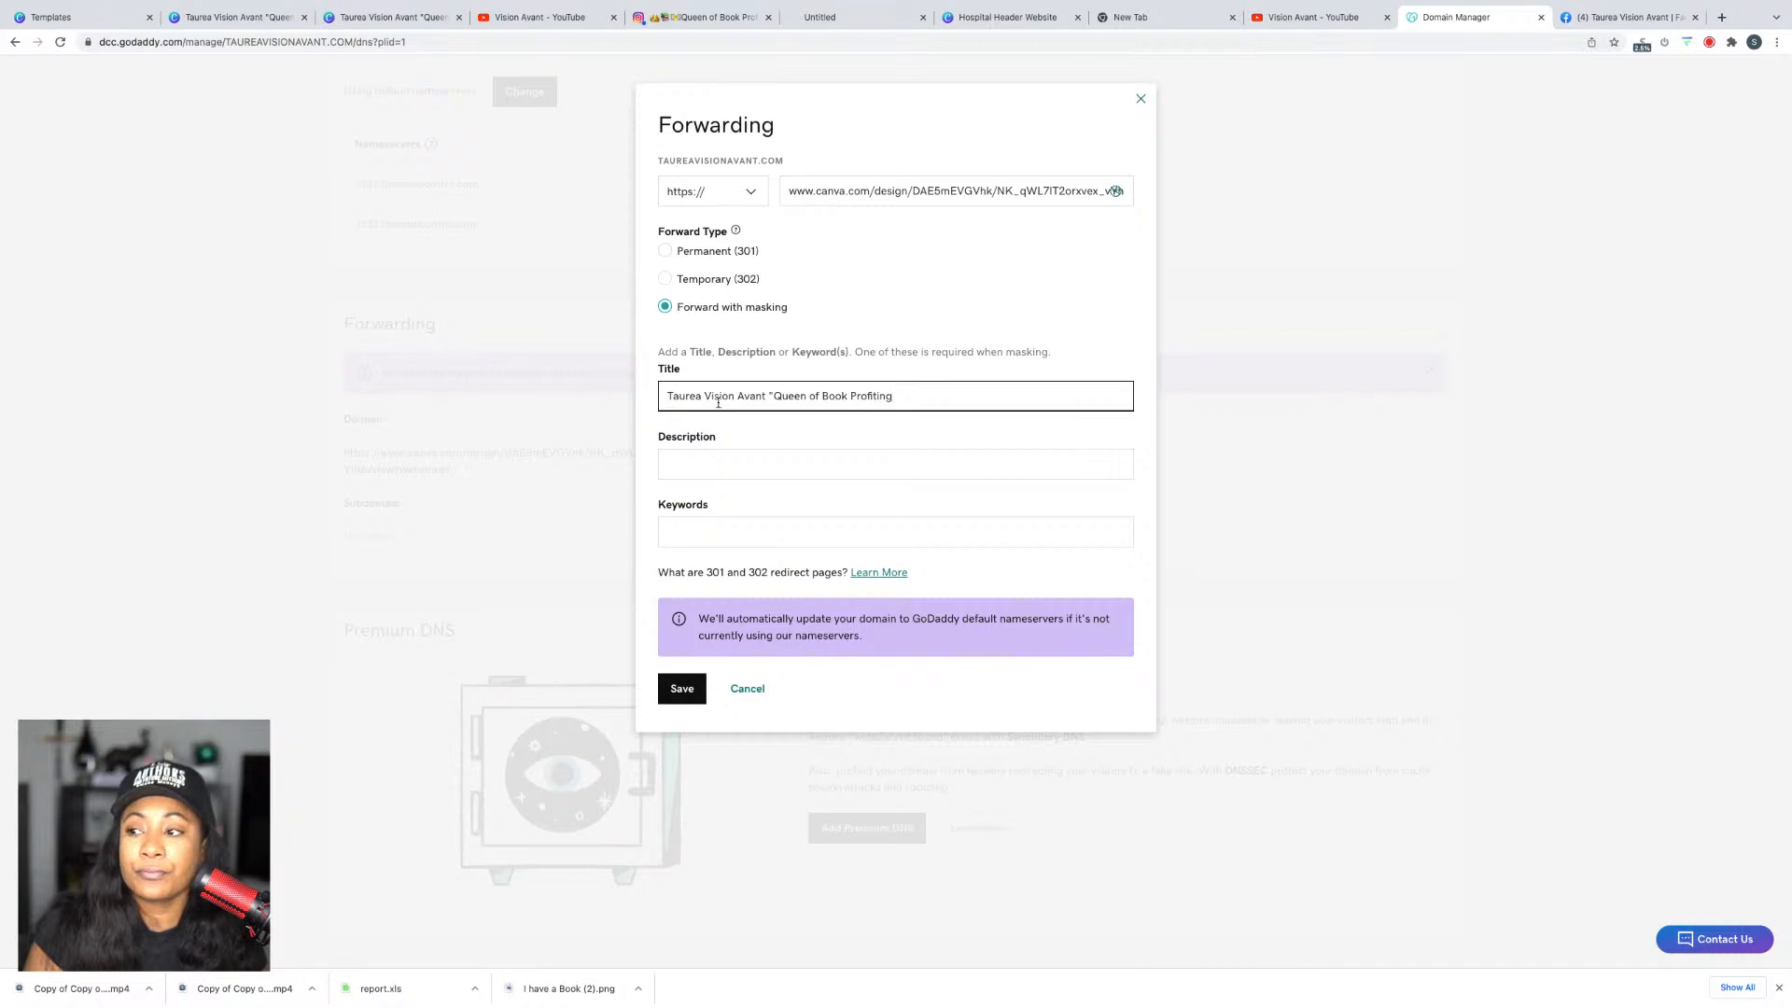
key("Tab")
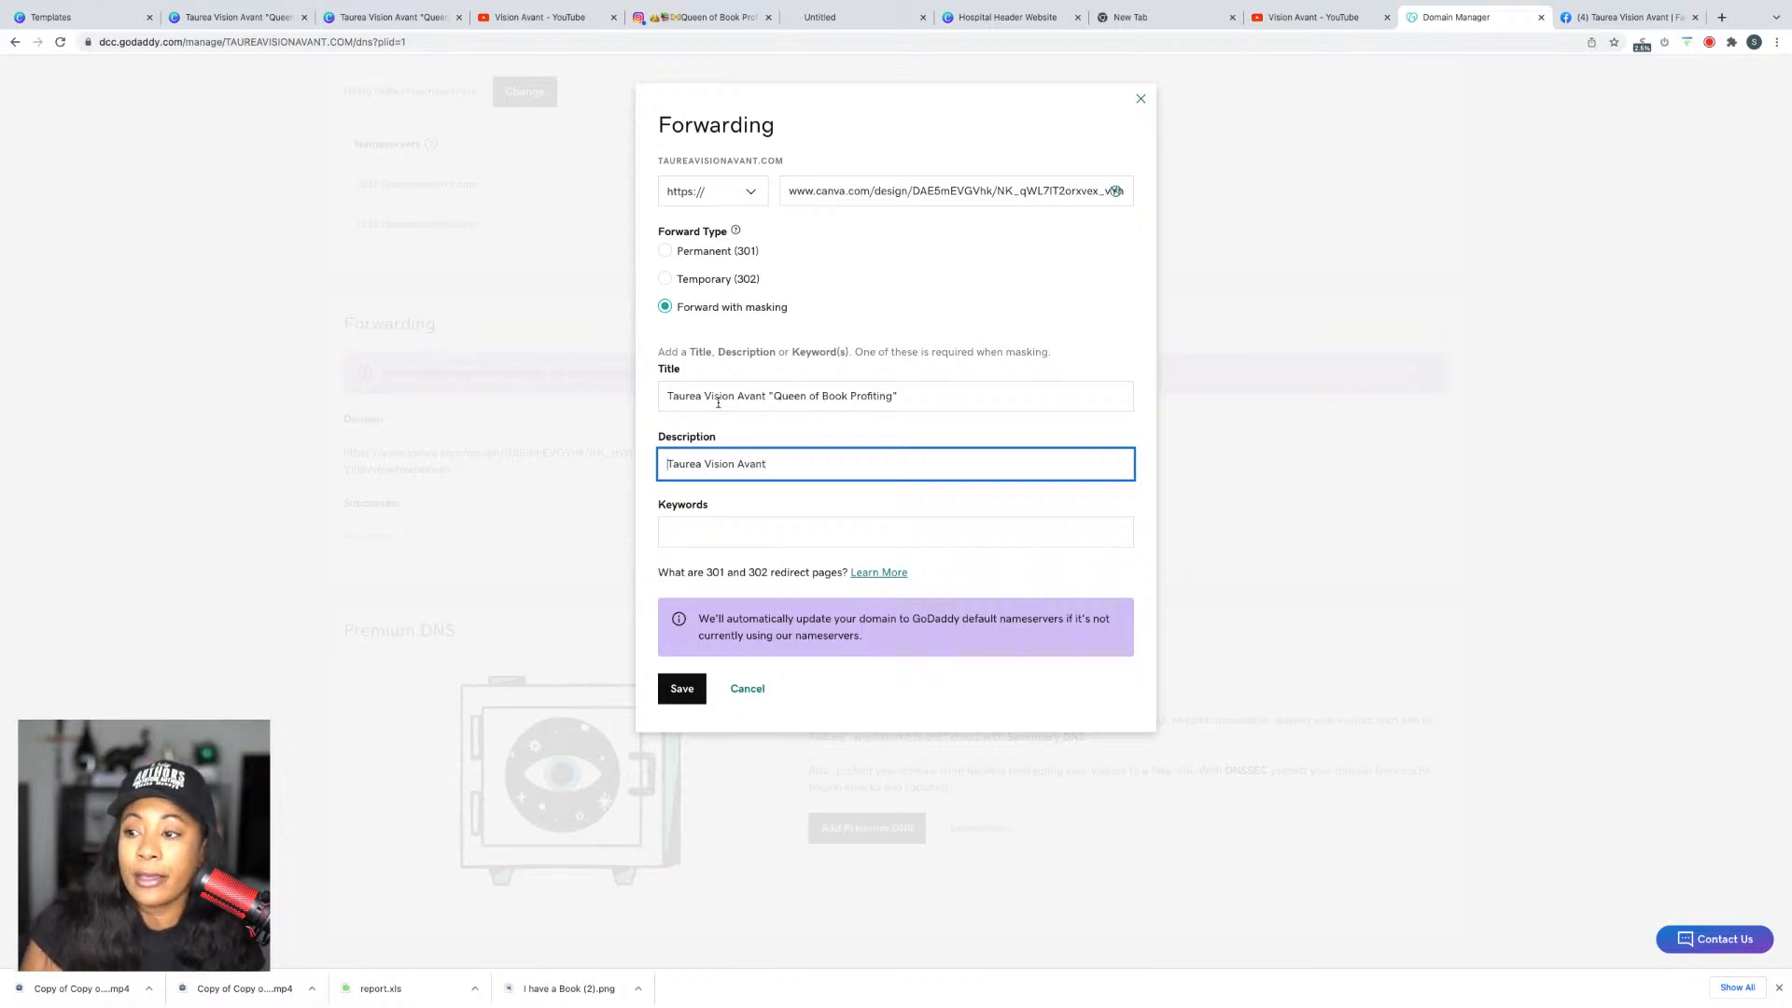
type("Hire ")
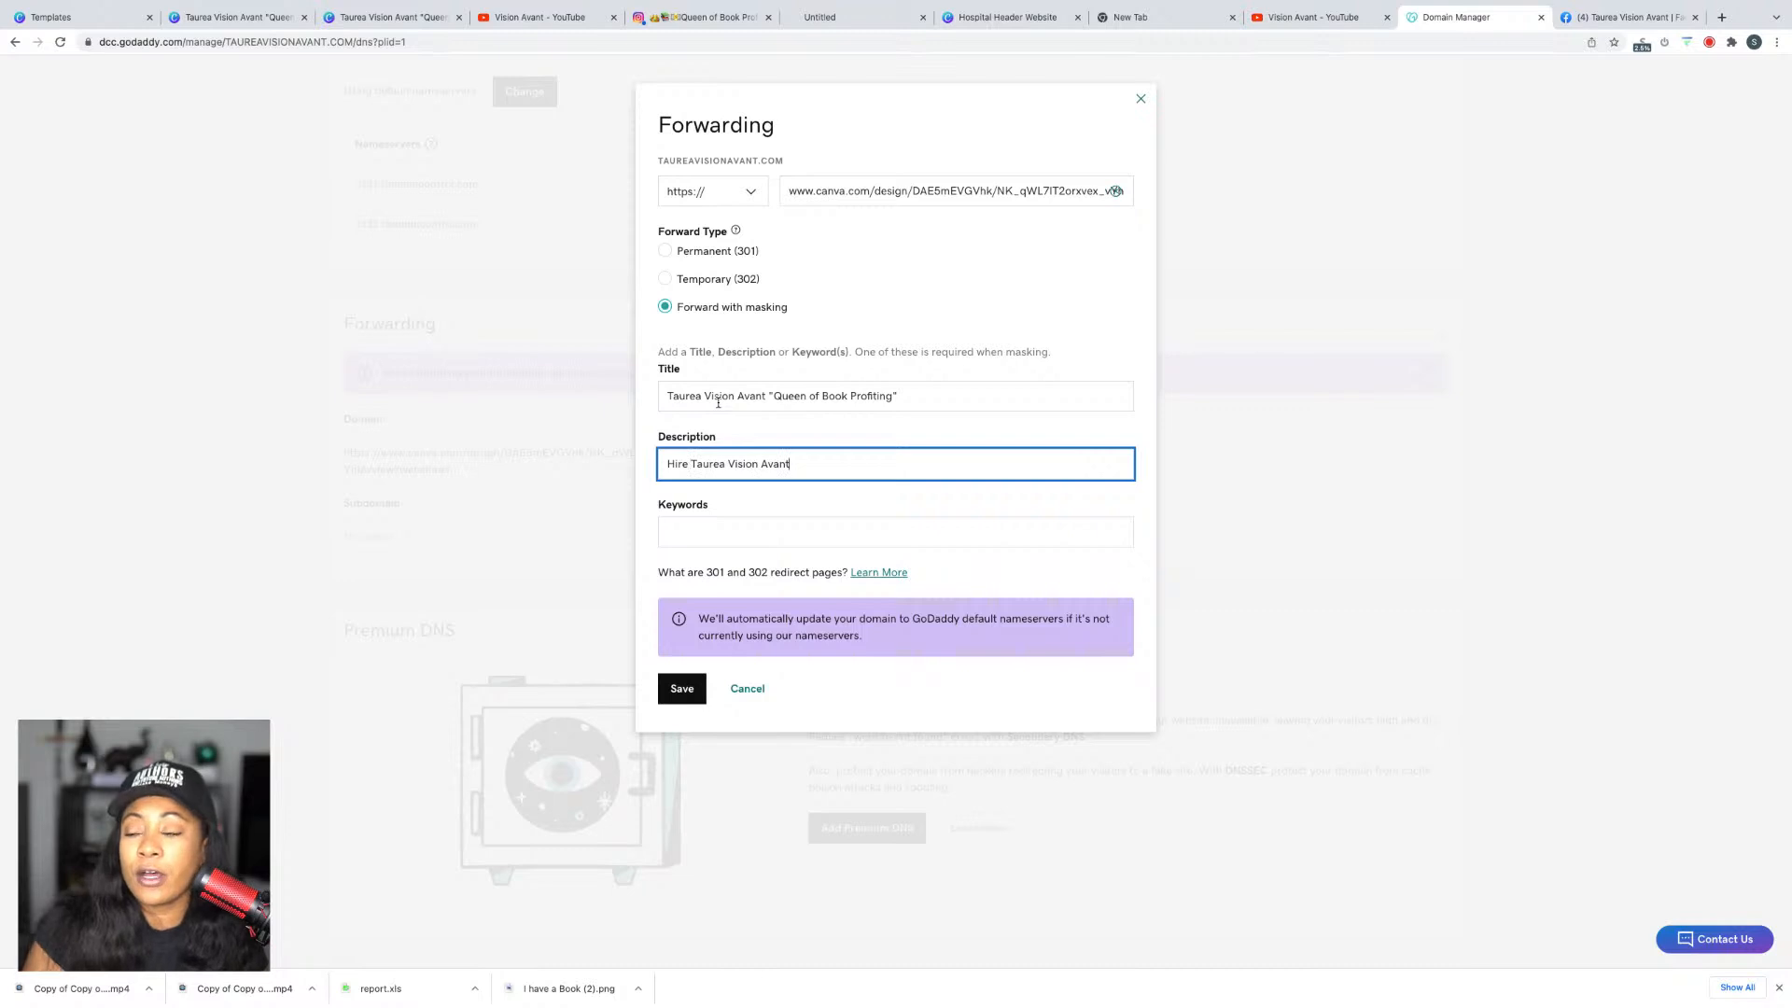
type("speak at your next event")
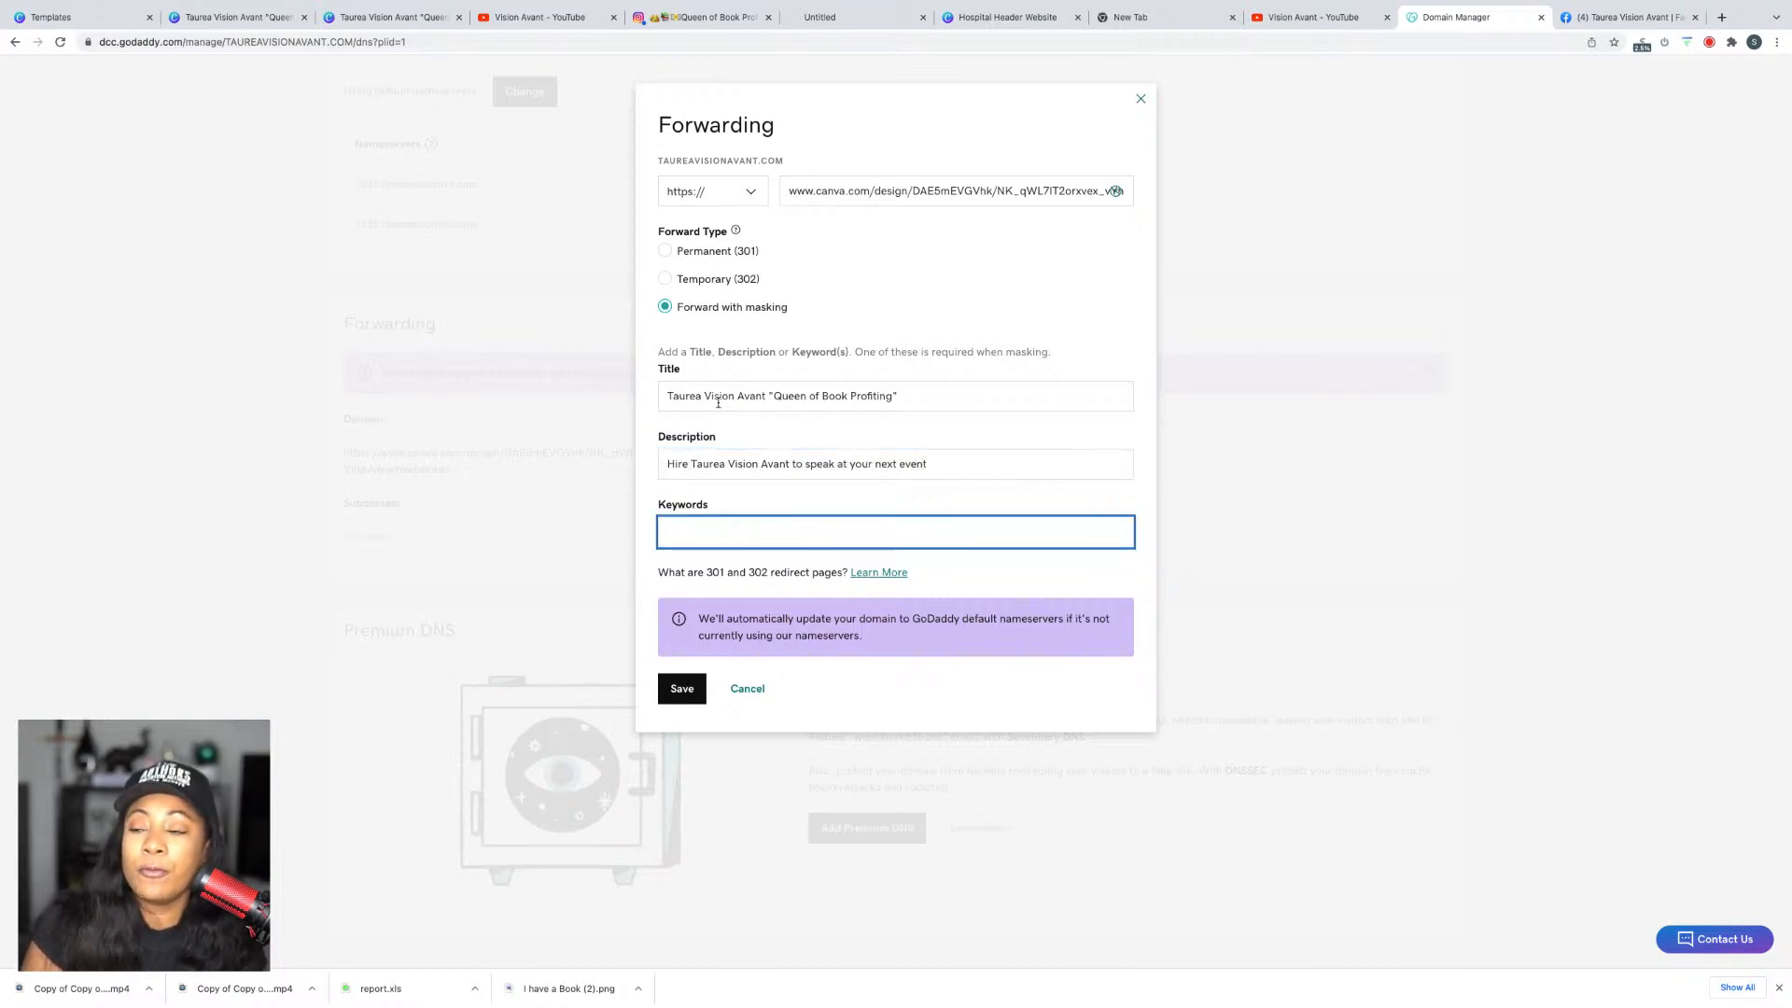
type("ook coac")
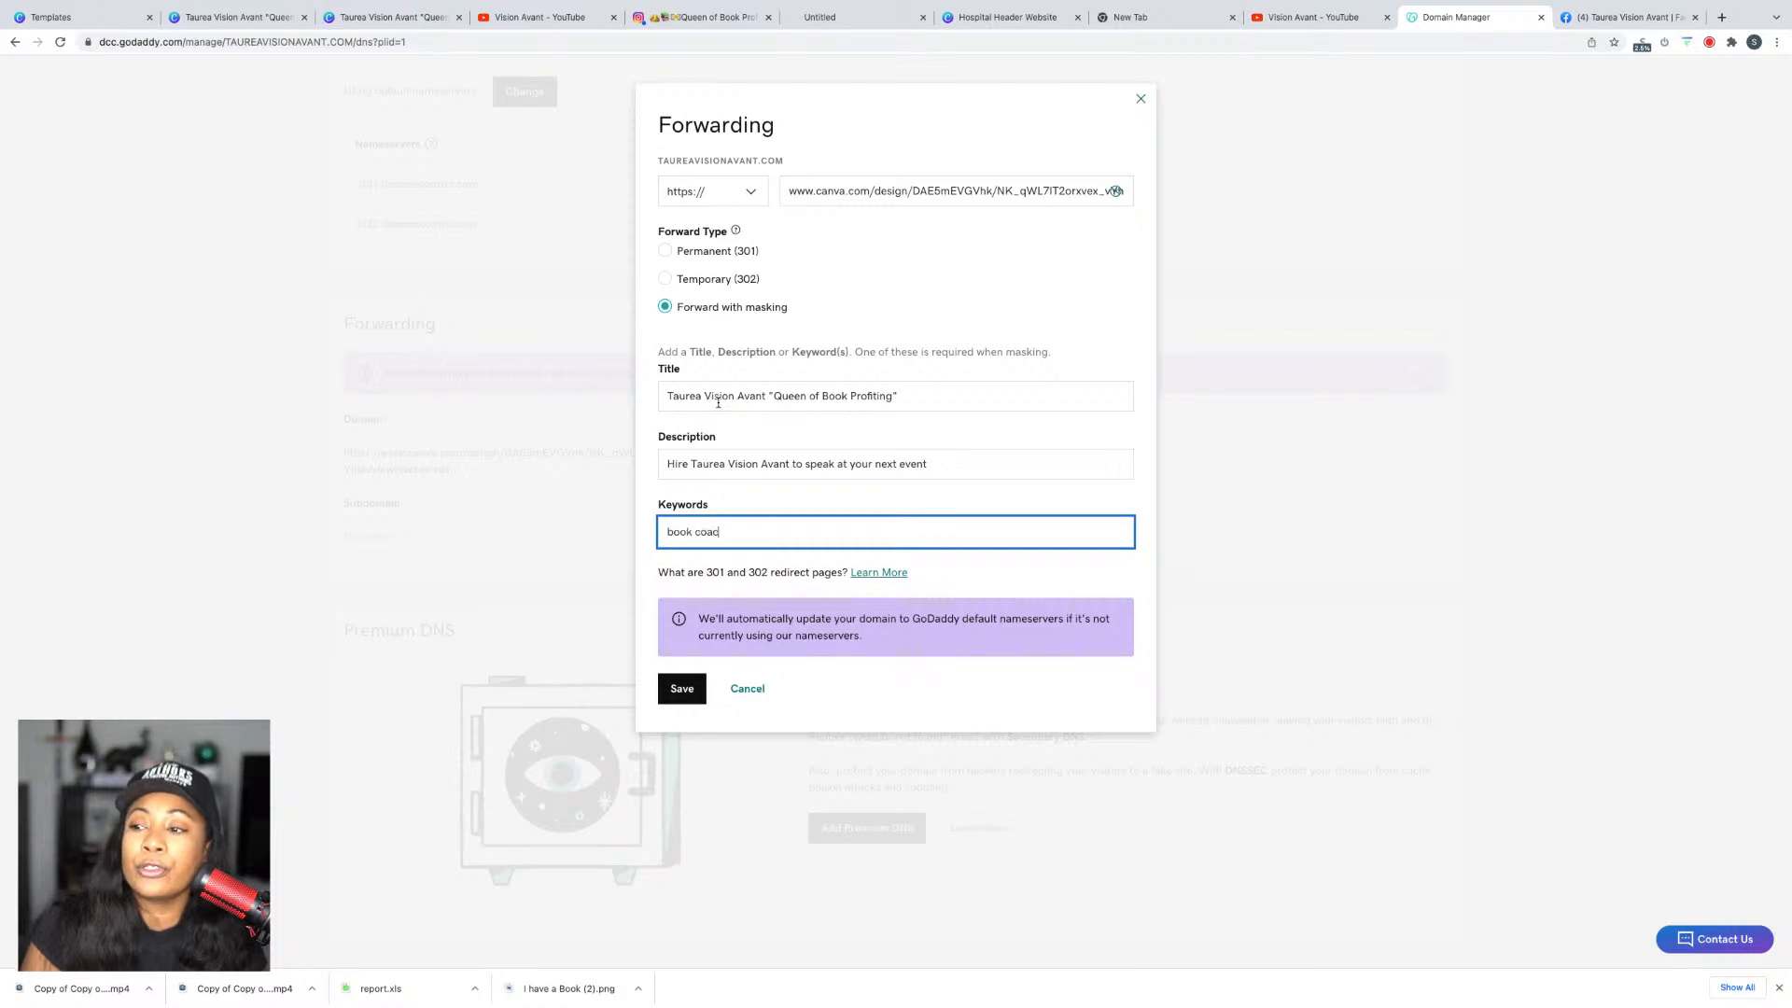
type("h, business coach")
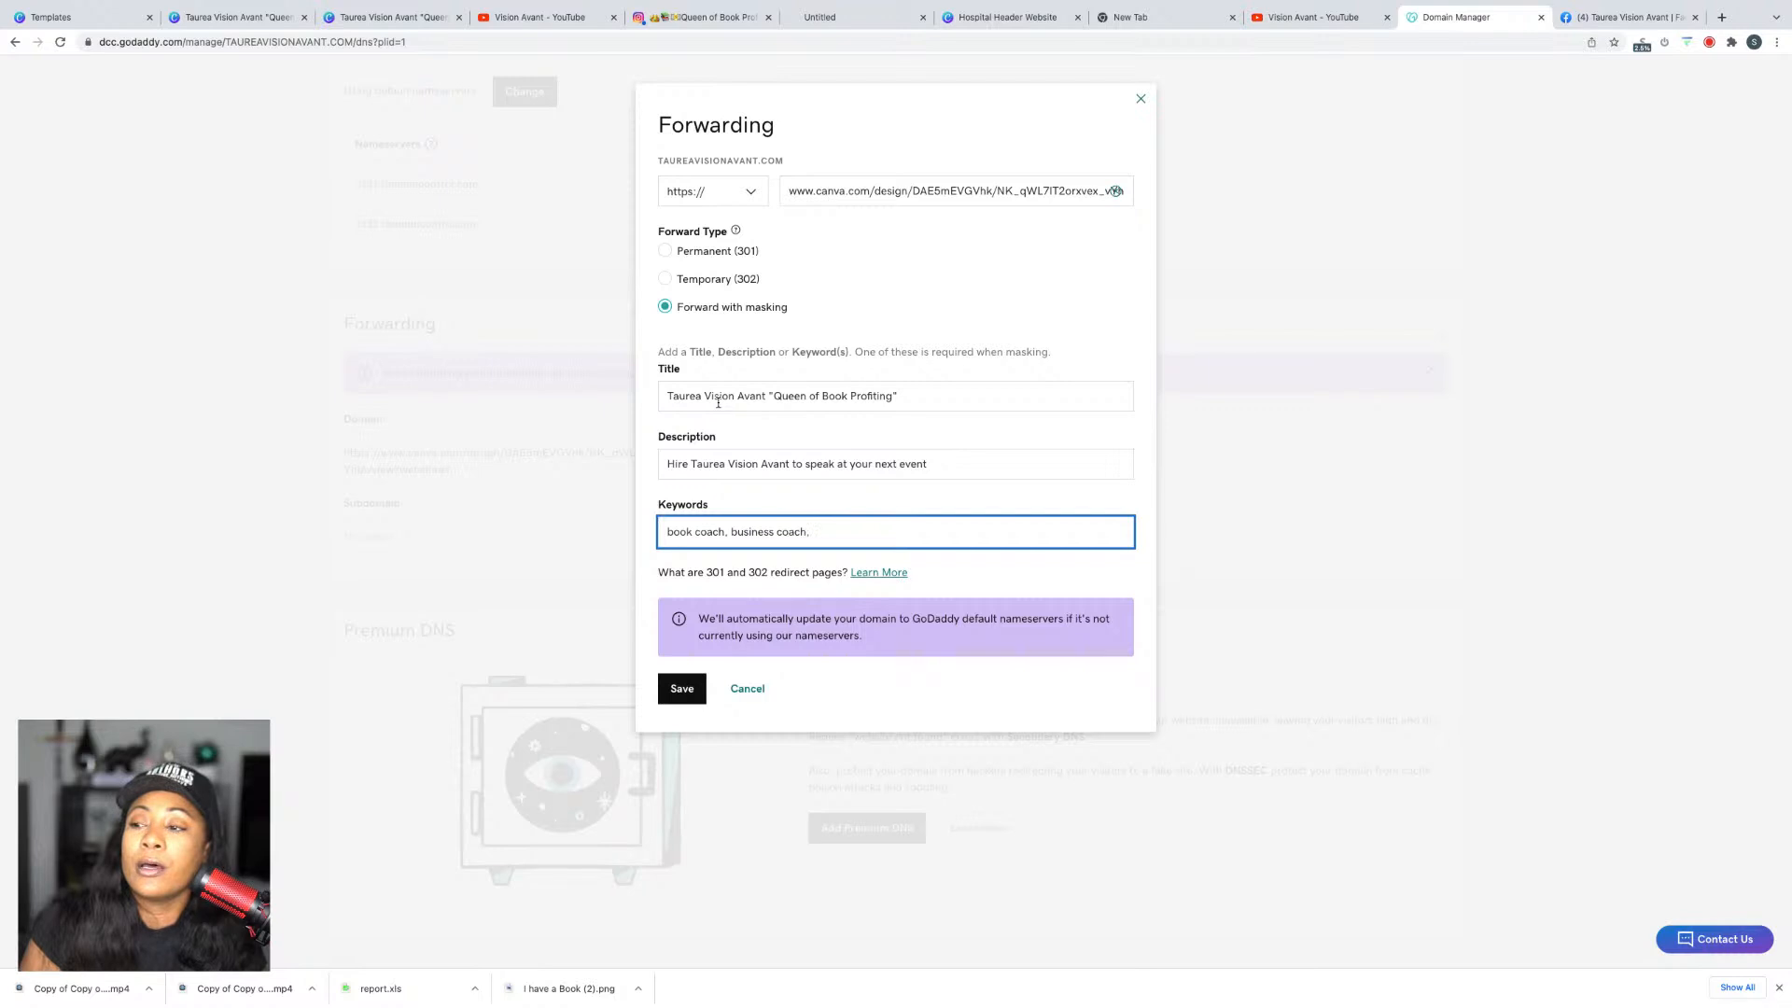
type(", mon")
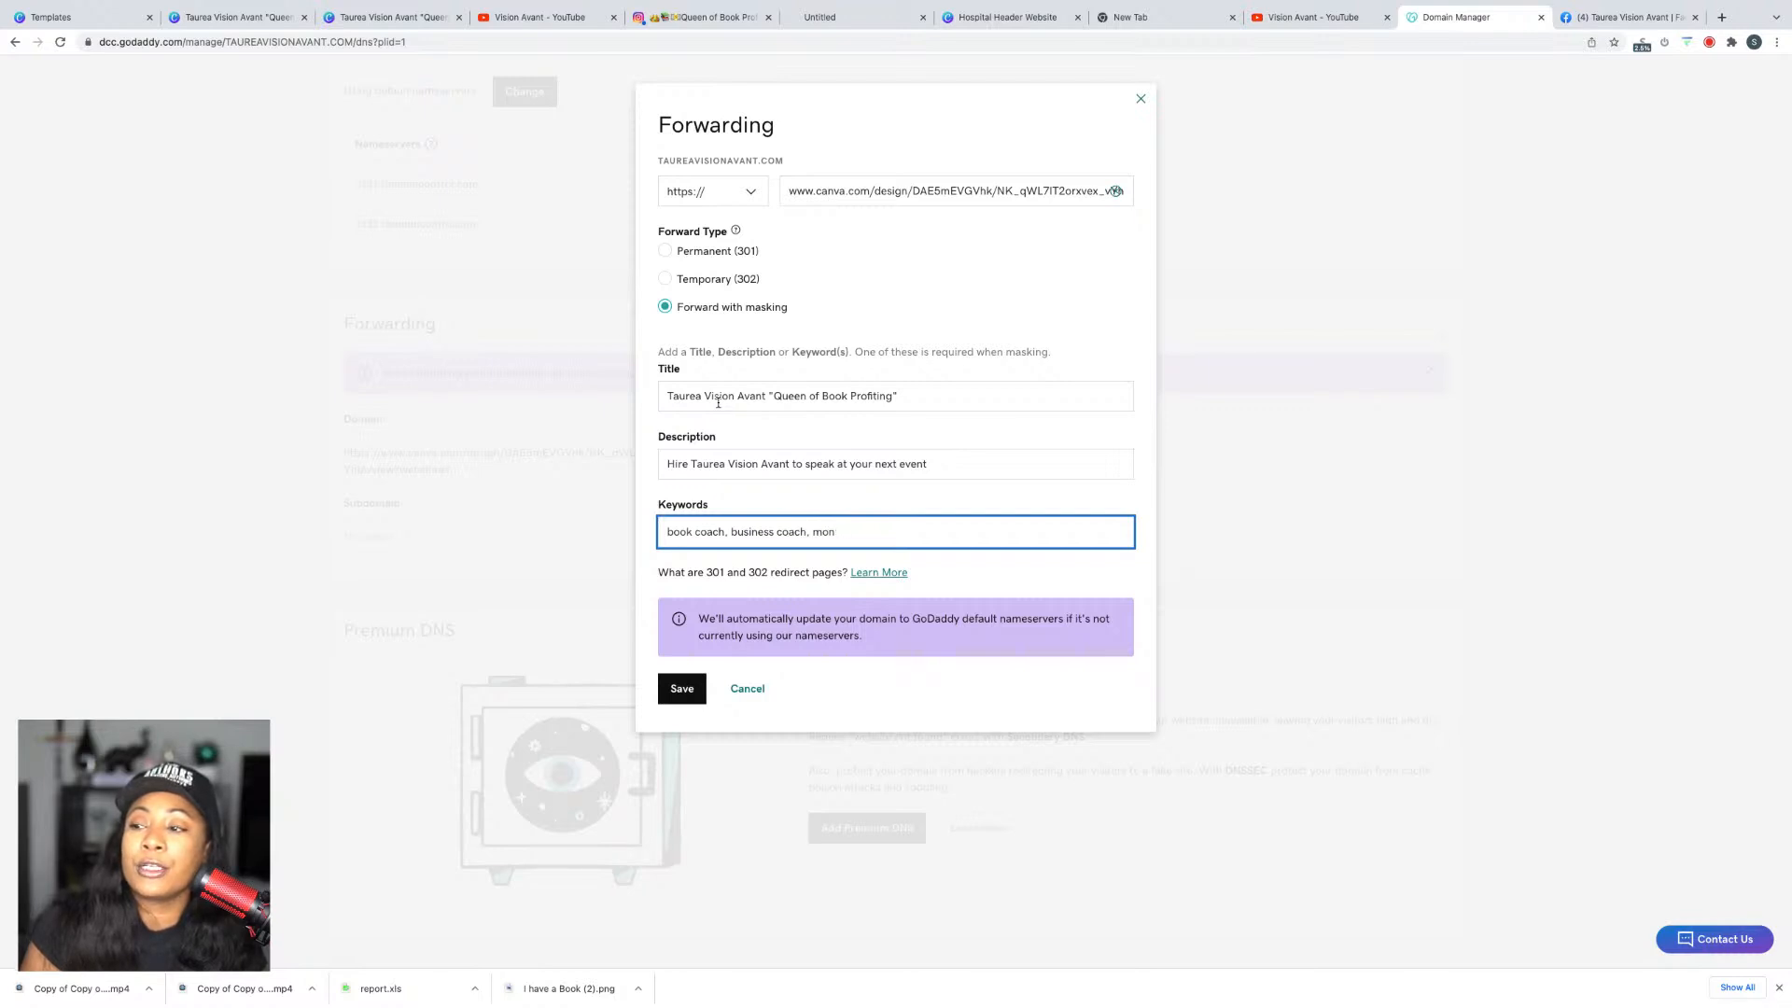
key("BackSpace")
type("tivation, fe")
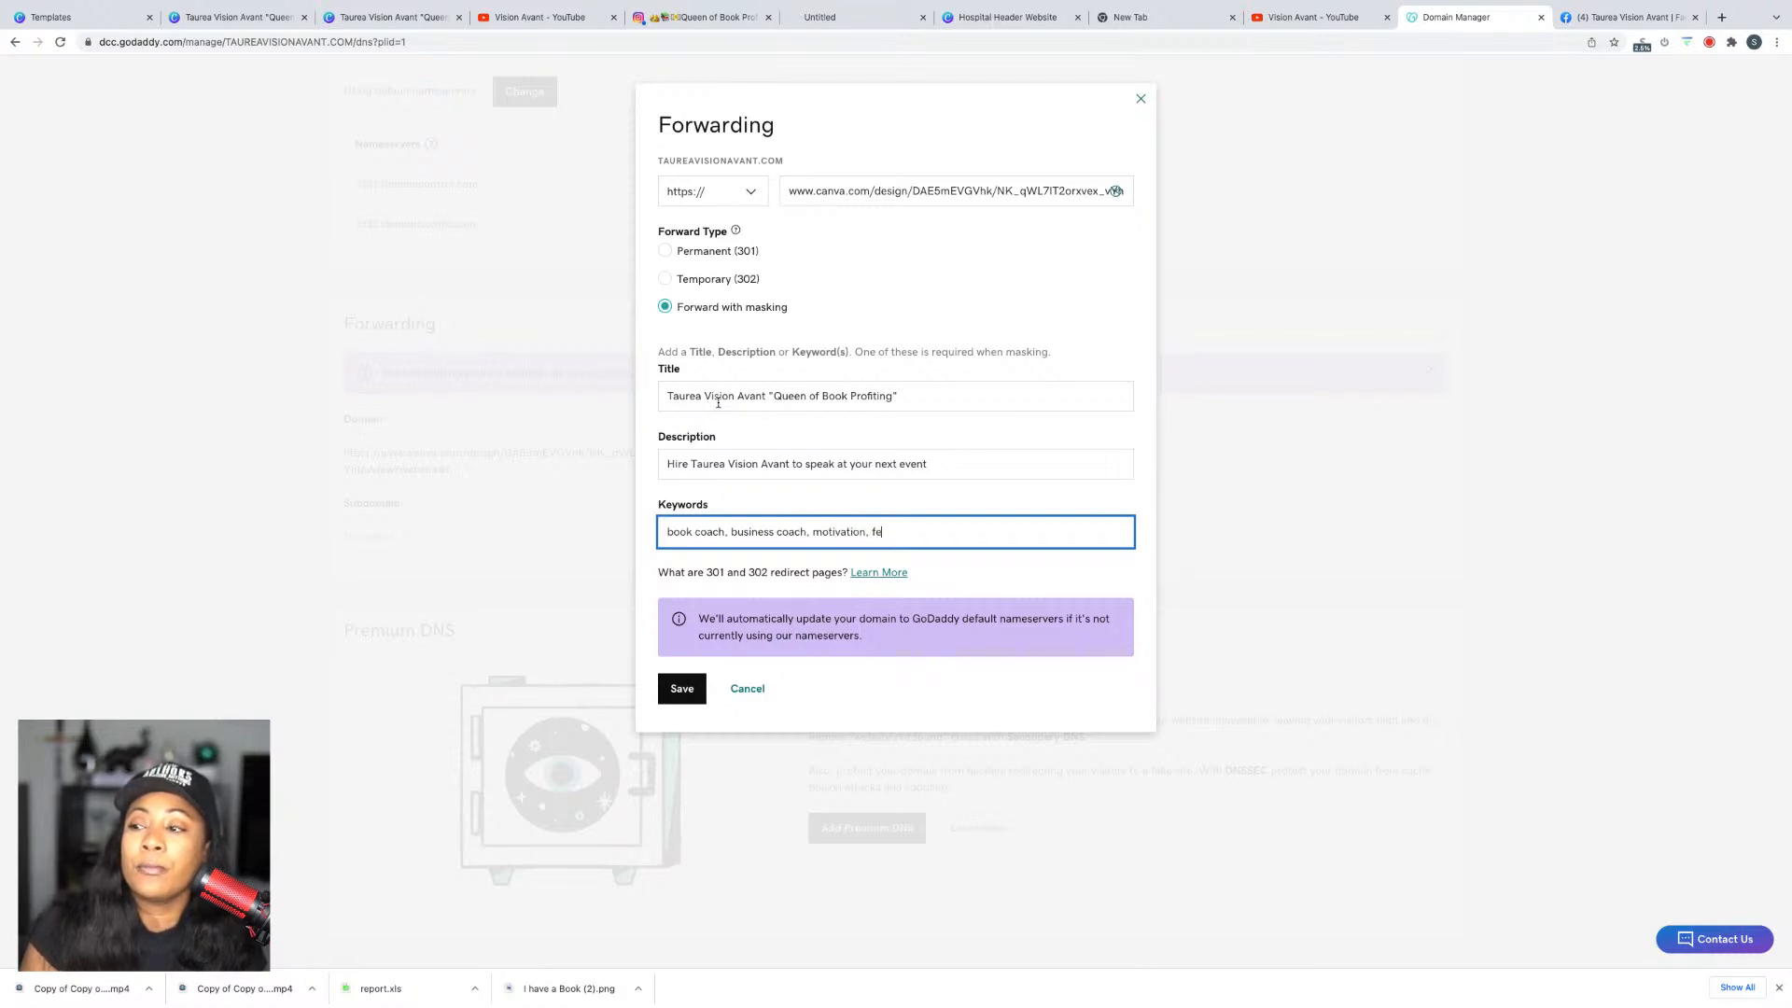
type("male speaker")
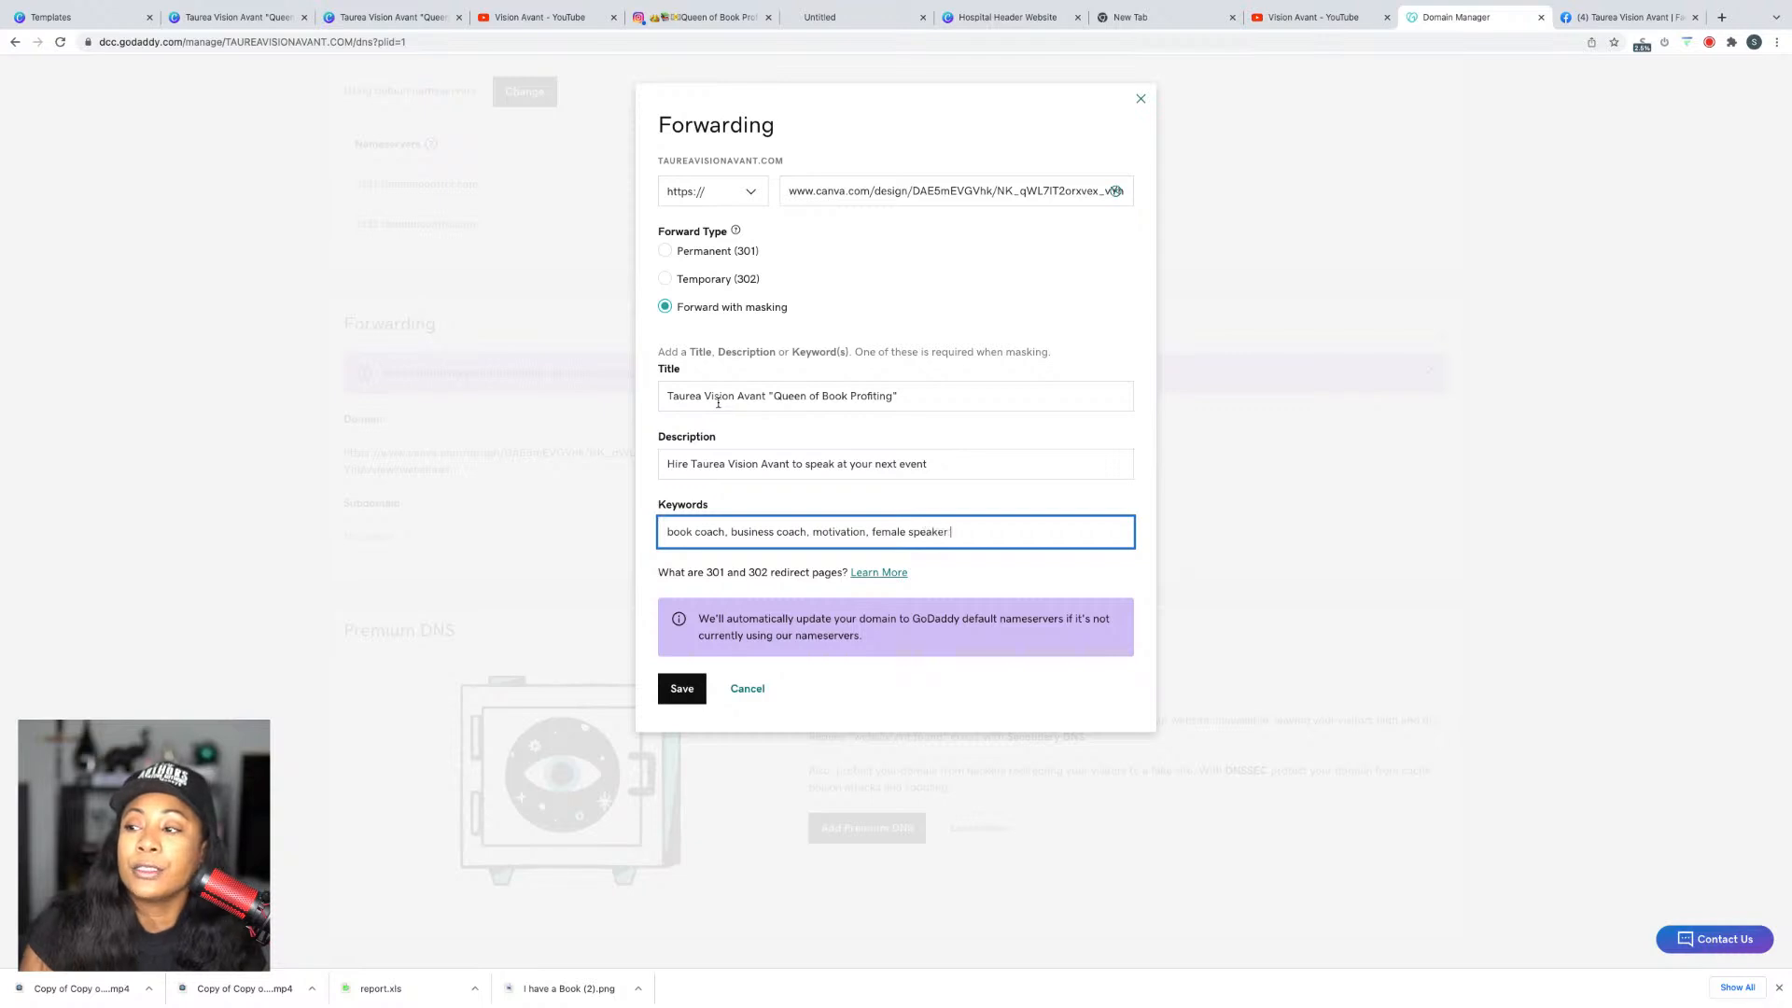
left_click(705, 688)
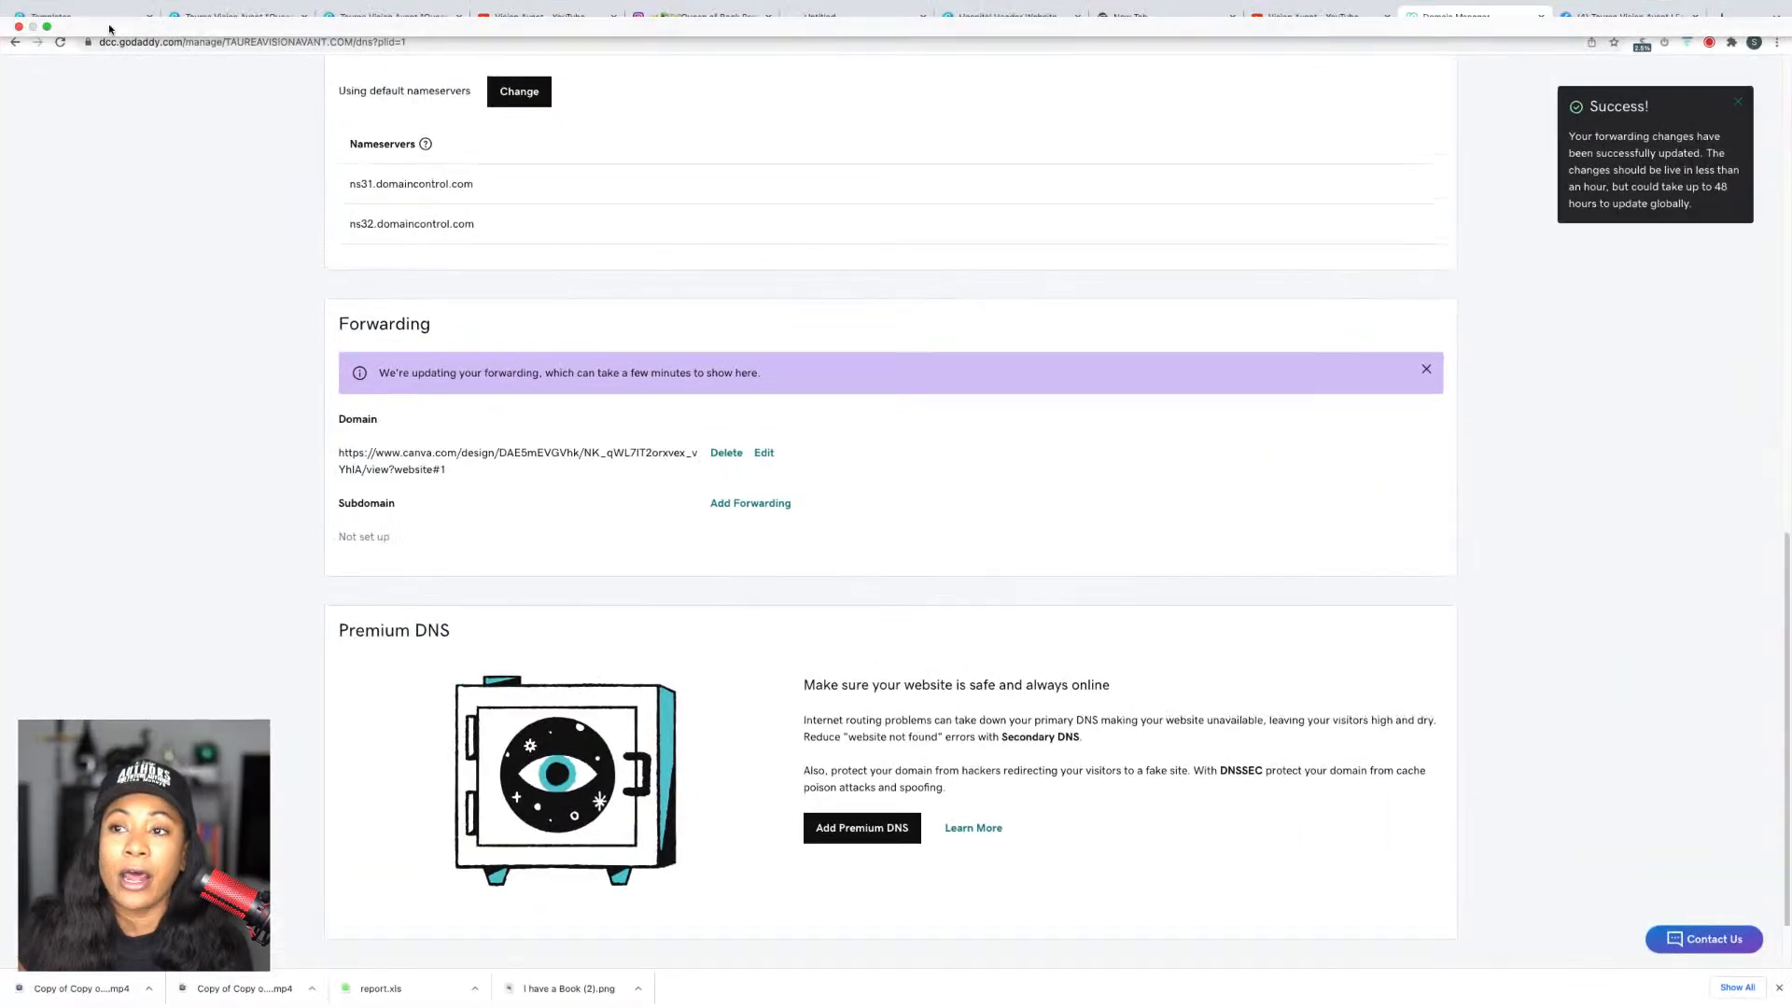
left_click(109, 12)
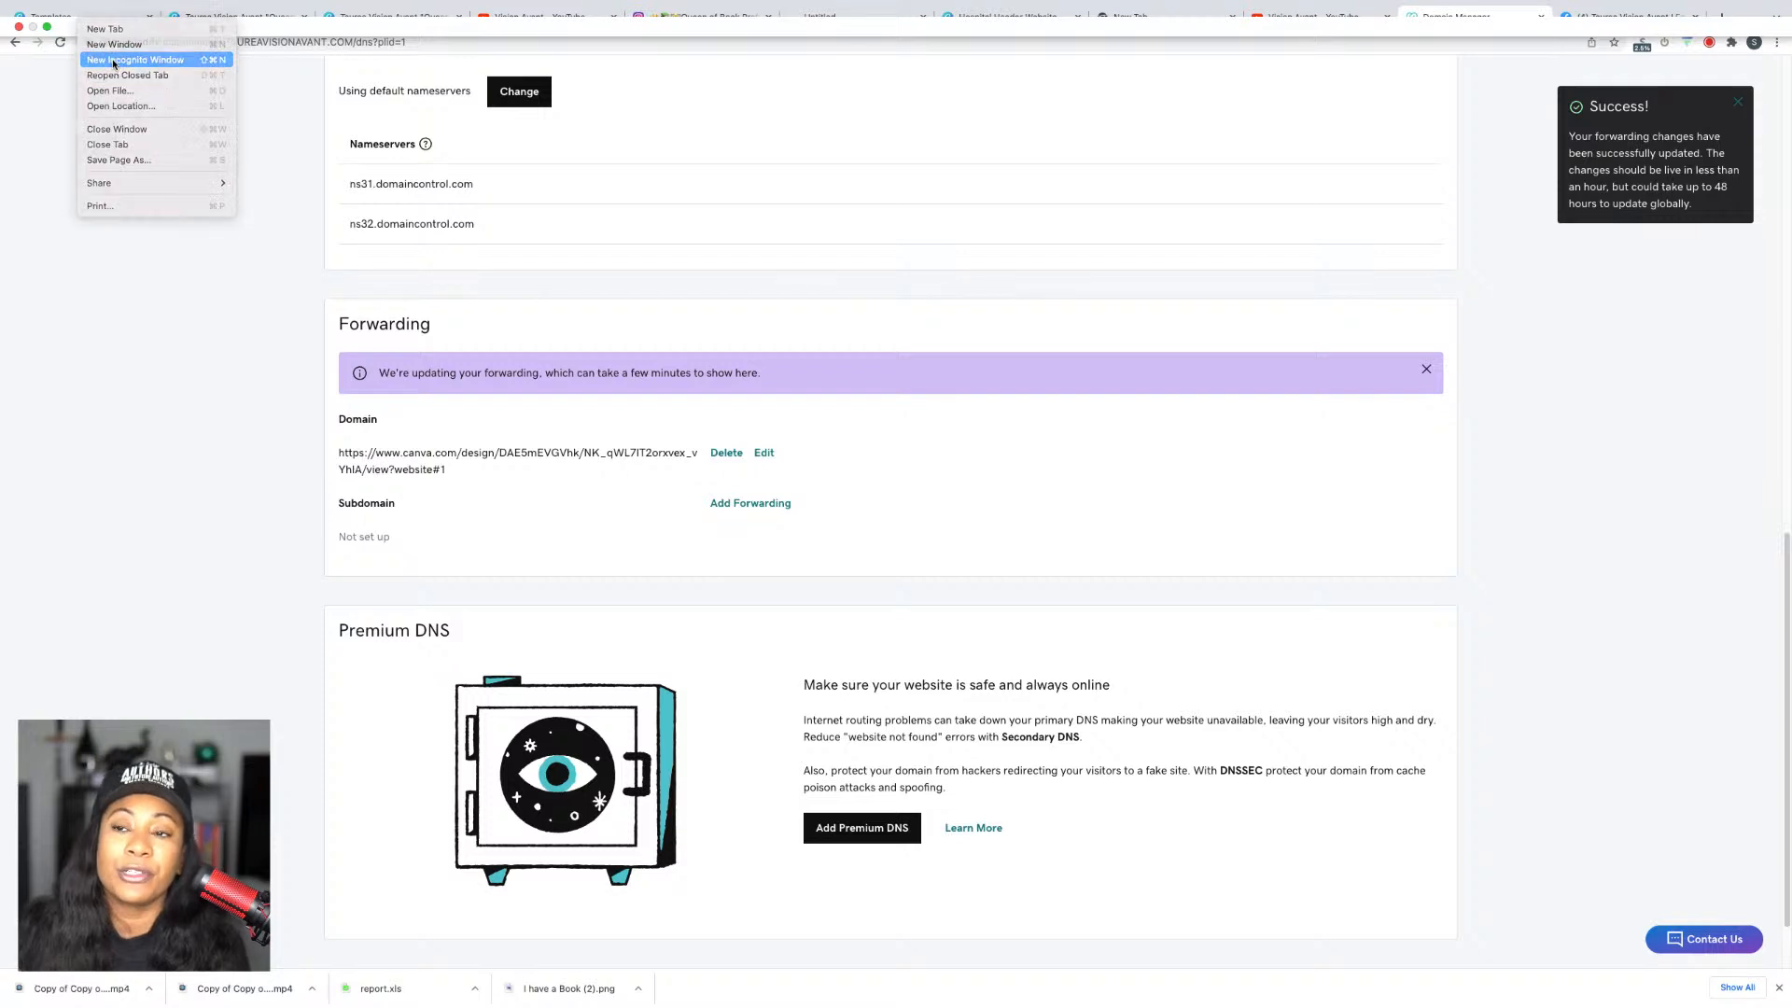
left_click(113, 60)
type("w")
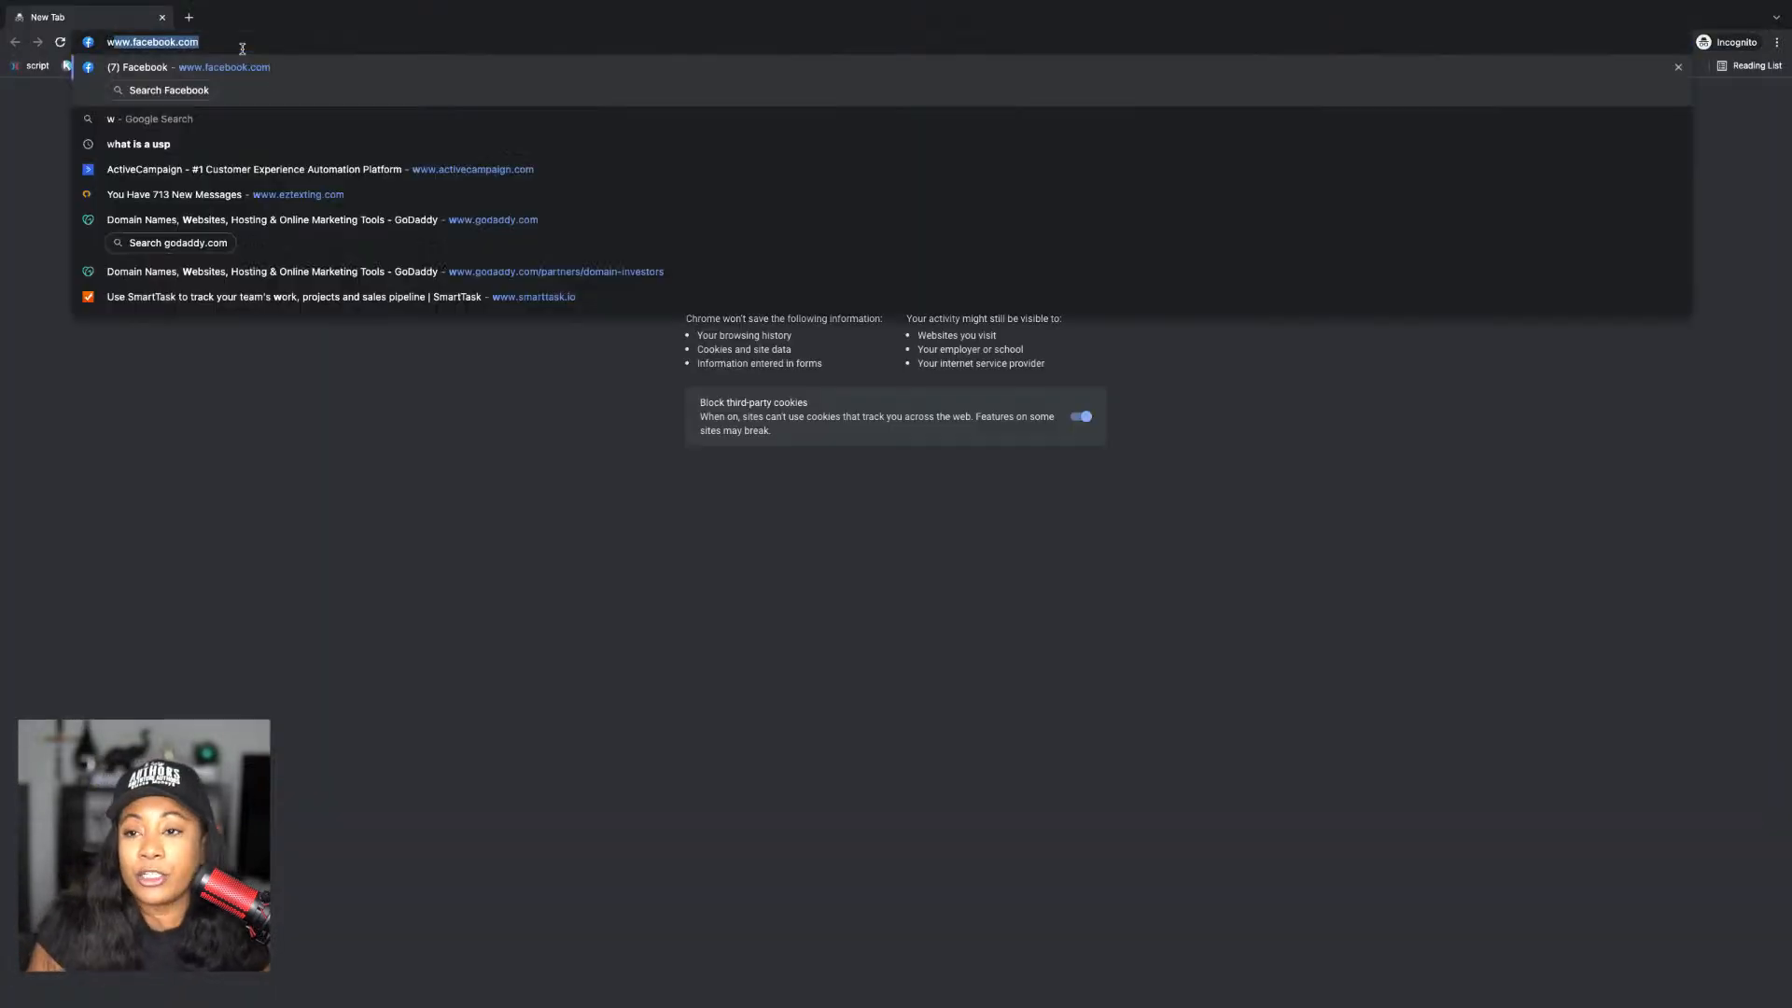
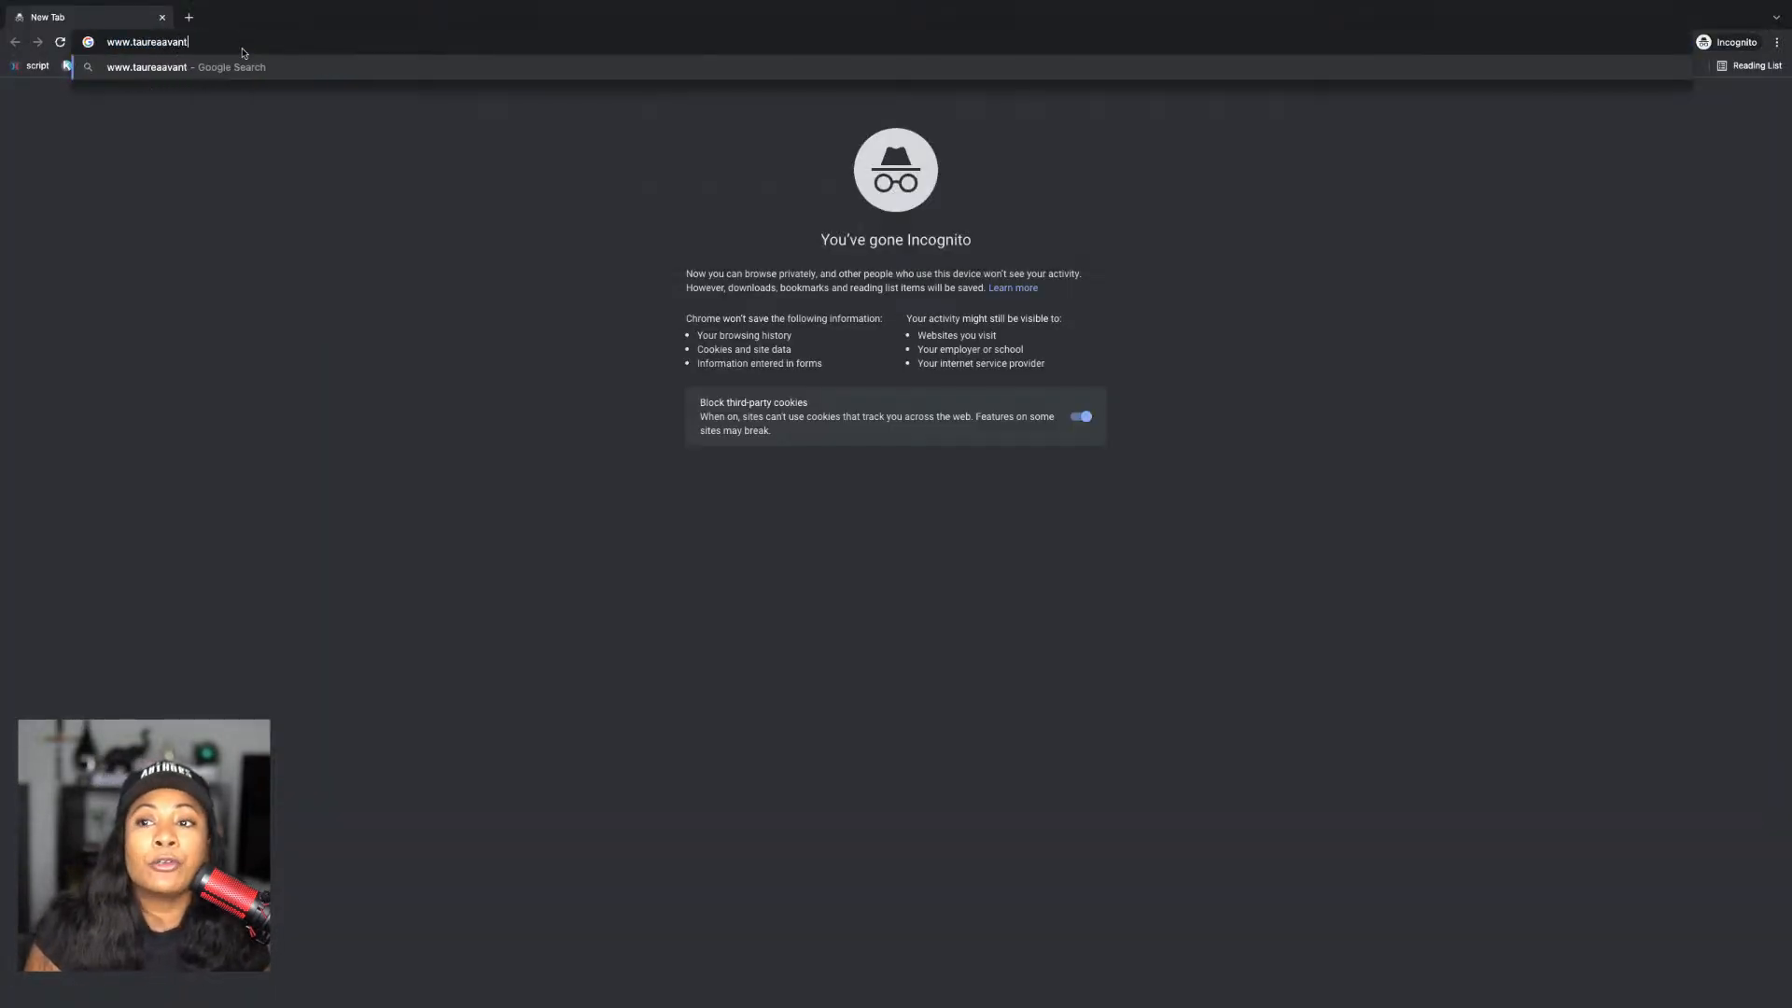
type(".coom")
key("Return")
left_click(242, 48)
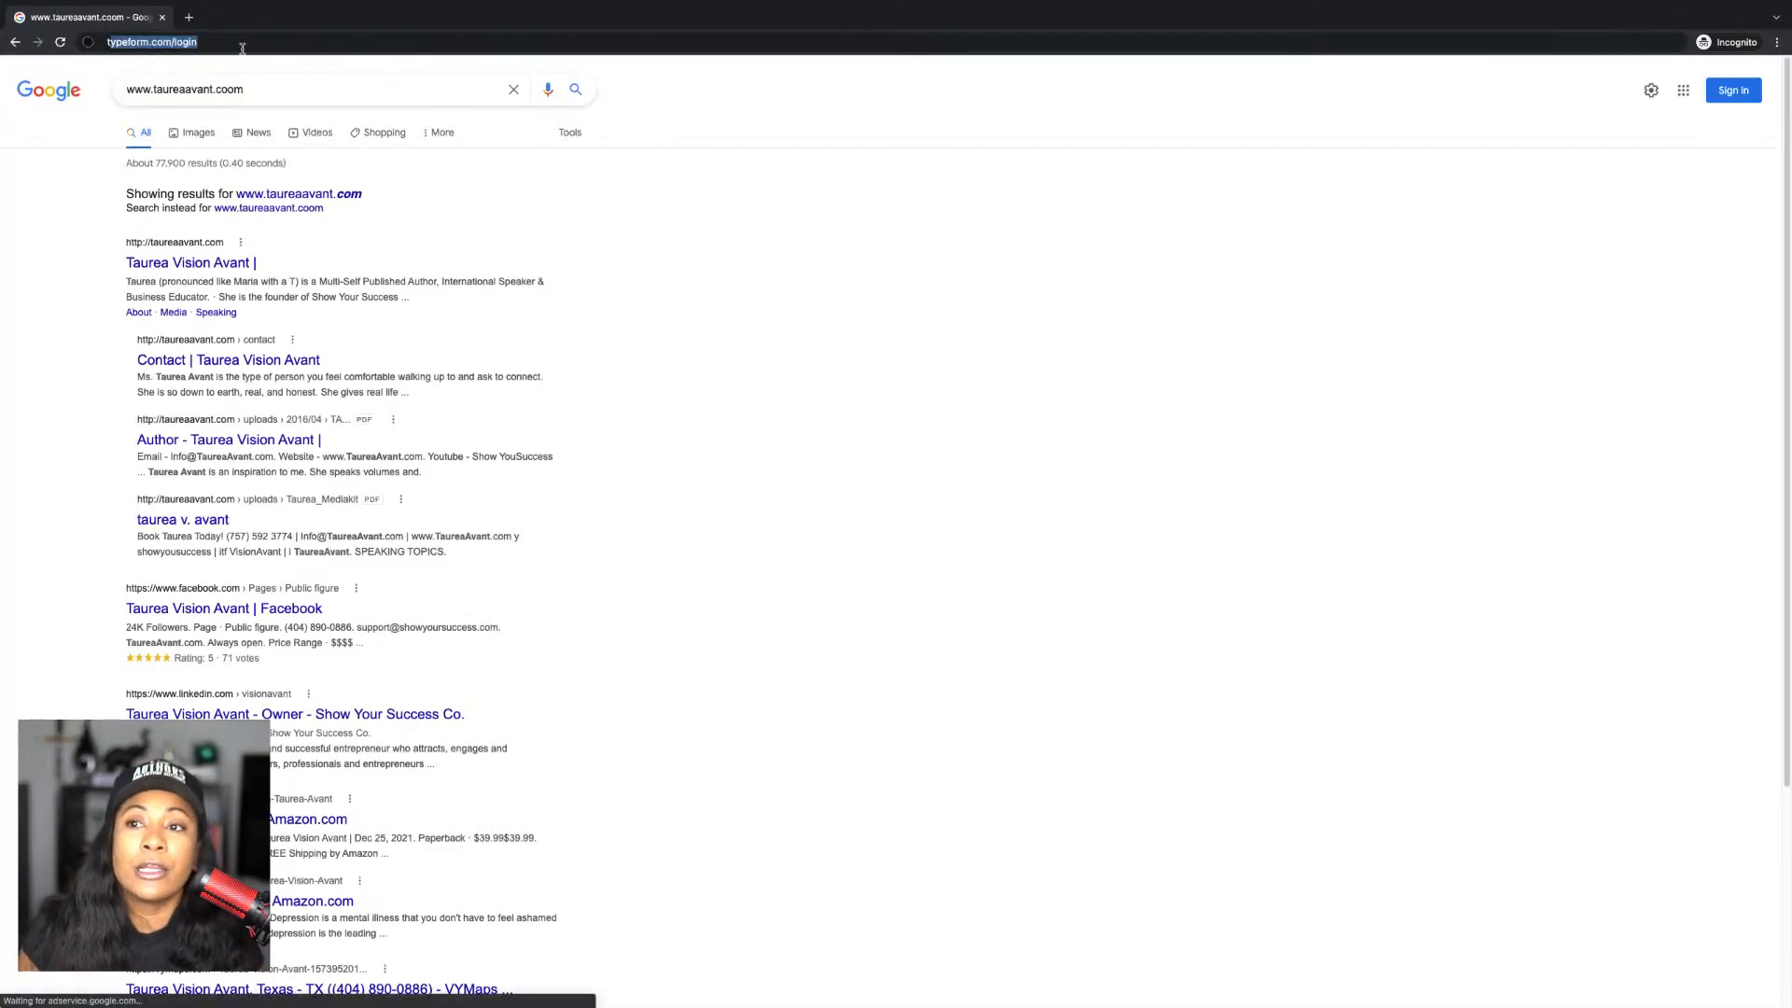
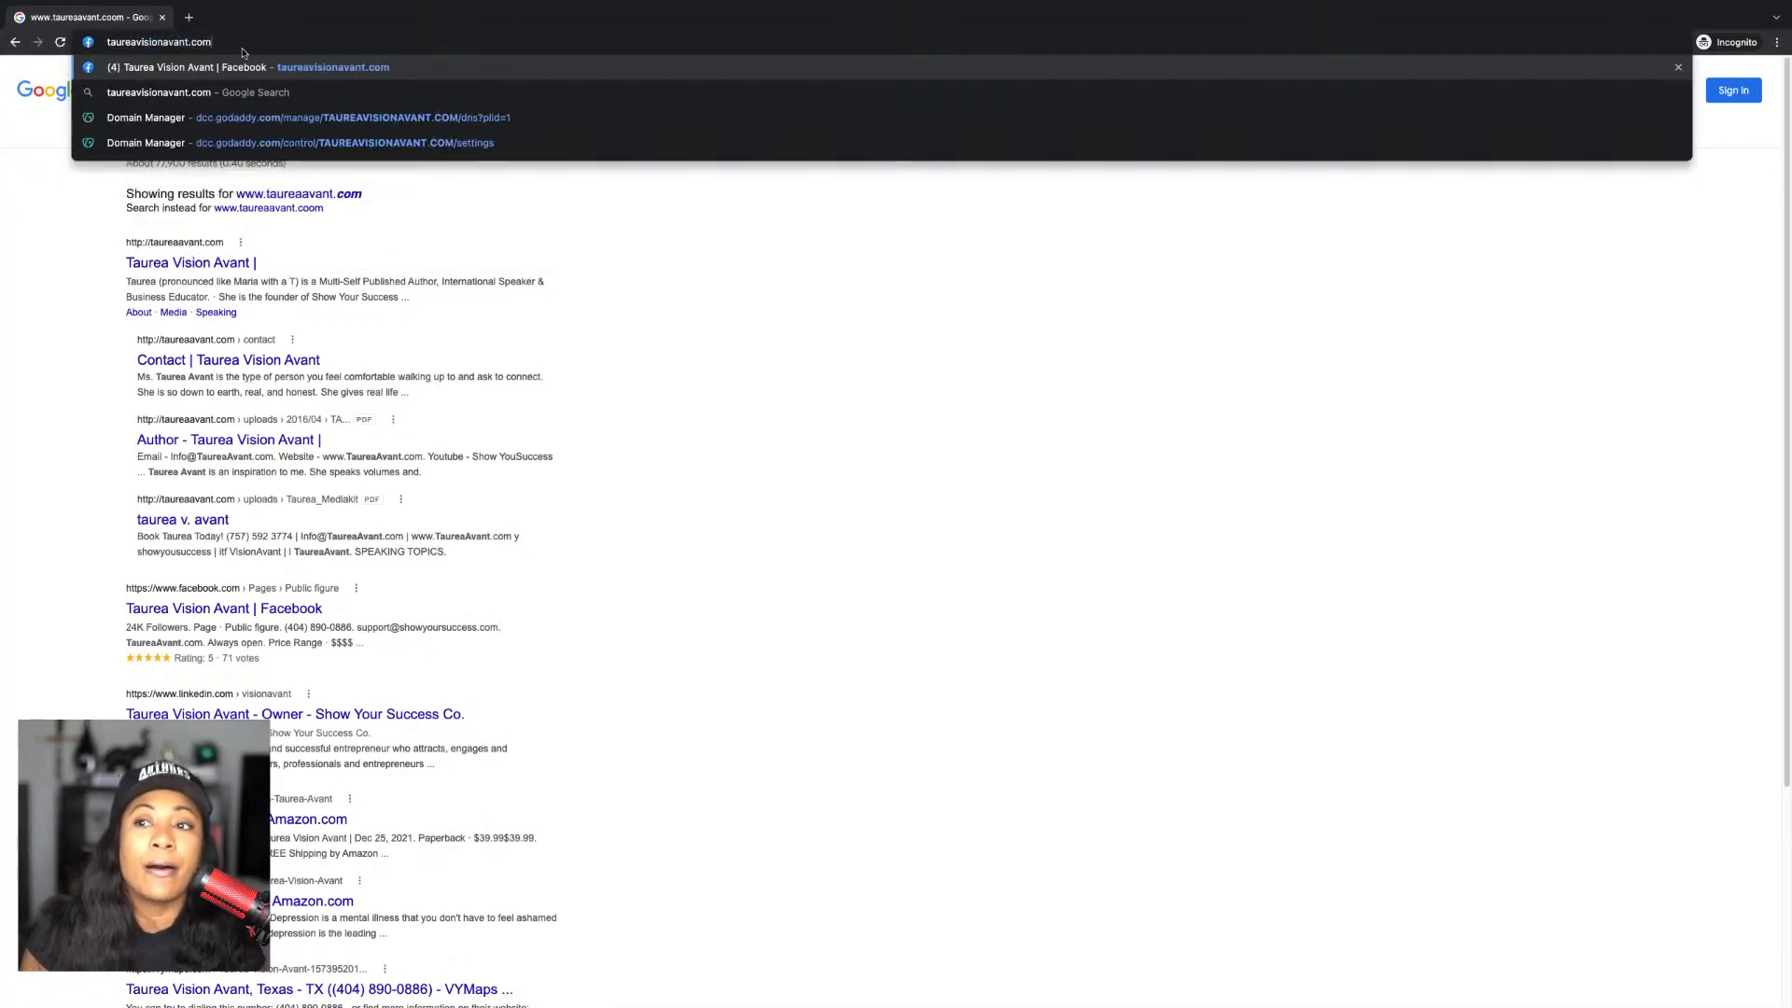
key("Return")
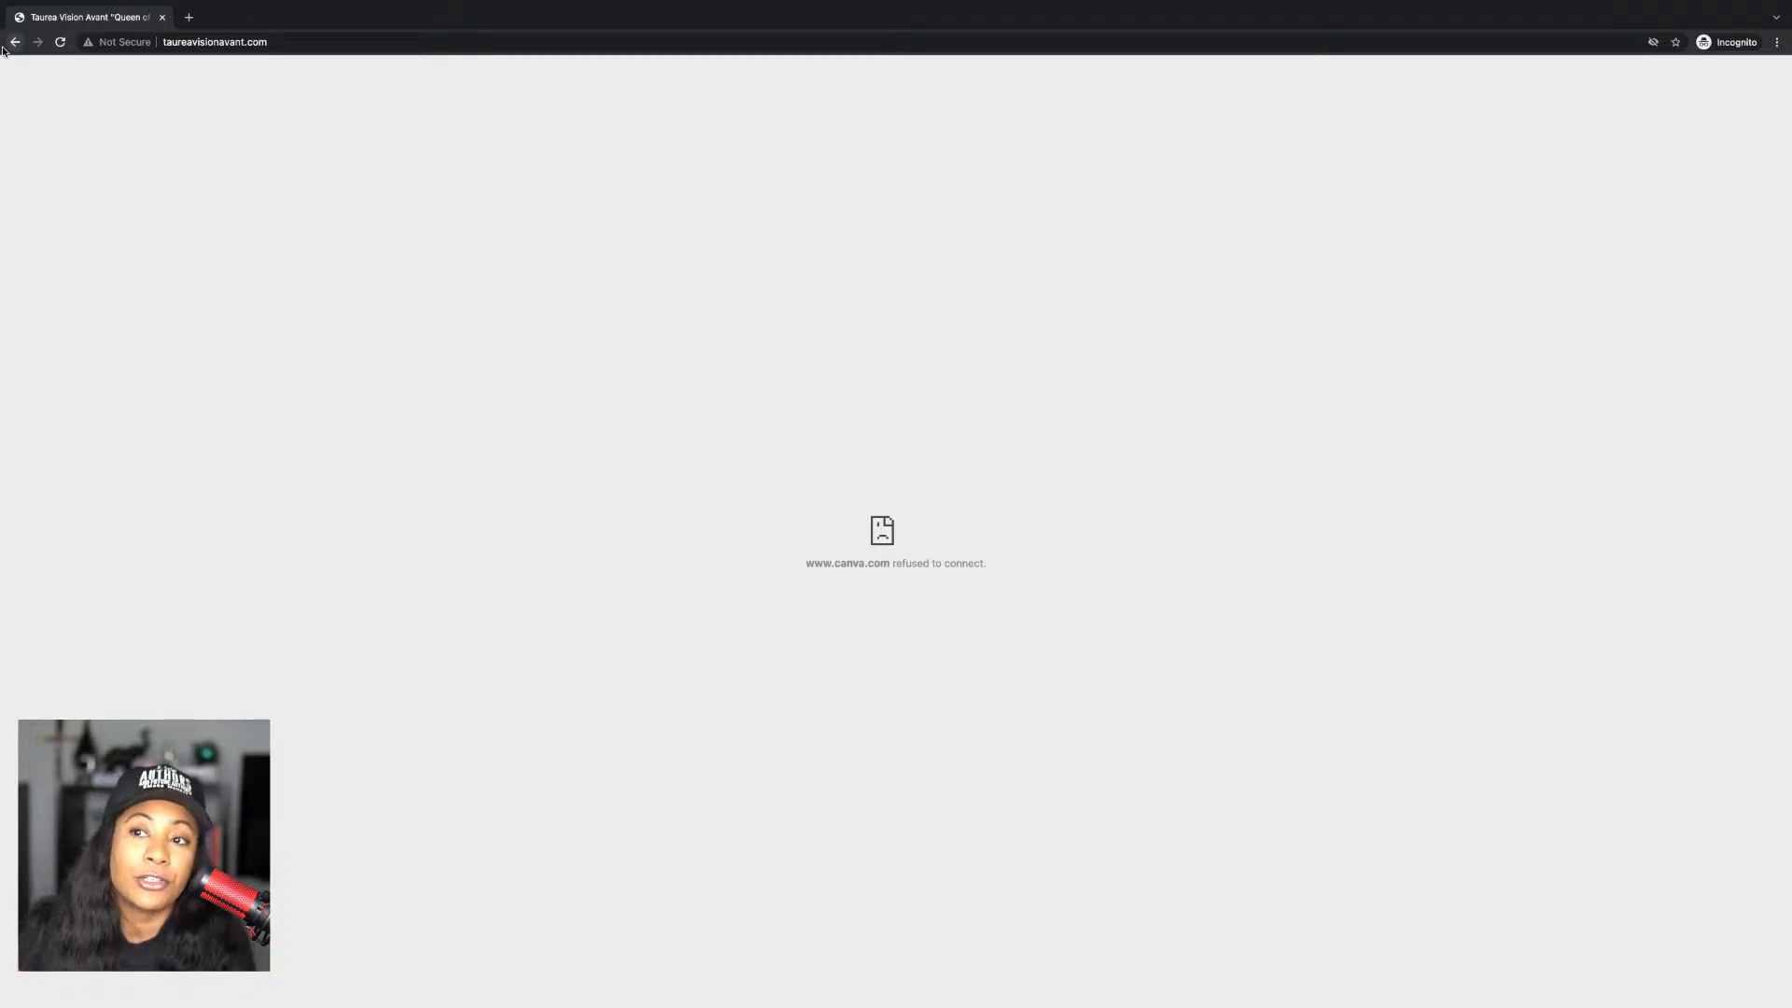
left_click(61, 42)
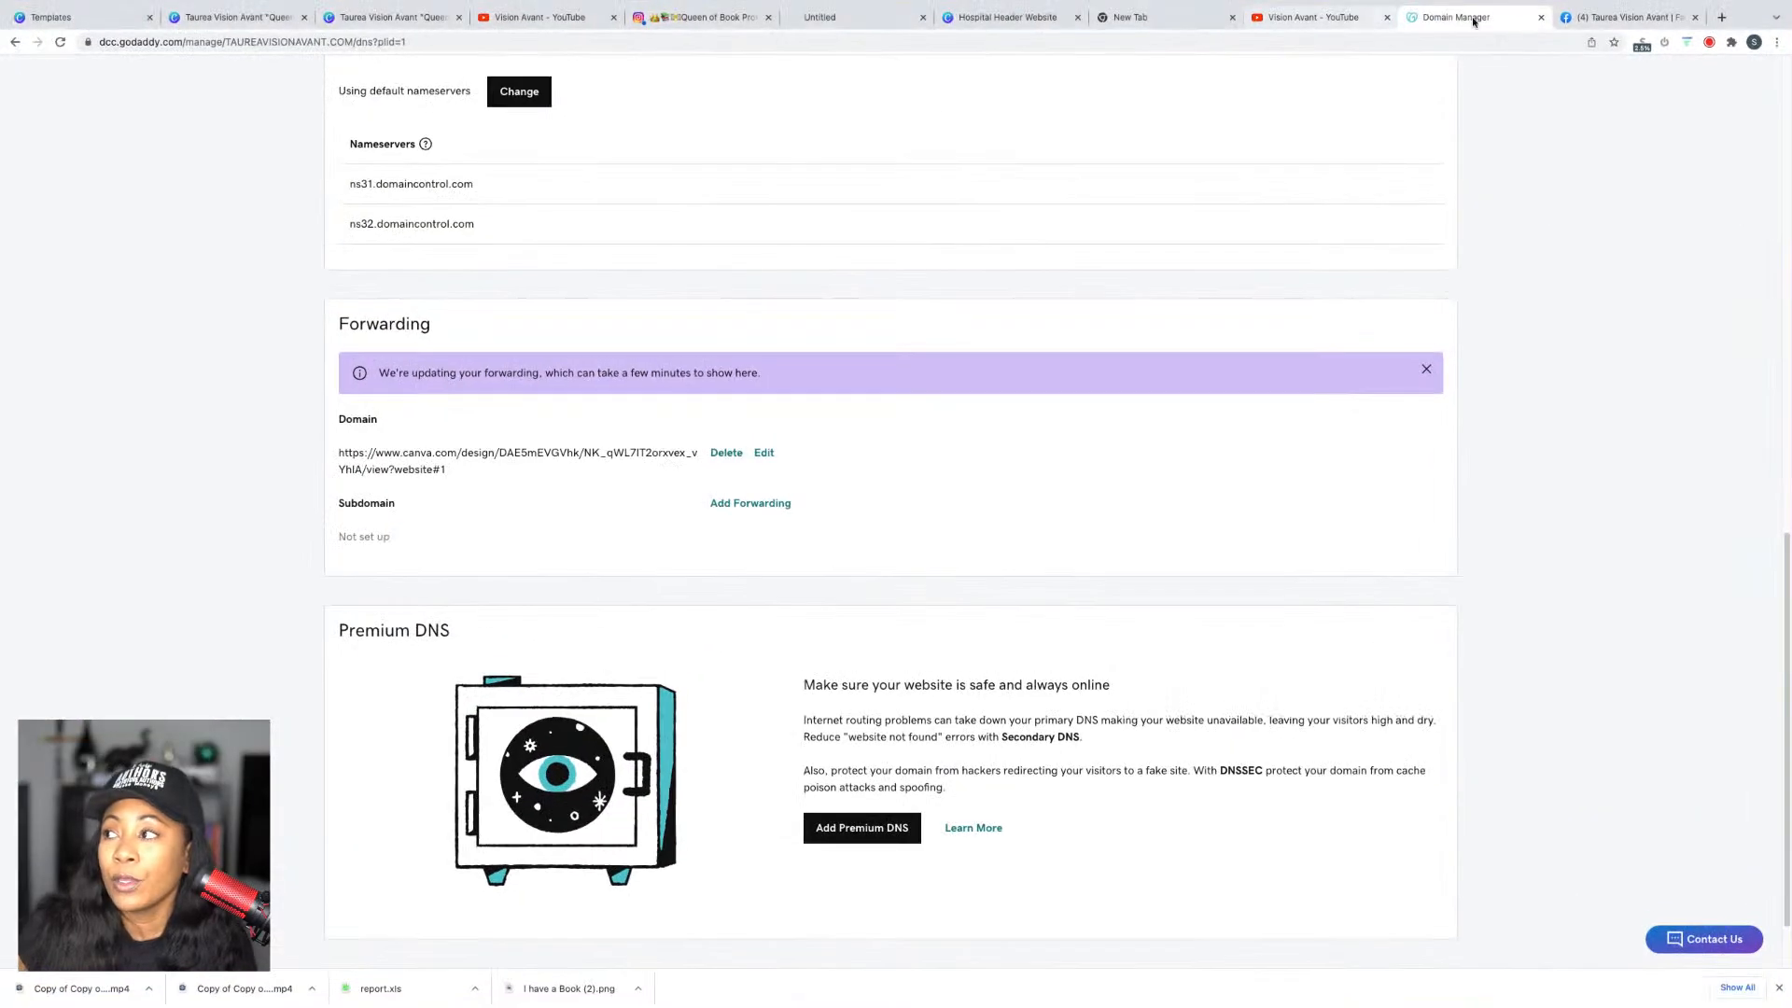
left_click(1562, 60)
left_click(1296, 78)
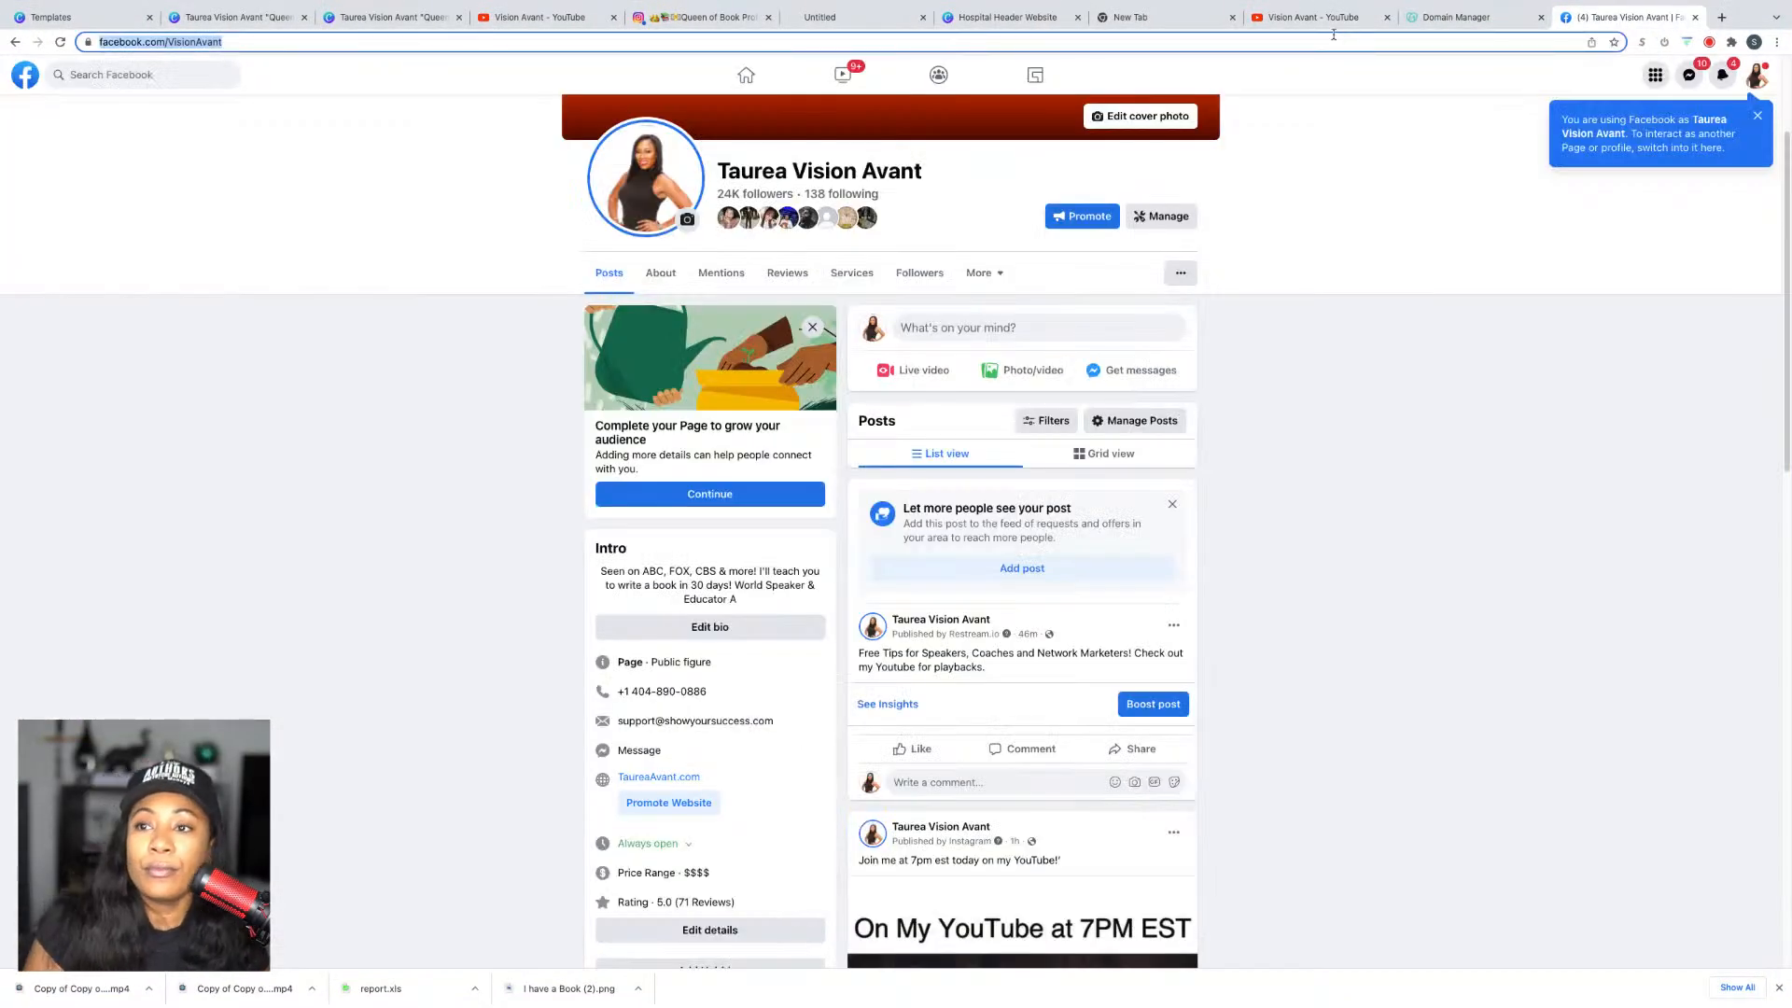
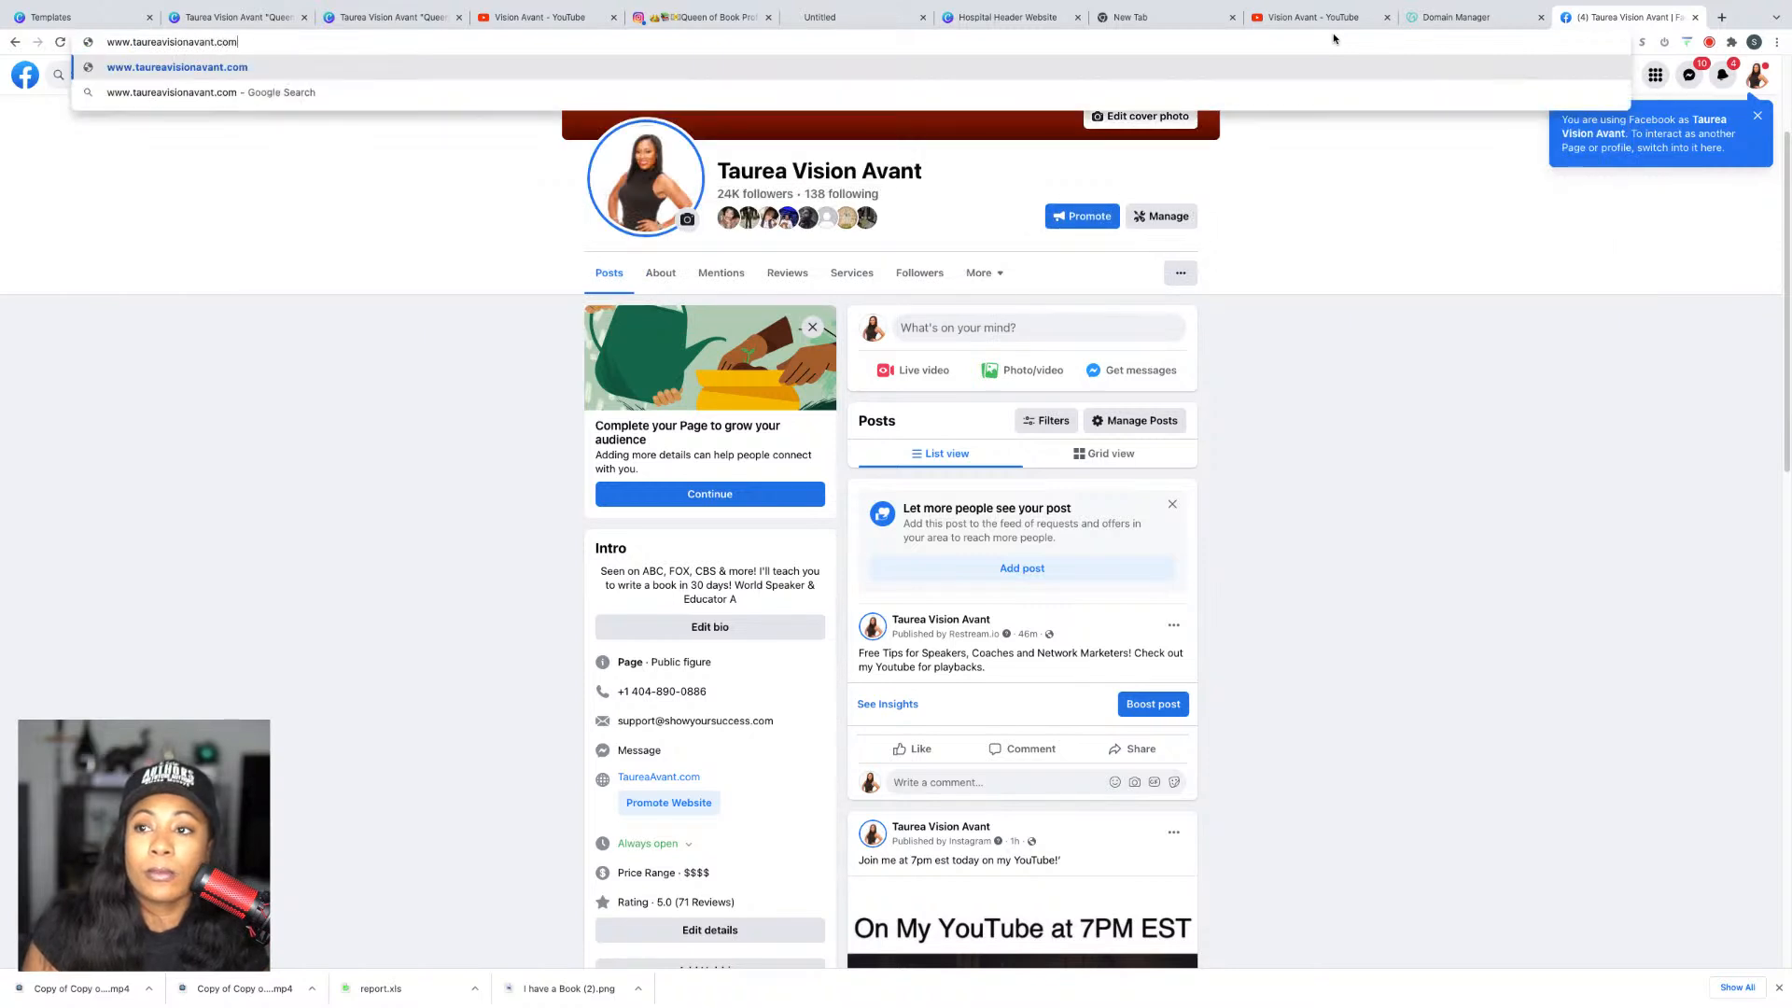
key("Return")
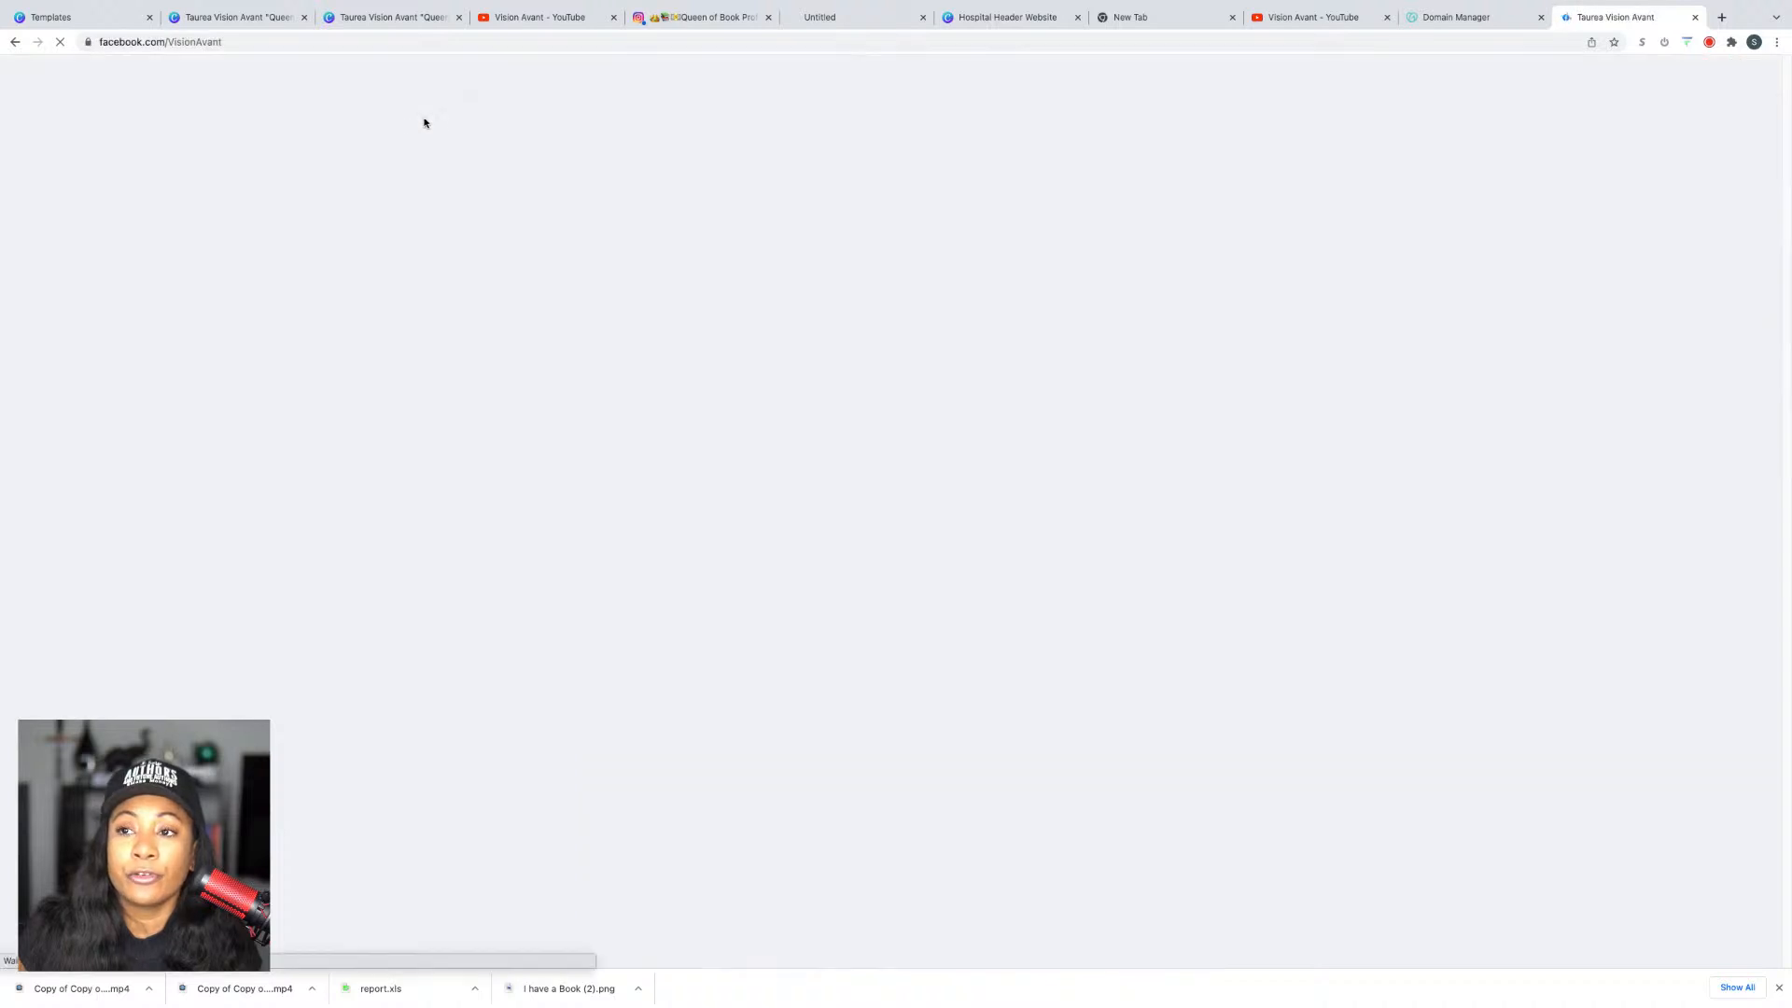
Step: Re-save the domain forwarding with masking kept, then go to the published website tab
left_click(1694, 18)
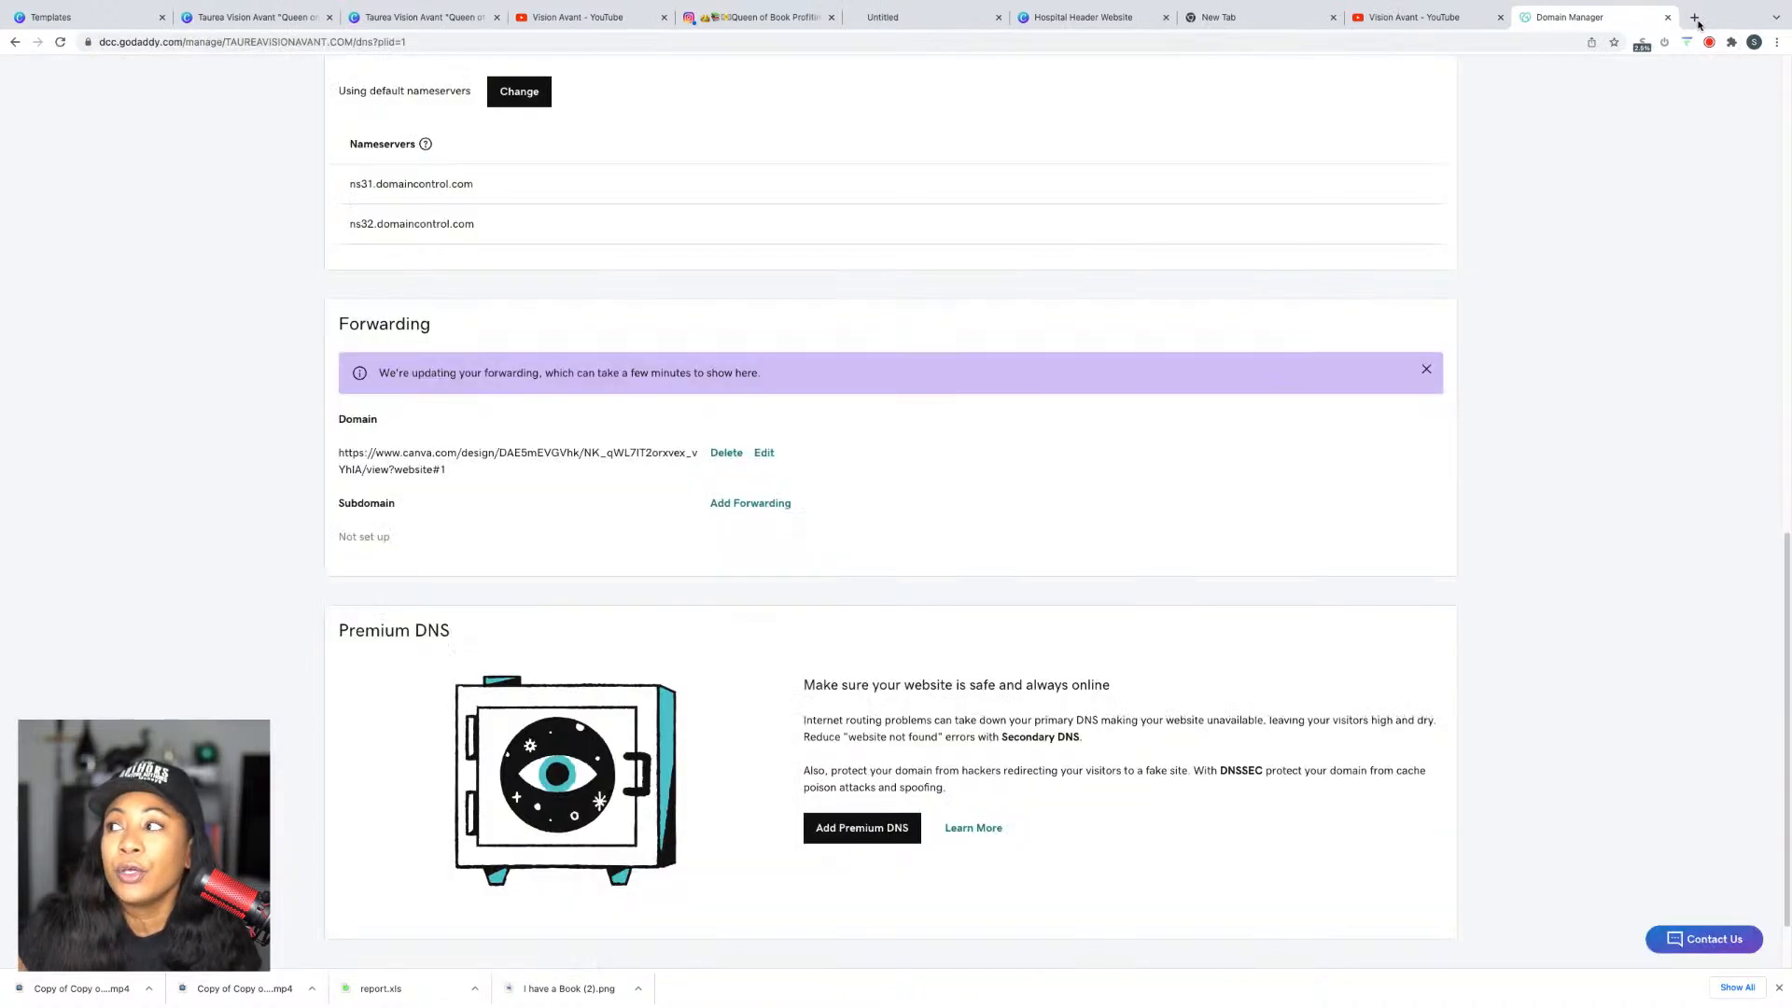
left_click(763, 453)
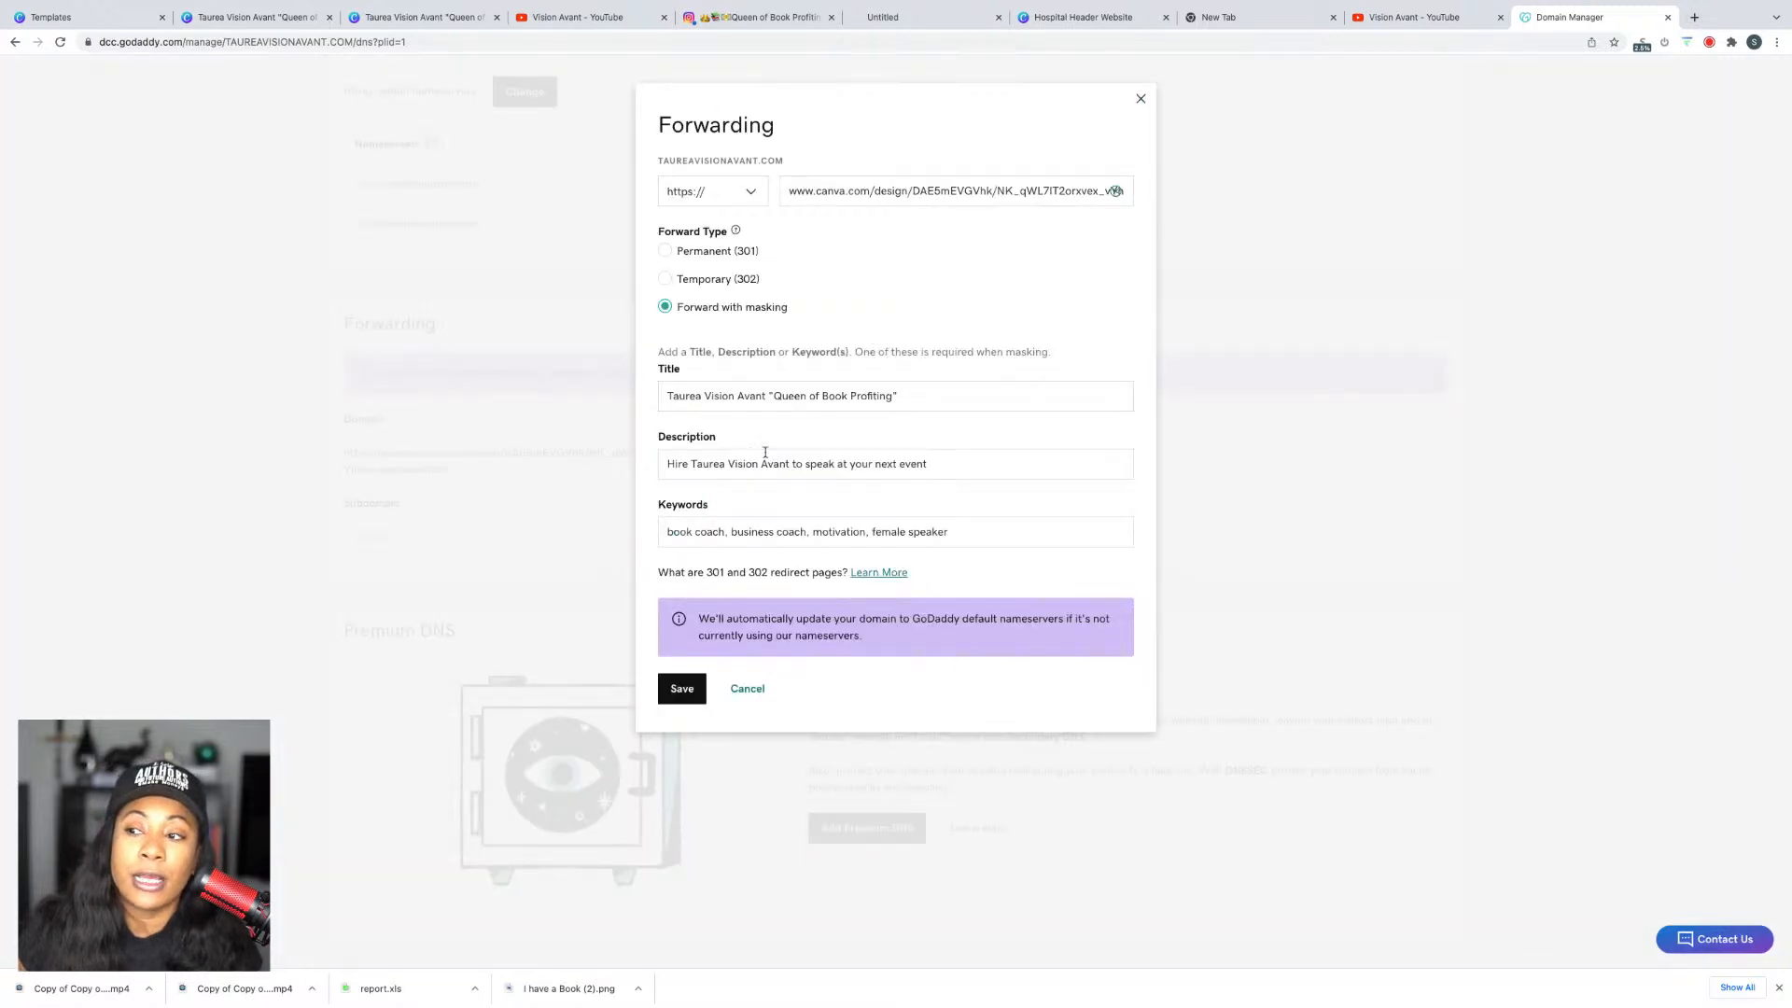
left_click(664, 250)
left_click(664, 308)
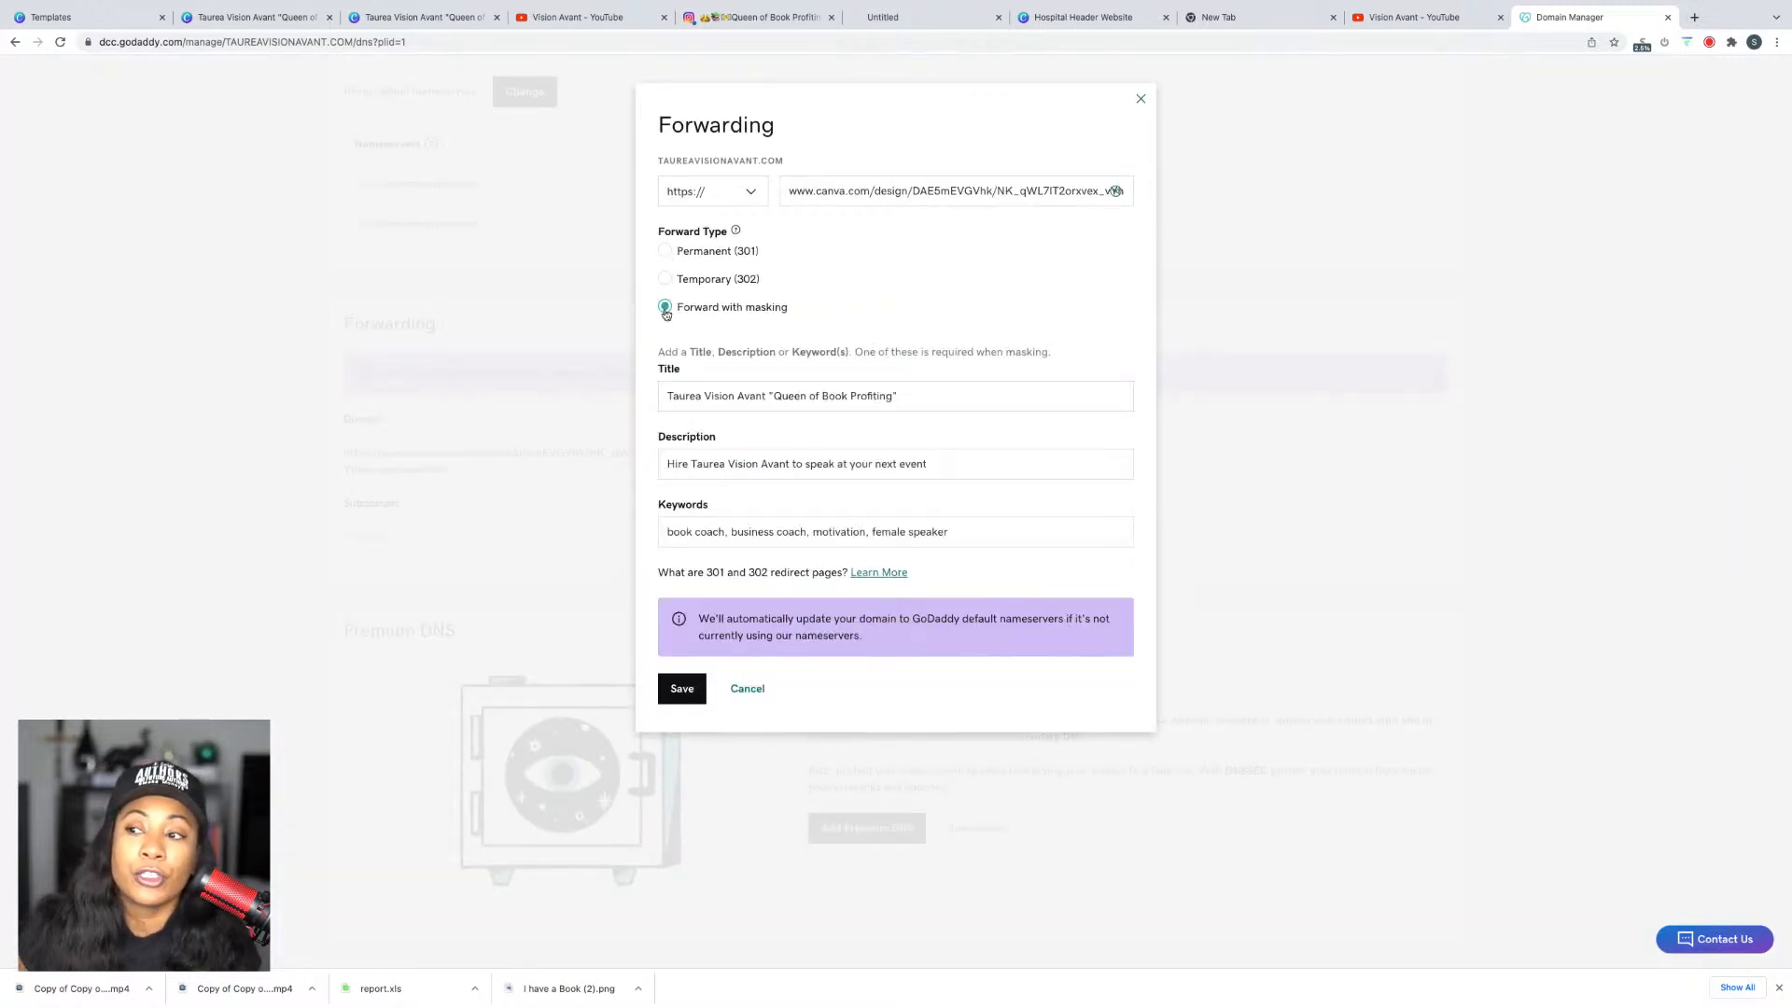
left_click(682, 677)
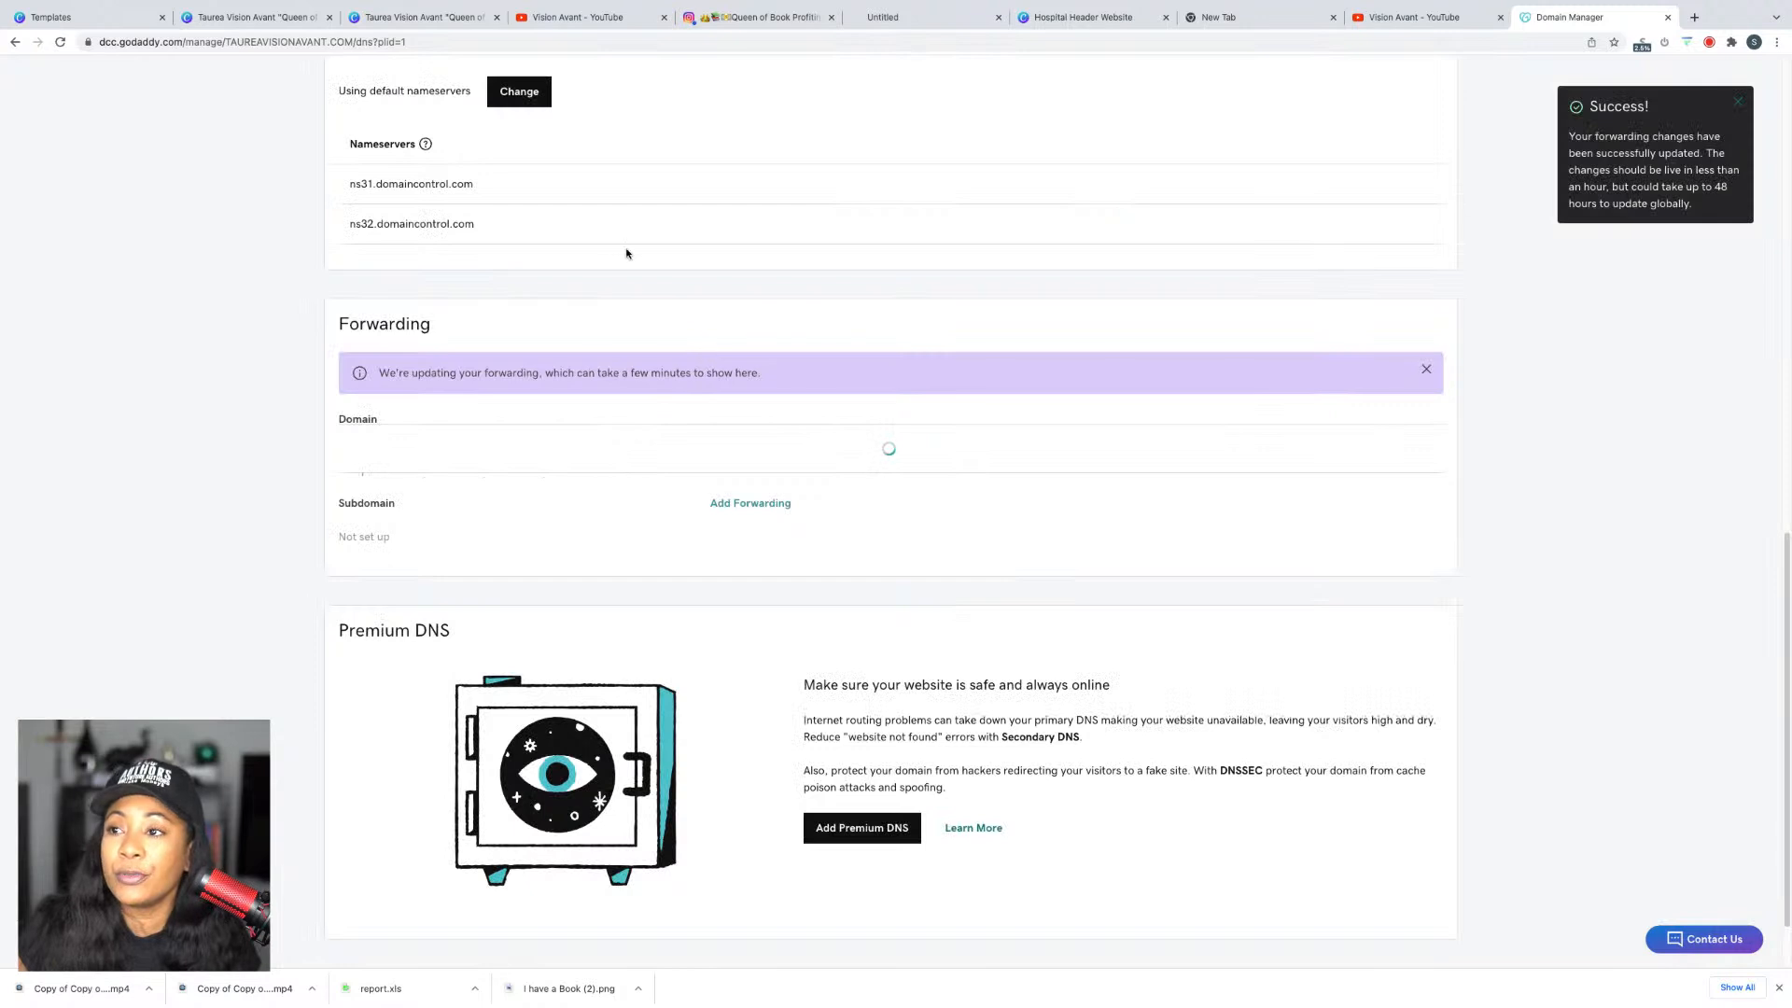
left_click(371, 22)
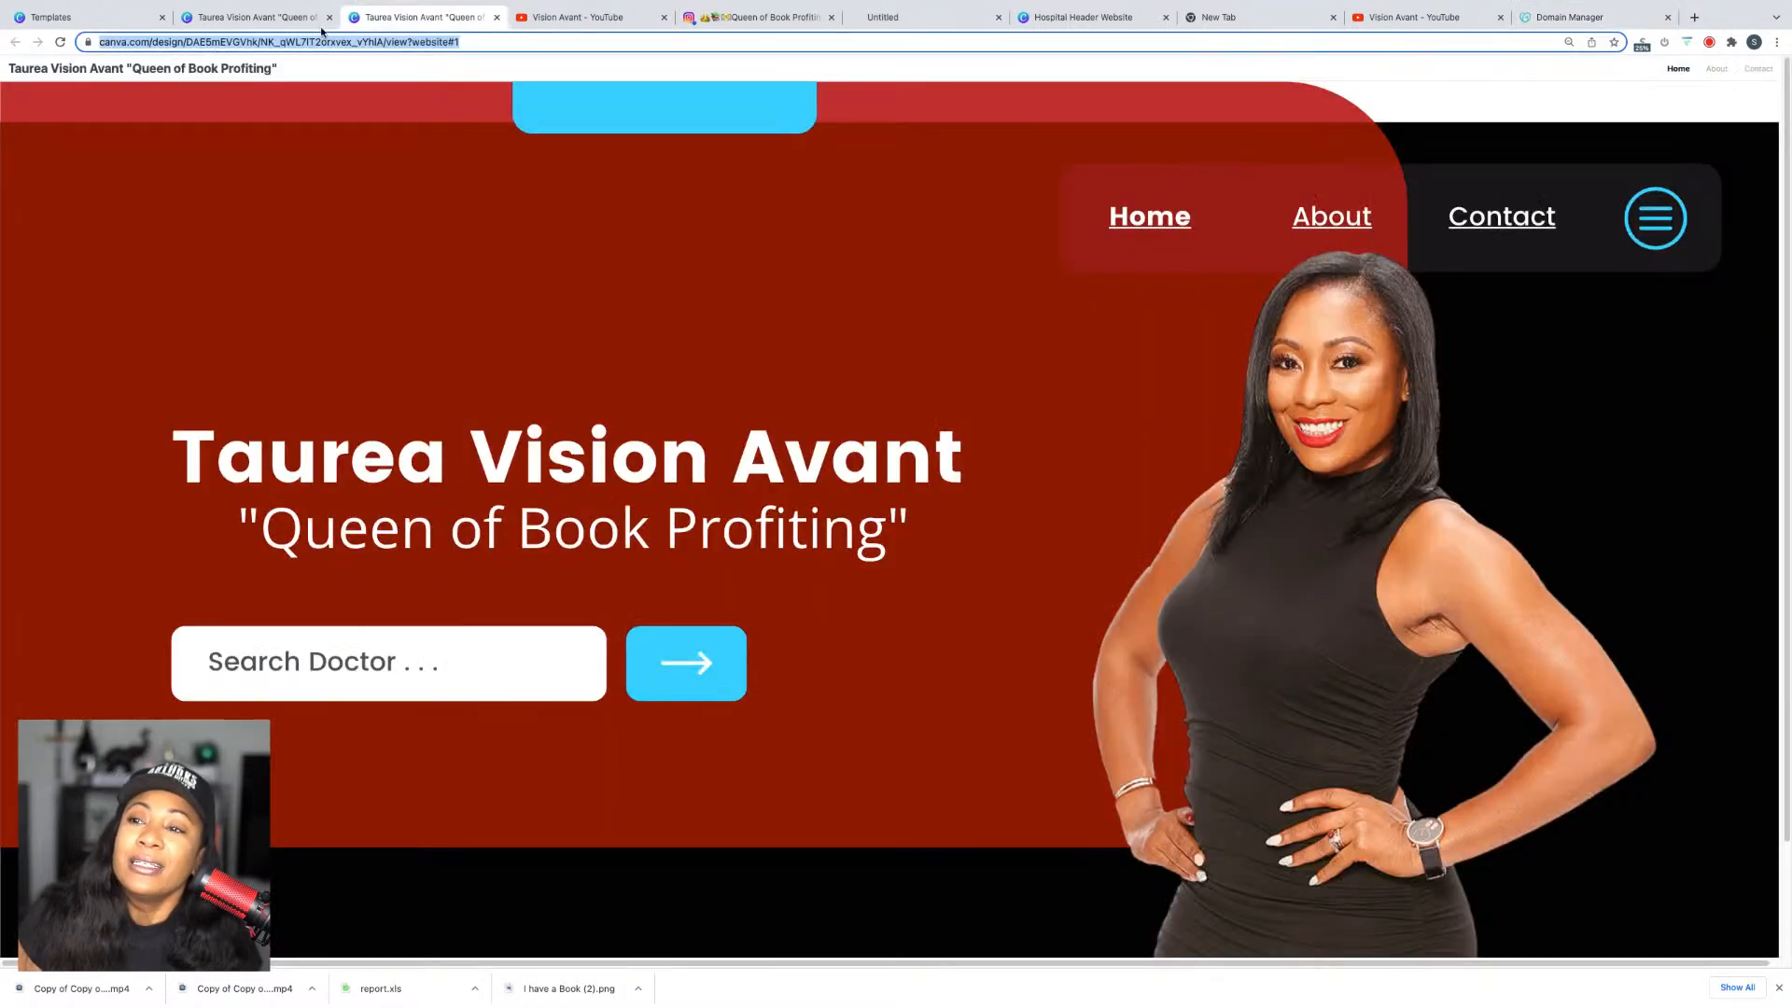
Step: Close the website publishing panel and look over the Insights and Download options
left_click(253, 15)
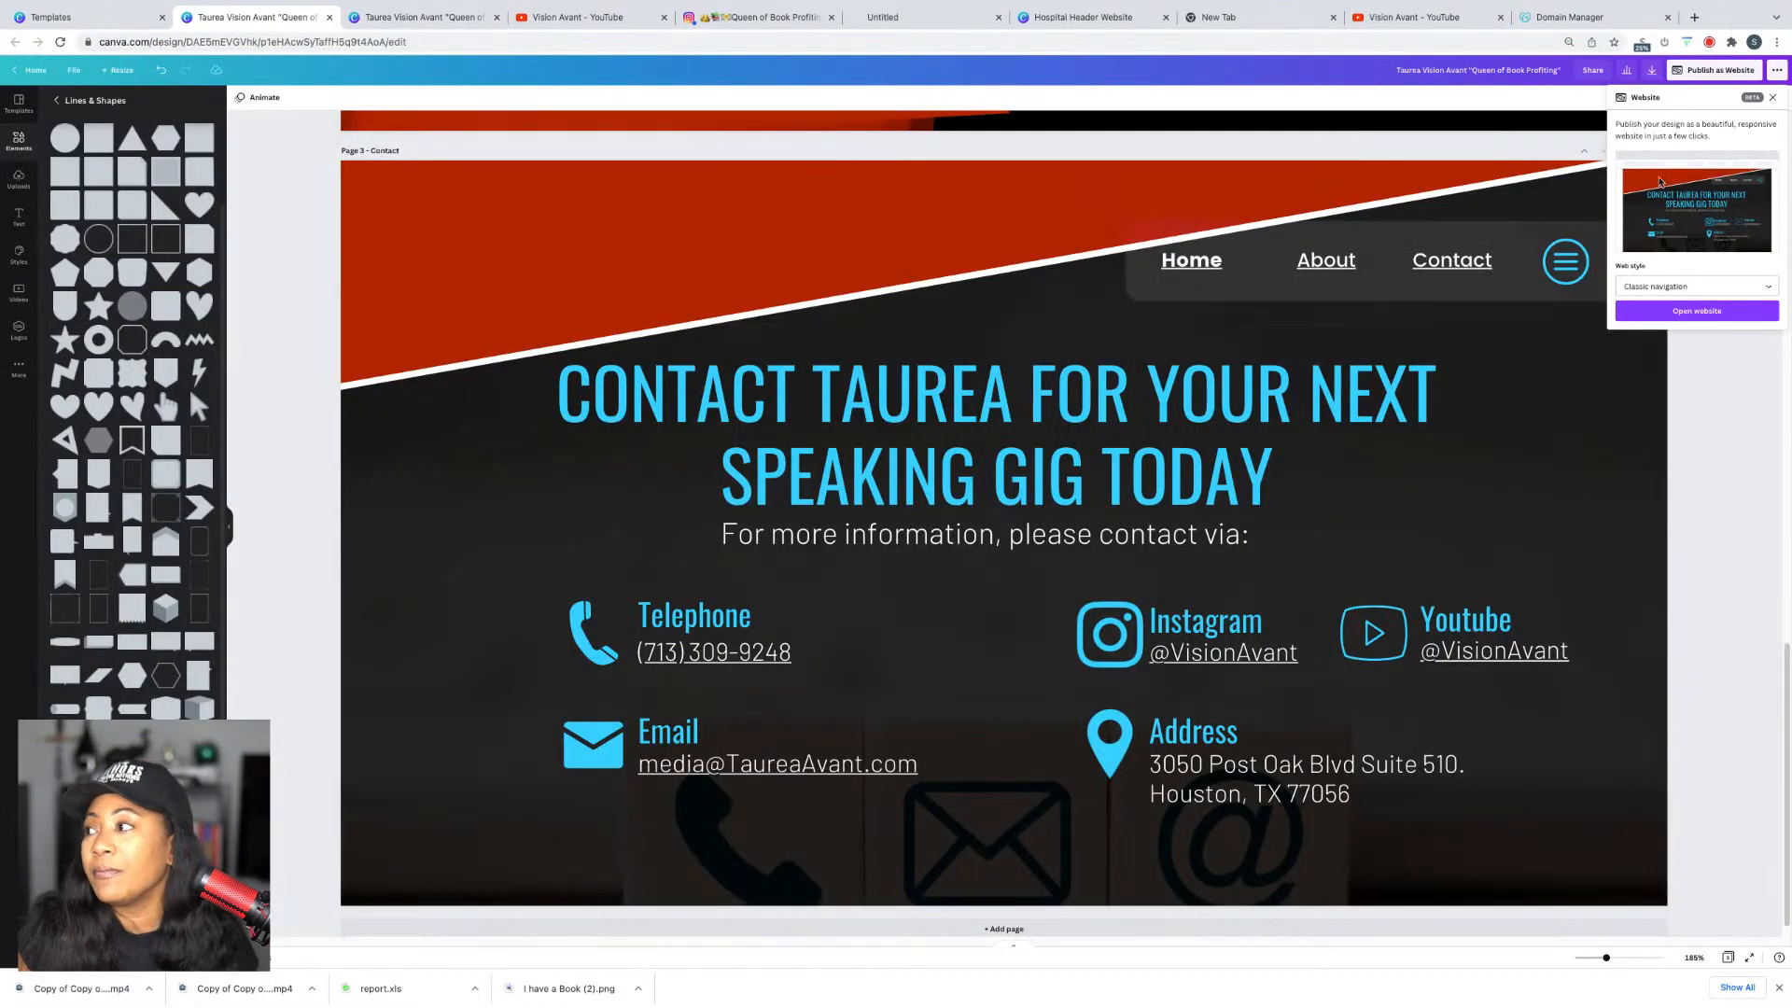
left_click(1775, 98)
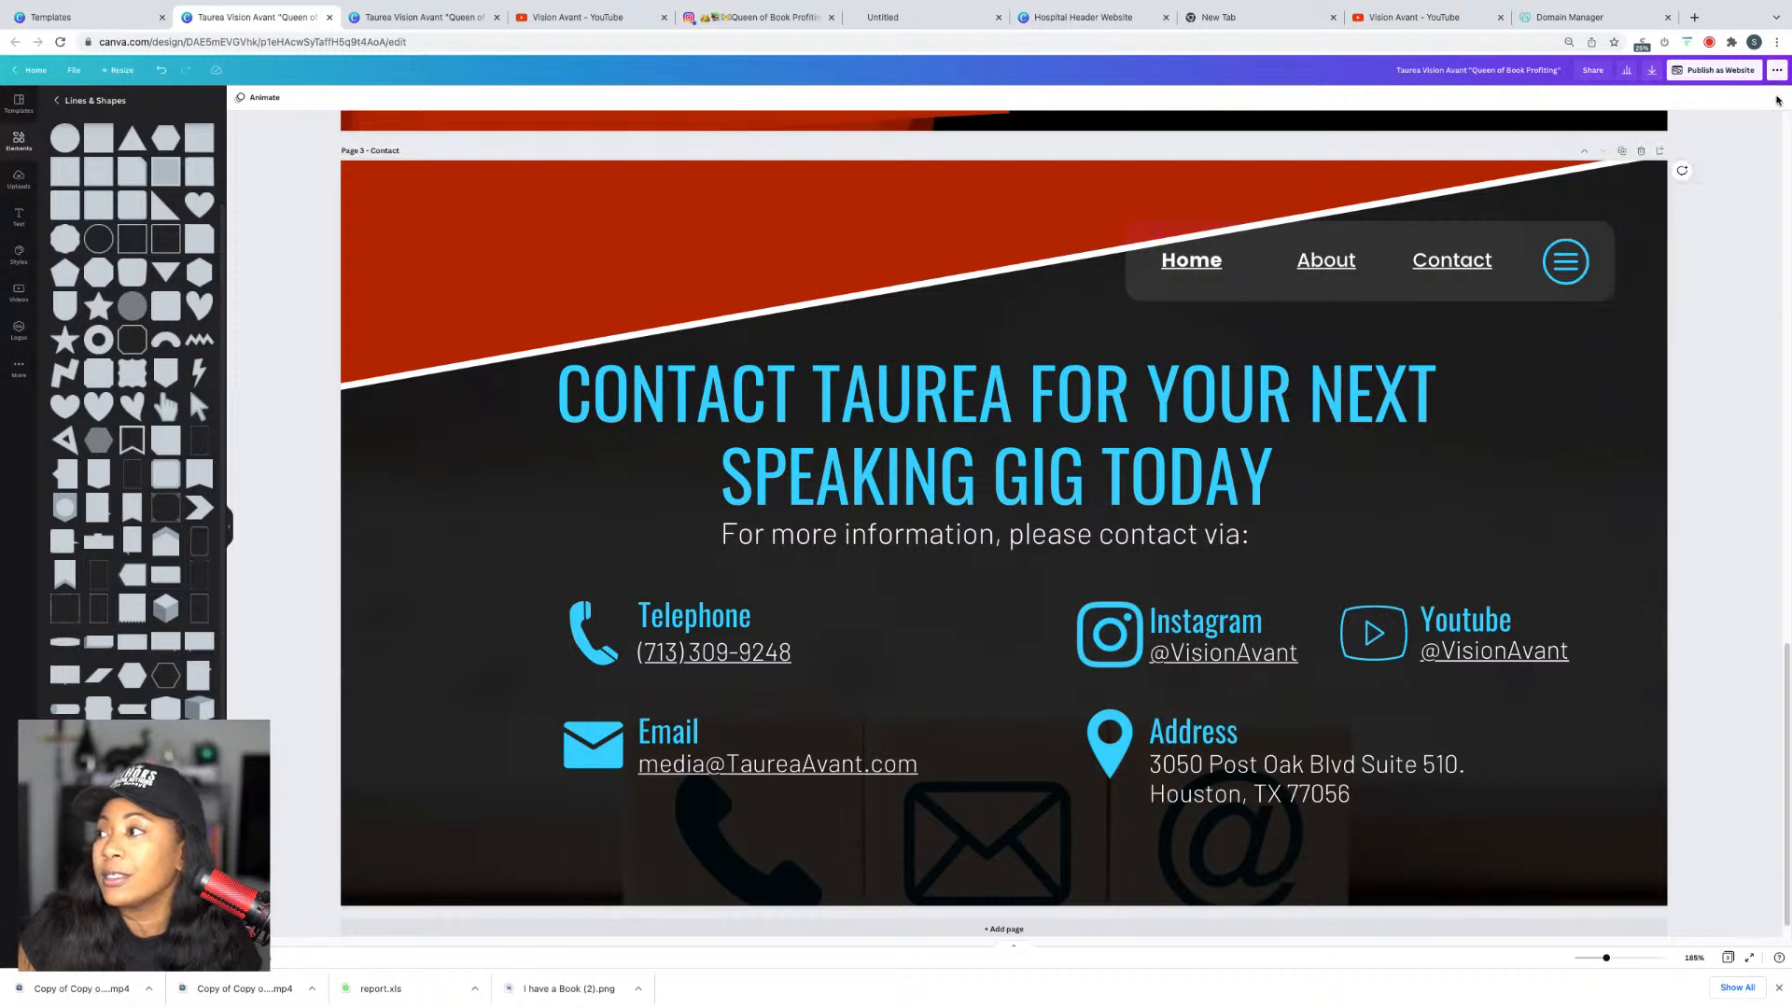
left_click(1625, 75)
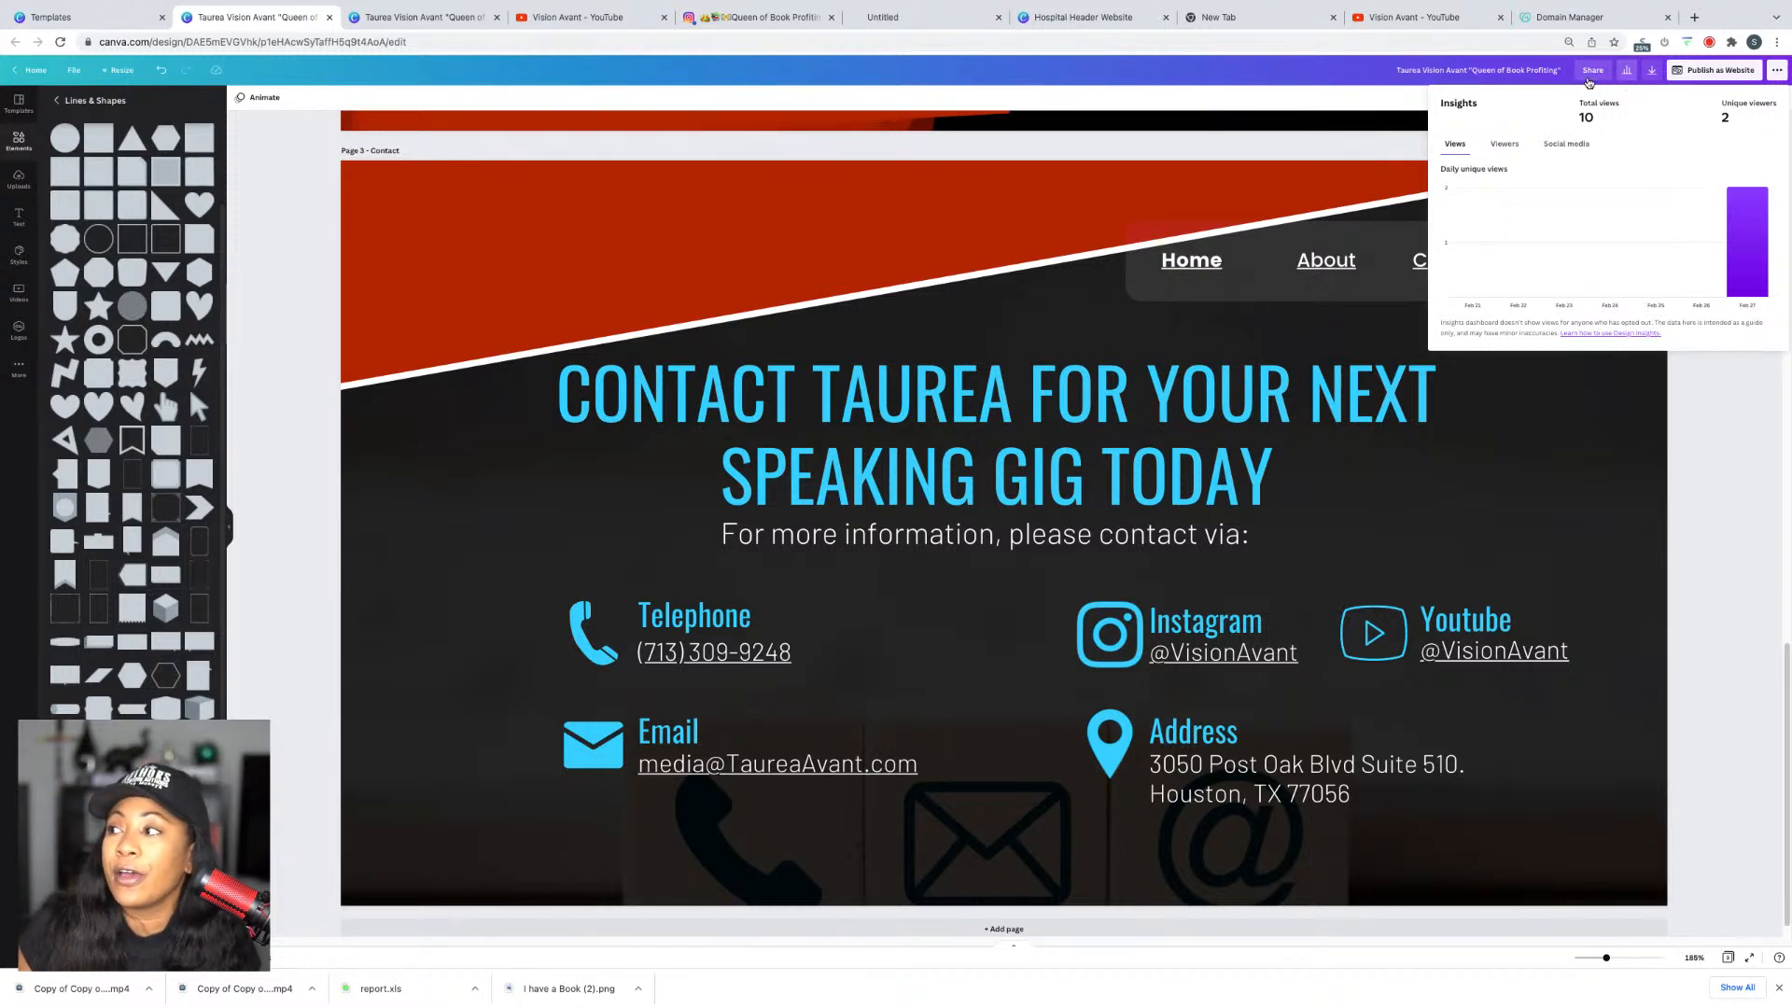
left_click(1652, 70)
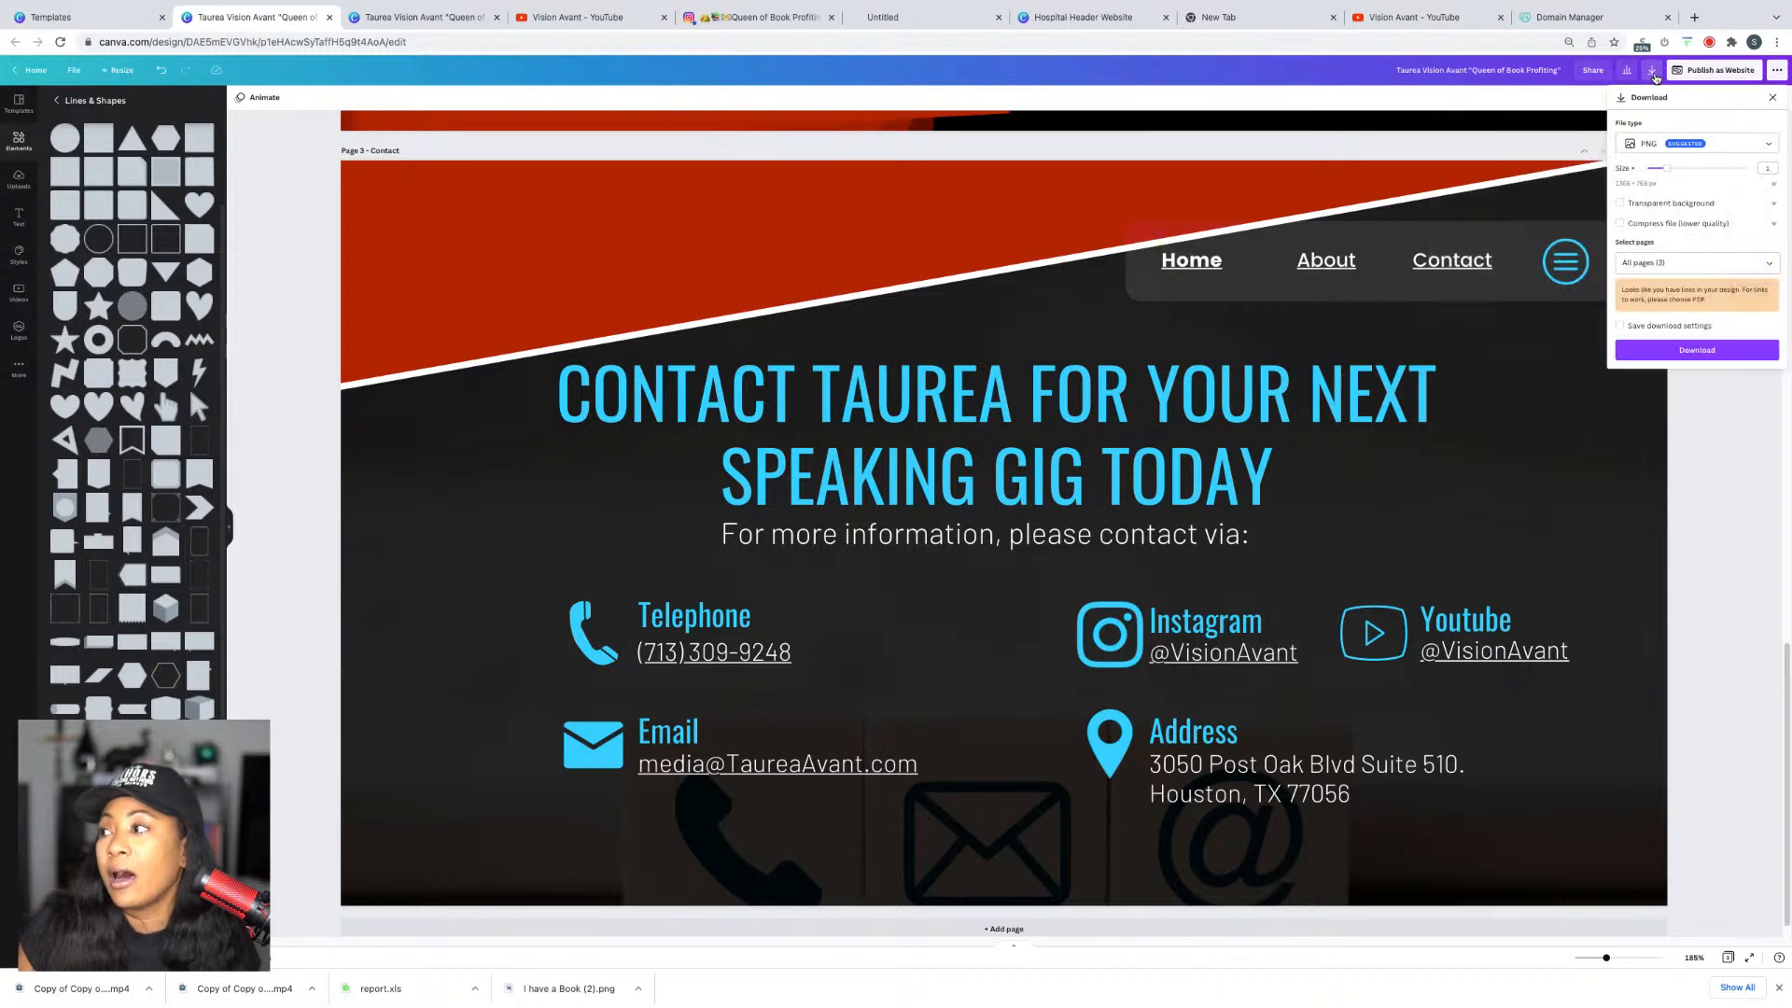
left_click(1772, 98)
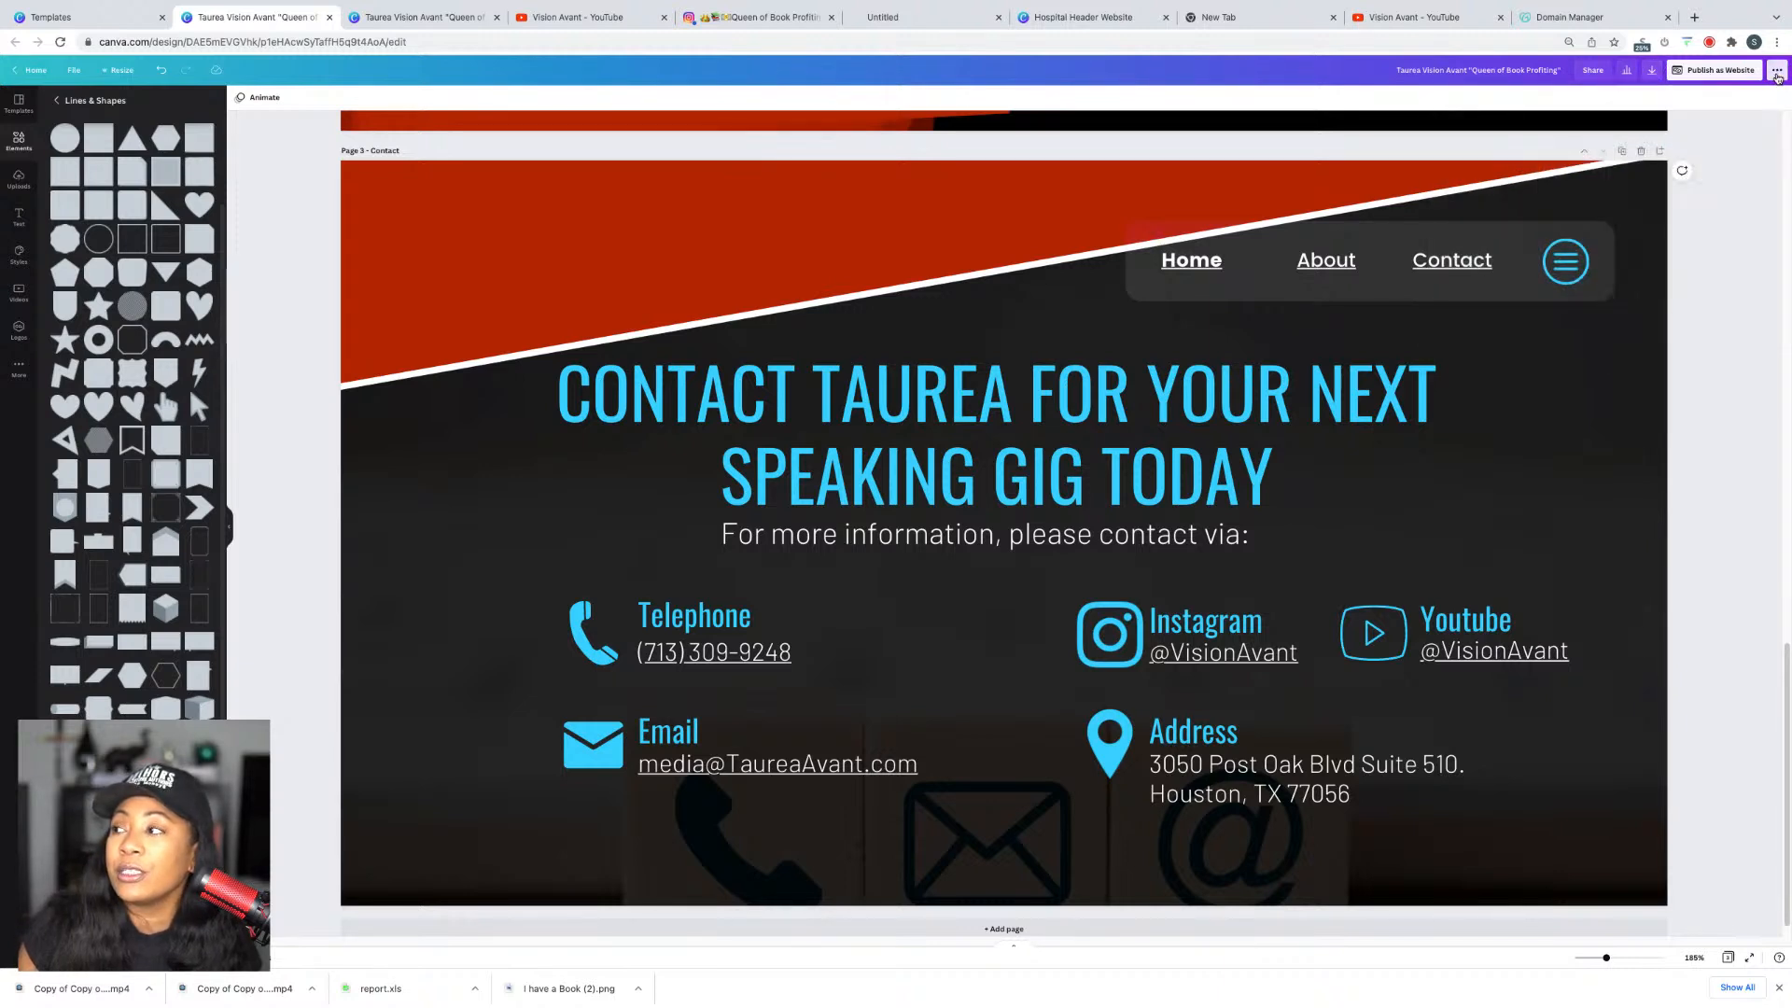
Step: Browse the full share menu, close it, and scroll back up to the Home page
left_click(1777, 73)
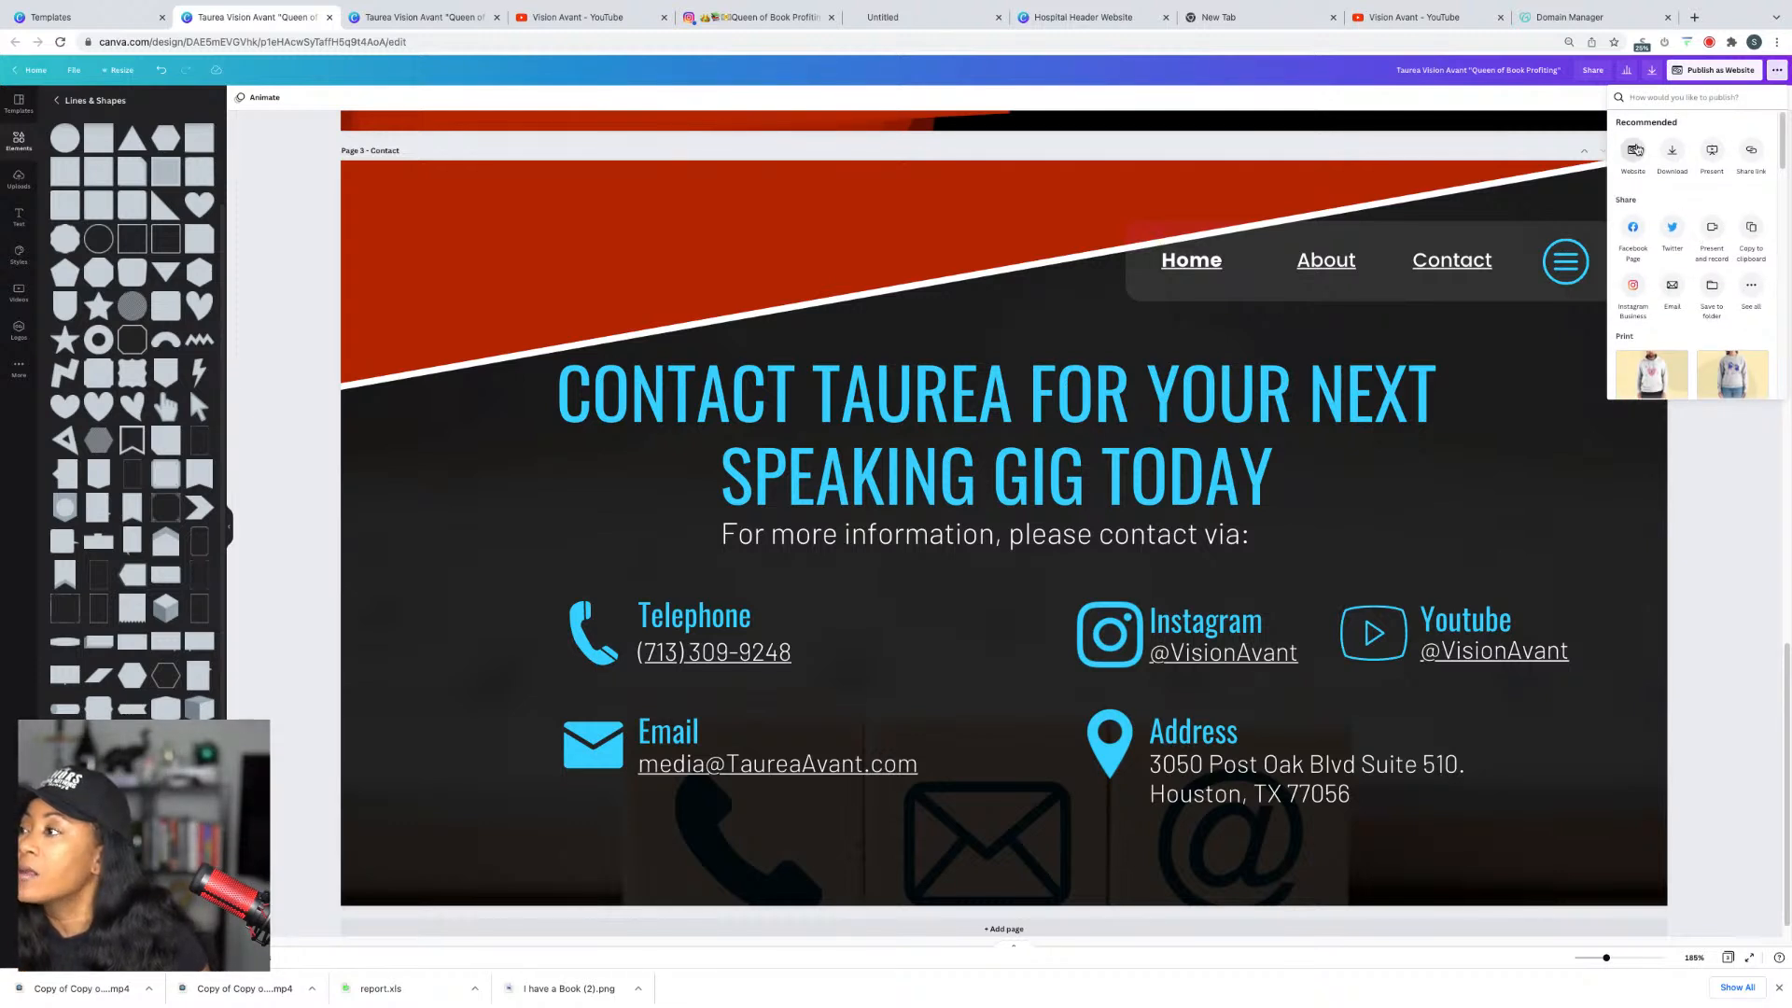
scroll(1704, 373, "down", 6)
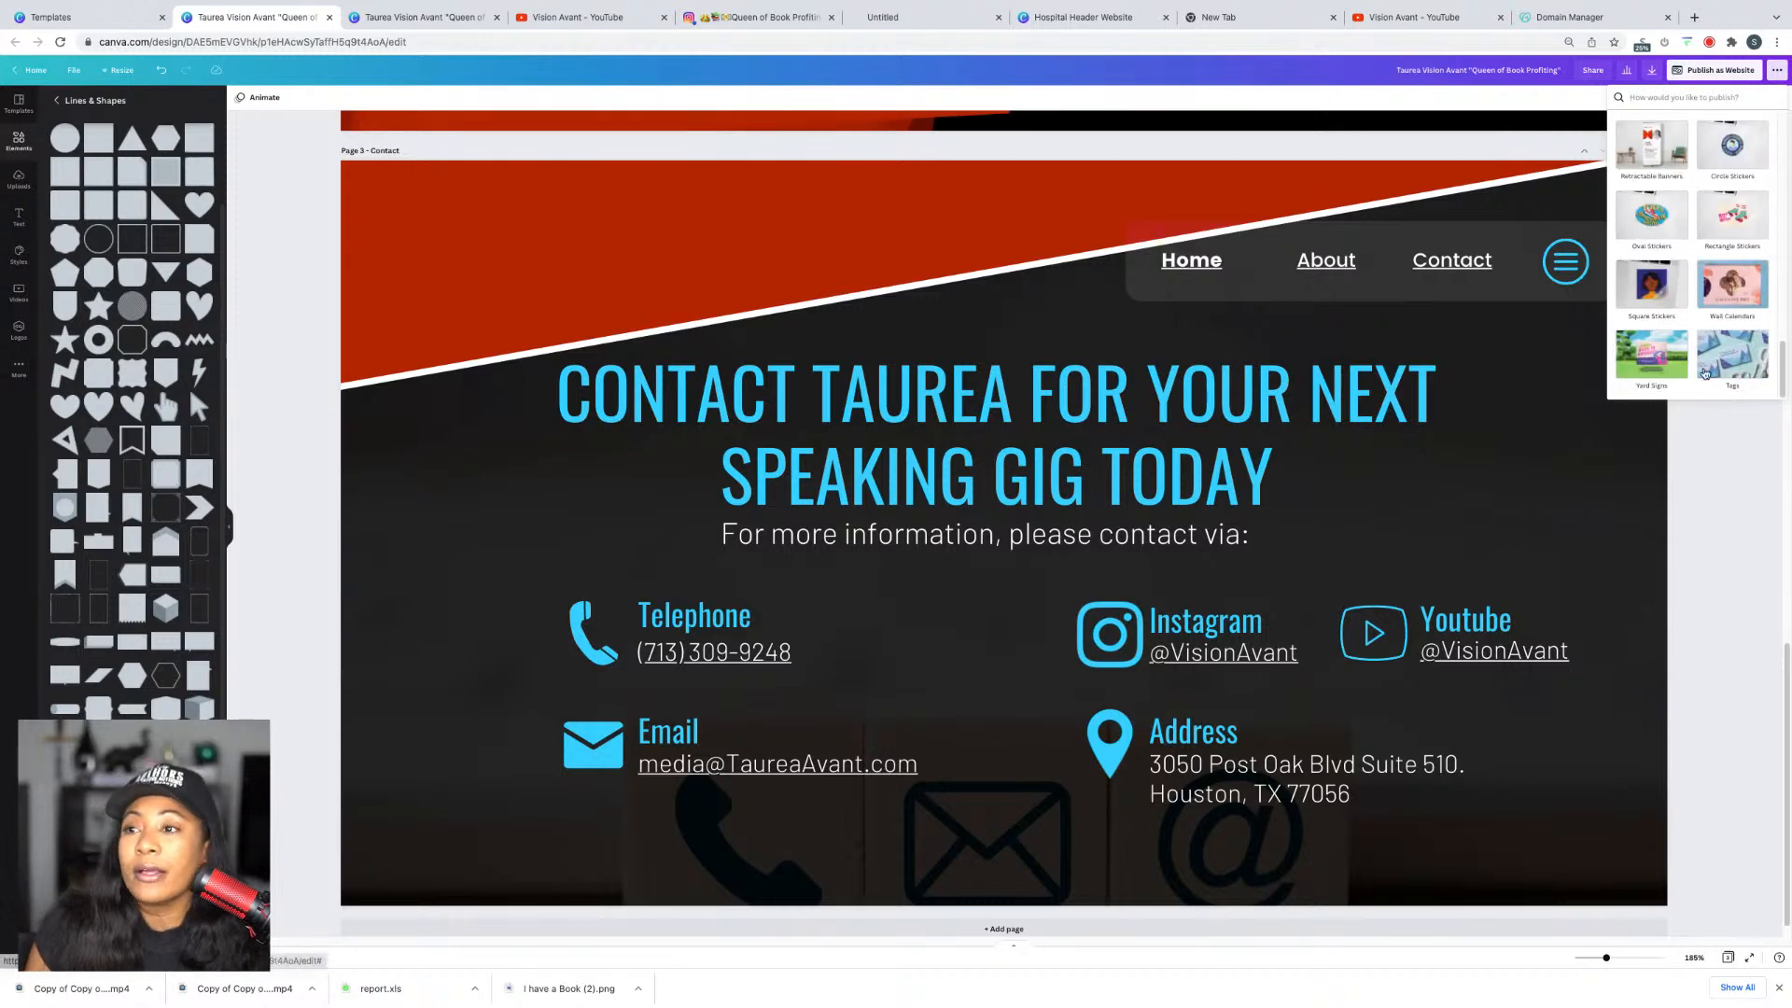
left_click(1720, 558)
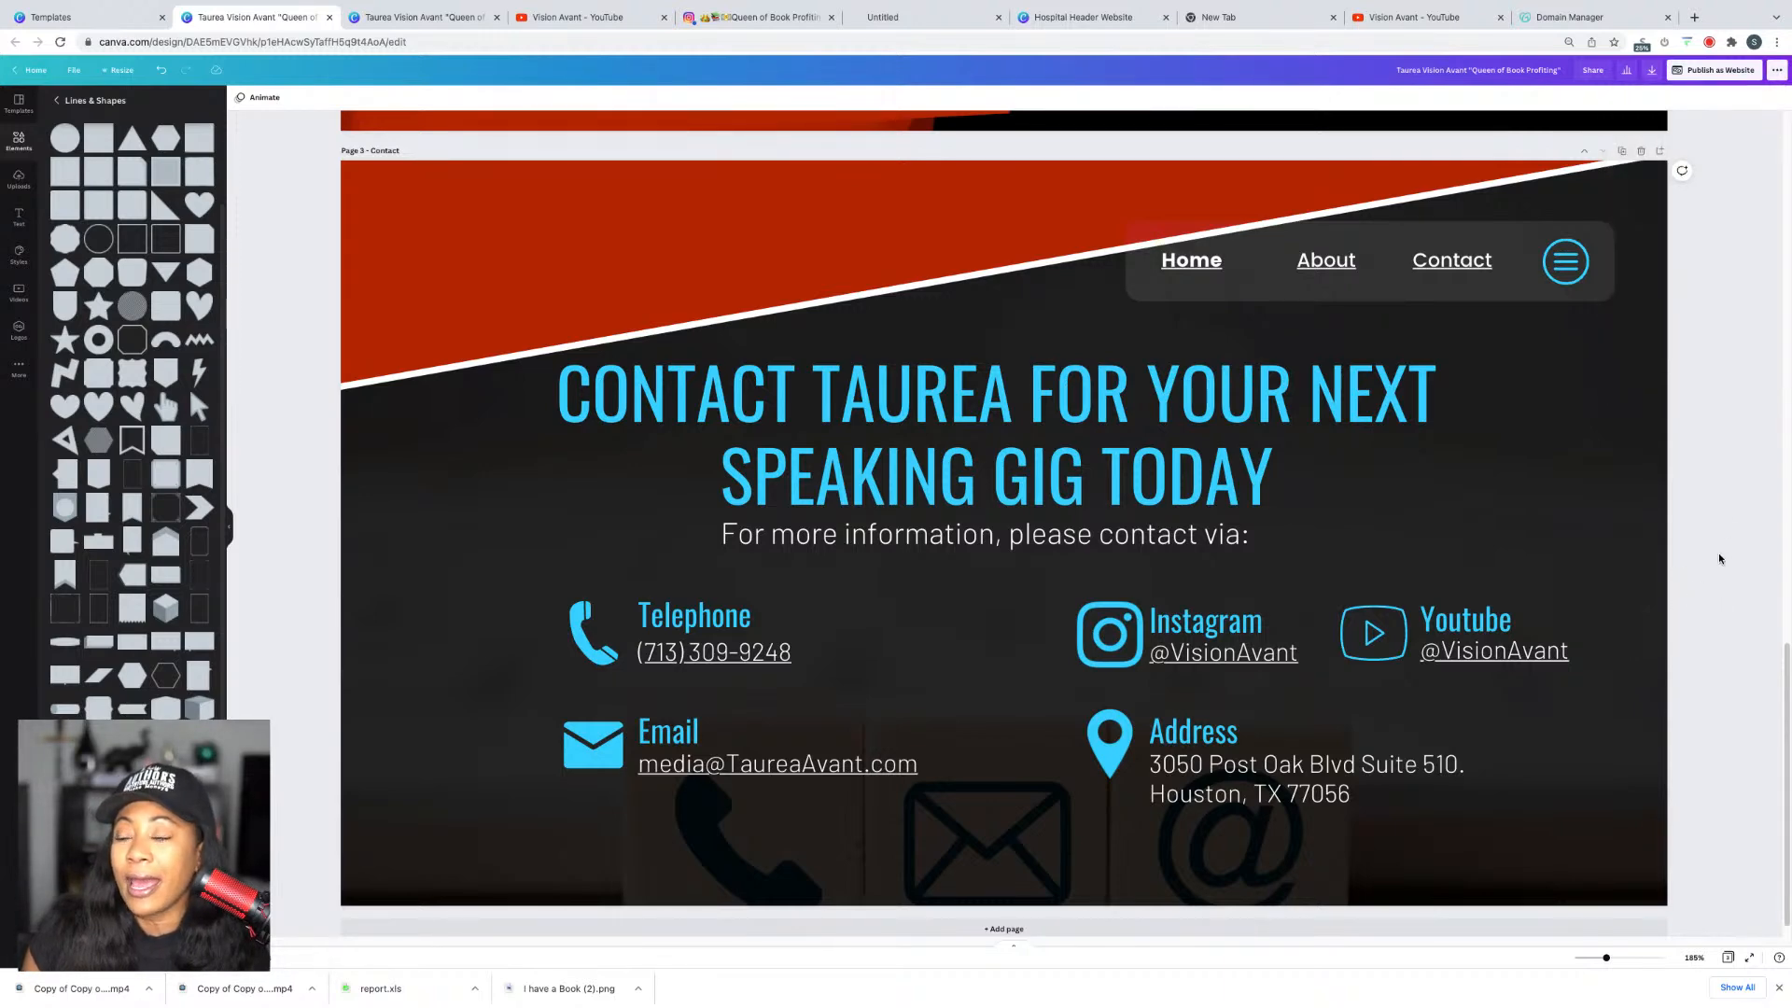
scroll(1747, 391, "up", 15)
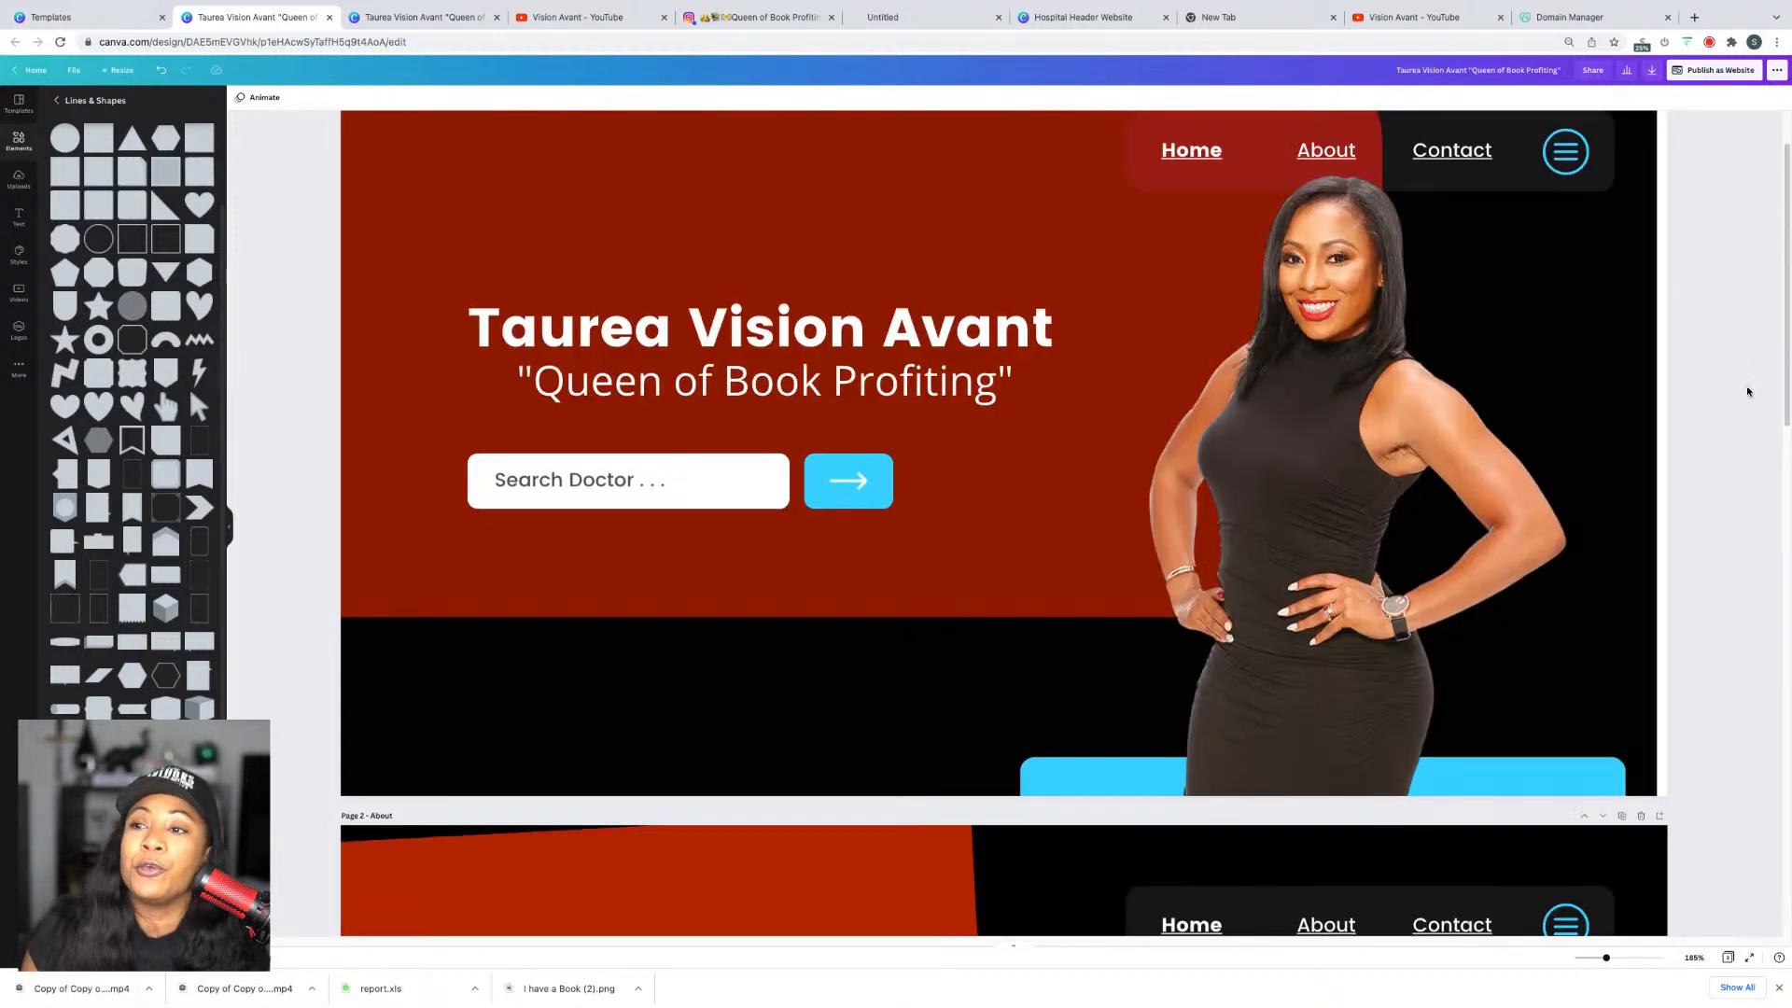
scroll(1747, 391, "up", 1)
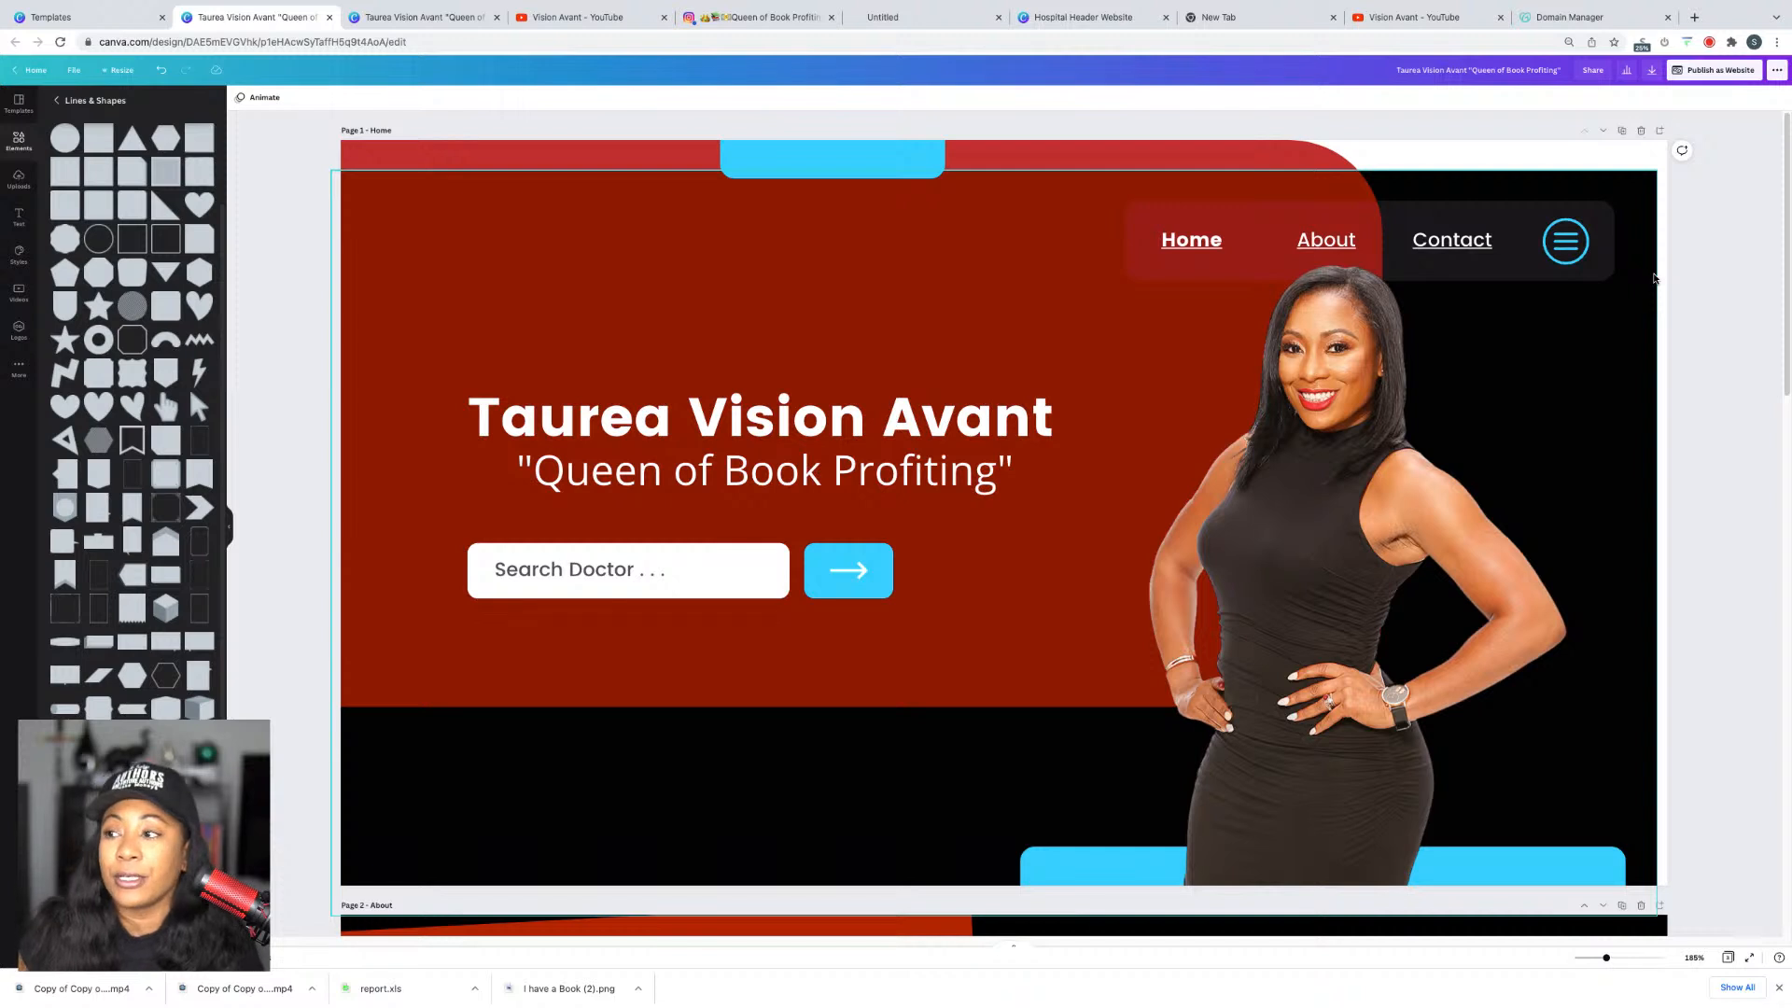
Step: Remove the white search box from the Home page hero, after dismissing a stray comment
right_click(752, 588)
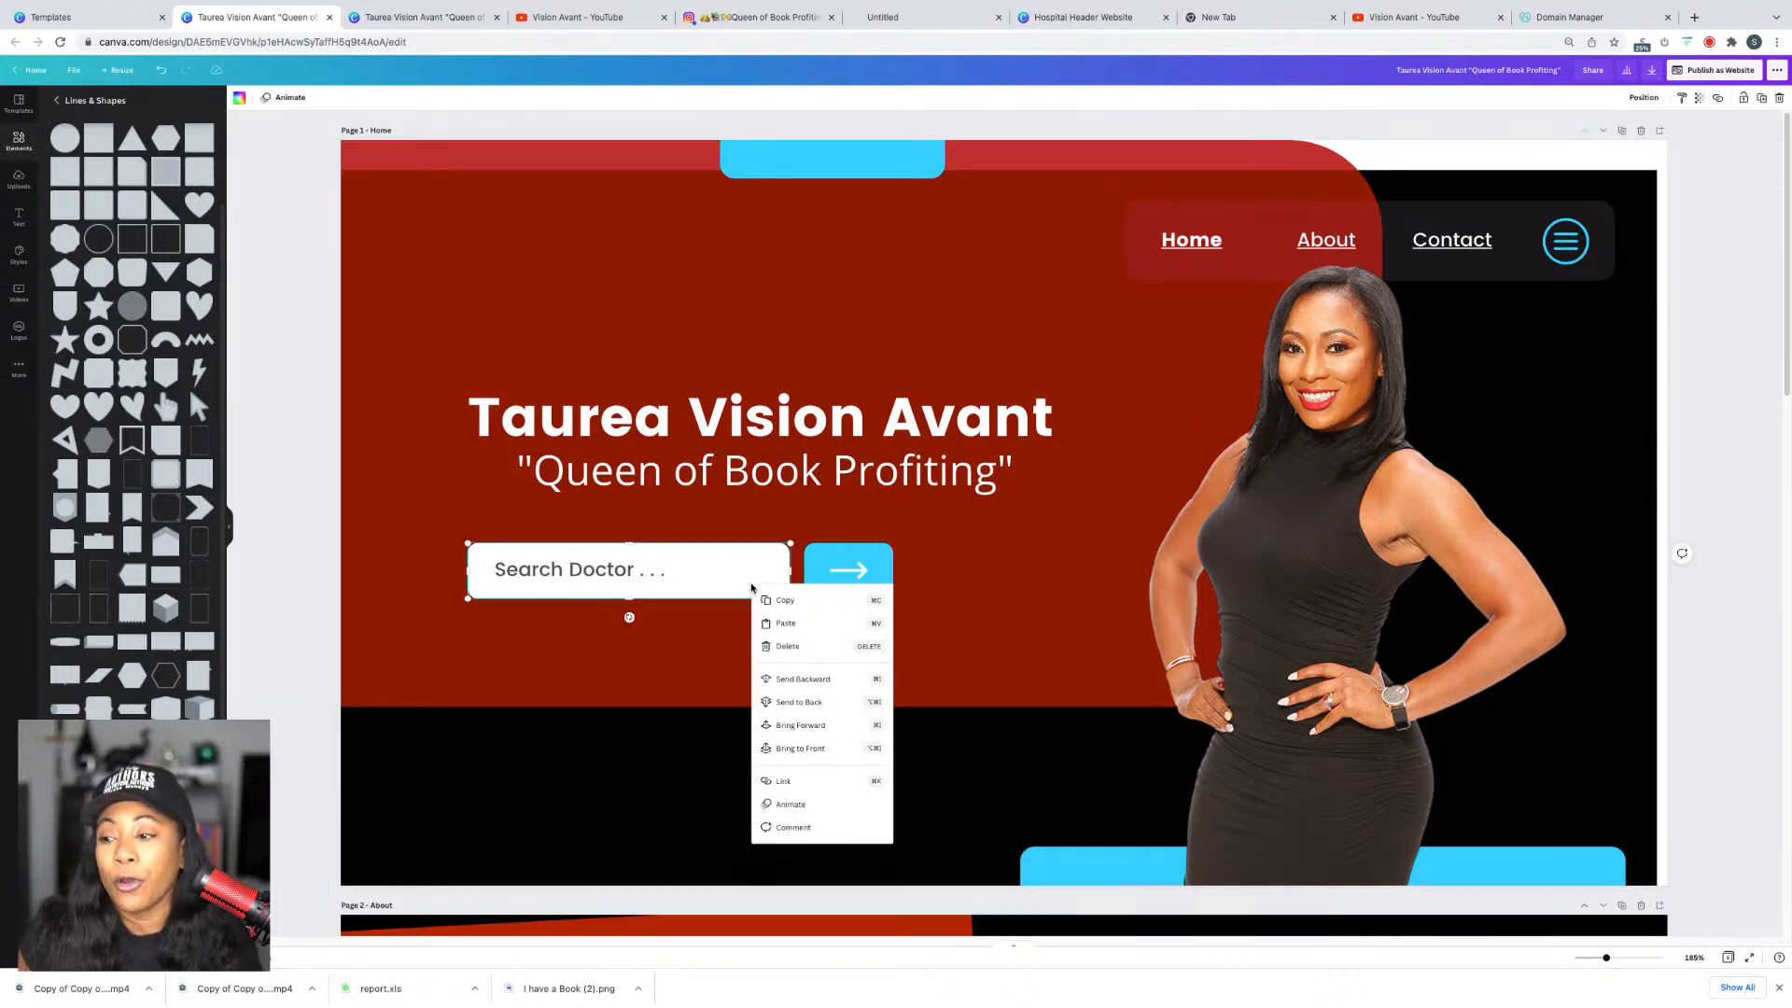
left_click(813, 827)
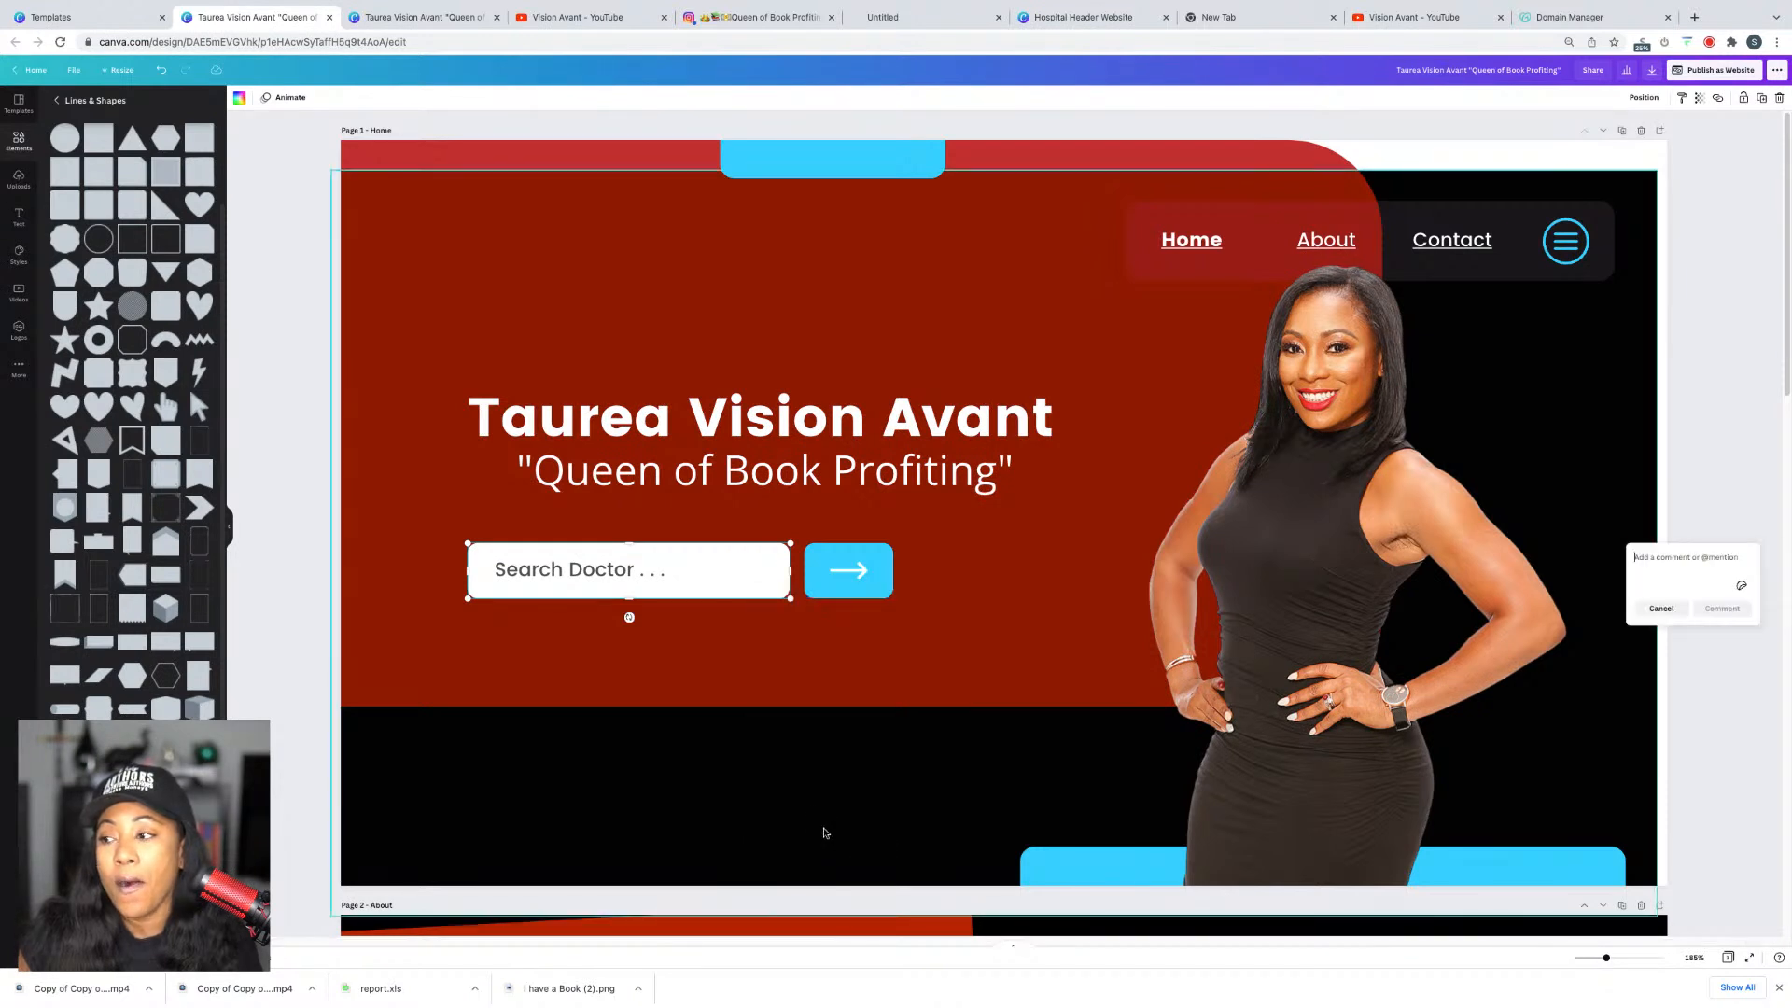
left_click(1756, 459)
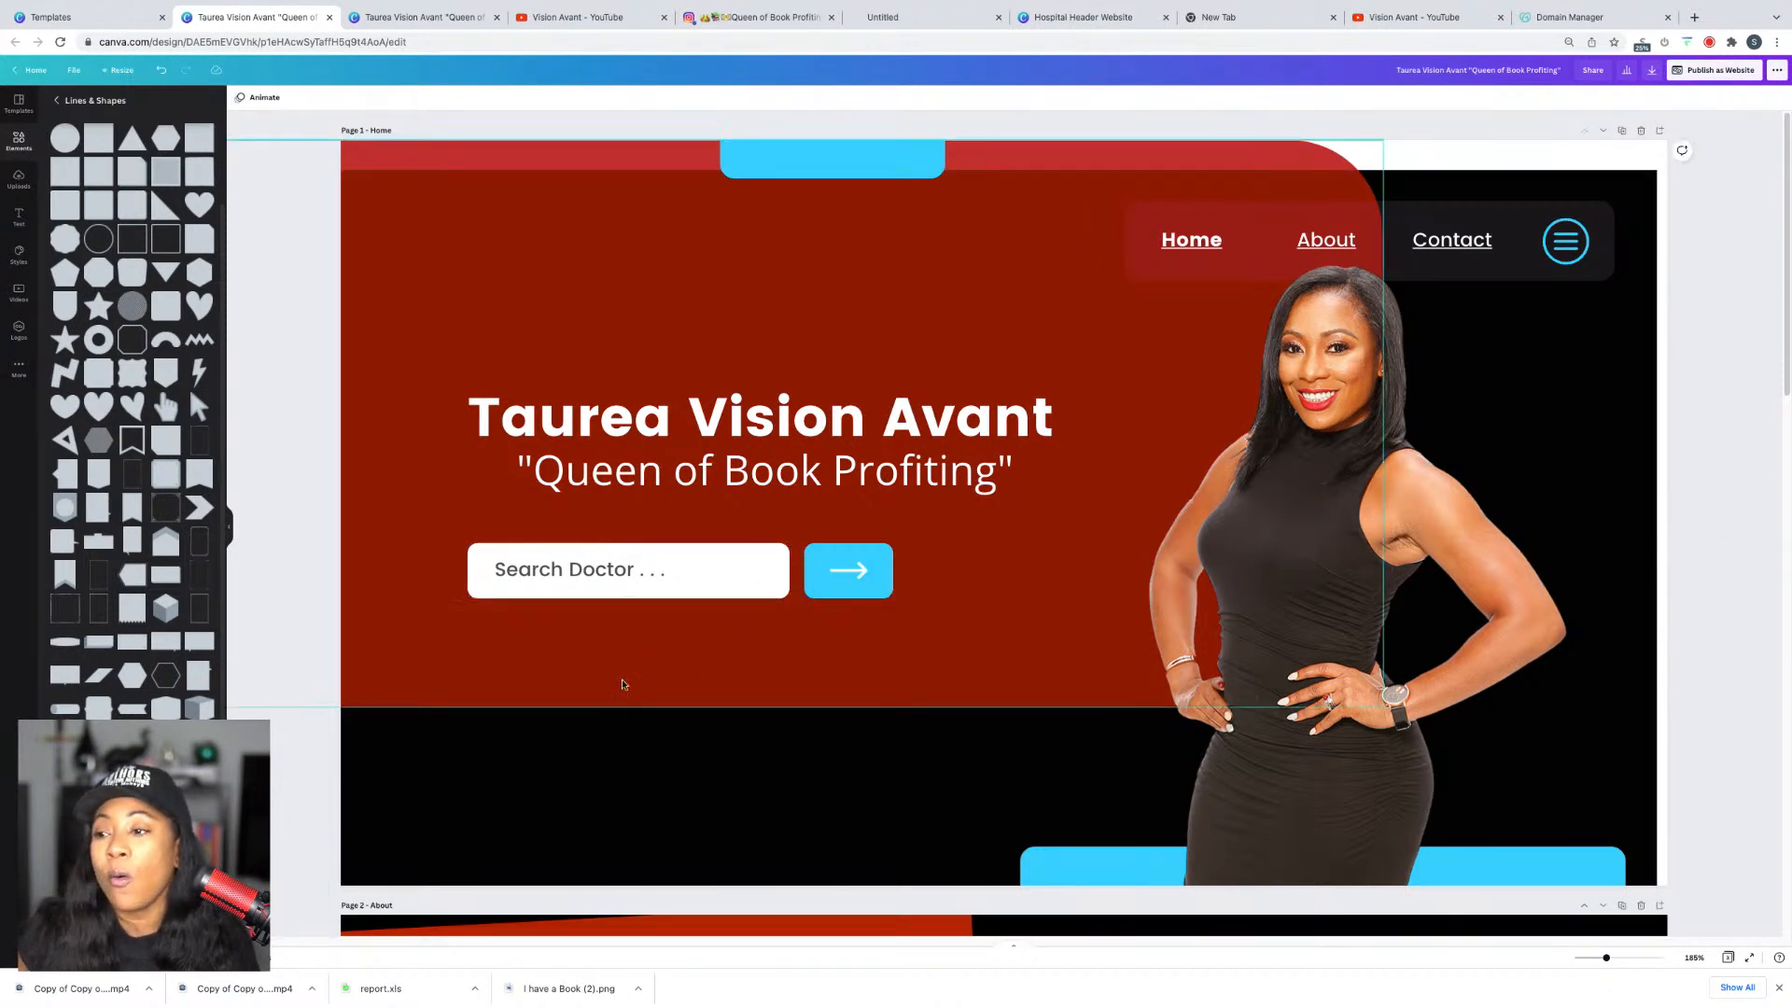
left_click(726, 571)
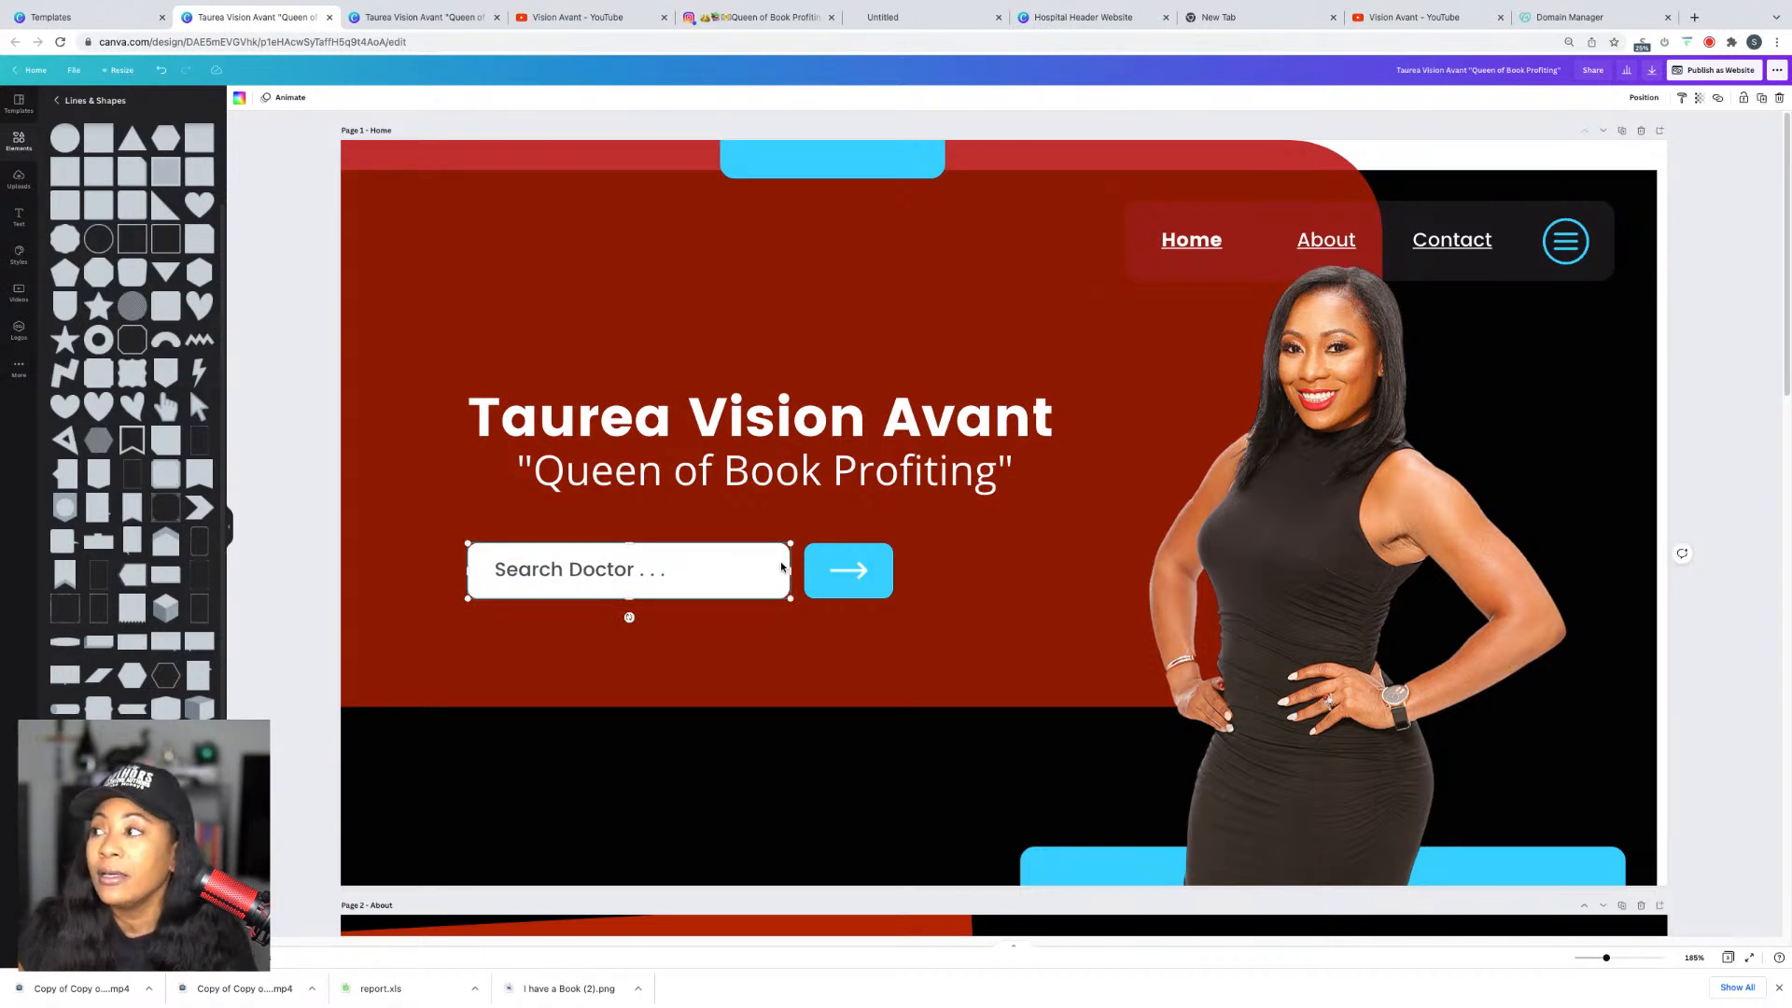
key("Delete")
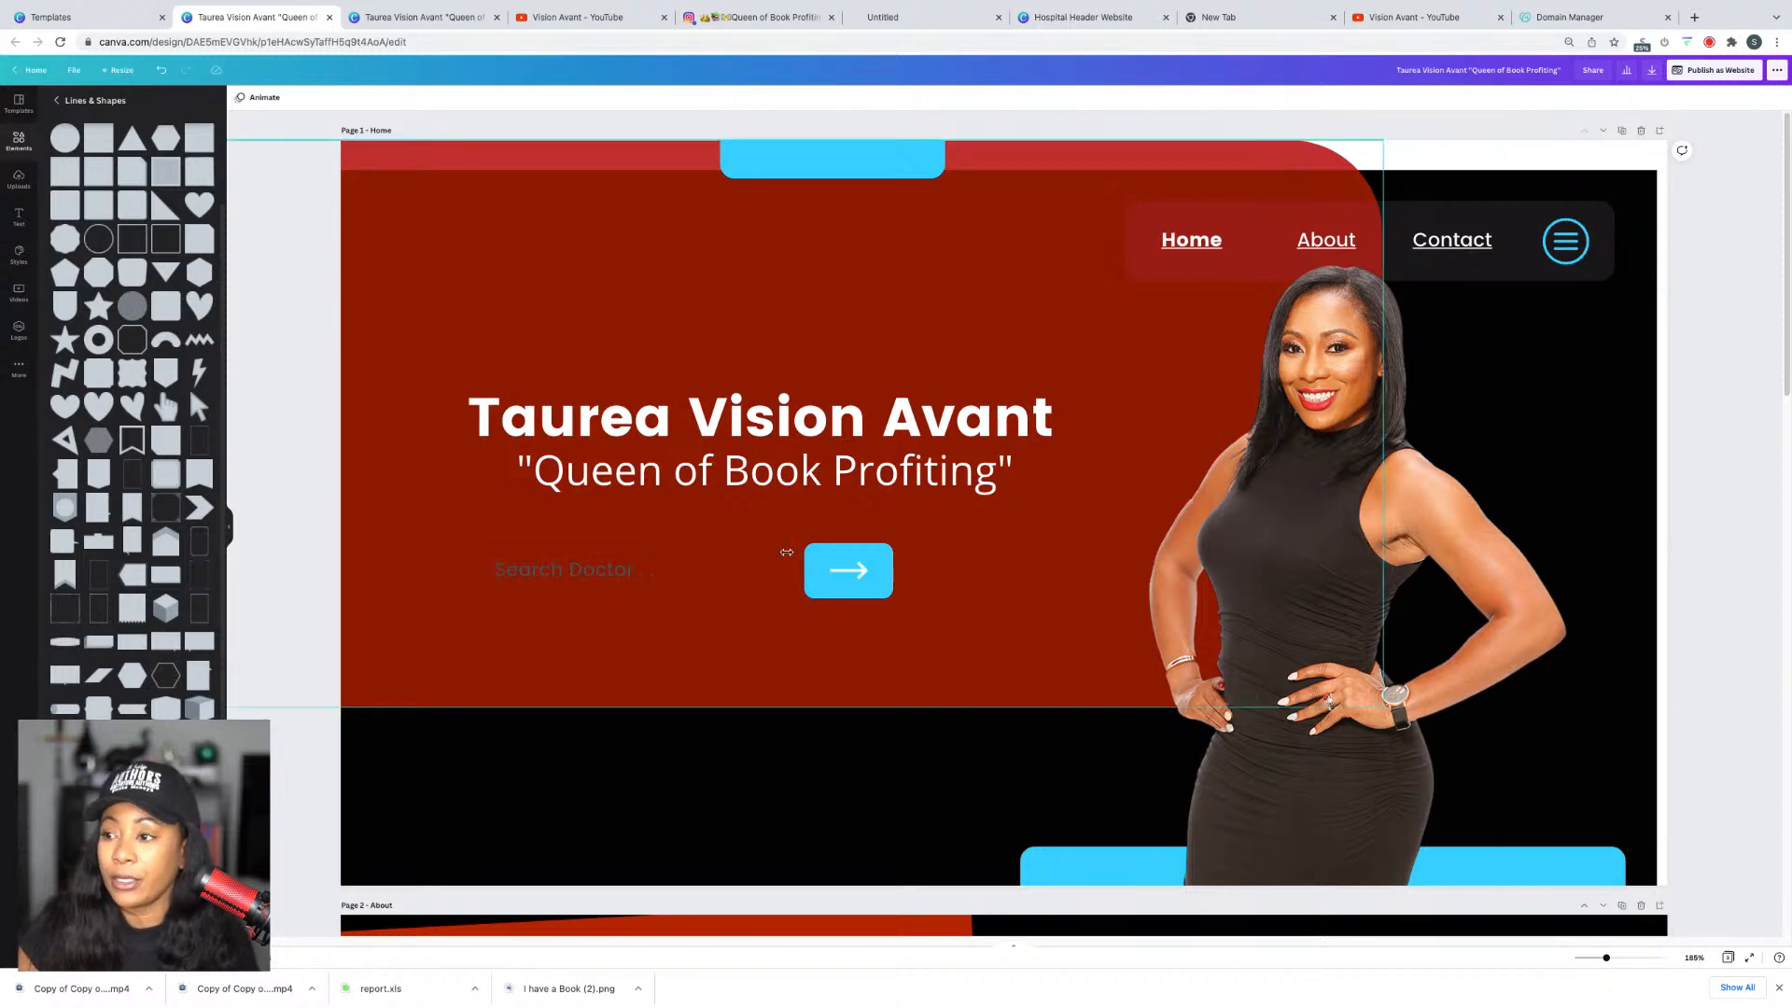
Step: Delete the arrow, blue button and 'Search Doctor' text, then view the published site
left_click(862, 571)
key("Delete")
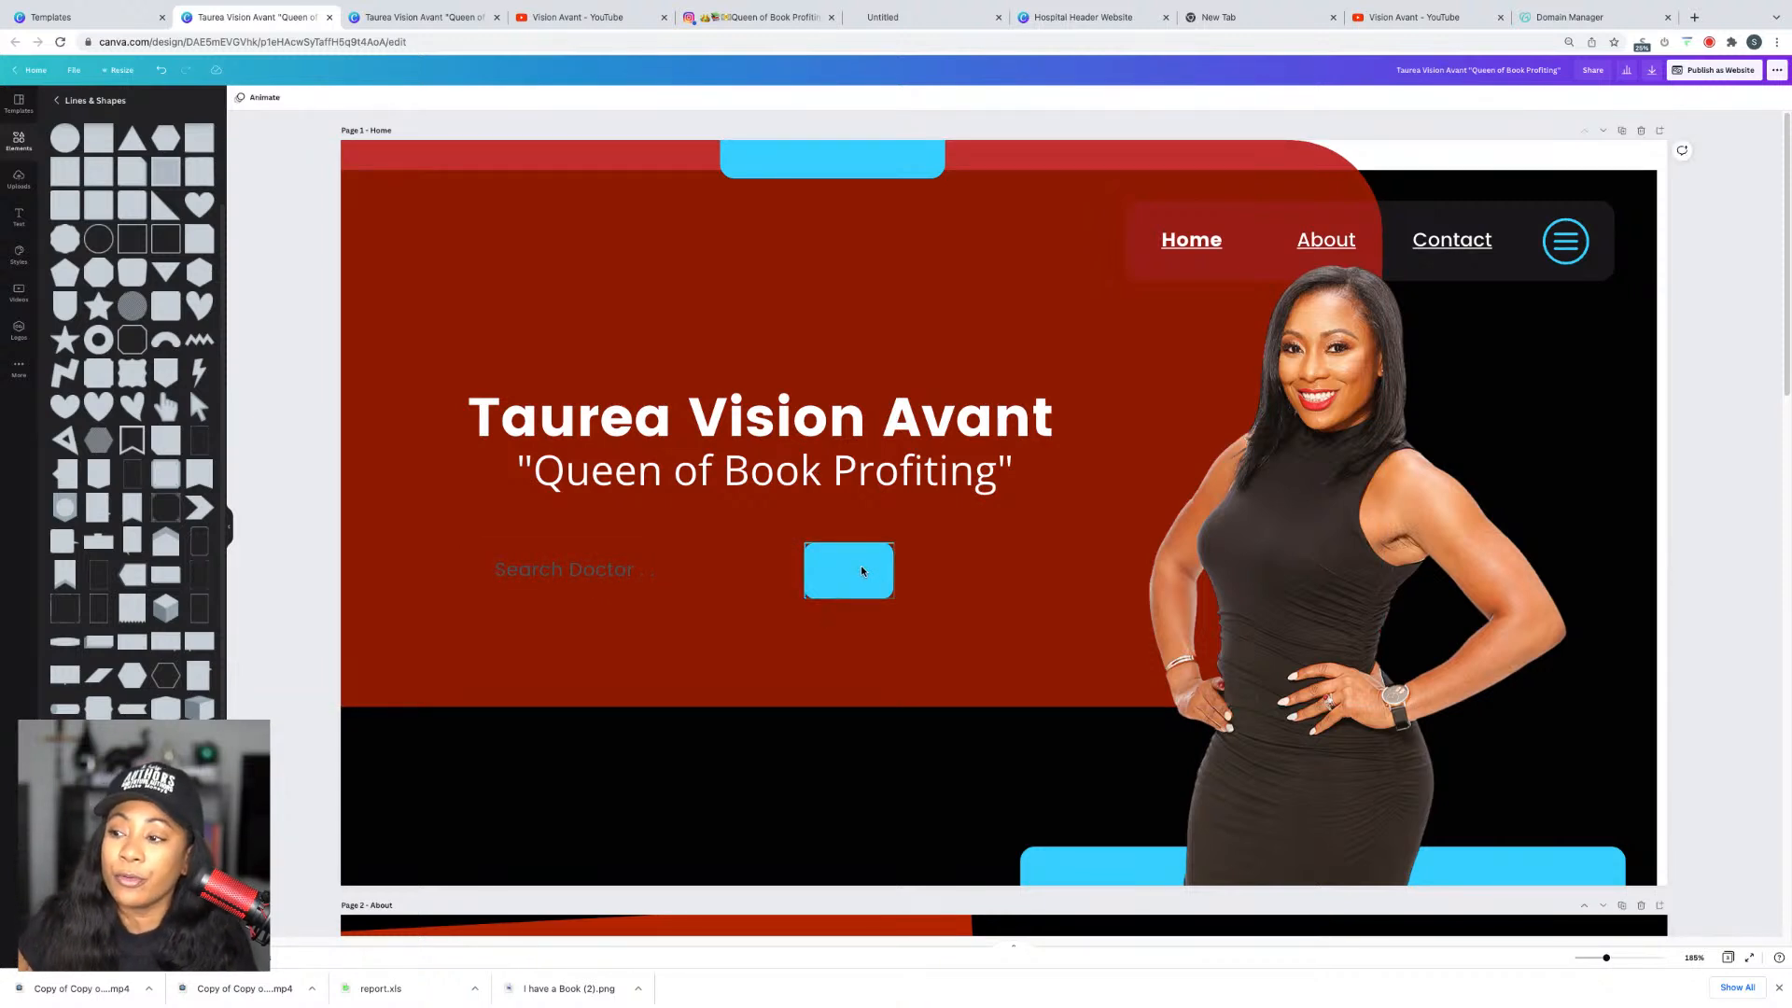
left_click(862, 571)
key("Delete")
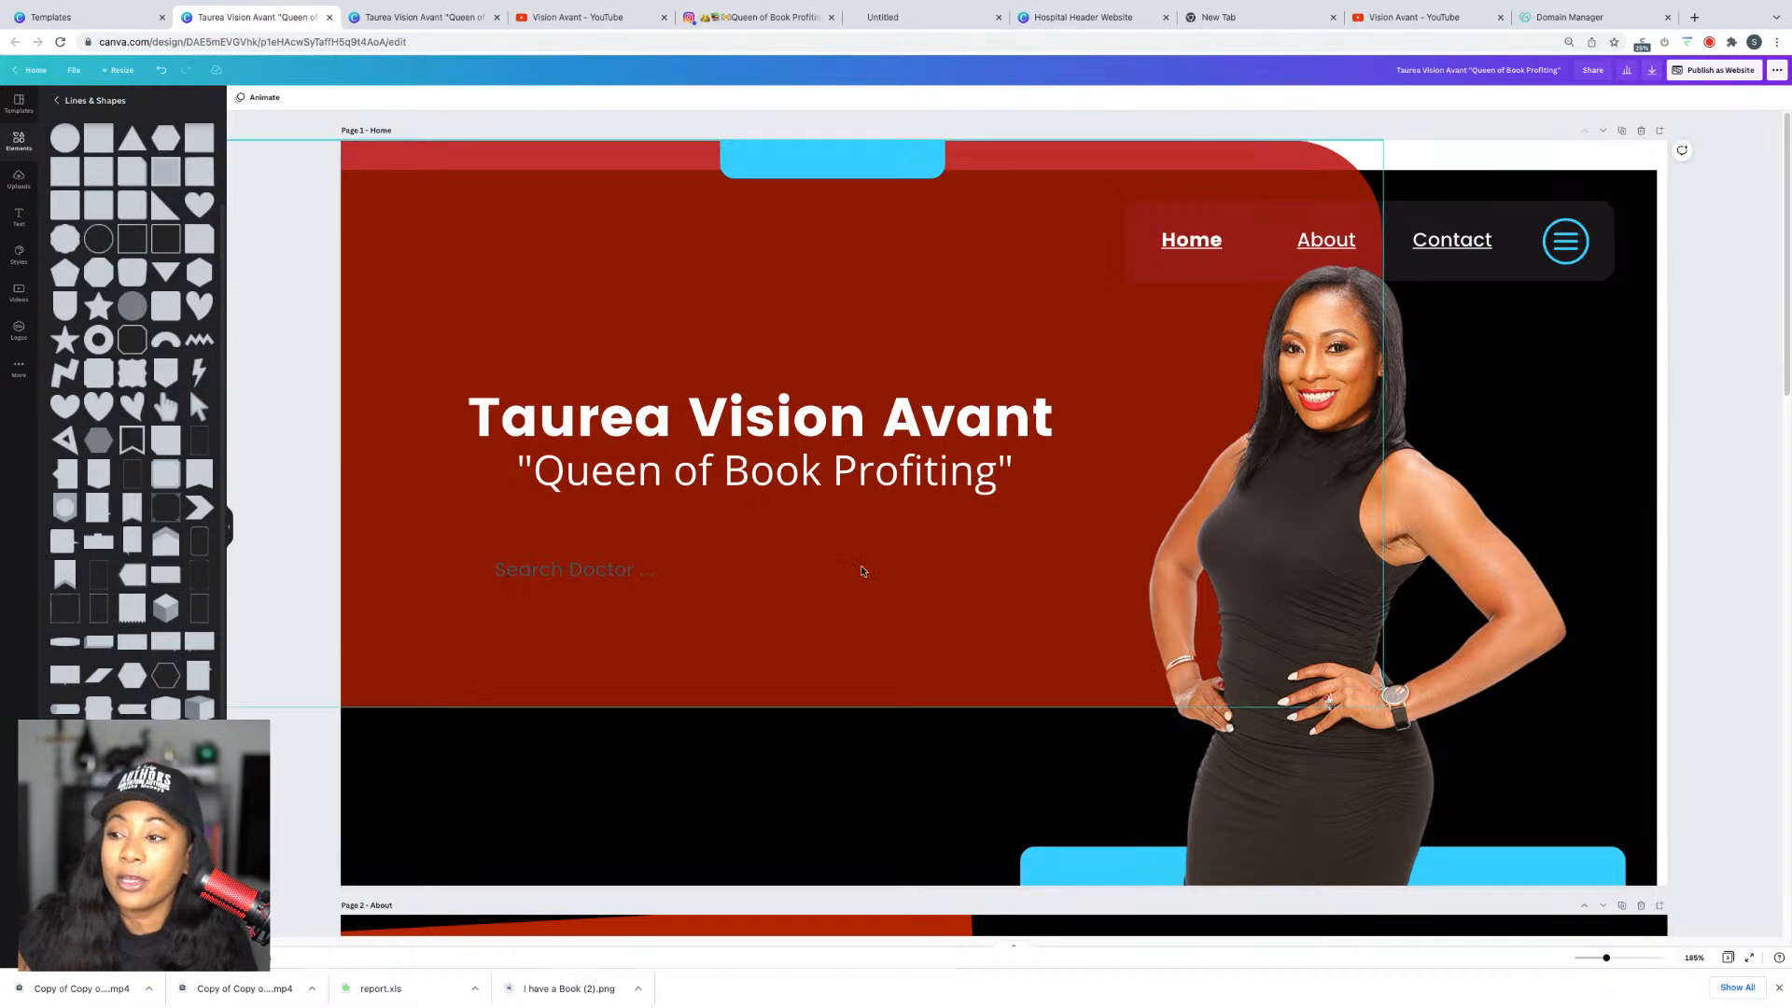
left_click(598, 577)
key("Delete")
left_click(420, 17)
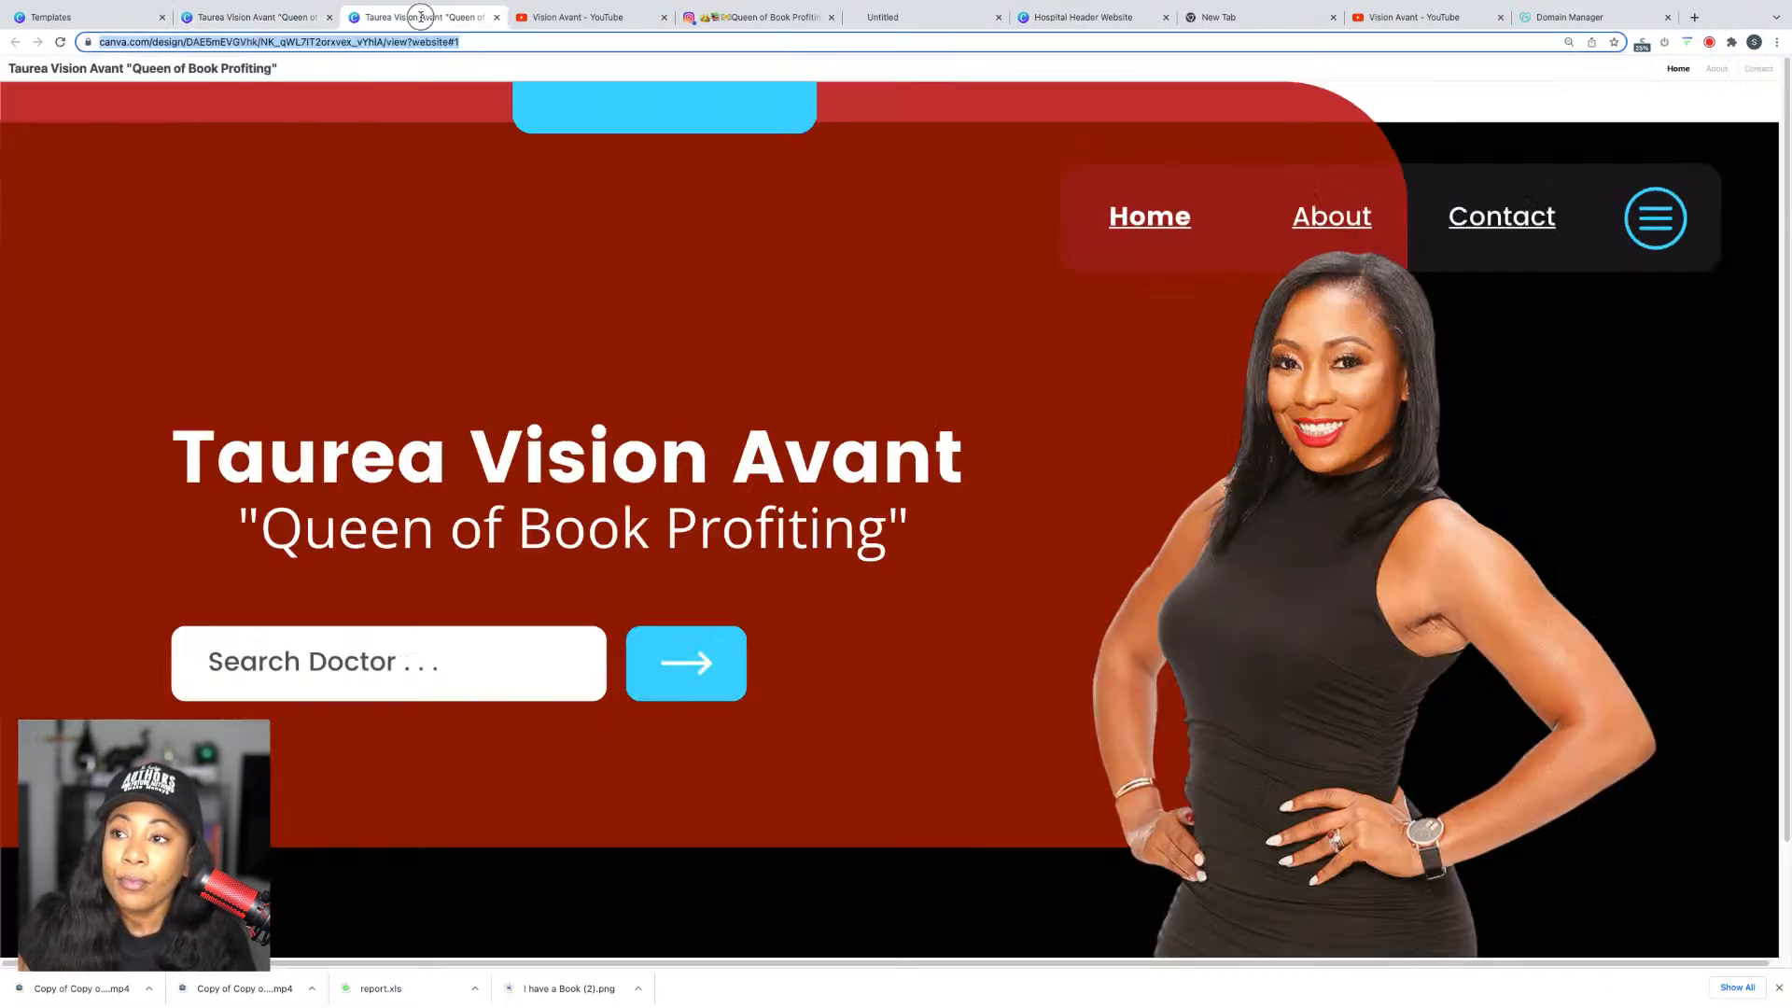
Step: Review the live site's hero and About section text, then go back to the Canva editor
left_click_drag(563, 552, 626, 629)
scroll(644, 616, "down", 1)
left_click_drag(758, 512, 547, 448)
scroll(696, 600, "down", 1)
scroll(799, 645, "up", 2)
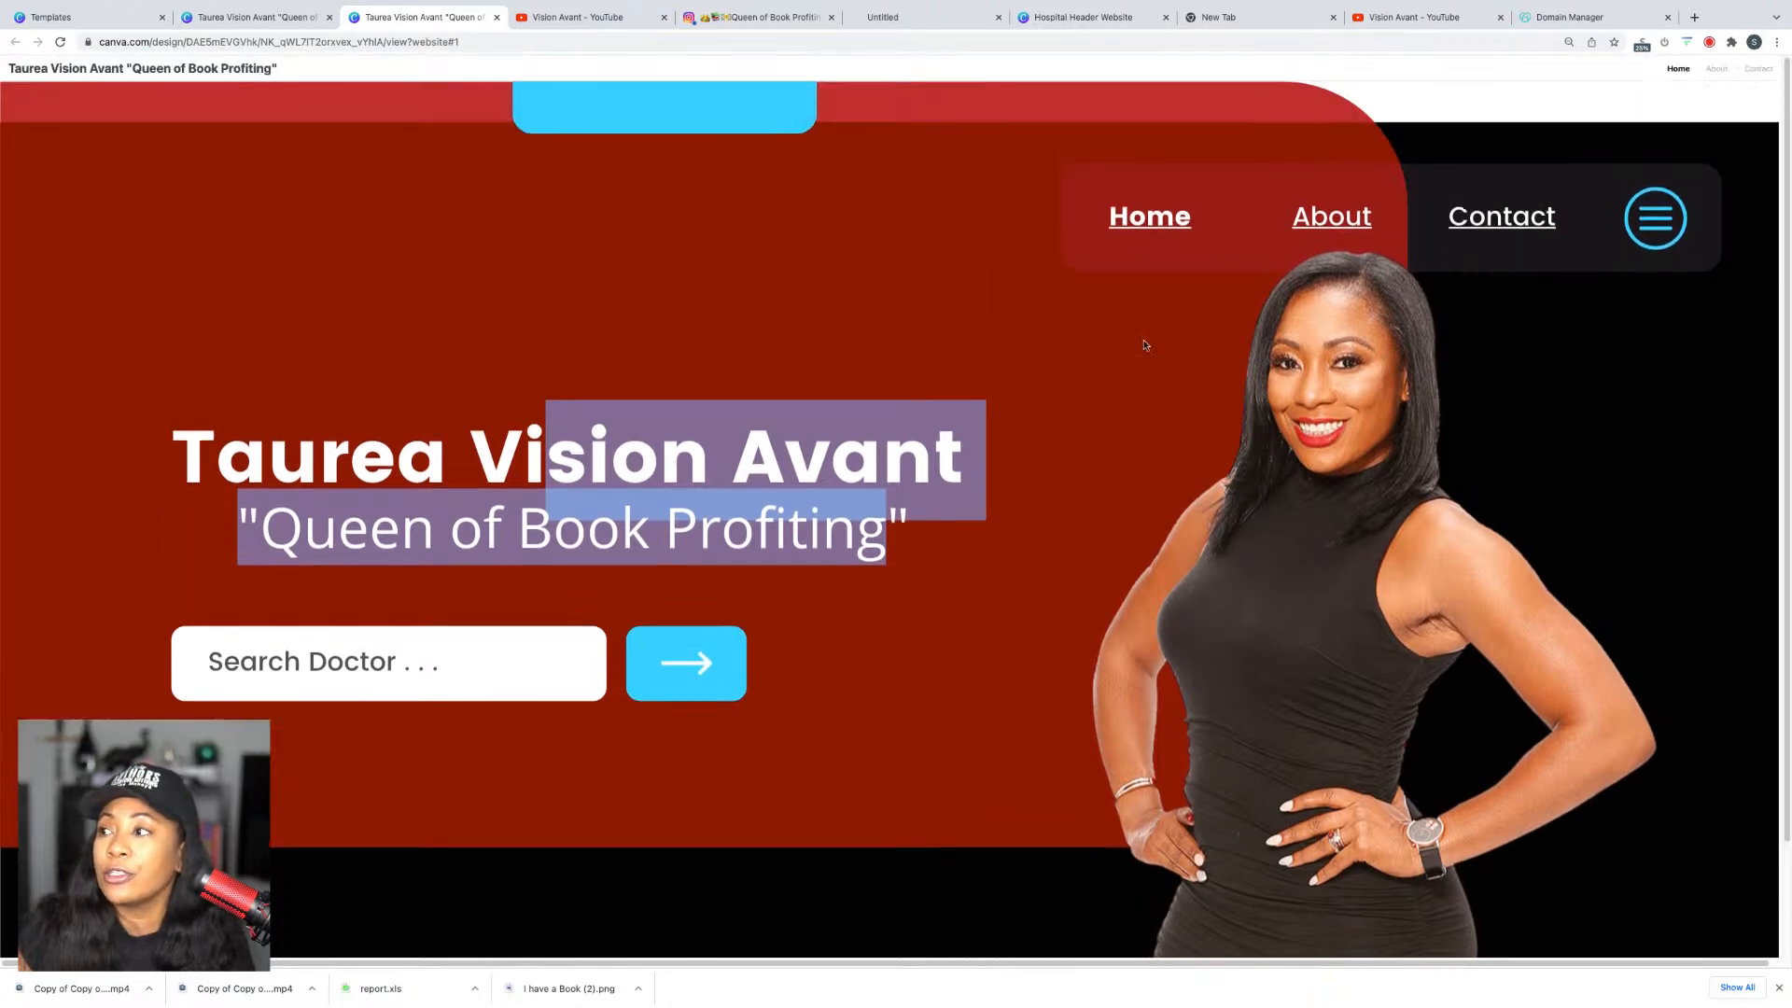
left_click(1348, 207)
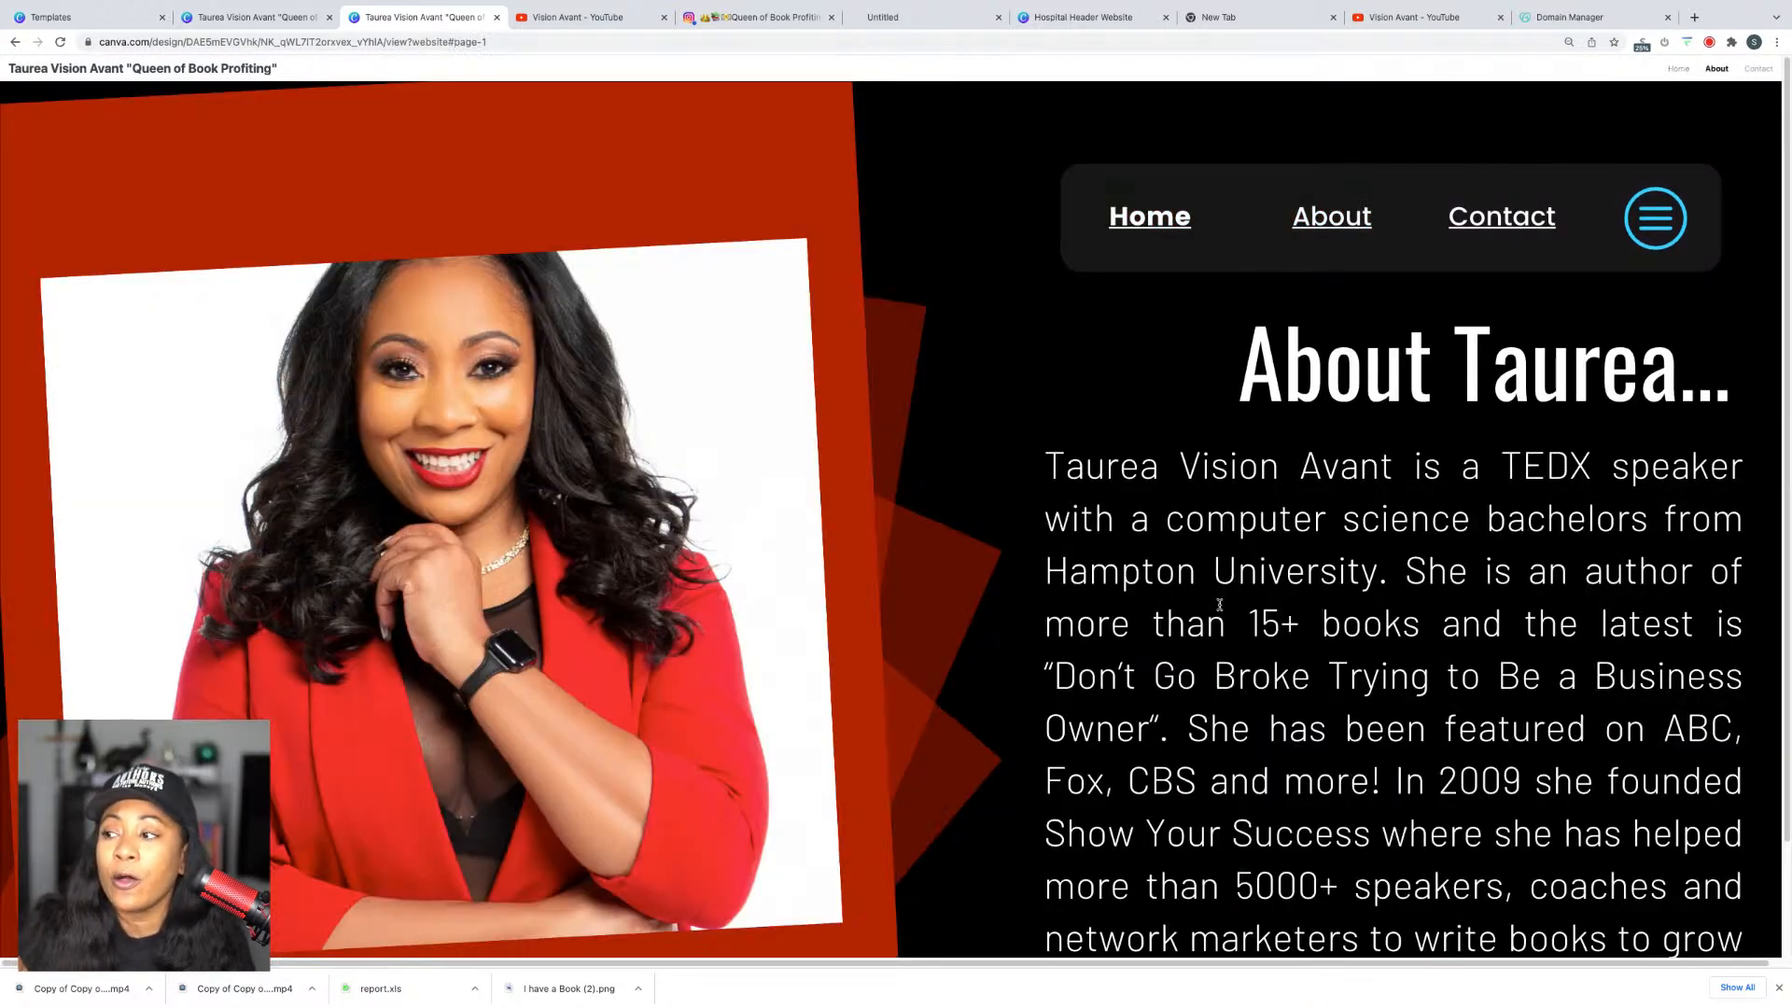
left_click_drag(1150, 519, 1512, 884)
scroll(1458, 770, "down", 1)
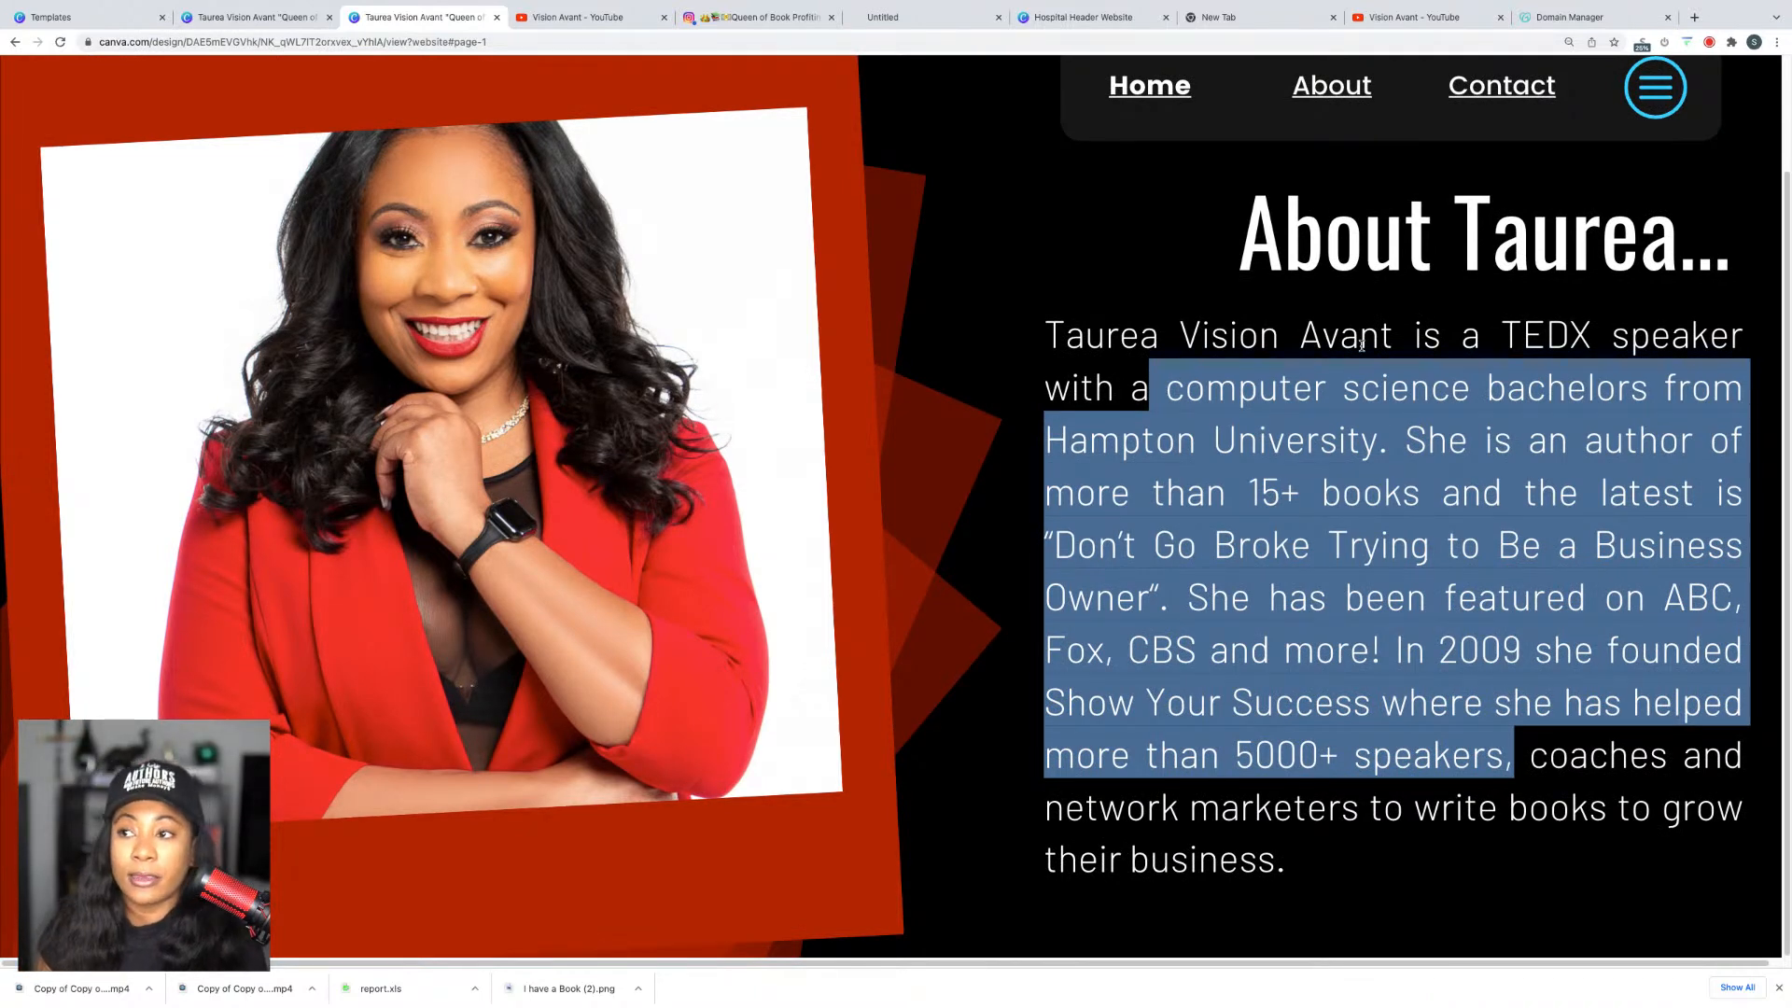
left_click(252, 17)
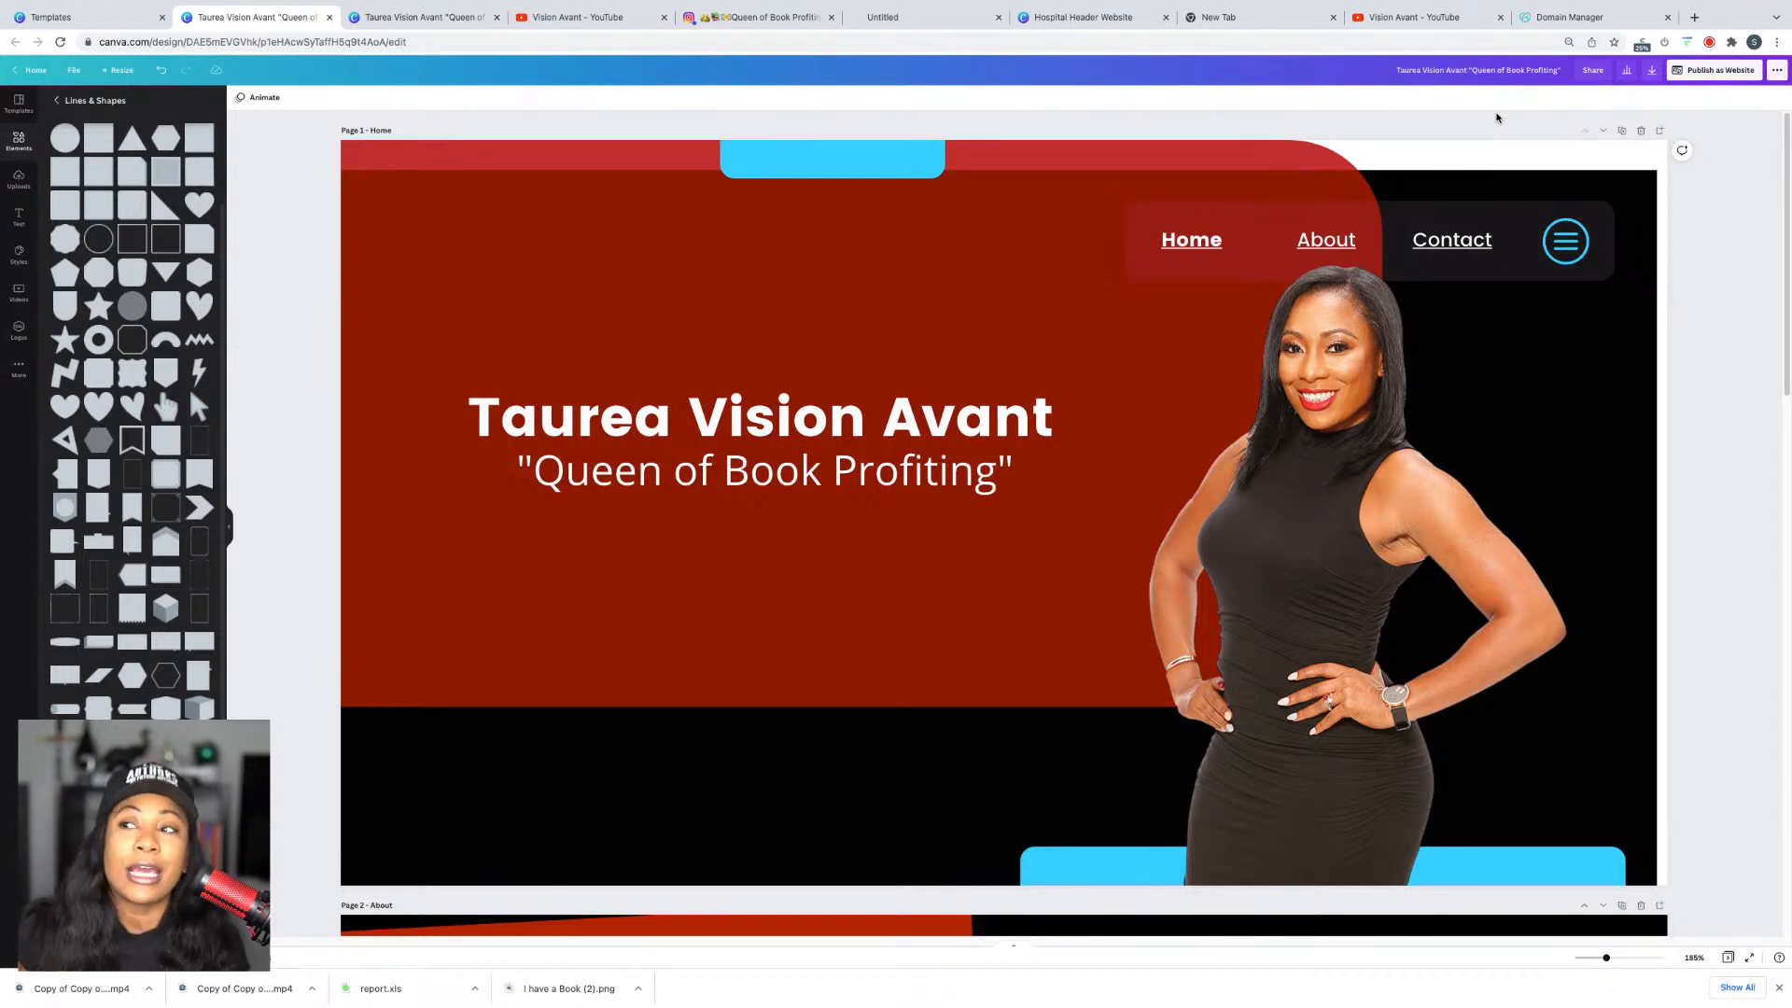
Step: Load 10kbook.com in a new tab, then return to the Canva website editor
left_click(1694, 17)
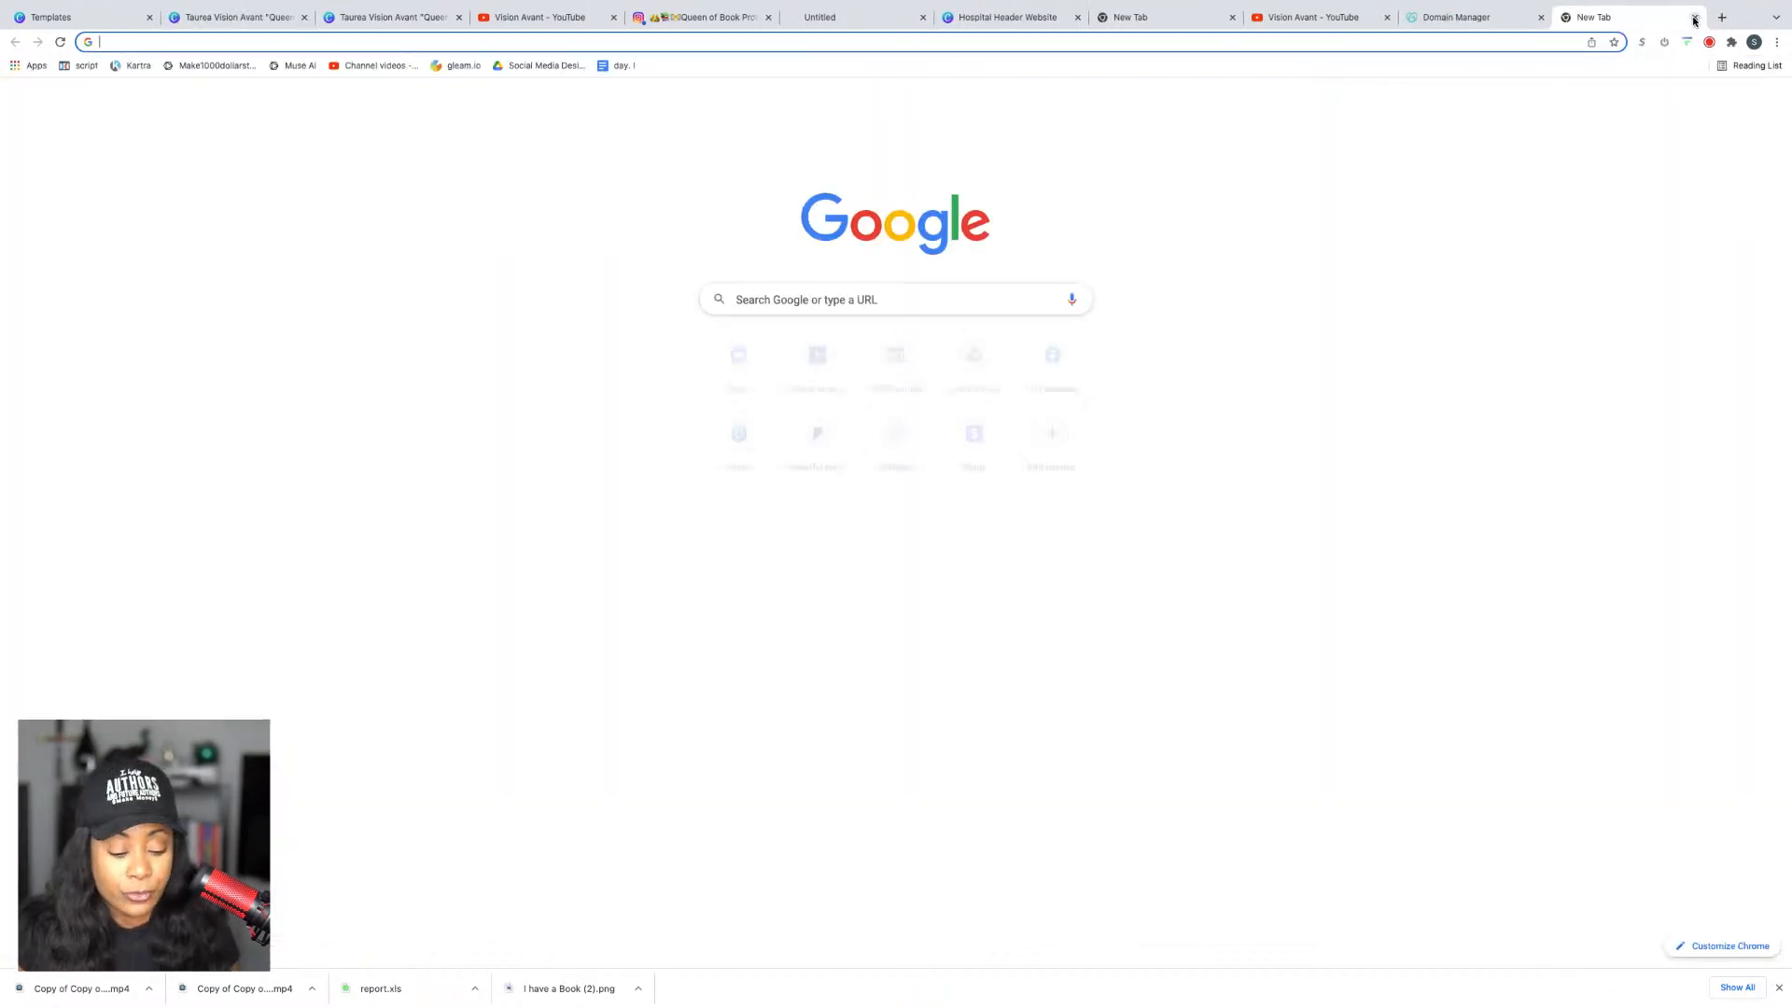
type("10k")
key("Return")
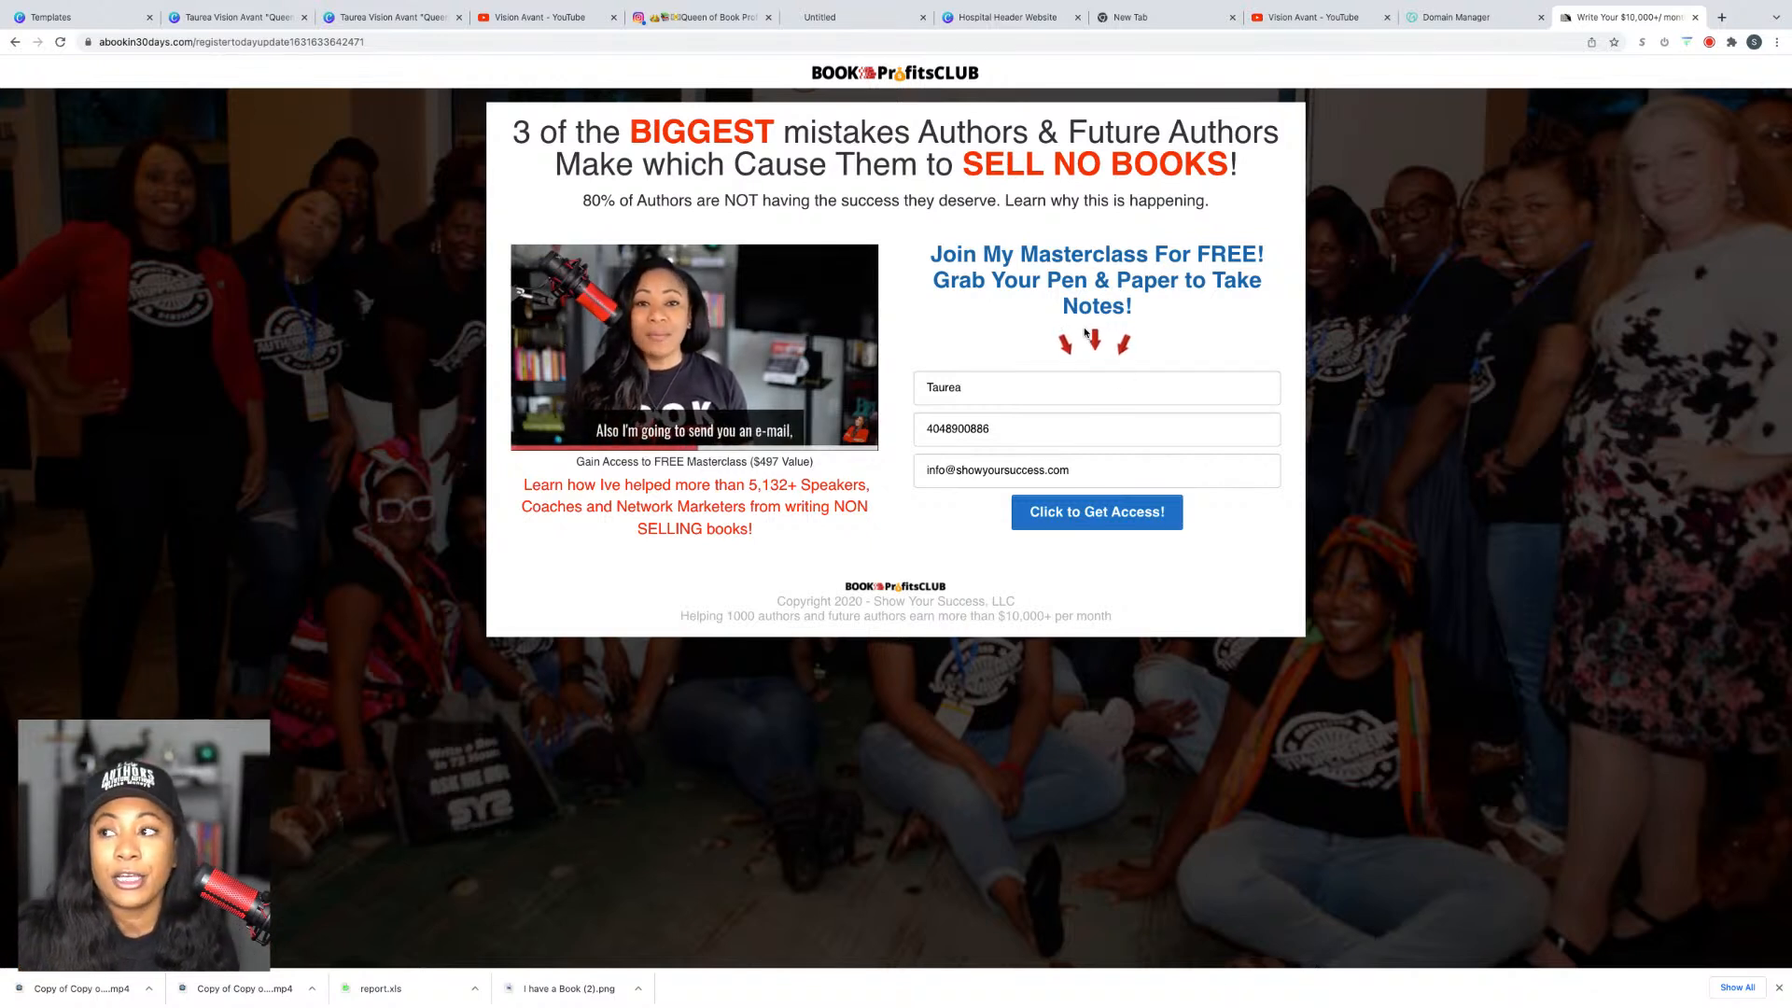
left_click(380, 22)
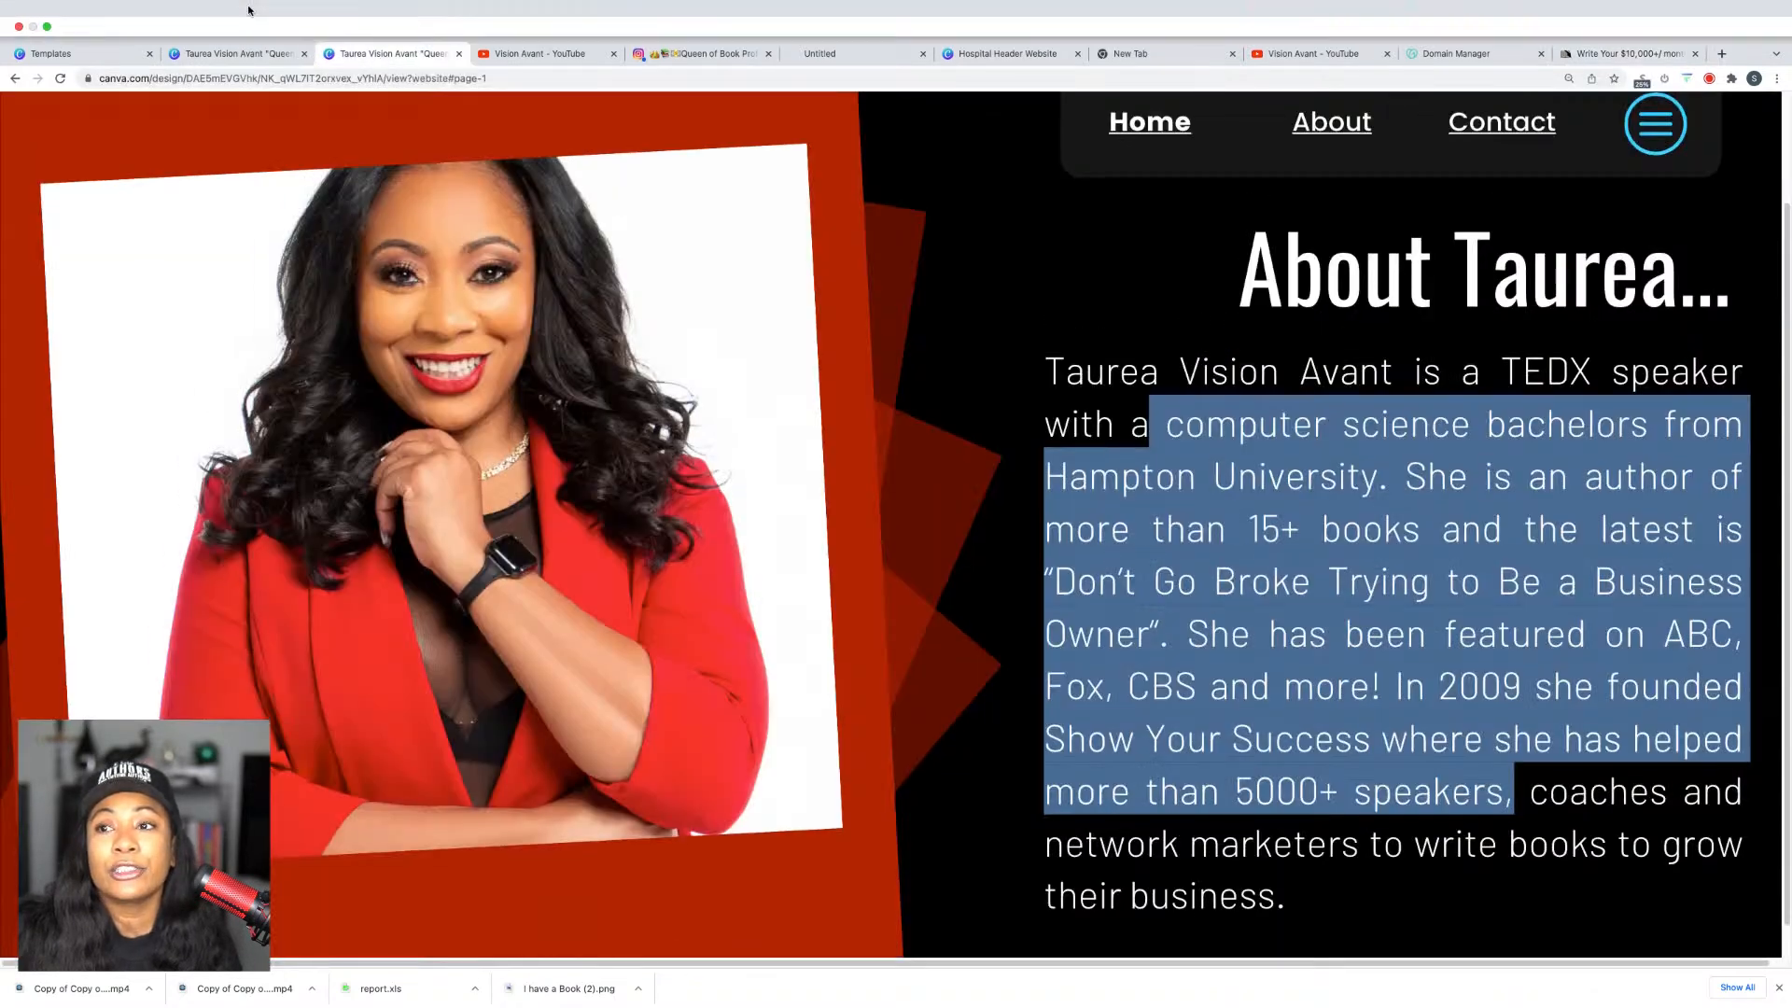
left_click(238, 17)
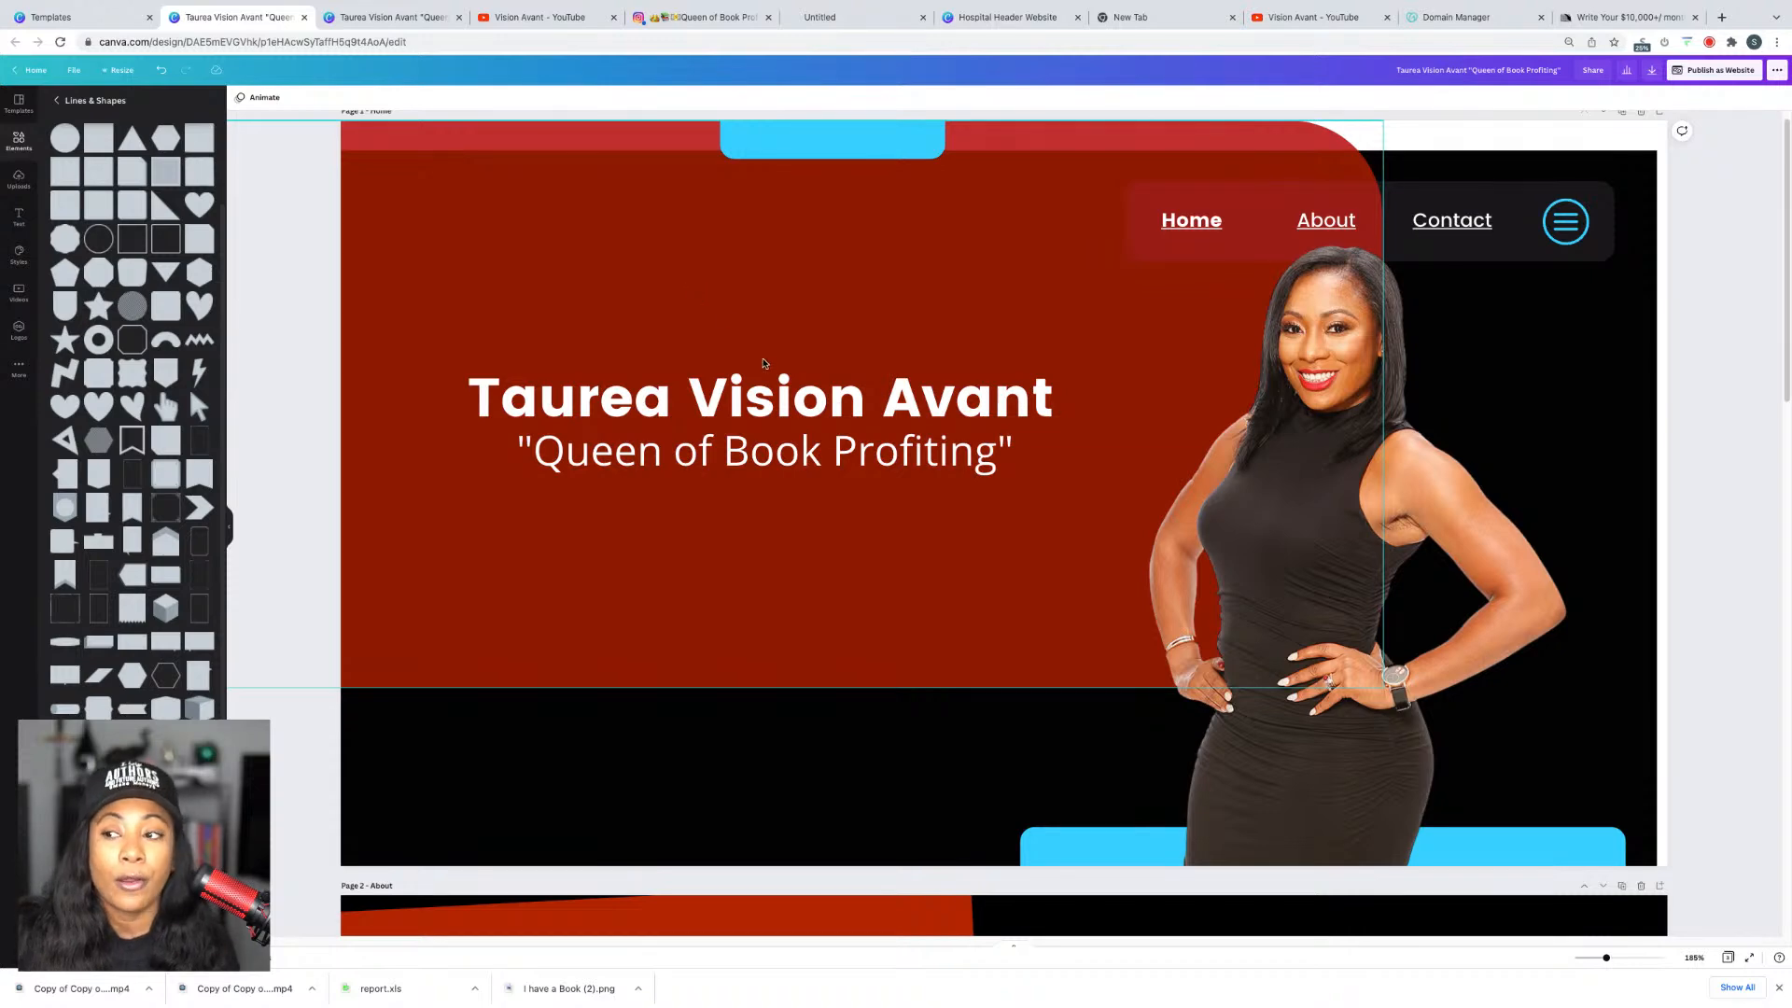
Step: Add a blank fourth page with a shrunken meeting stock video at the upper left
scroll(913, 403, "up", 1)
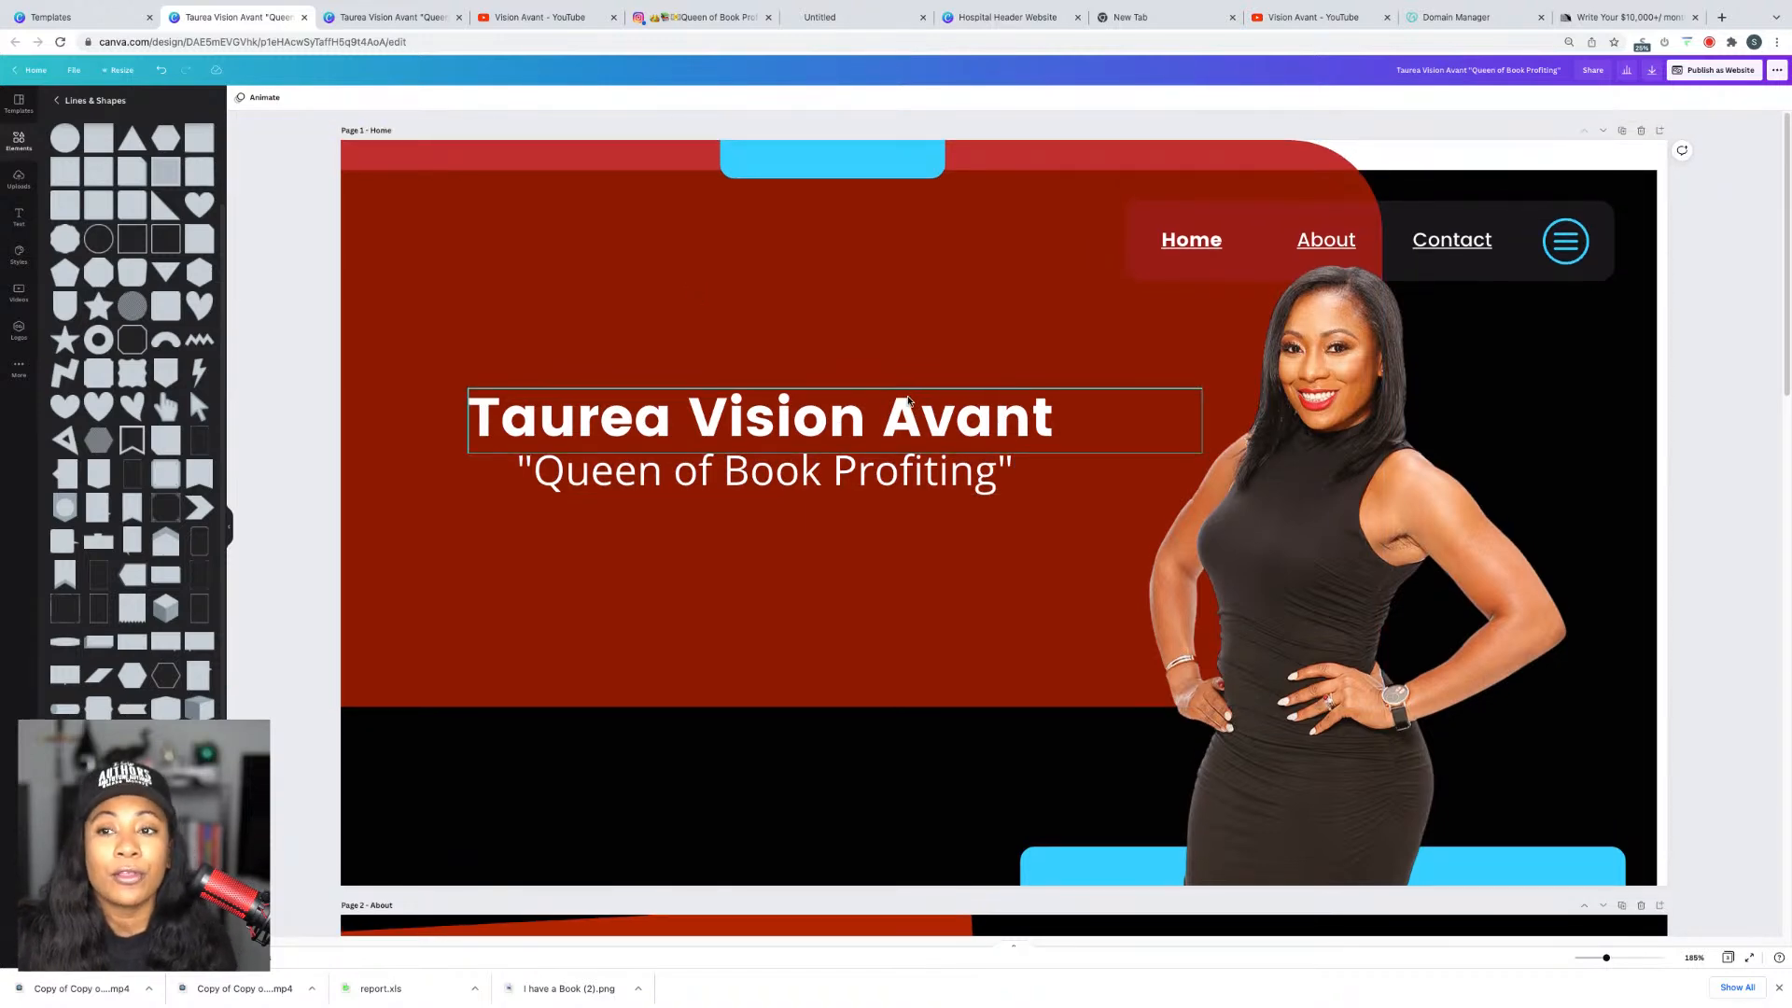
scroll(1026, 912, "down", 15)
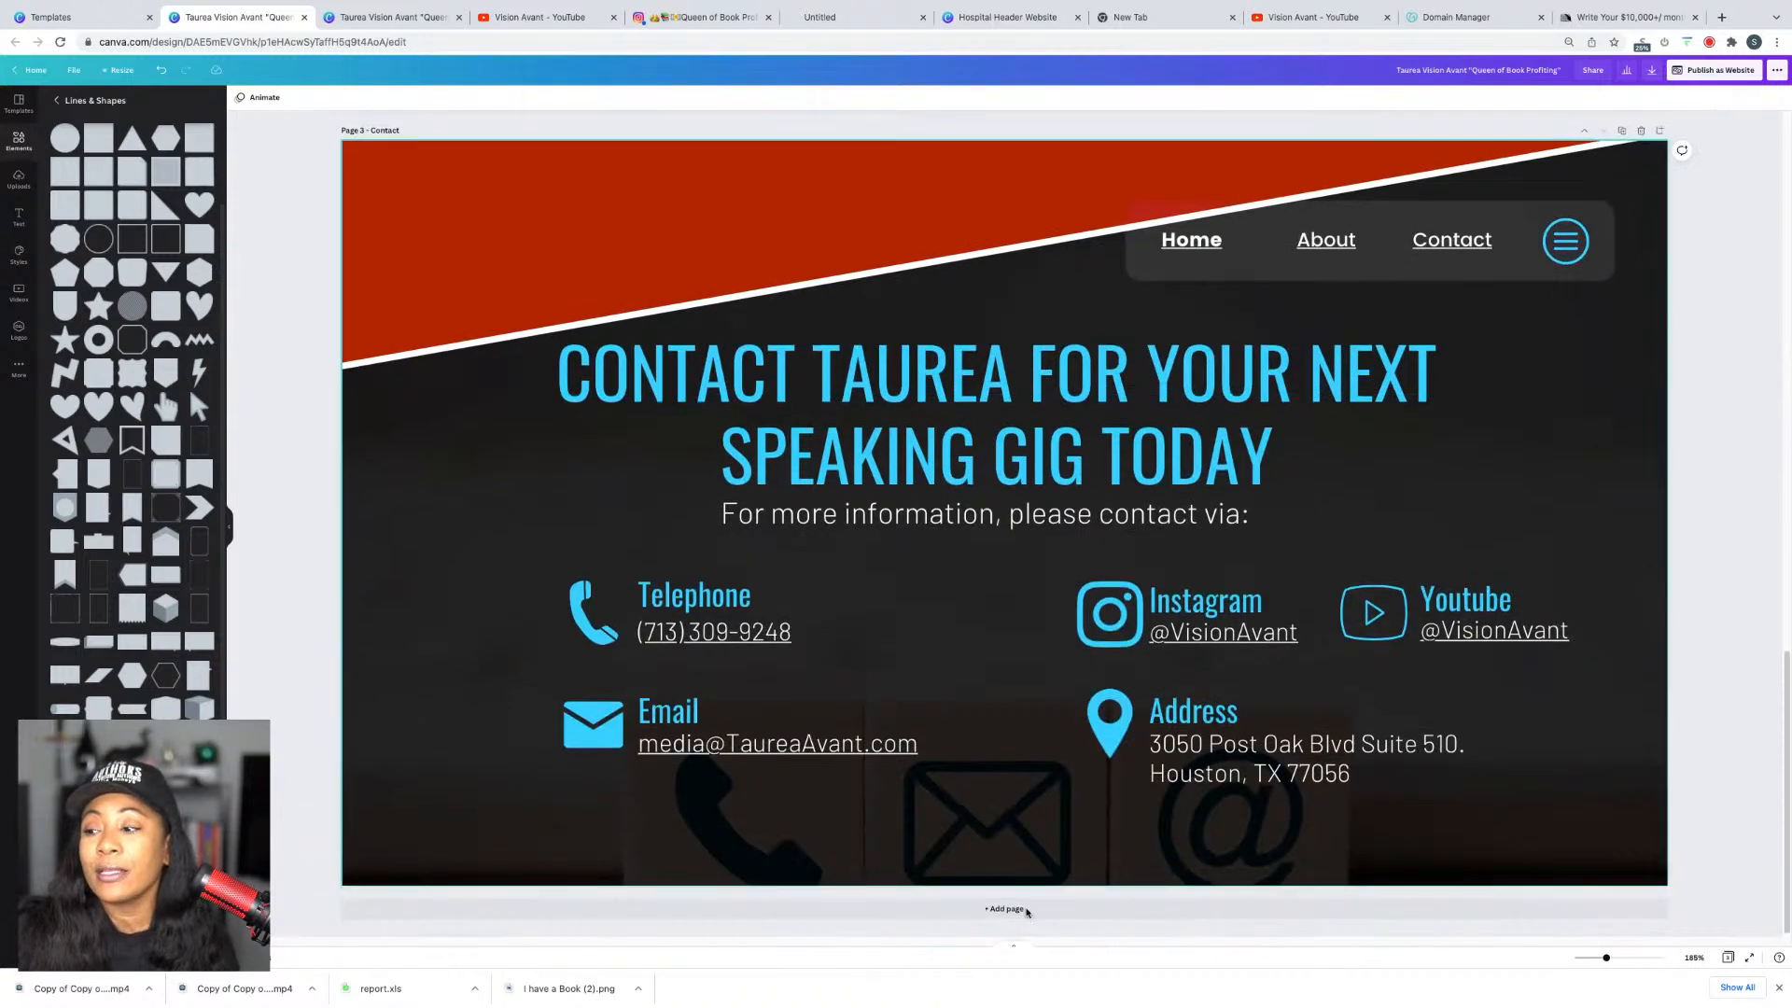
left_click(1024, 910)
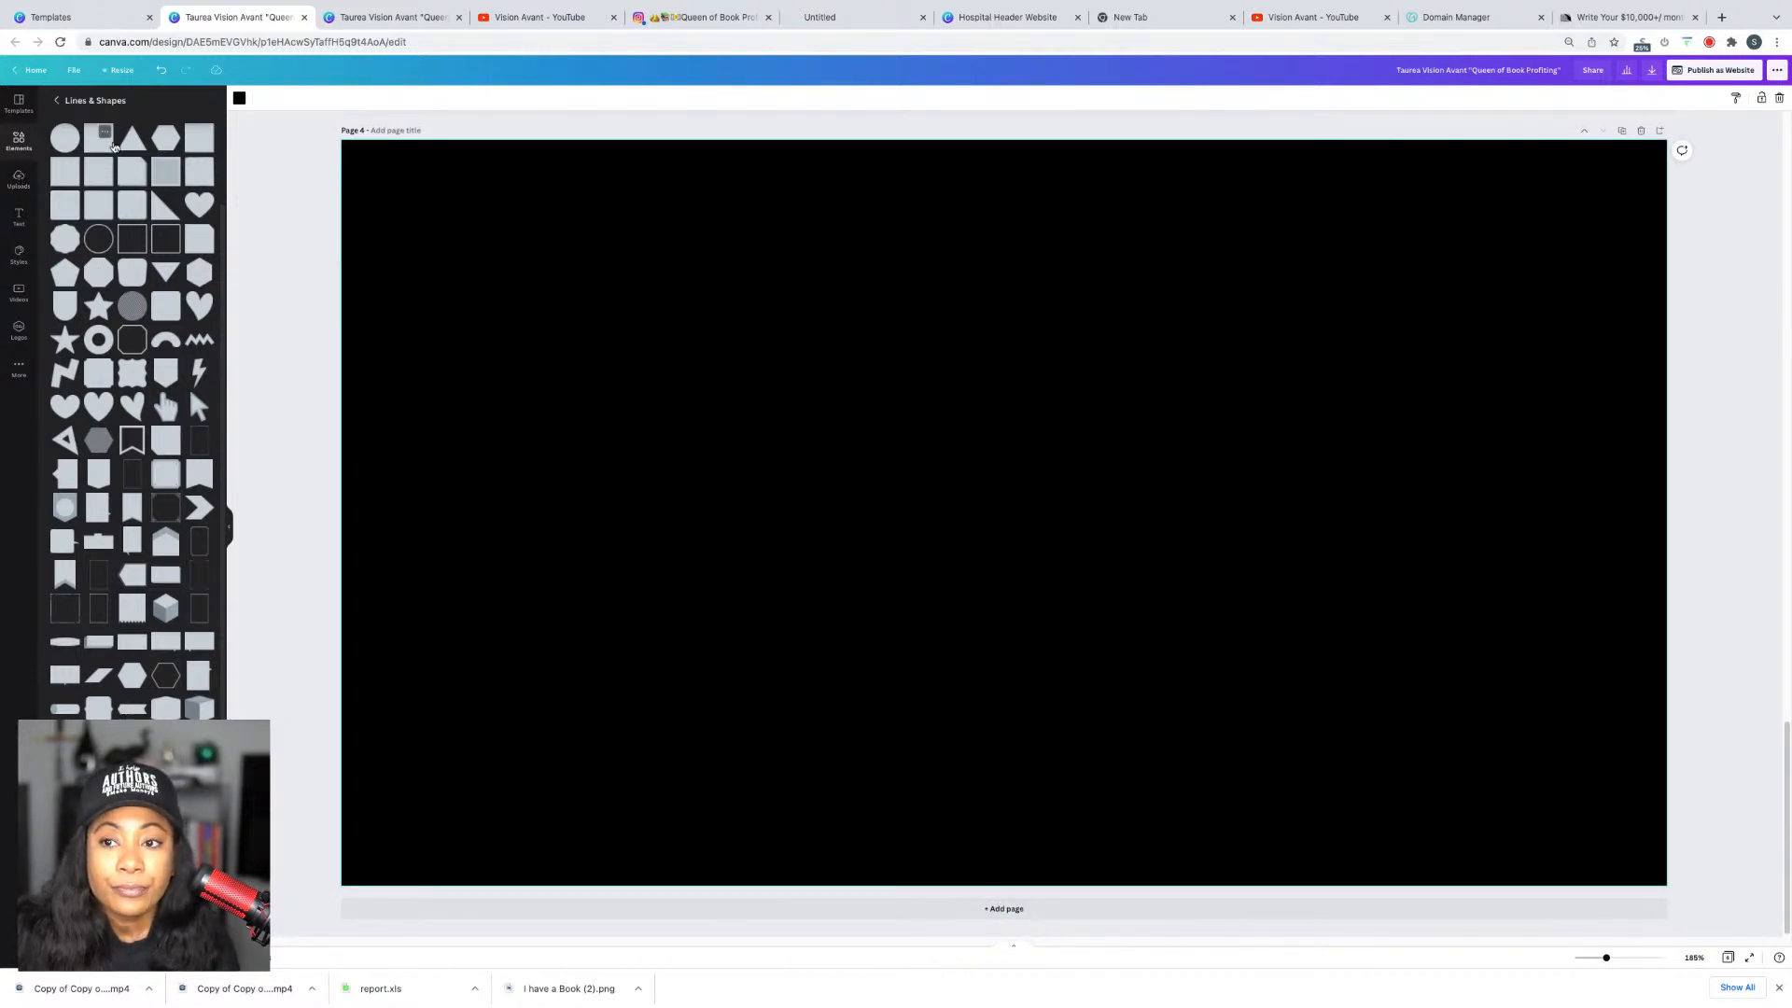
left_click(22, 296)
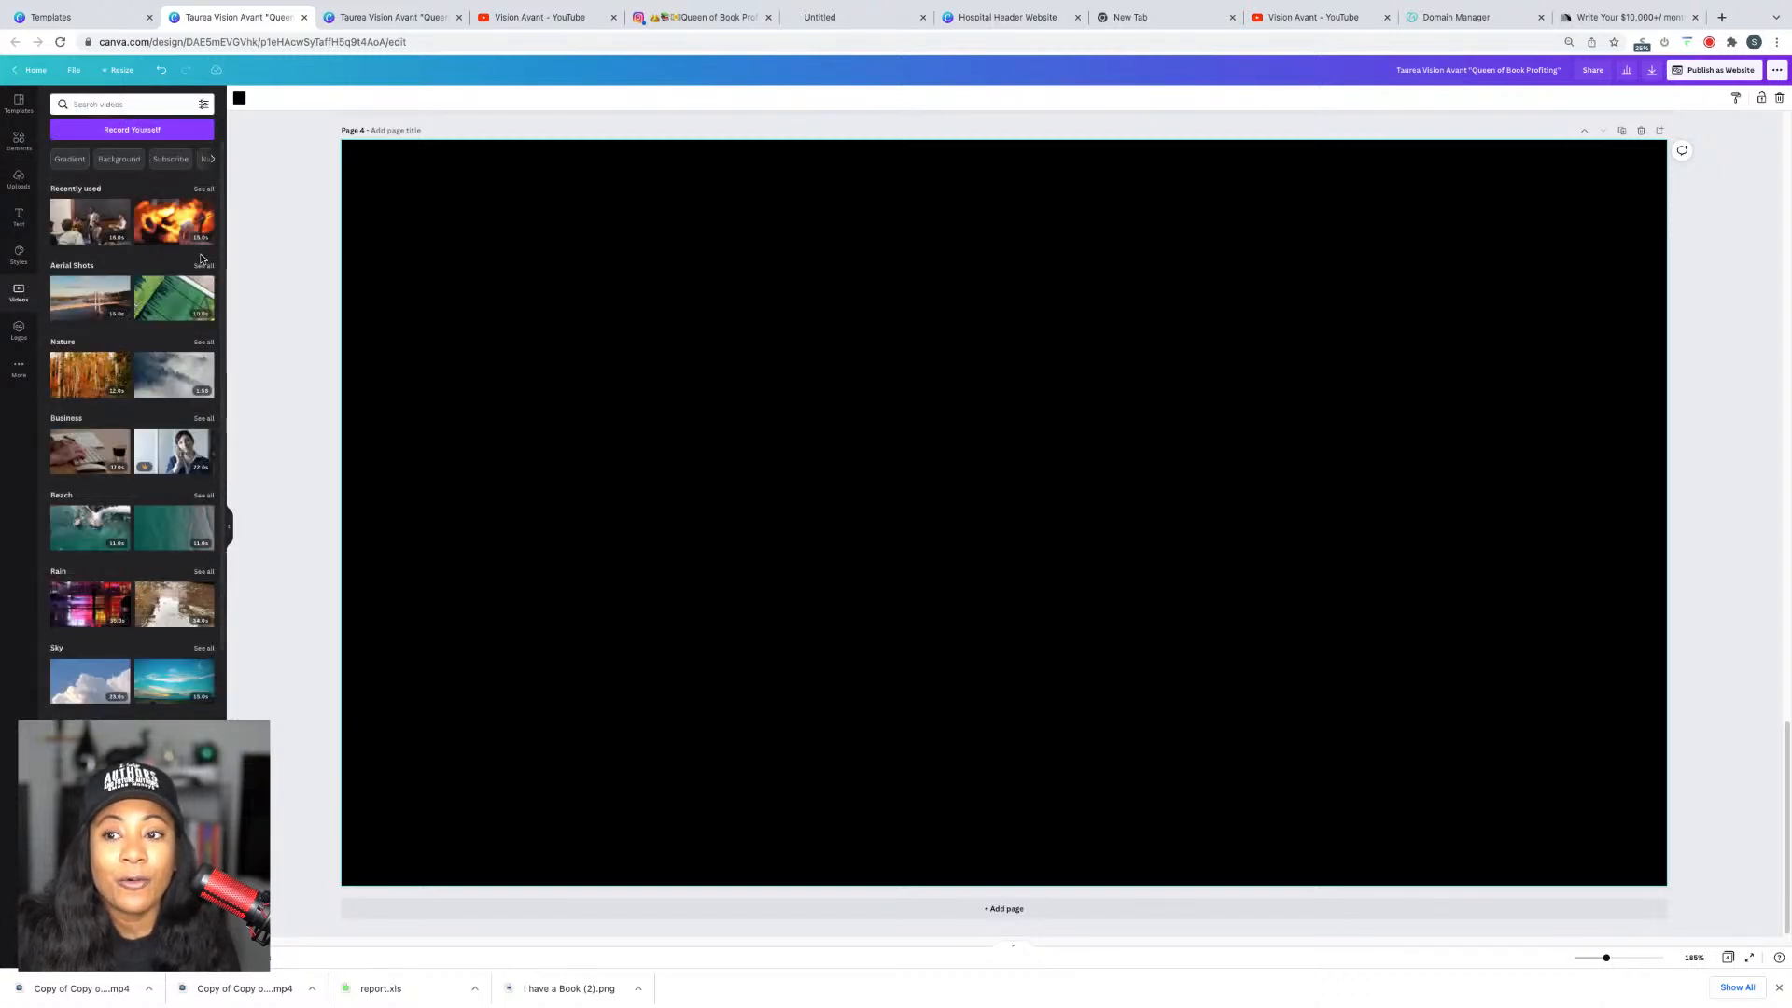
left_click(90, 221)
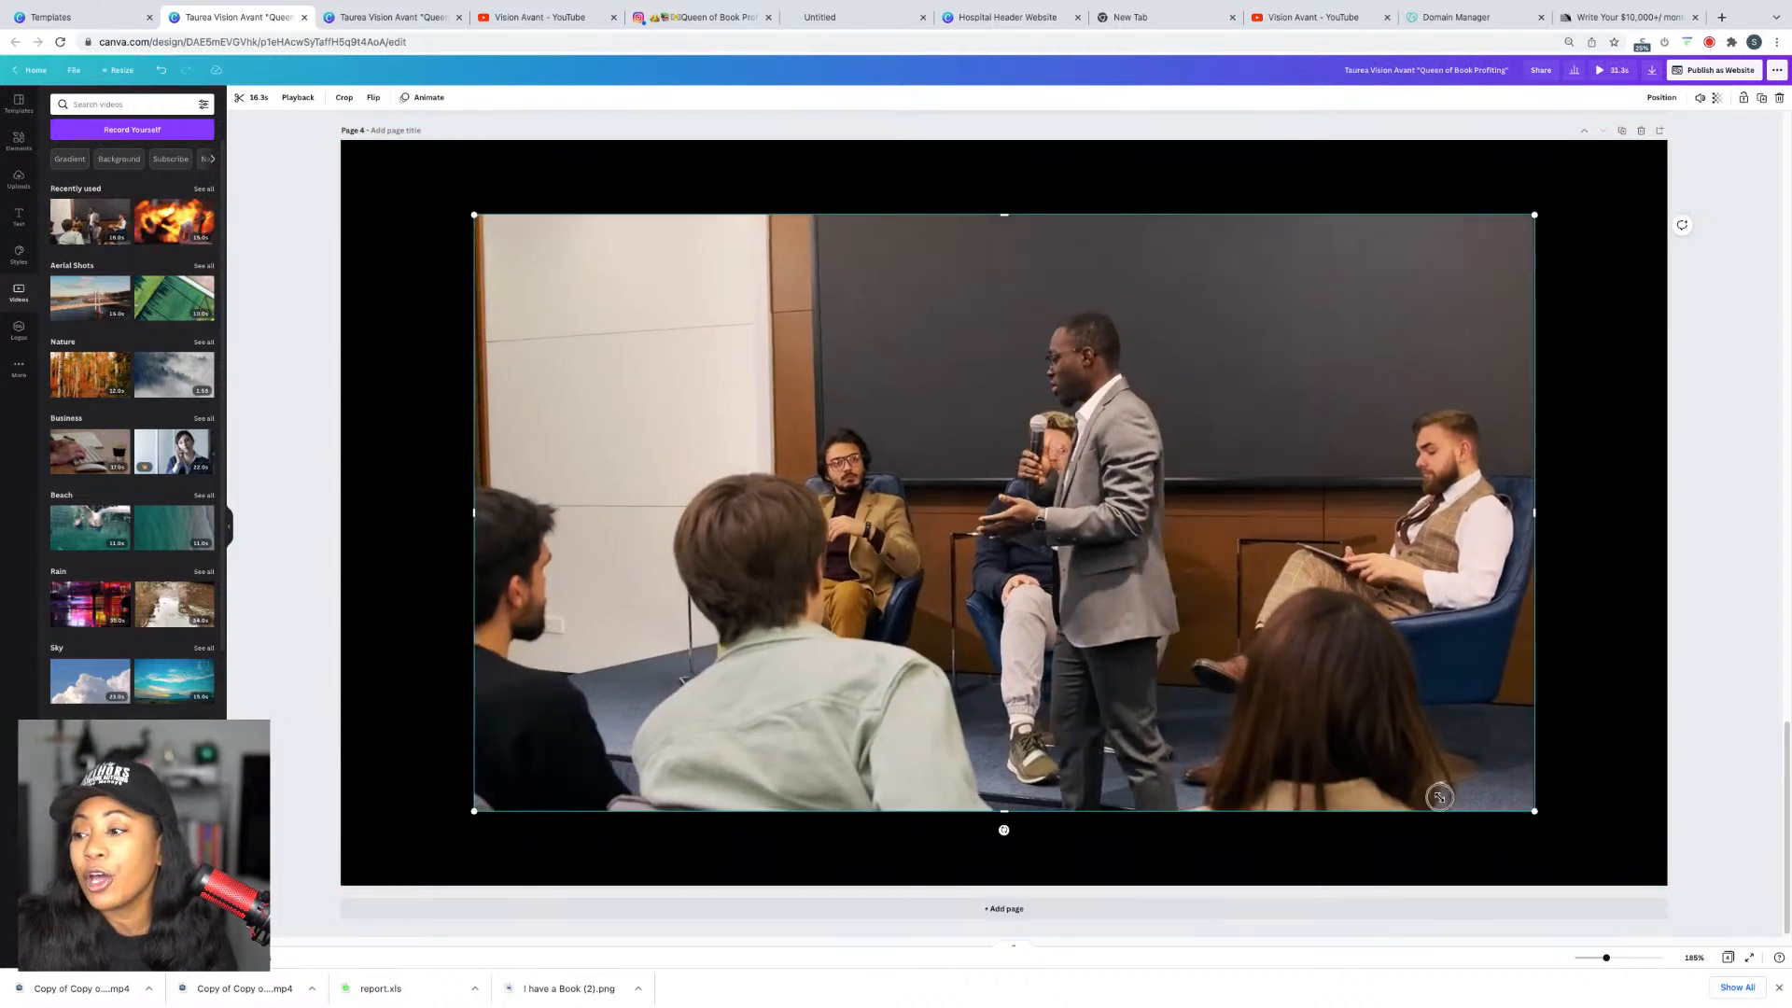
left_click_drag(1534, 811, 863, 621)
left_click_drag(748, 409, 683, 396)
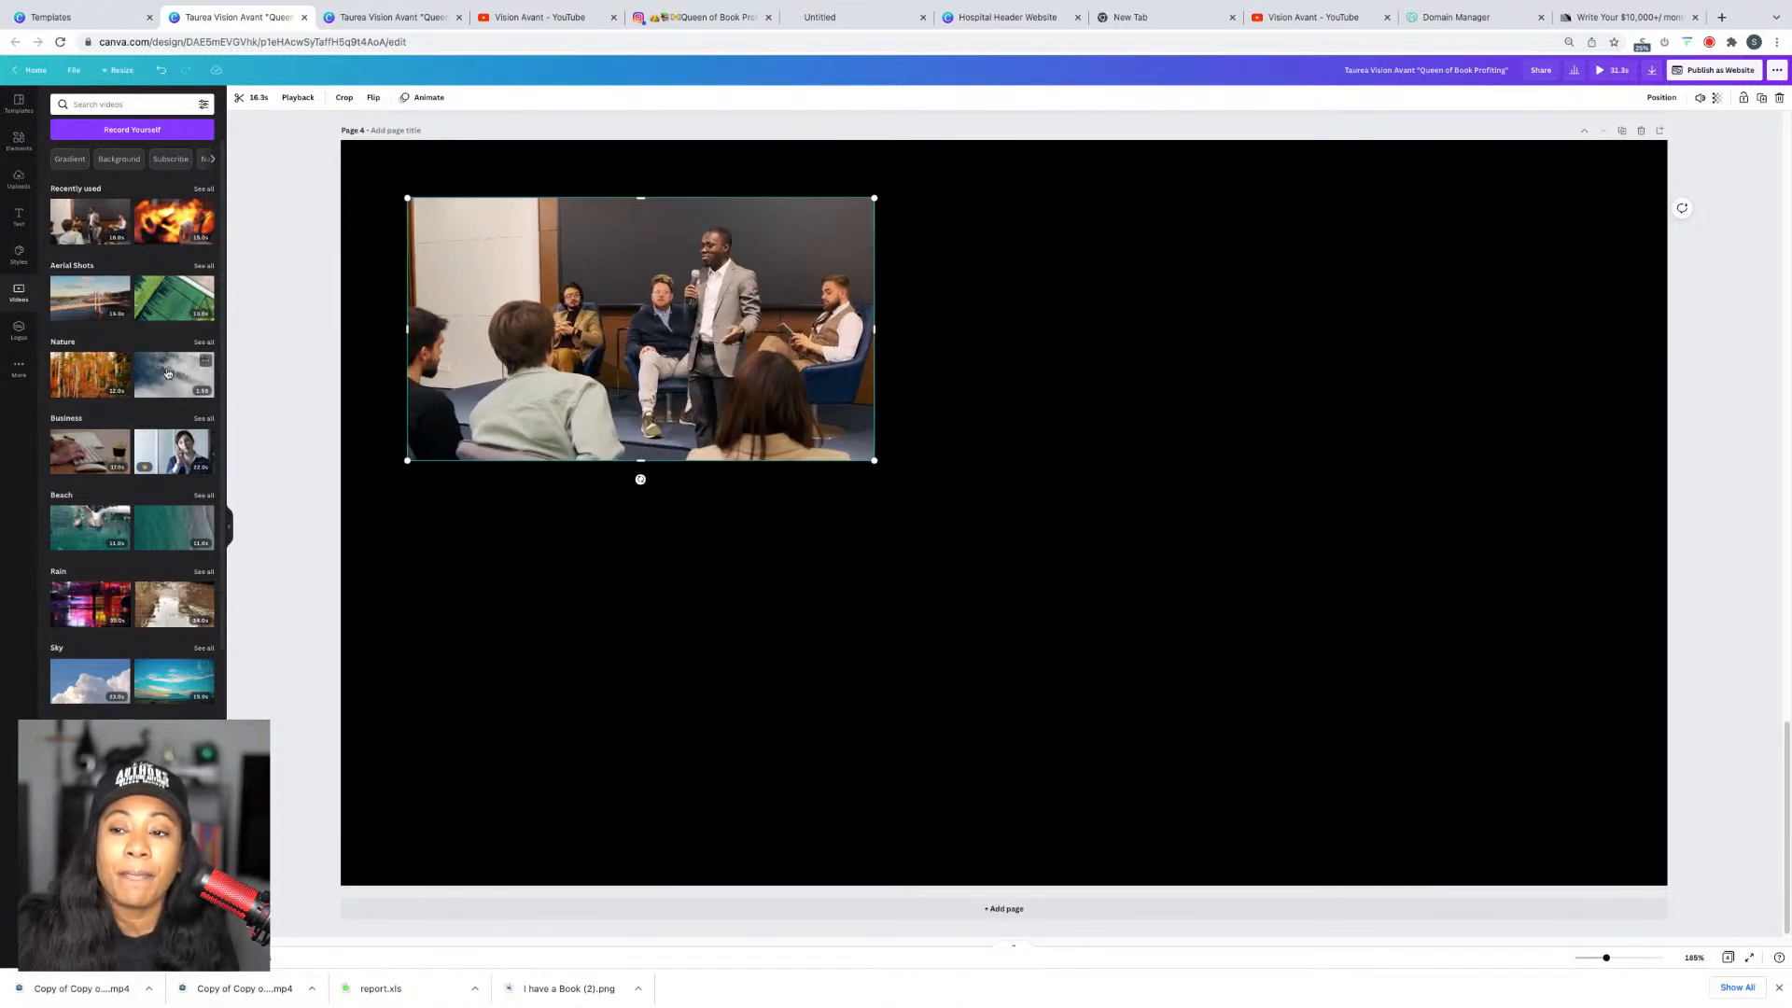
Step: Place a resized aerial field video at lower right and nudge the meeting clip
left_click_drag(177, 299, 1471, 635)
left_click_drag(1504, 725, 1063, 478)
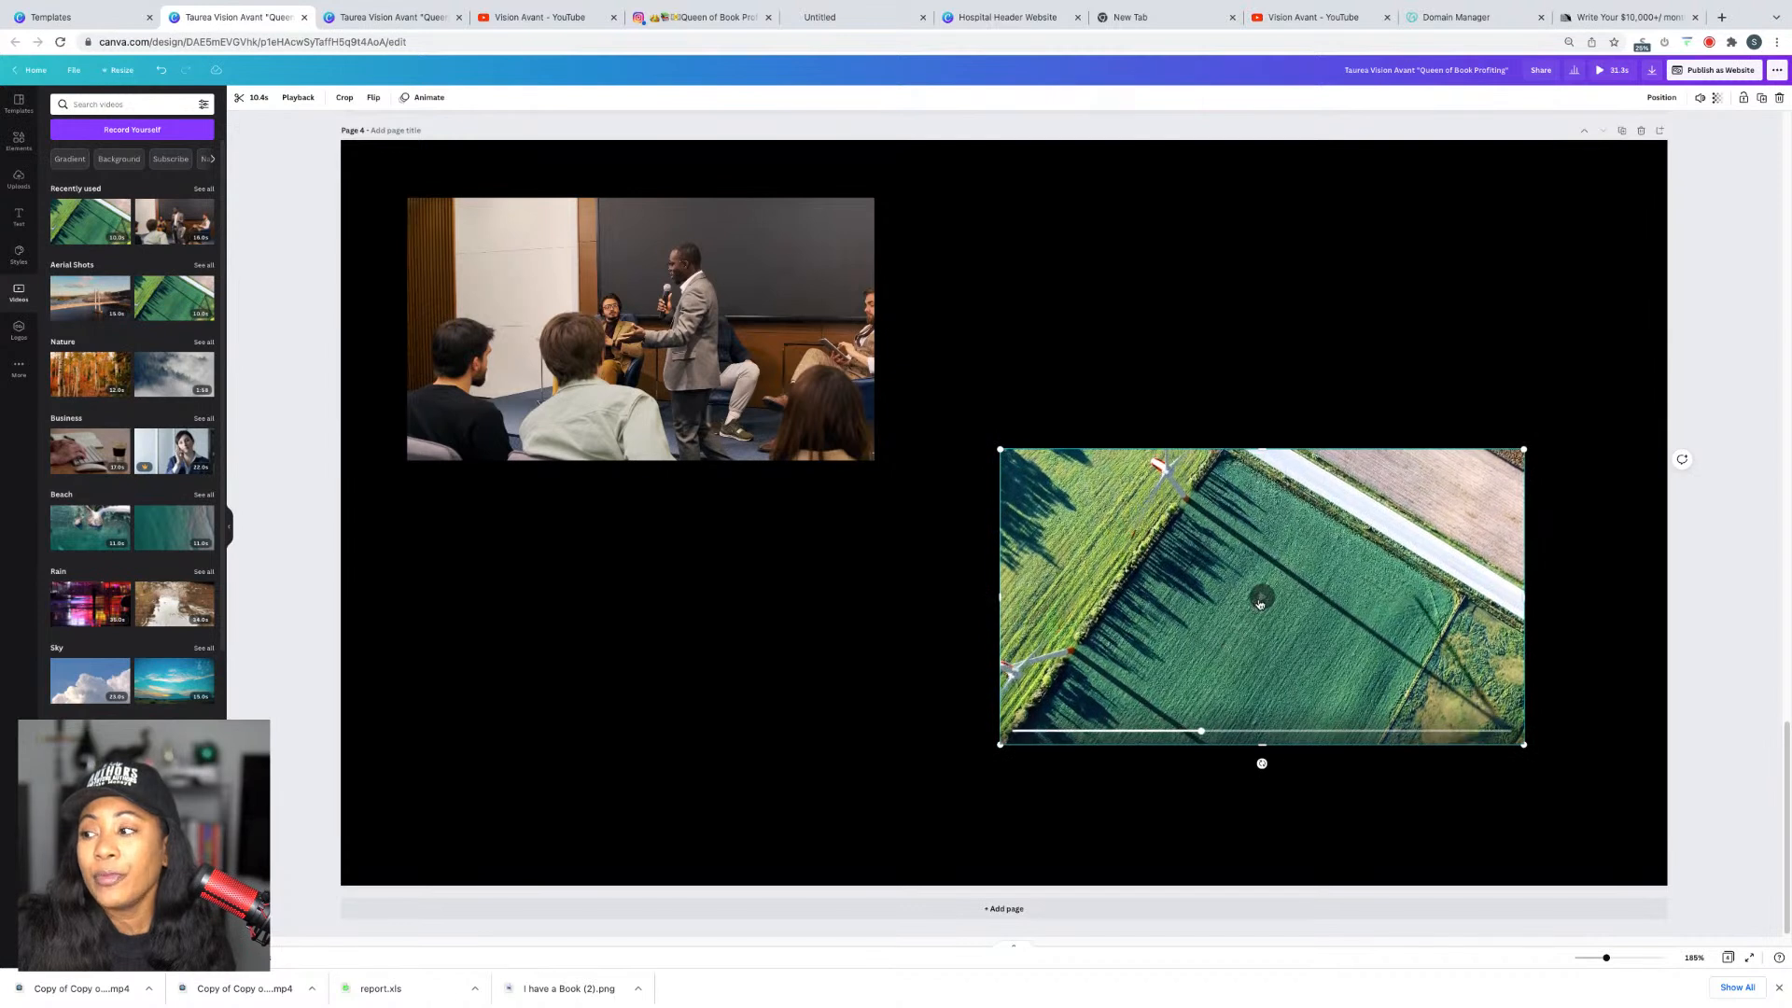
left_click(875, 464)
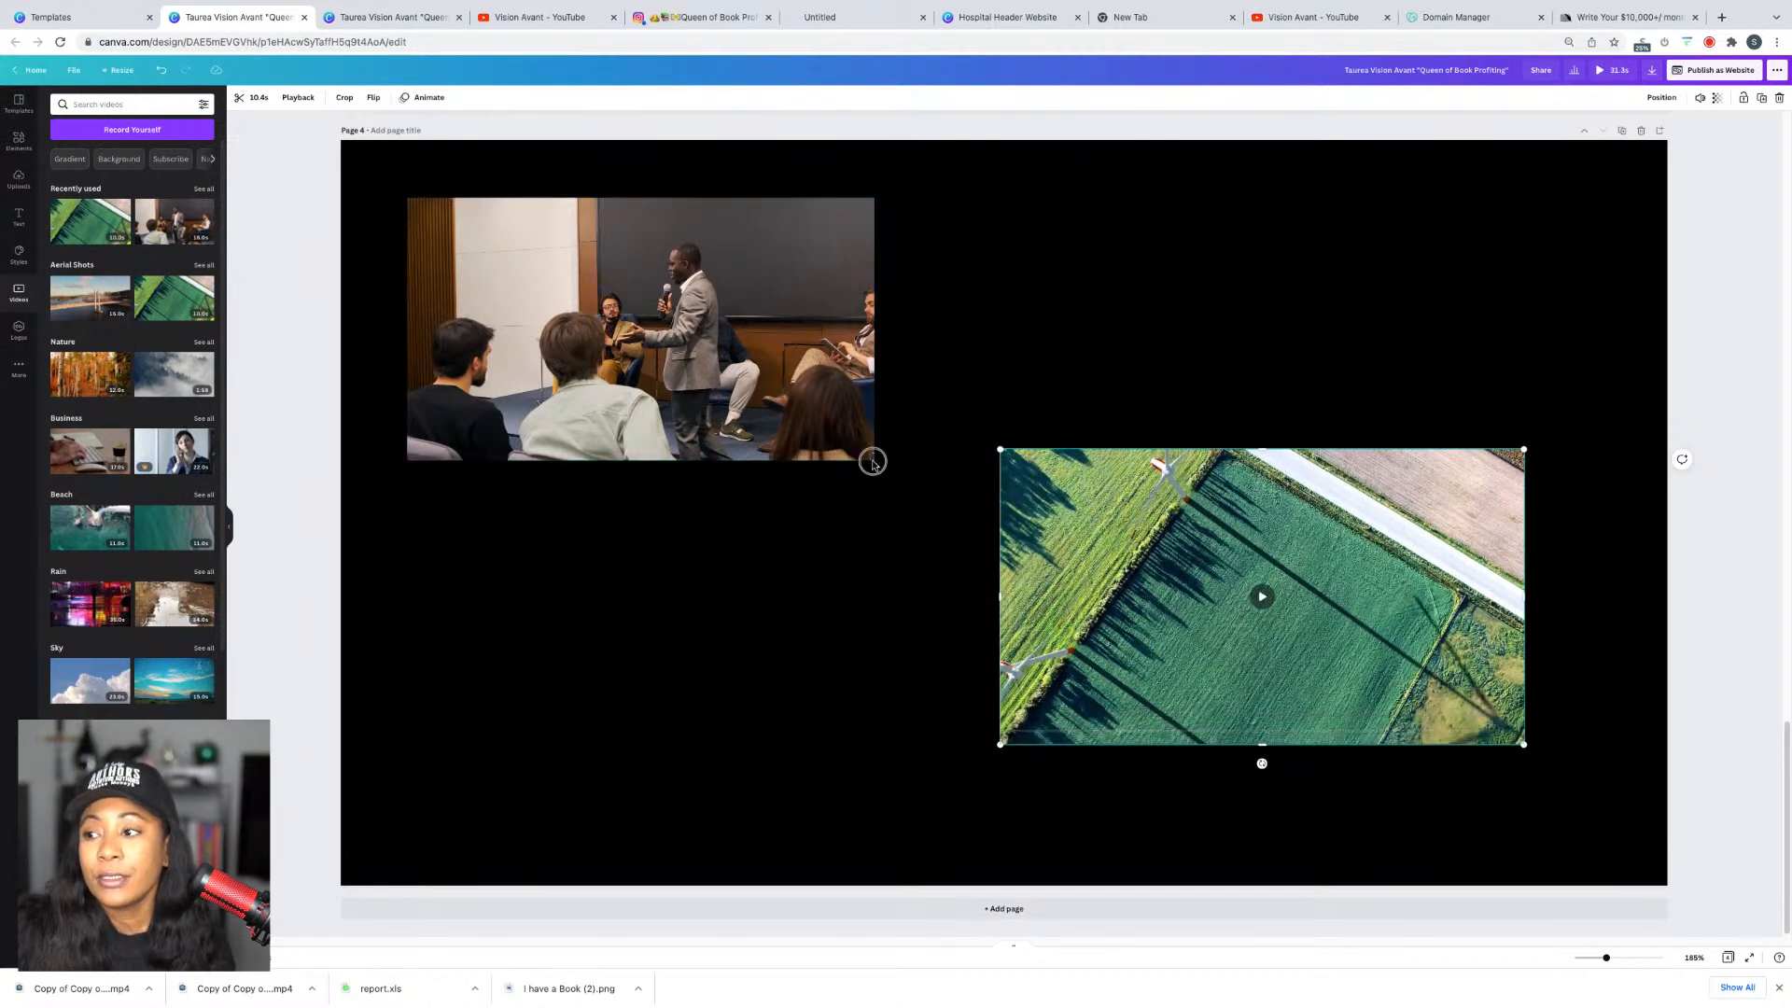
left_click_drag(872, 464, 897, 486)
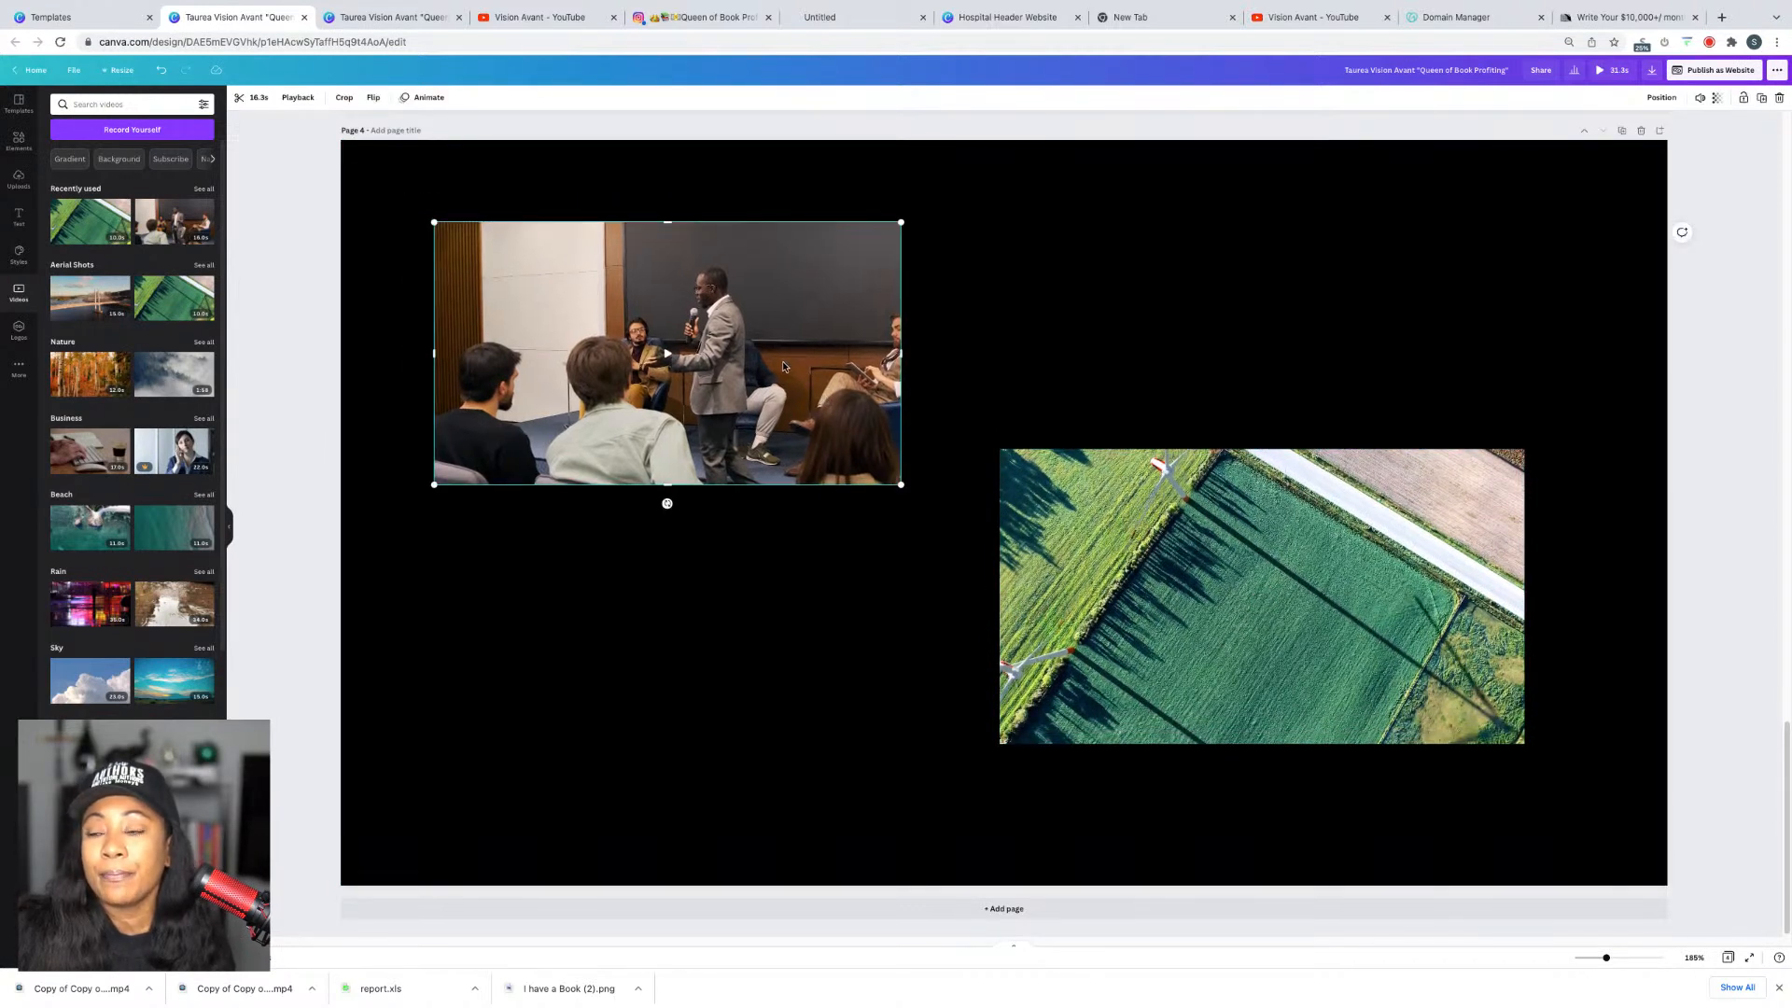
Step: Turn off Autoplay video for both the meeting and aerial clips
left_click(298, 99)
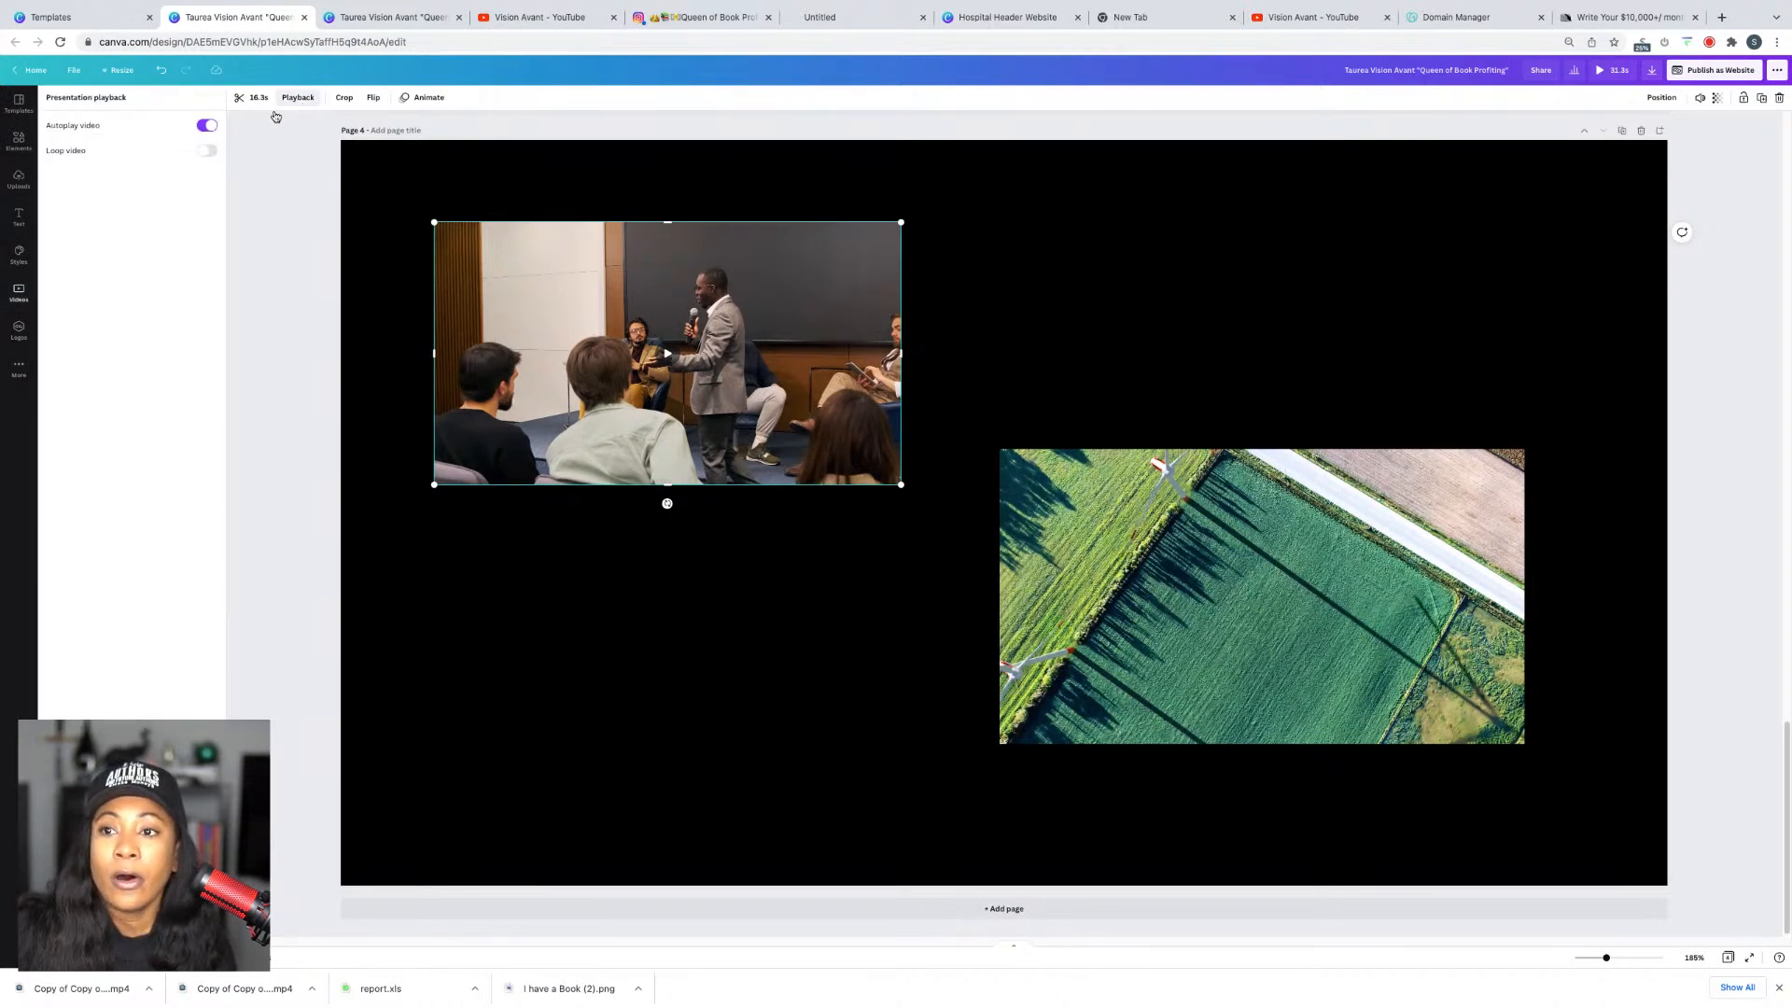
left_click(201, 127)
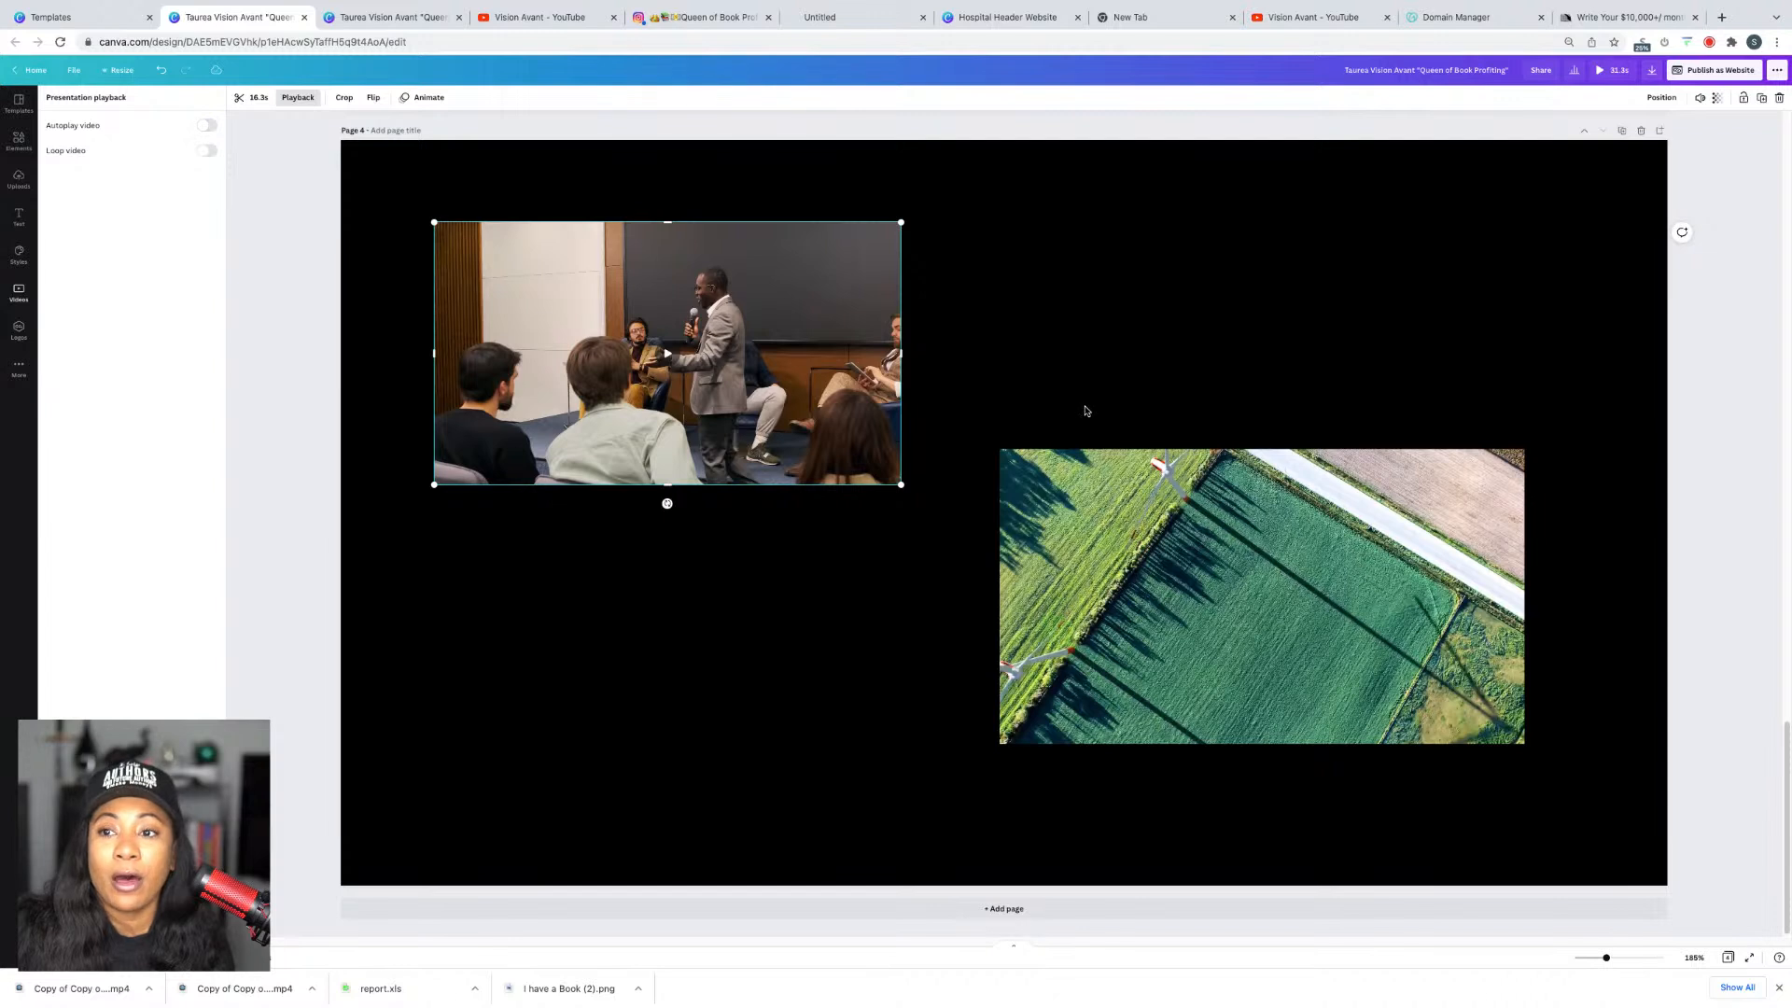
left_click(1166, 505)
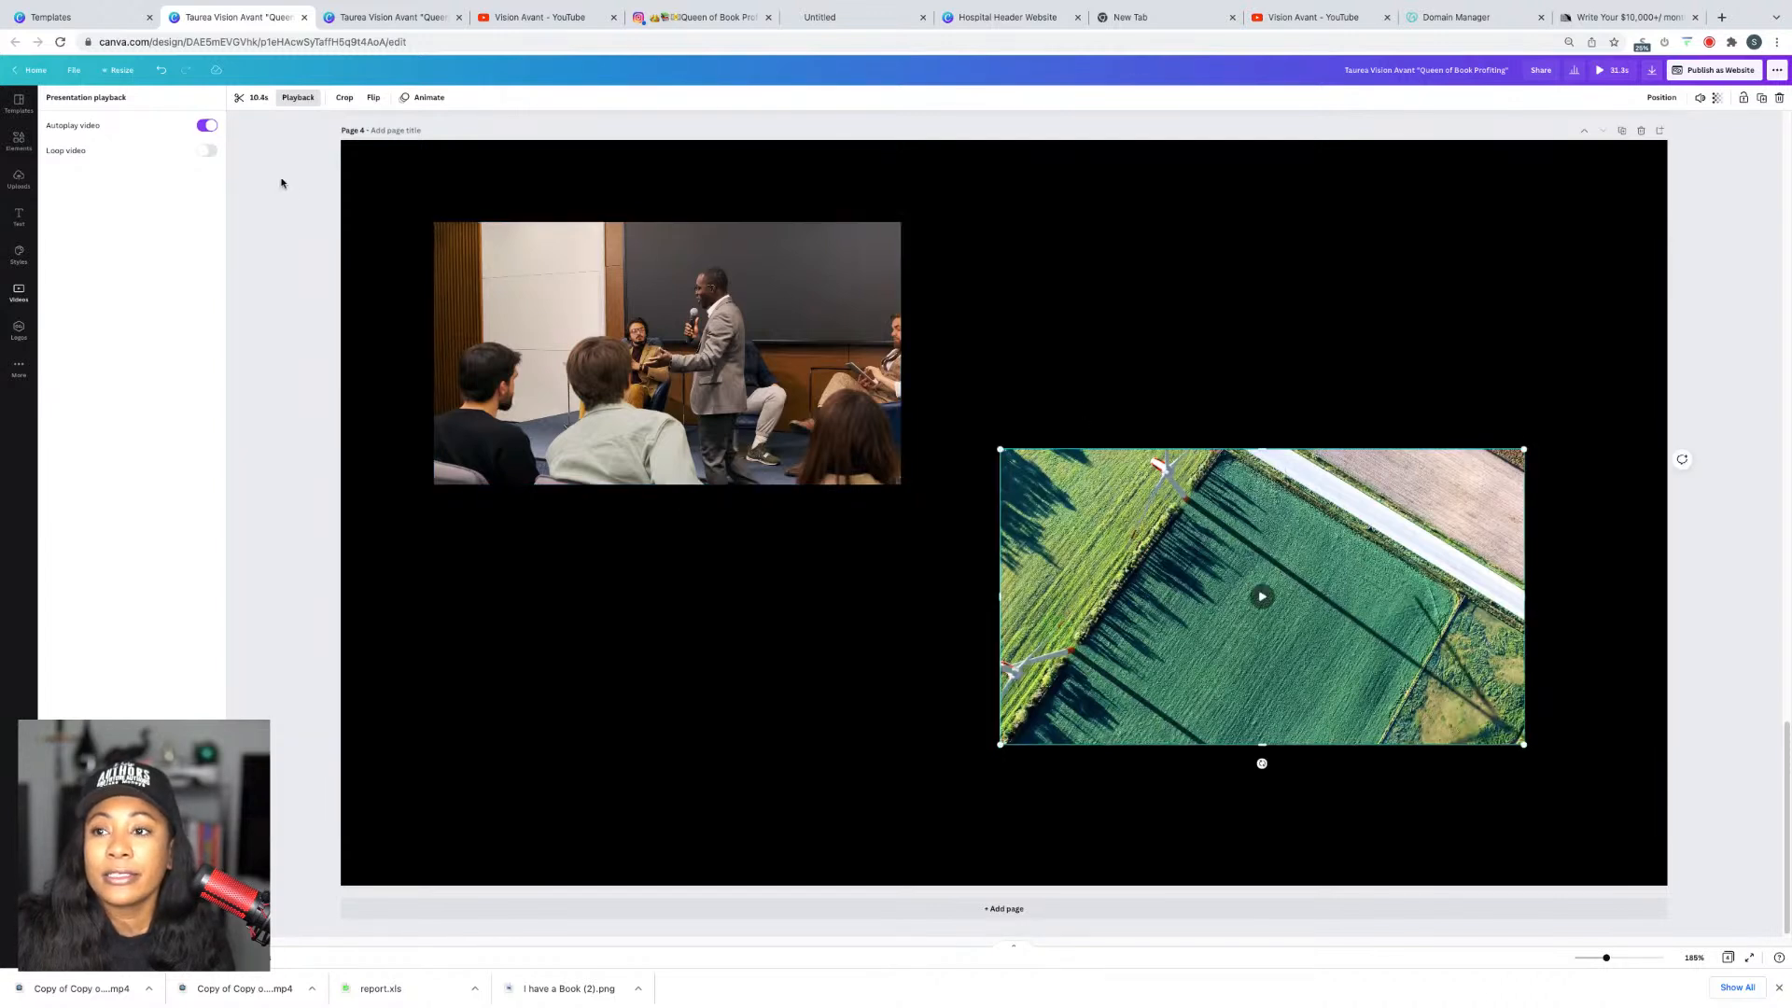
left_click(202, 126)
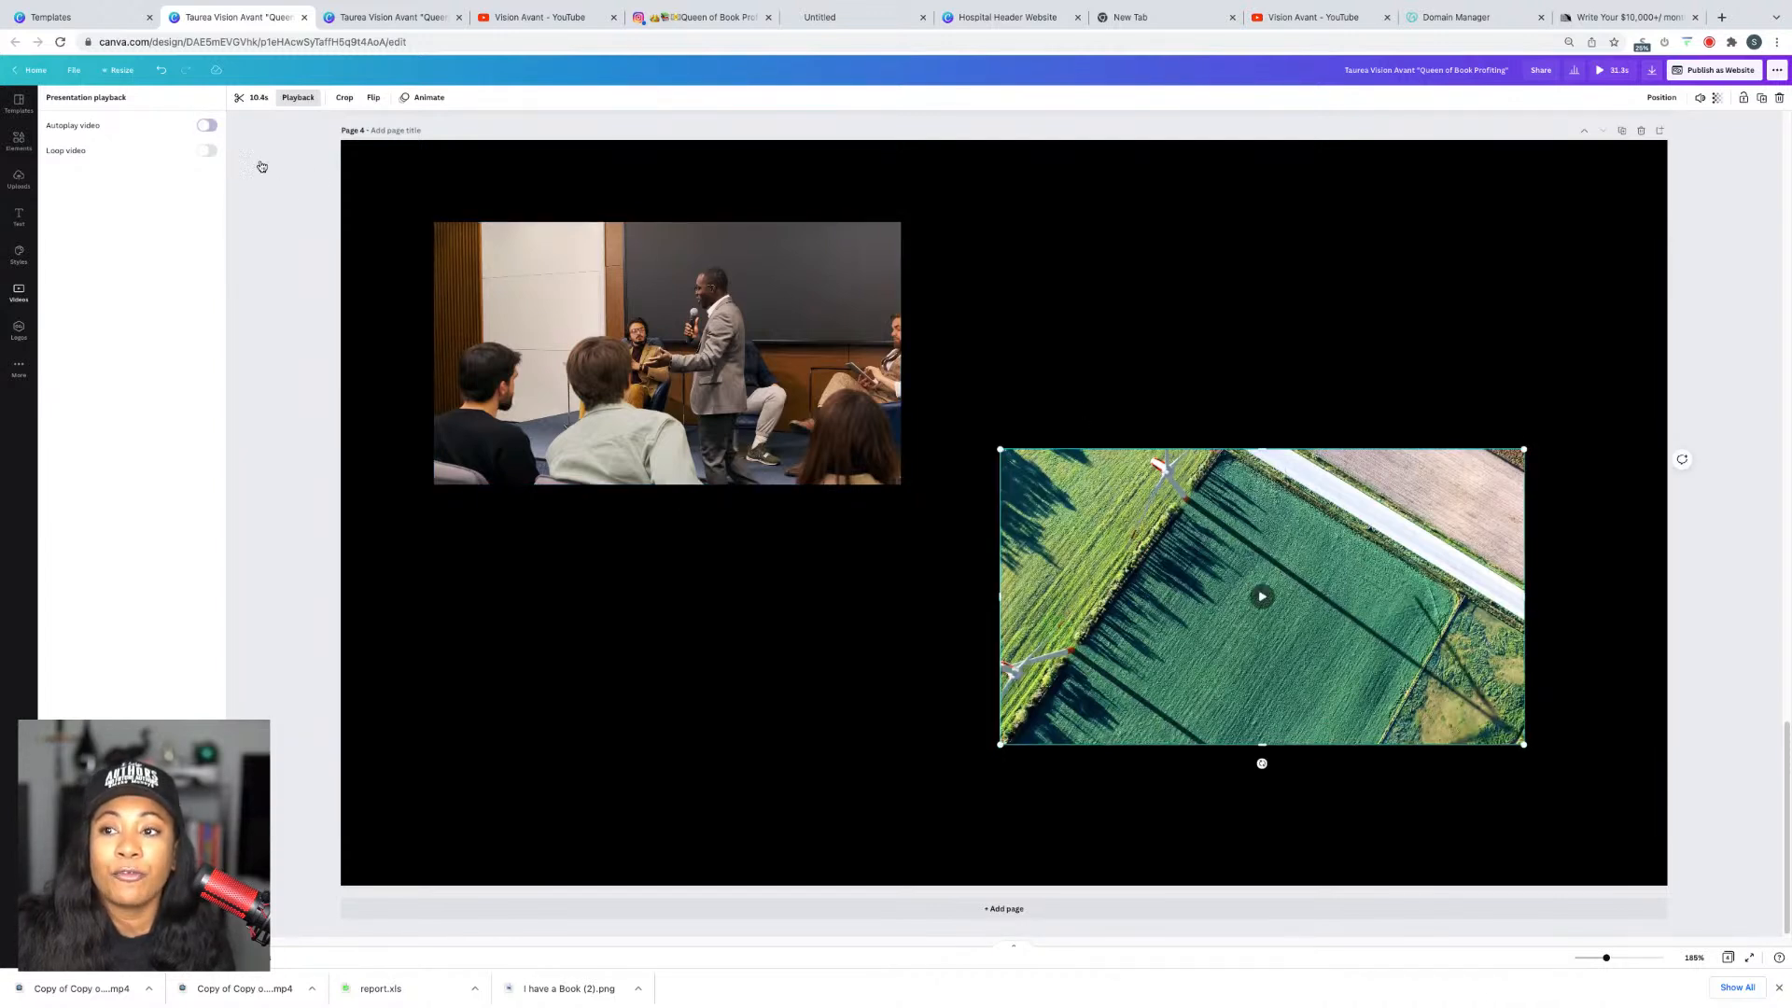
Step: Resize and shift both clips into a side-by-side row at equal height
scroll(1105, 227, "up", 6)
scroll(1079, 676, "down", 2)
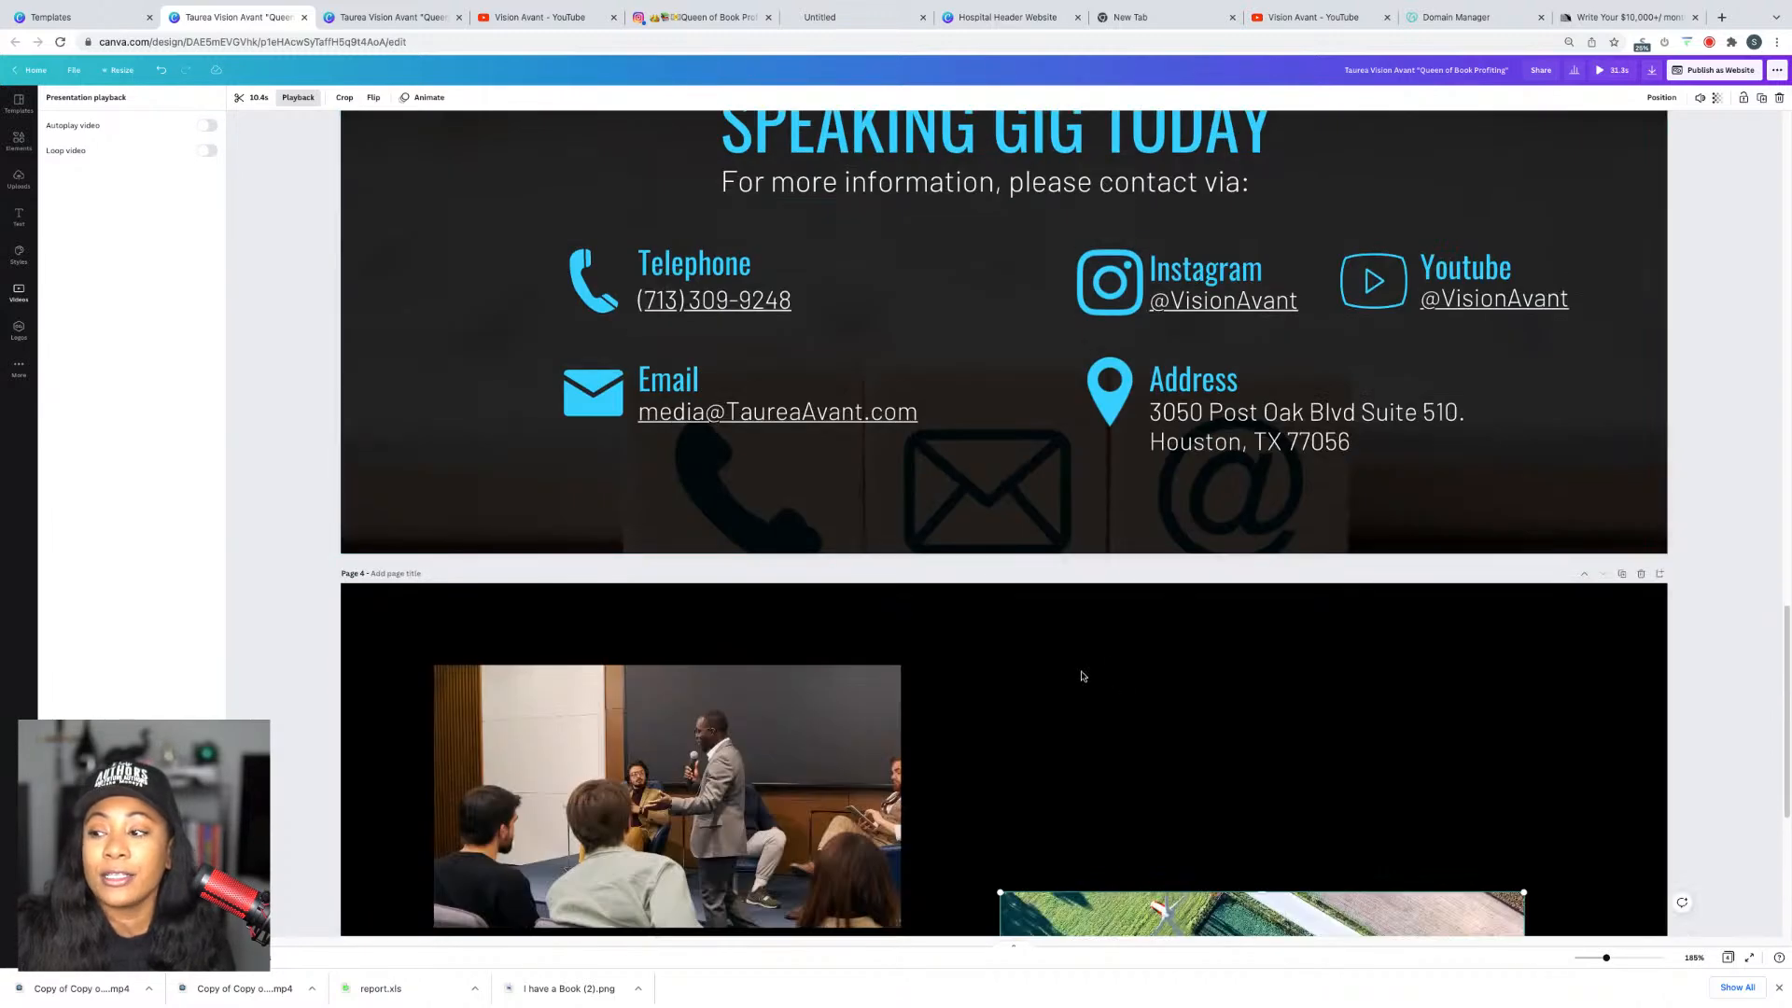
scroll(1079, 676, "down", 4)
left_click_drag(857, 346, 866, 570)
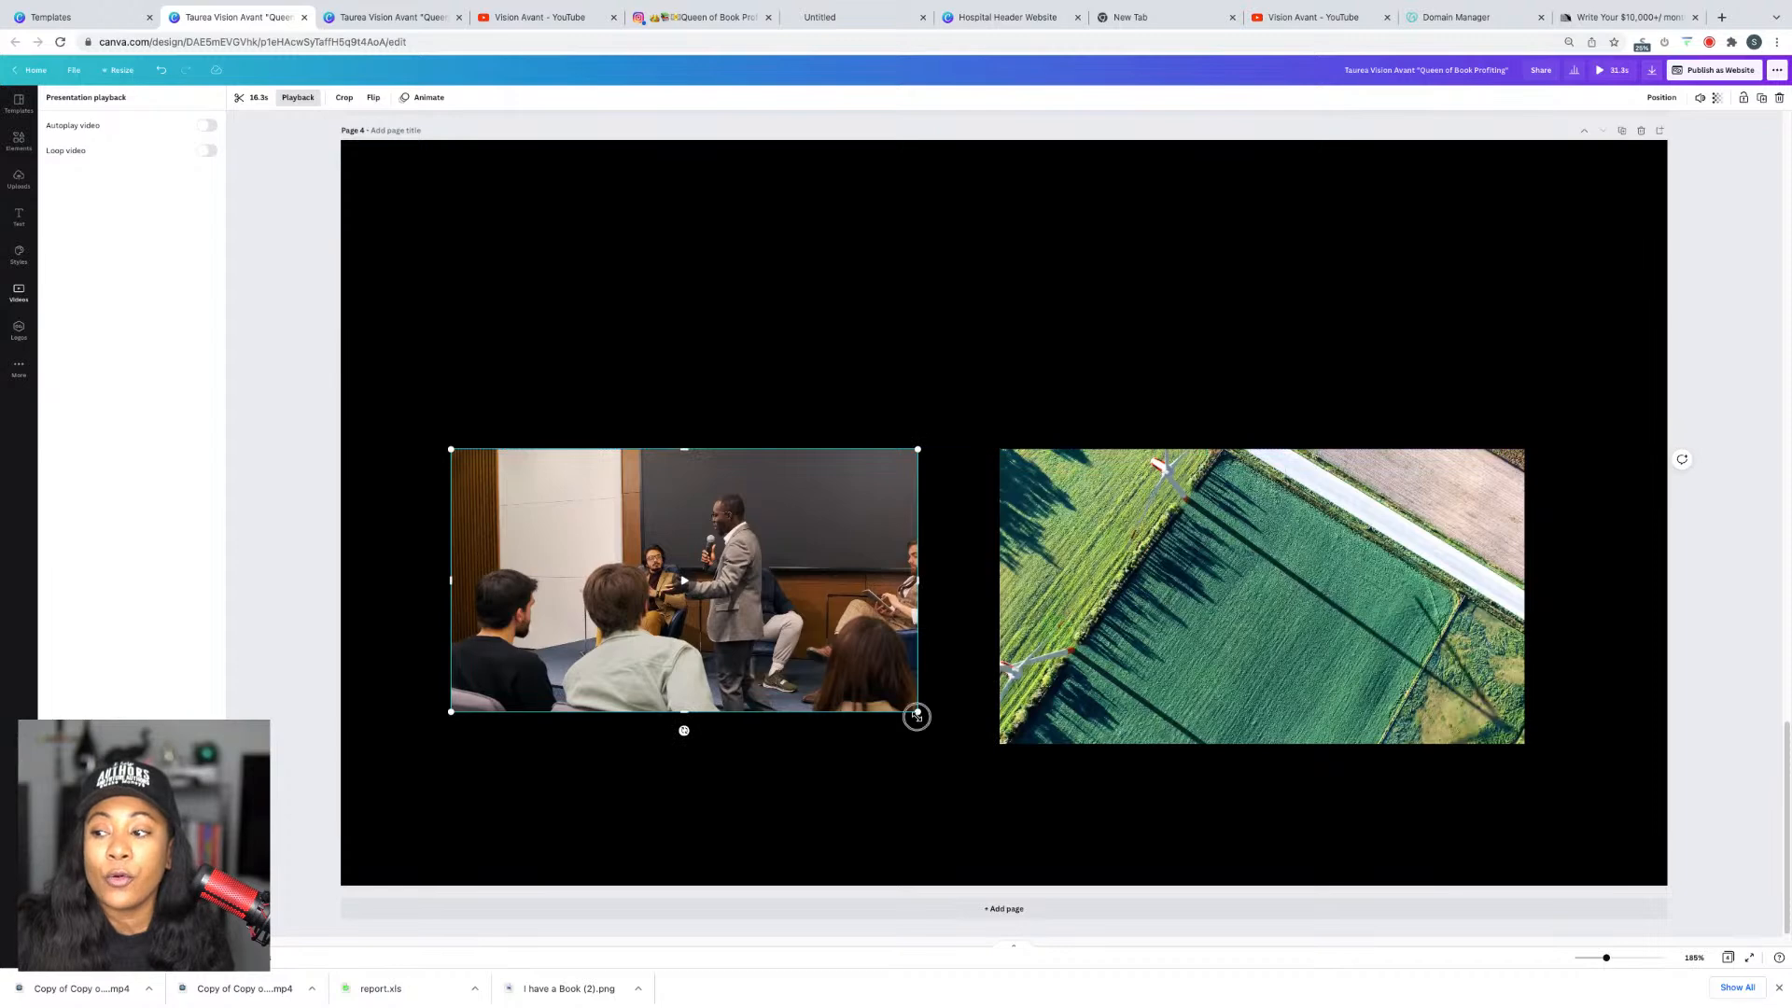
left_click_drag(916, 712, 988, 735)
left_click_drag(1064, 679, 1132, 679)
left_click_drag(859, 597, 812, 599)
left_click(813, 388)
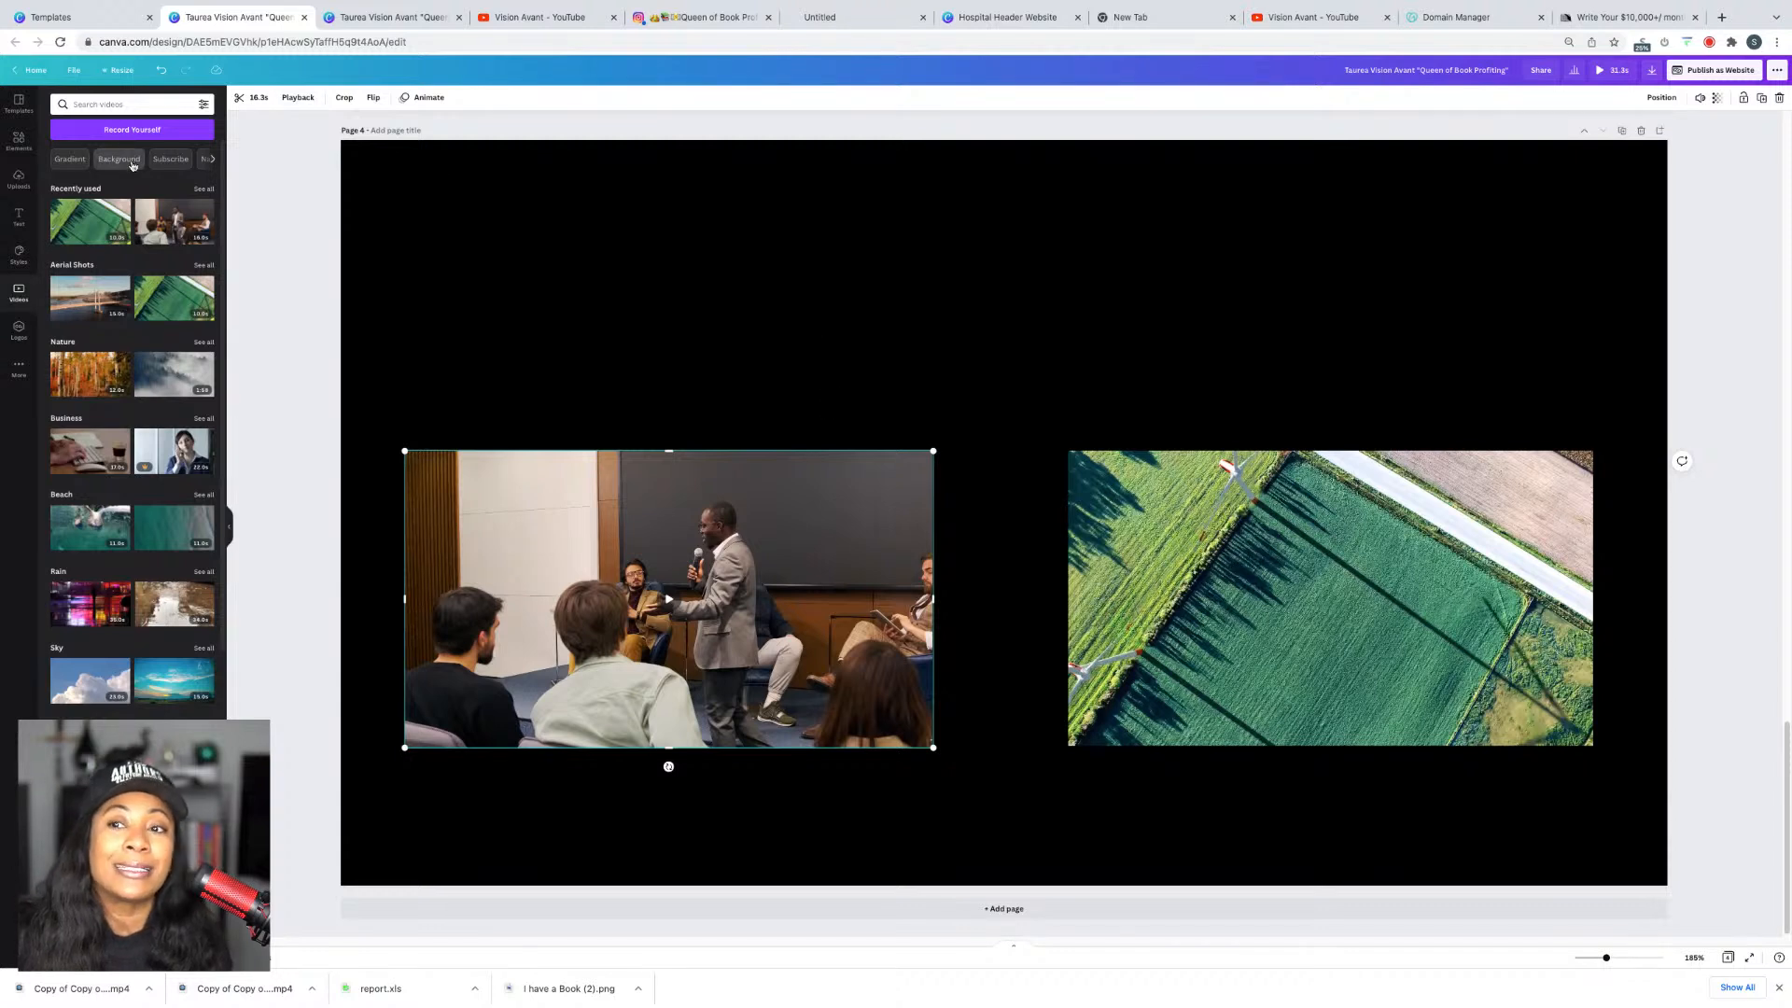
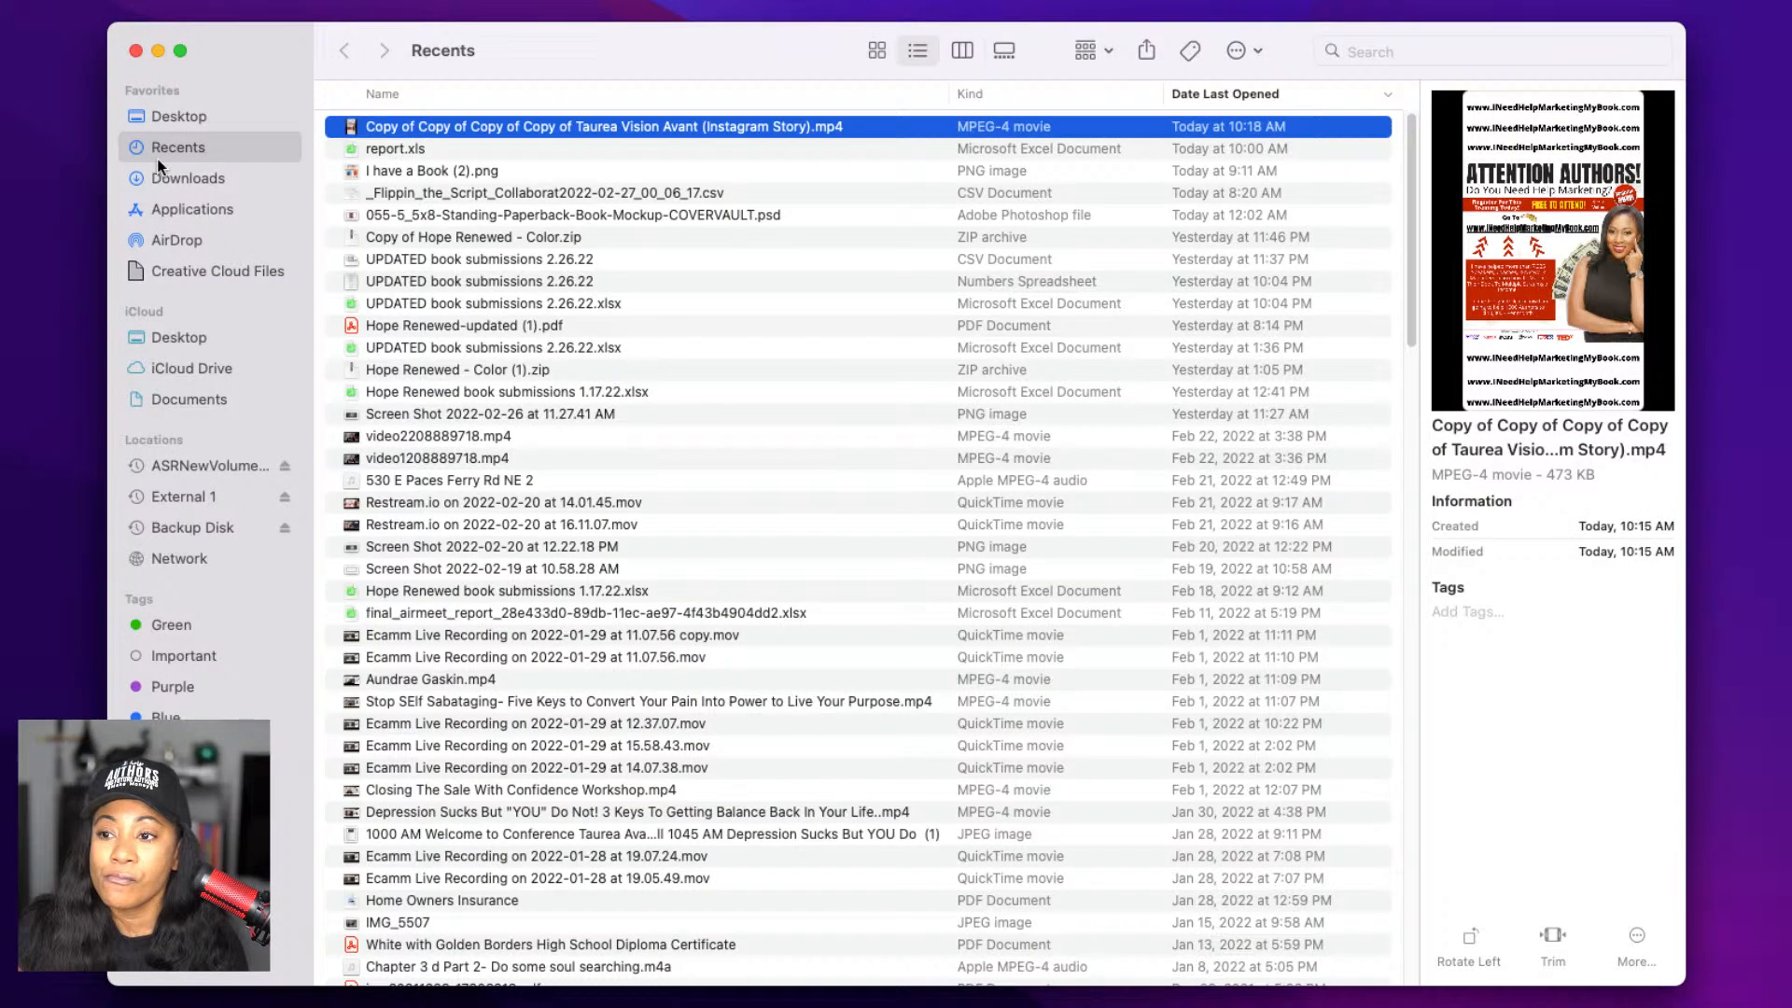
Step: Drag IMG_6408.MOV from Finder's Downloads folder onto the Canva home page
left_click(162, 181)
left_click(394, 139)
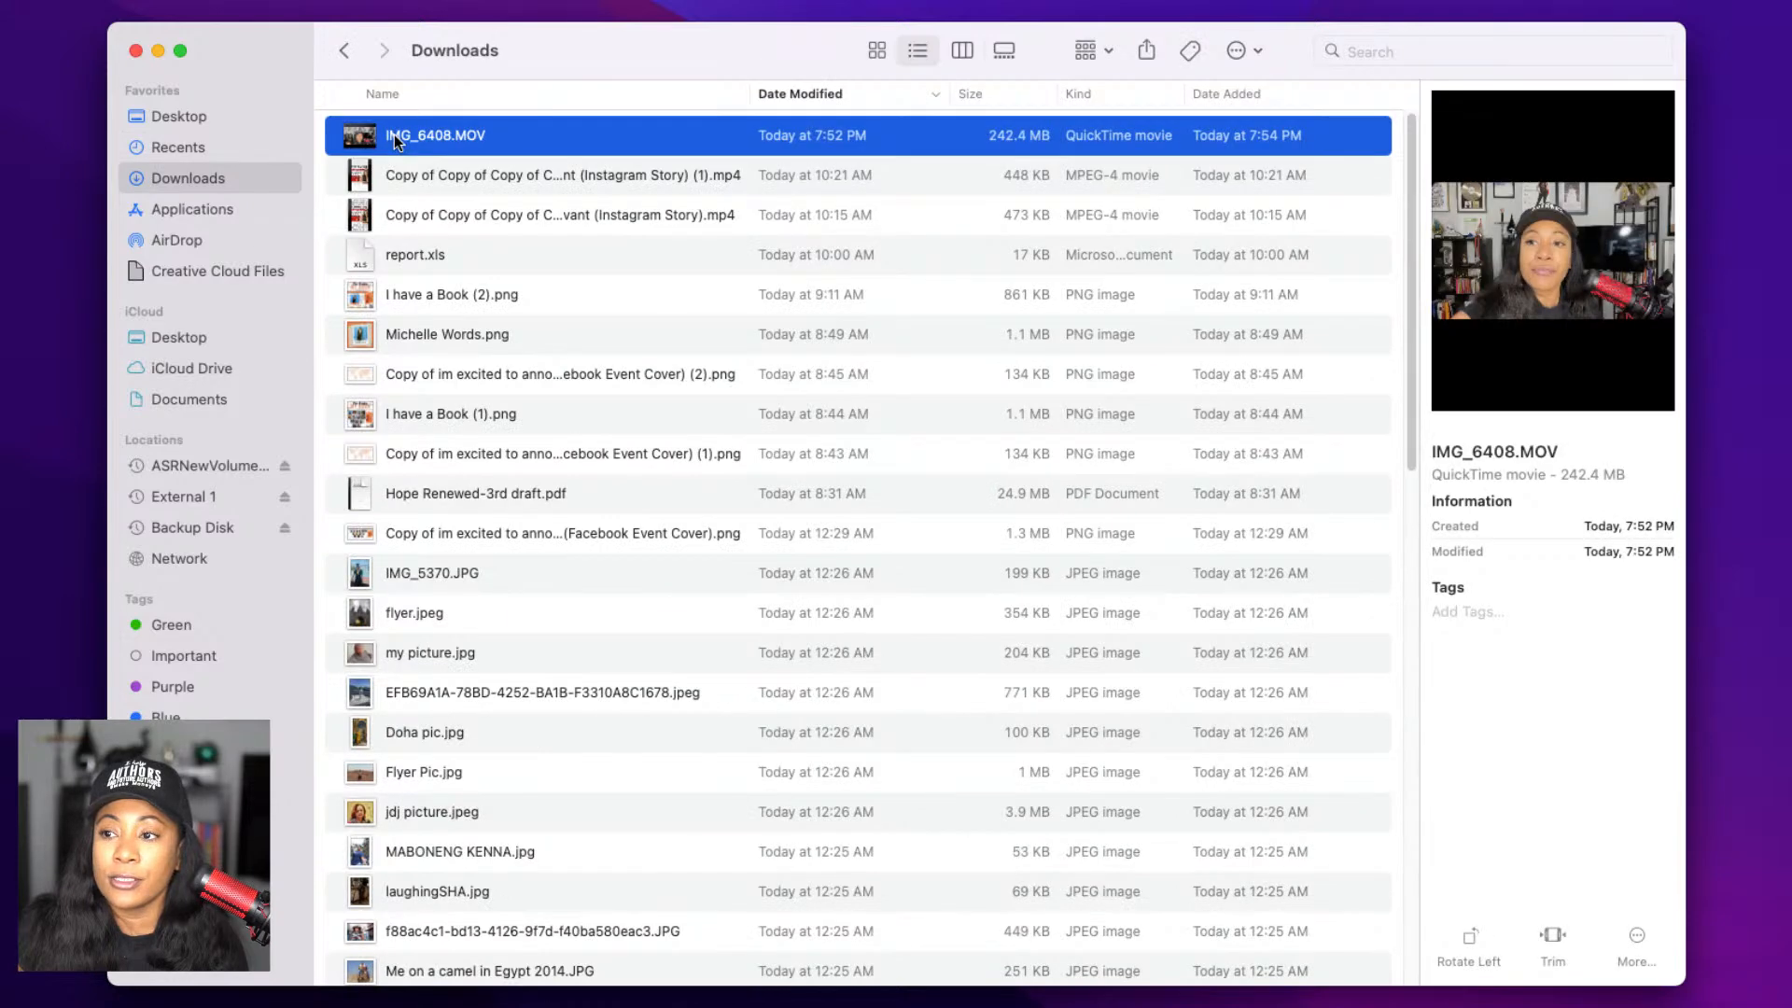
left_click_drag(395, 137, 662, 460)
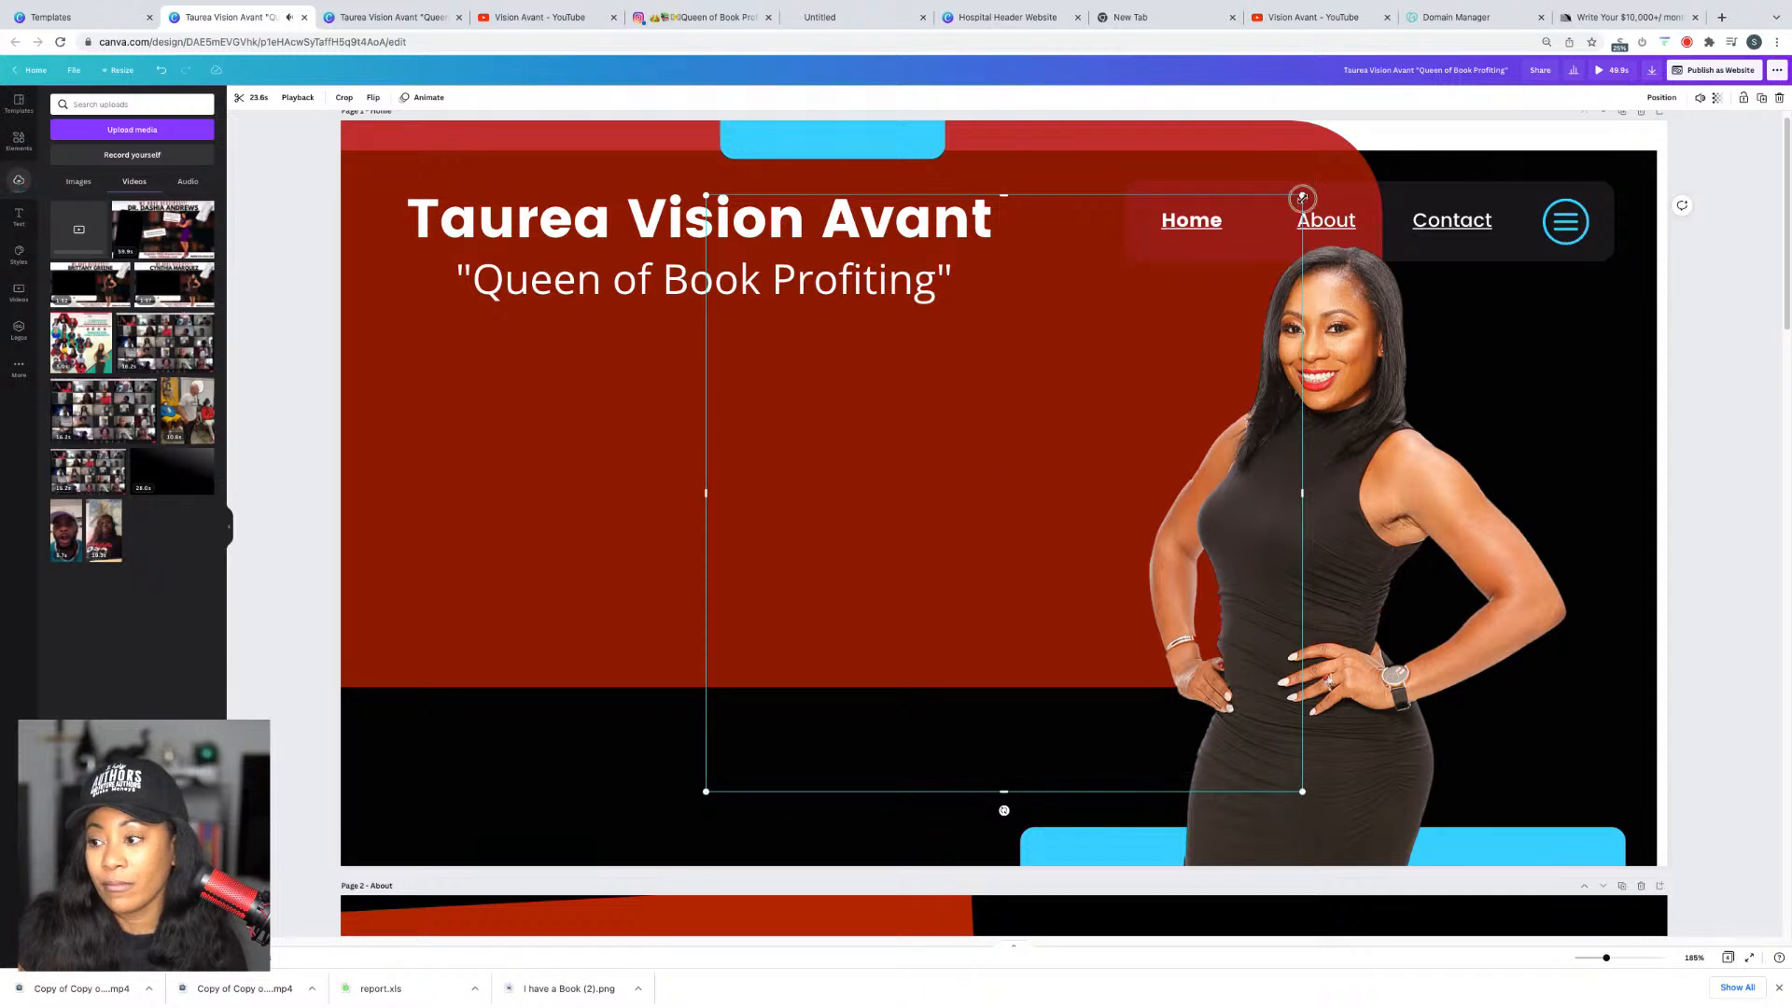
Step: Shrink the video to a 512×512 square and bring it to the front
left_click_drag(1302, 195, 1227, 321)
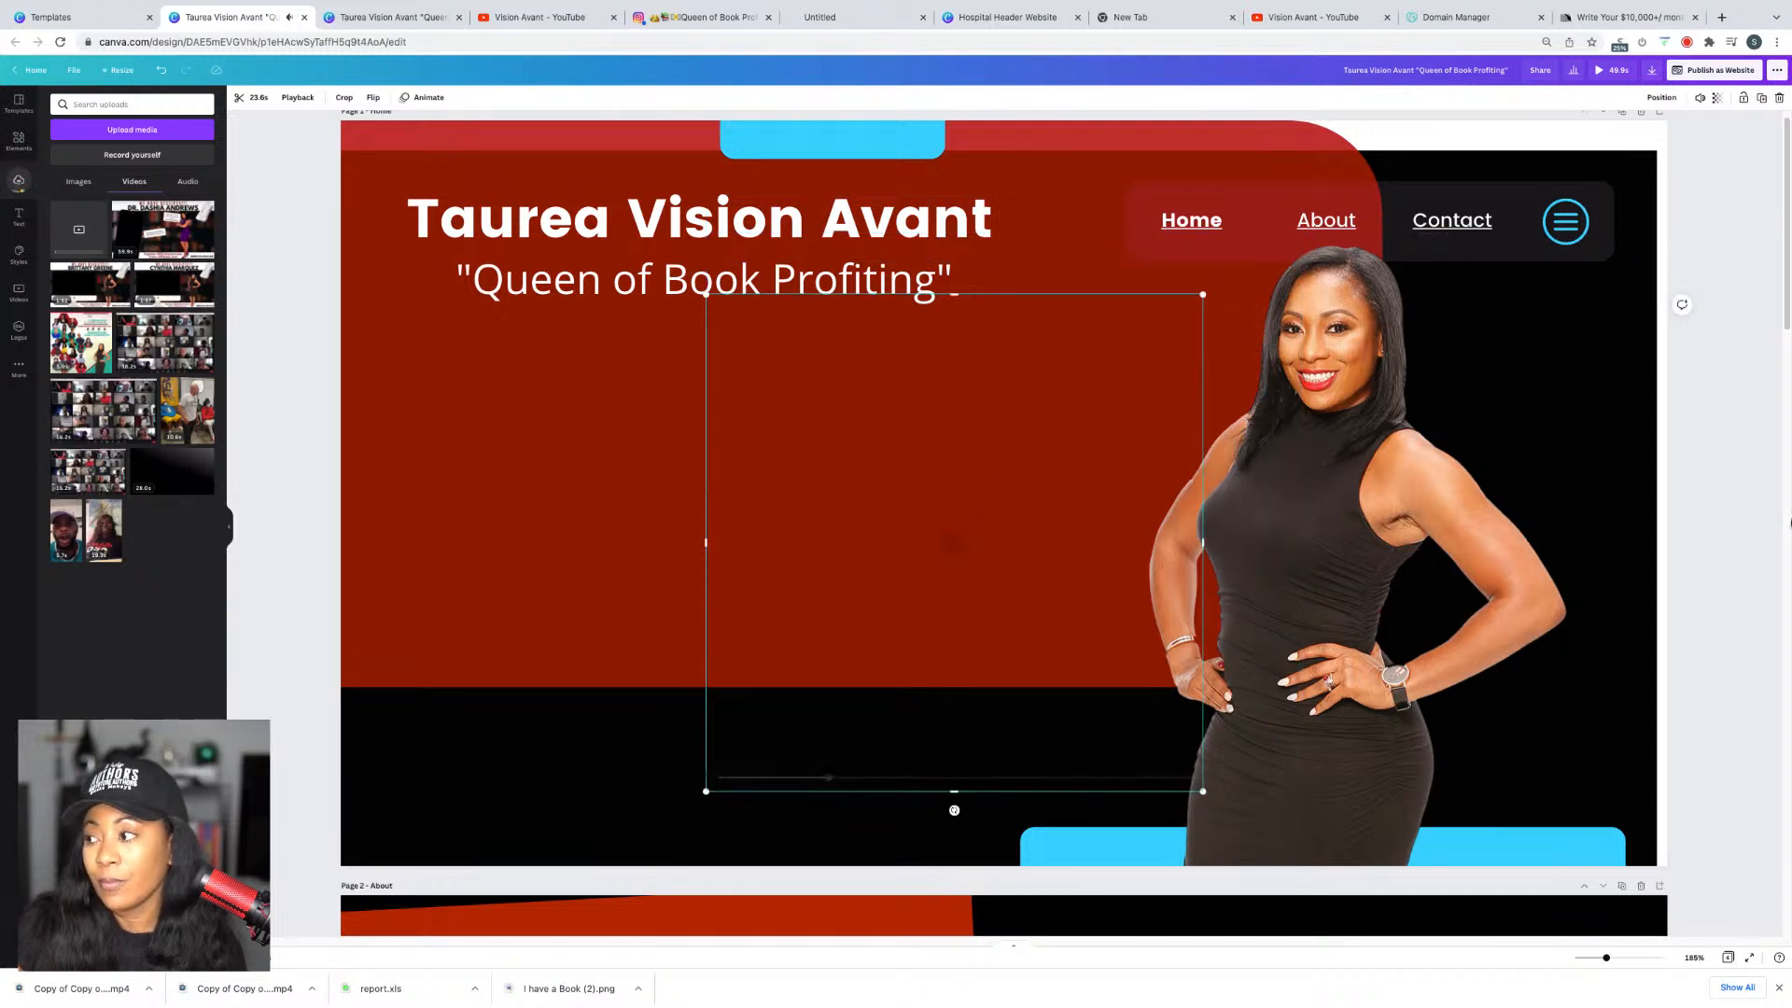
left_click(1000, 730)
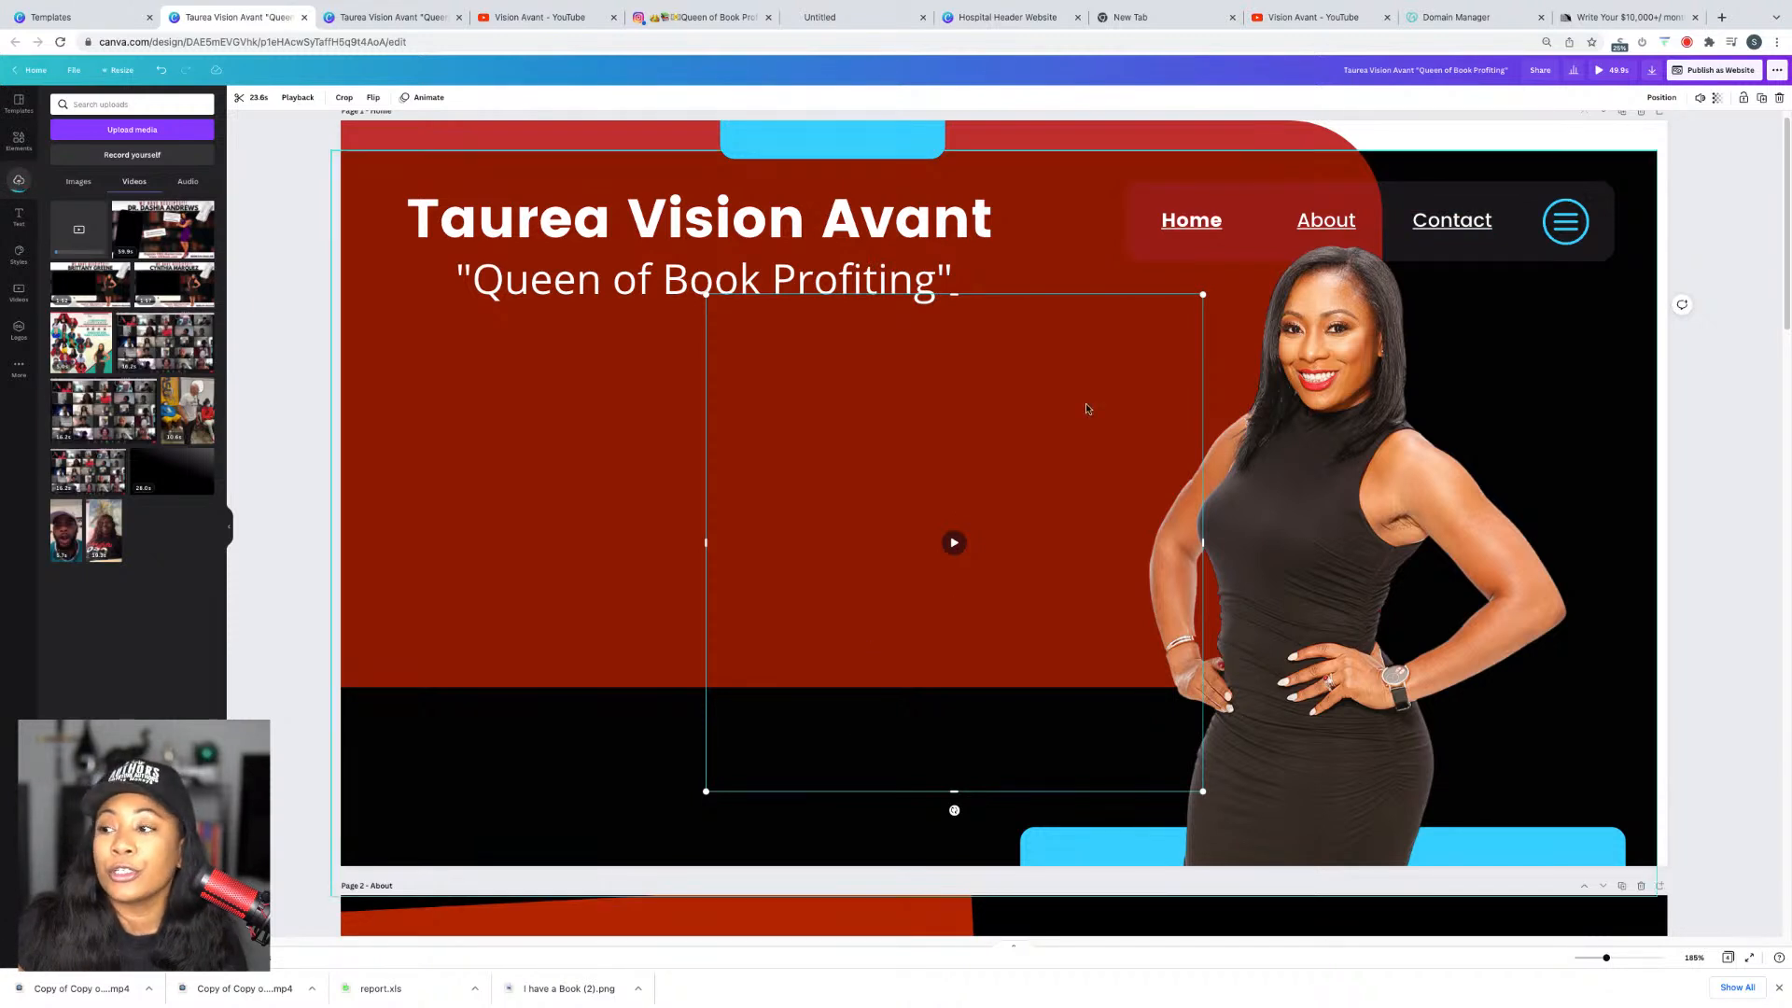
left_click(1661, 97)
left_click(1539, 150)
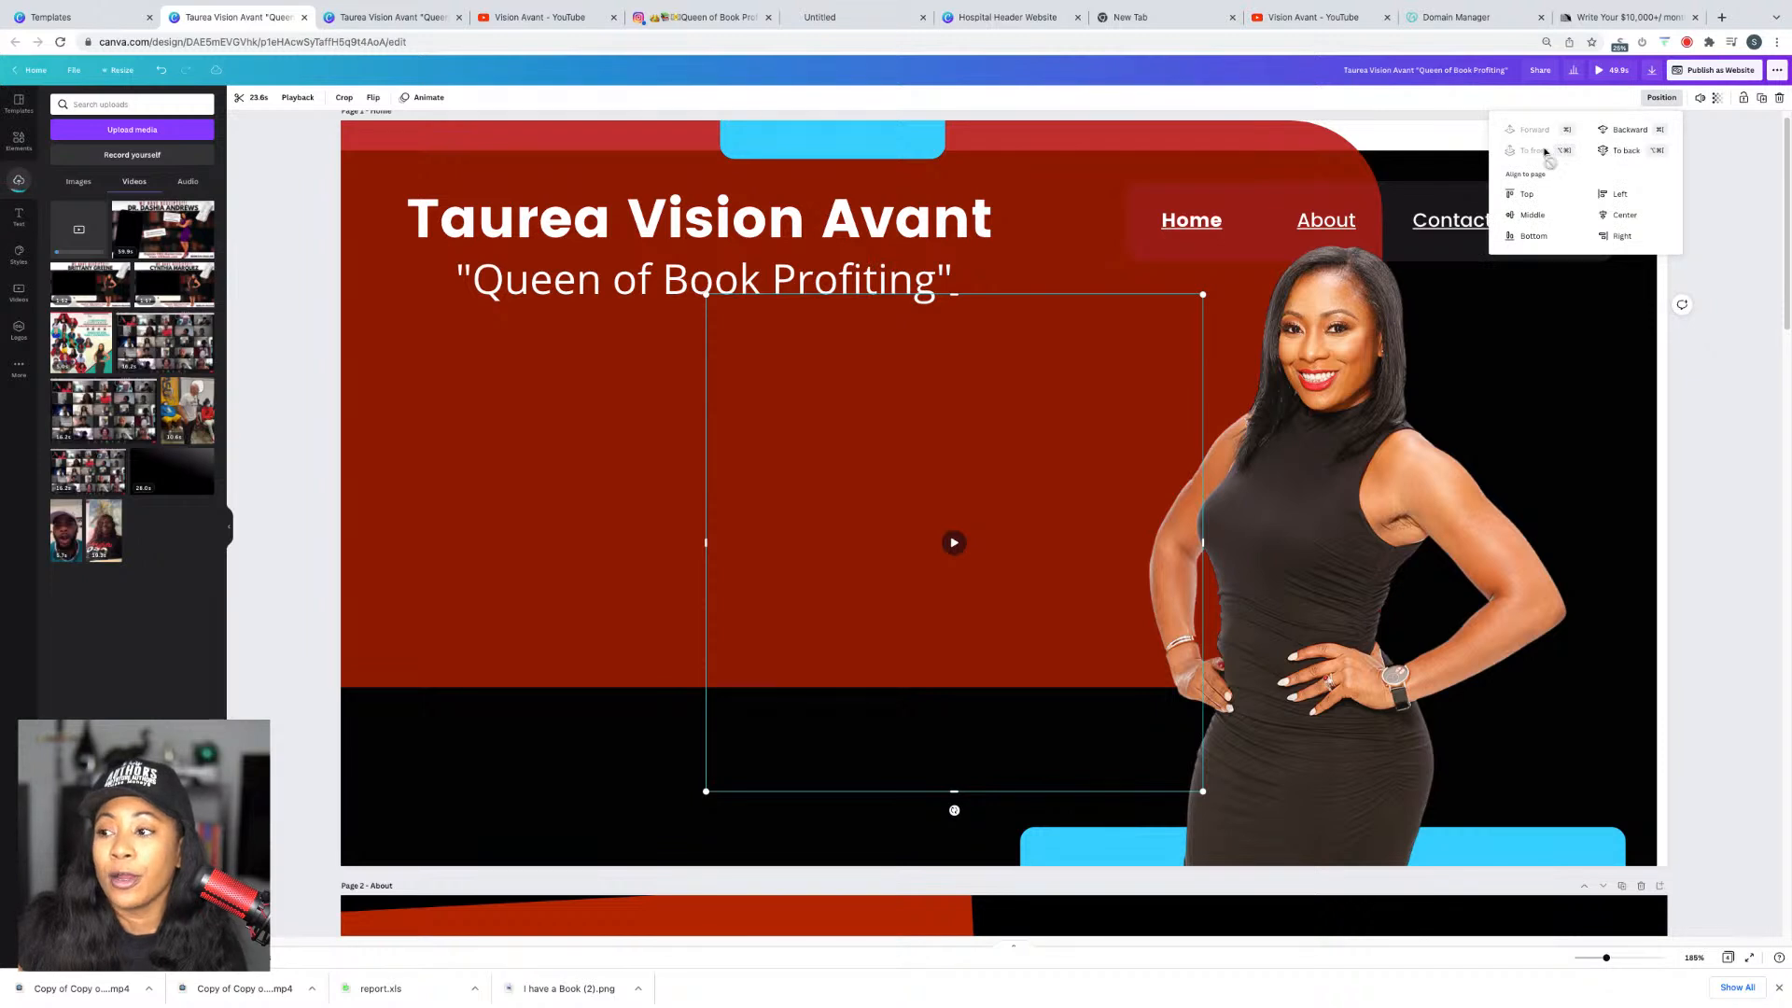
Step: Move the square video left toward the tagline, sending it back one layer
left_click_drag(889, 739, 711, 698)
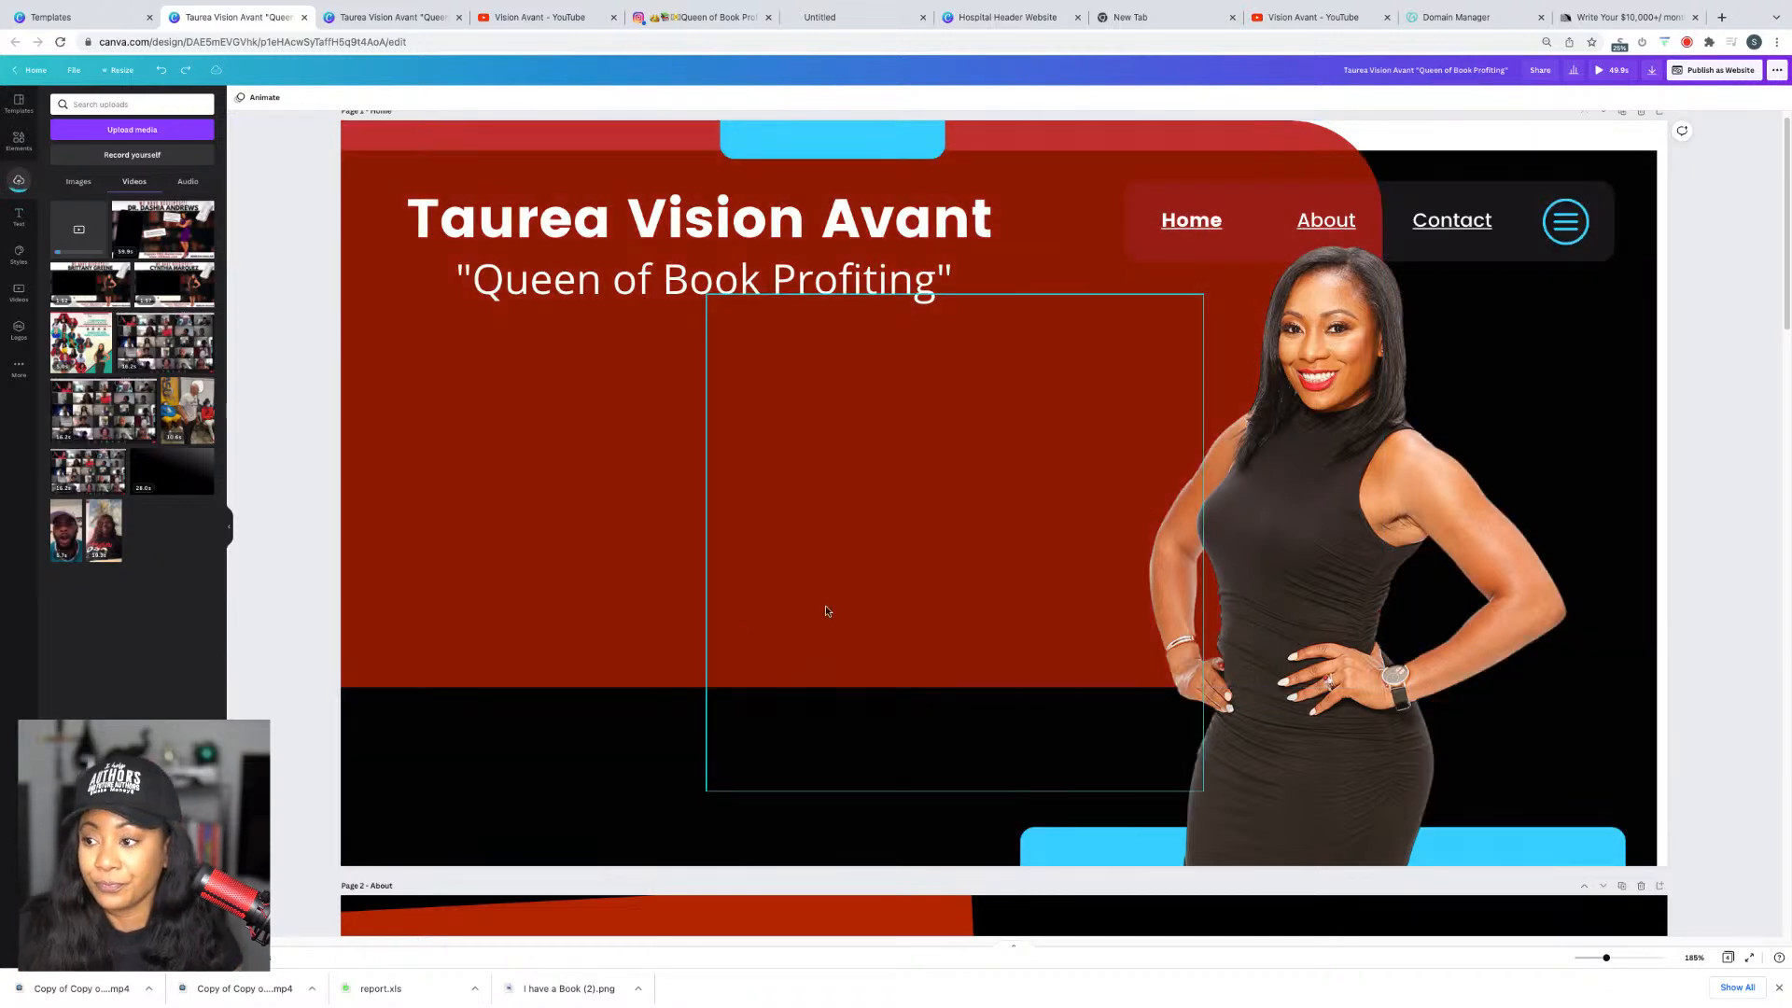
left_click(875, 732)
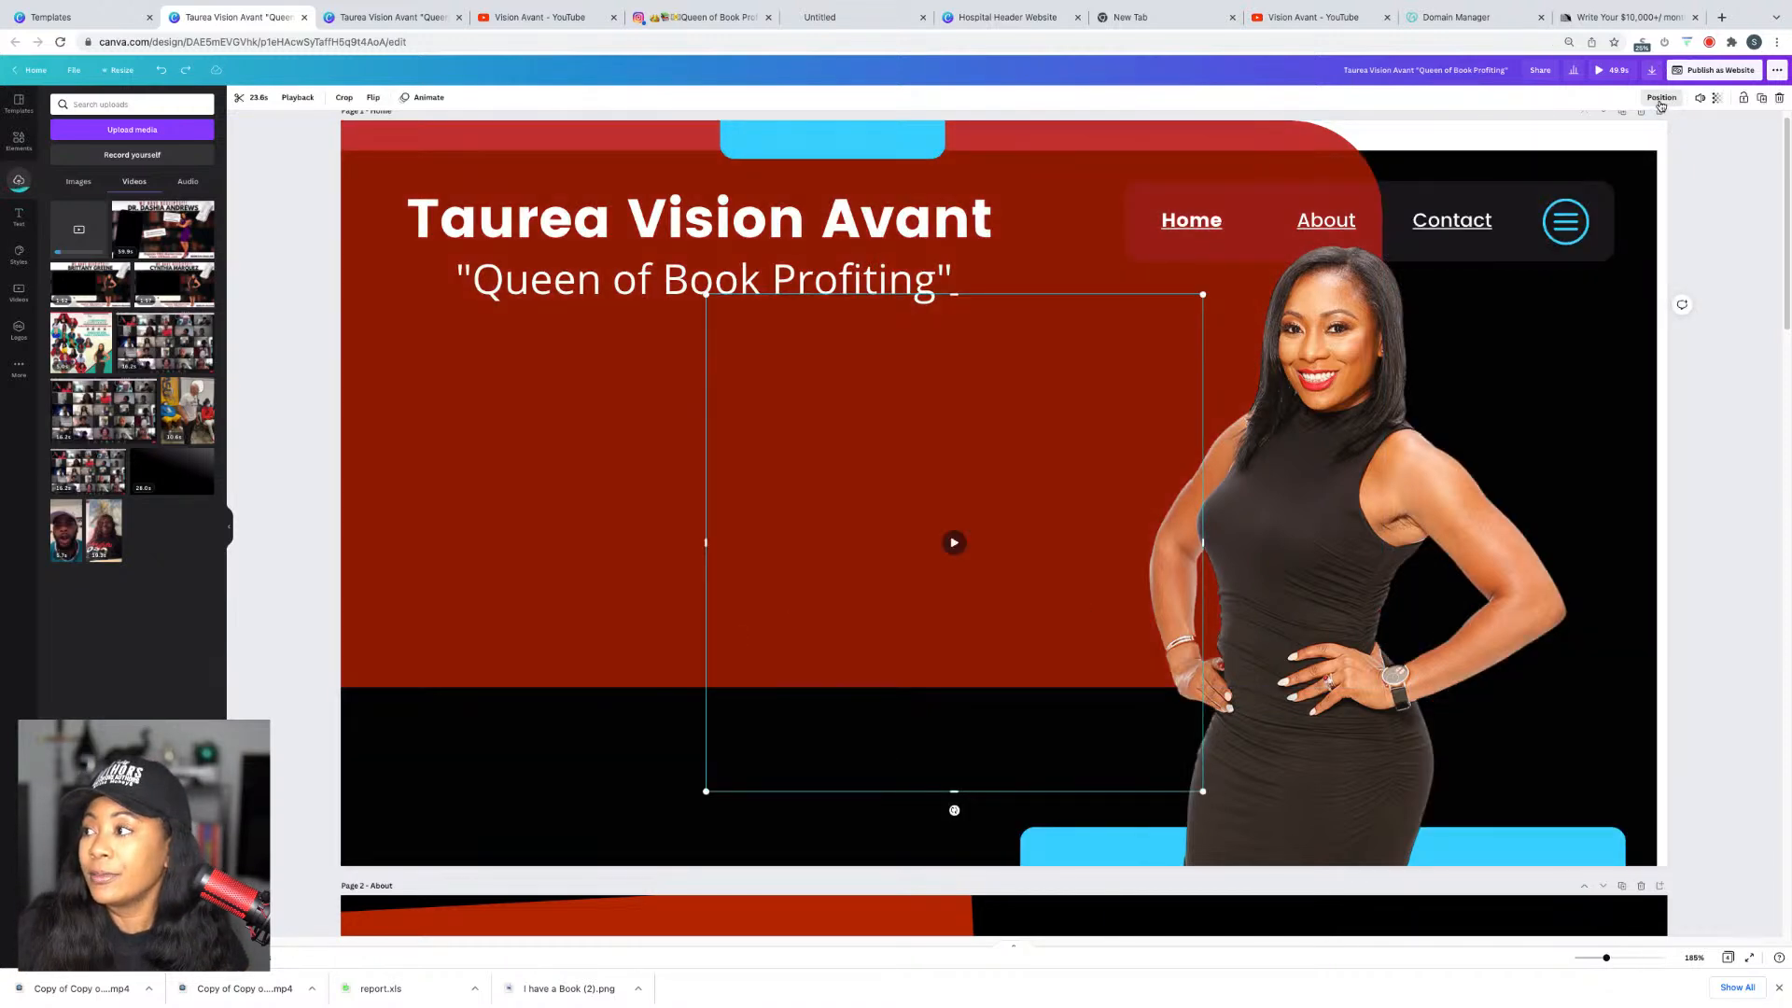
left_click(1667, 98)
left_click(1629, 129)
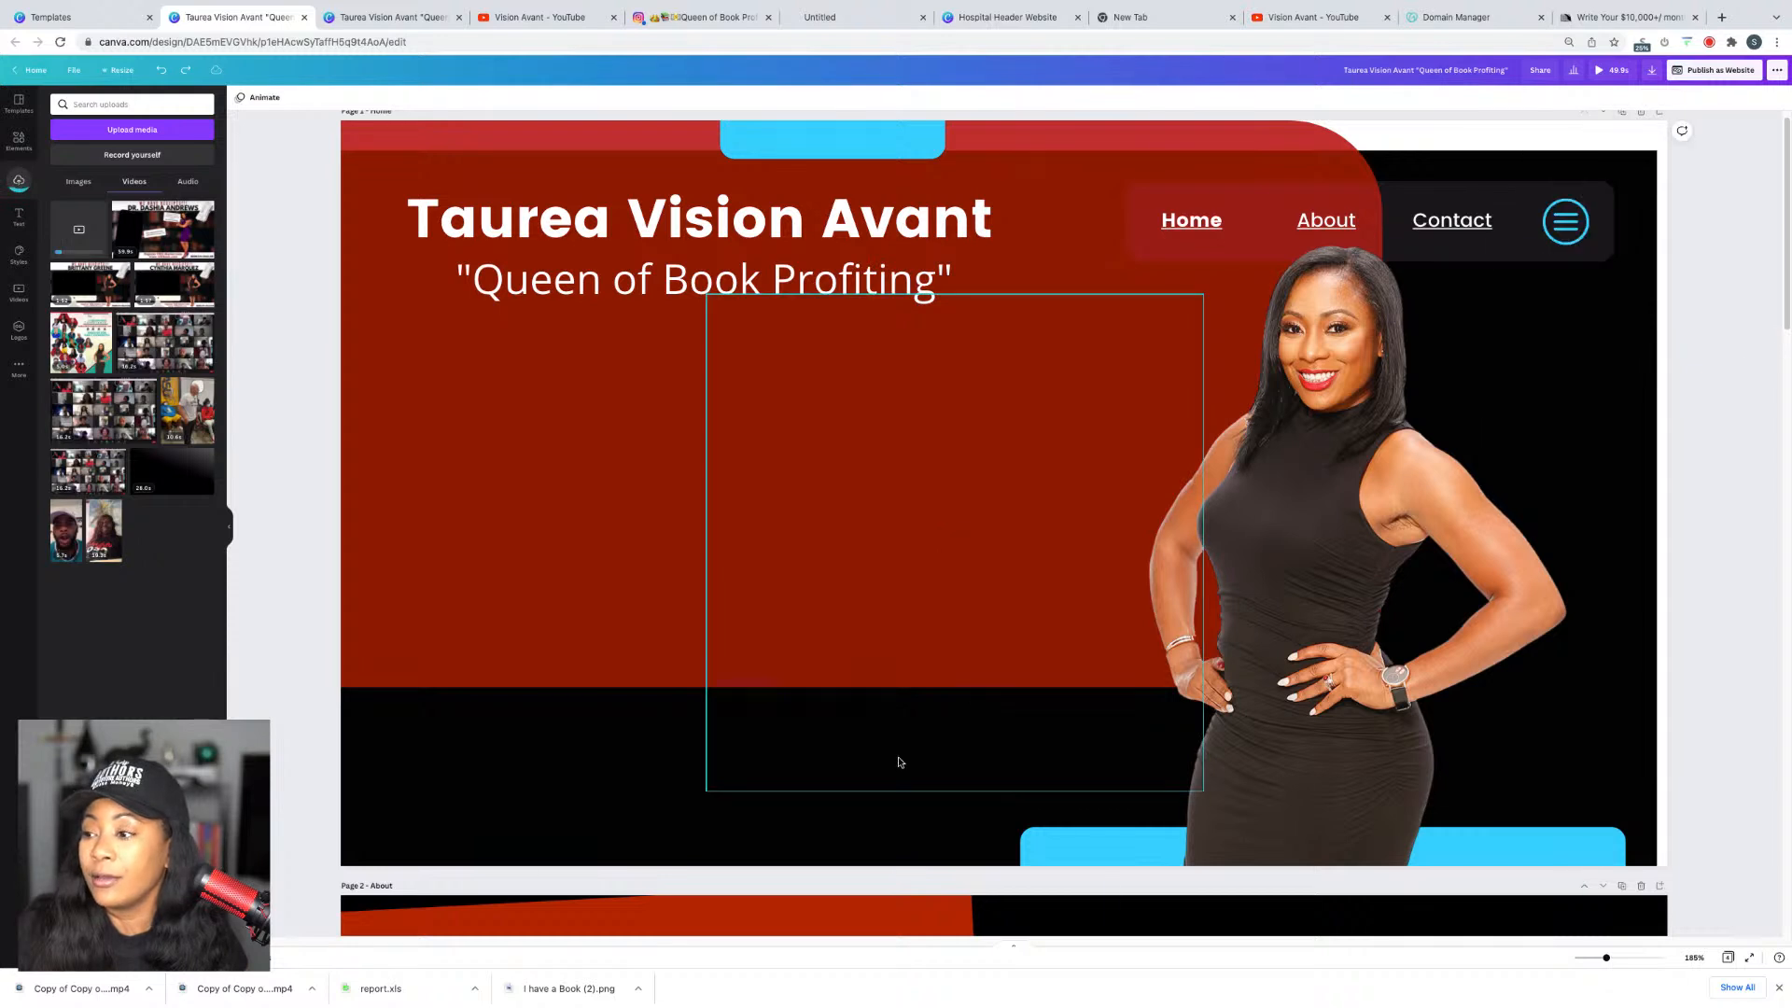
left_click_drag(909, 737, 676, 747)
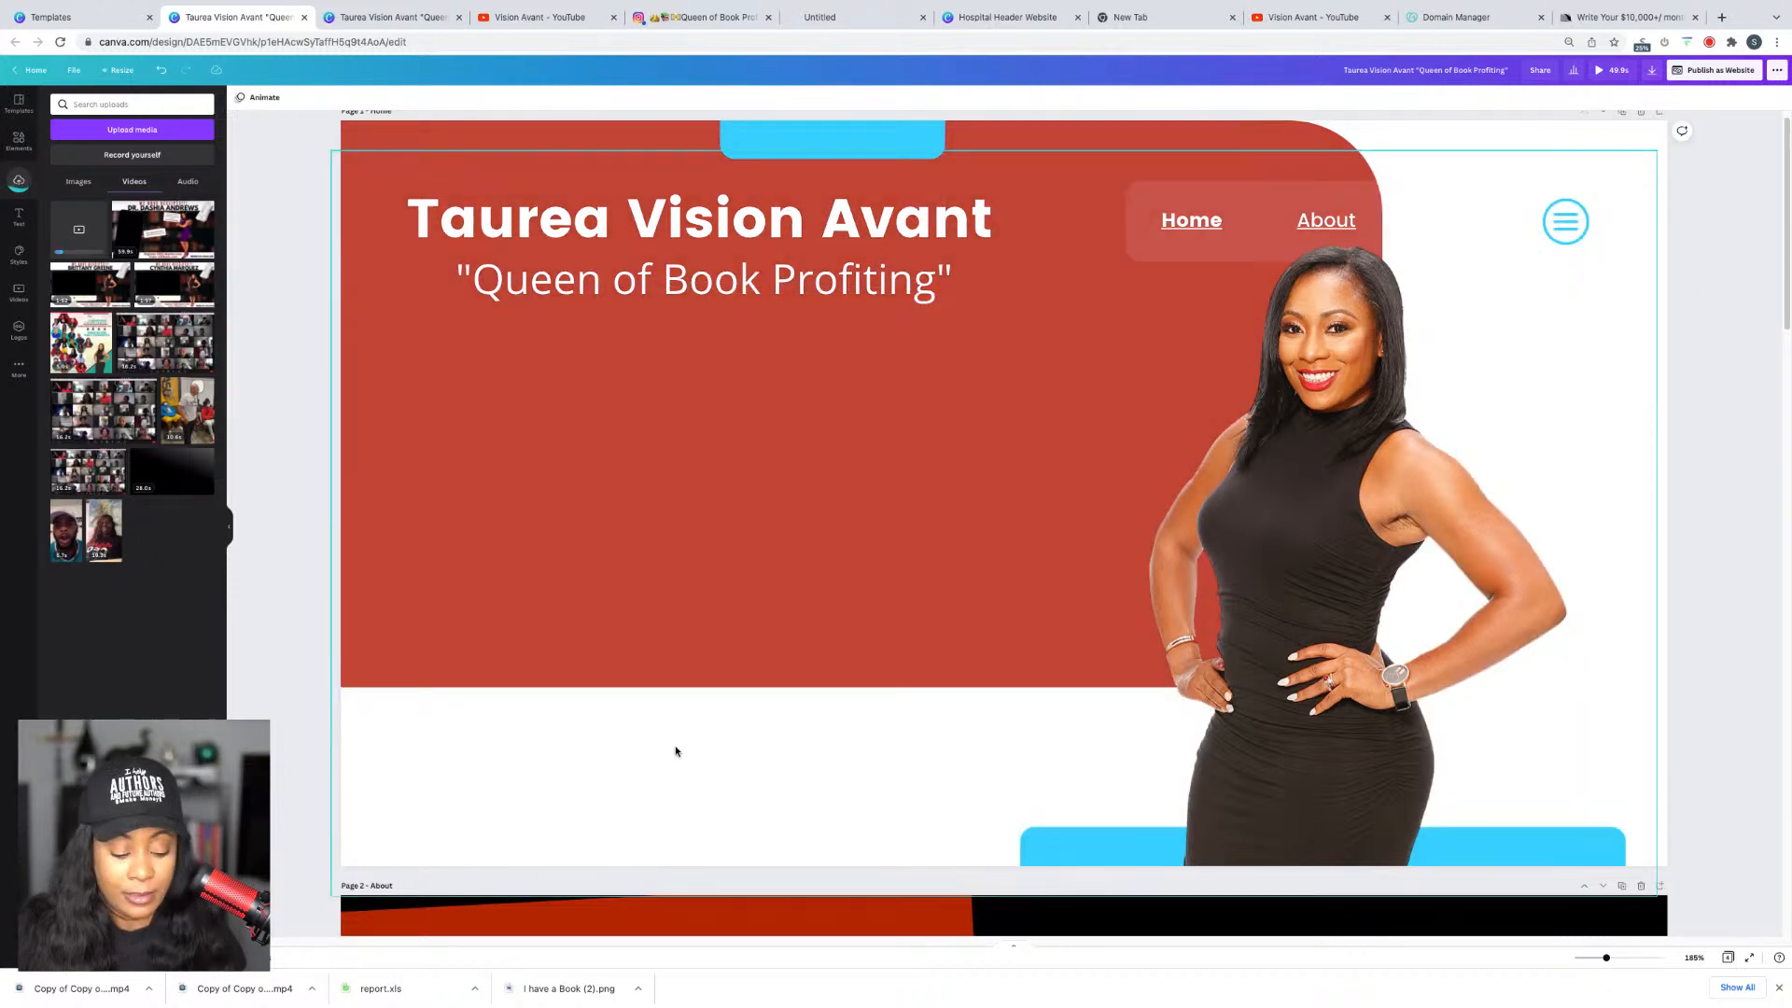
left_click_drag(991, 752, 877, 740)
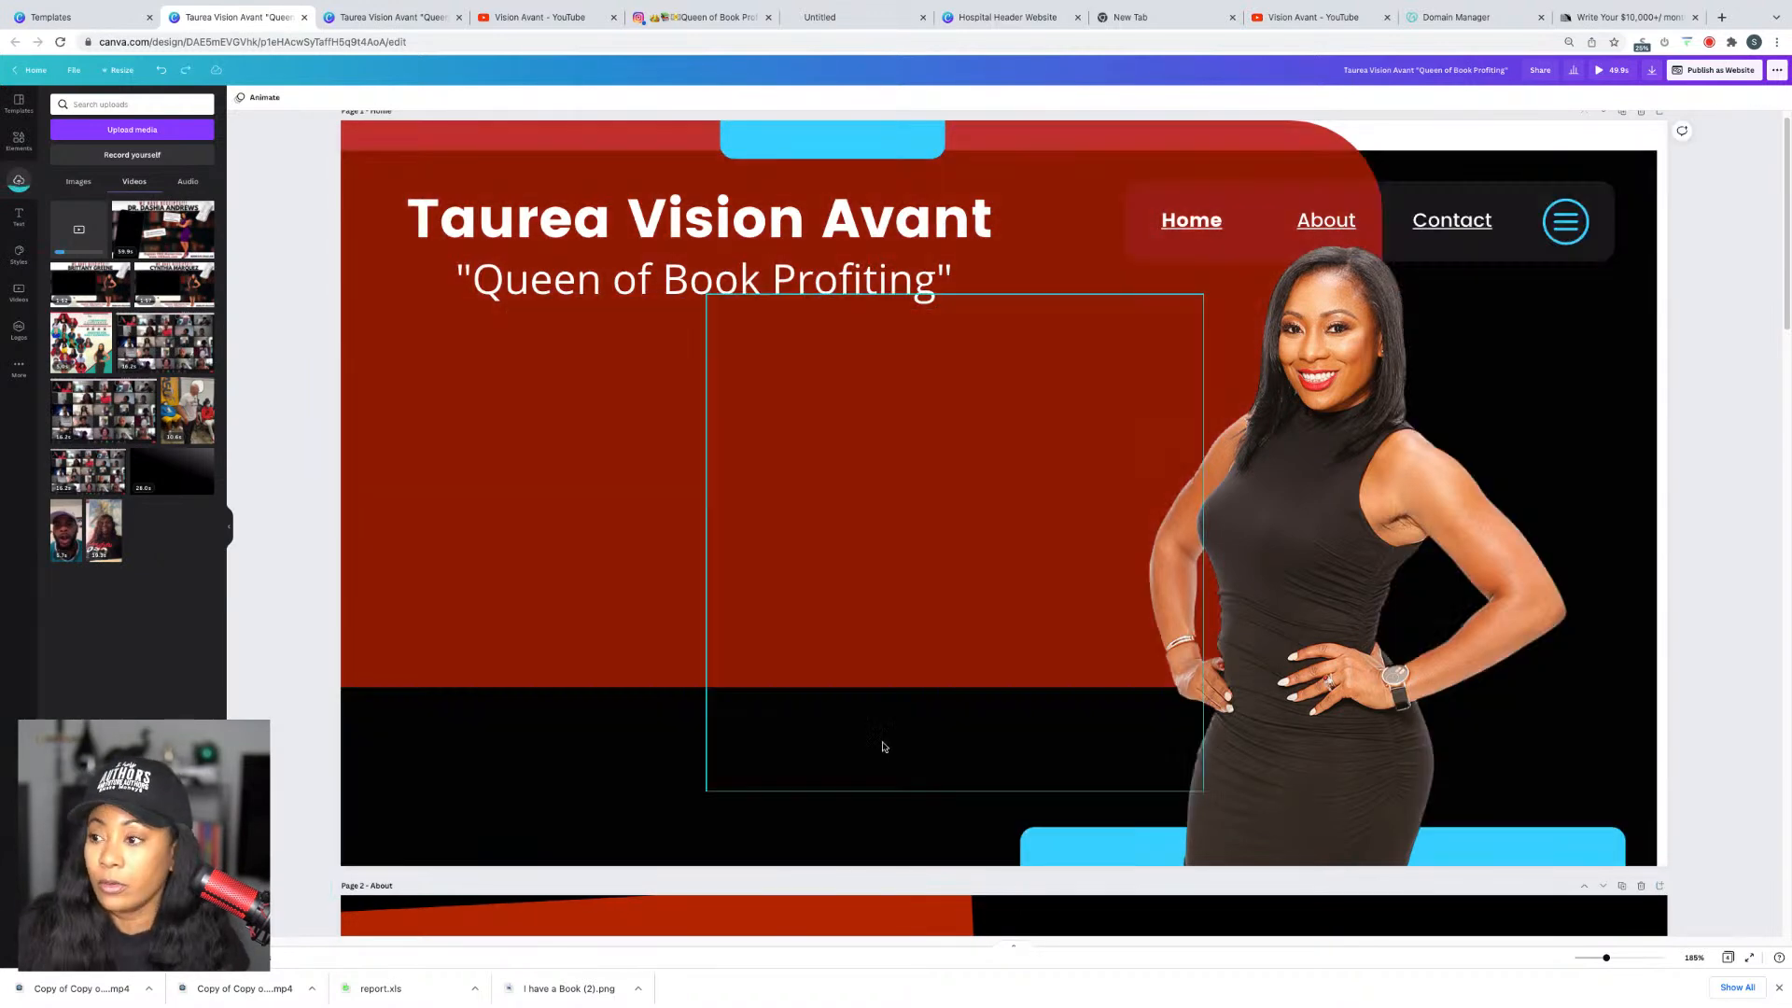
Step: Nudge the video left and down under the tagline, then play it to check
left_click(903, 759)
key("shift+Left")
key("shift+Left")
key("shift+Left")
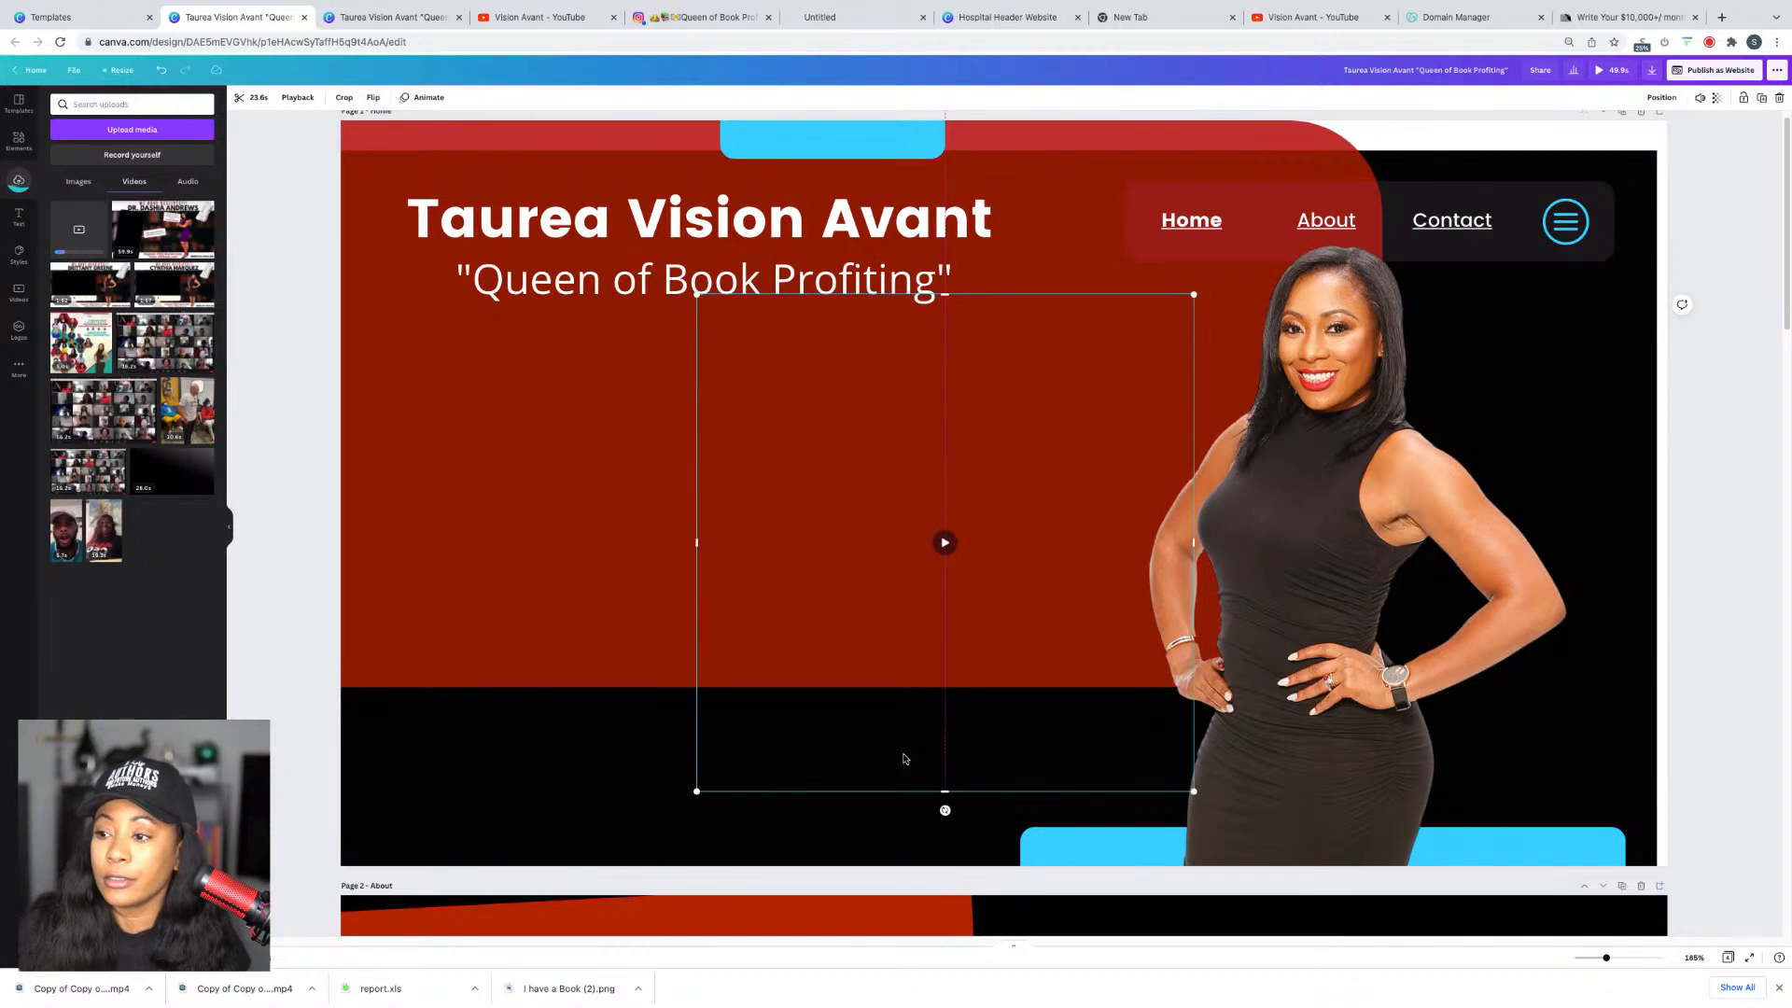
key("shift+Left")
key("shift+Left")
key("shift+Left")
key("shift+Left")
key("shift+Left")
key("shift+Left")
key("shift+Left")
key("shift+Left")
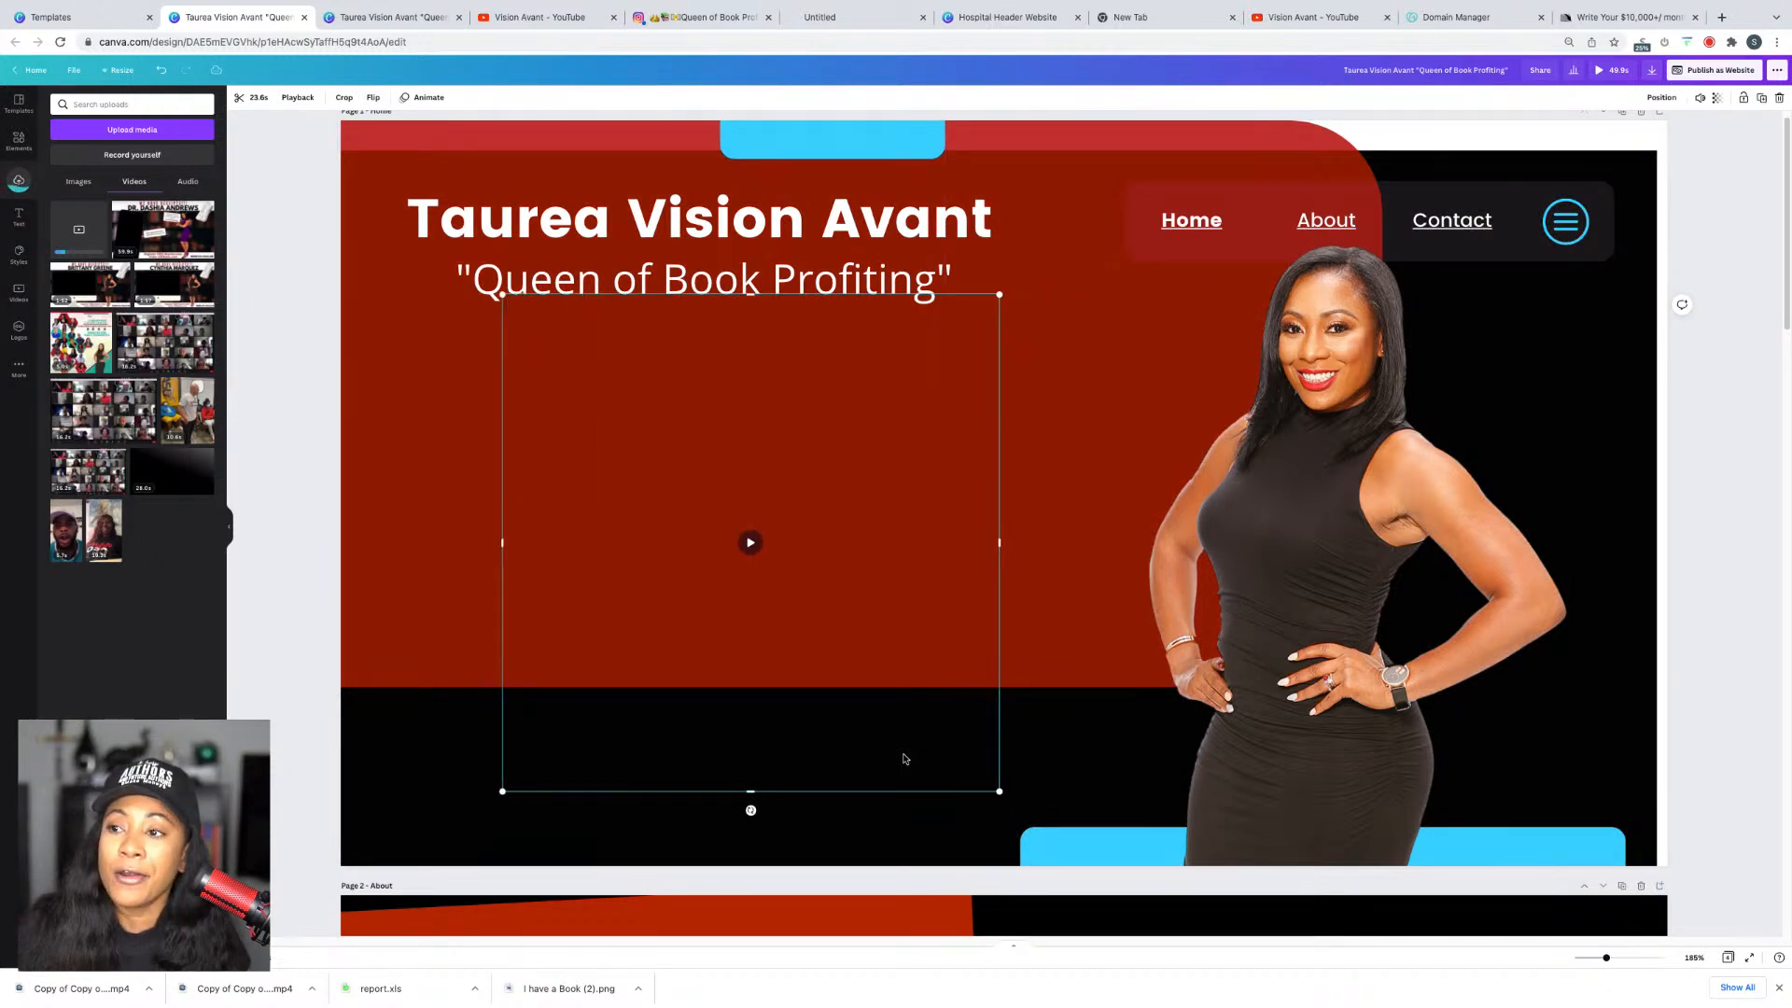
key("shift+Down")
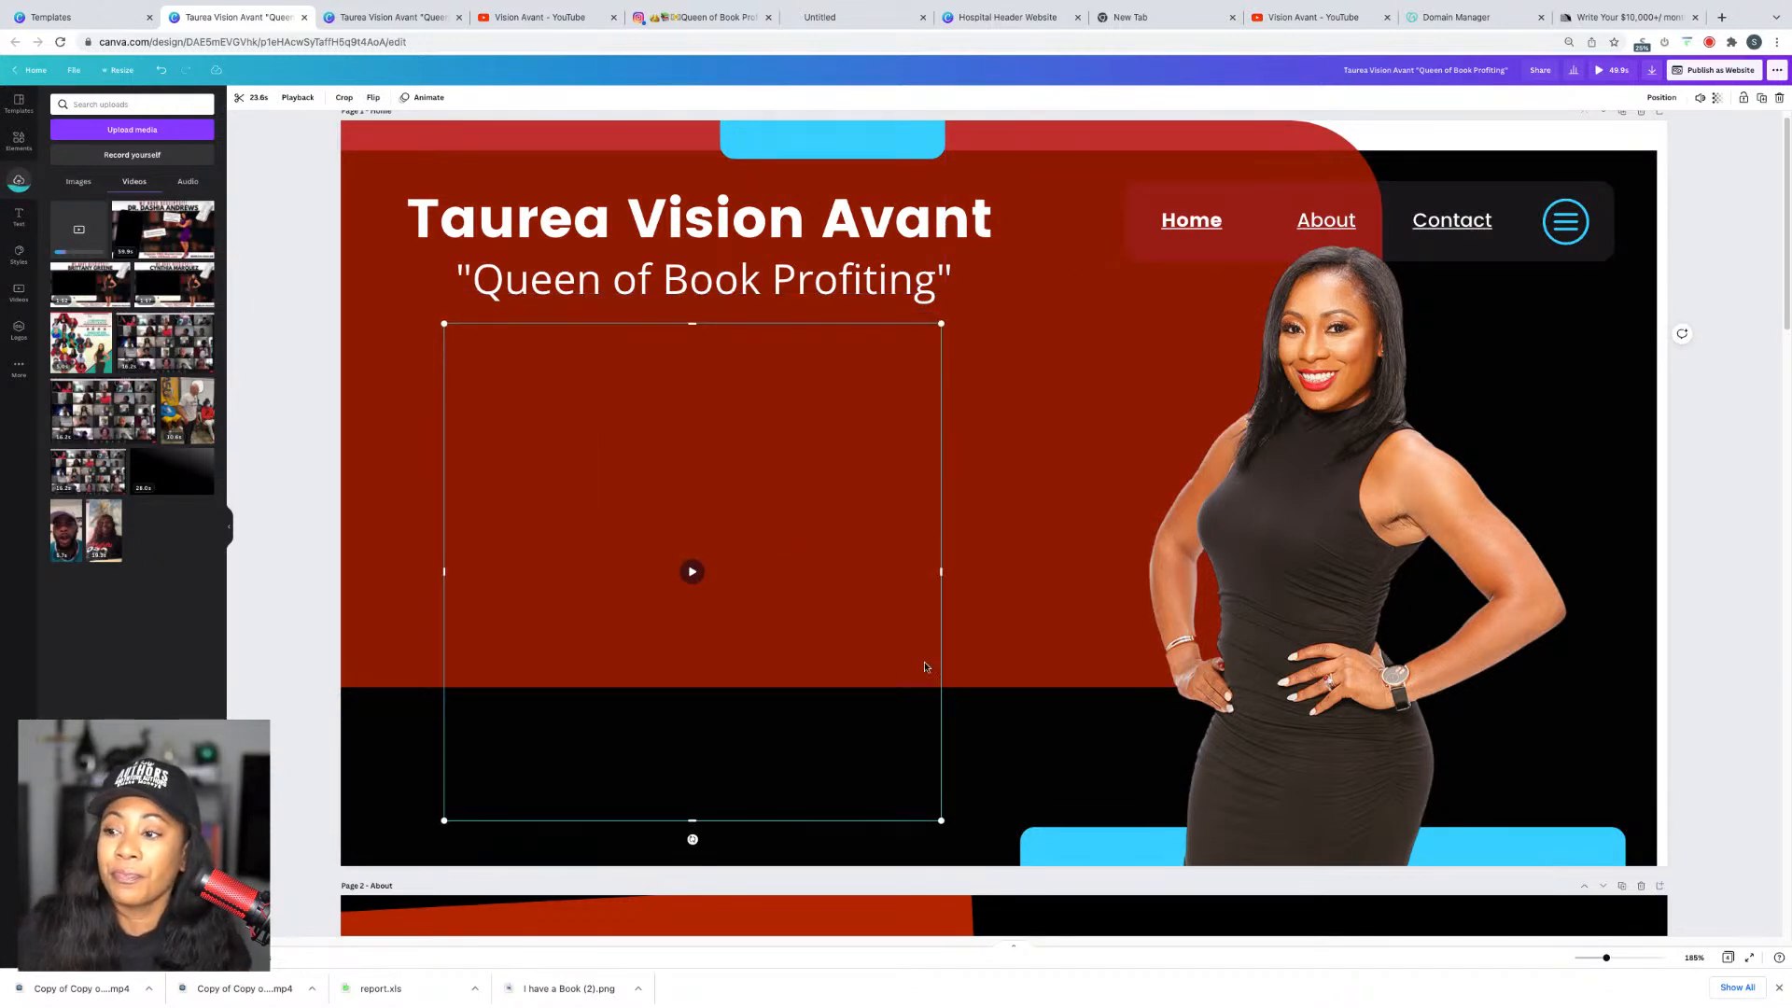
left_click(692, 571)
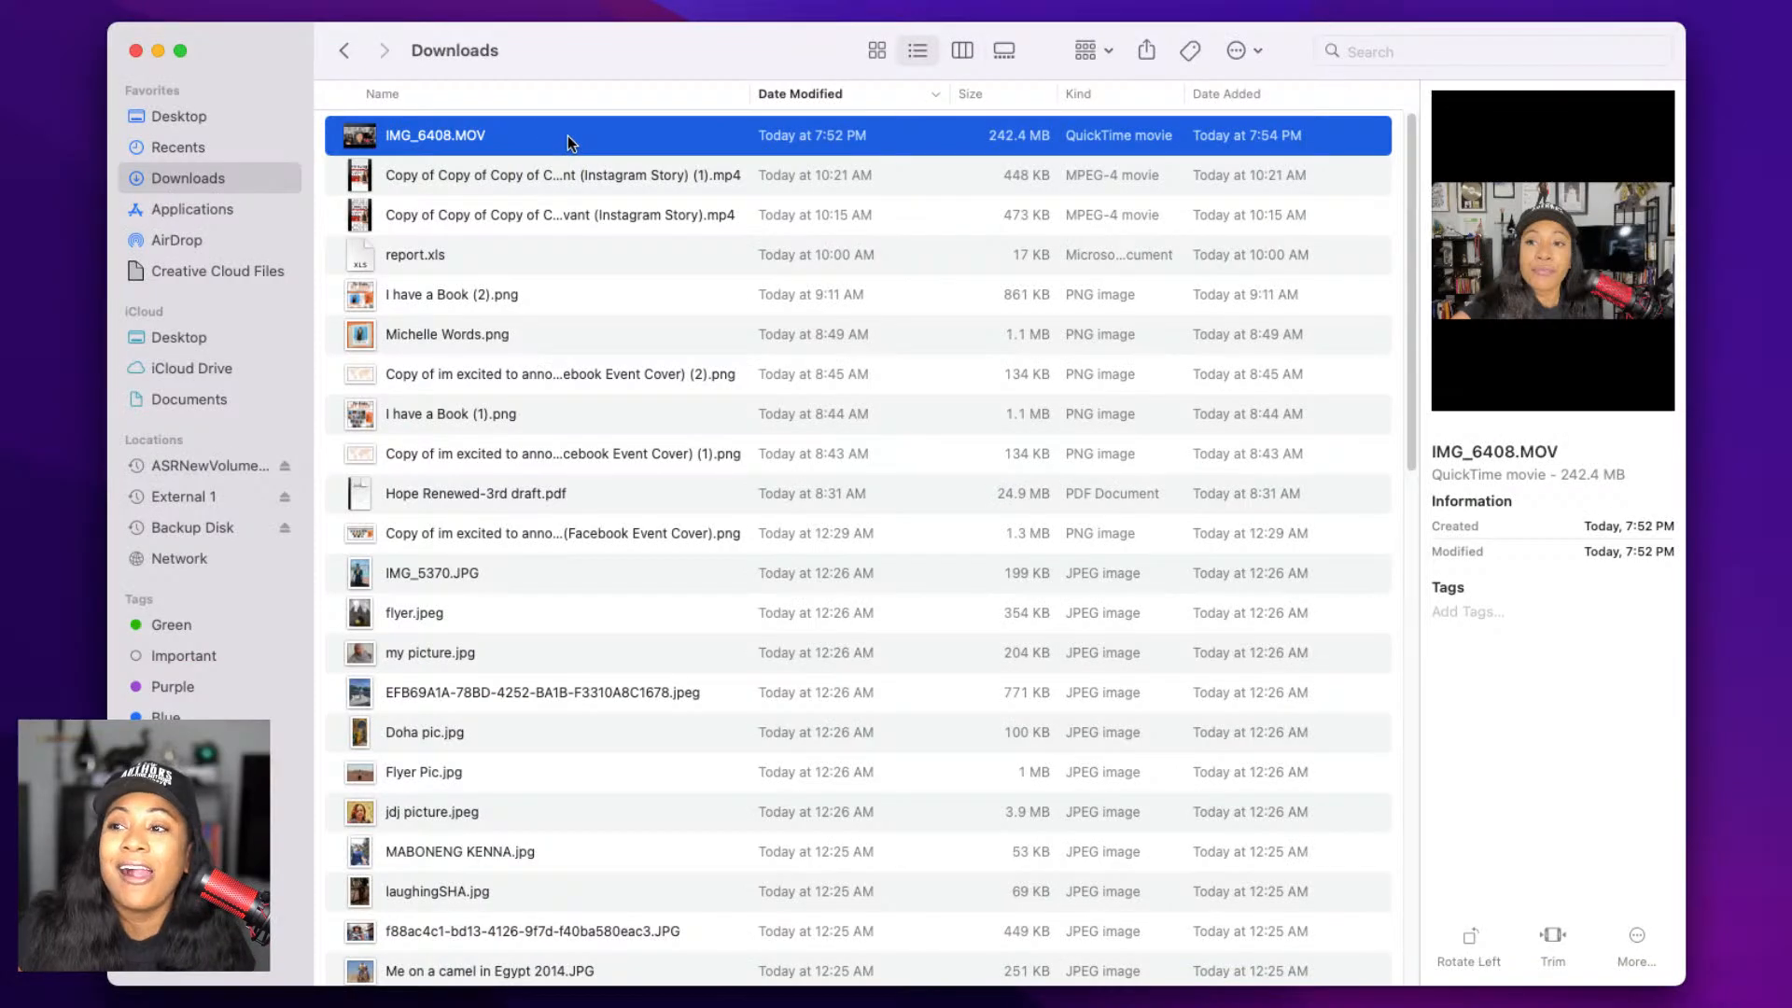
double_click(571, 142)
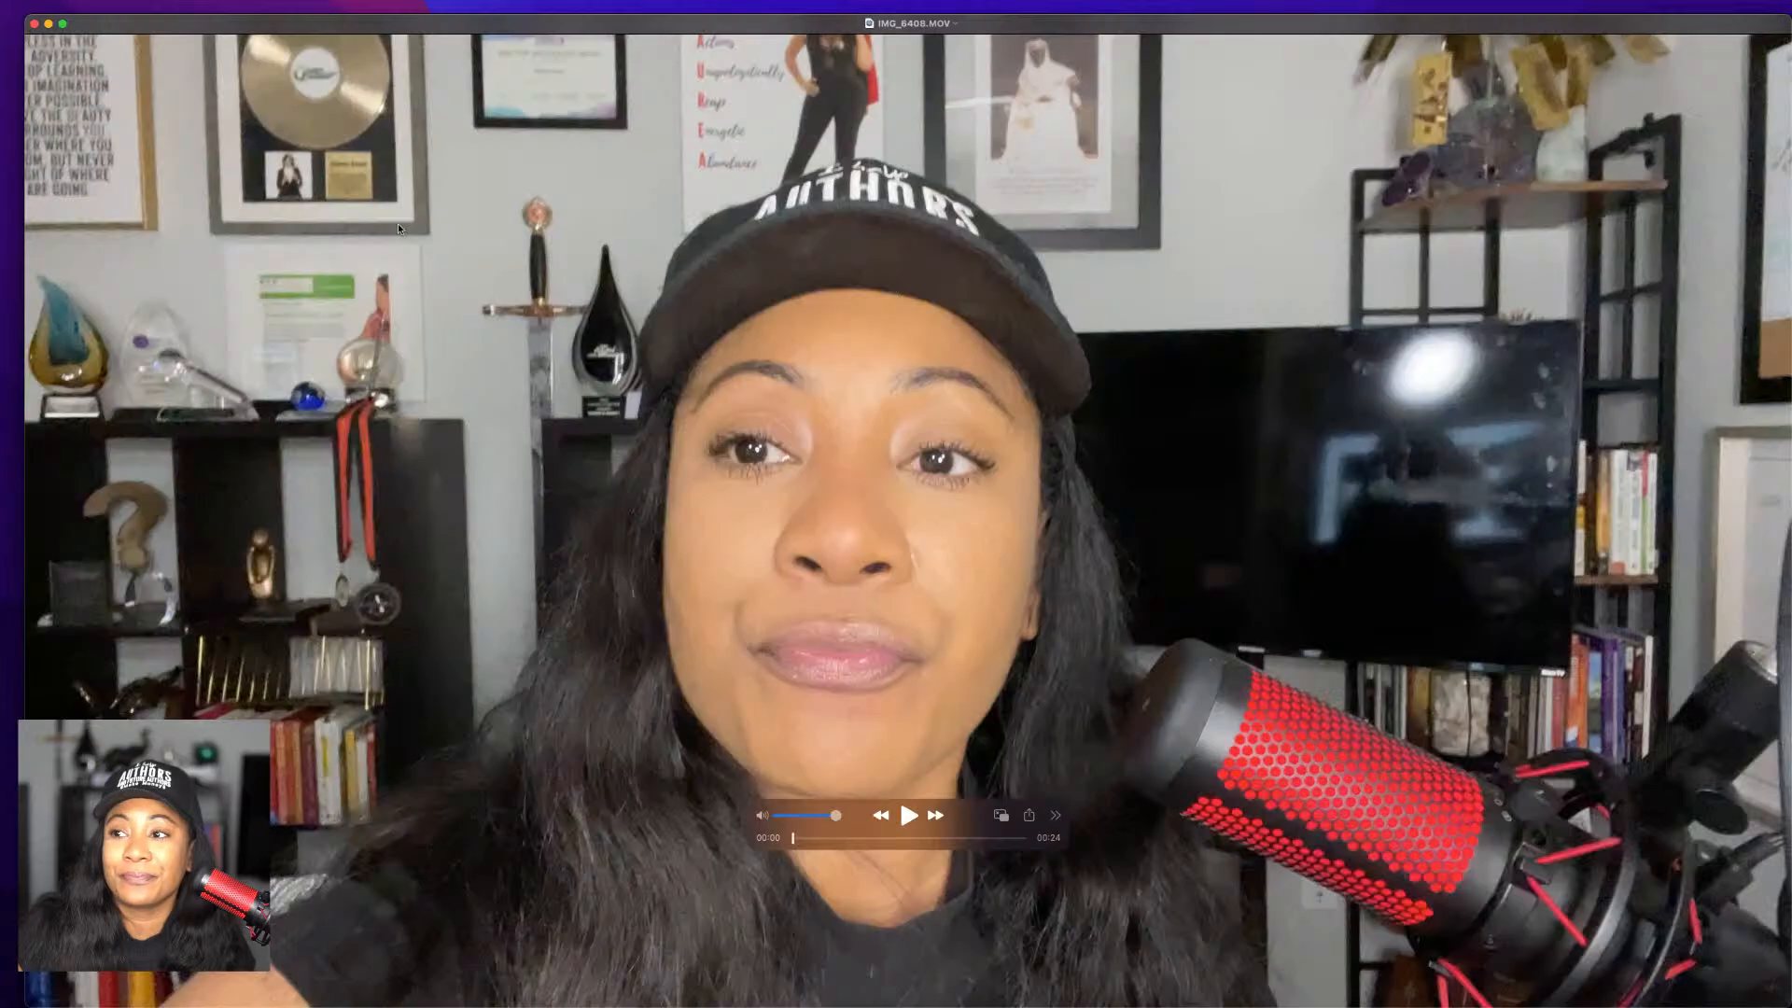
left_click(34, 23)
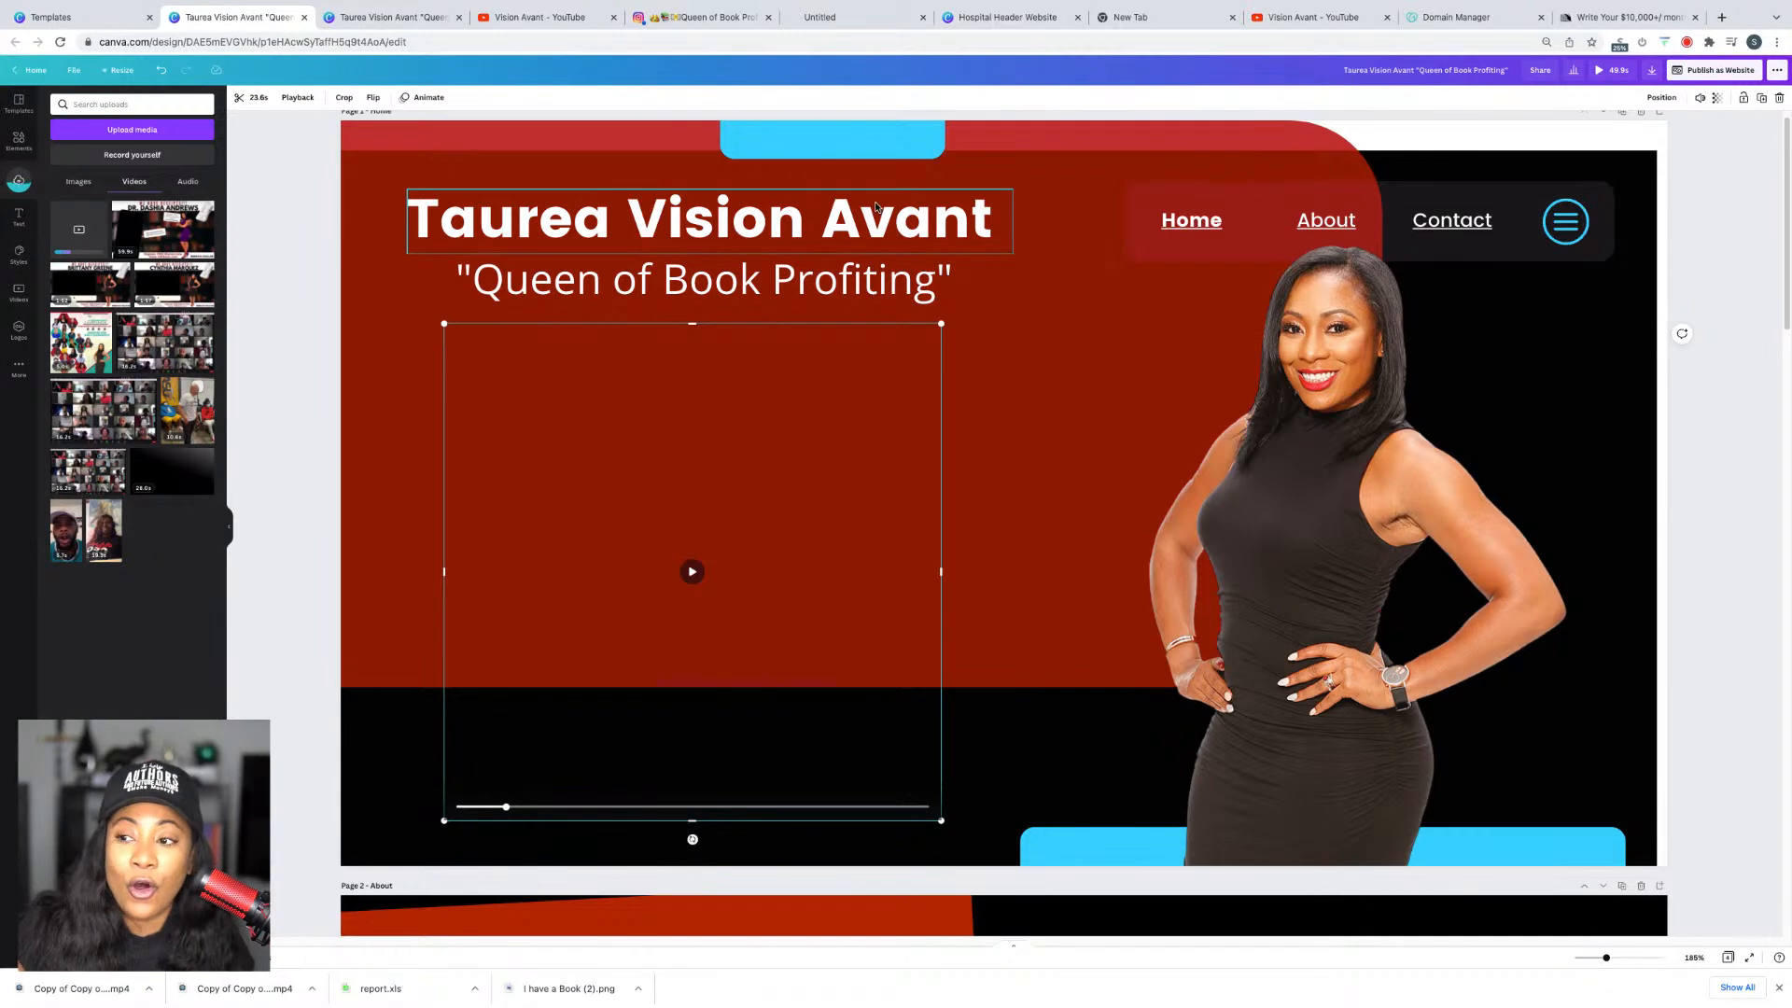
Step: Narrow the About and Contact nav links and shift Contact slightly left
scroll(1064, 460, "down", 15)
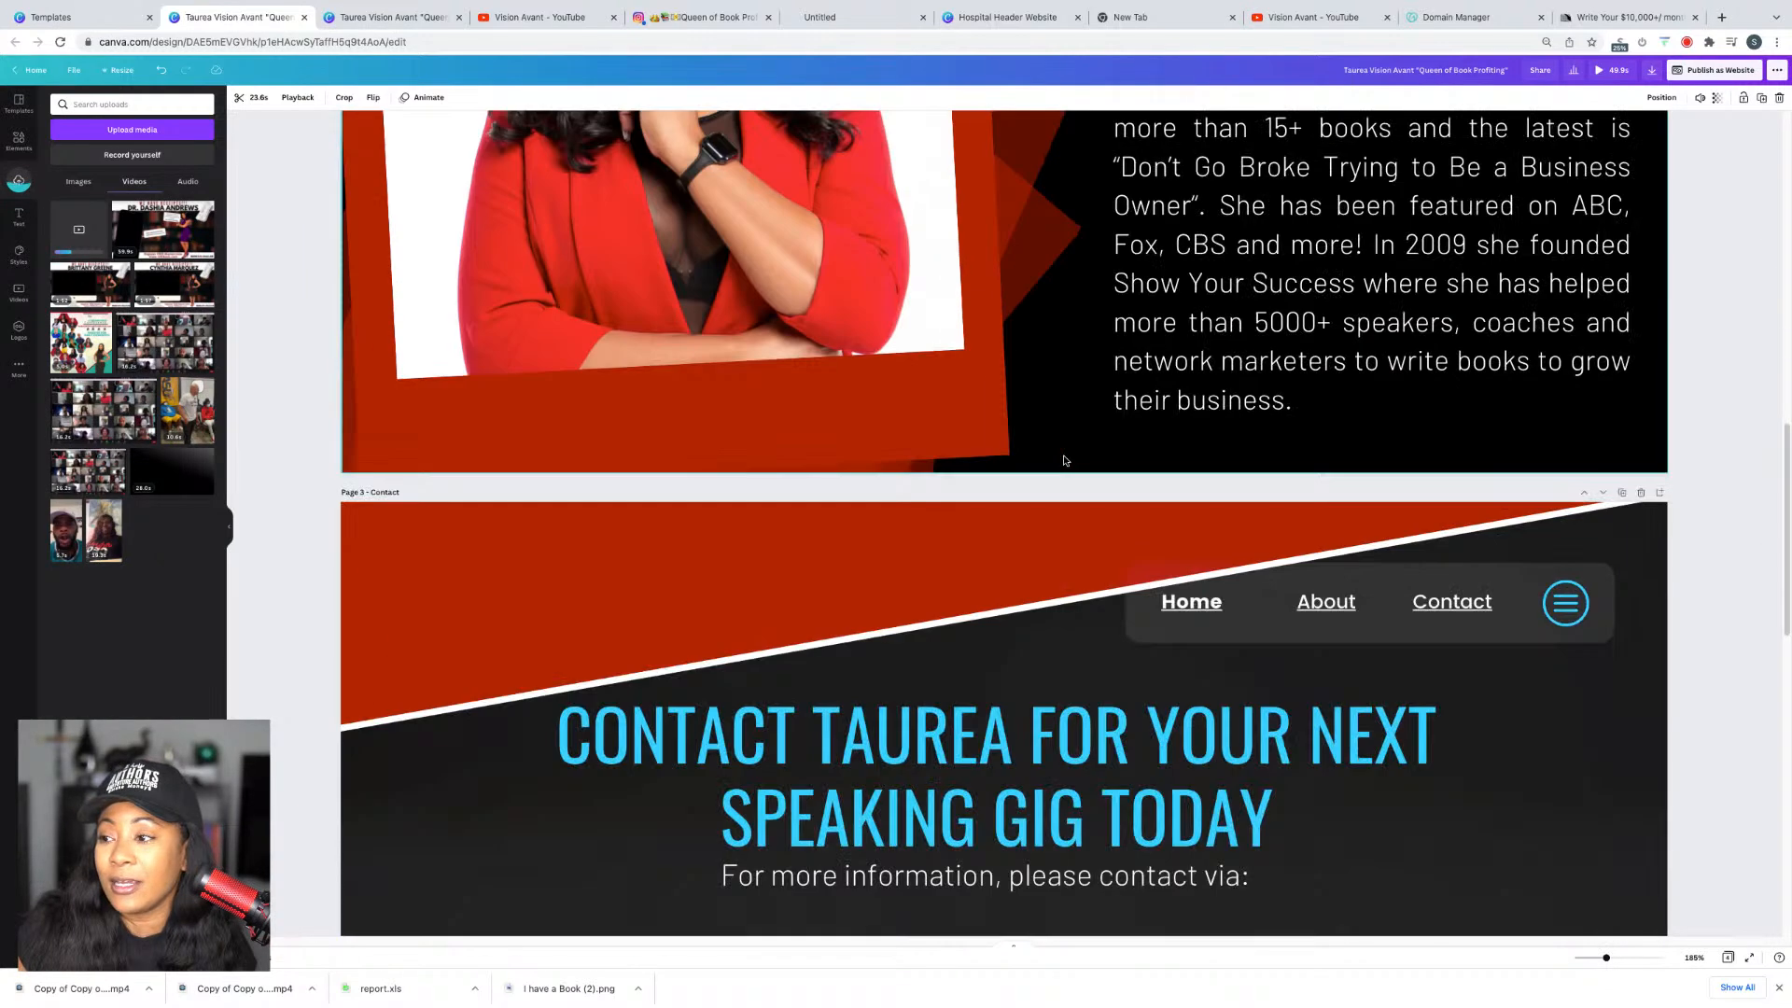
scroll(1068, 462, "up", 12)
scroll(1068, 463, "up", 3)
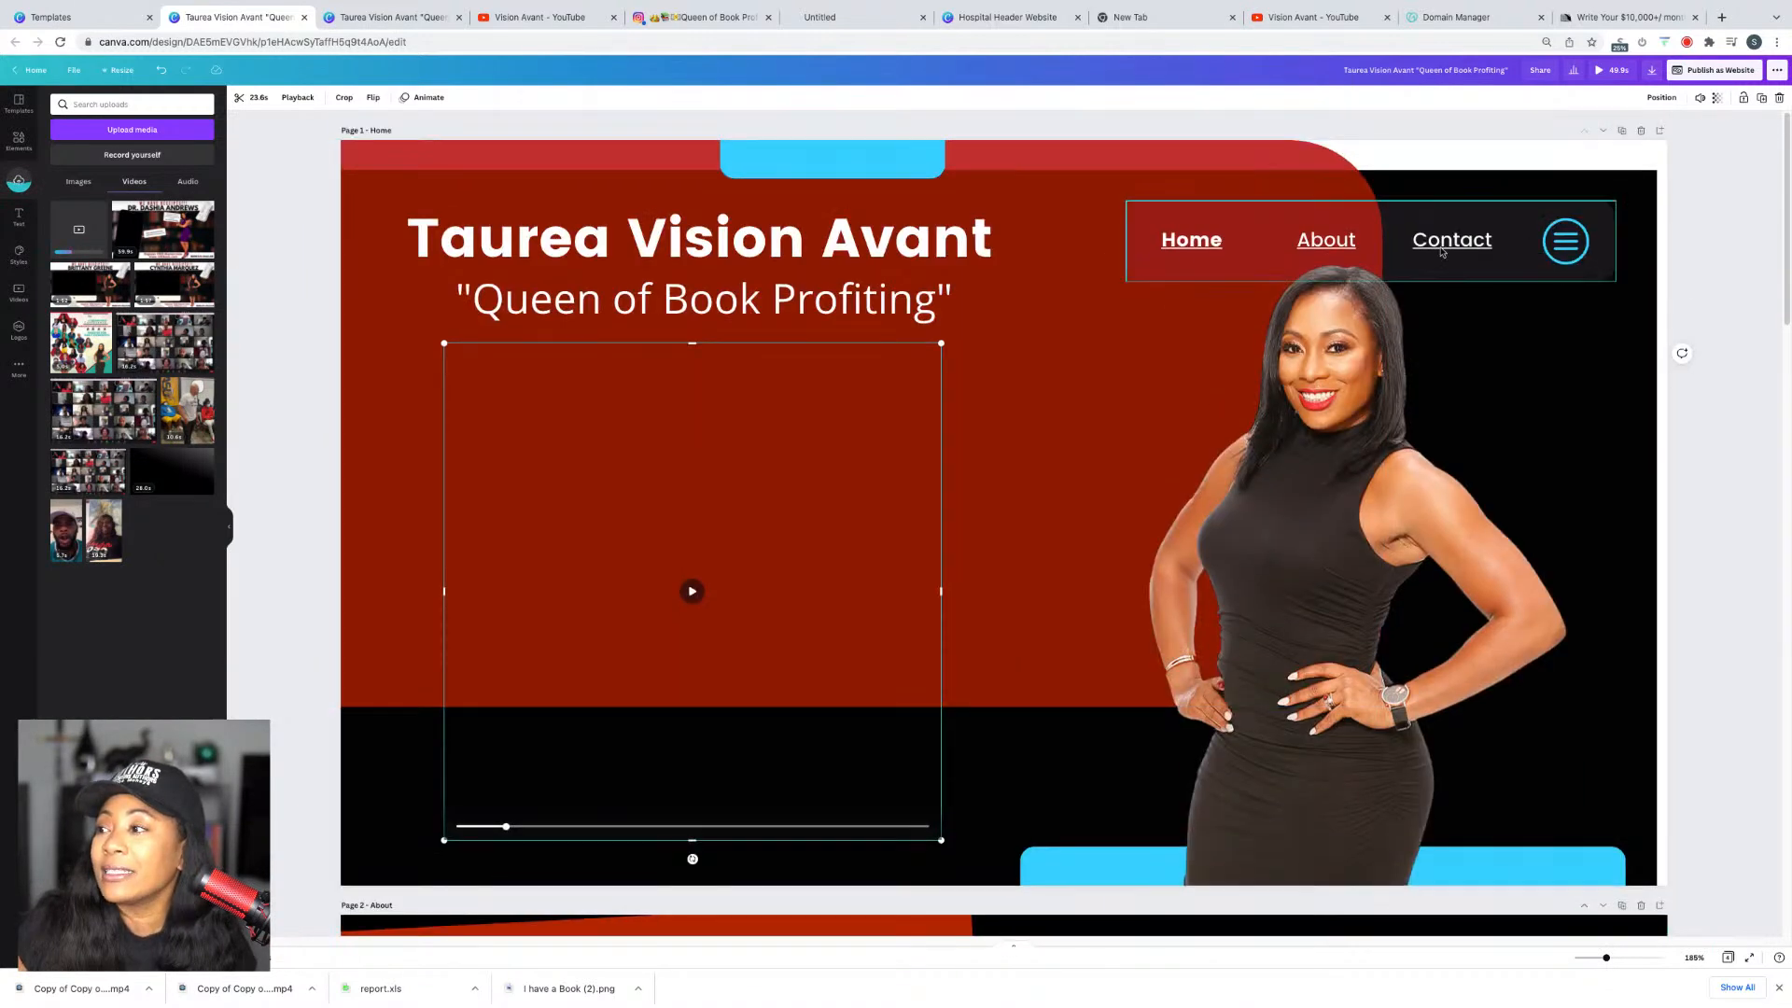
left_click(1330, 250)
left_click_drag(1351, 241, 1284, 246)
left_click(1475, 241)
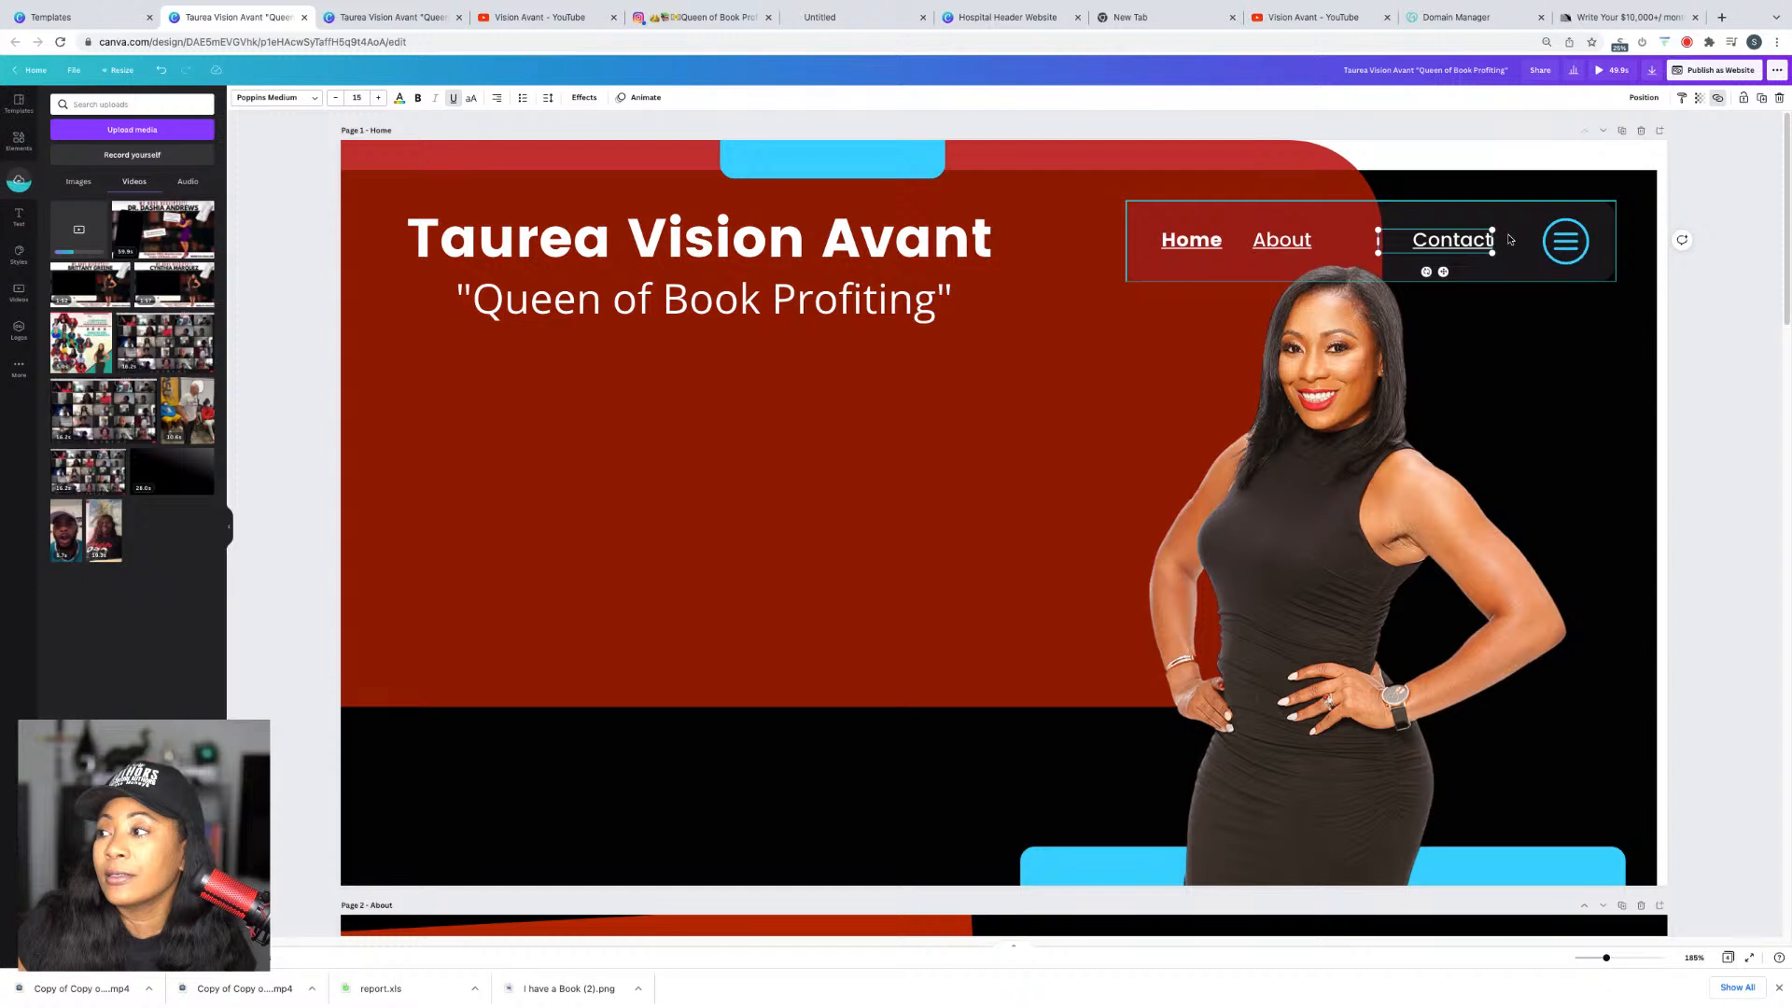
left_click_drag(1512, 241, 1378, 246)
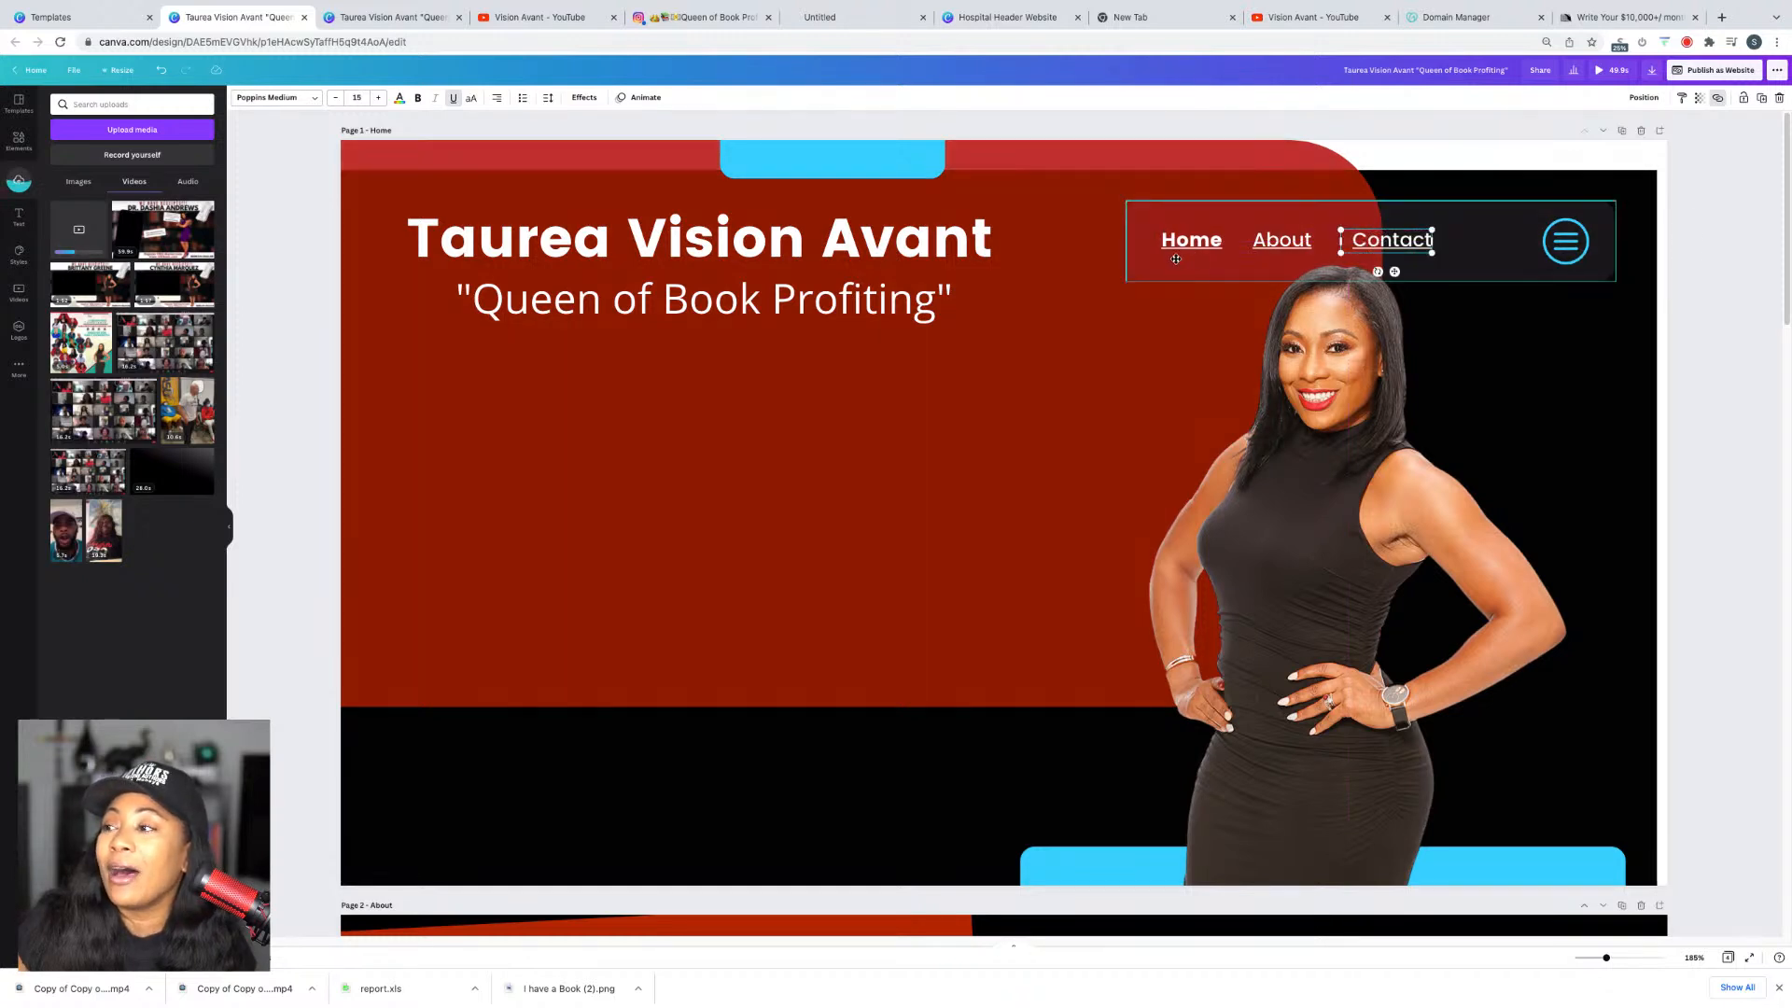
left_click_drag(1179, 249, 1142, 241)
Step: Resize the Home link and line up About and Contact closely beside it
left_click(1104, 241)
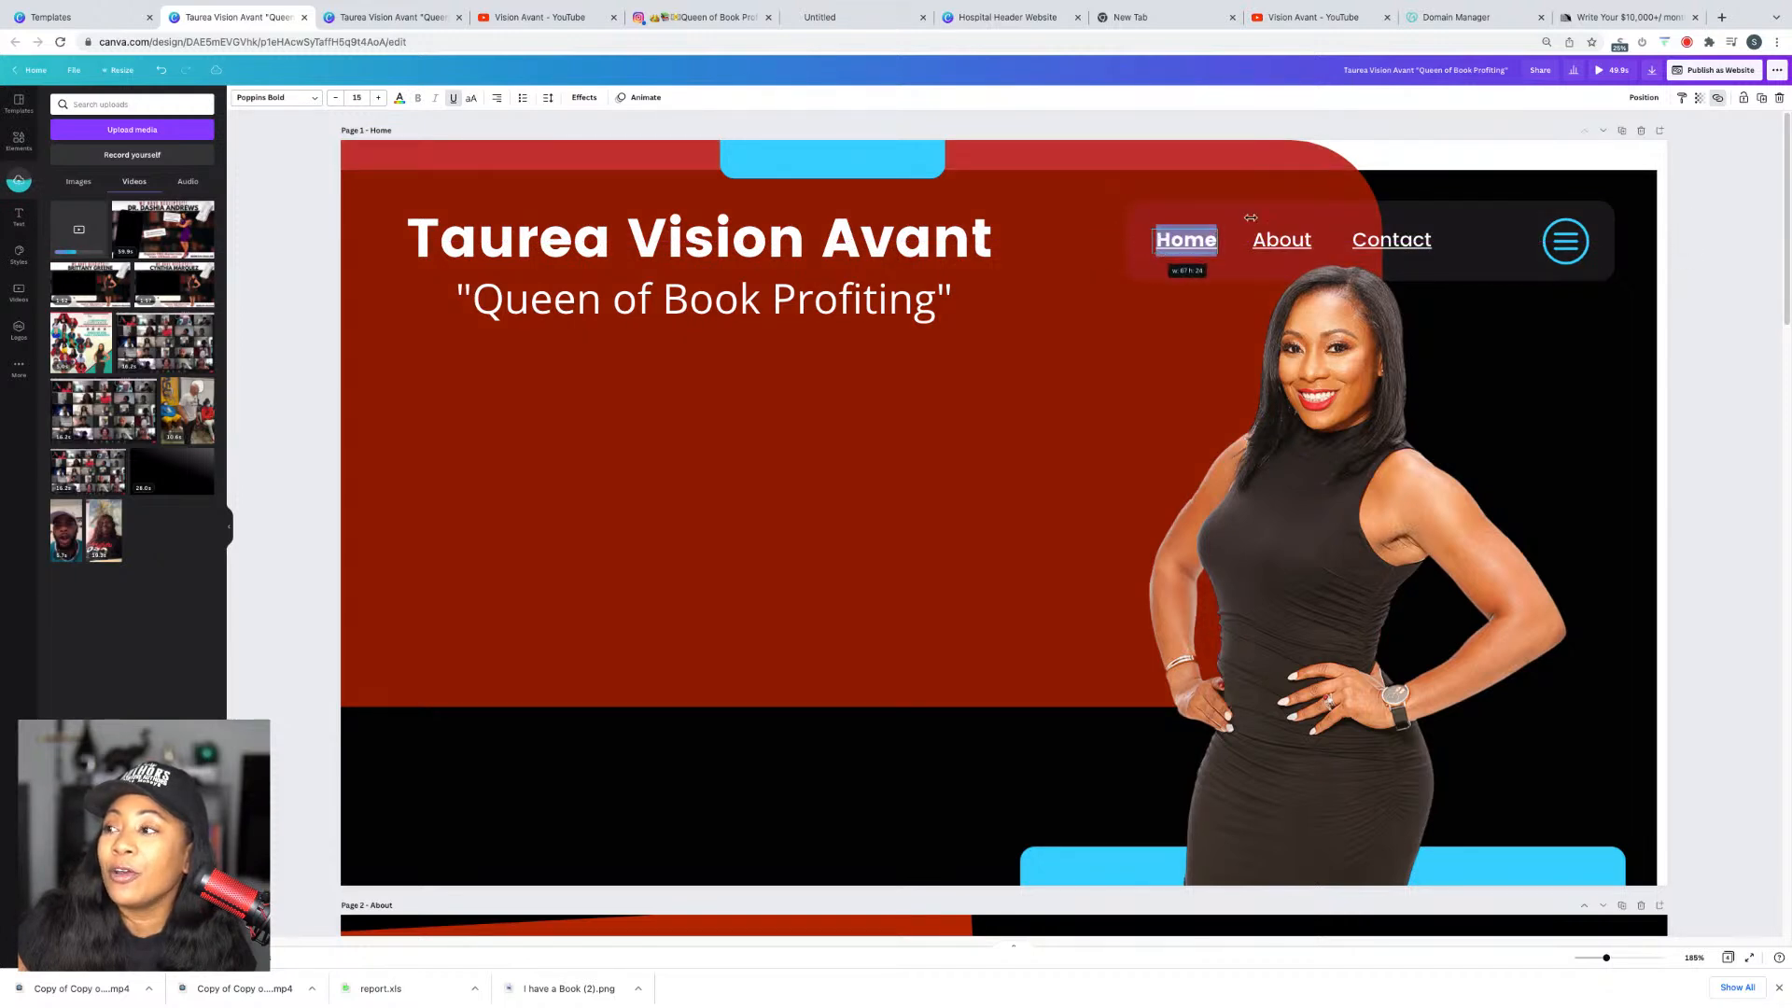
left_click(1192, 252)
left_click(1192, 252)
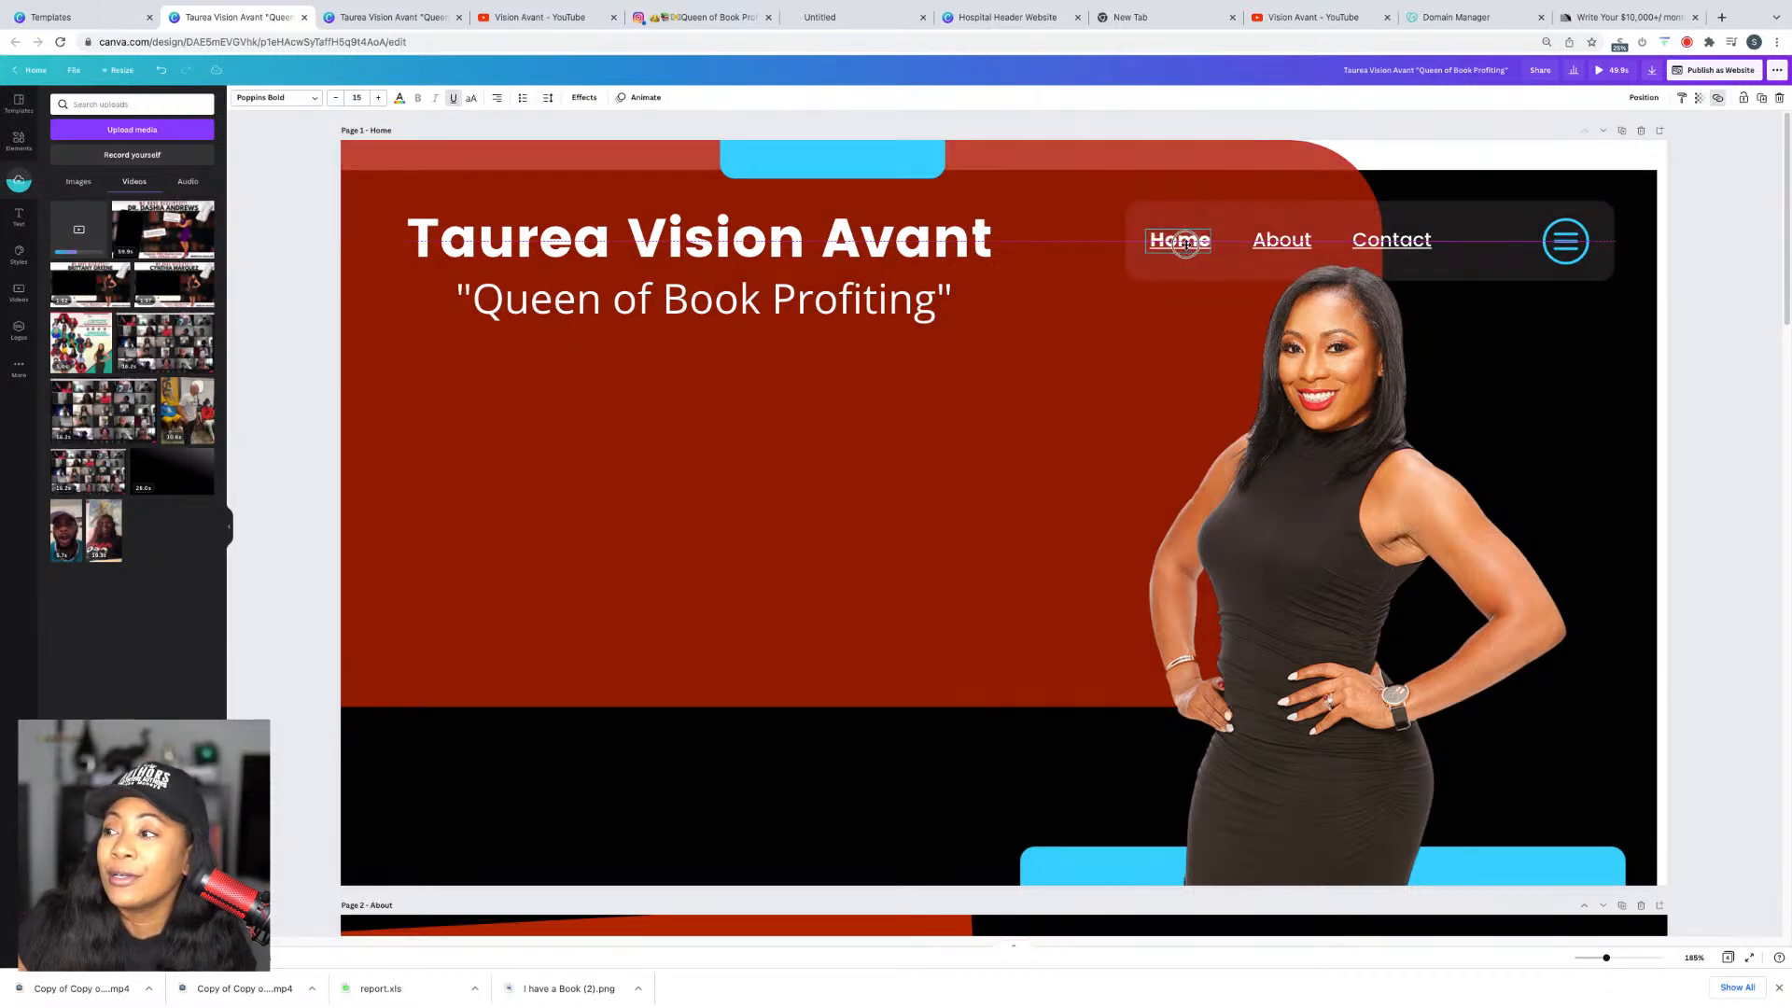
left_click(1266, 241)
left_click_drag(1266, 244, 1266, 243)
left_click_drag(1398, 239, 1386, 237)
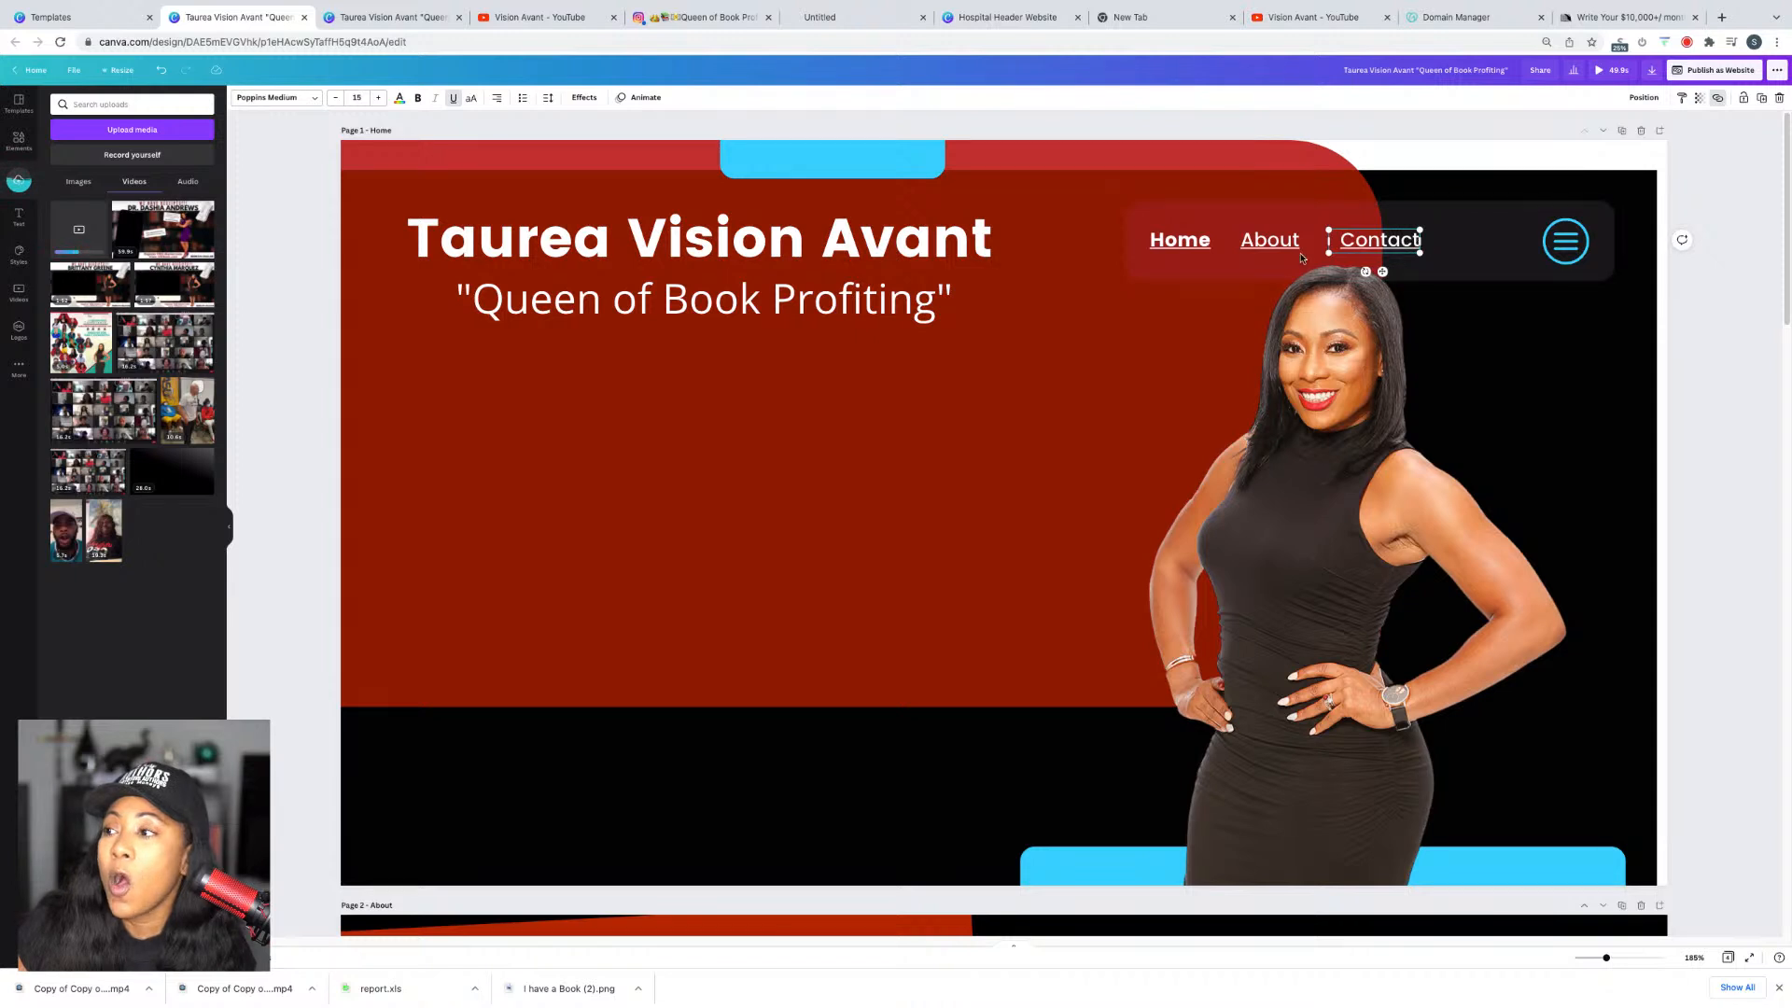
left_click_drag(1378, 247, 1396, 245)
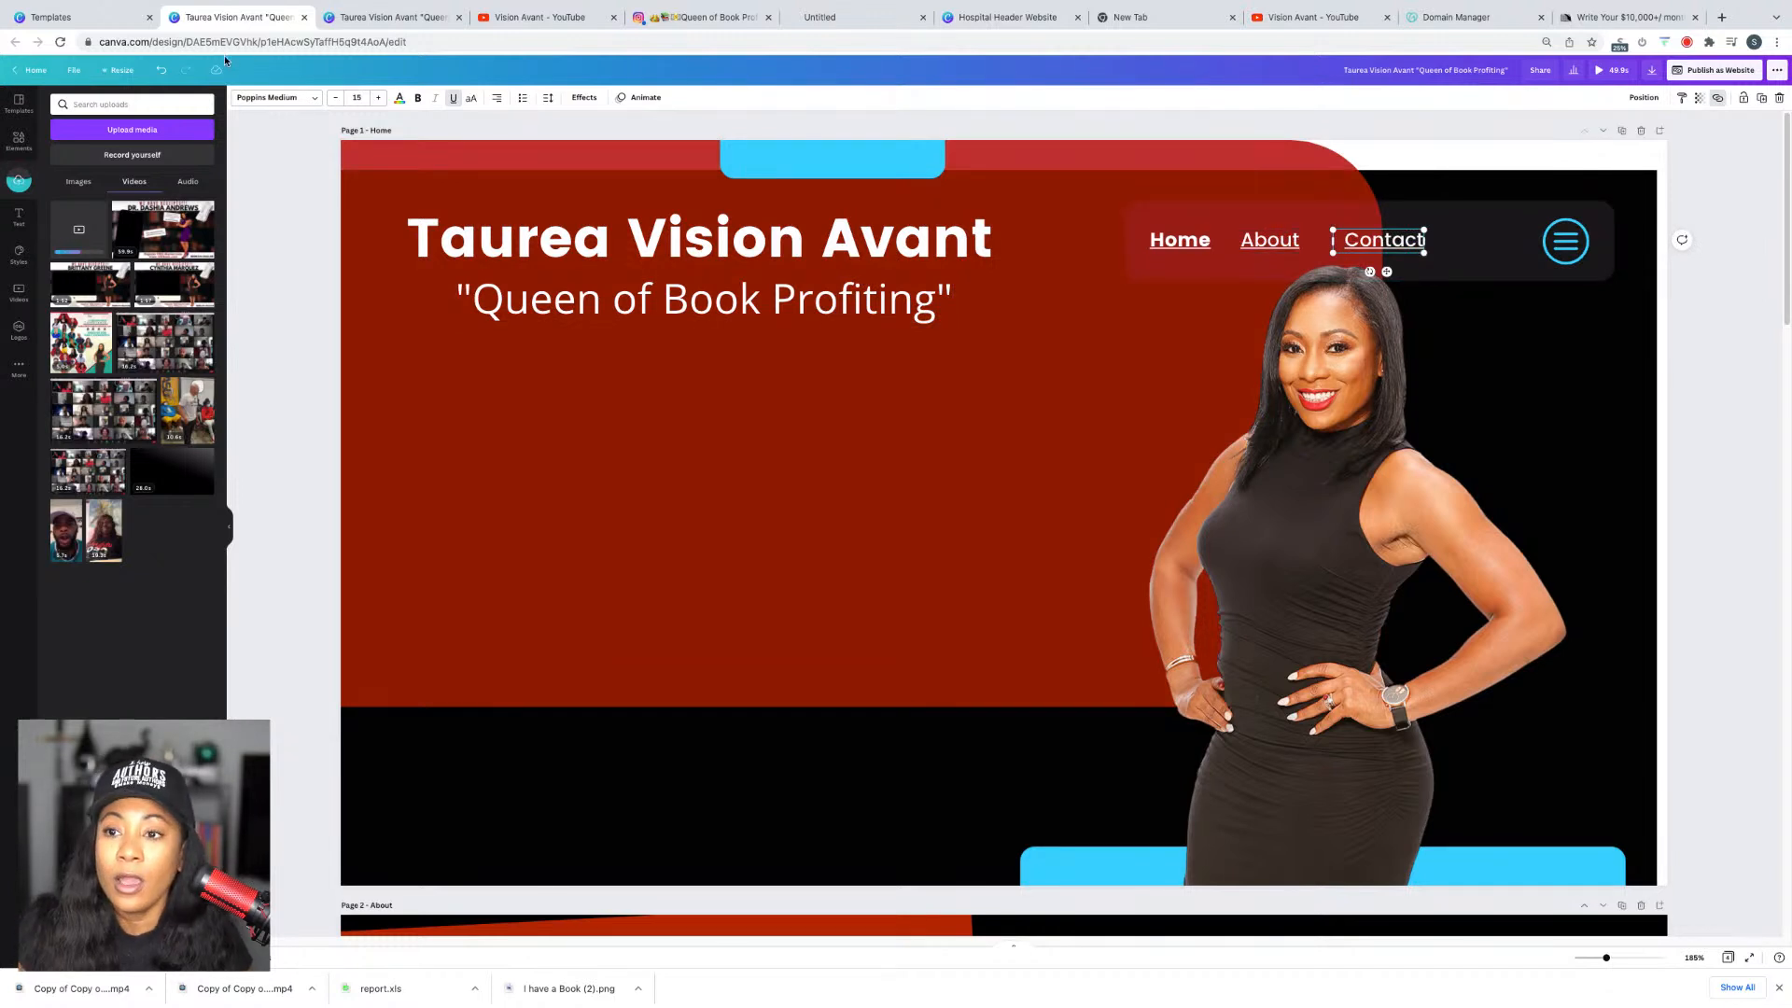
Step: Duplicate the Contact link beside the round menu icon and retype it as TINK
key("ctrl+d")
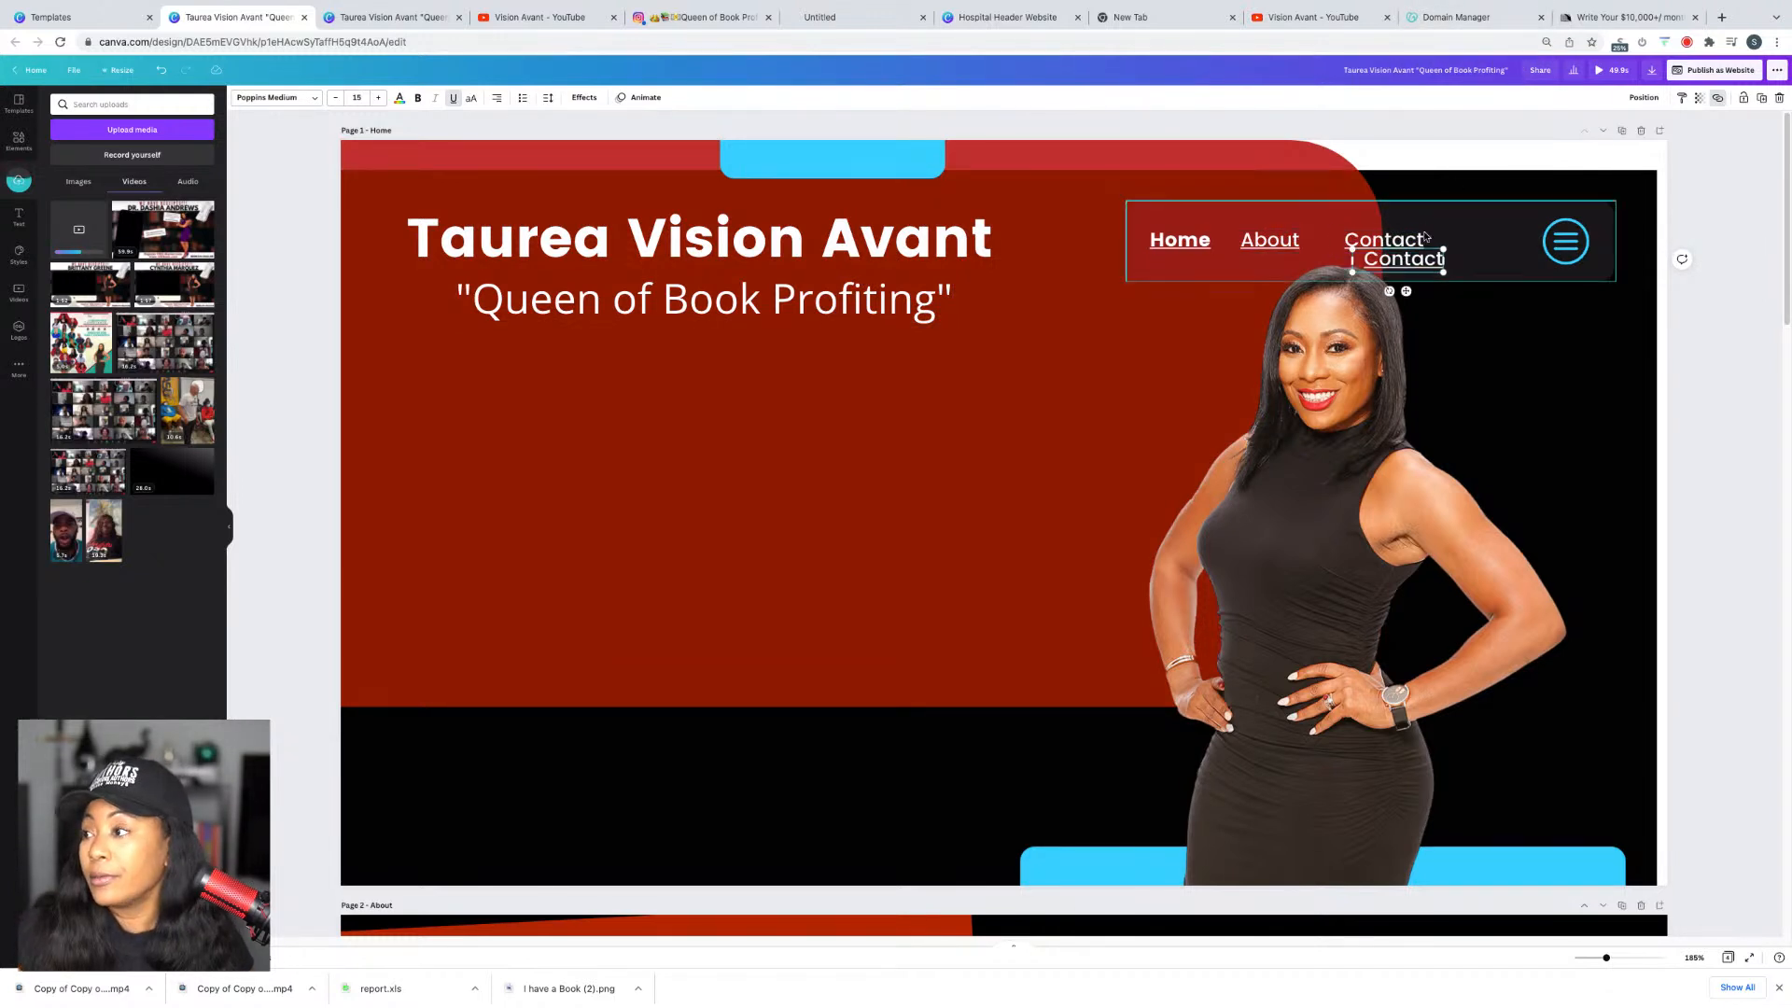
left_click_drag(1400, 263, 1485, 248)
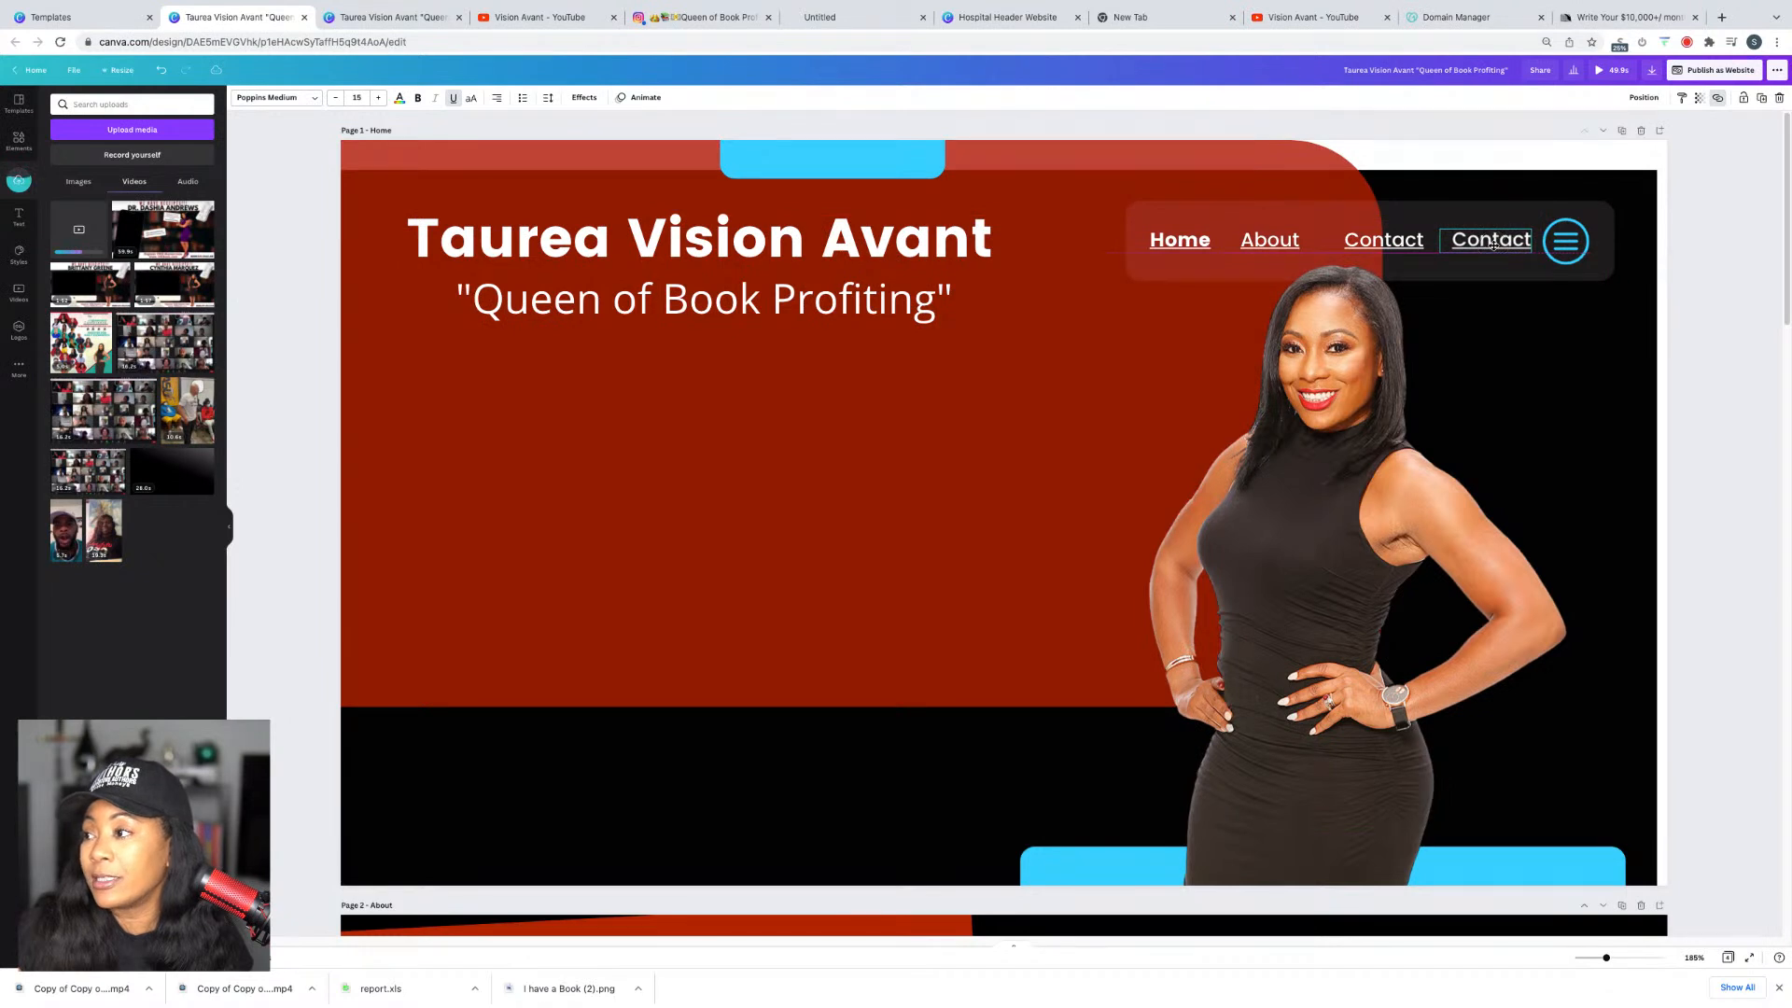
left_click(1368, 246)
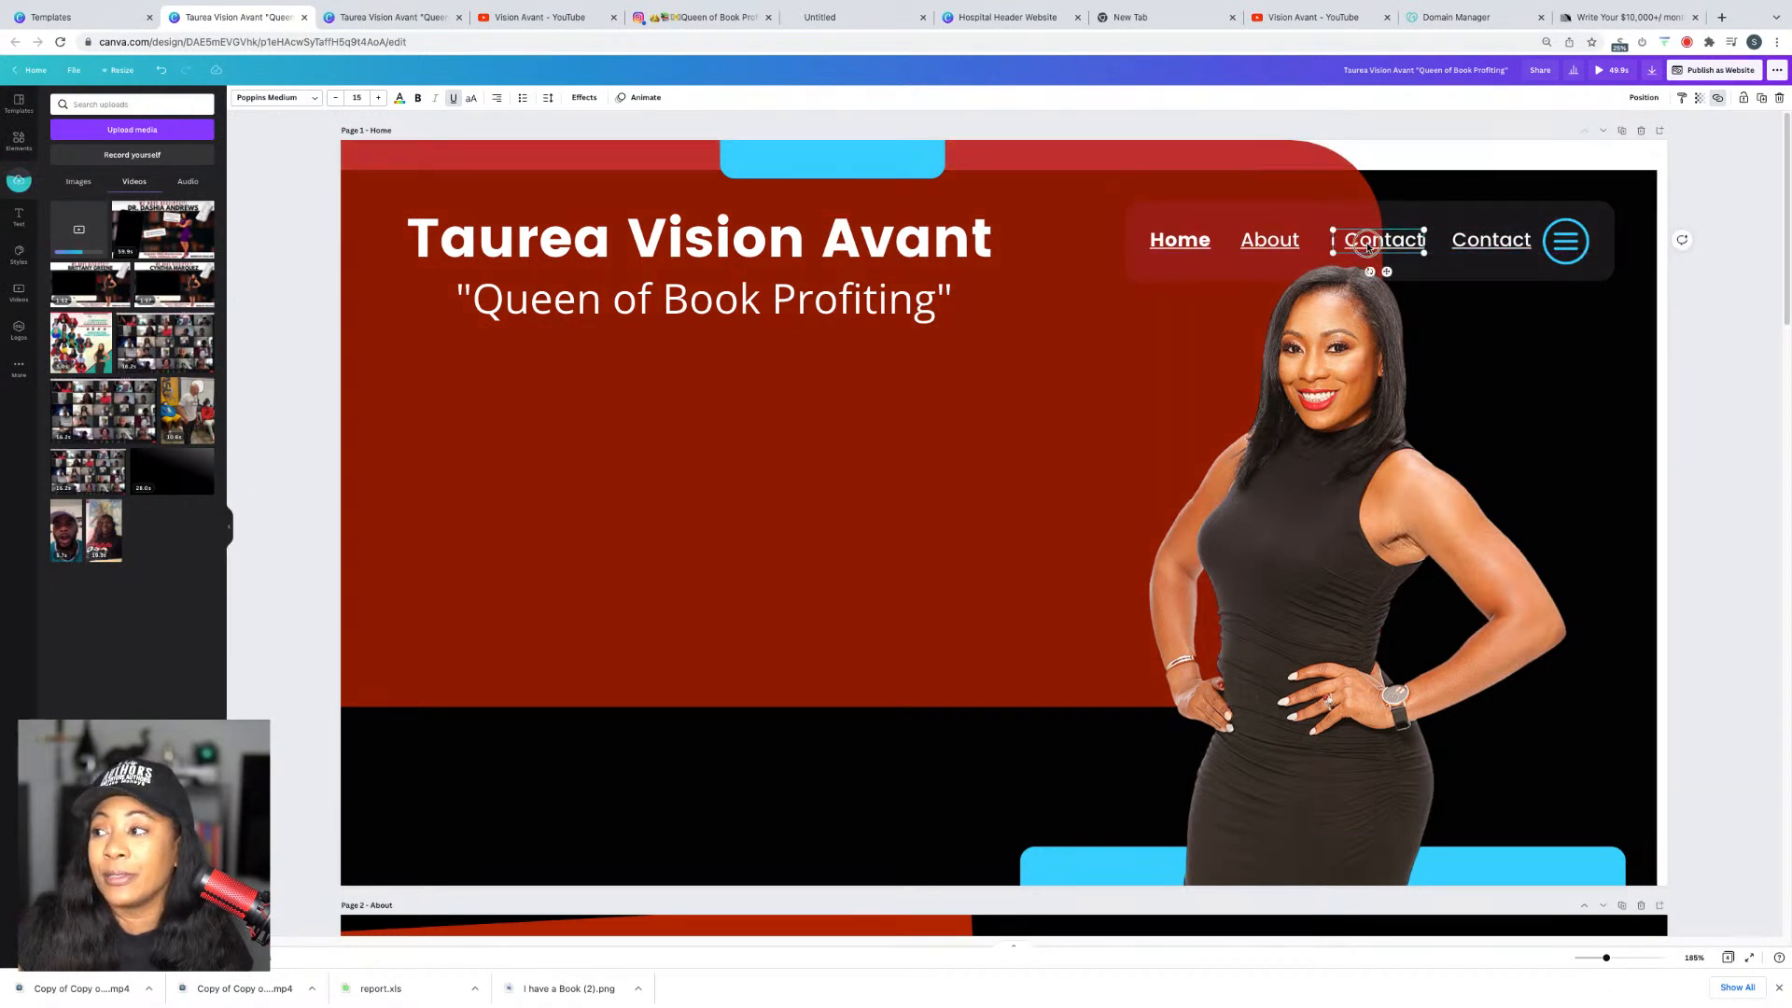
left_click(1484, 241)
left_click(1480, 239)
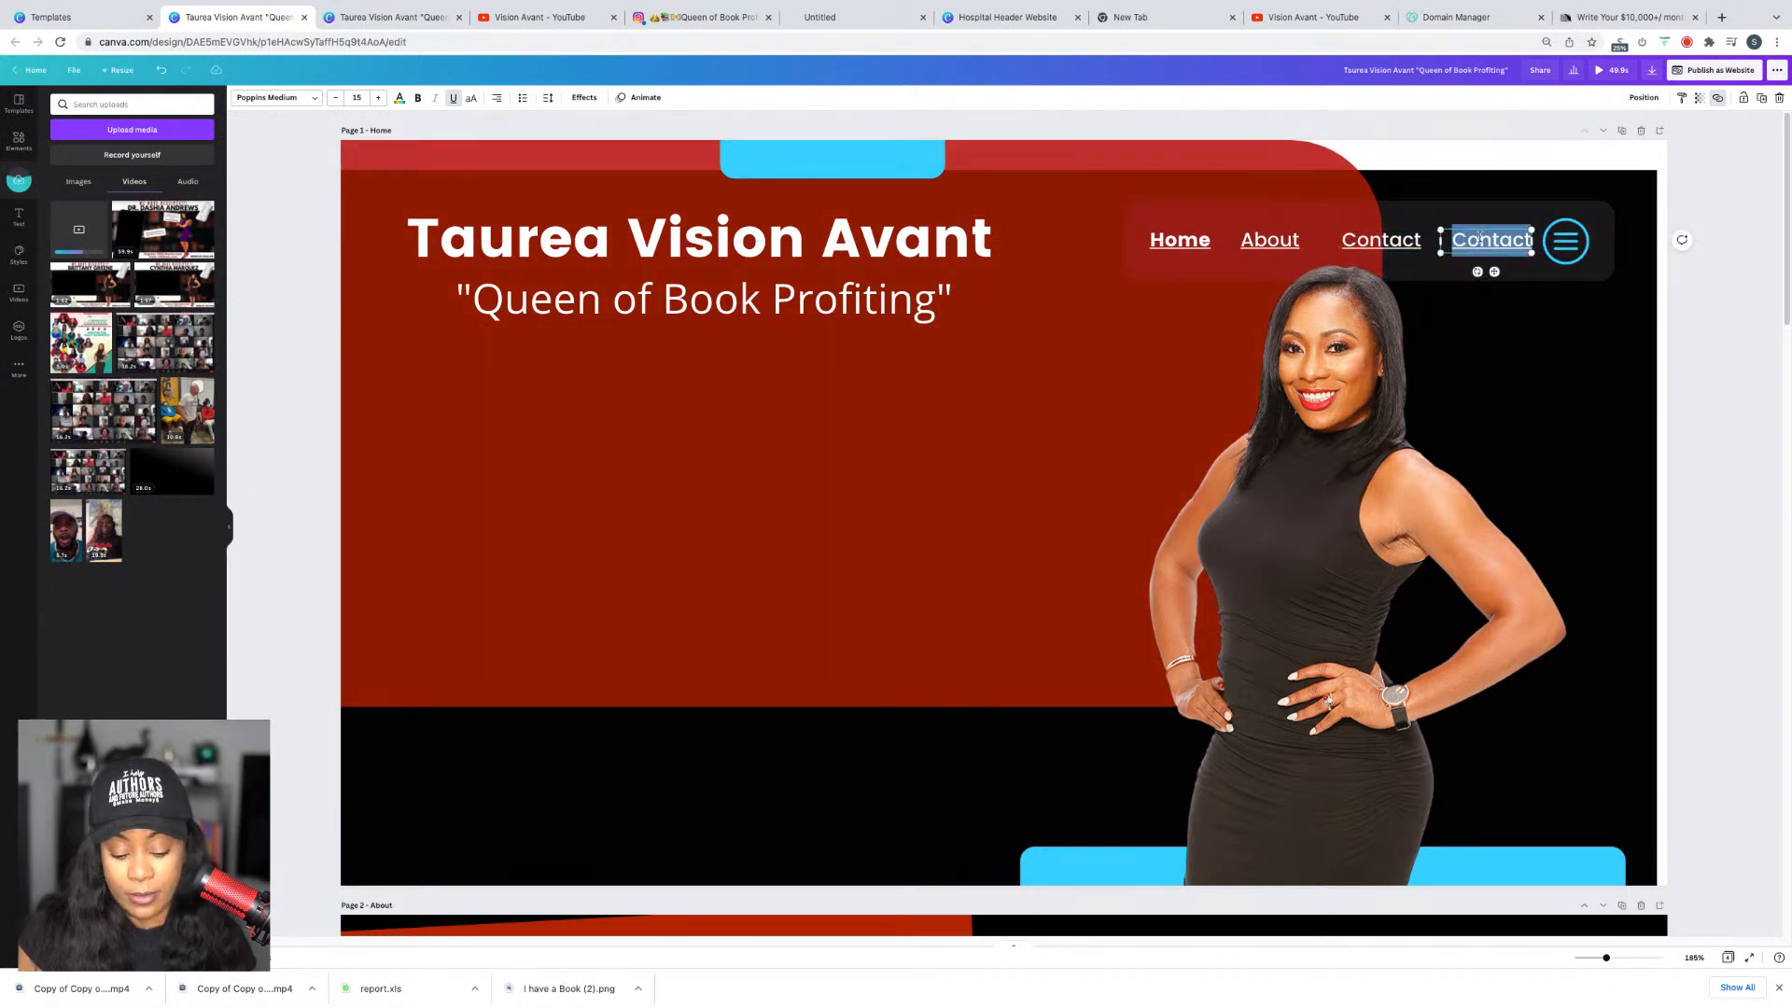
type("TINK")
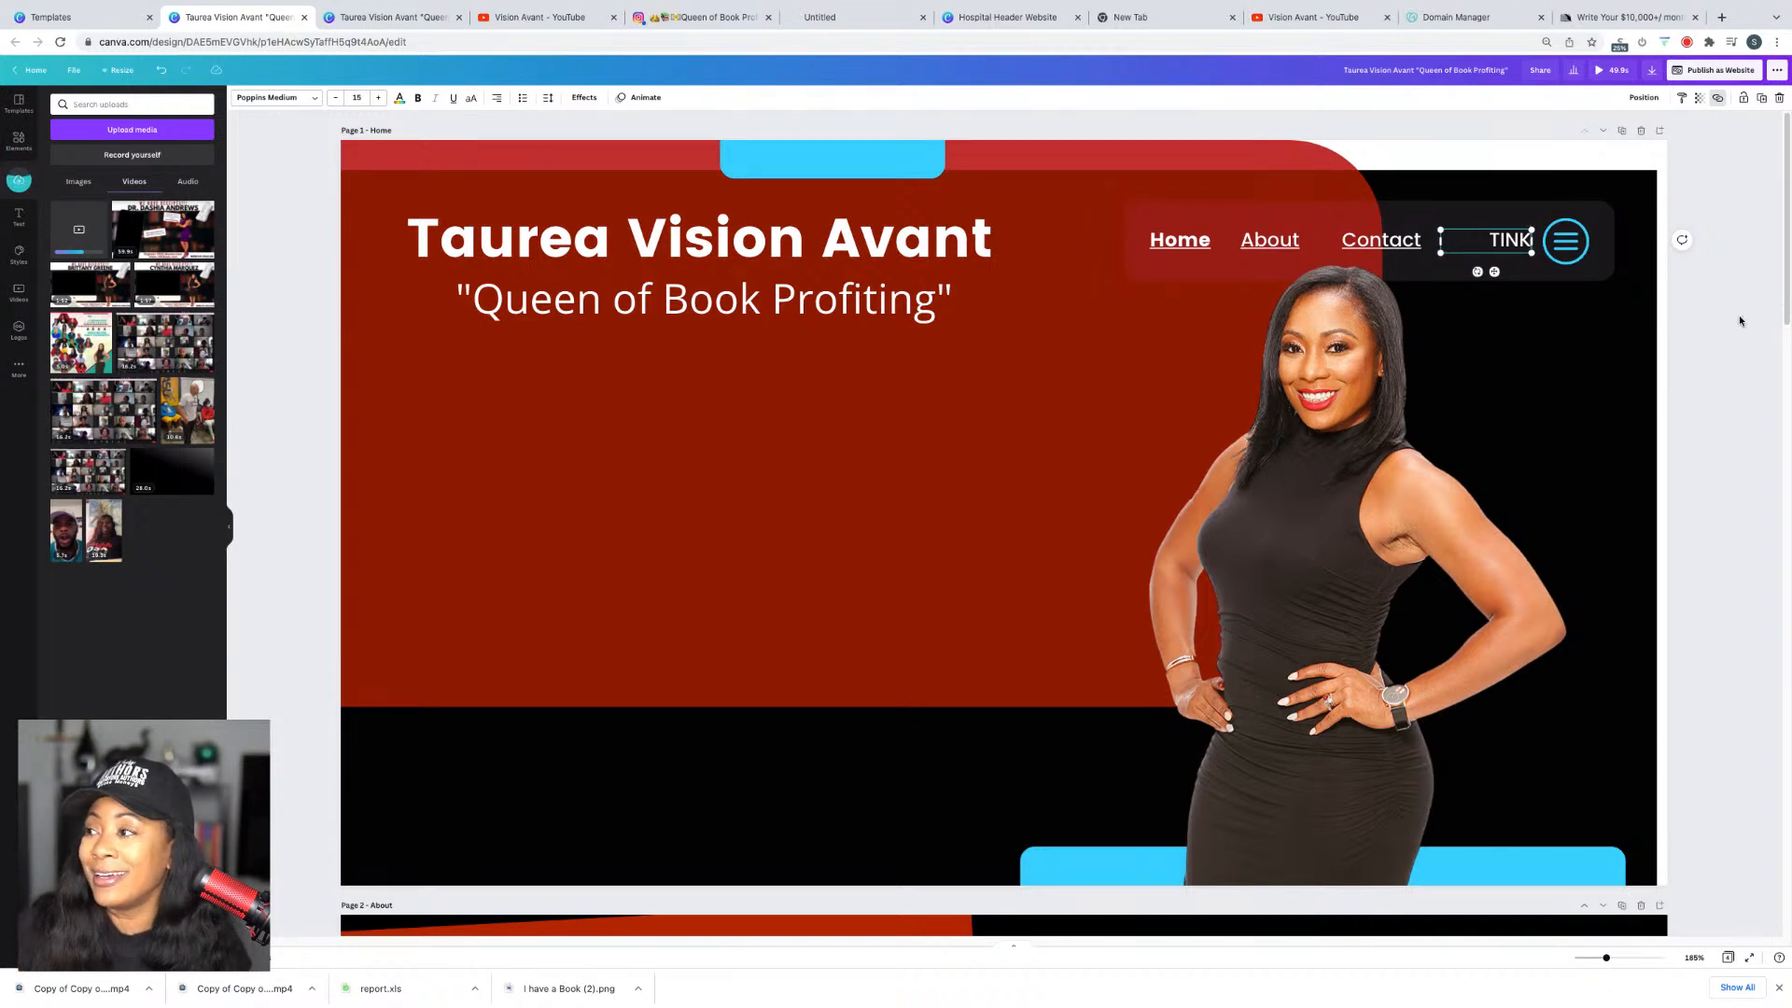
Step: Replace TINK's Contact link with a link to page 4 (Untitled), then bring up publishing options
right_click(1495, 252)
left_click(1554, 408)
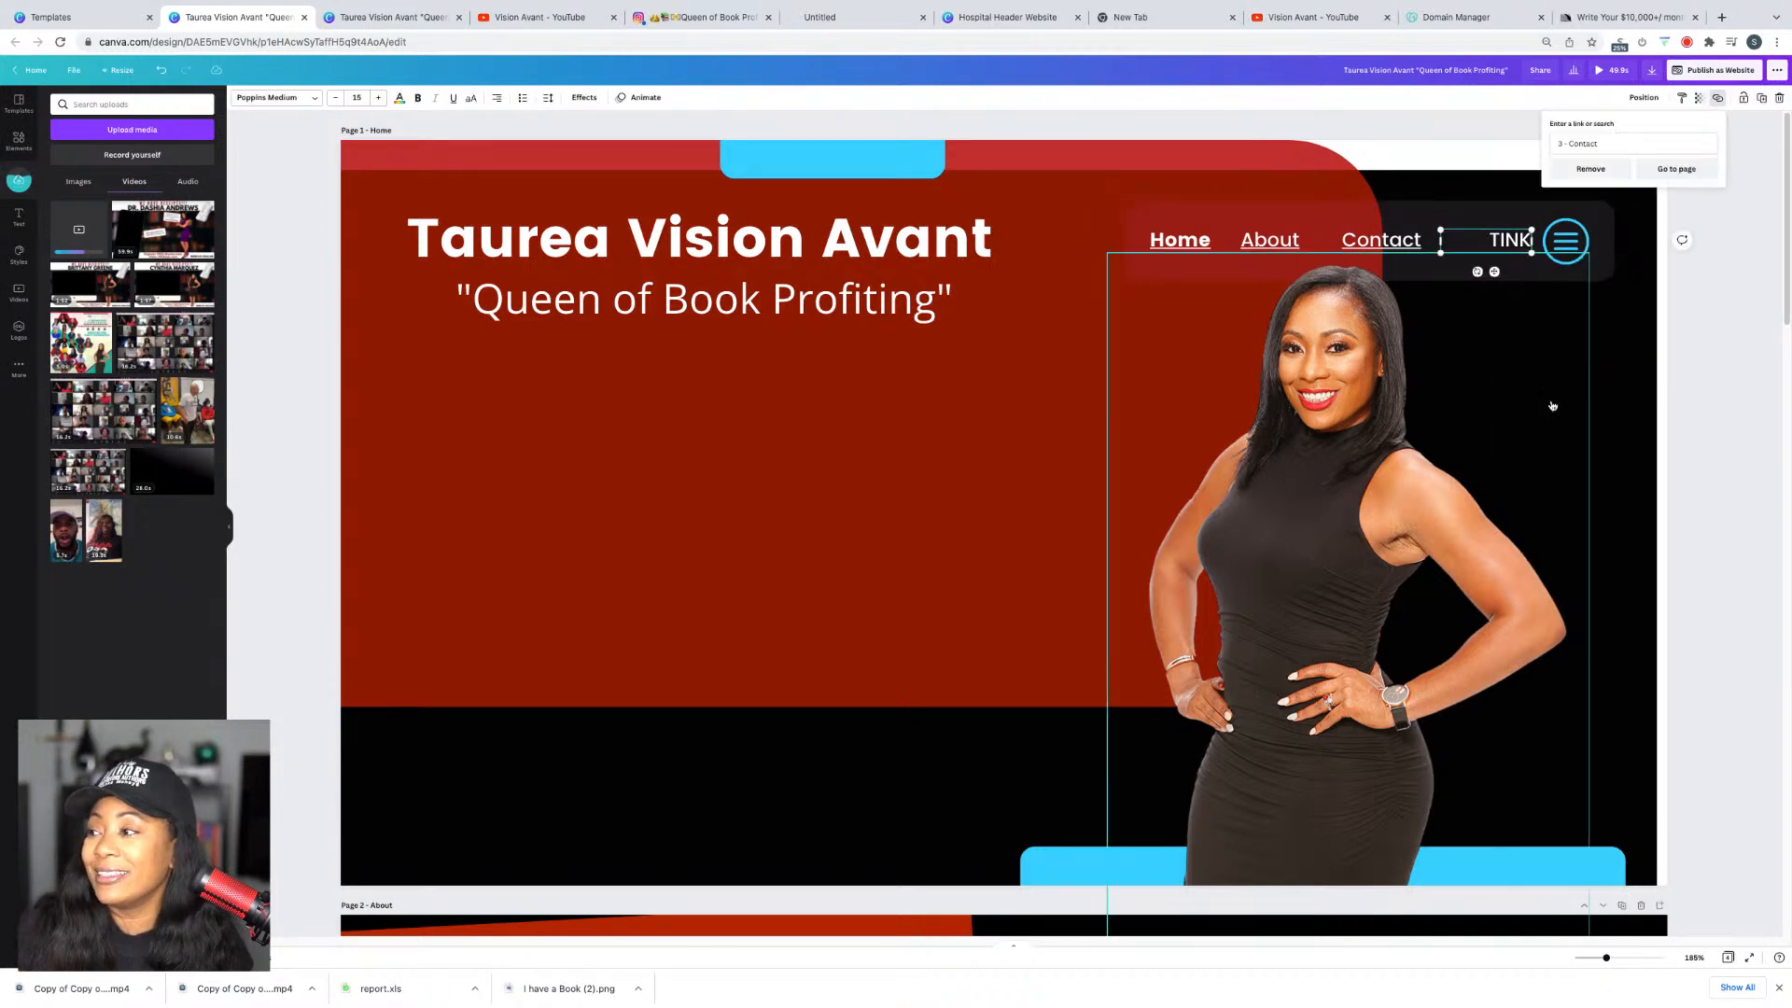
left_click(1661, 169)
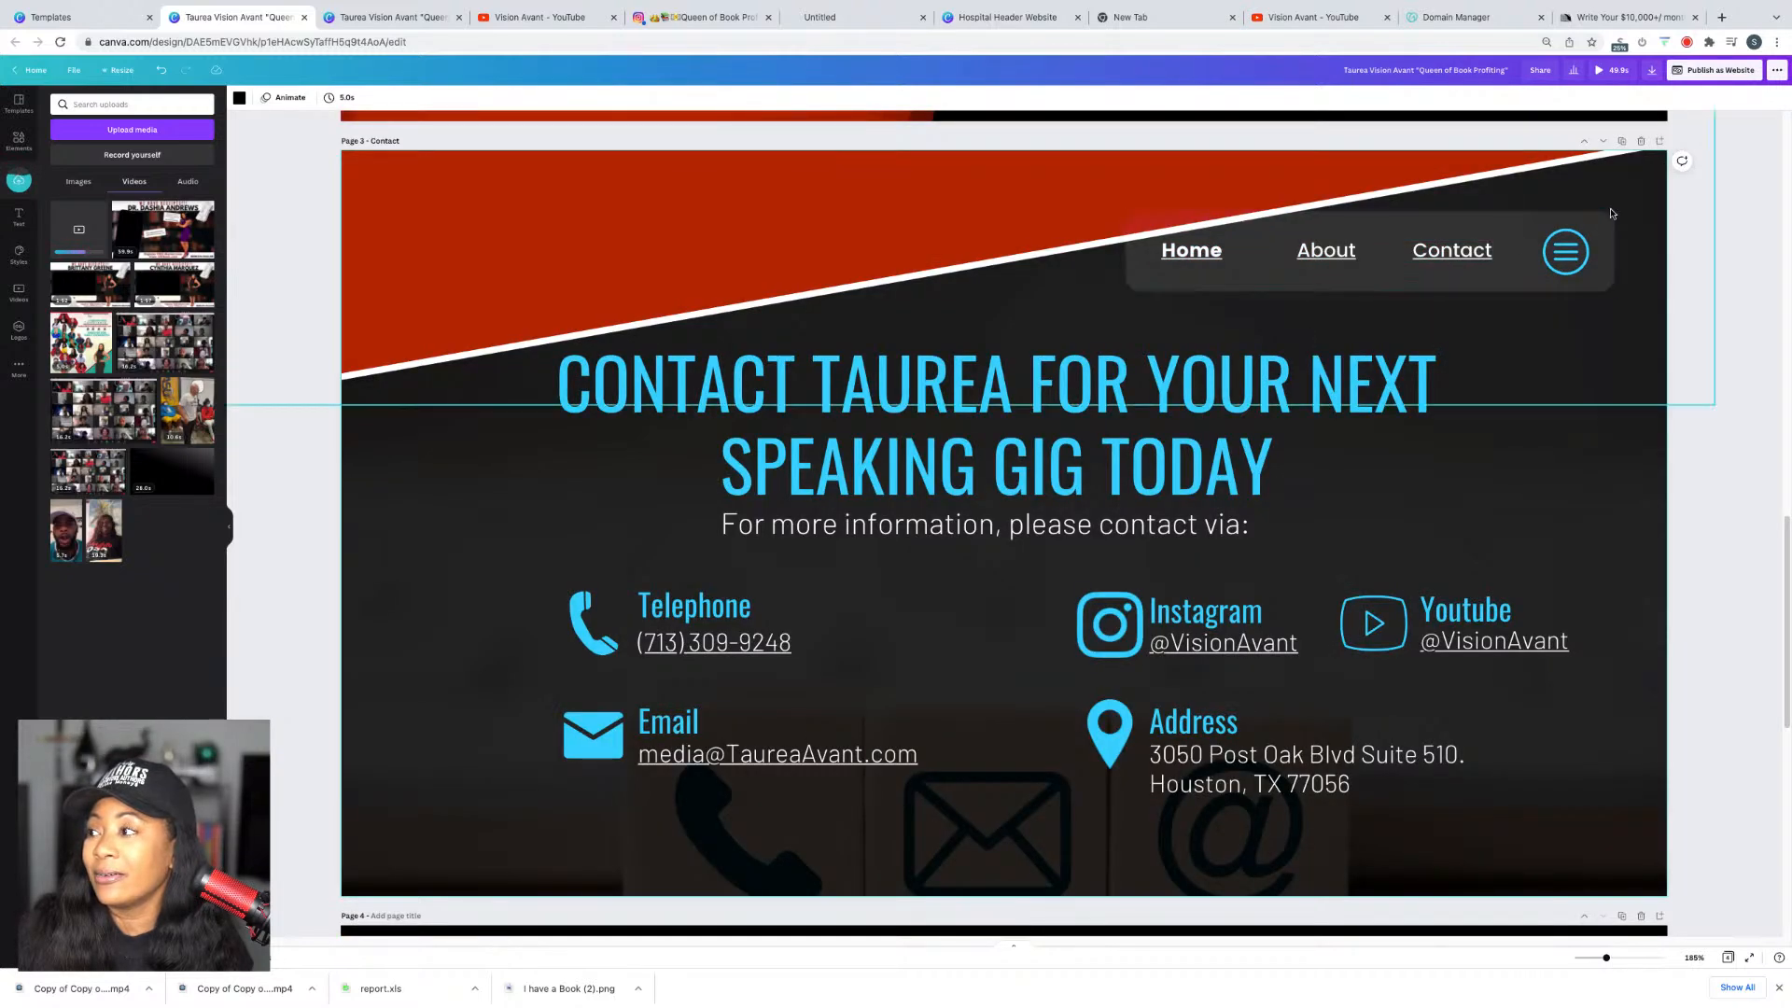
scroll(1612, 218, "up", 16)
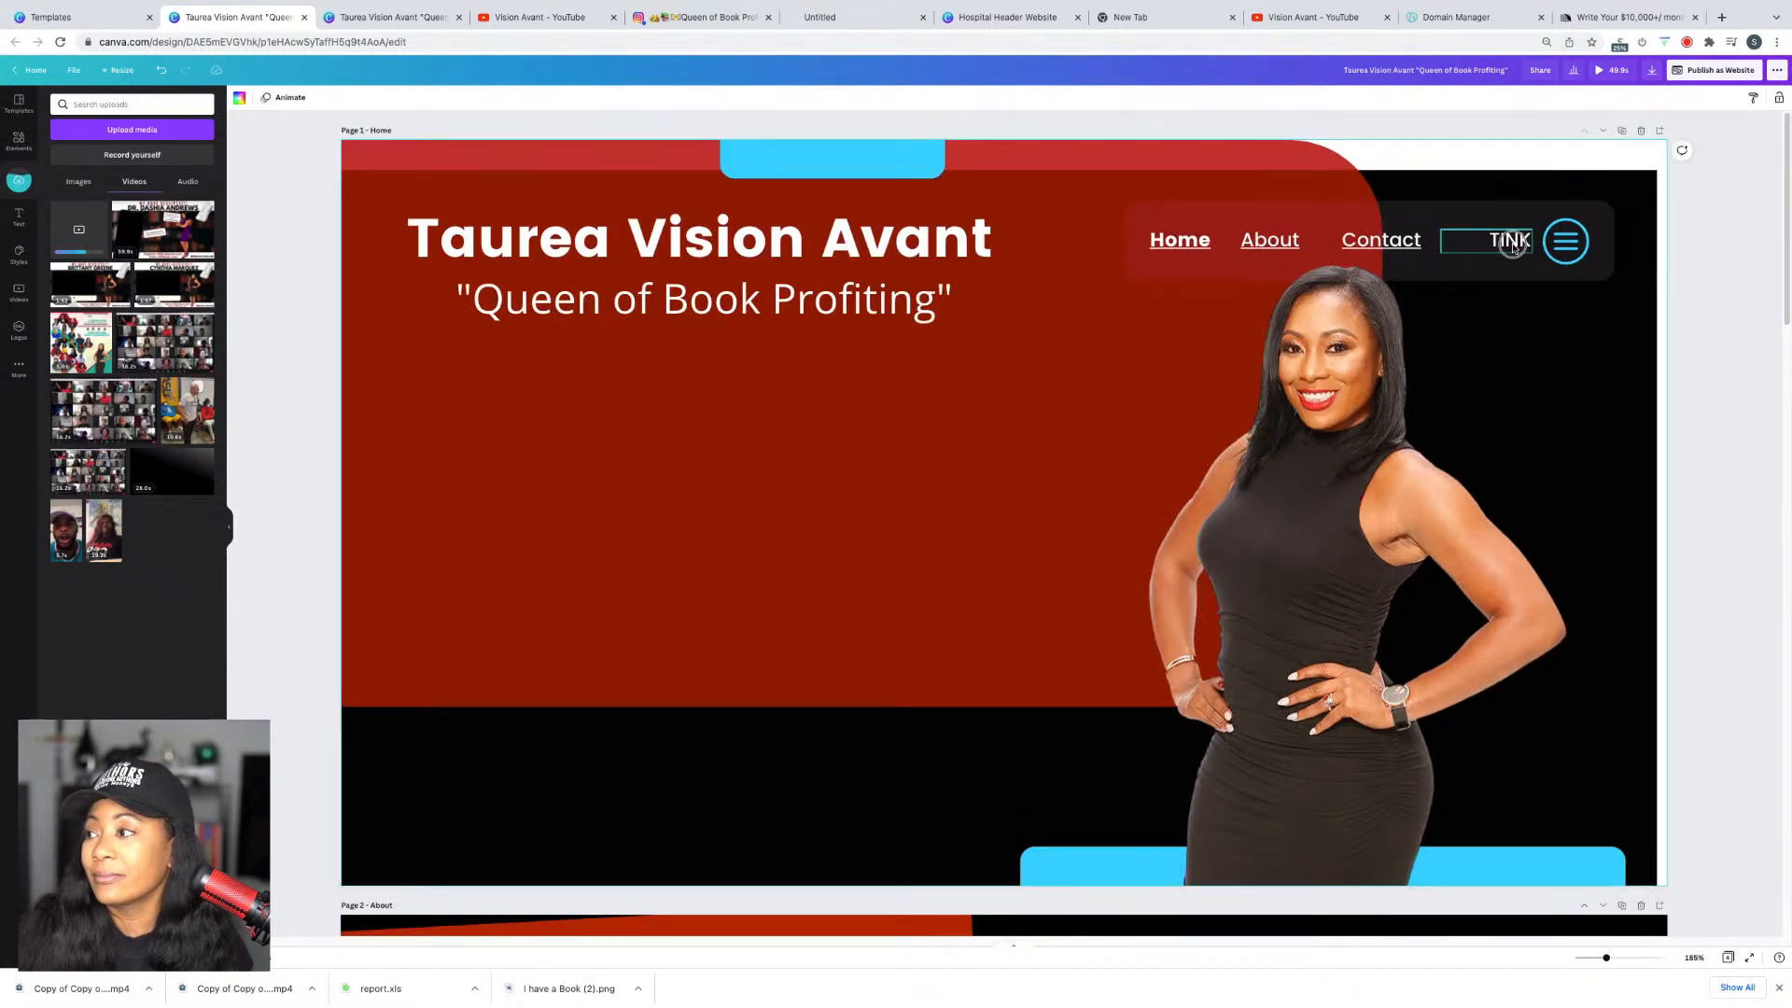
left_click(1507, 245)
right_click(1509, 248)
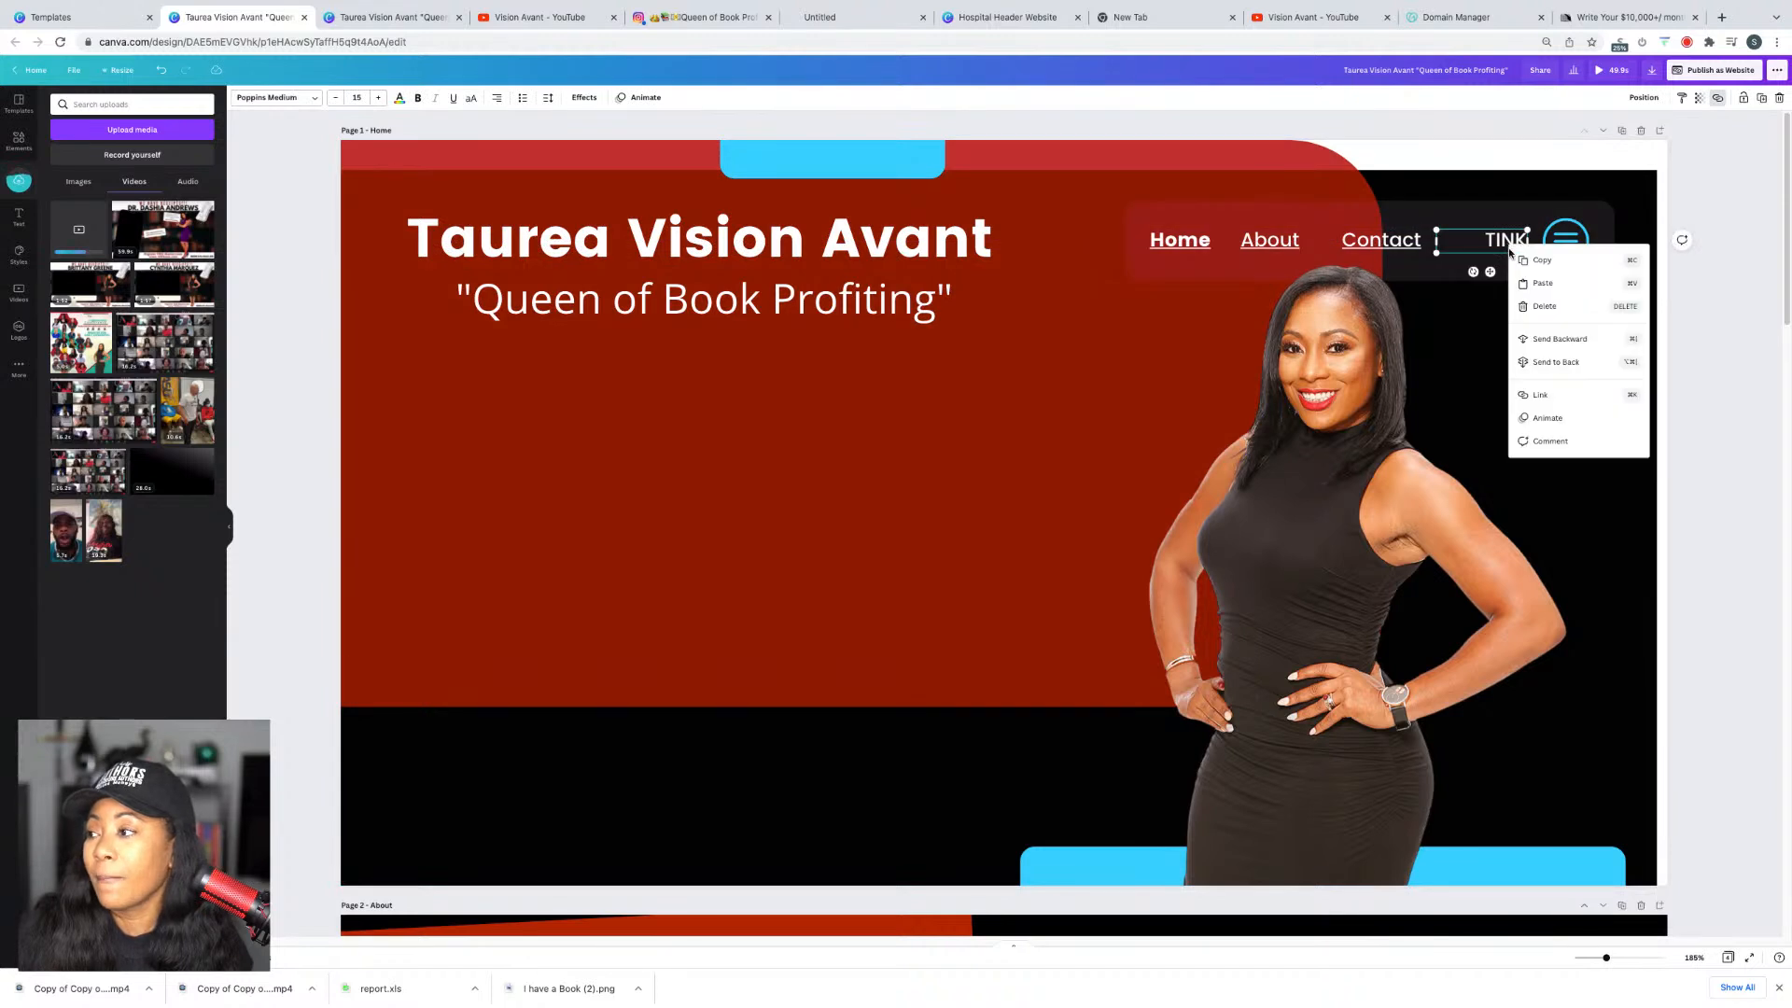
left_click(1539, 394)
left_click(1595, 175)
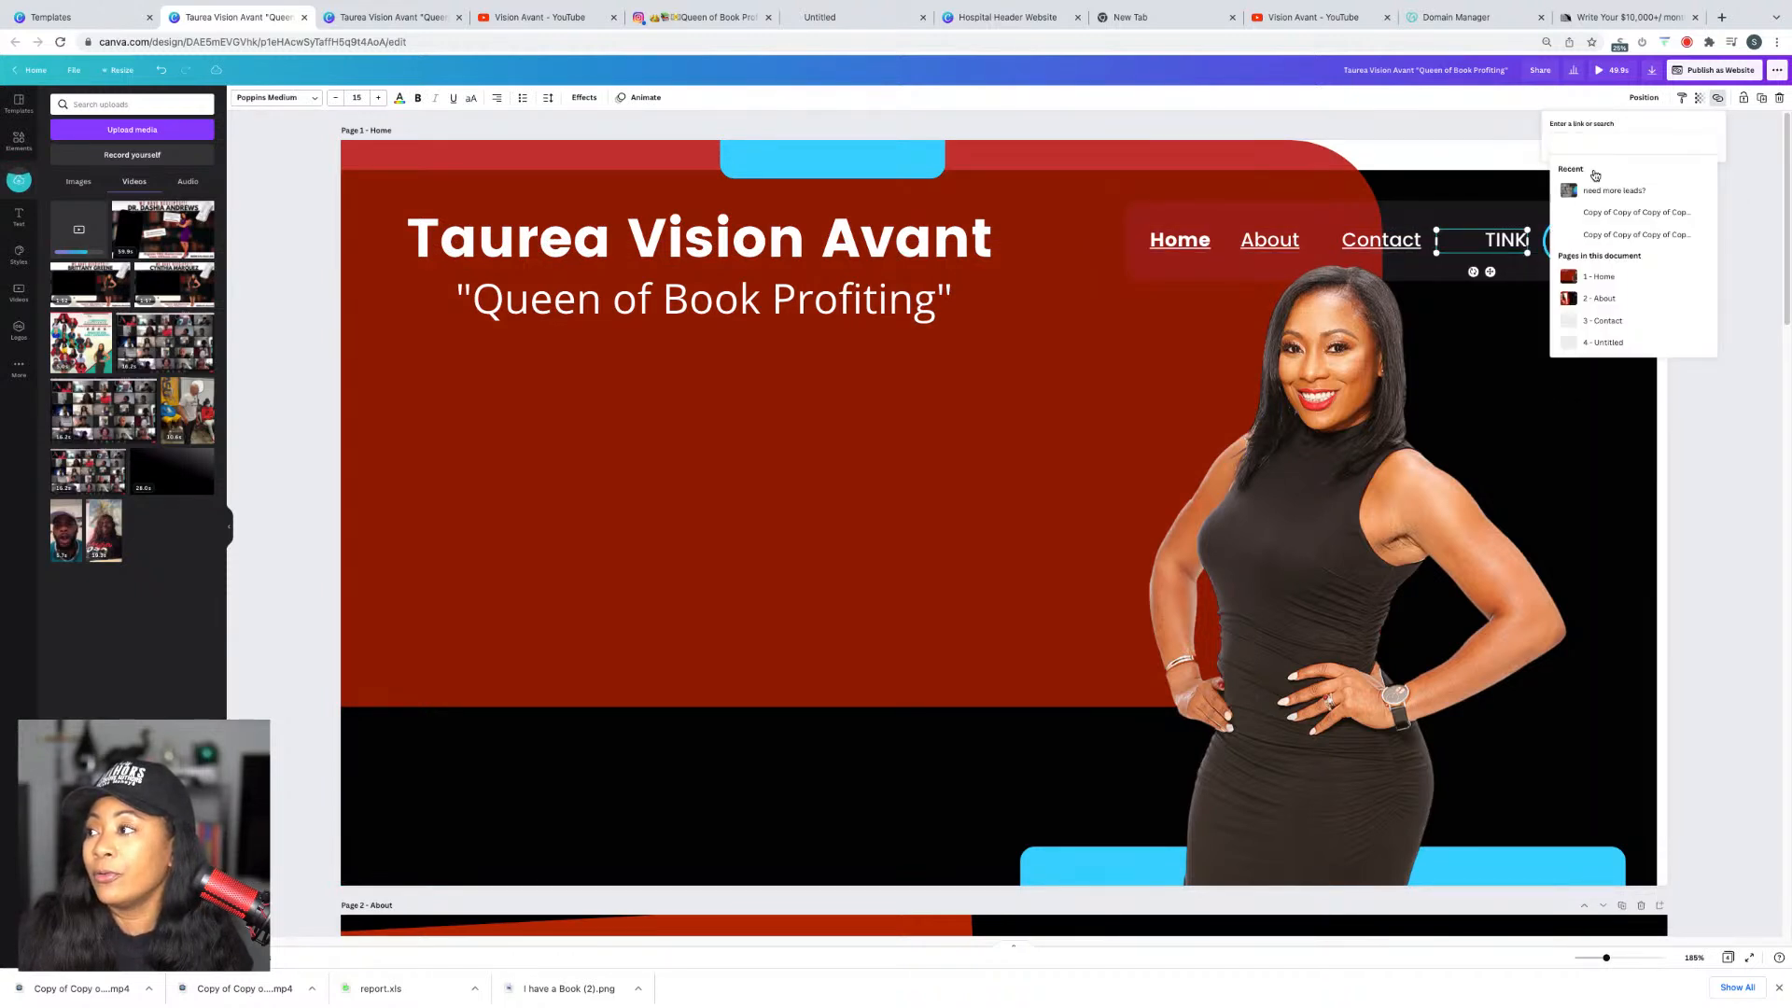
left_click(1619, 342)
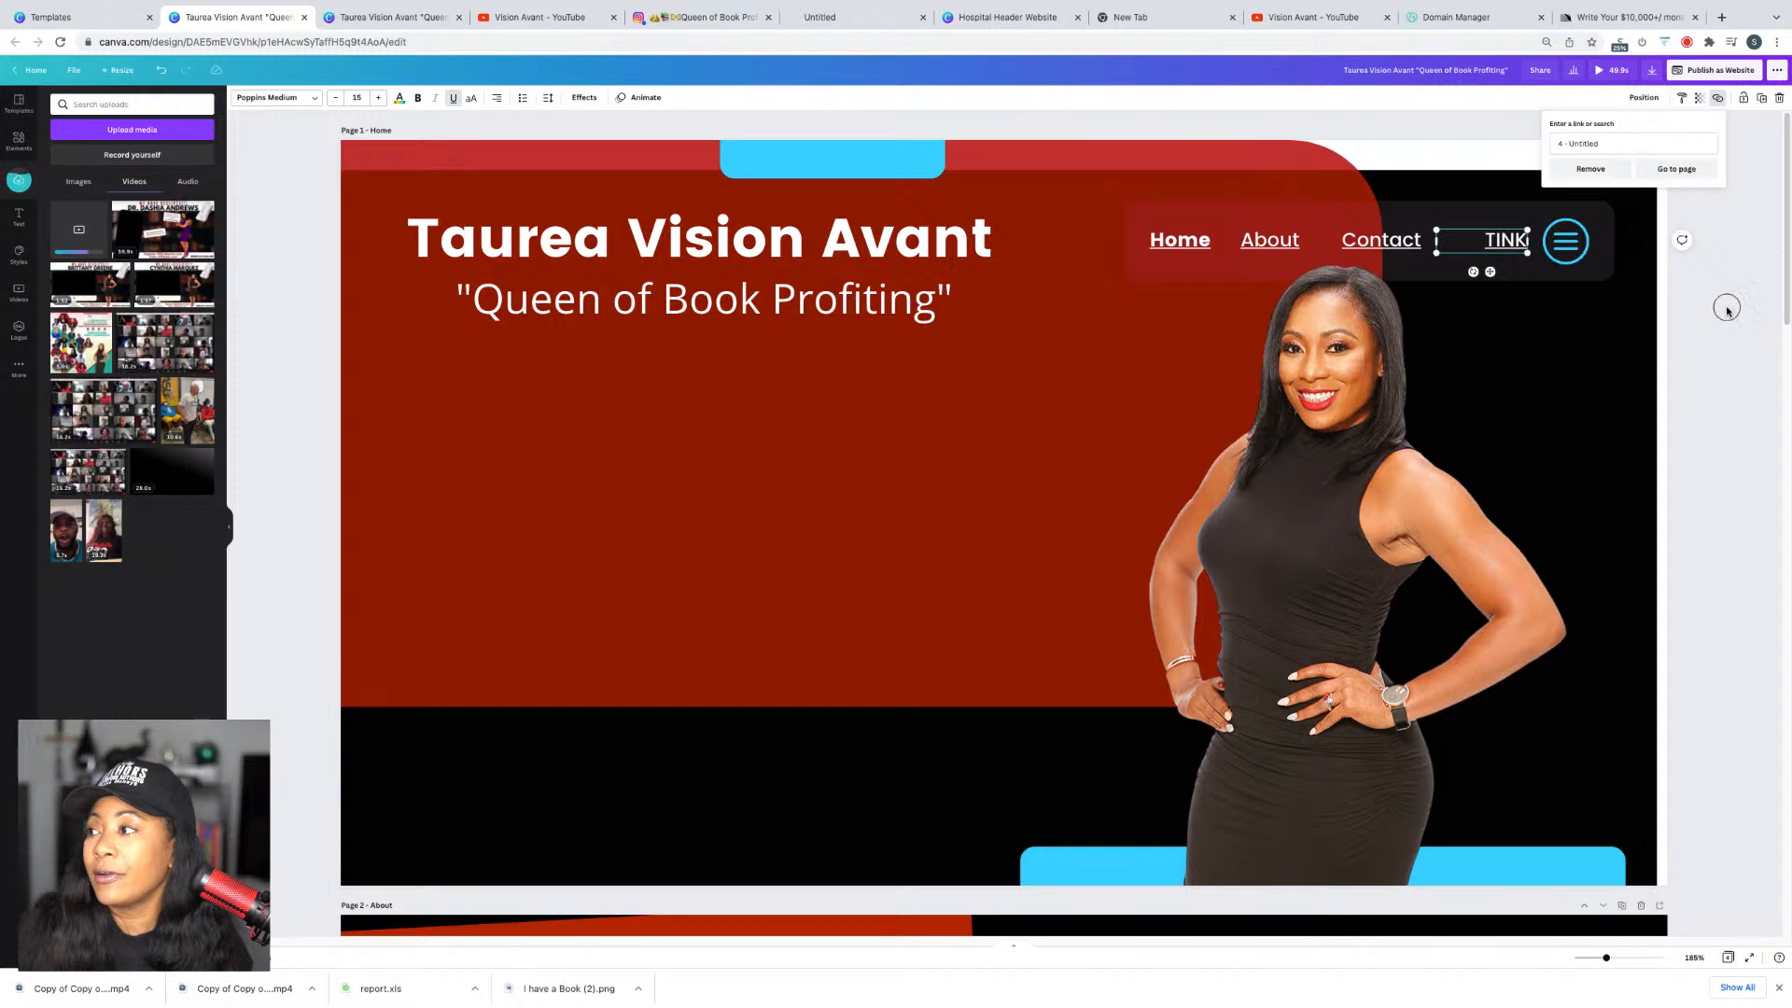
left_click(1718, 70)
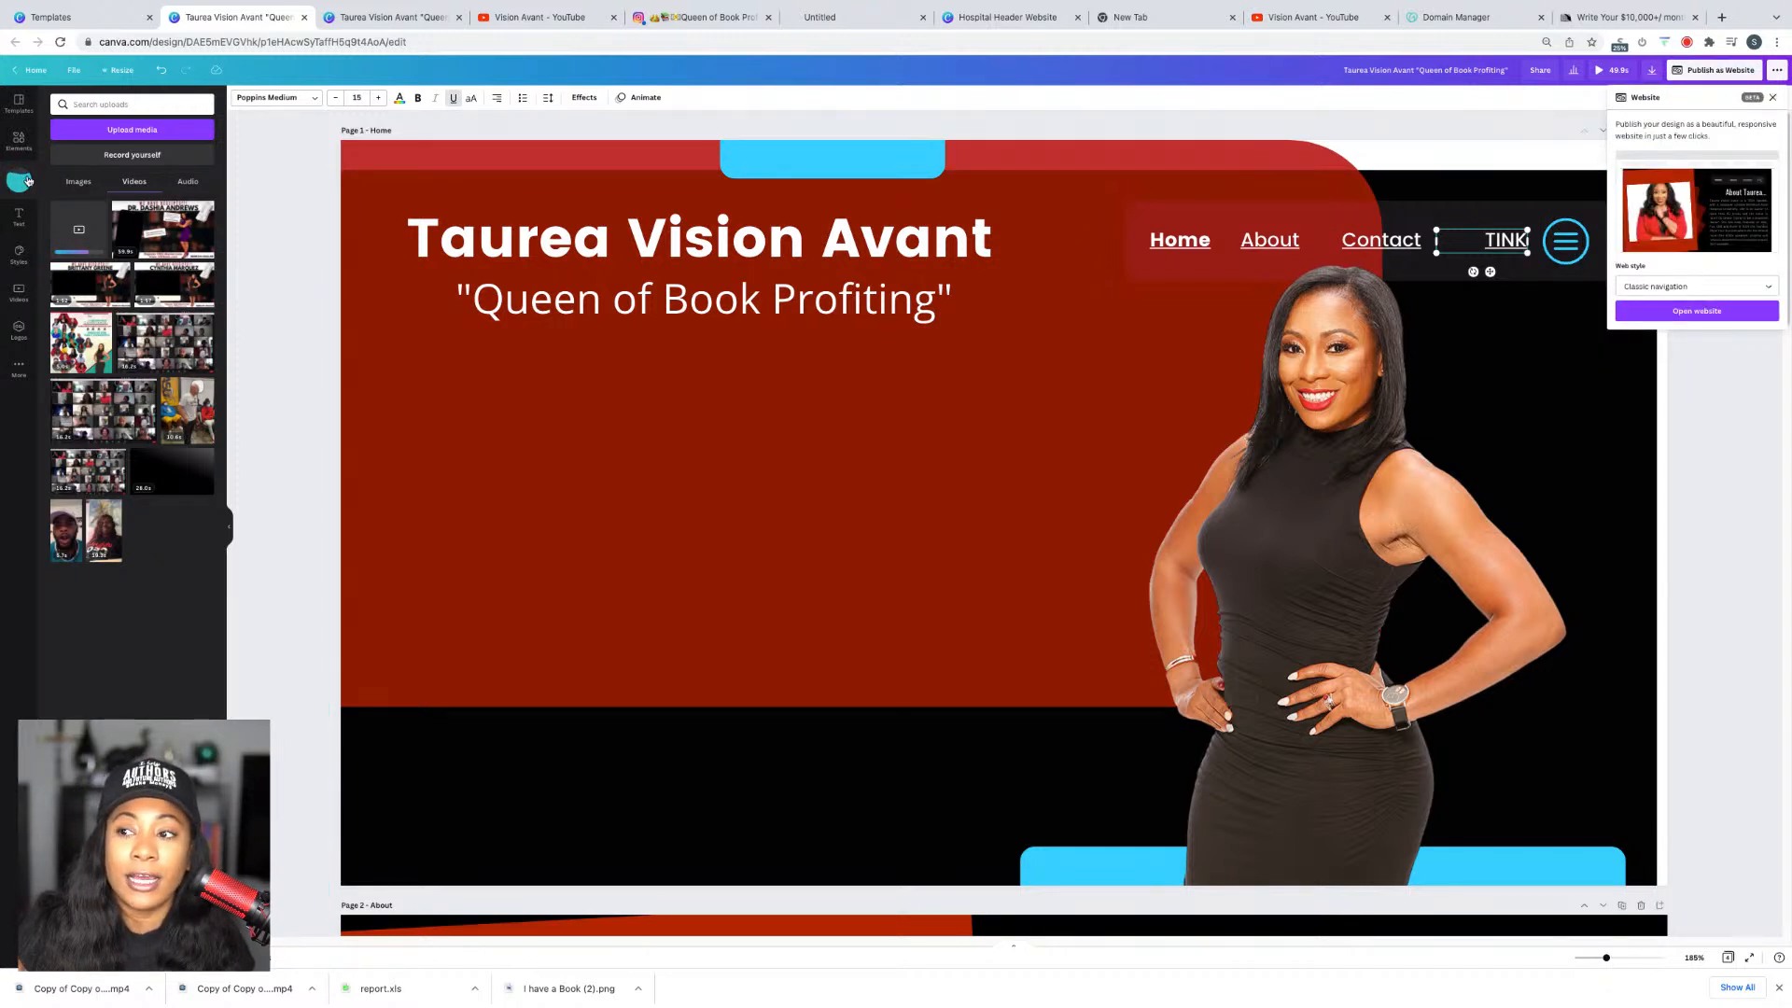
left_click(1675, 311)
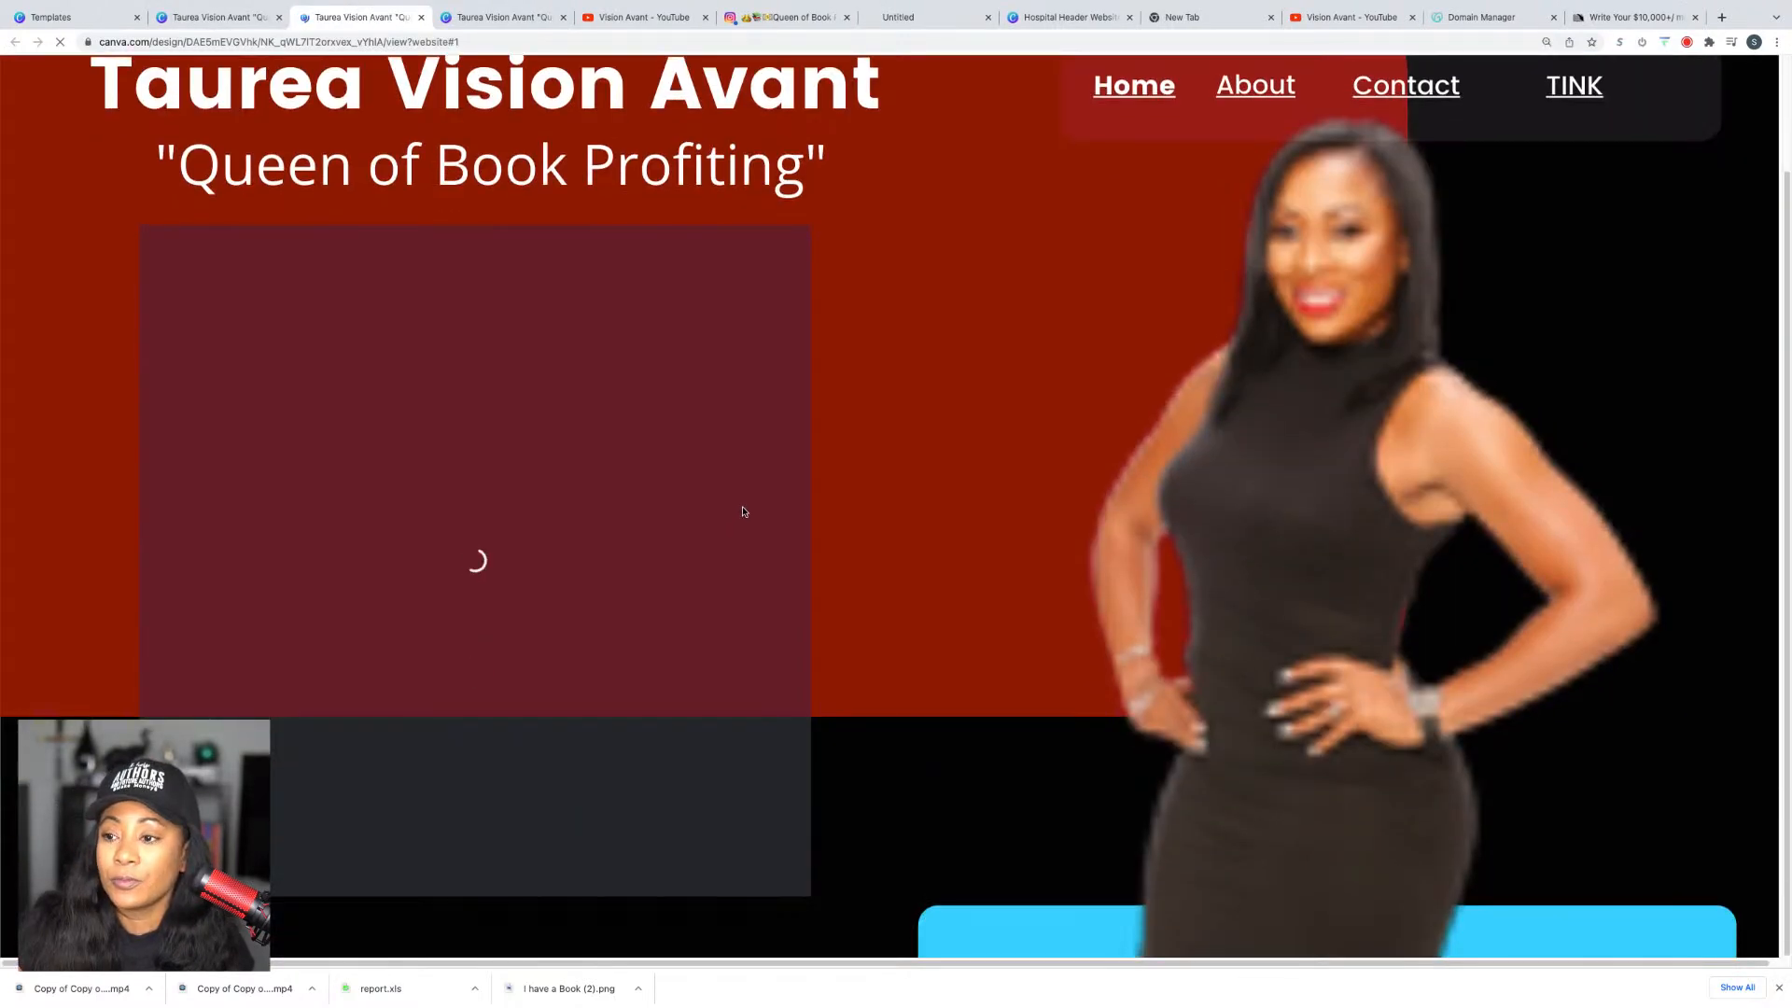
left_click(1579, 88)
left_click(1336, 571)
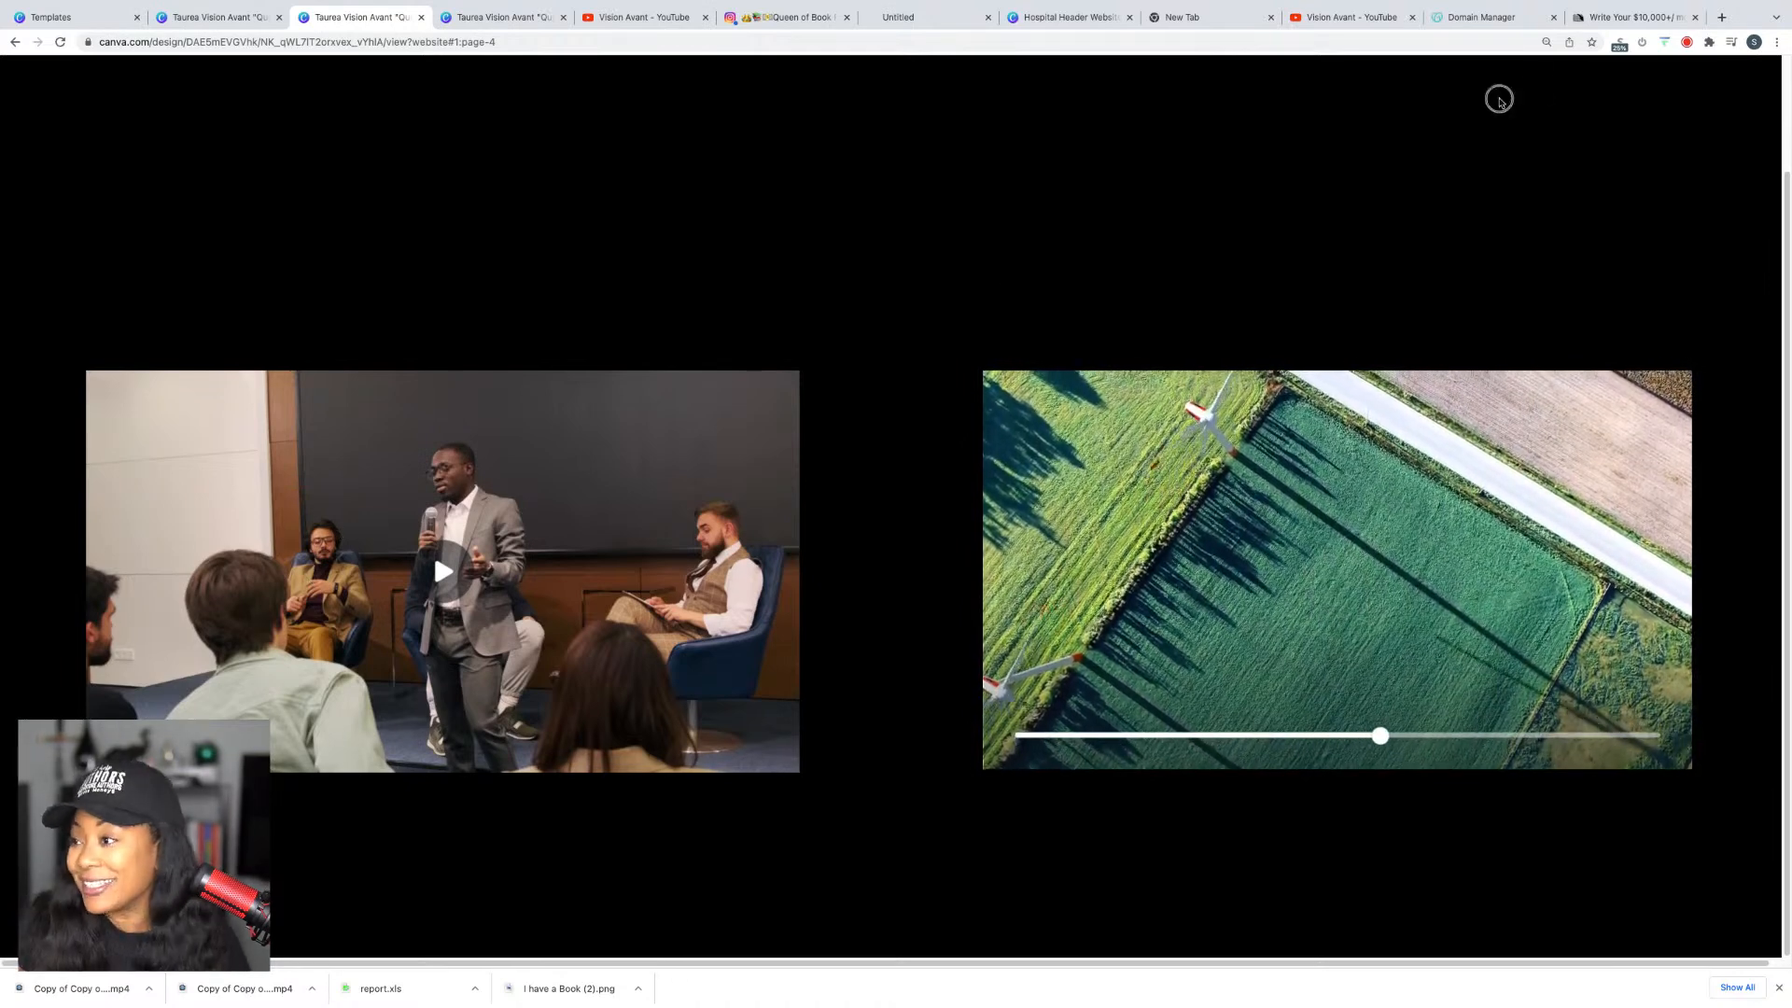
mouse_move(1387, 559)
left_click(1336, 570)
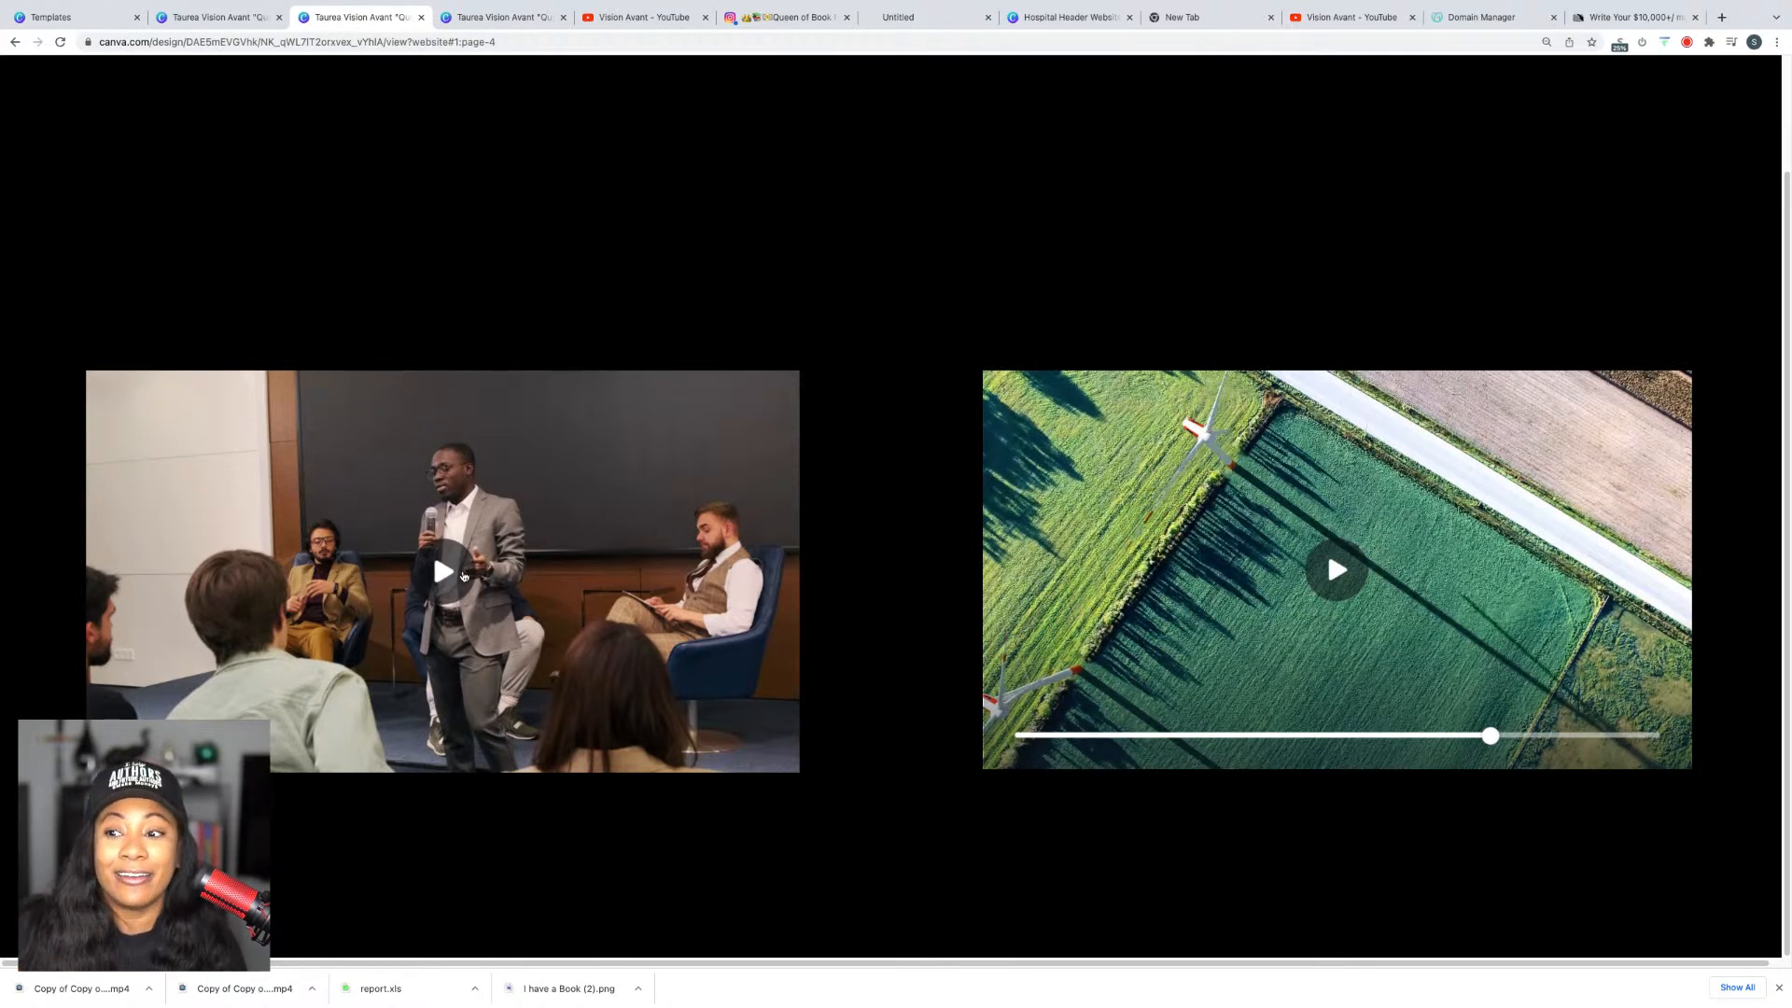
left_click(454, 573)
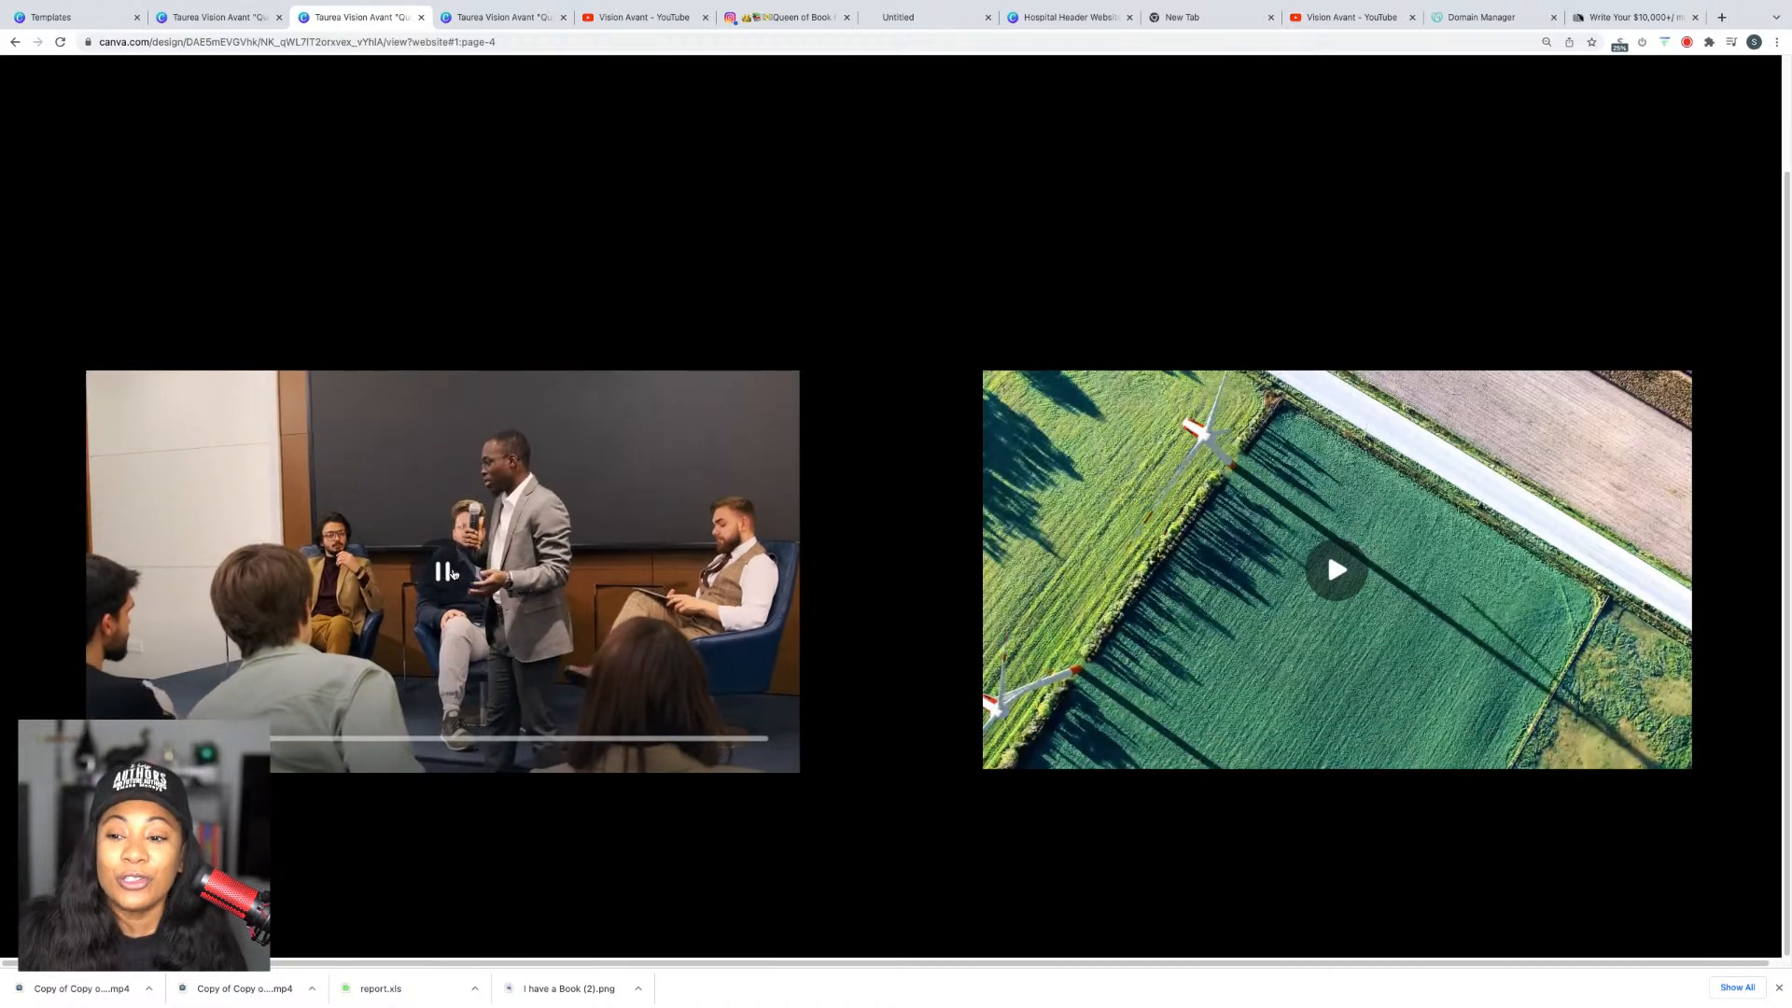
left_click(454, 572)
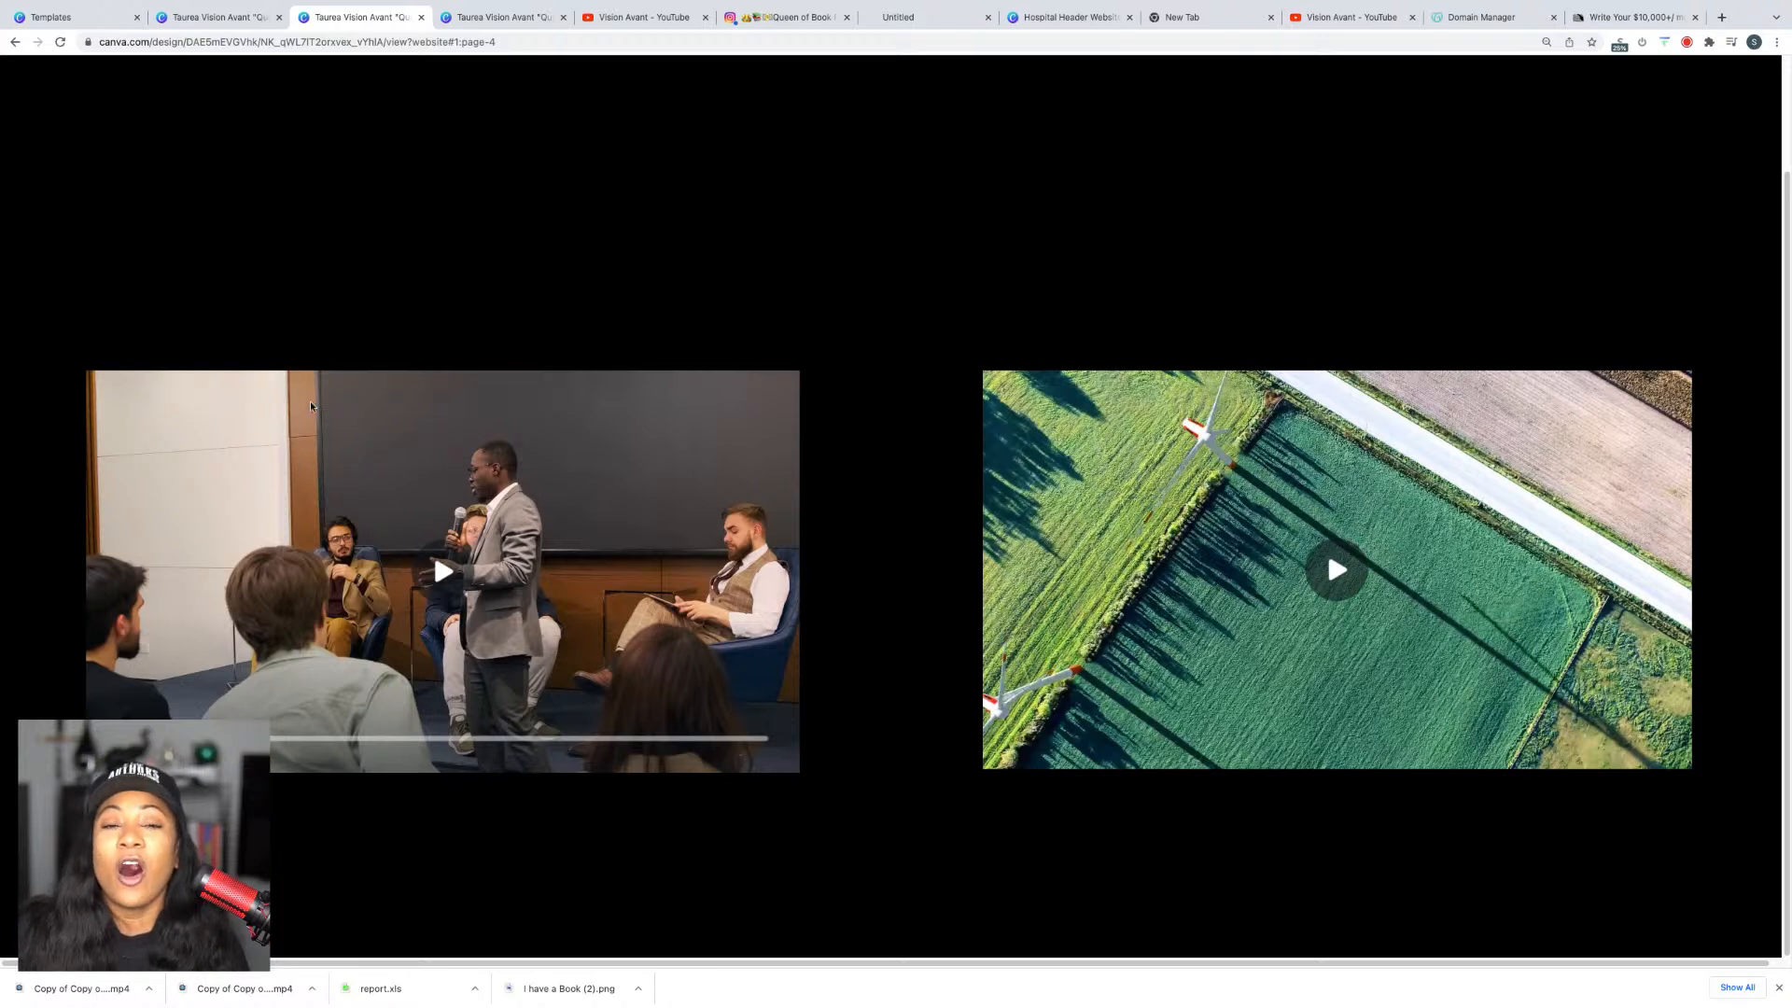
left_click(231, 18)
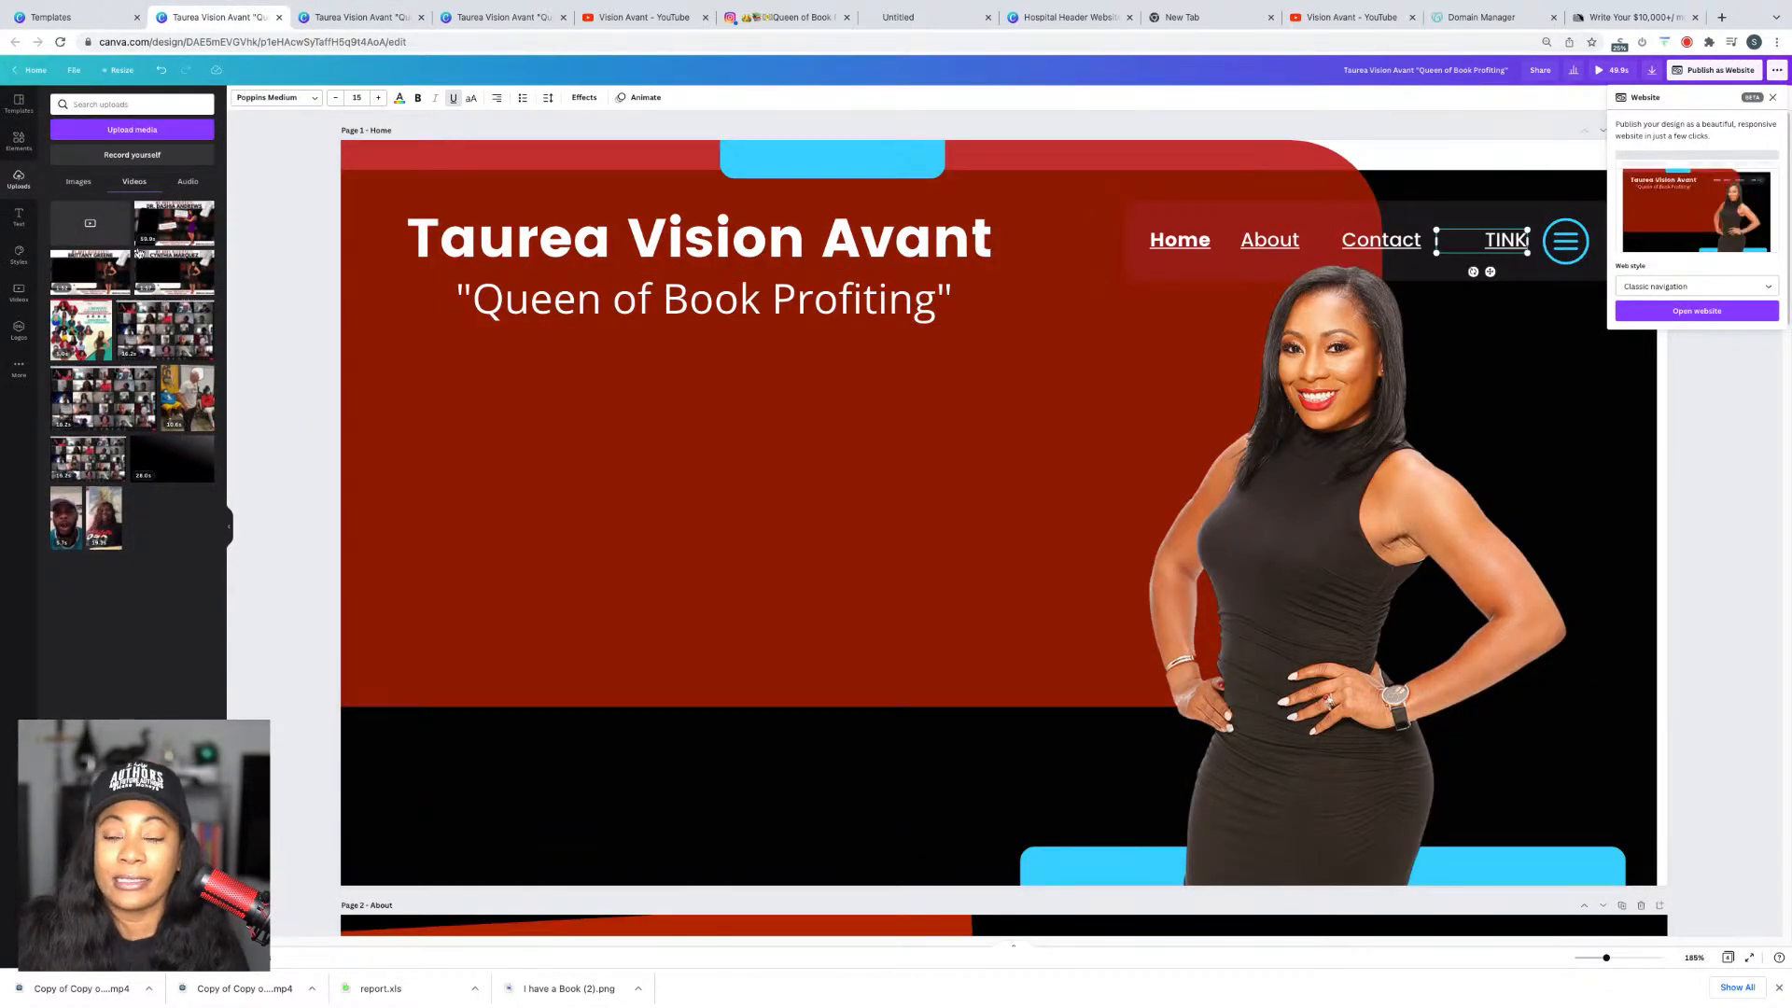
Step: Delete the empty video frame and drop the WE HAVE RECEIPTS promo video onto the home page
left_click(806, 503)
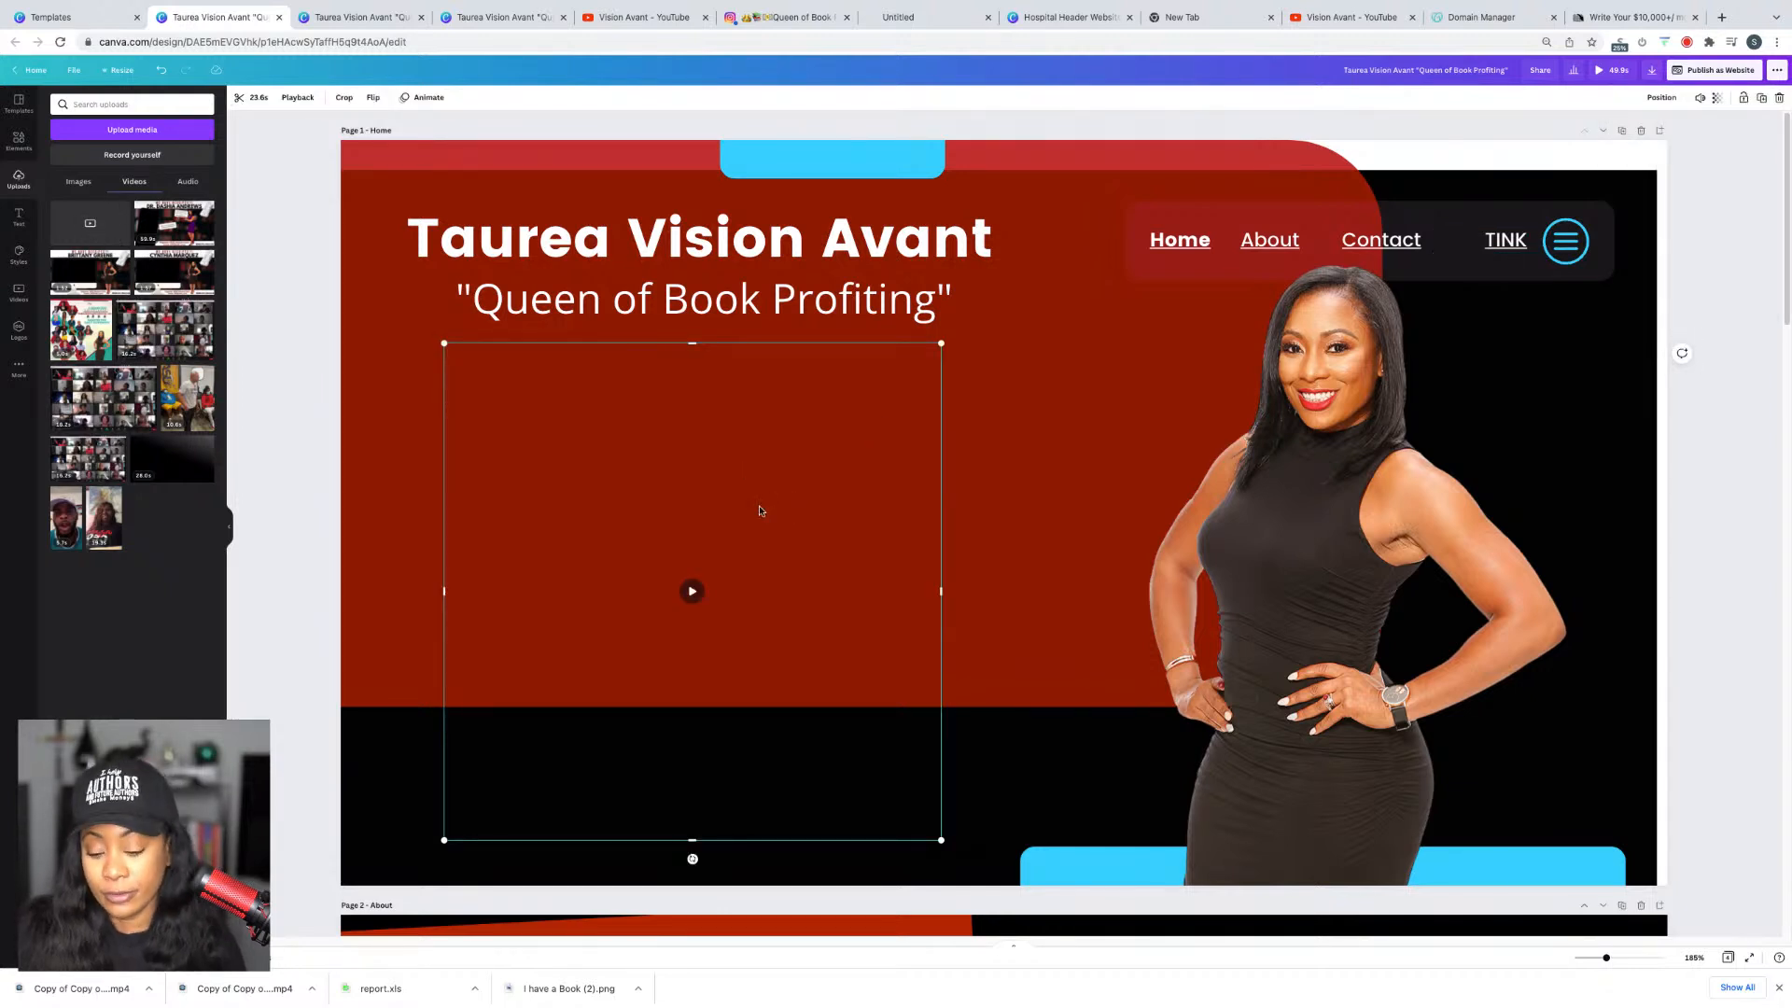
key("Delete")
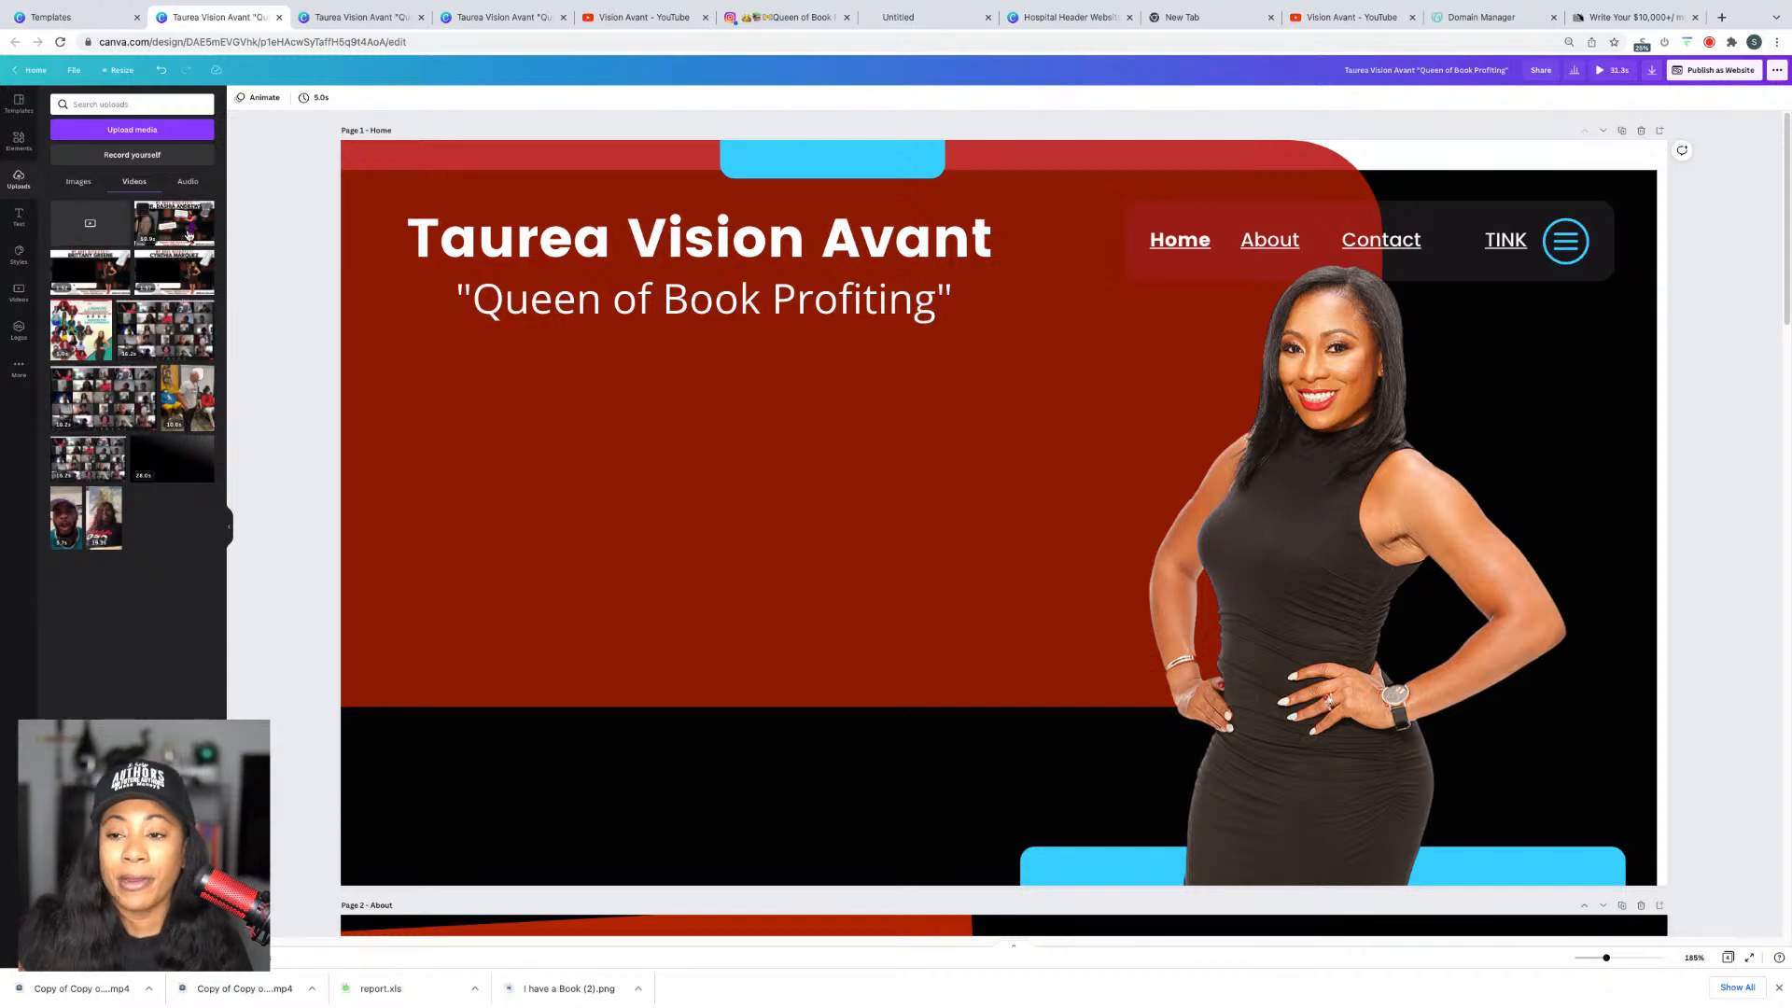
left_click_drag(186, 230, 463, 373)
Step: Resize the promo video and enlarge it just below the subtitle
left_click_drag(1468, 338, 872, 679)
left_click_drag(706, 780, 676, 525)
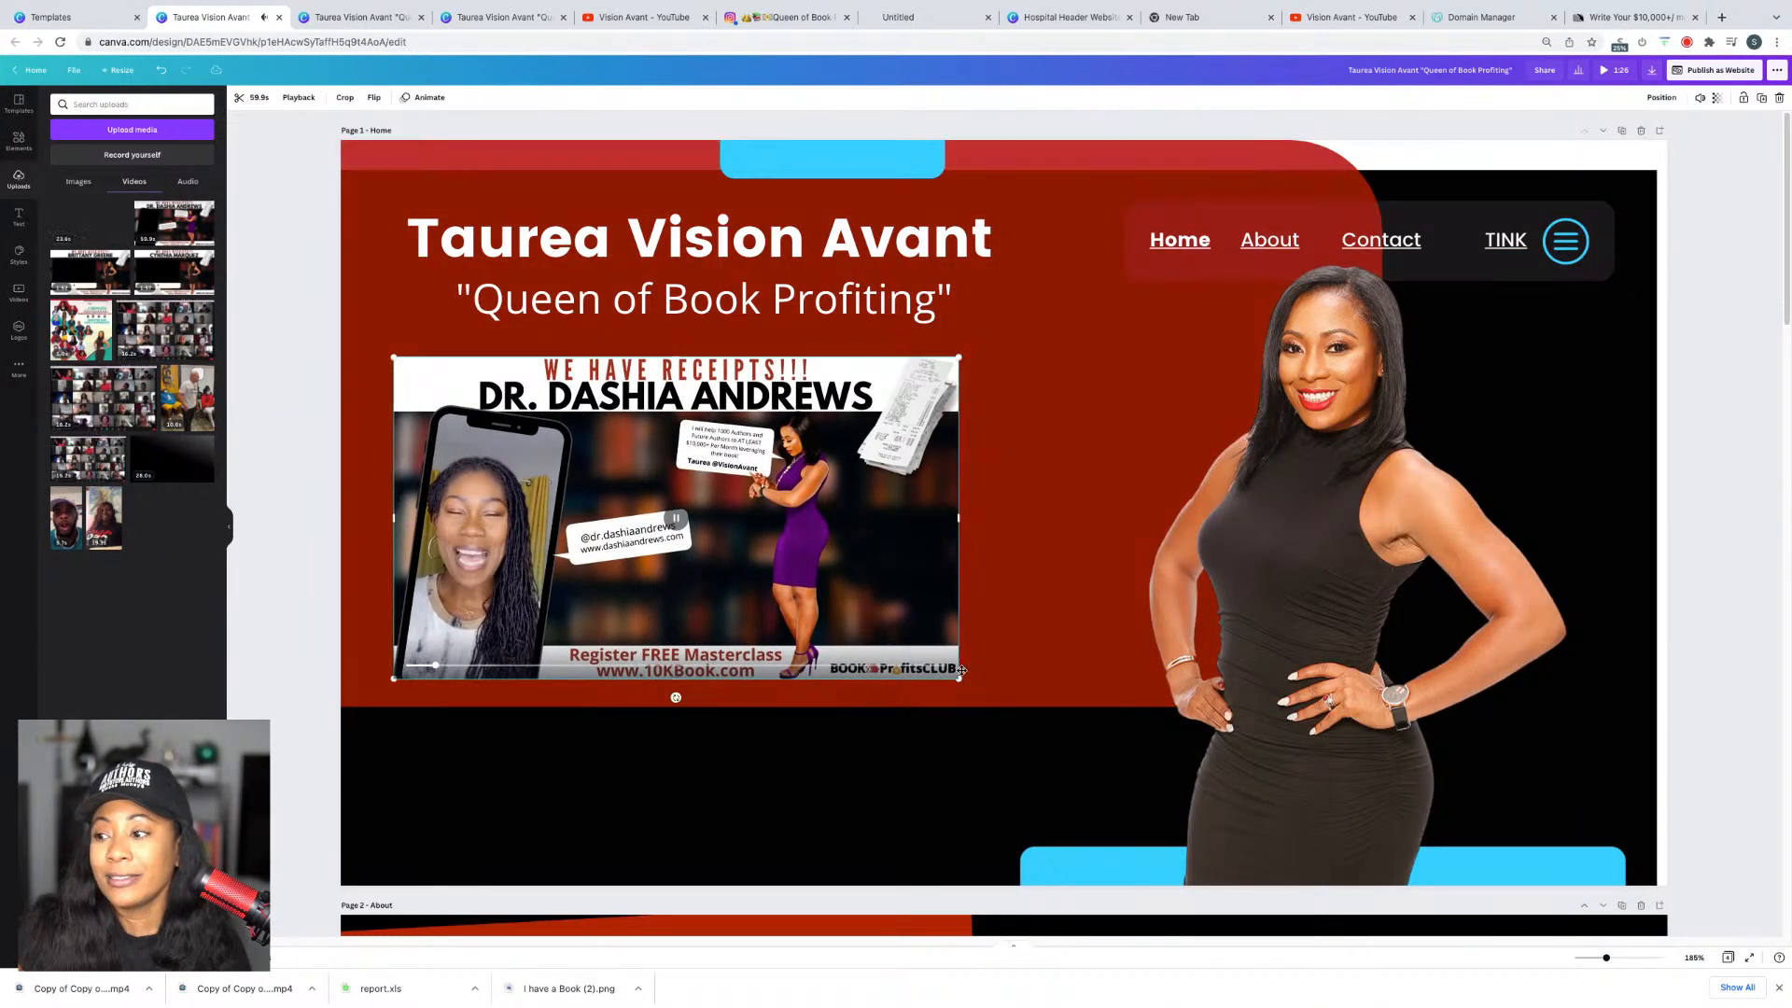
left_click_drag(959, 690, 1039, 734)
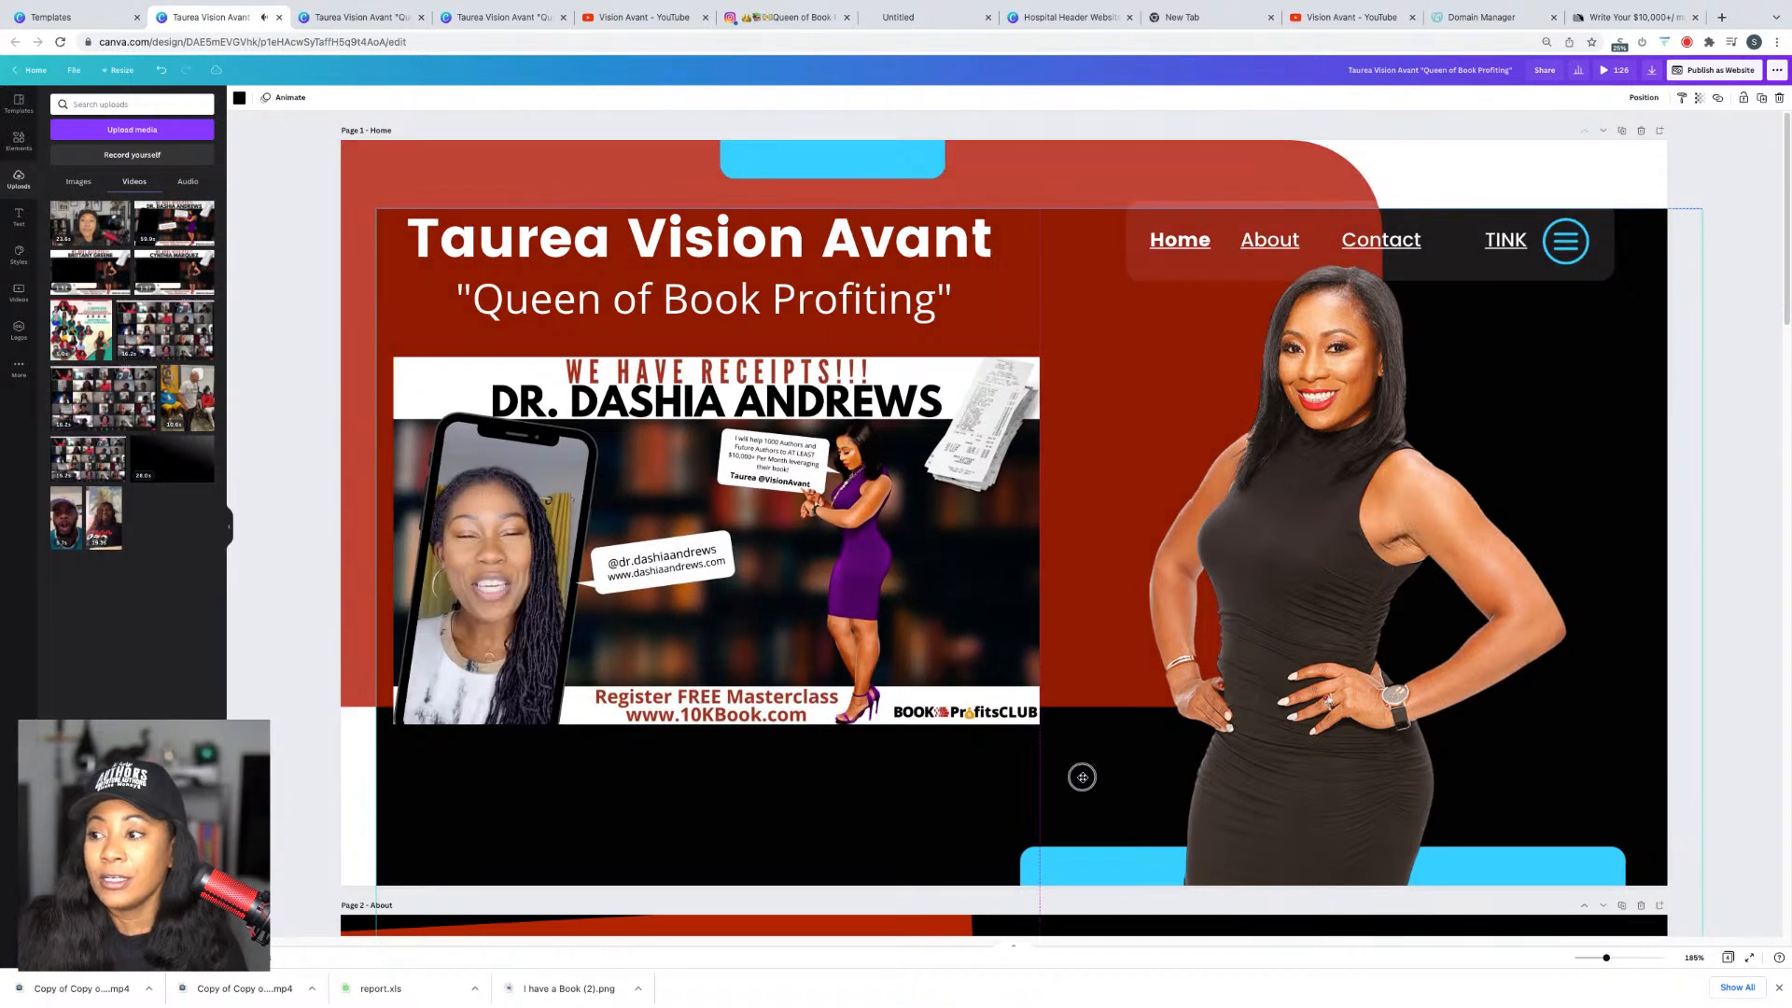
left_click(1082, 774)
key("ctrl+z")
left_click(942, 636)
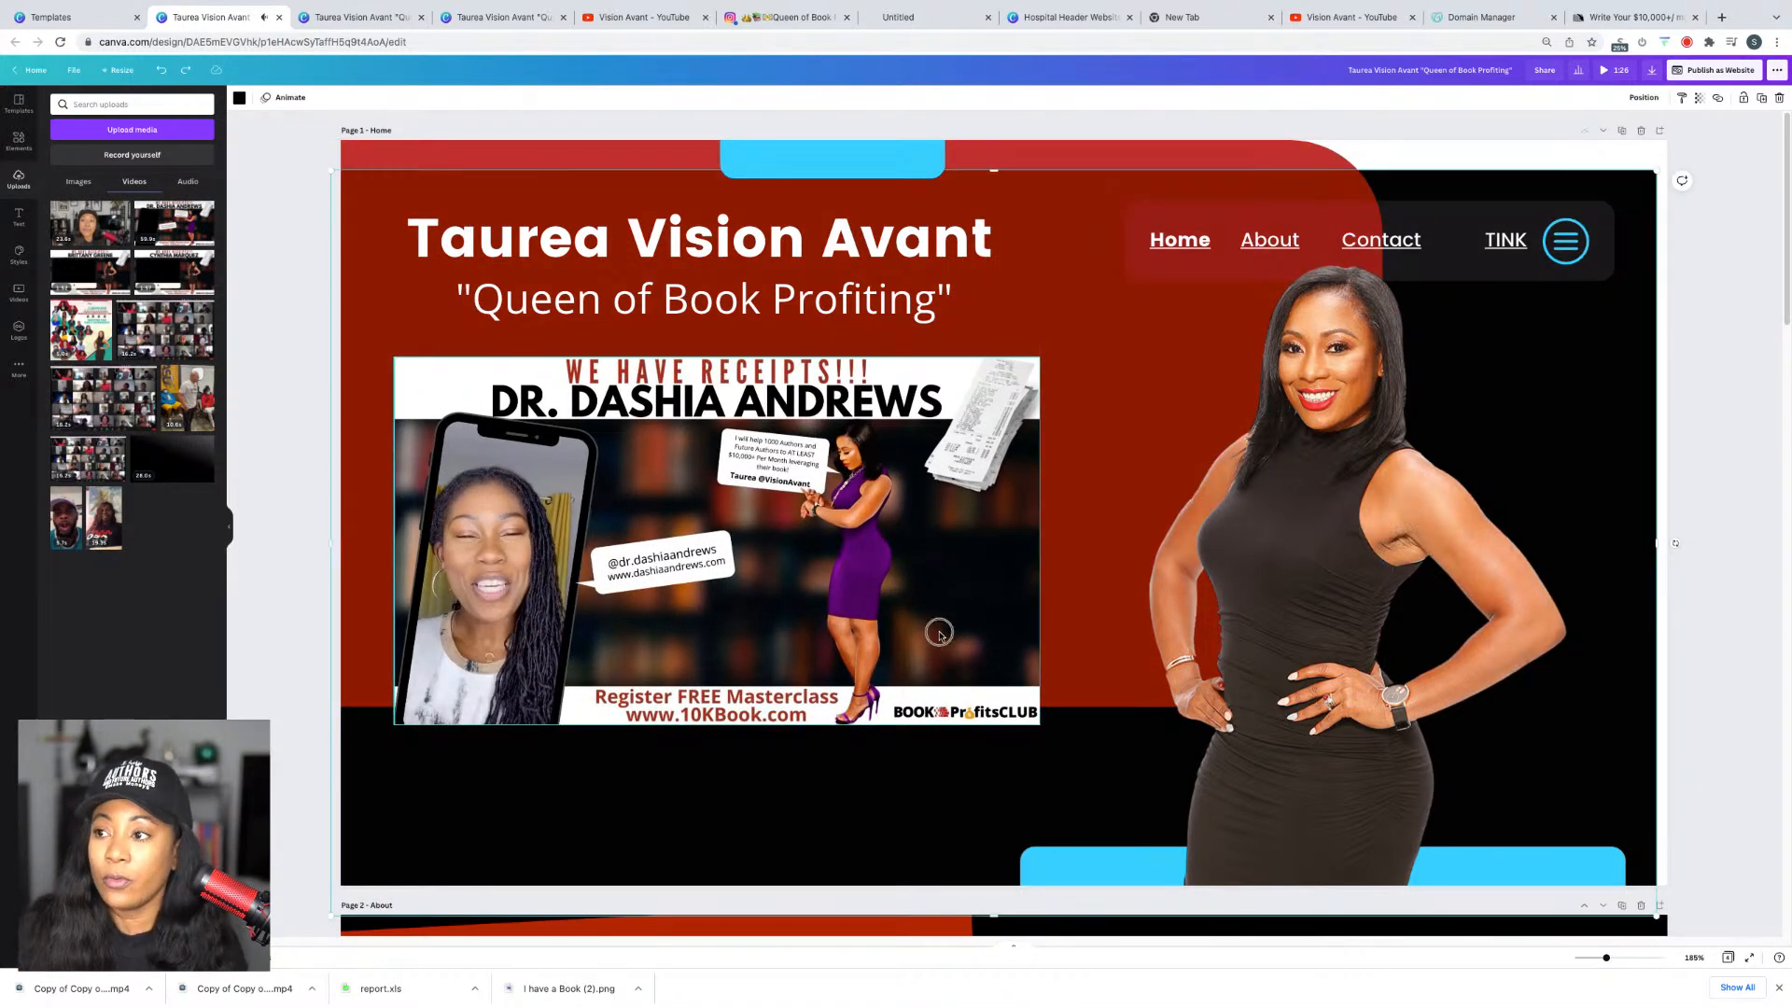
left_click_drag(1041, 726, 1079, 768)
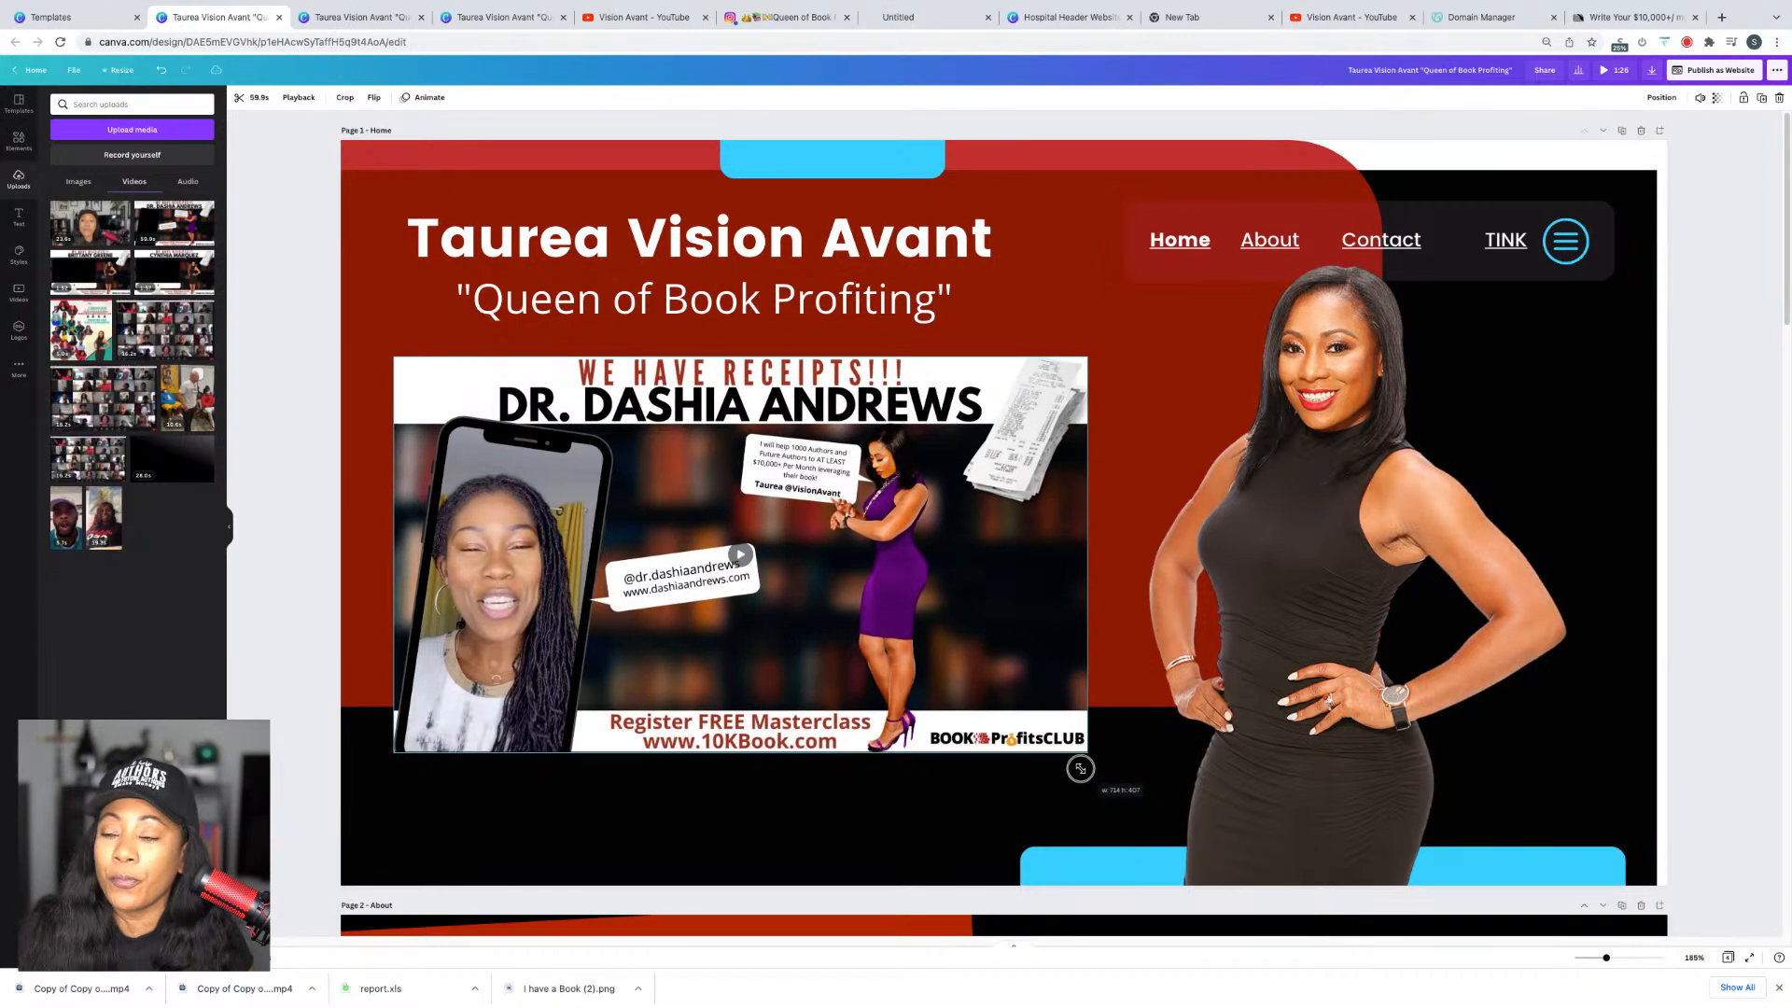
Step: Turn off the promo video's autoplay and bring up the website publishing options
left_click(293, 105)
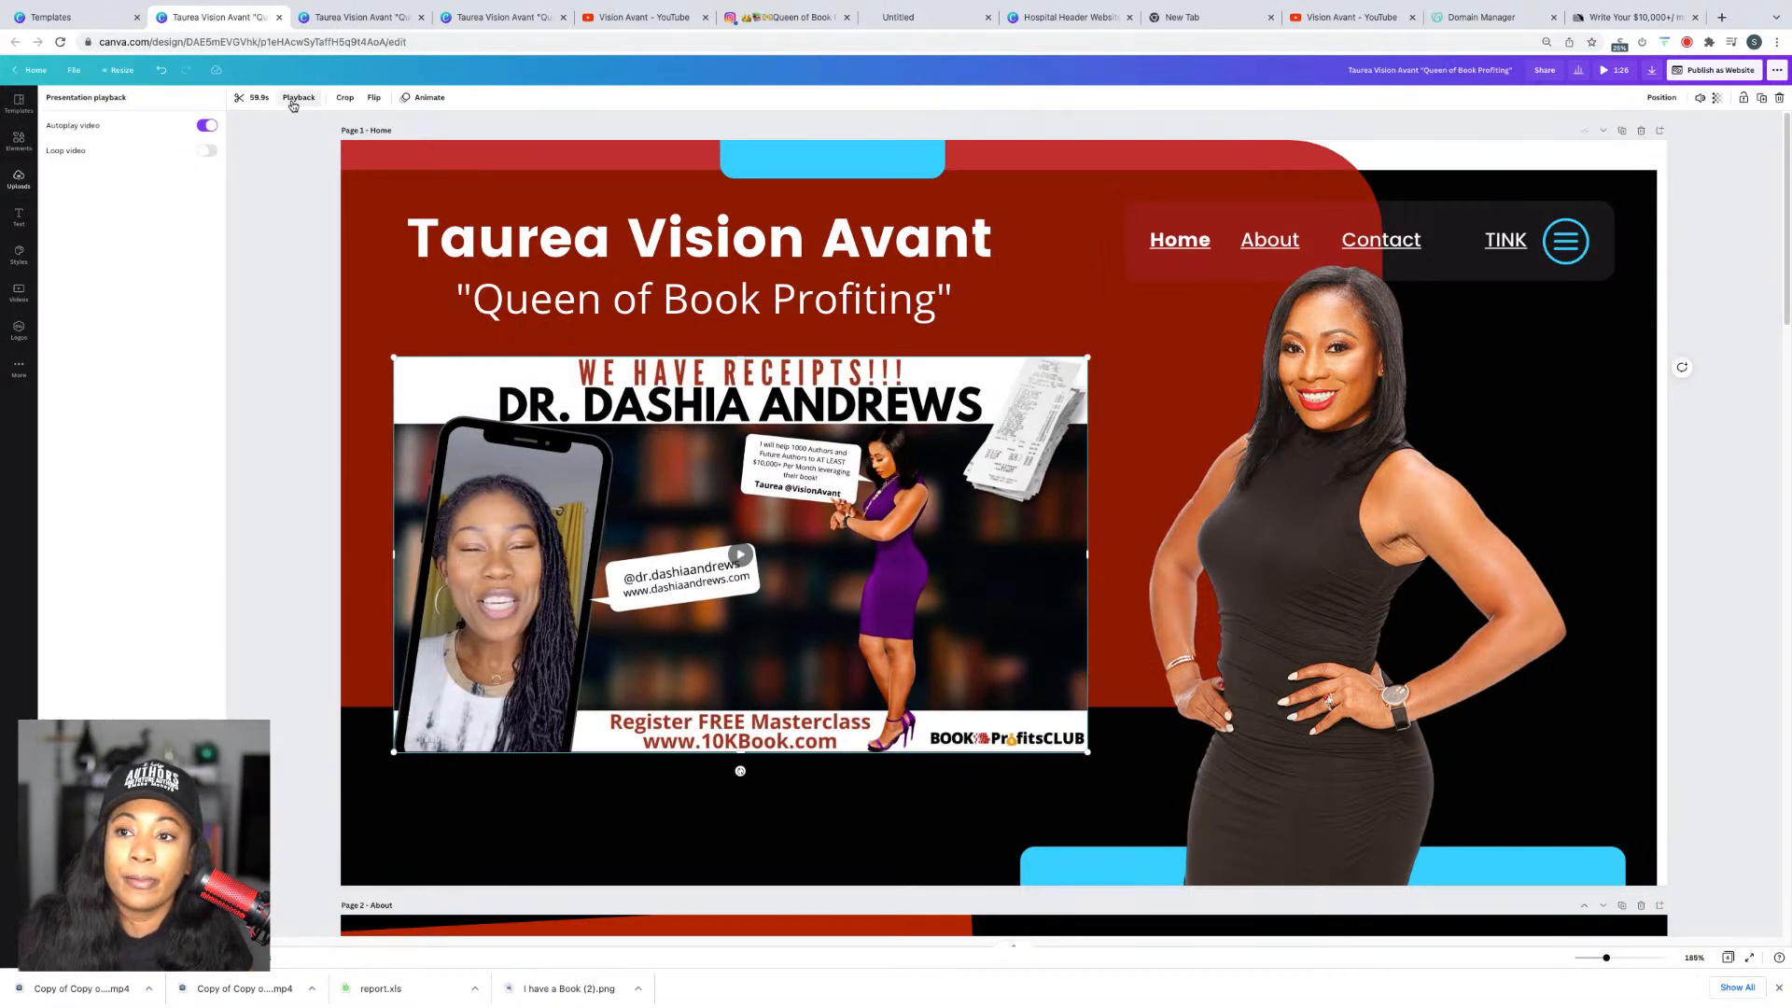
left_click(277, 200)
left_click(285, 280)
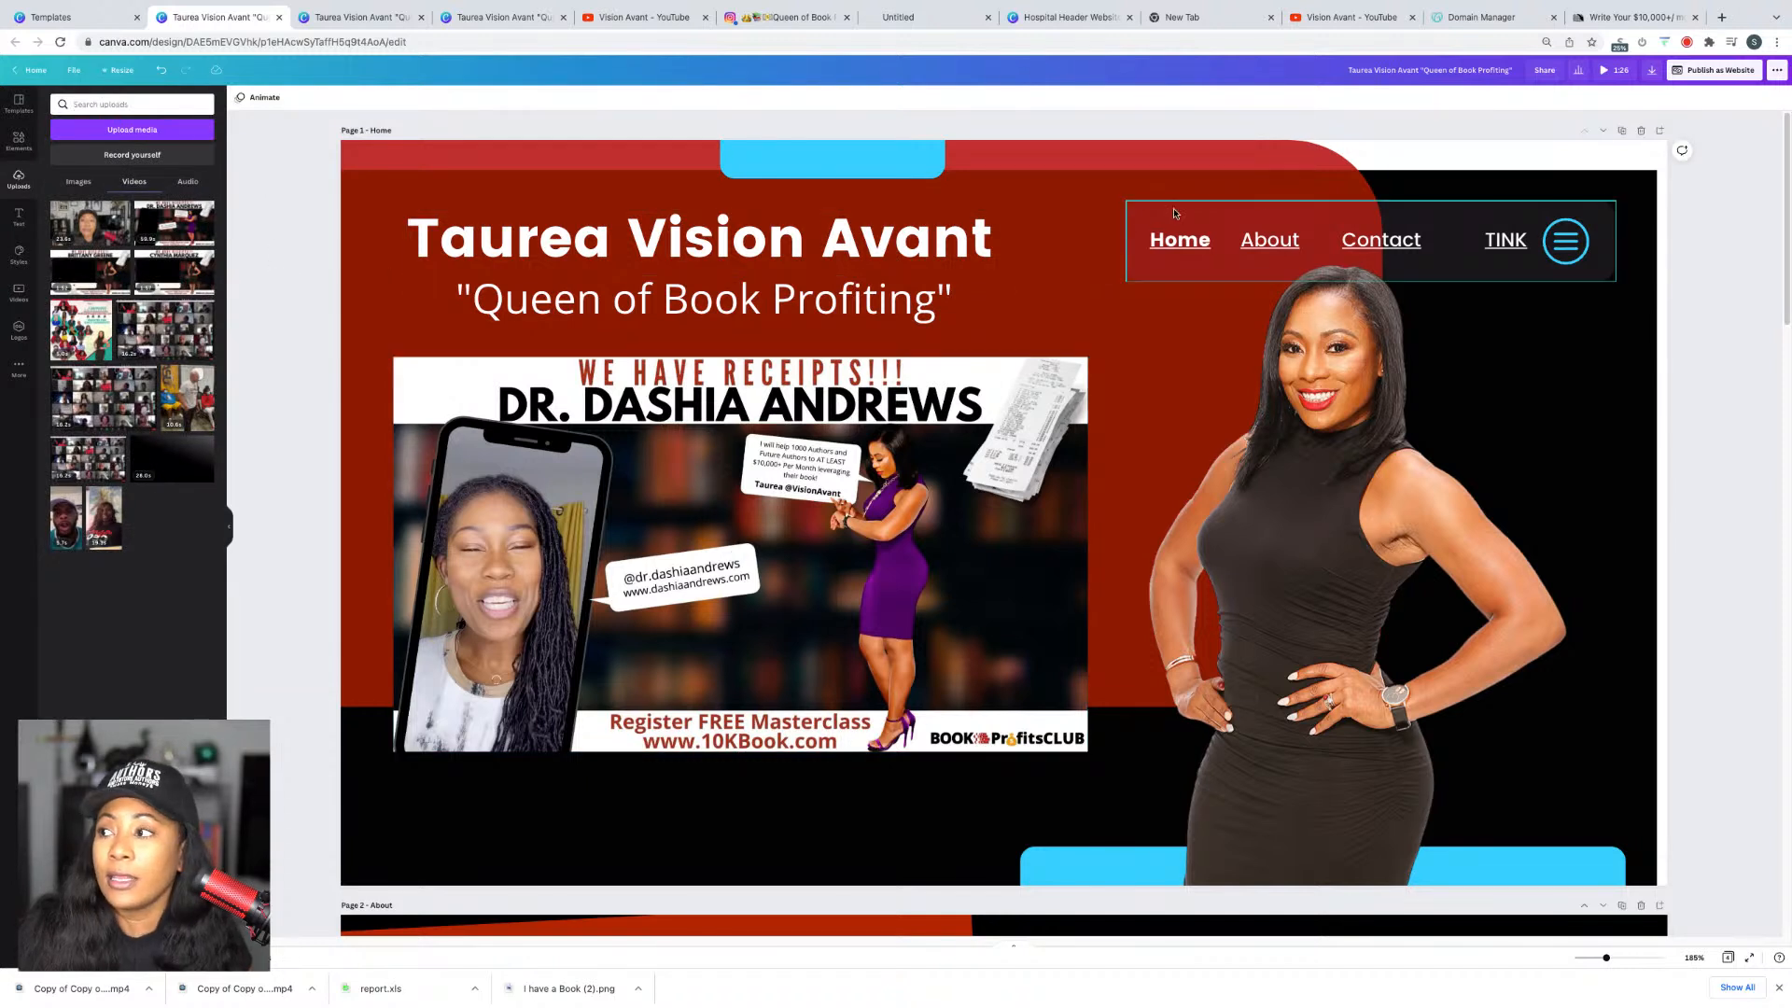
left_click(1722, 70)
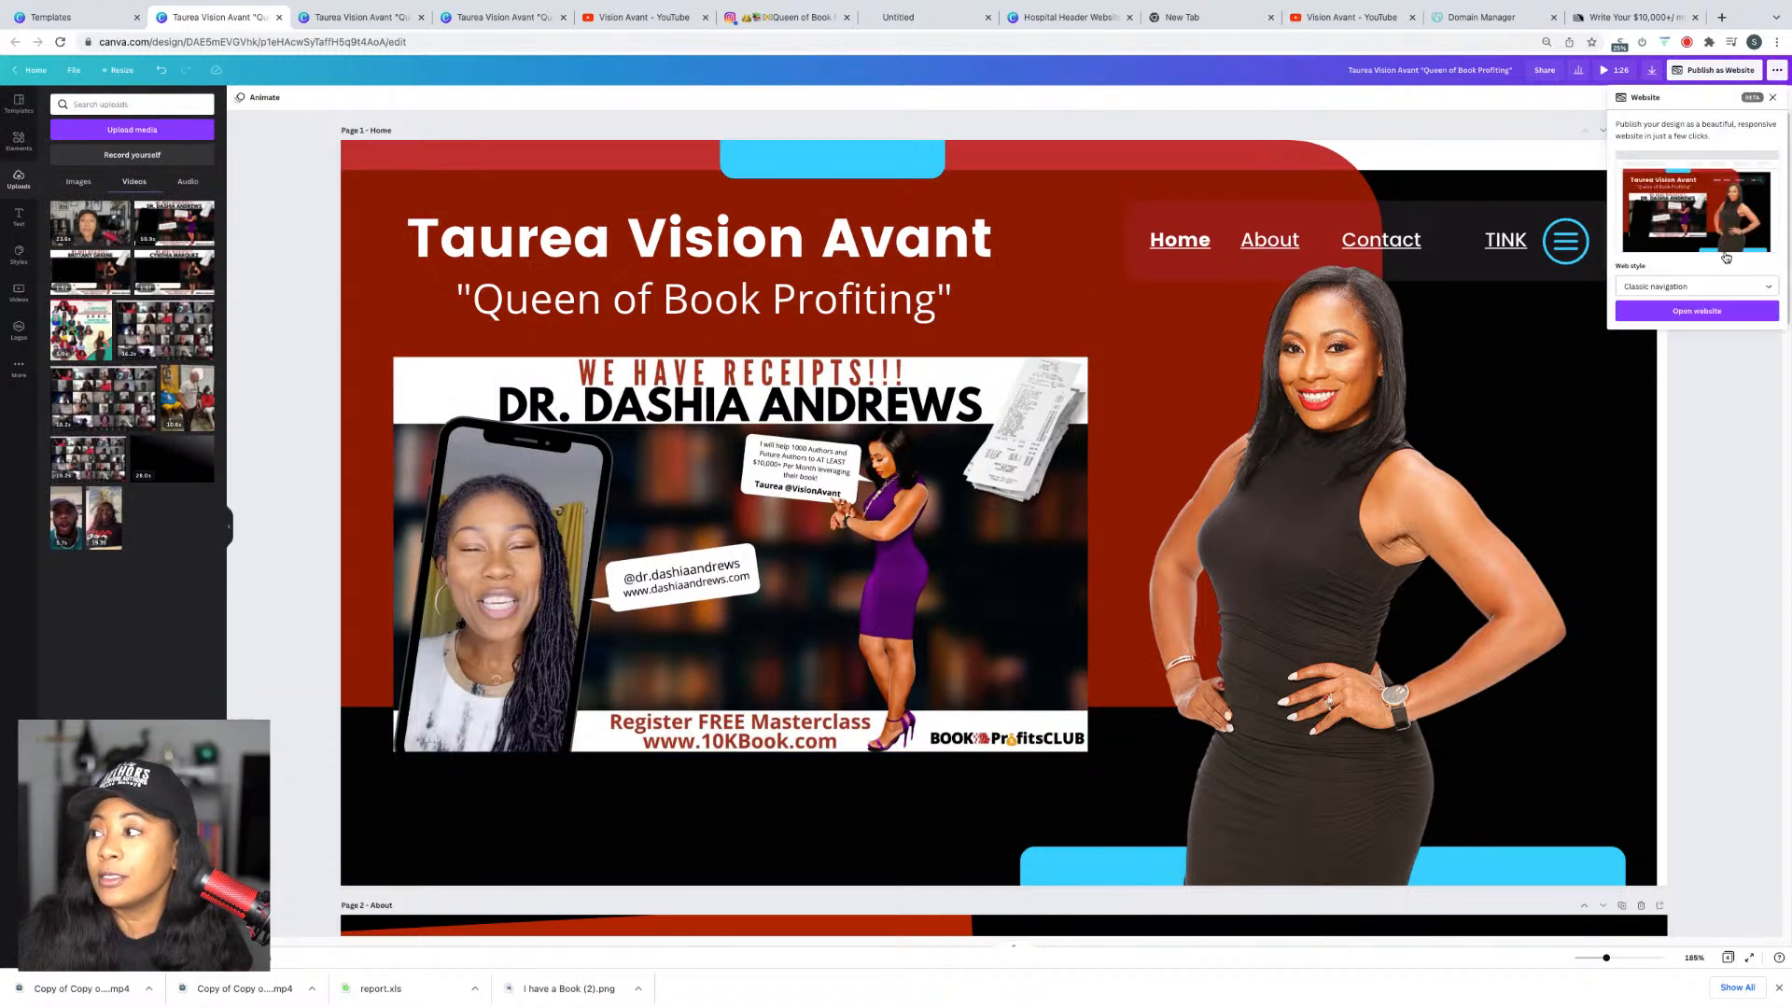
Step: Open the published website in a new tab and play its WE HAVE RECEIPTS promo video
left_click(1694, 312)
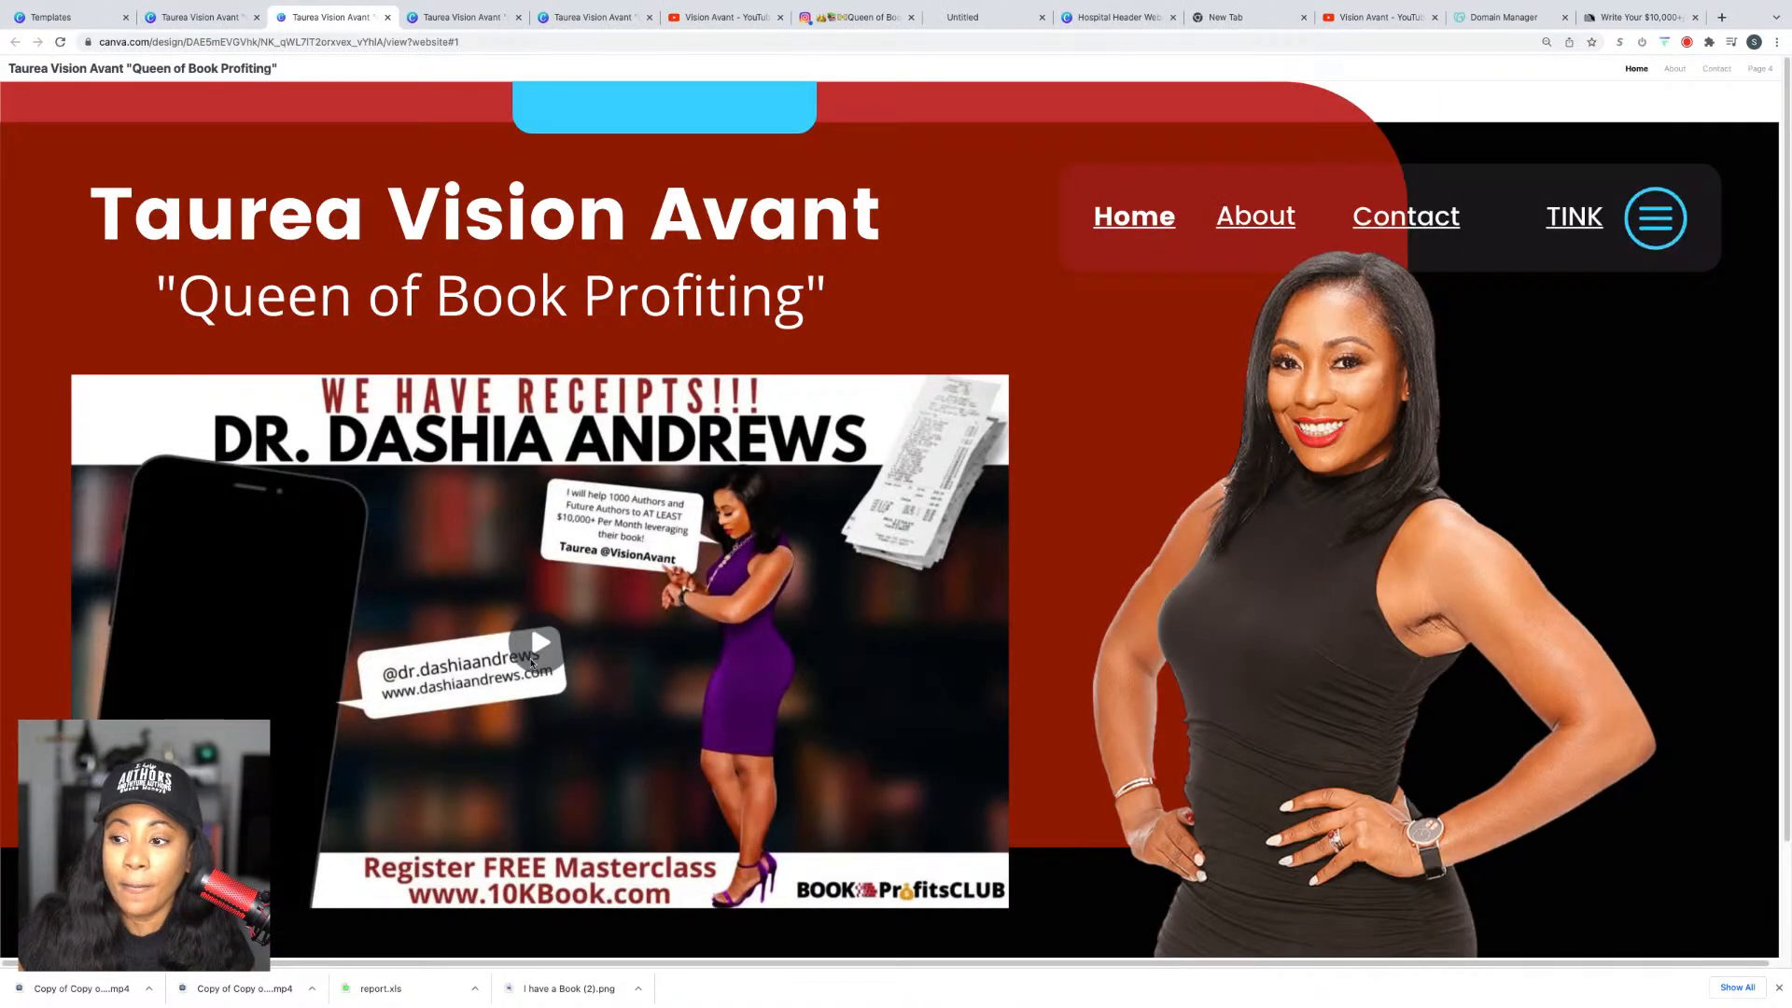
left_click(535, 654)
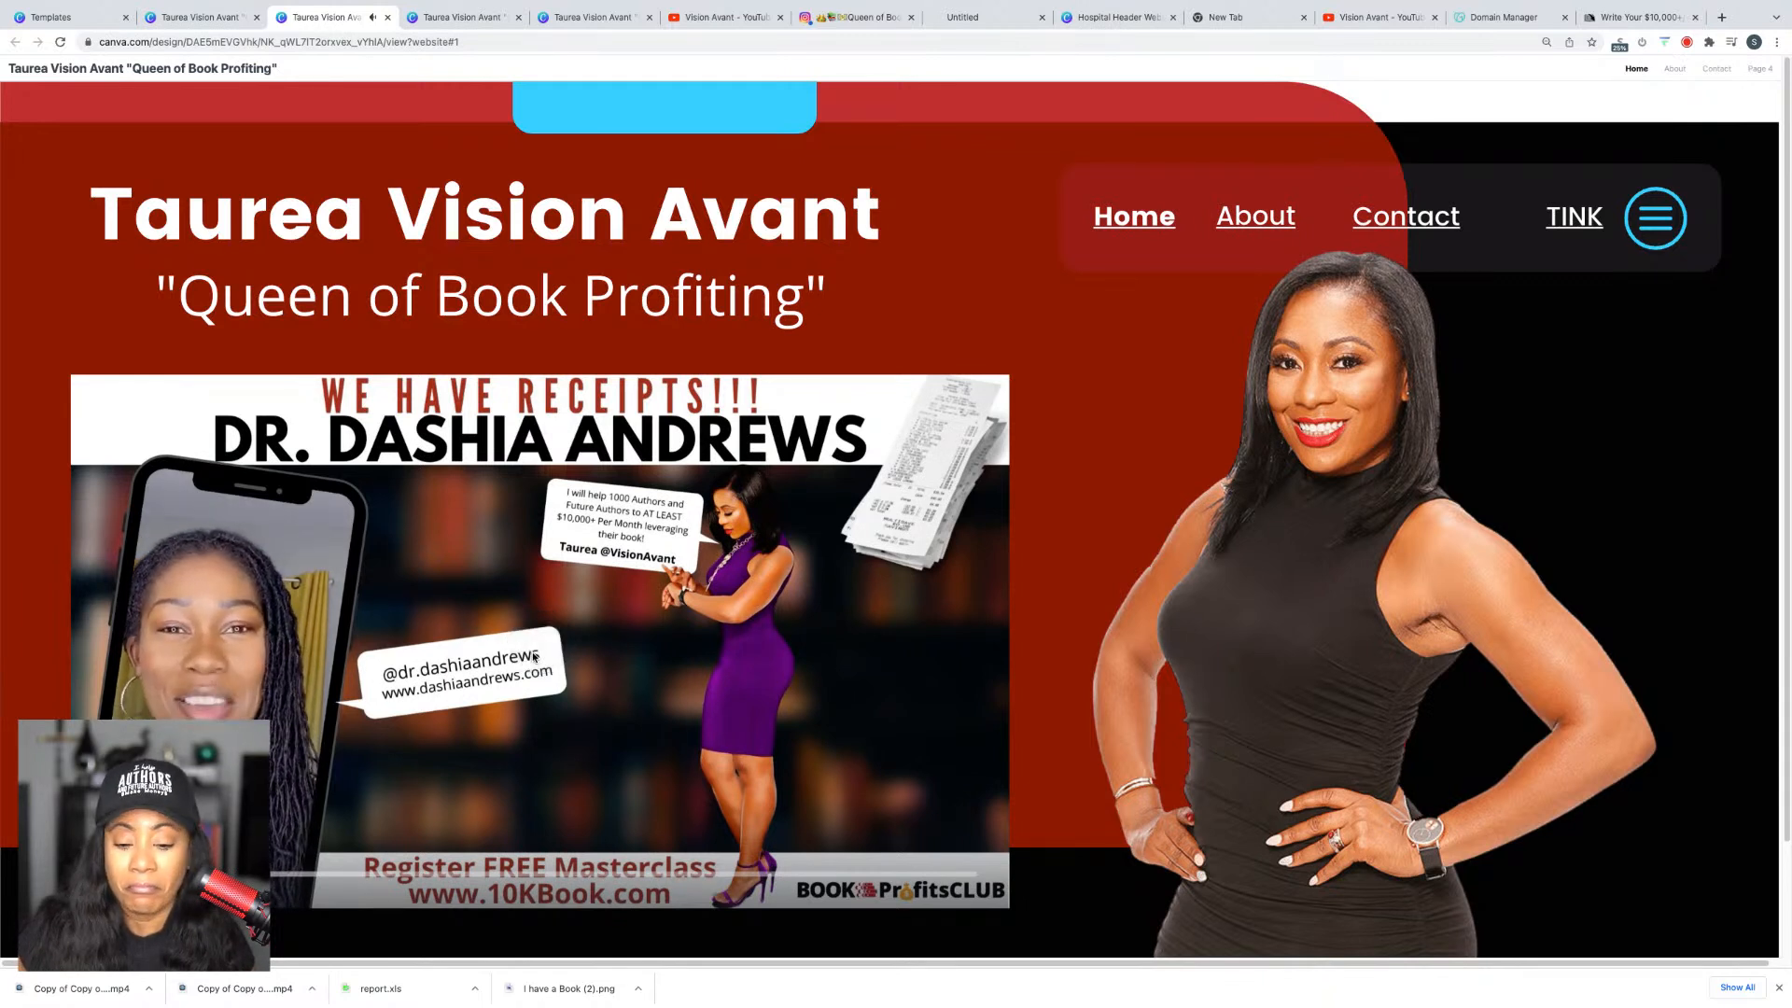
mouse_move(536, 654)
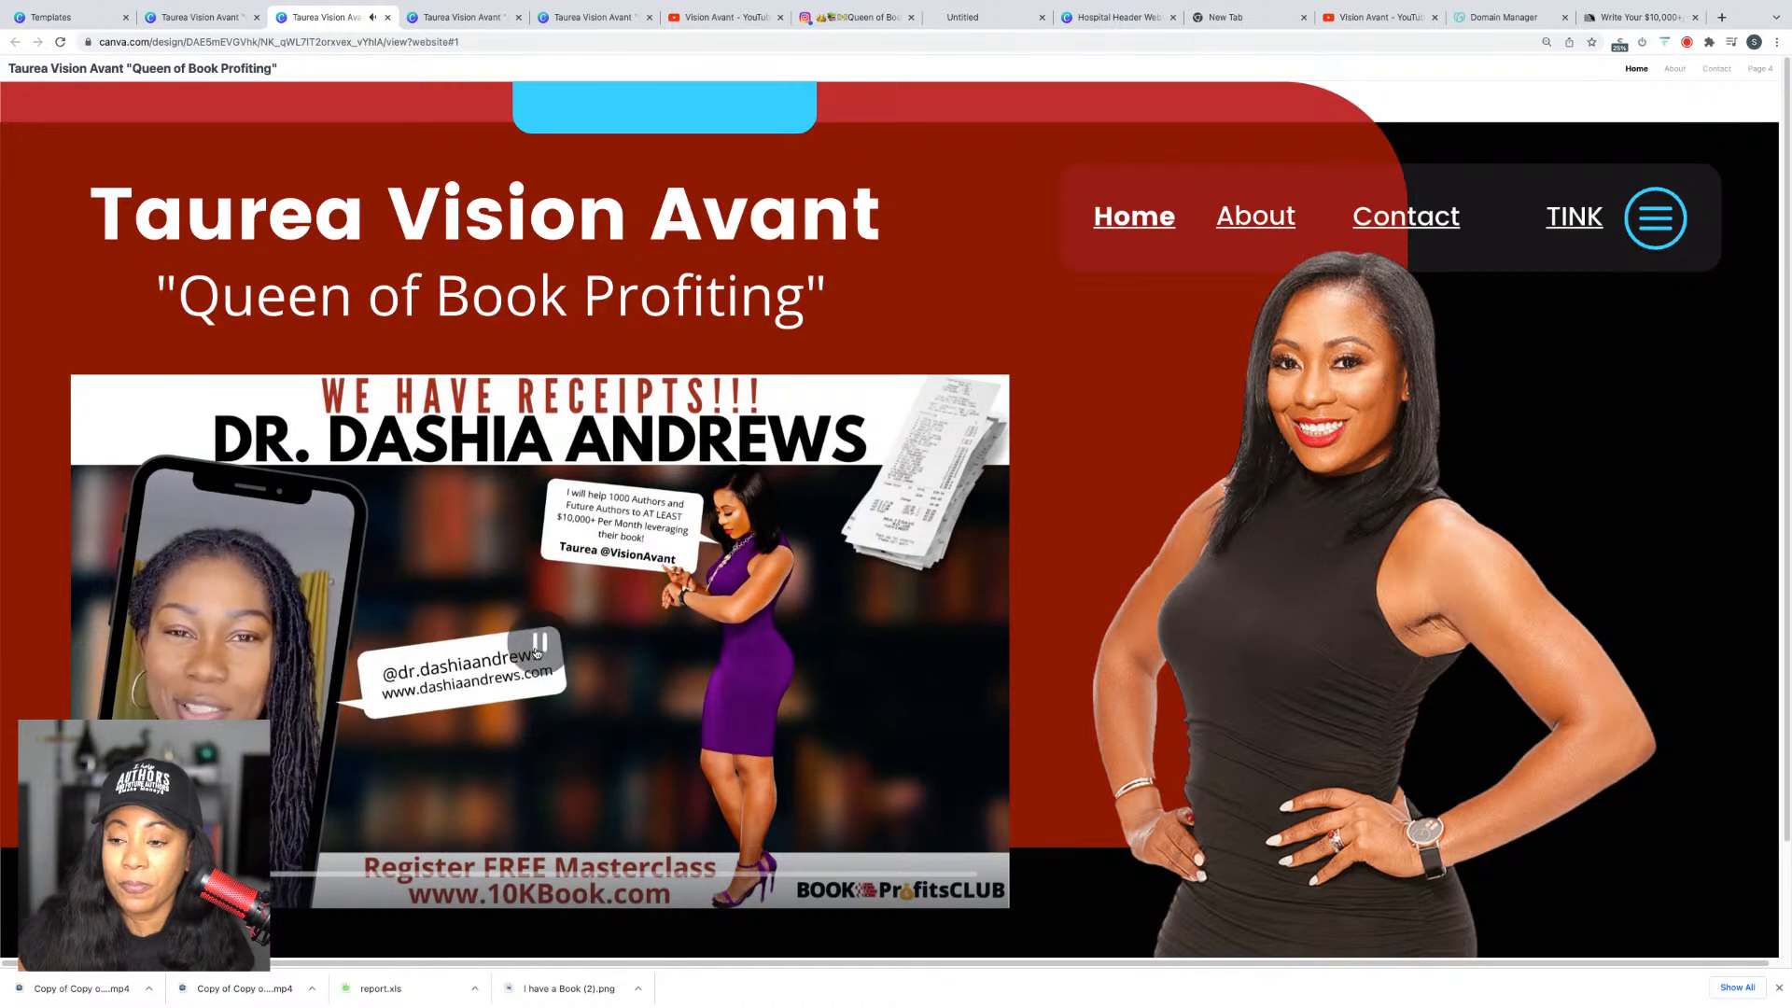
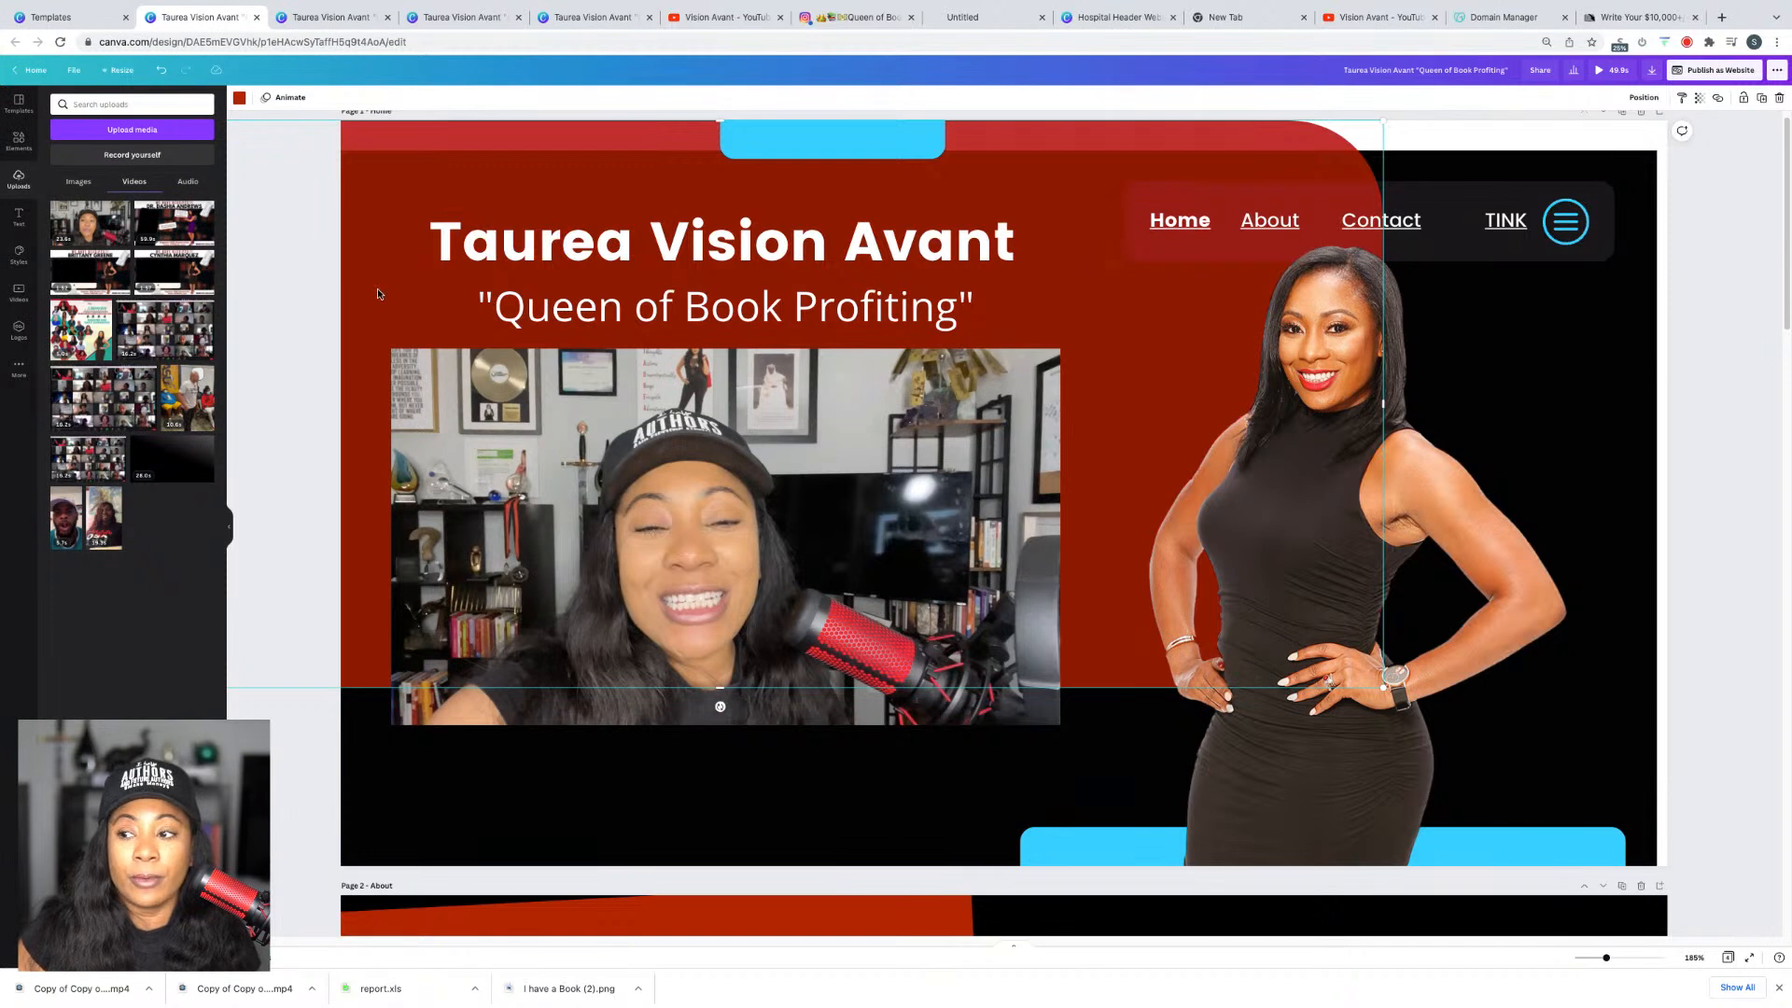
Step: Select the promo video and browse the Elements library
left_click(560, 425)
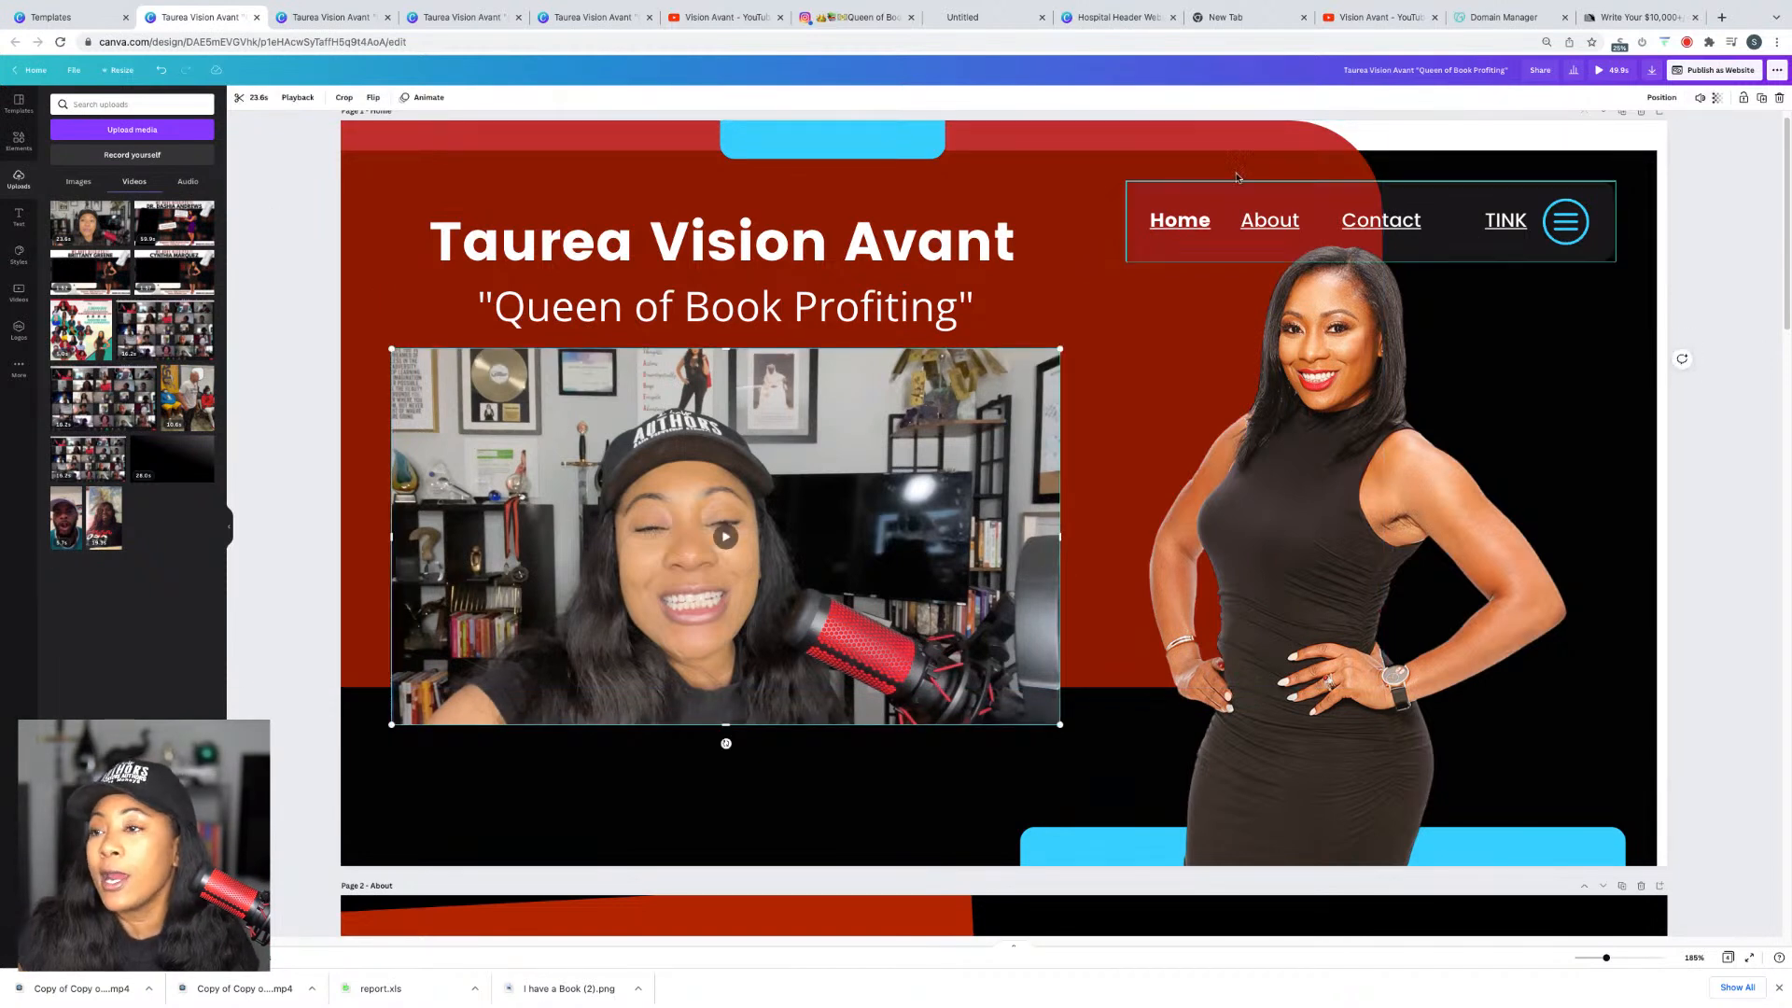
left_click(20, 144)
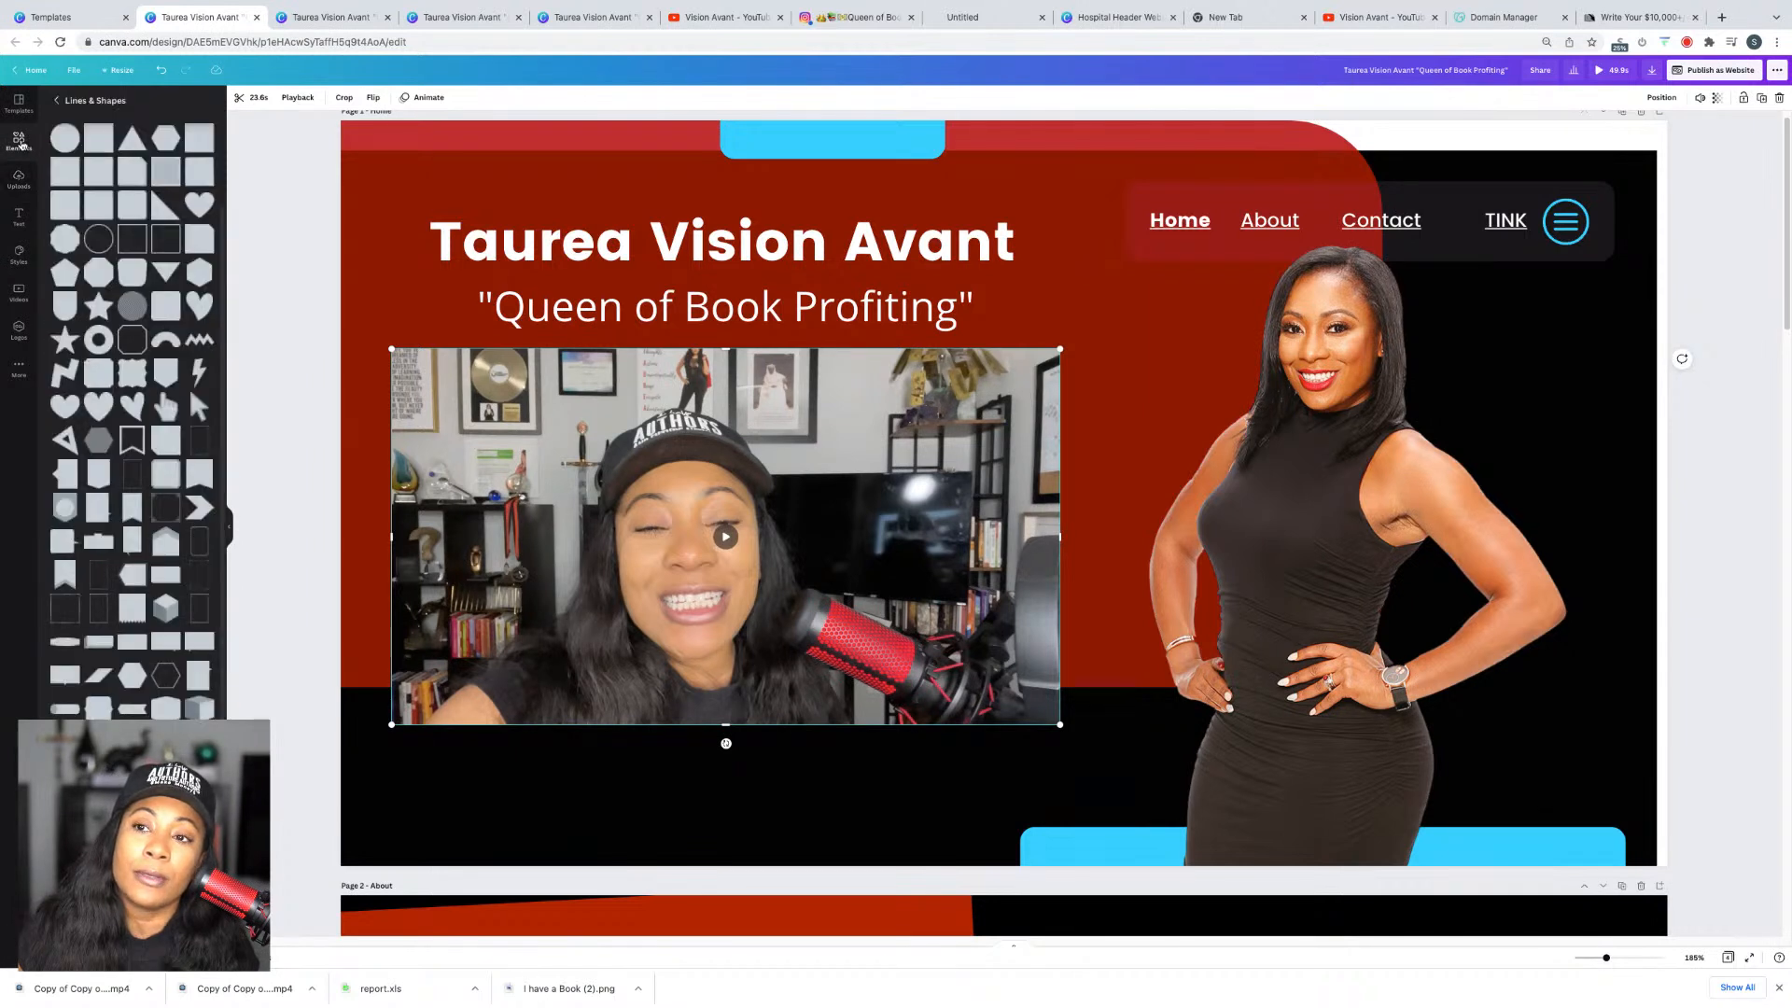
scroll(156, 291, "down", 1)
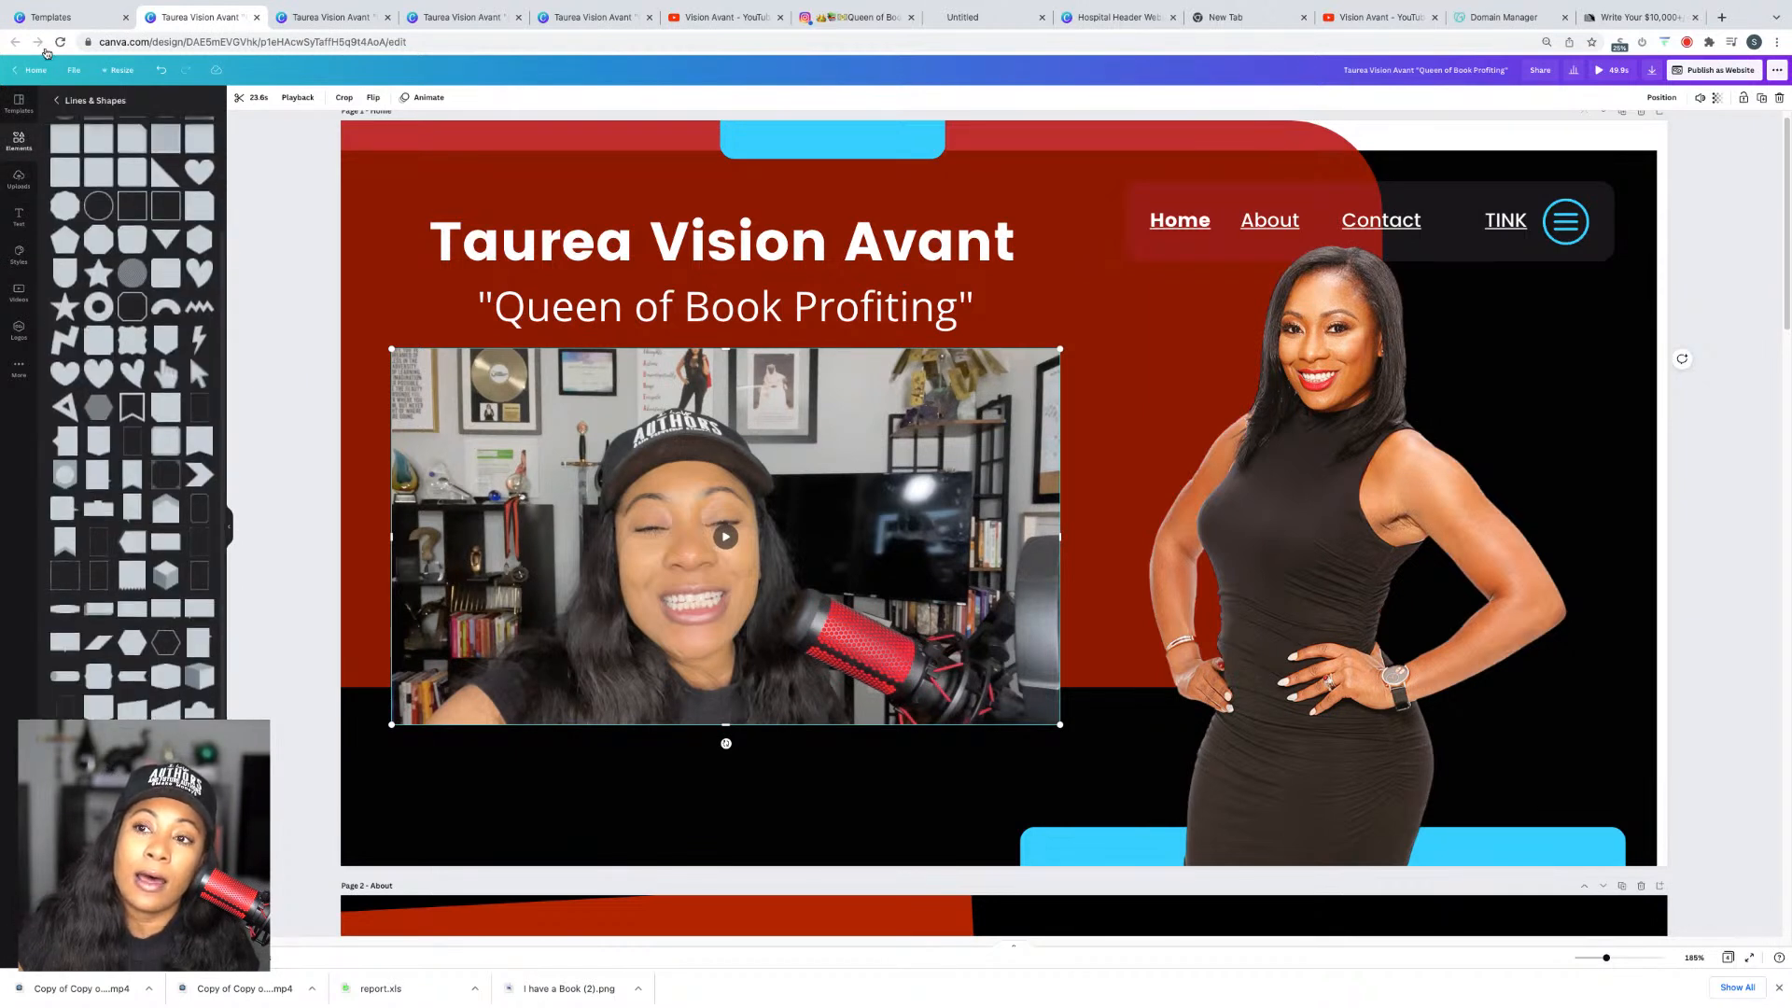
left_click(58, 102)
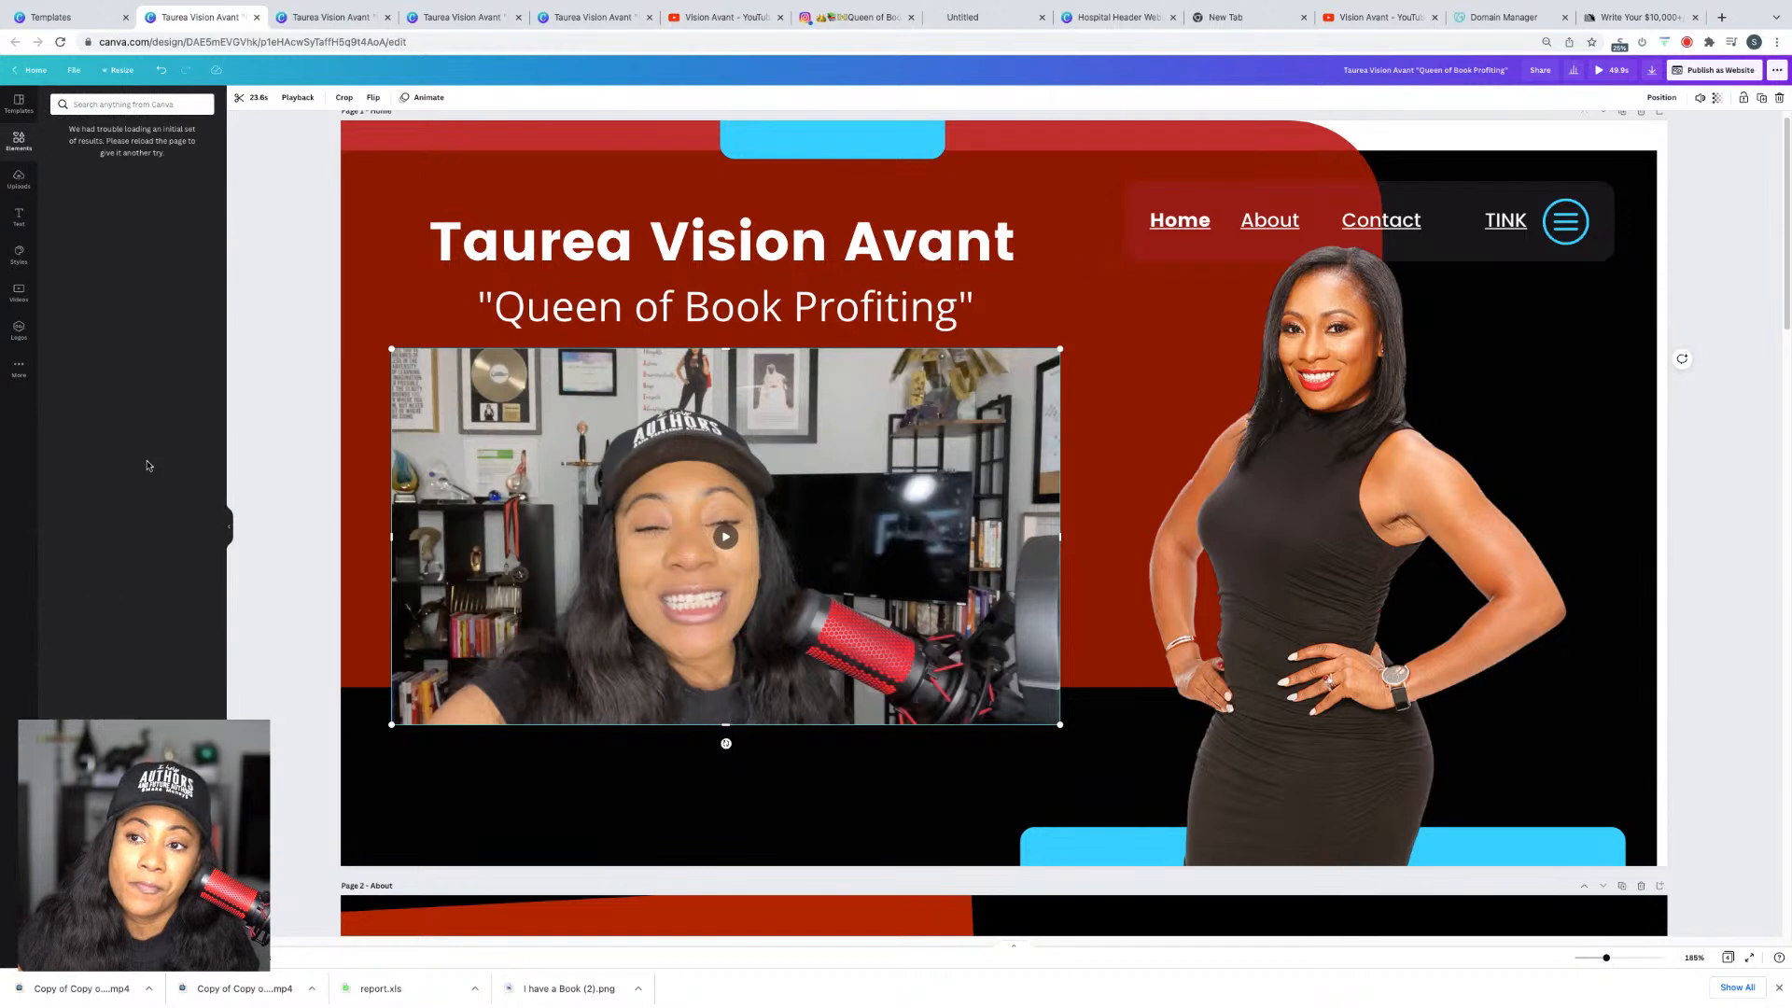
Step: Search elements for 'frame' and scroll through the frame results
left_click(121, 105)
type("frame")
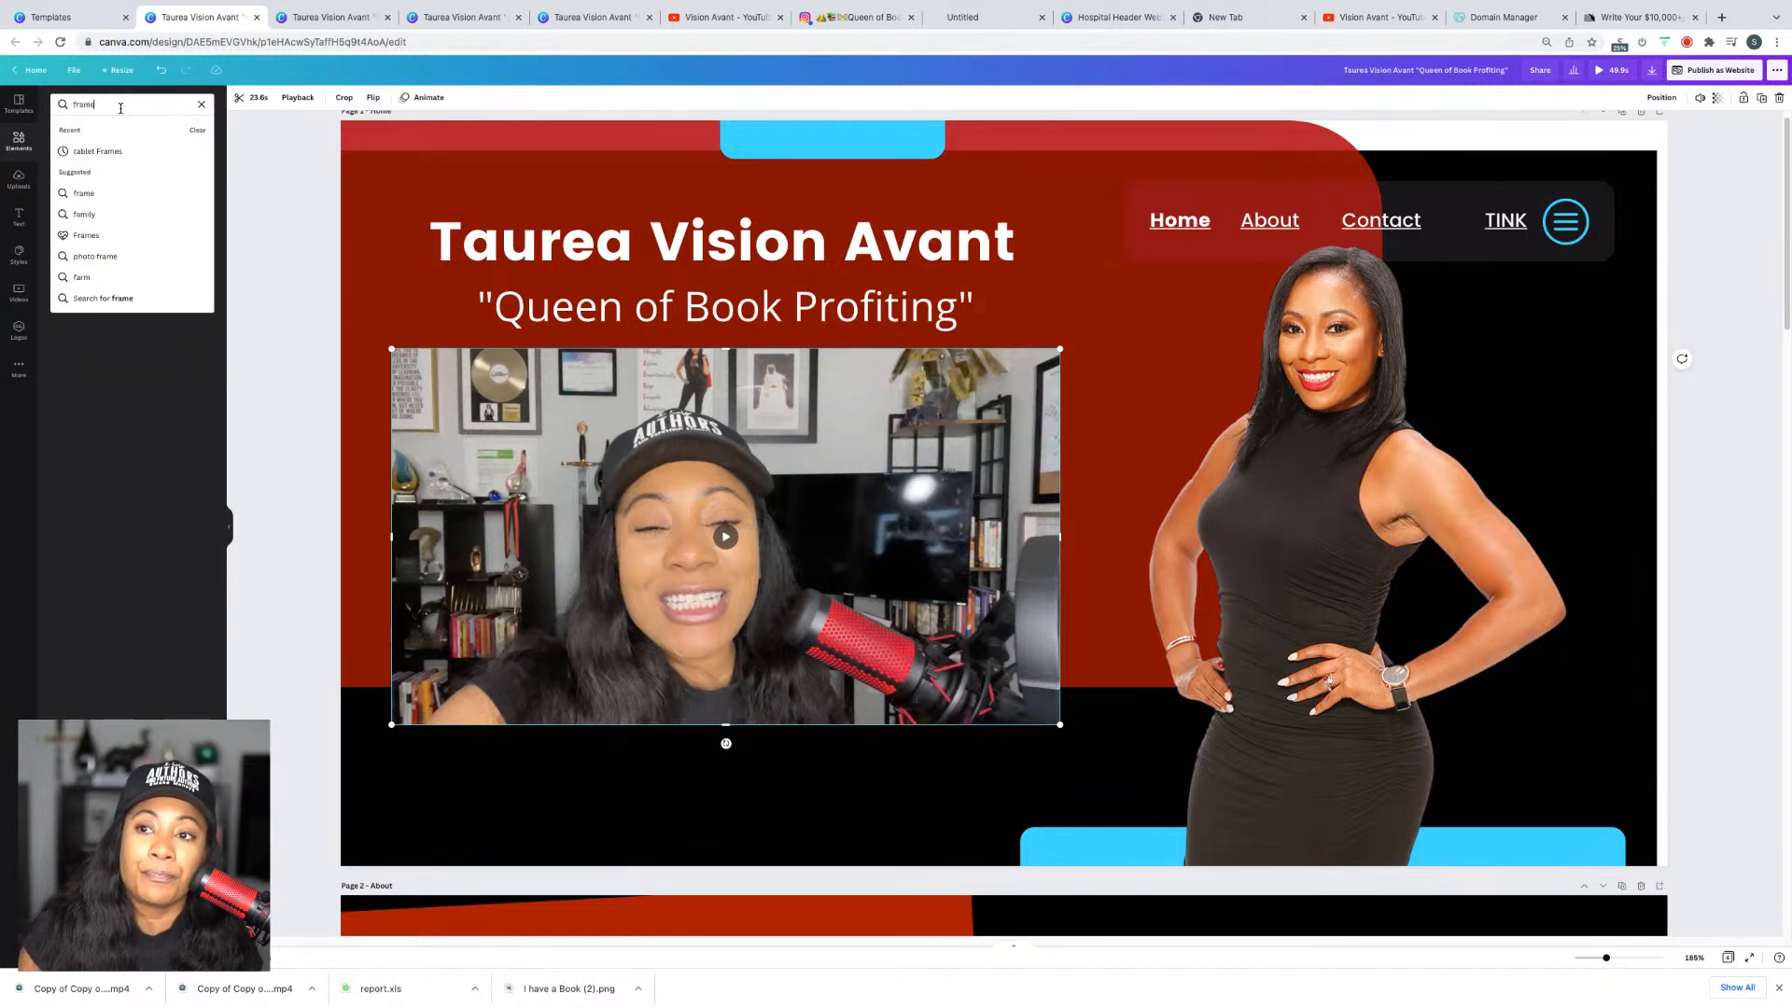
key("Return")
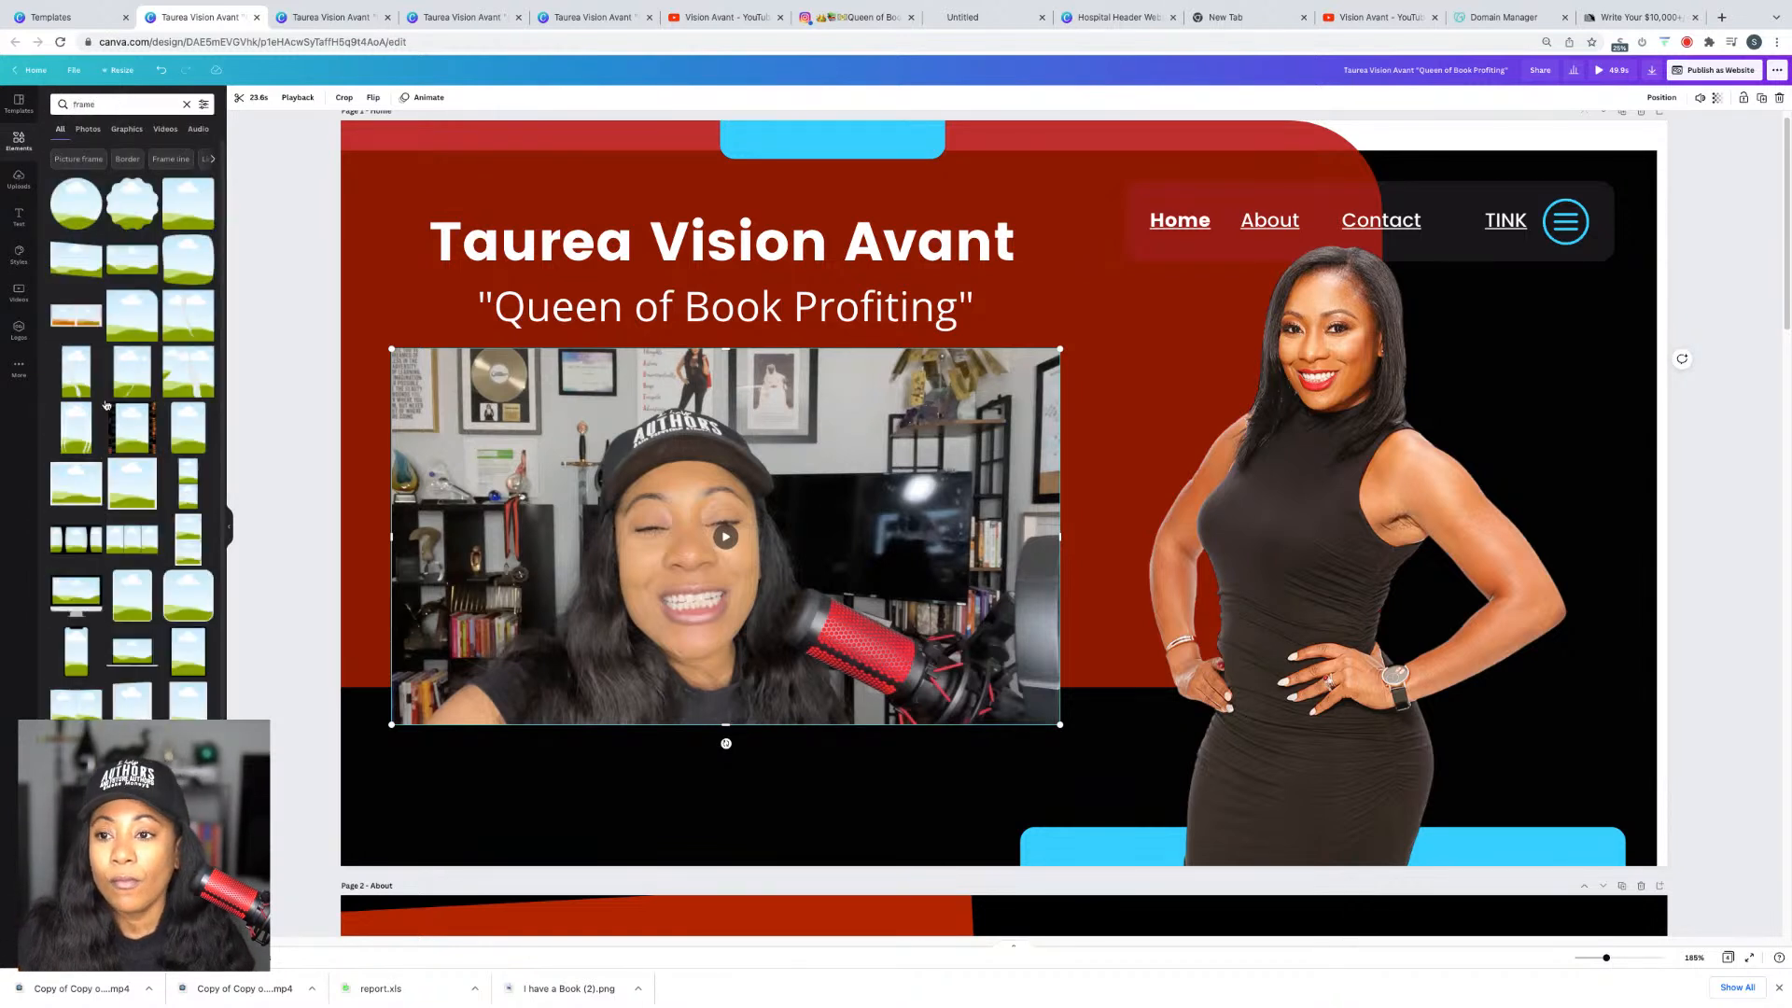
scroll(122, 405, "down", 3)
scroll(128, 406, "down", 6)
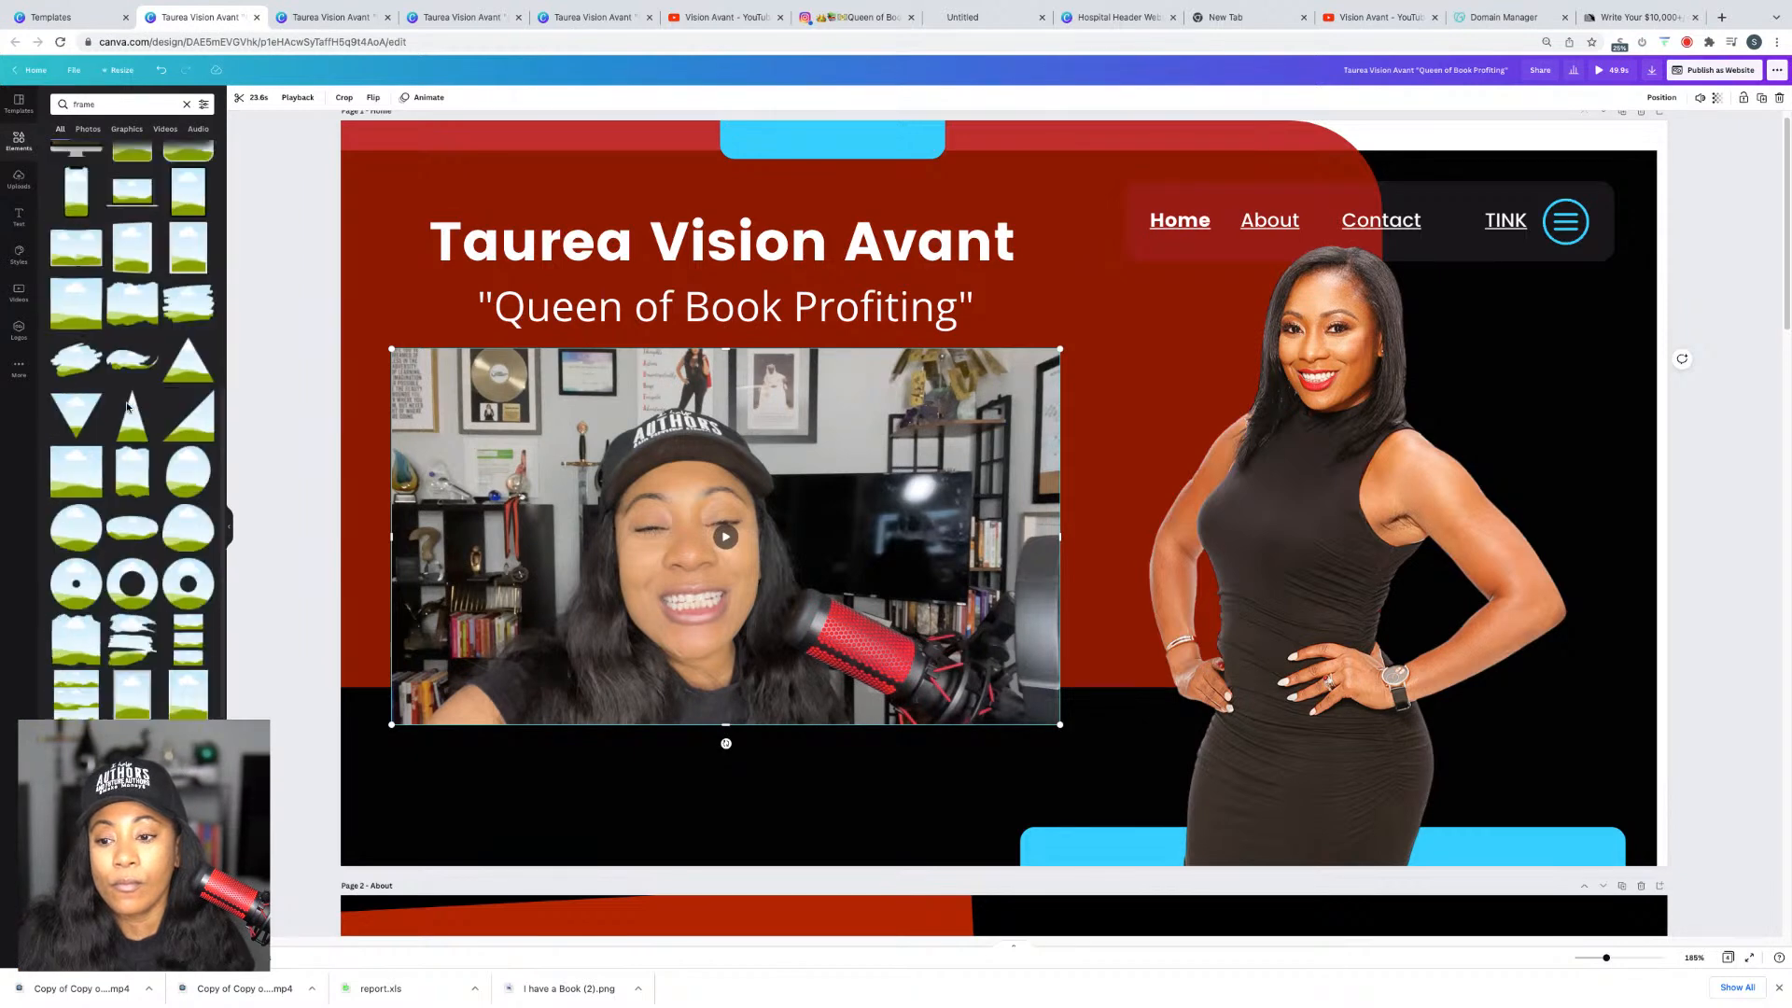
scroll(129, 405, "down", 15)
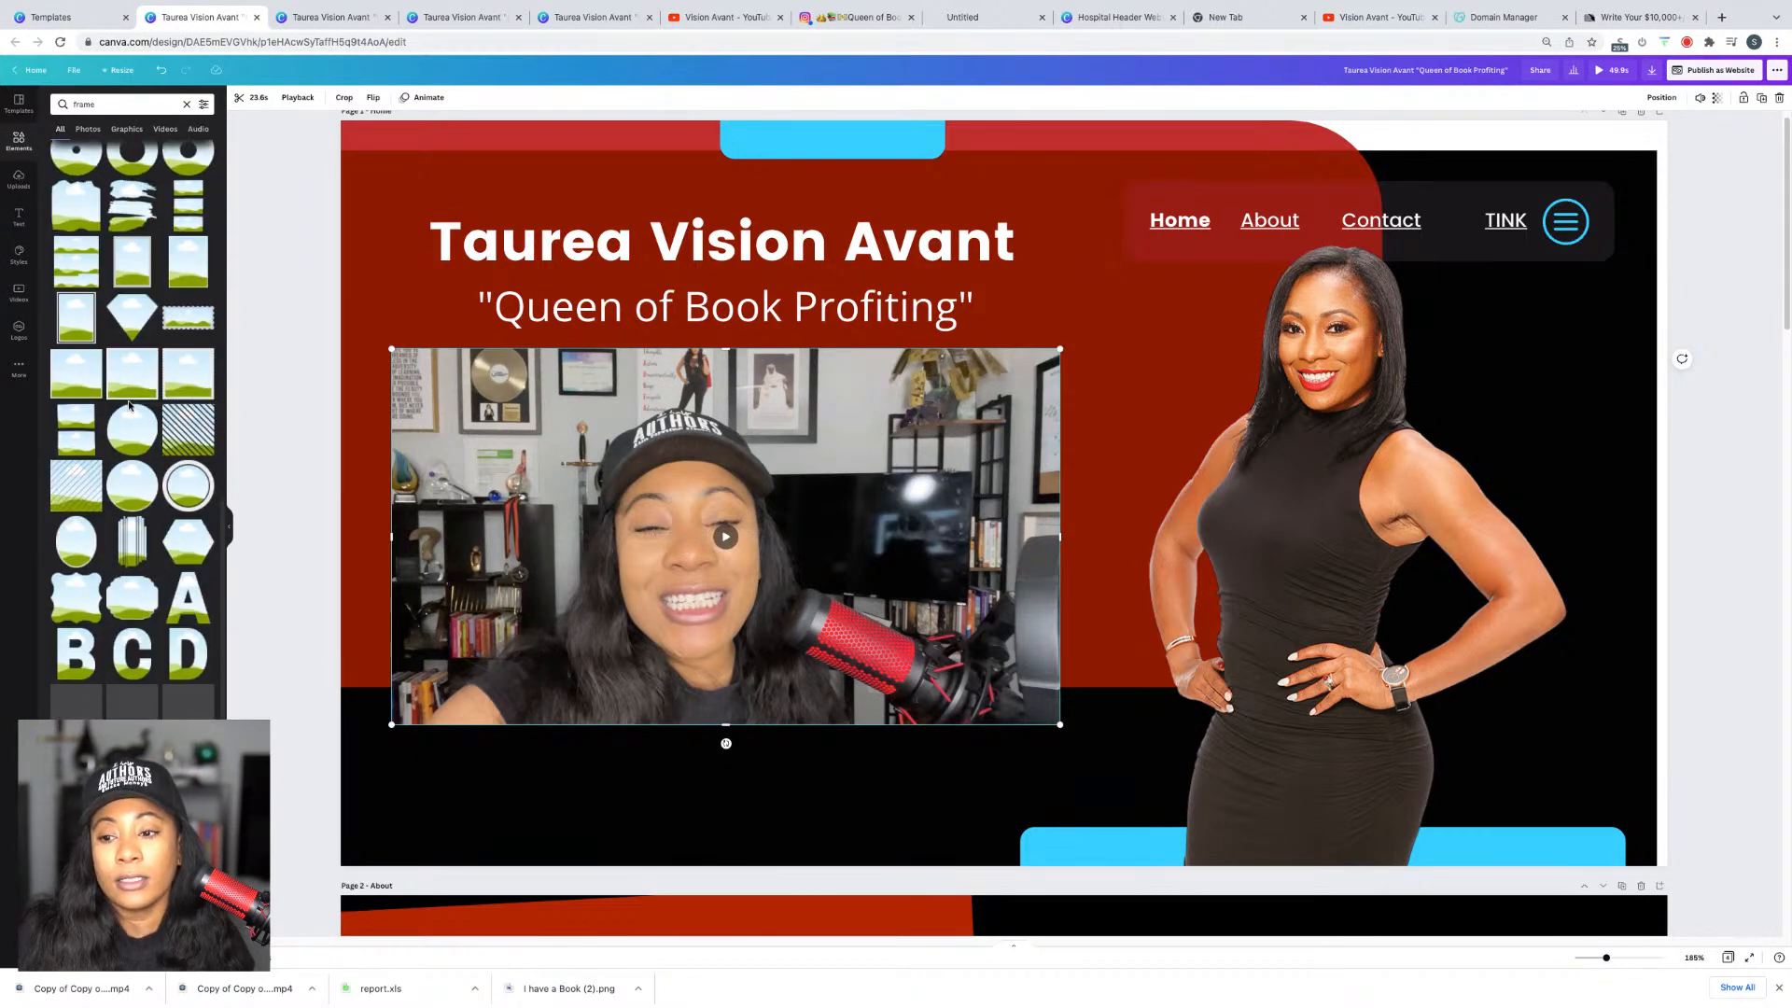
scroll(167, 402, "down", 4)
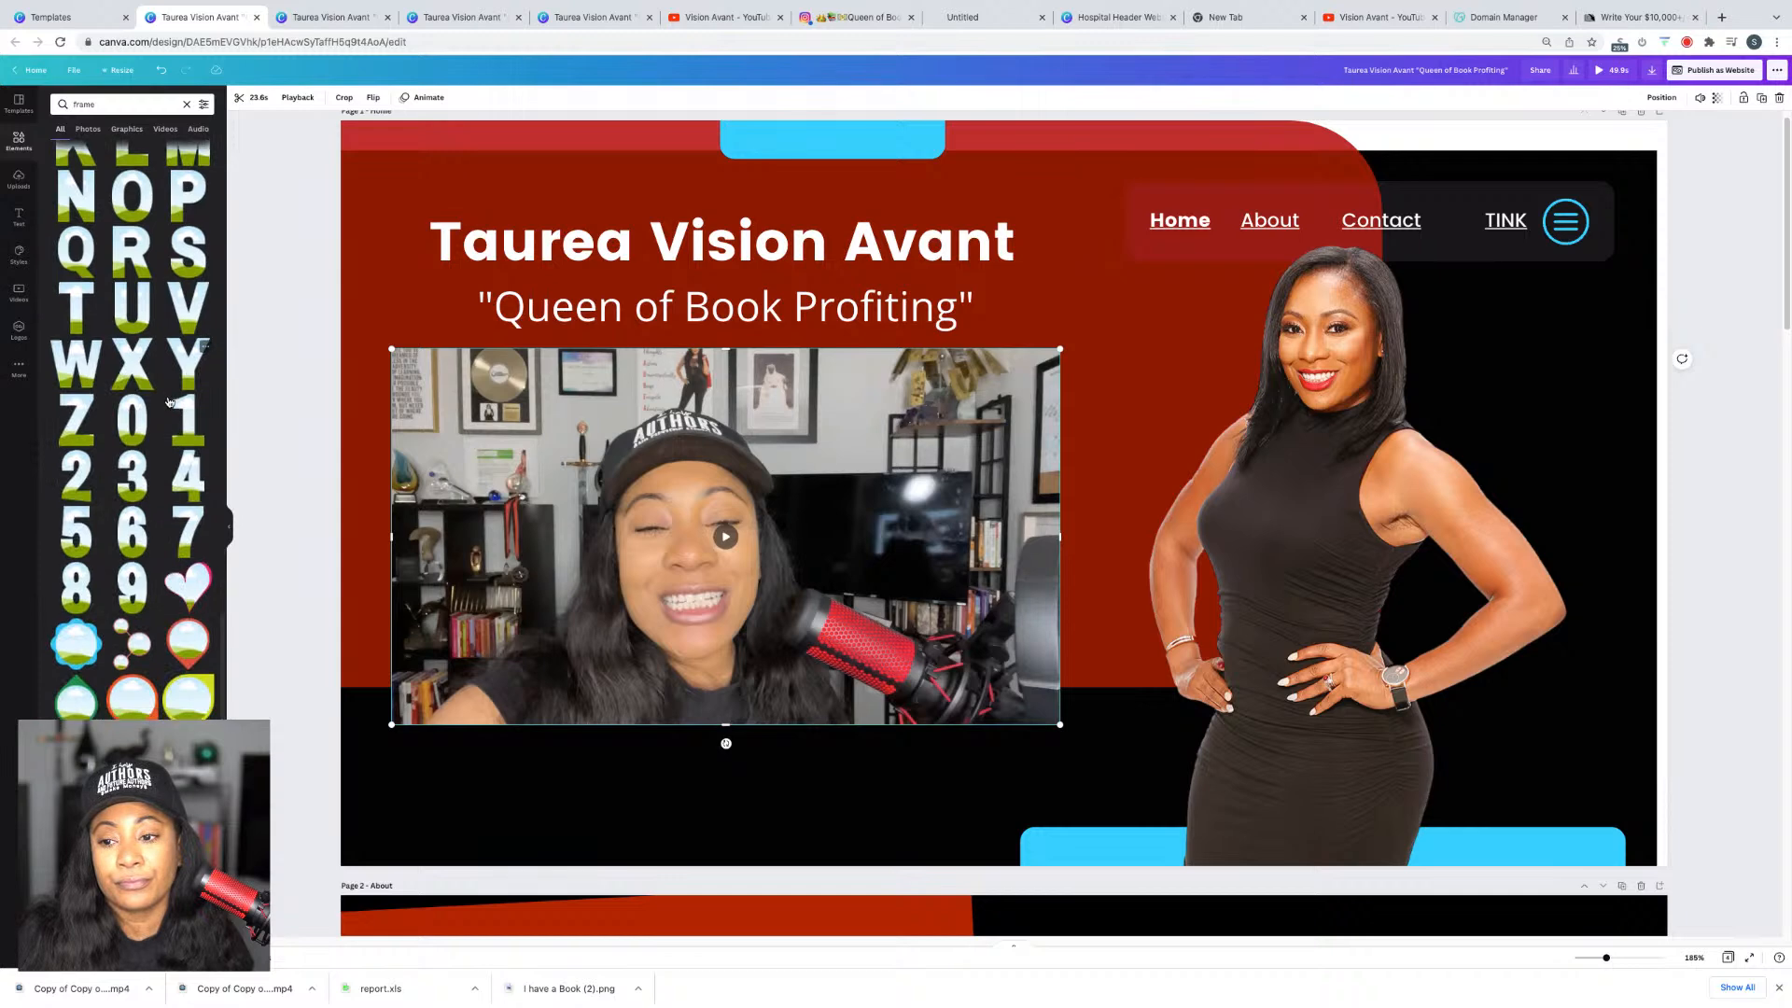
scroll(168, 401, "down", 4)
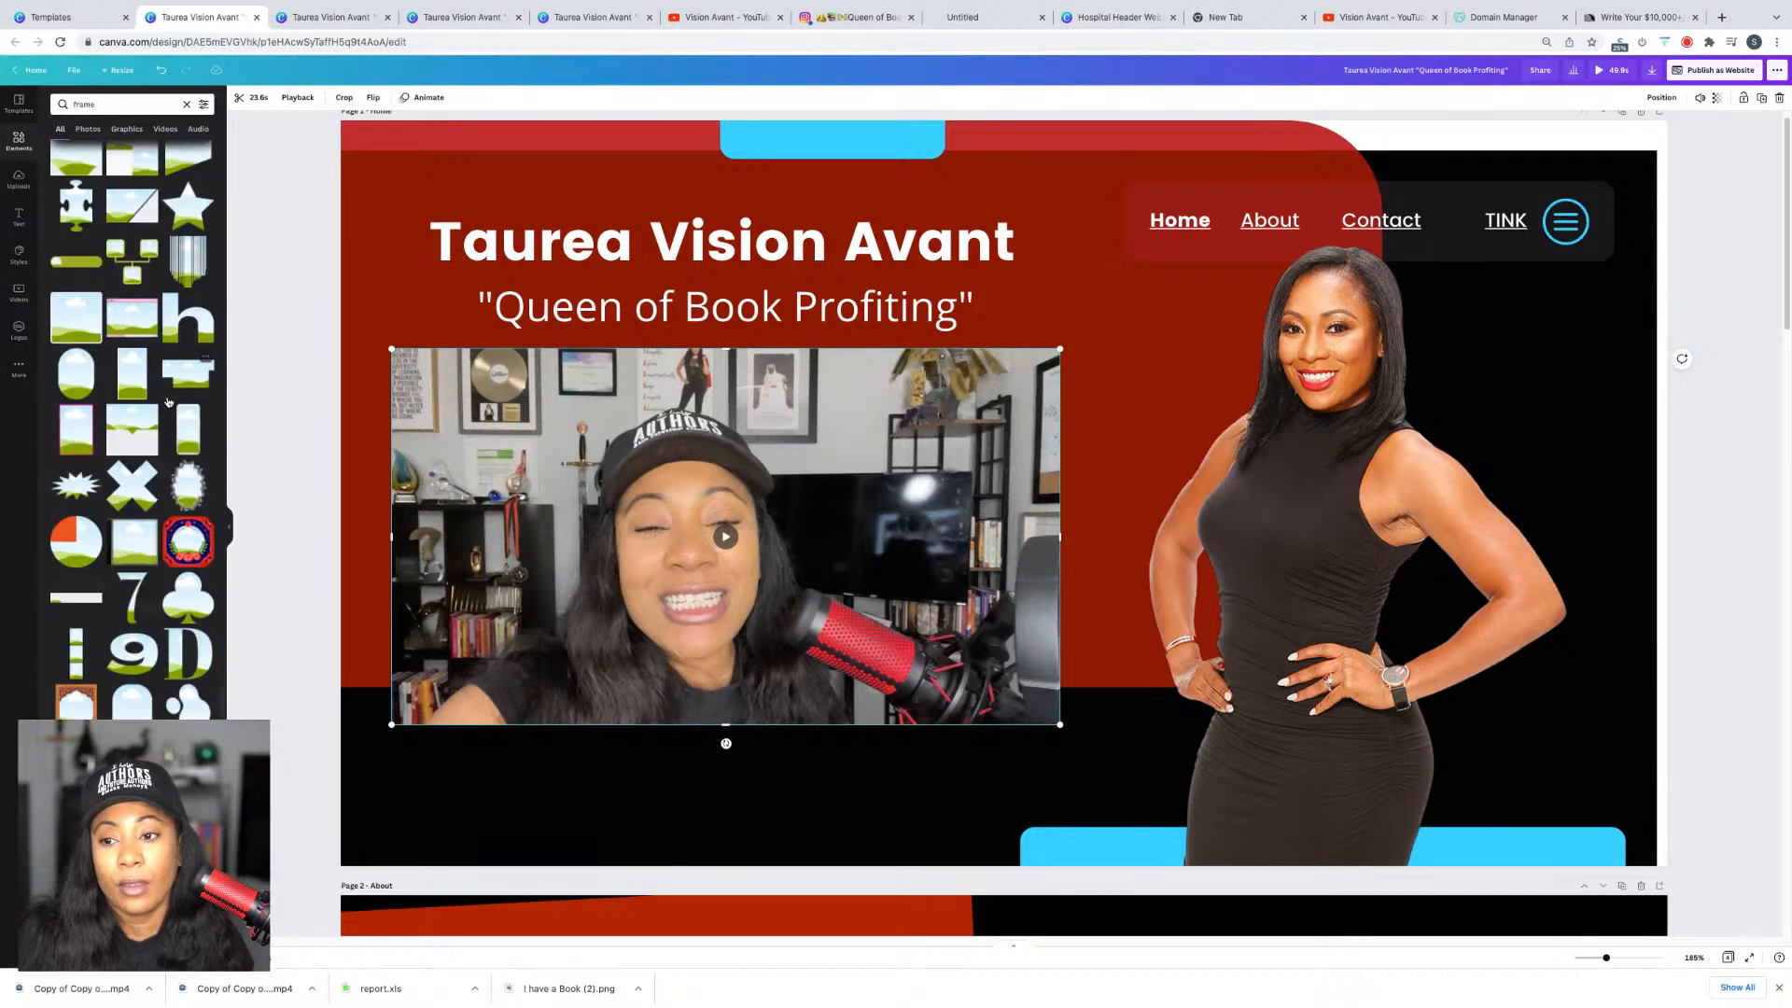
scroll(168, 403, "down", 4)
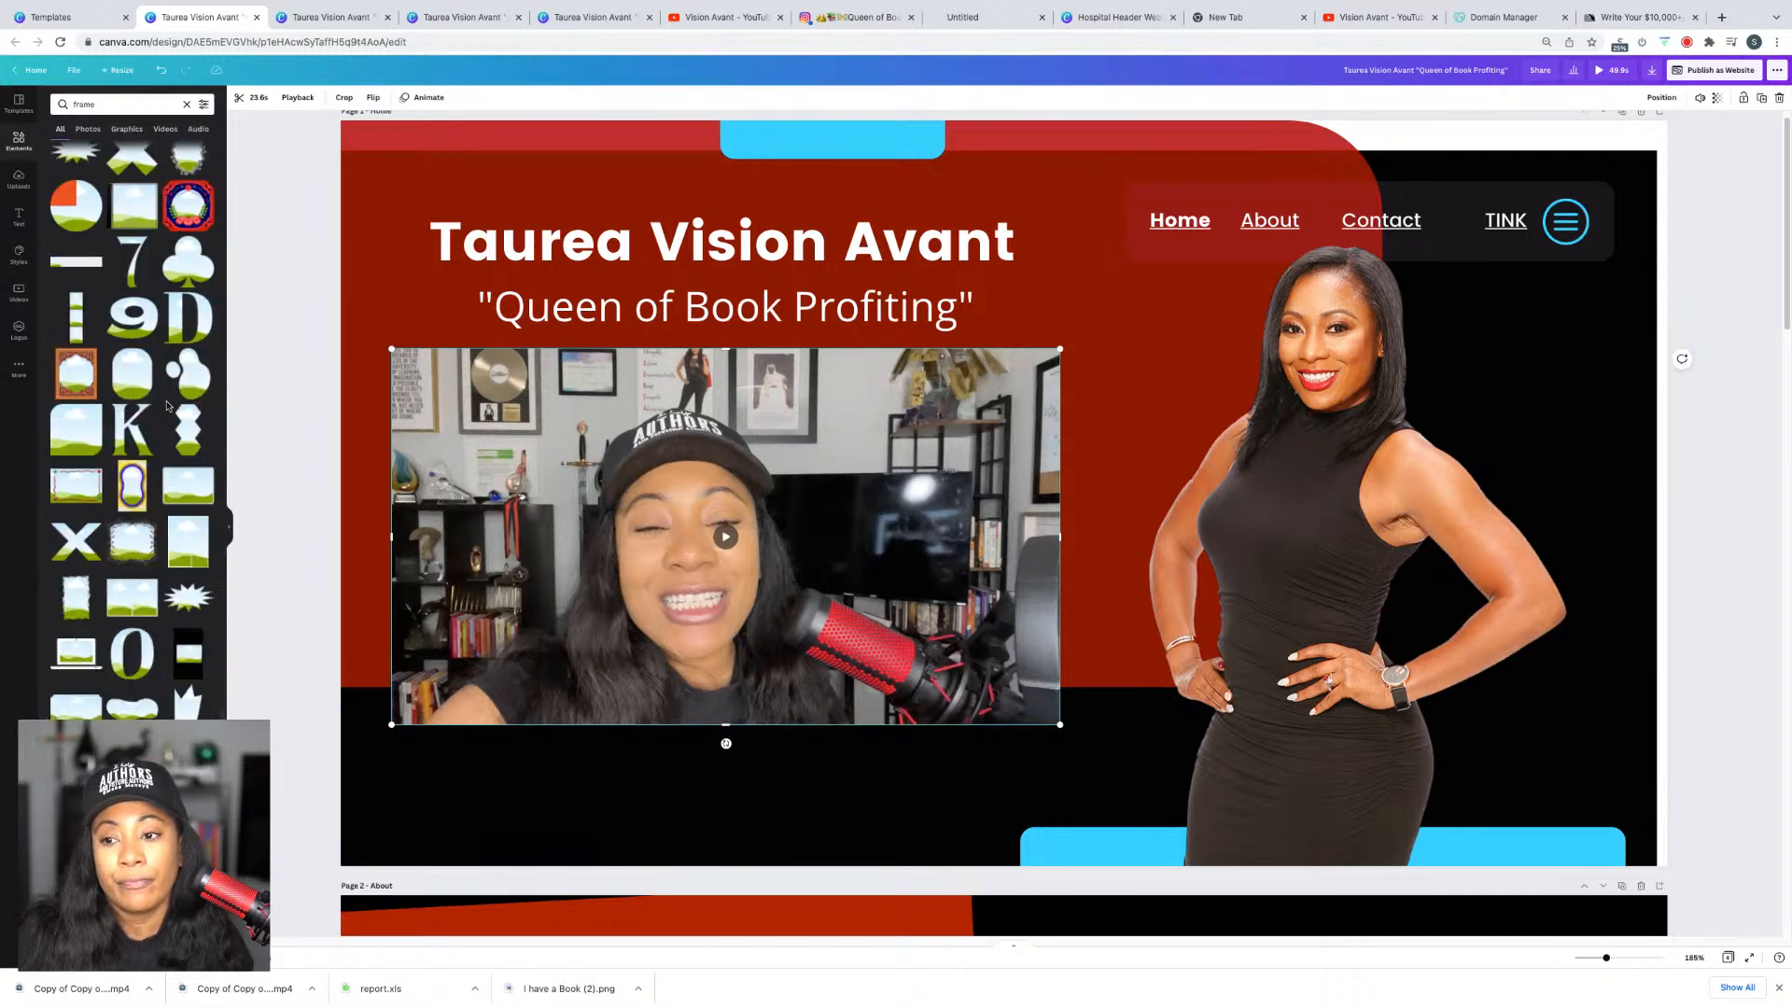
scroll(168, 403, "down", 4)
scroll(164, 406, "down", 4)
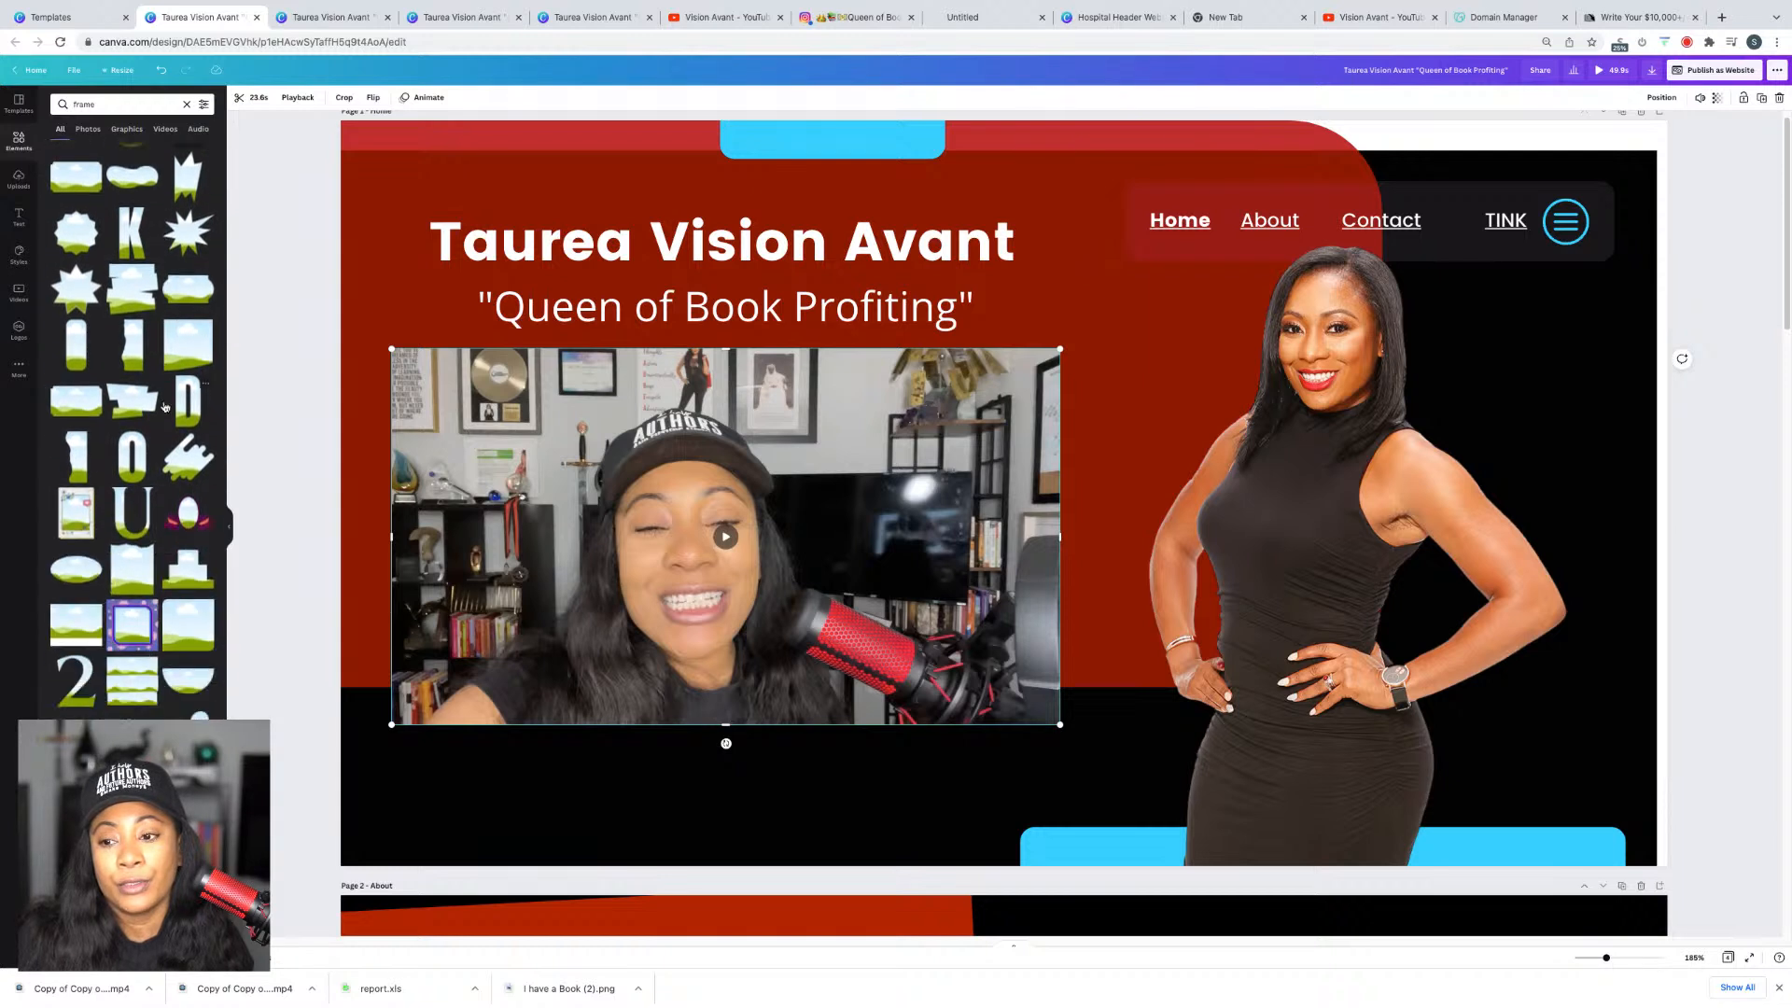
scroll(164, 406, "up", 3)
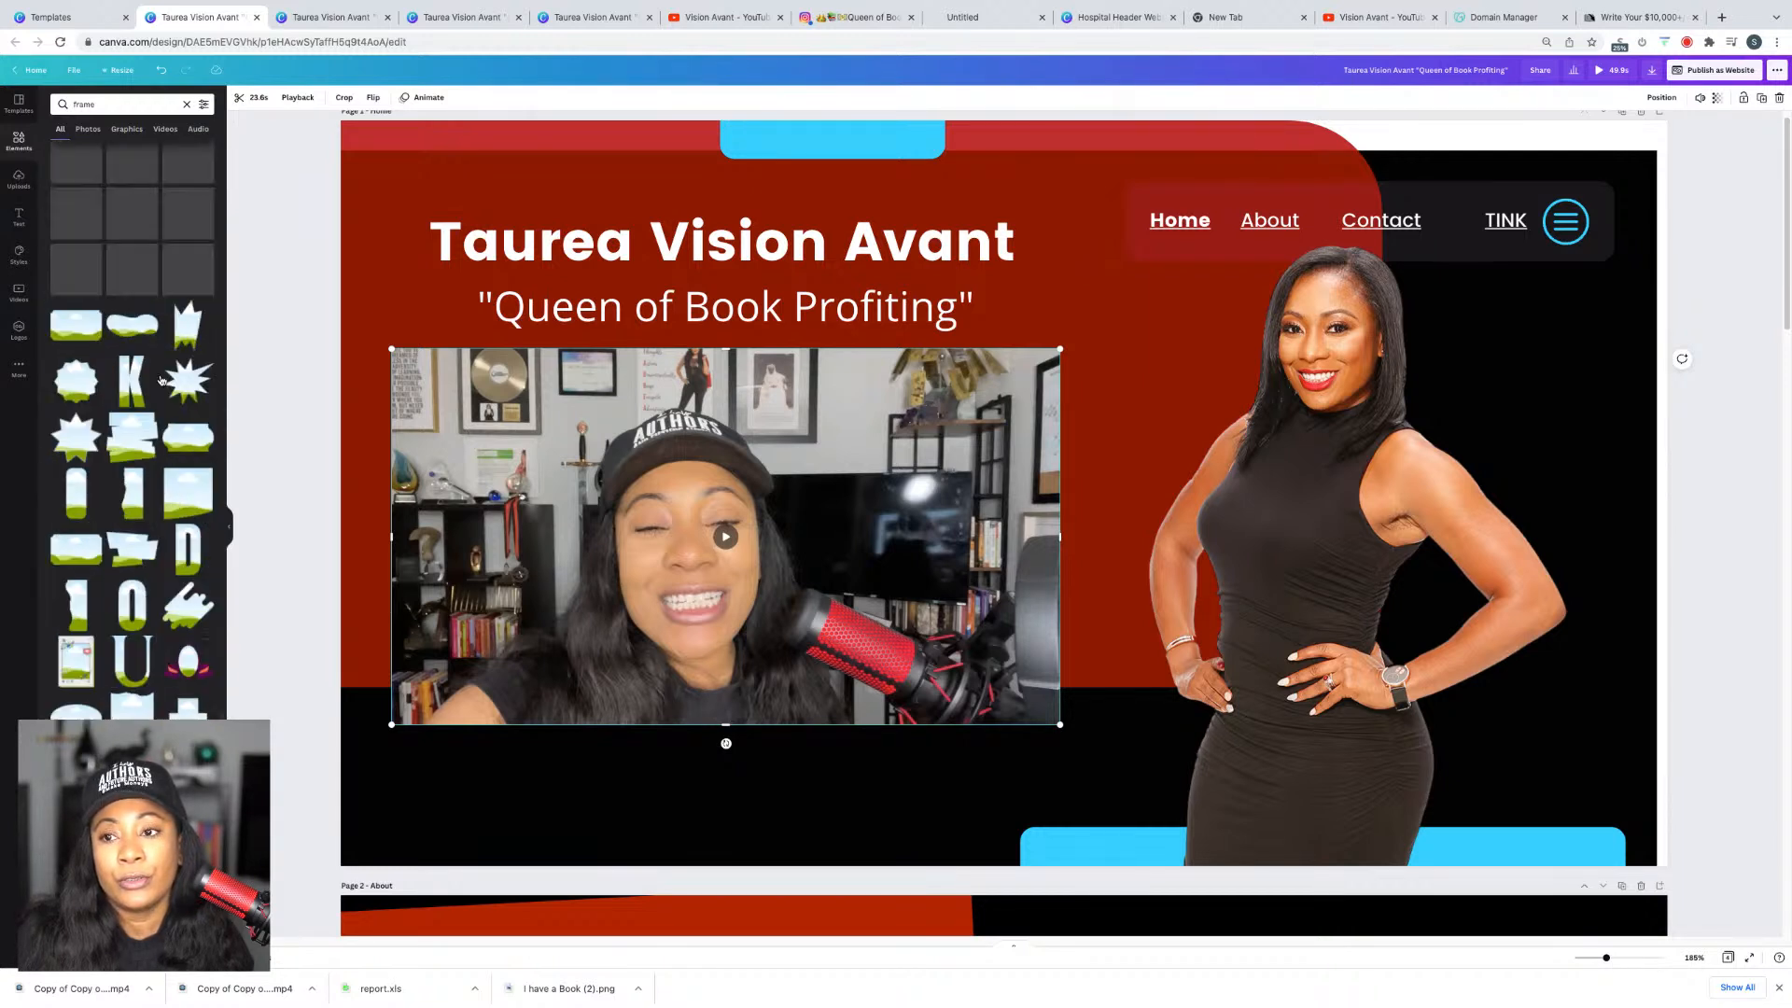
Step: Put the promo video in the torn-paper frame, enlarge it and position it under the tagline
mouse_move(133, 476)
left_mouse_down()
mouse_move(898, 320)
mouse_move(795, 393)
left_mouse_up()
left_click_drag(883, 442, 580, 530)
left_click_drag(912, 785, 972, 846)
left_click(861, 737)
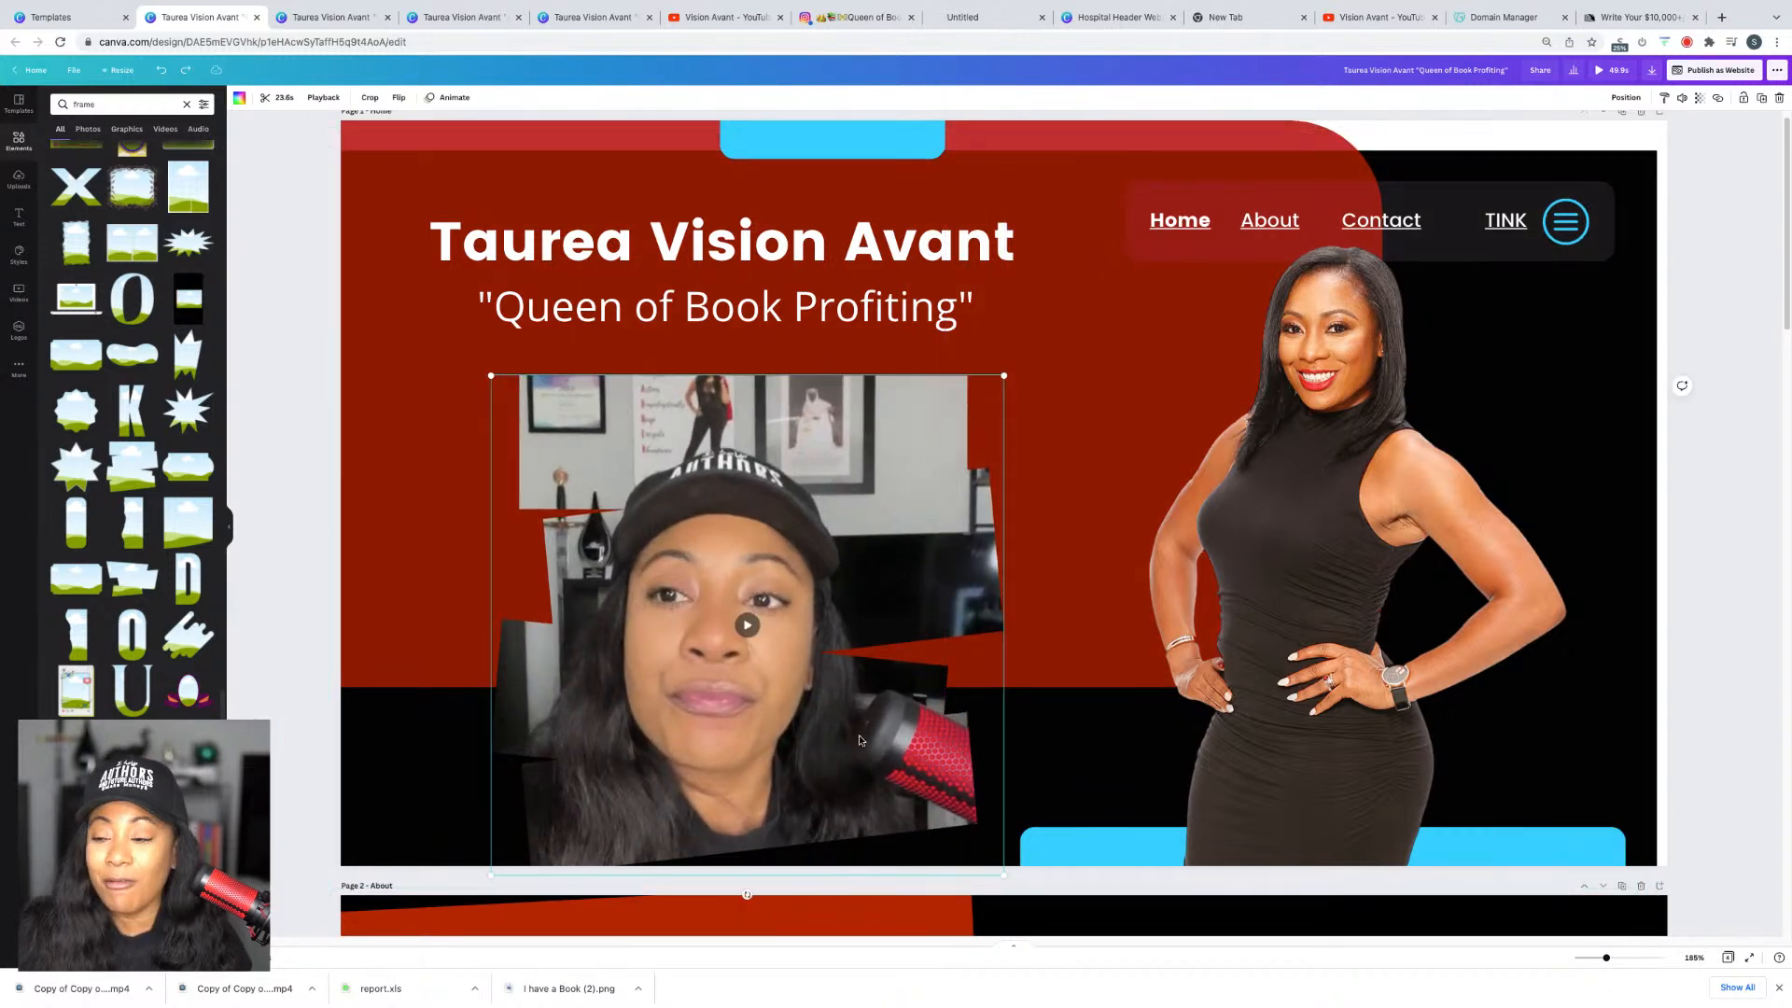
left_click_drag(822, 729, 807, 711)
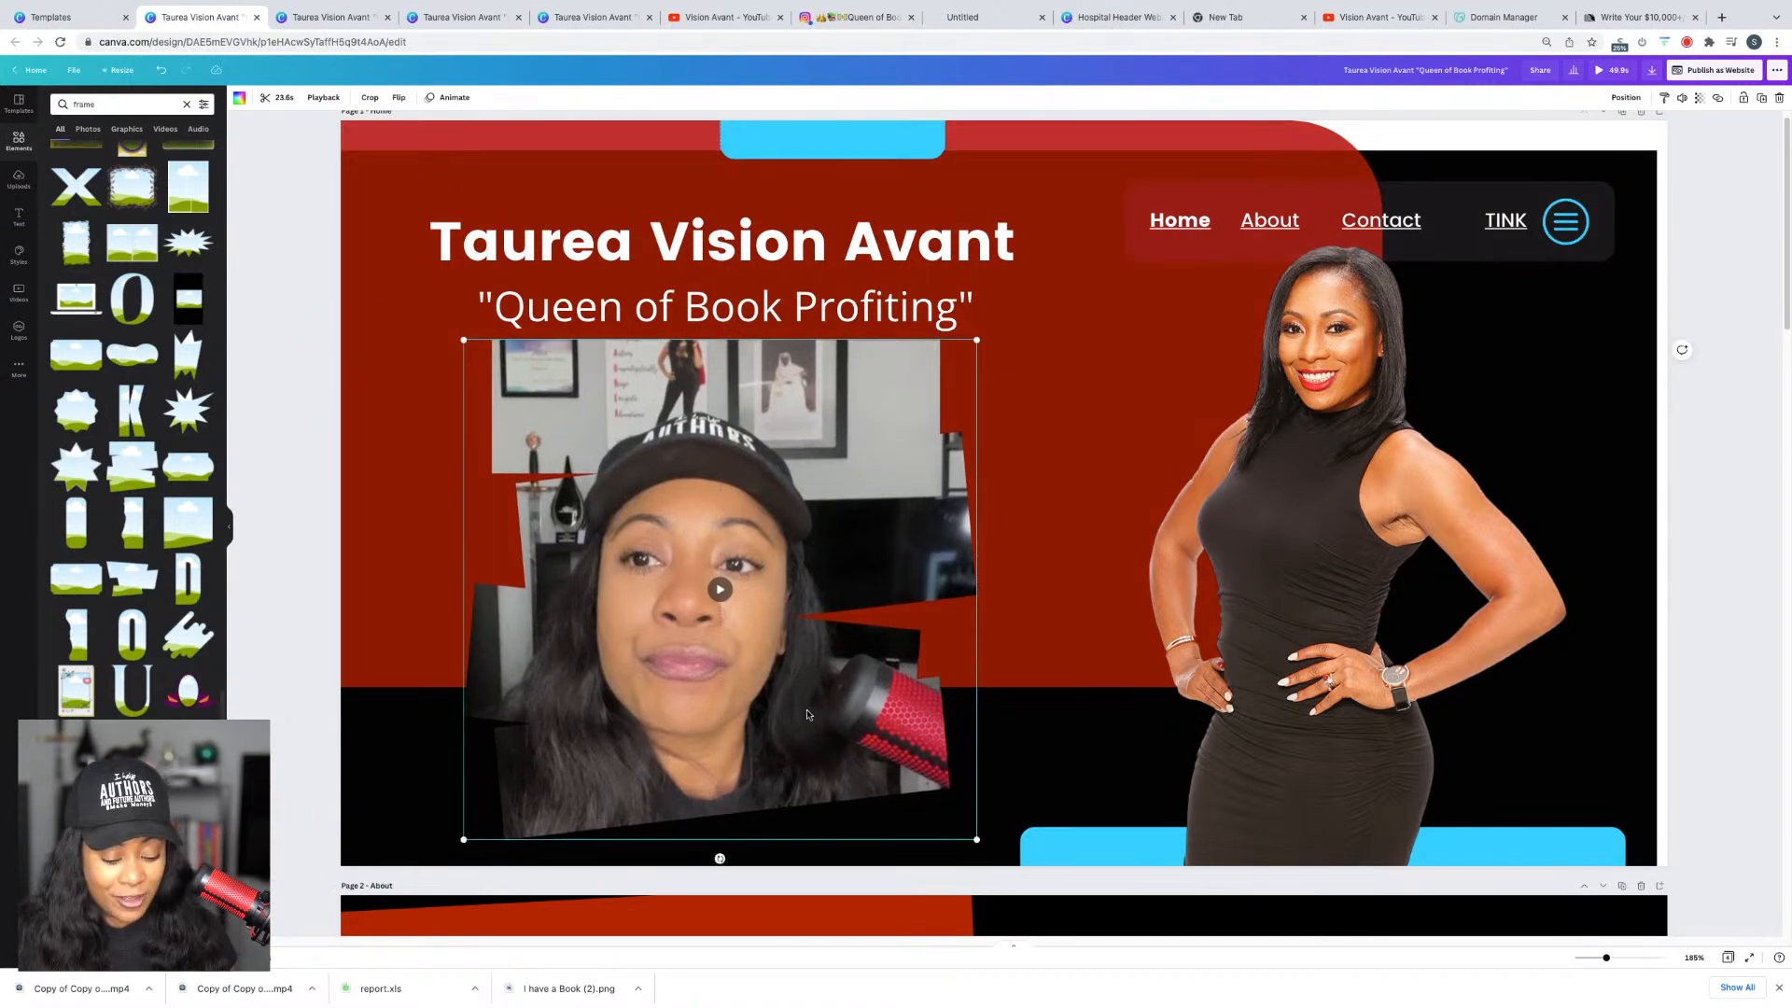
Step: Make an empty light blue copy of the frame, slightly larger, sent behind the video
key("ctrl+d")
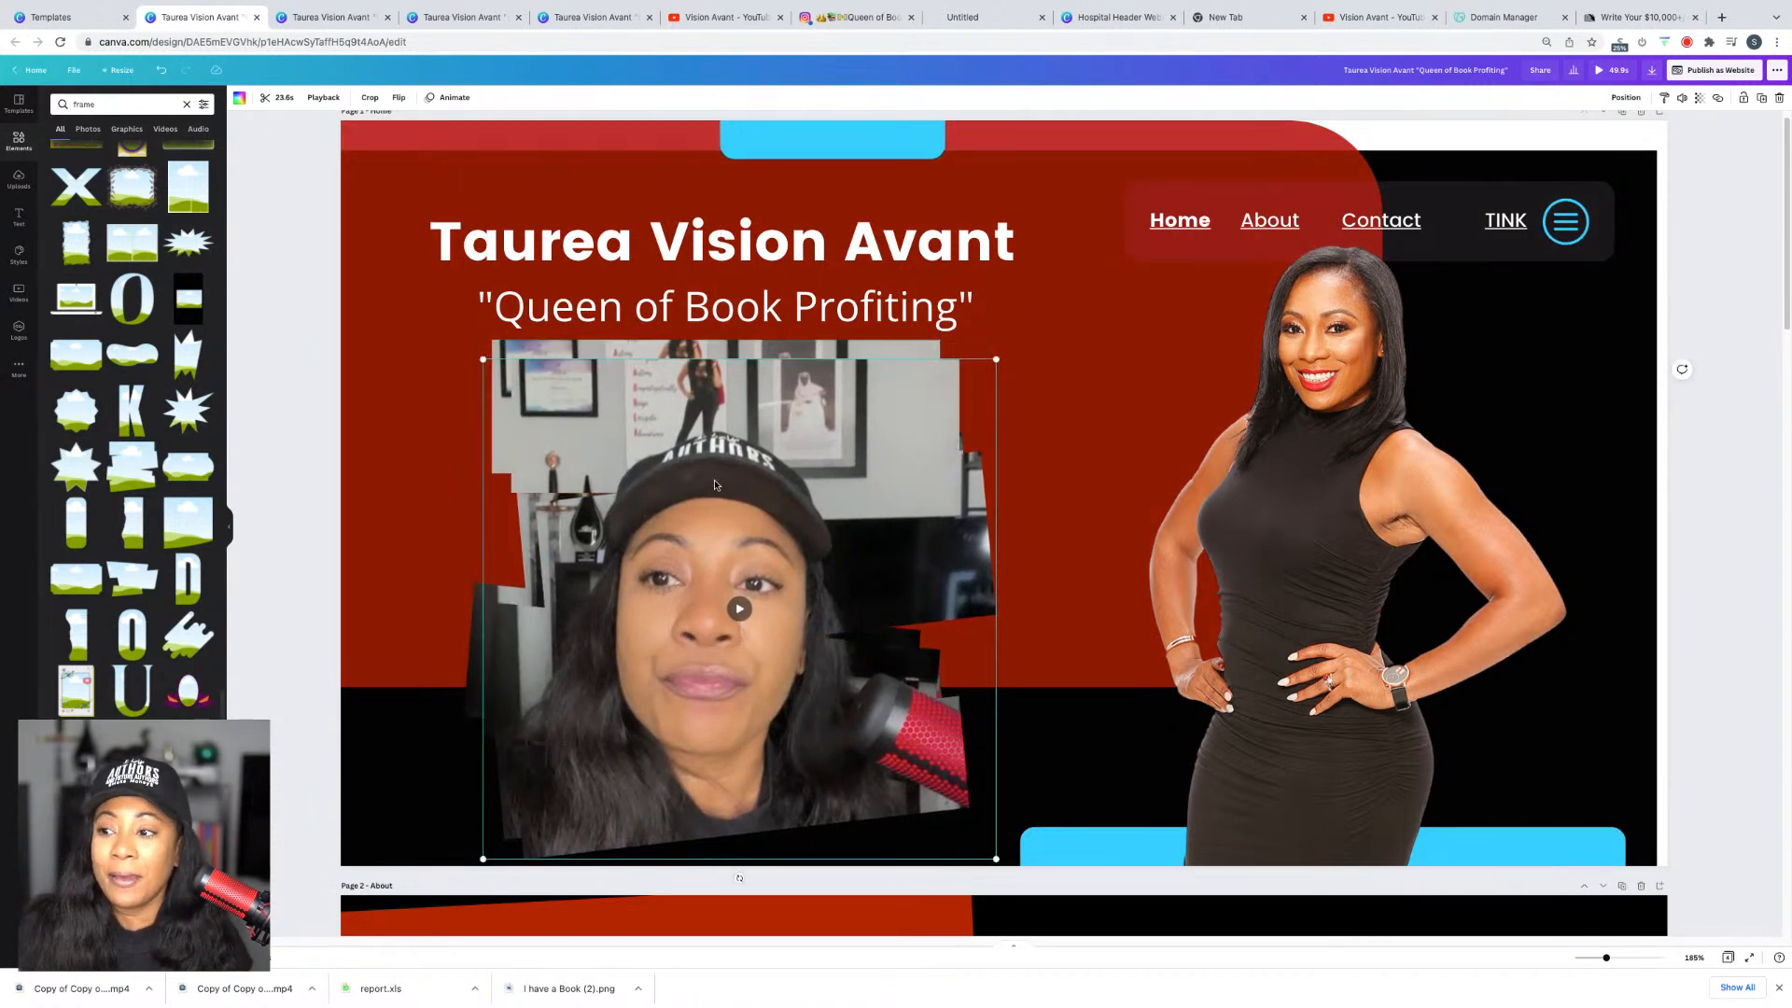
key("Delete")
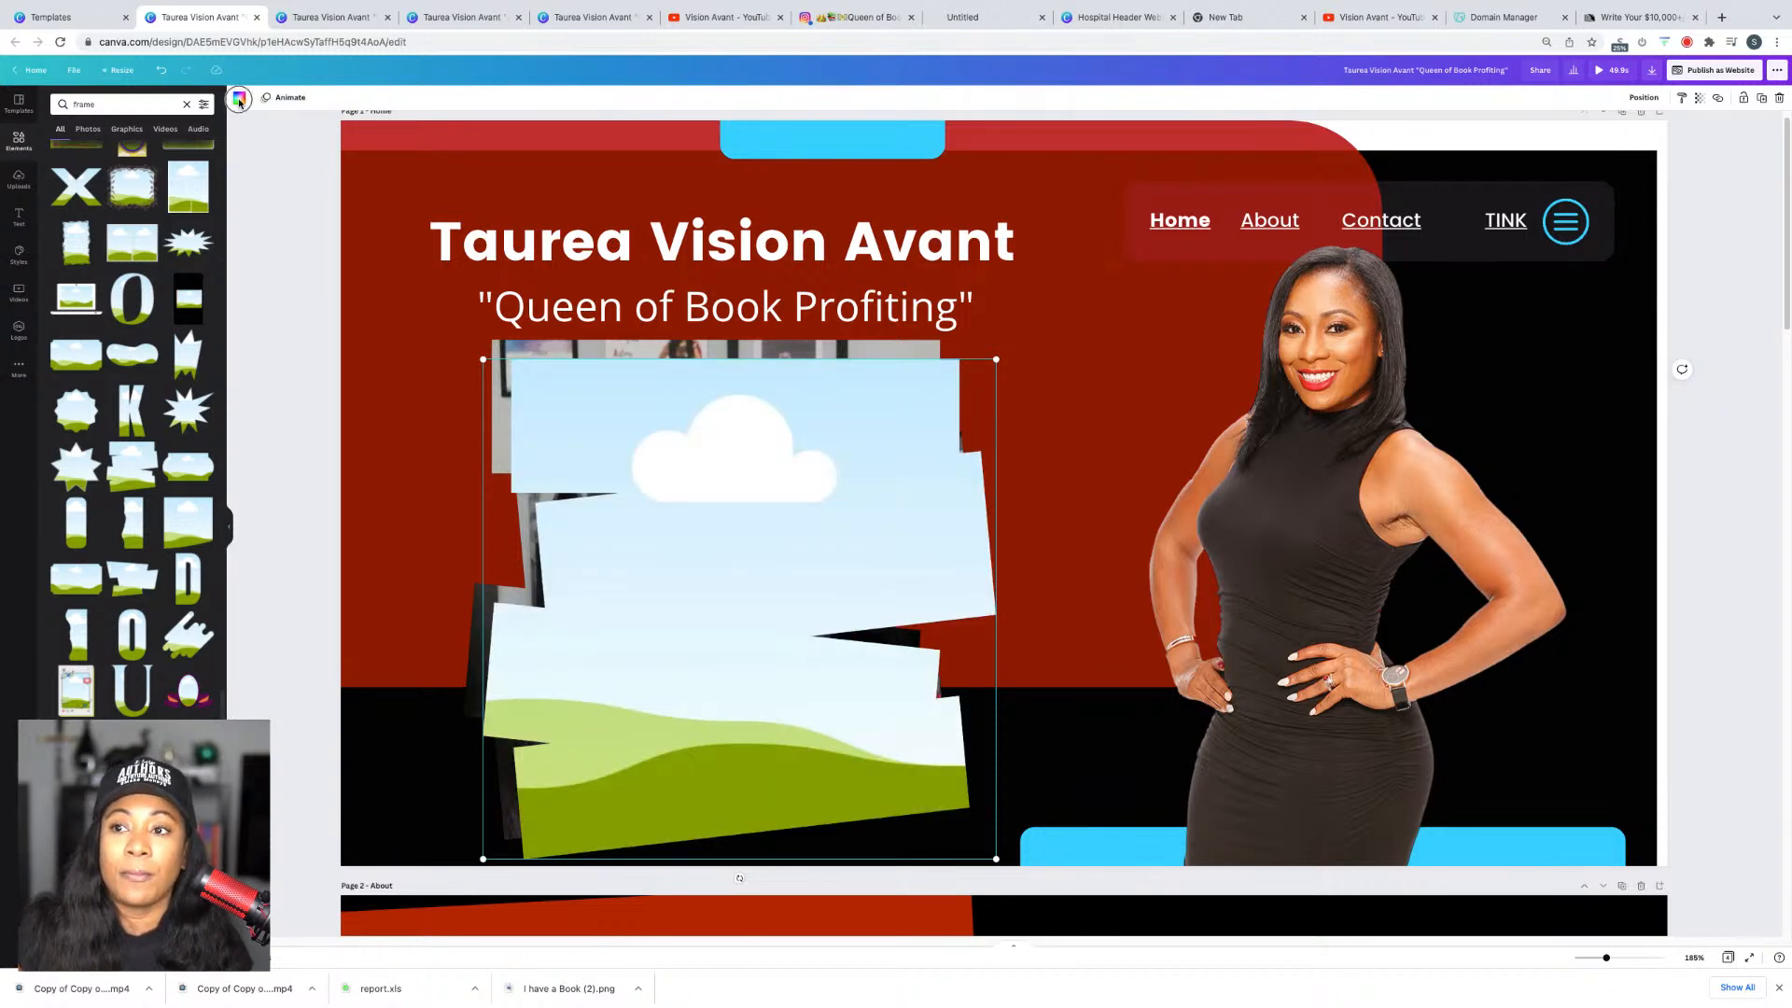
left_click(239, 99)
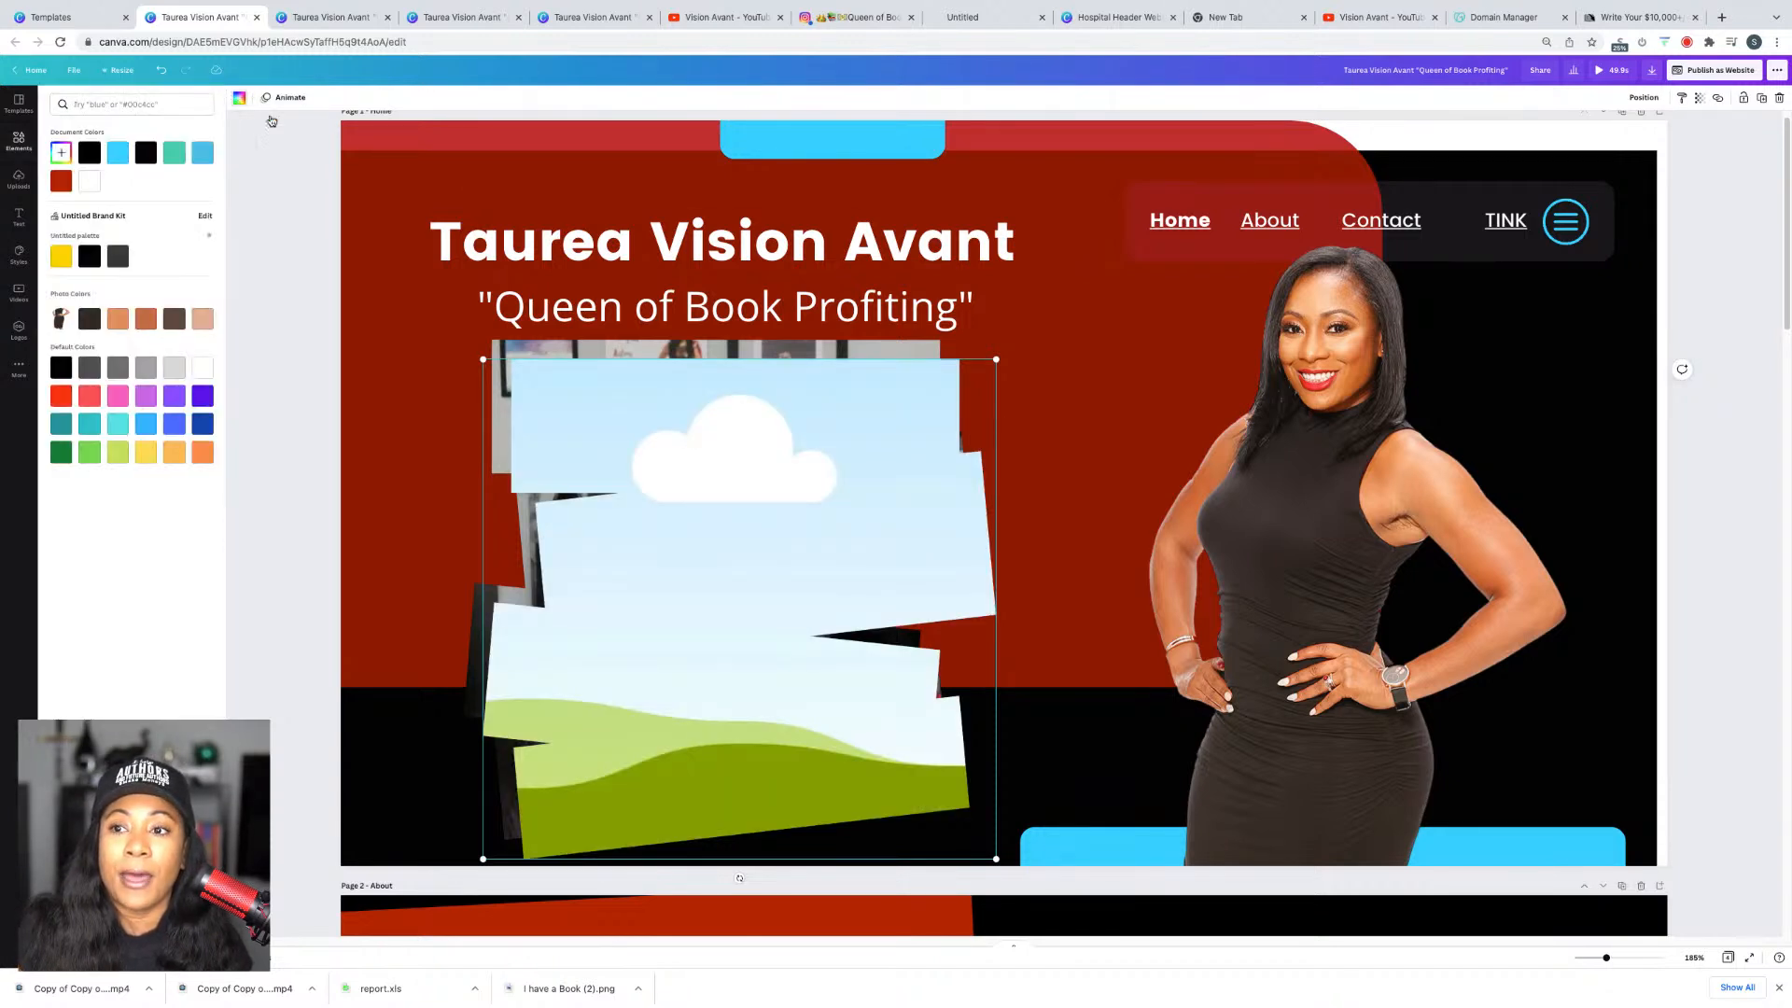
left_click(119, 154)
left_click_drag(484, 359, 472, 349)
left_click_drag(567, 401, 555, 389)
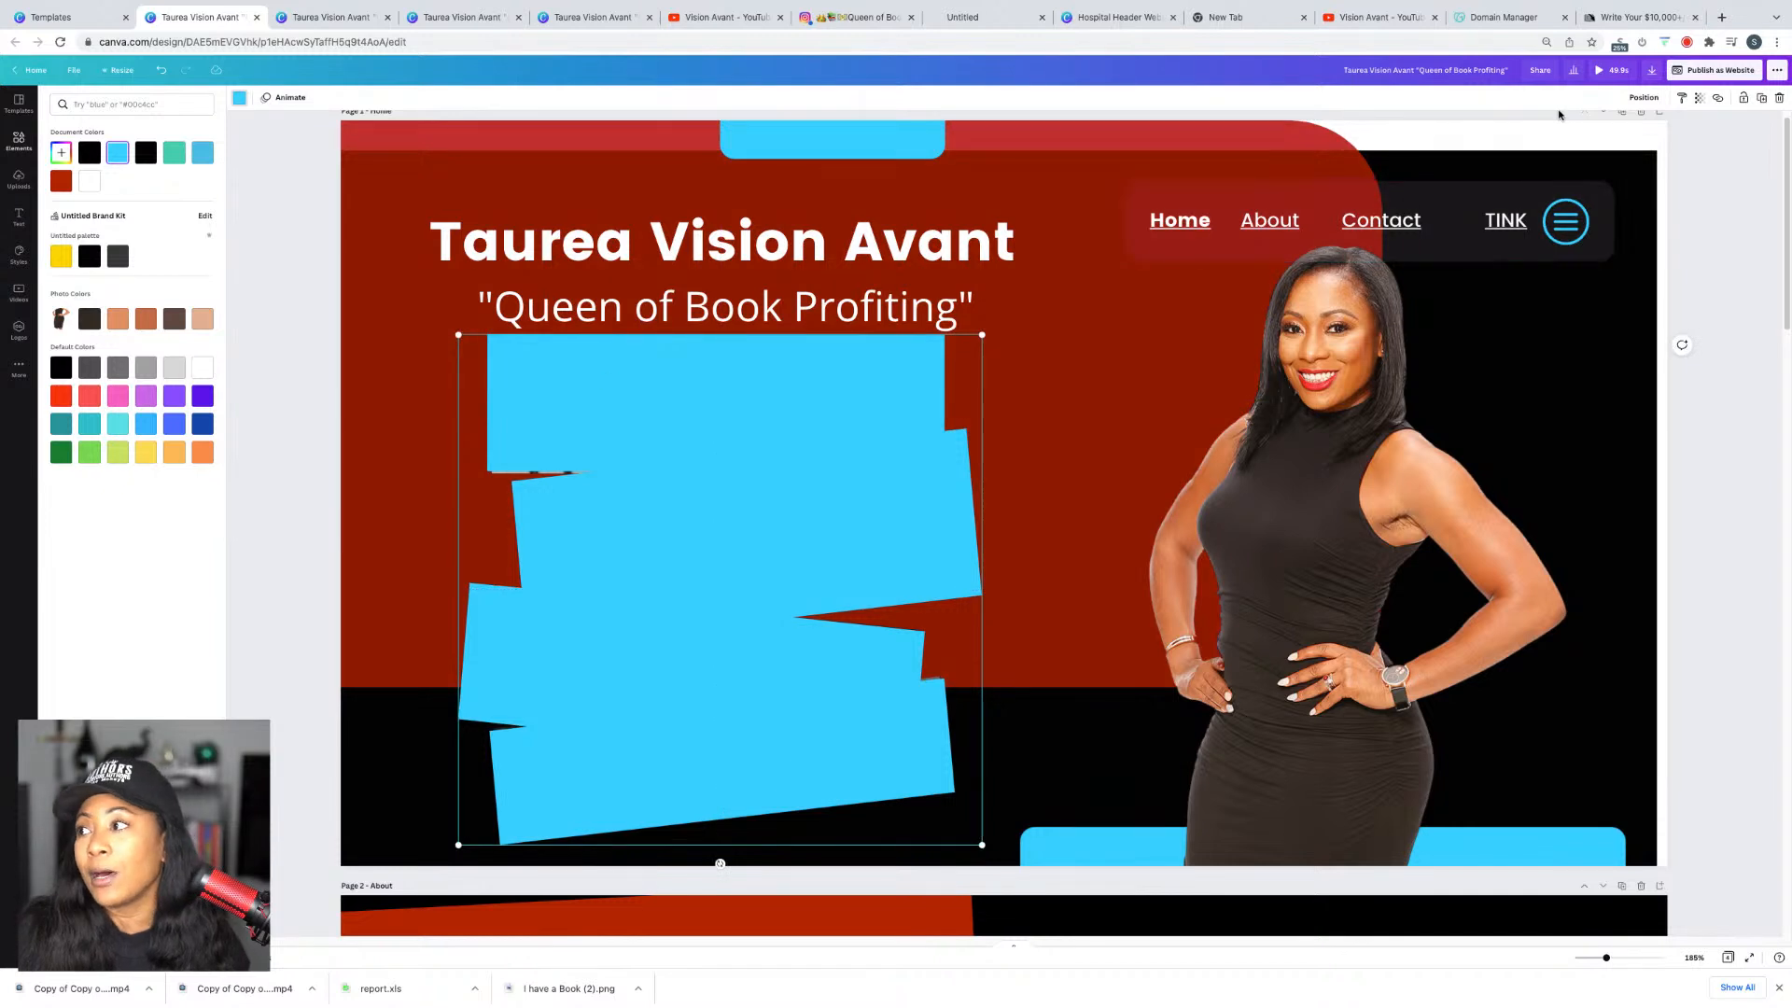
left_click(1641, 99)
left_click(1603, 133)
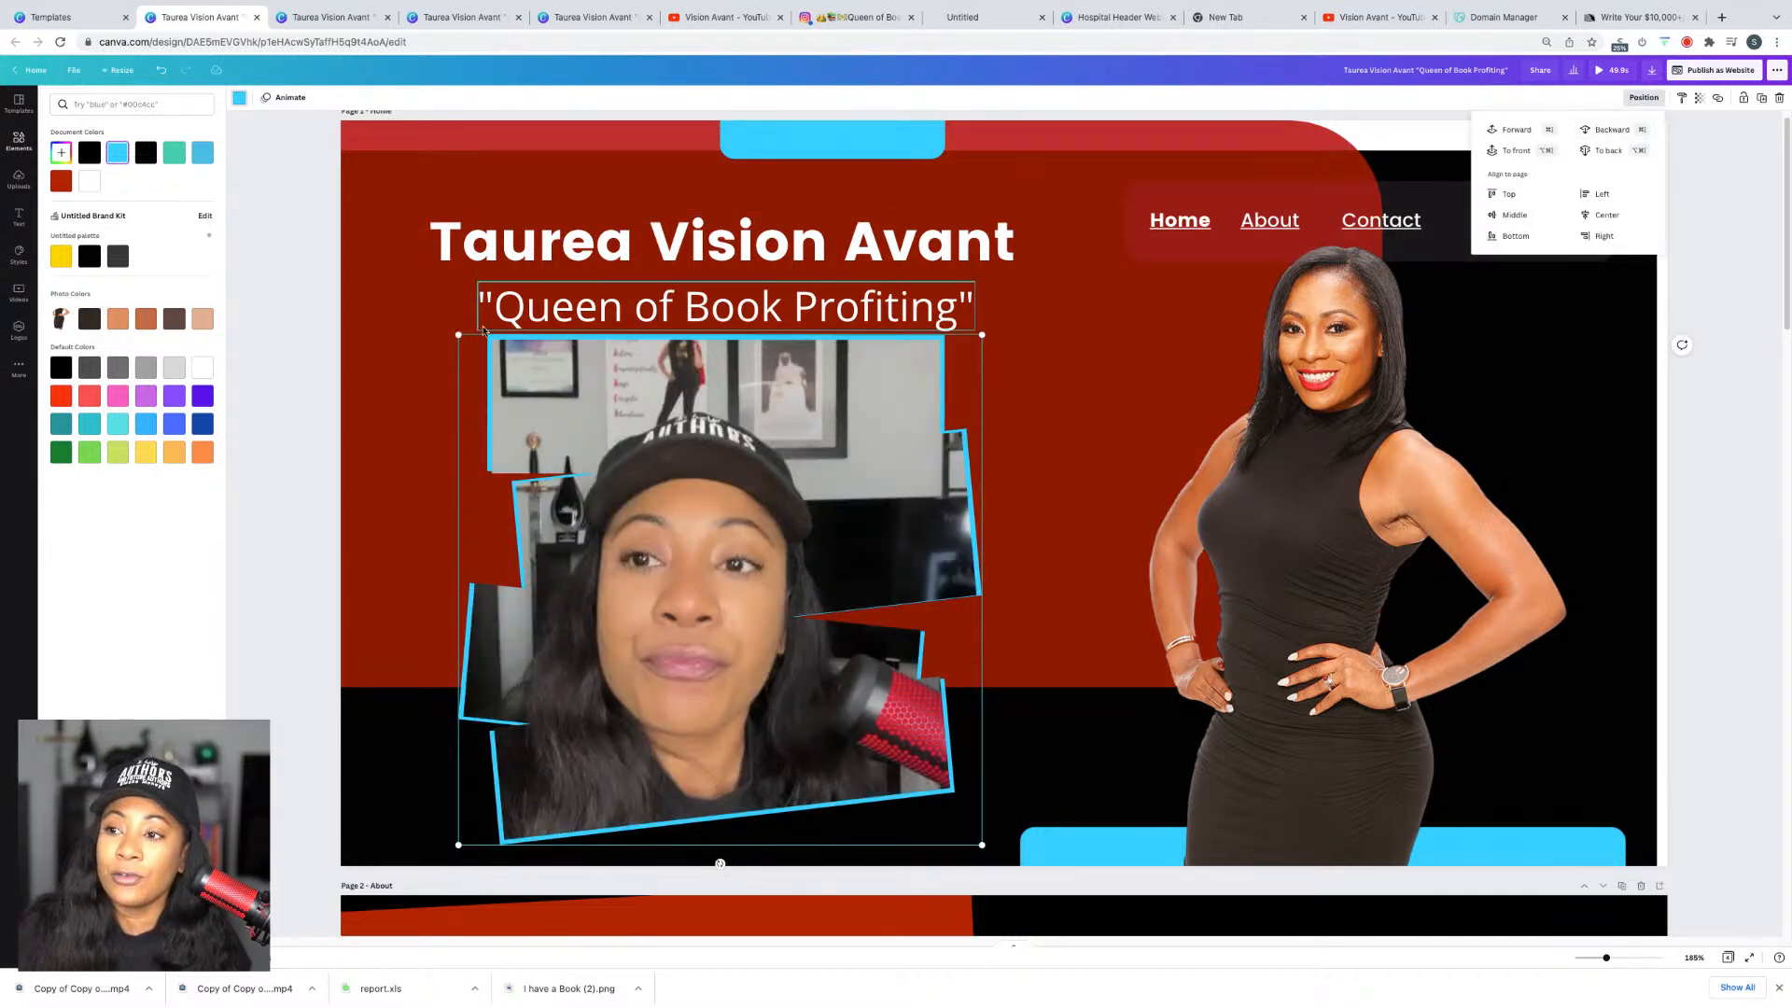
Step: Search elements for 'lines' and try a pink brush stroke, then delete it
left_click(297, 629)
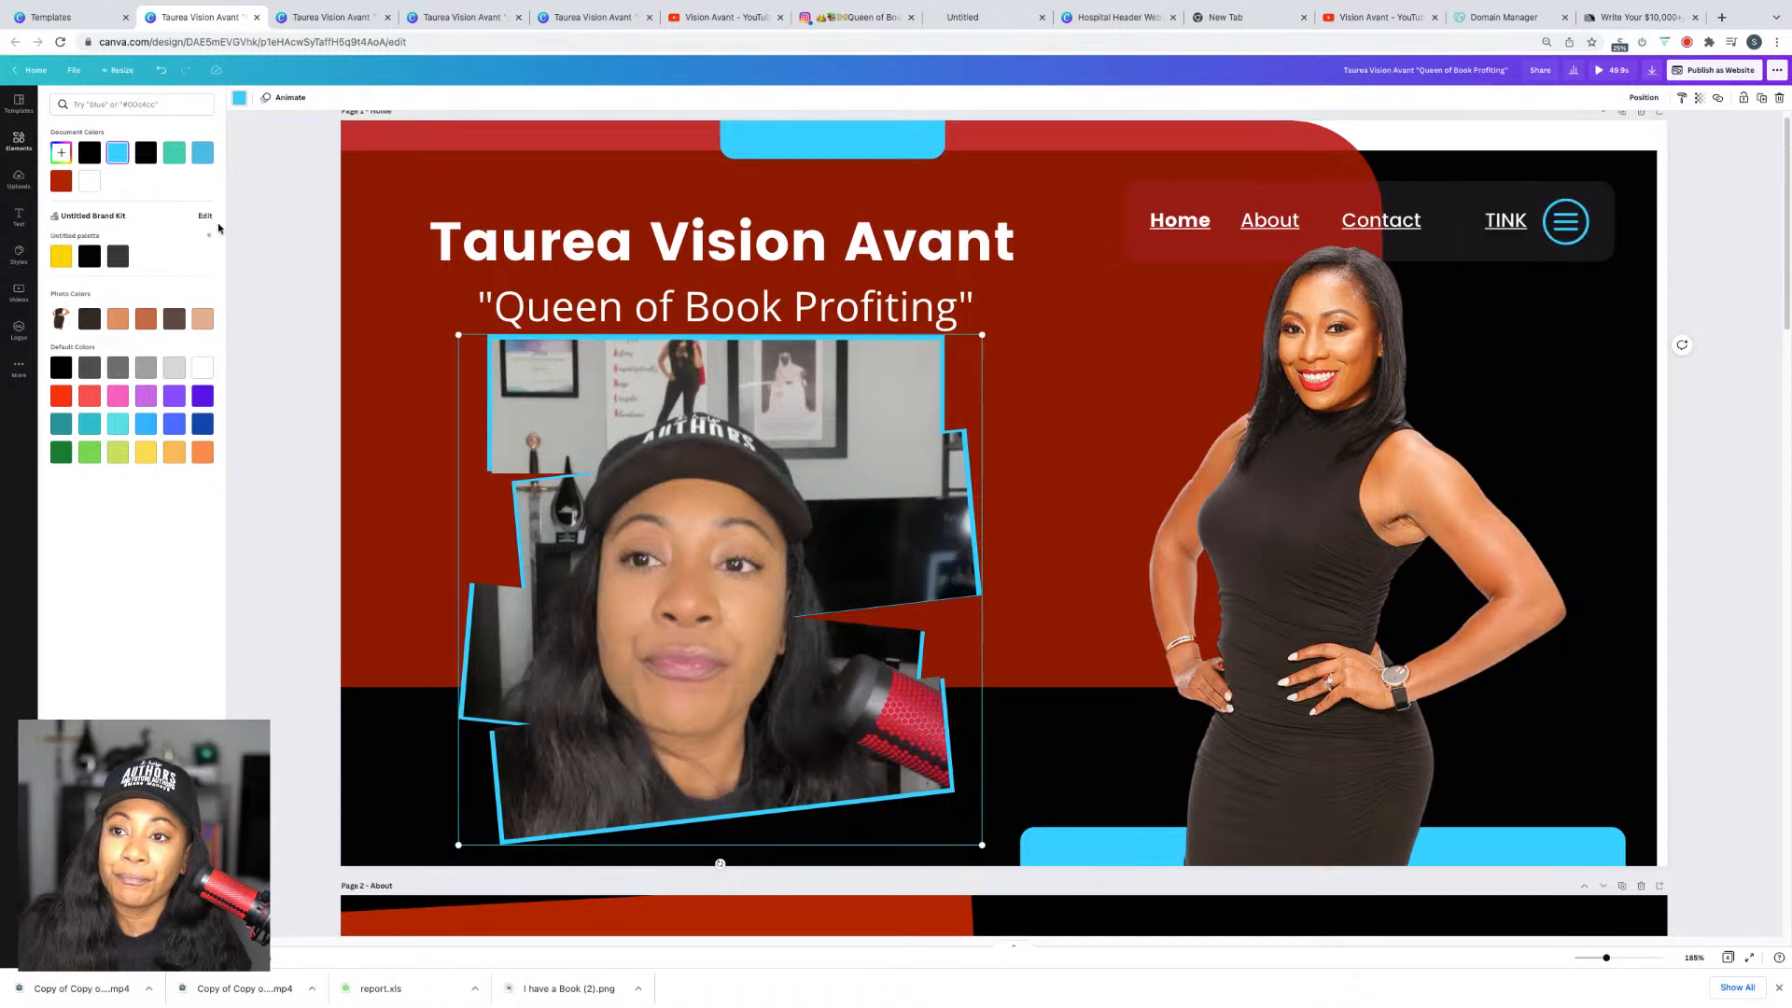
left_click(16, 147)
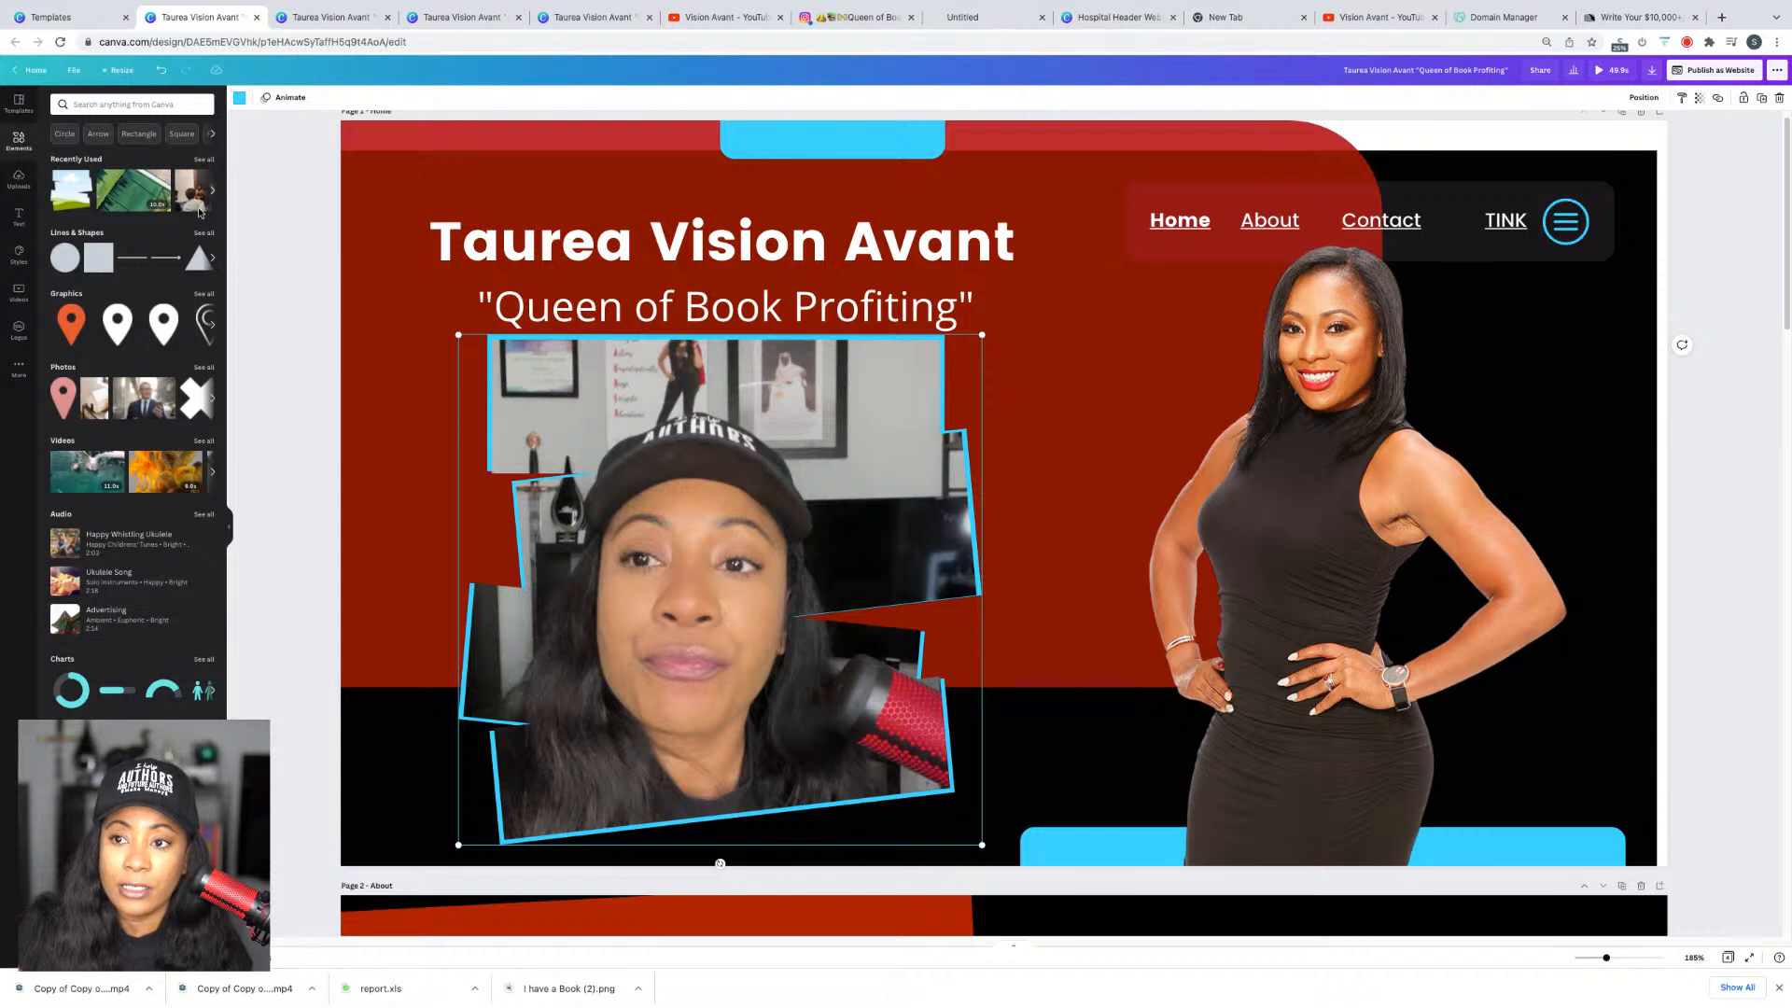
left_click(119, 106)
type("line")
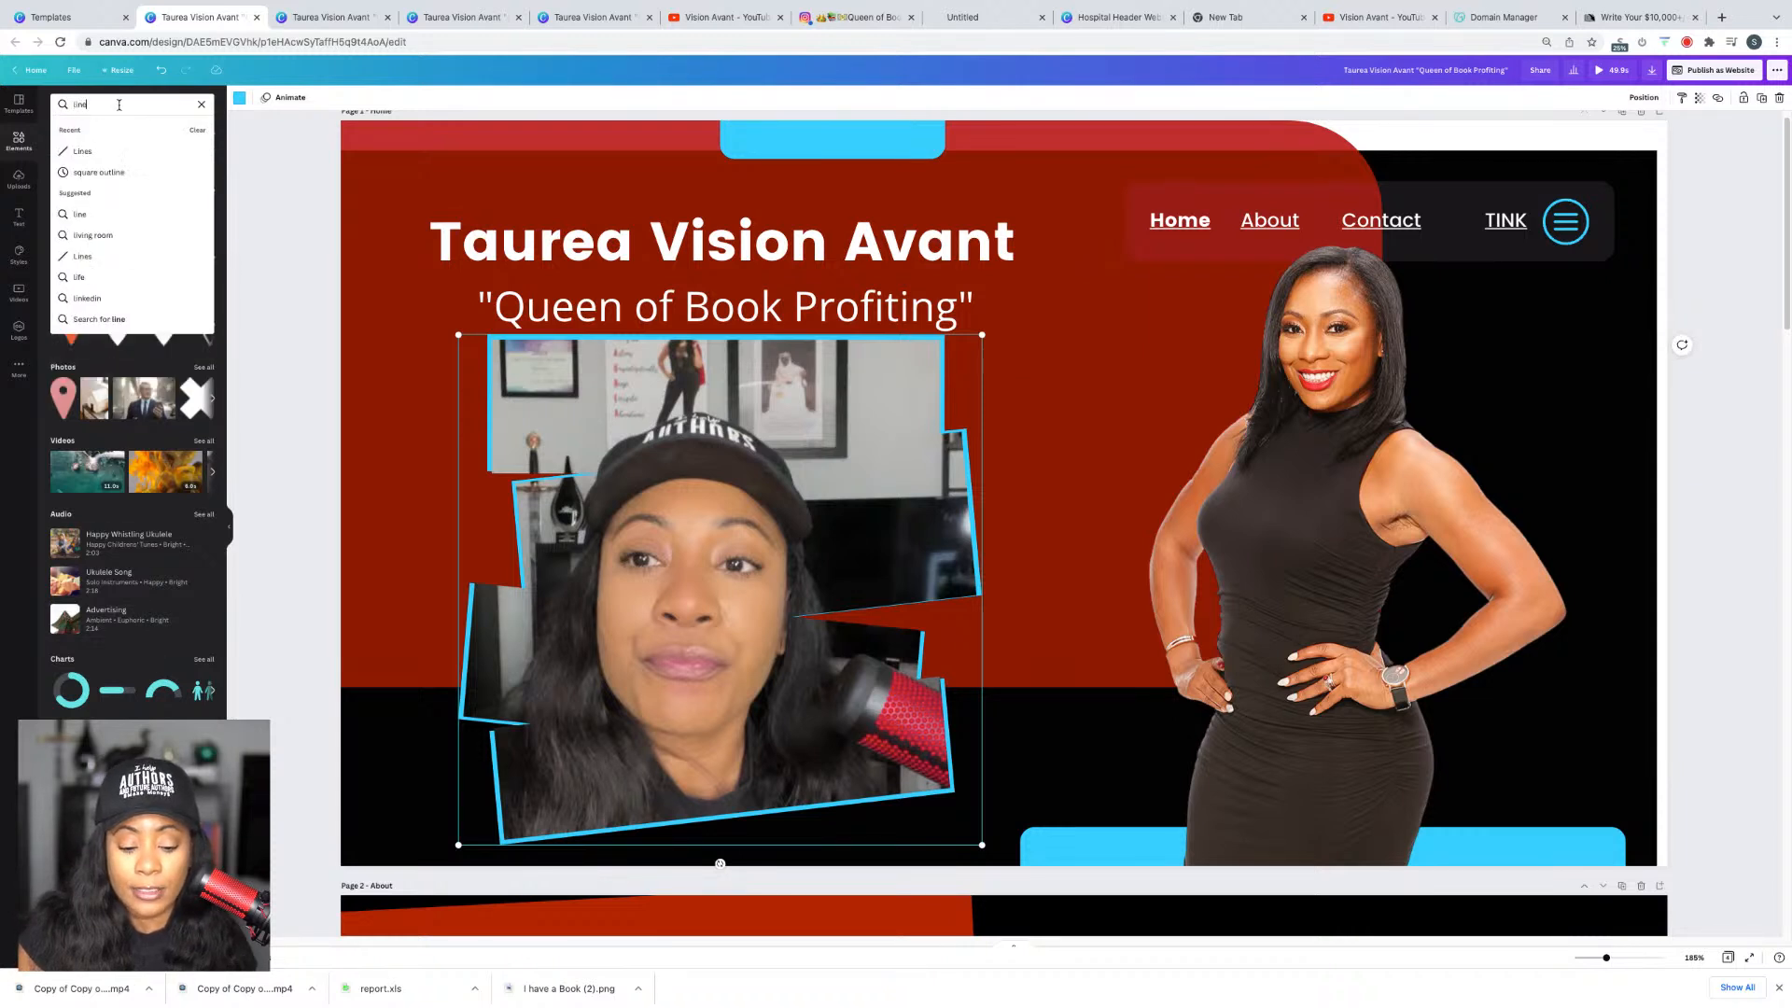
type("s")
key("Return")
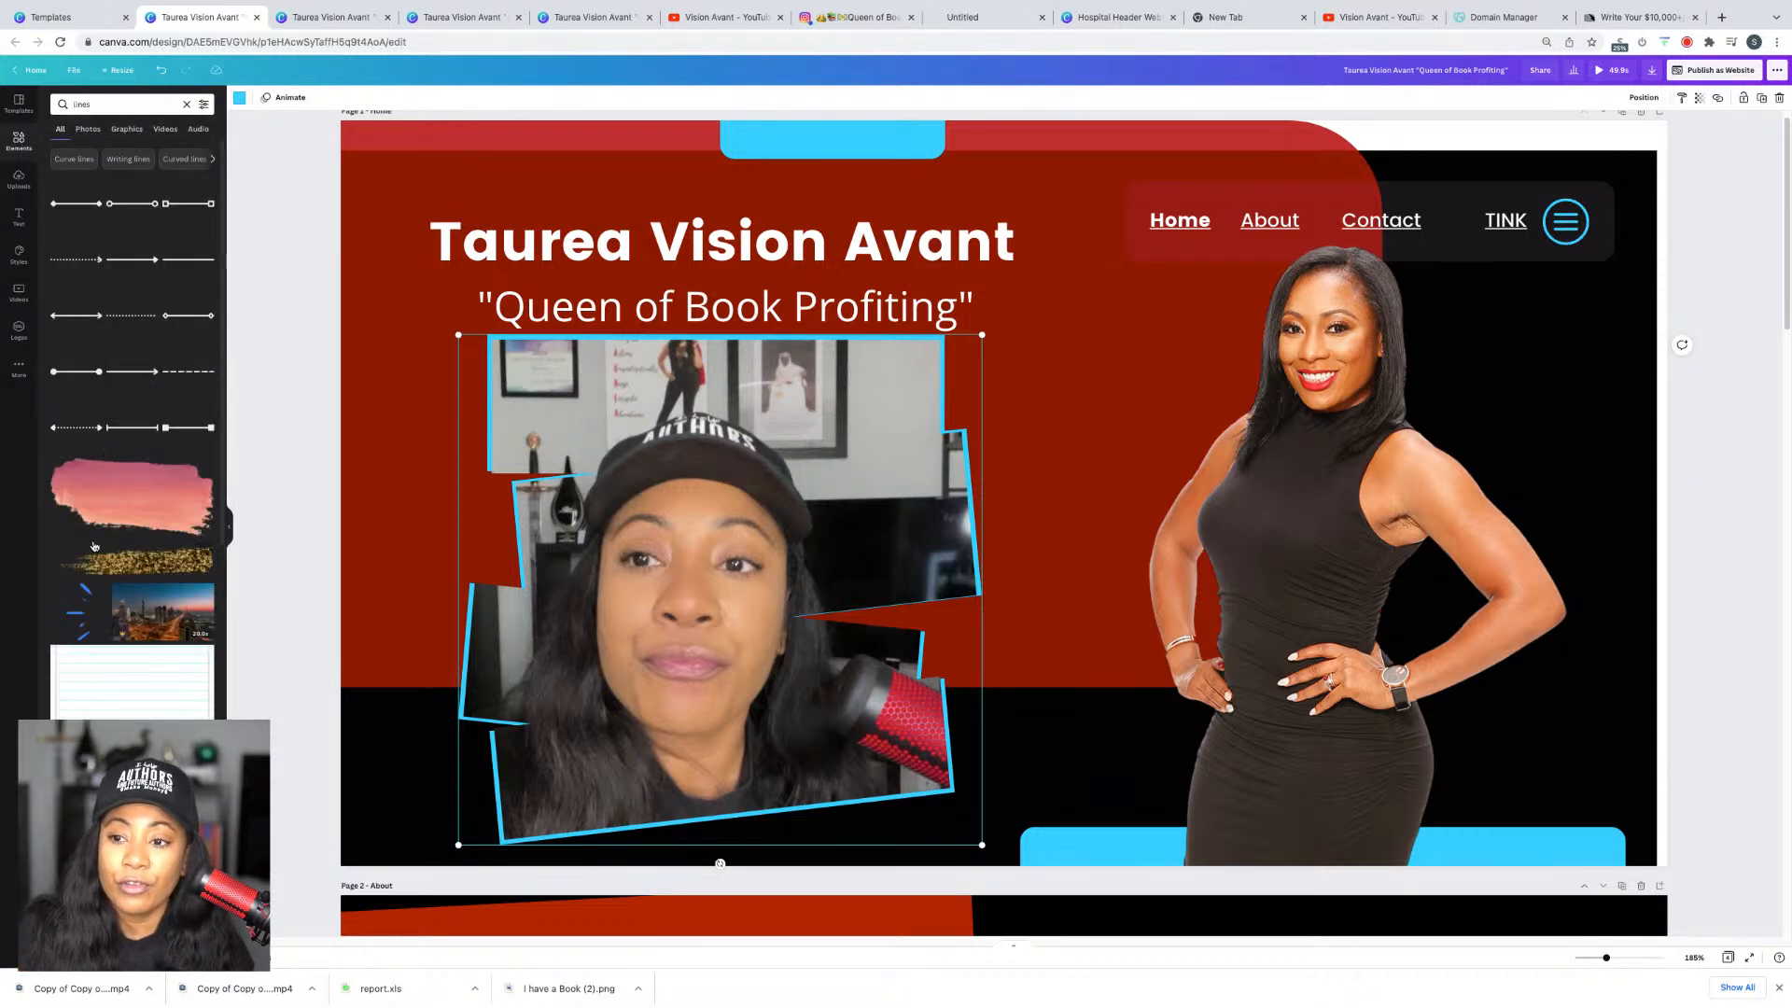
left_click(119, 497)
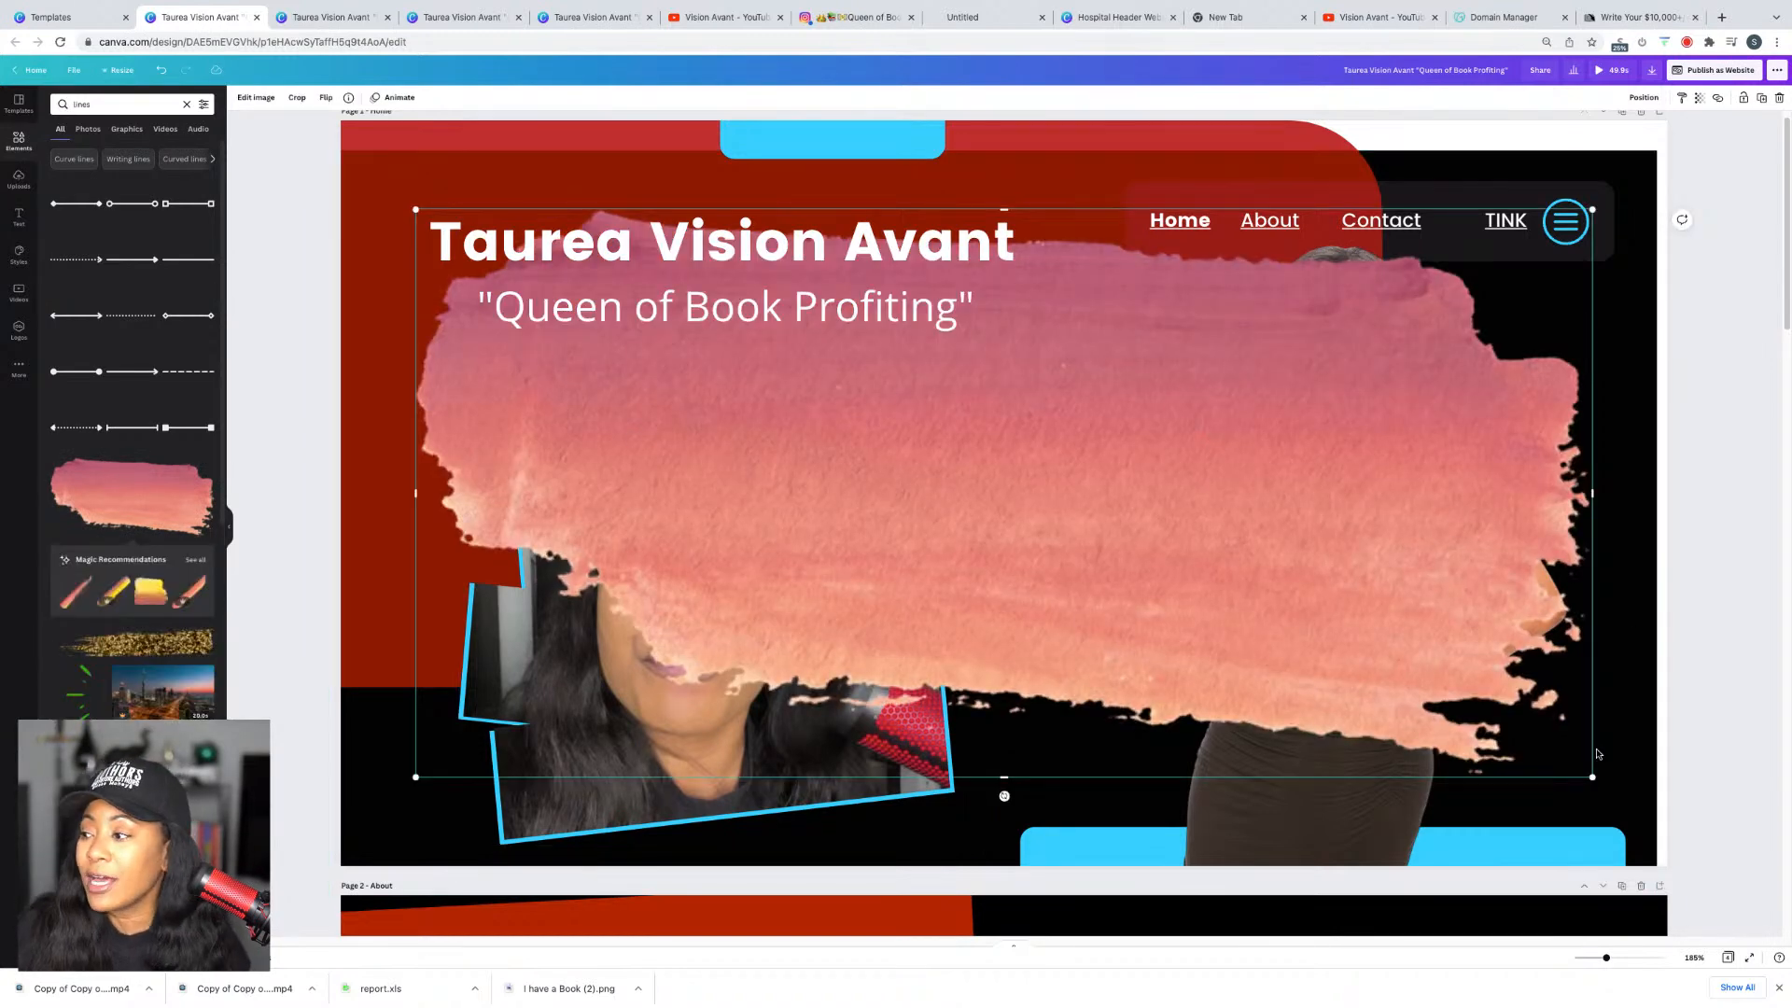
left_click_drag(1591, 777, 1132, 557)
mouse_move(973, 439)
left_mouse_down()
mouse_move(966, 586)
mouse_move(1016, 496)
left_mouse_up()
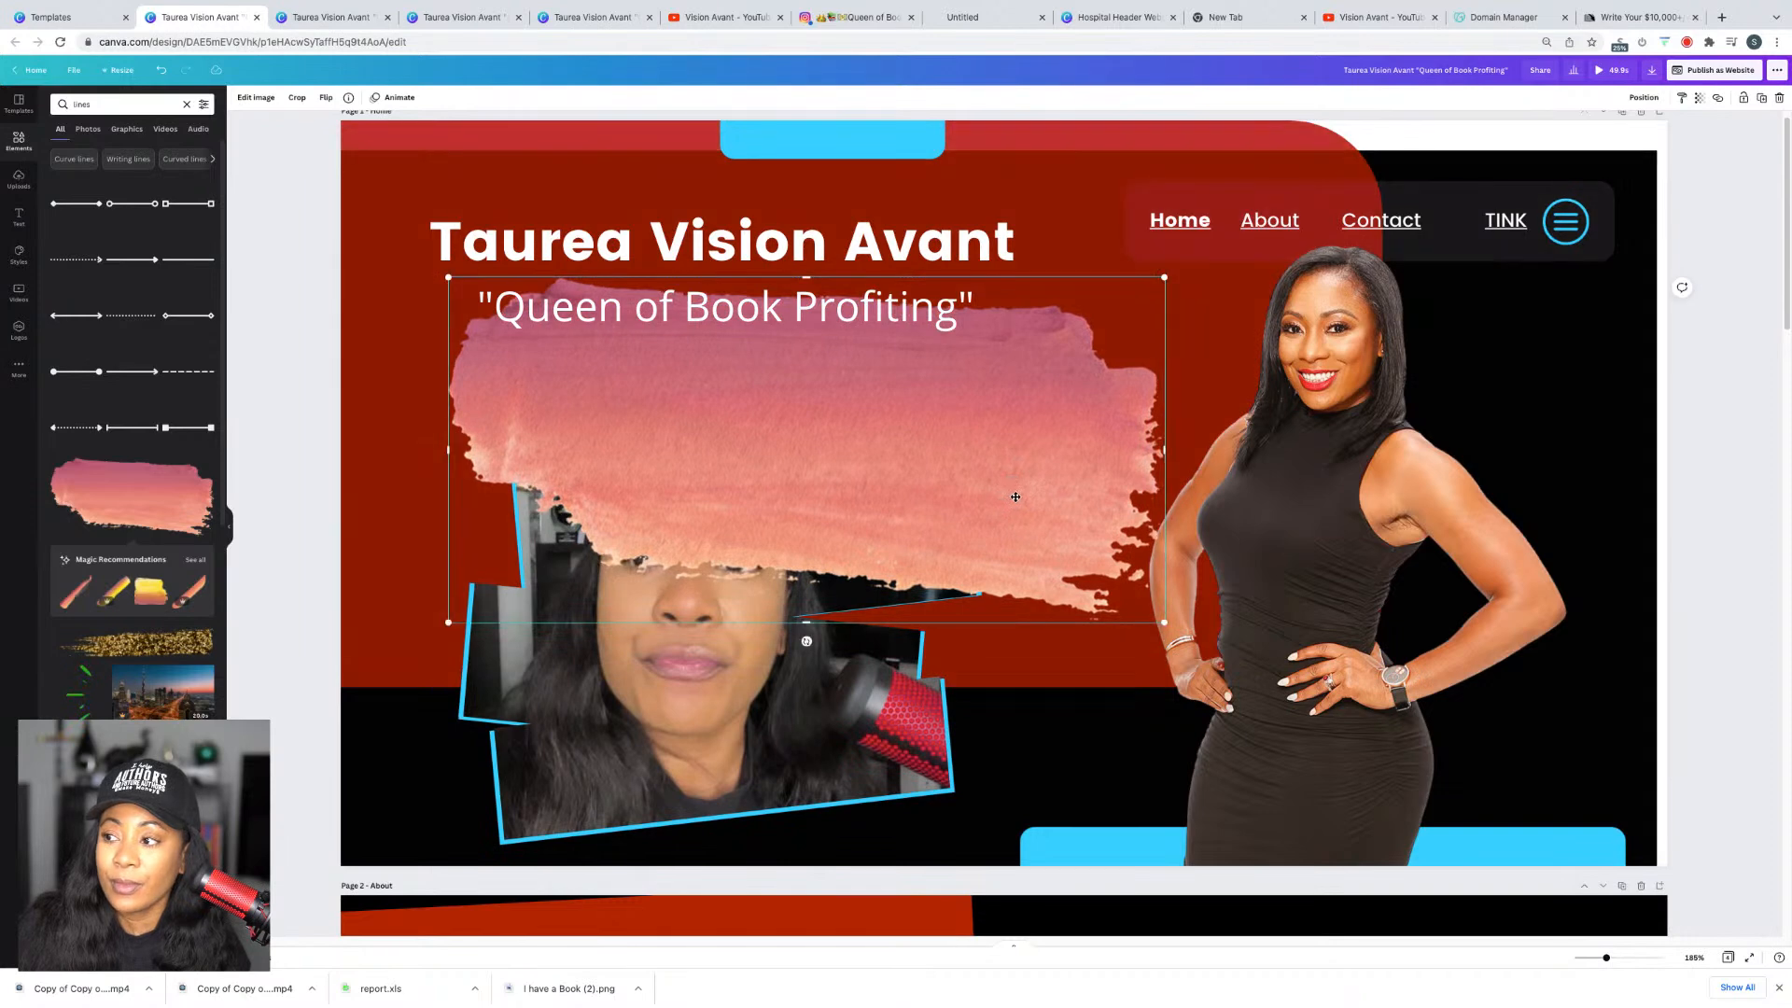
key("Delete")
Step: Add a white brush stroke sized 332 by 62 and move the title and tagline higher
scroll(140, 606, "down", 5)
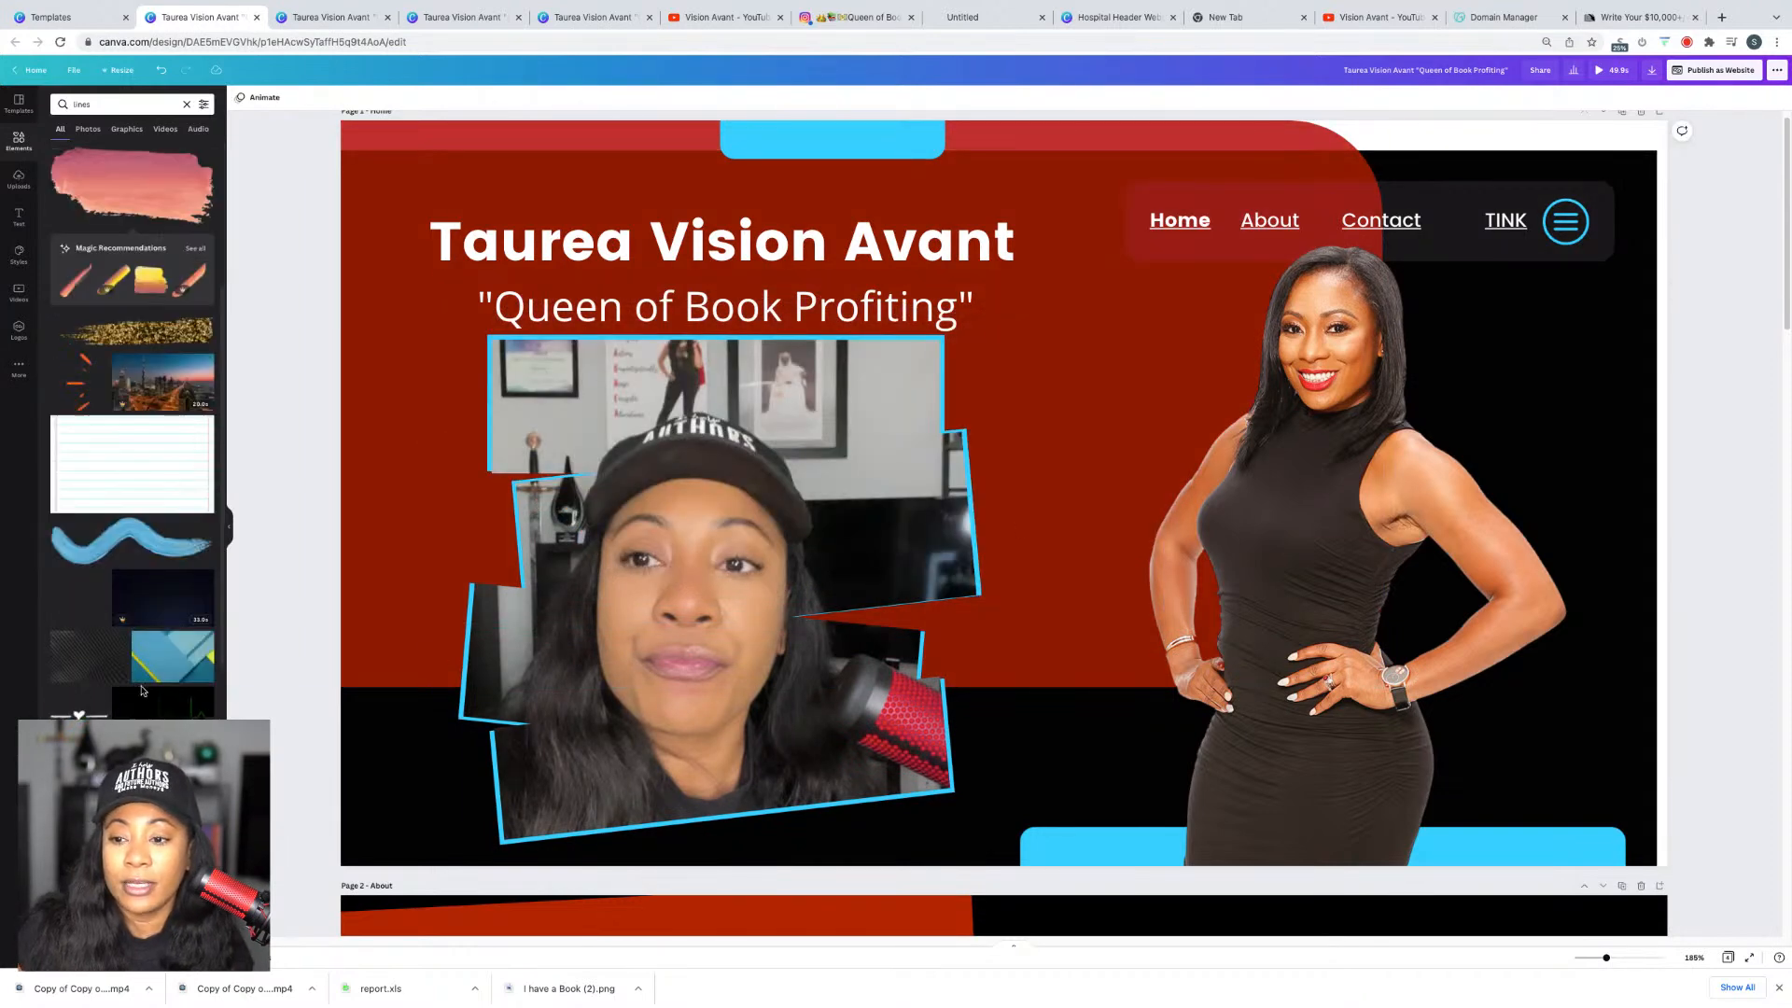
scroll(151, 703, "down", 5)
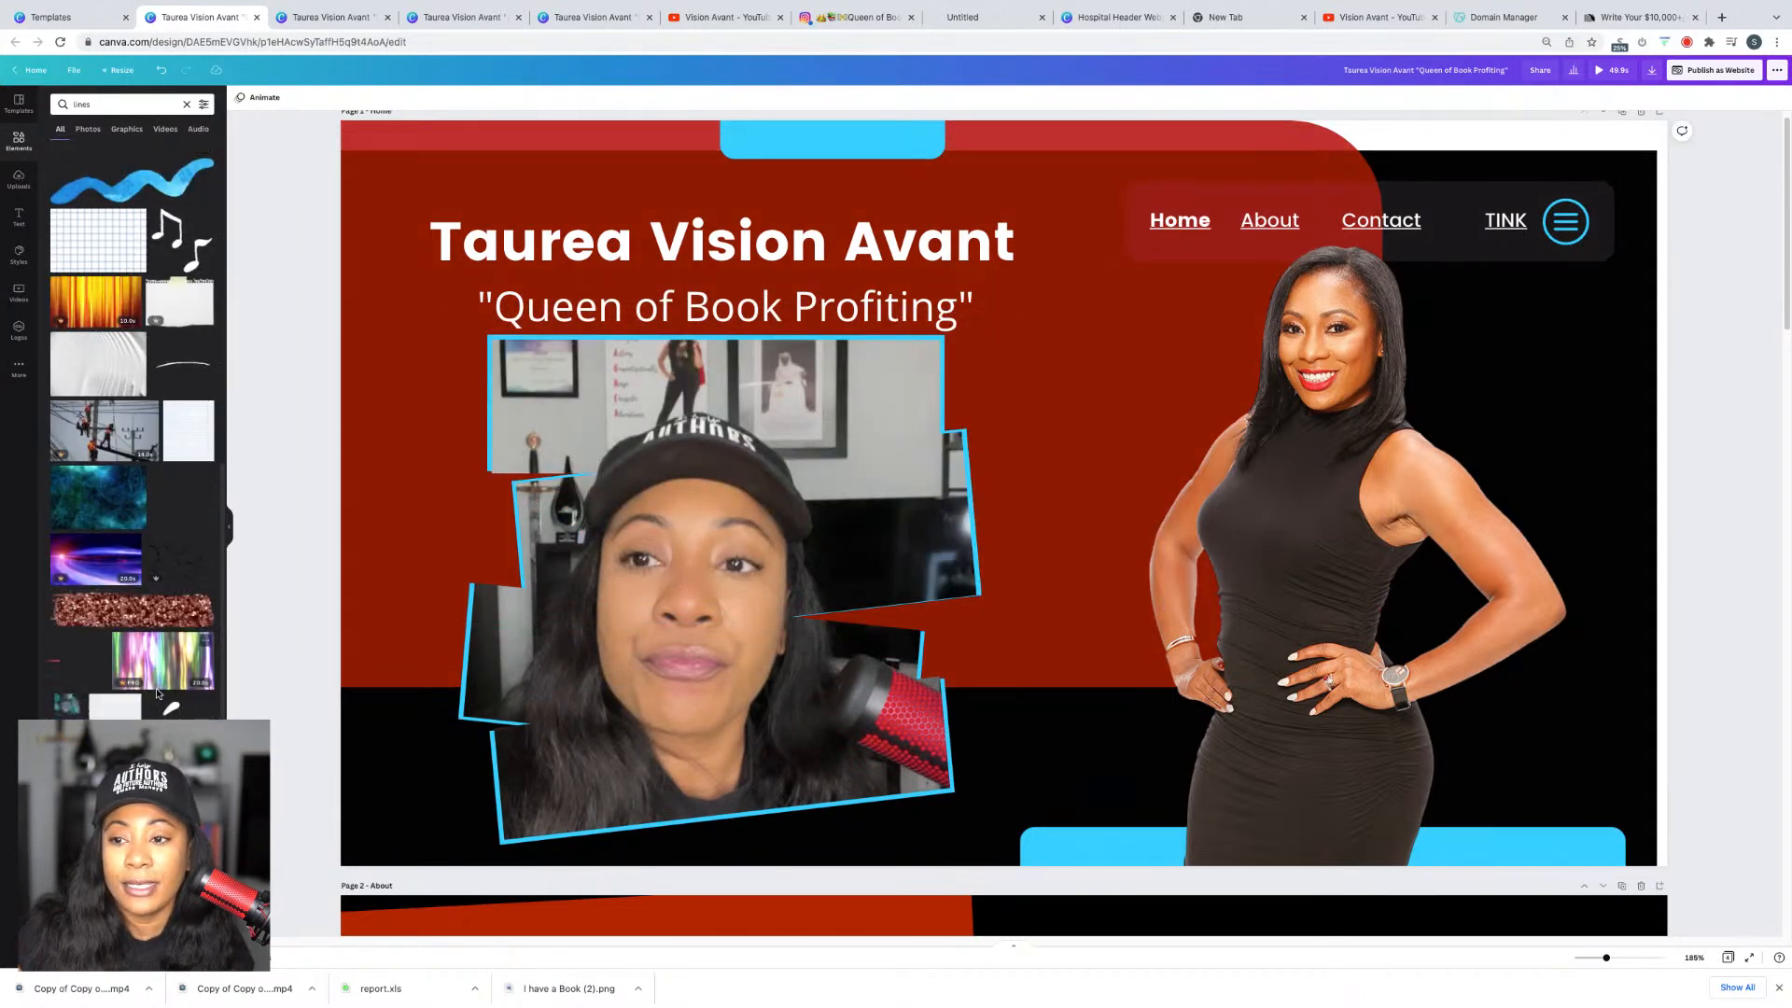
scroll(159, 695, "down", 3)
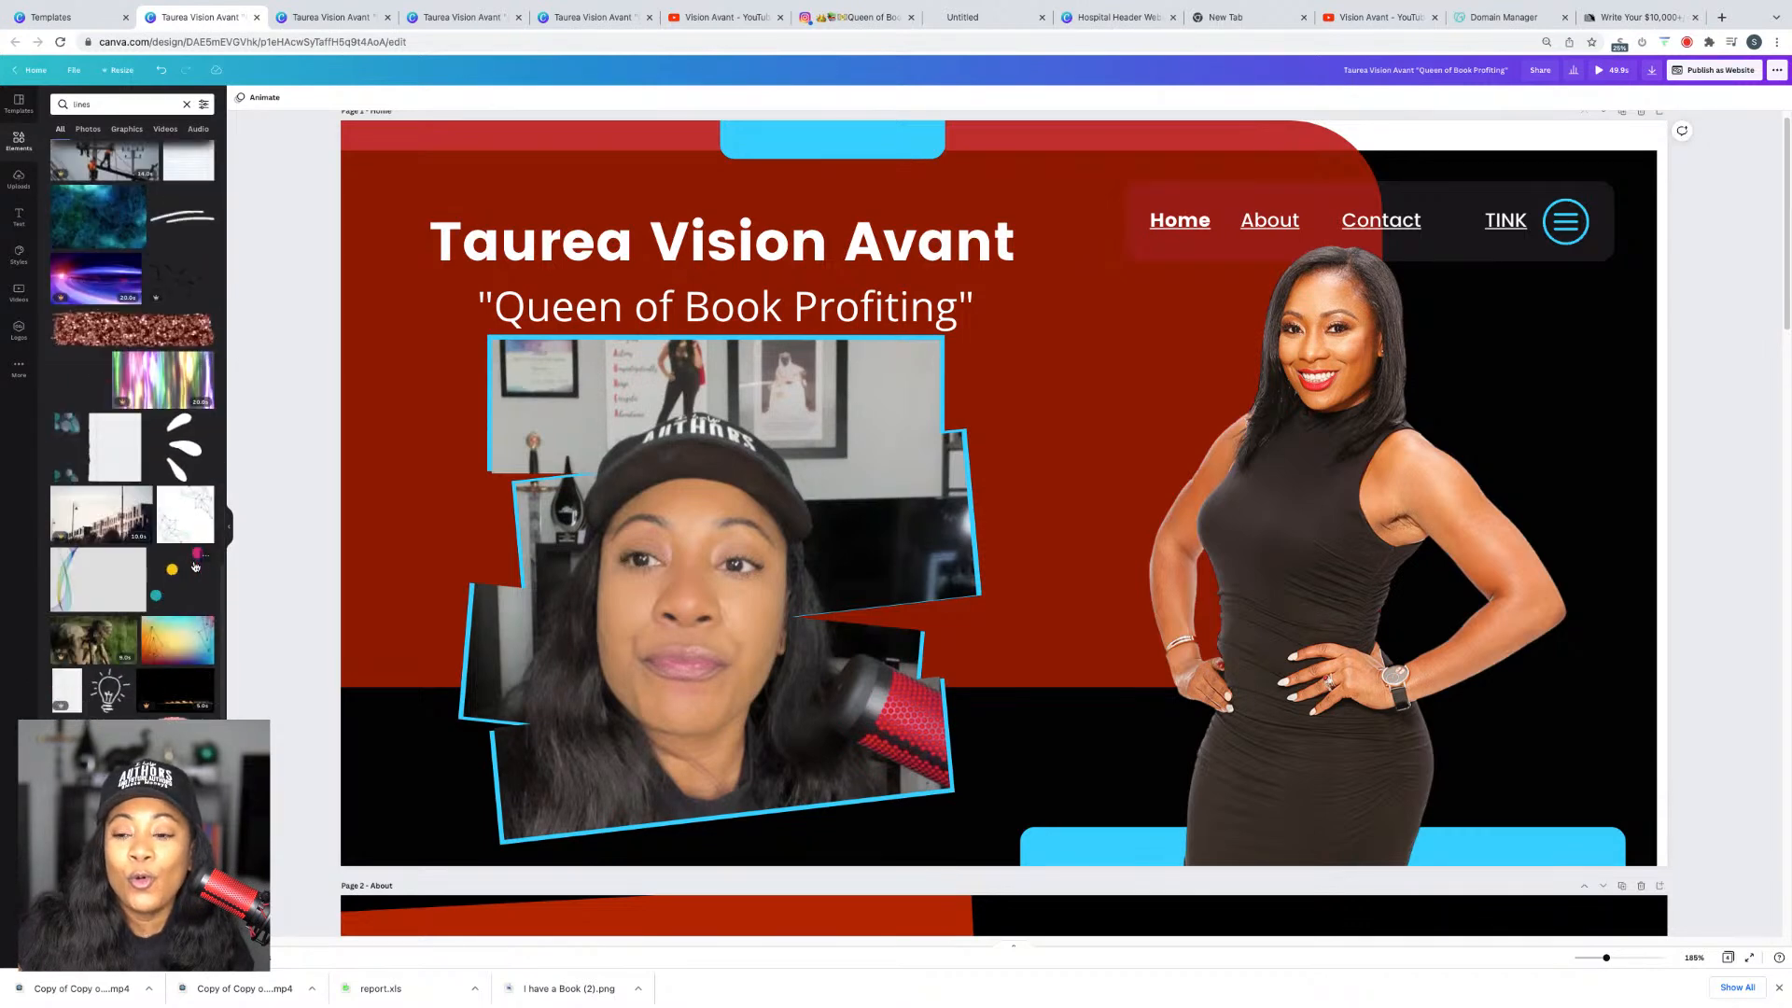
scroll(192, 640, "down", 3)
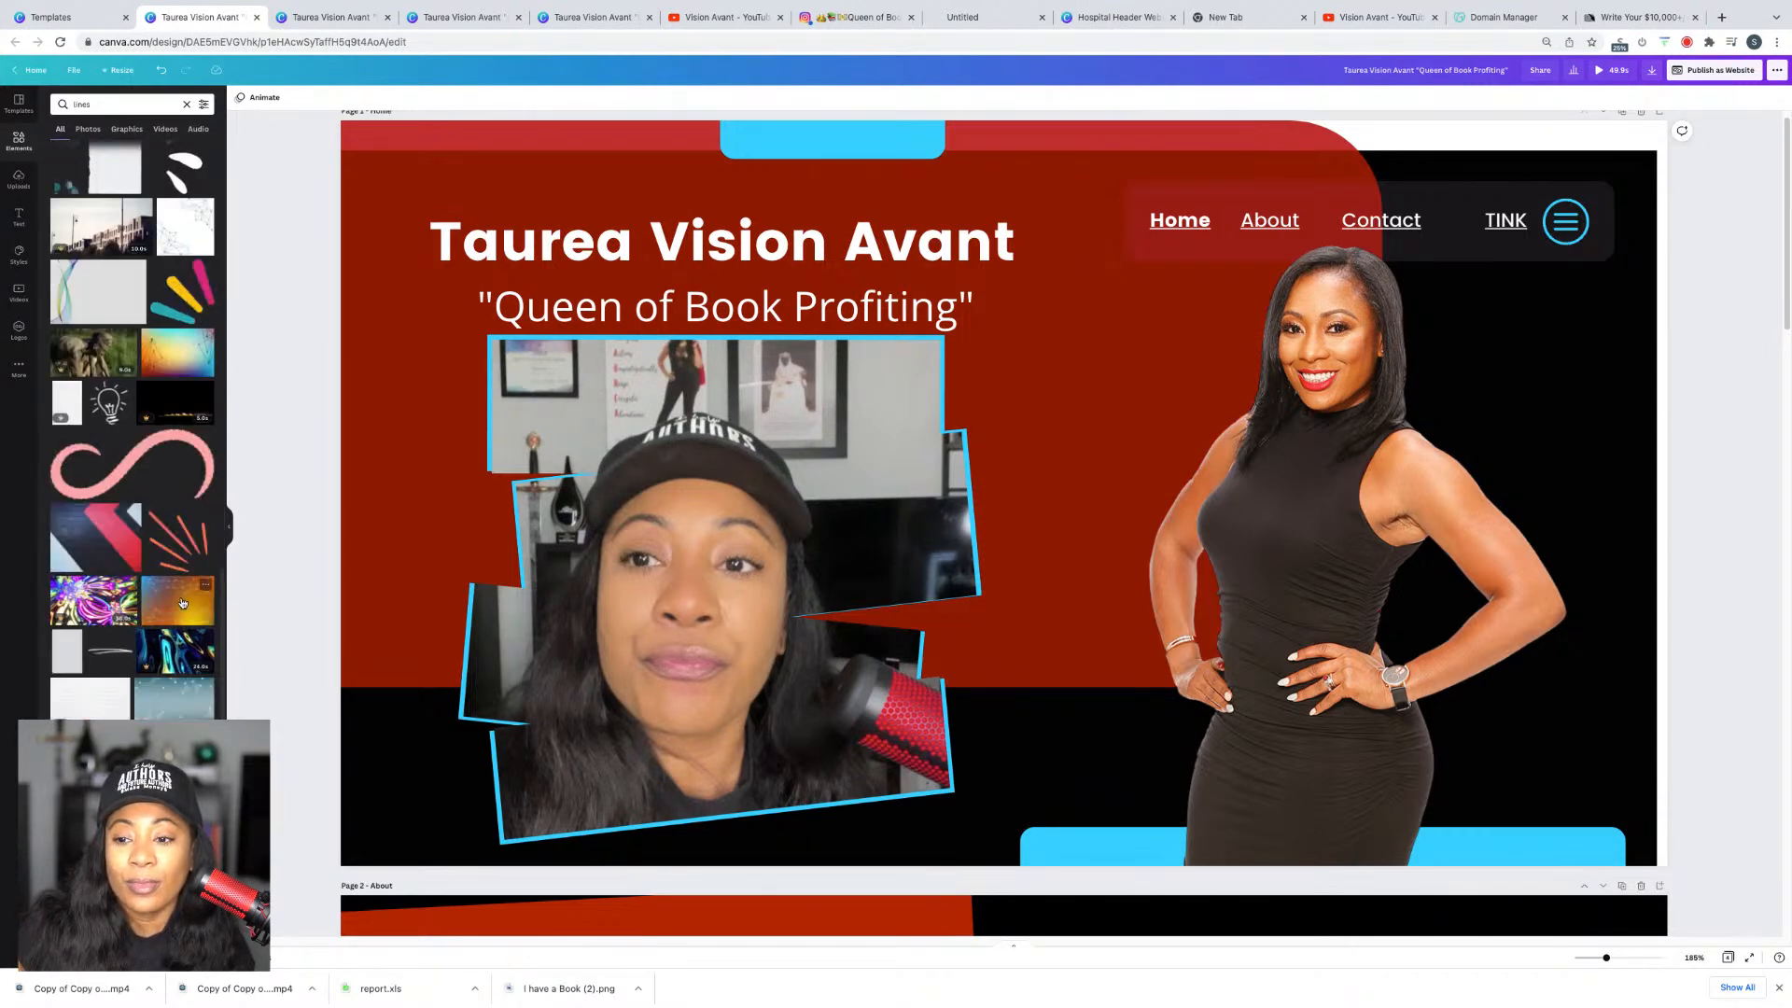
scroll(183, 603, "down", 5)
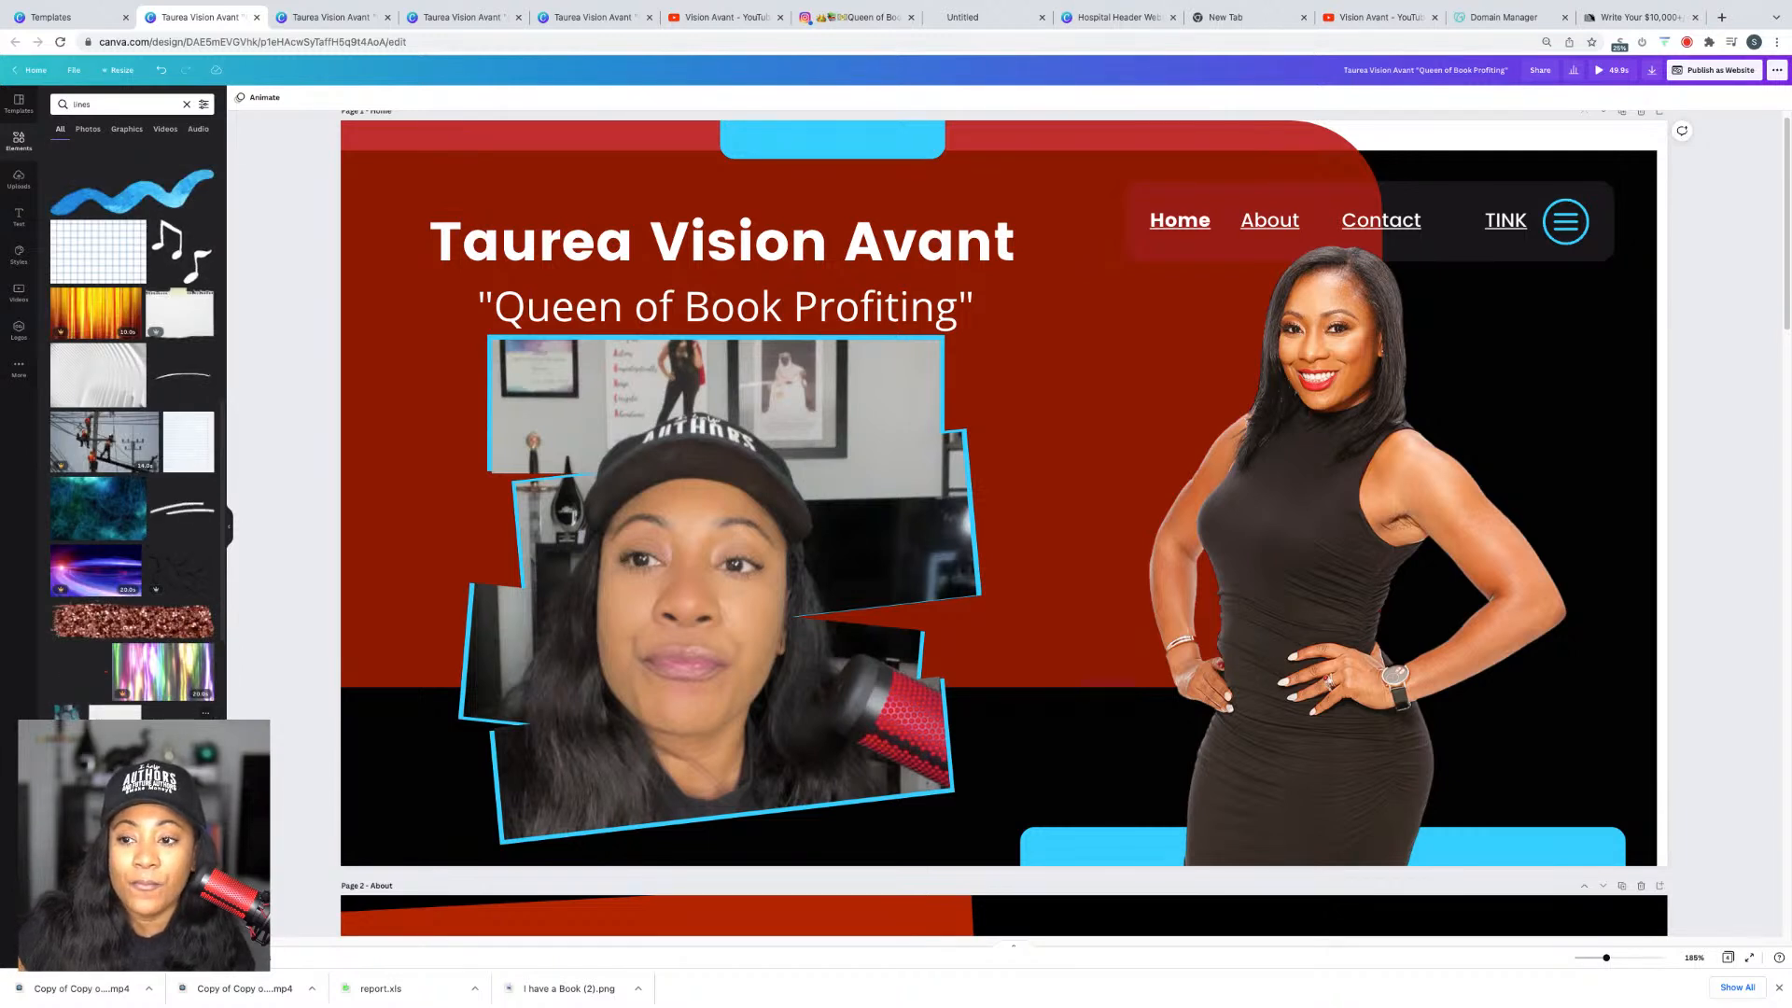
left_click(179, 519)
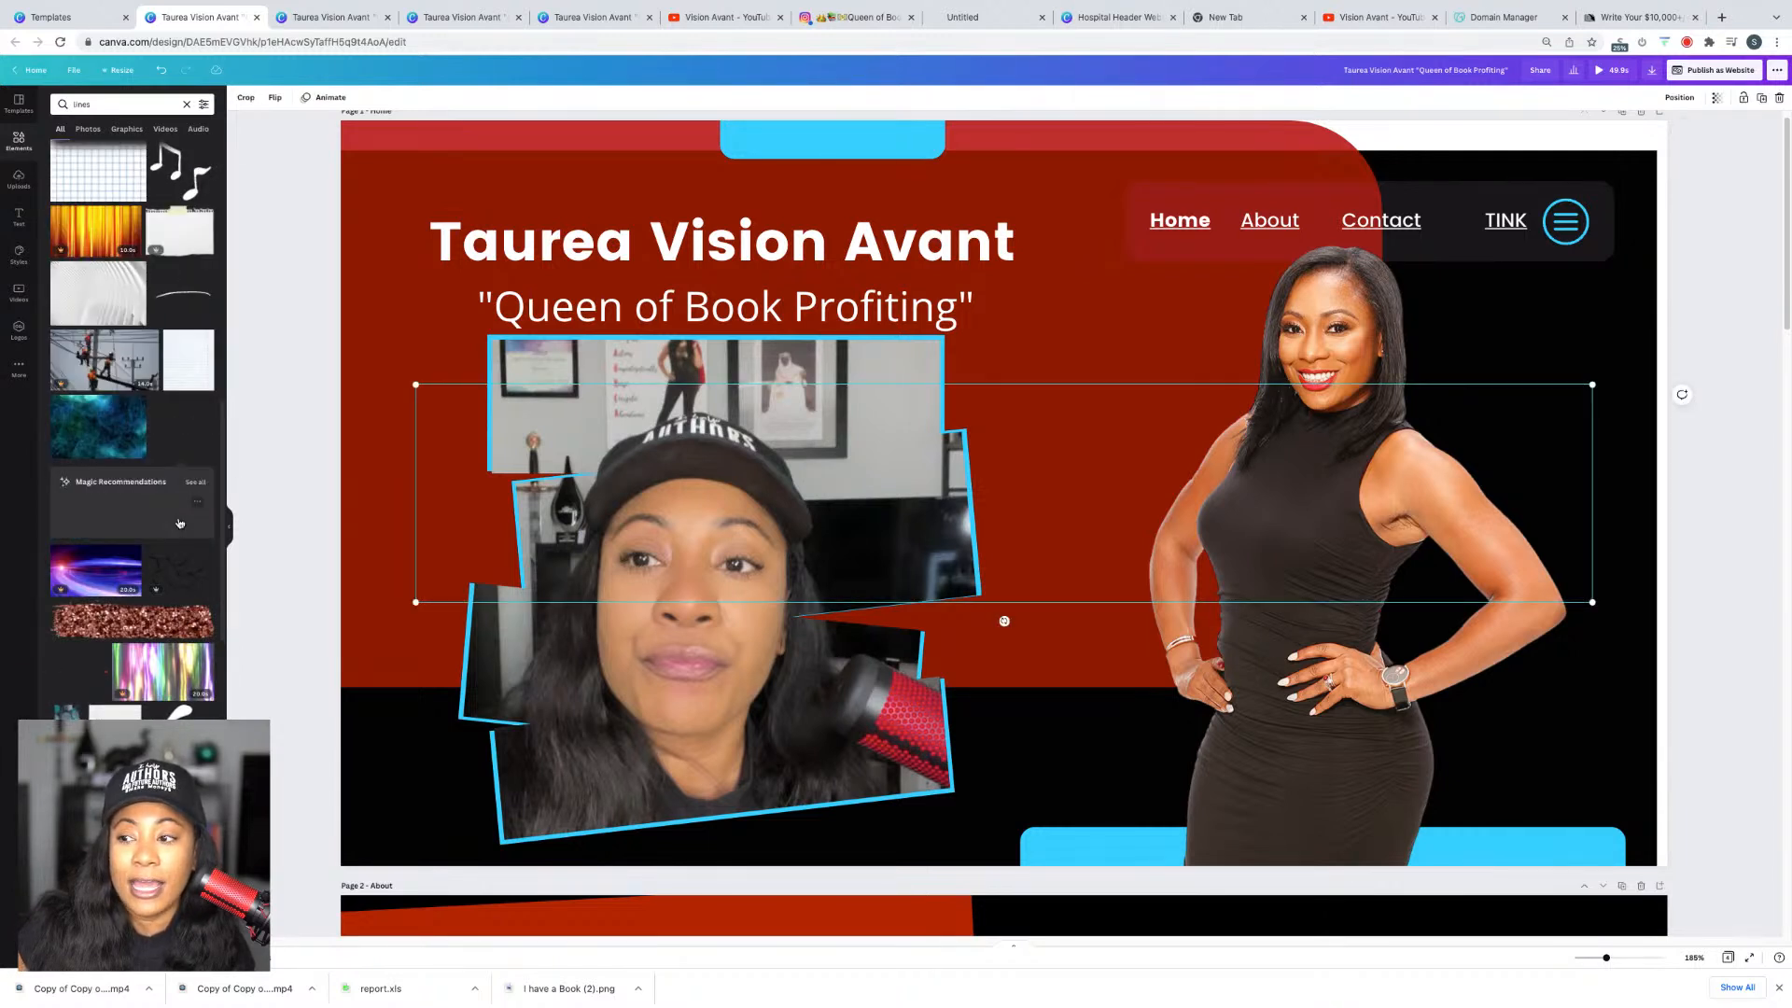
left_click_drag(1591, 602, 721, 409)
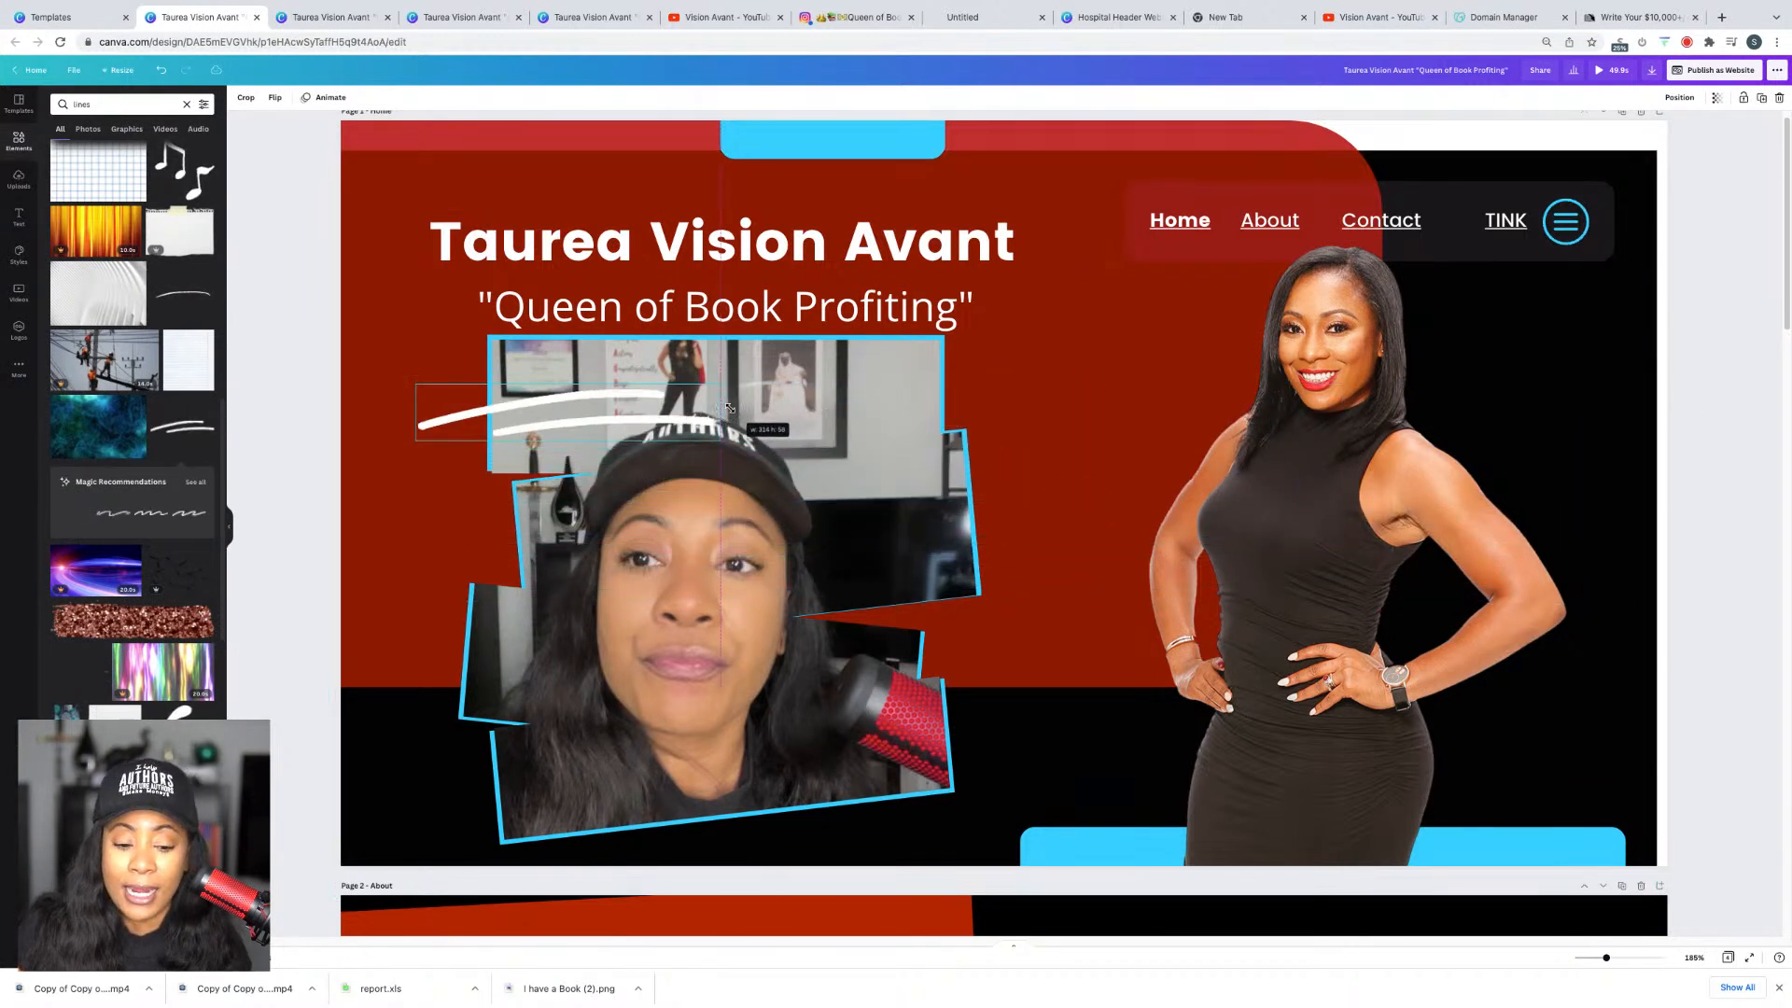
left_click_drag(750, 230, 751, 191)
left_click_drag(771, 306, 778, 258)
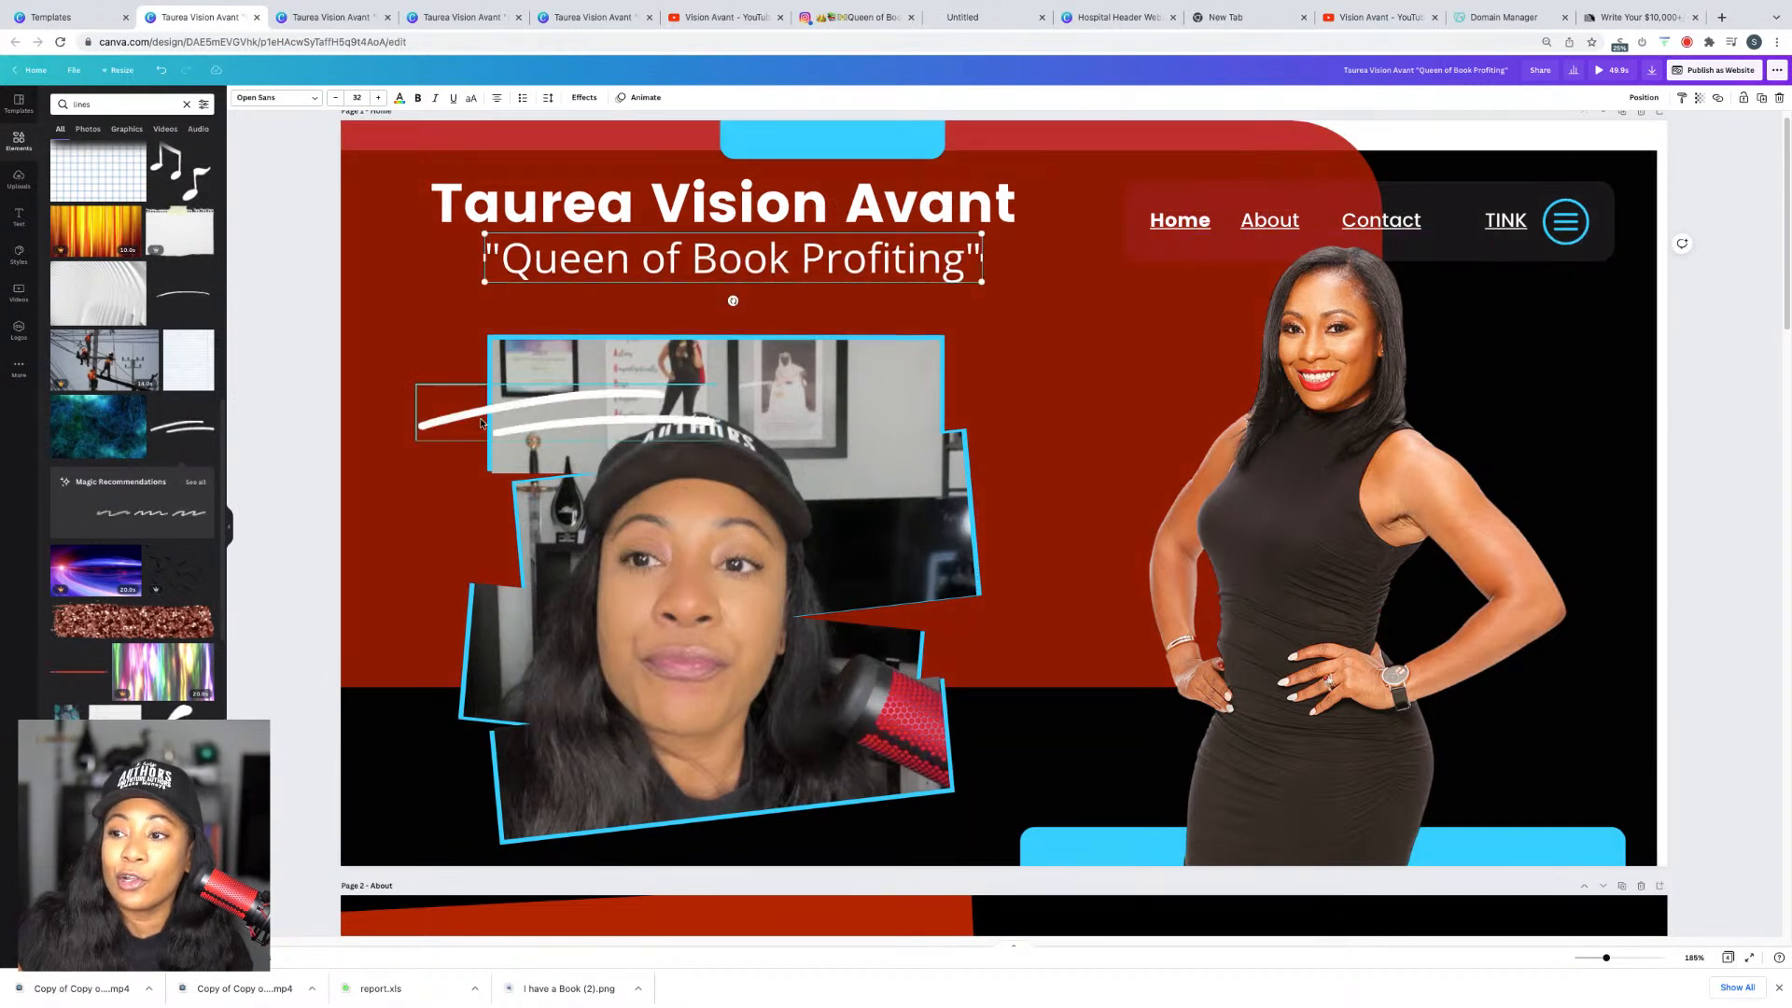
Step: Place the white brush stroke over the video frame's top-left corner, tilted about -10°
left_click_drag(474, 418, 464, 338)
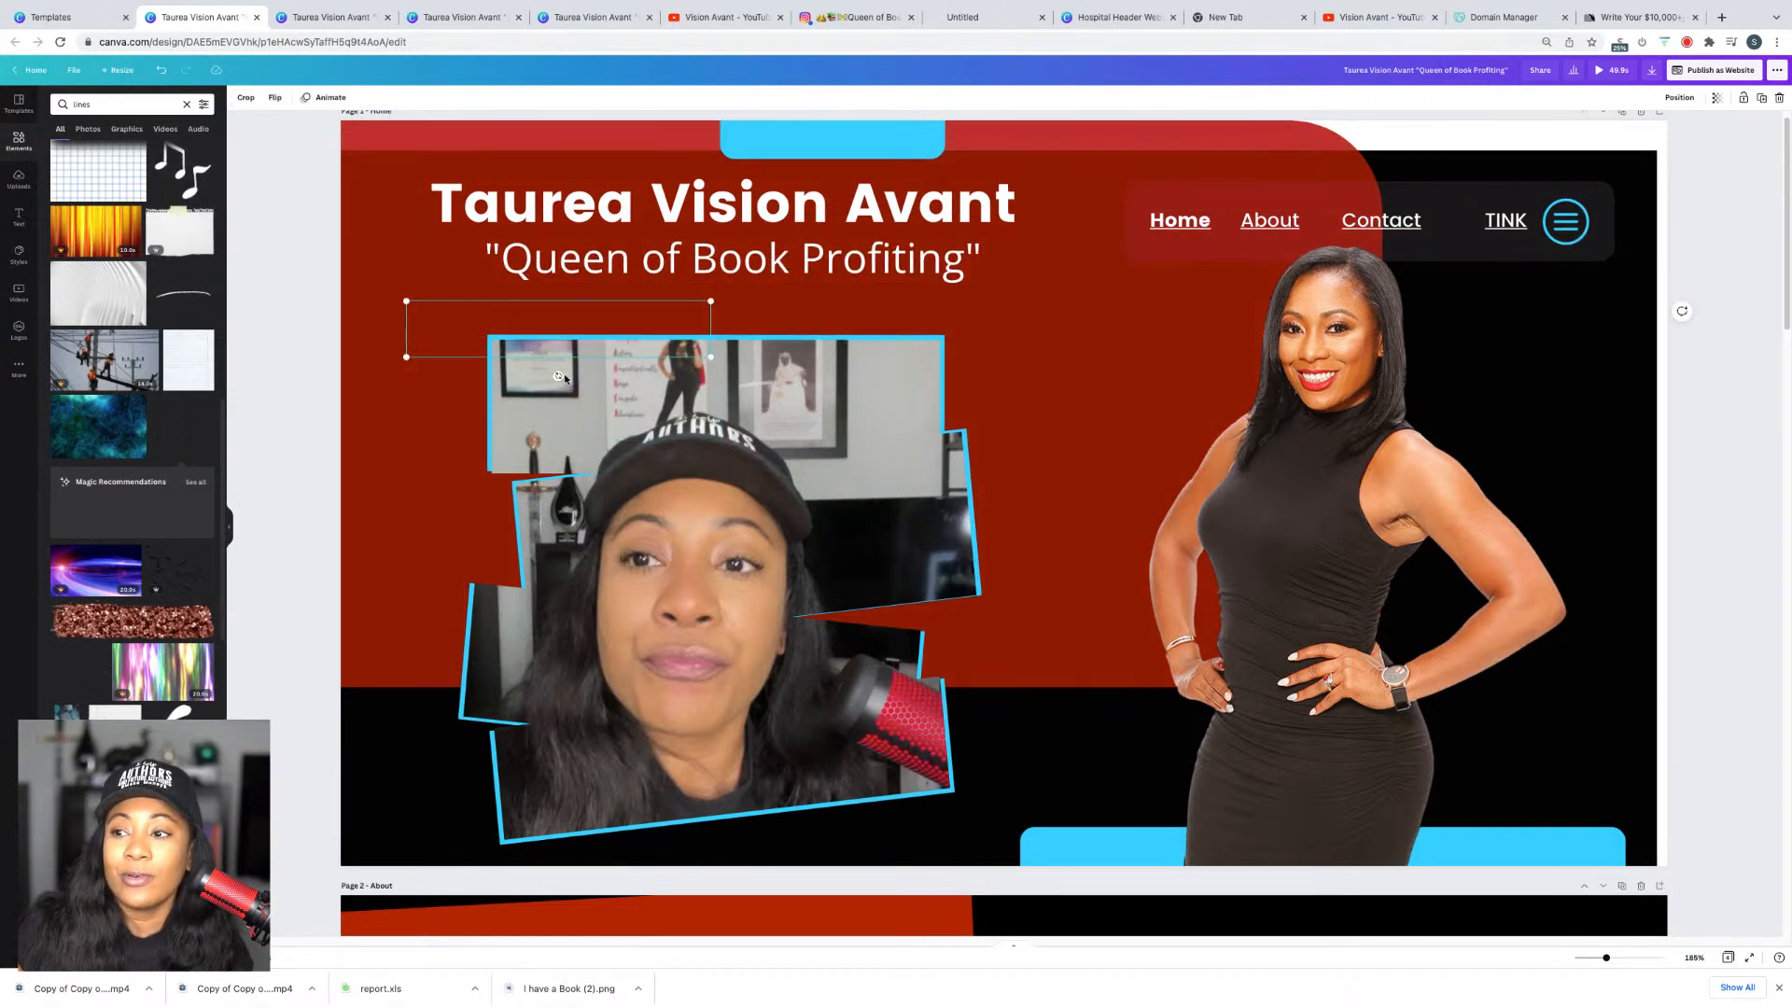
left_click_drag(557, 381, 568, 389)
left_click(568, 388)
left_click(601, 305)
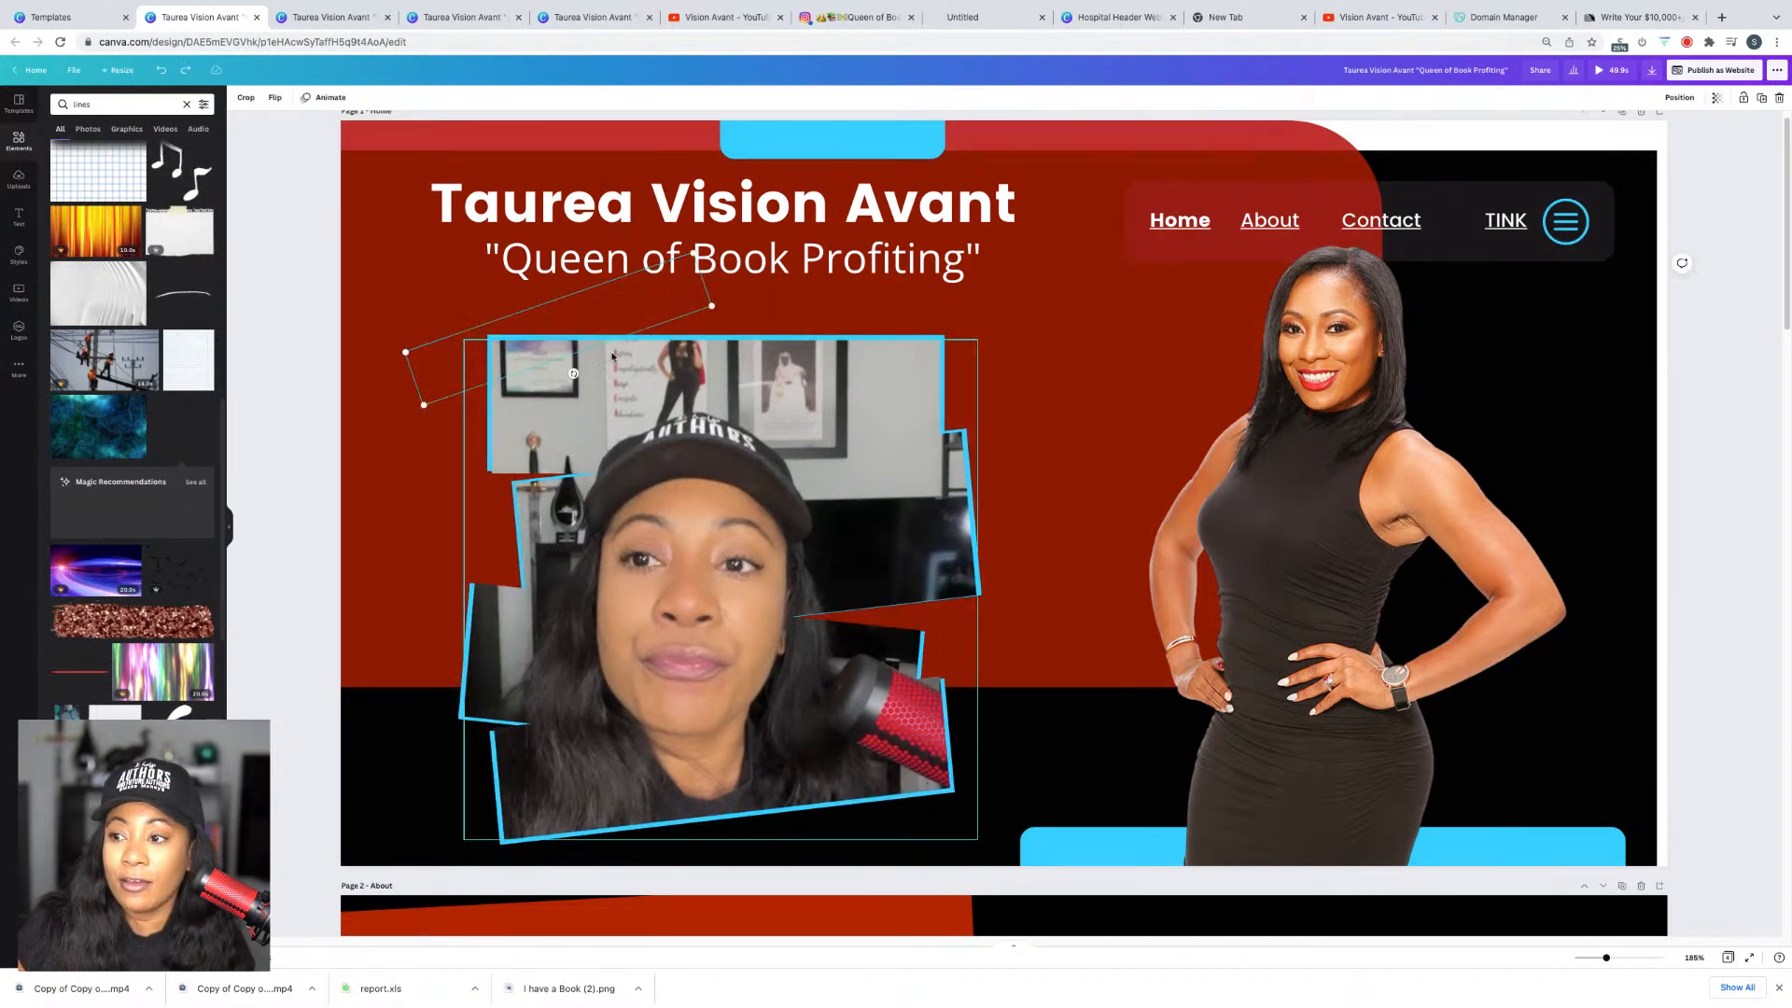
left_click_drag(575, 374, 575, 381)
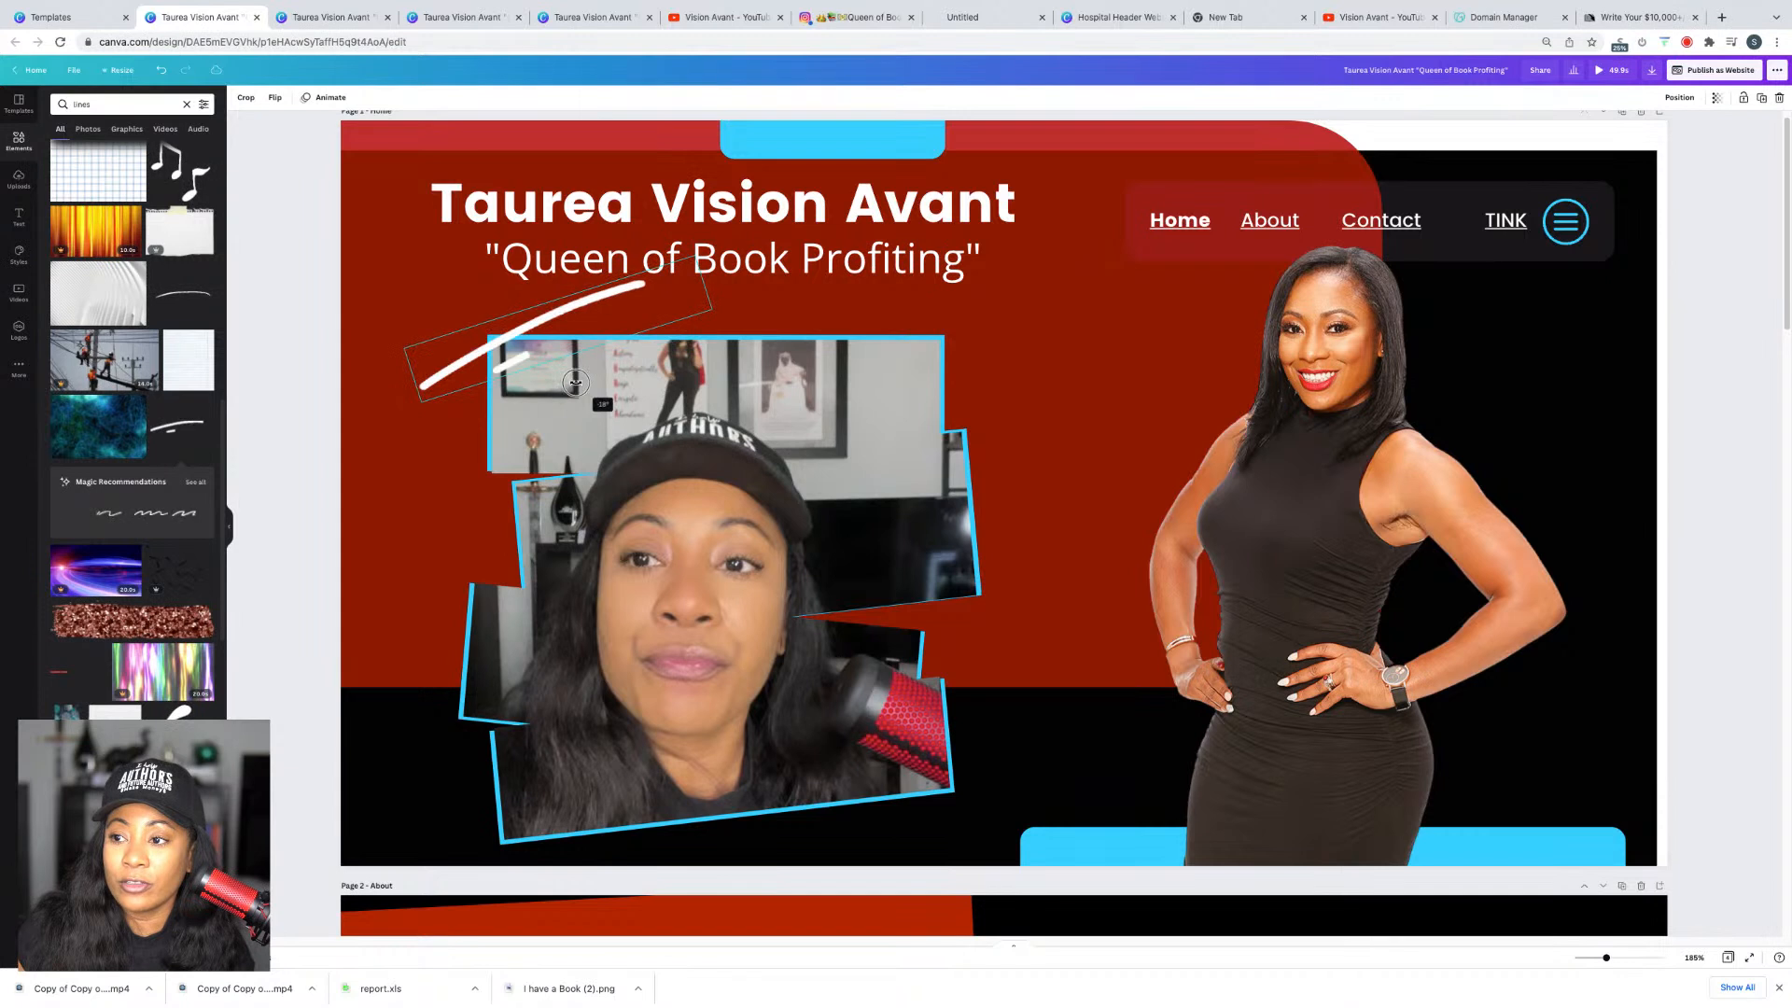
left_click_drag(627, 318, 591, 340)
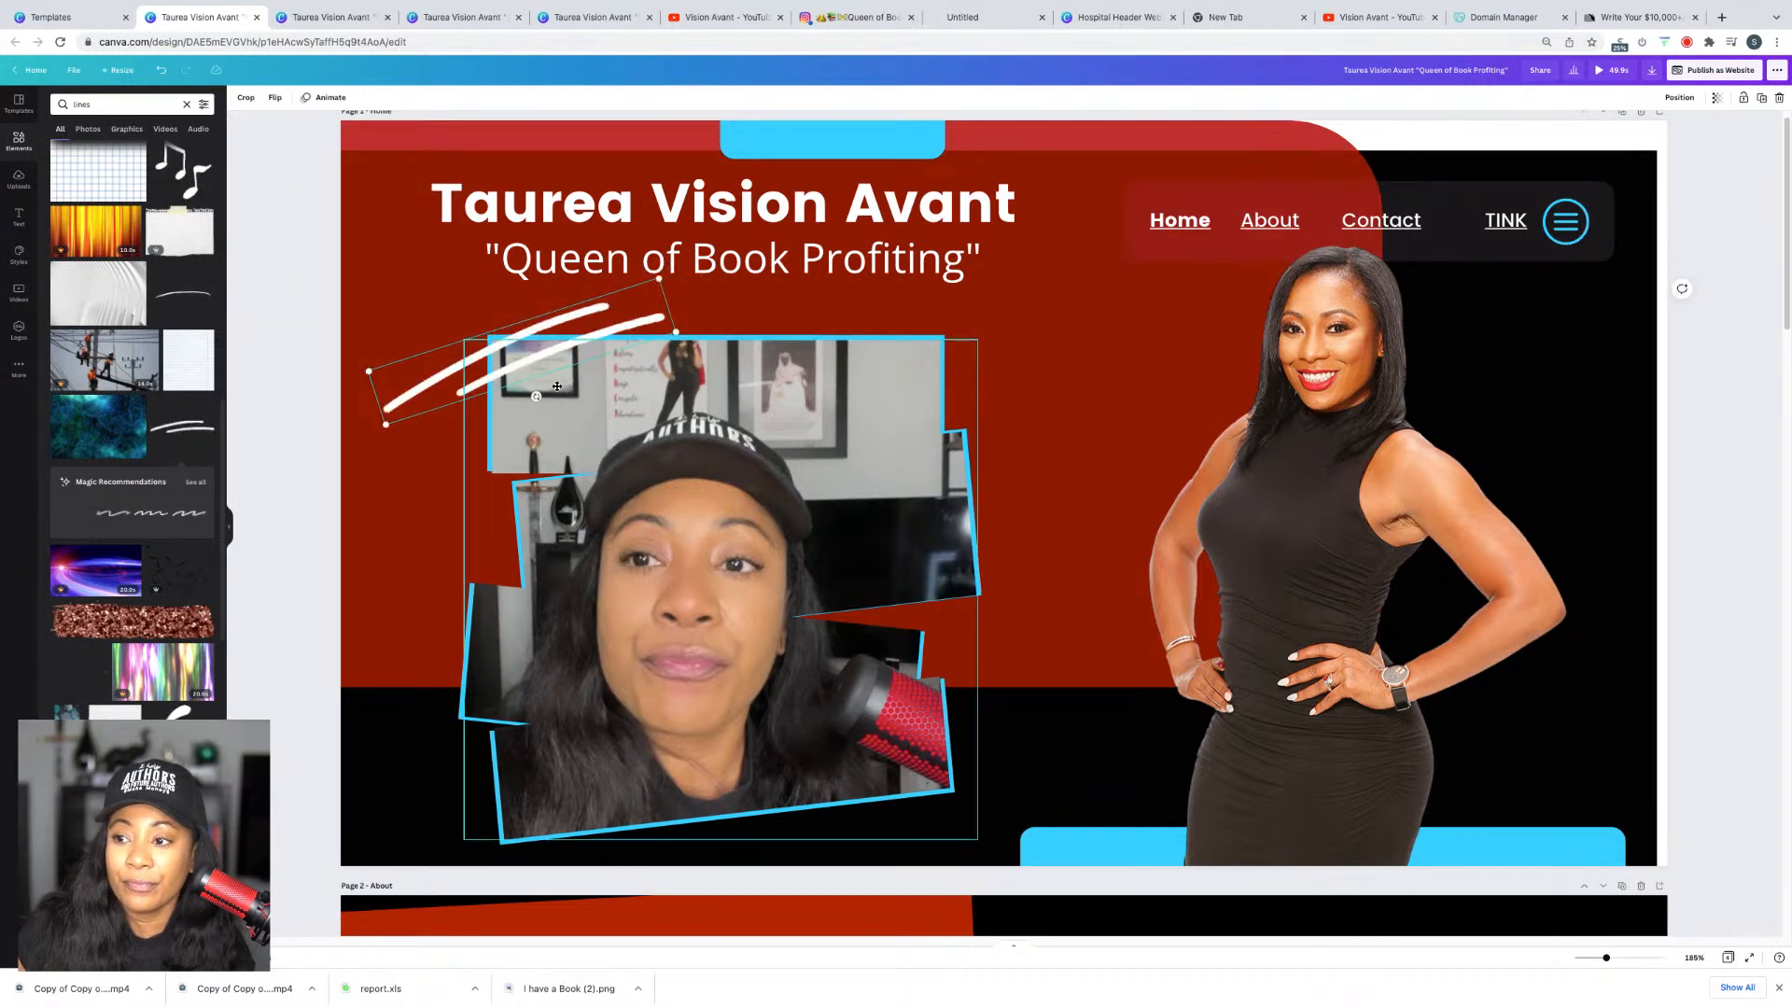
left_click_drag(536, 395, 528, 399)
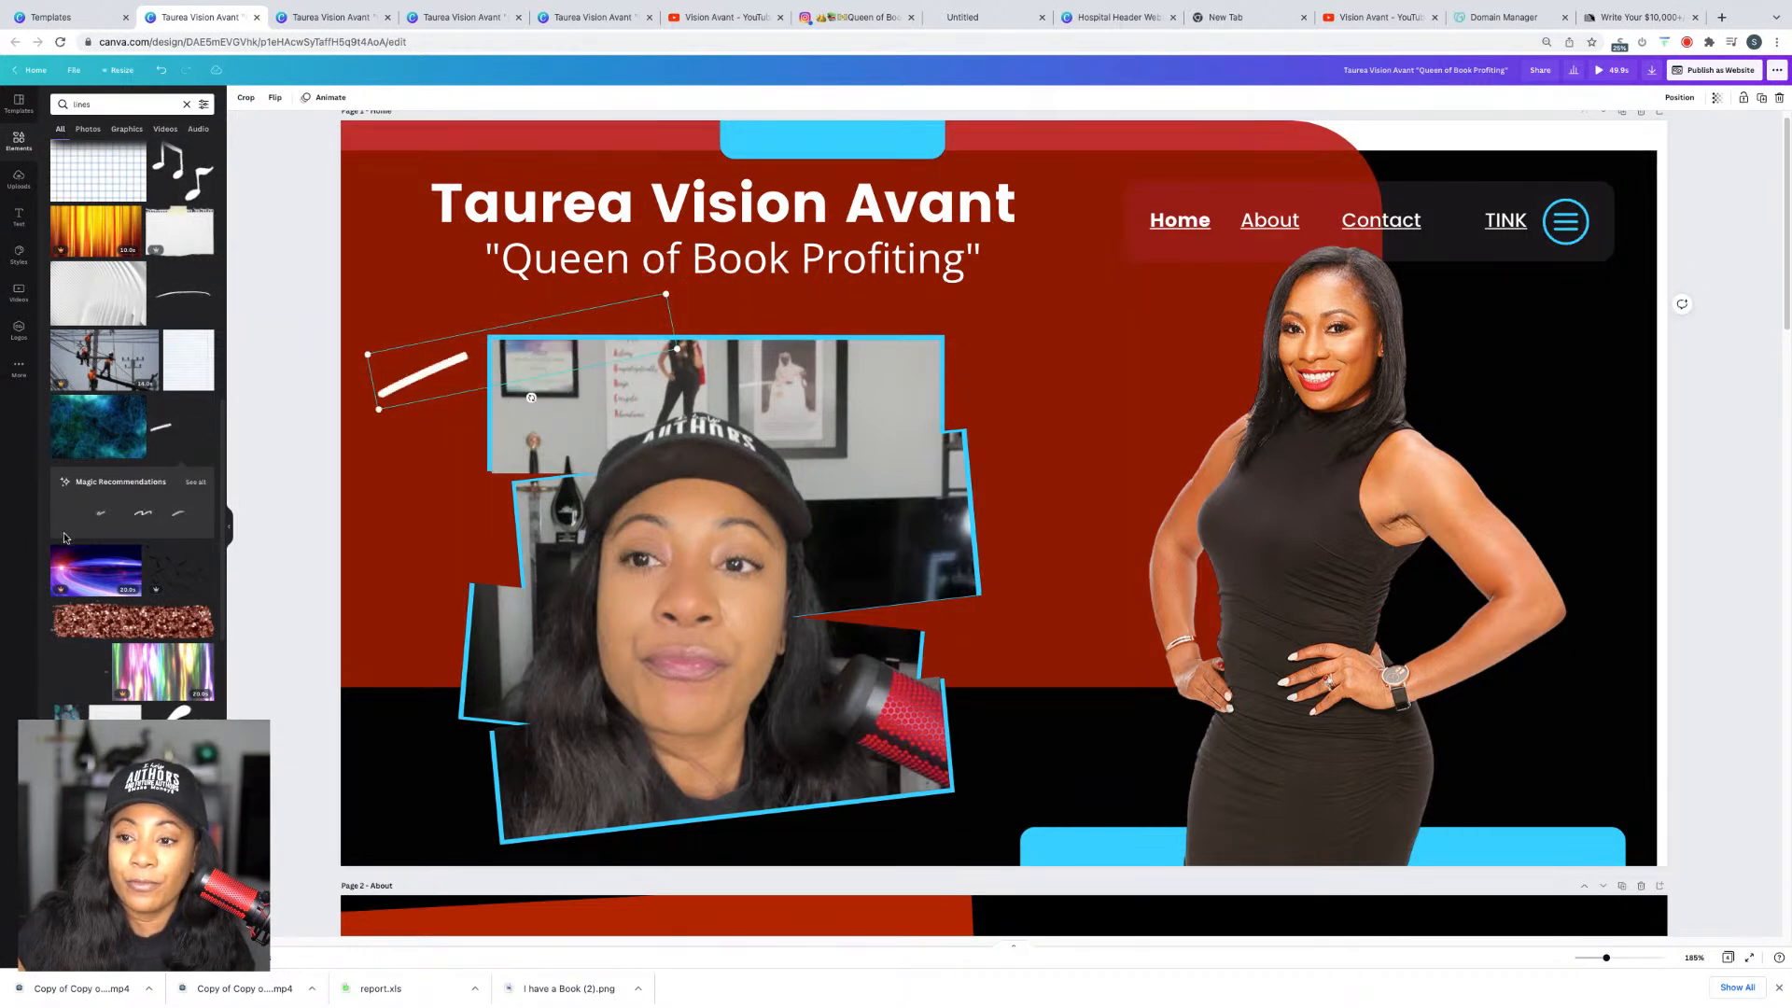
Step: Add the animated dashed diamond accent at 55 by 55 near the video's lower right
left_click(197, 480)
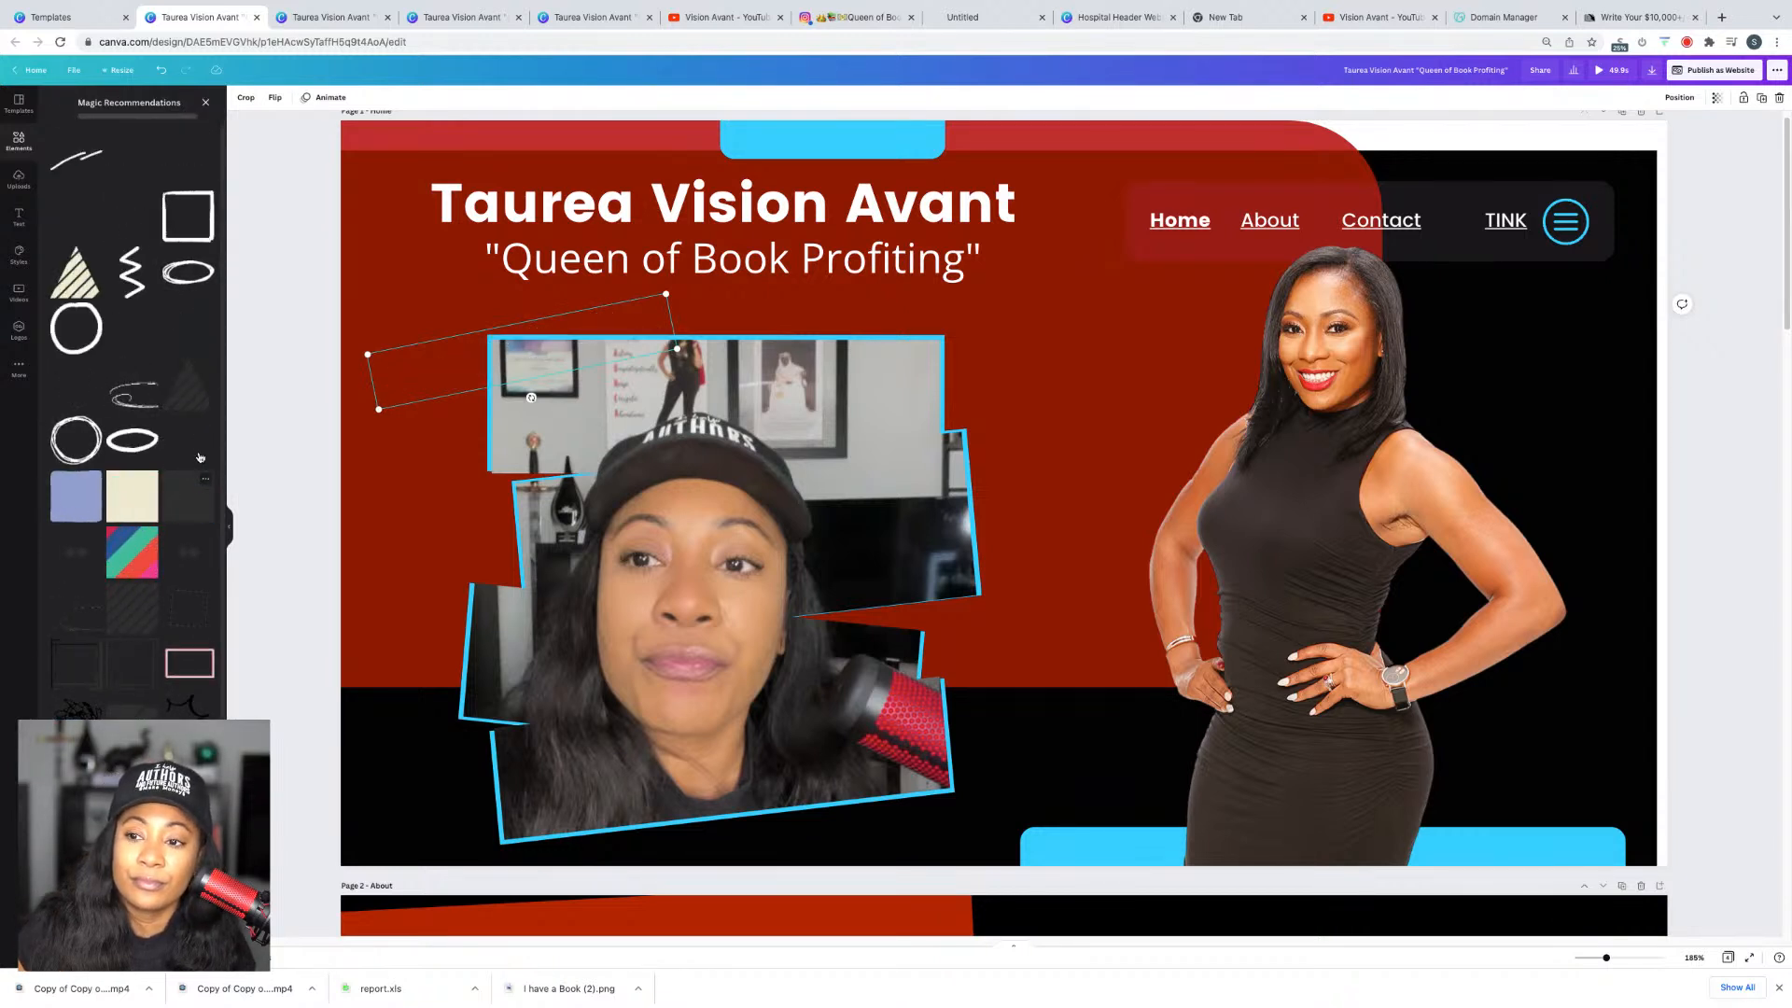
left_click(197, 436)
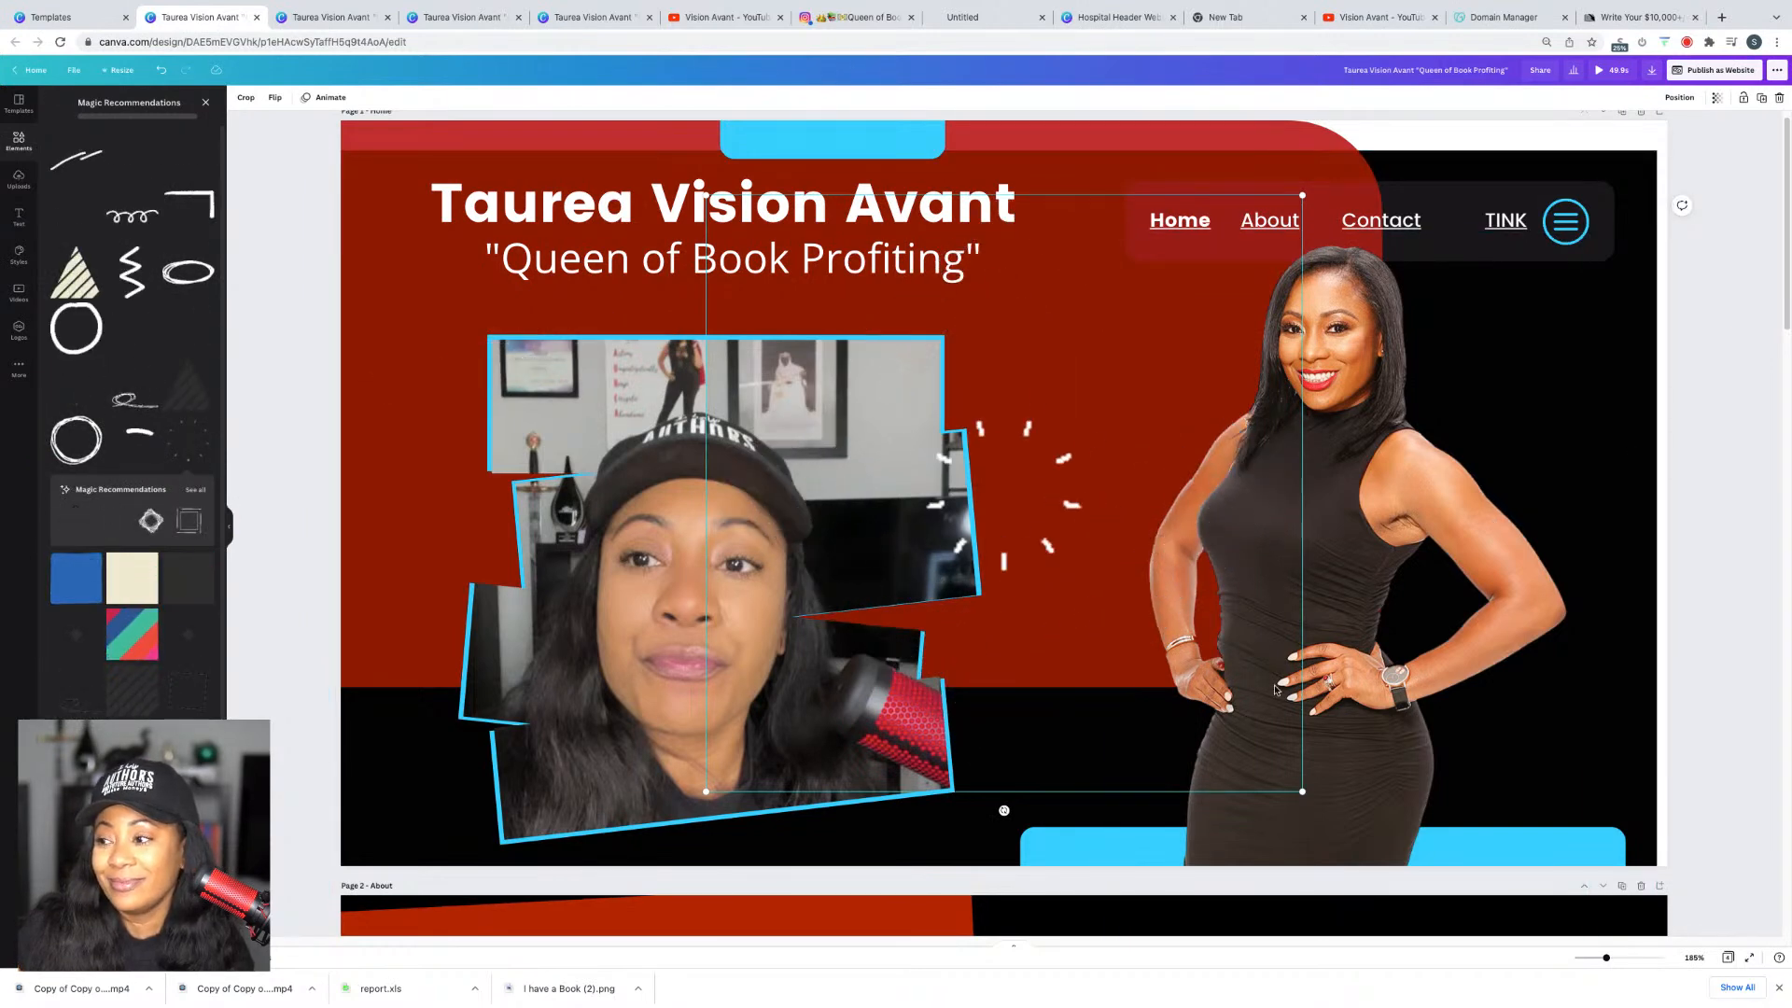
left_click_drag(1294, 791, 738, 259)
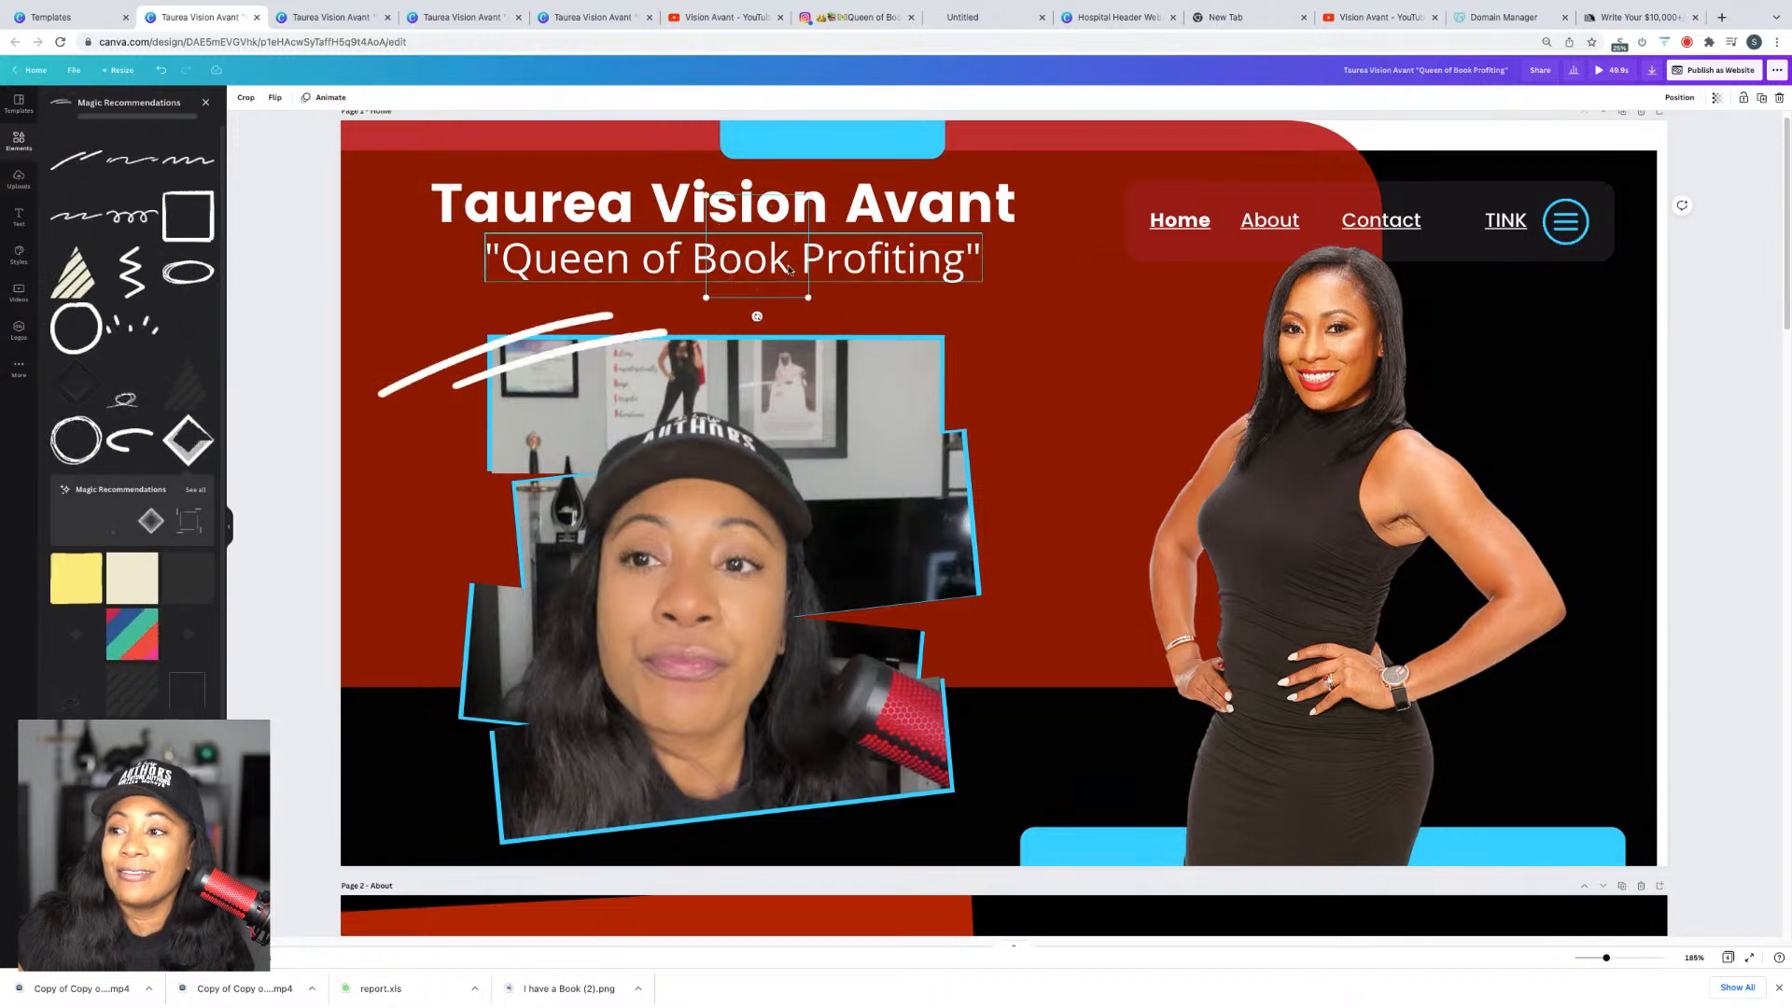
left_click_drag(757, 295, 1015, 744)
left_click_drag(958, 850, 1000, 797)
Step: Open the website in a new tab, keeping the Classic navigation style
left_click(1711, 75)
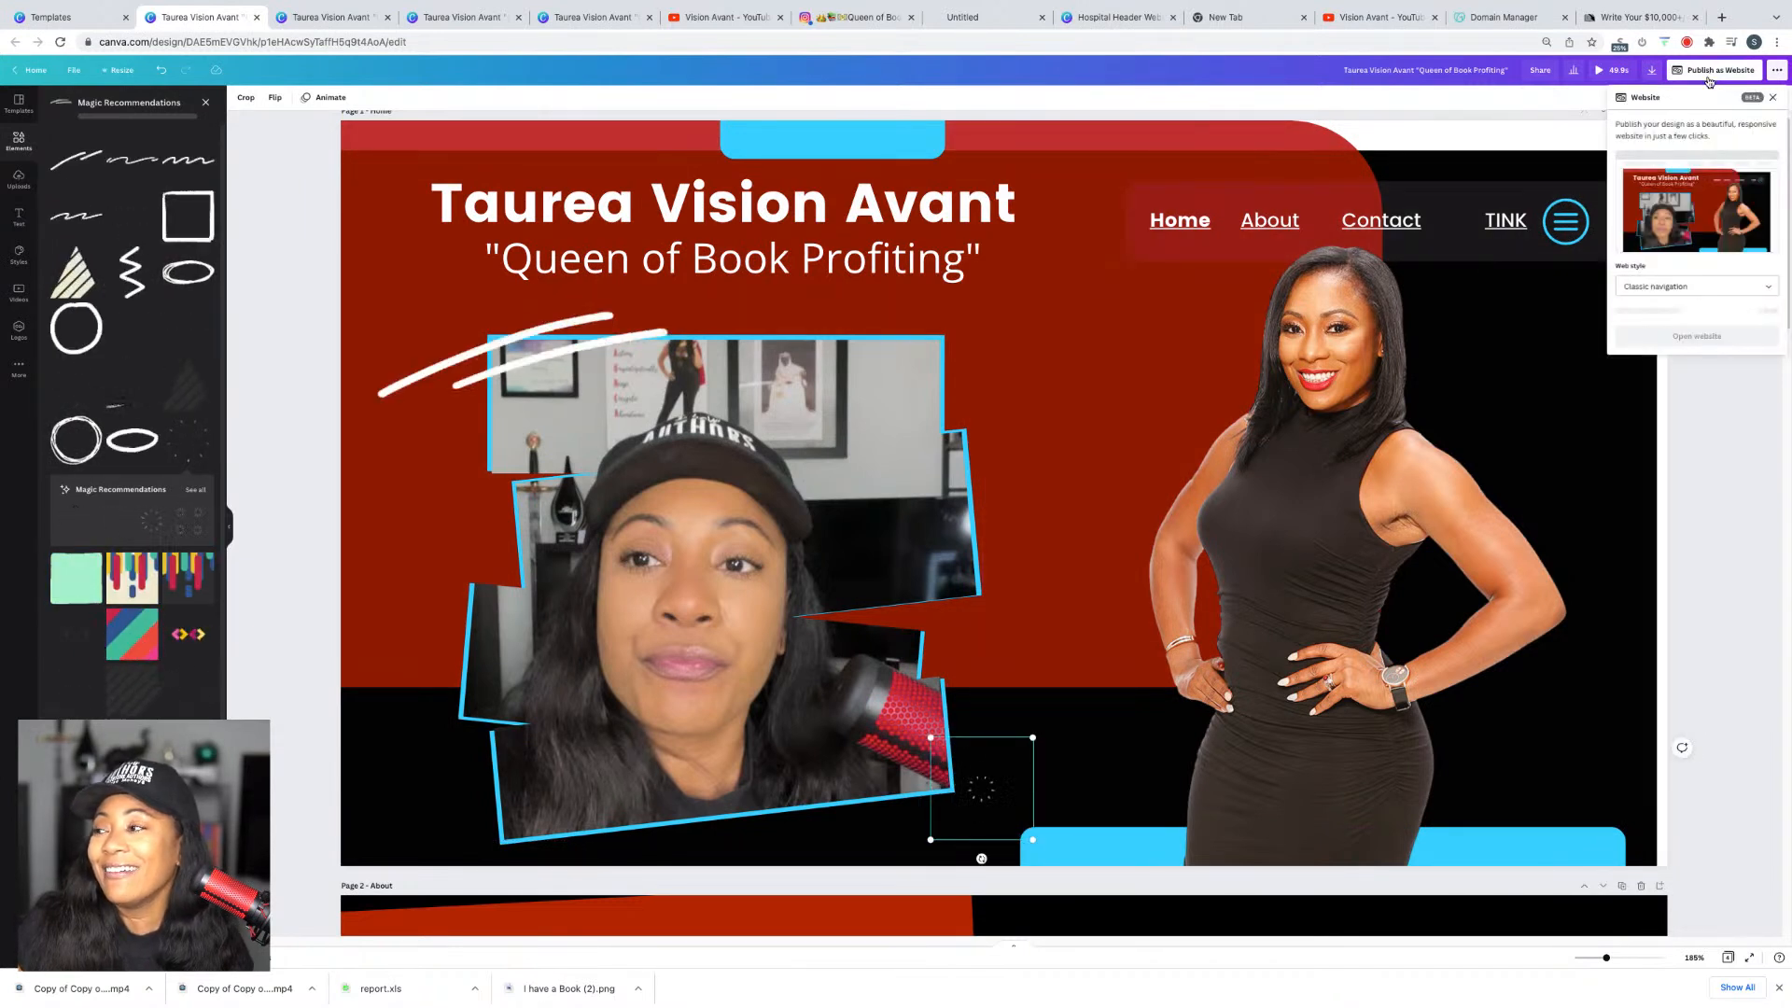
left_click(1701, 289)
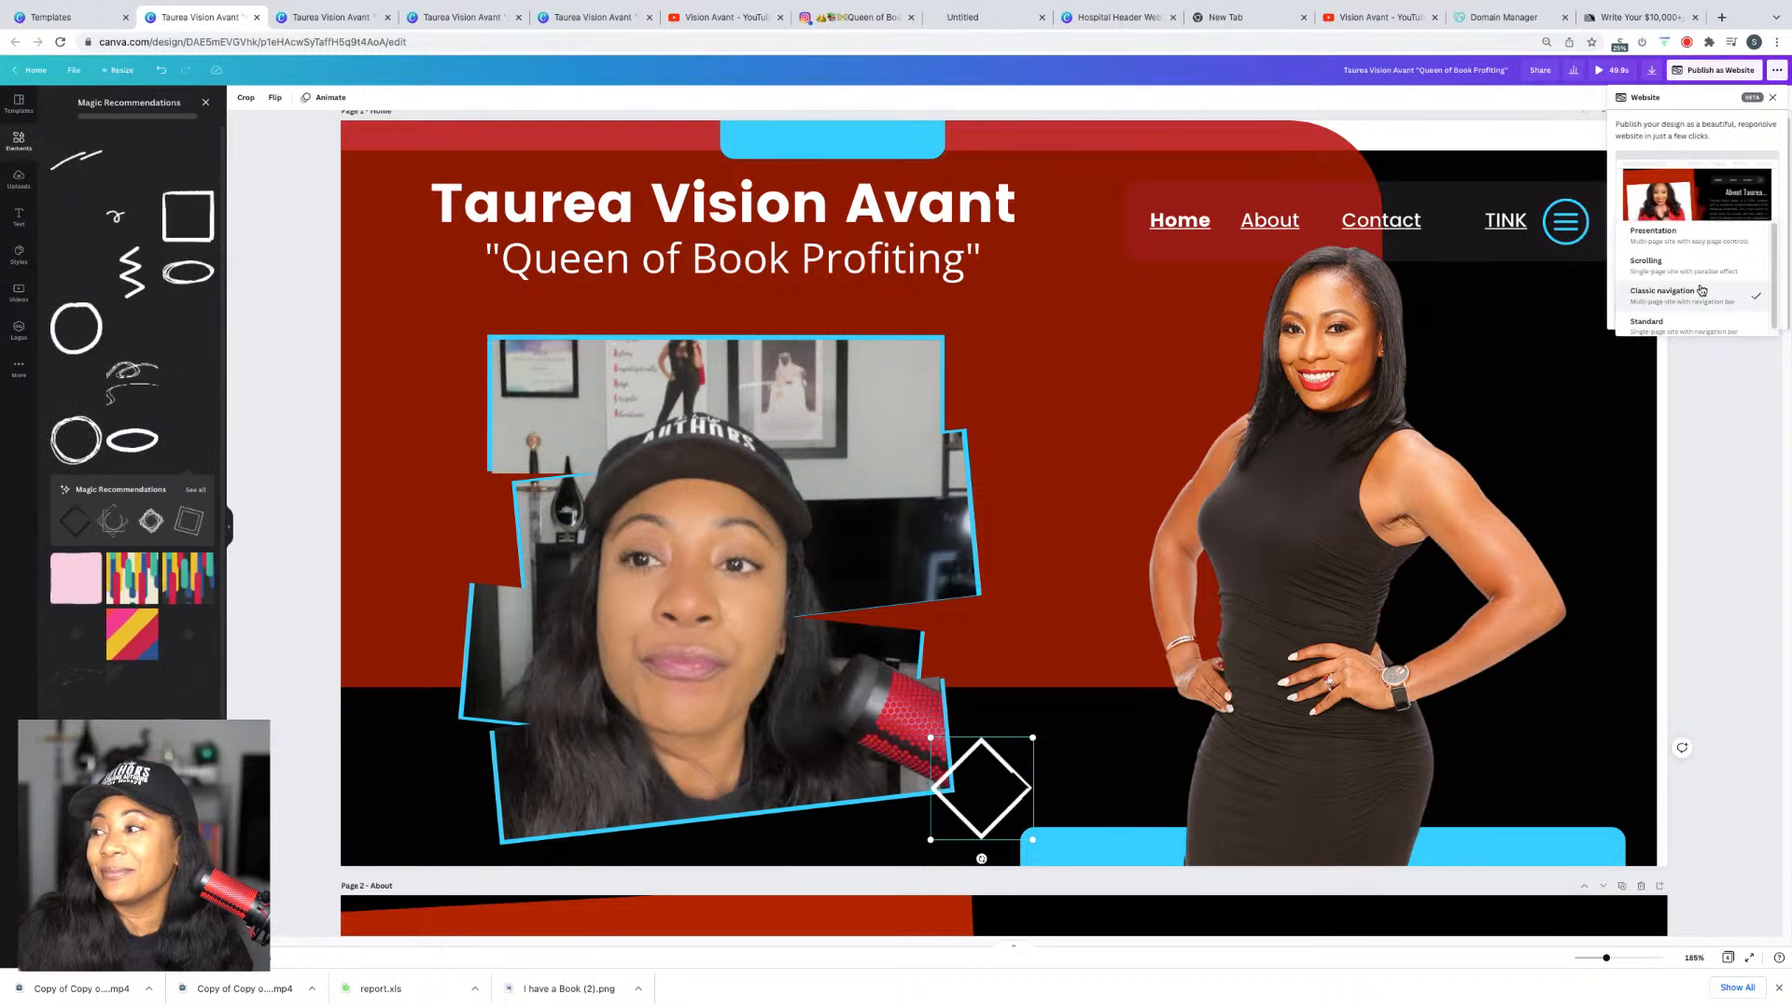
left_click(1701, 300)
left_click(1716, 317)
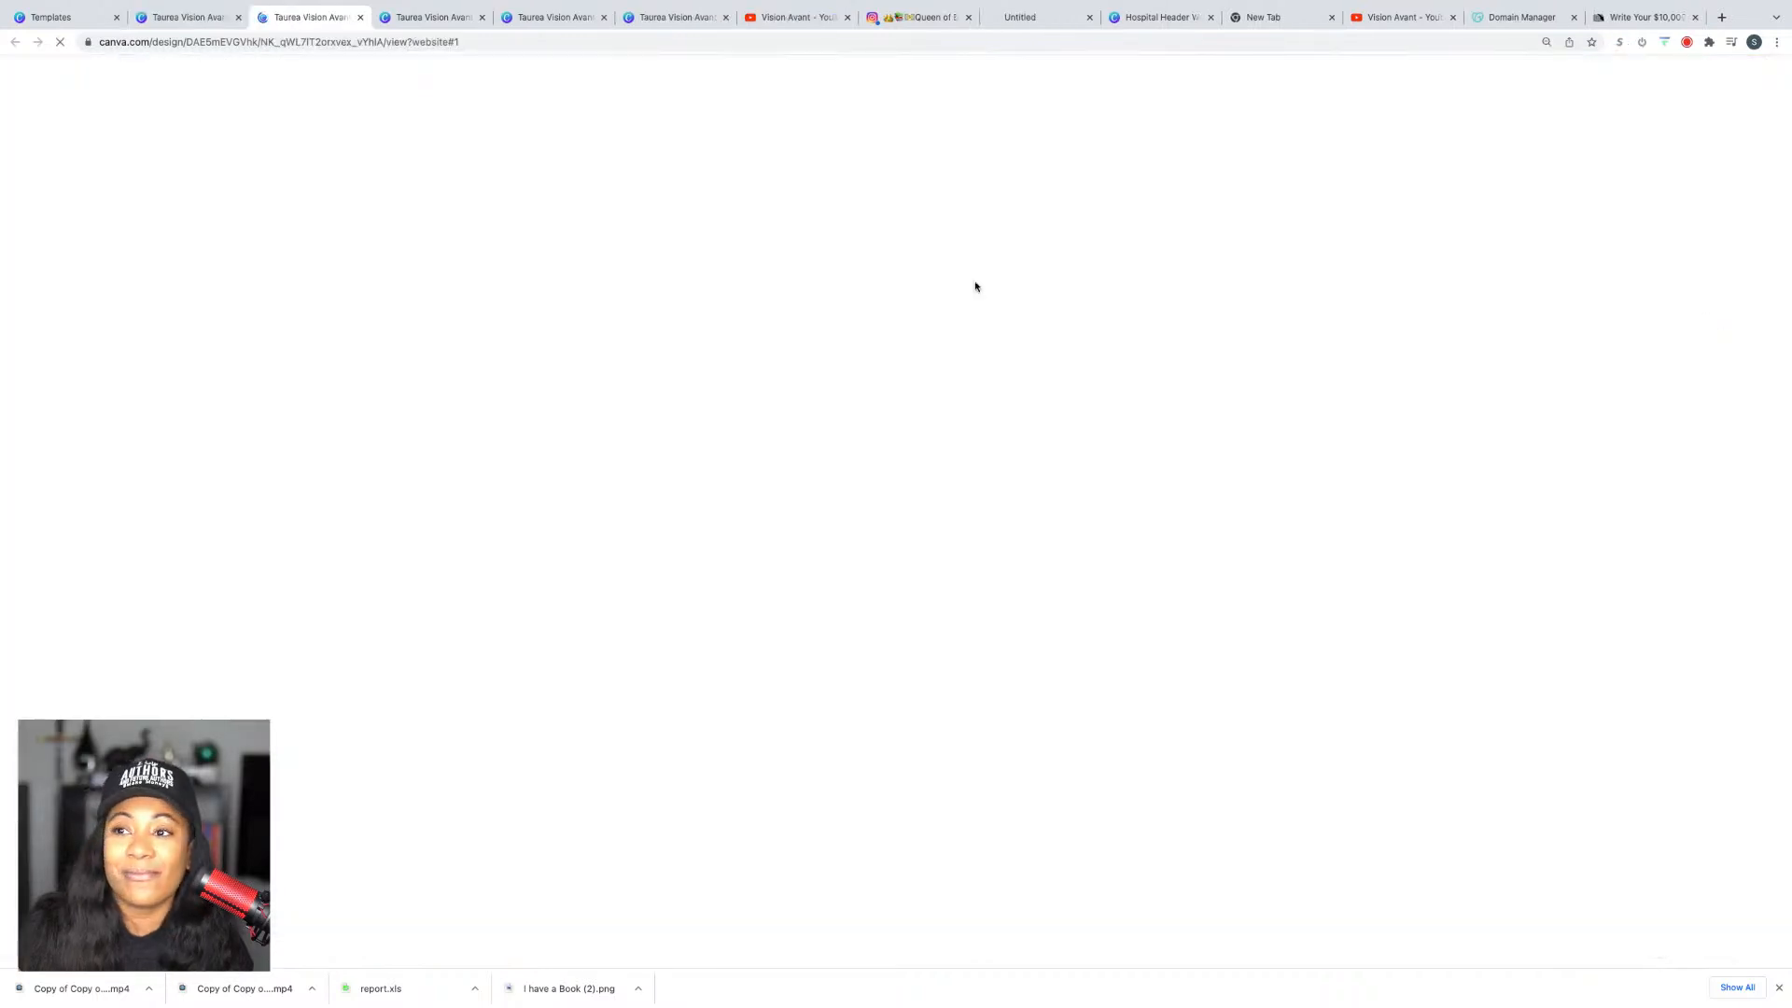
Step: Play and pause the promo video on the live site, then go back to the editor
scroll(901, 477, "down", 2)
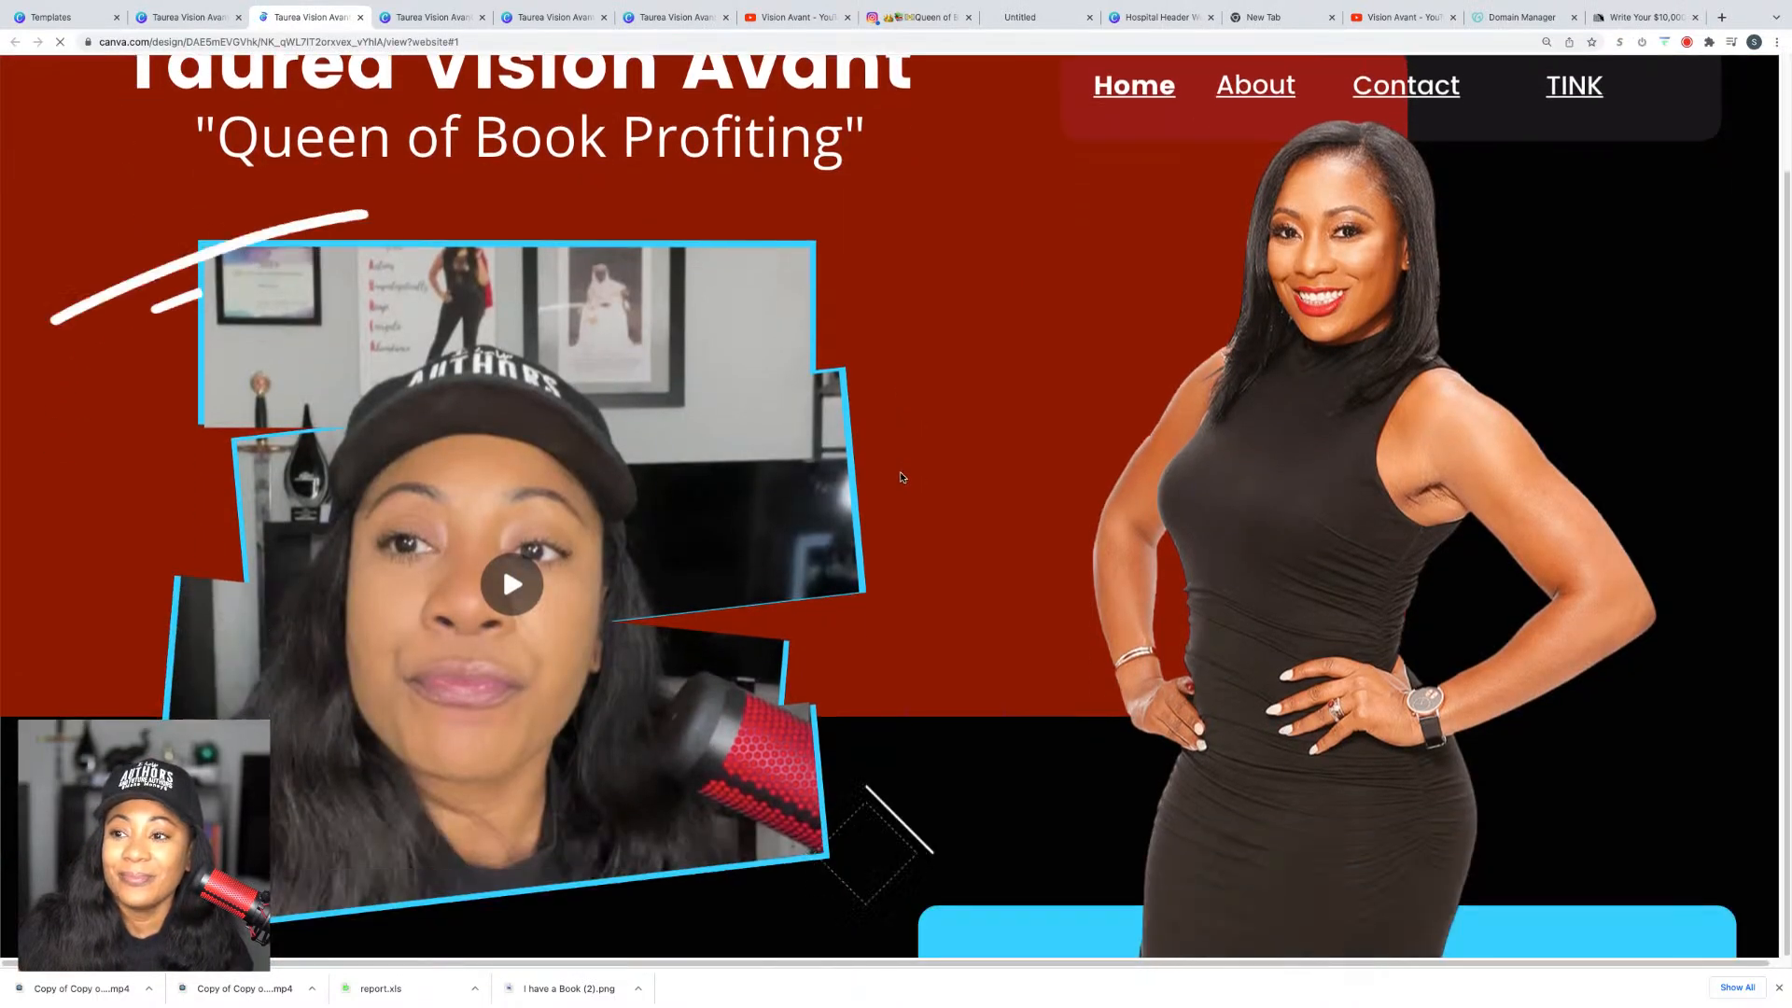
left_click(500, 586)
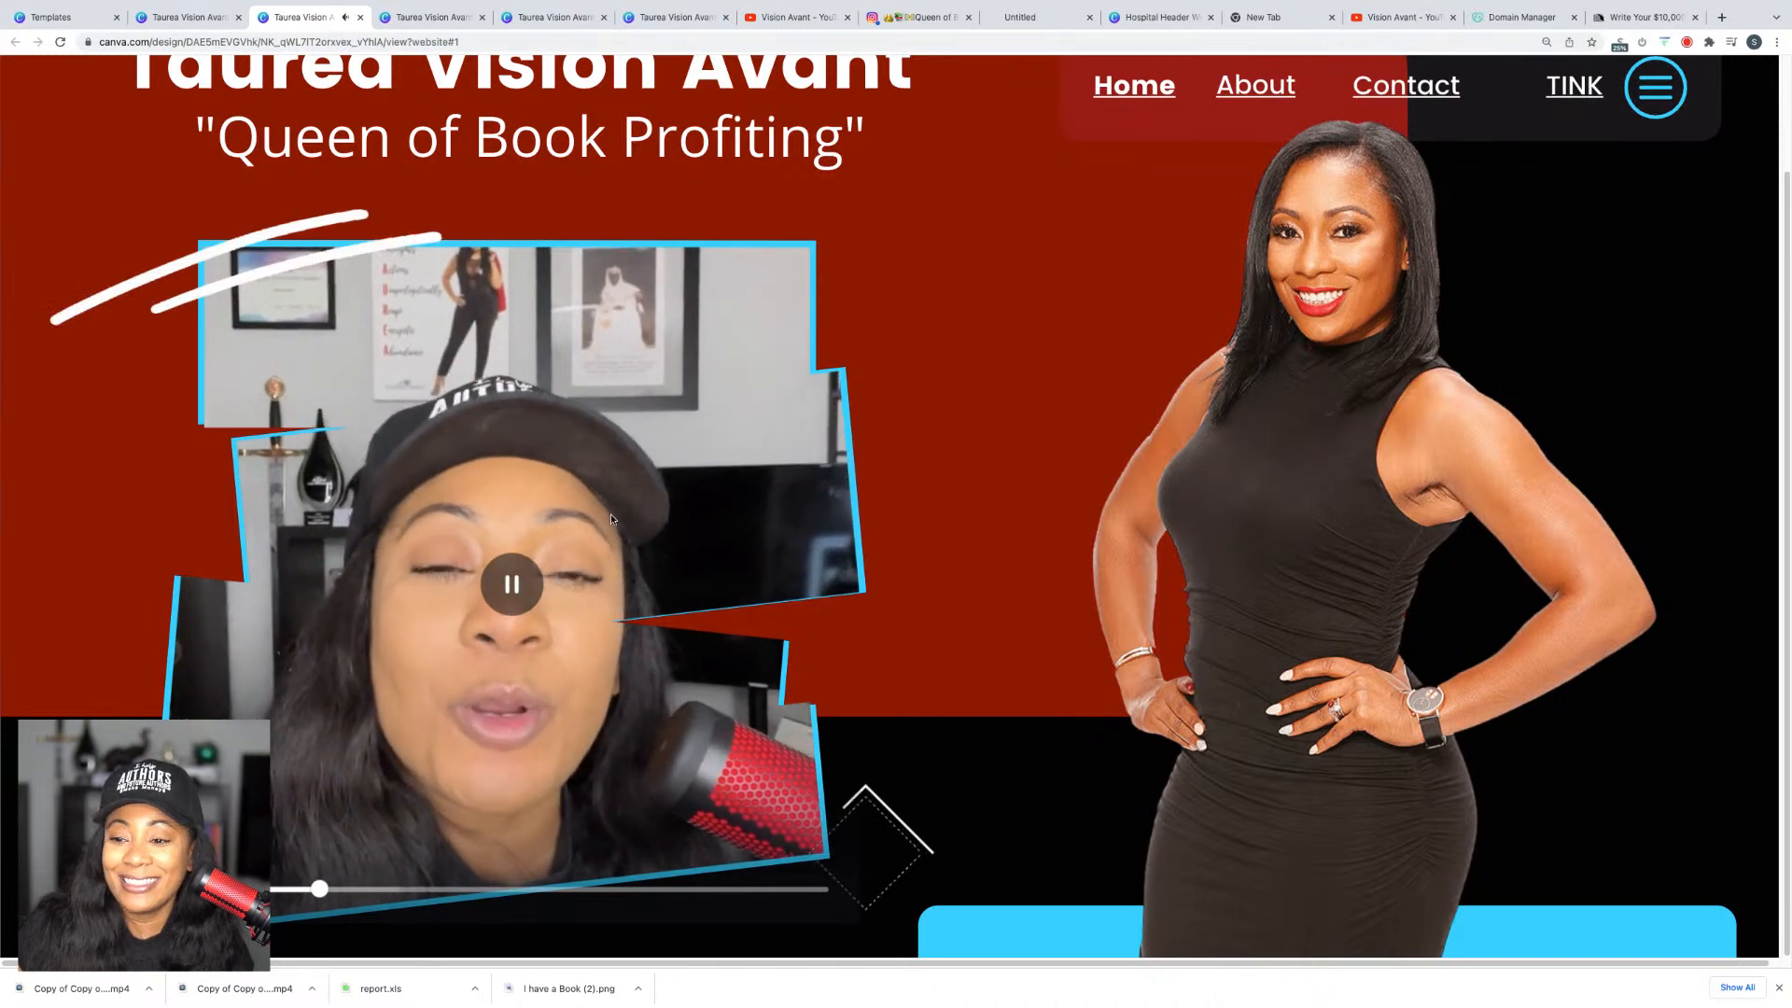
left_click(512, 586)
mouse_move(178, 14)
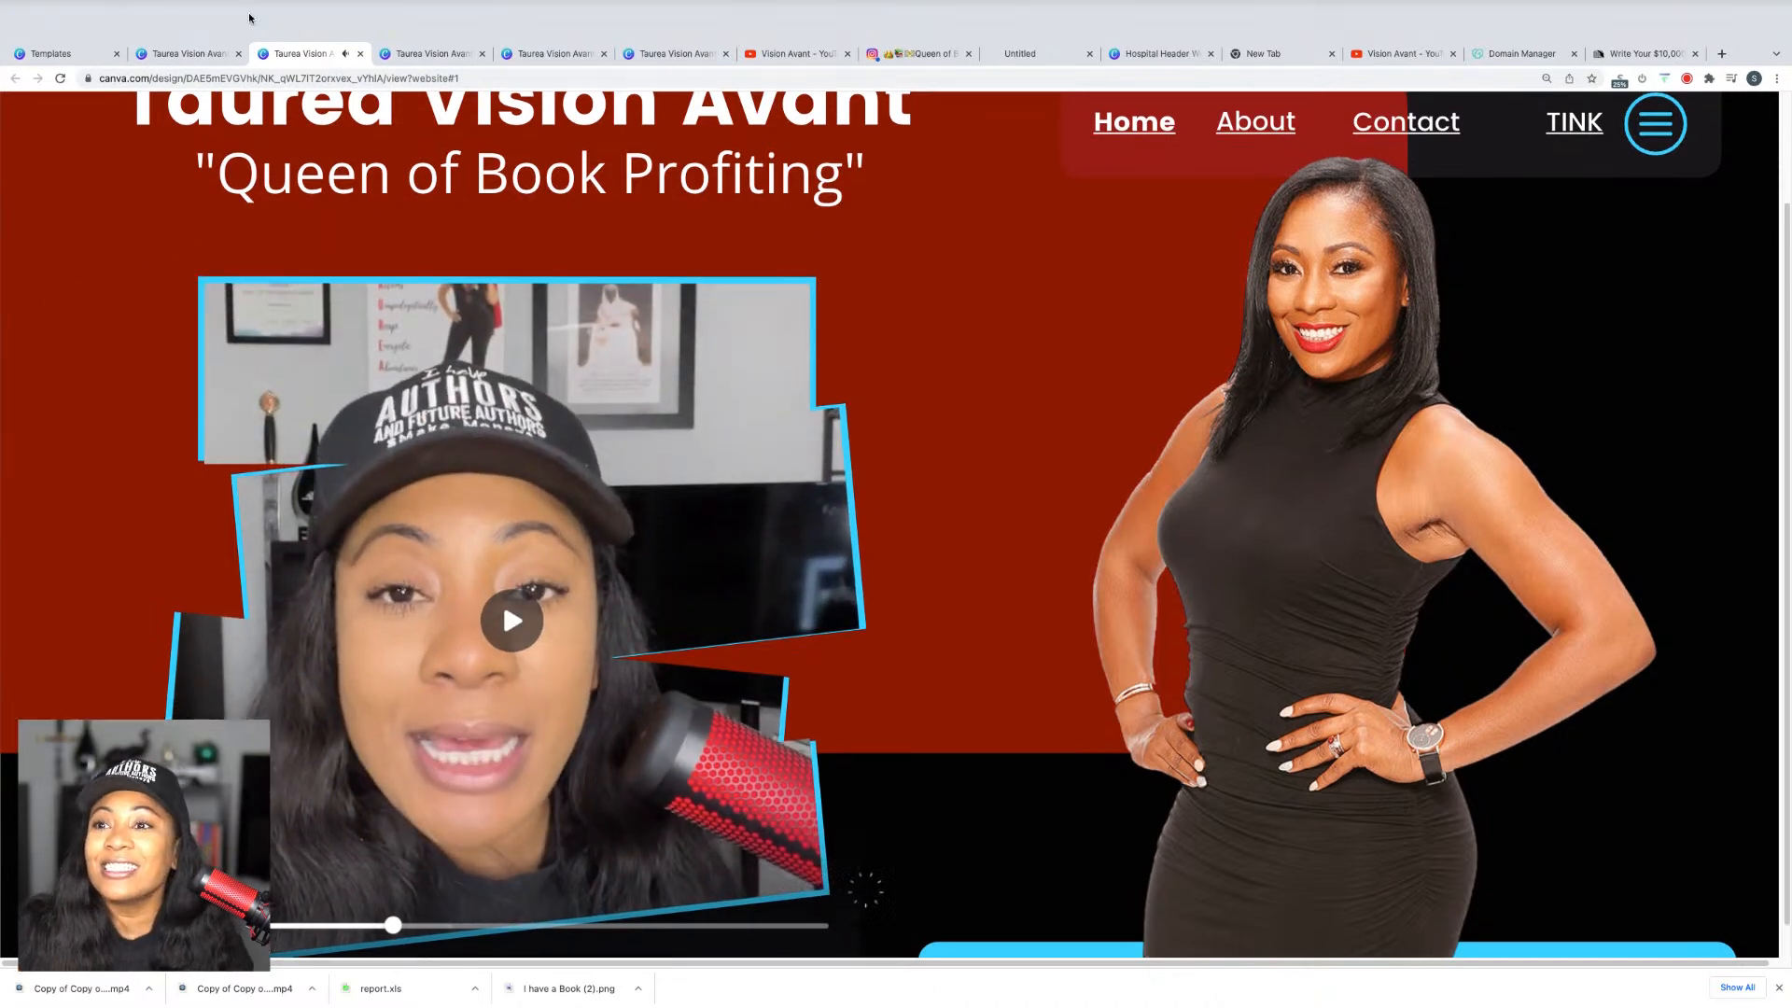
left_click(176, 57)
Step: Delete the angled video frame and its video from the home page
left_click(682, 422)
key("Delete")
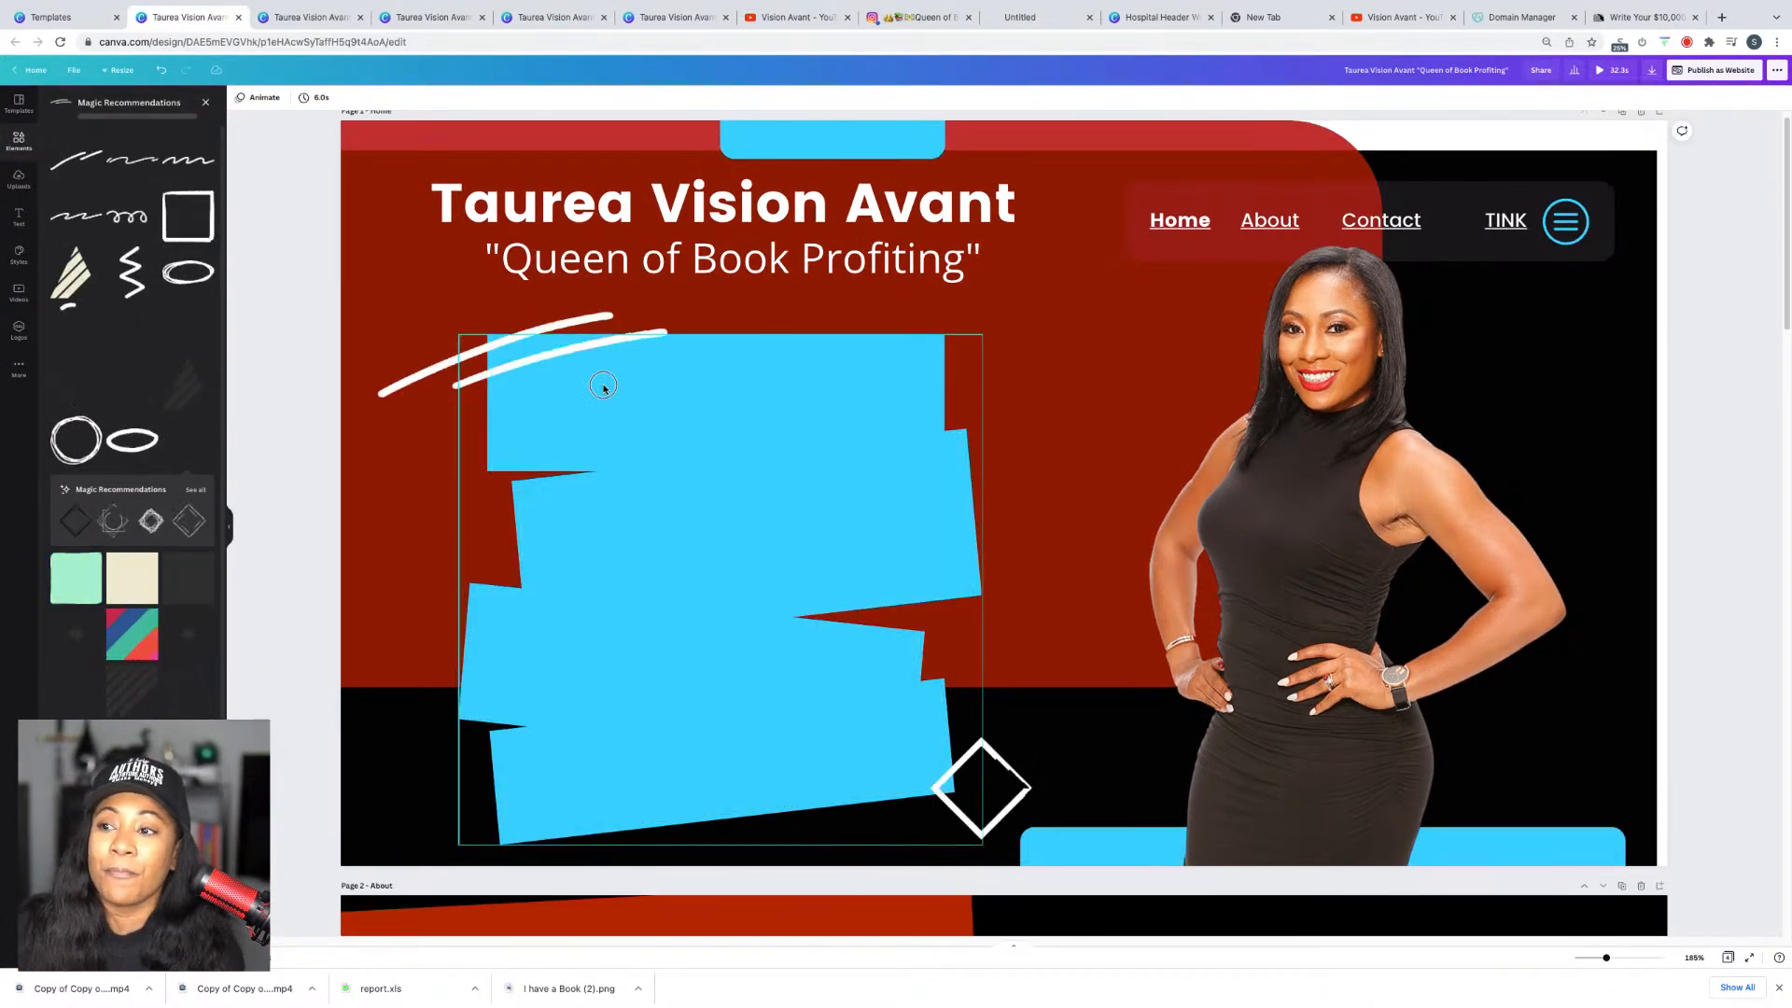
key("Delete")
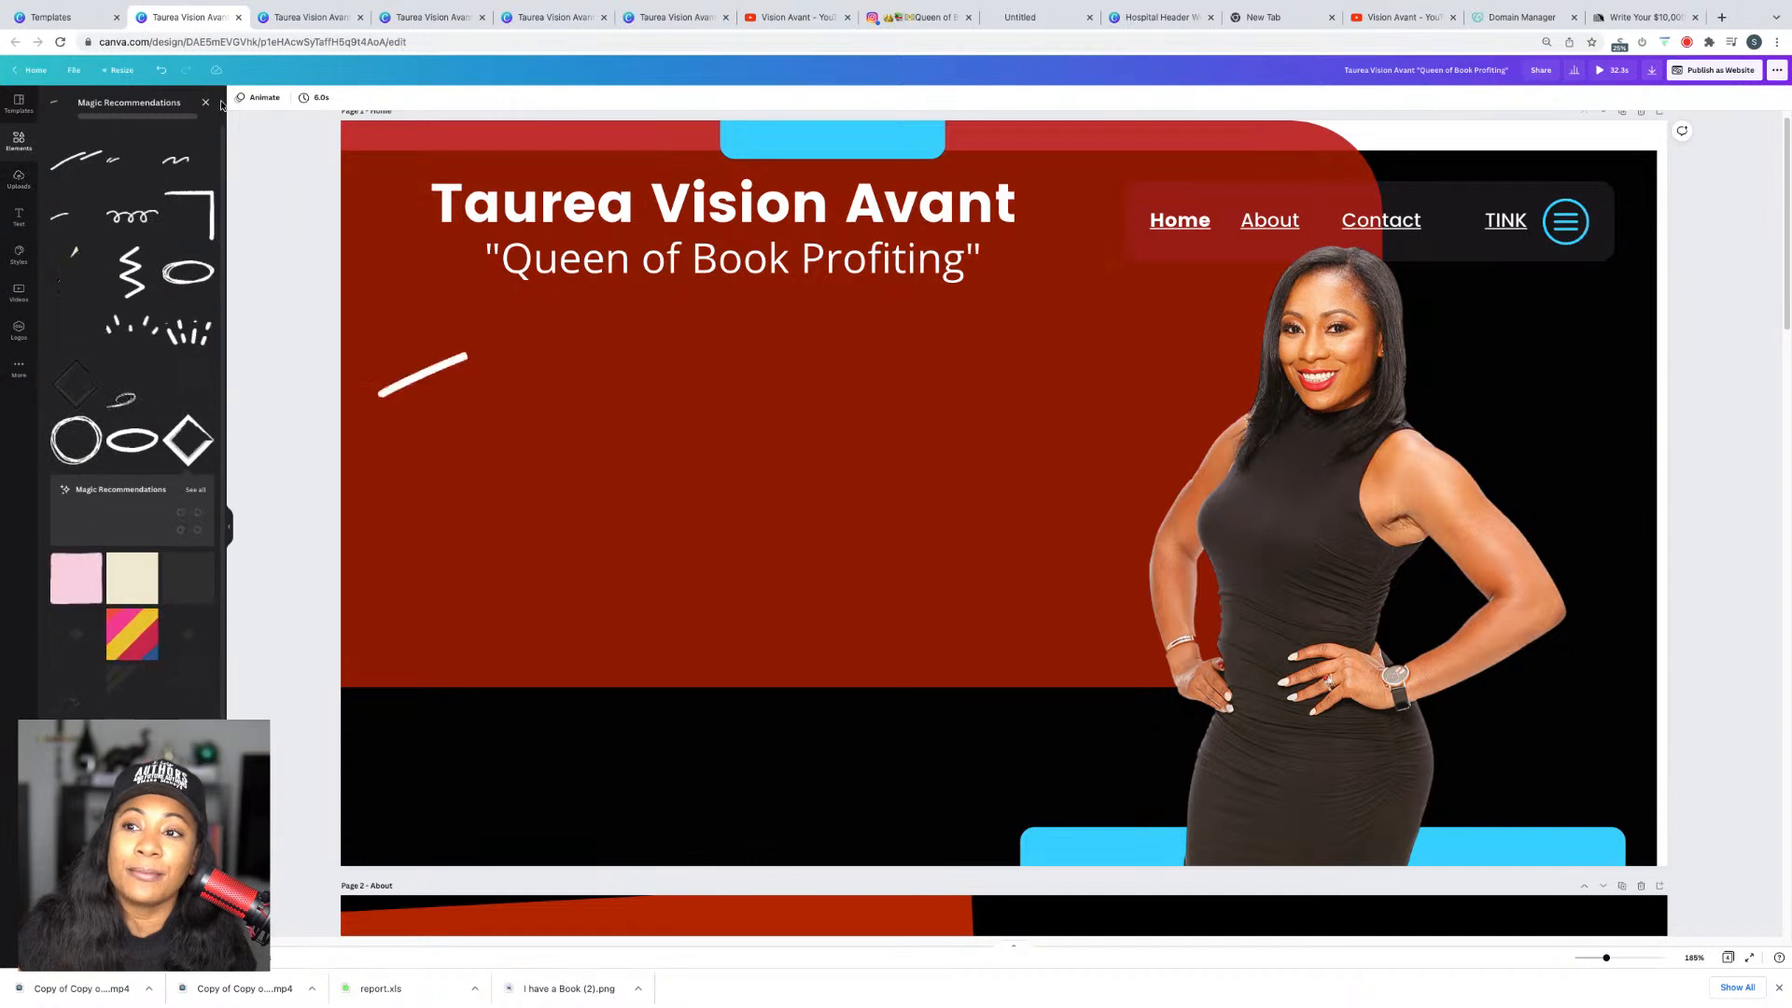
Step: Search the elements library for laptop frames ('frame laptop')
left_click(205, 103)
left_click(137, 104)
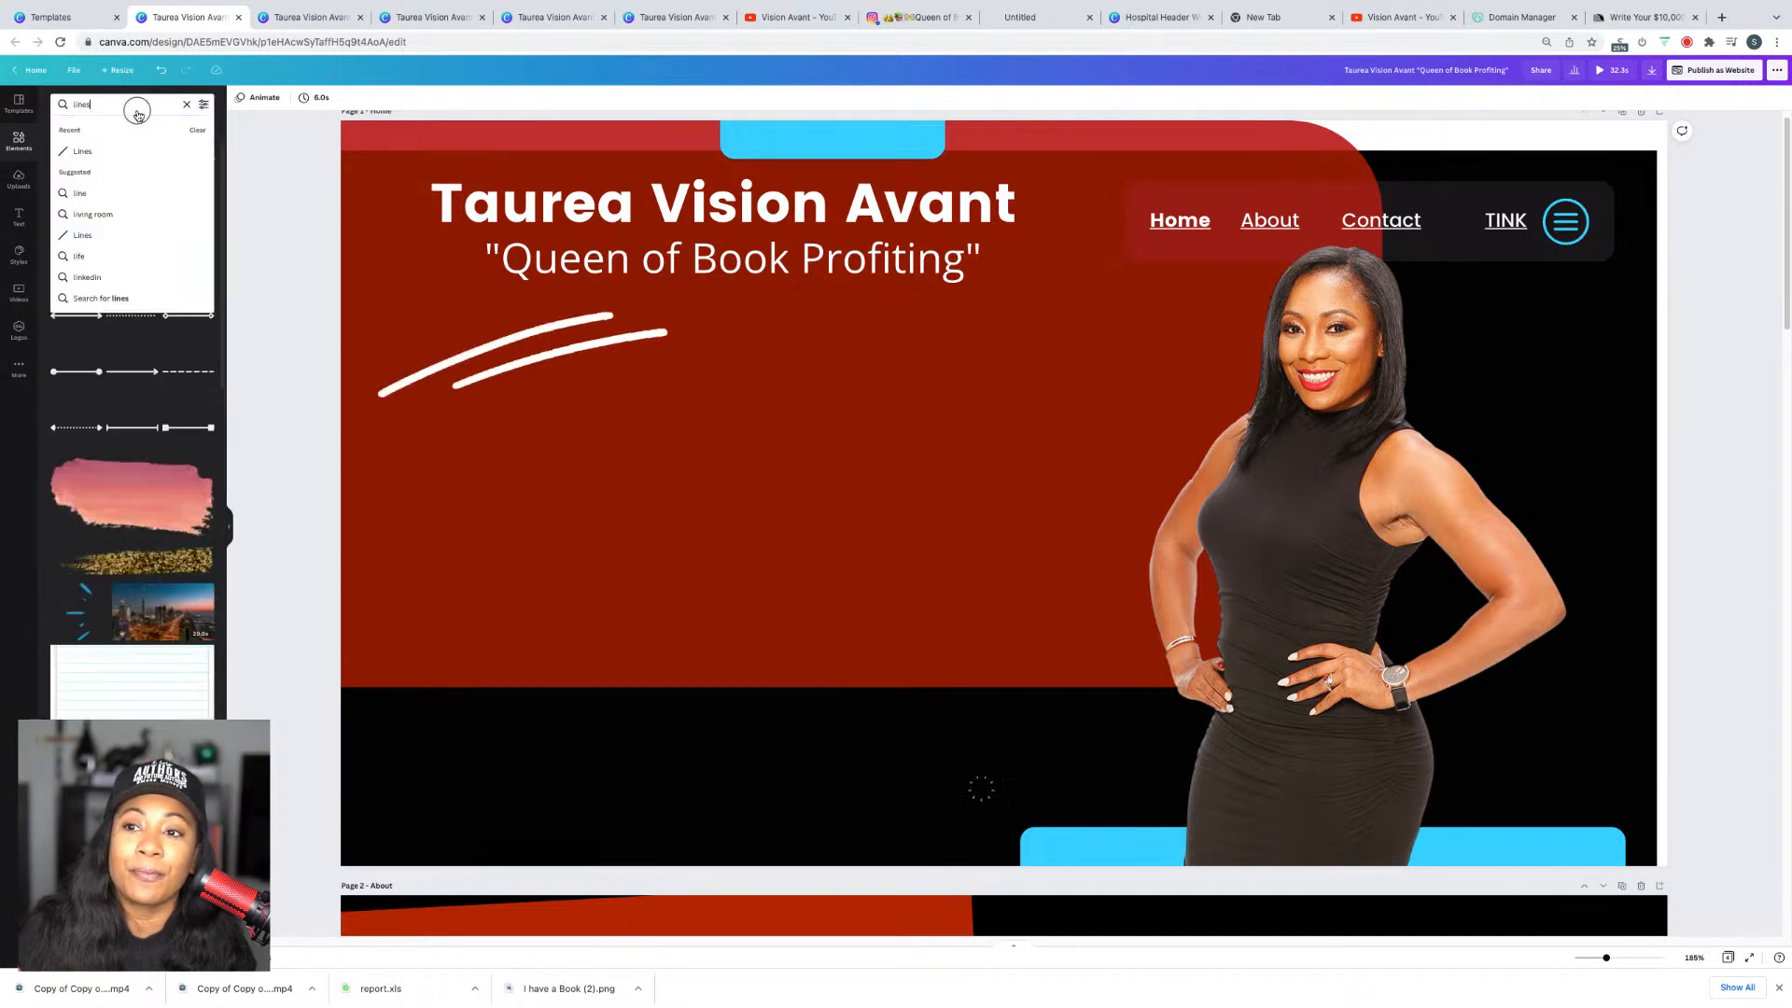
type("frame laptop")
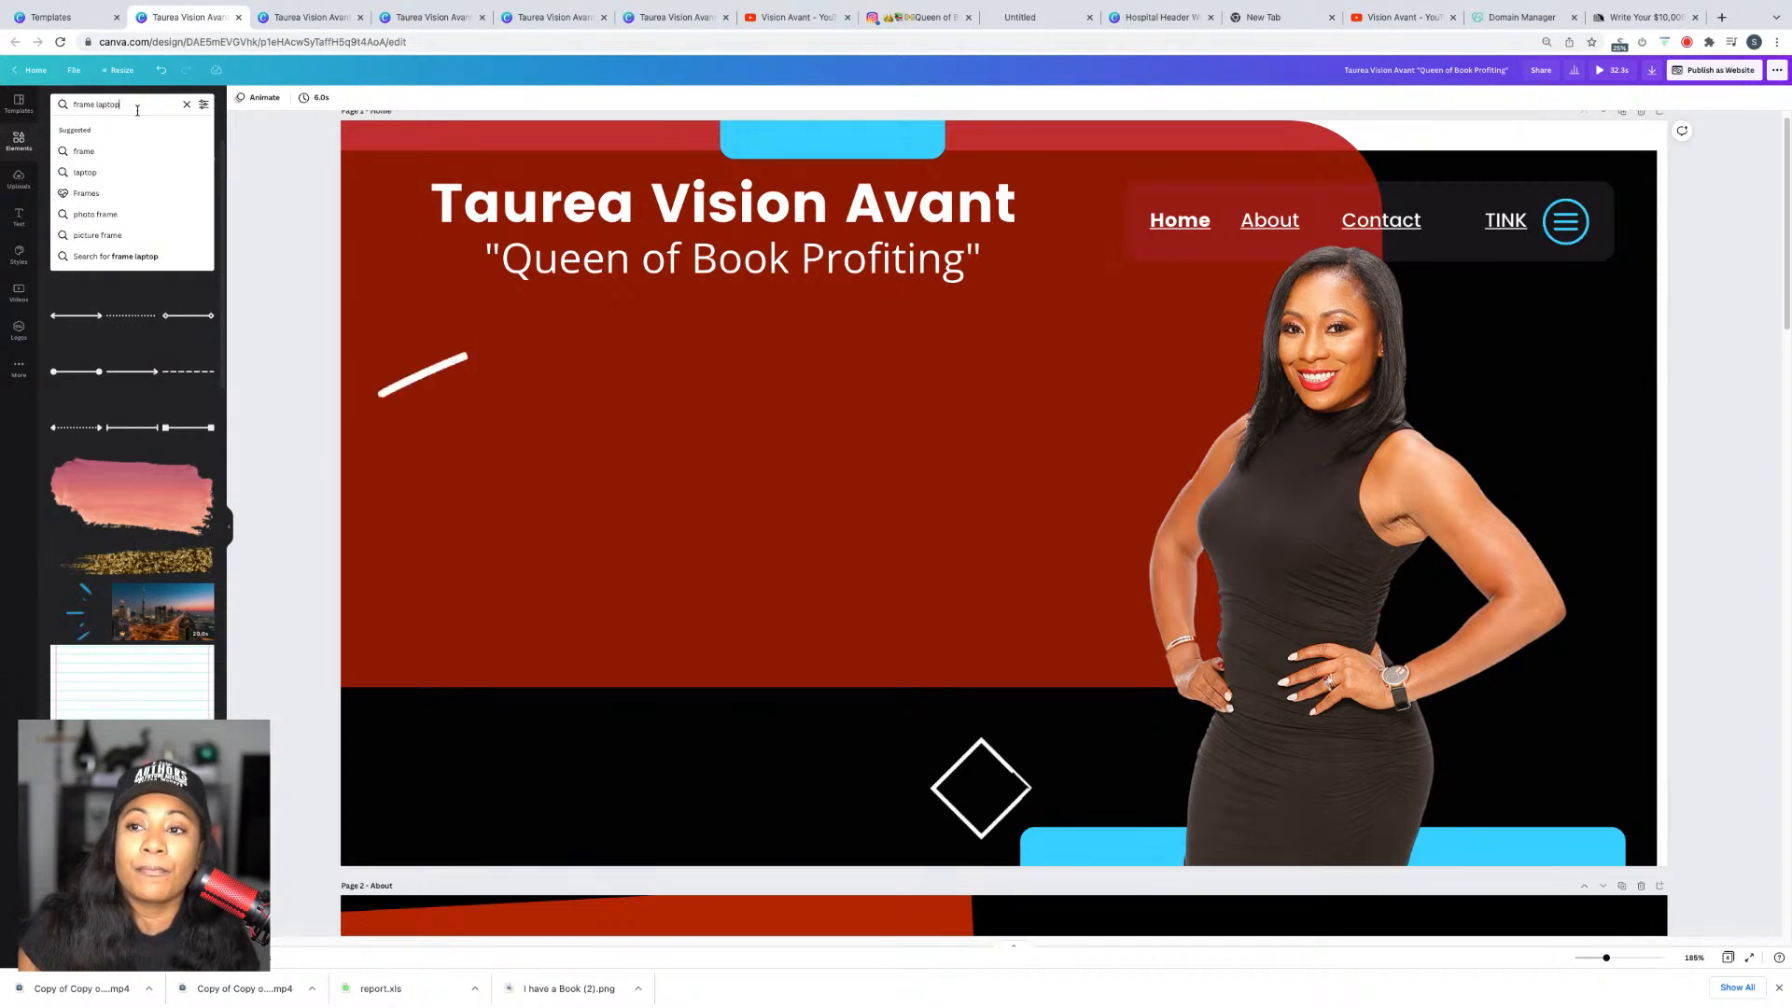
key("Return")
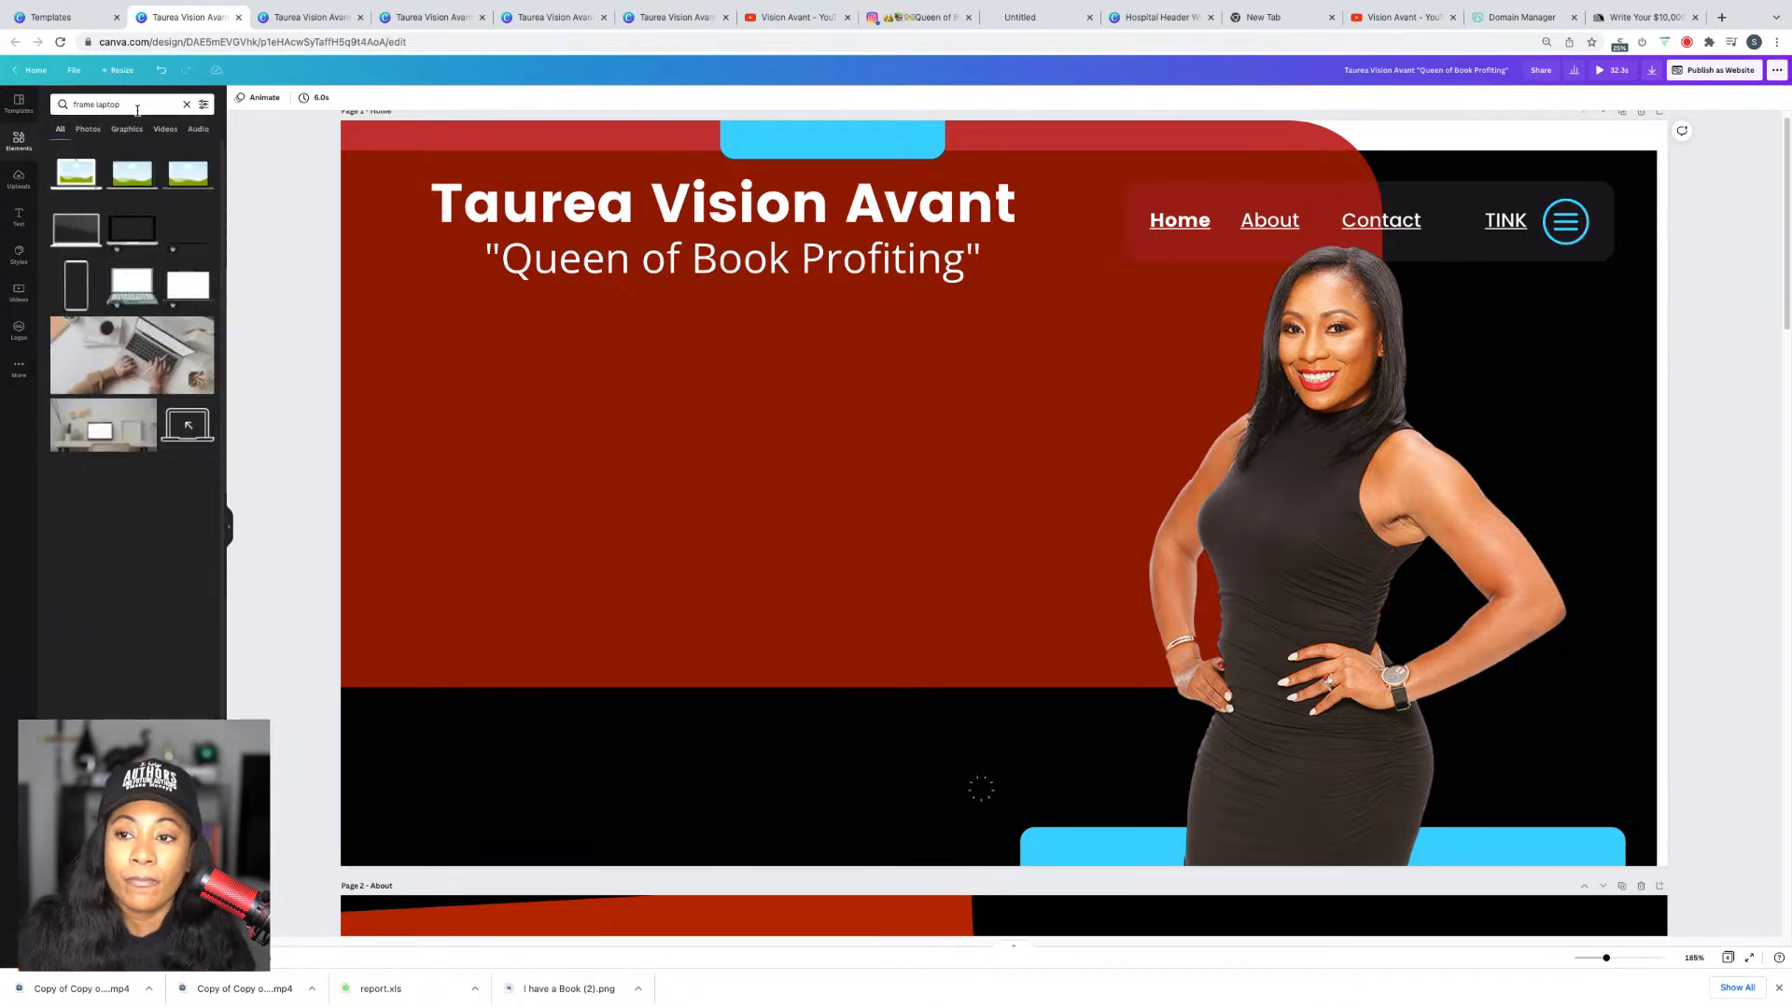
Step: Add a laptop mockup frame and position it on the left under the tagline
left_click(122, 187)
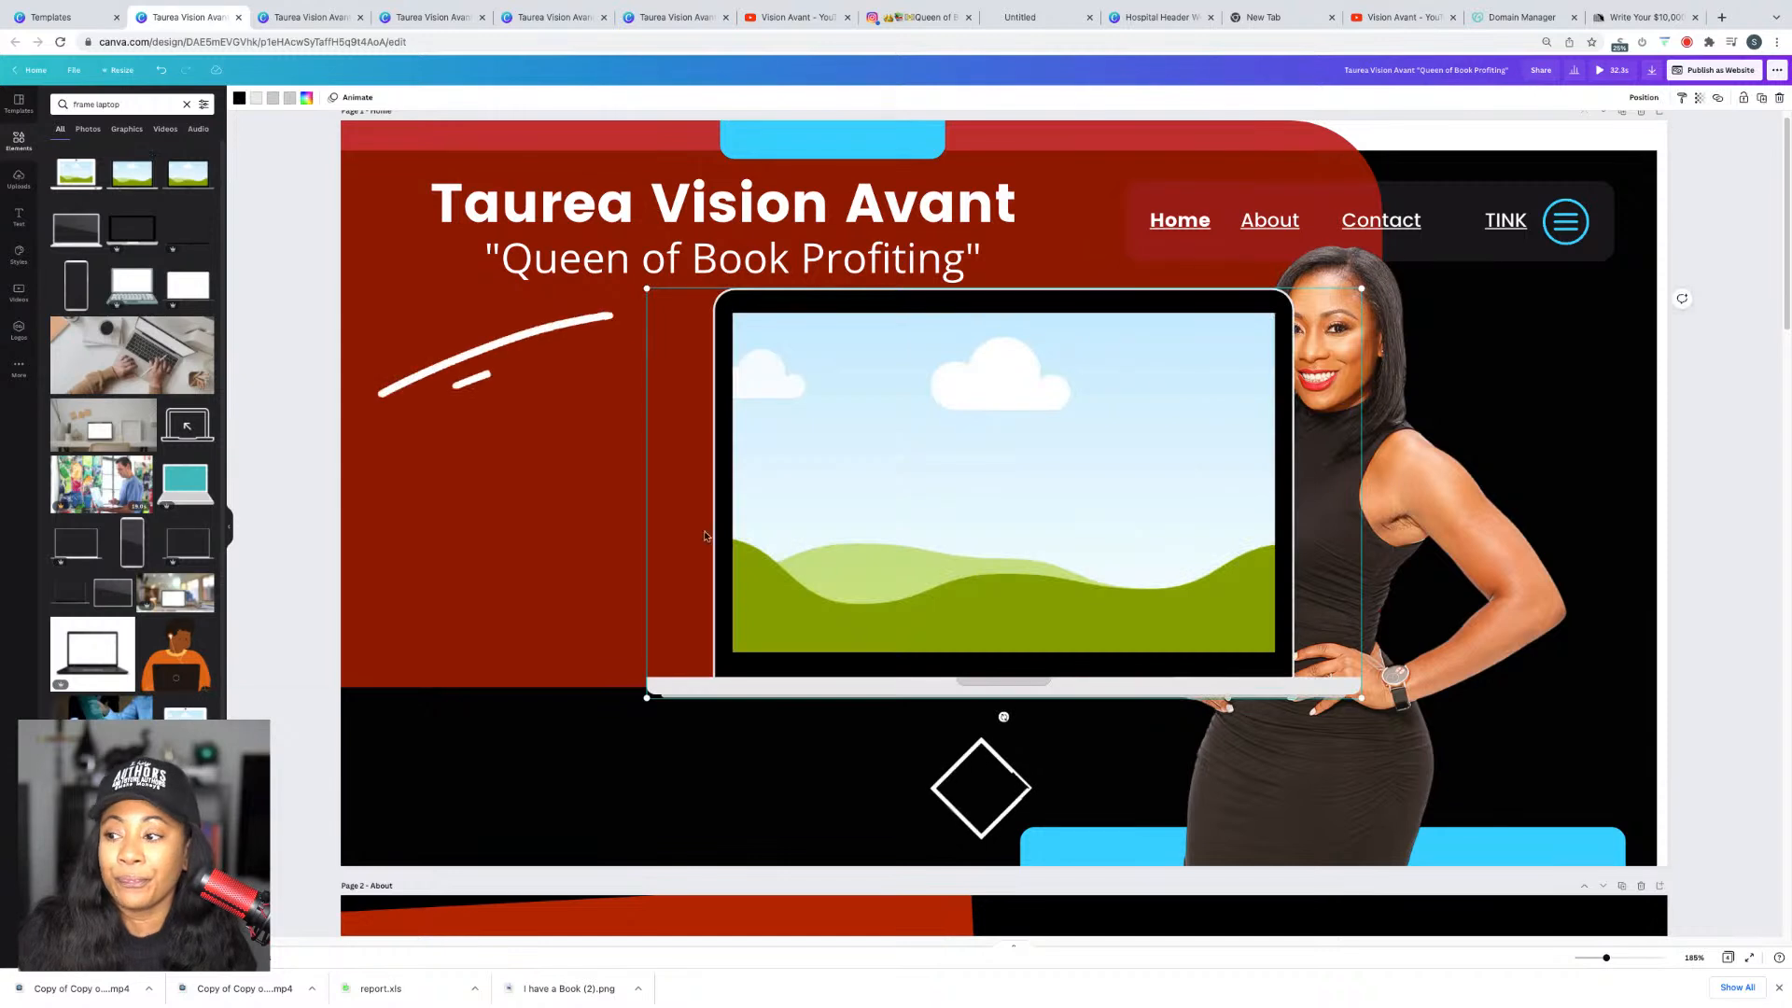
left_click_drag(891, 558, 617, 621)
left_click_drag(1005, 802, 1044, 785)
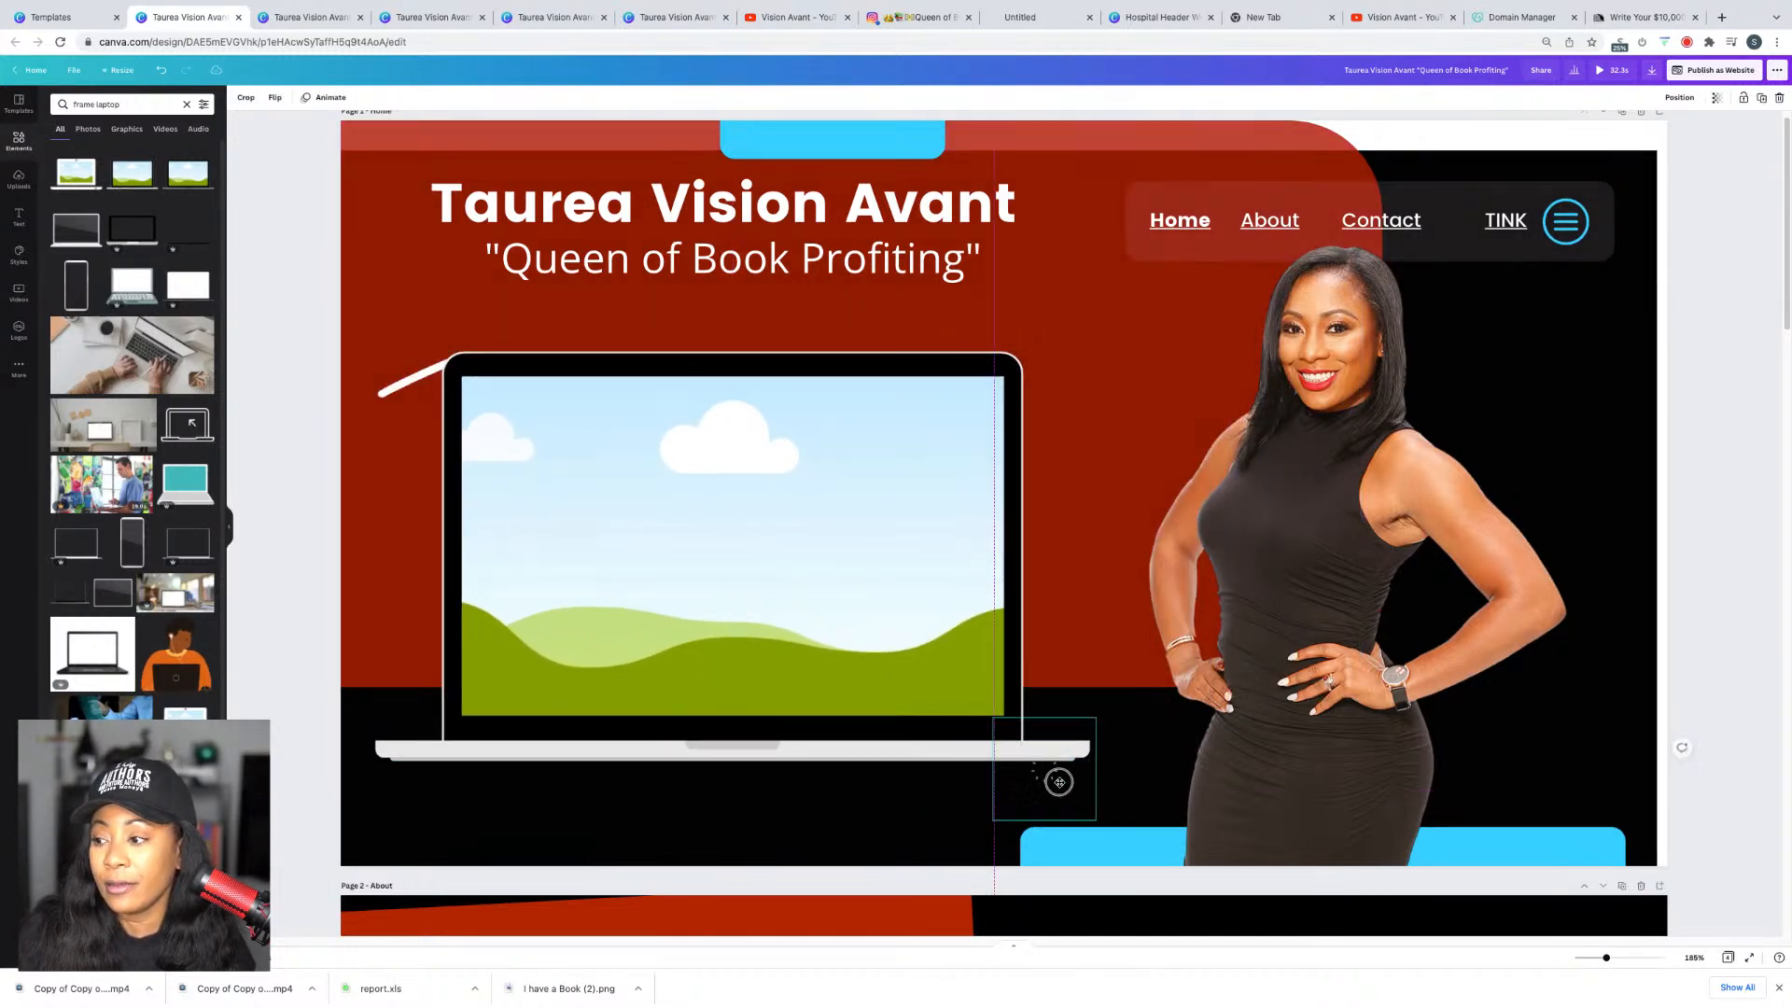
left_click(668, 495)
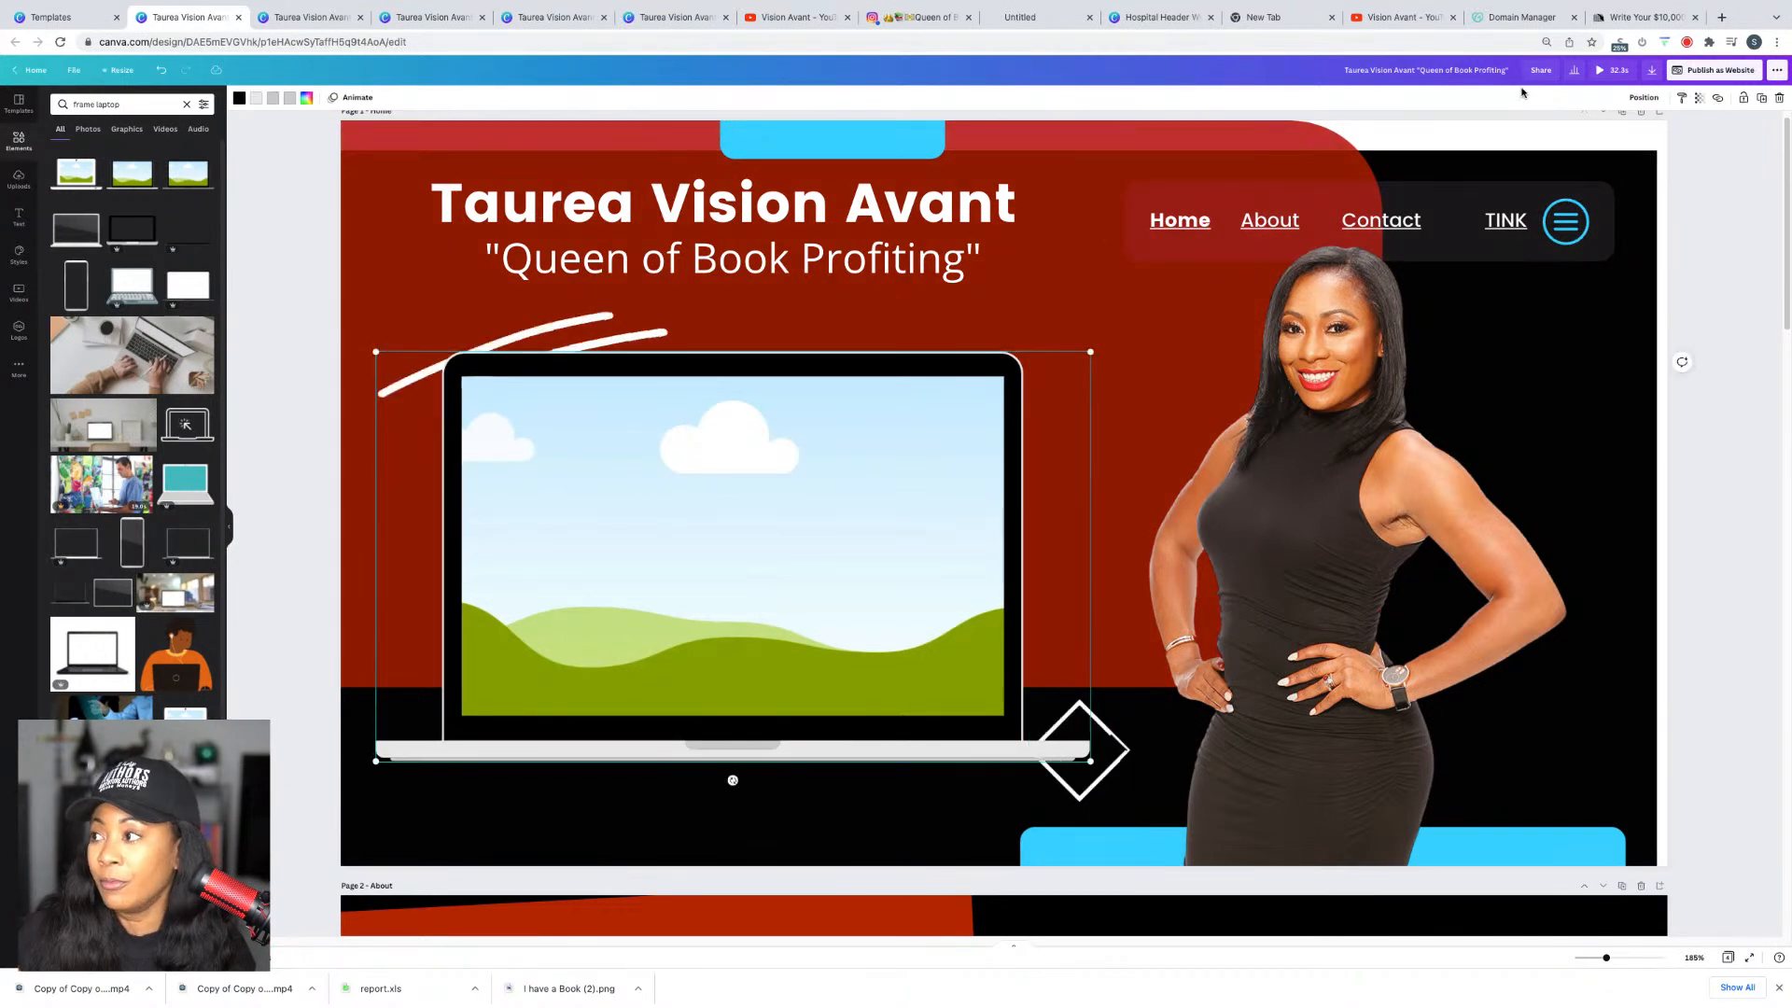
left_click(1644, 98)
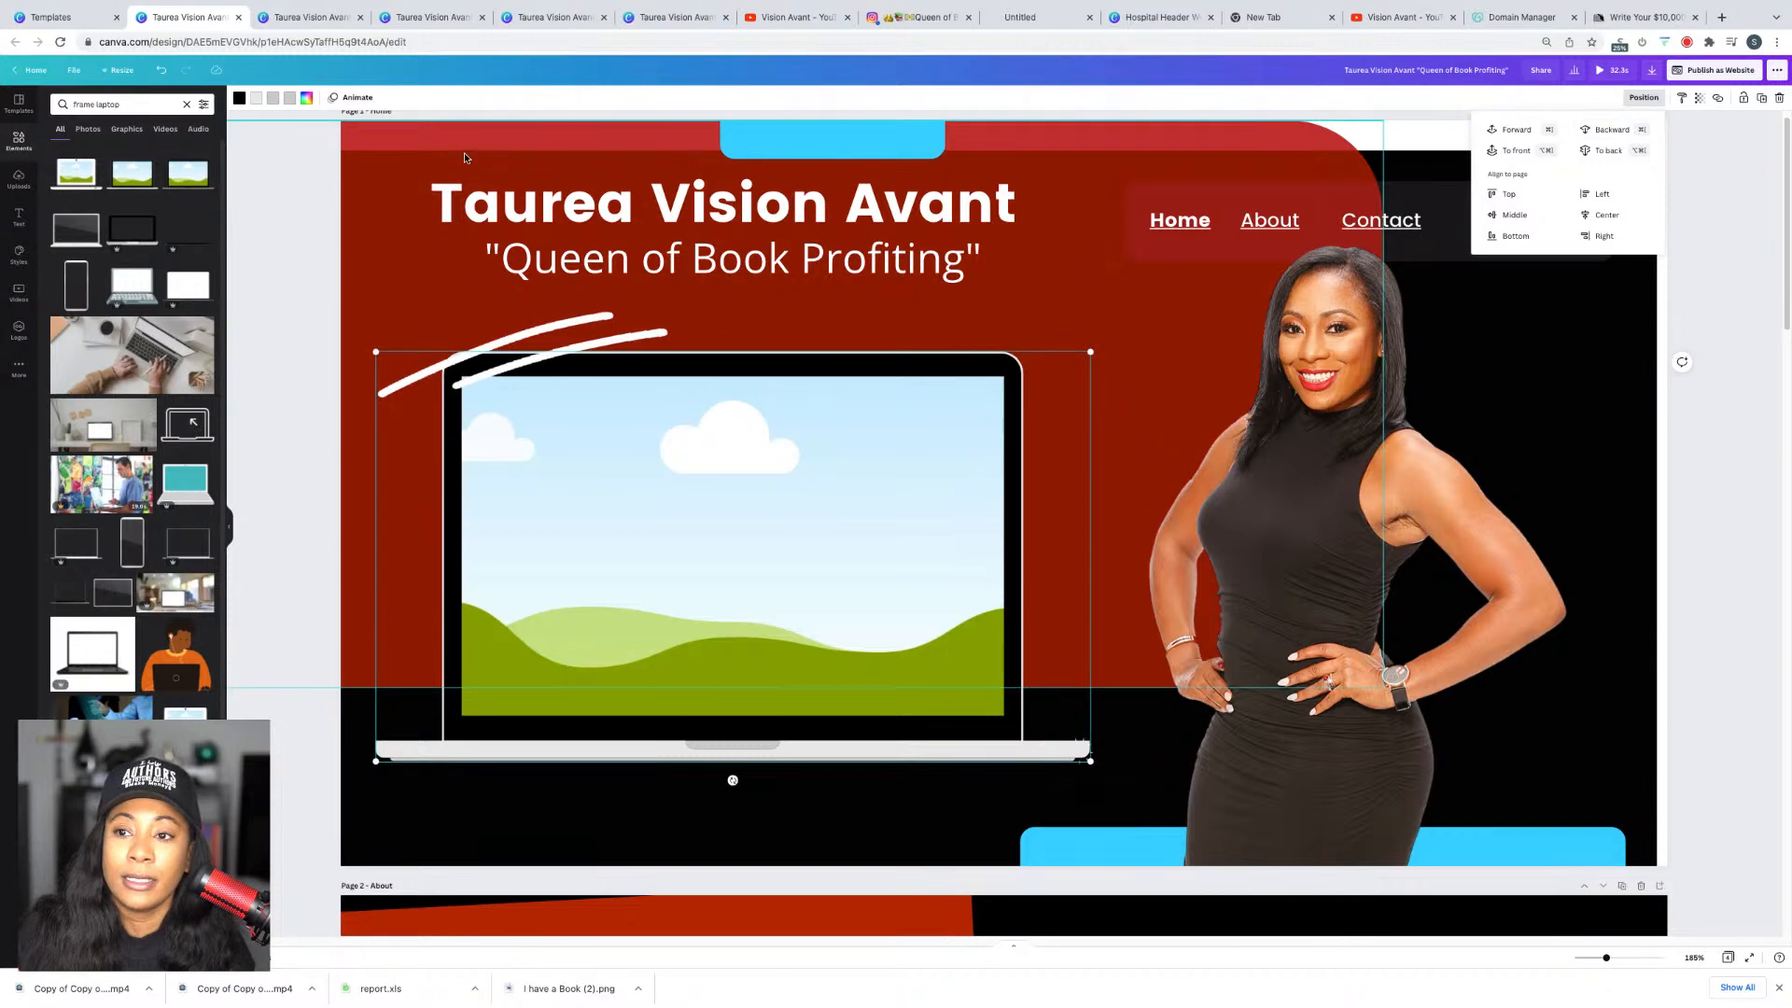
left_click(17, 178)
Step: Drop the uploaded promo video into the laptop frame and switch off Autoplay video
left_click_drag(90, 223, 686, 451)
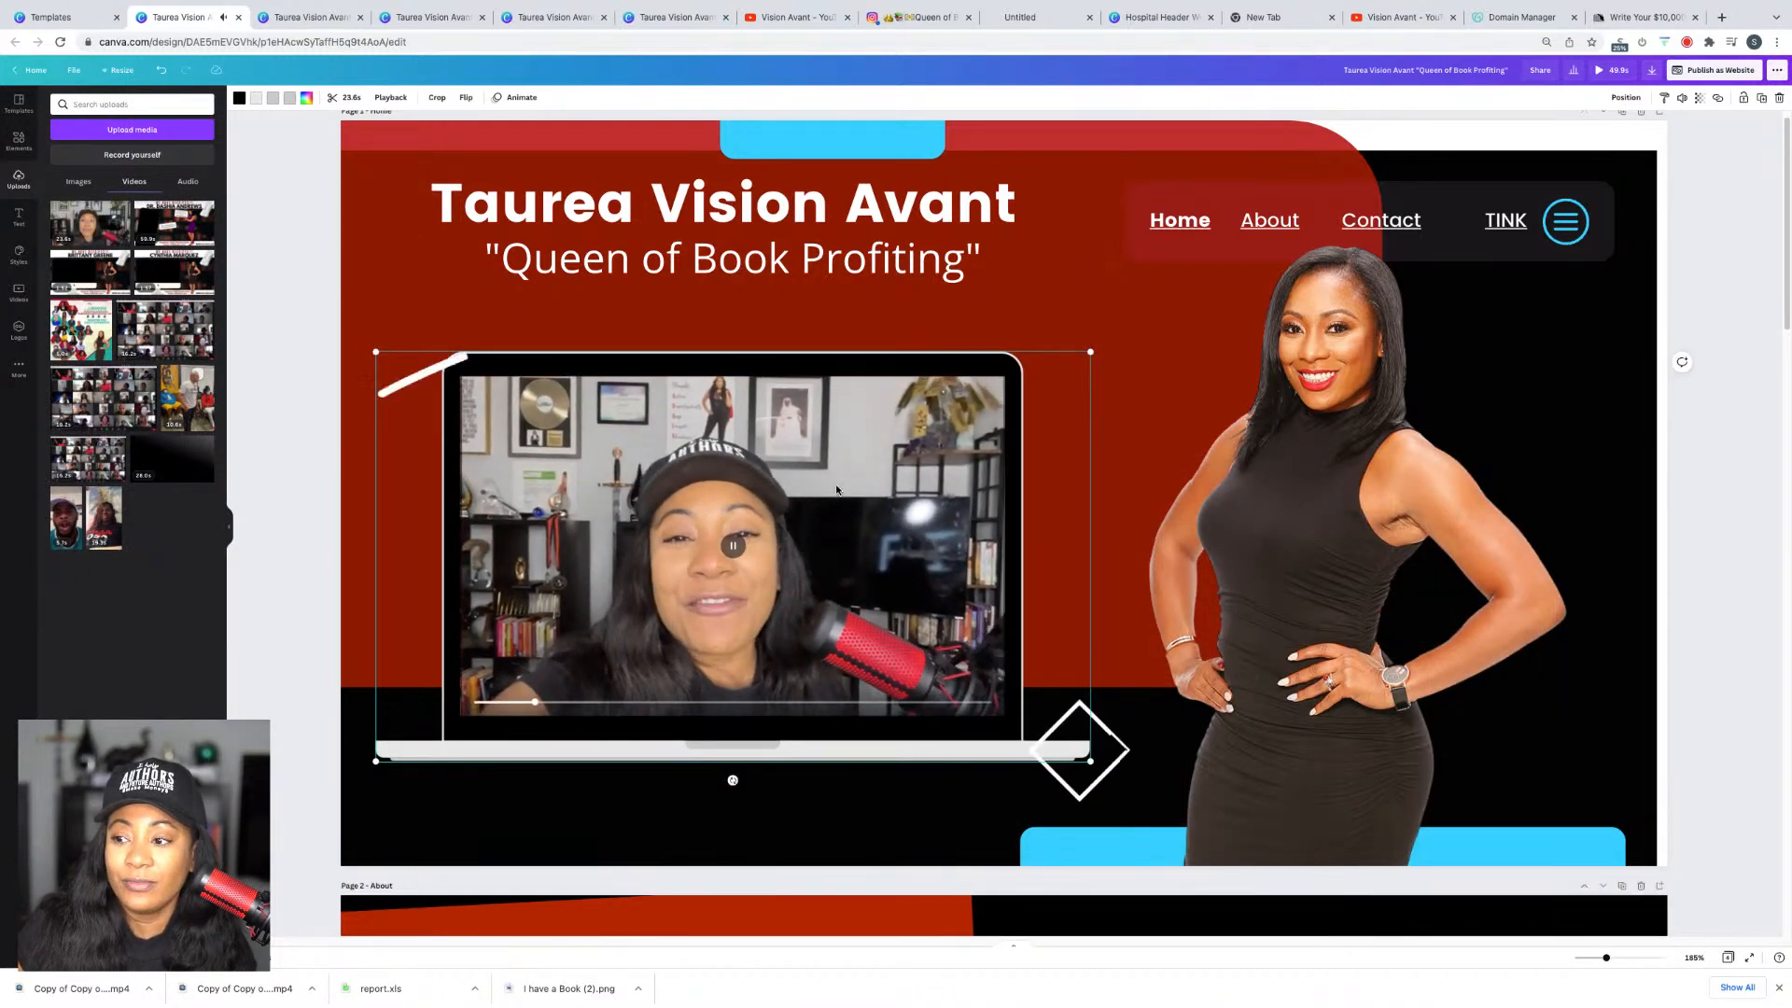
mouse_move(673, 538)
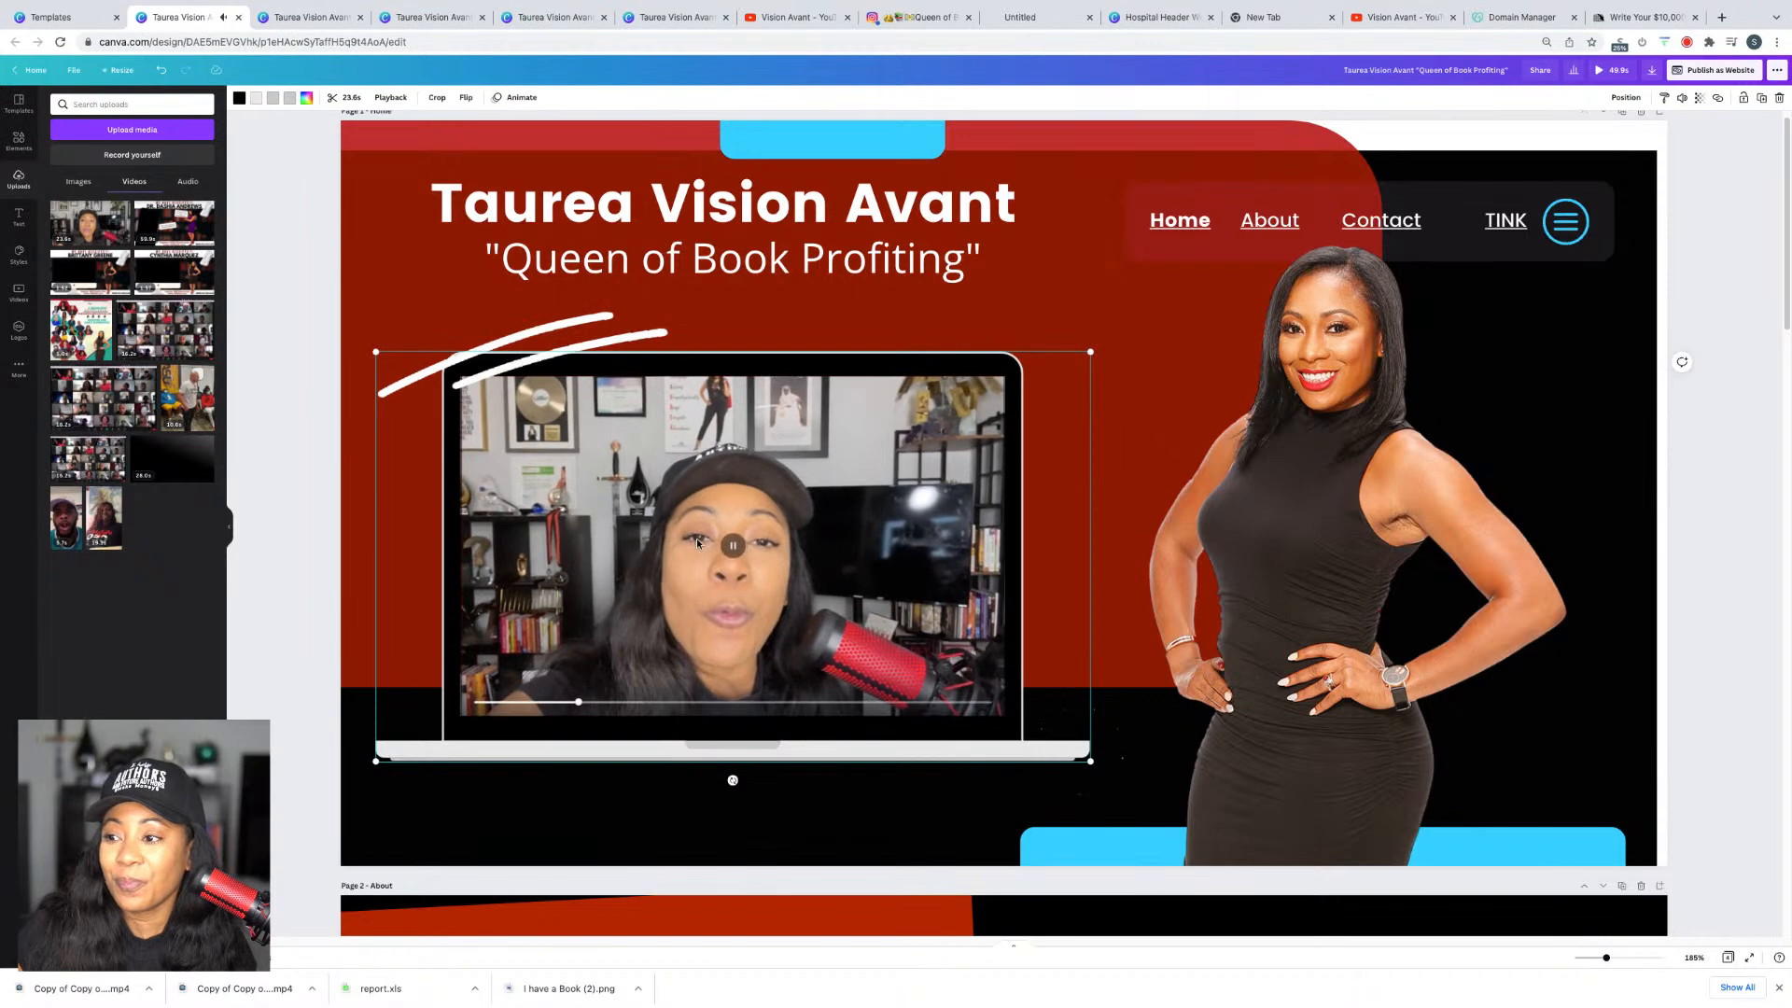
left_click(390, 97)
left_click(206, 125)
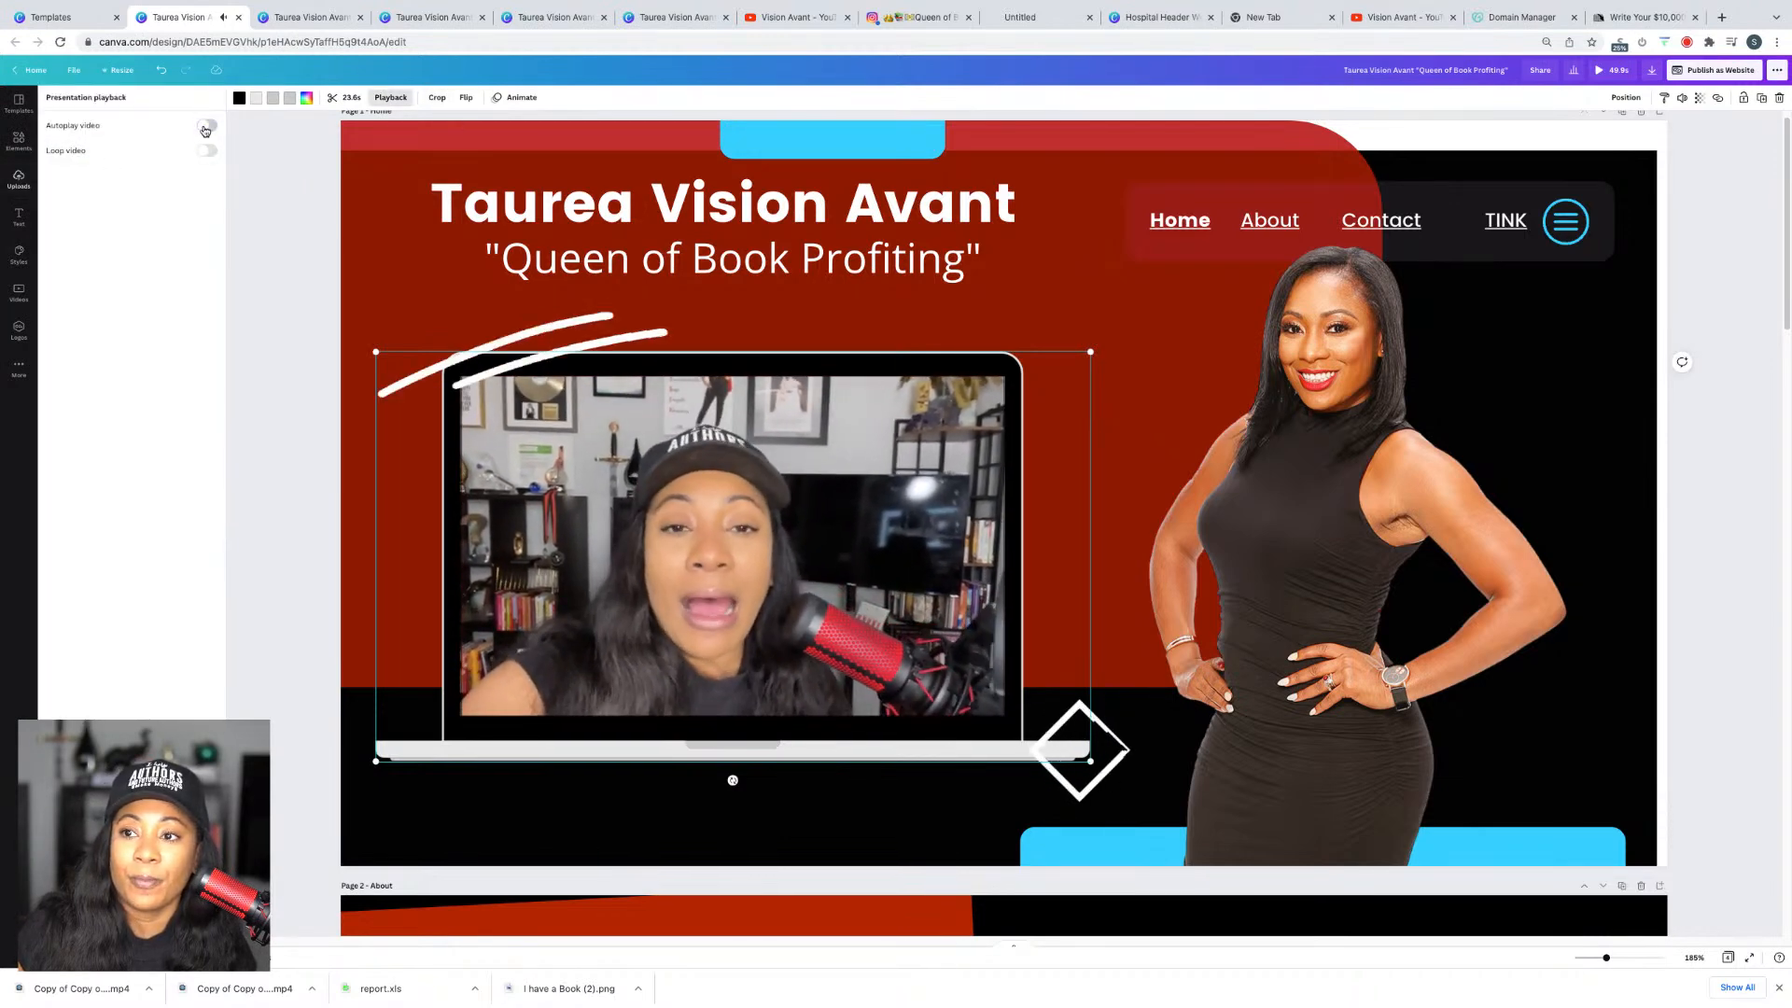
left_click(18, 177)
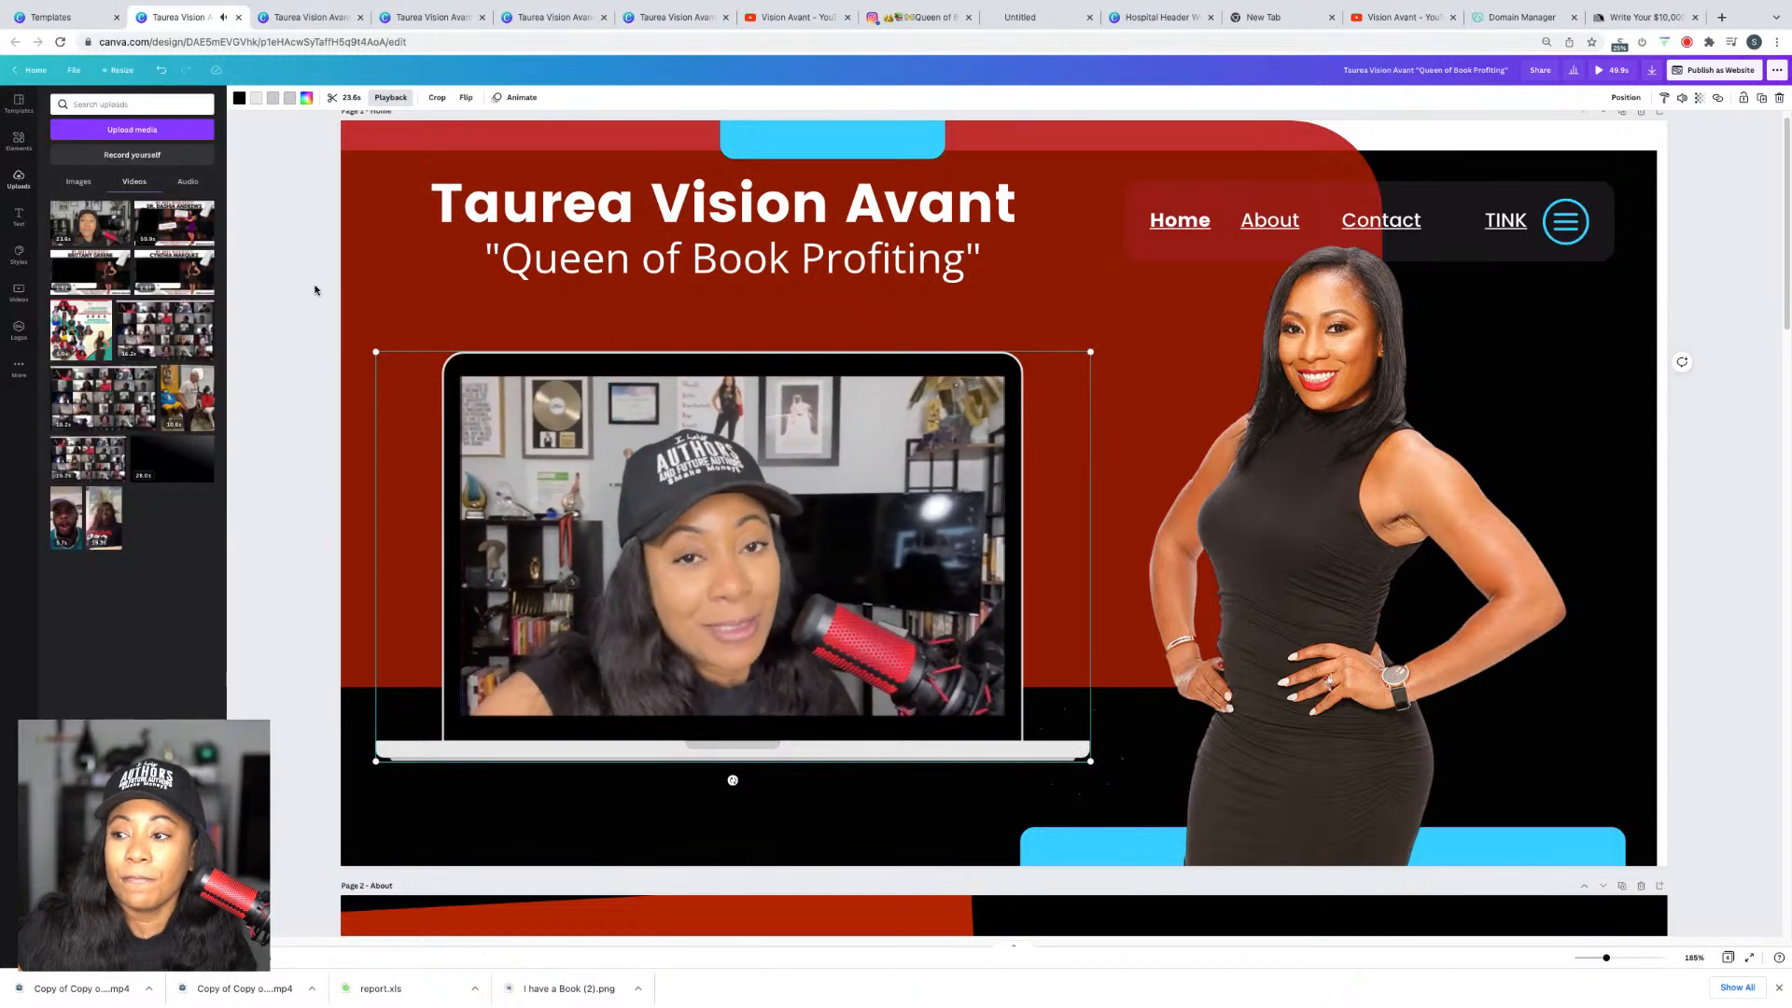
Step: Open the published website in a new tab and play, then pause, the laptop-framed video
left_click(1700, 73)
left_click(1687, 312)
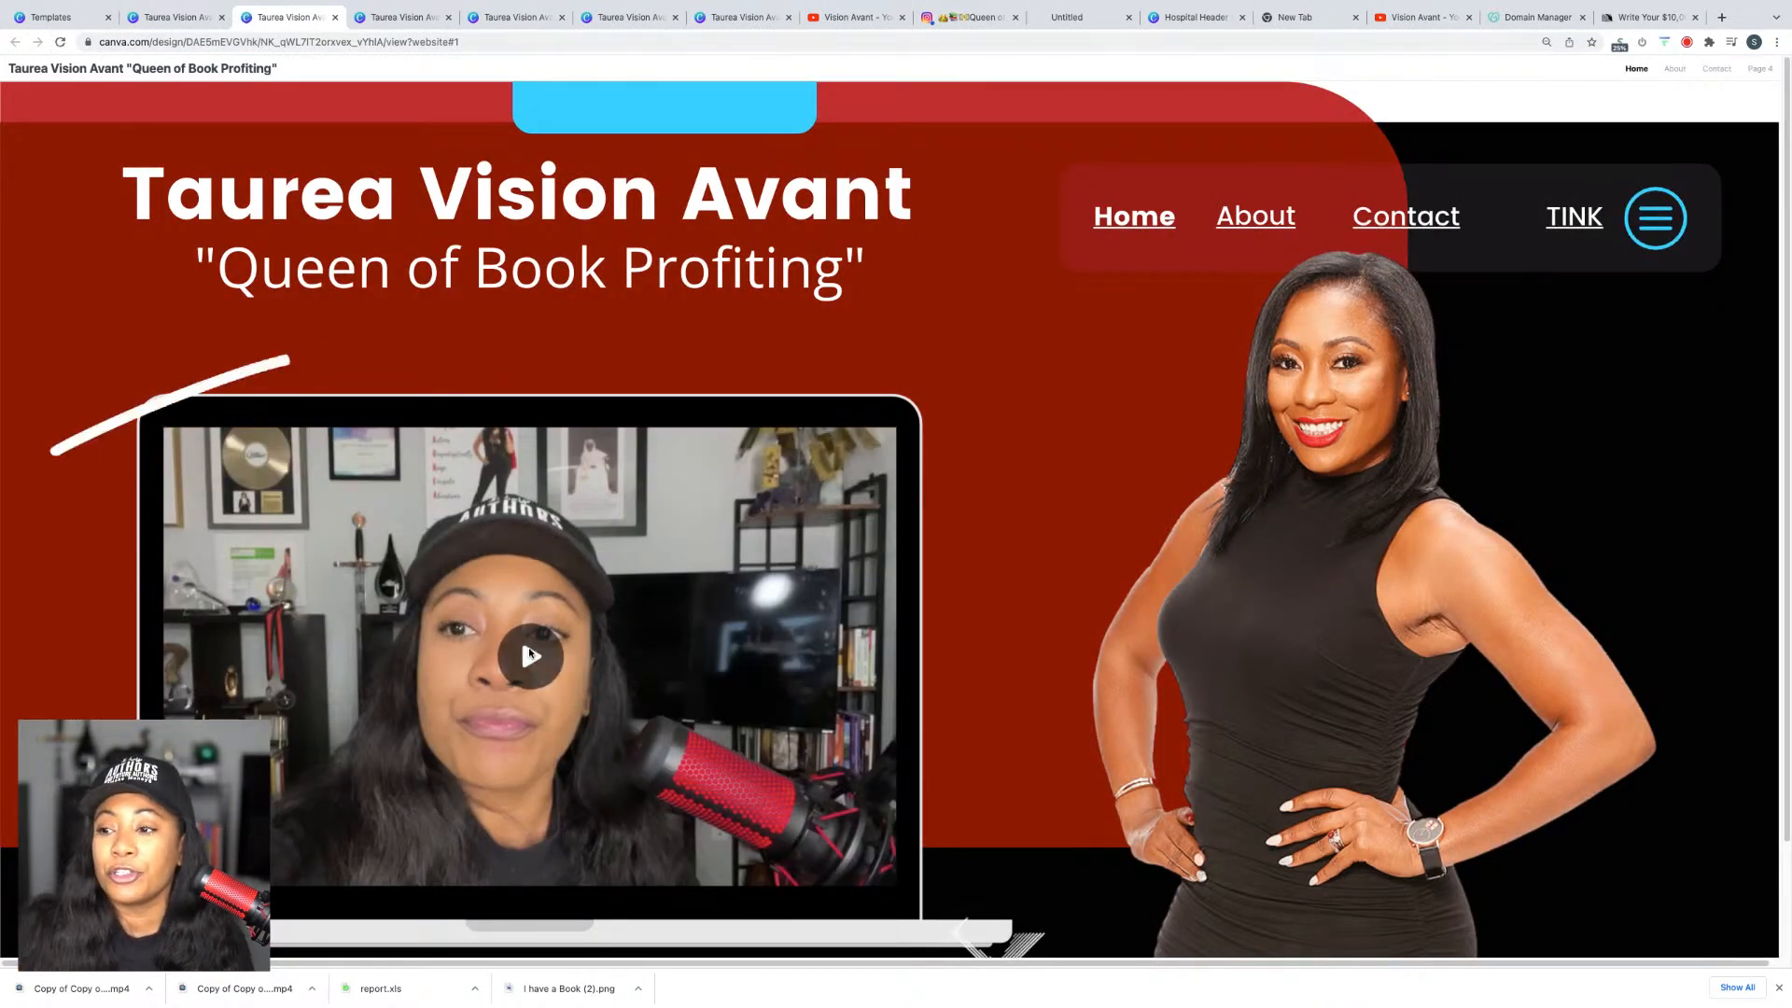
left_click(521, 656)
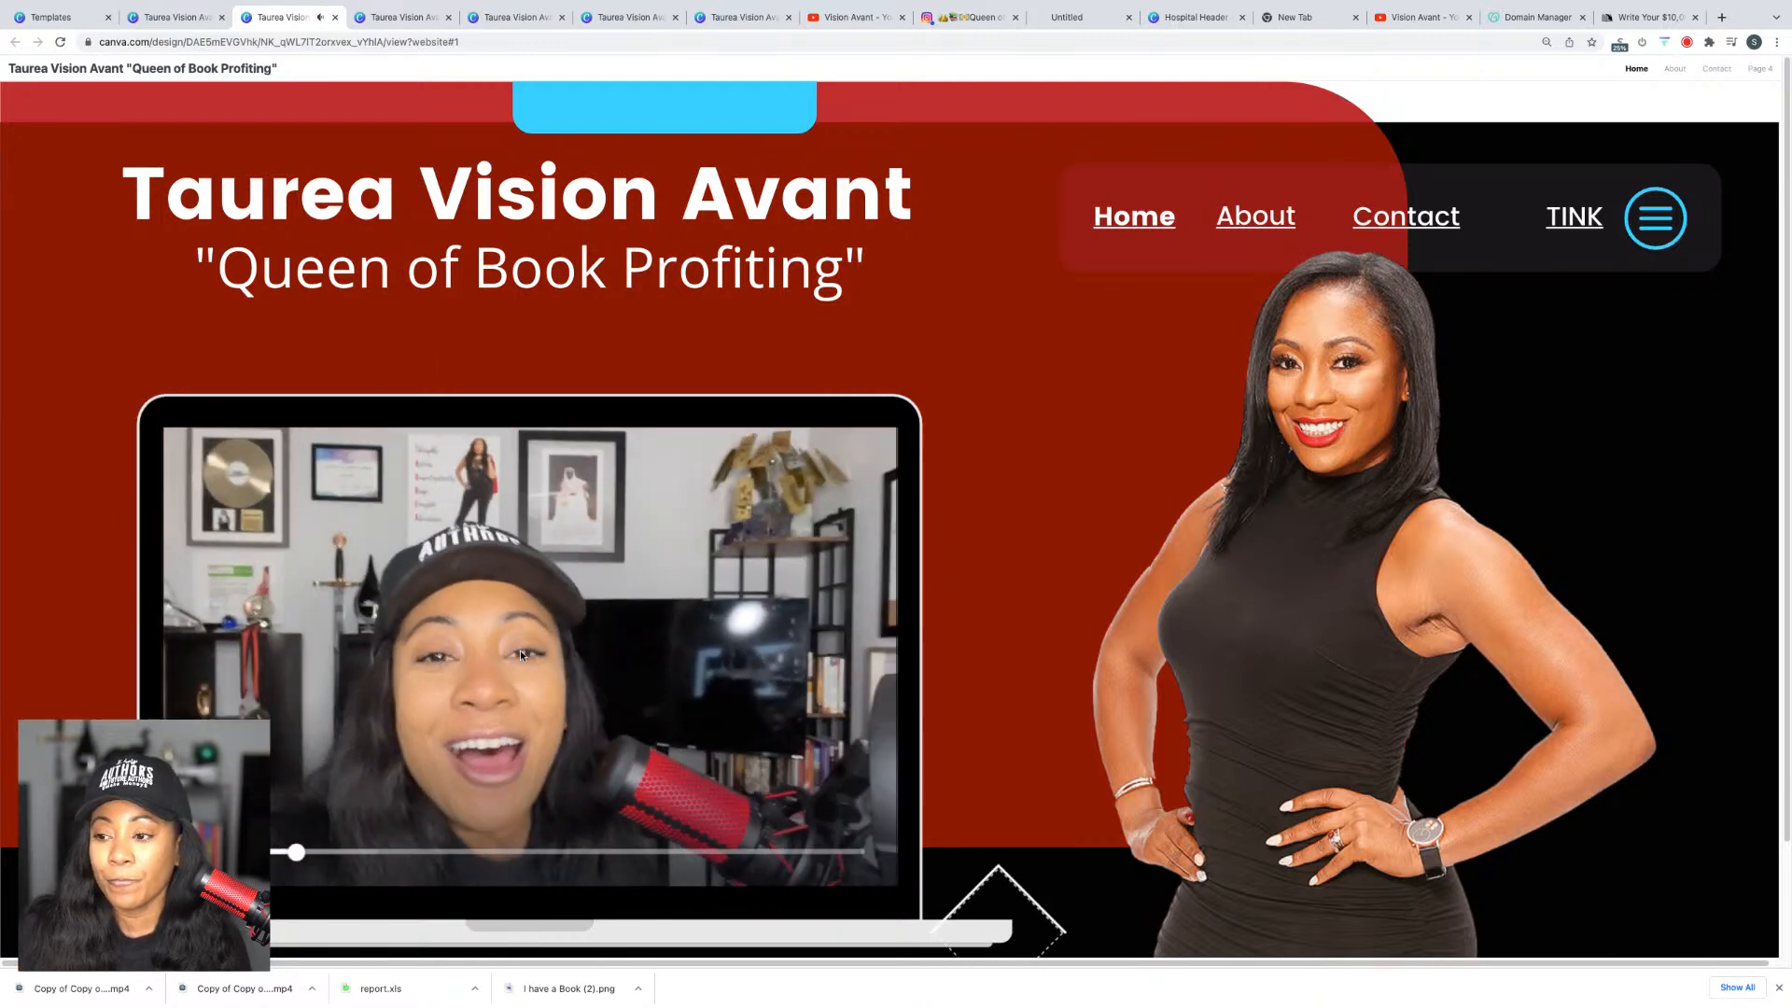
left_click(521, 651)
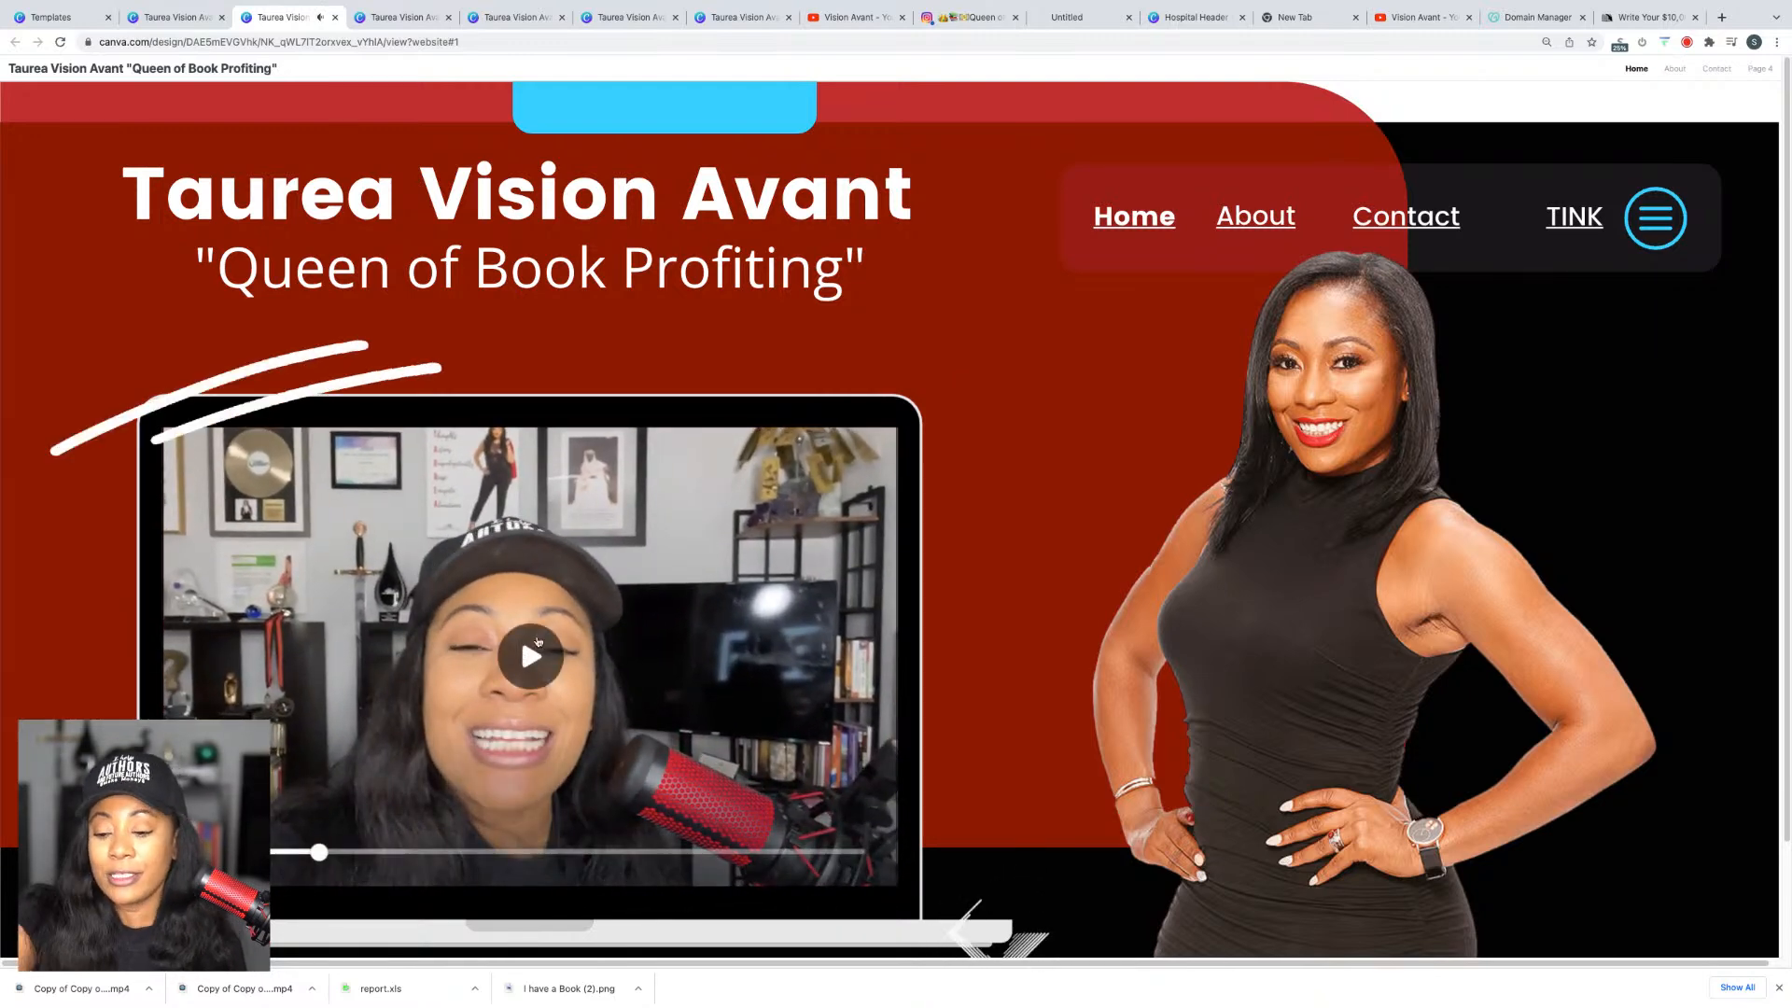